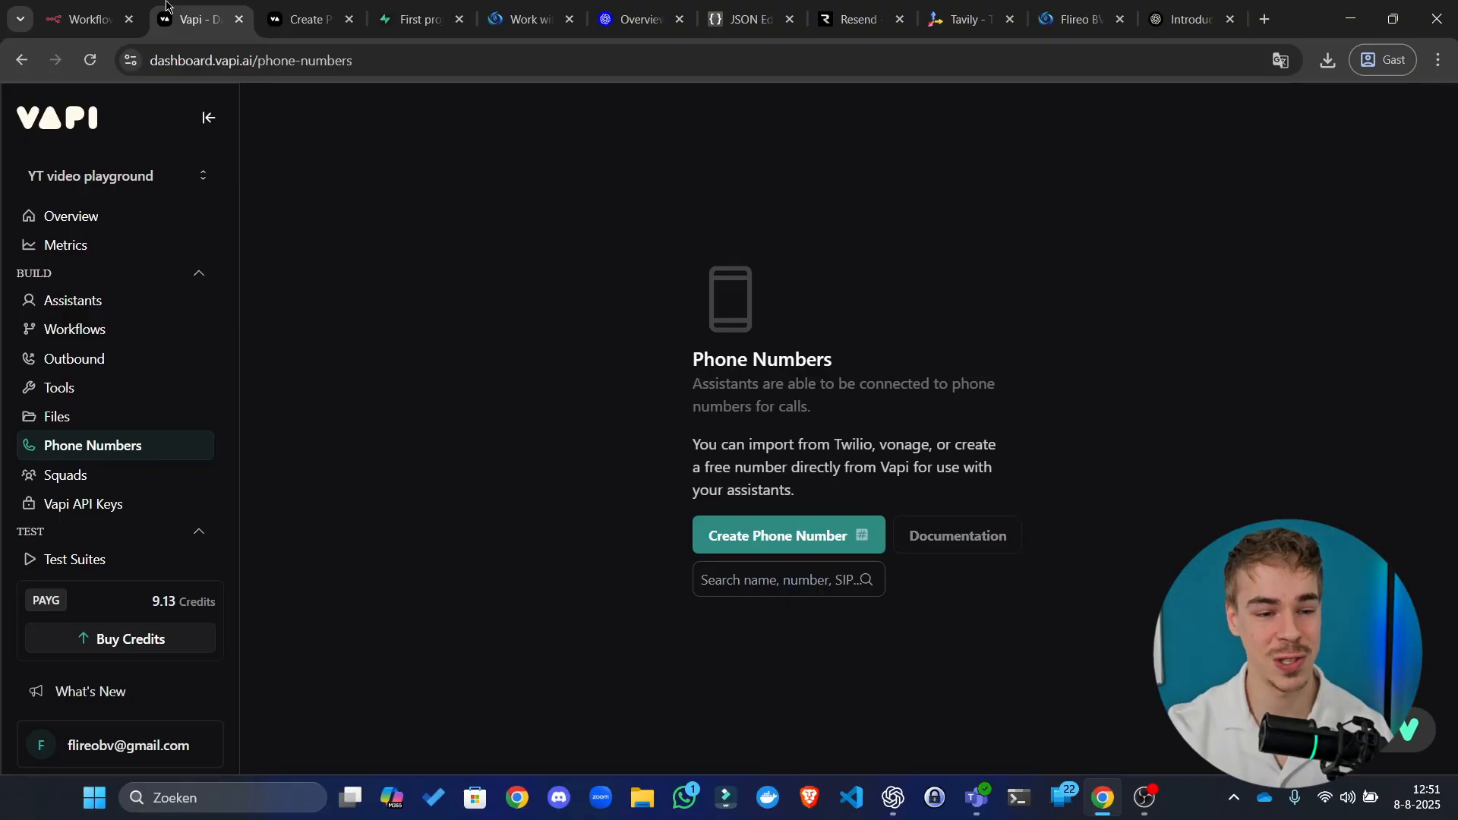
Step: Drag the n8n Workflows tab to the third tab position to show the empty Personal workflows list
{"action": "left_click_drag", "start_coordinate": [84, 19], "coordinate": [316, 14]}
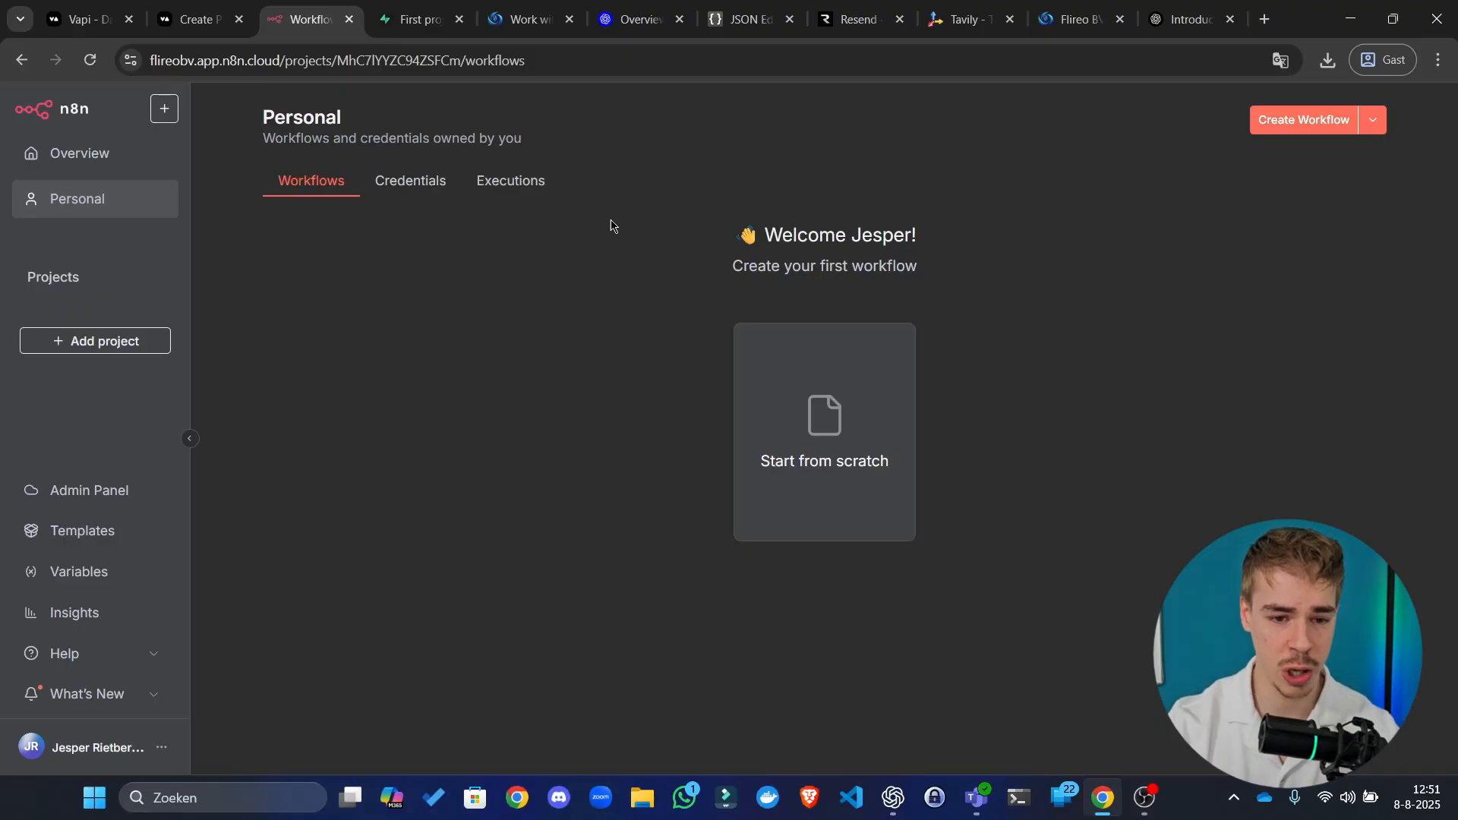
Step: Switch to the Flireo 'Work with us' tab with the Submit project form and select its web address
{"action": "left_click", "coordinate": [524, 19]}
{"action": "left_click", "coordinate": [463, 333]}
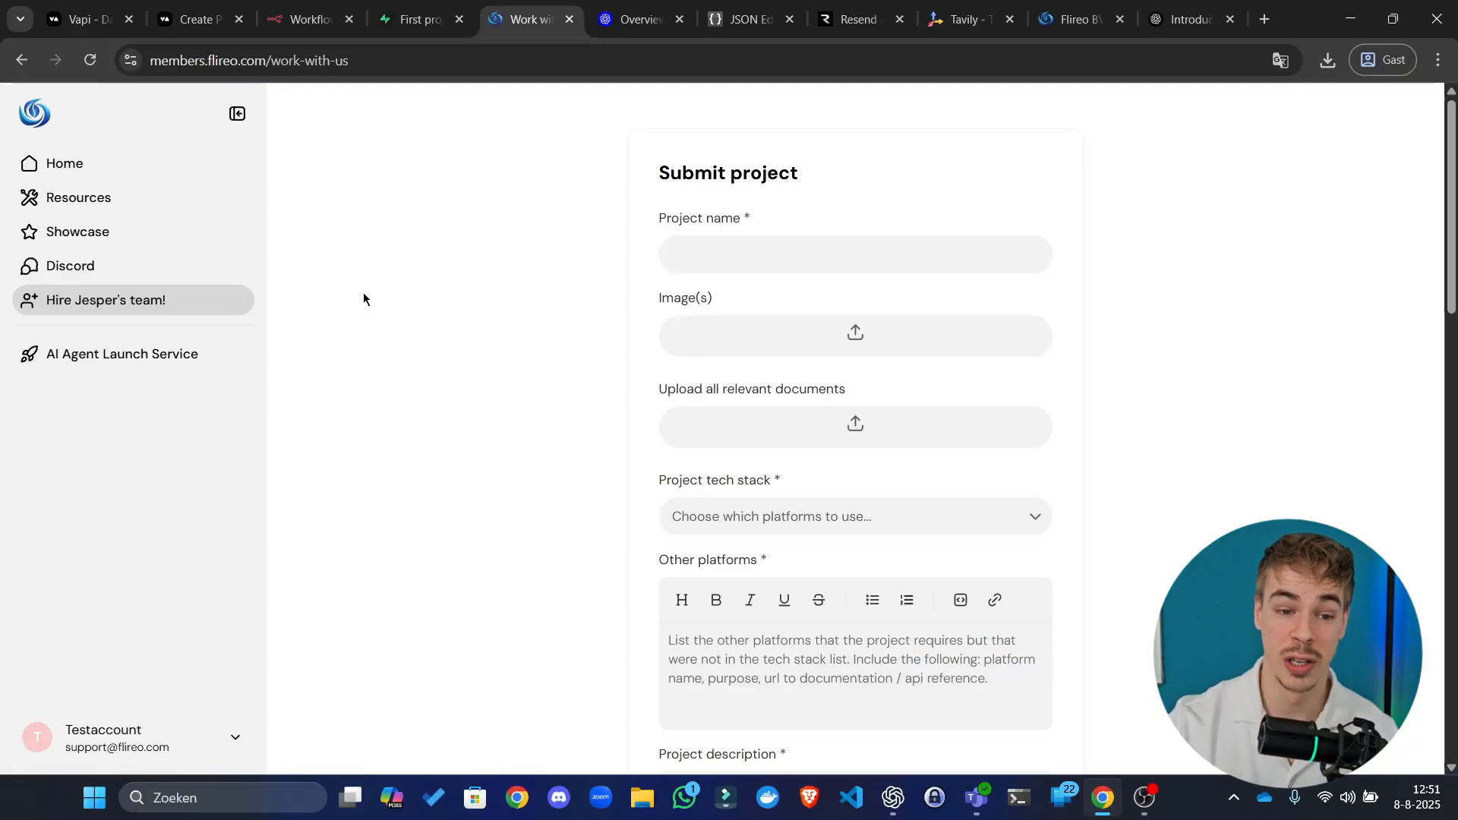
{"action": "left_click", "coordinate": [443, 69]}
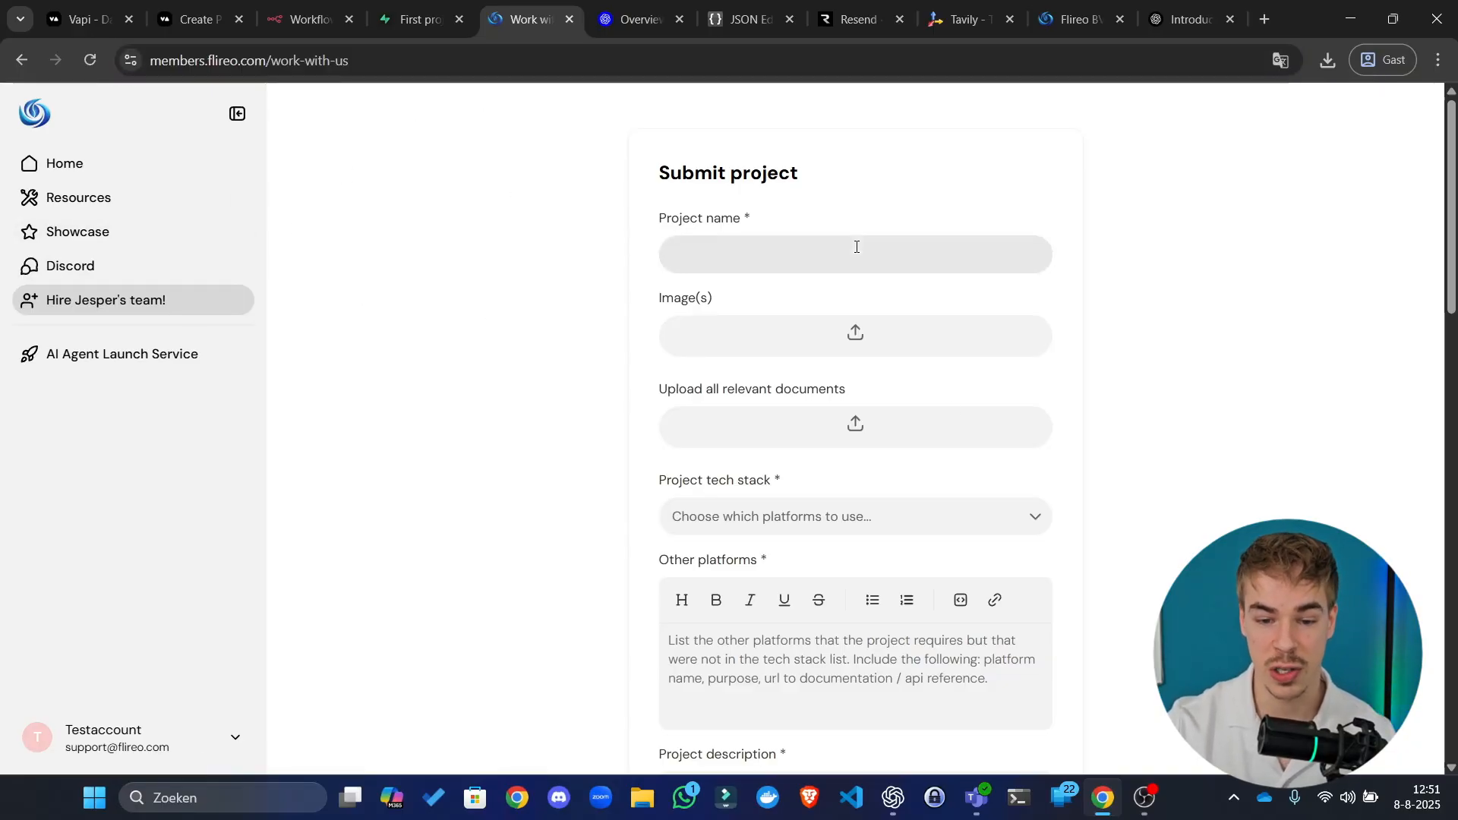
Step: Look over the Submit project form's title and field labels, then open the community Discord page
{"action": "scroll", "coordinate": [856, 416], "scroll_direction": "down", "scroll_amount": 10}
{"action": "scroll", "coordinate": [856, 416], "scroll_direction": "down", "scroll_amount": 5}
{"action": "scroll", "coordinate": [858, 426], "scroll_direction": "up", "scroll_amount": 15}
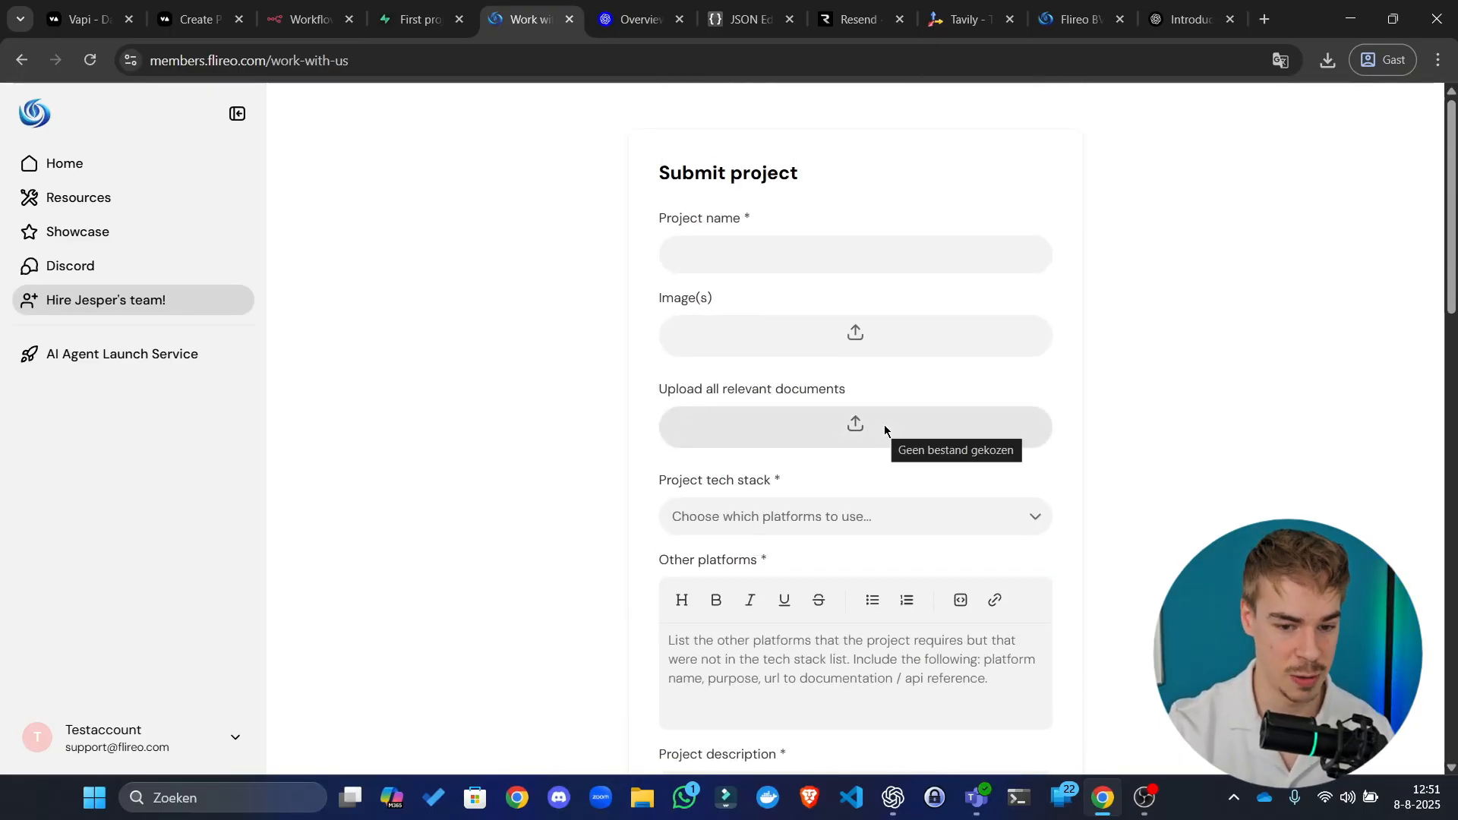
{"action": "left_click_drag", "start_coordinate": [784, 391], "coordinate": [750, 266]}
{"action": "left_click_drag", "start_coordinate": [754, 176], "coordinate": [881, 430]}
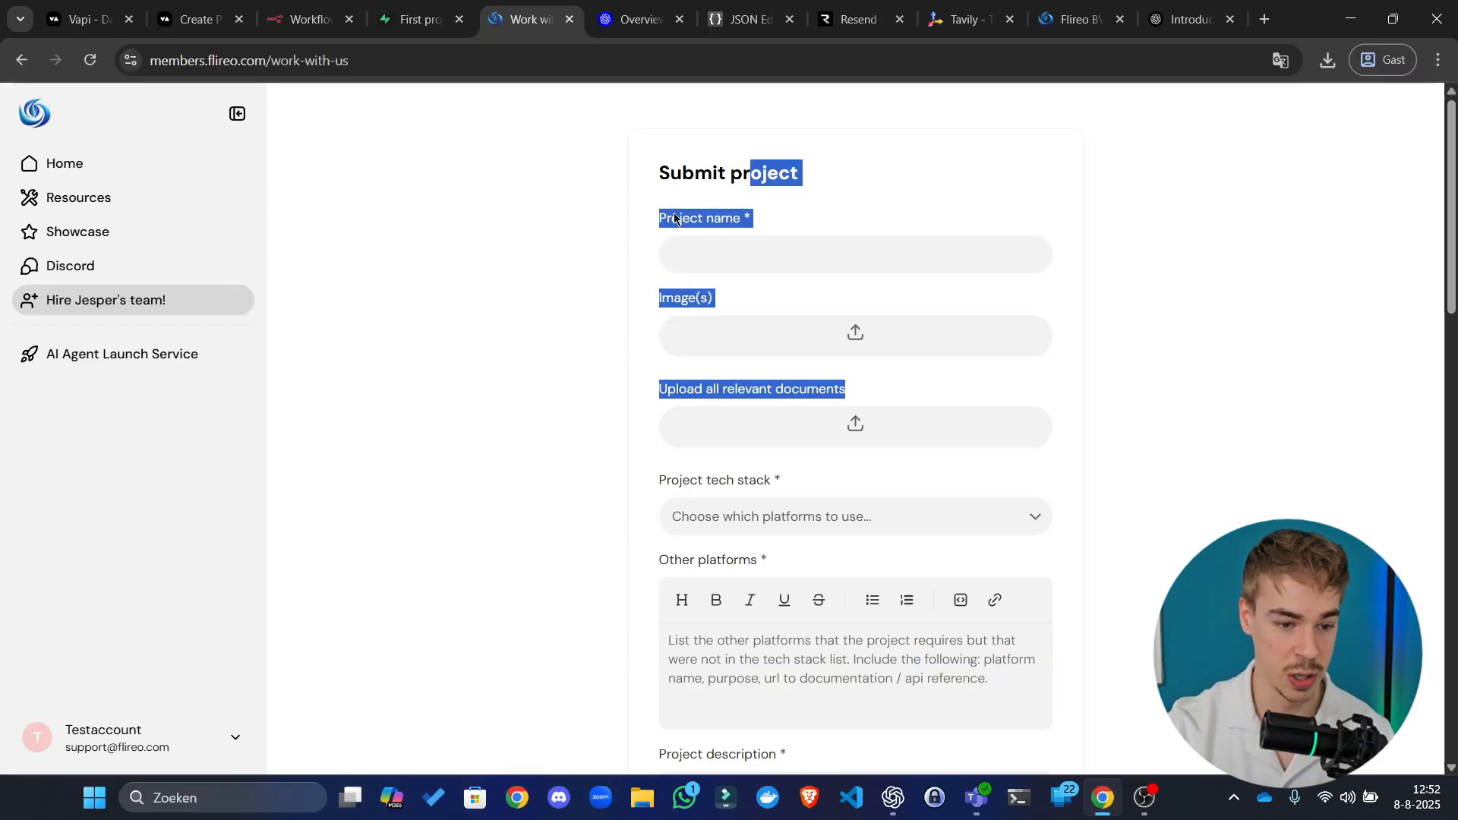
{"action": "left_click", "coordinate": [423, 337]}
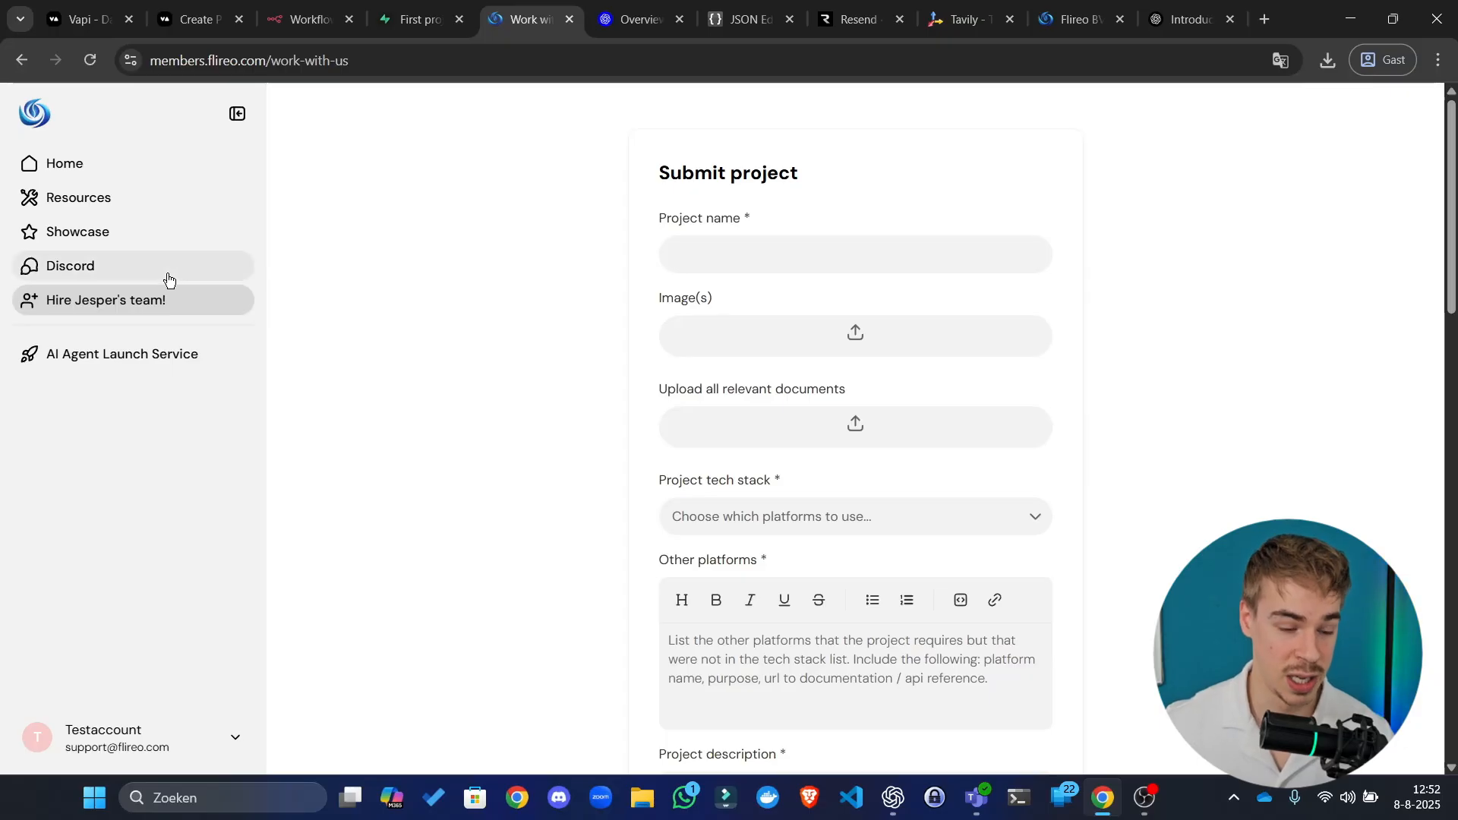
{"action": "left_click", "coordinate": [198, 273]}
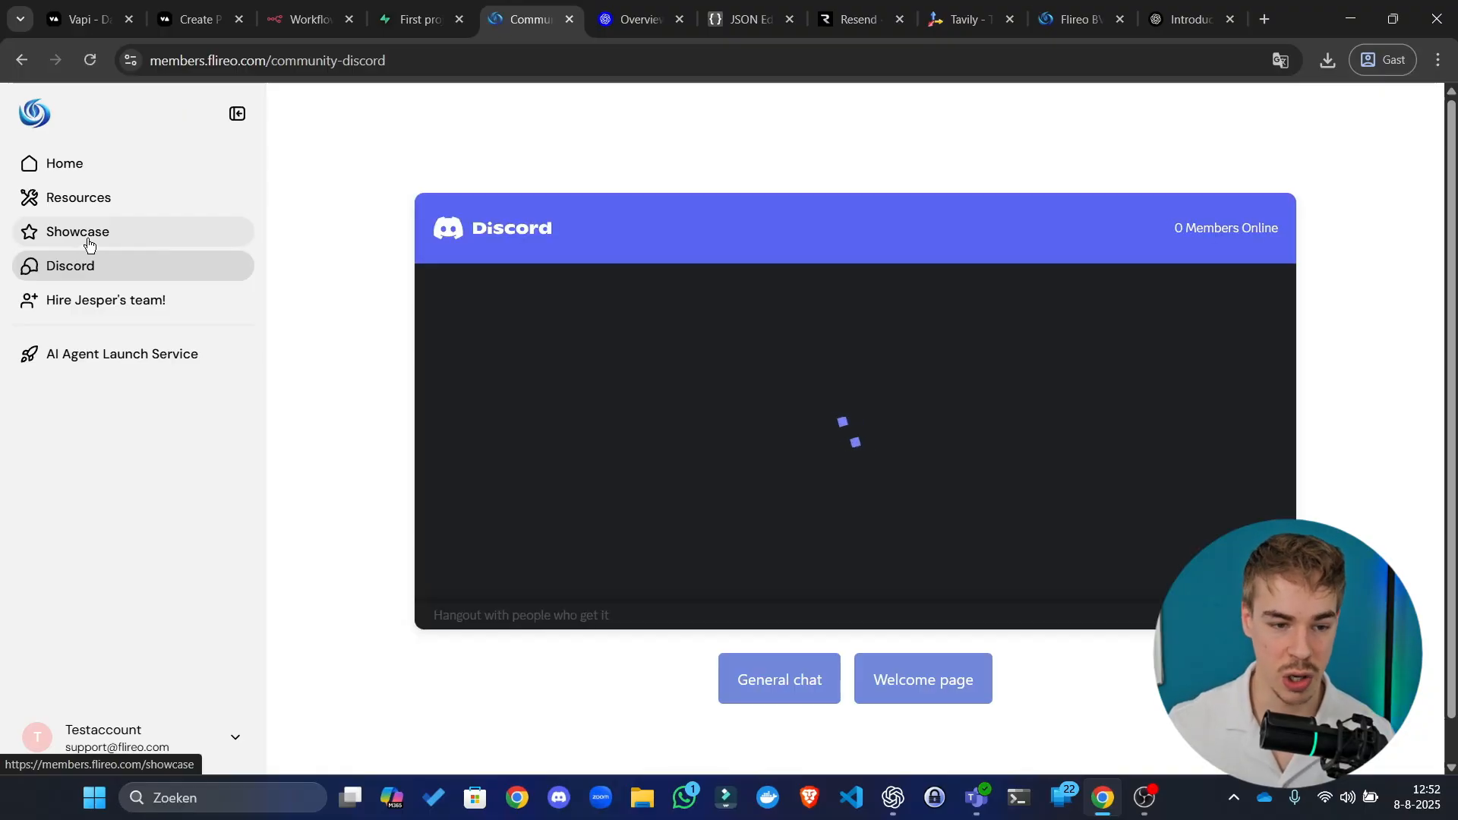
Step: Browse the member Showcase page and load more member profiles
{"action": "left_click", "coordinate": [152, 235]}
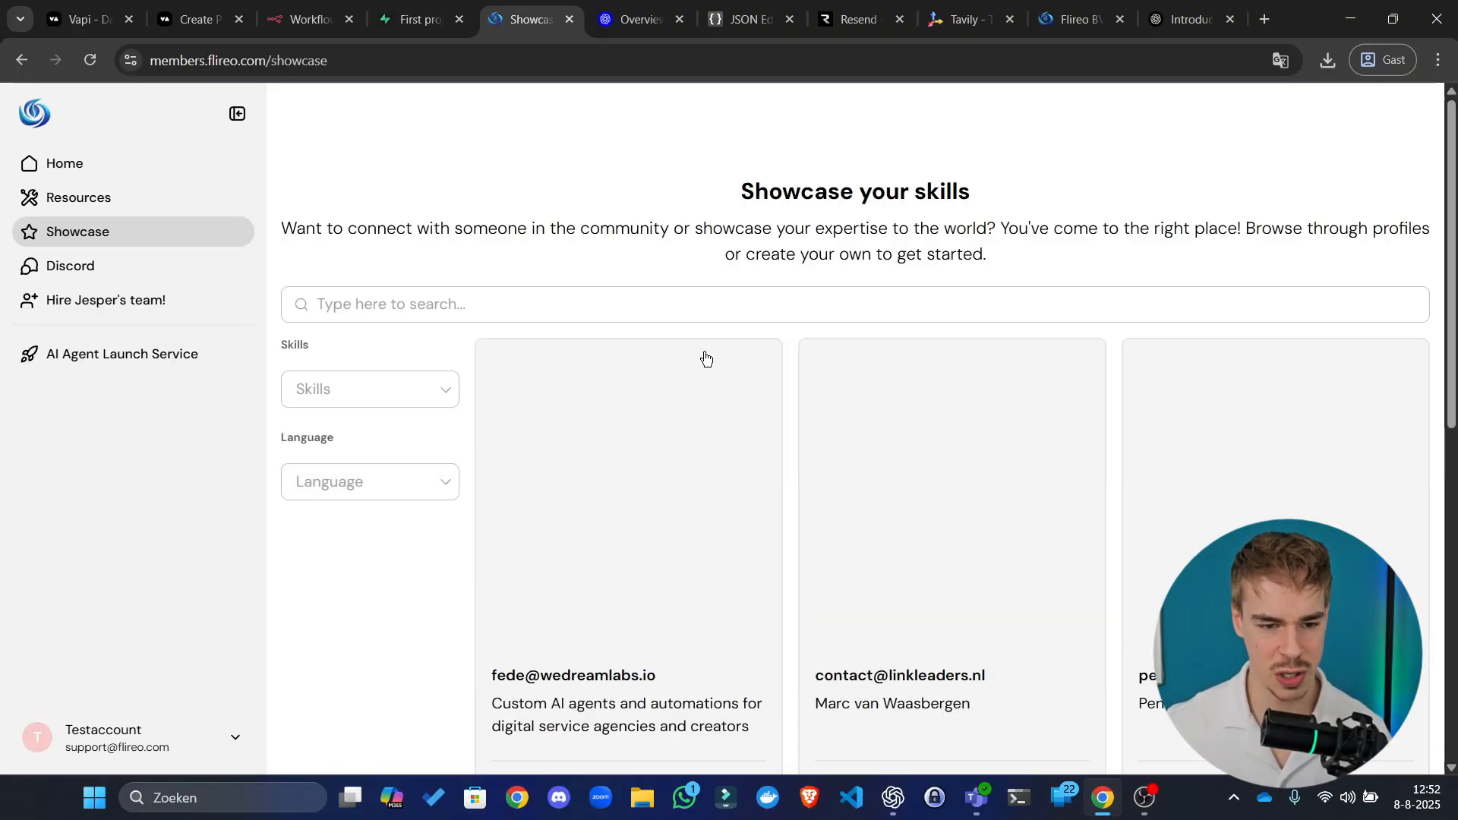
{"action": "scroll", "coordinate": [570, 484], "scroll_direction": "down", "scroll_amount": 9}
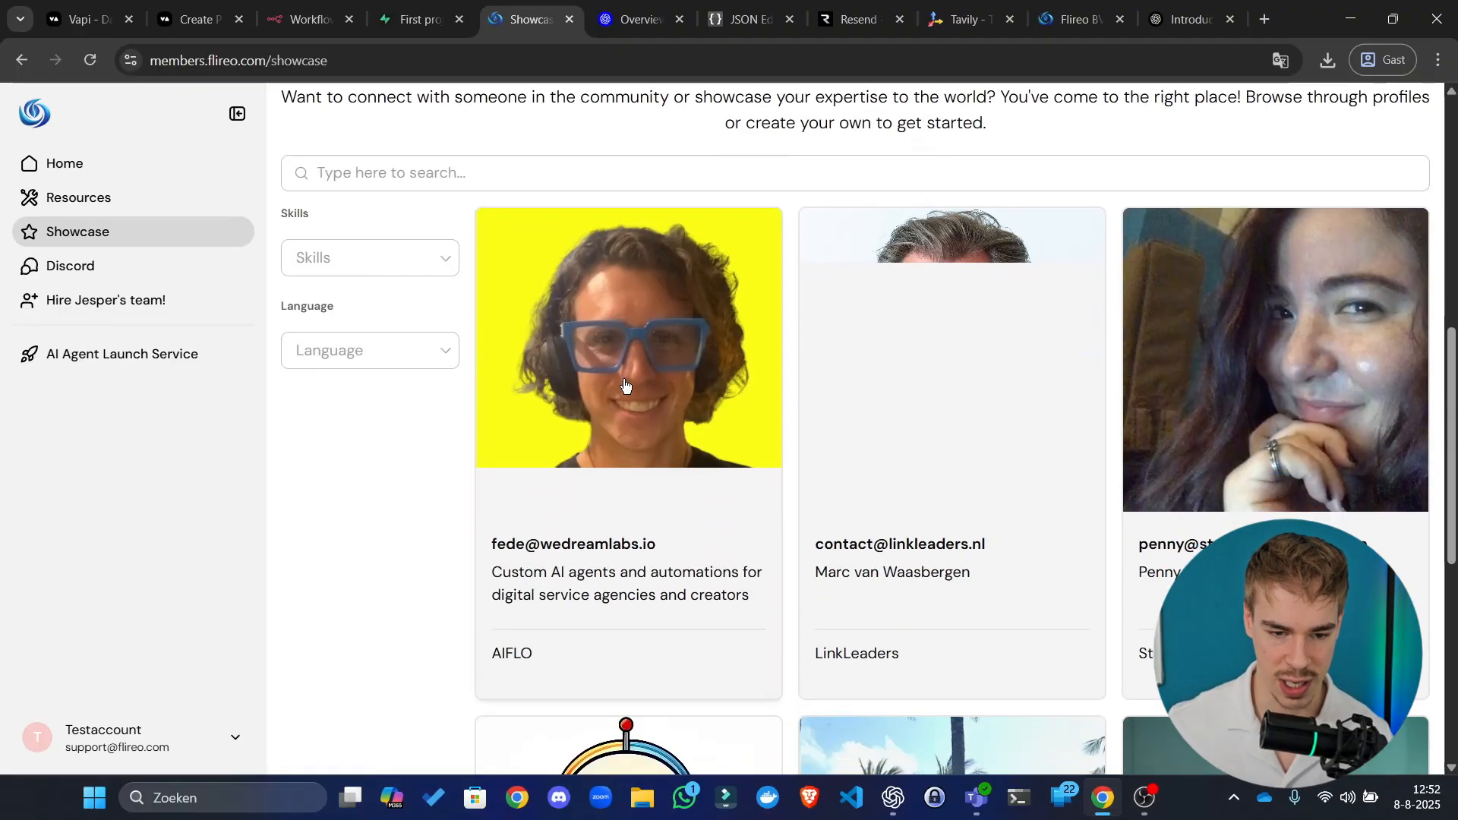
{"action": "scroll", "coordinate": [401, 521], "scroll_direction": "down", "scroll_amount": 3}
{"action": "scroll", "coordinate": [462, 494], "scroll_direction": "down", "scroll_amount": 5}
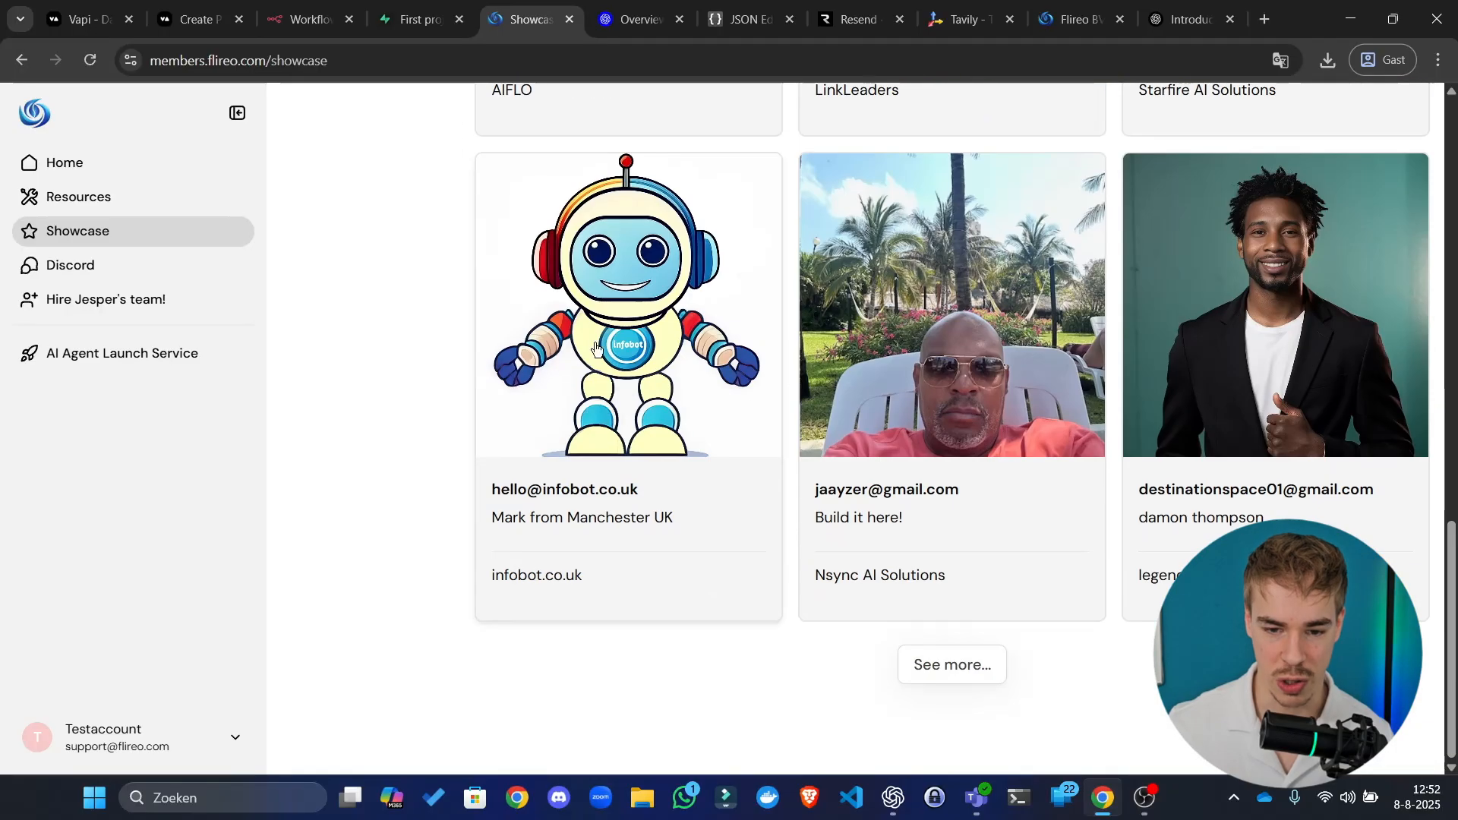
{"action": "left_click", "coordinate": [990, 675]}
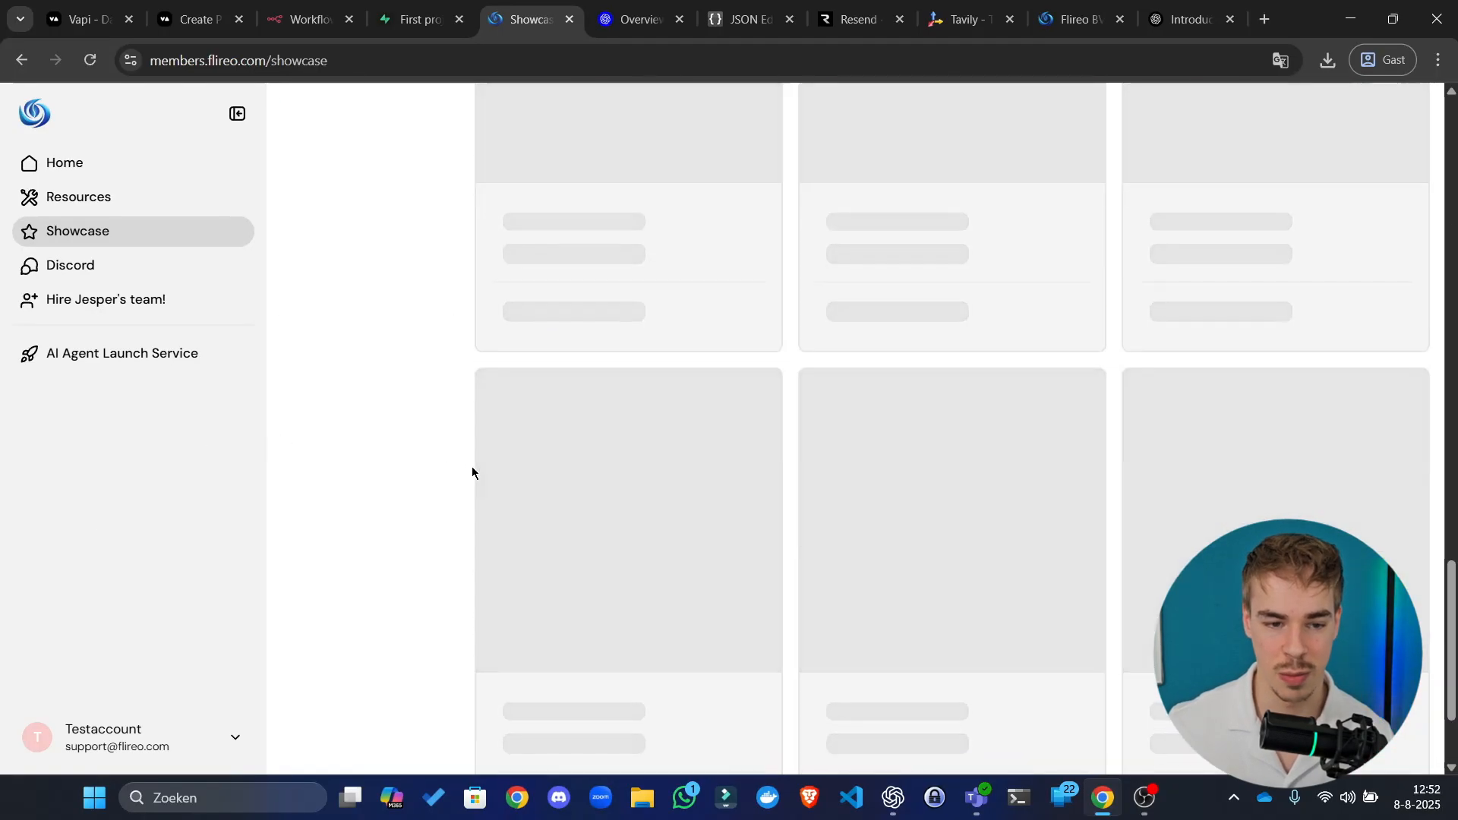
{"action": "scroll", "coordinate": [384, 423], "scroll_direction": "down", "scroll_amount": 2}
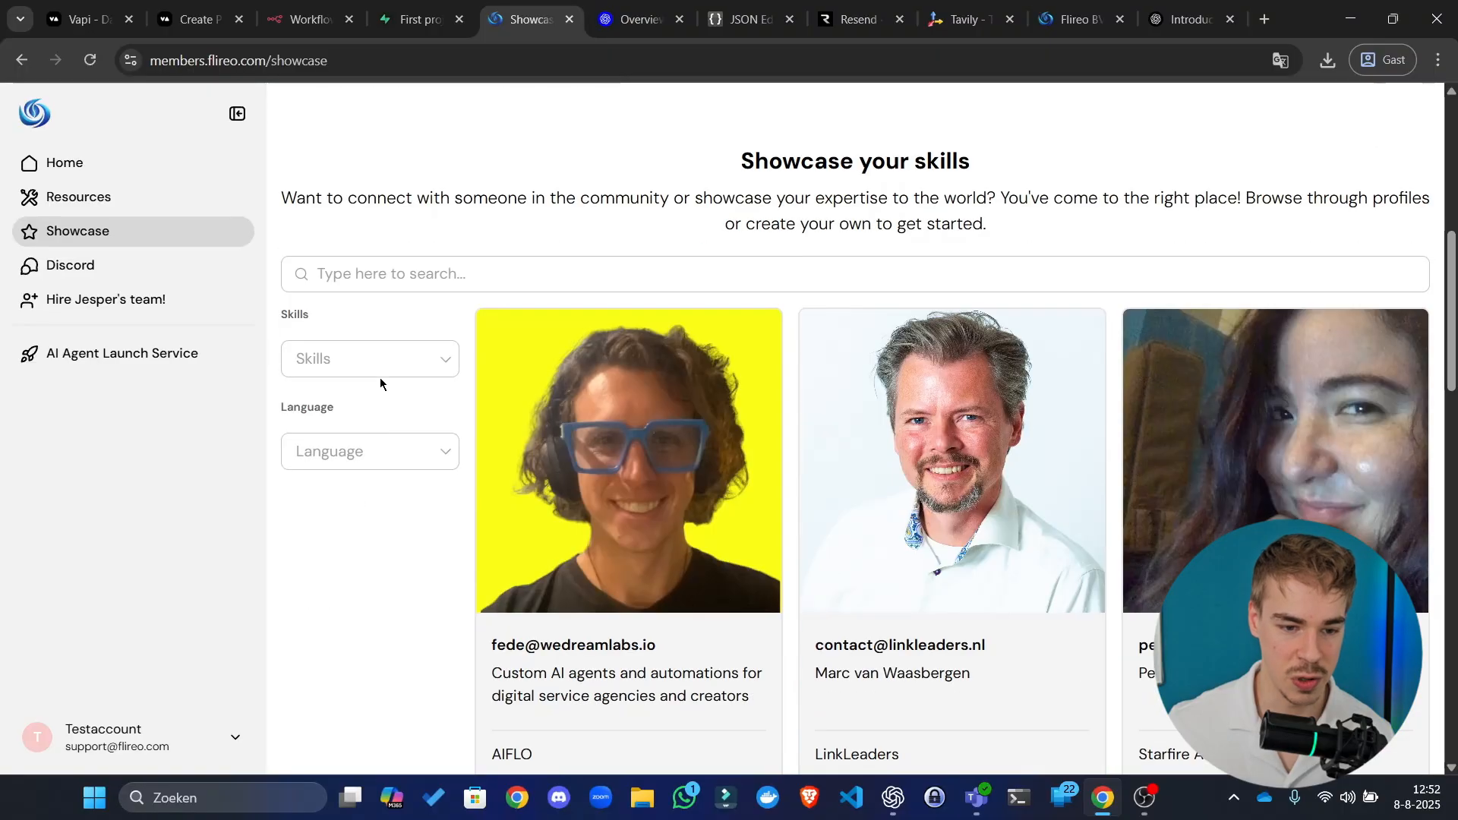
Step: Check the Showcase Skills and Language filter options, then open the Resources library
{"action": "left_click", "coordinate": [379, 374]}
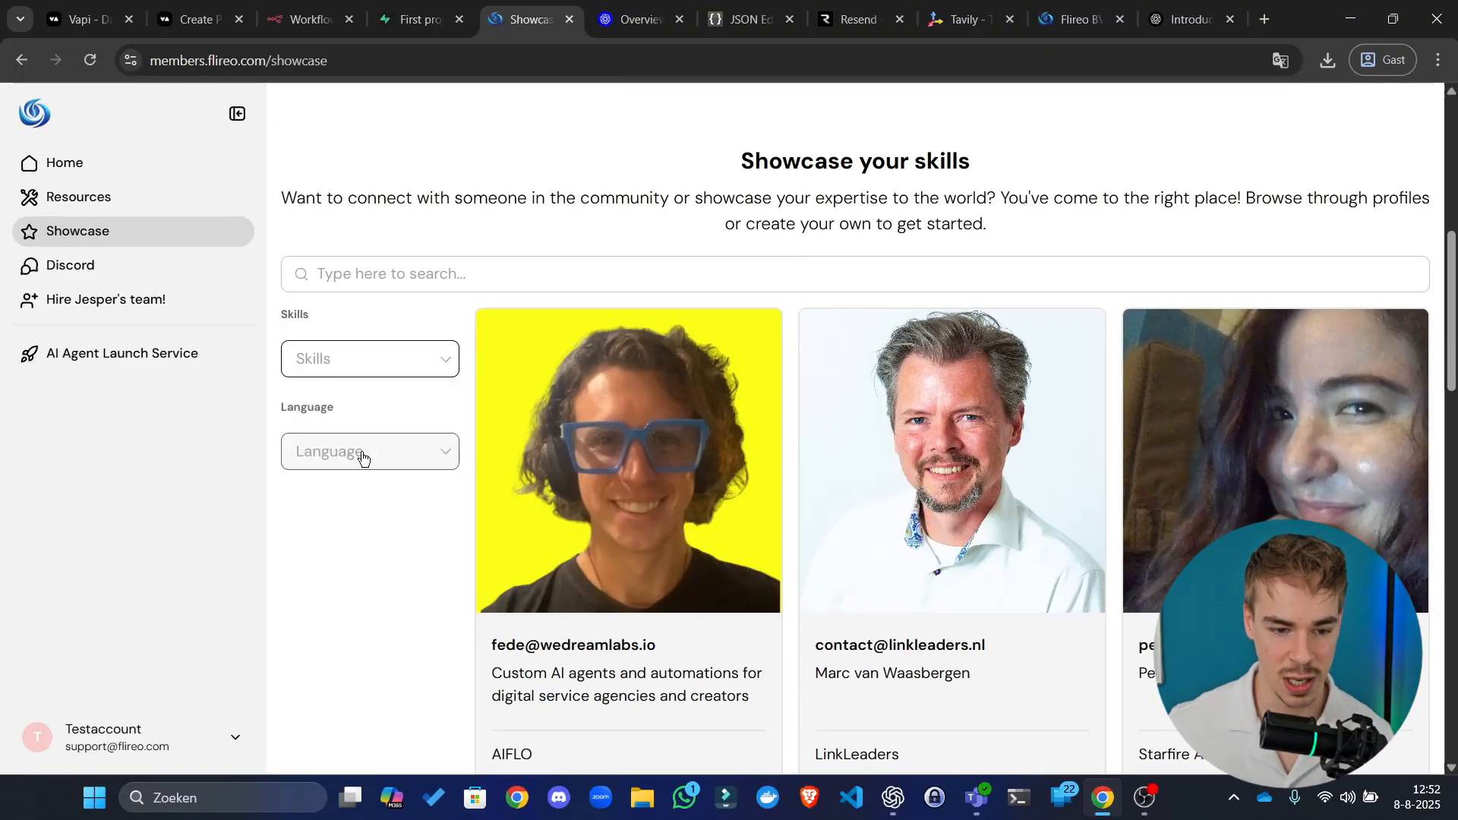
{"action": "left_click", "coordinate": [362, 453]}
{"action": "scroll", "coordinate": [327, 625], "scroll_direction": "down", "scroll_amount": 5}
{"action": "scroll", "coordinate": [327, 625], "scroll_direction": "down", "scroll_amount": 5}
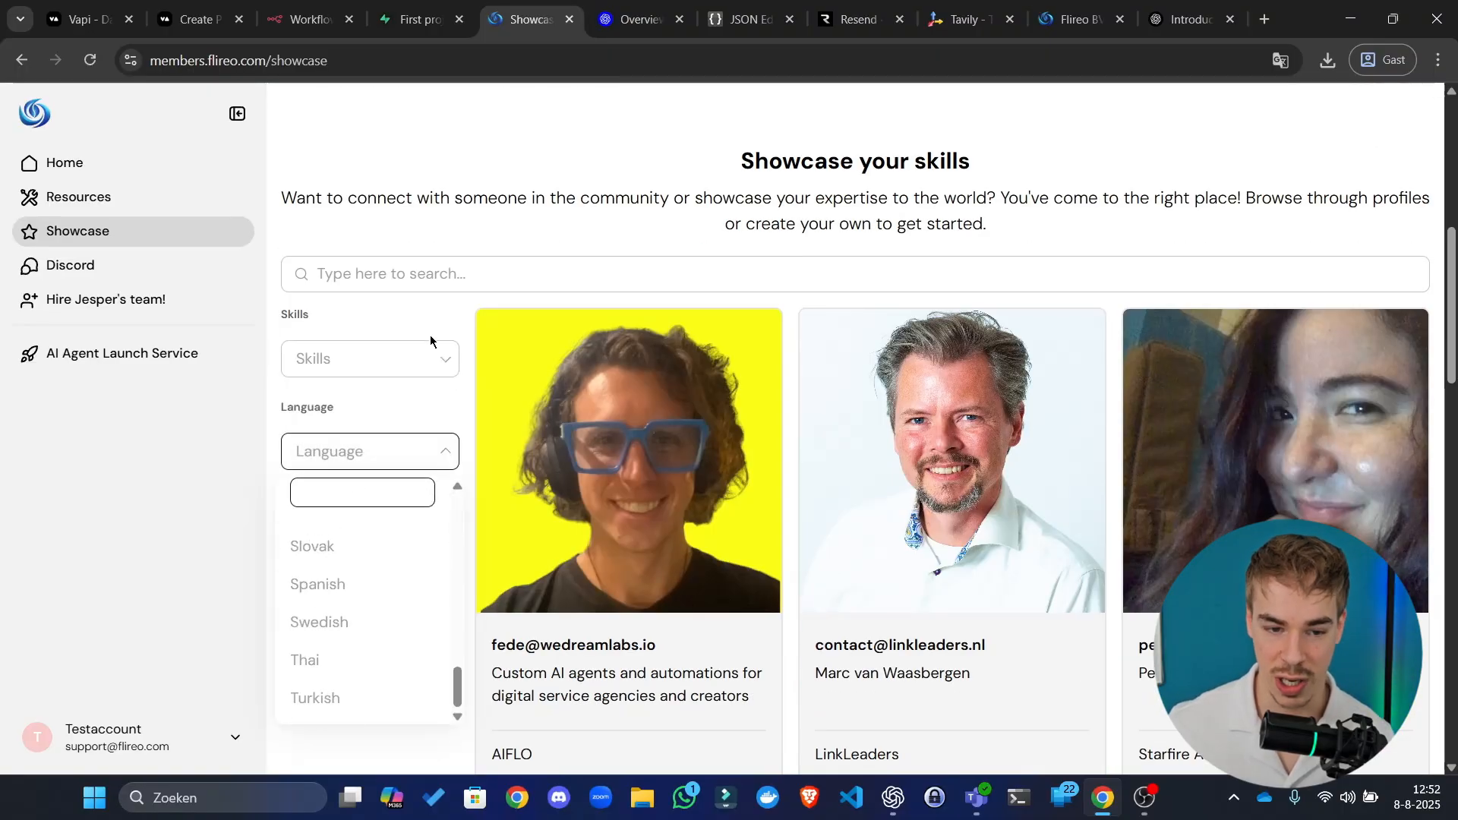
{"action": "left_click", "coordinate": [504, 281]}
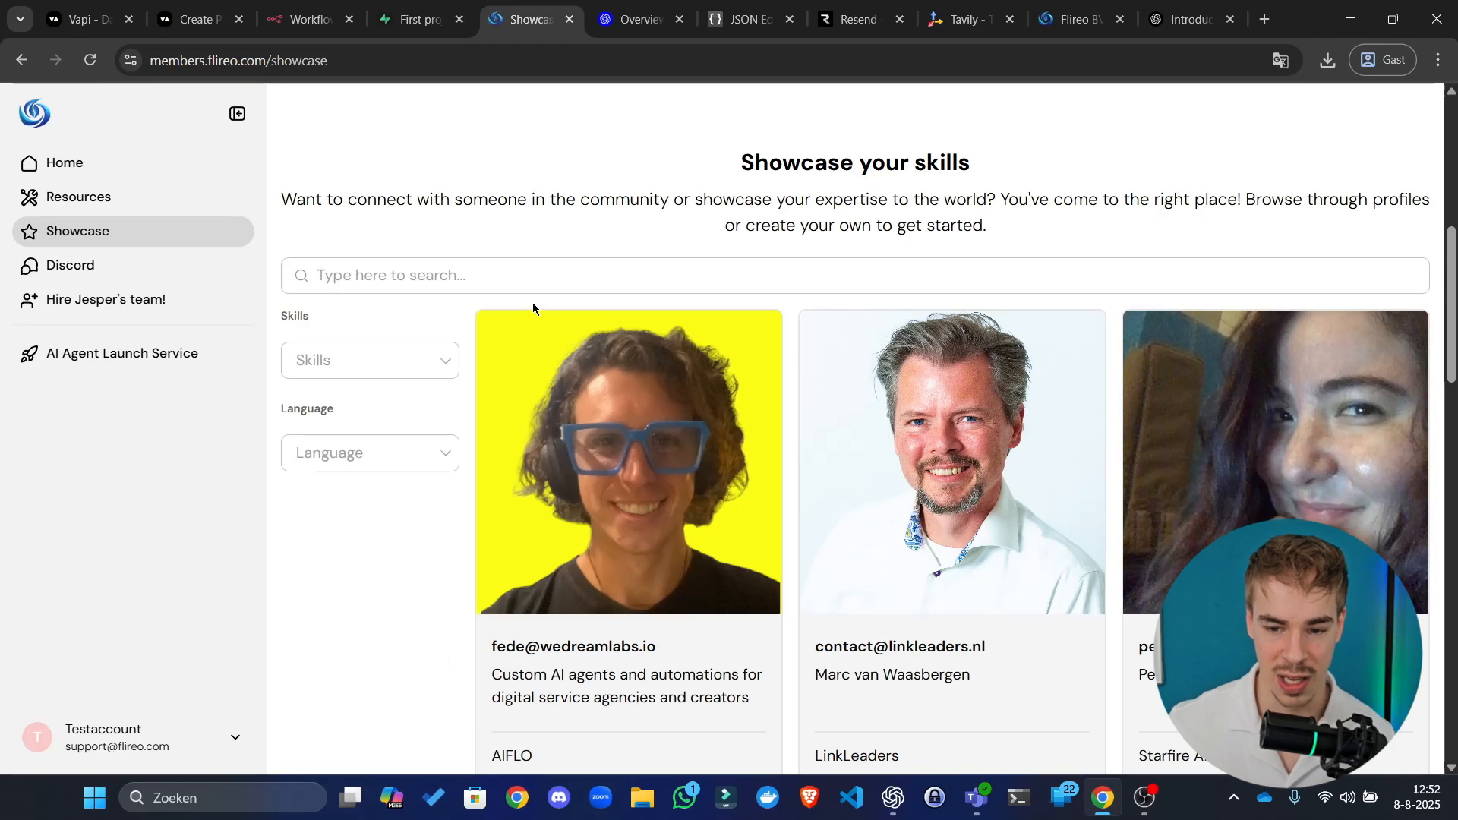
{"action": "scroll", "coordinate": [533, 308], "scroll_direction": "up", "scroll_amount": 6}
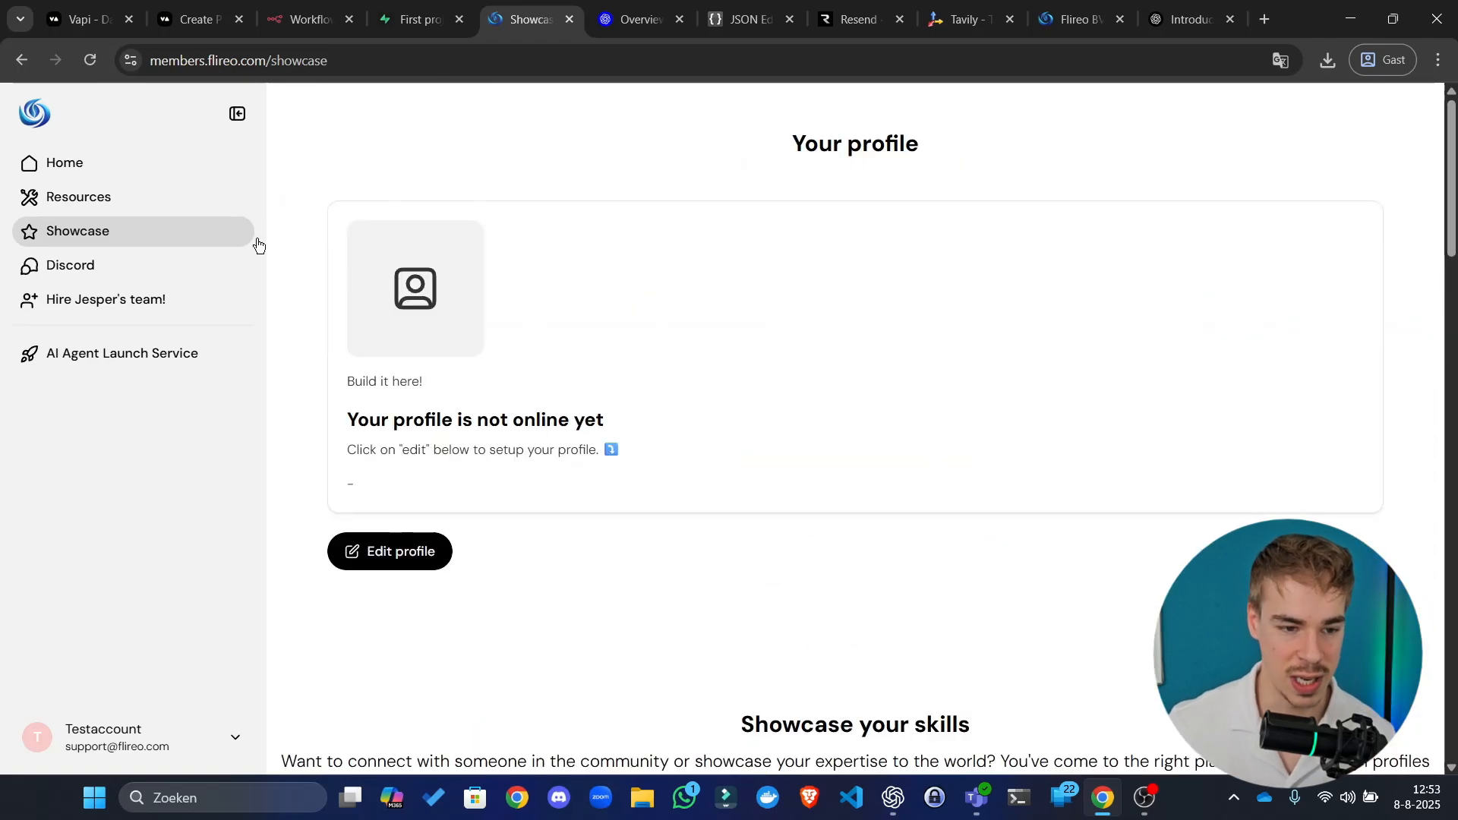
{"action": "left_click", "coordinate": [161, 203]}
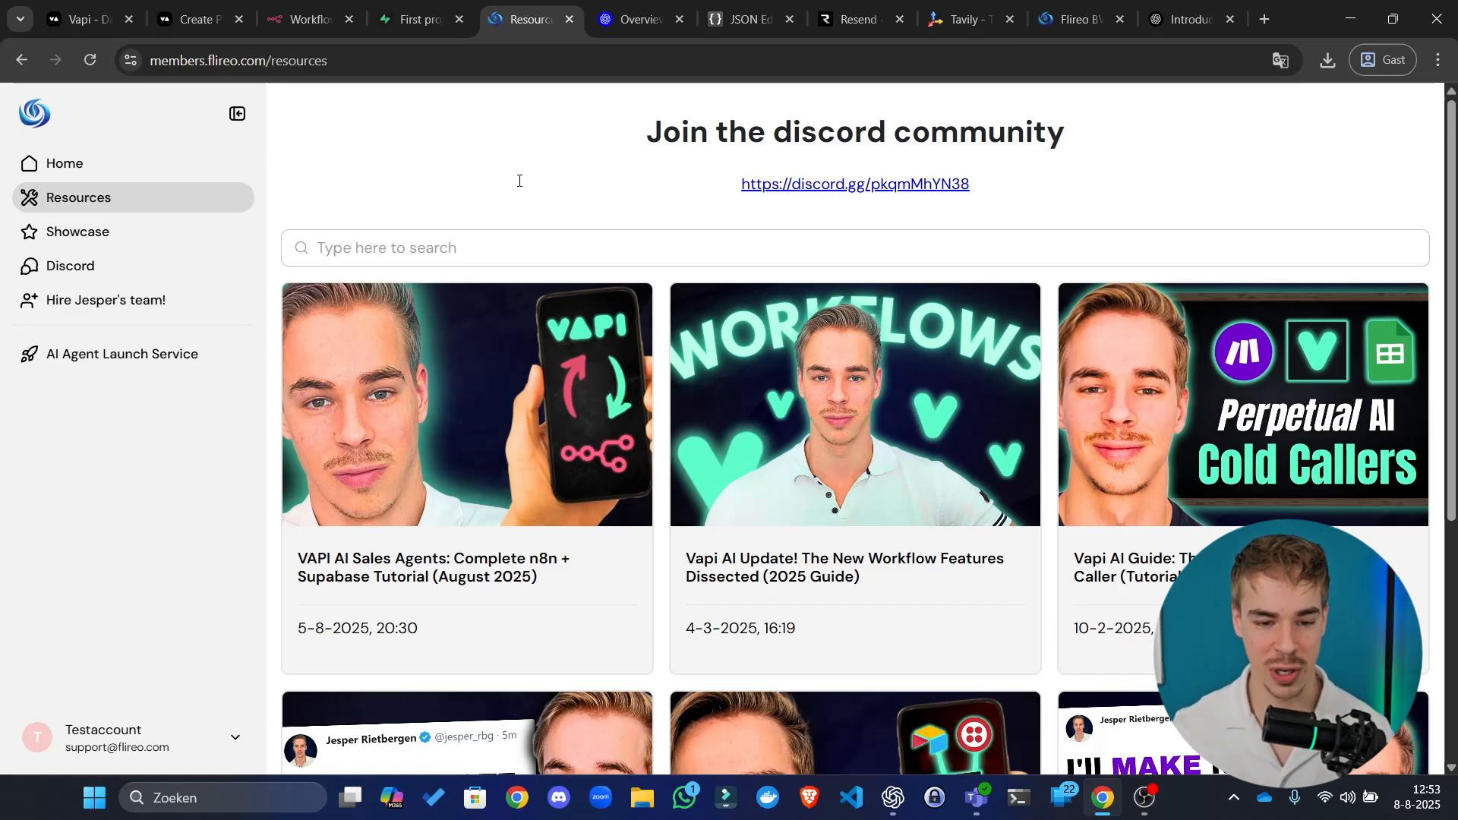
{"action": "left_click", "coordinate": [557, 404]}
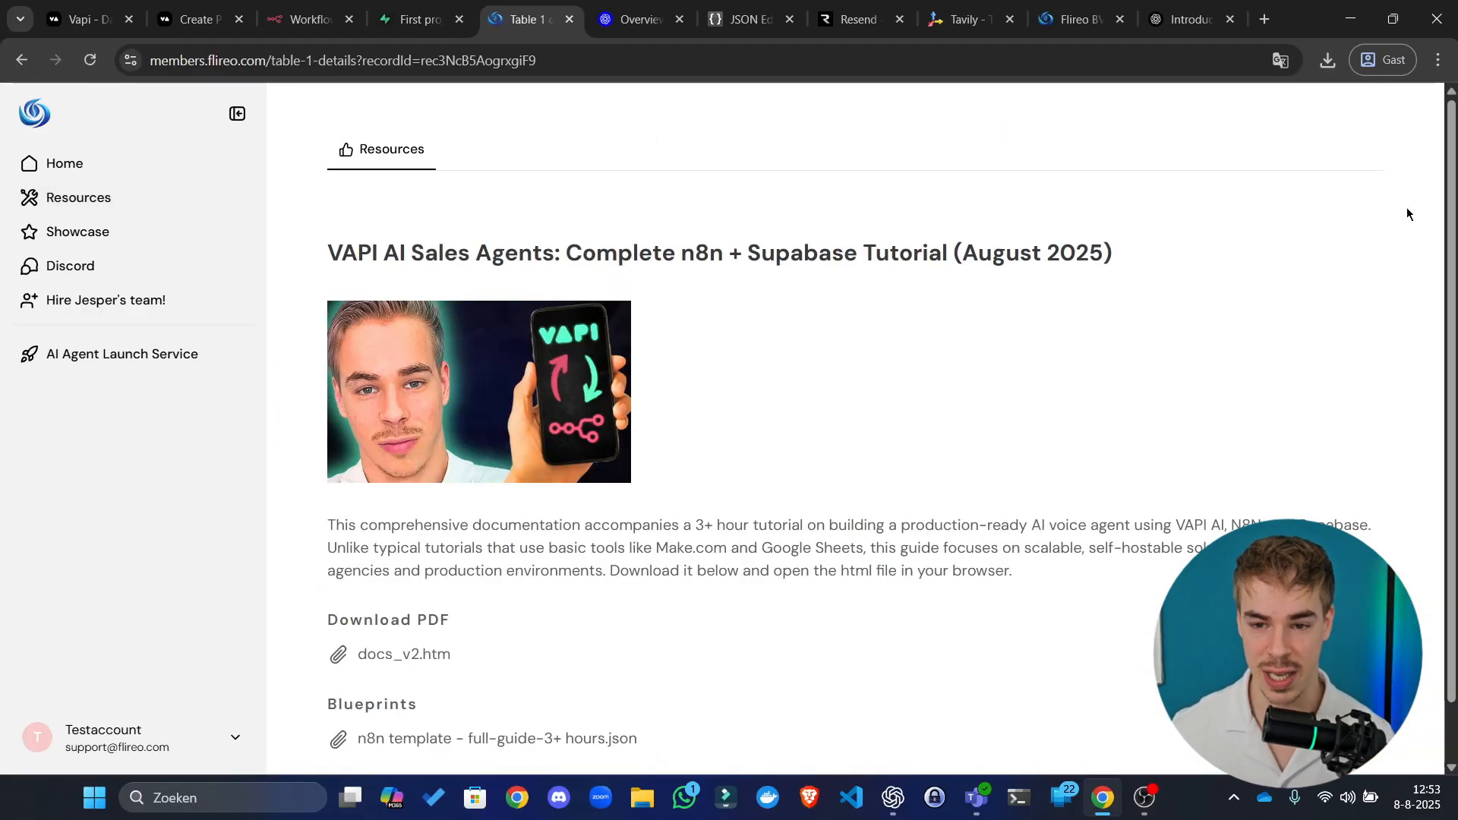
{"action": "scroll", "coordinate": [685, 488], "scroll_direction": "down", "scroll_amount": 2}
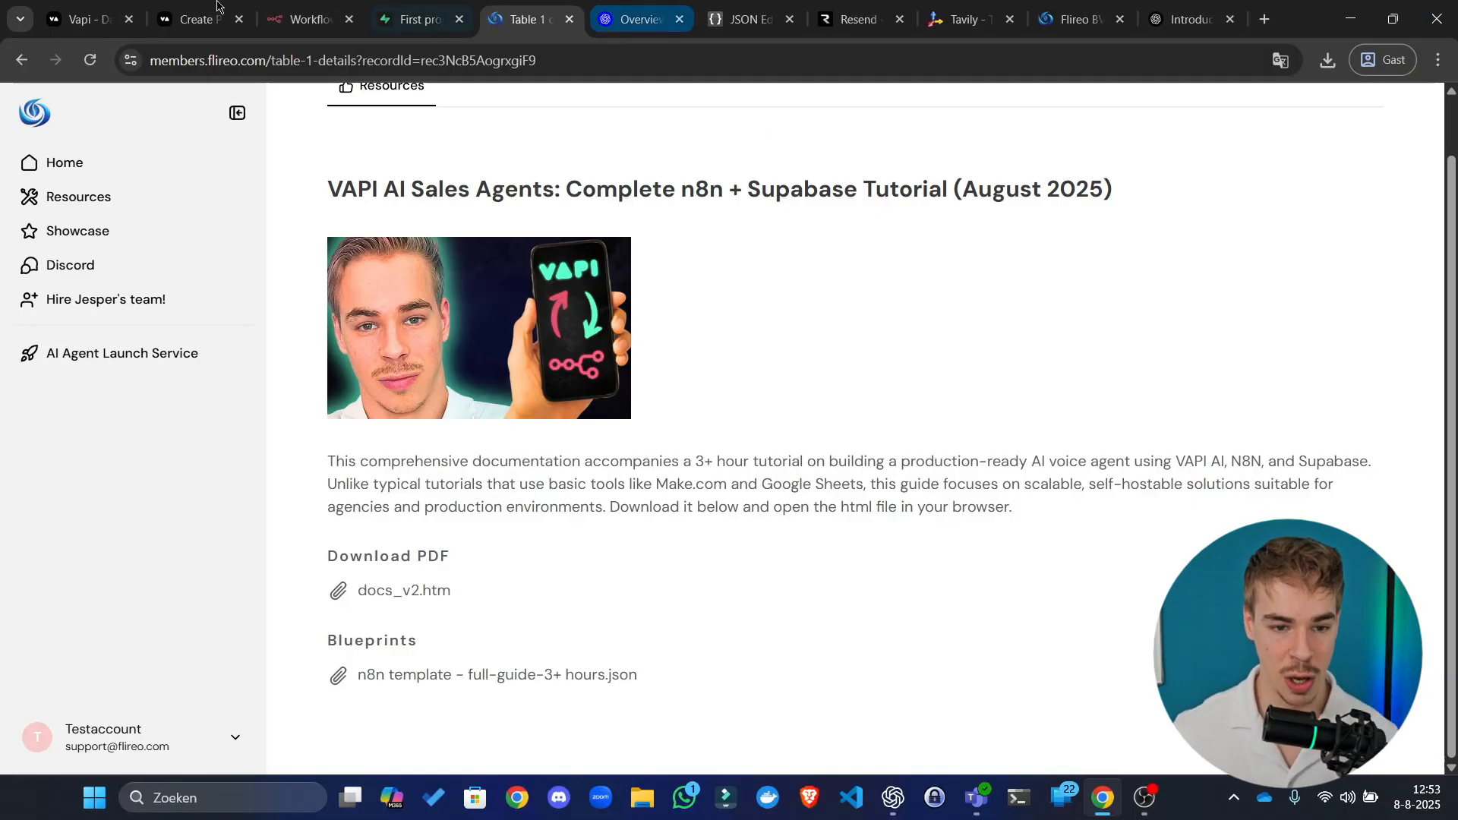
{"action": "scroll", "coordinate": [117, 114], "scroll_direction": "up", "scroll_amount": 1}
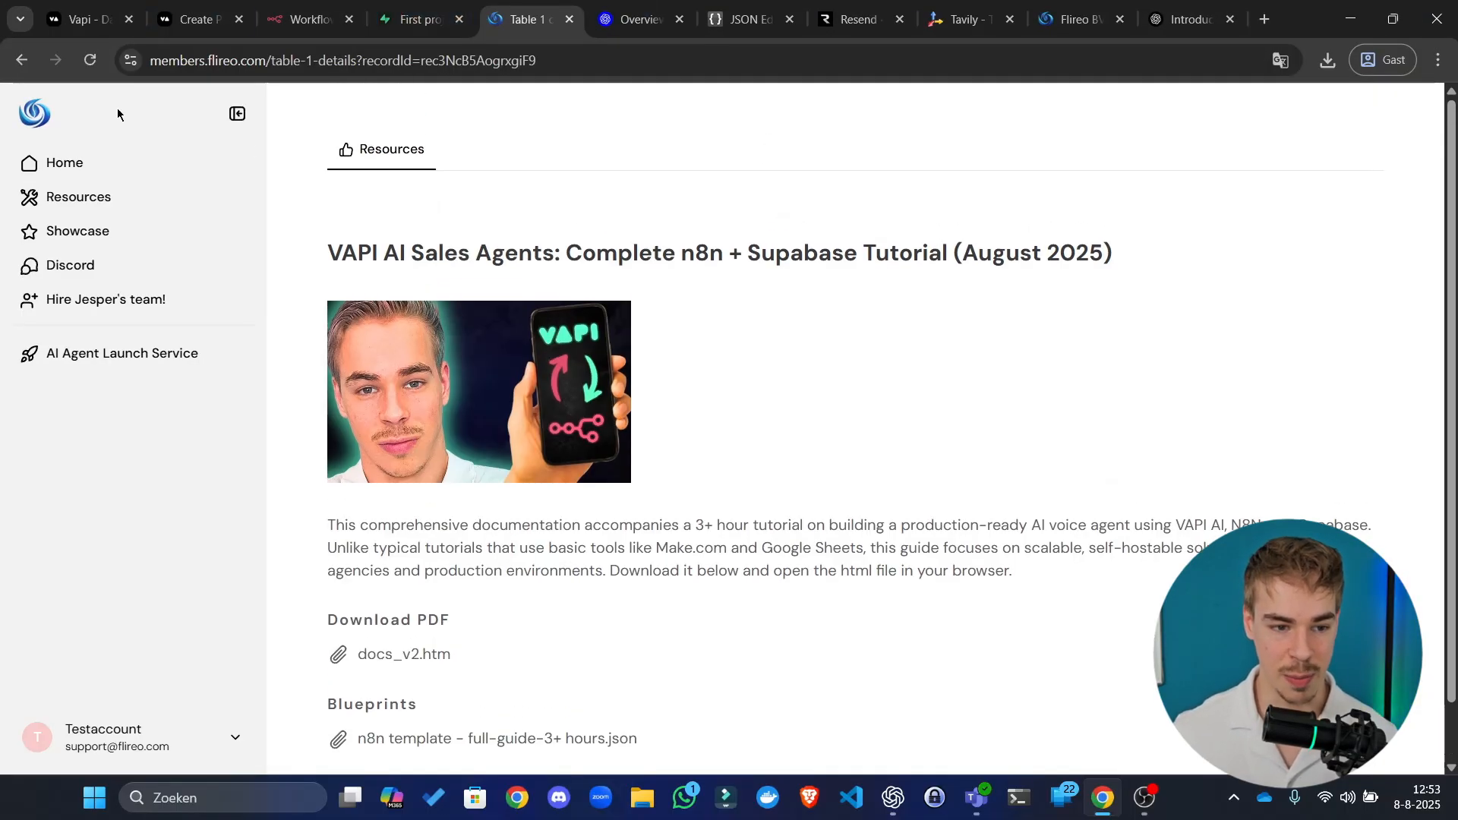
{"action": "left_click", "coordinate": [18, 62]}
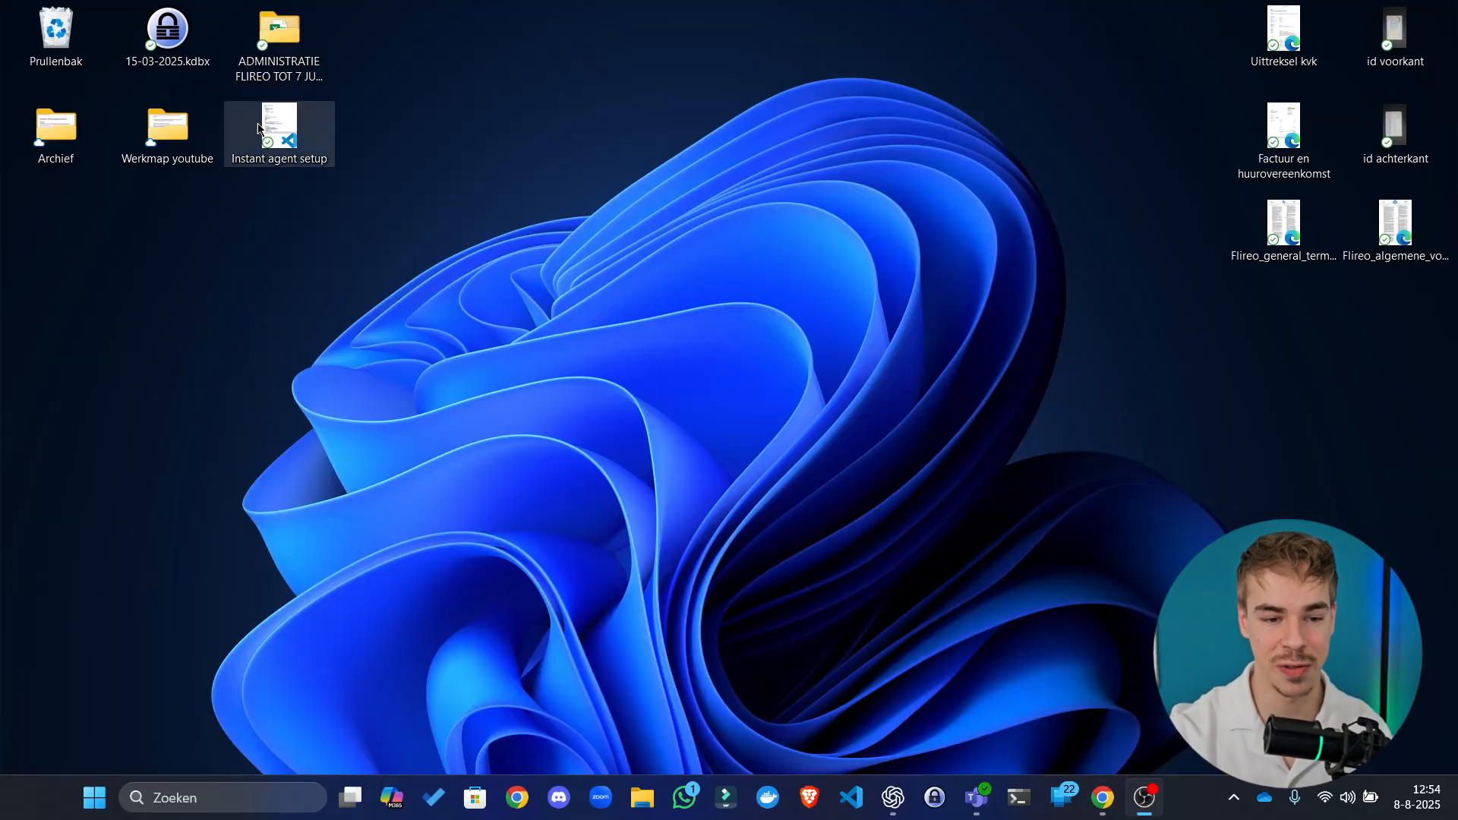
{"action": "left_click_drag", "start_coordinate": [263, 120], "coordinate": [452, 193]}
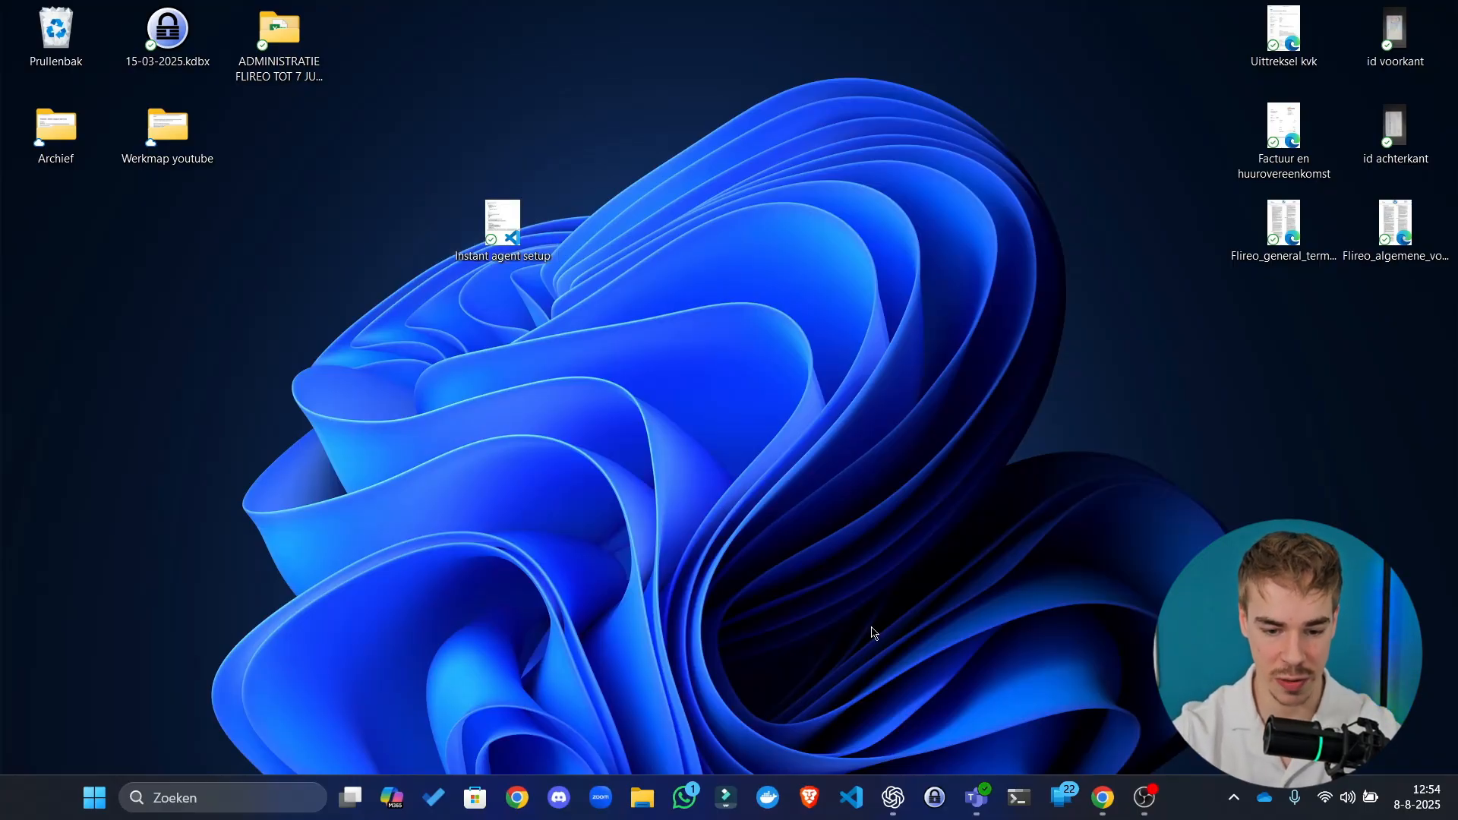
Step: Bring the browser back to the n8n Workflows tab and start a new blank workflow
{"action": "left_click", "coordinate": [824, 787]}
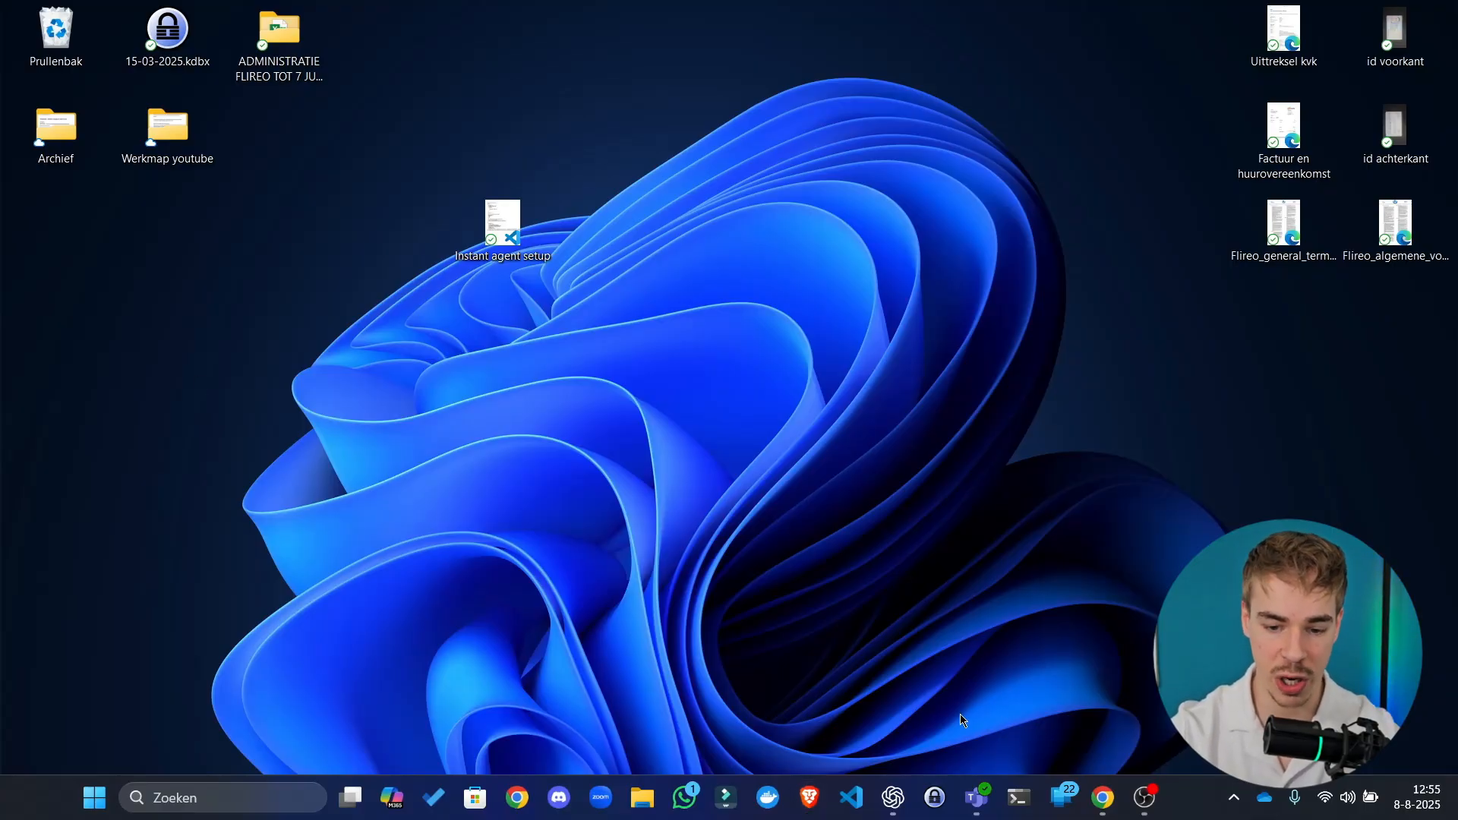
{"action": "left_click", "coordinate": [1103, 797]}
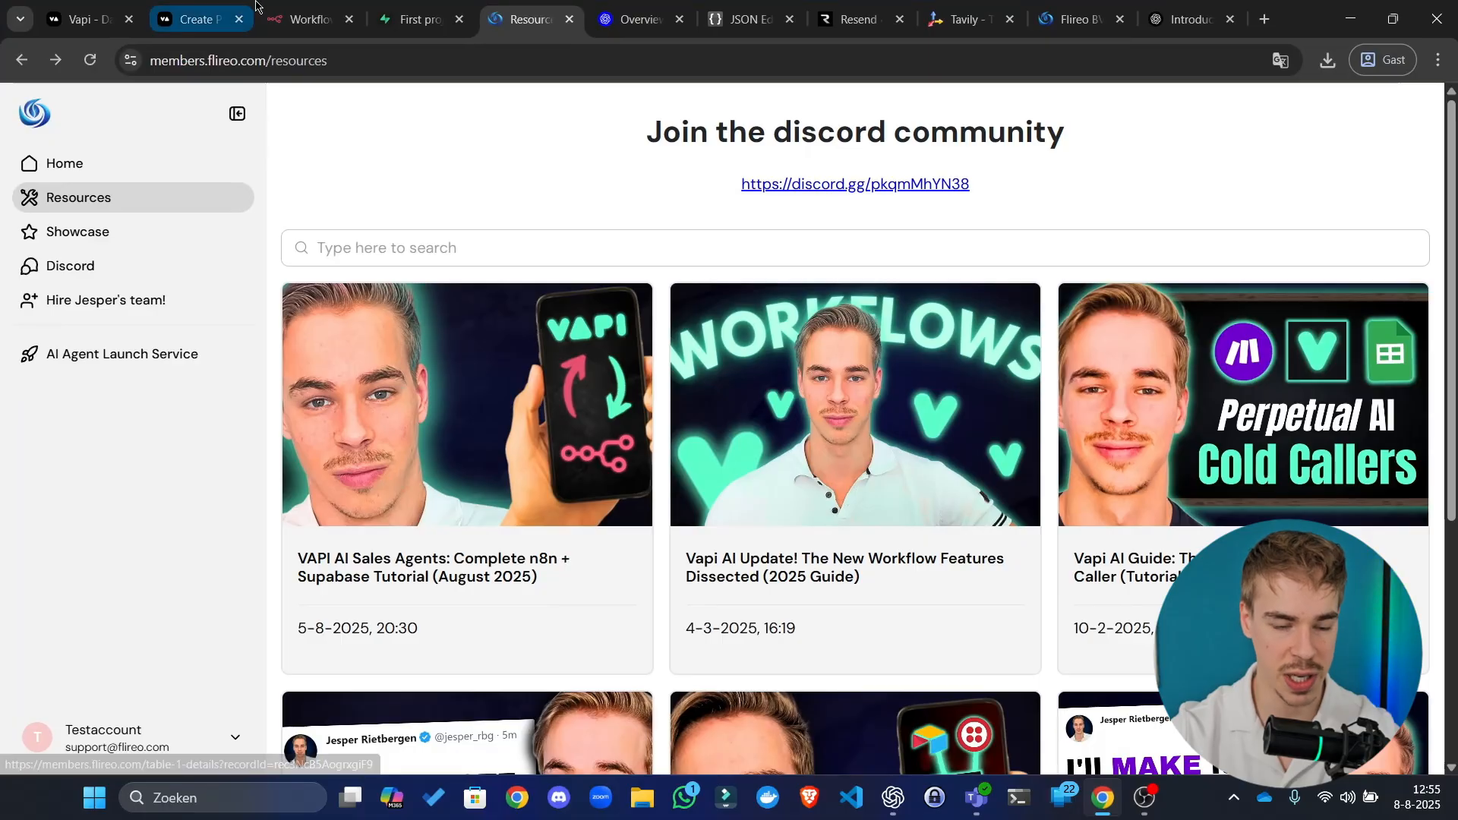
{"action": "left_click", "coordinate": [304, 18]}
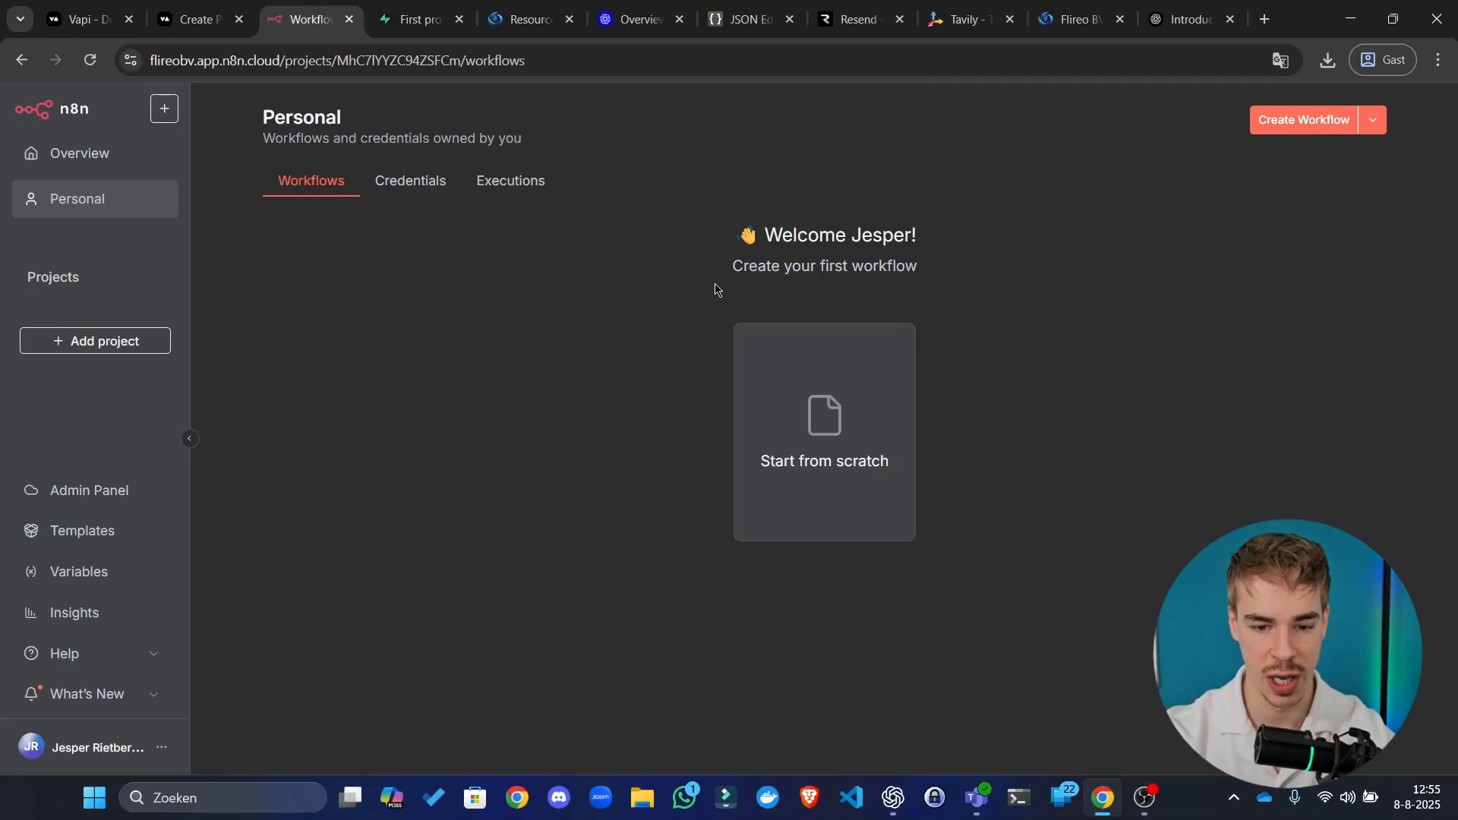
{"action": "left_click", "coordinate": [755, 358]}
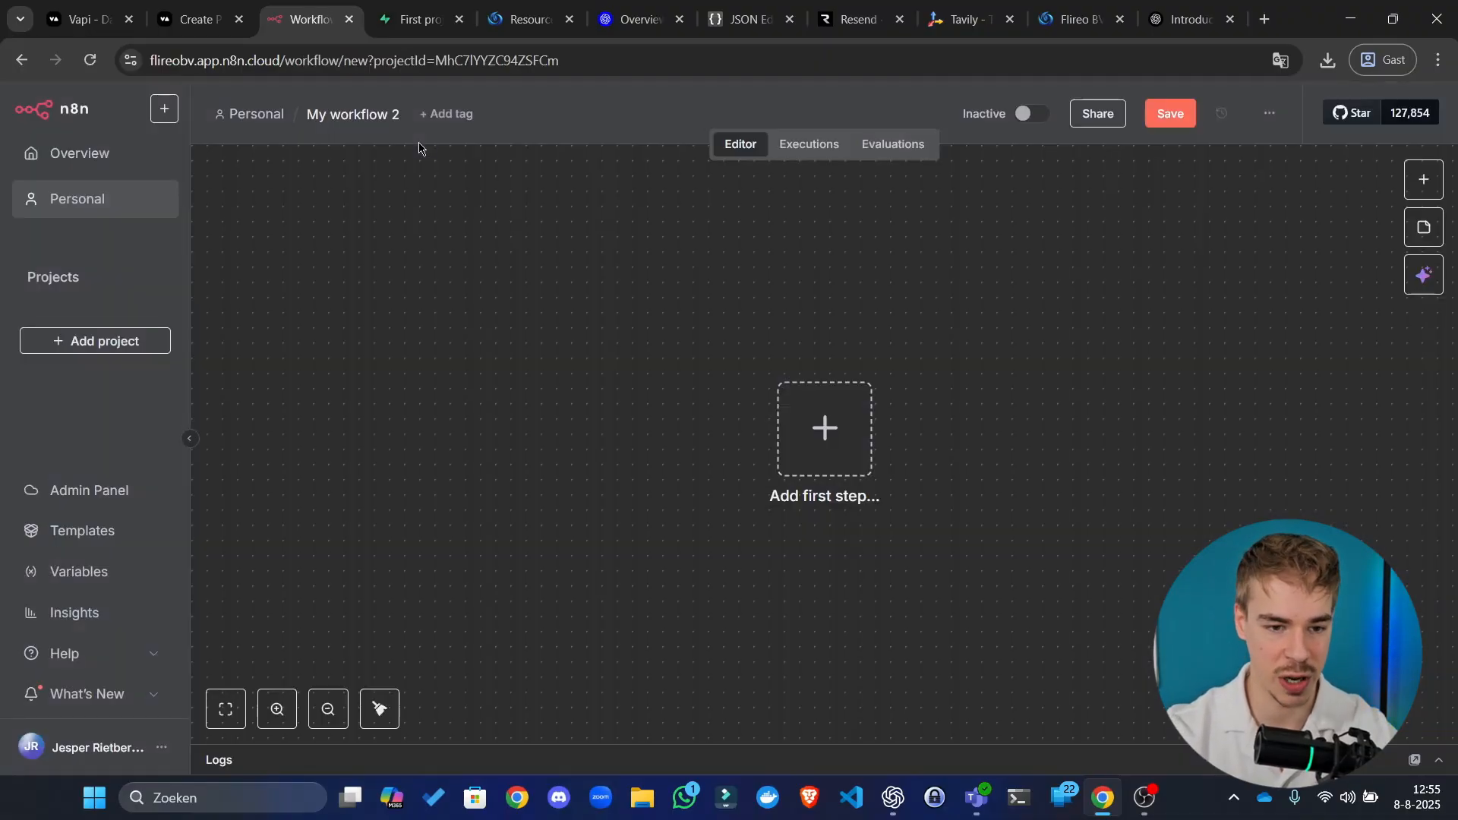
Step: Rename the new workflow to 'Setup workflow' and open a fresh browser tab
{"action": "left_click", "coordinate": [368, 116]}
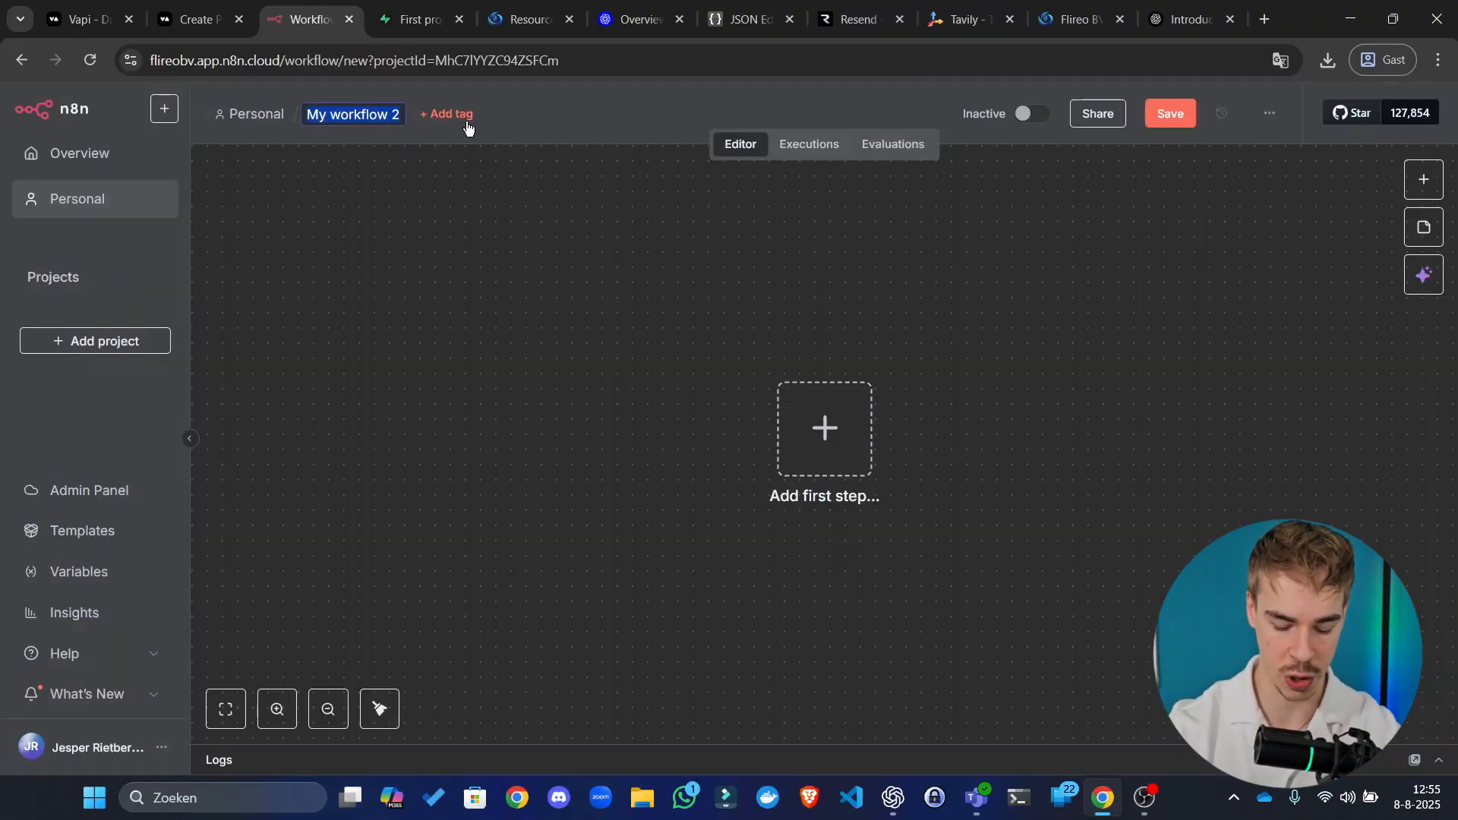
{"action": "type", "text": "Set"}
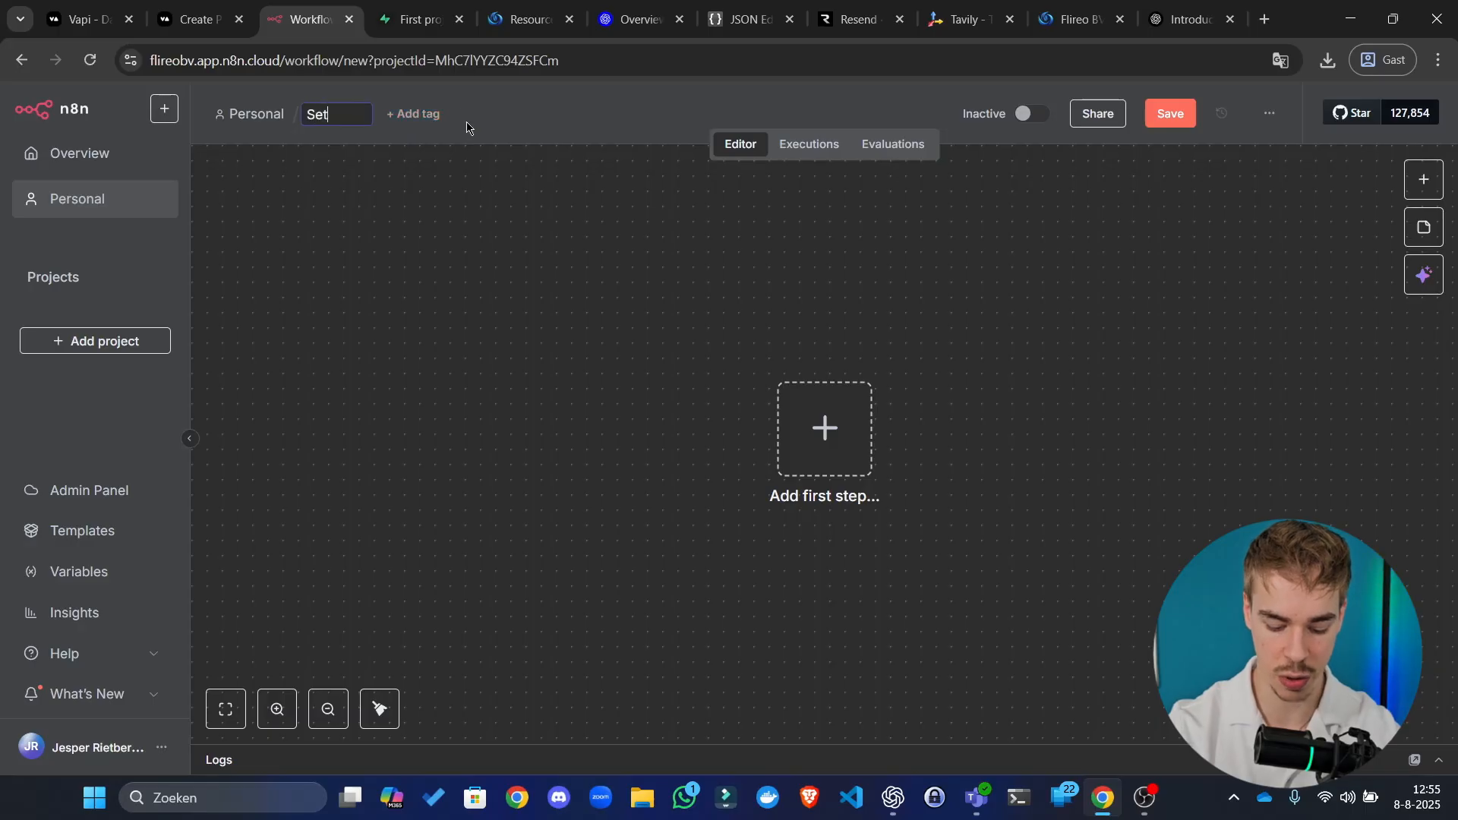
{"action": "type", "text": "up workflow"}
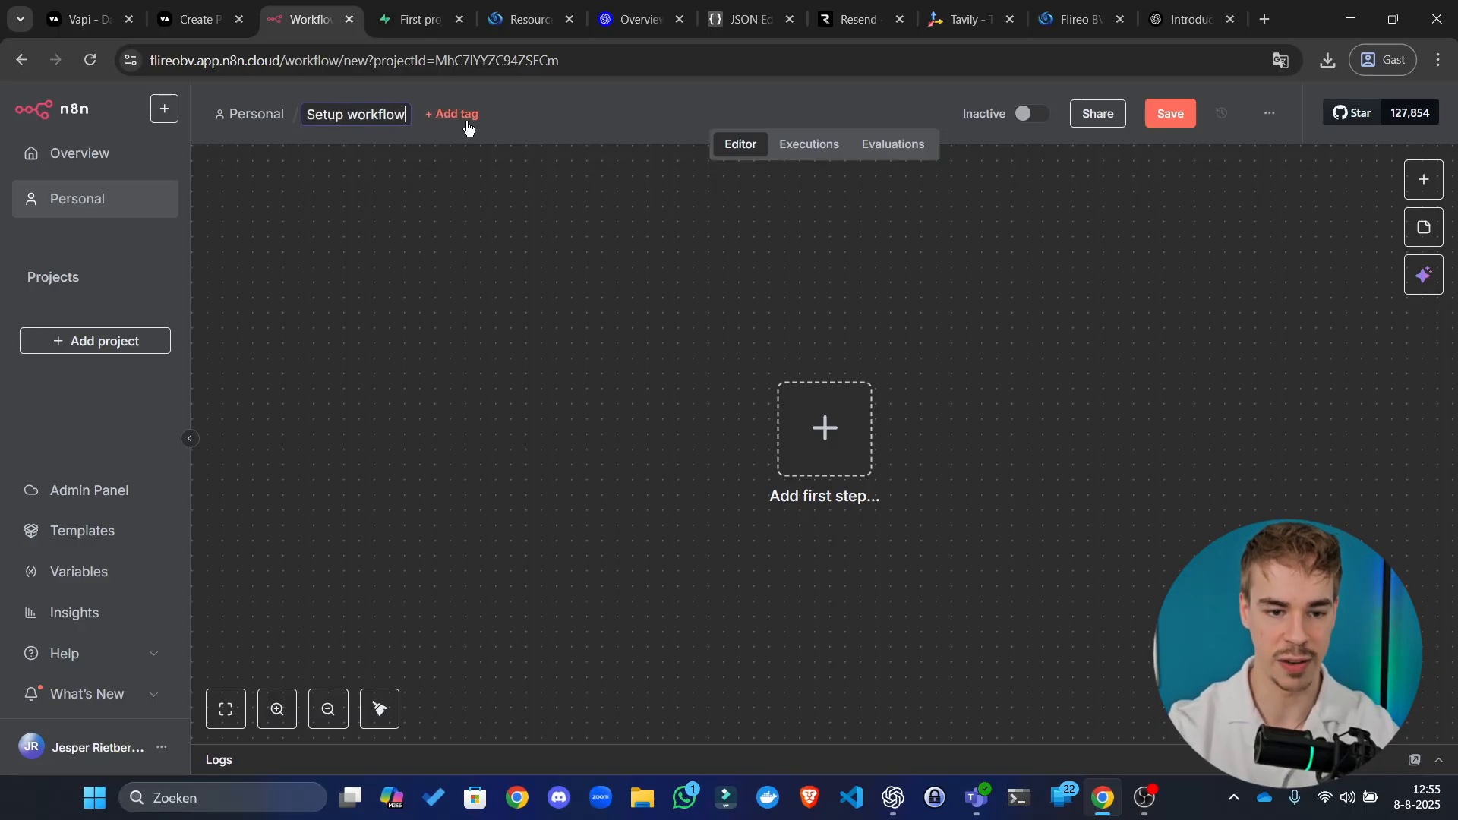
{"action": "key", "text": "Return"}
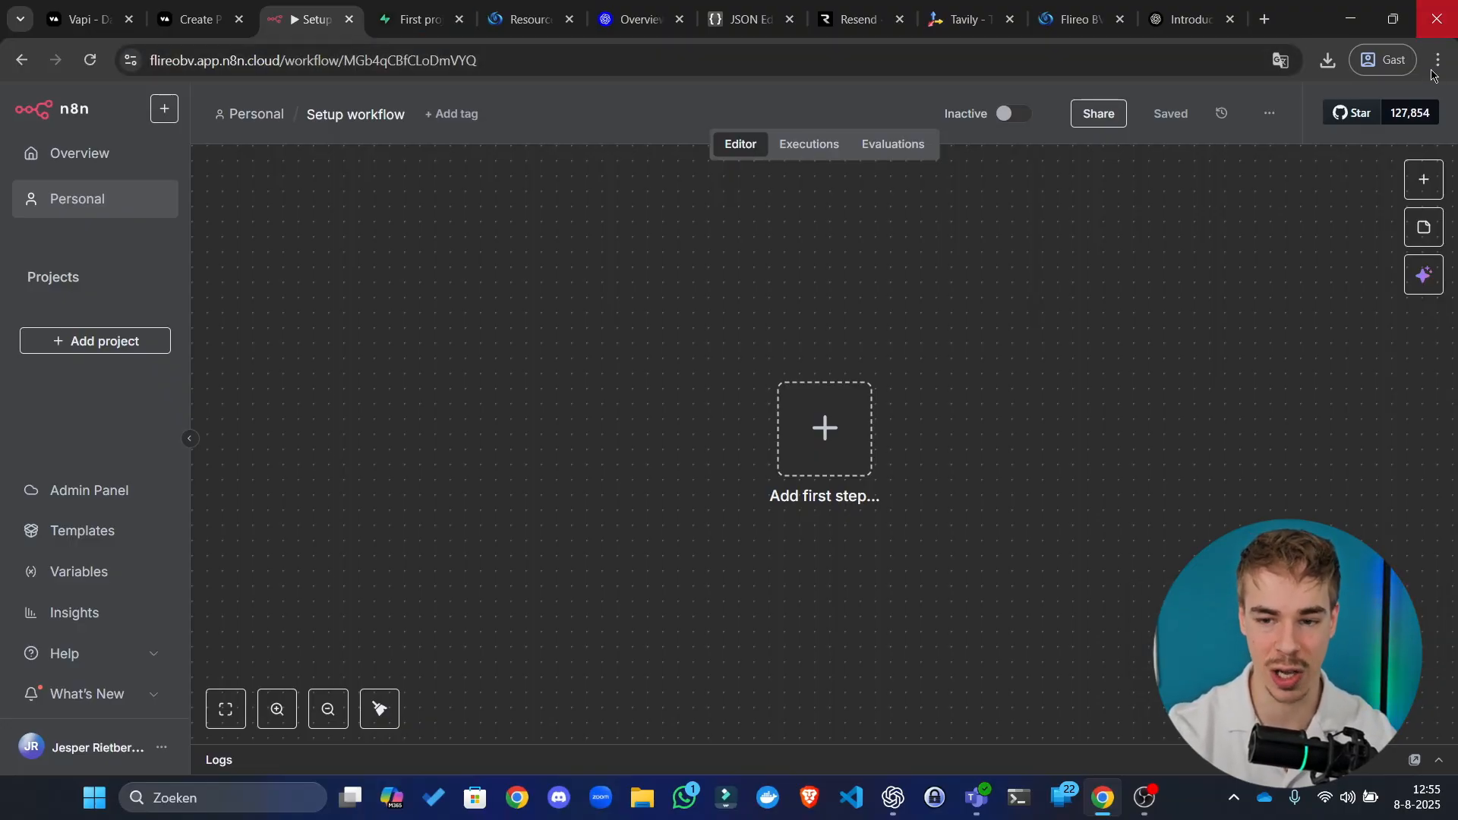
{"action": "left_click", "coordinate": [1270, 23]}
Step: Go to n8n.io and dismiss the page translation offer
{"action": "type", "text": "n8n.io"}
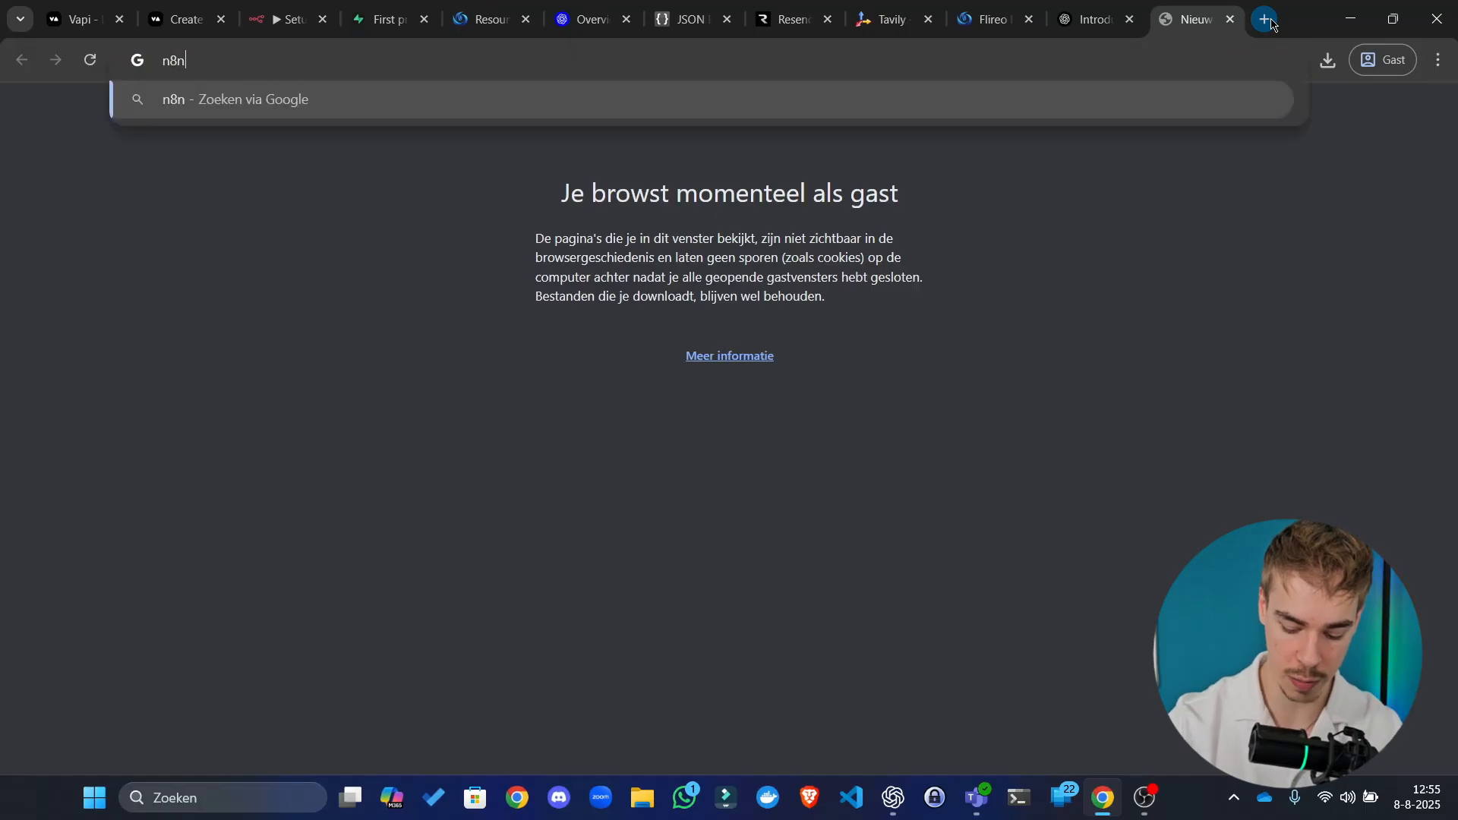
{"action": "key", "text": "Return"}
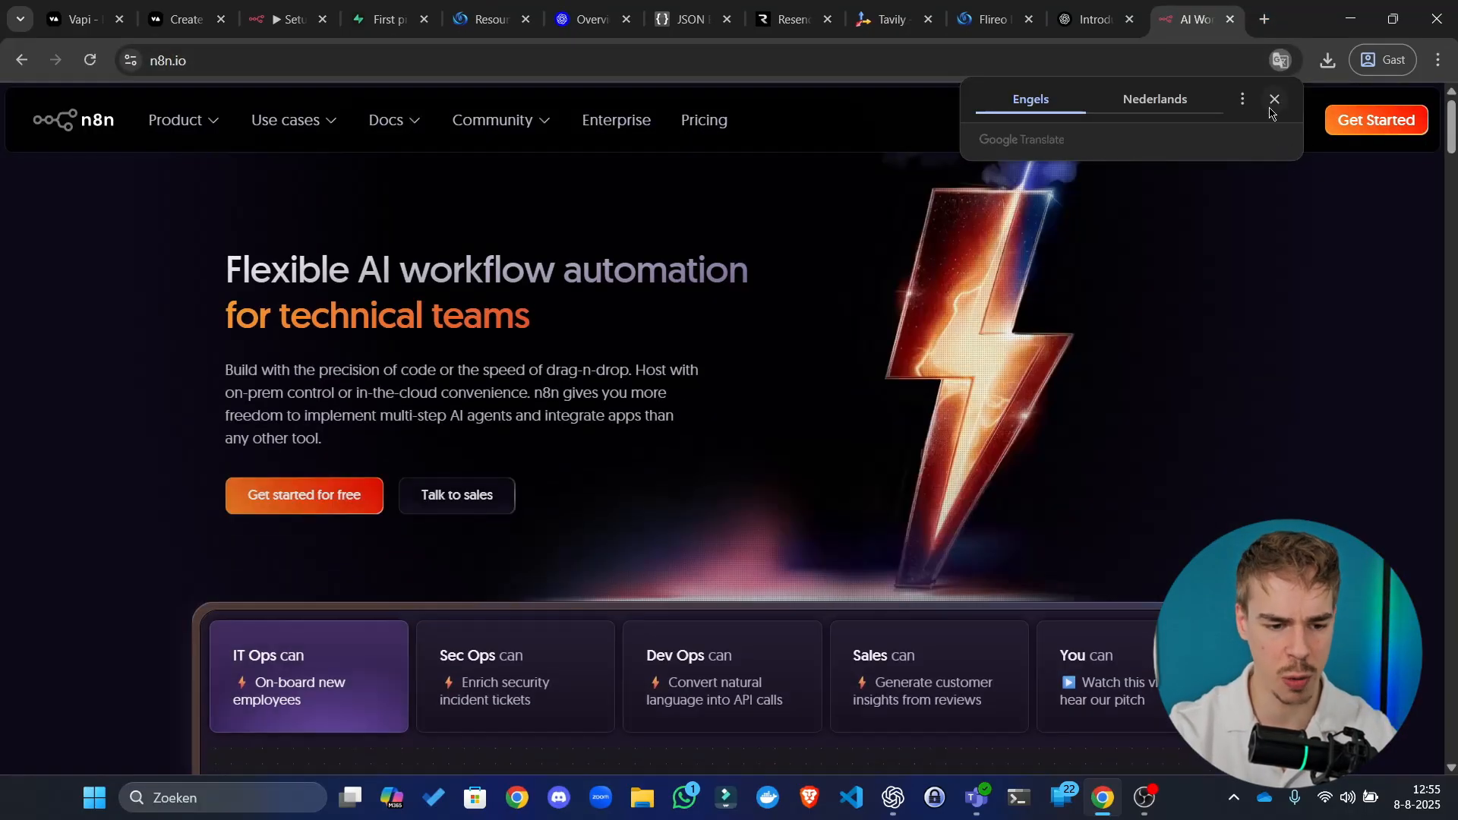
{"action": "left_click", "coordinate": [1276, 101]}
{"action": "scroll", "coordinate": [550, 390], "scroll_direction": "down", "scroll_amount": 5}
{"action": "scroll", "coordinate": [708, 270], "scroll_direction": "up", "scroll_amount": 5}
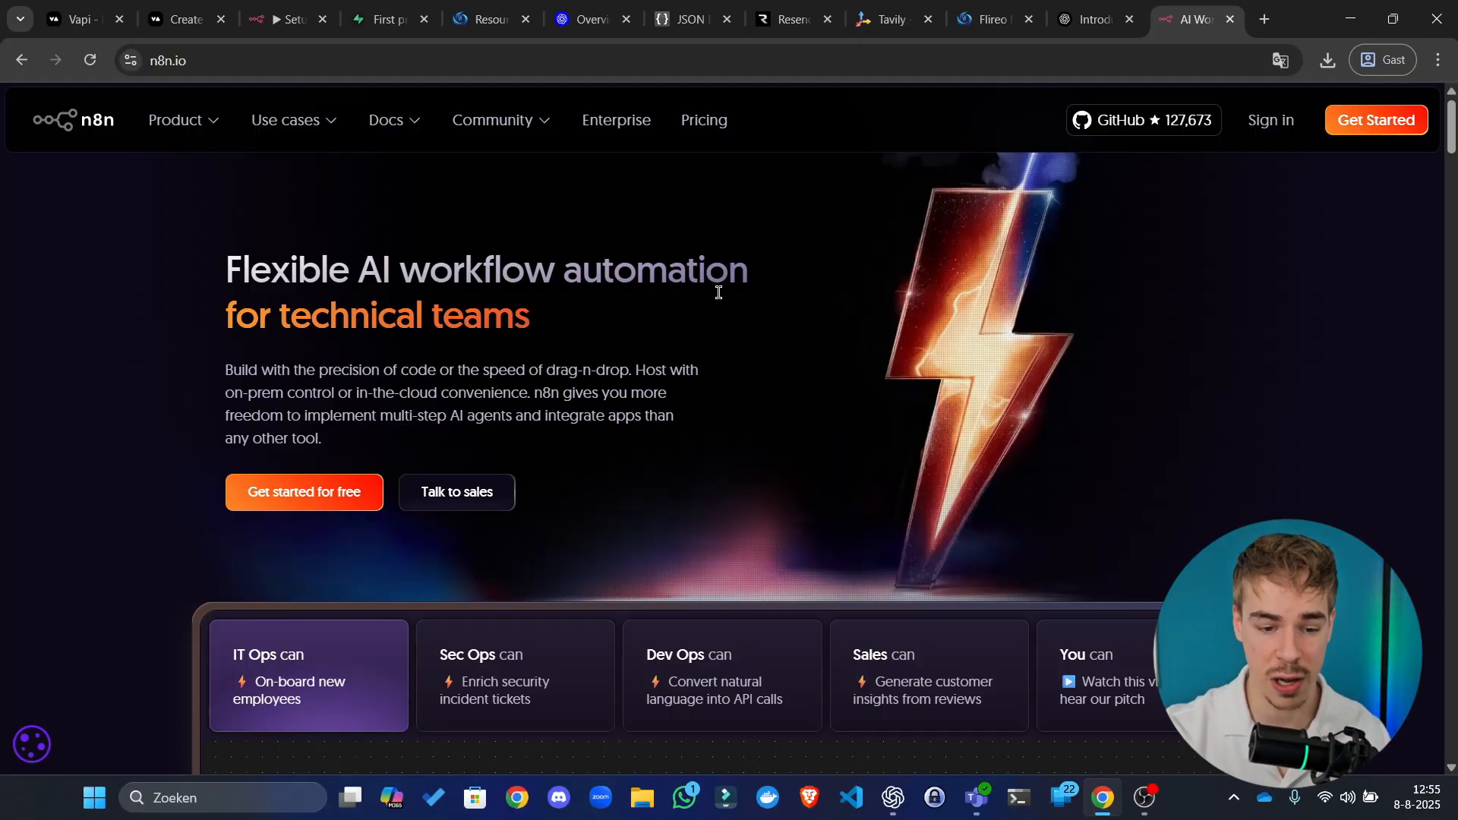
{"action": "scroll", "coordinate": [716, 296], "scroll_direction": "down", "scroll_amount": 7}
{"action": "scroll", "coordinate": [699, 303], "scroll_direction": "up", "scroll_amount": 7}
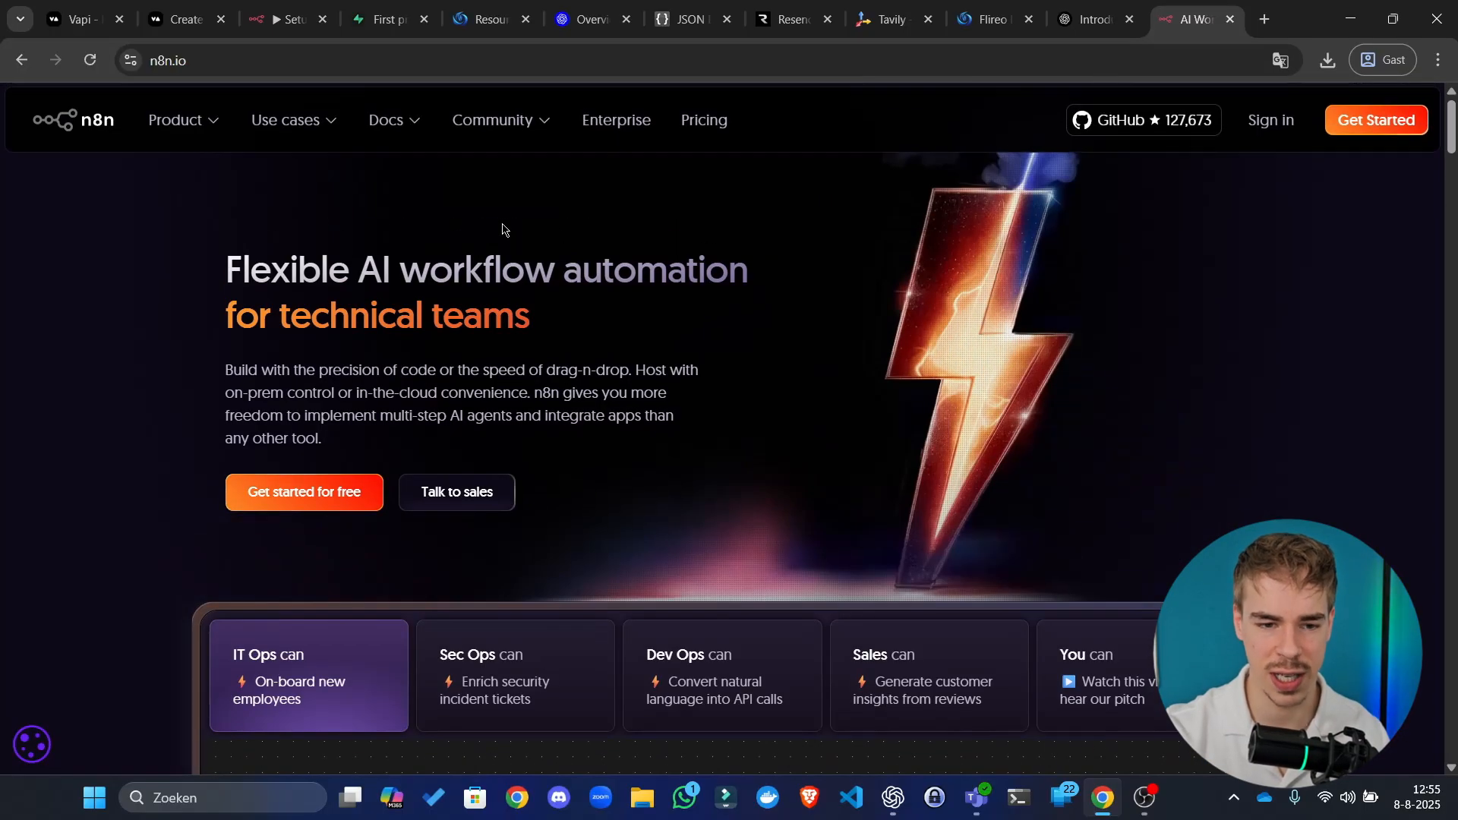
Step: Review the n8n pricing plans (Starter €20, Pro €50), then open the Setup workflow's options list
{"action": "left_click", "coordinate": [716, 120]}
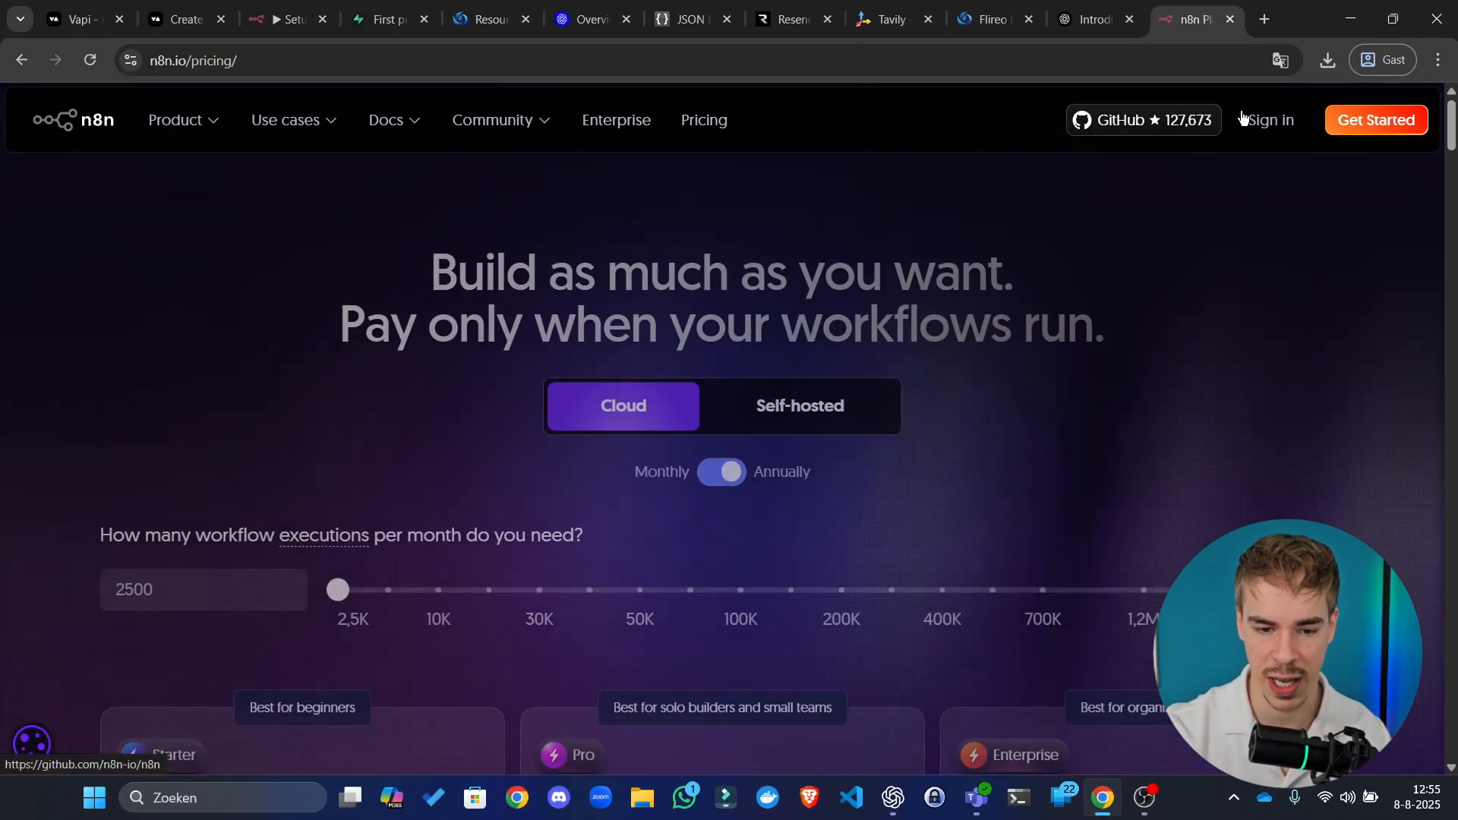
{"action": "scroll", "coordinate": [797, 327], "scroll_direction": "down", "scroll_amount": 8}
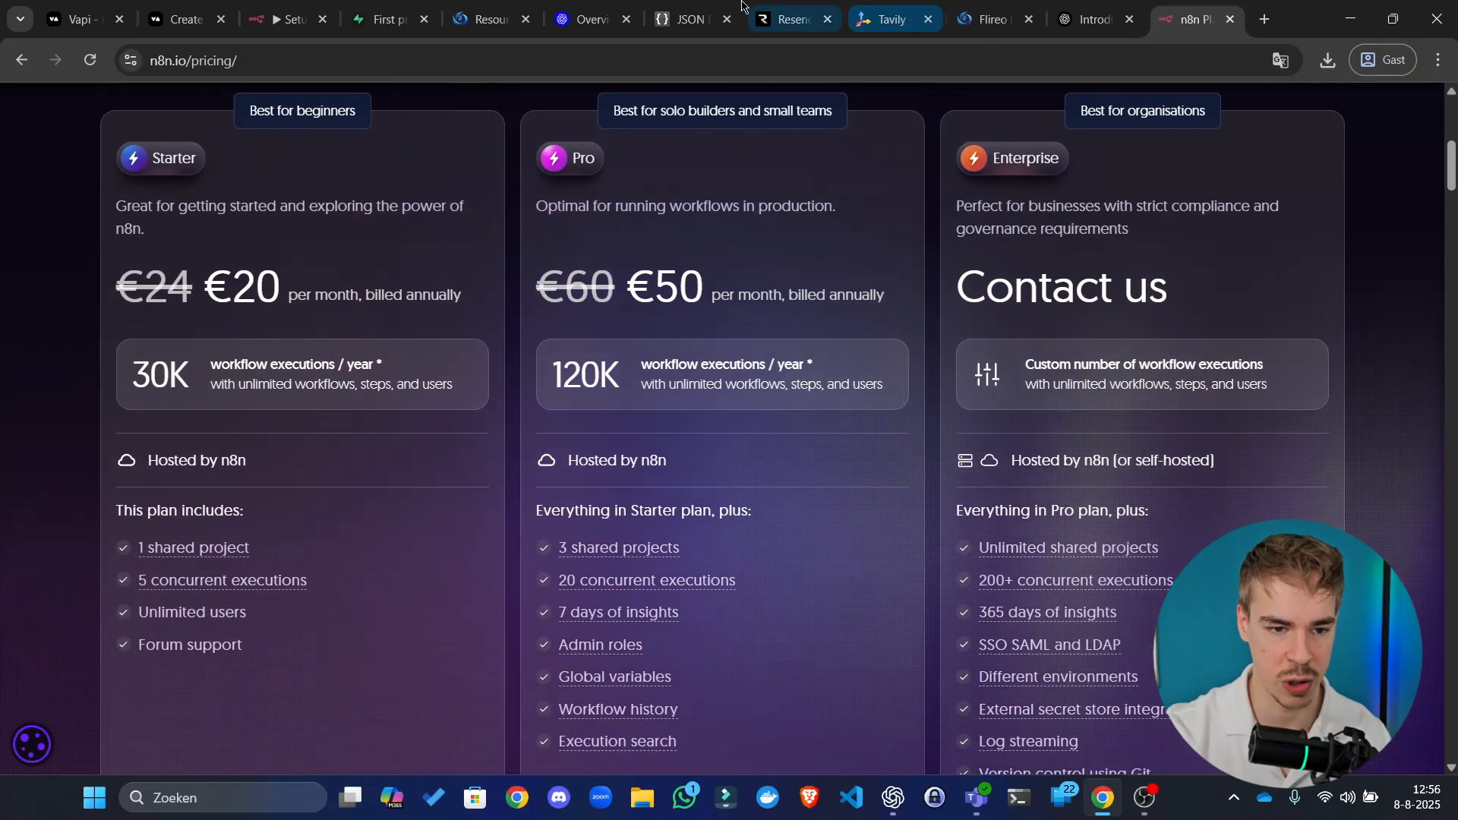
{"action": "left_click", "coordinate": [302, 4]}
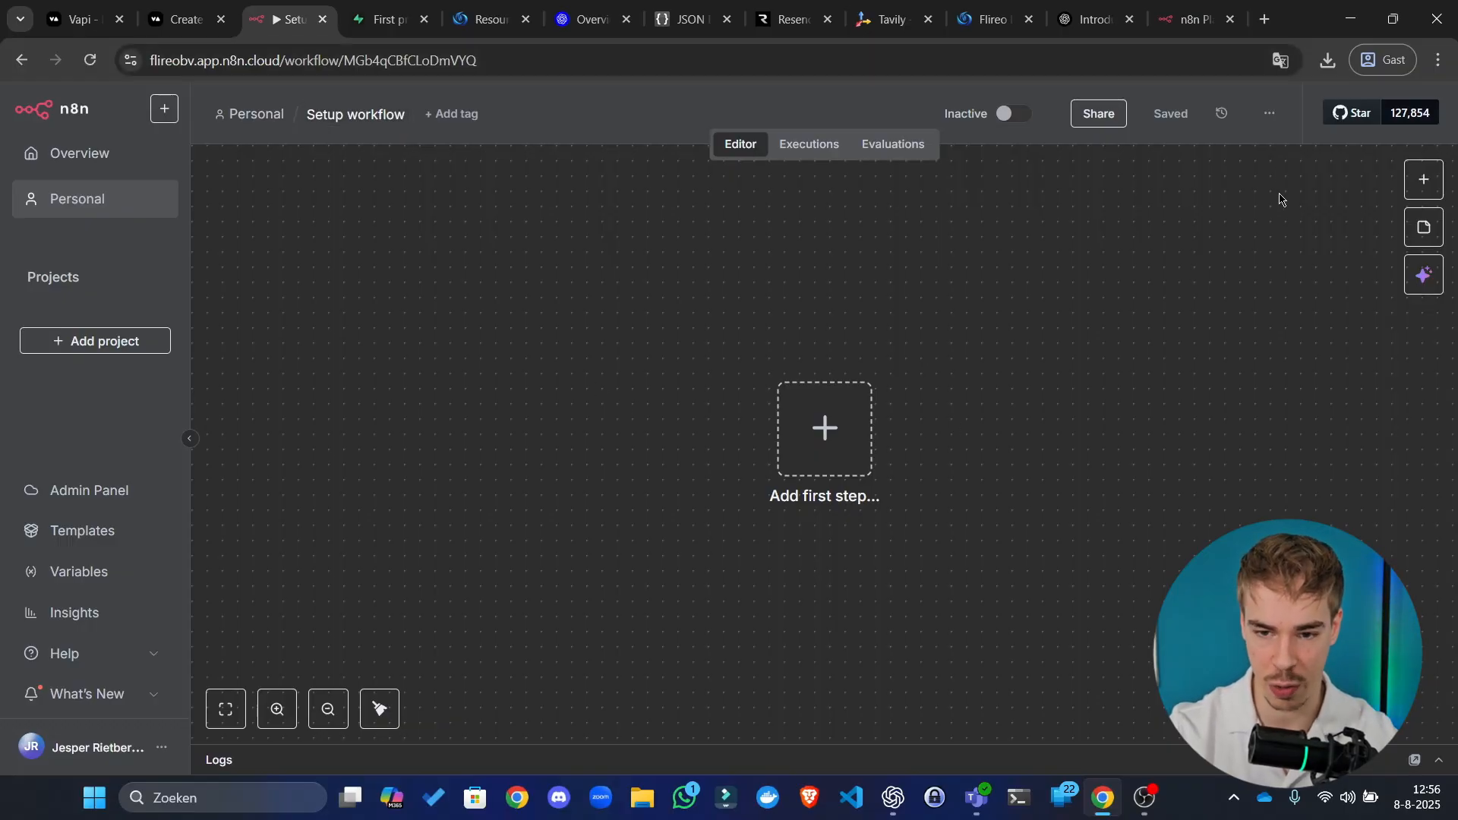
{"action": "left_click", "coordinate": [1268, 116]}
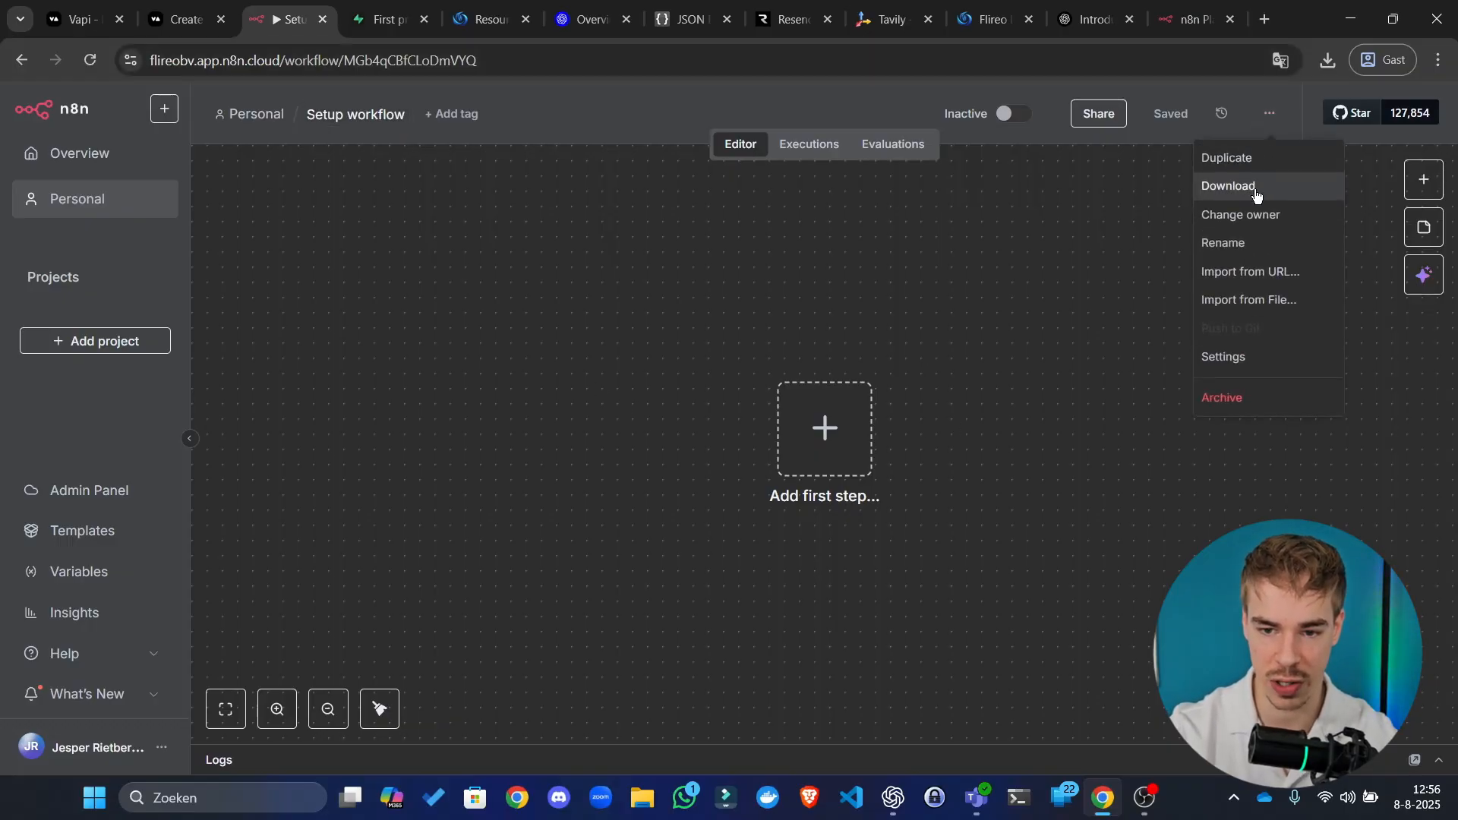
Step: From the Flireo Resources page, open AI Agent Launch Service in a new tab and view it
{"action": "left_click", "coordinate": [490, 19]}
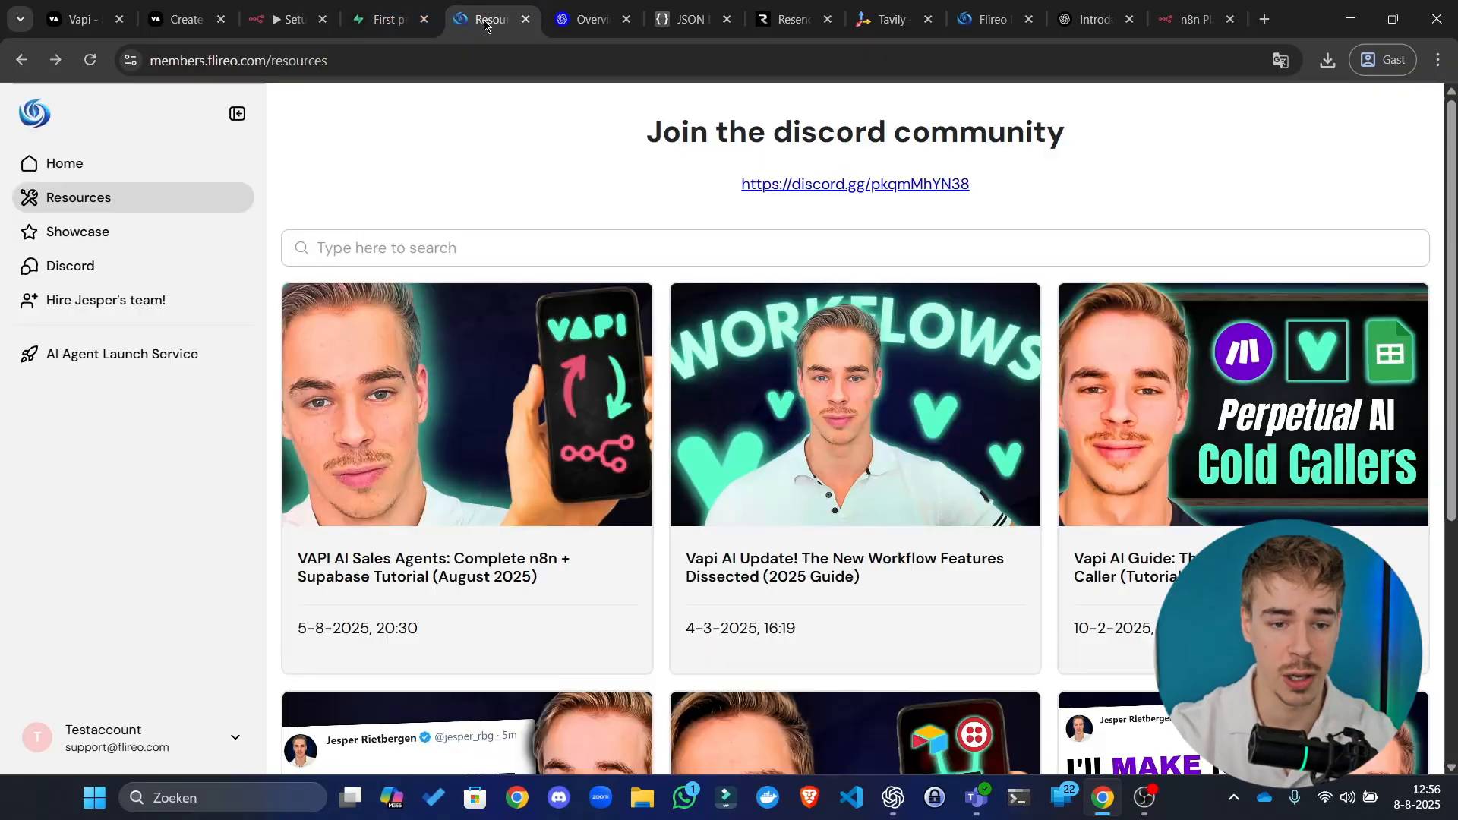
{"action": "right_click", "coordinate": [102, 355]}
{"action": "left_click", "coordinate": [200, 320]}
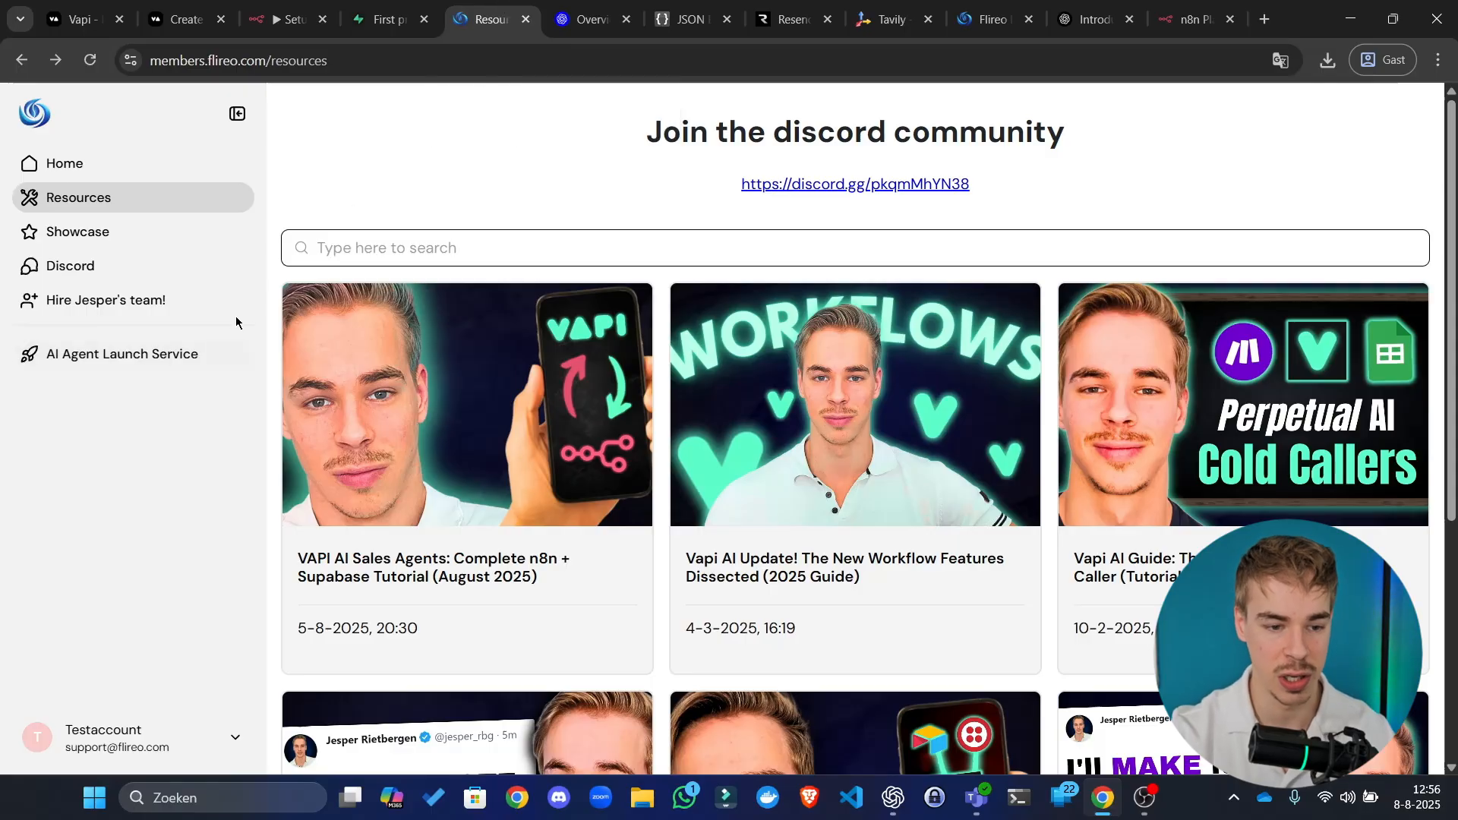
{"action": "right_click", "coordinate": [161, 356]}
{"action": "left_click", "coordinate": [214, 382]}
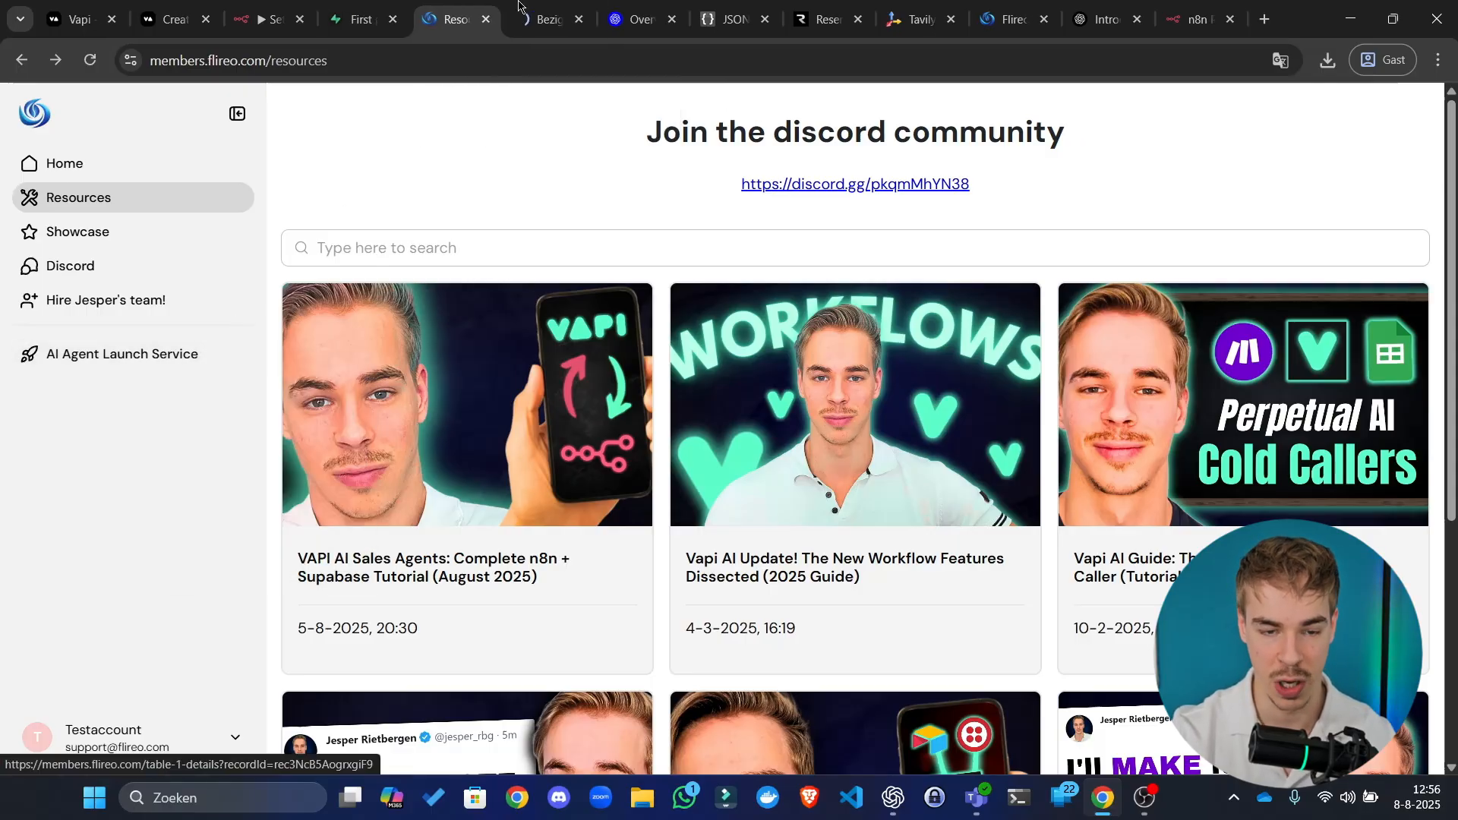
{"action": "left_click", "coordinate": [557, 6]}
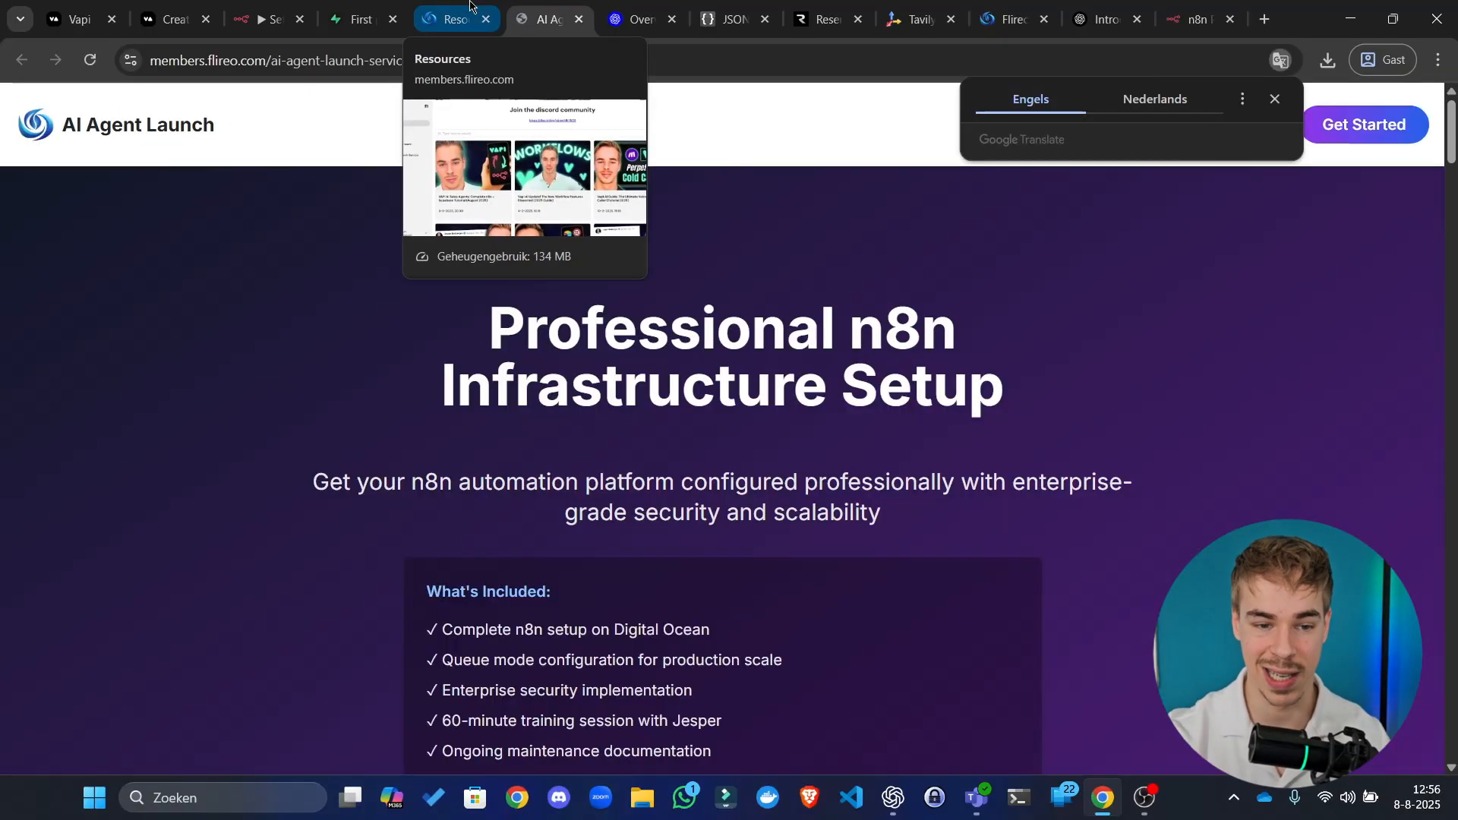
{"action": "left_click", "coordinate": [1275, 99]}
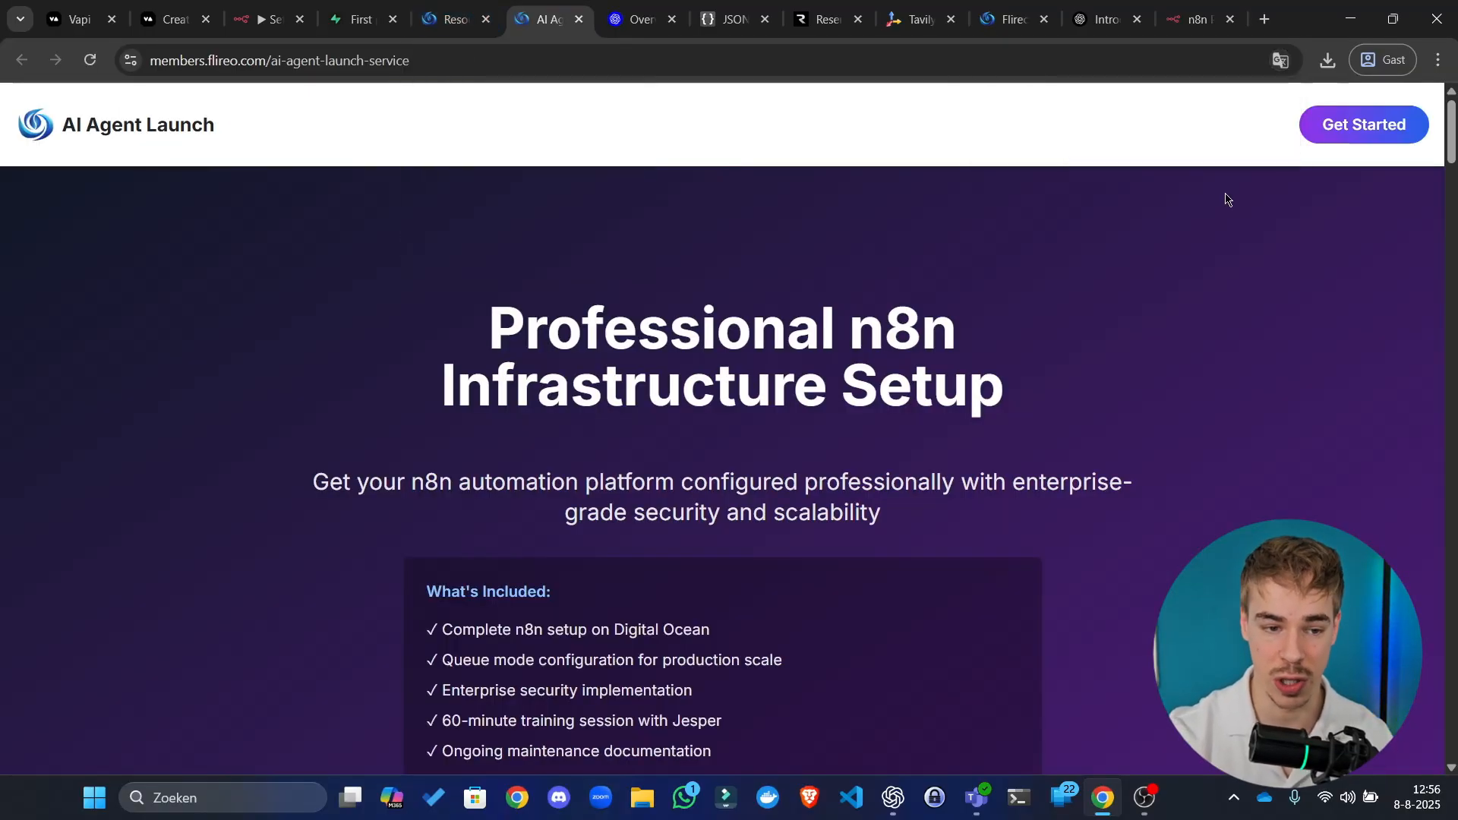
{"action": "scroll", "coordinate": [1226, 212], "scroll_direction": "down", "scroll_amount": 10}
{"action": "scroll", "coordinate": [1234, 220], "scroll_direction": "down", "scroll_amount": 6}
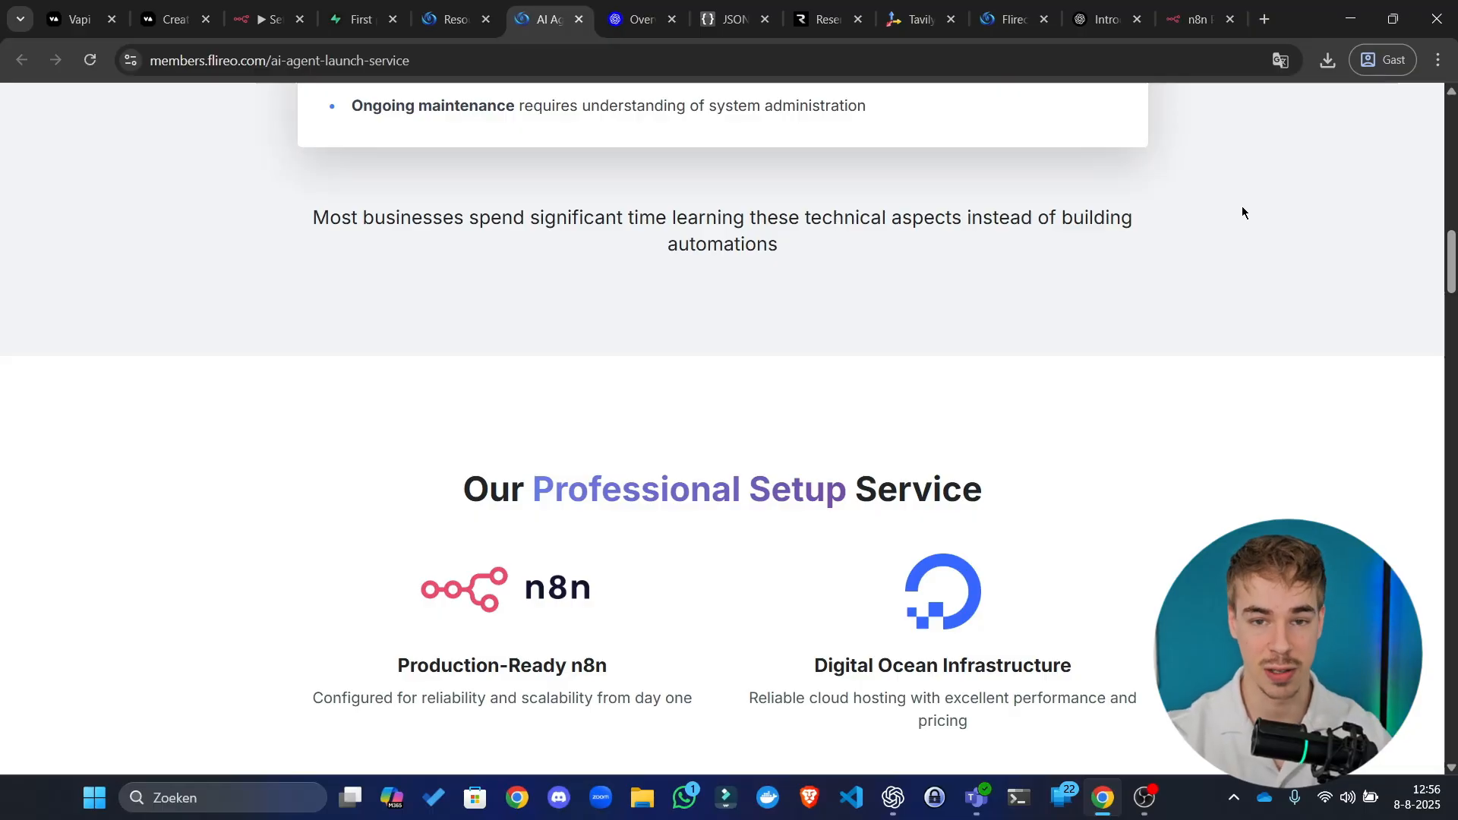
{"action": "scroll", "coordinate": [798, 348], "scroll_direction": "down", "scroll_amount": 20}
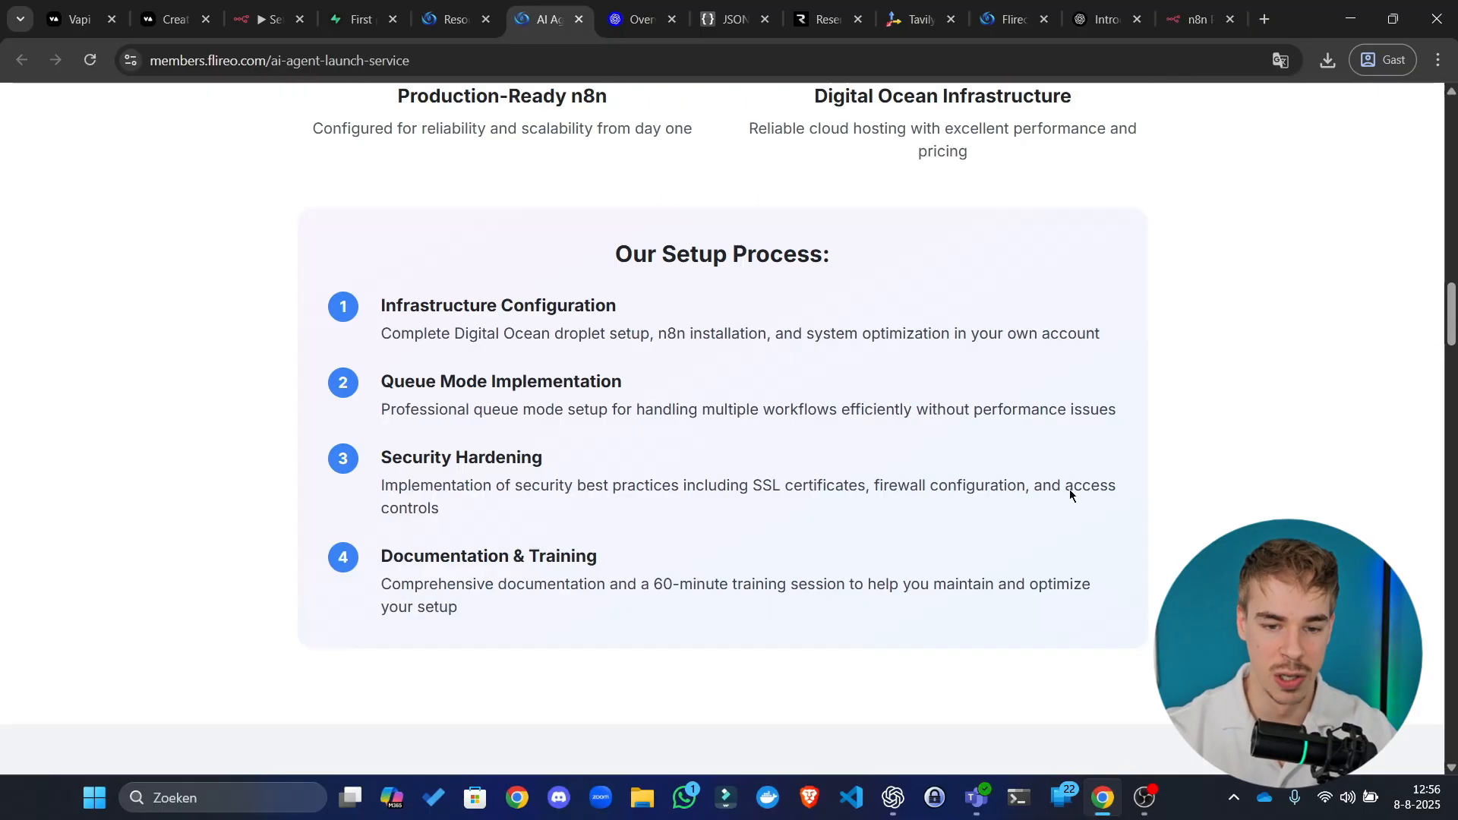
{"action": "scroll", "coordinate": [813, 264], "scroll_direction": "down", "scroll_amount": 5}
{"action": "scroll", "coordinate": [779, 270], "scroll_direction": "up", "scroll_amount": 8}
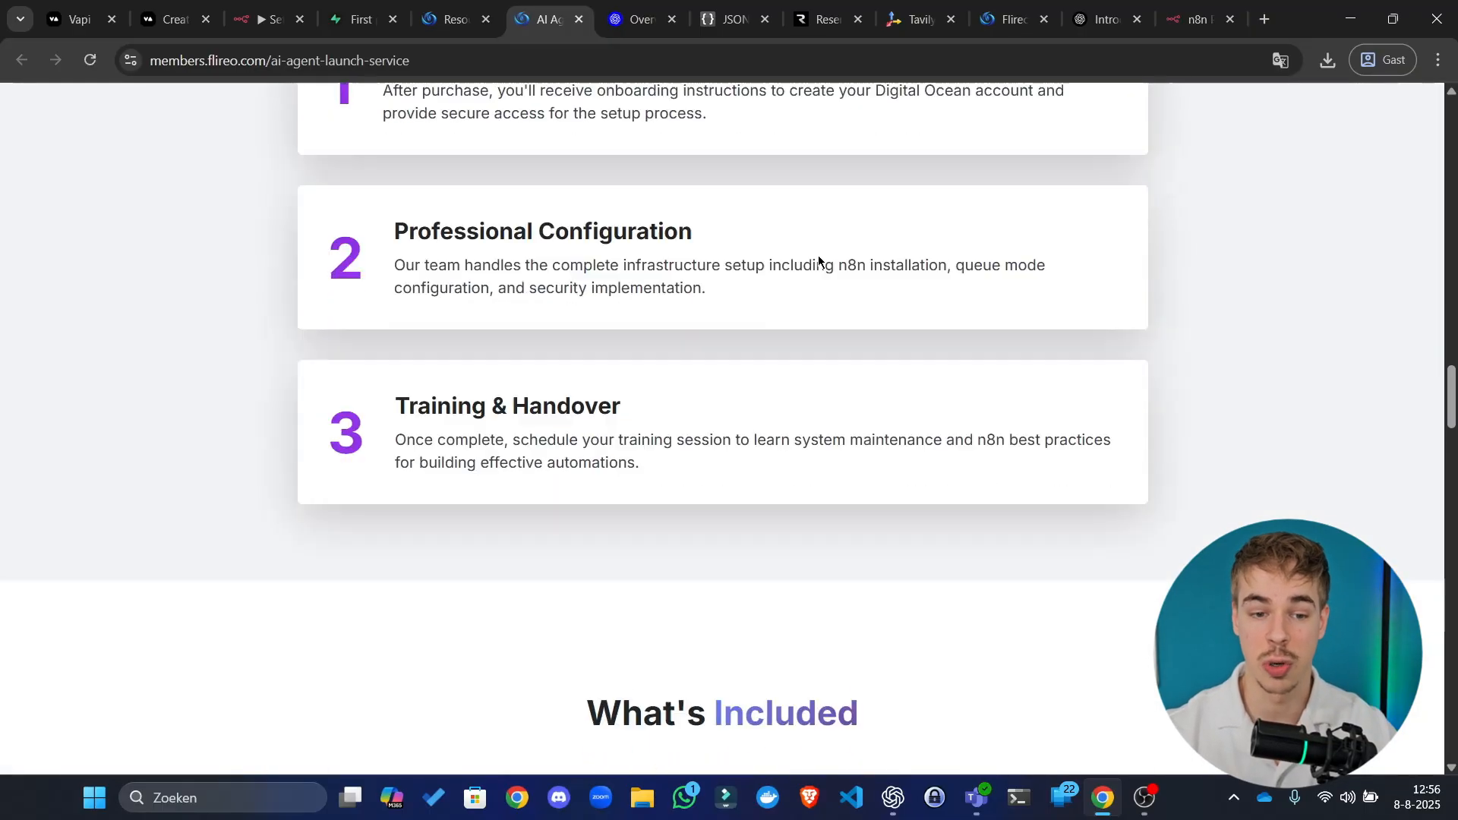
{"action": "scroll", "coordinate": [821, 258], "scroll_direction": "down", "scroll_amount": 5}
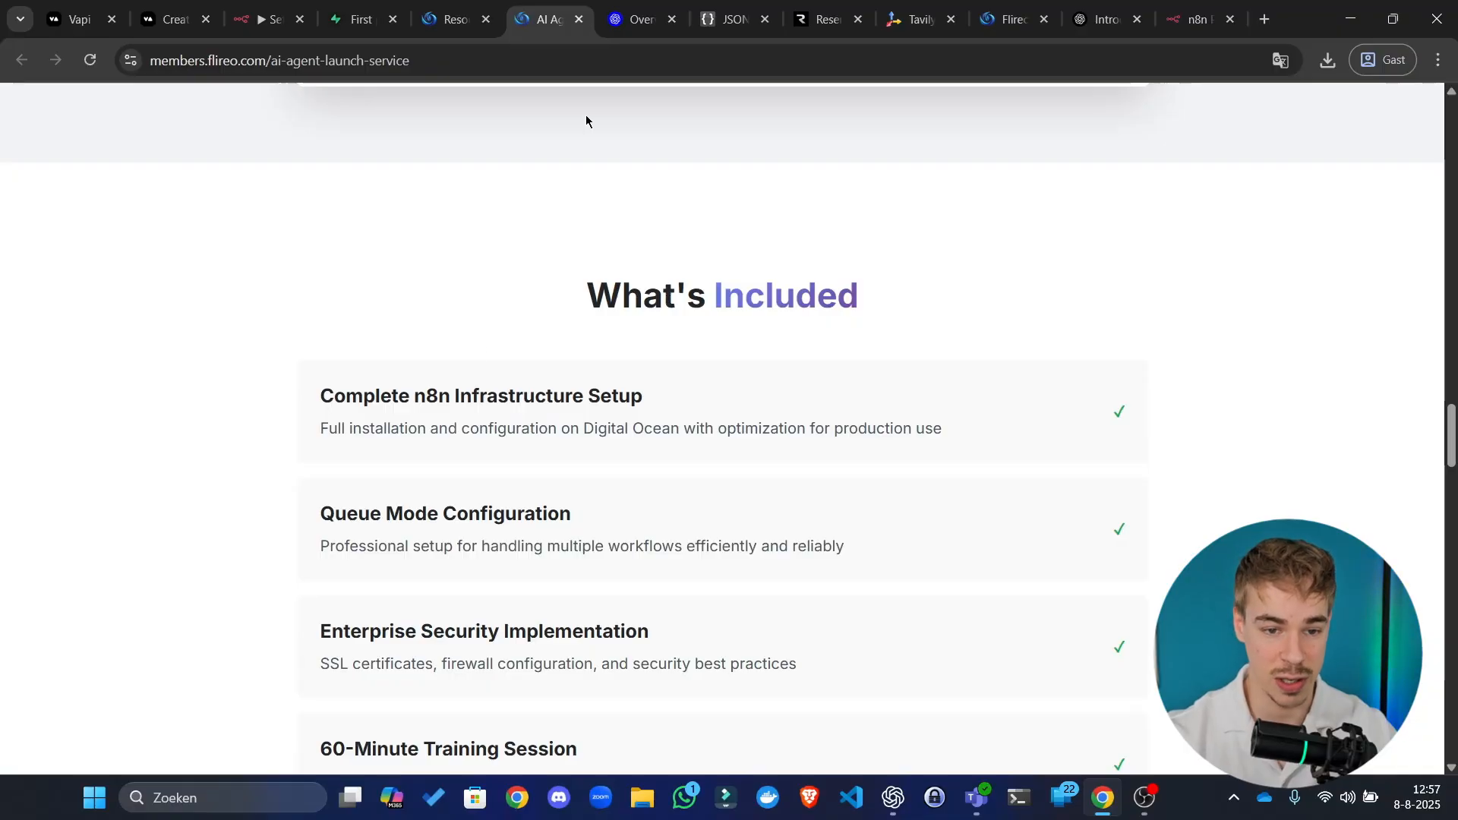
{"action": "mouse_move", "coordinate": [464, 3]}
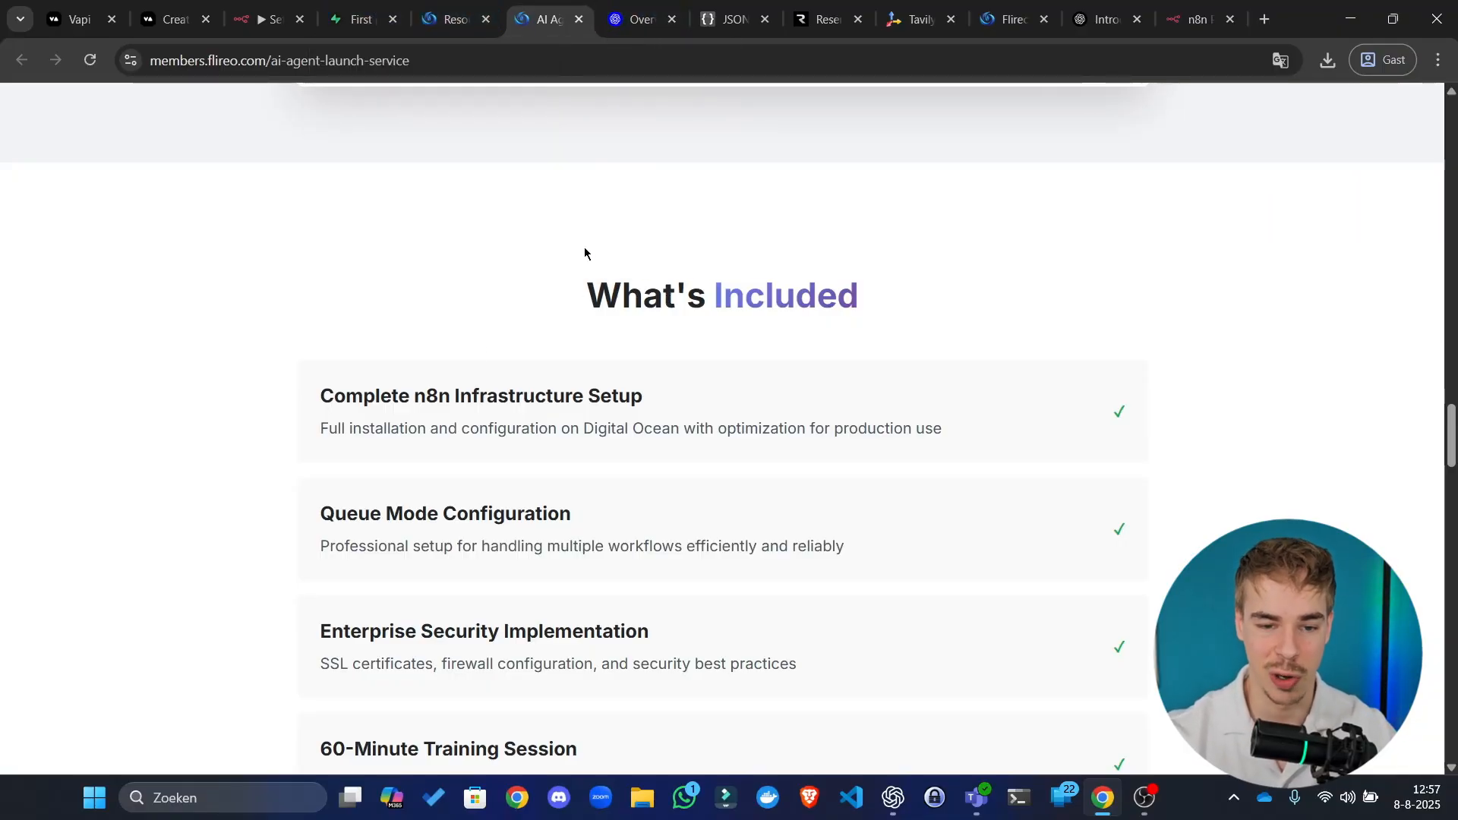
{"action": "left_click_drag", "start_coordinate": [640, 294], "coordinate": [680, 258]}
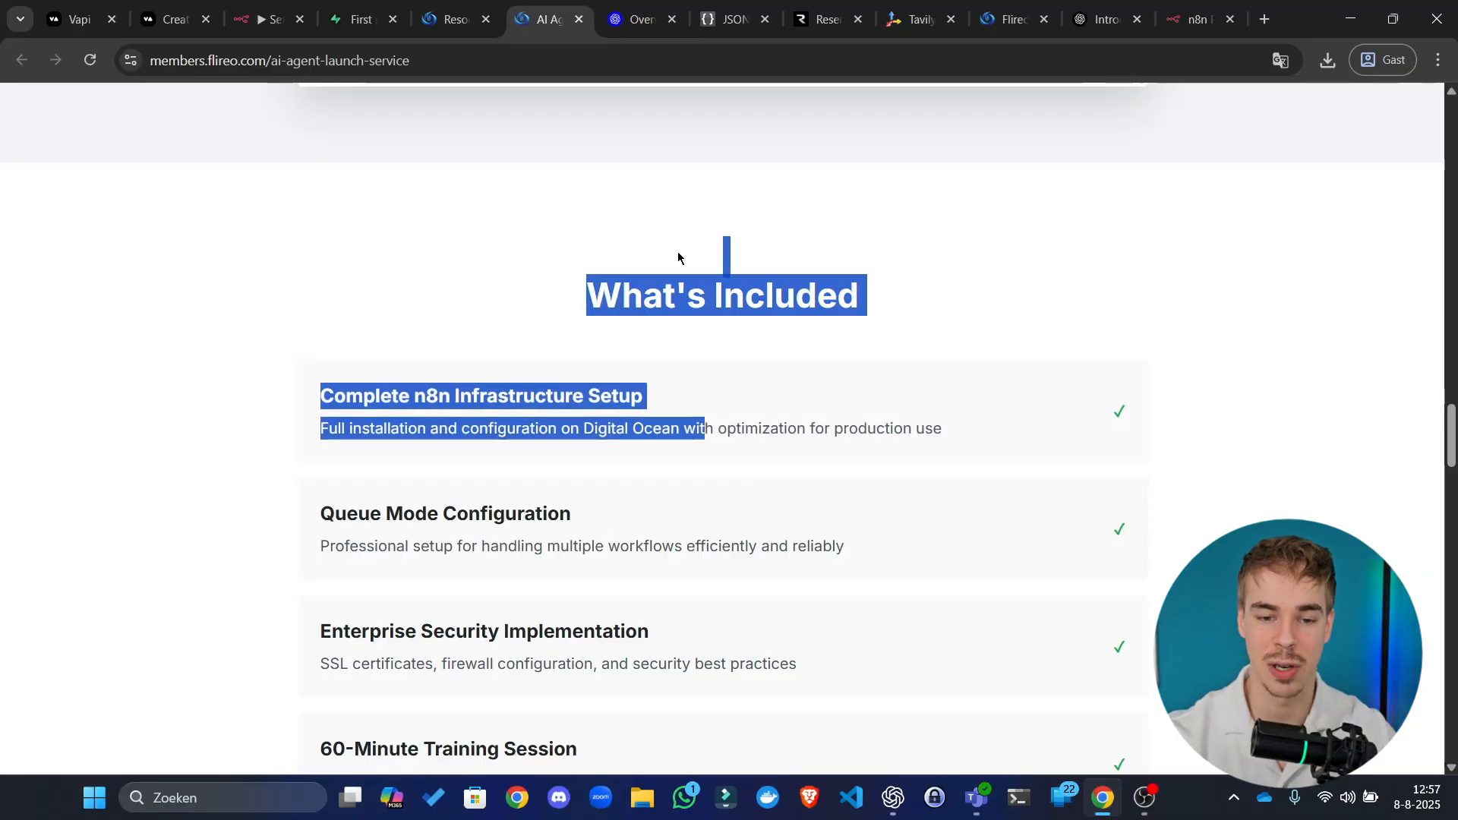
{"action": "left_click", "coordinate": [737, 294]}
{"action": "left_click_drag", "start_coordinate": [795, 299], "coordinate": [634, 305]}
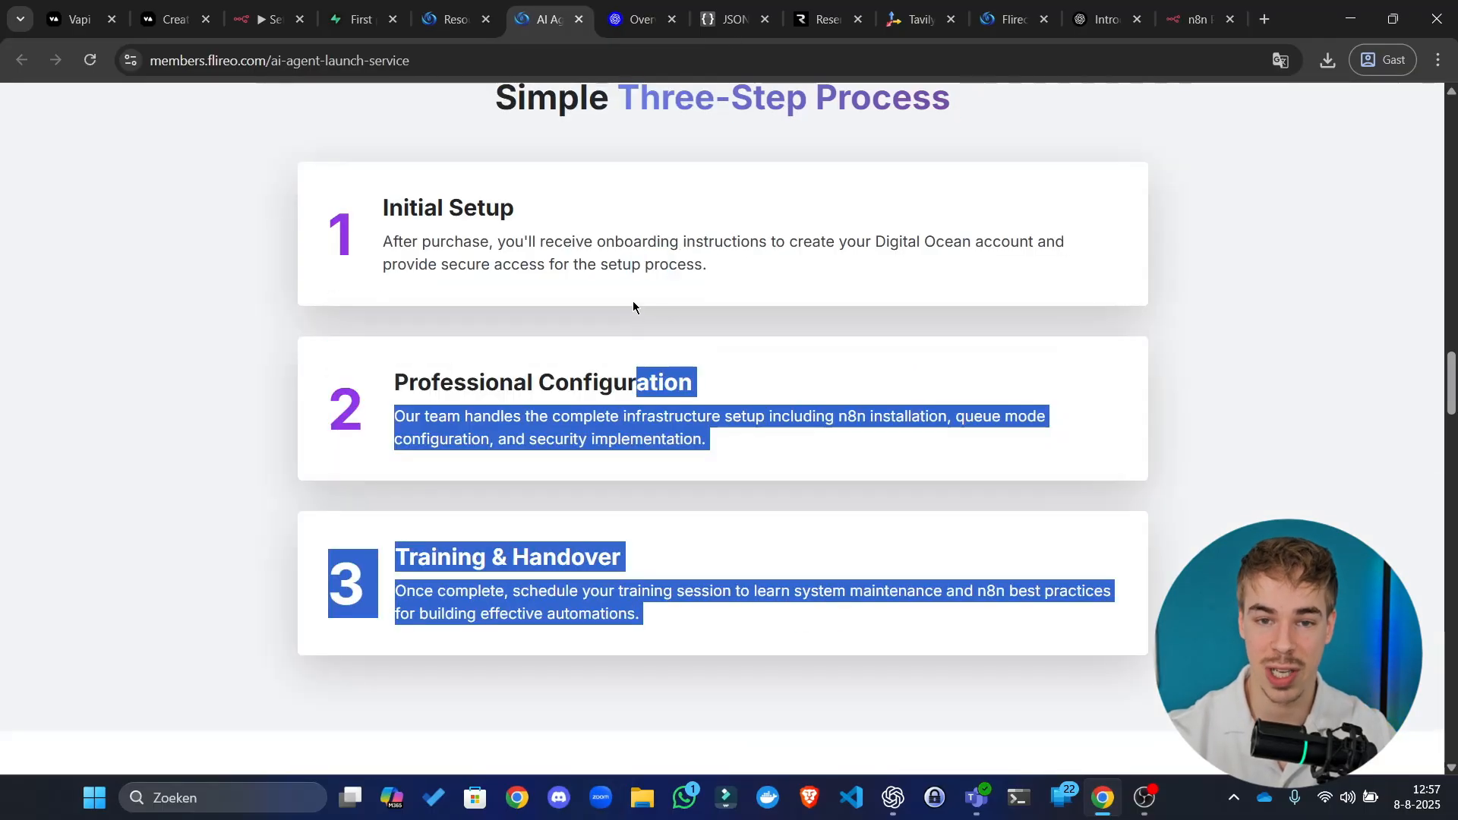
{"action": "left_click", "coordinate": [634, 237]}
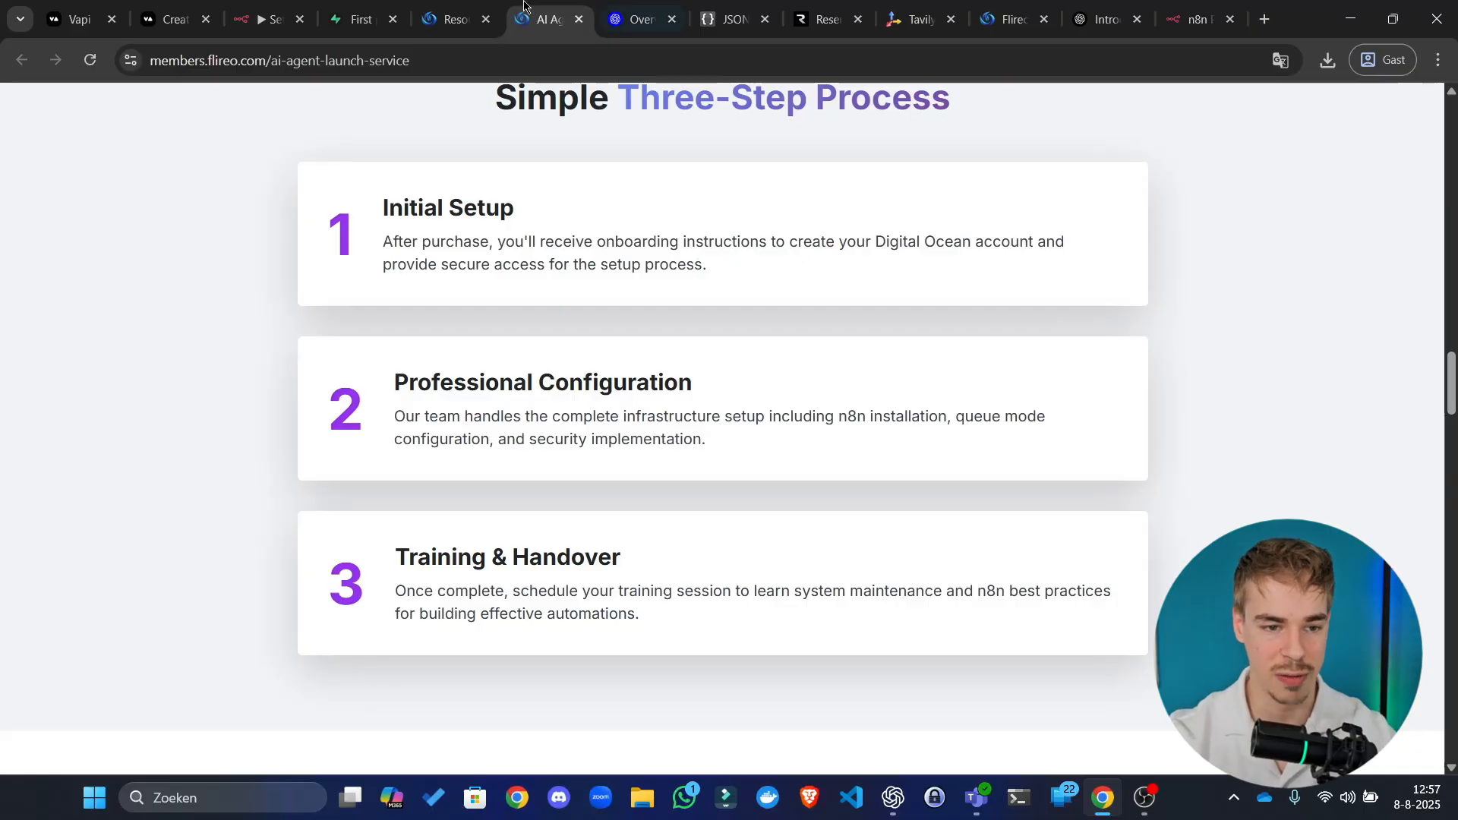
Step: Close the AI Agent Launch Service tab and return to the Flireo resources page
{"action": "left_click", "coordinate": [274, 17]}
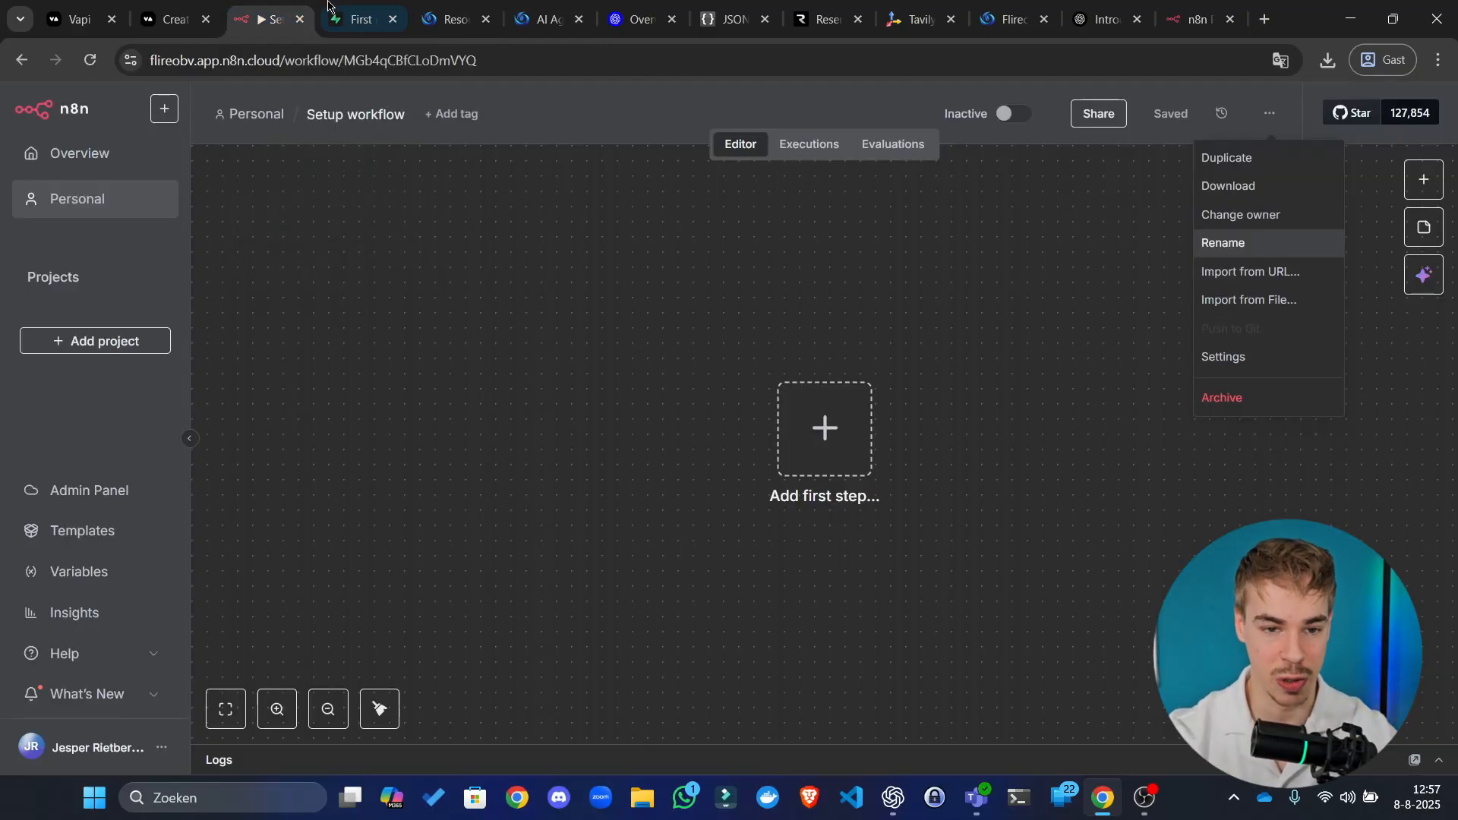
{"action": "left_click", "coordinate": [554, 6]}
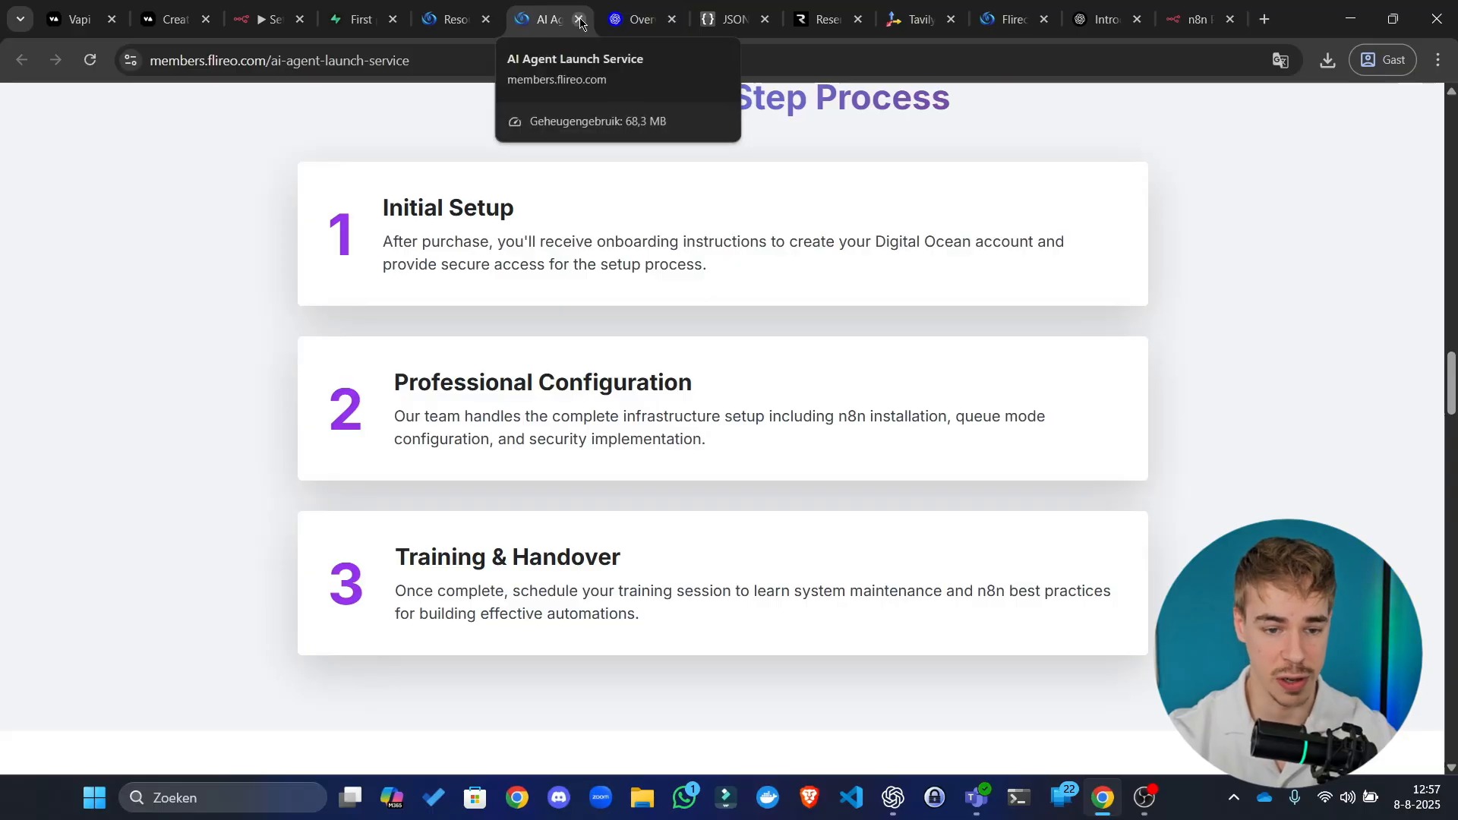
{"action": "left_click", "coordinate": [580, 20]}
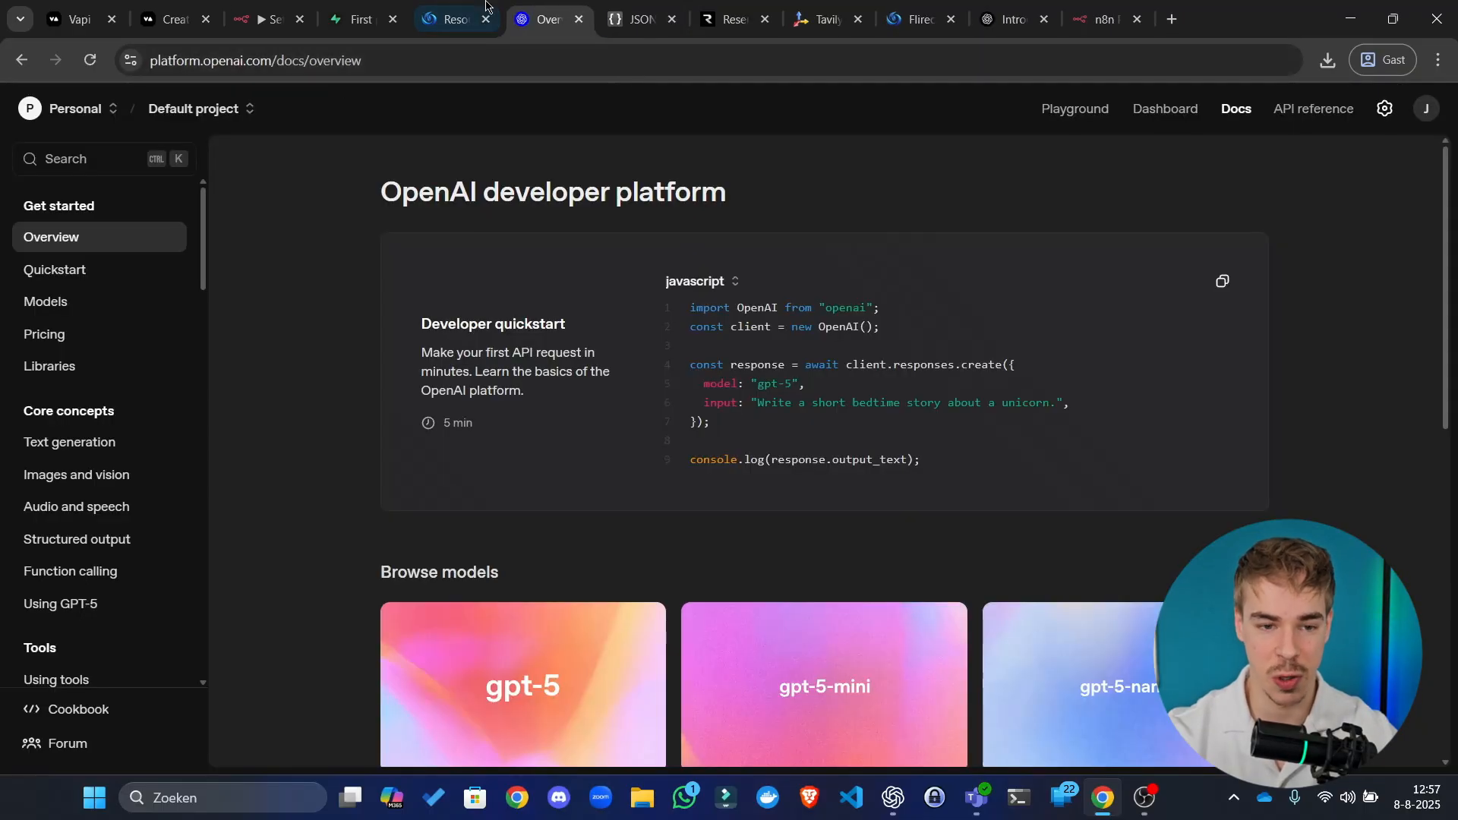
{"action": "left_click", "coordinate": [455, 19]}
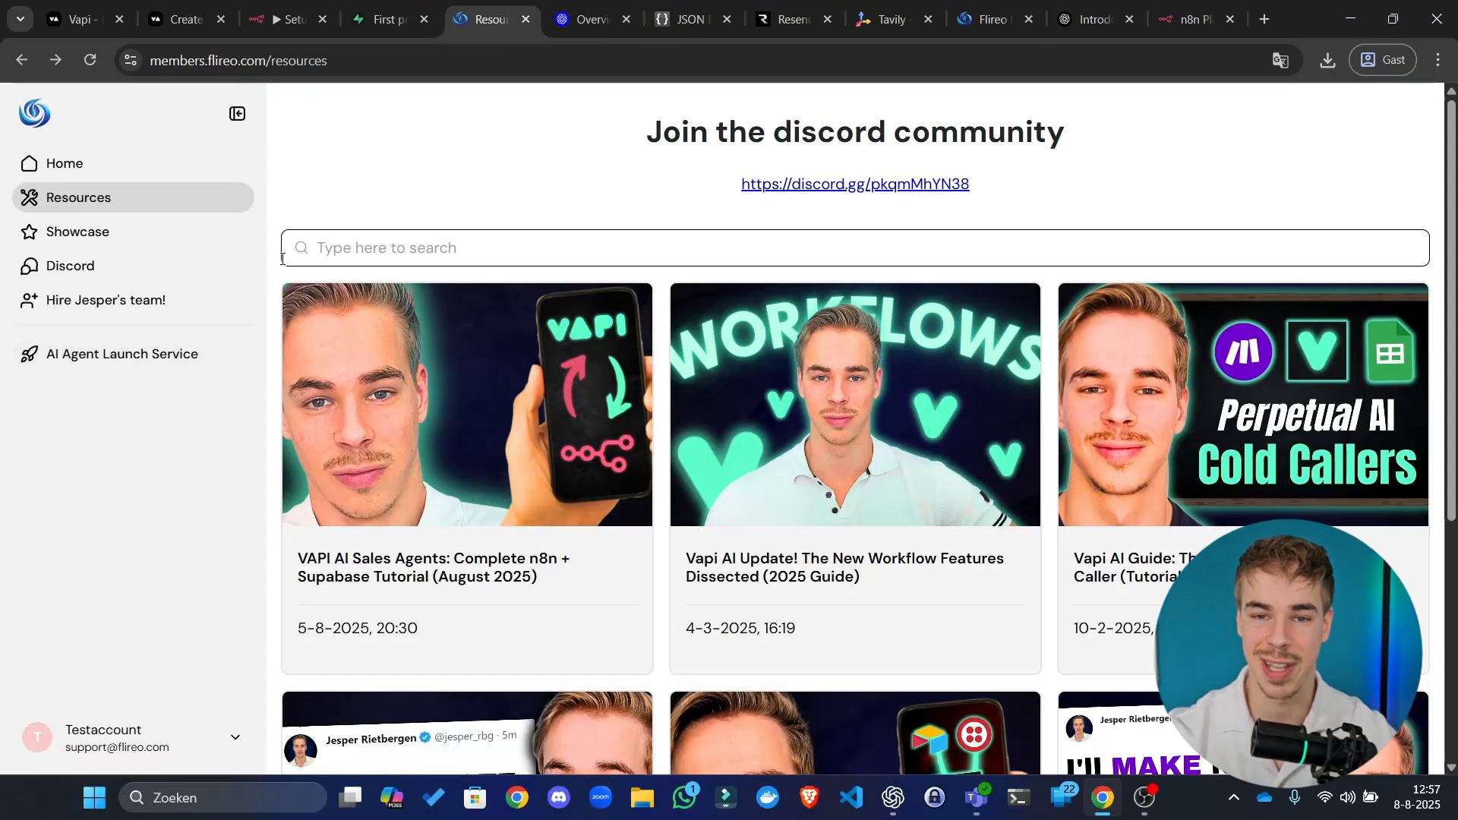
Step: Back in the empty Setup workflow, choose Import from File from the options menu
{"action": "left_click", "coordinate": [325, 4]}
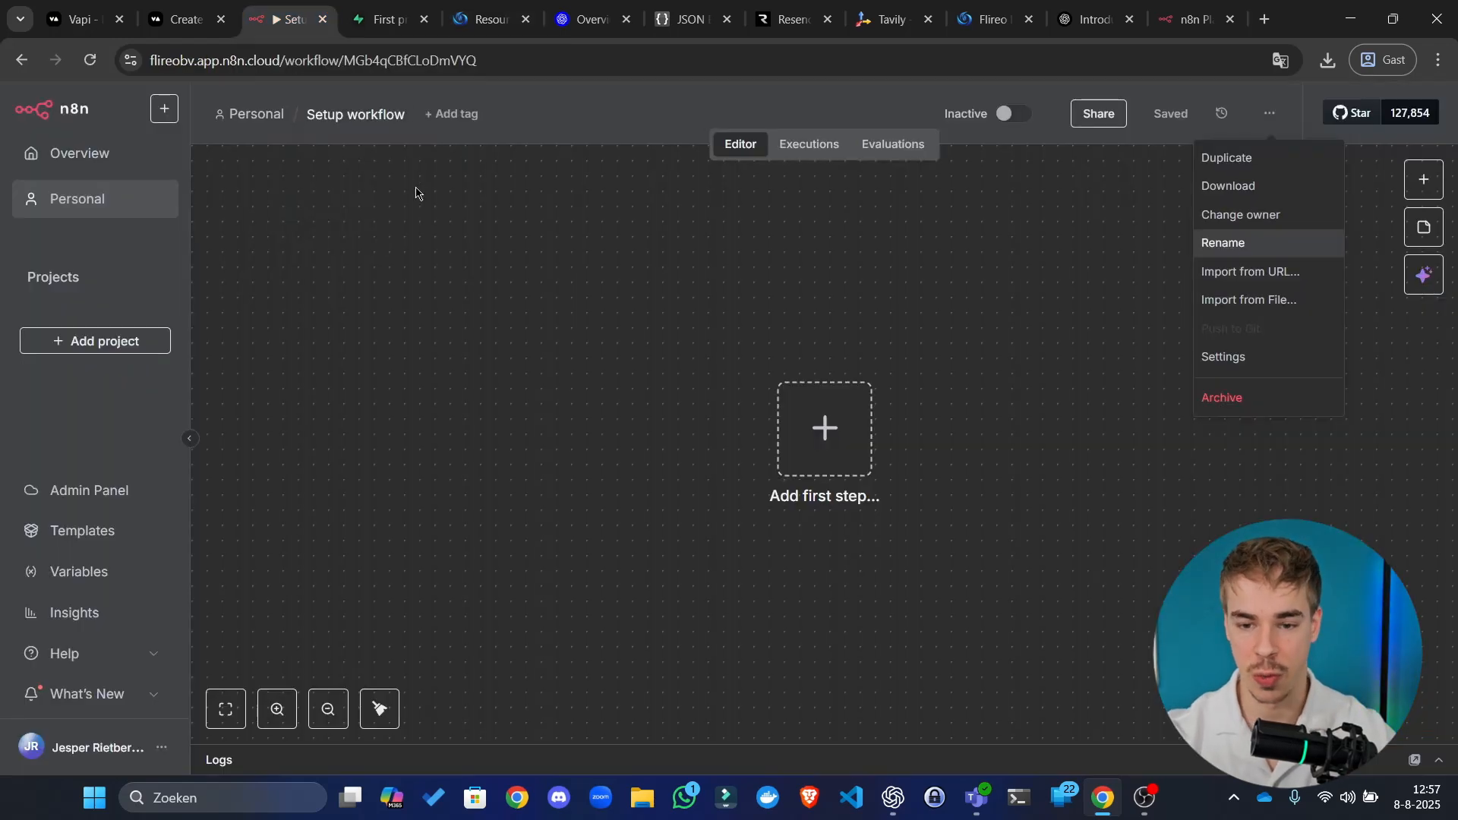
{"action": "left_click", "coordinate": [883, 296]}
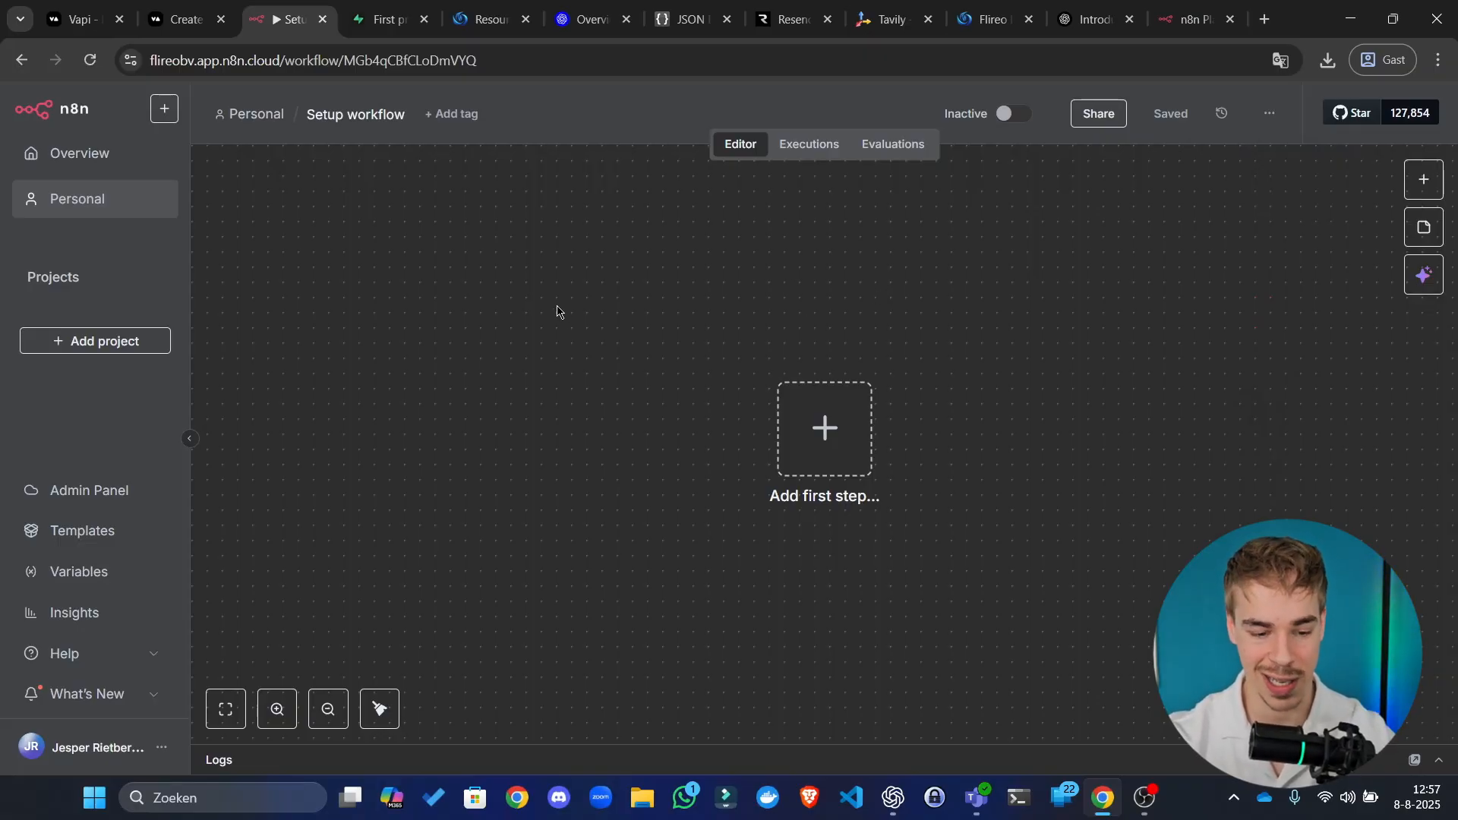
{"action": "left_click_drag", "start_coordinate": [800, 348], "coordinate": [741, 301]}
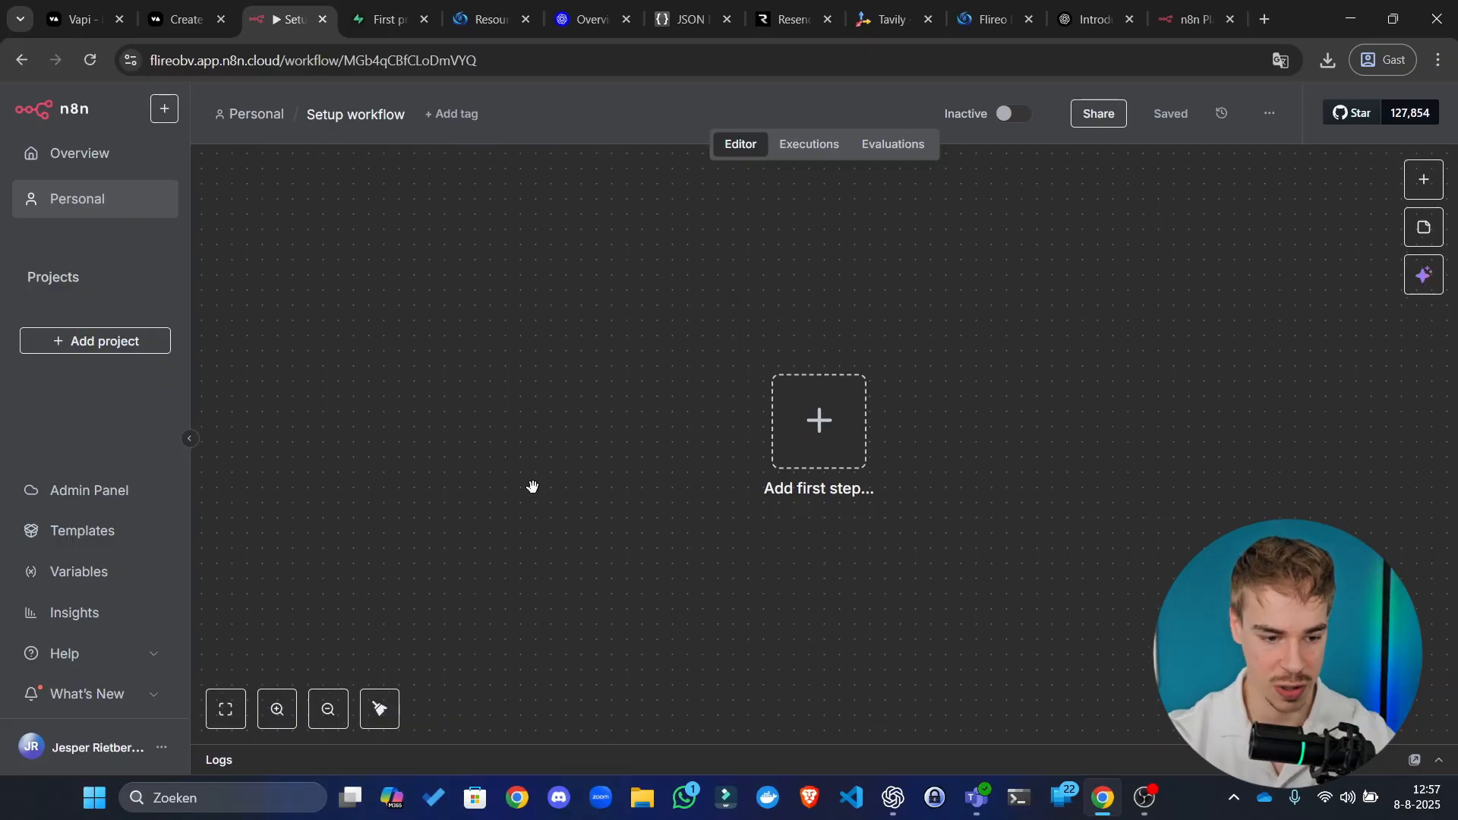
{"action": "left_click", "coordinate": [1270, 116]}
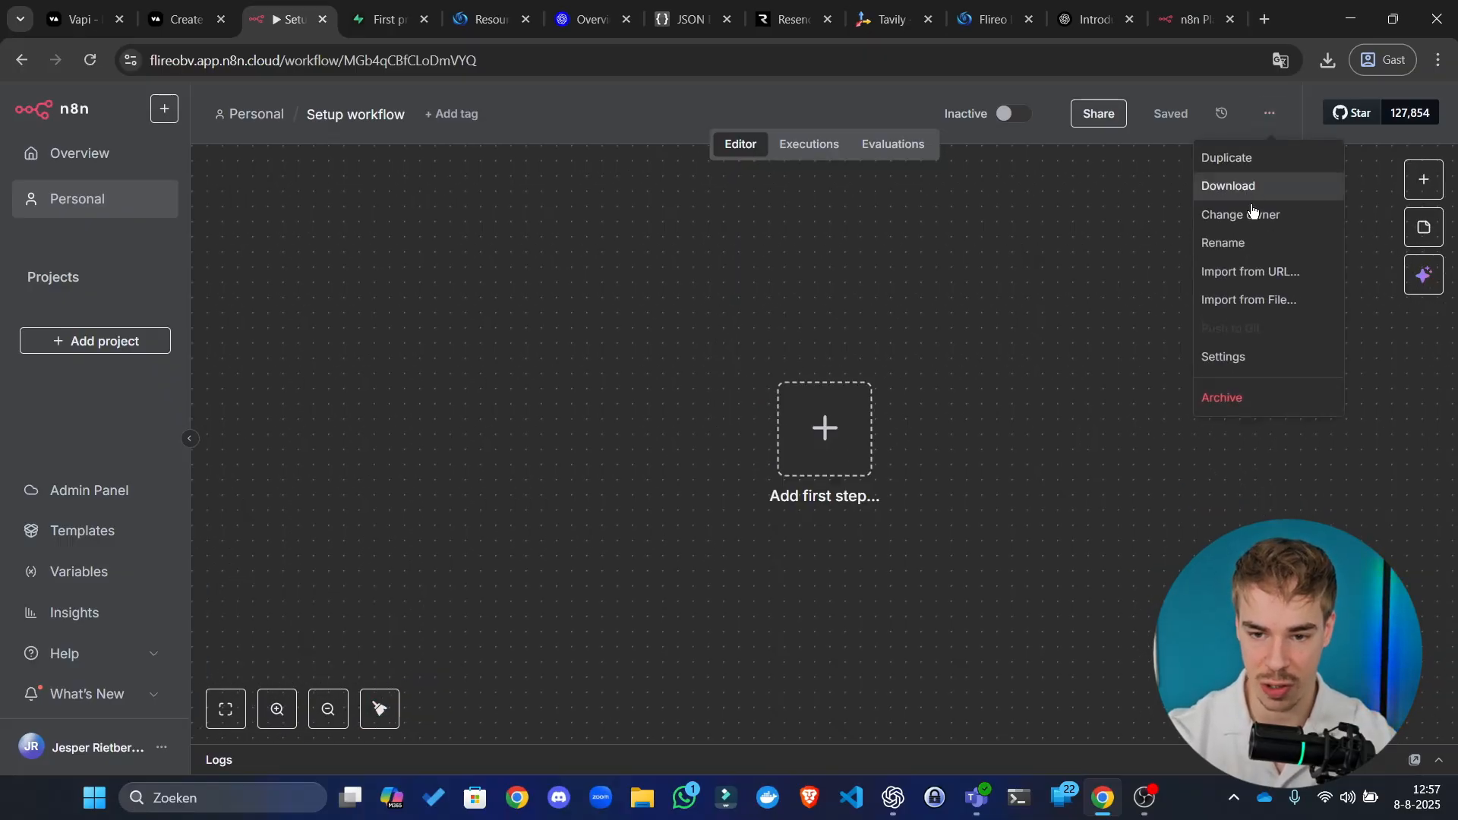
{"action": "left_click", "coordinate": [1290, 301]}
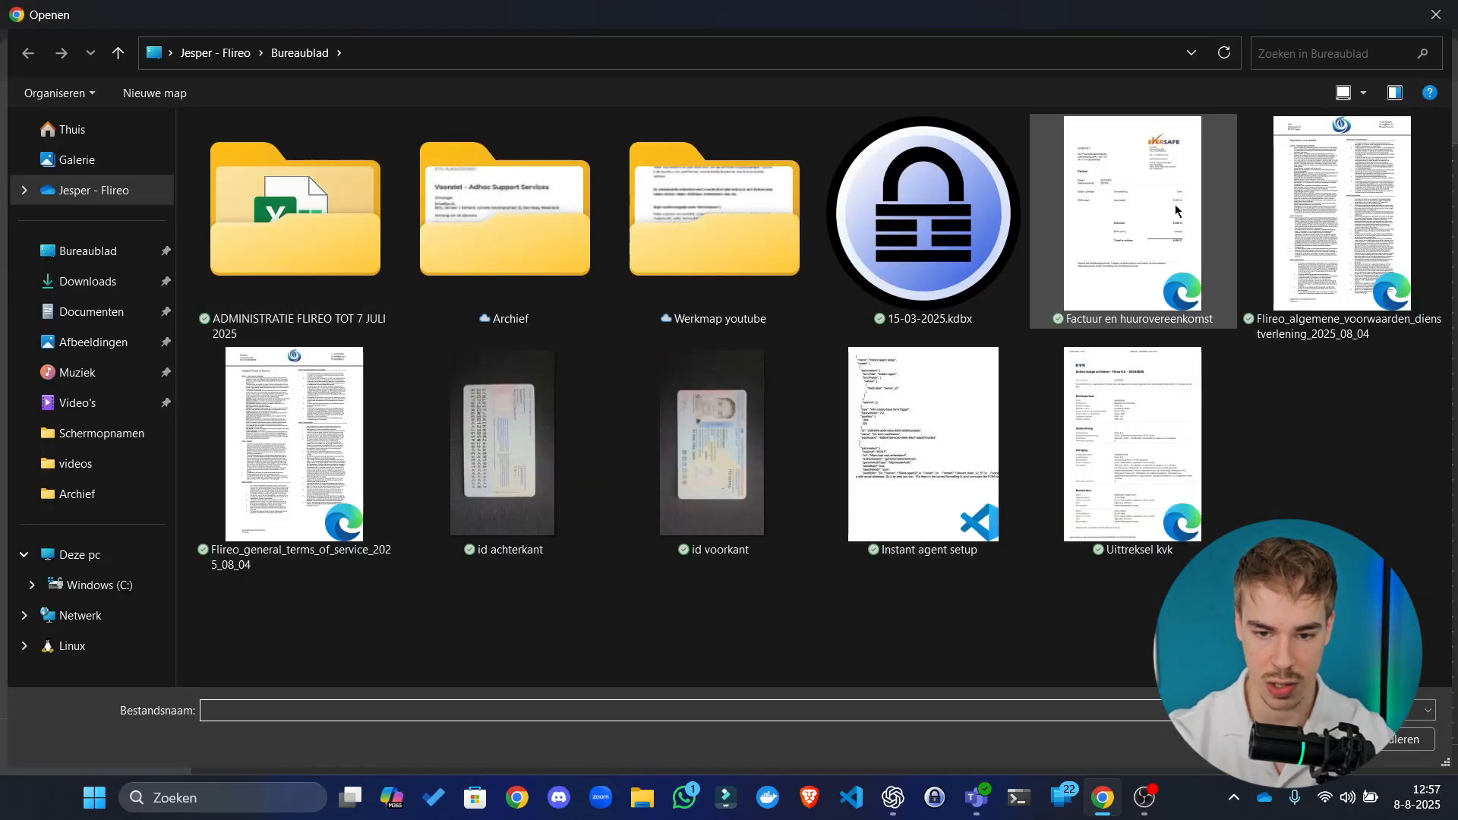
Step: Import the 'Instant agent setup' file into the Setup workflow and deselect the imported nodes
{"action": "double_click", "coordinate": [958, 493]}
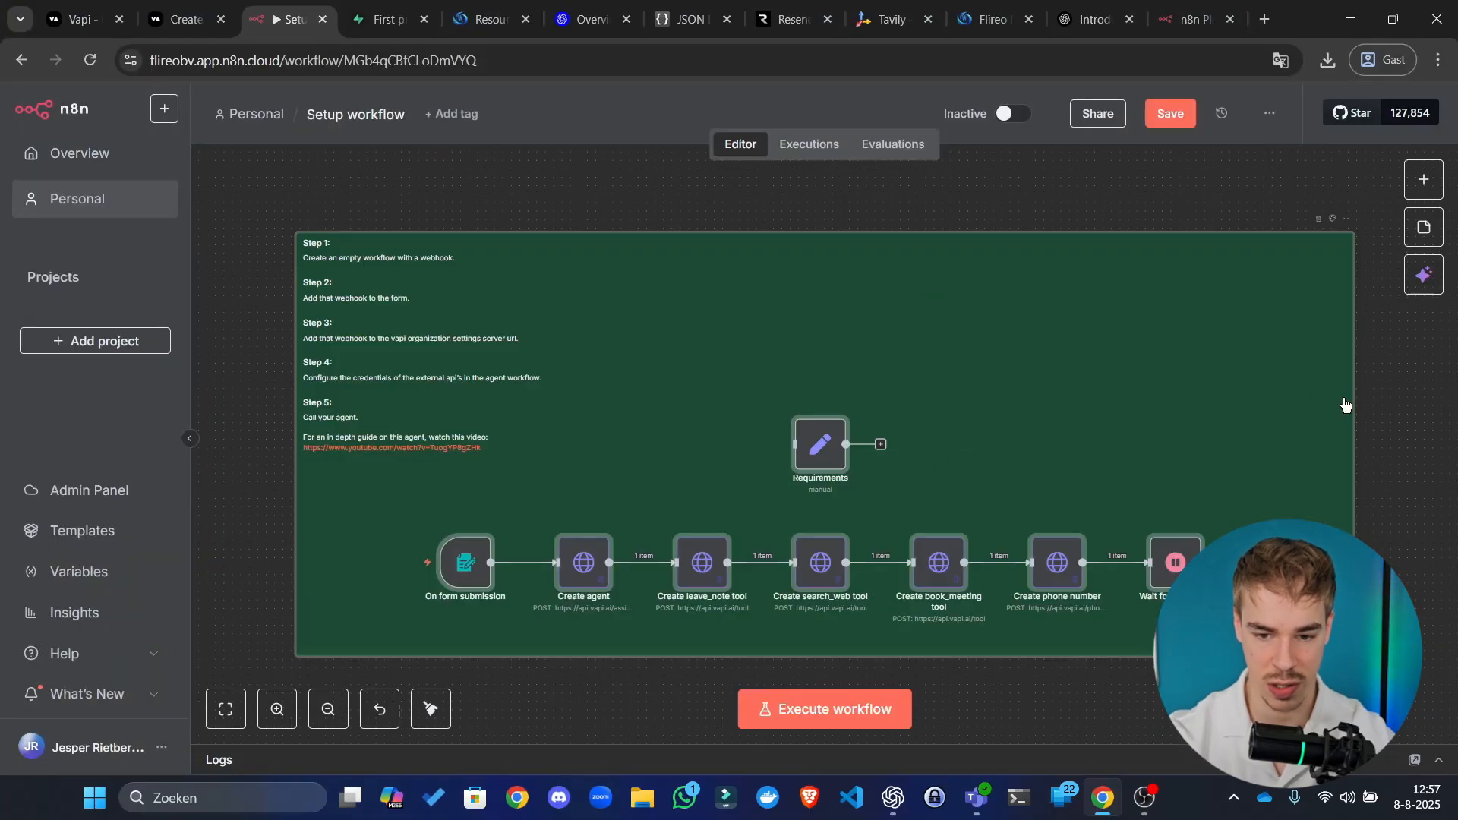
{"action": "left_click", "coordinate": [1384, 433]}
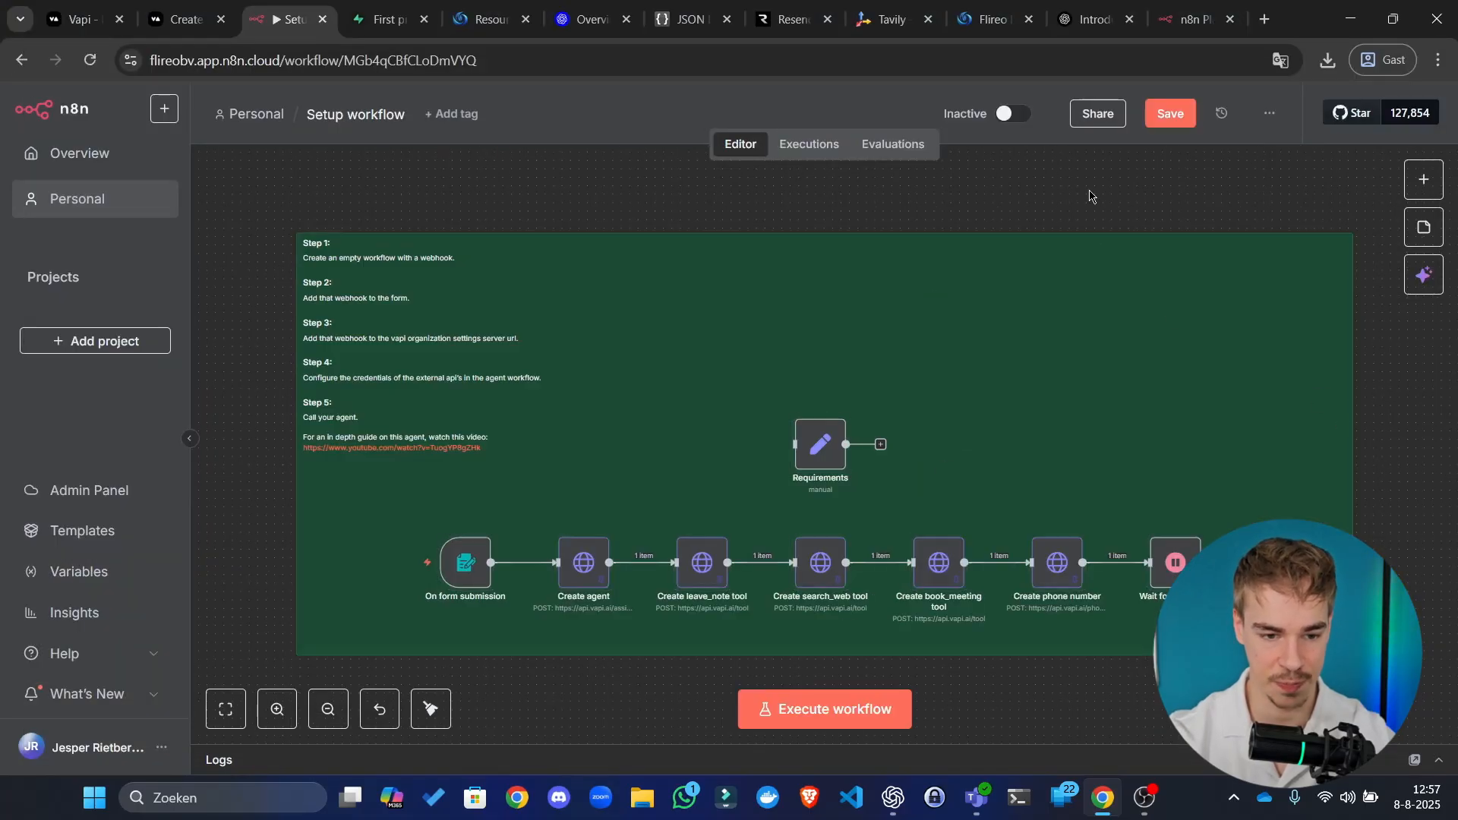
Step: Bring the Setup workflow's nodes into view and execute the whole workflow once
{"action": "scroll", "coordinate": [625, 209], "scroll_direction": "down", "scroll_amount": 1}
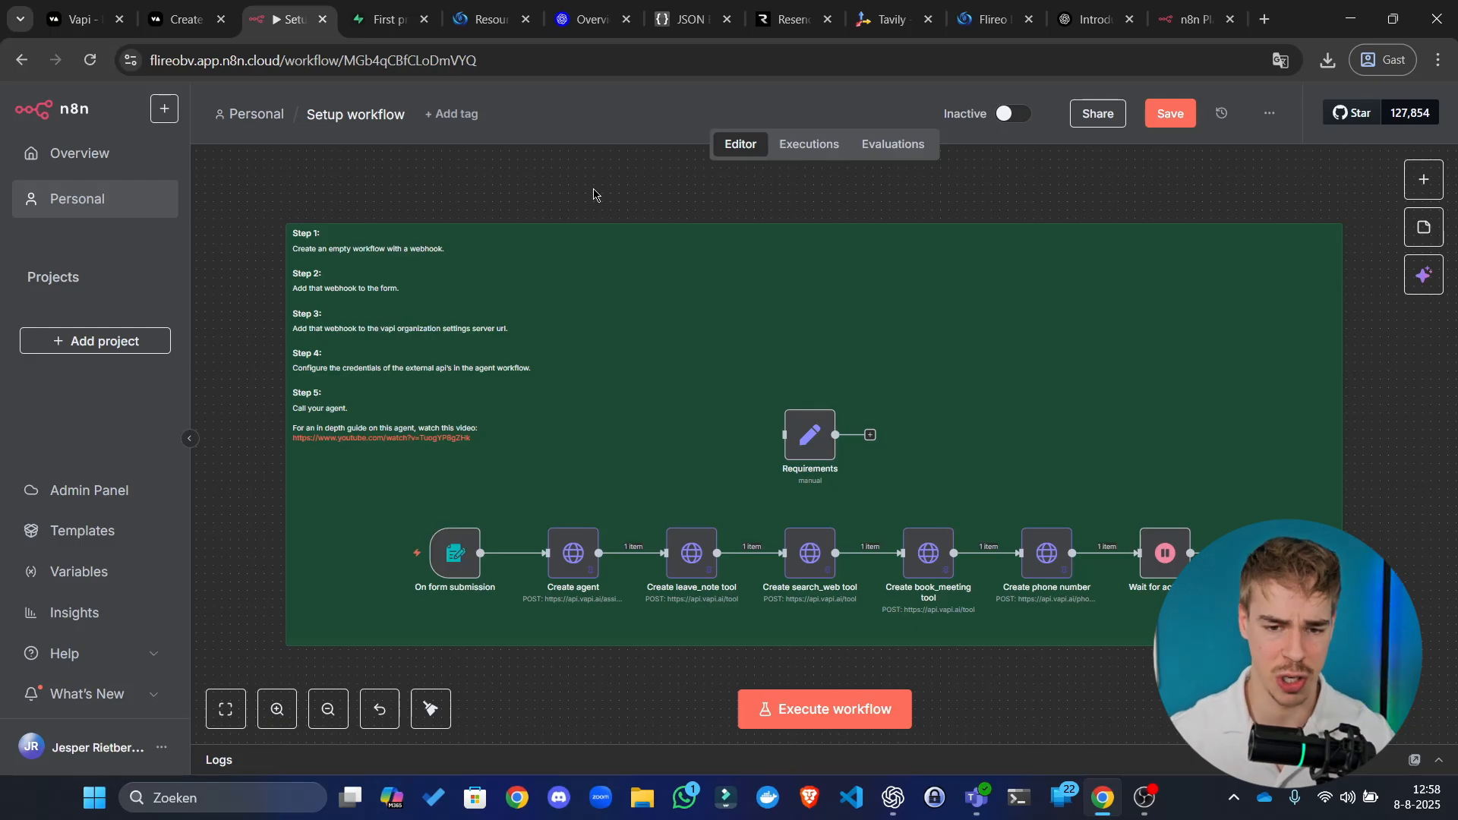
{"action": "left_click_drag", "start_coordinate": [593, 191], "coordinate": [640, 113]}
{"action": "scroll", "coordinate": [653, 404], "scroll_direction": "up", "scroll_amount": 5}
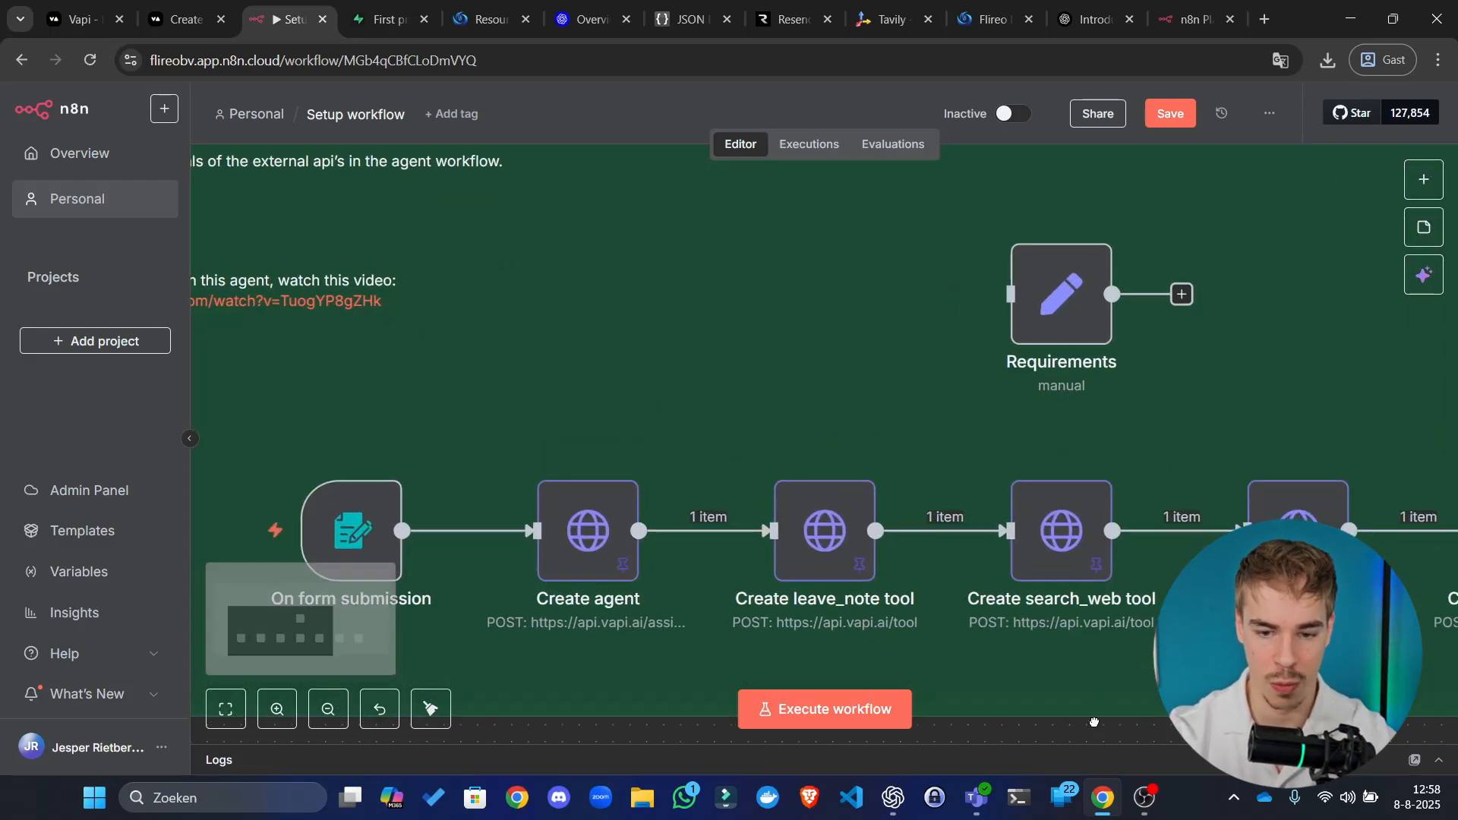
{"action": "scroll", "coordinate": [611, 594], "scroll_direction": "down", "scroll_amount": 6}
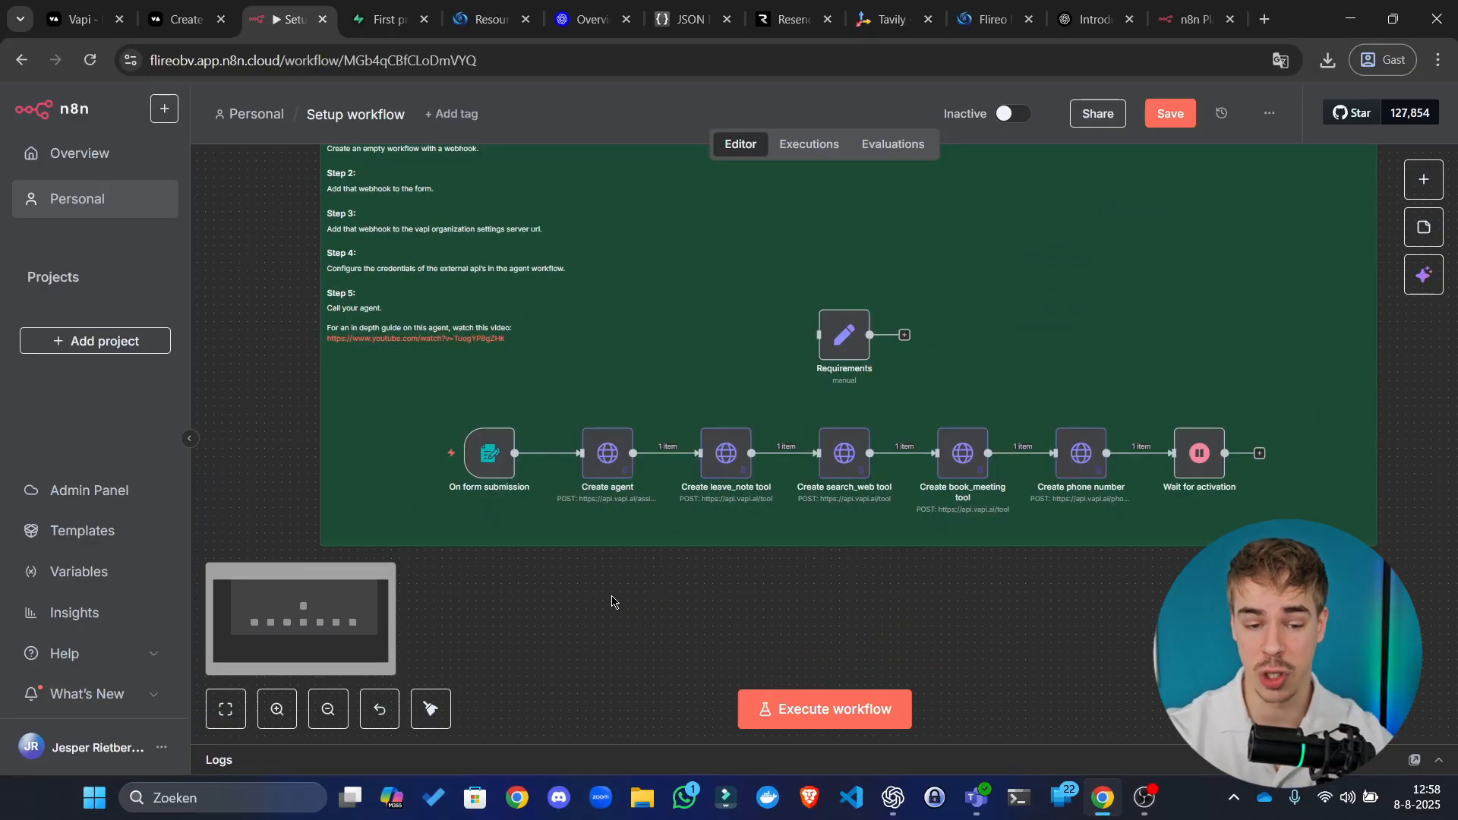
{"action": "scroll", "coordinate": [572, 542], "scroll_direction": "up", "scroll_amount": 3}
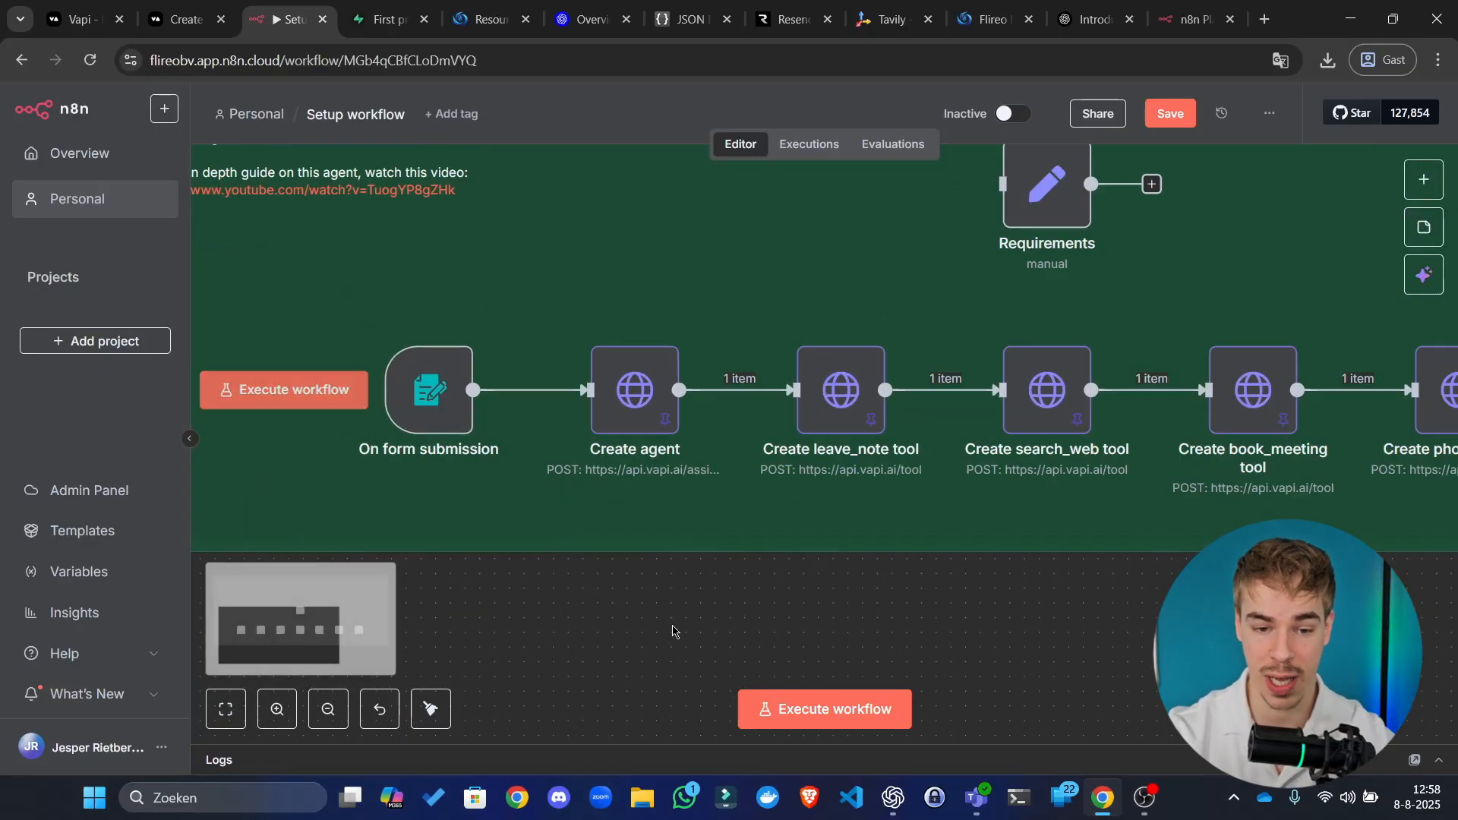
{"action": "scroll", "coordinate": [543, 447], "scroll_direction": "down", "scroll_amount": 1}
{"action": "scroll", "coordinate": [919, 668], "scroll_direction": "right", "scroll_amount": 3}
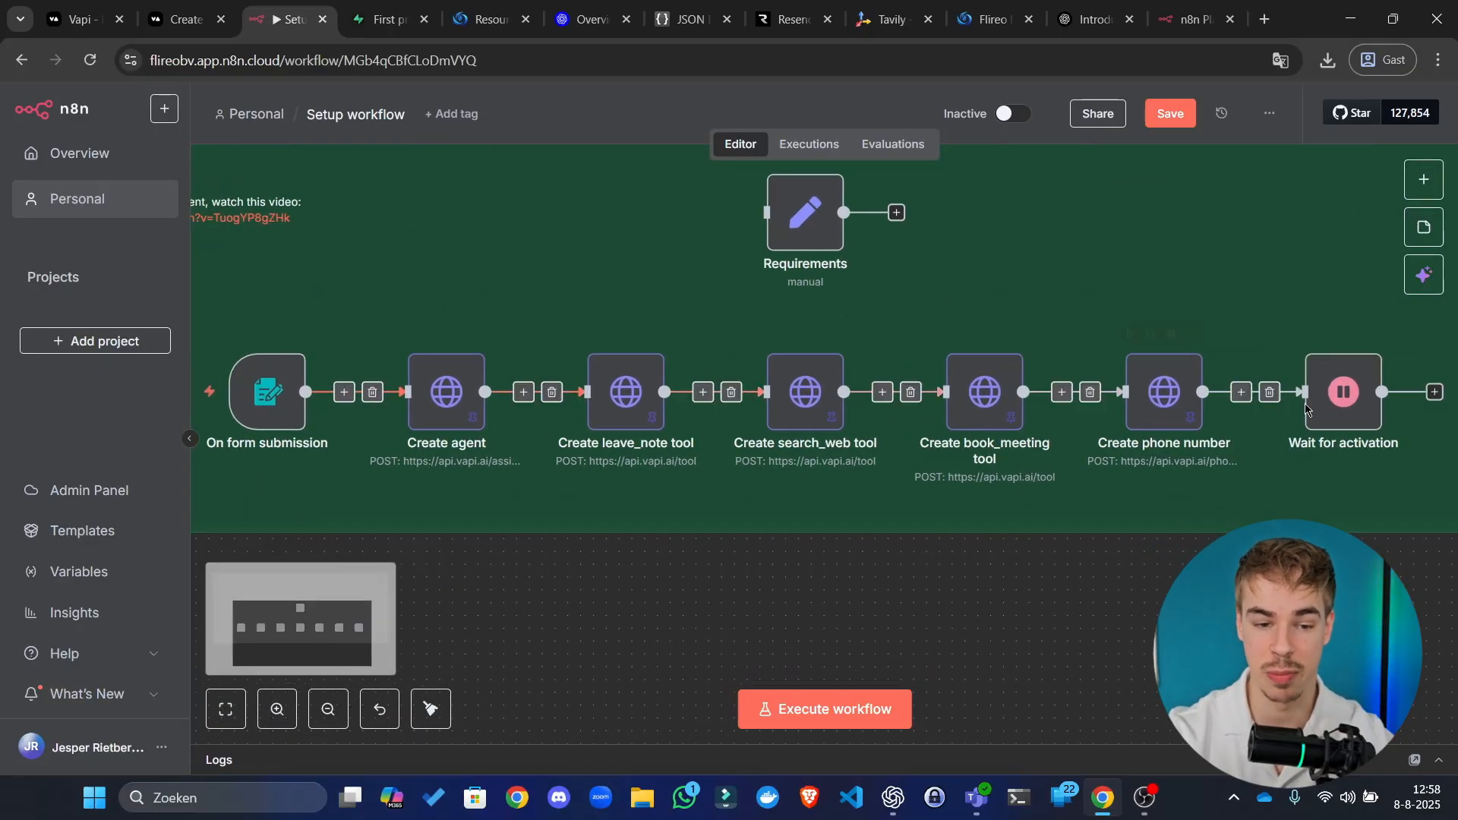
{"action": "left_click", "coordinate": [910, 709]}
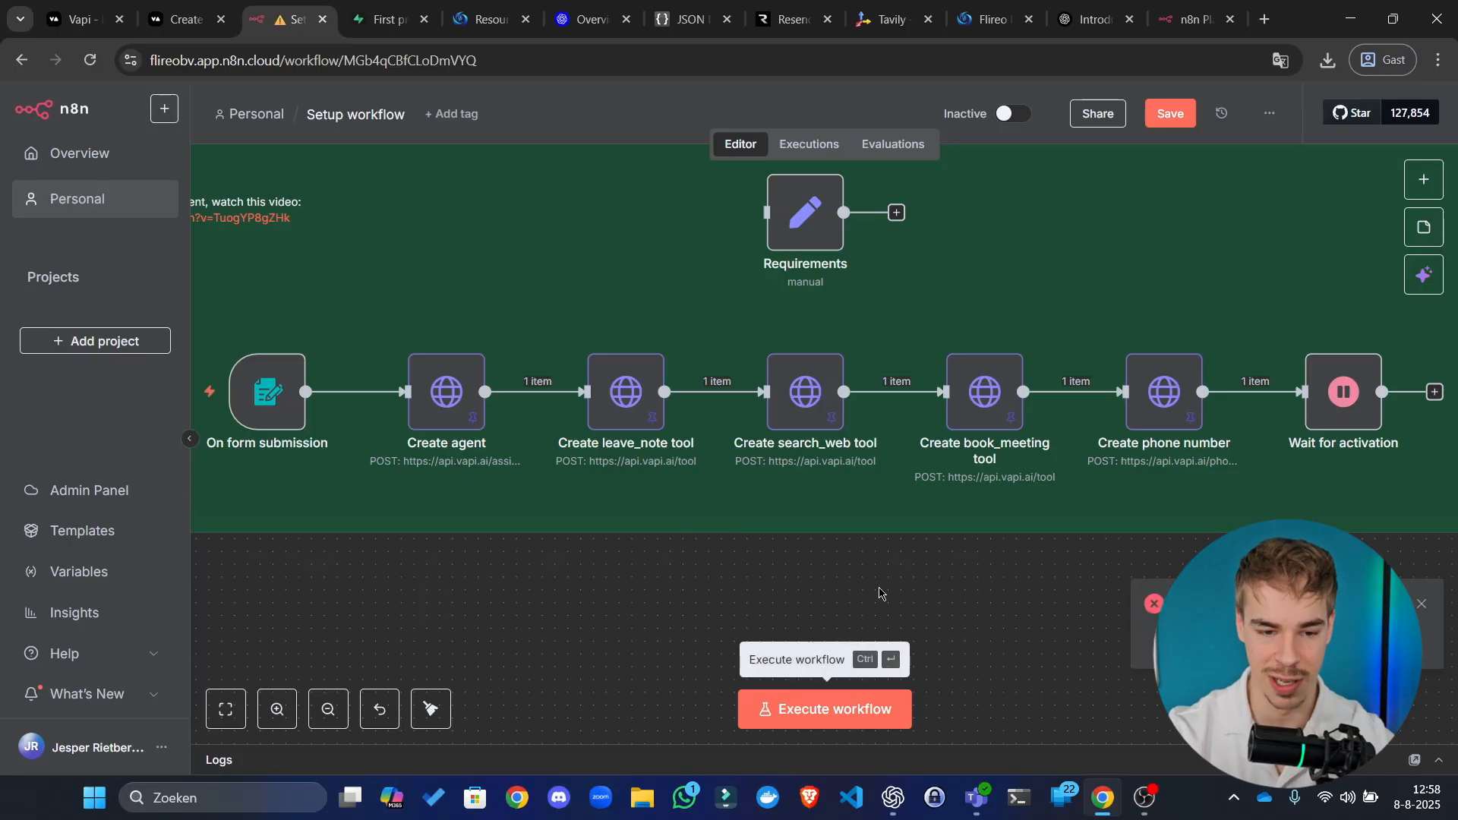
Step: Inspect the Create leave_note, search_web, book_meeting and phone number nodes
{"action": "scroll", "coordinate": [559, 593], "scroll_direction": "left", "scroll_amount": 1}
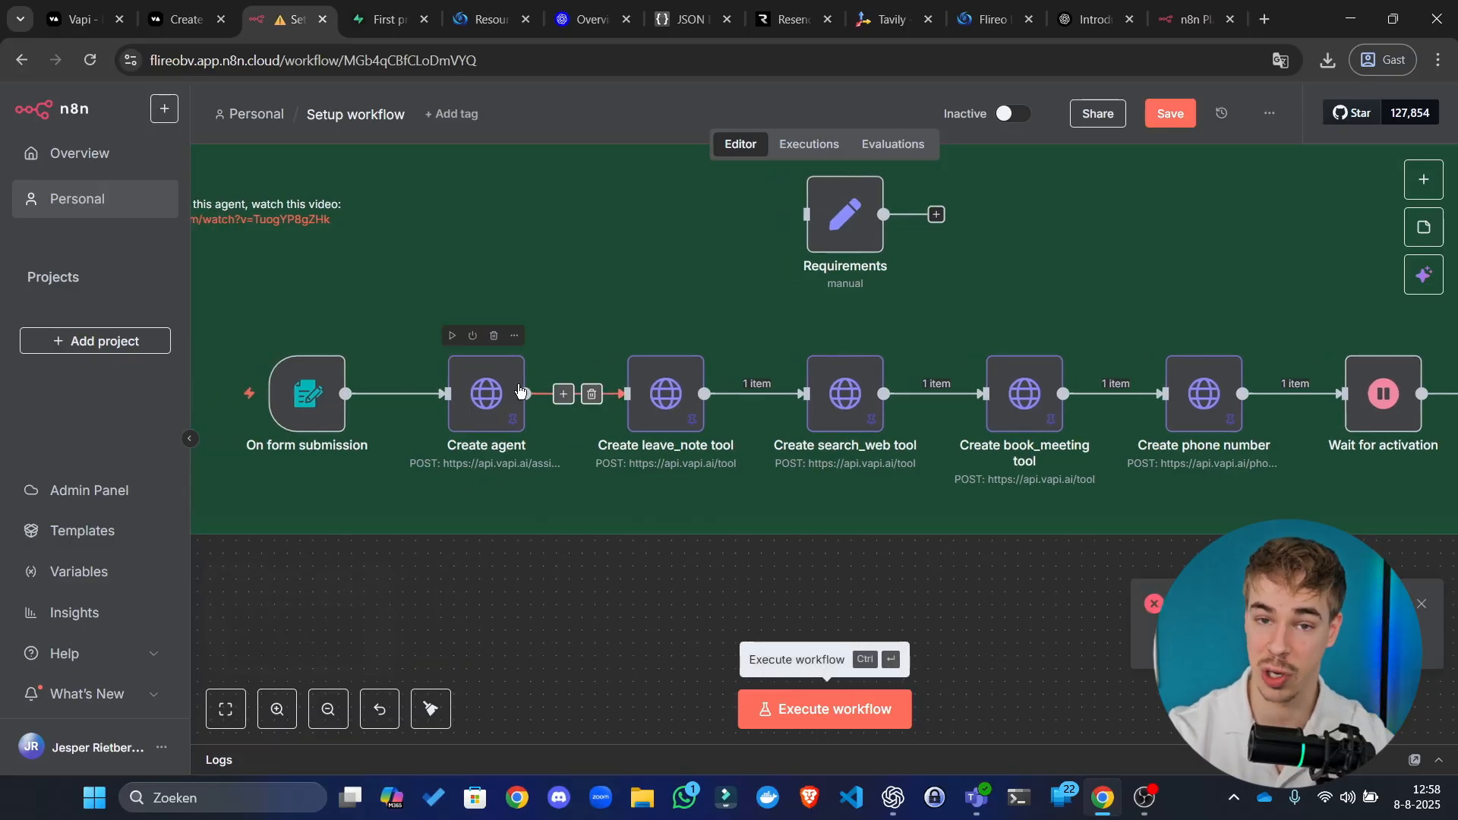
{"action": "left_click", "coordinate": [652, 412]}
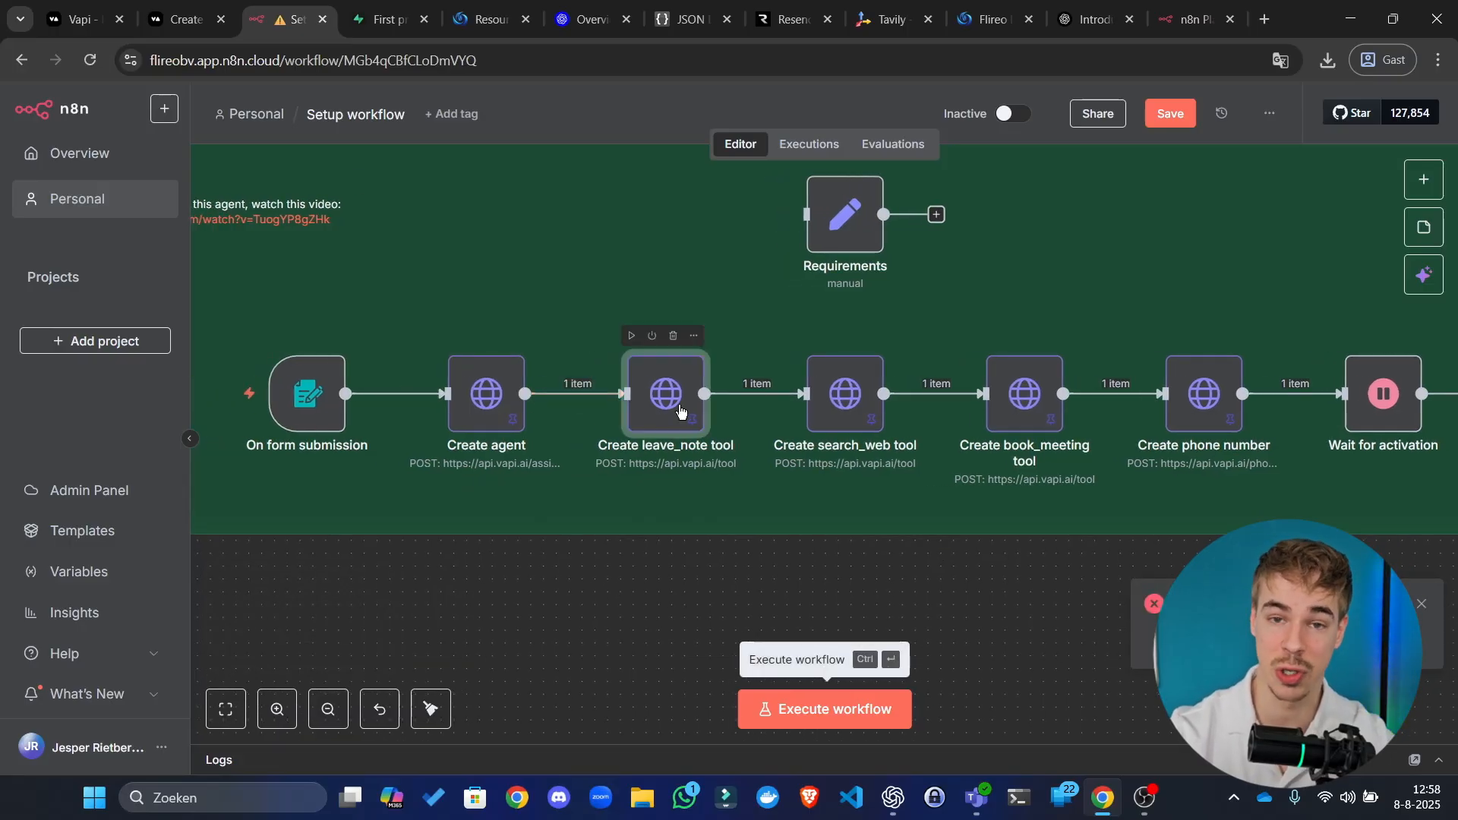
{"action": "left_click", "coordinate": [845, 395]}
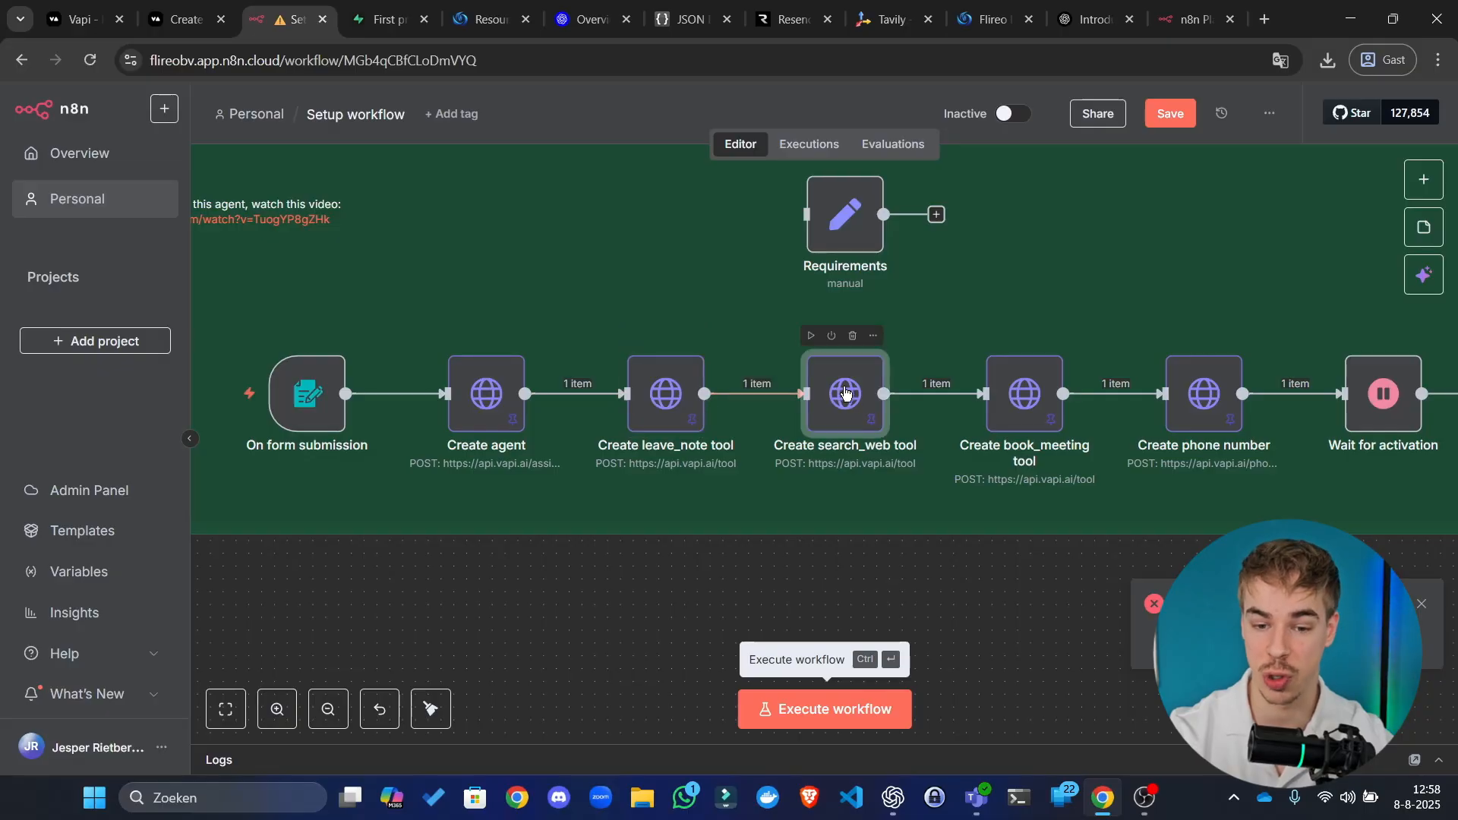
{"action": "left_click", "coordinate": [1032, 400]}
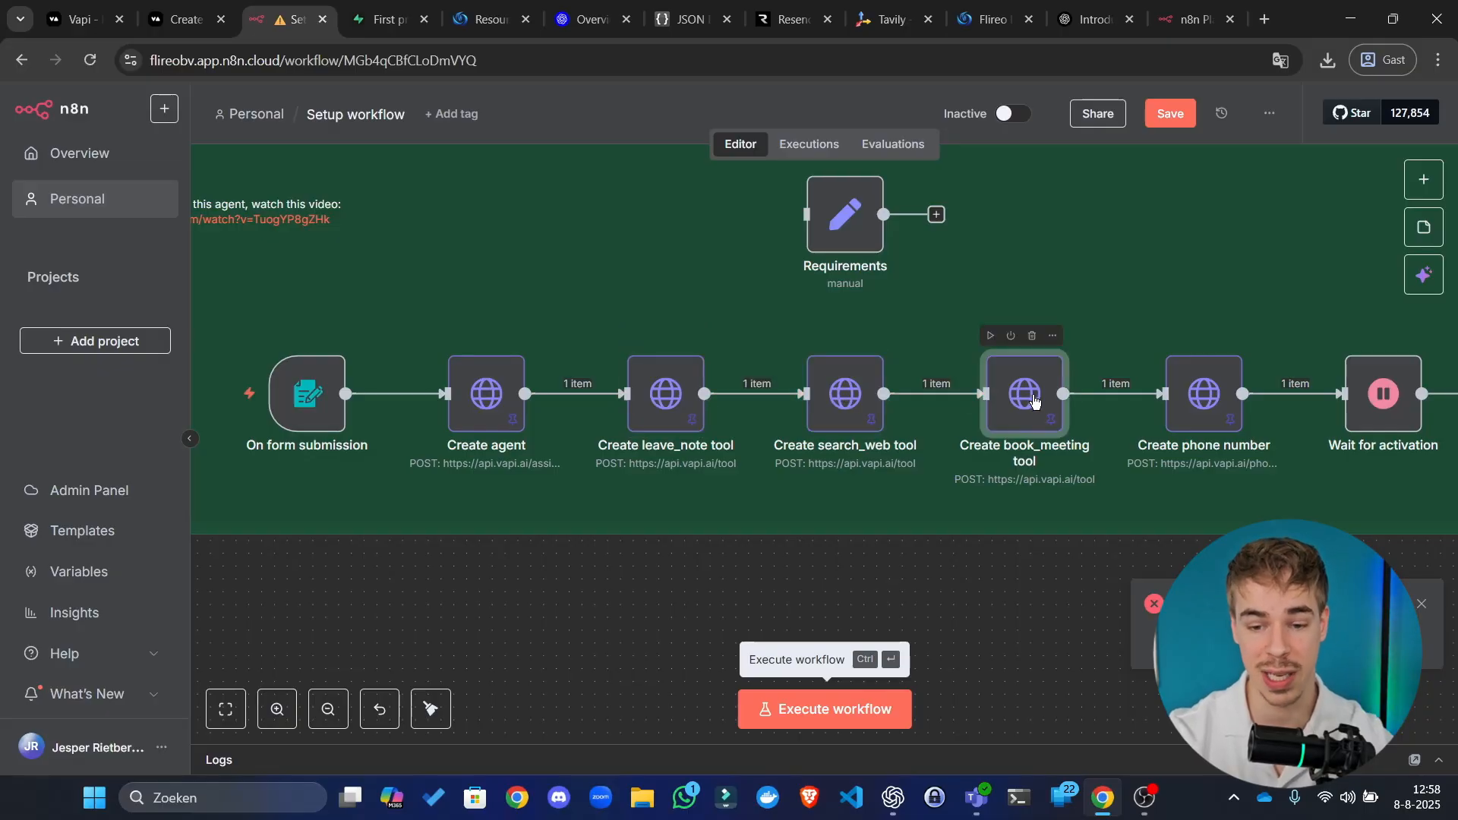
{"action": "left_click", "coordinate": [1204, 394]}
{"action": "left_click", "coordinate": [1045, 609]}
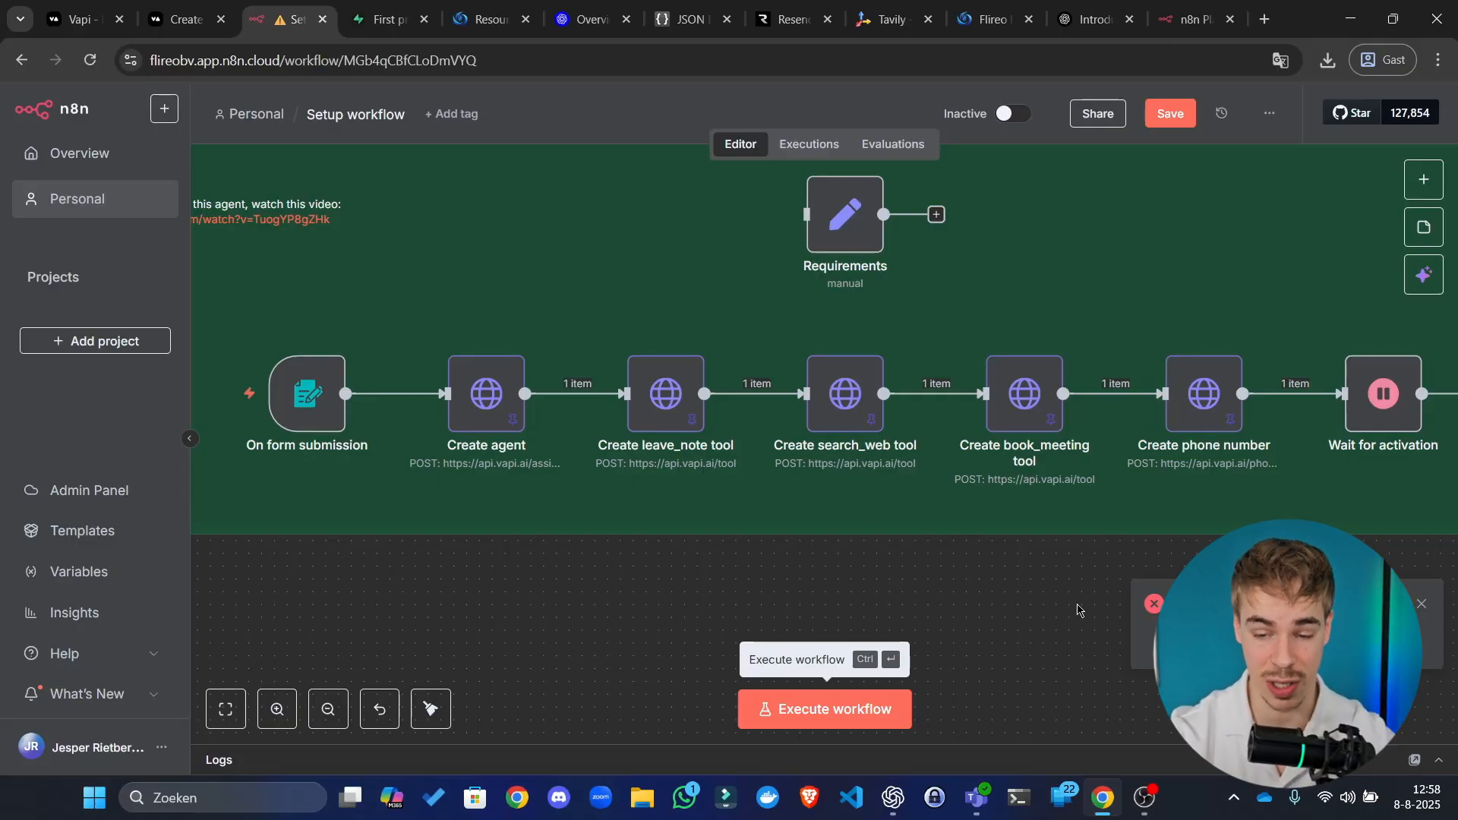
Step: Dismiss the workflow error notice and open the Personal project in a new tab
{"action": "left_click", "coordinate": [1423, 605]}
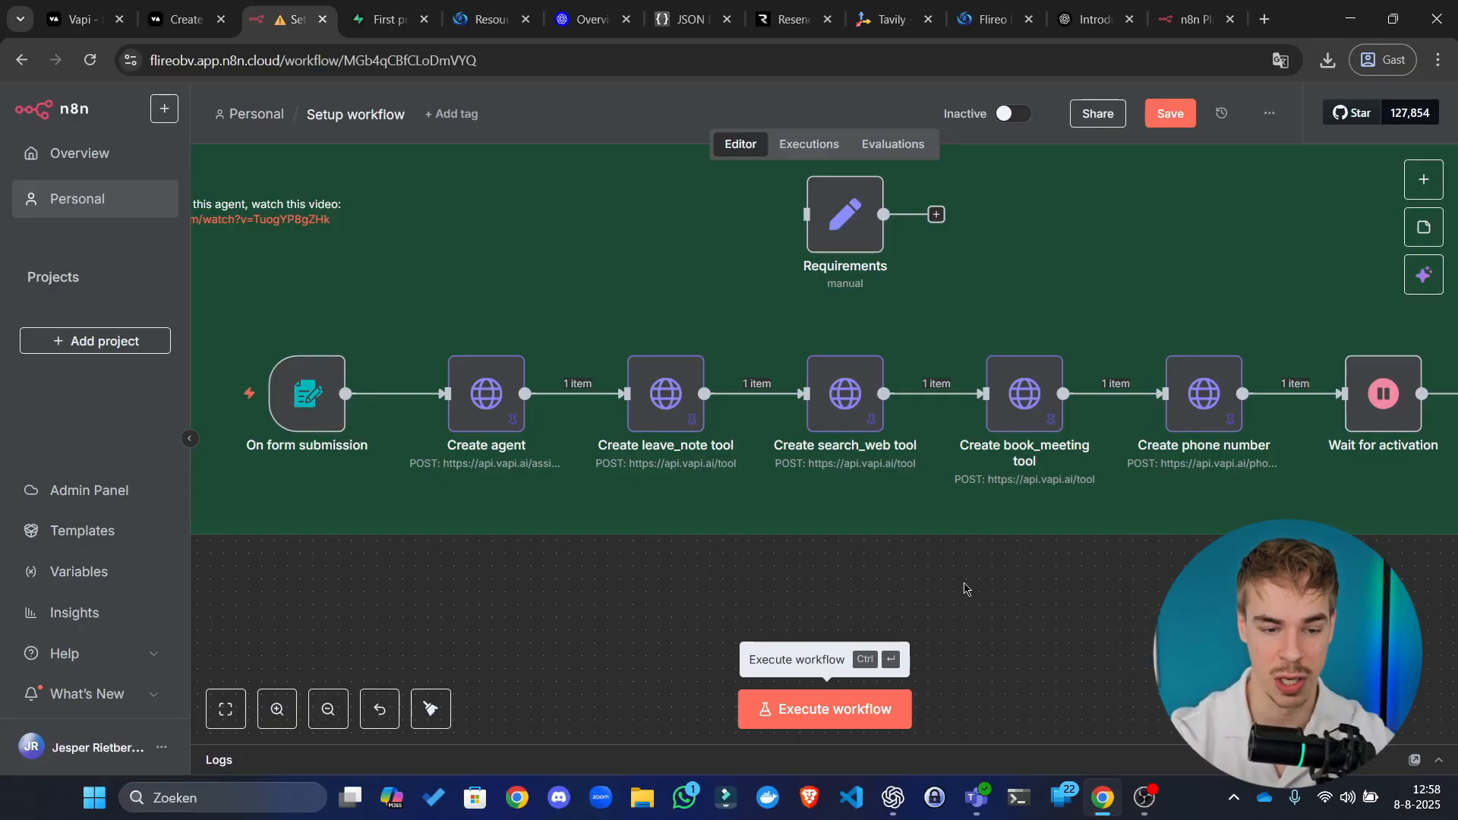
{"action": "left_click_drag", "start_coordinate": [992, 596], "coordinate": [1327, 731]}
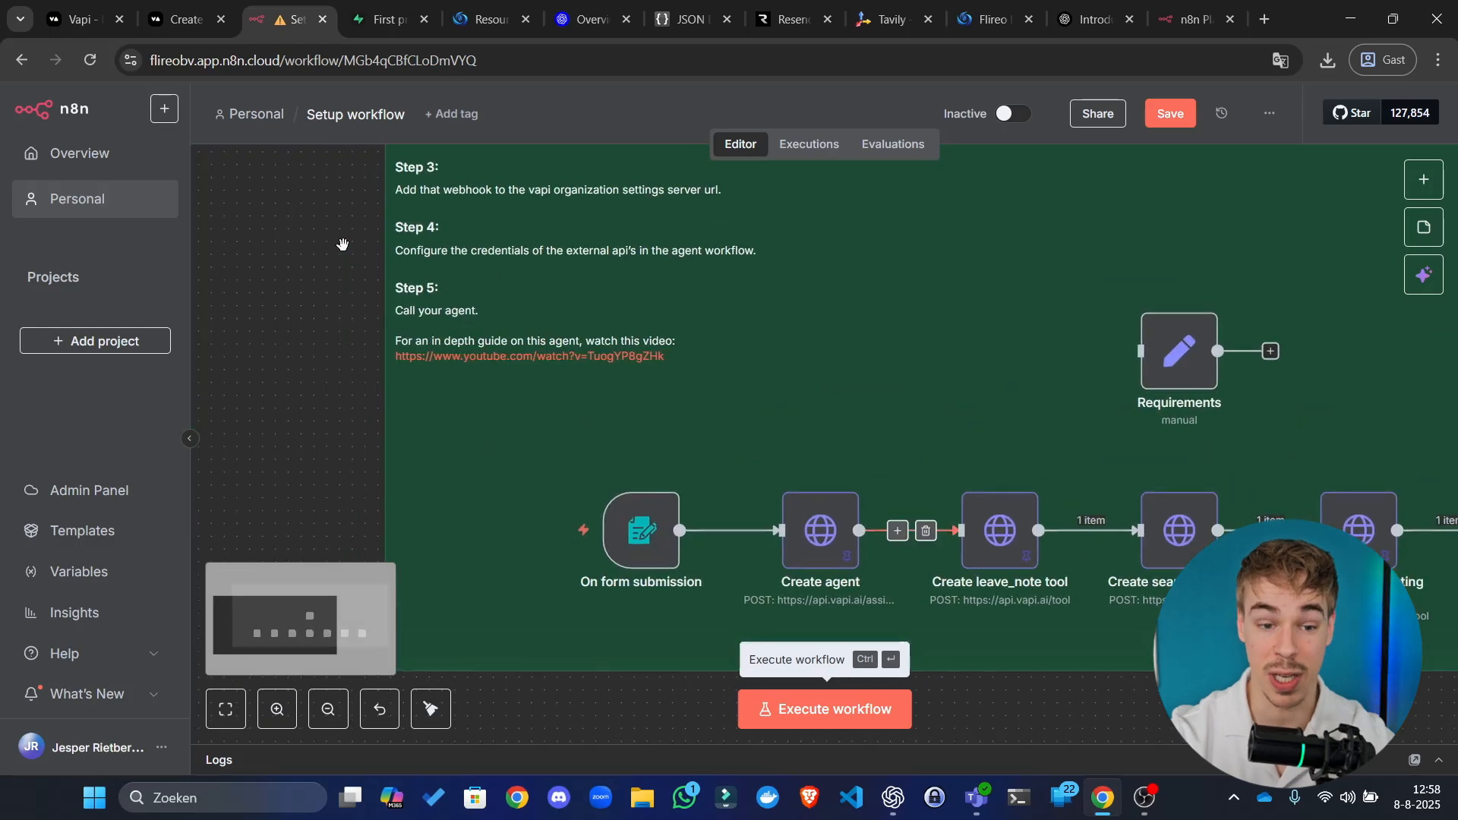
{"action": "left_click_drag", "start_coordinate": [343, 234], "coordinate": [319, 387]}
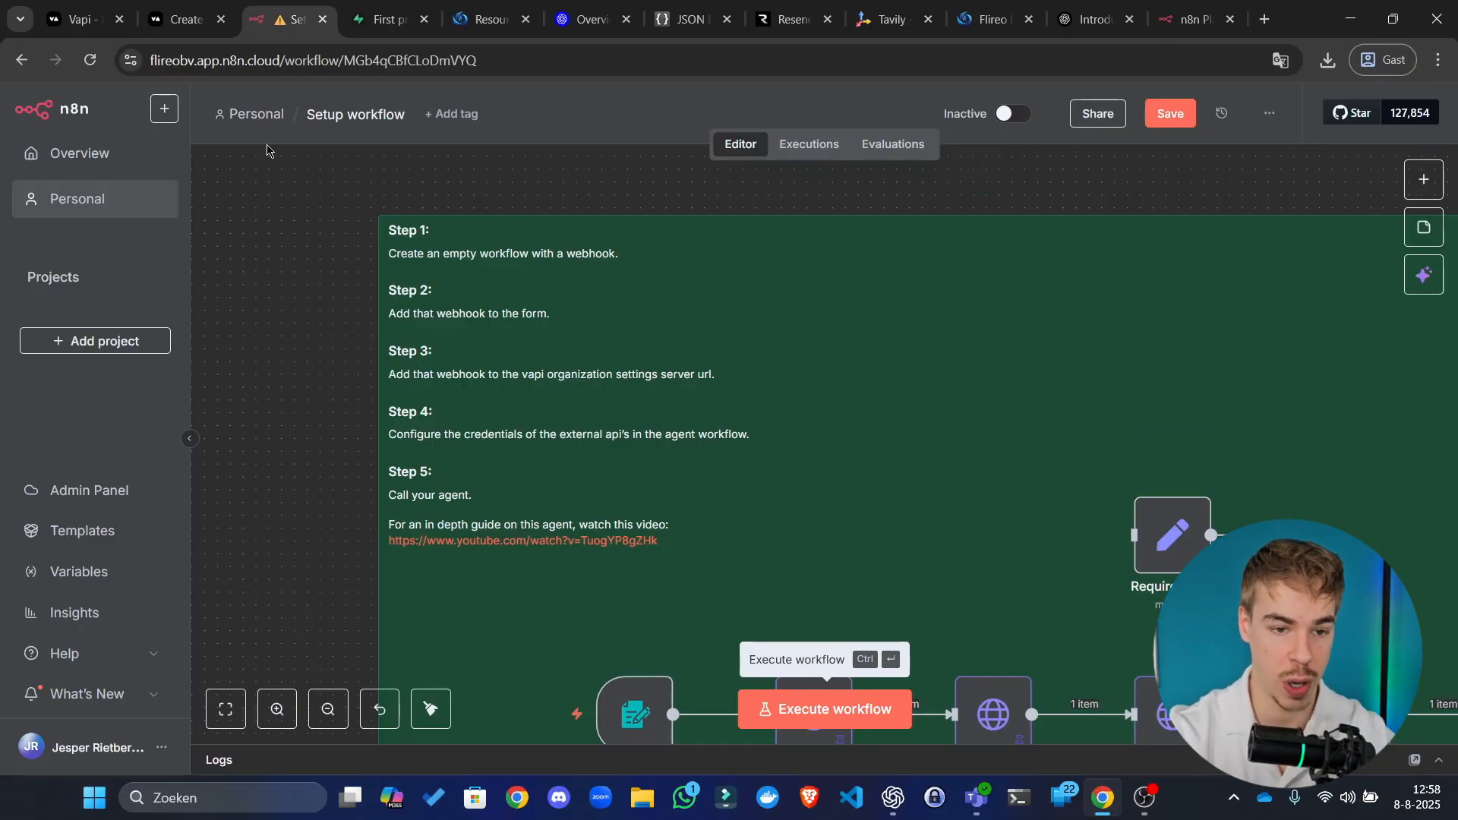
{"action": "right_click", "coordinate": [257, 111]}
{"action": "left_click", "coordinate": [313, 138]}
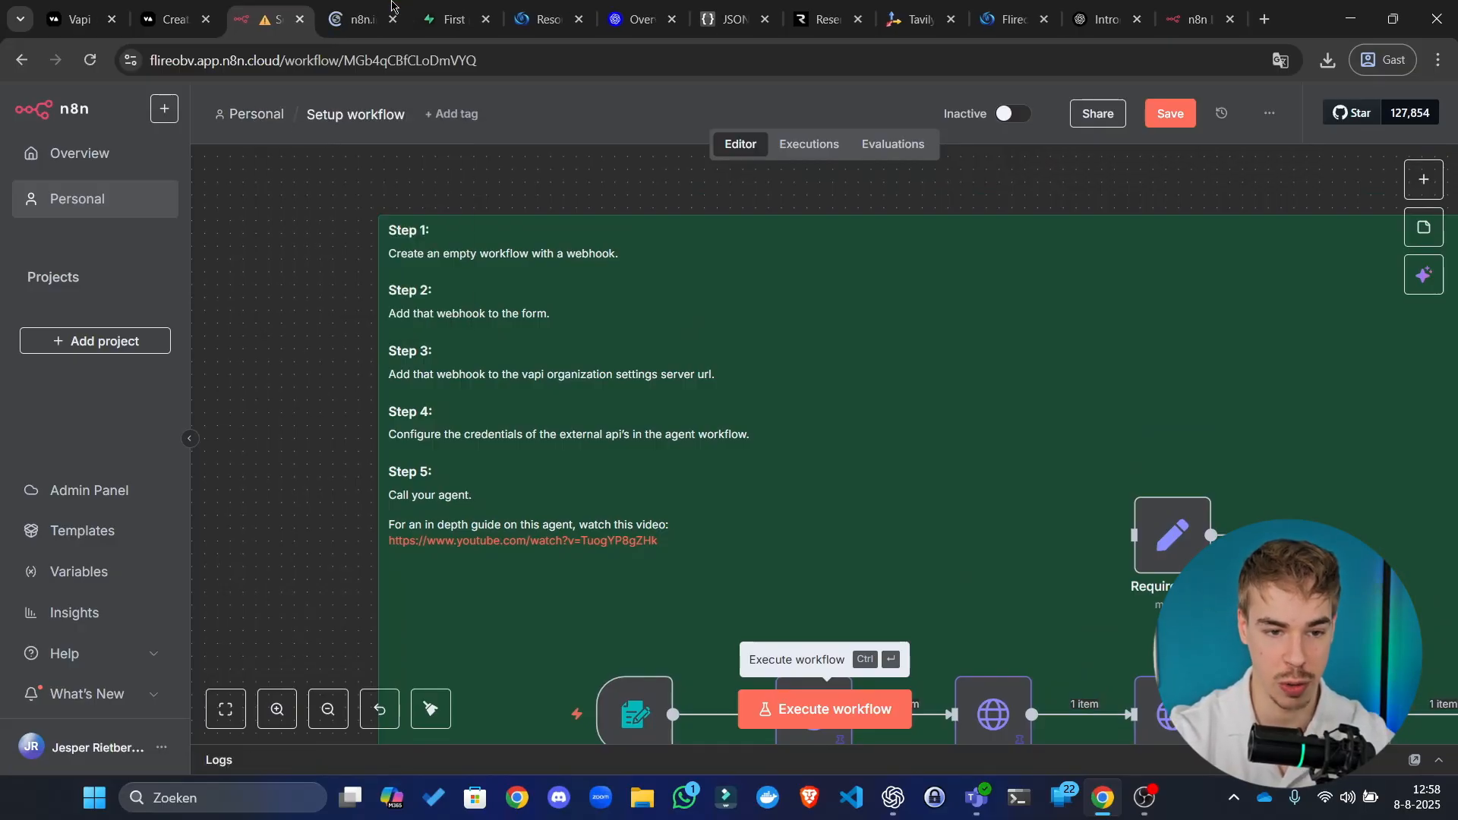
Step: Create a new empty workflow in the Personal project named 'Server url'
{"action": "left_click", "coordinate": [392, 6]}
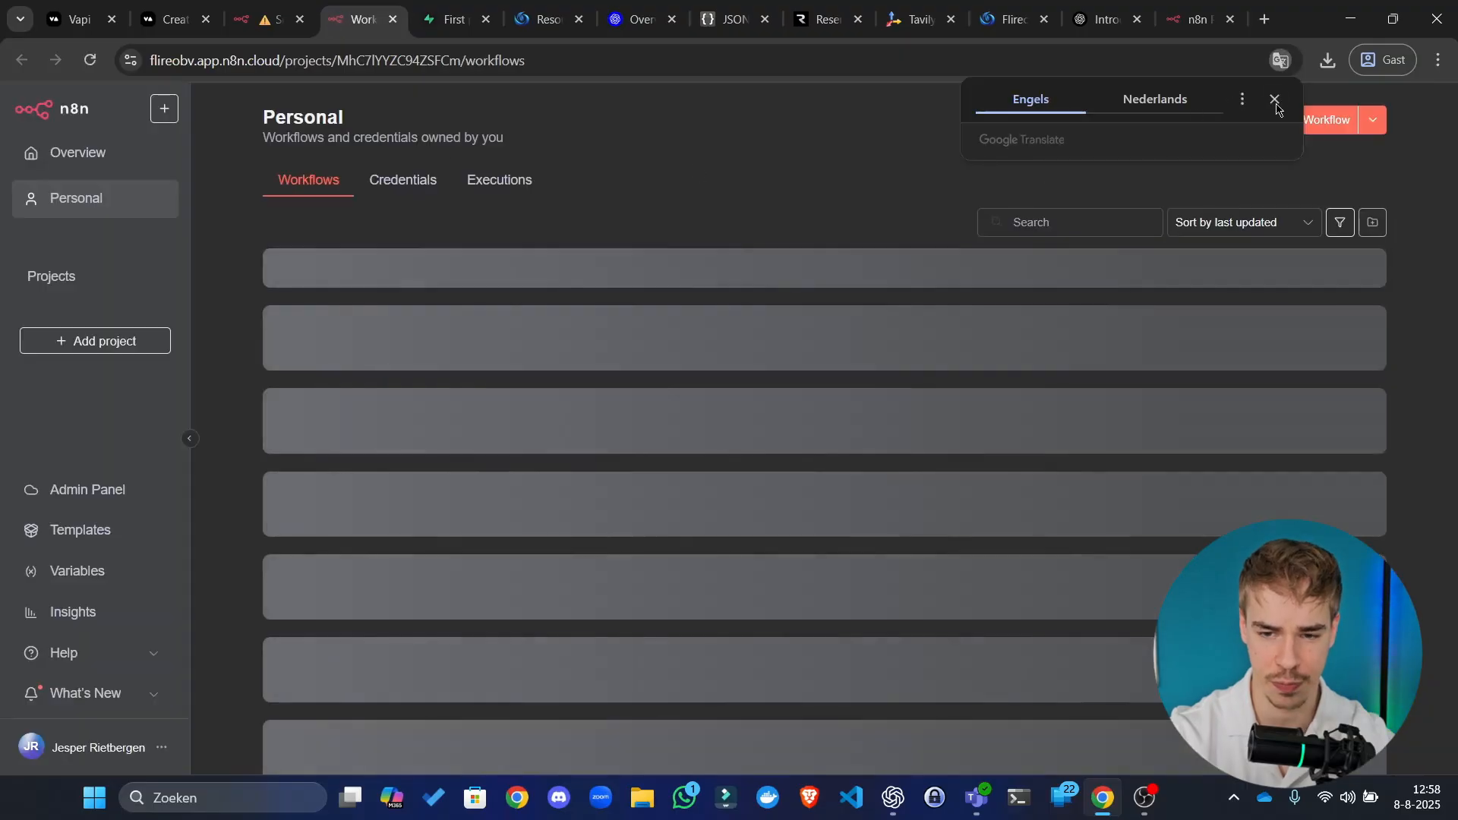
{"action": "left_click", "coordinate": [1275, 99]}
{"action": "left_click", "coordinate": [1283, 188]}
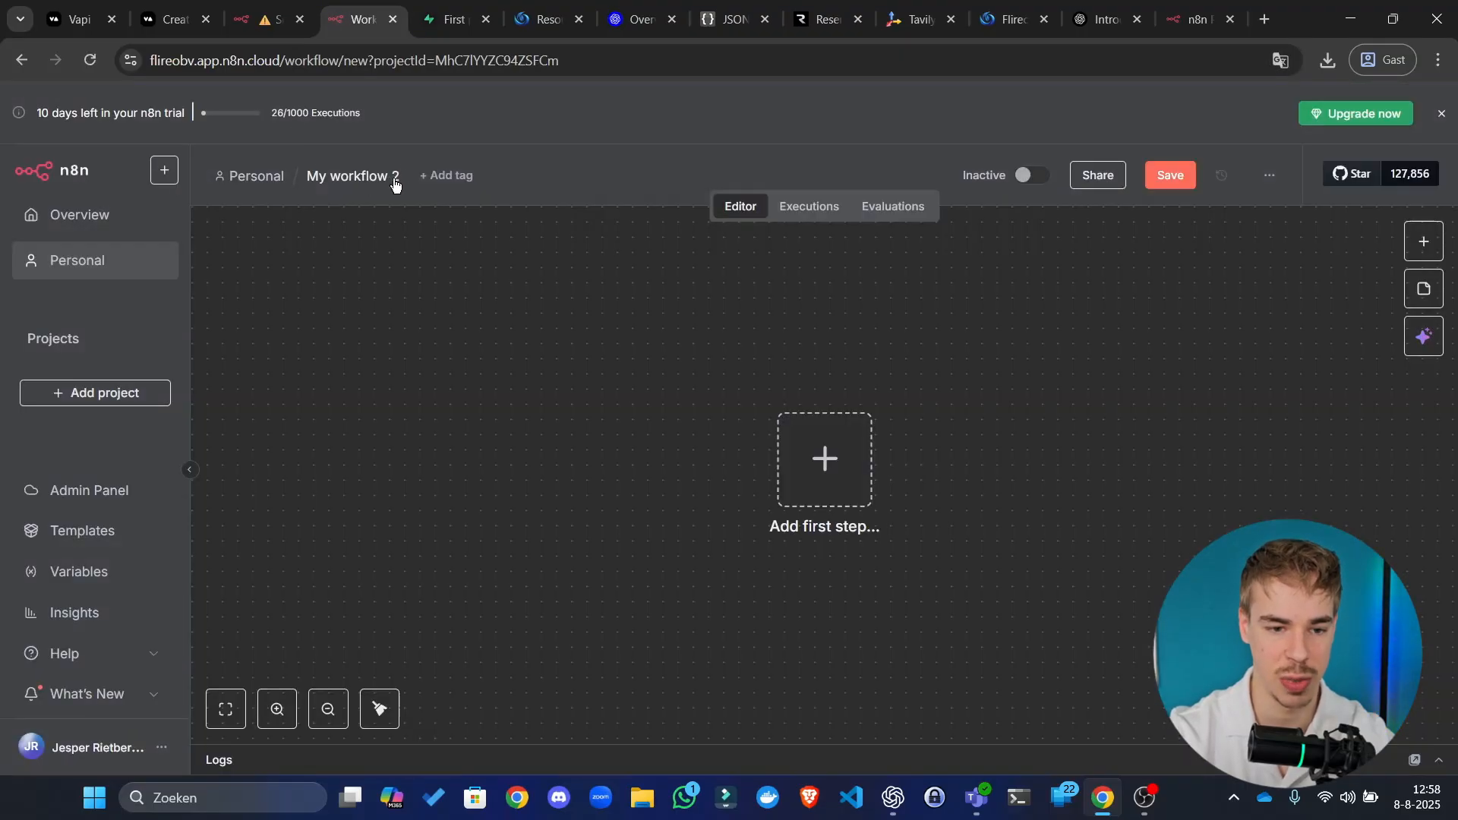
{"action": "left_click", "coordinate": [376, 178]}
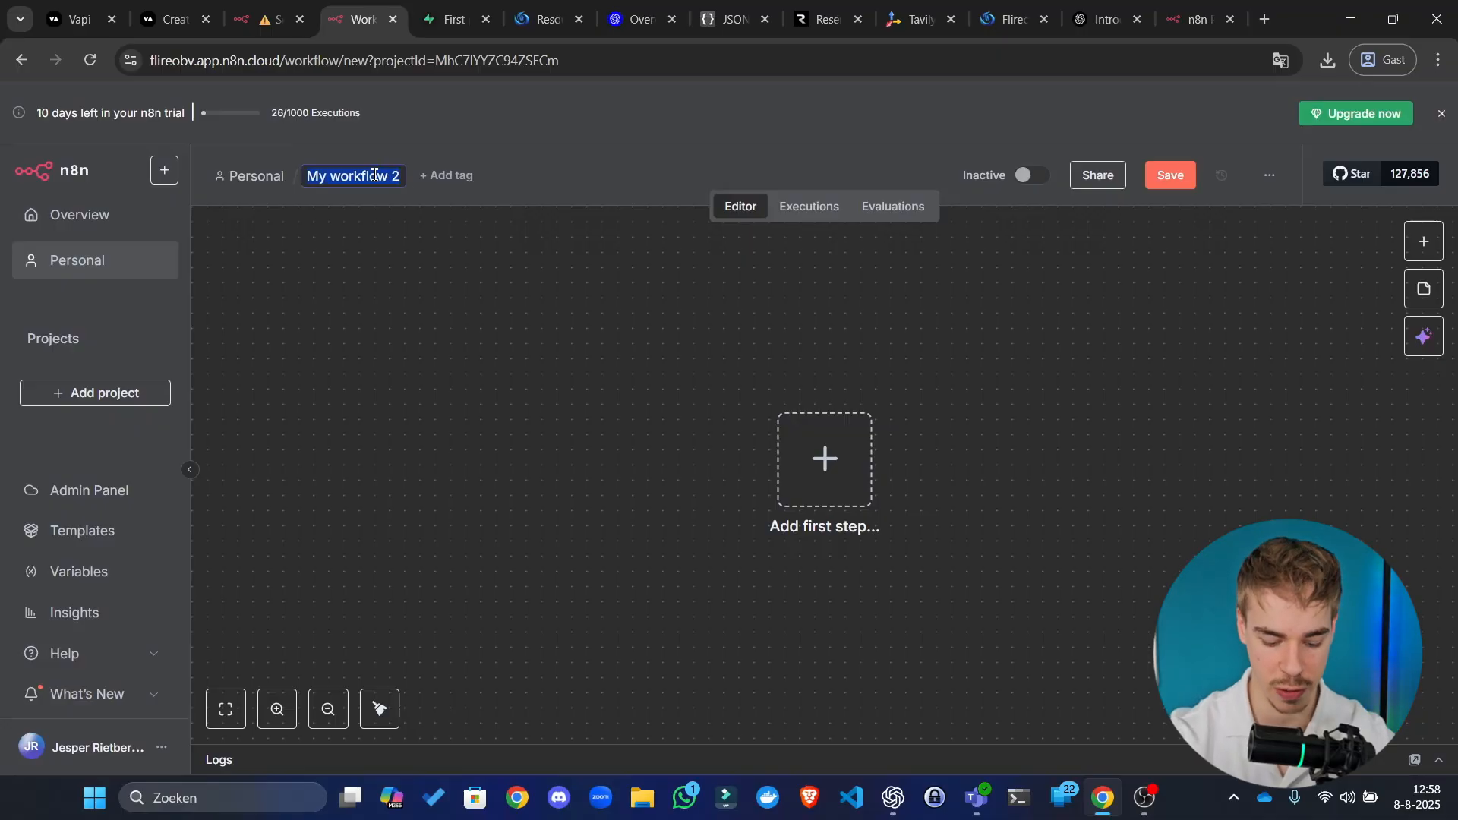
{"action": "type", "text": "Server url"}
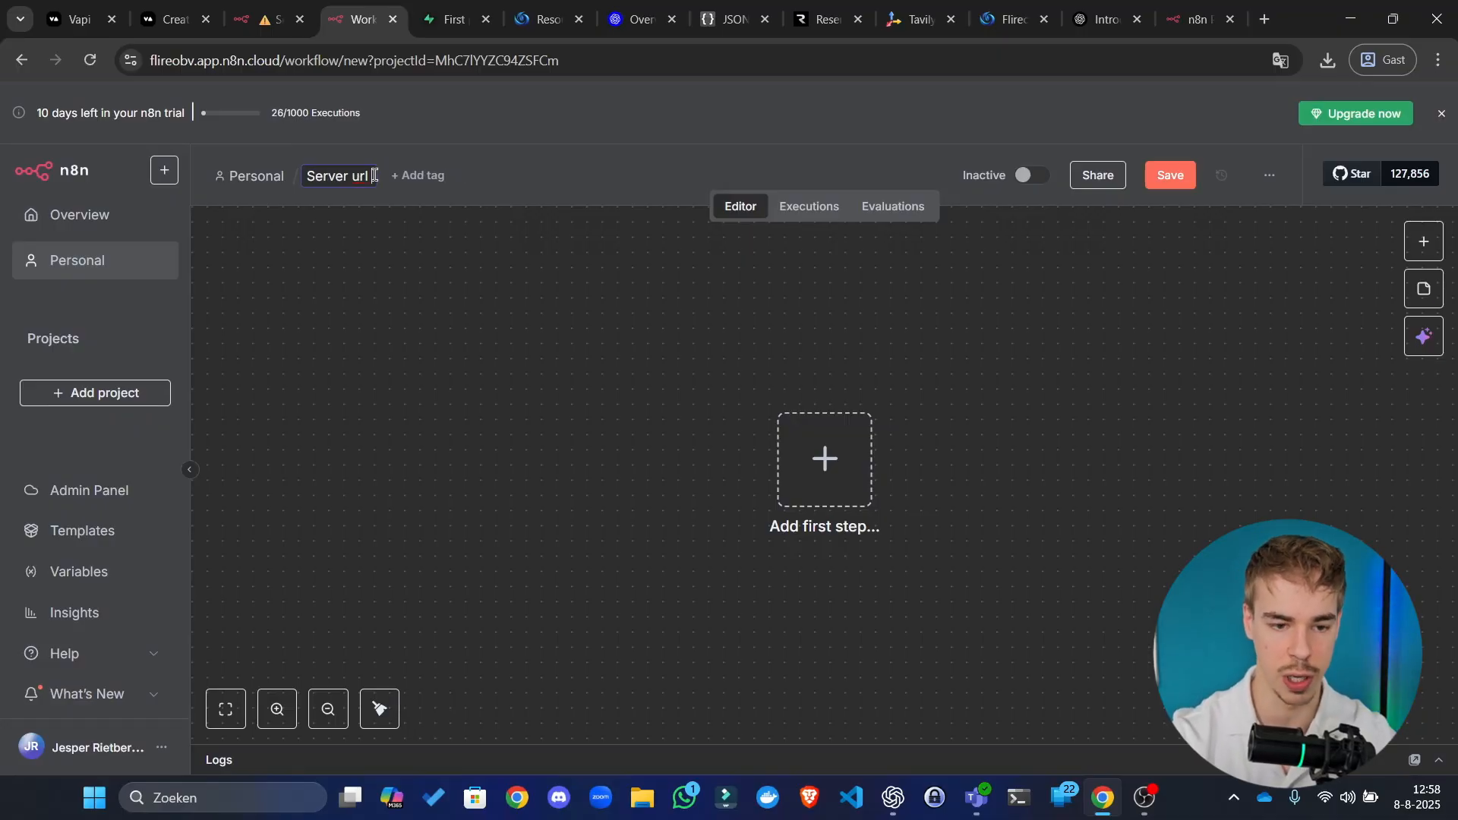
{"action": "key", "text": "Return"}
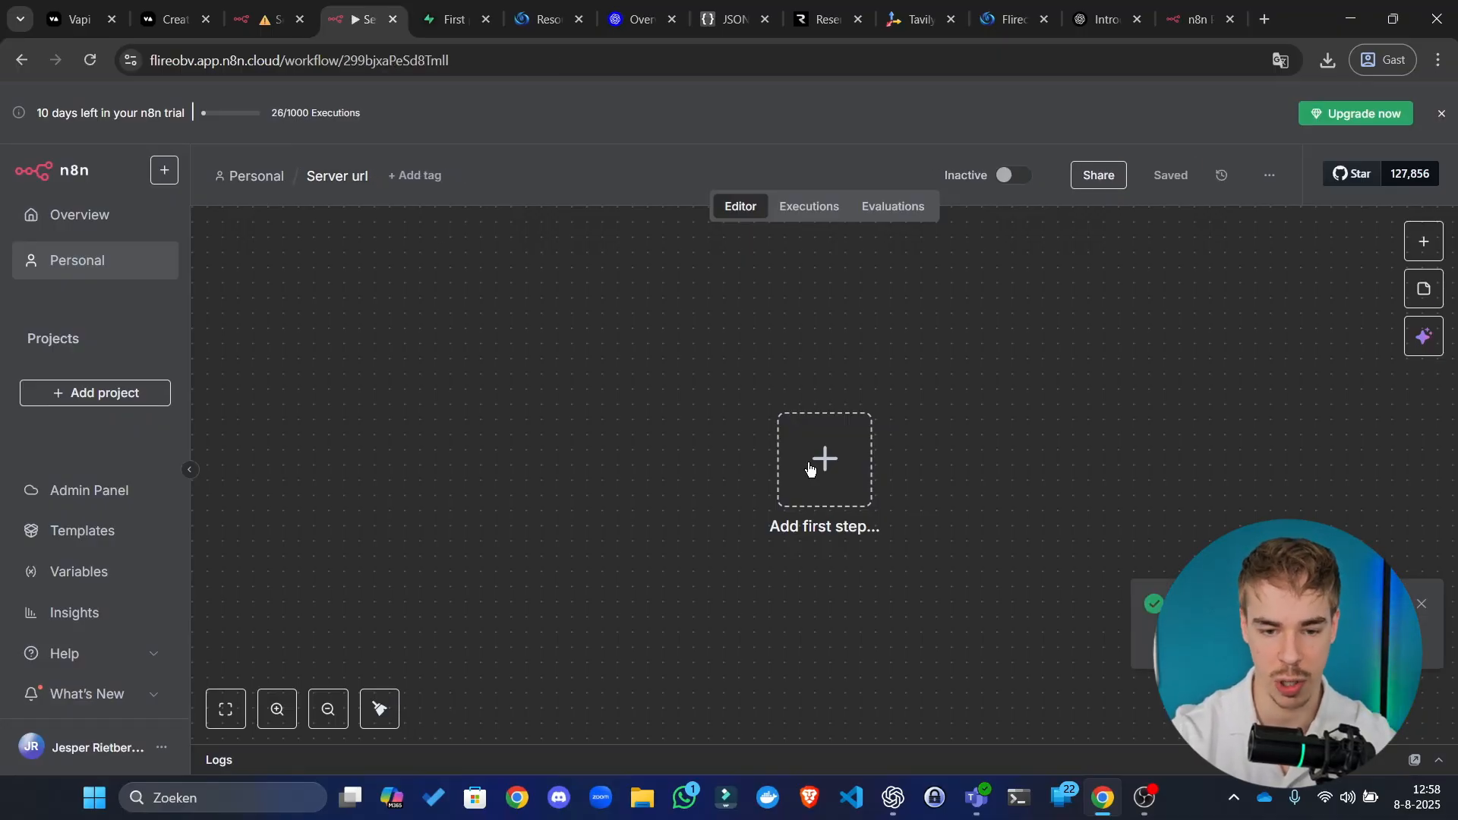
Step: Add a Webhook trigger as the workflow's first step
{"action": "left_click", "coordinate": [789, 459]}
{"action": "type", "text": "webhook"}
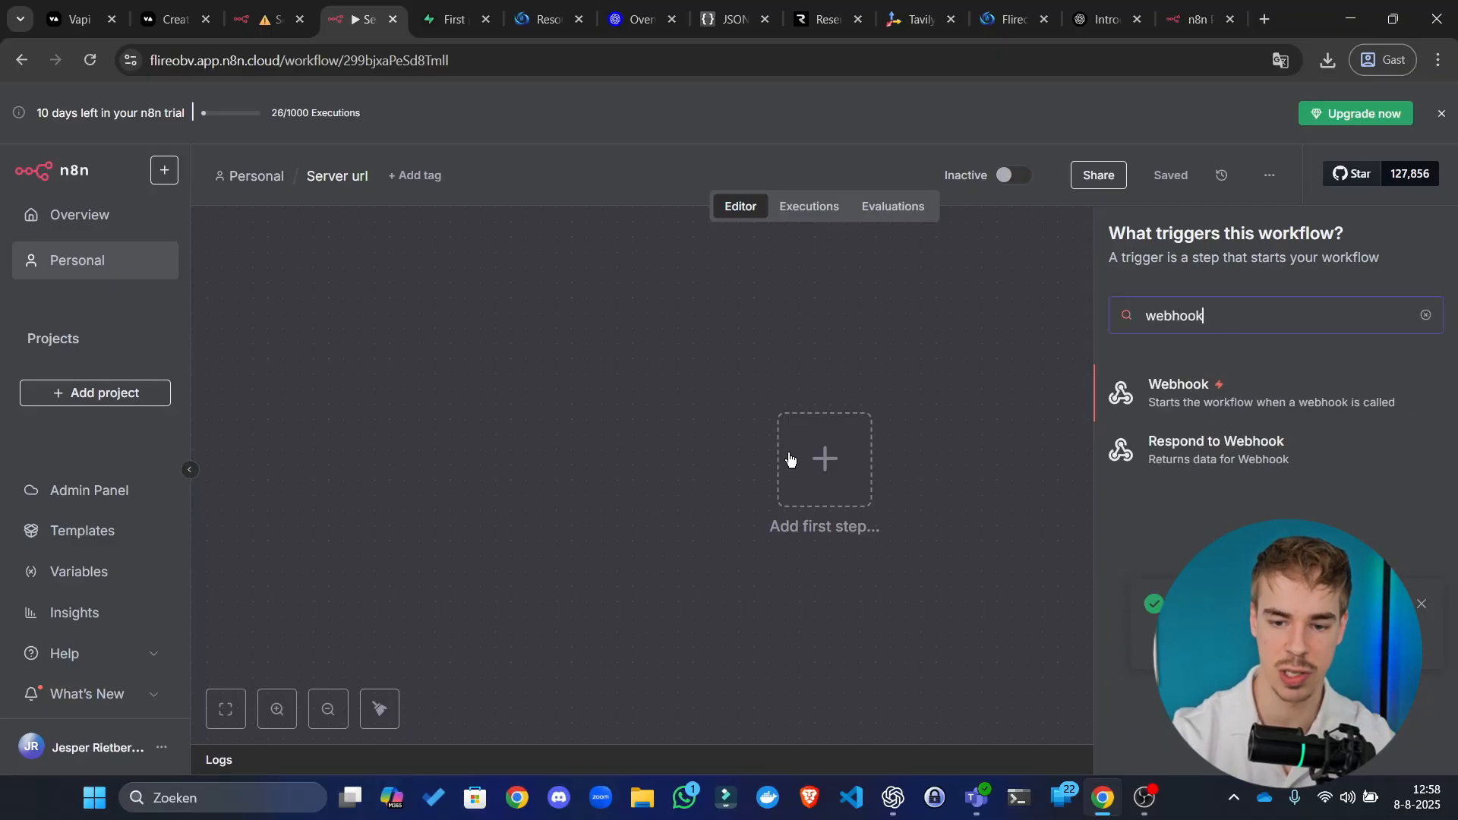
{"action": "left_click", "coordinate": [1302, 405]}
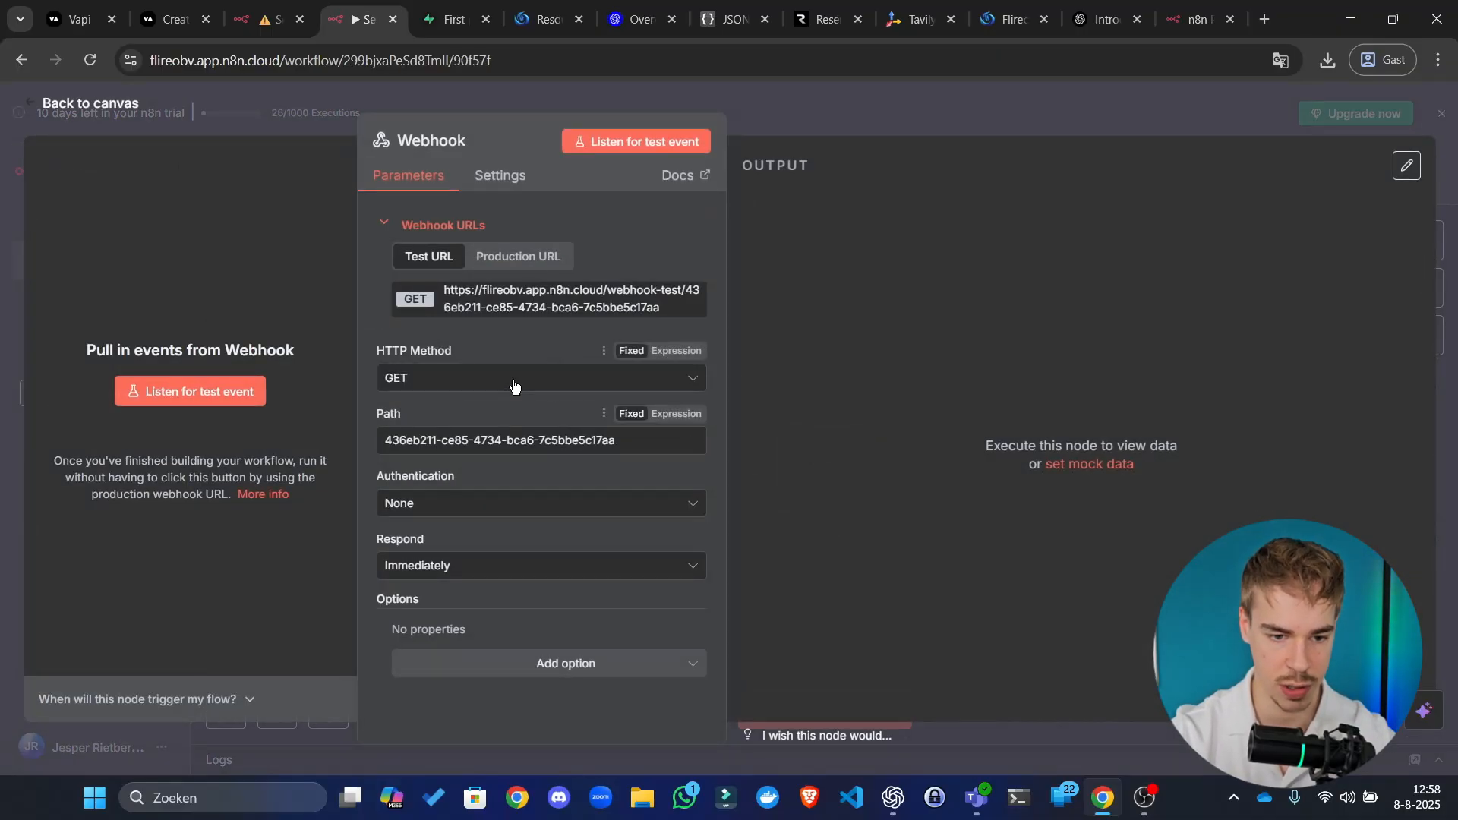
Step: Set the Webhook to accept POST and replace its path with 'server-url'
{"action": "left_click", "coordinate": [550, 377]}
{"action": "left_click", "coordinate": [442, 555]}
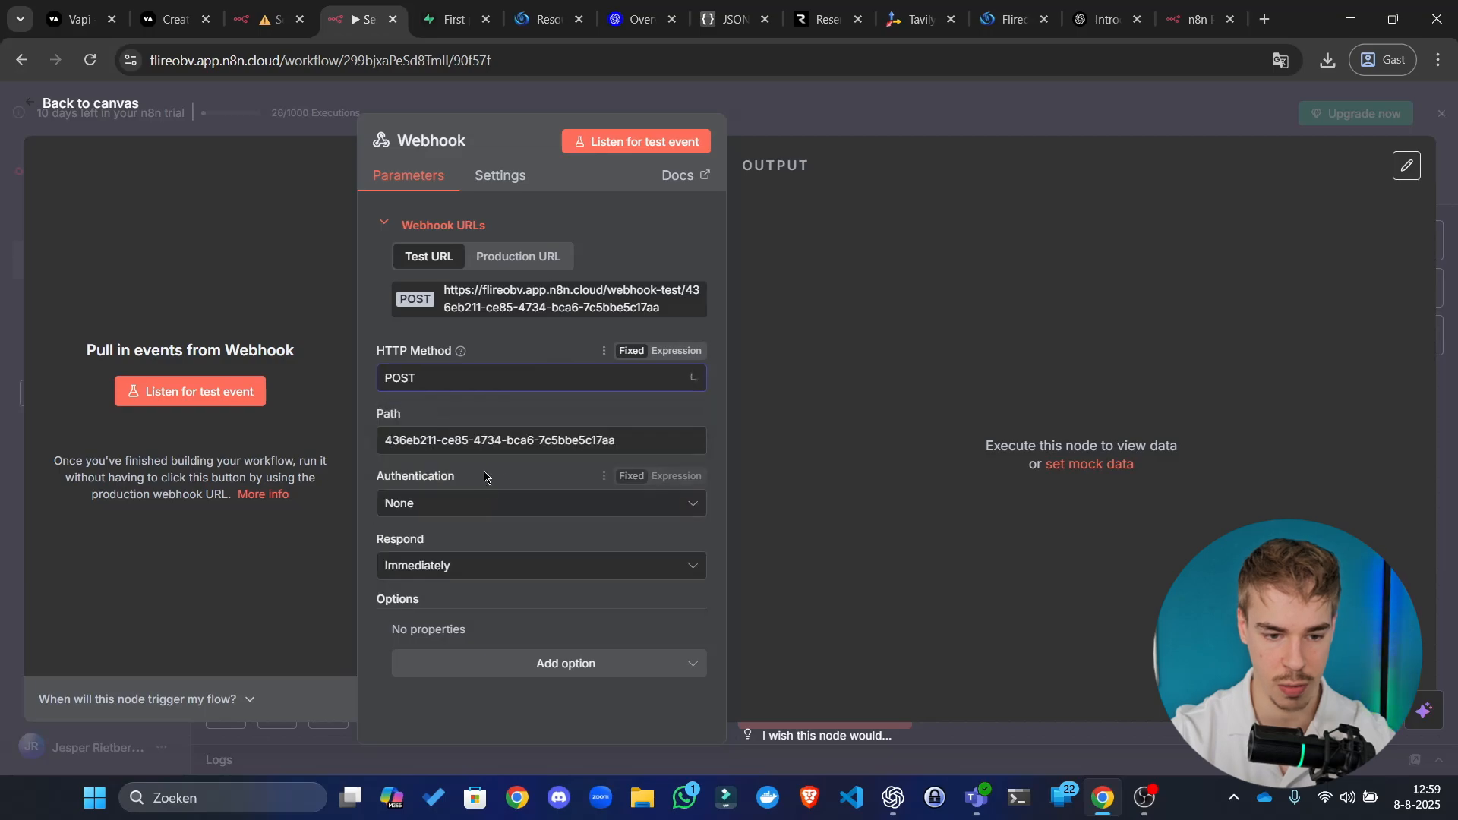
{"action": "left_click", "coordinate": [531, 442]}
{"action": "key", "text": "ctrl+a"}
{"action": "type", "text": "serv"}
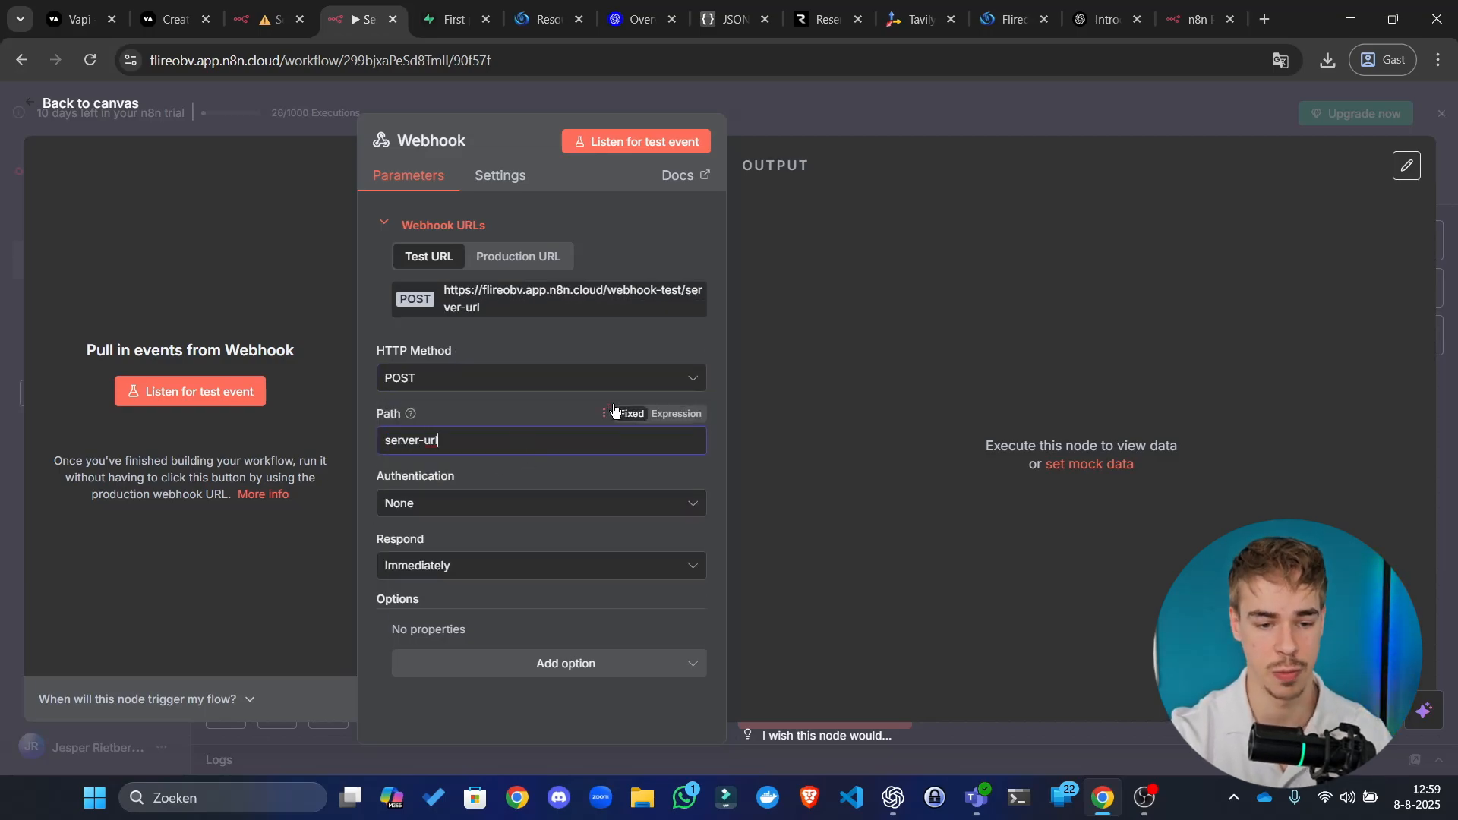
Step: Copy the production webhook URL, then save and activate the Server url workflow
{"action": "left_click", "coordinate": [531, 258]}
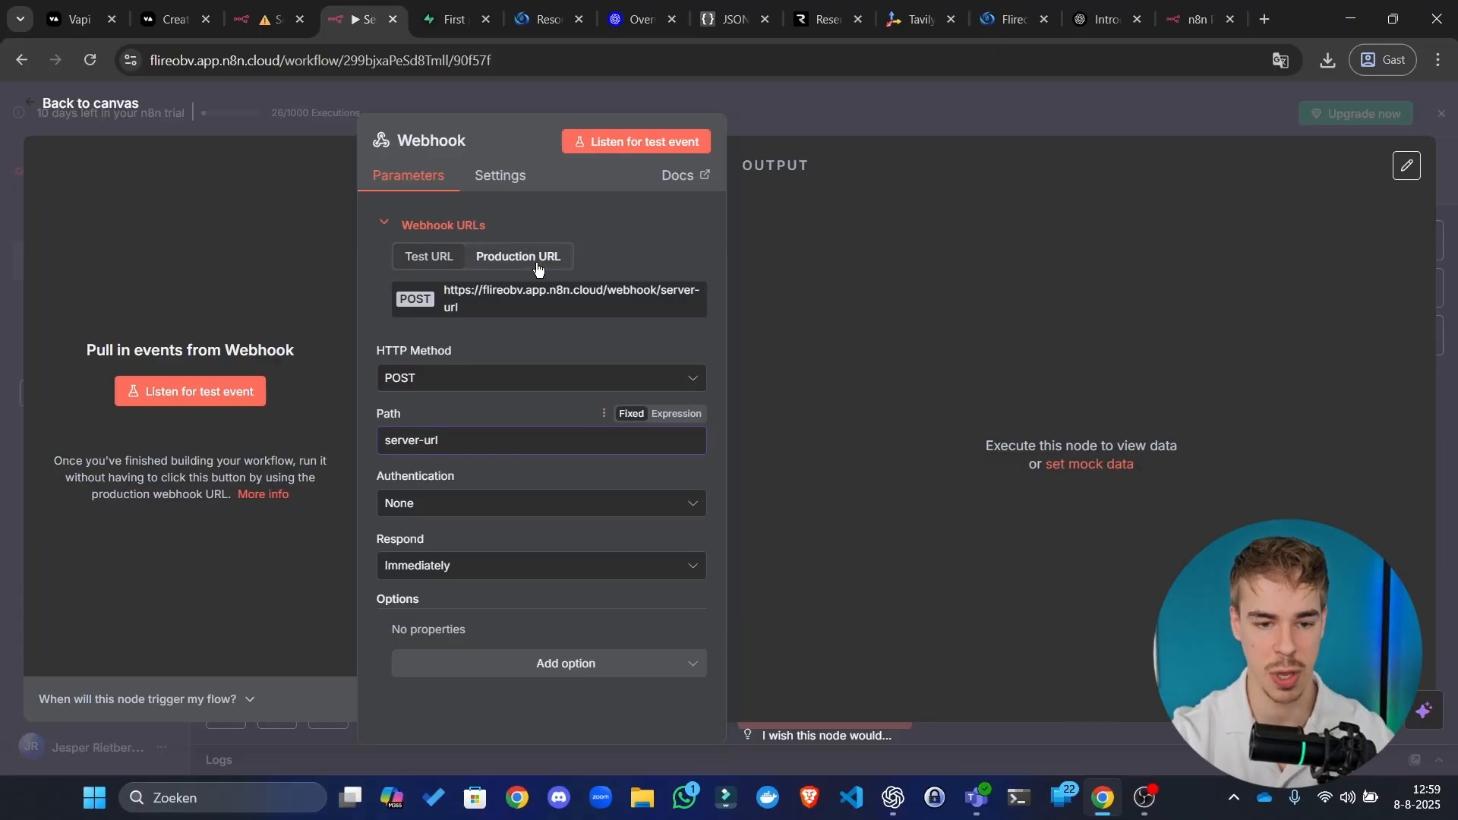
{"action": "left_click", "coordinate": [581, 304]}
{"action": "left_click", "coordinate": [435, 259]}
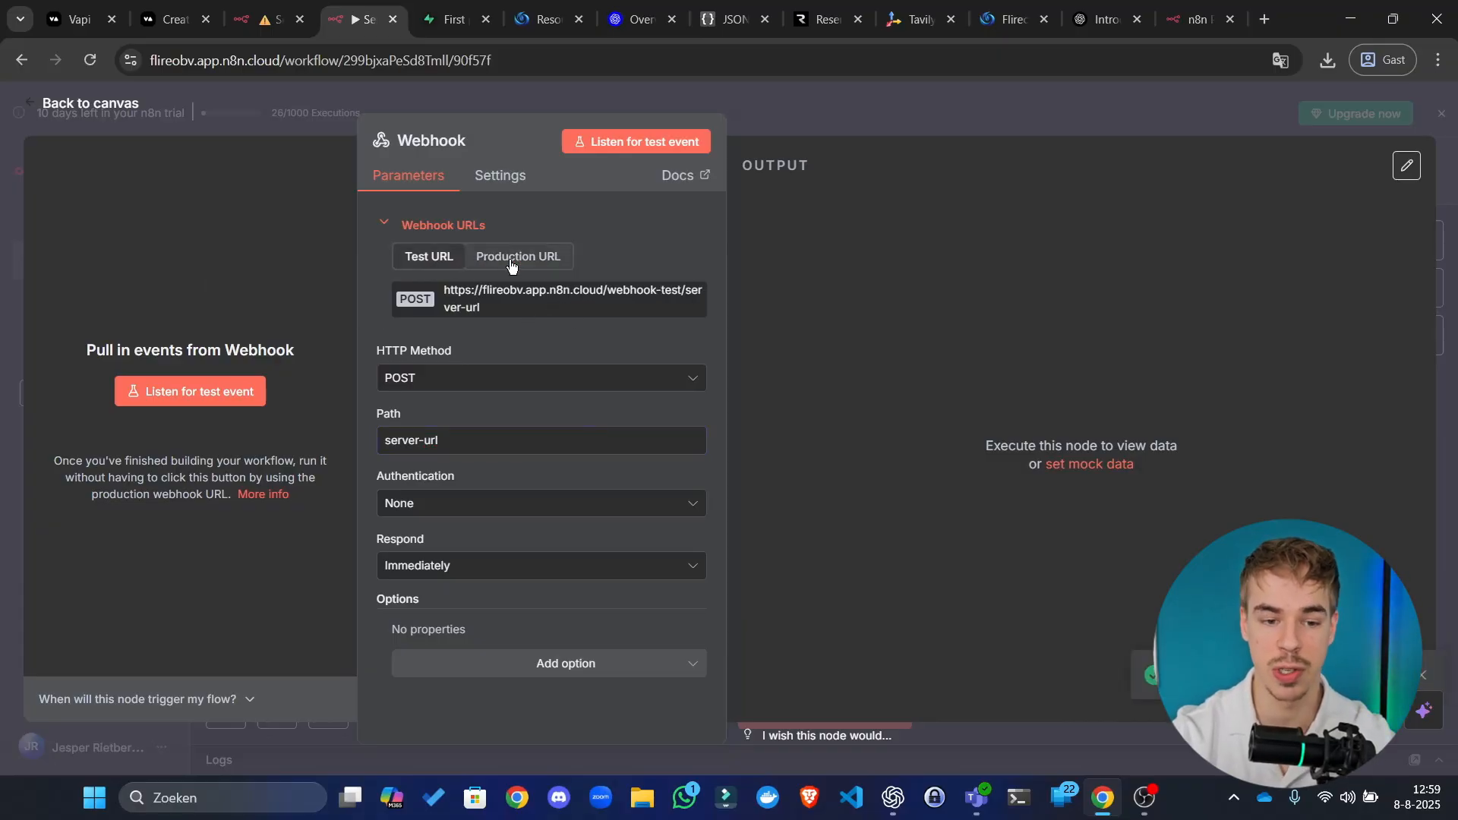
{"action": "left_click", "coordinate": [544, 265]}
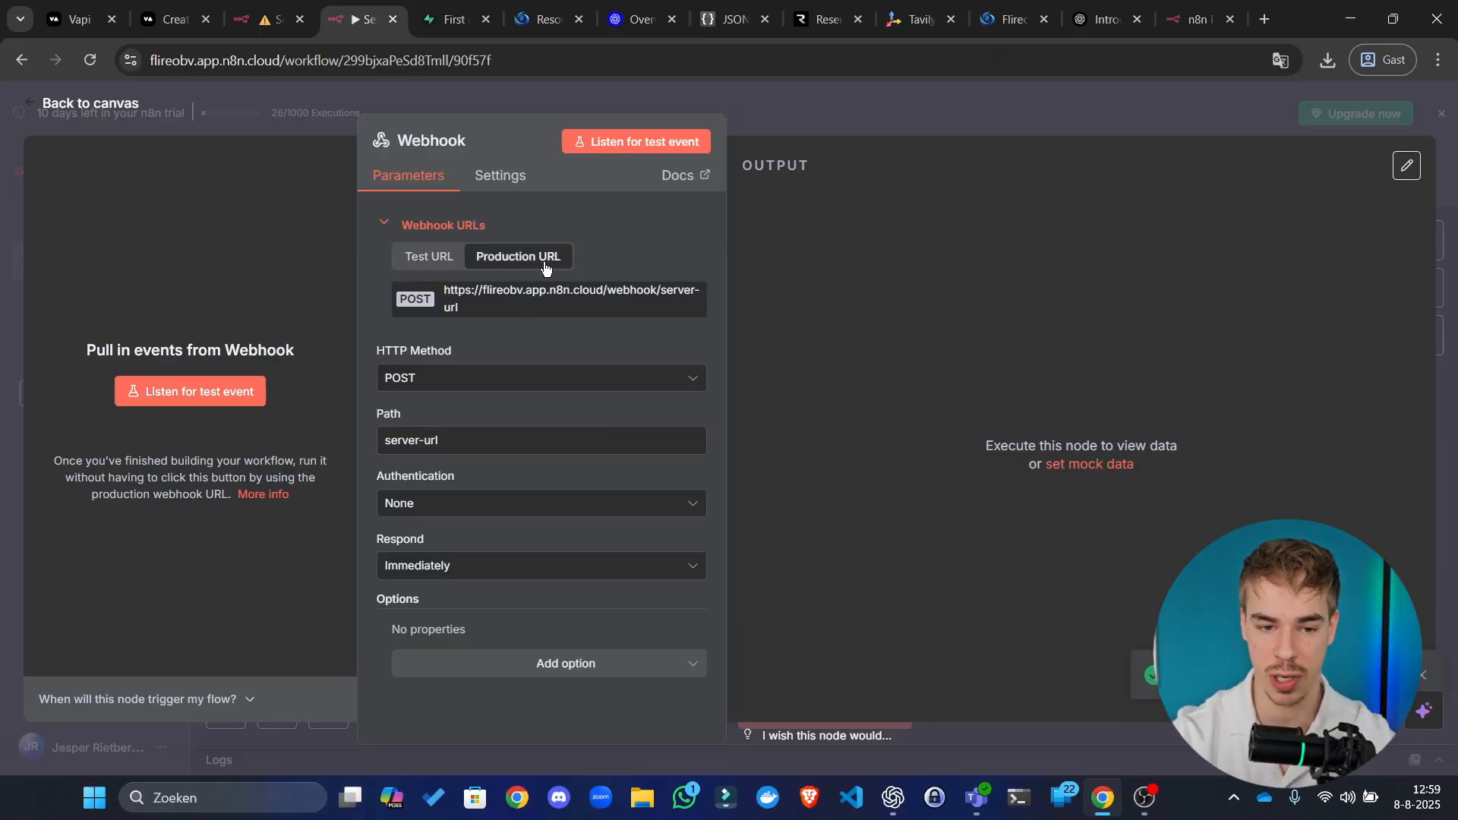
{"action": "left_click", "coordinate": [532, 306]}
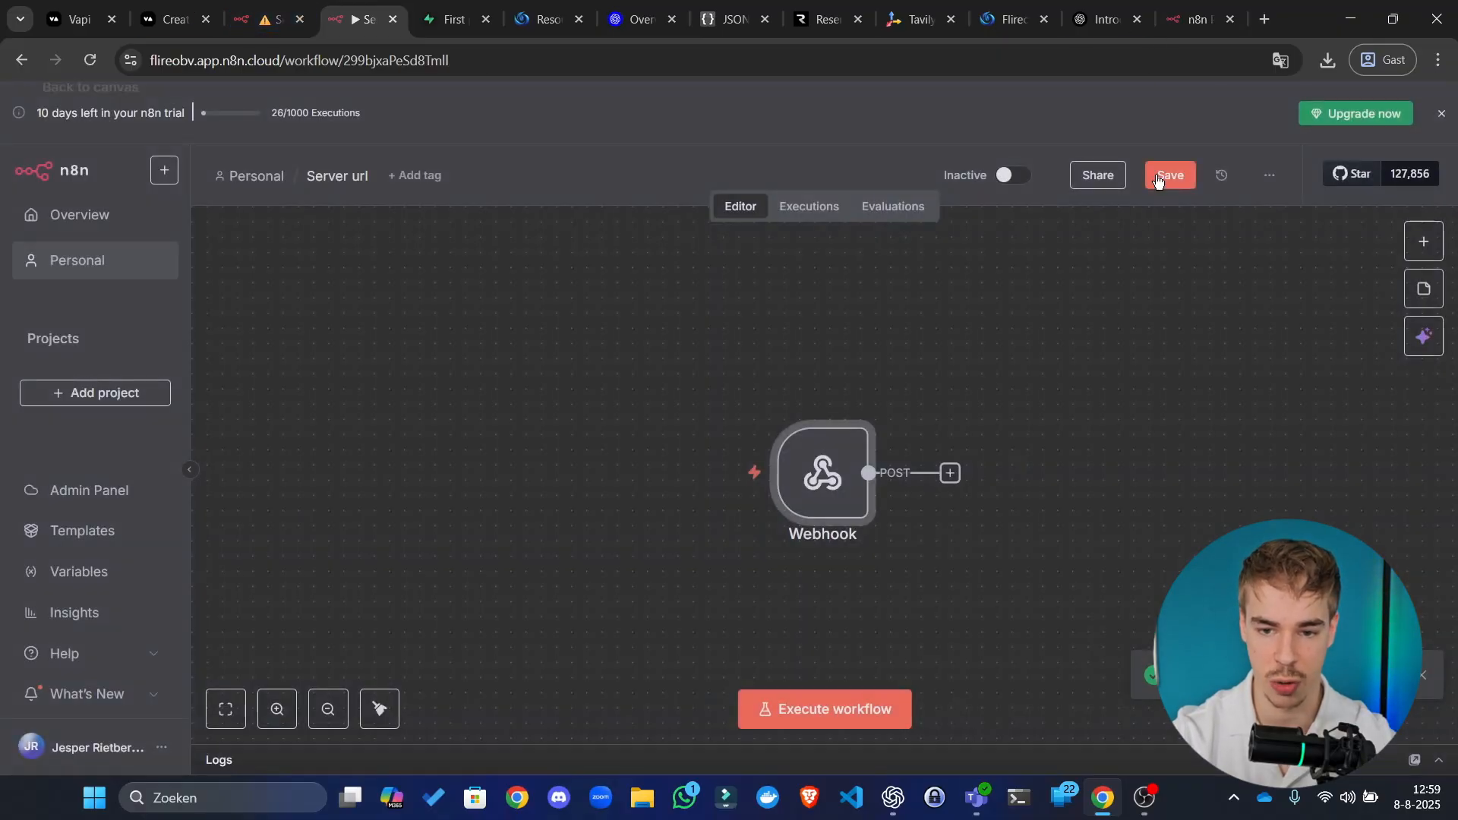
{"action": "left_click", "coordinate": [1168, 175]}
{"action": "left_click", "coordinate": [1014, 177]}
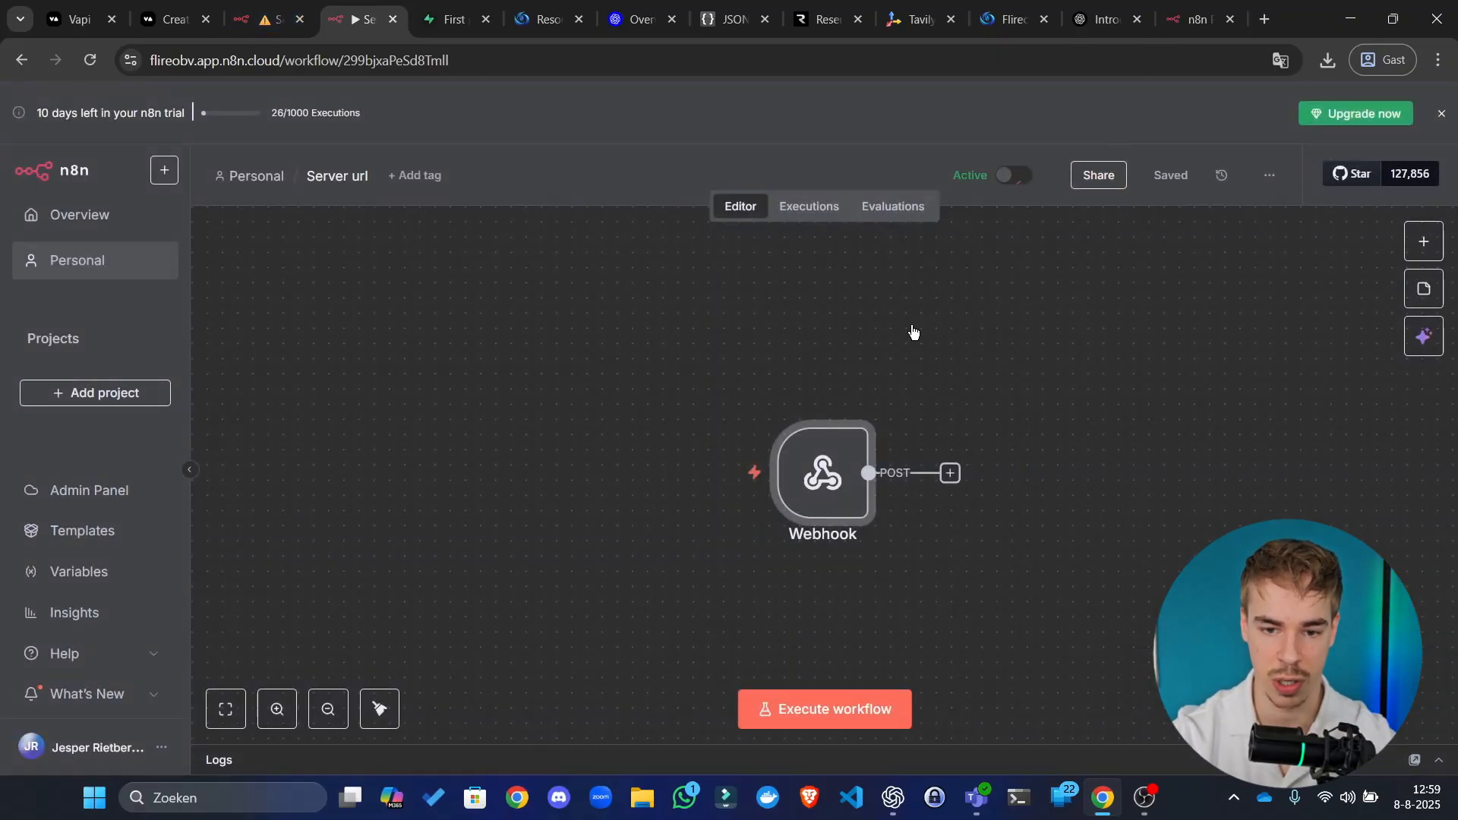
{"action": "left_click", "coordinate": [896, 476]}
Step: Make the Webhook respond using a Respond to Webhook node, save, and search nodes for 'webhook'
{"action": "double_click", "coordinate": [827, 487]}
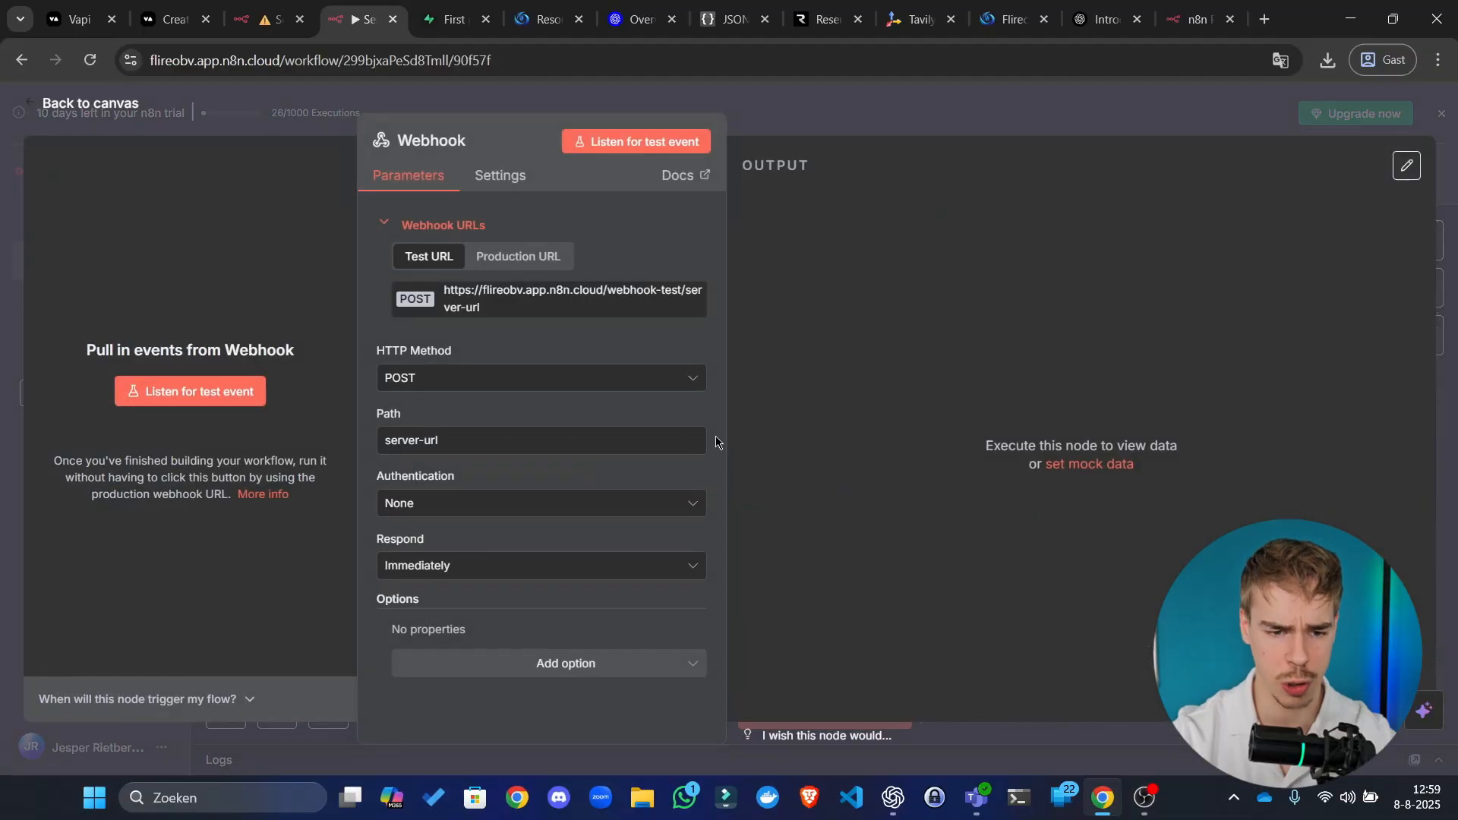
{"action": "left_click", "coordinate": [501, 581]}
{"action": "left_click", "coordinate": [505, 716]}
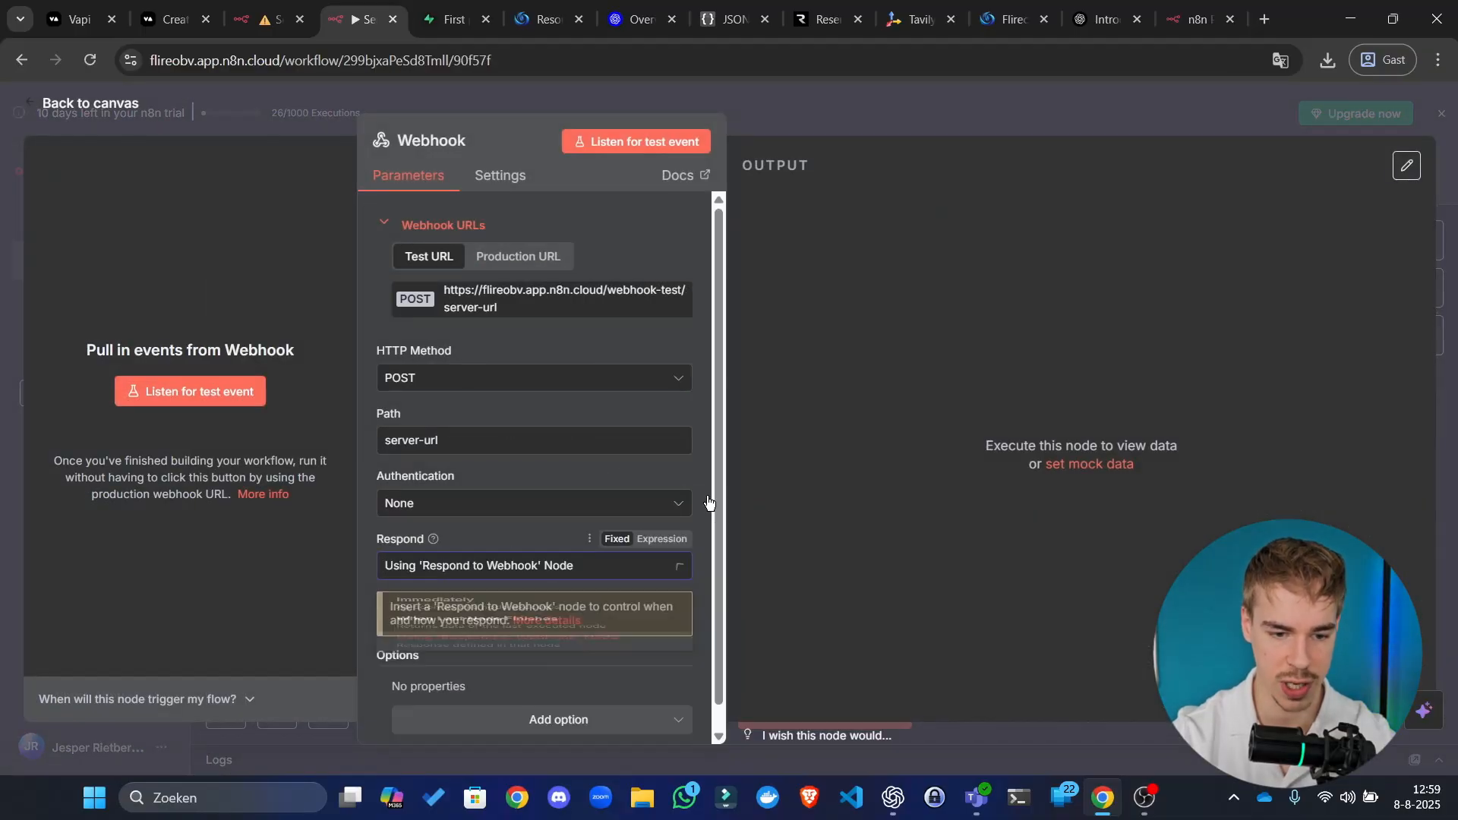
{"action": "left_click", "coordinate": [998, 135]}
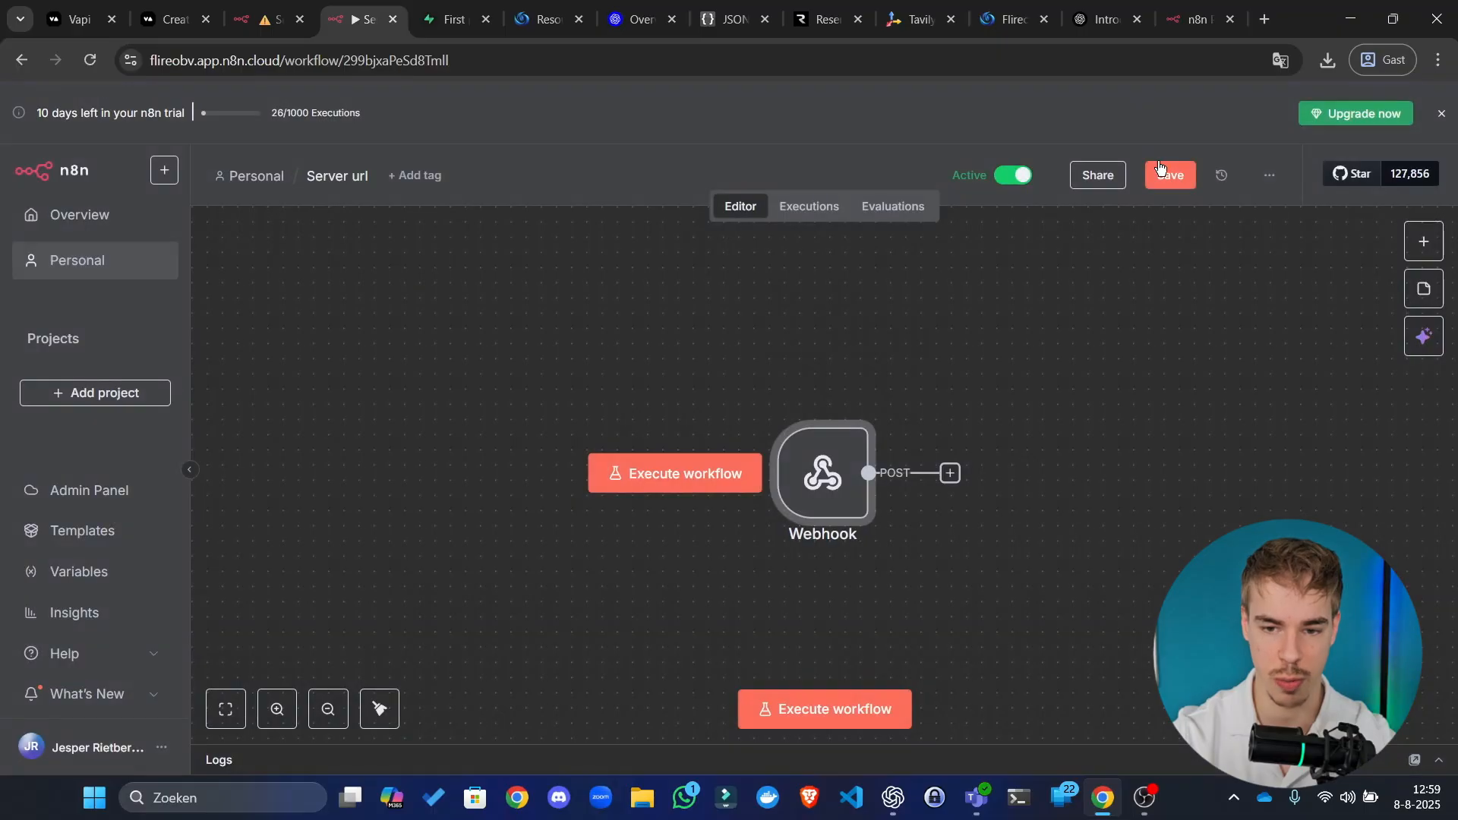
{"action": "key", "text": "ctrl+s"}
{"action": "left_click", "coordinate": [950, 474]}
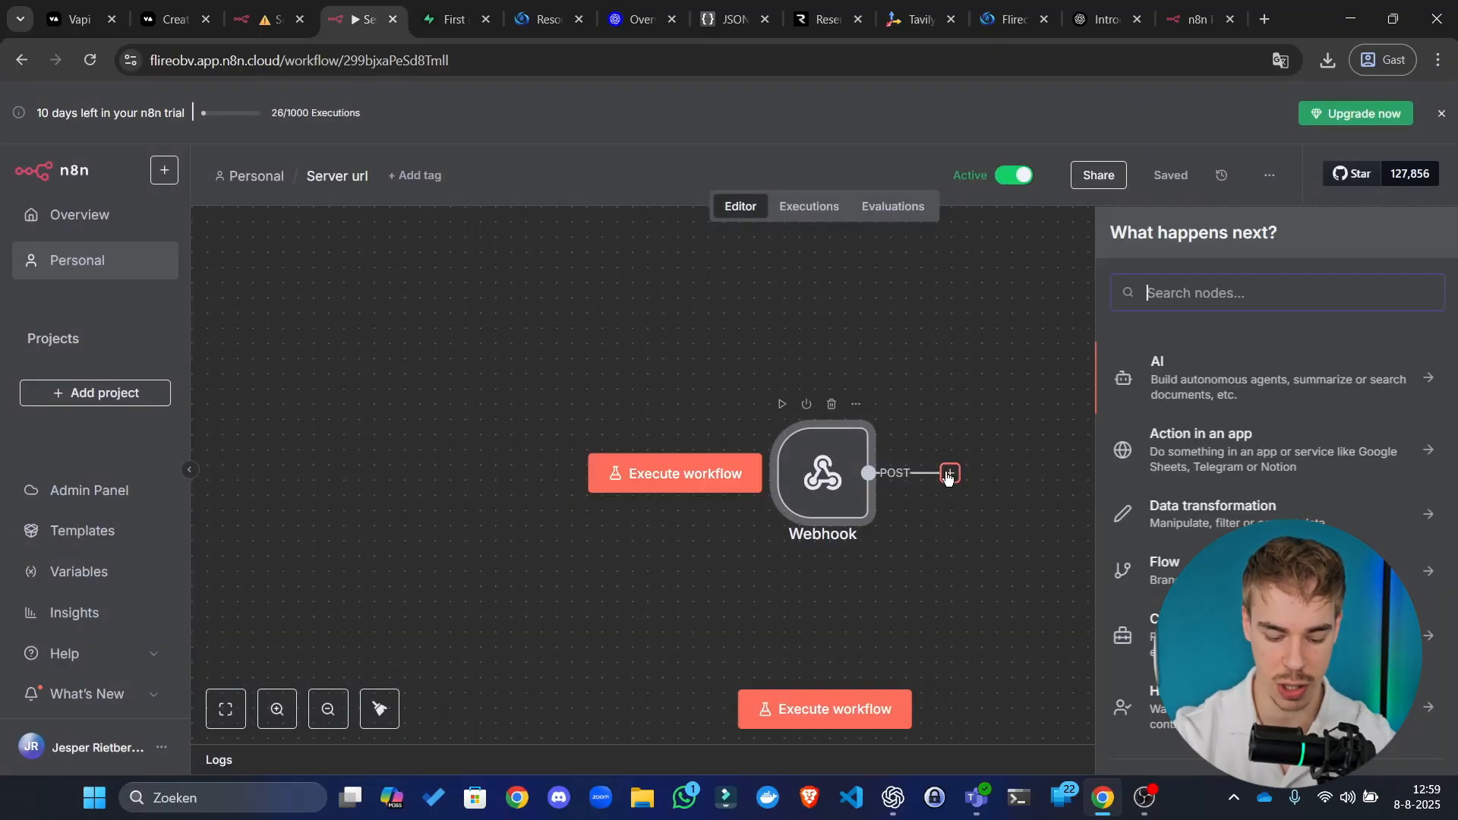
{"action": "type", "text": "webhook"}
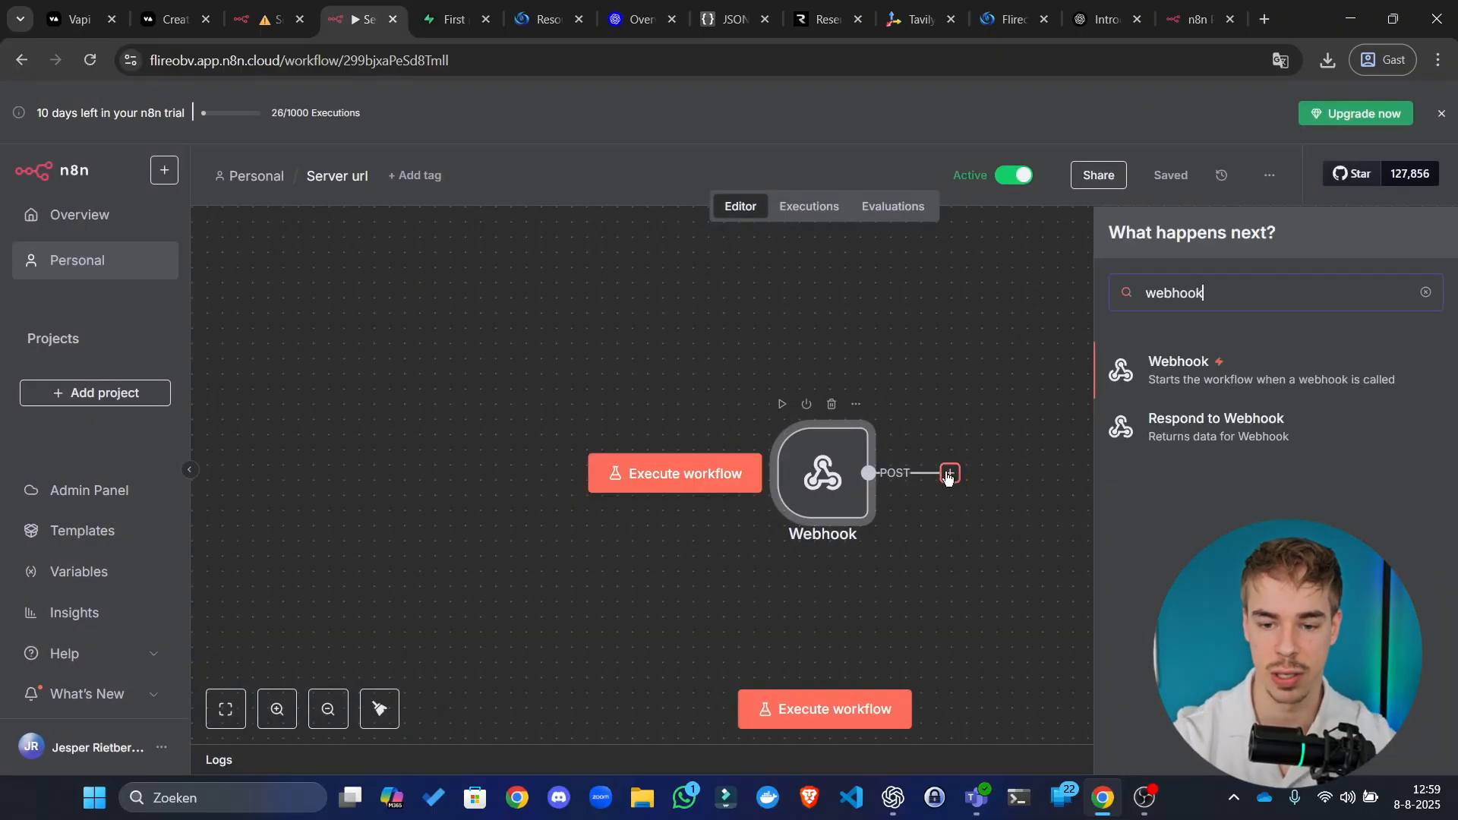
Step: Add a Respond to Webhook node responding with JSON body {"result": "succes"}, then save
{"action": "left_click", "coordinate": [1286, 419]}
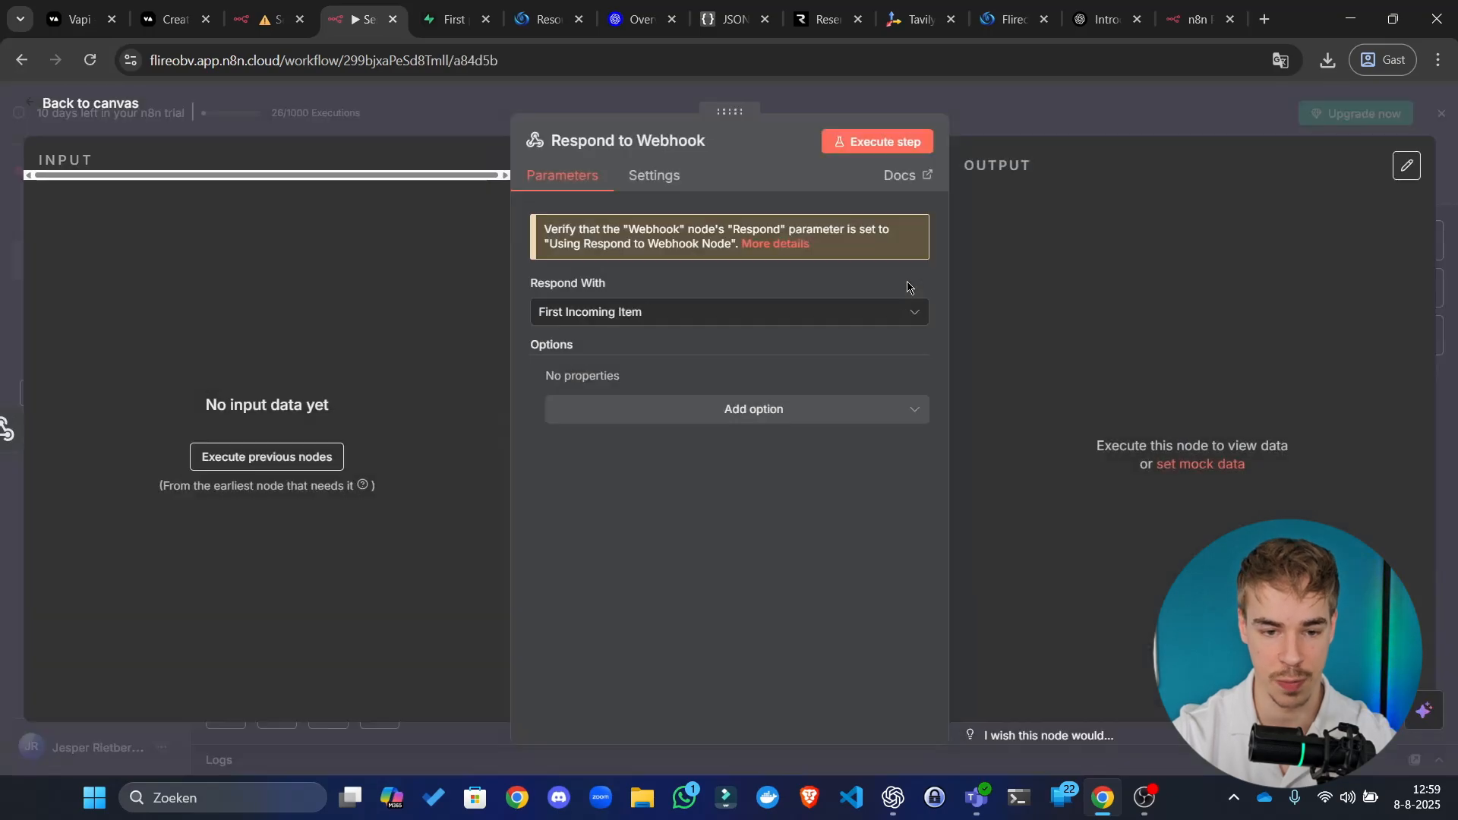
{"action": "left_click", "coordinate": [653, 312]}
{"action": "left_click", "coordinate": [653, 503]}
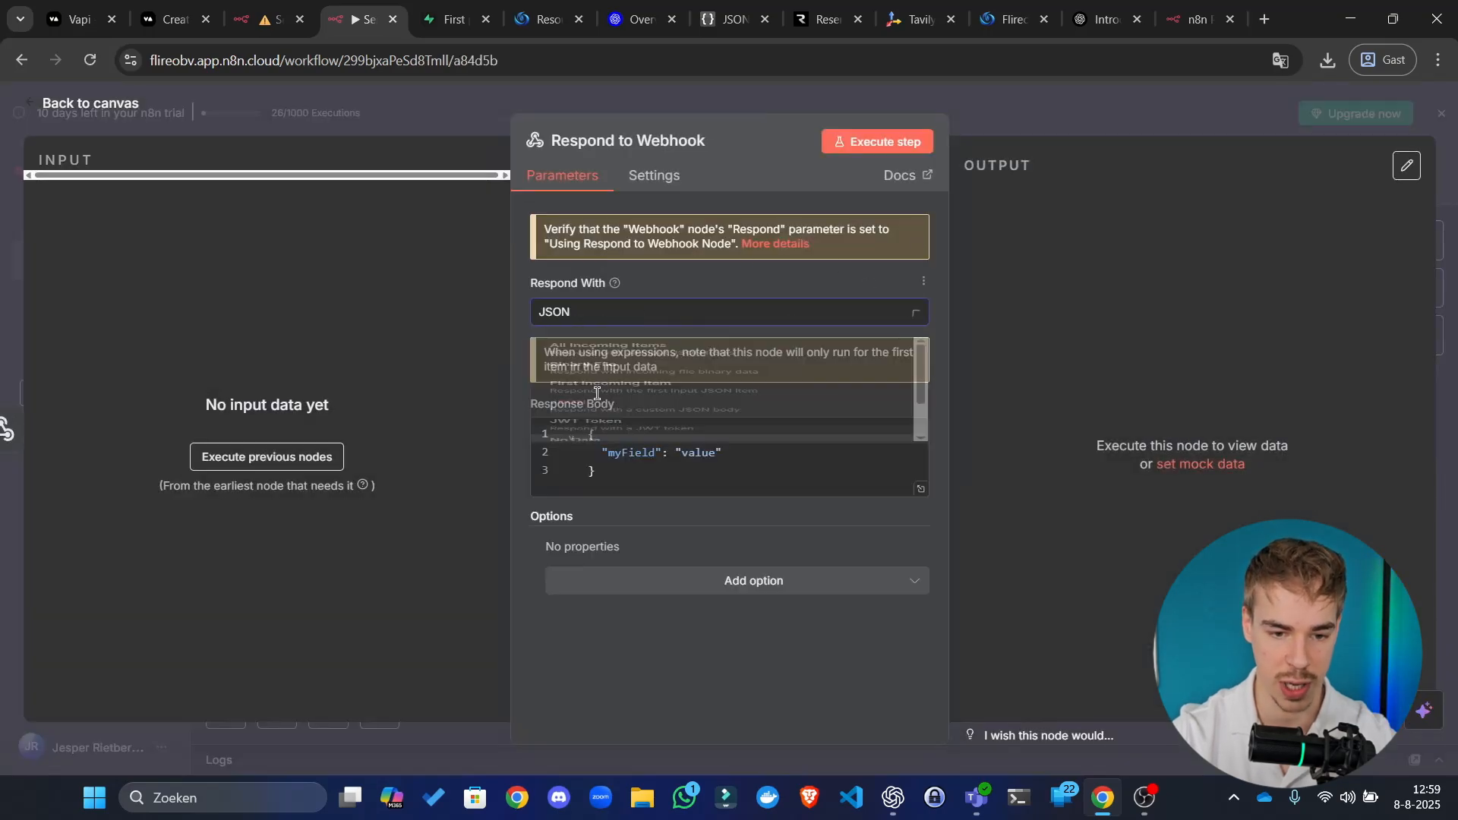
{"action": "double_click", "coordinate": [624, 453]}
{"action": "type", "text": "result\": \""}
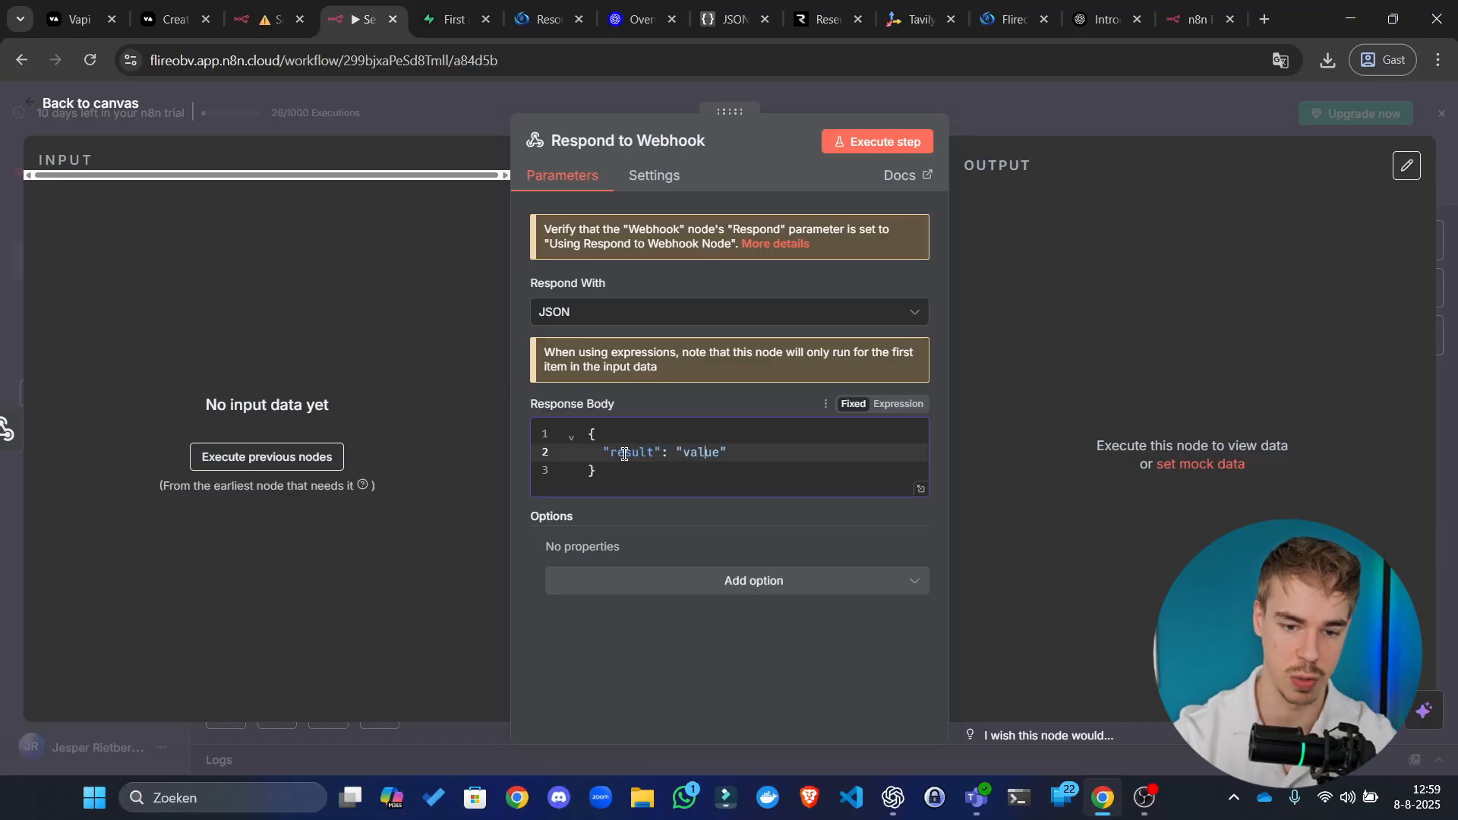
{"action": "type", "text": "su"}
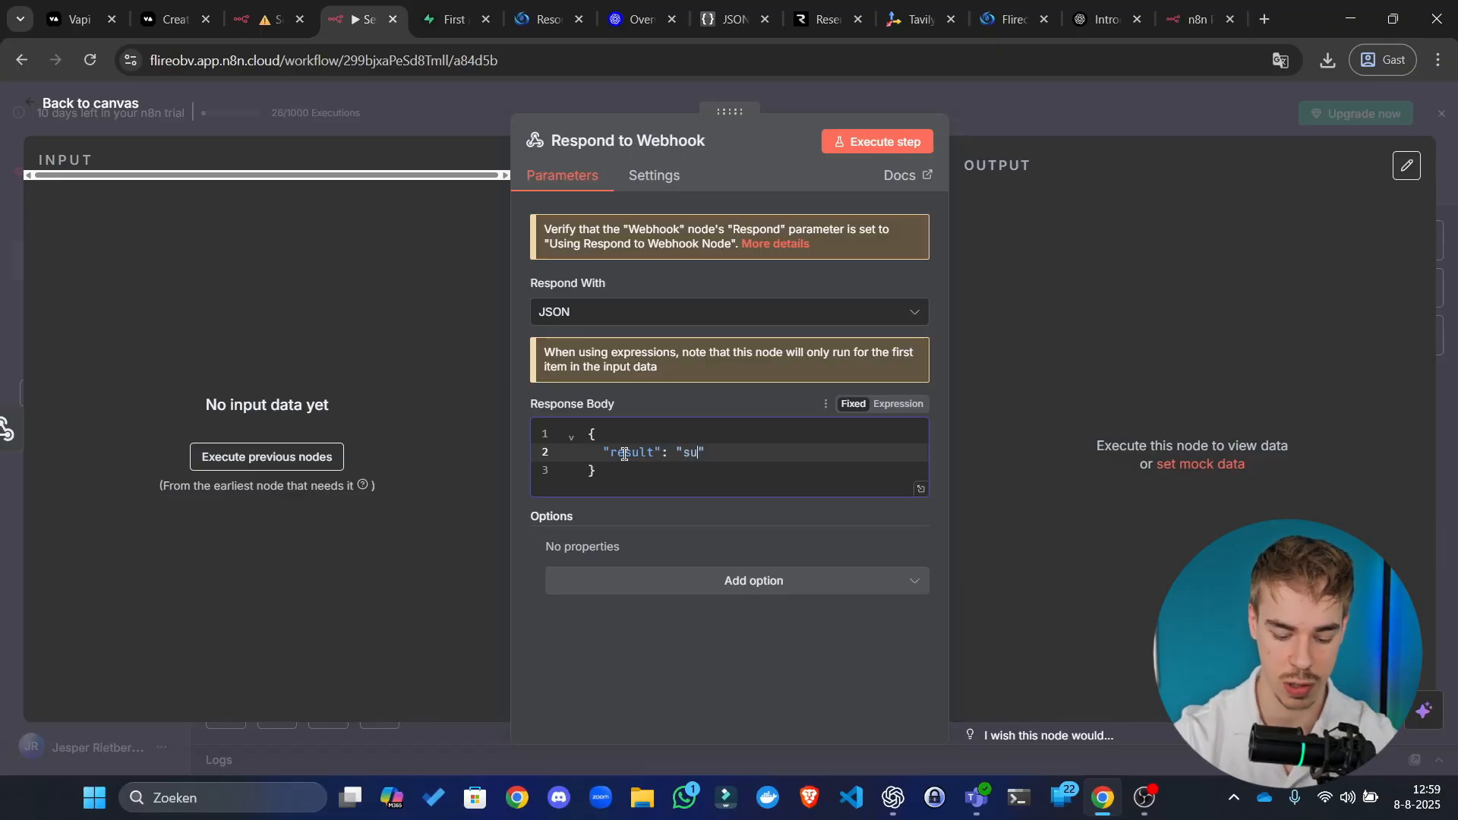
{"action": "type", "text": "cces"}
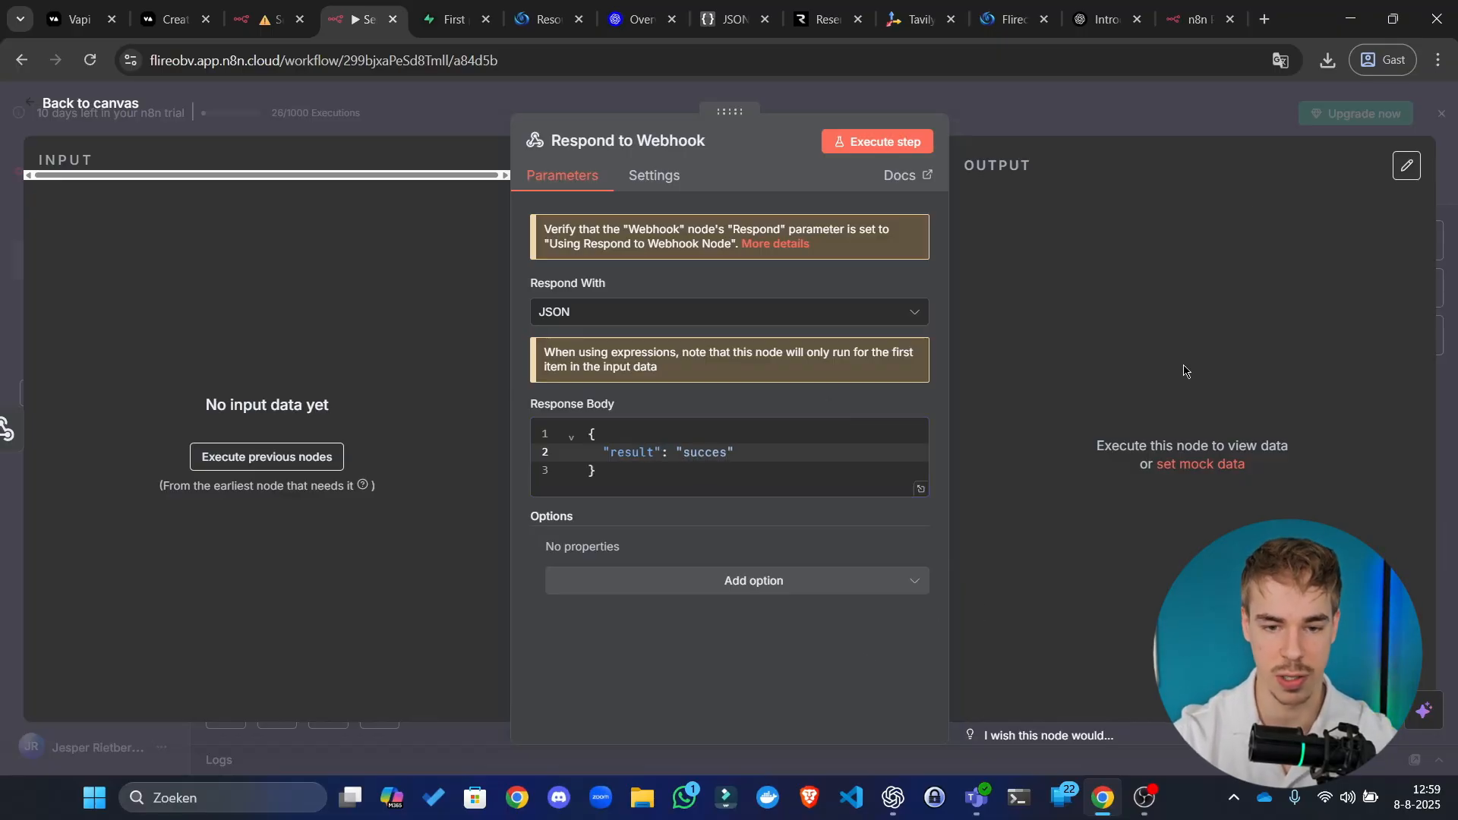
{"action": "left_click", "coordinate": [1246, 125]}
{"action": "left_click", "coordinate": [1181, 185]}
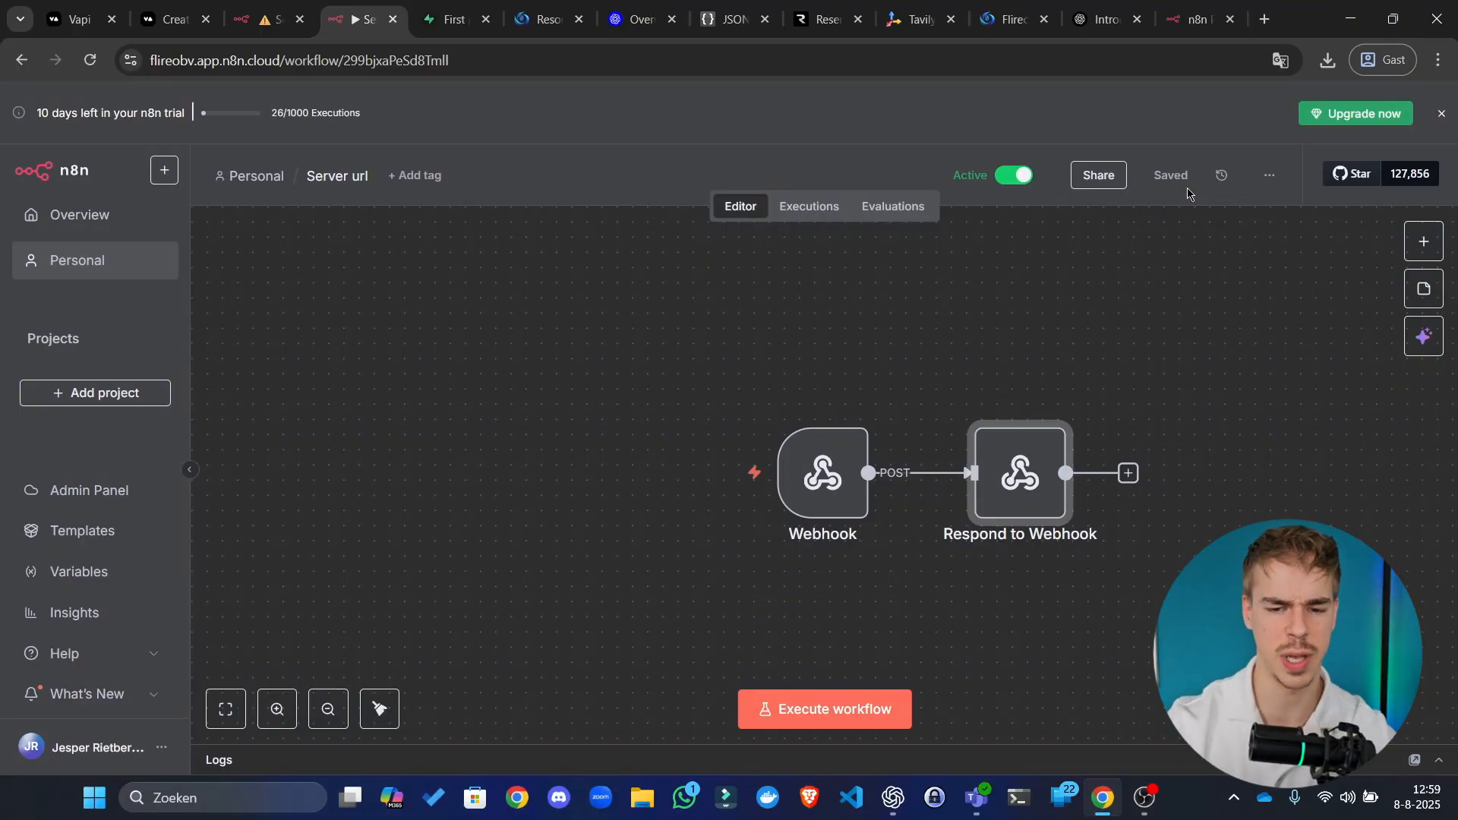
{"action": "left_click", "coordinate": [902, 399]}
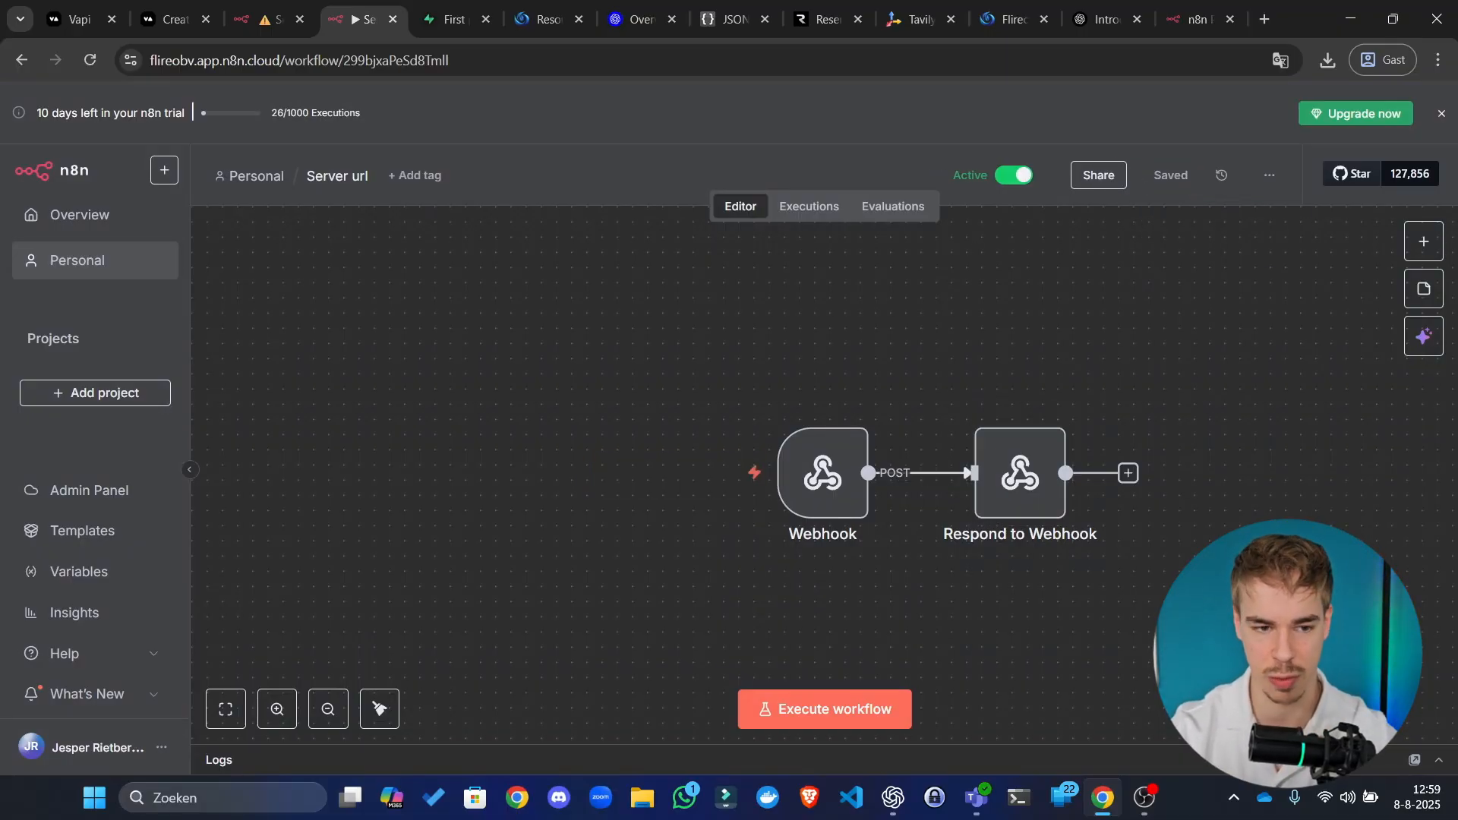
Step: Review the Setup workflow's step list note, undoing an accidental note move
{"action": "left_click", "coordinate": [291, 5]}
{"action": "left_click", "coordinate": [1171, 113]}
{"action": "left_click_drag", "start_coordinate": [1139, 228], "coordinate": [1014, 164]}
{"action": "scroll", "coordinate": [851, 325], "scroll_direction": "down", "scroll_amount": 5}
{"action": "key", "text": "ctrl+z"}
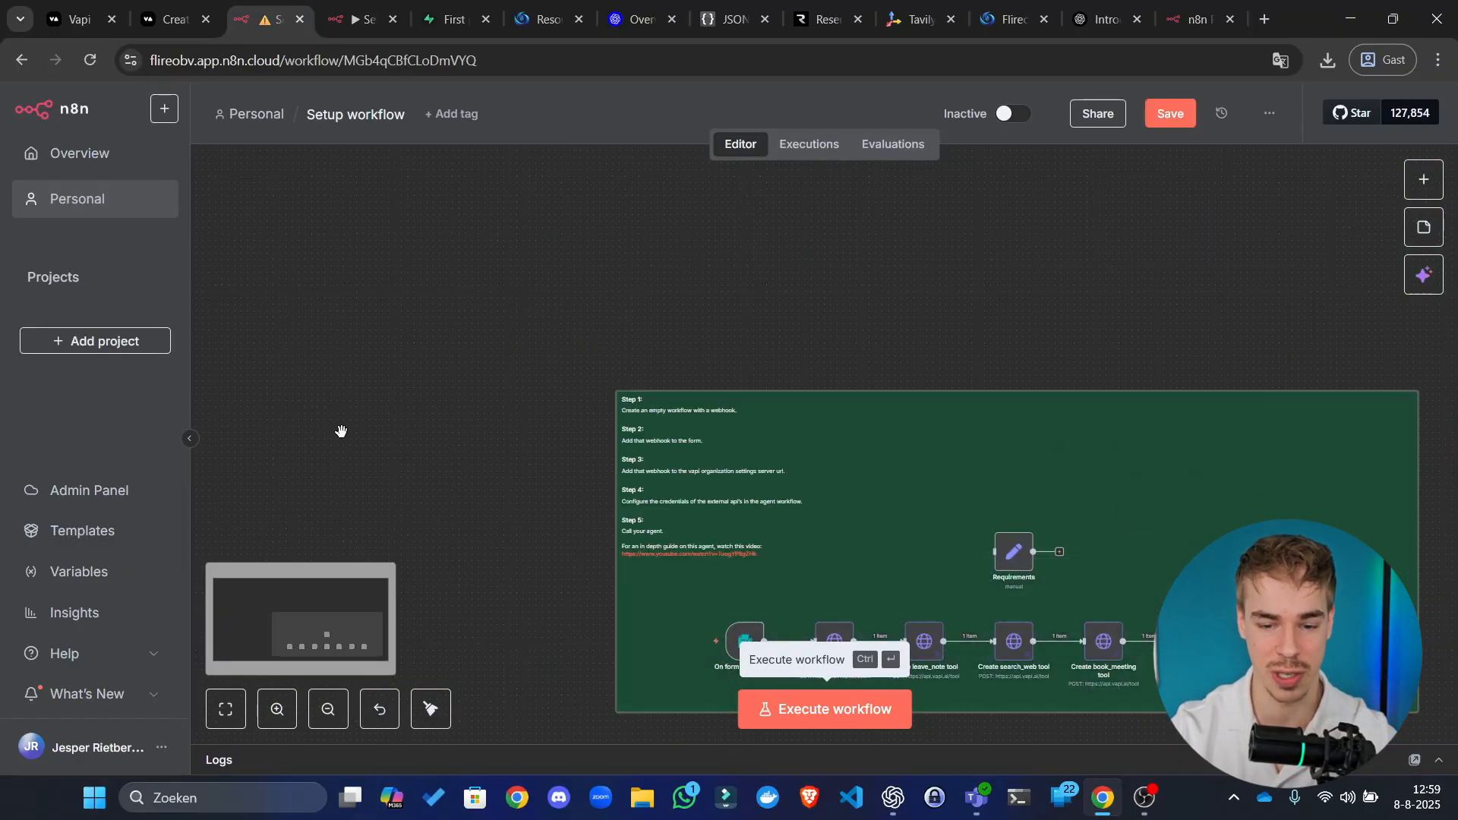
{"action": "left_click_drag", "start_coordinate": [451, 390], "coordinate": [370, 193]}
{"action": "scroll", "coordinate": [506, 247], "scroll_direction": "up", "scroll_amount": 6}
{"action": "left_click_drag", "start_coordinate": [505, 248], "coordinate": [401, 344]}
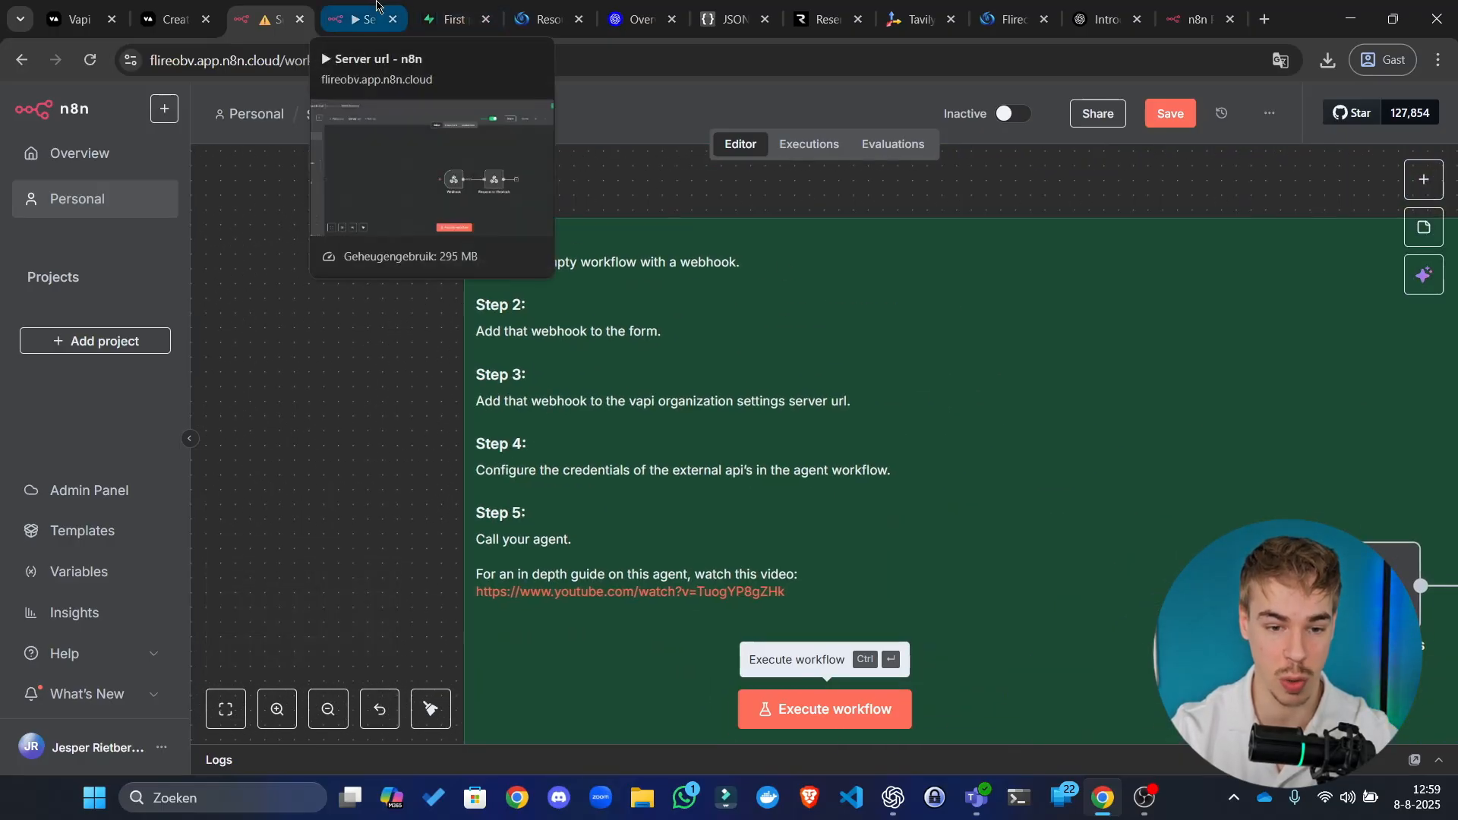
Step: Copy the Server url Webhook's production URL and return to the Setup workflow
{"action": "left_click", "coordinate": [361, 19]}
{"action": "double_click", "coordinate": [806, 480]}
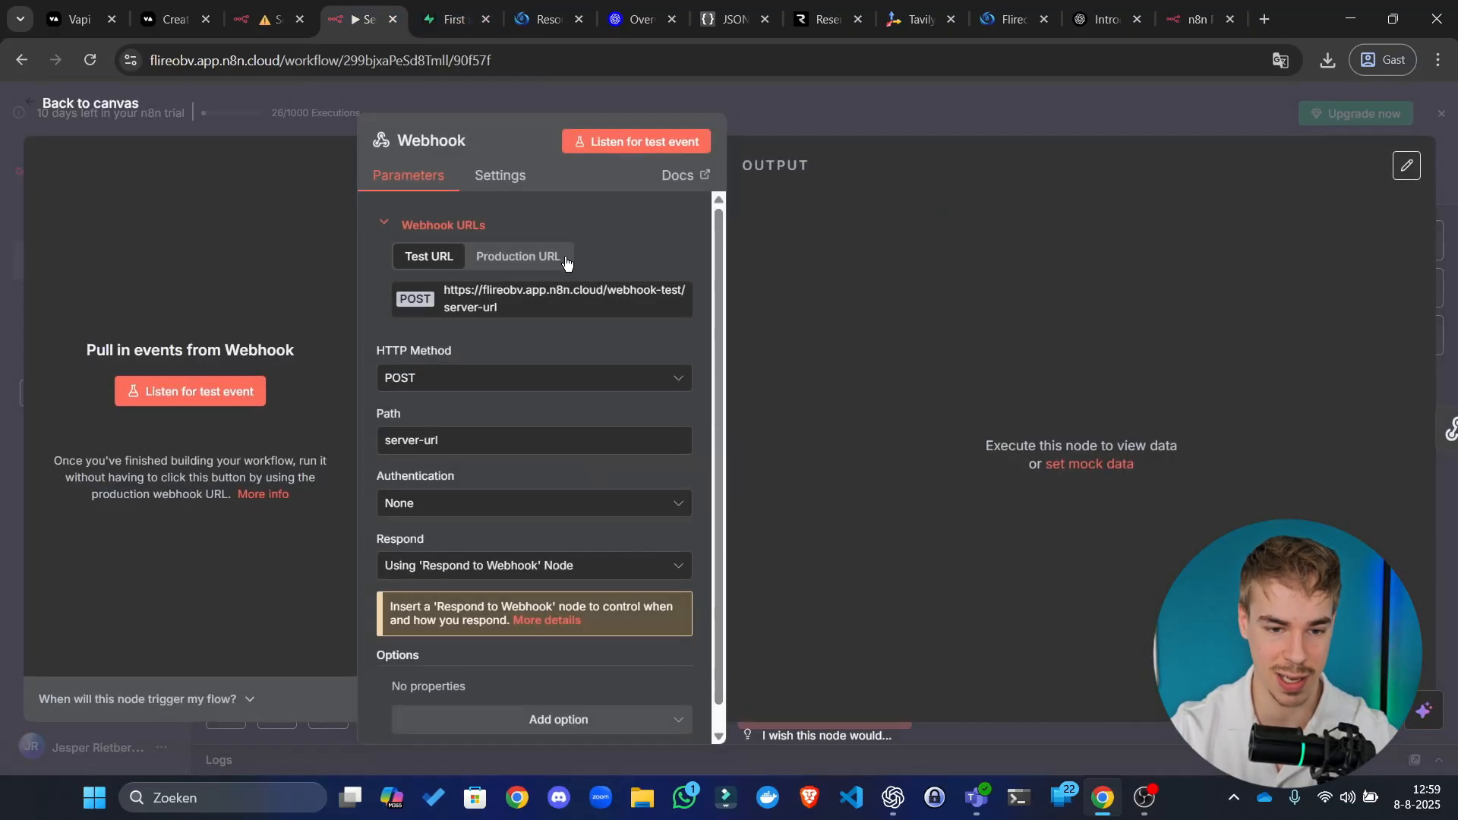
{"action": "left_click", "coordinate": [562, 260]}
{"action": "left_click", "coordinate": [553, 310]}
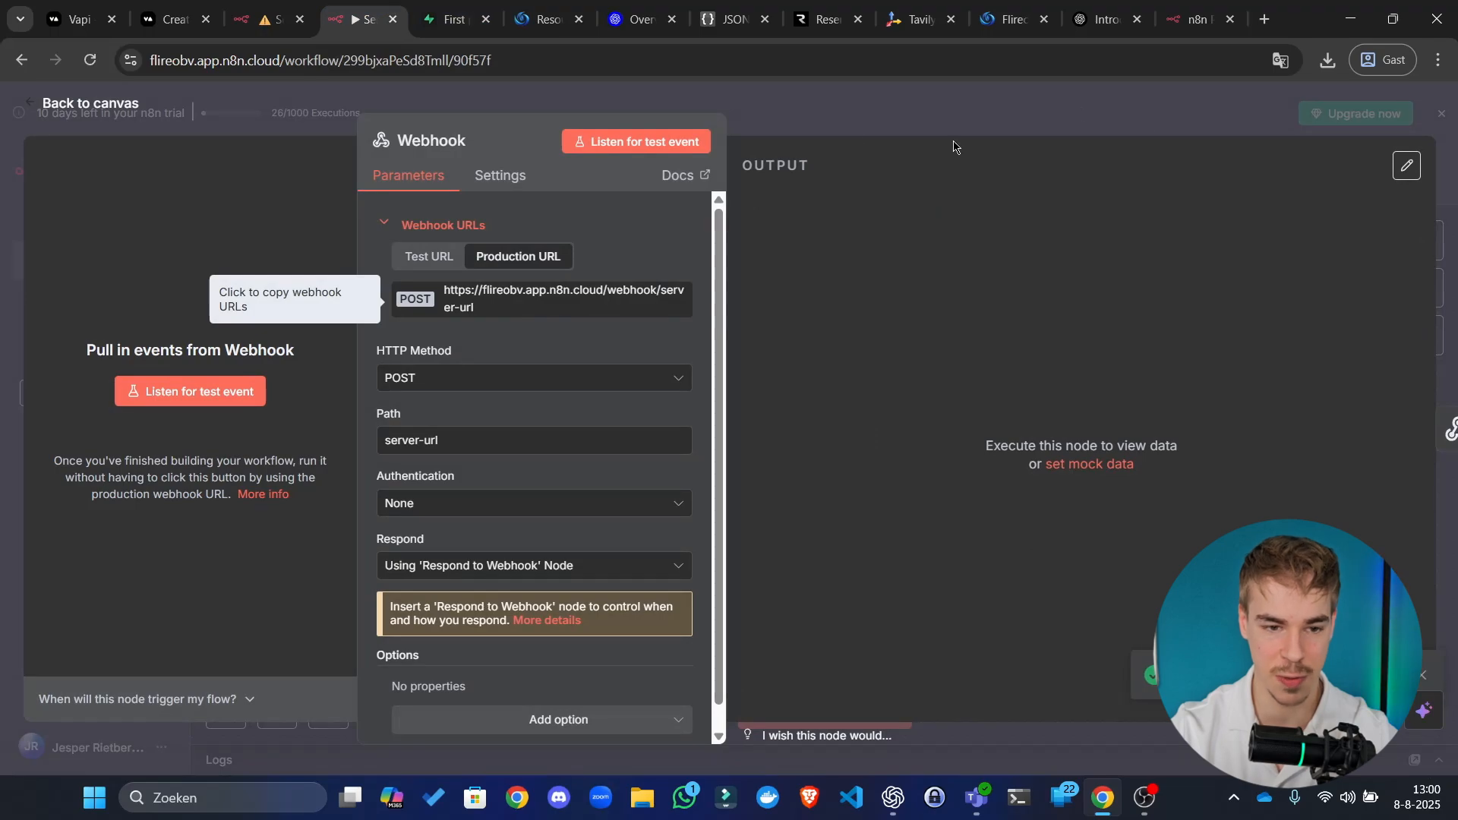
{"action": "left_click", "coordinate": [262, 16]}
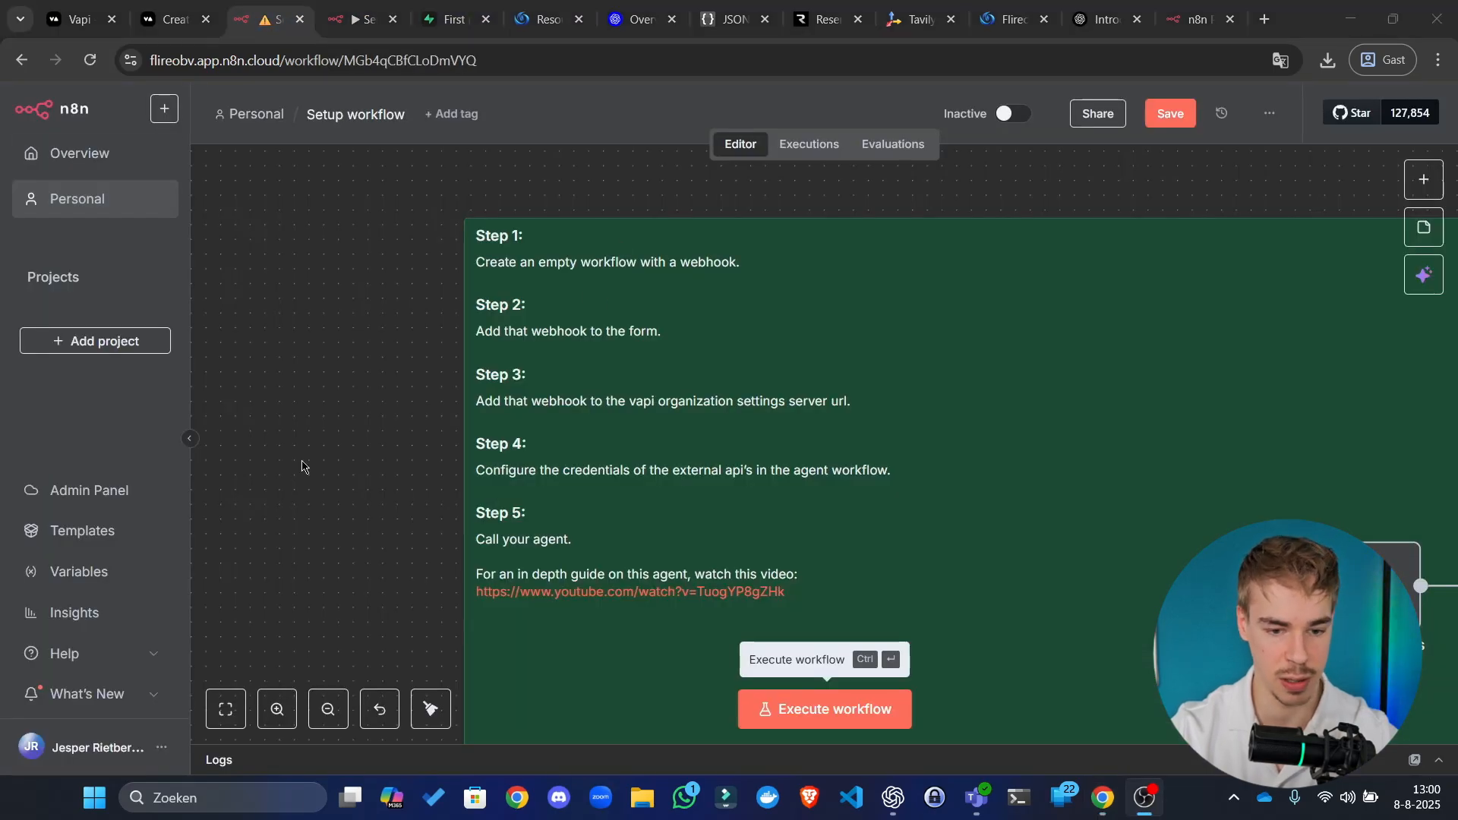
Step: Pan the Setup canvas to center the form-to-Vapi node chain
{"action": "left_click", "coordinate": [328, 512]}
{"action": "left_click_drag", "start_coordinate": [332, 514], "coordinate": [190, 114]}
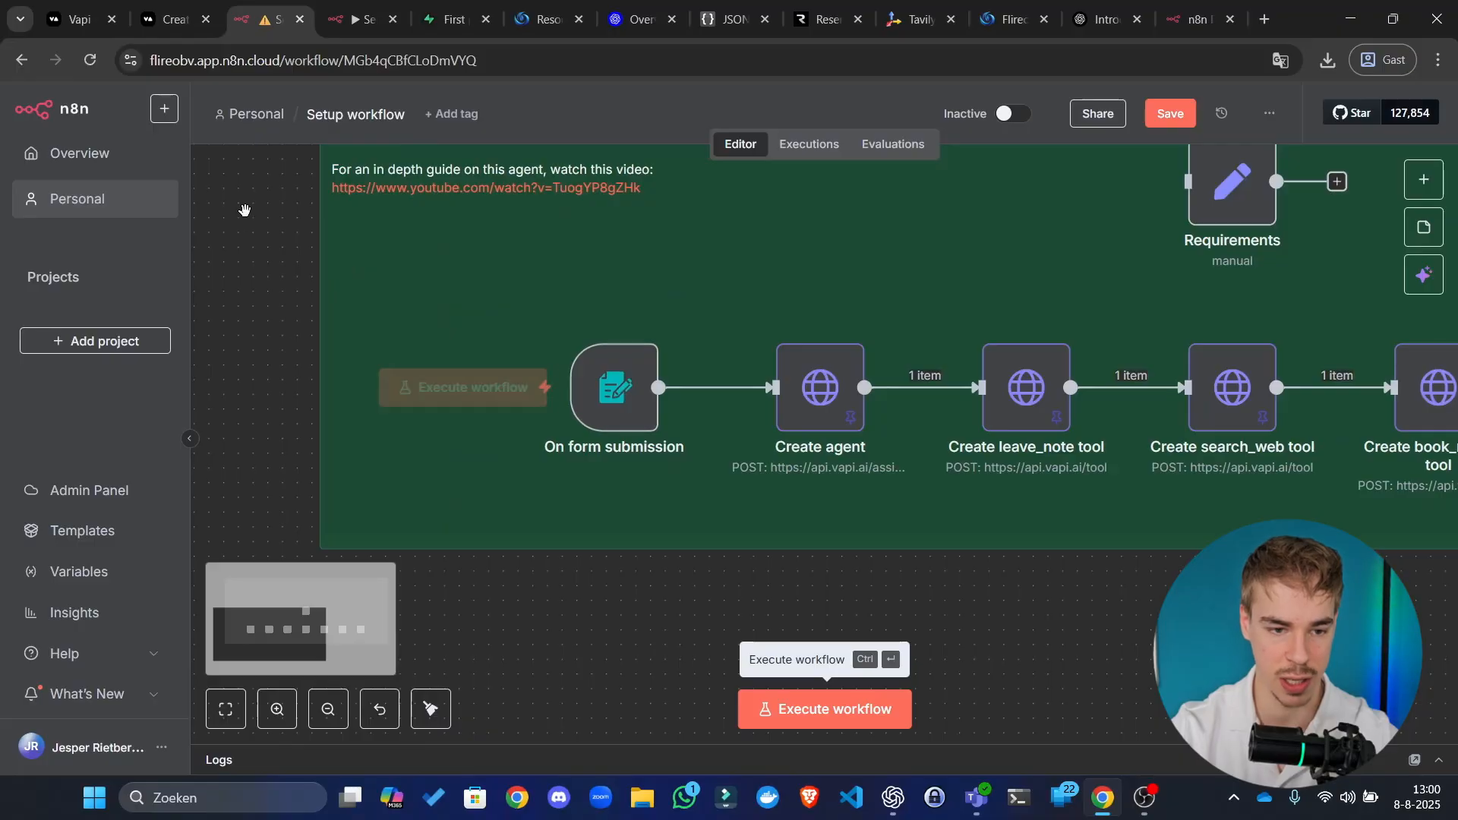
{"action": "left_click_drag", "start_coordinate": [245, 211], "coordinate": [303, 357]}
{"action": "scroll", "coordinate": [299, 456], "scroll_direction": "down", "scroll_amount": 2}
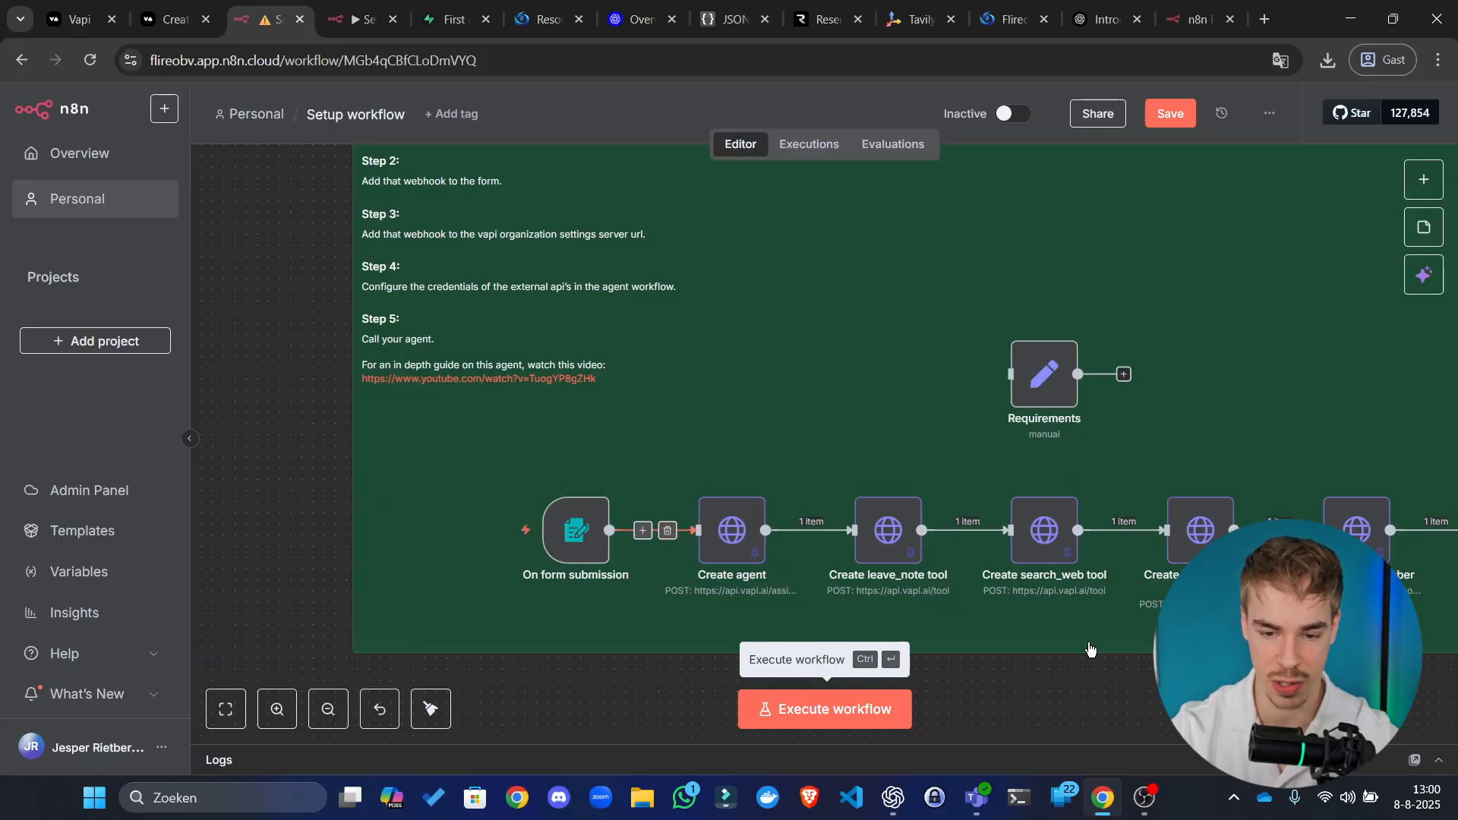
{"action": "left_click_drag", "start_coordinate": [1234, 690], "coordinate": [1068, 643]}
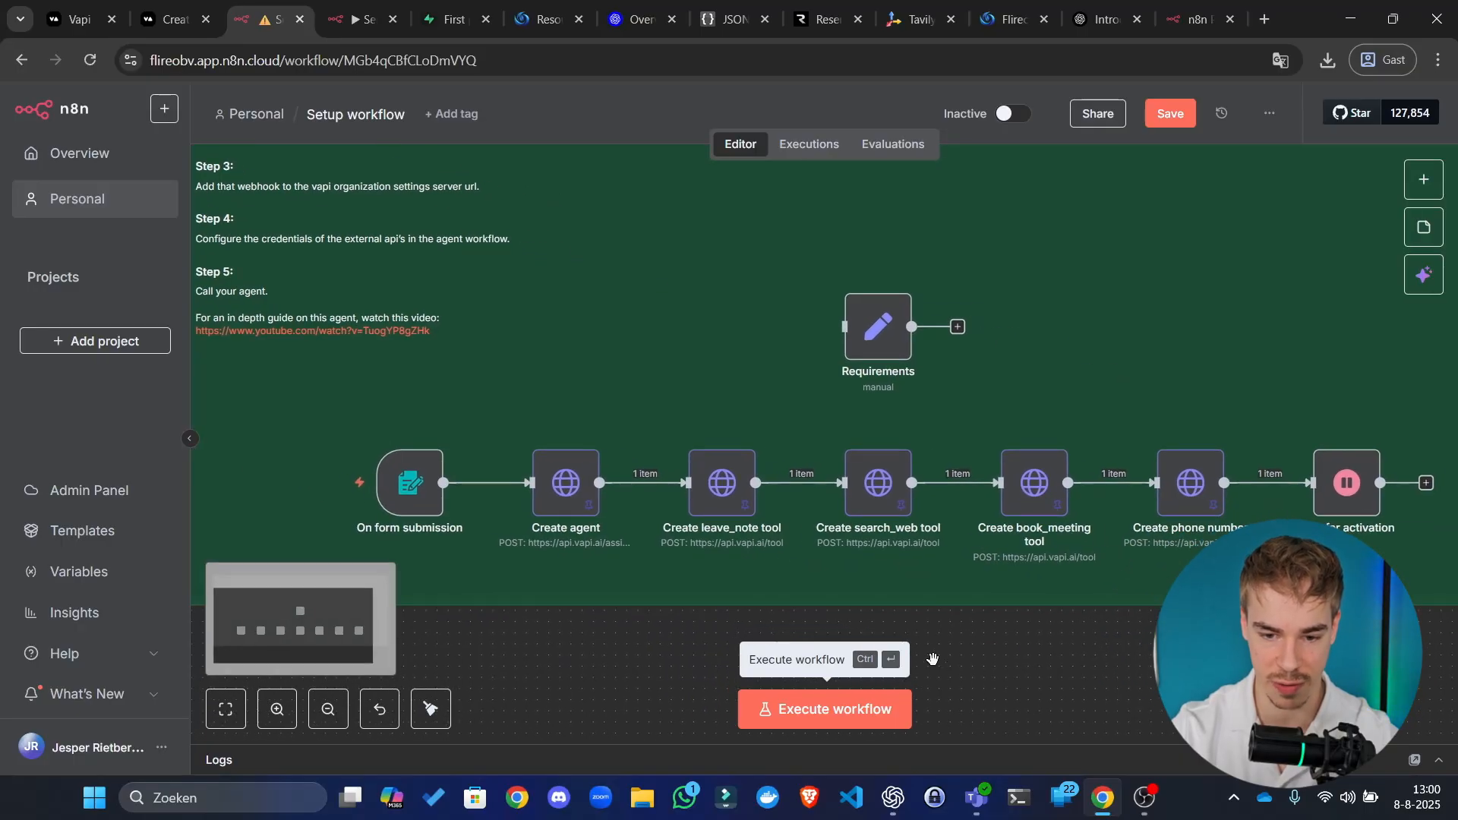
{"action": "scroll", "coordinate": [581, 644], "scroll_direction": "up", "scroll_amount": 2}
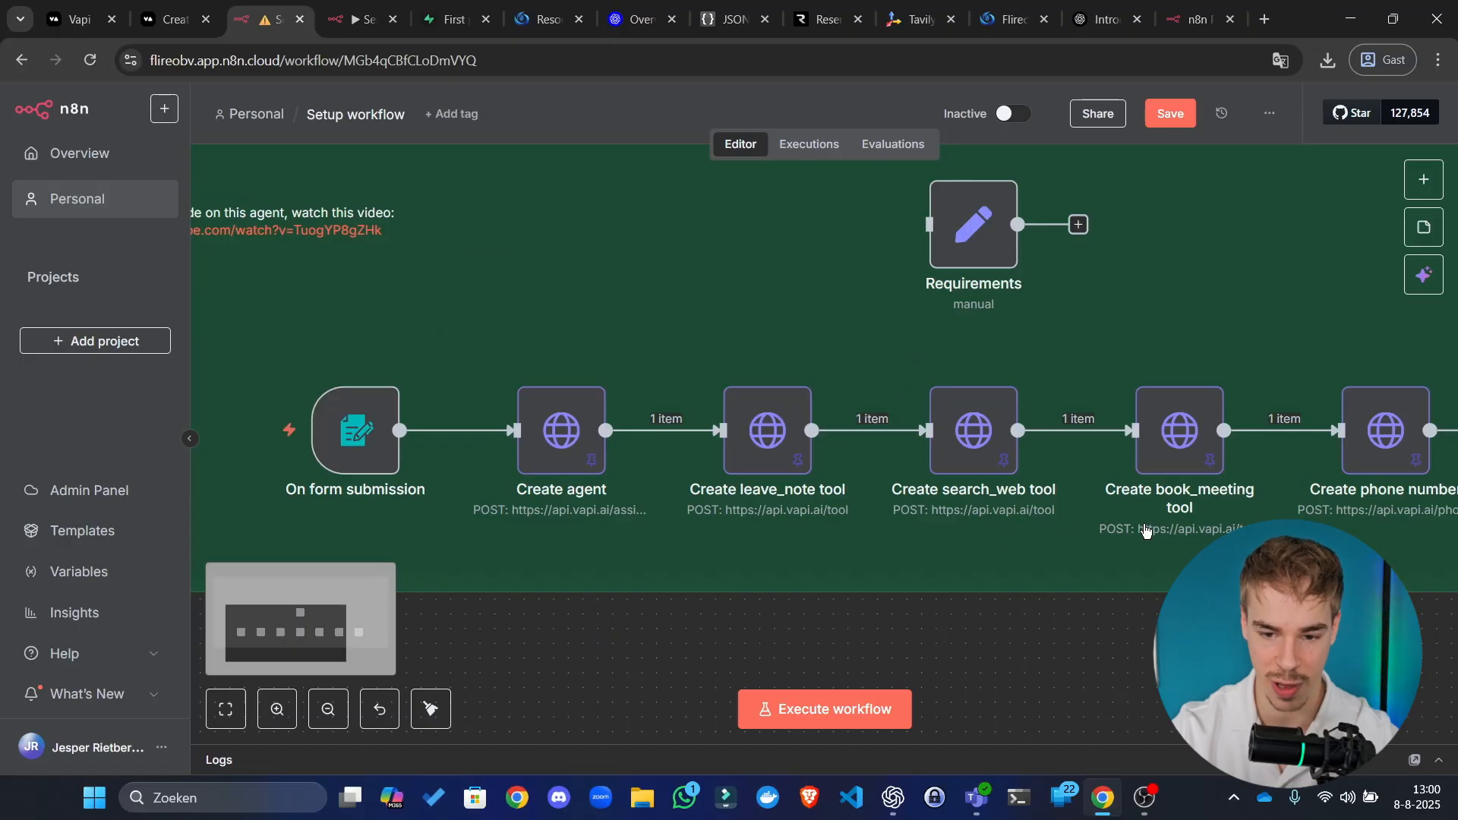
{"action": "scroll", "coordinate": [824, 431], "scroll_direction": "right", "scroll_amount": 1}
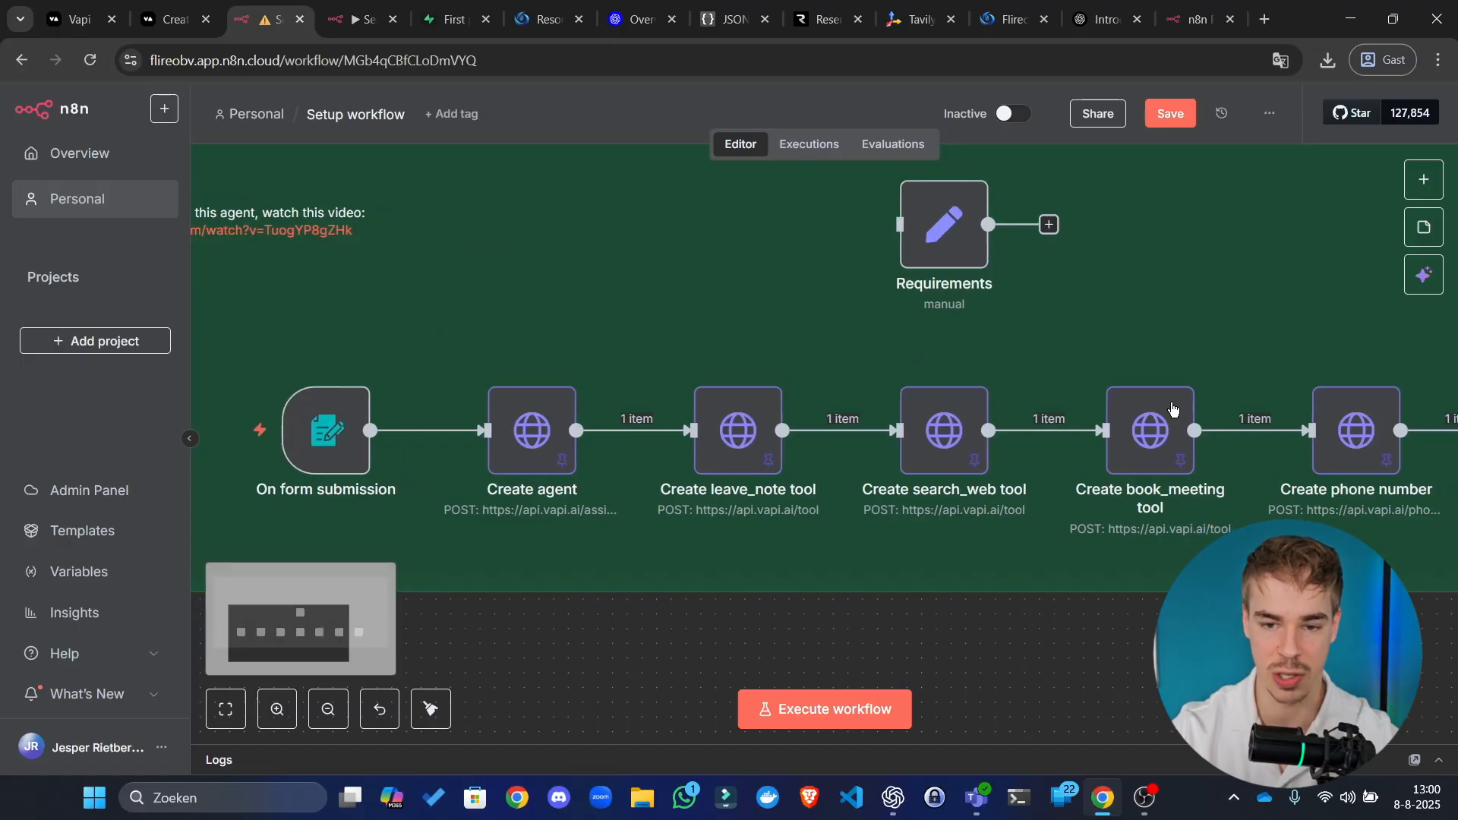
Step: Save the Setup workflow, then switch to the Create Phone Number docs and reorder the Vapi dashboard tab
{"action": "left_click", "coordinate": [1170, 114]}
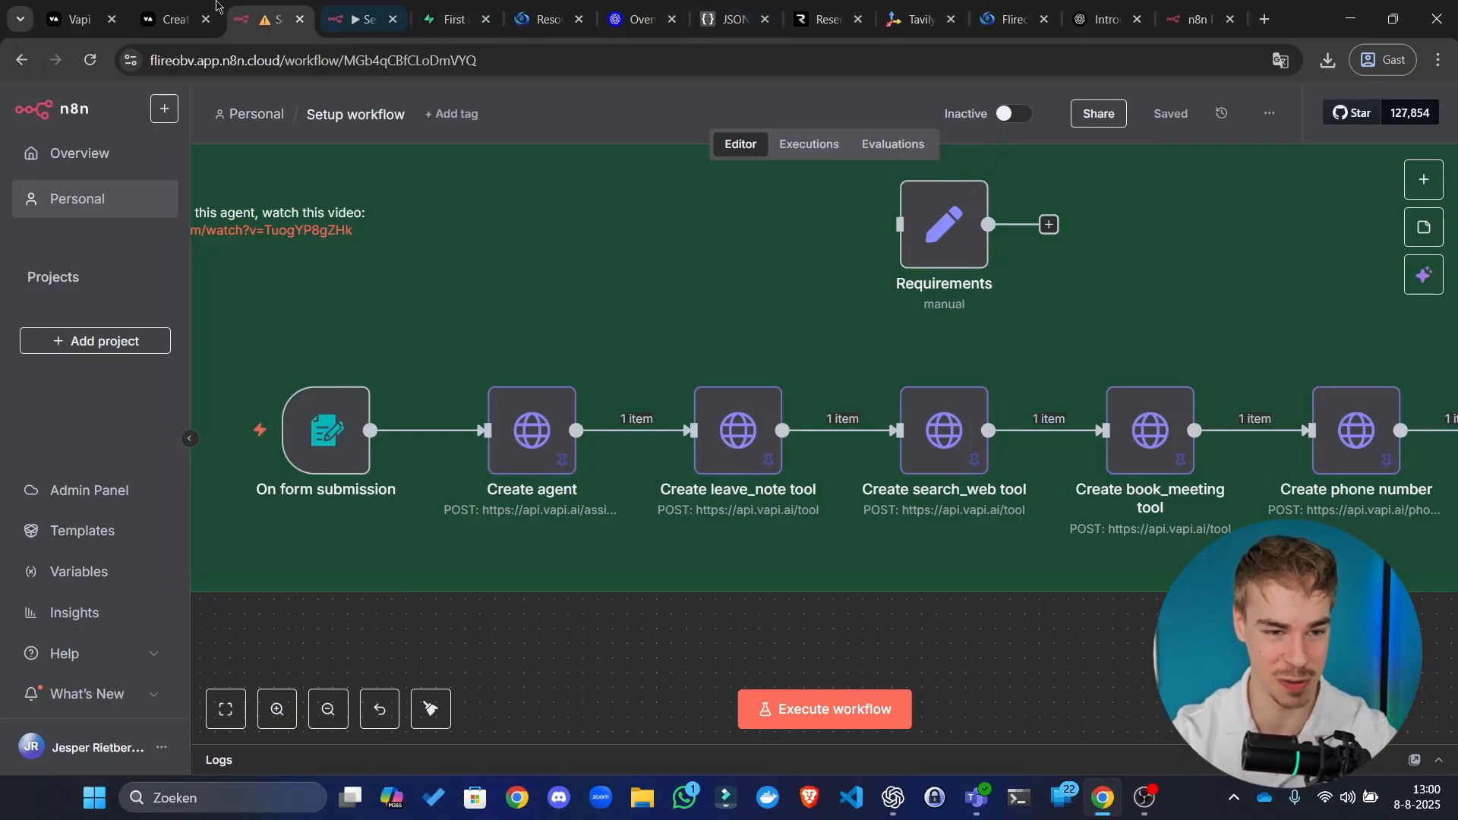
{"action": "left_click", "coordinate": [188, 9]}
{"action": "left_click_drag", "start_coordinate": [81, 10], "coordinate": [174, 8]}
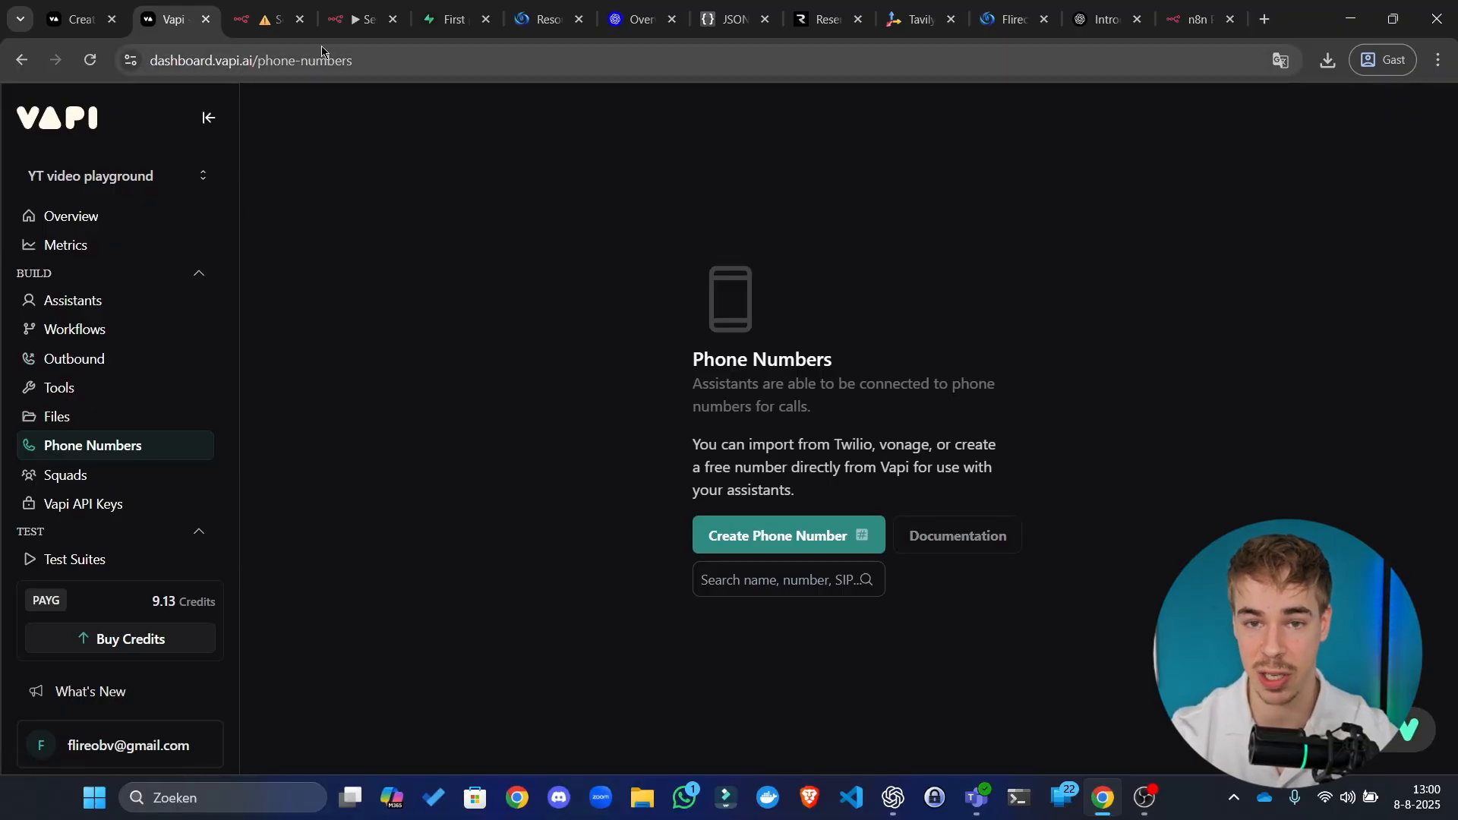
Step: Check the browser's main menu, then launch the Brave browser from the taskbar
{"action": "left_click", "coordinate": [1438, 60]}
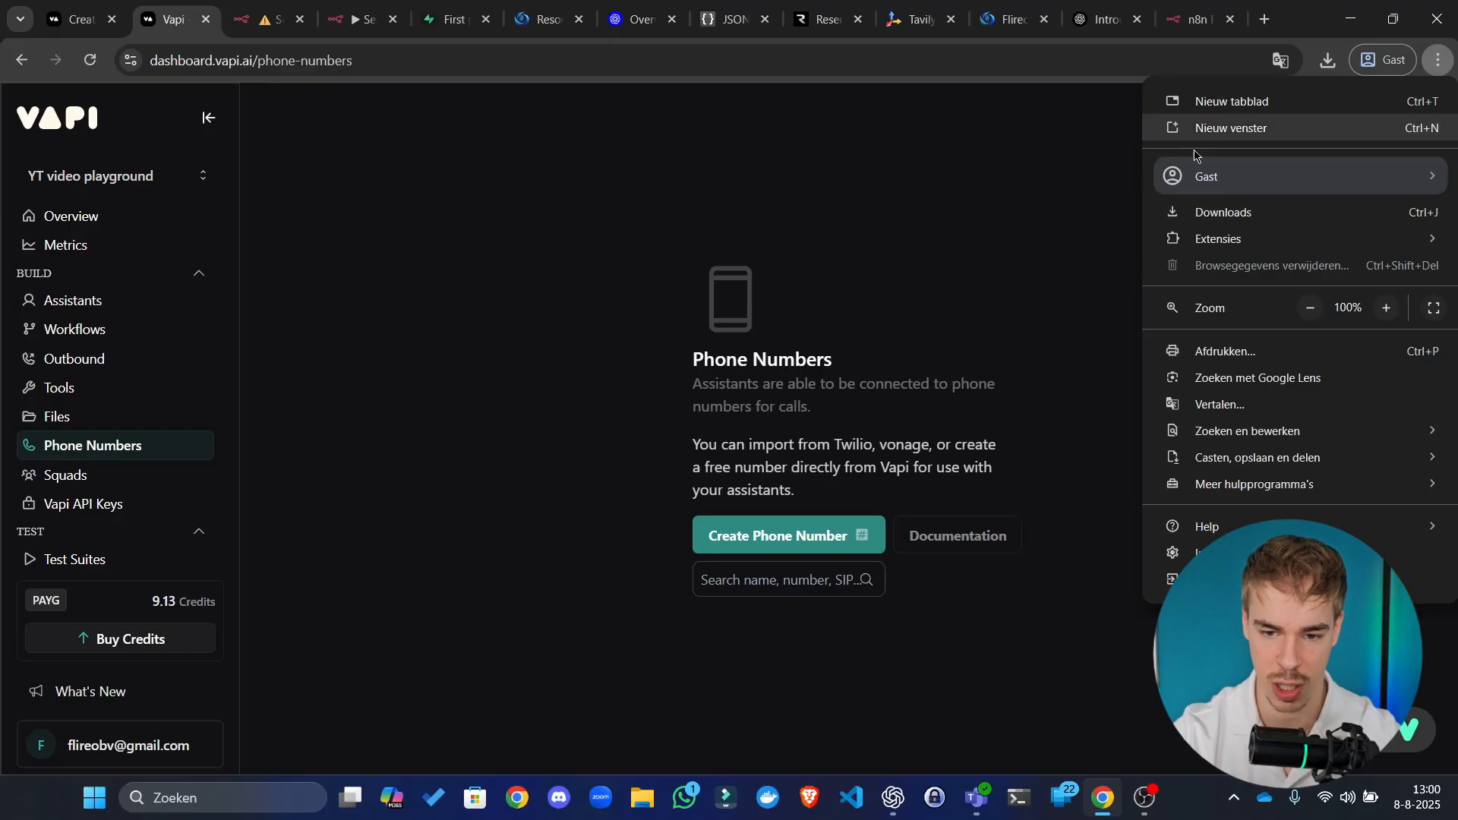
{"action": "left_click", "coordinate": [1016, 690]}
{"action": "left_click", "coordinate": [811, 799]}
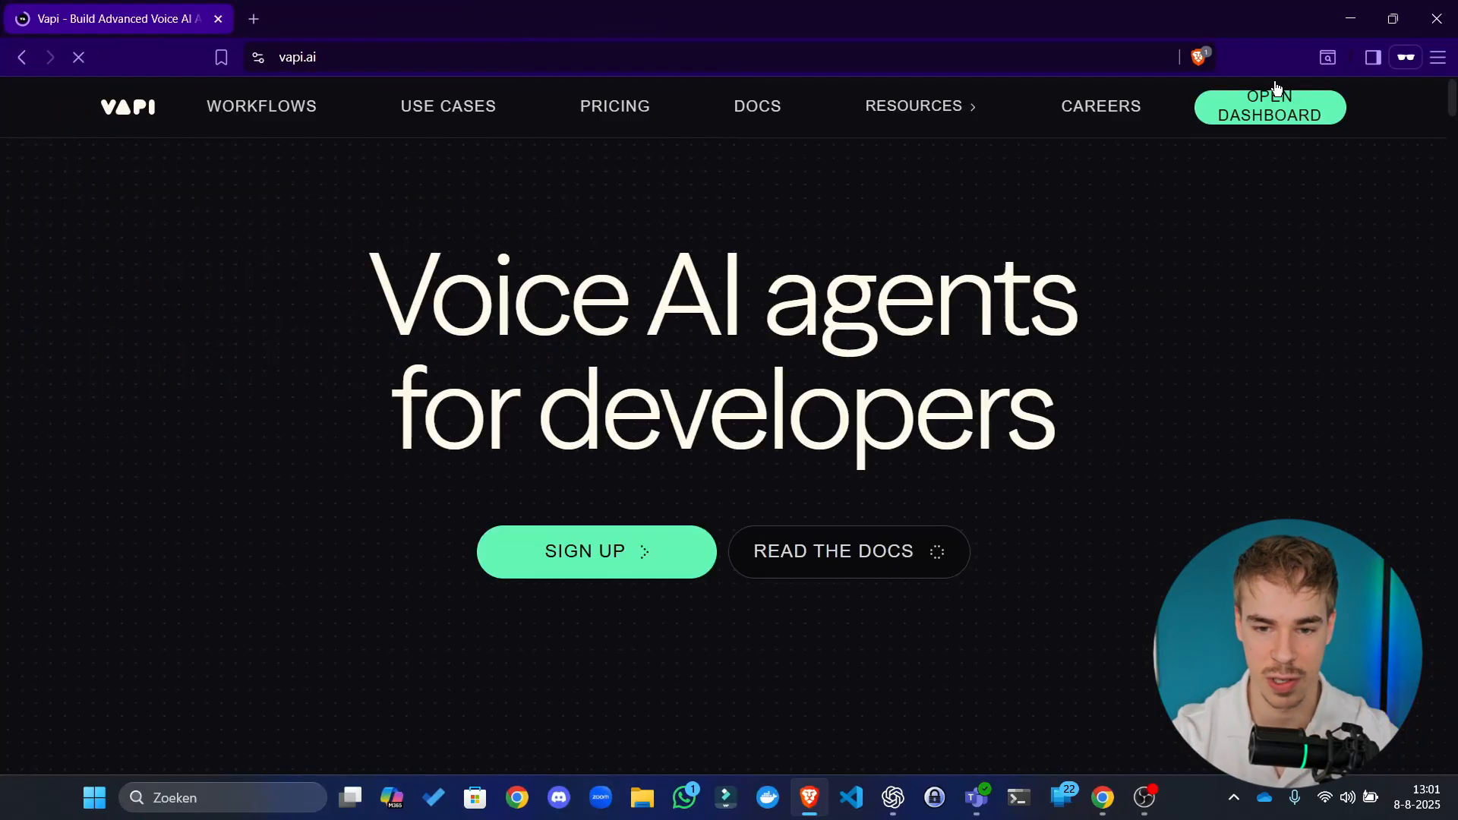
Step: Glance at the Voice AI Weekly newsletter, then return to vapi.ai and open the dashboard
{"action": "left_click", "coordinate": [1254, 115]}
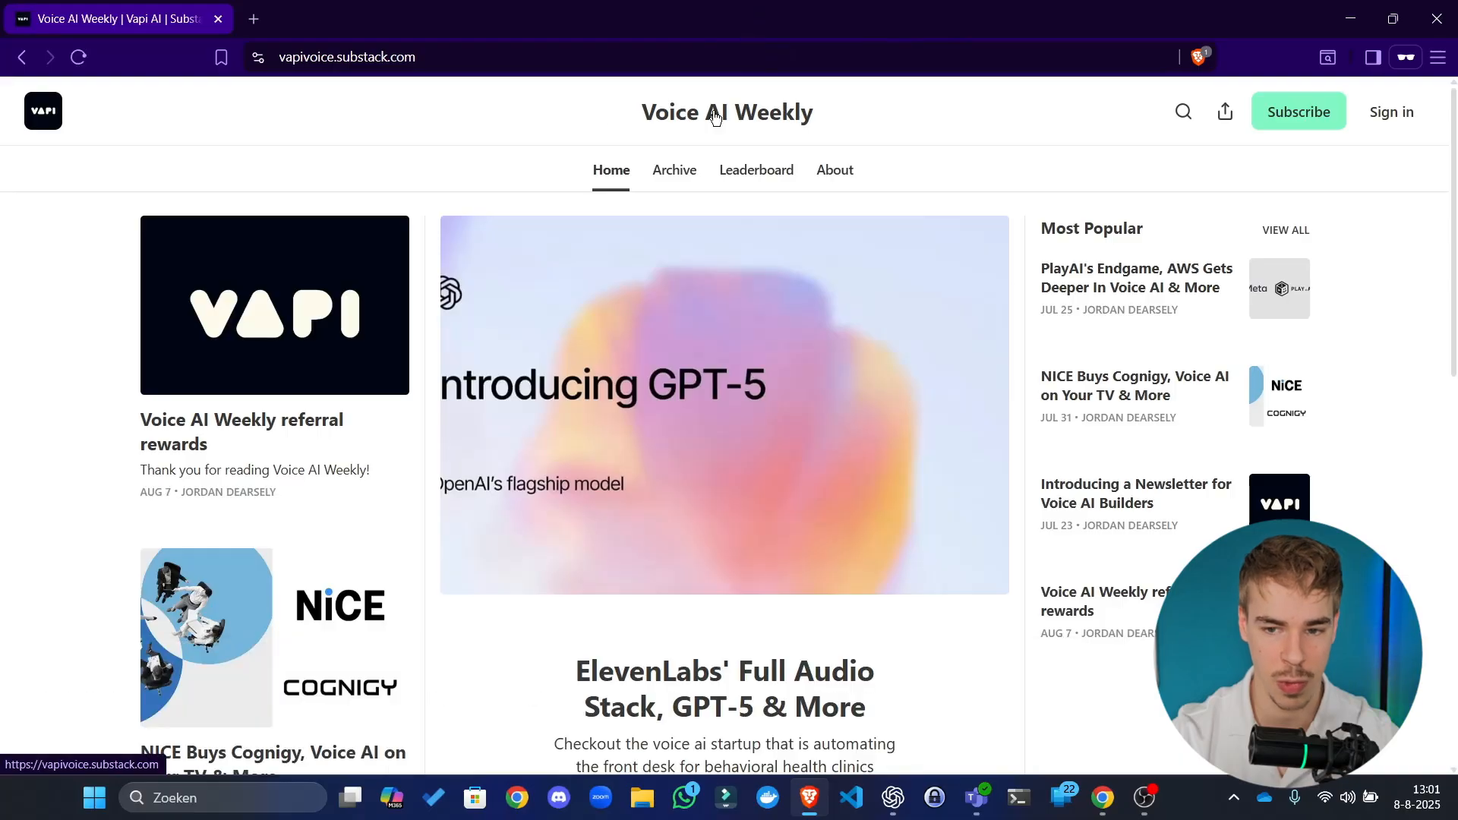
{"action": "scroll", "coordinate": [387, 146], "scroll_direction": "down", "scroll_amount": 5}
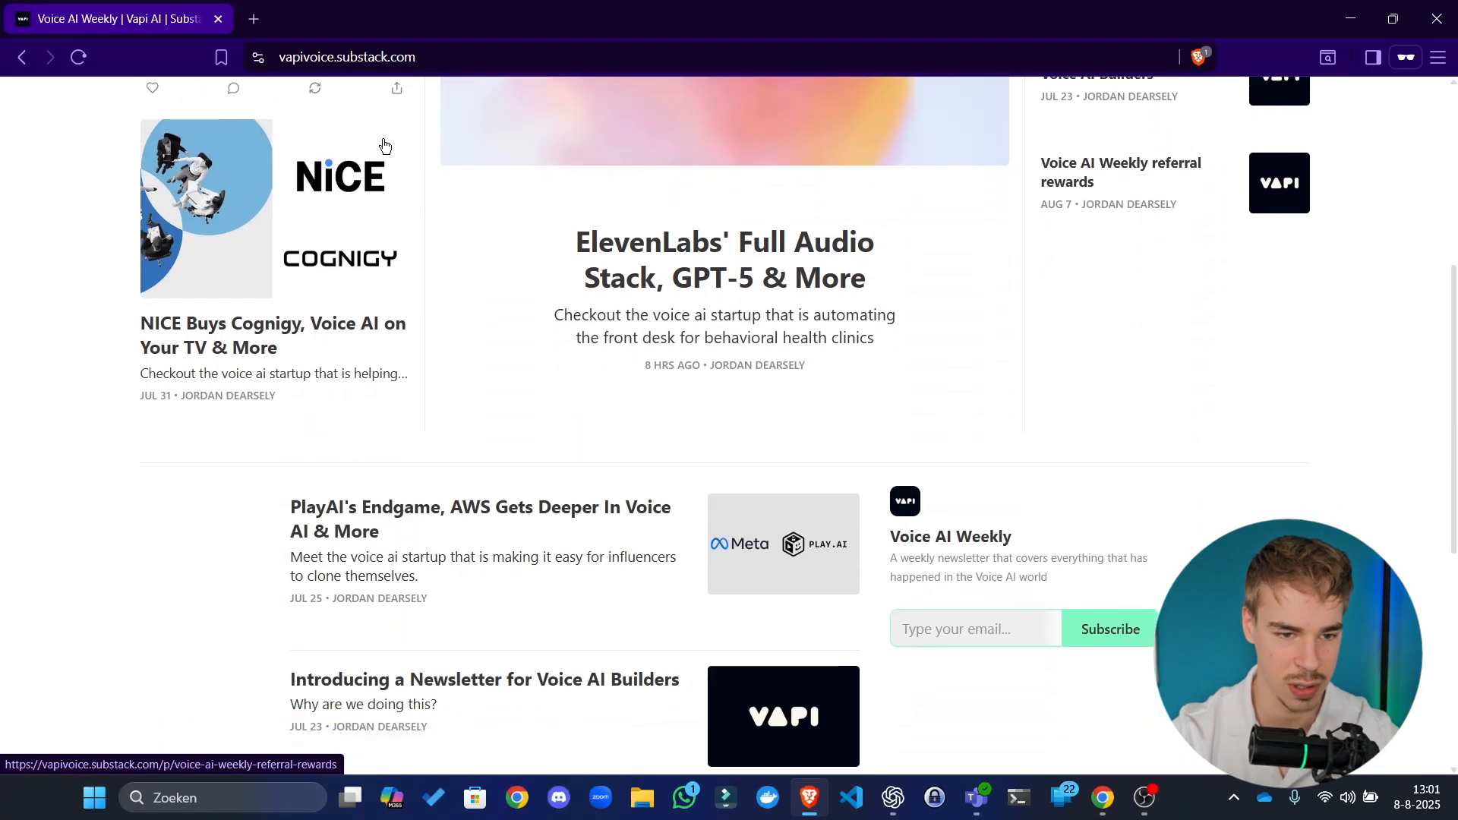
{"action": "scroll", "coordinate": [577, 288], "scroll_direction": "down", "scroll_amount": 5}
{"action": "scroll", "coordinate": [699, 397], "scroll_direction": "up", "scroll_amount": 12}
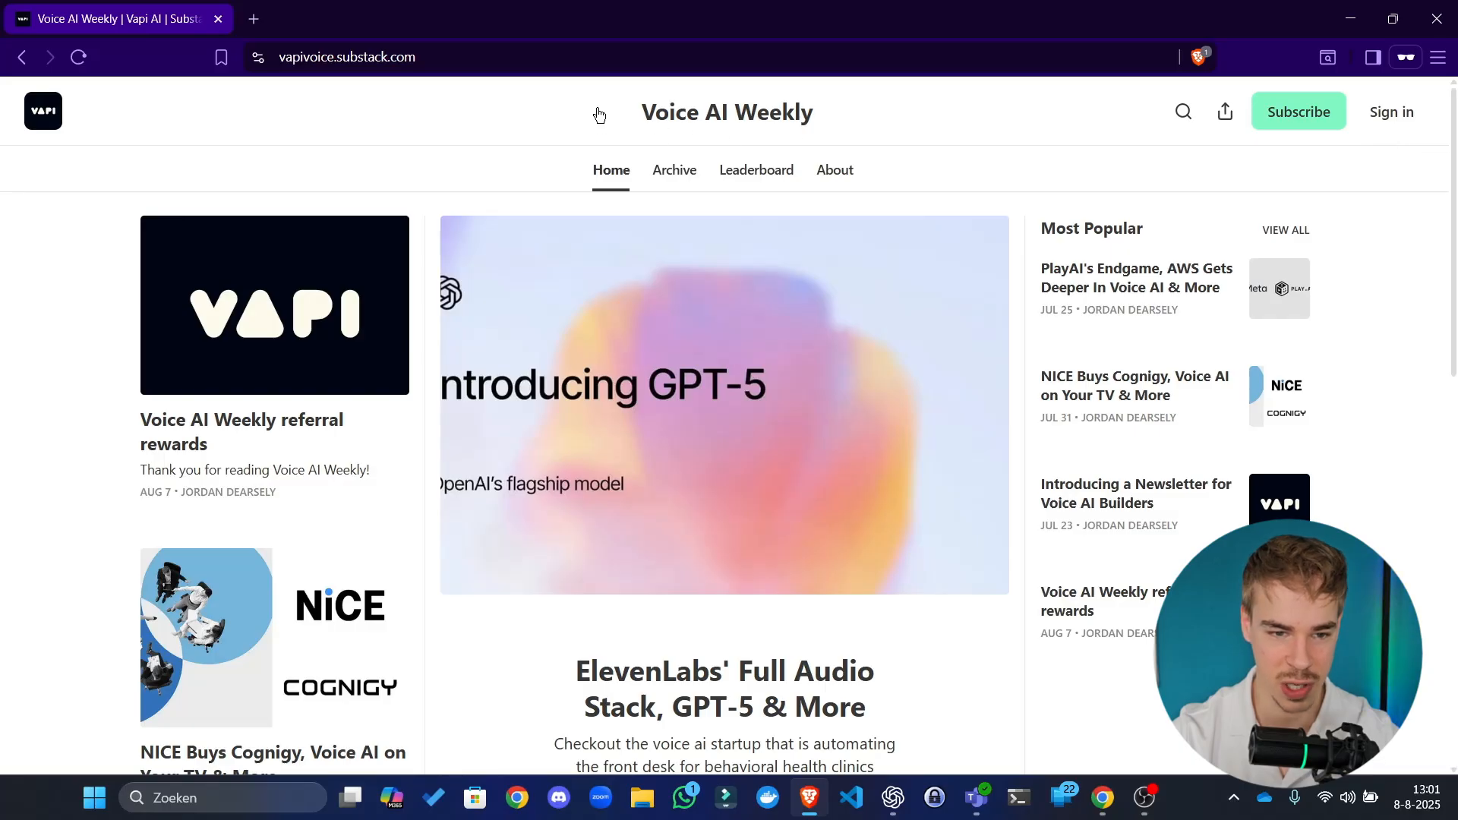
{"action": "left_click", "coordinate": [24, 59]}
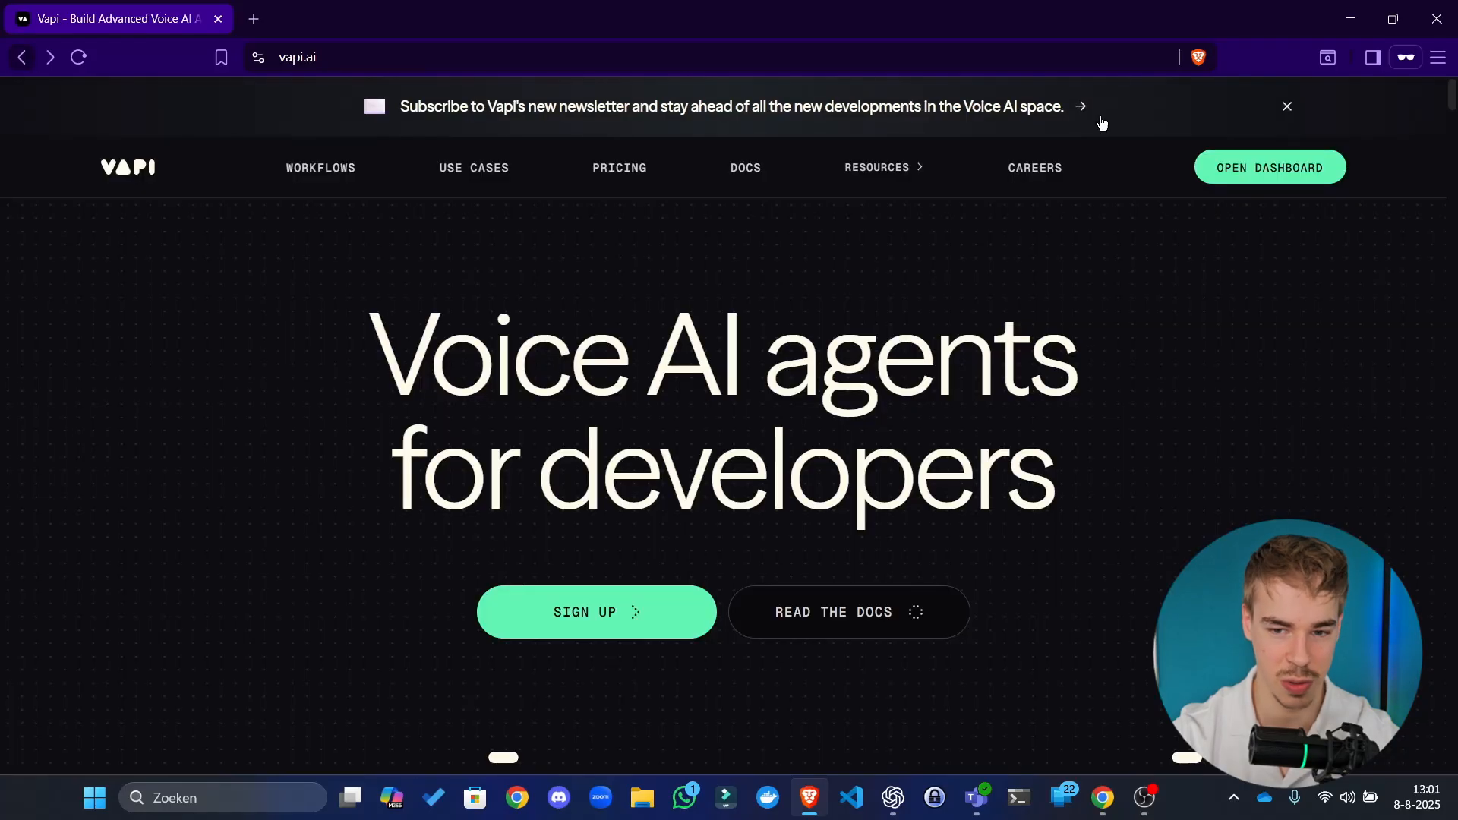
{"action": "left_click", "coordinate": [1296, 171]}
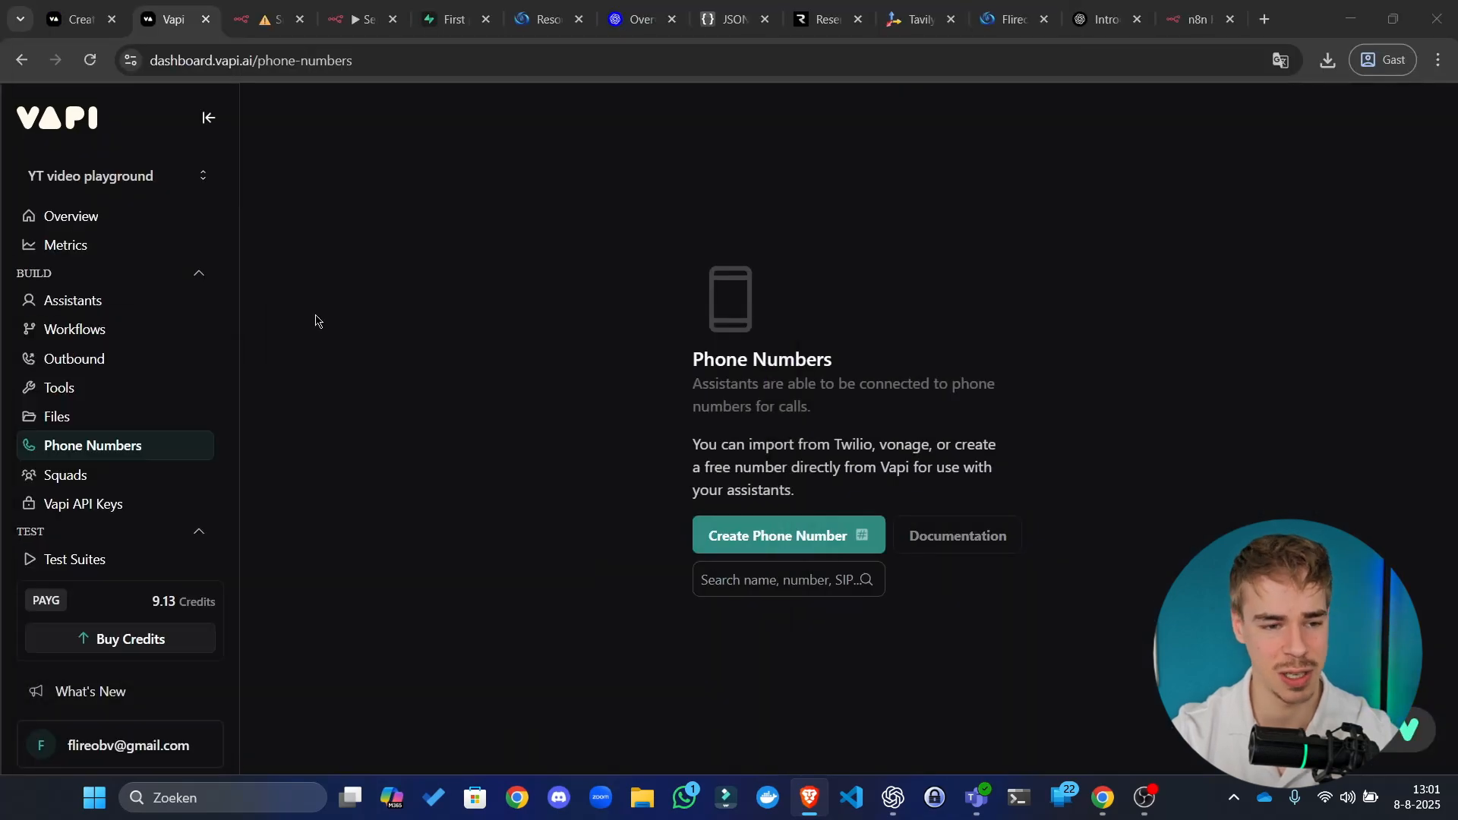
Step: Browse the dashboard's Assistants, Workflows, Campaigns, Files, Phone Numbers and Tools pages
{"action": "left_click", "coordinate": [612, 378]}
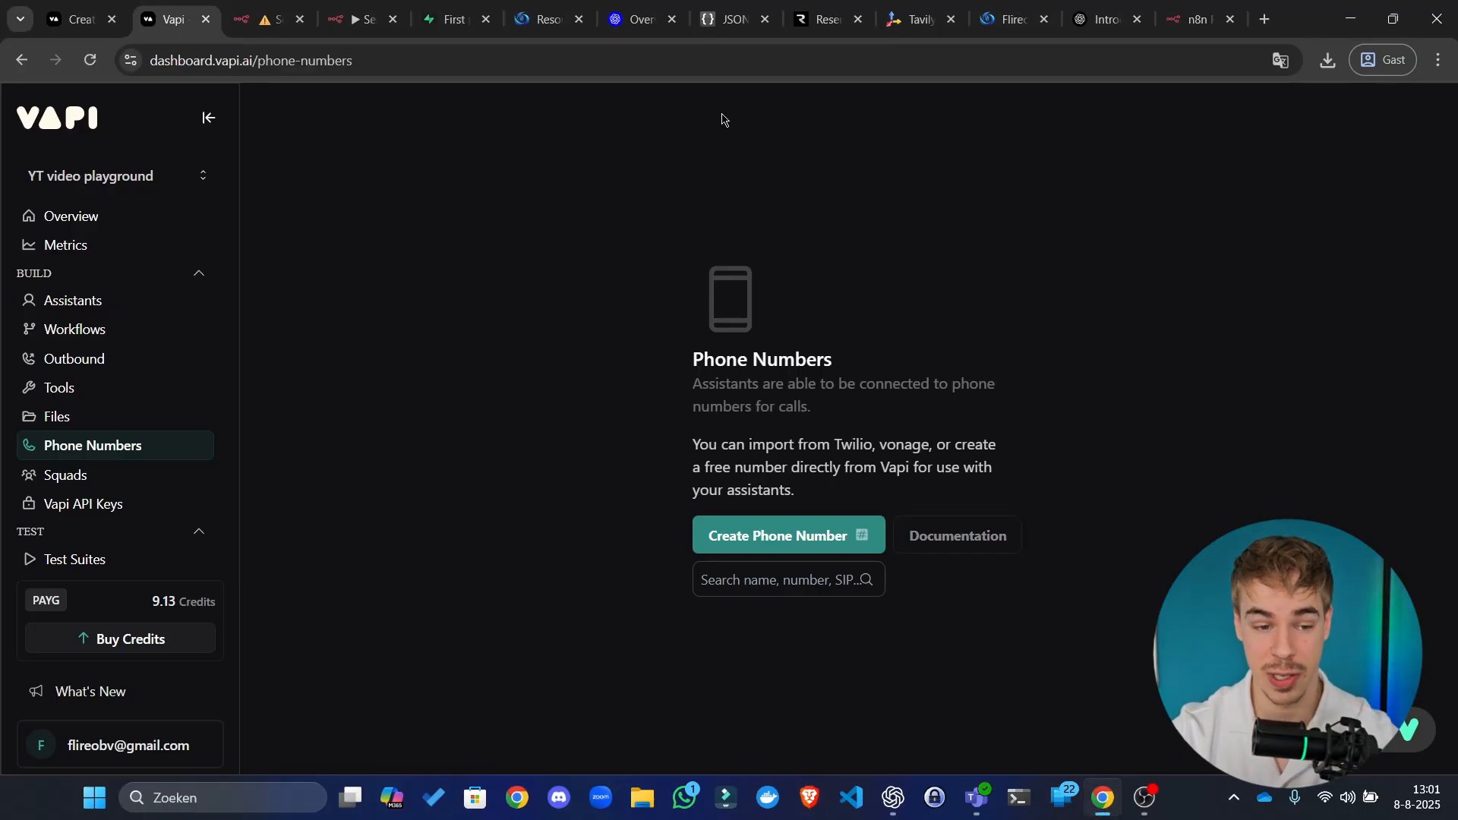
{"action": "left_click", "coordinate": [122, 302]}
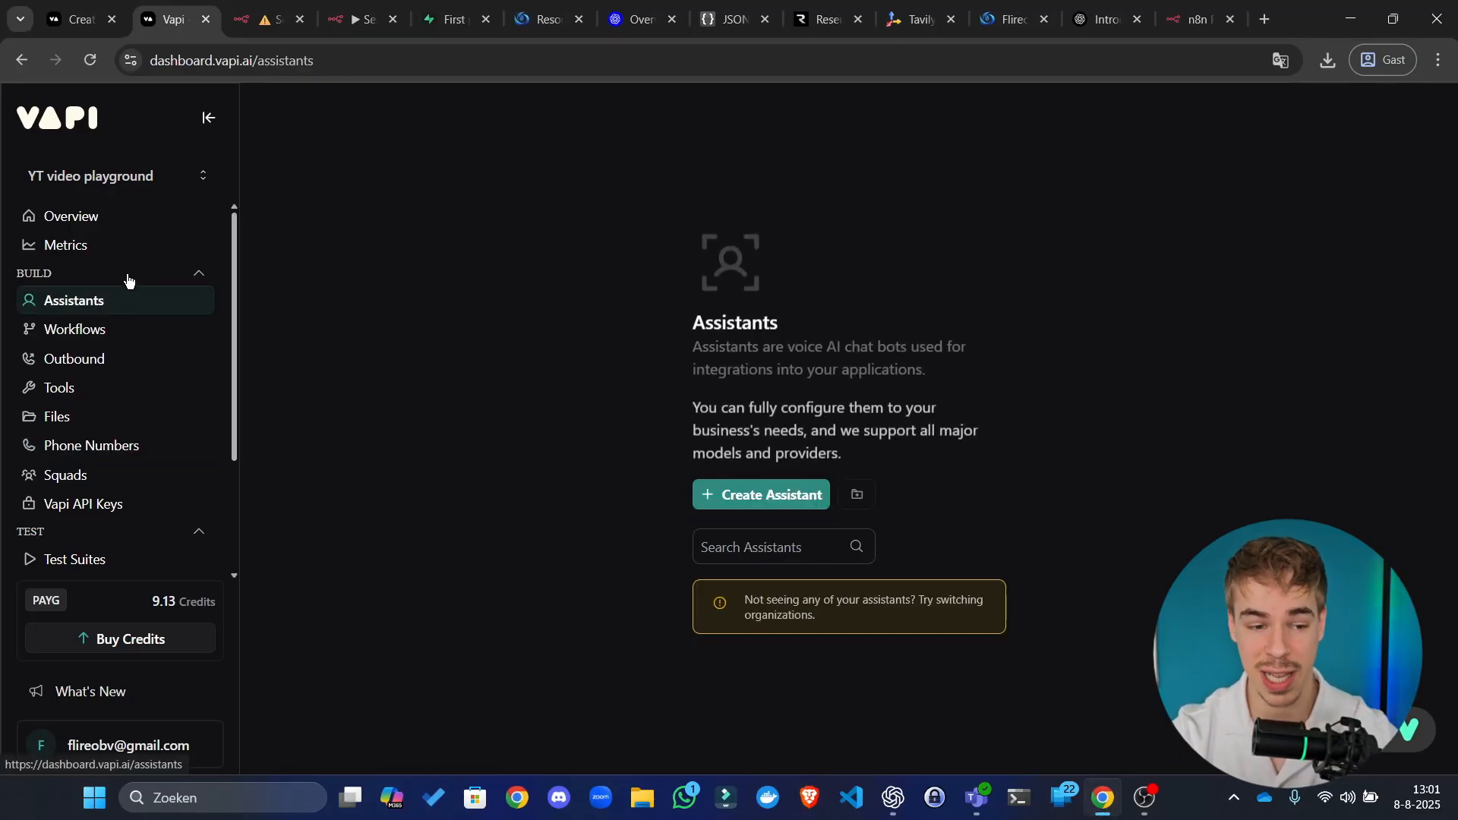
{"action": "left_click", "coordinate": [148, 328]}
{"action": "left_click", "coordinate": [130, 362]}
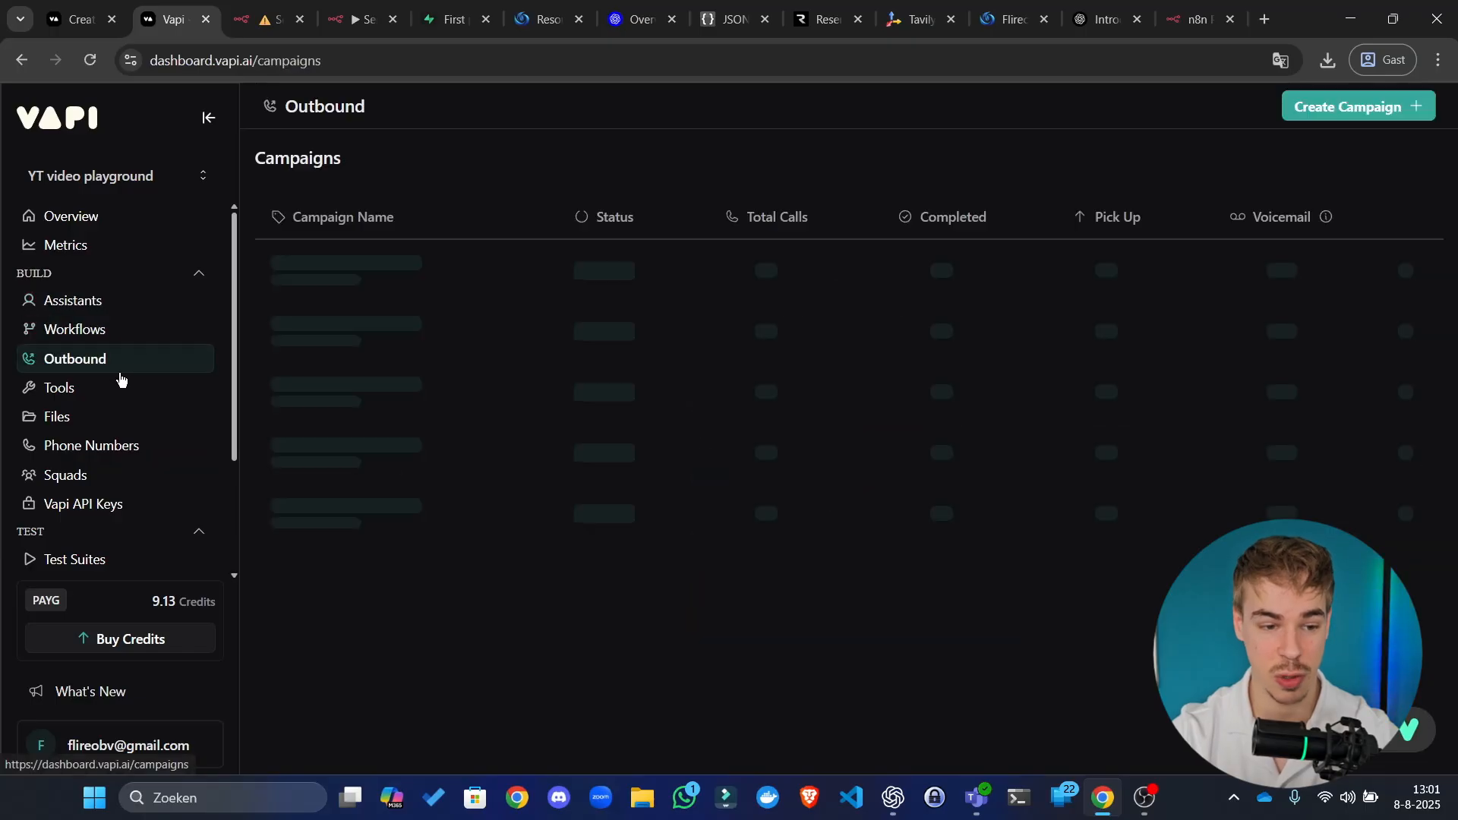
{"action": "left_click", "coordinate": [98, 414]}
{"action": "left_click", "coordinate": [102, 438]}
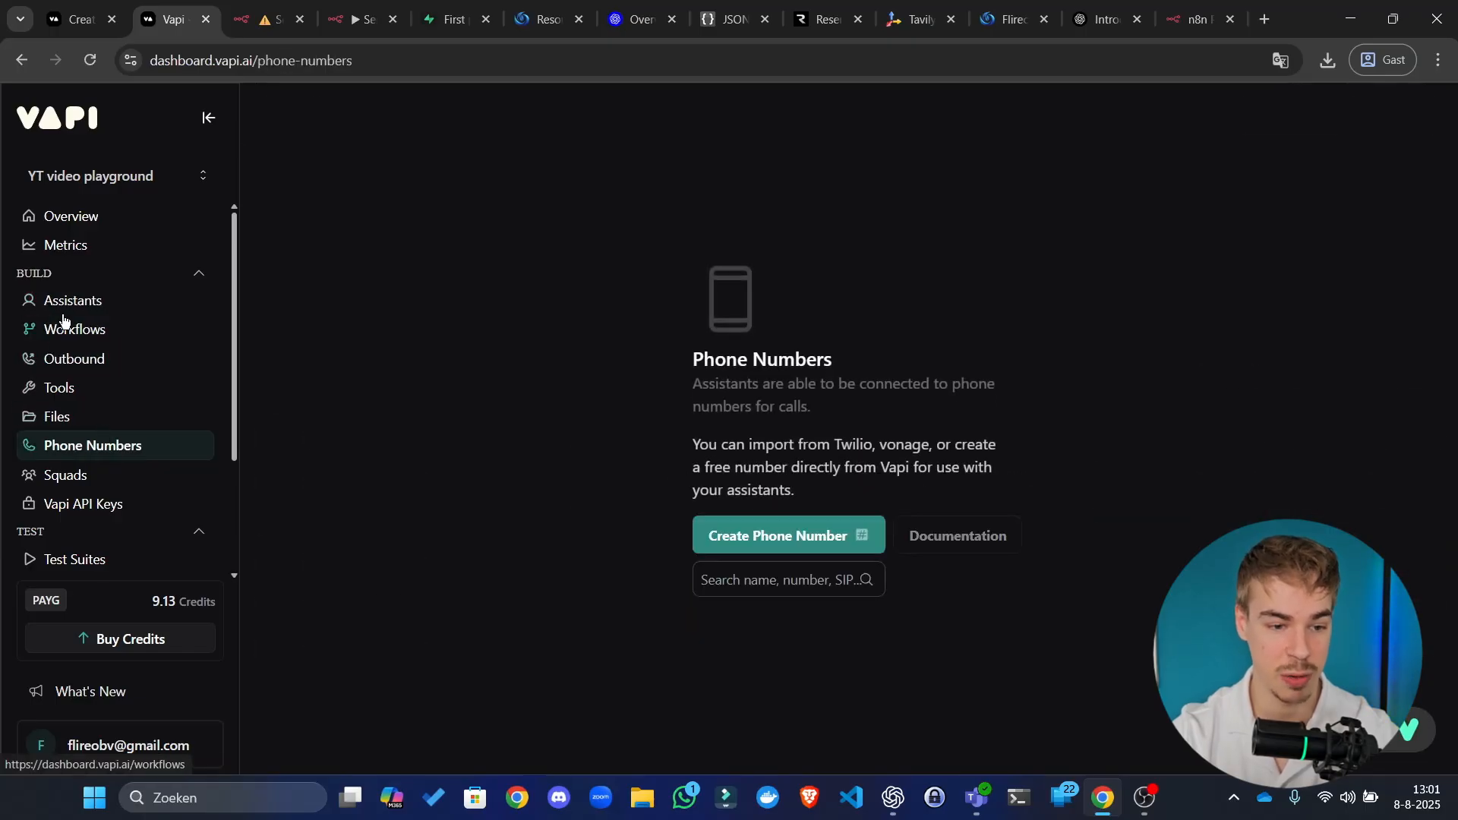
{"action": "left_click", "coordinate": [95, 388]}
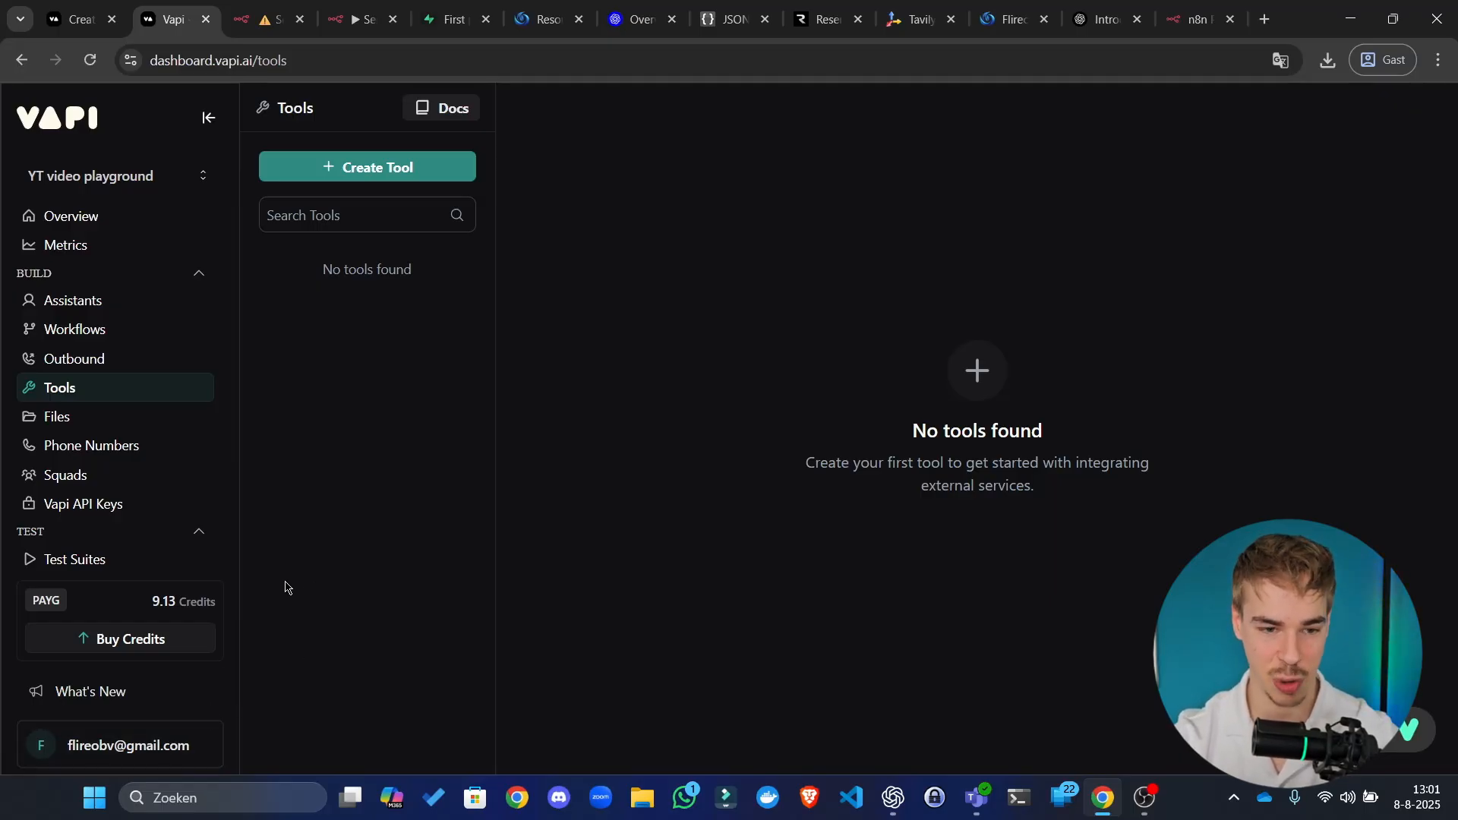
Step: Check billing credits, copy the private key from the API Keys page, and return to n8n
{"action": "left_click", "coordinate": [210, 600]}
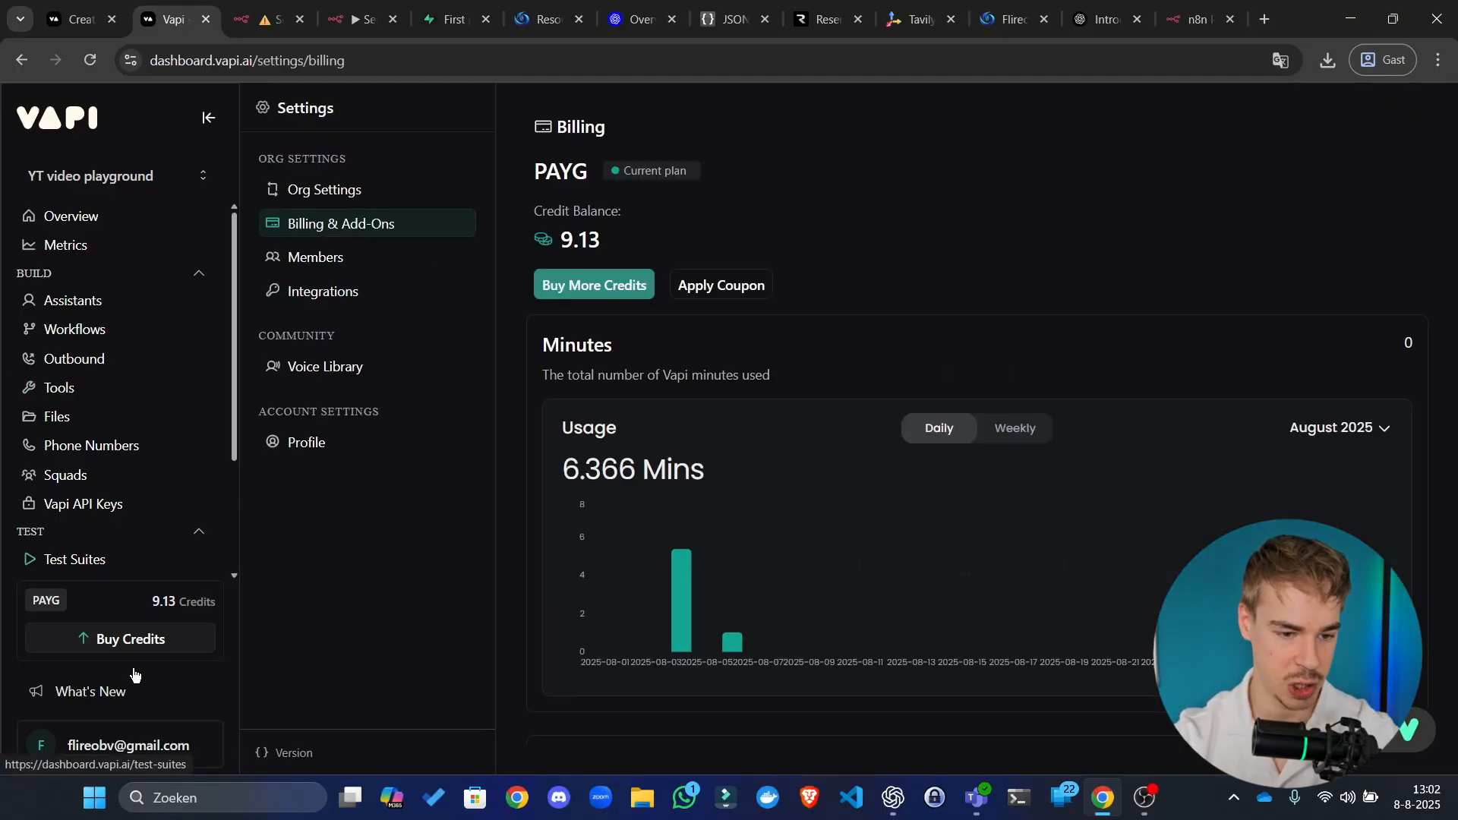
{"action": "left_click", "coordinate": [115, 737]}
{"action": "left_click", "coordinate": [295, 666]}
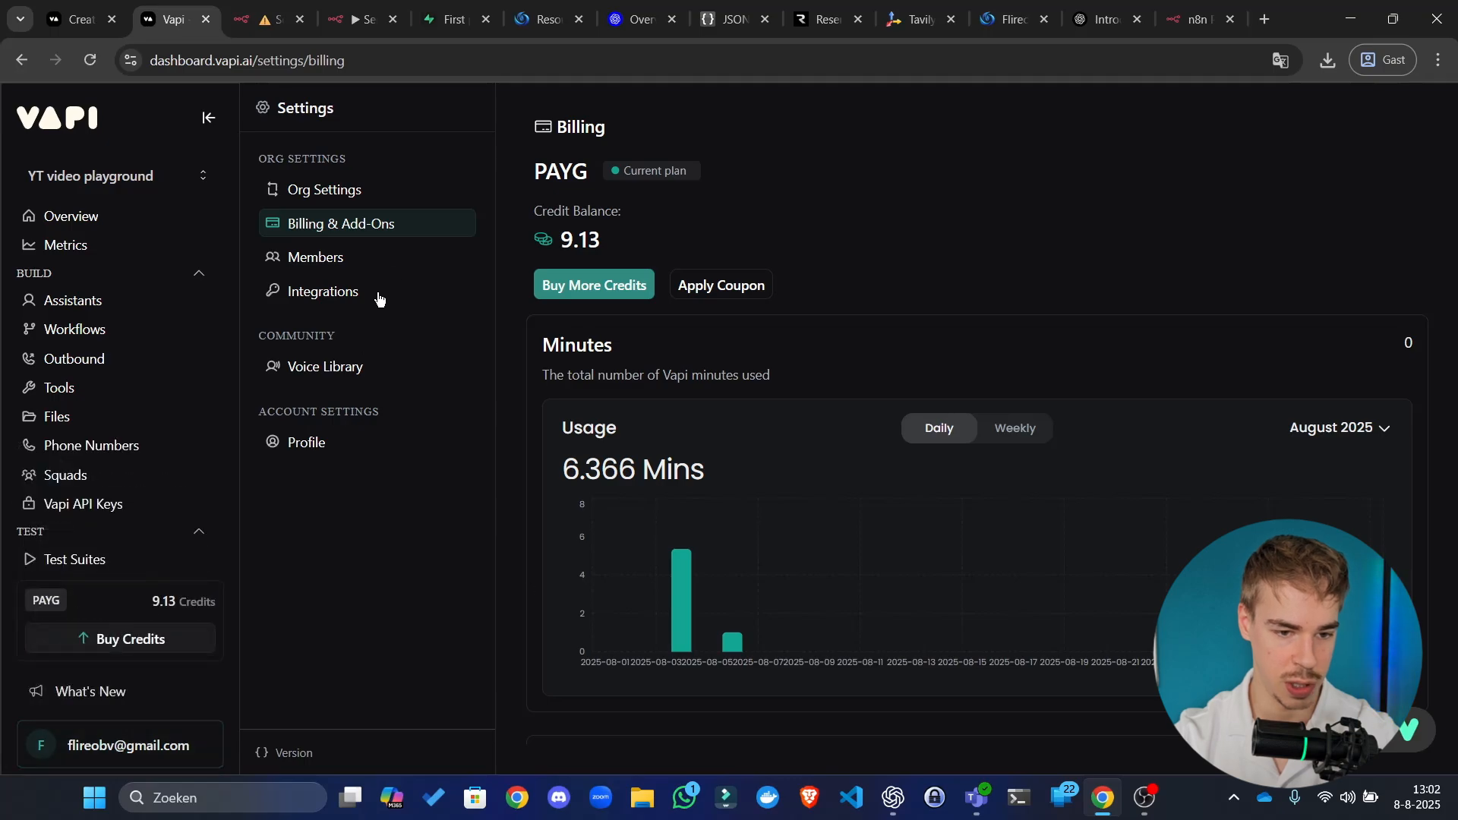
{"action": "left_click", "coordinate": [122, 504]}
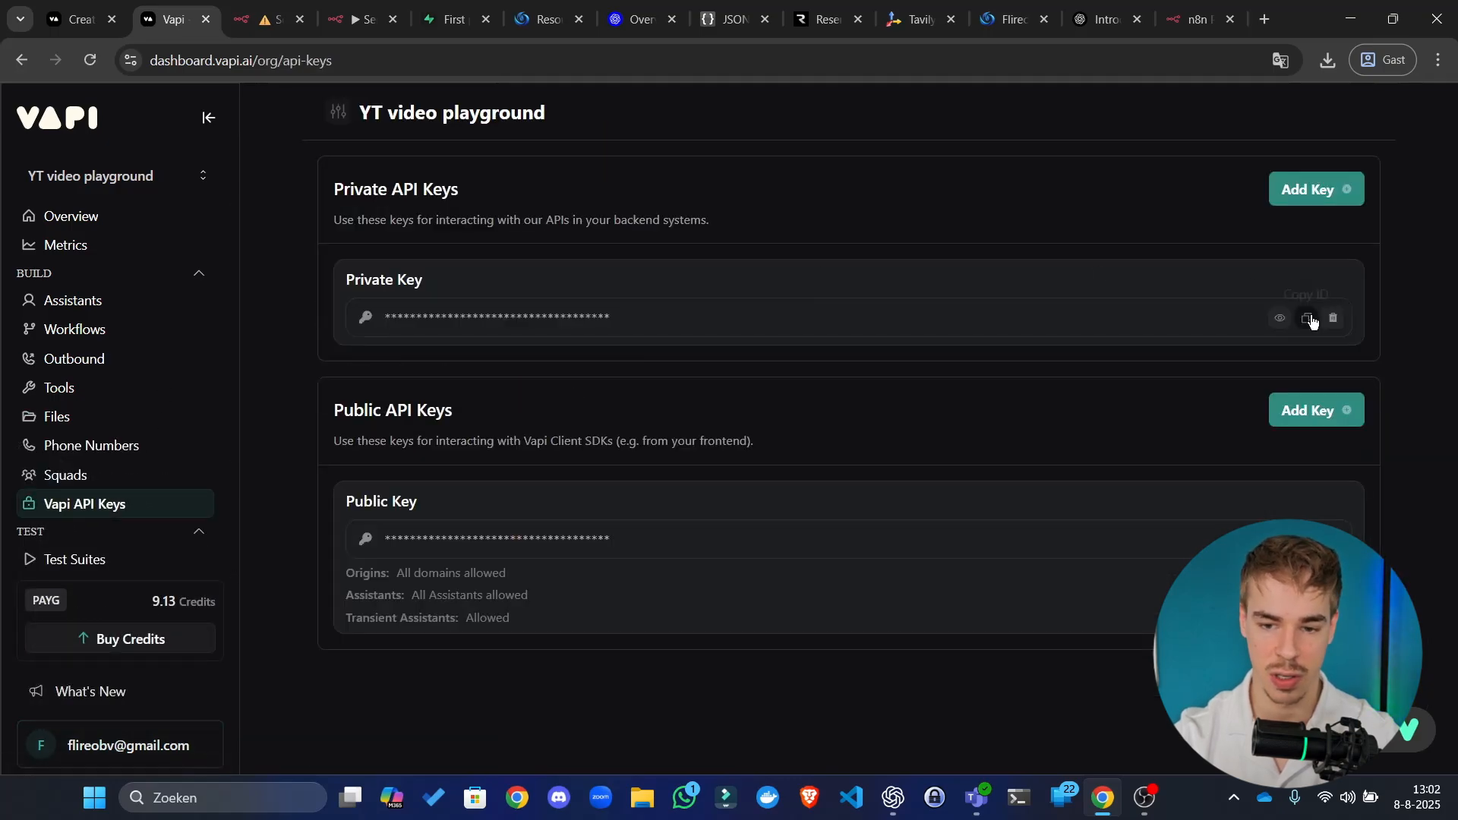
{"action": "left_click", "coordinate": [1309, 320]}
{"action": "left_click", "coordinate": [266, 19]}
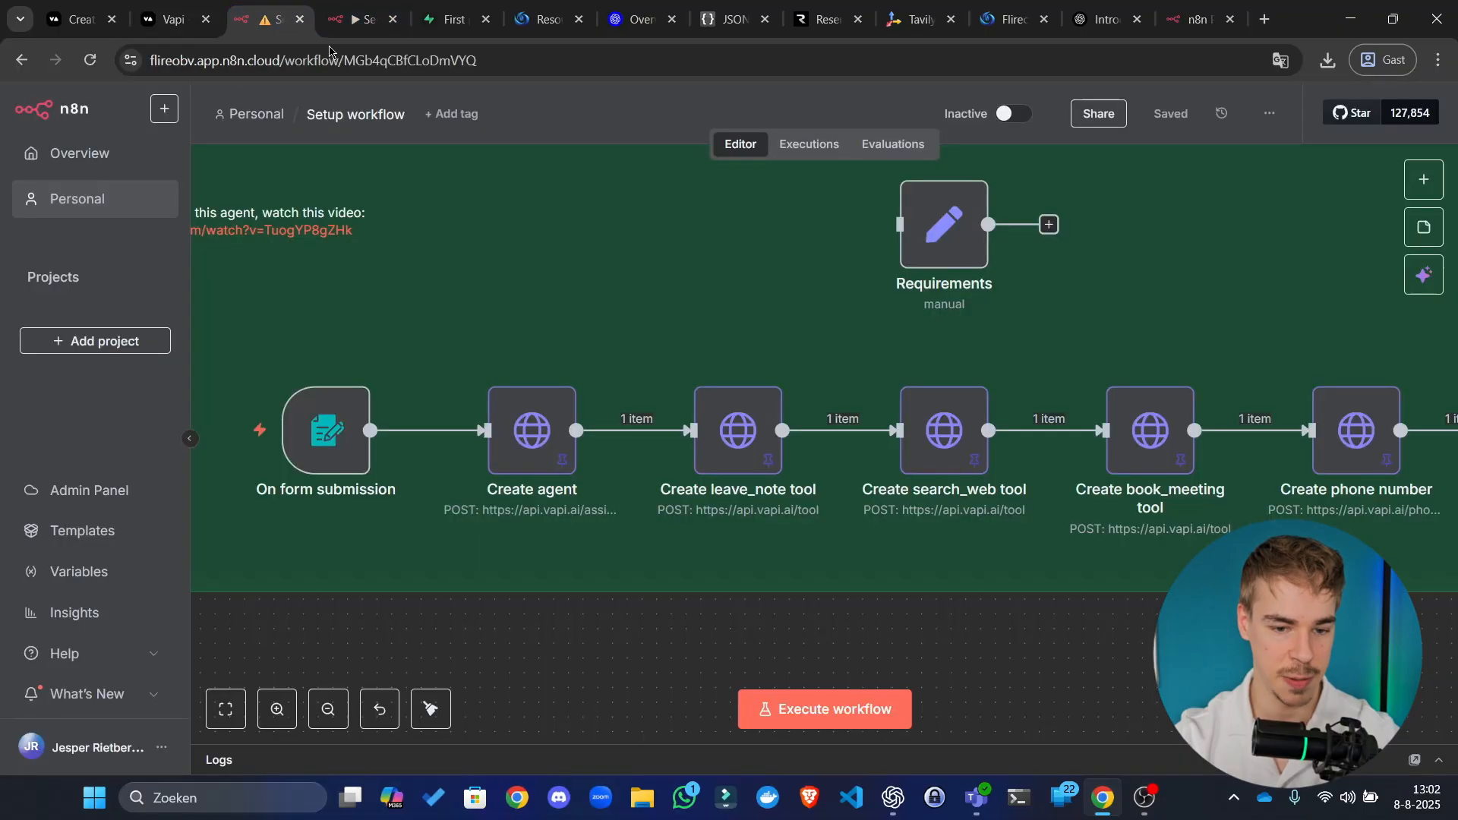
Step: Open the Create agent node's settings
{"action": "left_click", "coordinate": [546, 451]}
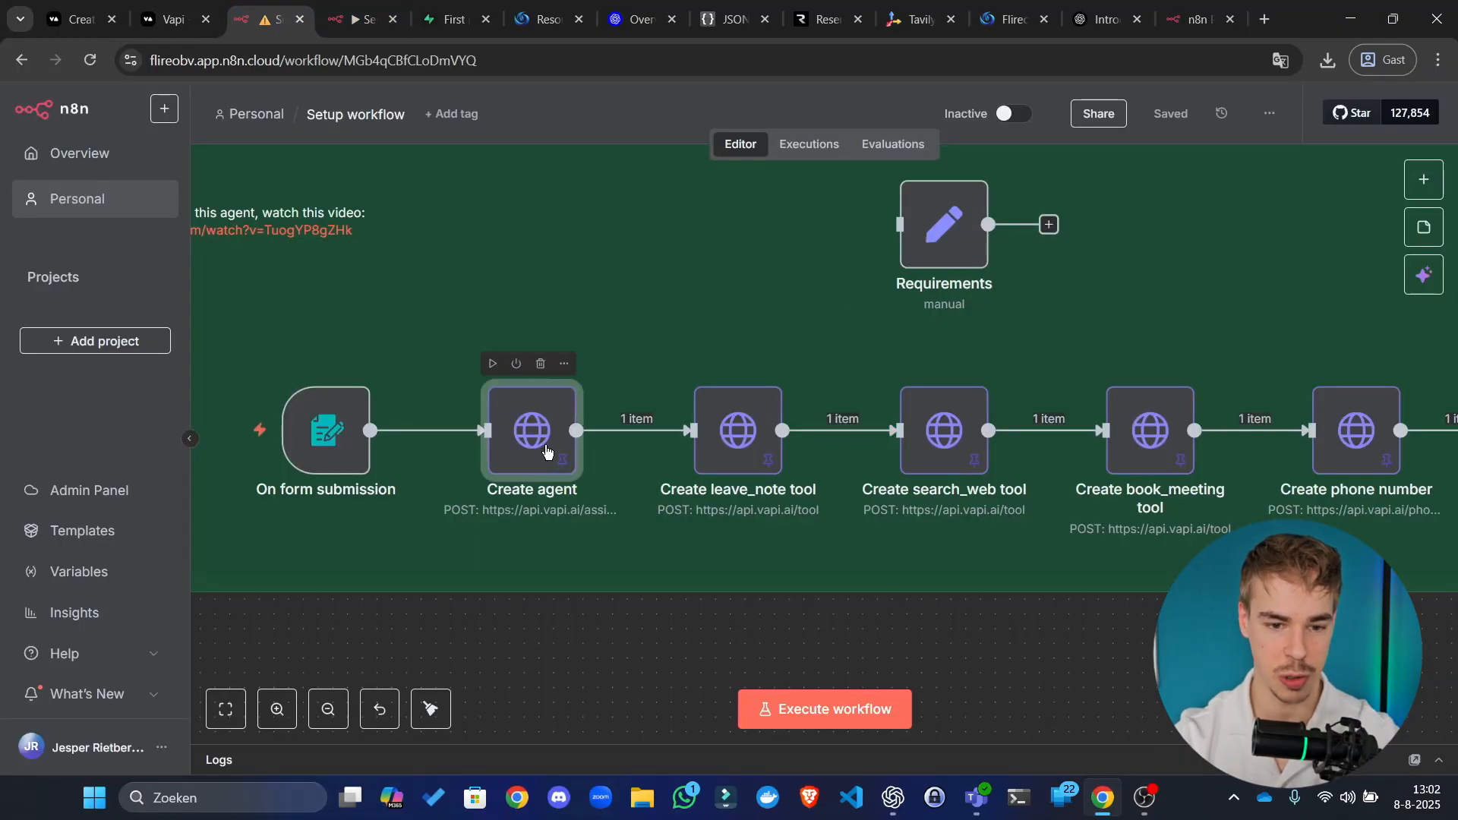
{"action": "left_click", "coordinate": [623, 644]}
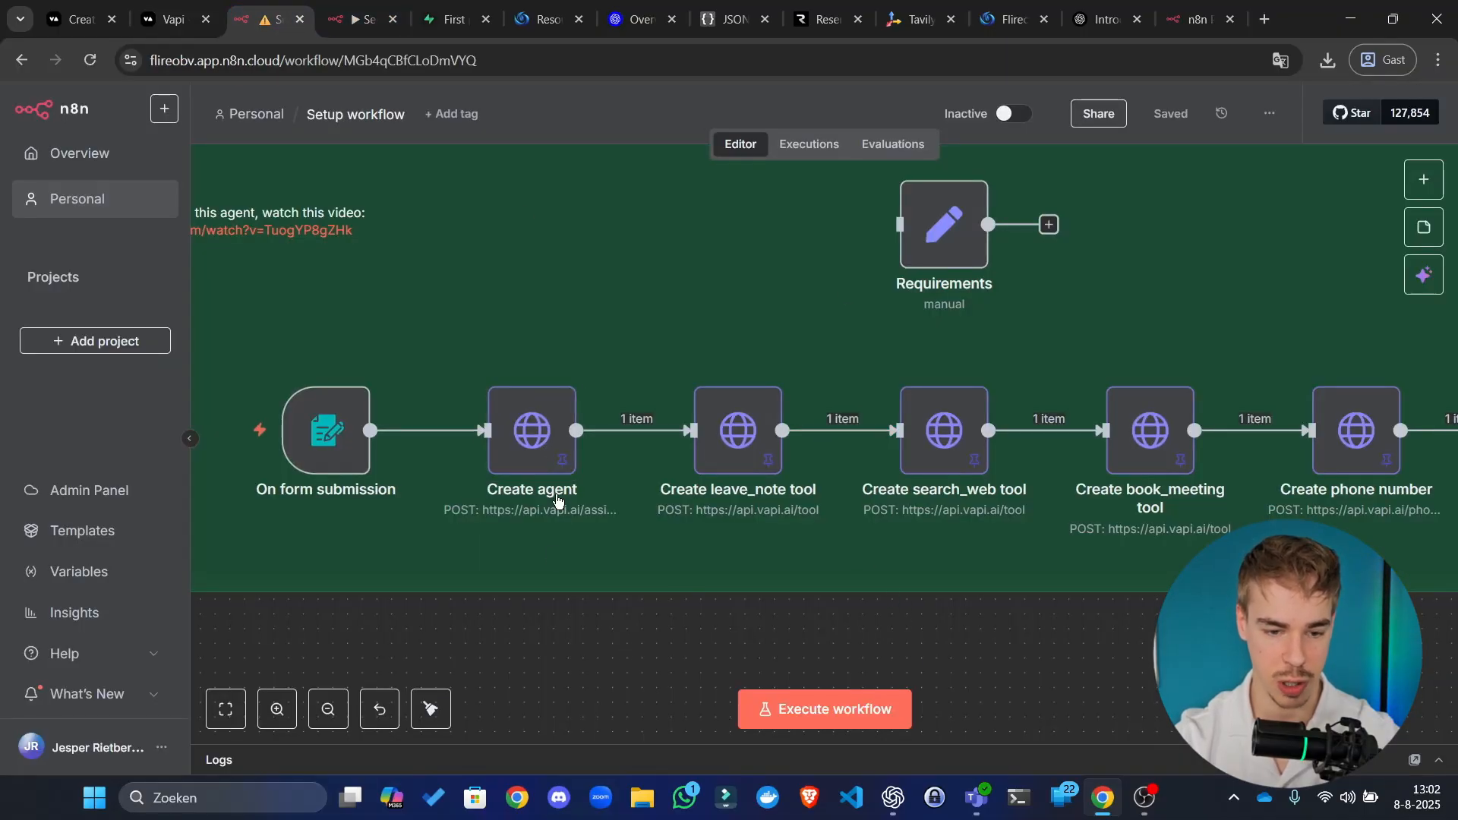
{"action": "left_click", "coordinate": [551, 448]}
{"action": "double_click", "coordinate": [551, 451]}
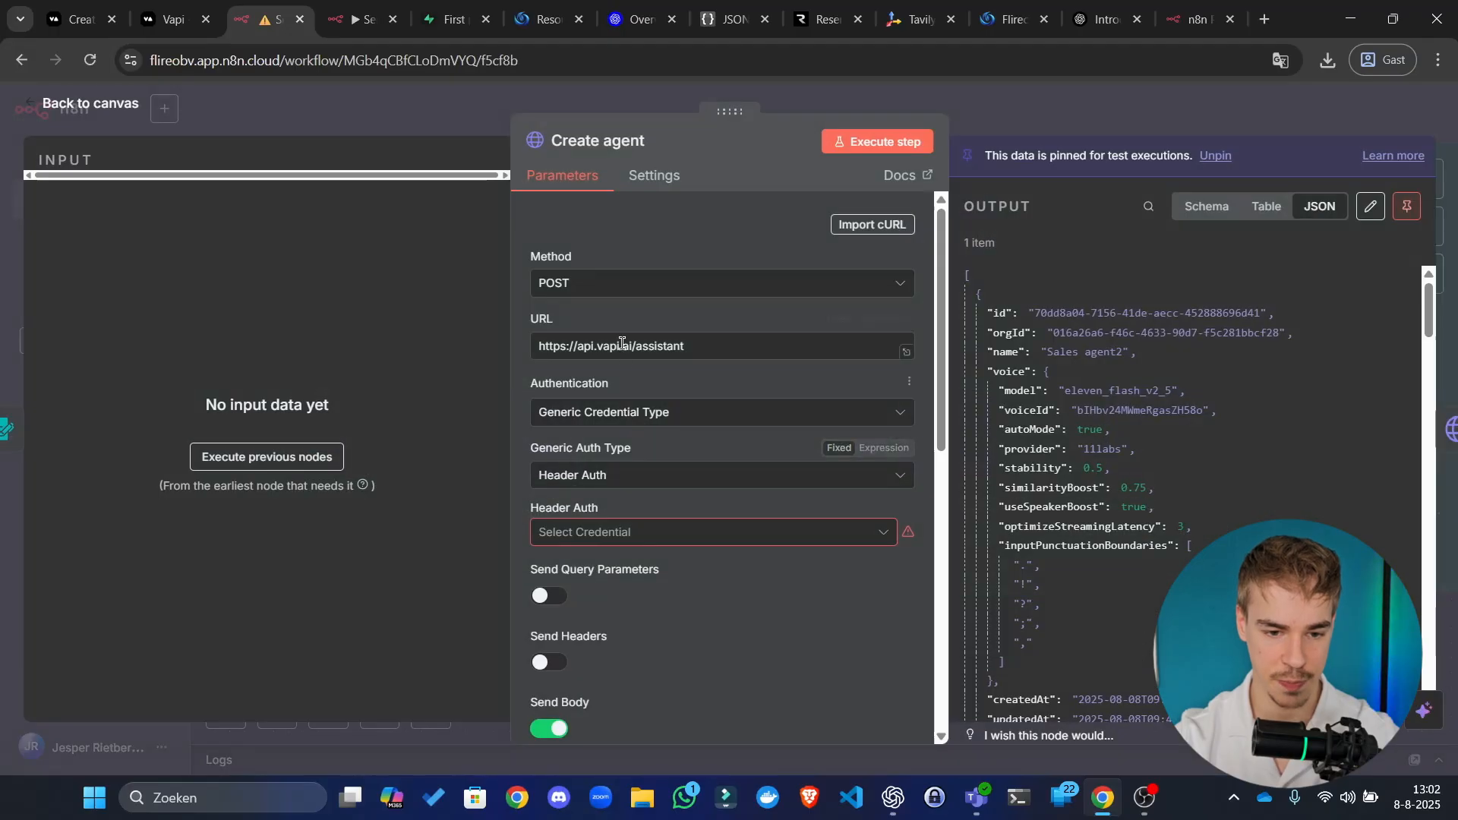
{"action": "scroll", "coordinate": [637, 278], "scroll_direction": "down", "scroll_amount": 3}
{"action": "scroll", "coordinate": [637, 277], "scroll_direction": "up", "scroll_amount": 4}
{"action": "scroll", "coordinate": [596, 456], "scroll_direction": "down", "scroll_amount": 7}
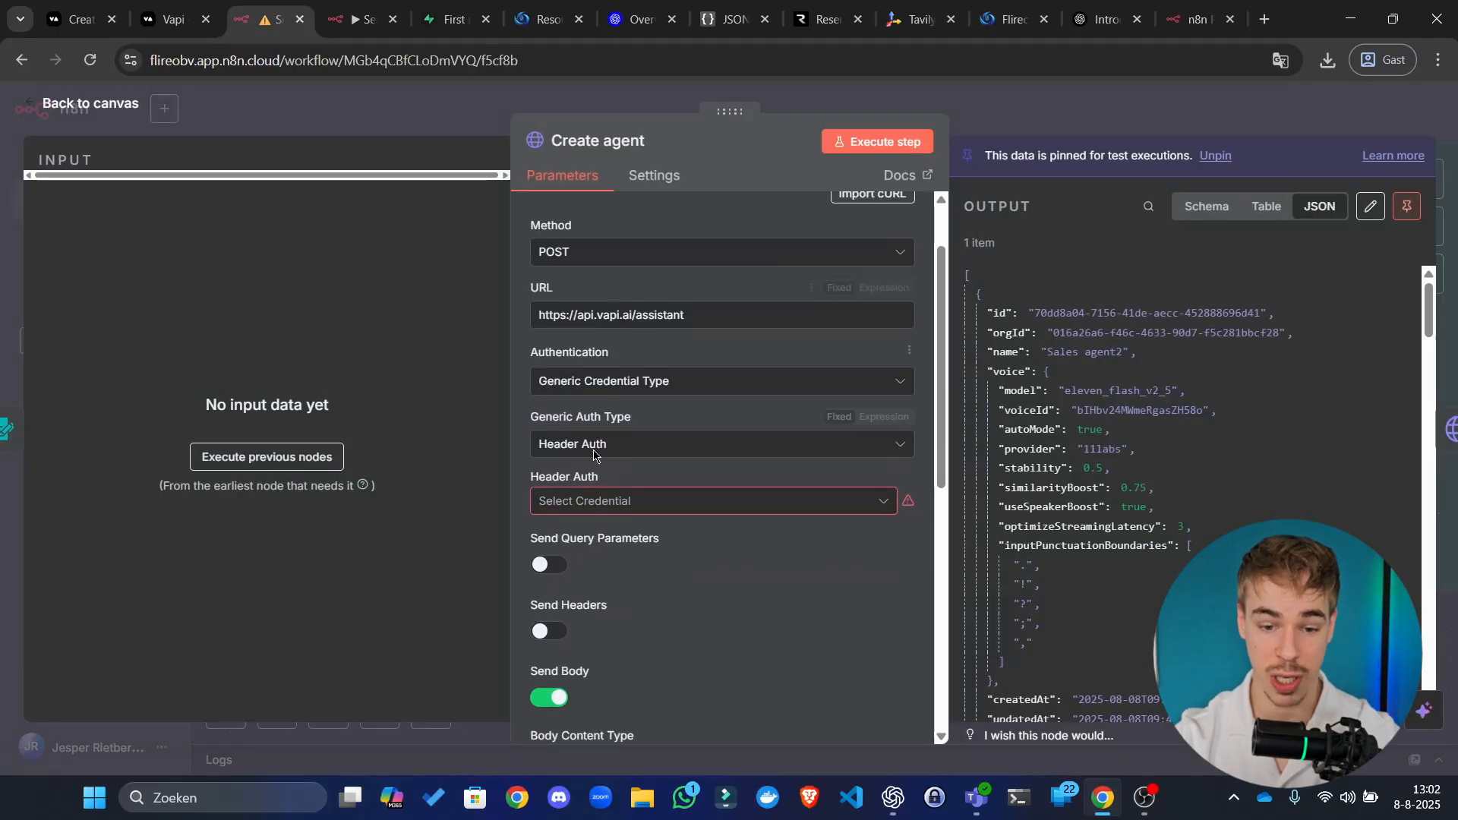
{"action": "scroll", "coordinate": [684, 626], "scroll_direction": "up", "scroll_amount": 2}
{"action": "scroll", "coordinate": [684, 626], "scroll_direction": "up", "scroll_amount": 5}
Step: Create a new Header Auth credential named Vapi AI with header name Authorization
{"action": "left_click", "coordinate": [654, 531]}
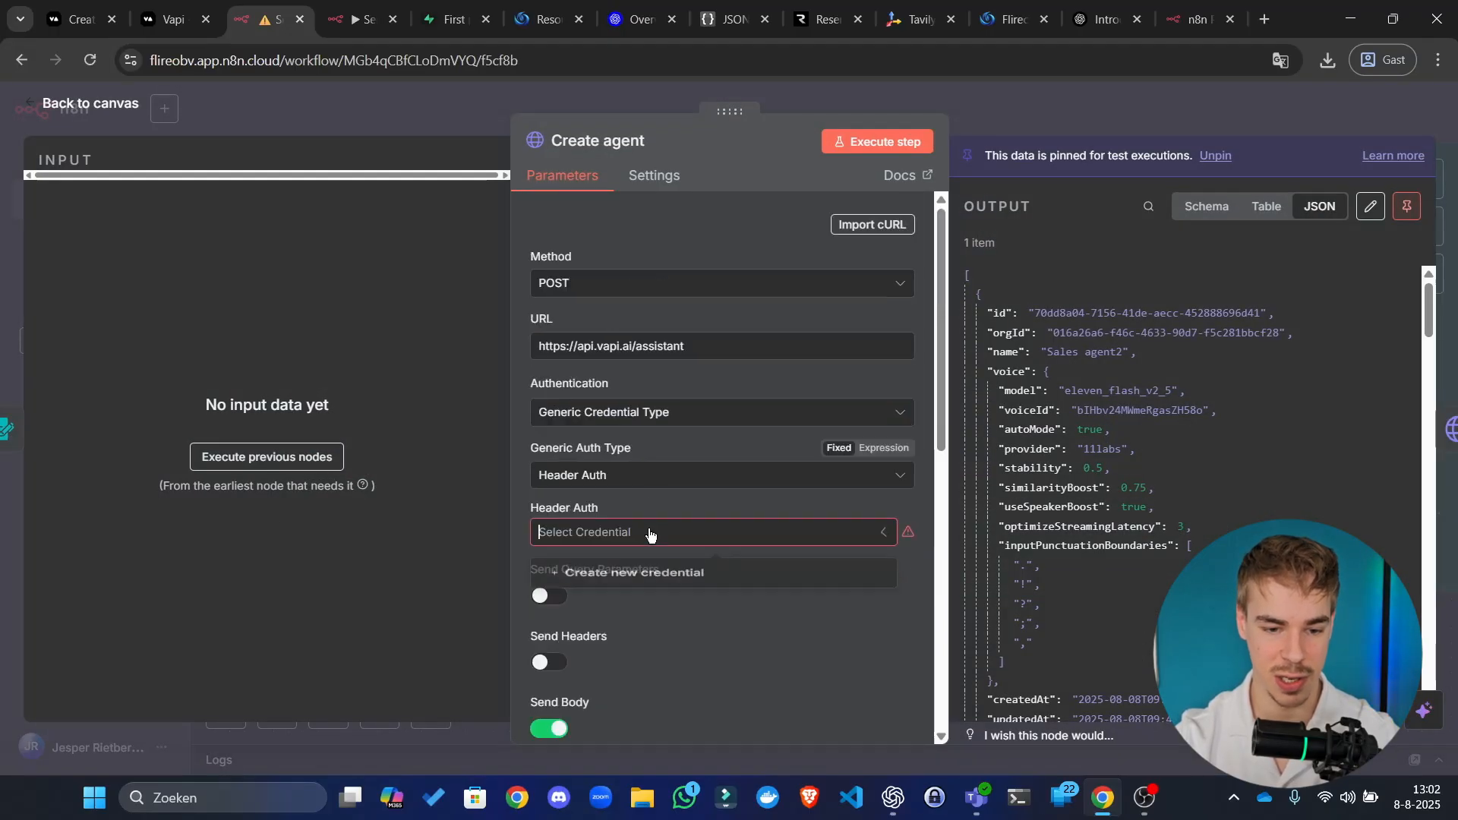
{"action": "left_click", "coordinate": [649, 581]}
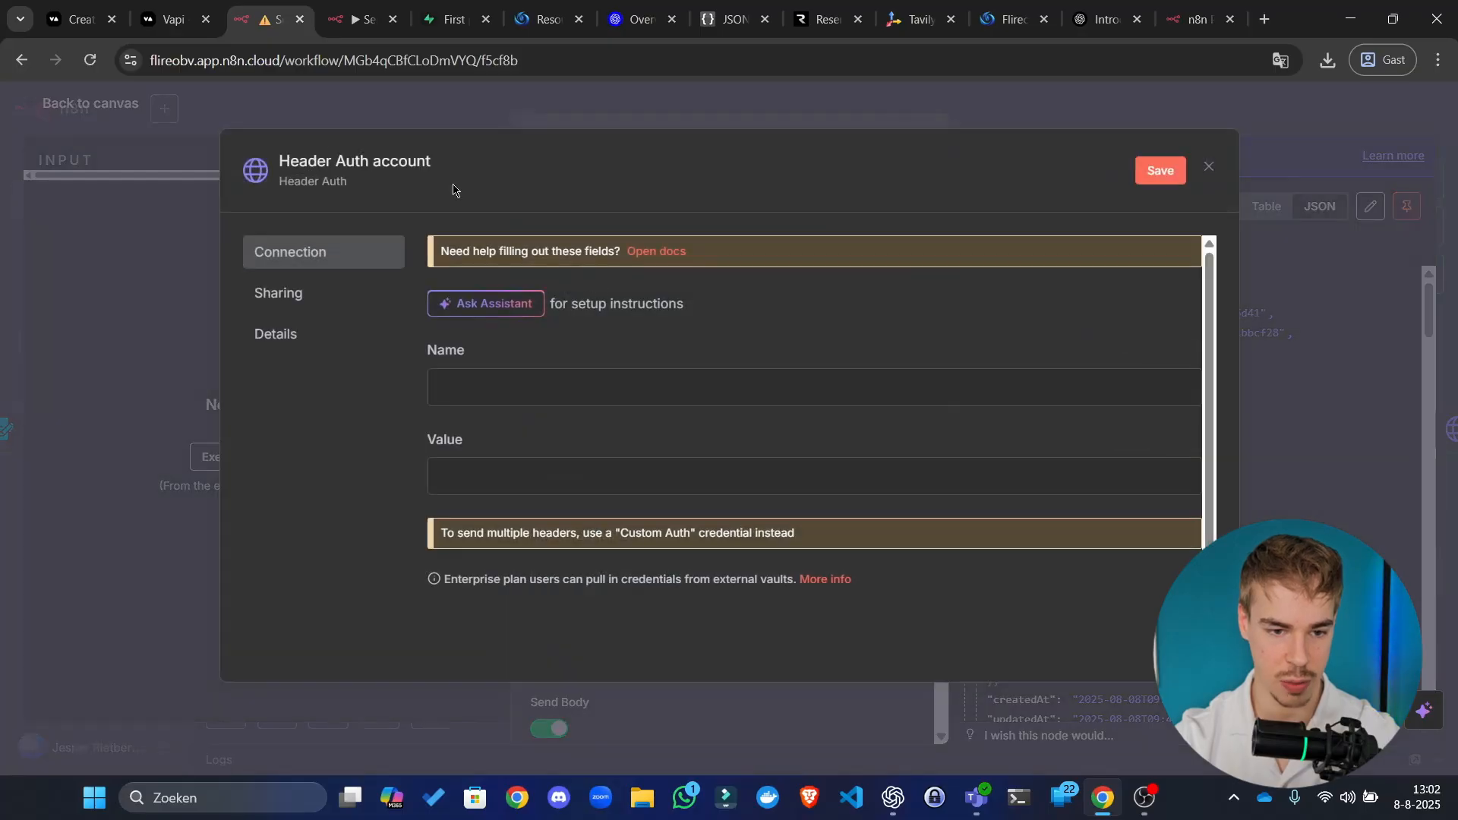
{"action": "left_click", "coordinate": [400, 164]}
{"action": "type", "text": "Vapi AI"}
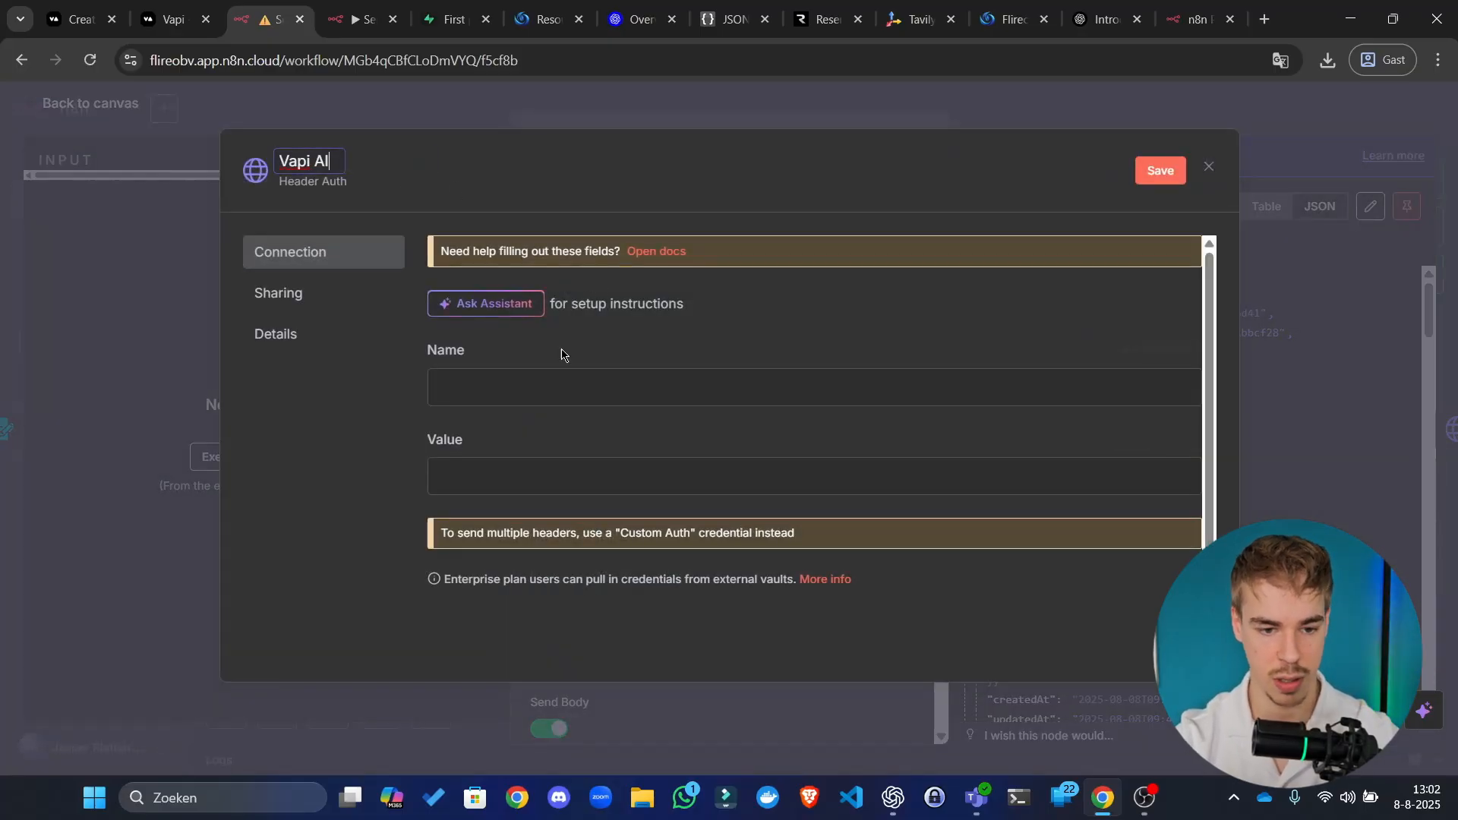
{"action": "left_click", "coordinate": [552, 395]}
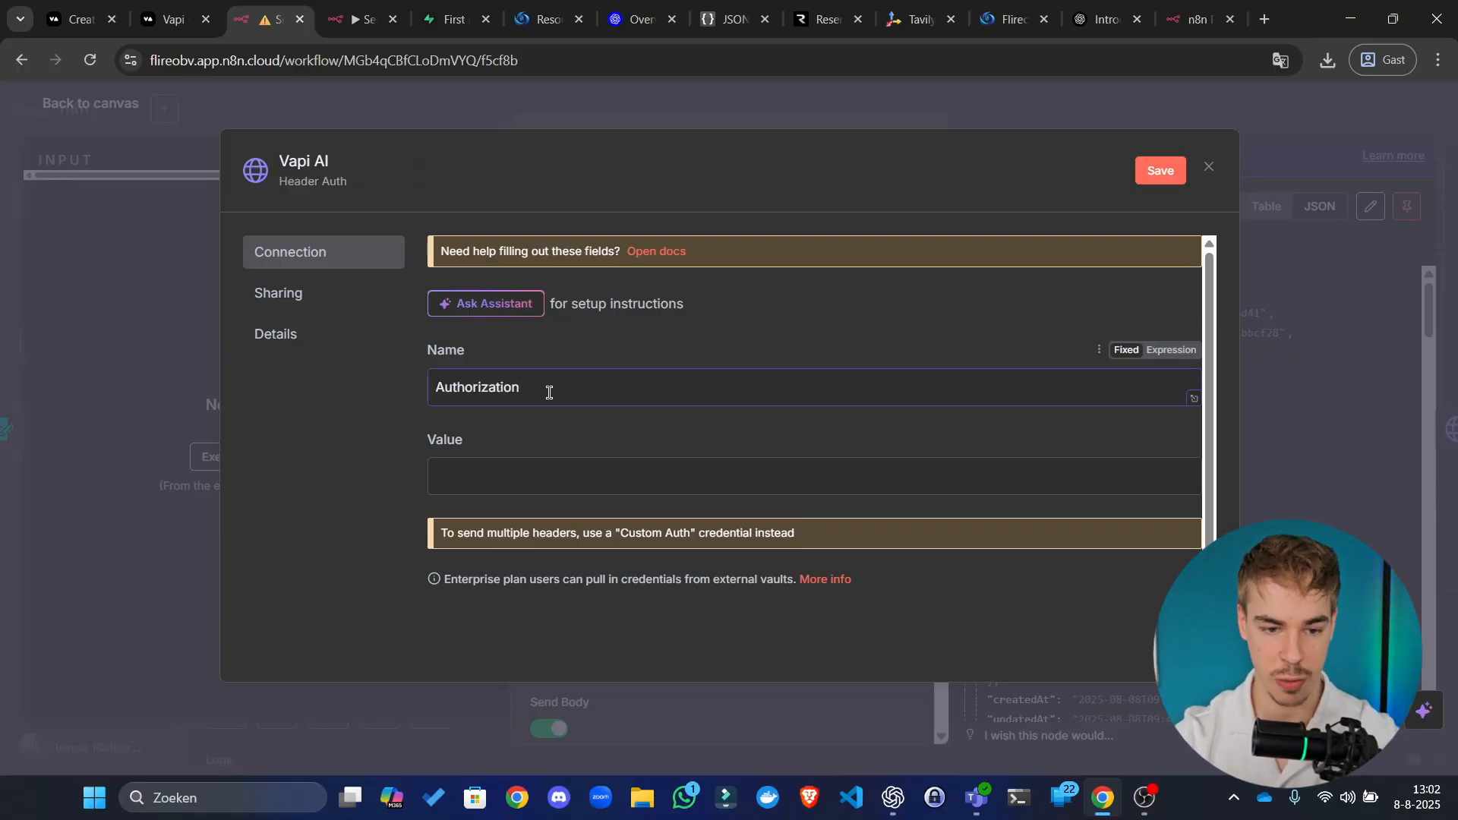
{"action": "left_click", "coordinate": [579, 475]}
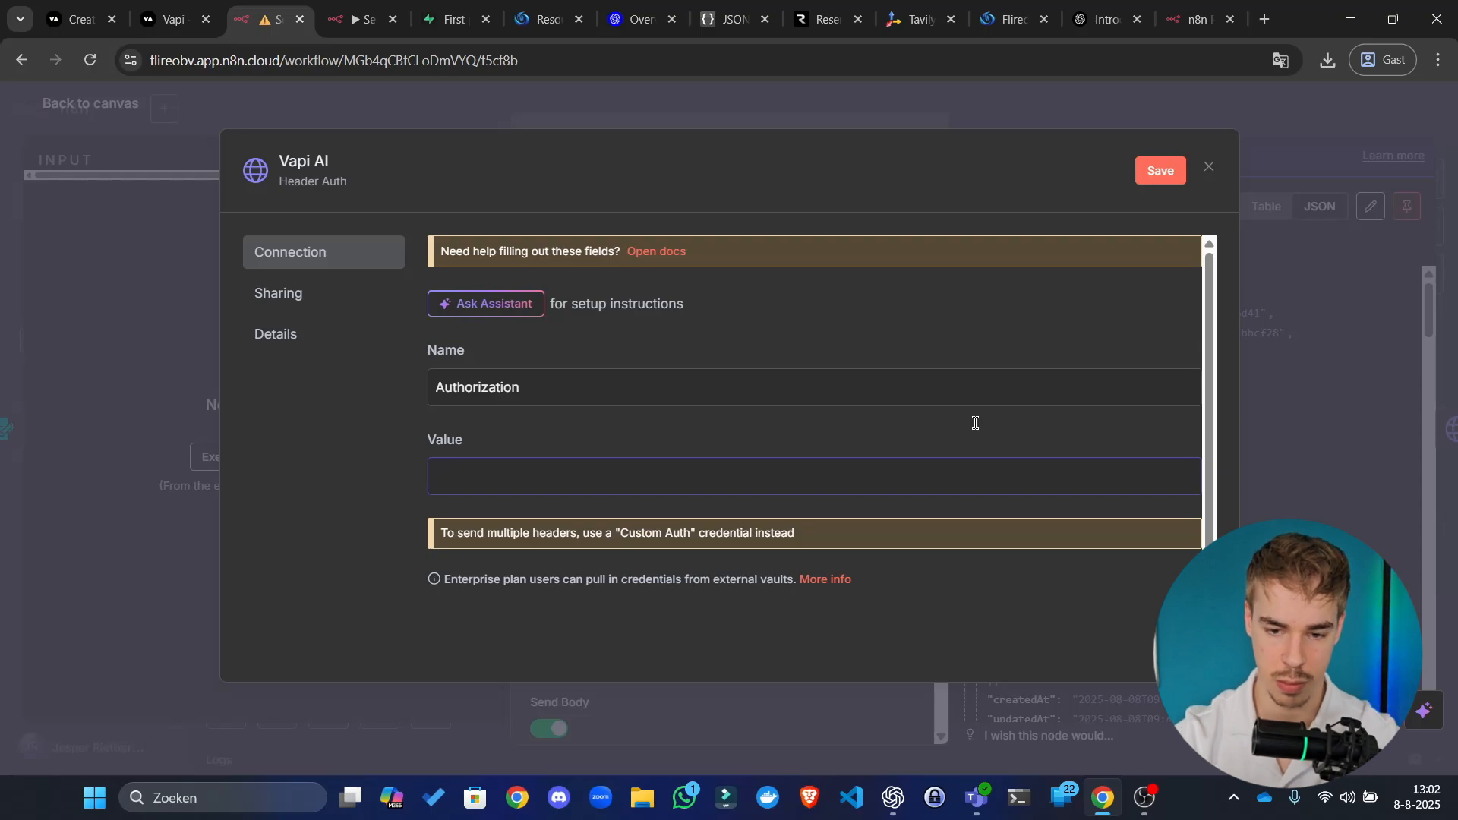
Step: Set the header value to the pasted private API key, save the credential and close the node
{"action": "left_click", "coordinate": [1180, 441]}
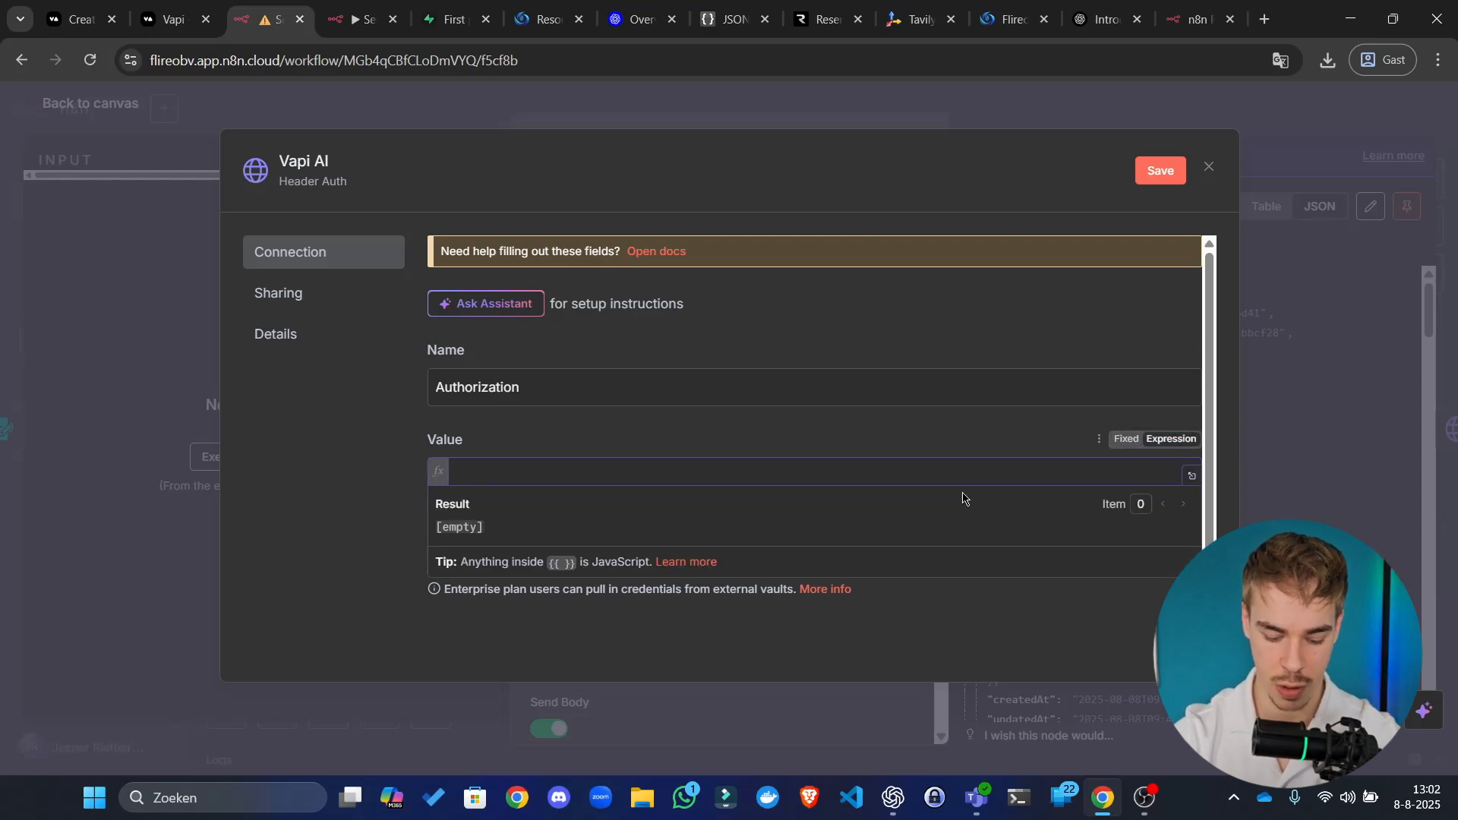
{"action": "type", "text": "Bearer "}
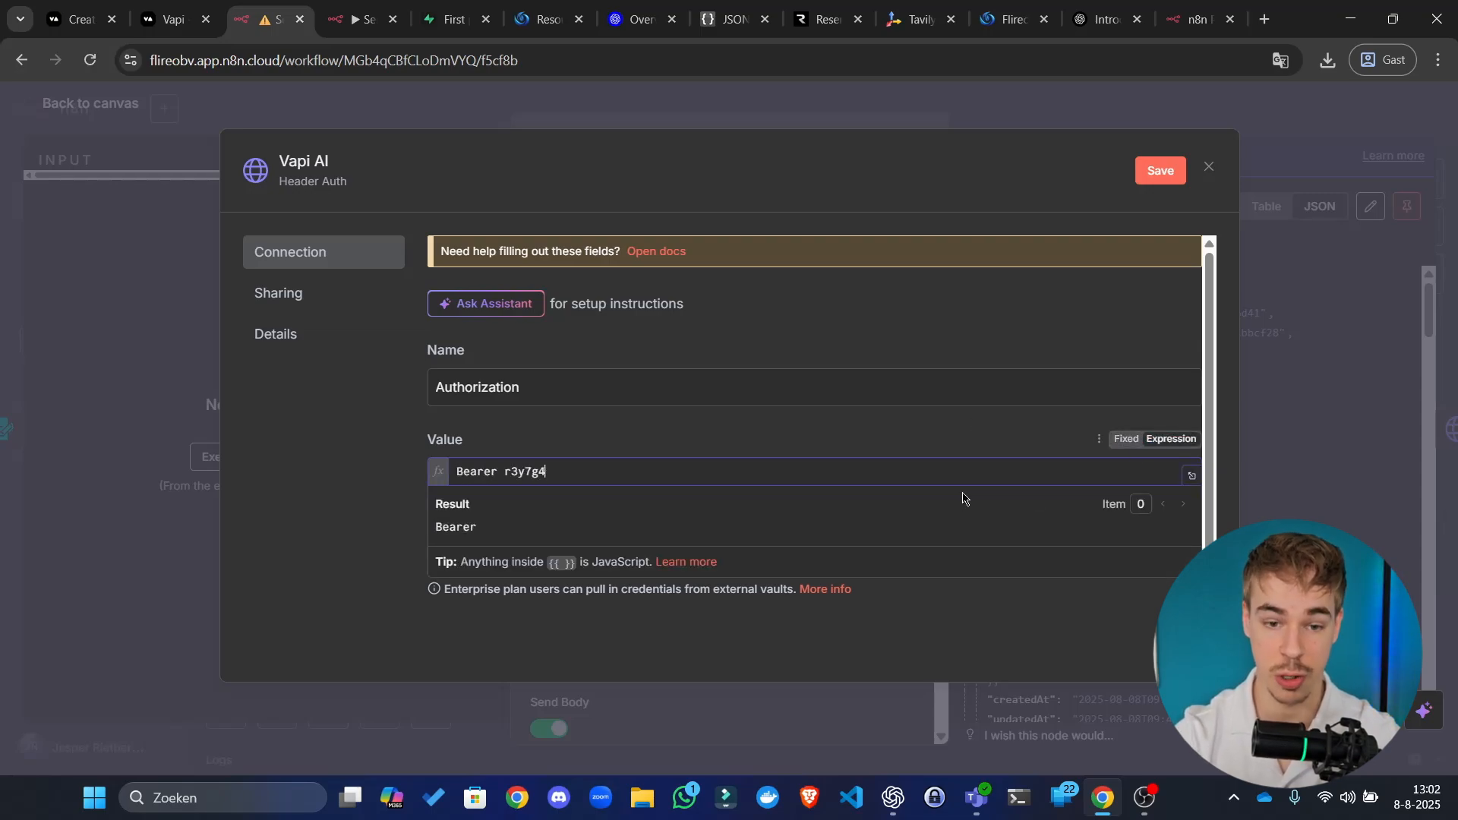
{"action": "type", "text": "r3y7g4g47934g9"}
{"action": "key", "text": "ctrl+BackSpace"}
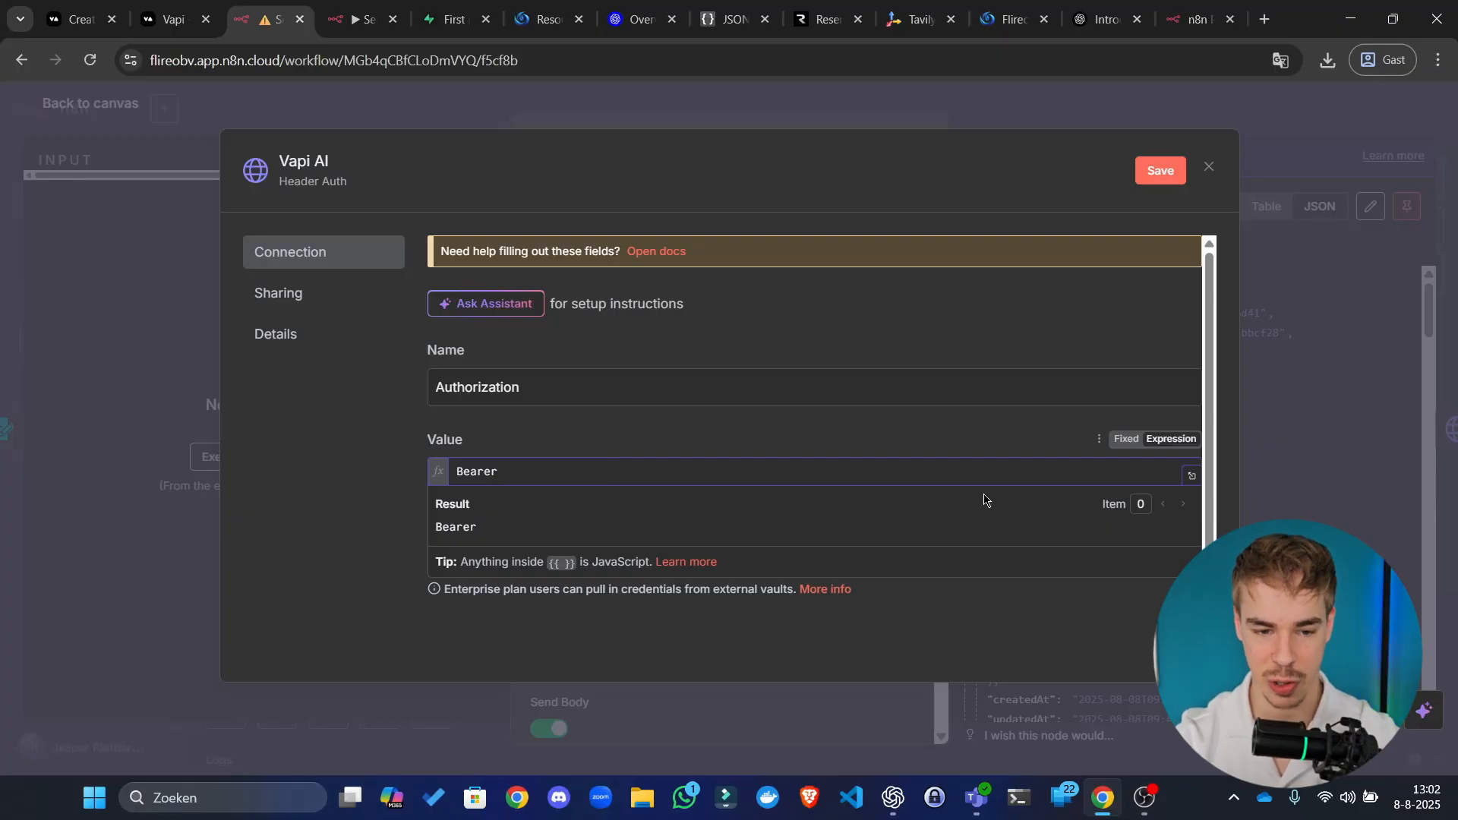
{"action": "key", "text": "ctrl+a"}
{"action": "key", "text": "BackSpace"}
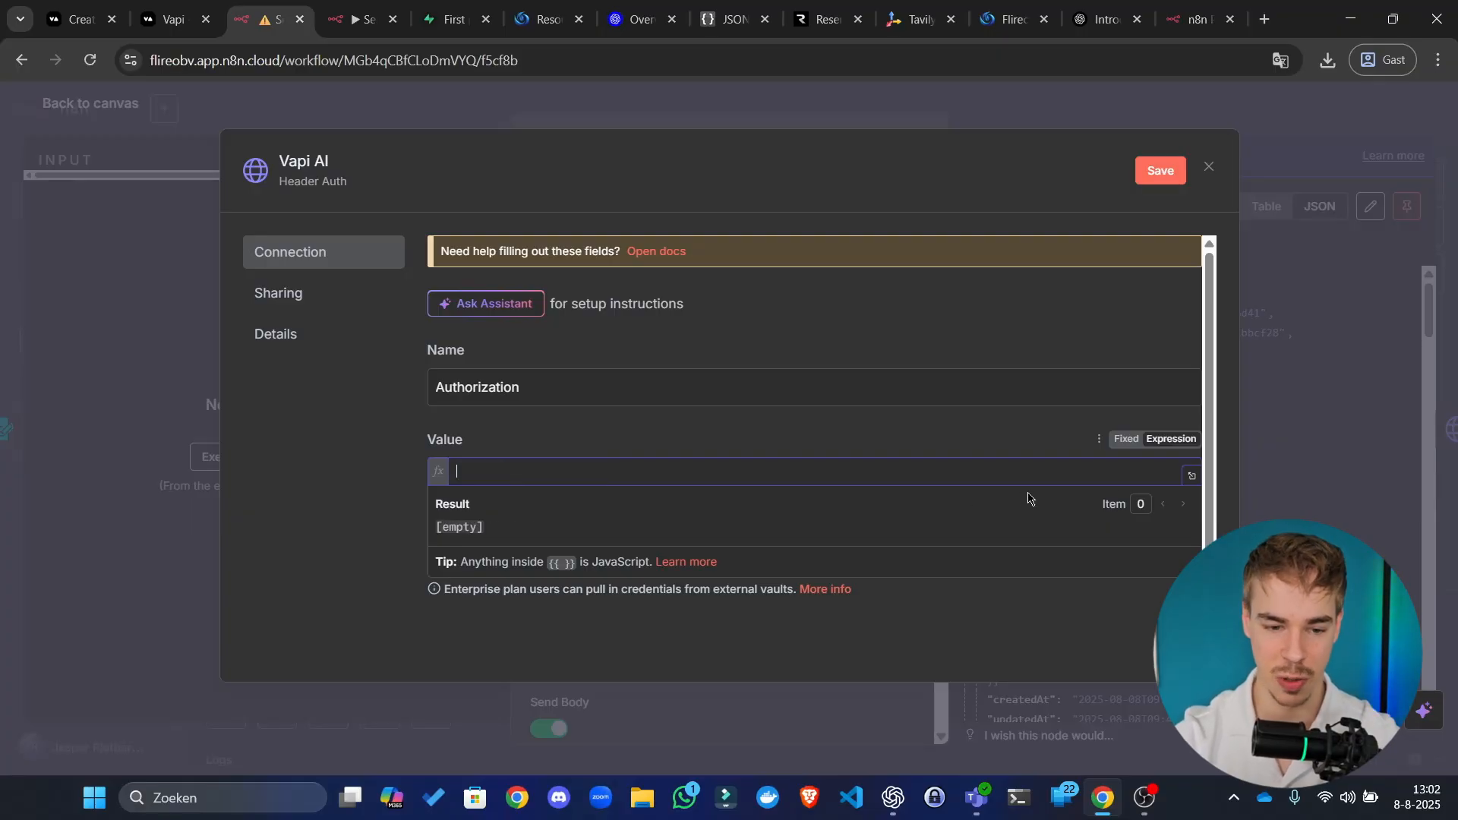
{"action": "left_click", "coordinate": [1124, 440]}
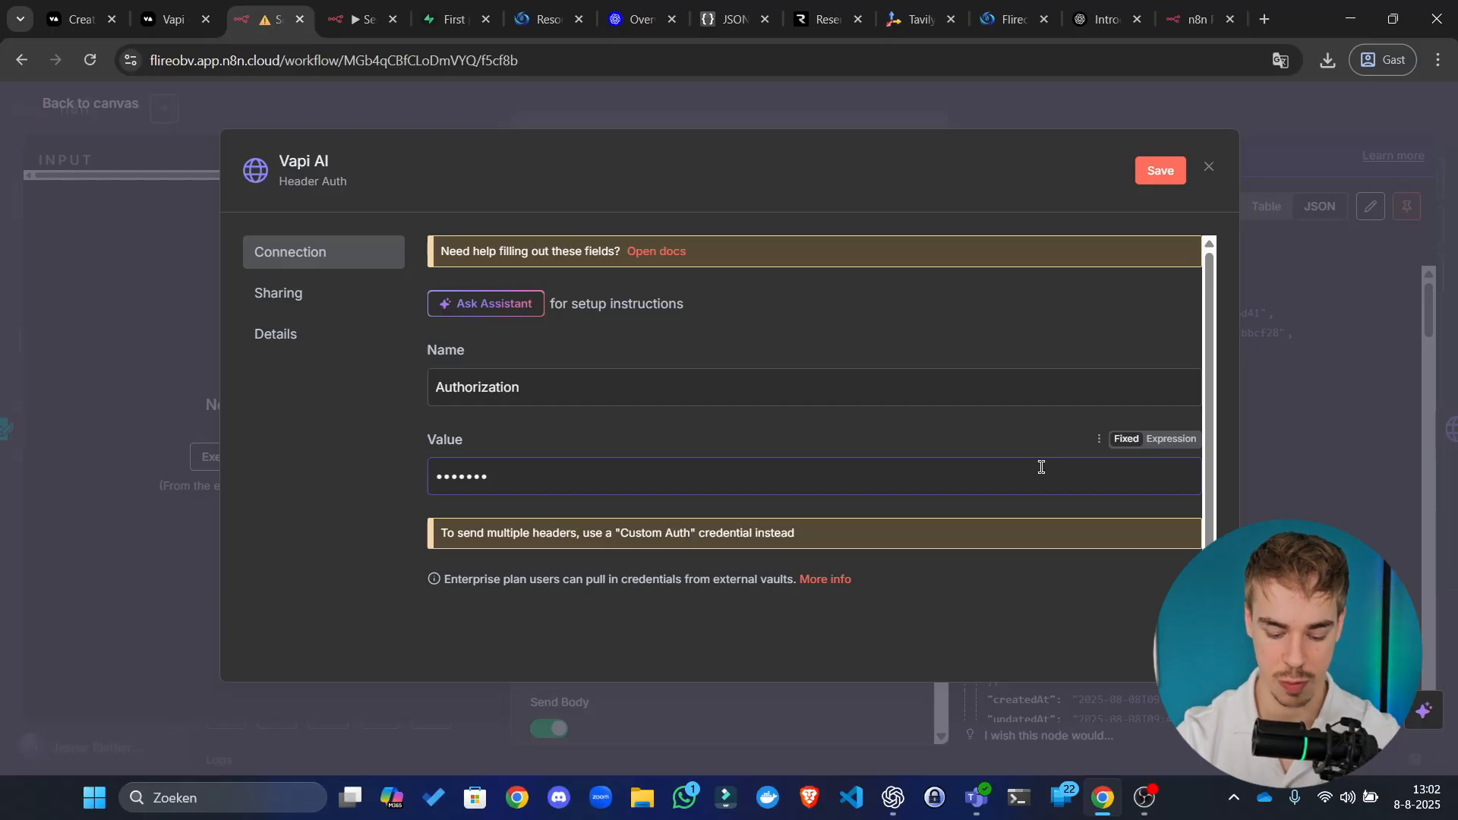
{"action": "key", "text": "ctrl+v"}
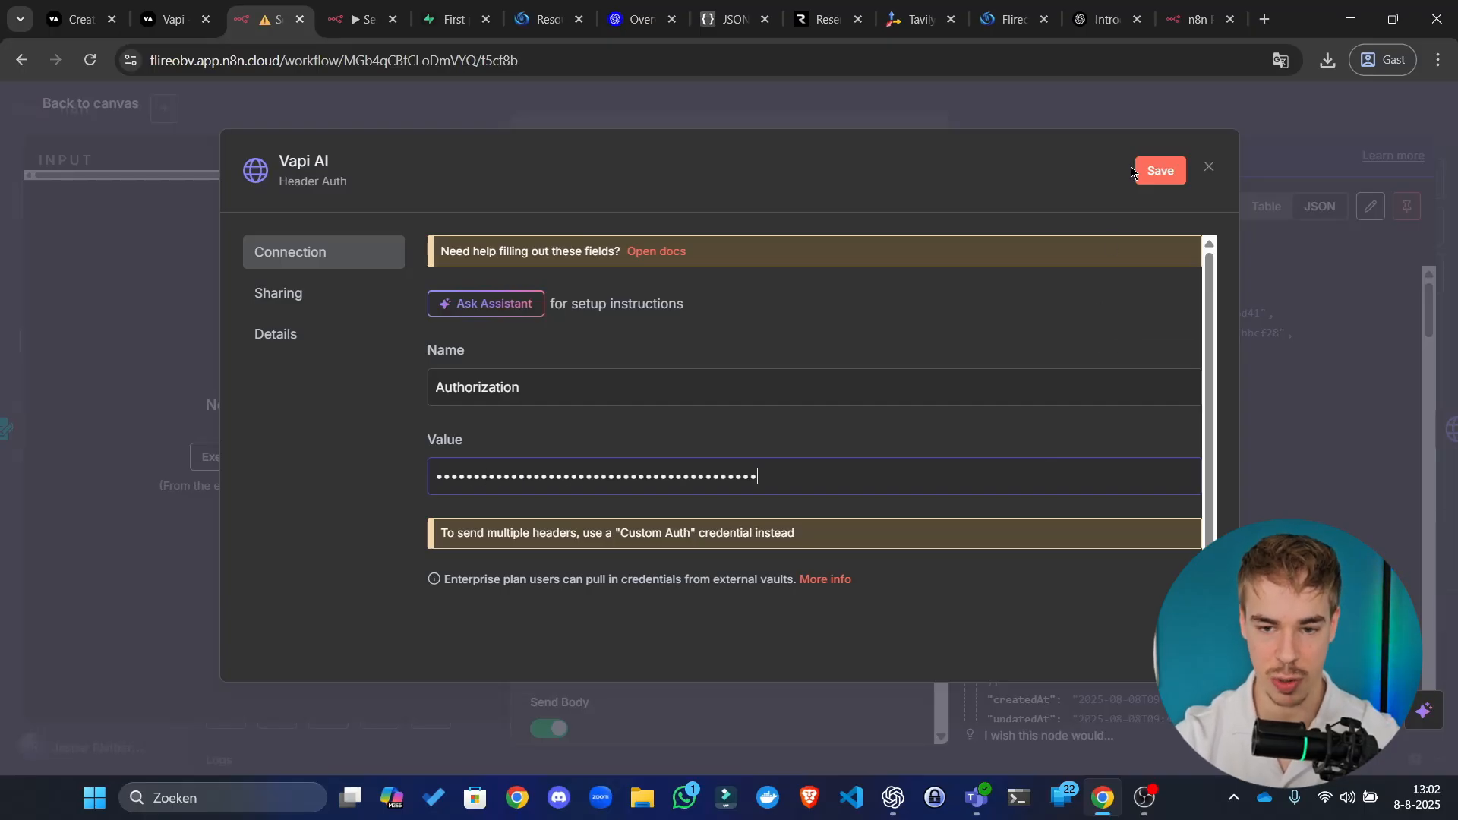
{"action": "left_click", "coordinate": [1159, 171]}
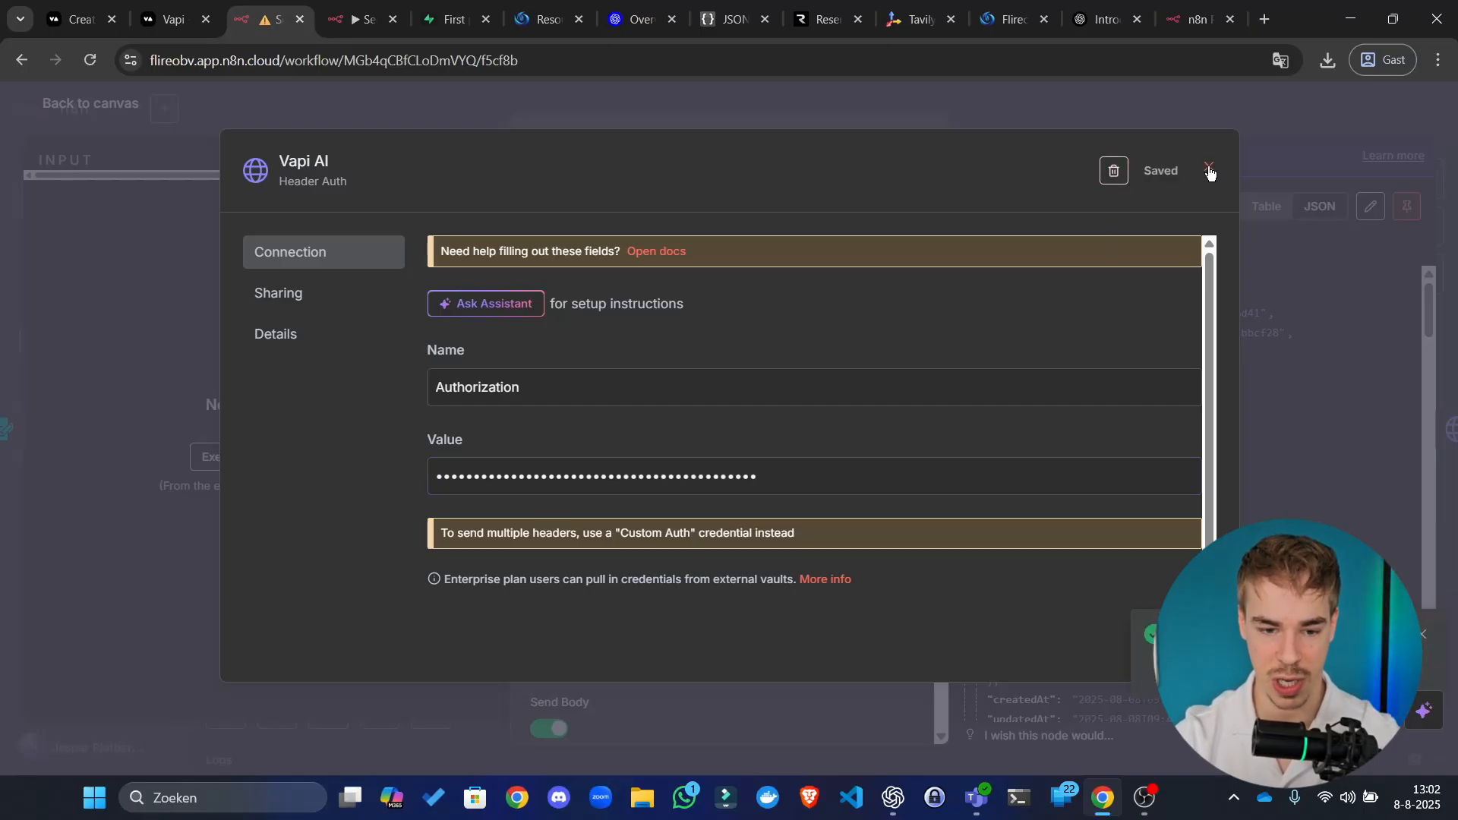
{"action": "left_click", "coordinate": [1210, 173]}
{"action": "left_click", "coordinate": [1128, 126]}
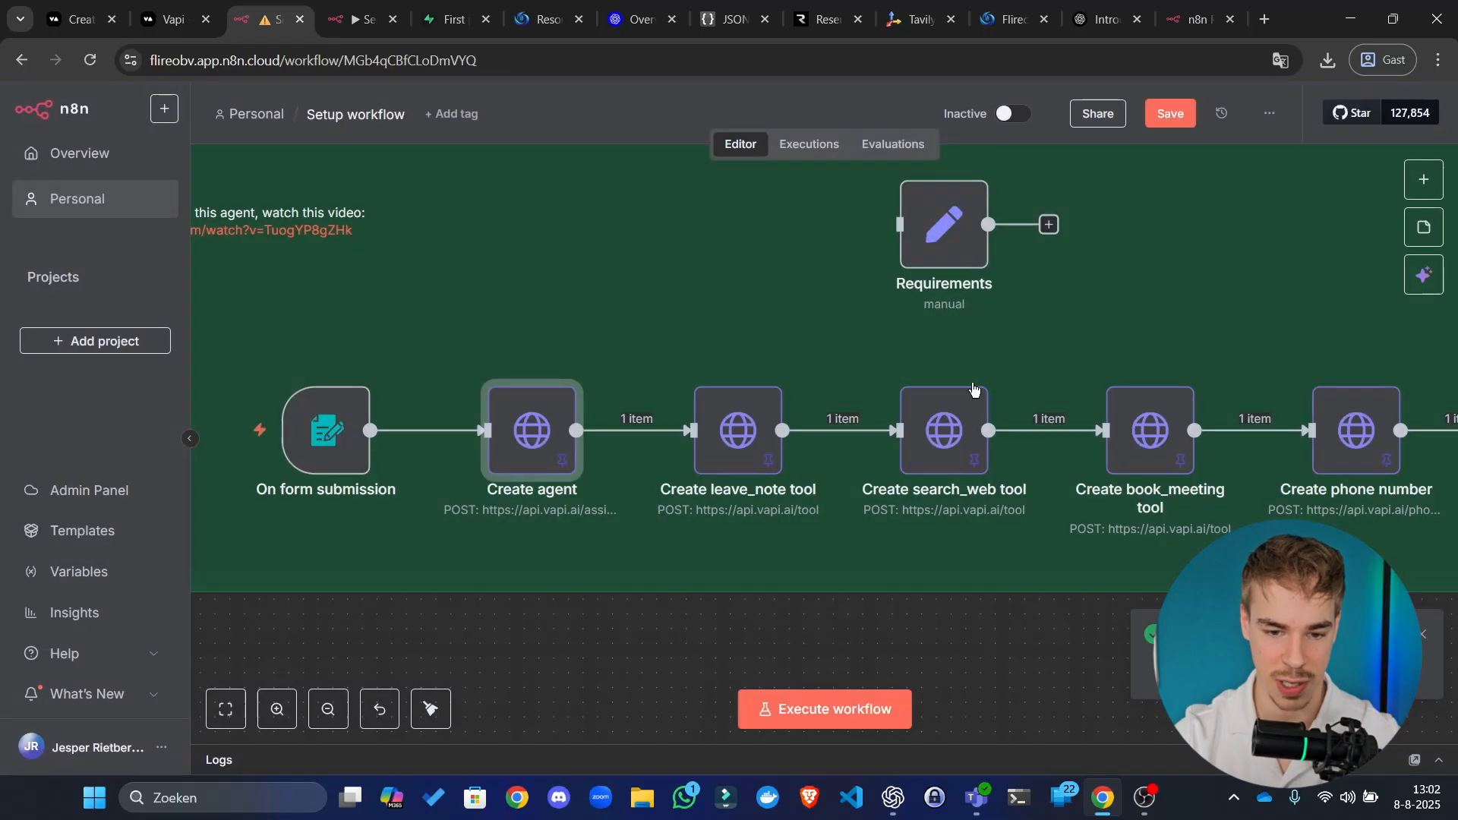
Step: Open the Create leave_note tool node's settings, then close them
{"action": "left_click_drag", "start_coordinate": [933, 652], "coordinate": [877, 656]}
{"action": "scroll", "coordinate": [862, 661], "scroll_direction": "down", "scroll_amount": 4}
{"action": "left_click", "coordinate": [743, 535]}
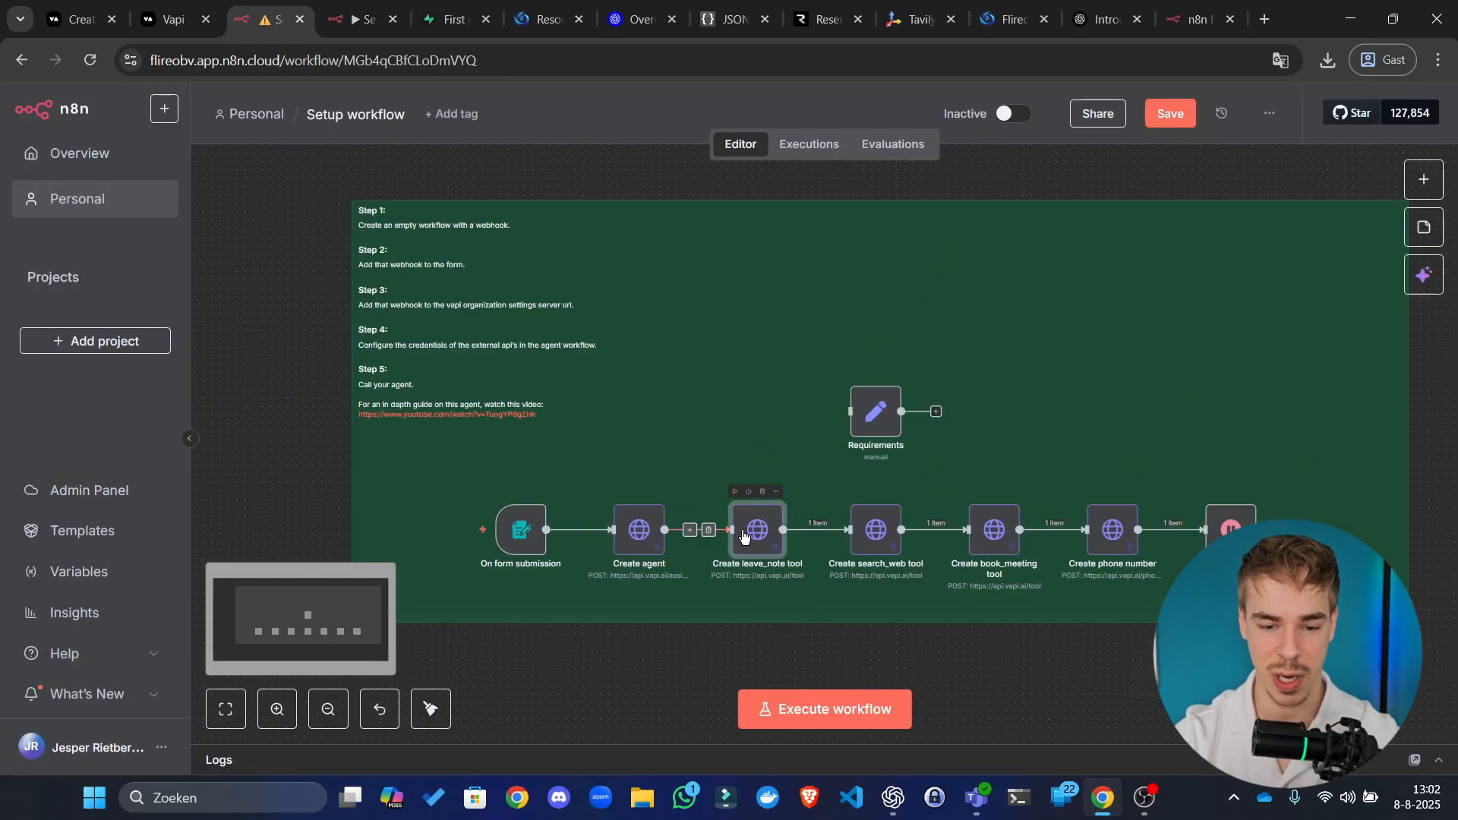
{"action": "double_click", "coordinate": [752, 536]}
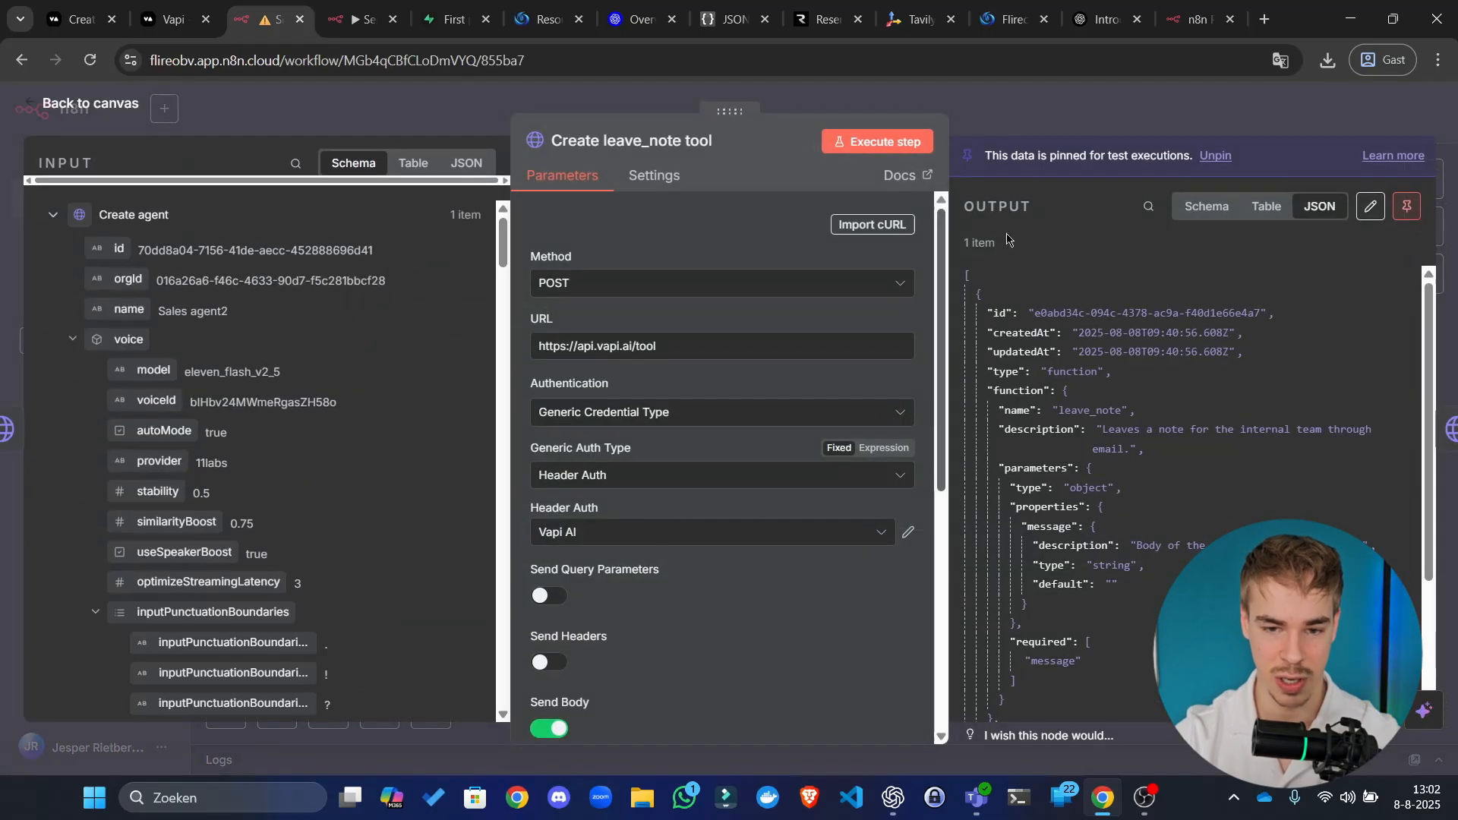
{"action": "left_click", "coordinate": [1046, 119]}
Step: Inspect the Create search_web tool node and the Create phone number node settings
{"action": "left_click", "coordinate": [876, 530]}
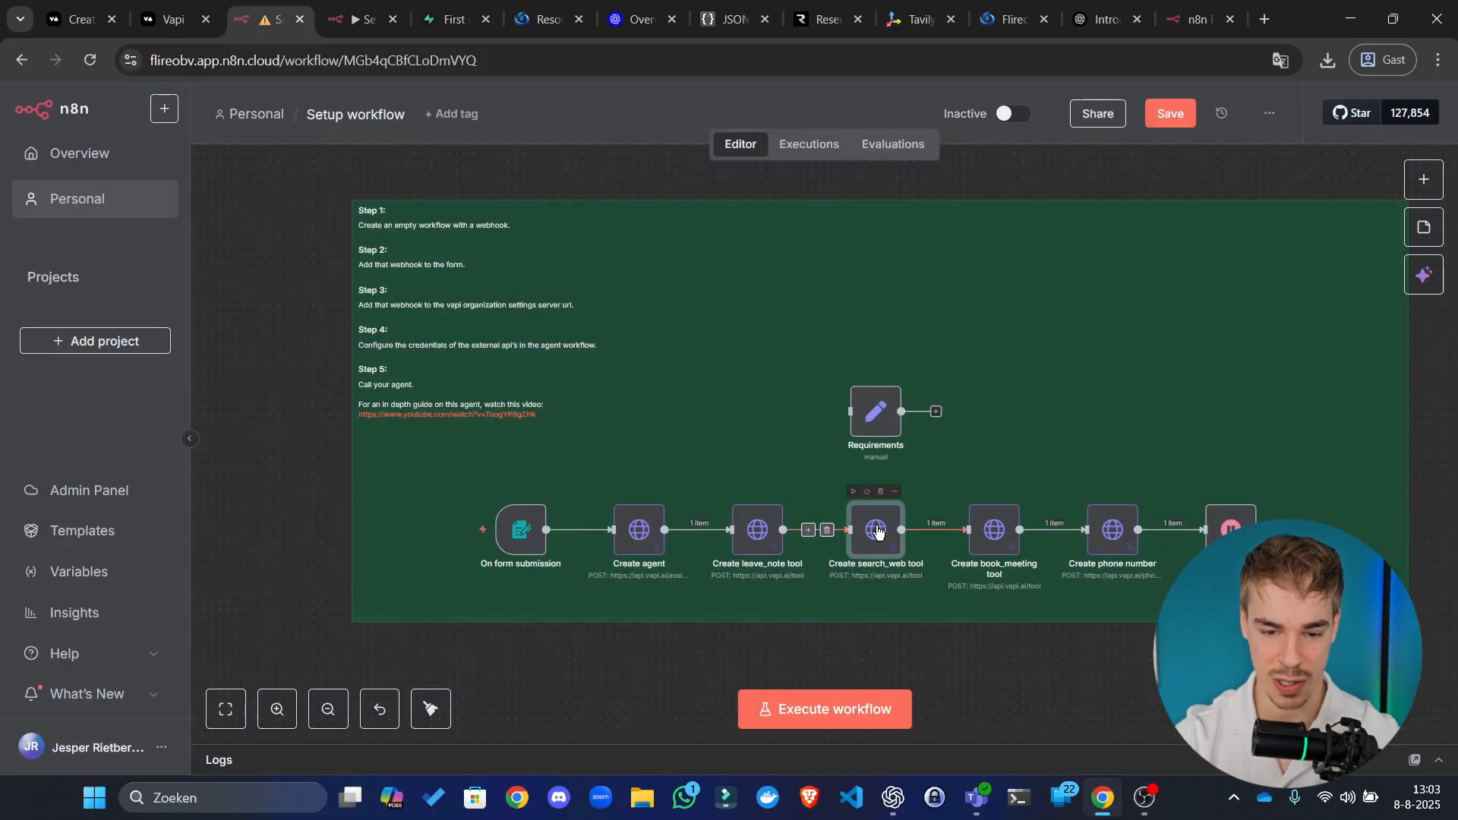
{"action": "double_click", "coordinate": [876, 529]}
{"action": "left_click", "coordinate": [1093, 117]}
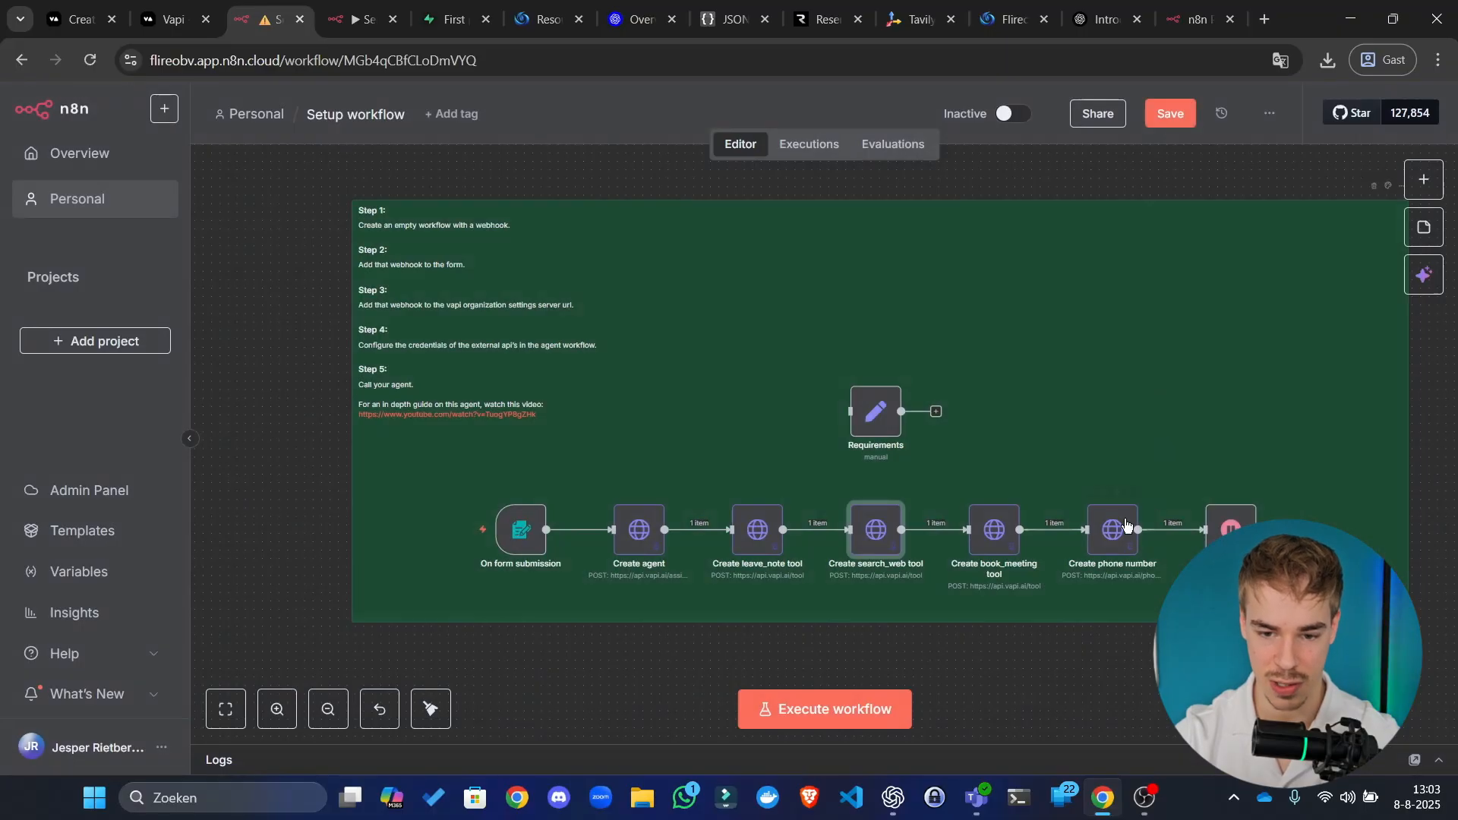
{"action": "left_click", "coordinate": [1102, 552]}
{"action": "double_click", "coordinate": [1100, 549]}
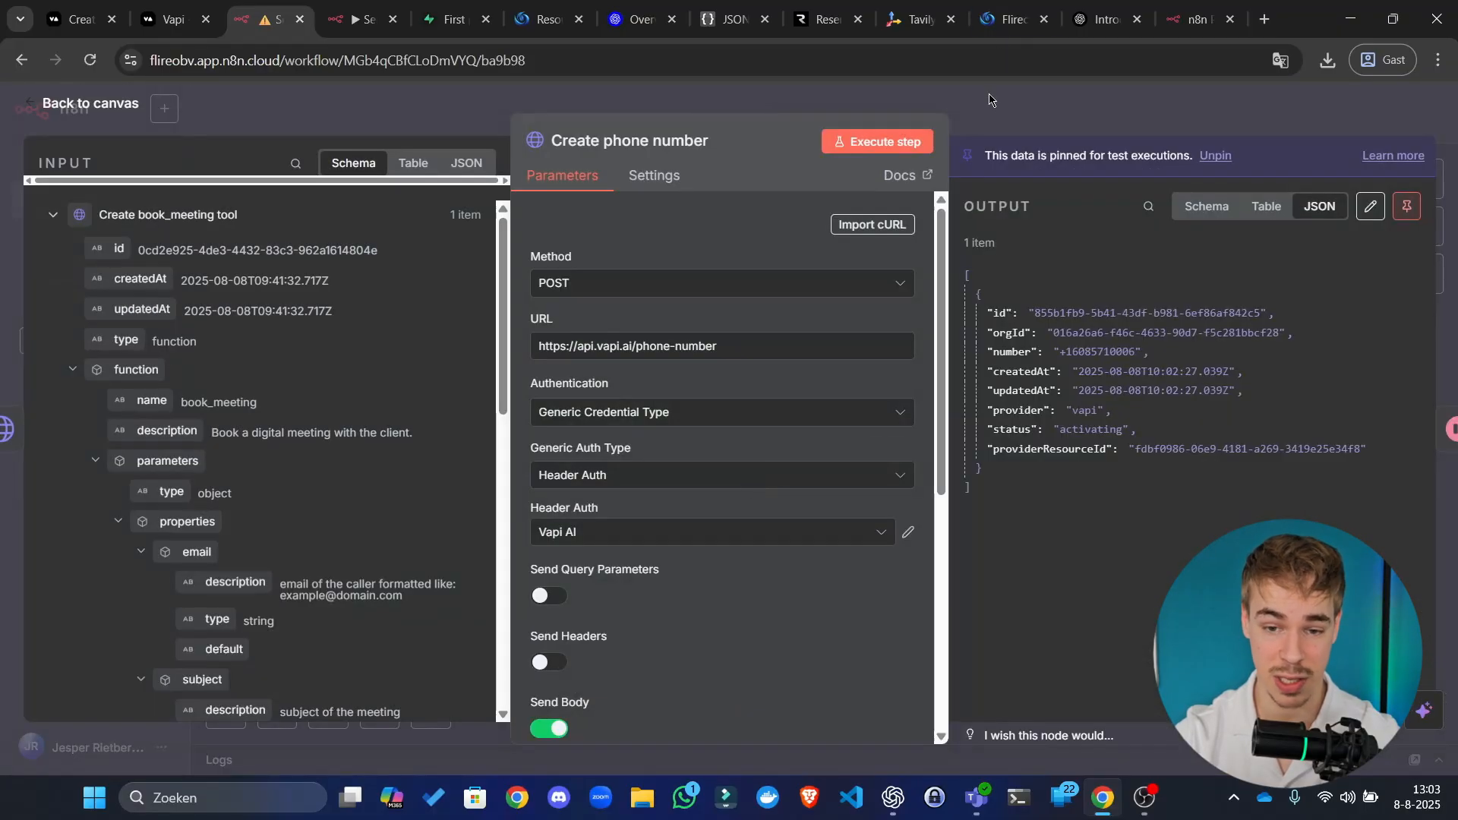
{"action": "key", "text": "Escape"}
Step: Review the Create book_meeting tool node's settings, then bring up the Server url workflow
{"action": "left_click", "coordinate": [978, 546]}
{"action": "key", "text": "Return"}
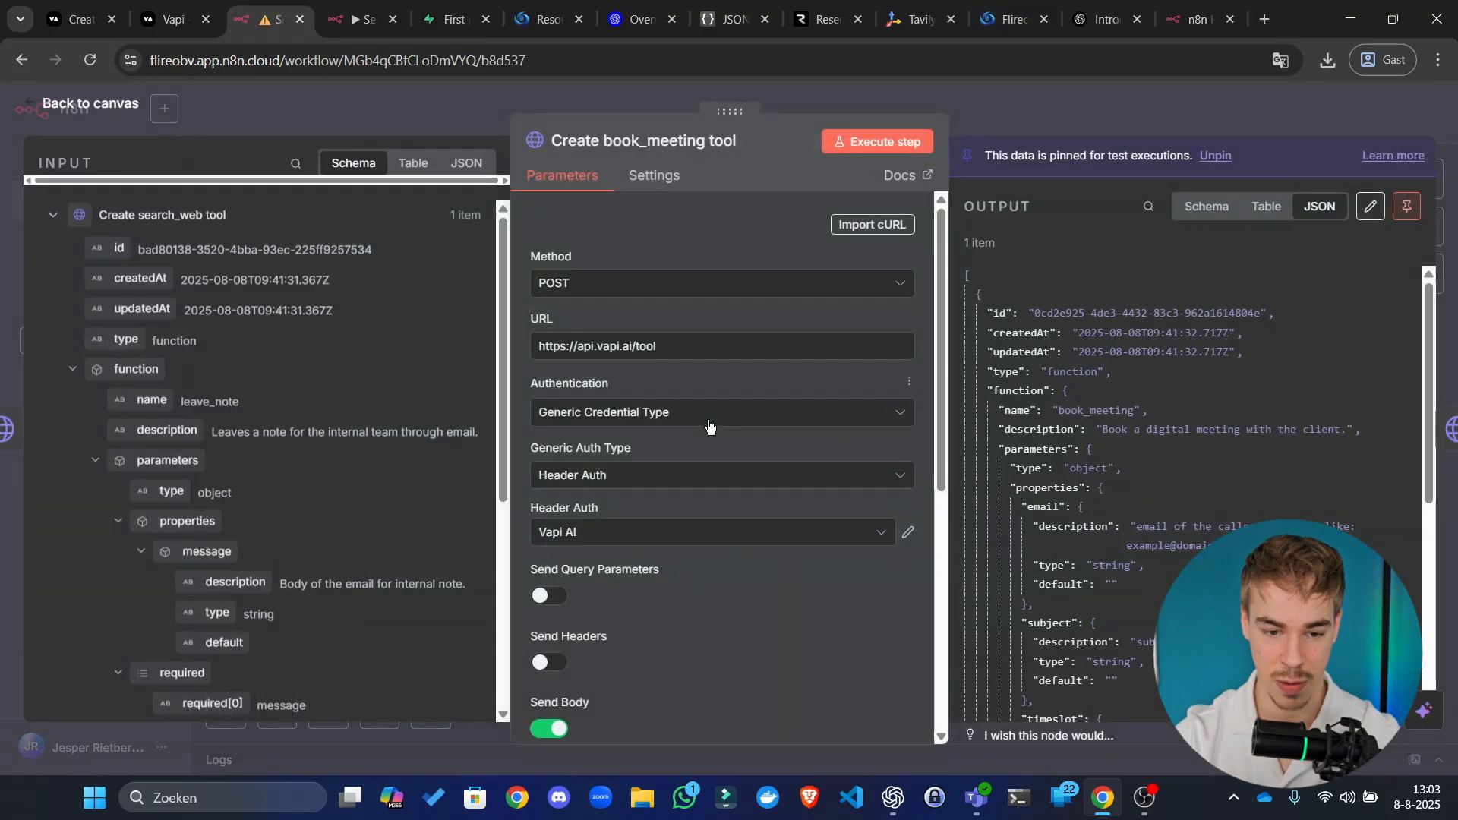
{"action": "scroll", "coordinate": [736, 397], "scroll_direction": "down", "scroll_amount": 5}
{"action": "scroll", "coordinate": [805, 281], "scroll_direction": "up", "scroll_amount": 5}
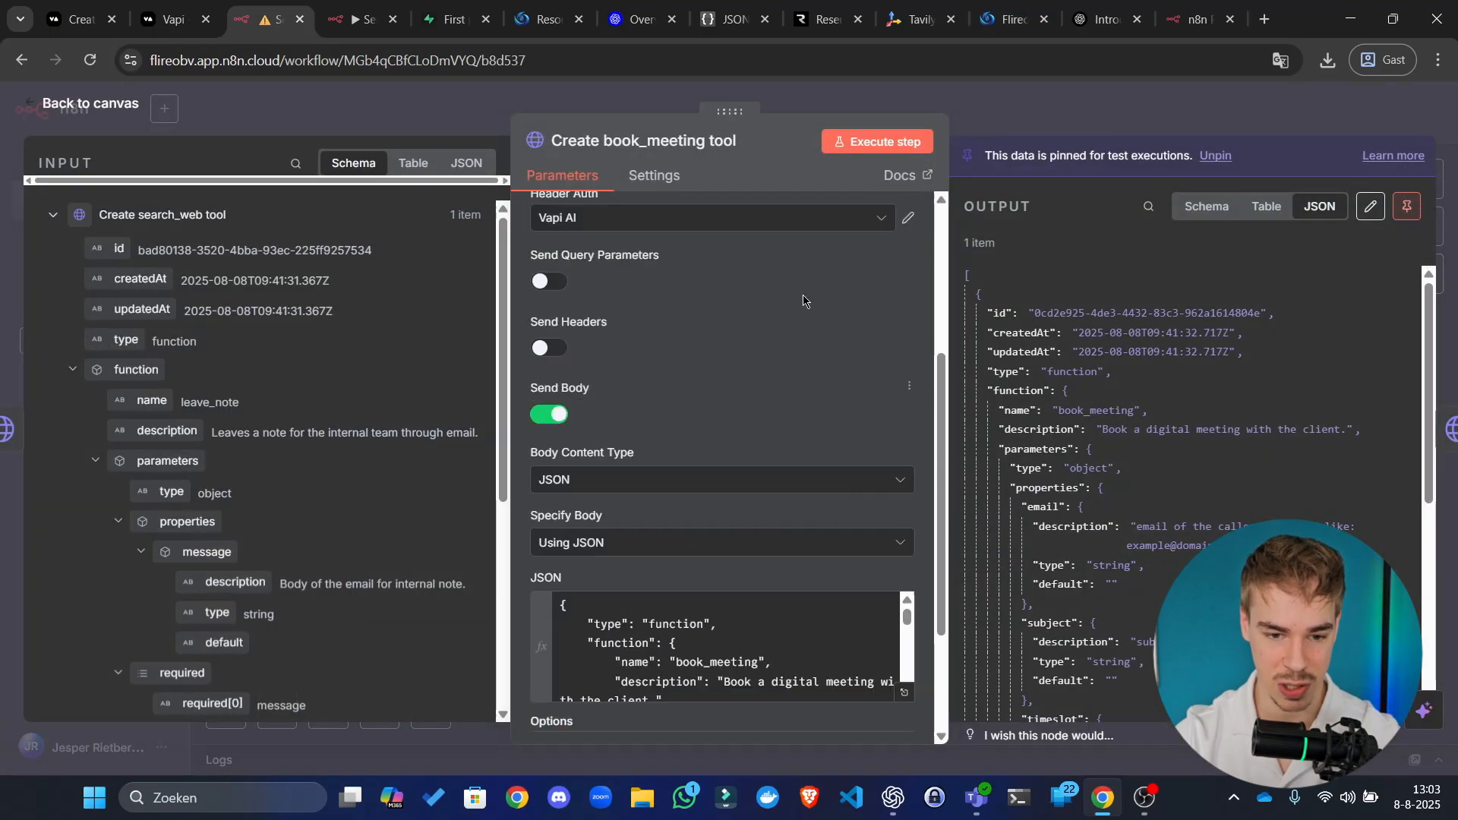
{"action": "left_click", "coordinate": [1033, 121]}
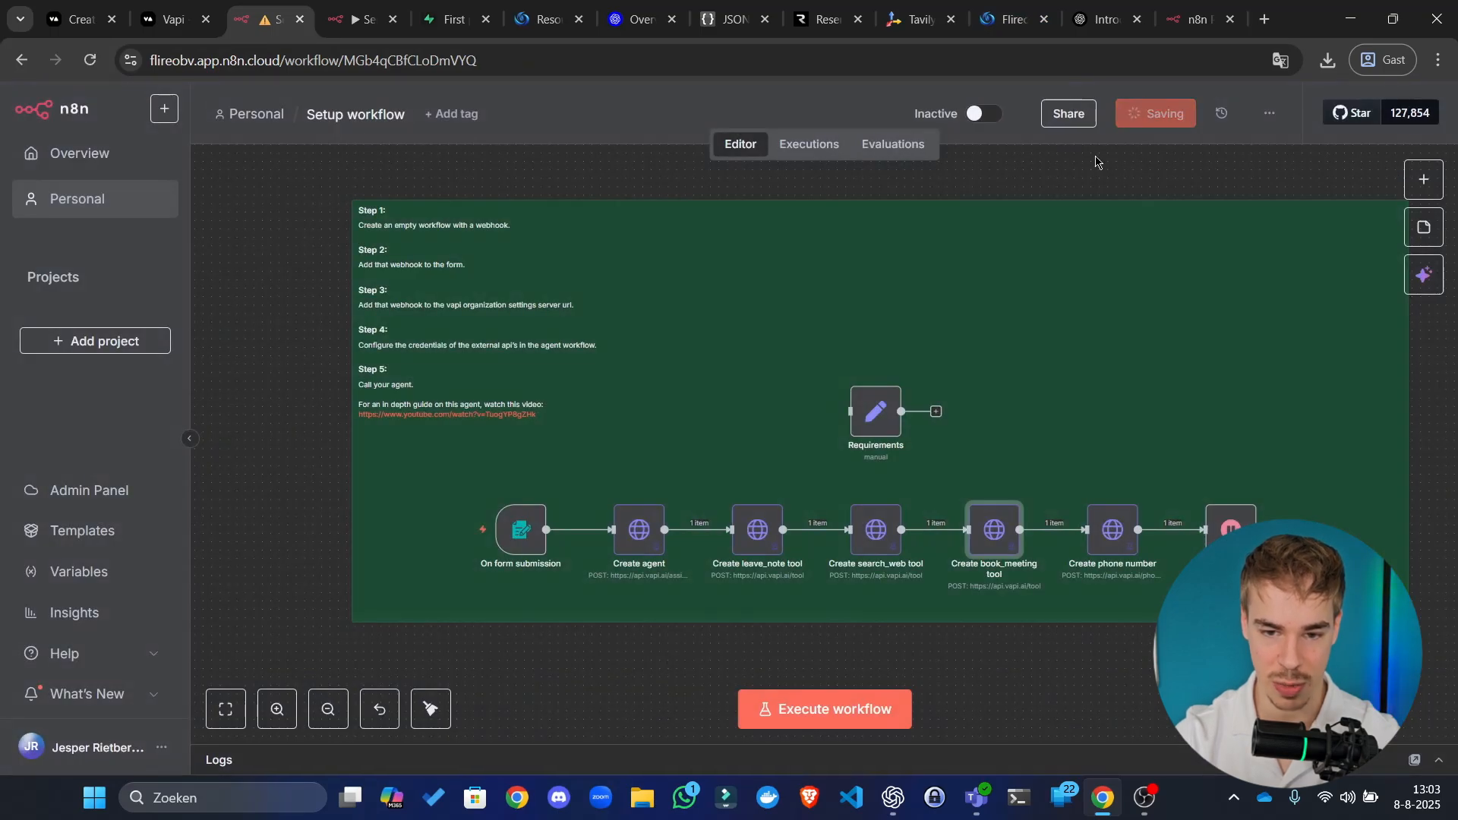
{"action": "scroll", "coordinate": [818, 438], "scroll_direction": "right", "scroll_amount": 1}
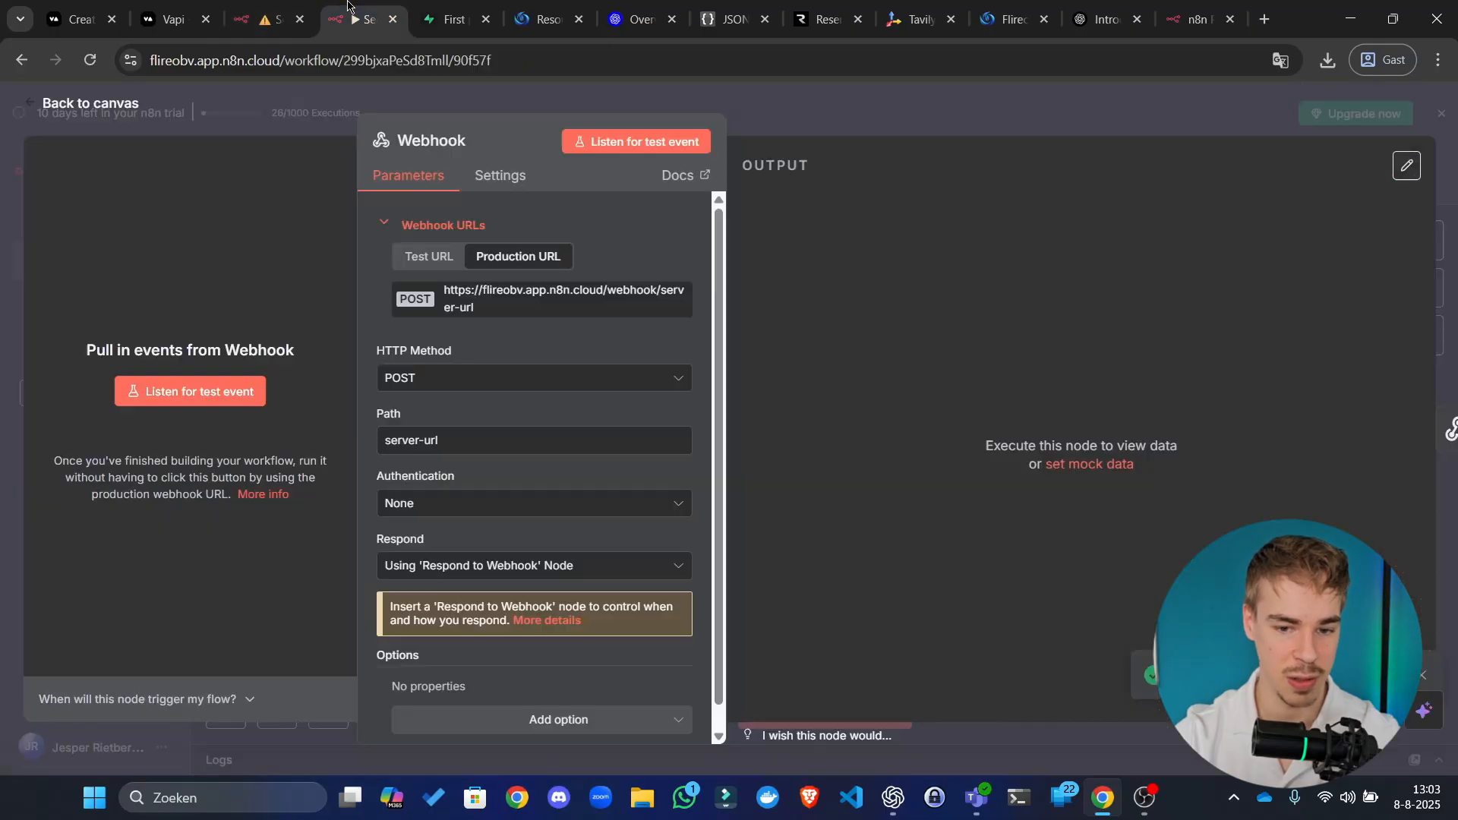
{"action": "left_click", "coordinate": [357, 19]}
Step: Confirm Vapi's Assistants, Phone Numbers and Tools lists are empty, then return to n8n's Webhook node
{"action": "left_click", "coordinate": [819, 103]}
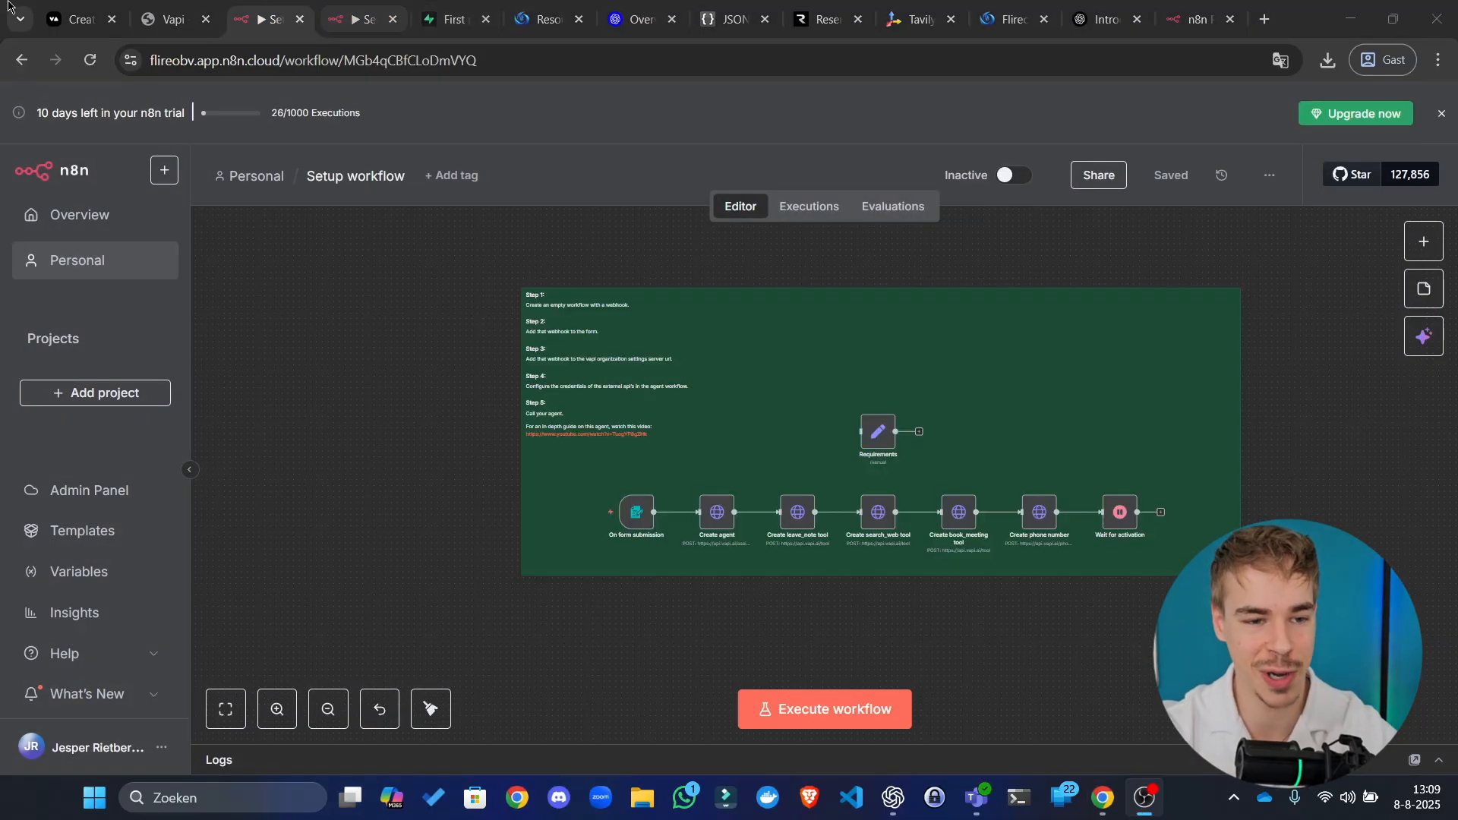
{"action": "left_click", "coordinate": [161, 4]}
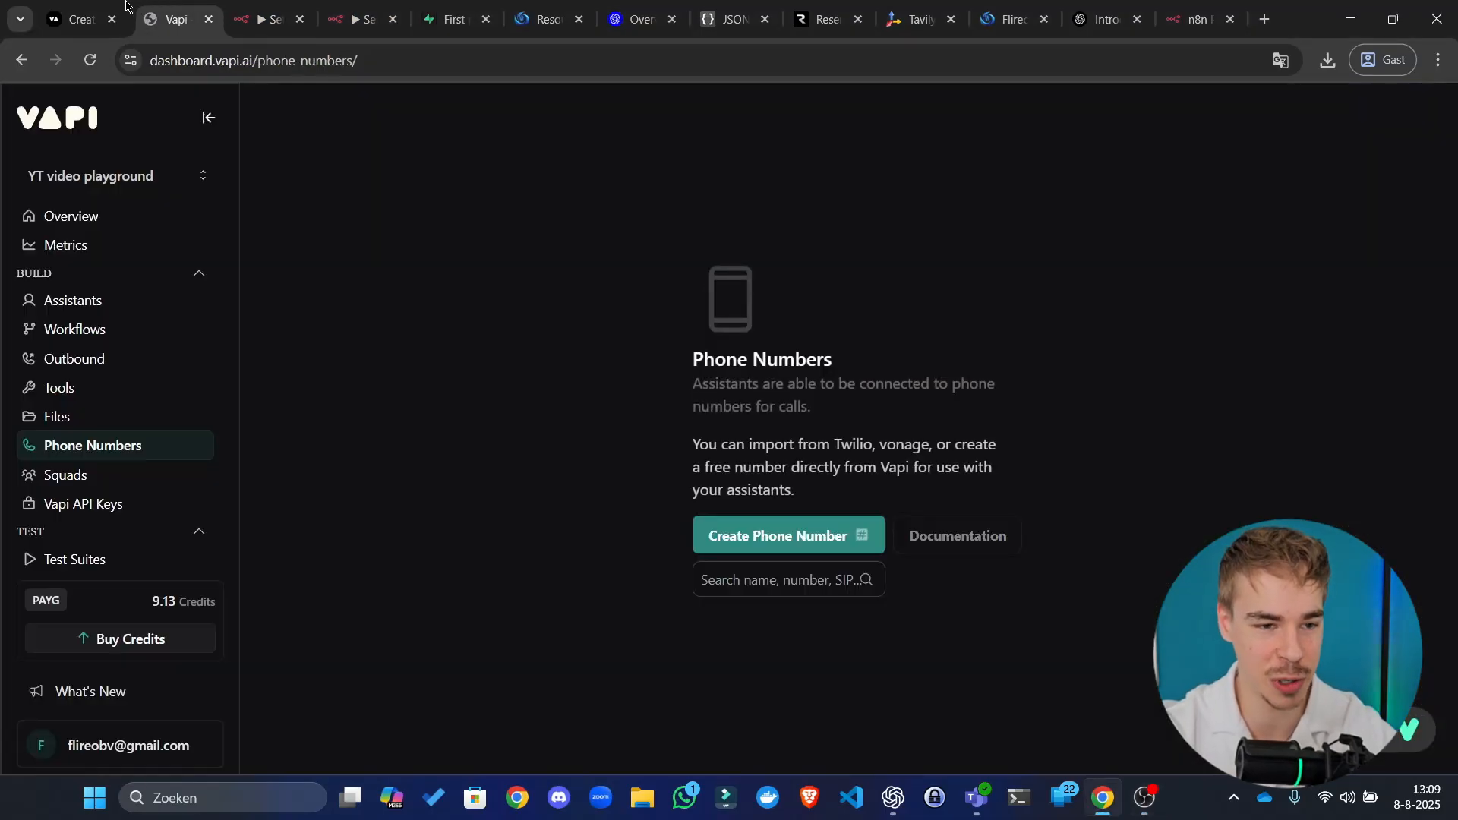
{"action": "left_click", "coordinate": [110, 299]}
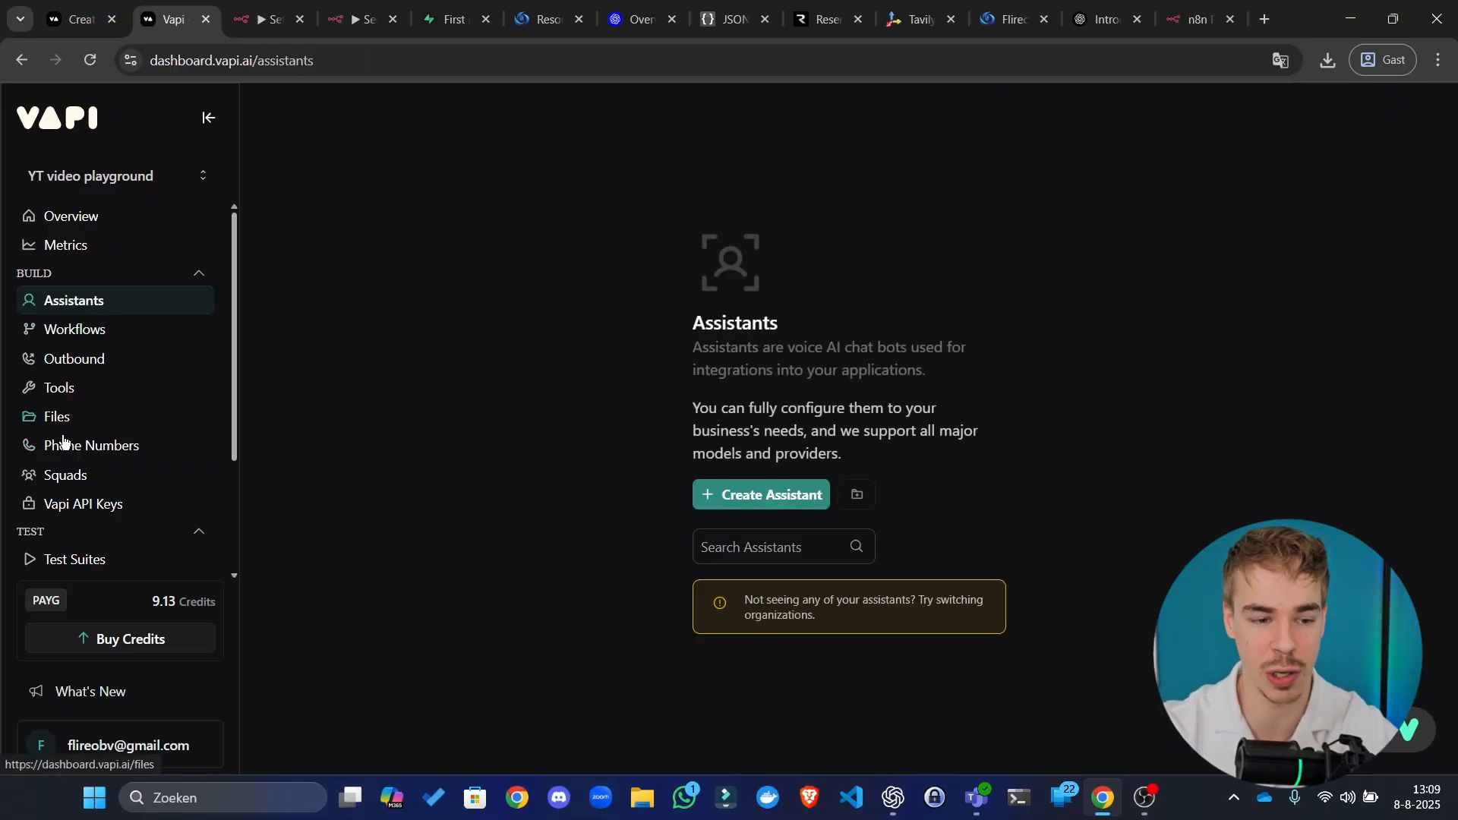
{"action": "left_click", "coordinate": [97, 448]}
{"action": "left_click", "coordinate": [101, 387]}
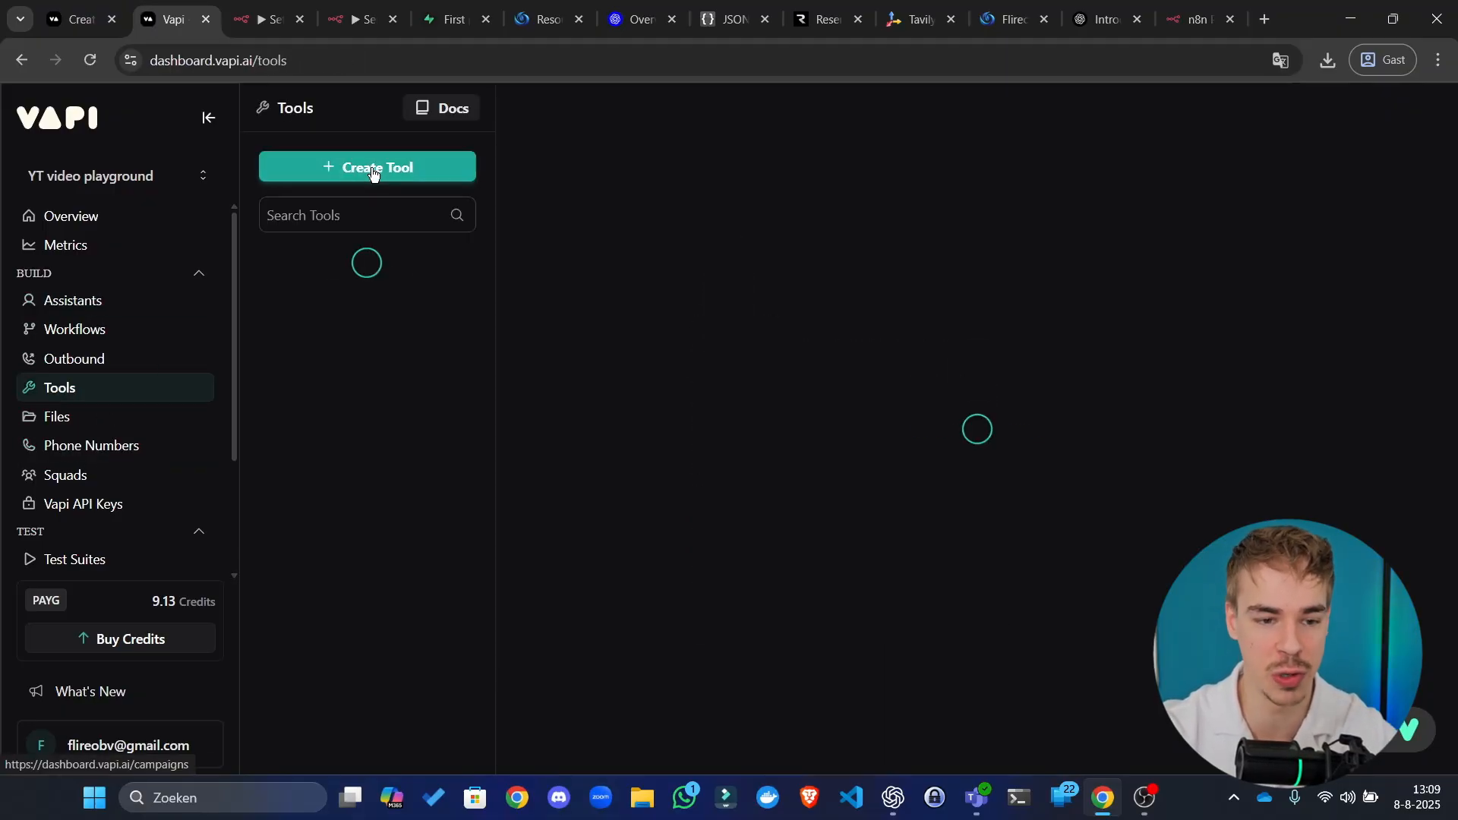
{"action": "left_click", "coordinate": [355, 19]}
{"action": "left_click", "coordinate": [704, 497]}
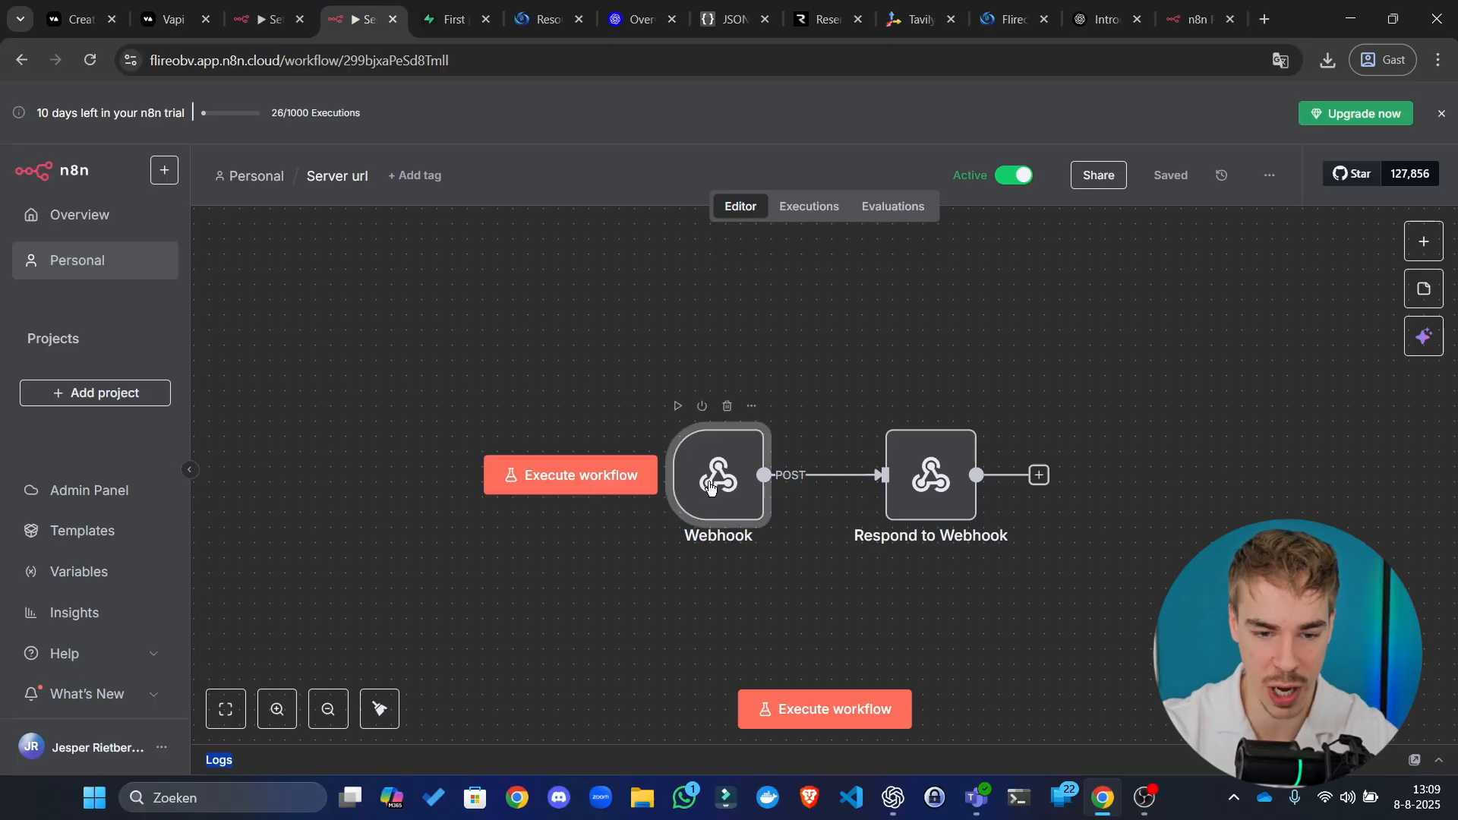
Step: Copy the Server url Webhook node's production URL
{"action": "double_click", "coordinate": [725, 476]}
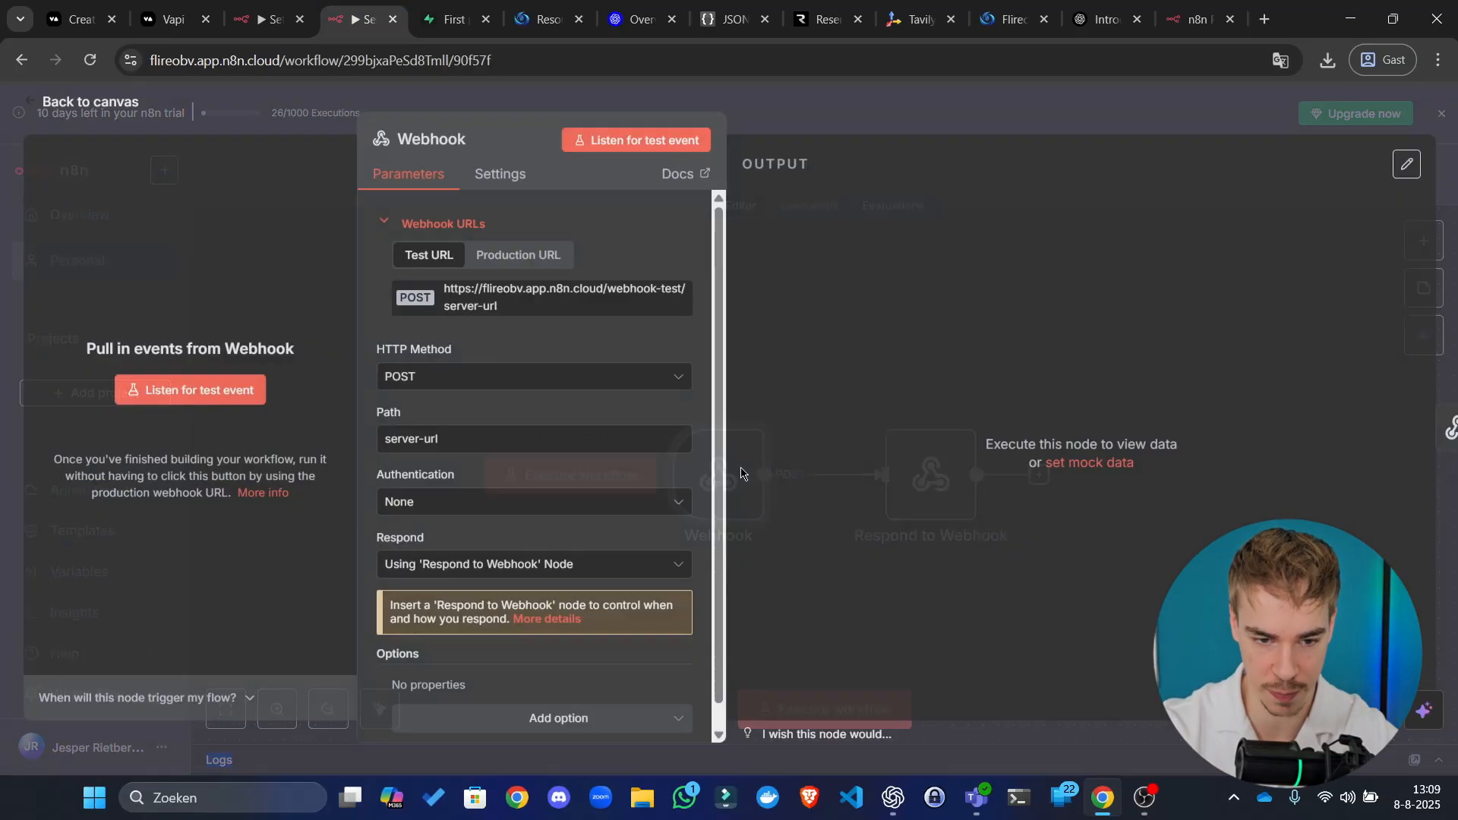
{"action": "left_click", "coordinate": [554, 258]}
{"action": "left_click", "coordinate": [577, 290]}
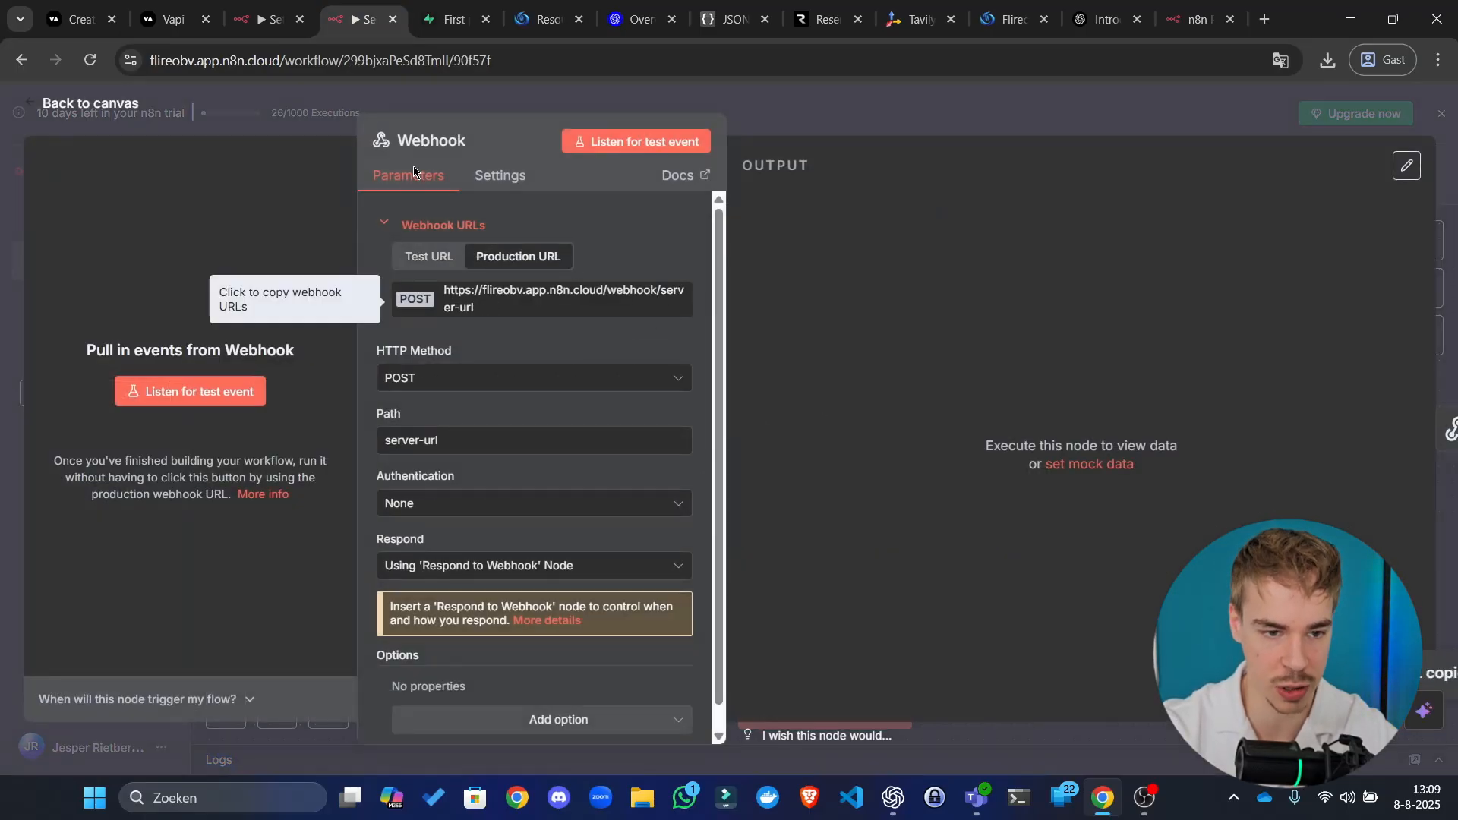
Step: In the Setup workflow, check the On form submission trigger's settings
{"action": "left_click", "coordinate": [270, 19]}
{"action": "scroll", "coordinate": [686, 619], "scroll_direction": "up", "scroll_amount": 4}
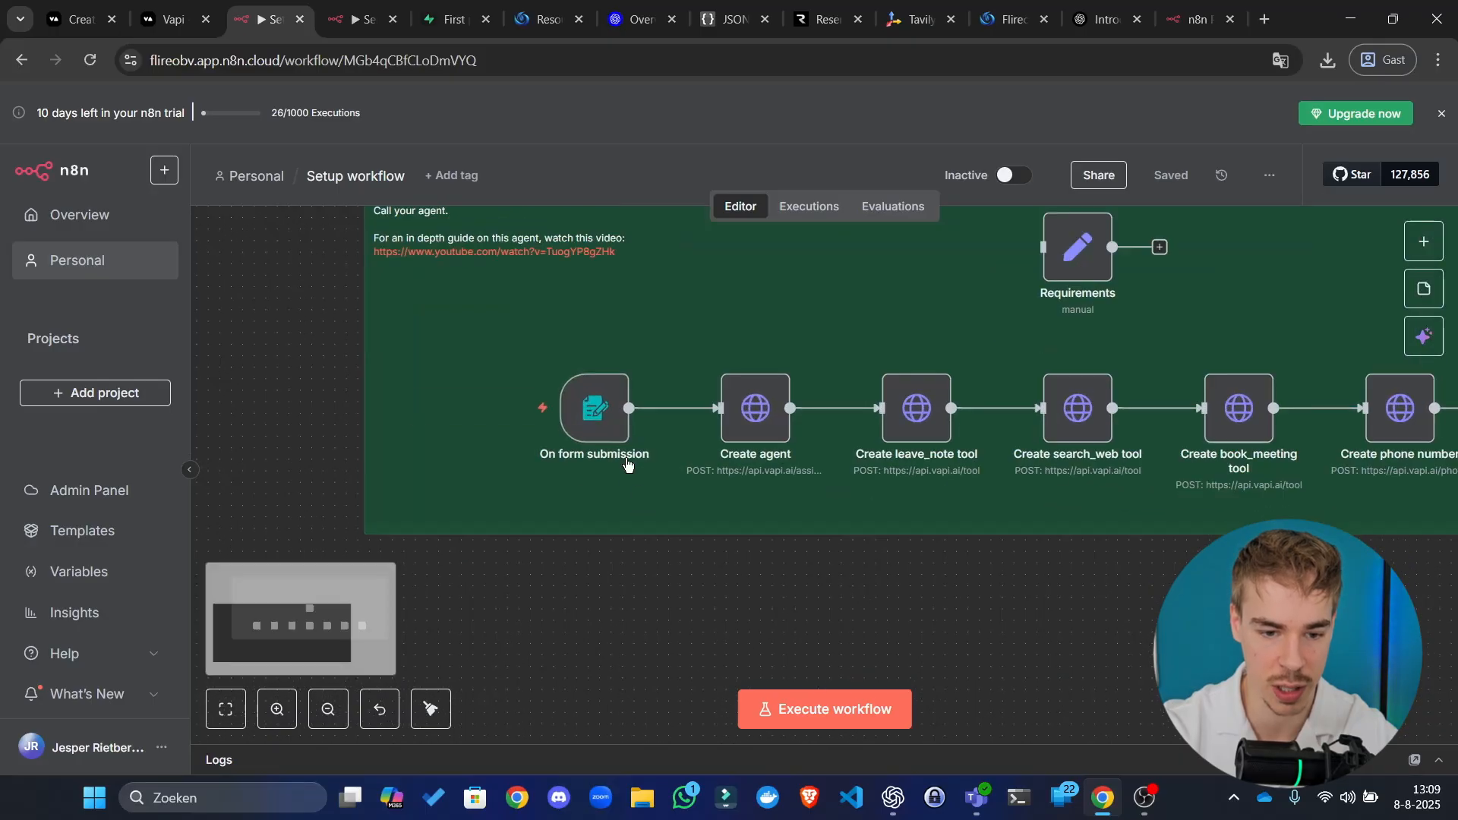
{"action": "double_click", "coordinate": [592, 410]}
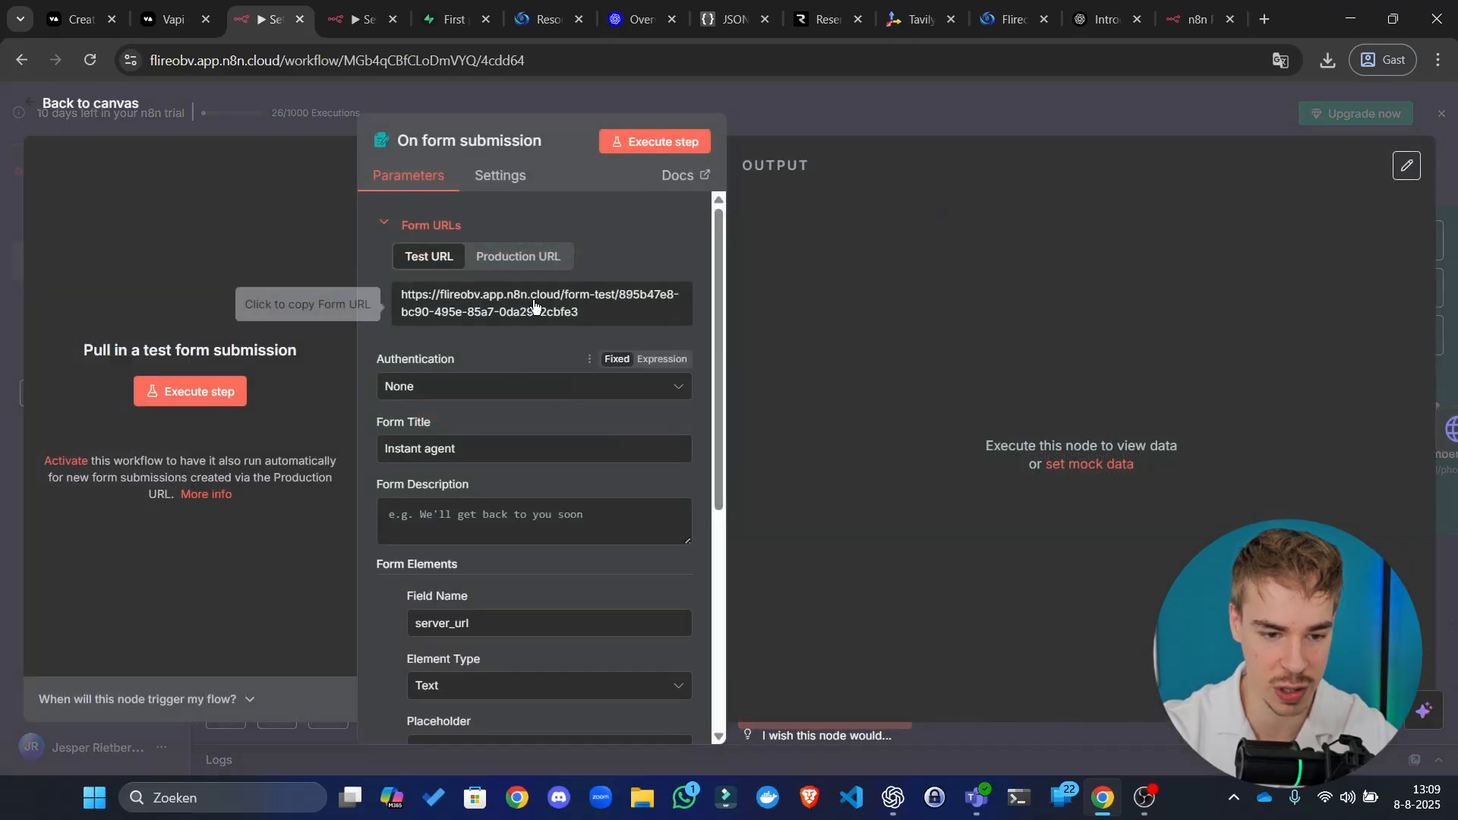
{"action": "scroll", "coordinate": [537, 514], "scroll_direction": "down", "scroll_amount": 5}
{"action": "key", "text": "Escape"}
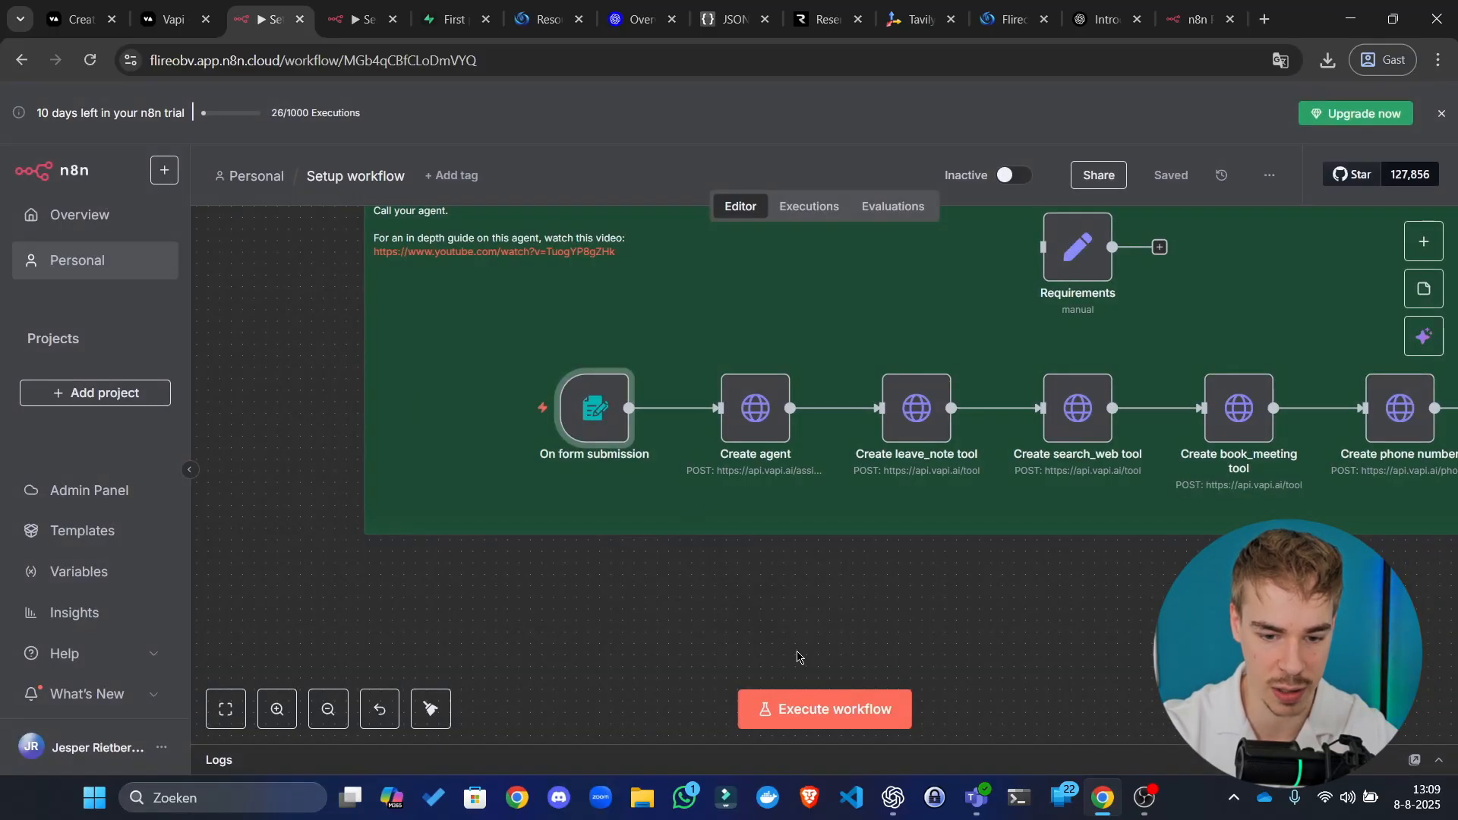
Step: Run the Setup workflow, submitting the production webhook URL as server_url in the test form
{"action": "left_click", "coordinate": [832, 710]}
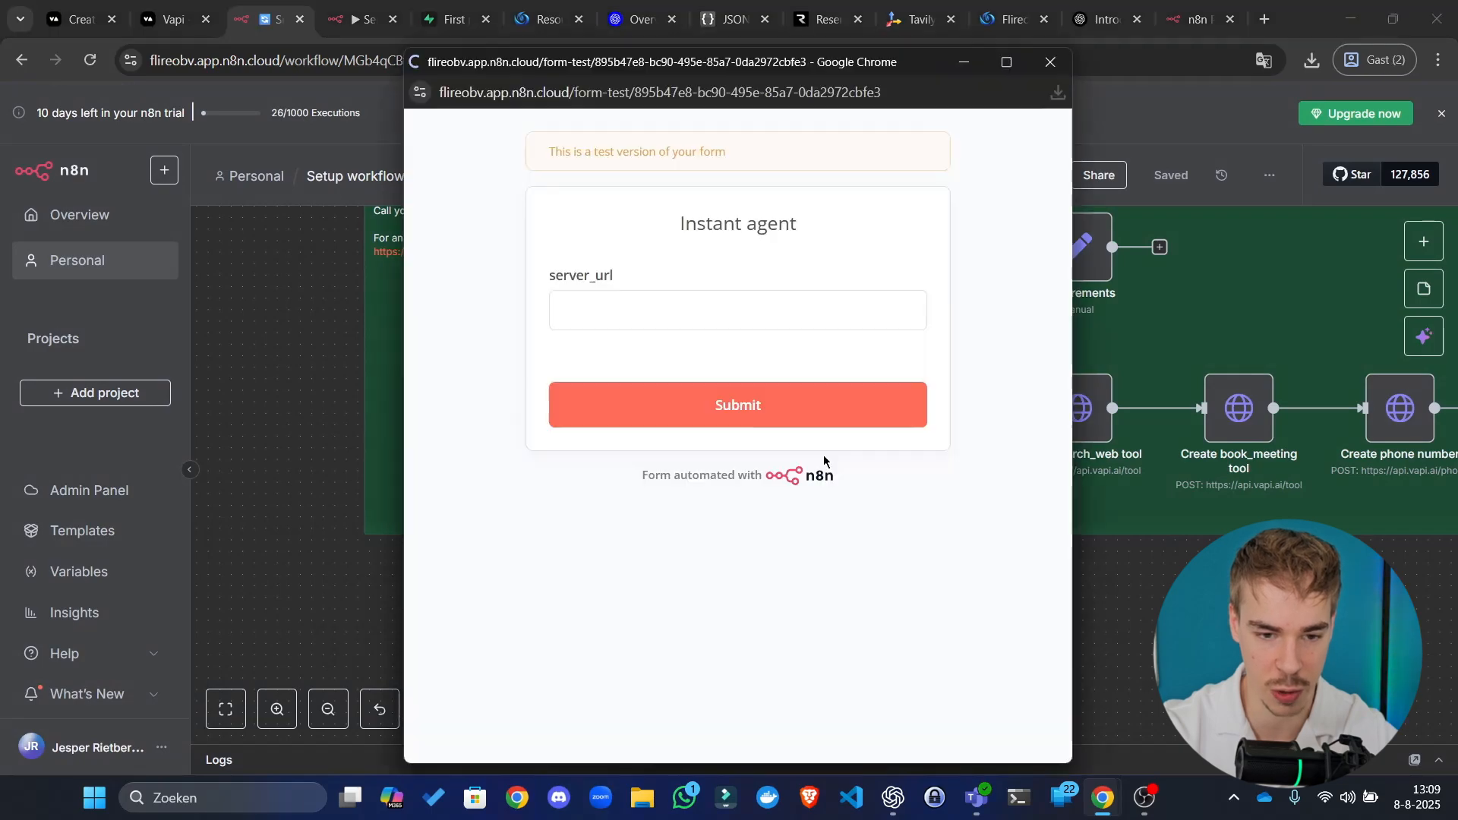
{"action": "left_click", "coordinate": [747, 302]}
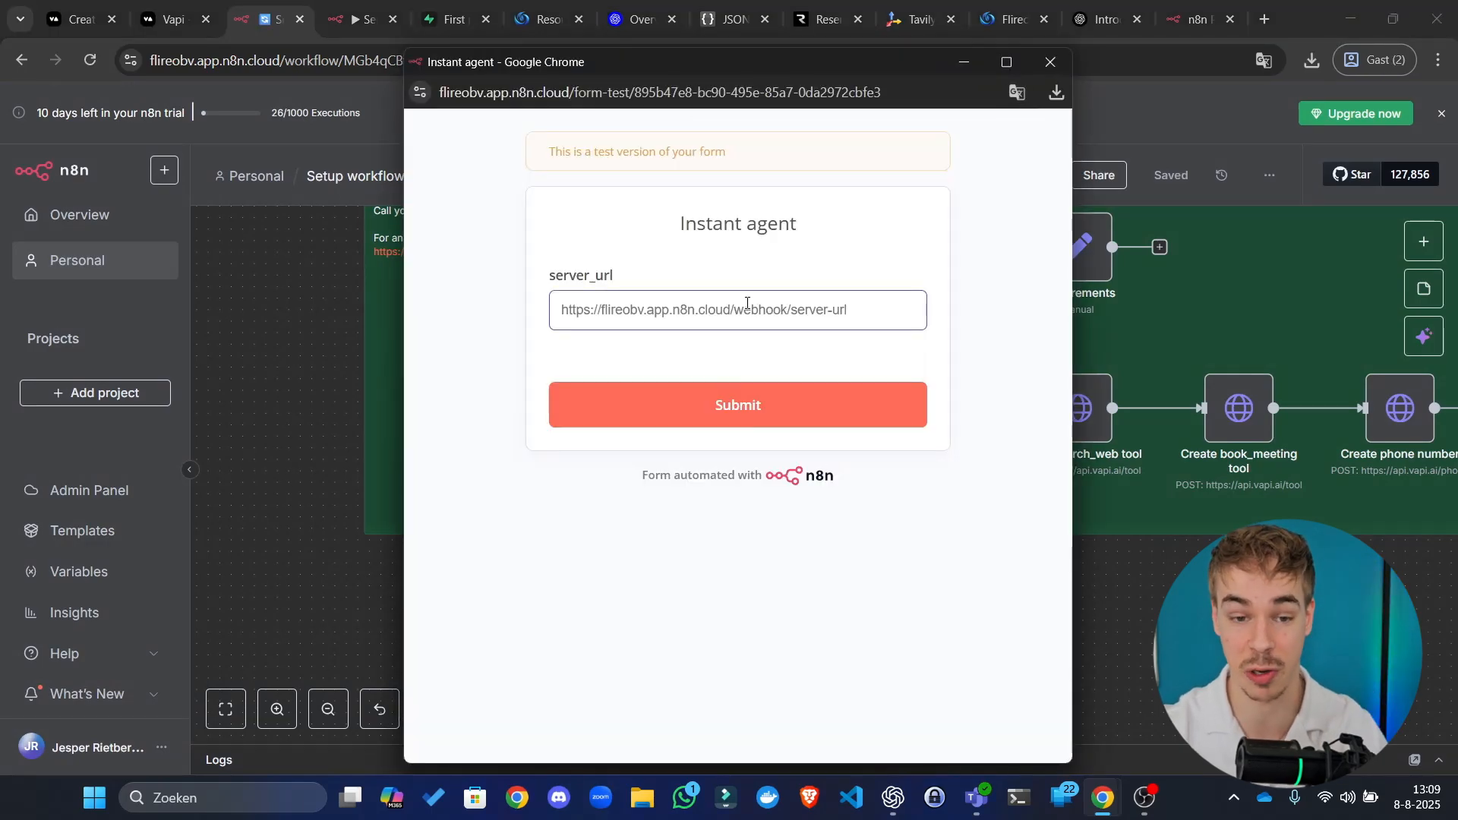
{"action": "left_click", "coordinate": [806, 390]}
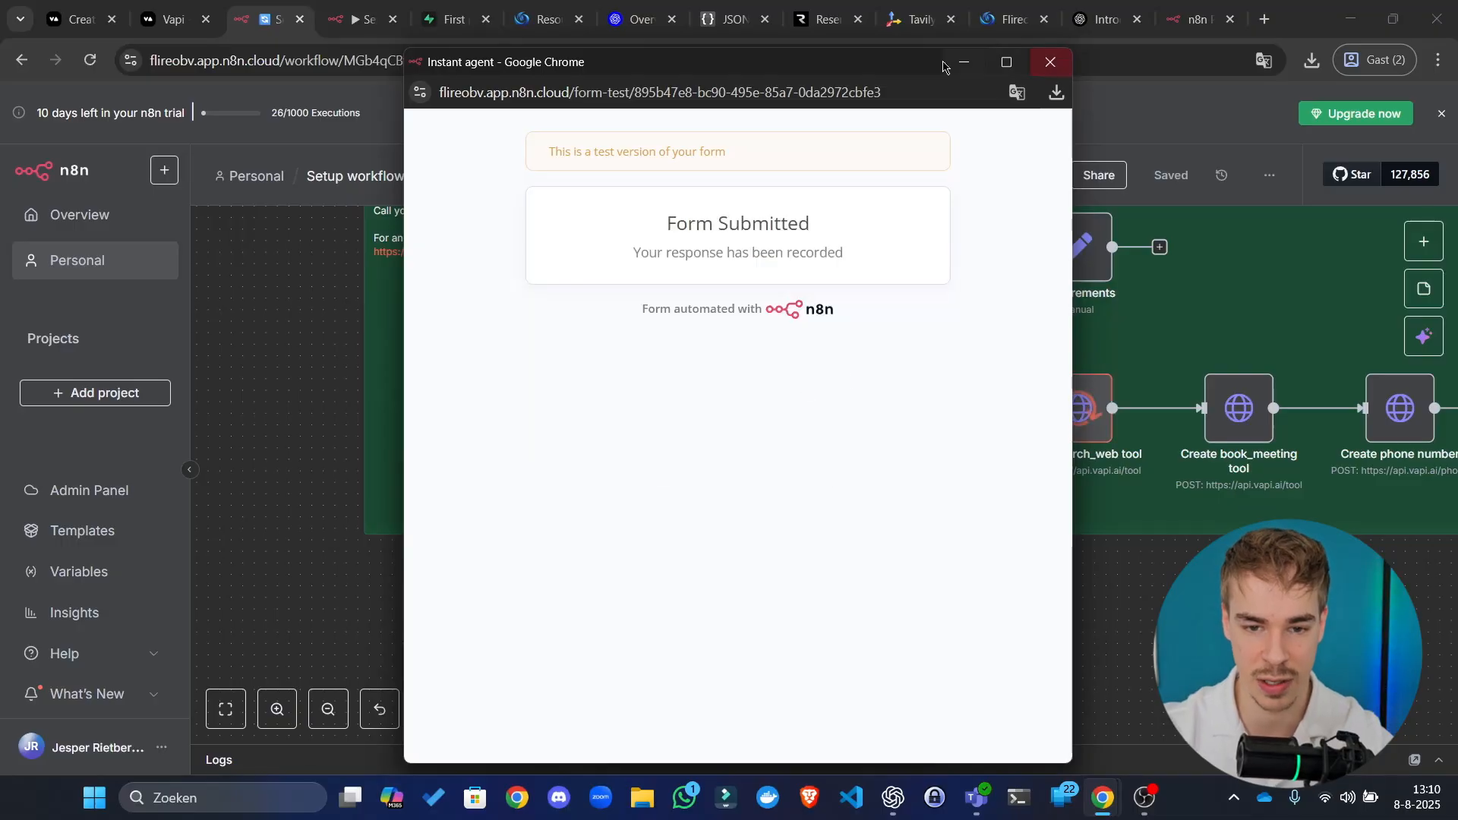
{"action": "left_click", "coordinate": [1049, 60]}
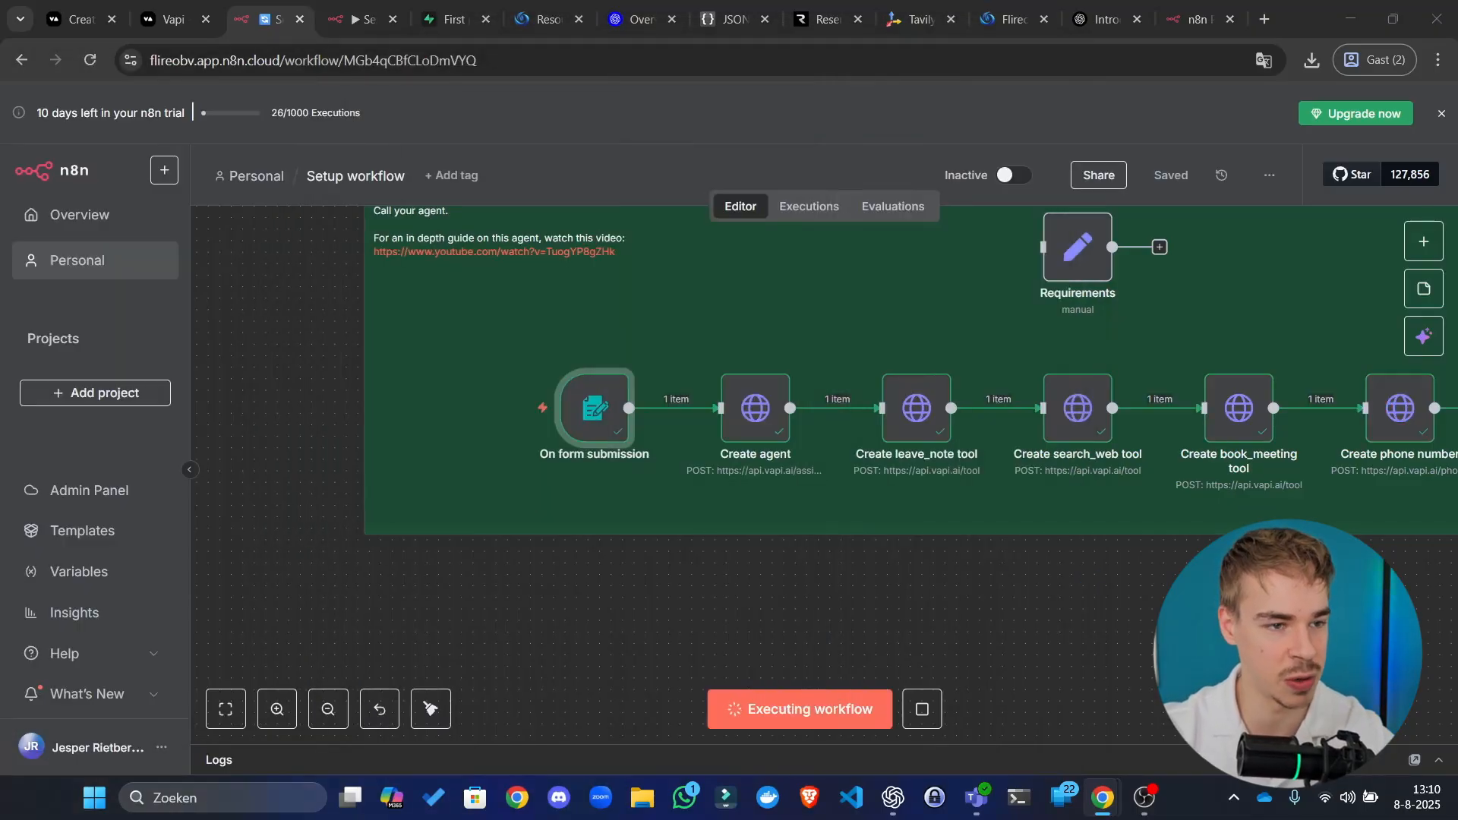
{"action": "left_click", "coordinate": [1049, 622]}
{"action": "scroll", "coordinate": [1045, 622], "scroll_direction": "right", "scroll_amount": 7}
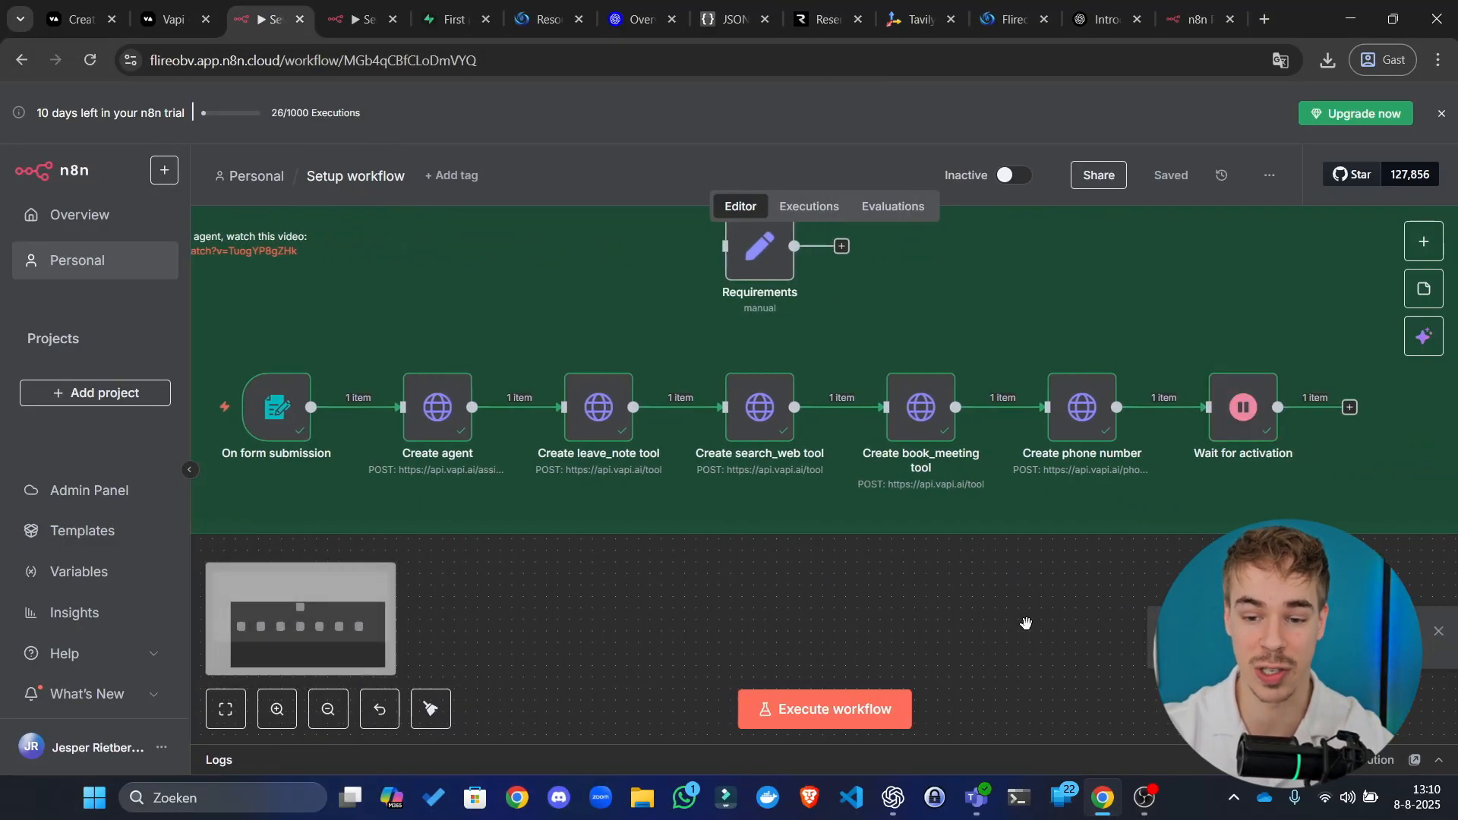
{"action": "scroll", "coordinate": [1026, 621], "scroll_direction": "down", "scroll_amount": 3}
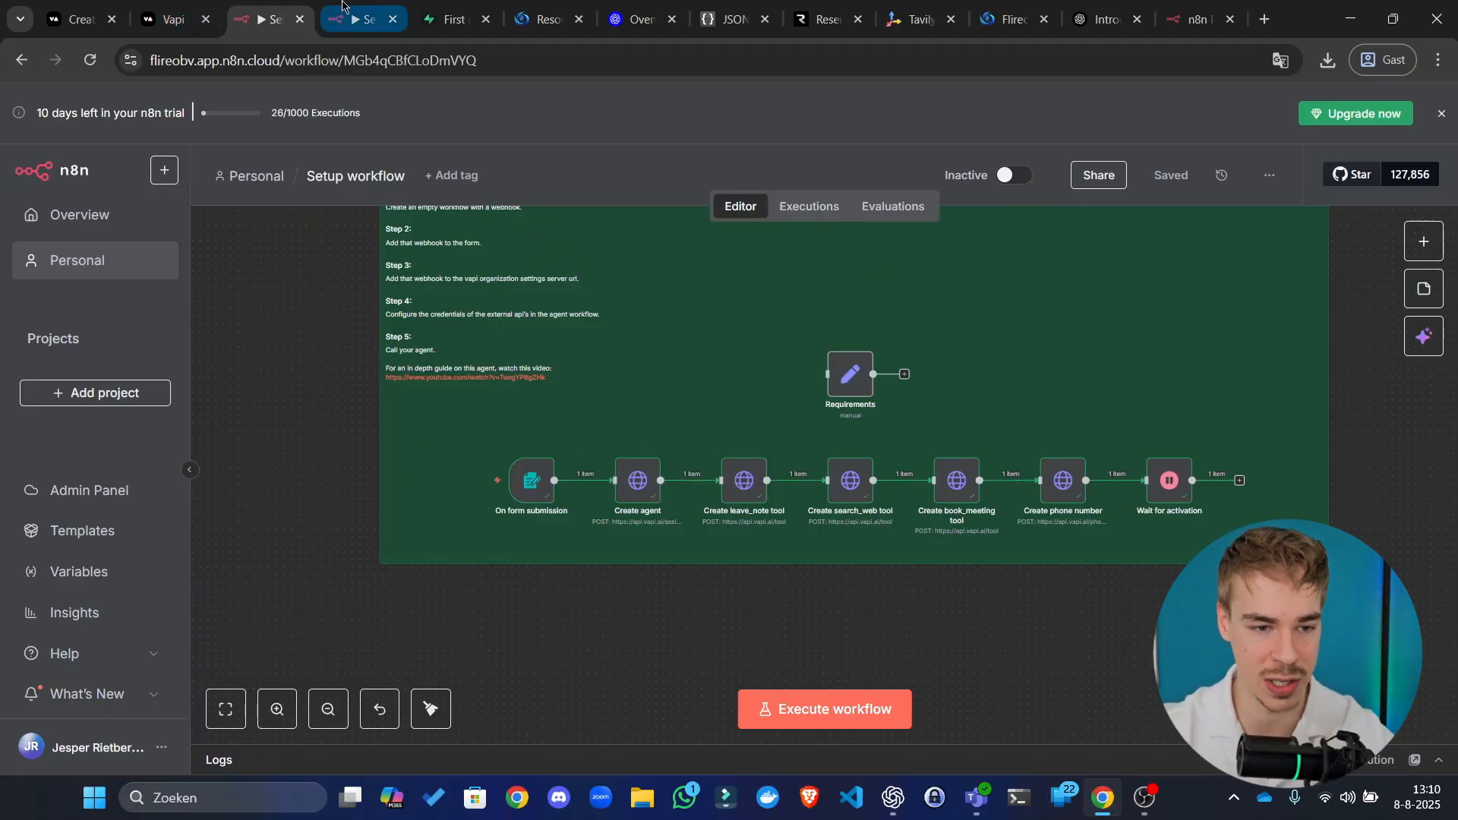
{"action": "left_click", "coordinate": [357, 19]}
Step: Reload the Vapi Tools page and view the new search_web and leave_note tools
{"action": "left_click", "coordinate": [171, 7]}
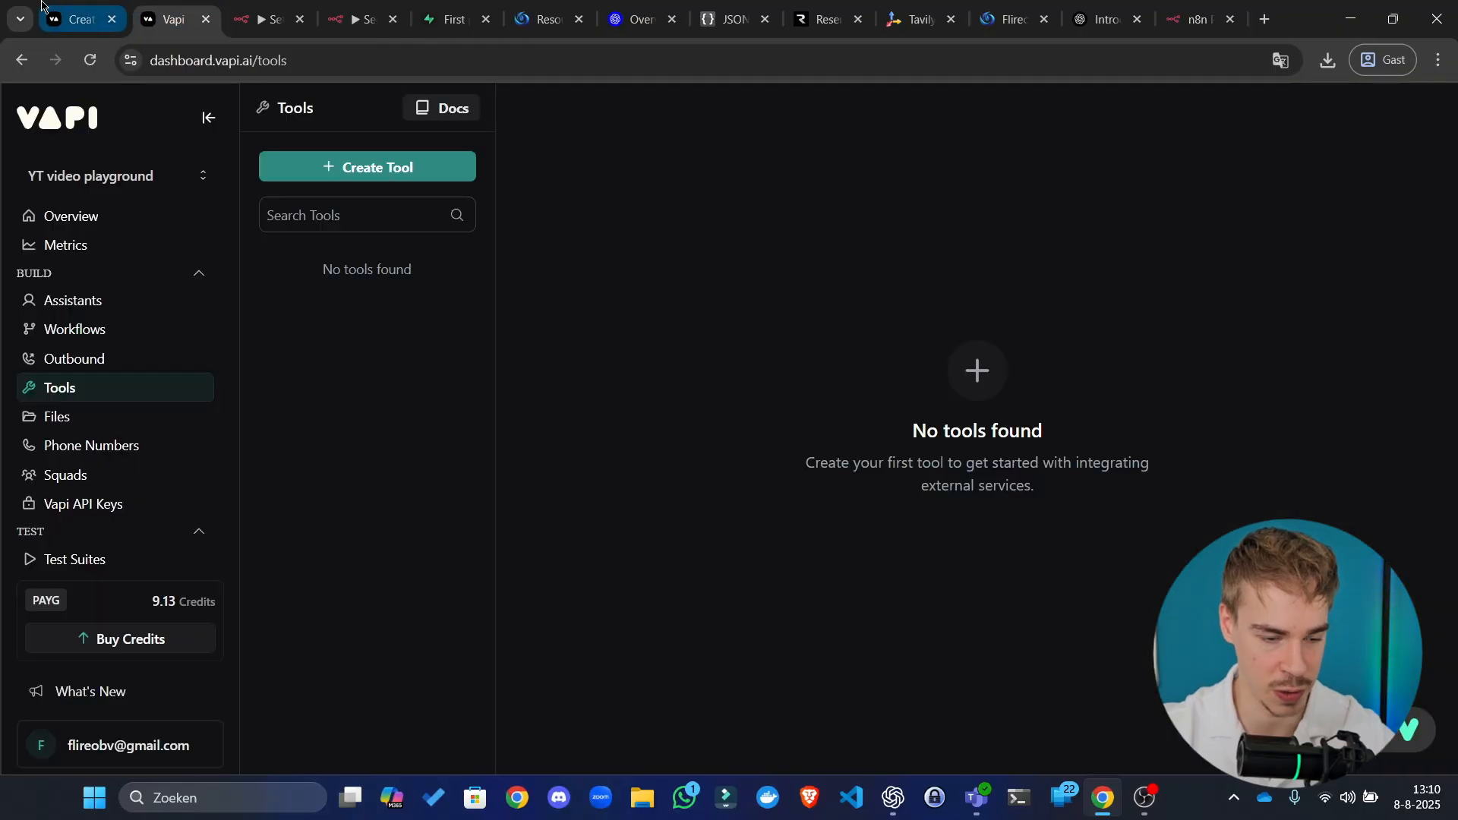
{"action": "left_click", "coordinate": [409, 58]}
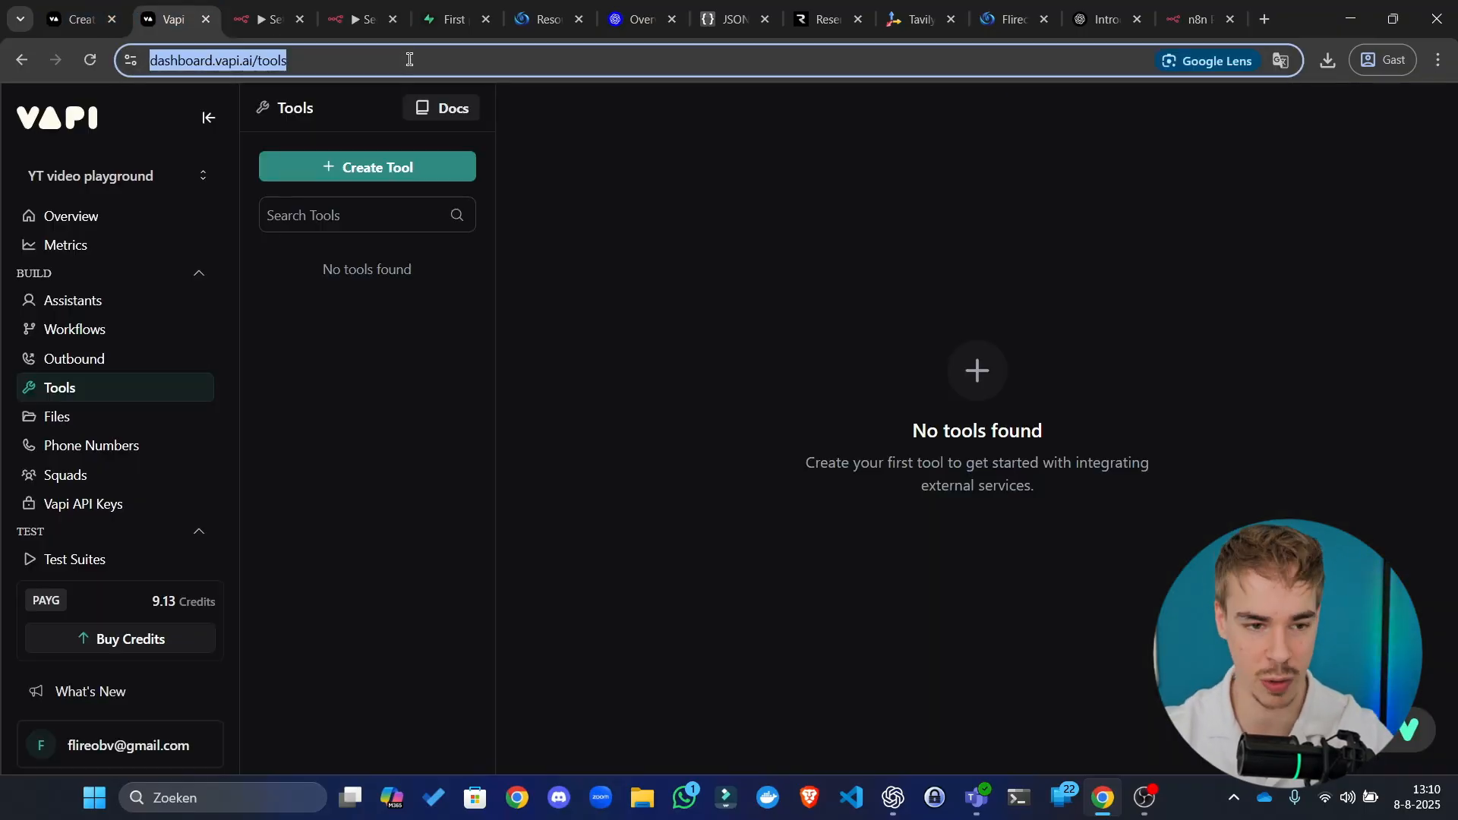
{"action": "key", "text": "Return"}
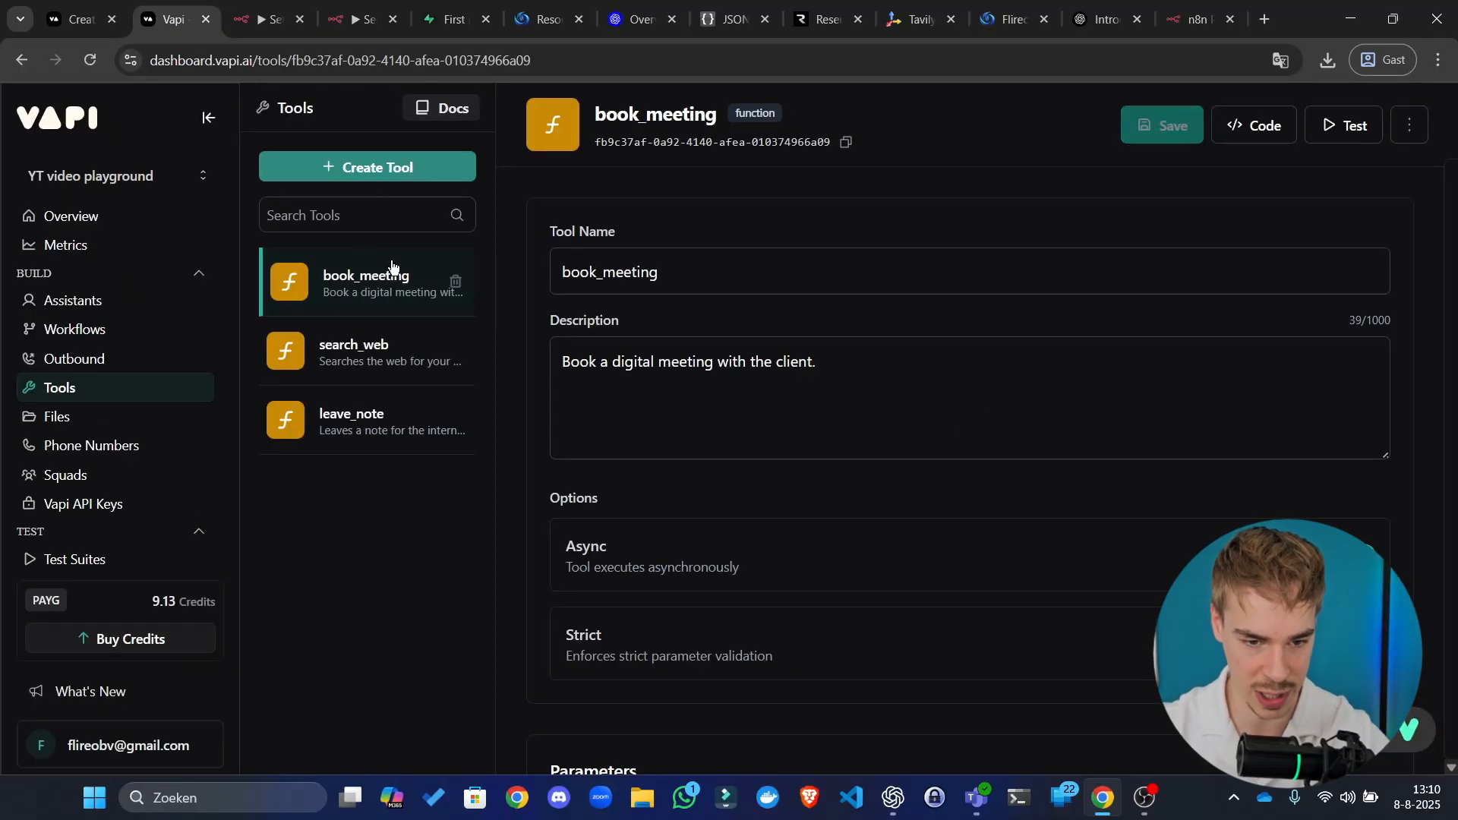
{"action": "scroll", "coordinate": [719, 404], "scroll_direction": "down", "scroll_amount": 12}
{"action": "scroll", "coordinate": [830, 446], "scroll_direction": "up", "scroll_amount": 7}
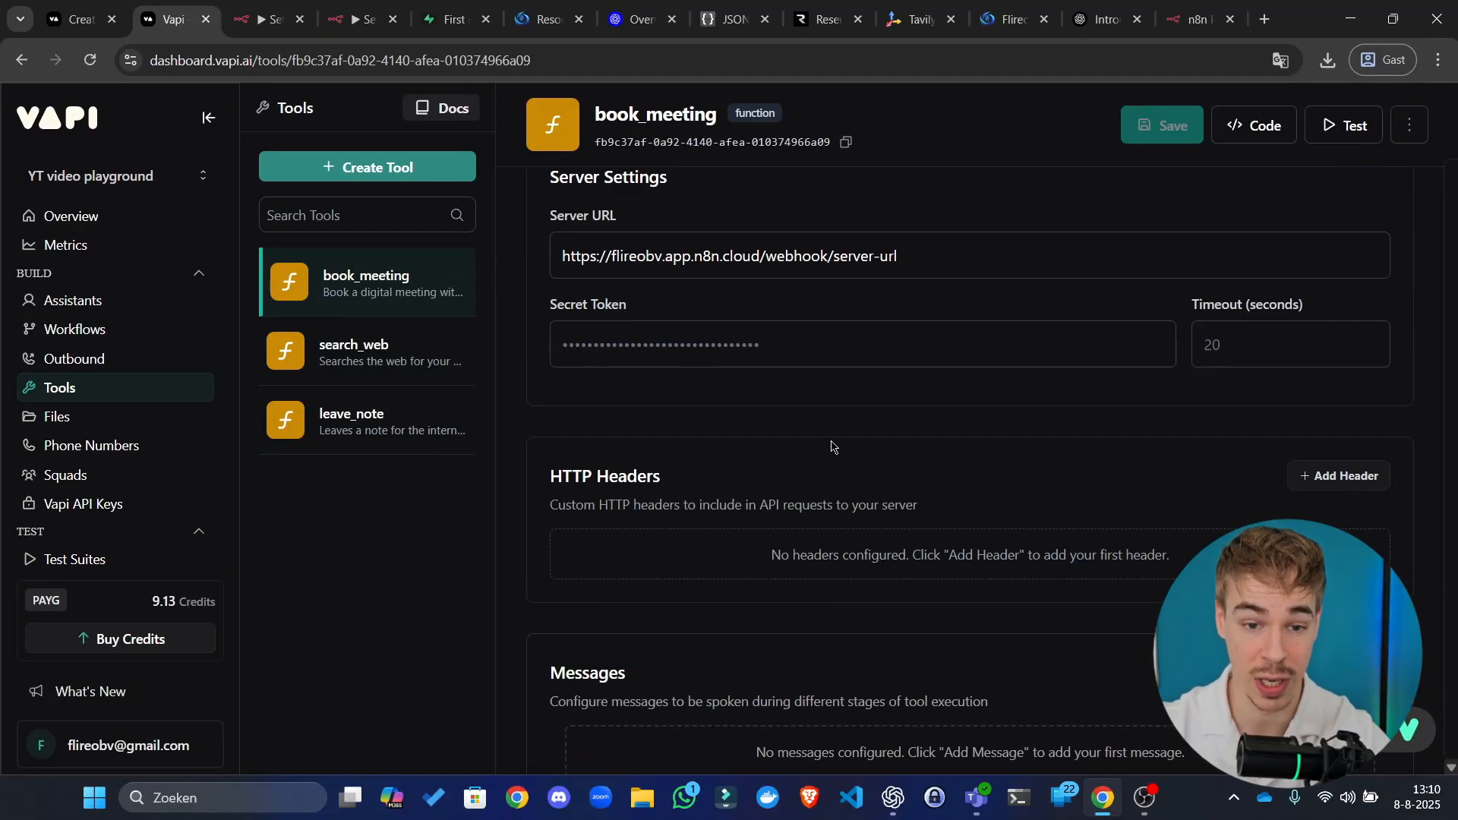
{"action": "left_click", "coordinate": [363, 367]}
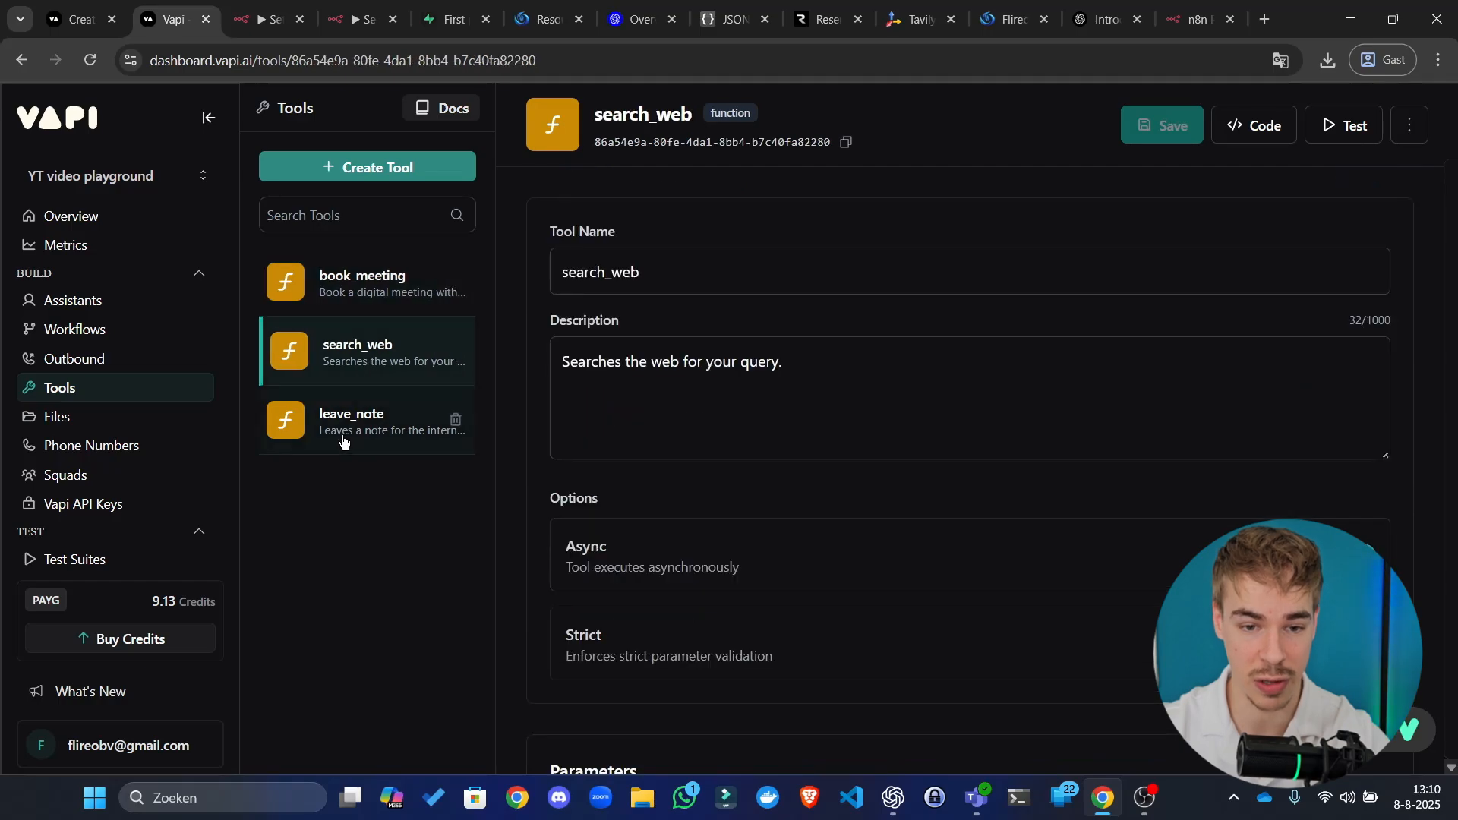
{"action": "left_click", "coordinate": [343, 444]}
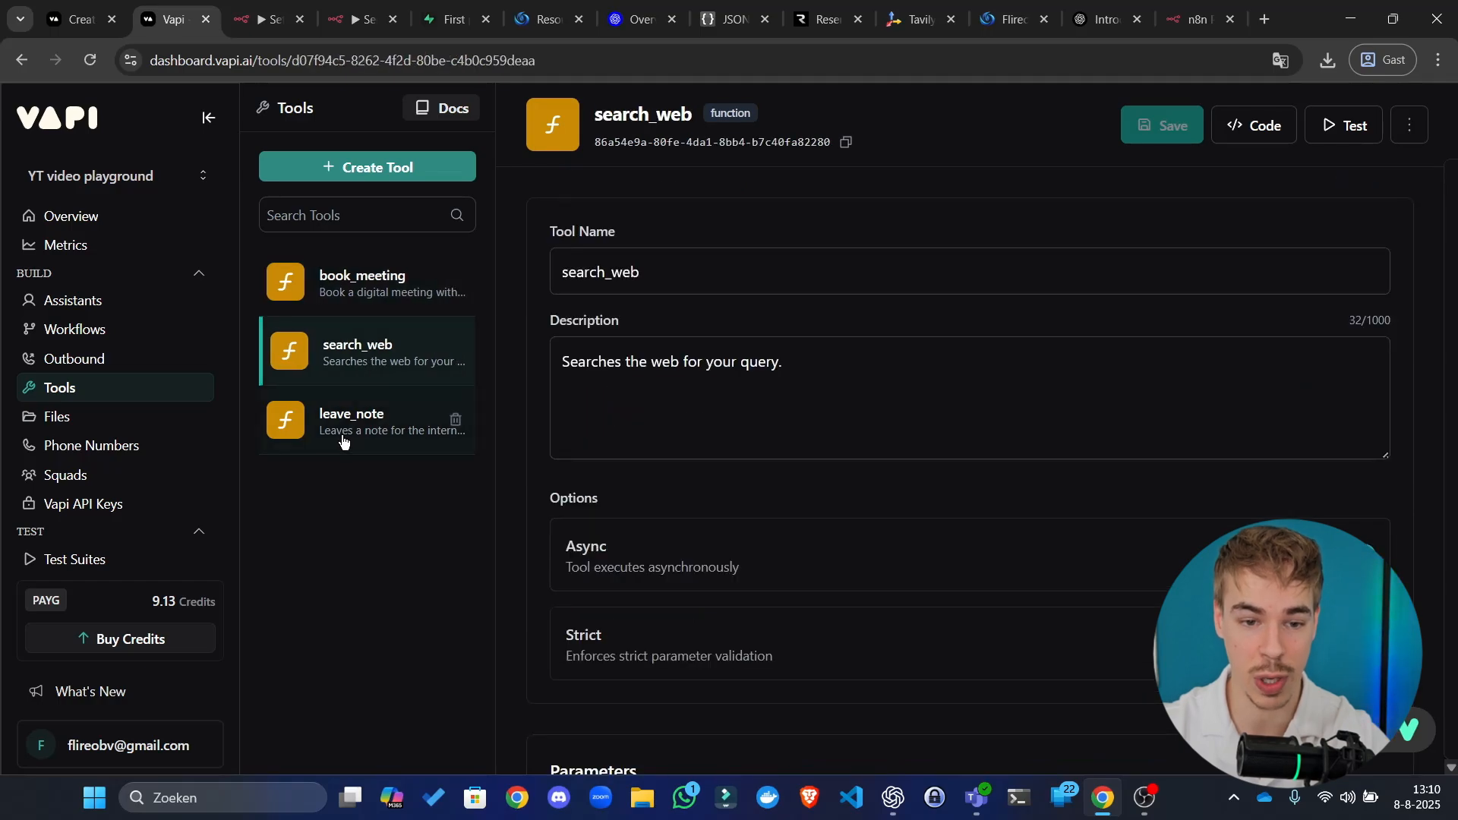
Step: Scroll through the Sales agent2 assistant's settings, then open the purchased phone number
{"action": "left_click", "coordinate": [60, 307]}
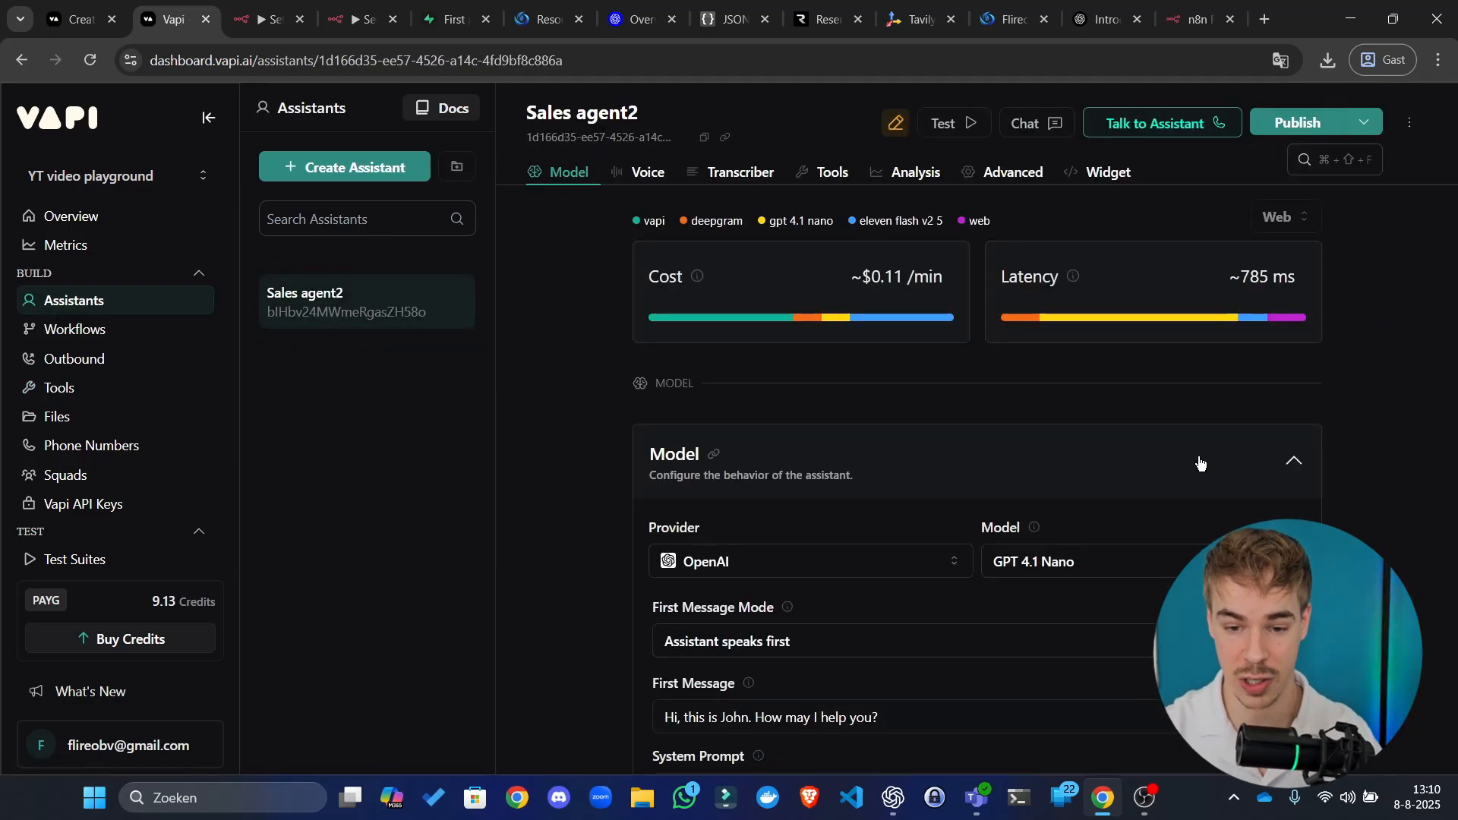
{"action": "scroll", "coordinate": [1148, 441], "scroll_direction": "down", "scroll_amount": 8}
{"action": "scroll", "coordinate": [661, 498], "scroll_direction": "down", "scroll_amount": 15}
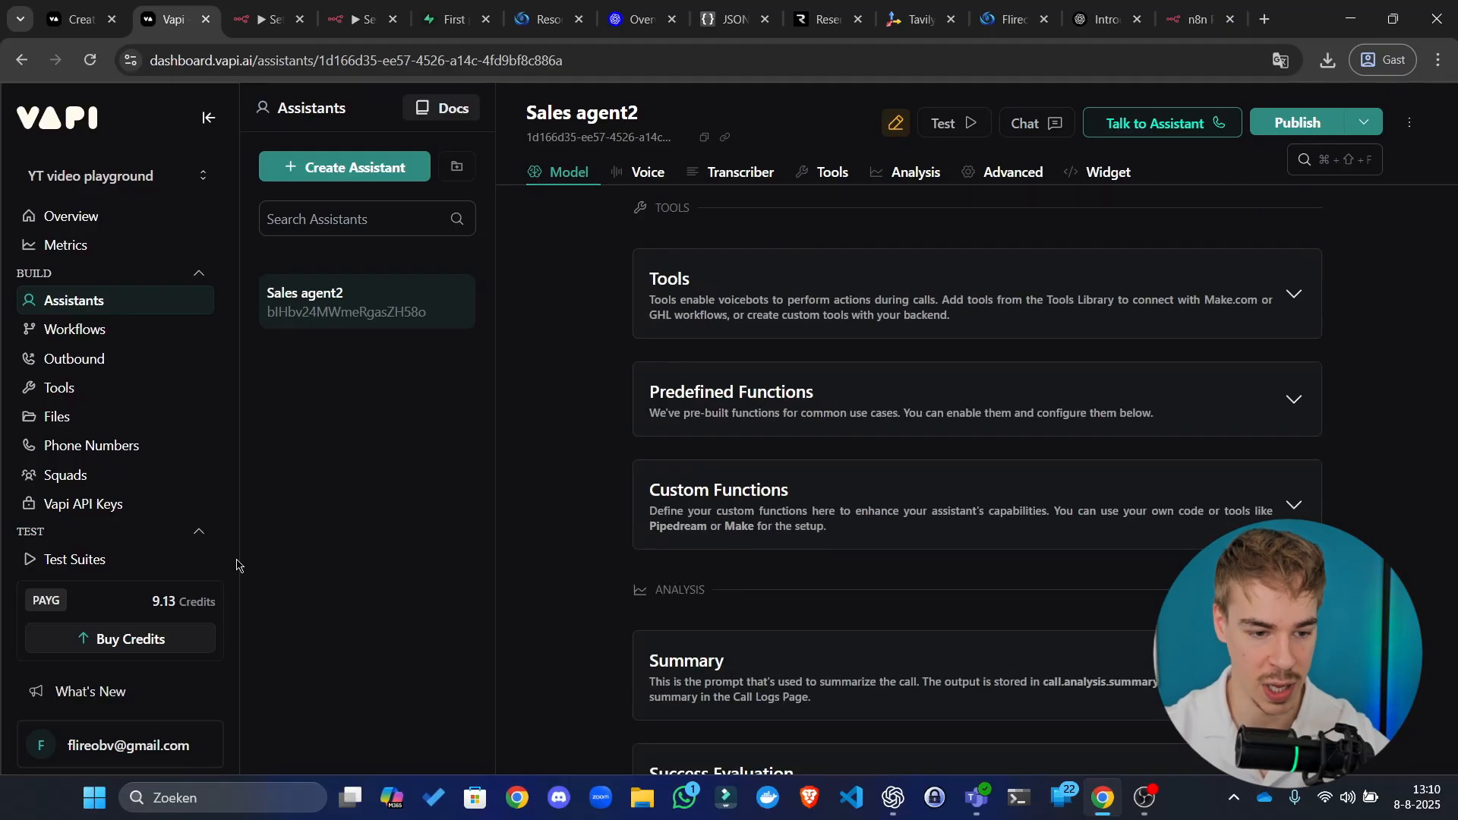
{"action": "scroll", "coordinate": [104, 509], "scroll_direction": "down", "scroll_amount": 3}
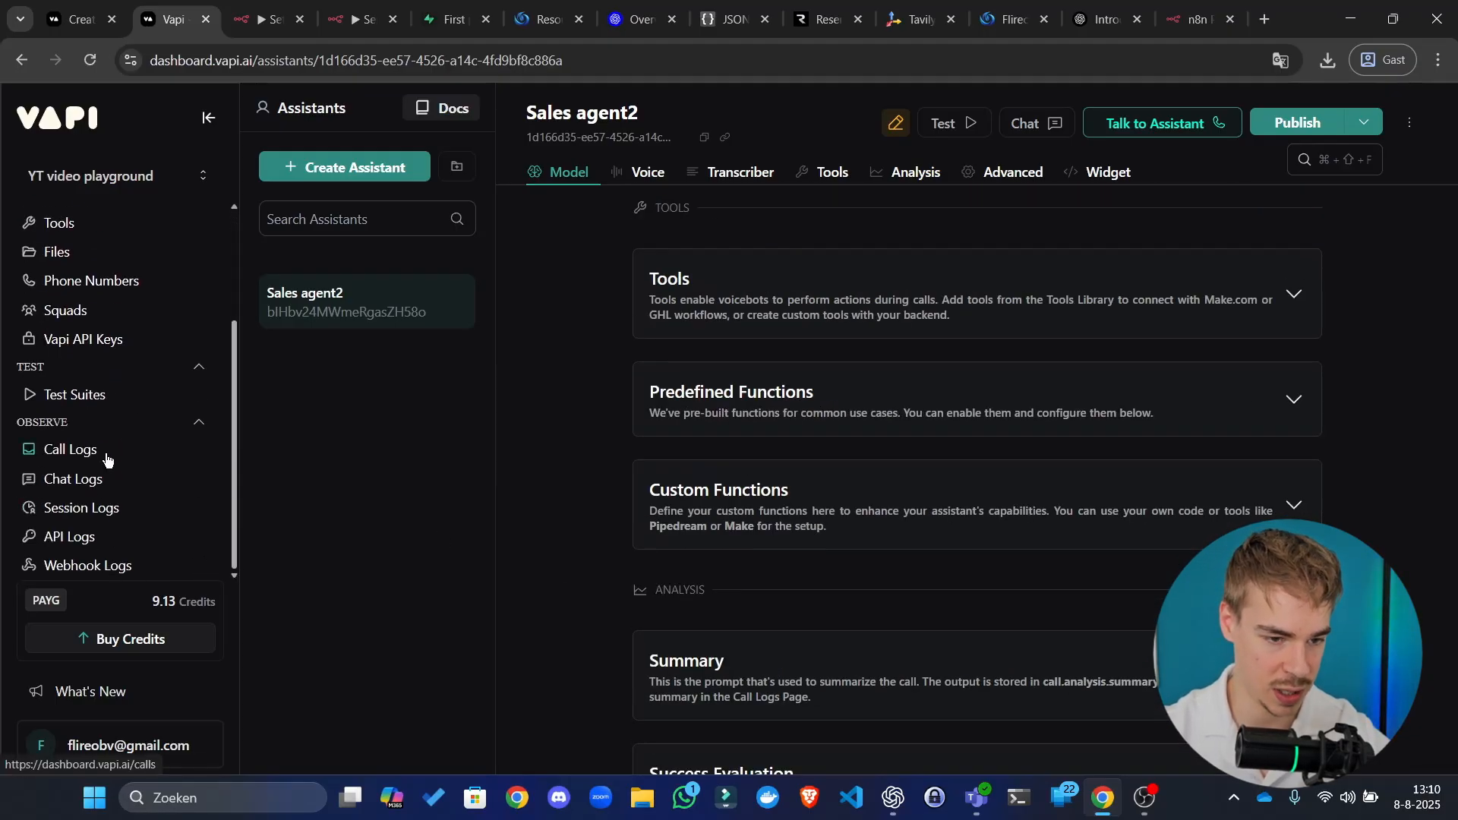
{"action": "scroll", "coordinate": [569, 509], "scroll_direction": "up", "scroll_amount": 7}
{"action": "scroll", "coordinate": [569, 509], "scroll_direction": "up", "scroll_amount": 6}
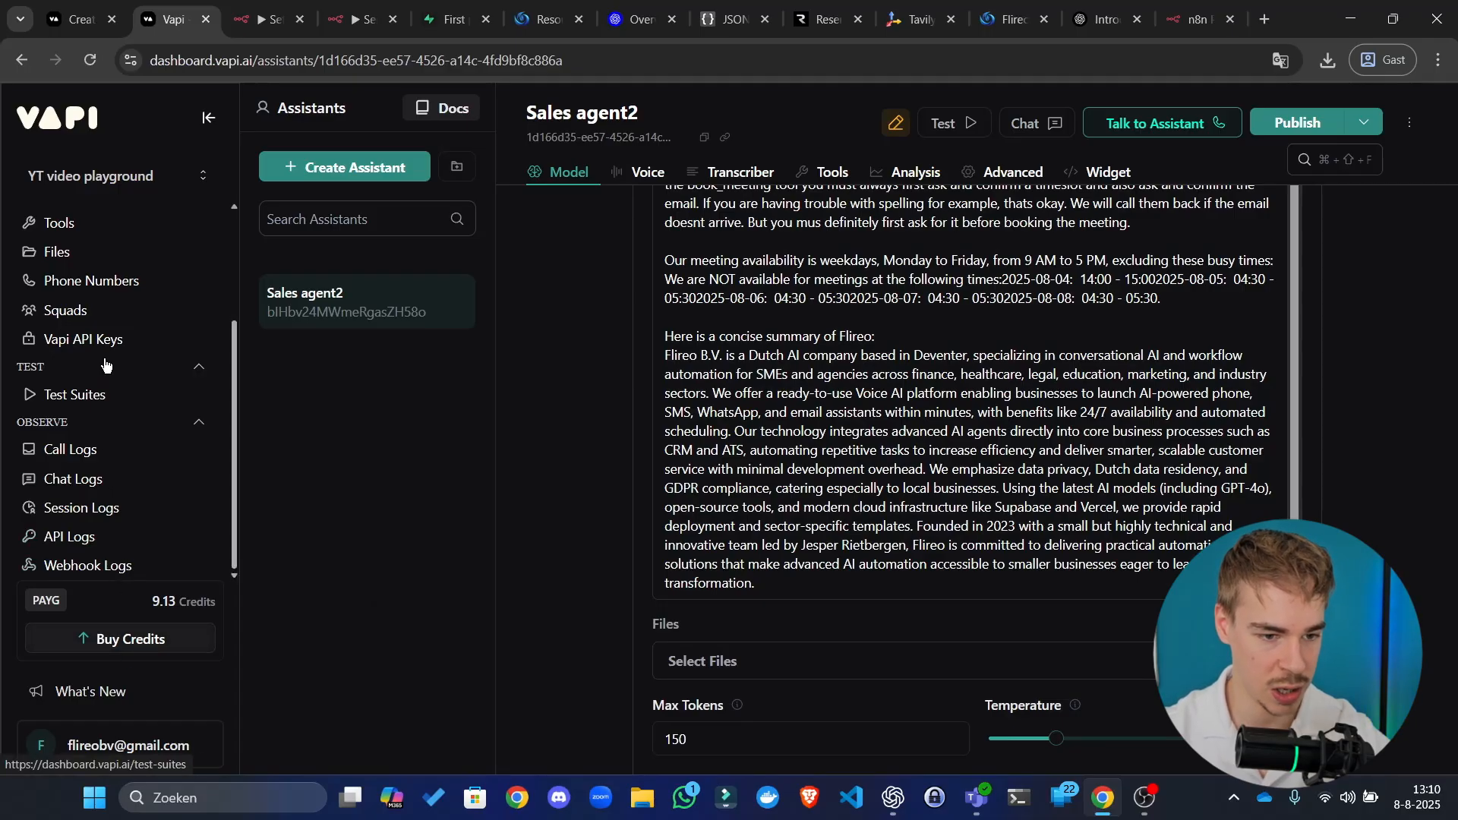
{"action": "scroll", "coordinate": [112, 357], "scroll_direction": "up", "scroll_amount": 2}
{"action": "left_click", "coordinate": [121, 377]}
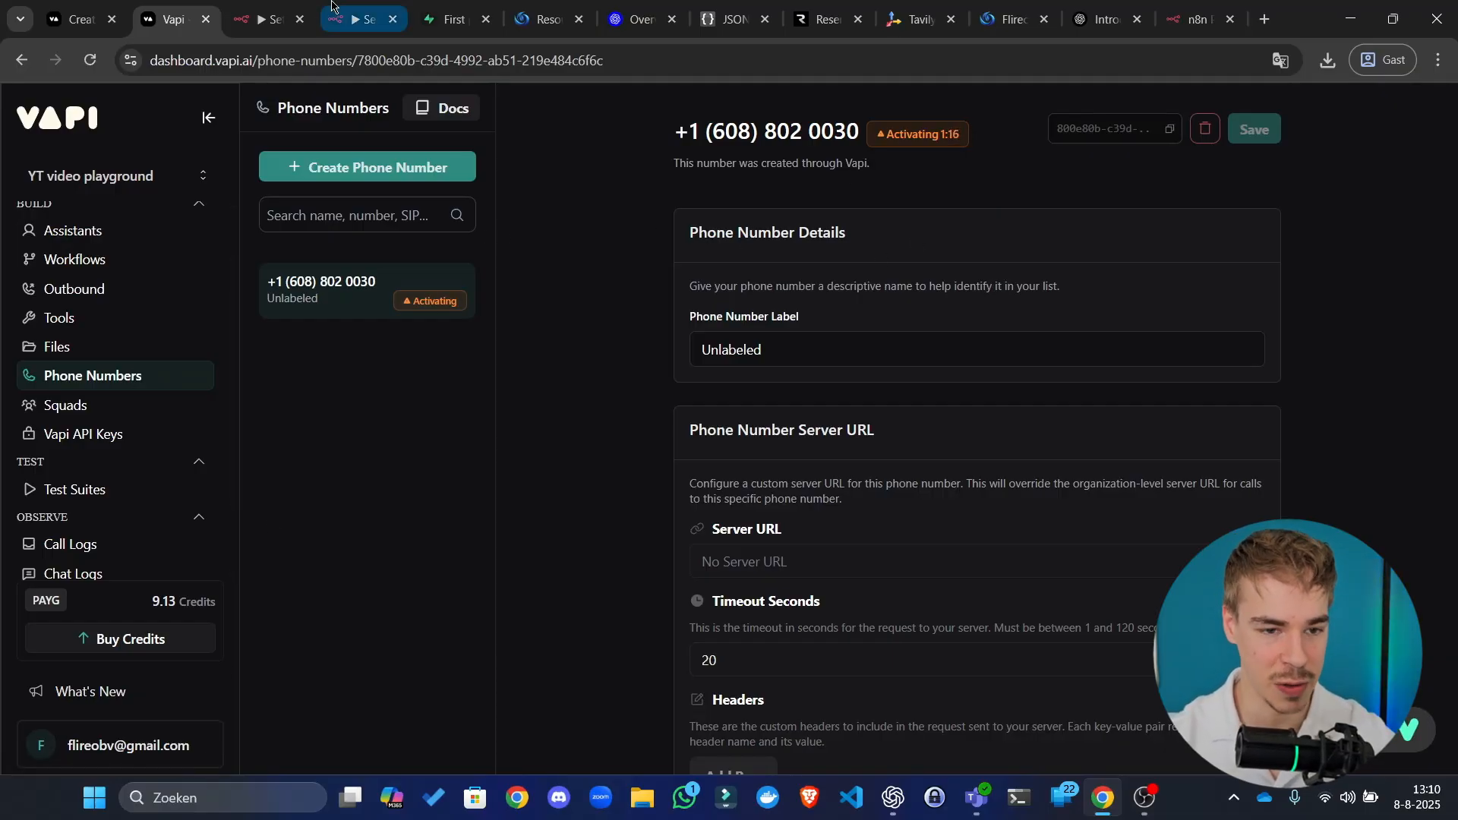
Step: Check the n8n Server url webhook's production URL, then go back to Vapi
{"action": "left_click", "coordinate": [287, 11]}
{"action": "left_click", "coordinate": [360, 11]}
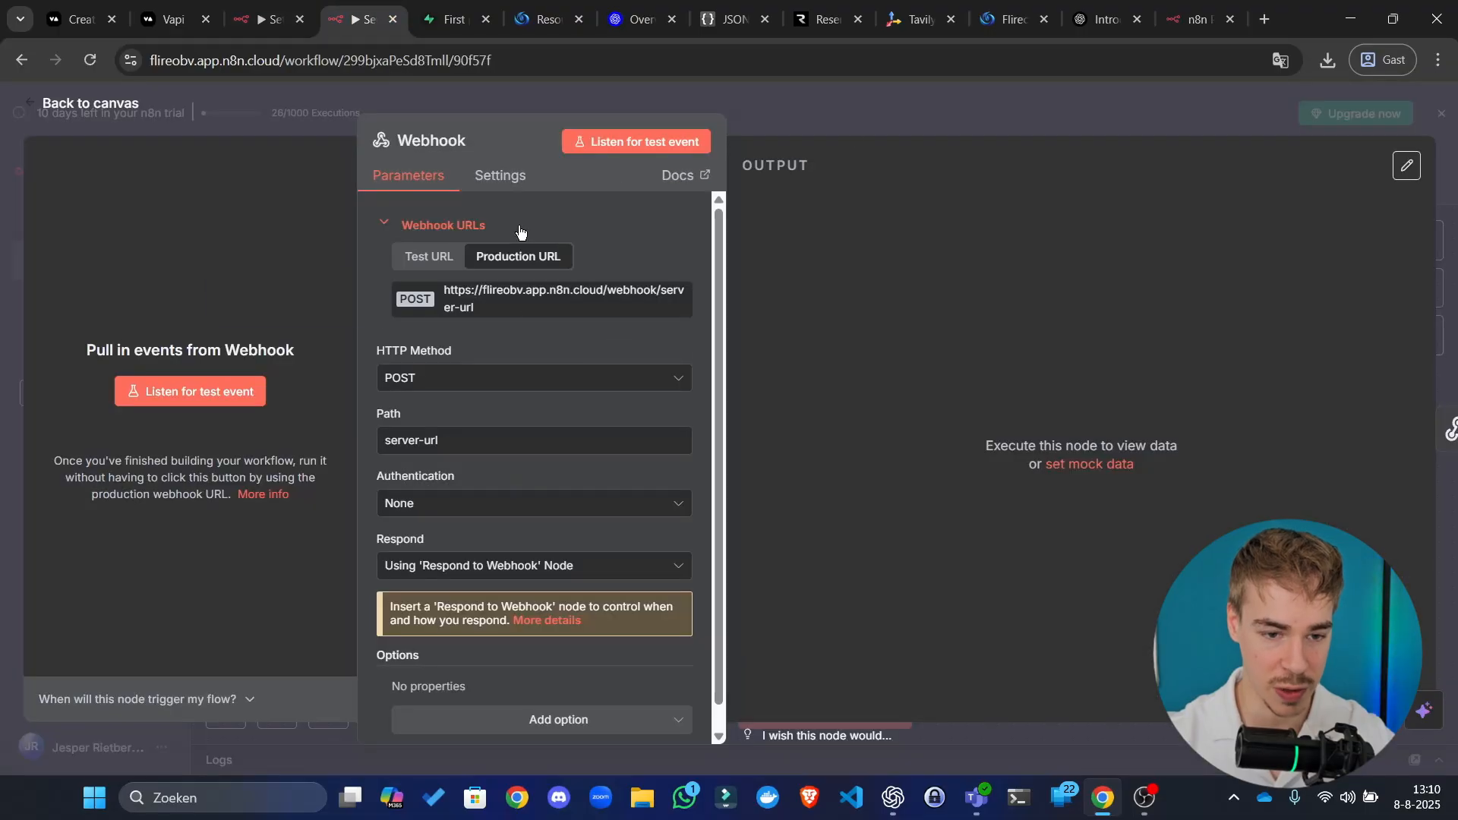
{"action": "left_click", "coordinate": [930, 106]}
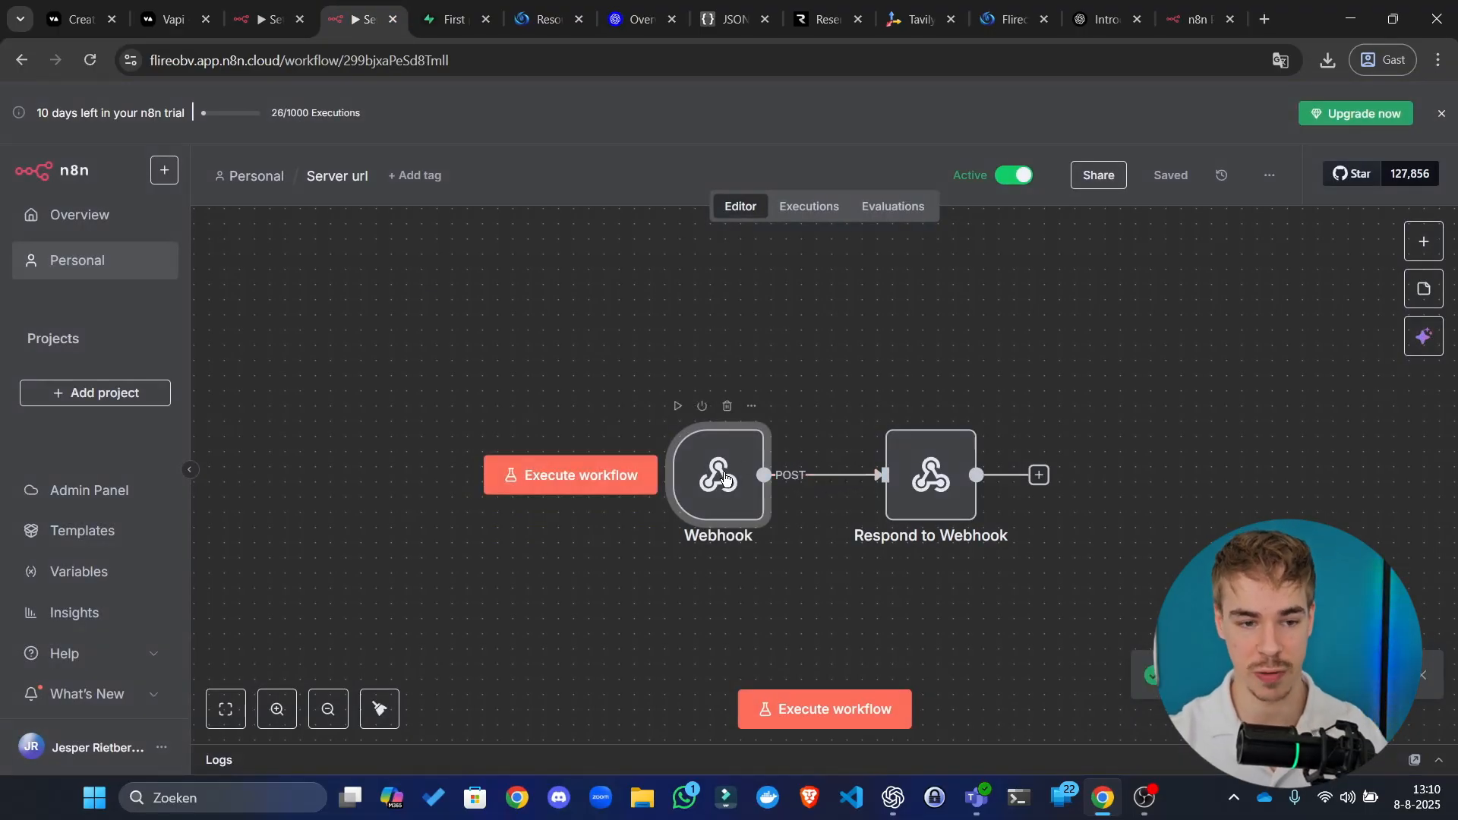
{"action": "left_click", "coordinate": [173, 19]}
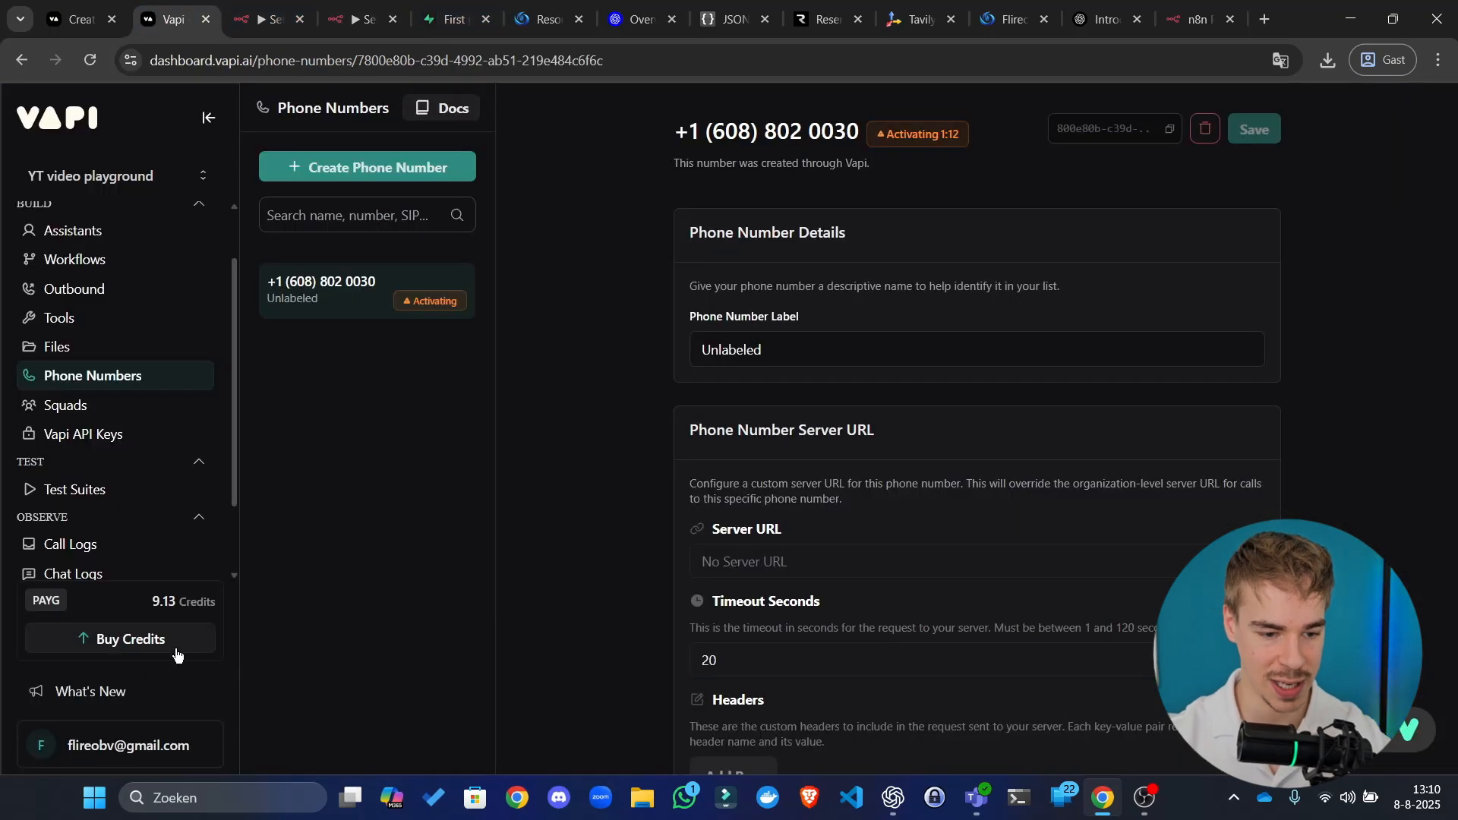
{"action": "left_click", "coordinate": [152, 748]}
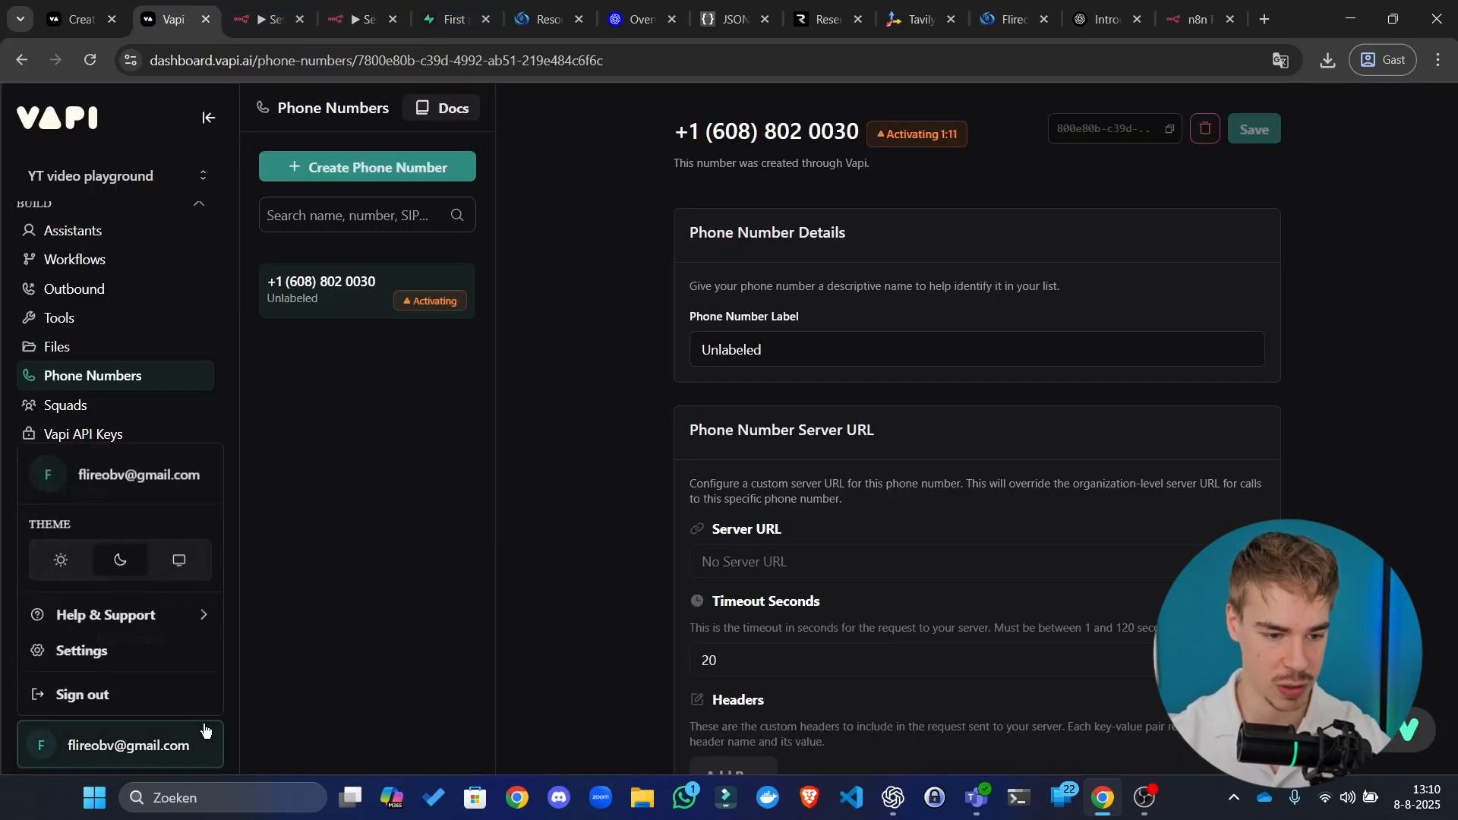
{"action": "left_click", "coordinate": [163, 658]}
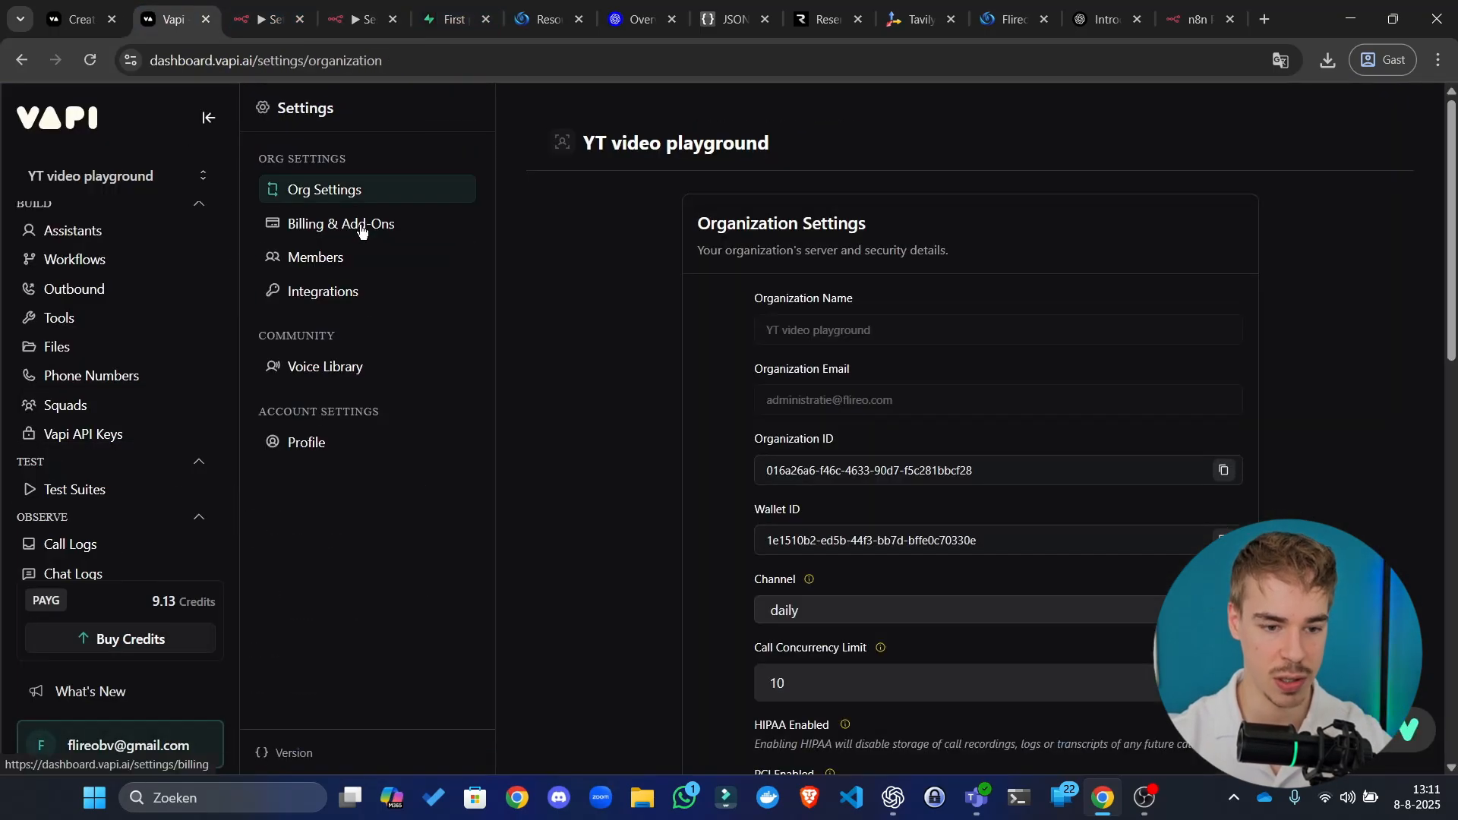
{"action": "scroll", "coordinate": [775, 349], "scroll_direction": "down", "scroll_amount": 5}
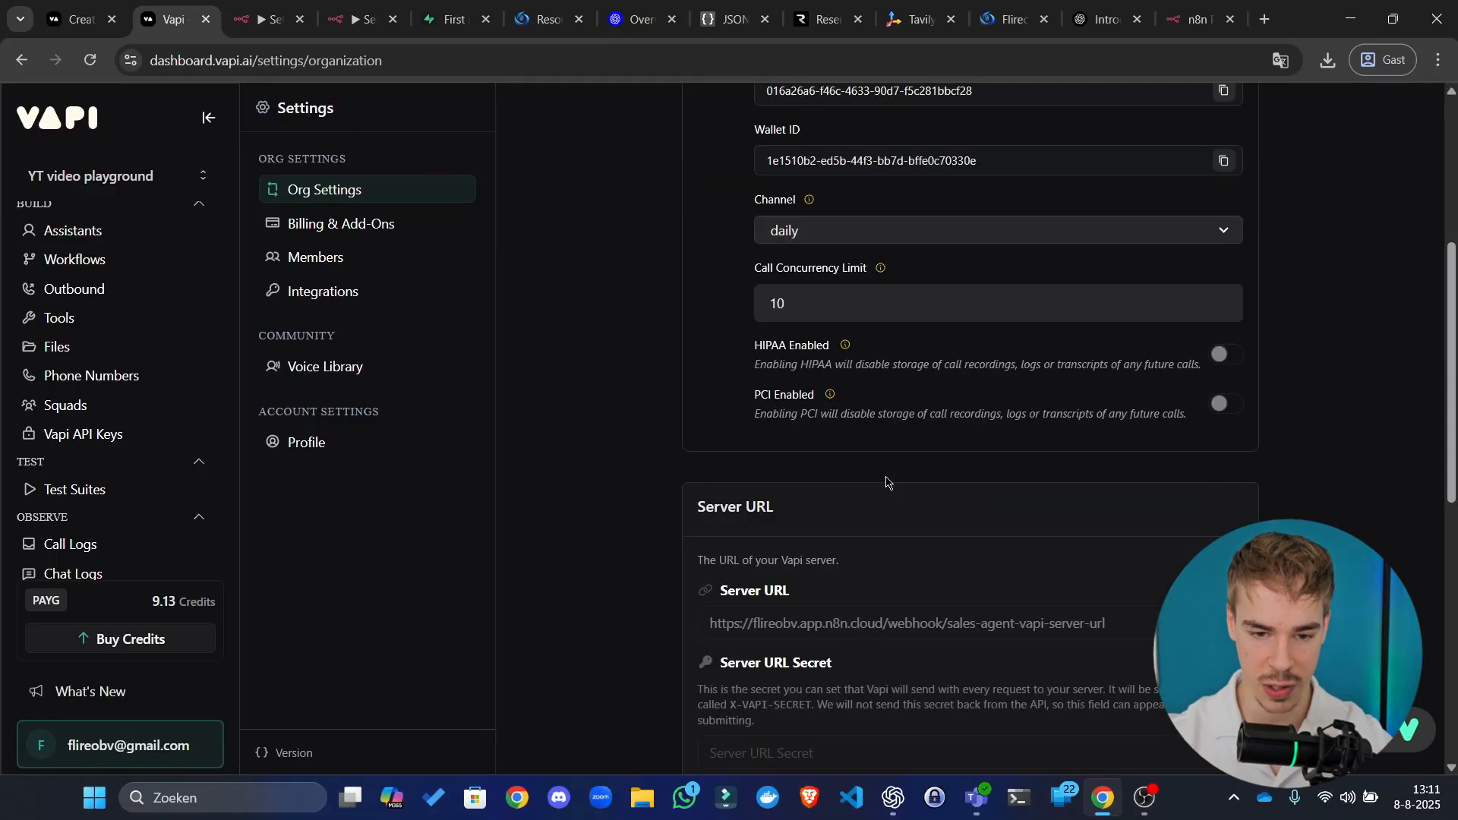
{"action": "scroll", "coordinate": [852, 439], "scroll_direction": "down", "scroll_amount": 4}
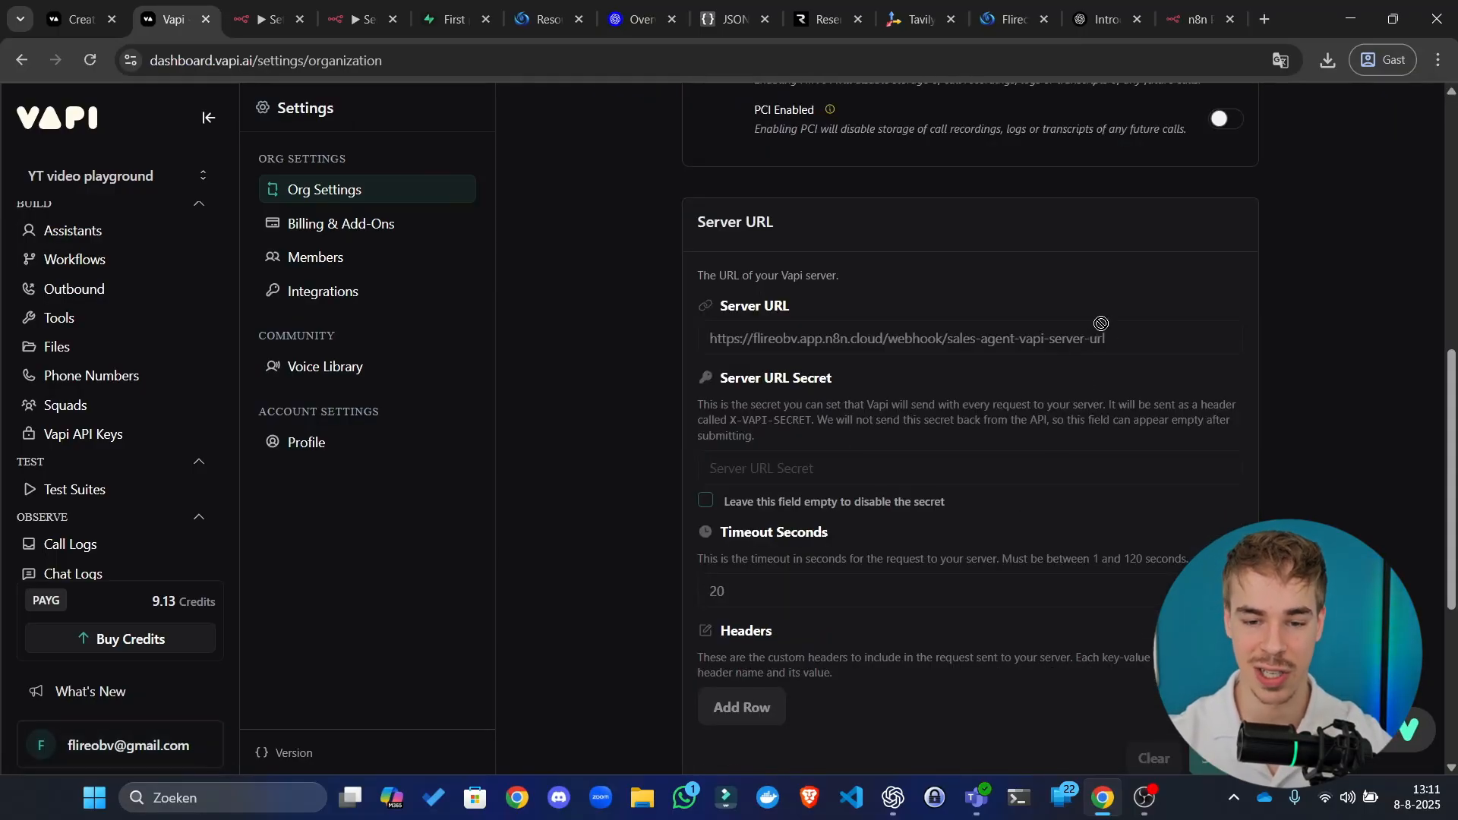
{"action": "left_click", "coordinate": [1123, 331]}
{"action": "key", "text": "ctrl+a"}
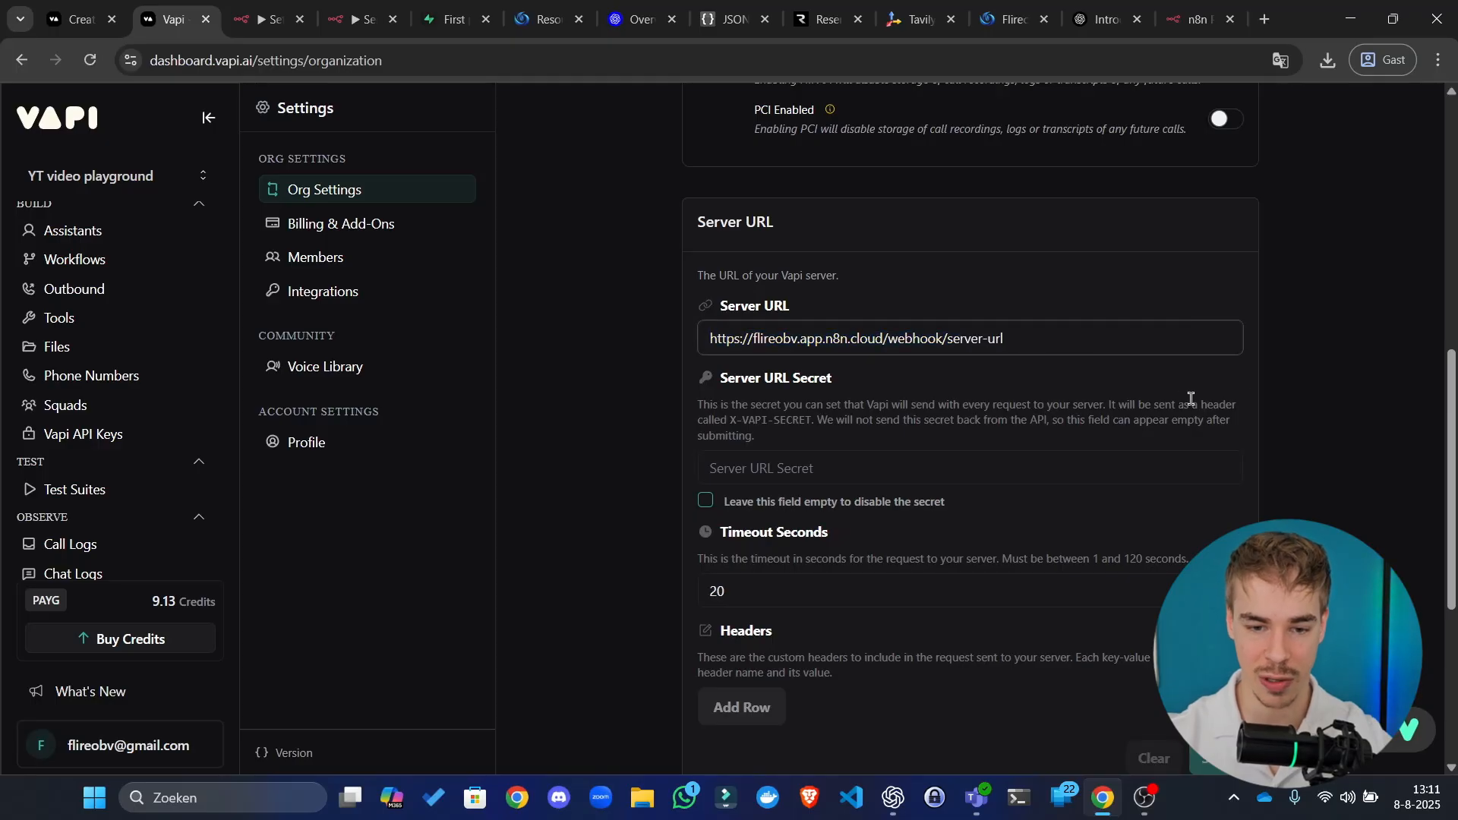
{"action": "key", "text": "ctrl+a"}
{"action": "left_click", "coordinate": [1231, 317]}
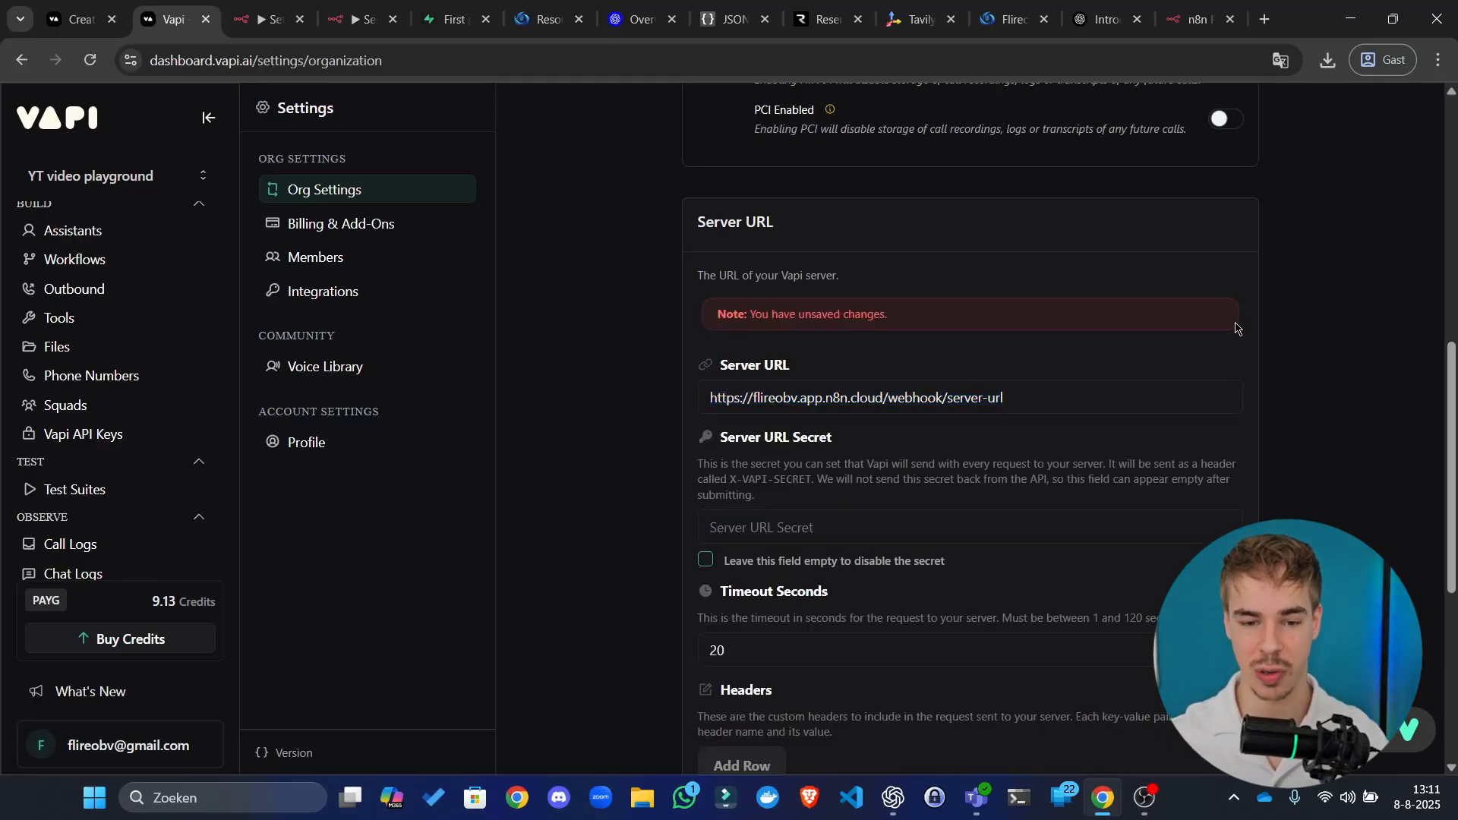
{"action": "scroll", "coordinate": [1022, 322], "scroll_direction": "down", "scroll_amount": 3}
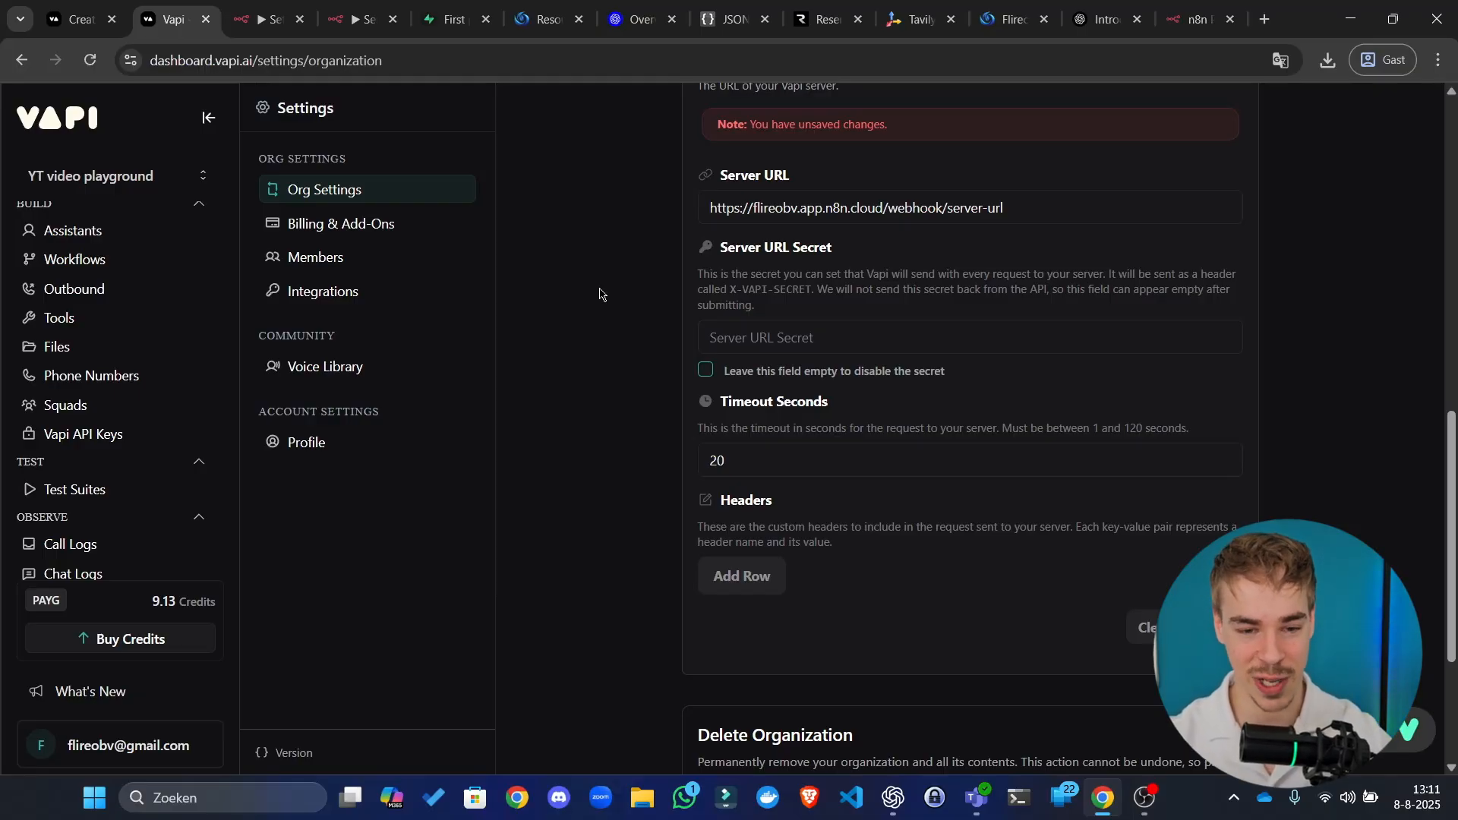
{"action": "left_click", "coordinate": [267, 17]}
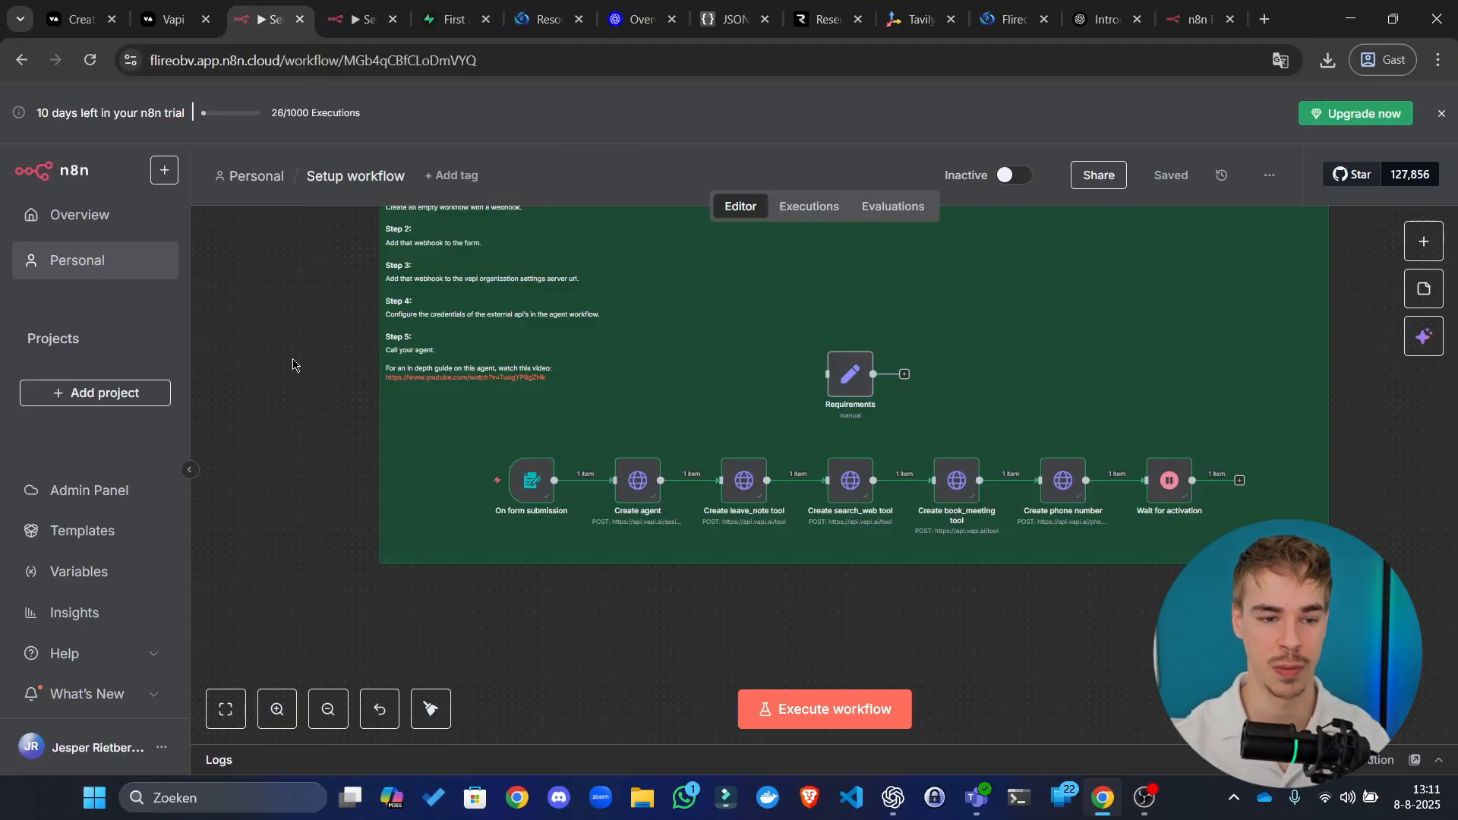
Step: In the phone number's Inbound Settings, list the assistants available to answer calls
{"action": "left_click", "coordinate": [173, 19]}
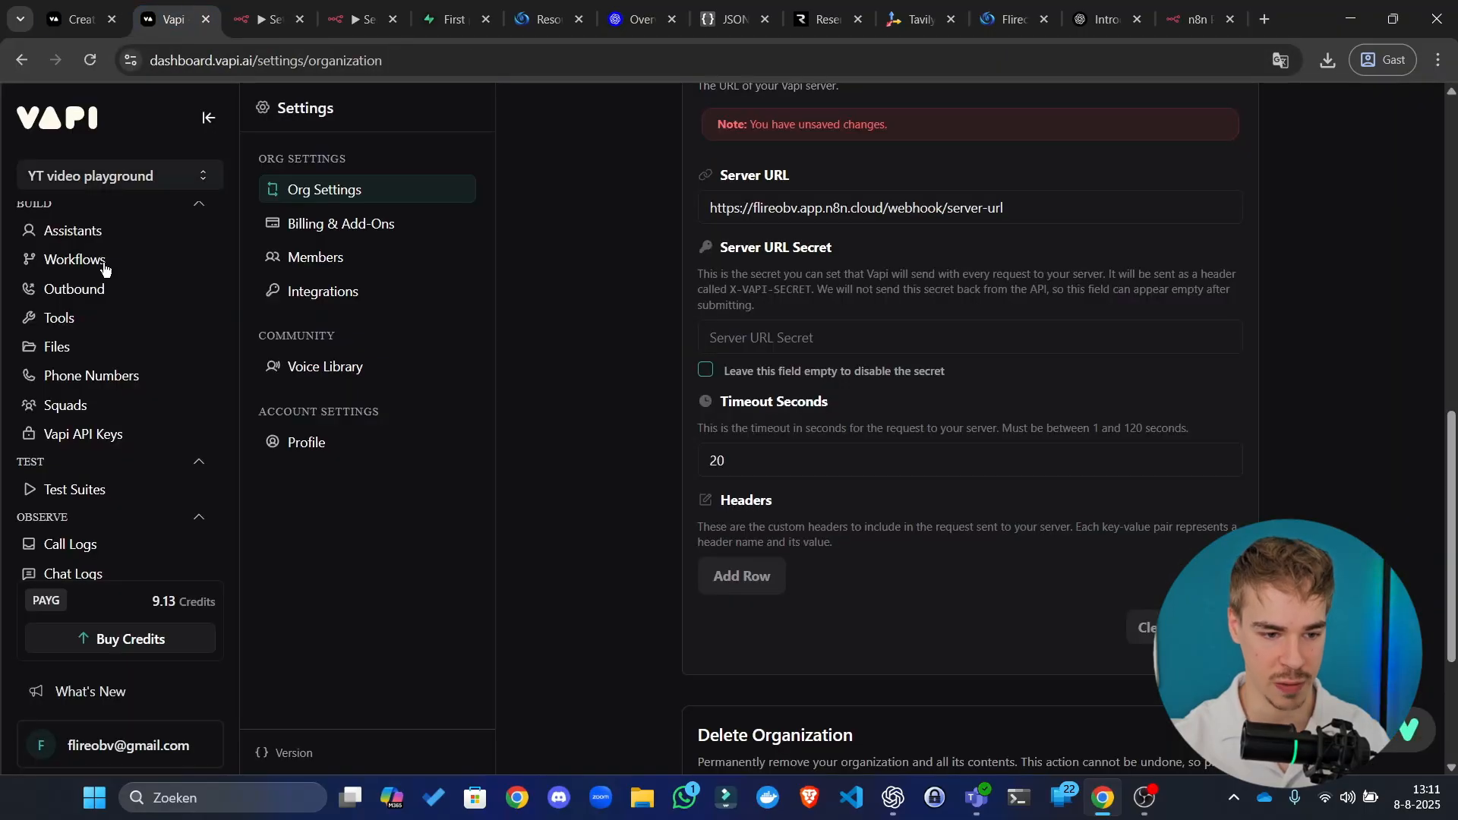
{"action": "left_click", "coordinate": [99, 377]}
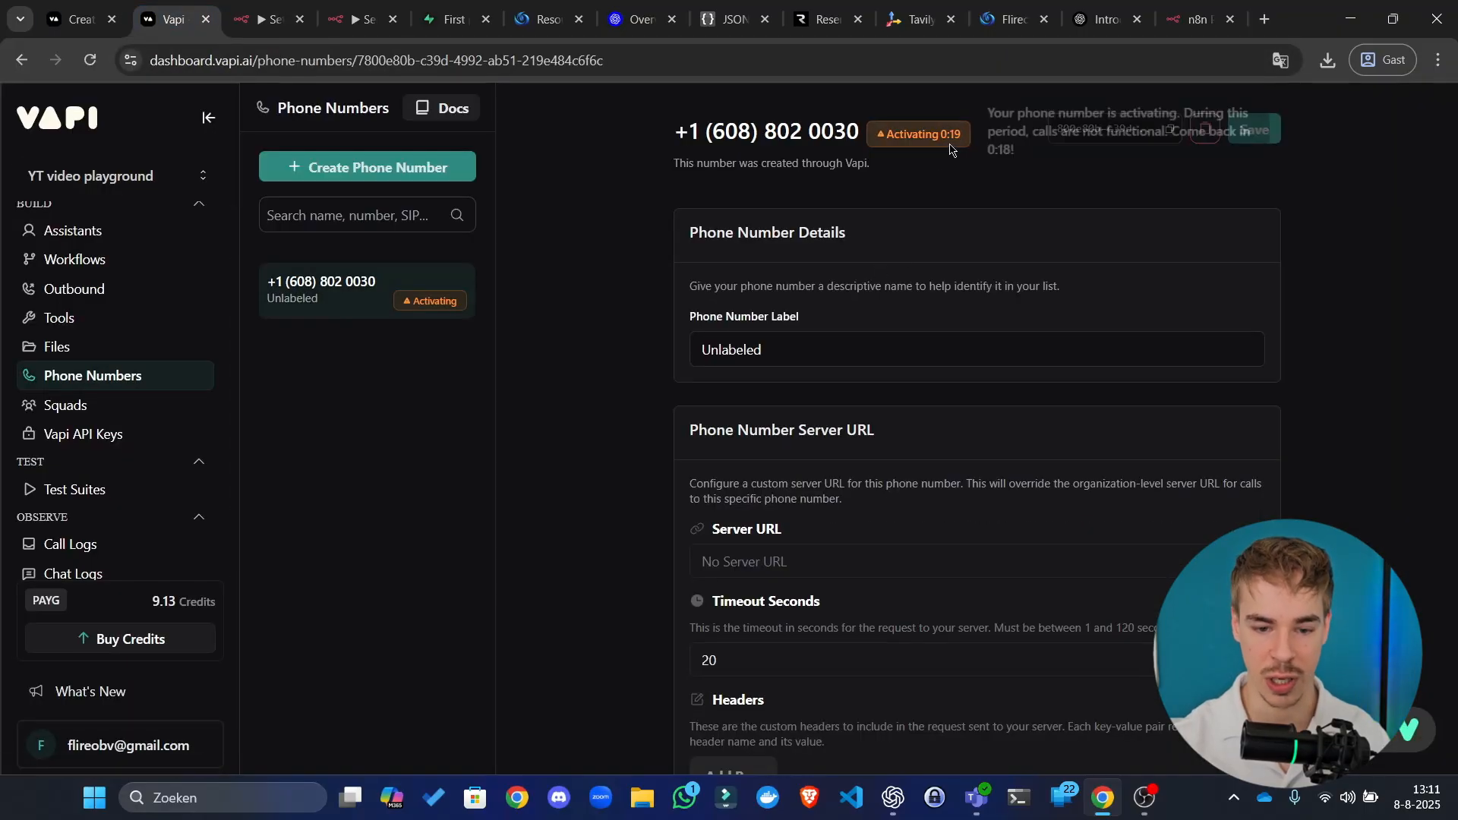
{"action": "scroll", "coordinate": [835, 441], "scroll_direction": "down", "scroll_amount": 7}
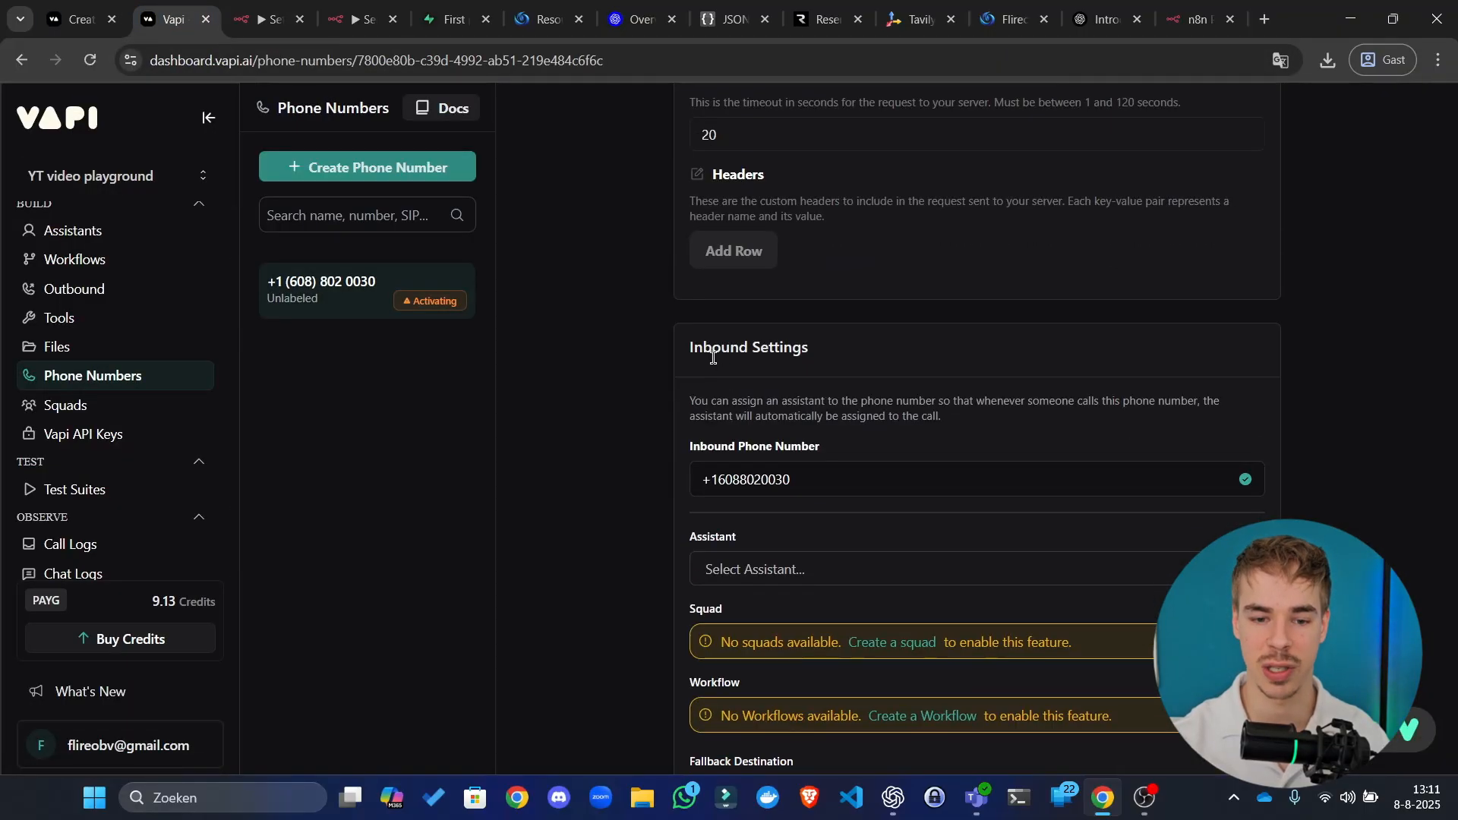
{"action": "scroll", "coordinate": [721, 356], "scroll_direction": "up", "scroll_amount": 4}
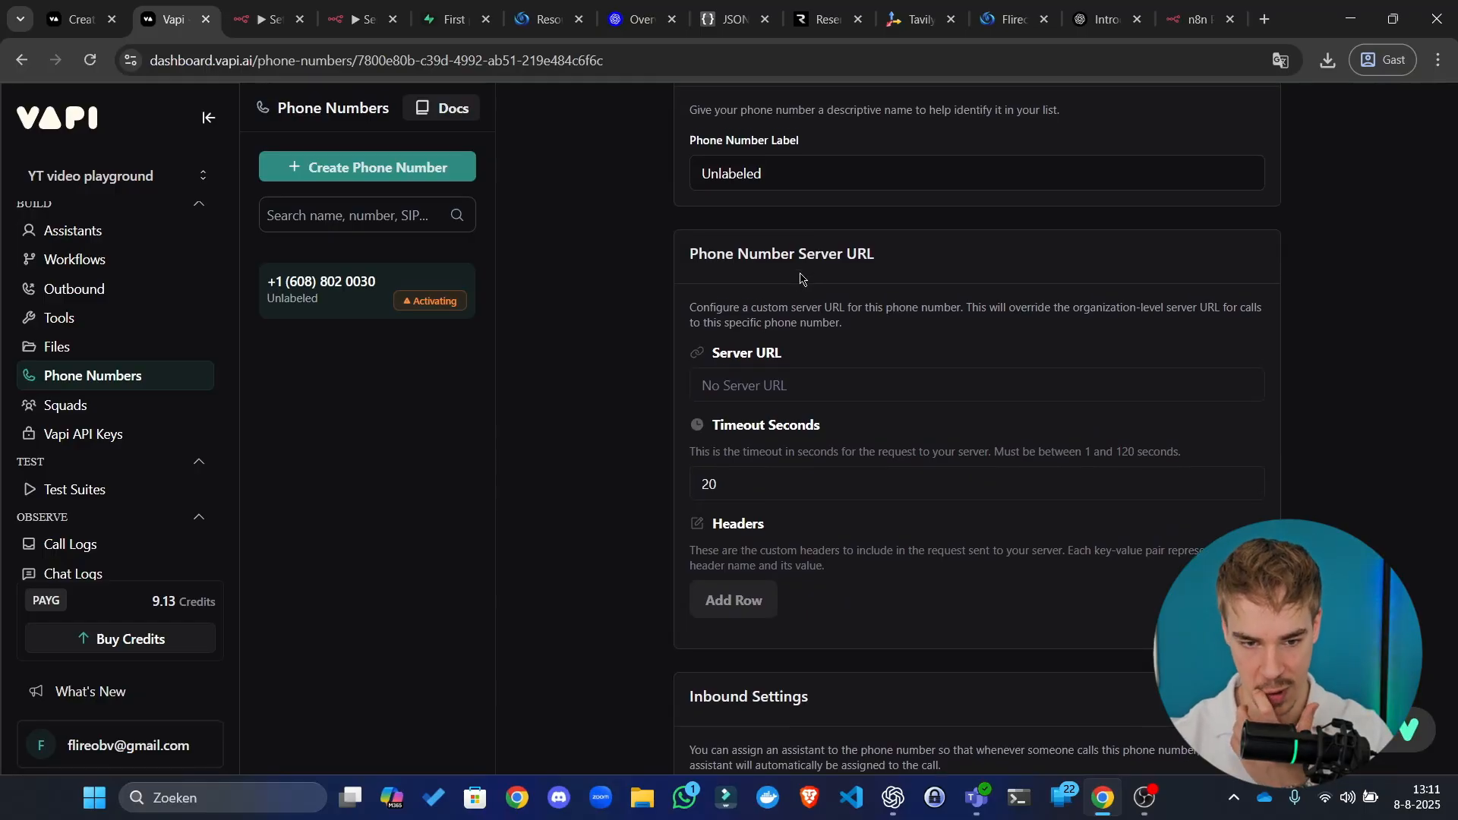
{"action": "scroll", "coordinate": [796, 285], "scroll_direction": "down", "scroll_amount": 5}
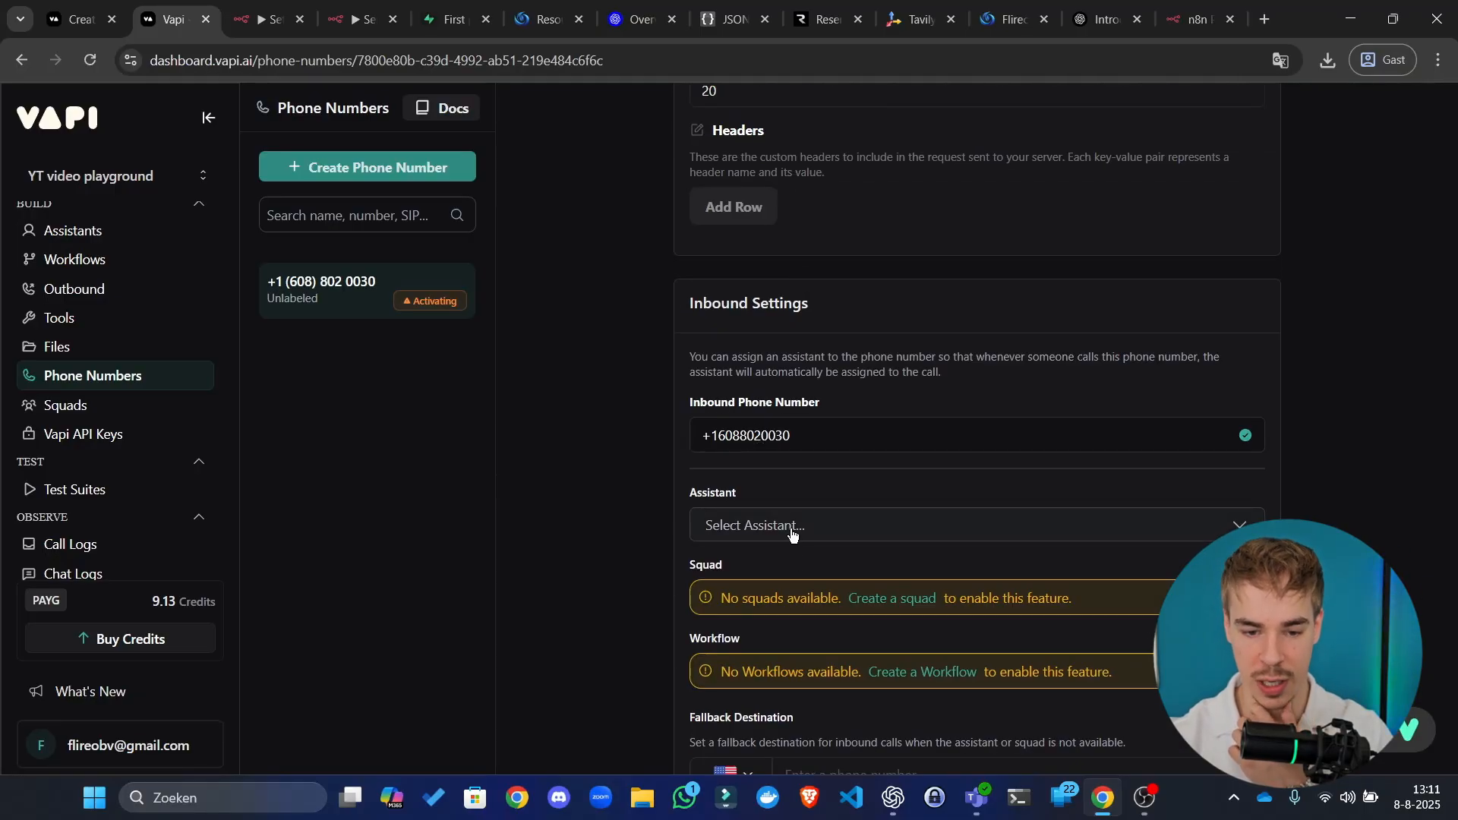
{"action": "left_click", "coordinate": [792, 535]}
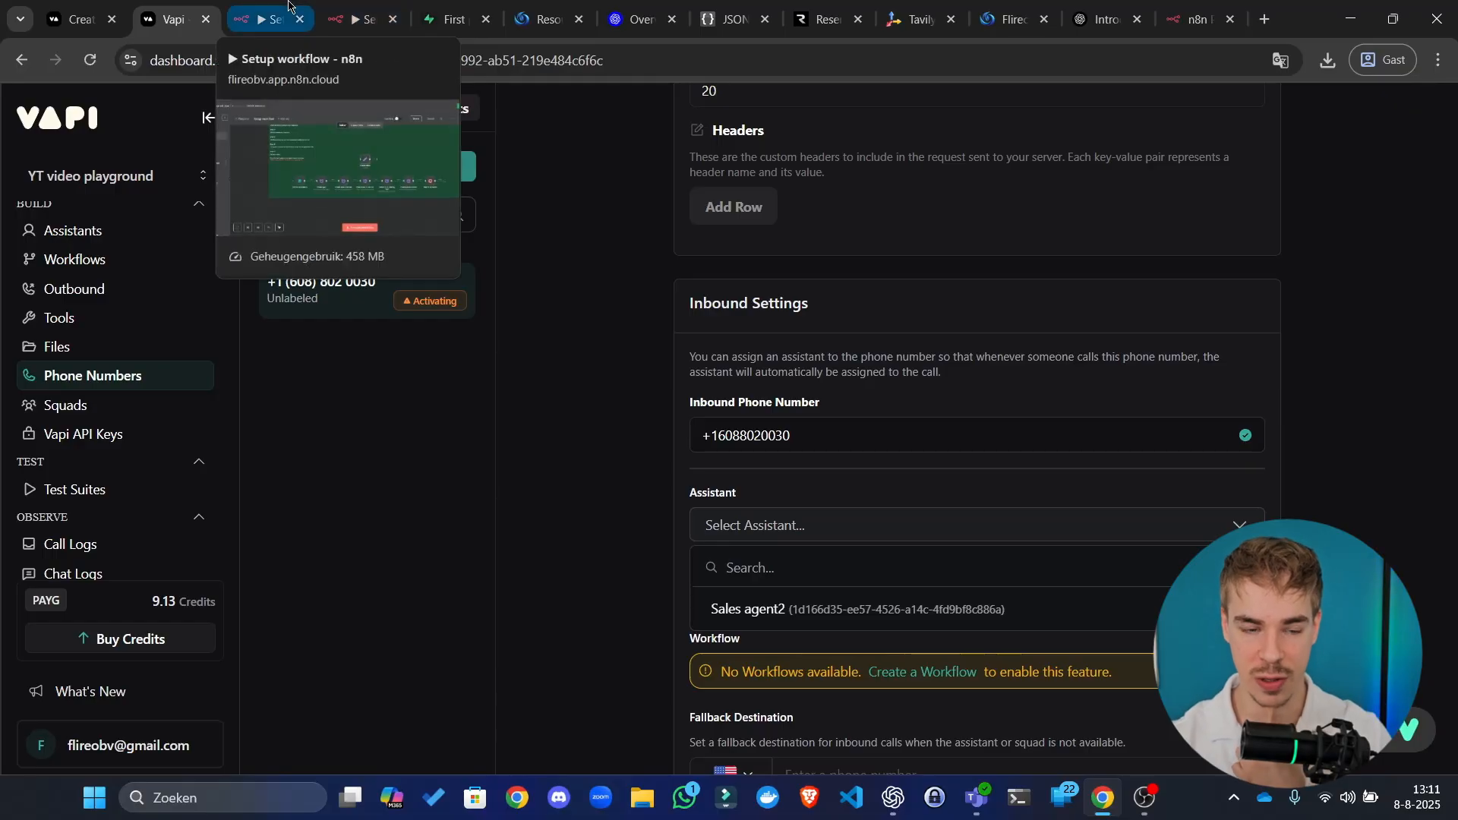
{"action": "left_click", "coordinate": [375, 7]}
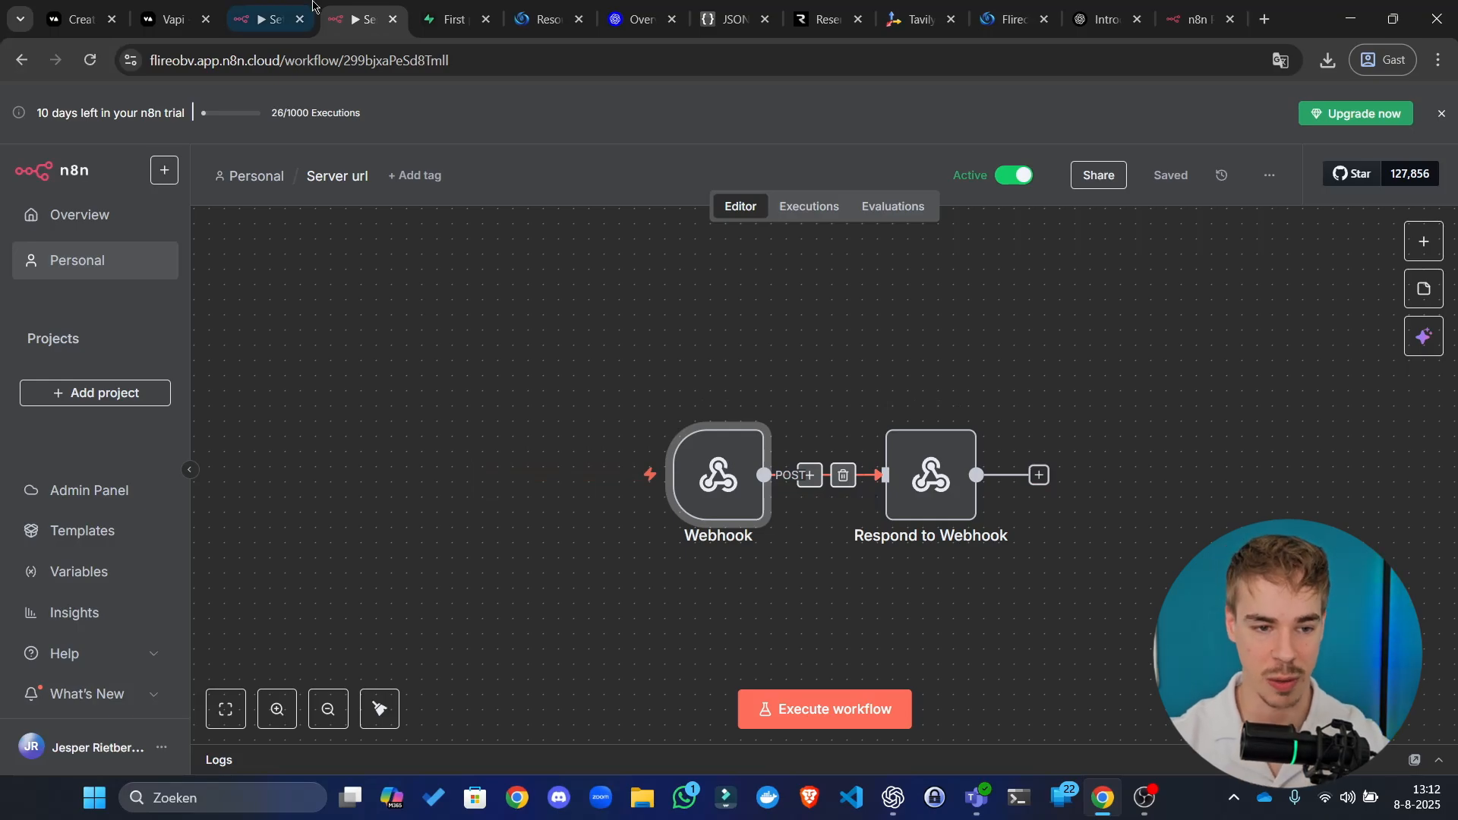
Step: Open the Setup workflow's Requirements node and select the entire Schema for agent workflow JSON
{"action": "left_click", "coordinate": [269, 19]}
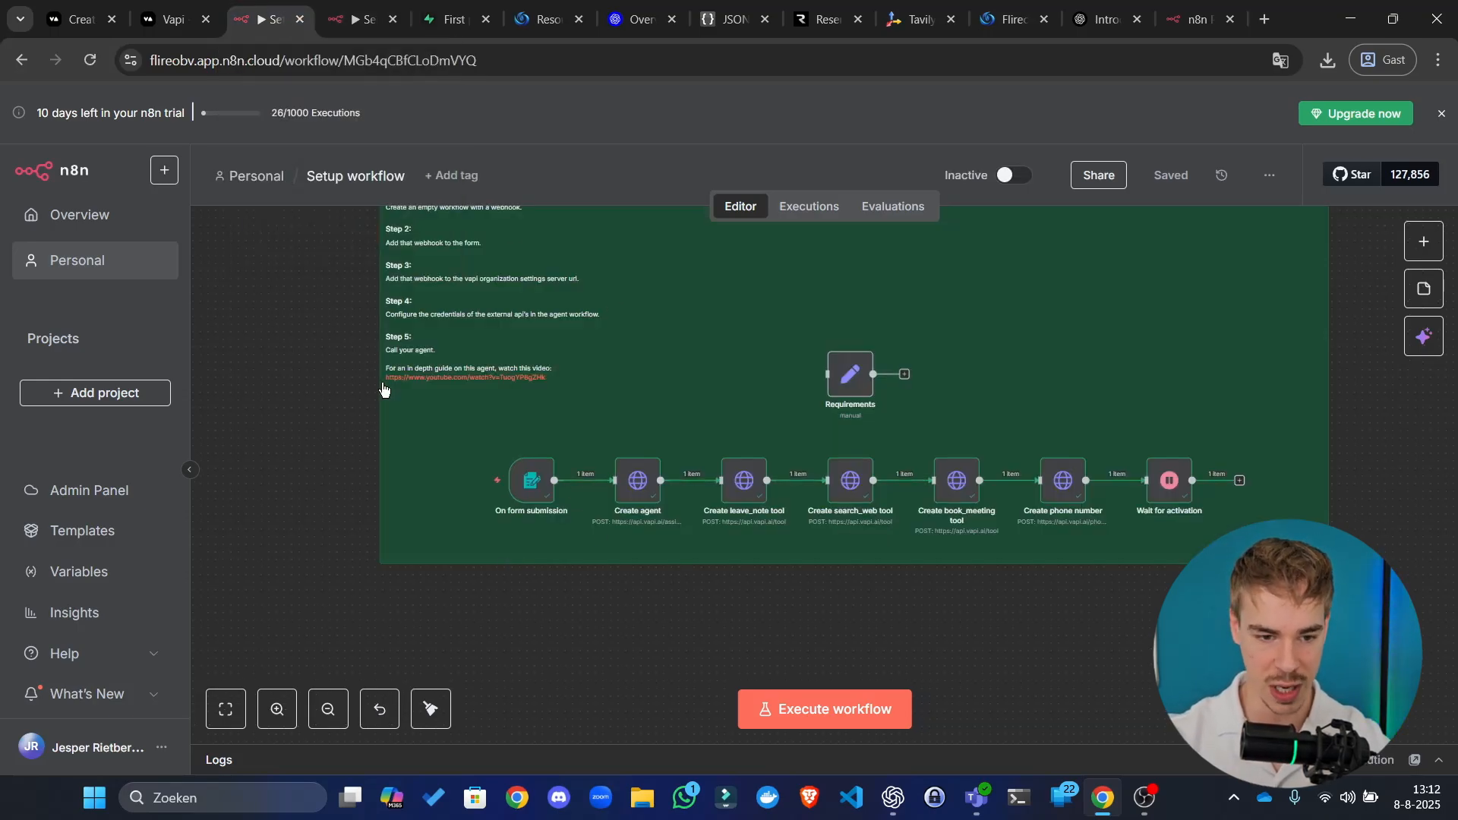
{"action": "scroll", "coordinate": [380, 338], "scroll_direction": "up", "scroll_amount": 3}
{"action": "scroll", "coordinate": [726, 443], "scroll_direction": "down", "scroll_amount": 1}
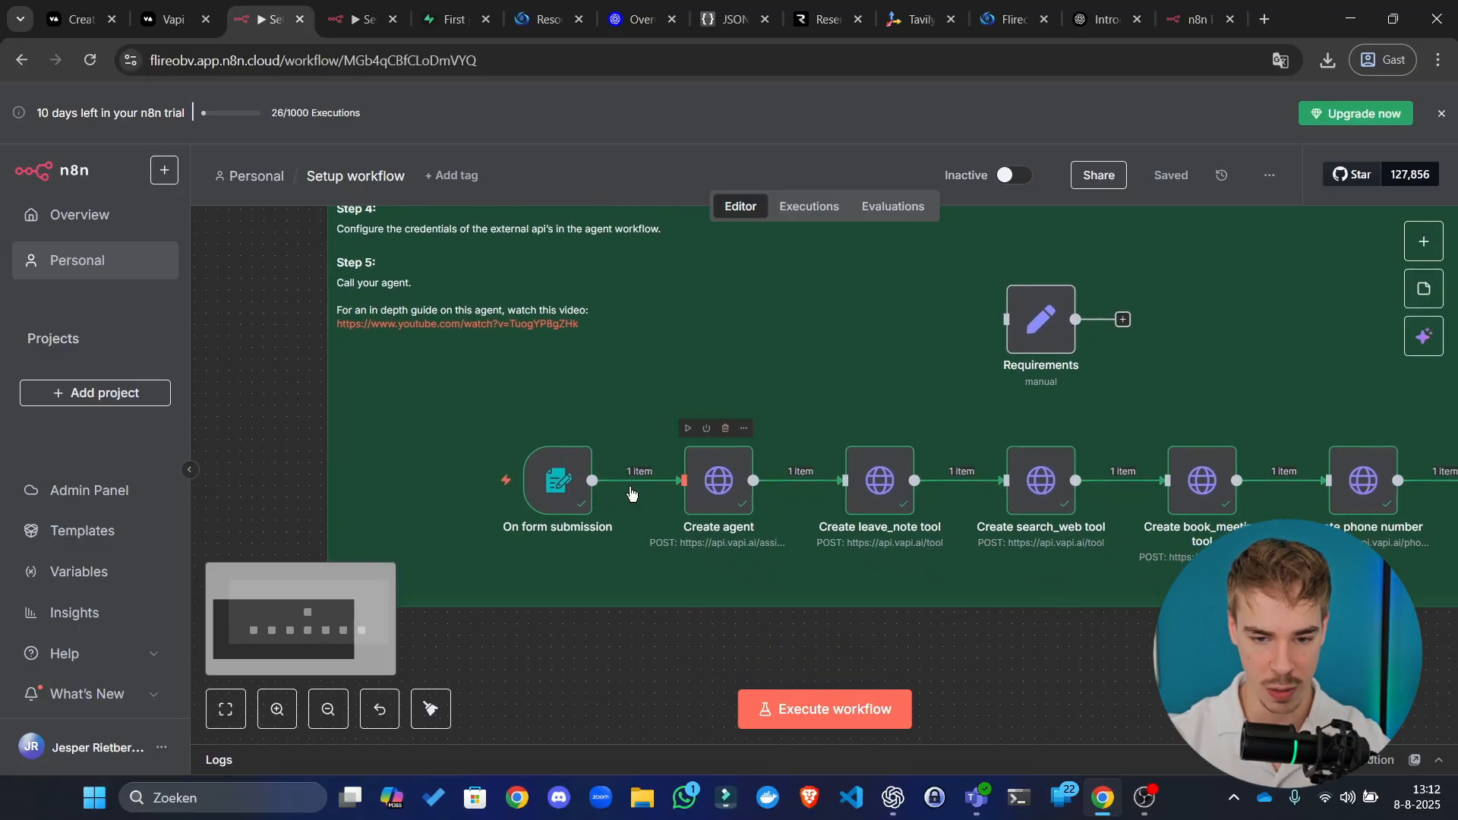
{"action": "double_click", "coordinate": [1041, 319]}
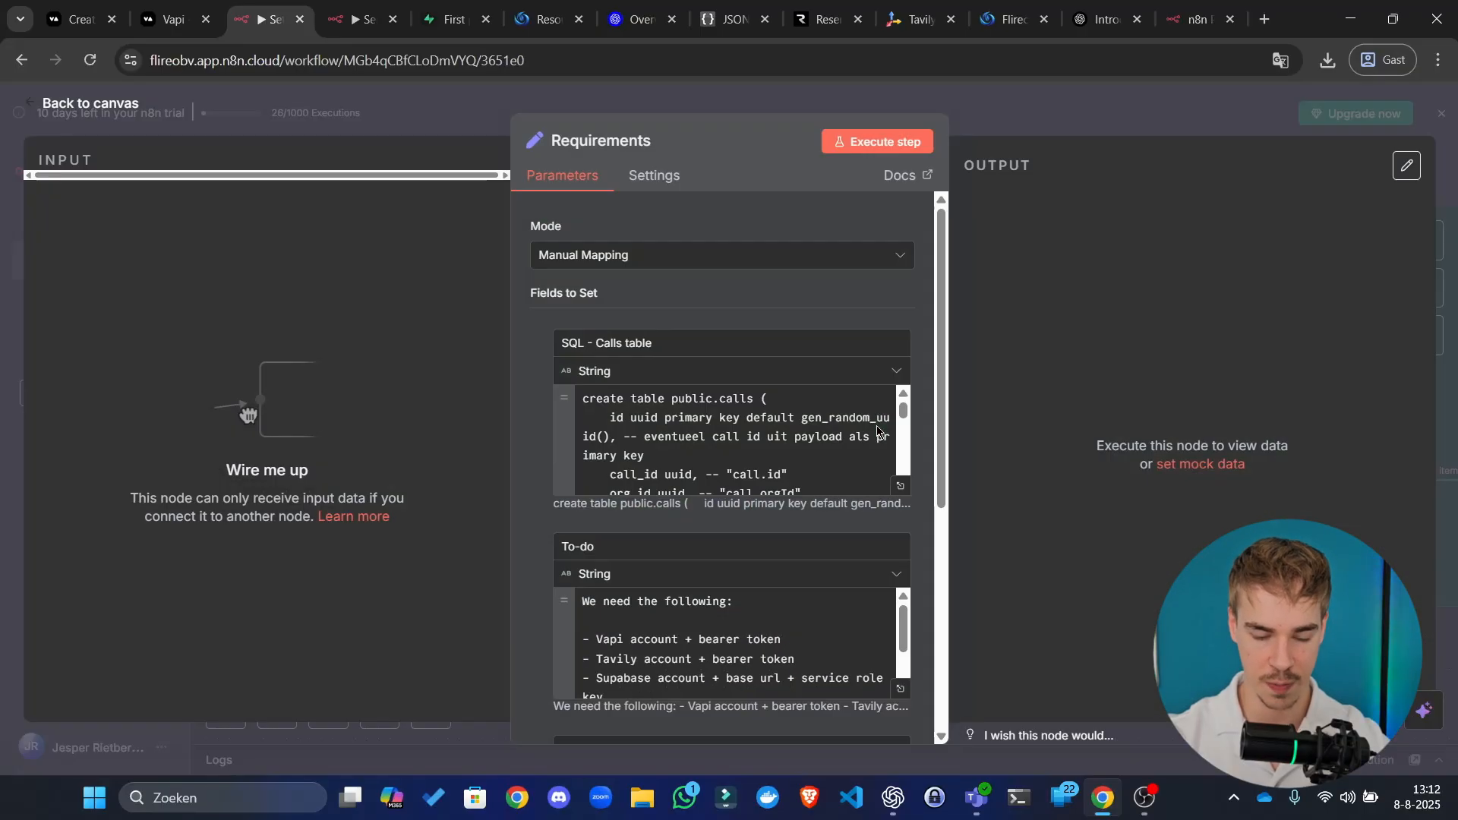
{"action": "scroll", "coordinate": [733, 365], "scroll_direction": "down", "scroll_amount": 3}
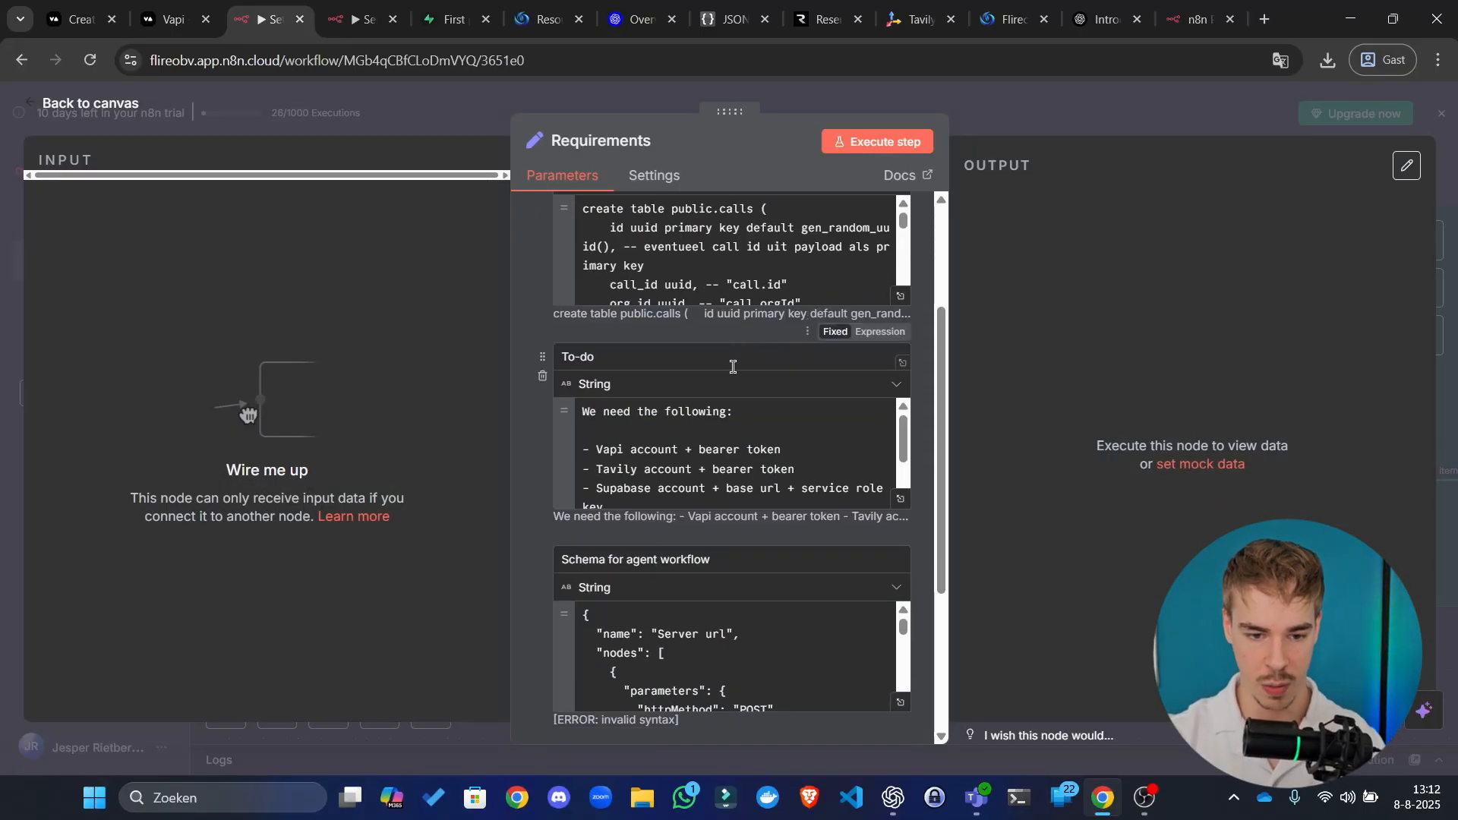
{"action": "scroll", "coordinate": [732, 406], "scroll_direction": "down", "scroll_amount": 1}
{"action": "left_click", "coordinate": [736, 562]}
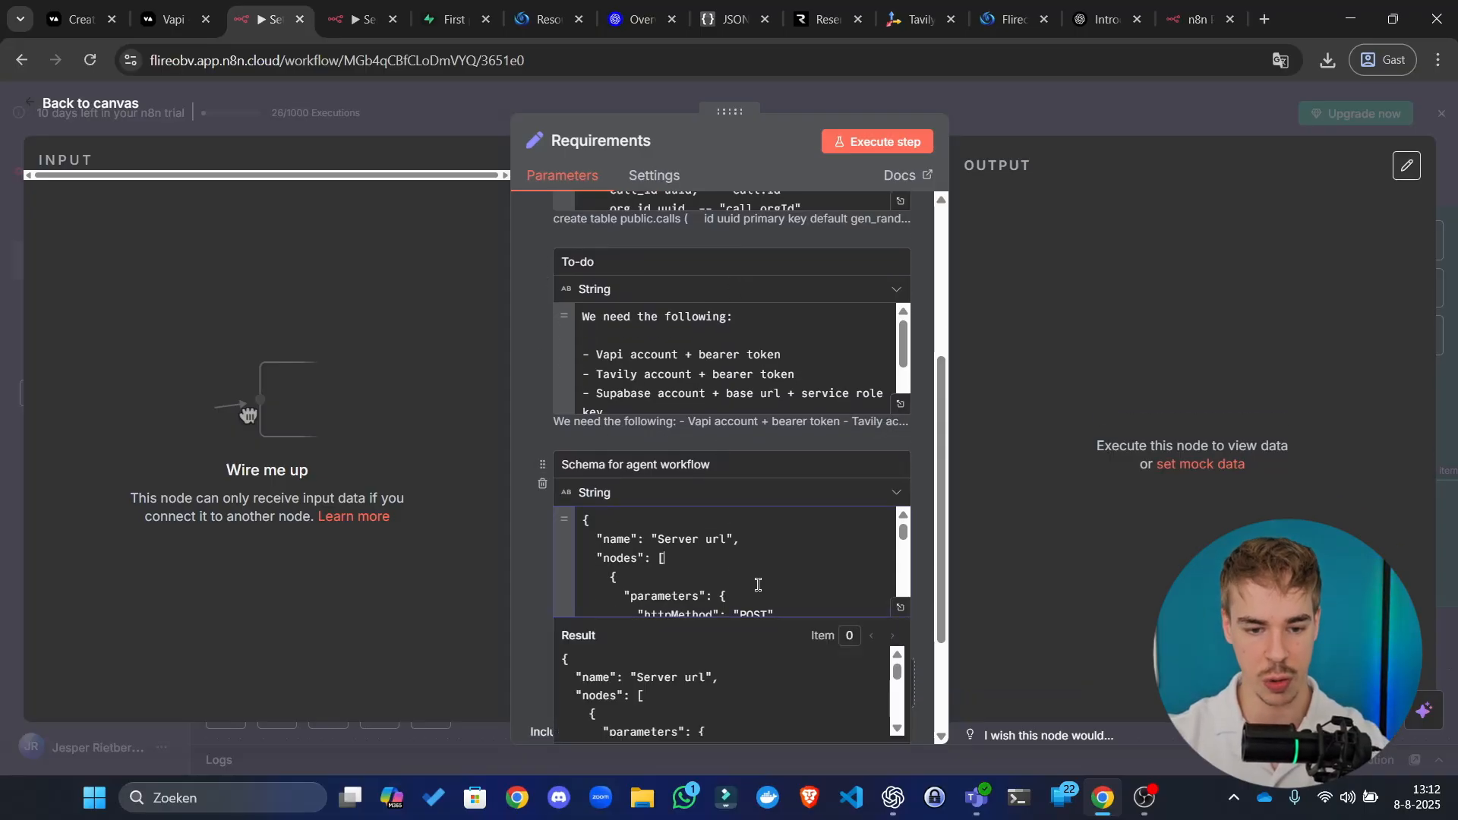
{"action": "scroll", "coordinate": [645, 485], "scroll_direction": "up", "scroll_amount": 1}
{"action": "scroll", "coordinate": [645, 484], "scroll_direction": "up", "scroll_amount": 3}
{"action": "scroll", "coordinate": [686, 417], "scroll_direction": "down", "scroll_amount": 3}
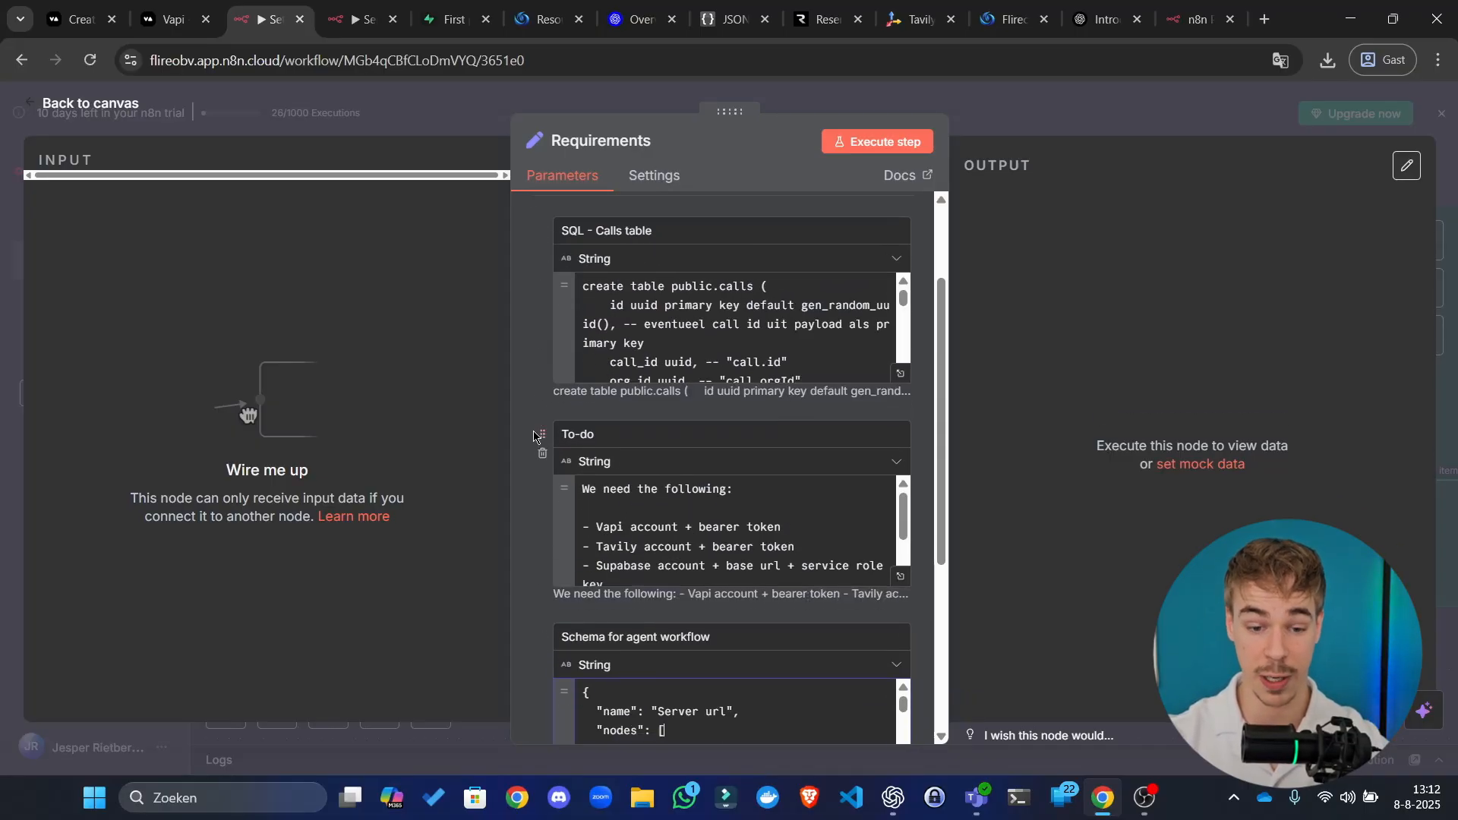
{"action": "key", "text": "ctrl+a"}
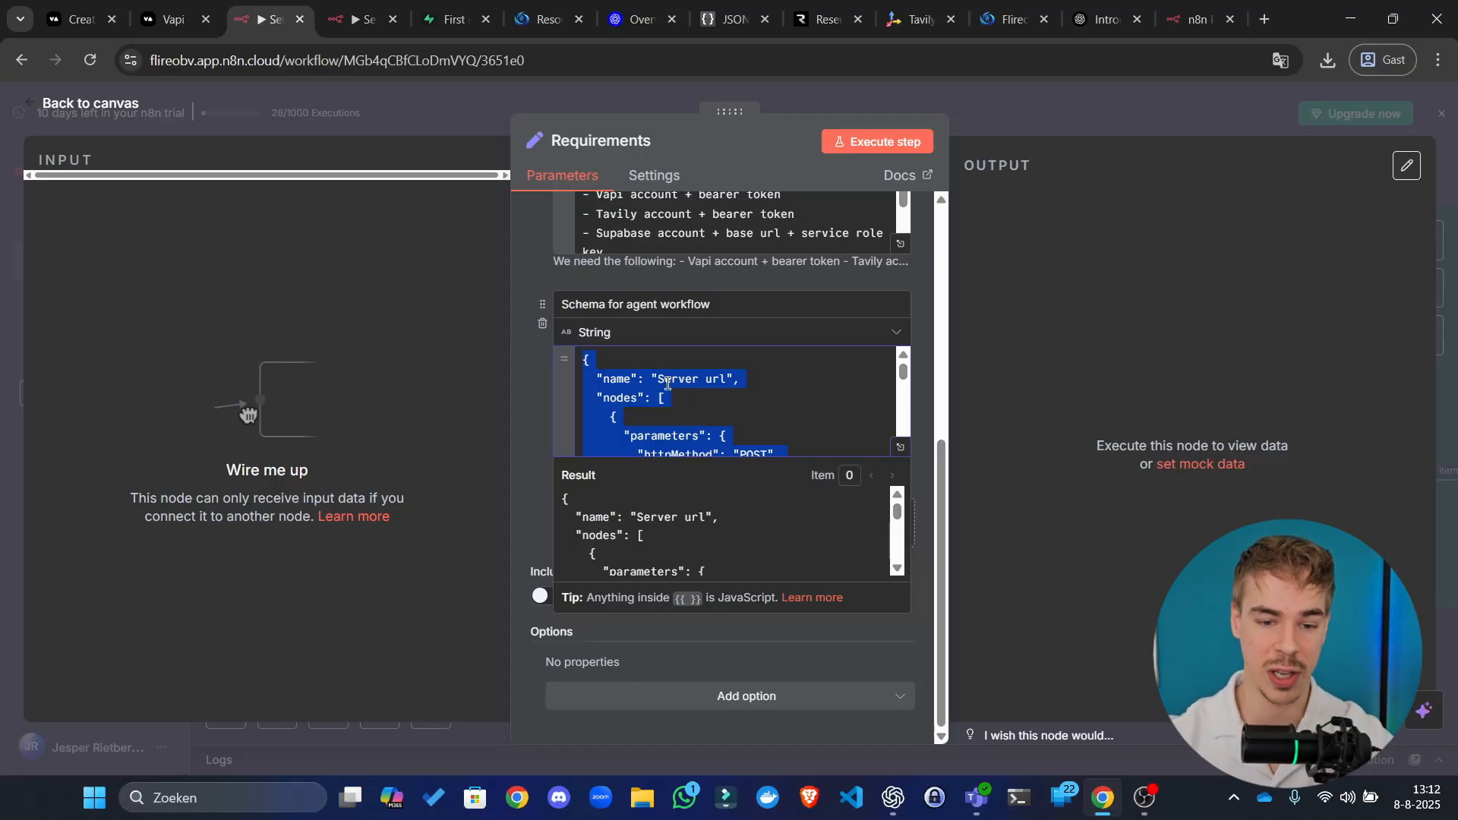
{"action": "key", "text": "ctrl+Tab"}
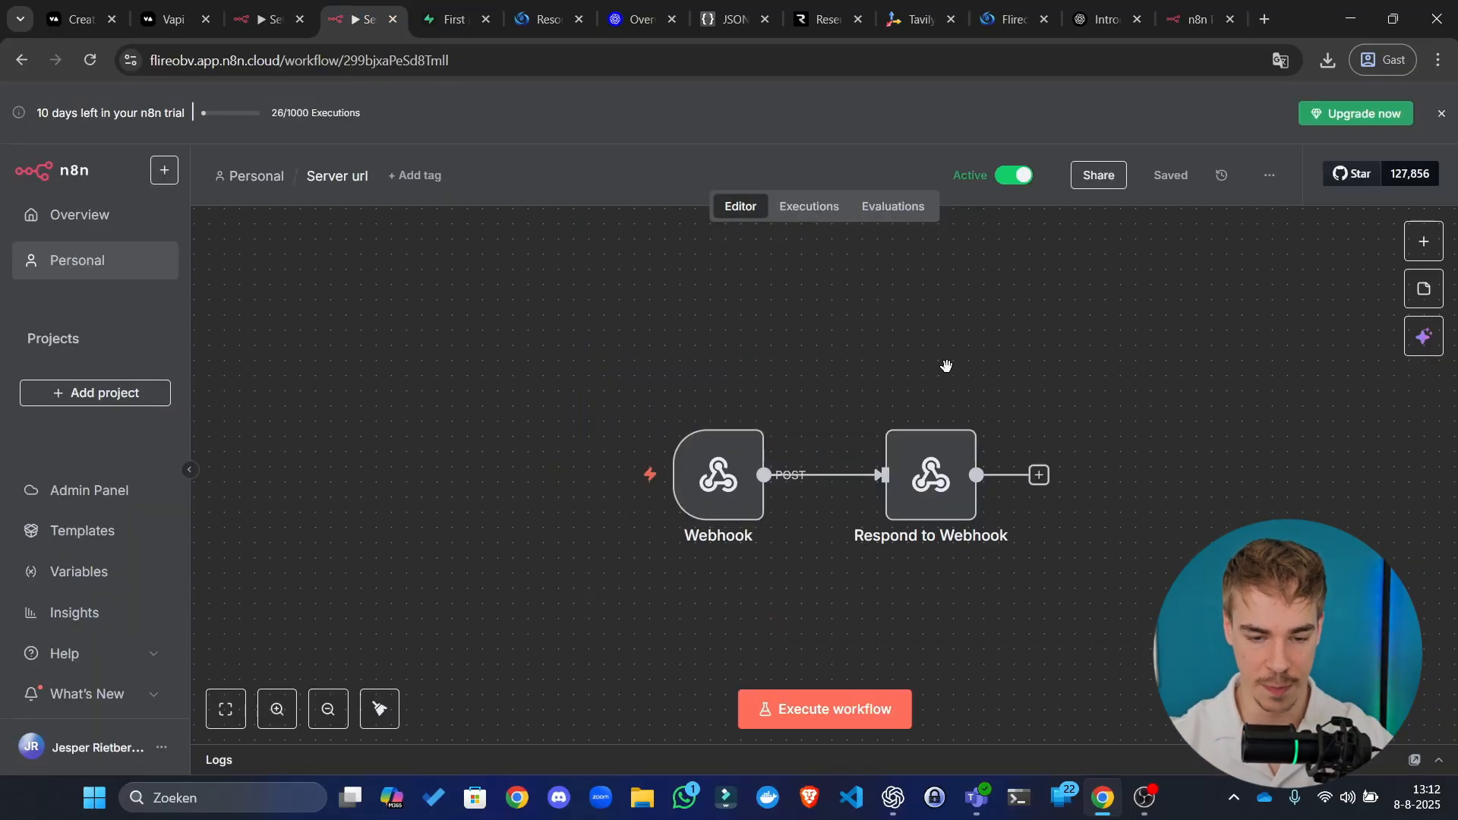
Step: Delete the Respond to Webhook node and paste the copied Vapi agent workflow onto the canvas
{"action": "scroll", "coordinate": [938, 364], "scroll_direction": "down", "scroll_amount": 5}
{"action": "left_click_drag", "start_coordinate": [900, 336], "coordinate": [745, 550]}
{"action": "key", "text": "Delete"}
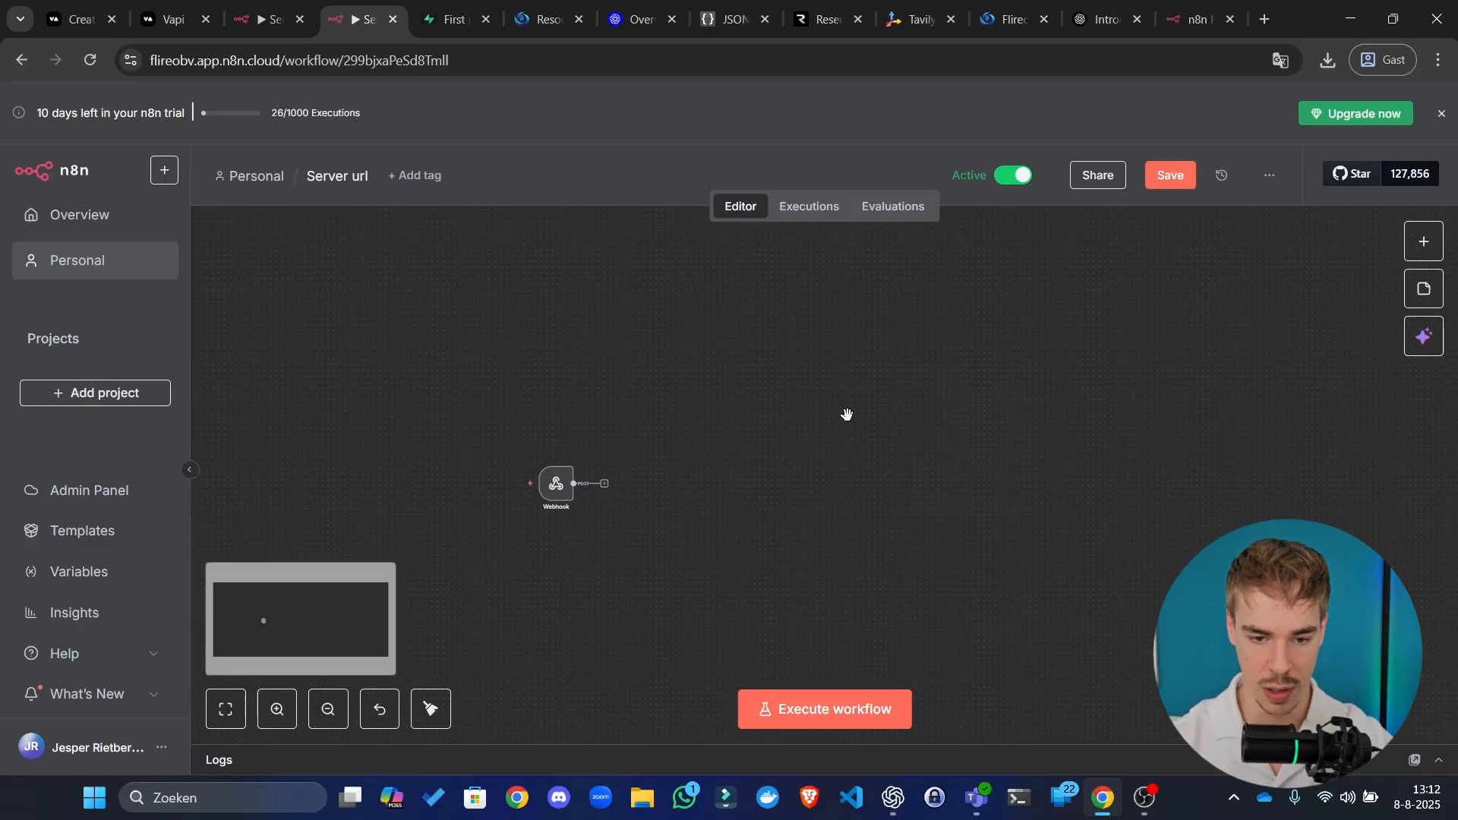
{"action": "key", "text": "ctrl+v"}
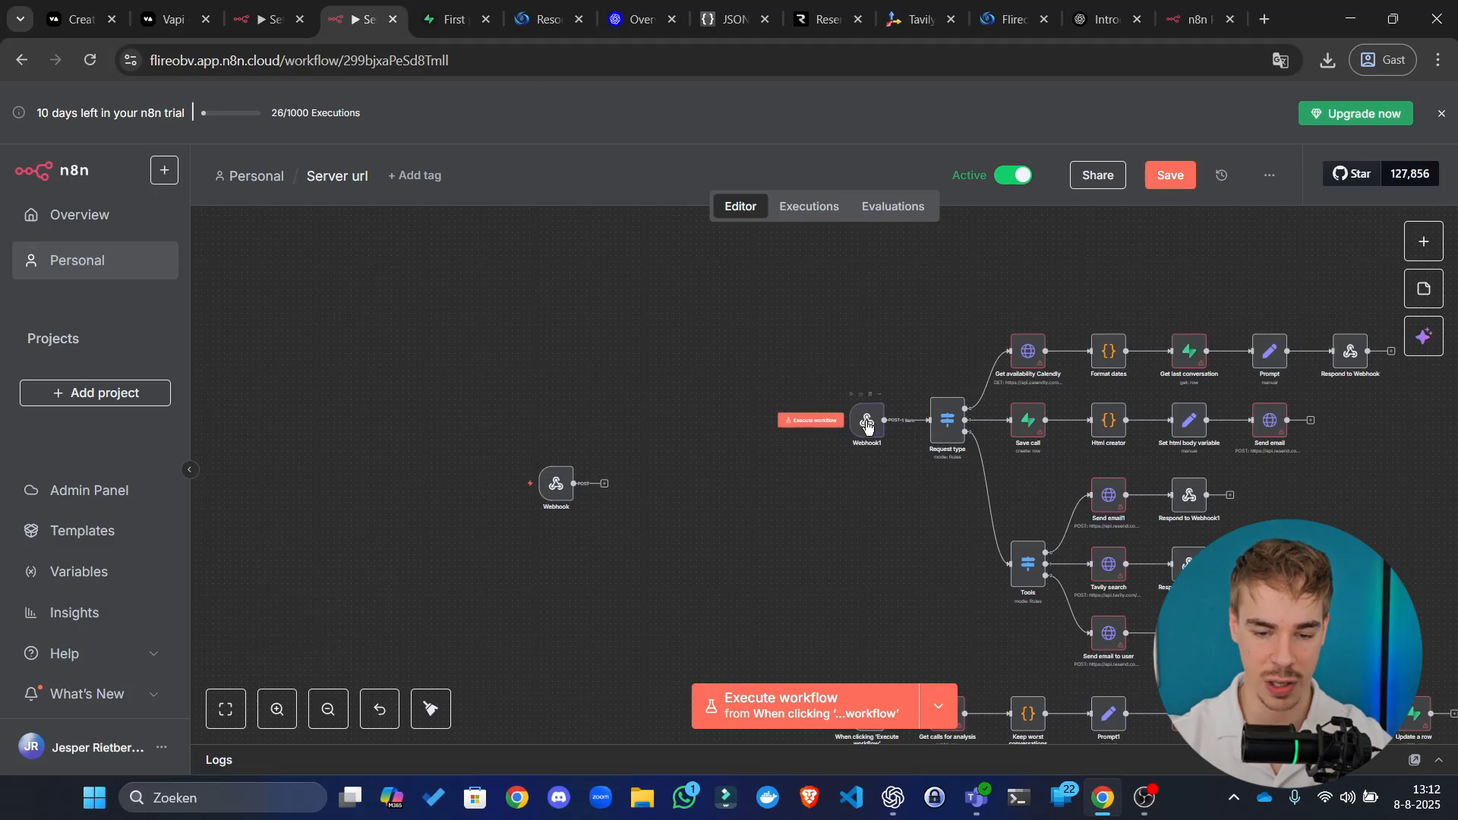
Step: Open the pasted Webhook1 node to inspect its settings and pinned output
{"action": "double_click", "coordinate": [867, 424]}
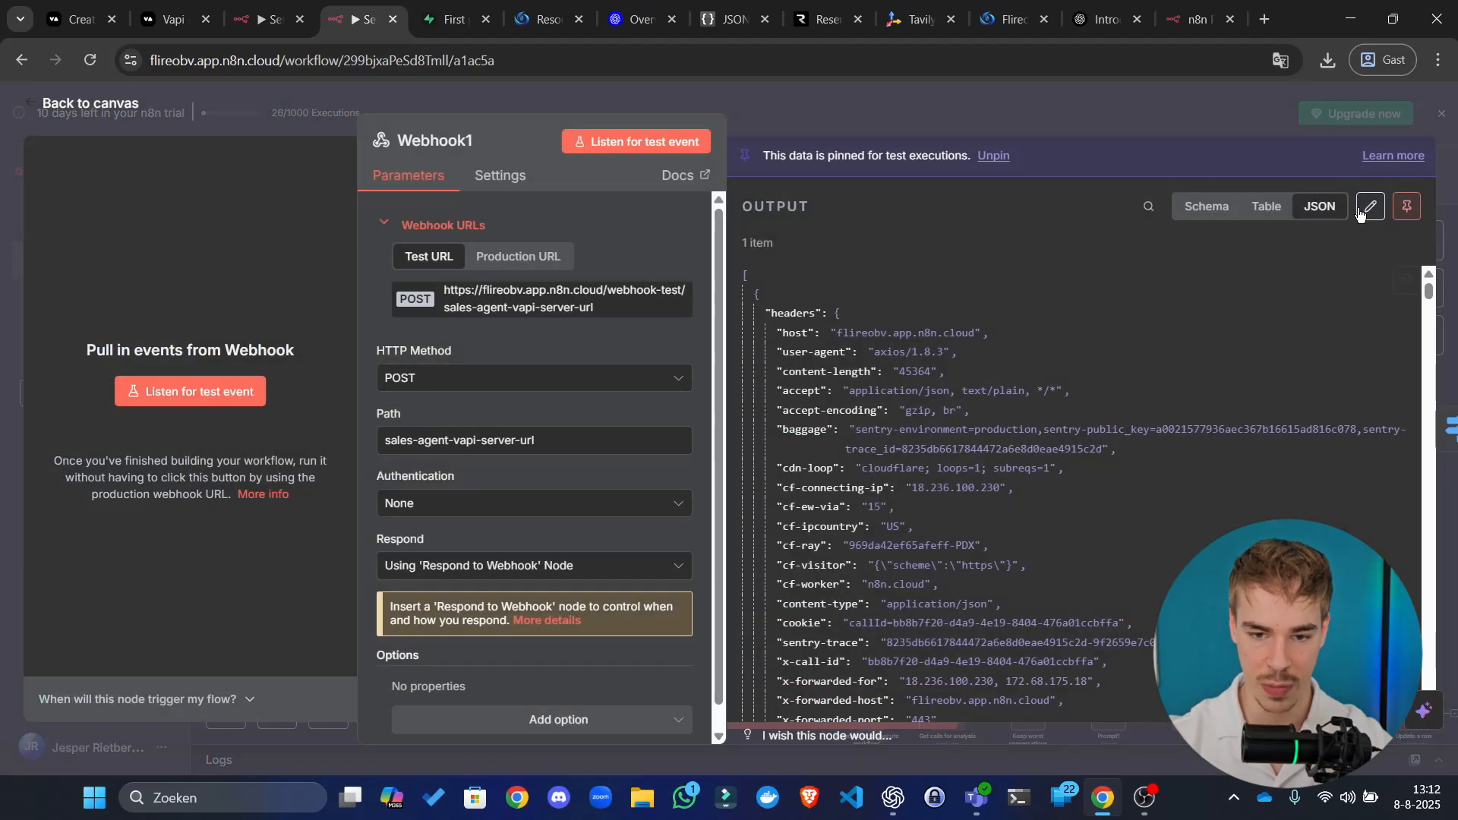
{"action": "left_click", "coordinate": [1044, 114]}
{"action": "left_click_drag", "start_coordinate": [618, 448], "coordinate": [460, 358]}
{"action": "left_click_drag", "start_coordinate": [338, 353], "coordinate": [575, 494]}
{"action": "double_click", "coordinate": [710, 343]}
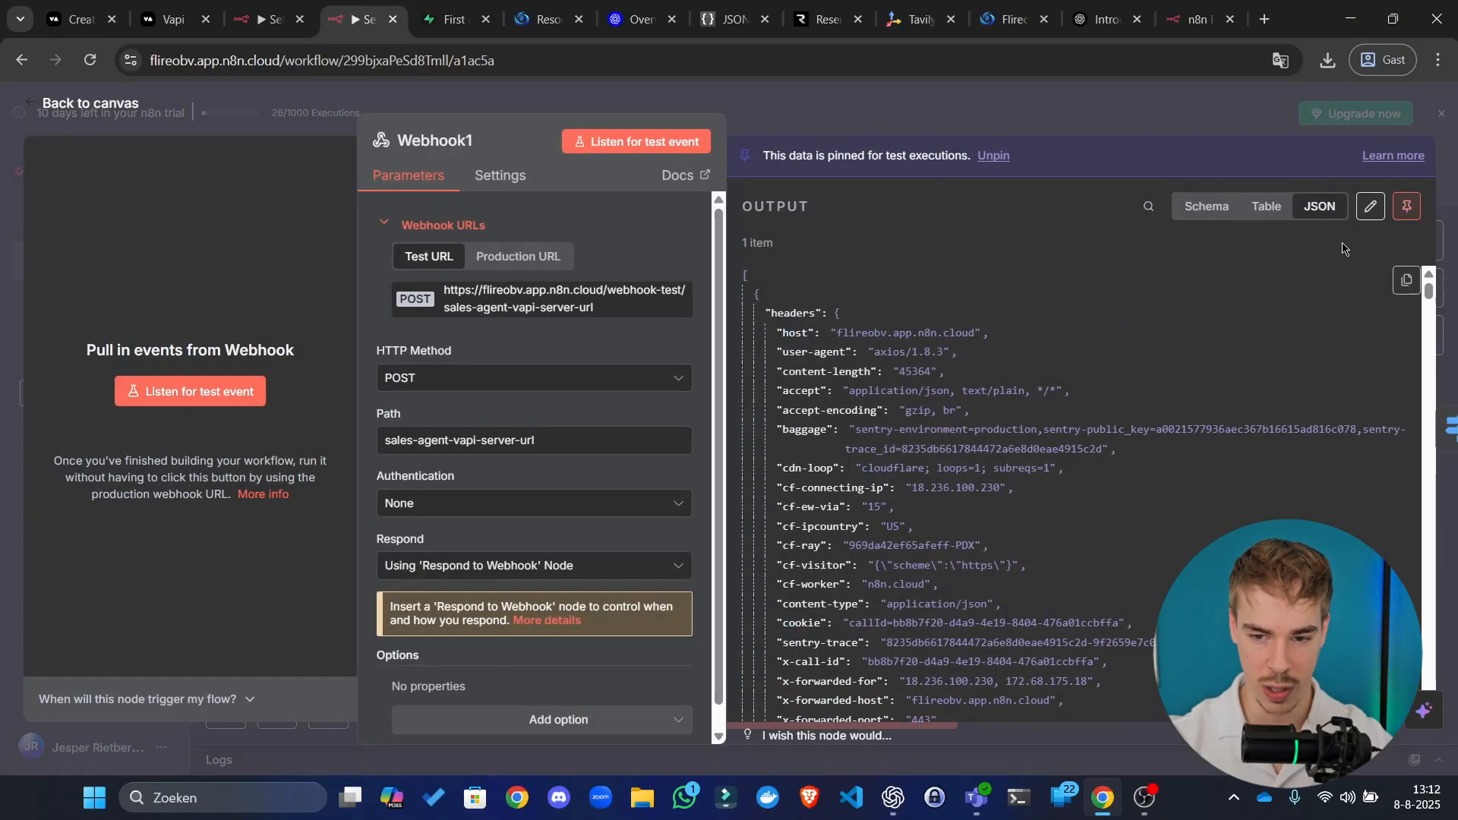
{"action": "left_click", "coordinate": [1141, 101]}
{"action": "left_click_drag", "start_coordinate": [680, 285], "coordinate": [690, 337]}
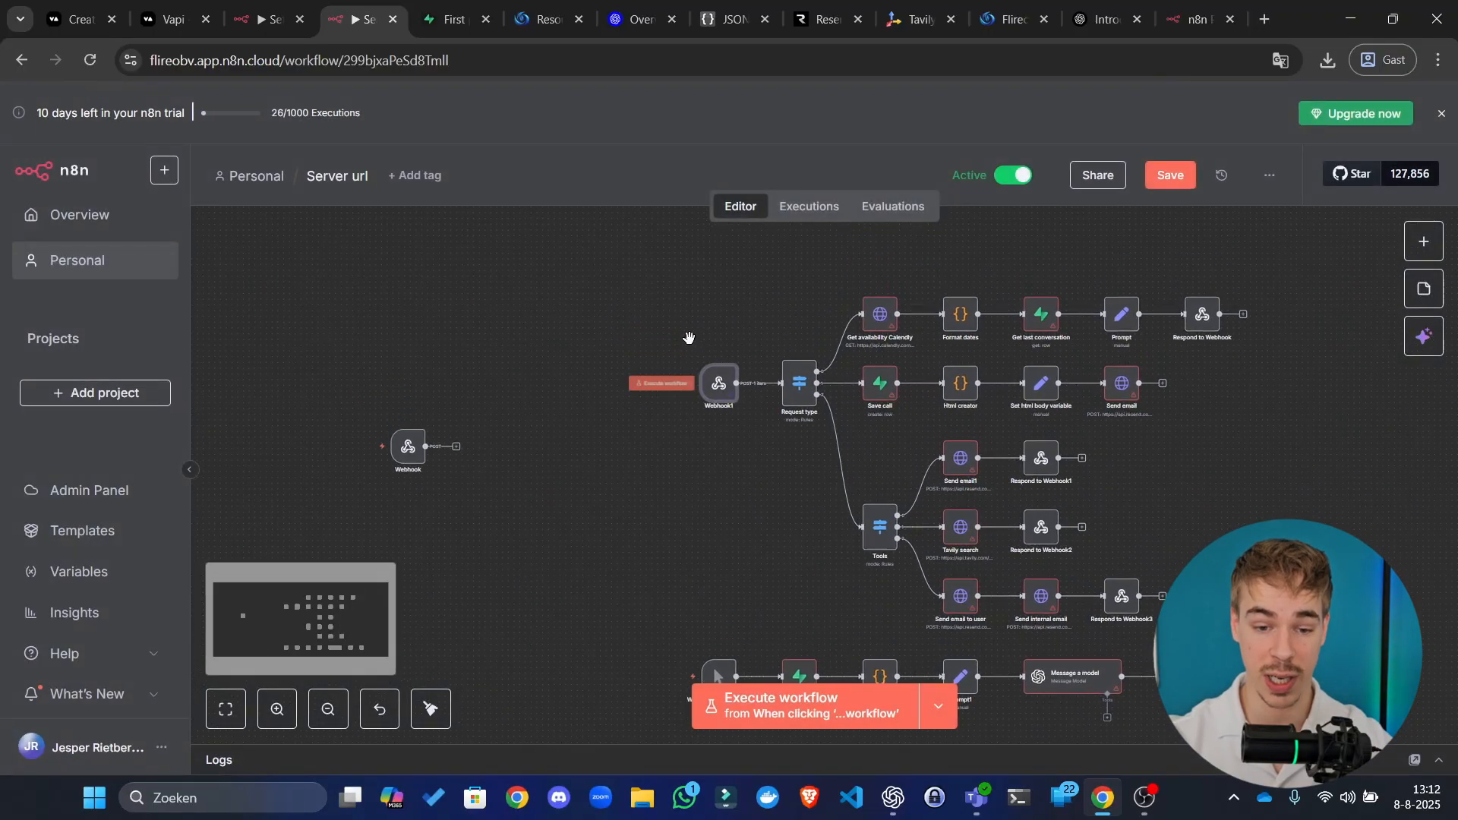
{"action": "scroll", "coordinate": [715, 376], "scroll_direction": "up", "scroll_amount": 4}
Step: Look through Webhook1's pinned output JSON in edit mode, then cancel without changes
{"action": "key", "text": "Return"}
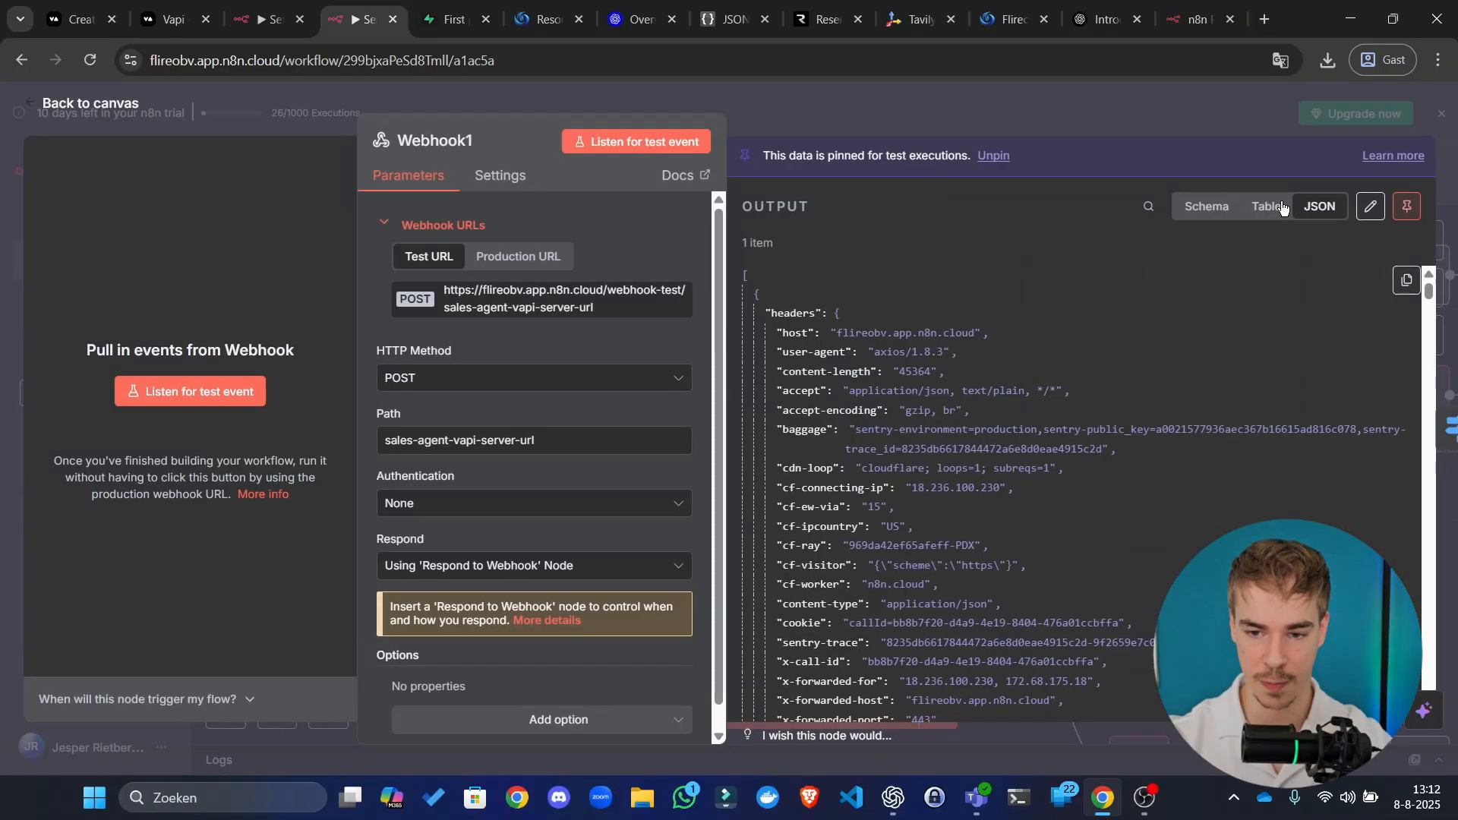
{"action": "left_click", "coordinate": [1371, 202]}
{"action": "left_click", "coordinate": [1083, 450]}
{"action": "key", "text": "ctrl+a"}
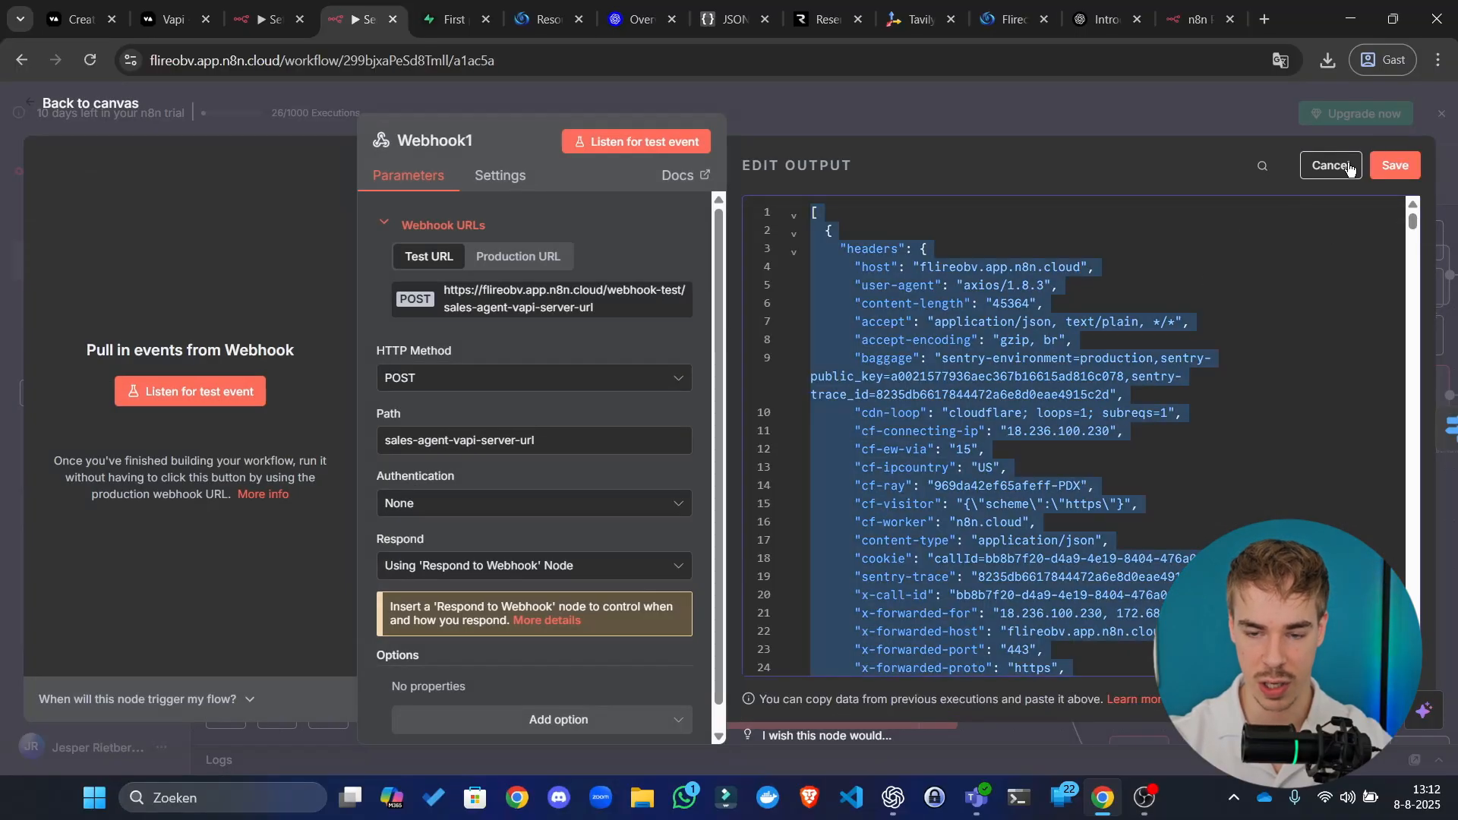
{"action": "left_click", "coordinate": [1313, 164]}
{"action": "left_click", "coordinate": [1173, 118]}
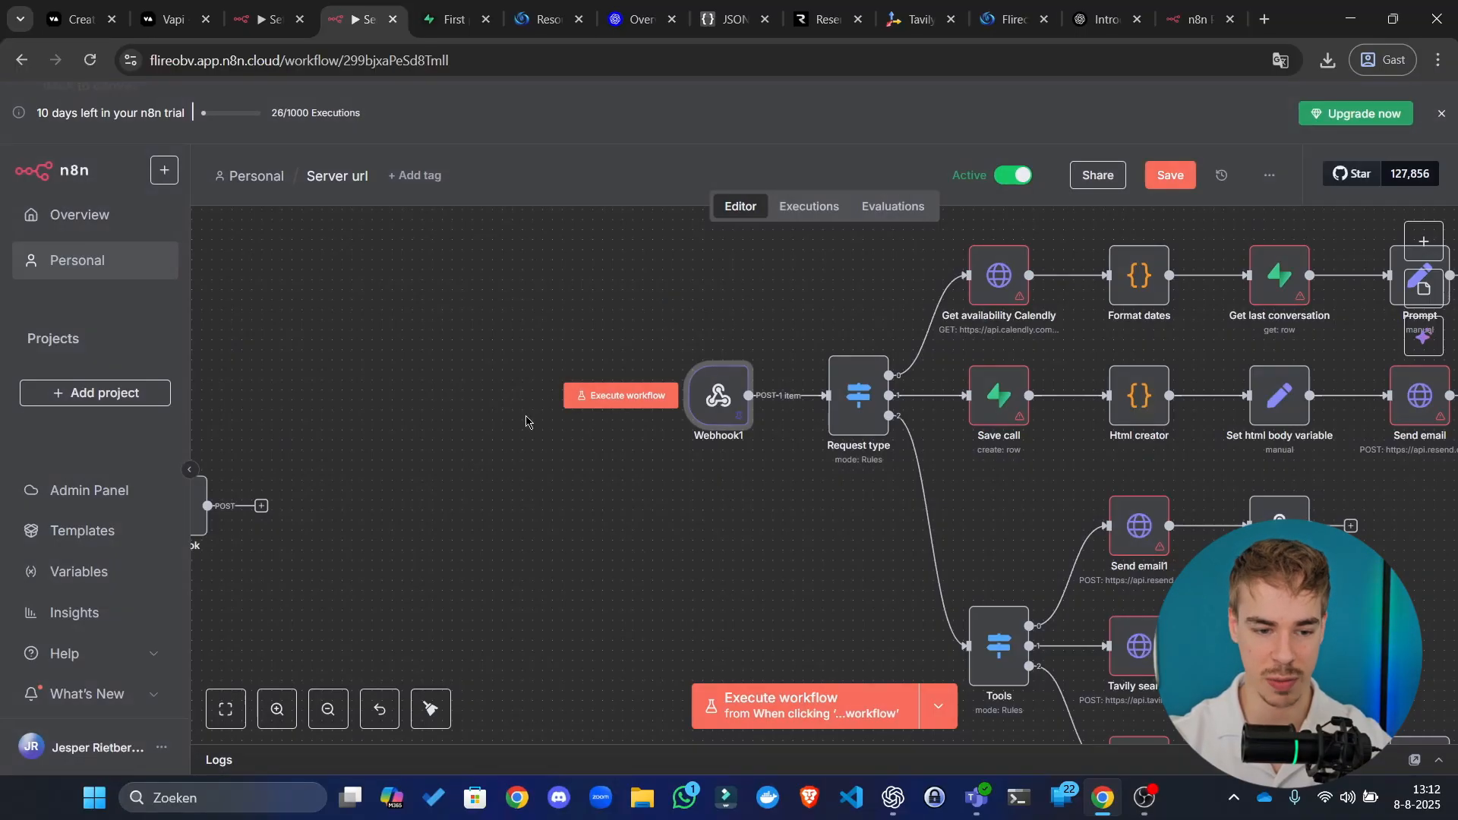
{"action": "left_click_drag", "start_coordinate": [279, 484], "coordinate": [542, 433]}
{"action": "double_click", "coordinate": [442, 459]}
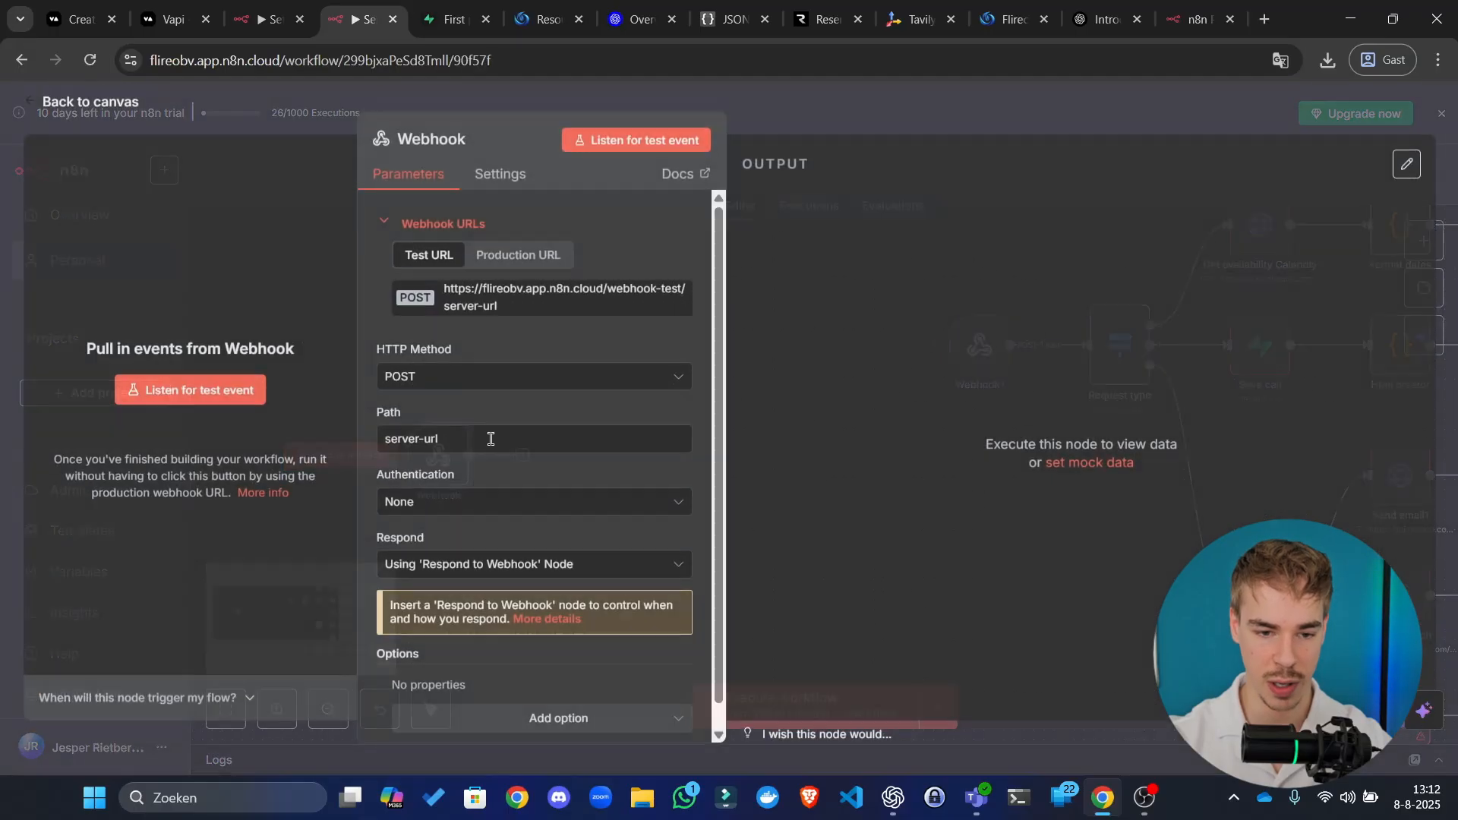
{"action": "left_click", "coordinate": [1052, 106]}
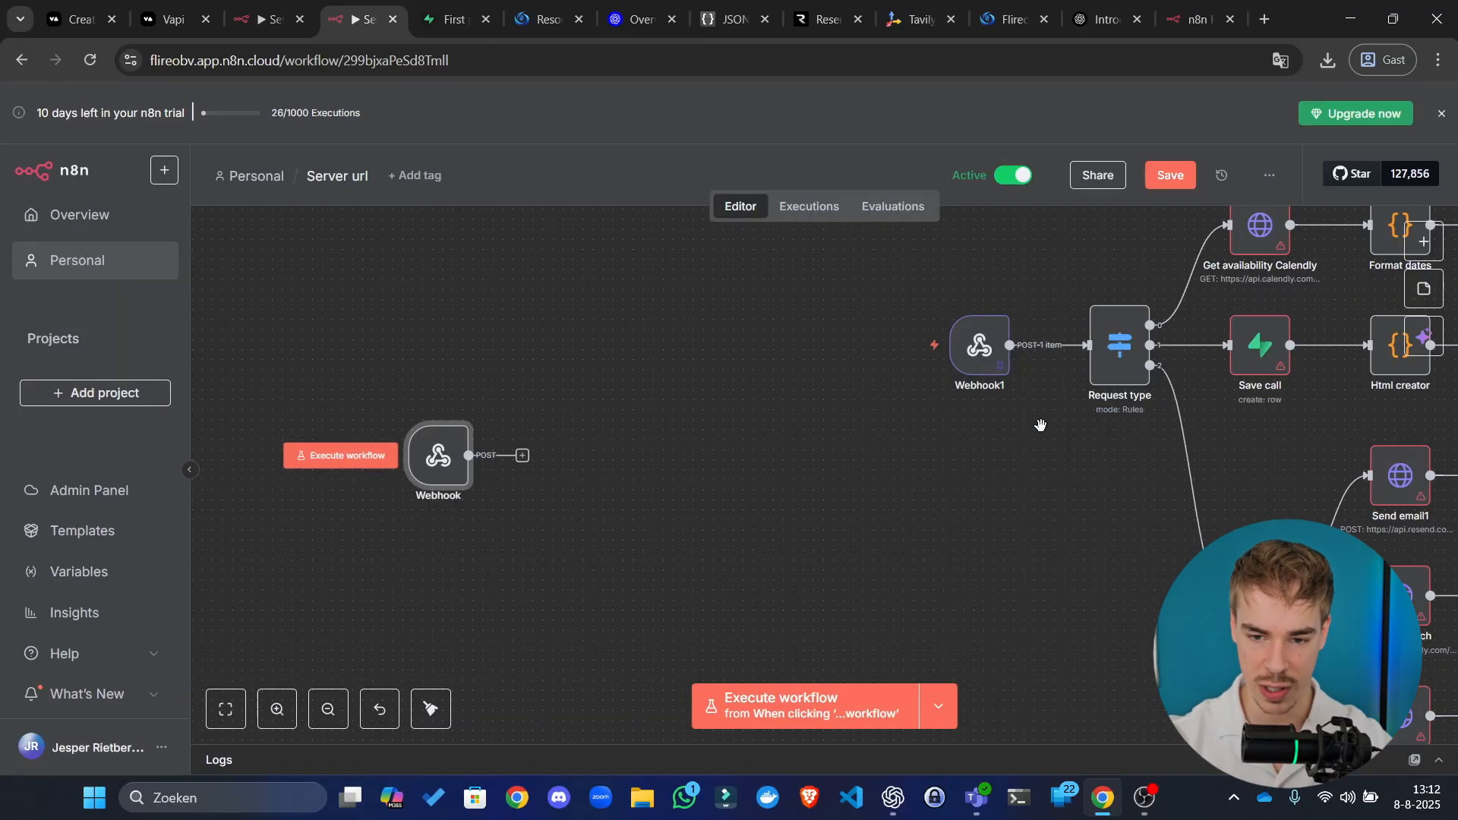
{"action": "left_click_drag", "start_coordinate": [1030, 453], "coordinate": [537, 457]}
{"action": "double_click", "coordinate": [628, 351]}
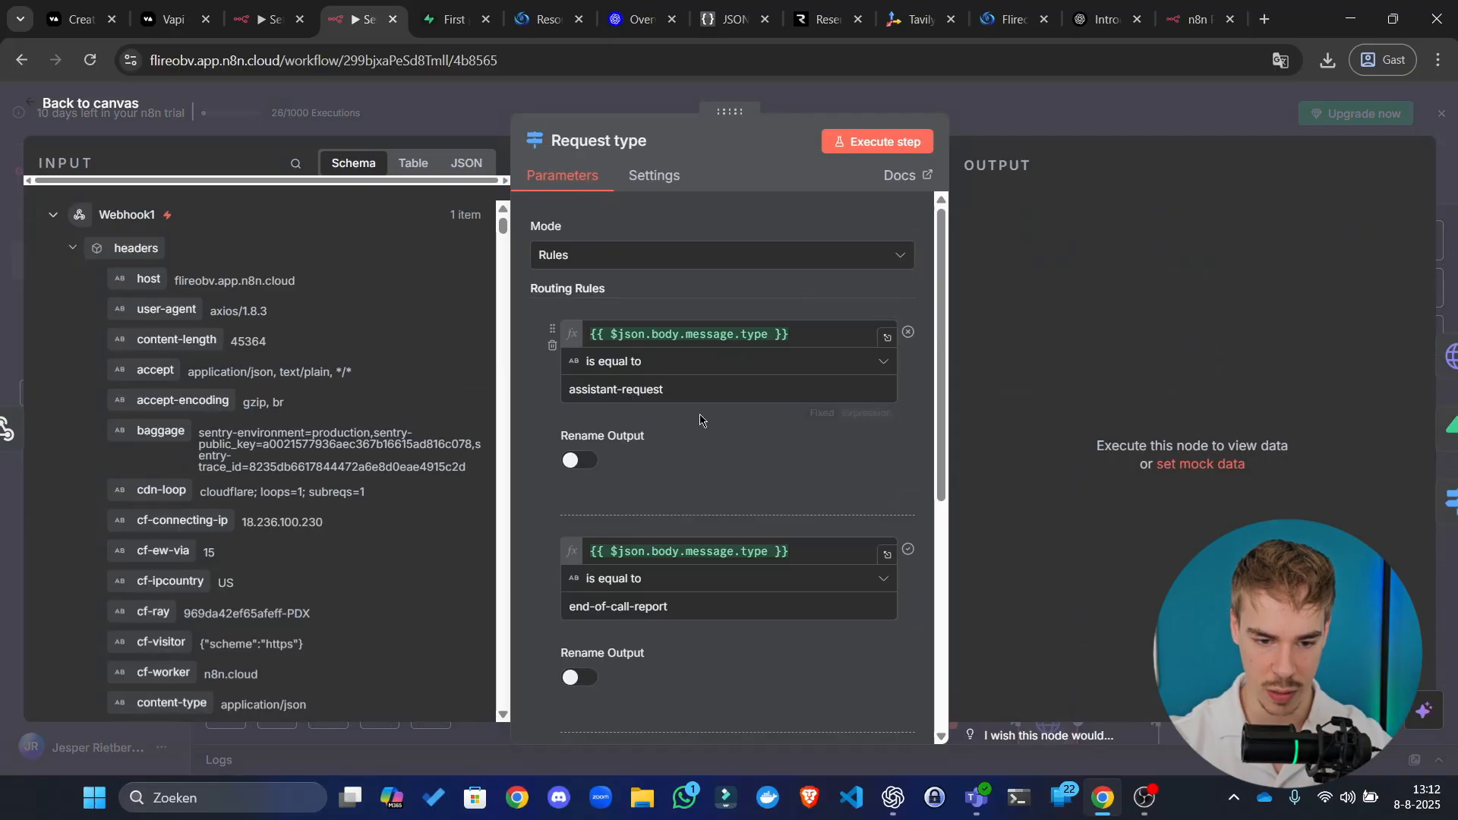
{"action": "scroll", "coordinate": [748, 380], "scroll_direction": "down", "scroll_amount": 5}
{"action": "left_click", "coordinate": [1079, 98]}
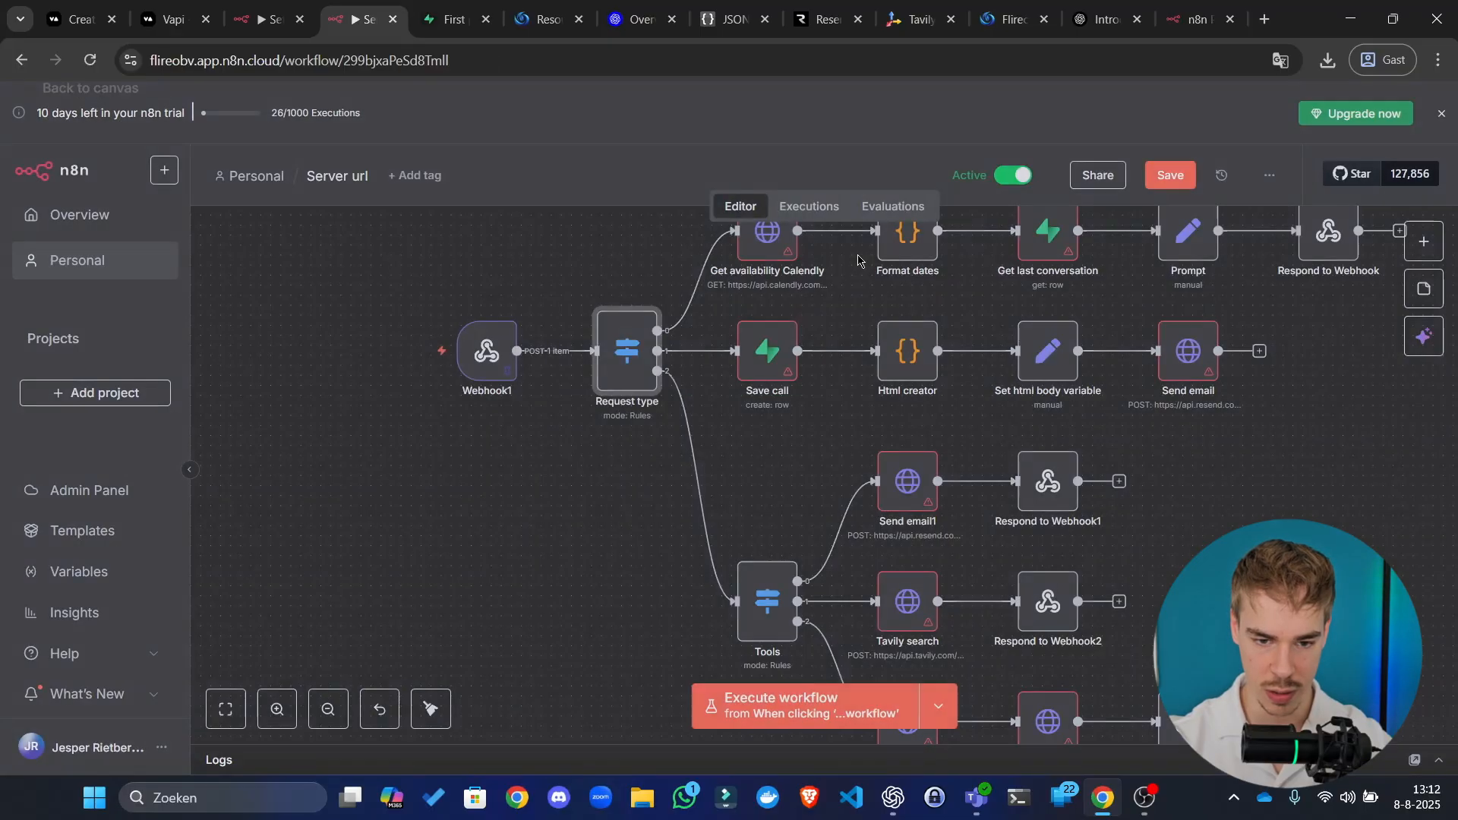
{"action": "double_click", "coordinate": [763, 255]}
{"action": "scroll", "coordinate": [850, 475], "scroll_direction": "down", "scroll_amount": 10}
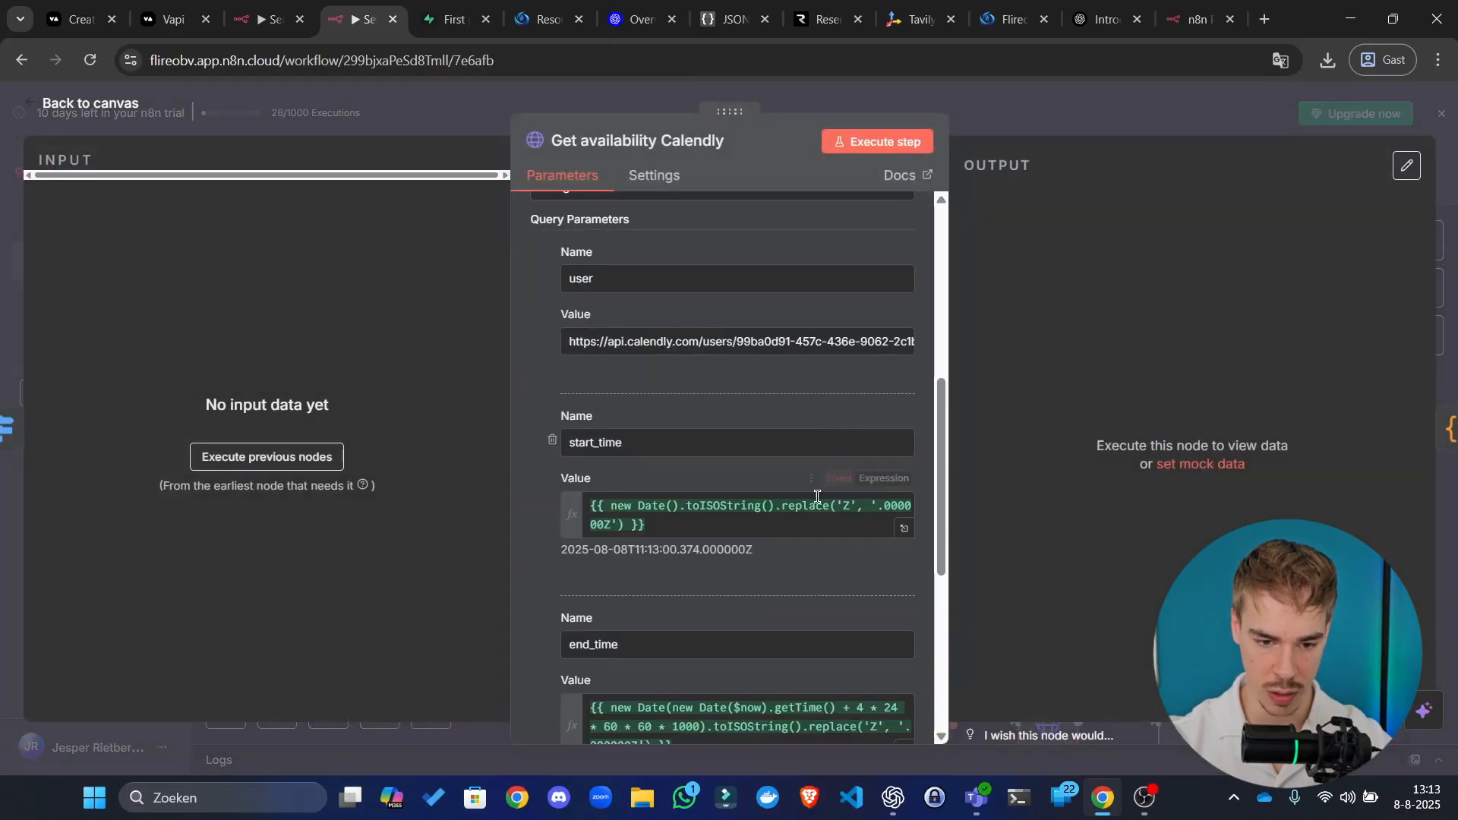
{"action": "left_click", "coordinate": [1005, 126]}
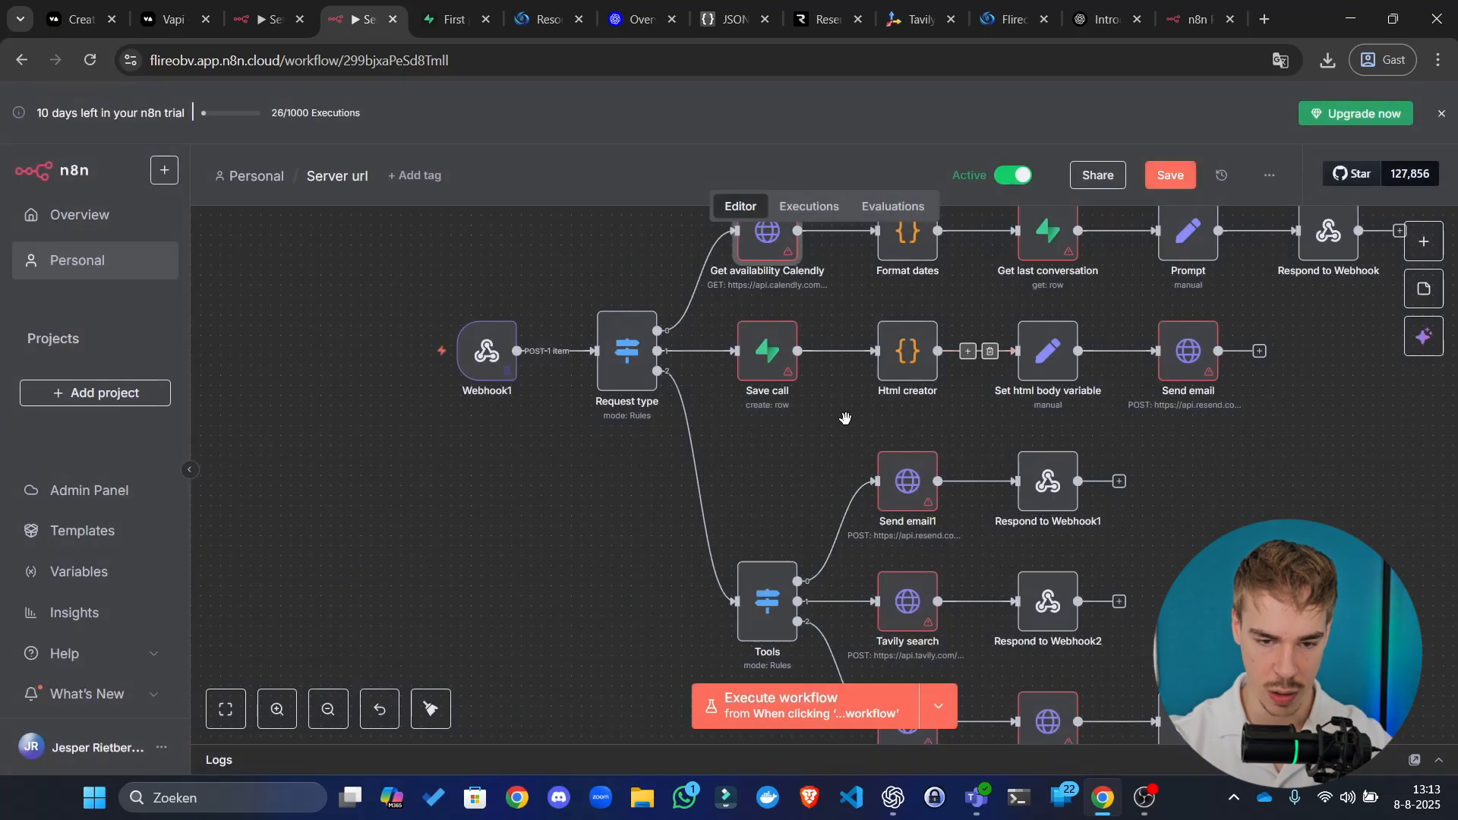
{"action": "left_click_drag", "start_coordinate": [753, 455], "coordinate": [668, 456]}
{"action": "left_click", "coordinate": [645, 359]}
{"action": "double_click", "coordinate": [646, 359]}
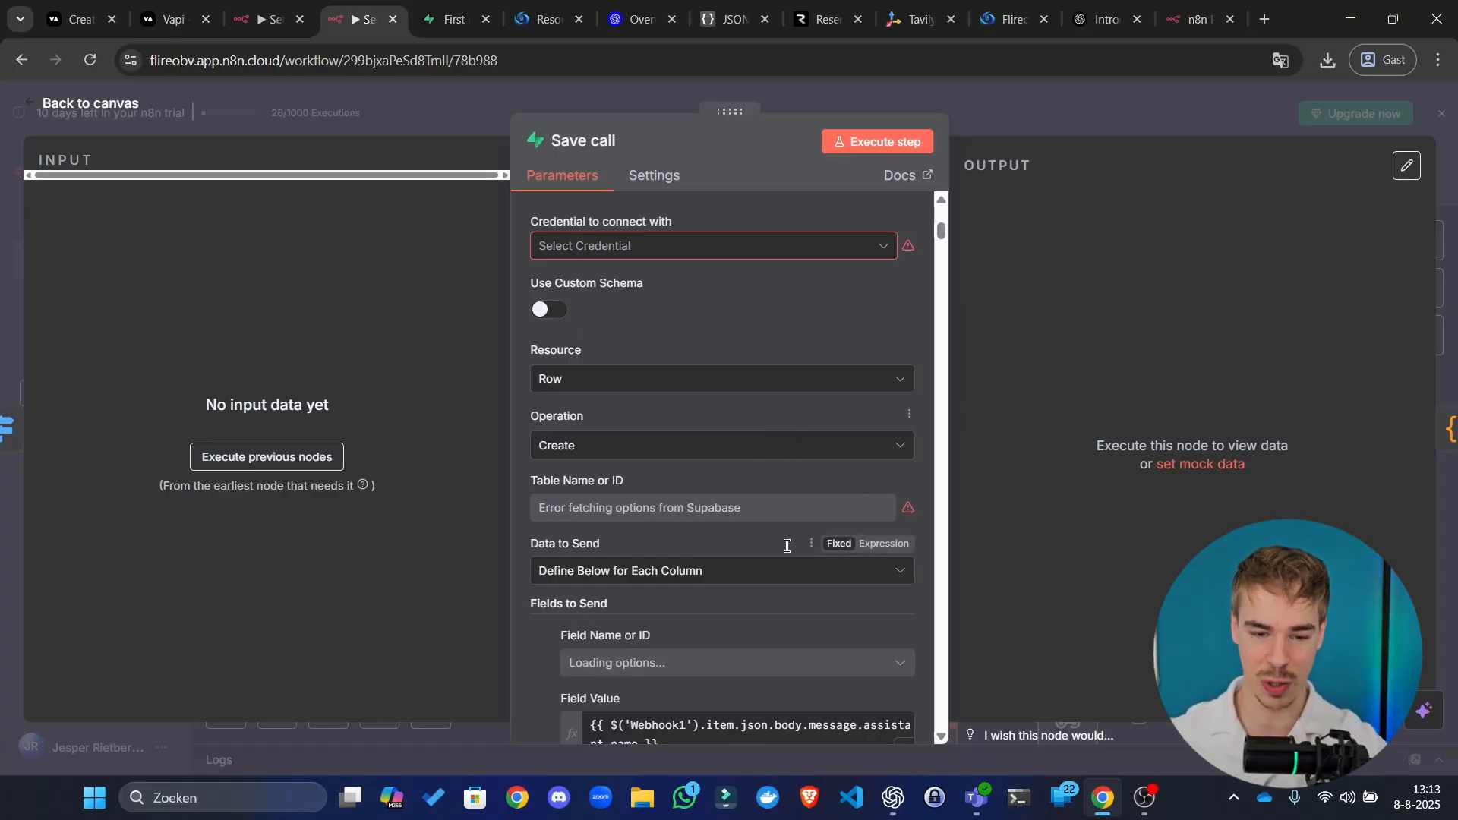
{"action": "scroll", "coordinate": [786, 549], "scroll_direction": "down", "scroll_amount": 5}
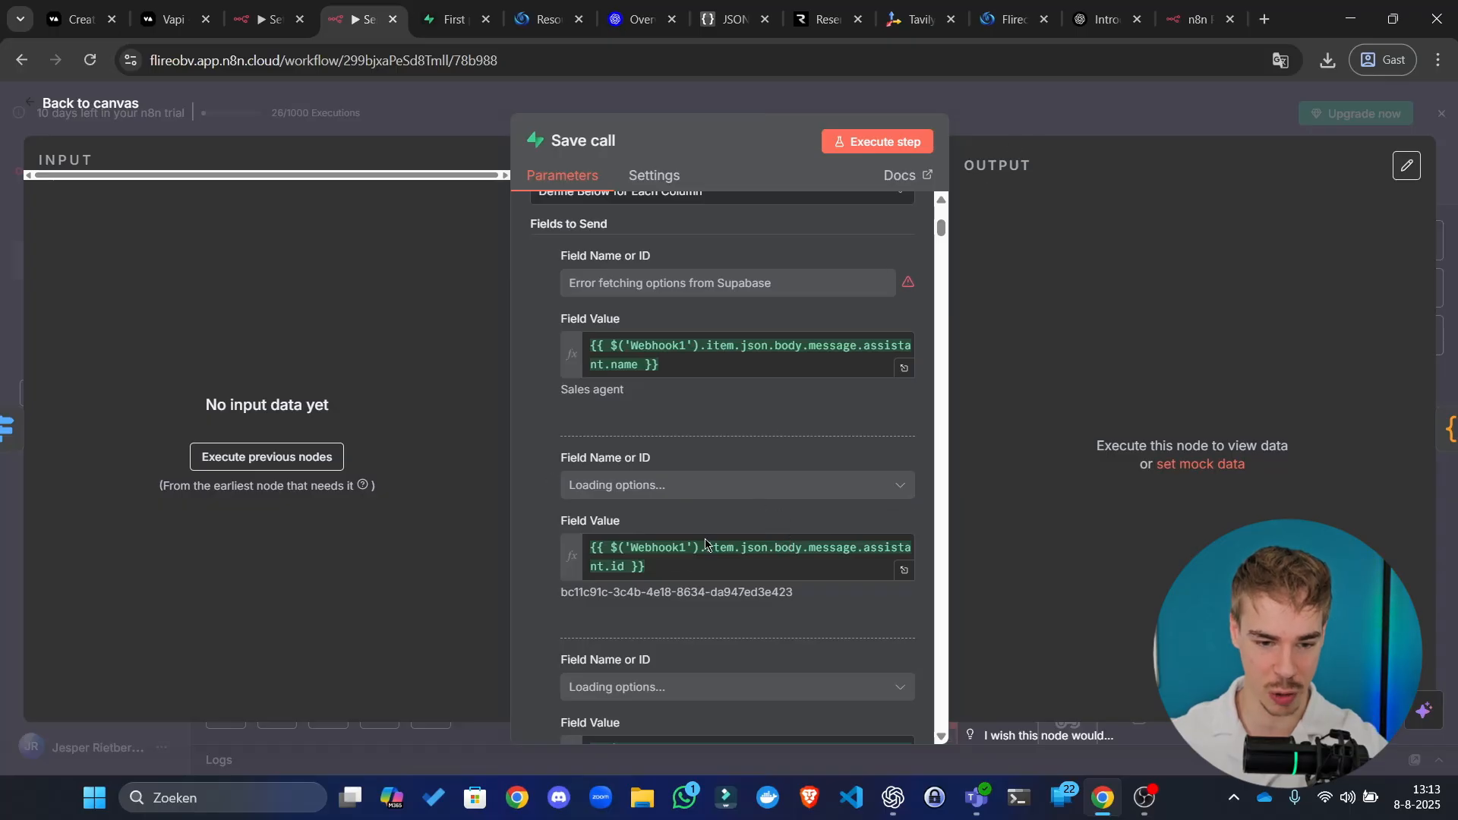
{"action": "key", "text": "Escape"}
{"action": "scroll", "coordinate": [569, 505], "scroll_direction": "left", "scroll_amount": 8}
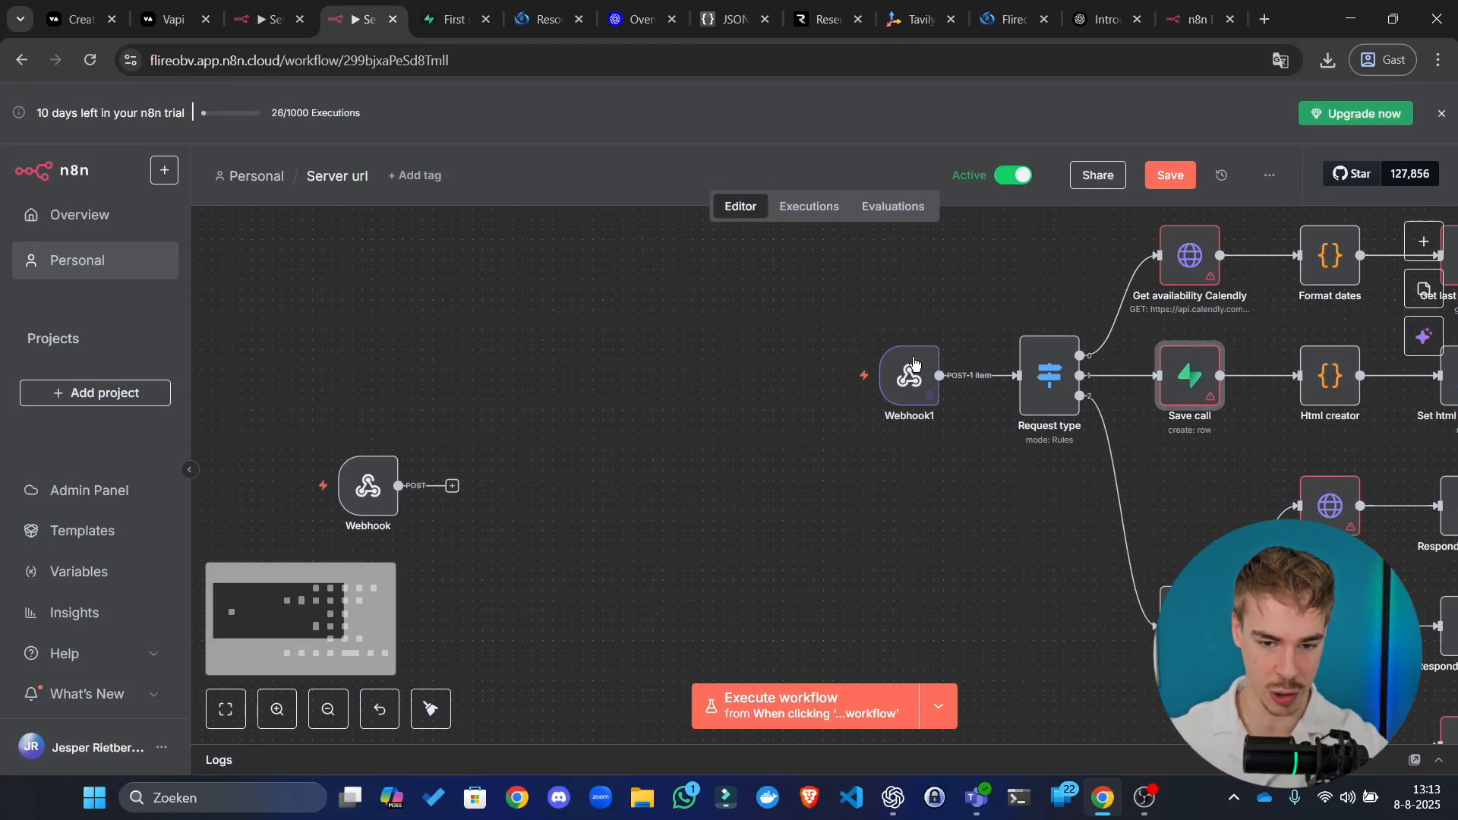
{"action": "left_click_drag", "start_coordinate": [305, 427], "coordinate": [519, 553]}
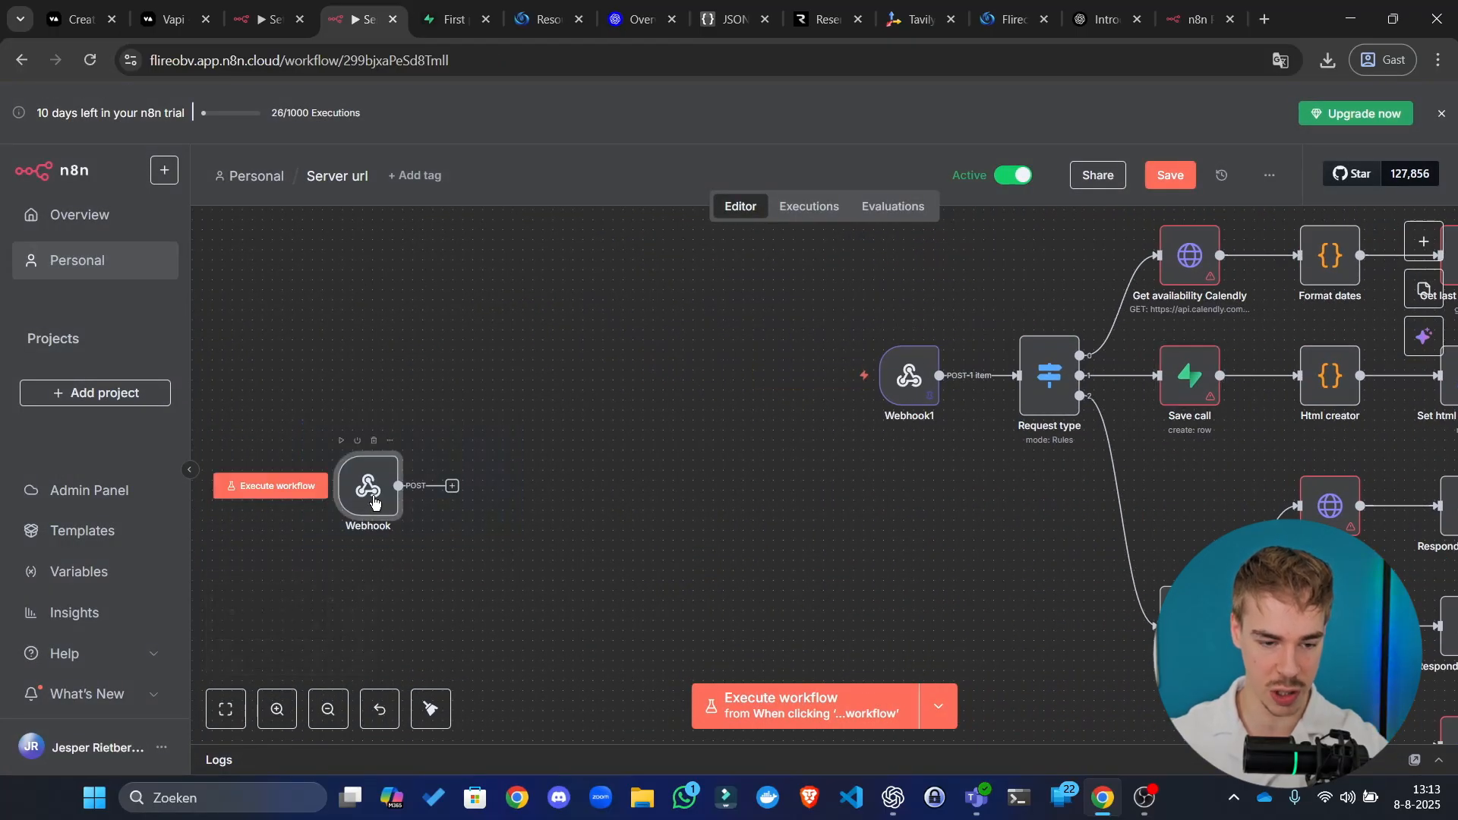
Step: Delete the original Webhook node after checking its server-url path
{"action": "double_click", "coordinate": [376, 503]}
{"action": "left_click", "coordinate": [497, 429]}
{"action": "key", "text": "ctrl+a"}
{"action": "key", "text": "ctrl+c"}
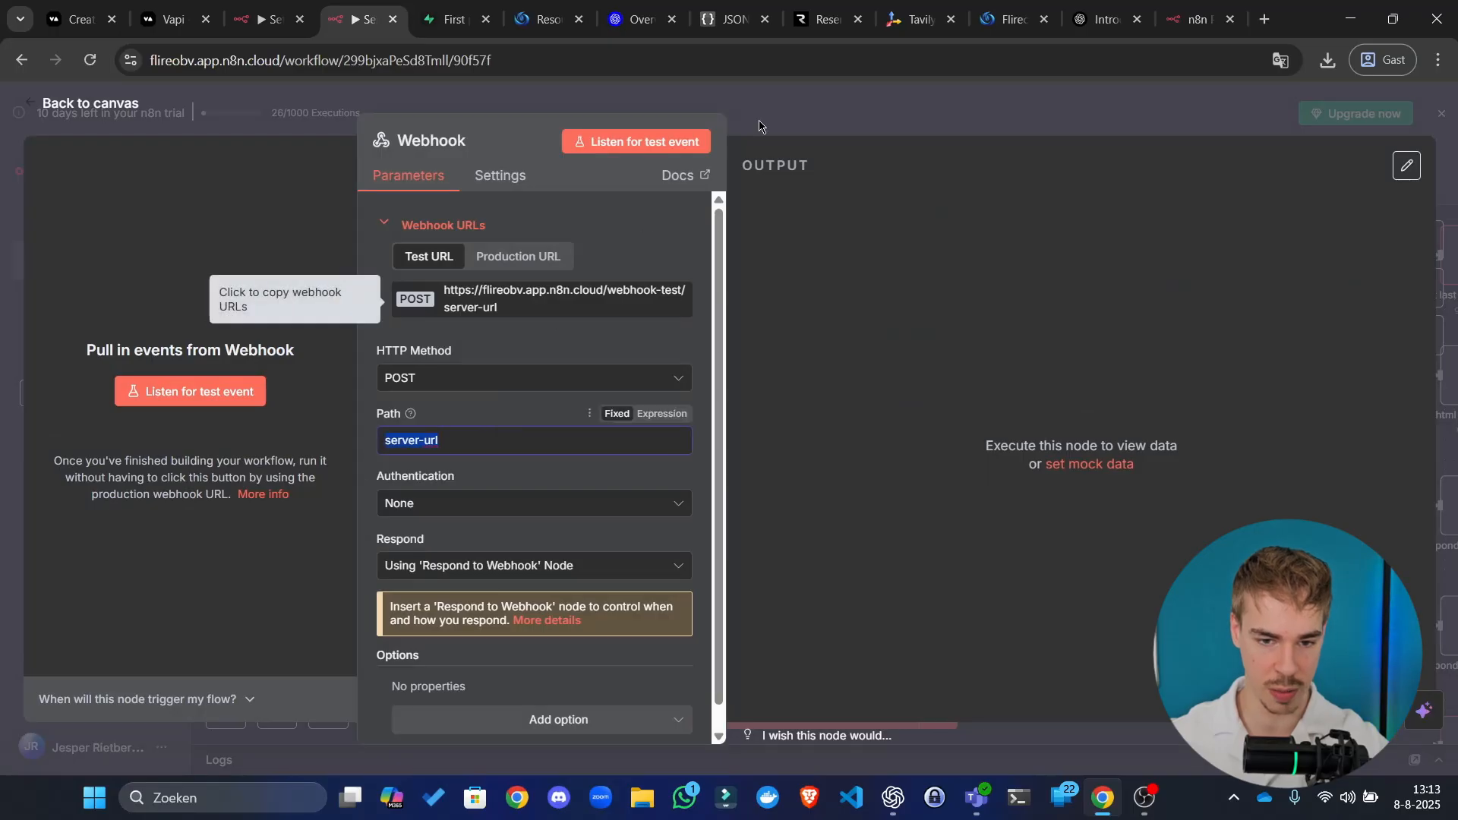
{"action": "key", "text": "Escape"}
{"action": "key", "text": "Delete"}
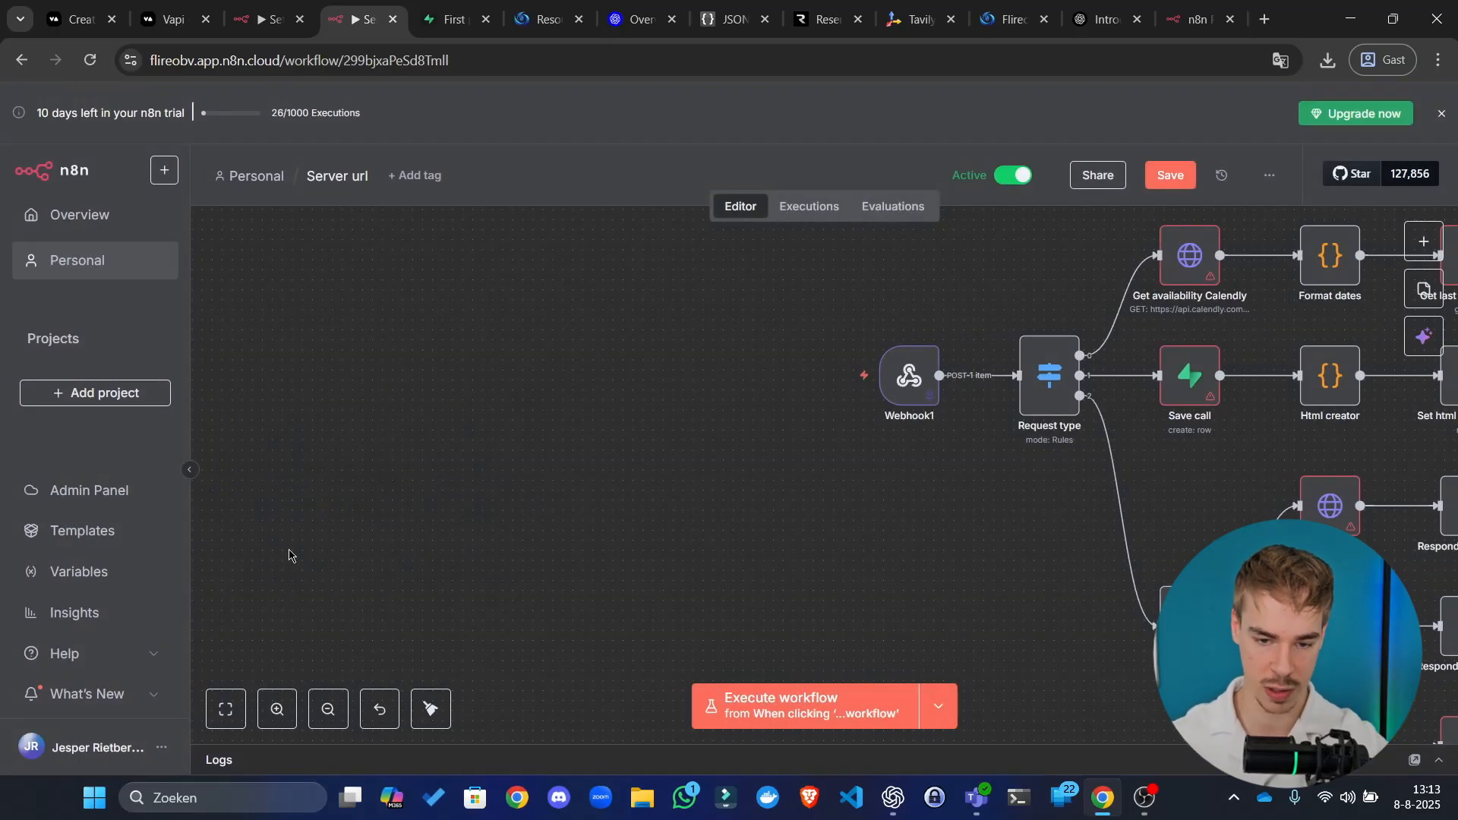
Step: Change Webhook1's path to server-url, tidy up the layout and save the workflow
{"action": "double_click", "coordinate": [904, 389]}
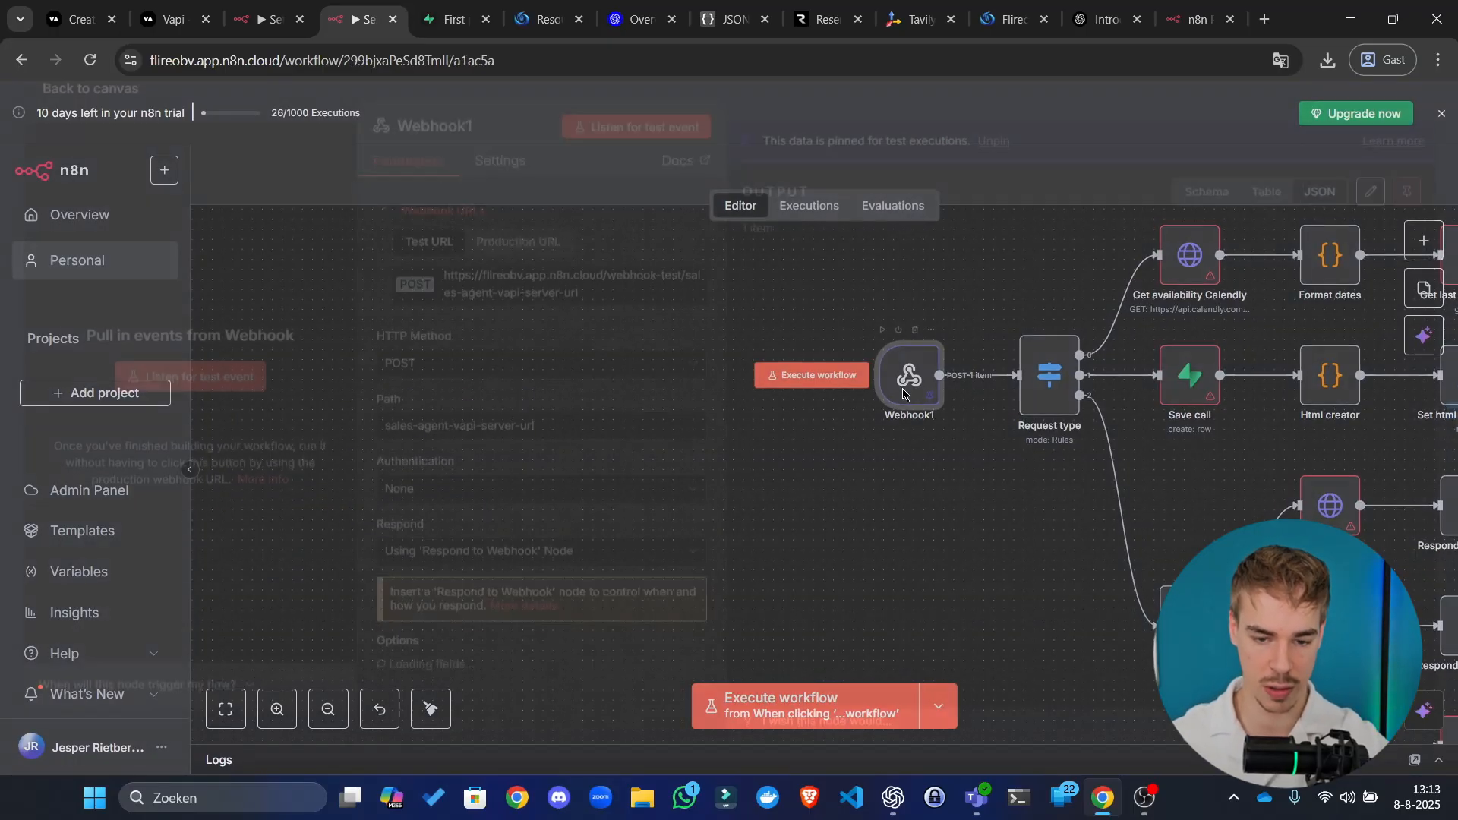
{"action": "left_click", "coordinate": [525, 442]}
{"action": "key", "text": "ctrl+a"}
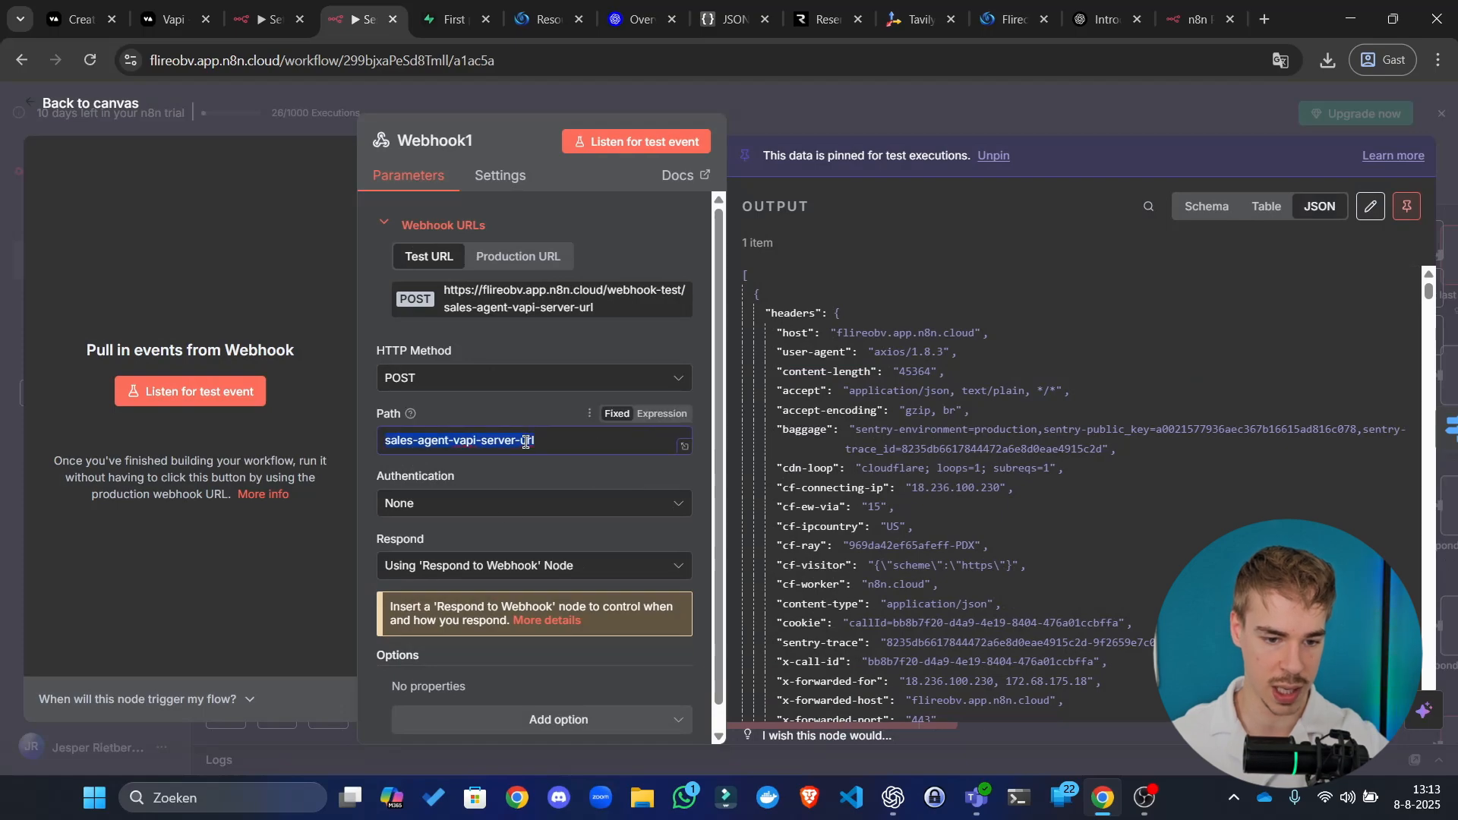
{"action": "key", "text": "ctrl+v"}
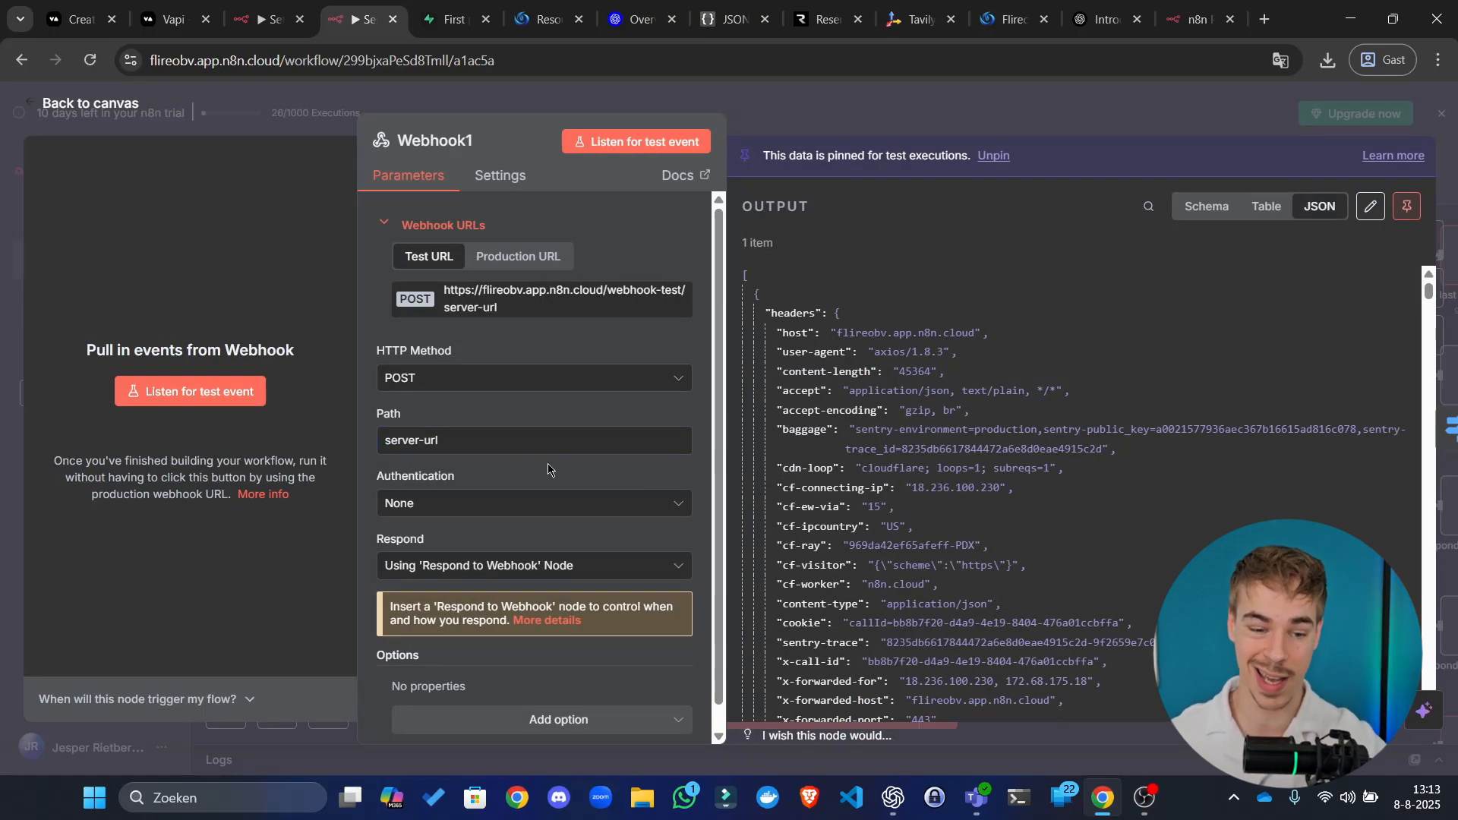
{"action": "left_click", "coordinate": [923, 96]}
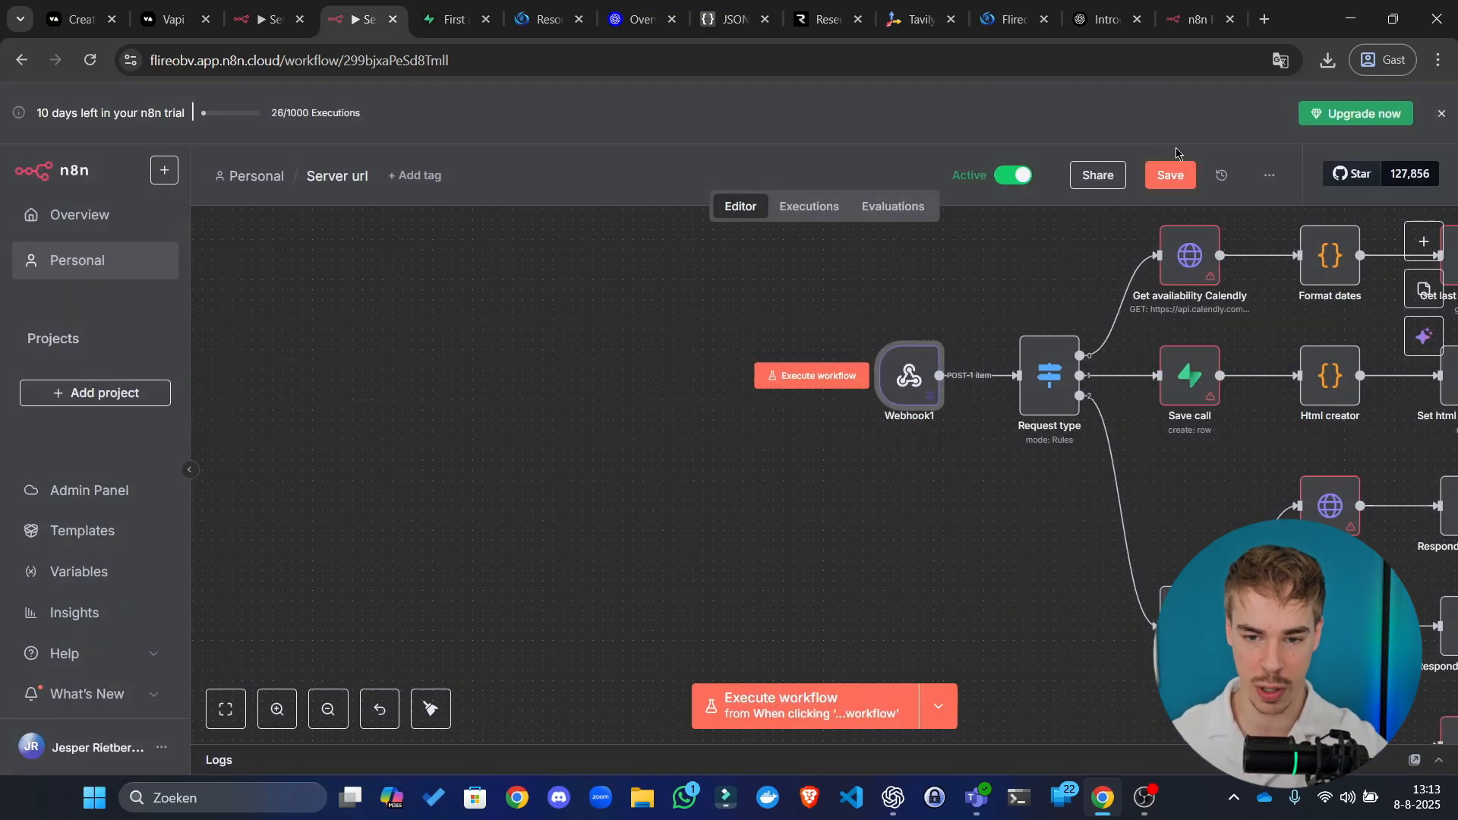
{"action": "left_click", "coordinate": [1179, 176]}
{"action": "left_click", "coordinate": [430, 708]}
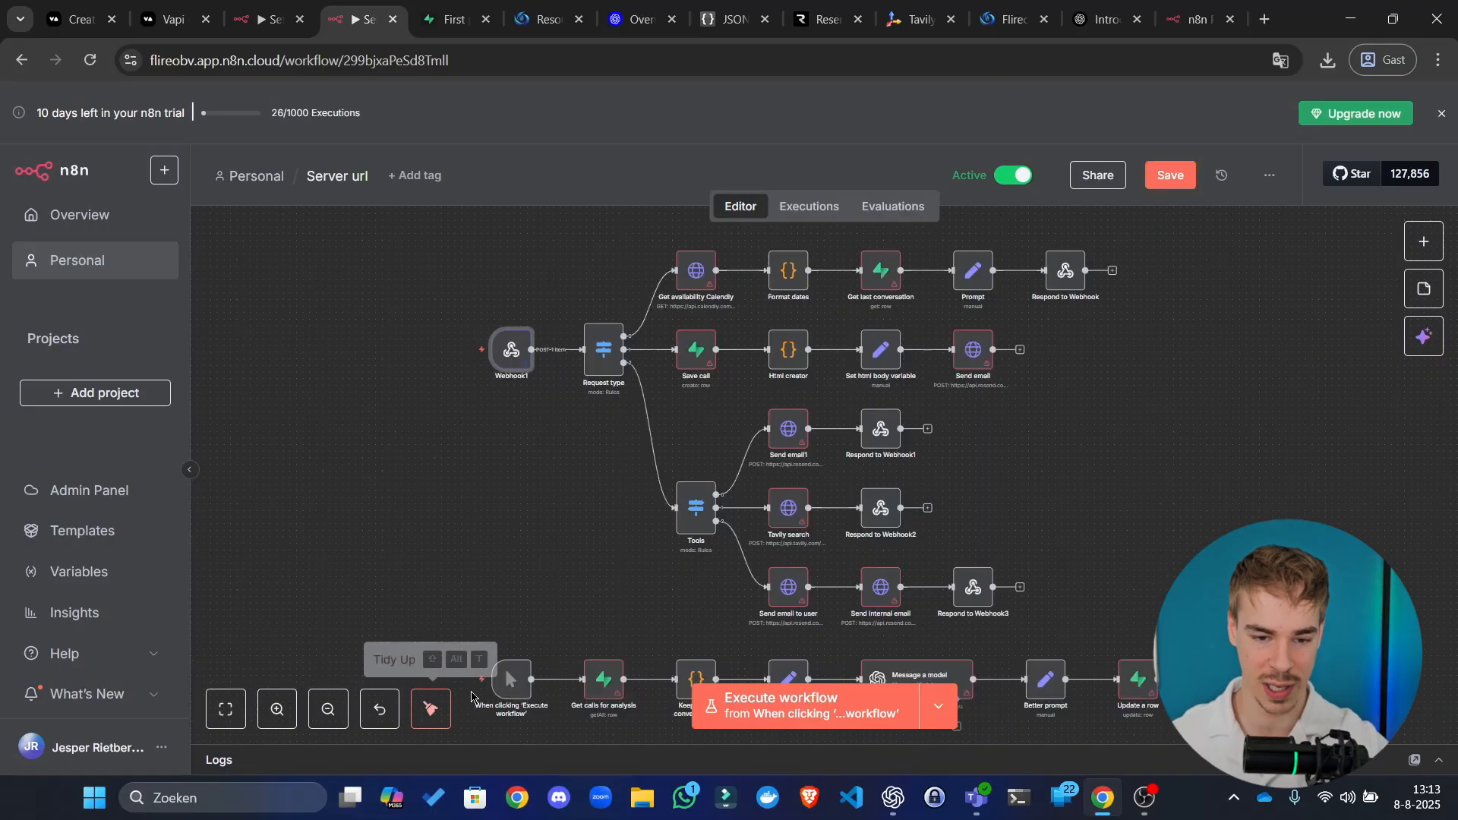
{"action": "left_click", "coordinate": [1185, 178]}
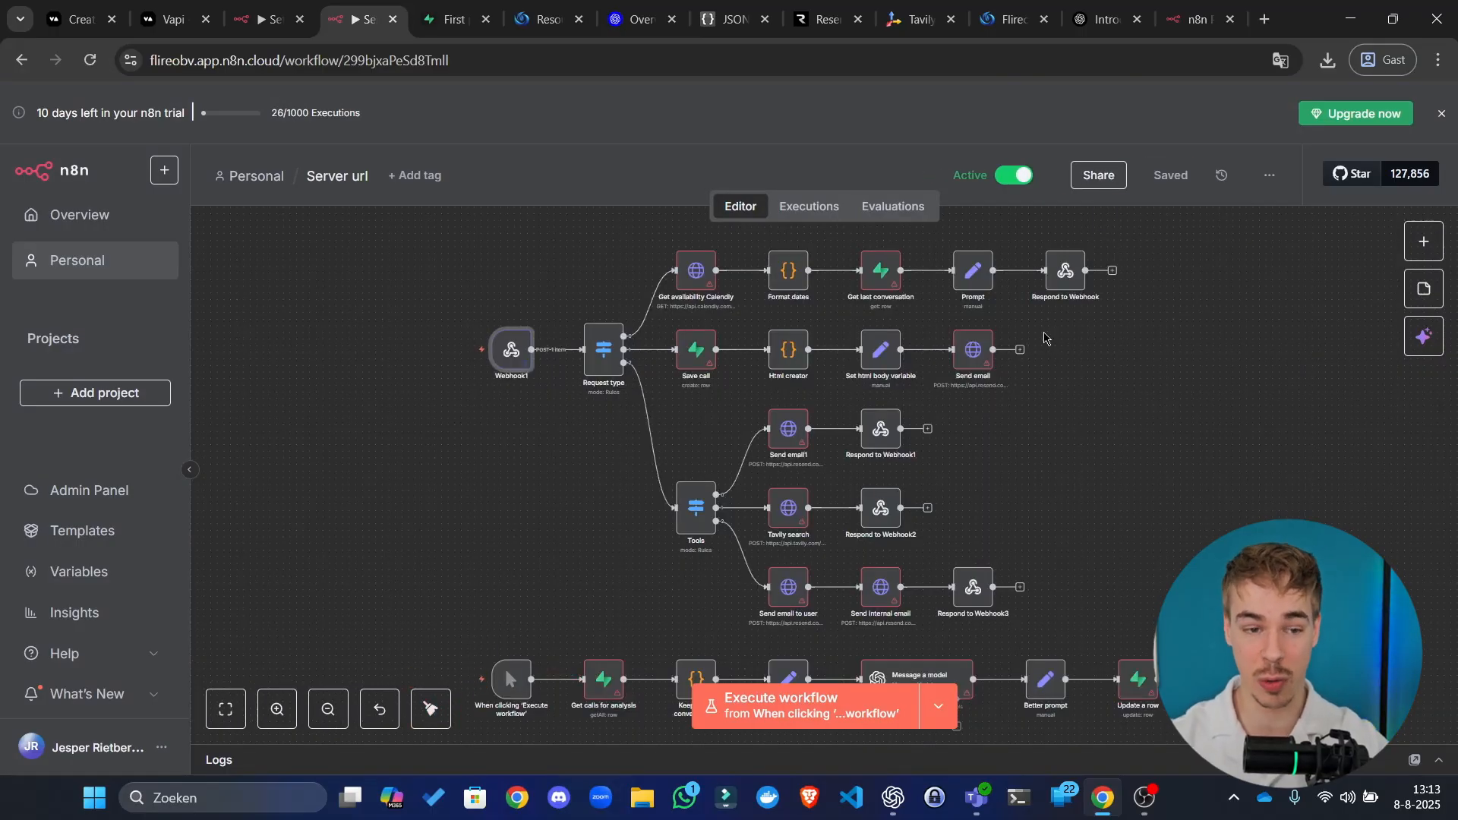
Step: In the Setup workflow, expand the Requirements text to full view
{"action": "left_click", "coordinate": [272, 19]}
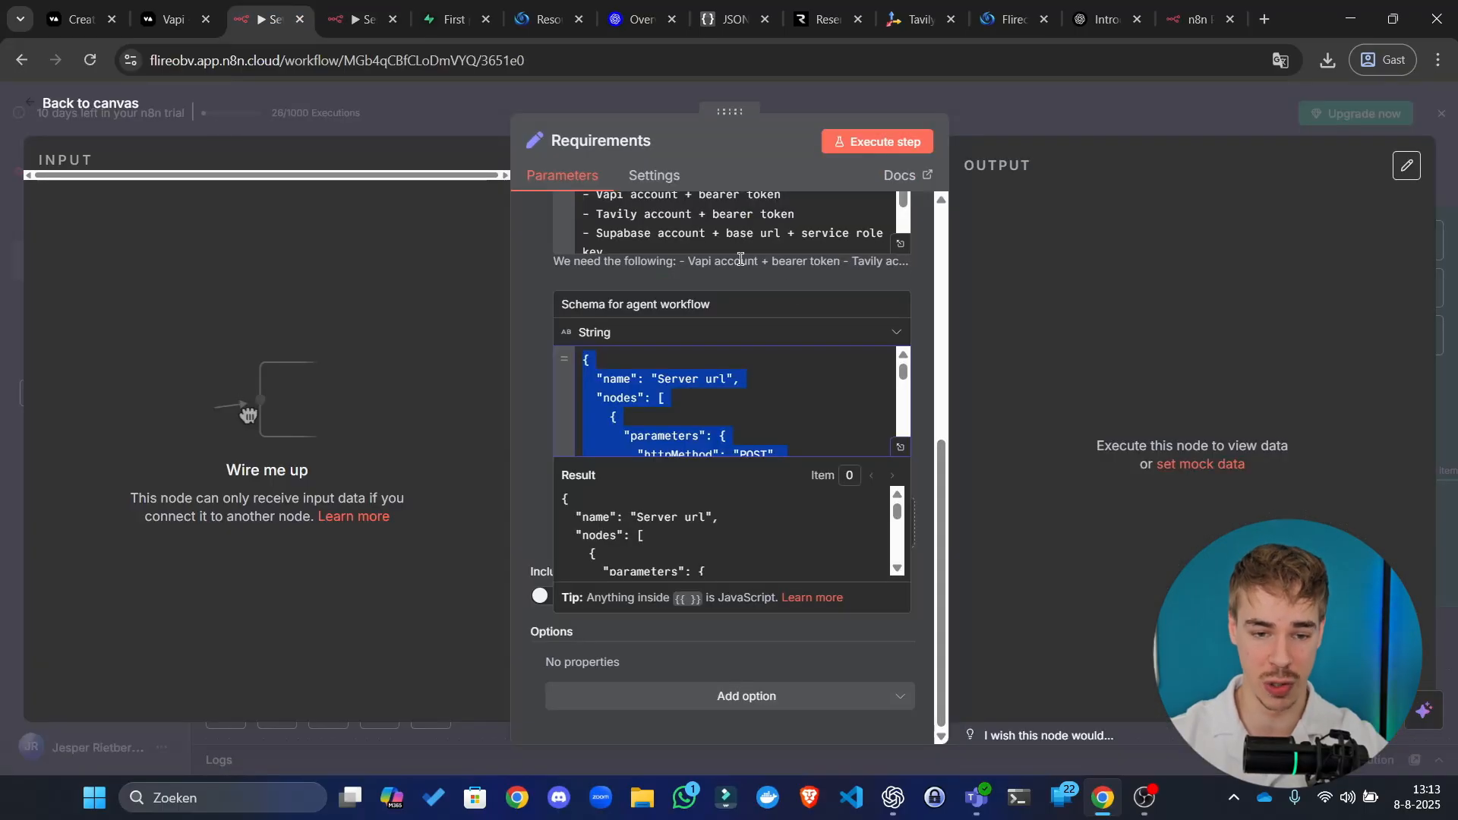
{"action": "scroll", "coordinate": [842, 402], "scroll_direction": "up", "scroll_amount": 1}
{"action": "scroll", "coordinate": [843, 403], "scroll_direction": "up", "scroll_amount": 2}
{"action": "left_click", "coordinate": [896, 433]}
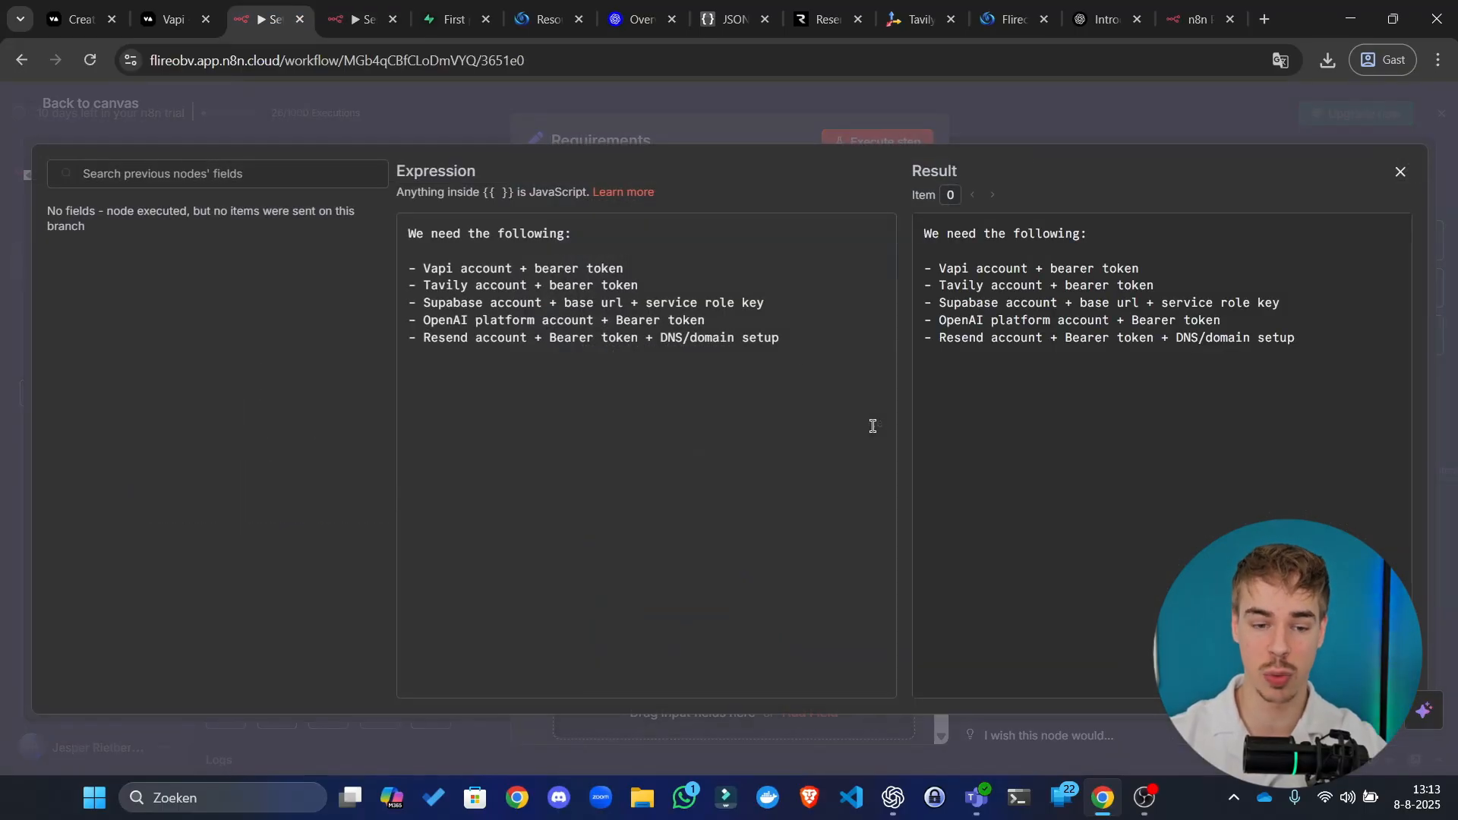
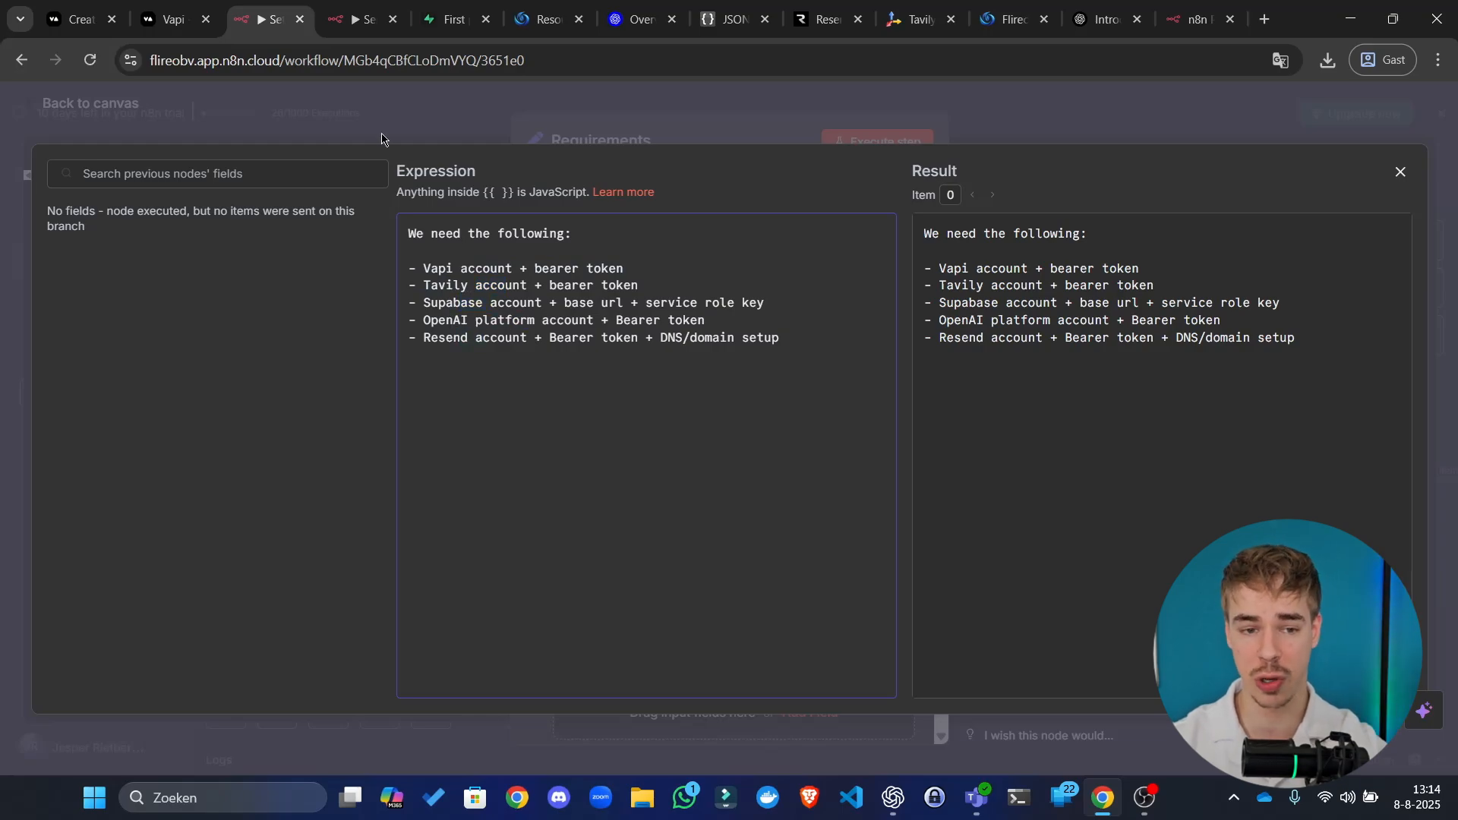
Step: Load supabase.com in a new tab, then return to the First project Supabase tab
{"action": "left_click", "coordinate": [443, 4]}
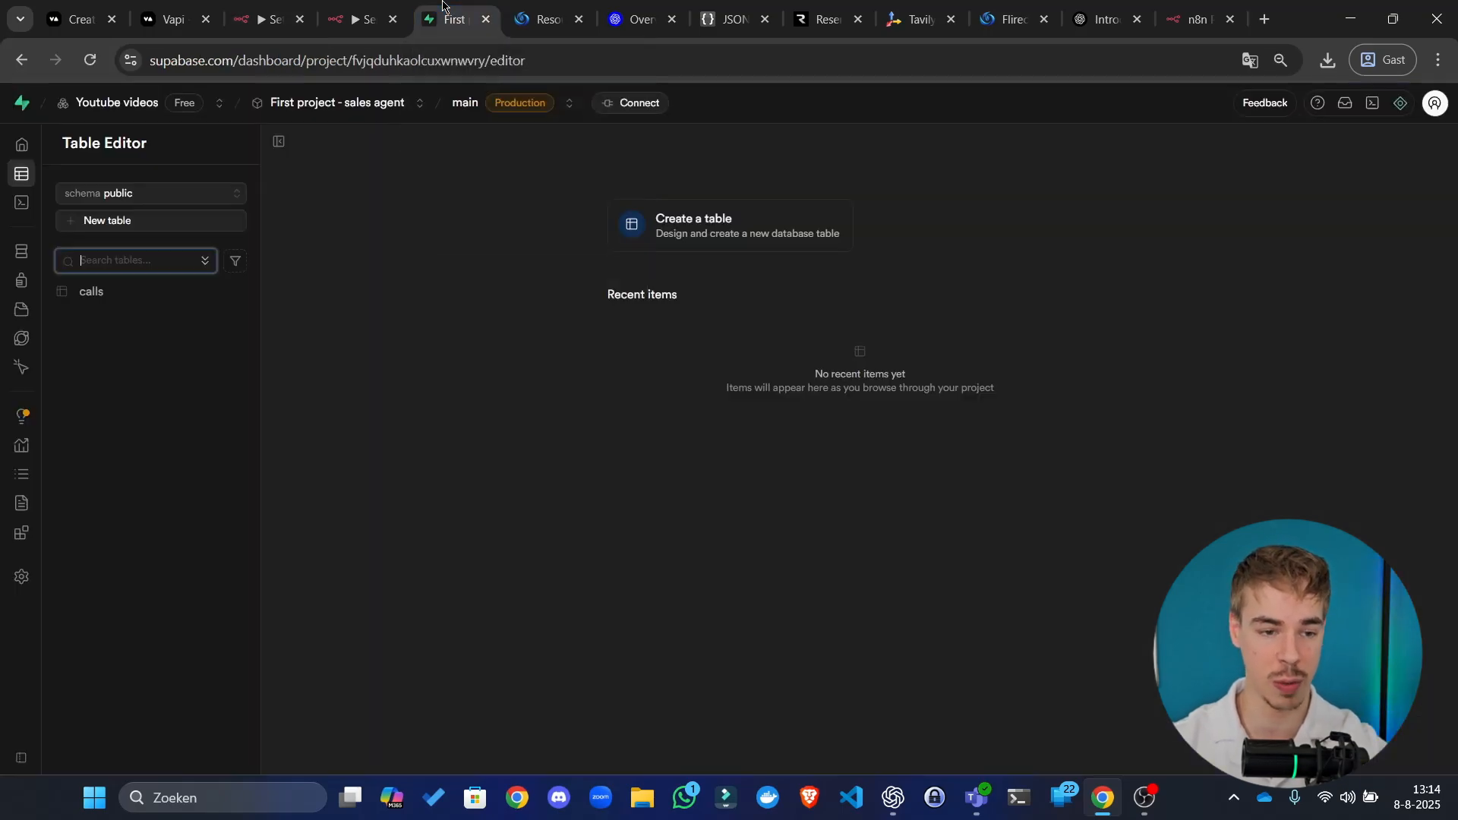
{"action": "left_click", "coordinate": [479, 294]}
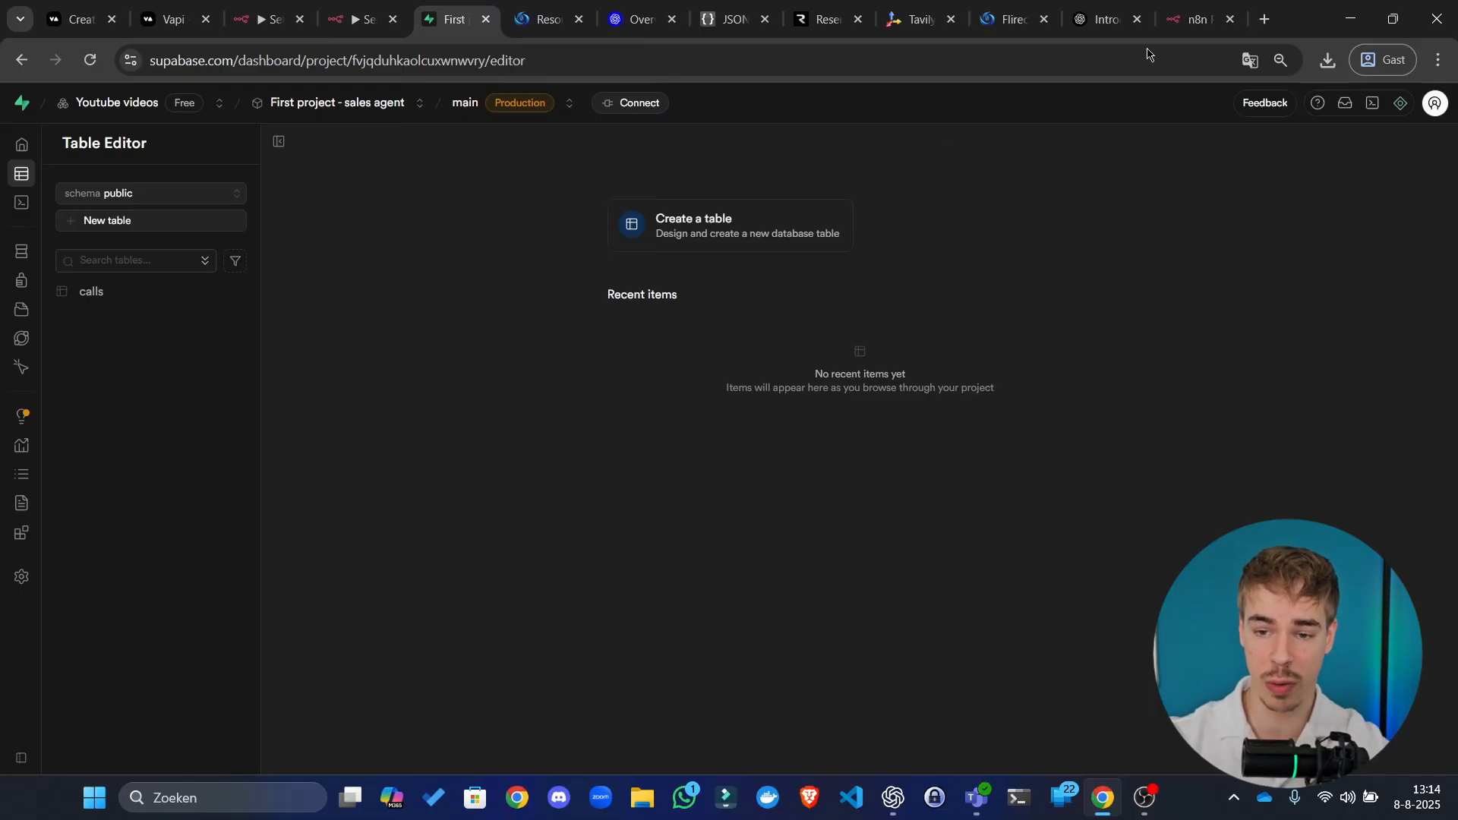
{"action": "left_click", "coordinate": [1266, 19]}
{"action": "type", "text": "s"}
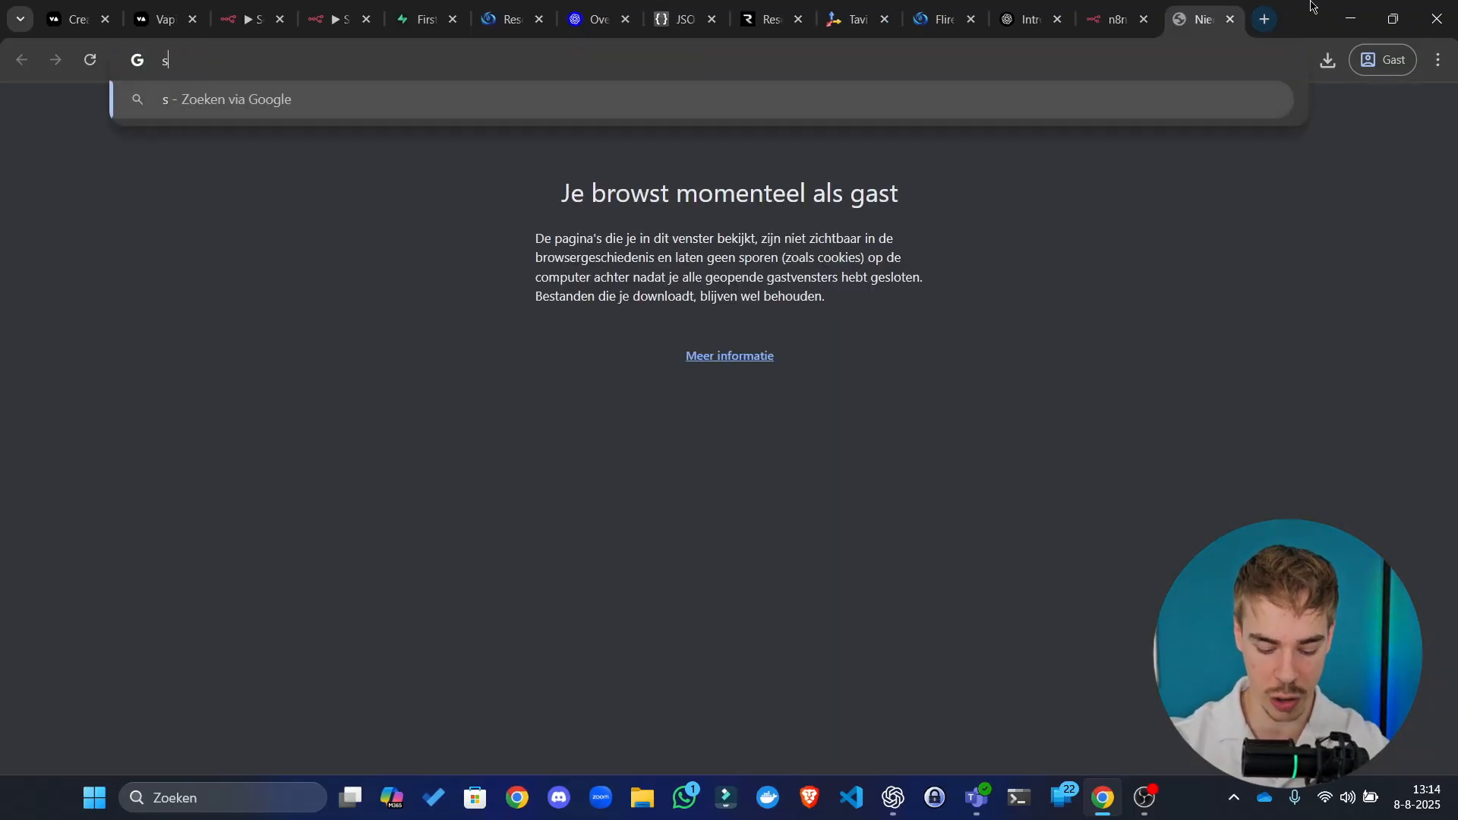
{"action": "type", "text": "upabase"}
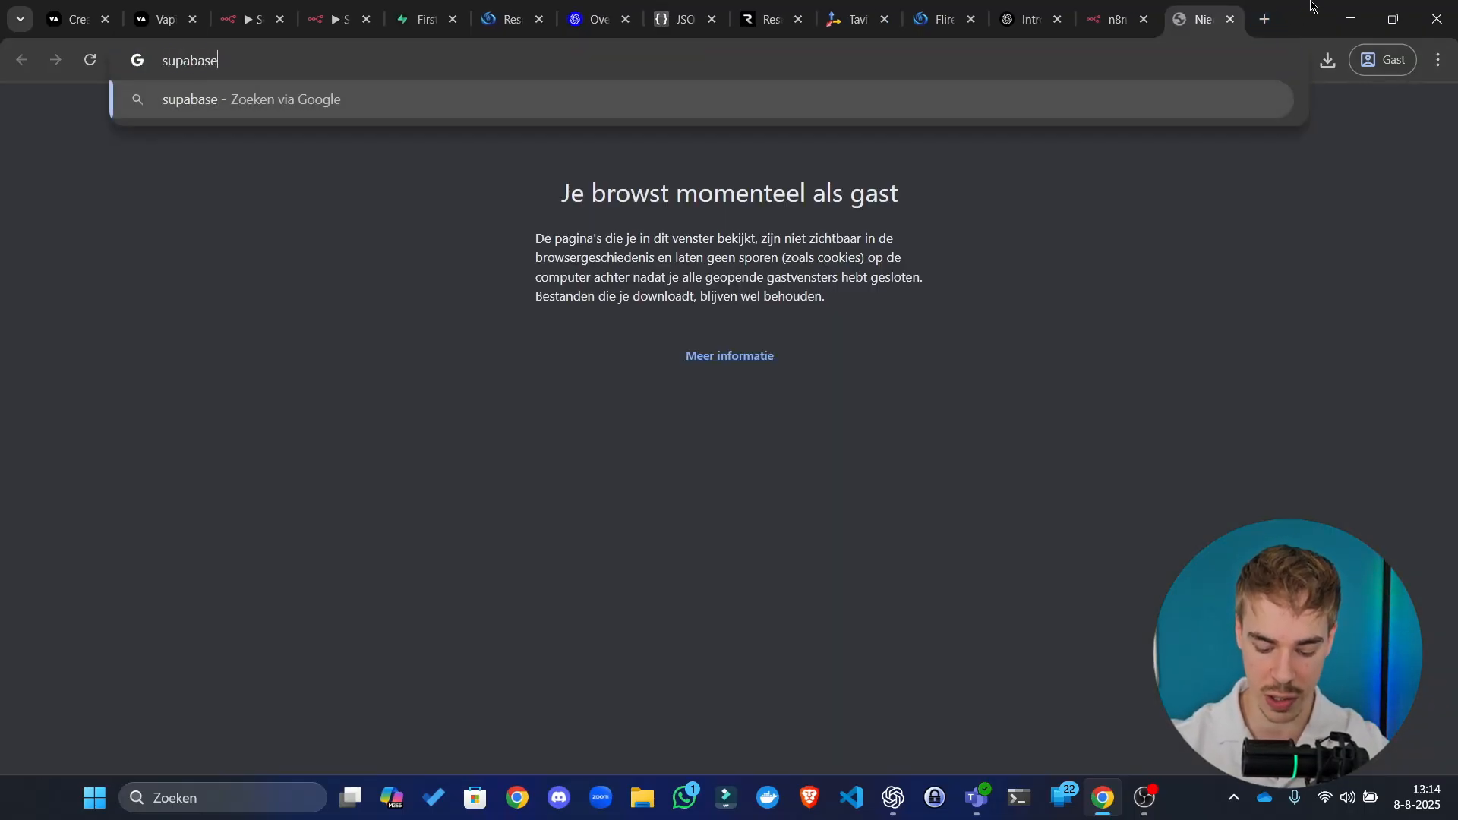
{"action": "type", "text": ".com"}
{"action": "key", "text": "Return"}
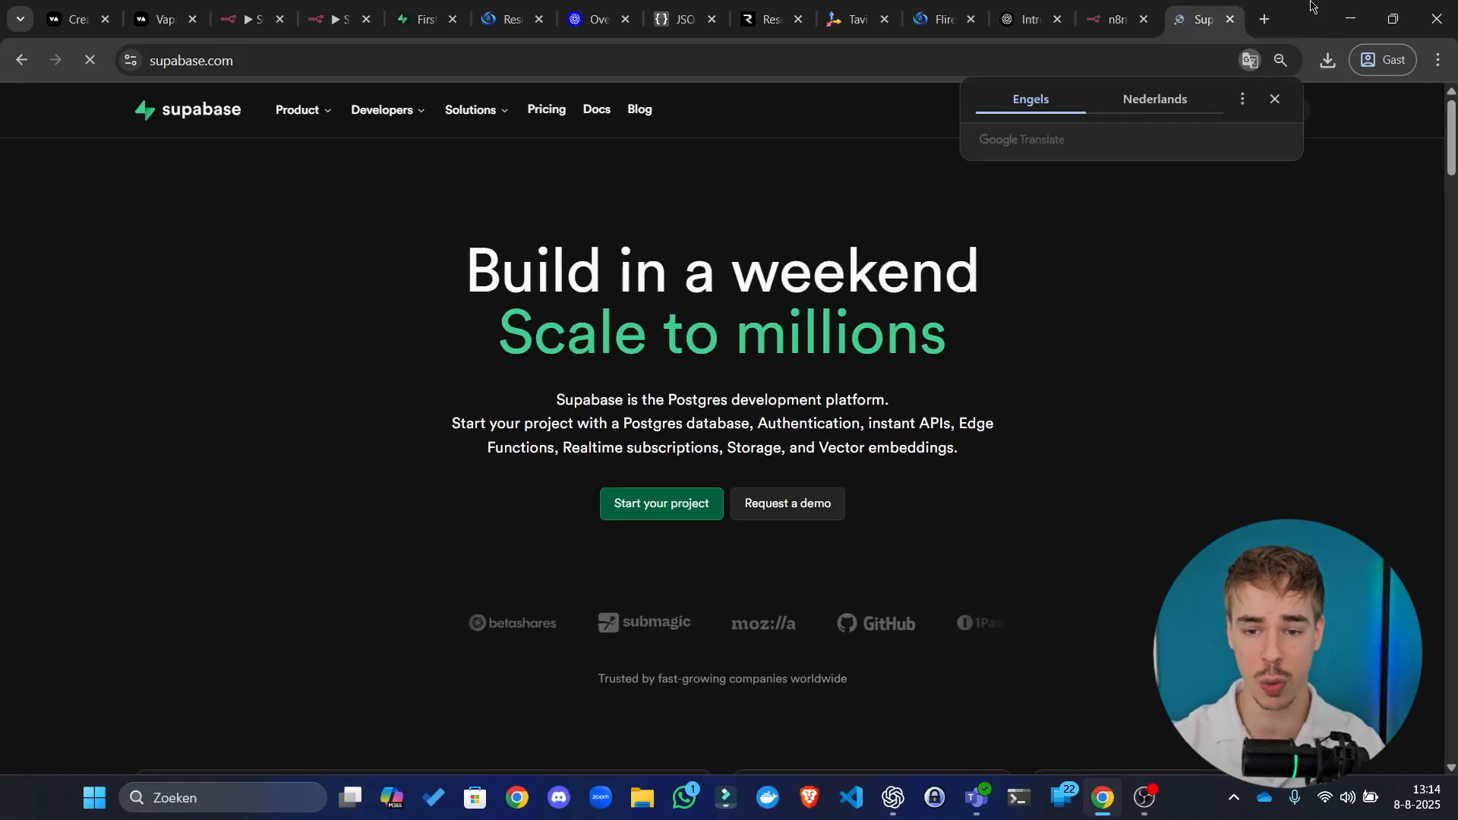
{"action": "left_click", "coordinate": [1275, 99]}
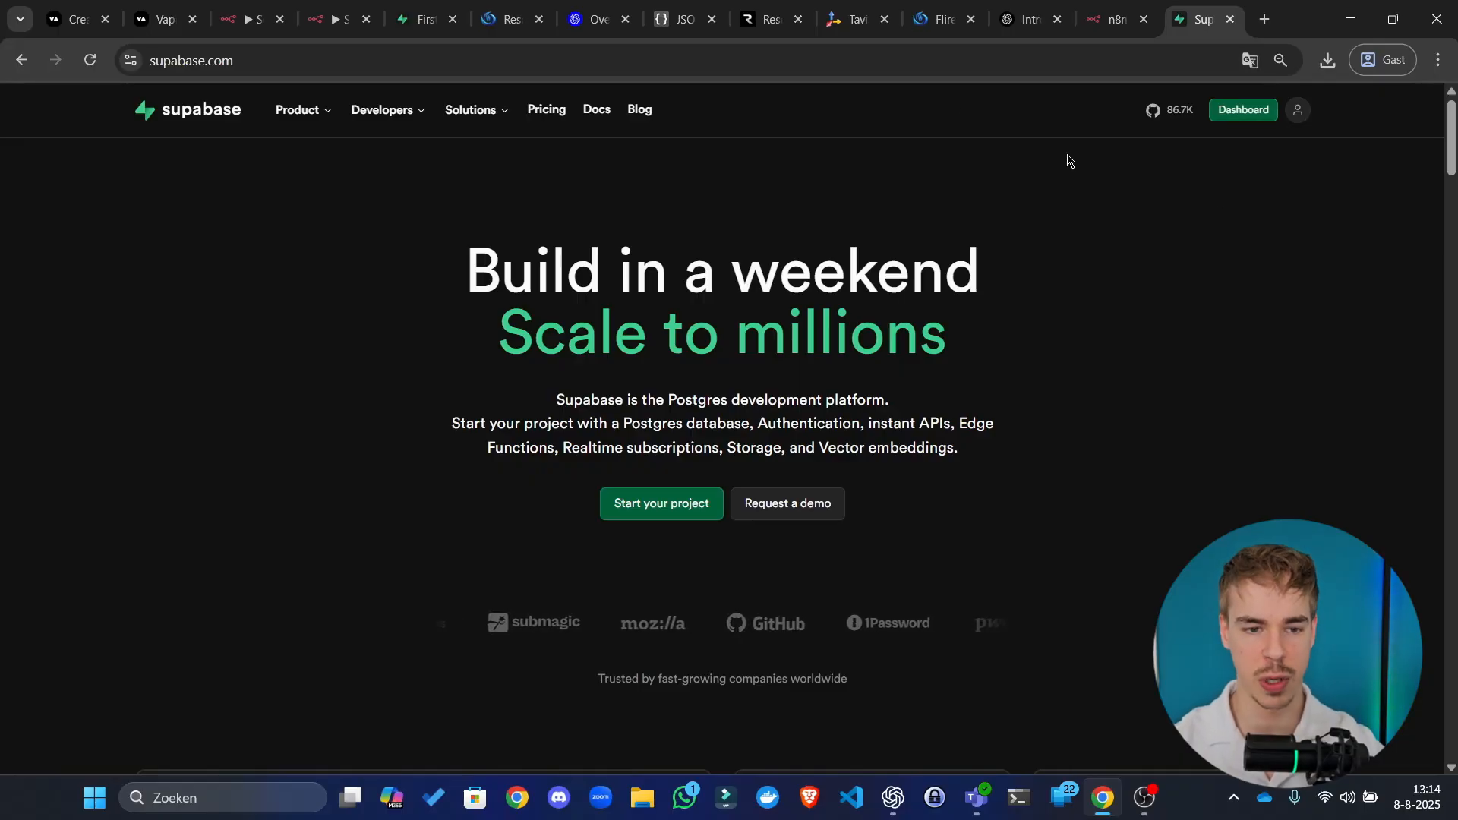
{"action": "left_click", "coordinate": [433, 20]}
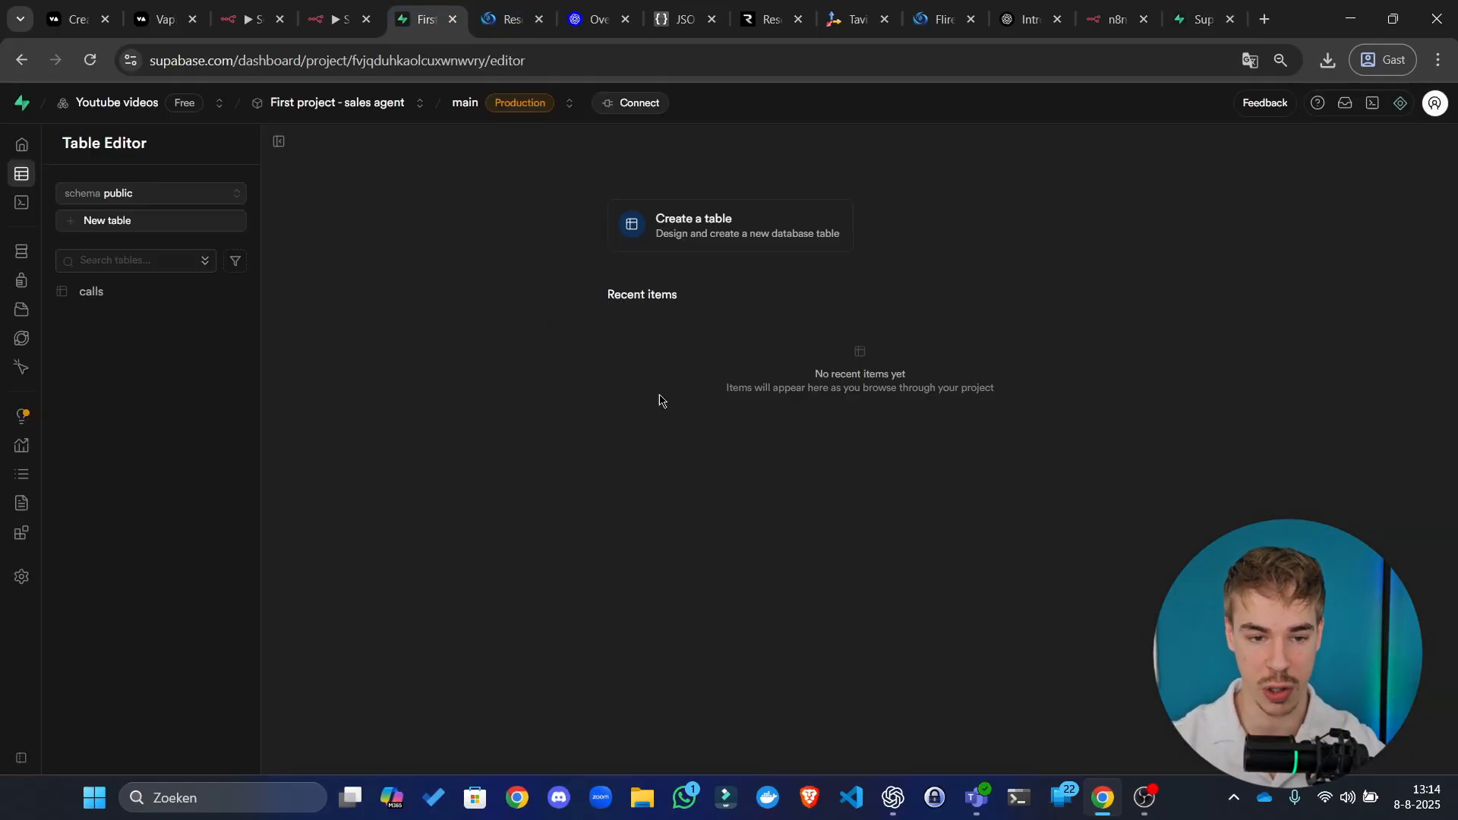
Step: Copy the Project URL from Project Settings > Data API and switch back to n8n
{"action": "left_click", "coordinate": [22, 144]}
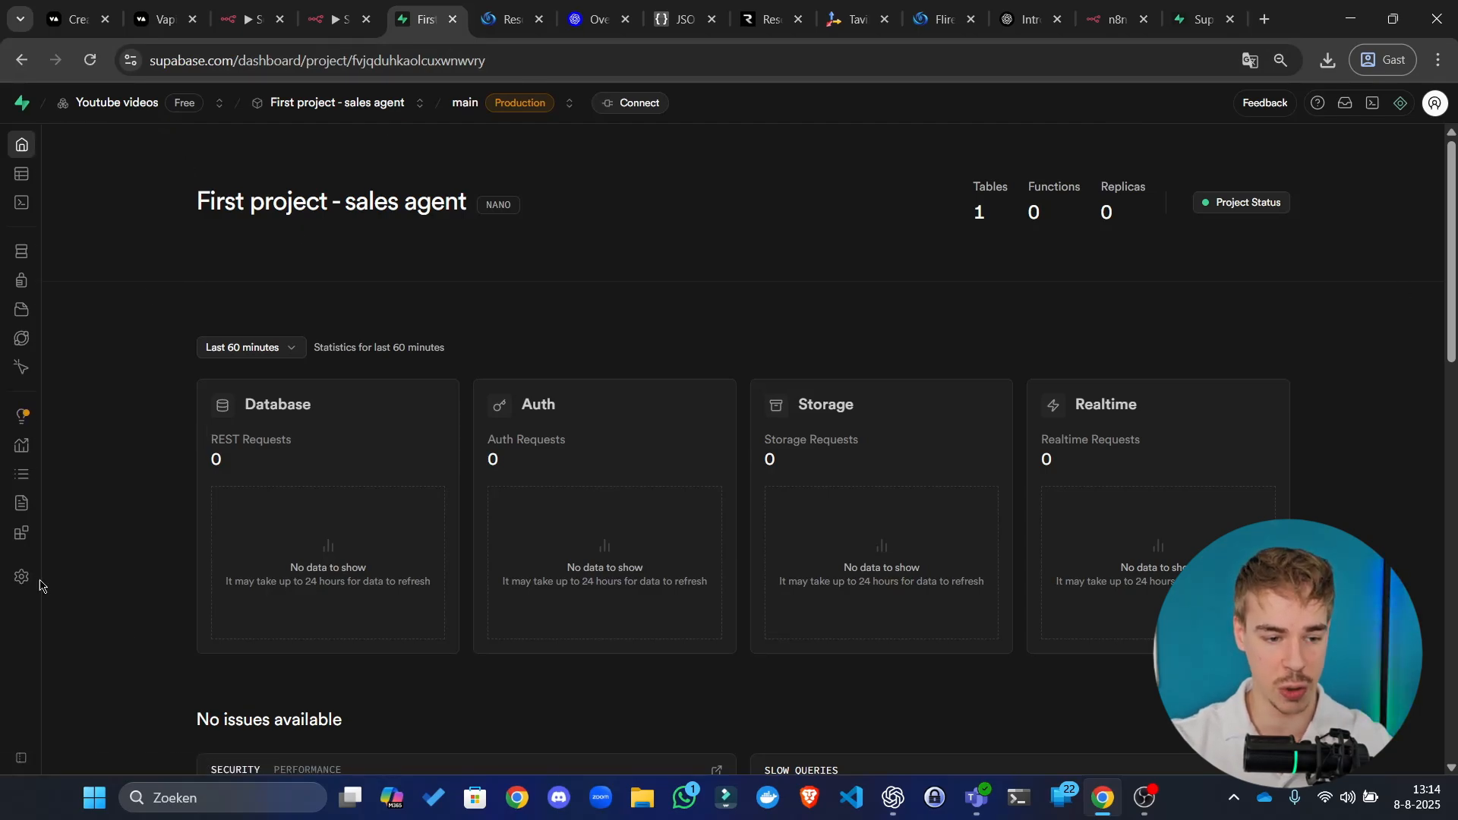
{"action": "left_click", "coordinate": [45, 580]}
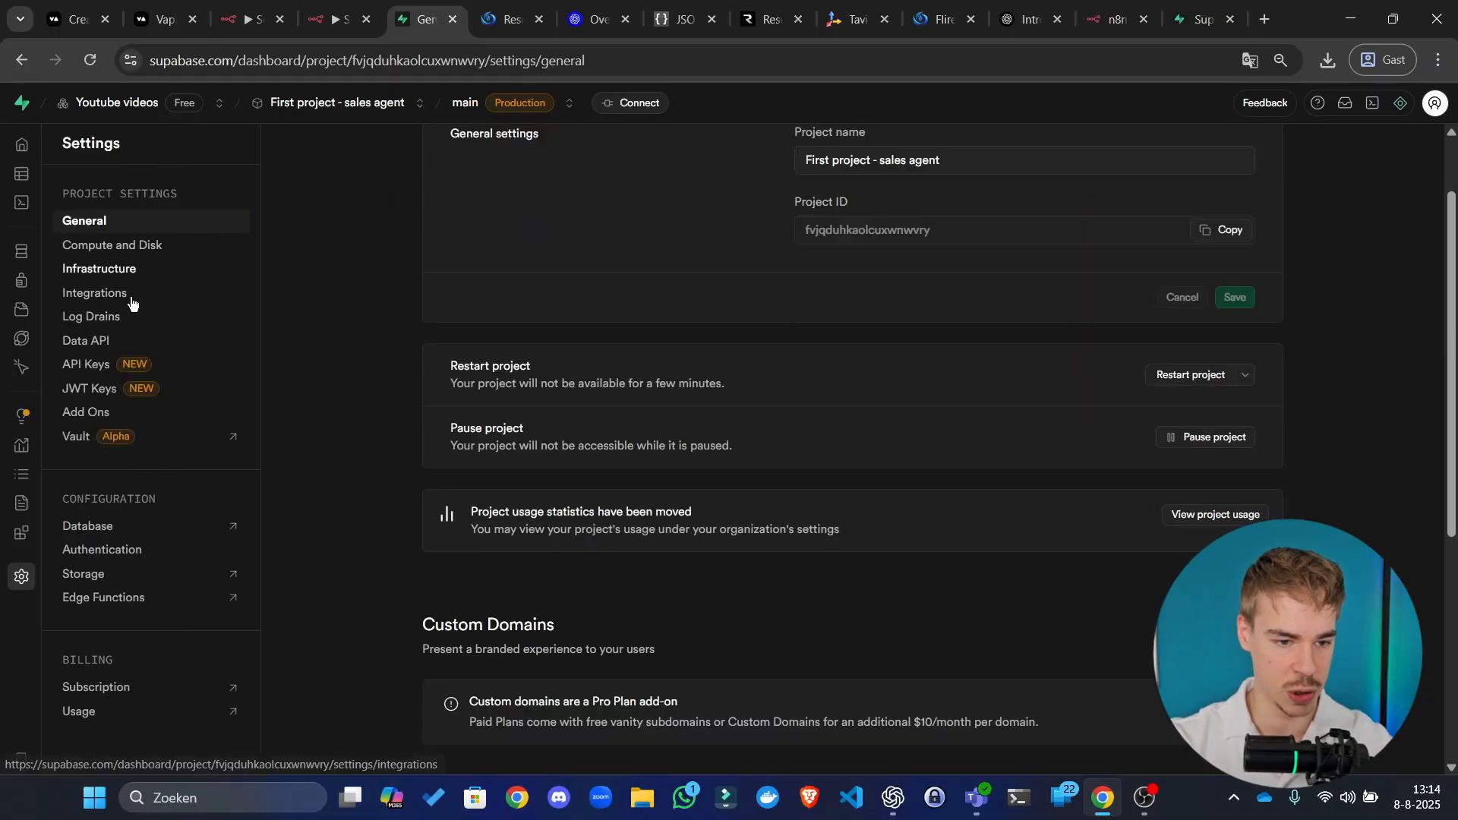
{"action": "left_click", "coordinate": [97, 340]}
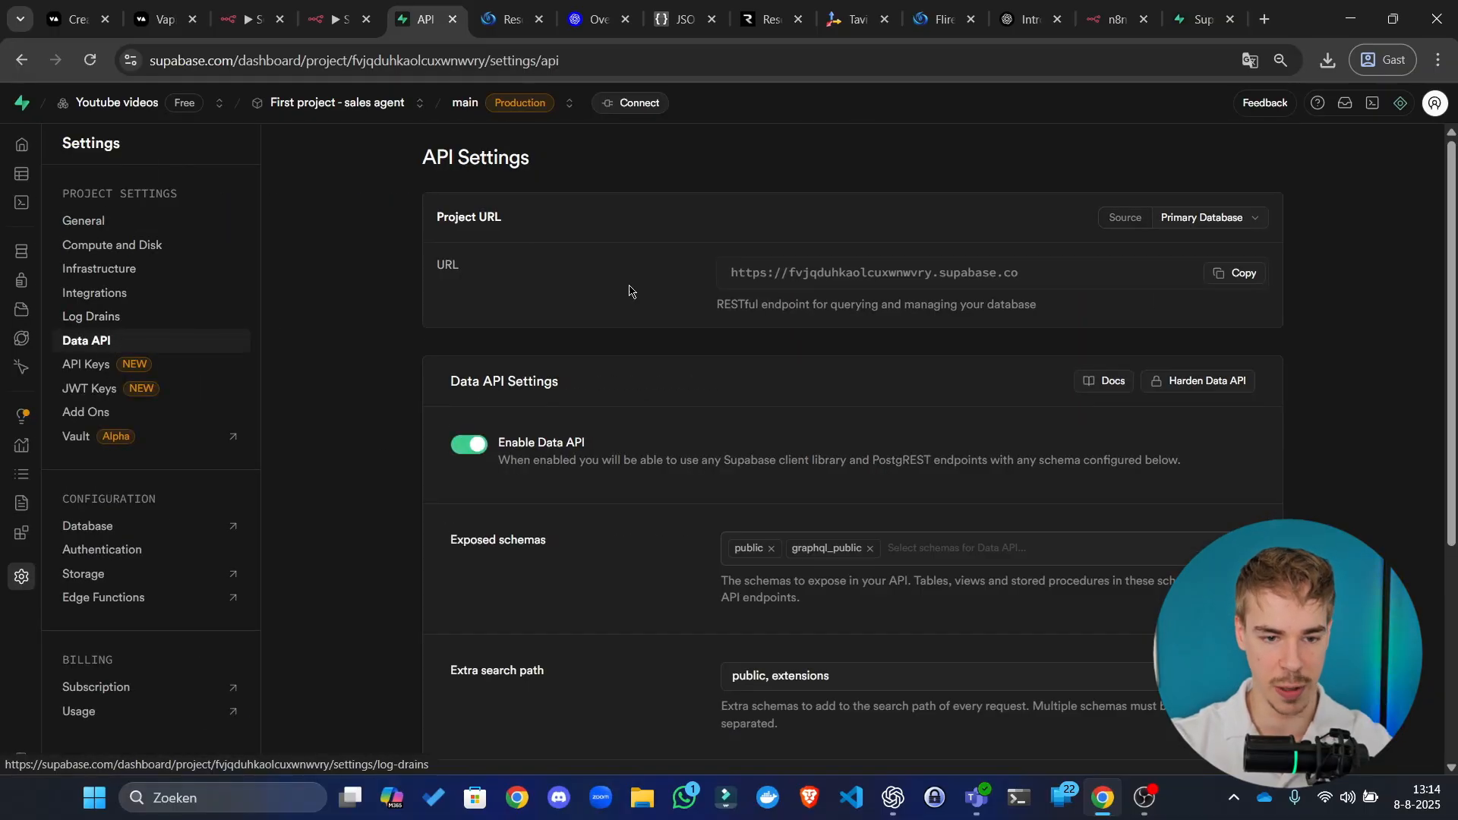
{"action": "left_click", "coordinate": [1218, 275]}
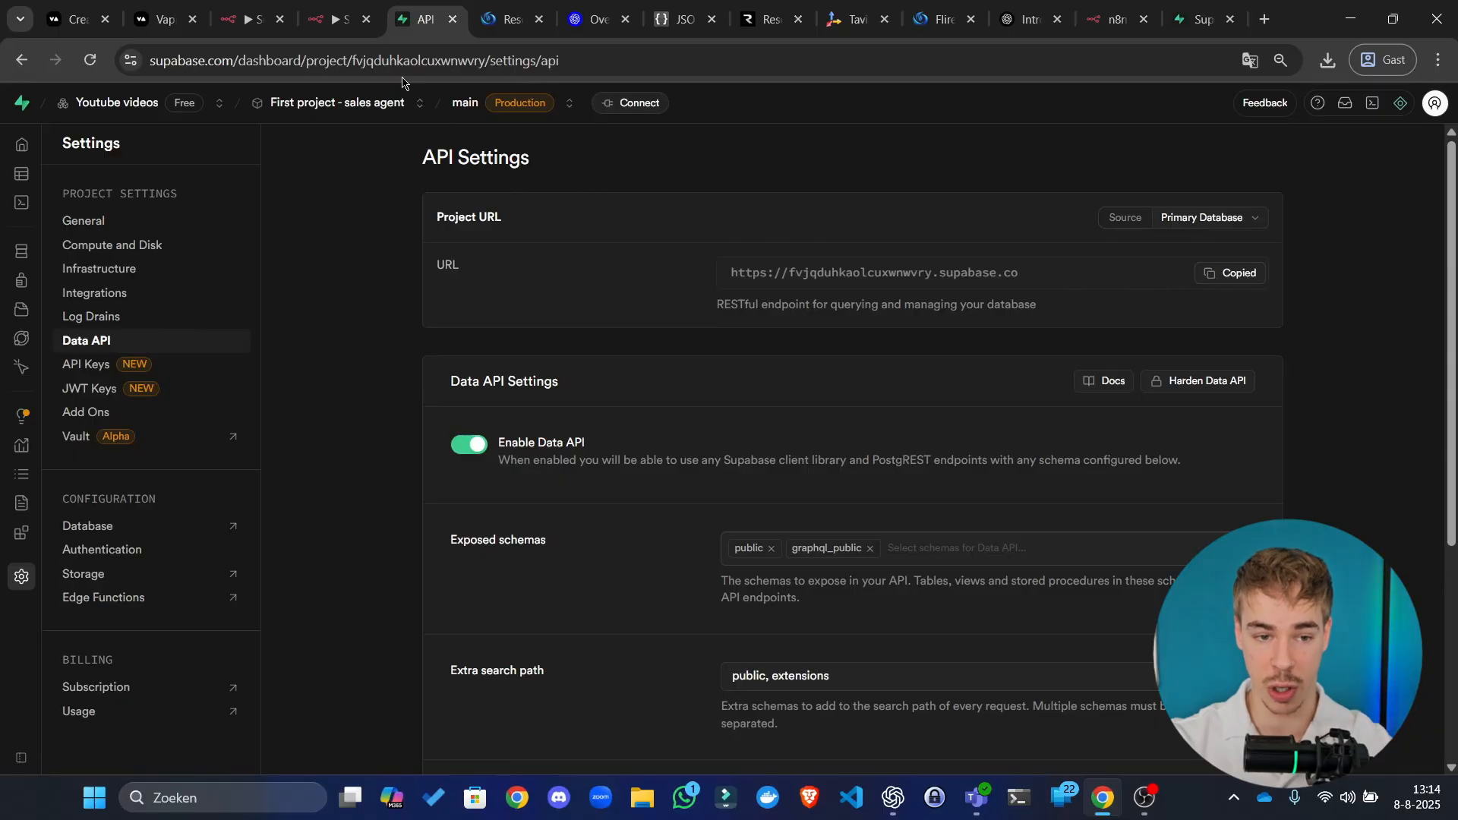
{"action": "left_click", "coordinate": [334, 19]}
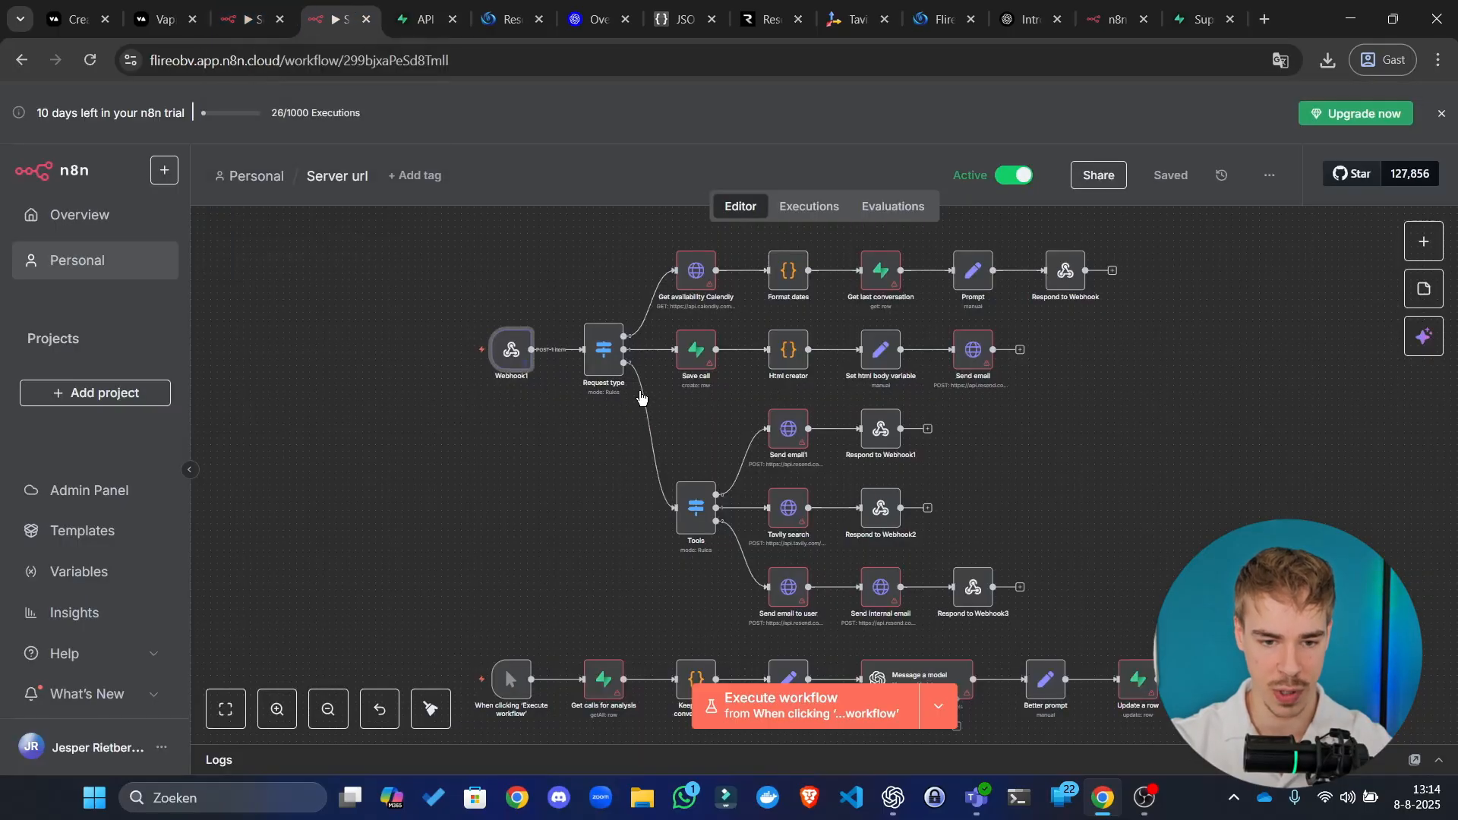
Step: Close the Setup workflow's Requirements node and centre the Server url workflow on the canvas
{"action": "scroll", "coordinate": [658, 385], "scroll_direction": "up", "scroll_amount": 3}
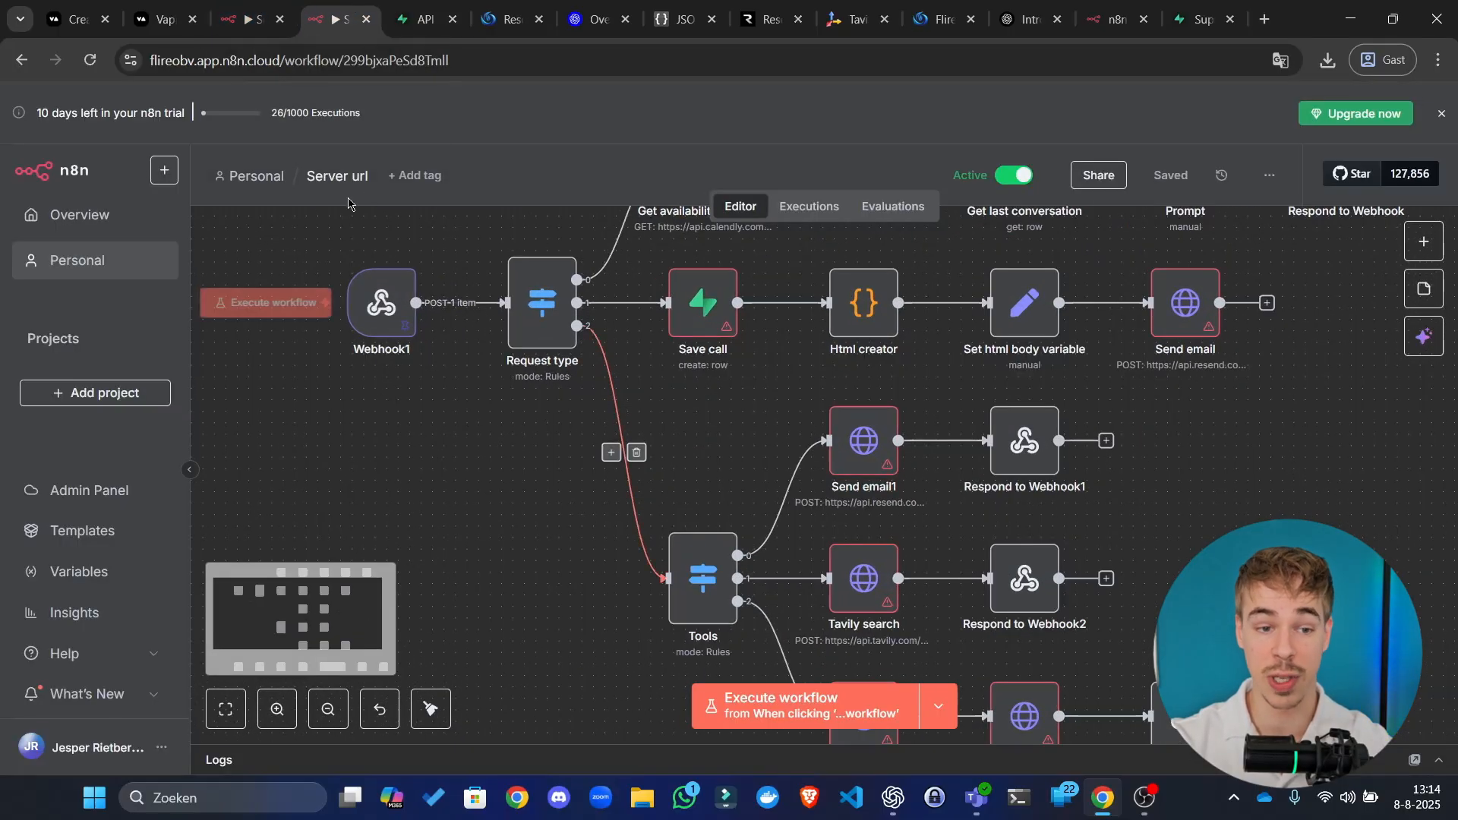
{"action": "left_click", "coordinate": [240, 9]}
{"action": "left_click", "coordinate": [376, 122]}
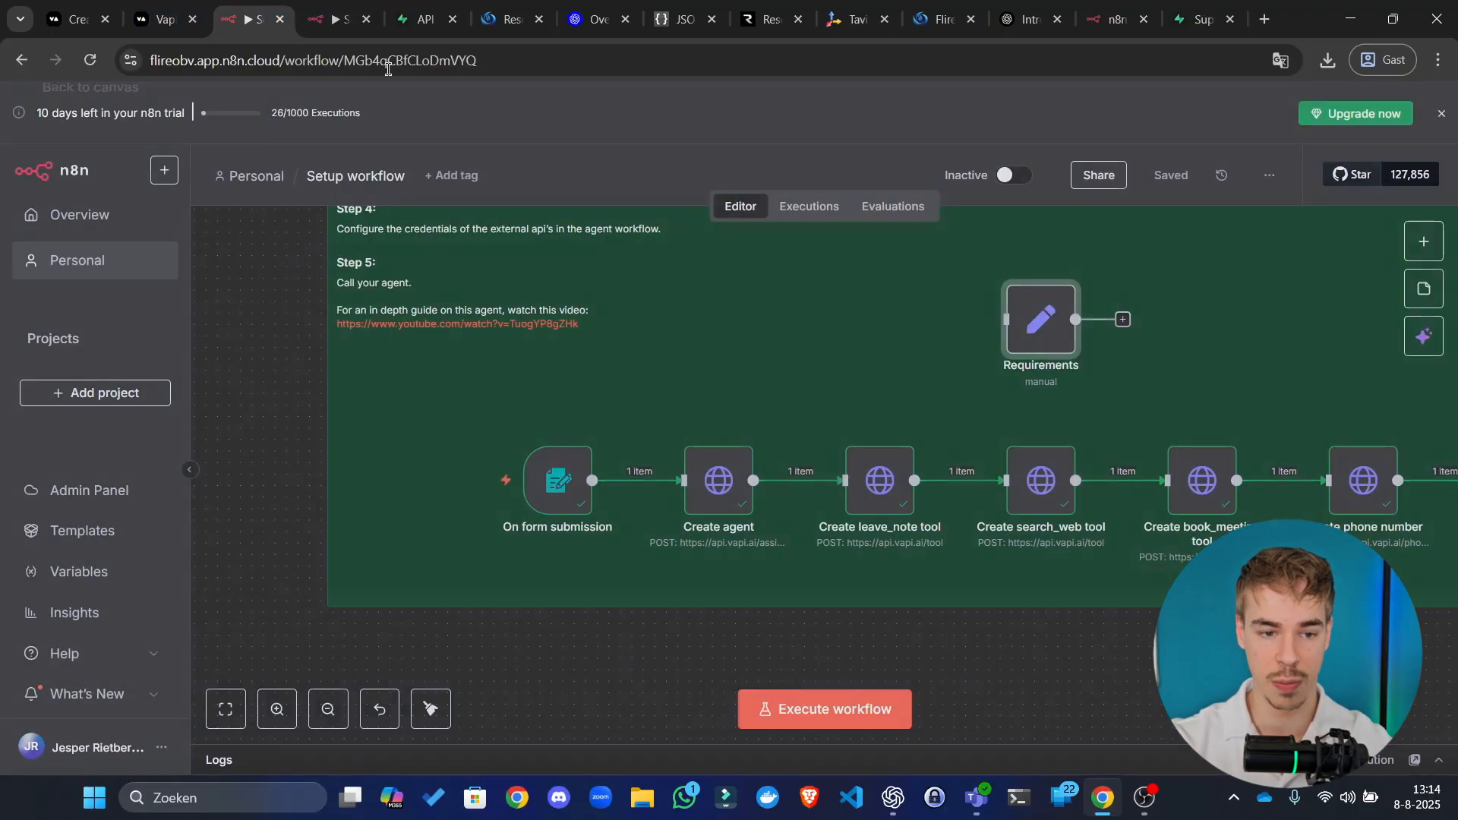
{"action": "left_click", "coordinate": [1010, 95]}
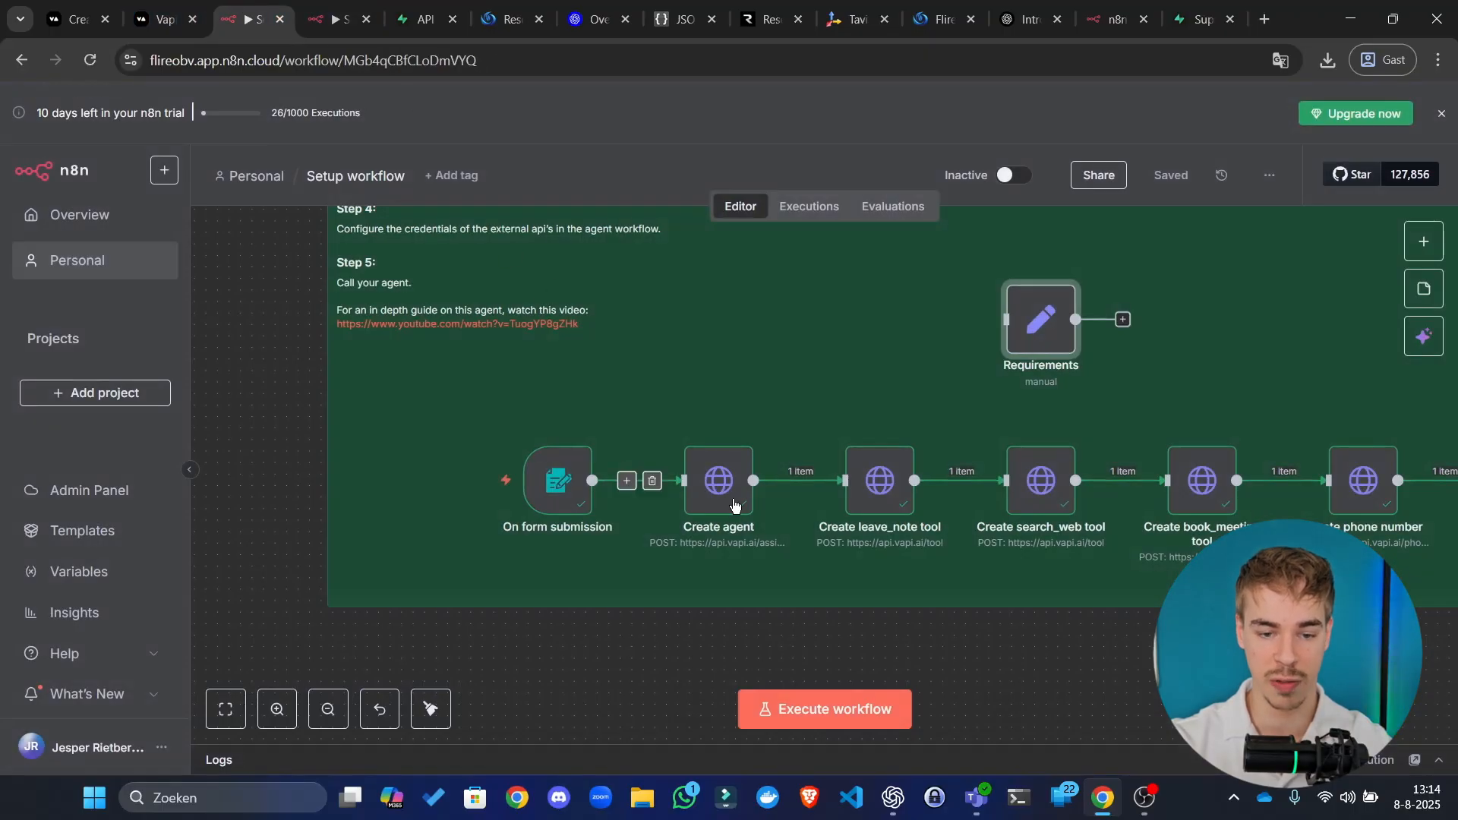
{"action": "left_click", "coordinate": [338, 18]}
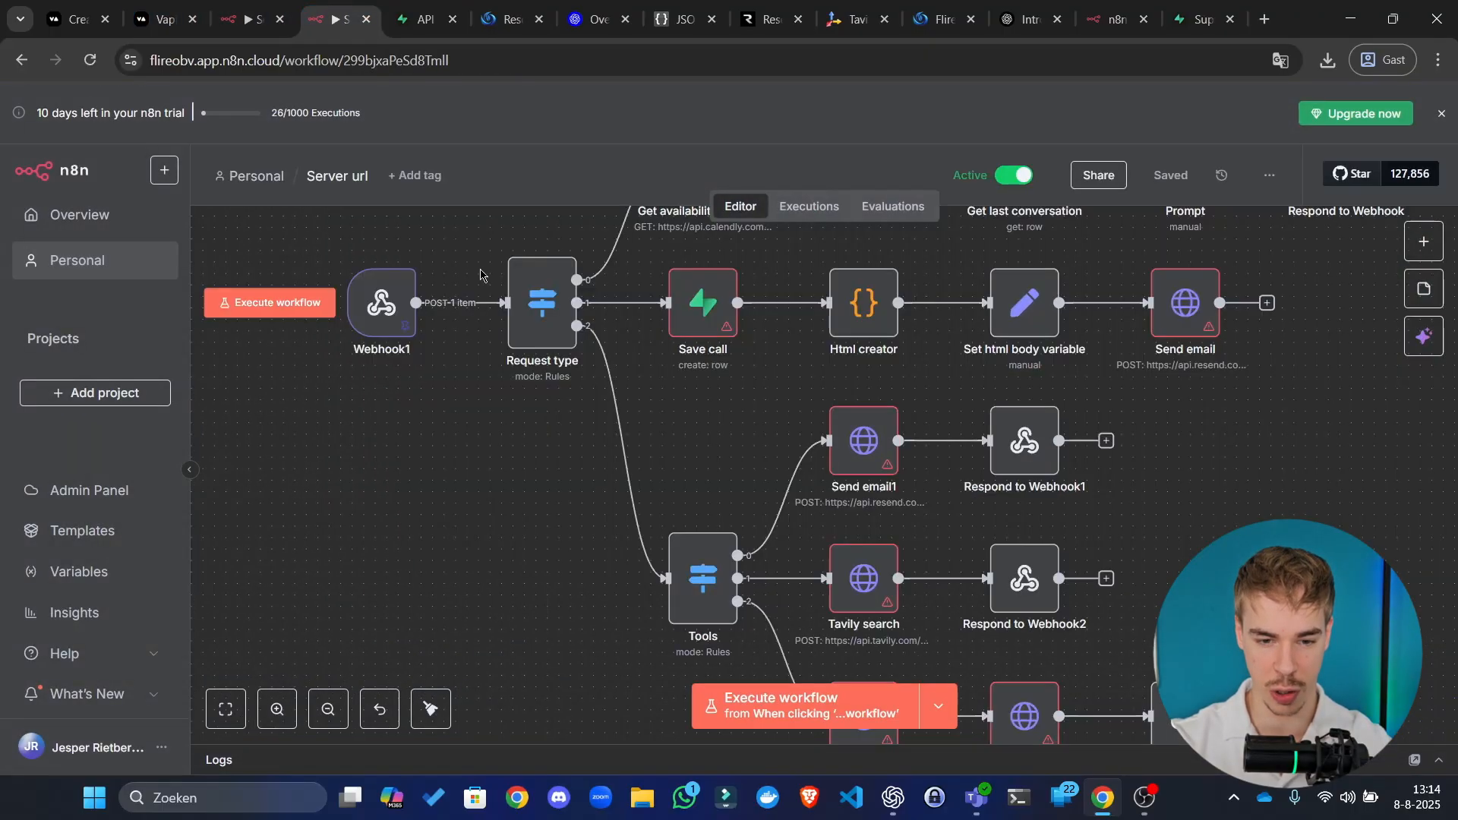
{"action": "left_click_drag", "start_coordinate": [674, 436], "coordinate": [518, 518]}
{"action": "scroll", "coordinate": [525, 509], "scroll_direction": "down", "scroll_amount": 3}
{"action": "left_click_drag", "start_coordinate": [903, 478], "coordinate": [1093, 449]}
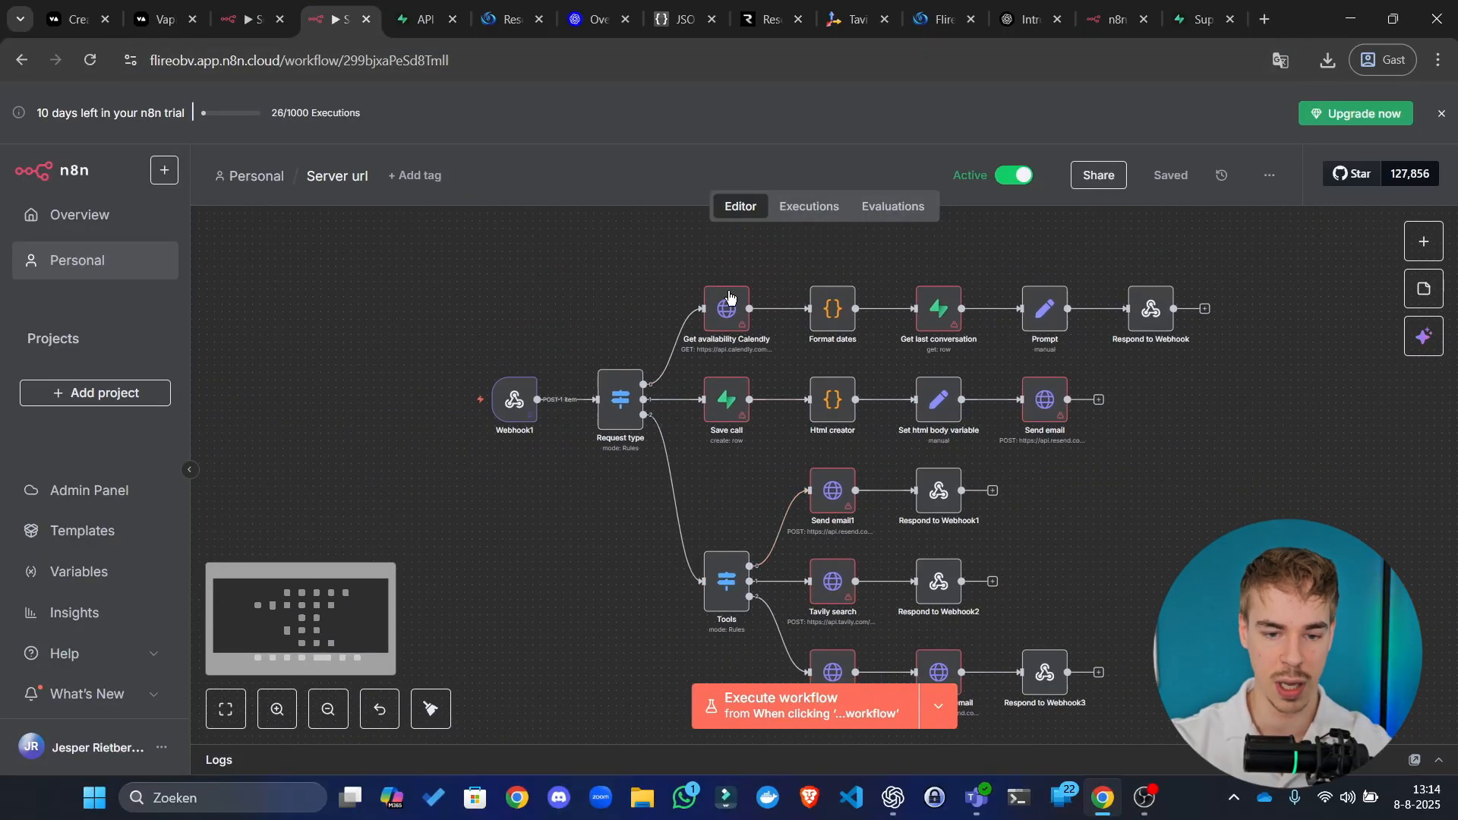
{"action": "scroll", "coordinate": [699, 328], "scroll_direction": "up", "scroll_amount": 2}
Step: Create a new 'Supabase account' credential for Save call with the project URL as Host
{"action": "double_click", "coordinate": [741, 440]}
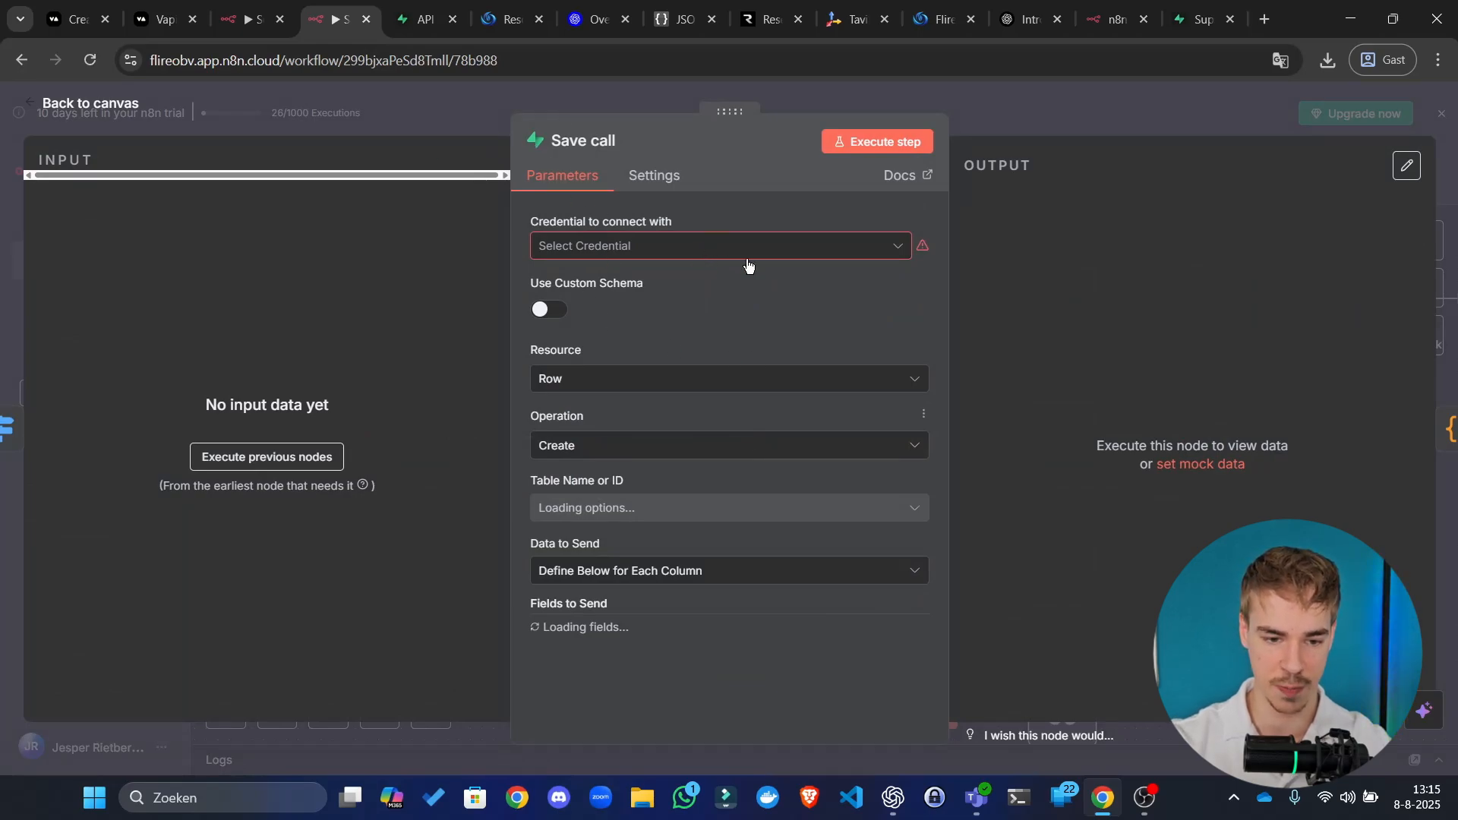
{"action": "left_click", "coordinate": [809, 255]}
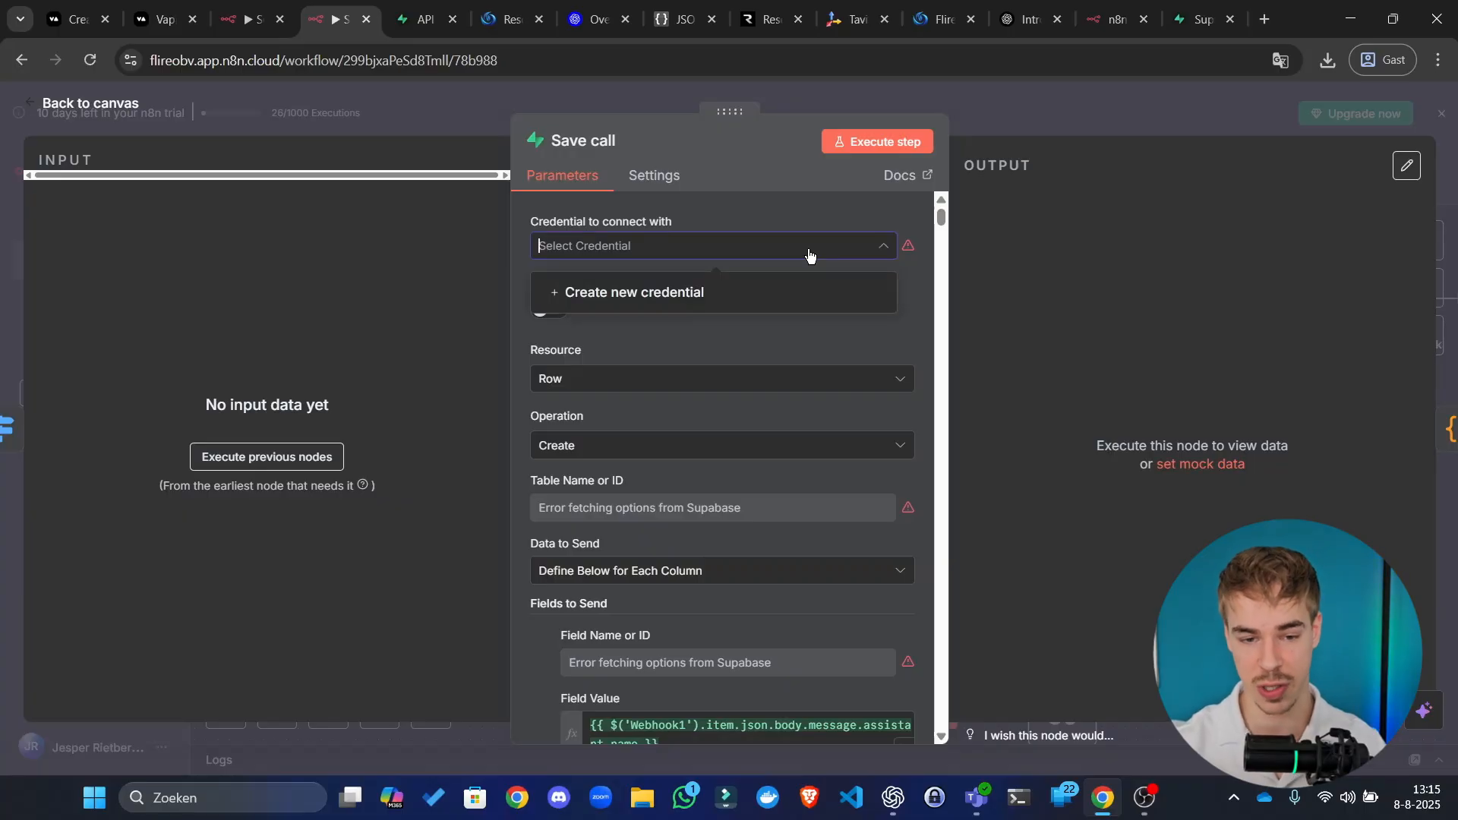
{"action": "left_click", "coordinate": [729, 294]}
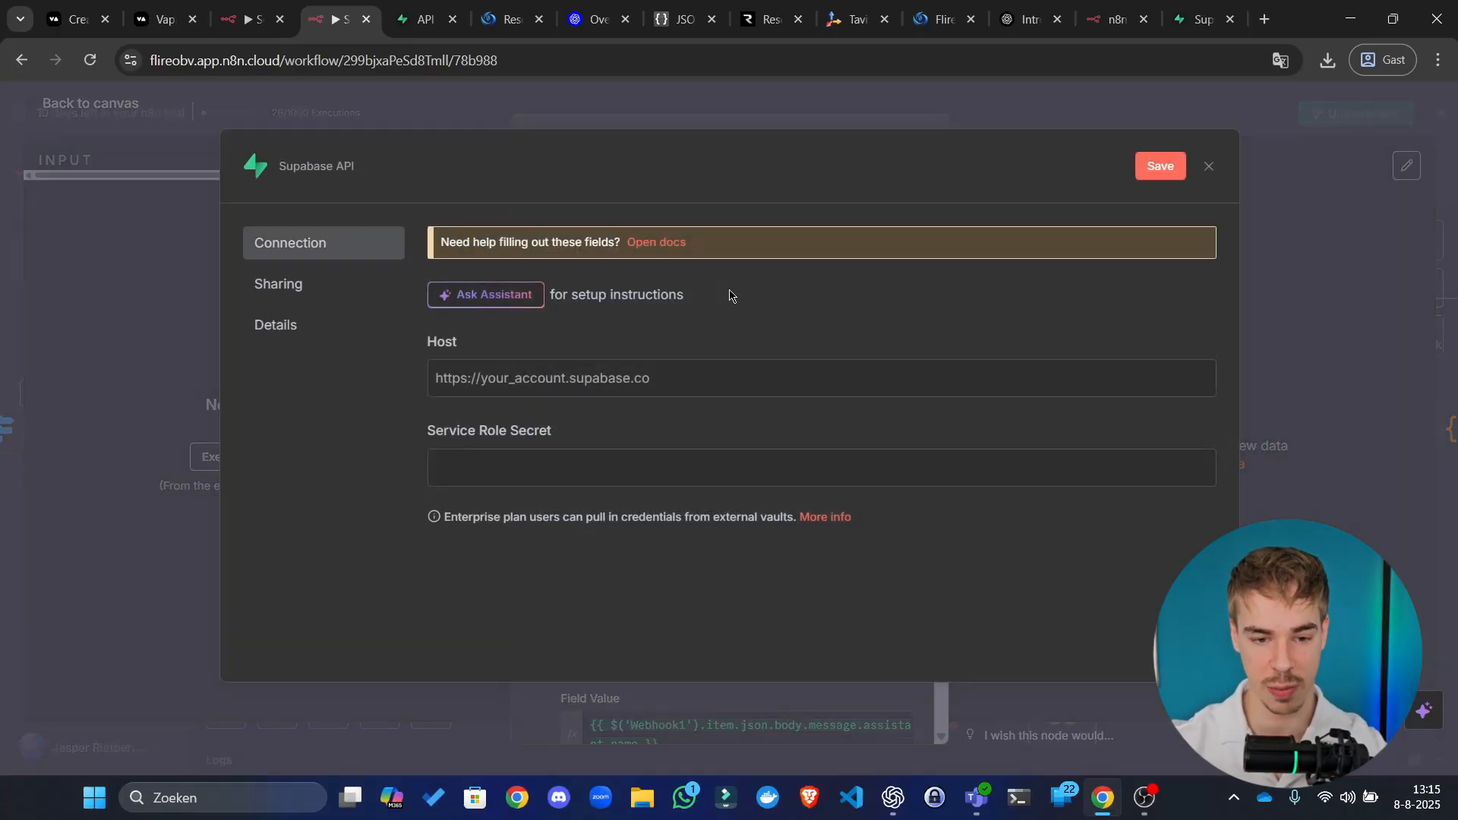
{"action": "left_click", "coordinate": [589, 380]}
{"action": "key", "text": "ctrl+v"}
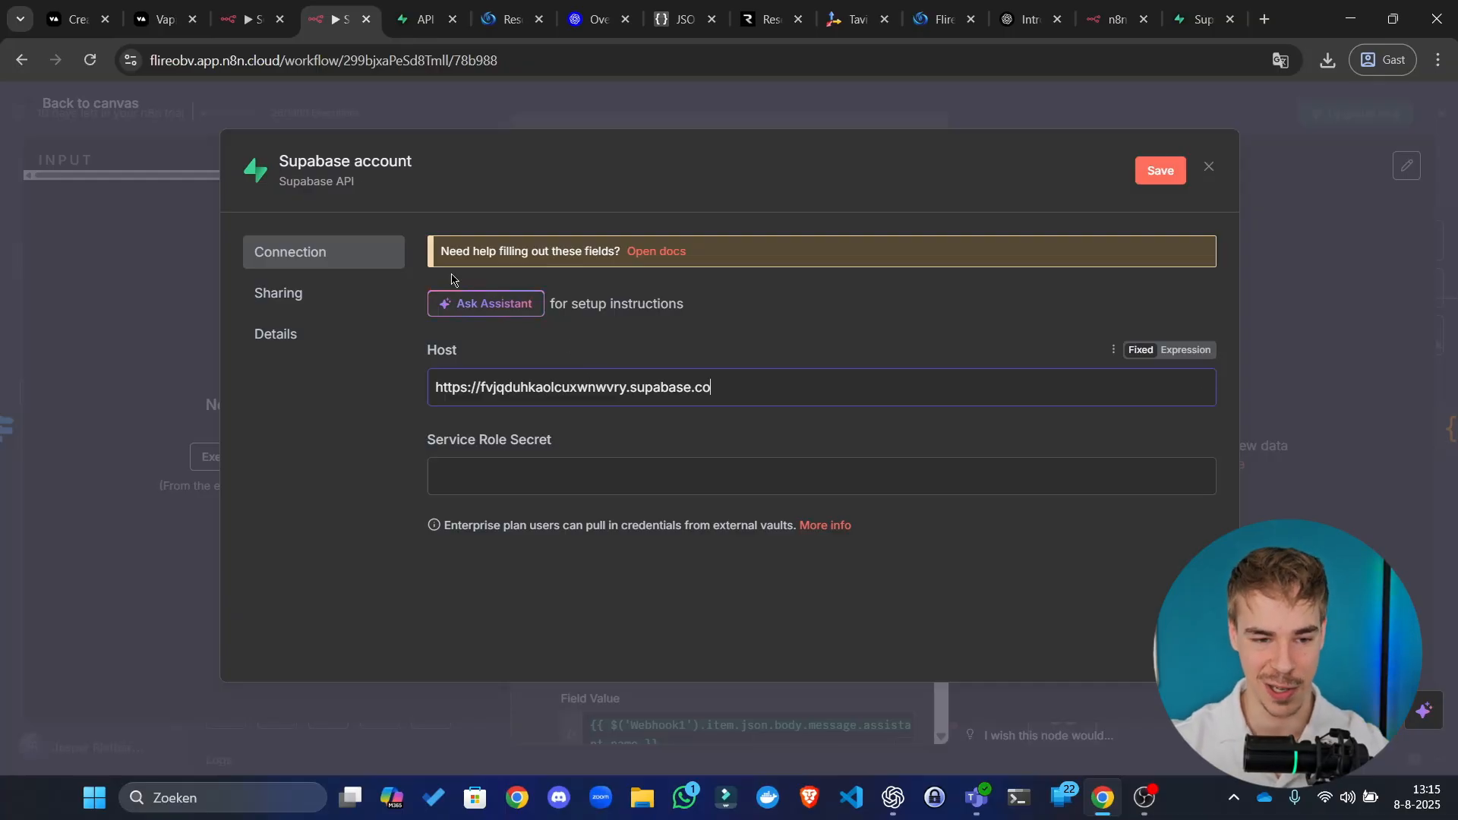
{"action": "left_click", "coordinate": [381, 162]}
{"action": "left_click", "coordinate": [799, 185]}
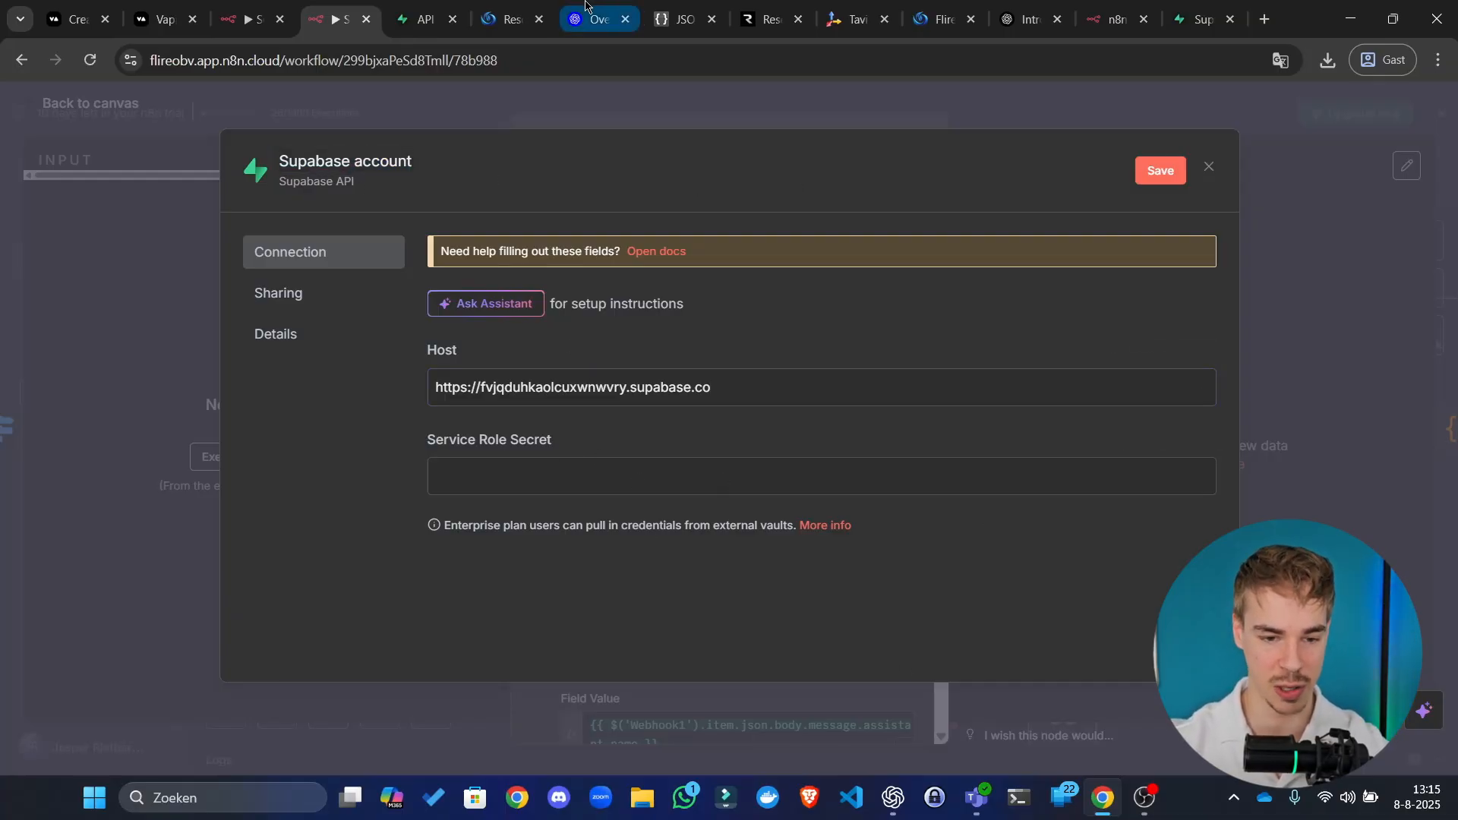
{"action": "triple_click", "coordinate": [736, 388]}
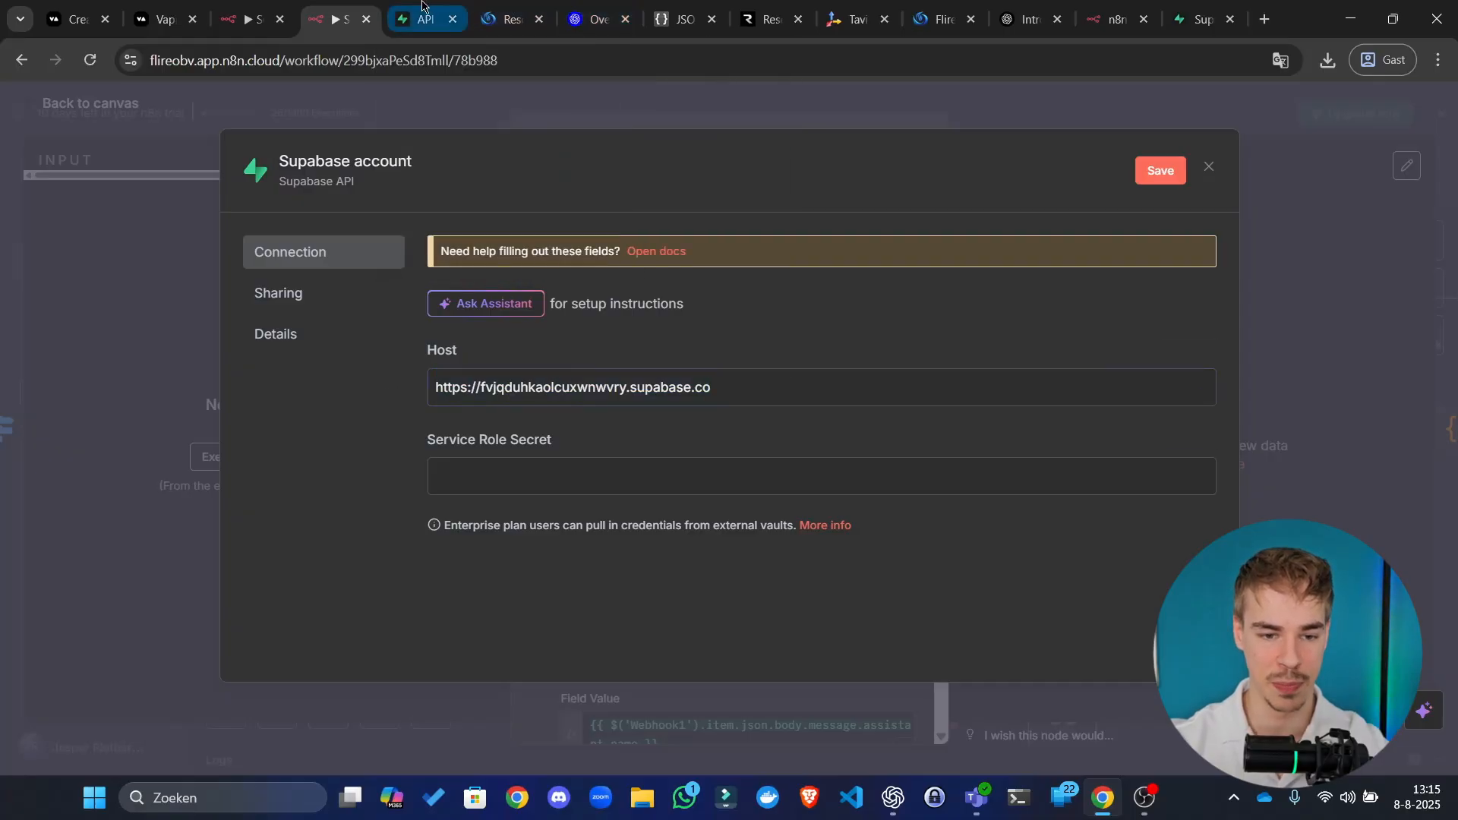
{"action": "left_click", "coordinate": [422, 19]}
Step: Show the anon public and service_role secret keys under API Keys, then detach the Supabase tab
{"action": "scroll", "coordinate": [608, 394], "scroll_direction": "down", "scroll_amount": 5}
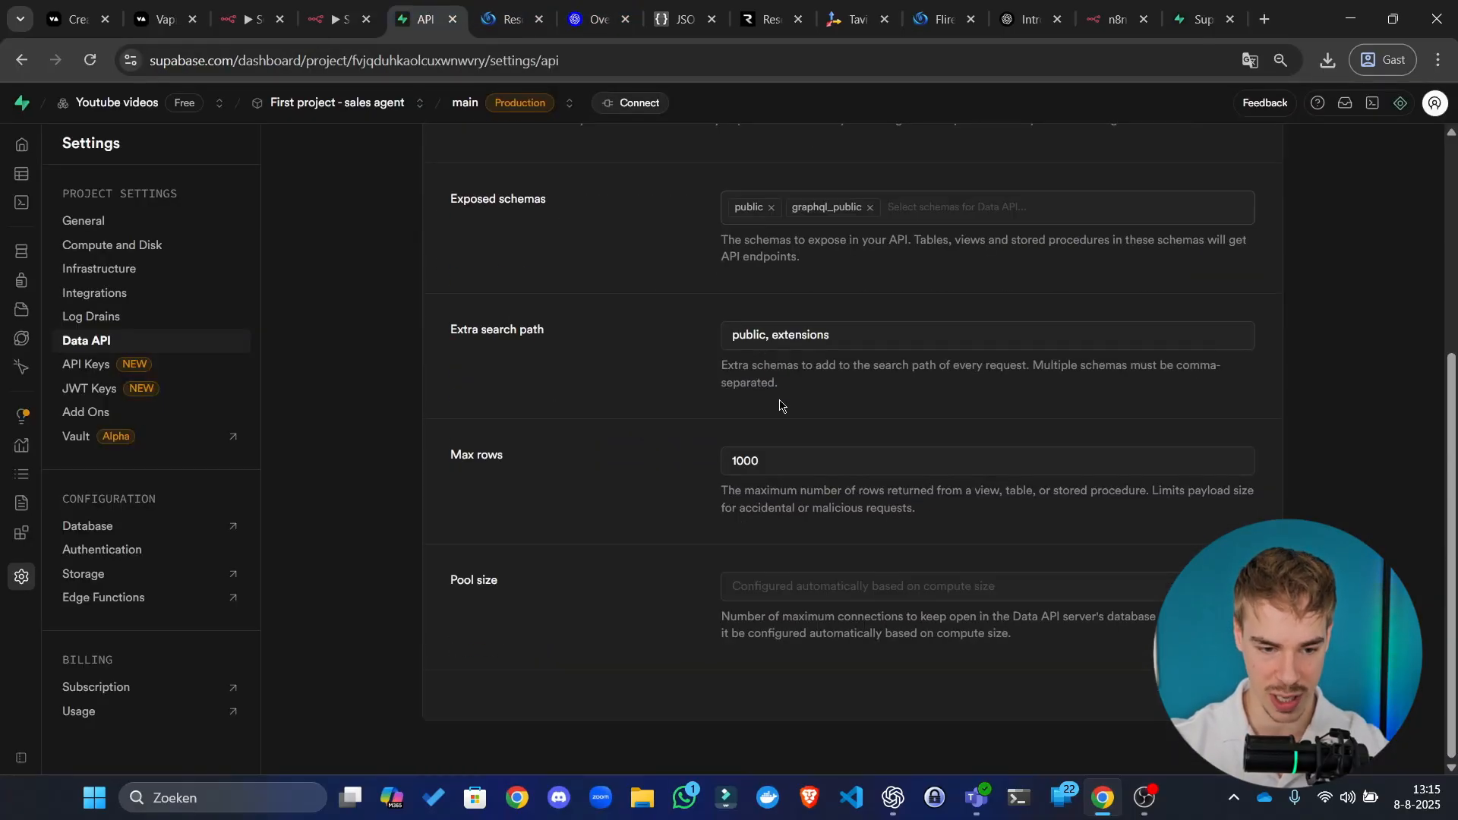
{"action": "scroll", "coordinate": [652, 420], "scroll_direction": "up", "scroll_amount": 5}
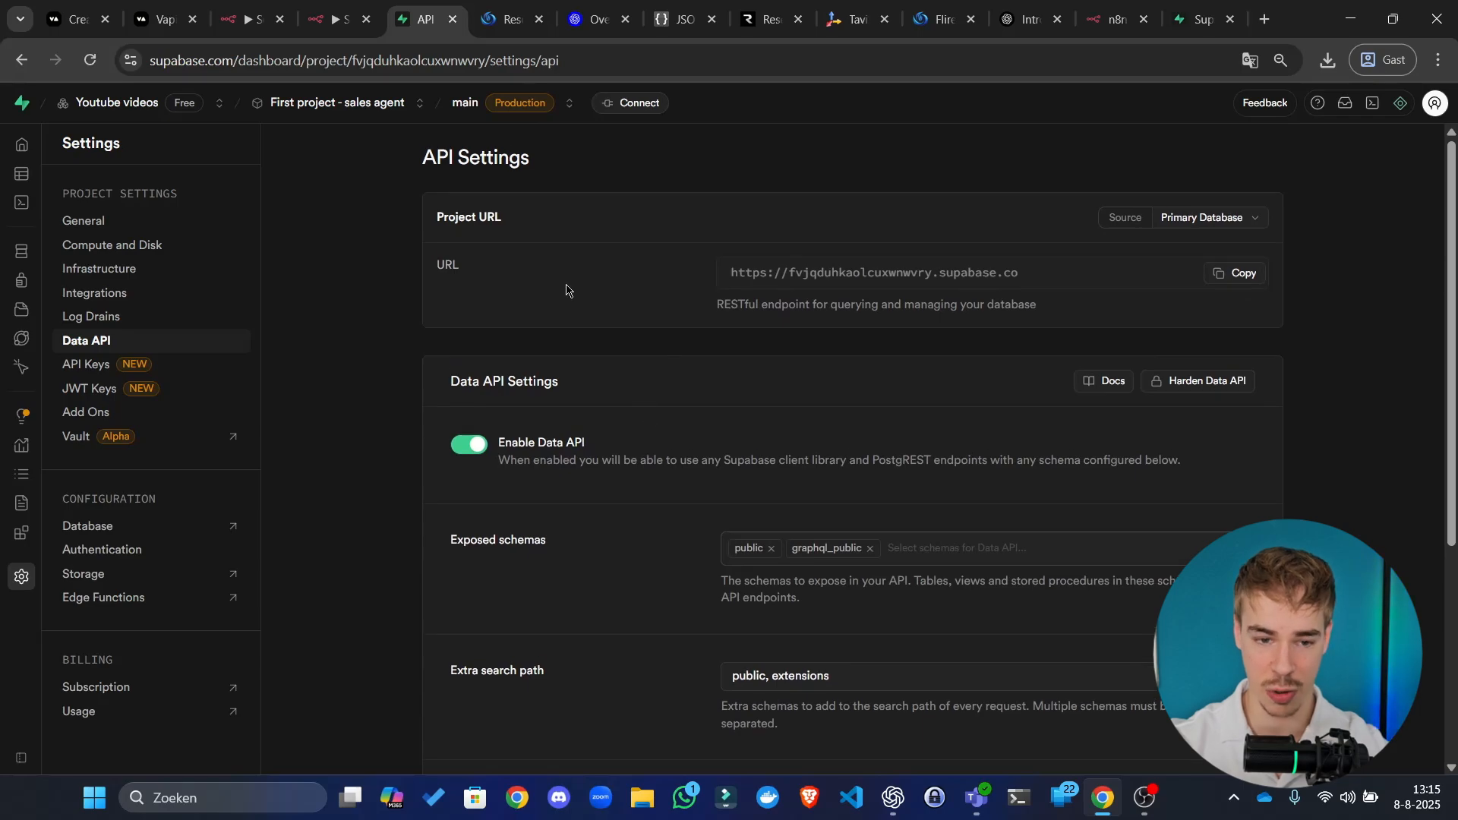
{"action": "left_click", "coordinate": [93, 368]}
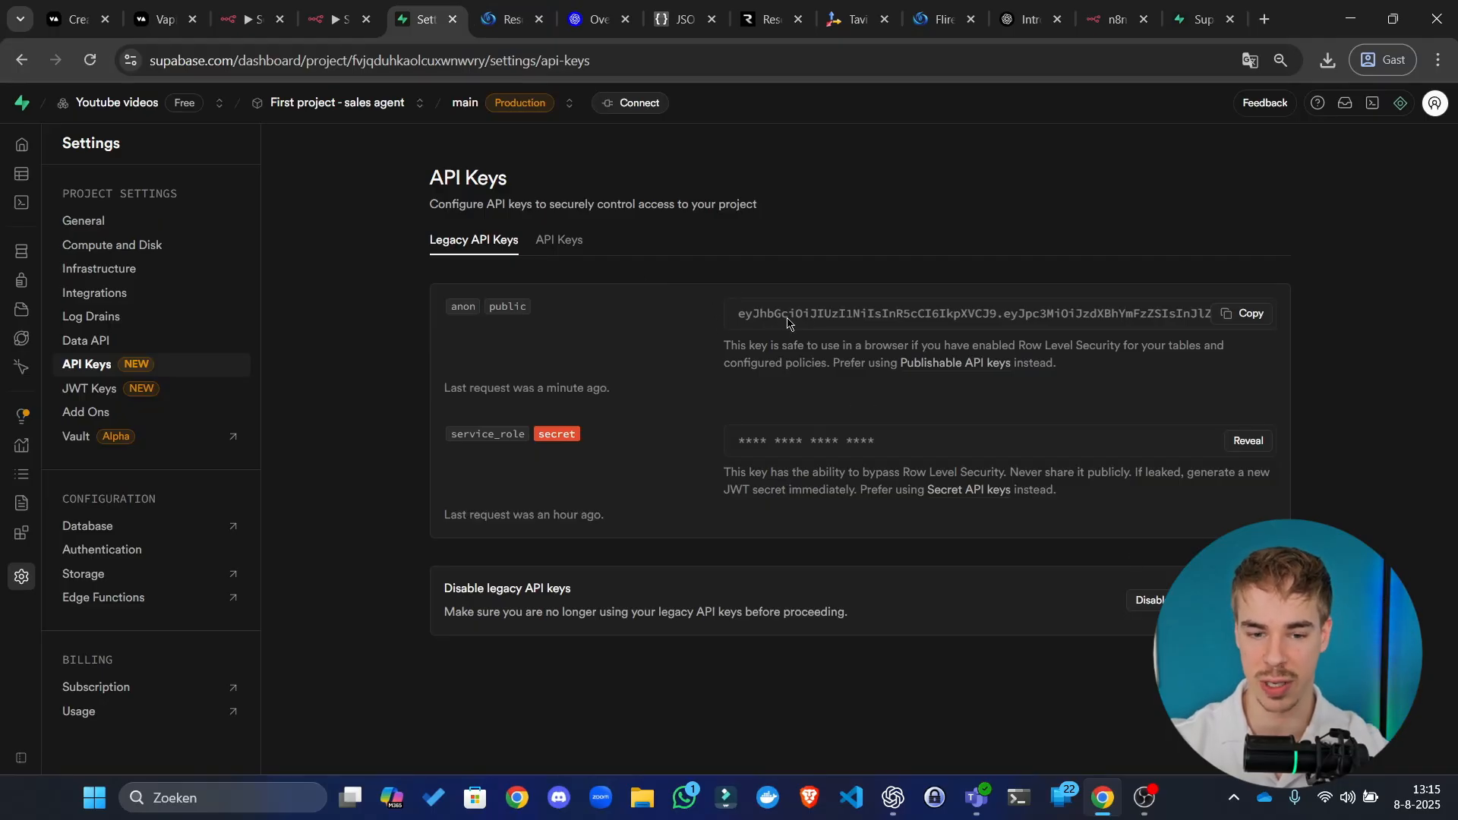
{"action": "left_click_drag", "start_coordinate": [434, 305], "coordinate": [556, 312]}
{"action": "left_click", "coordinate": [563, 312]}
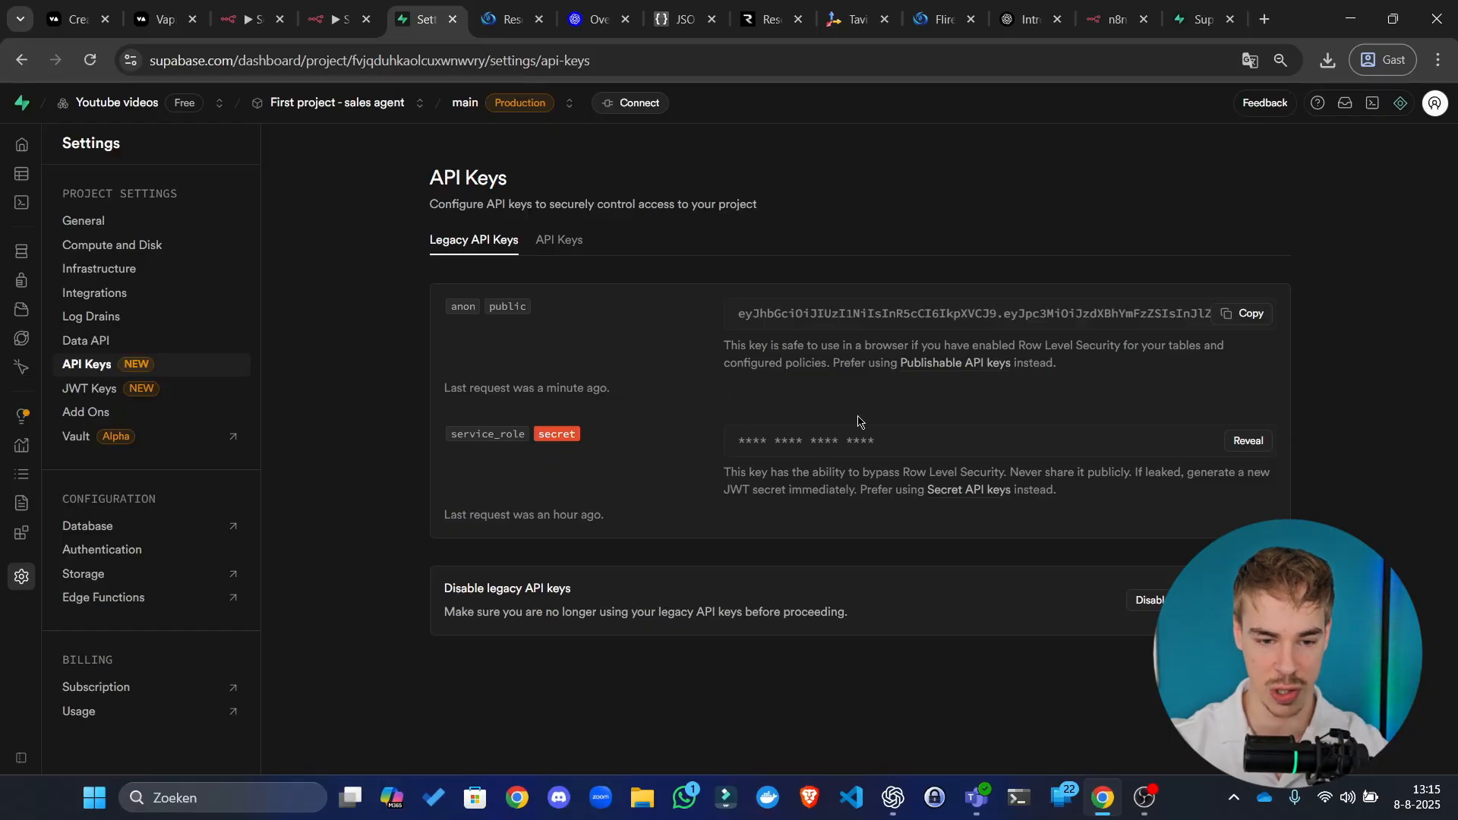
{"action": "left_click_drag", "start_coordinate": [441, 433], "coordinate": [535, 430]}
{"action": "left_click", "coordinate": [544, 401]}
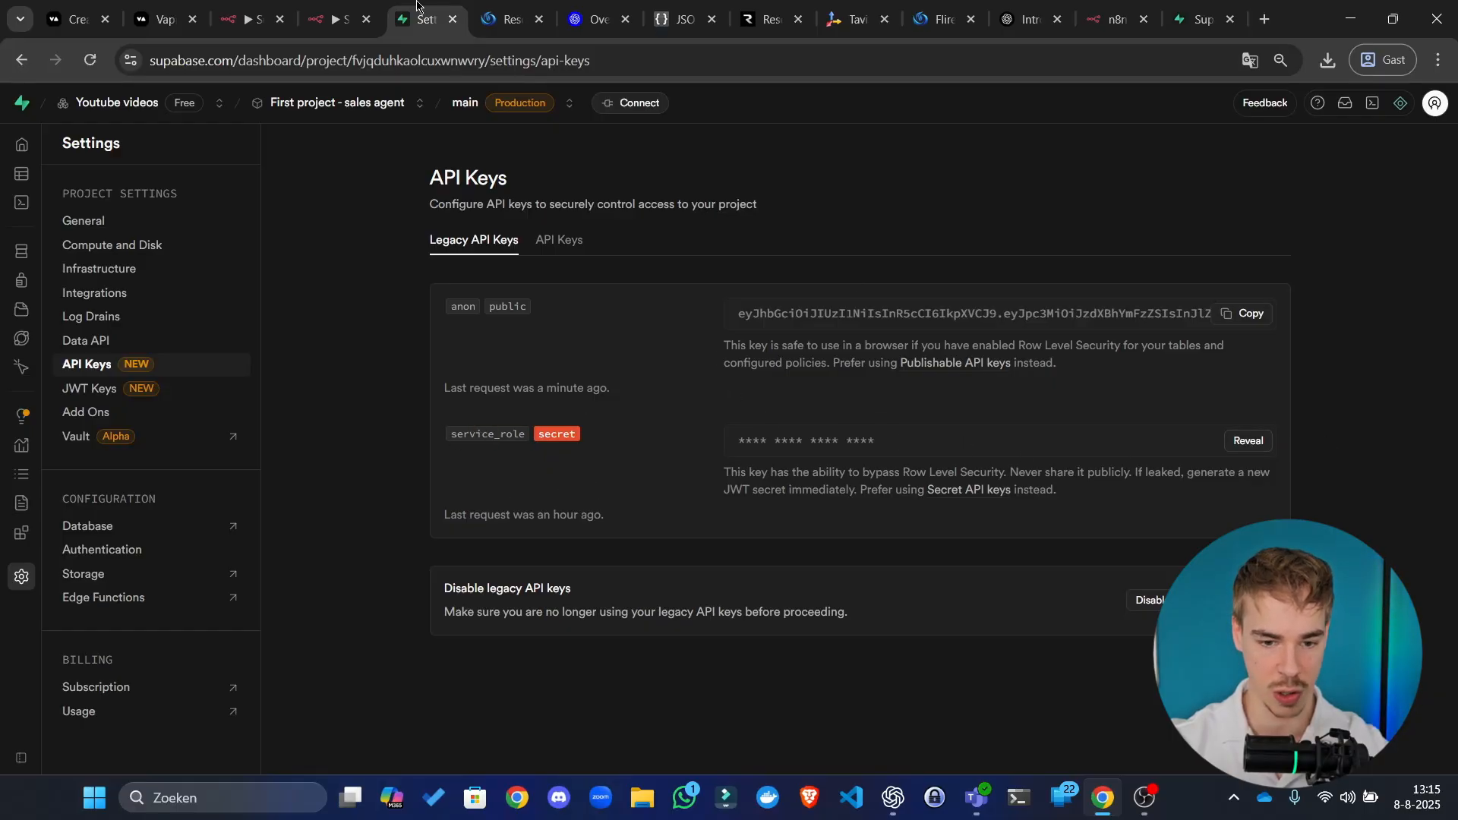
{"action": "left_click_drag", "start_coordinate": [422, 13], "coordinate": [1, 46]}
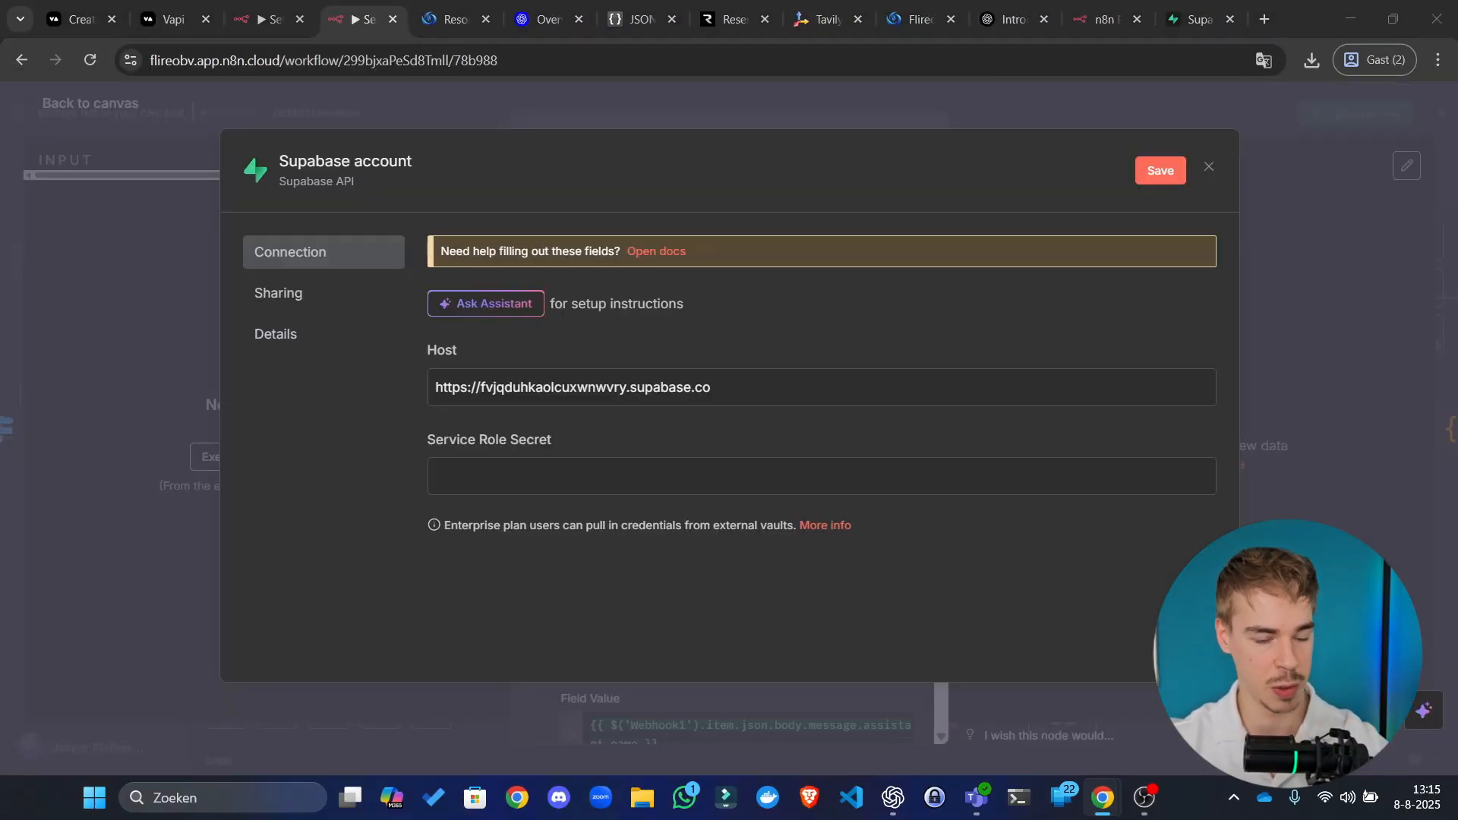
Step: Paste the service_role key into Service Role Secret and save the Supabase account credential
{"action": "left_click", "coordinate": [643, 466]}
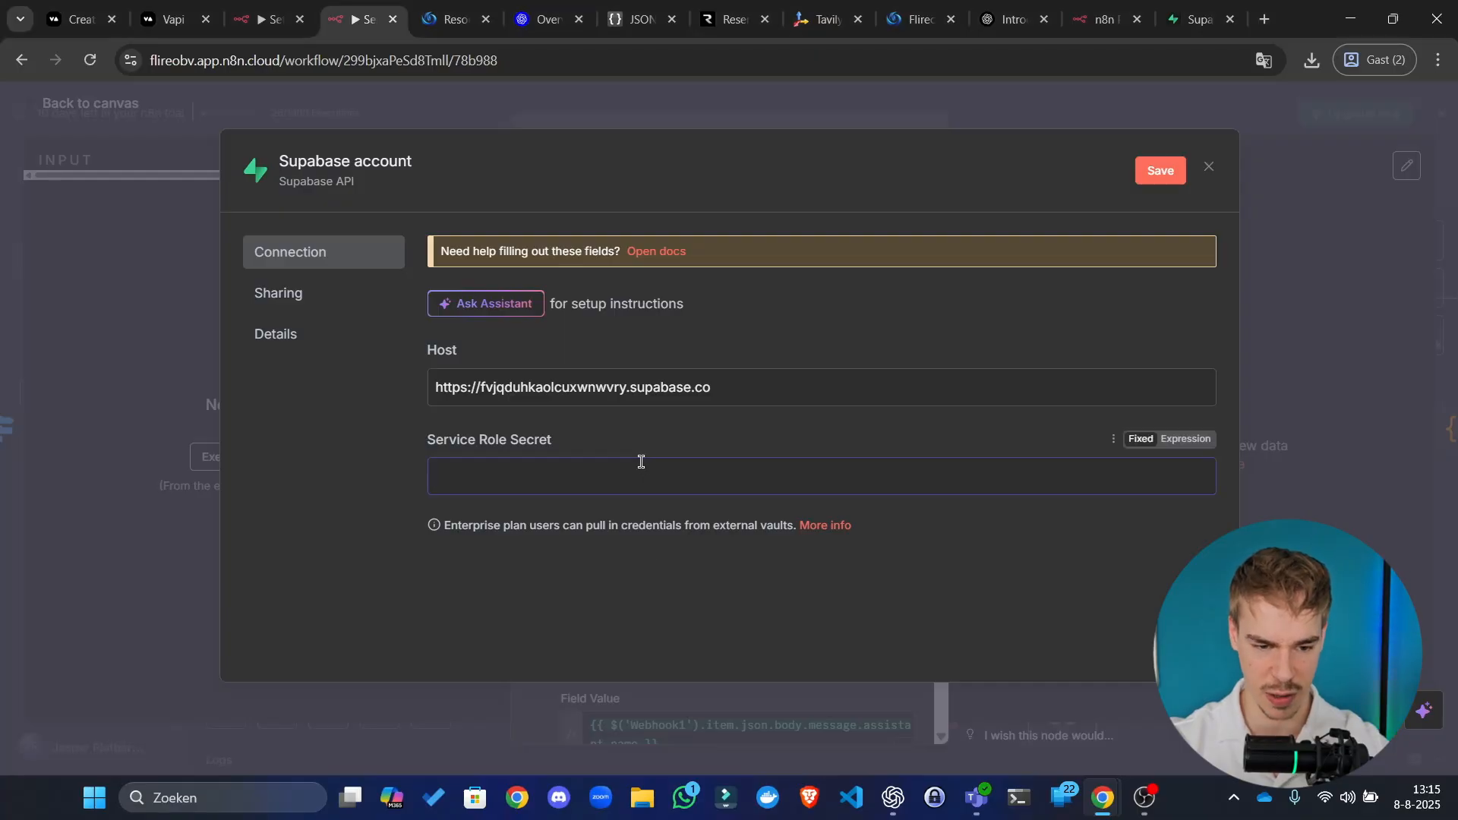
{"action": "key", "text": "ctrl+a"}
{"action": "key", "text": "BackSpace"}
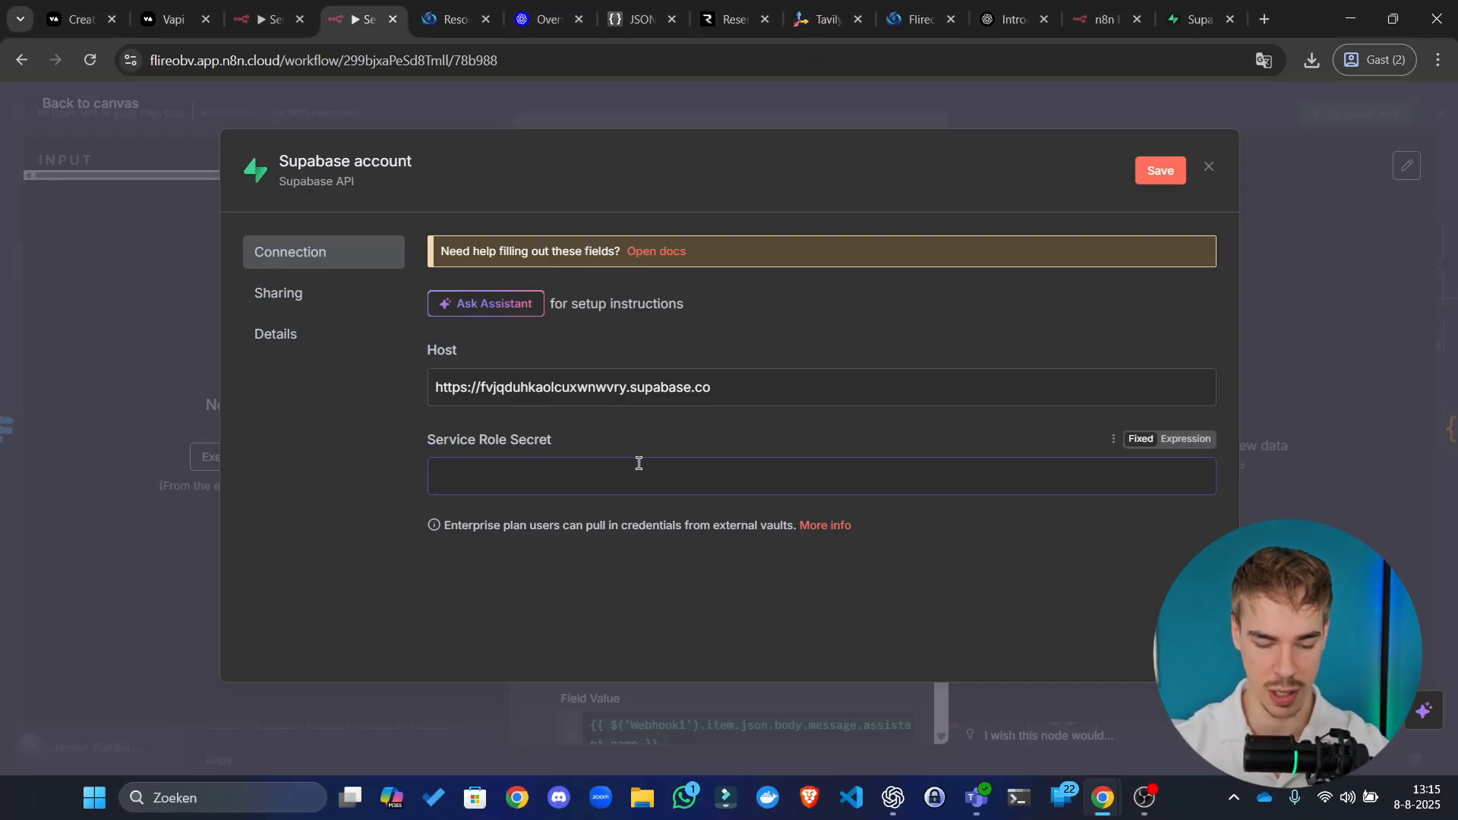
{"action": "key", "text": "ctrl+v"}
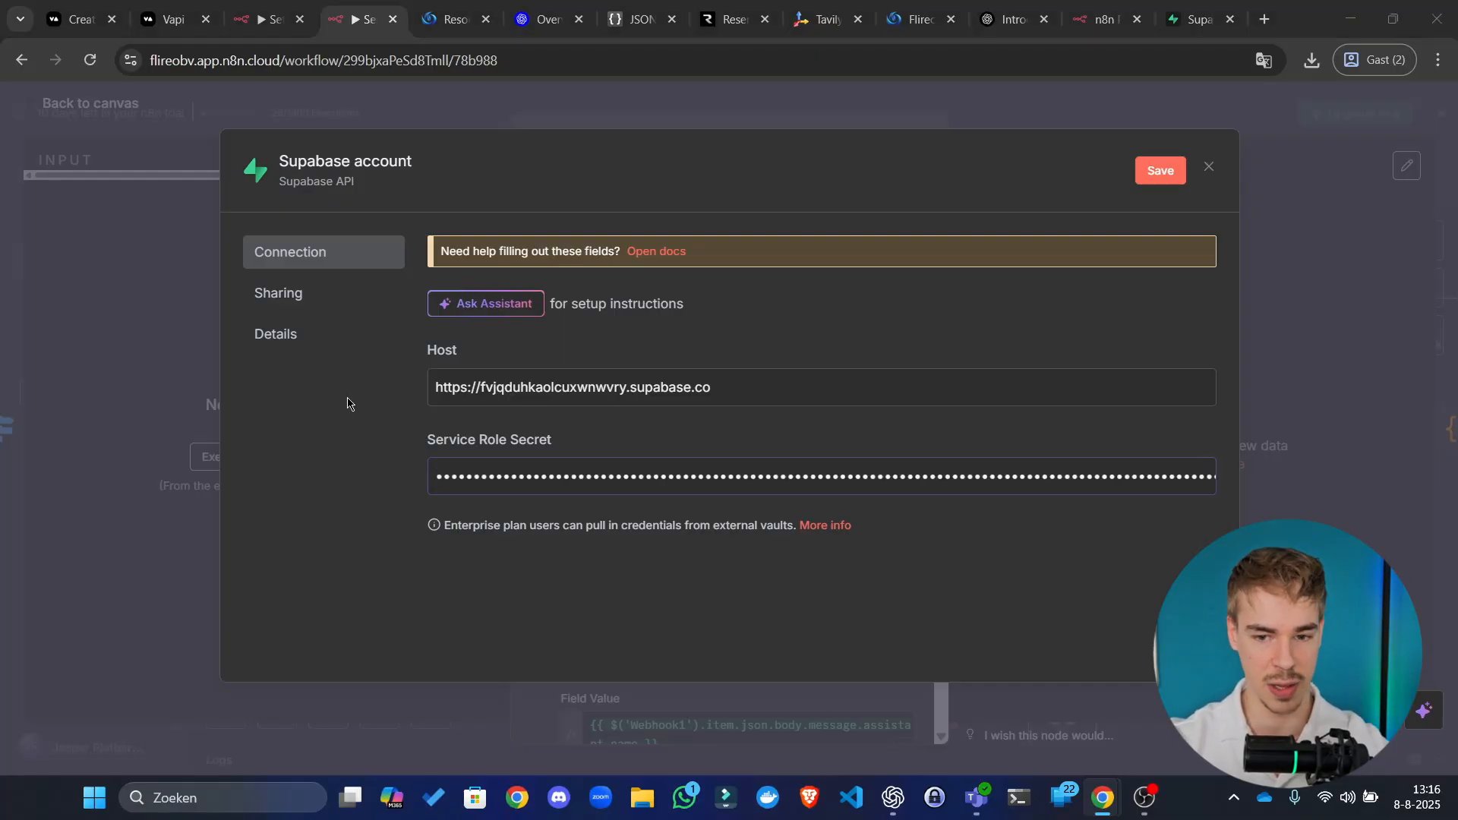
{"action": "left_click", "coordinate": [1139, 172]}
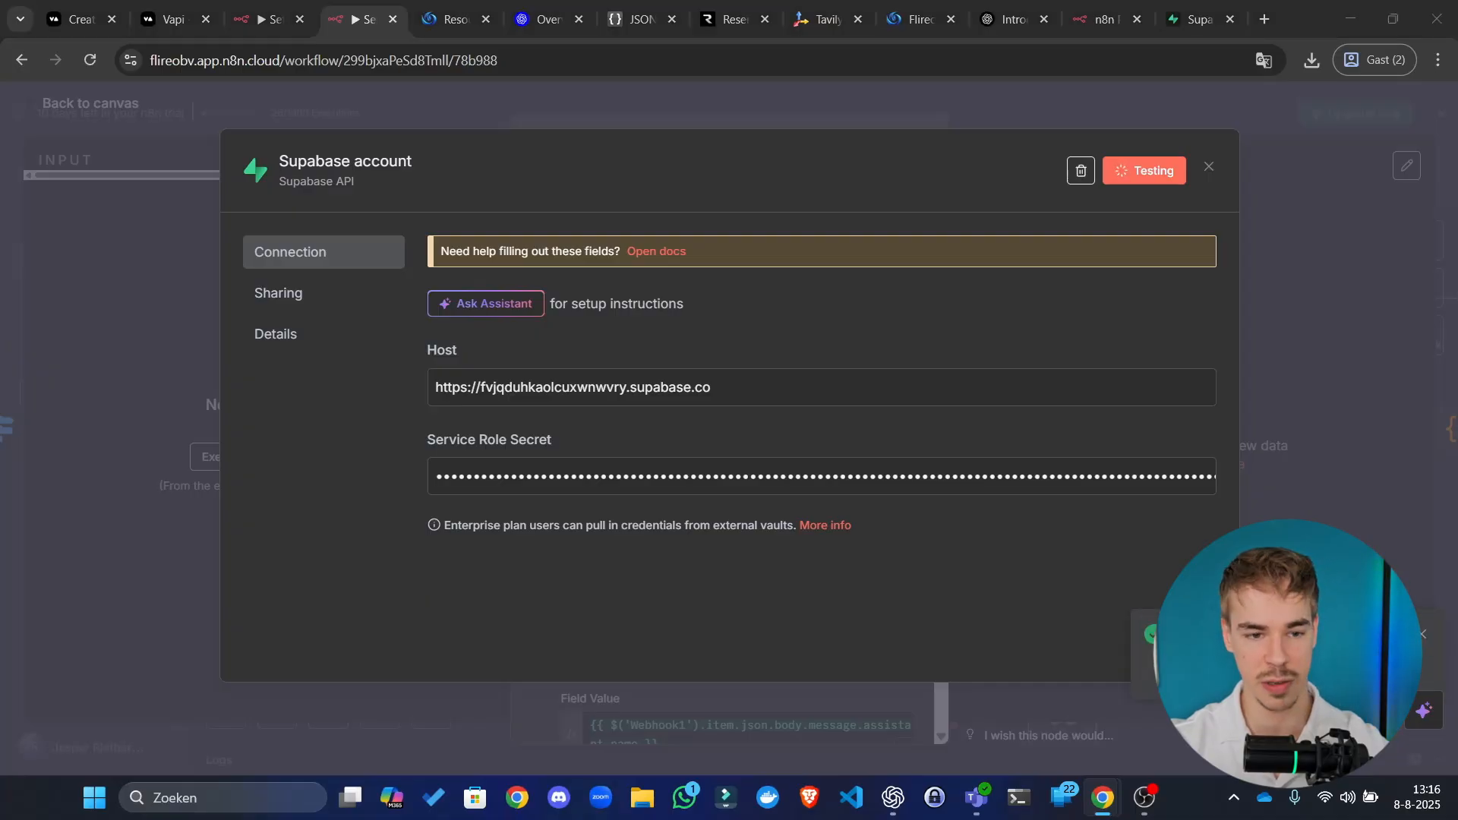
{"action": "left_click_drag", "start_coordinate": [440, 5], "coordinate": [392, 5]}
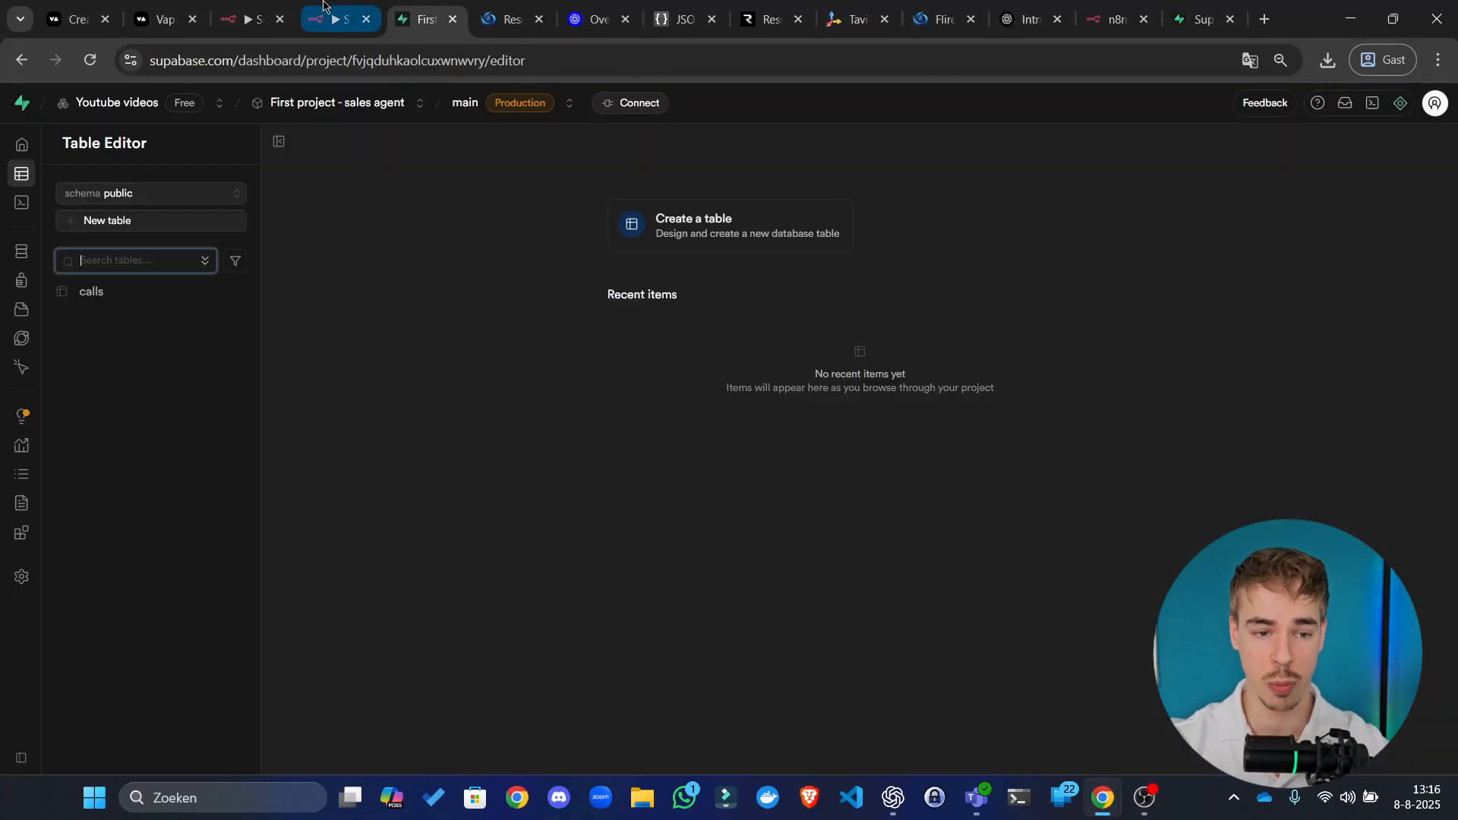
Step: Select all of the SQL - Calls table text in the Requirements node, then go to Supabase
{"action": "left_click", "coordinate": [250, 18]}
{"action": "scroll", "coordinate": [738, 327], "scroll_direction": "down", "scroll_amount": 1}
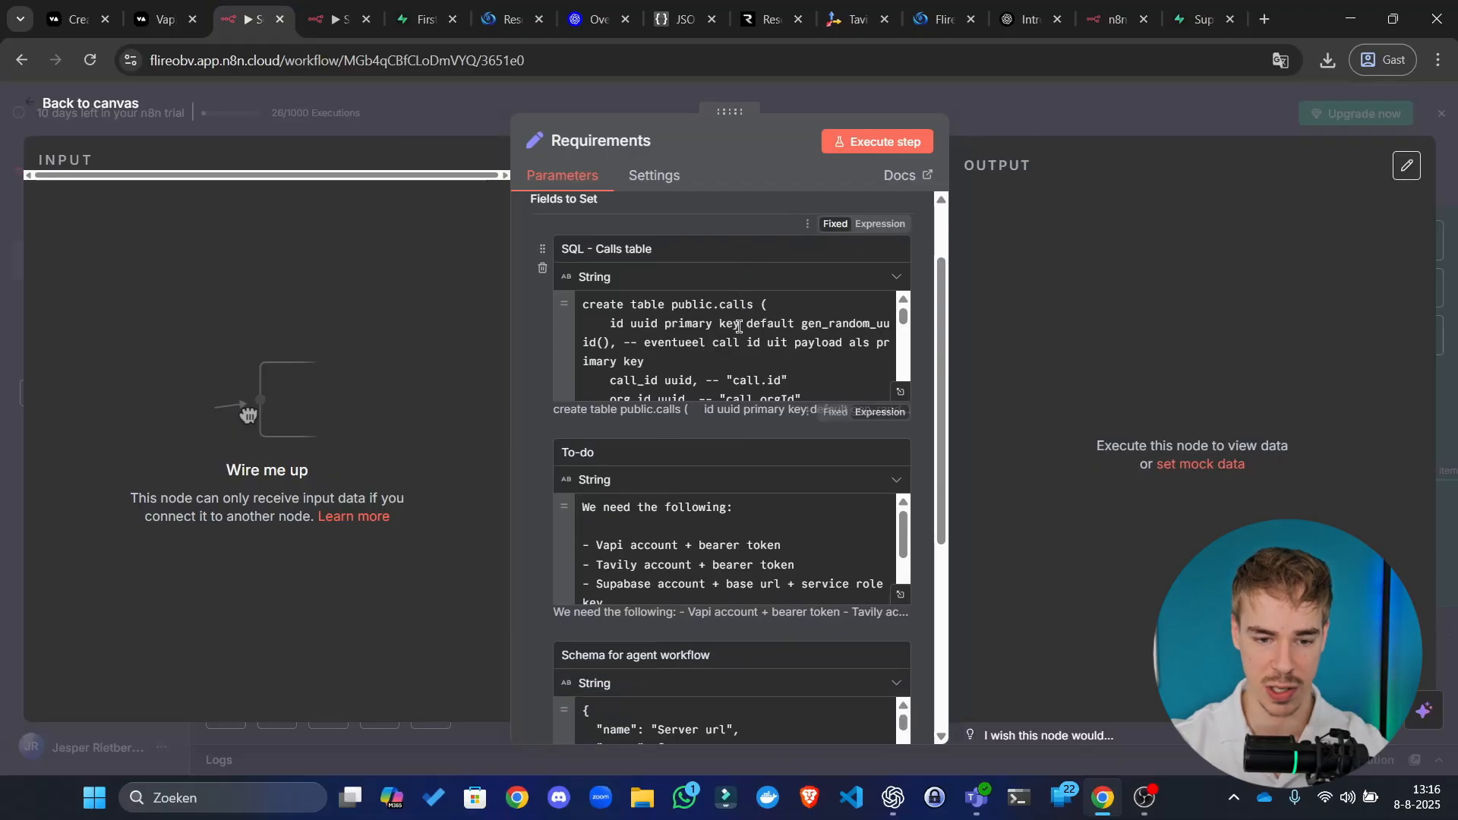
{"action": "scroll", "coordinate": [738, 327], "scroll_direction": "down", "scroll_amount": 5}
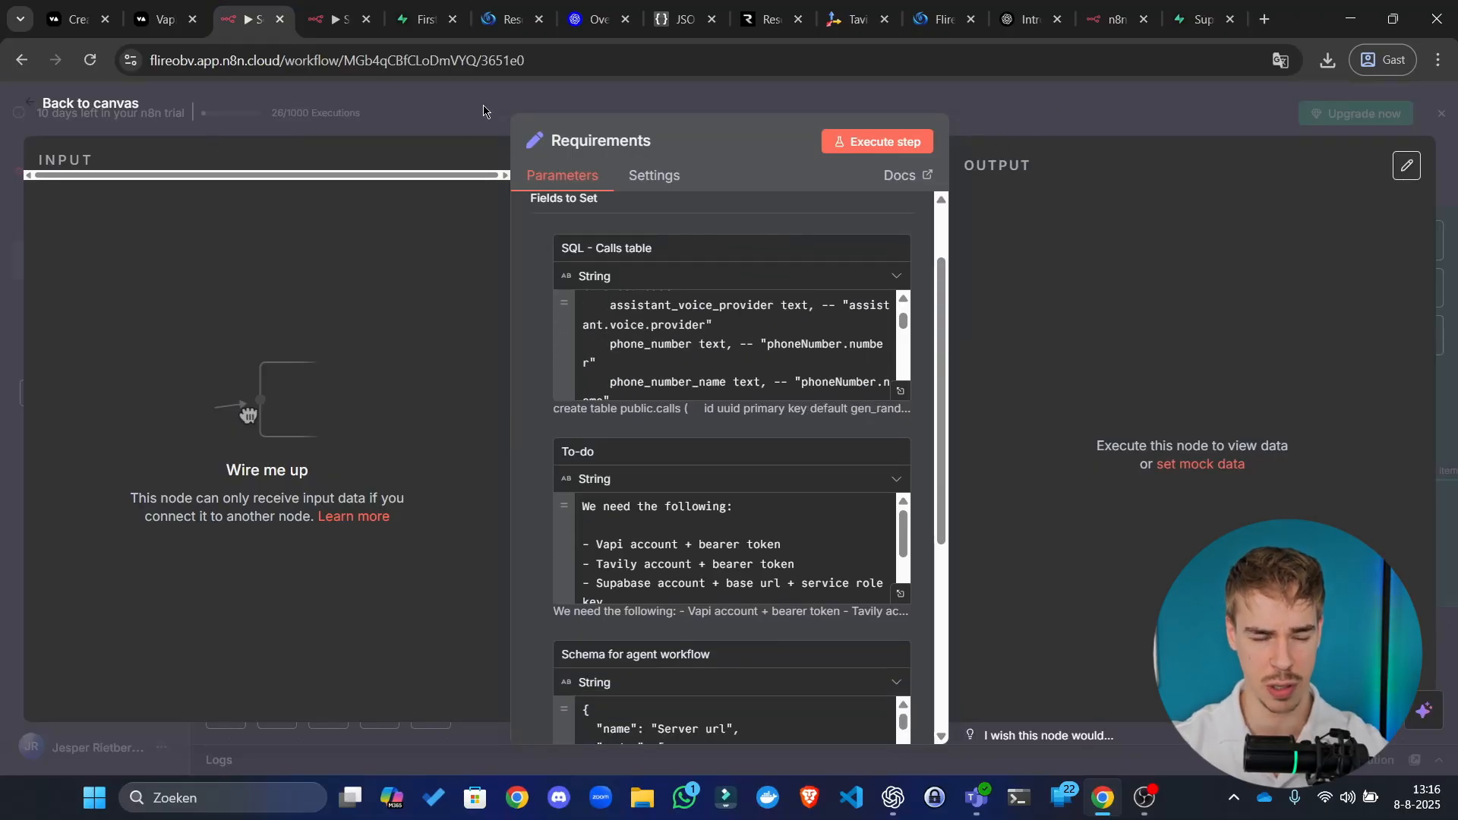
{"action": "left_click", "coordinate": [483, 111]}
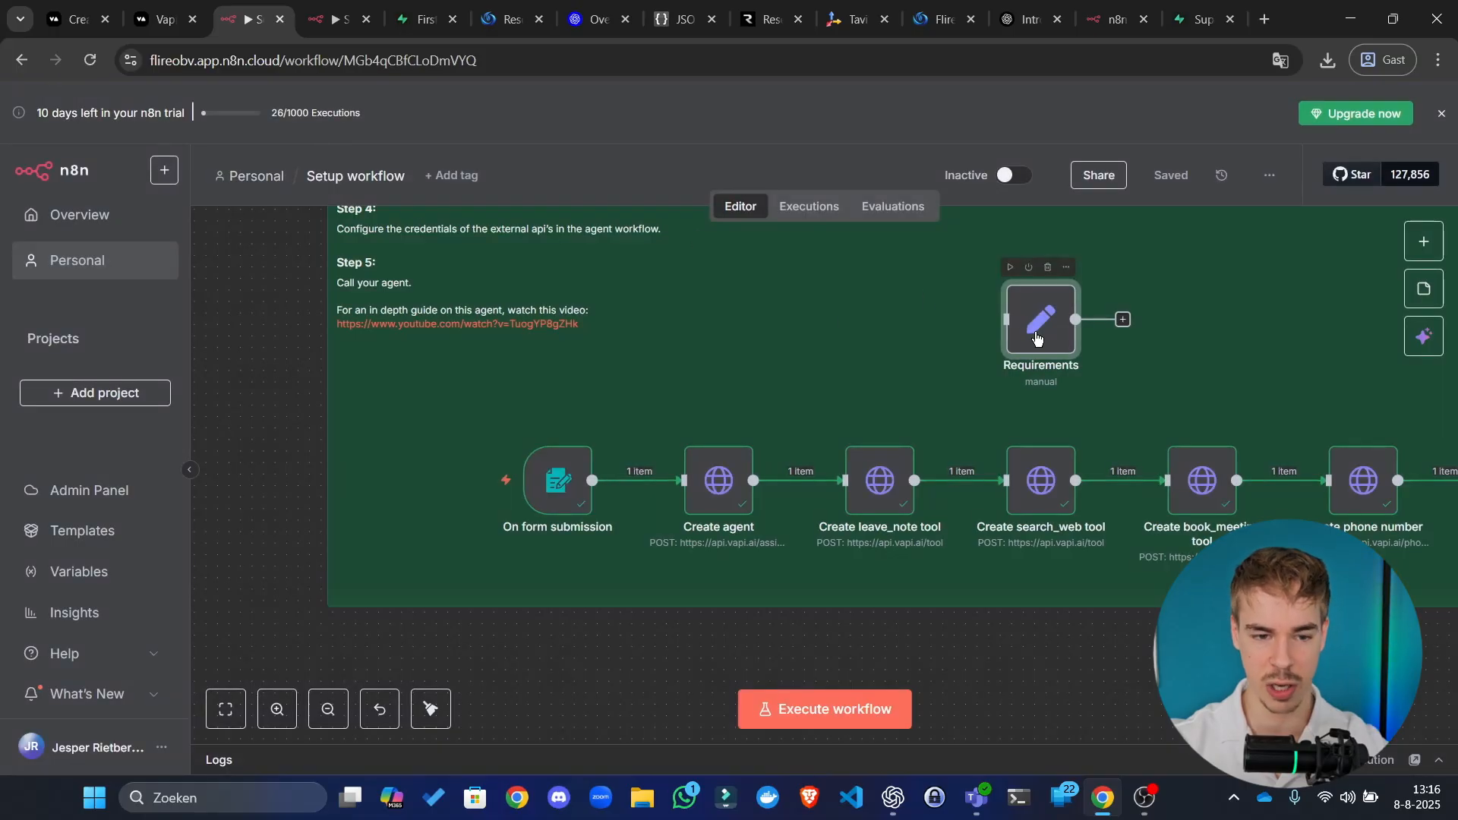
{"action": "double_click", "coordinate": [1038, 337]}
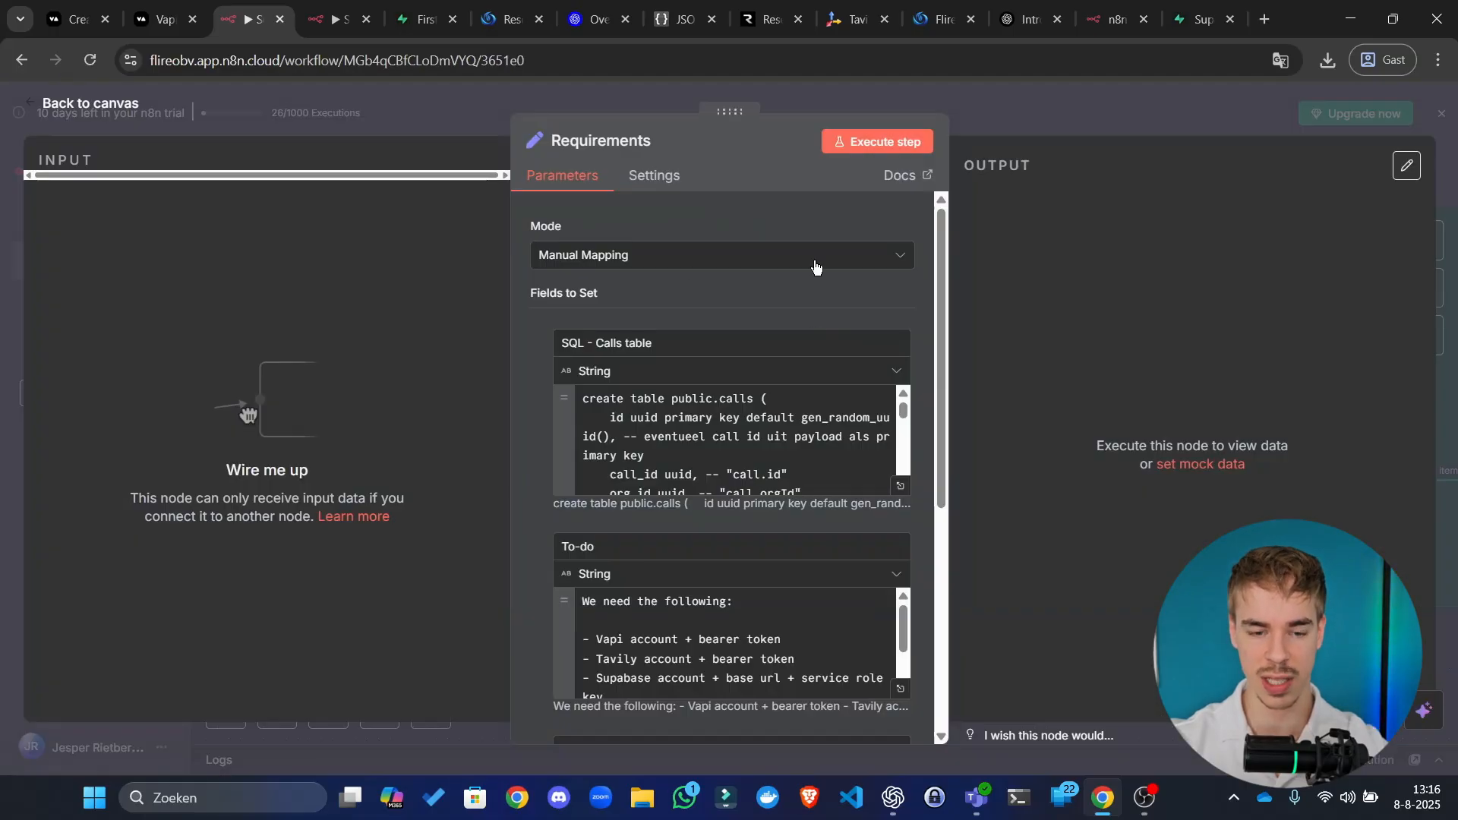
{"action": "scroll", "coordinate": [661, 357], "scroll_direction": "down", "scroll_amount": 2}
{"action": "left_click", "coordinate": [667, 380]}
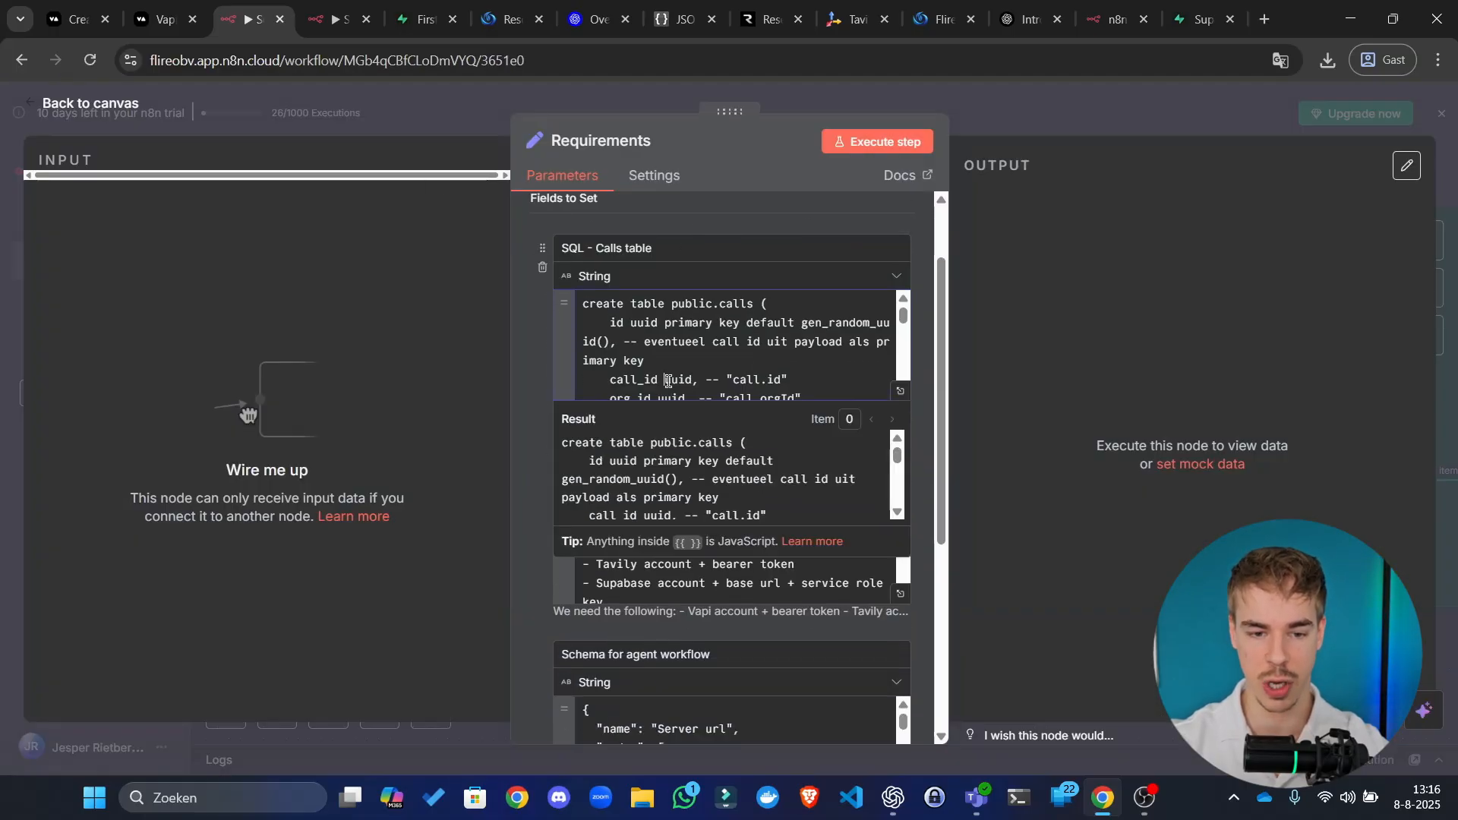
{"action": "key", "text": "ctrl+a"}
{"action": "key", "text": "ctrl+Tab"}
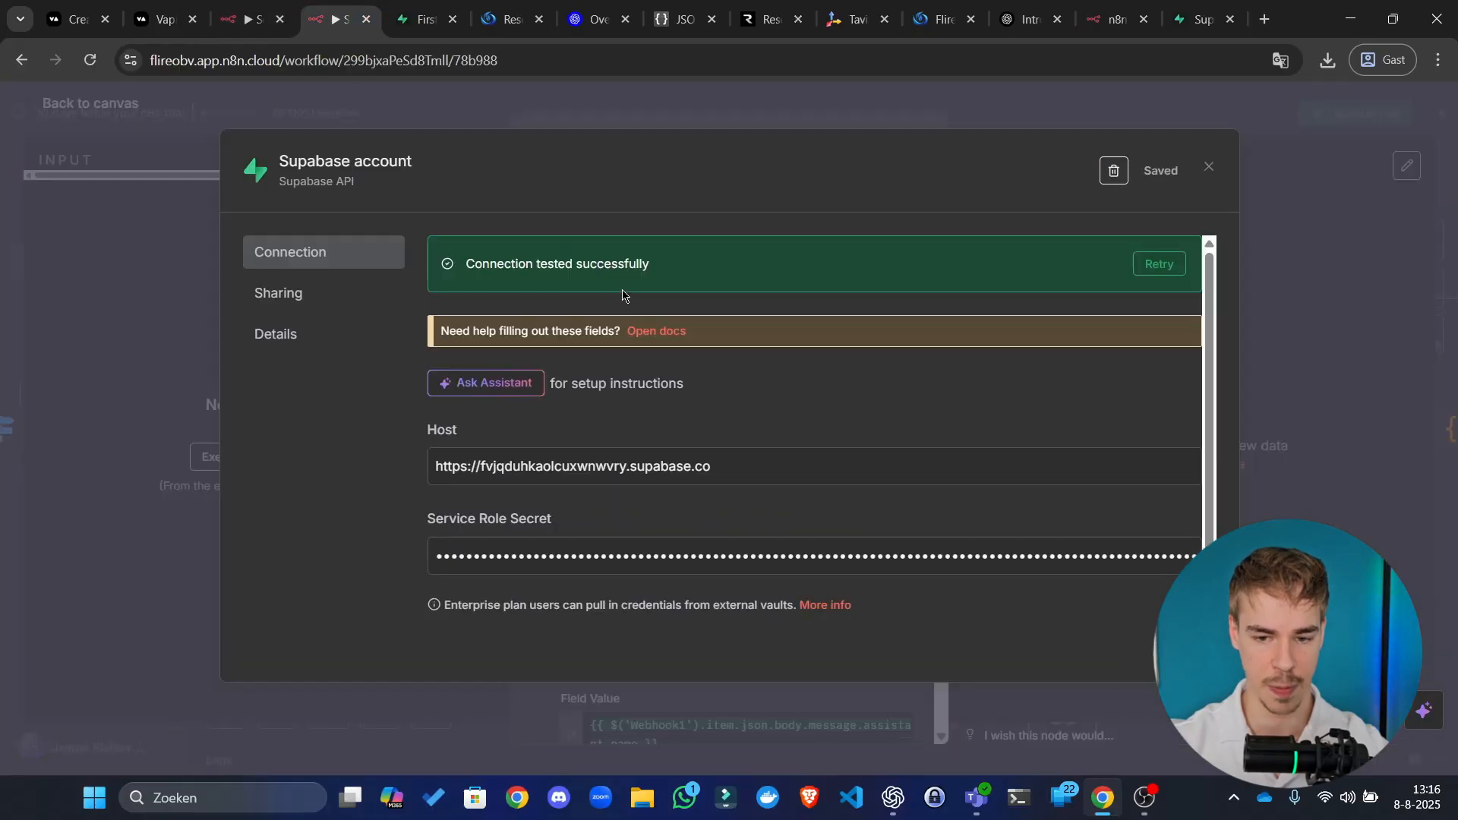
{"action": "left_click", "coordinate": [422, 19]}
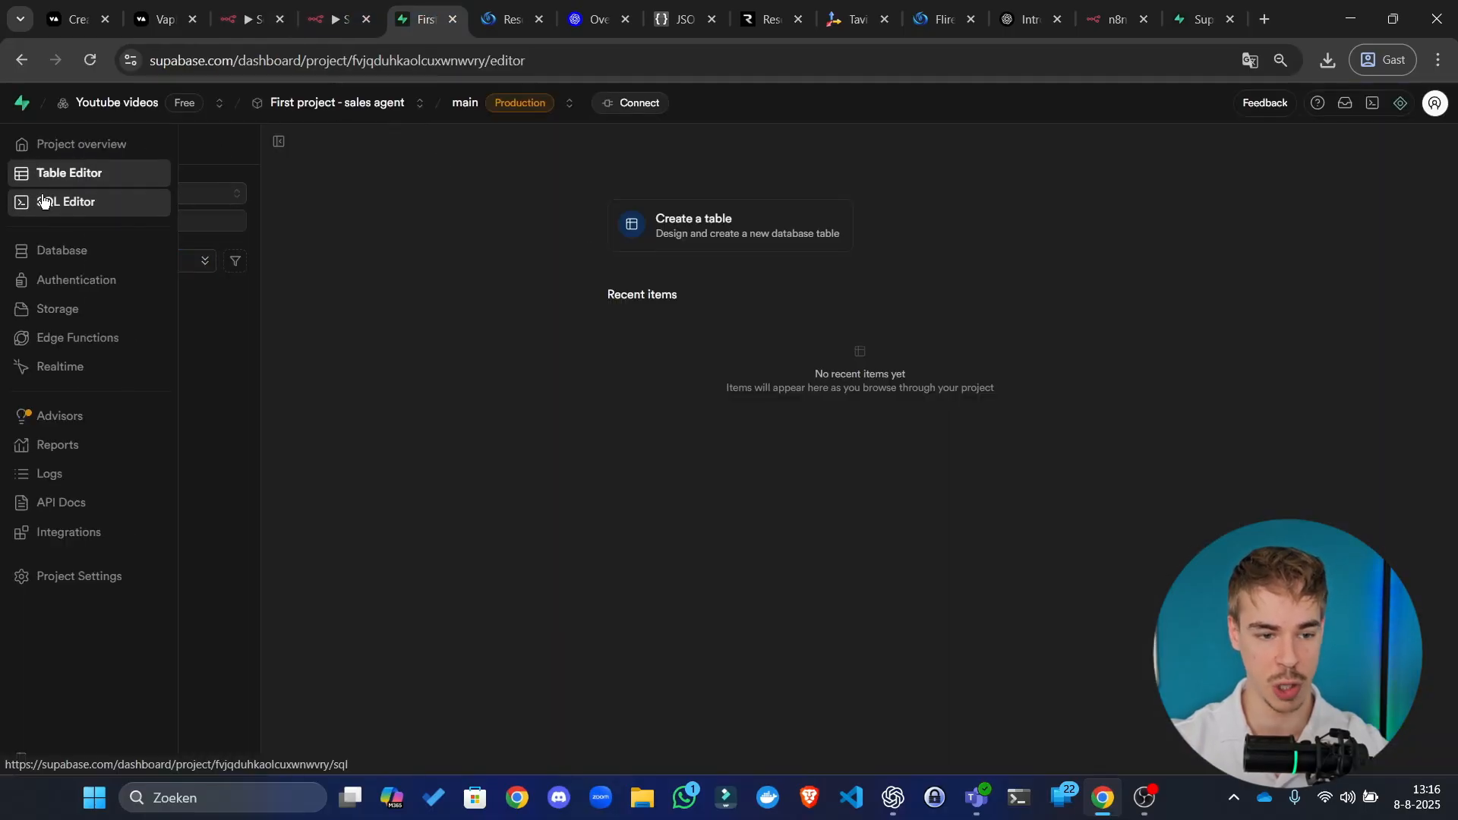
Step: In the SQL Editor, clear the old query and paste the calls table SQL into a new query
{"action": "left_click", "coordinate": [46, 202]}
{"action": "scroll", "coordinate": [534, 283], "scroll_direction": "down", "scroll_amount": 10}
{"action": "key", "text": "ctrl+a"}
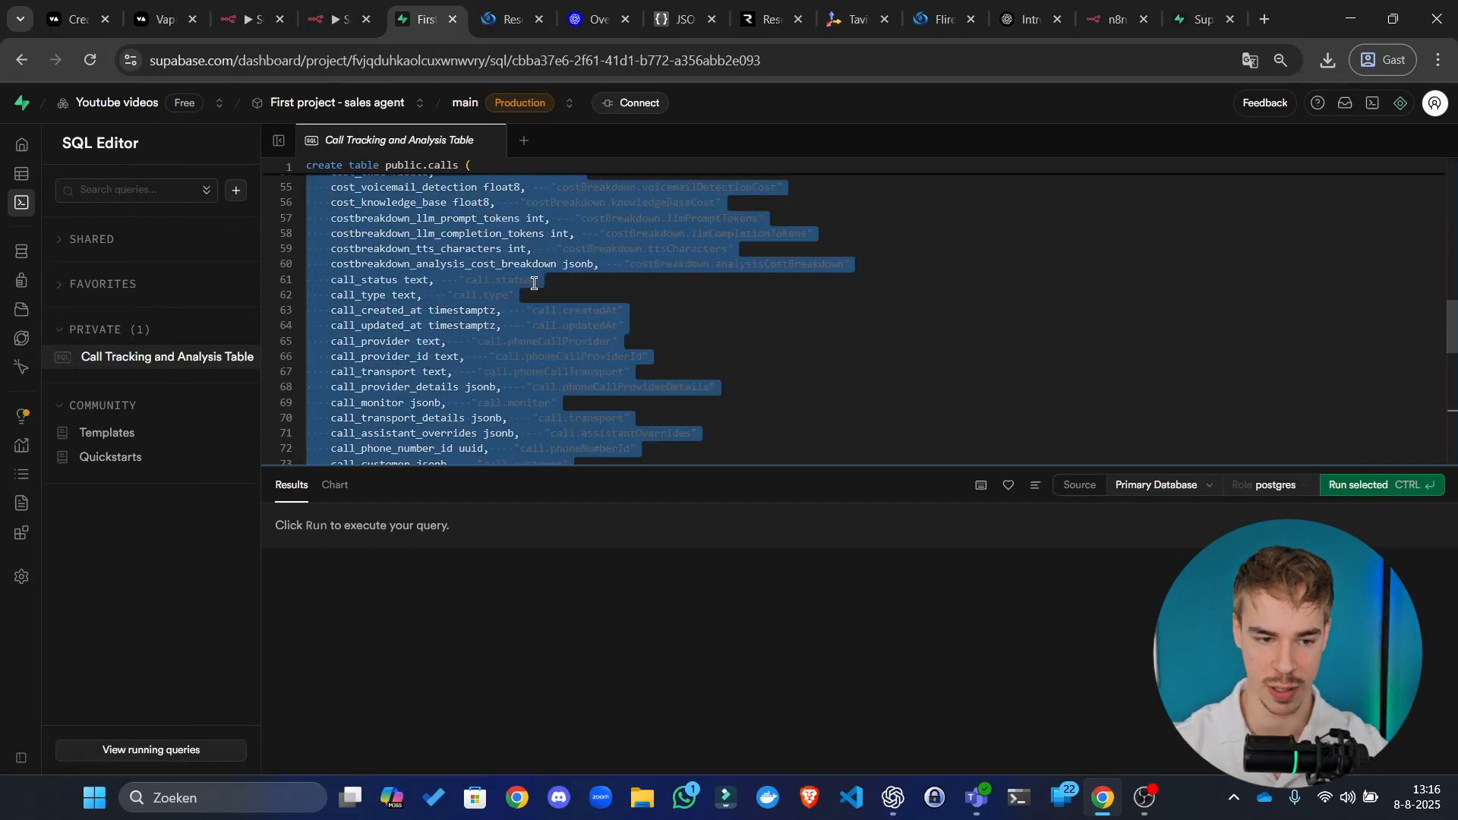
{"action": "key", "text": "BackSpace"}
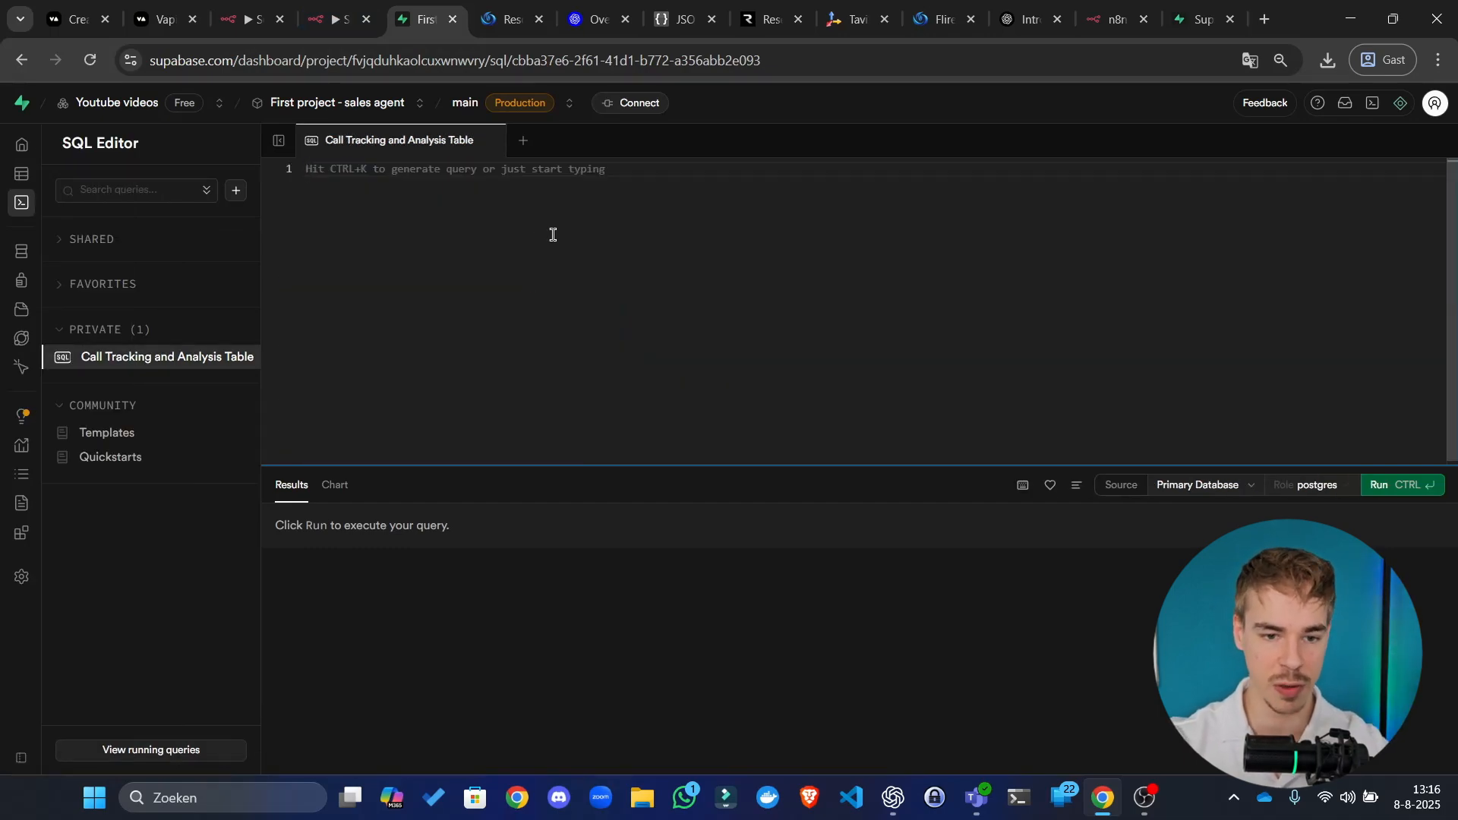
{"action": "left_click", "coordinate": [487, 140]}
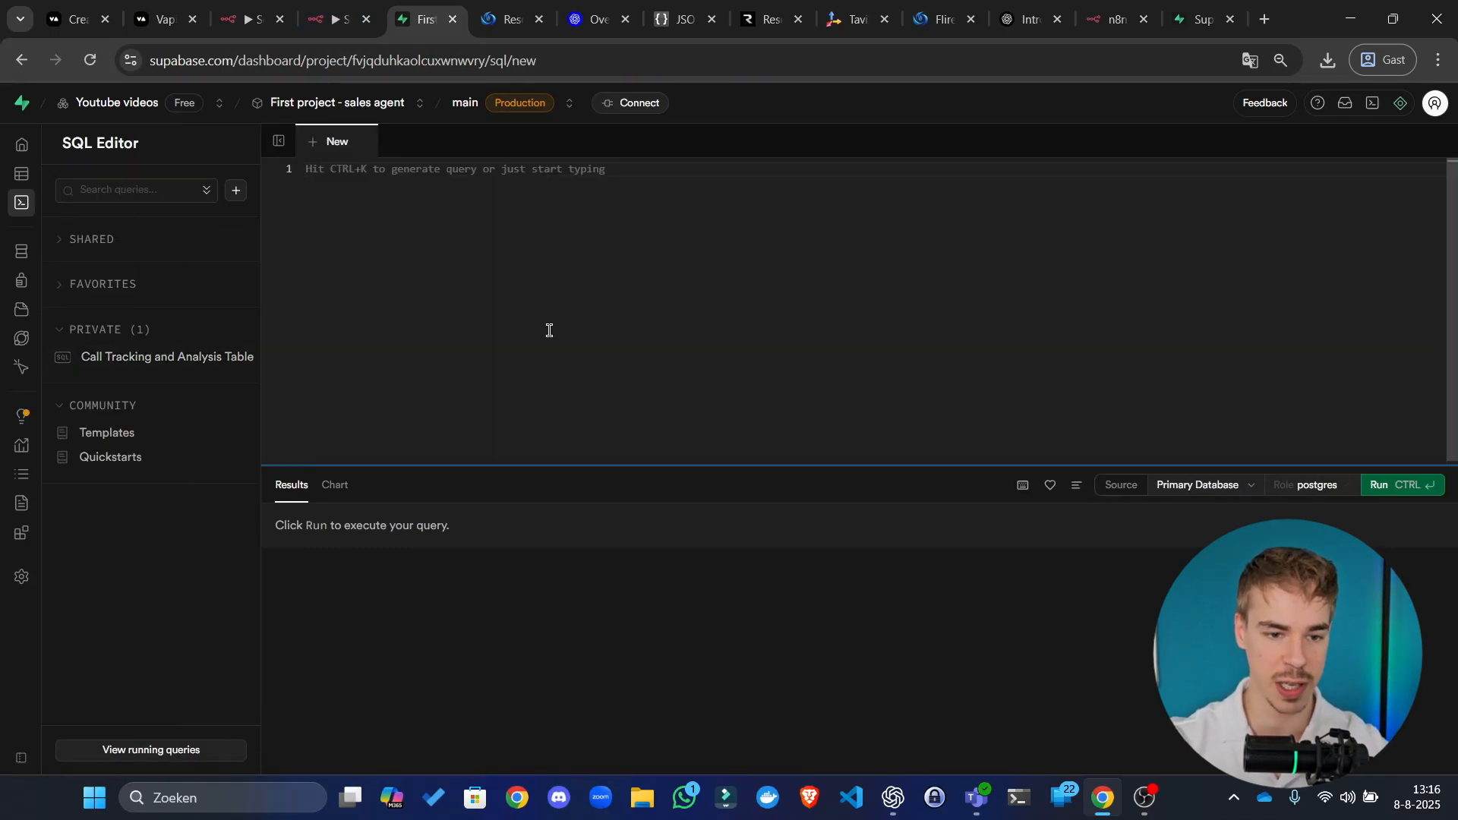
{"action": "key", "text": "ctrl+v"}
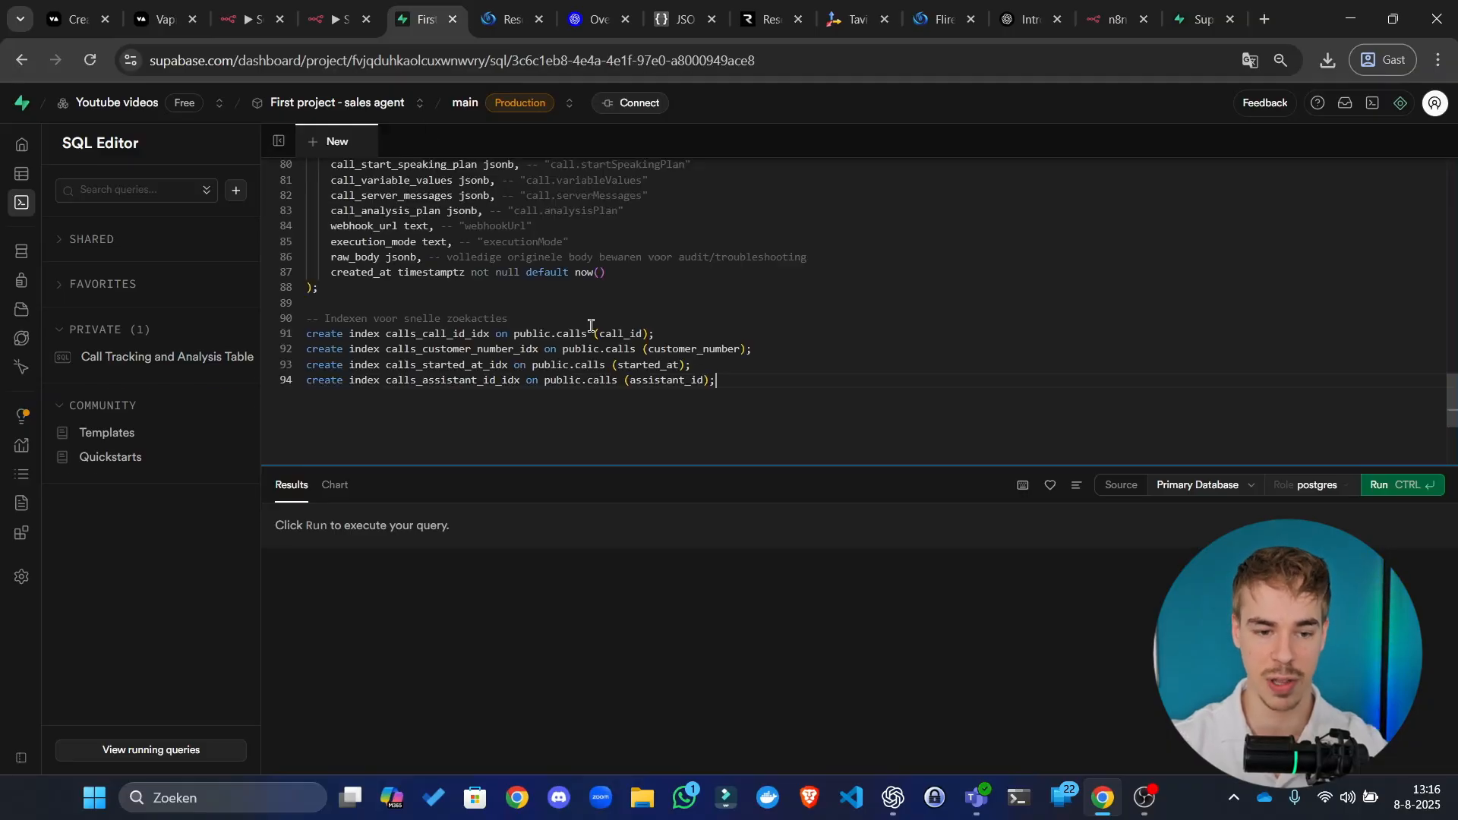
Step: Run the query, note the 'already exists' error, and return to the Table Editor
{"action": "scroll", "coordinate": [875, 364], "scroll_direction": "up", "scroll_amount": 10}
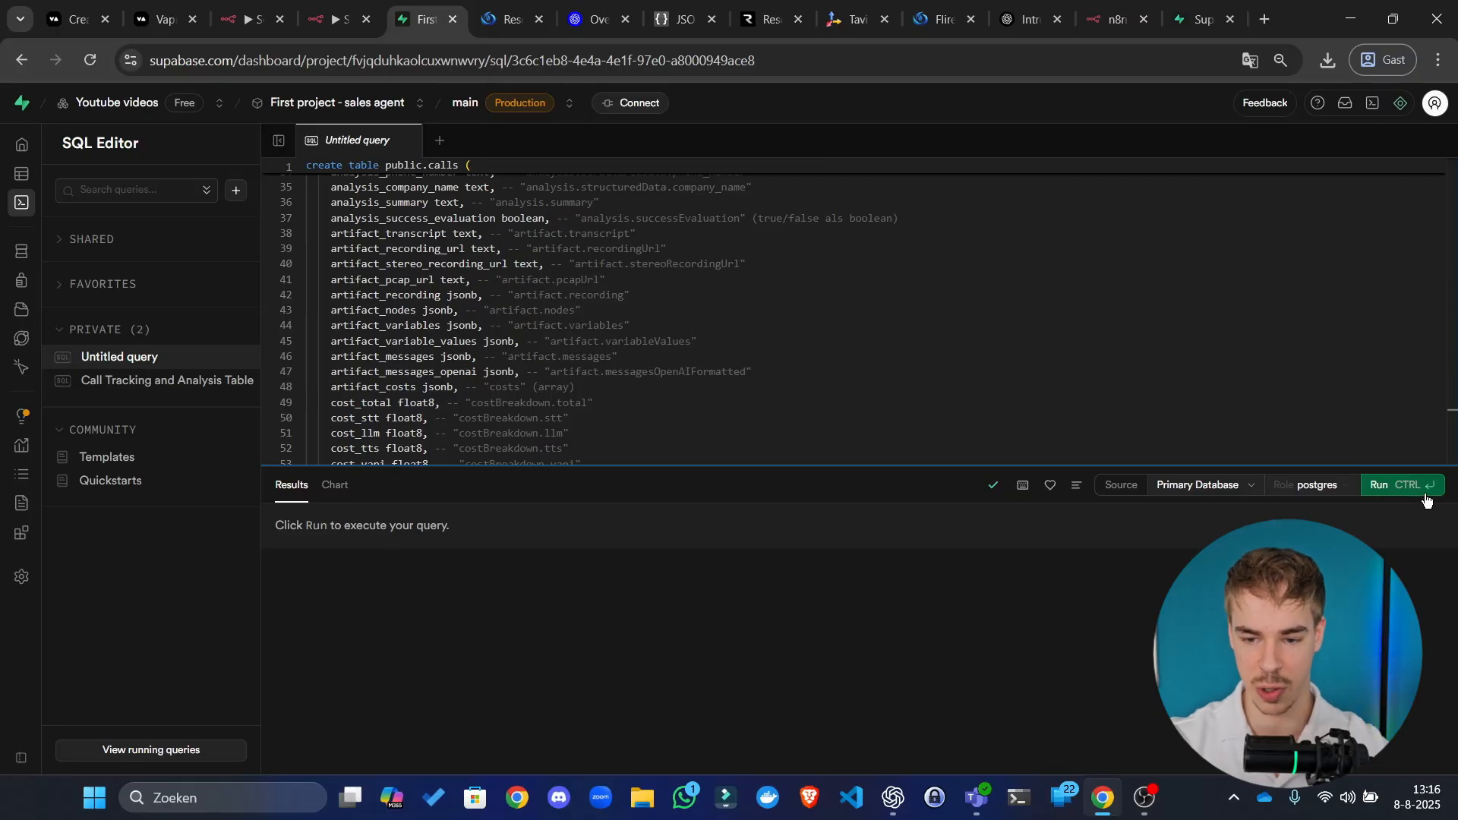
{"action": "scroll", "coordinate": [970, 362], "scroll_direction": "up", "scroll_amount": 5}
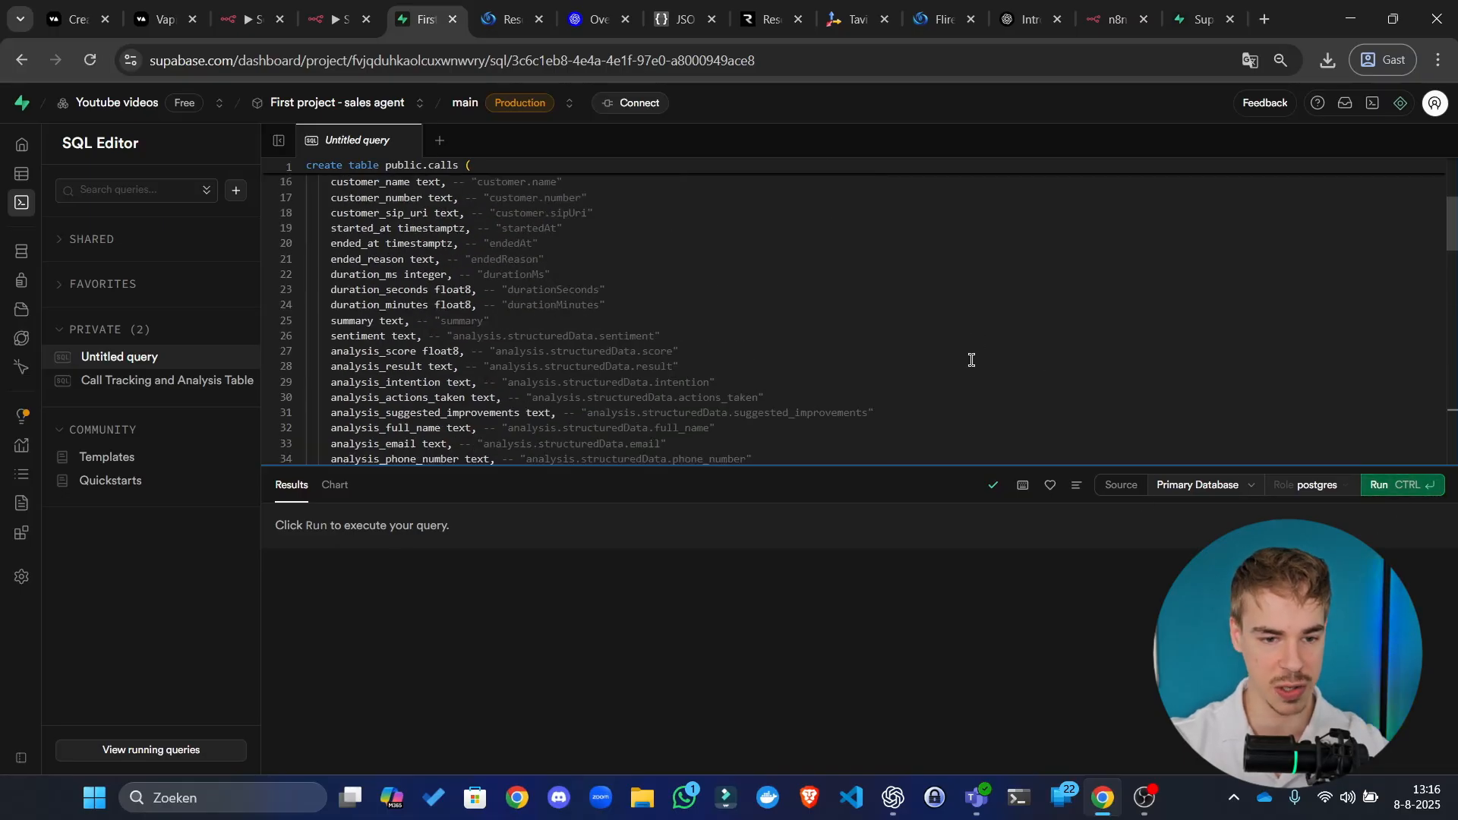
{"action": "left_click", "coordinate": [1403, 486]}
{"action": "left_click_drag", "start_coordinate": [615, 510], "coordinate": [508, 511]}
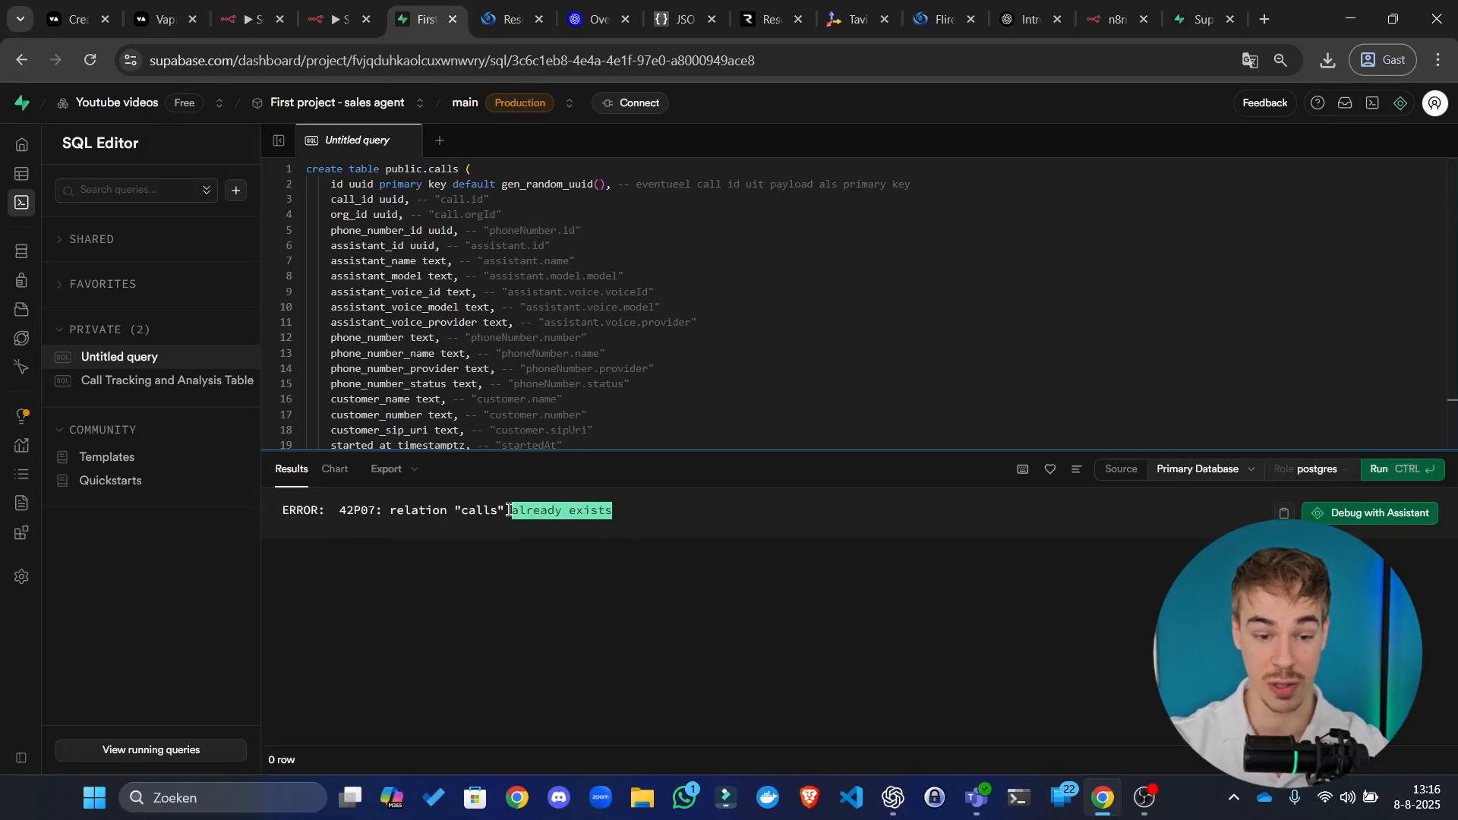
{"action": "left_click", "coordinate": [509, 508]}
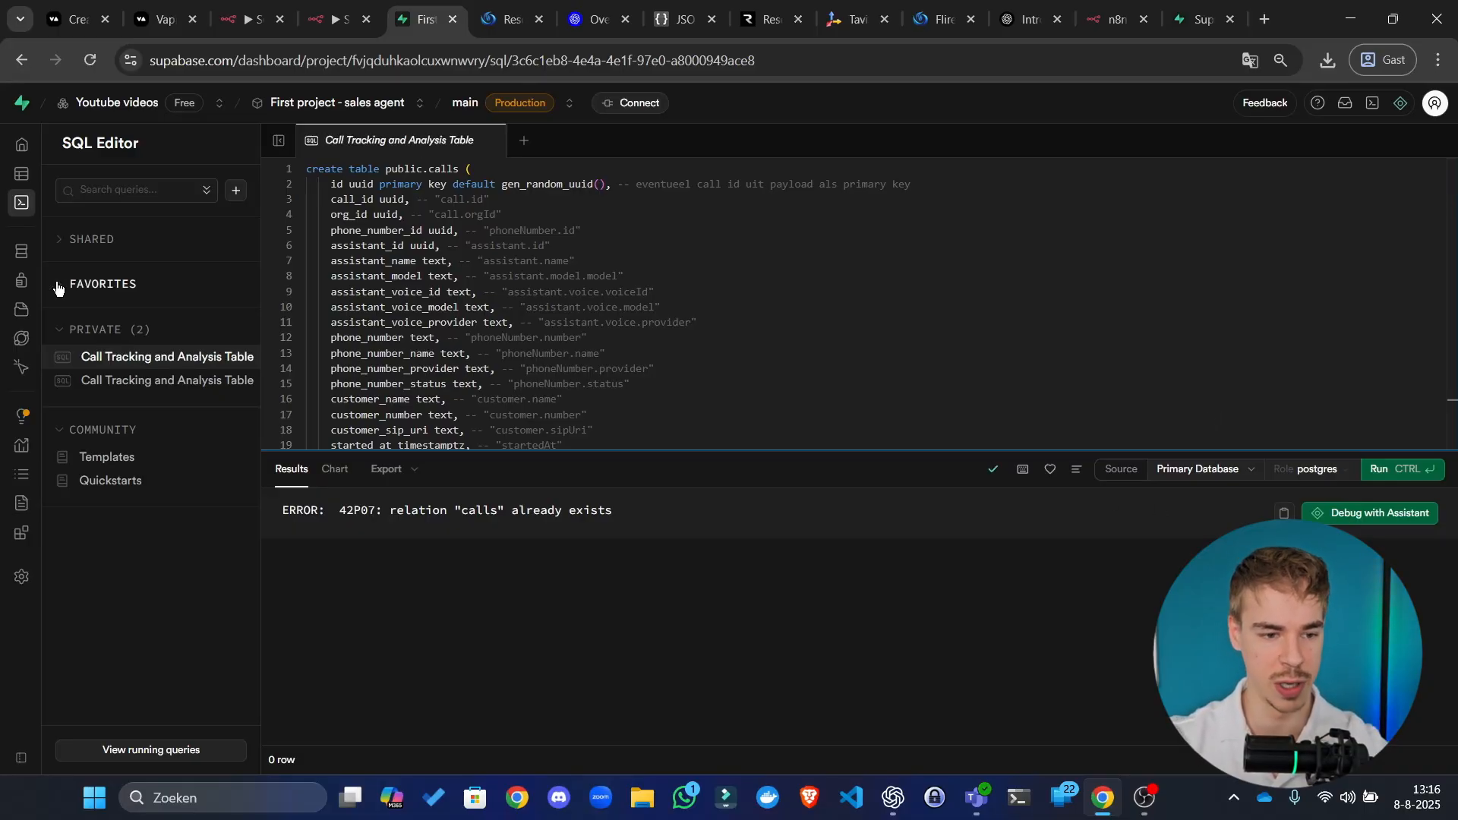
{"action": "left_click", "coordinate": [22, 173]}
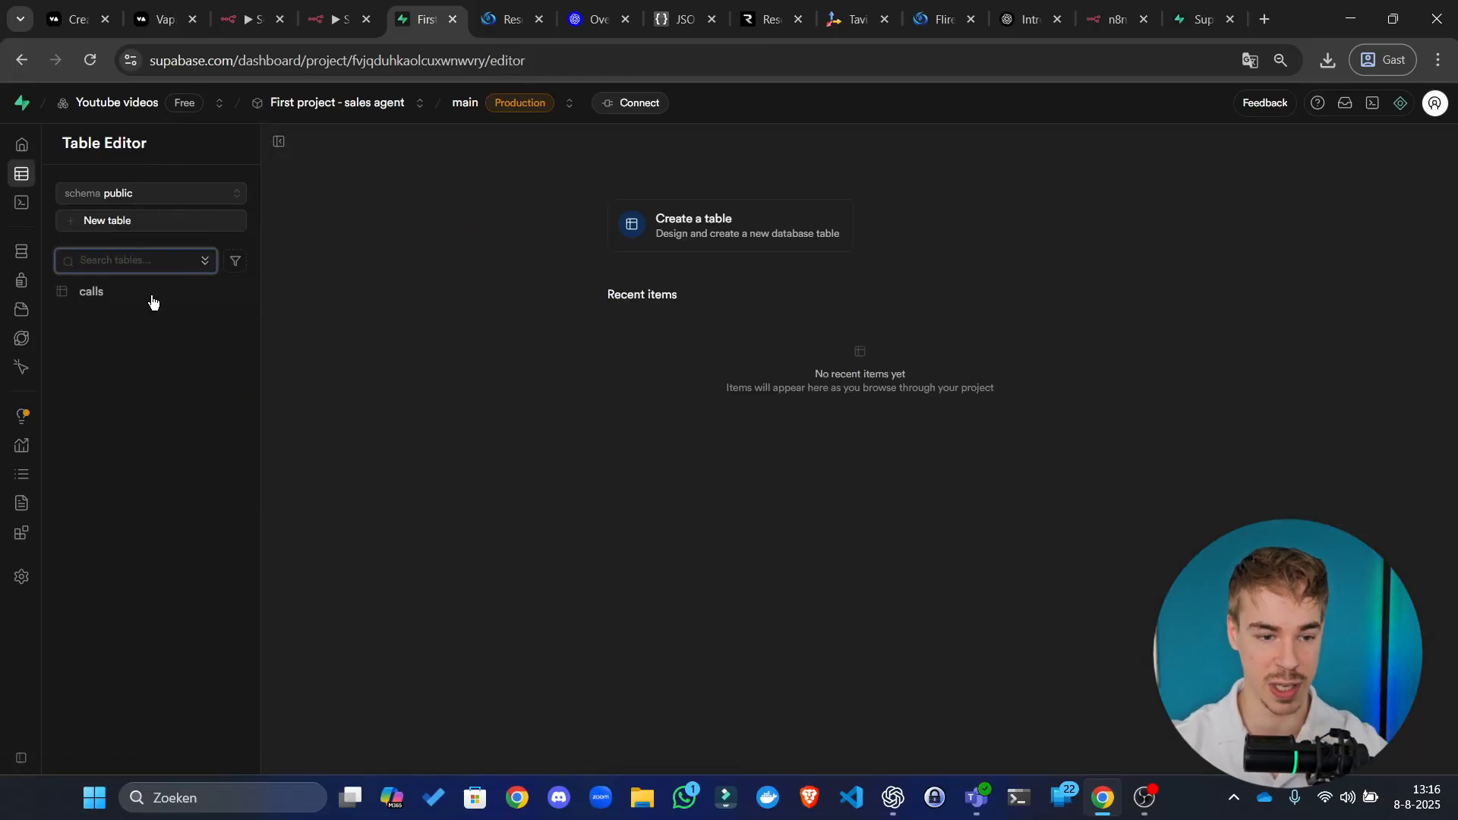
Step: Open the calls table, scroll across its columns, then return to n8n
{"action": "left_click", "coordinate": [153, 295]}
{"action": "scroll", "coordinate": [592, 357], "scroll_direction": "right", "scroll_amount": 10}
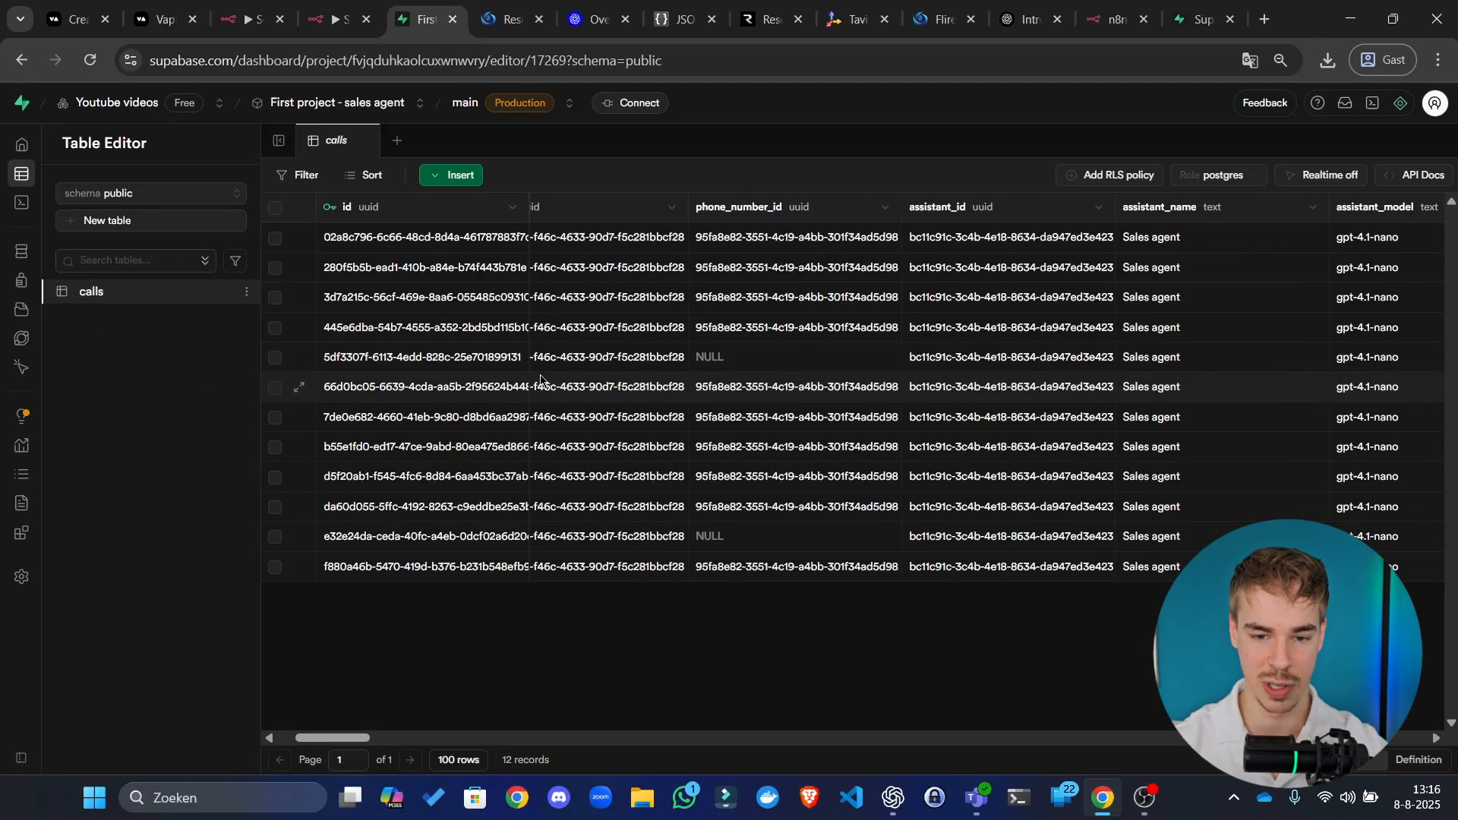
{"action": "scroll", "coordinate": [717, 408], "scroll_direction": "right", "scroll_amount": 15}
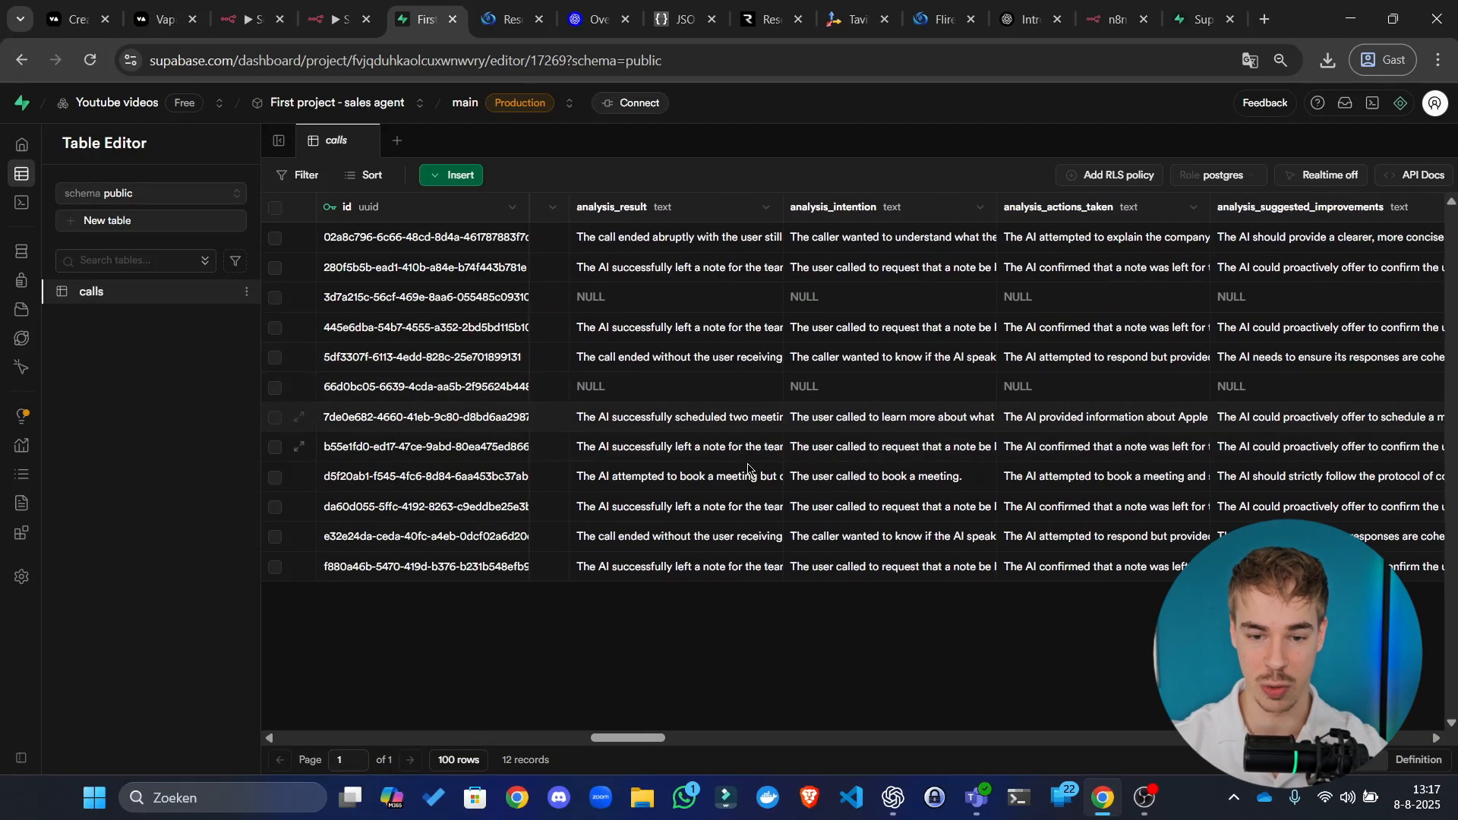
{"action": "scroll", "coordinate": [814, 423], "scroll_direction": "right", "scroll_amount": 6}
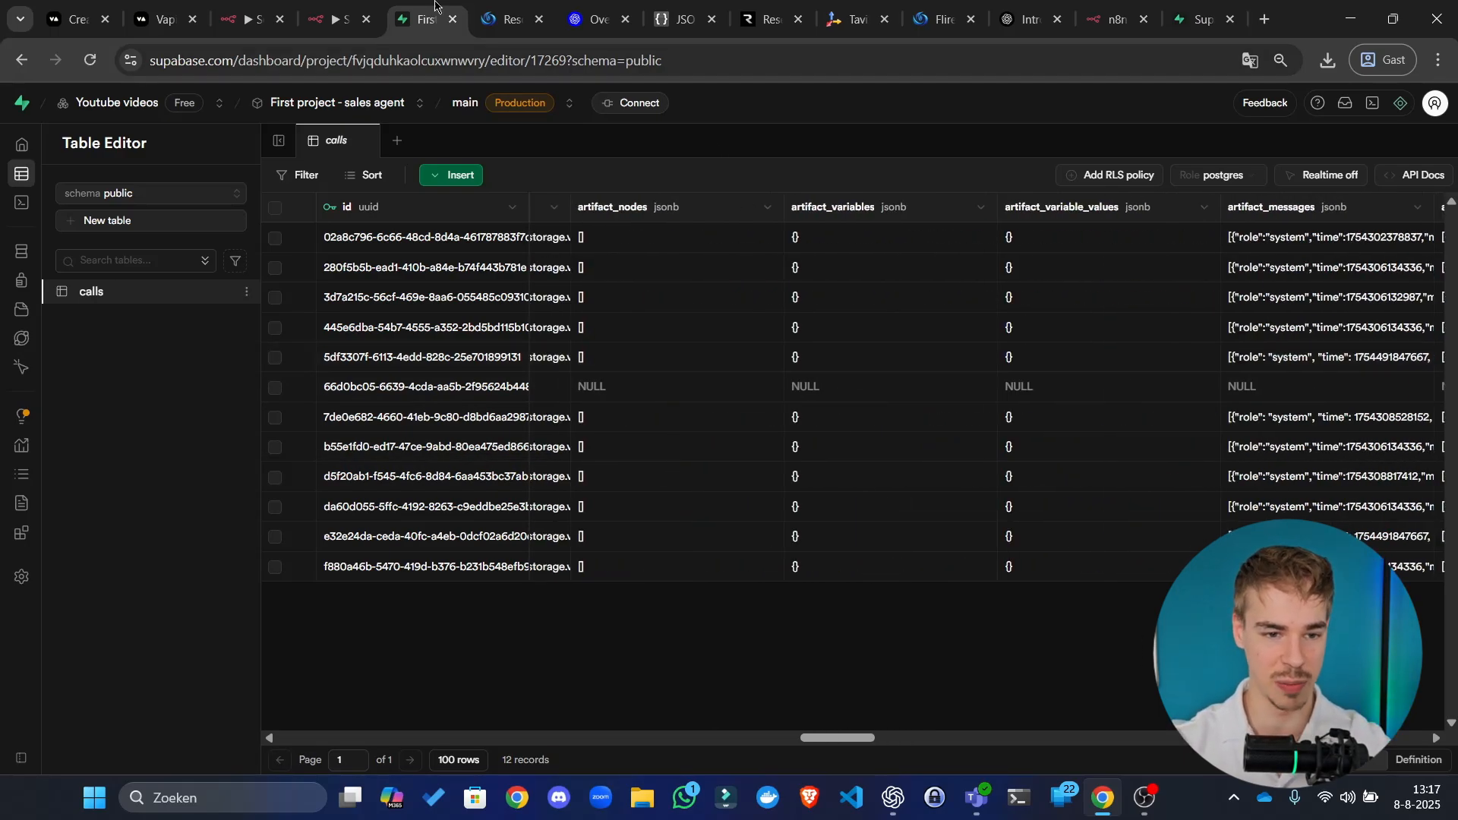
{"action": "left_click", "coordinate": [334, 19]}
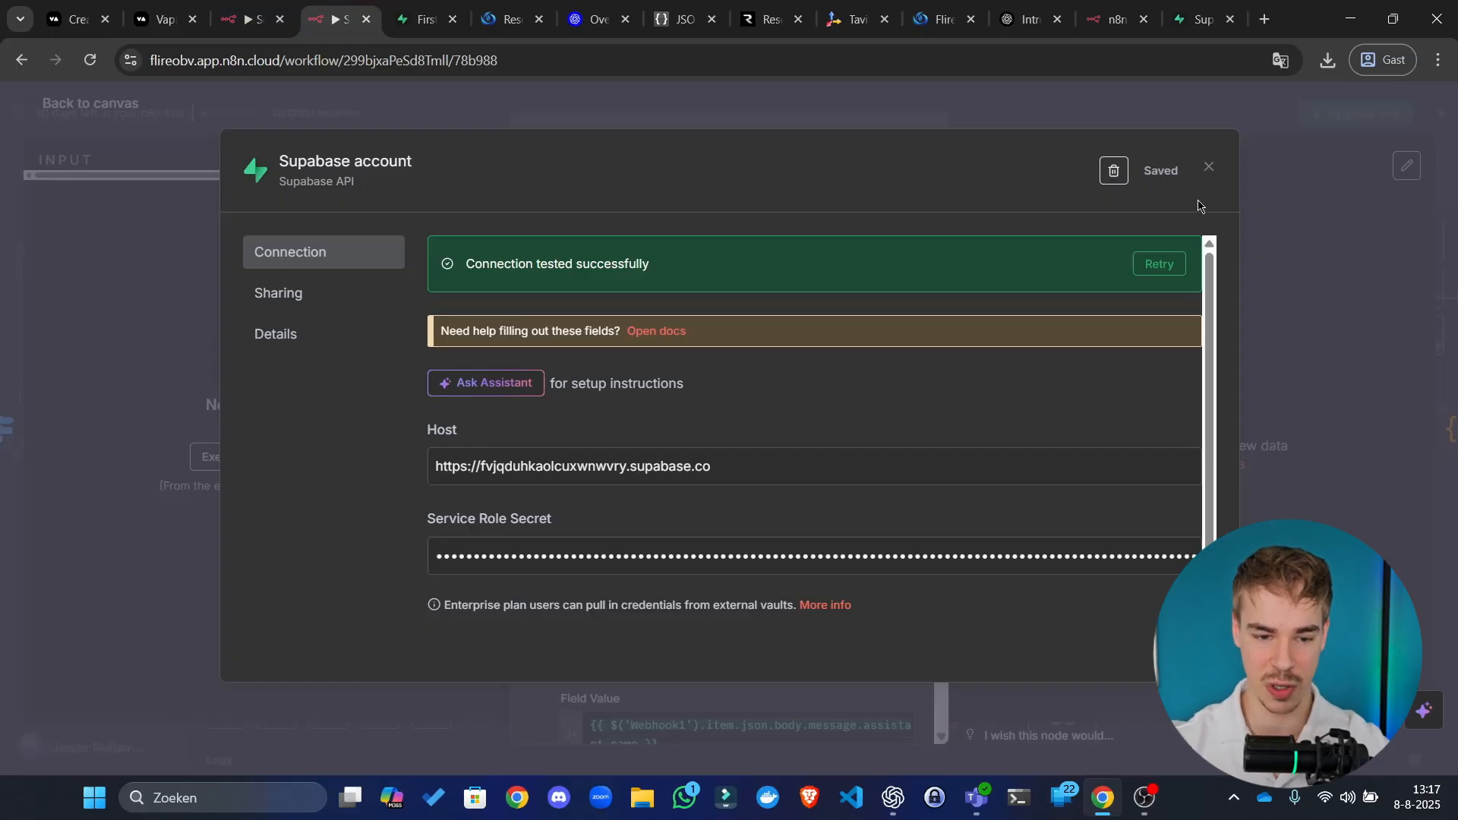
Step: Close the credential and Save call node, check Get last conversation, and save the workflow
{"action": "left_click", "coordinate": [1210, 171]}
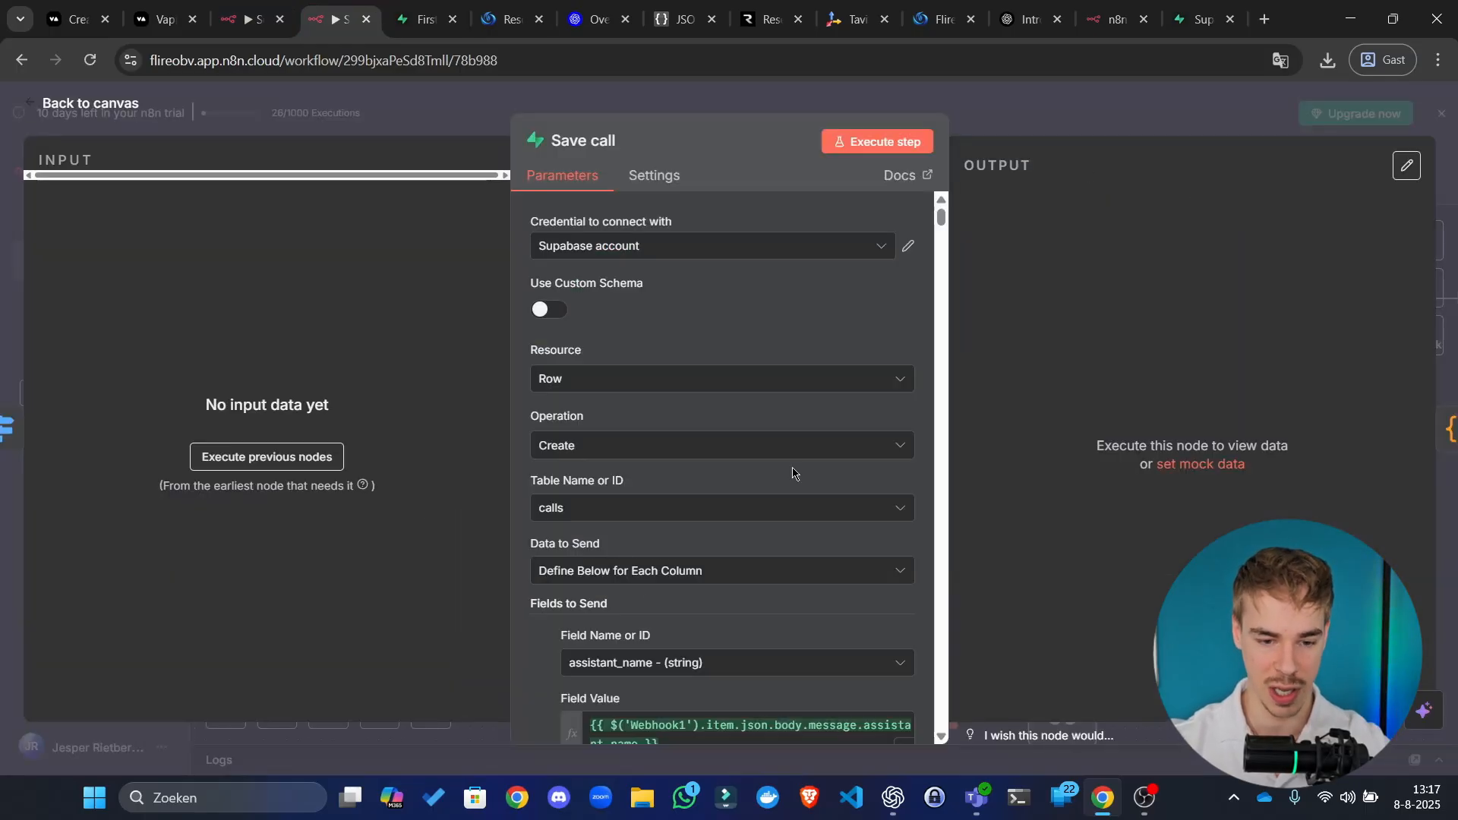
{"action": "scroll", "coordinate": [729, 493], "scroll_direction": "down", "scroll_amount": 10}
{"action": "scroll", "coordinate": [707, 515], "scroll_direction": "down", "scroll_amount": 5}
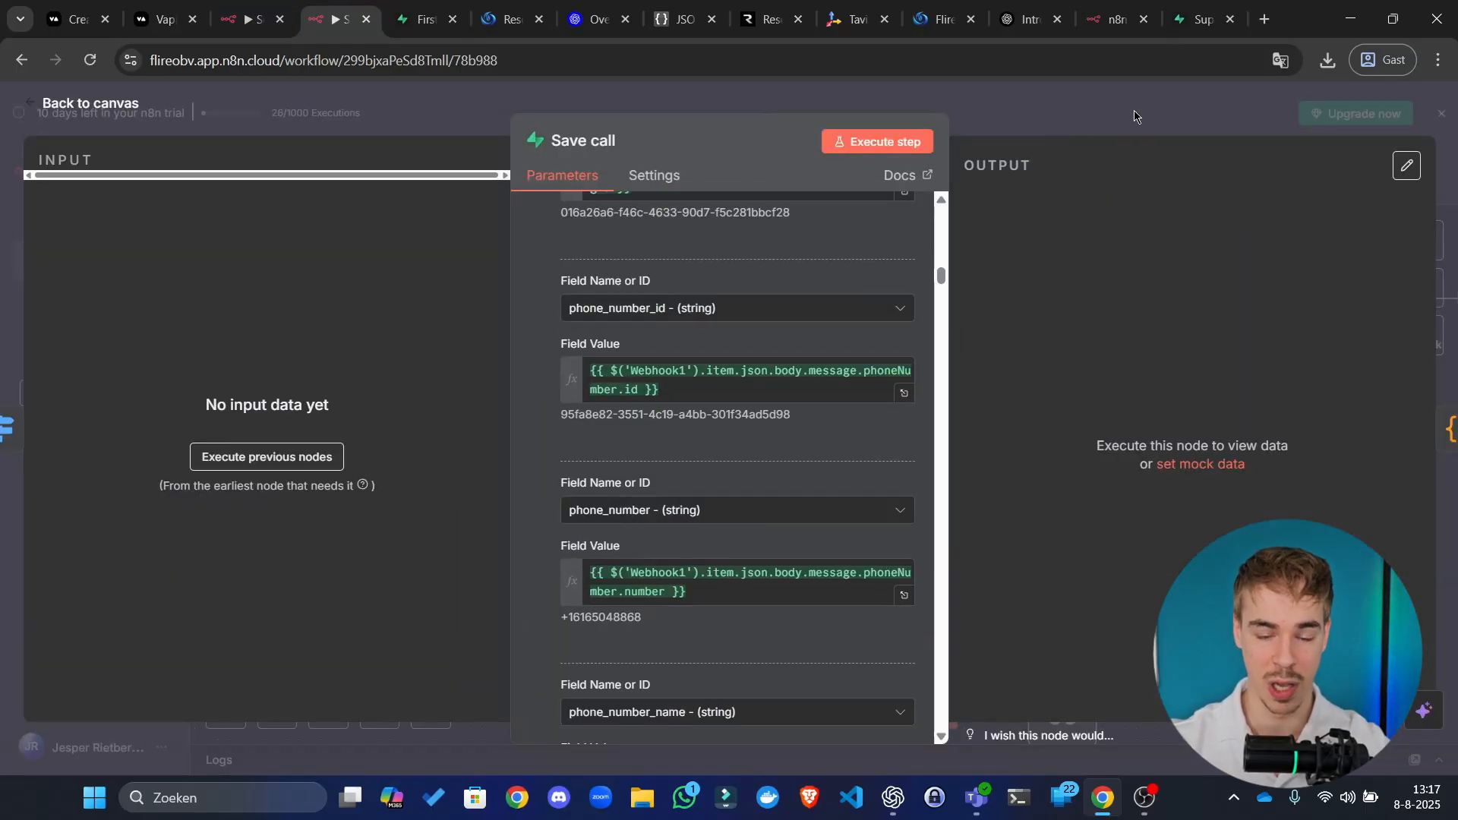
{"action": "left_click", "coordinate": [1113, 141]}
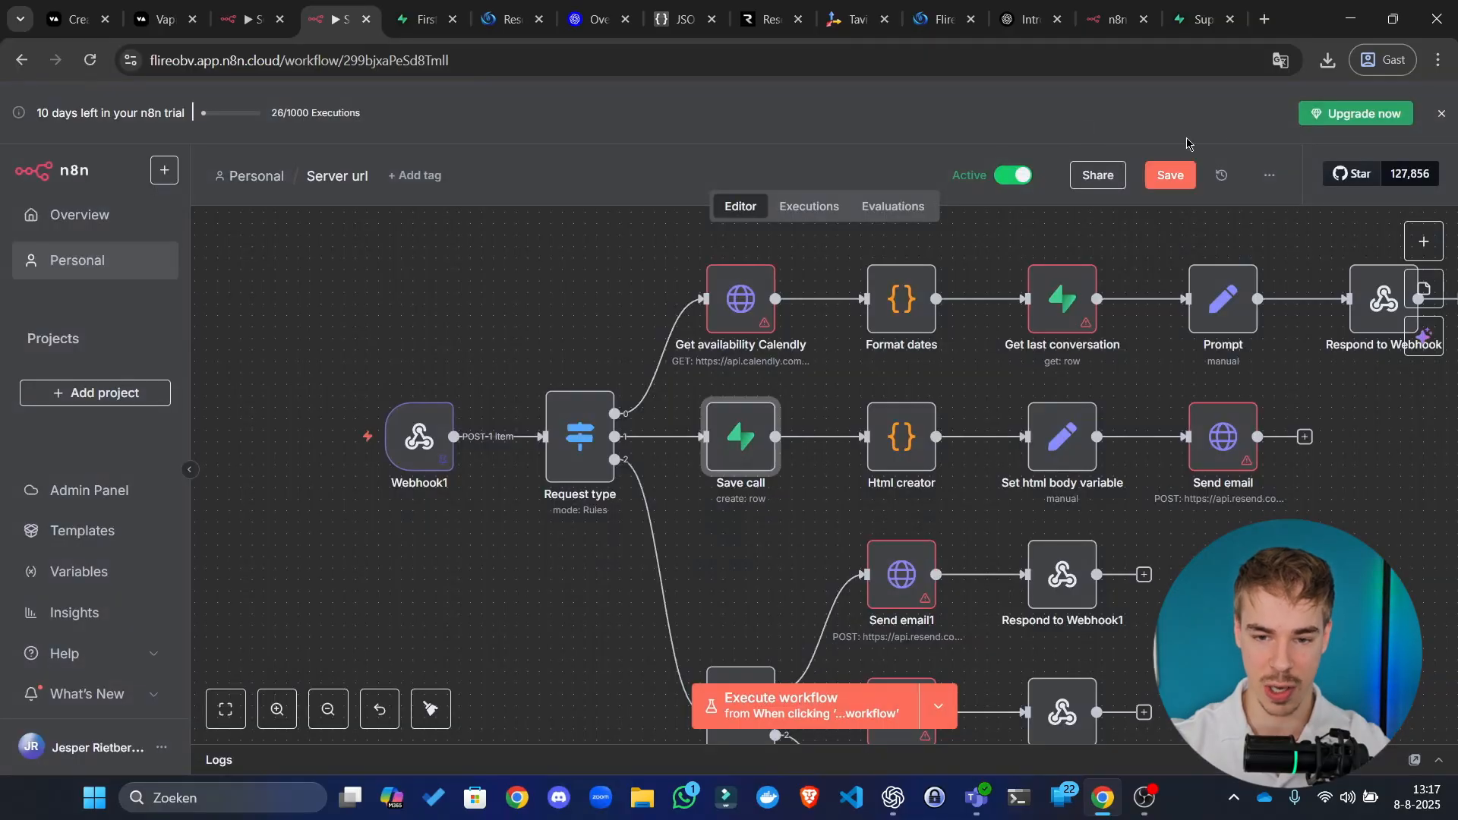
{"action": "left_click", "coordinate": [1067, 300]}
{"action": "double_click", "coordinate": [1067, 300]}
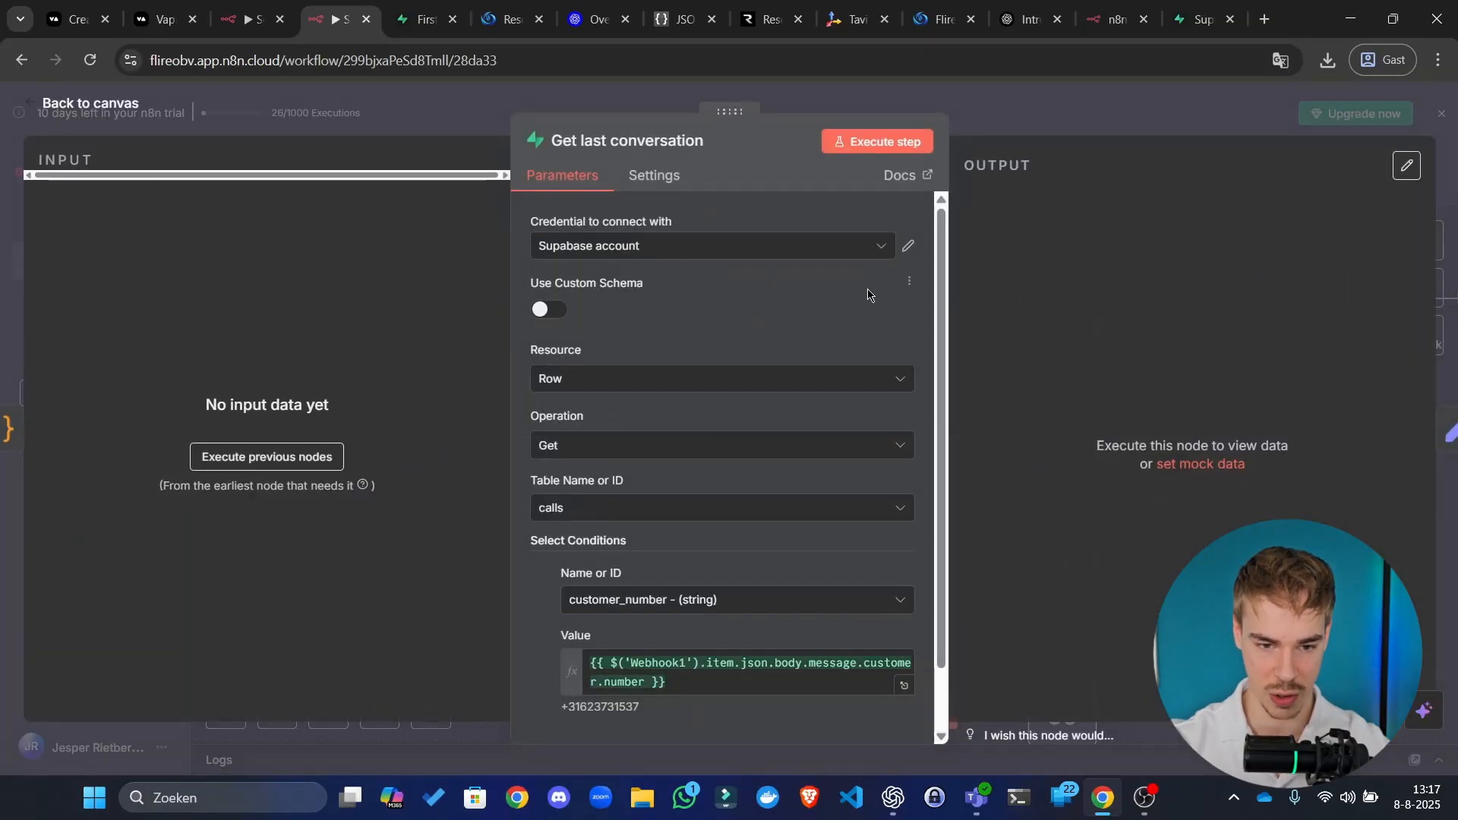
{"action": "left_click", "coordinate": [1024, 131]}
{"action": "left_click", "coordinate": [1172, 175]}
Step: Check the Get calls for analysis node in the bottom row and save the workflow again
{"action": "left_click_drag", "start_coordinate": [1288, 631], "coordinate": [1080, 441]}
{"action": "scroll", "coordinate": [1080, 441], "scroll_direction": "down", "scroll_amount": 4}
{"action": "left_click_drag", "start_coordinate": [1189, 533], "coordinate": [1166, 395]}
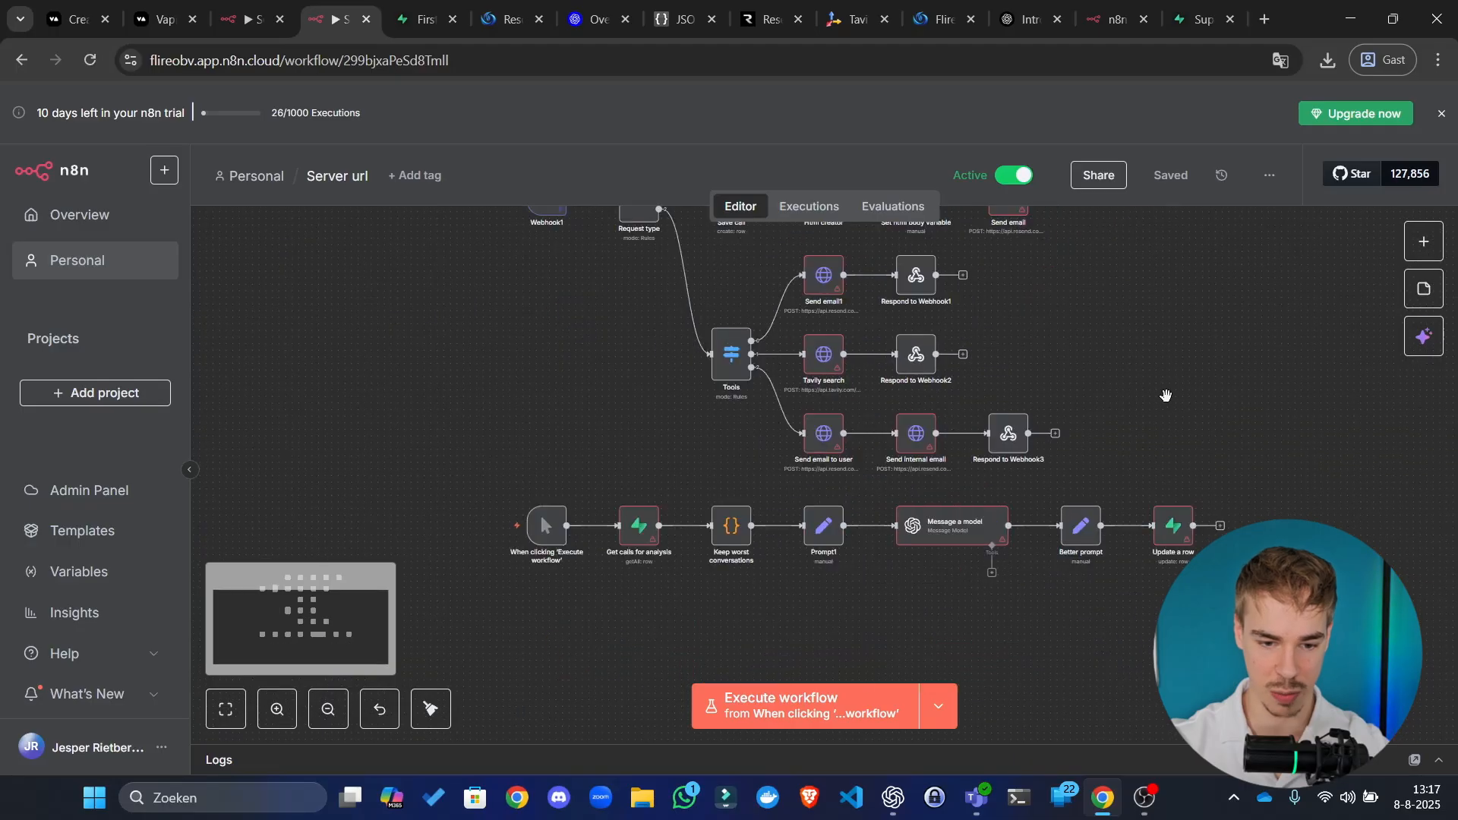
{"action": "left_click", "coordinate": [636, 534]}
{"action": "double_click", "coordinate": [636, 534]}
{"action": "left_click", "coordinate": [1057, 114]}
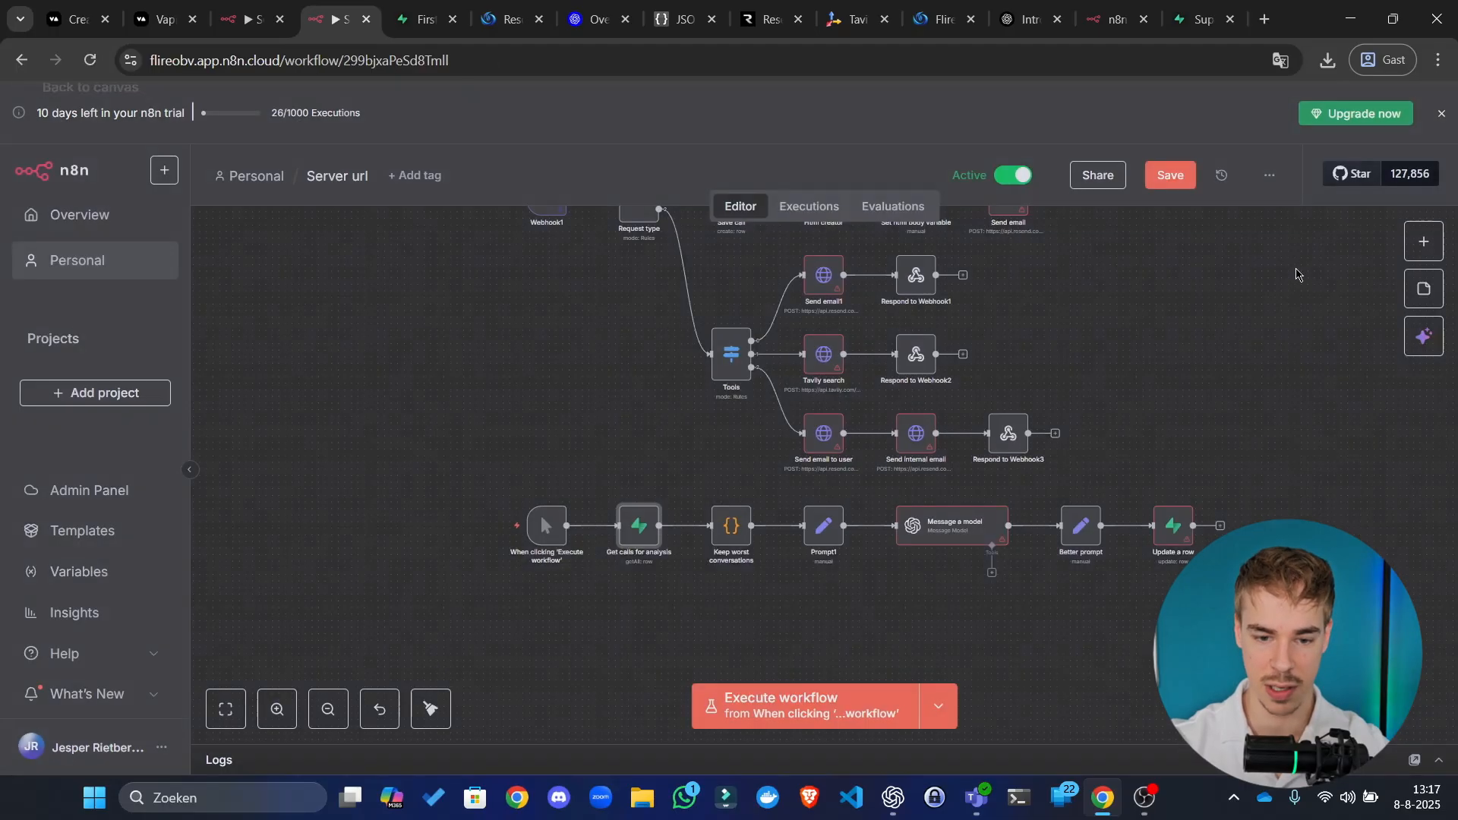
{"action": "left_click", "coordinate": [1174, 187]}
{"action": "left_click_drag", "start_coordinate": [1119, 414], "coordinate": [1062, 652]}
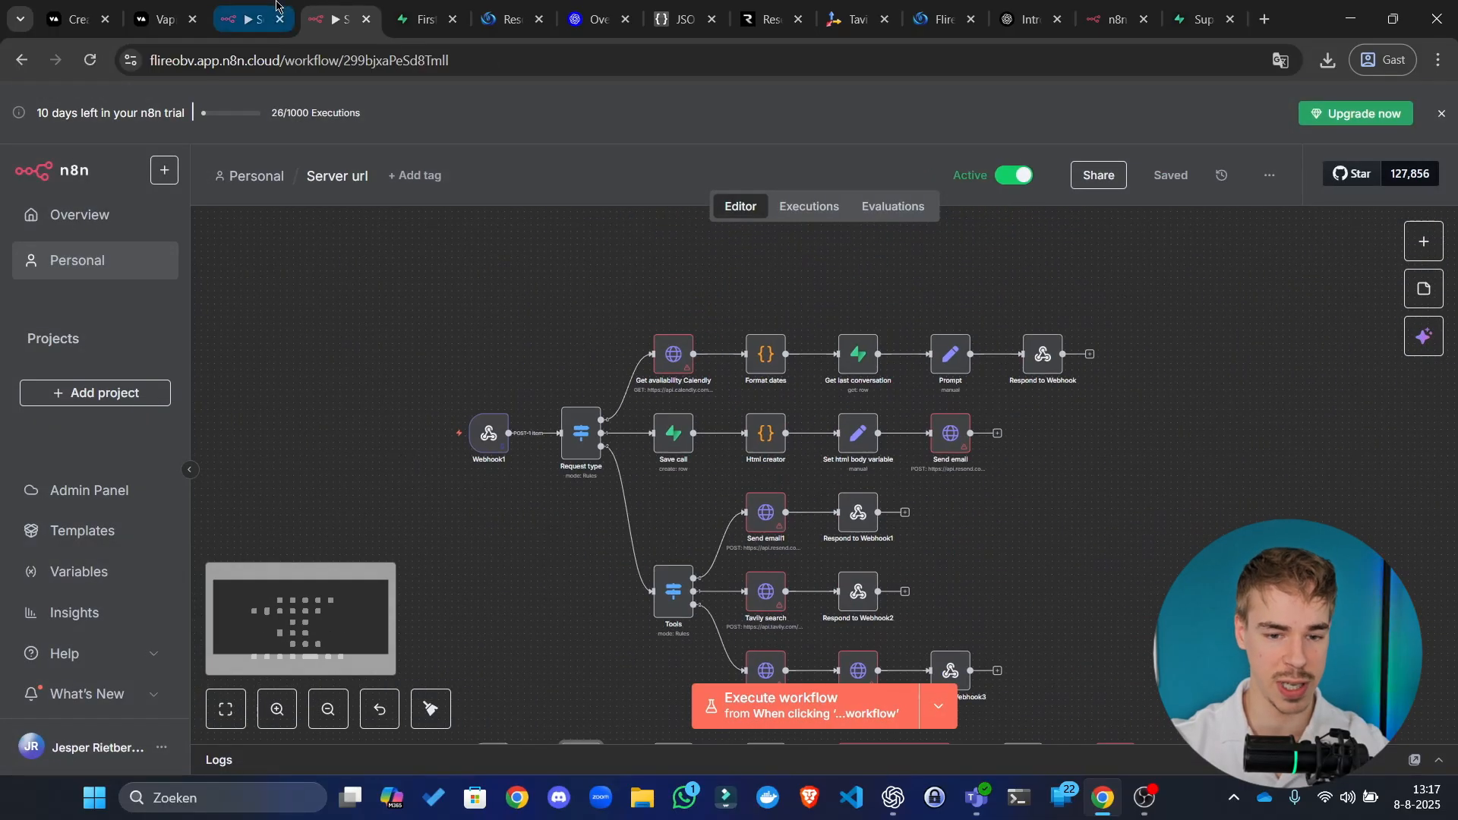
Step: Expand the To-do list in the Setup workflow's Requirements node, then go to Tavily
{"action": "left_click", "coordinate": [275, 4]}
{"action": "scroll", "coordinate": [648, 388], "scroll_direction": "down", "scroll_amount": 1}
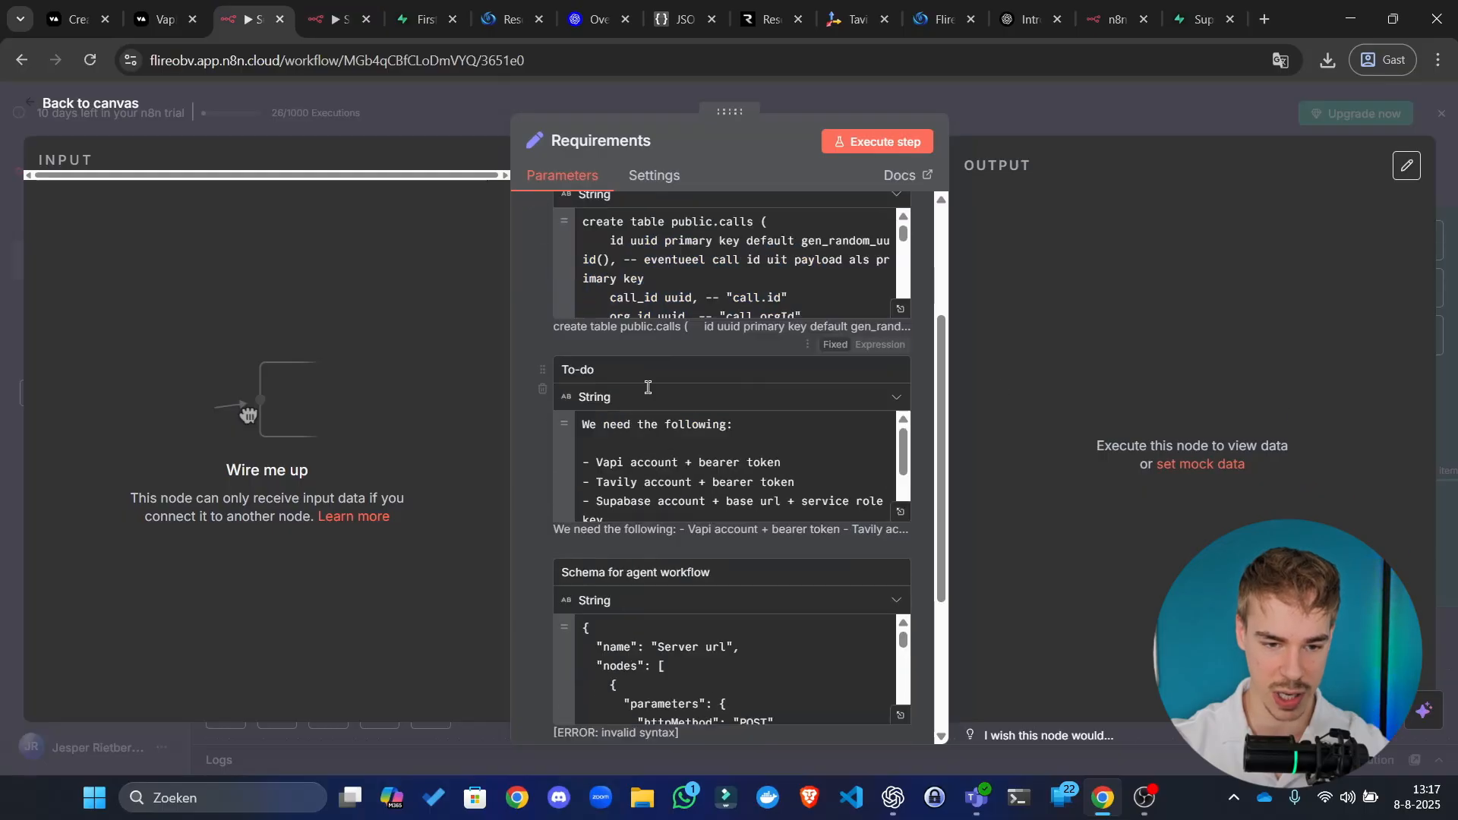
{"action": "scroll", "coordinate": [648, 387], "scroll_direction": "down", "scroll_amount": 1}
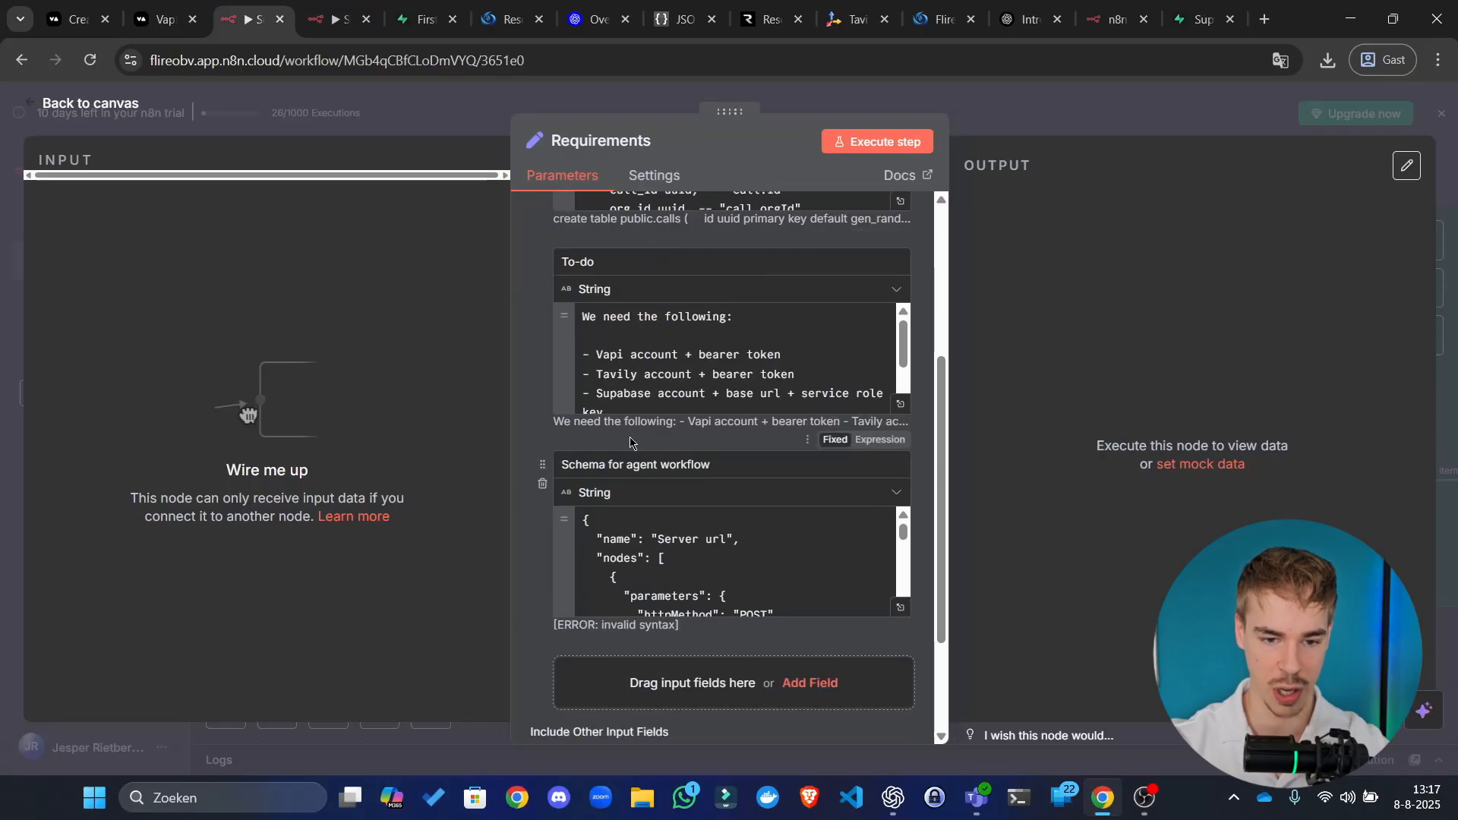
{"action": "left_click", "coordinate": [636, 385]}
{"action": "left_click", "coordinate": [857, 18]}
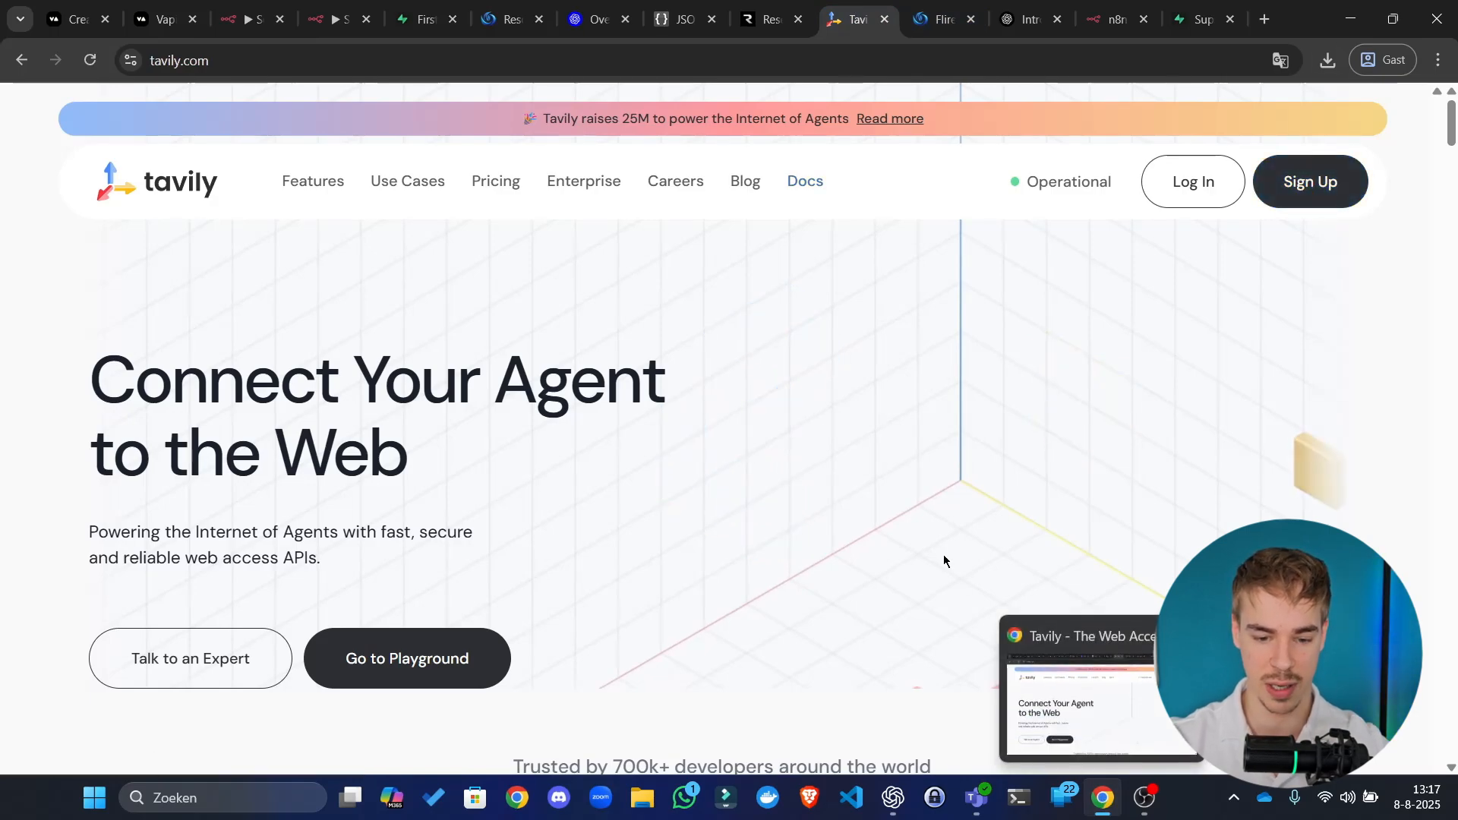
Step: Copy the default API key from the Tavily dashboard and return to the Server url workflow
{"action": "left_click", "coordinate": [809, 797]}
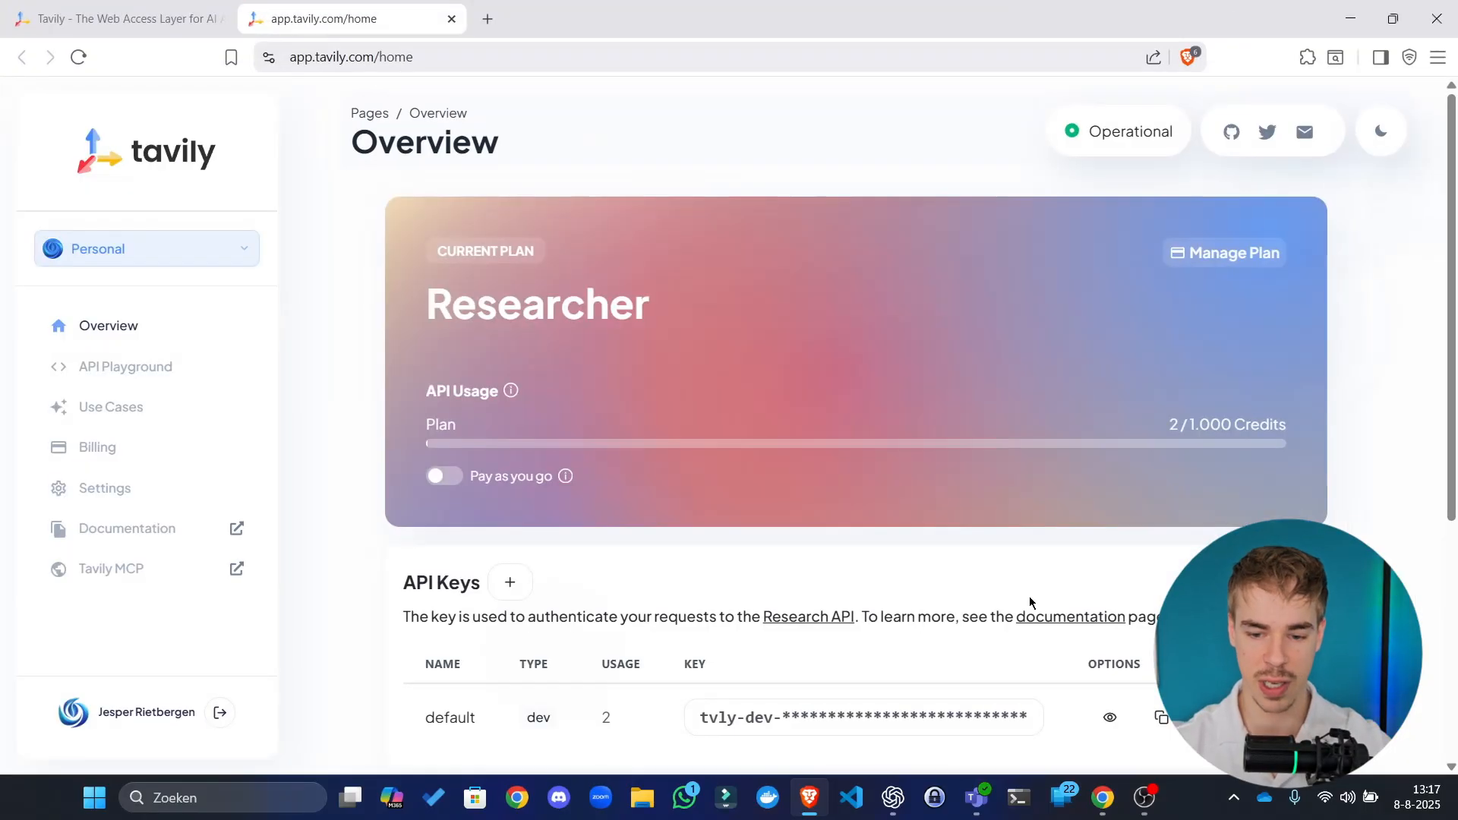
{"action": "left_click", "coordinate": [1150, 731]}
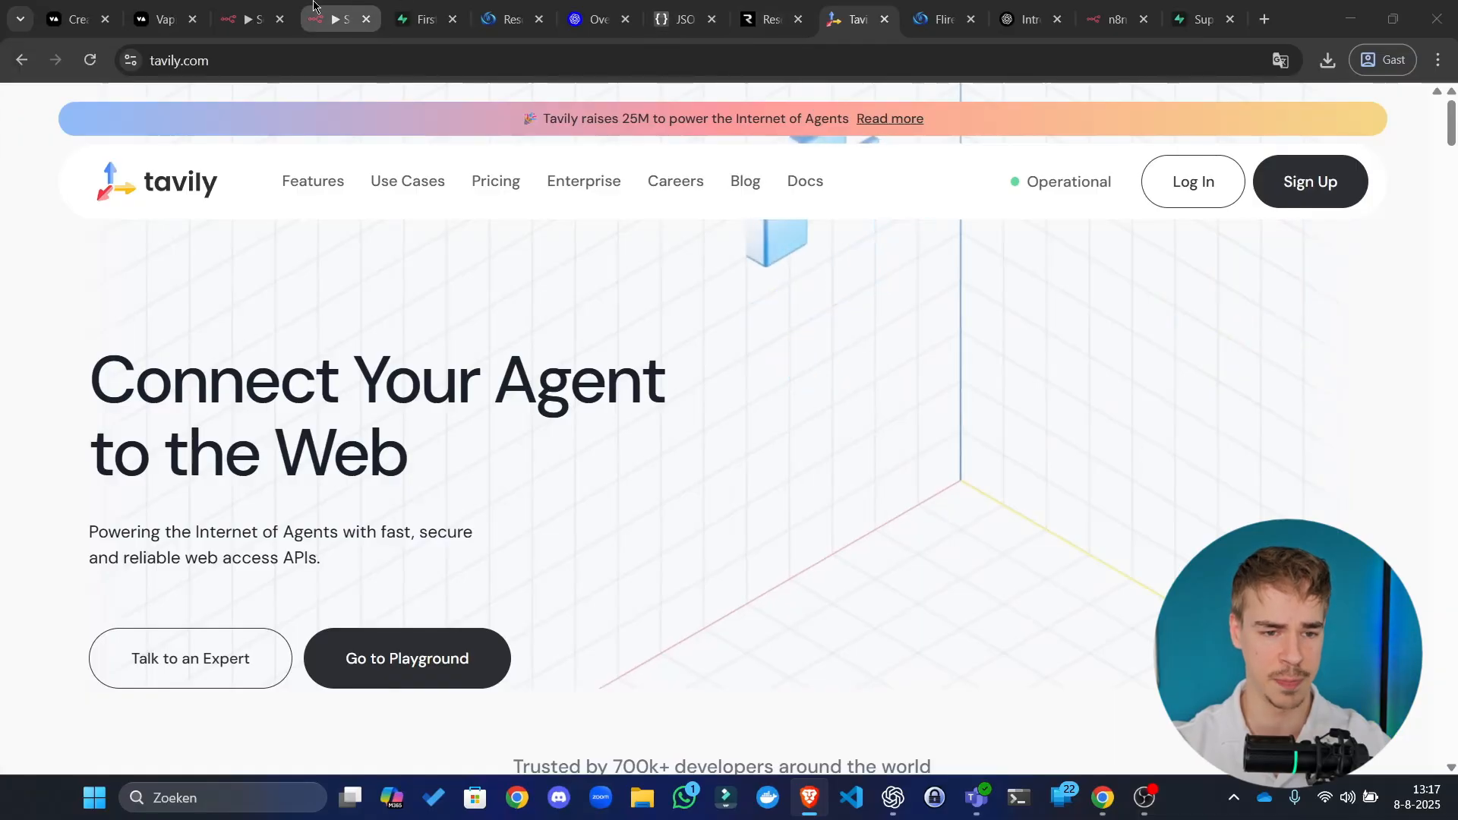
{"action": "left_click", "coordinate": [296, 9]}
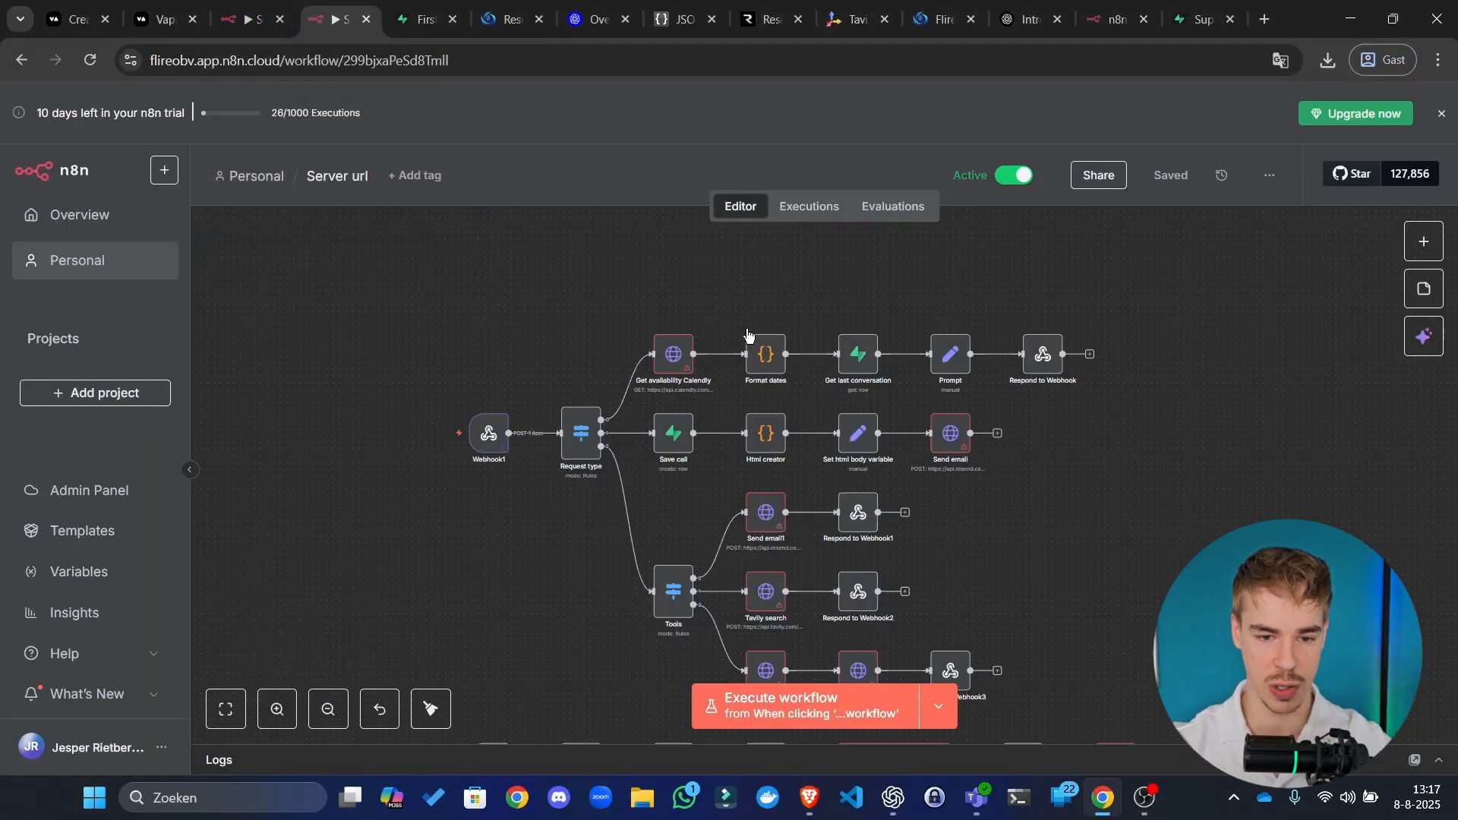
Step: For Tavily search, create a Header Auth credential named Tavily with header name Authorization
{"action": "left_click_drag", "start_coordinate": [390, 394], "coordinate": [165, 153]}
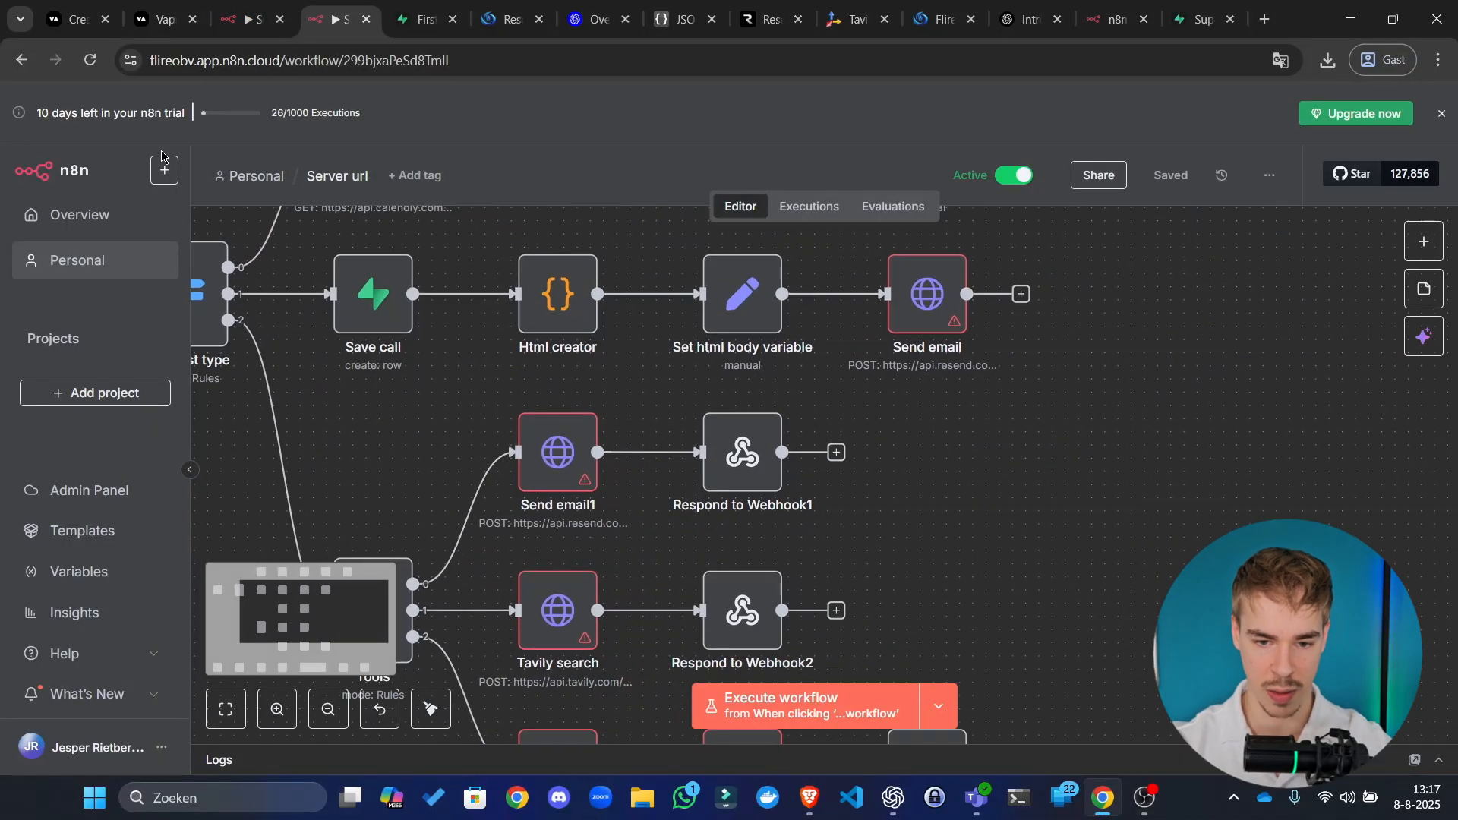
{"action": "left_click_drag", "start_coordinate": [1091, 571], "coordinate": [1182, 327]}
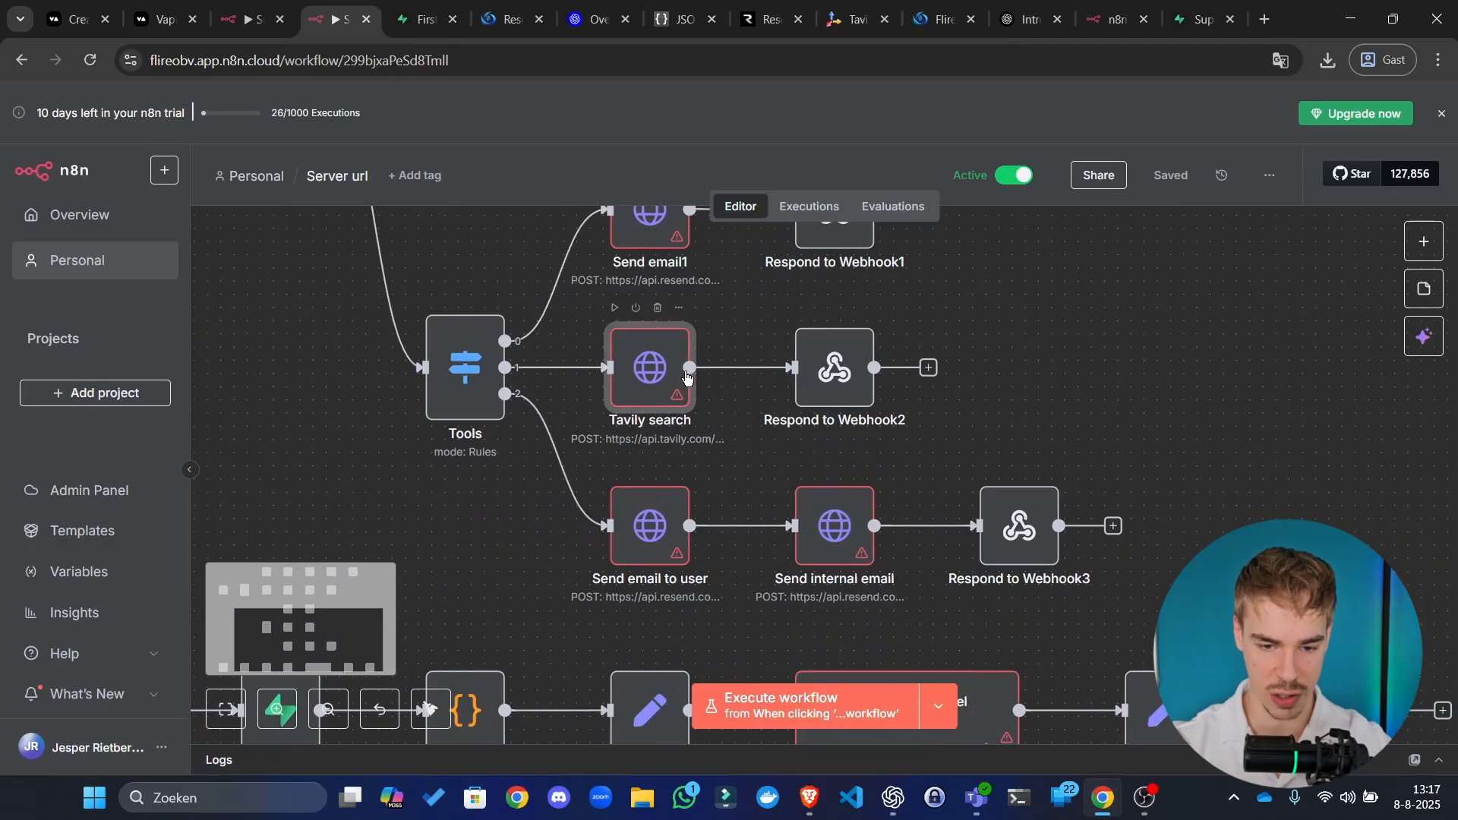
{"action": "double_click", "coordinate": [683, 405]}
{"action": "left_click", "coordinate": [687, 532]}
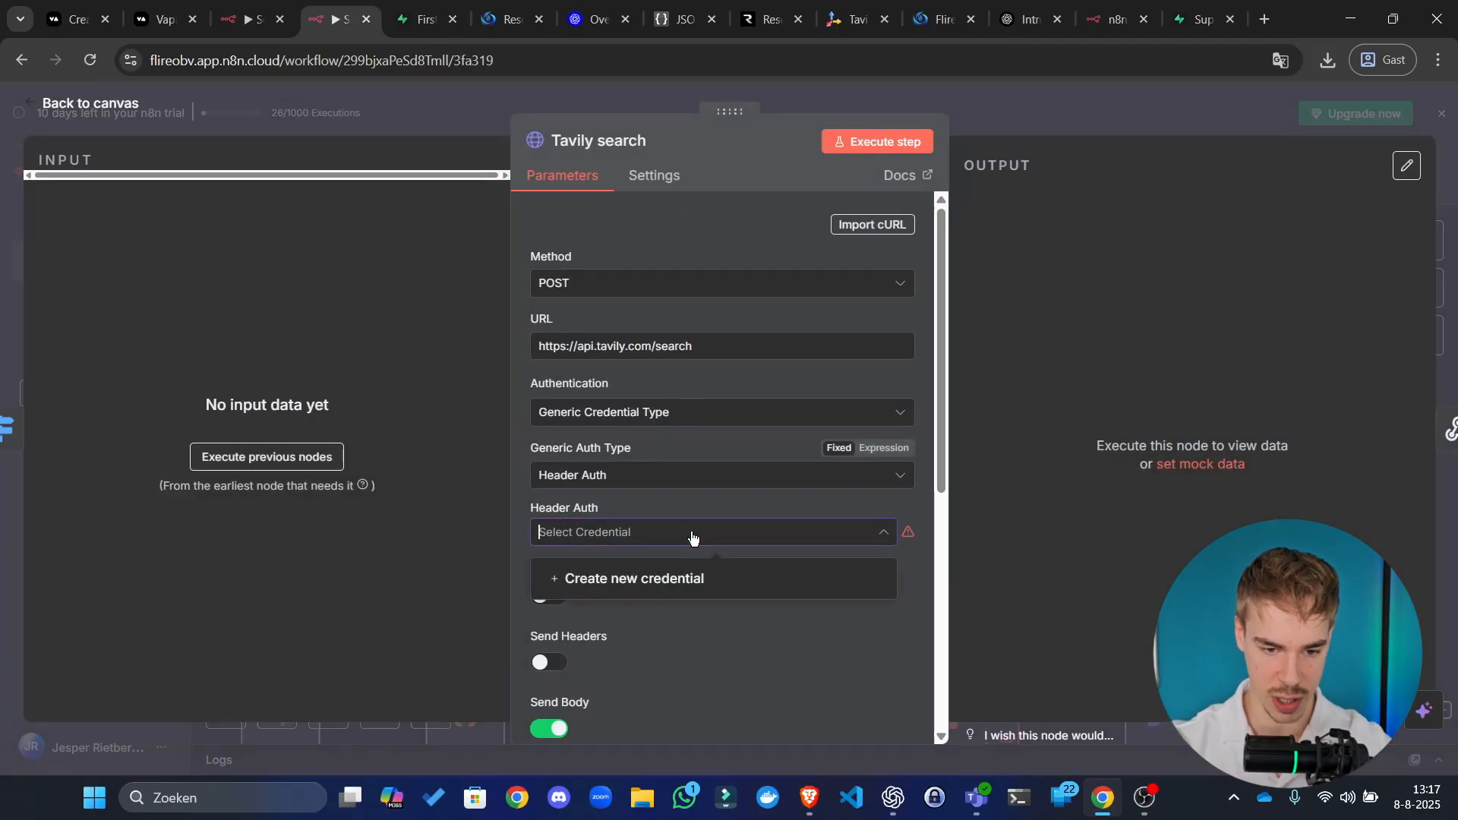
{"action": "left_click", "coordinate": [676, 578]}
{"action": "left_click", "coordinate": [416, 157]}
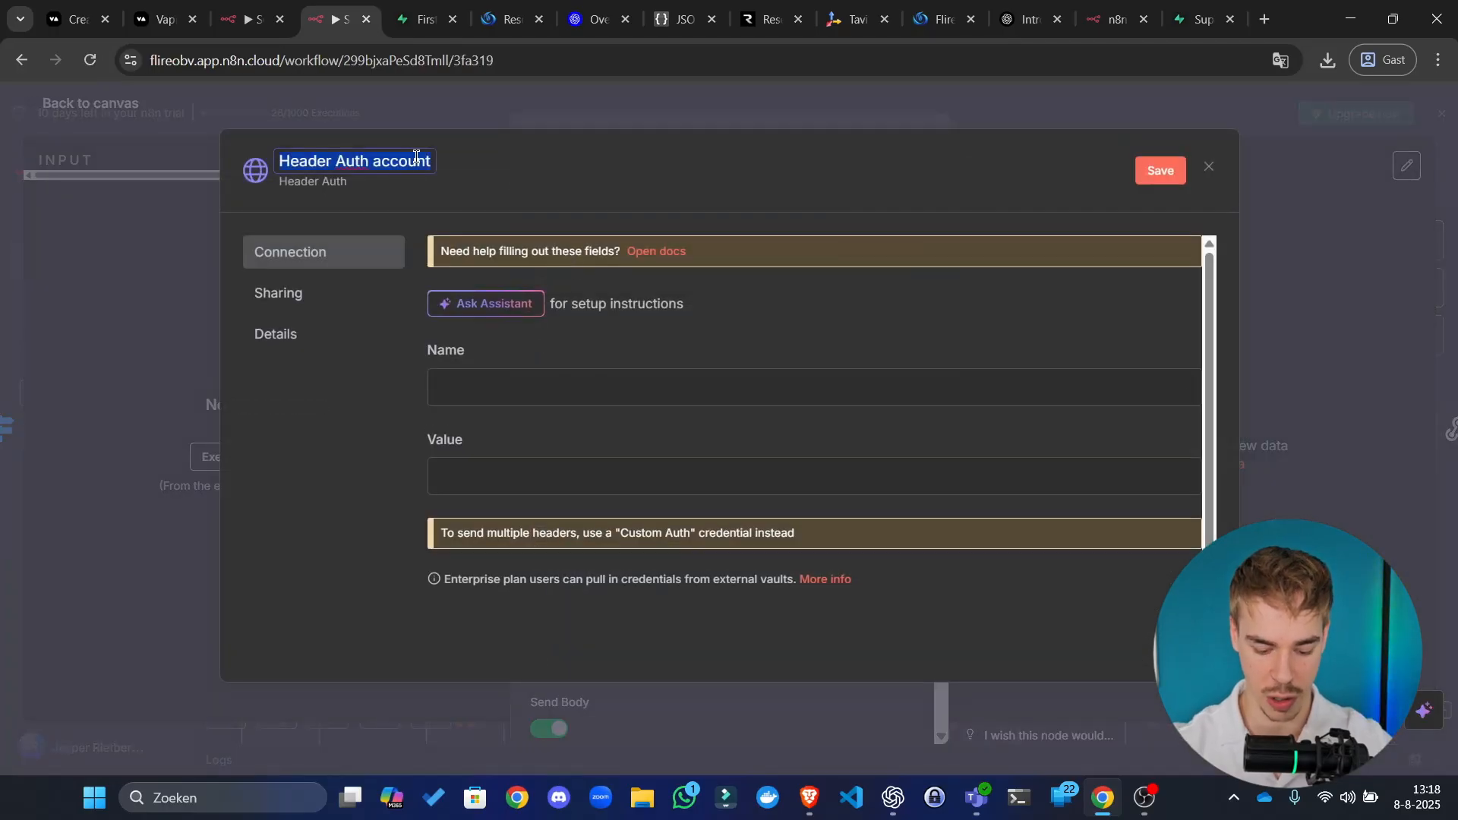
{"action": "type", "text": "Tavily"}
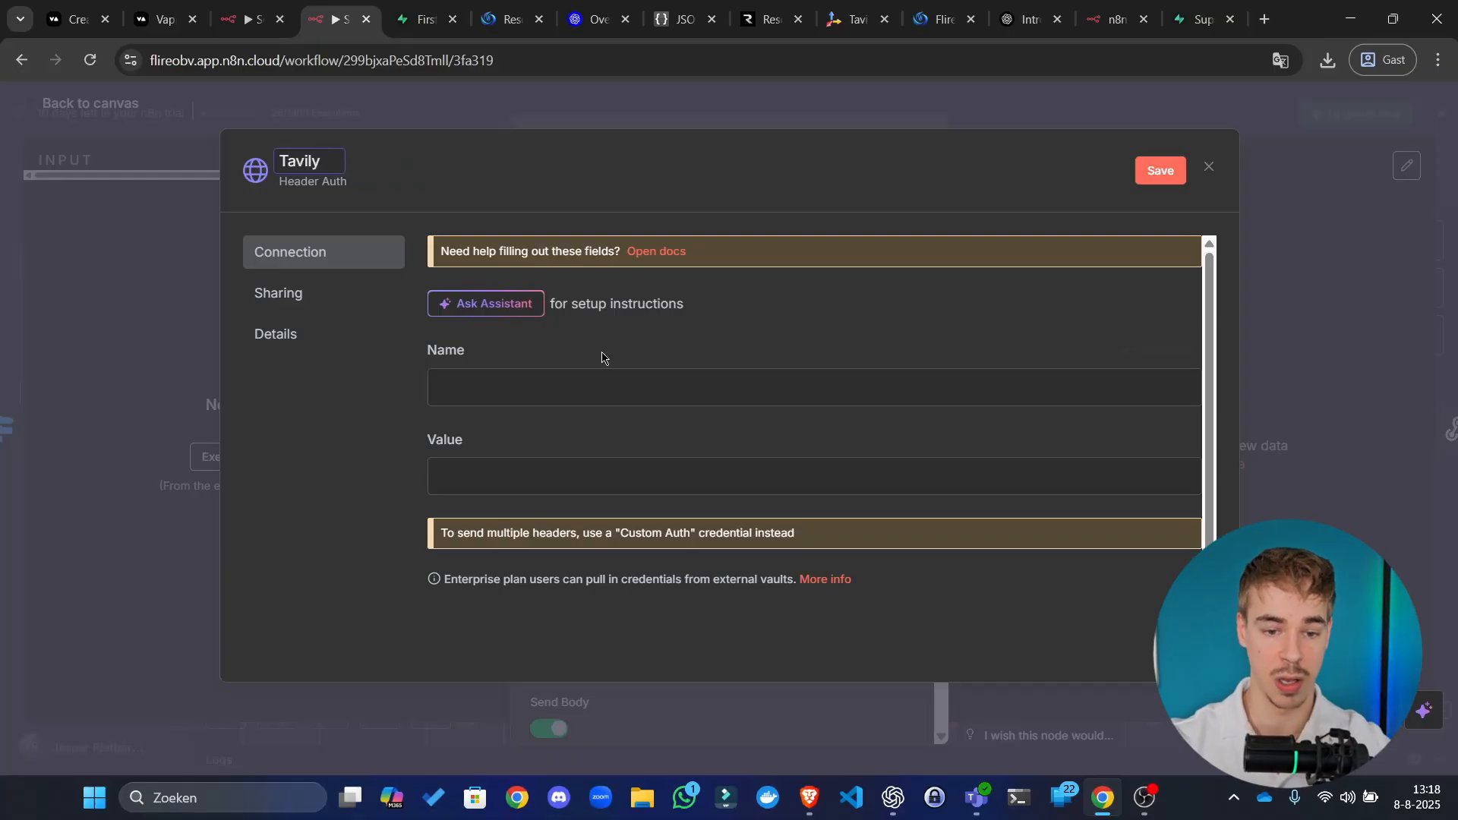
{"action": "left_click", "coordinate": [579, 387]}
{"action": "type", "text": "Authori"}
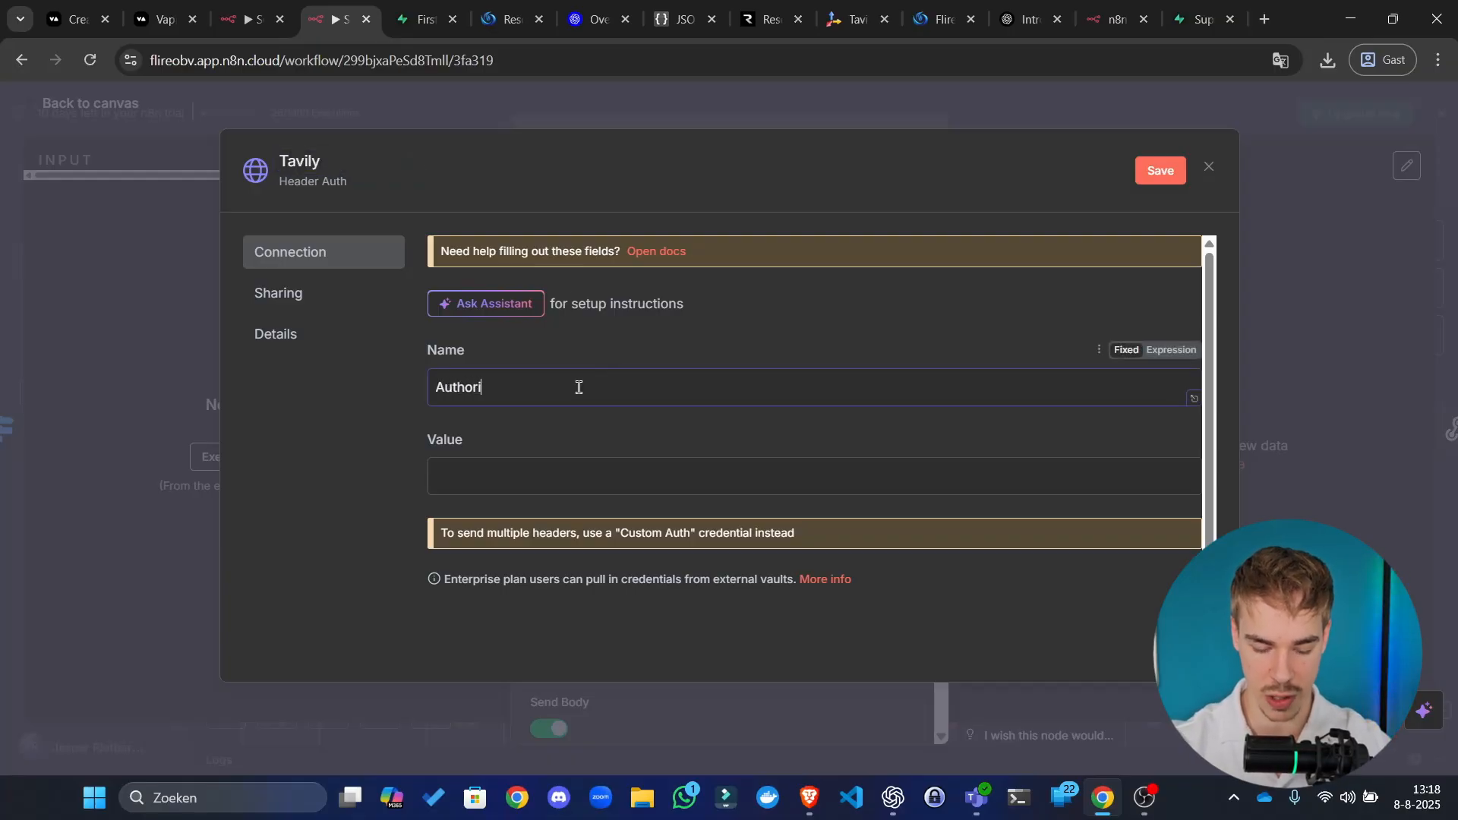
{"action": "type", "text": "zation"}
{"action": "left_click", "coordinate": [560, 467]}
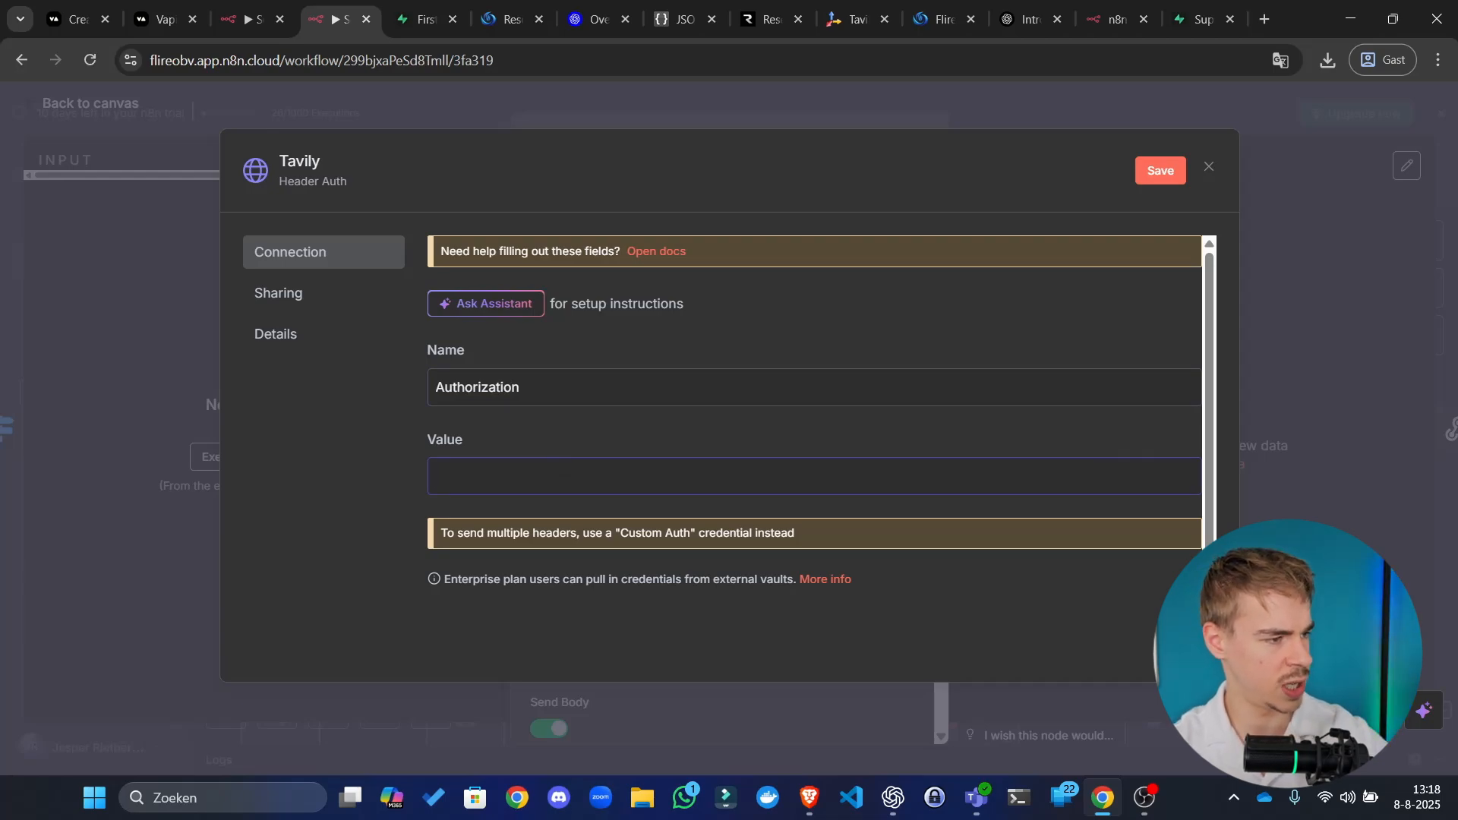
{"action": "key", "text": "alt+Tab"}
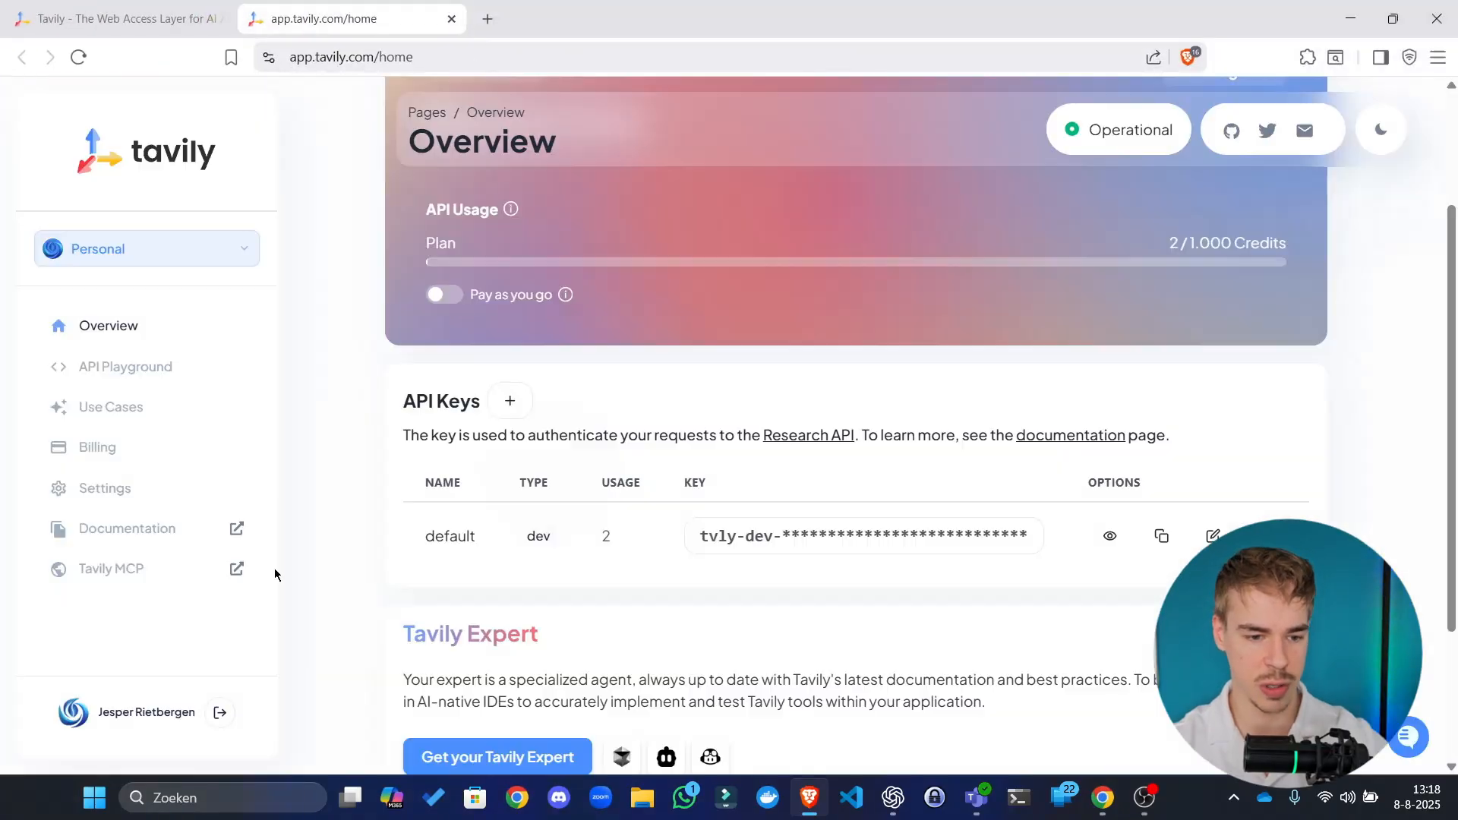
Step: Find the Authentication section of Tavily's API Reference introduction, then go to the n8n header Value field
{"action": "left_click", "coordinate": [175, 533]}
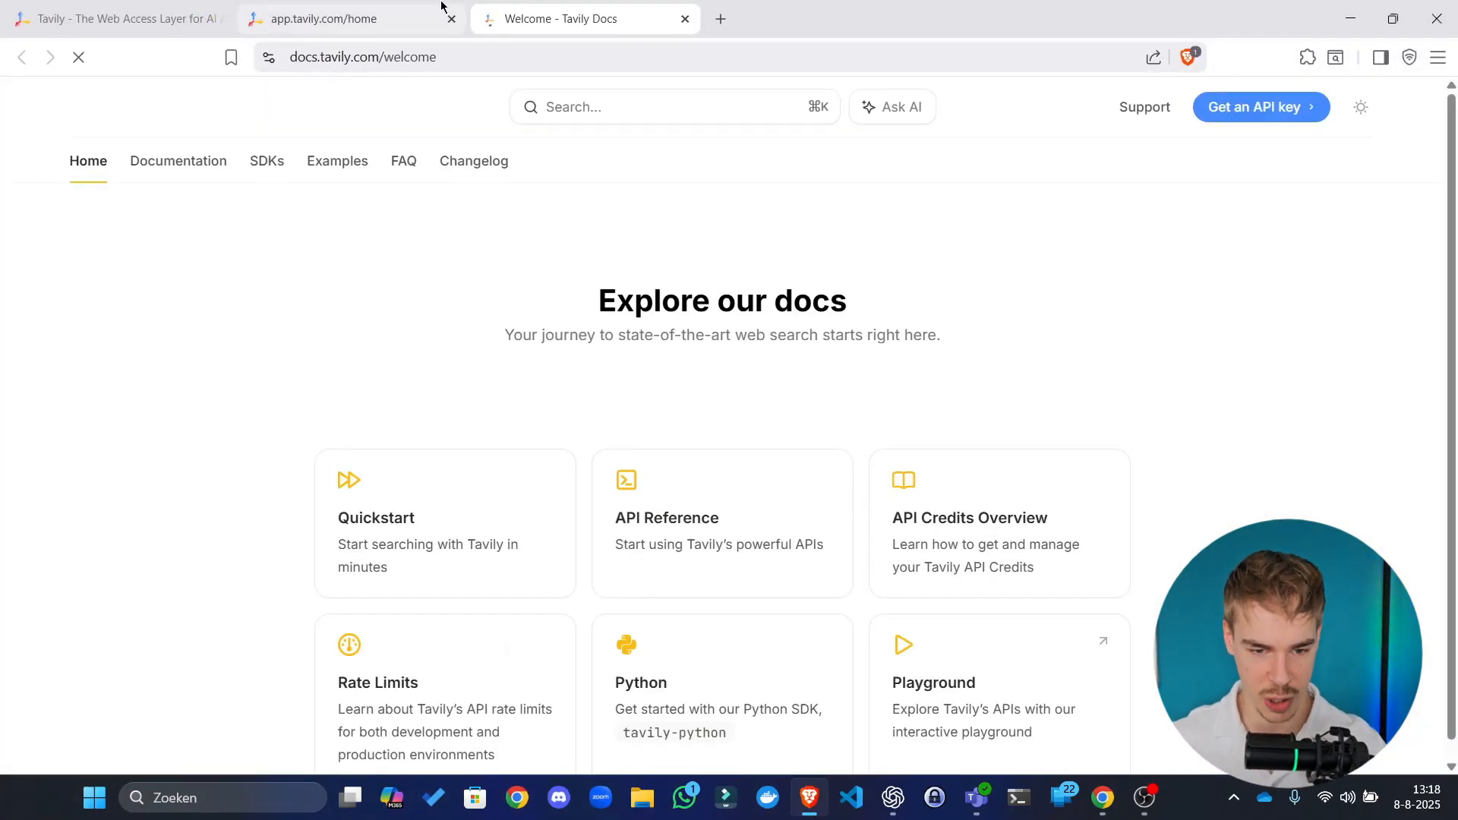
{"action": "left_click", "coordinate": [441, 4]}
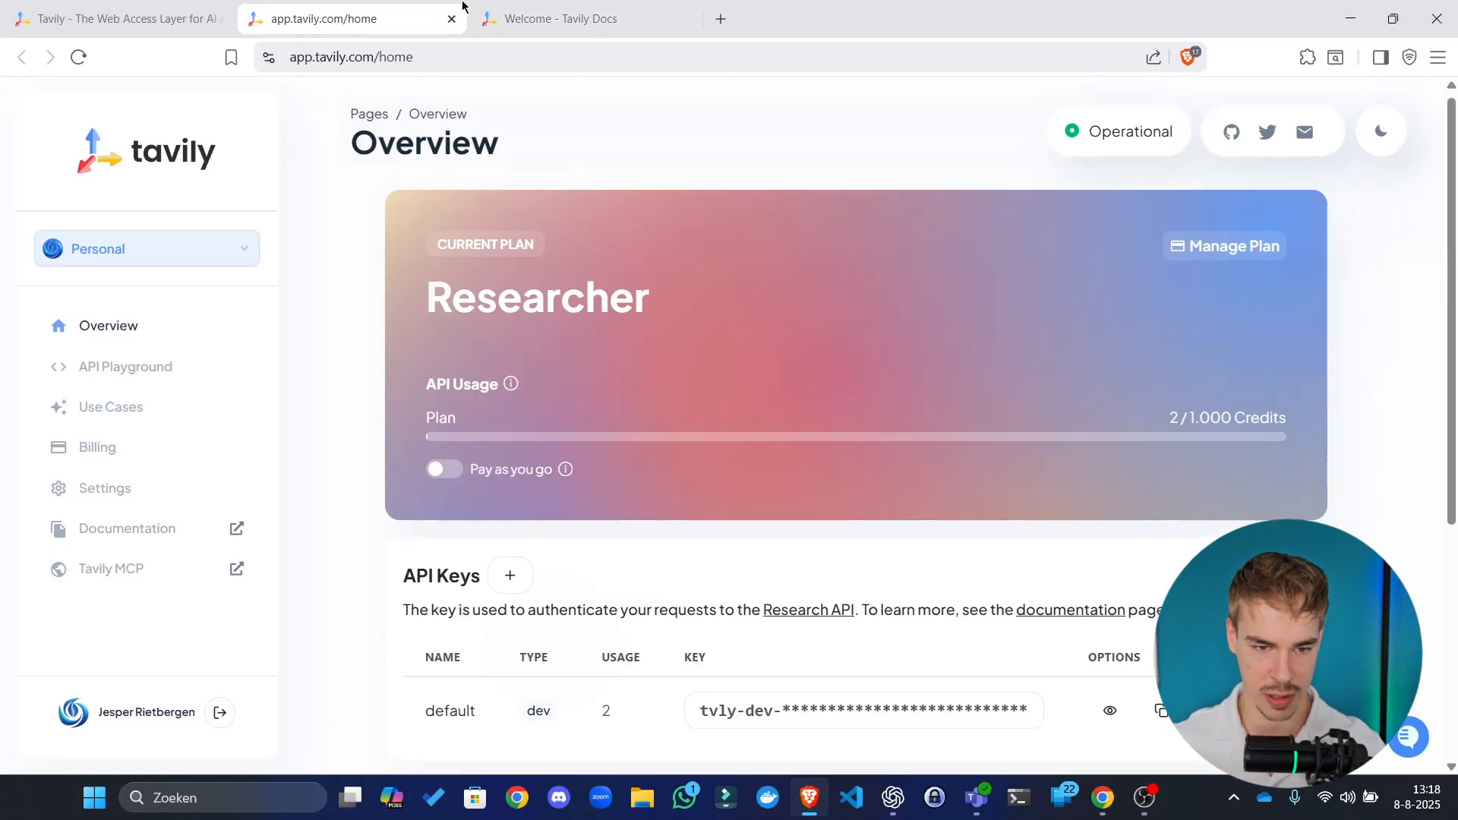
{"action": "left_click", "coordinate": [525, 18]}
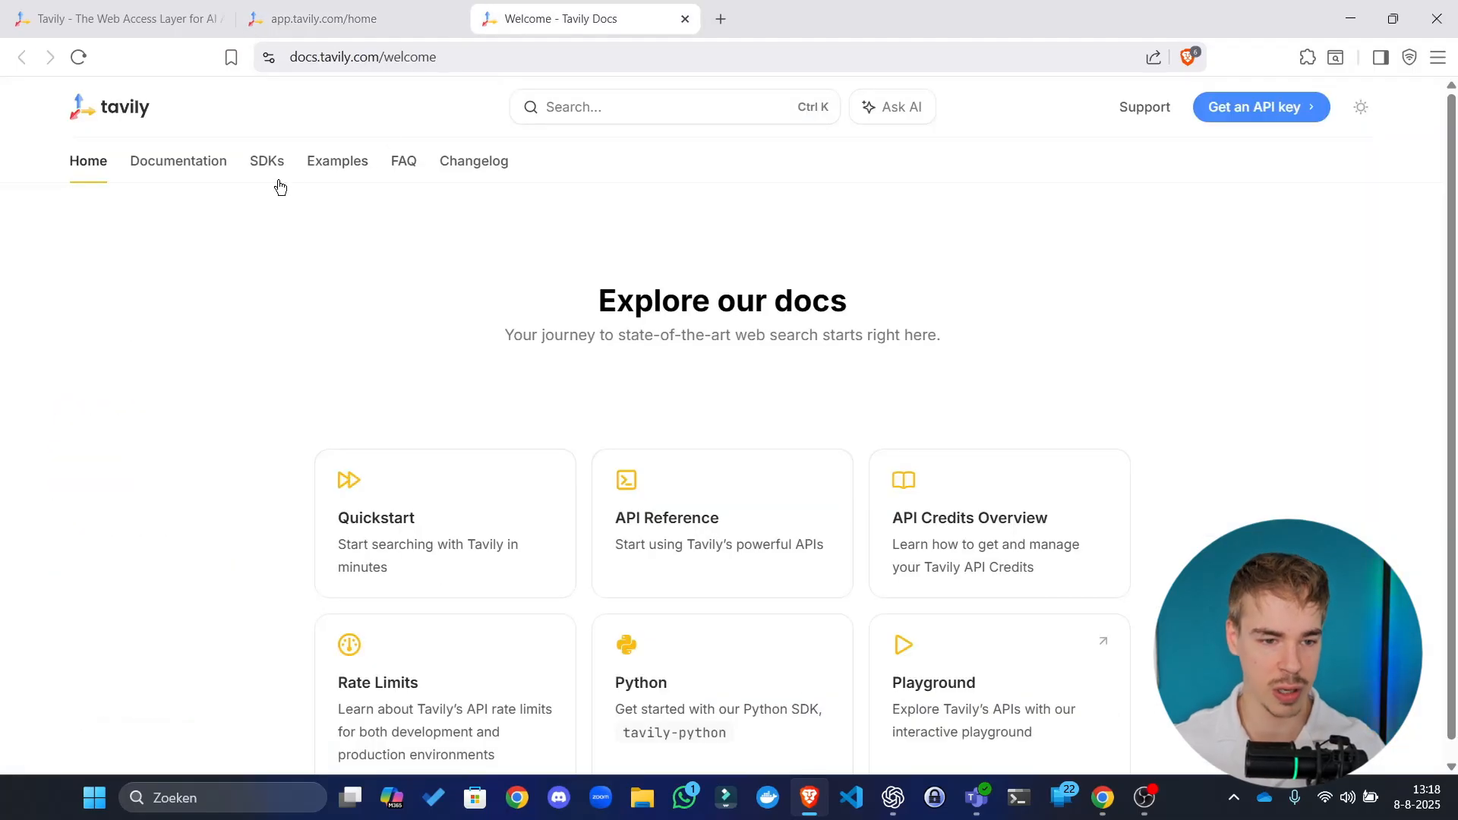
{"action": "left_click", "coordinate": [201, 166]}
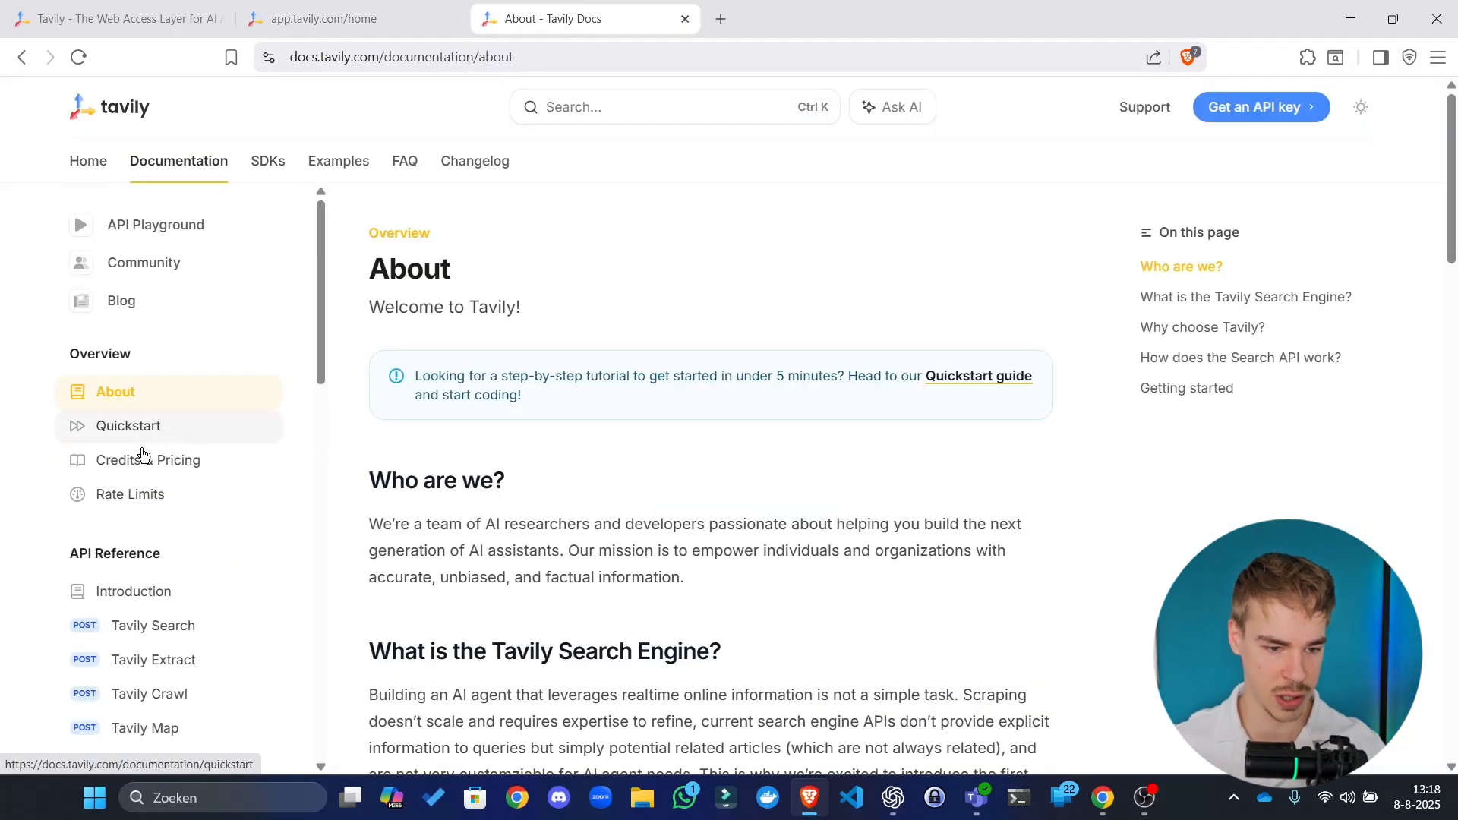
{"action": "scroll", "coordinate": [153, 496], "scroll_direction": "down", "scroll_amount": 1}
{"action": "left_click", "coordinate": [156, 498]}
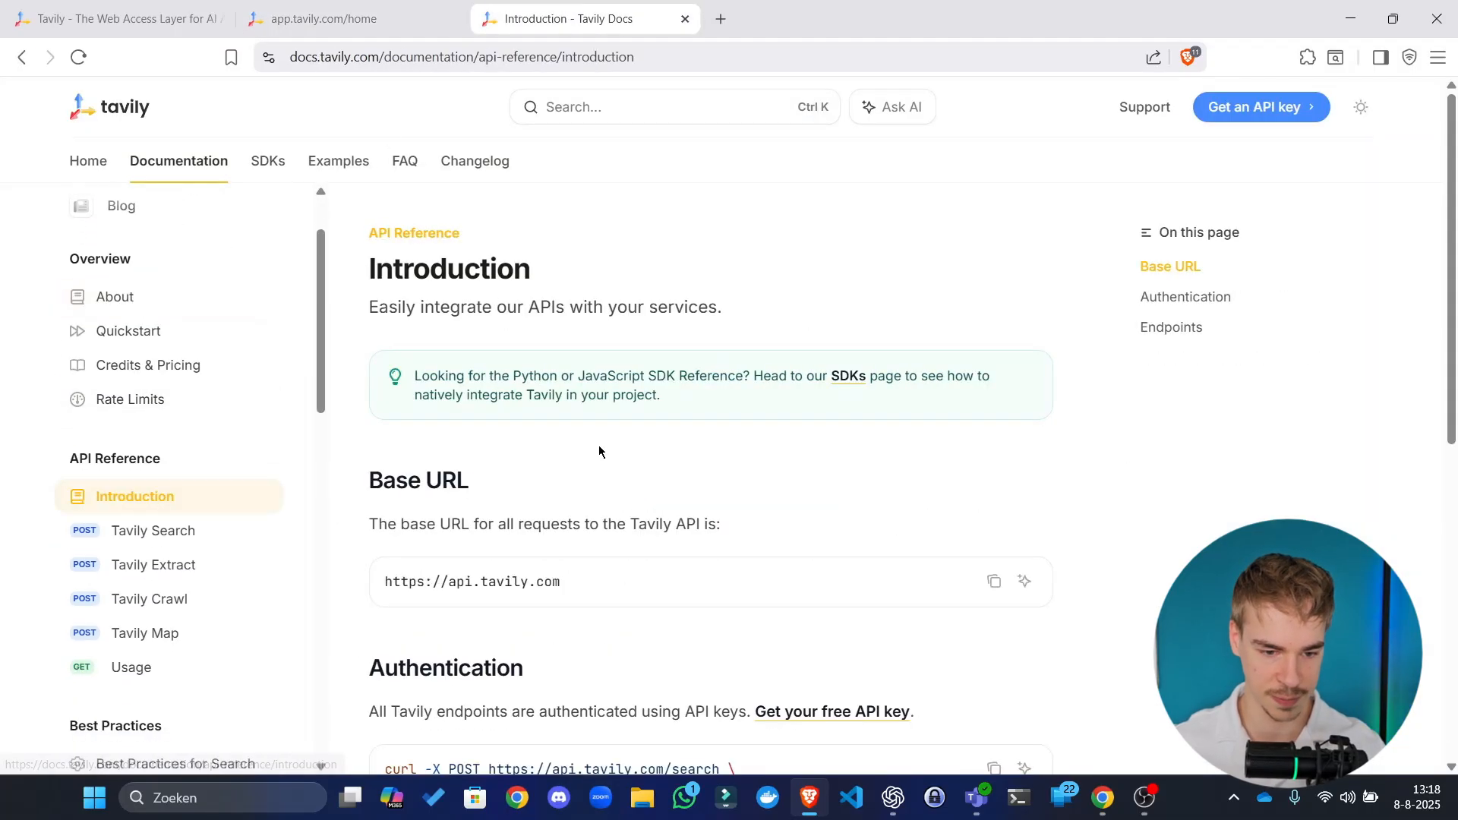
{"action": "scroll", "coordinate": [599, 452], "scroll_direction": "down", "scroll_amount": 5}
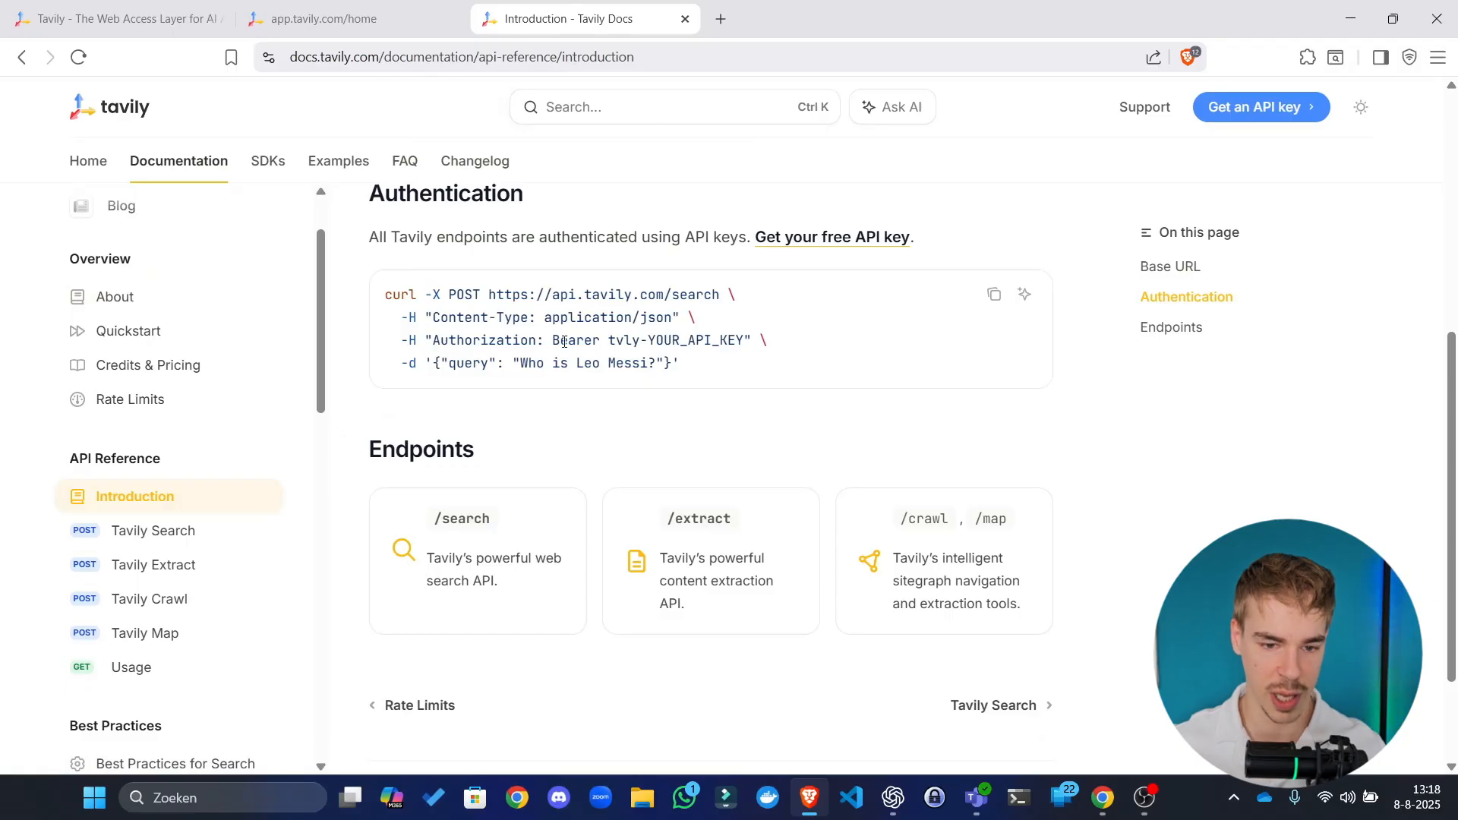
{"action": "left_click_drag", "start_coordinate": [900, 6], "coordinate": [1, 425]}
{"action": "left_click", "coordinate": [749, 480]}
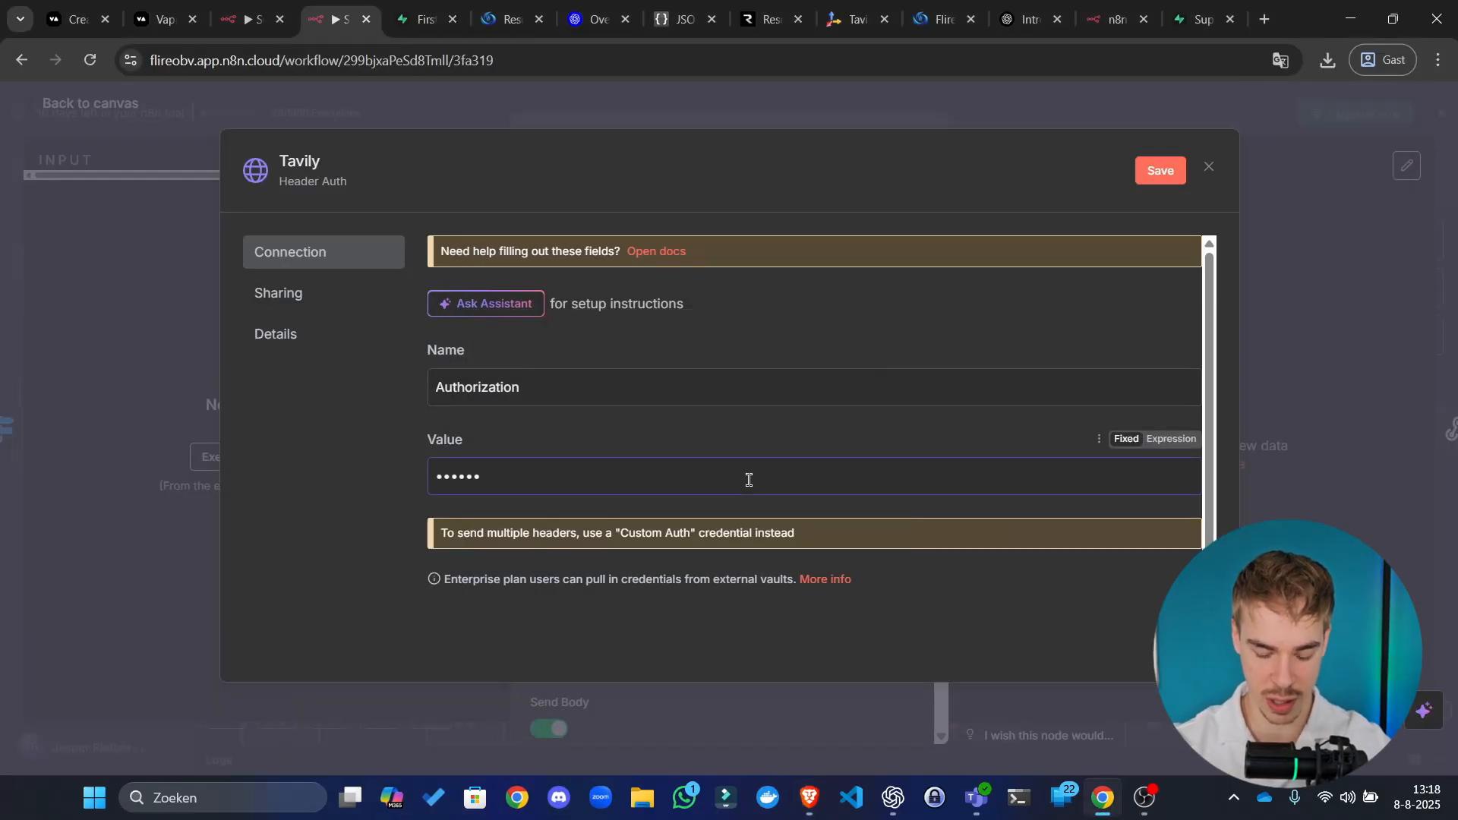
Step: Paste the Tavily API key as the Authorization header value, save the credential and close the node
{"action": "key", "text": "ctrl+v"}
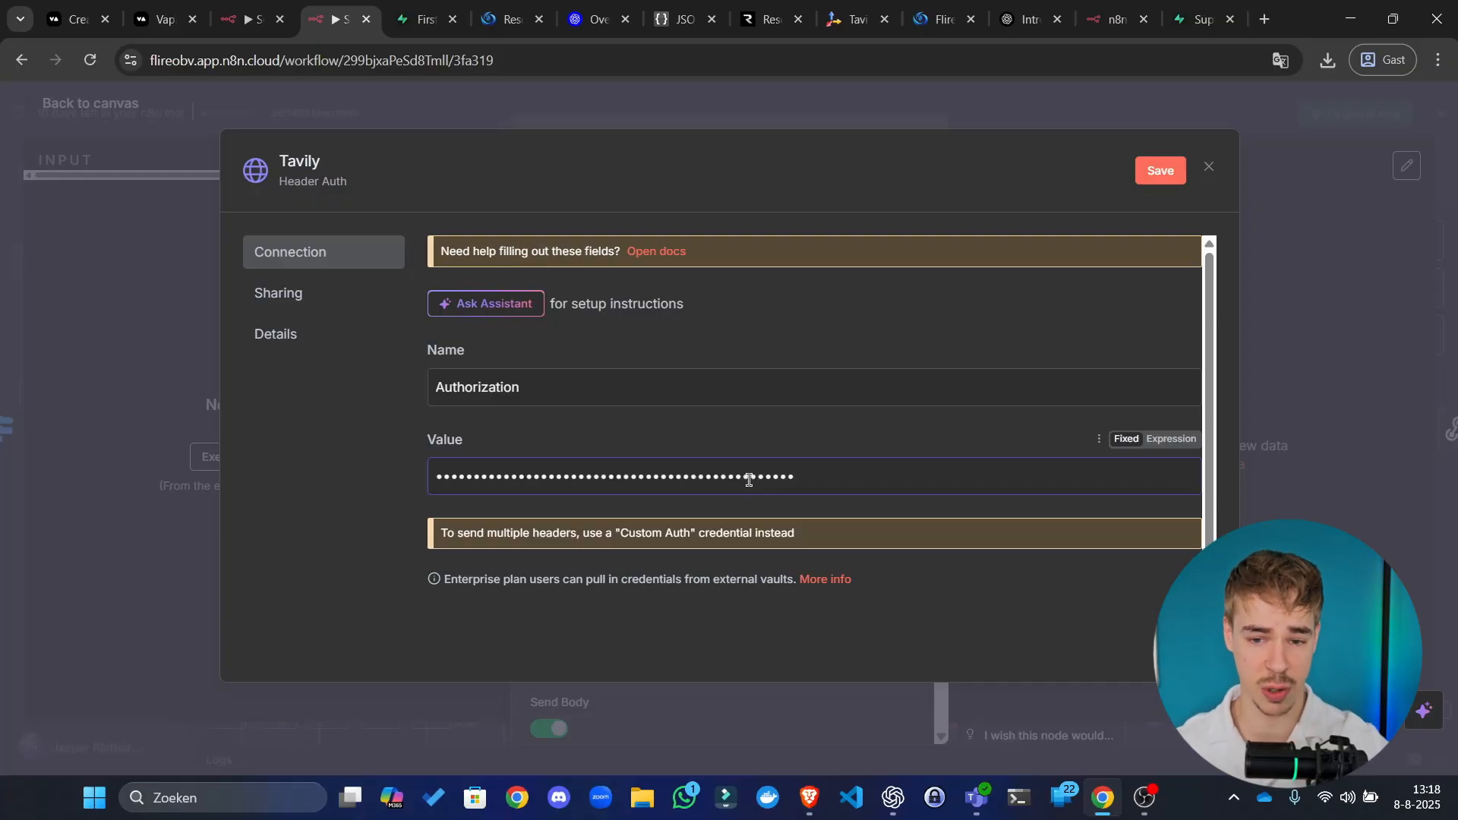
{"action": "left_click", "coordinate": [1160, 170]}
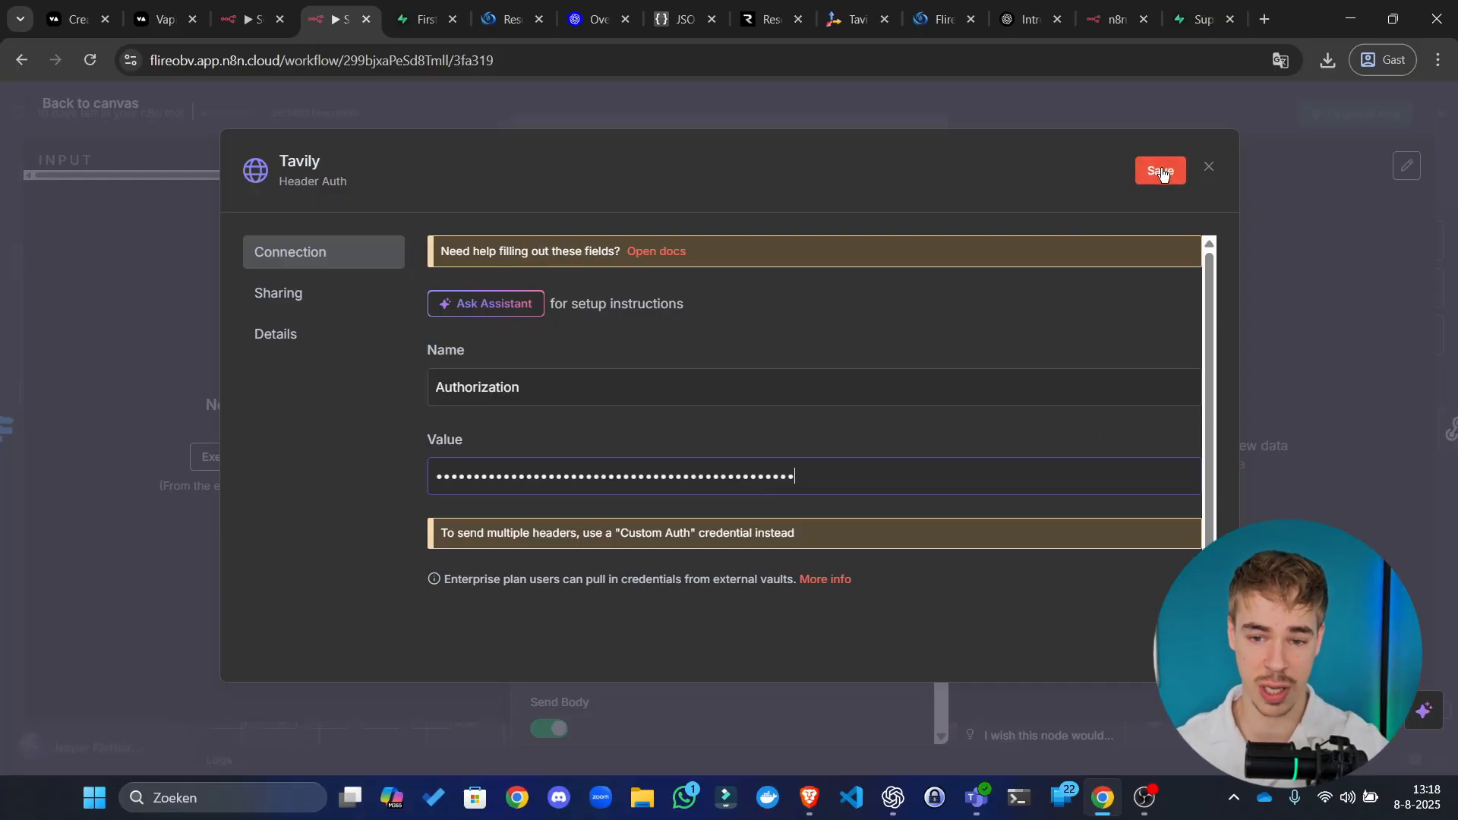
{"action": "left_click", "coordinate": [1210, 167]}
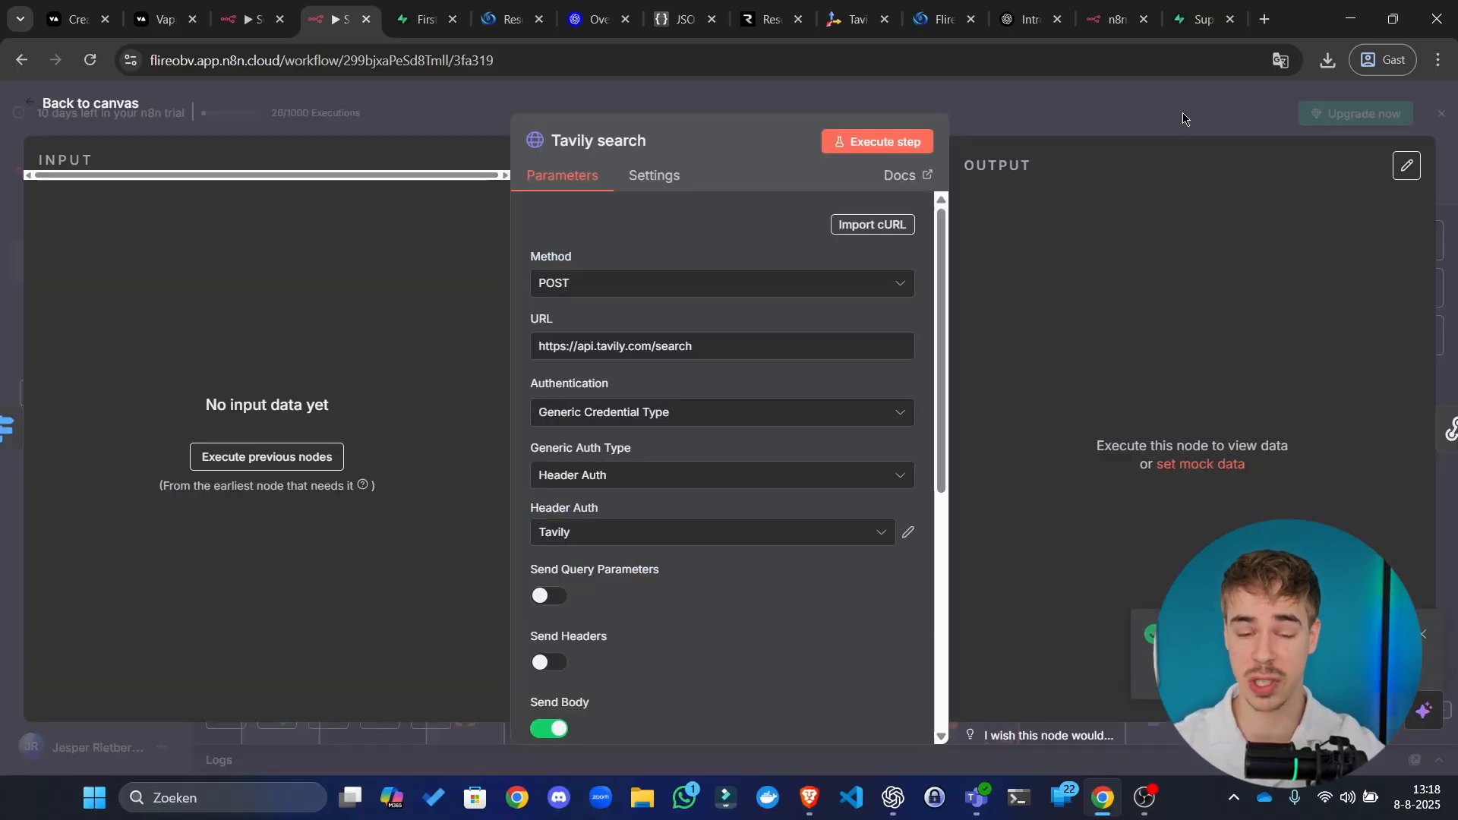
{"action": "scroll", "coordinate": [853, 414], "scroll_direction": "down", "scroll_amount": 6}
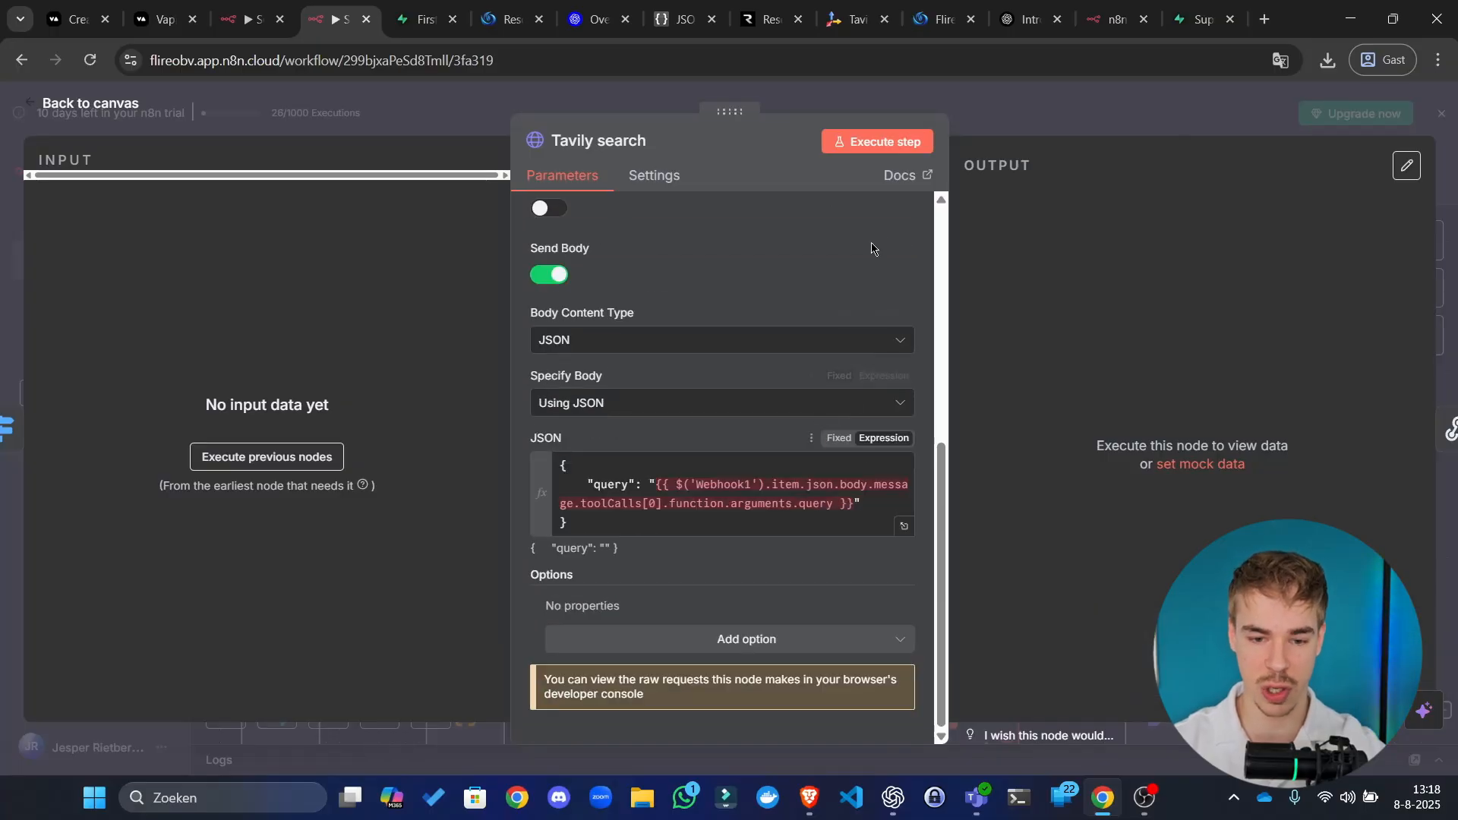
{"action": "left_click", "coordinate": [1010, 118]}
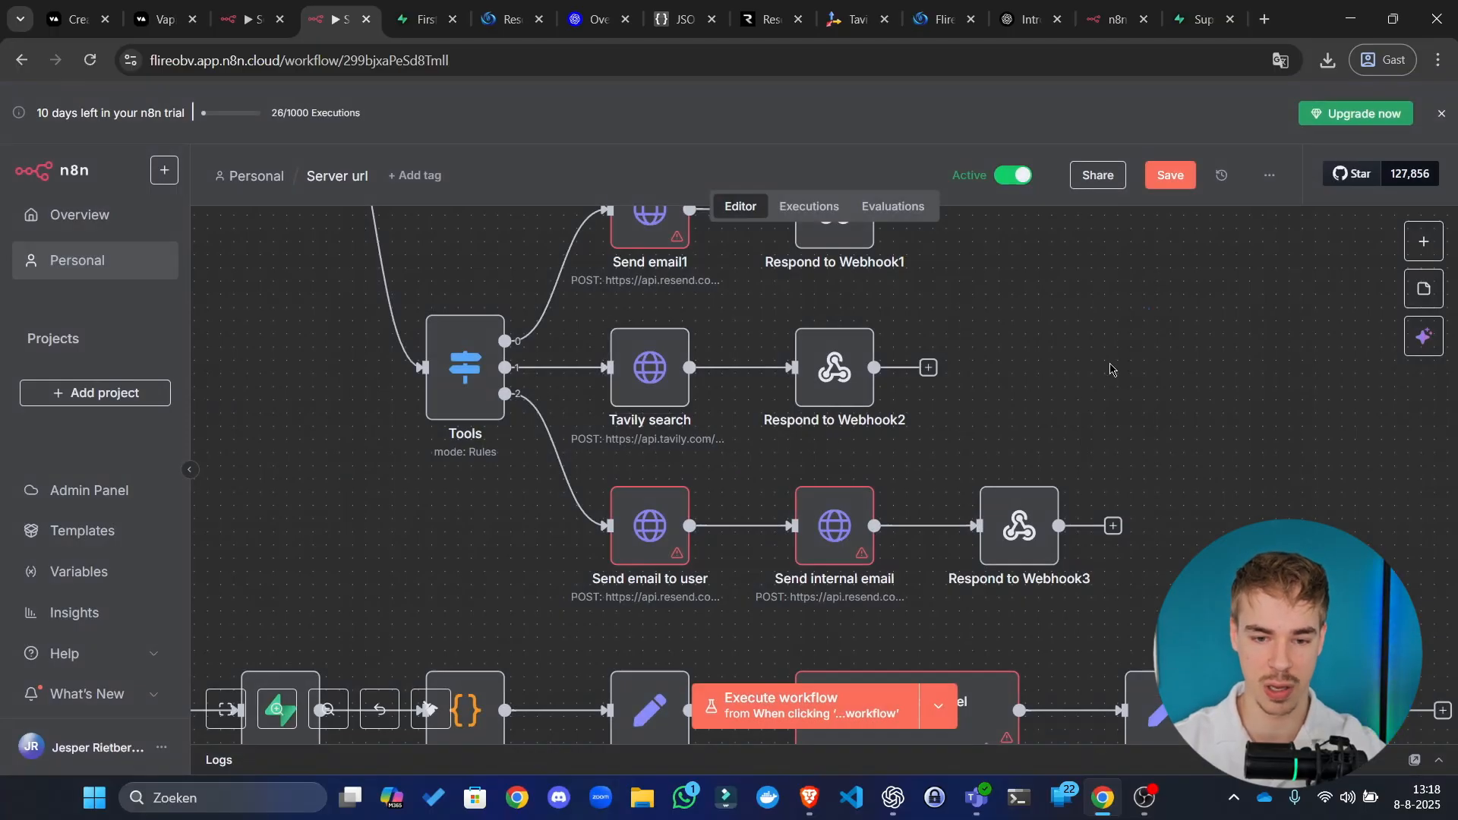
{"action": "left_click_drag", "start_coordinate": [1113, 365], "coordinate": [953, 319]}
{"action": "scroll", "coordinate": [1097, 521], "scroll_direction": "down", "scroll_amount": 2}
{"action": "left_click_drag", "start_coordinate": [1123, 414], "coordinate": [1207, 518]}
{"action": "left_click_drag", "start_coordinate": [1182, 360], "coordinate": [1102, 532]}
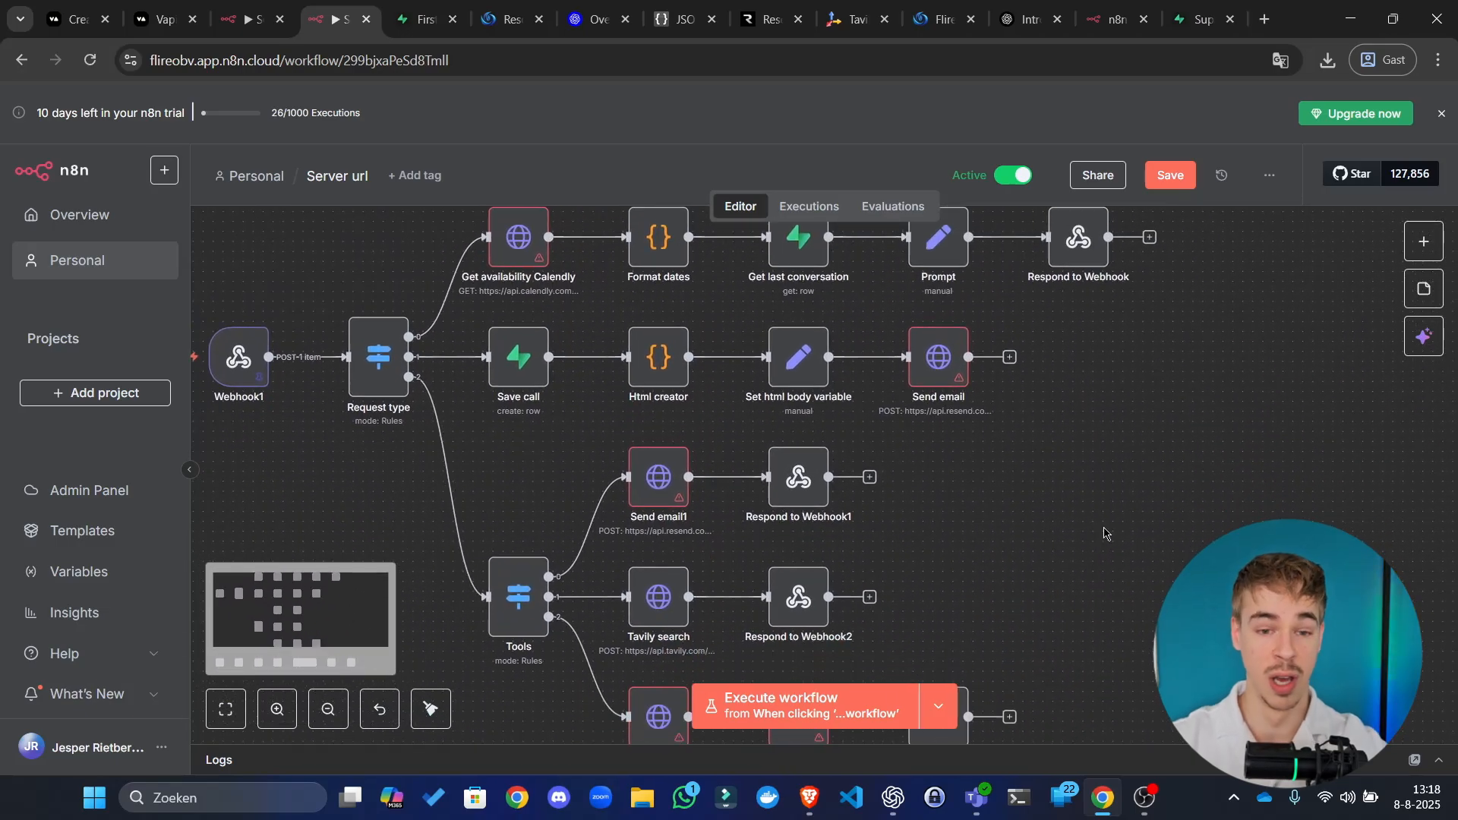
Step: Search the web for 'calendly' in a new browser tab
{"action": "left_click", "coordinate": [1264, 19]}
{"action": "type", "text": "calendly"}
{"action": "key", "text": "Return"}
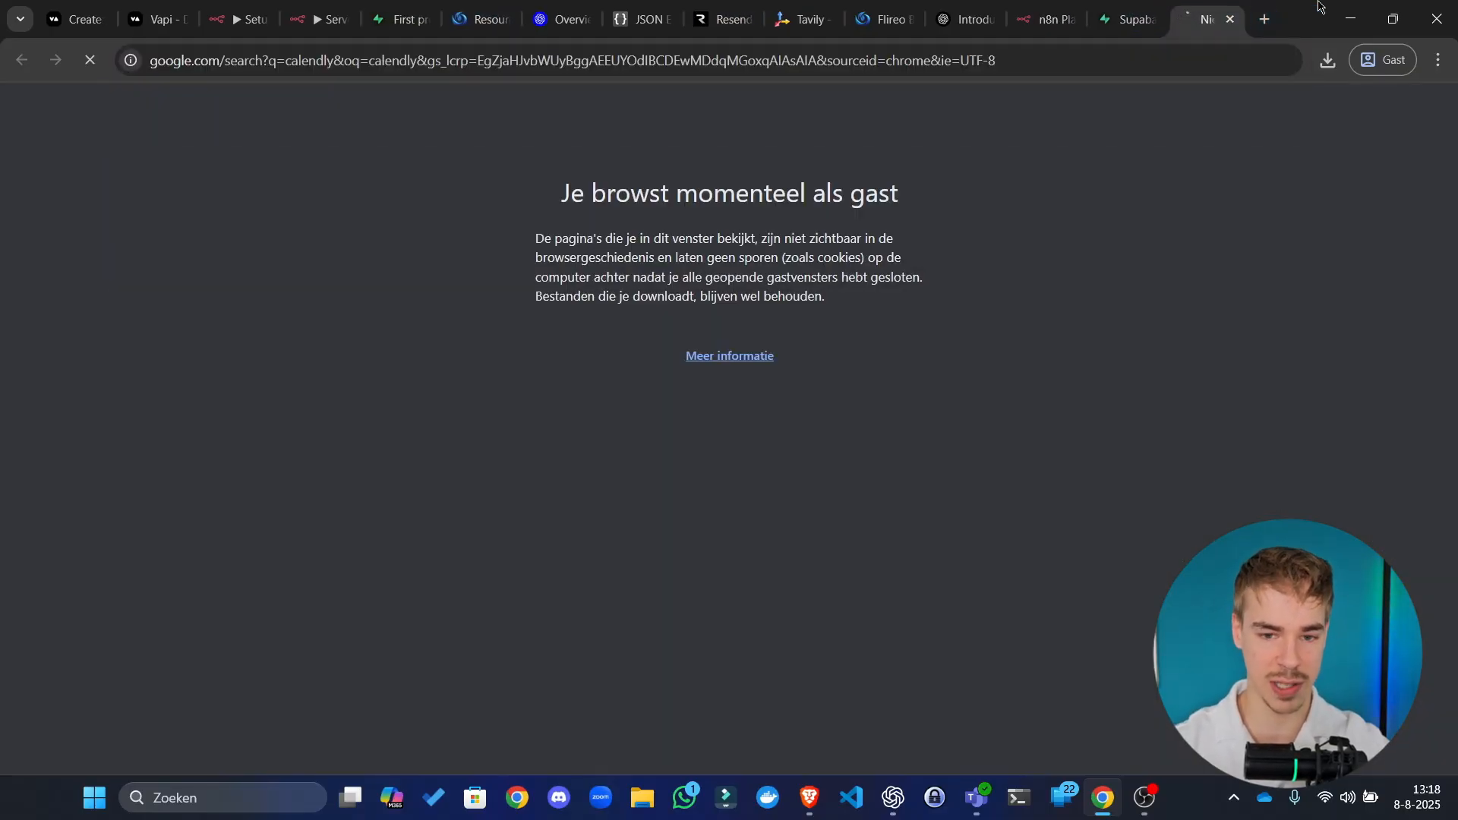
Step: Leave the calendly search results and return to the n8n Requirements workflow tab
{"action": "key", "text": "alt+Tab"}
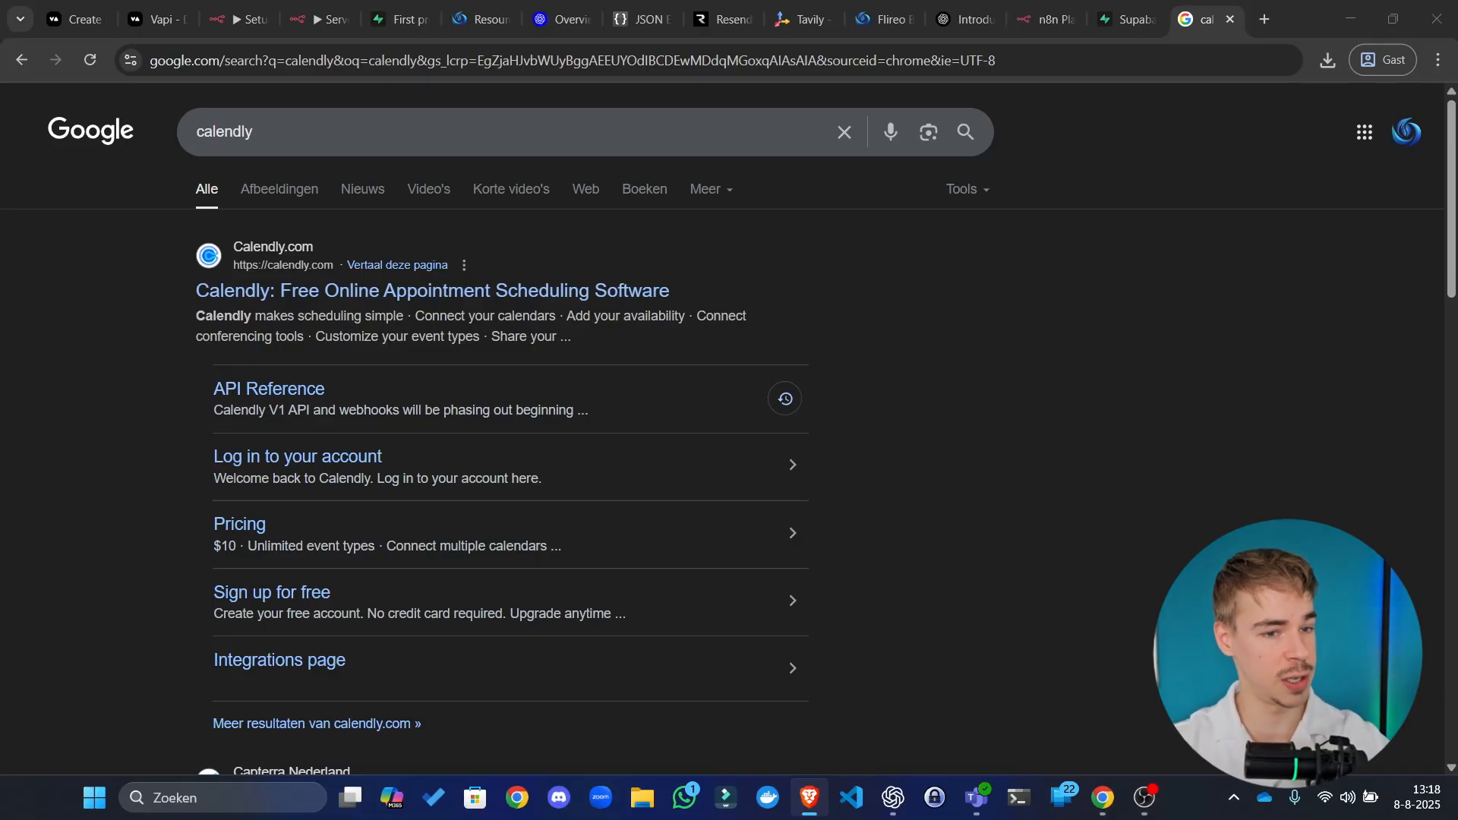
{"action": "left_click", "coordinate": [236, 19]}
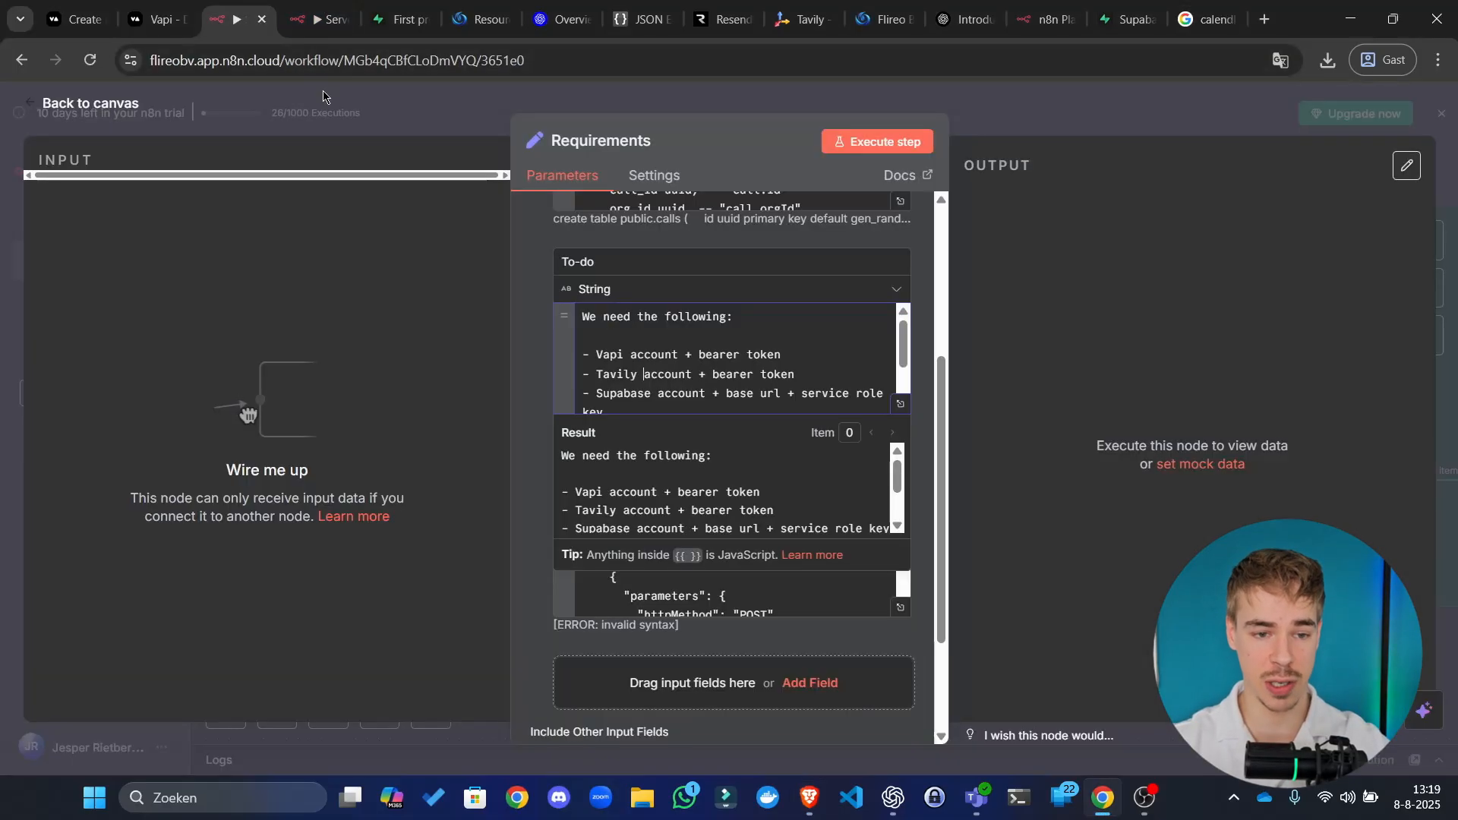
Step: Switch to the Server url workflow and reposition the canvas to show all nodes
{"action": "left_click", "coordinate": [323, 19]}
{"action": "scroll", "coordinate": [245, 380], "scroll_direction": "up", "scroll_amount": 3}
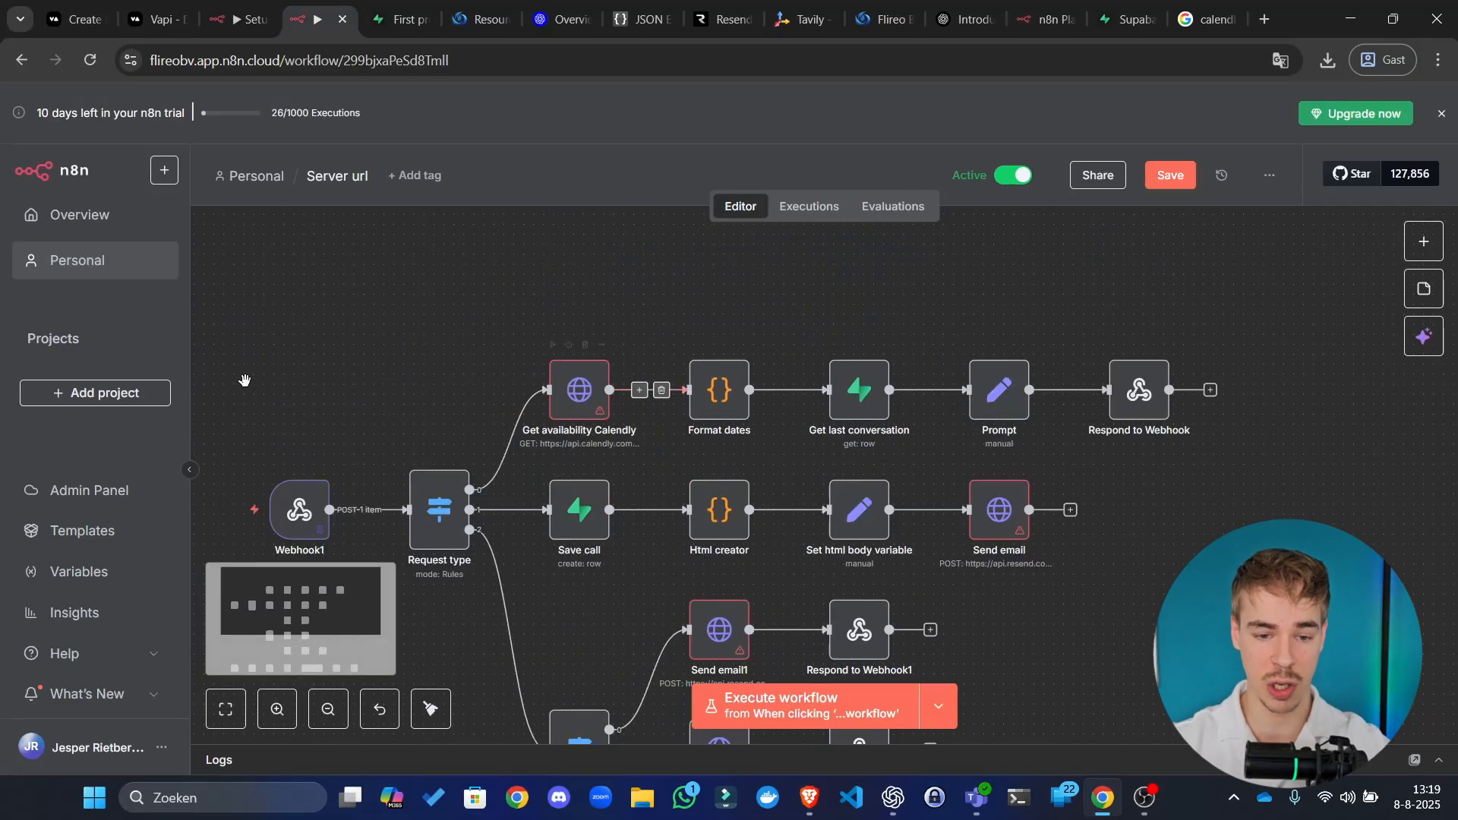
{"action": "scroll", "coordinate": [244, 380], "scroll_direction": "up", "scroll_amount": 5}
{"action": "left_click_drag", "start_coordinate": [572, 407], "coordinate": [434, 303]}
{"action": "scroll", "coordinate": [467, 350], "scroll_direction": "down", "scroll_amount": 3}
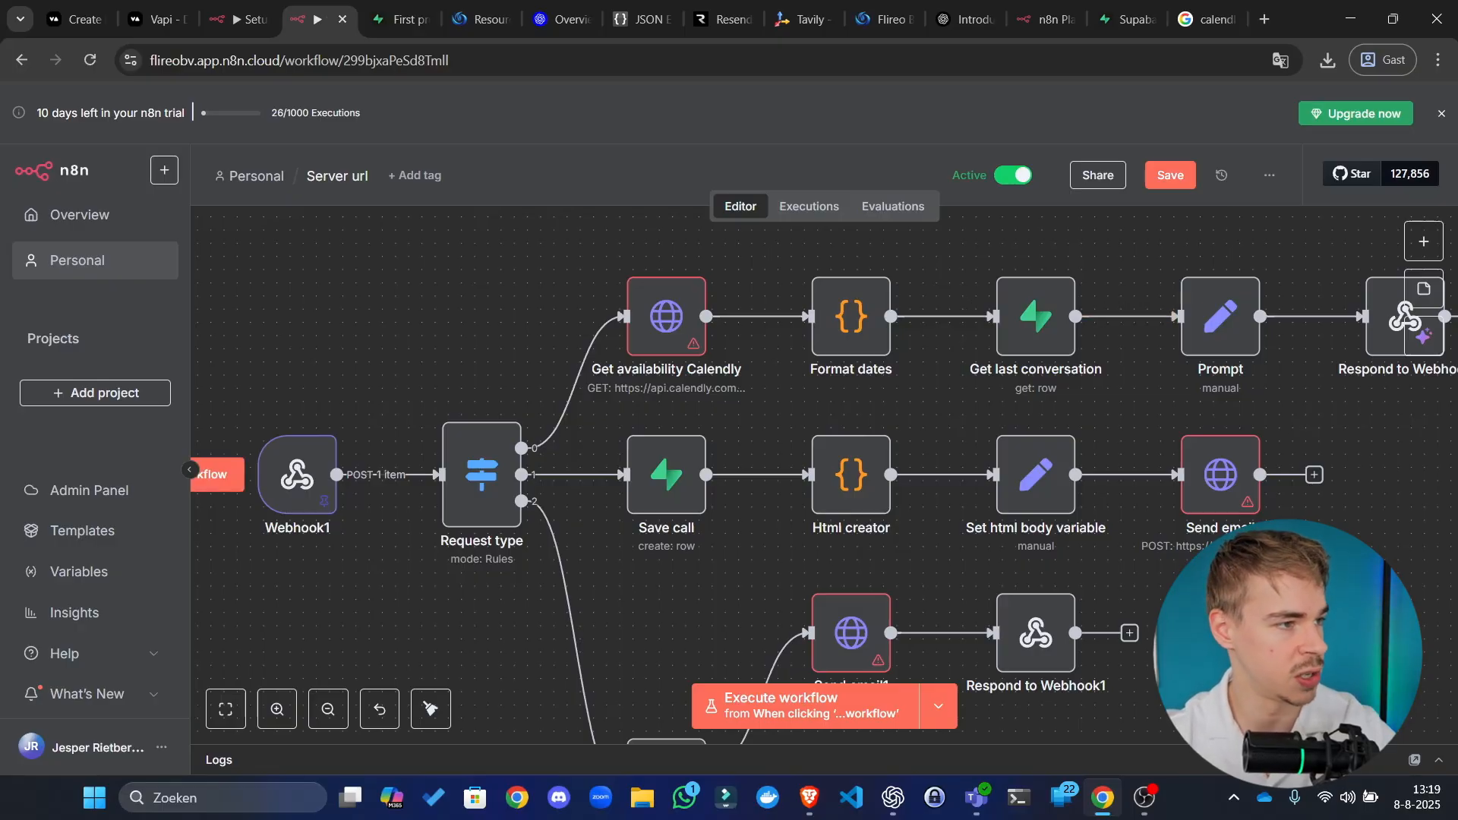
Step: Move the Calendly browser window onto this screen, over the n8n canvas
{"action": "key", "text": "alt+Tab"}
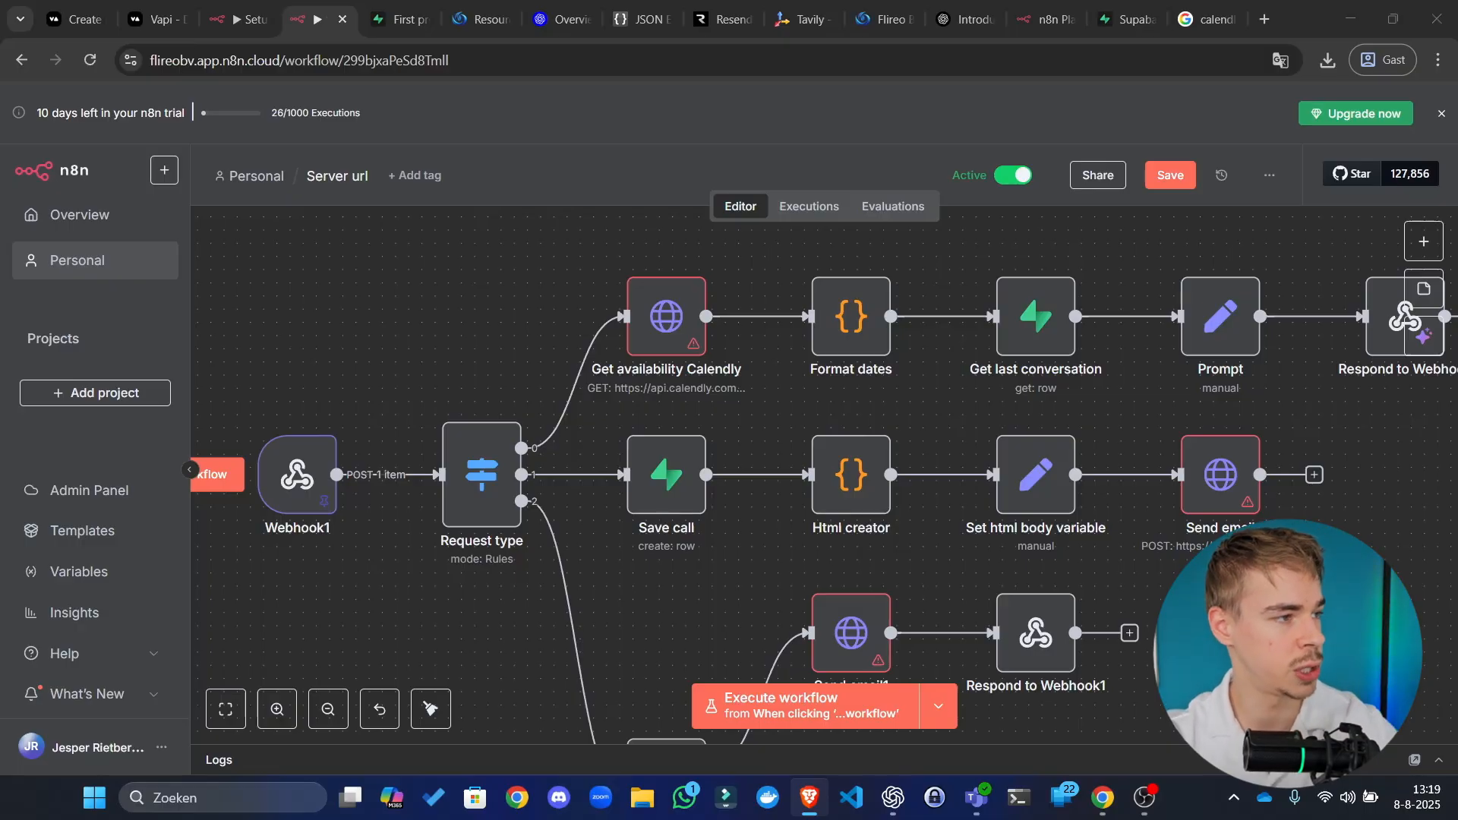
{"action": "left_click_drag", "start_coordinate": [644, 125], "coordinate": [0, 50]}
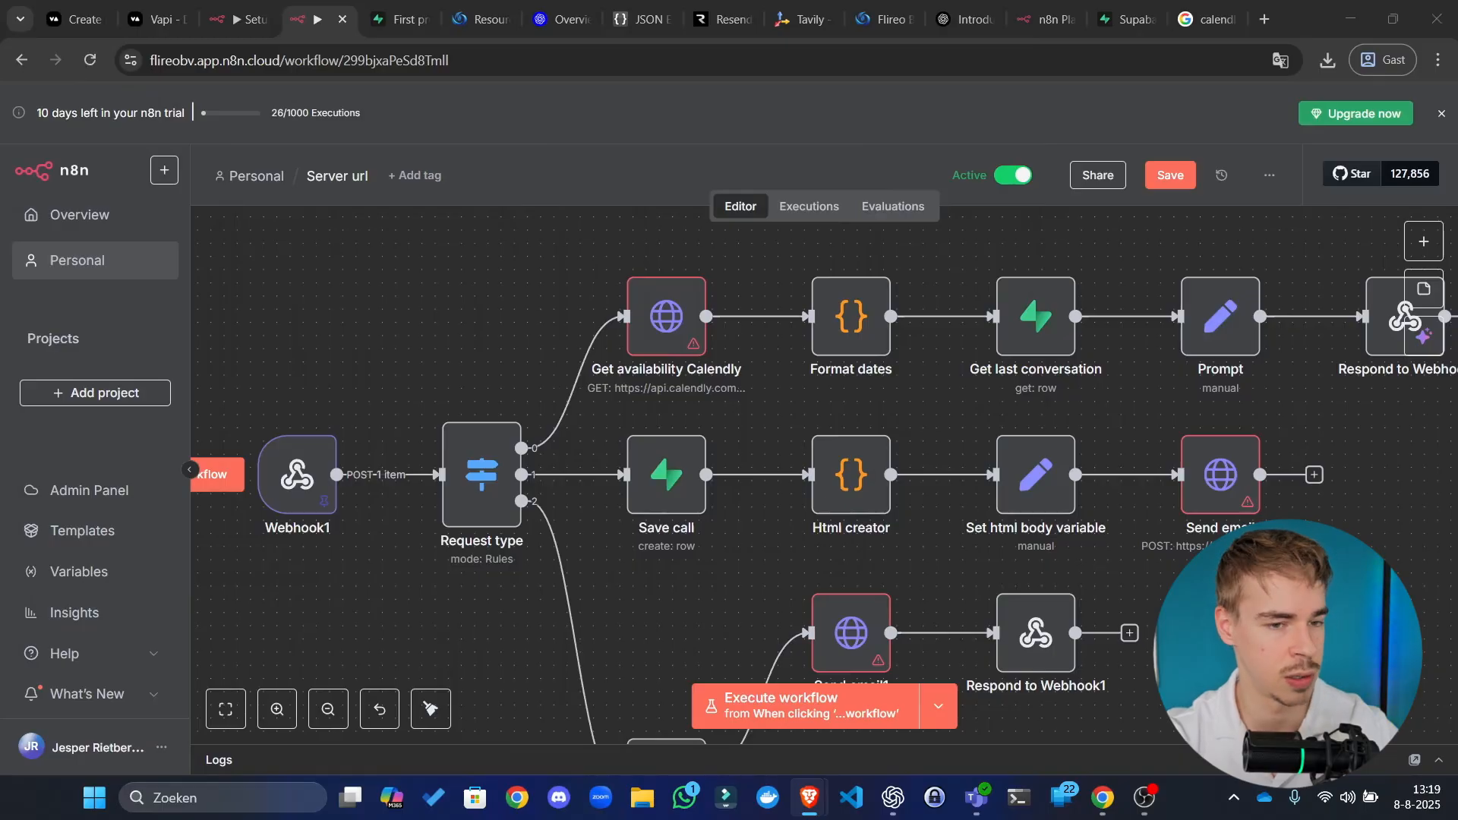
{"action": "left_click_drag", "start_coordinate": [0, 372], "coordinate": [380, 323]}
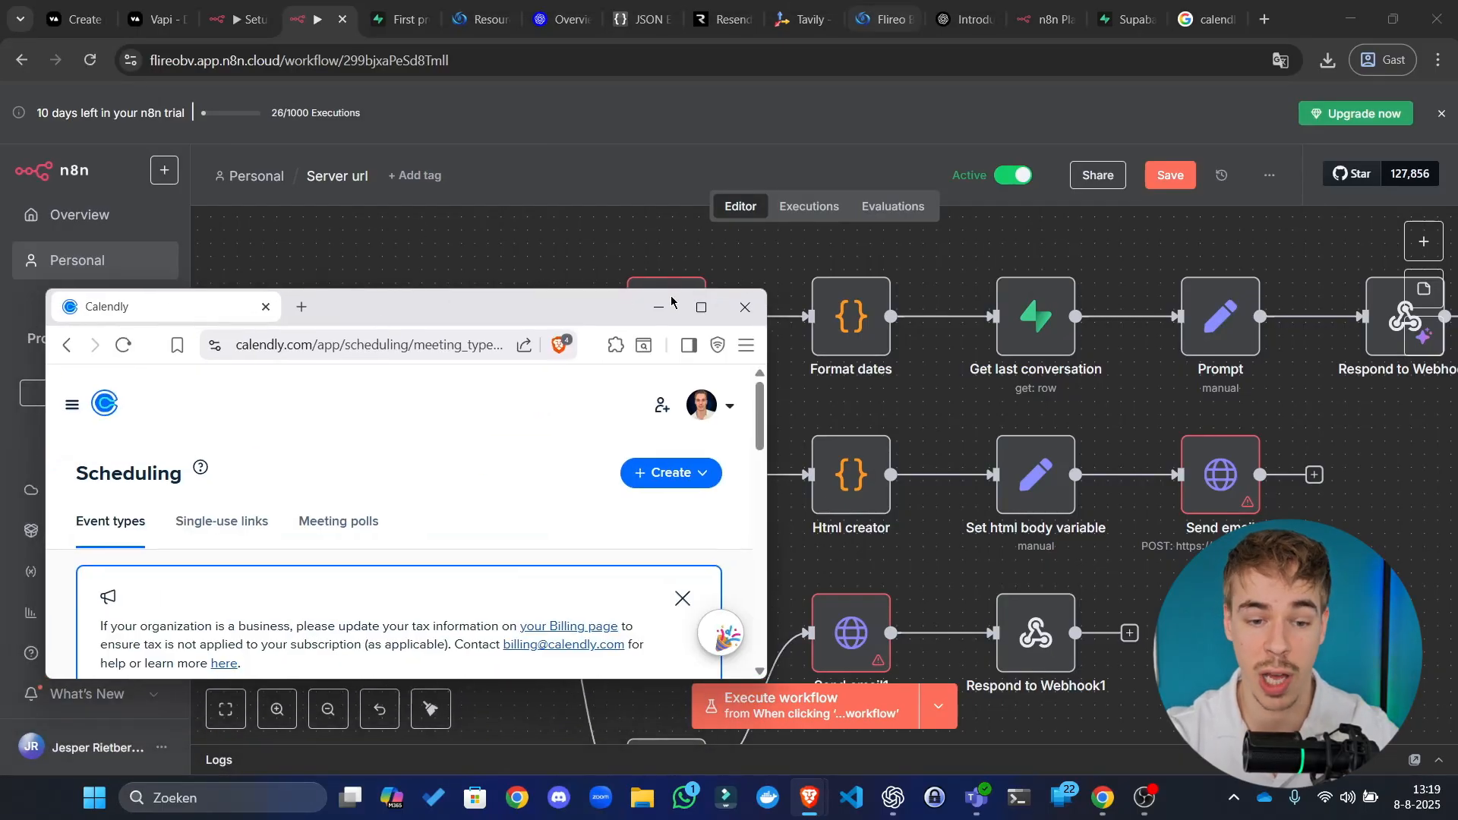
Step: Maximize Calendly and open the API and webhooks integration under Integrations & apps
{"action": "left_click", "coordinate": [701, 307]}
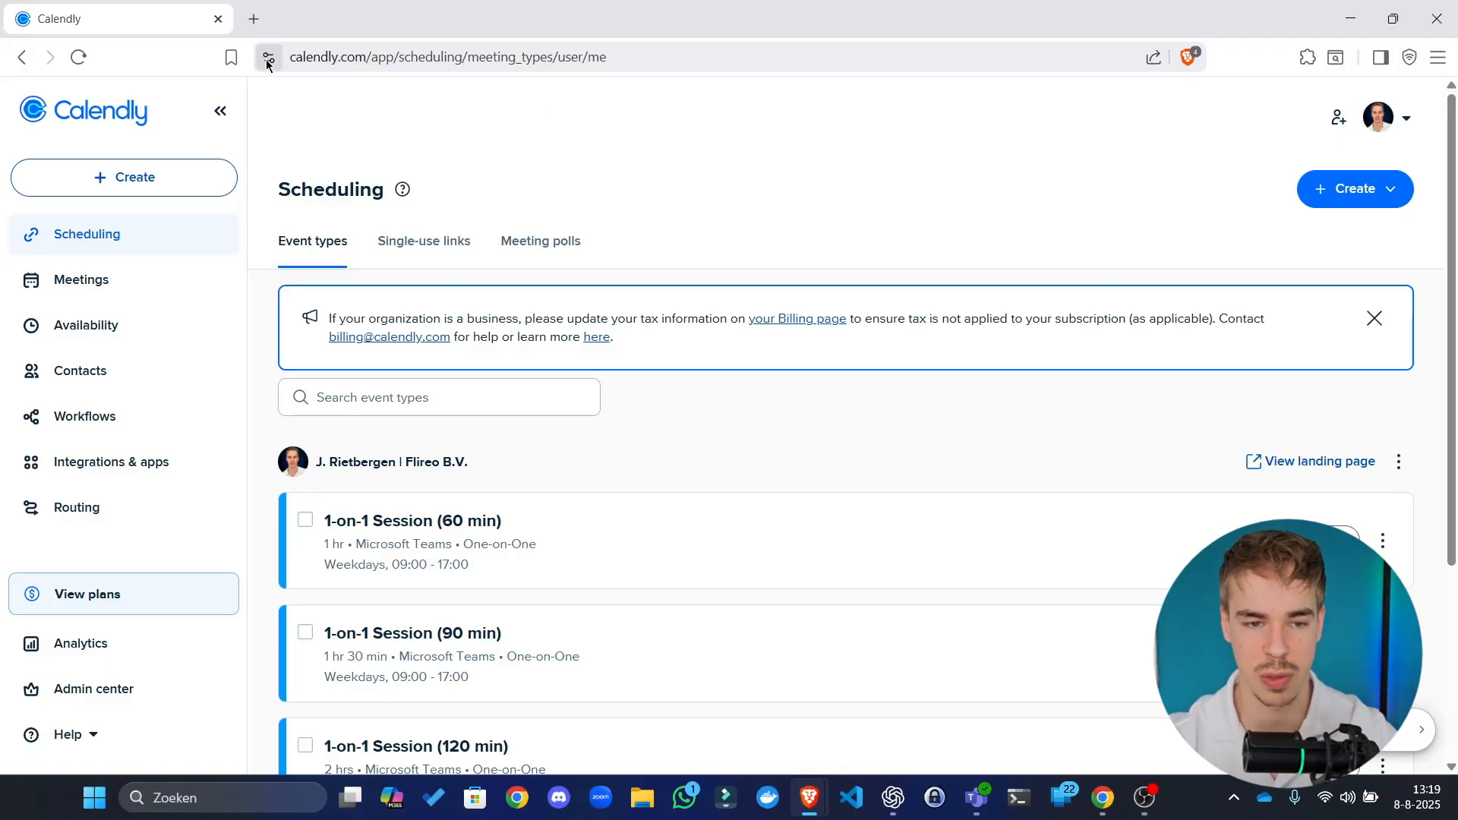
{"action": "left_click", "coordinate": [115, 465]}
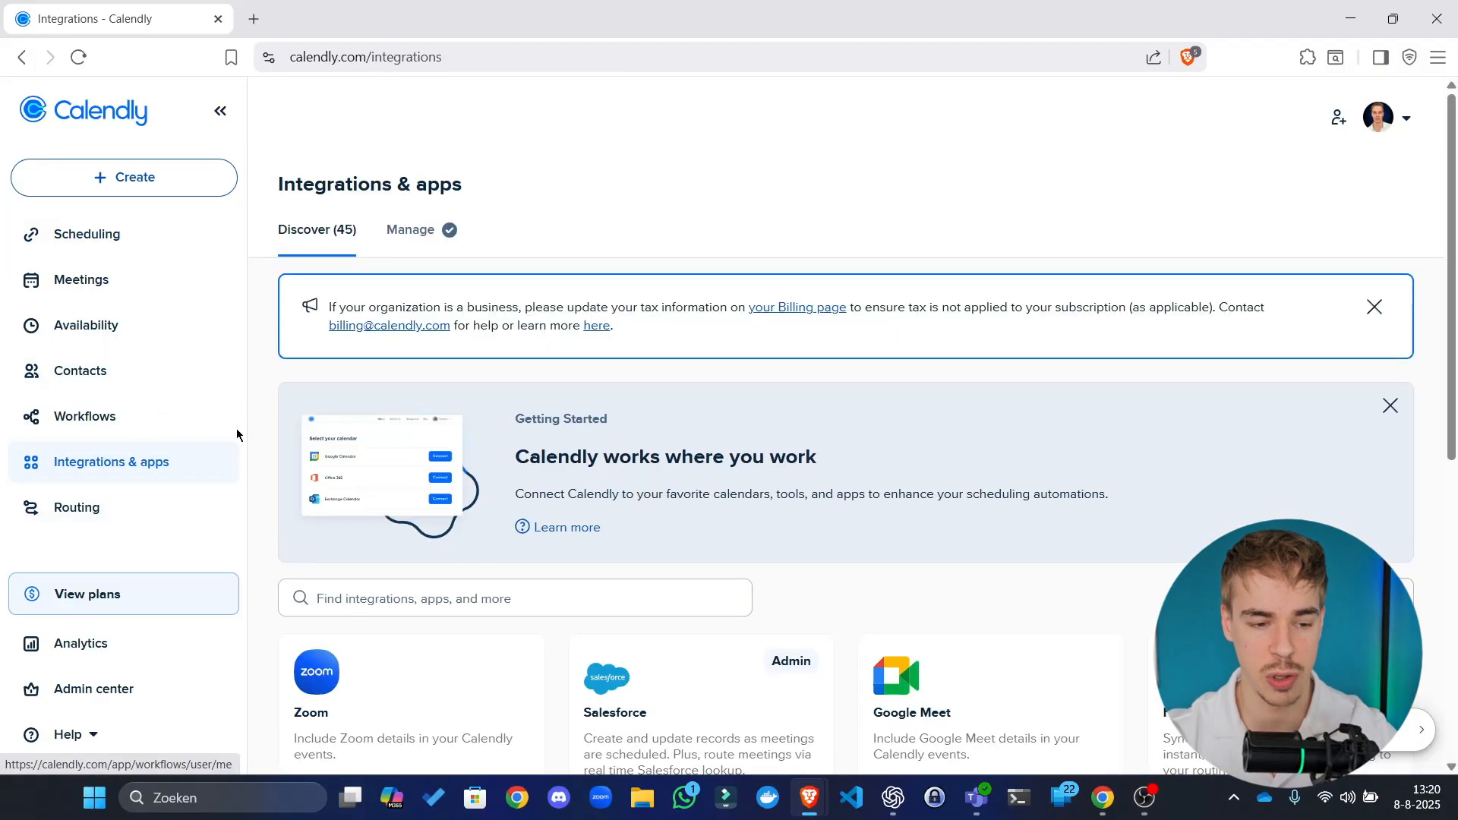
{"action": "left_click", "coordinate": [139, 245]}
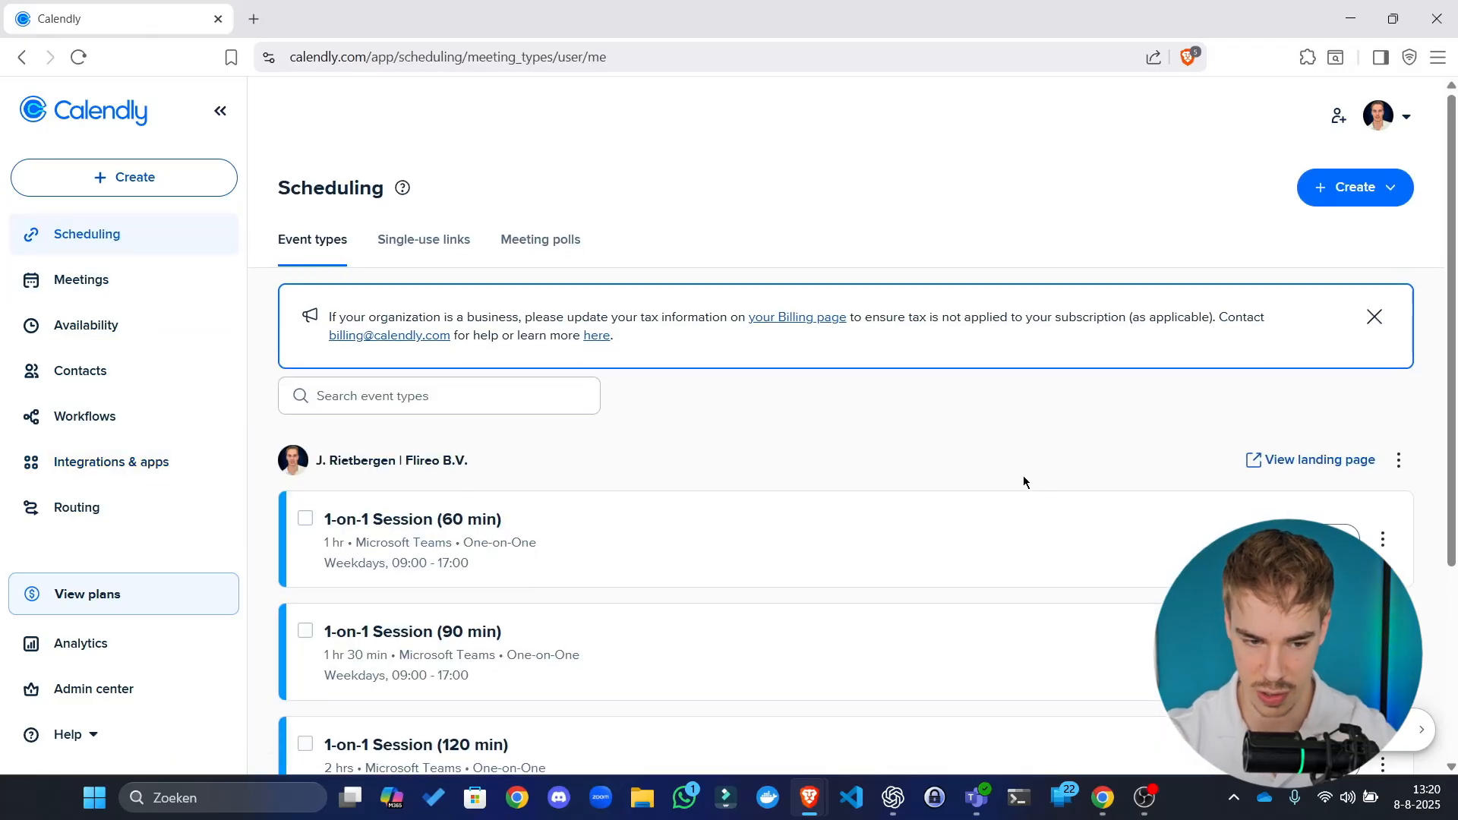
{"action": "scroll", "coordinate": [931, 455], "scroll_direction": "down", "scroll_amount": 3}
{"action": "scroll", "coordinate": [931, 456], "scroll_direction": "up", "scroll_amount": 3}
{"action": "left_click", "coordinate": [131, 468]}
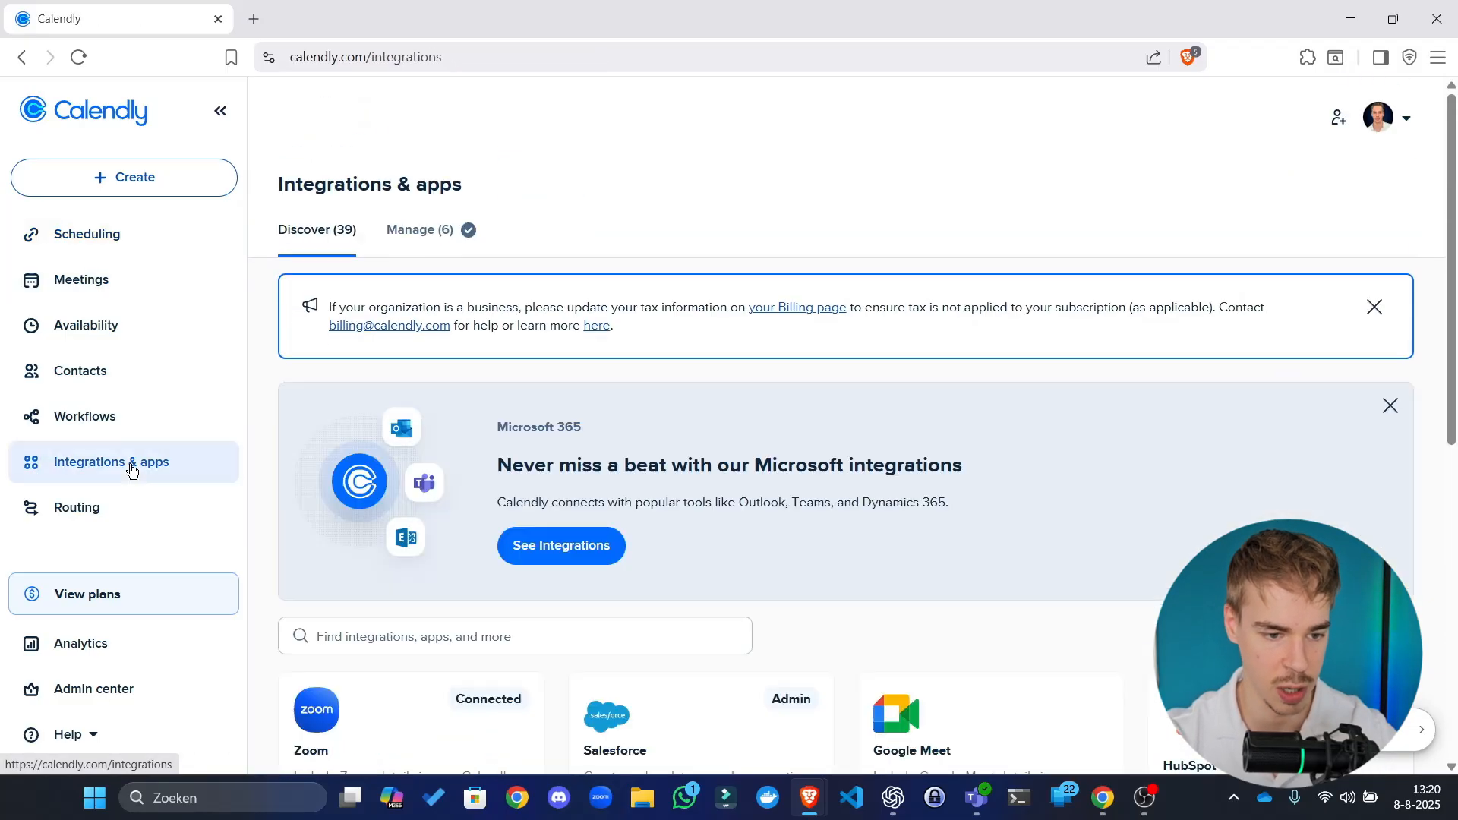
{"action": "scroll", "coordinate": [704, 402], "scroll_direction": "down", "scroll_amount": 2}
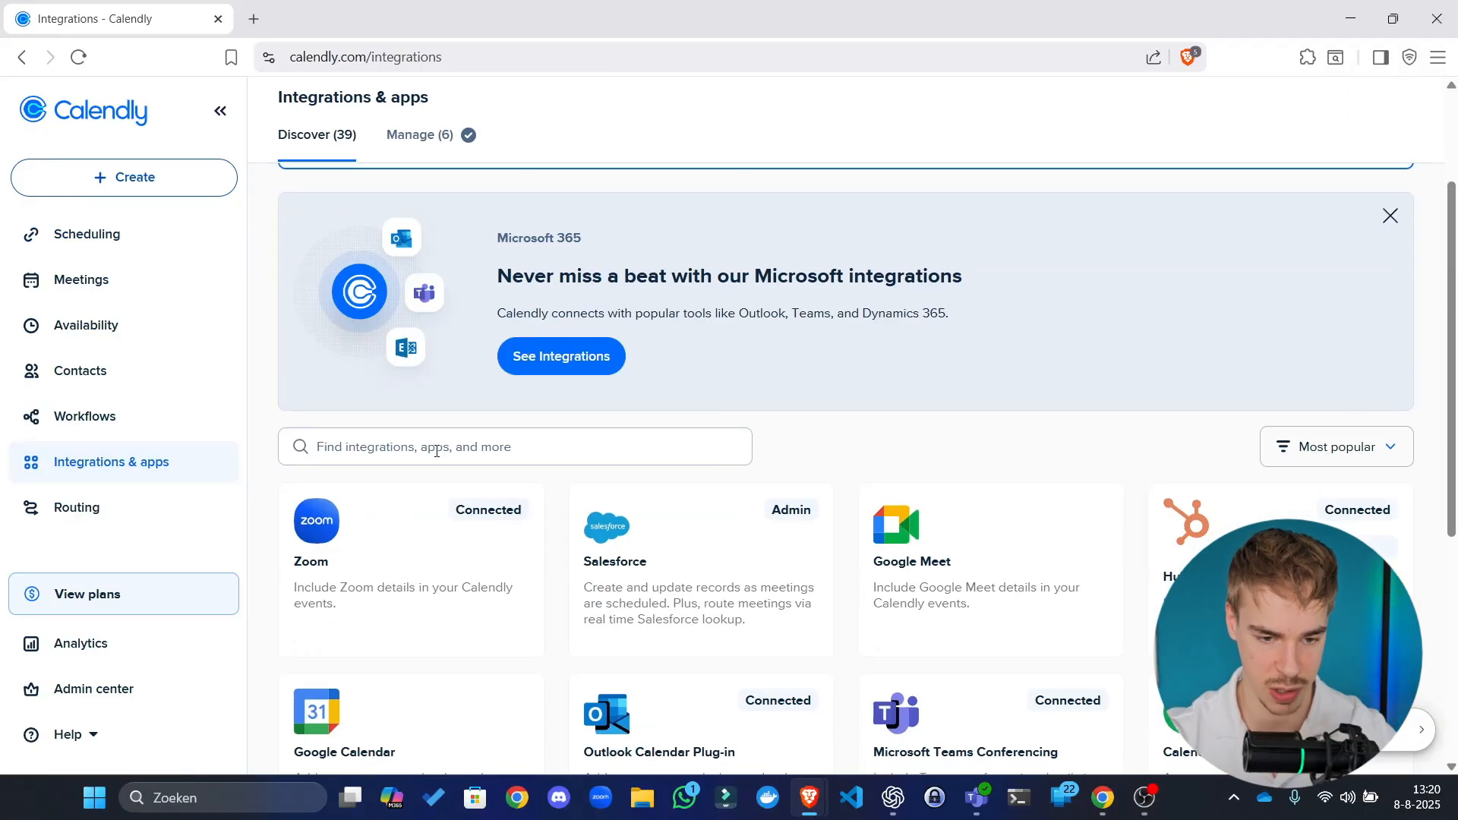
{"action": "scroll", "coordinate": [758, 435], "scroll_direction": "down", "scroll_amount": 2}
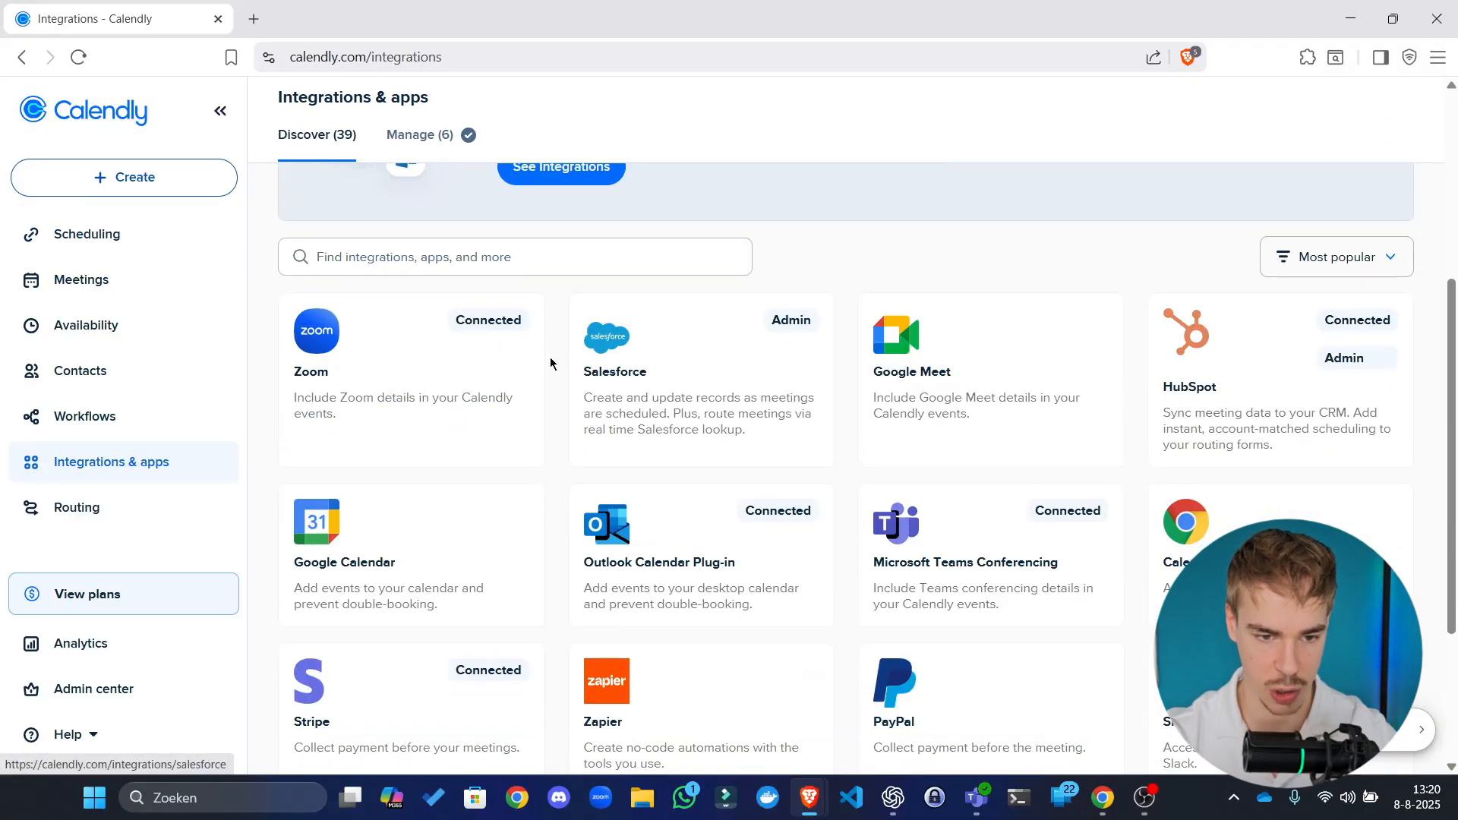
{"action": "scroll", "coordinate": [511, 287], "scroll_direction": "up", "scroll_amount": 4}
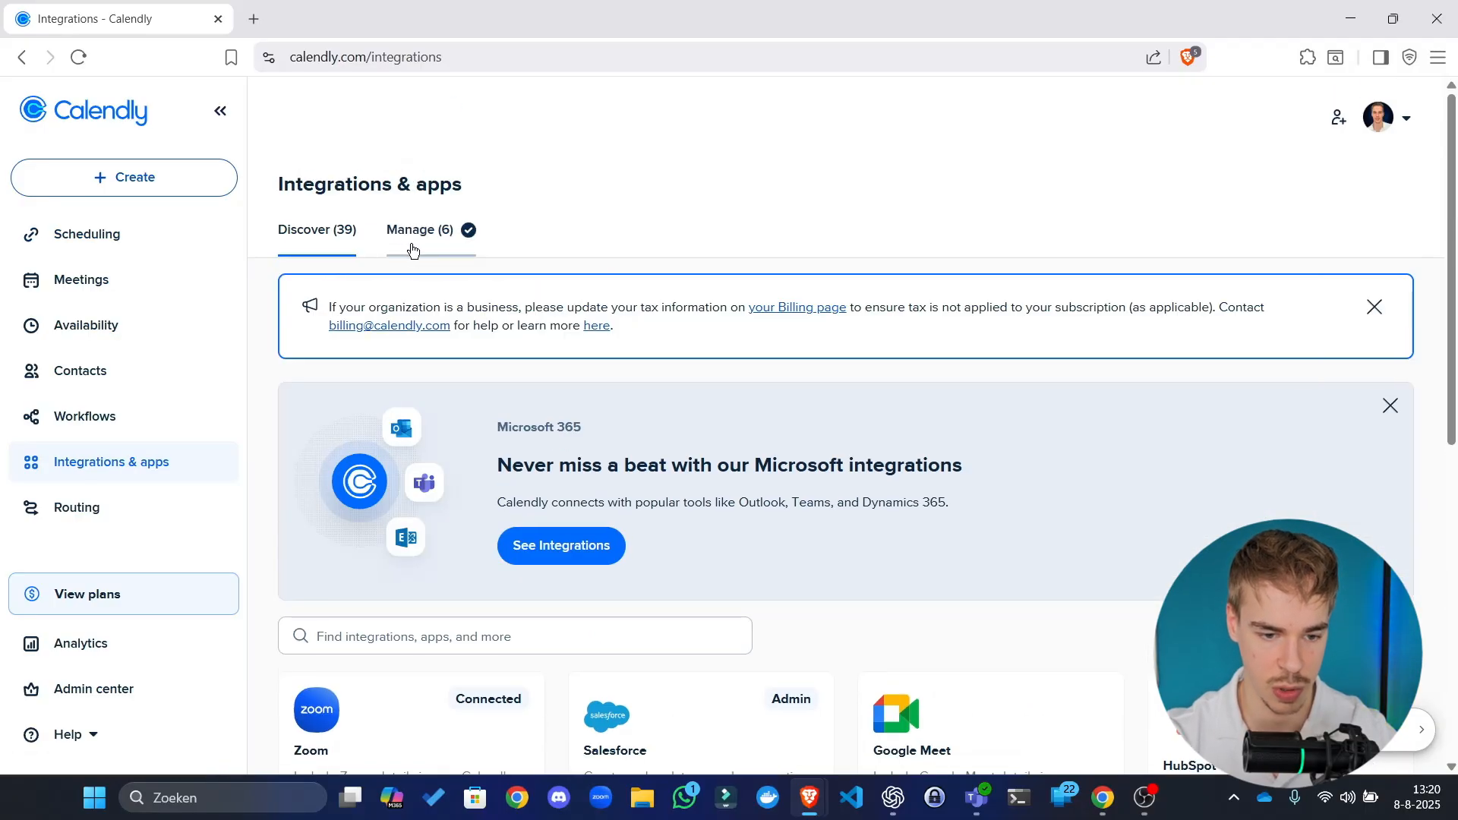
{"action": "left_click", "coordinate": [484, 629]}
{"action": "type", "text": "a"}
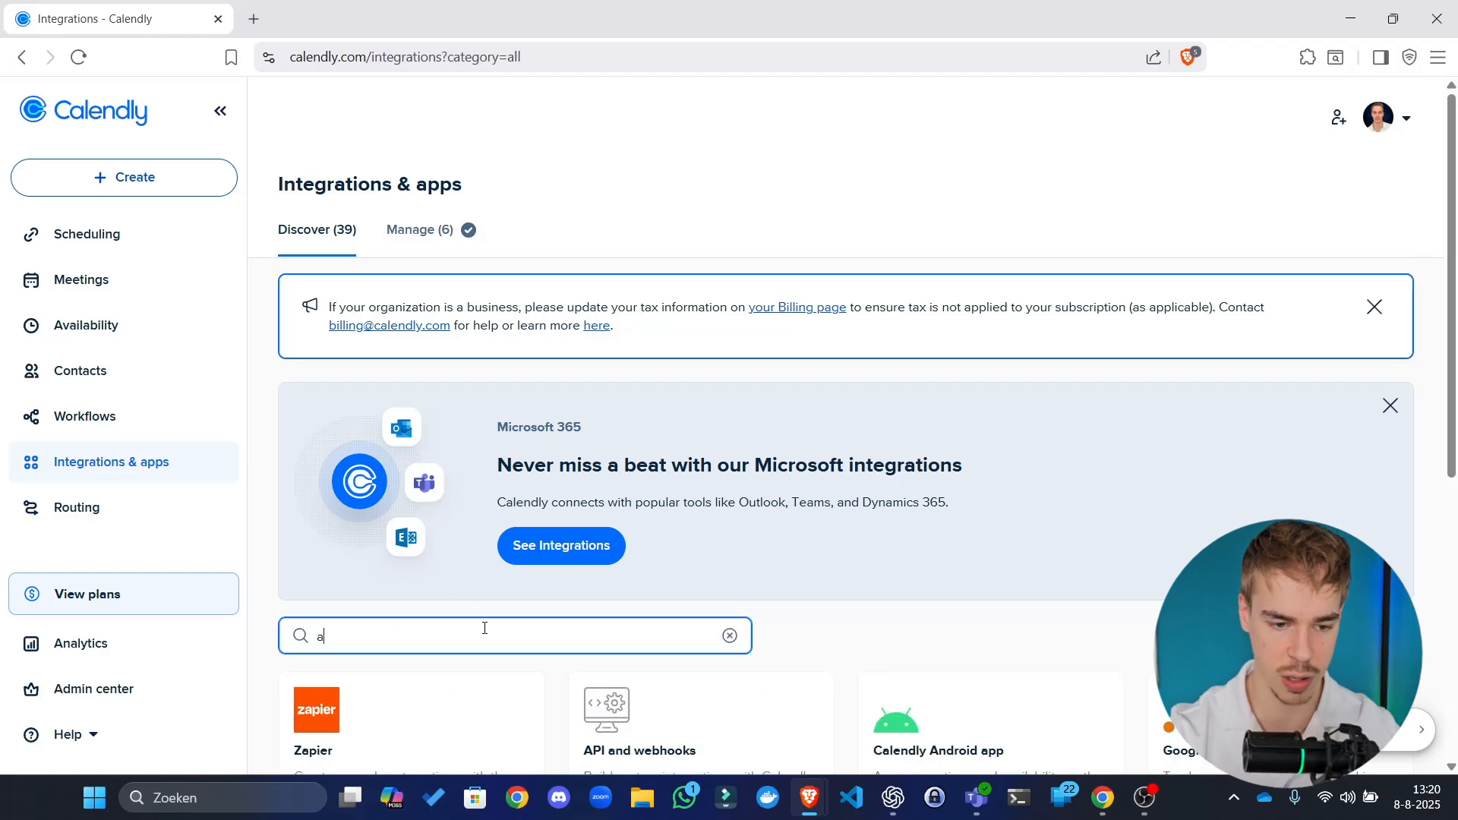
{"action": "scroll", "coordinate": [662, 581], "scroll_direction": "down", "scroll_amount": 2}
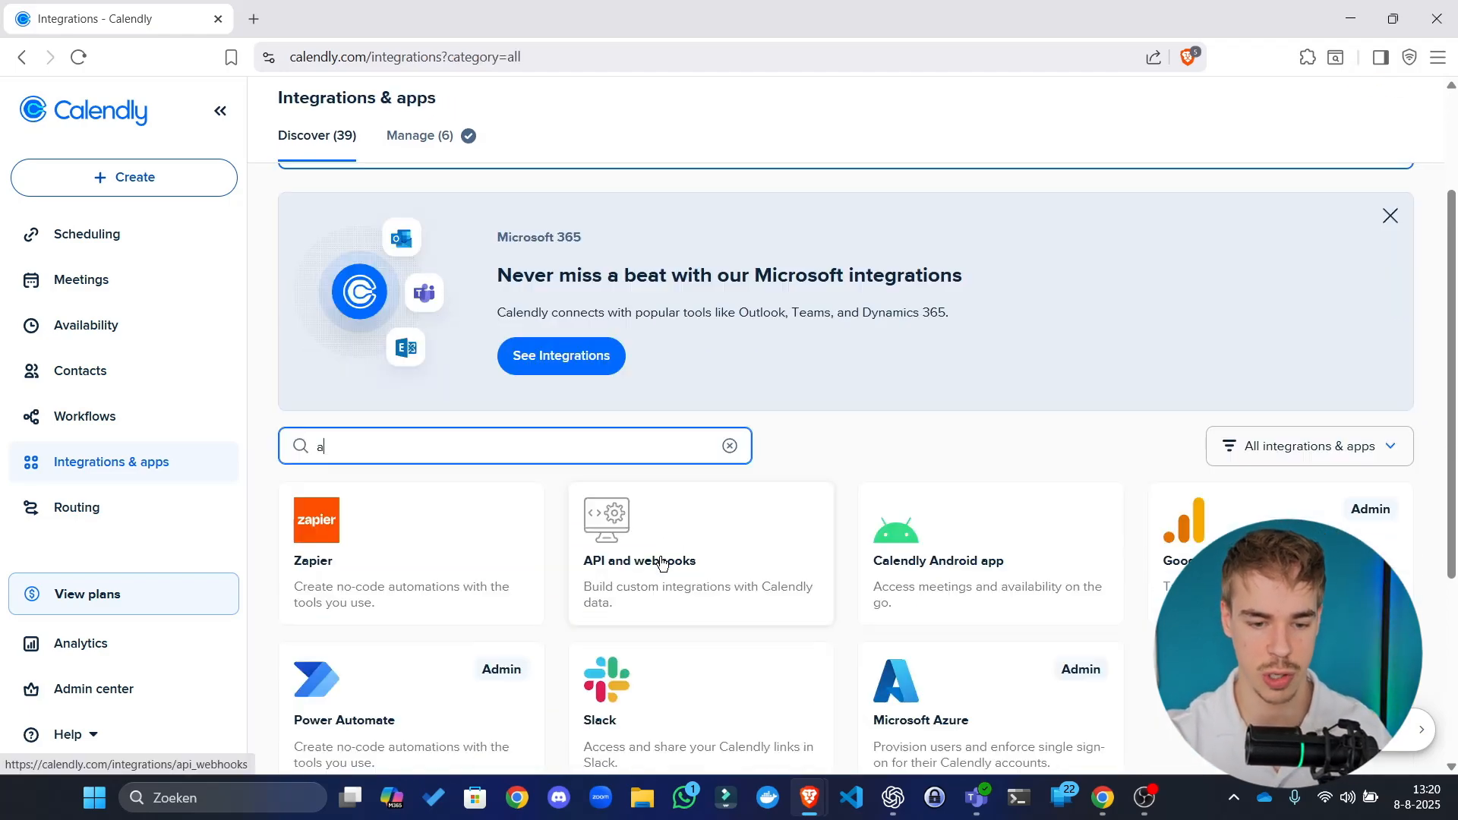
{"action": "left_click", "coordinate": [658, 558]}
Step: Start a new personal access token named 'n8n', then move the Calendly window aside
{"action": "scroll", "coordinate": [764, 556], "scroll_direction": "down", "scroll_amount": 1}
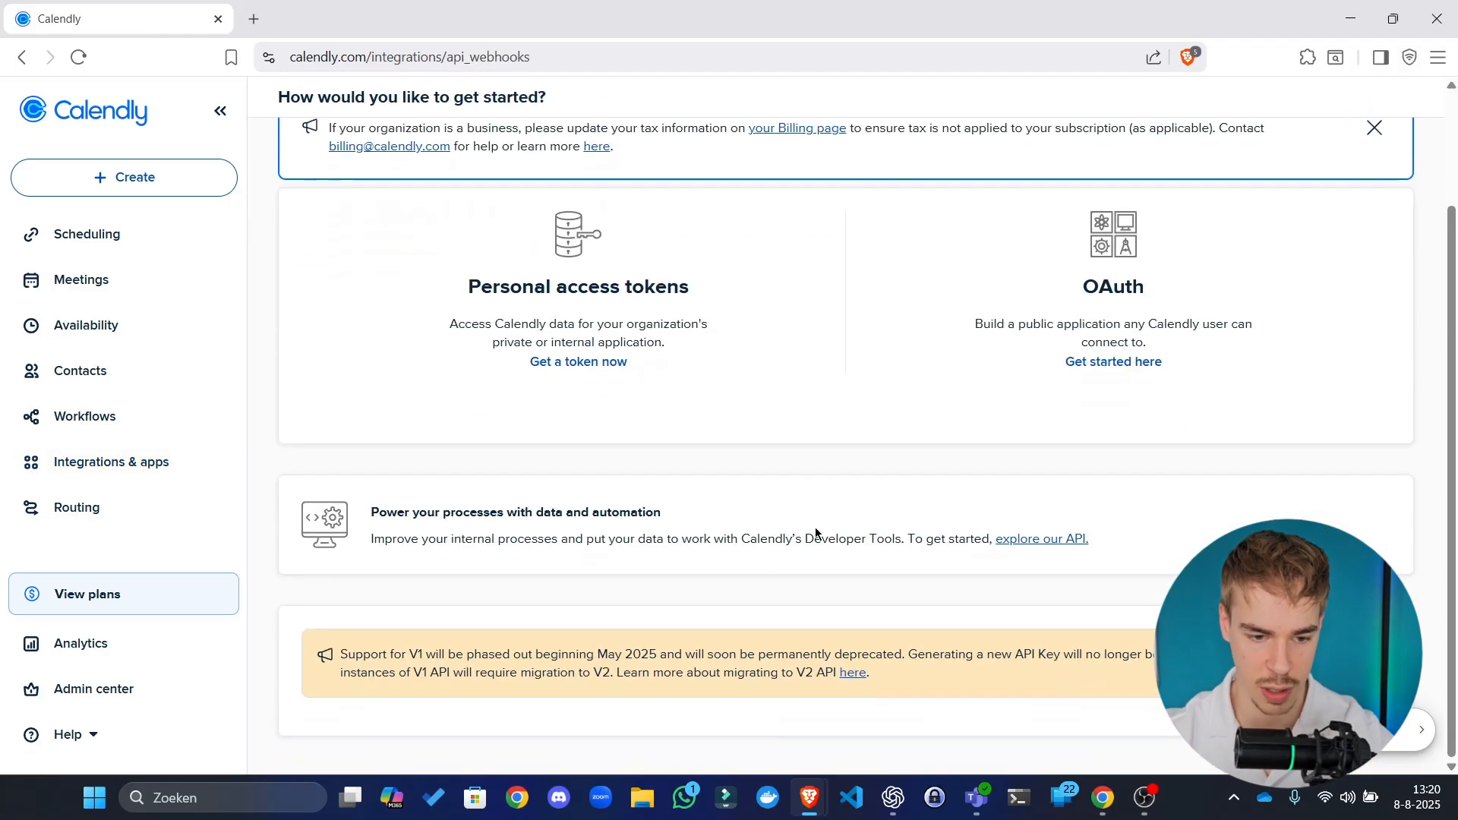
{"action": "scroll", "coordinate": [772, 577], "scroll_direction": "up", "scroll_amount": 2}
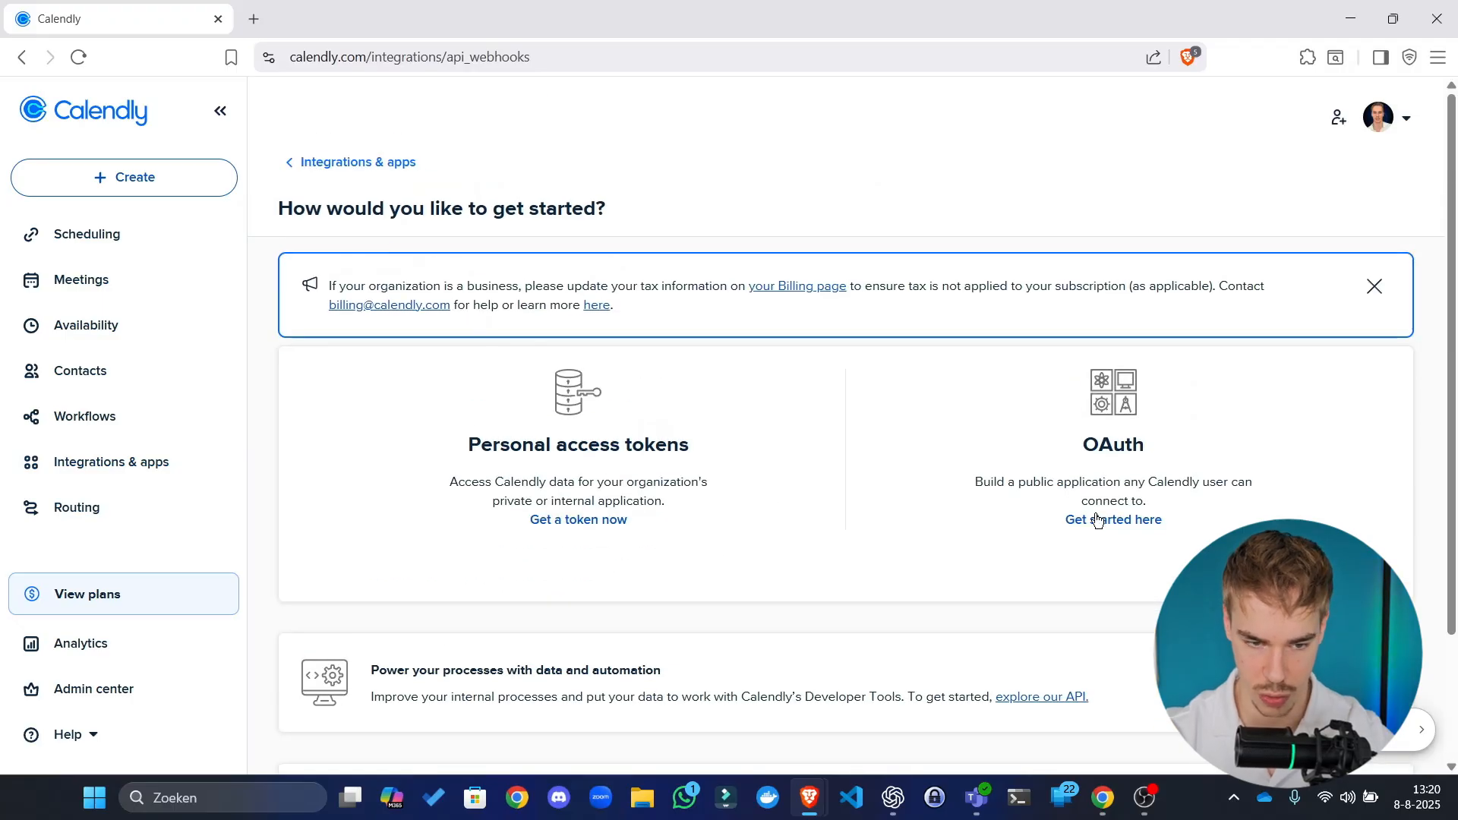
{"action": "left_click", "coordinate": [564, 522]}
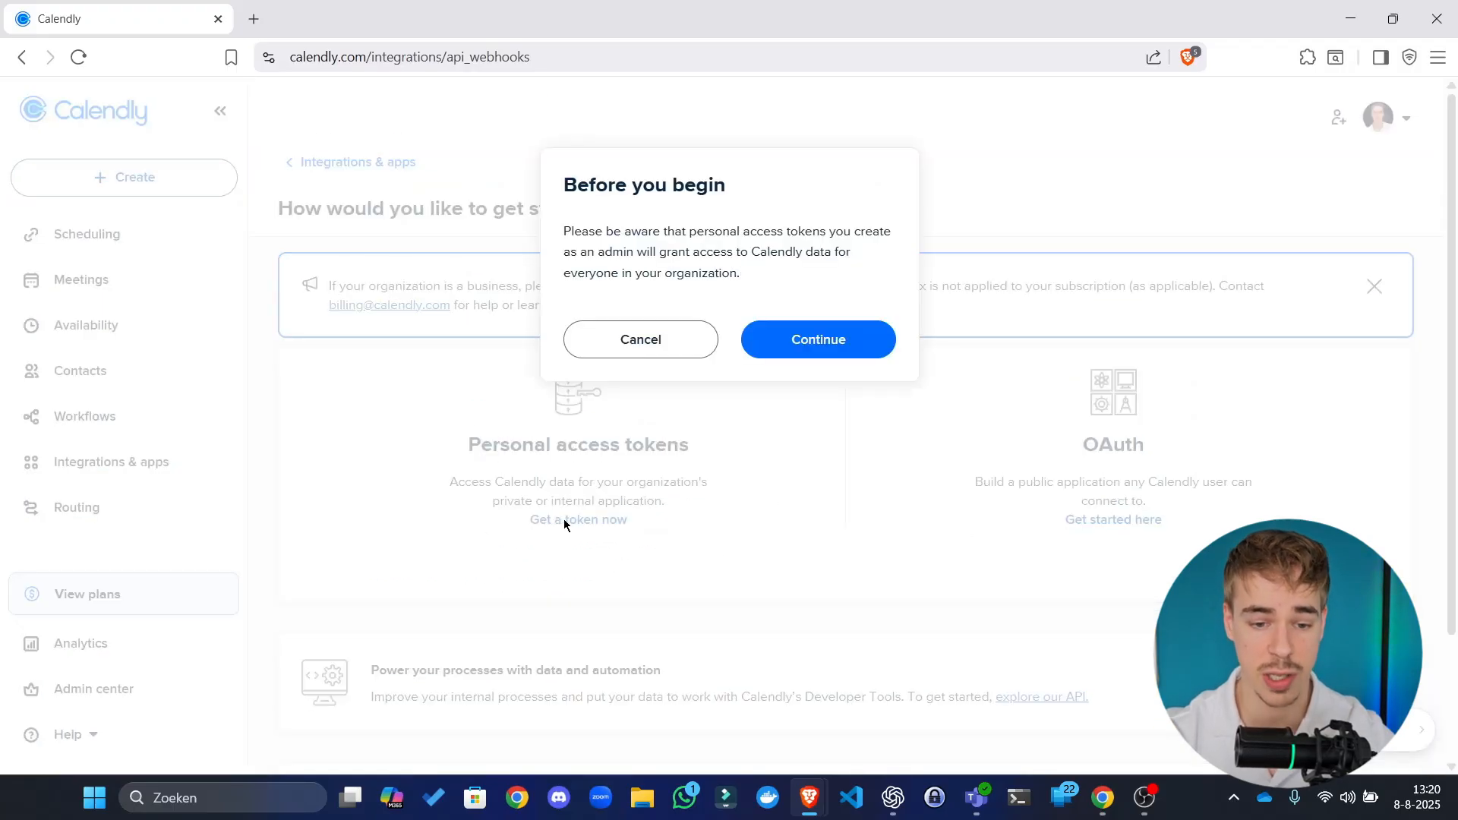
{"action": "left_click", "coordinate": [787, 348]}
{"action": "left_click", "coordinate": [663, 266]}
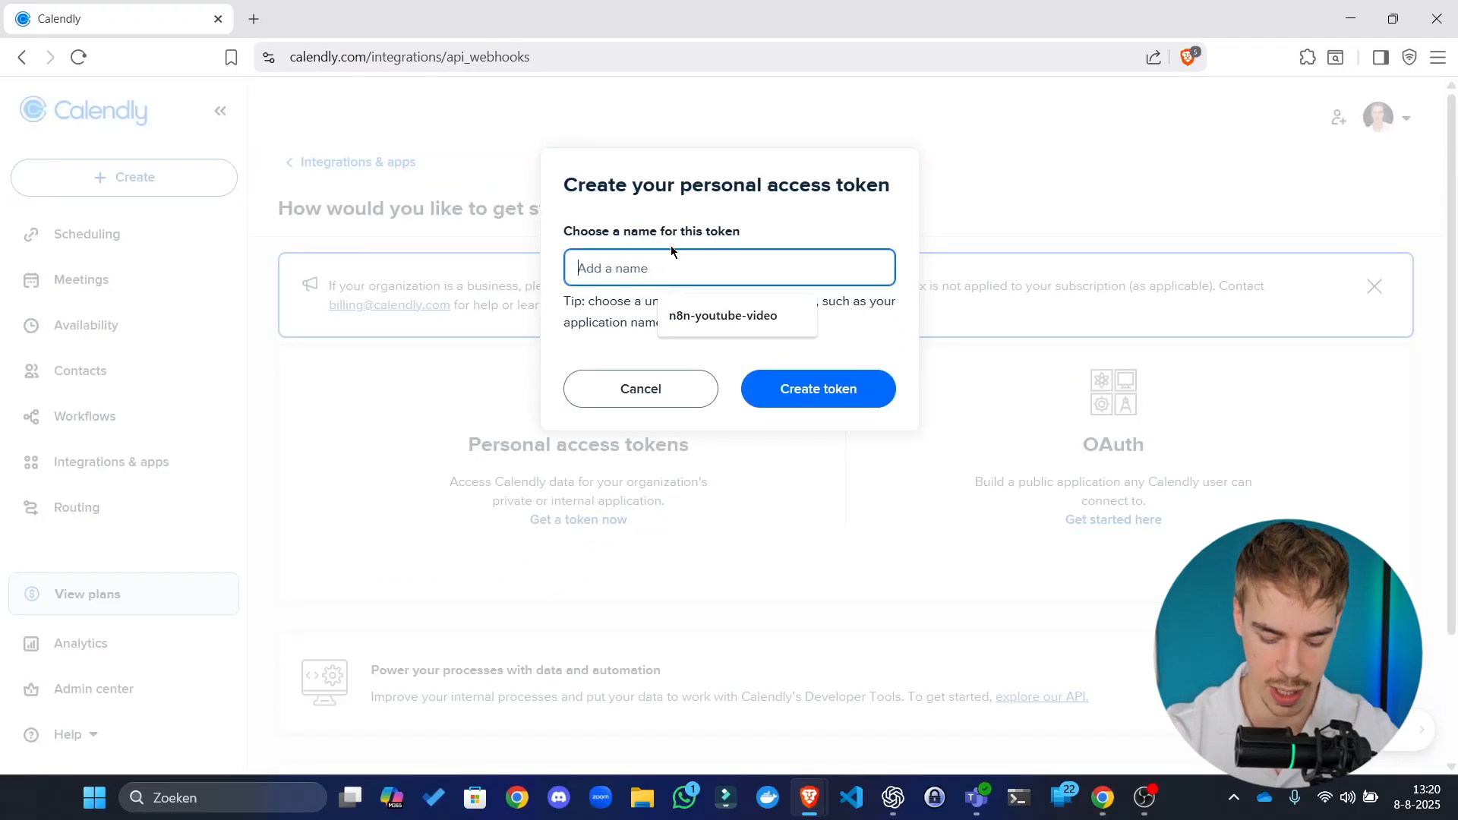
{"action": "type", "text": "n8n"}
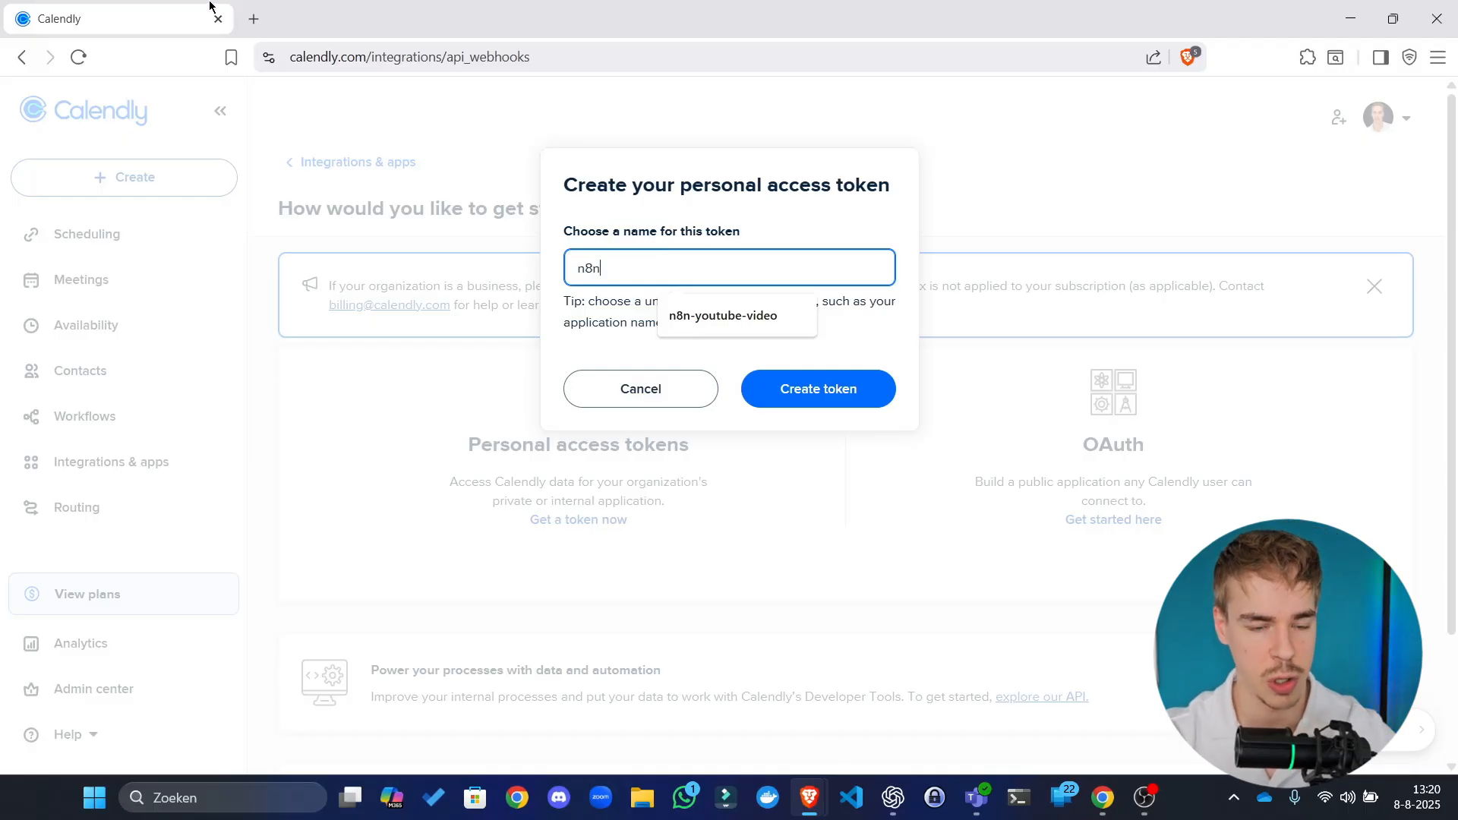
{"action": "left_click_drag", "start_coordinate": [189, 15], "coordinate": [0, 121]}
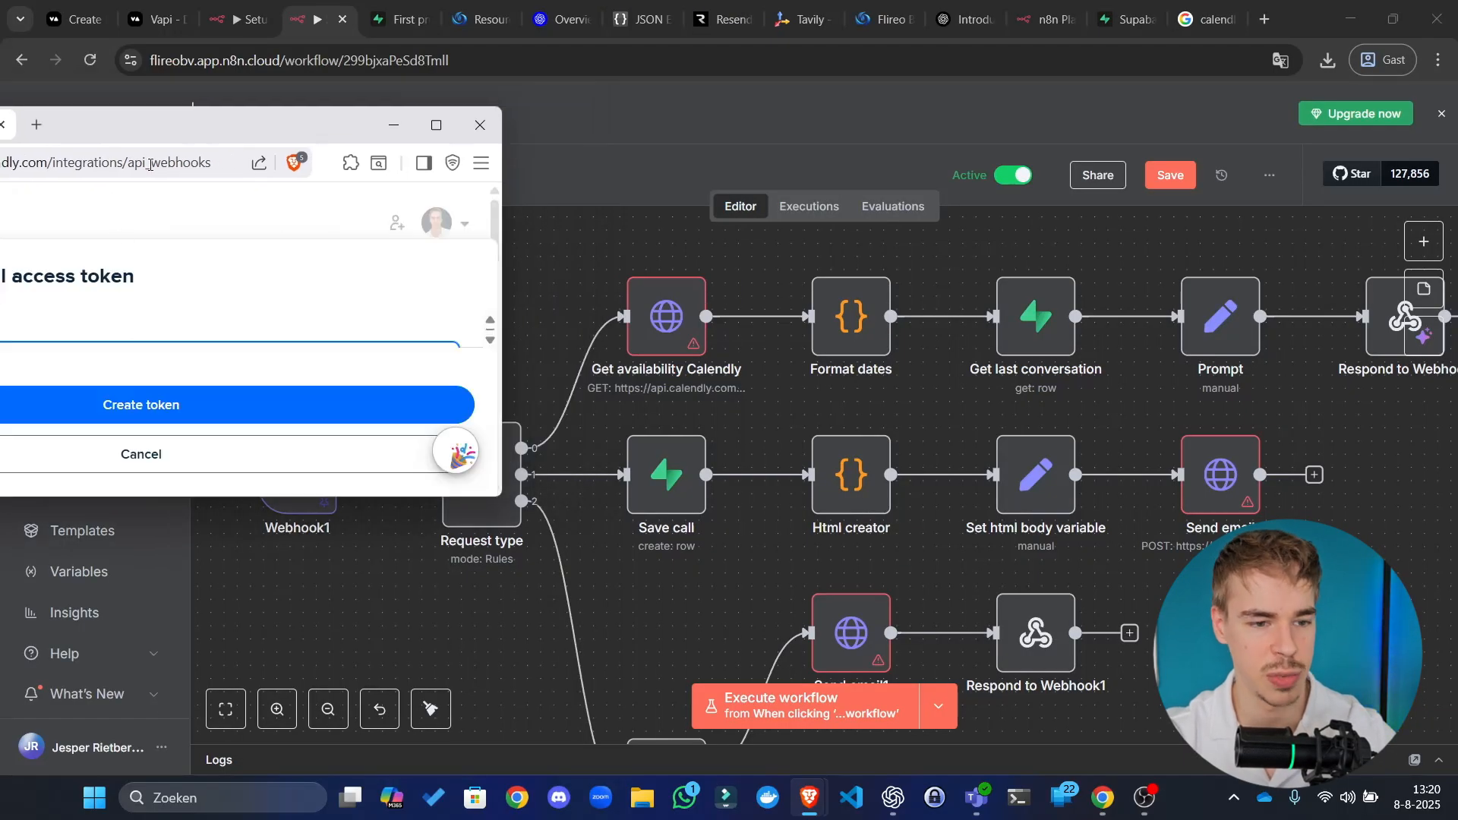
{"action": "left_click_drag", "start_coordinate": [170, 135], "coordinate": [0, 217]}
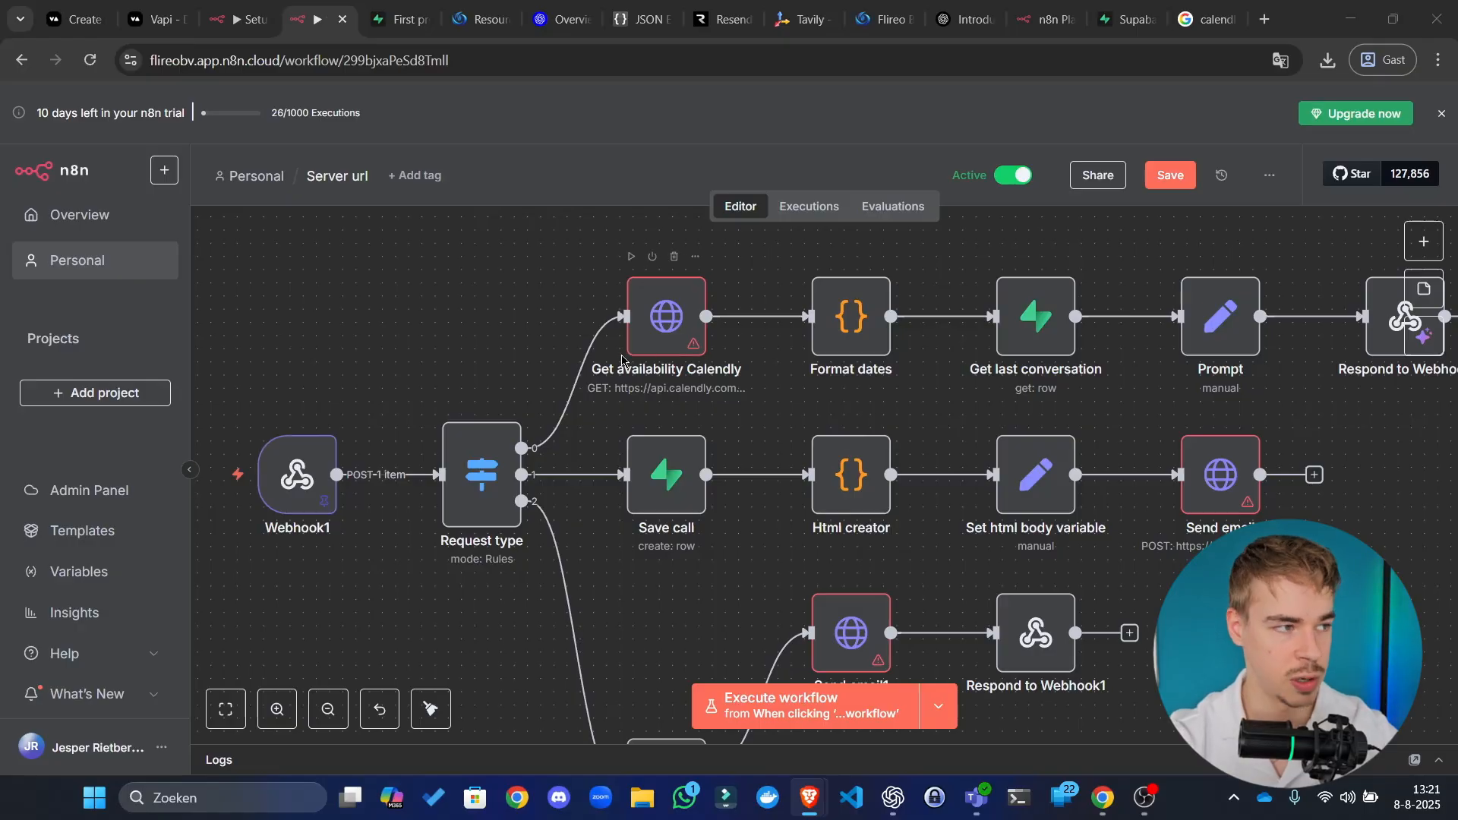
Step: Open the Get availability Calendly node and review its URL, authentication and user/start_time/end_time parameters
{"action": "left_click_drag", "start_coordinate": [792, 1], "coordinate": [792, 2]}
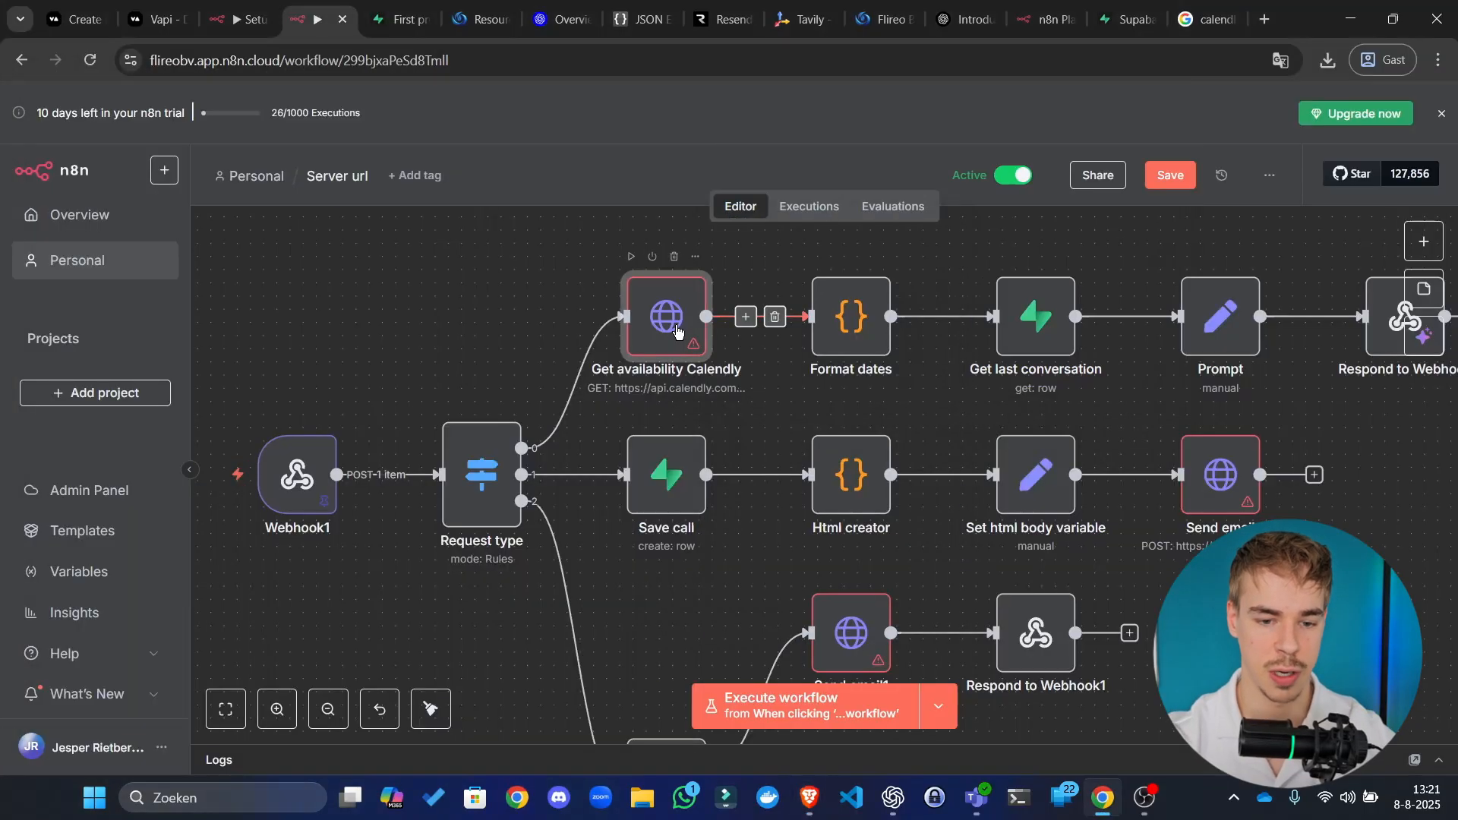
{"action": "double_click", "coordinate": [672, 333]}
{"action": "scroll", "coordinate": [673, 332], "scroll_direction": "down", "scroll_amount": 5}
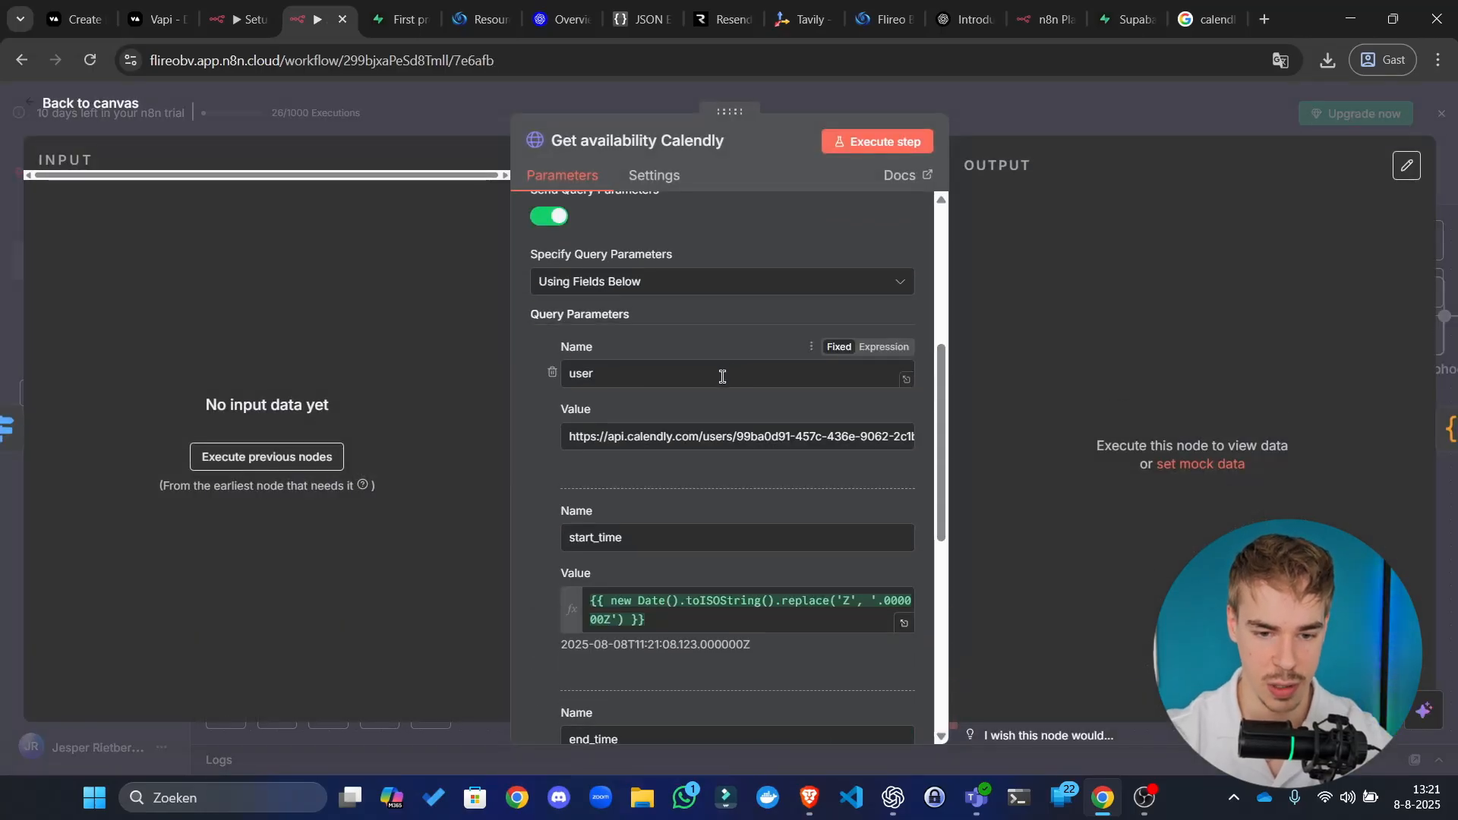
{"action": "scroll", "coordinate": [697, 472], "scroll_direction": "down", "scroll_amount": 1}
{"action": "scroll", "coordinate": [671, 440], "scroll_direction": "down", "scroll_amount": 5}
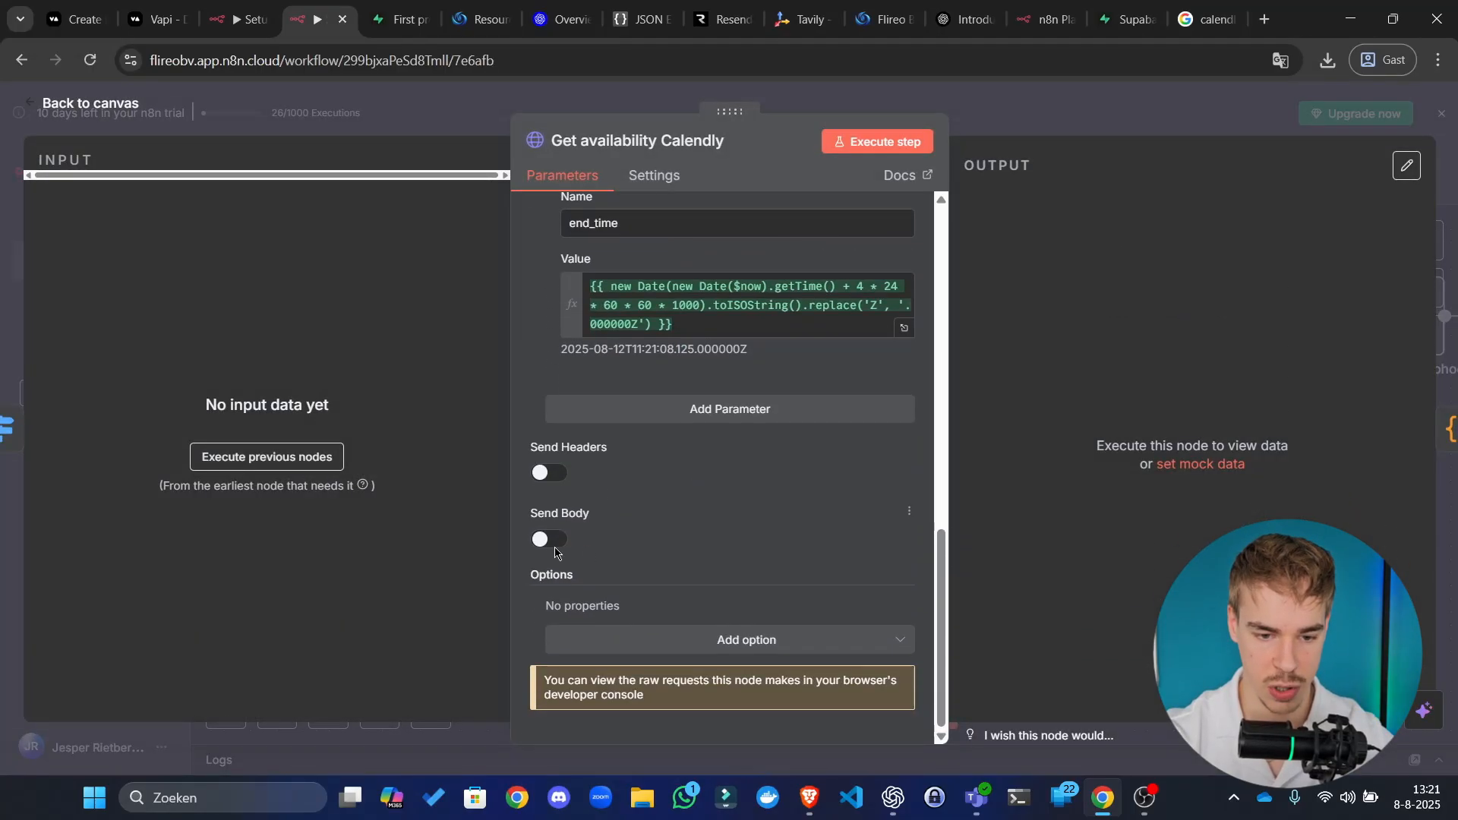
{"action": "scroll", "coordinate": [684, 547], "scroll_direction": "up", "scroll_amount": 10}
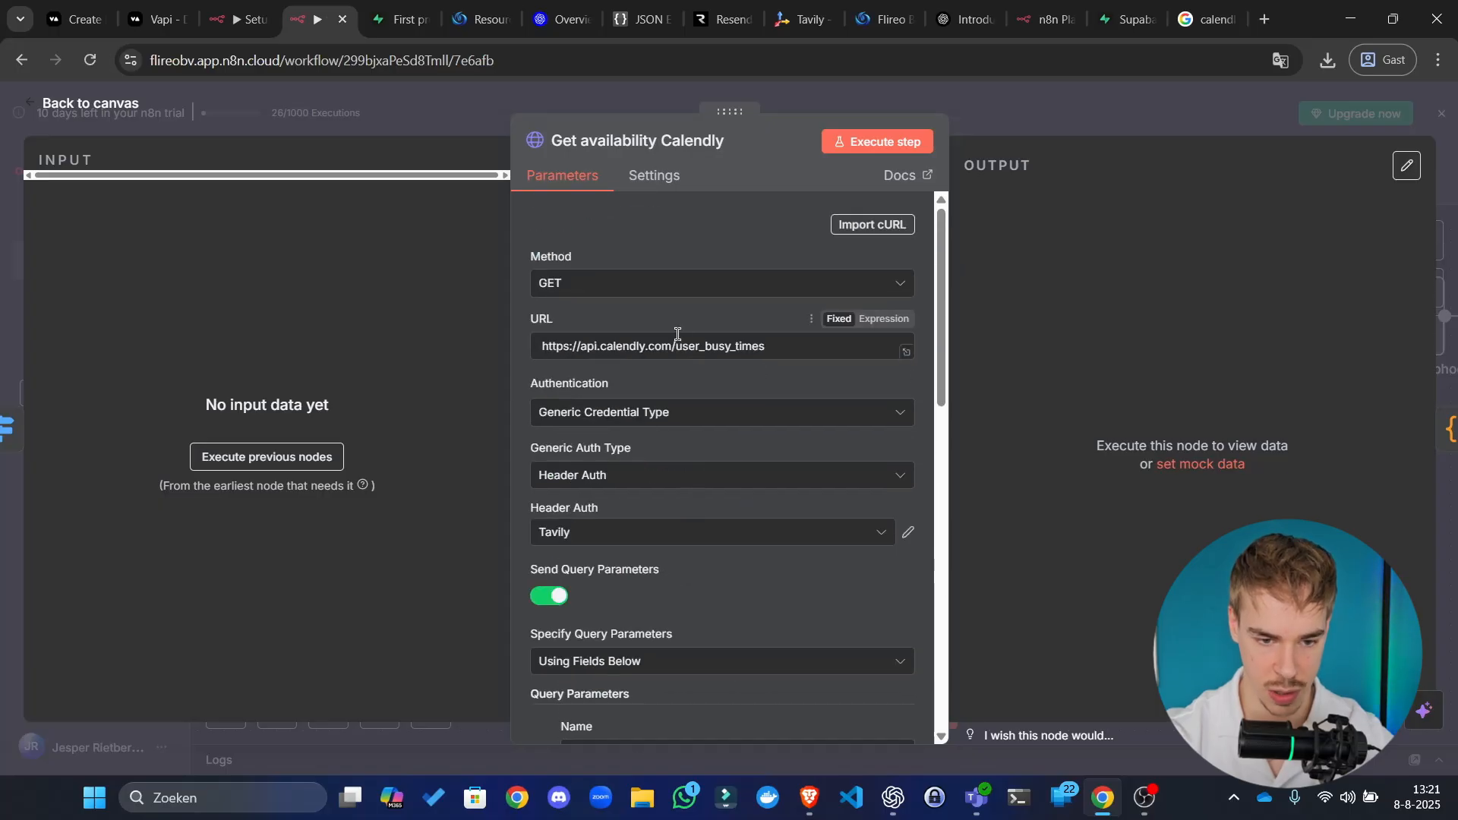
Step: Create and save a new Calendly Header Auth credential with an Authorization header and the pasted token
{"action": "left_click", "coordinate": [658, 532]}
{"action": "left_click", "coordinate": [630, 627]}
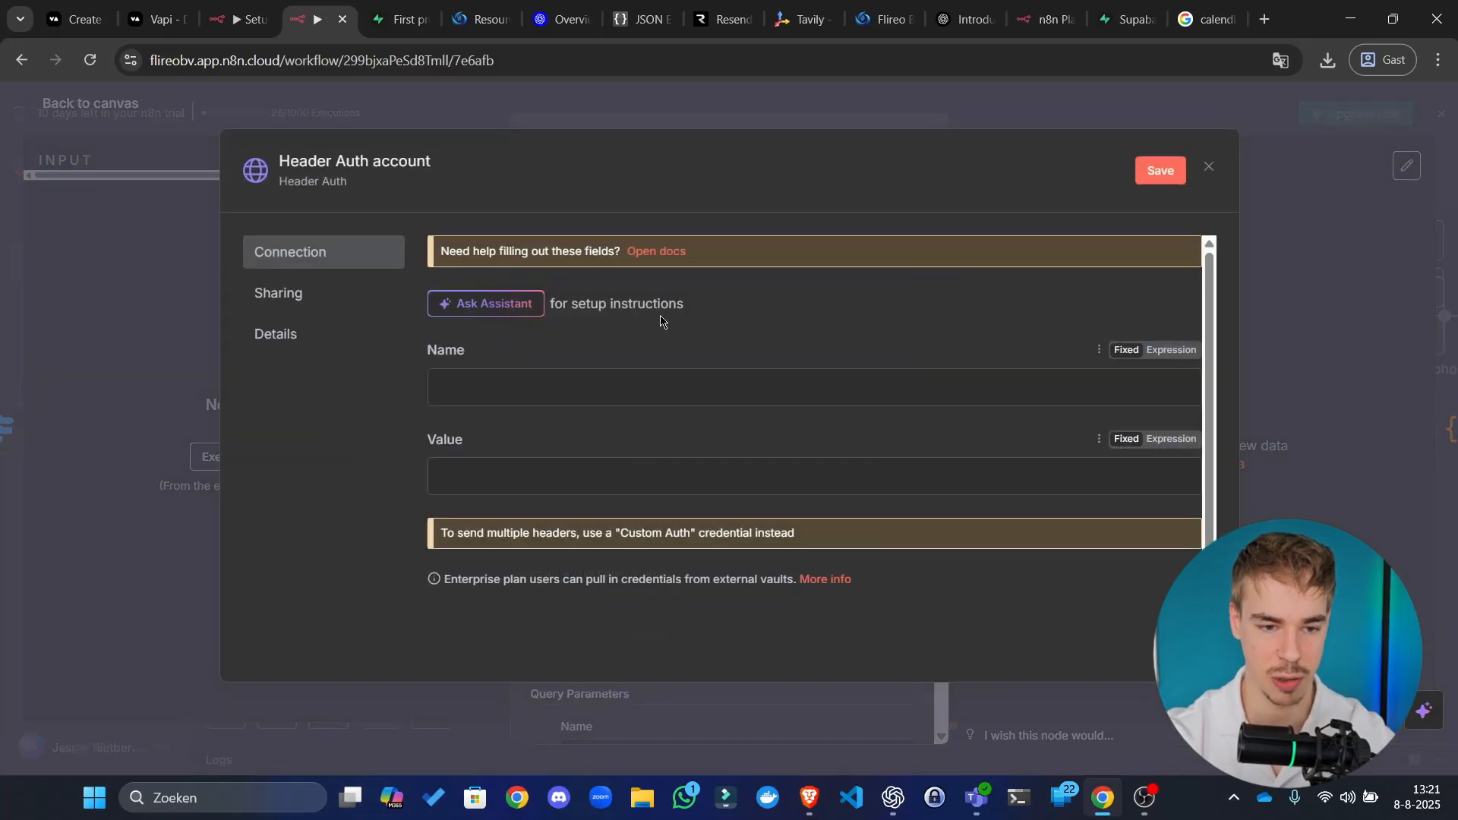
{"action": "left_click", "coordinate": [398, 155]}
{"action": "type", "text": "Calendly"}
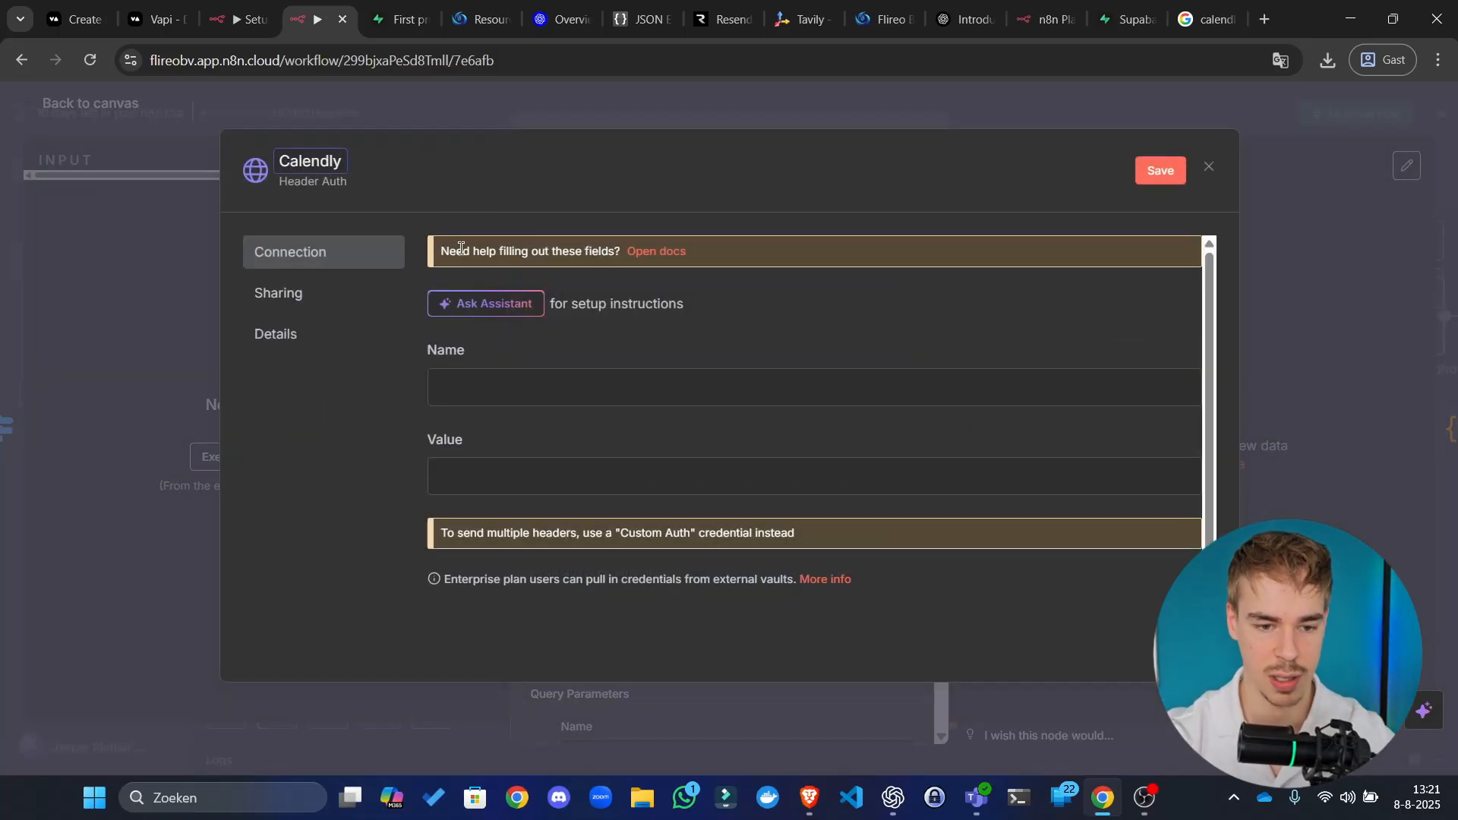
{"action": "left_click", "coordinate": [560, 386]}
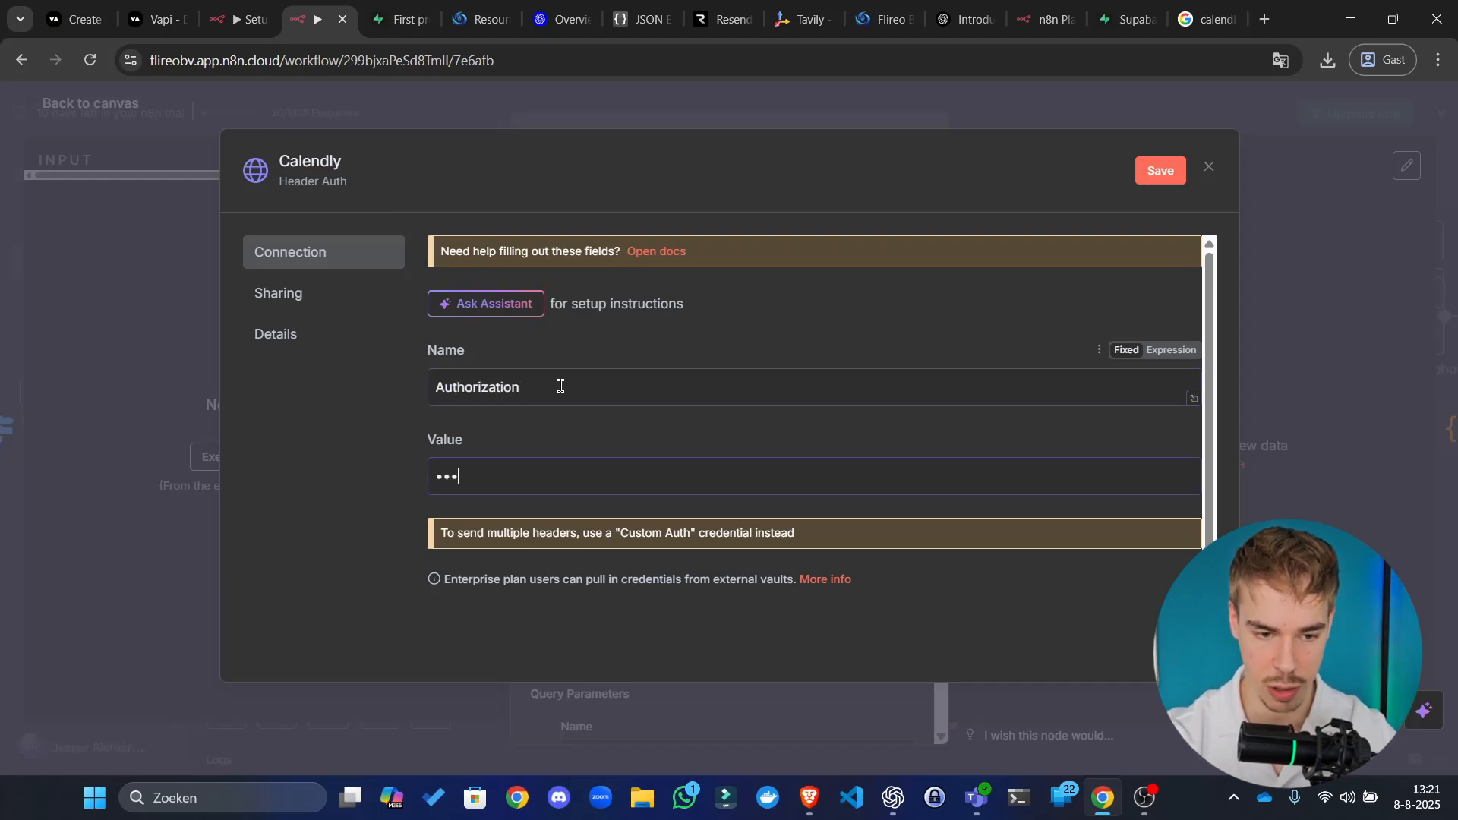
{"action": "key", "text": "ctrl+v"}
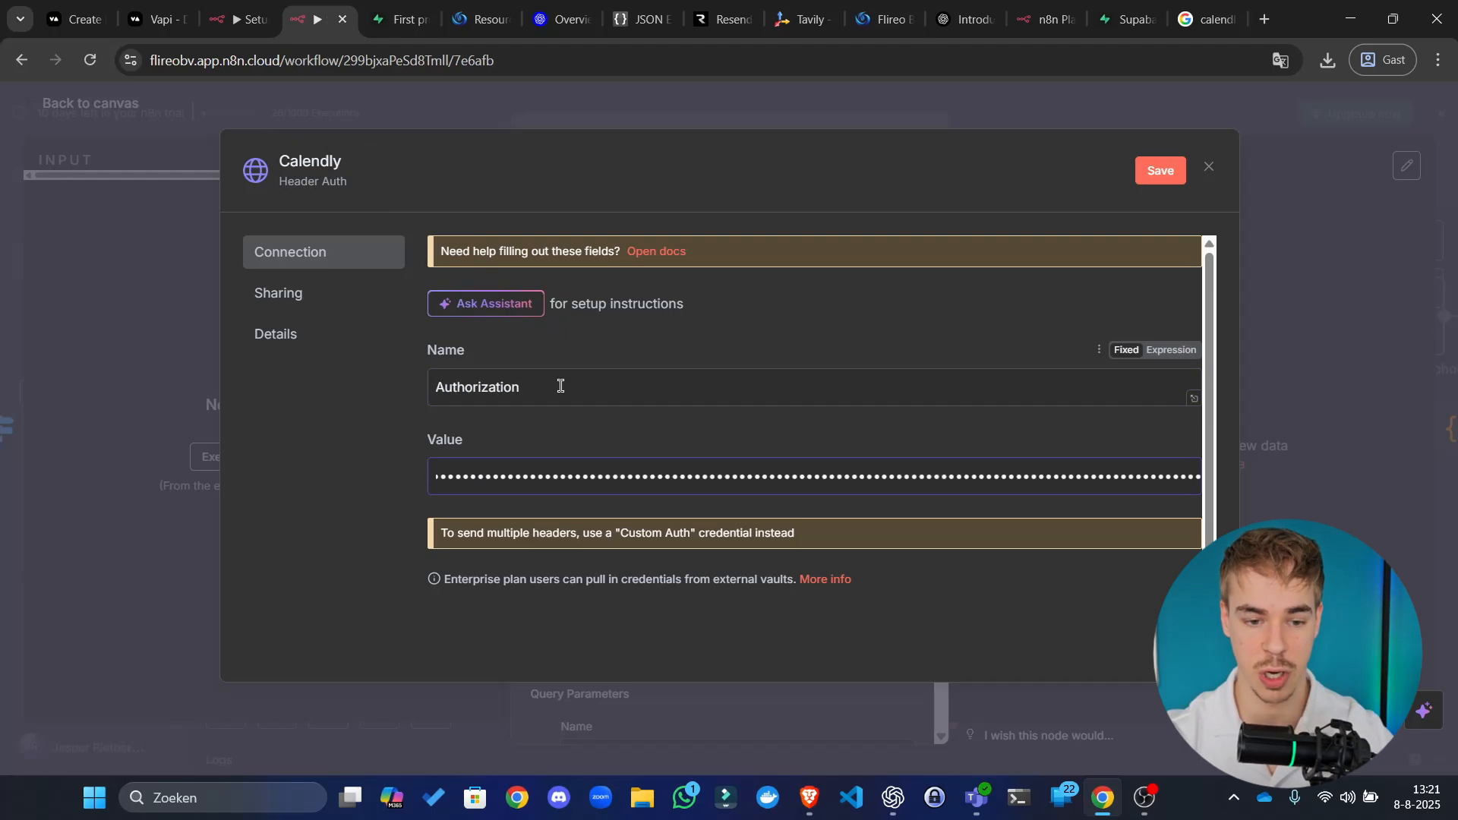
{"action": "left_click", "coordinate": [1158, 171]}
{"action": "left_click", "coordinate": [1208, 167]}
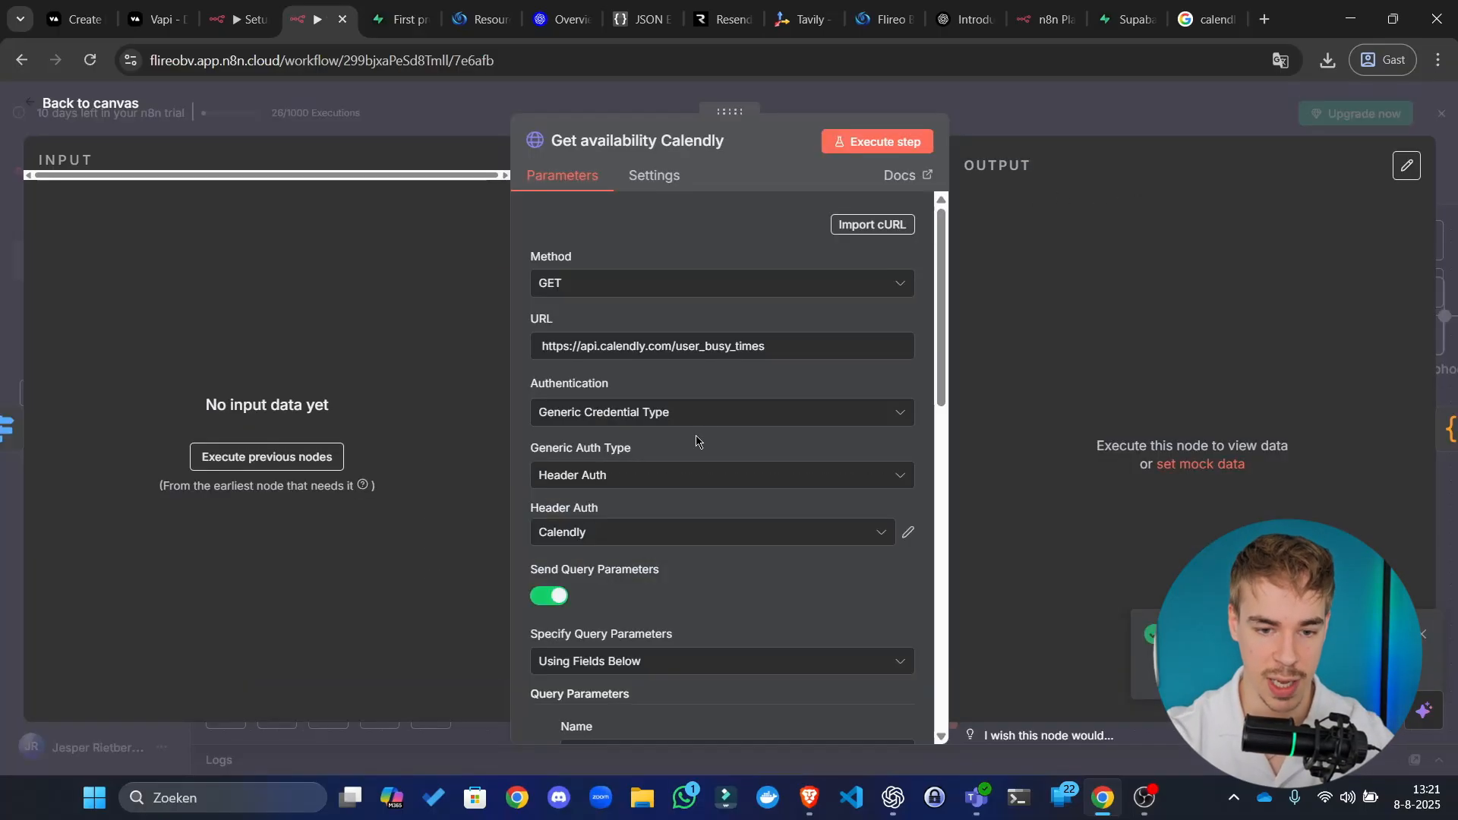
Step: Select the user ID in the user query parameter, then bring the Calendly tokens page forward
{"action": "scroll", "coordinate": [697, 441], "scroll_direction": "down", "scroll_amount": 5}
{"action": "left_click", "coordinate": [762, 435]}
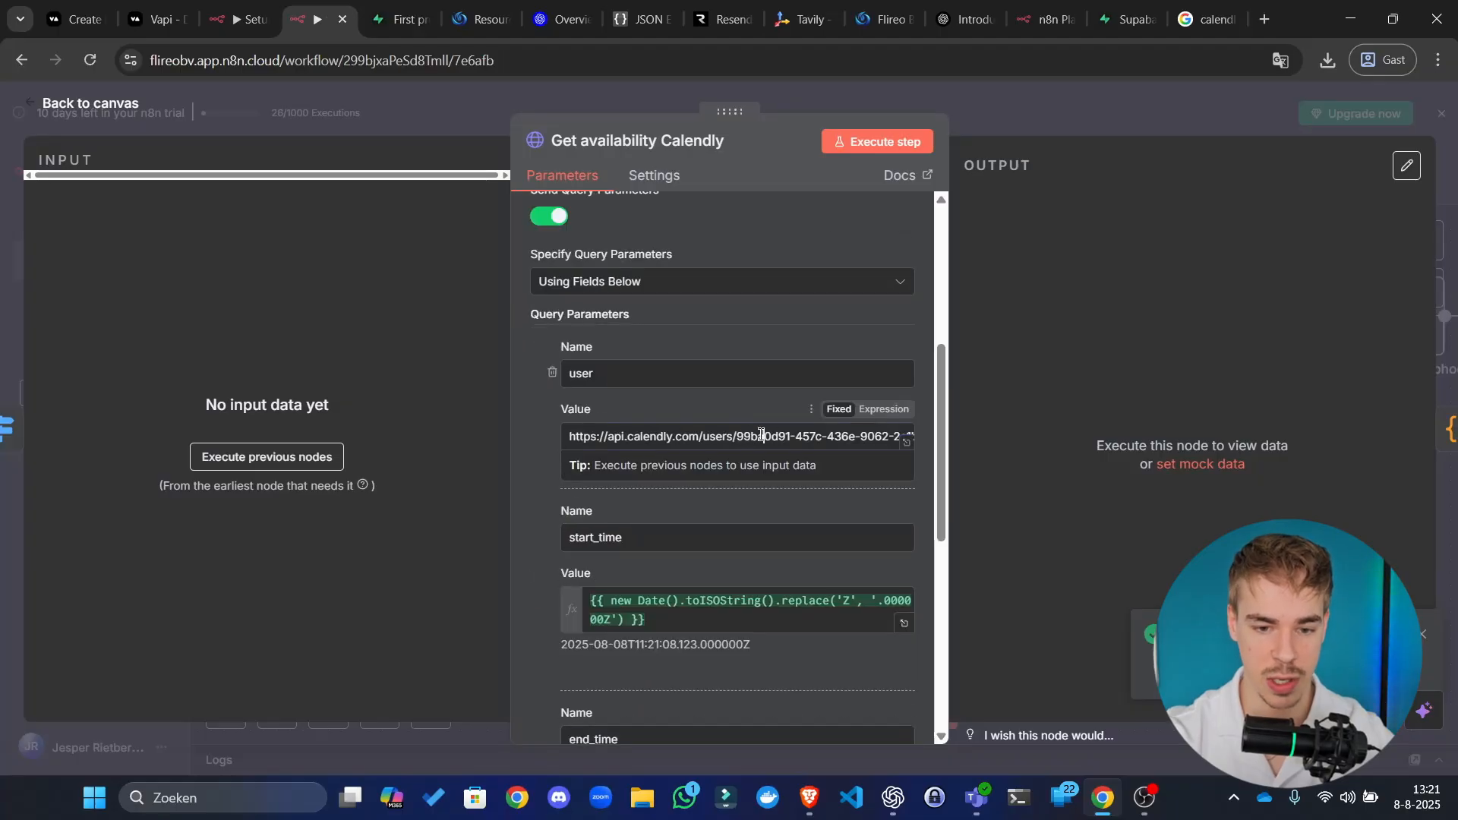
{"action": "left_click_drag", "start_coordinate": [737, 435], "coordinate": [987, 443]}
{"action": "left_click", "coordinate": [797, 435]}
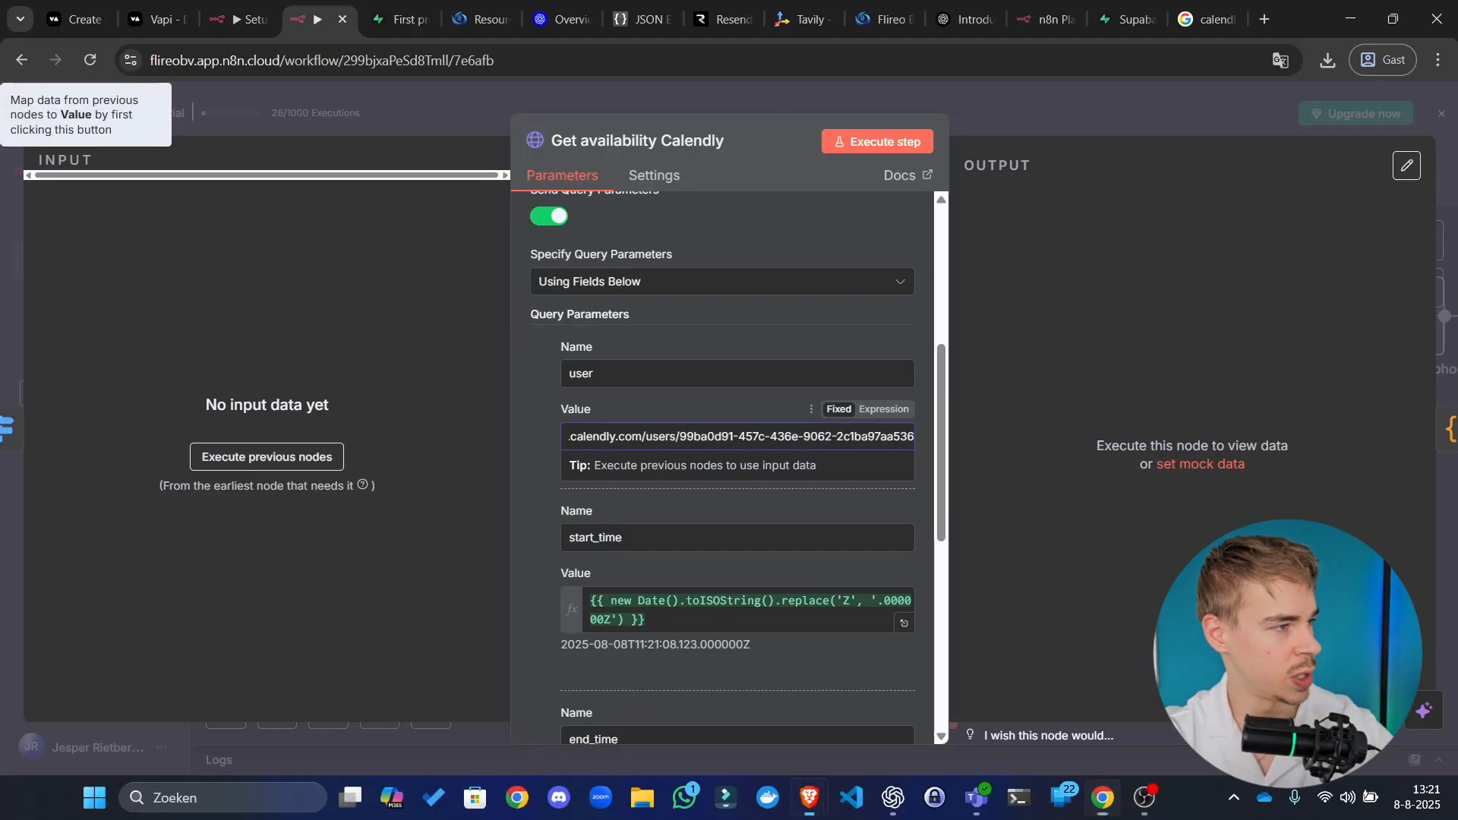
{"action": "key", "text": "alt+Tab"}
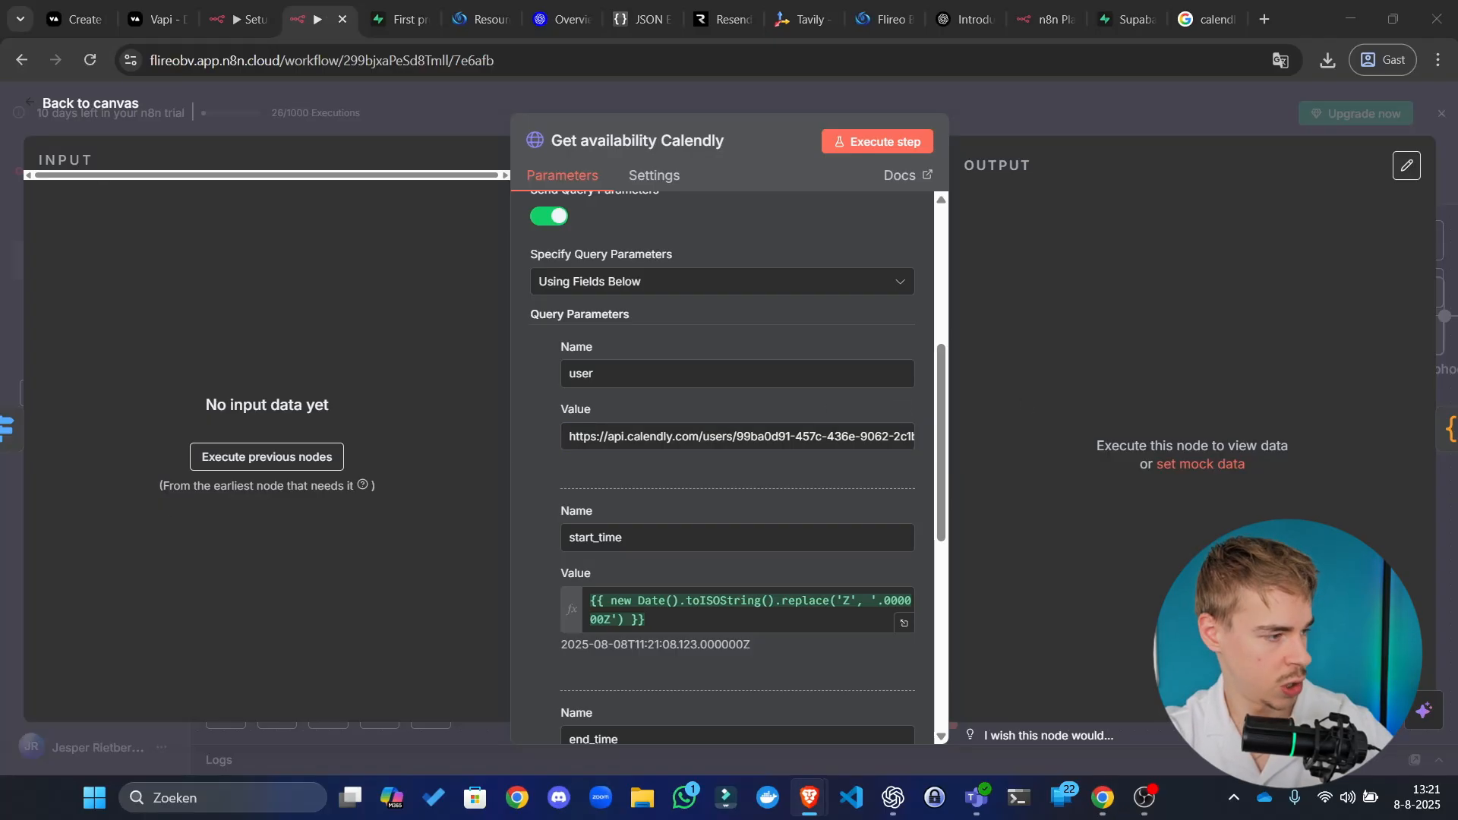
{"action": "left_click_drag", "start_coordinate": [2, 182], "coordinate": [607, 5]}
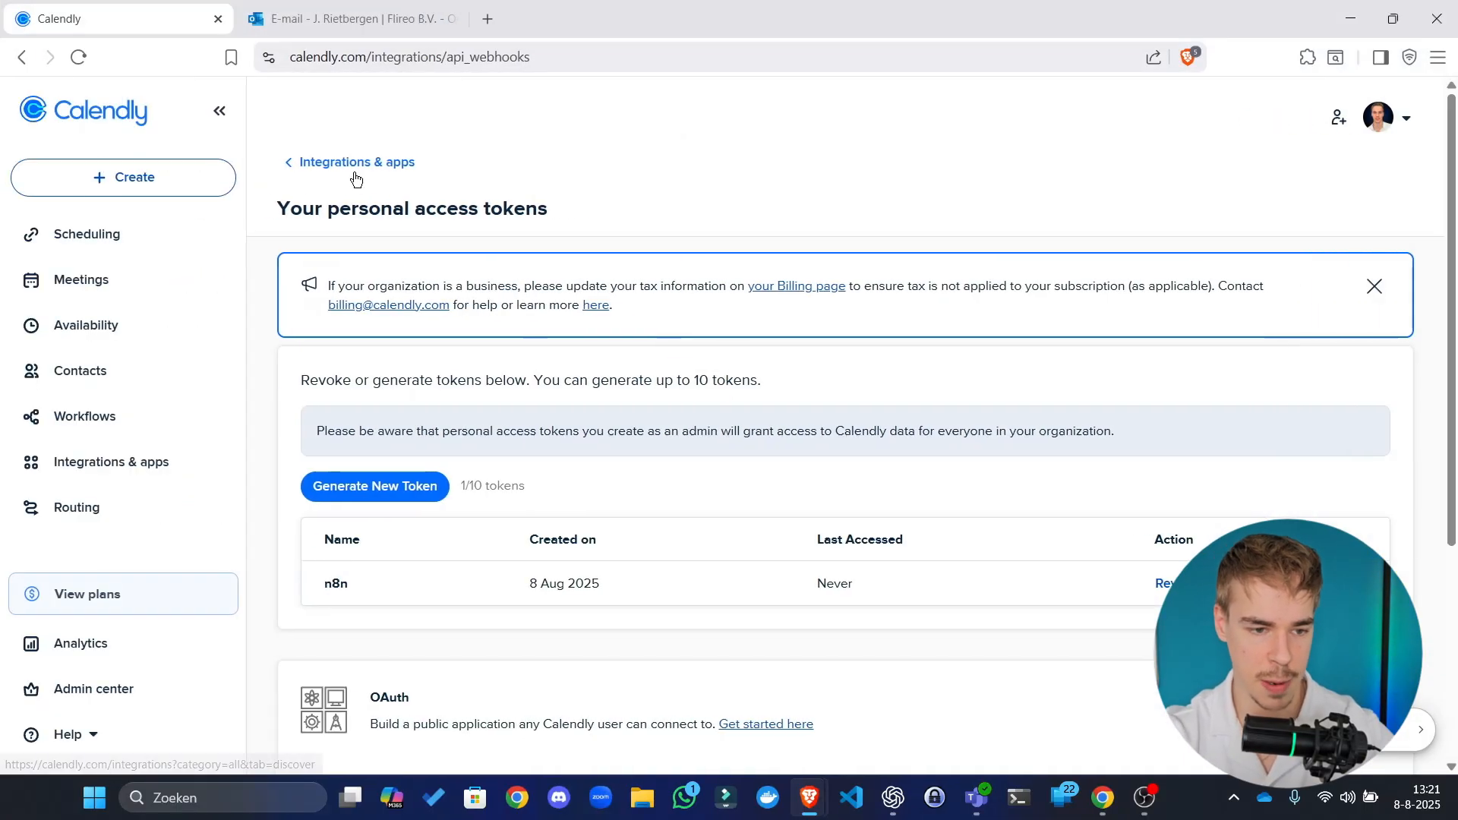
Step: Search for 'calendly developer' and open the Calendly Developer site
{"action": "left_click", "coordinate": [488, 19]}
{"action": "type", "text": "calendly"}
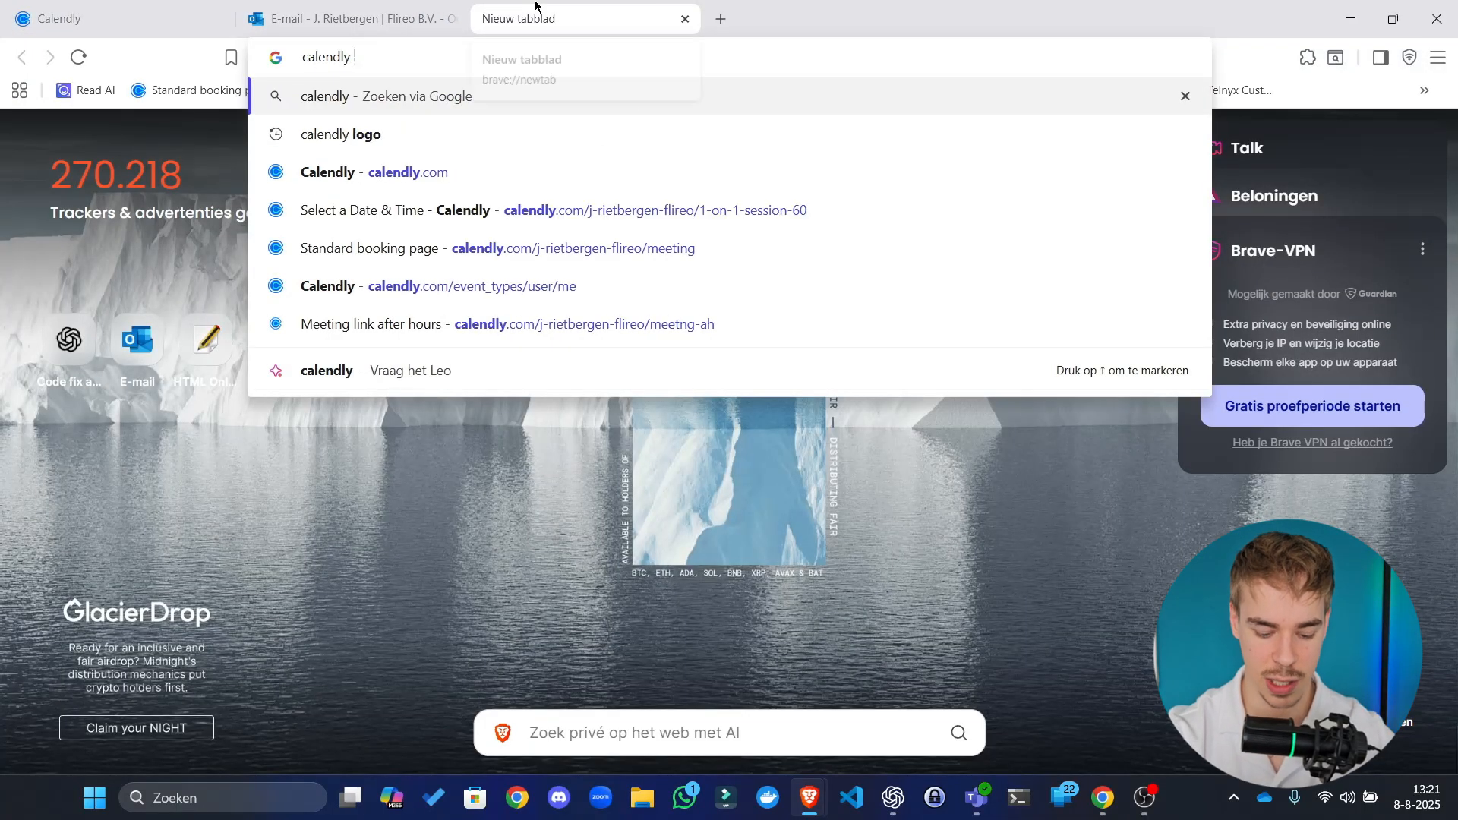
{"action": "type", "text": " developer"}
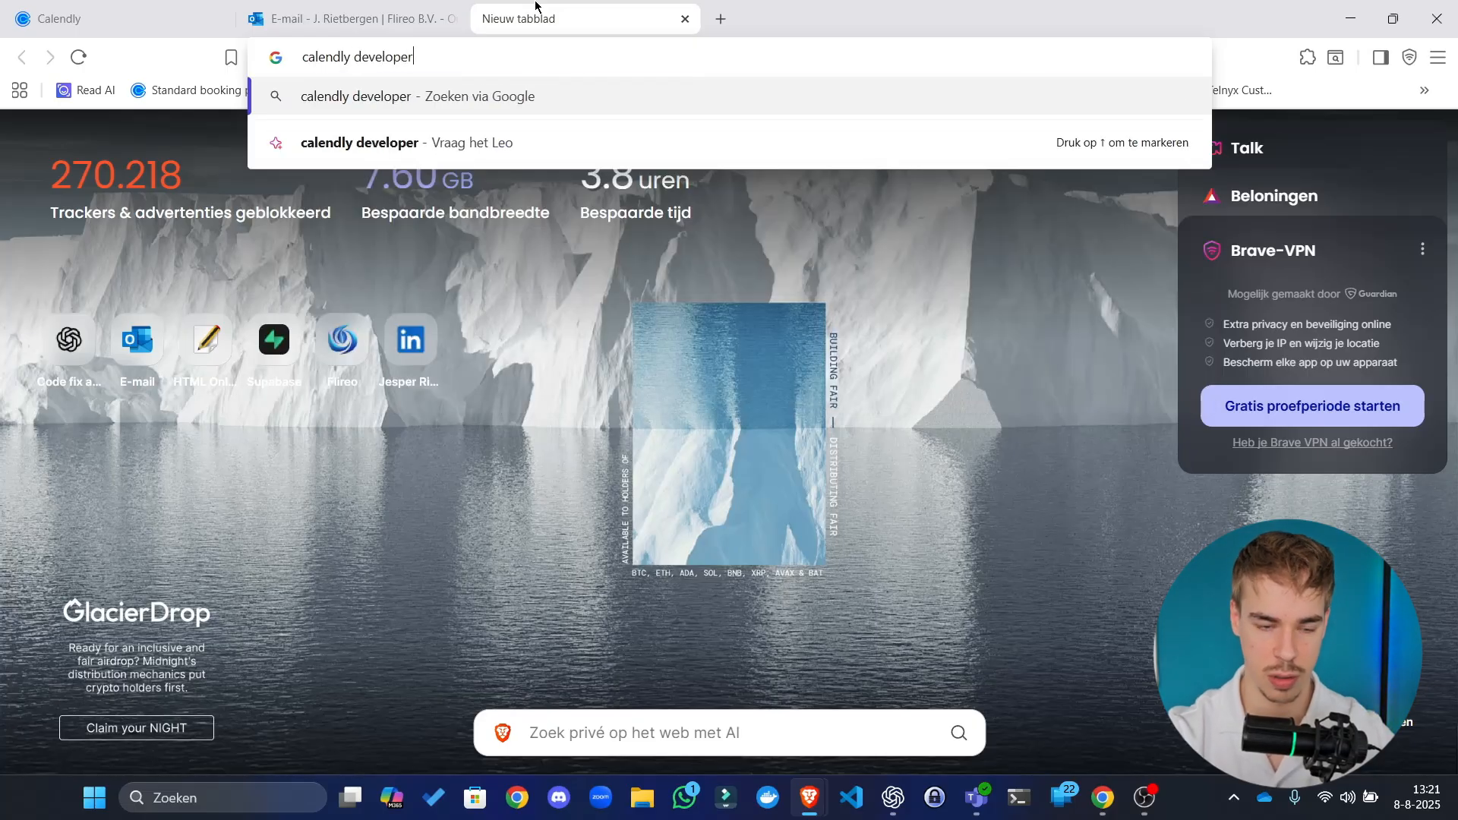
{"action": "key", "text": "Return"}
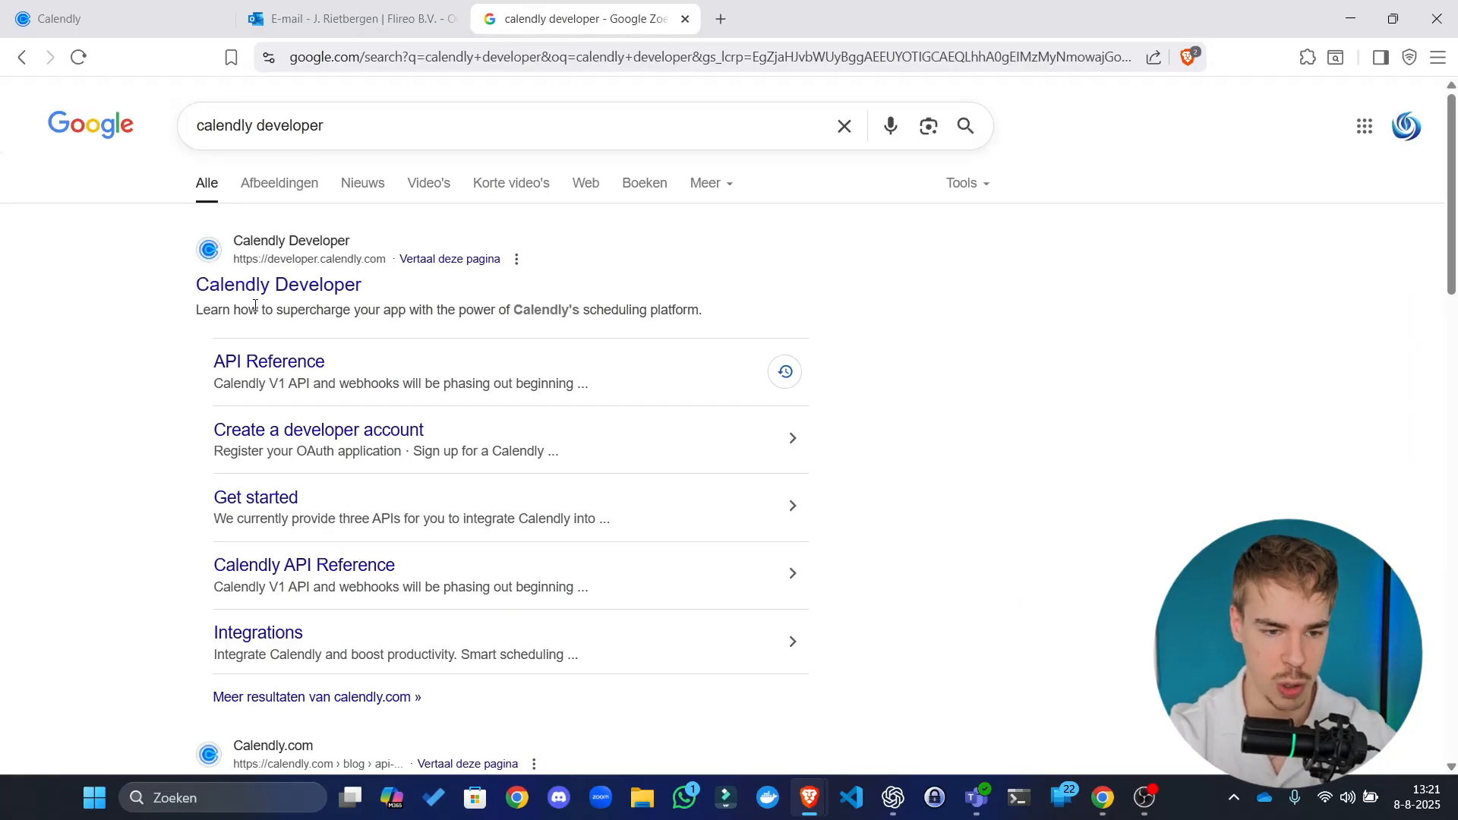
{"action": "left_click", "coordinate": [259, 287]}
Step: Go back to Calendly and open the profile settings page from the account menu
{"action": "left_click", "coordinate": [75, 18]}
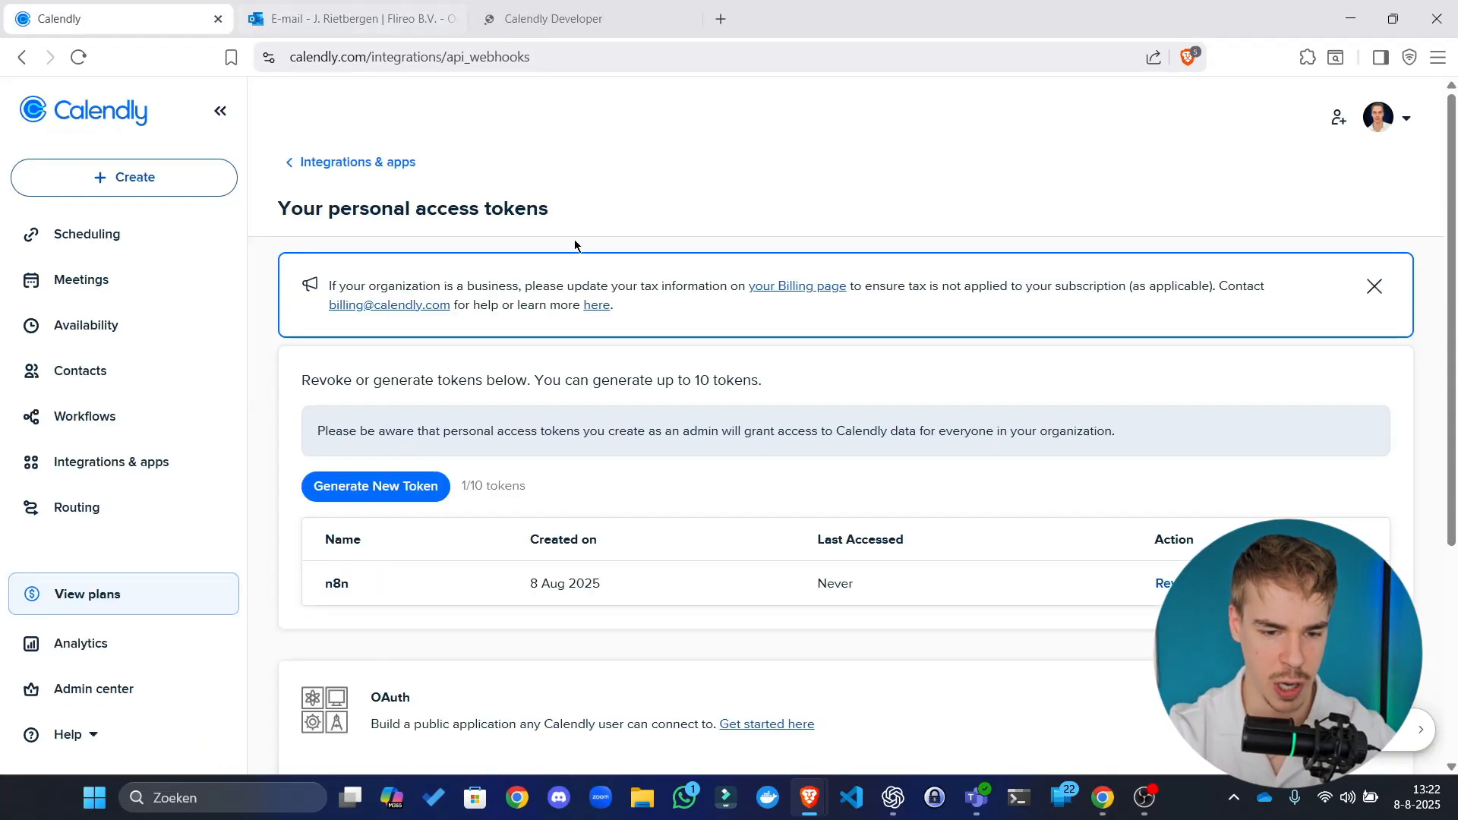
{"action": "scroll", "coordinate": [527, 514], "scroll_direction": "down", "scroll_amount": 4}
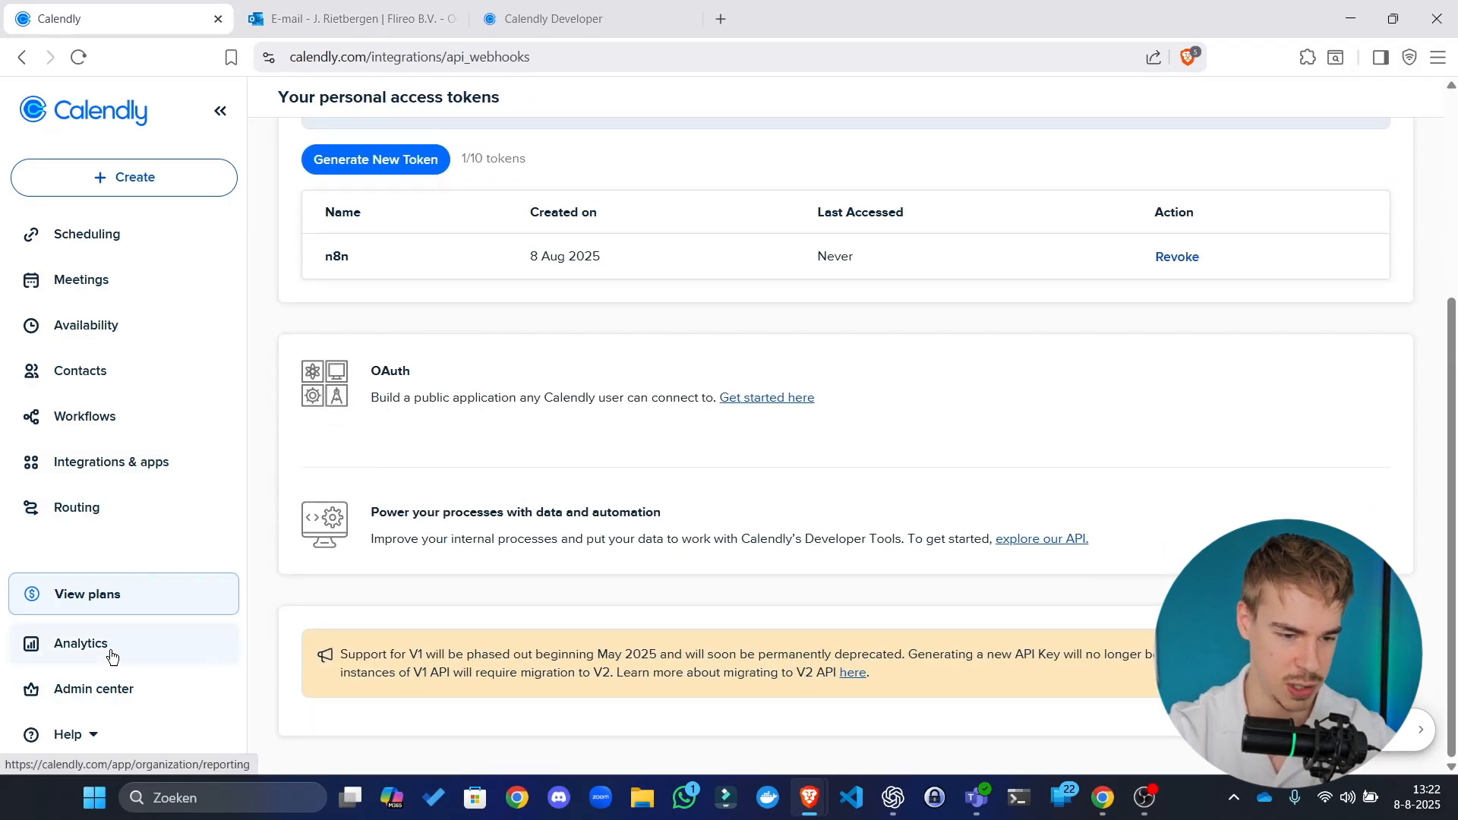
{"action": "scroll", "coordinate": [1126, 322], "scroll_direction": "up", "scroll_amount": 4}
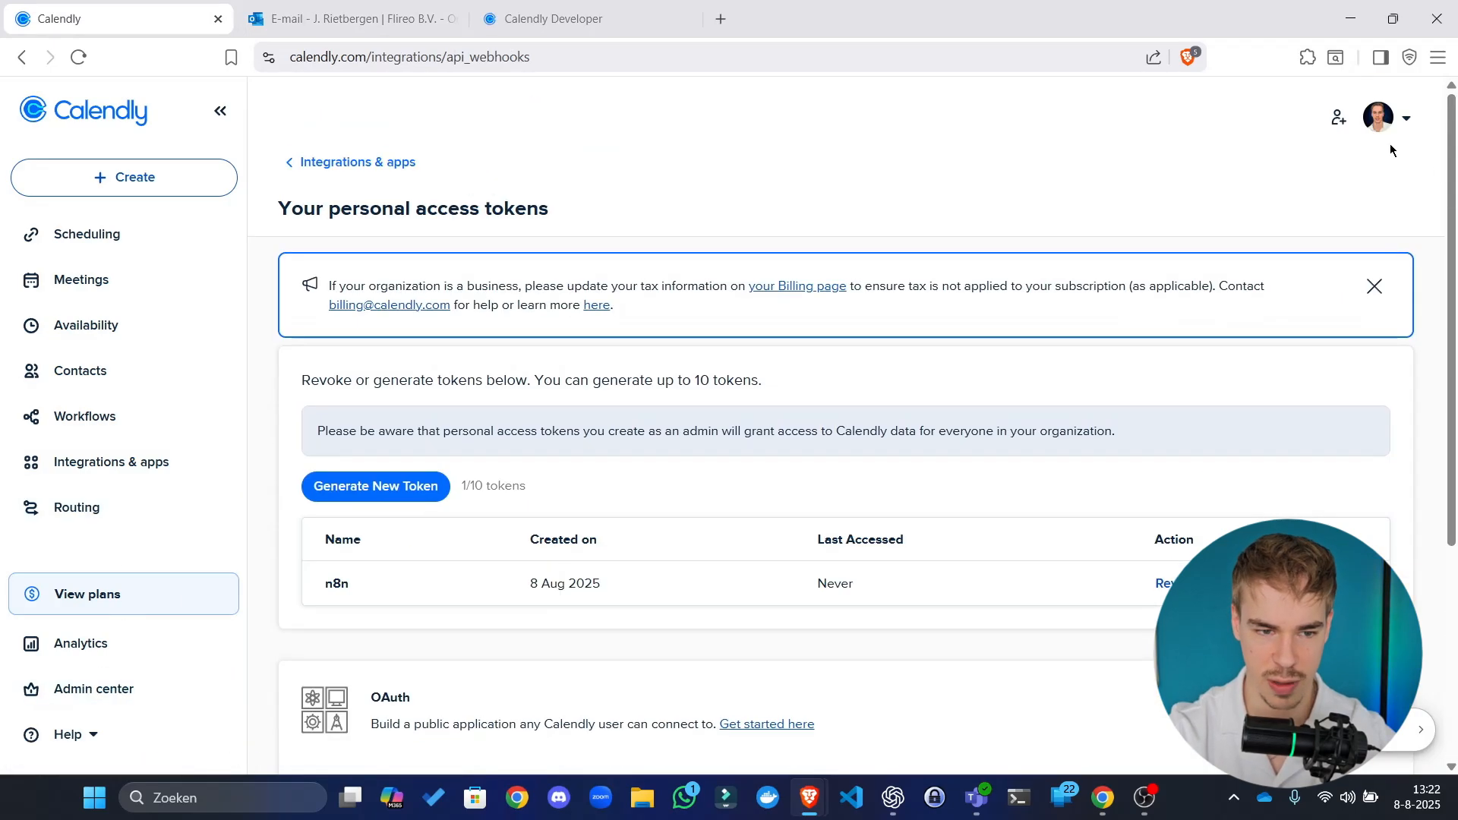
{"action": "left_click", "coordinate": [1378, 117]}
{"action": "left_click", "coordinate": [1255, 288]}
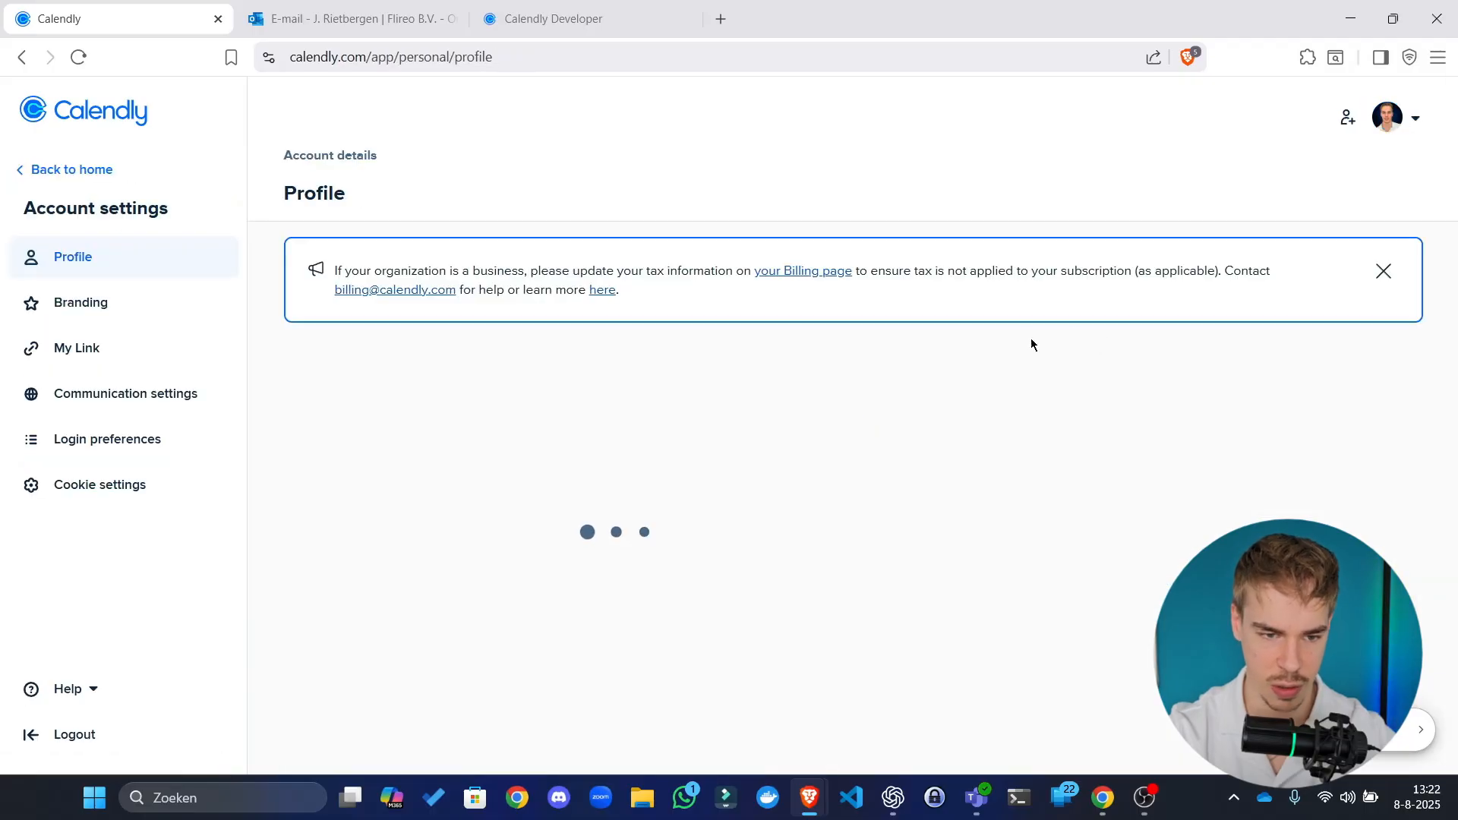
{"action": "scroll", "coordinate": [704, 427], "scroll_direction": "down", "scroll_amount": 5}
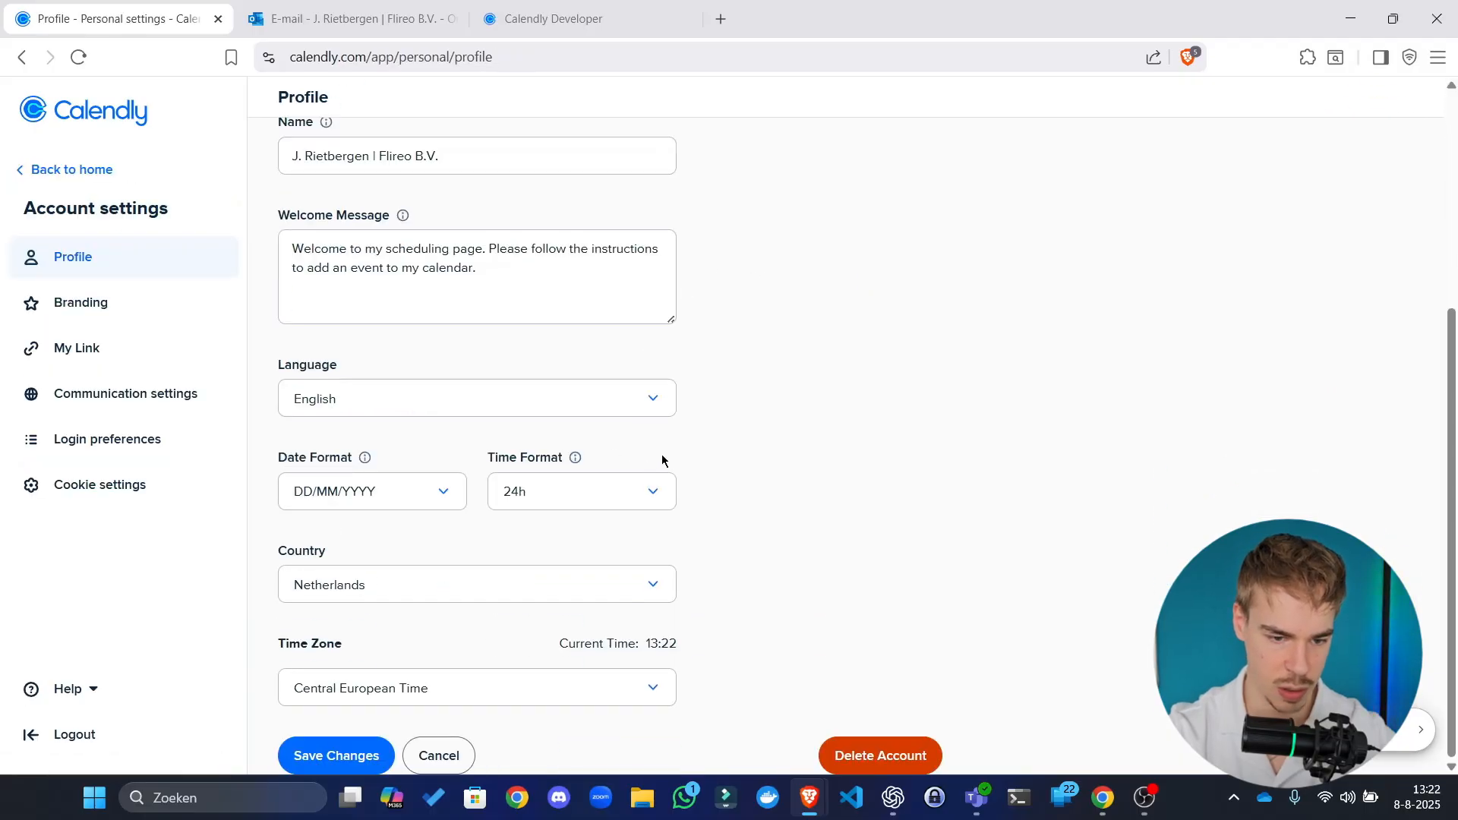
{"action": "scroll", "coordinate": [832, 464], "scroll_direction": "up", "scroll_amount": 5}
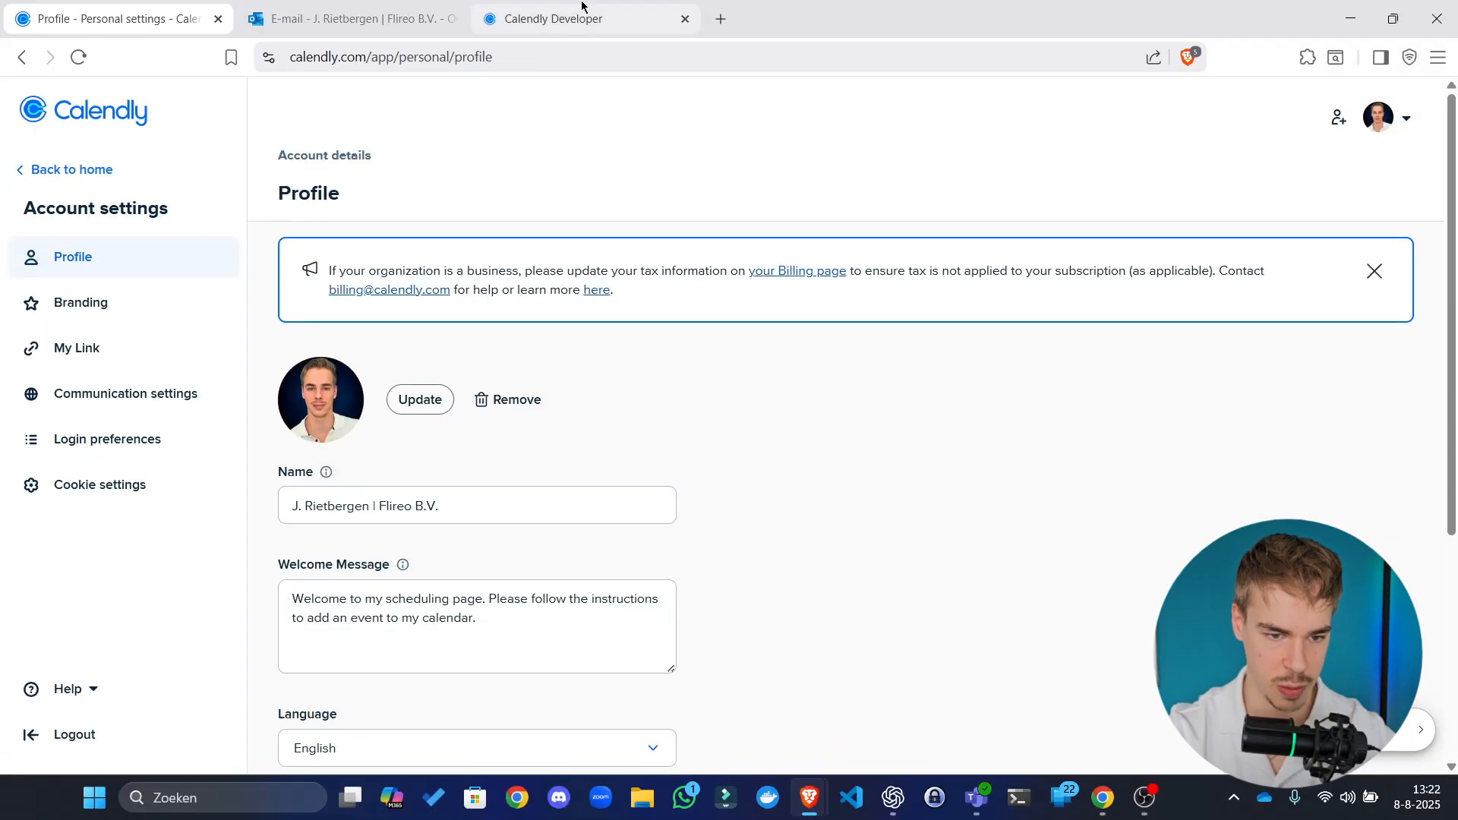
Step: Open the Get current user endpoint under Users in the Calendly API Reference
{"action": "left_click", "coordinate": [613, 16]}
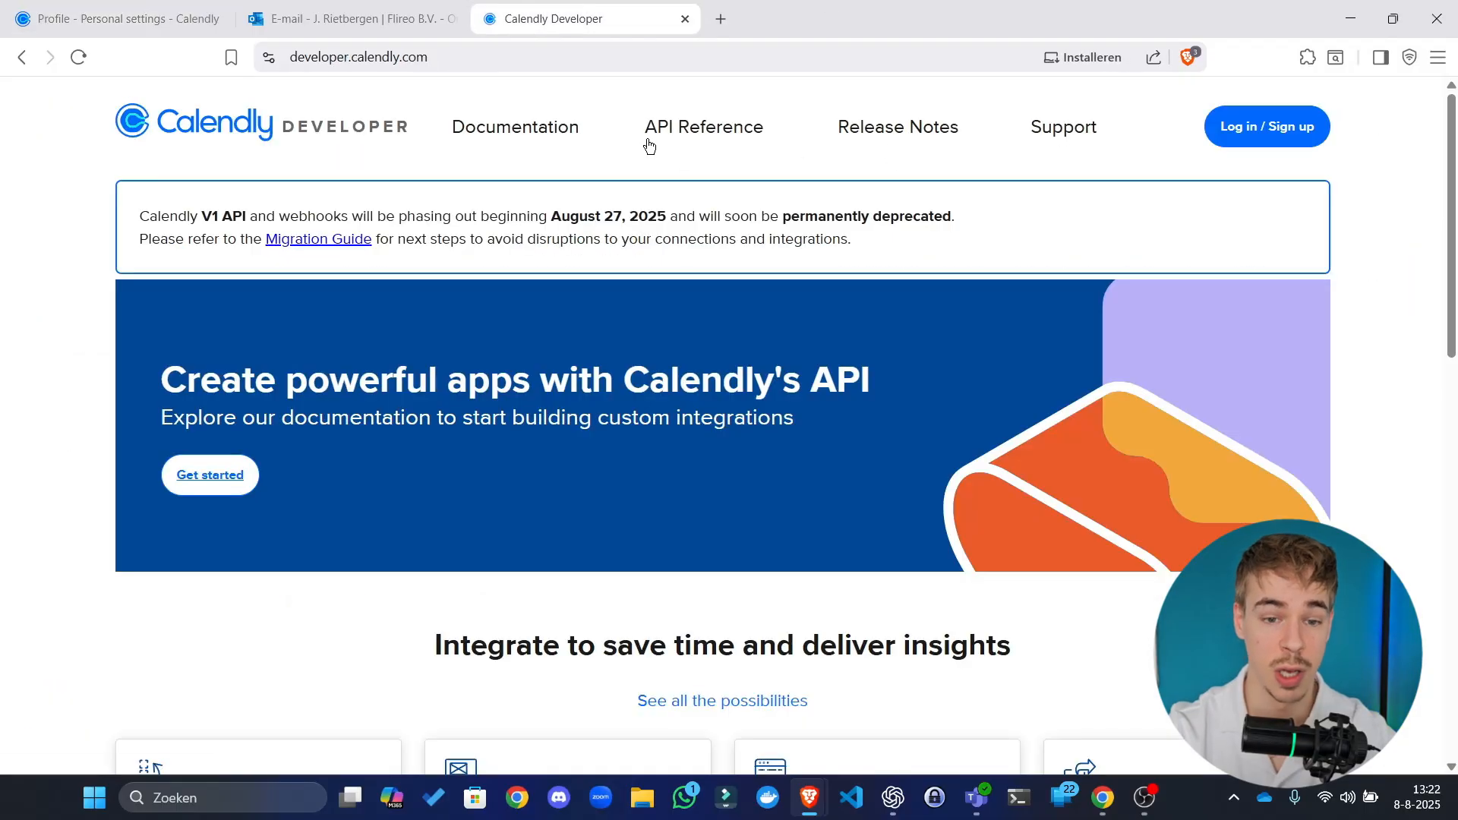
{"action": "left_click", "coordinate": [673, 131]}
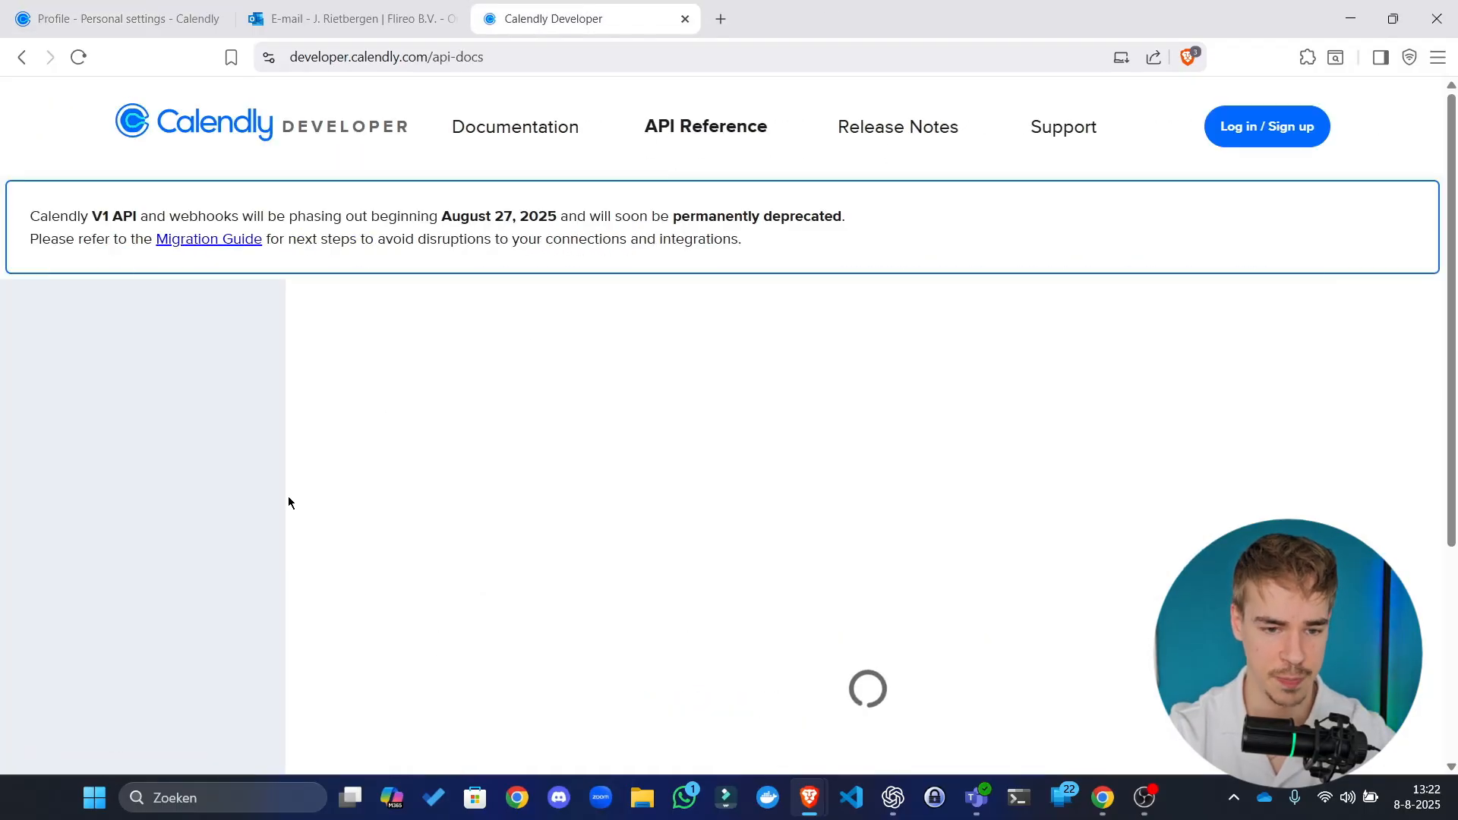
{"action": "left_click", "coordinate": [442, 60]}
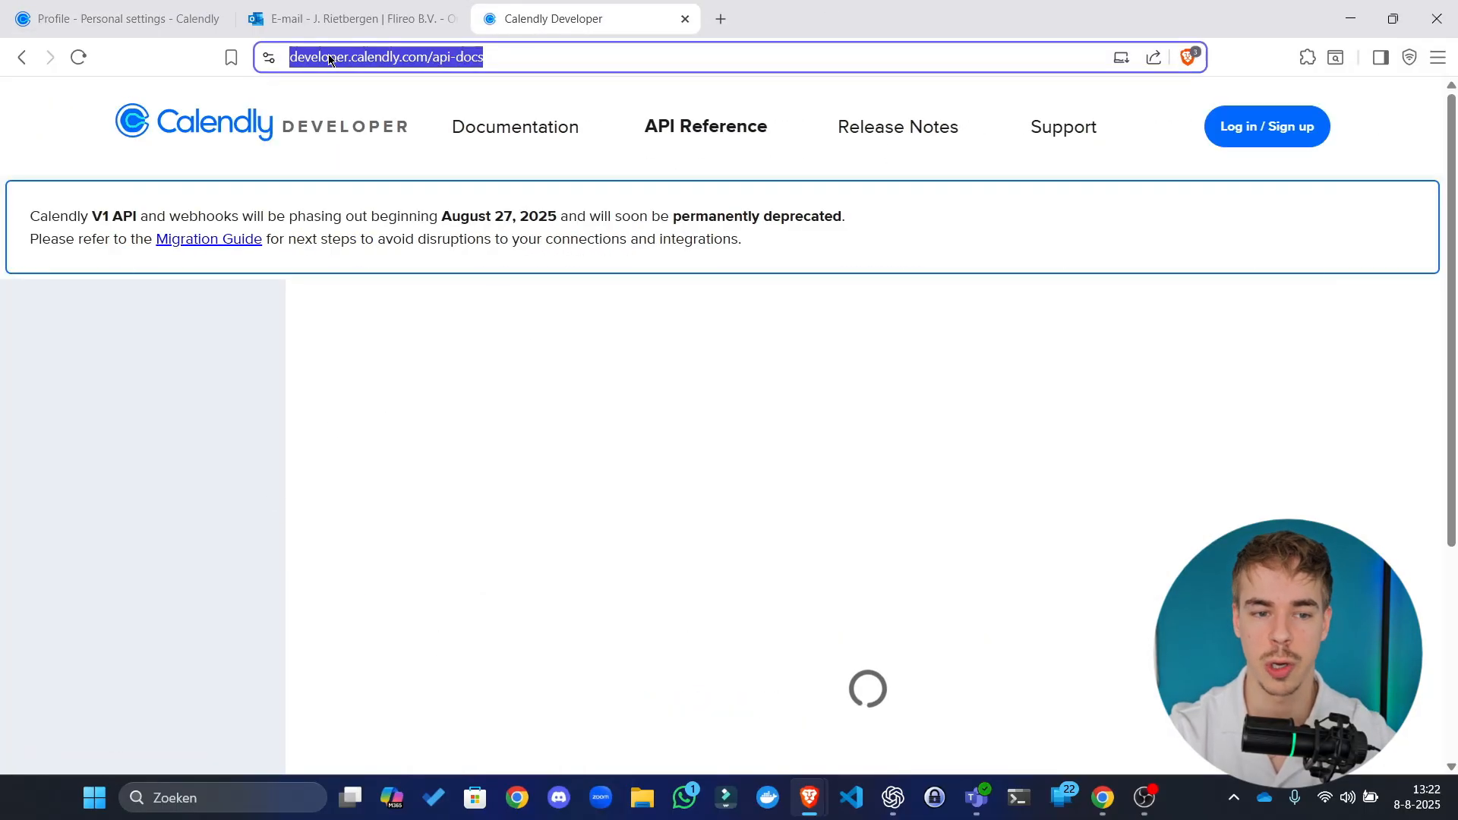
{"action": "left_click", "coordinate": [329, 59]}
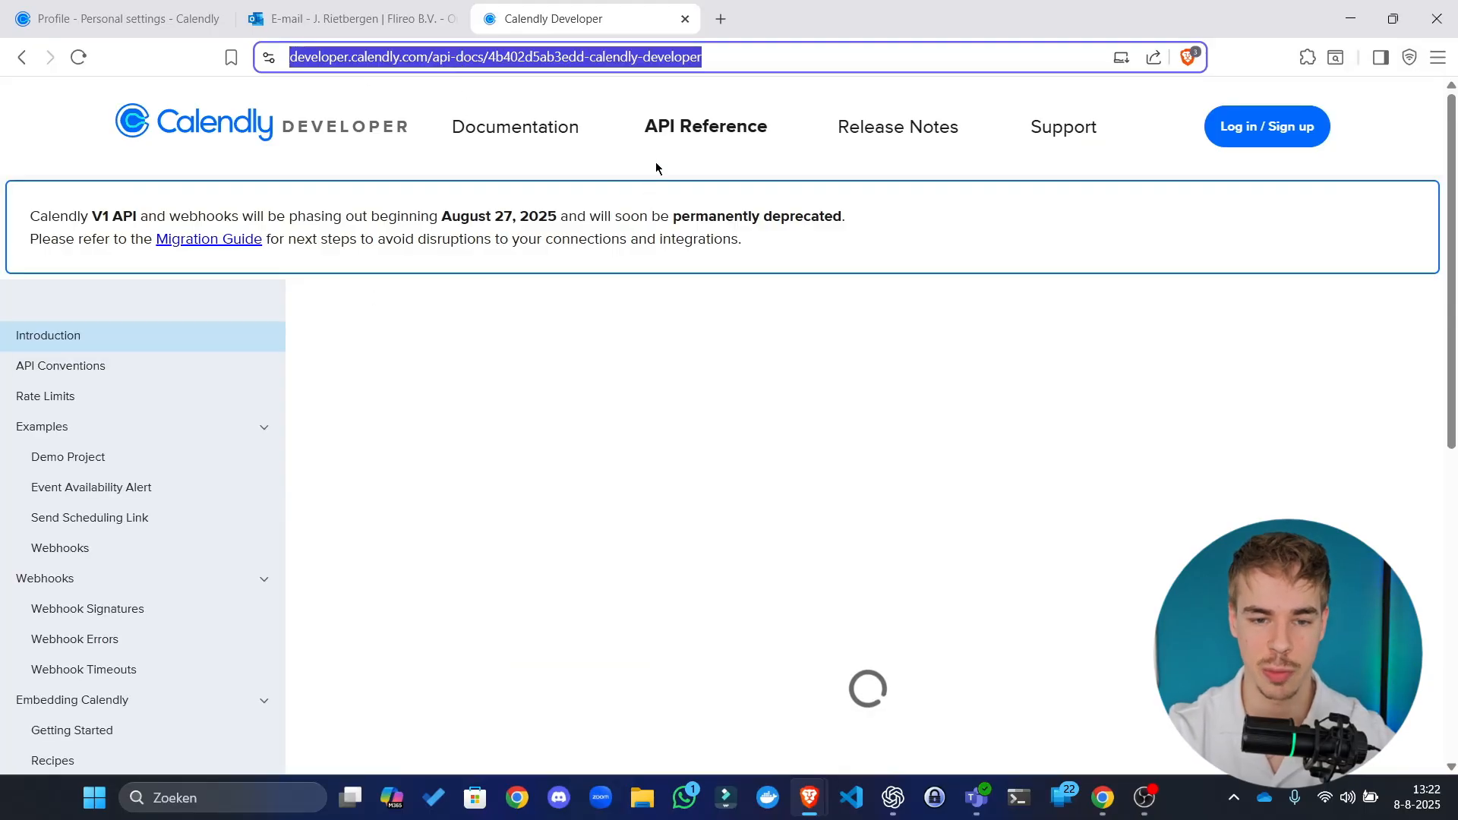
{"action": "scroll", "coordinate": [137, 563], "scroll_direction": "down", "scroll_amount": 3}
{"action": "scroll", "coordinate": [136, 562], "scroll_direction": "down", "scroll_amount": 4}
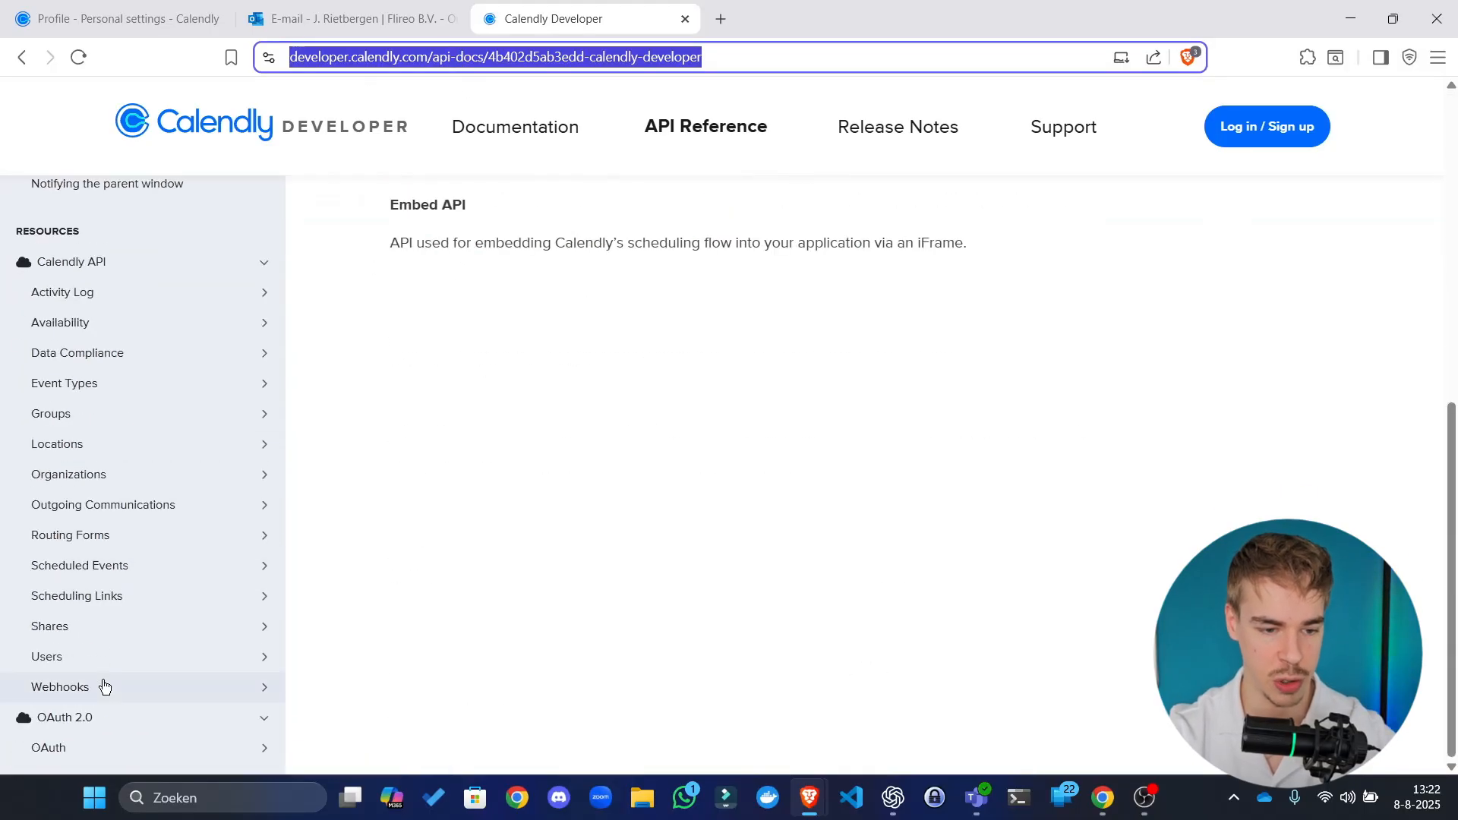
{"action": "left_click", "coordinate": [133, 658]}
{"action": "scroll", "coordinate": [161, 627], "scroll_direction": "down", "scroll_amount": 1}
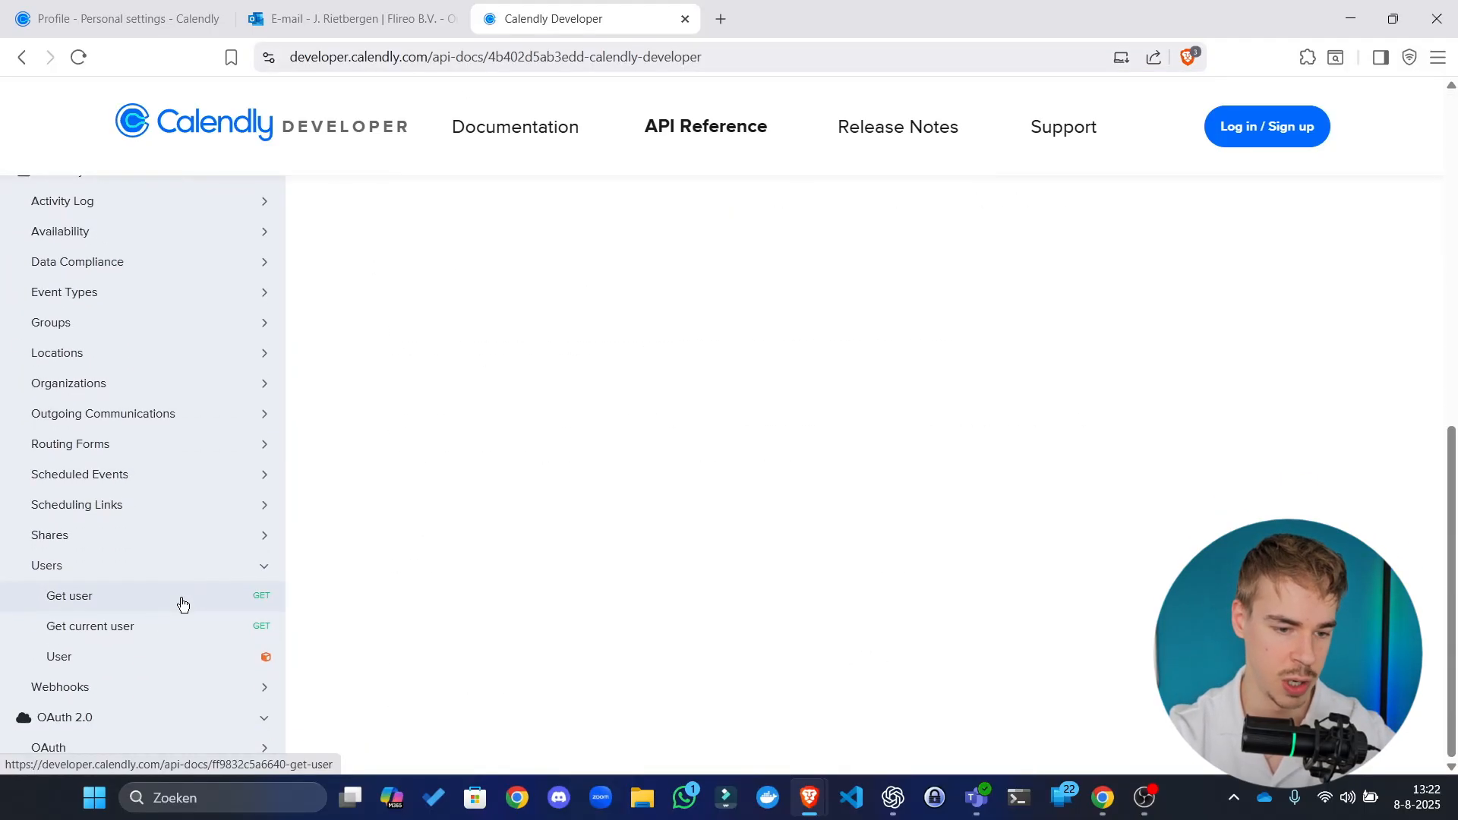
{"action": "left_click", "coordinate": [179, 601]}
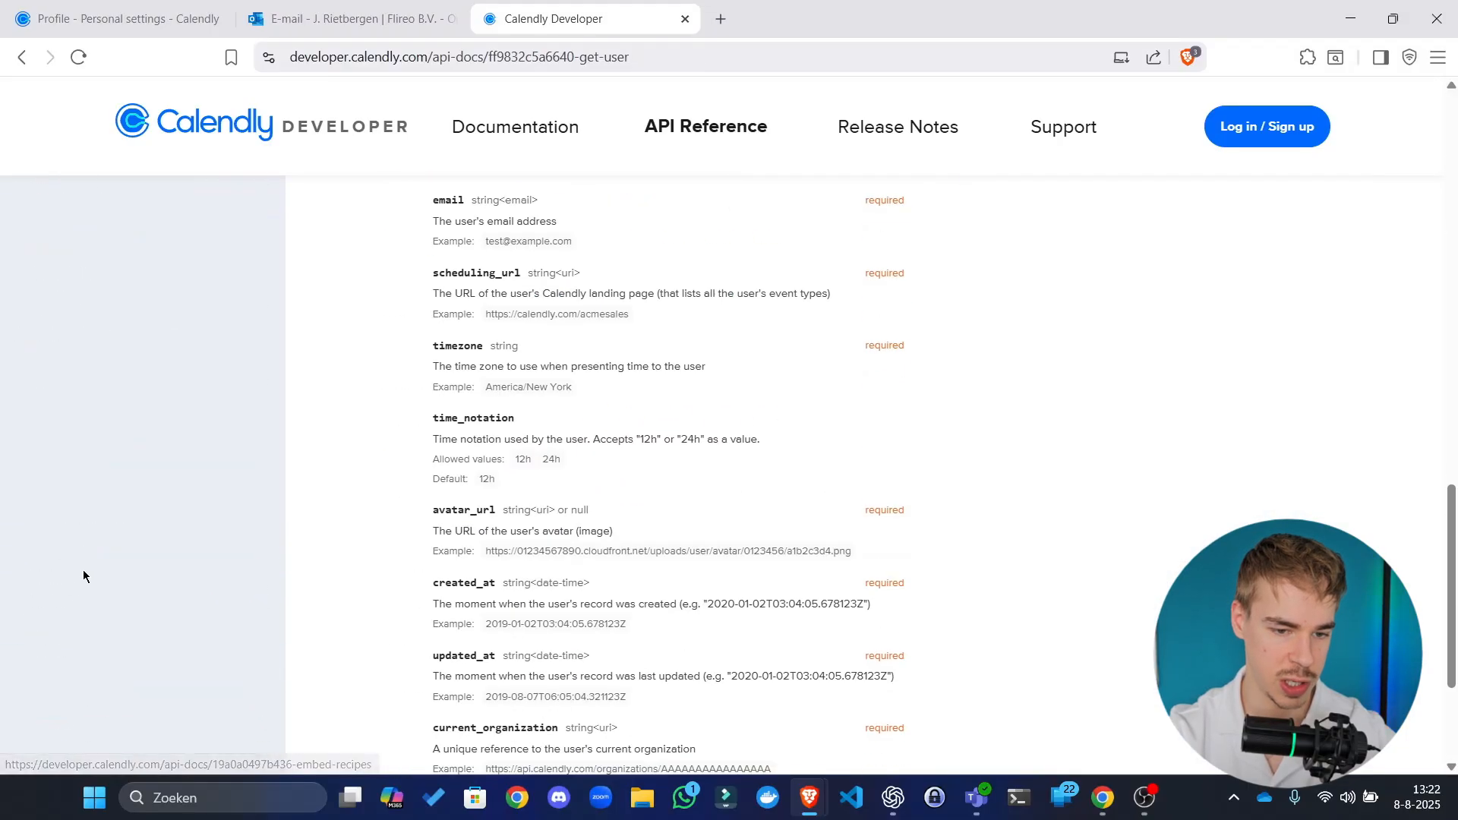
{"action": "left_click", "coordinate": [94, 600]}
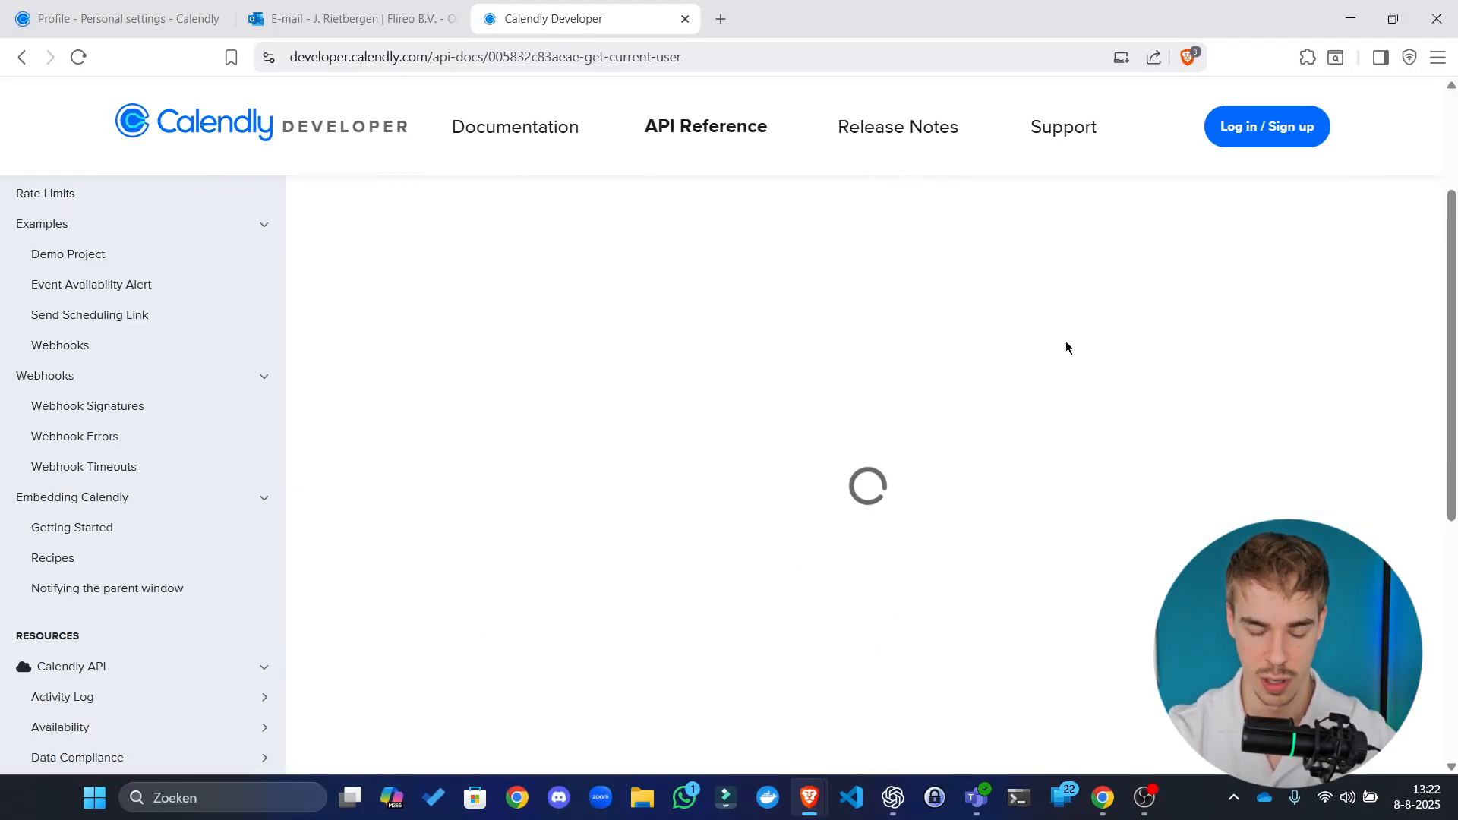
Step: Switch the request authentication to Bearer Auth and enter the access token
{"action": "scroll", "coordinate": [974, 433], "scroll_direction": "down", "scroll_amount": 4}
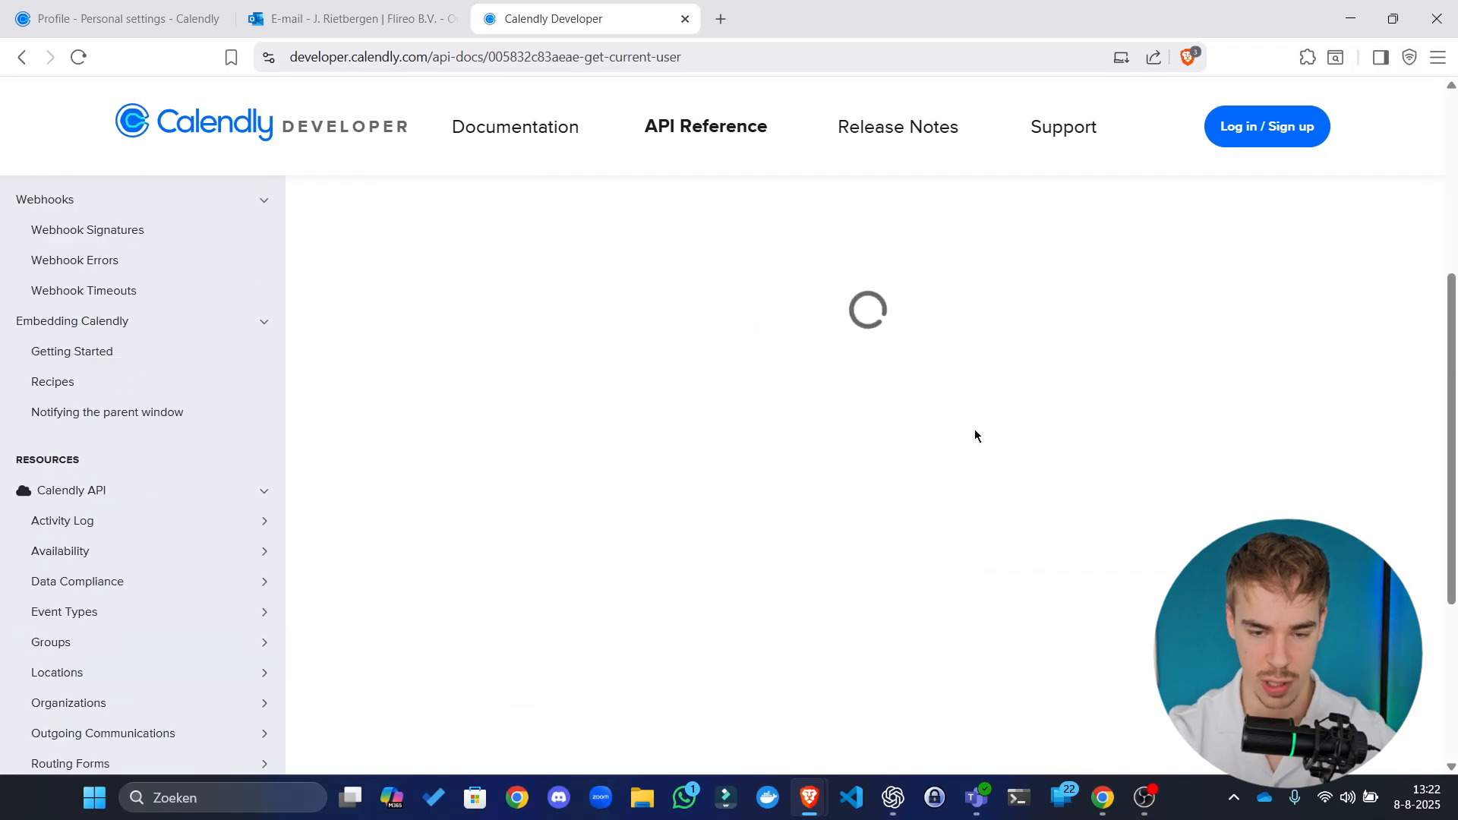
{"action": "scroll", "coordinate": [1003, 415], "scroll_direction": "down", "scroll_amount": 3}
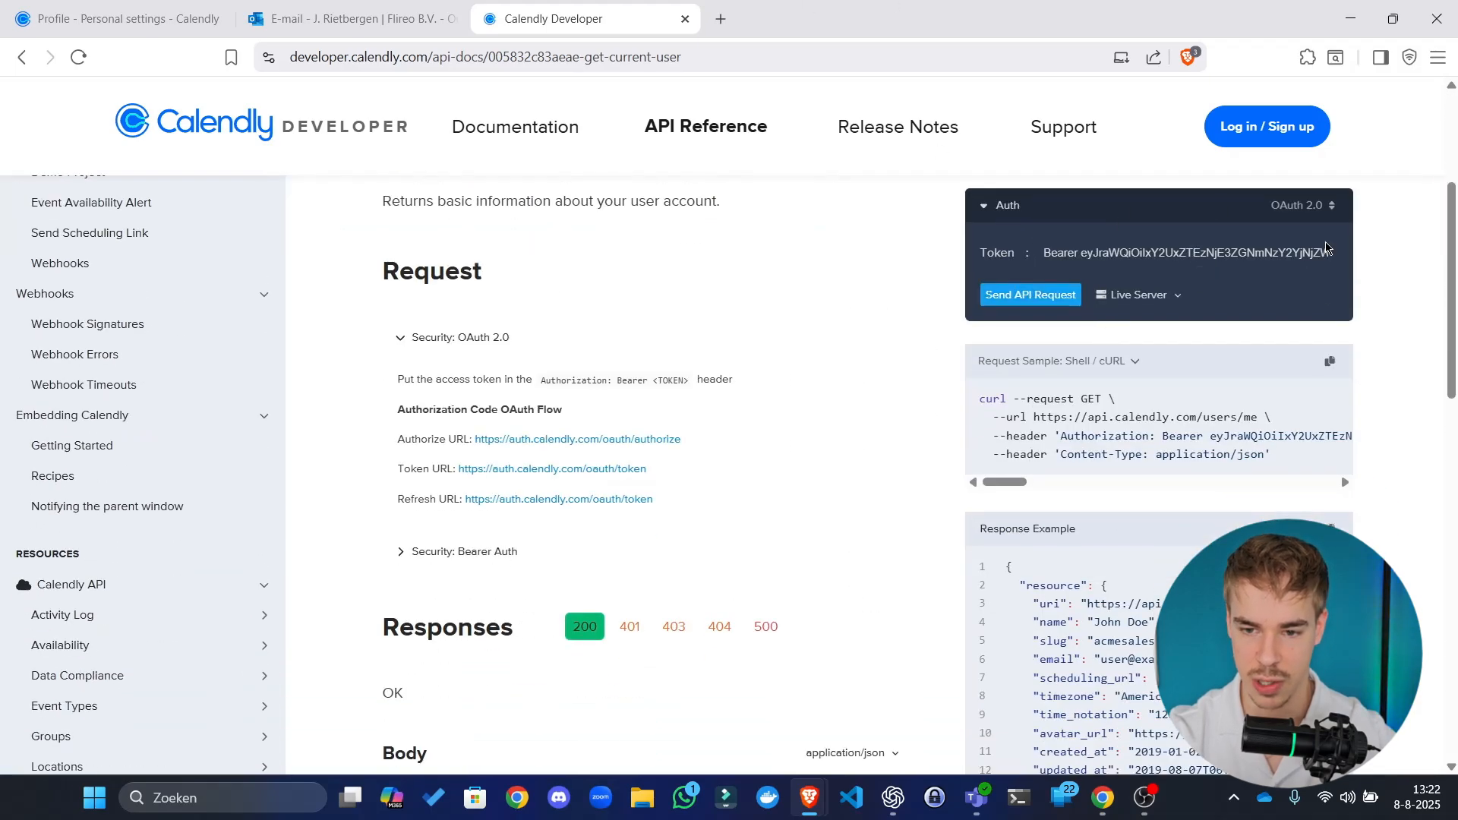
{"action": "left_click", "coordinate": [1303, 207]}
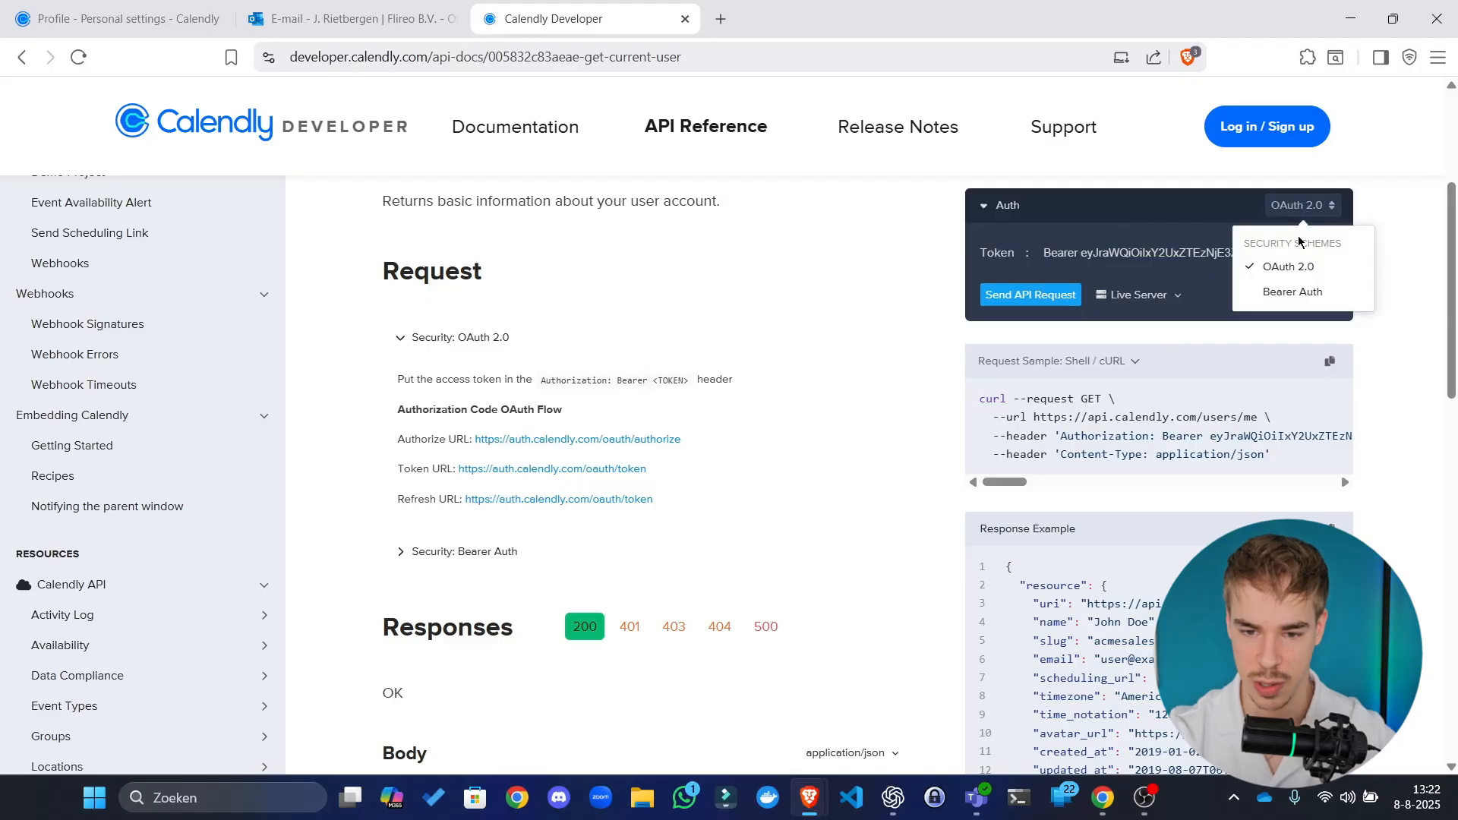
{"action": "left_click", "coordinate": [1295, 293]}
{"action": "left_click", "coordinate": [1127, 245]}
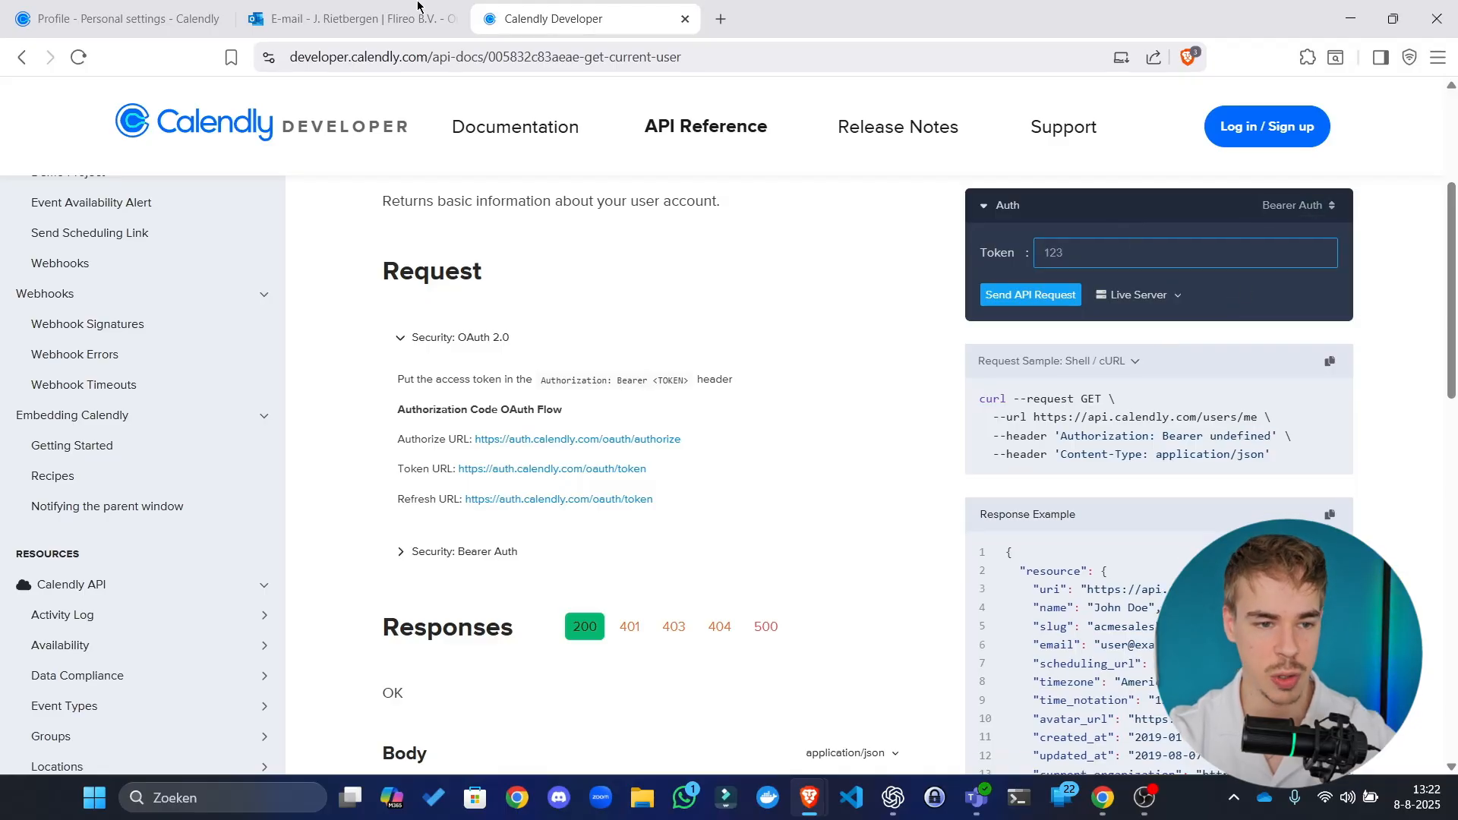
{"action": "left_click", "coordinate": [147, 6]}
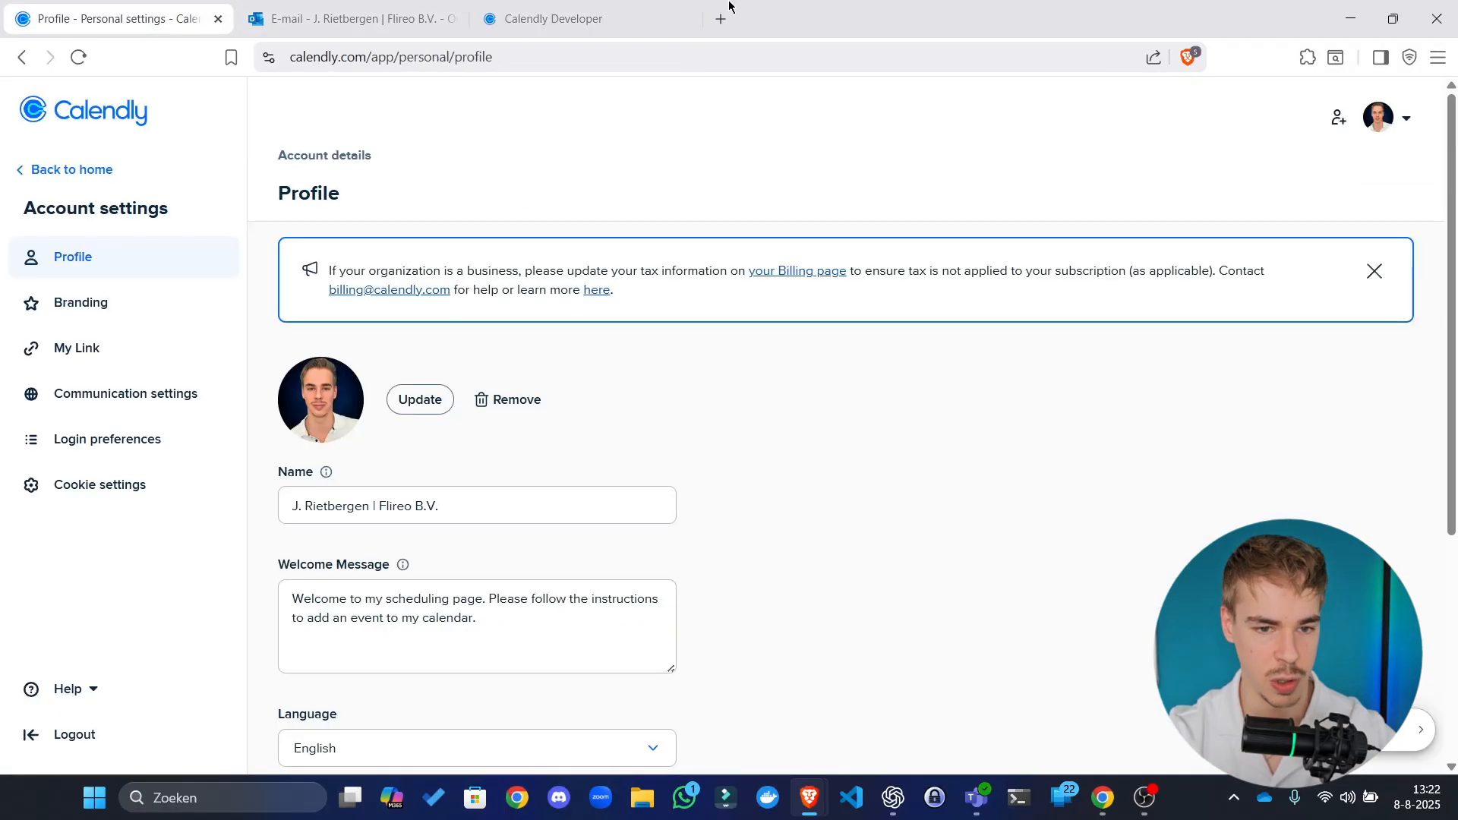
{"action": "left_click", "coordinate": [593, 19]}
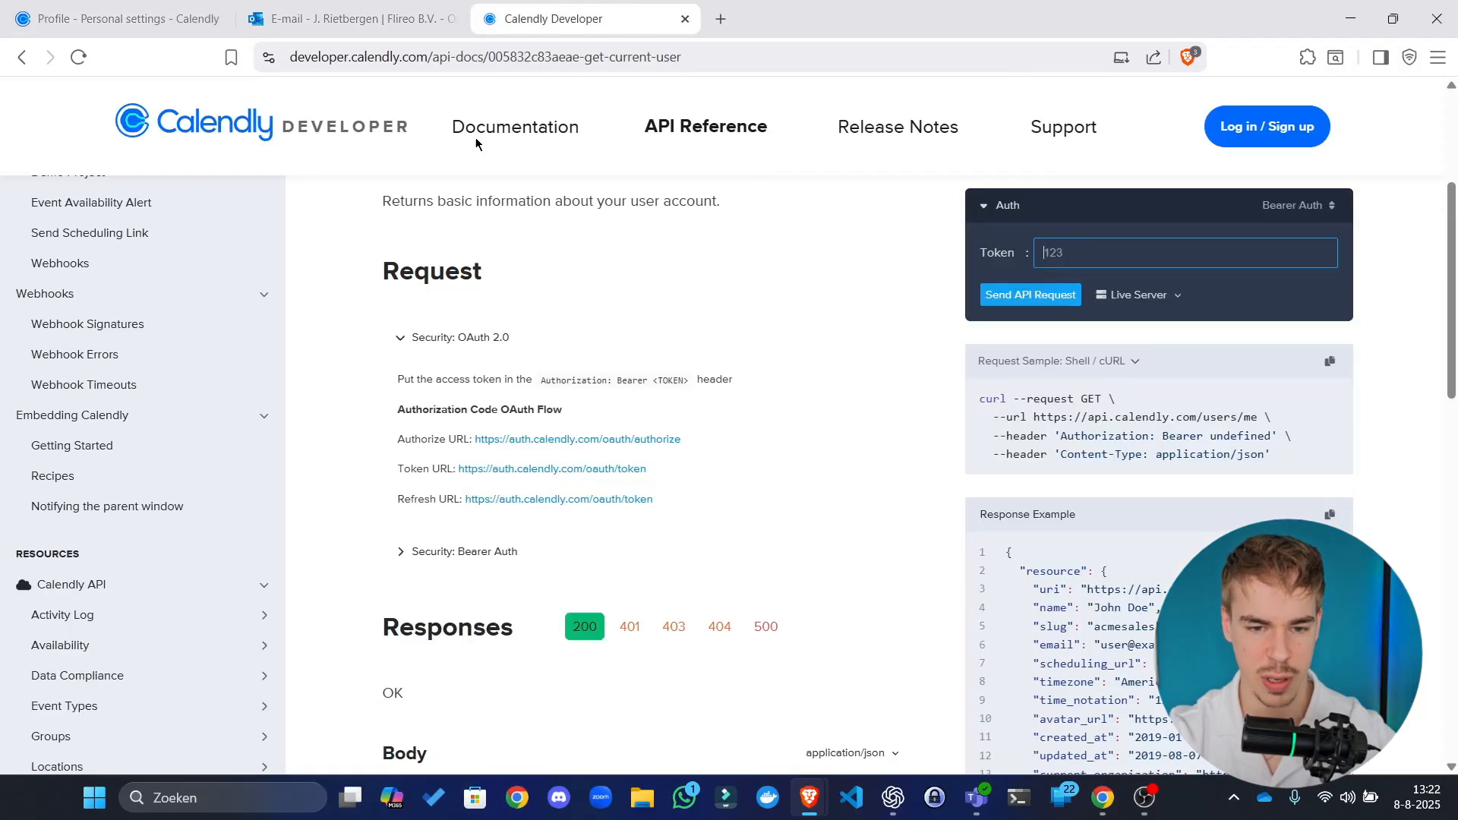
{"action": "key", "text": "ctrl+w"}
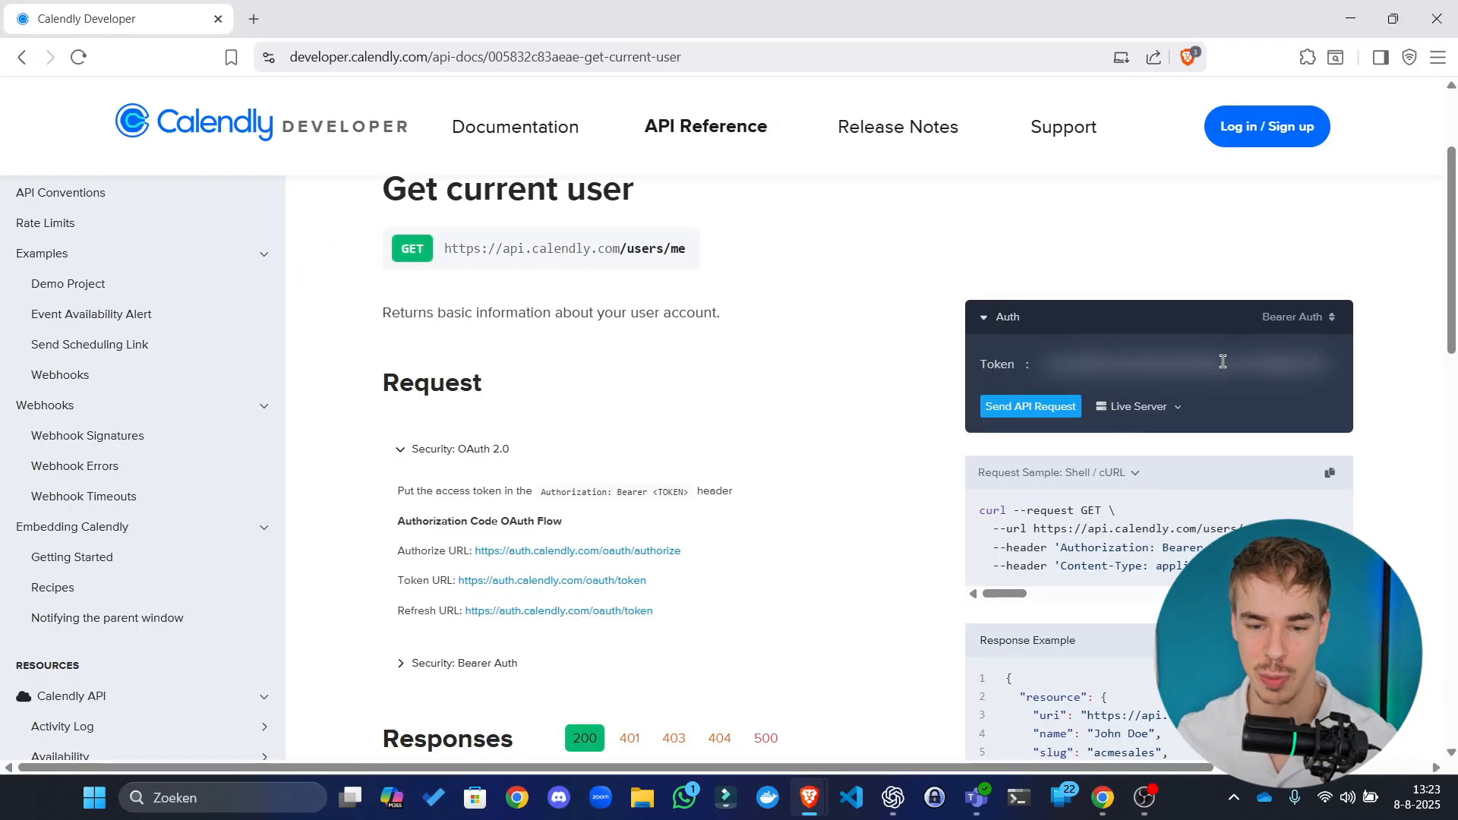
{"action": "left_click", "coordinate": [1284, 318]}
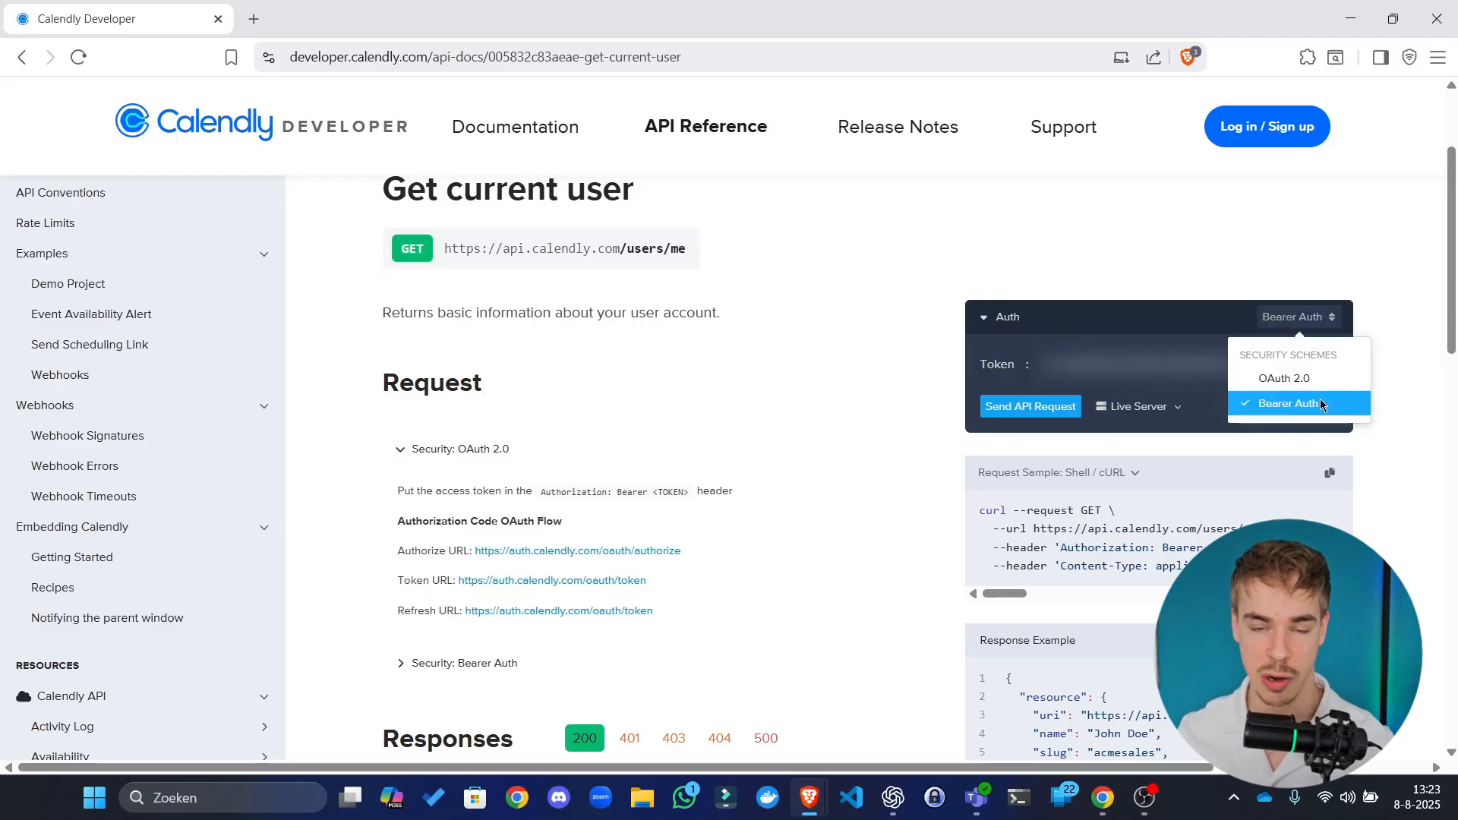
Step: Close the auth scheme list and scroll through the Get current user example response
{"action": "left_click", "coordinate": [1213, 248]}
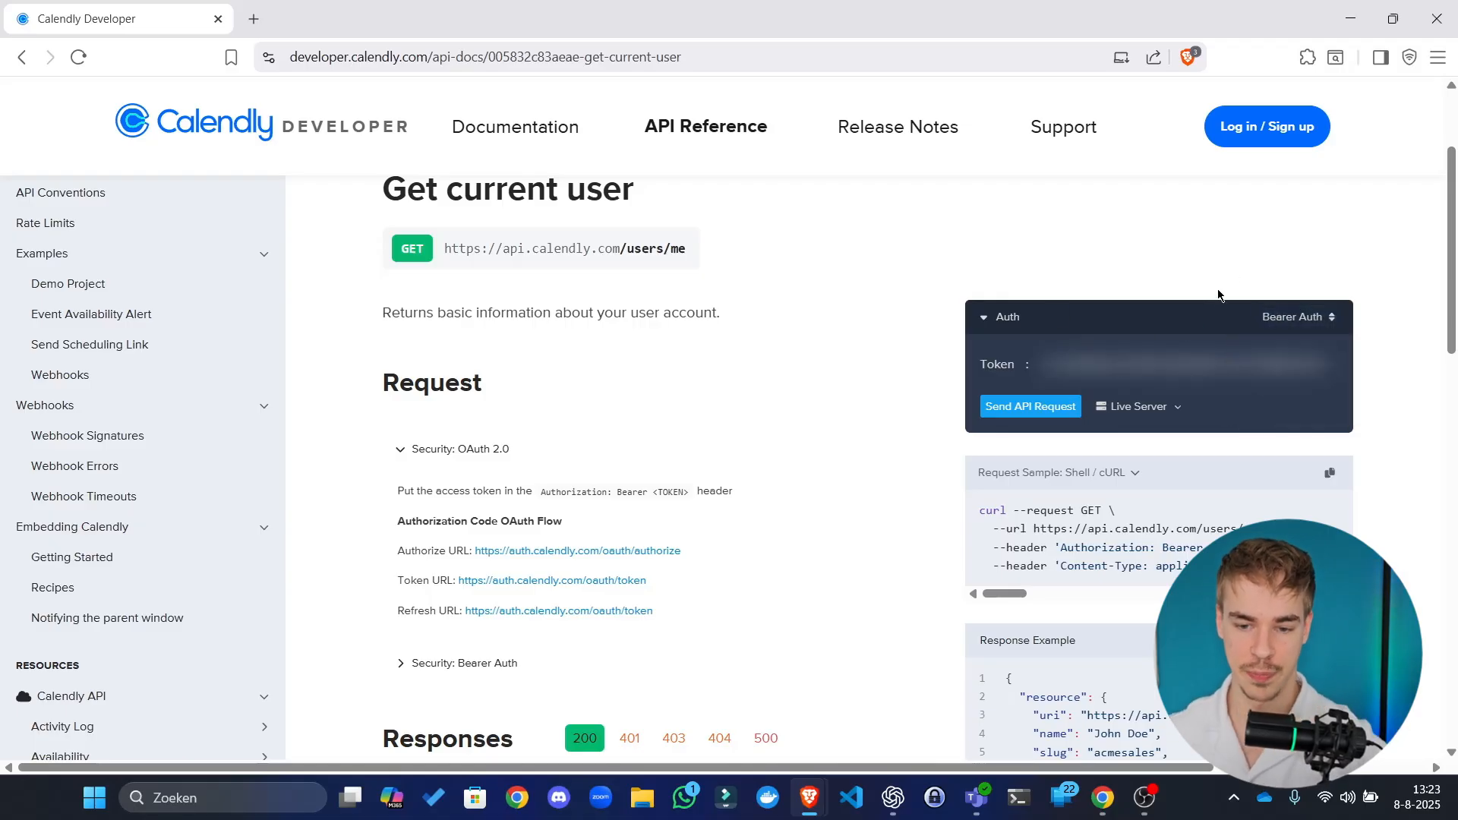
{"action": "scroll", "coordinate": [807, 415], "scroll_direction": "down", "scroll_amount": 3}
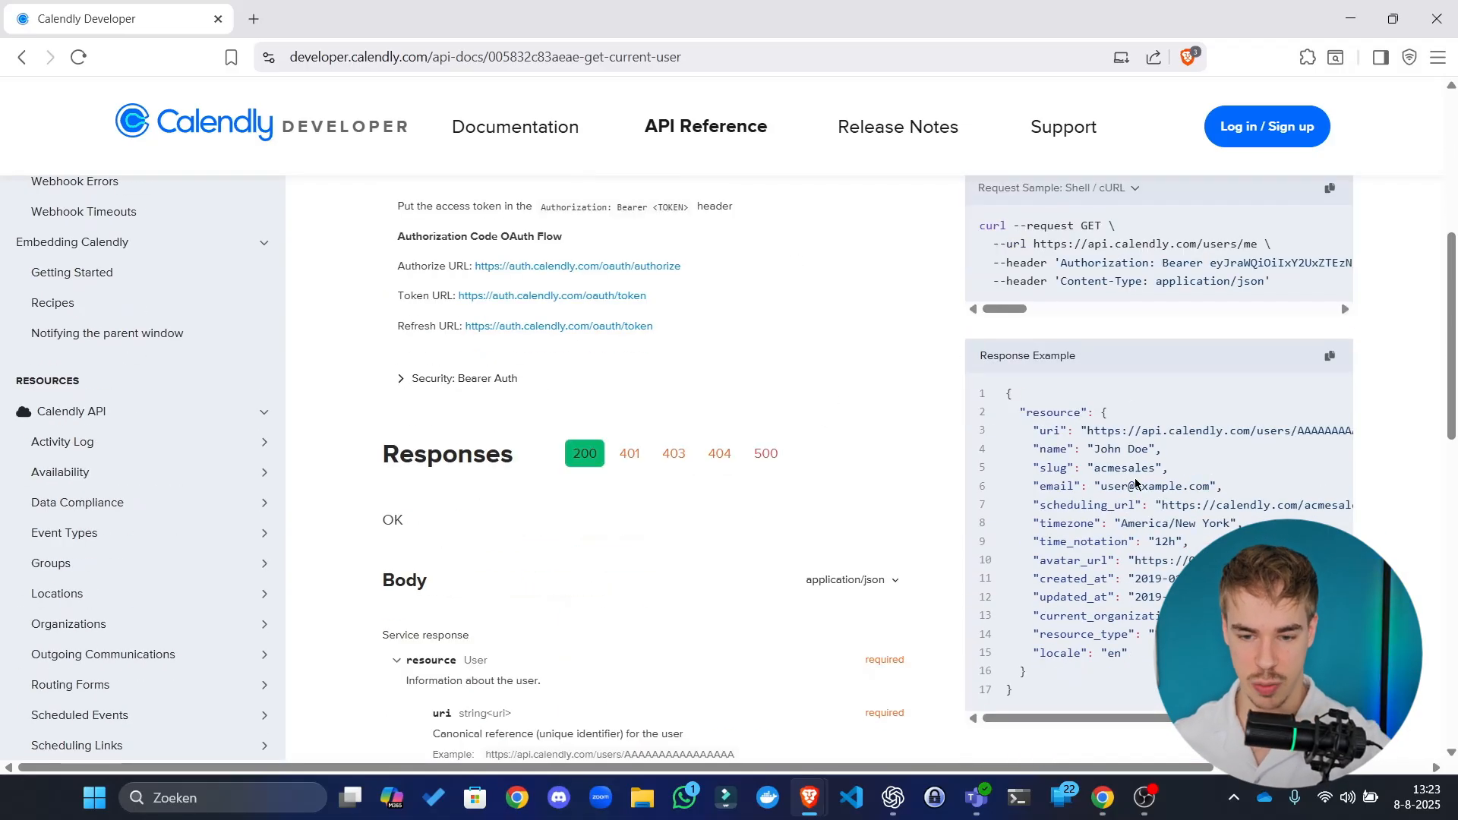
{"action": "scroll", "coordinate": [1139, 598], "scroll_direction": "right", "scroll_amount": 3}
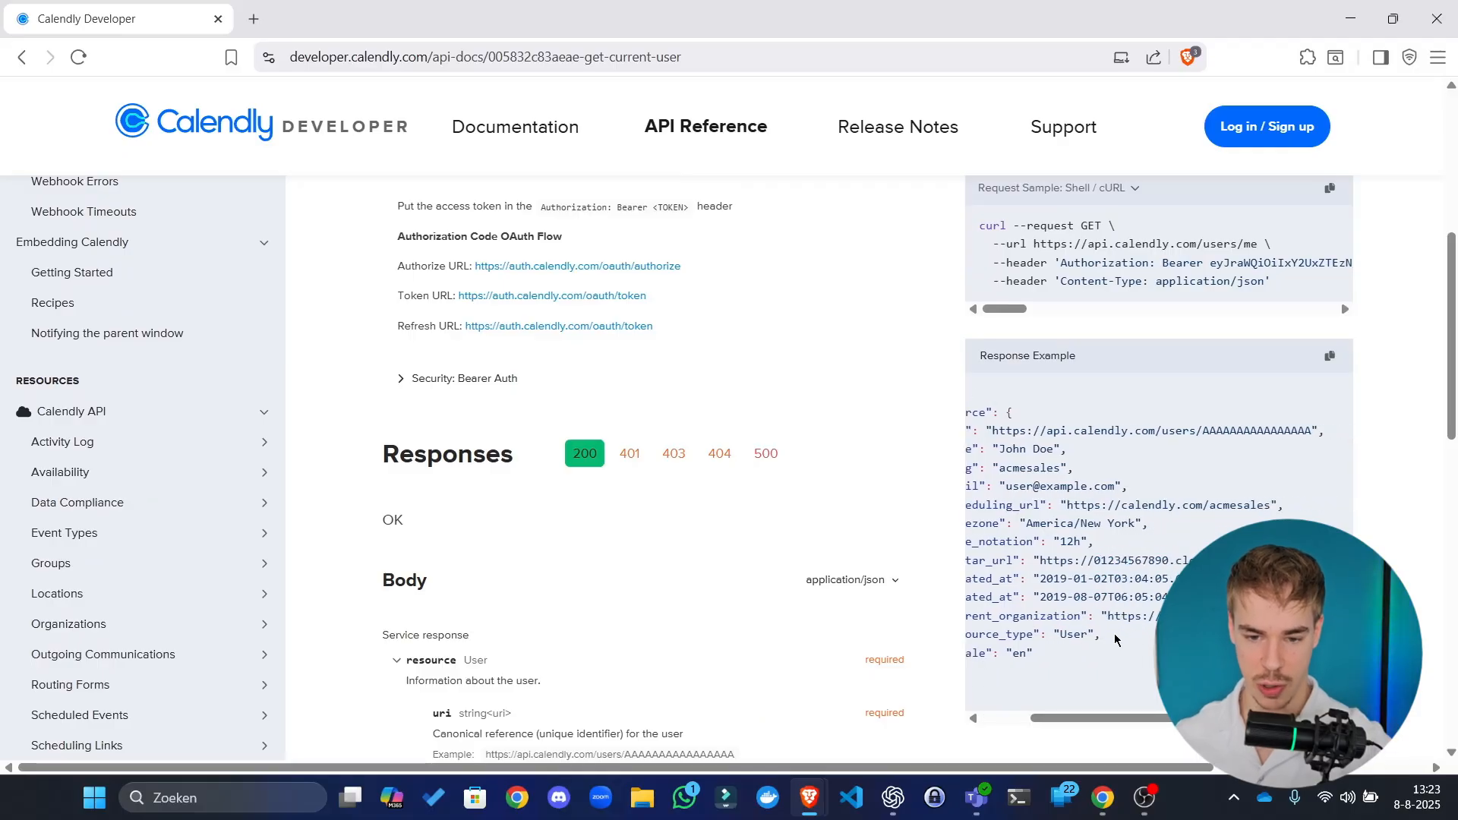
{"action": "scroll", "coordinate": [1139, 598], "scroll_direction": "left", "scroll_amount": 3}
{"action": "scroll", "coordinate": [1100, 393], "scroll_direction": "up", "scroll_amount": 5}
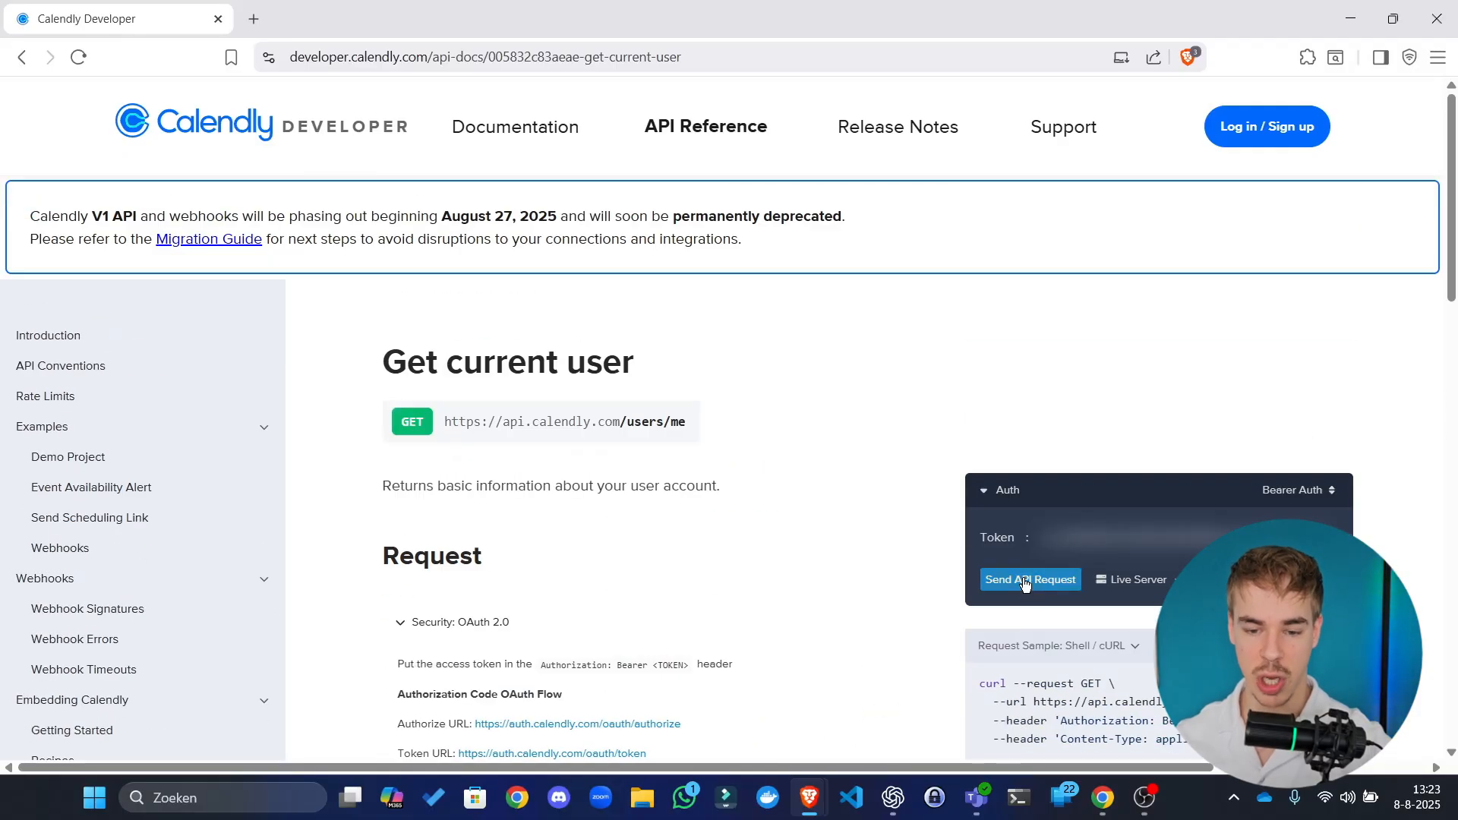
{"action": "scroll", "coordinate": [878, 527], "scroll_direction": "down", "scroll_amount": 5}
{"action": "scroll", "coordinate": [1094, 383], "scroll_direction": "down", "scroll_amount": 2}
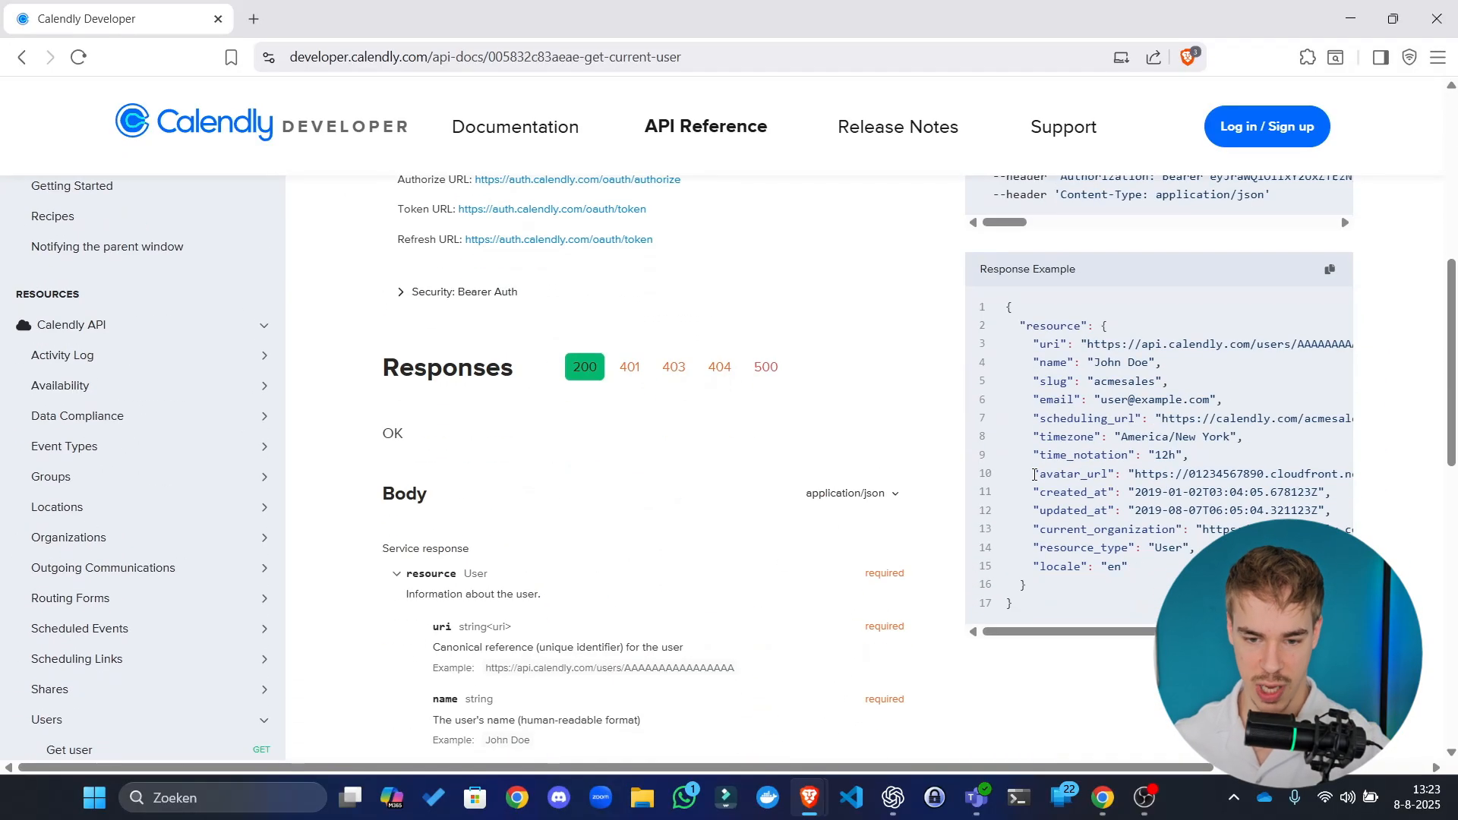
{"action": "scroll", "coordinate": [1063, 530], "scroll_direction": "right", "scroll_amount": 3}
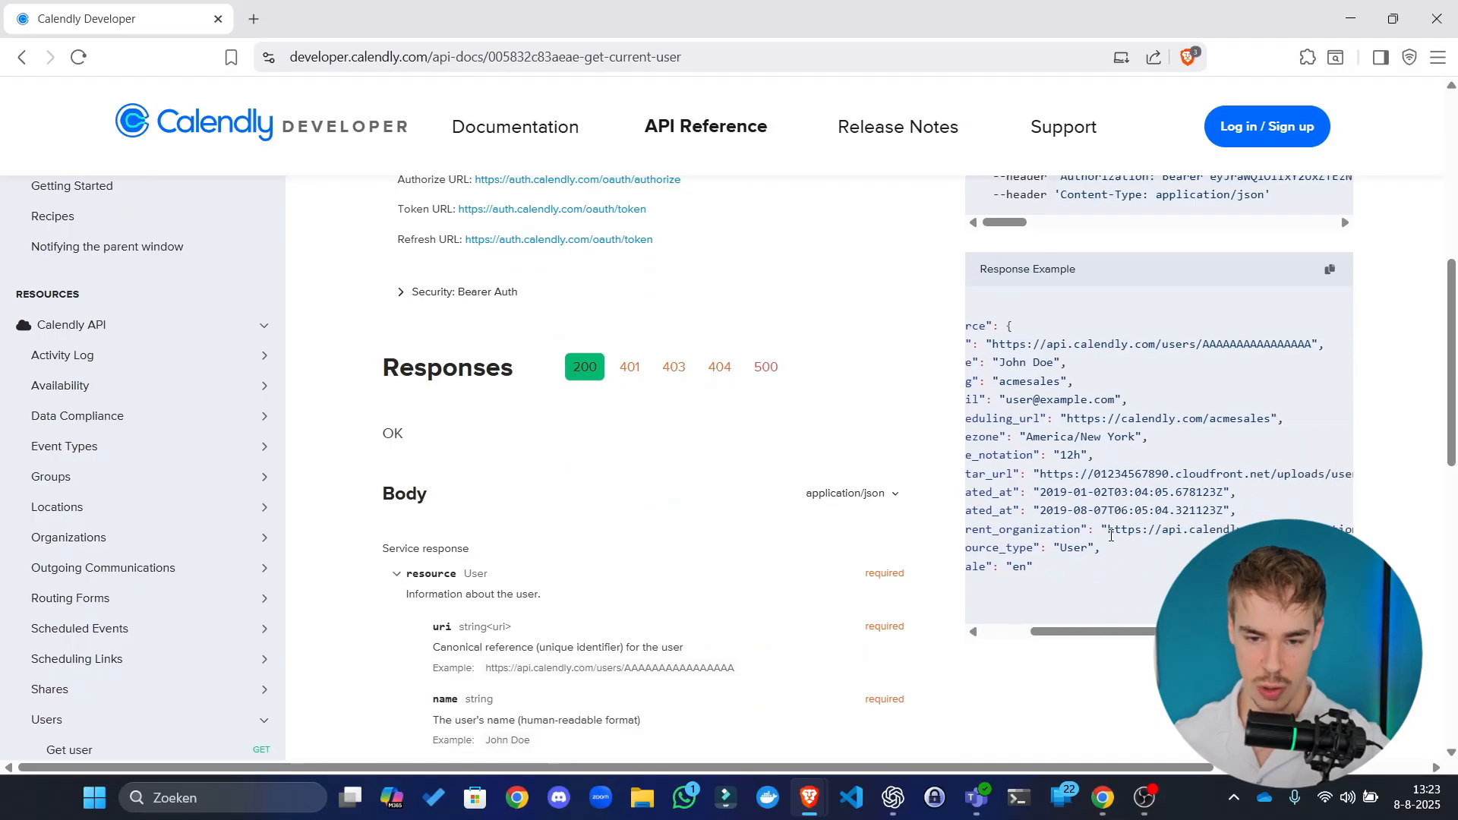
{"action": "left_click_drag", "start_coordinate": [1112, 534], "coordinate": [1291, 536]}
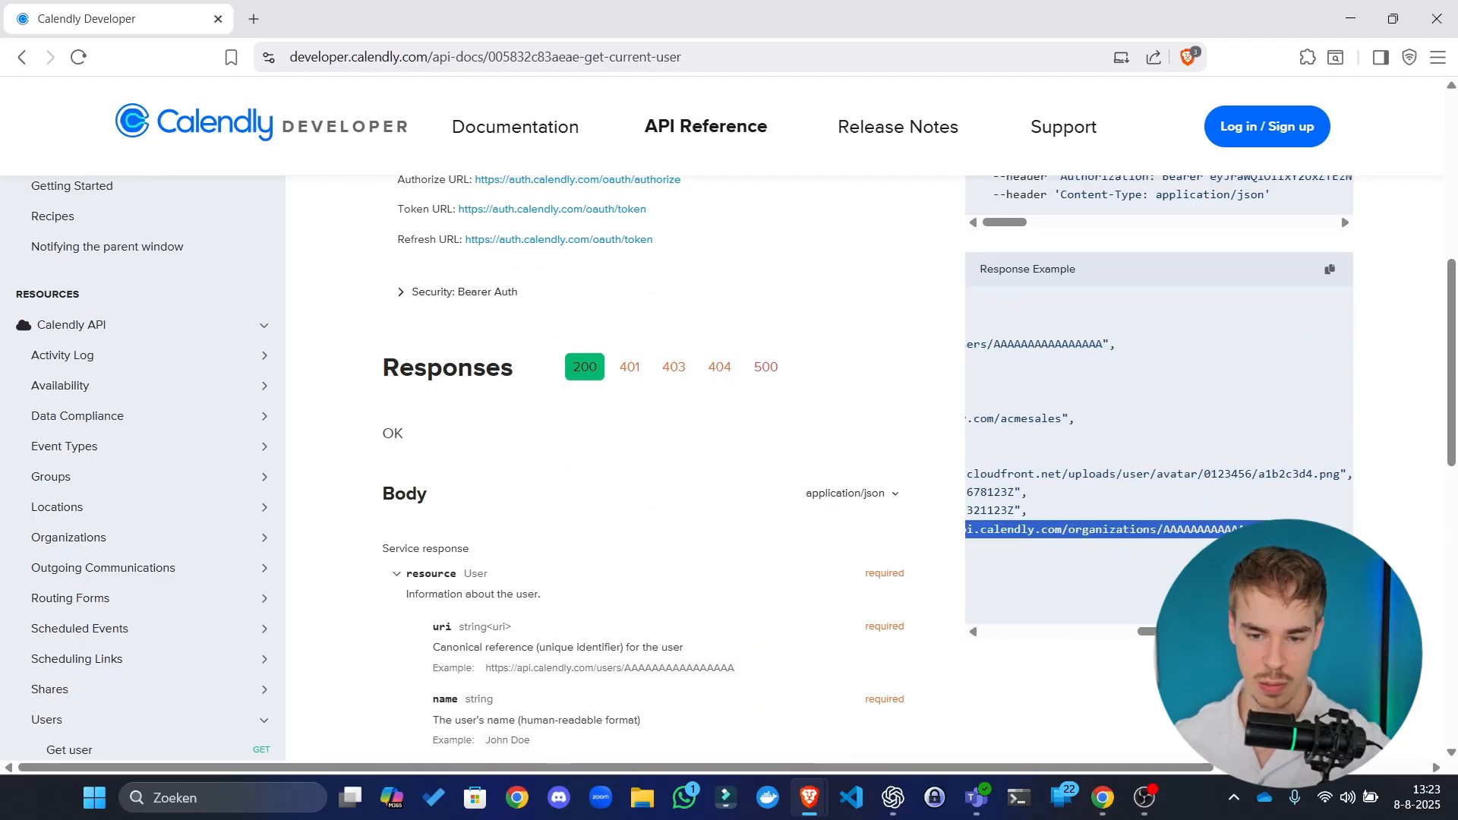
{"action": "left_click", "coordinate": [1291, 538]}
{"action": "scroll", "coordinate": [1215, 532], "scroll_direction": "left", "scroll_amount": 5}
{"action": "scroll", "coordinate": [1063, 456], "scroll_direction": "up", "scroll_amount": 5}
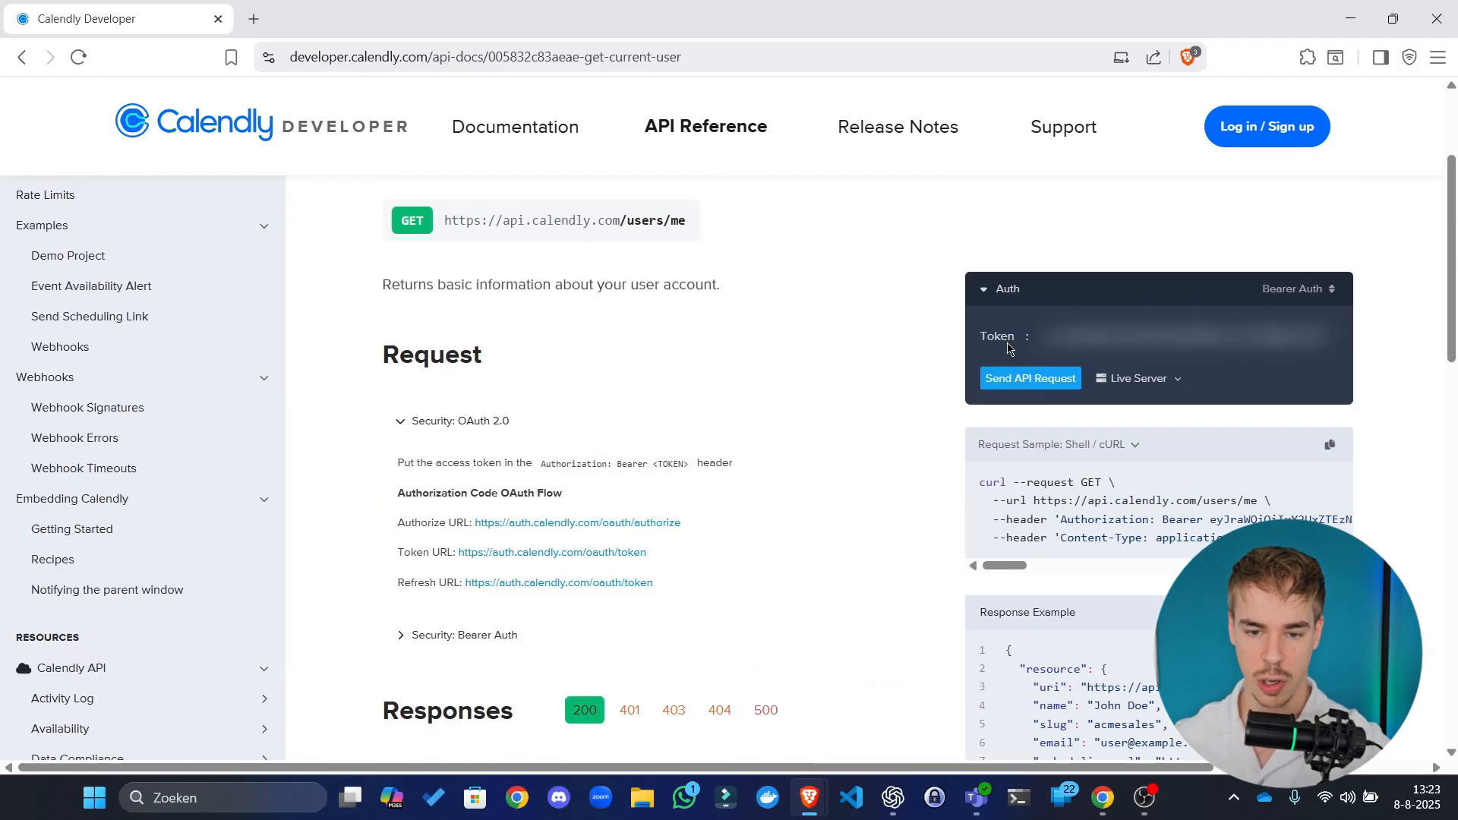
Step: Send the Get current user request live and select the user's uri from the 200 OK response
{"action": "left_click", "coordinate": [1010, 416]}
{"action": "scroll", "coordinate": [891, 438], "scroll_direction": "down", "scroll_amount": 4}
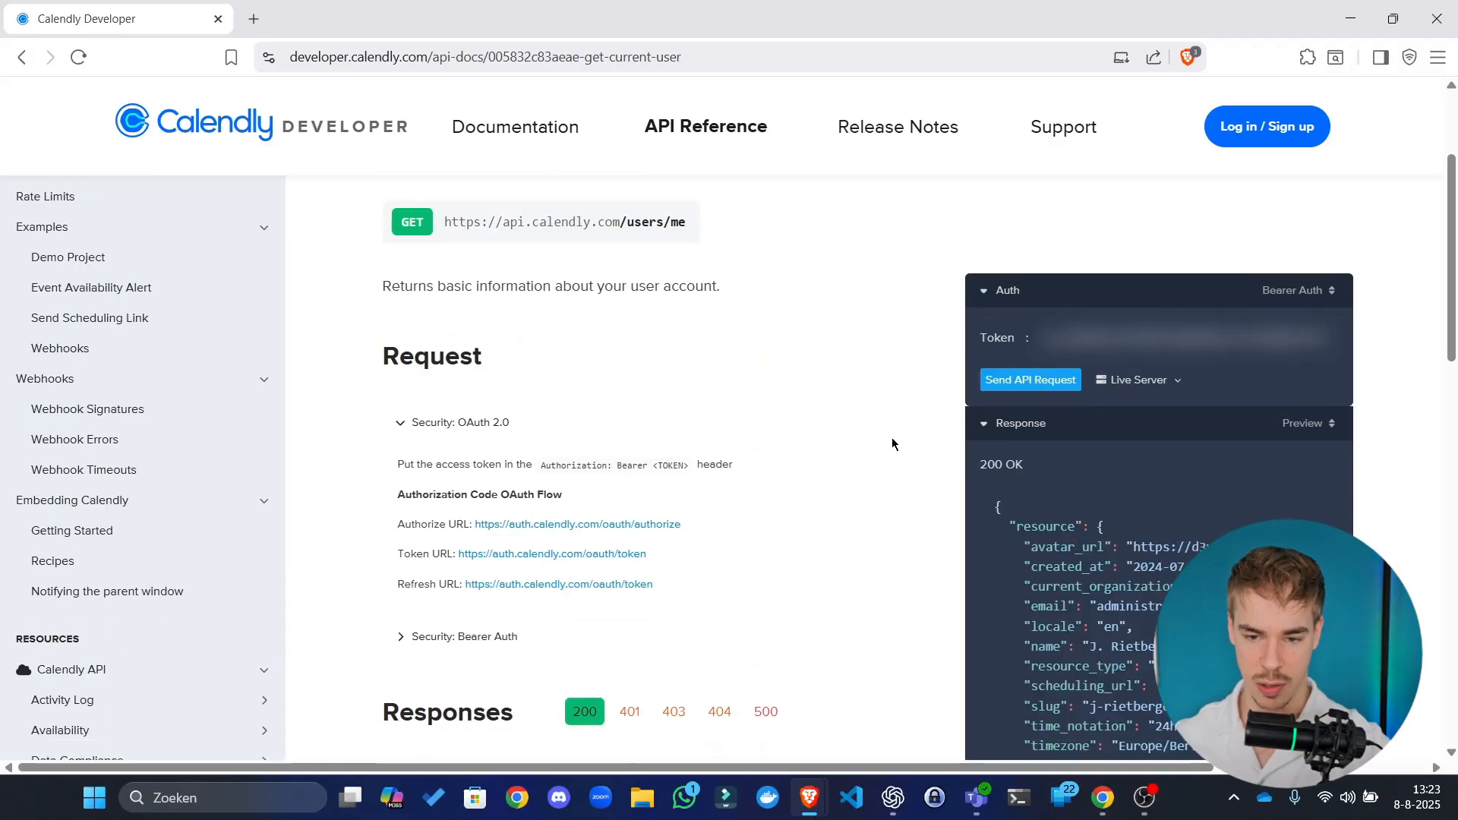
{"action": "scroll", "coordinate": [1119, 445], "scroll_direction": "up", "scroll_amount": 1}
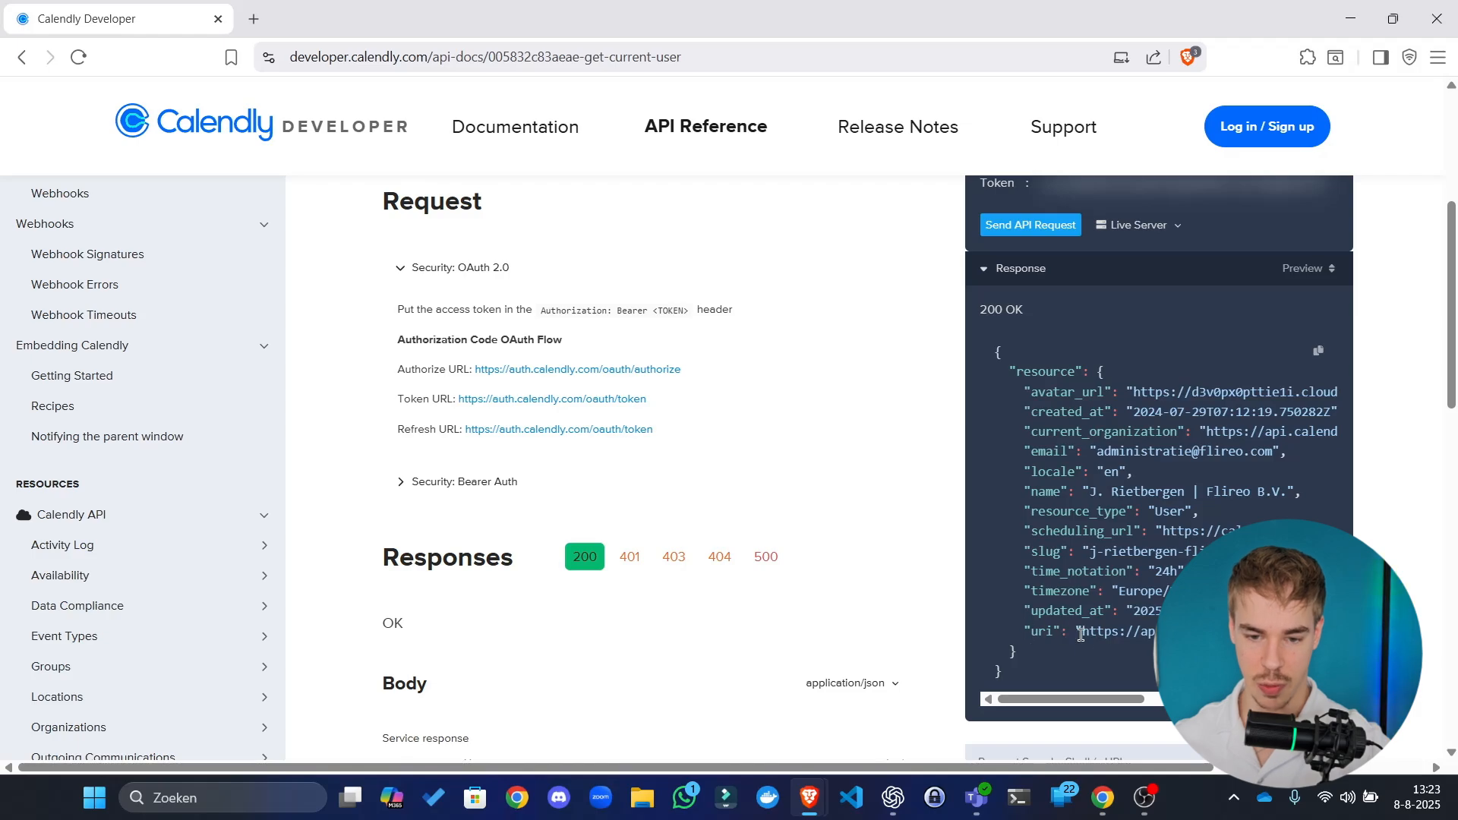
{"action": "left_click_drag", "start_coordinate": [1083, 635], "coordinate": [1337, 635]}
{"action": "left_click_drag", "start_coordinate": [1155, 635], "coordinate": [1142, 635]}
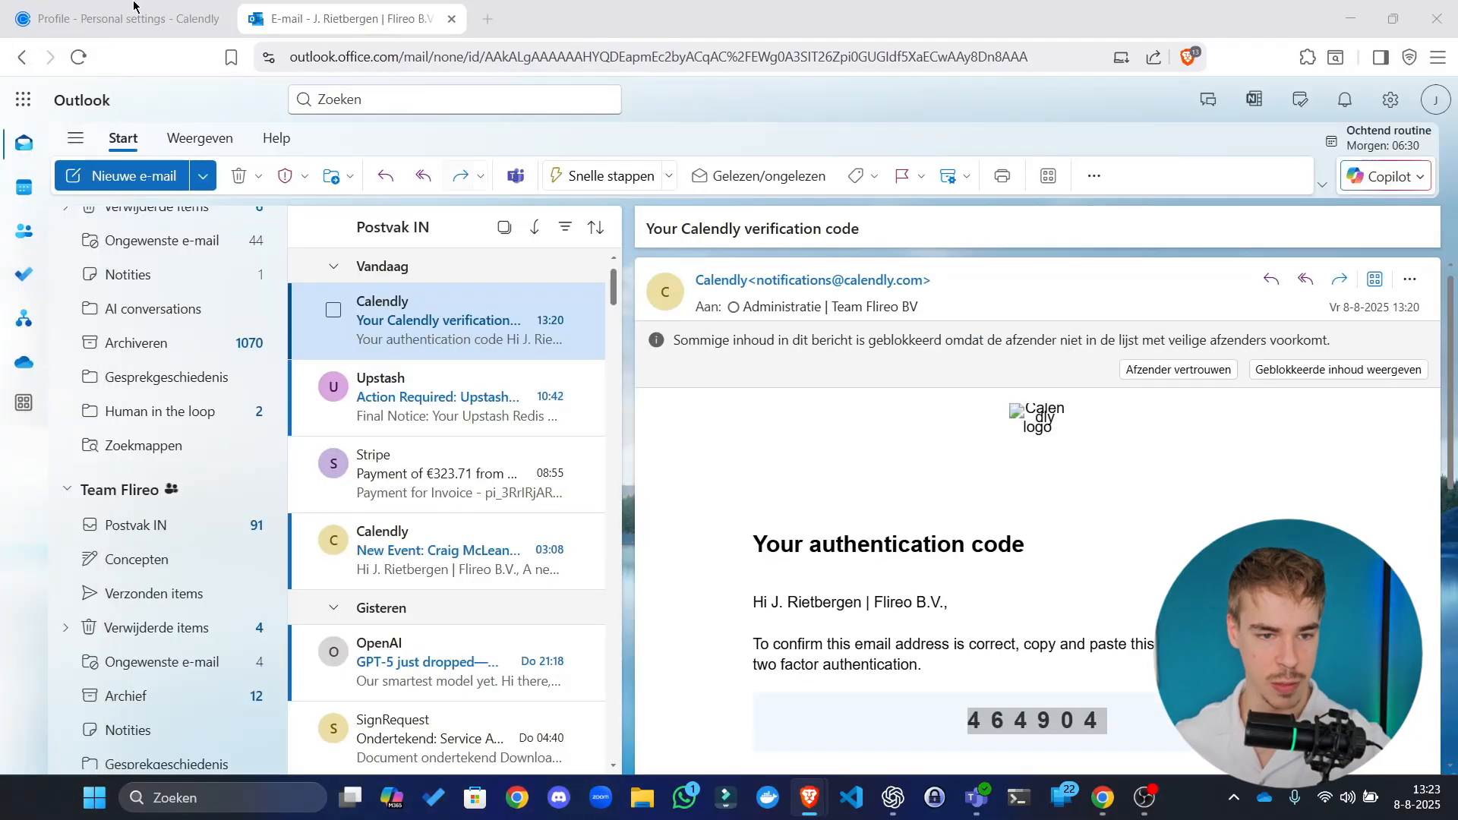
Step: Replace the Get availability Calendly user value with the copied Calendly user URL and execute it
{"action": "left_click", "coordinate": [125, 19]}
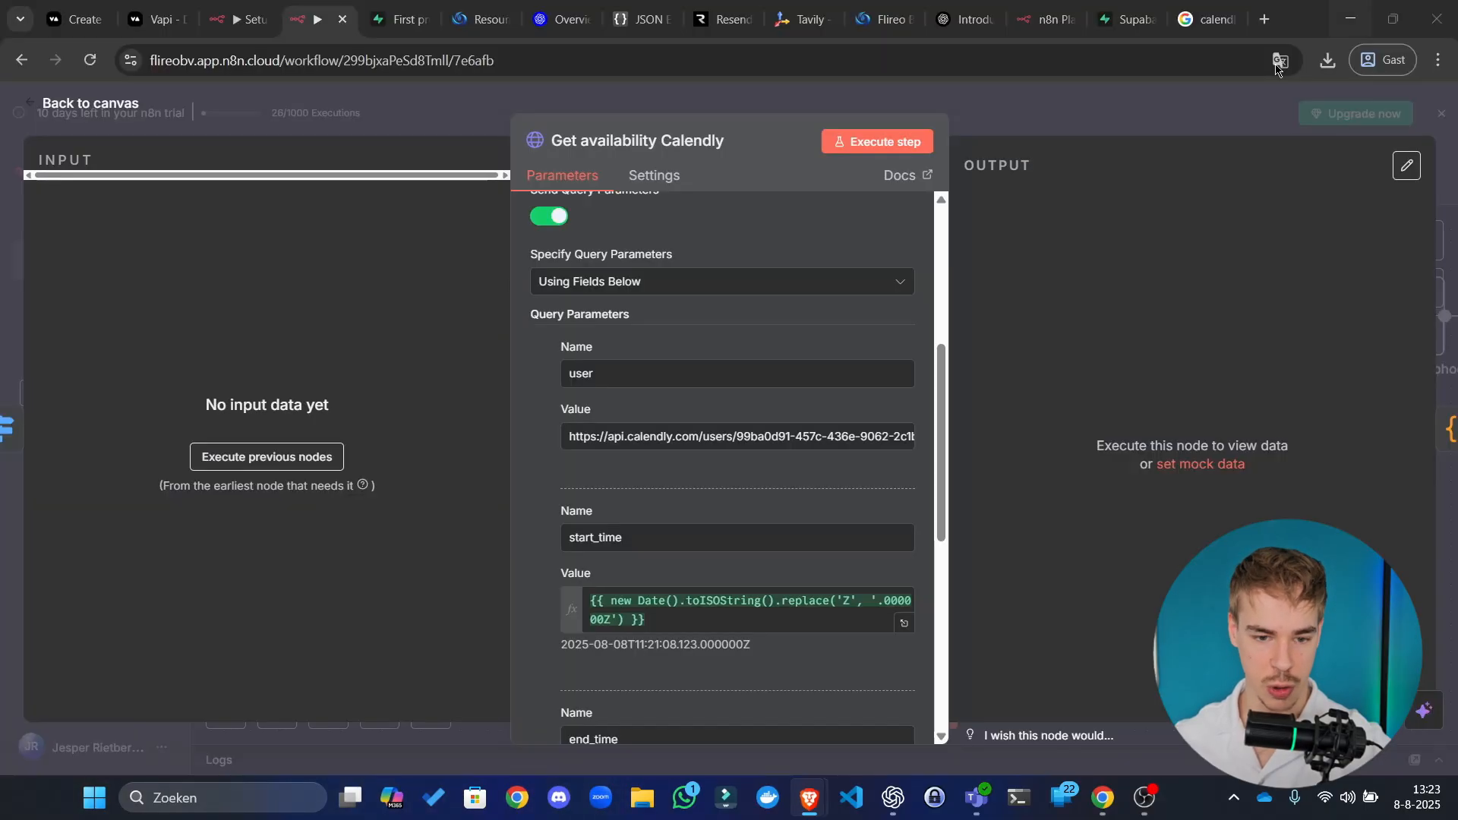
{"action": "left_click", "coordinate": [1338, 10]}
{"action": "left_click", "coordinate": [799, 435]}
{"action": "key", "text": "ctrl+a"}
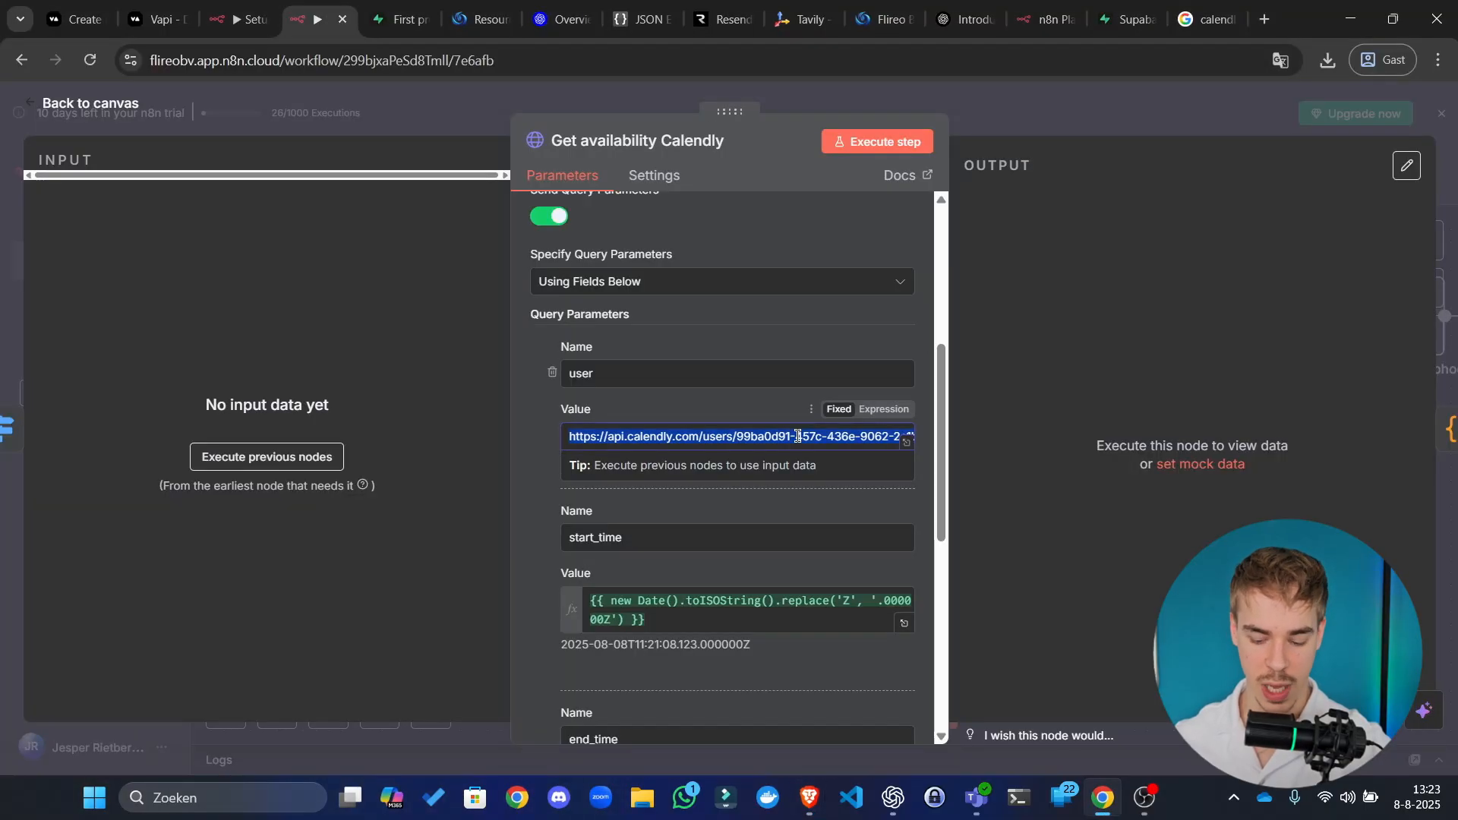
{"action": "key", "text": "BackSpace"}
{"action": "key", "text": "ctrl+v"}
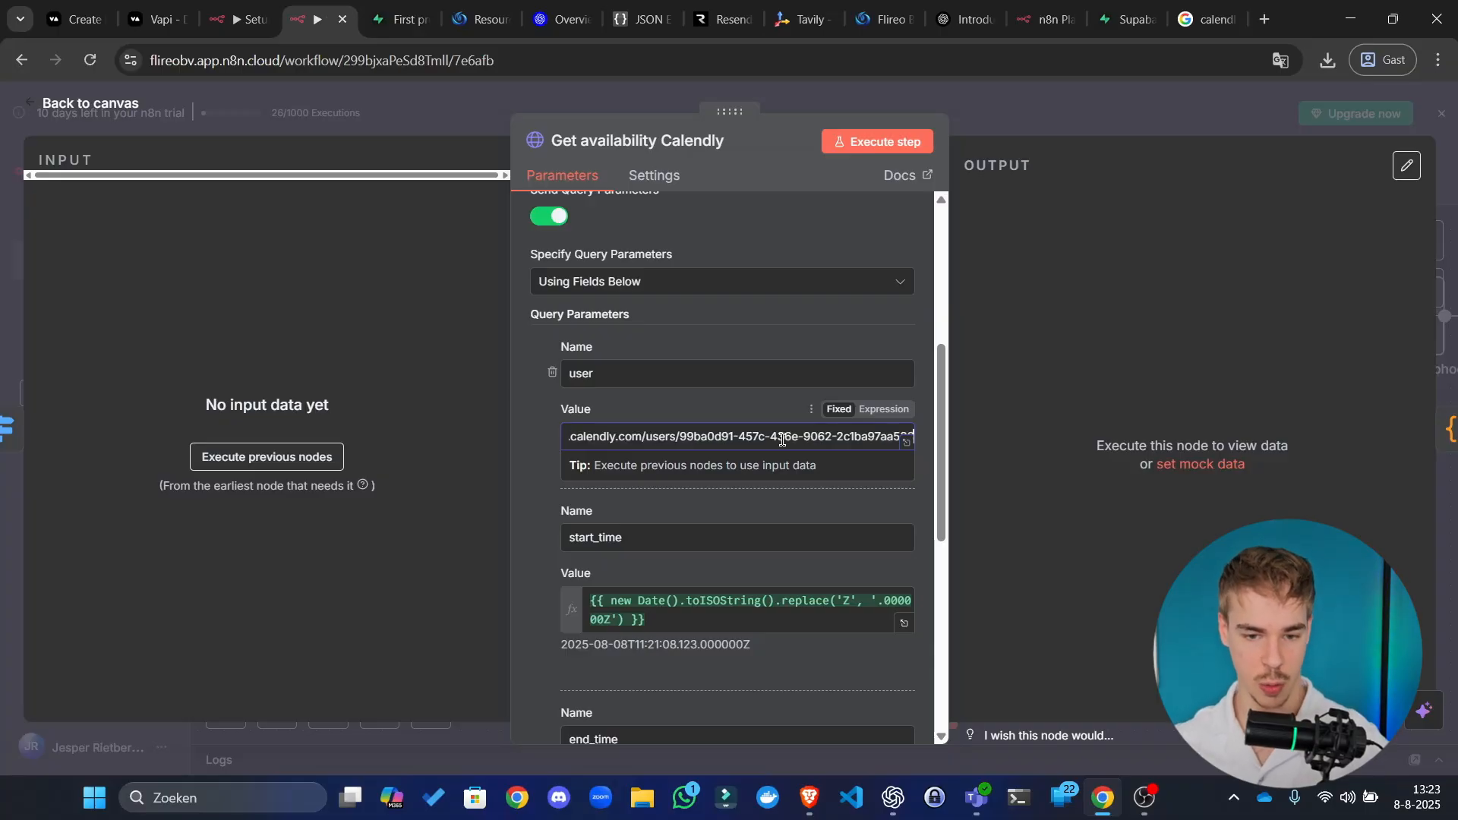
{"action": "left_click", "coordinate": [1016, 359]}
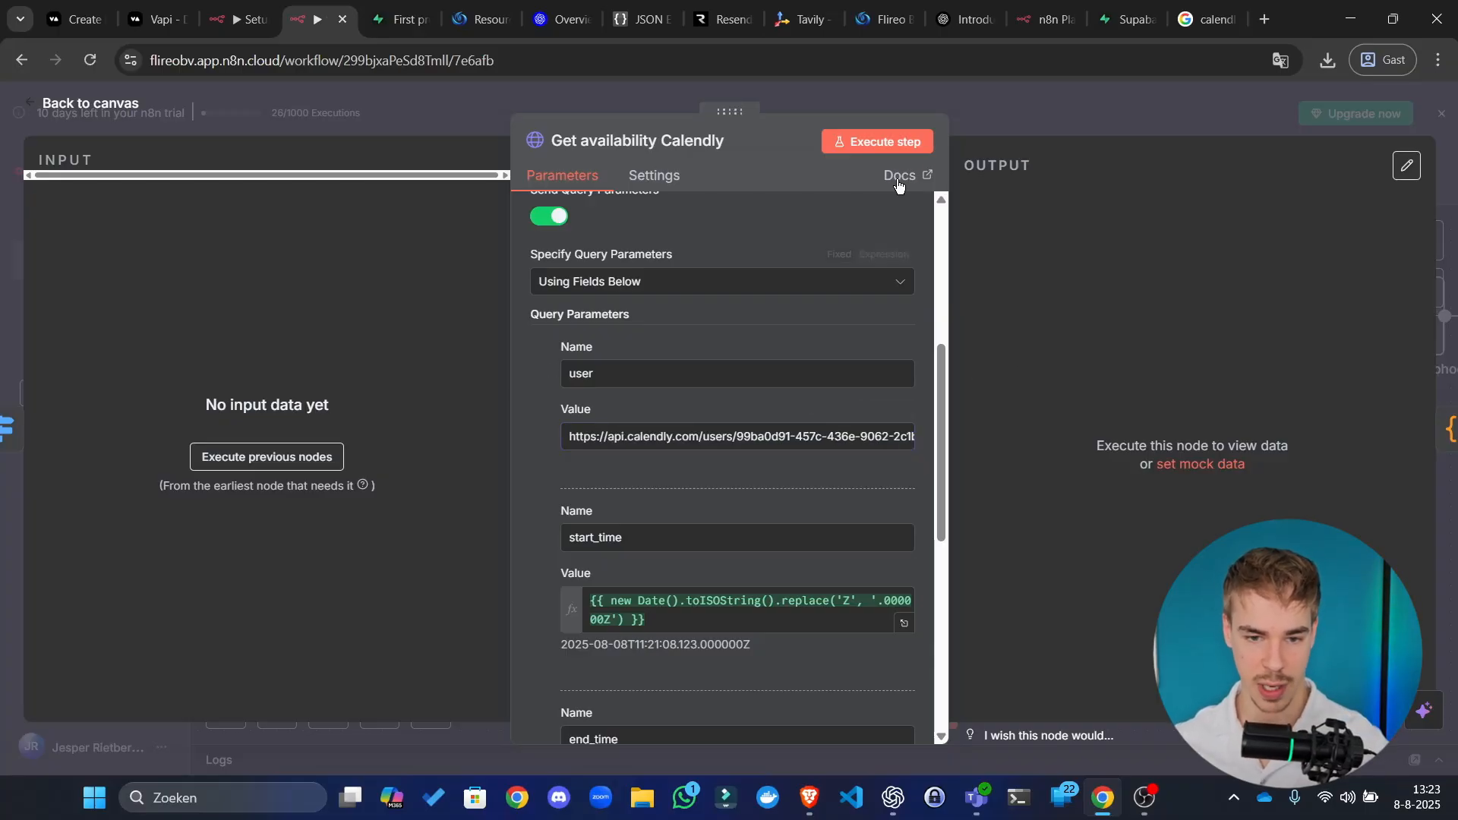
{"action": "left_click", "coordinate": [877, 142]}
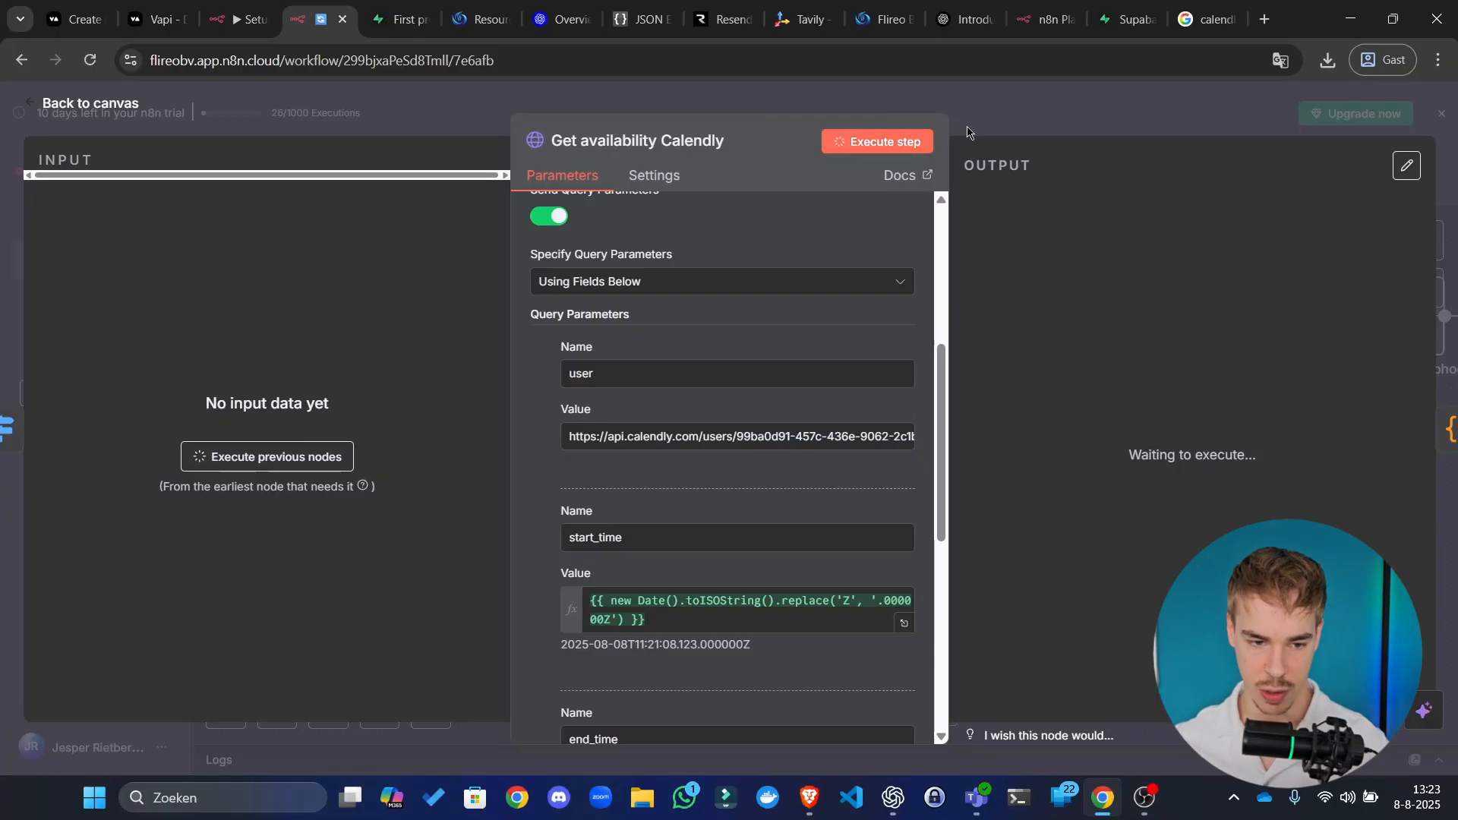
{"action": "key", "text": "Escape"}
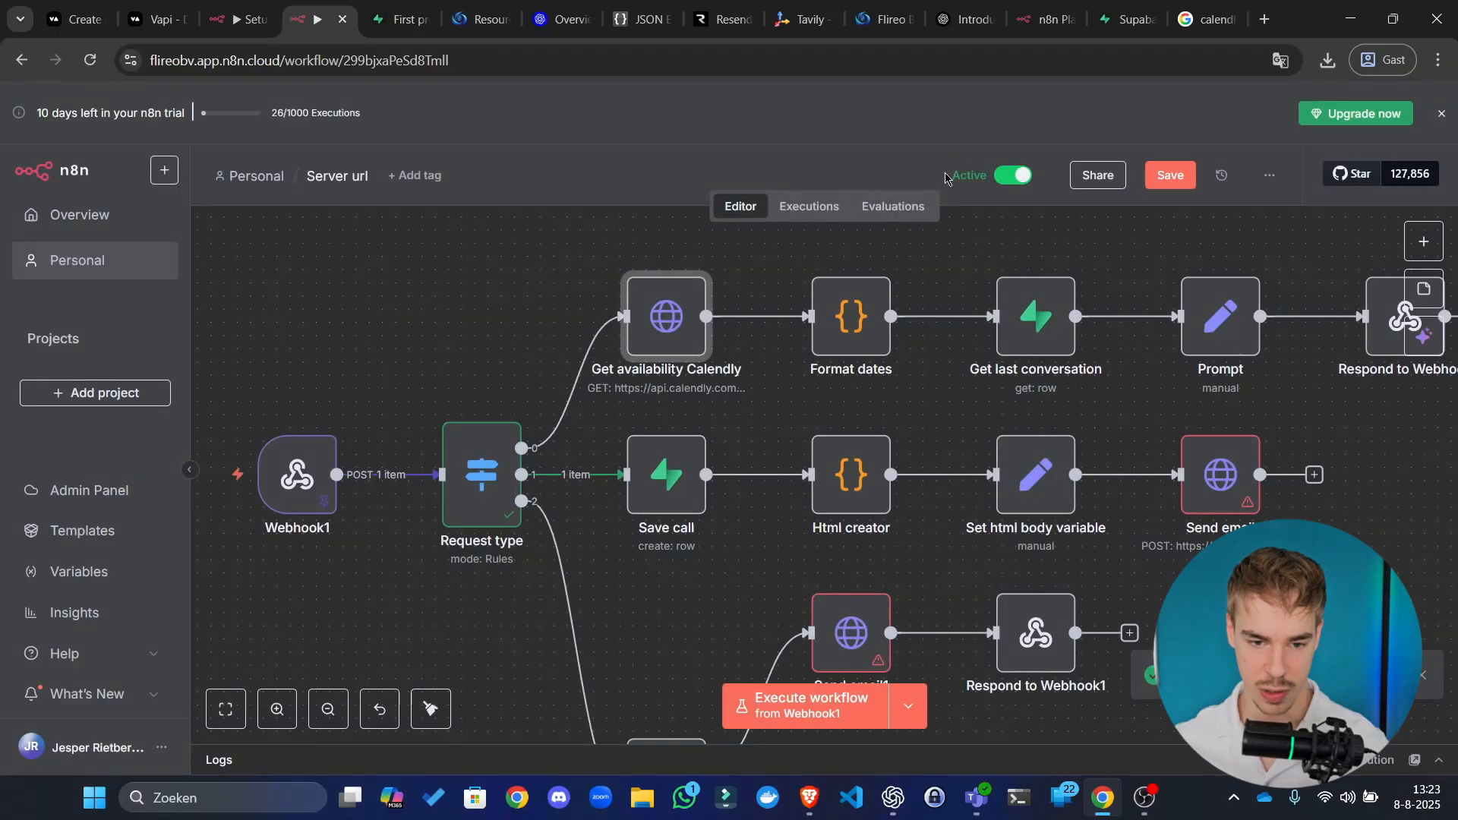
Step: Duplicate the Get availability Calendly node and place the copy above the workflow
{"action": "left_click", "coordinate": [492, 335]}
{"action": "mouse_move", "coordinate": [307, 452]}
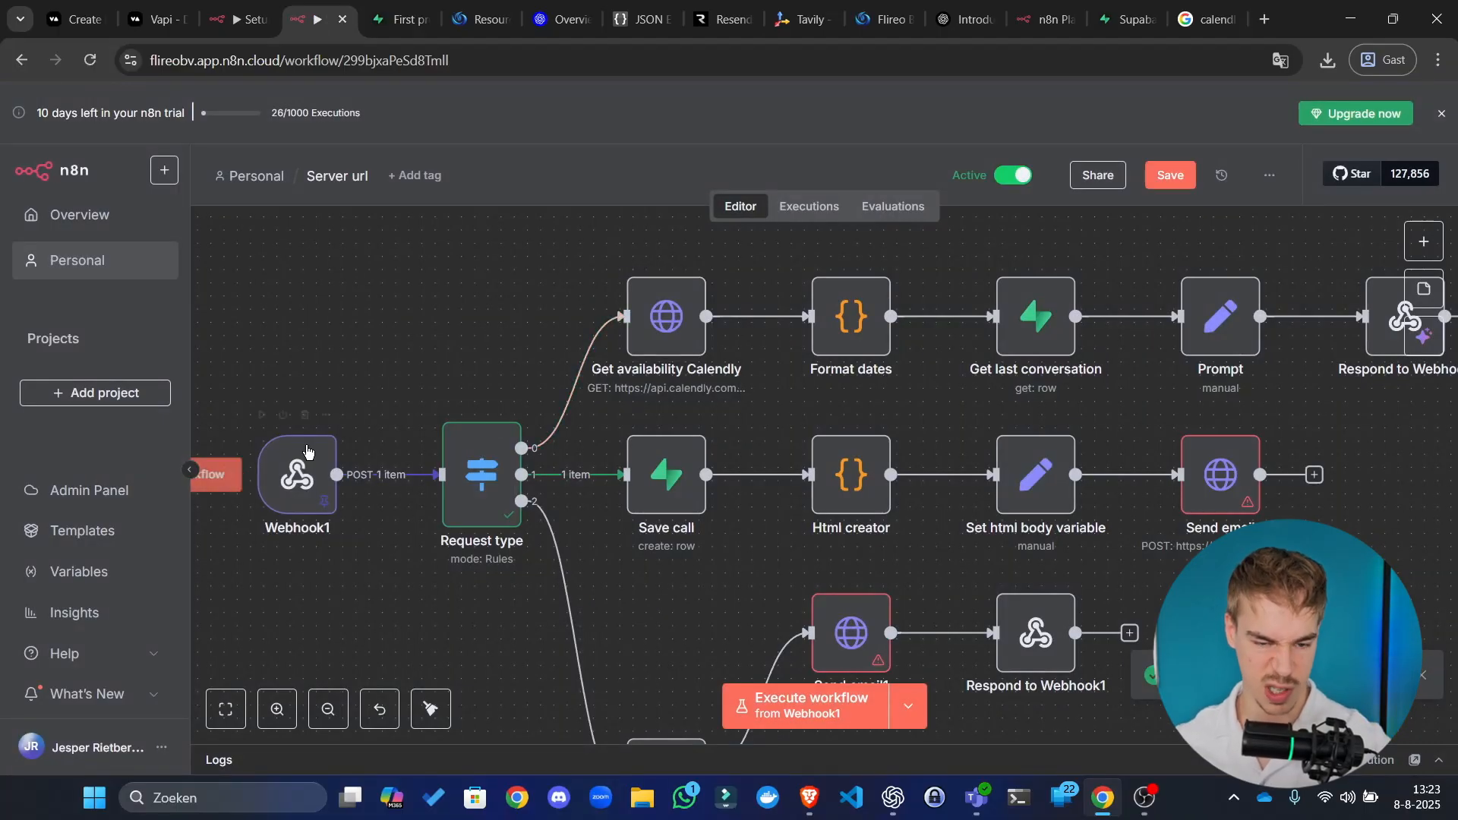
{"action": "left_click", "coordinate": [676, 318]}
{"action": "scroll", "coordinate": [446, 379], "scroll_direction": "up", "scroll_amount": 1}
{"action": "scroll", "coordinate": [446, 379], "scroll_direction": "down", "scroll_amount": 3}
{"action": "scroll", "coordinate": [485, 362], "scroll_direction": "up", "scroll_amount": 2}
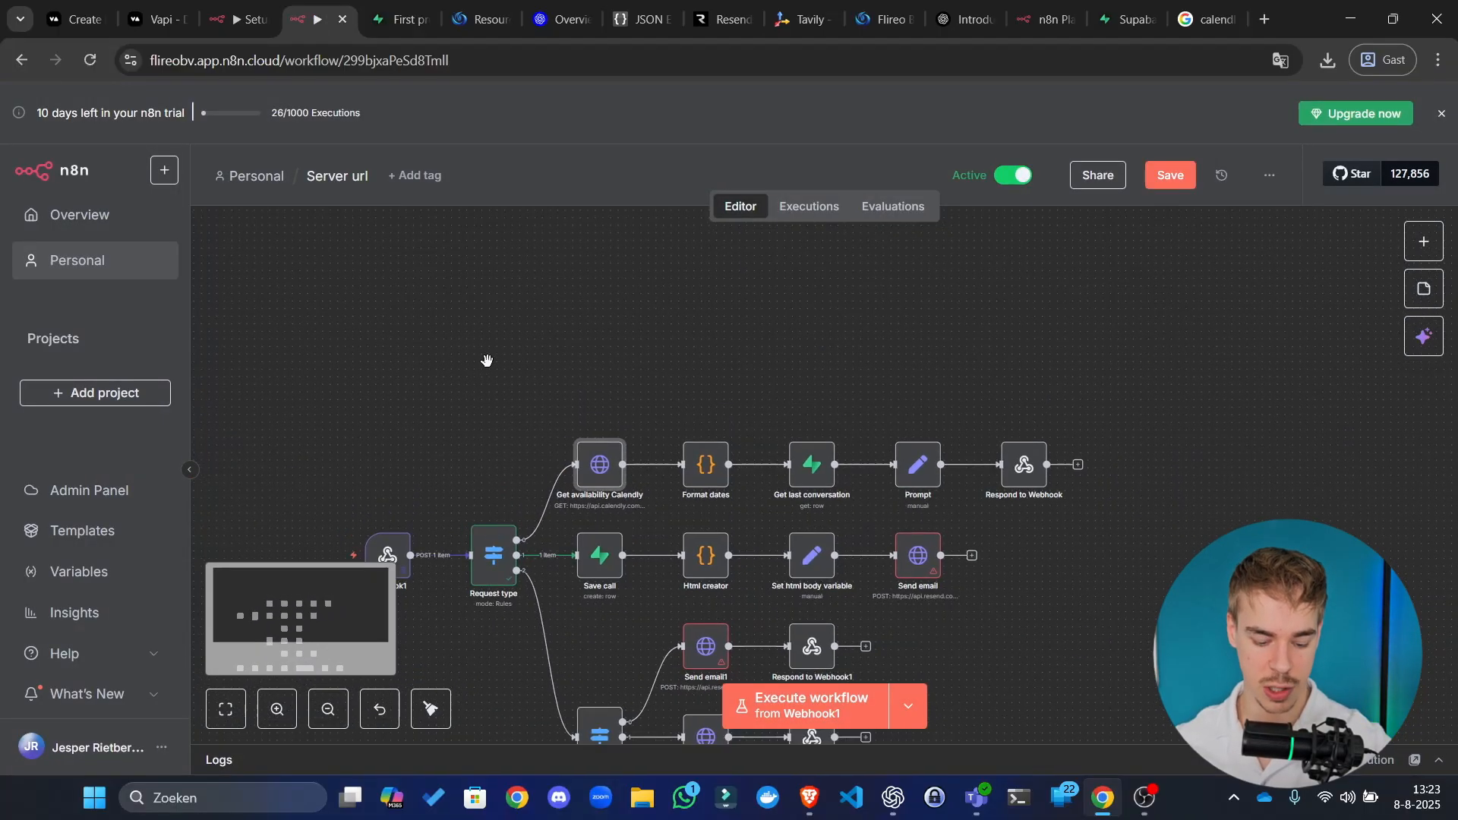
{"action": "key", "text": "ctrl+d"}
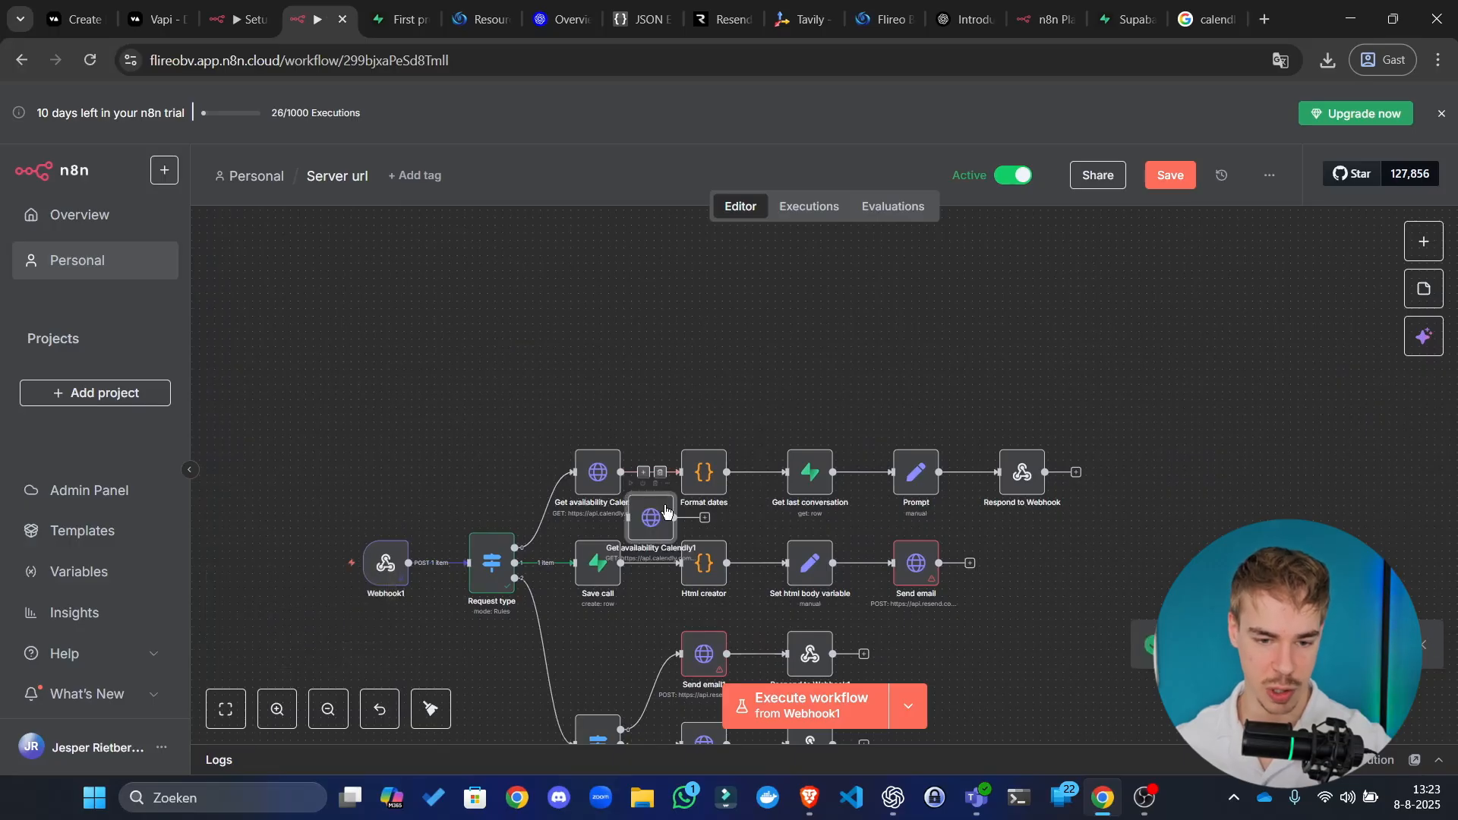
{"action": "left_click_drag", "start_coordinate": [656, 524], "coordinate": [646, 280]}
{"action": "left_click", "coordinate": [513, 335]}
Step: Run the Get availability Calendly1 copy and check its JSON output of busy times
{"action": "scroll", "coordinate": [532, 334], "scroll_direction": "up", "scroll_amount": 3}
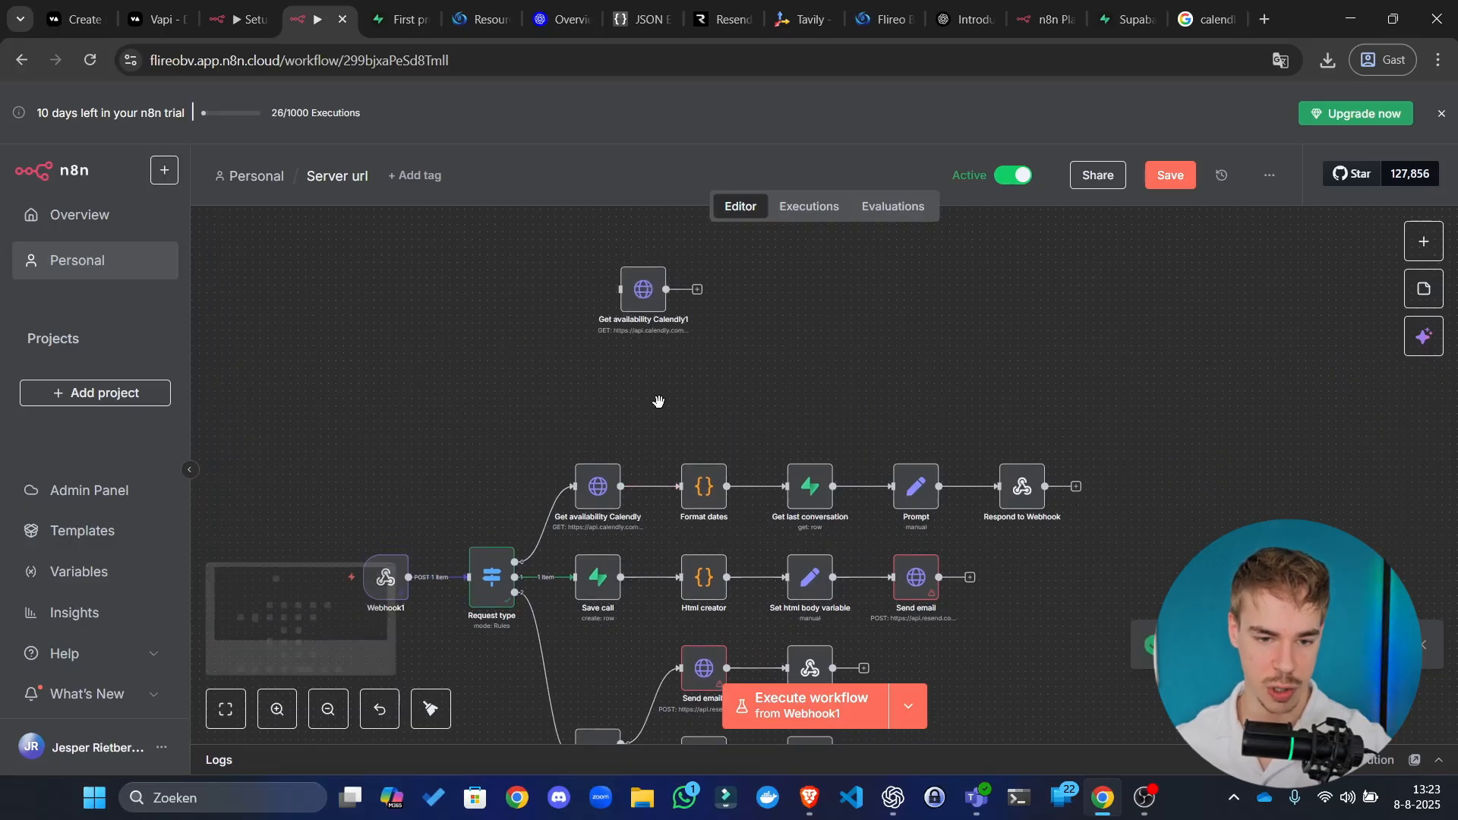
{"action": "left_click", "coordinate": [603, 293]}
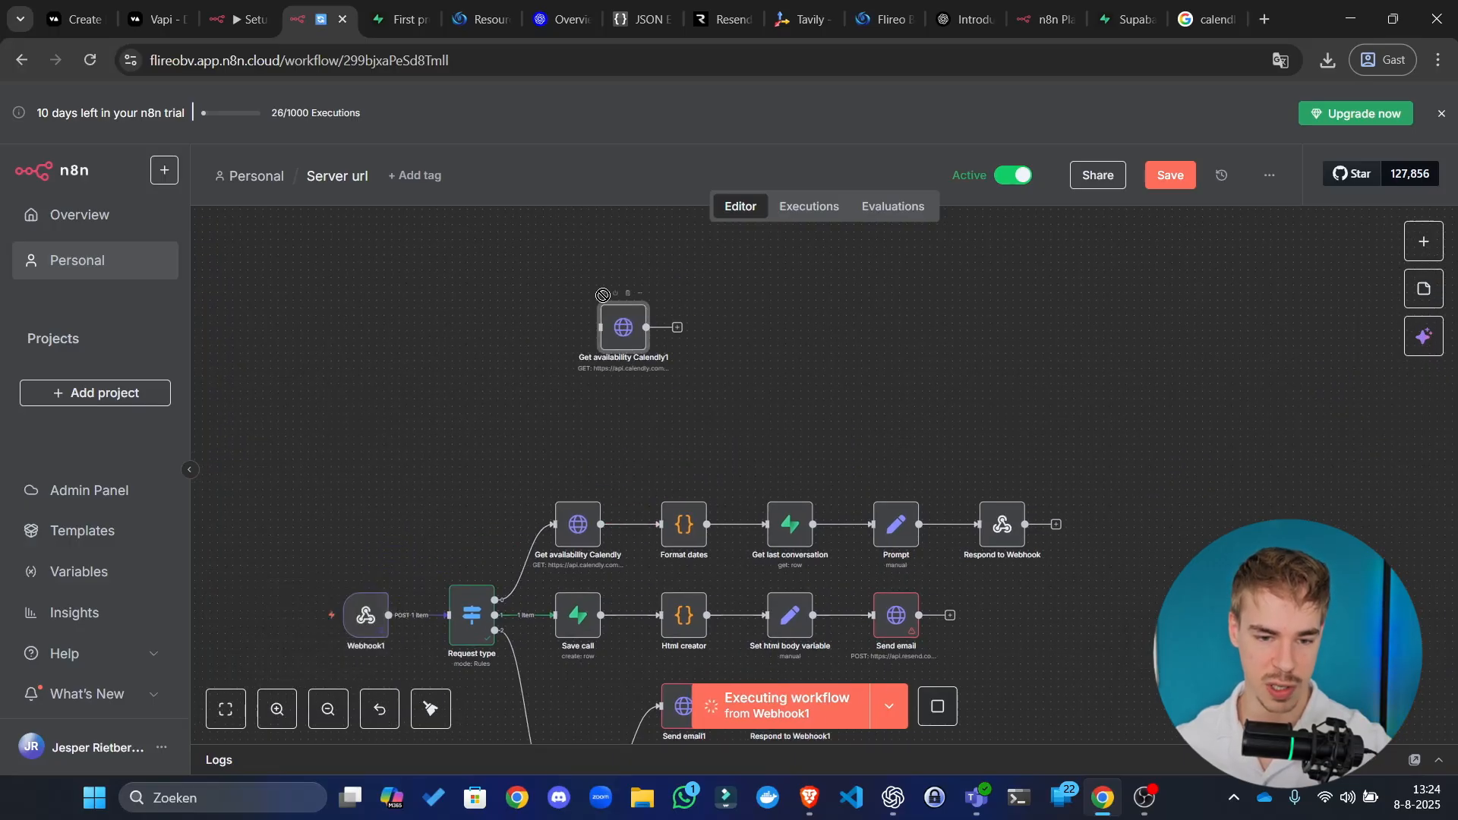
{"action": "double_click", "coordinate": [622, 342]}
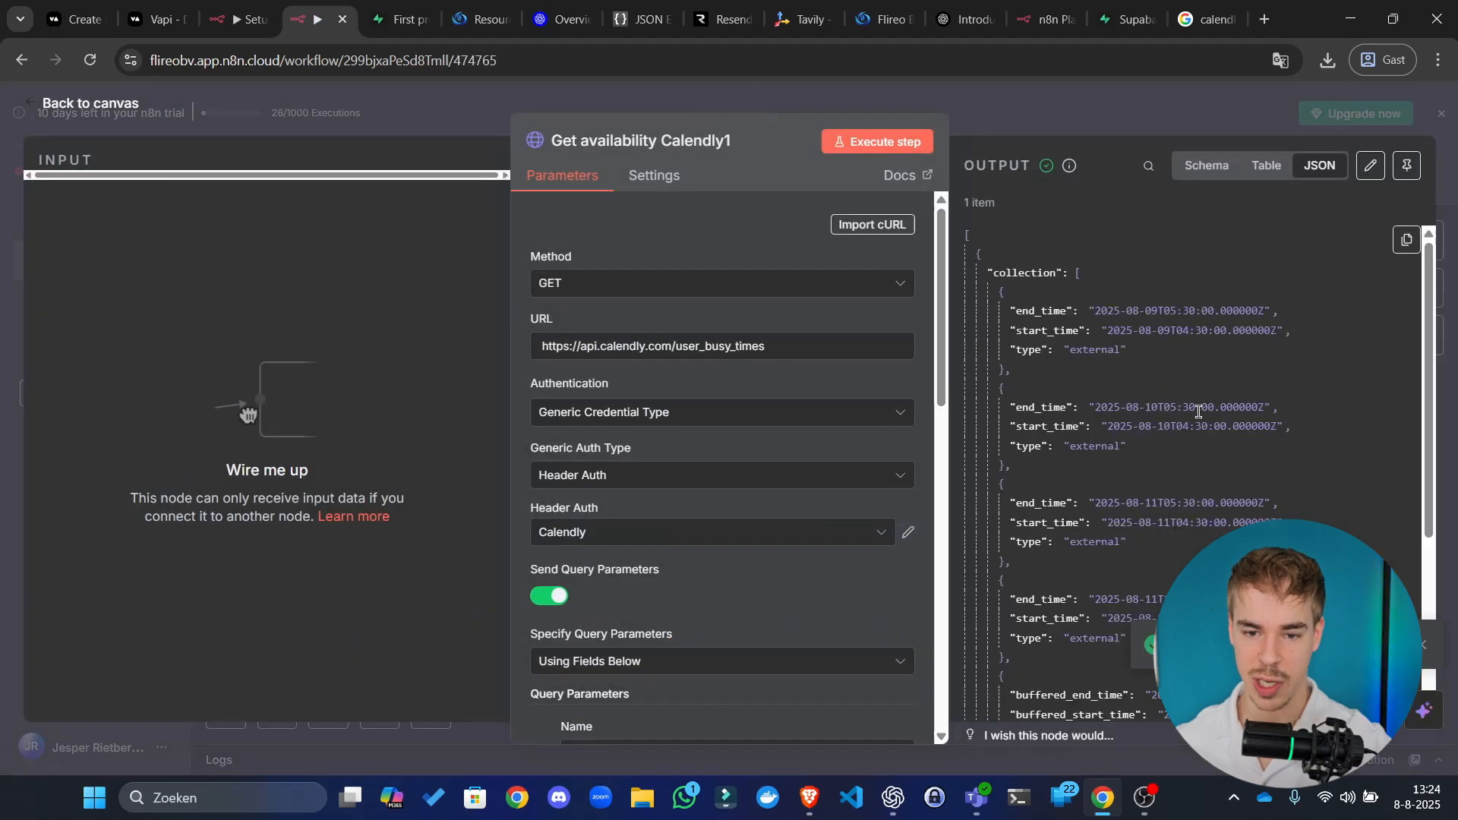
{"action": "scroll", "coordinate": [1168, 408], "scroll_direction": "down", "scroll_amount": 5}
{"action": "scroll", "coordinate": [1193, 393], "scroll_direction": "up", "scroll_amount": 3}
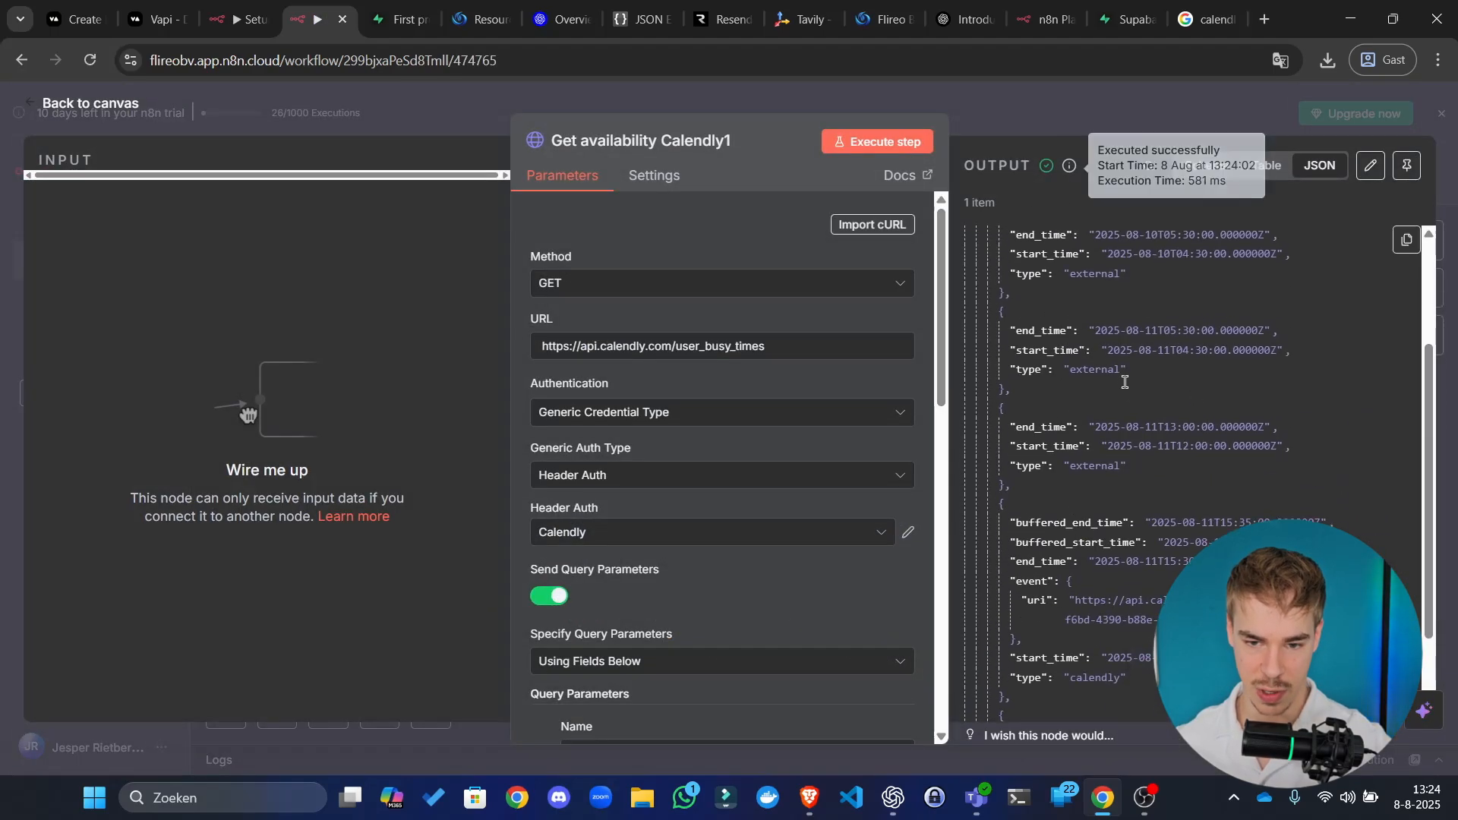
{"action": "scroll", "coordinate": [1122, 332], "scroll_direction": "up", "scroll_amount": 3}
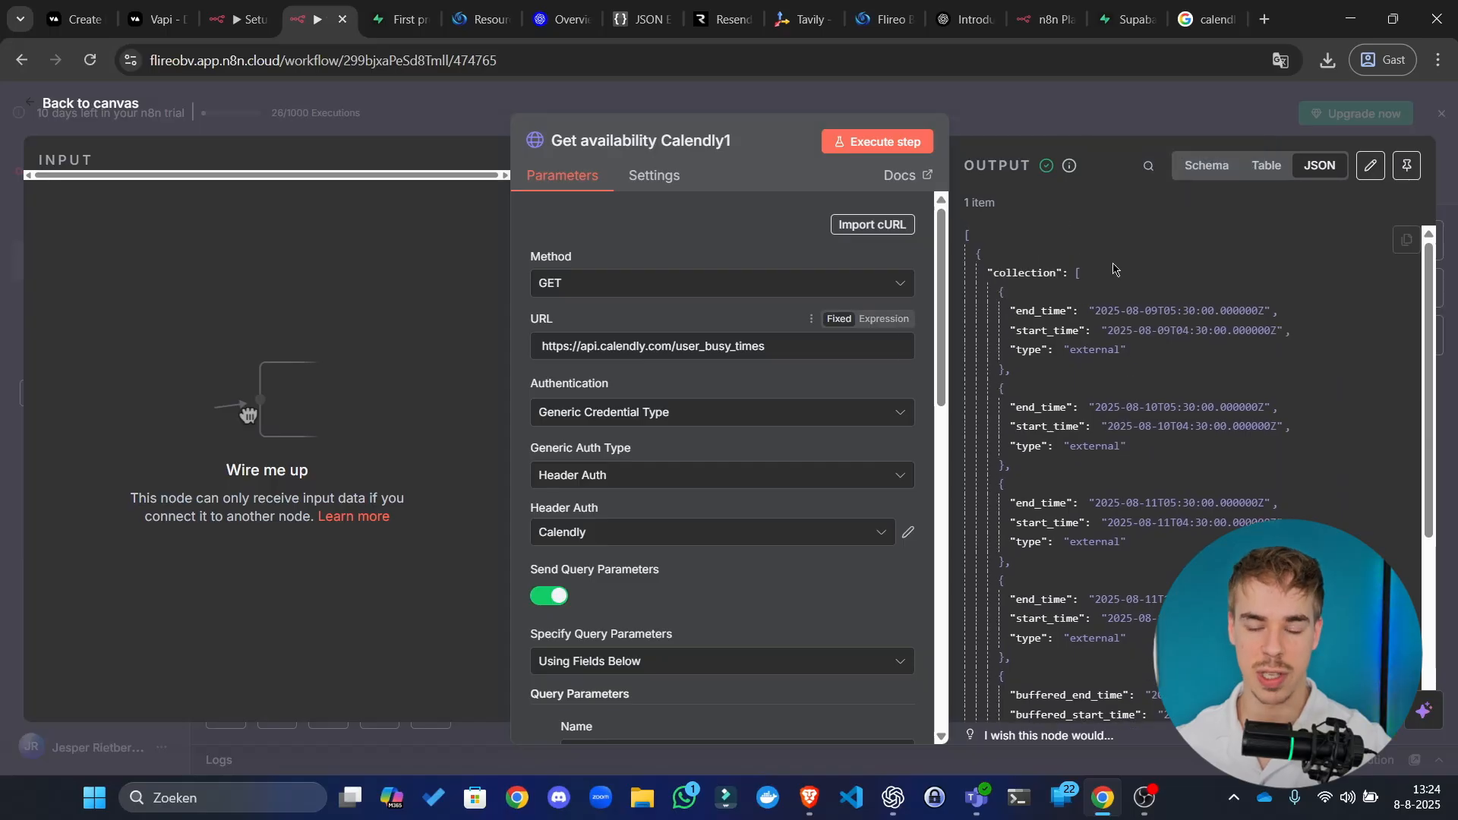
{"action": "left_click", "coordinate": [1152, 107]}
{"action": "left_click", "coordinate": [623, 328]}
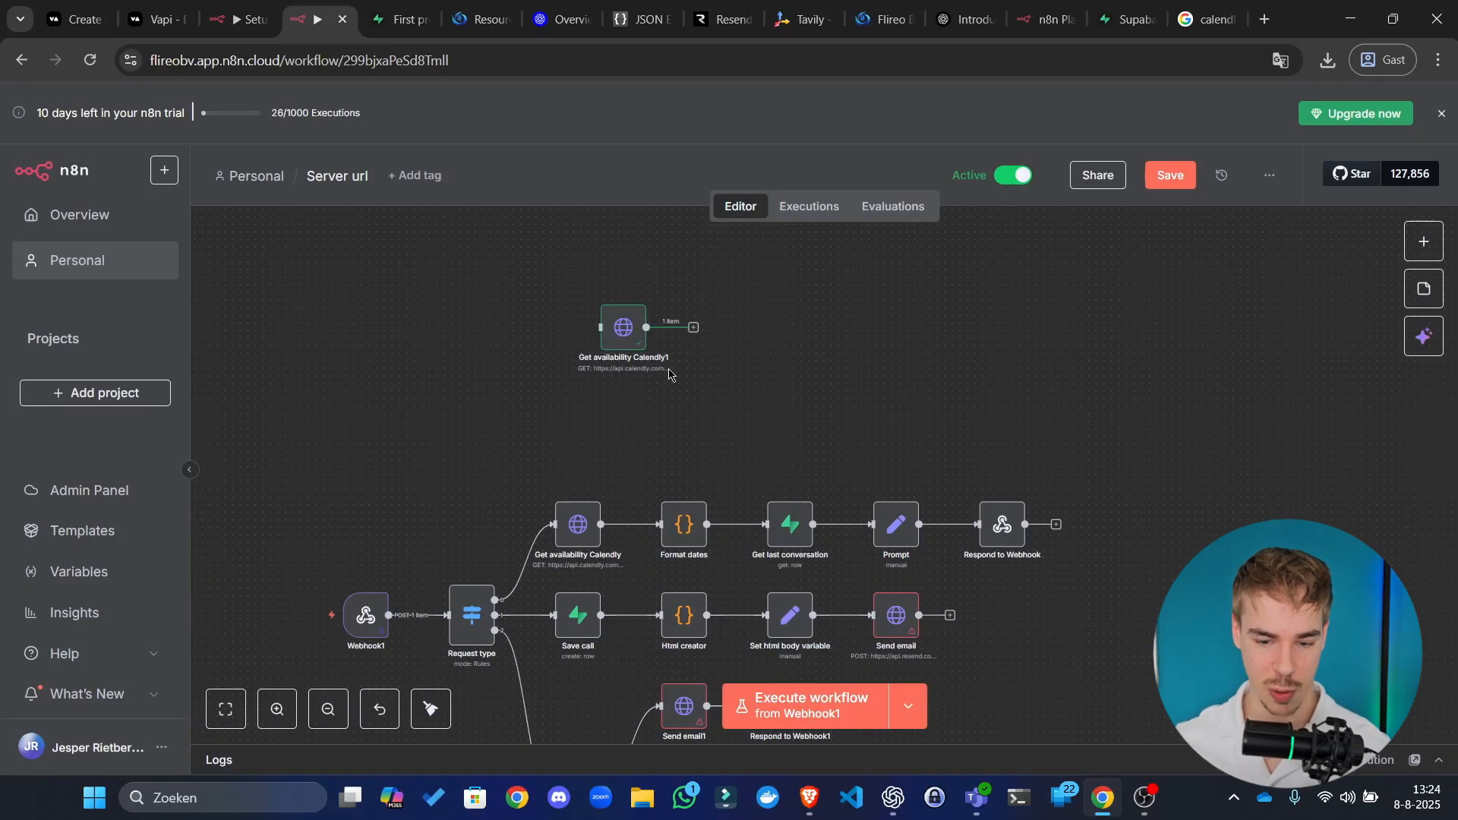
Step: Delete the Get availability Calendly1 test node and pan to the analysis branch
{"action": "key", "text": "Delete"}
{"action": "left_click_drag", "start_coordinate": [776, 428], "coordinate": [770, 195]}
{"action": "scroll", "coordinate": [503, 281], "scroll_direction": "up", "scroll_amount": 4}
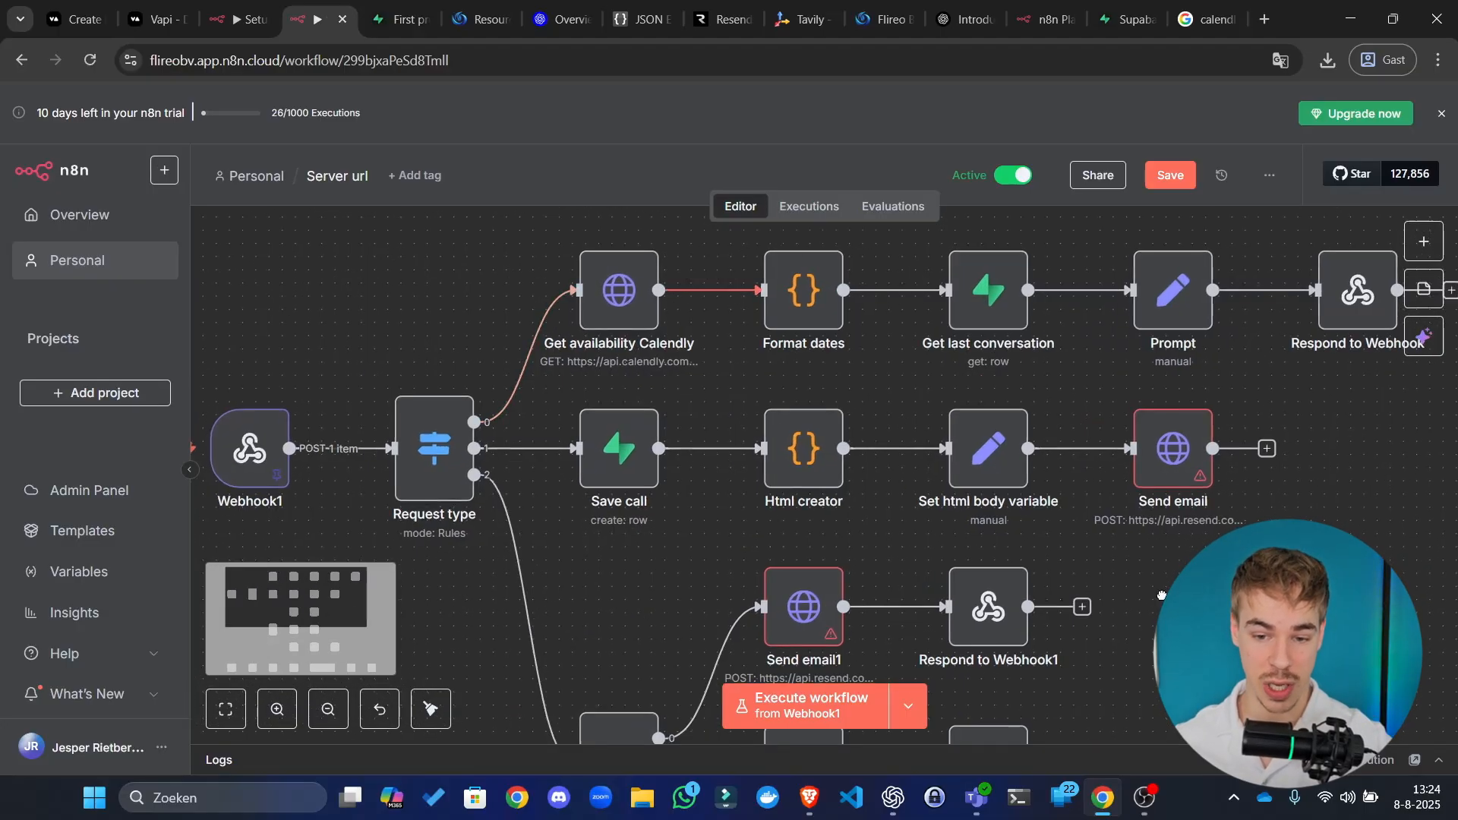
{"action": "scroll", "coordinate": [1093, 486], "scroll_direction": "down", "scroll_amount": 5}
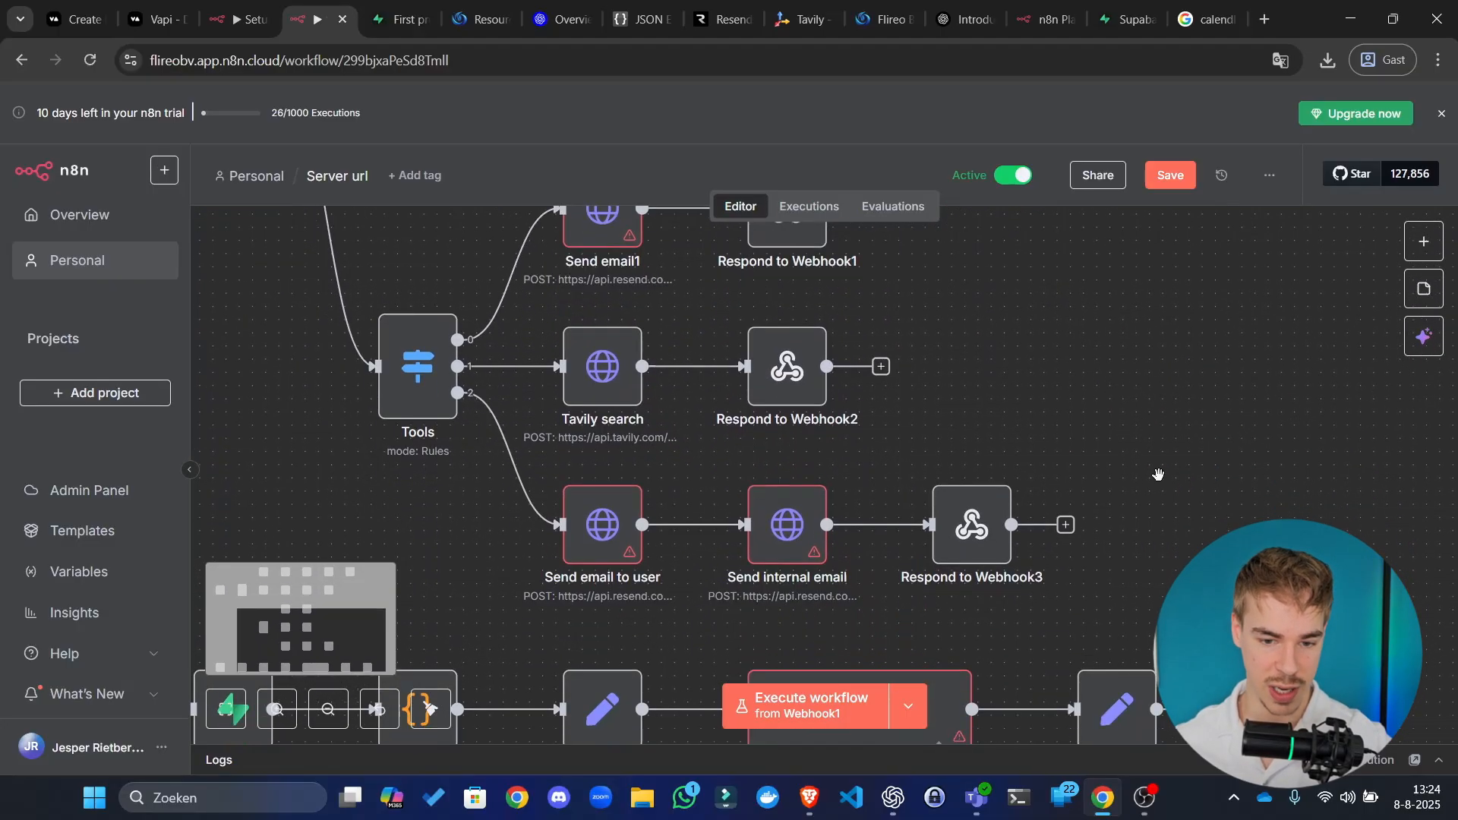
{"action": "left_click_drag", "start_coordinate": [1159, 476], "coordinate": [1331, 377]}
{"action": "left_click_drag", "start_coordinate": [1199, 341], "coordinate": [1004, 637]}
{"action": "left_click_drag", "start_coordinate": [1145, 315], "coordinate": [1070, 8]}
{"action": "scroll", "coordinate": [1075, 237], "scroll_direction": "down", "scroll_amount": 2}
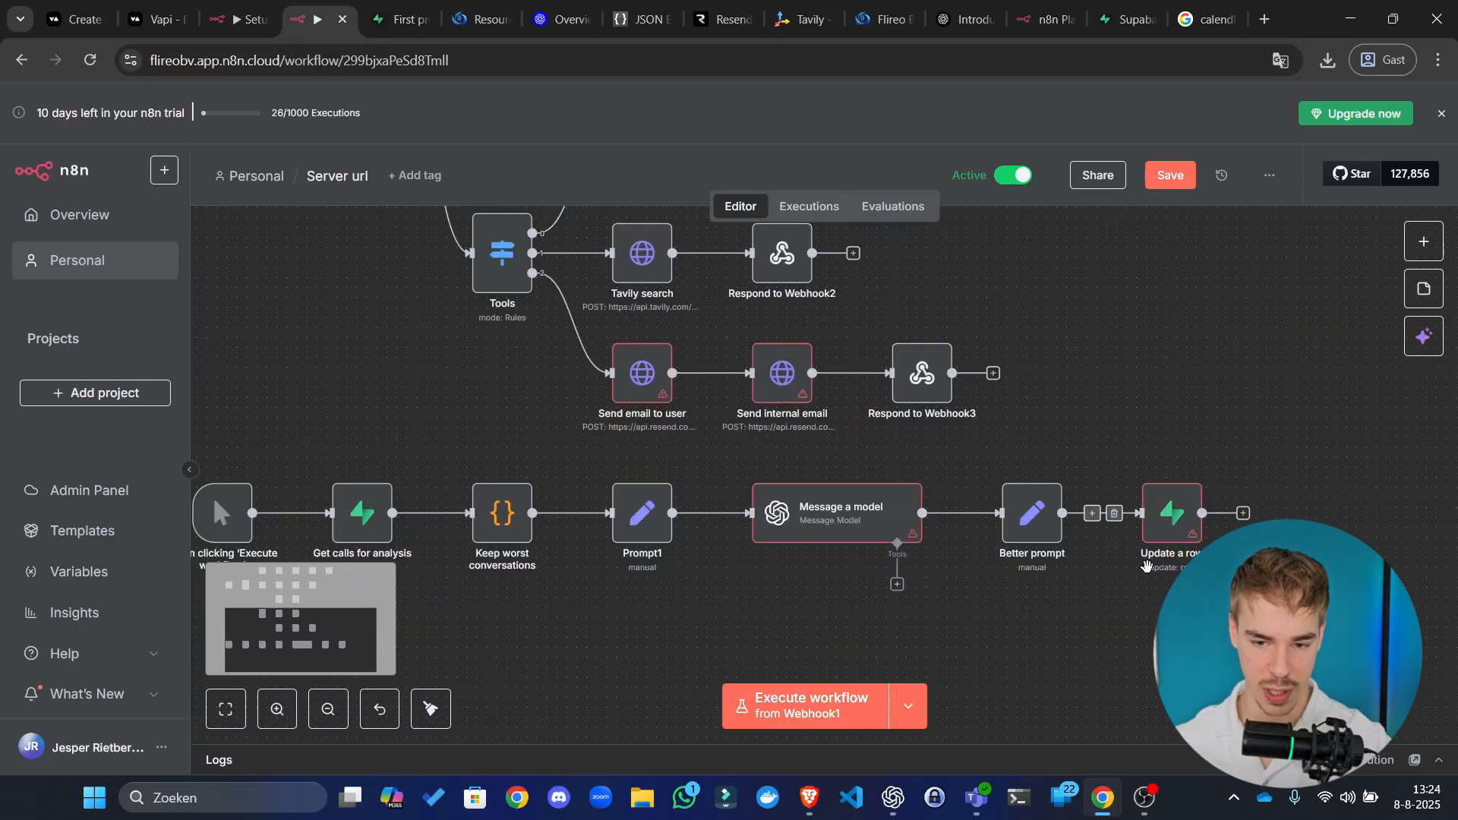
{"action": "left_click_drag", "start_coordinate": [1168, 610], "coordinate": [1084, 569]}
Step: Look over the Update a row node on the calls table and save the Server url workflow
{"action": "double_click", "coordinate": [1090, 484]}
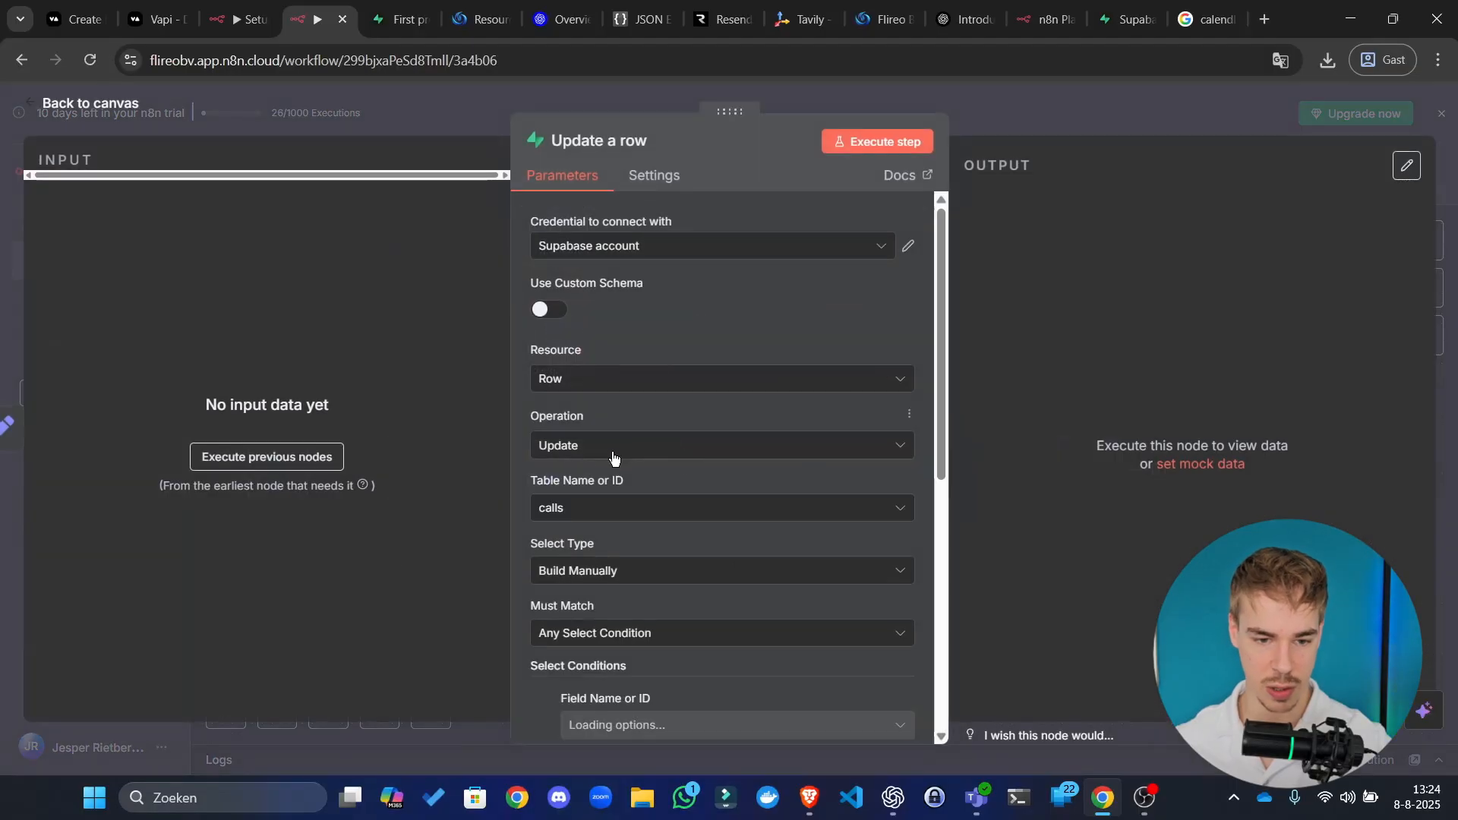
{"action": "left_click", "coordinate": [1068, 122]}
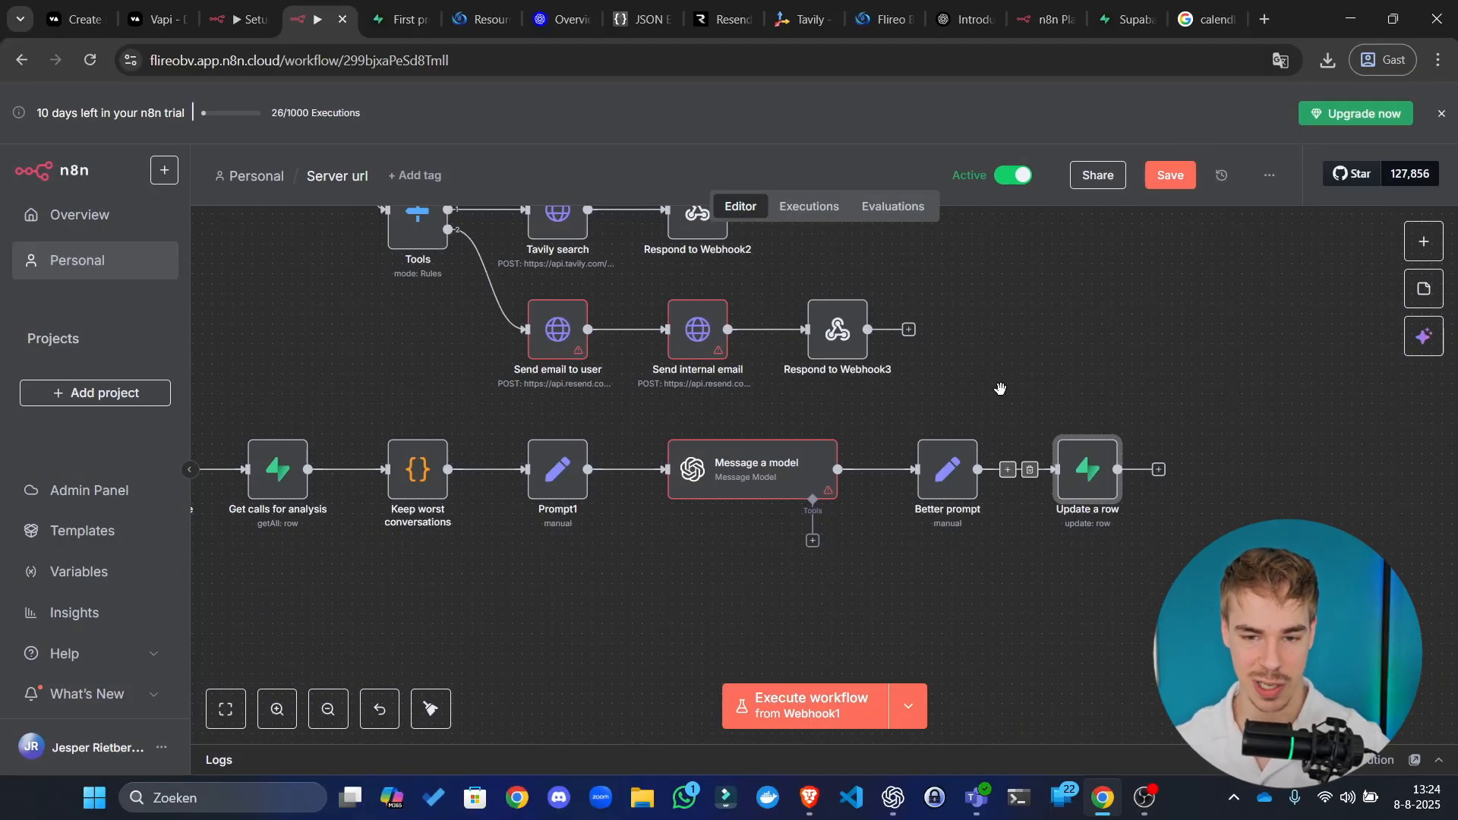
{"action": "left_click", "coordinate": [1170, 175]}
Step: Open the Message a model node's settings
{"action": "scroll", "coordinate": [1101, 276], "scroll_direction": "left", "scroll_amount": 5}
{"action": "left_click_drag", "start_coordinate": [1223, 457], "coordinate": [970, 366]}
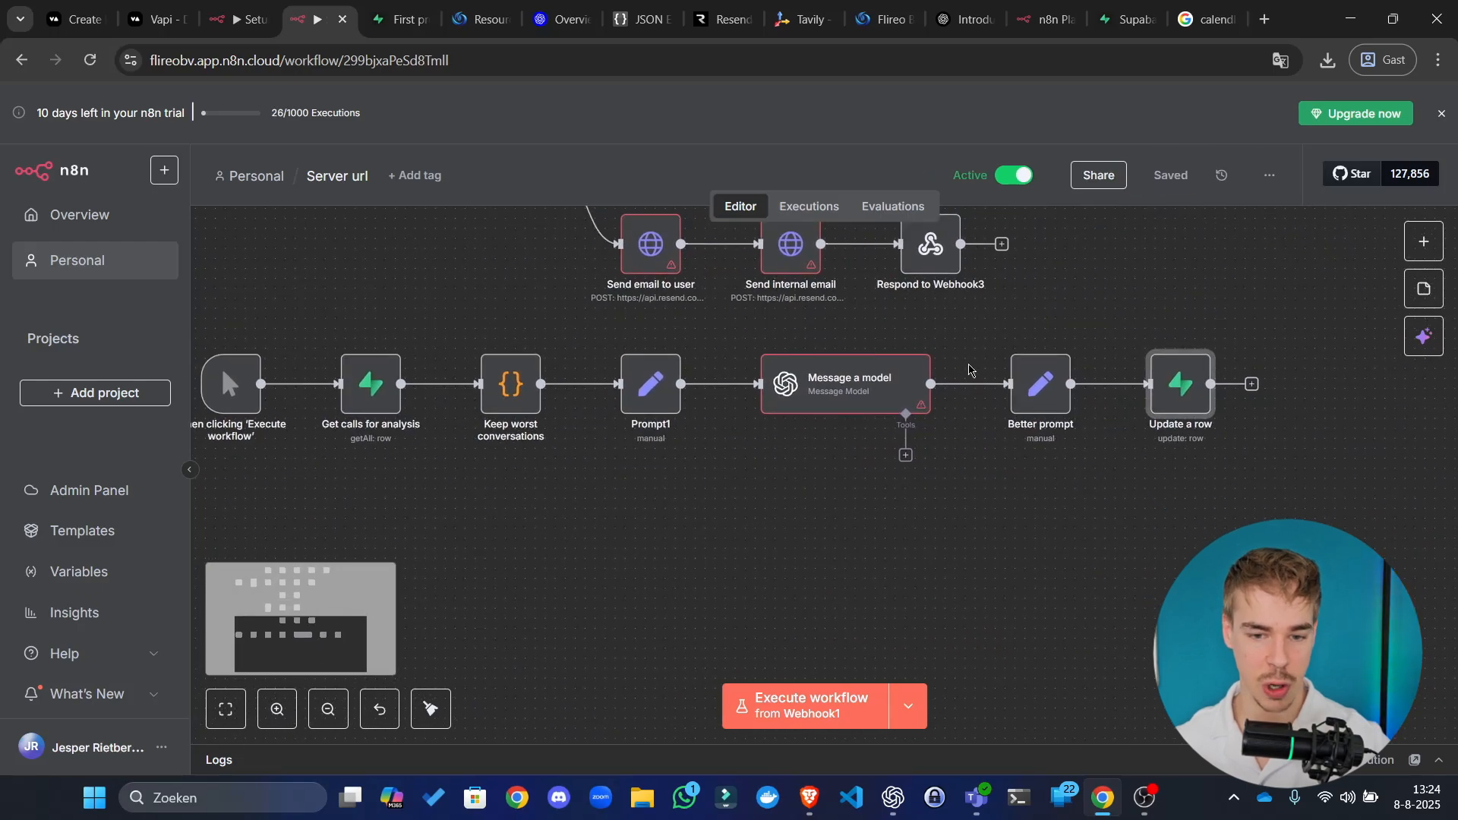
{"action": "double_click", "coordinate": [850, 370]}
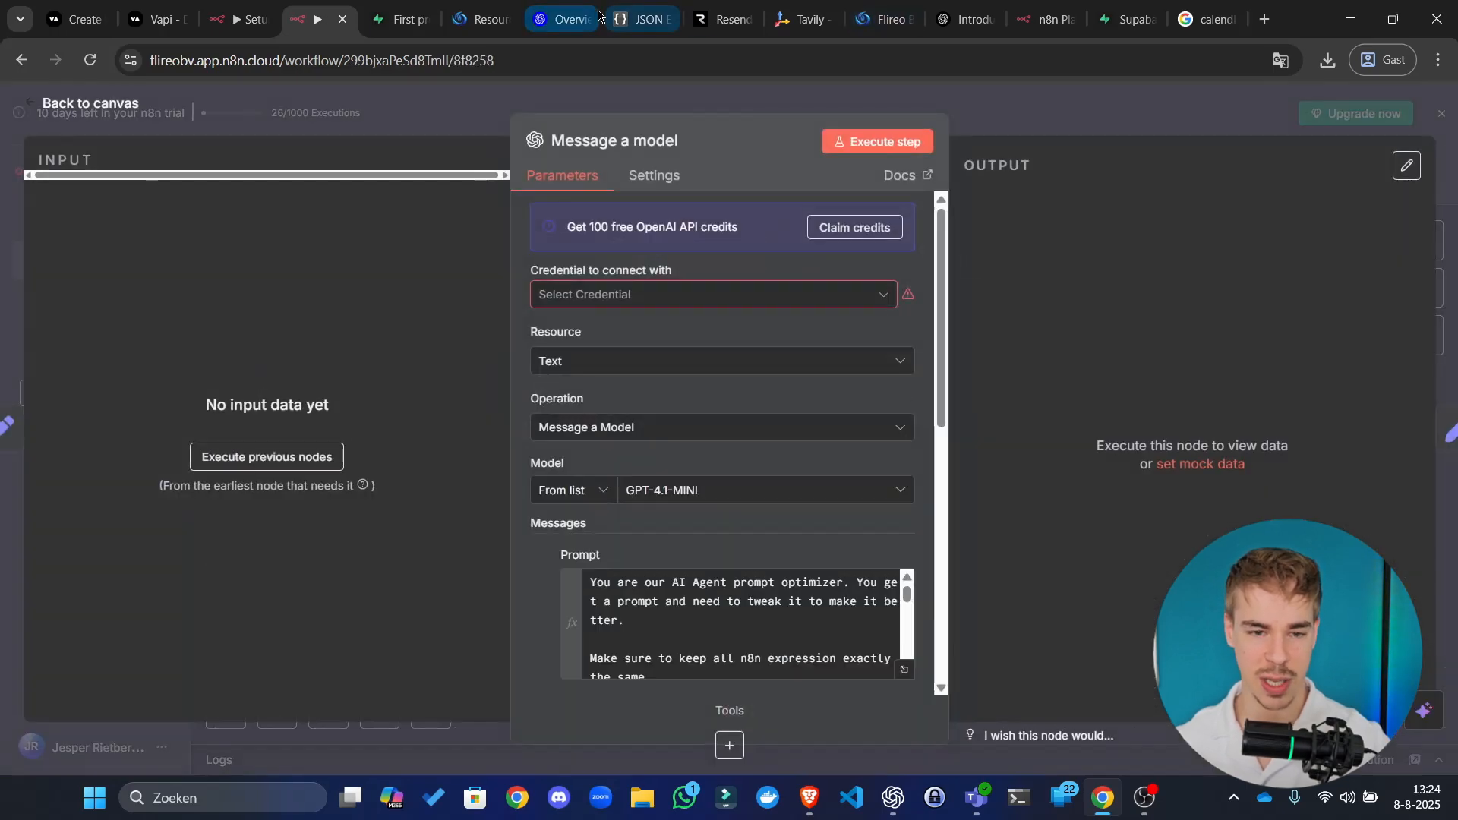
Step: Search 'openai platform' in a new tab and reach the OpenAI Platform organization settings
{"action": "left_click", "coordinate": [562, 19]}
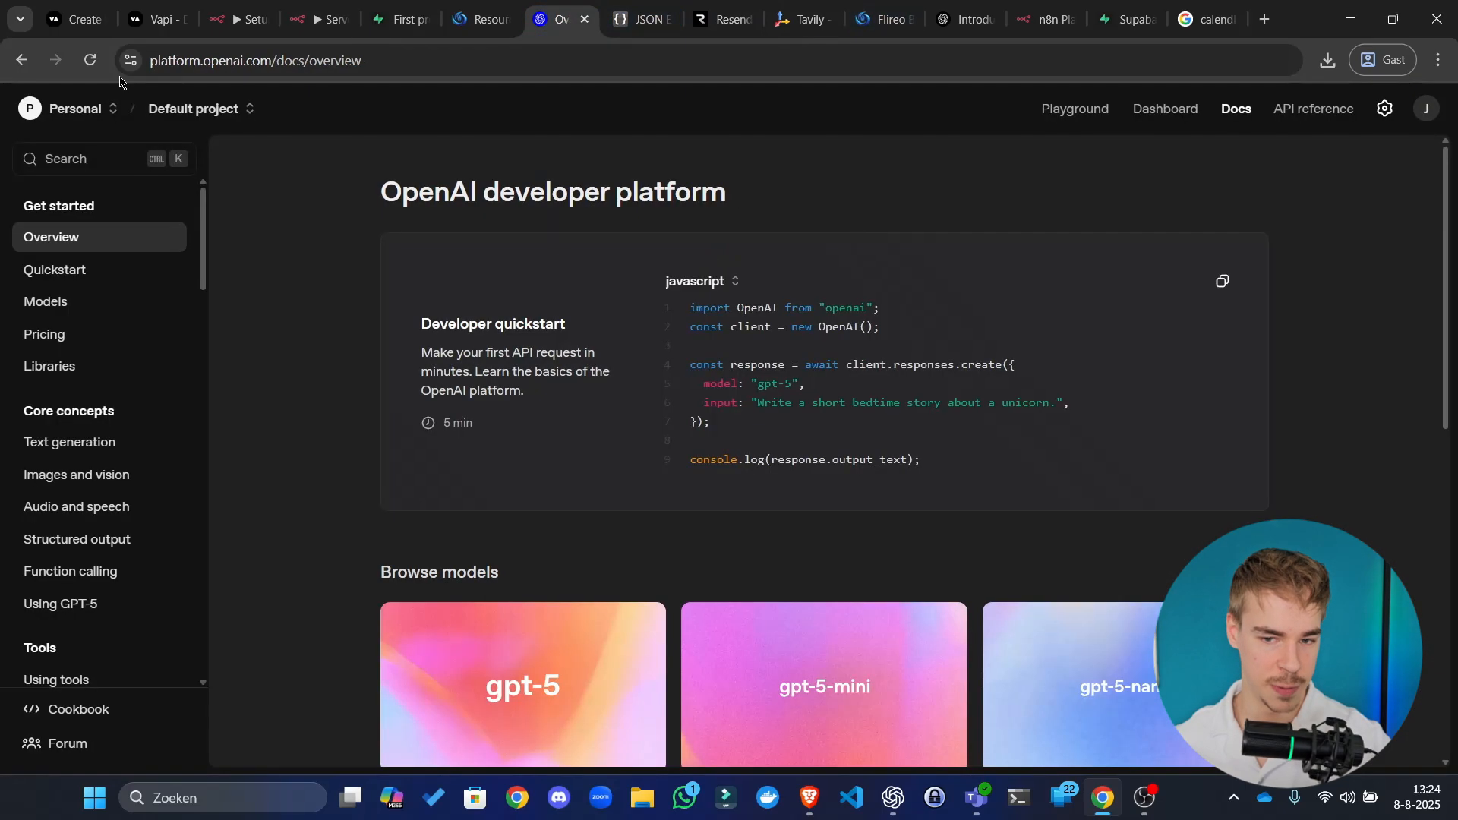
{"action": "left_click", "coordinate": [1384, 109]}
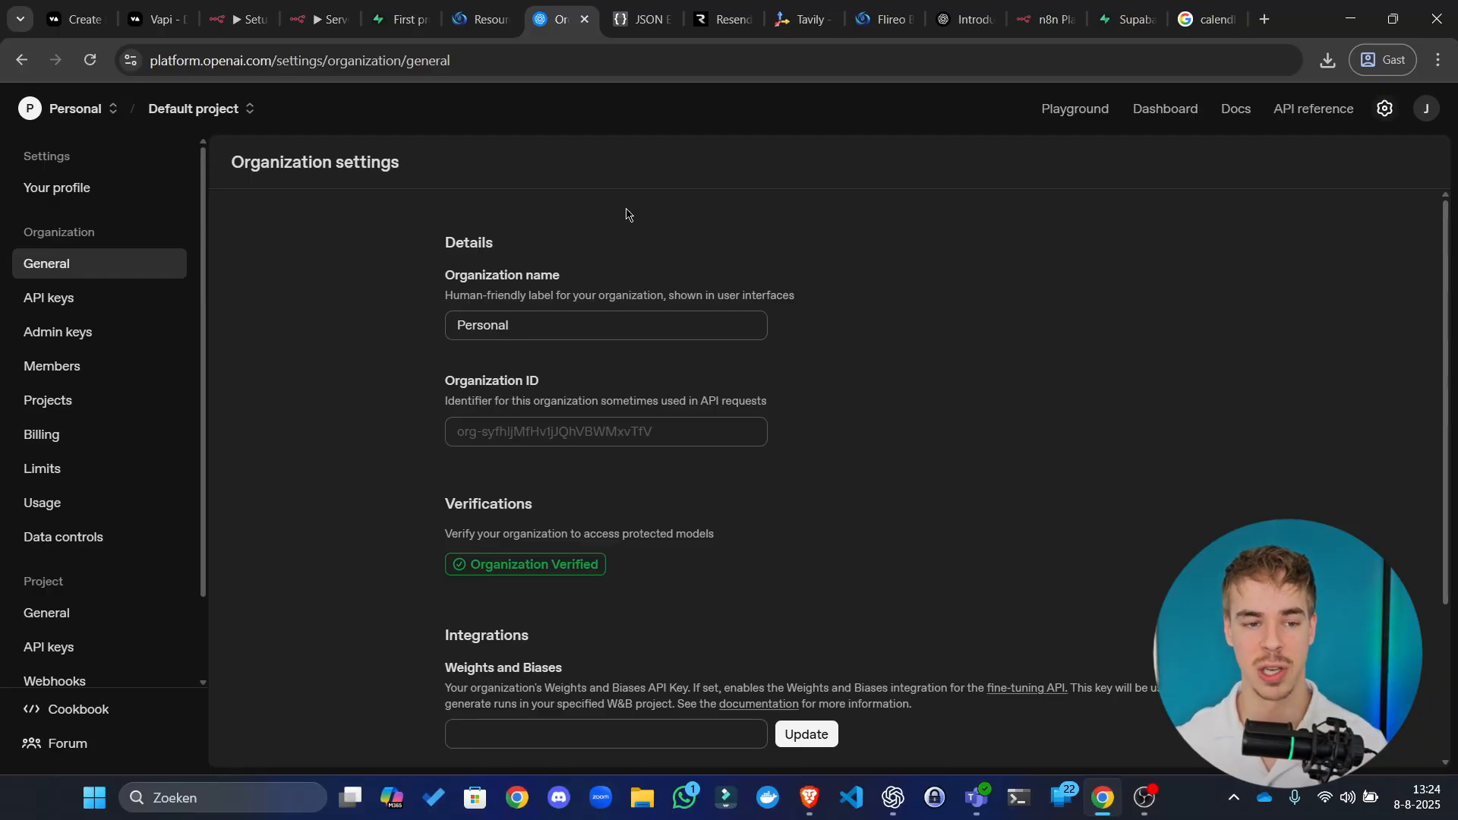
{"action": "left_click", "coordinate": [1265, 19]}
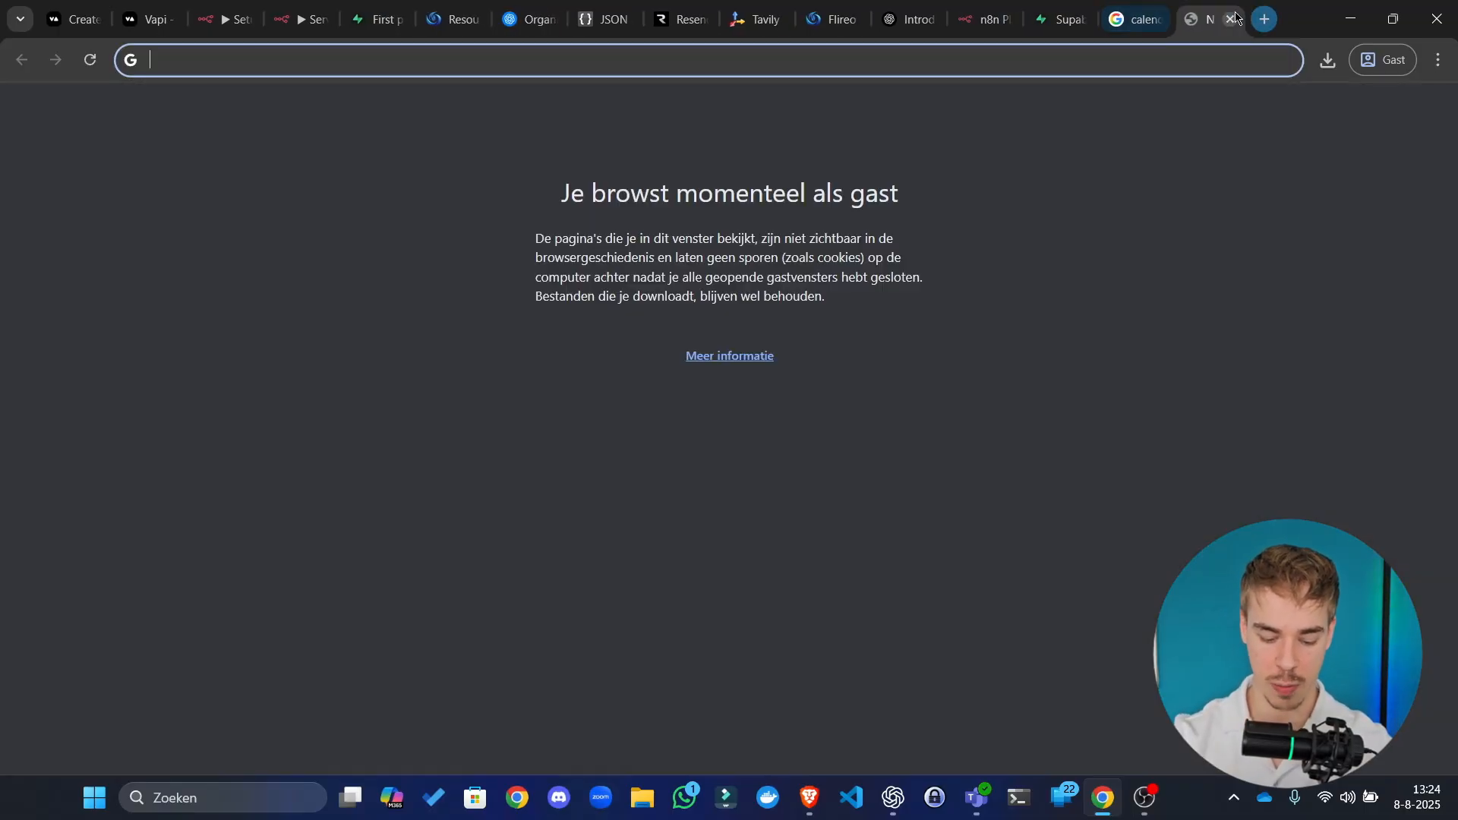
{"action": "type", "text": "openai platform"}
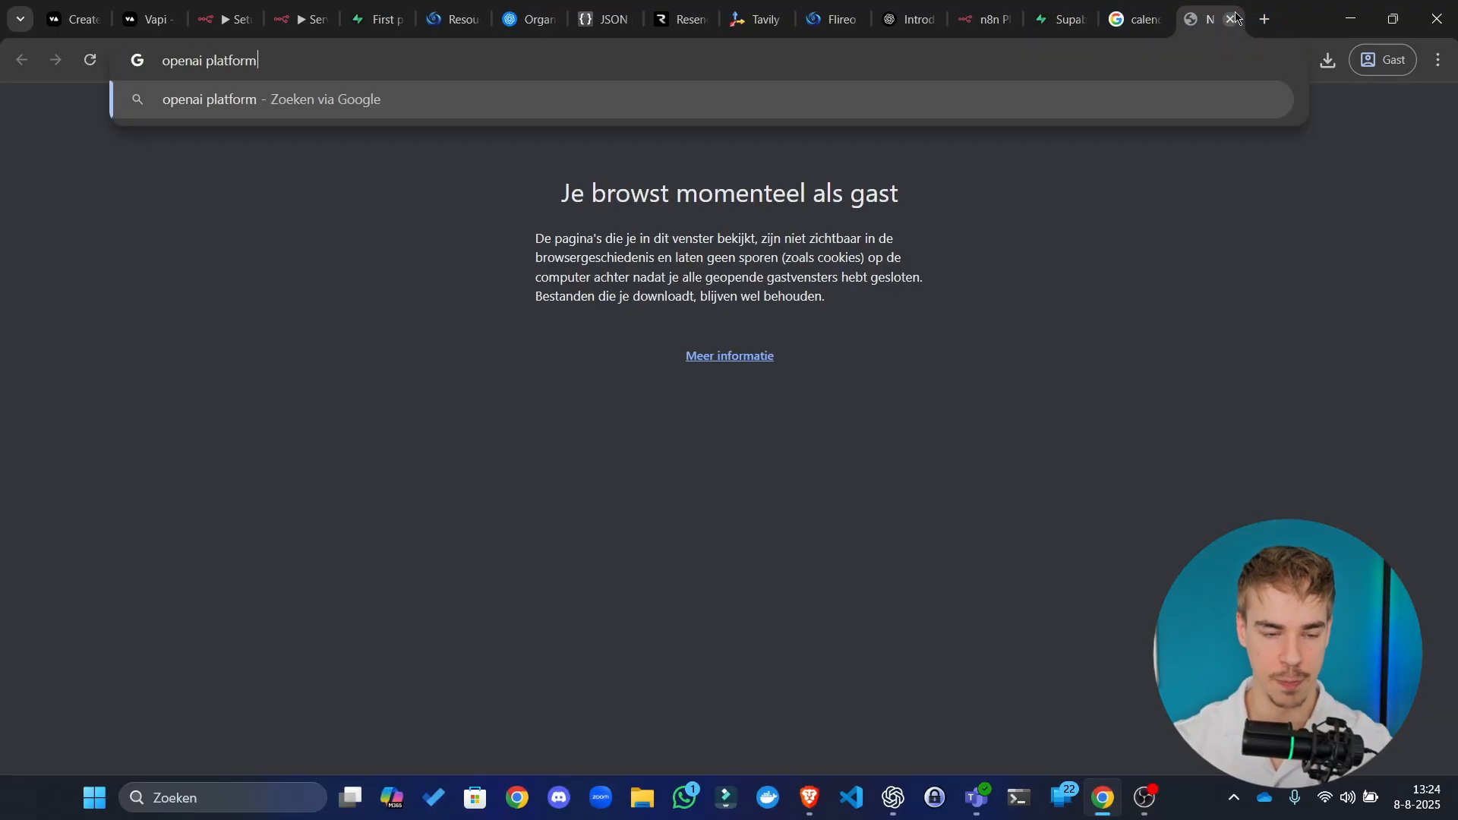
{"action": "key", "text": "Return"}
{"action": "left_click", "coordinate": [326, 290]}
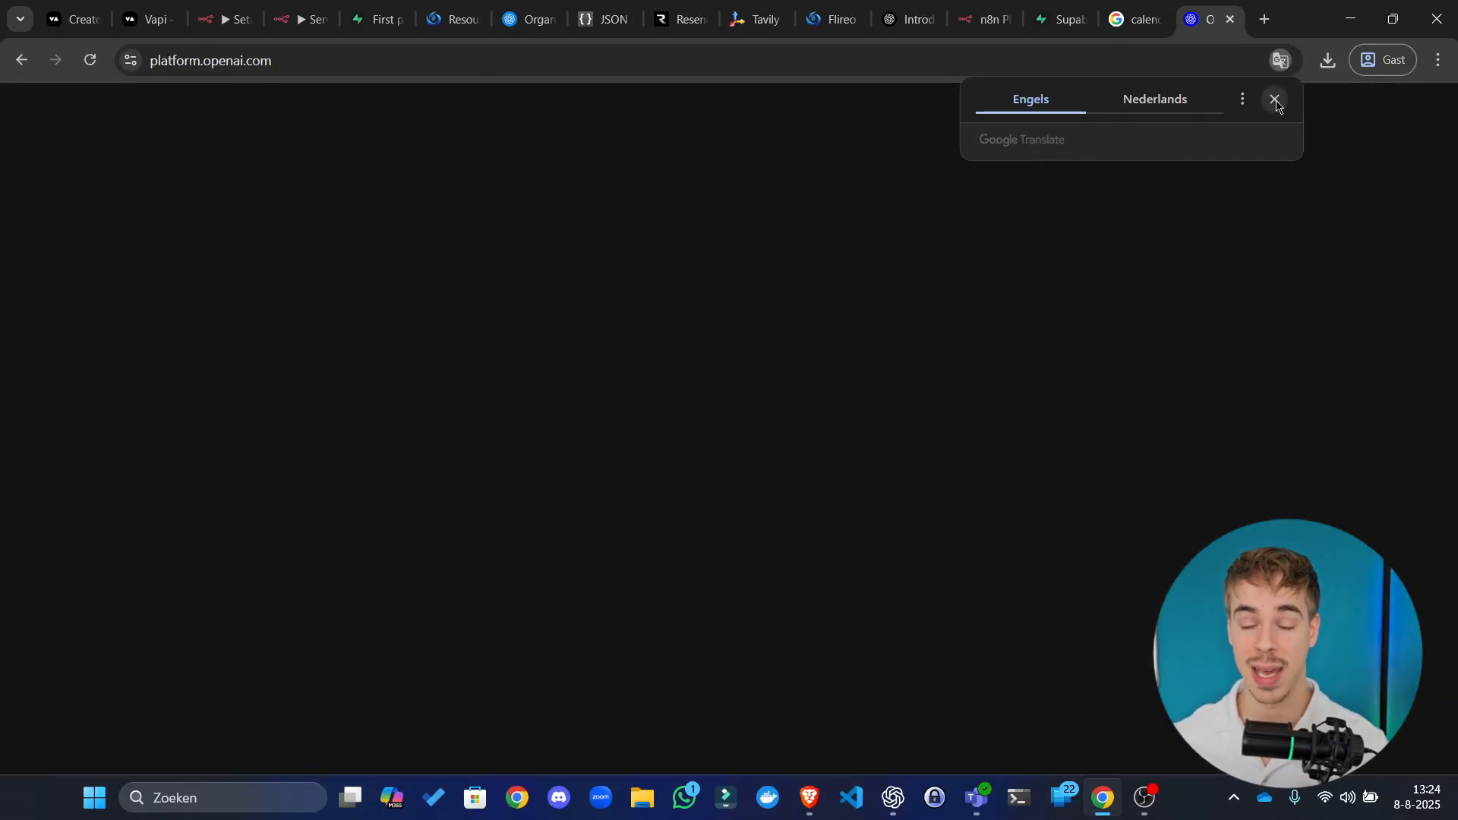
{"action": "left_click", "coordinate": [1276, 101]}
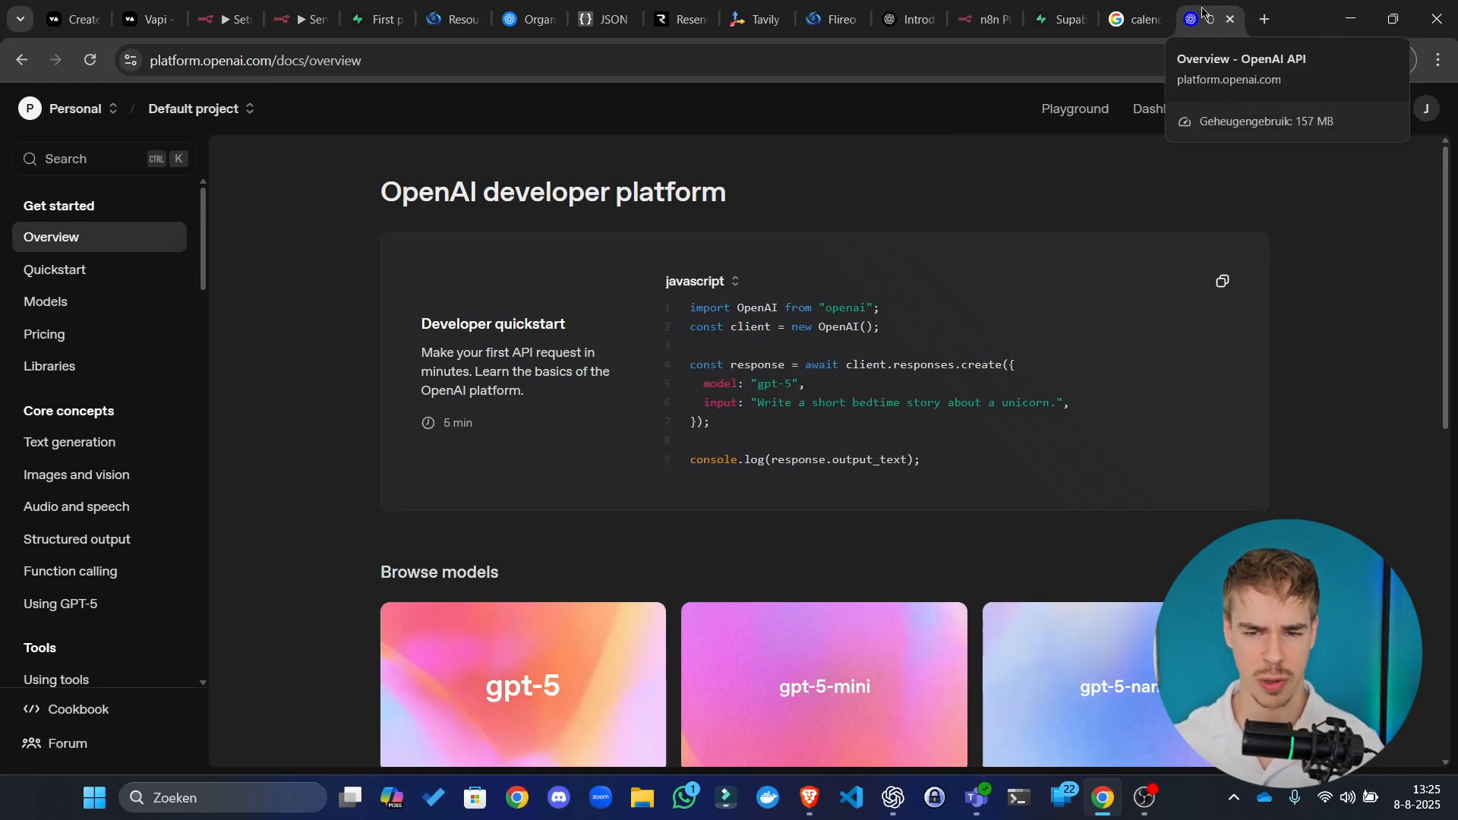
{"action": "left_click", "coordinate": [1230, 18]}
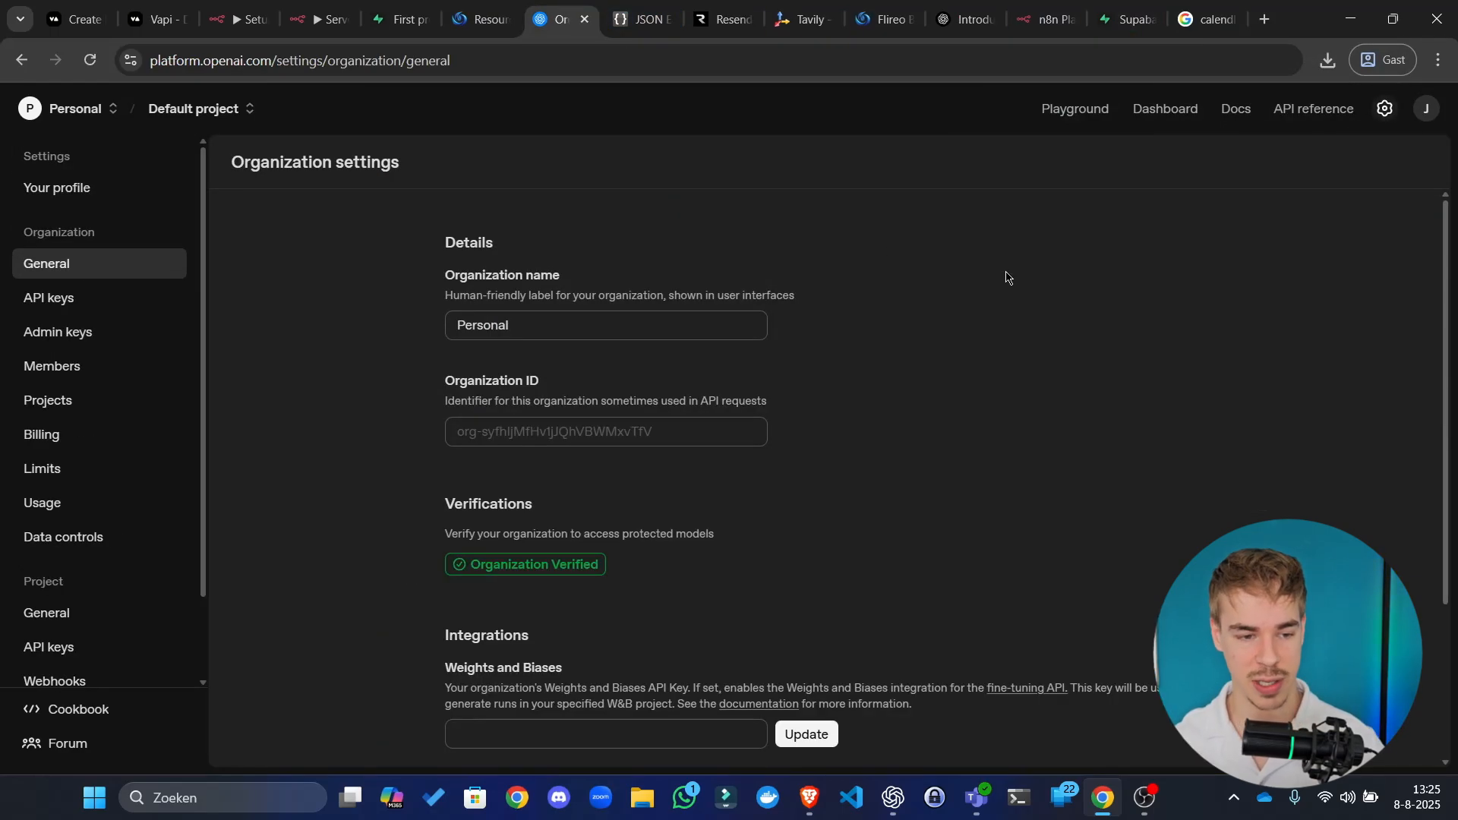
Step: Go to the organization's API keys page and begin a new secret key
{"action": "left_click", "coordinate": [27, 300]}
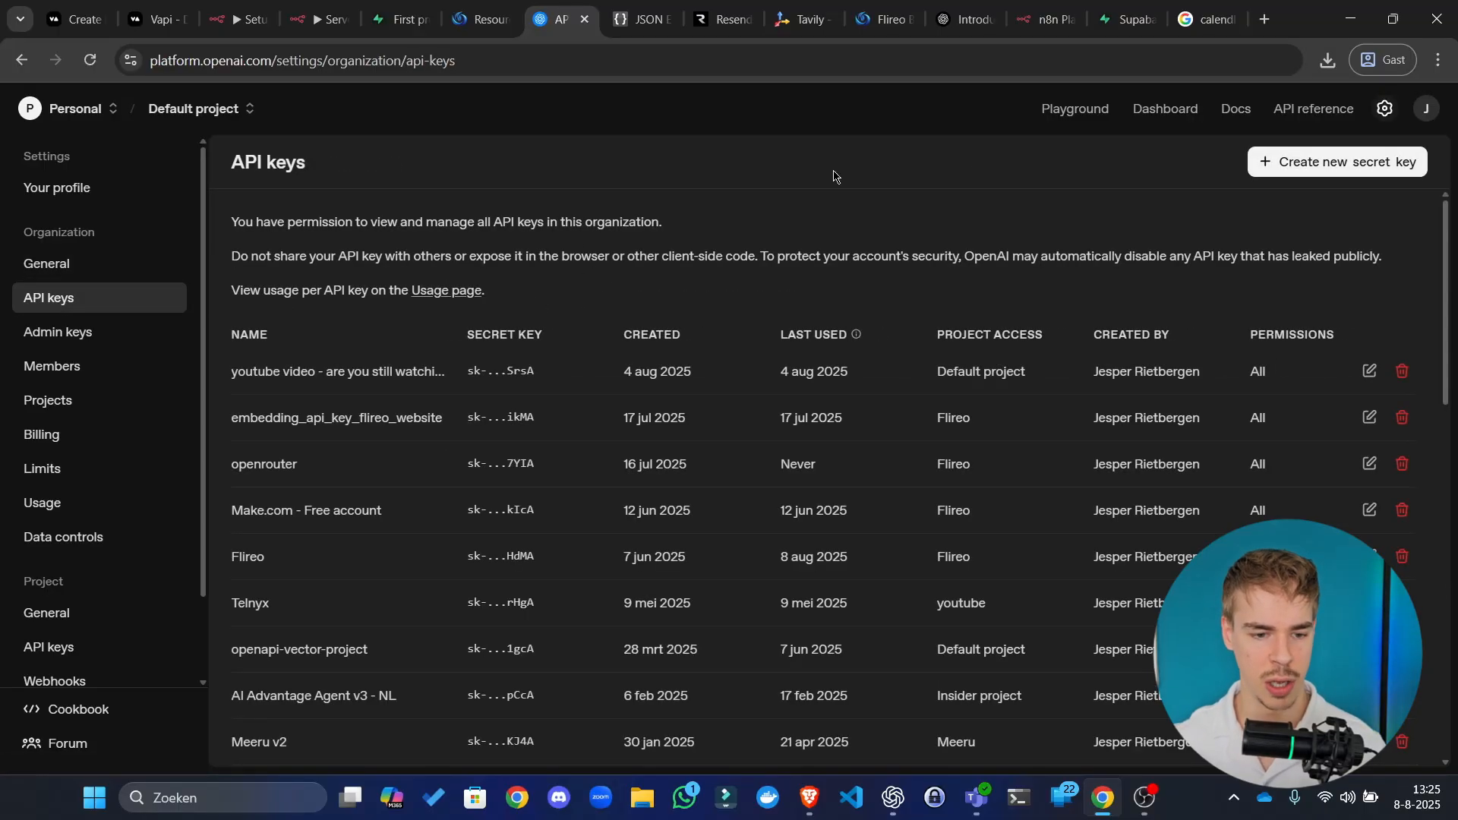
{"action": "left_click", "coordinate": [1391, 168]}
{"action": "left_click", "coordinate": [914, 523]}
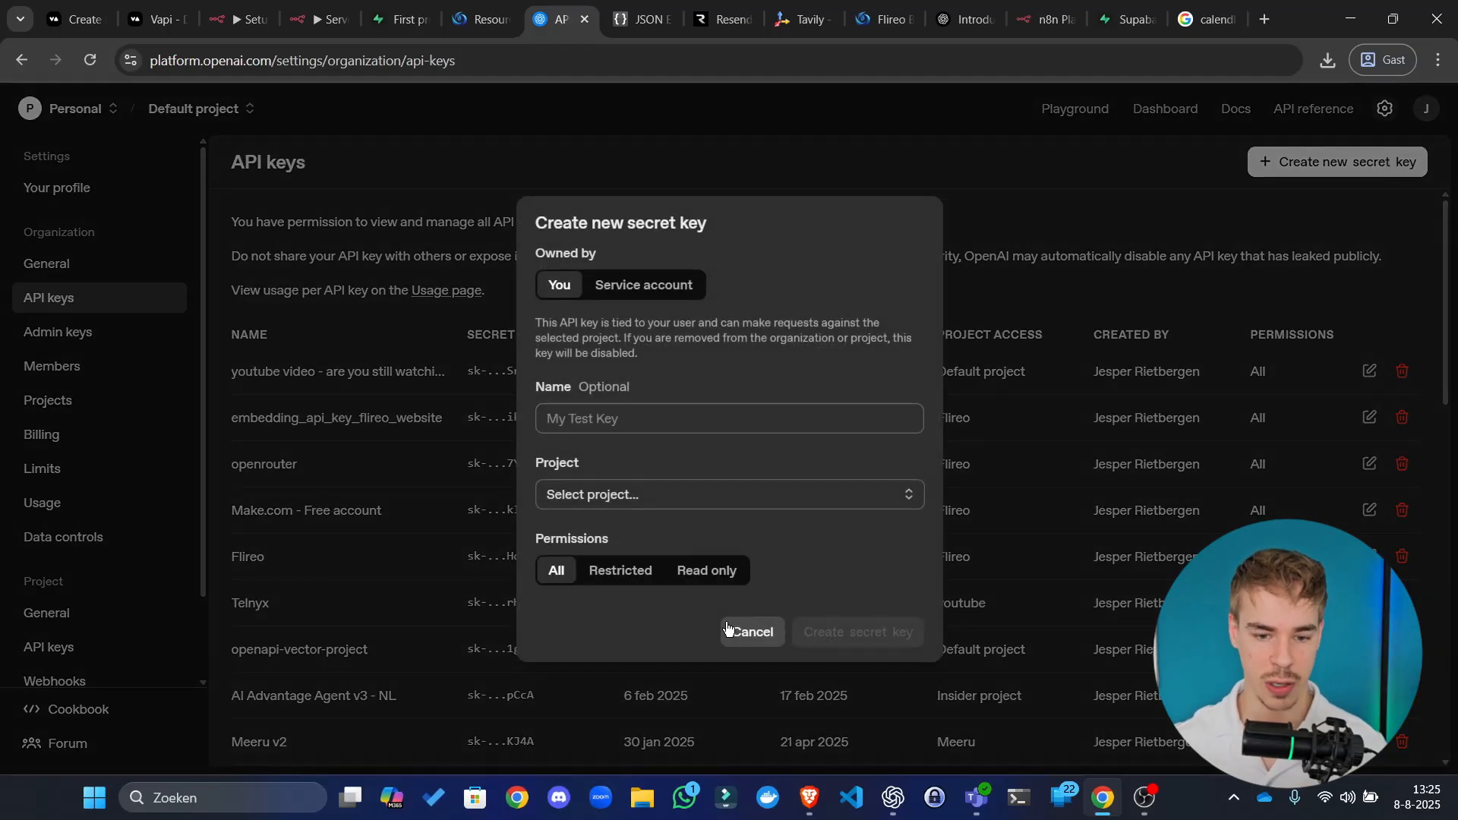
{"action": "left_click", "coordinate": [1219, 354]}
{"action": "left_click", "coordinate": [1385, 108]}
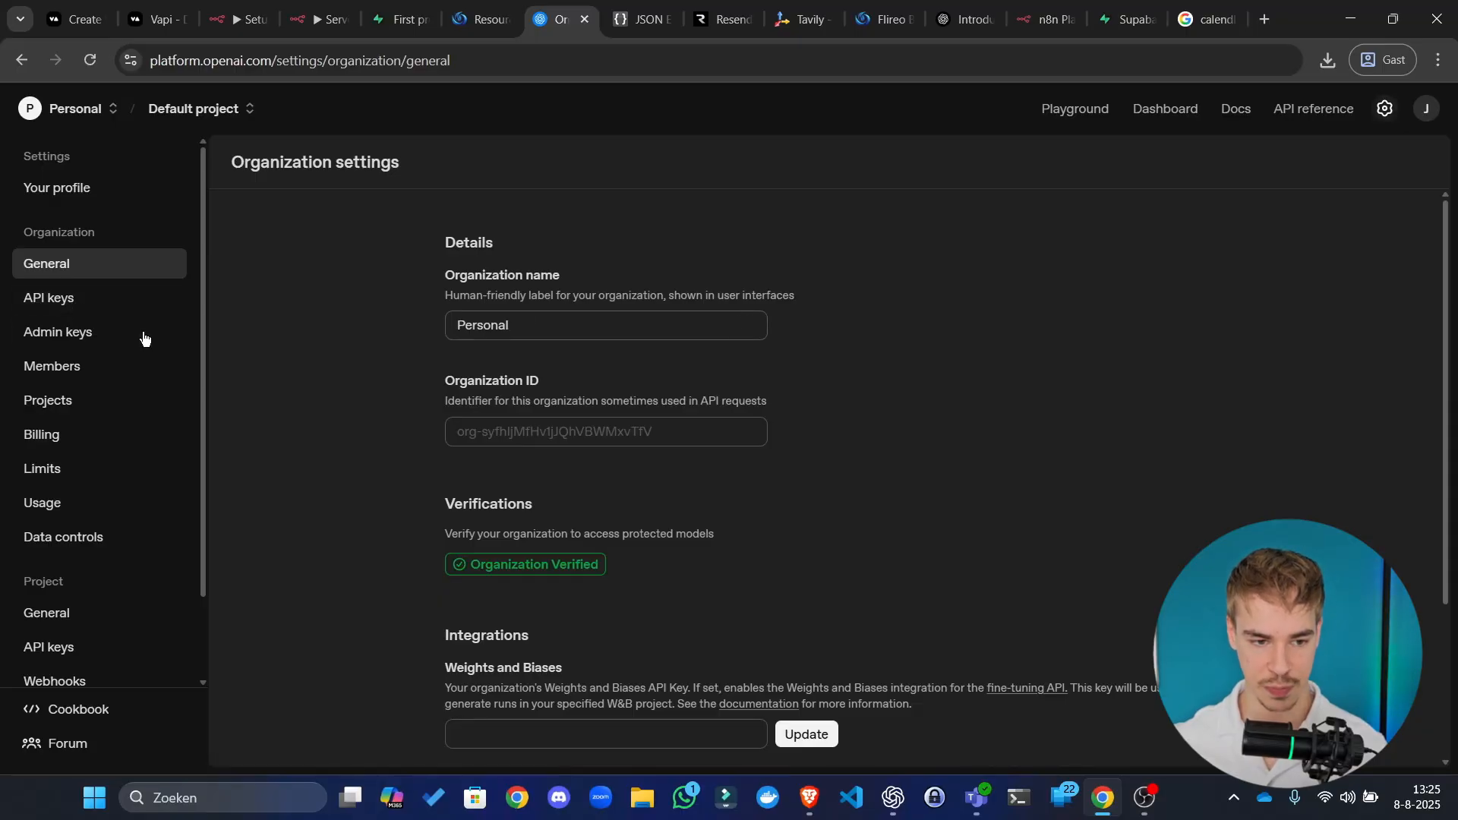
{"action": "left_click", "coordinate": [98, 302]}
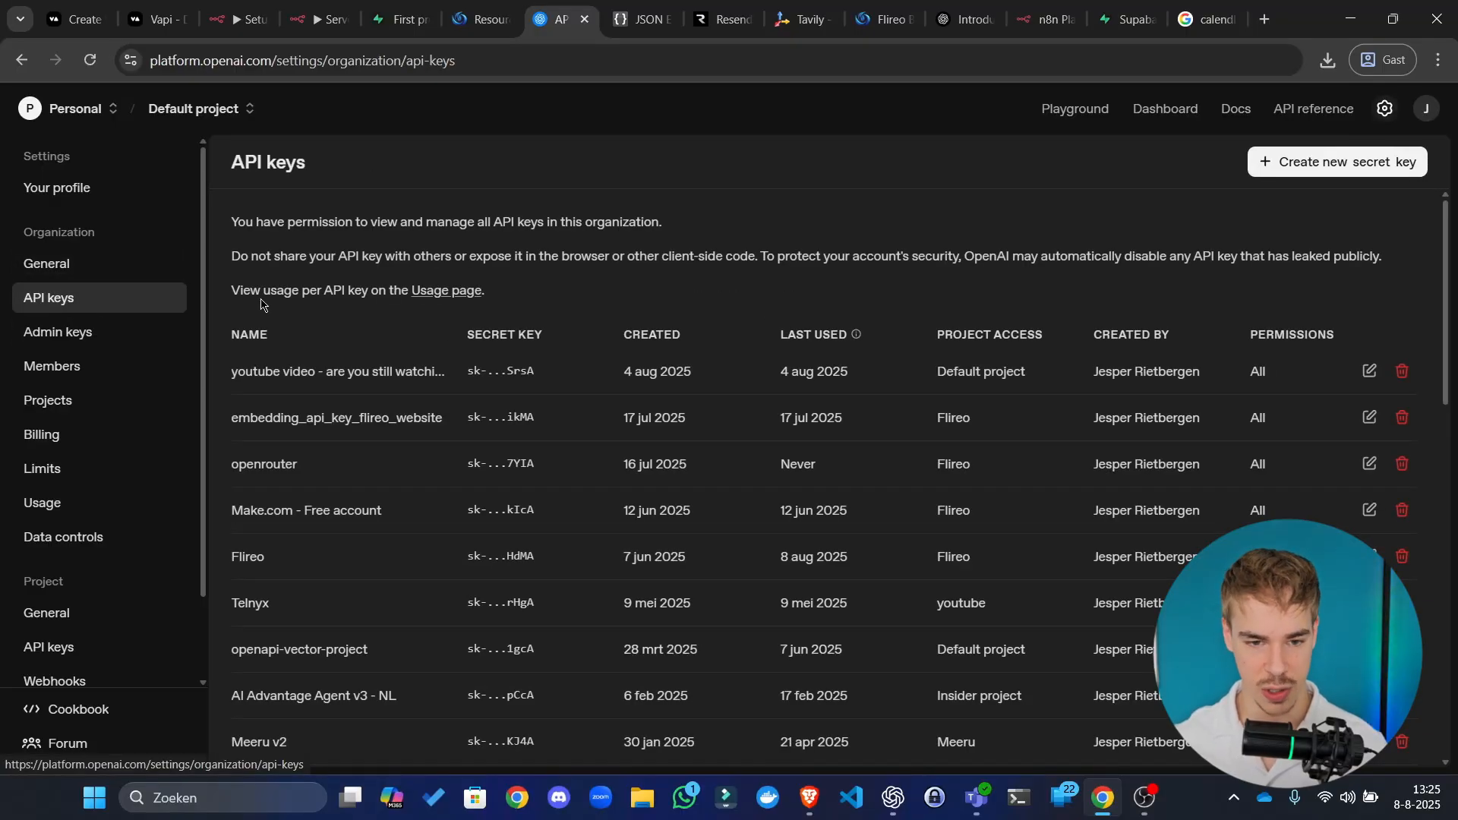
{"action": "left_click", "coordinate": [1338, 172]}
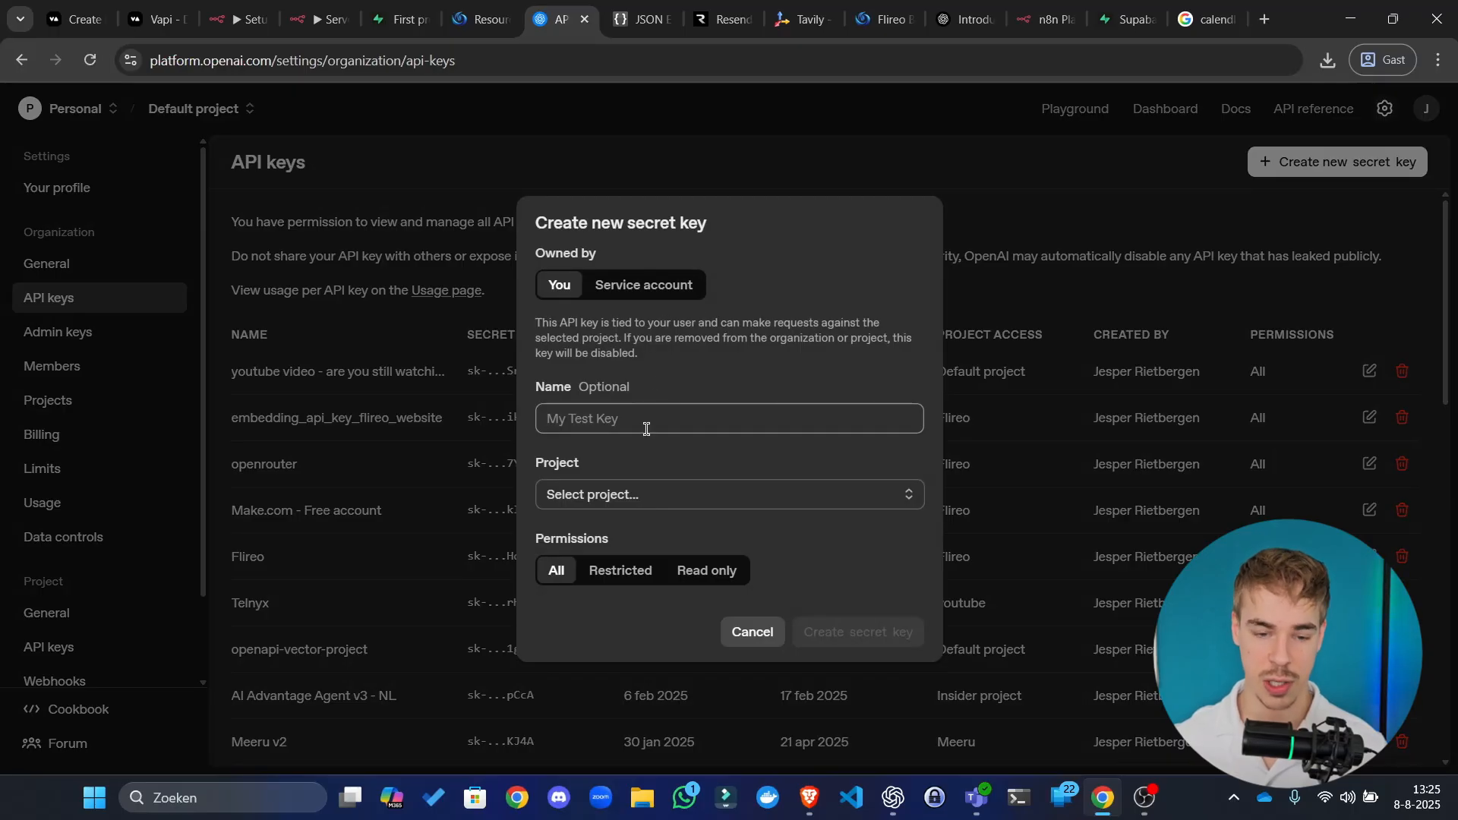
Step: Name the new secret key 'n8n - subscribe and like'
{"action": "type", "text": "n8n - subsc"}
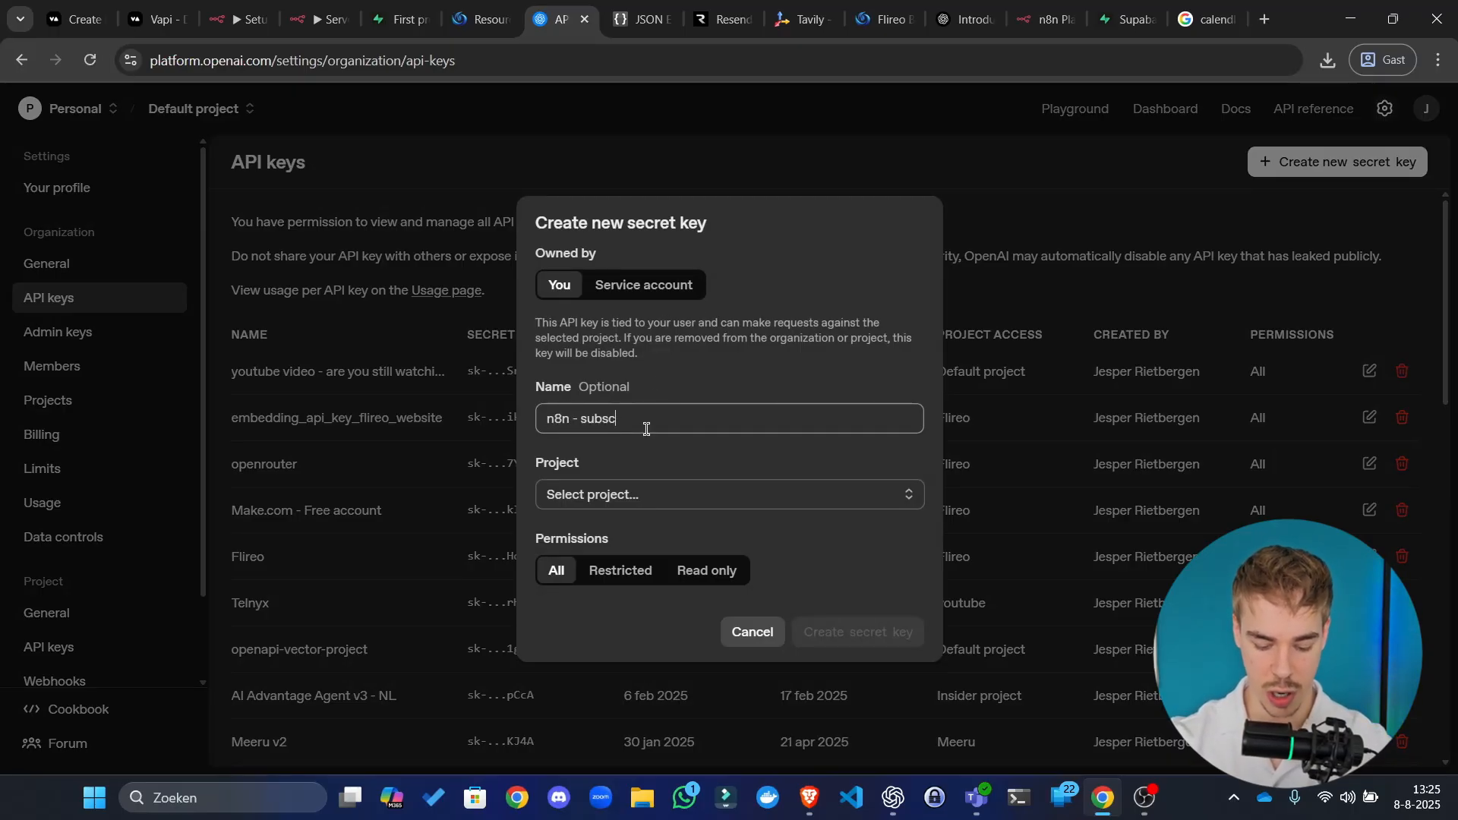
{"action": "type", "text": "ribe and like"}
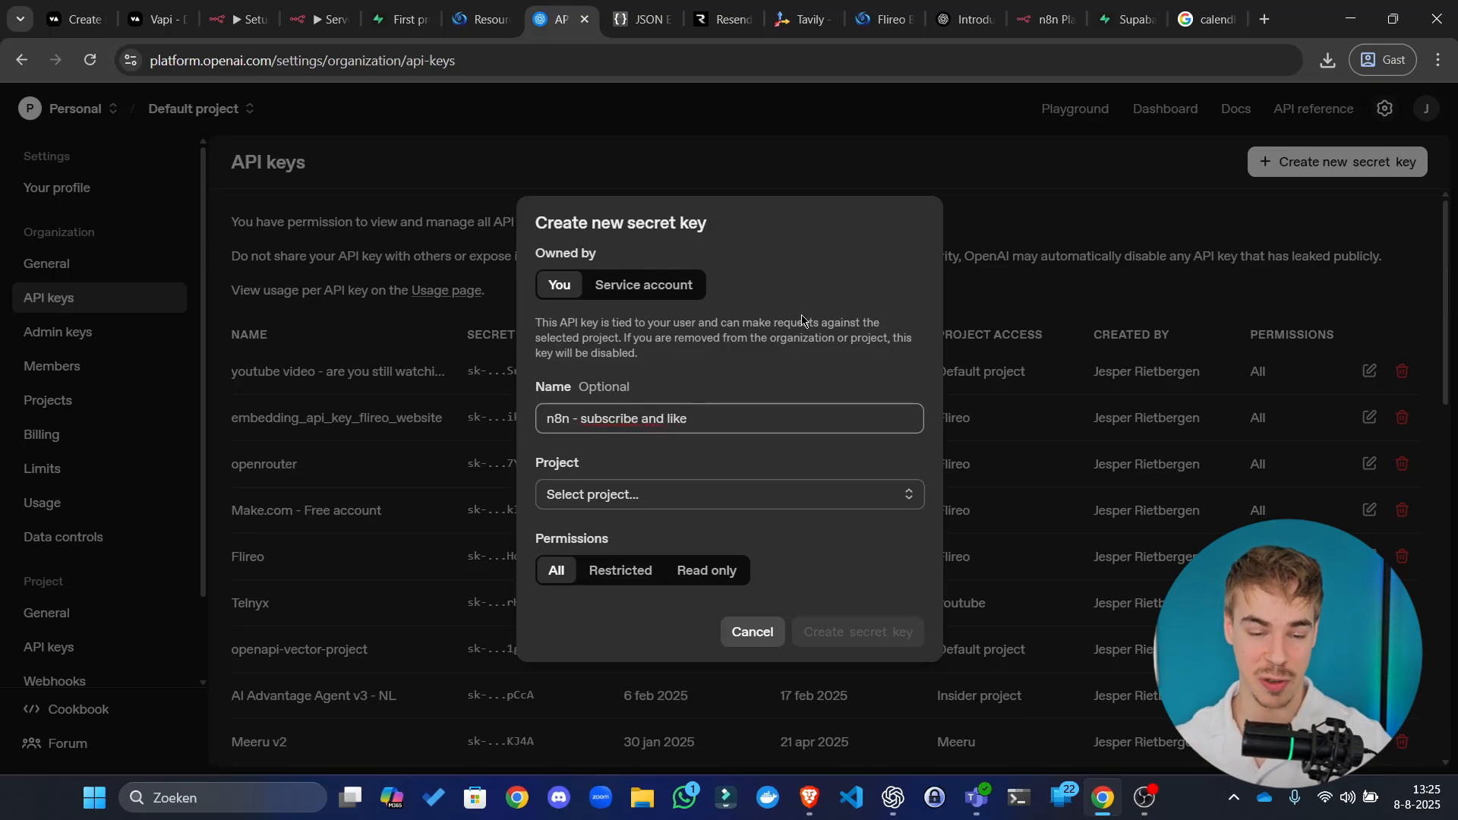
{"action": "left_click_drag", "start_coordinate": [847, 339], "coordinate": [620, 353]}
{"action": "key", "text": "ctrl+a"}
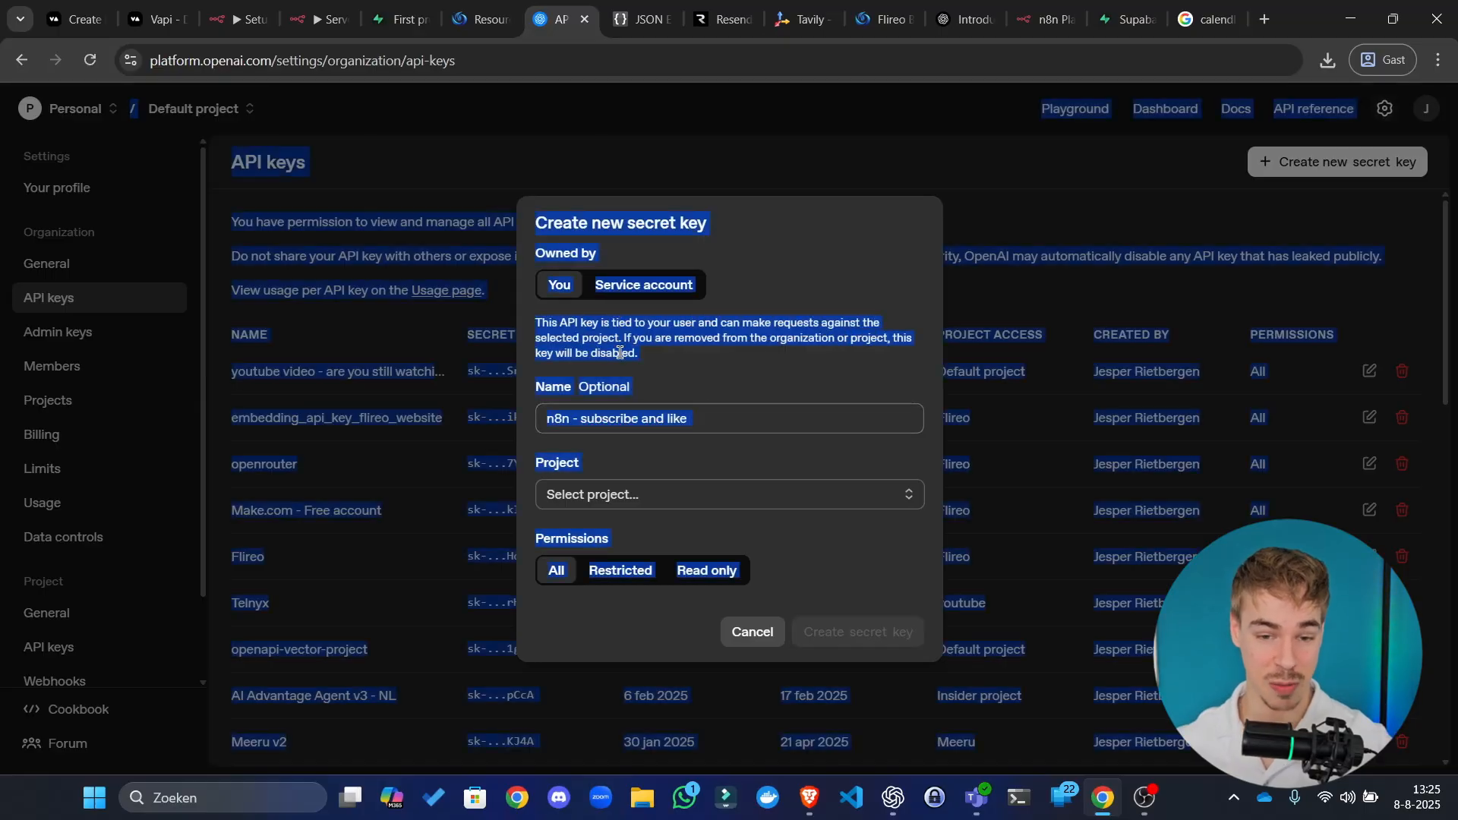
{"action": "left_click", "coordinate": [675, 341]}
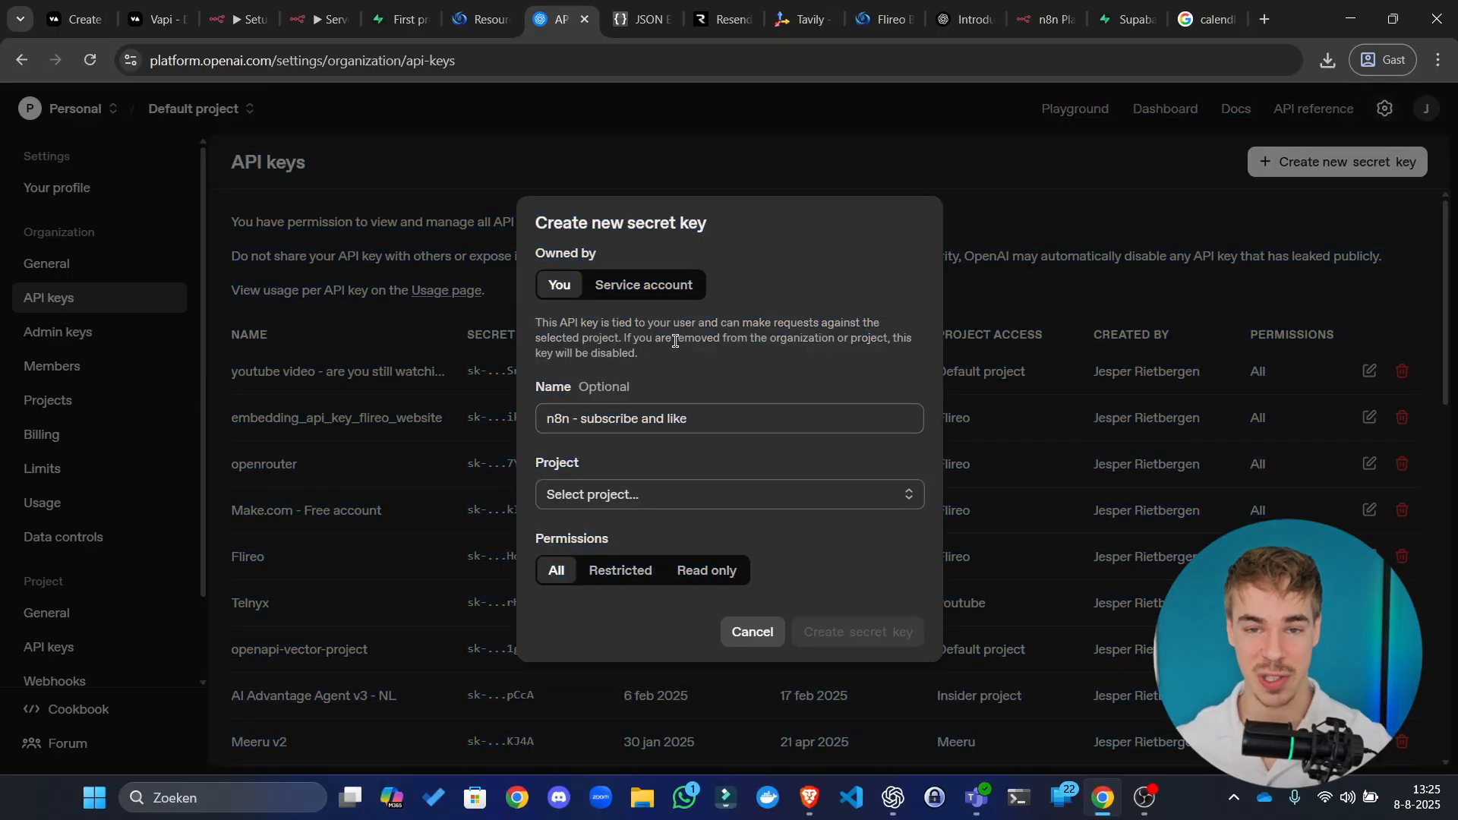
{"action": "left_click_drag", "start_coordinate": [602, 321], "coordinate": [640, 354]}
{"action": "left_click", "coordinate": [622, 345]}
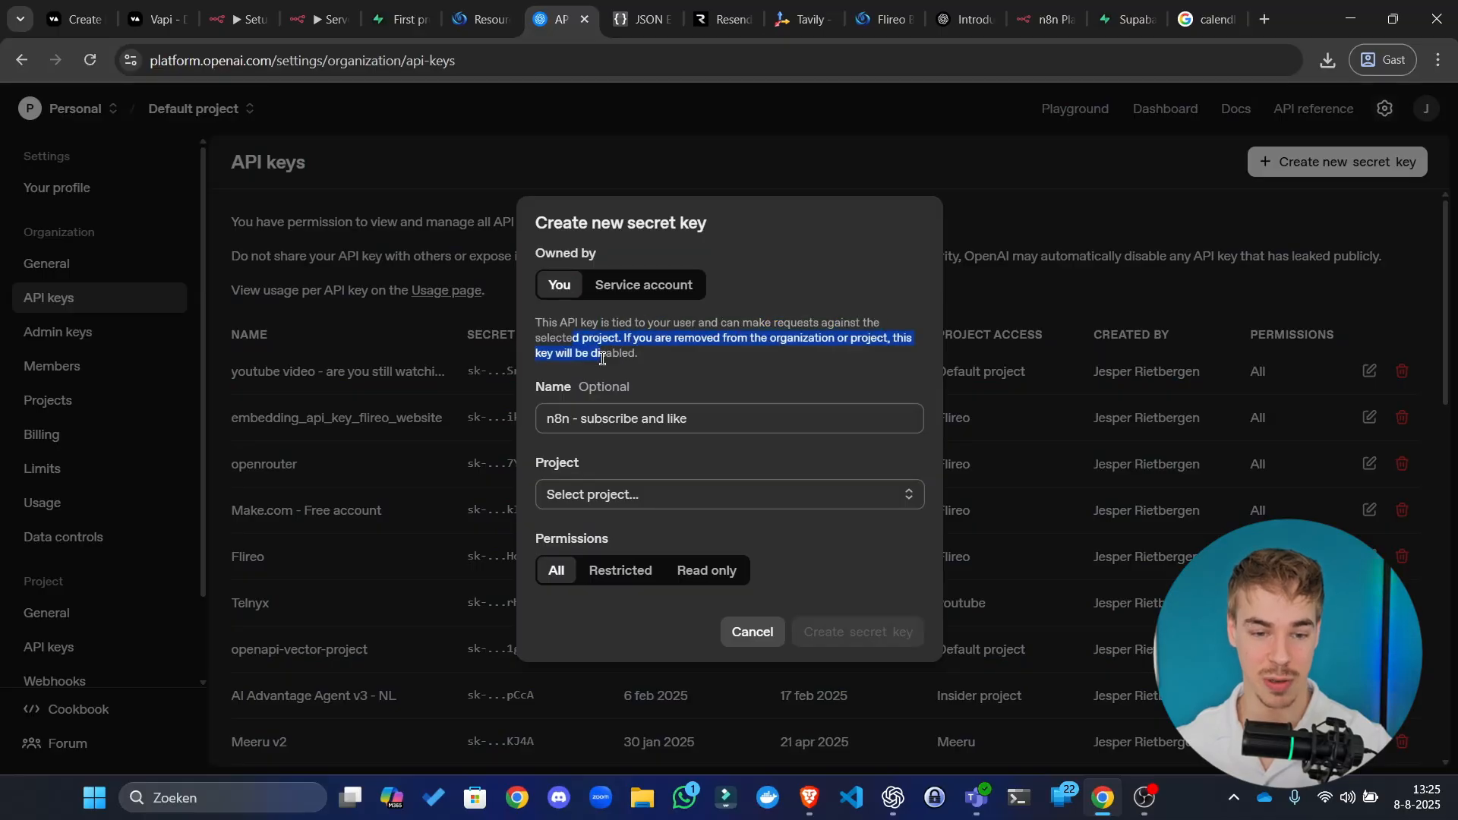
{"action": "left_click", "coordinate": [602, 358]}
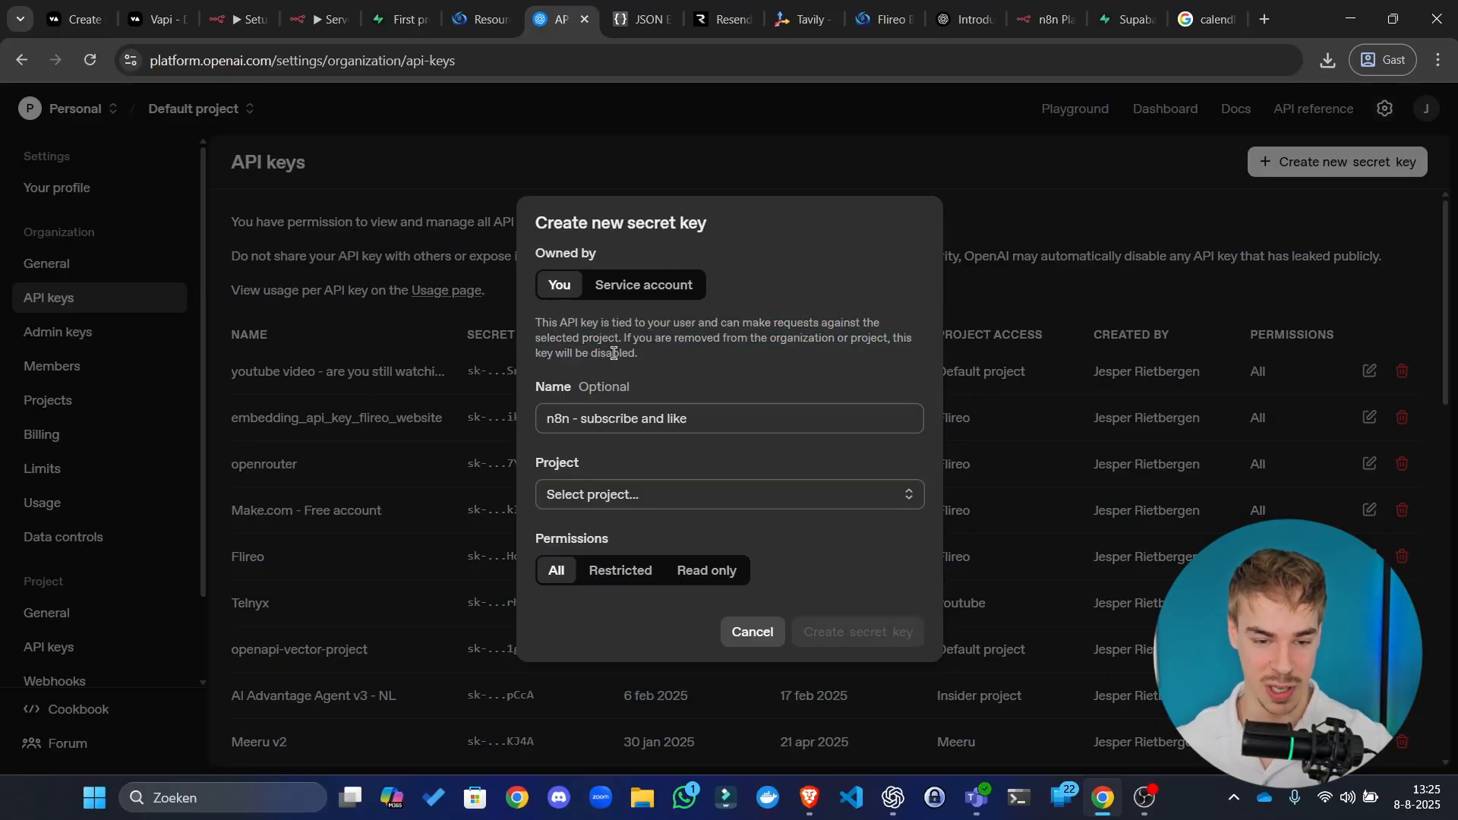
Step: Assign the secret key to the Default project
{"action": "left_click", "coordinate": [647, 508]}
{"action": "left_click", "coordinate": [745, 321]}
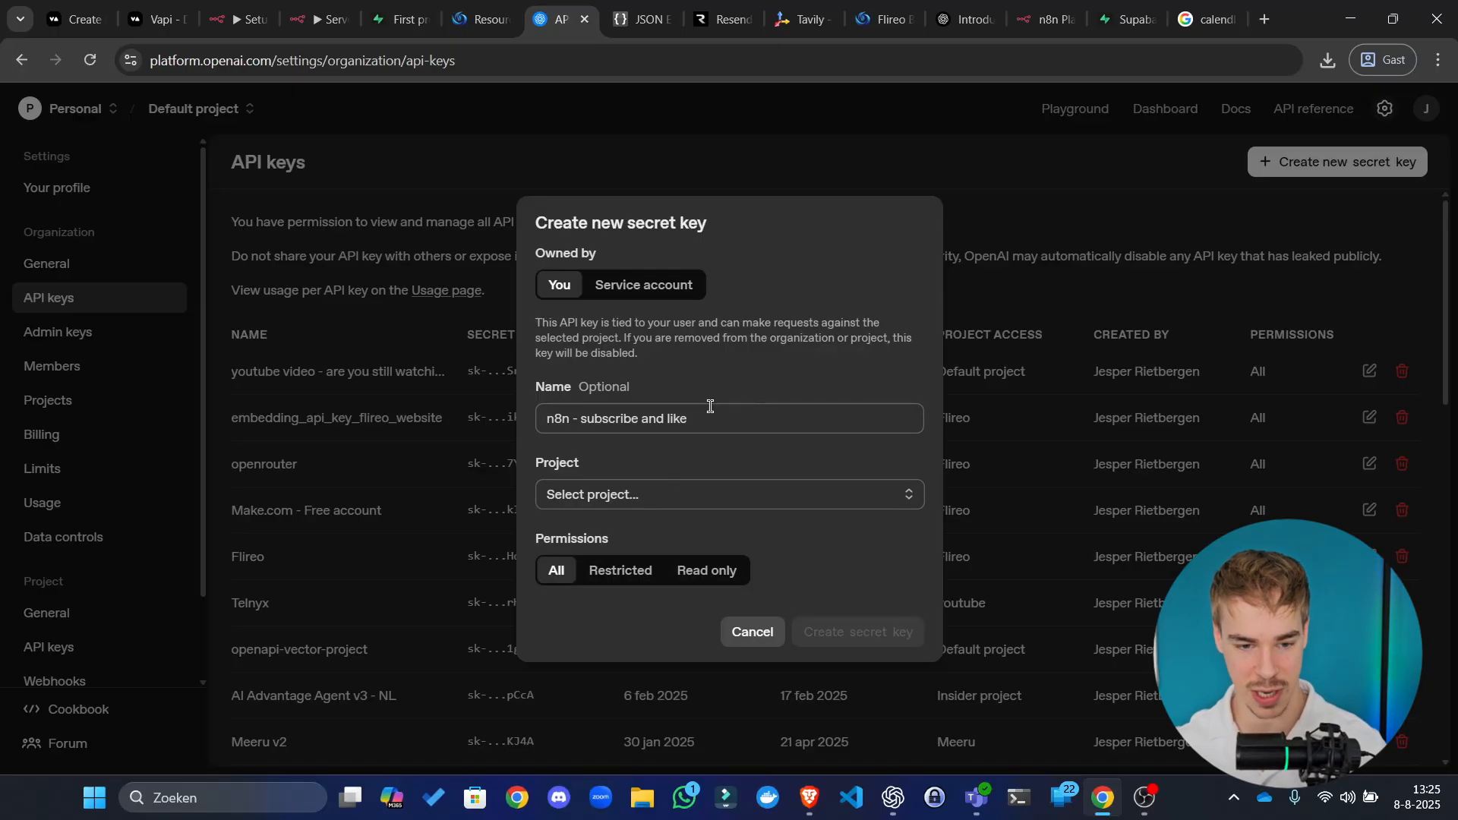
{"action": "left_click", "coordinate": [660, 502]}
{"action": "left_click", "coordinate": [714, 540]}
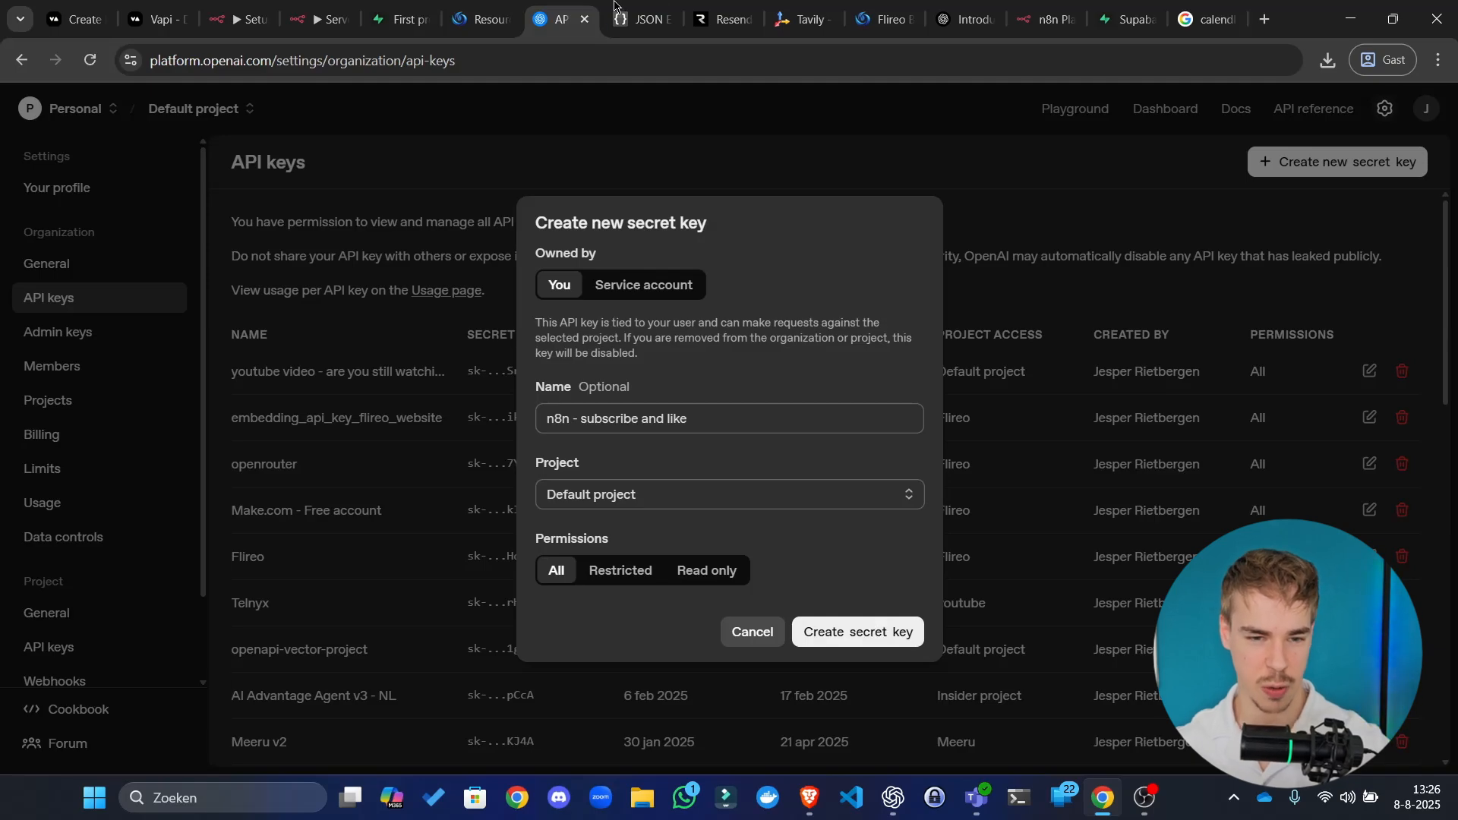
{"action": "left_click_drag", "start_coordinate": [568, 15], "coordinate": [2, 61]}
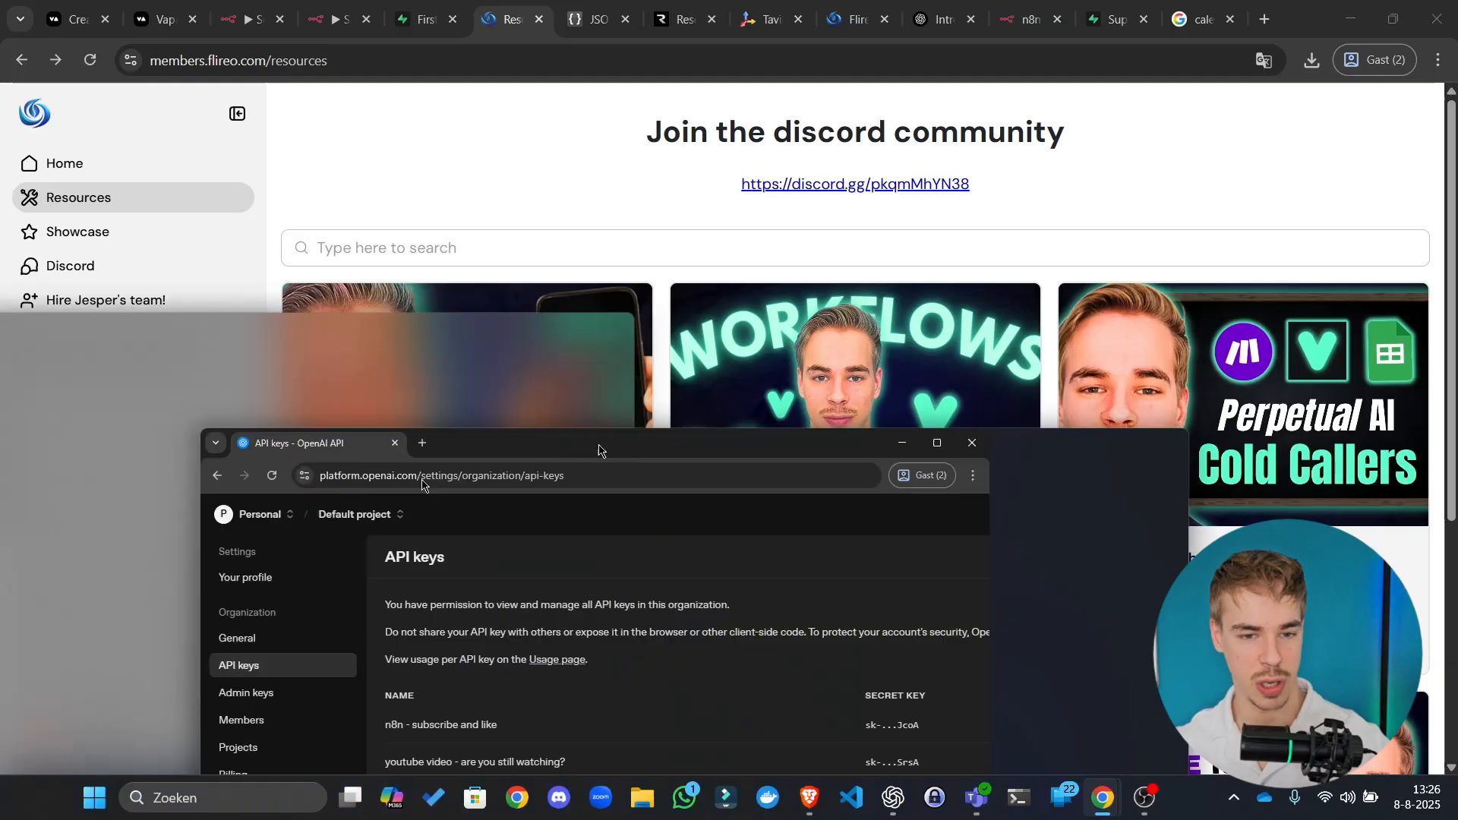
{"action": "left_click_drag", "start_coordinate": [598, 449], "coordinate": [790, 15]}
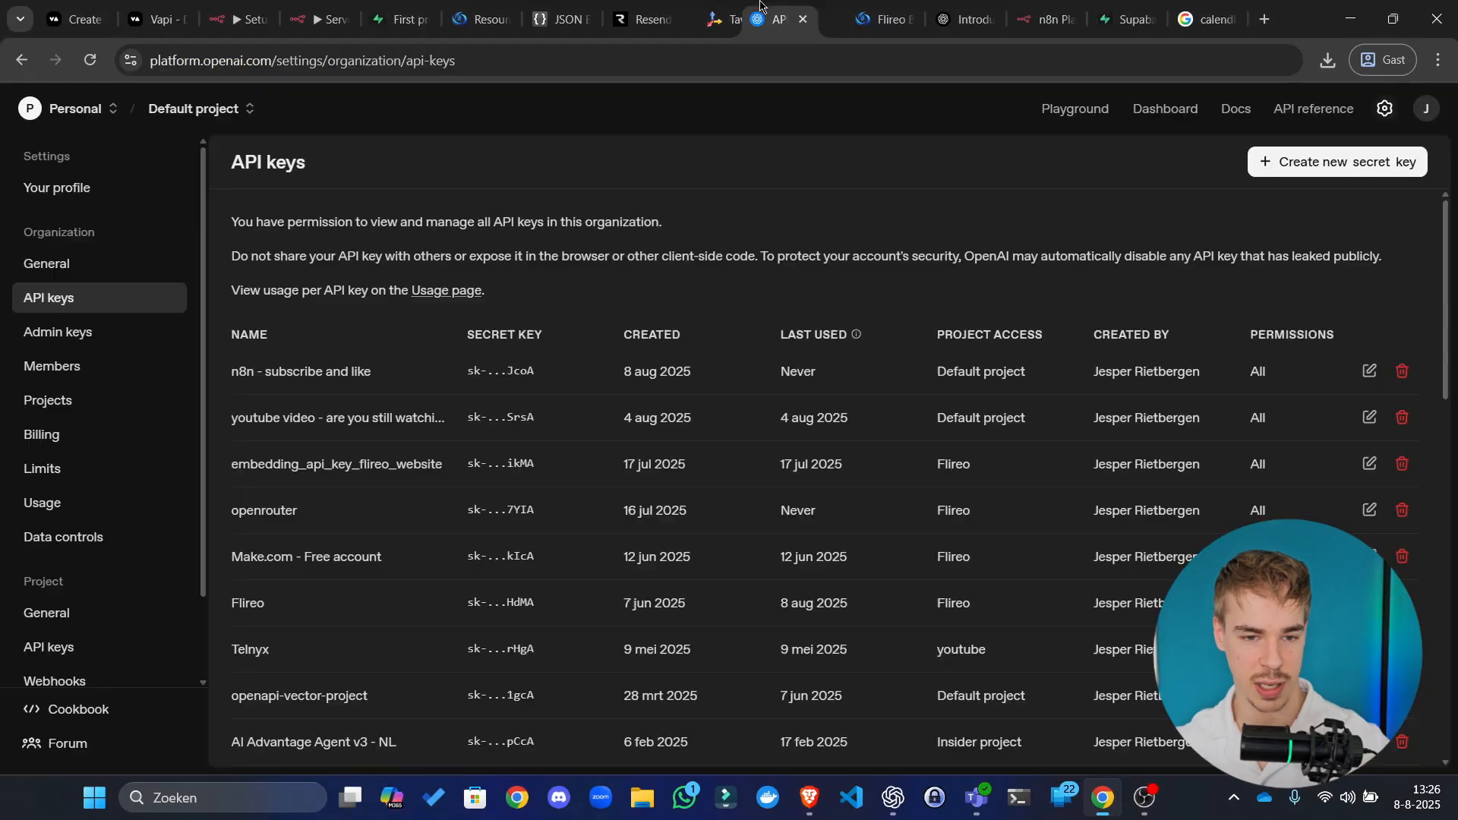
Step: Create an OpenAi account credential with the pasted API key for Message a model, saved and tested
{"action": "left_click", "coordinate": [335, 3]}
{"action": "left_click", "coordinate": [667, 297]}
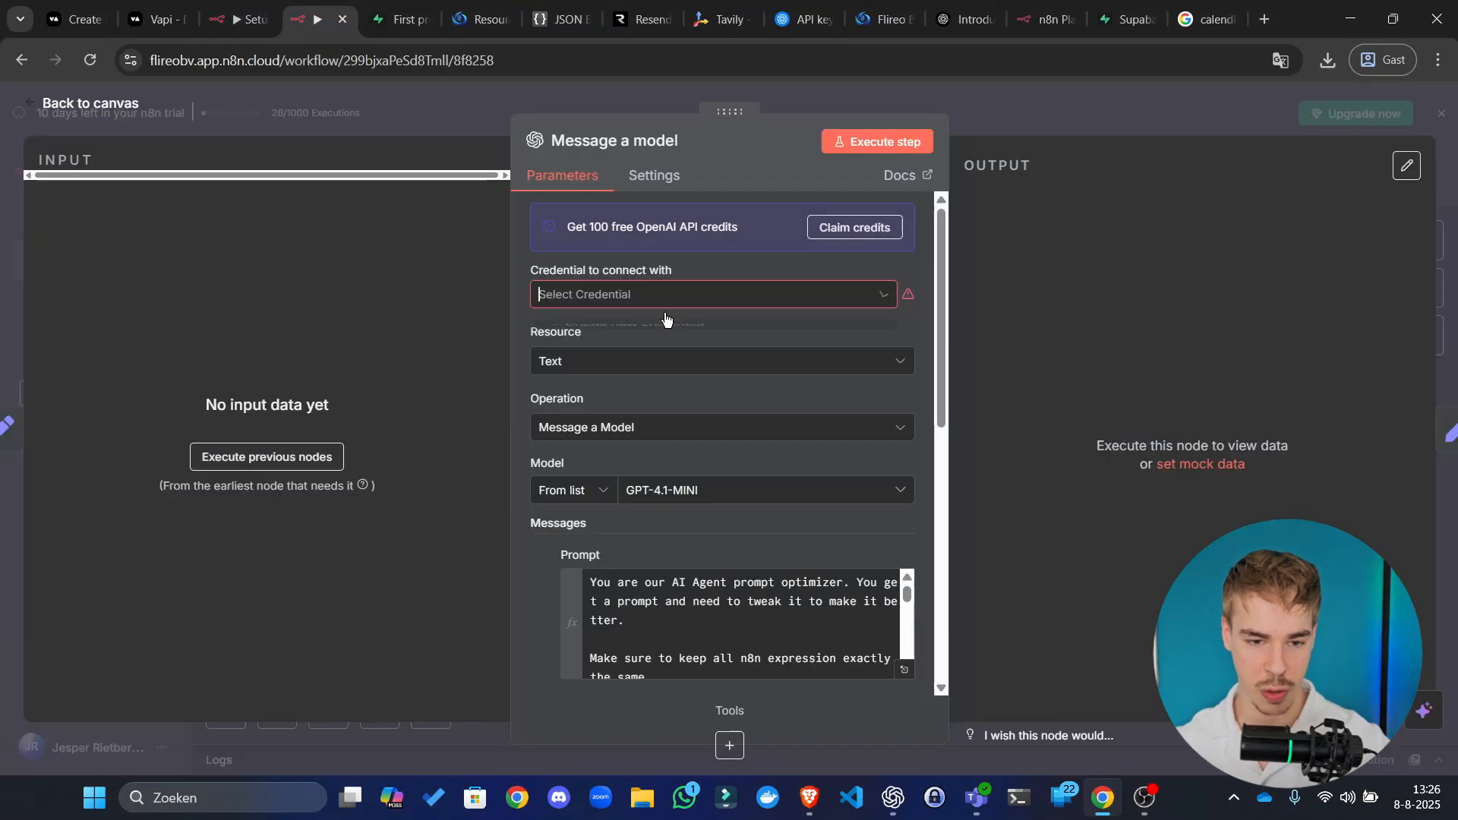
{"action": "left_click", "coordinate": [696, 339]}
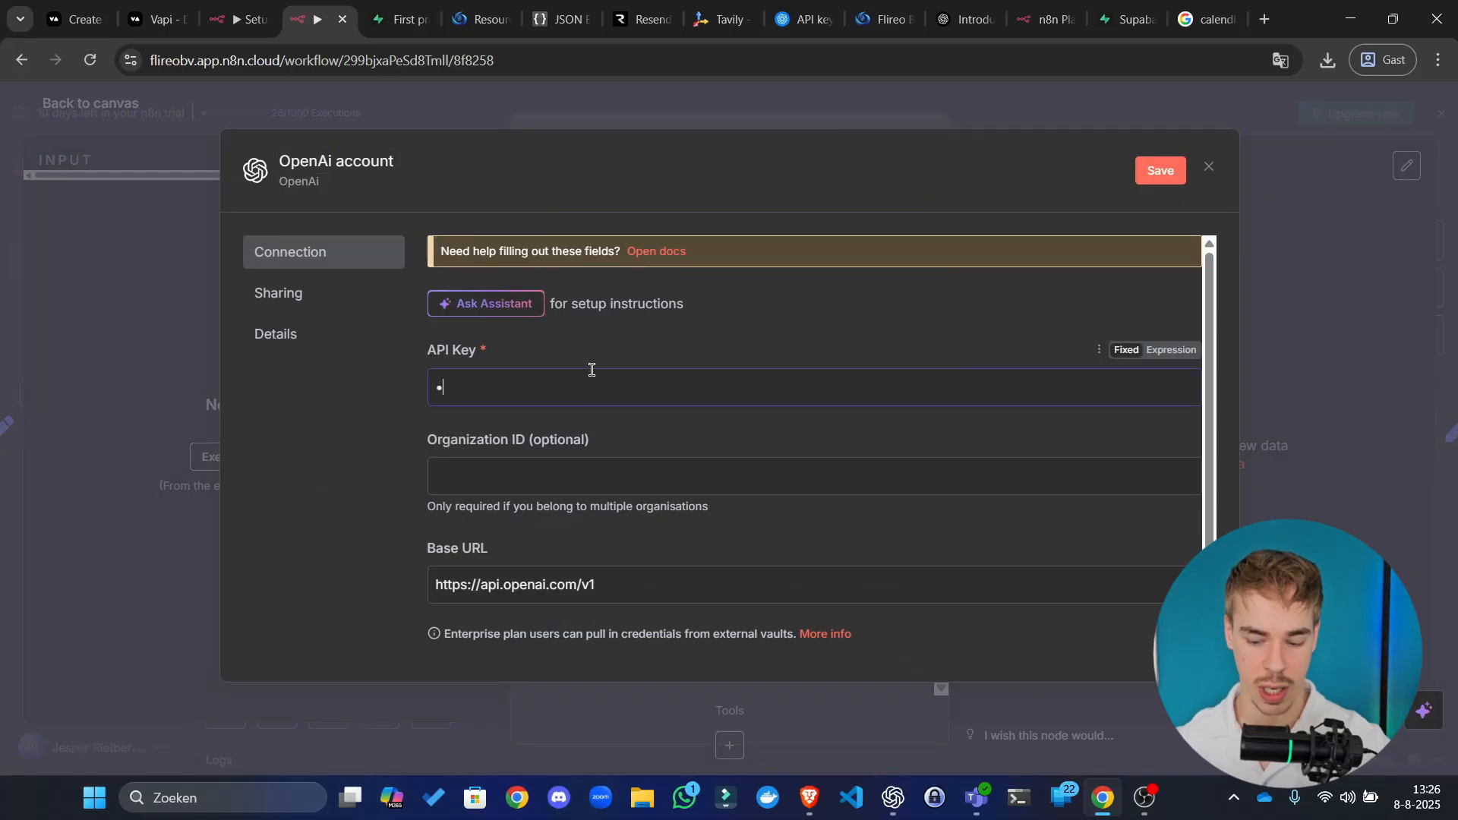
{"action": "key", "text": "ctrl+v"}
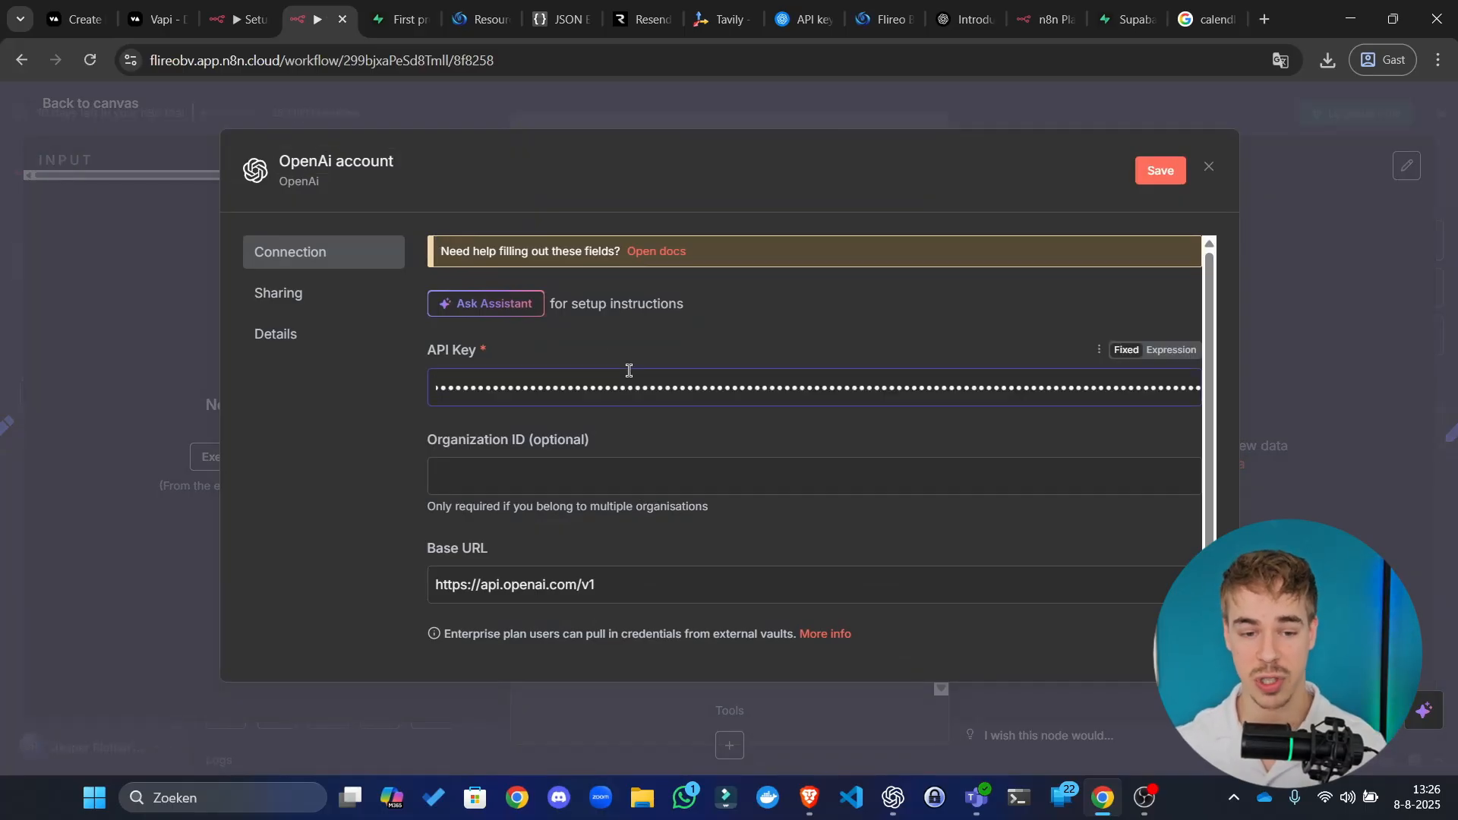
{"action": "left_click", "coordinate": [640, 365]}
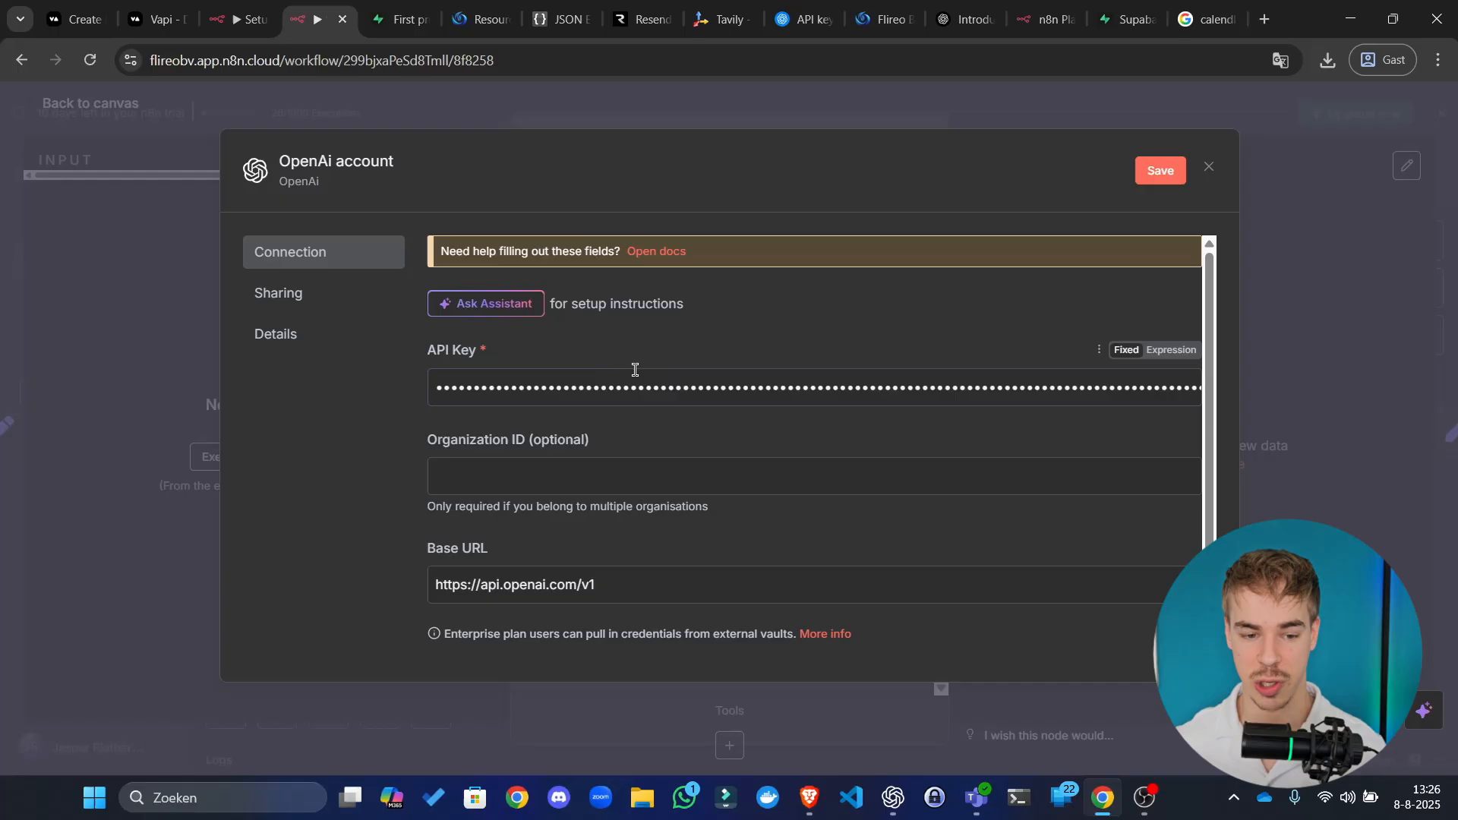
{"action": "scroll", "coordinate": [888, 423], "scroll_direction": "down", "scroll_amount": 2}
{"action": "scroll", "coordinate": [1009, 279], "scroll_direction": "up", "scroll_amount": 2}
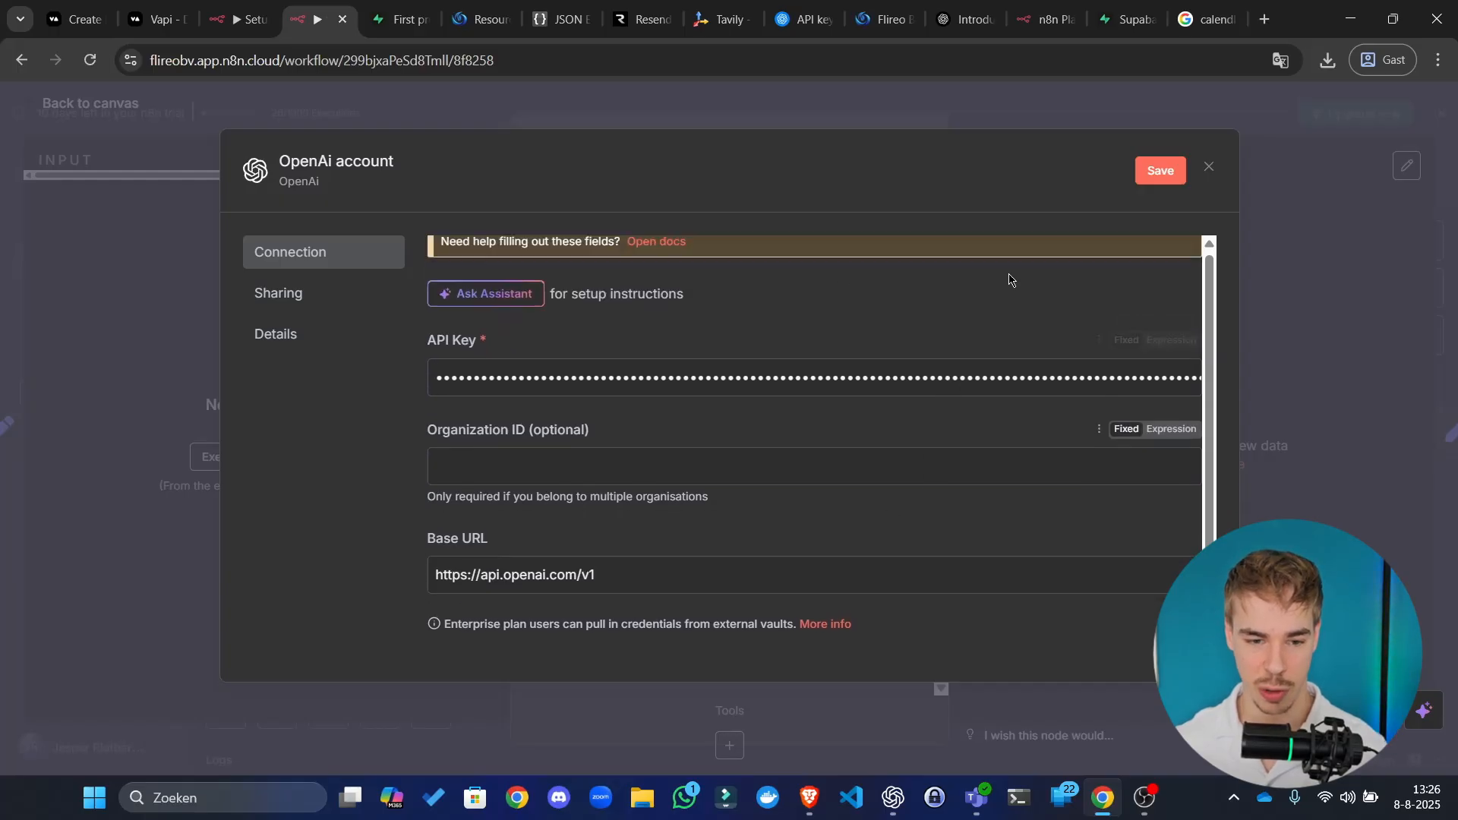
{"action": "left_click", "coordinate": [1150, 167]}
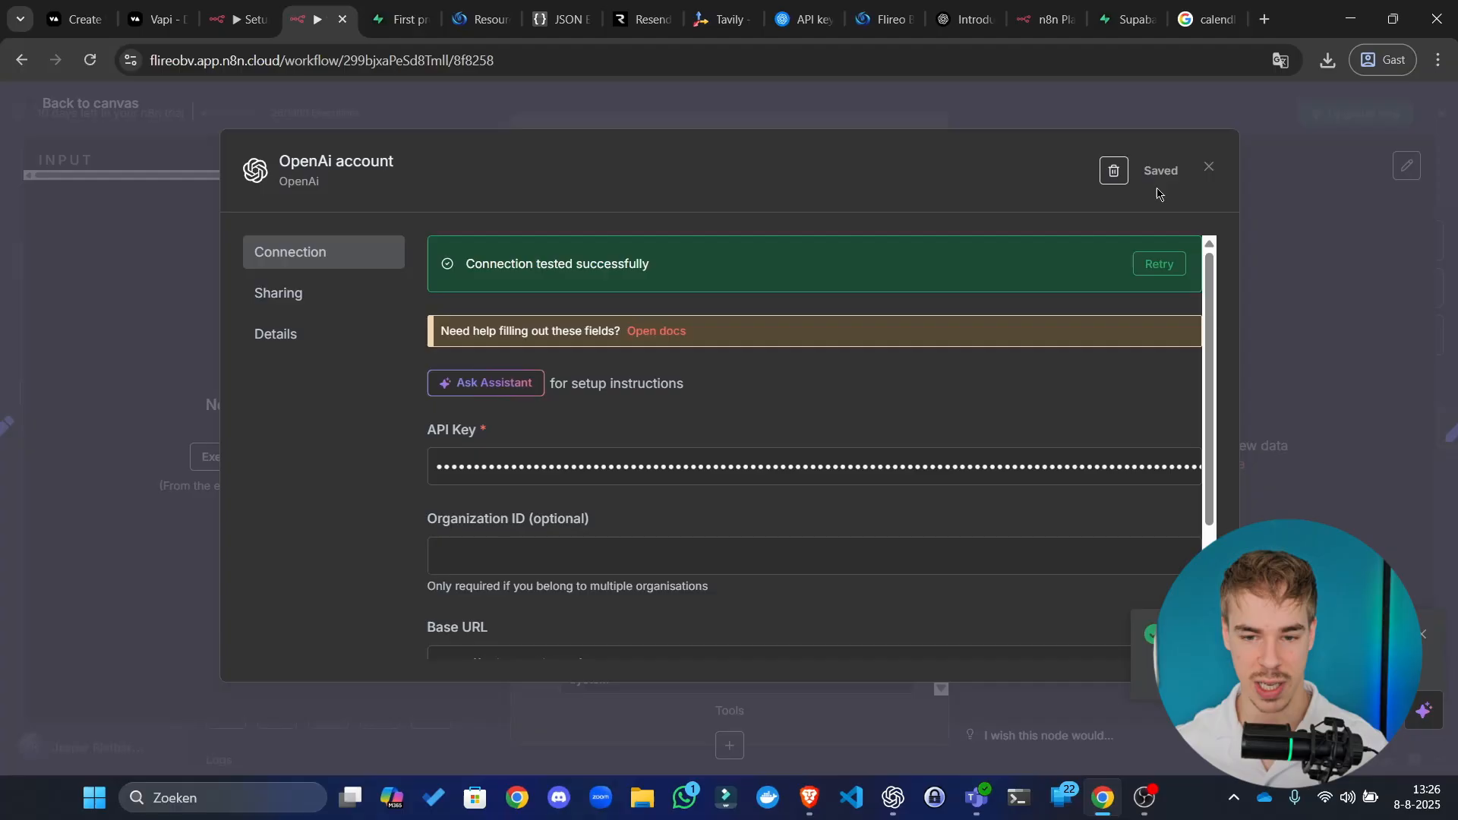
{"action": "left_click", "coordinate": [1208, 167]}
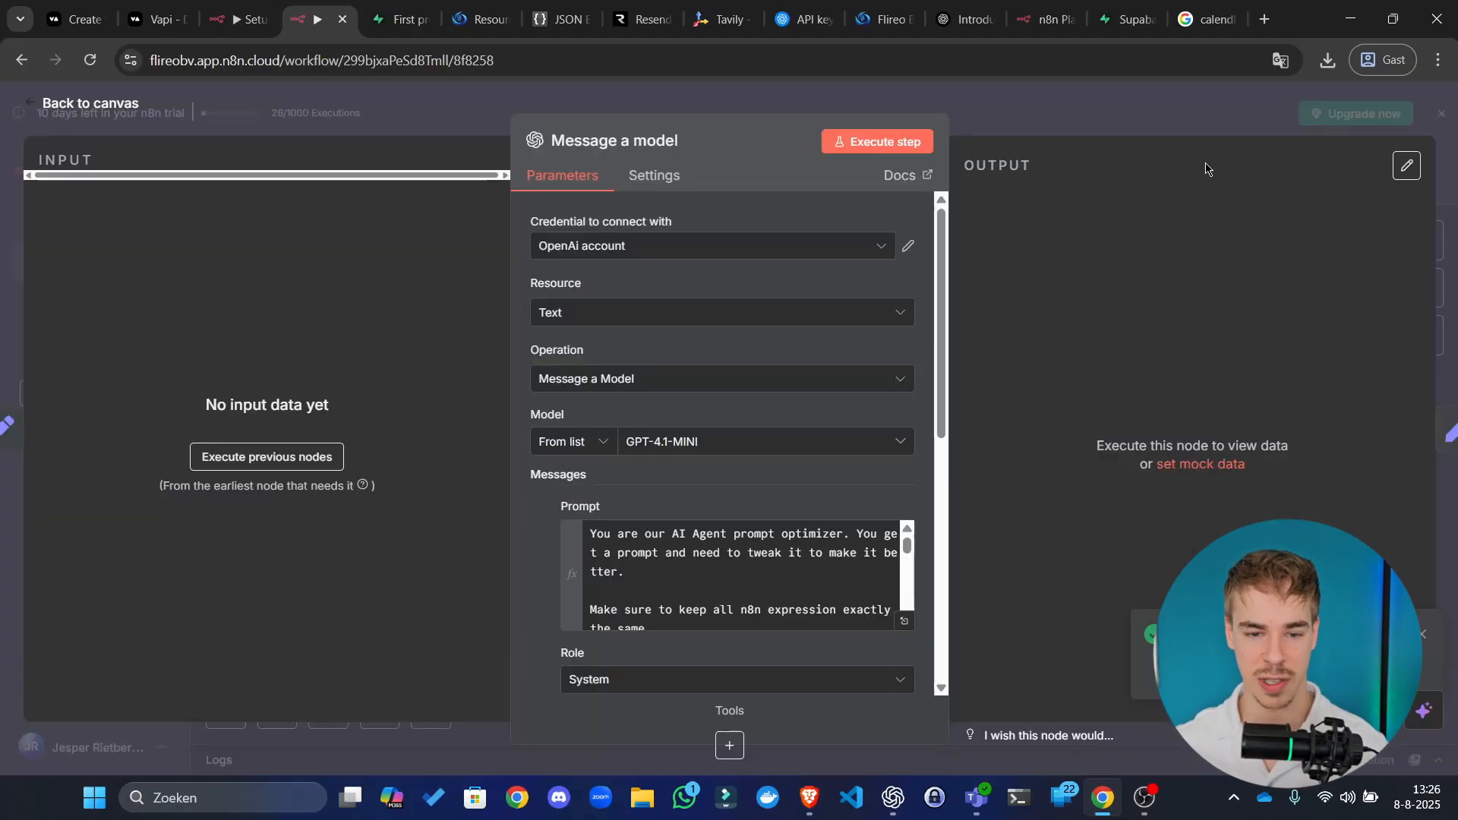
{"action": "left_click", "coordinate": [1053, 127]}
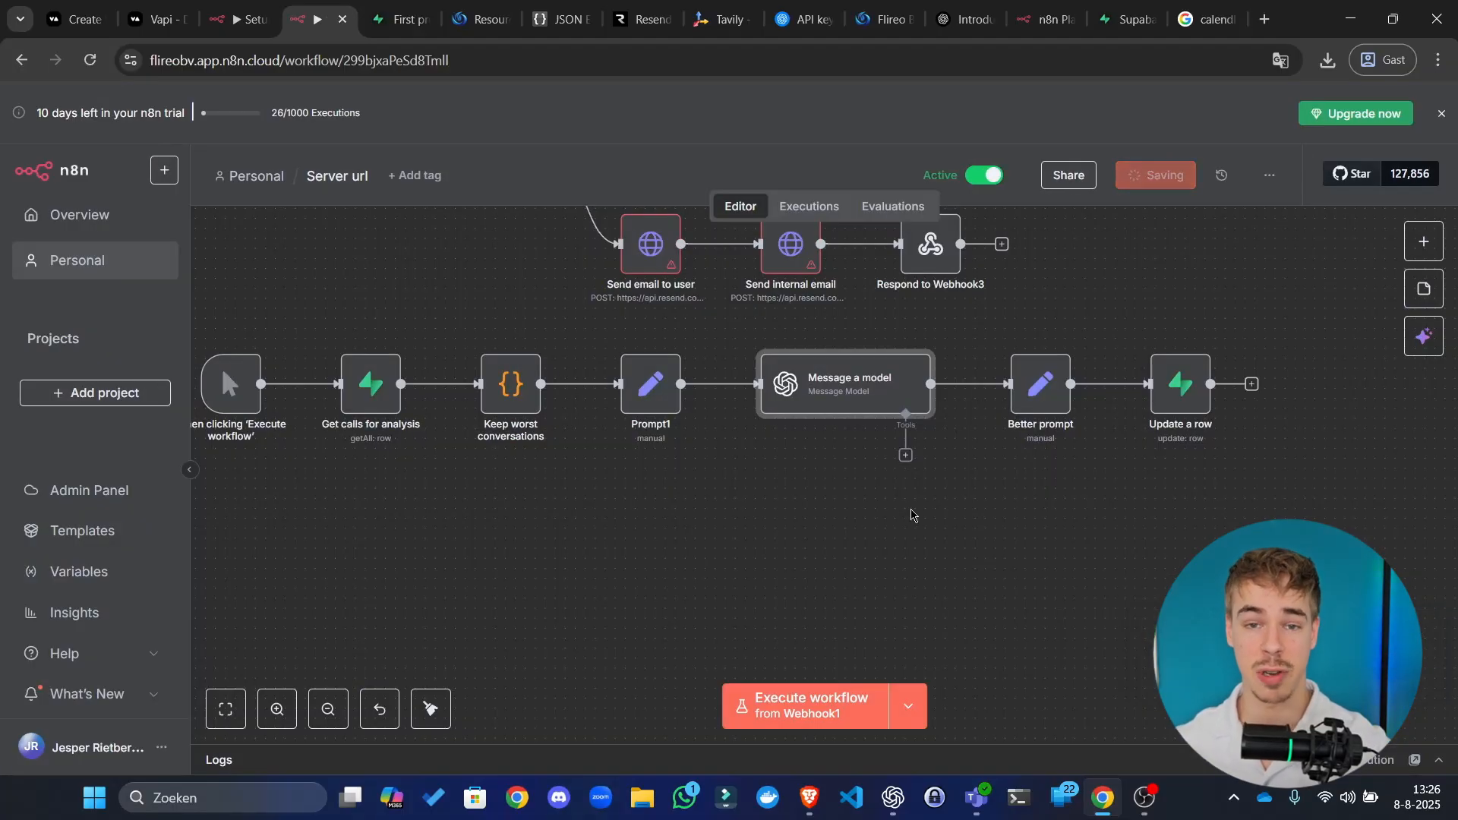
Step: Zoom out to review all Server url workflow branches, then visit the Resend website
{"action": "left_click_drag", "start_coordinate": [972, 414], "coordinate": [965, 546]}
{"action": "scroll", "coordinate": [967, 547], "scroll_direction": "down", "scroll_amount": 4}
{"action": "left_click_drag", "start_coordinate": [1079, 433], "coordinate": [1051, 536]}
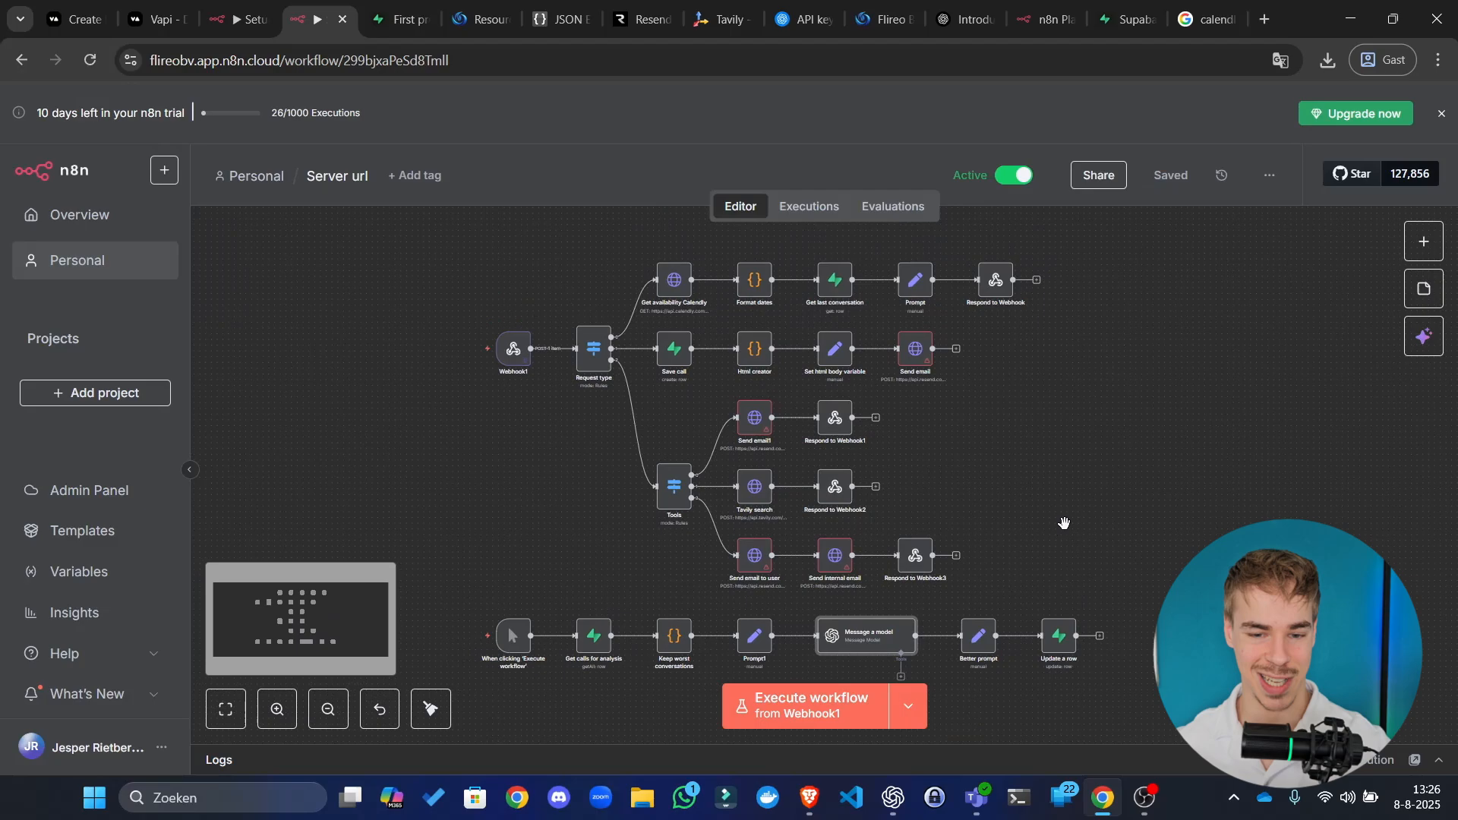
{"action": "scroll", "coordinate": [1063, 523], "scroll_direction": "up", "scroll_amount": 5}
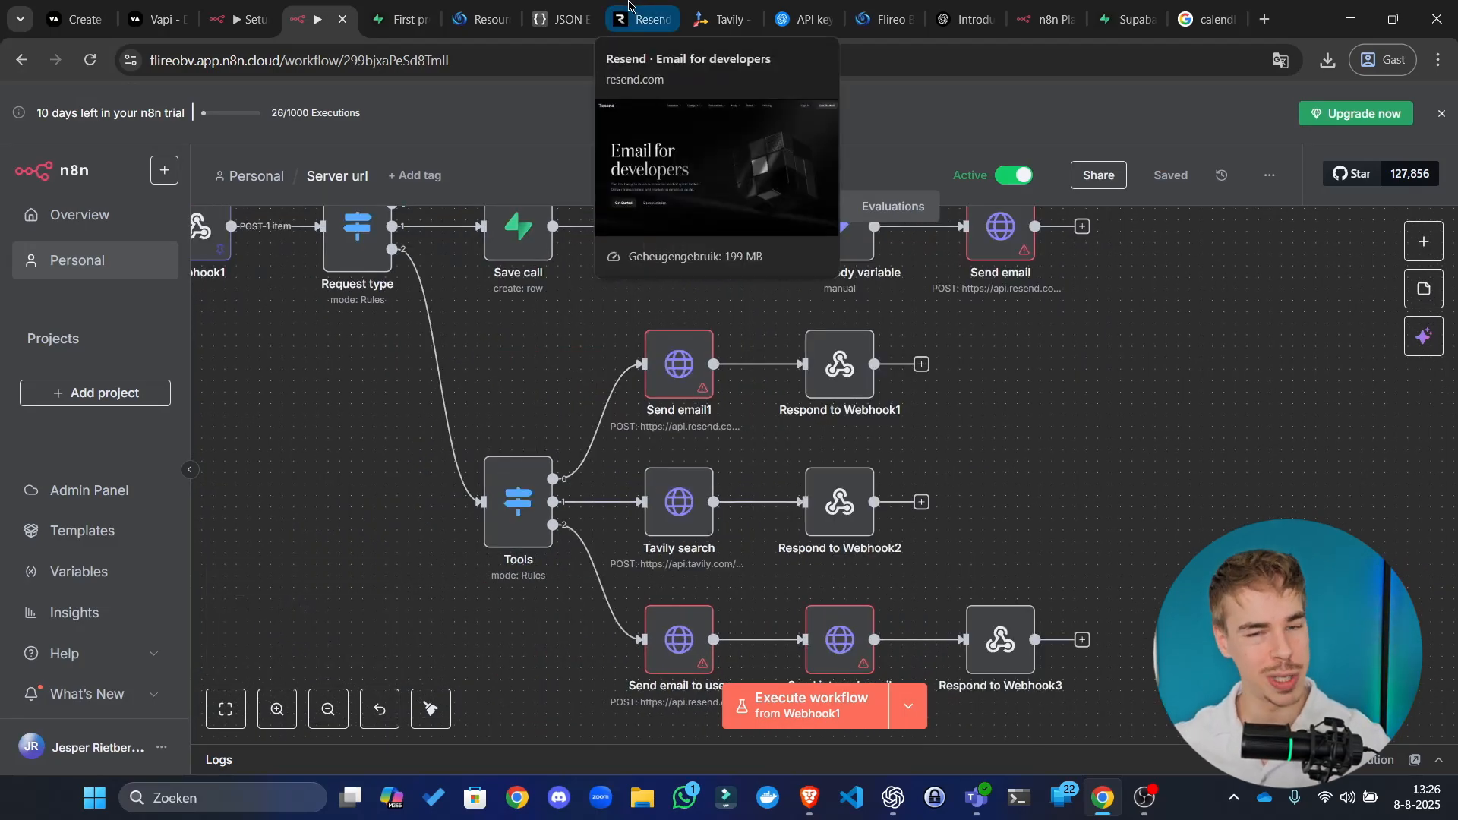
{"action": "left_click", "coordinate": [629, 6]}
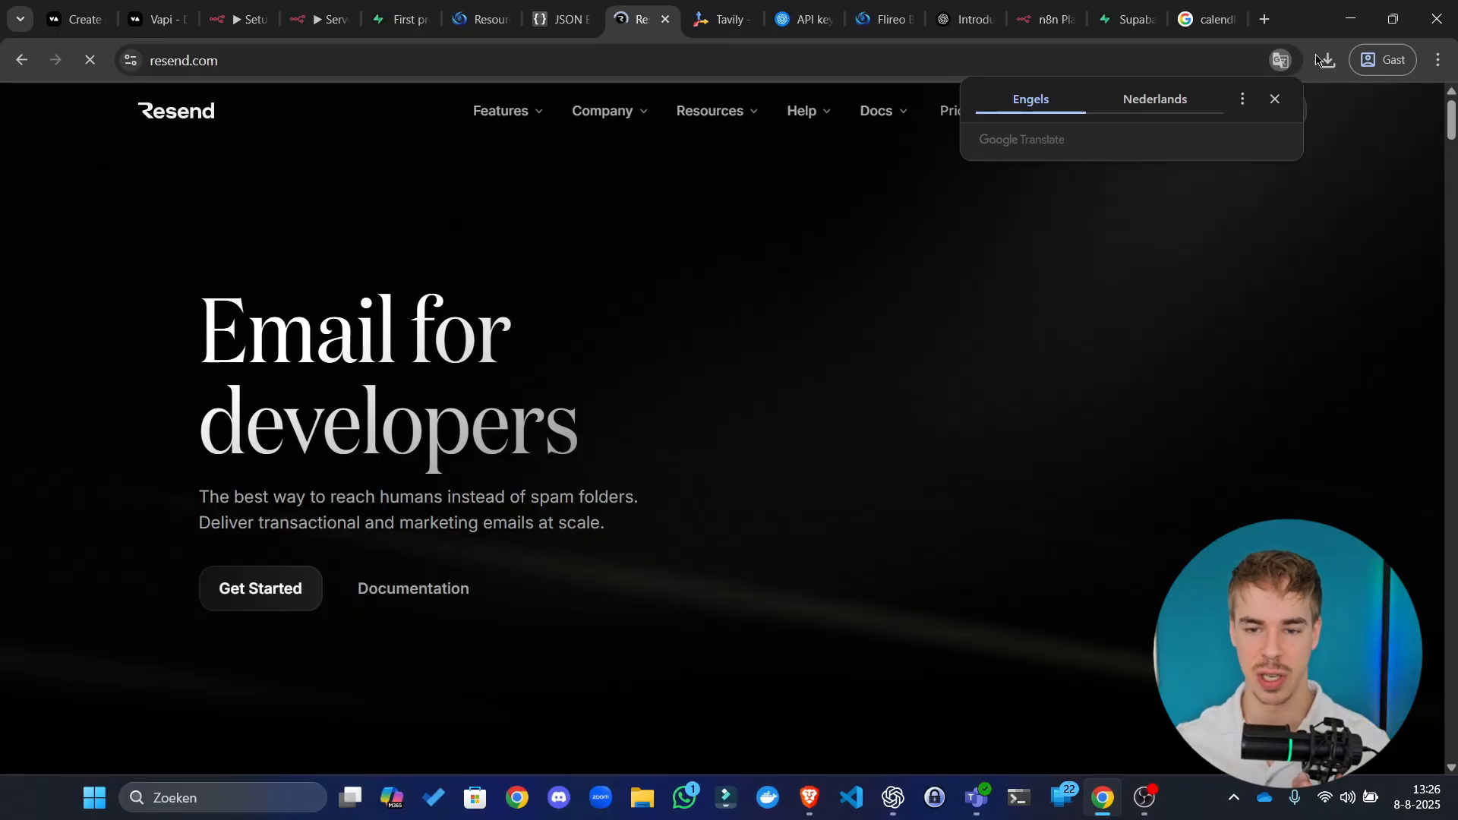
{"action": "left_click", "coordinate": [1265, 19]}
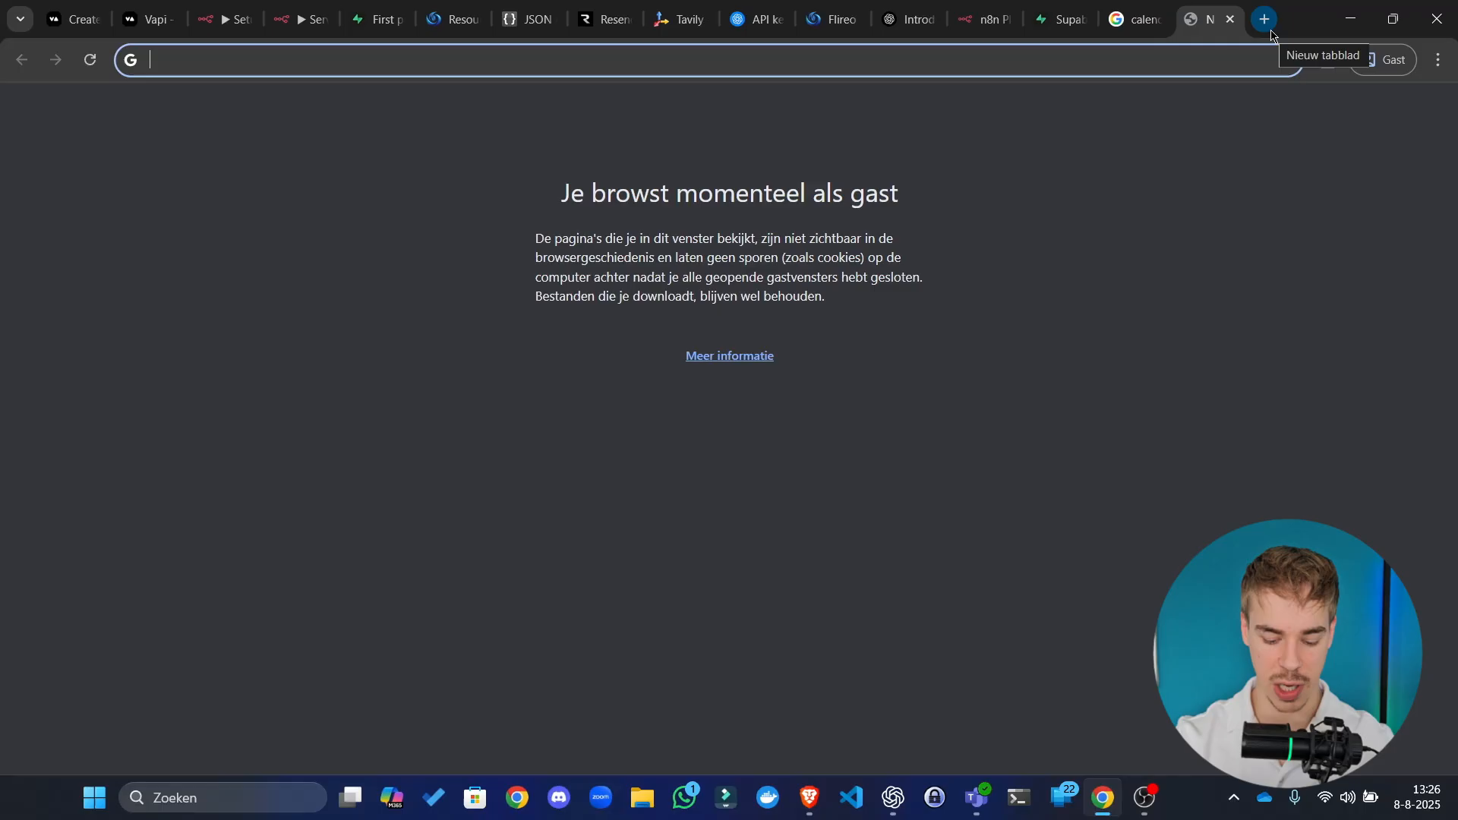
Step: Find Namecheap via Google and check whether wtwetq34tgw44.com is available
{"action": "type", "text": "namecheap"}
{"action": "key", "text": "Return"}
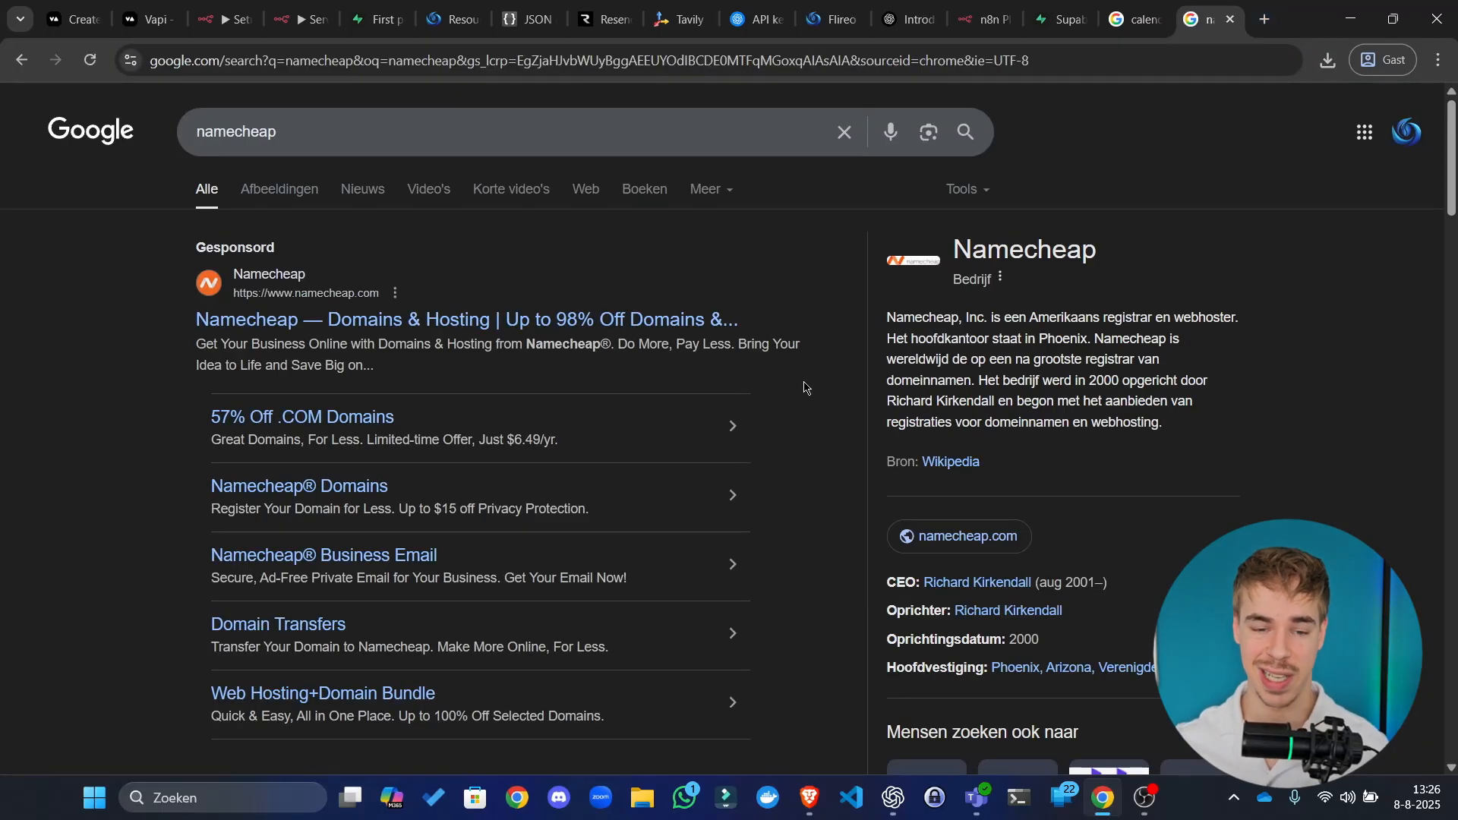
{"action": "scroll", "coordinate": [781, 389], "scroll_direction": "down", "scroll_amount": 5}
{"action": "left_click", "coordinate": [349, 448]}
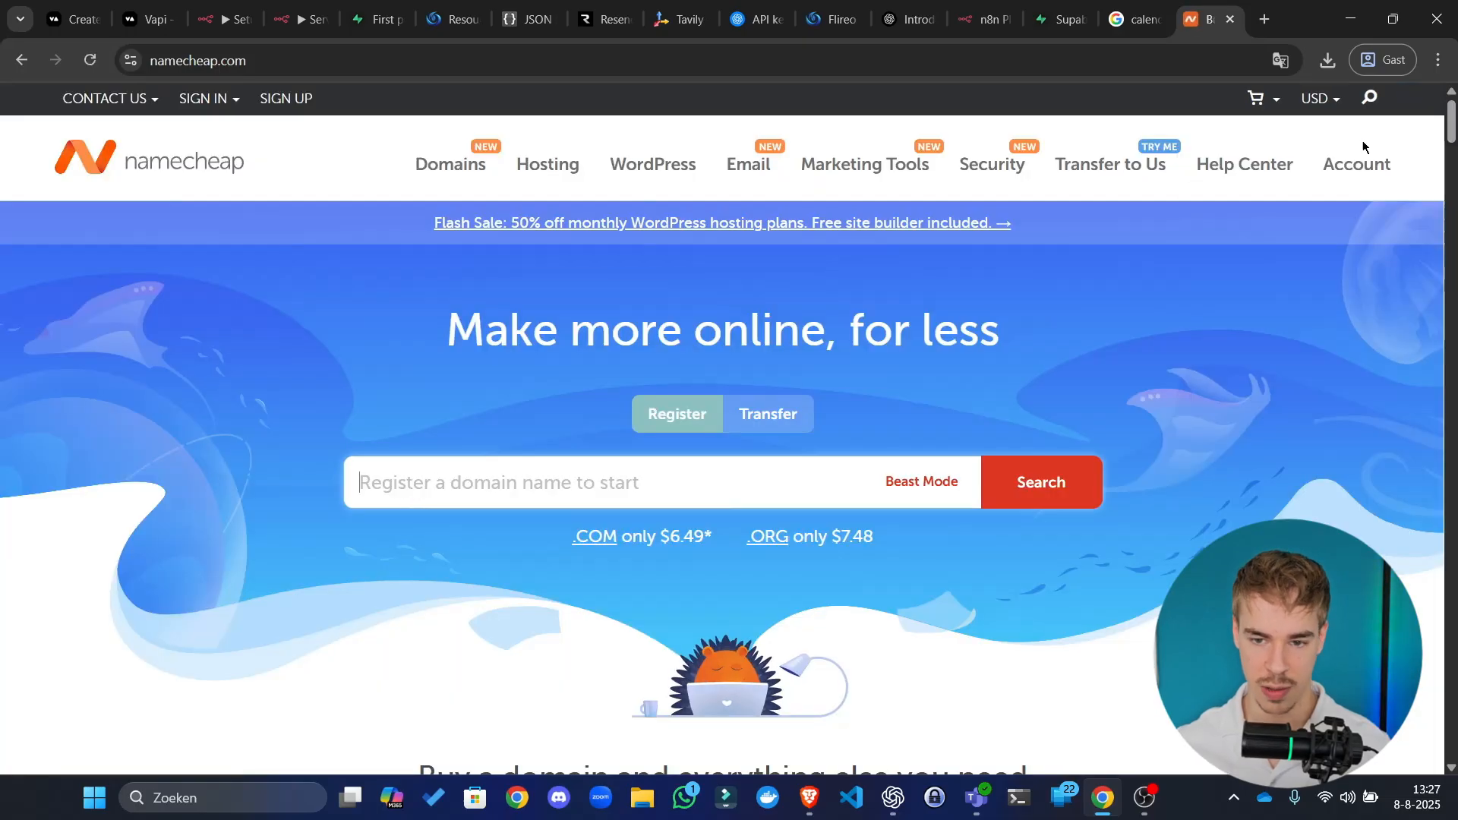
{"action": "left_click", "coordinate": [1364, 164]}
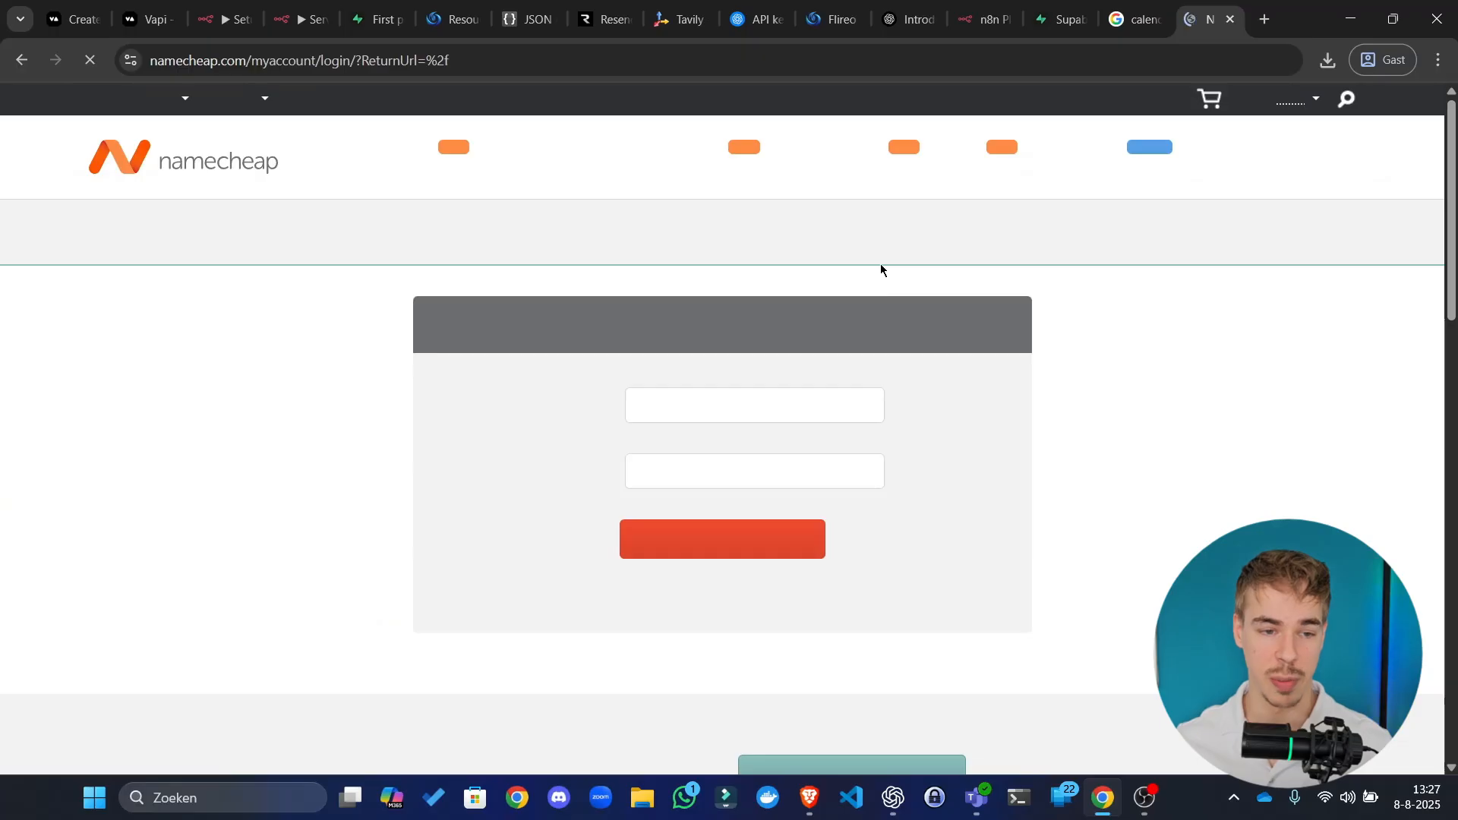
{"action": "left_click", "coordinate": [24, 59]}
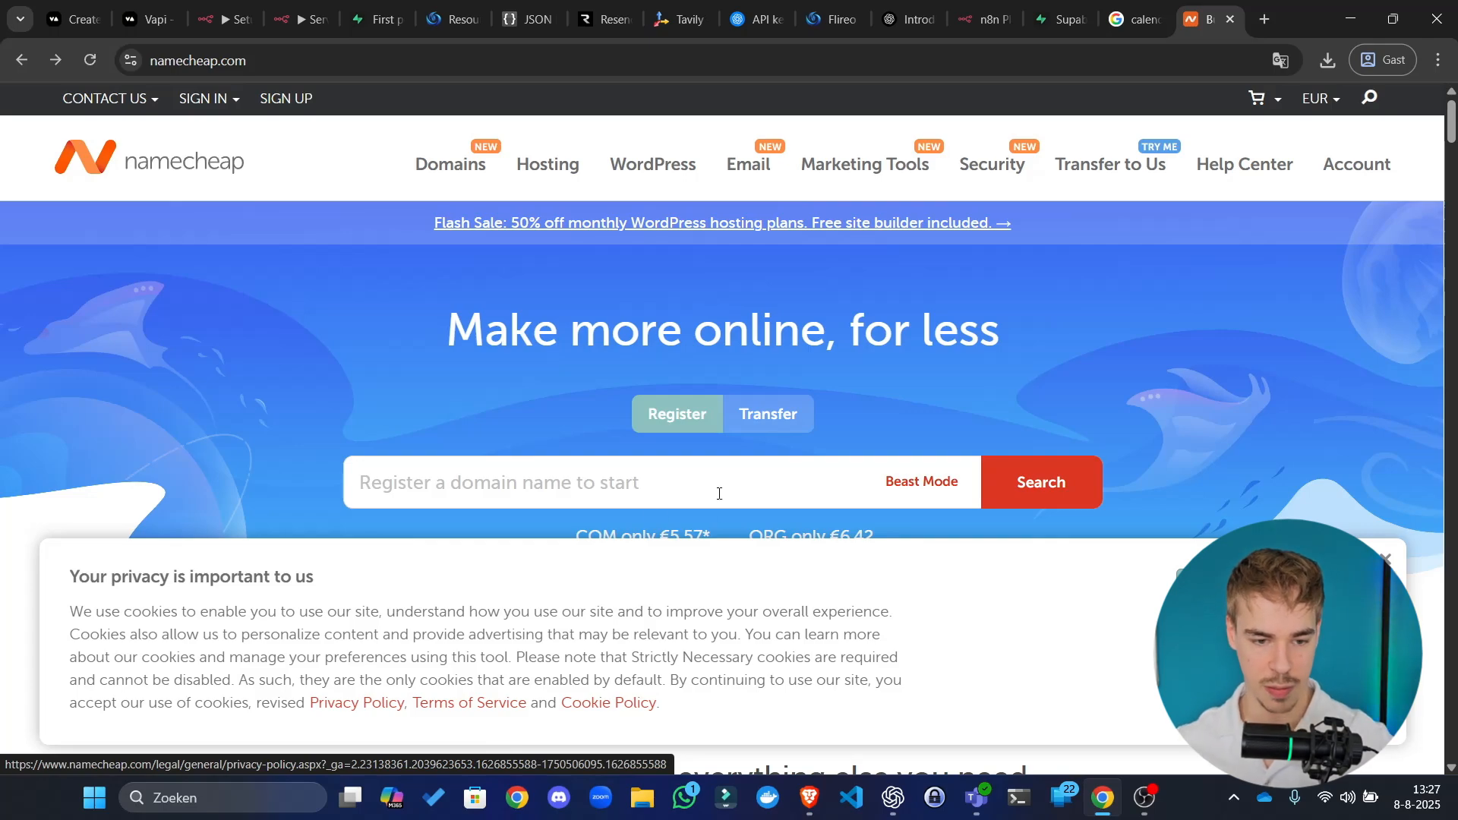
{"action": "left_click", "coordinate": [694, 486]}
{"action": "type", "text": "wtwetq34tgw44.com"}
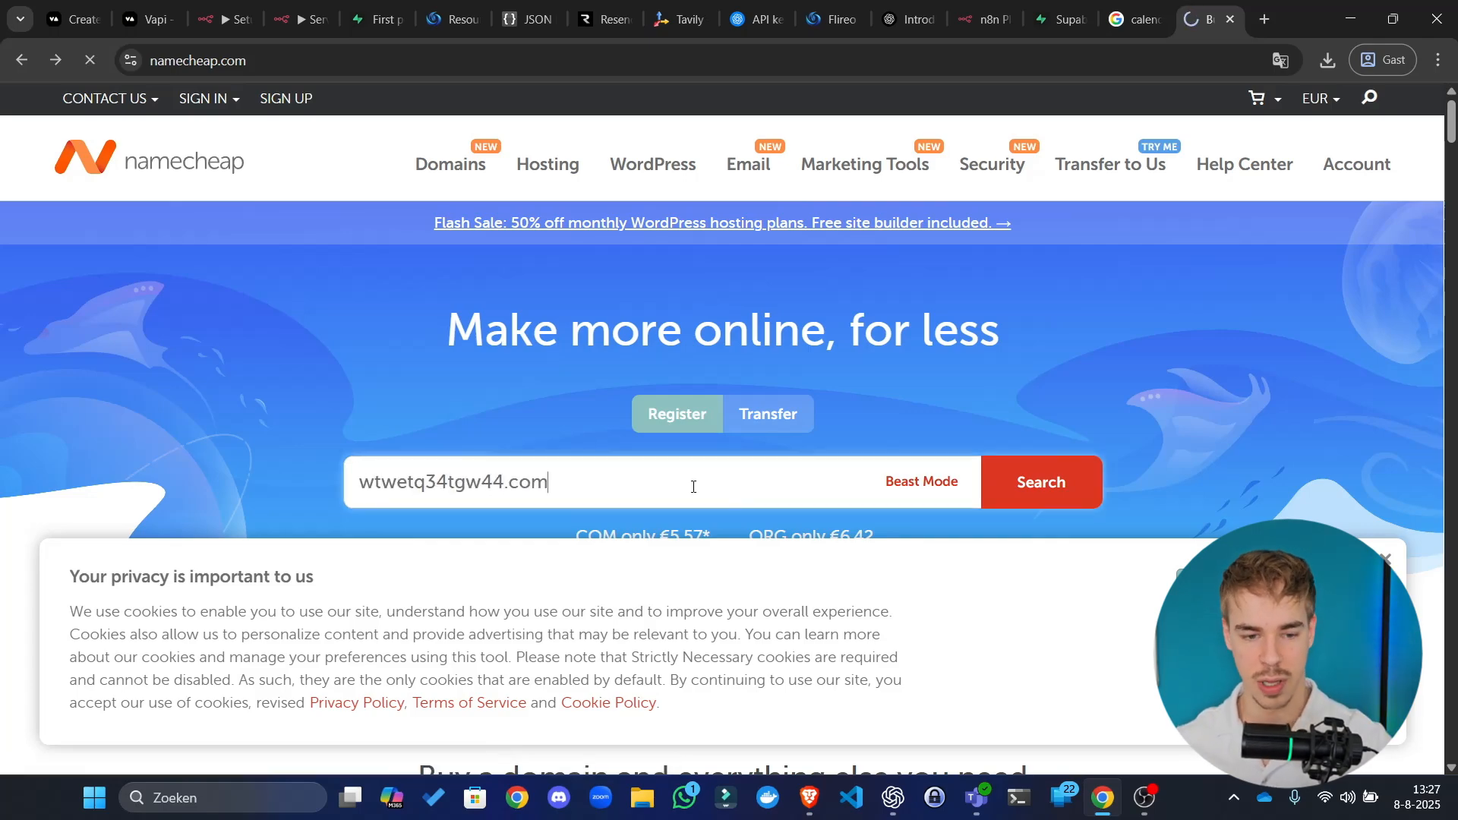
{"action": "key", "text": "Return"}
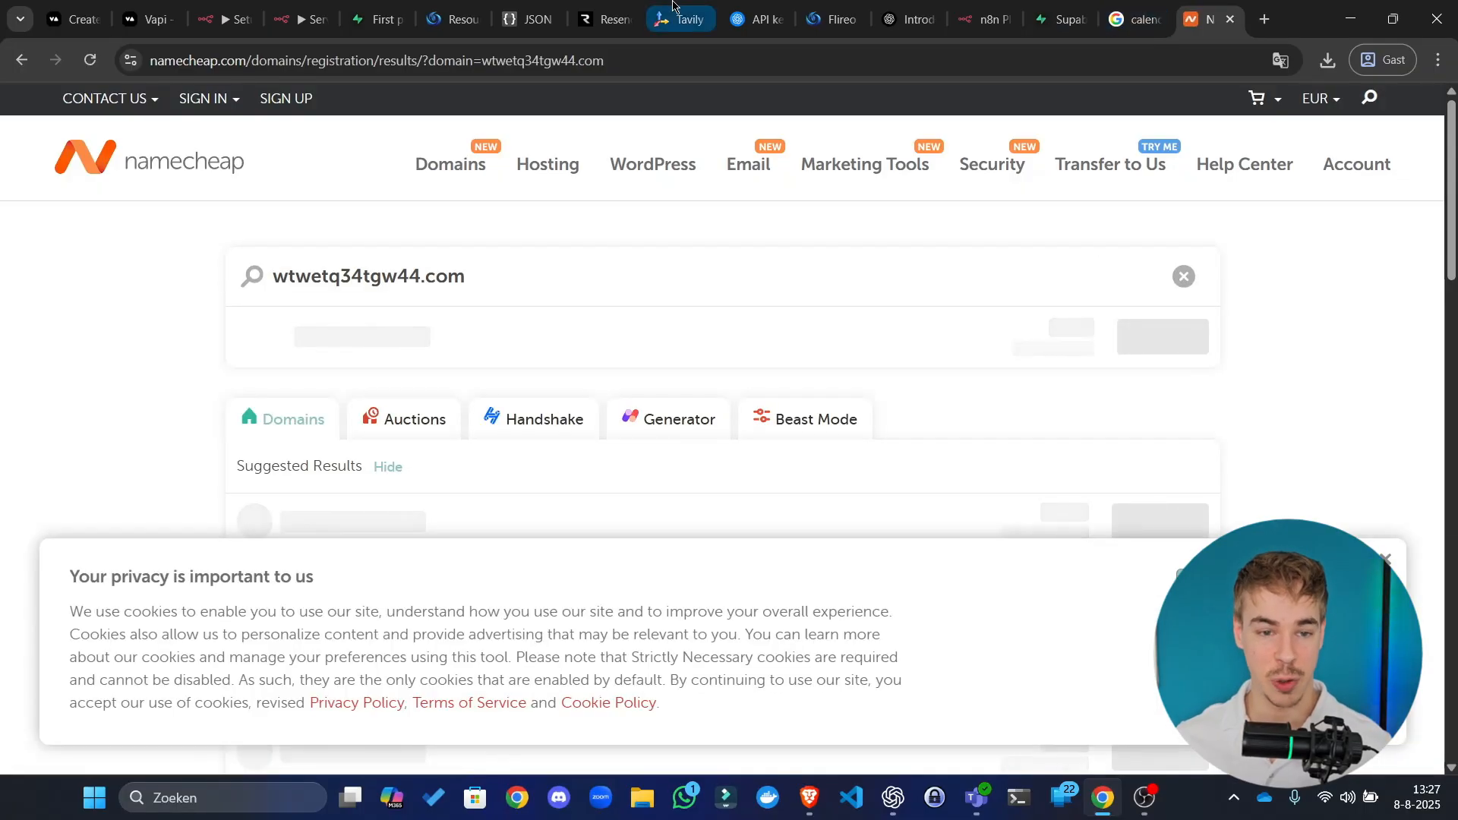
{"action": "left_click", "coordinate": [601, 18]}
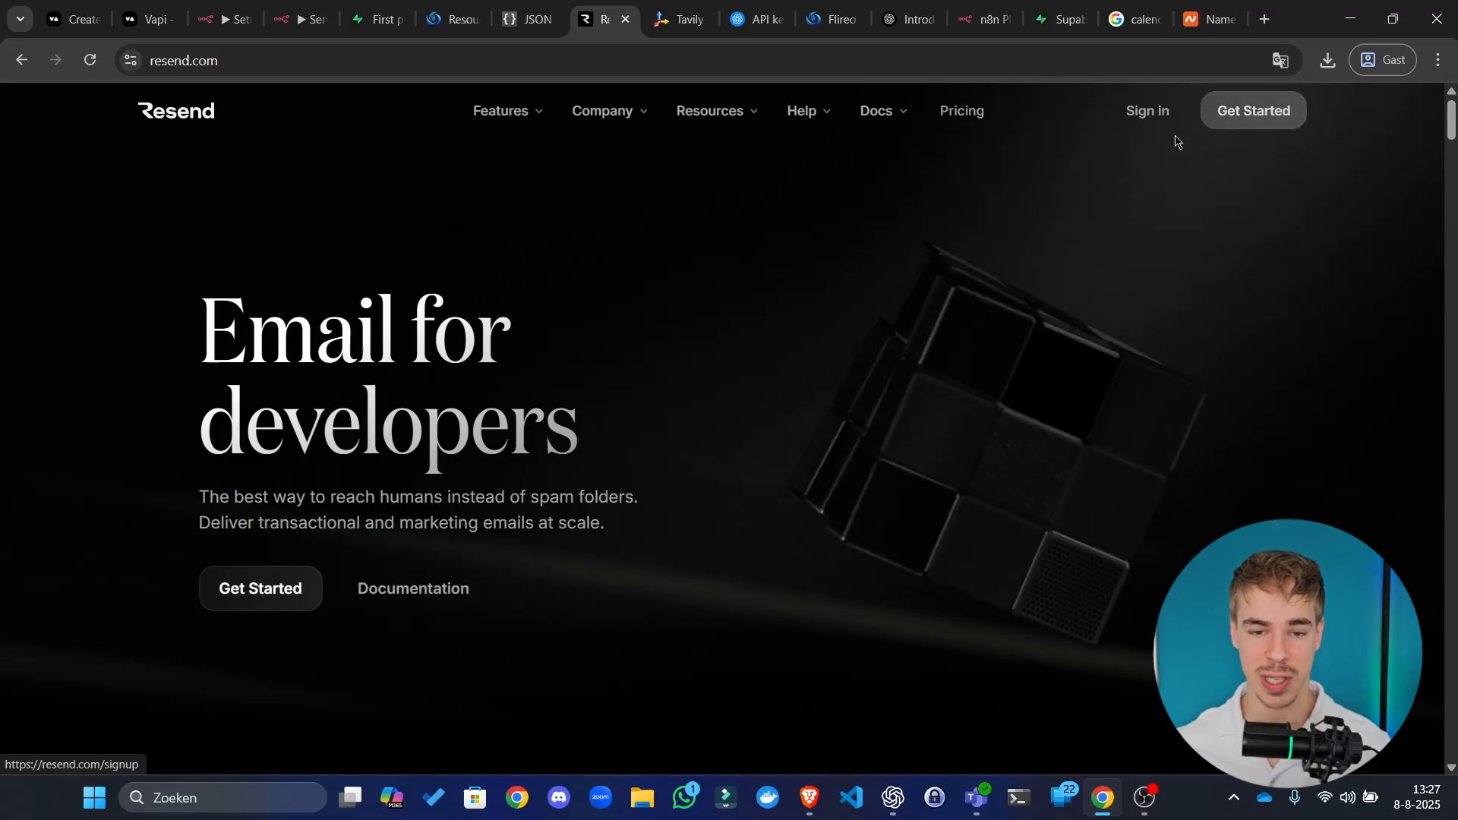
Step: Open Resend's Get Started sign-up page, then return to the Namecheap results for wtwetq34tgw44.com
{"action": "left_click", "coordinate": [1261, 113]}
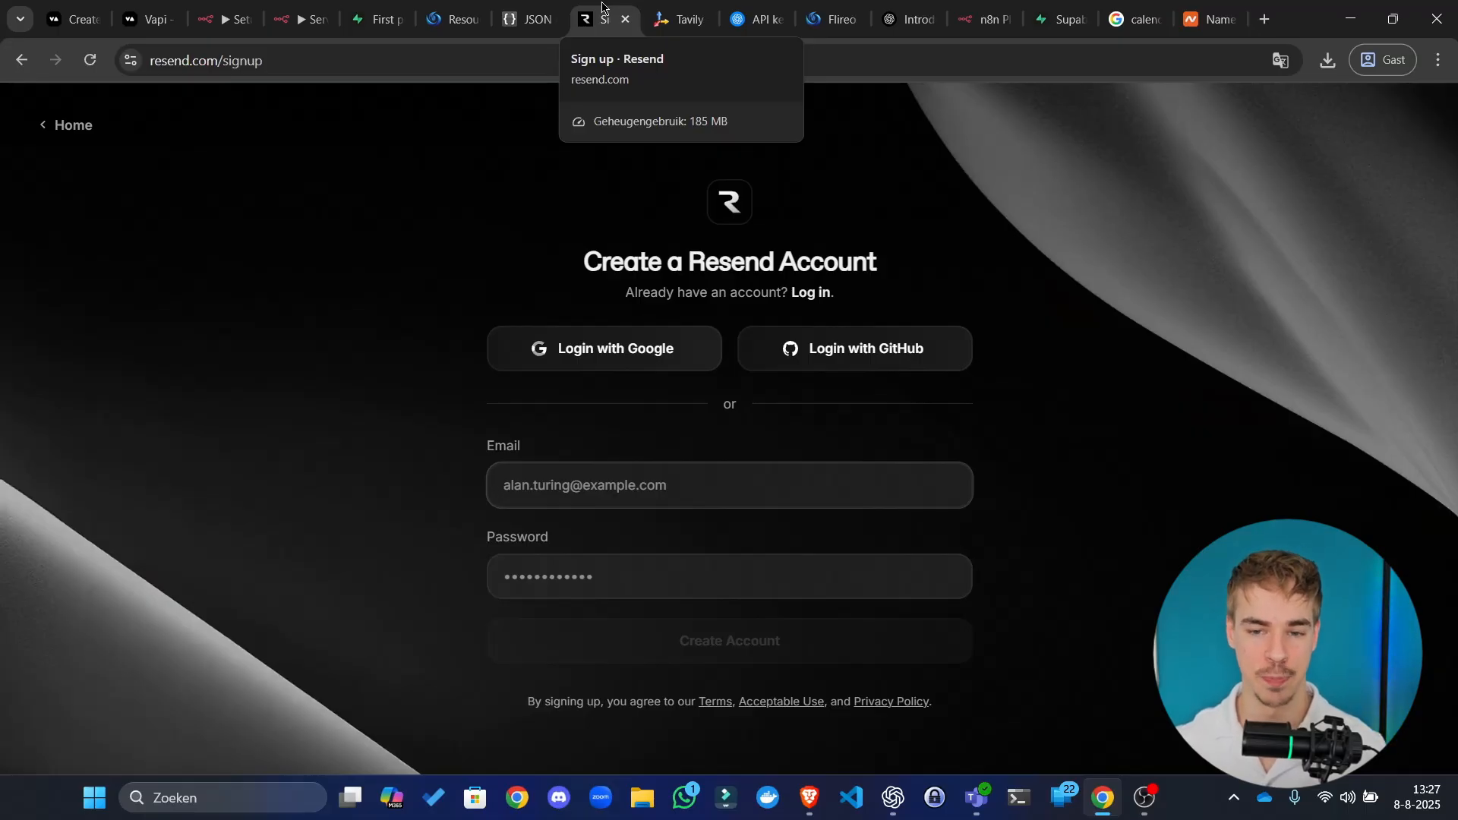
{"action": "left_click", "coordinate": [1209, 19]}
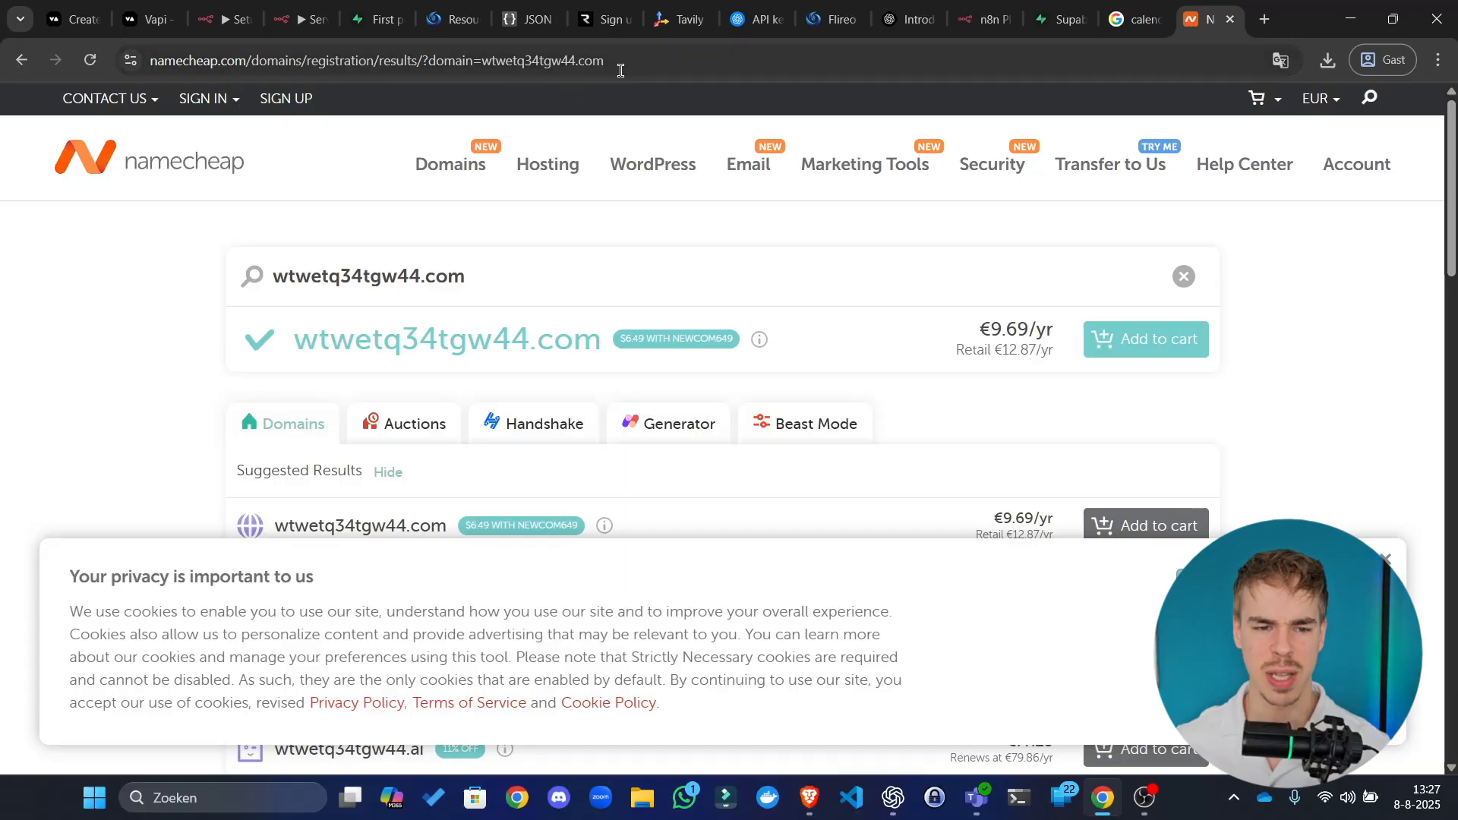
Step: Search Google for 'squarespace domains'
{"action": "left_click", "coordinate": [651, 61]}
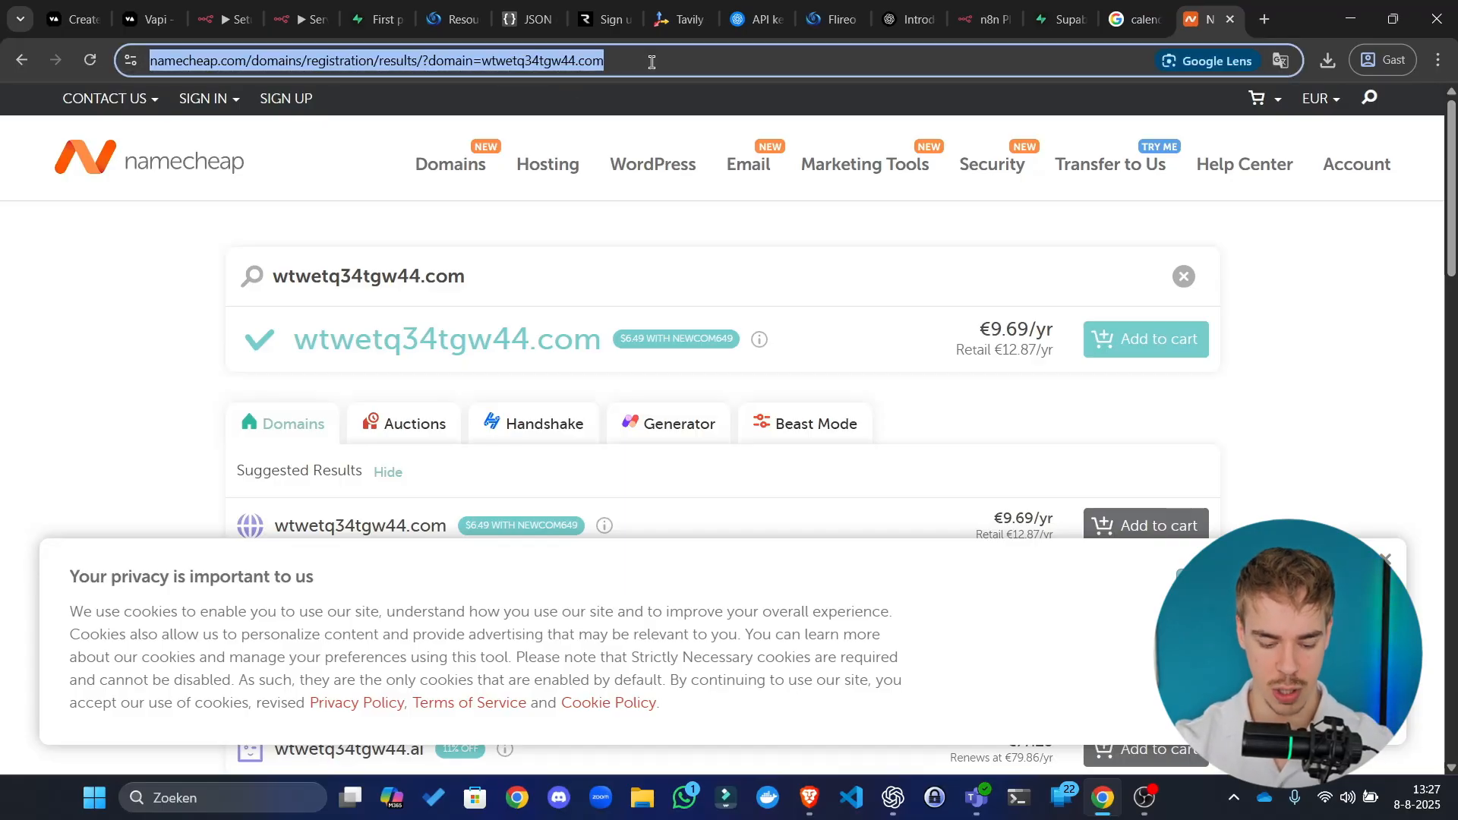
{"action": "type", "text": "square"}
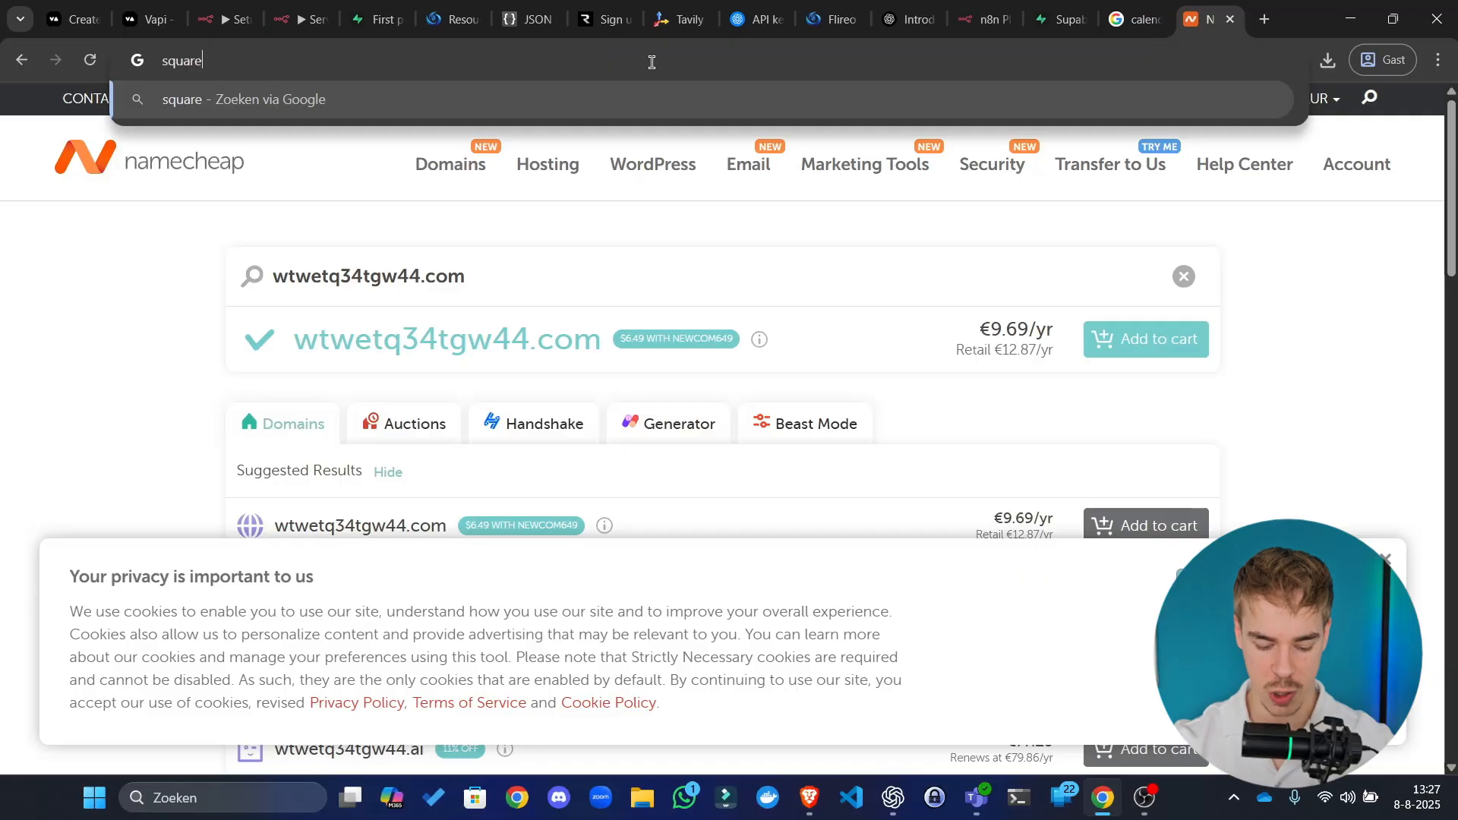
{"action": "type", "text": "space"}
{"action": "key", "text": "ctrl+a"}
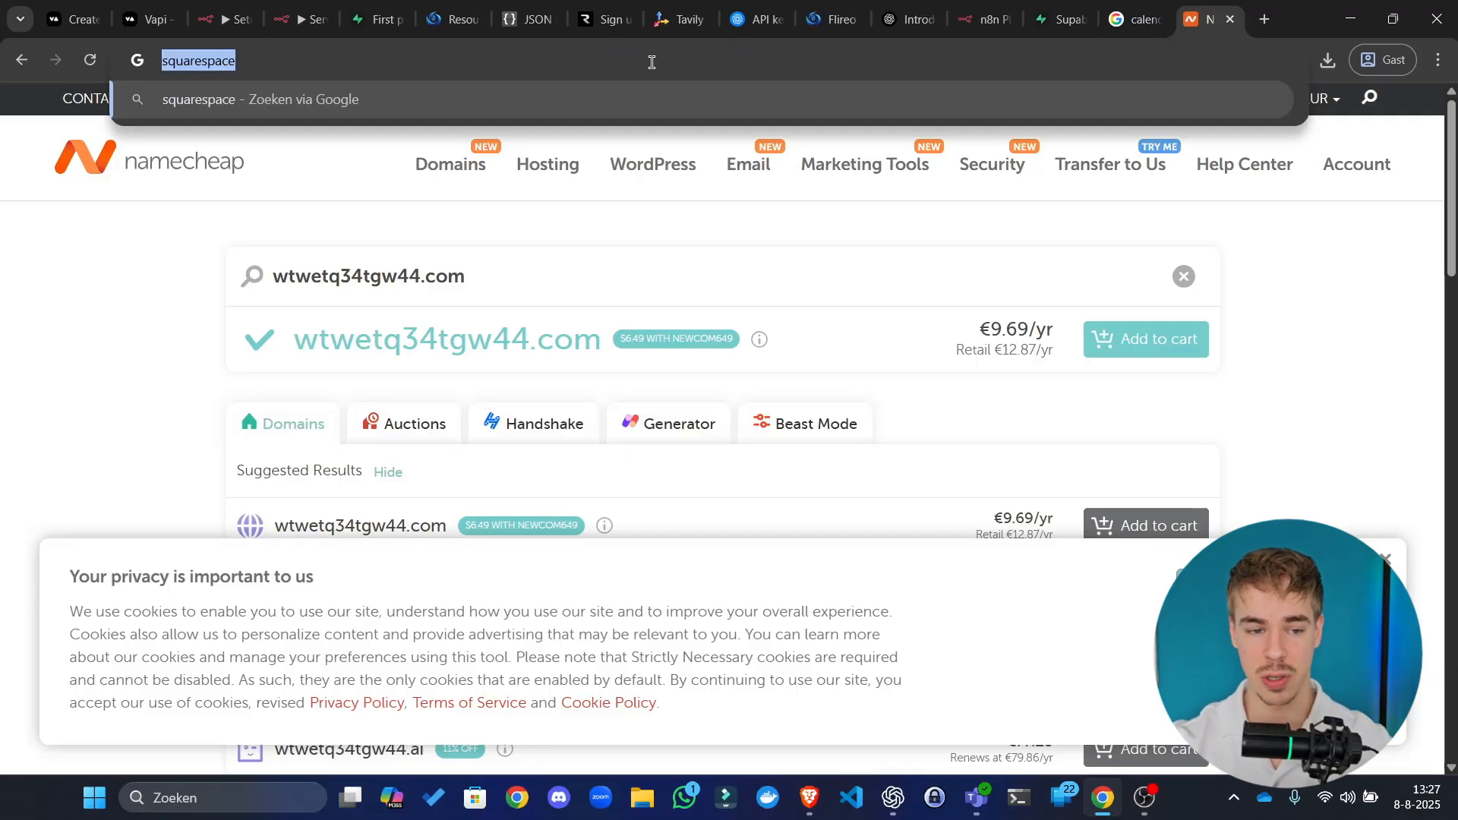
{"action": "key", "text": "BackSpace"}
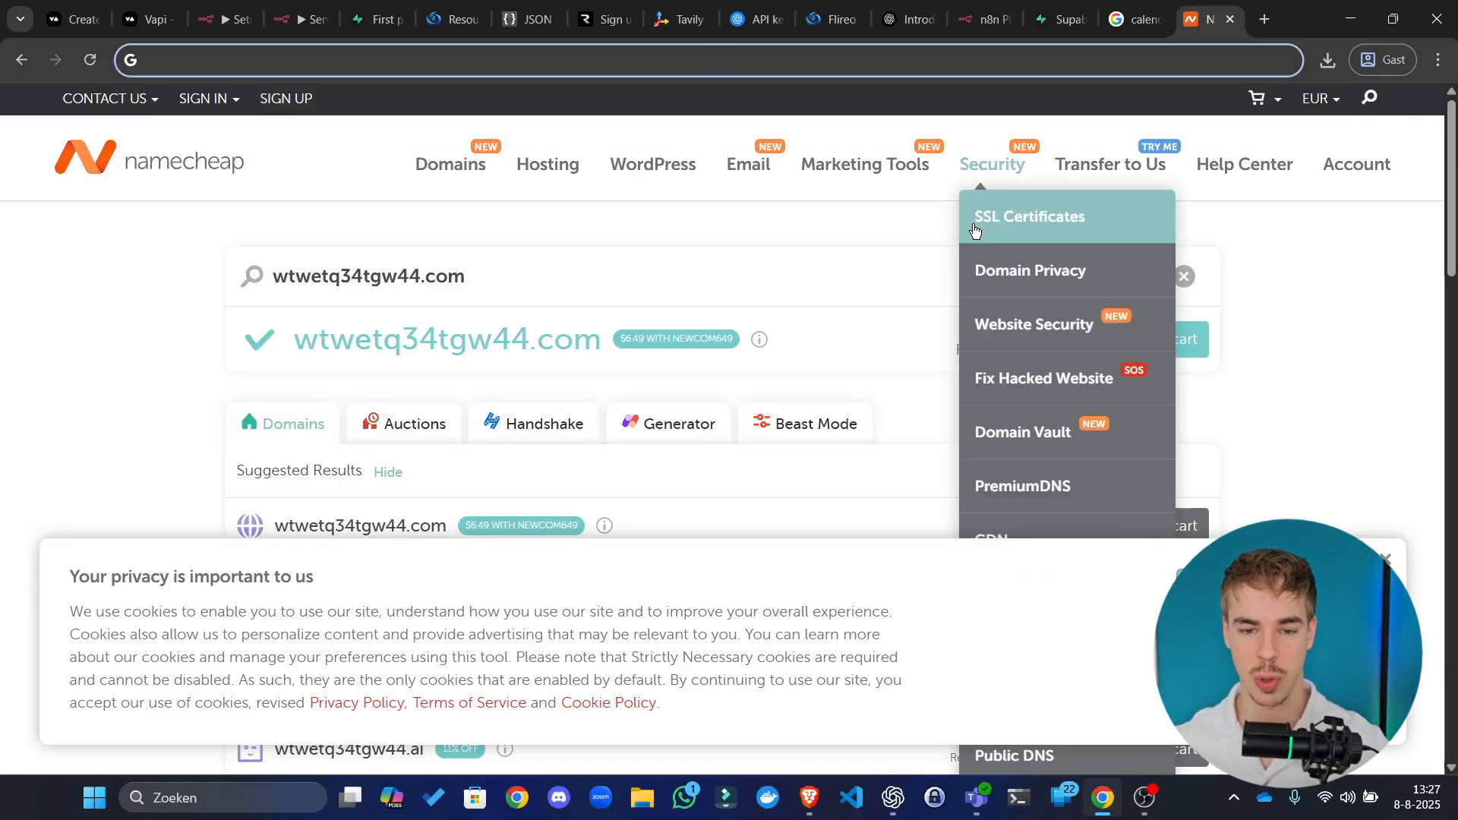
{"action": "left_click", "coordinate": [843, 237]}
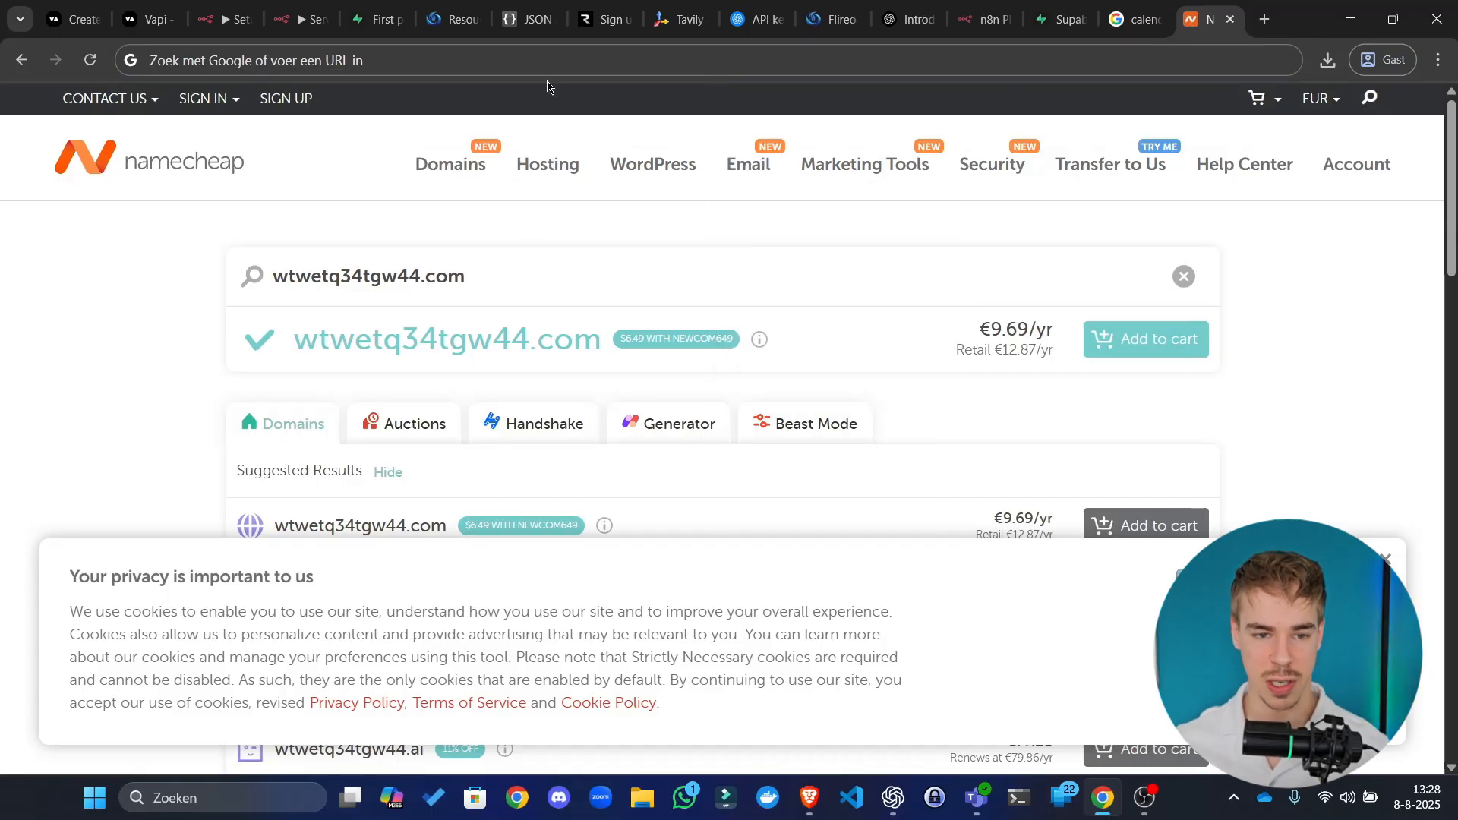
{"action": "left_click", "coordinate": [565, 56]}
{"action": "type", "text": "sq"}
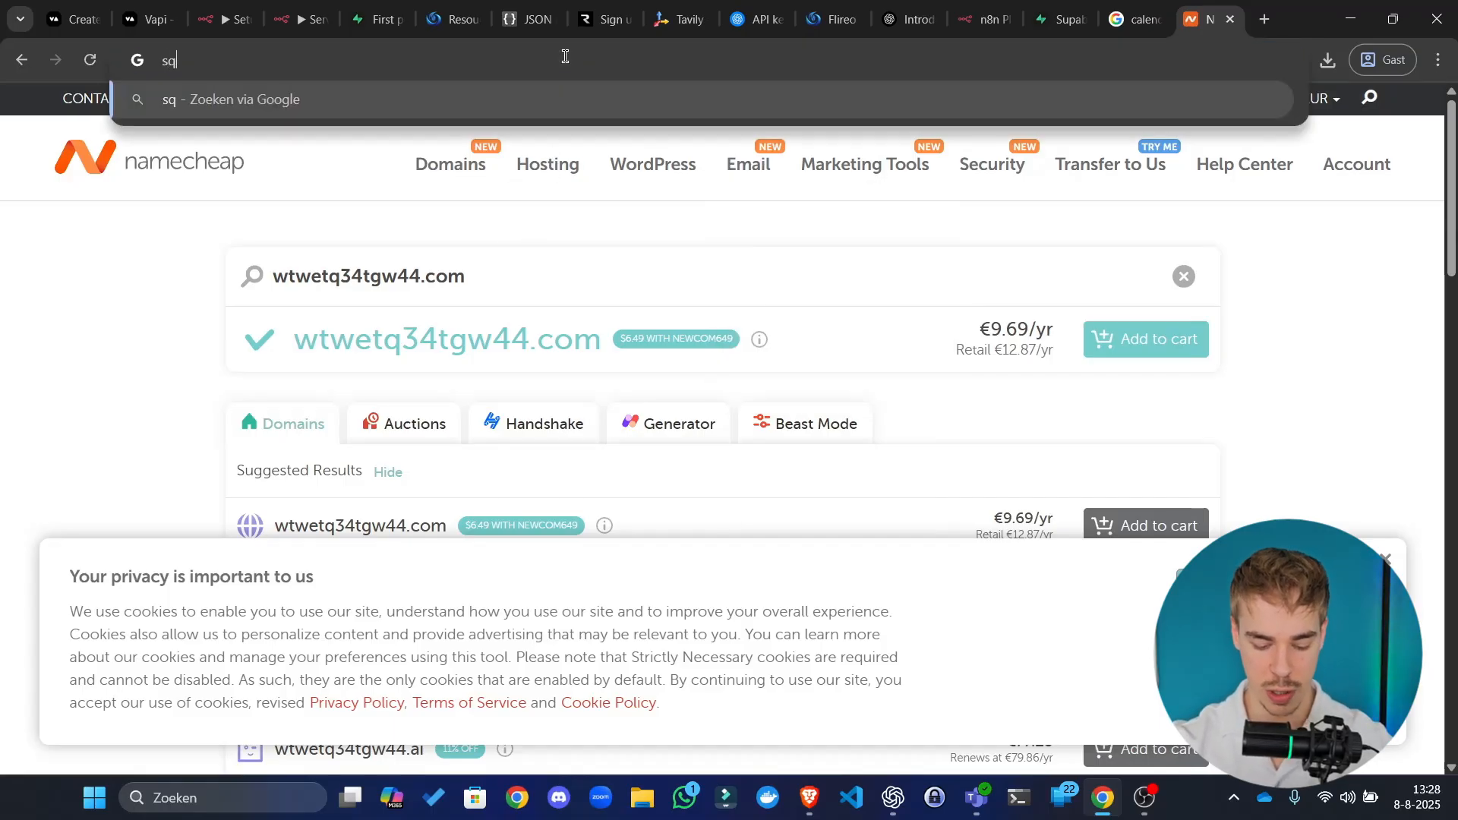
{"action": "type", "text": "uarespace "}
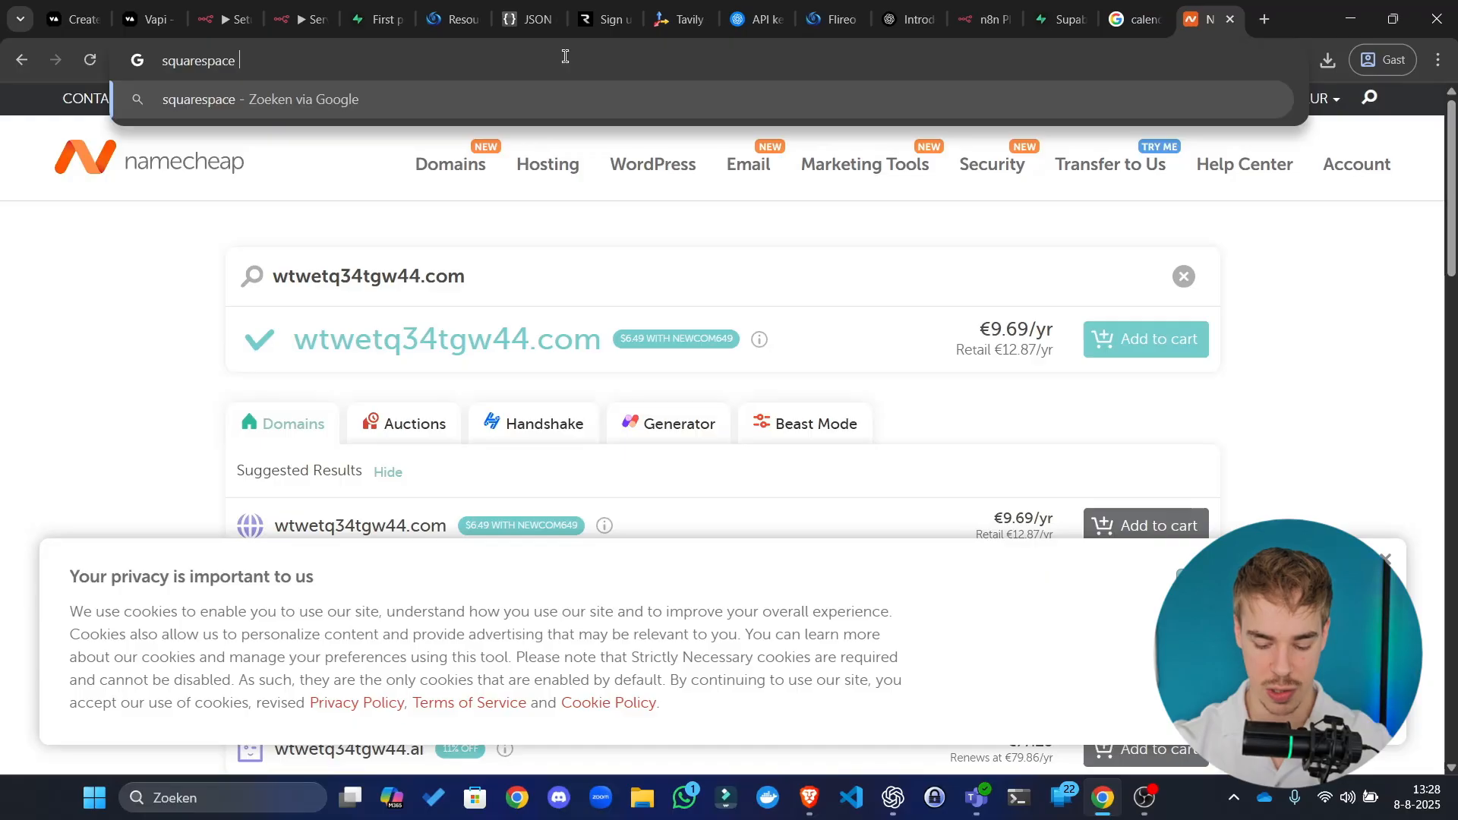
{"action": "type", "text": "domains"}
{"action": "key", "text": "Return"}
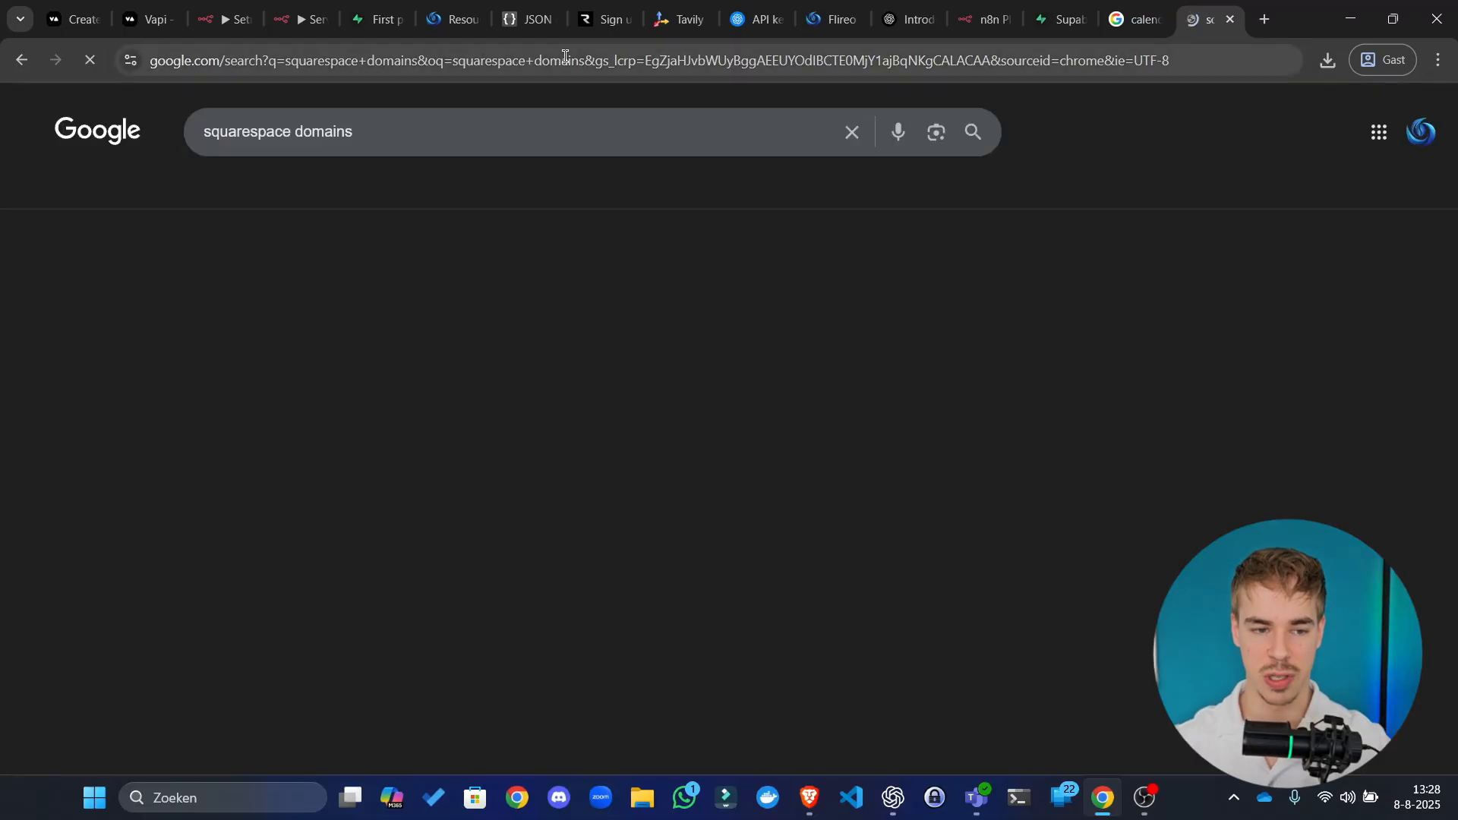
{"action": "scroll", "coordinate": [456, 178], "scroll_direction": "down", "scroll_amount": 5}
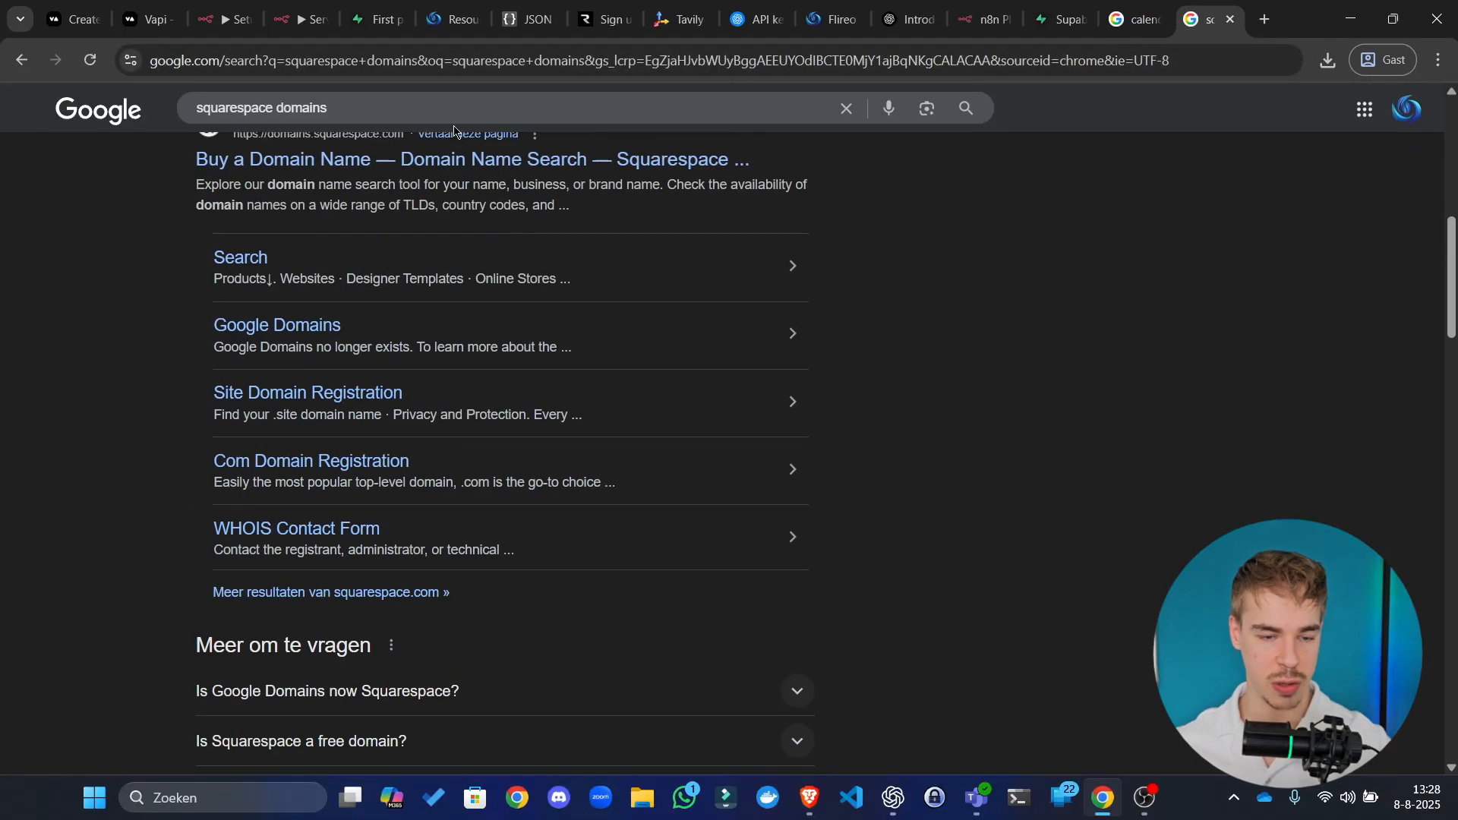
{"action": "left_click_drag", "start_coordinate": [365, 108], "coordinate": [60, 114]}
{"action": "left_click", "coordinate": [1376, 258]}
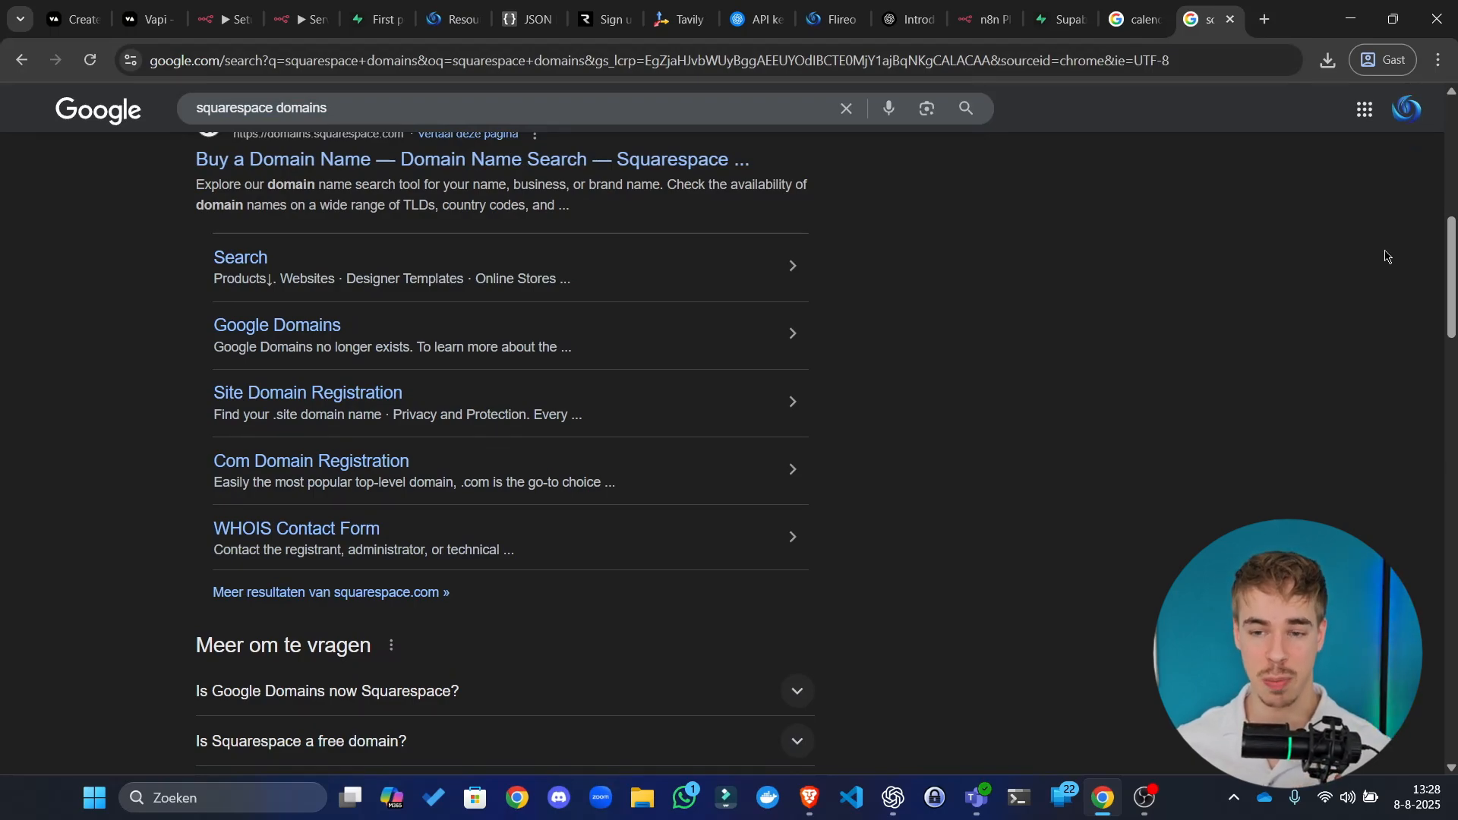
Step: Search Google for 'godaddy domains' and open the GoDaddy website
{"action": "triple_click", "coordinate": [329, 107]}
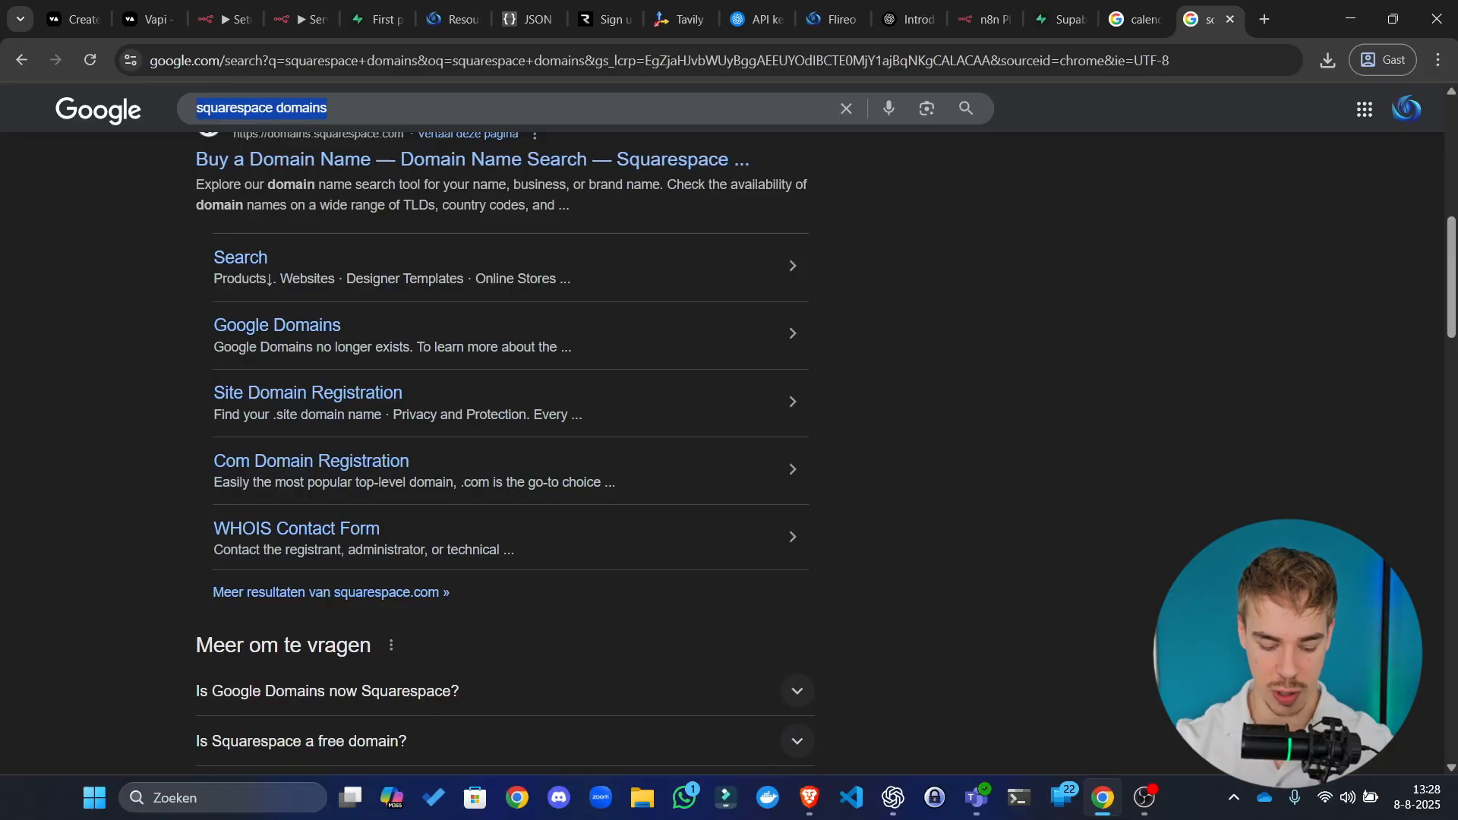
{"action": "type", "text": "godaddy domains"}
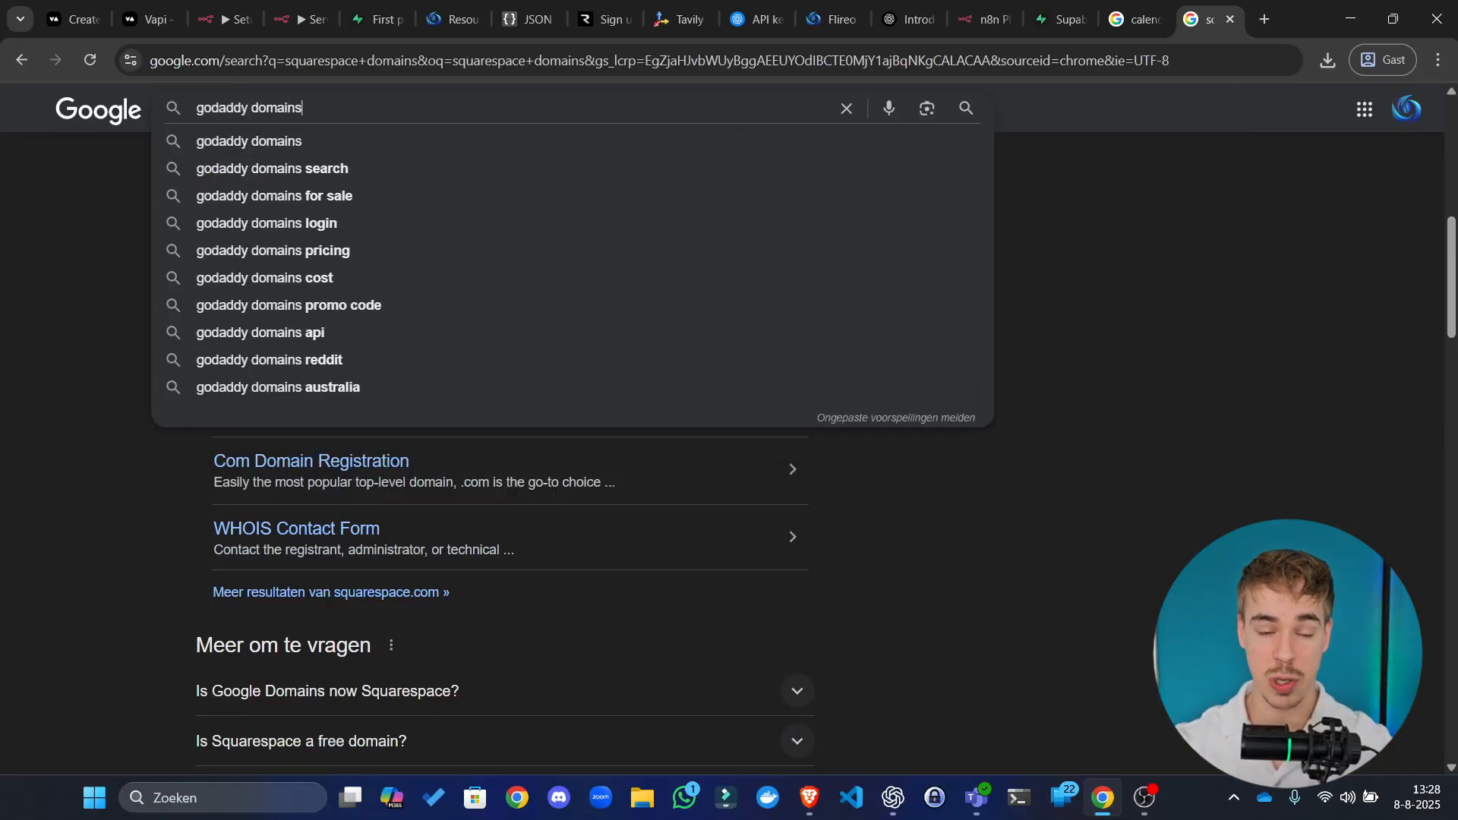
{"action": "key", "text": "Return"}
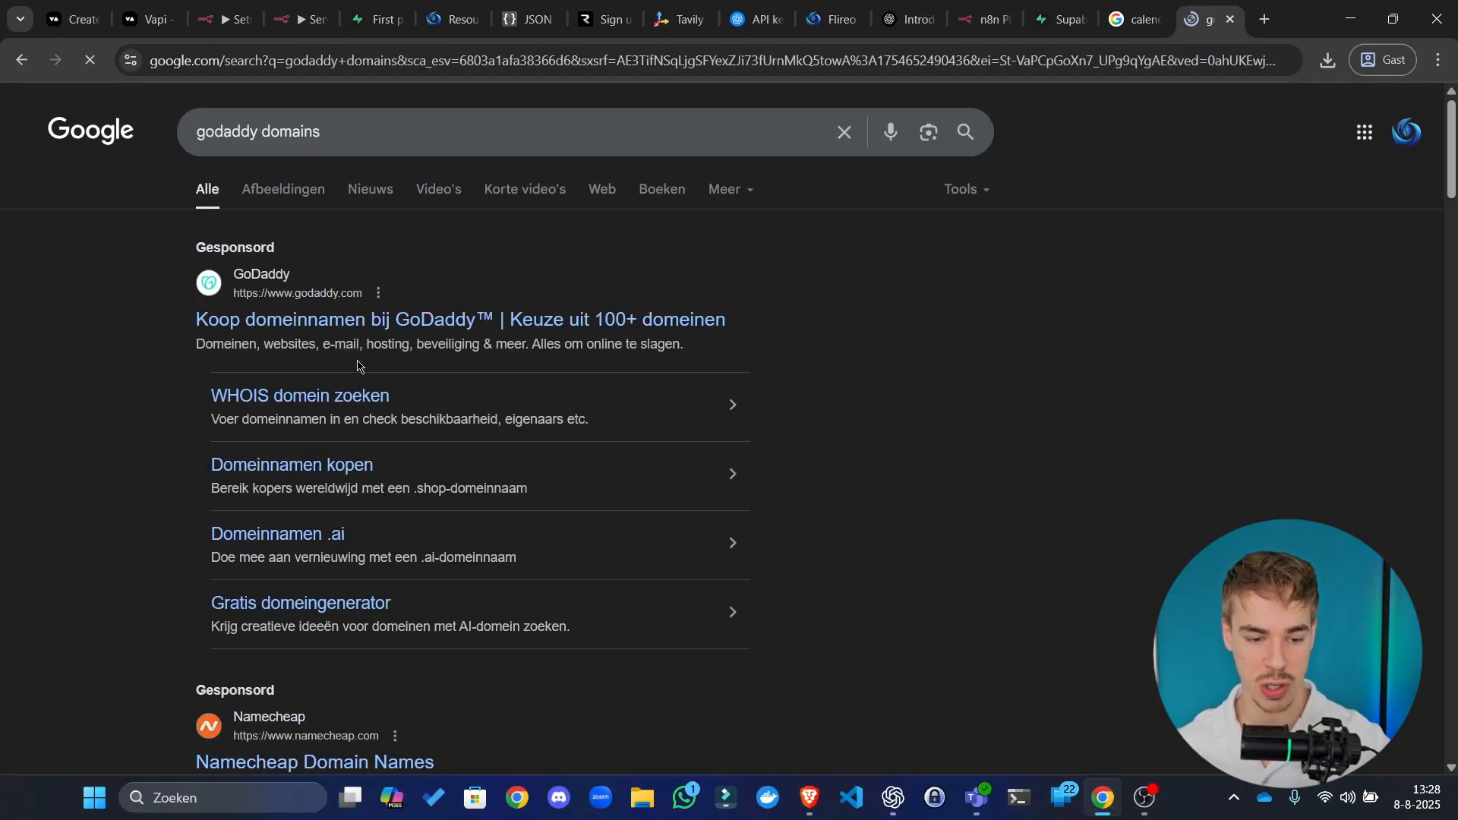
{"action": "scroll", "coordinate": [361, 365], "scroll_direction": "down", "scroll_amount": 5}
{"action": "scroll", "coordinate": [381, 517], "scroll_direction": "down", "scroll_amount": 2}
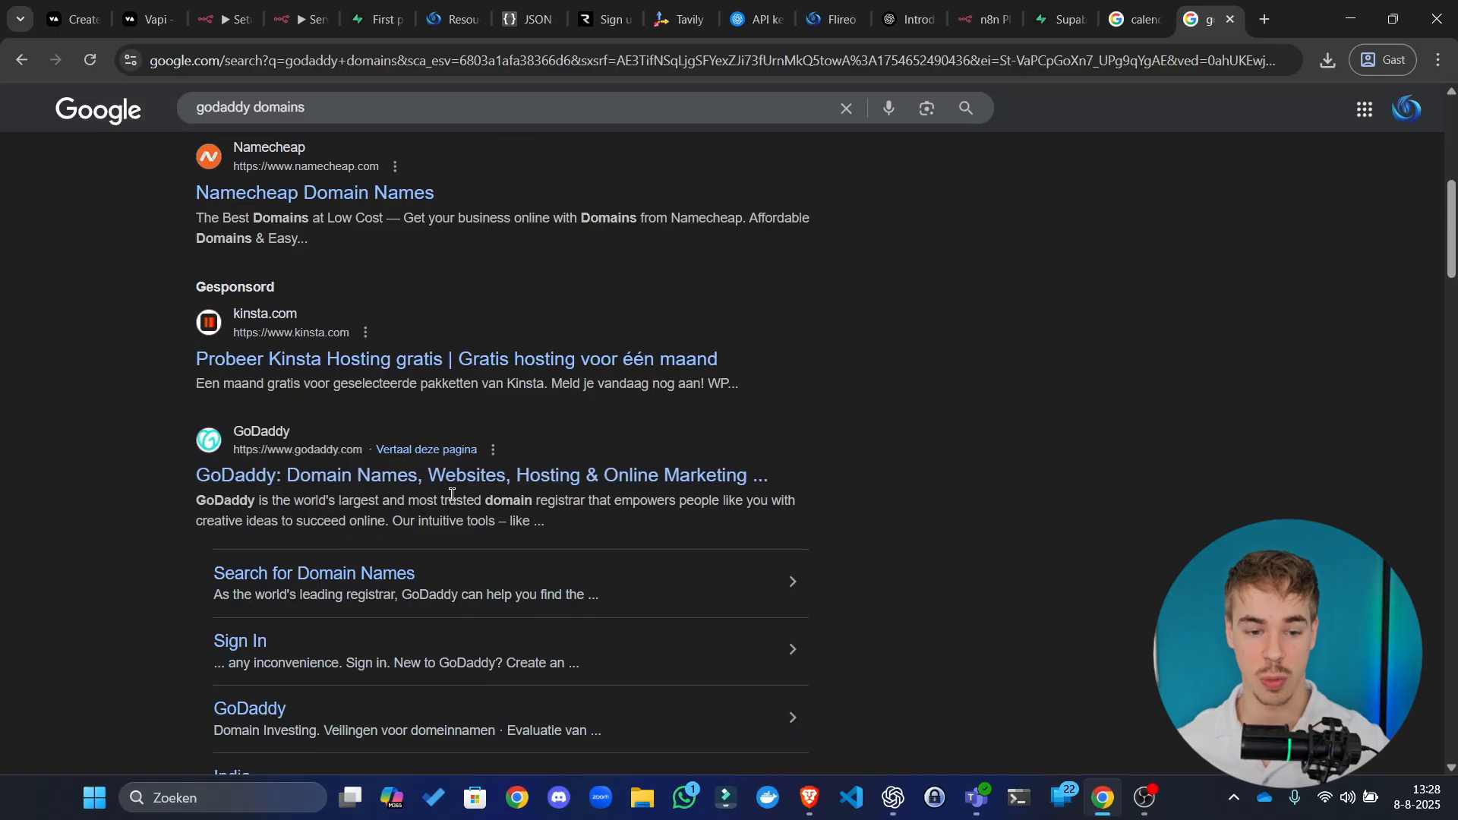
{"action": "left_click", "coordinate": [577, 476]}
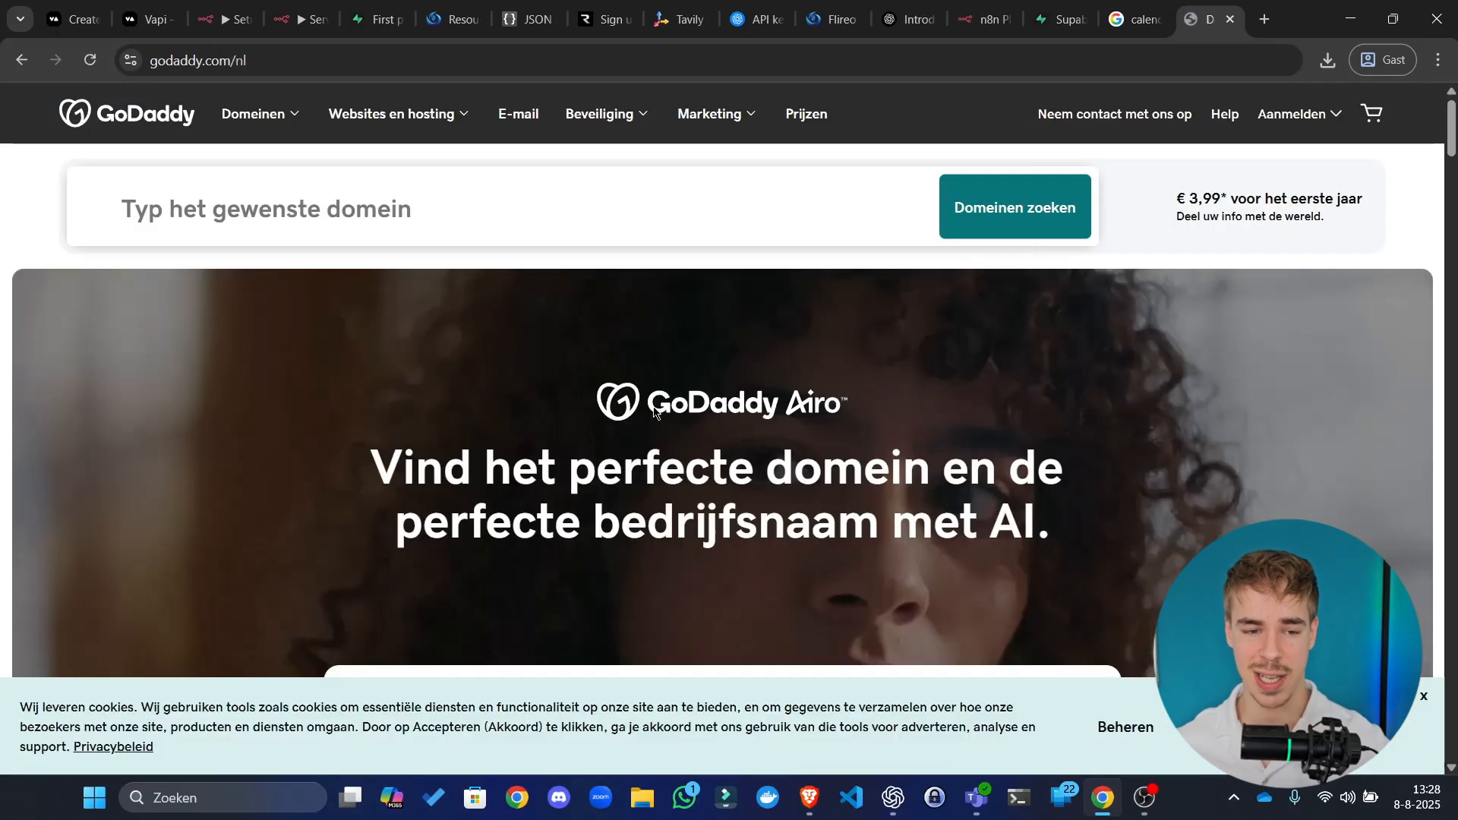
Step: Check frhvfrr.com on GoDaddy, priced at €10,99 for the first year
{"action": "left_click", "coordinate": [509, 216]}
{"action": "type", "text": "frhvfrr.com"}
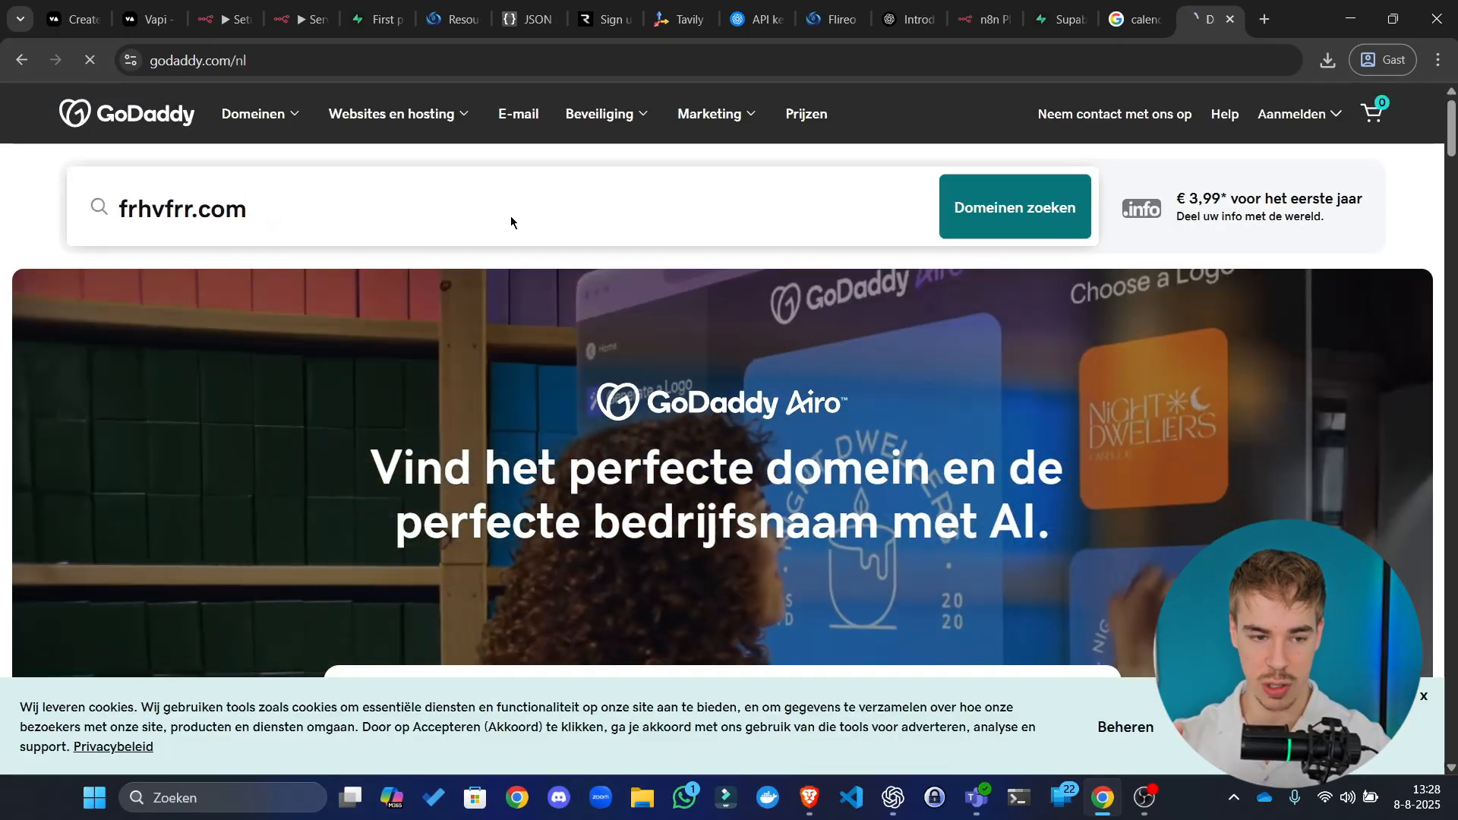
{"action": "key", "text": "Return"}
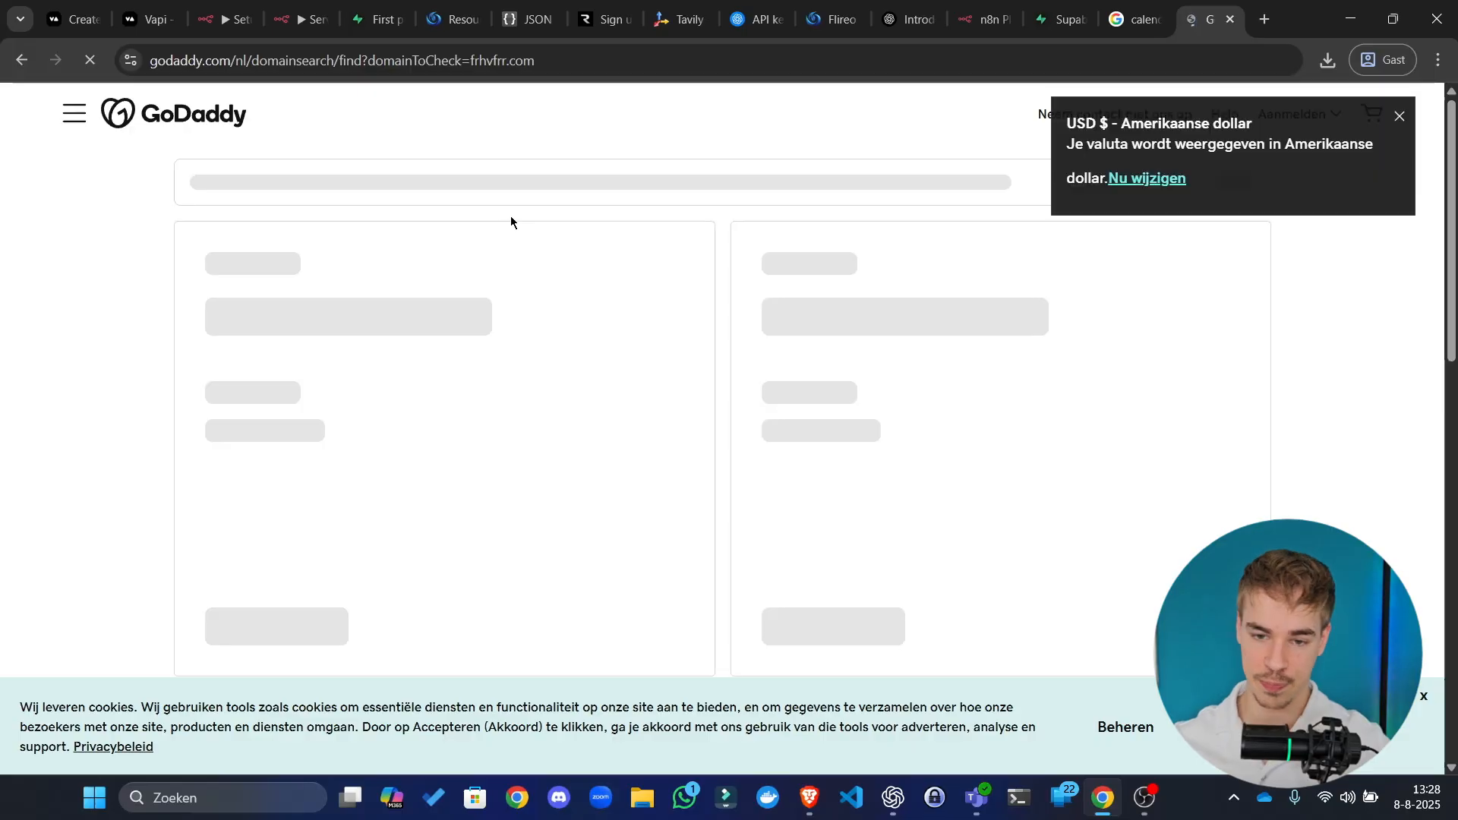
{"action": "scroll", "coordinate": [619, 470], "scroll_direction": "down", "scroll_amount": 1}
{"action": "scroll", "coordinate": [620, 470], "scroll_direction": "down", "scroll_amount": 1}
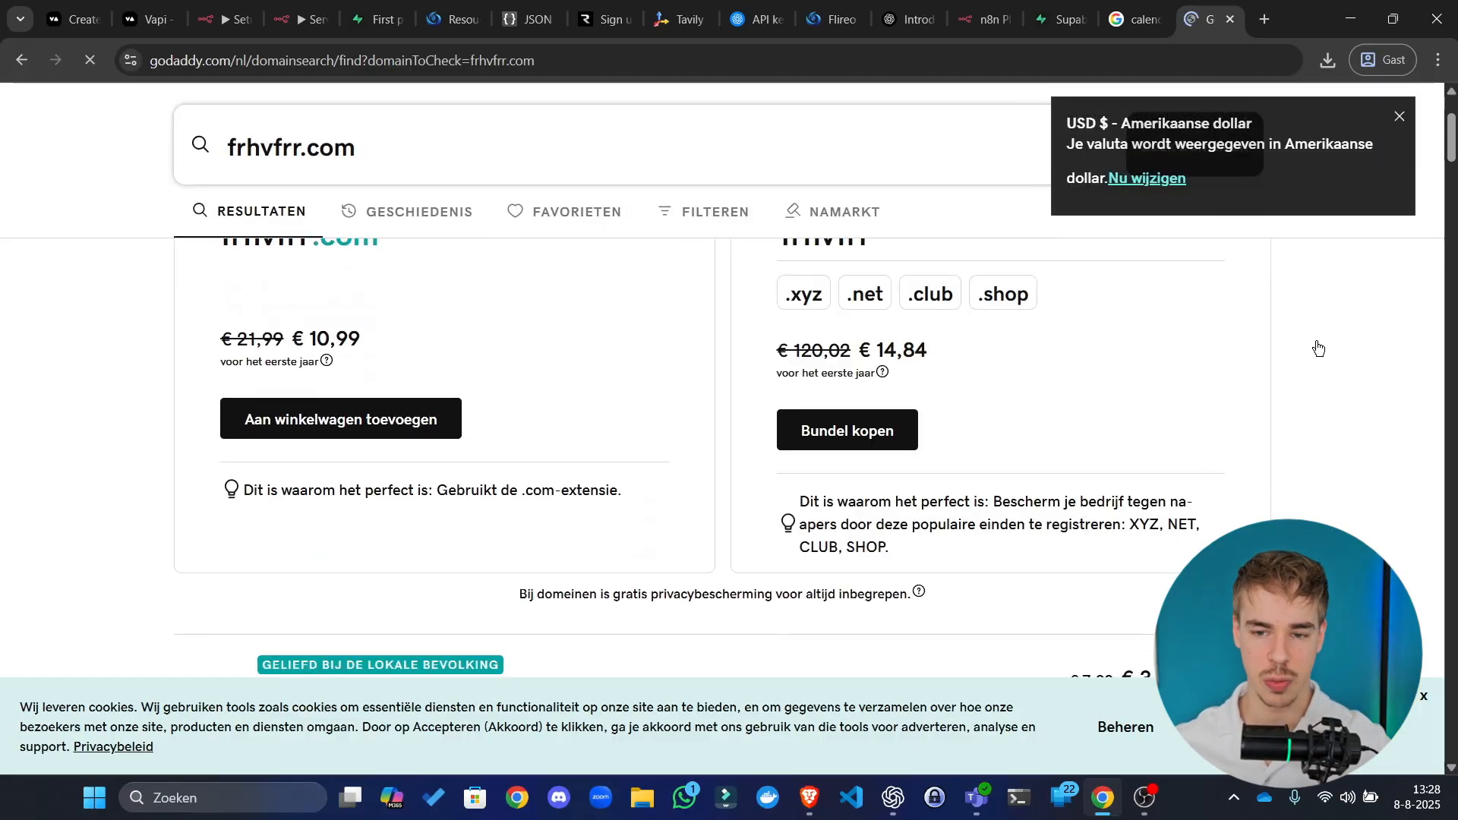
{"action": "scroll", "coordinate": [1243, 468], "scroll_direction": "up", "scroll_amount": 2}
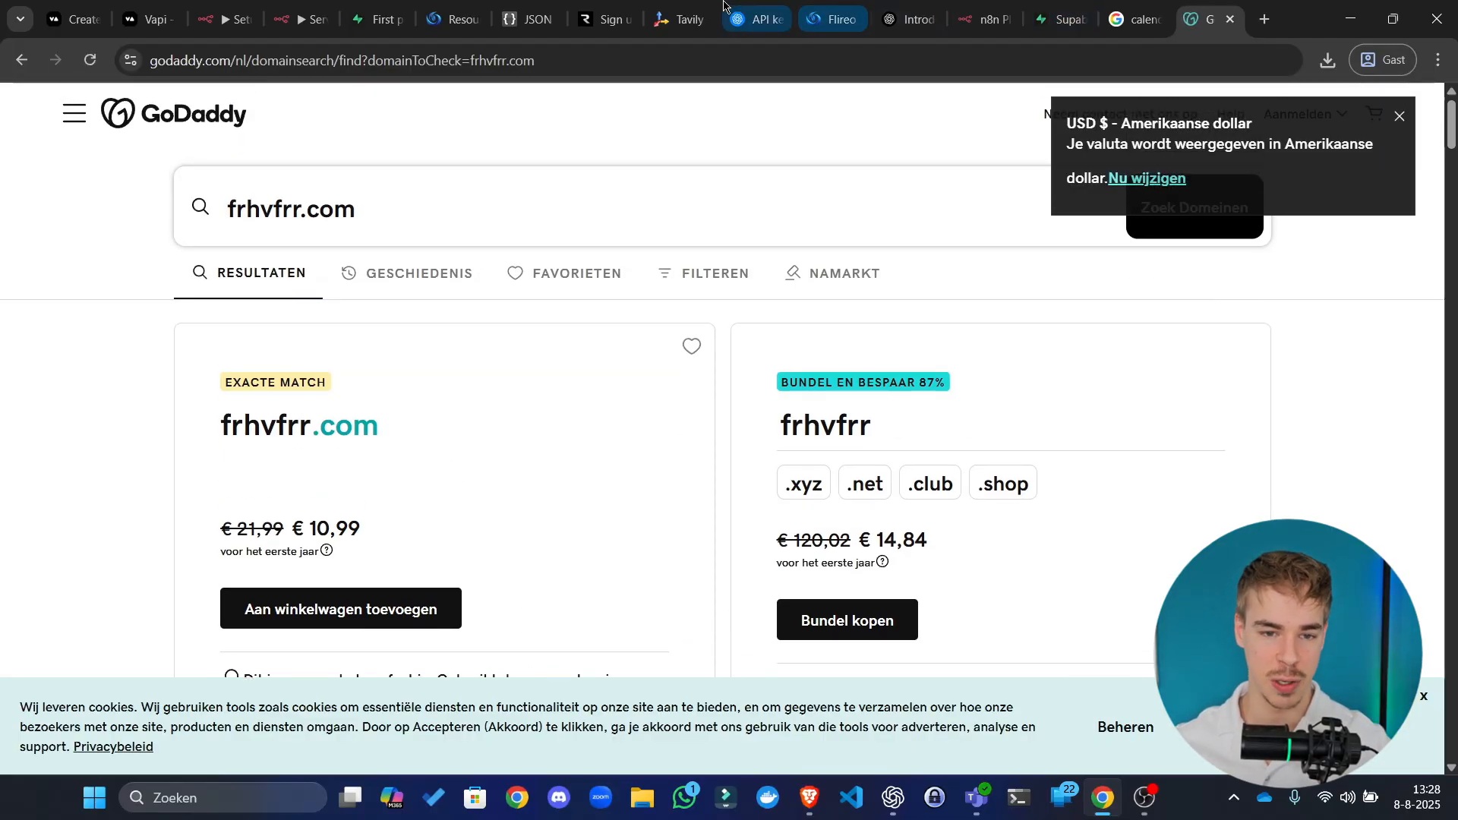
{"action": "left_click", "coordinate": [604, 19]}
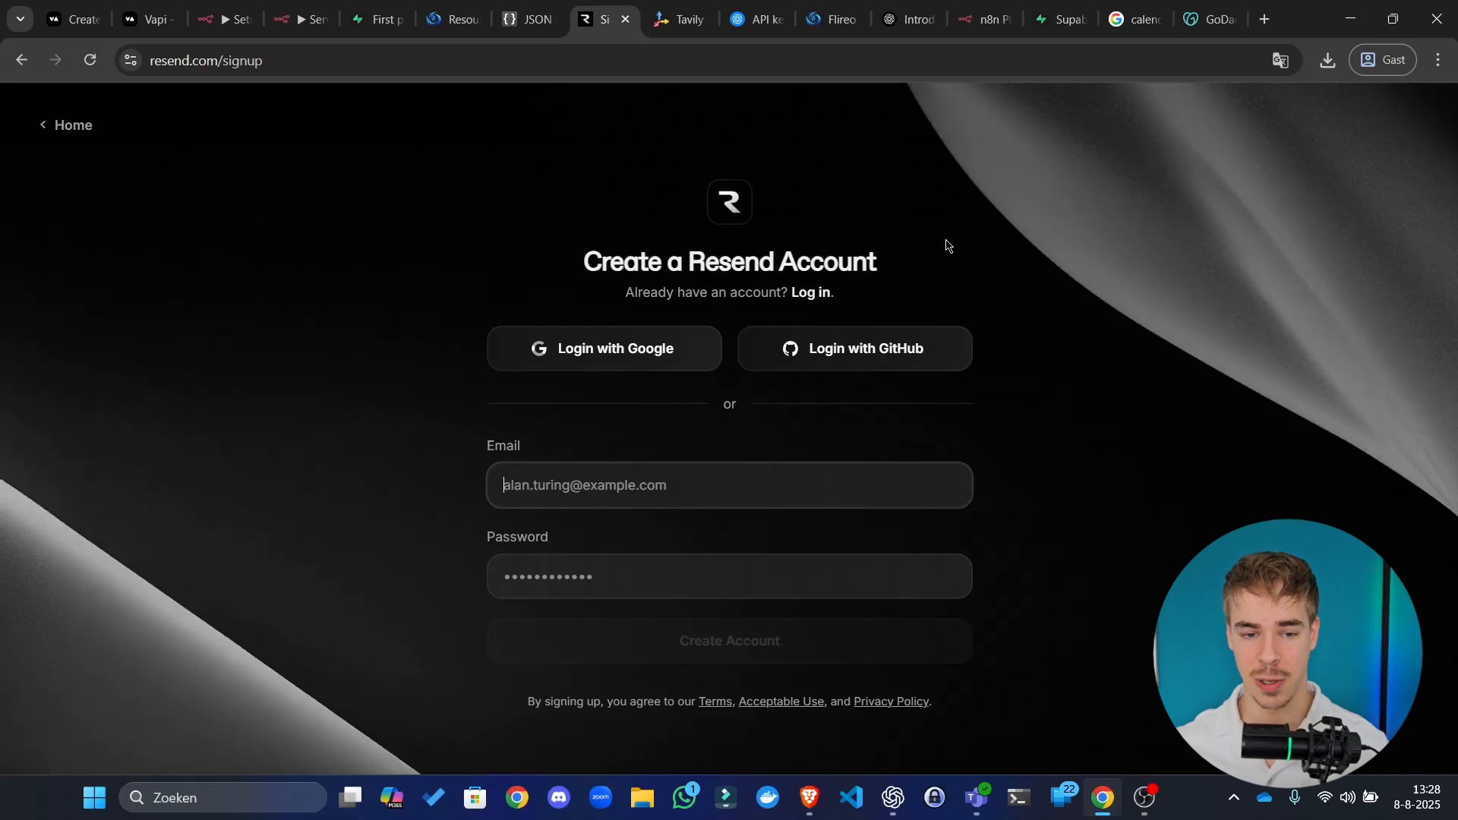
Step: Minimize the Calendly window and bring the n8n Server url workflow tab back into view
{"action": "left_click", "coordinate": [848, 245]}
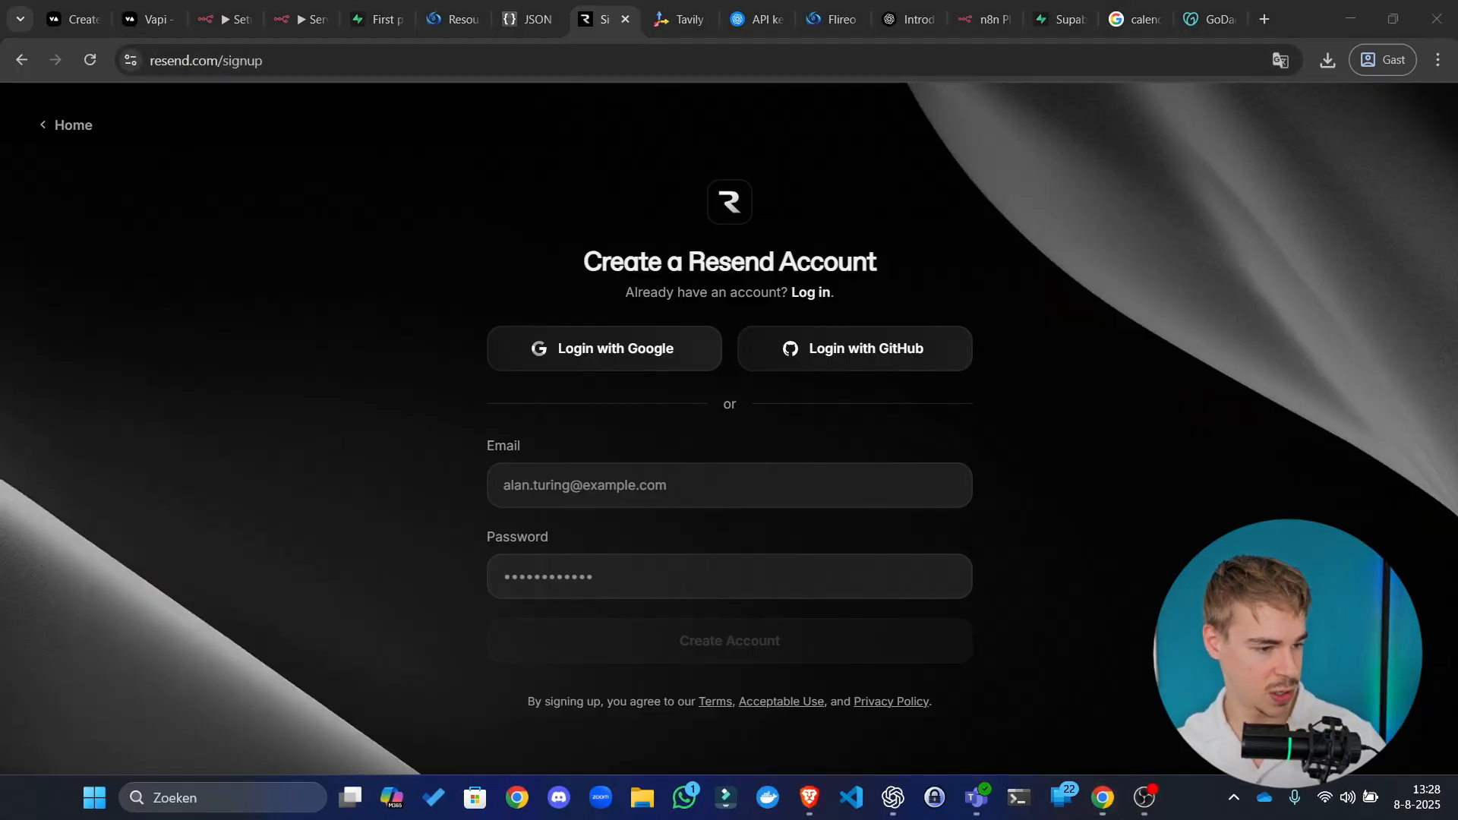
{"action": "key", "text": "alt+Tab"}
{"action": "left_click", "coordinate": [1351, 18]}
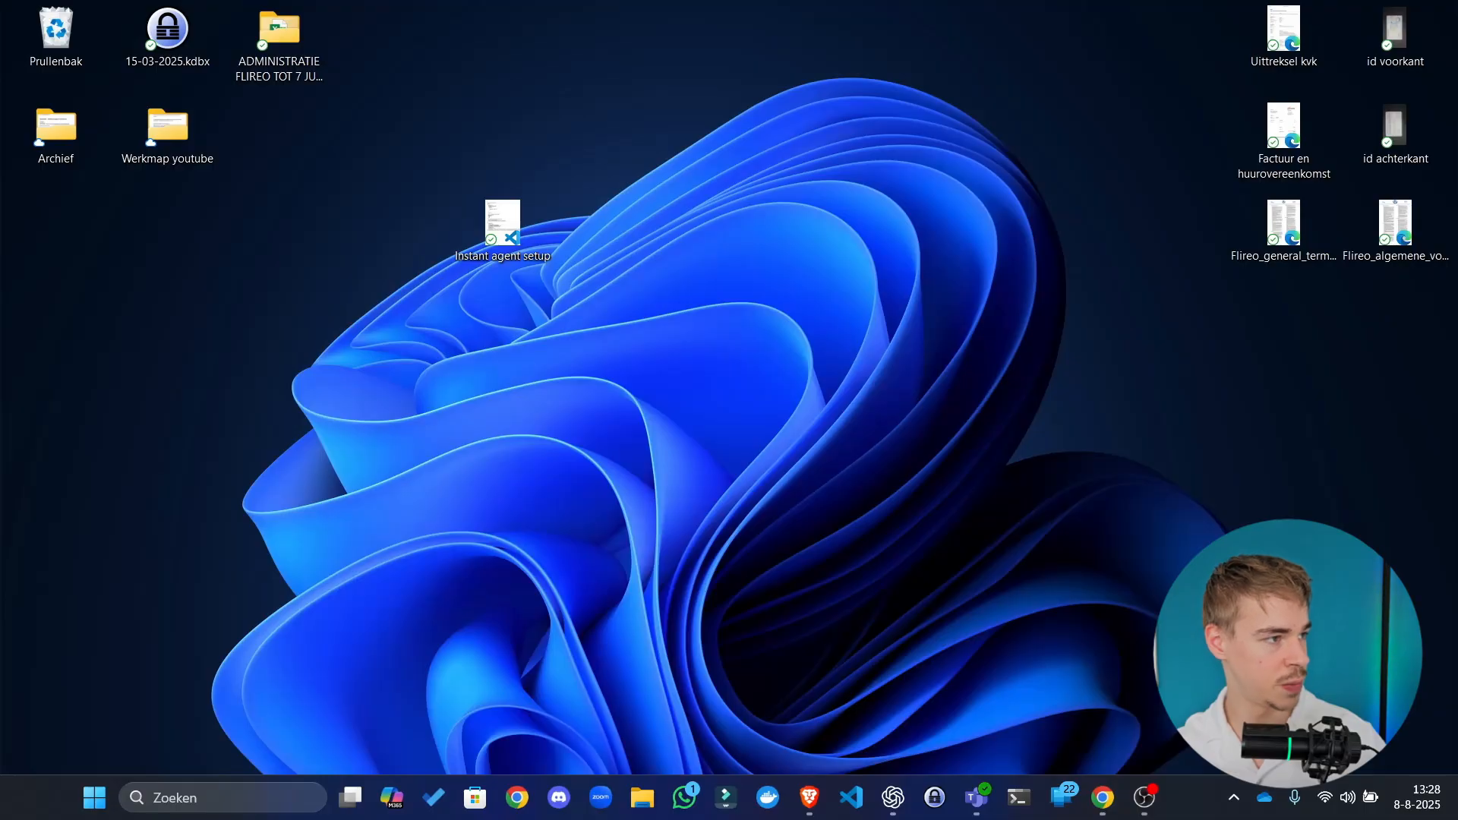
{"action": "key", "text": "alt+Tab"}
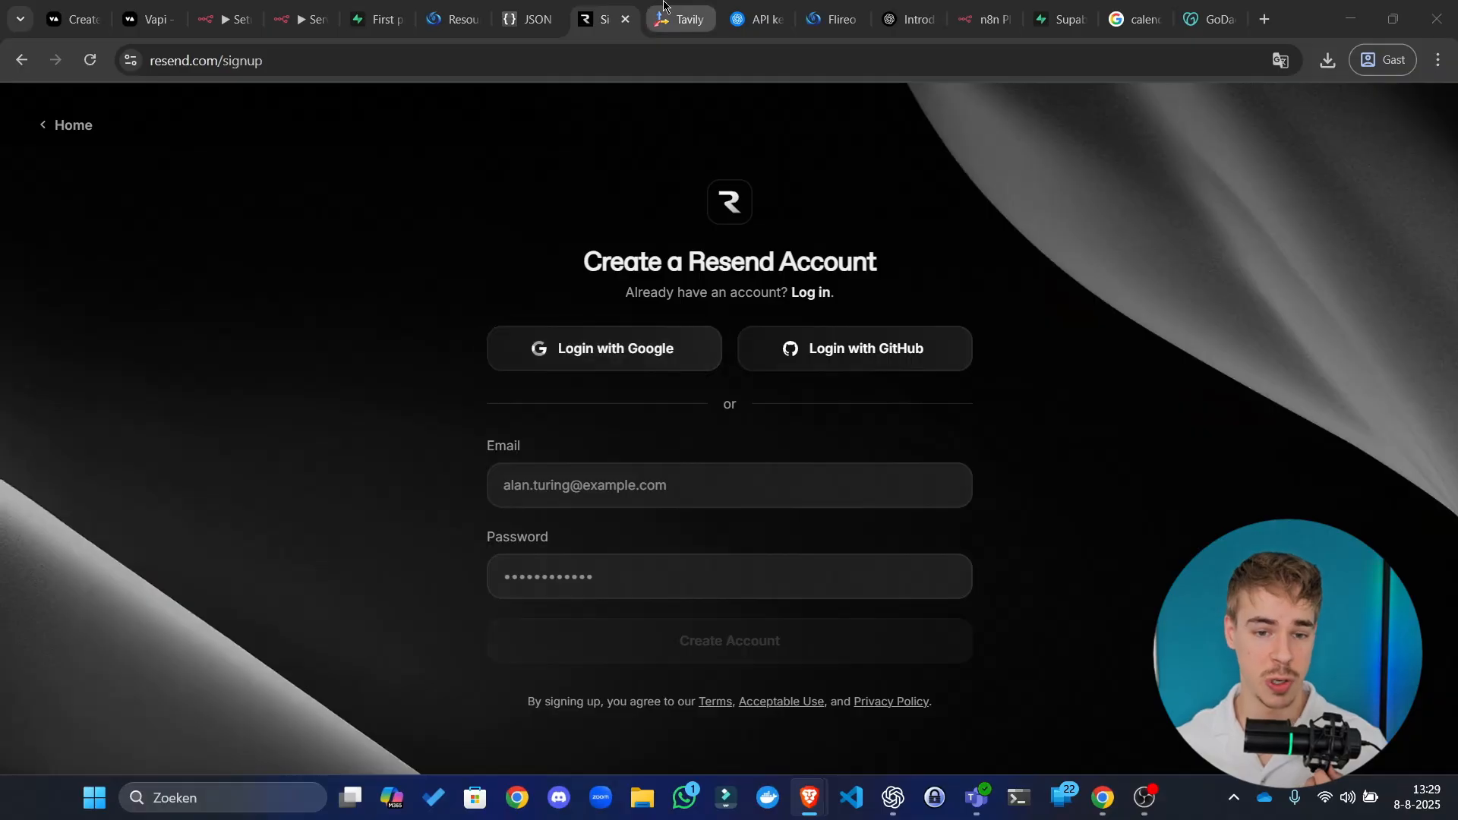
{"action": "left_click", "coordinate": [680, 19]}
{"action": "left_click", "coordinate": [304, 19]}
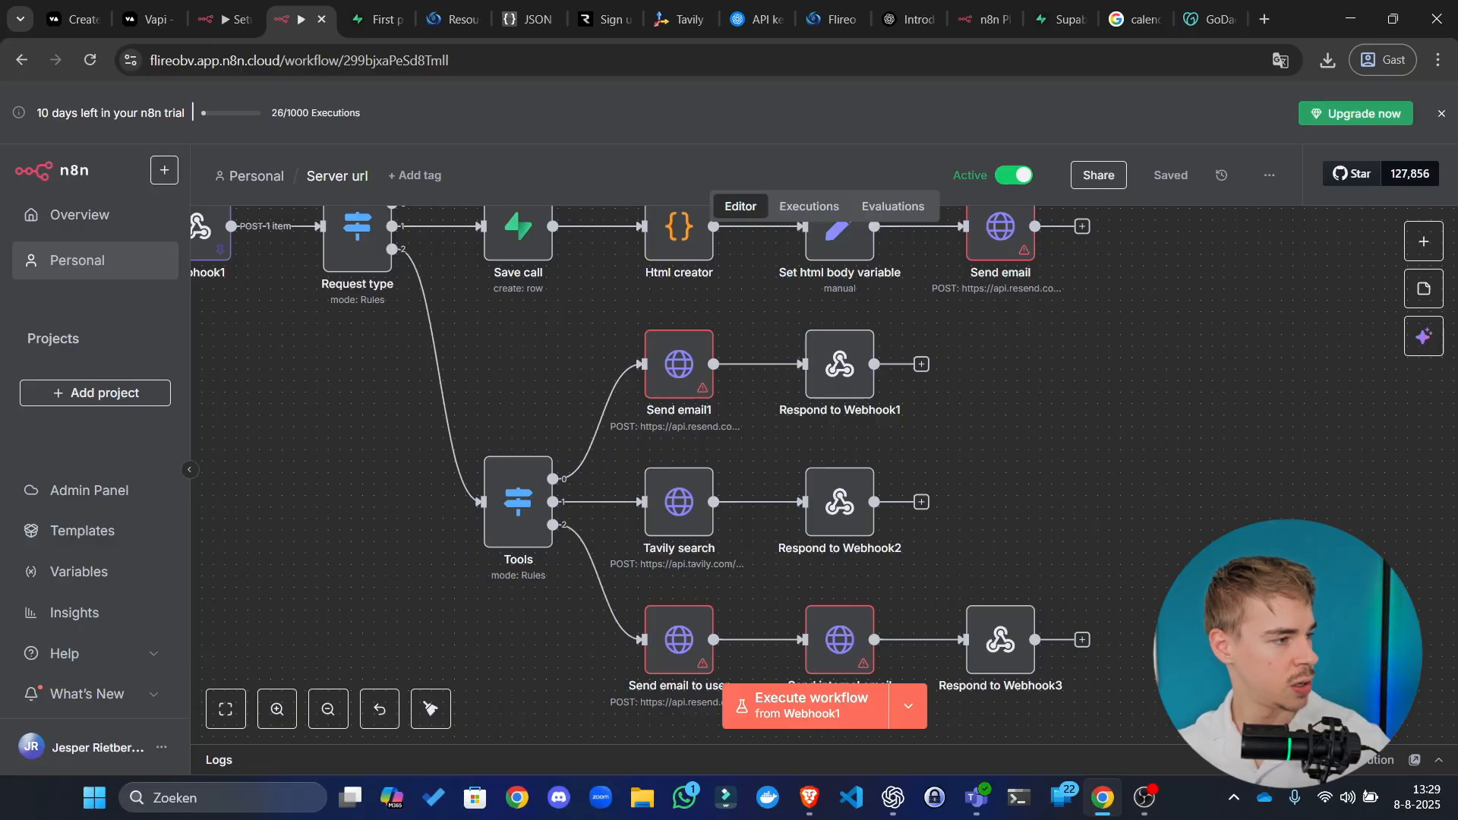
Step: Bring the Resend API Keys page in Brave onto this screen, maximized
{"action": "key", "text": "alt+Tab"}
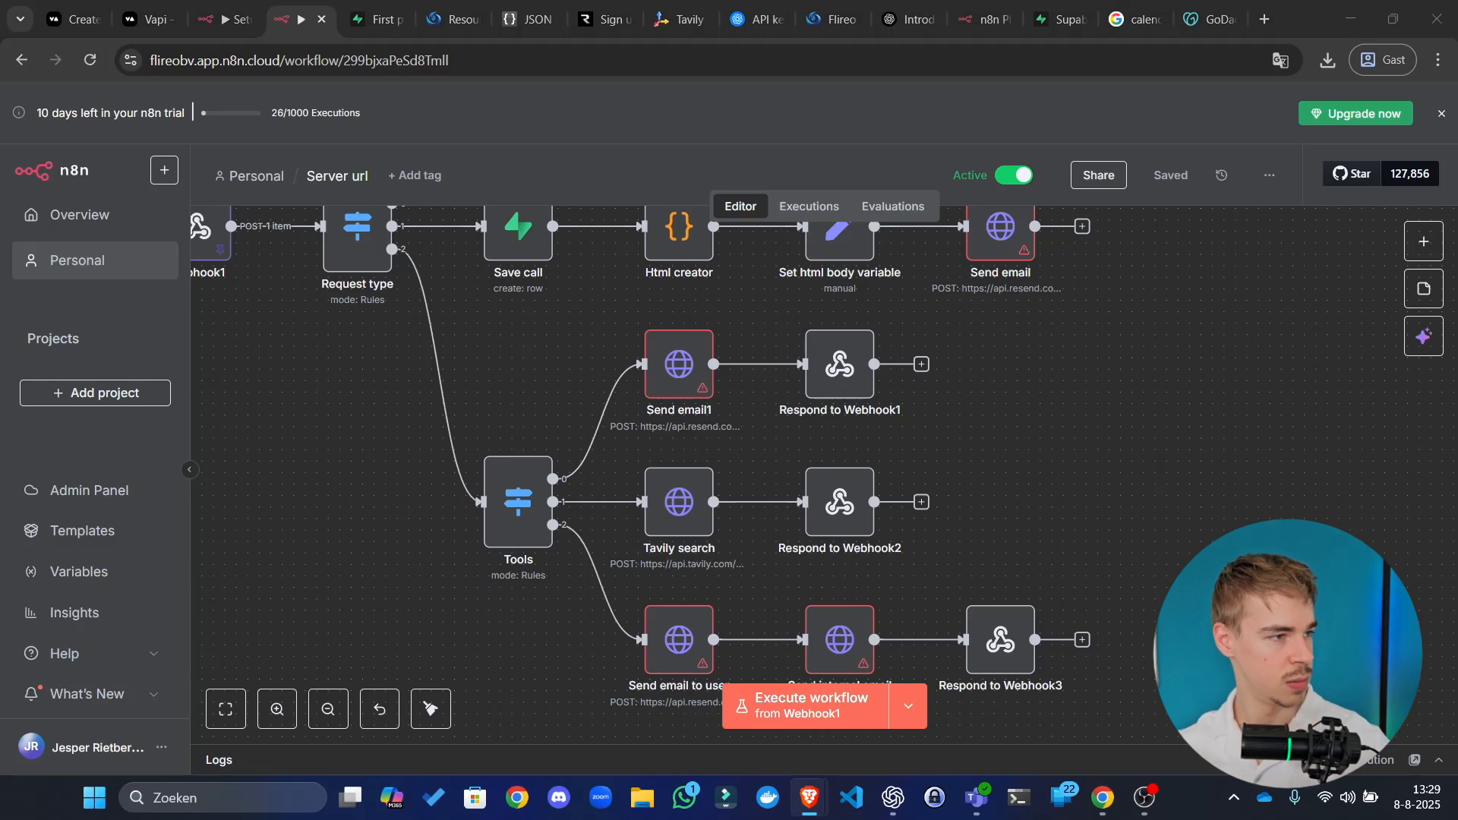
{"action": "left_click_drag", "start_coordinate": [423, 6], "coordinate": [615, 5]}
{"action": "double_click", "coordinate": [631, 22]}
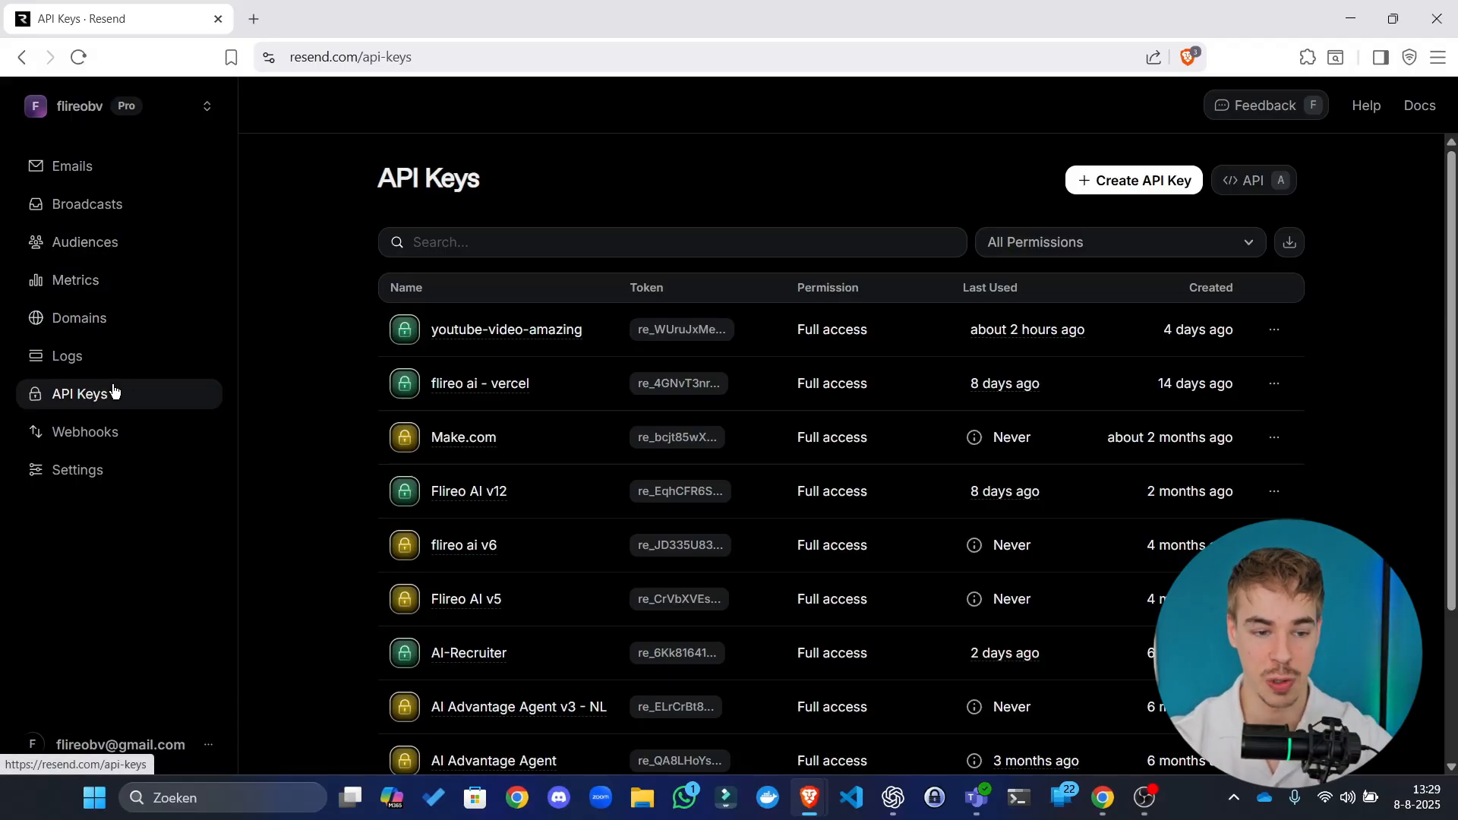
Step: Create a Resend API key named 'awesome-video' and copy its value
{"action": "left_click", "coordinate": [1127, 180]}
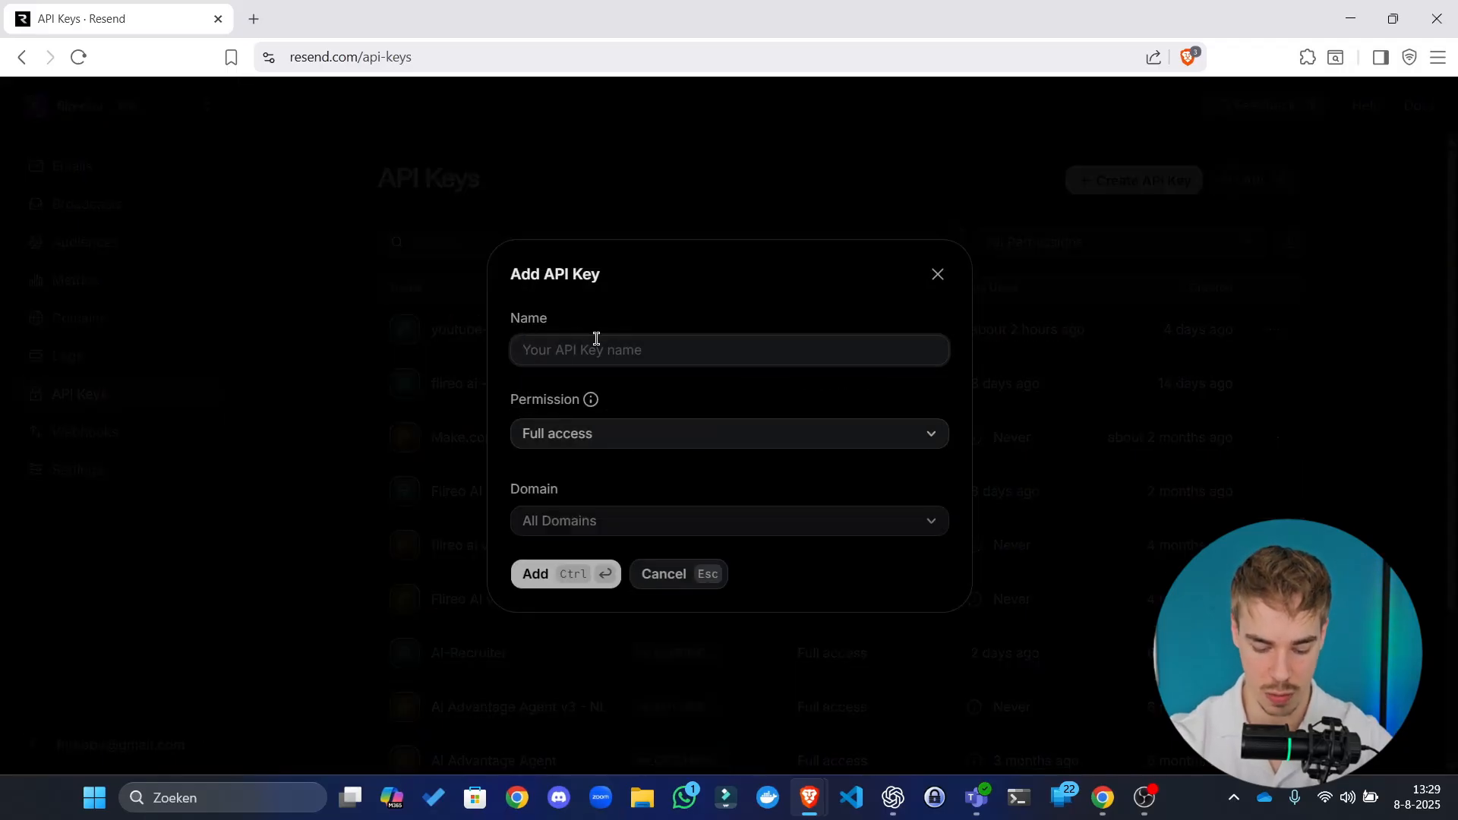
{"action": "type", "text": "awesome-v"}
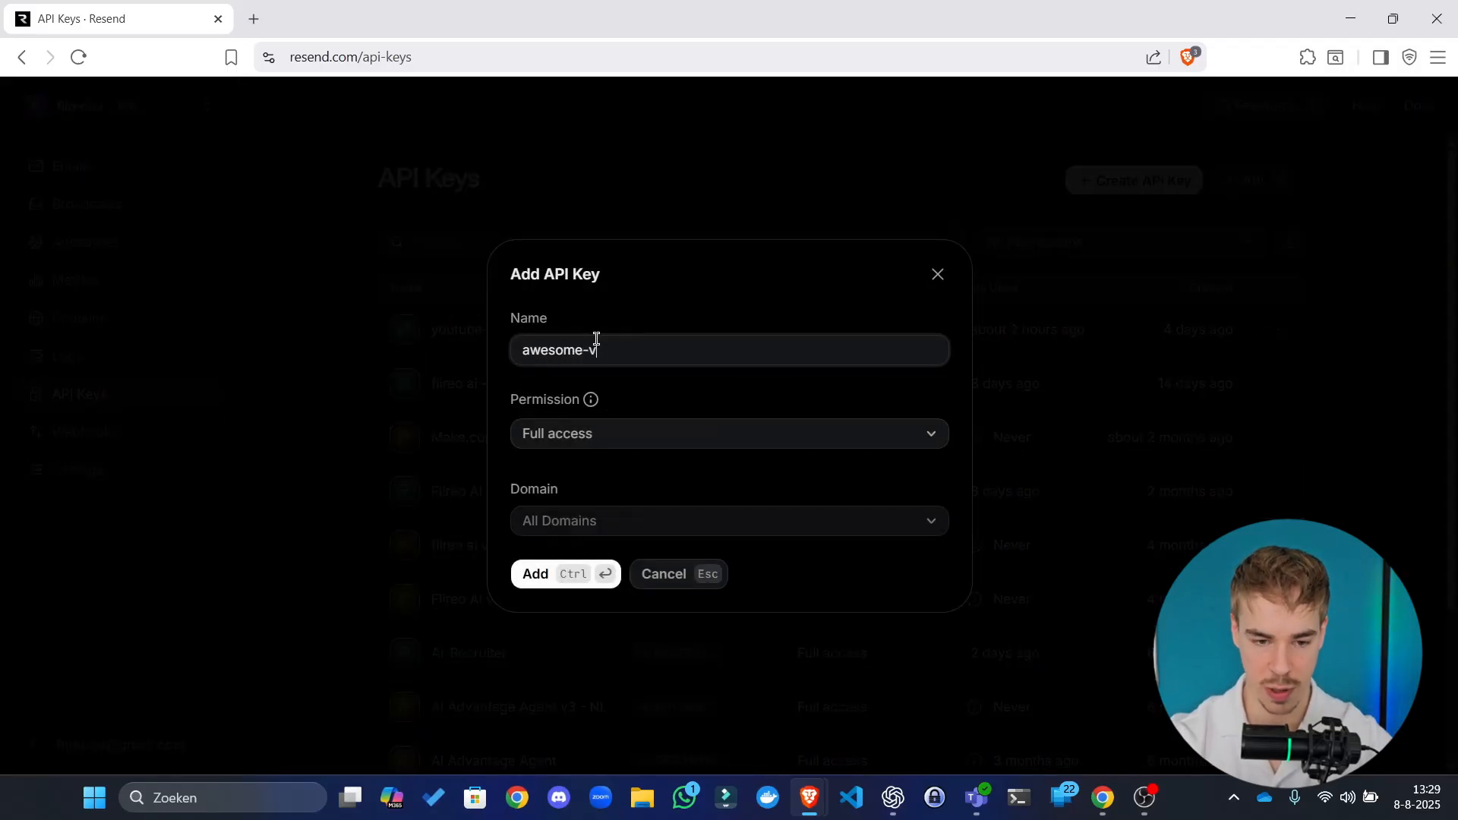
{"action": "type", "text": "ideo"}
{"action": "left_click", "coordinate": [570, 575]}
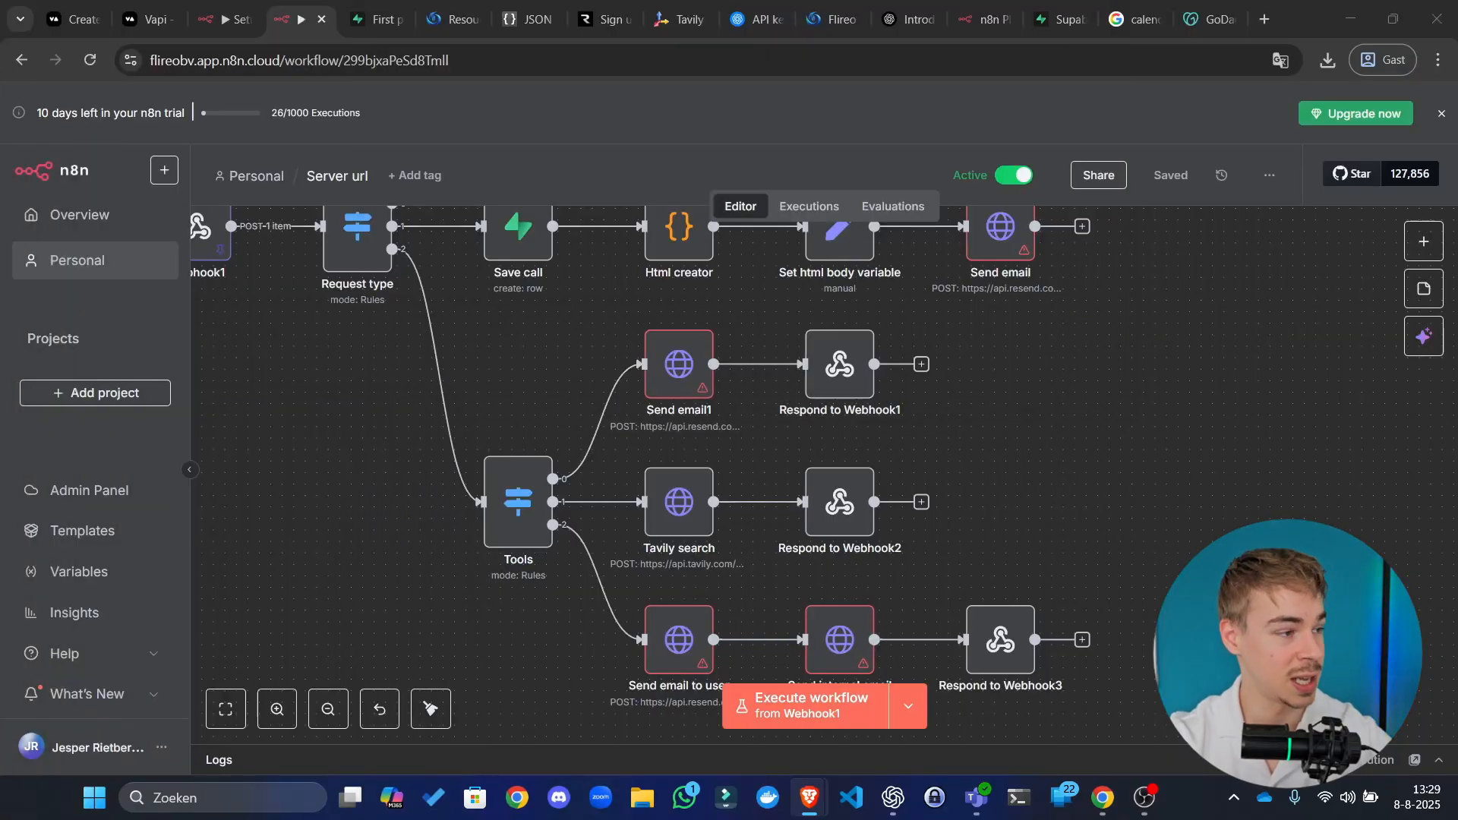
{"action": "left_click_drag", "start_coordinate": [0, 482], "coordinate": [828, 45]}
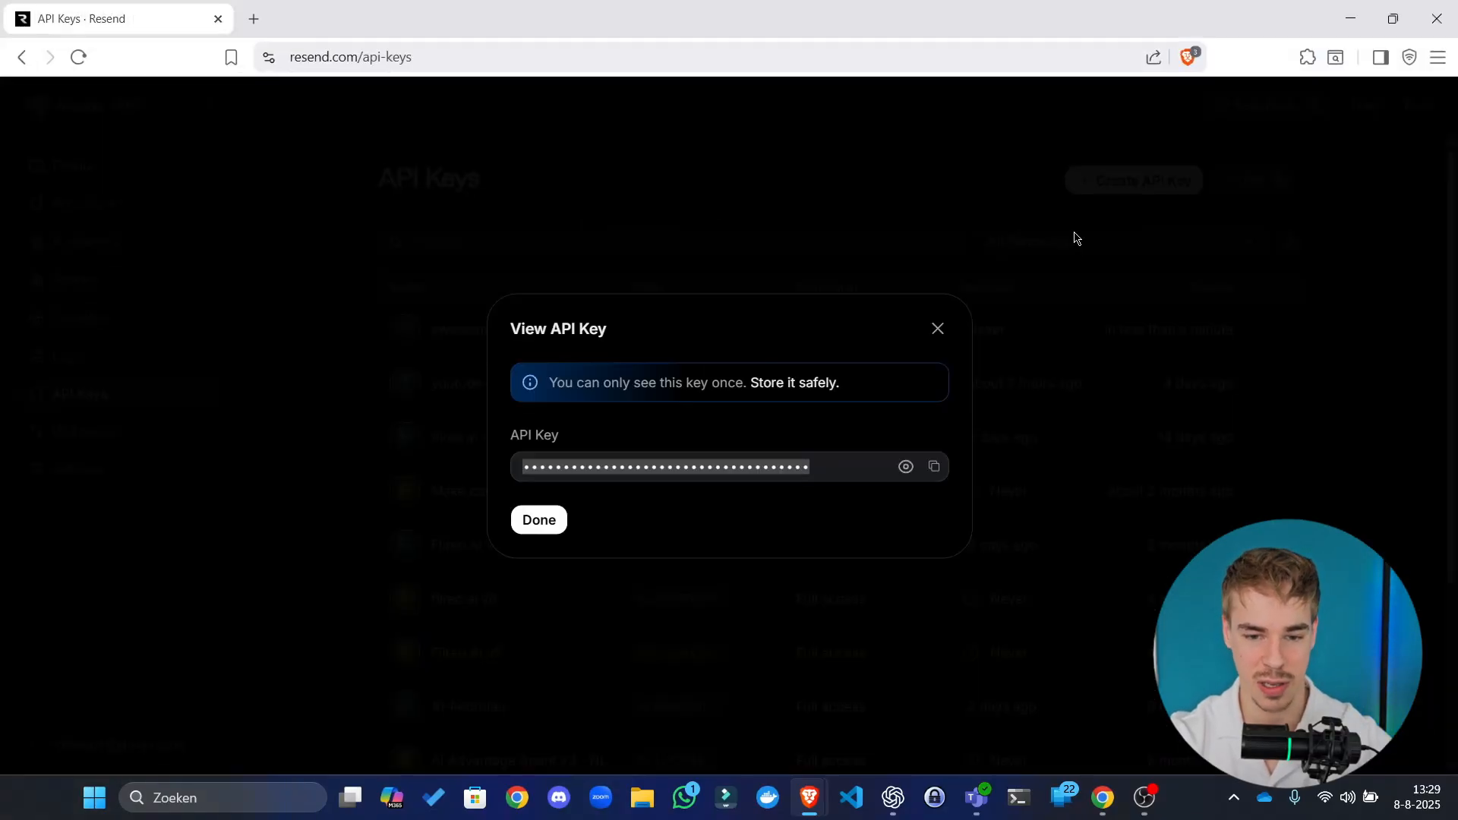
{"action": "left_click", "coordinate": [942, 465]}
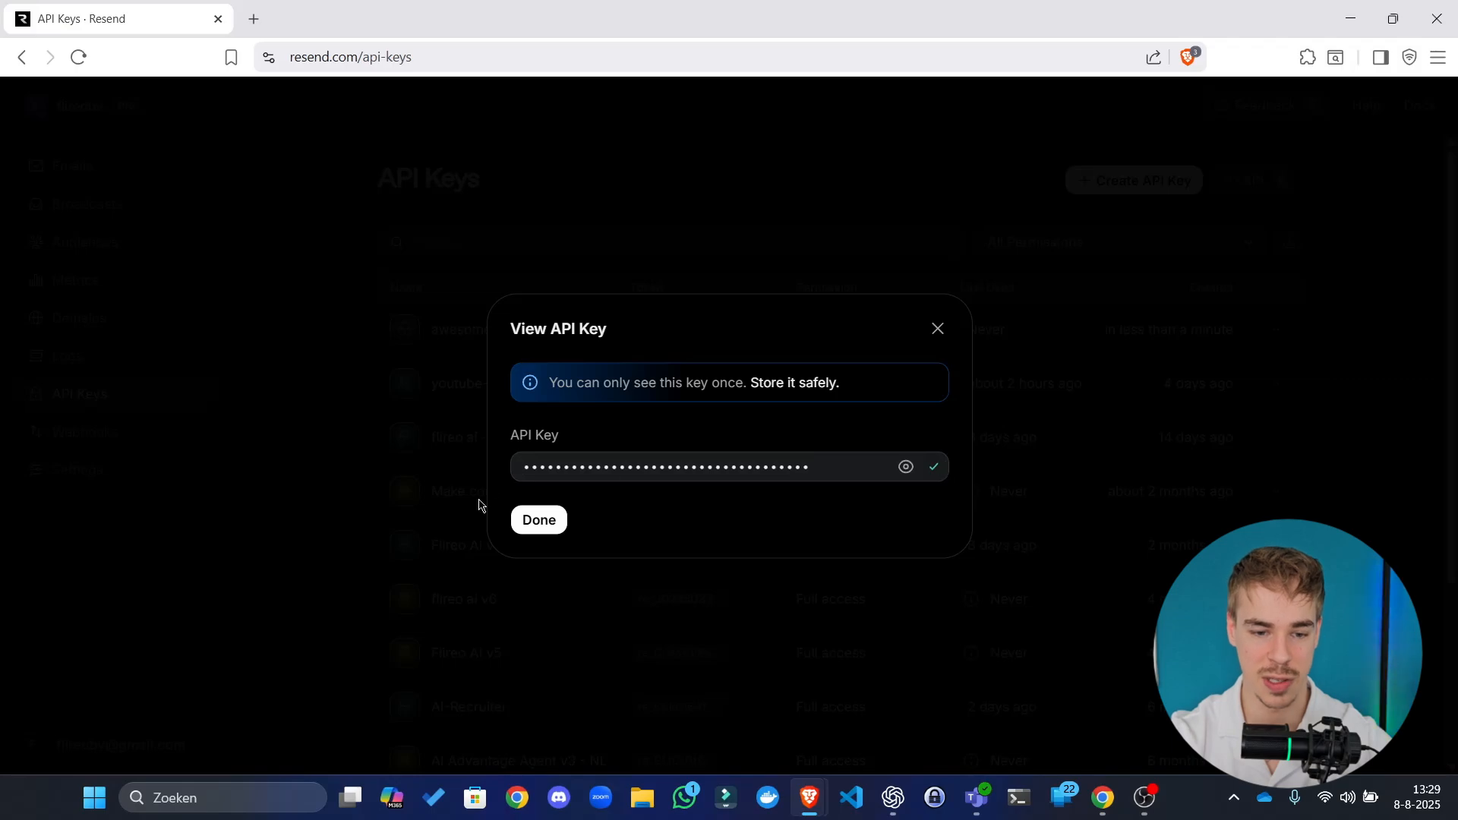
{"action": "left_click", "coordinate": [537, 520]}
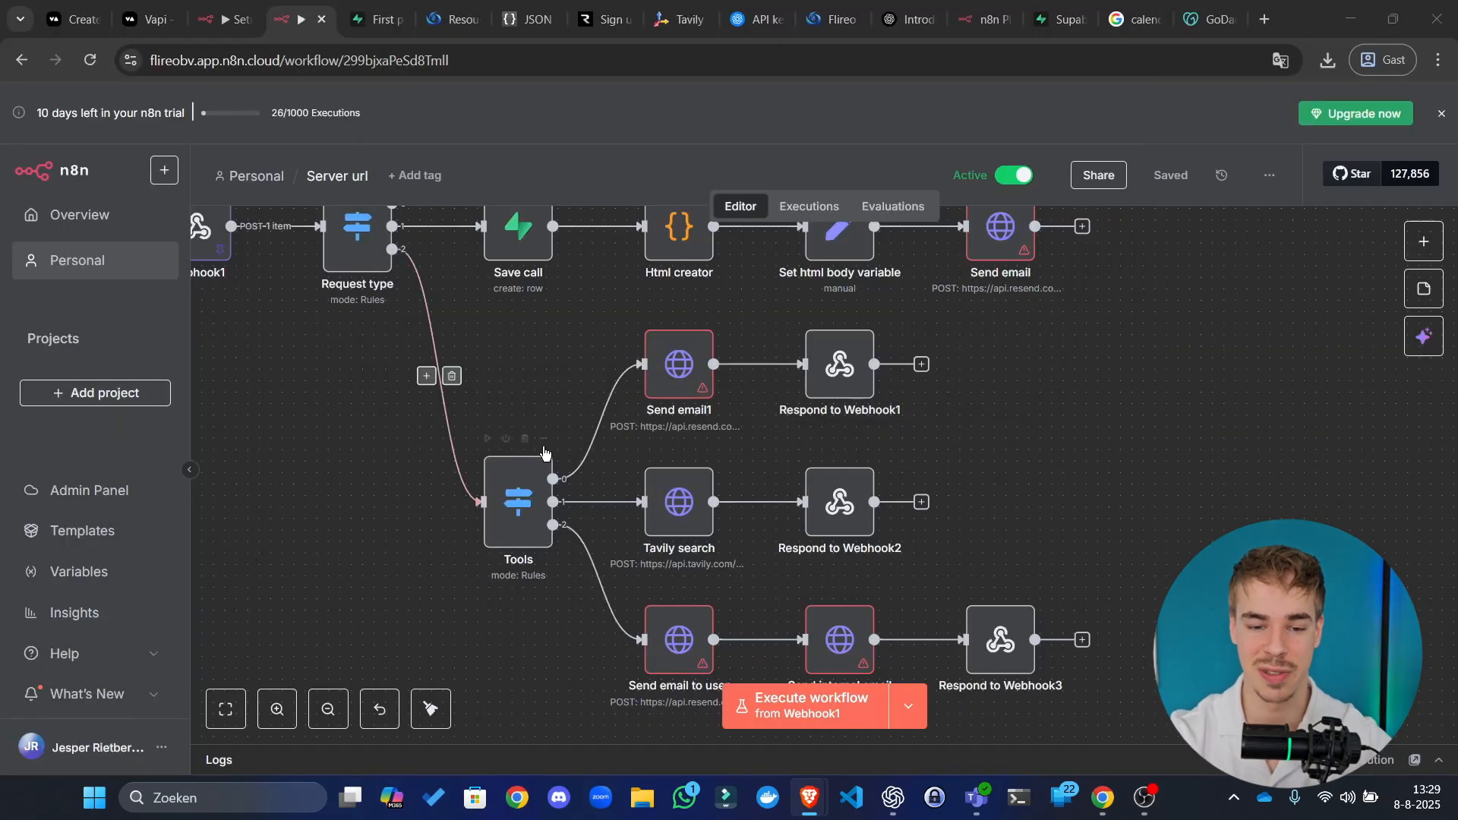
Step: From the Send email node, create a new Header Auth credential named 'Resend'
{"action": "left_click", "coordinate": [1176, 355]}
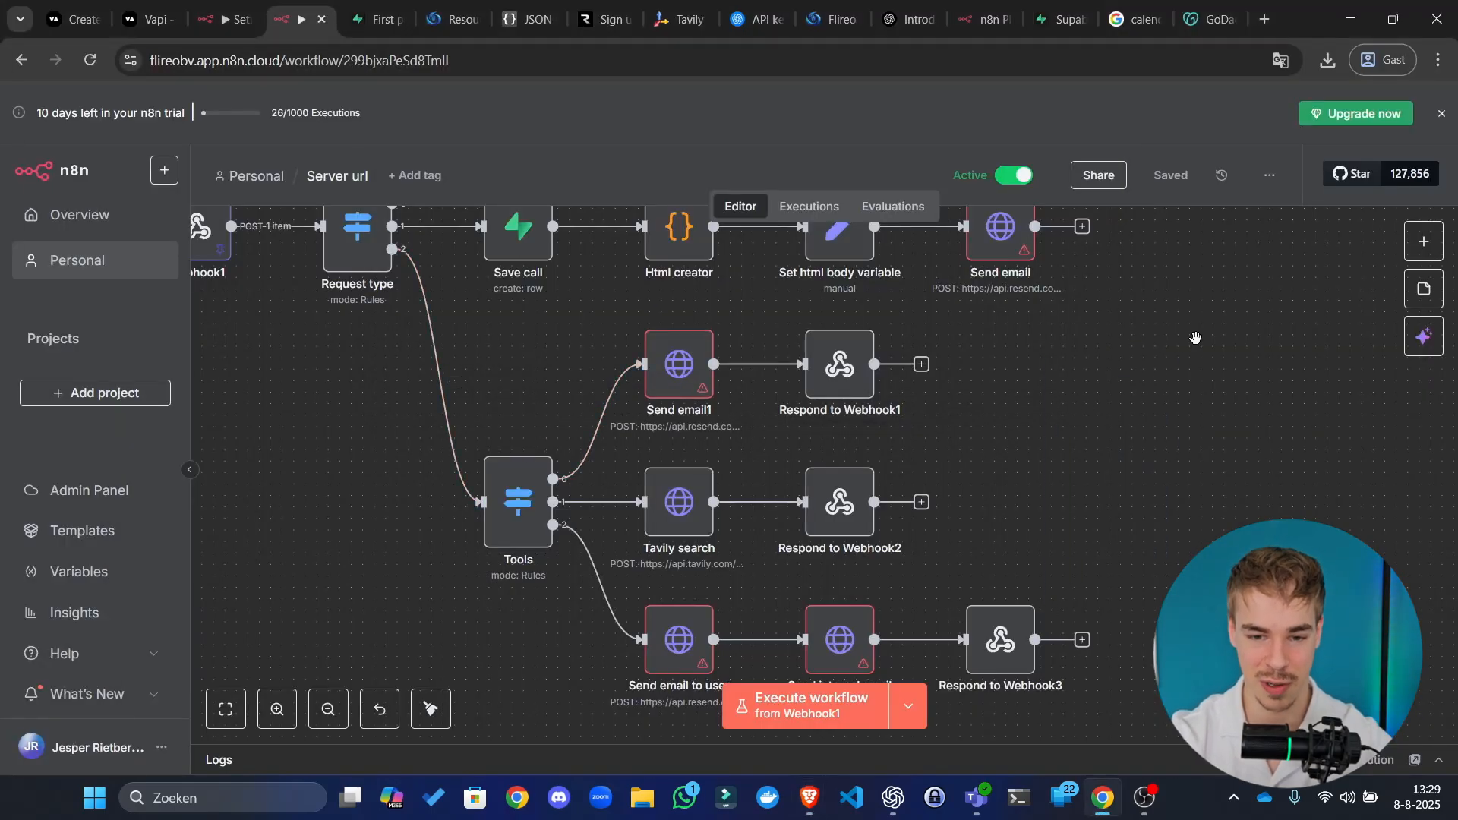
{"action": "scroll", "coordinate": [1196, 338], "scroll_direction": "up", "scroll_amount": 5}
{"action": "double_click", "coordinate": [882, 432]}
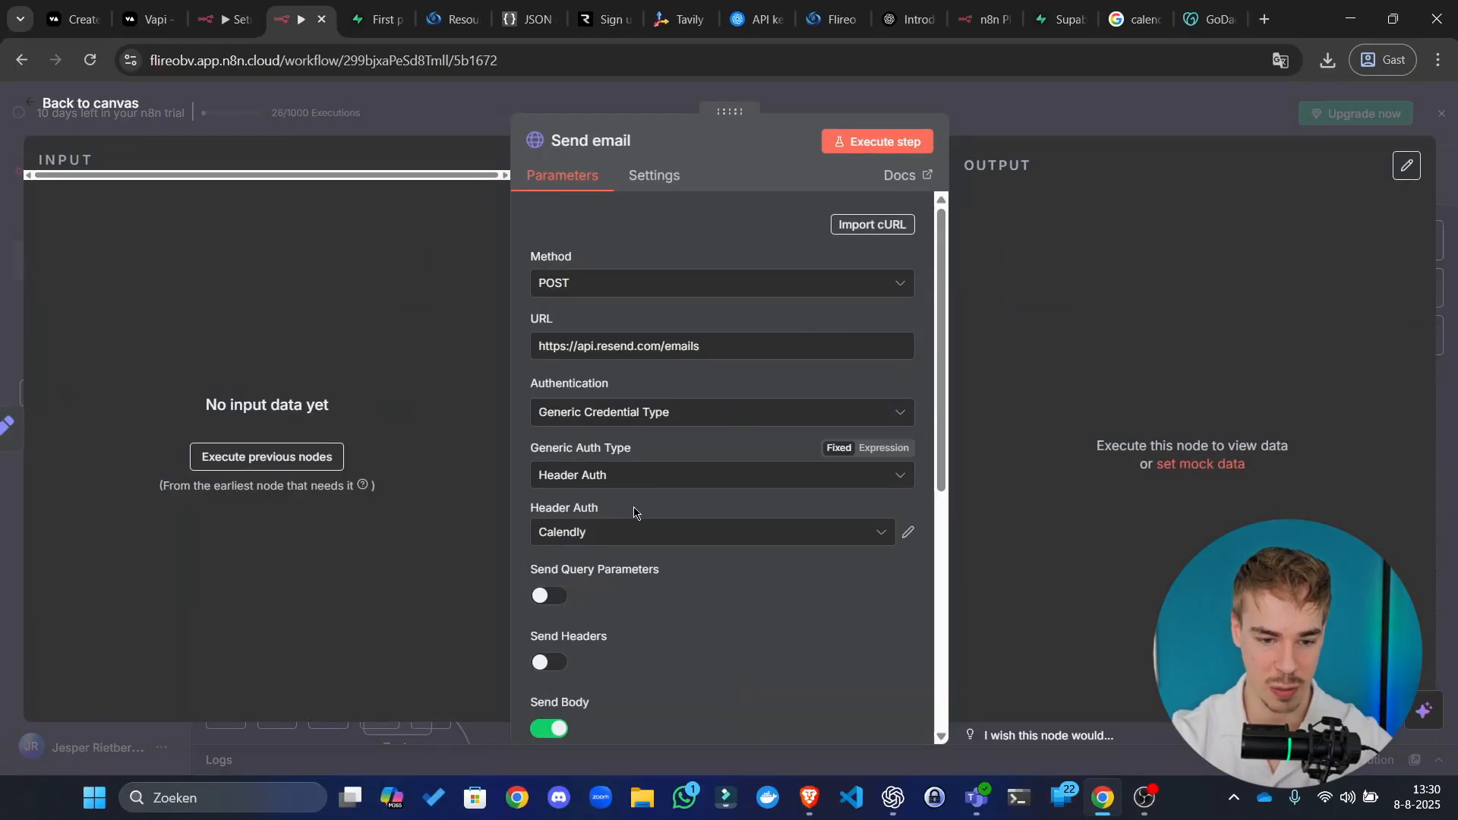
{"action": "left_click", "coordinate": [633, 532]}
{"action": "left_click", "coordinate": [635, 676]}
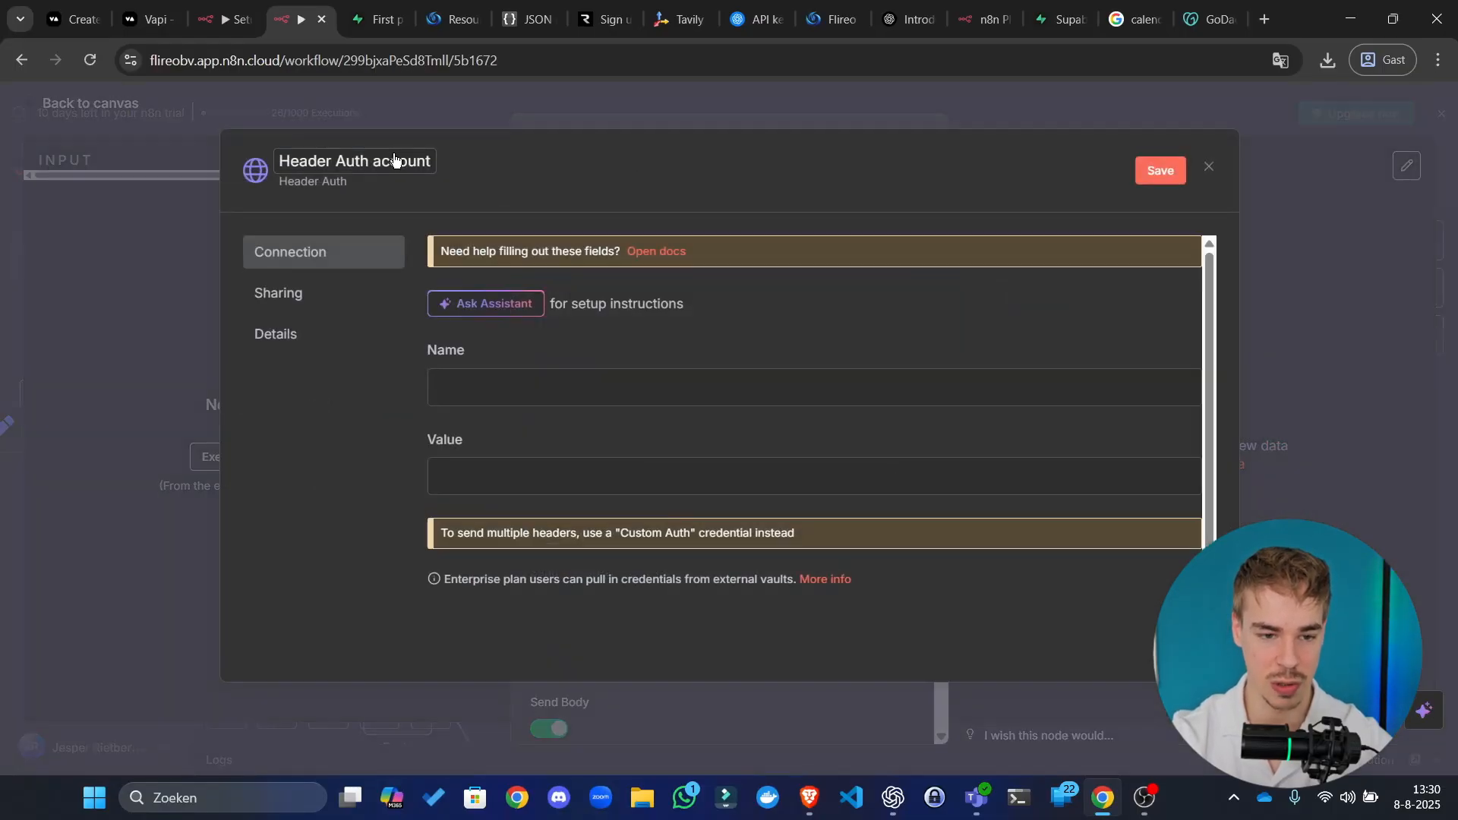
{"action": "left_click", "coordinate": [391, 157]}
{"action": "type", "text": "Resend"}
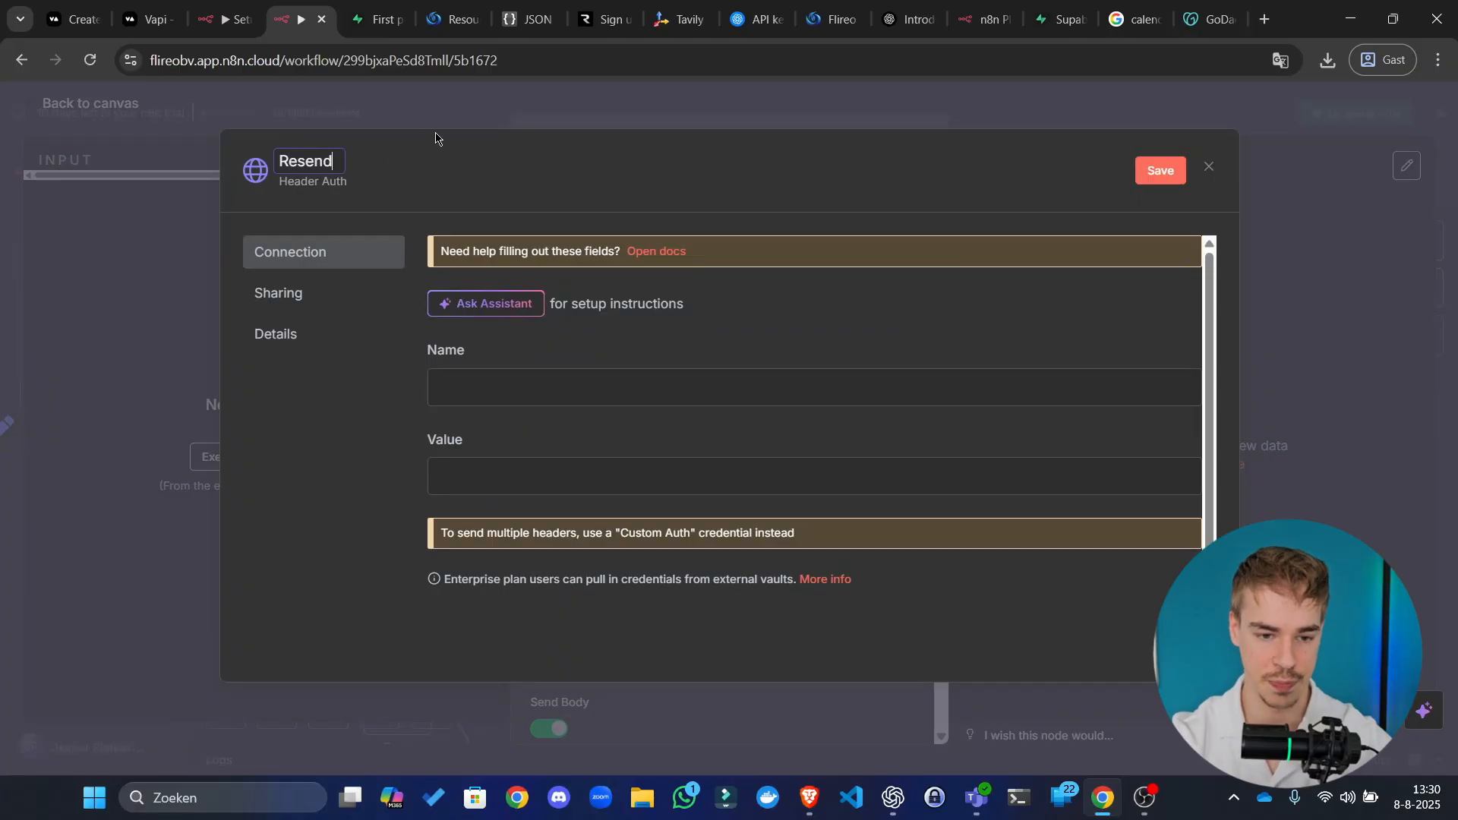
Step: Set header name 'Authorization' with value 'Bearer' followed by the pasted API key
{"action": "left_click", "coordinate": [601, 384]}
{"action": "type", "text": "Autho"}
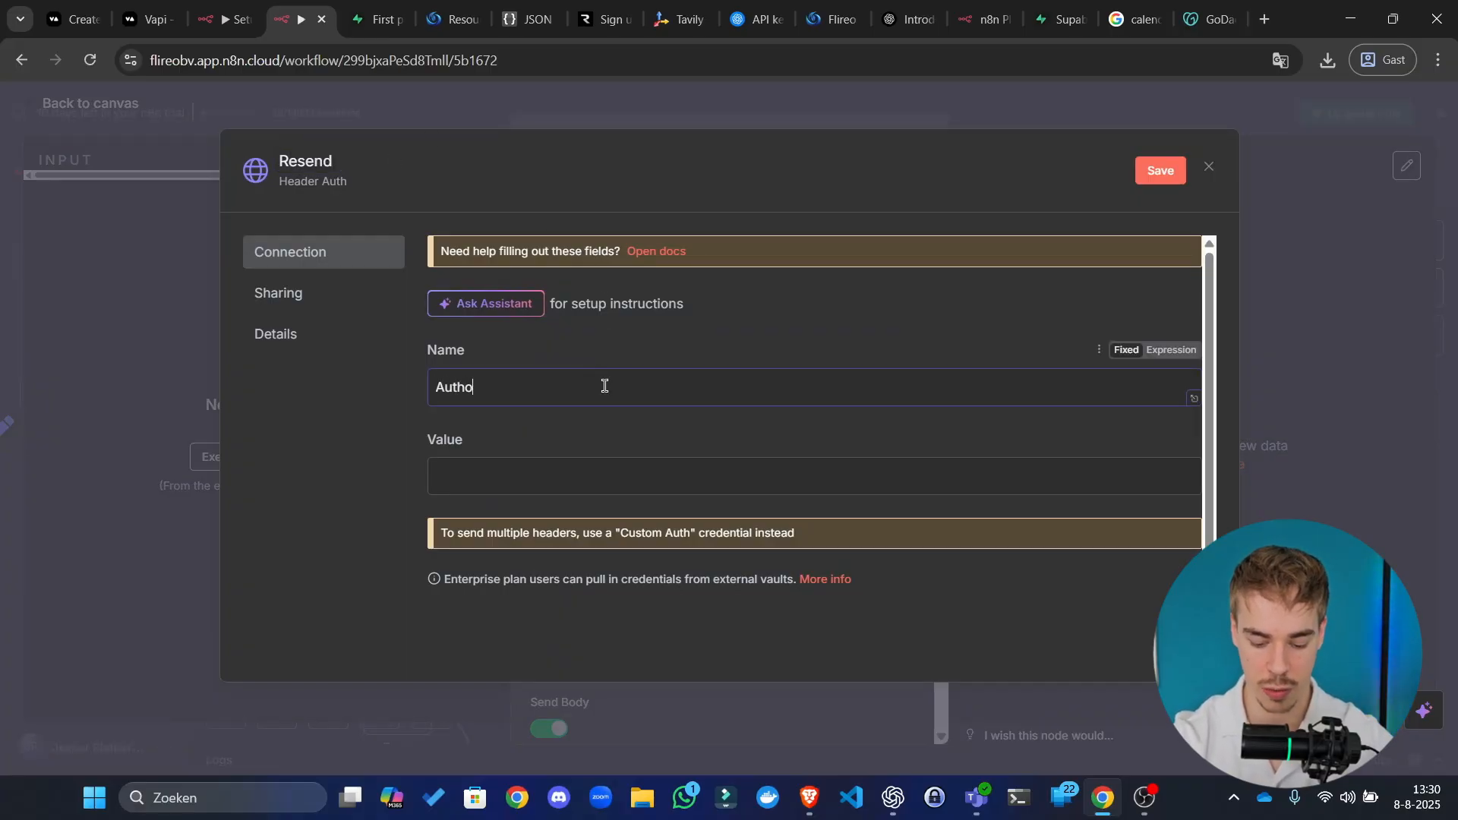
{"action": "type", "text": "rization"}
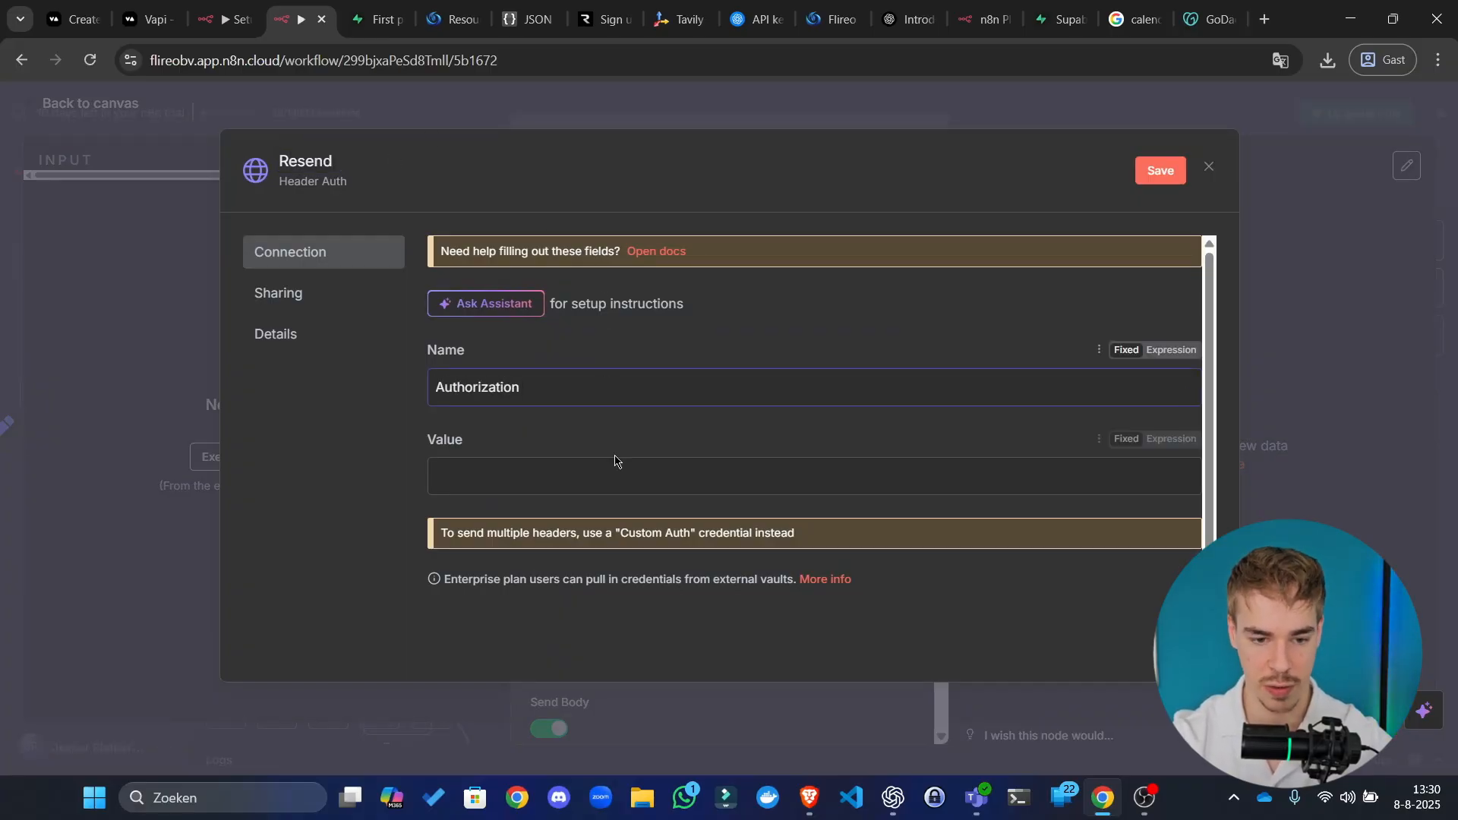
{"action": "left_click", "coordinate": [611, 478]}
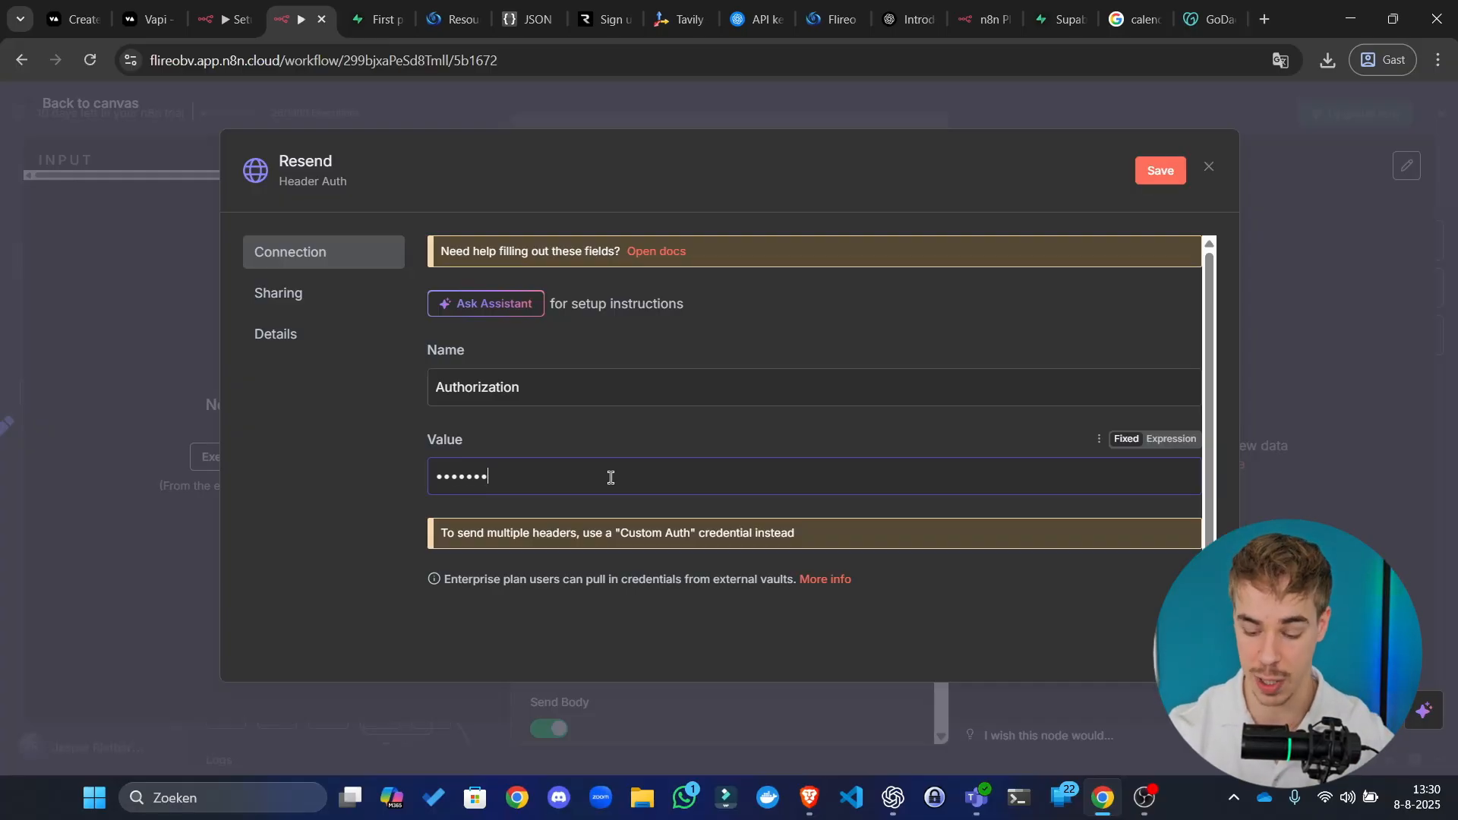
{"action": "key", "text": "ctrl+a"}
{"action": "key", "text": "BackSpace"}
{"action": "left_click", "coordinate": [1172, 440]}
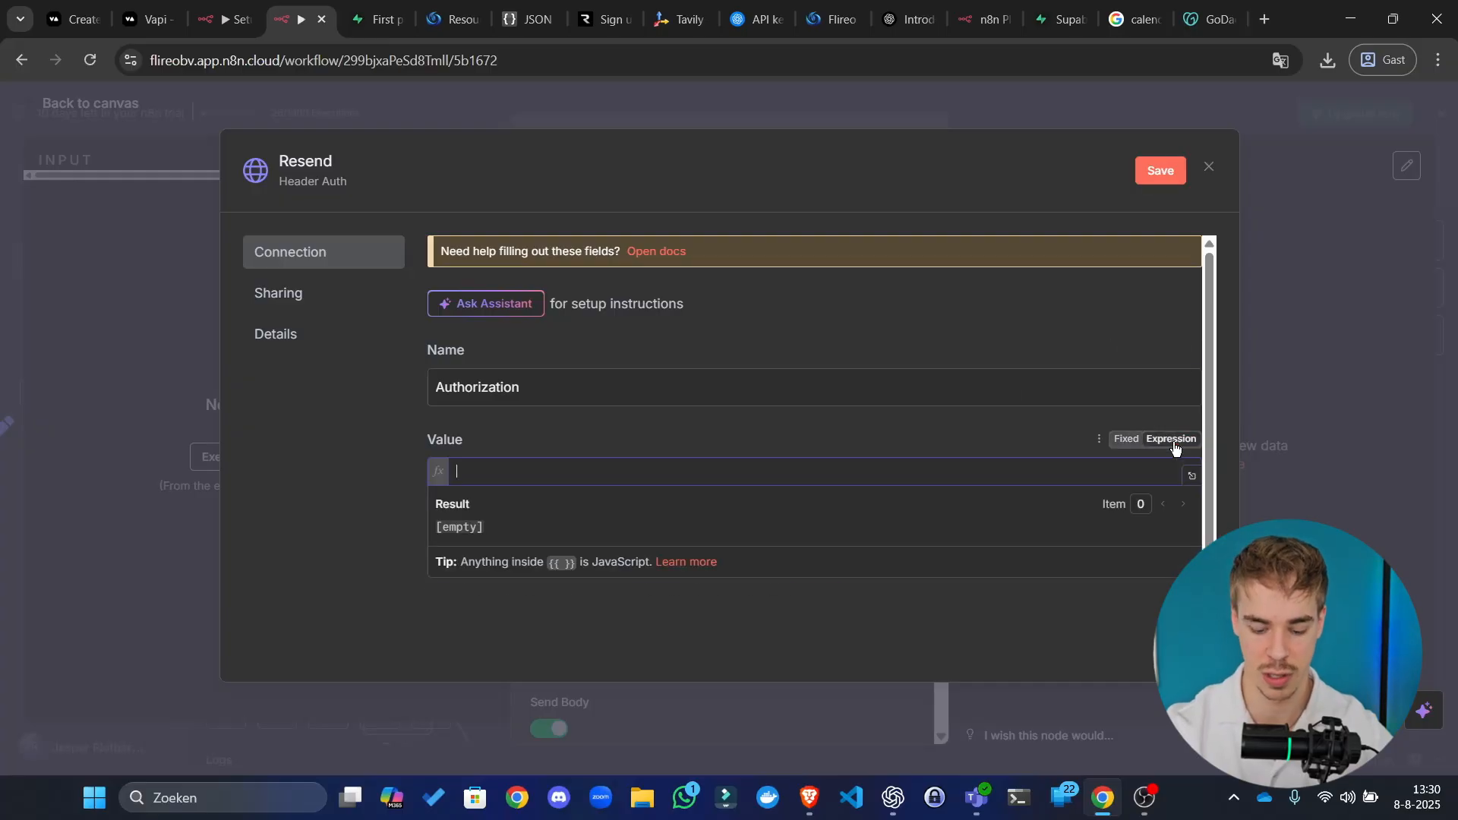
{"action": "type", "text": "Bearer"}
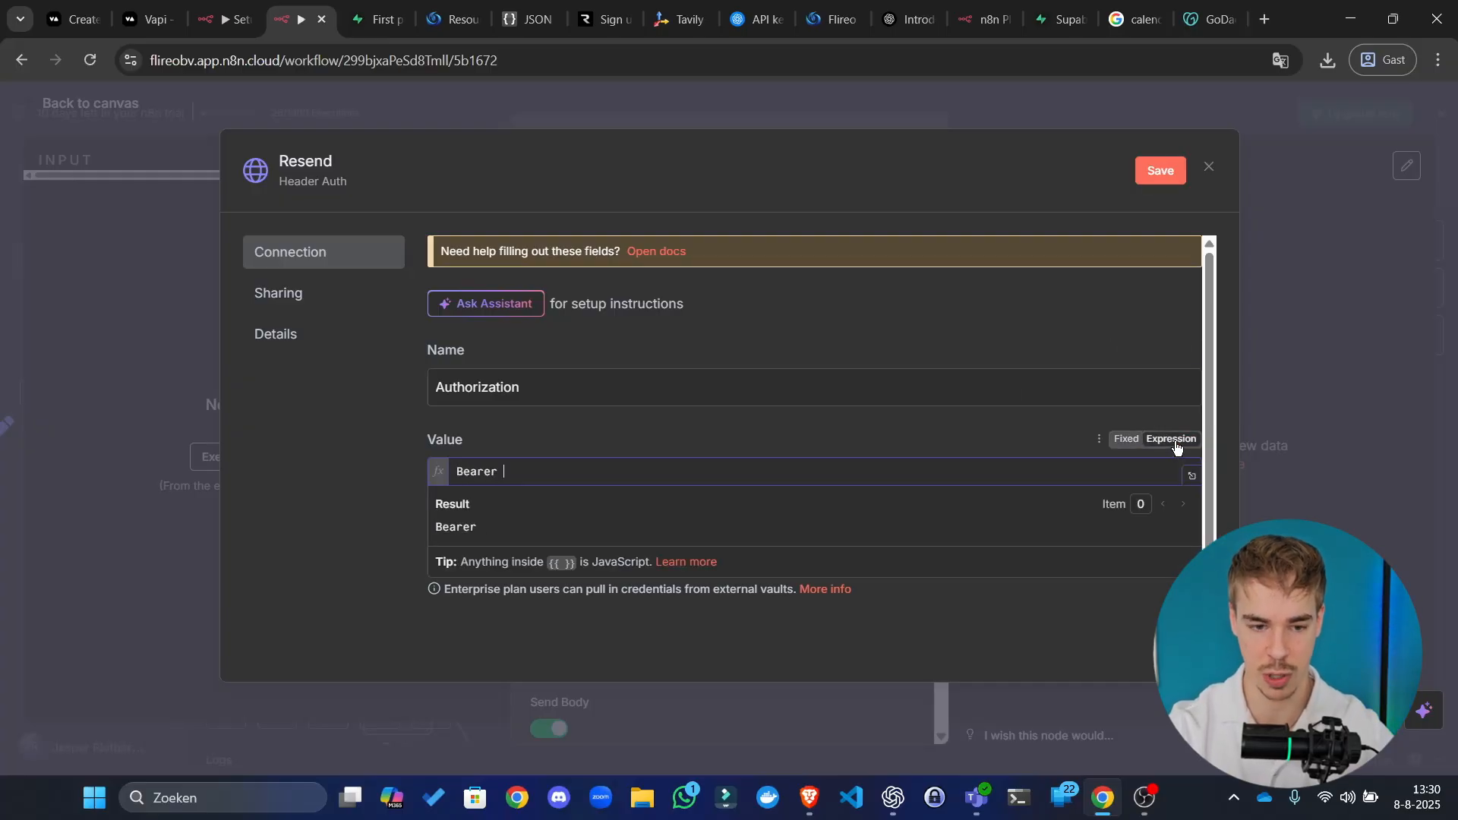
{"action": "type", "text": " efygfrg3489g489"}
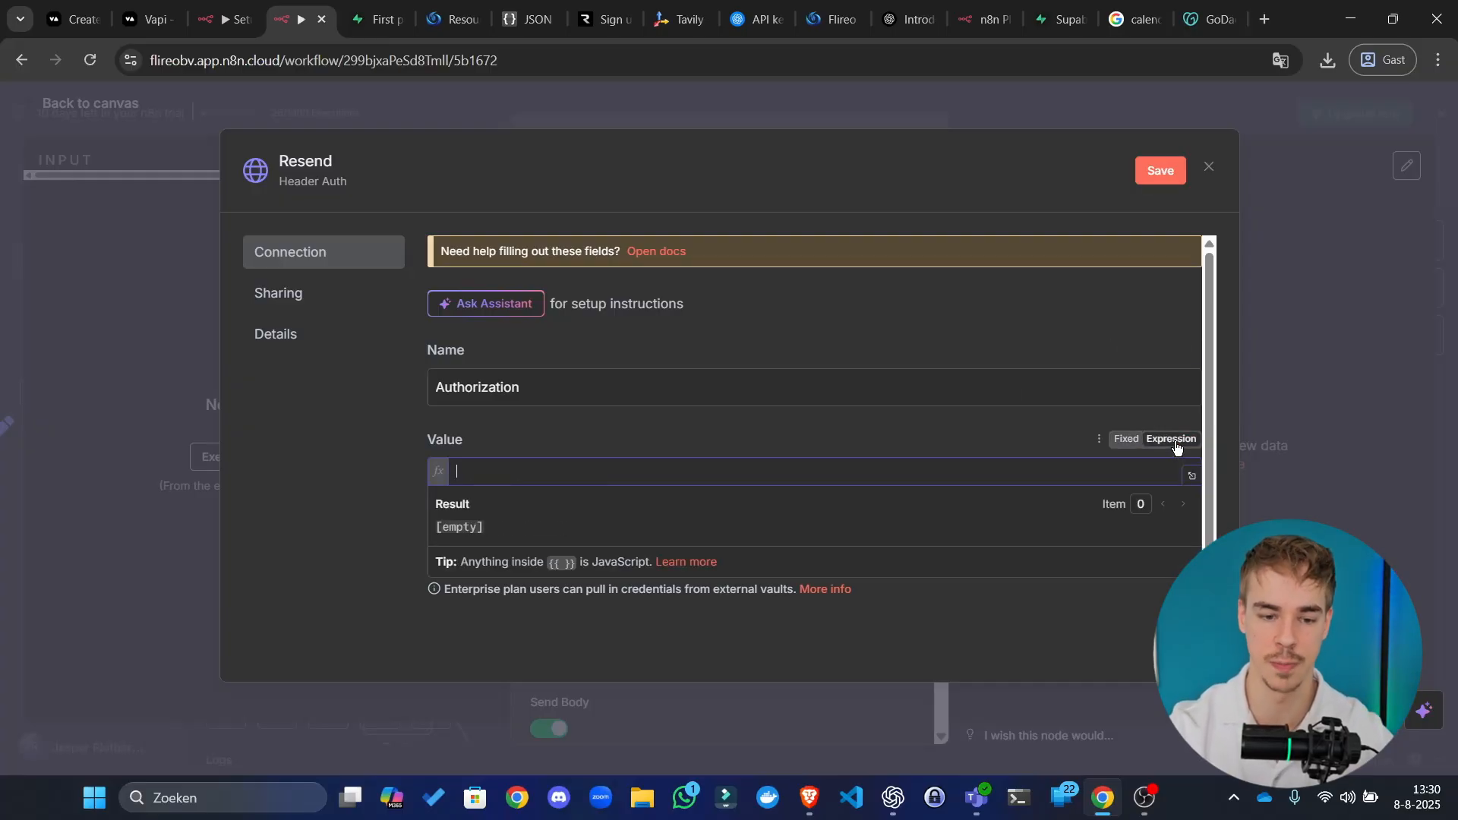
{"action": "left_click", "coordinate": [1127, 441]}
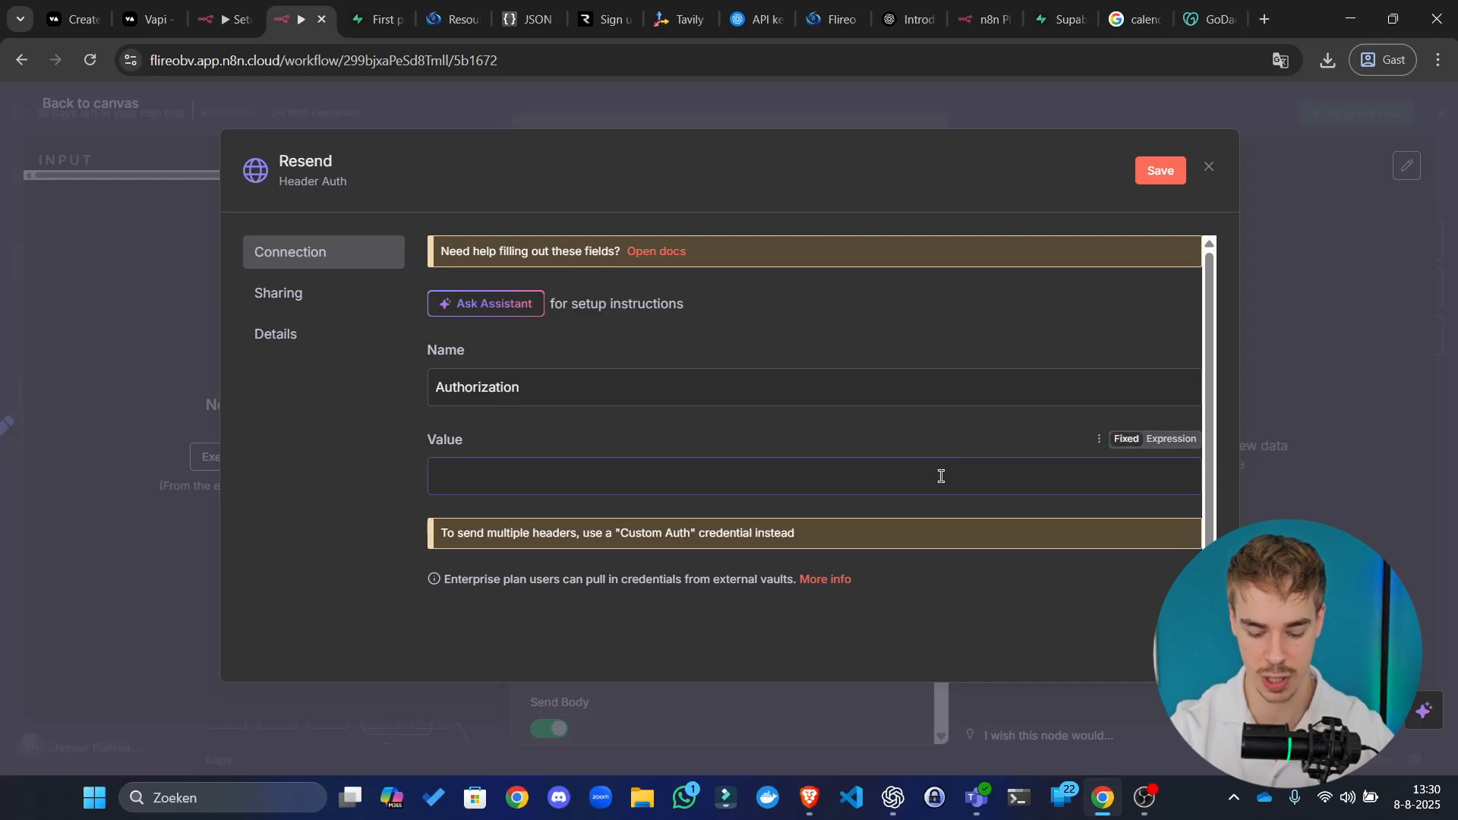
{"action": "type", "text": "Bearer"}
{"action": "key", "text": "ctrl+v"}
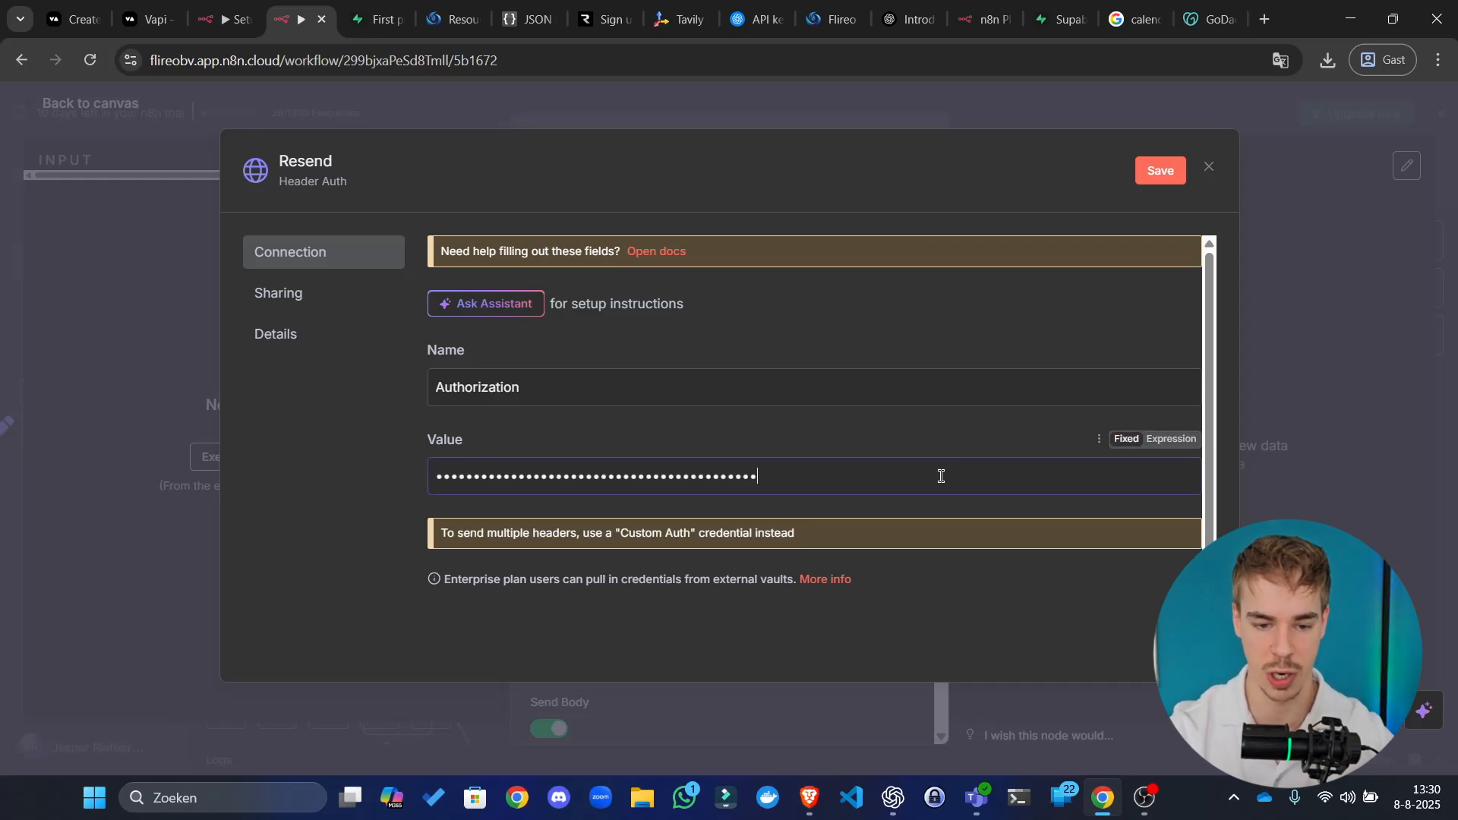
Step: Save the Resend credential and confirm it on the Send email1 node
{"action": "left_click", "coordinate": [1157, 173]}
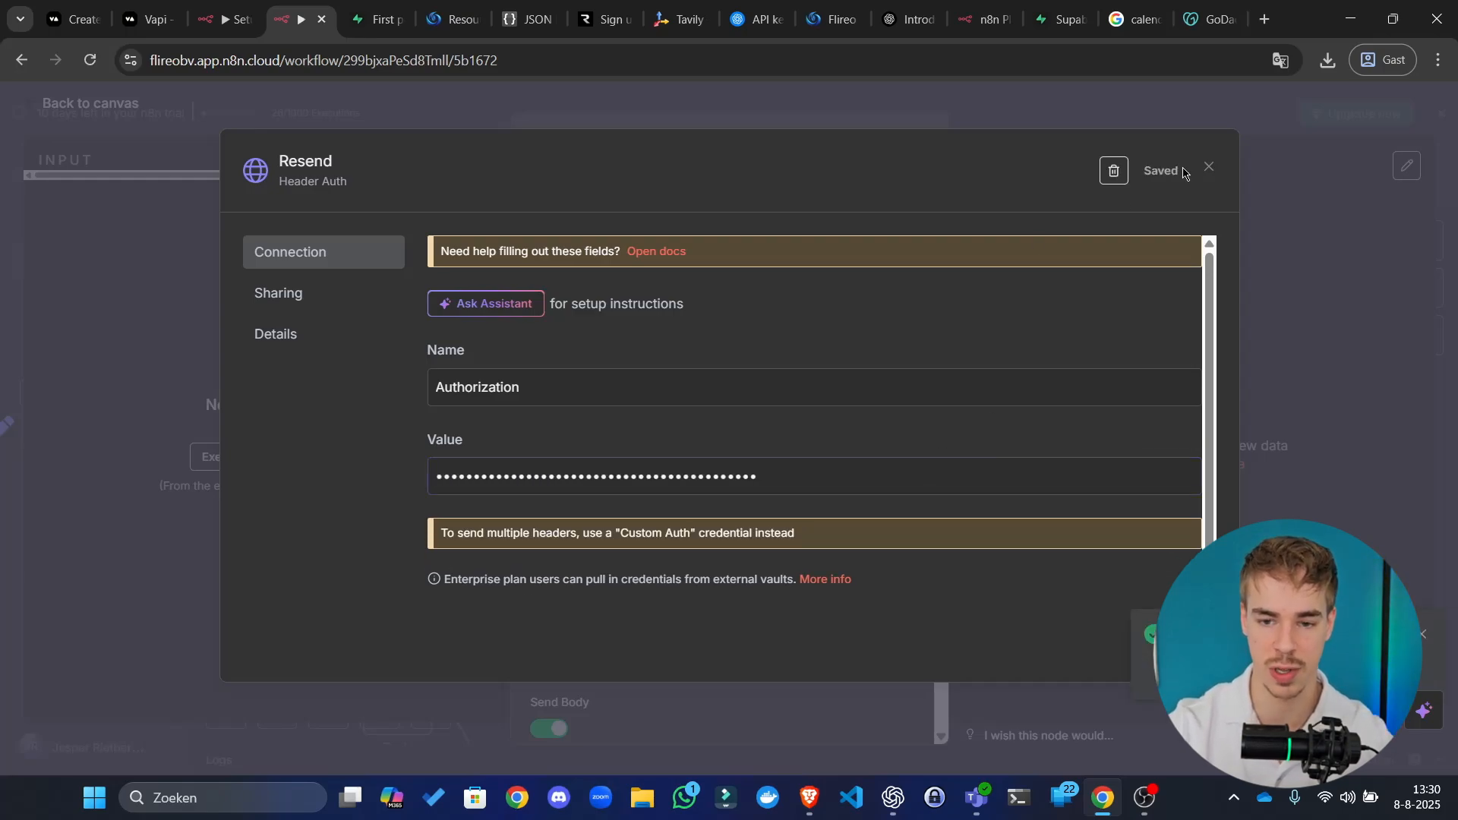
{"action": "left_click", "coordinate": [1209, 172]}
{"action": "left_click", "coordinate": [1111, 118]}
{"action": "left_click_drag", "start_coordinate": [918, 575], "coordinate": [1115, 347]}
{"action": "double_click", "coordinate": [759, 345]}
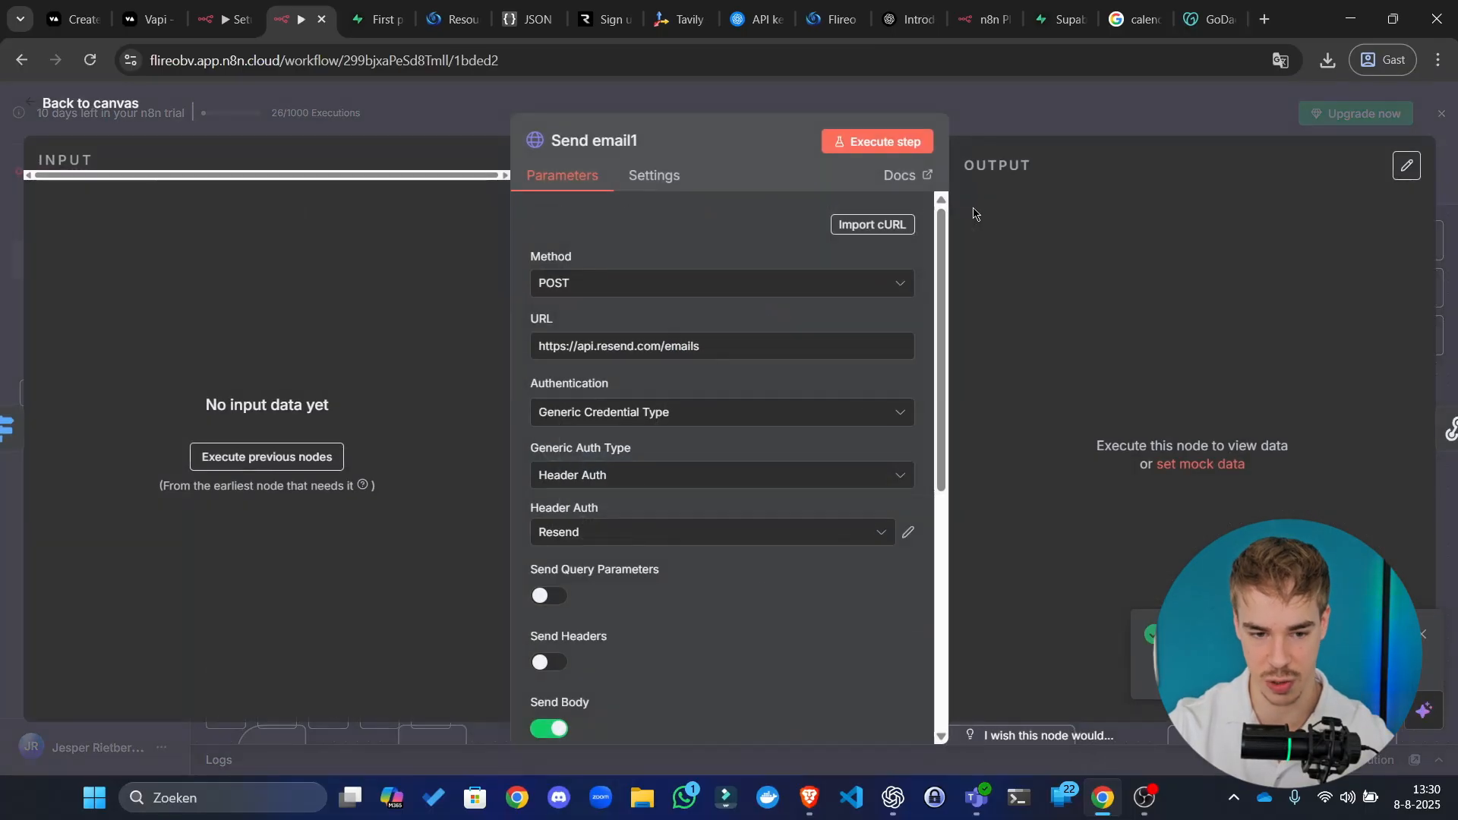
{"action": "left_click", "coordinate": [1058, 123]}
Step: Check that Send email to user and Send internal email use the Resend credential
{"action": "left_click", "coordinate": [754, 600]}
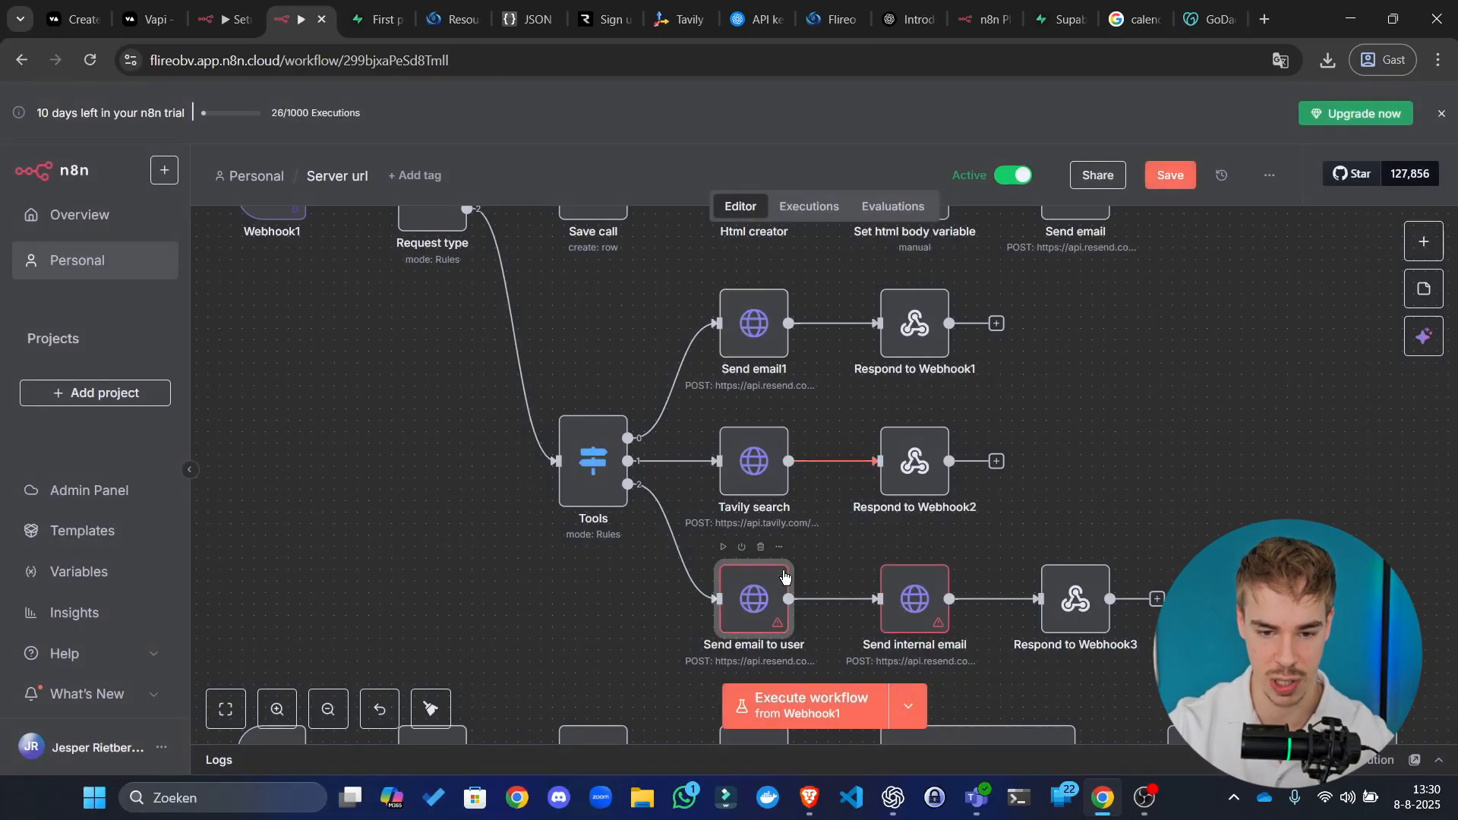
{"action": "key", "text": "Return"}
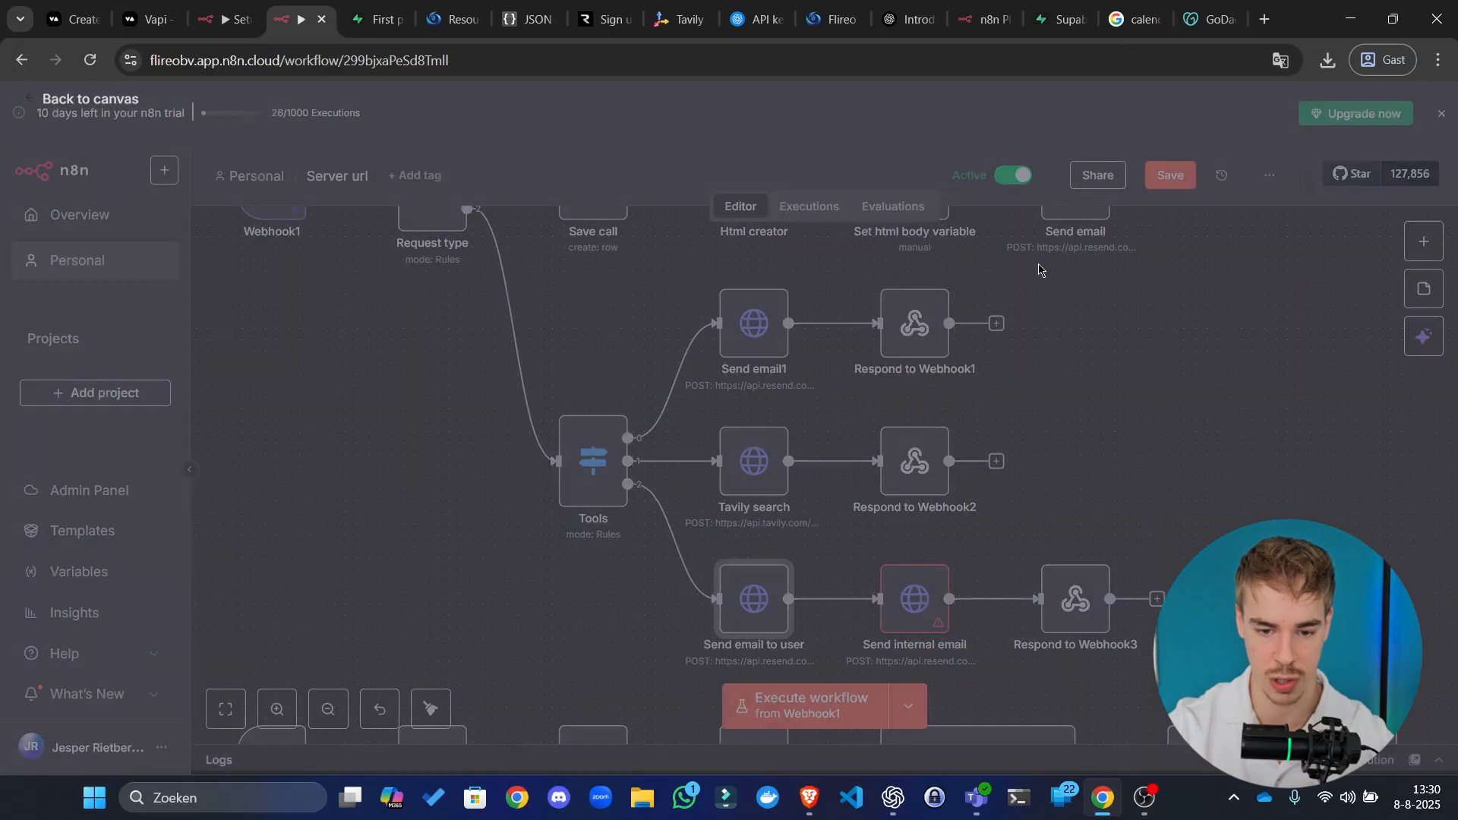
{"action": "key", "text": "Escape"}
{"action": "left_click", "coordinate": [909, 597]}
{"action": "key", "text": "Return"}
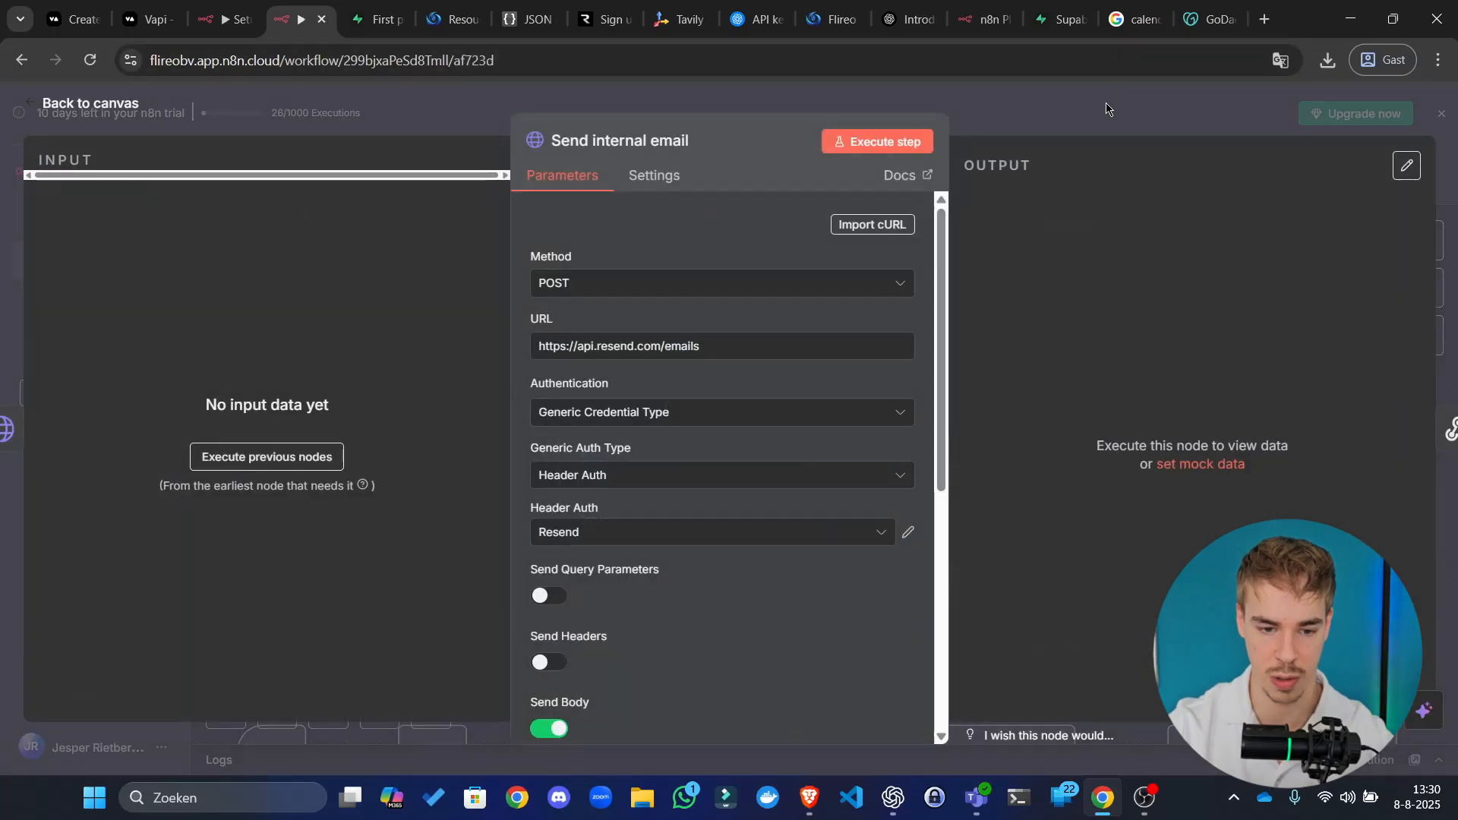
{"action": "left_click", "coordinate": [1110, 133]}
Step: Save the Server url workflow
{"action": "scroll", "coordinate": [1116, 455], "scroll_direction": "down", "scroll_amount": 3}
{"action": "left_click_drag", "start_coordinate": [1224, 515], "coordinate": [1019, 599]}
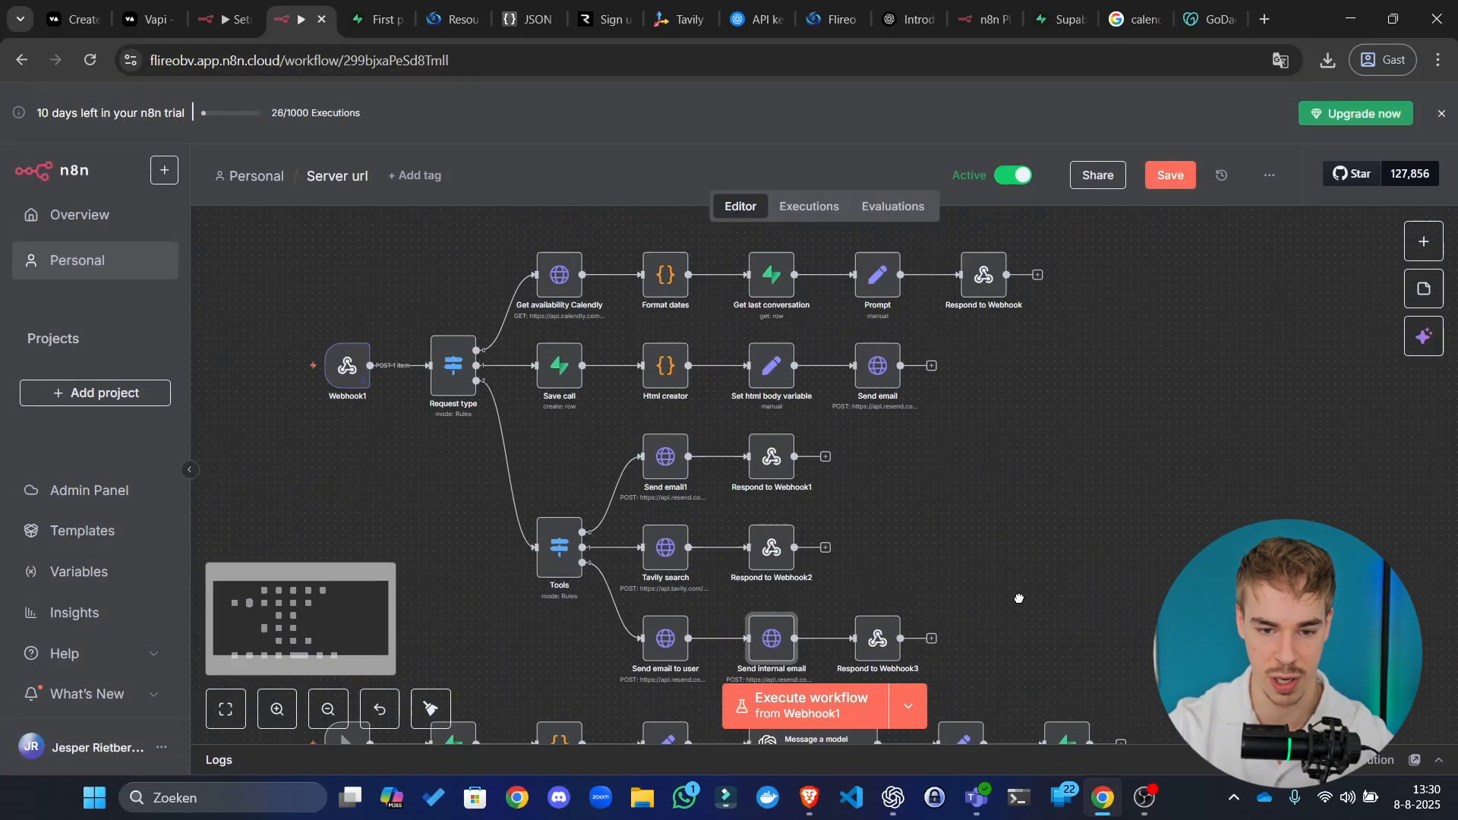
{"action": "scroll", "coordinate": [1022, 599], "scroll_direction": "down", "scroll_amount": 2}
{"action": "left_click", "coordinate": [1166, 176]}
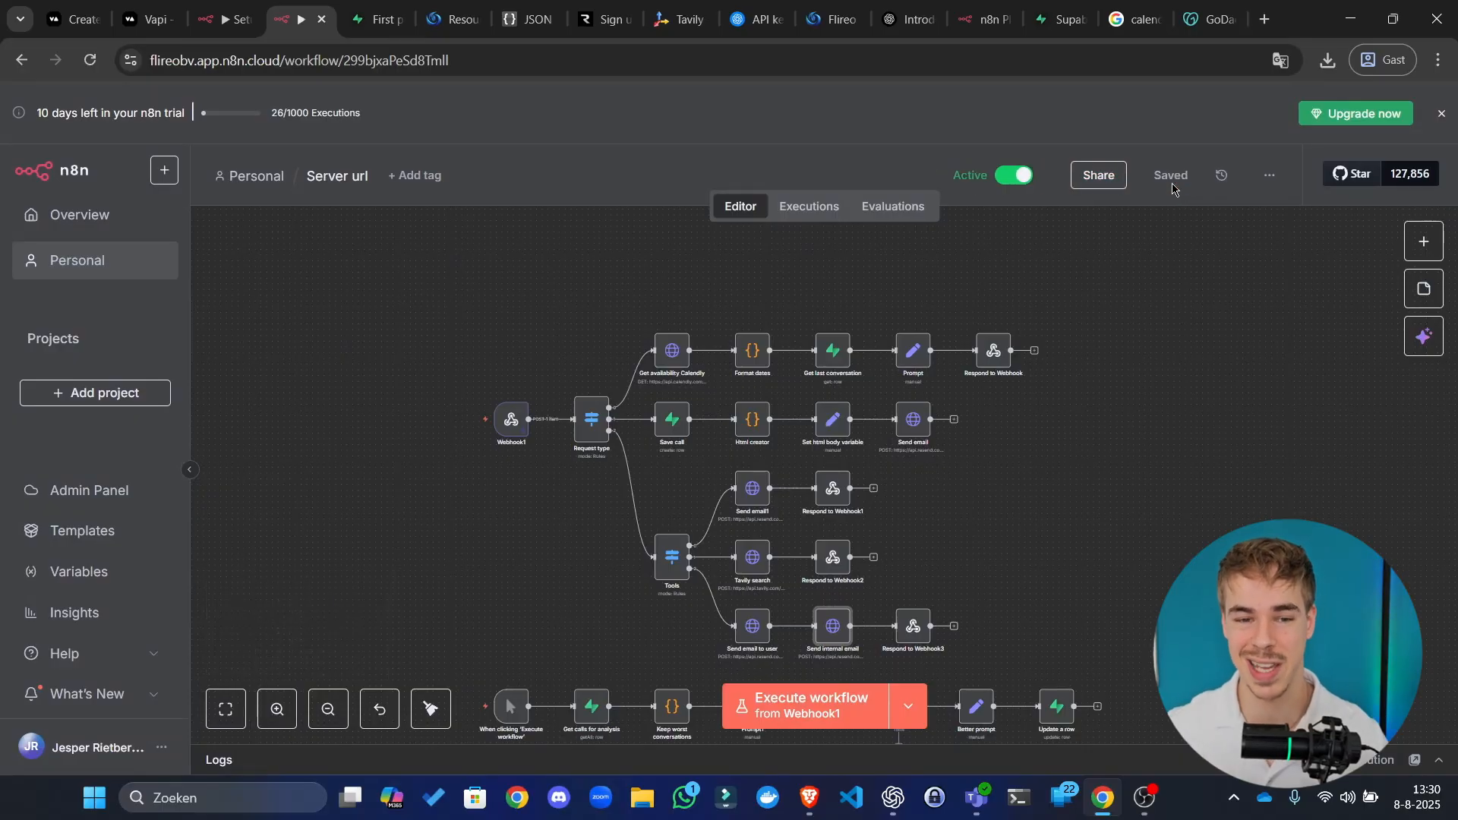
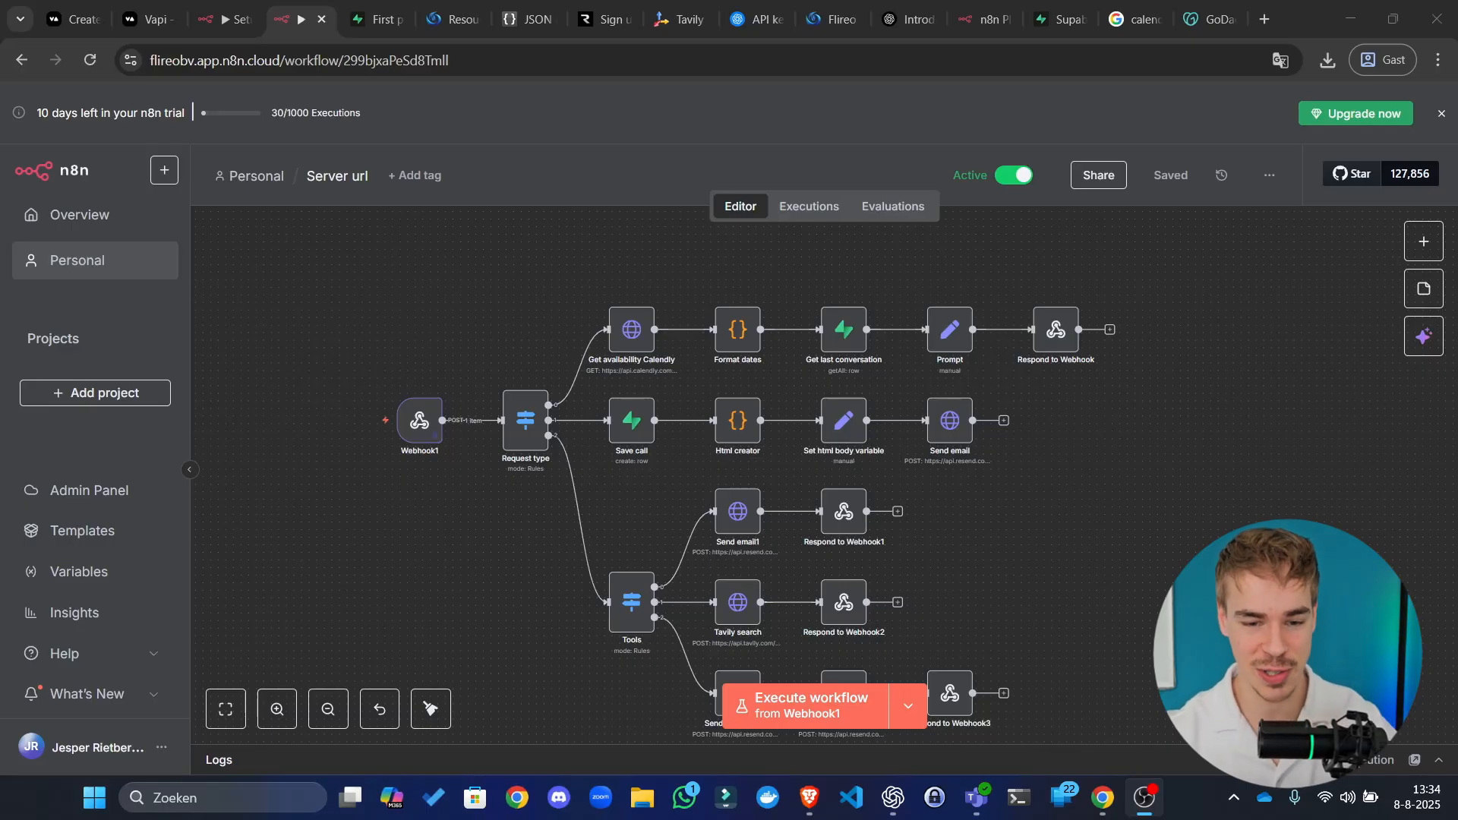
Step: Set the Get last conversation Supabase node's operation to Get Many
{"action": "scroll", "coordinate": [1033, 467], "scroll_direction": "up", "scroll_amount": 5}
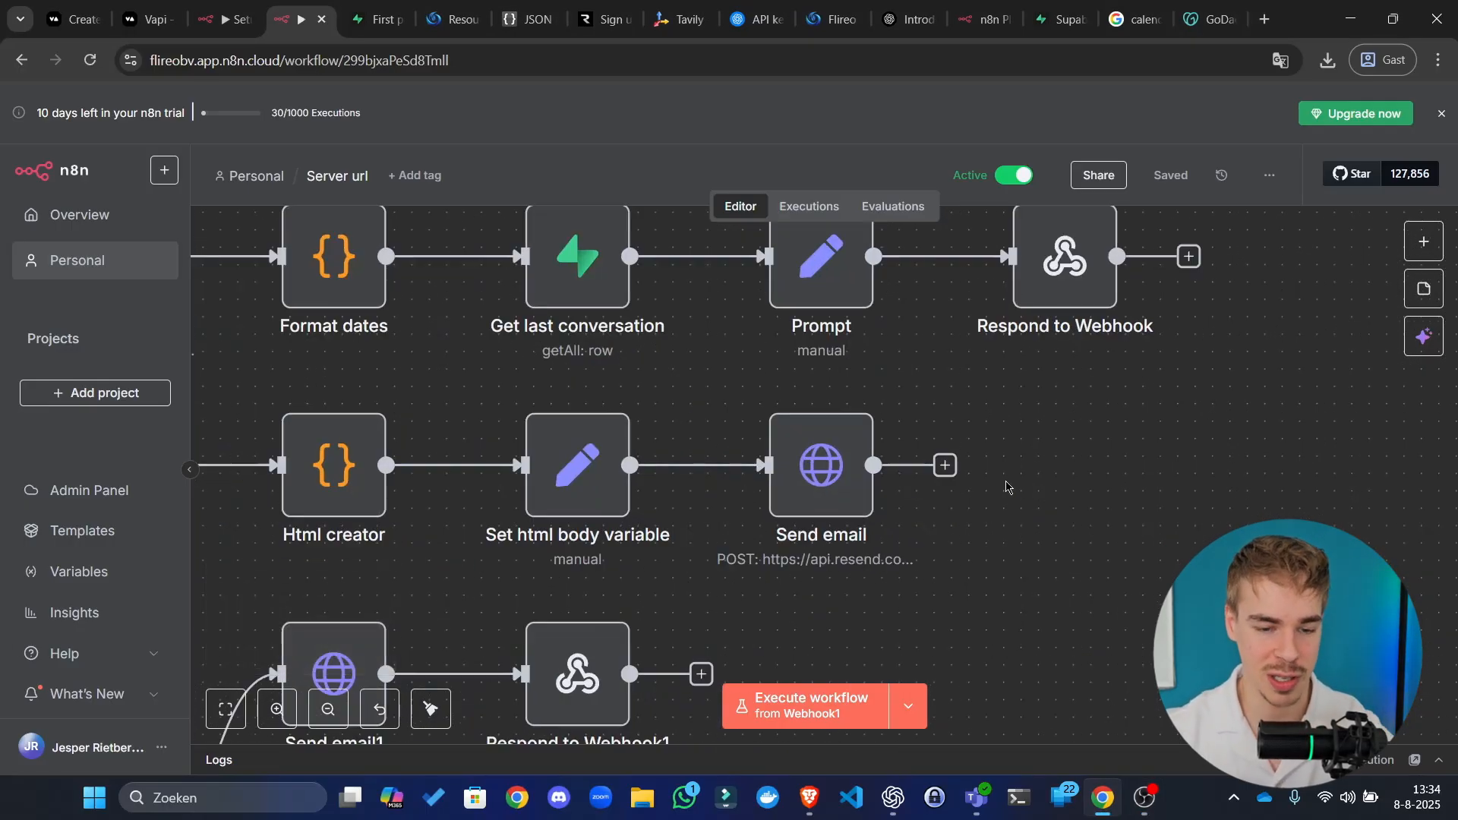
{"action": "left_click_drag", "start_coordinate": [1082, 393], "coordinate": [1254, 414]}
{"action": "scroll", "coordinate": [1253, 420], "scroll_direction": "down", "scroll_amount": 2}
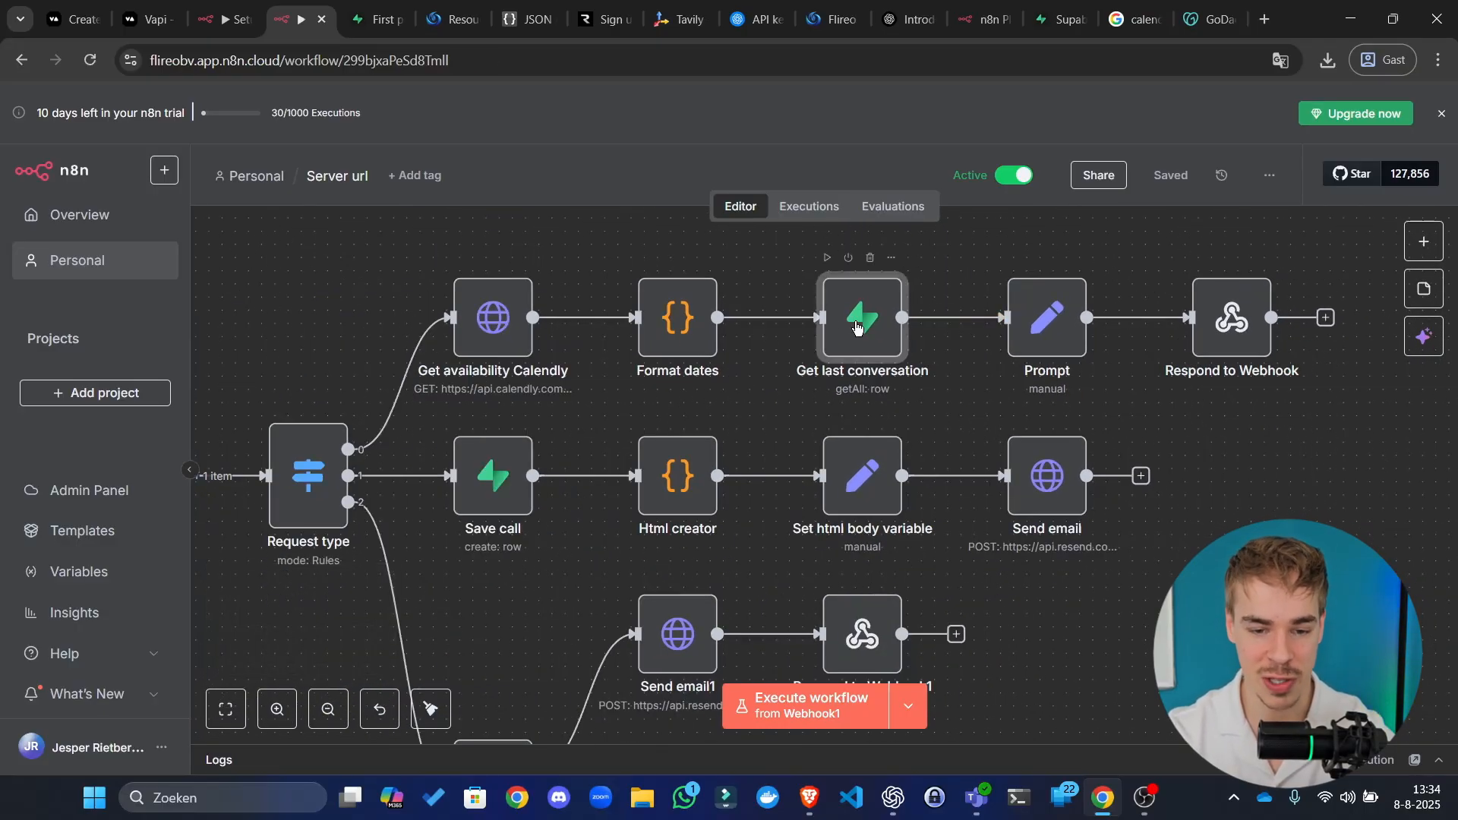
{"action": "double_click", "coordinate": [836, 319]}
{"action": "scroll", "coordinate": [716, 312], "scroll_direction": "down", "scroll_amount": 4}
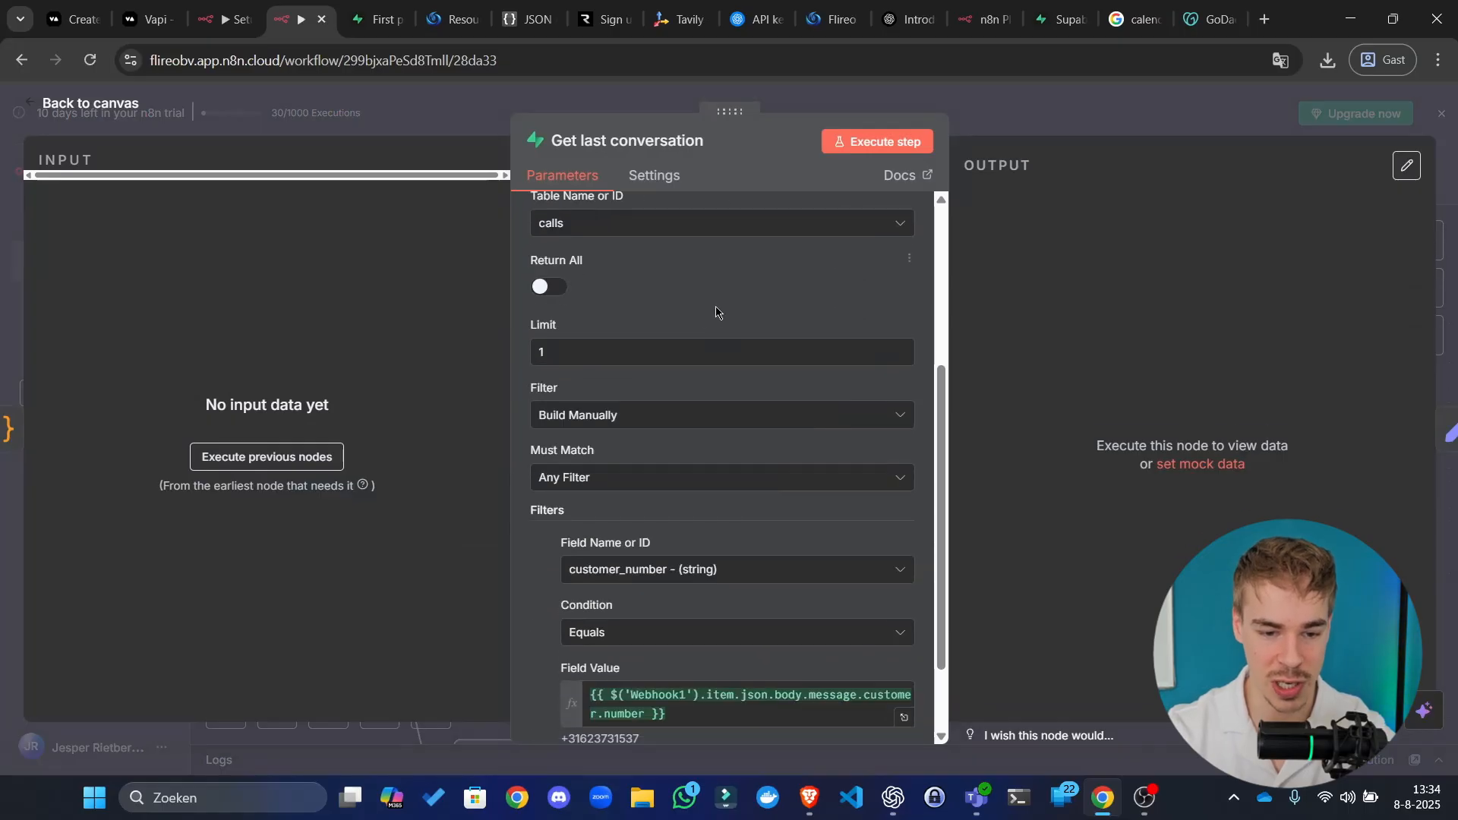
{"action": "scroll", "coordinate": [661, 403], "scroll_direction": "up", "scroll_amount": 4}
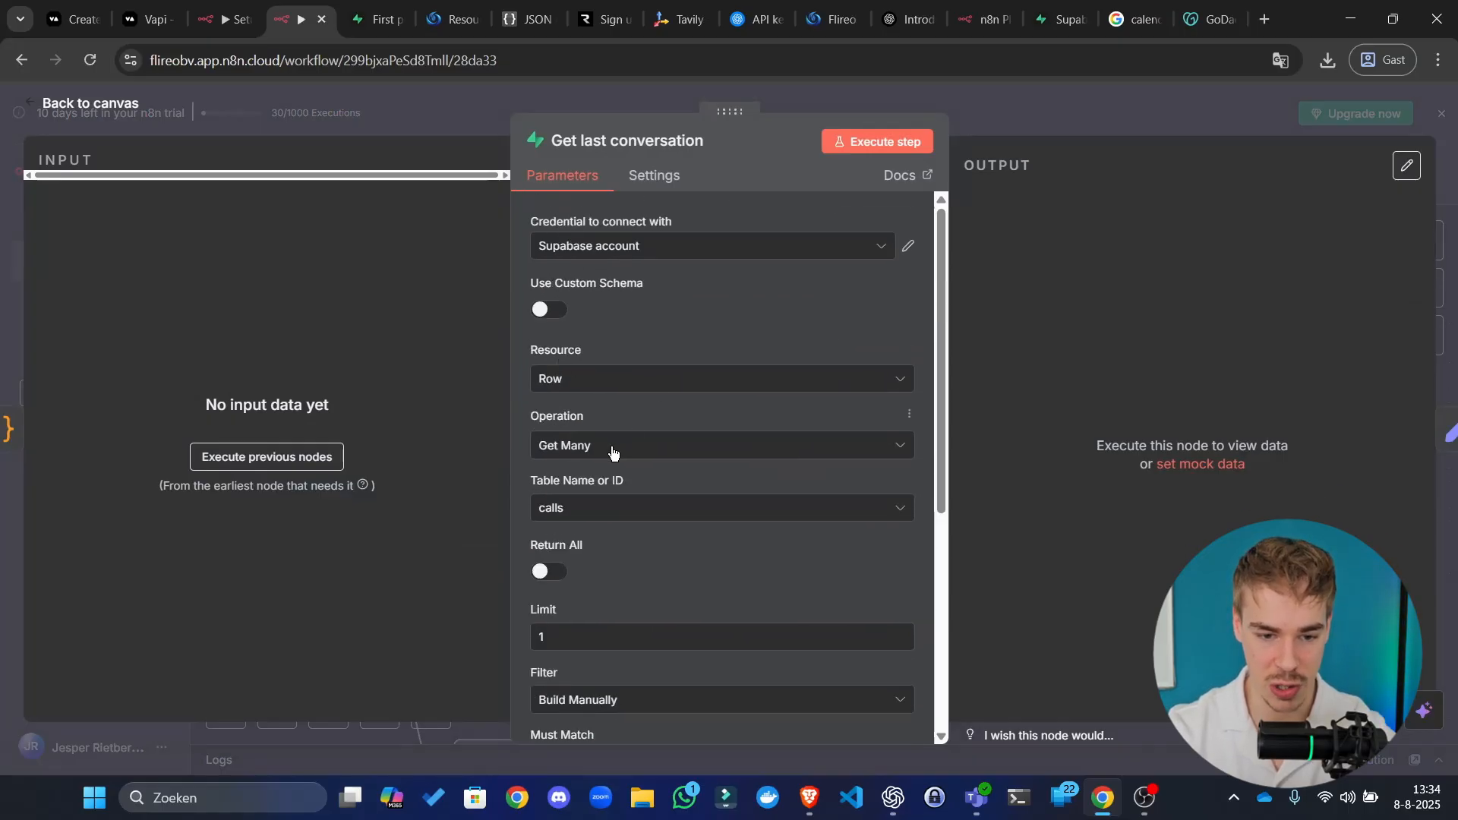
{"action": "left_click", "coordinate": [612, 453]}
{"action": "left_click", "coordinate": [635, 581]}
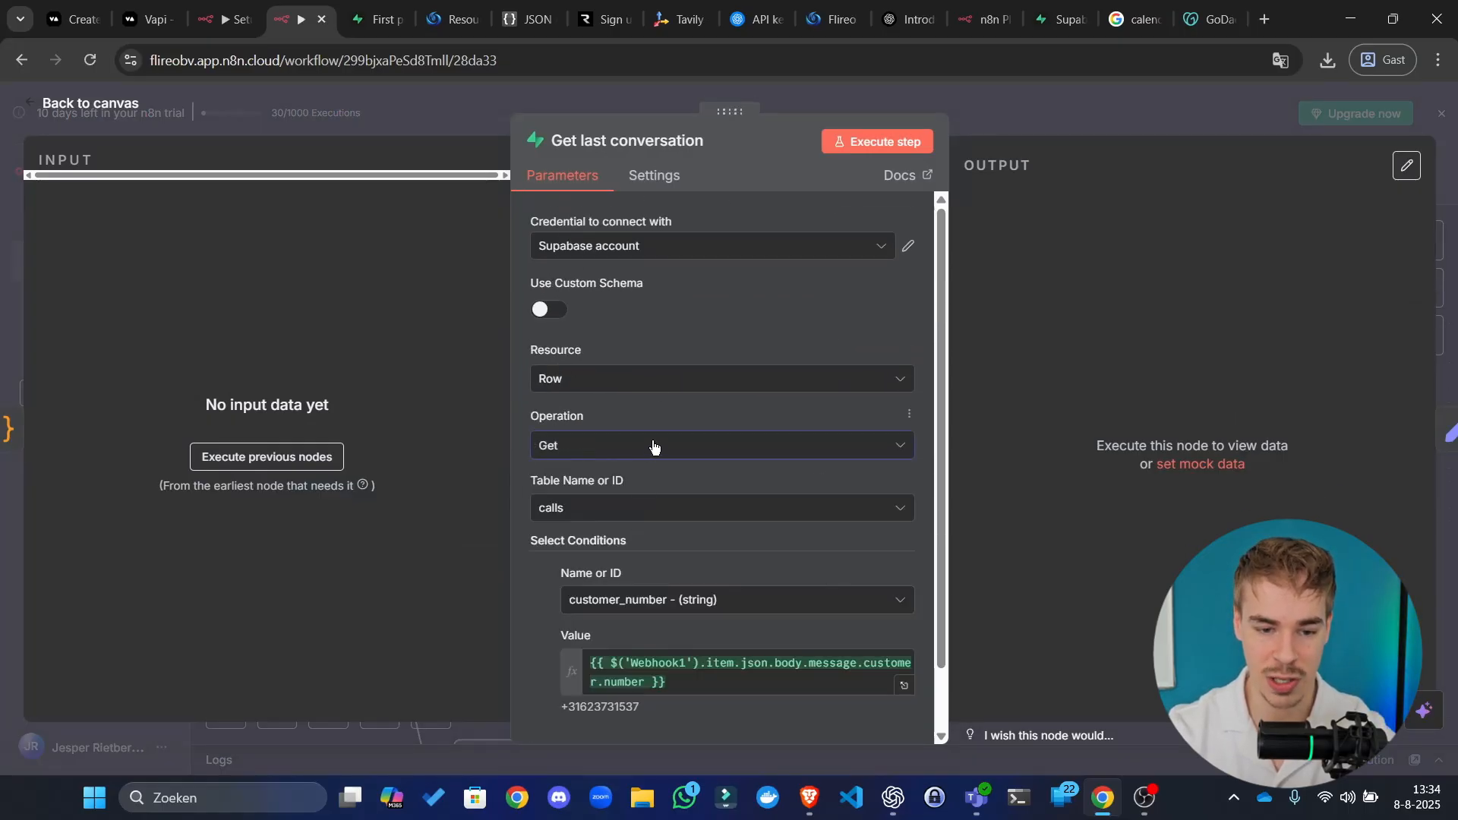
{"action": "left_click", "coordinate": [653, 446]}
{"action": "left_click", "coordinate": [644, 638]}
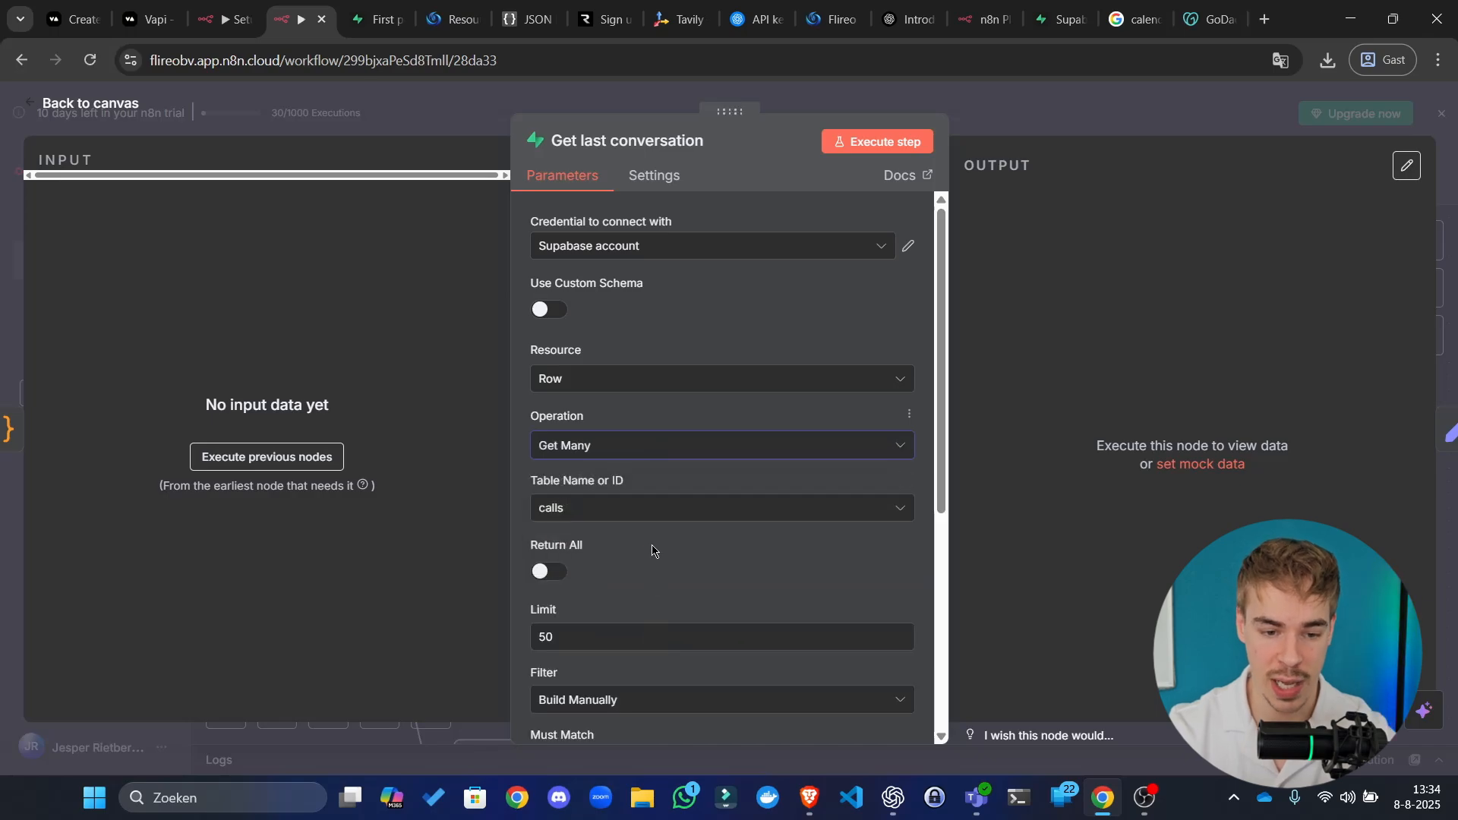
Step: Limit it to 1 row where customer_number Equals the caller's number, then save the workflow
{"action": "scroll", "coordinate": [653, 549], "scroll_direction": "down", "scroll_amount": 3}
{"action": "left_click_drag", "start_coordinate": [625, 447], "coordinate": [382, 426]}
{"action": "type", "text": "1"}
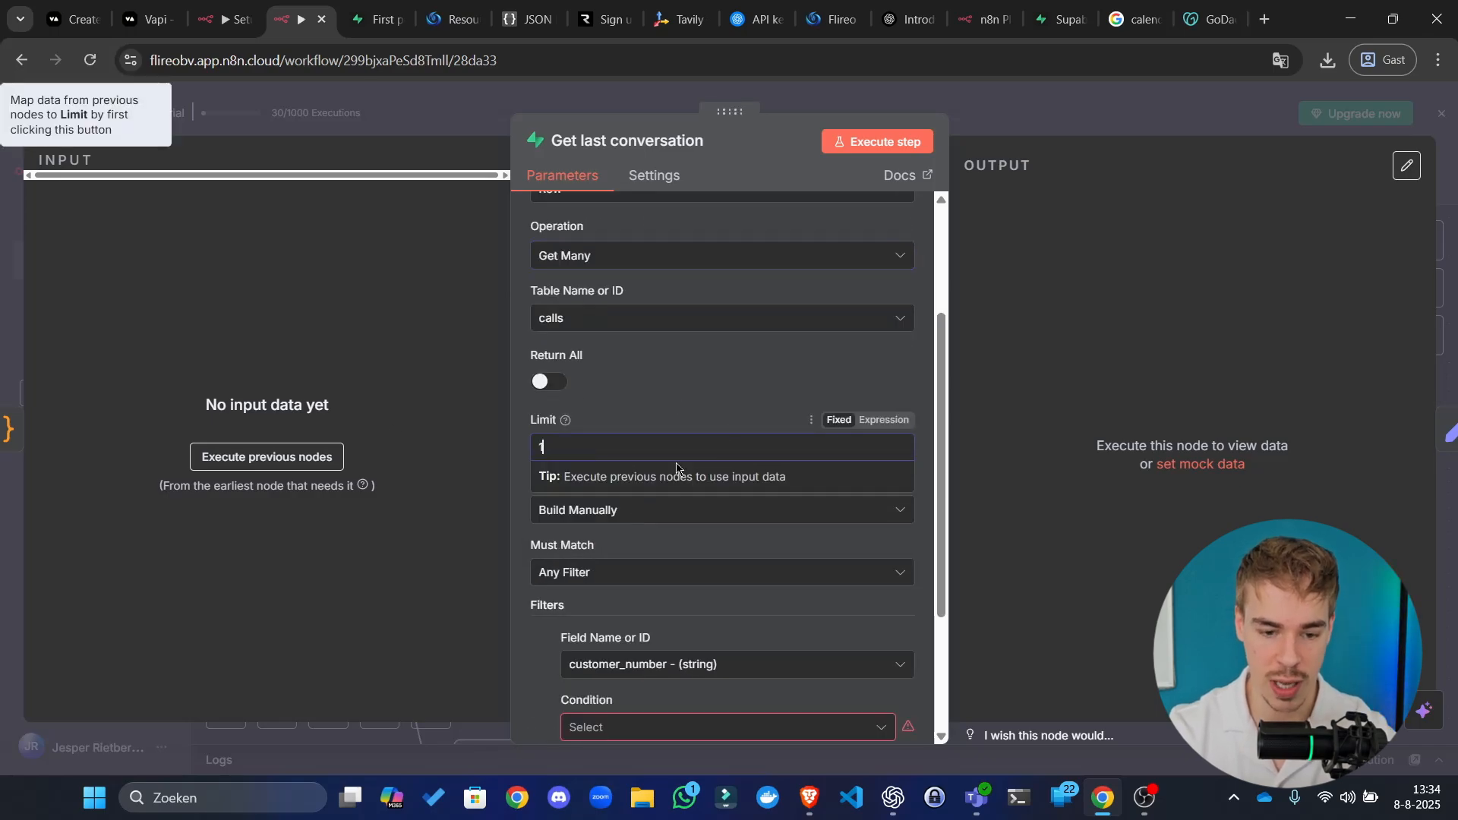
{"action": "scroll", "coordinate": [687, 516], "scroll_direction": "down", "scroll_amount": 3}
{"action": "left_click", "coordinate": [684, 529]}
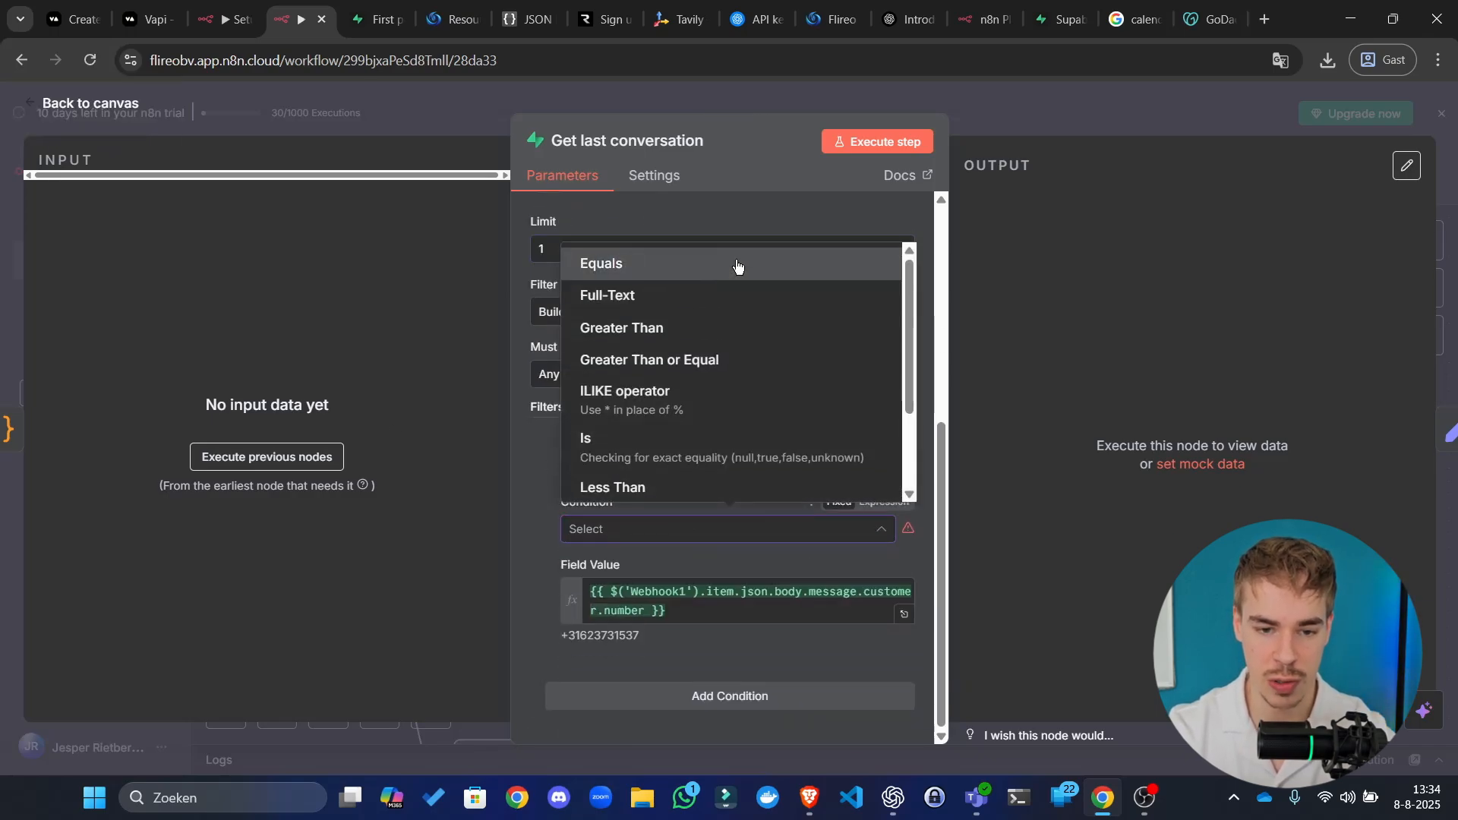
{"action": "left_click", "coordinate": [735, 264]}
{"action": "left_click", "coordinate": [1136, 116]}
{"action": "left_click", "coordinate": [1162, 179]}
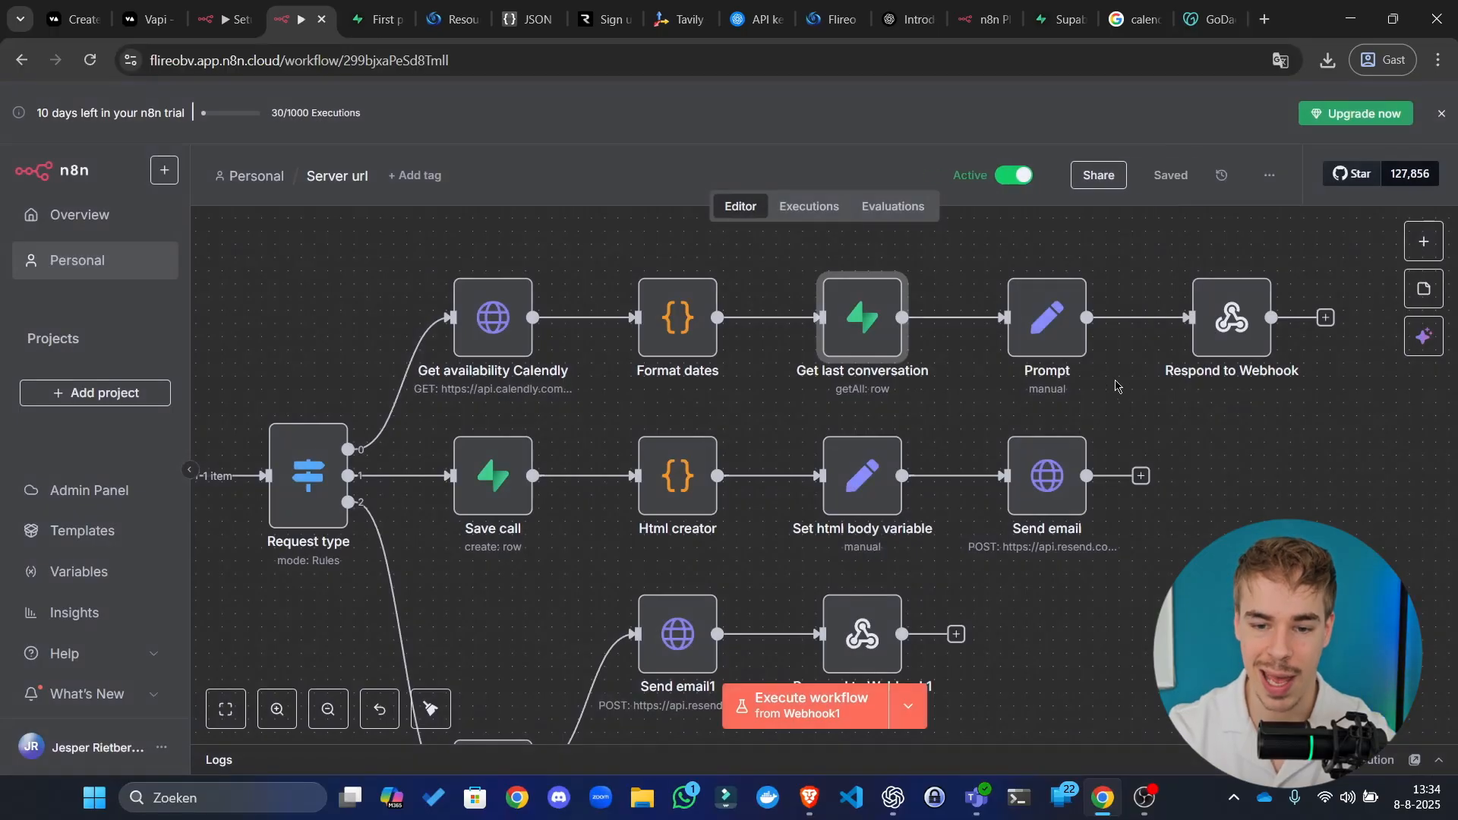
Step: Select the old assistantId value in Respond to Webhook's response body, then go to Vapi
{"action": "double_click", "coordinate": [1059, 323]}
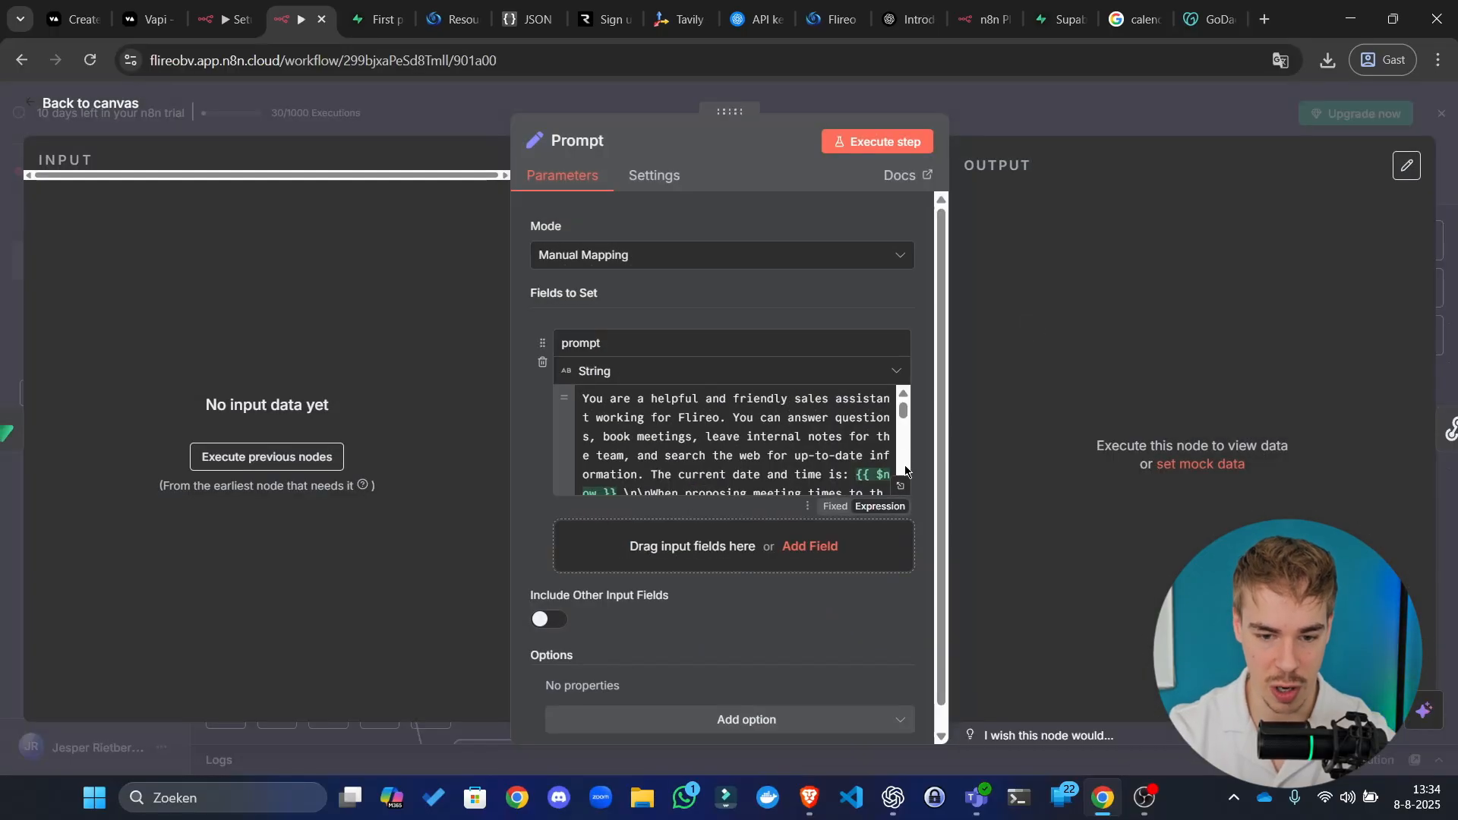
{"action": "key", "text": "Escape"}
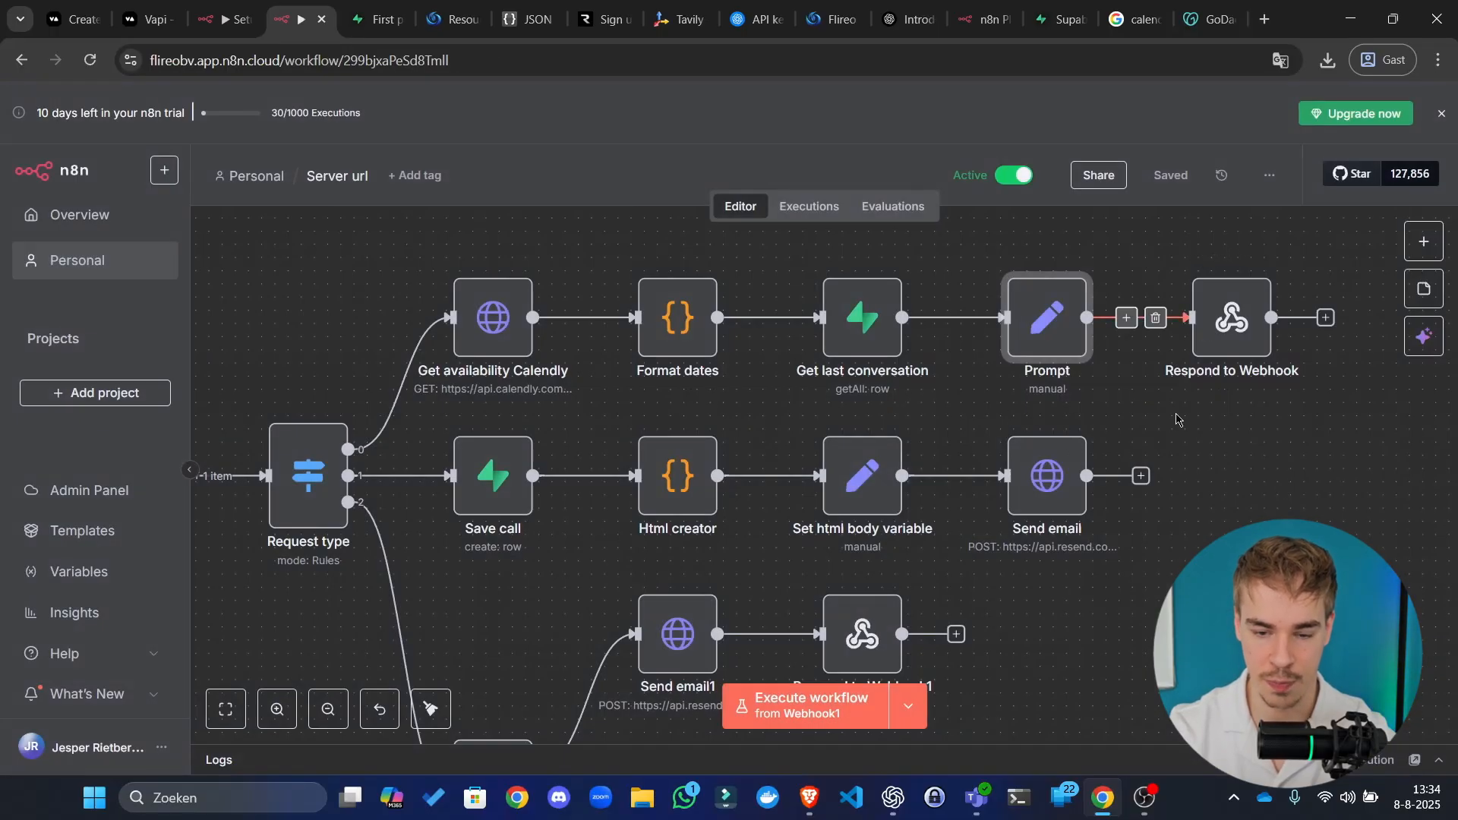
{"action": "left_click_drag", "start_coordinate": [1266, 452], "coordinate": [1010, 456]}
{"action": "double_click", "coordinate": [1000, 333]}
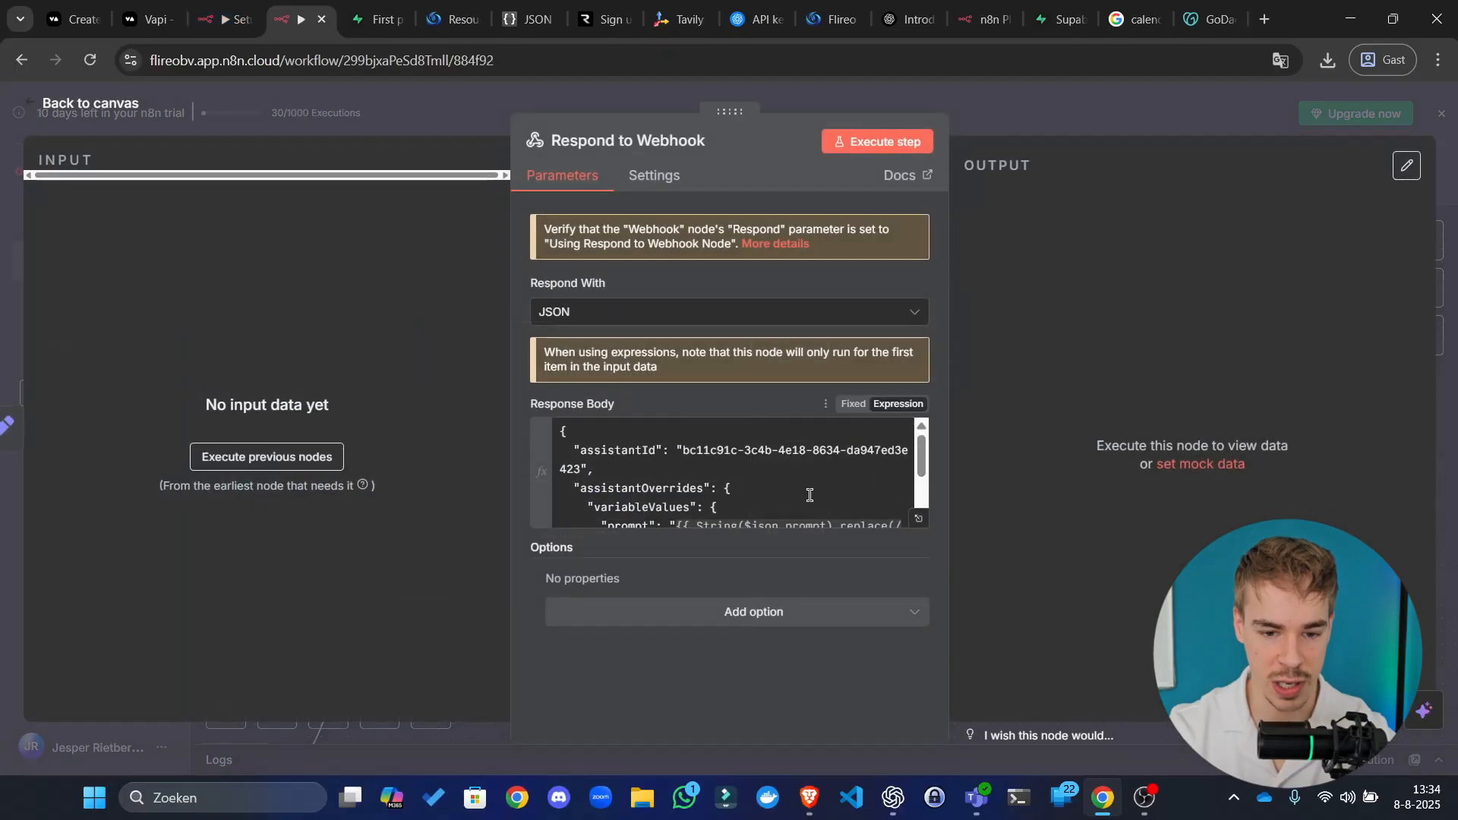
{"action": "left_click", "coordinate": [686, 451]}
{"action": "left_click_drag", "start_coordinate": [683, 450], "coordinate": [744, 451]}
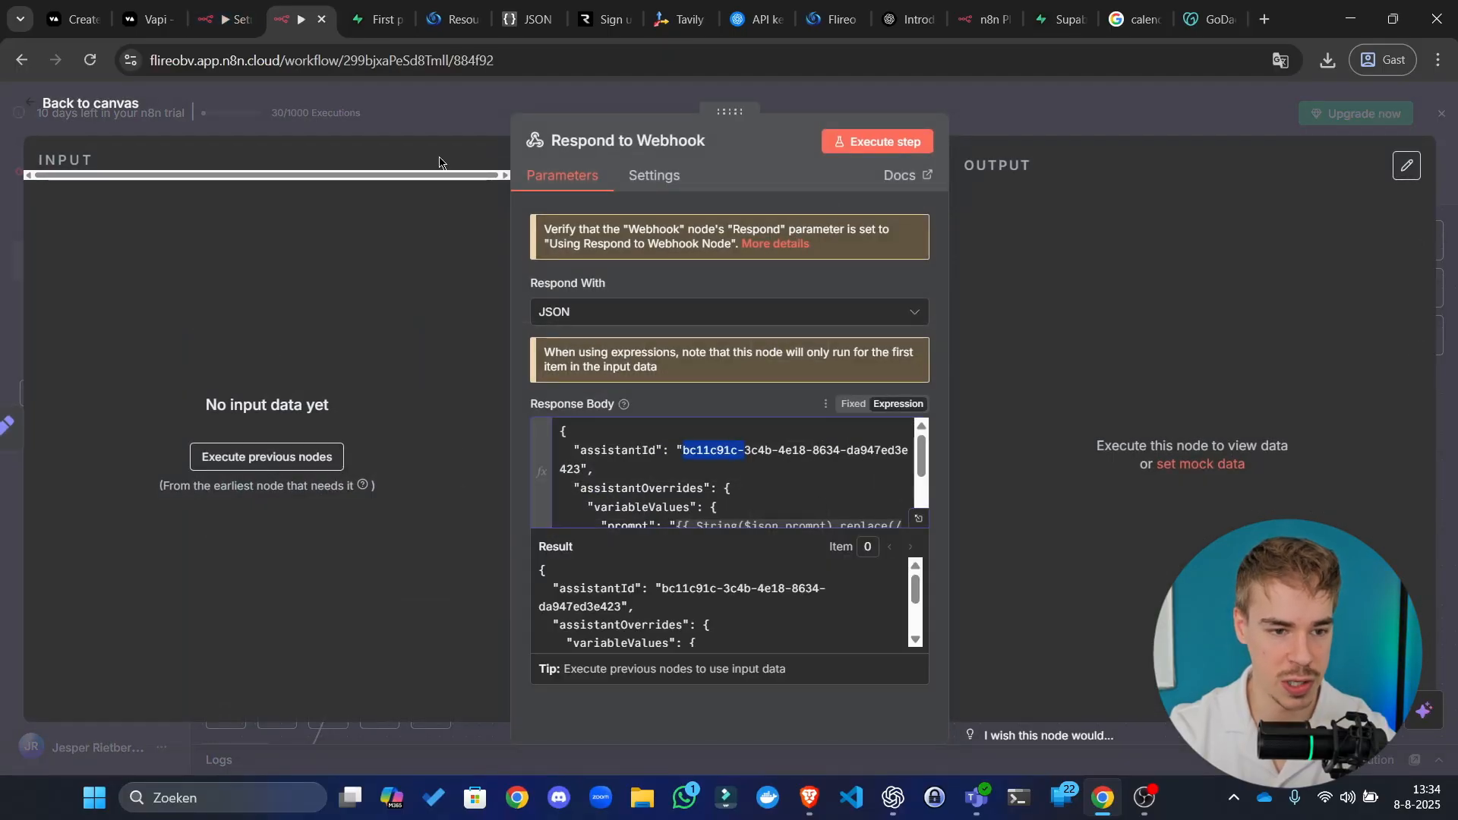
{"action": "left_click", "coordinate": [157, 4]}
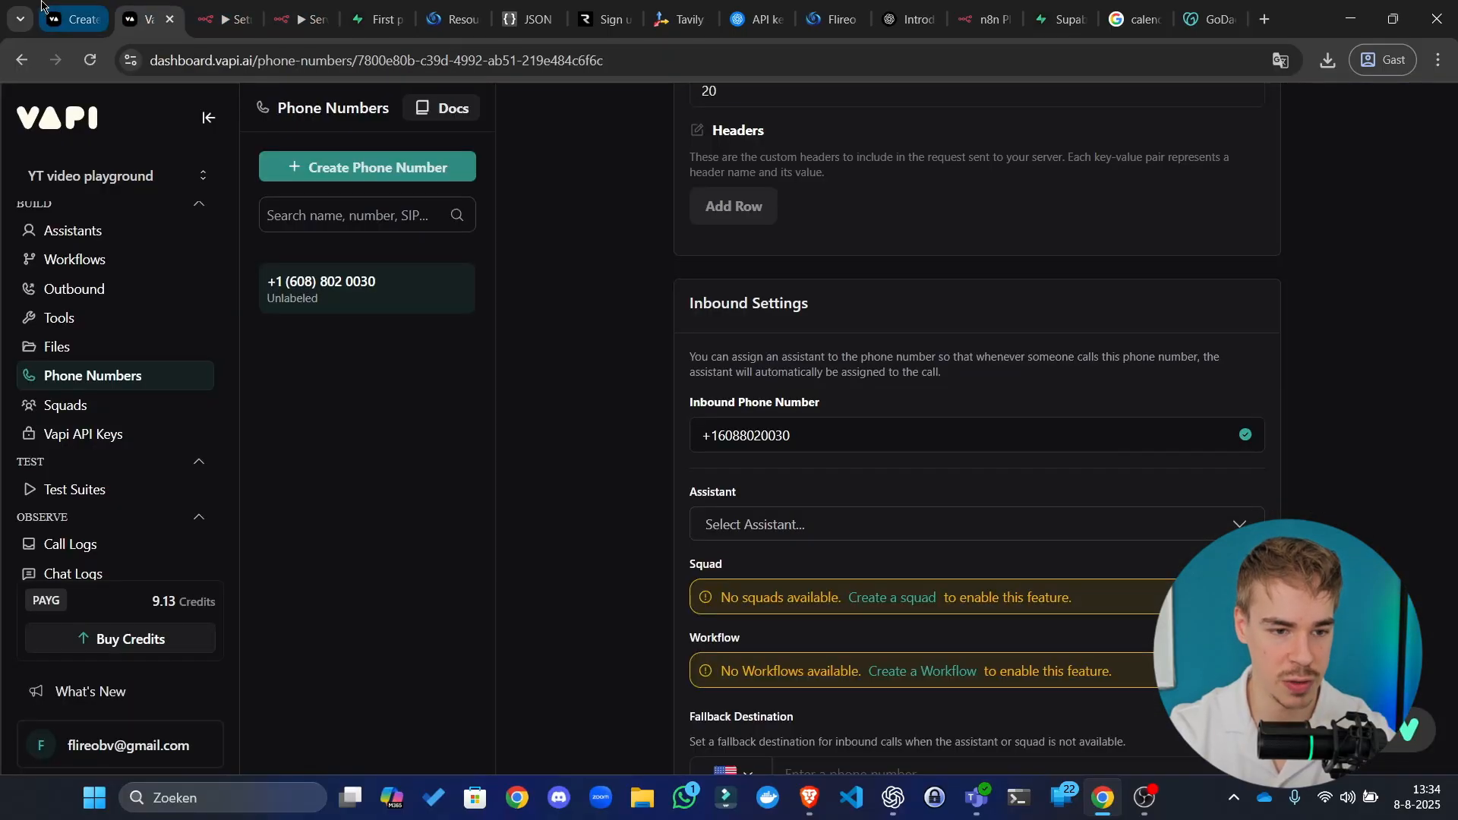
Step: Copy the Sales agent2 assistant's ID from Vapi and return to n8n
{"action": "left_click", "coordinate": [101, 230]}
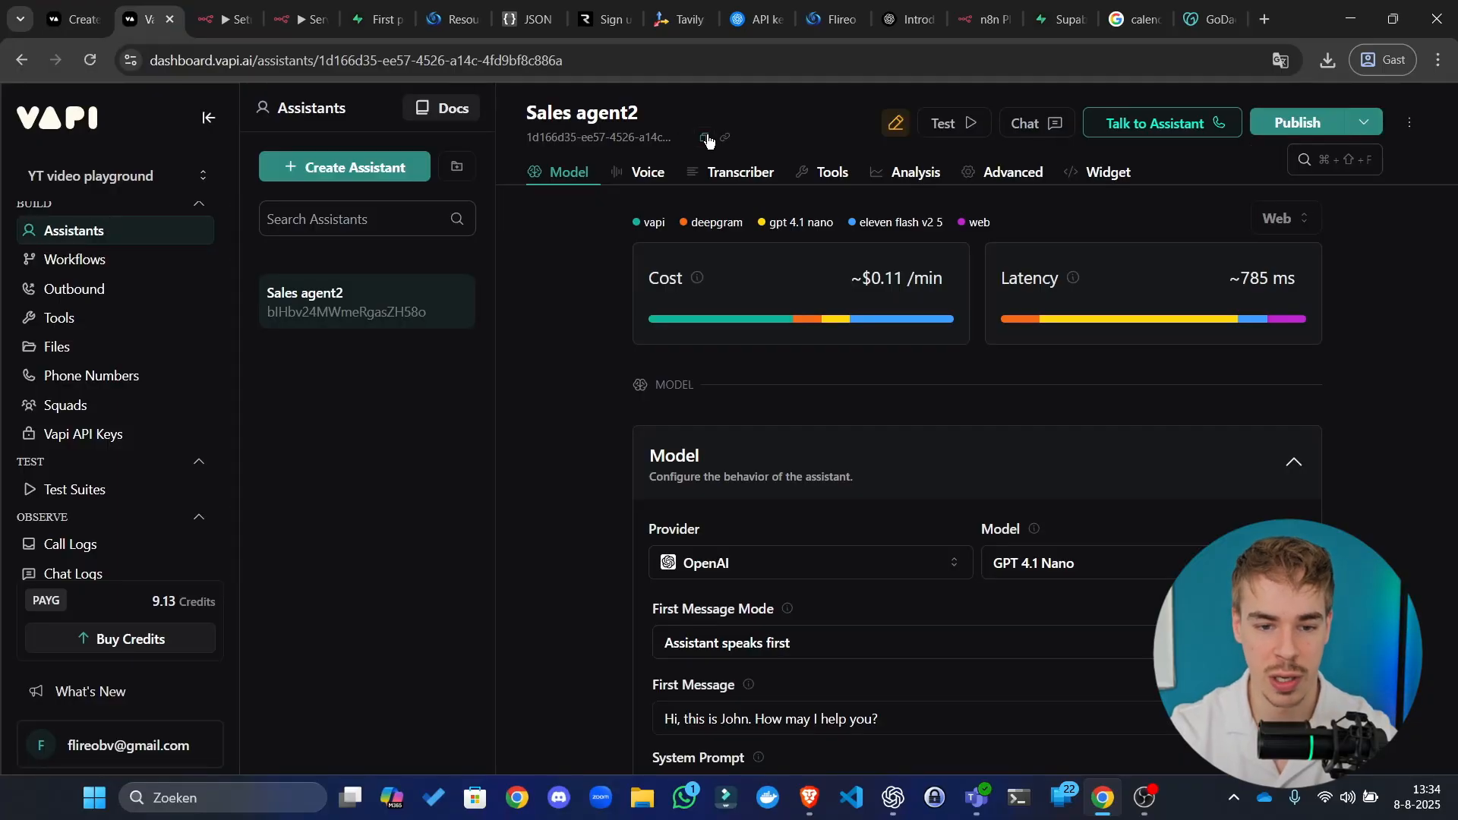
{"action": "left_click", "coordinate": [705, 139]}
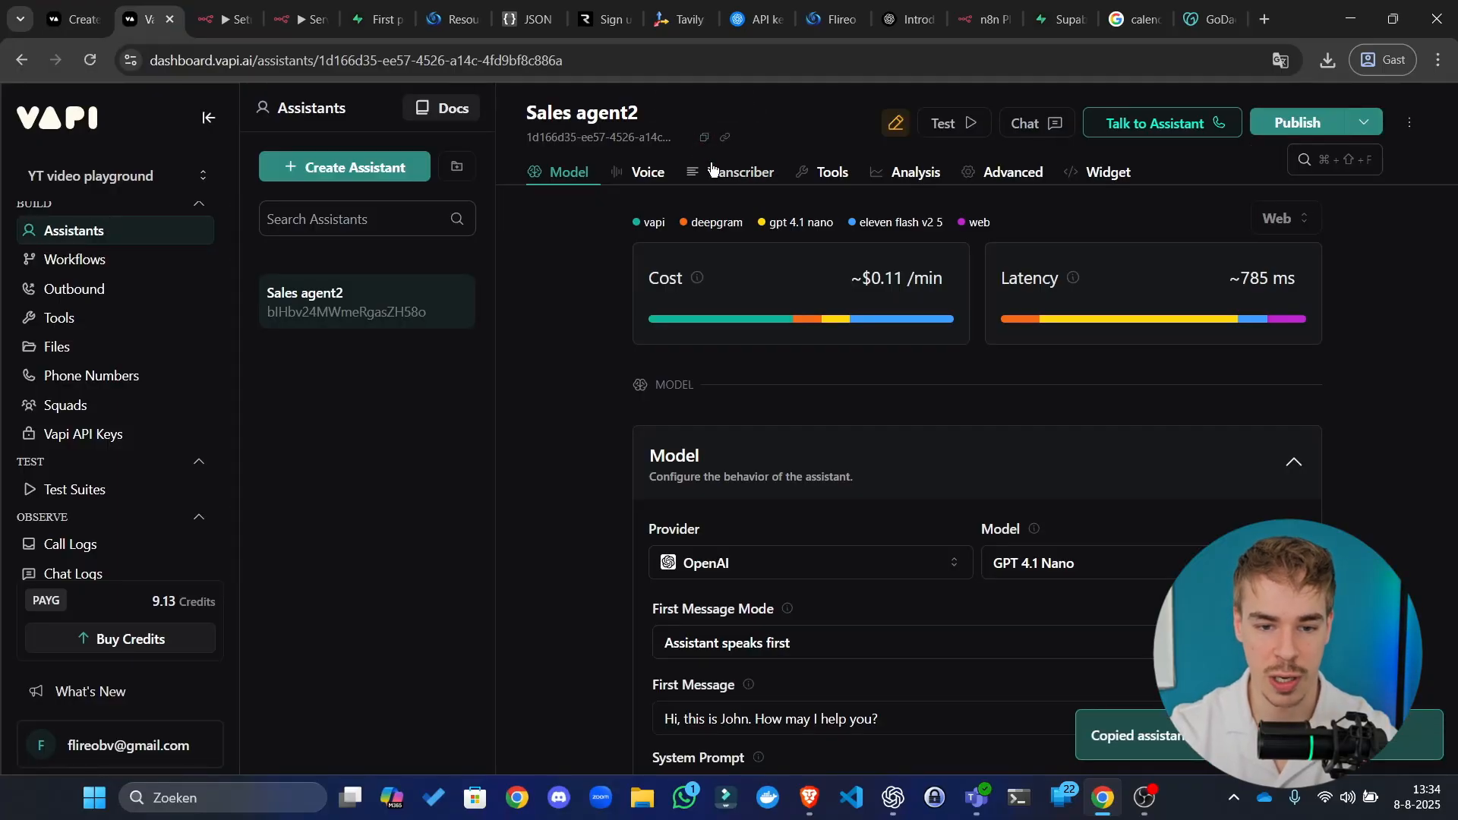
{"action": "left_click", "coordinate": [194, 5]}
{"action": "left_click", "coordinate": [168, 5]}
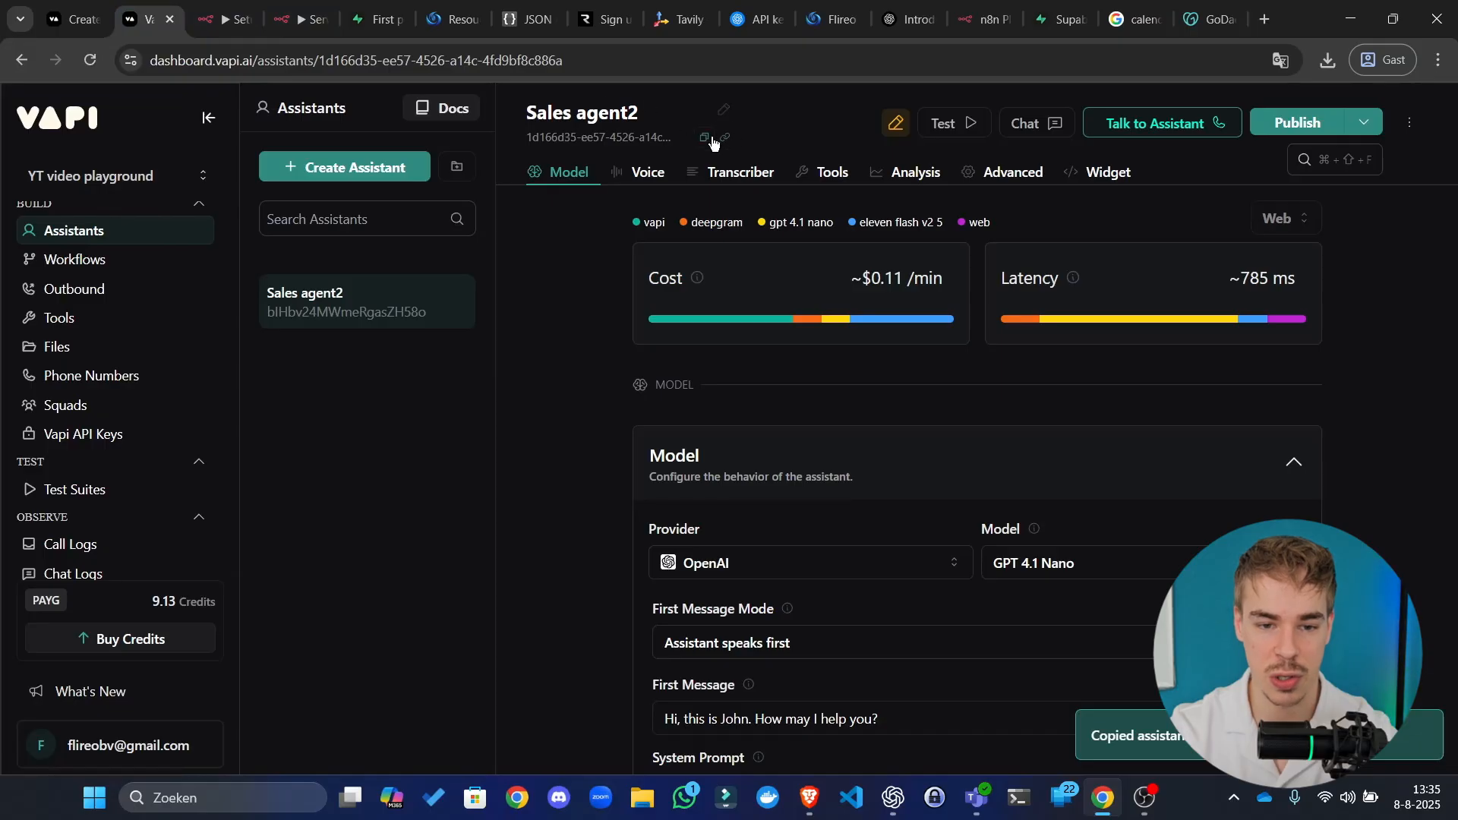
{"action": "left_click", "coordinate": [334, 6]}
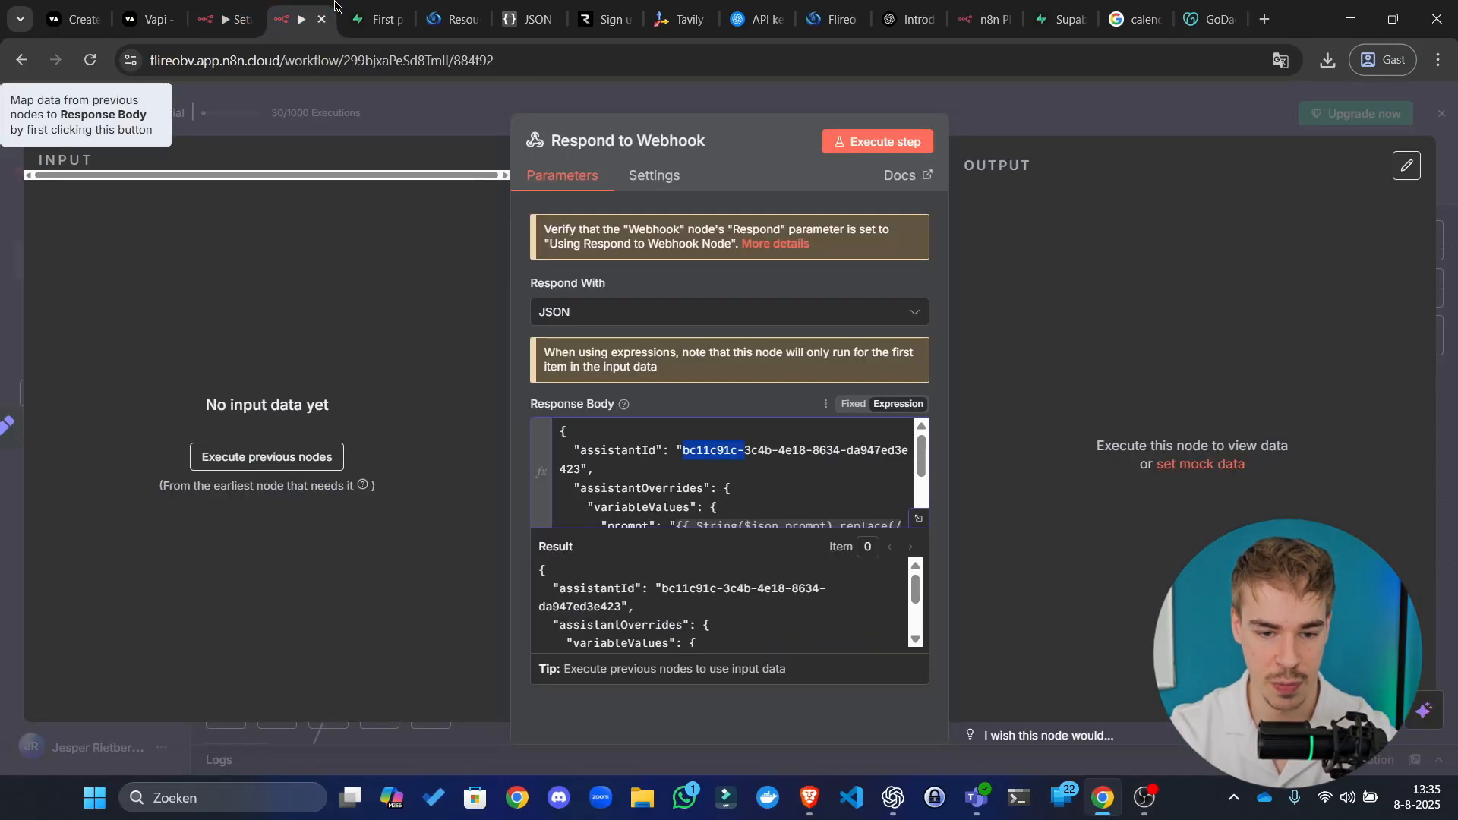
Step: Paste the Sales agent2 ID over the old assistantId in the response body and save
{"action": "left_click", "coordinate": [916, 517]}
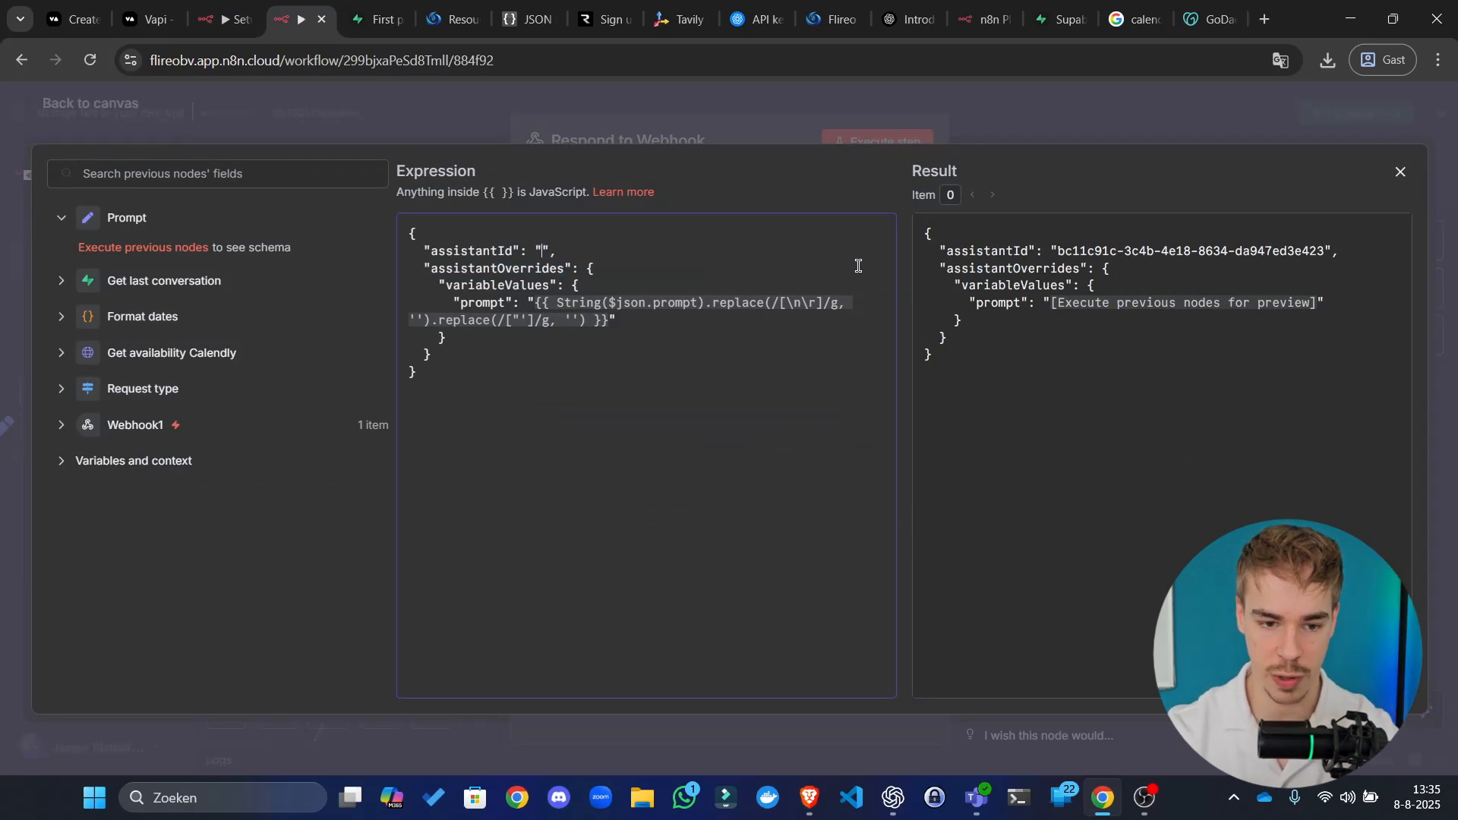
{"action": "key", "text": "ctrl+v"}
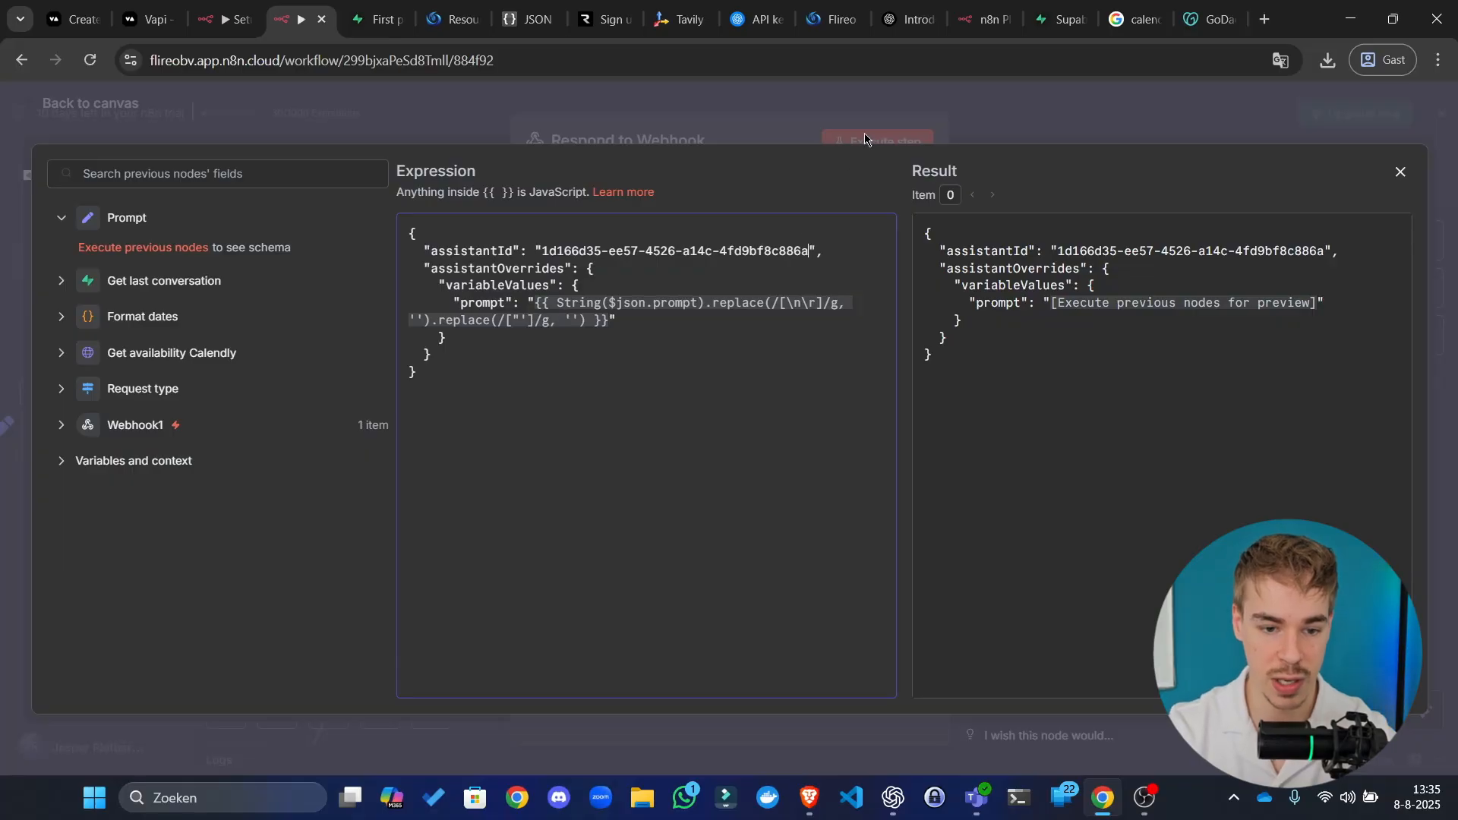
{"action": "left_click", "coordinate": [866, 140]}
{"action": "left_click", "coordinate": [1004, 120]}
{"action": "left_click", "coordinate": [1155, 175]}
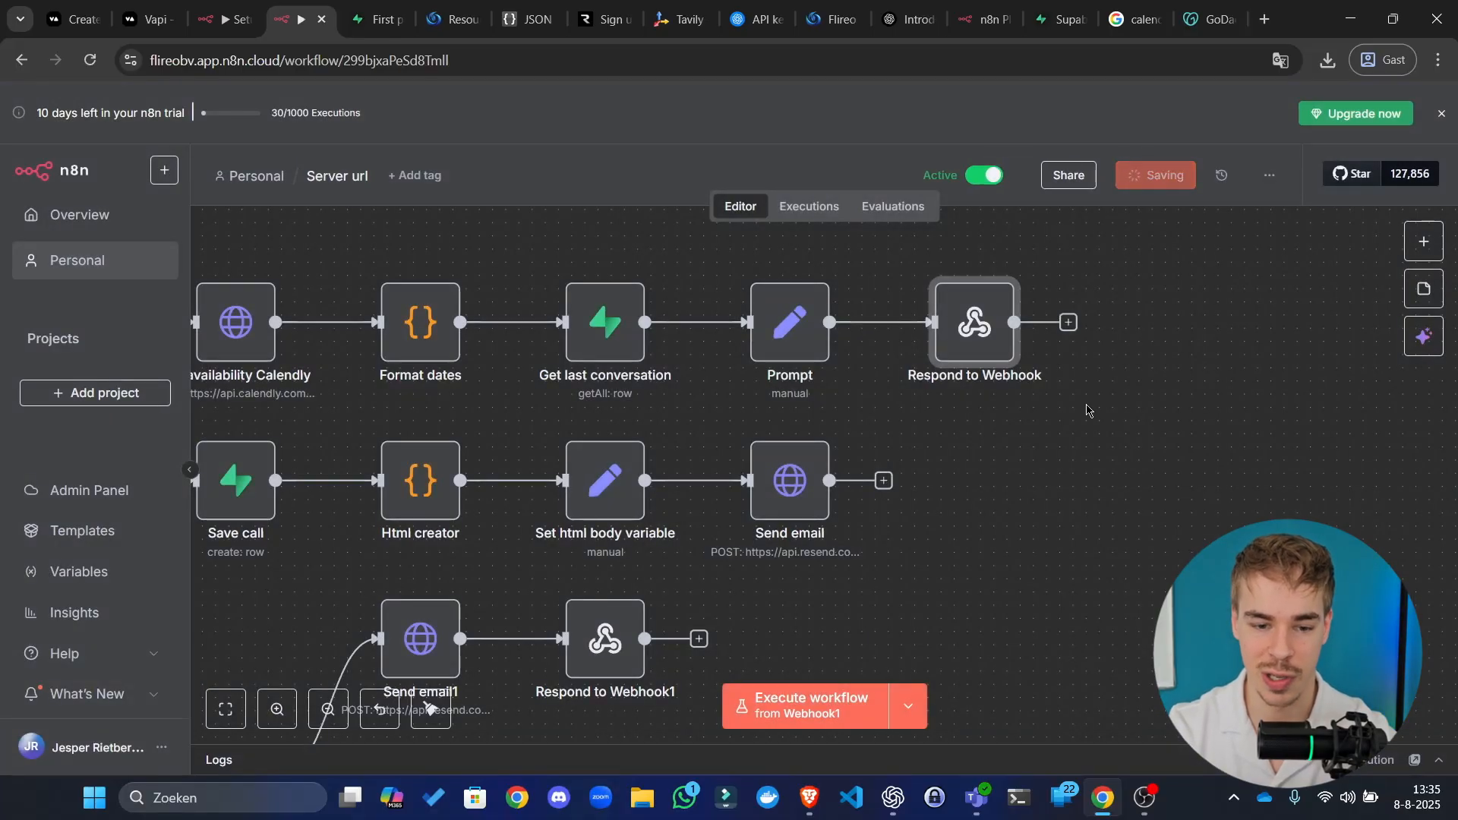
{"action": "scroll", "coordinate": [1087, 411], "scroll_direction": "down", "scroll_amount": 5}
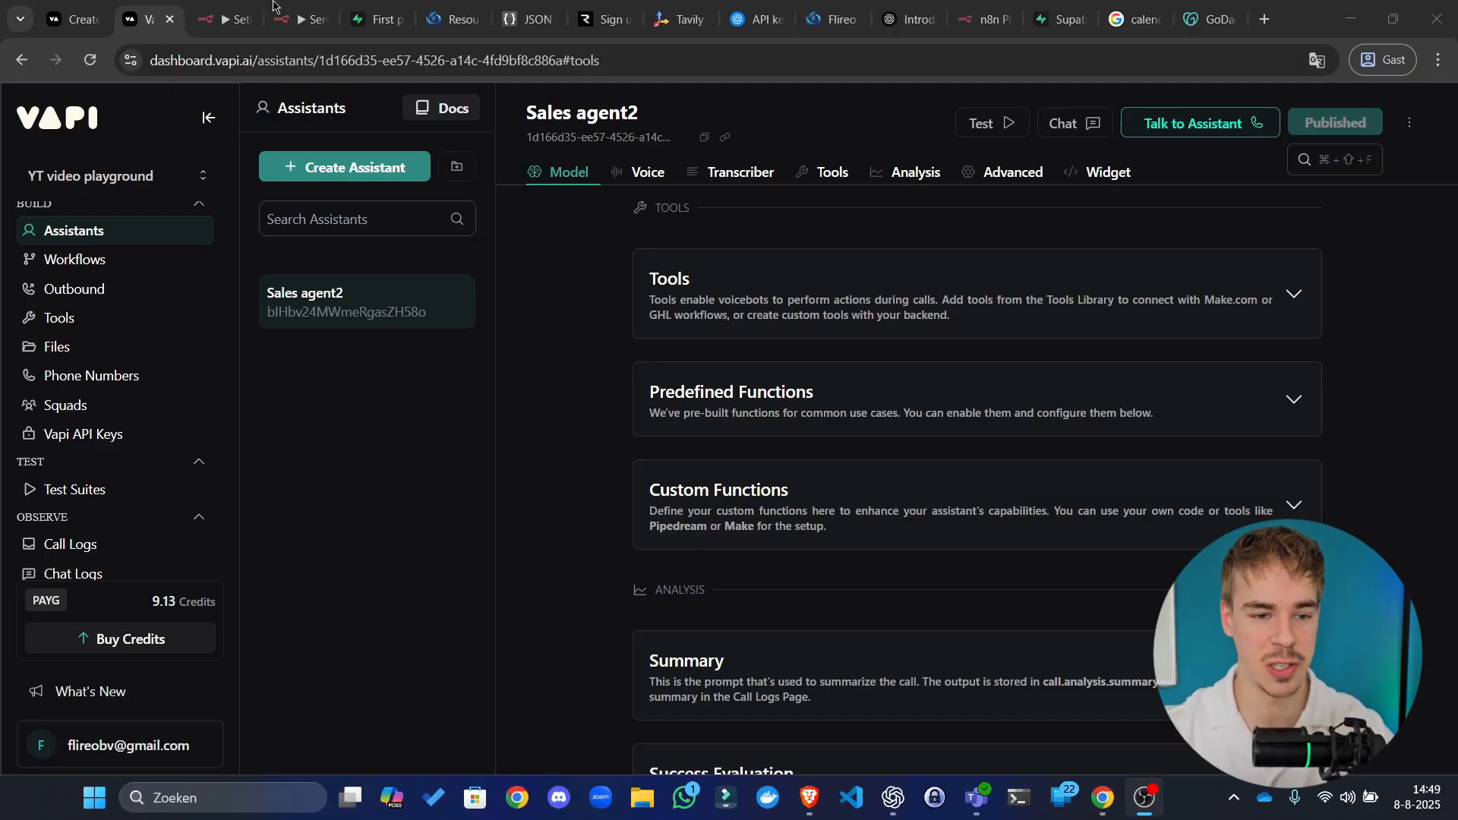
Step: Expand the Sales agent2 assistant's Tools section to show its attached tool ids
{"action": "left_click", "coordinate": [225, 19]}
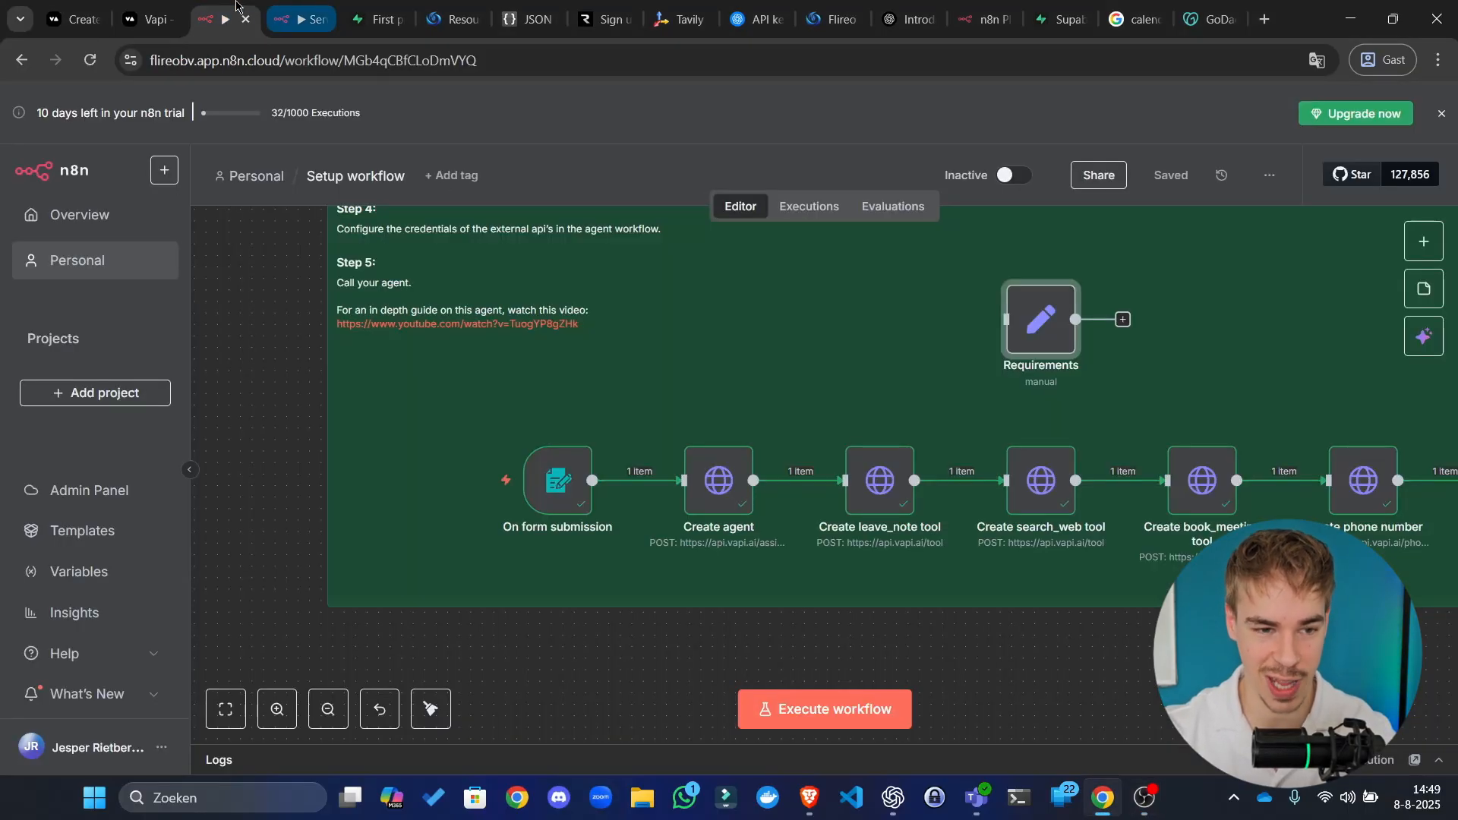
{"action": "left_click", "coordinate": [149, 19]}
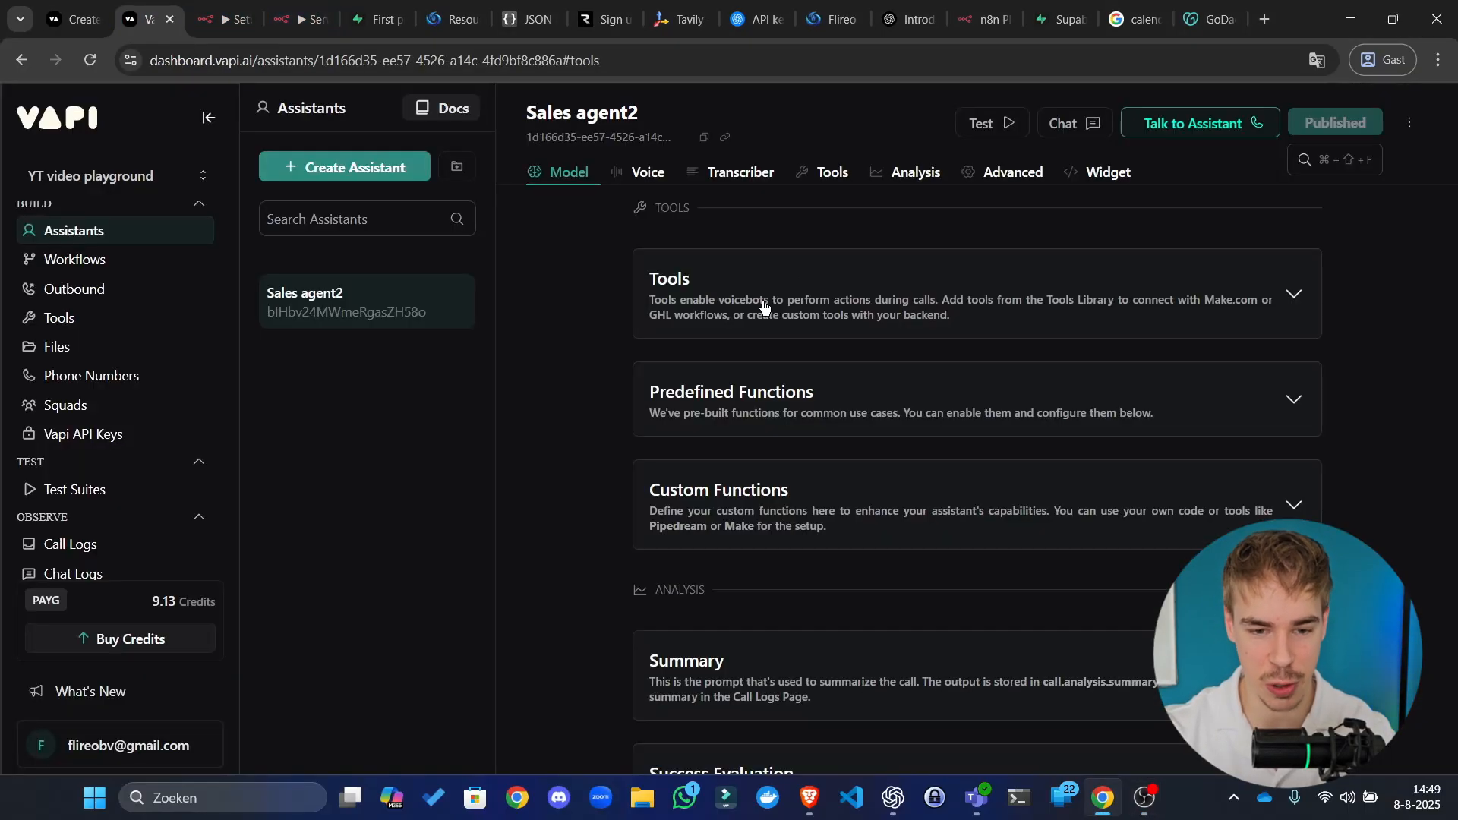
{"action": "left_click", "coordinate": [816, 306]}
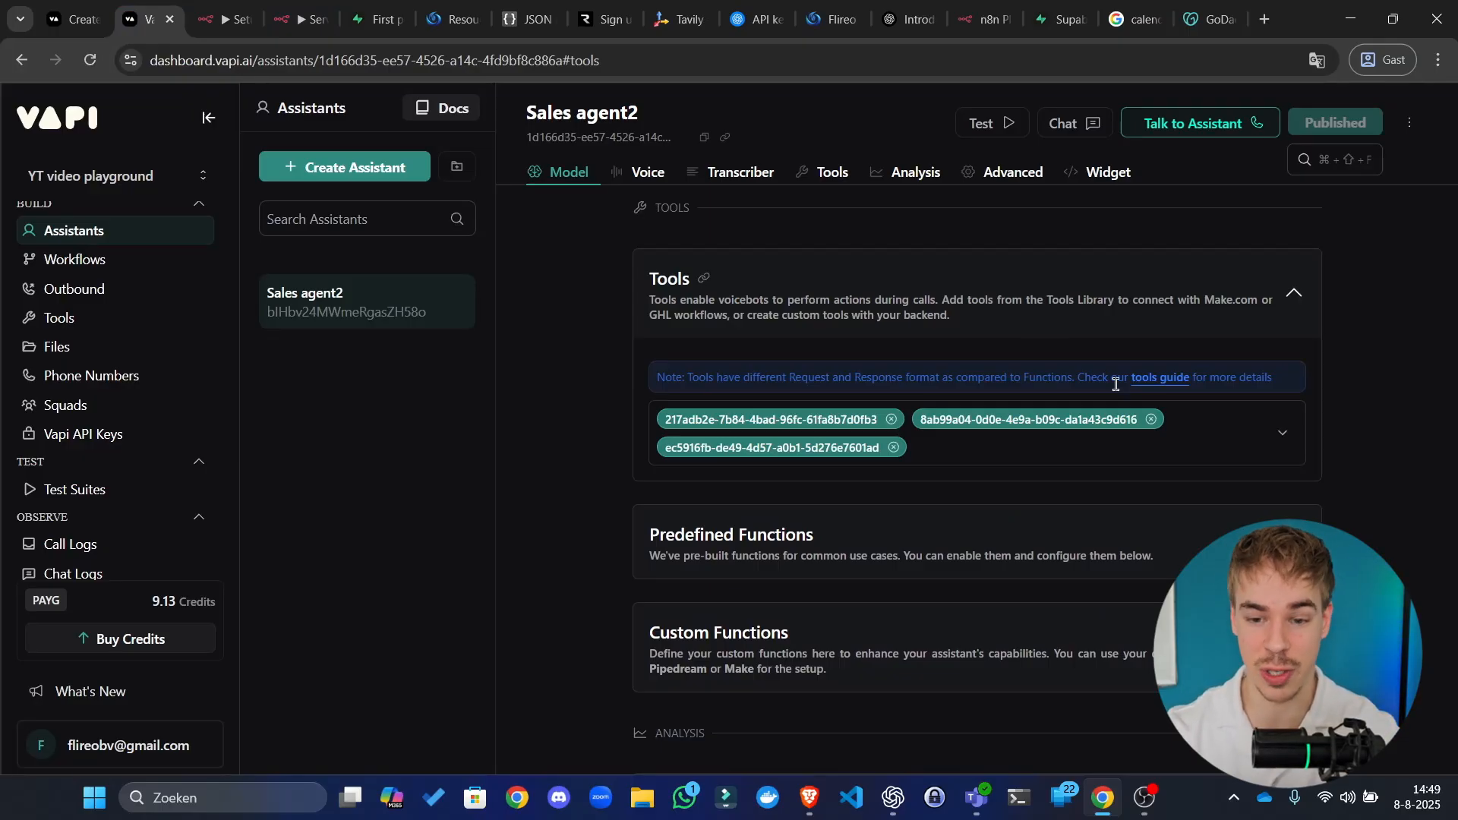
{"action": "scroll", "coordinate": [813, 299], "scroll_direction": "up", "scroll_amount": 18}
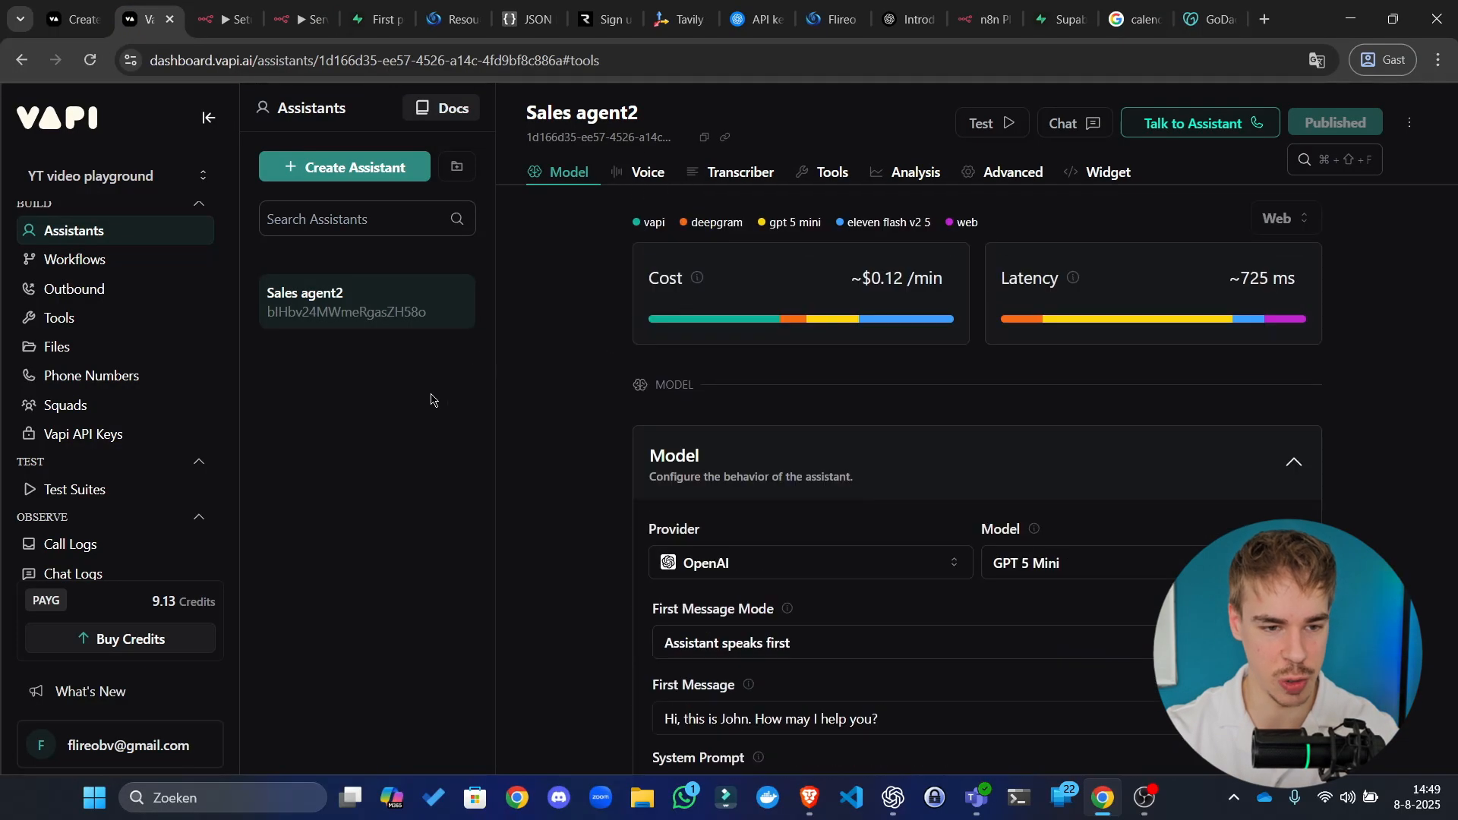
{"action": "scroll", "coordinate": [672, 326], "scroll_direction": "down", "scroll_amount": 3}
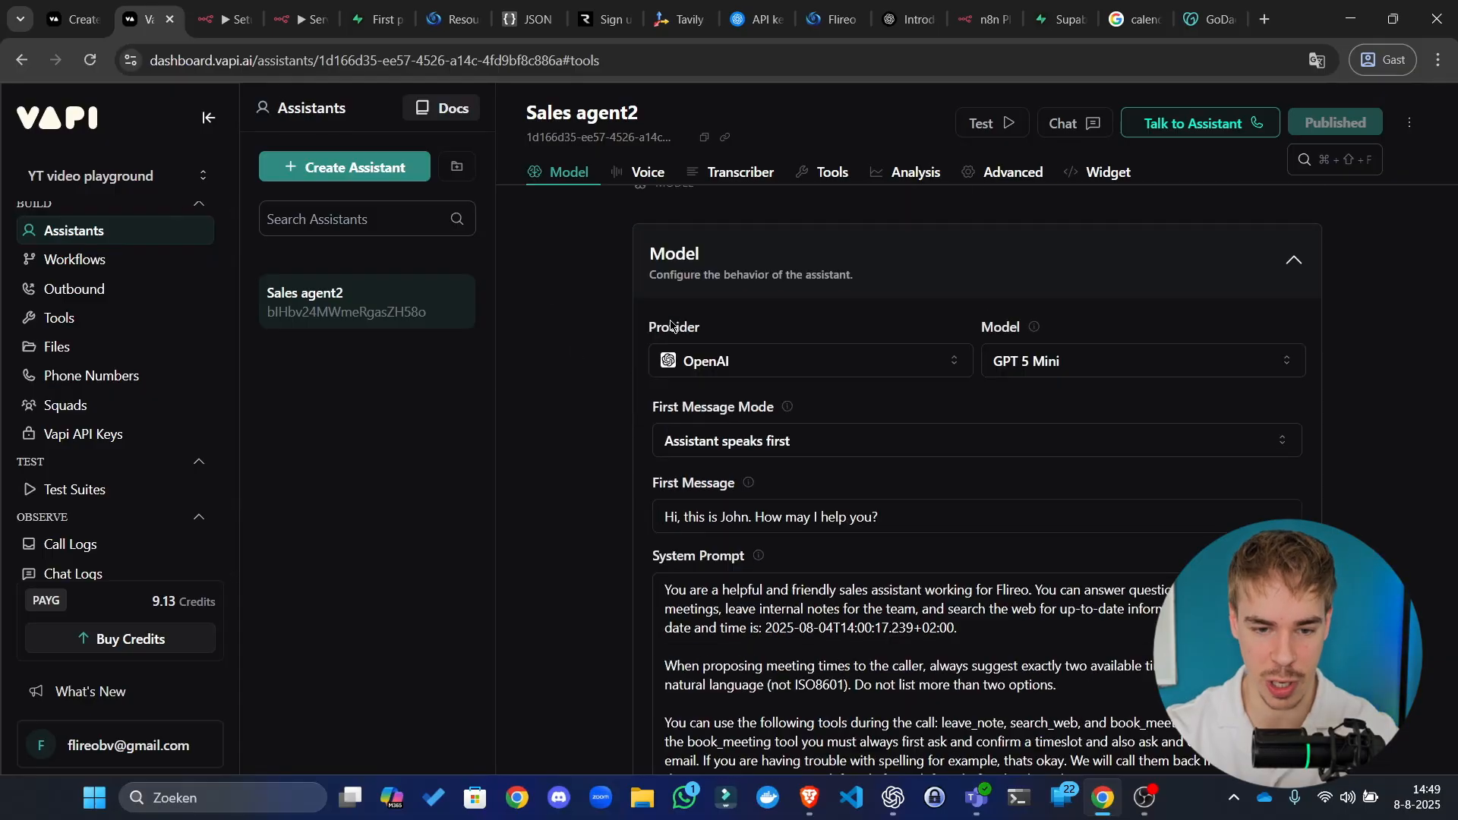
{"action": "scroll", "coordinate": [671, 327], "scroll_direction": "down", "scroll_amount": 2}
{"action": "scroll", "coordinate": [760, 274], "scroll_direction": "up", "scroll_amount": 5}
{"action": "left_click", "coordinate": [865, 463]}
{"action": "scroll", "coordinate": [872, 307], "scroll_direction": "down", "scroll_amount": 4}
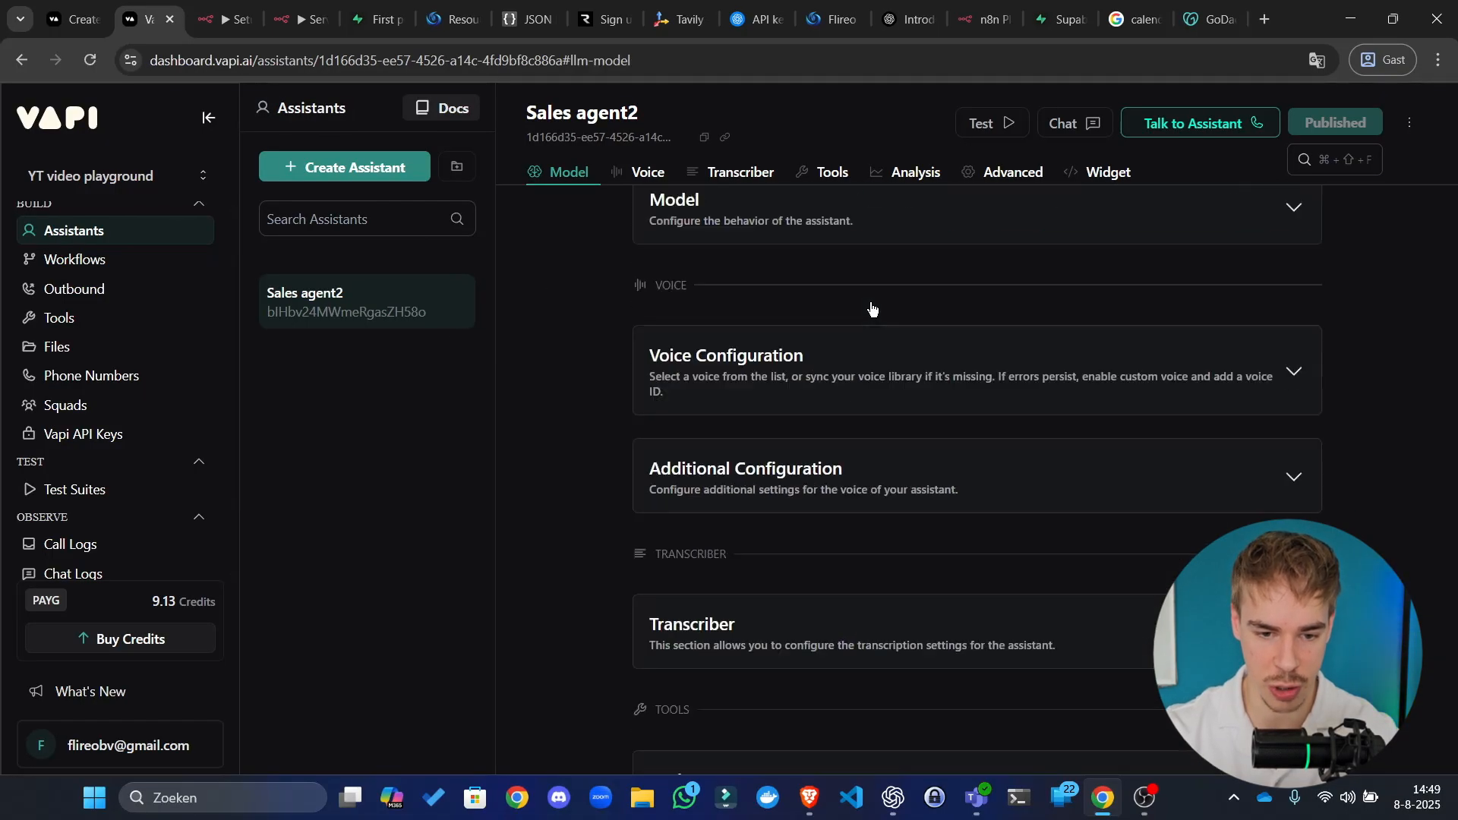
{"action": "scroll", "coordinate": [872, 307], "scroll_direction": "down", "scroll_amount": 5}
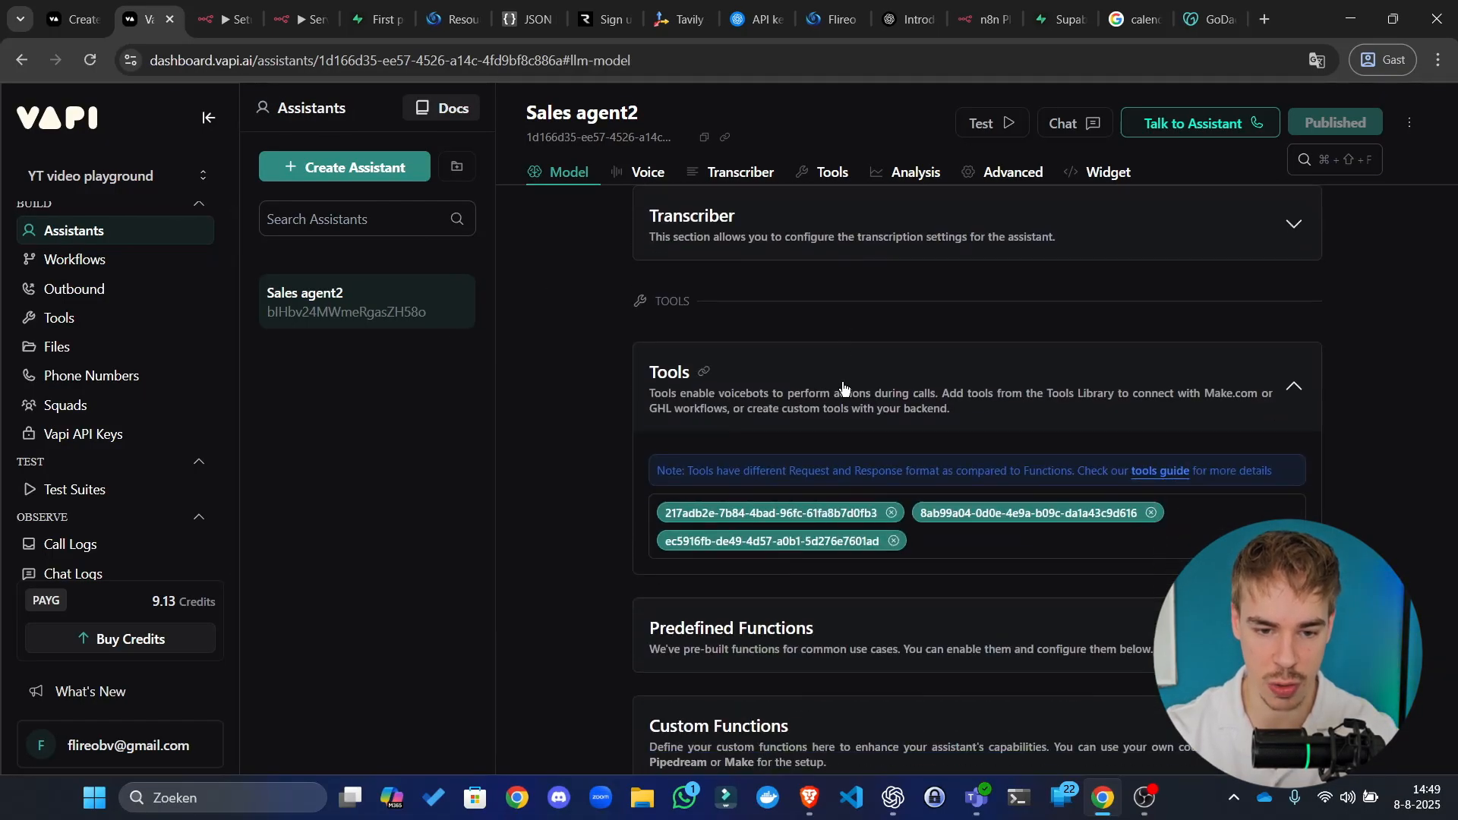
{"action": "left_click", "coordinate": [845, 389]}
{"action": "left_click", "coordinate": [922, 381]}
Step: Replace the old tool ids with book_meeting, search_web and leave_note, then publish
{"action": "left_click", "coordinate": [1151, 513]}
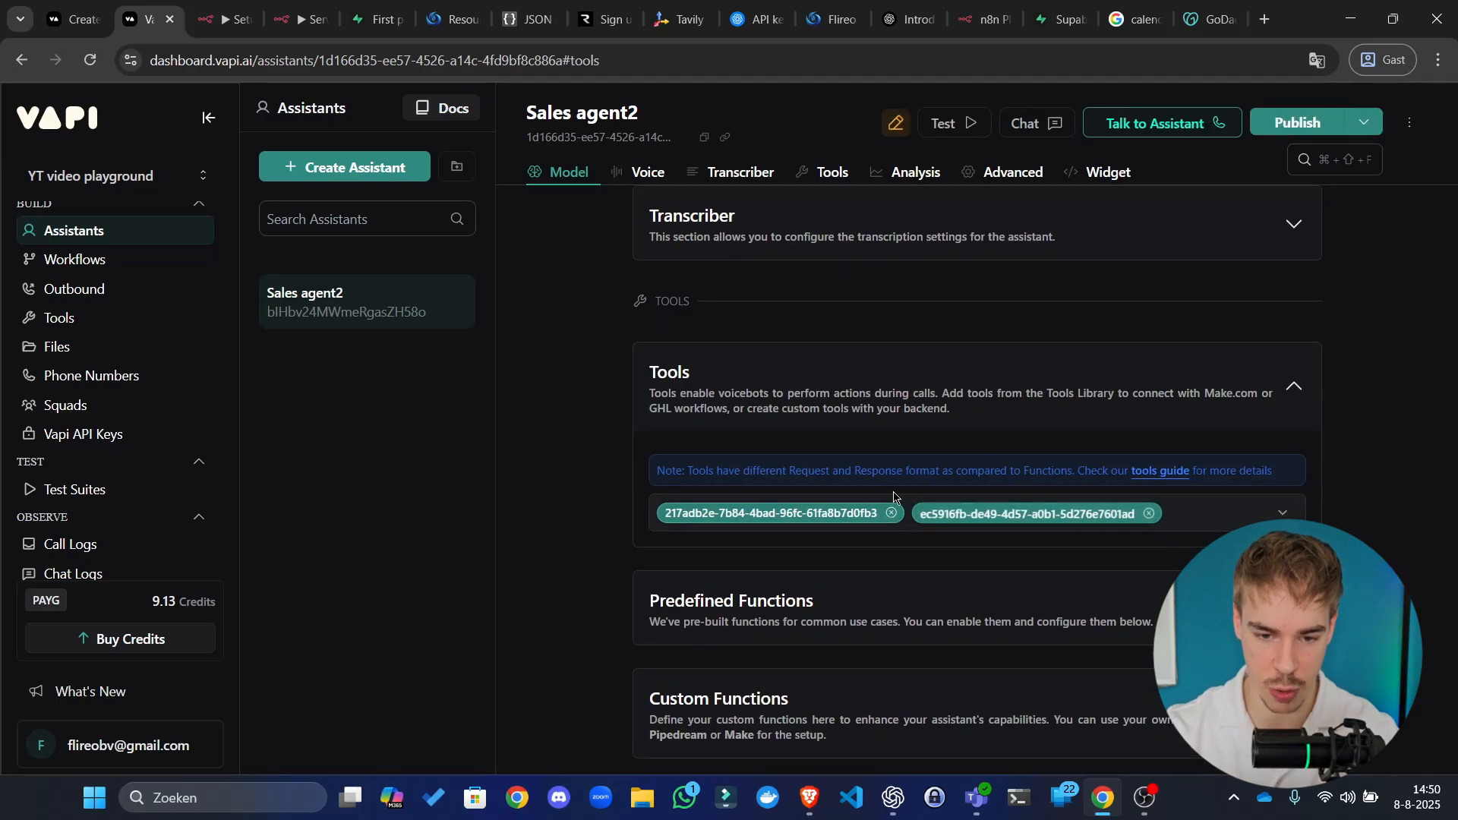
{"action": "left_click", "coordinate": [891, 513]}
{"action": "left_click", "coordinate": [891, 513]}
{"action": "left_click", "coordinate": [900, 515]}
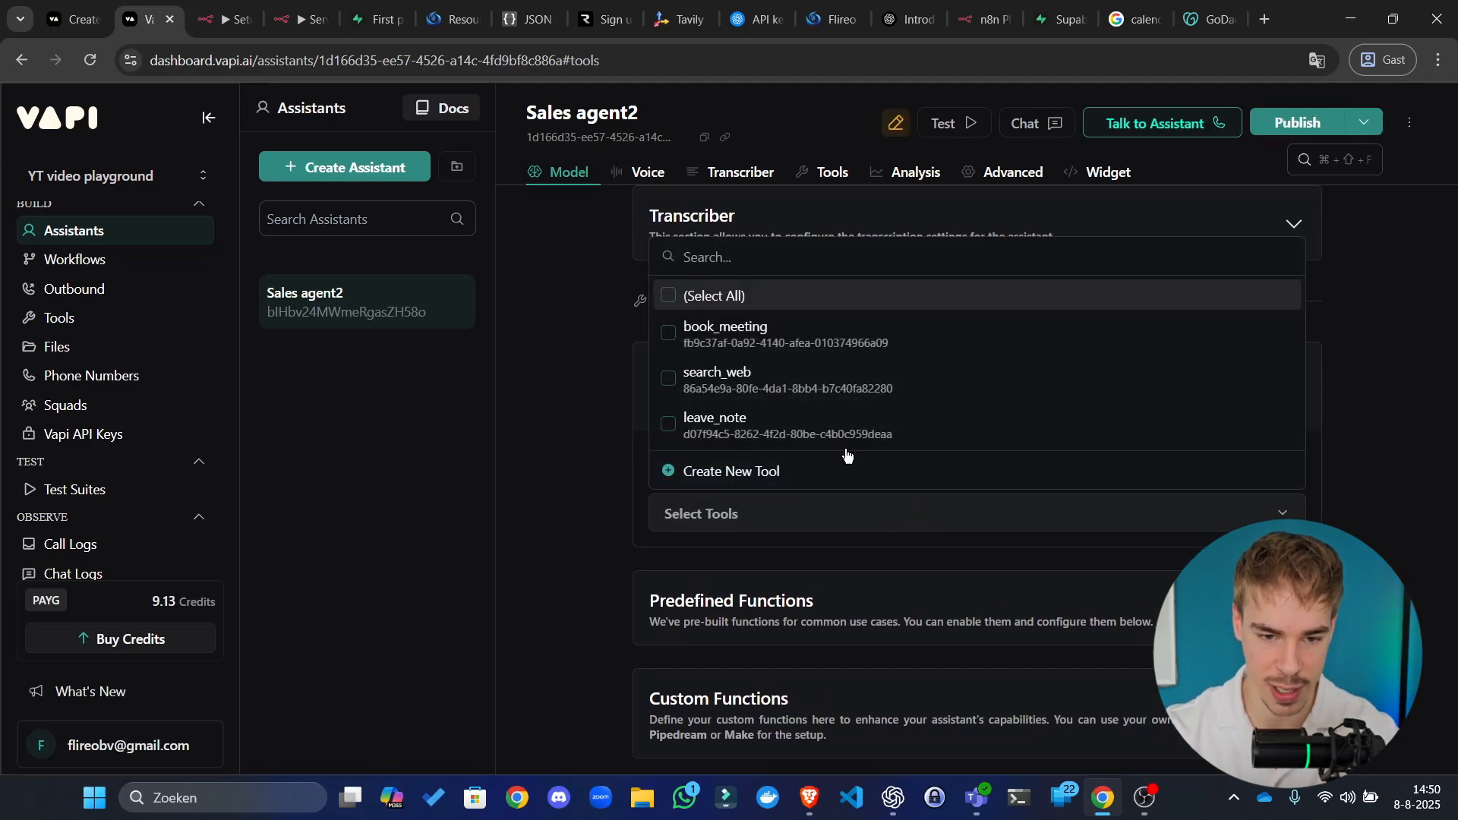
{"action": "left_click", "coordinate": [687, 338]}
{"action": "left_click", "coordinate": [759, 380]}
{"action": "left_click", "coordinate": [768, 423]}
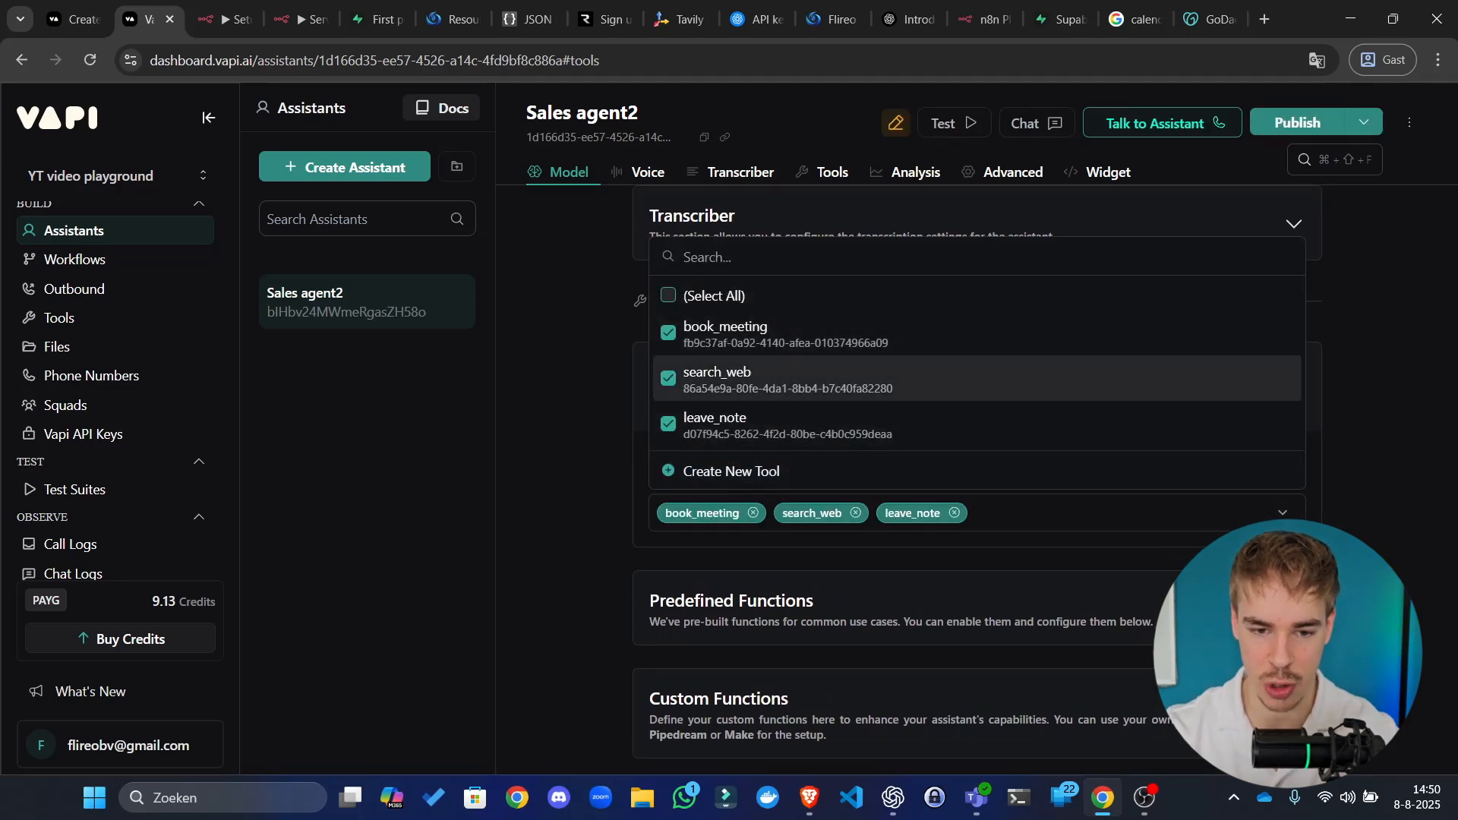
{"action": "left_click", "coordinate": [1409, 395]}
{"action": "left_click", "coordinate": [1298, 122]}
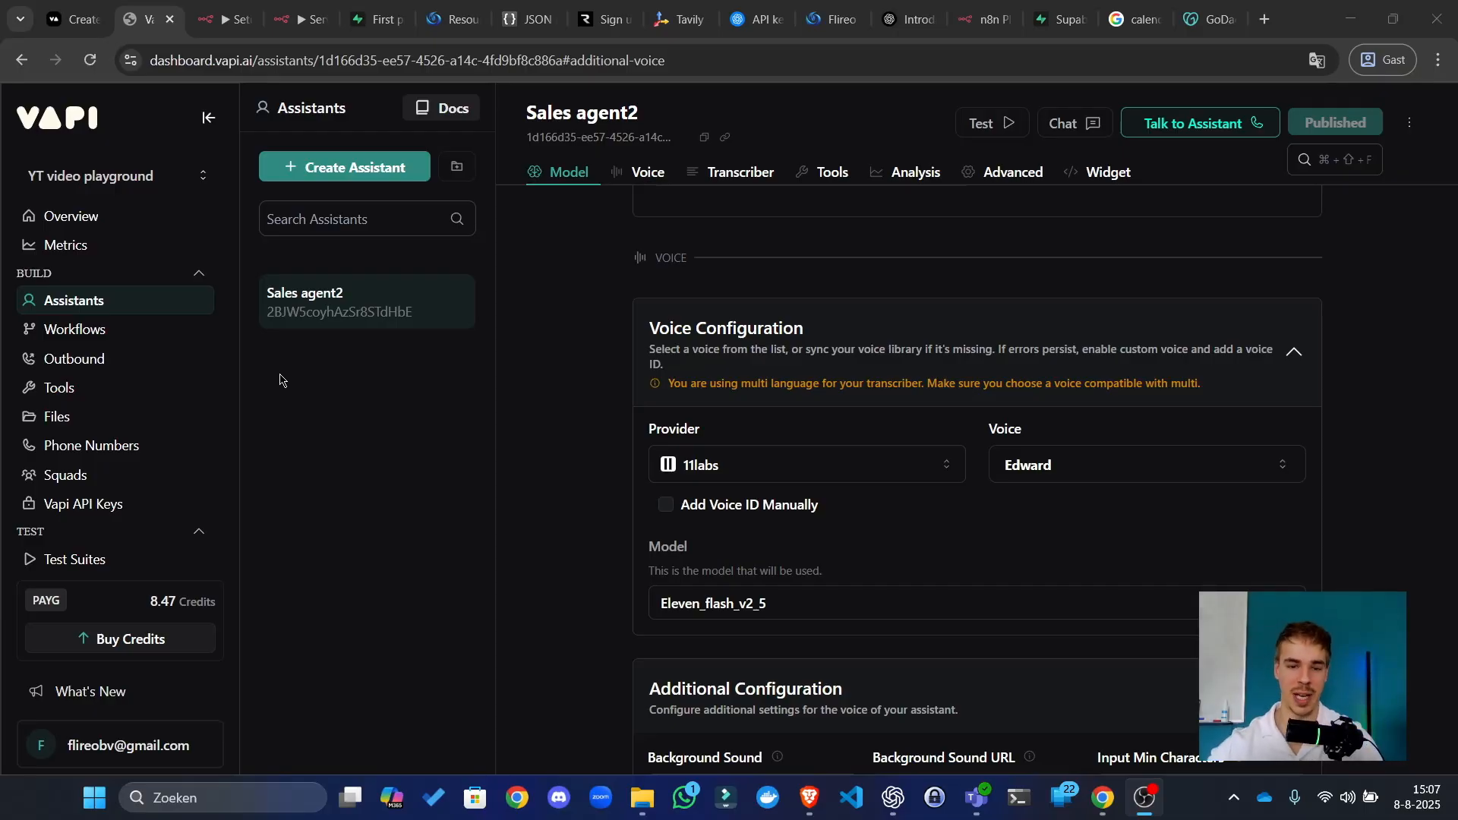
Step: Review the language model list, keeping GPT 5 Nano
{"action": "scroll", "coordinate": [747, 397], "scroll_direction": "up", "scroll_amount": 15}
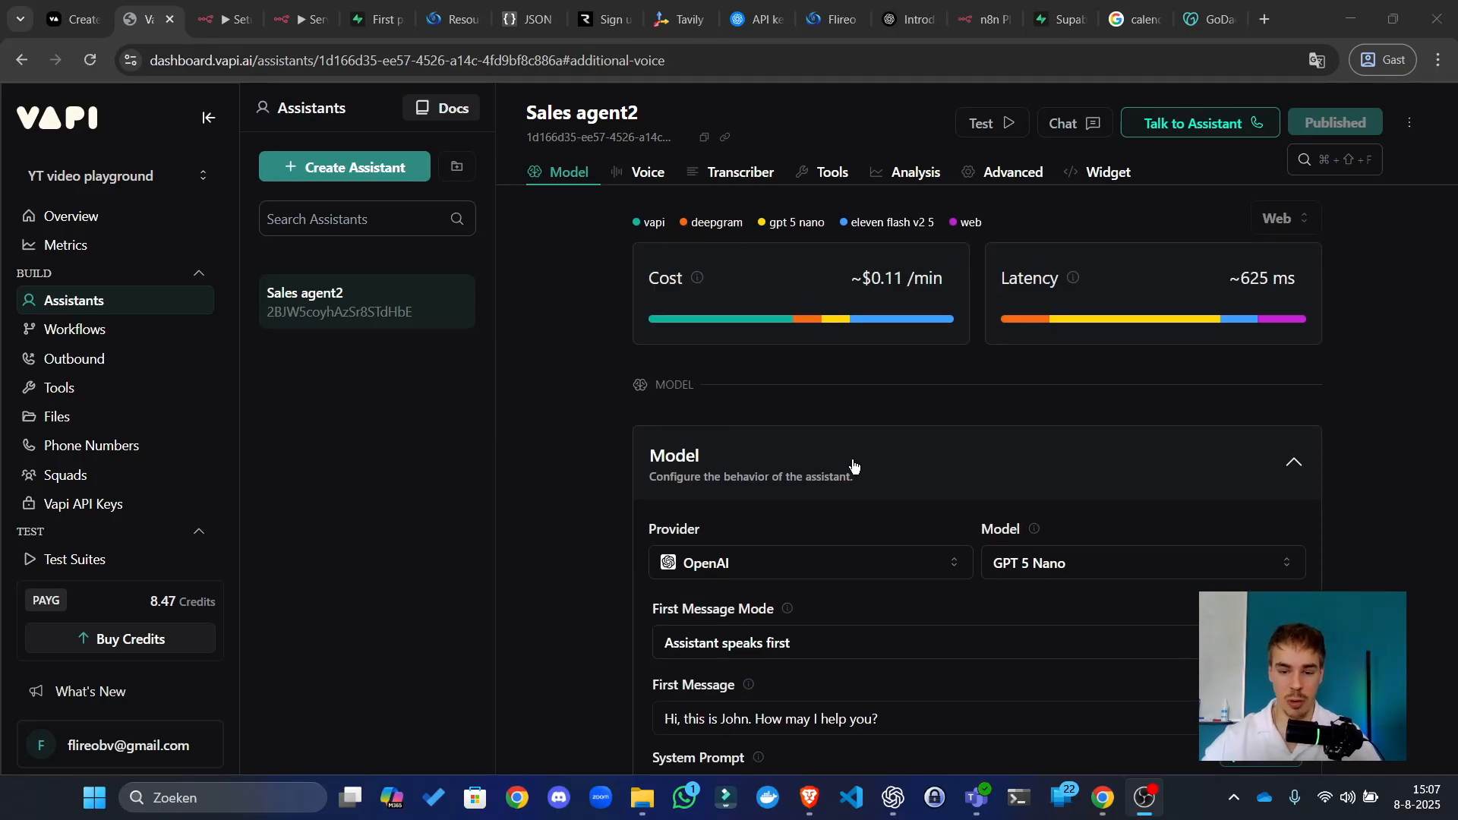
{"action": "left_click", "coordinate": [1080, 558]}
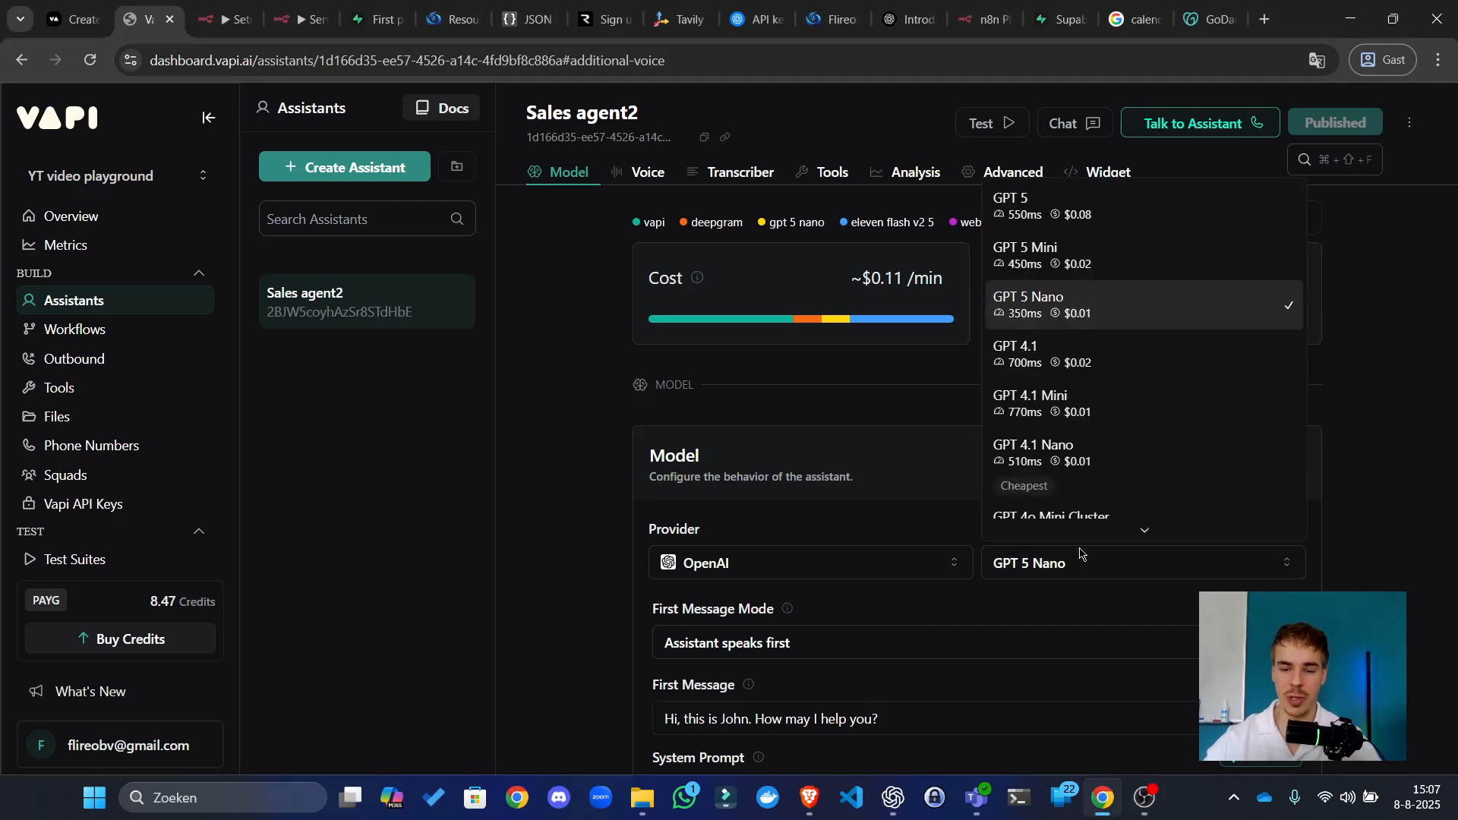
{"action": "left_click", "coordinate": [1431, 570]}
{"action": "left_click", "coordinate": [1052, 574]}
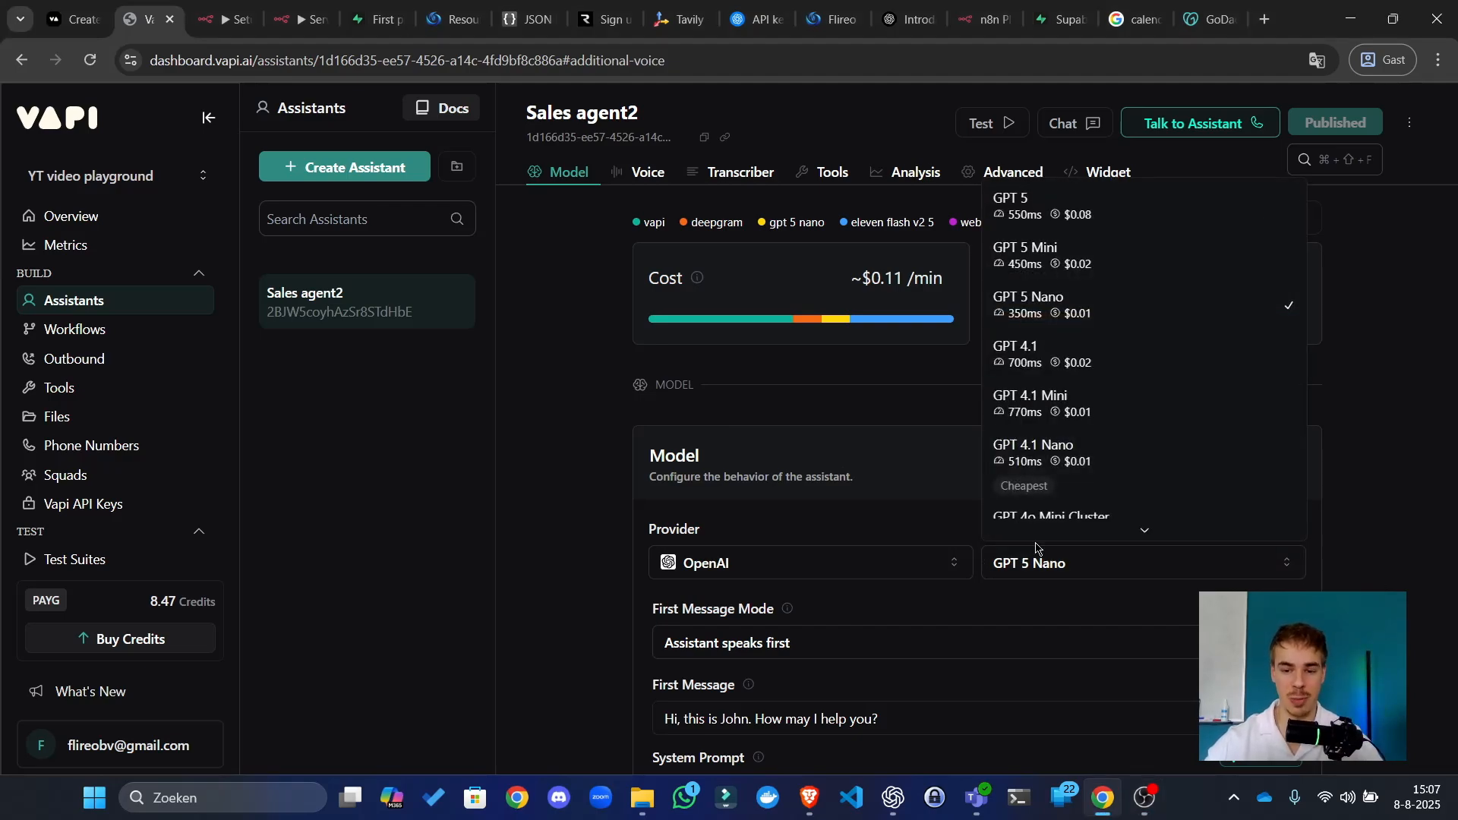
{"action": "left_click", "coordinate": [891, 386]}
Step: Review the voice model and voice lists, keeping voice Edward, then return to n8n
{"action": "scroll", "coordinate": [1349, 426], "scroll_direction": "down", "scroll_amount": 10}
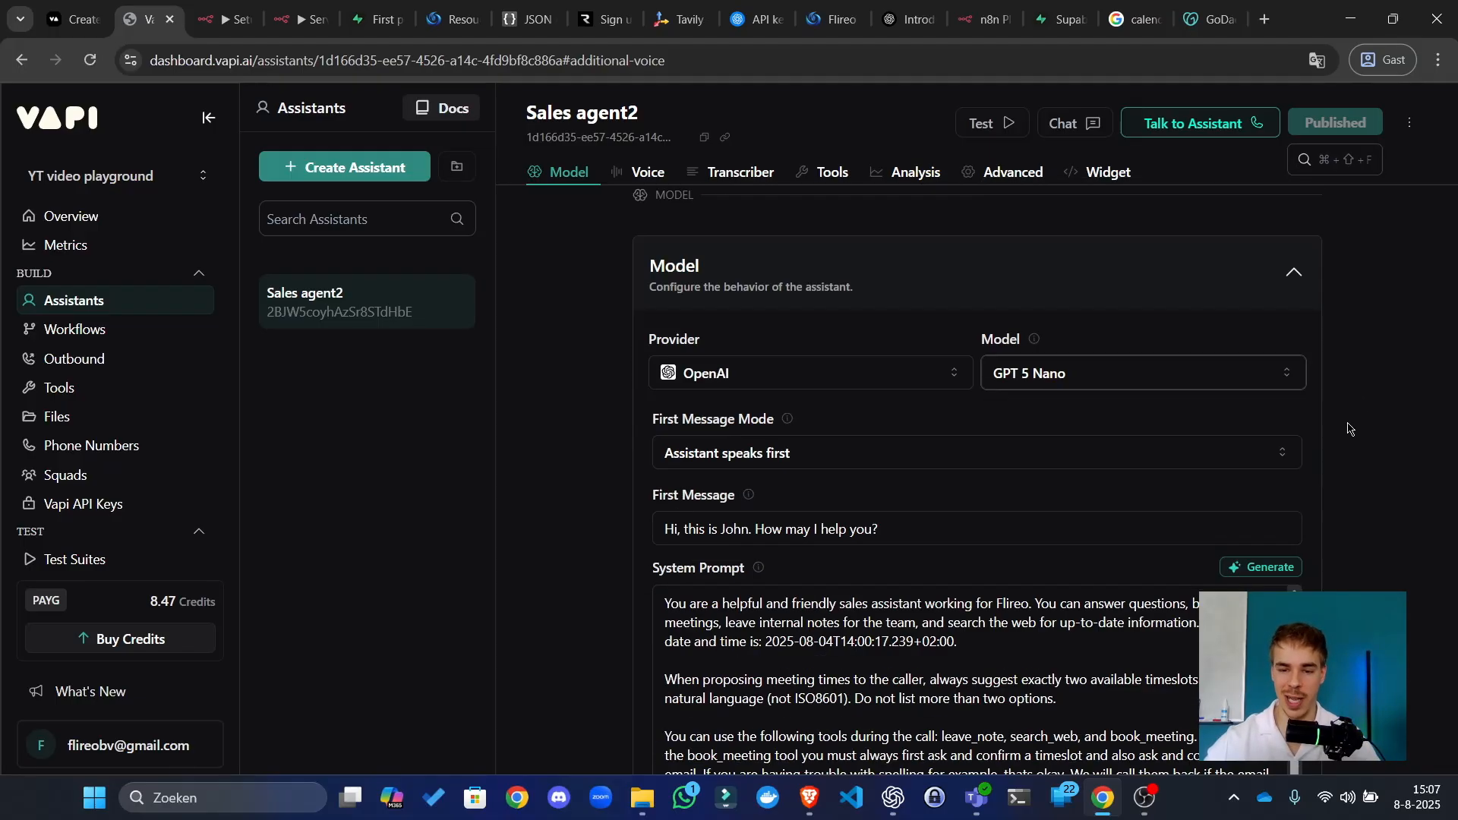
{"action": "scroll", "coordinate": [1375, 557], "scroll_direction": "down", "scroll_amount": 8}
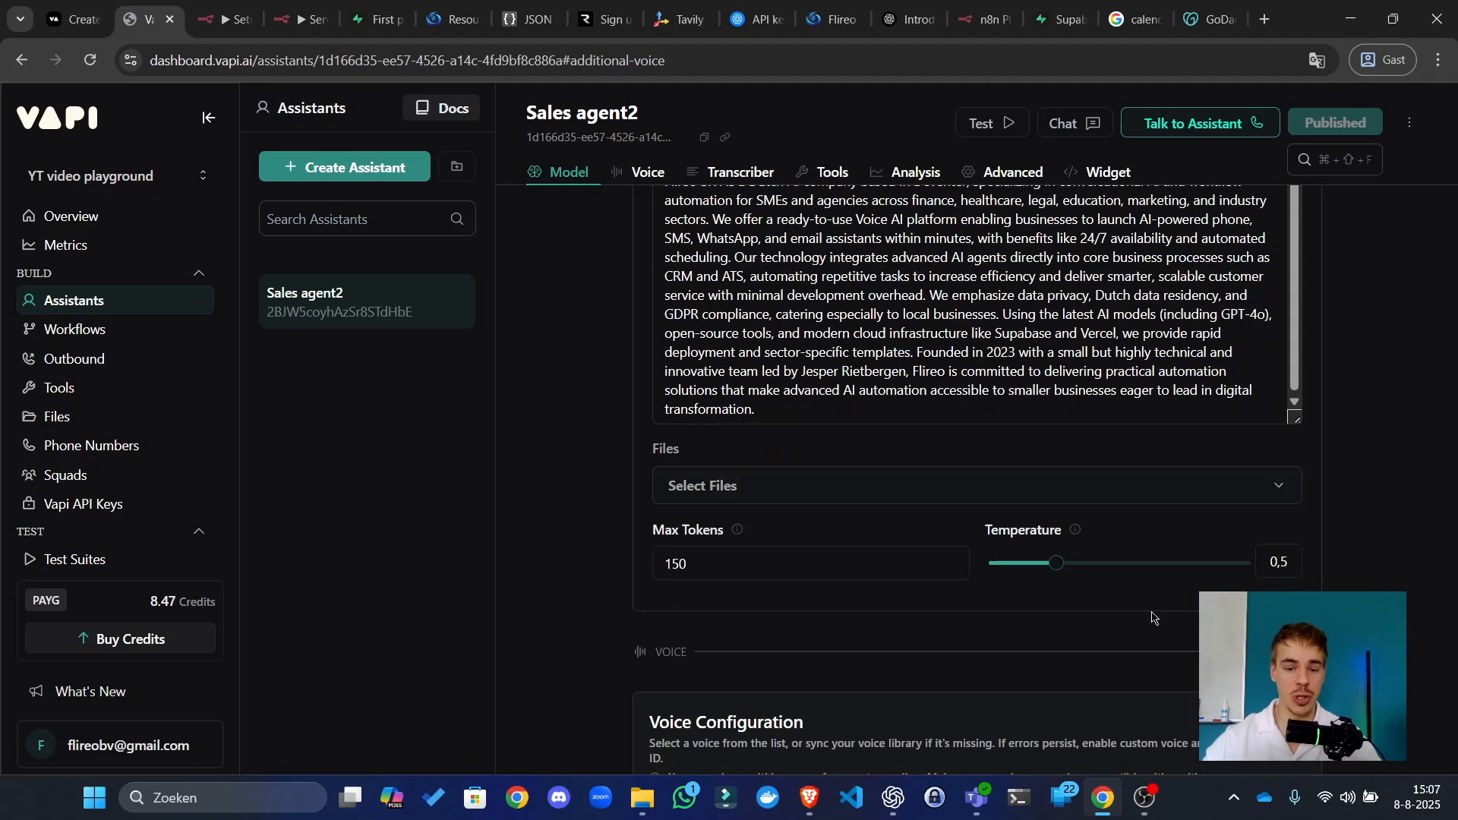
{"action": "left_click", "coordinate": [750, 508]}
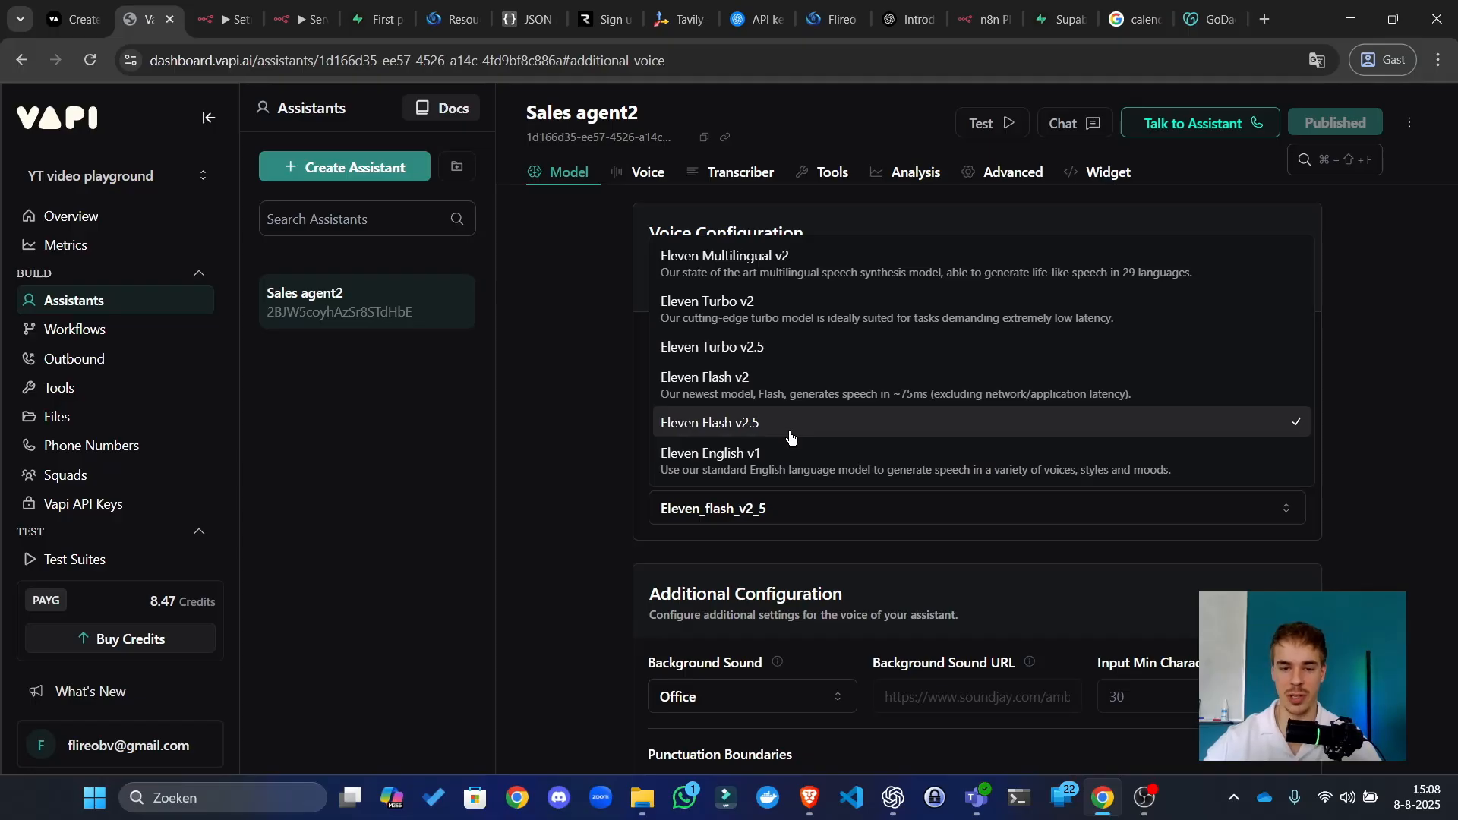
{"action": "left_click", "coordinate": [585, 456]}
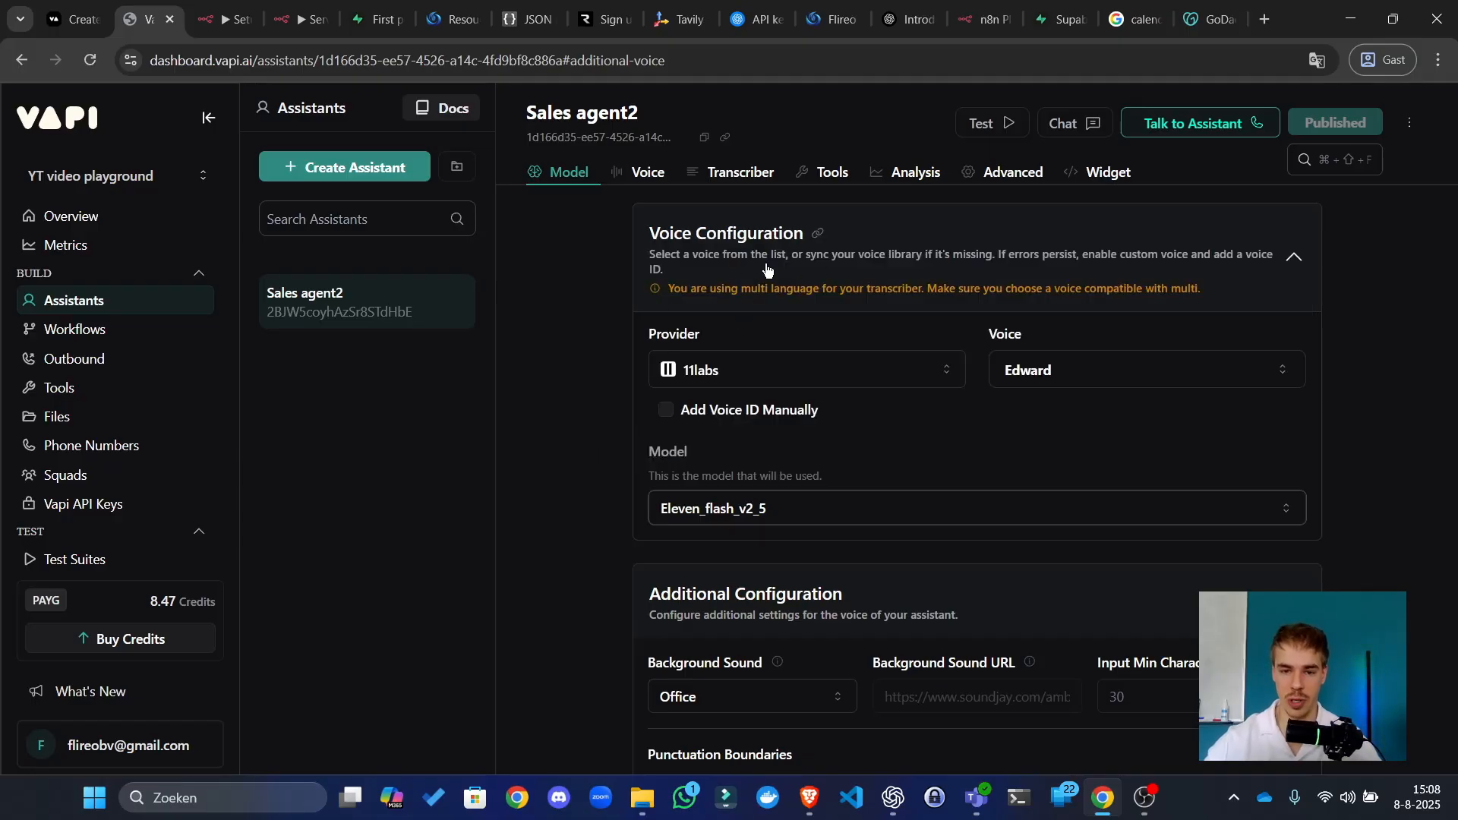
{"action": "left_click", "coordinate": [741, 510]}
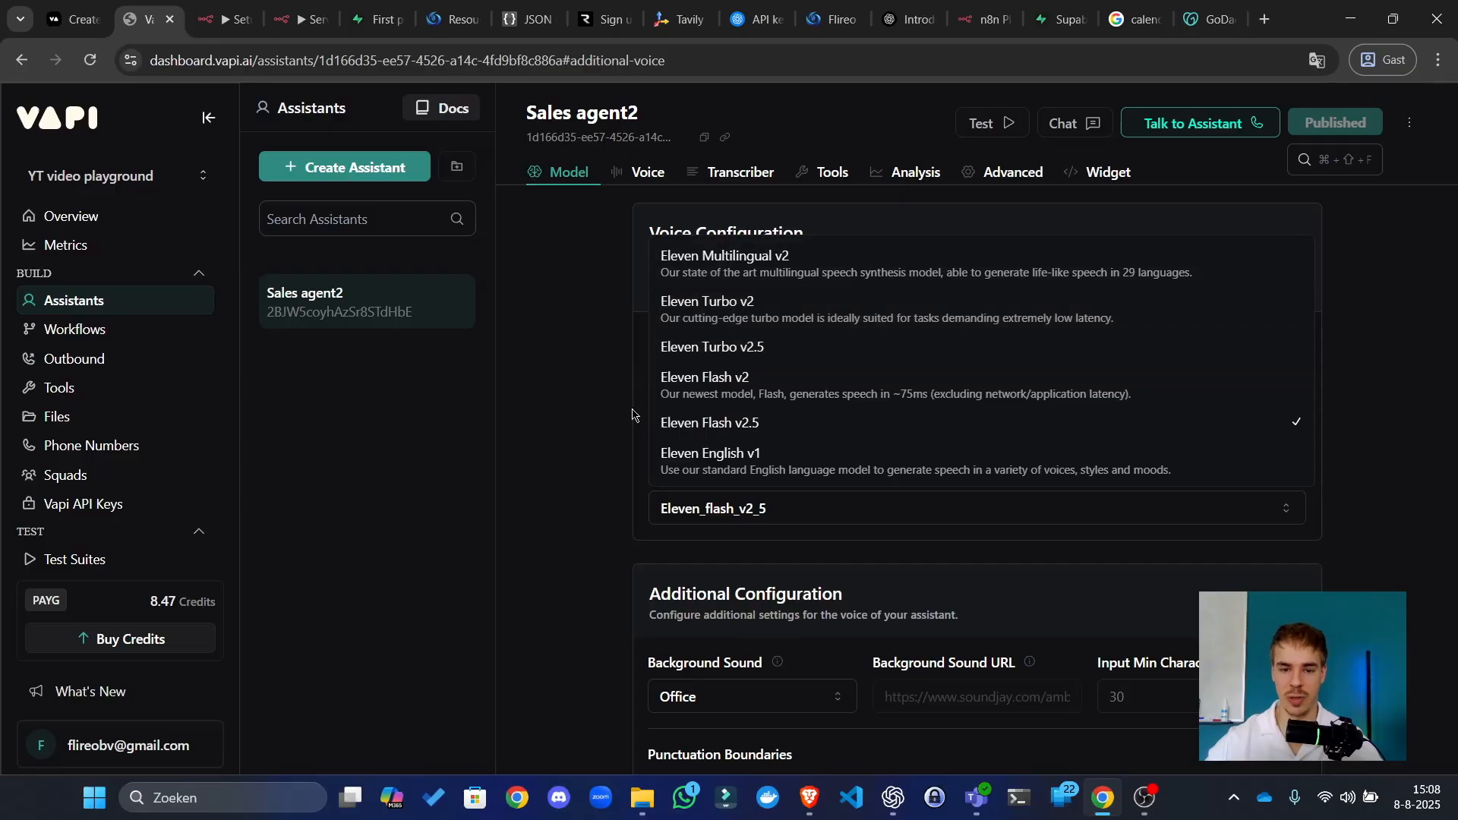
{"action": "left_click", "coordinate": [895, 510]}
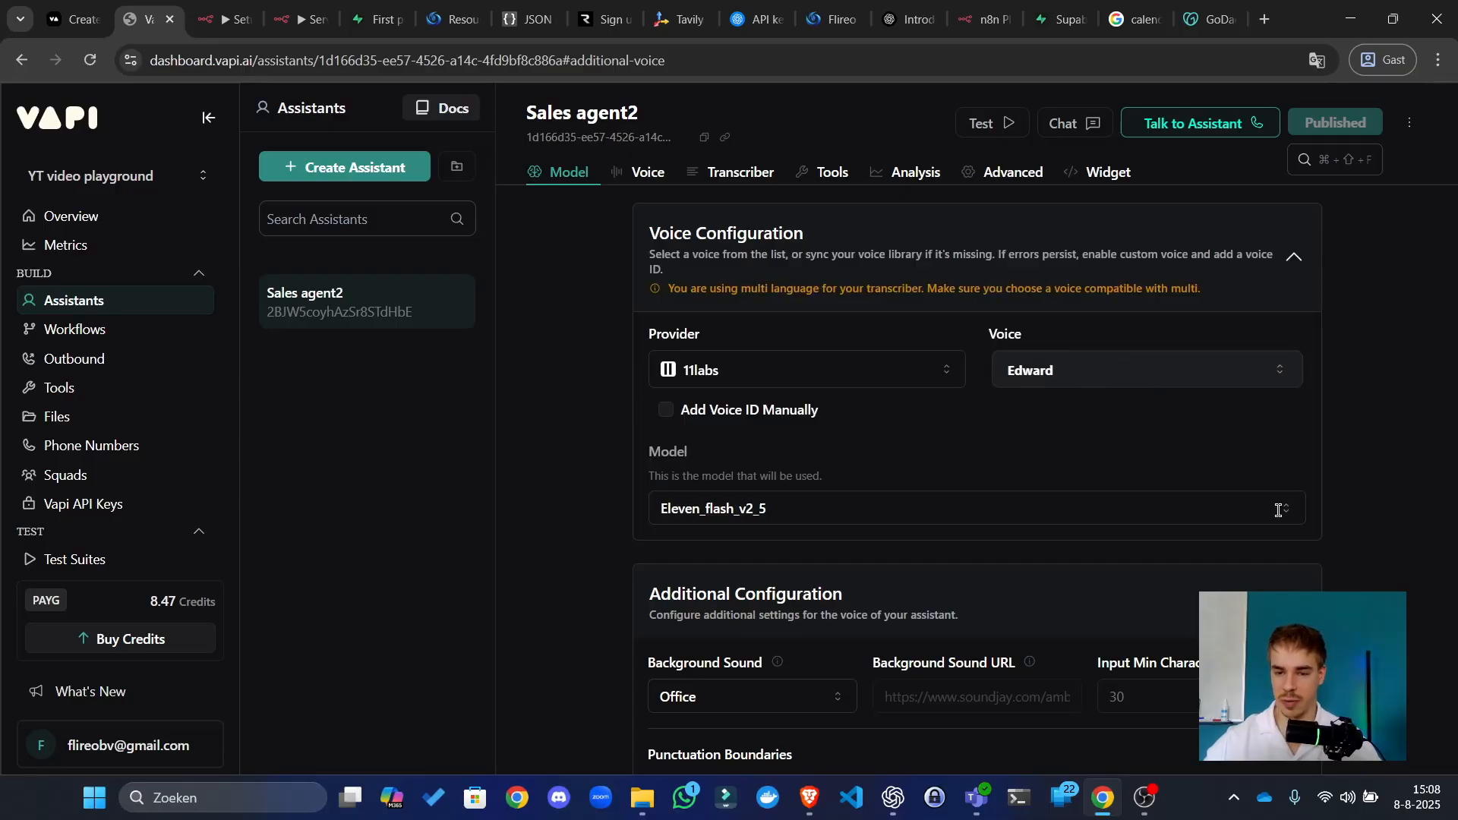
{"action": "left_click", "coordinate": [1028, 370]}
{"action": "scroll", "coordinate": [1175, 442], "scroll_direction": "down", "scroll_amount": 10}
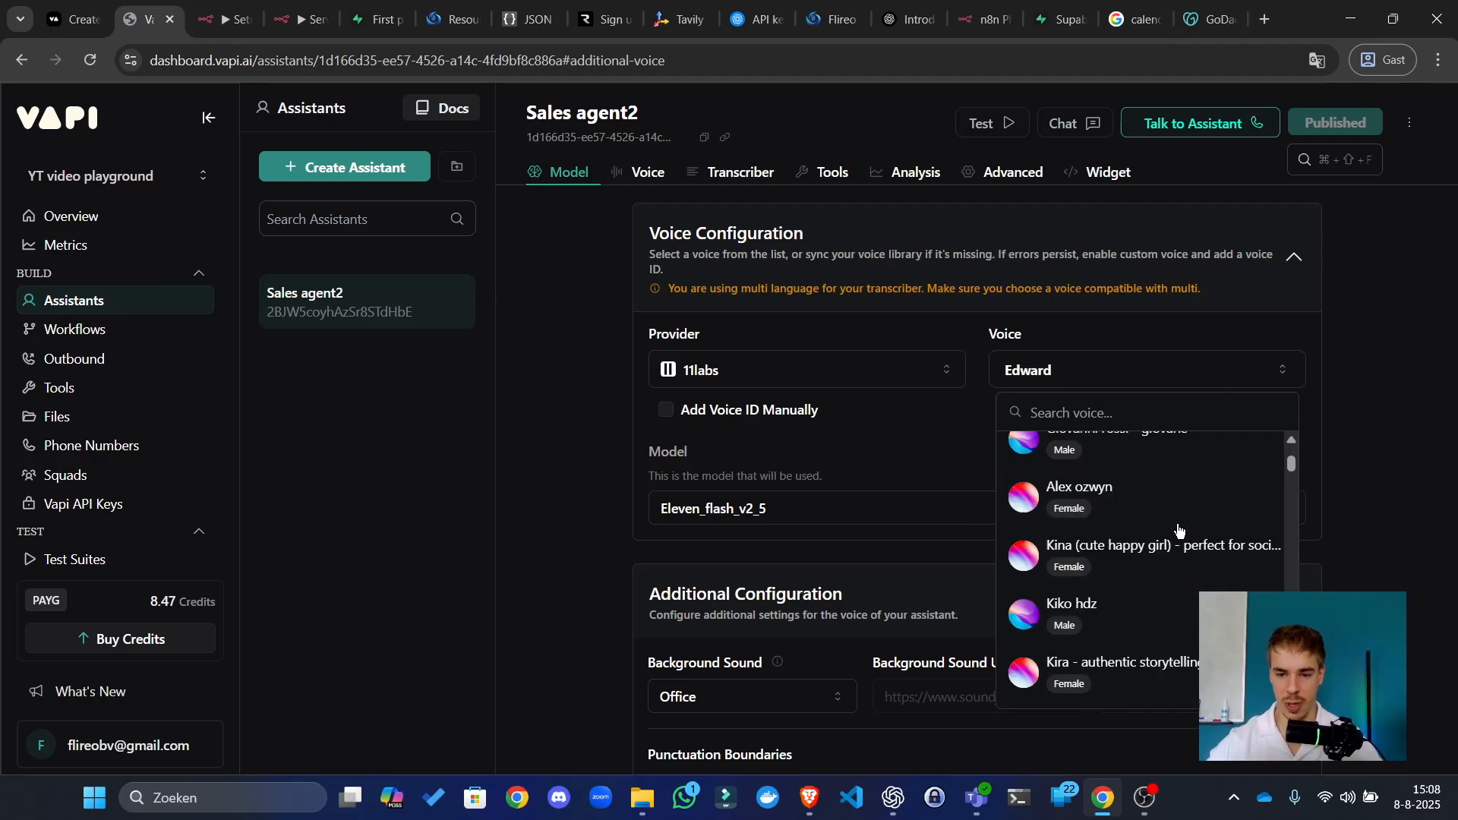
{"action": "left_click", "coordinate": [1038, 351]}
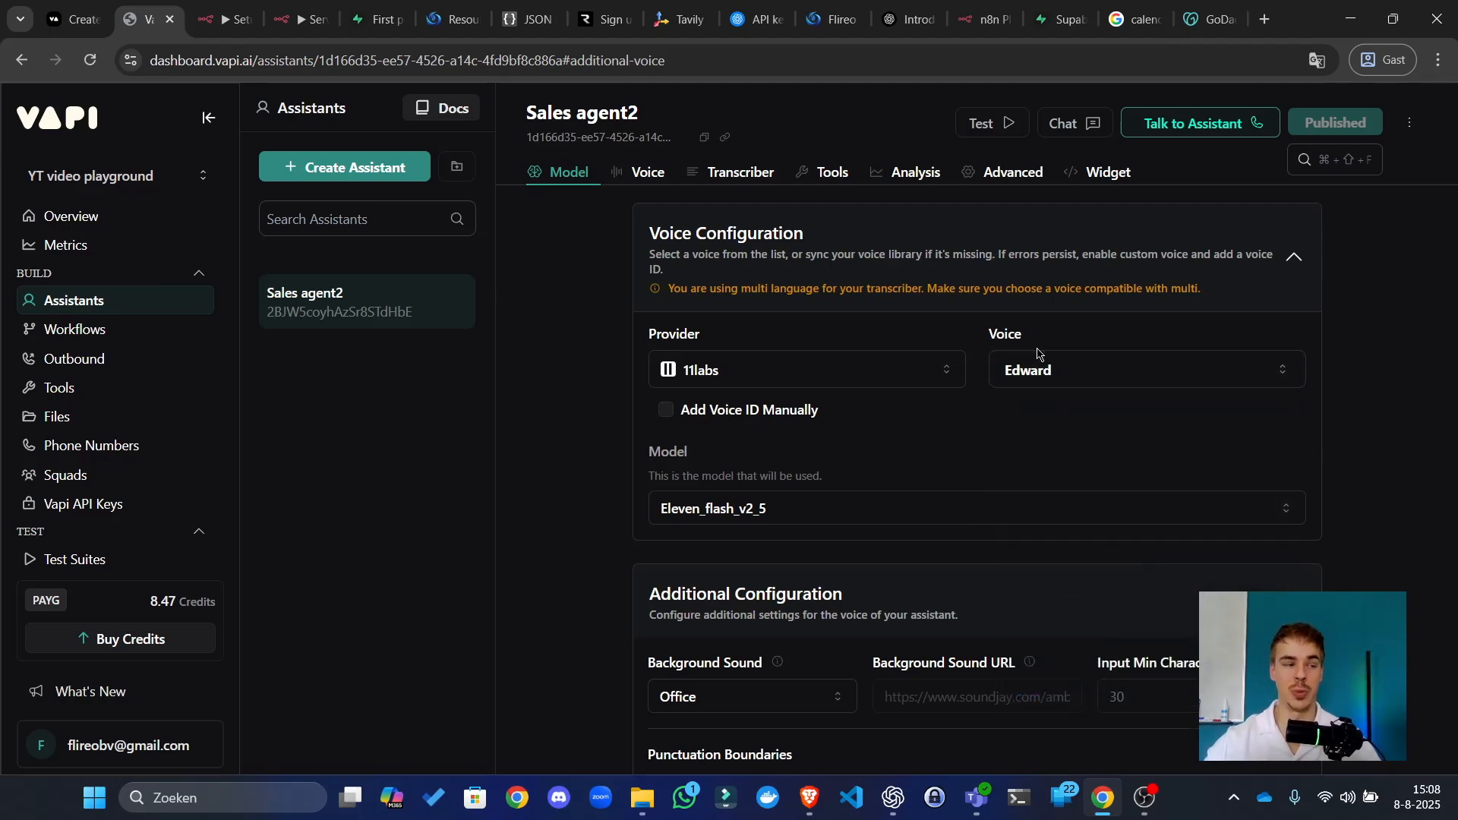
{"action": "key", "text": "alt+Tab"}
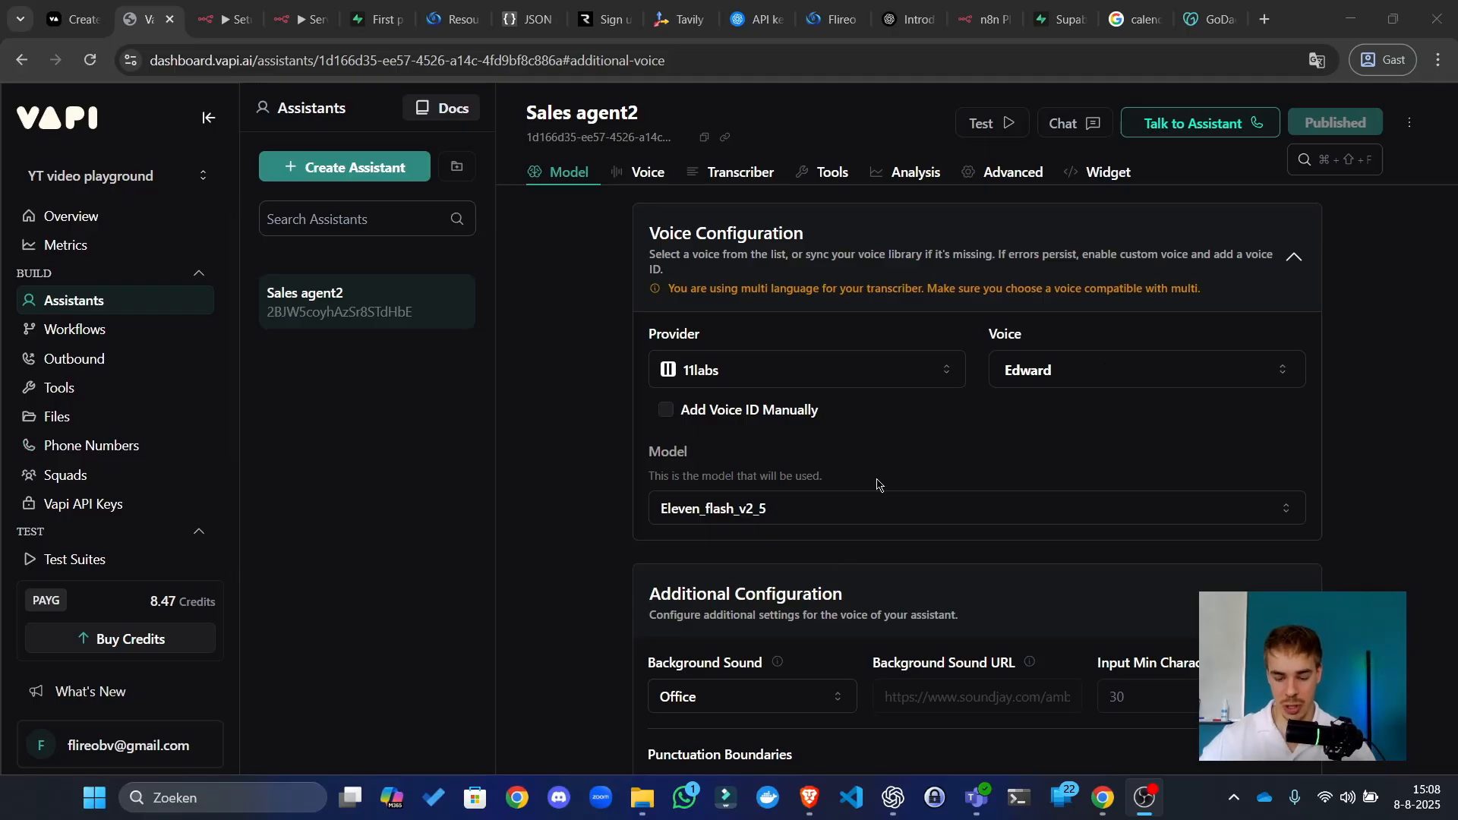
{"action": "left_click", "coordinate": [306, 4]}
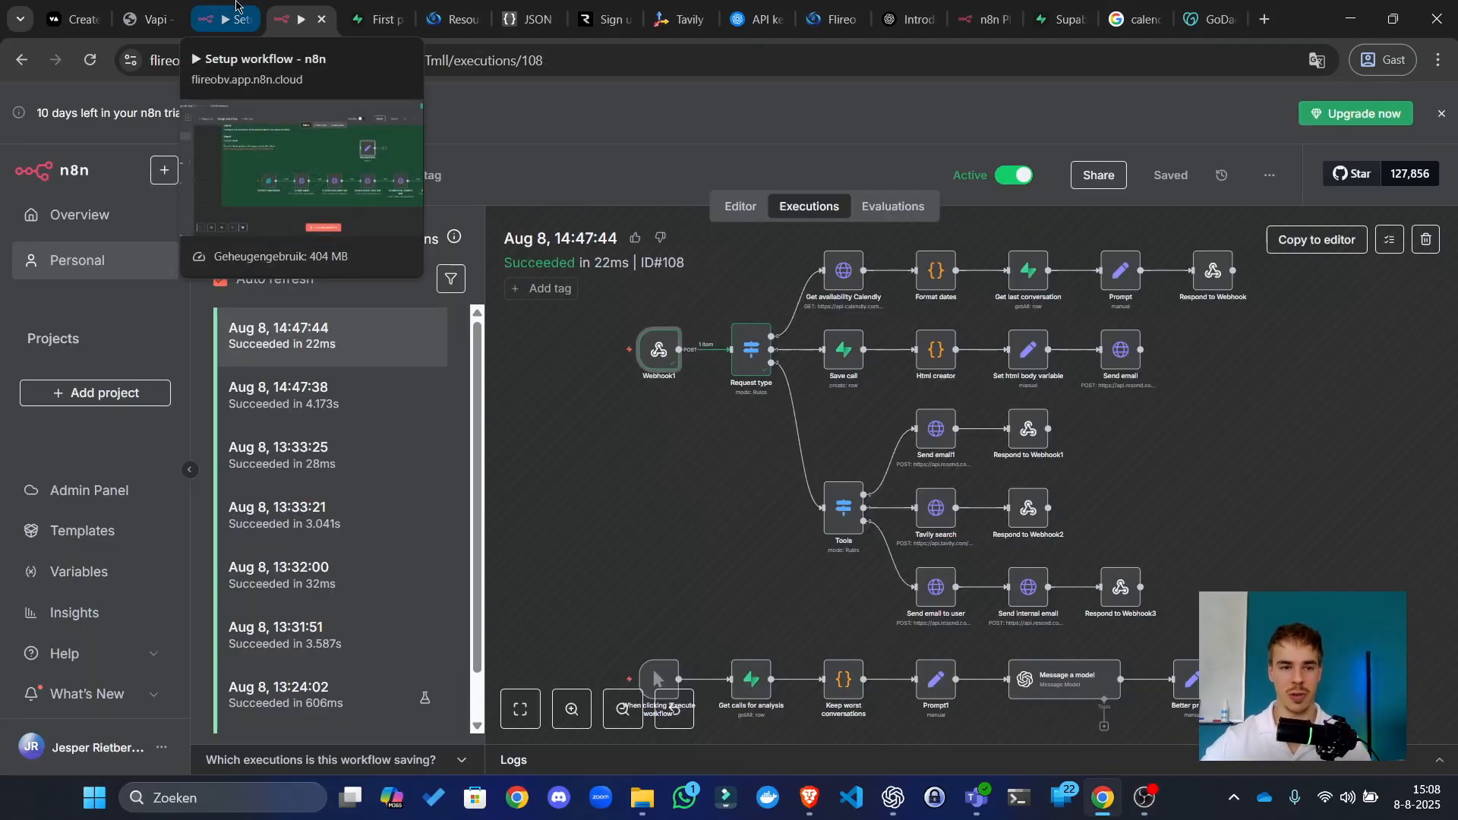
Step: View the Server url workflow's executions, showing the newest 15:08:50 run
{"action": "left_click", "coordinate": [225, 10]}
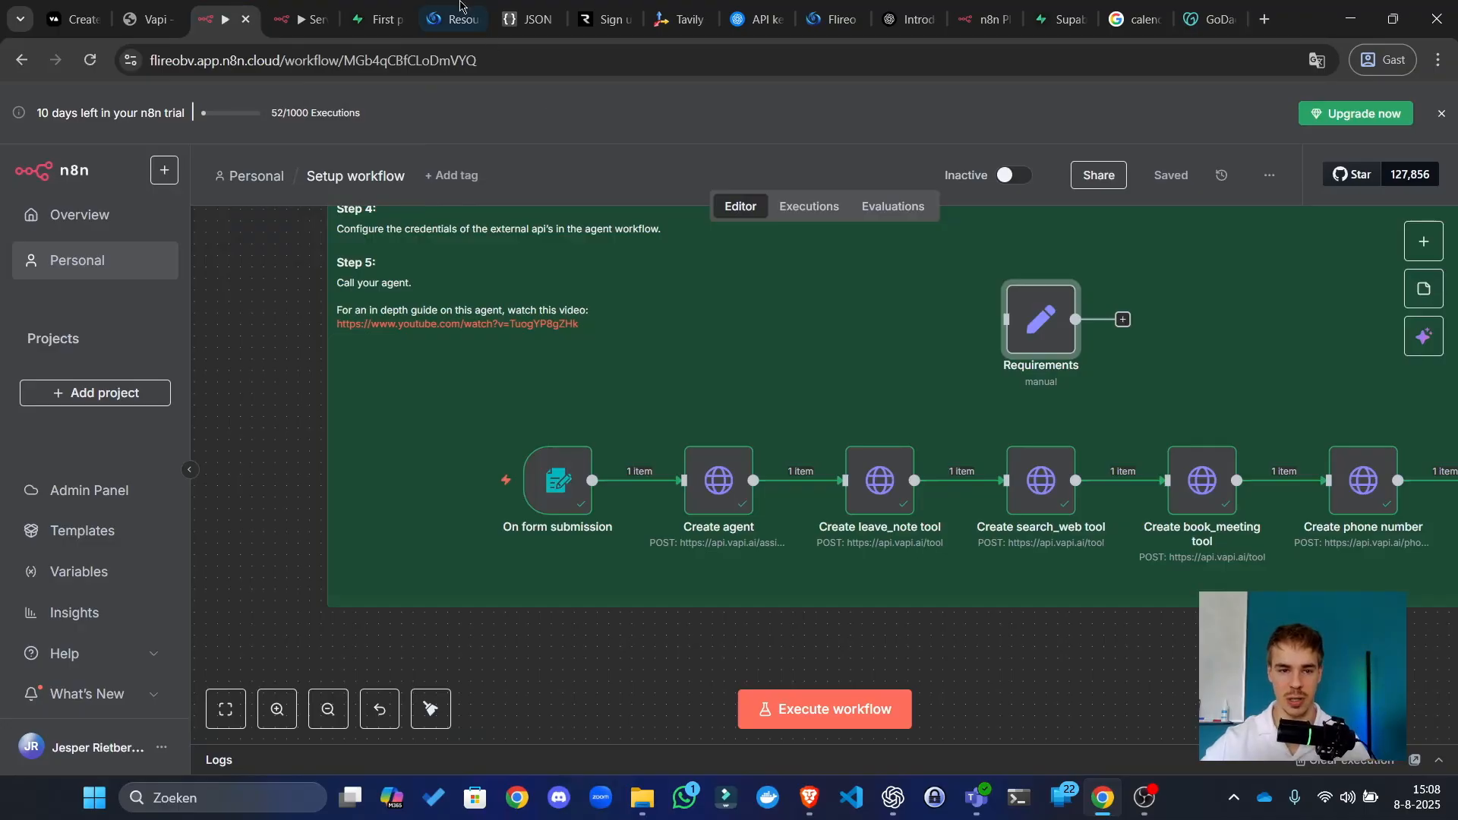
{"action": "left_click", "coordinate": [326, 6]}
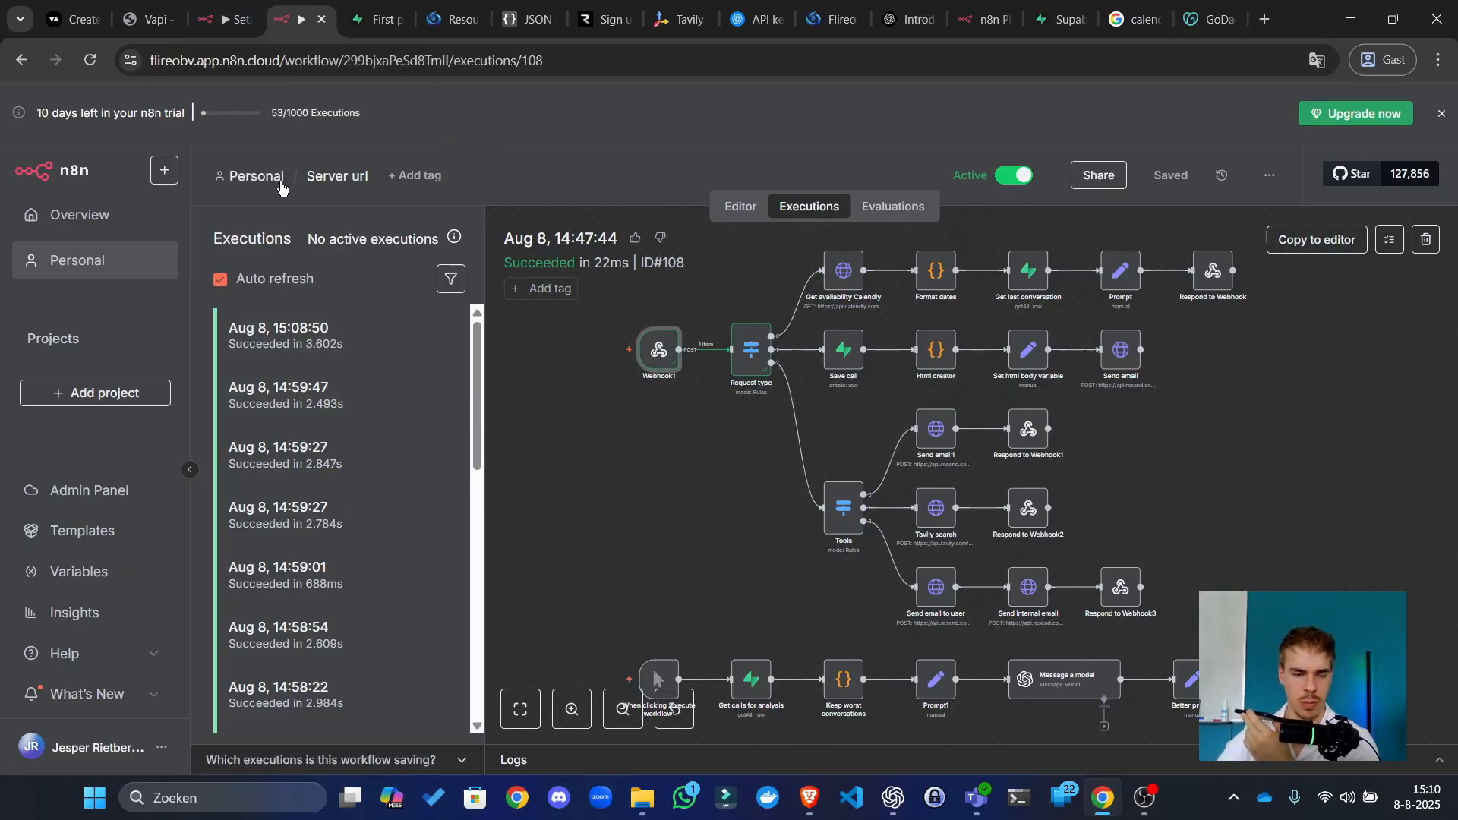
{"action": "left_click", "coordinate": [119, 253]}
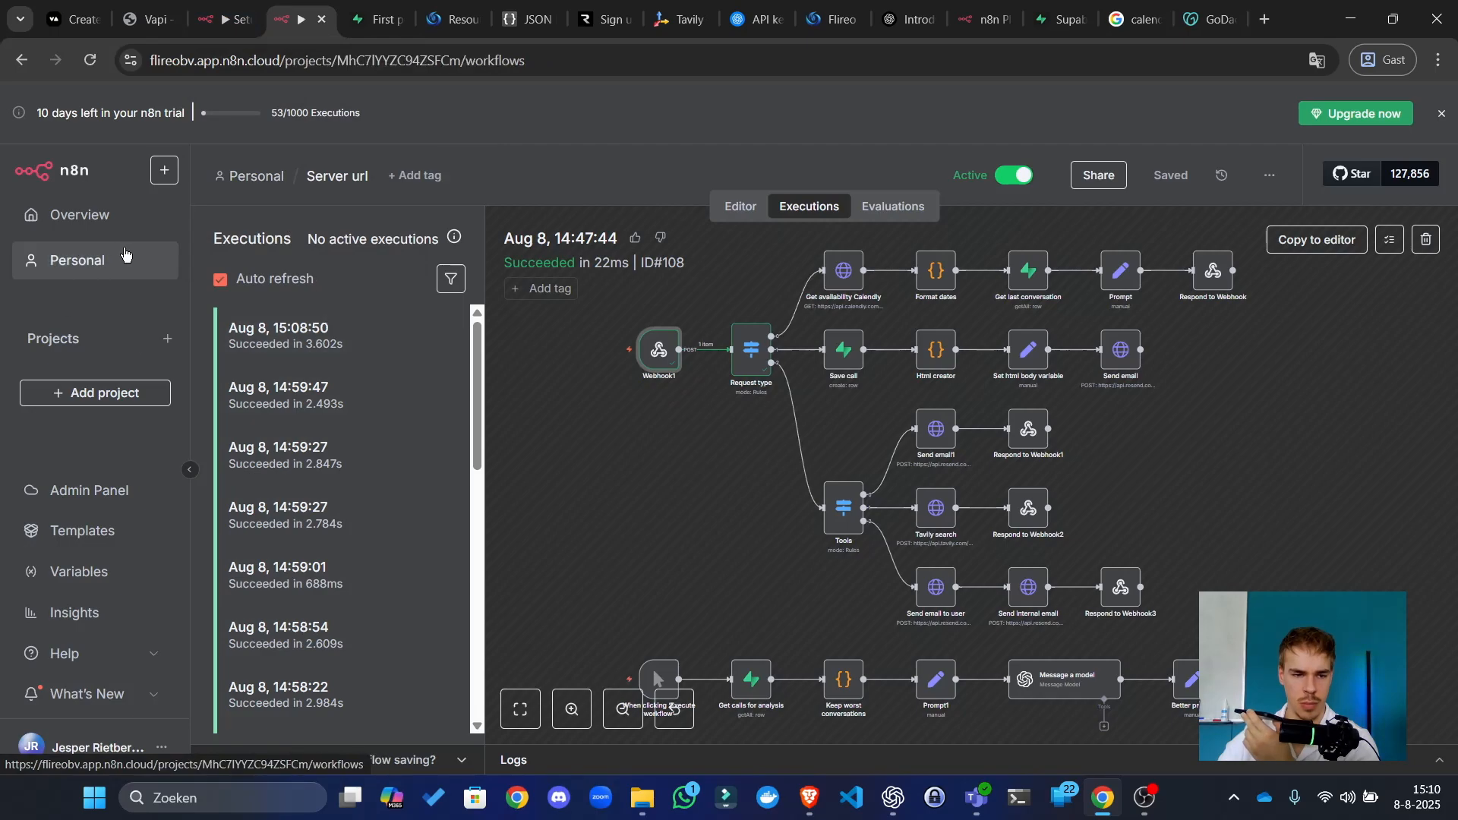
Step: Open execution ID#130 from 15:11:03 and inspect Respond to Webhook2's Tavily results
{"action": "left_click", "coordinate": [432, 341]}
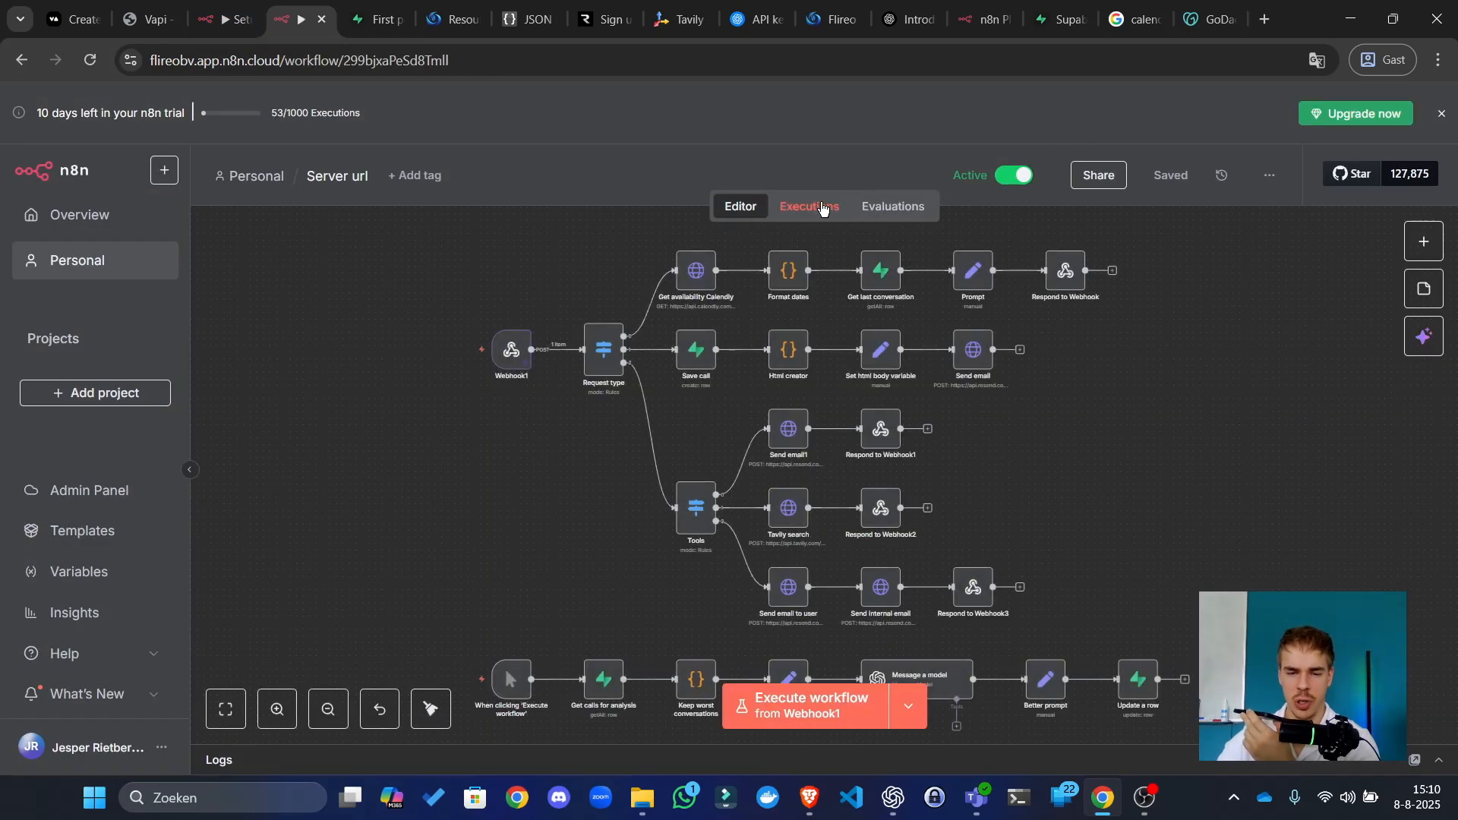
{"action": "left_click", "coordinate": [822, 209]}
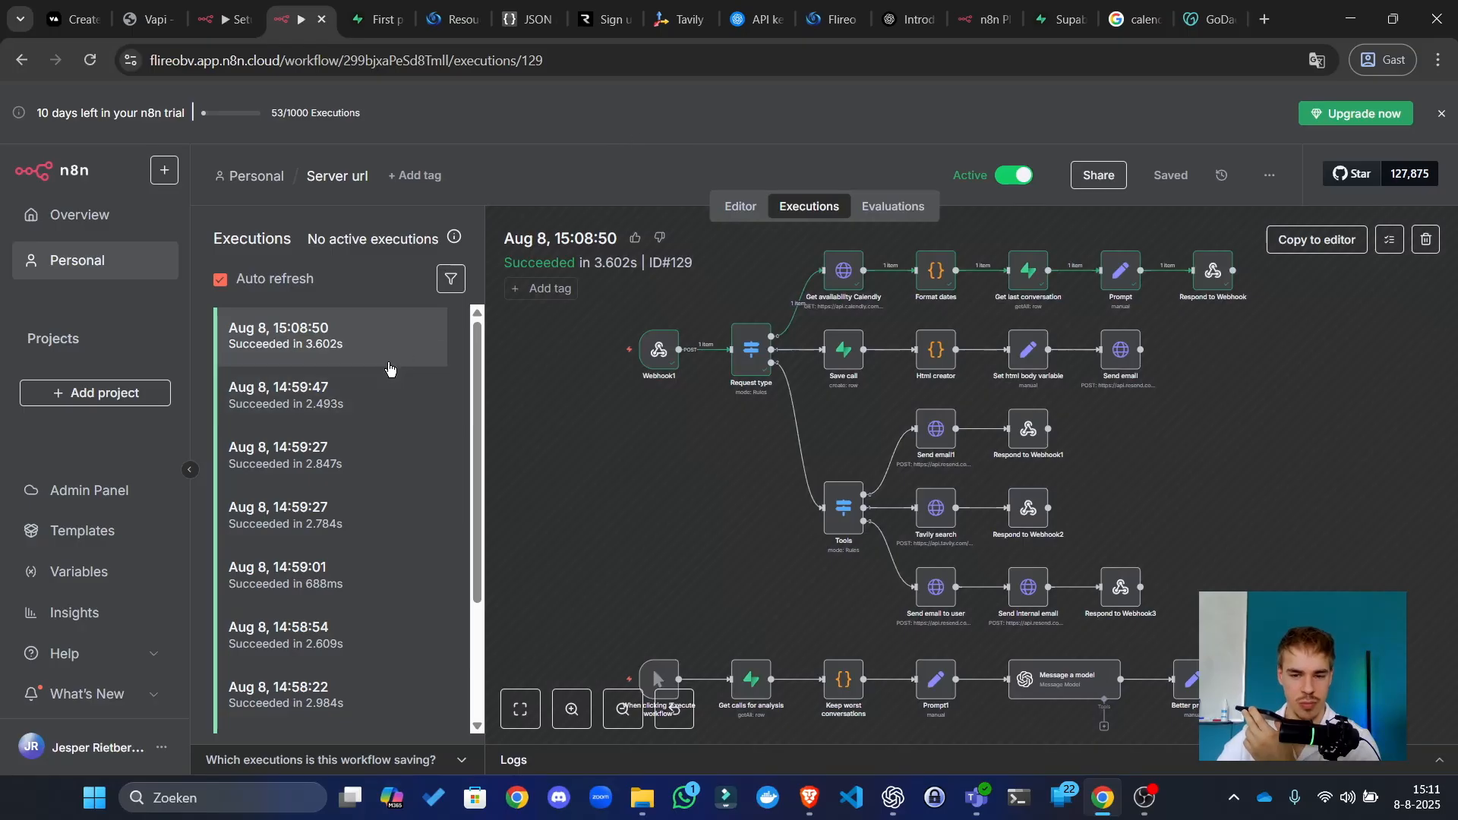
{"action": "left_click", "coordinate": [362, 349]}
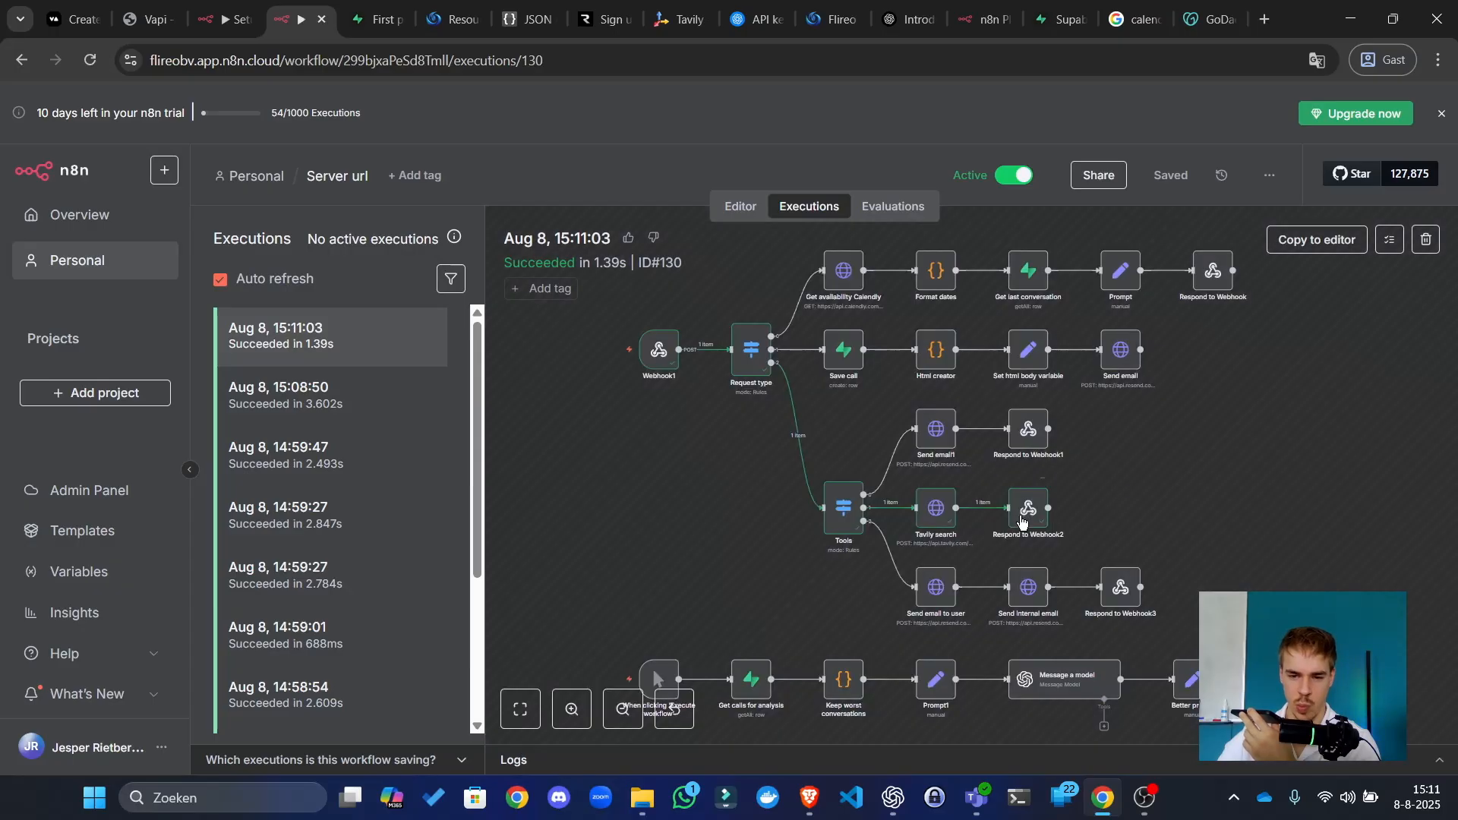
{"action": "double_click", "coordinate": [1021, 521]}
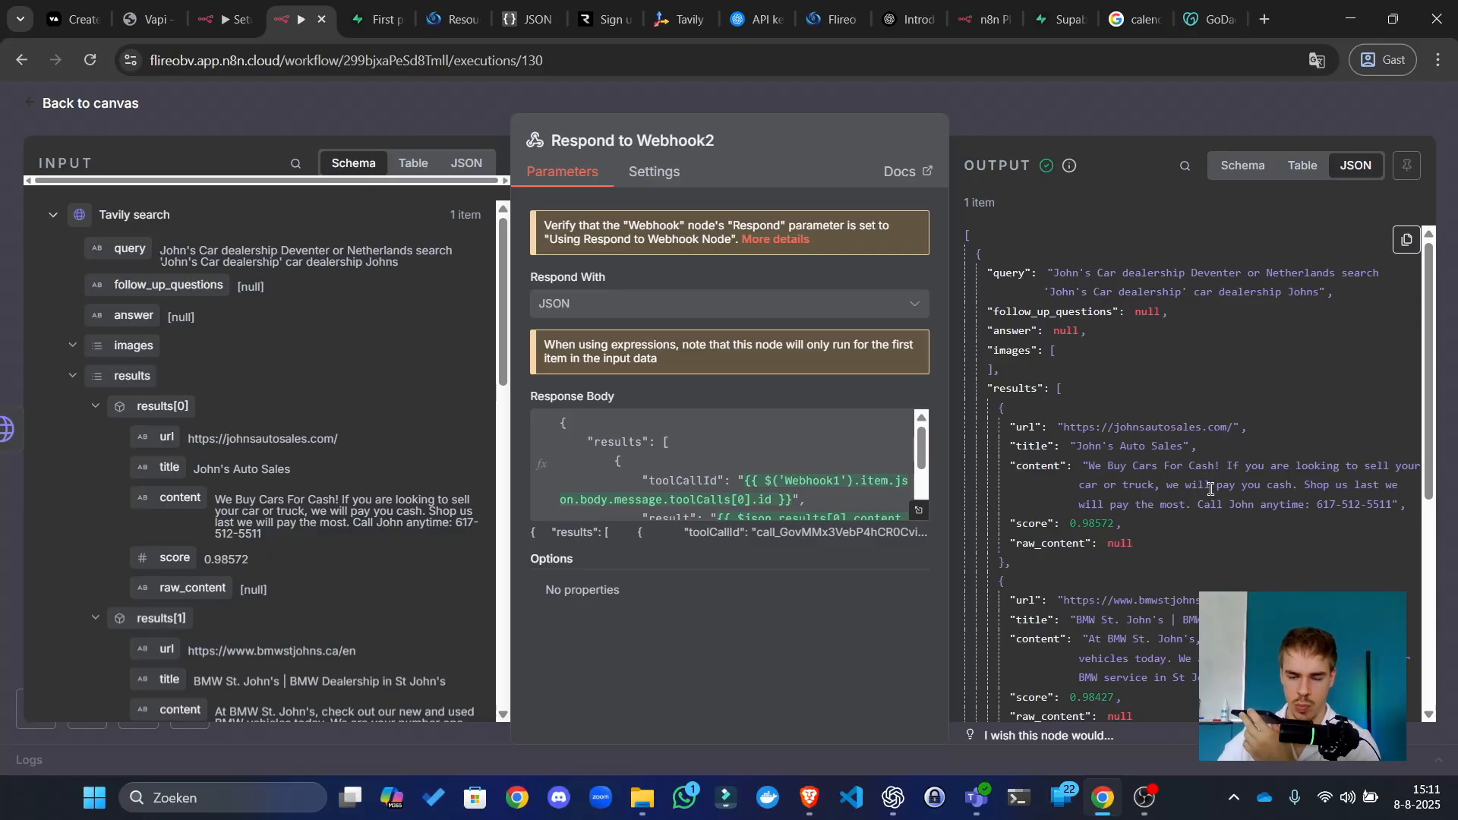
{"action": "scroll", "coordinate": [1213, 486], "scroll_direction": "down", "scroll_amount": 3}
{"action": "scroll", "coordinate": [1216, 487], "scroll_direction": "up", "scroll_amount": 3}
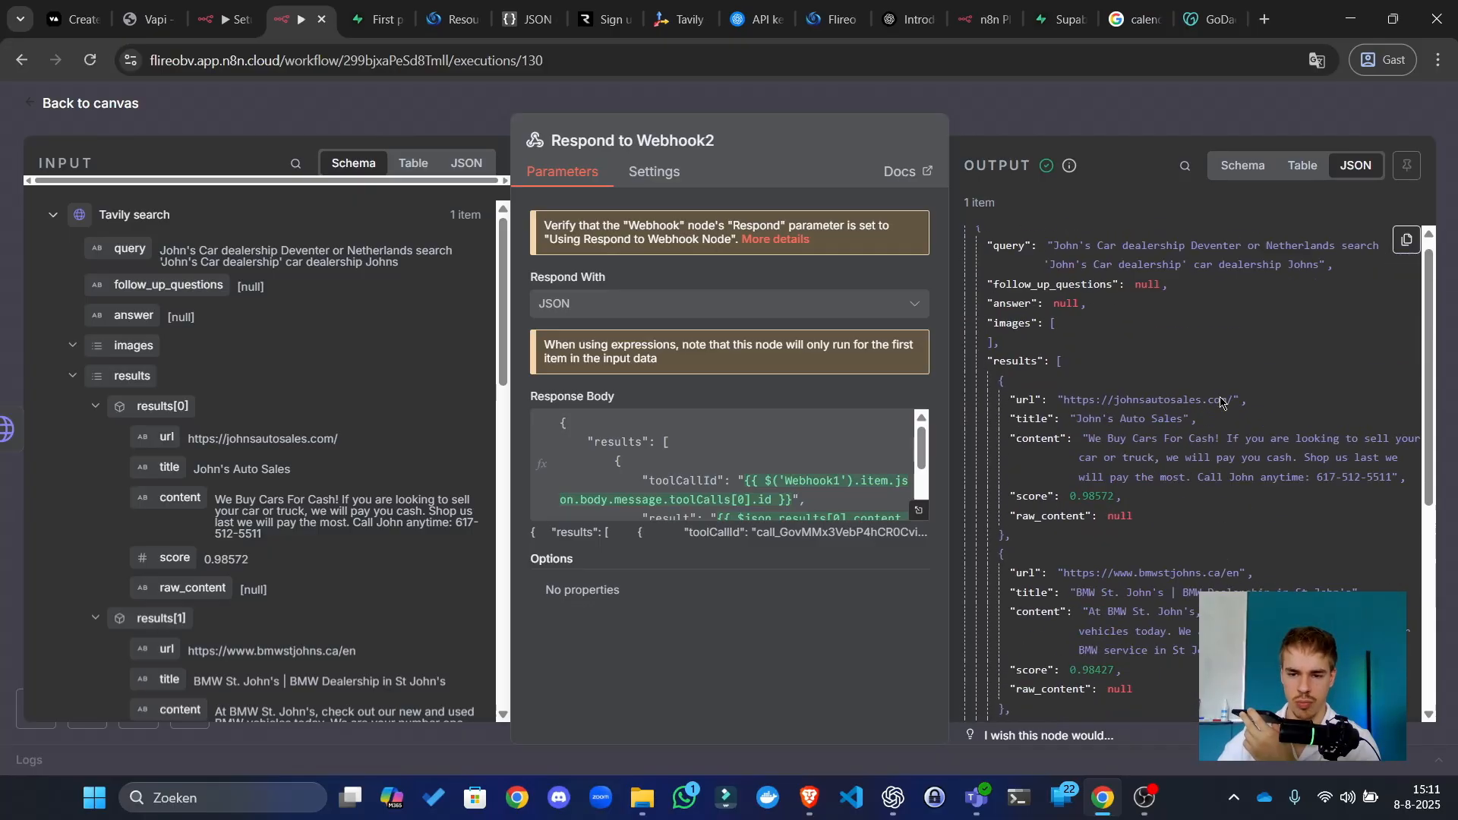
{"action": "left_click", "coordinate": [919, 510]}
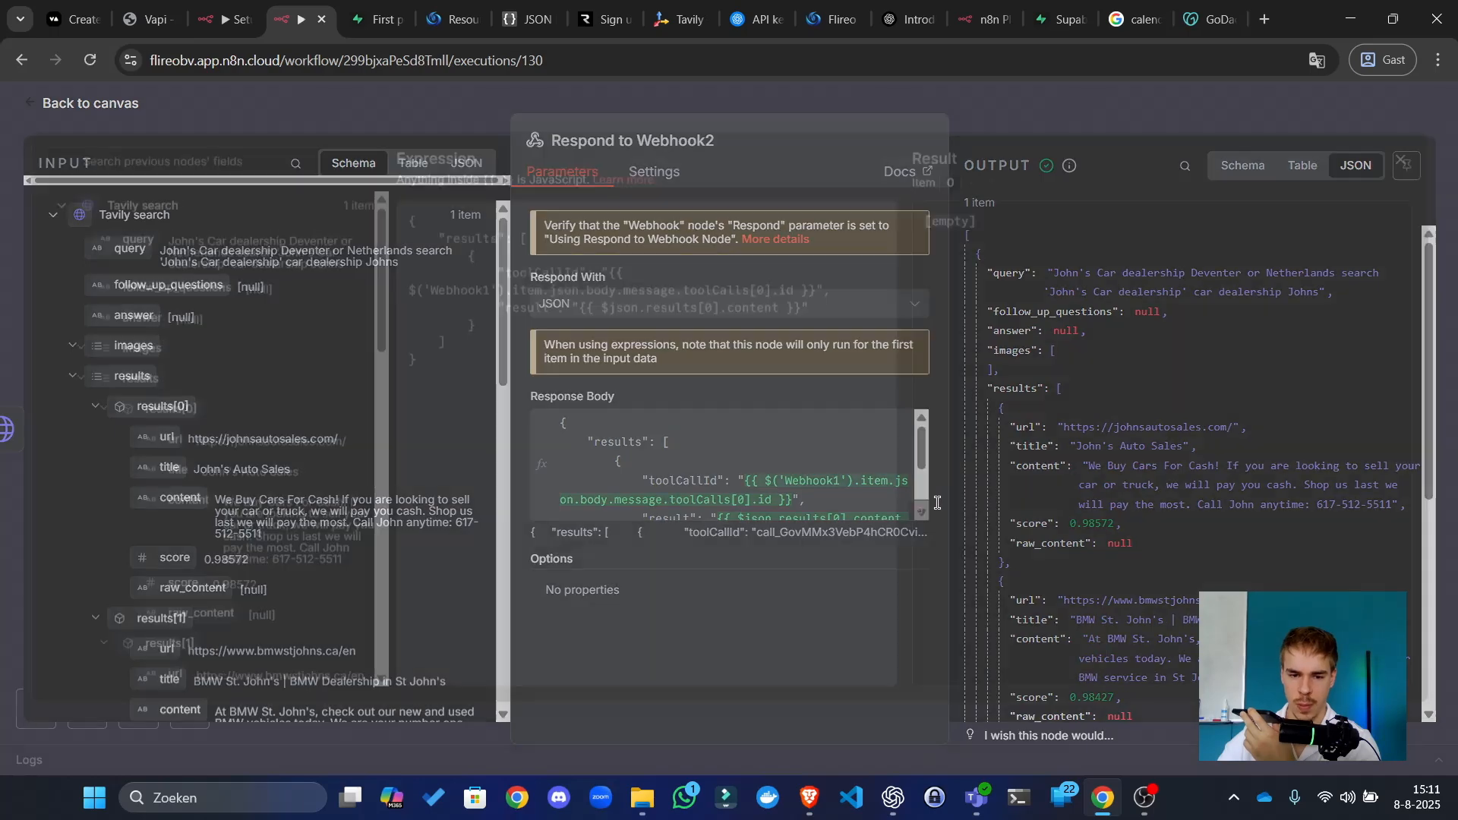
{"action": "left_click_drag", "start_coordinate": [1182, 302], "coordinate": [1234, 337]}
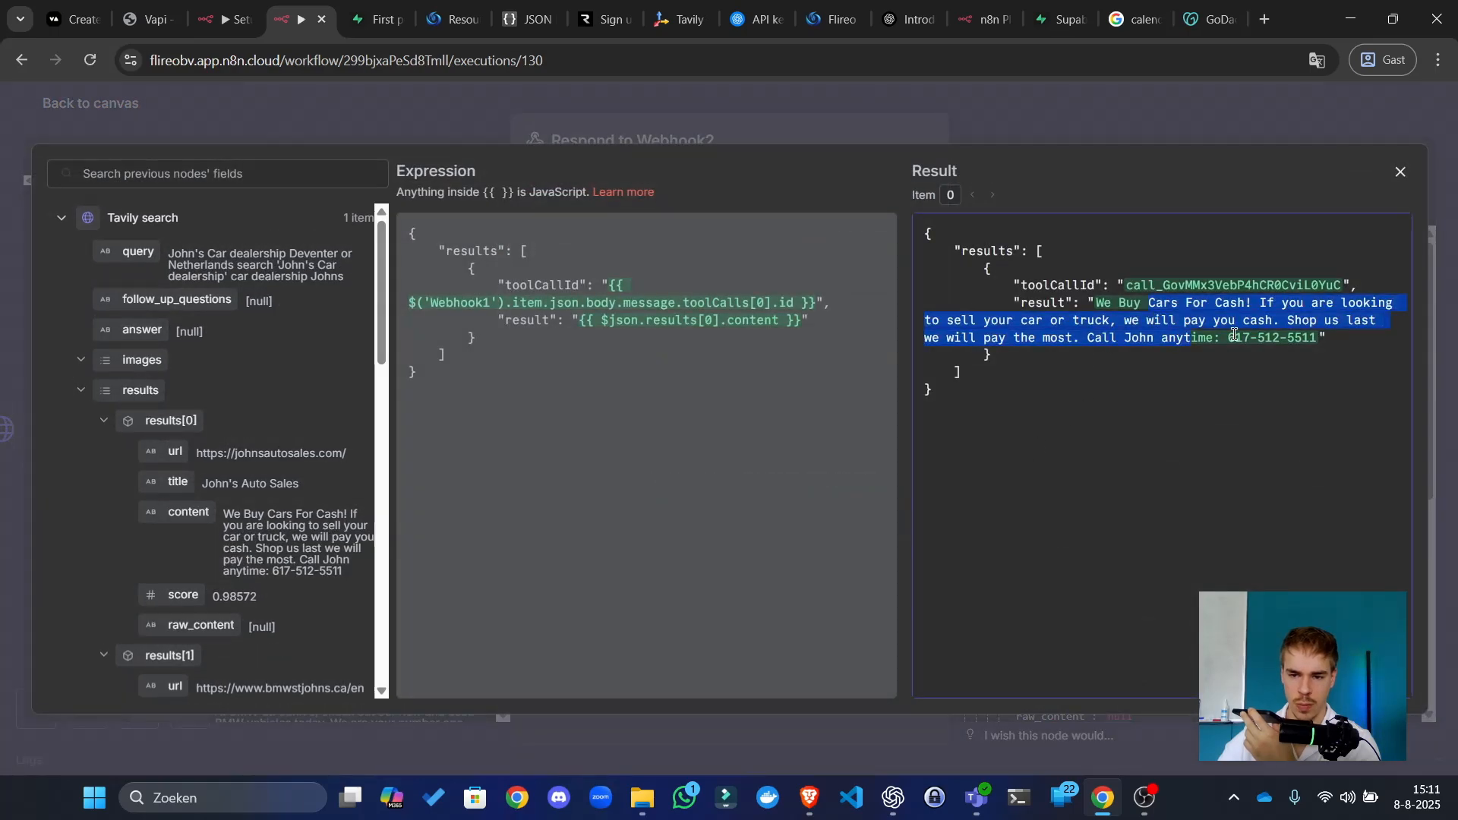
{"action": "left_click", "coordinate": [1121, 142]}
{"action": "left_click", "coordinate": [1084, 137]}
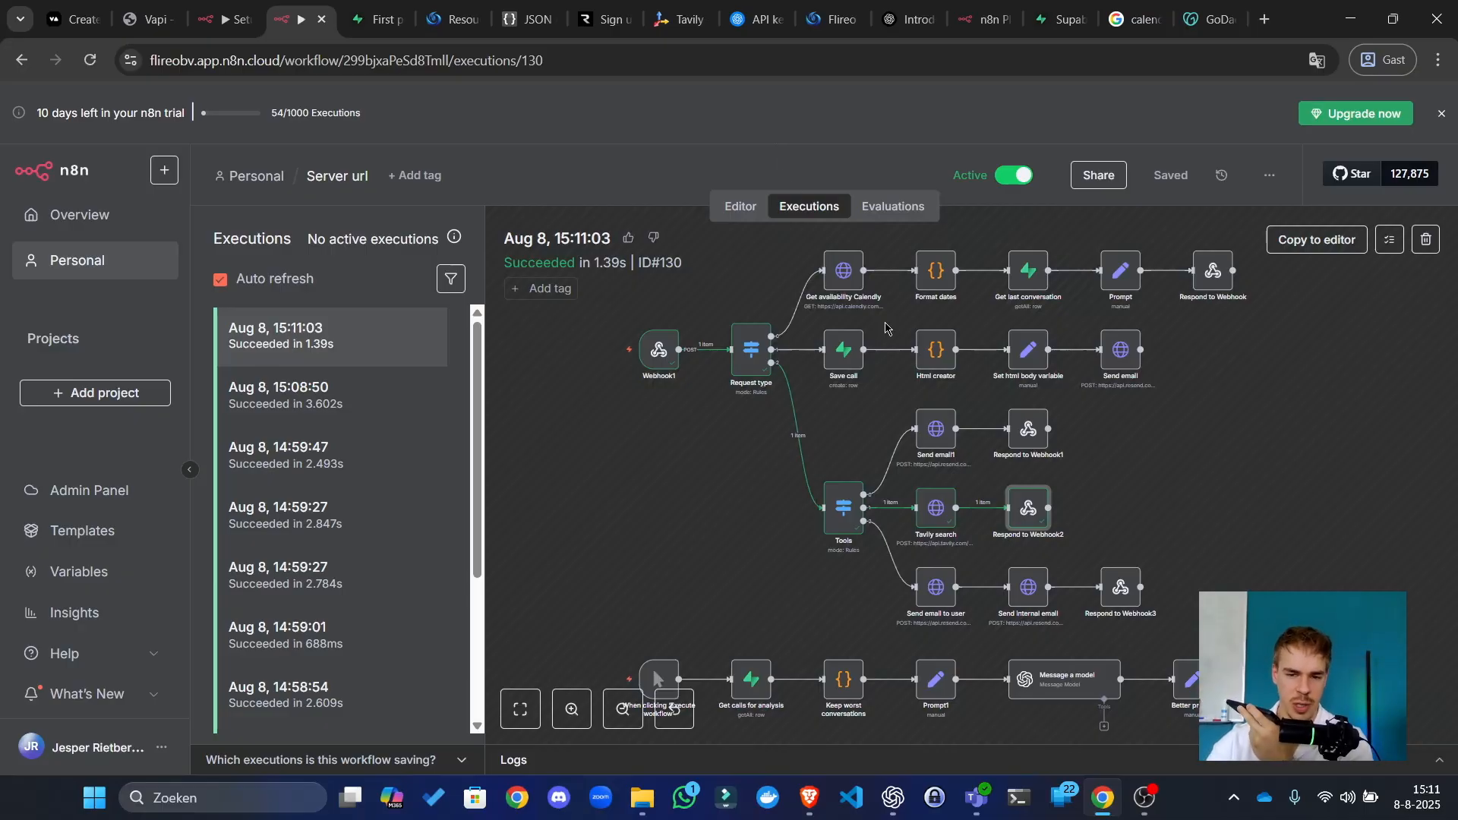
{"action": "left_click", "coordinate": [865, 425]}
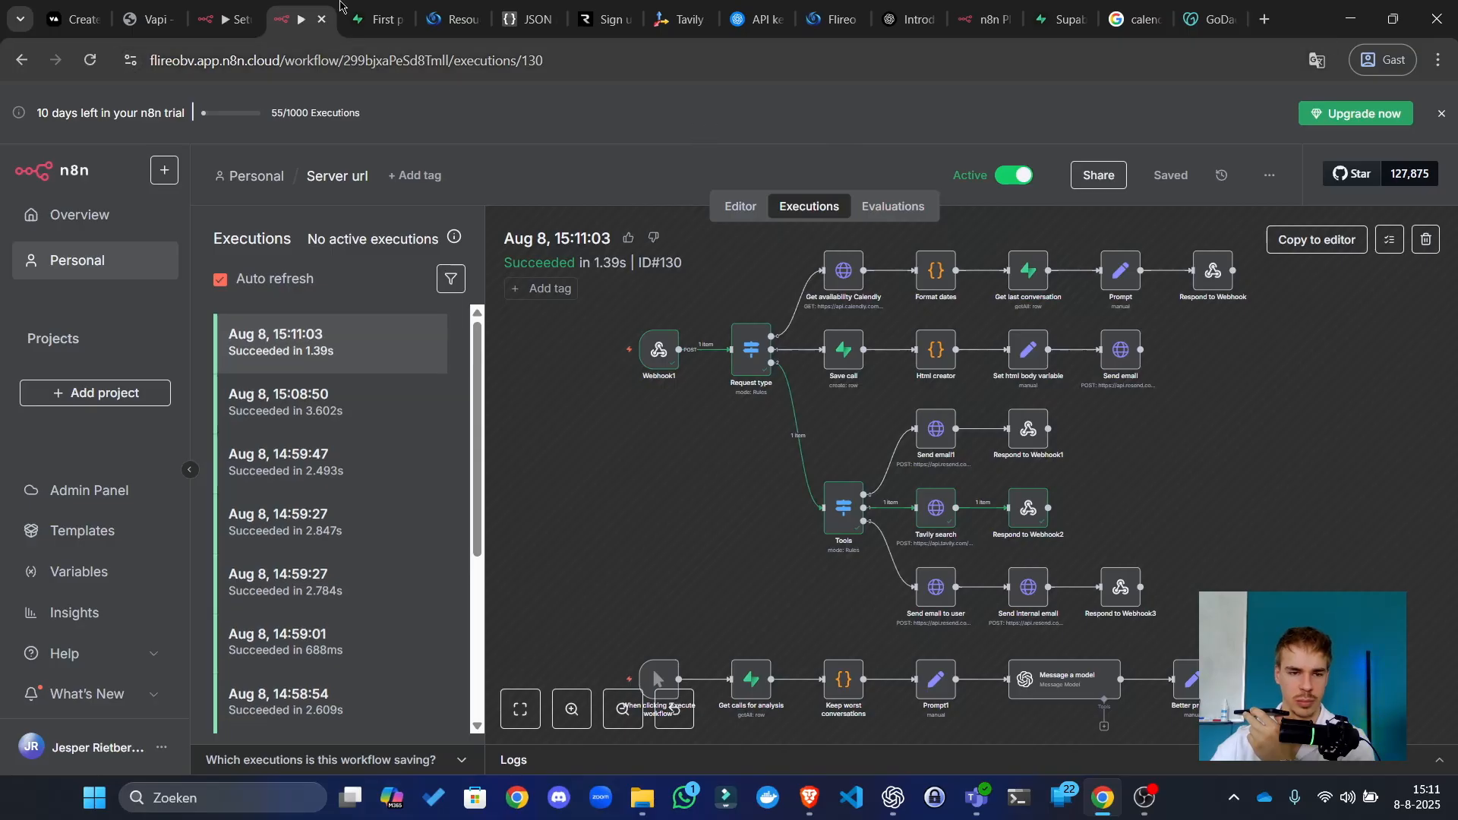
Step: Open execution ID#131 from 15:11:43, inspect Respond to Webhook1, and dismiss the trial notice
{"action": "left_click", "coordinate": [274, 351]}
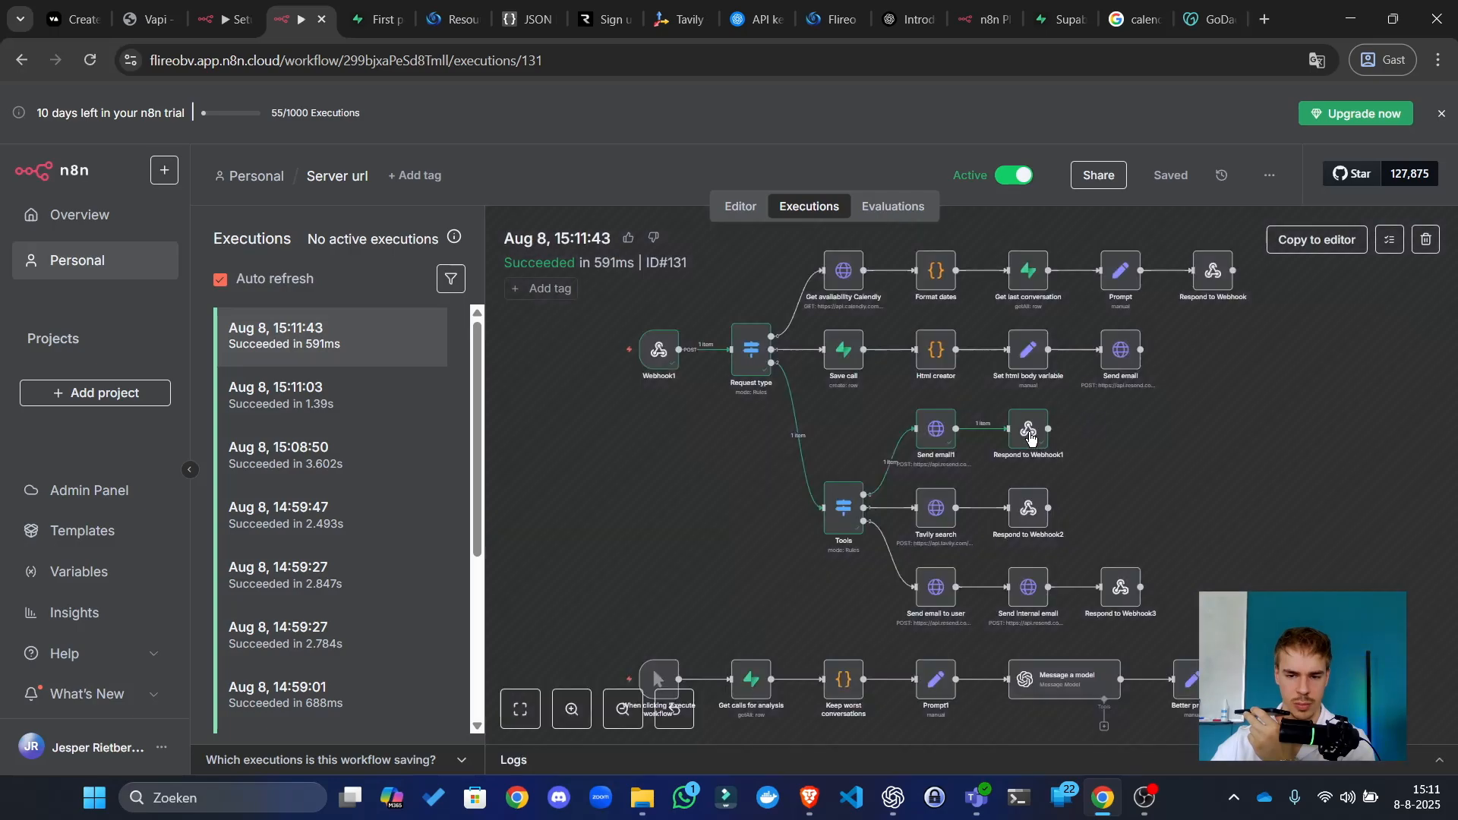
{"action": "double_click", "coordinate": [1030, 433]}
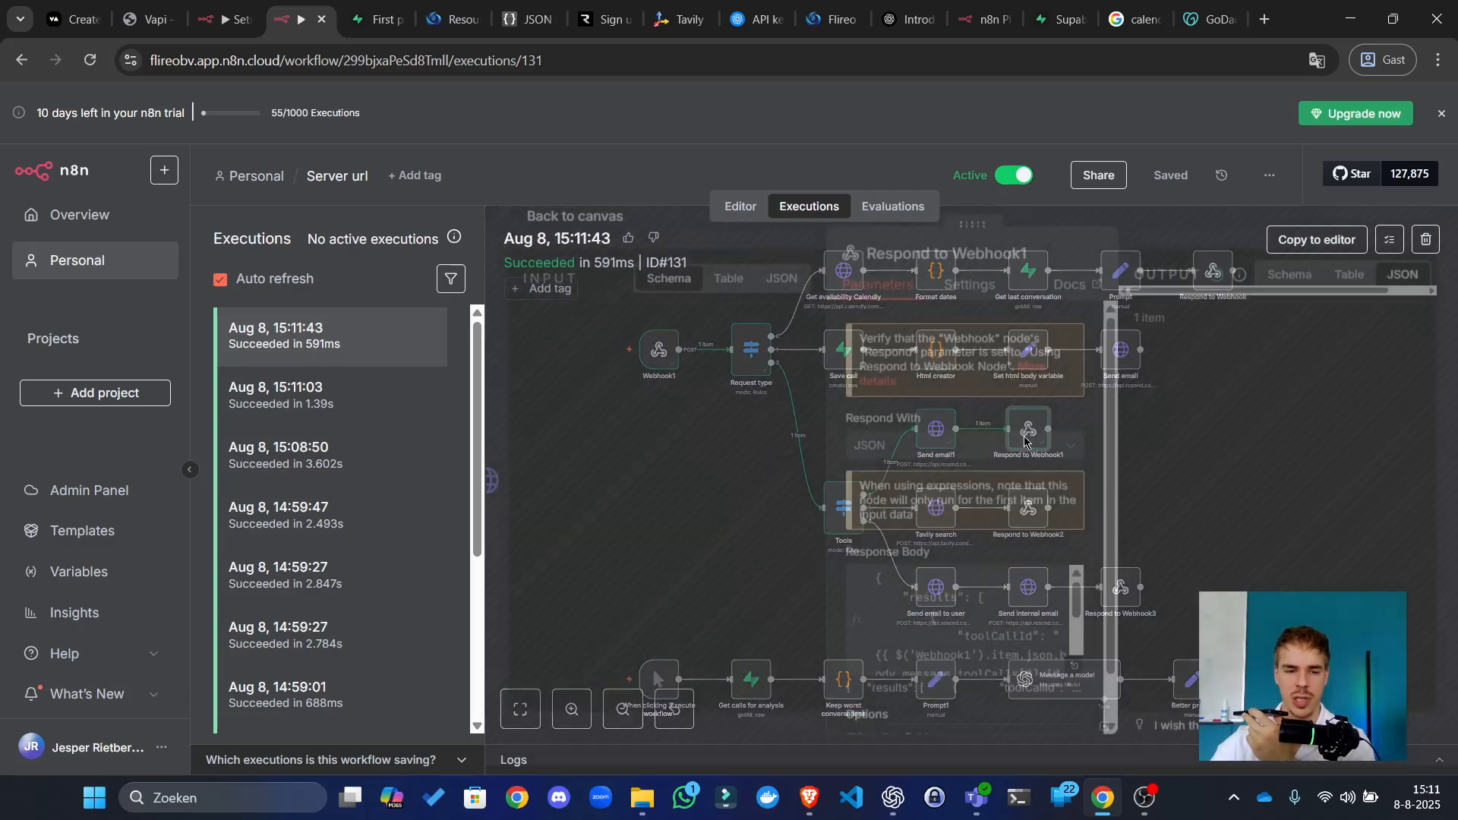
{"action": "left_click", "coordinate": [1093, 135]}
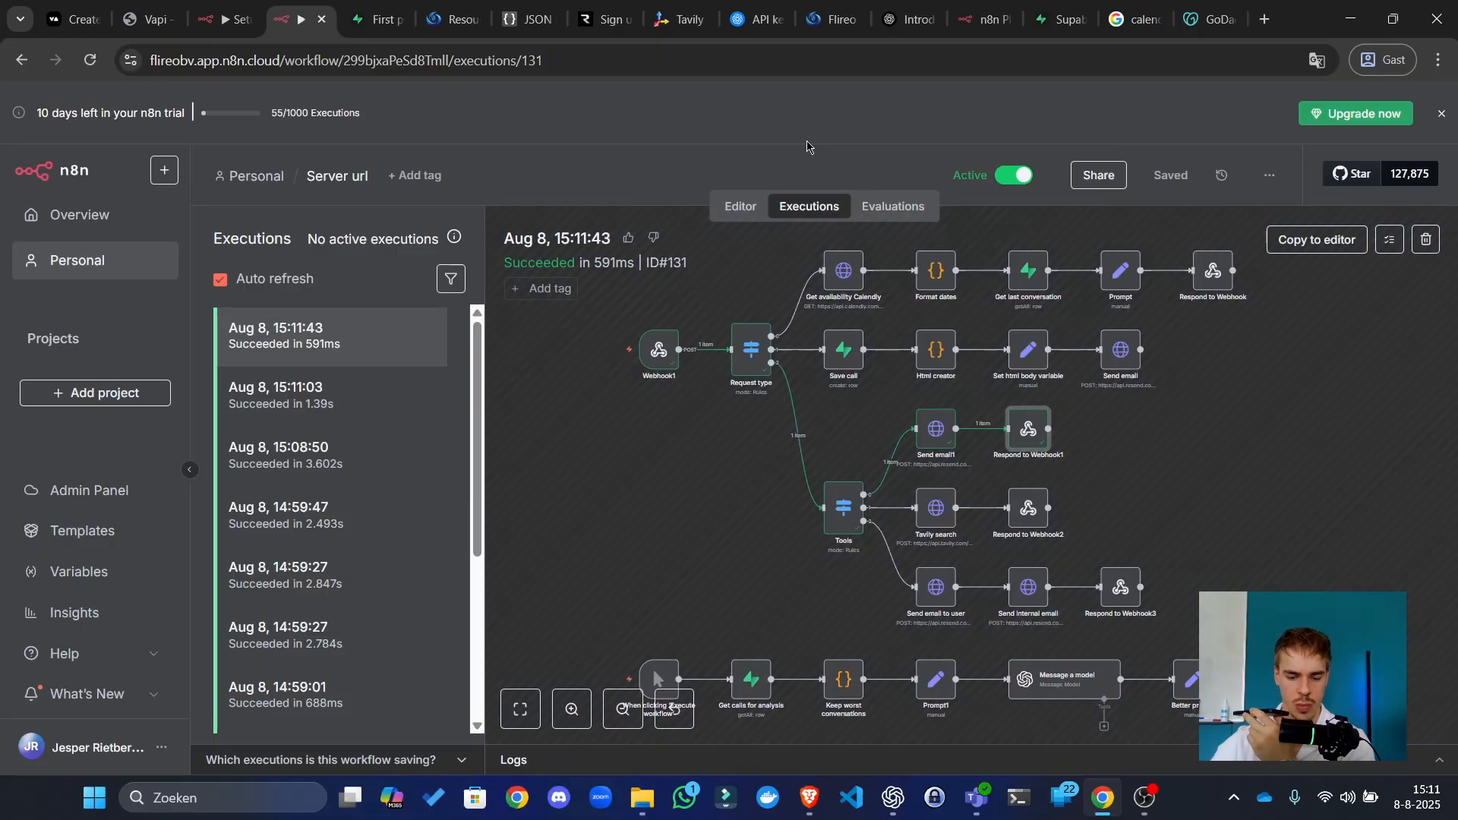
{"action": "left_click", "coordinate": [1442, 112]}
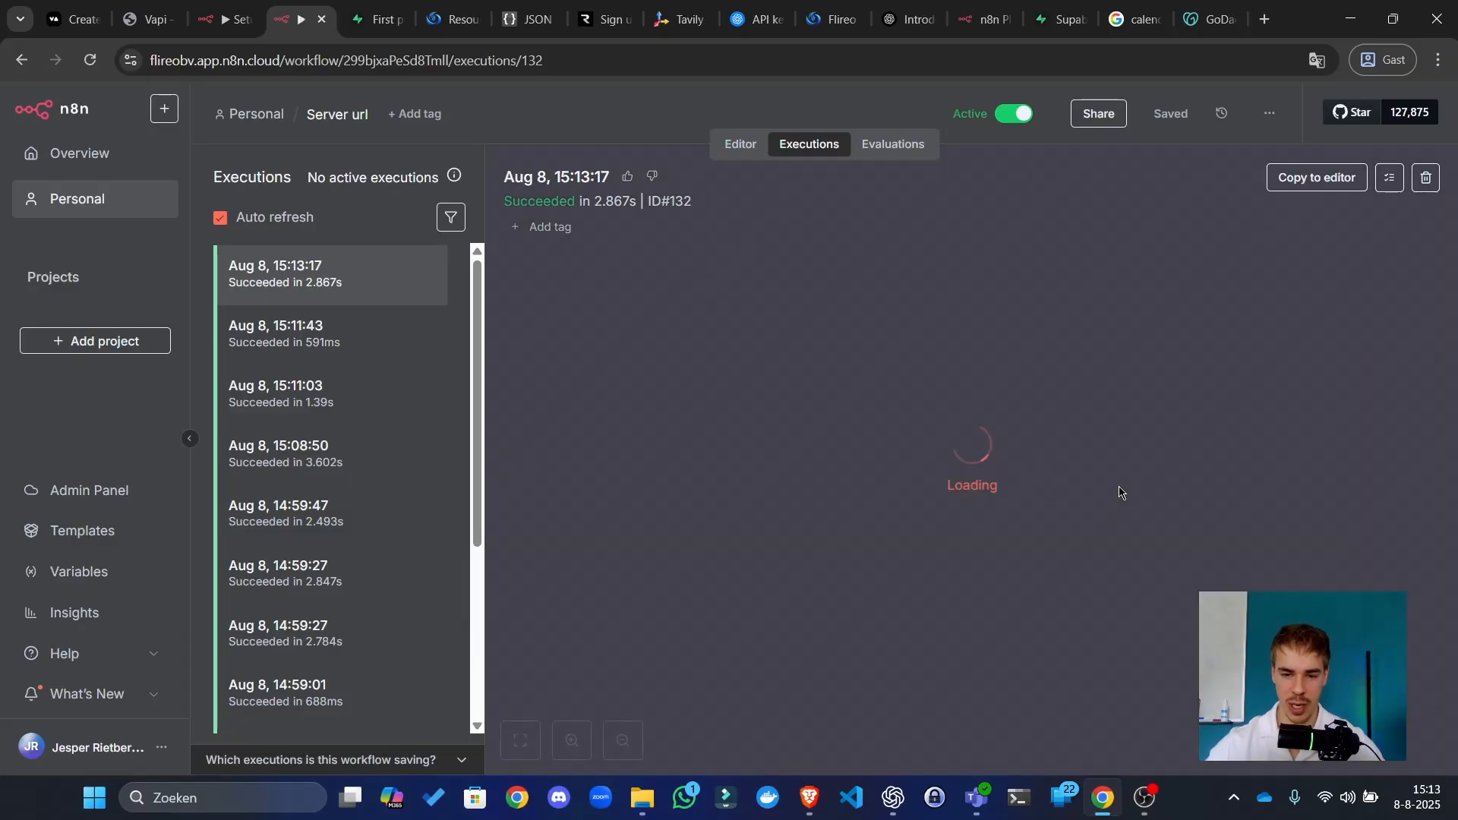
Step: Zoom onto execution 132's Html creator, Set html body variable and Send email nodes, selecting Send email
{"action": "scroll", "coordinate": [897, 304], "scroll_direction": "up", "scroll_amount": 5}
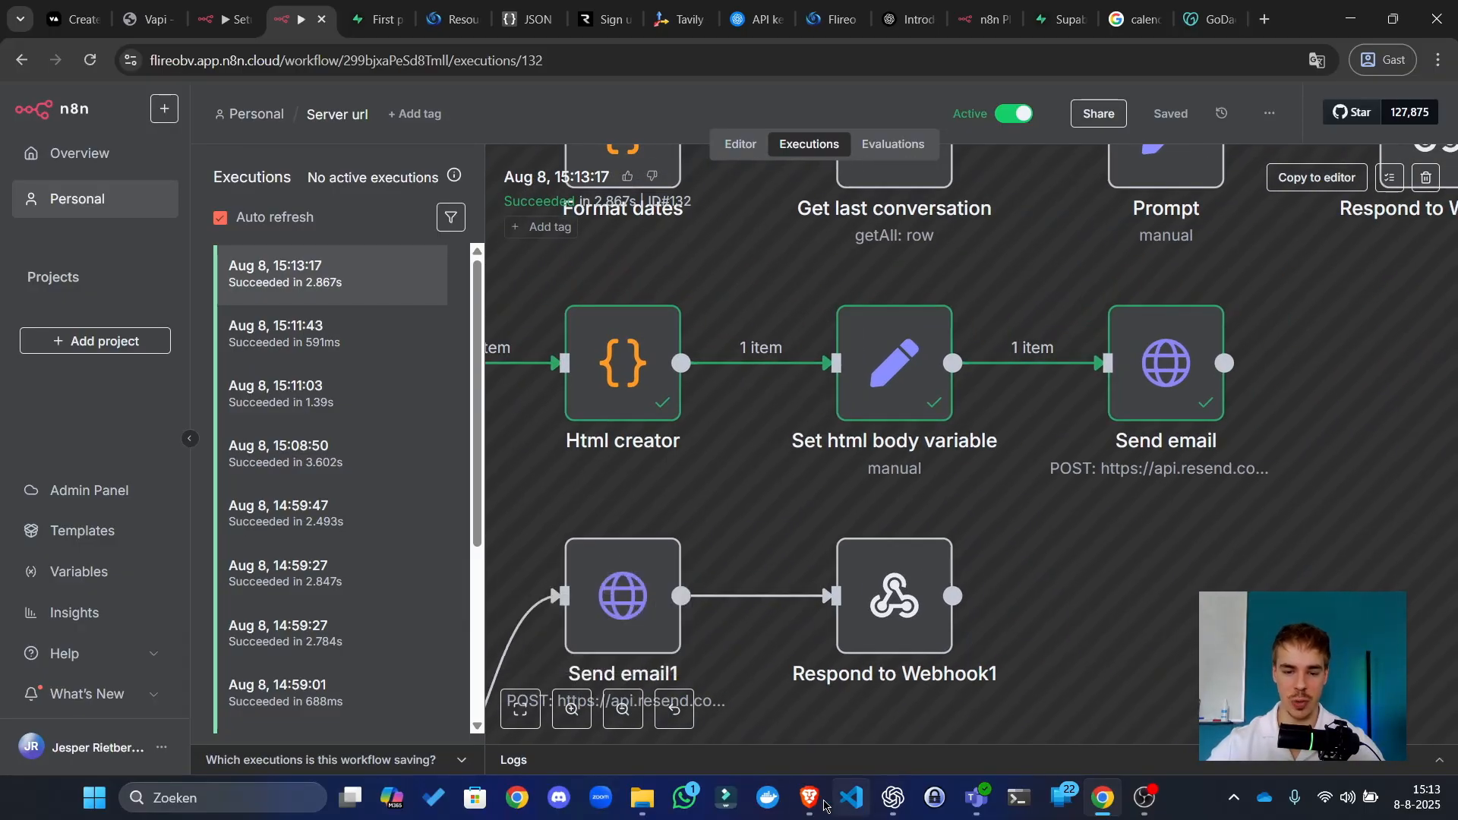
{"action": "mouse_move", "coordinate": [809, 797]}
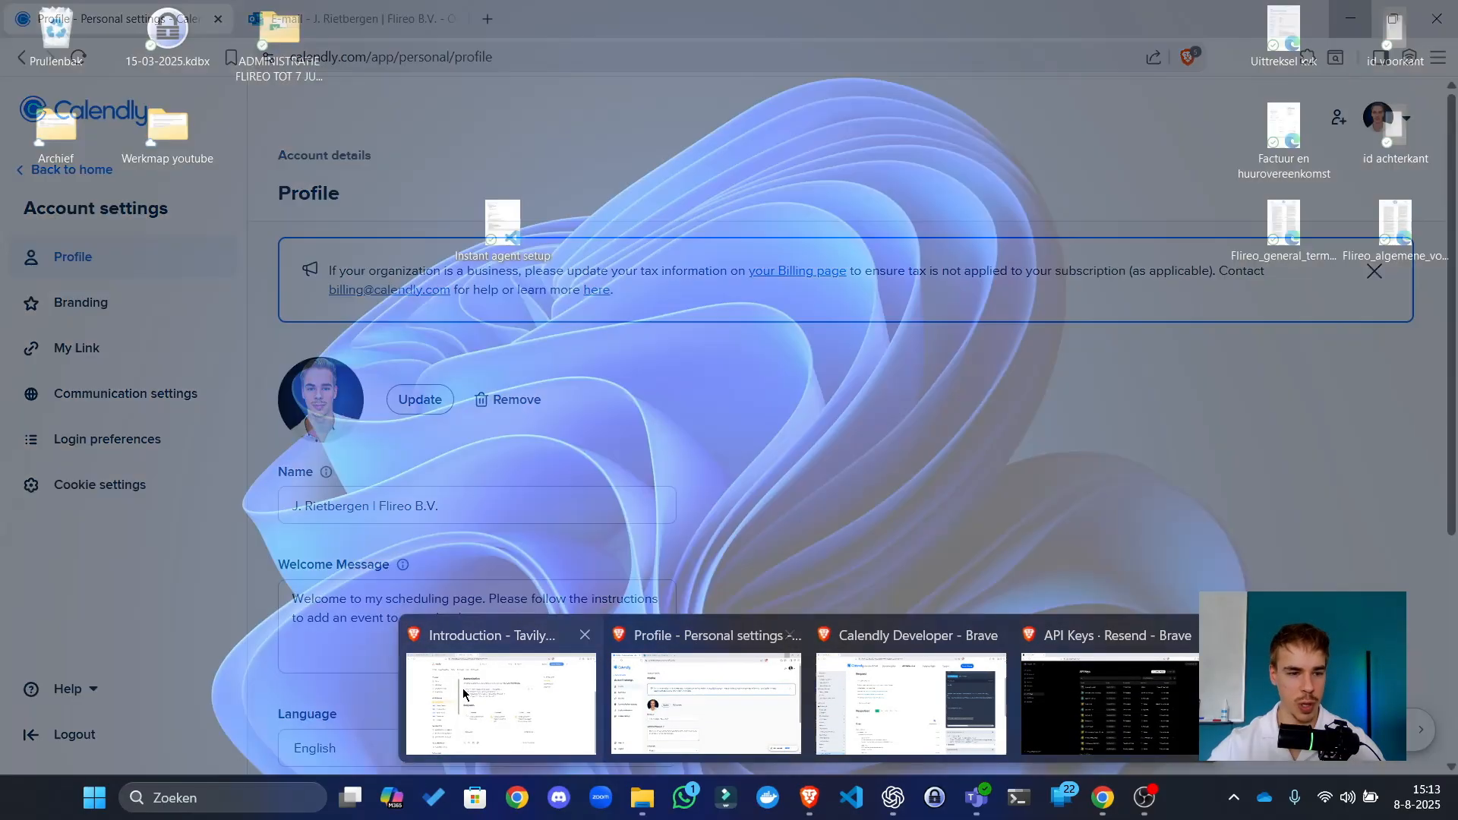
{"action": "left_click", "coordinate": [465, 695]}
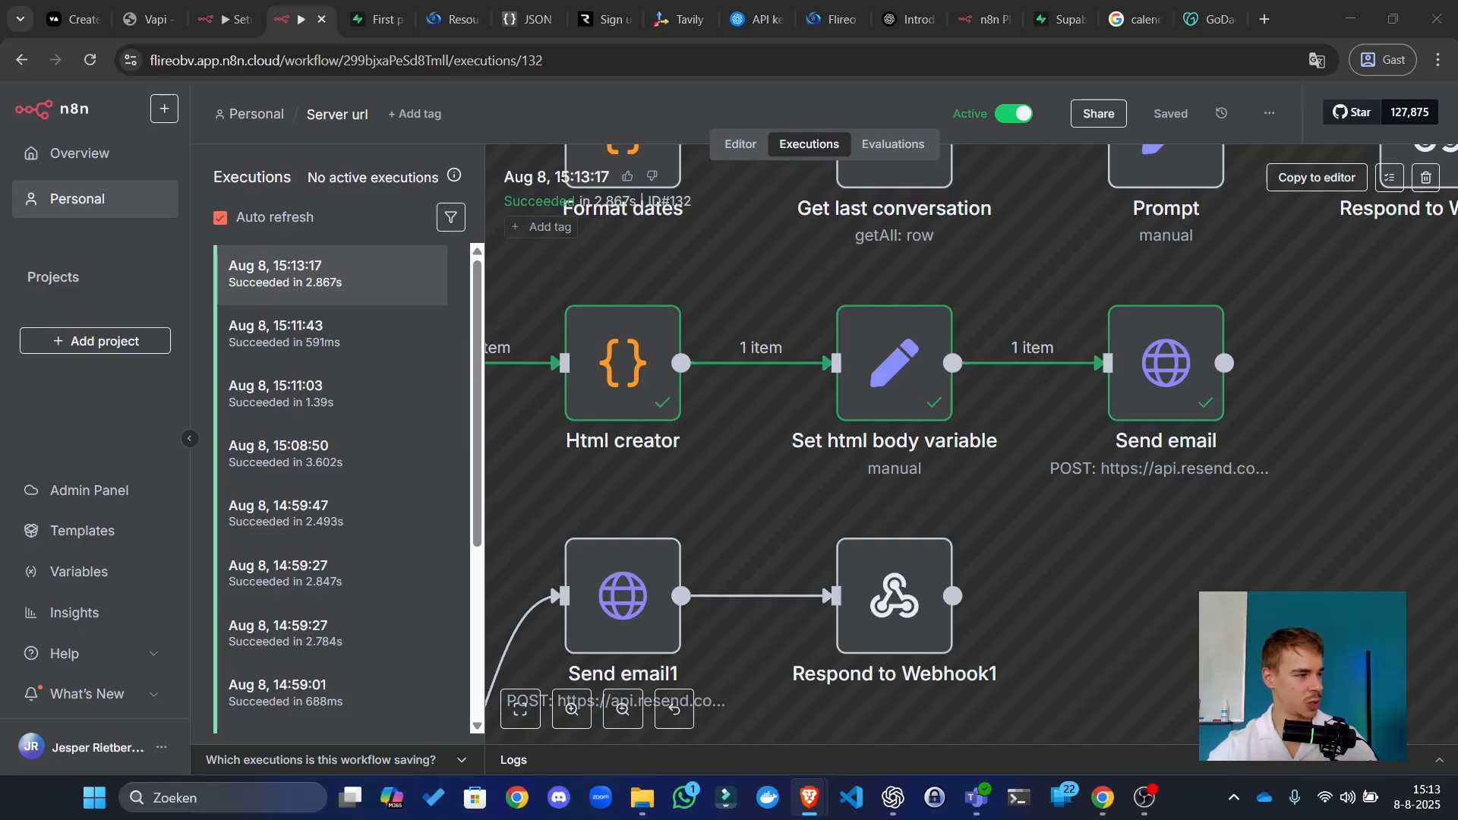
{"action": "left_click", "coordinate": [1165, 360]}
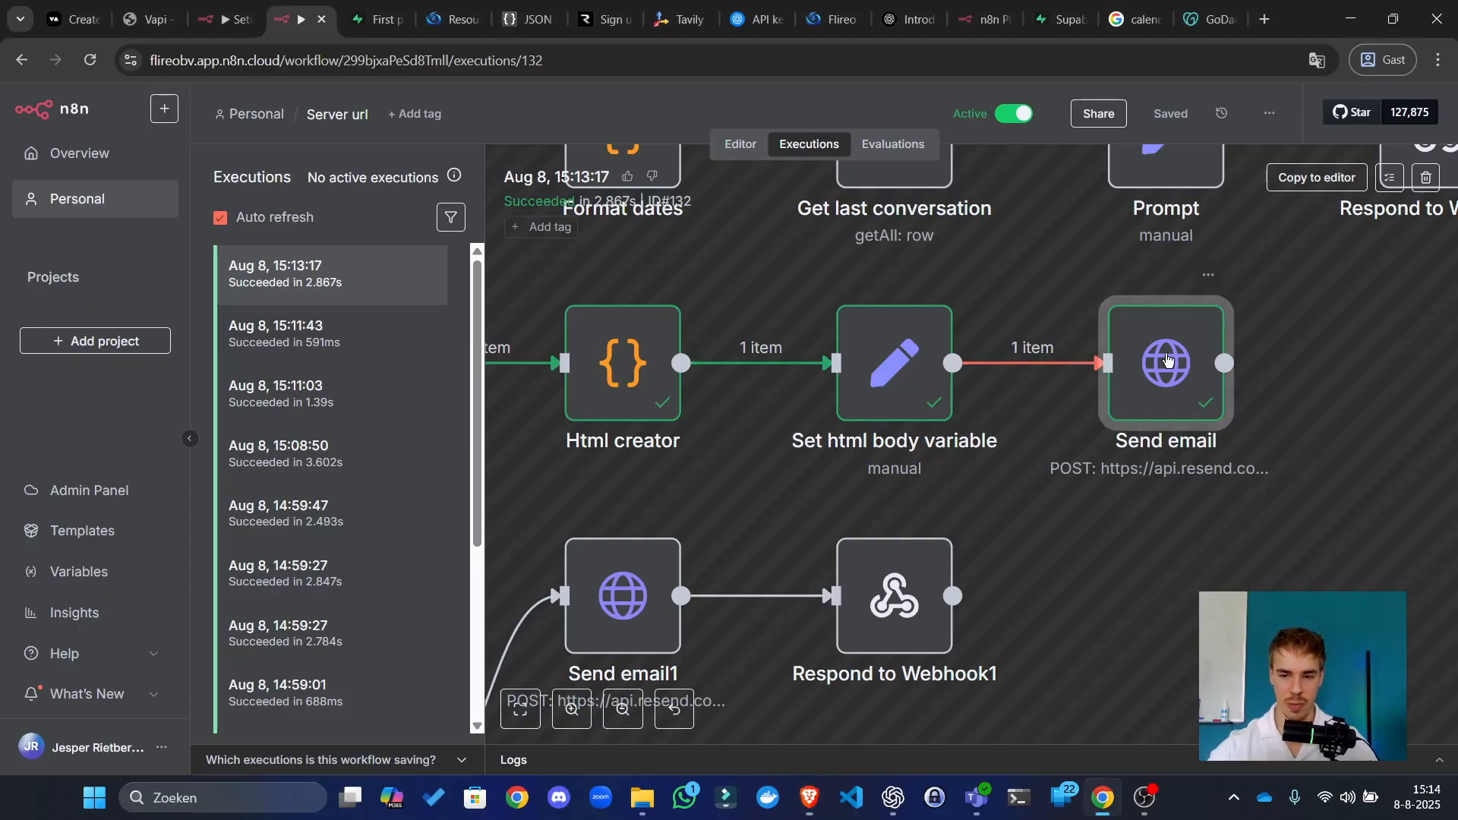
{"action": "double_click", "coordinate": [1183, 414]}
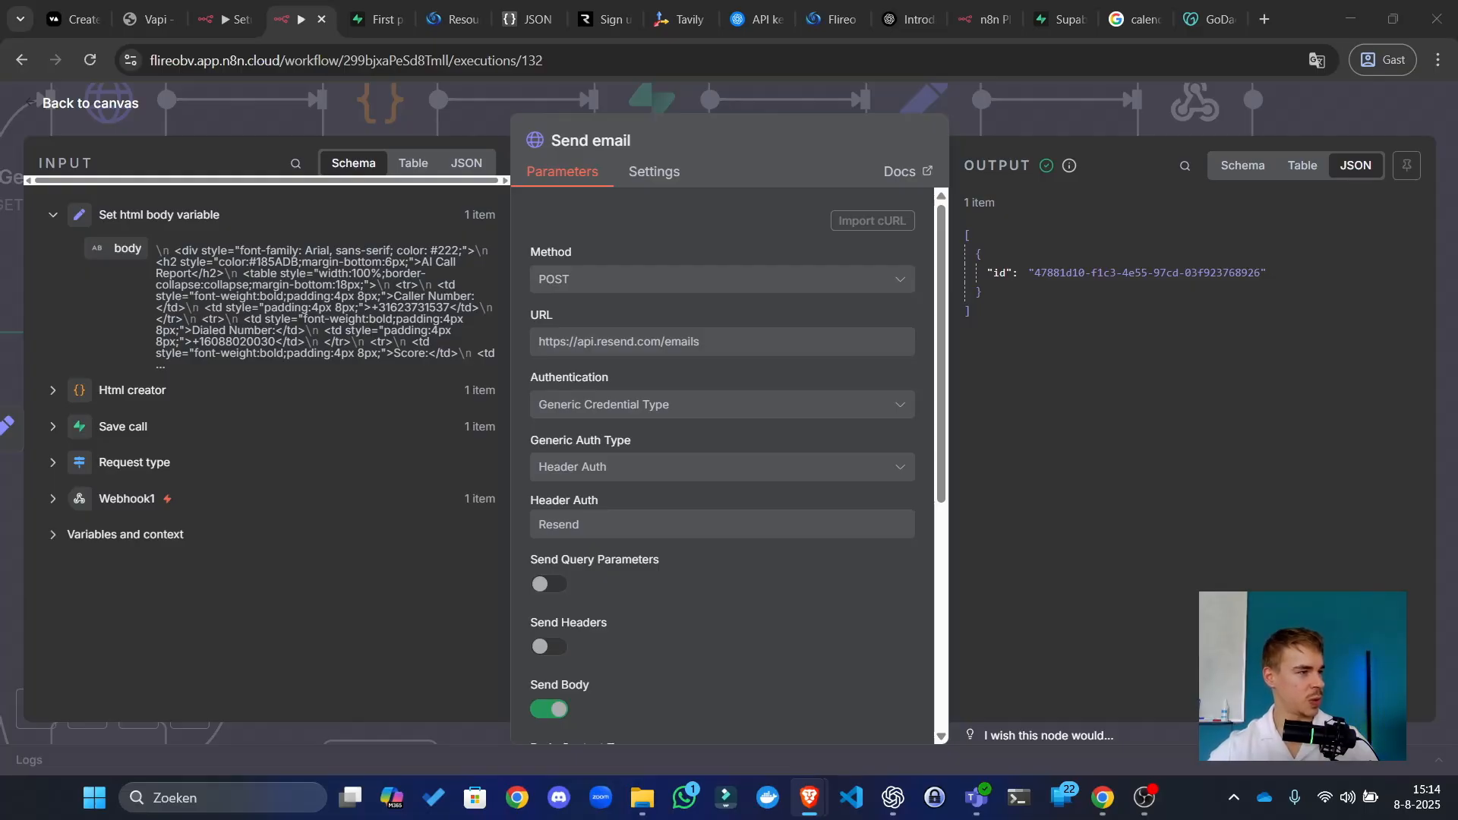
{"action": "key", "text": "alt+Tab"}
{"action": "left_click_drag", "start_coordinate": [390, 300], "coordinate": [330, 294]}
{"action": "left_click", "coordinate": [182, 284]}
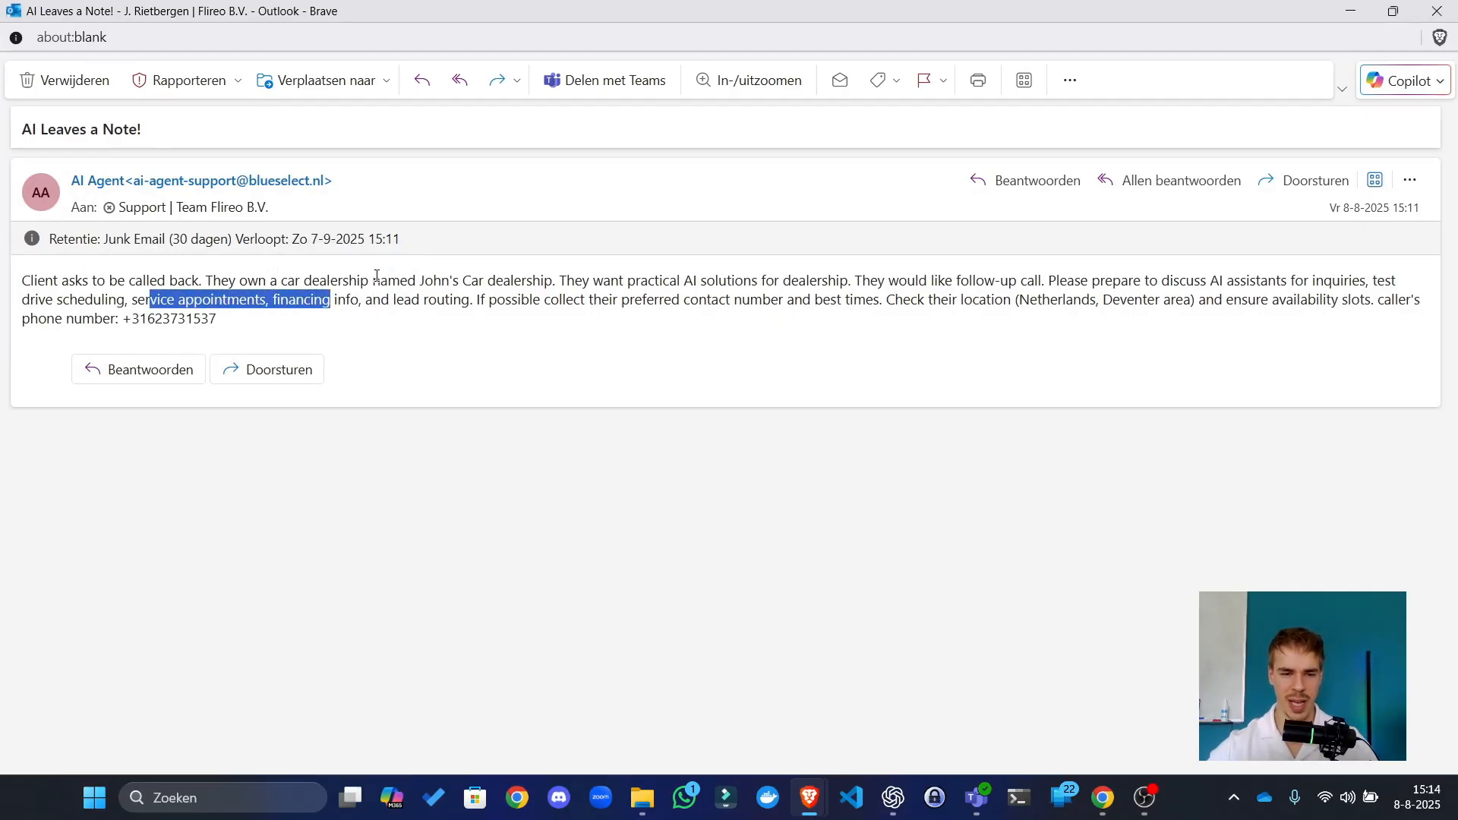
{"action": "left_click", "coordinate": [864, 299]}
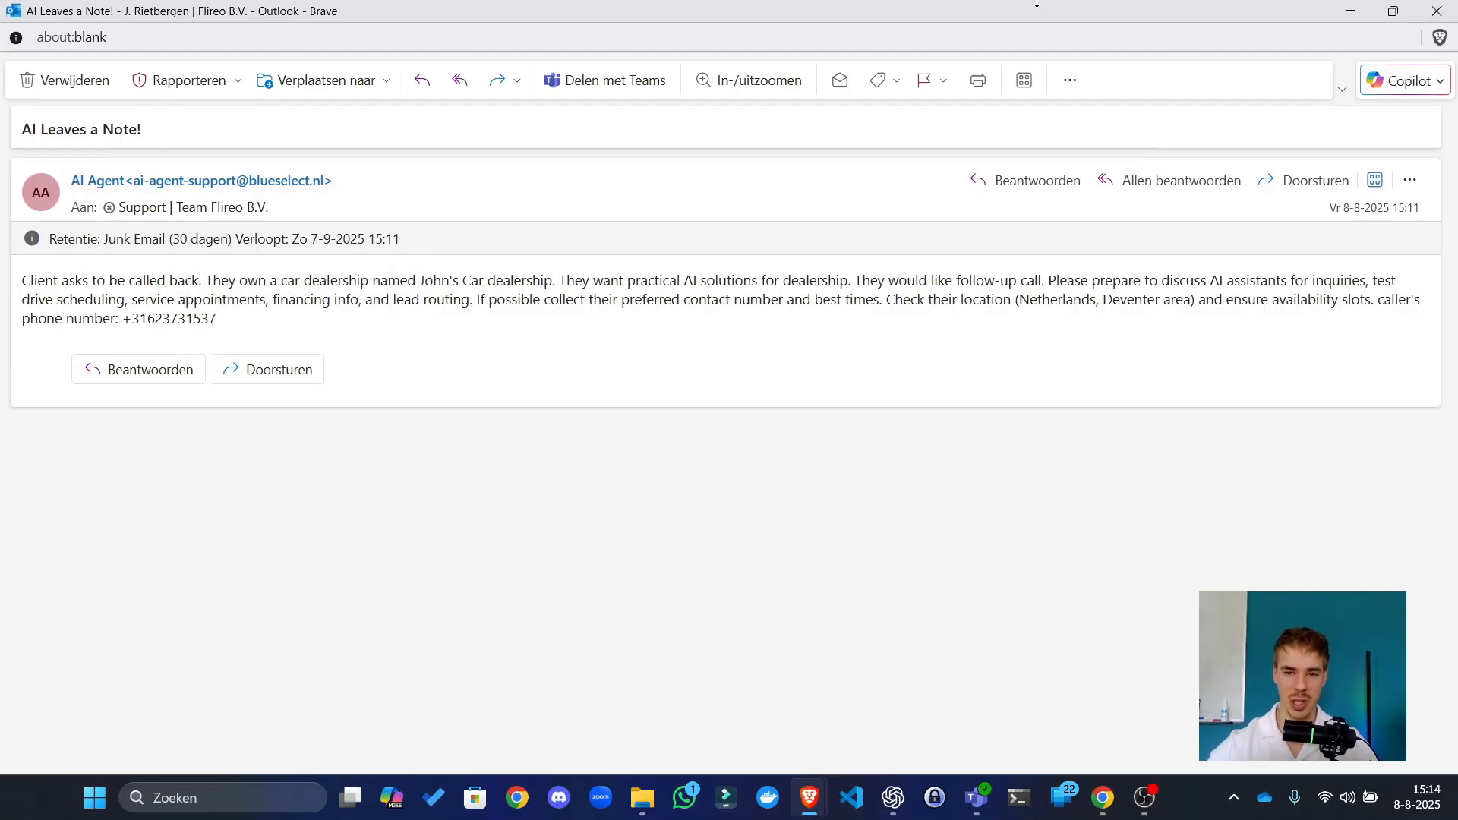
{"action": "left_click_drag", "start_coordinate": [1042, 11], "coordinate": [2, 259]}
{"action": "left_click", "coordinate": [1286, 99]}
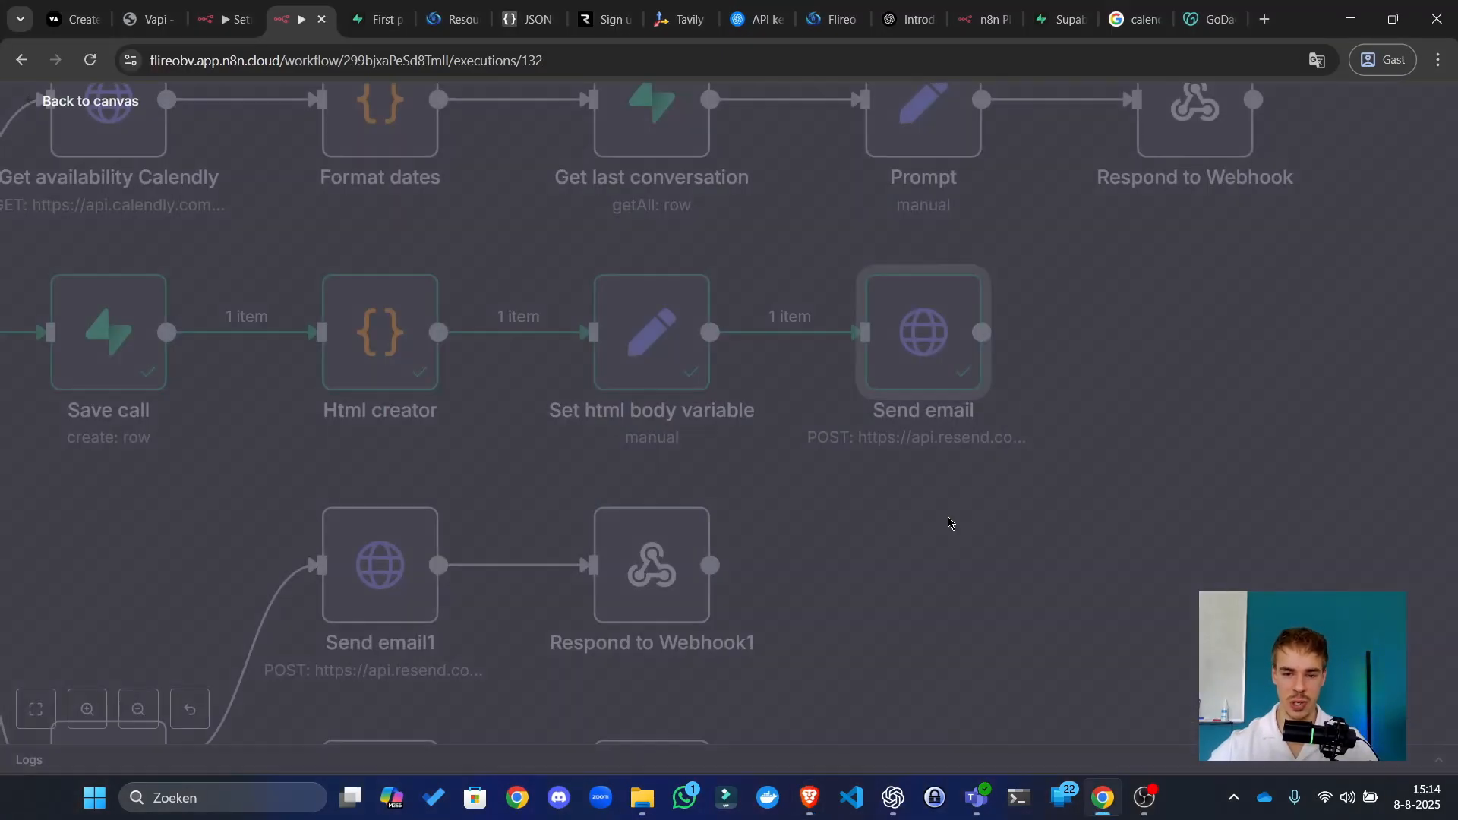
Step: Open Send email1 in the Tools branch and inspect its 'AI Leaves a Note!' JSON html expression
{"action": "scroll", "coordinate": [1096, 418], "scroll_direction": "down", "scroll_amount": 10}
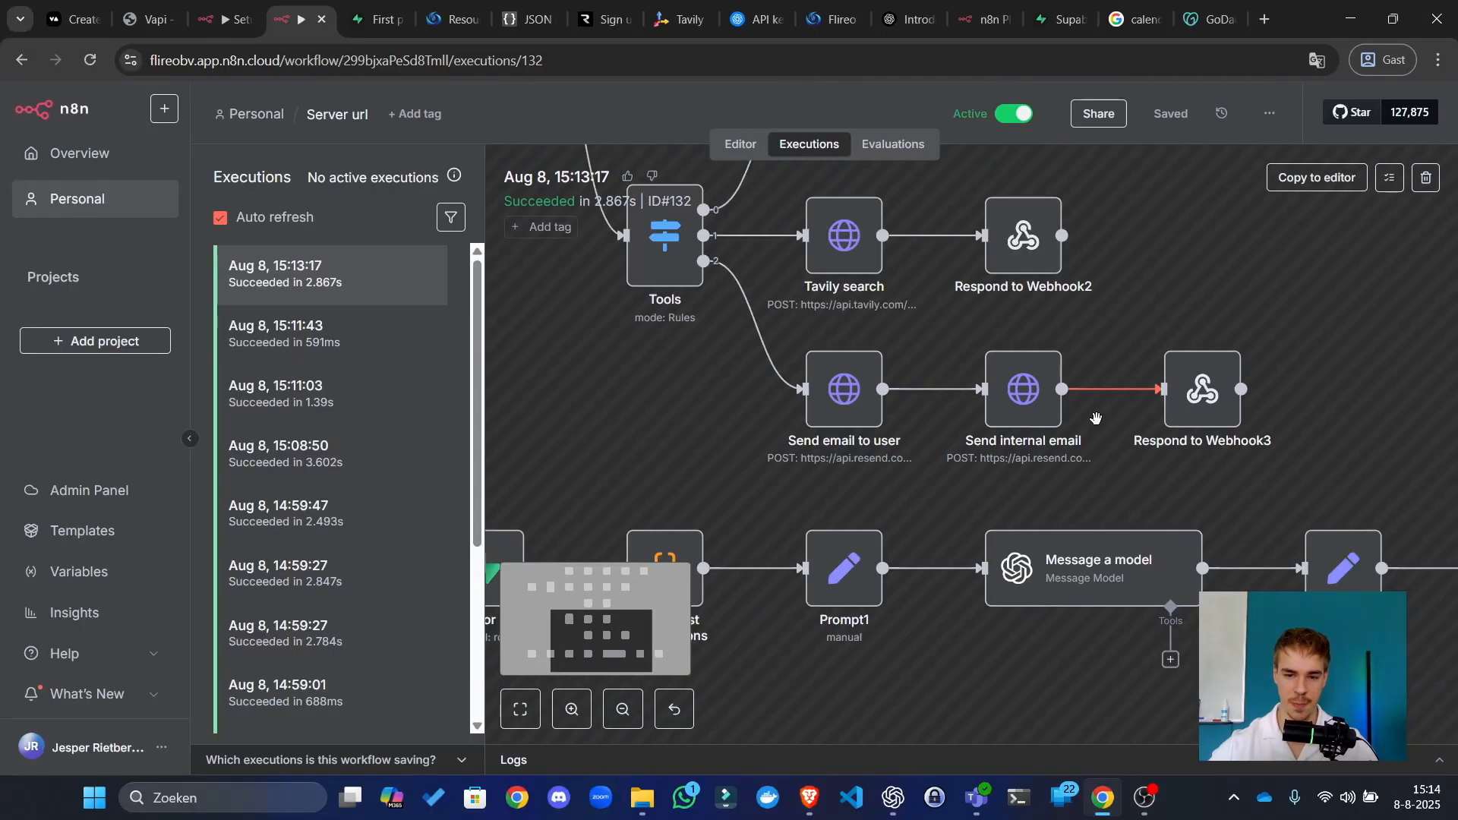
{"action": "left_click", "coordinate": [741, 144]}
{"action": "scroll", "coordinate": [988, 480], "scroll_direction": "up", "scroll_amount": 3}
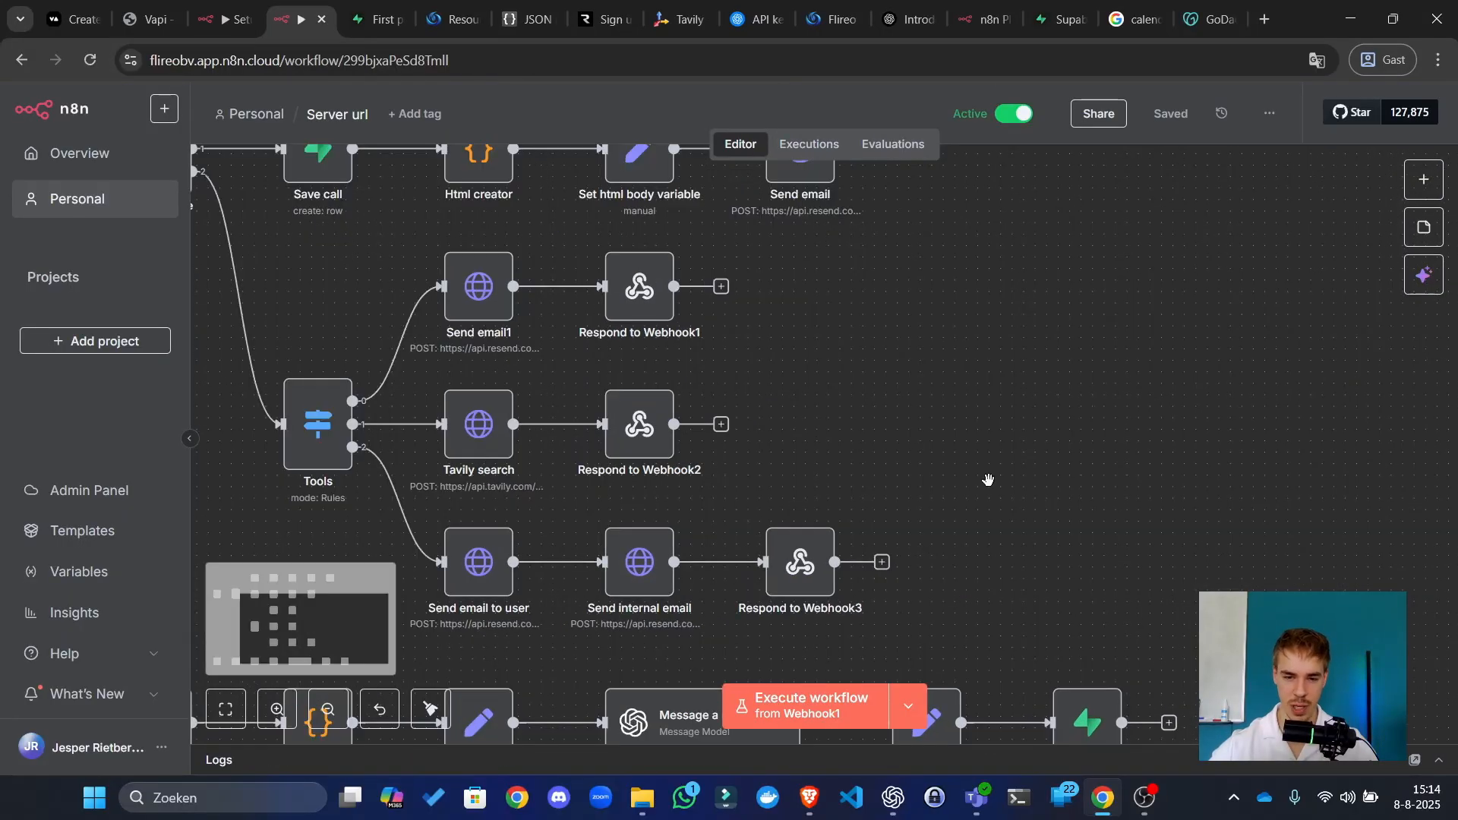
{"action": "left_click_drag", "start_coordinate": [807, 520], "coordinate": [1218, 420]}
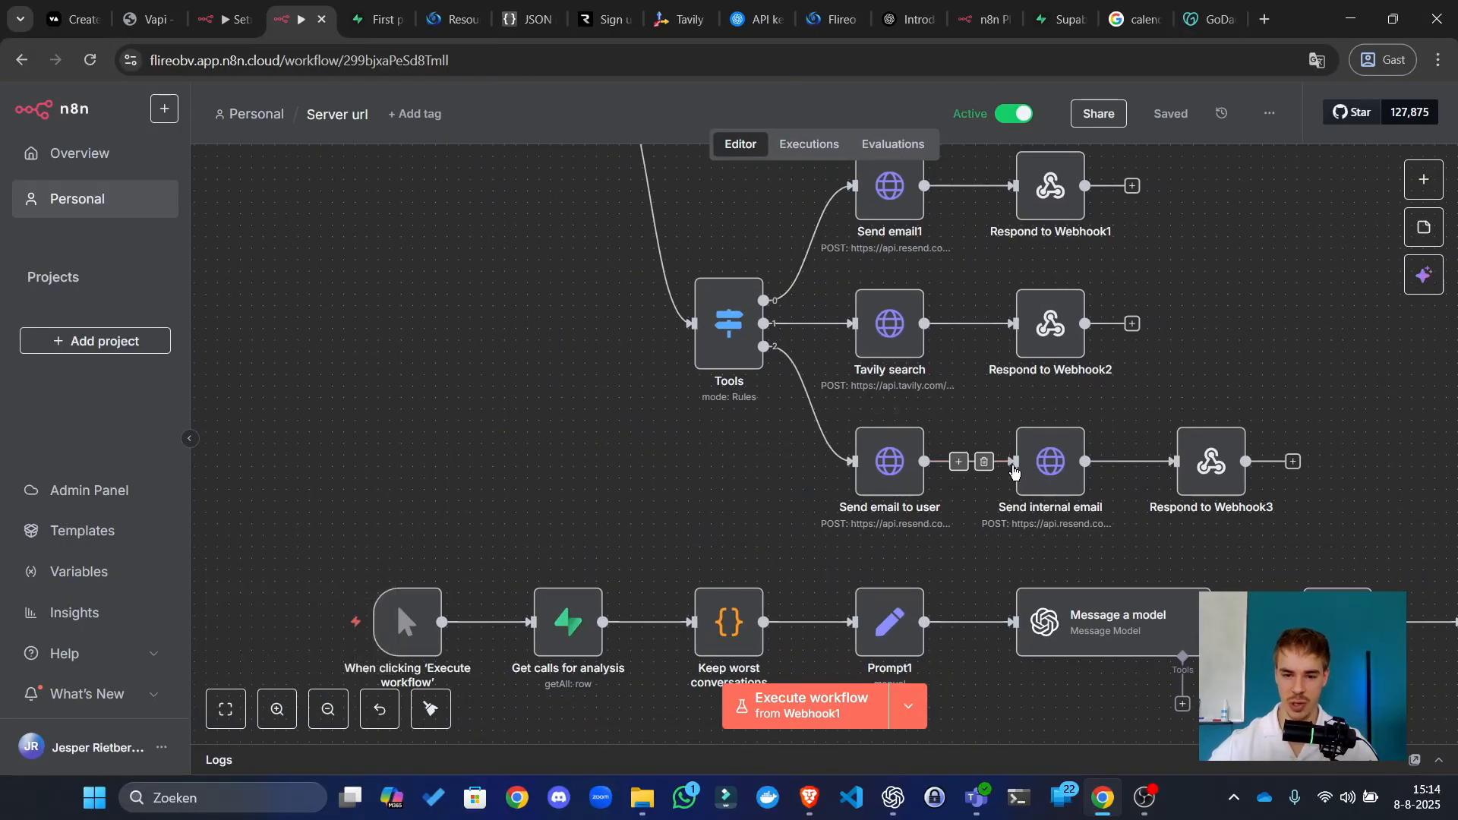
{"action": "left_click_drag", "start_coordinate": [1241, 299], "coordinate": [1189, 382]}
{"action": "double_click", "coordinate": [840, 283]}
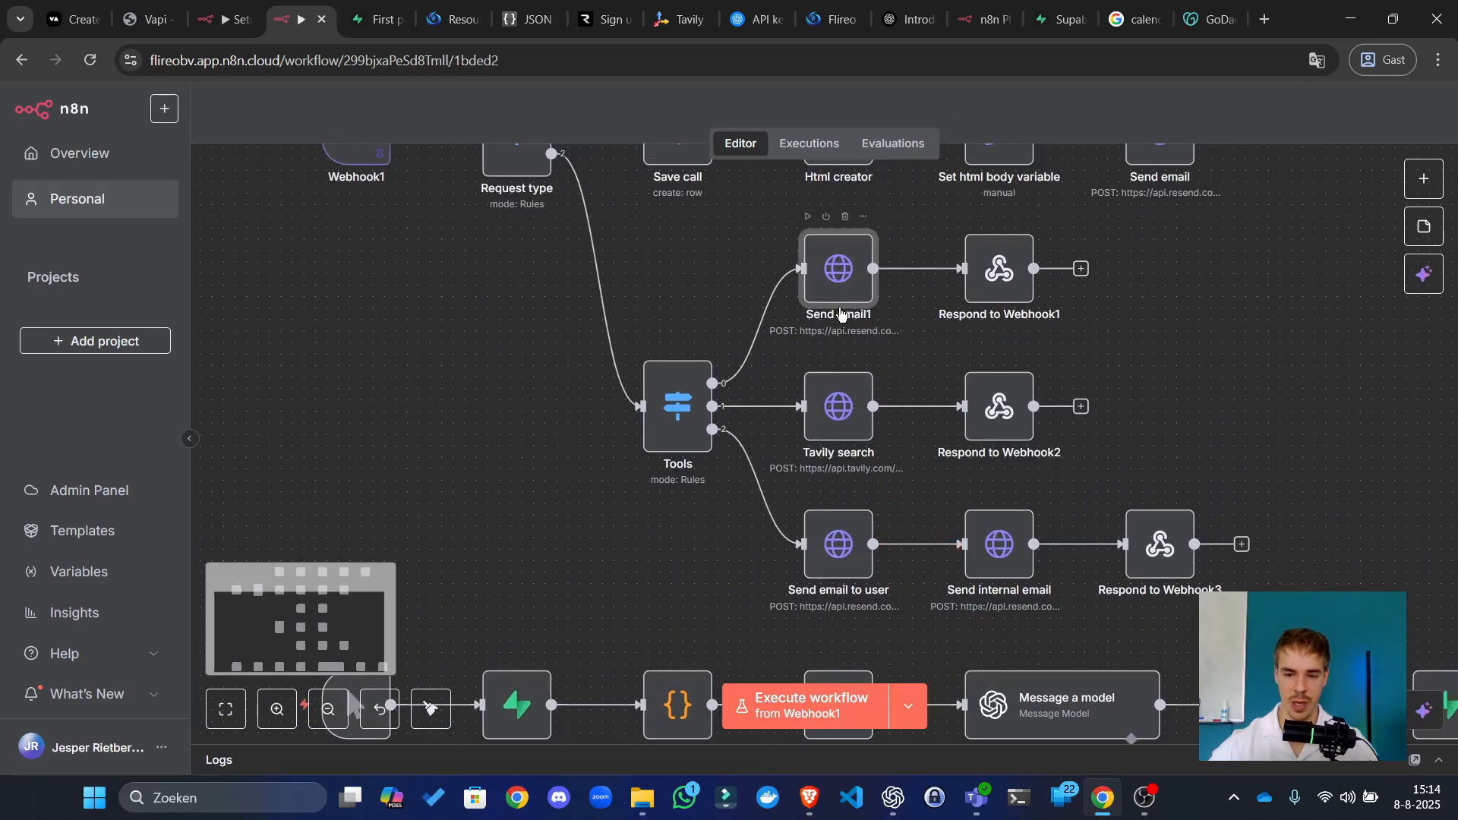
{"action": "scroll", "coordinate": [745, 338], "scroll_direction": "down", "scroll_amount": 6}
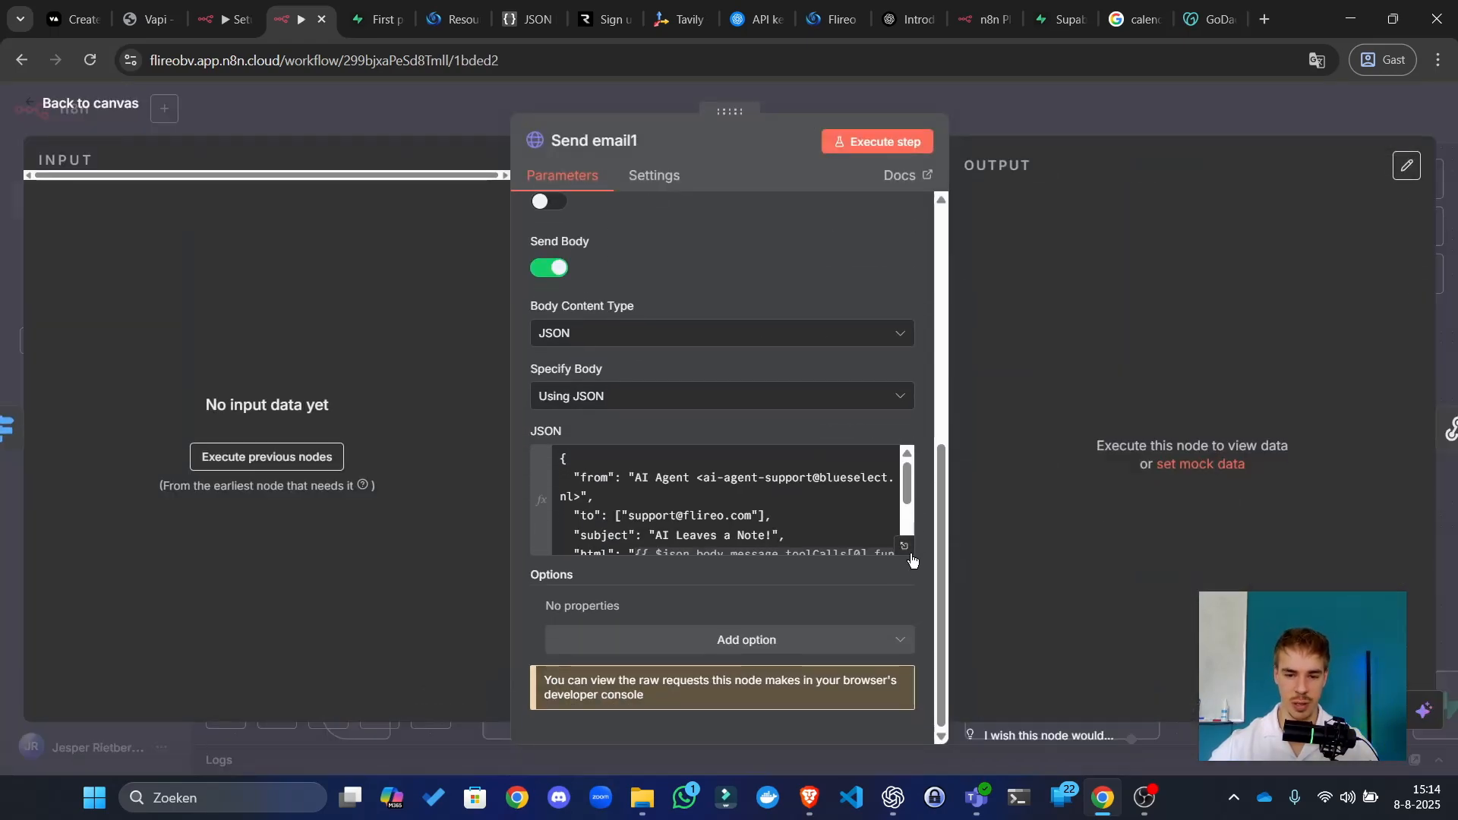
{"action": "left_click", "coordinate": [905, 547]}
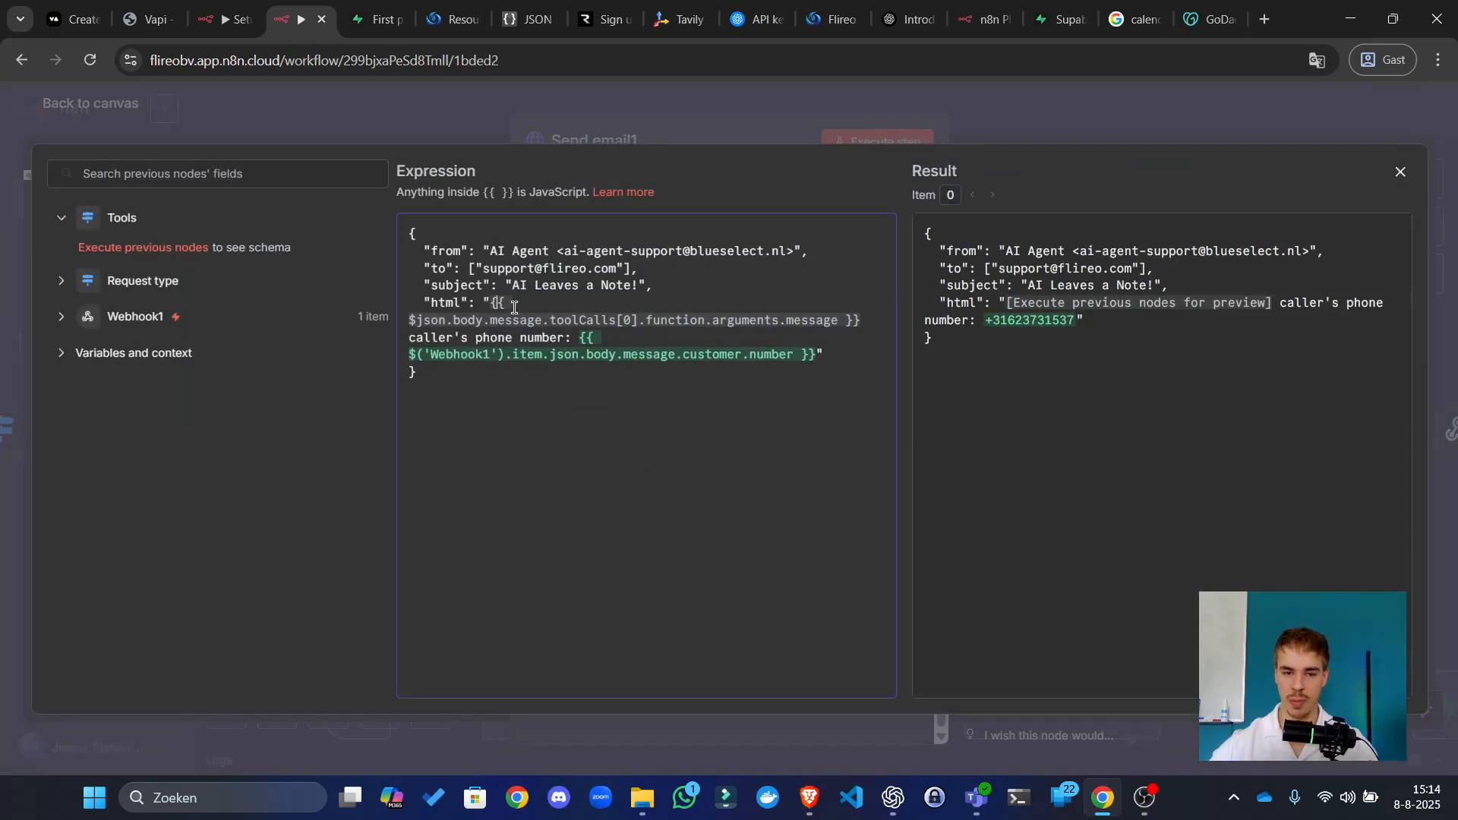
{"action": "left_click_drag", "start_coordinate": [491, 303], "coordinate": [699, 319]}
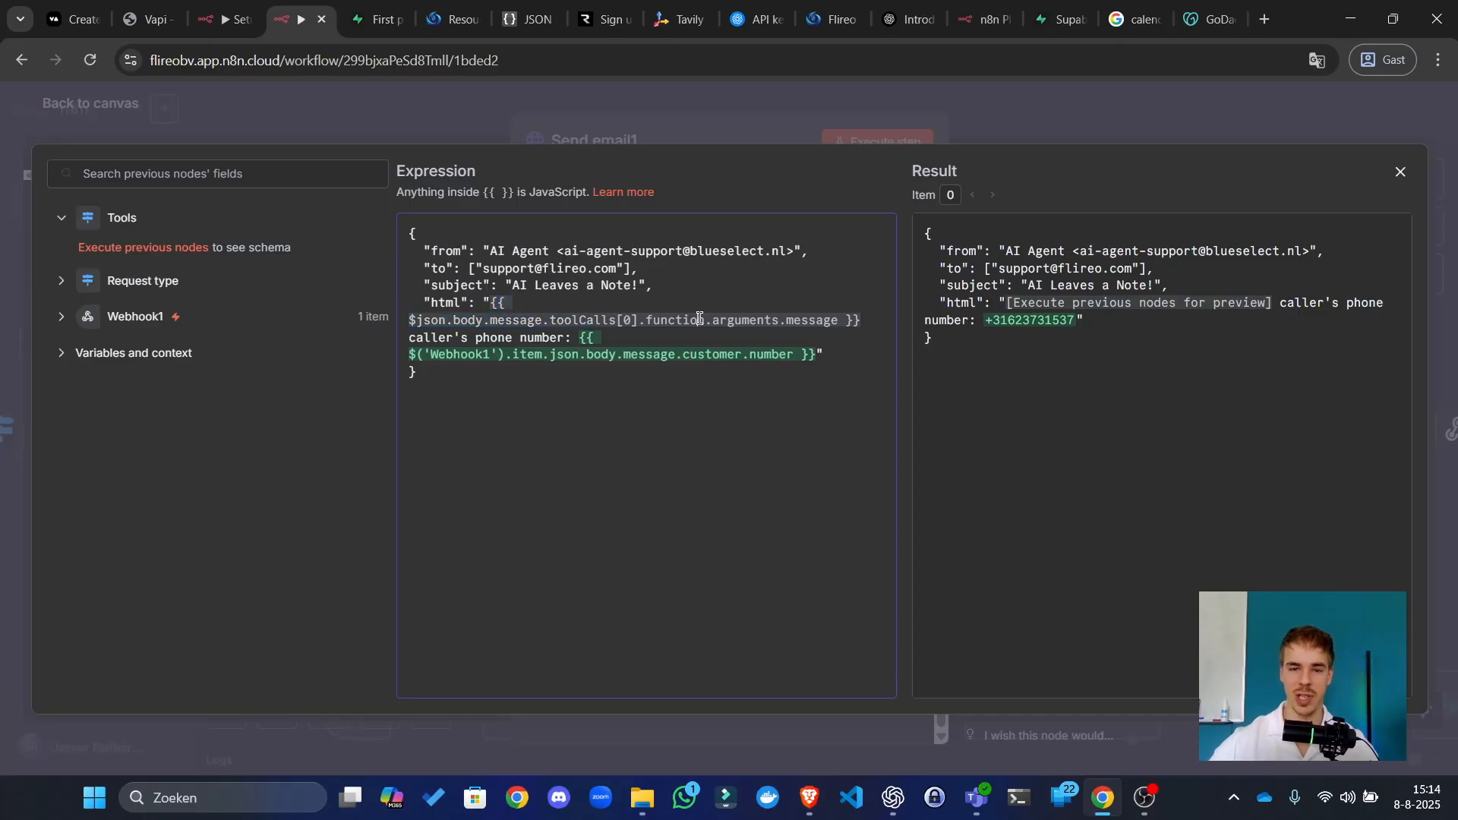
{"action": "left_click", "coordinate": [741, 138]}
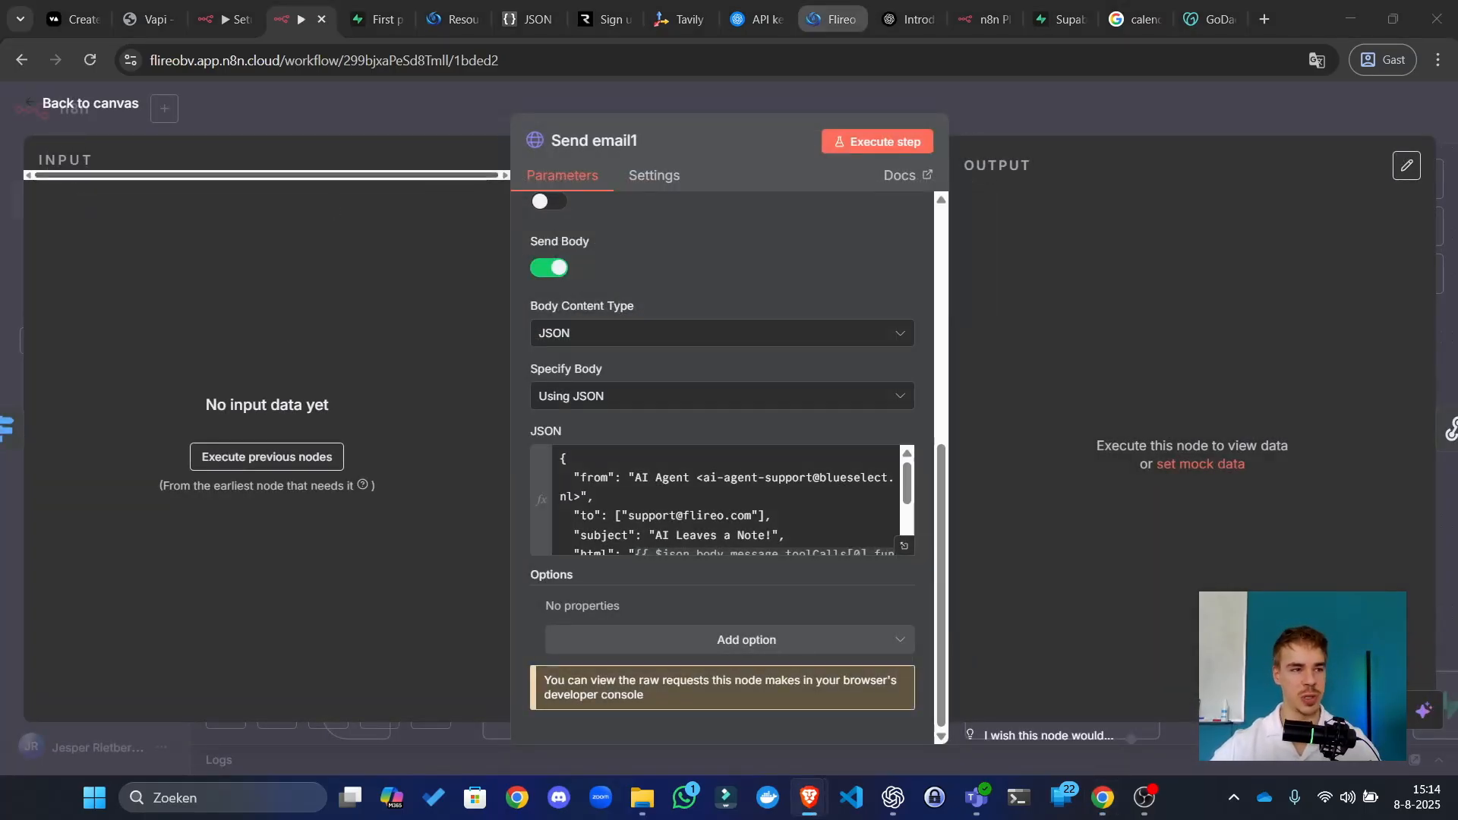
Step: Bring the 'Just had a great call!' AI Call Report email full-screen in Outlook
{"action": "key", "text": "alt+Tab"}
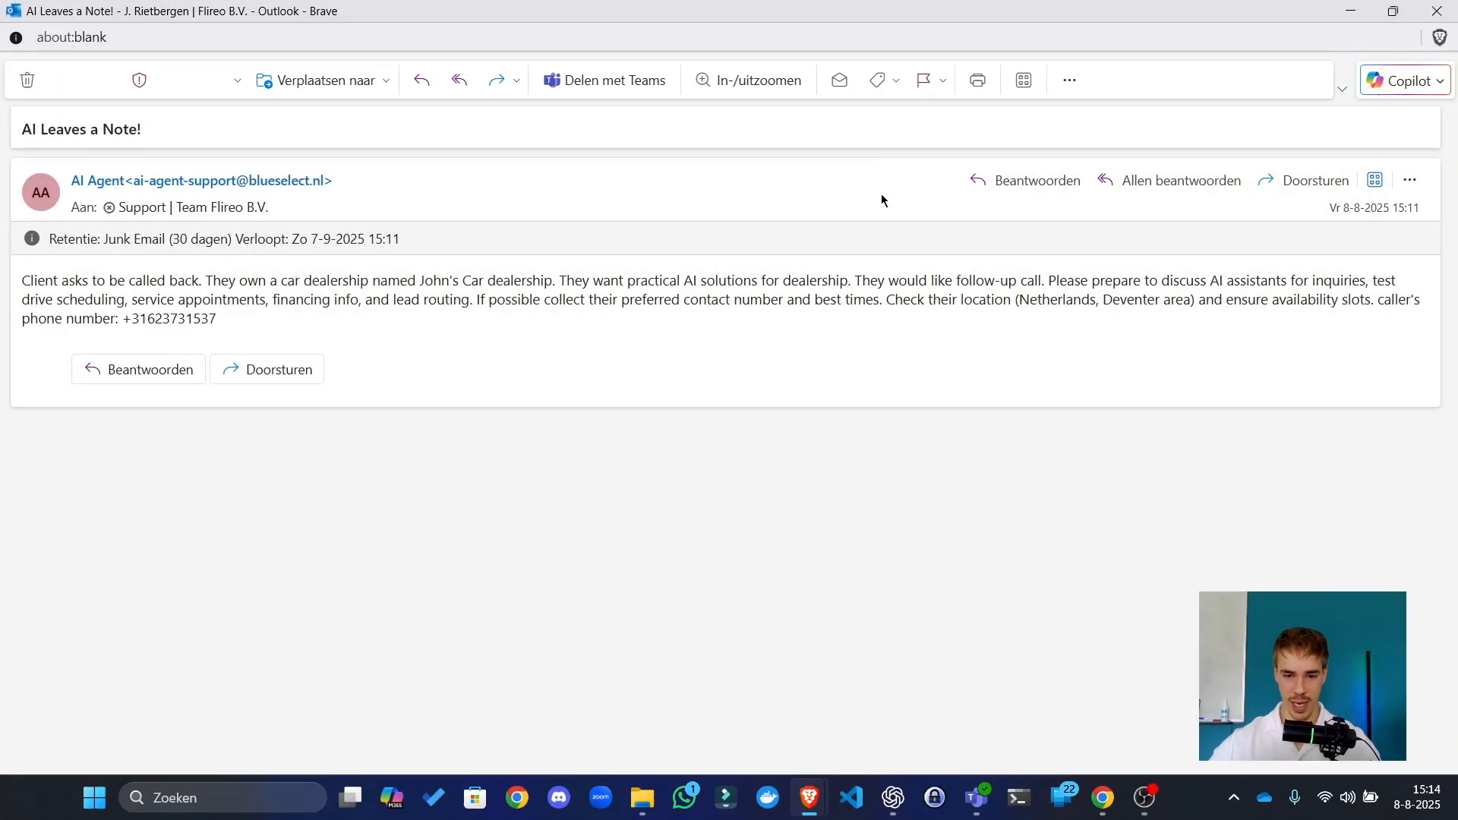
{"action": "left_click_drag", "start_coordinate": [168, 299], "coordinate": [289, 299]}
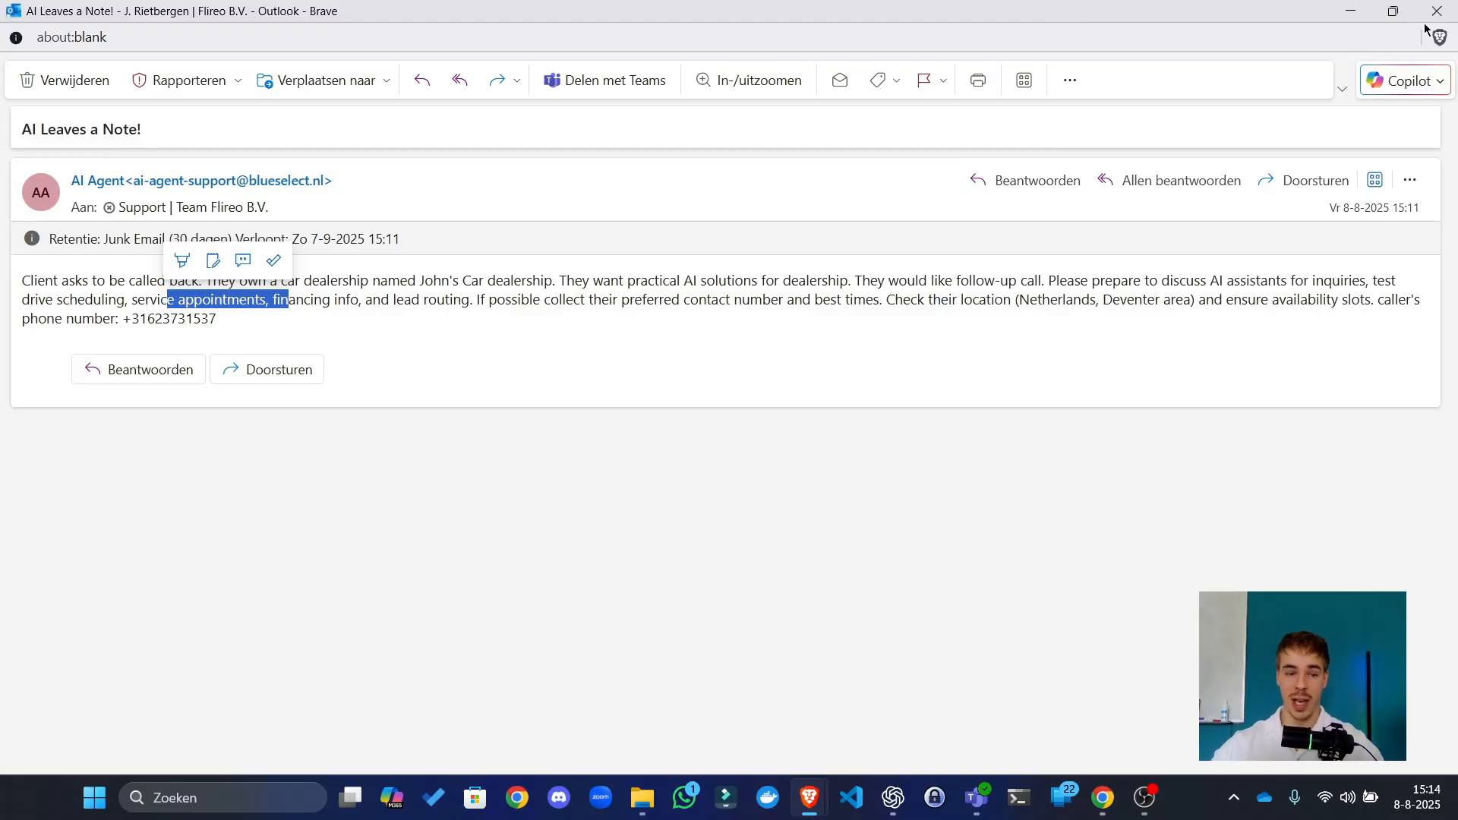
{"action": "key", "text": "alt+Tab"}
{"action": "key", "text": "alt+Tab"}
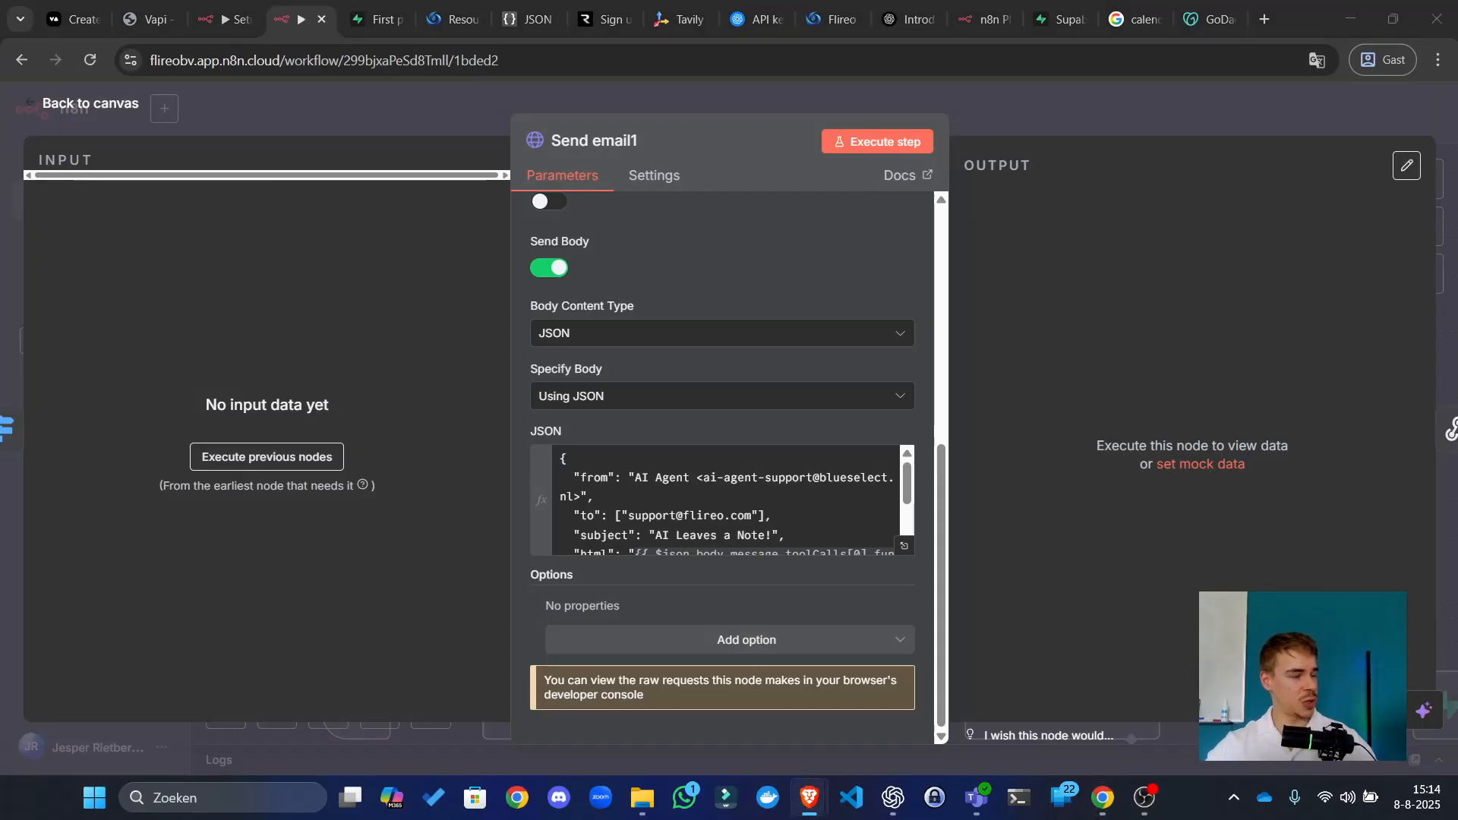
{"action": "left_click_drag", "start_coordinate": [0, 235], "coordinate": [608, 6]}
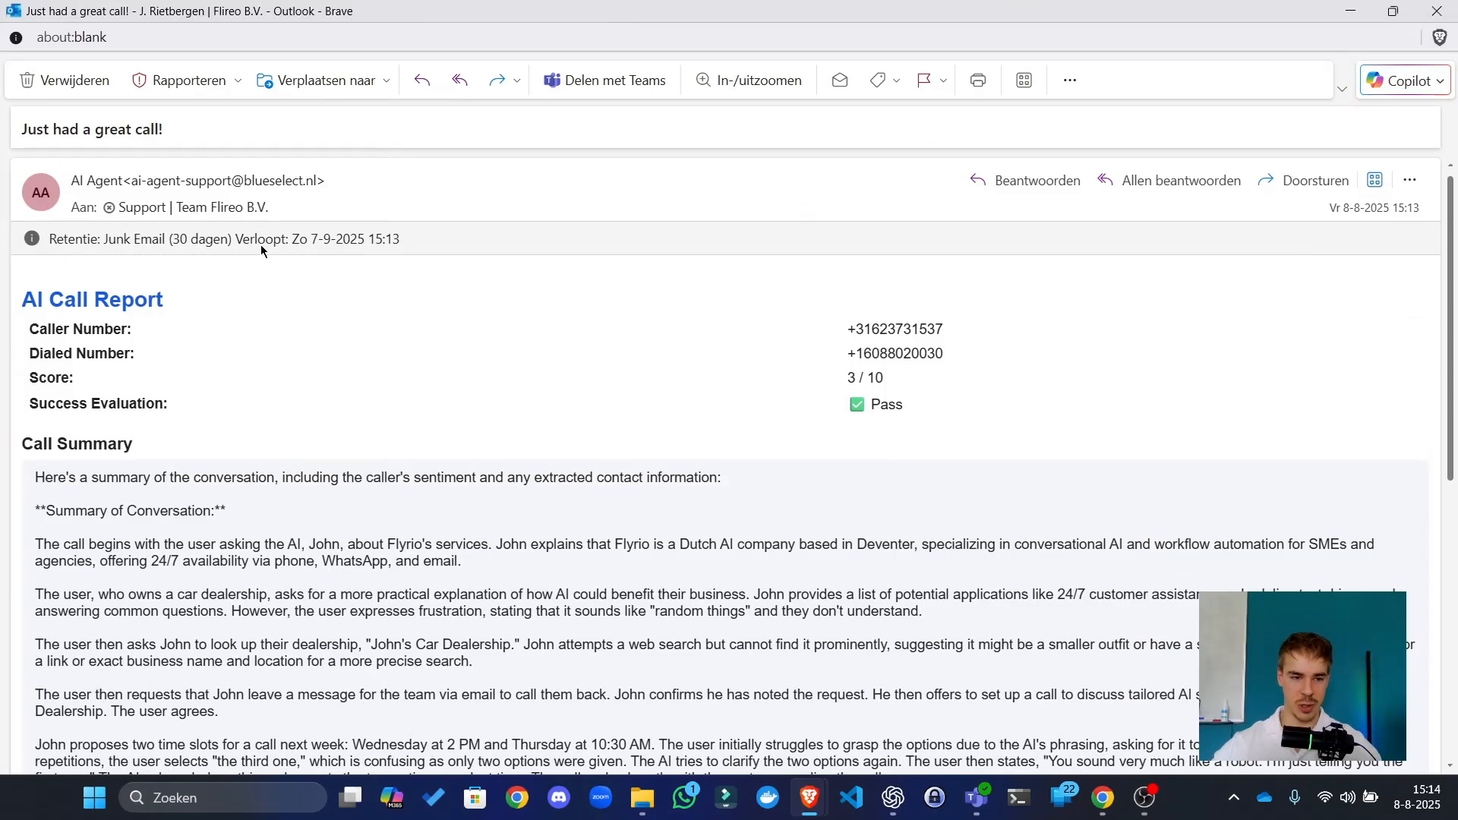
Step: Highlight the report's sender line and conversation summary, then move Outlook aside to reveal n8n
{"action": "left_click_drag", "start_coordinate": [350, 184], "coordinate": [61, 186]}
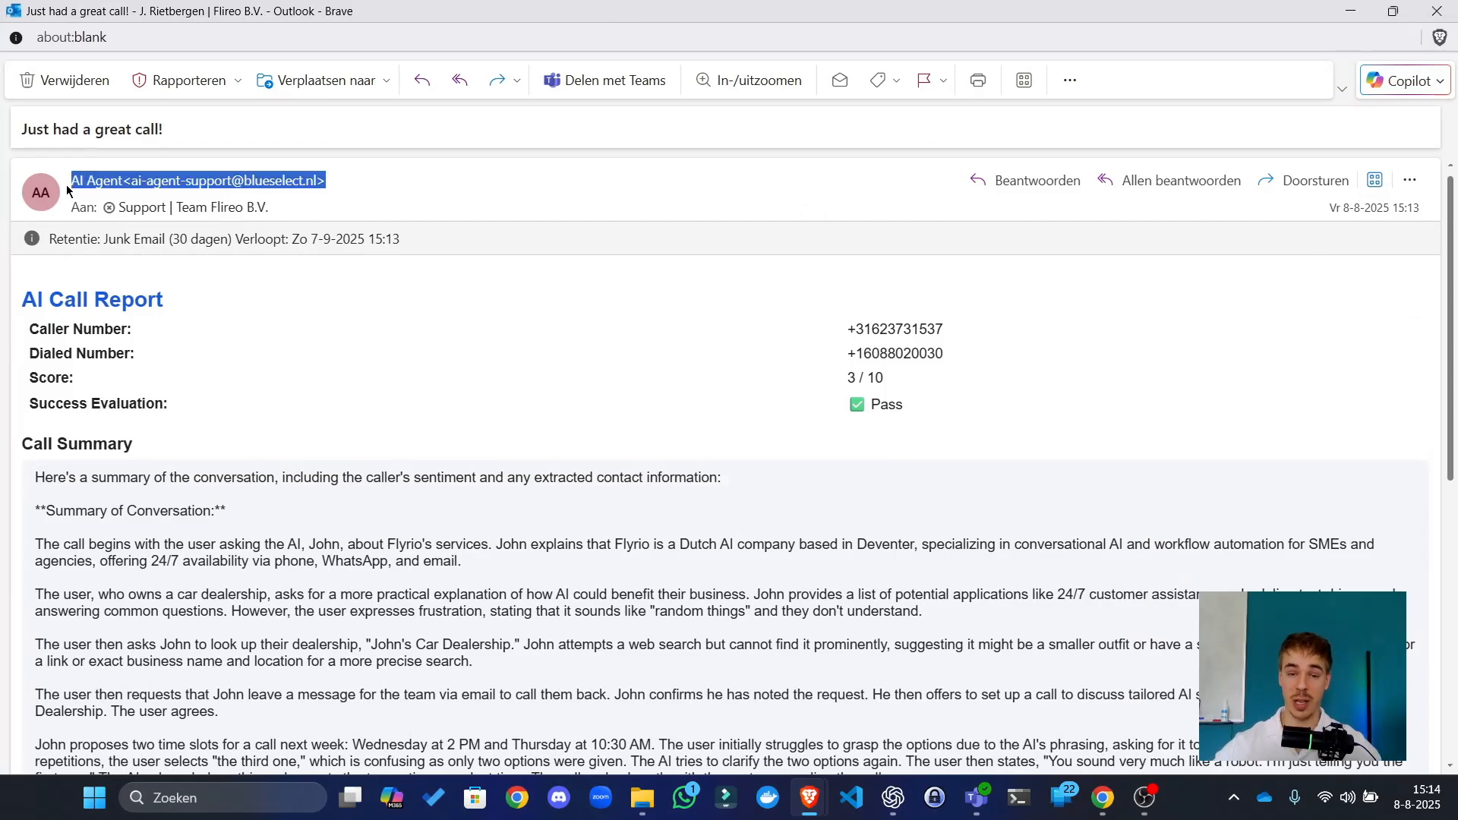
{"action": "left_click", "coordinate": [368, 462]}
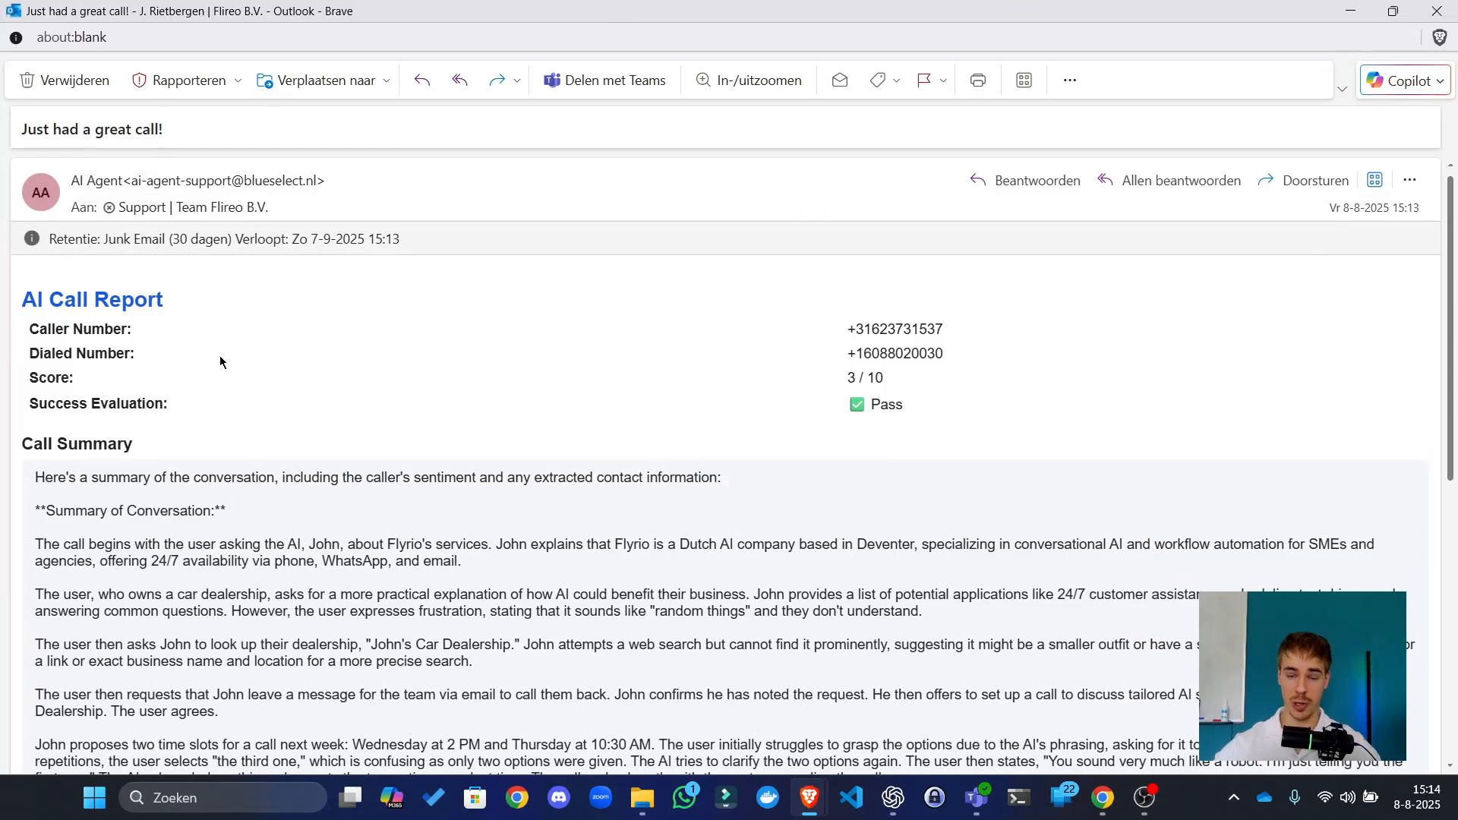
{"action": "left_click_drag", "start_coordinate": [122, 300], "coordinate": [209, 425]}
{"action": "left_click_drag", "start_coordinate": [244, 509], "coordinate": [248, 493]}
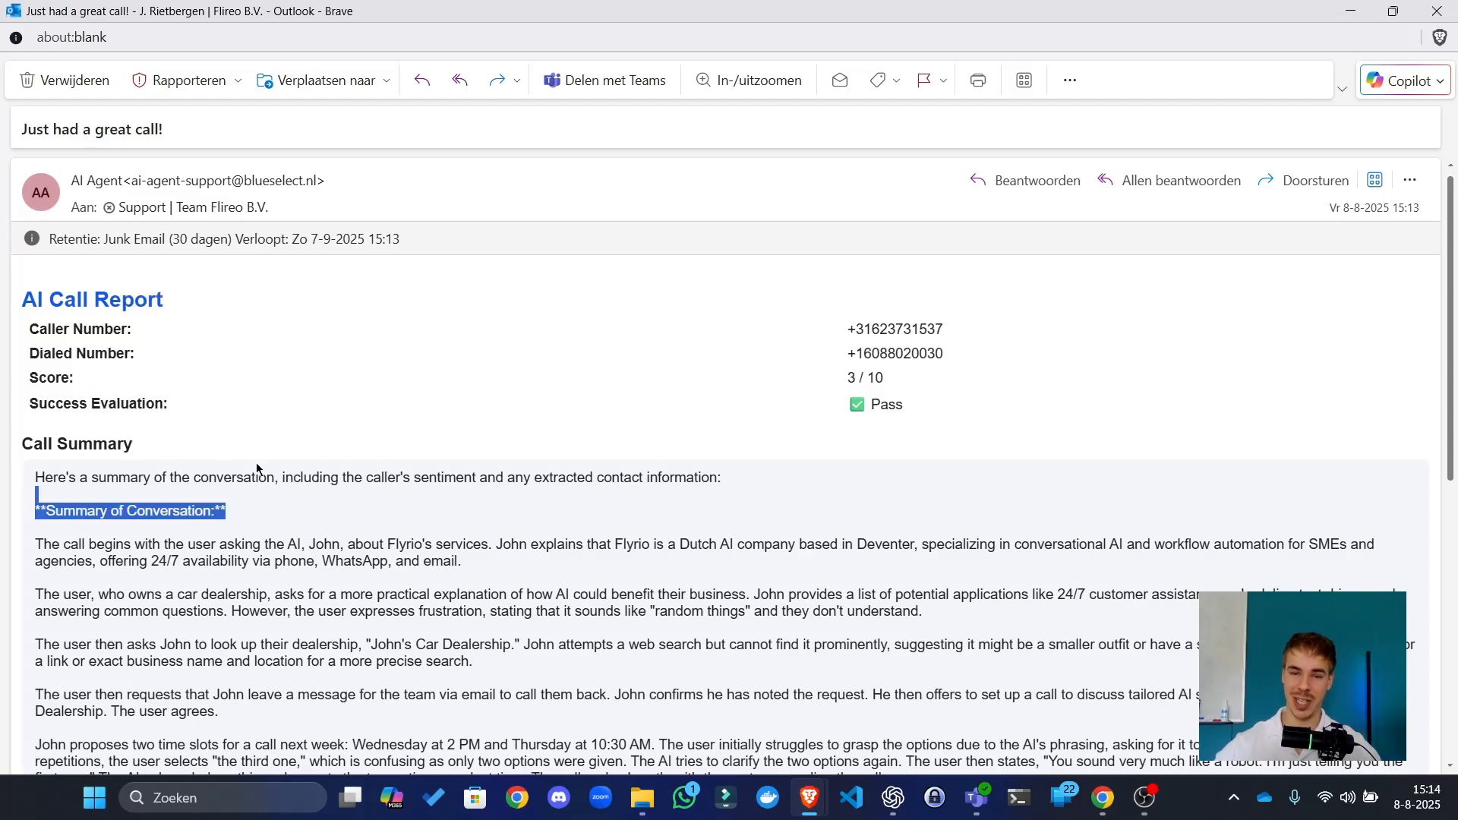
{"action": "left_click", "coordinate": [339, 390]}
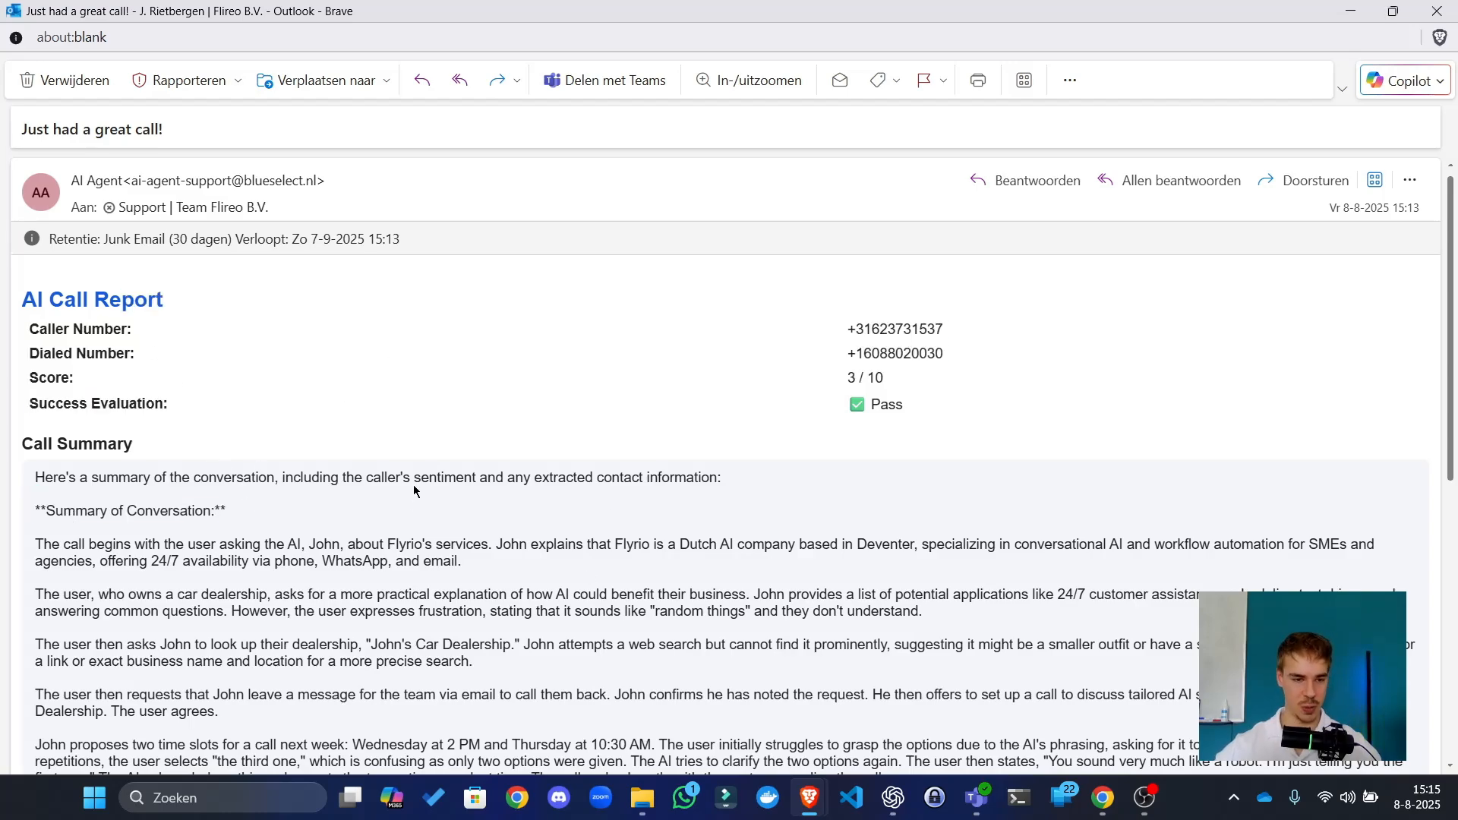
{"action": "left_click_drag", "start_coordinate": [686, 9], "coordinate": [0, 38]}
{"action": "left_click", "coordinate": [1141, 120]}
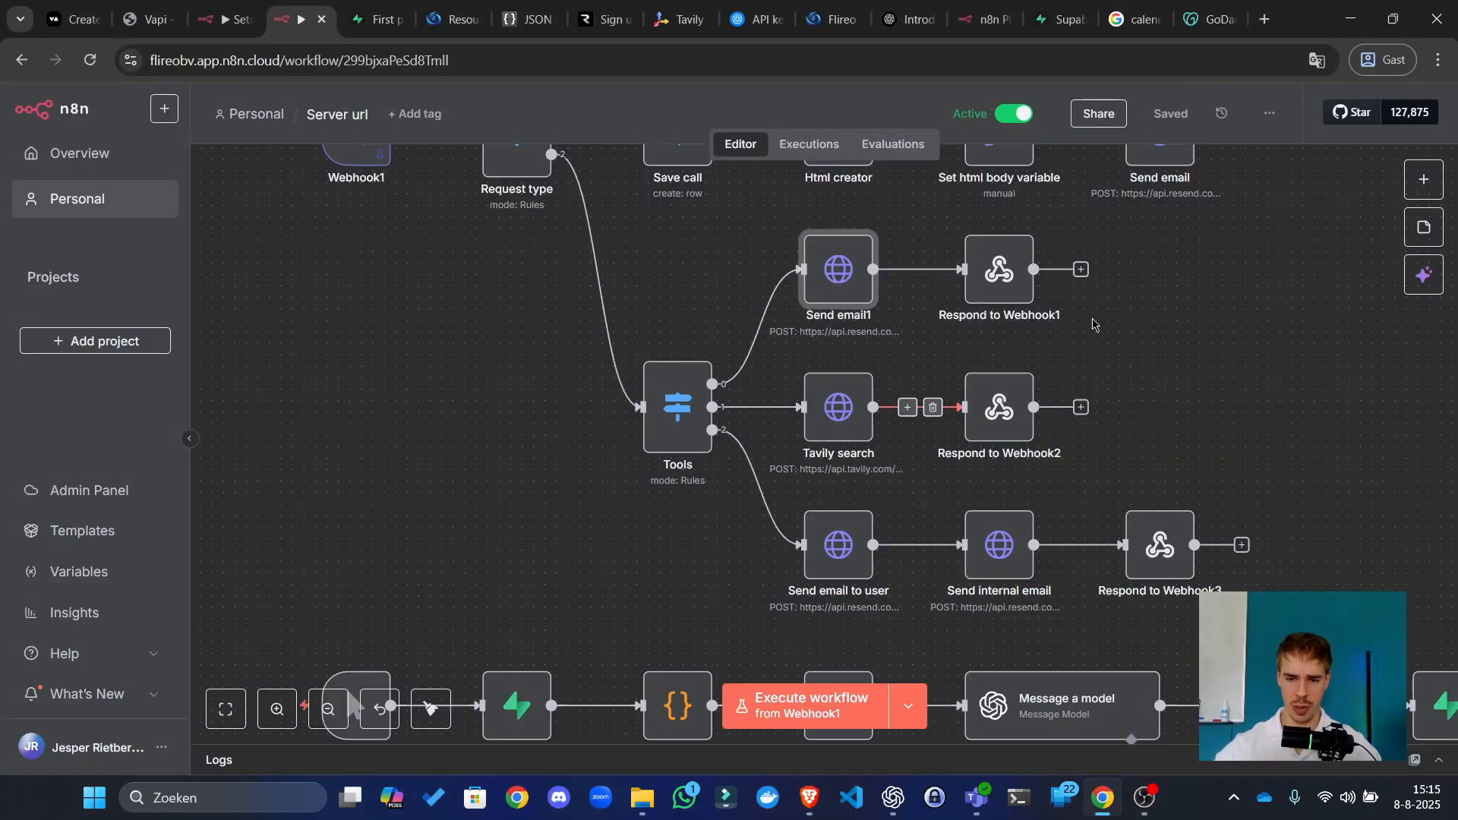
{"action": "left_click_drag", "start_coordinate": [1132, 351], "coordinate": [1036, 416]}
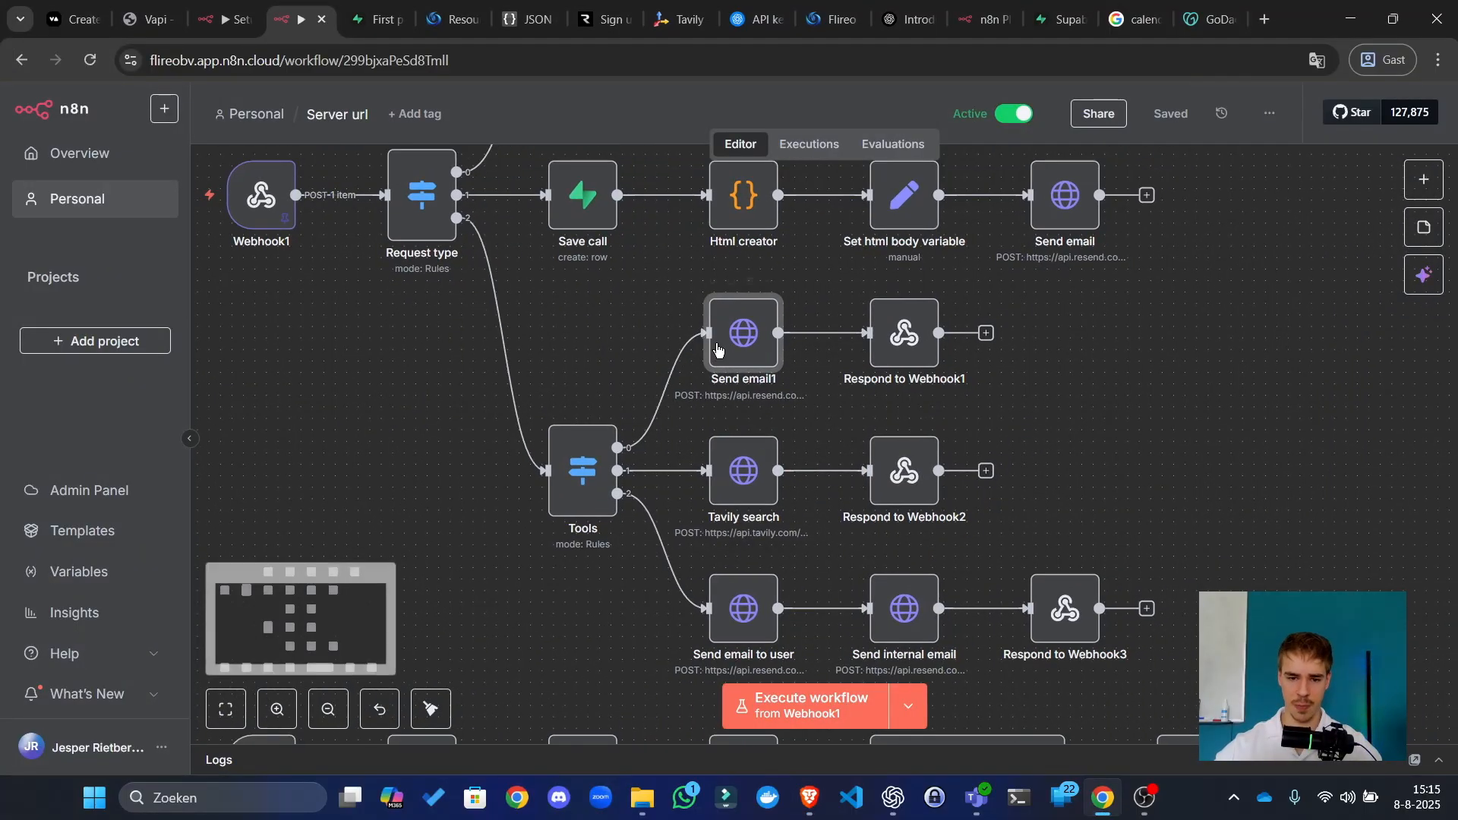
{"action": "double_click", "coordinate": [765, 332]}
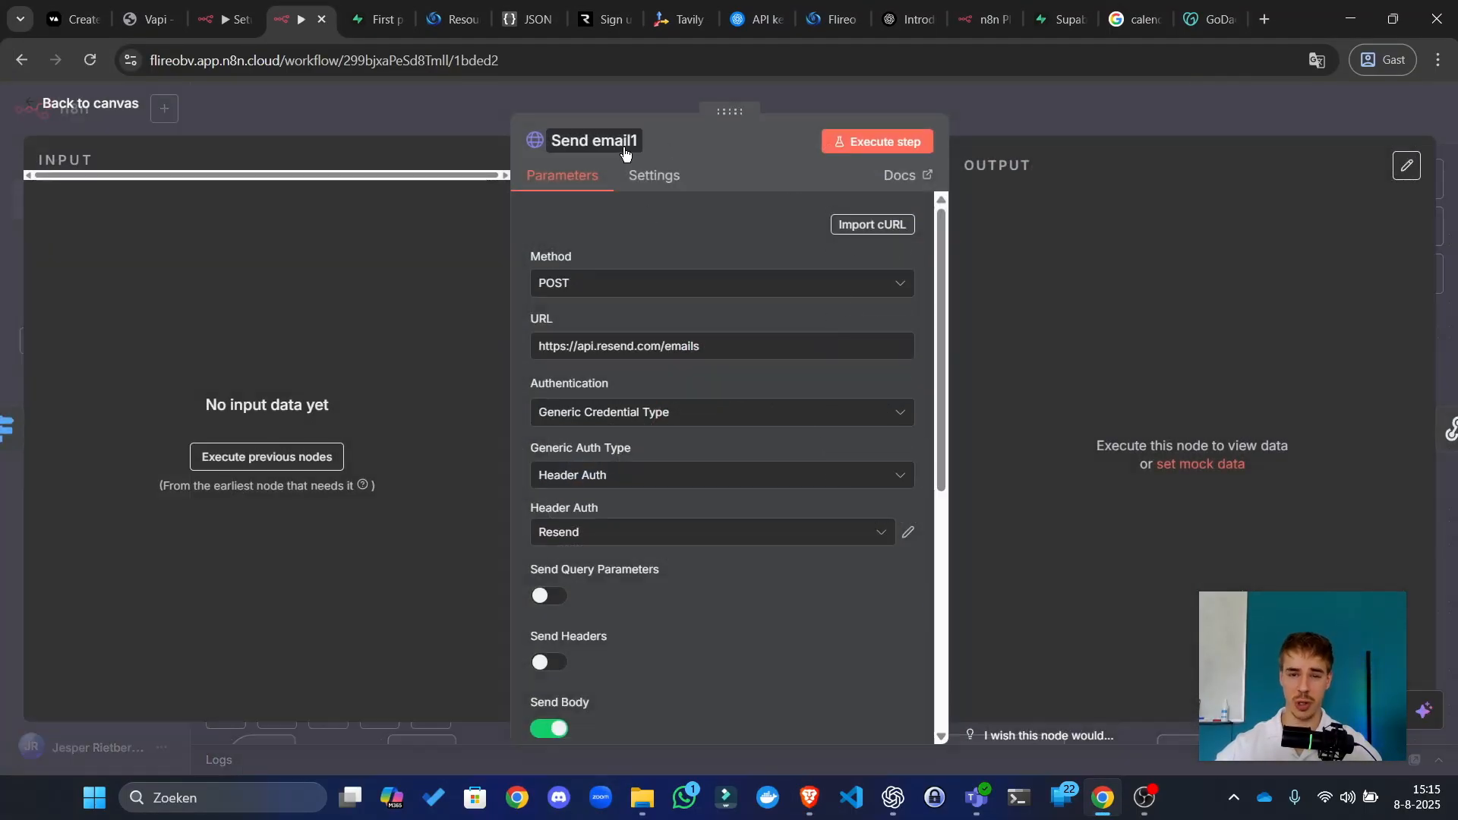
{"action": "scroll", "coordinate": [797, 496], "scroll_direction": "down", "scroll_amount": 6}
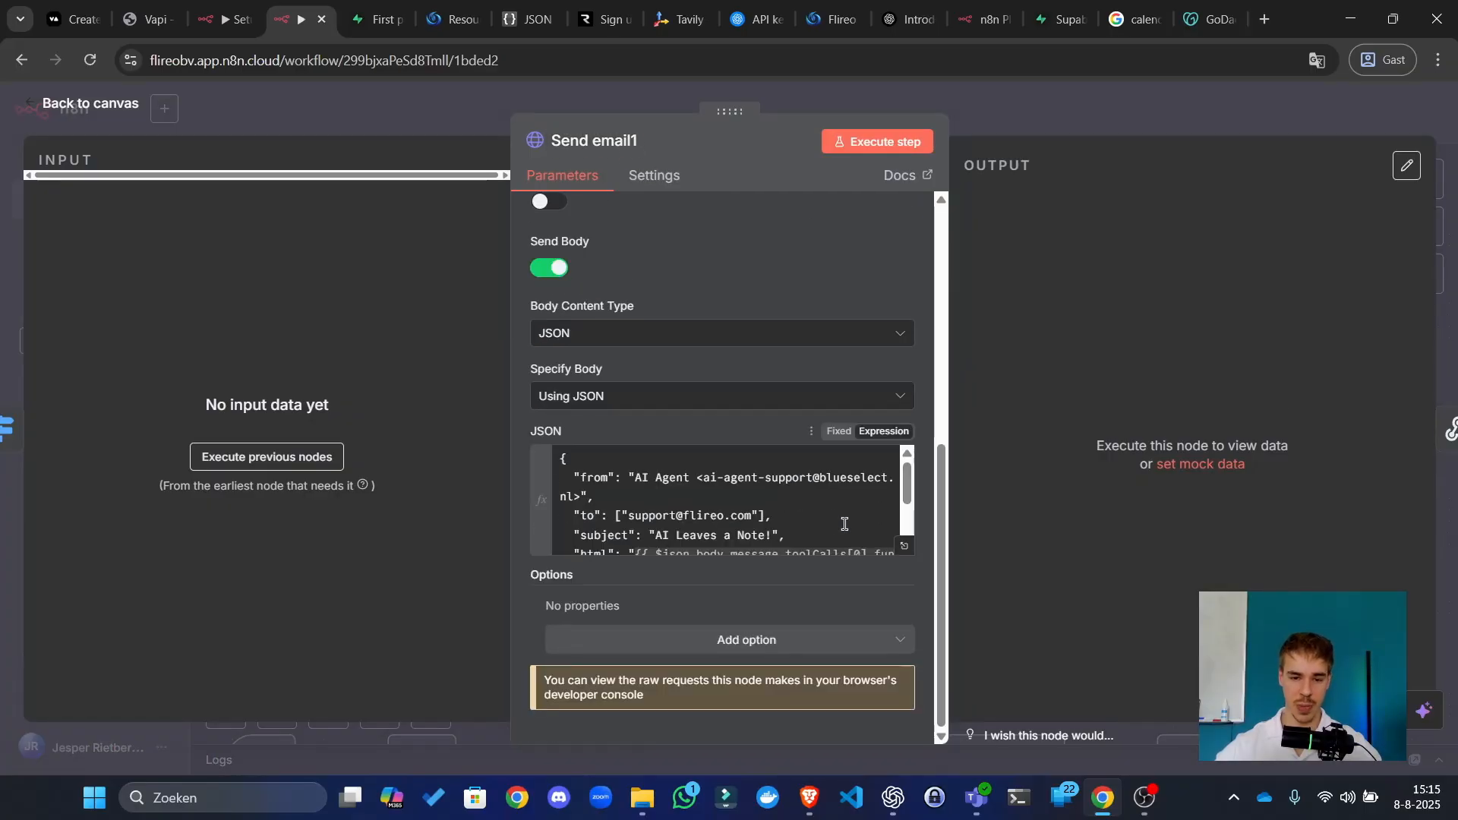
{"action": "left_click", "coordinate": [904, 545]}
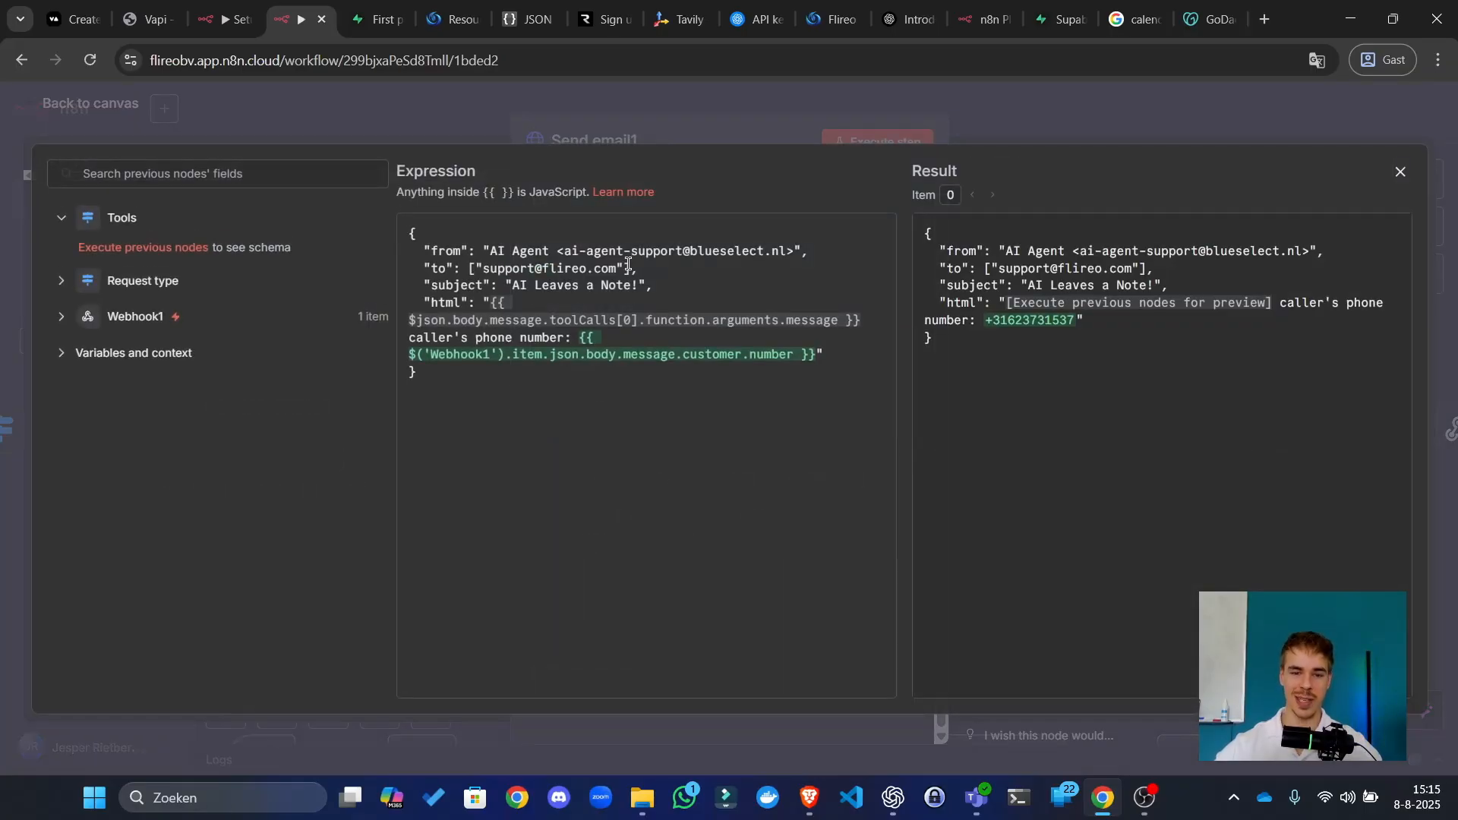
{"action": "left_click_drag", "start_coordinate": [628, 264], "coordinate": [495, 266]}
{"action": "left_click", "coordinate": [495, 267]}
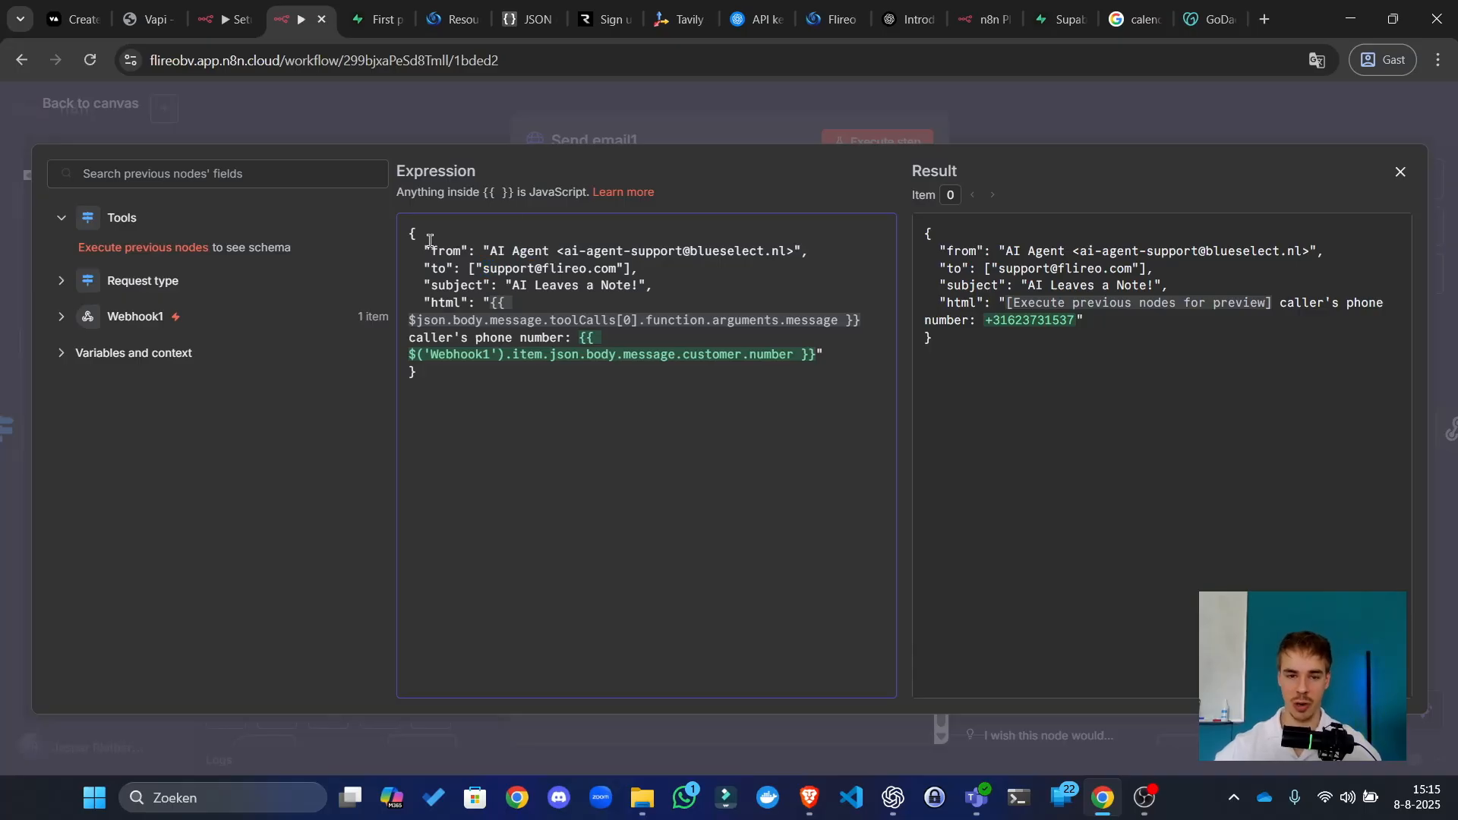
{"action": "left_click", "coordinate": [843, 116]}
{"action": "left_click", "coordinate": [1067, 99]}
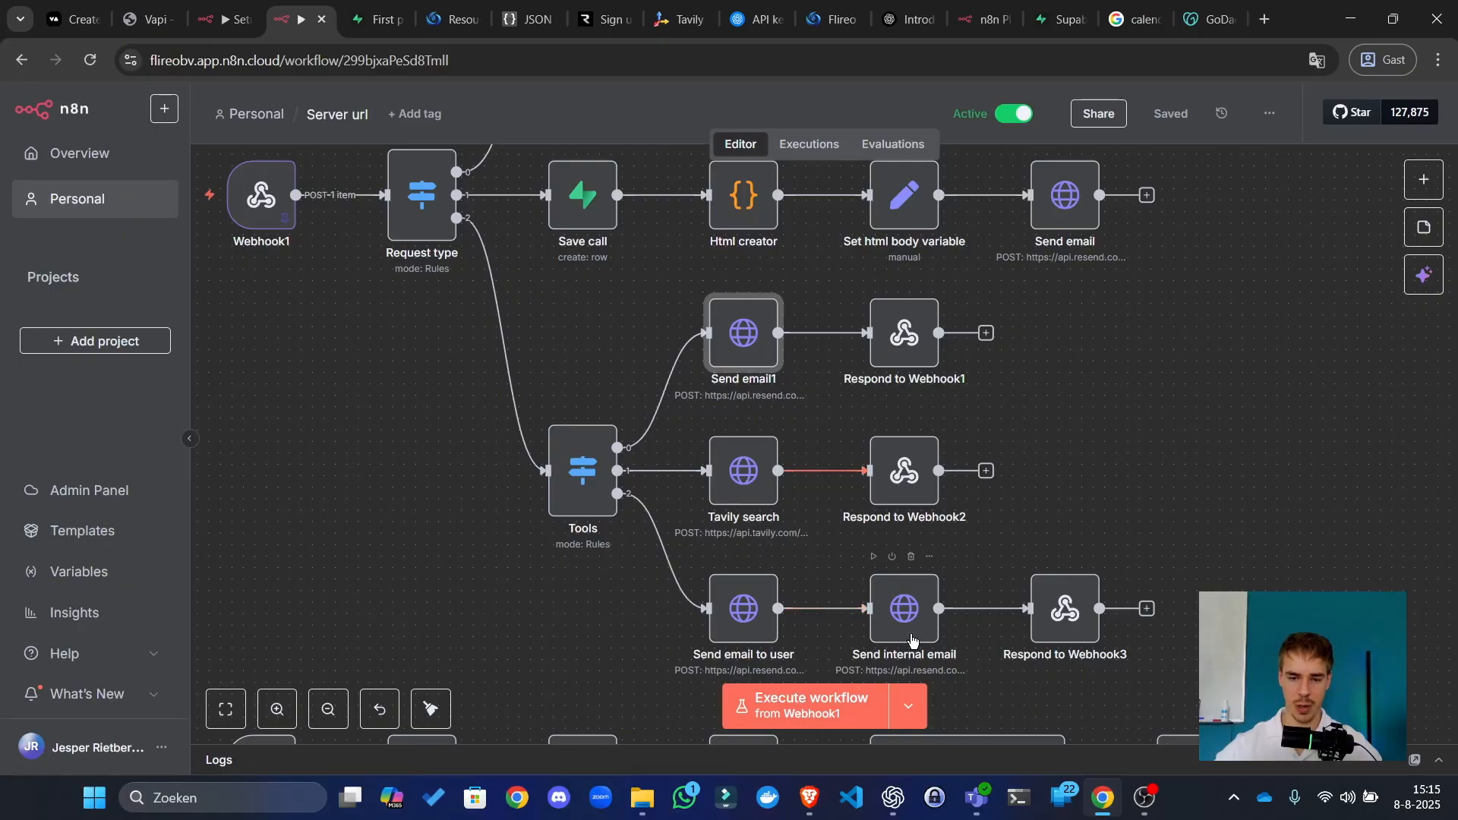
{"action": "left_click", "coordinate": [923, 612]}
{"action": "key", "text": "Return"}
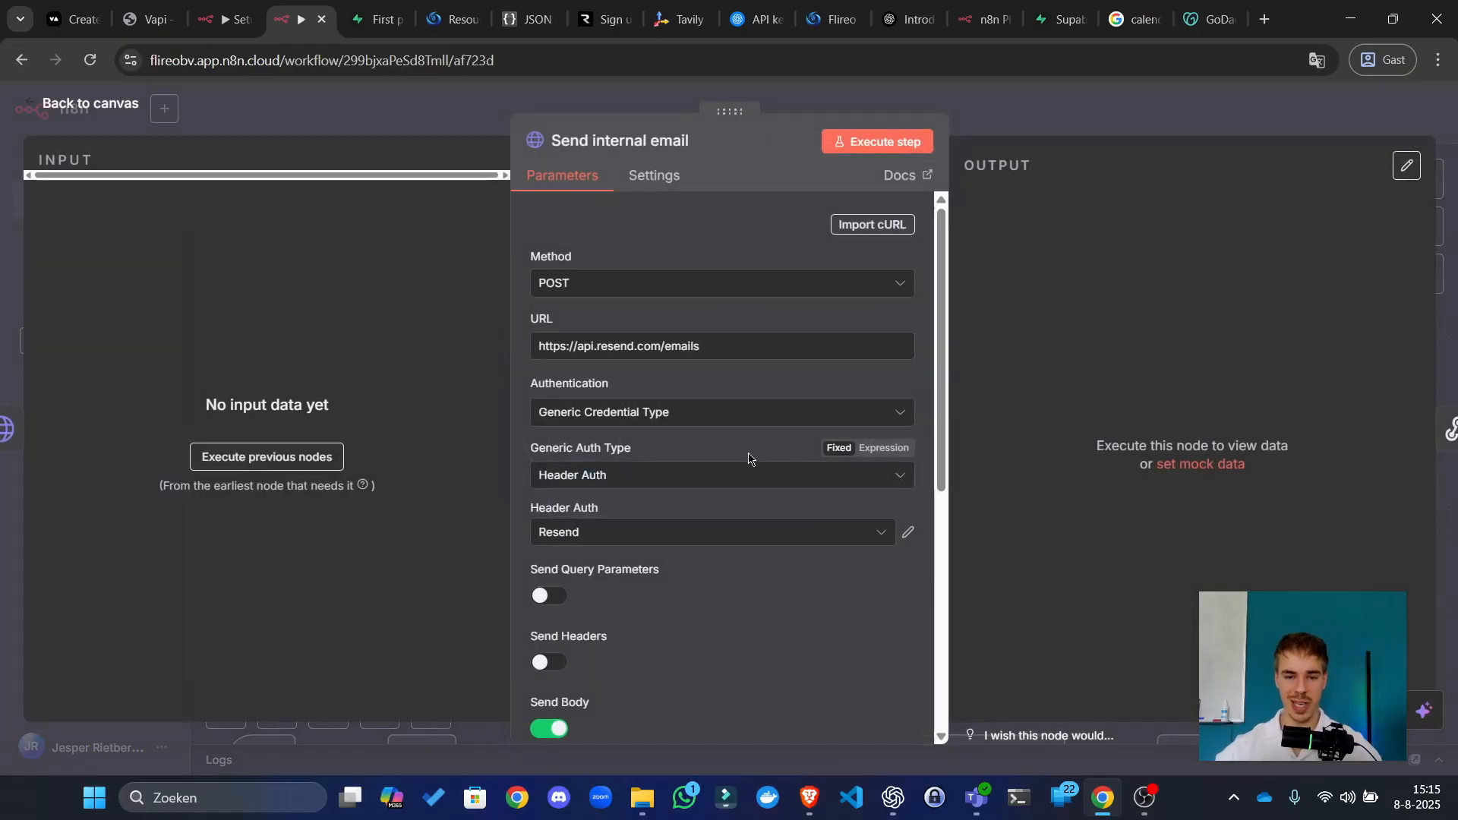
{"action": "scroll", "coordinate": [752, 471], "scroll_direction": "down", "scroll_amount": 6}
{"action": "left_click_drag", "start_coordinate": [759, 517], "coordinate": [698, 512]}
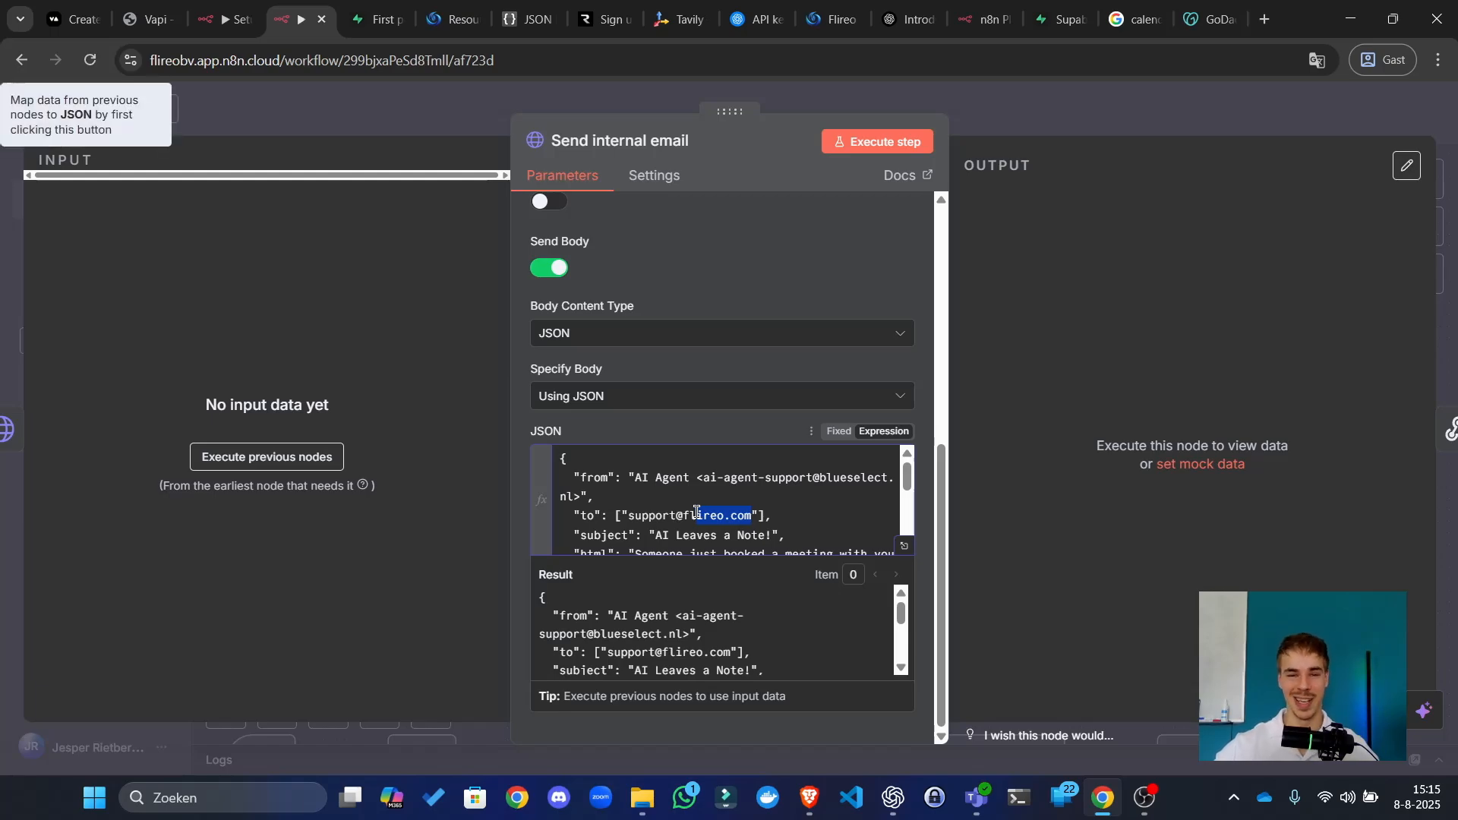
{"action": "left_click", "coordinate": [1091, 119]}
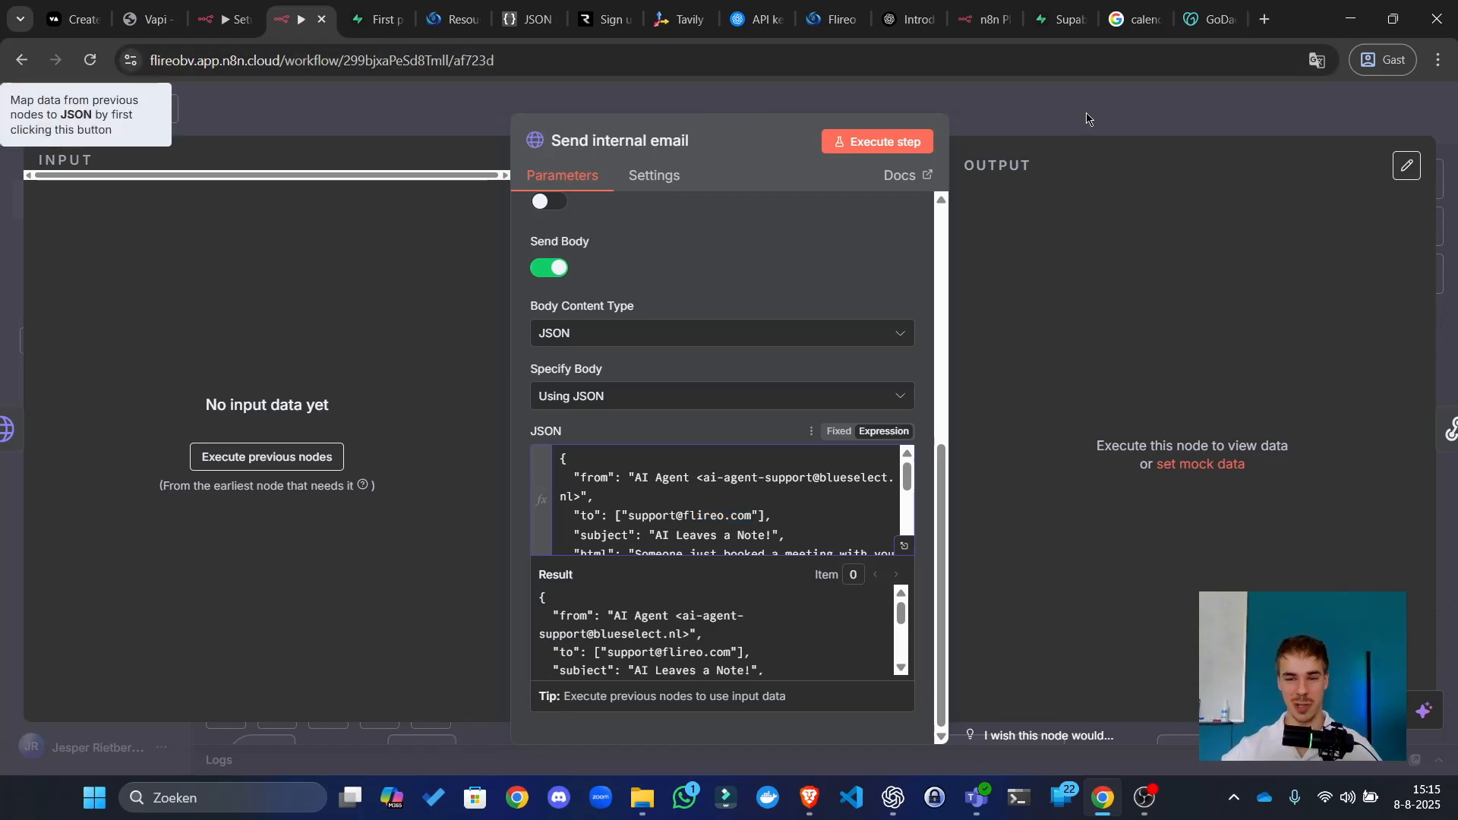
{"action": "double_click", "coordinate": [739, 617]}
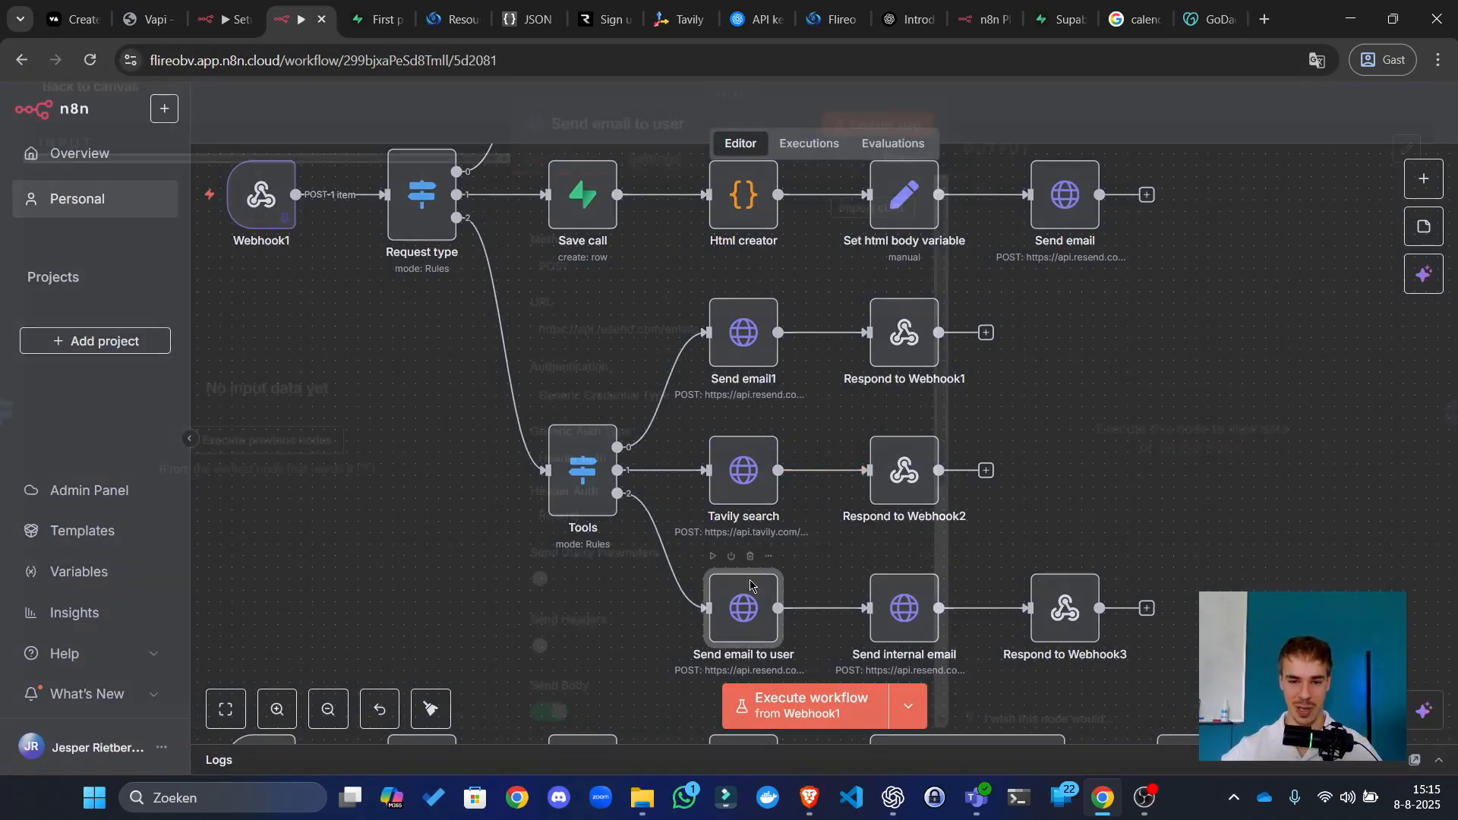
{"action": "scroll", "coordinate": [684, 507], "scroll_direction": "down", "scroll_amount": 5}
{"action": "scroll", "coordinate": [684, 507], "scroll_direction": "down", "scroll_amount": 1}
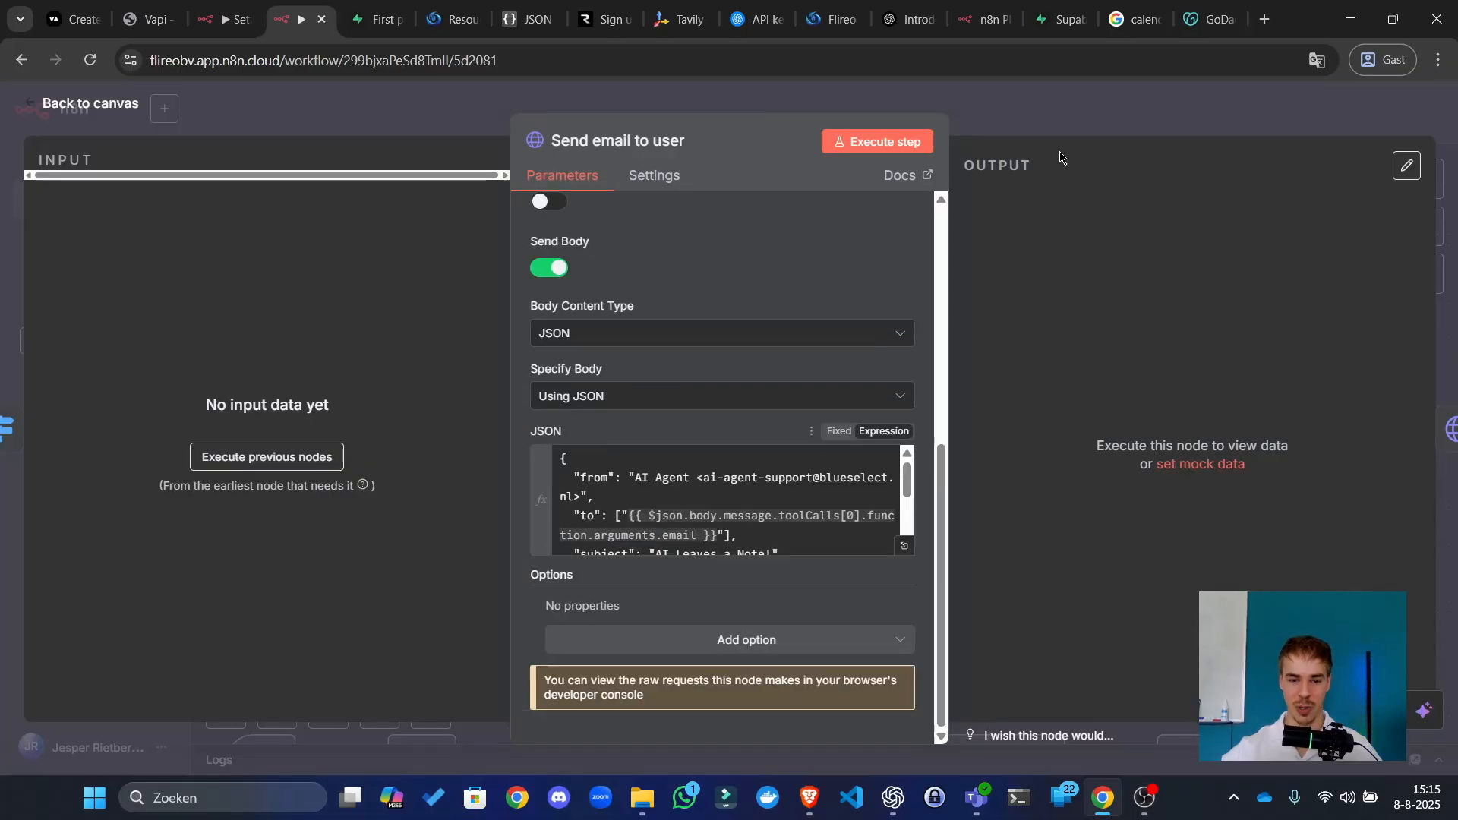
{"action": "key", "text": "Escape"}
{"action": "left_click", "coordinate": [732, 467]}
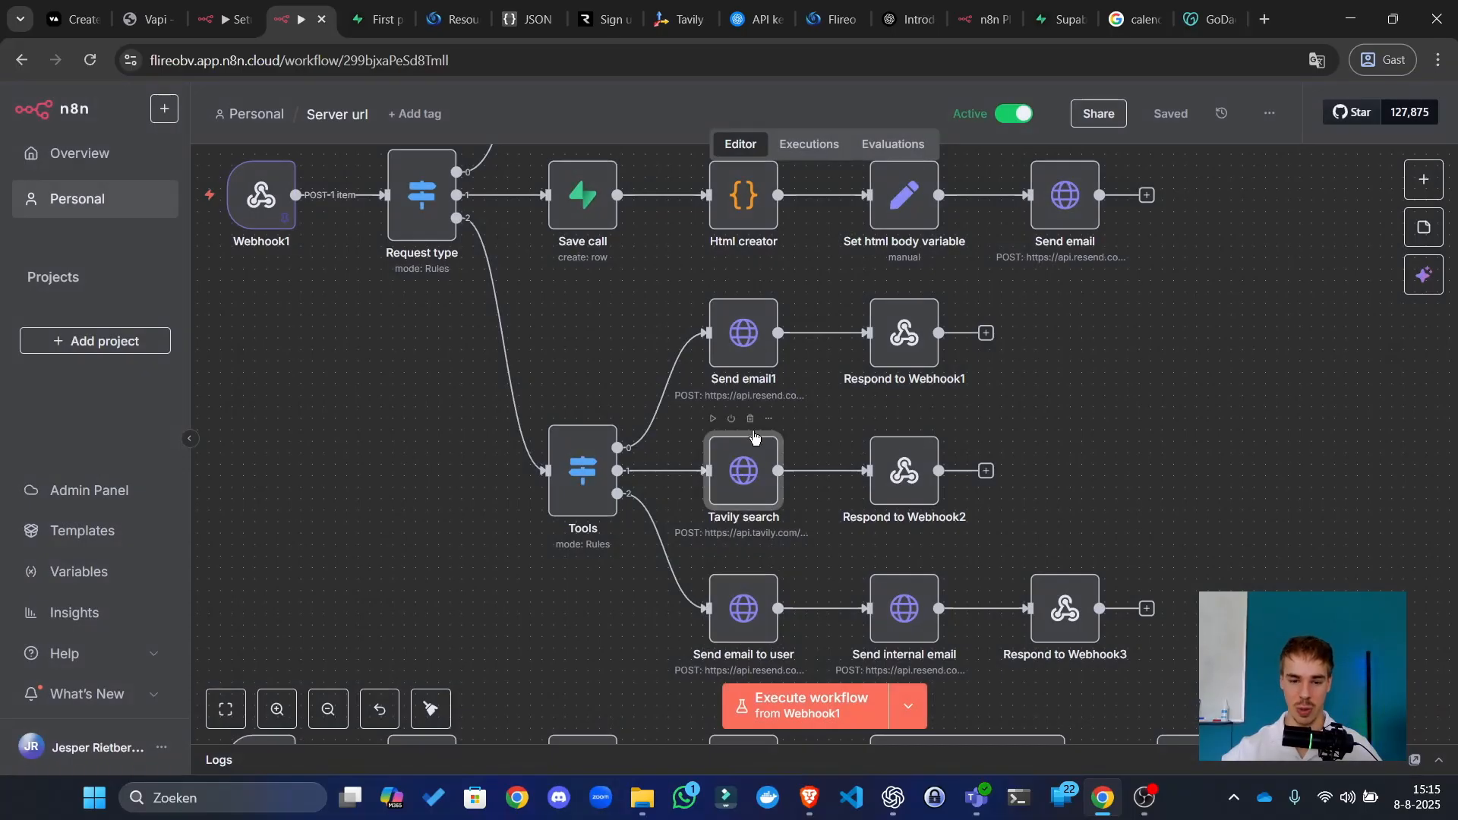
{"action": "double_click", "coordinate": [745, 460]}
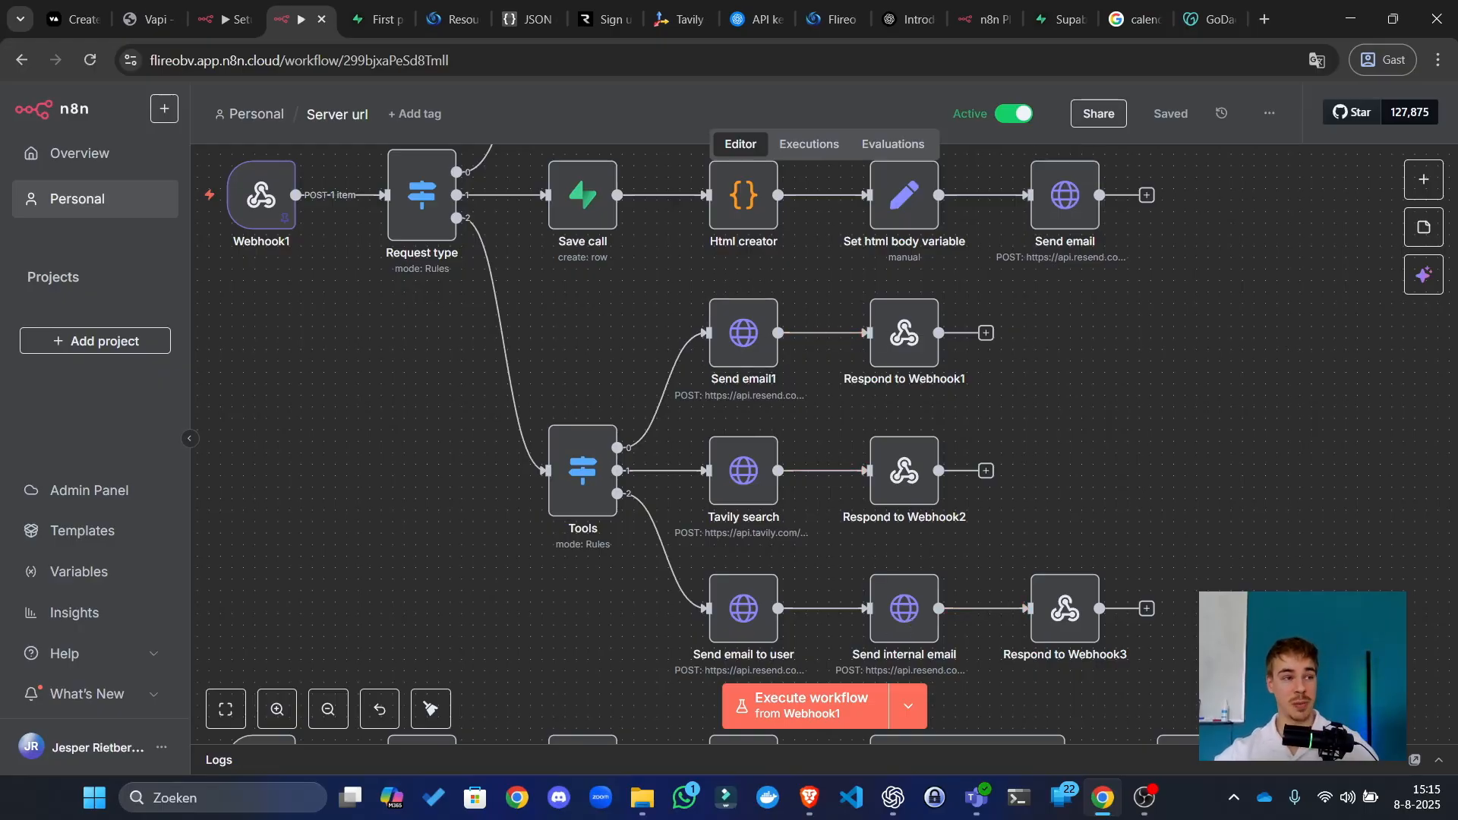
{"action": "left_click_drag", "start_coordinate": [1, 410], "coordinate": [974, 6]}
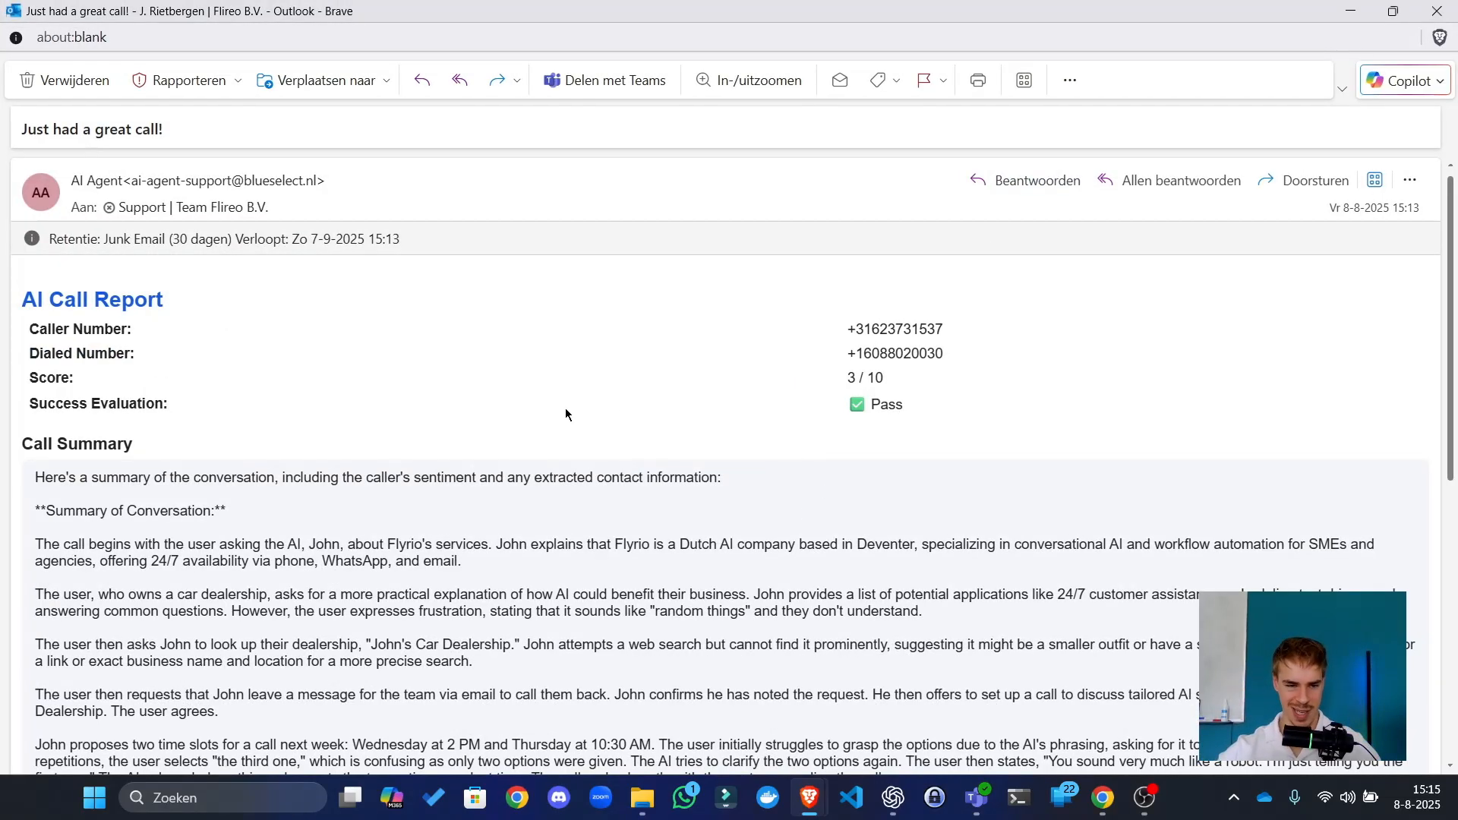
{"action": "scroll", "coordinate": [573, 411], "scroll_direction": "down", "scroll_amount": 7}
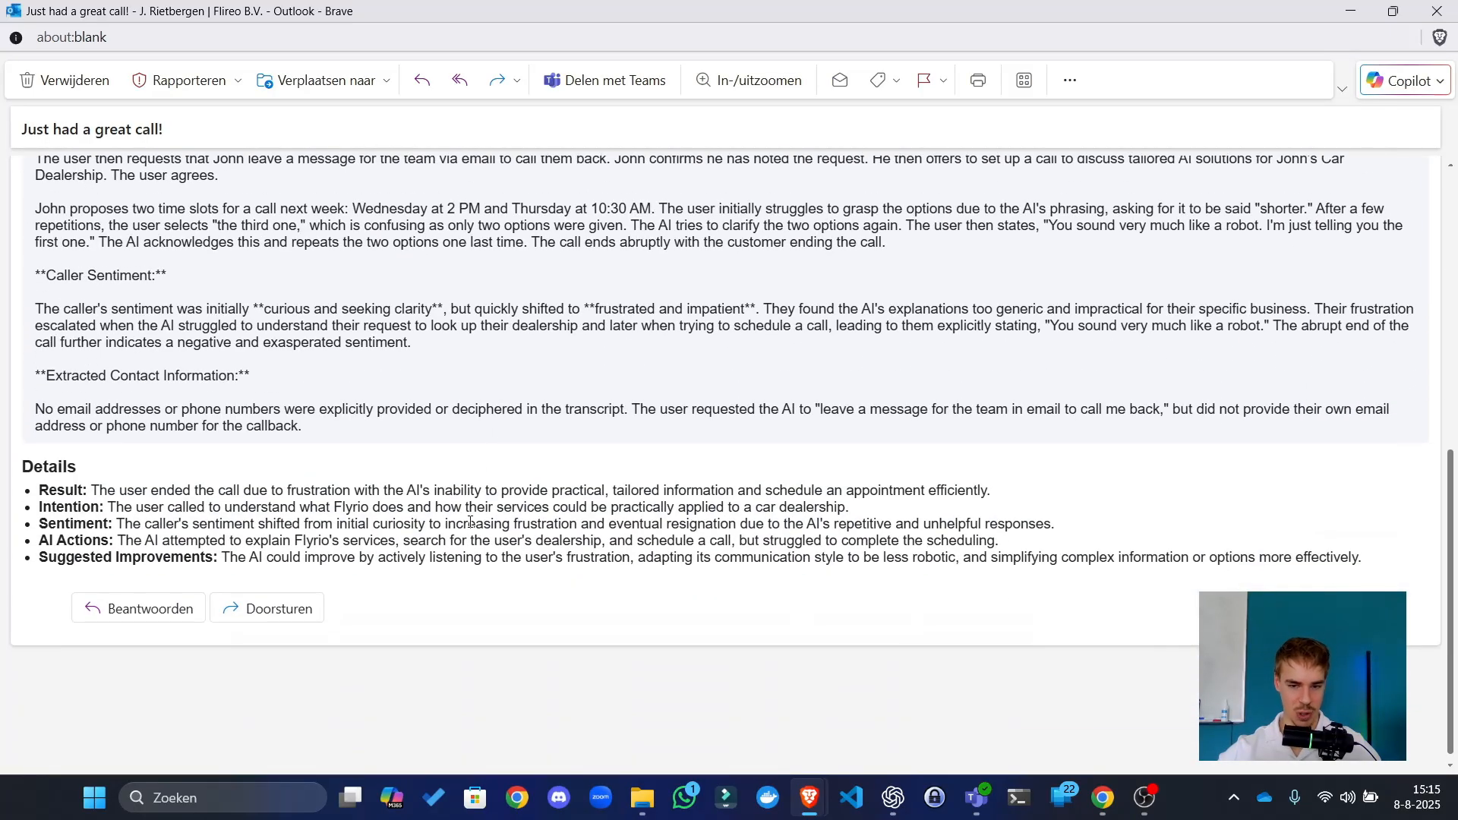
{"action": "scroll", "coordinate": [339, 426], "scroll_direction": "up", "scroll_amount": 10}
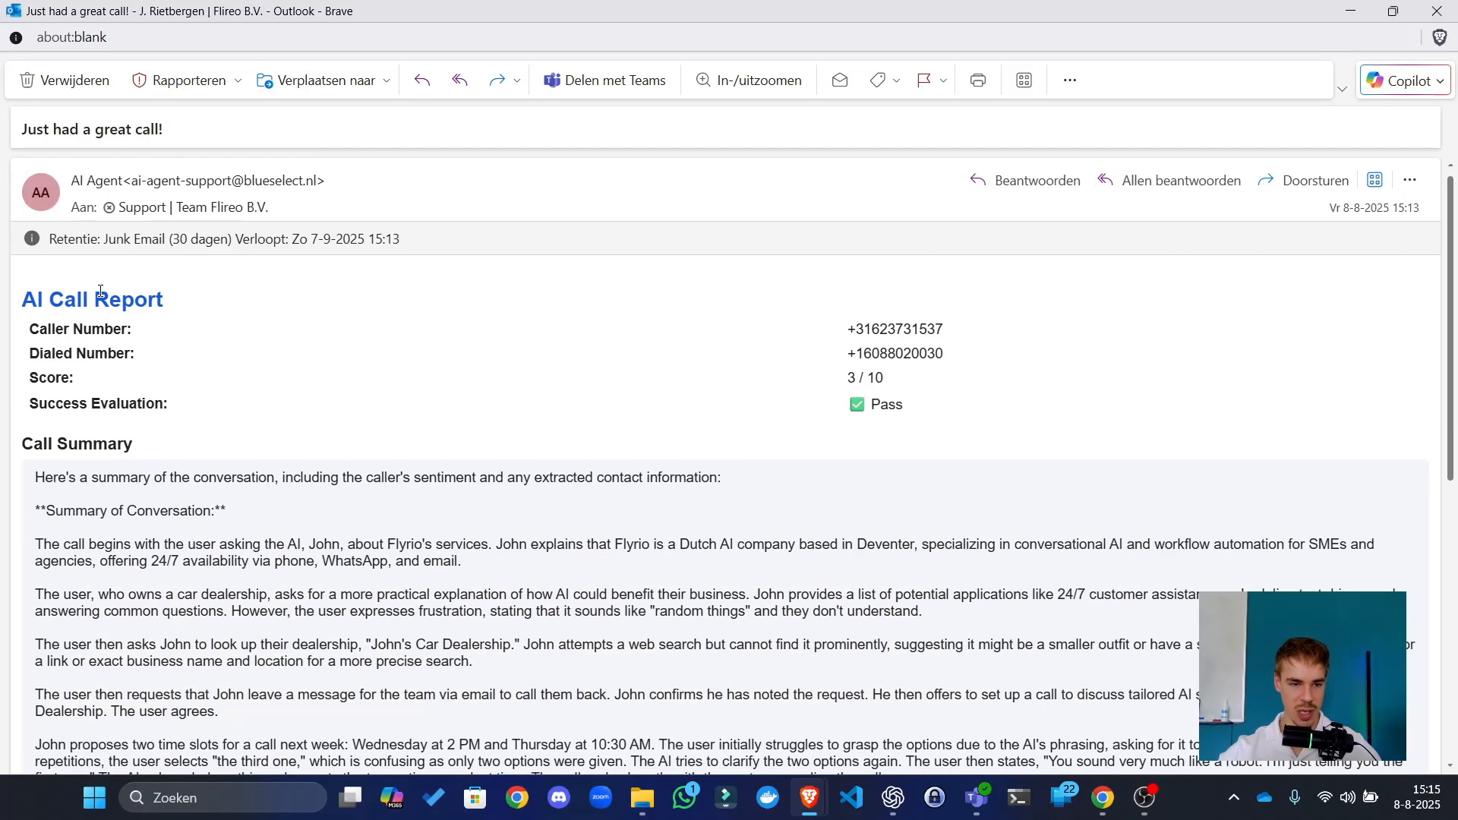
{"action": "left_click_drag", "start_coordinate": [100, 291], "coordinate": [777, 297]}
{"action": "left_click_drag", "start_coordinate": [73, 348], "coordinate": [781, 342]}
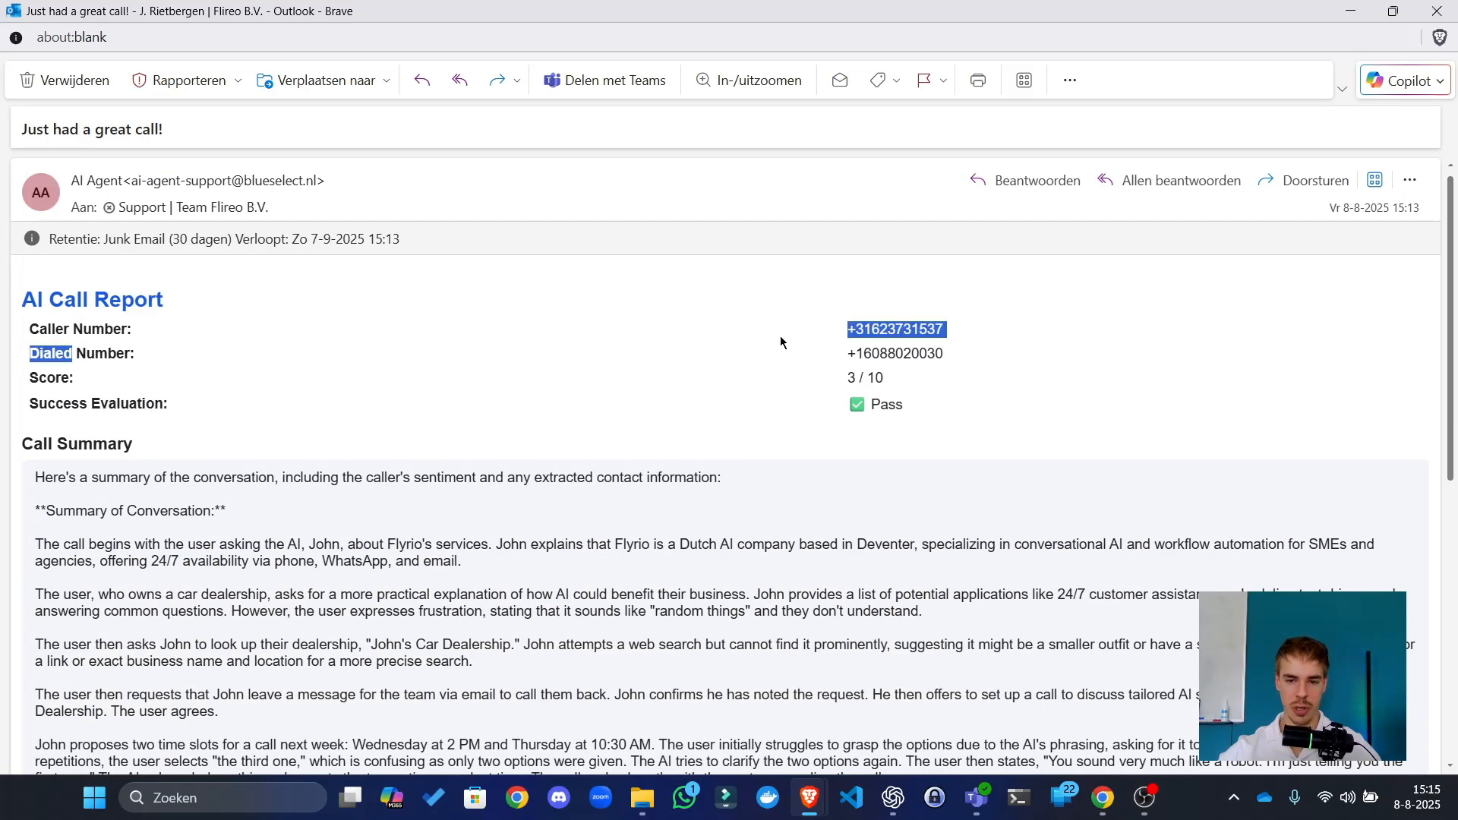
{"action": "left_click_drag", "start_coordinate": [928, 374], "coordinate": [379, 362]}
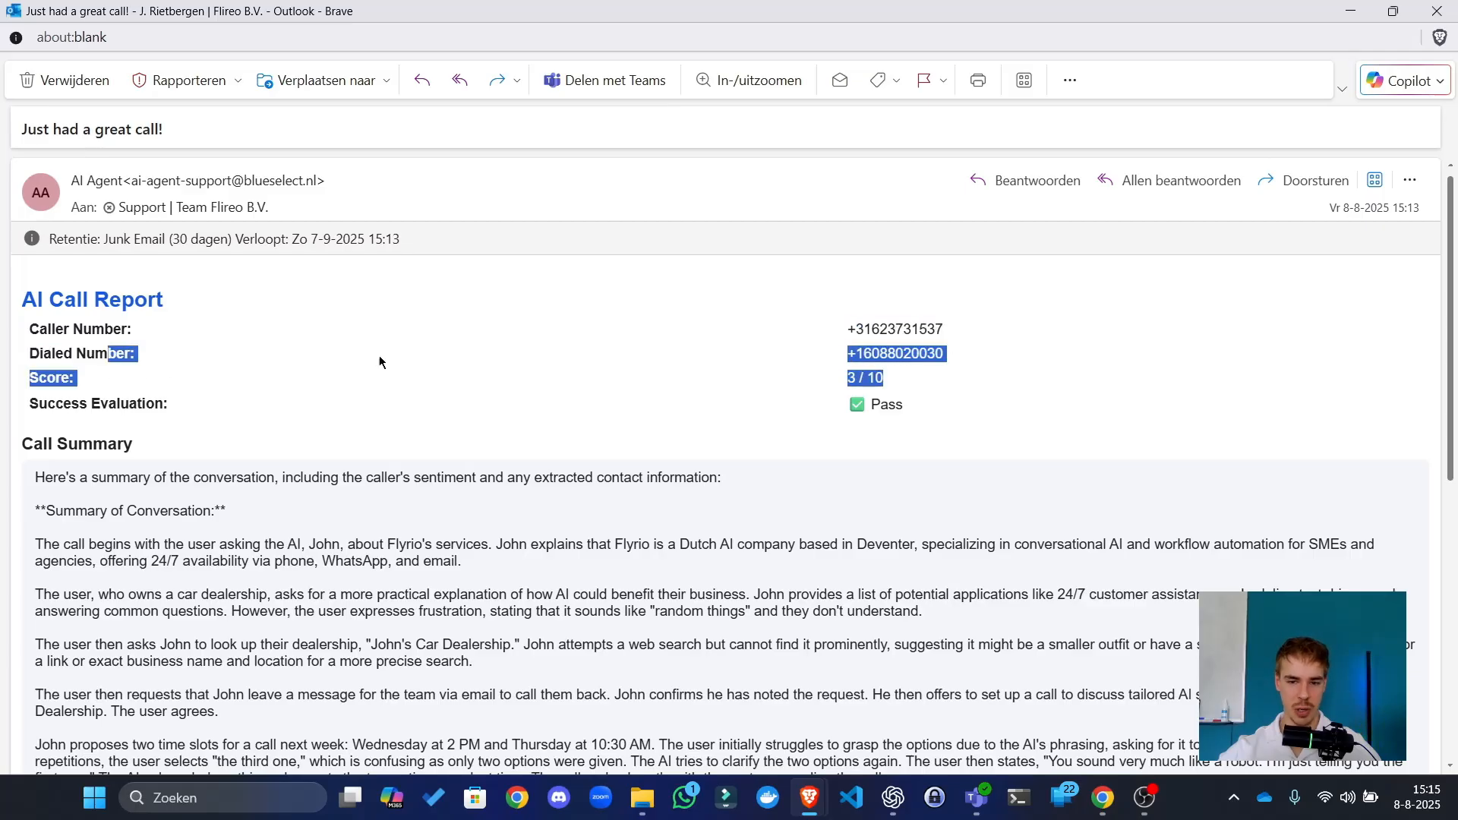
{"action": "left_click", "coordinate": [904, 377]}
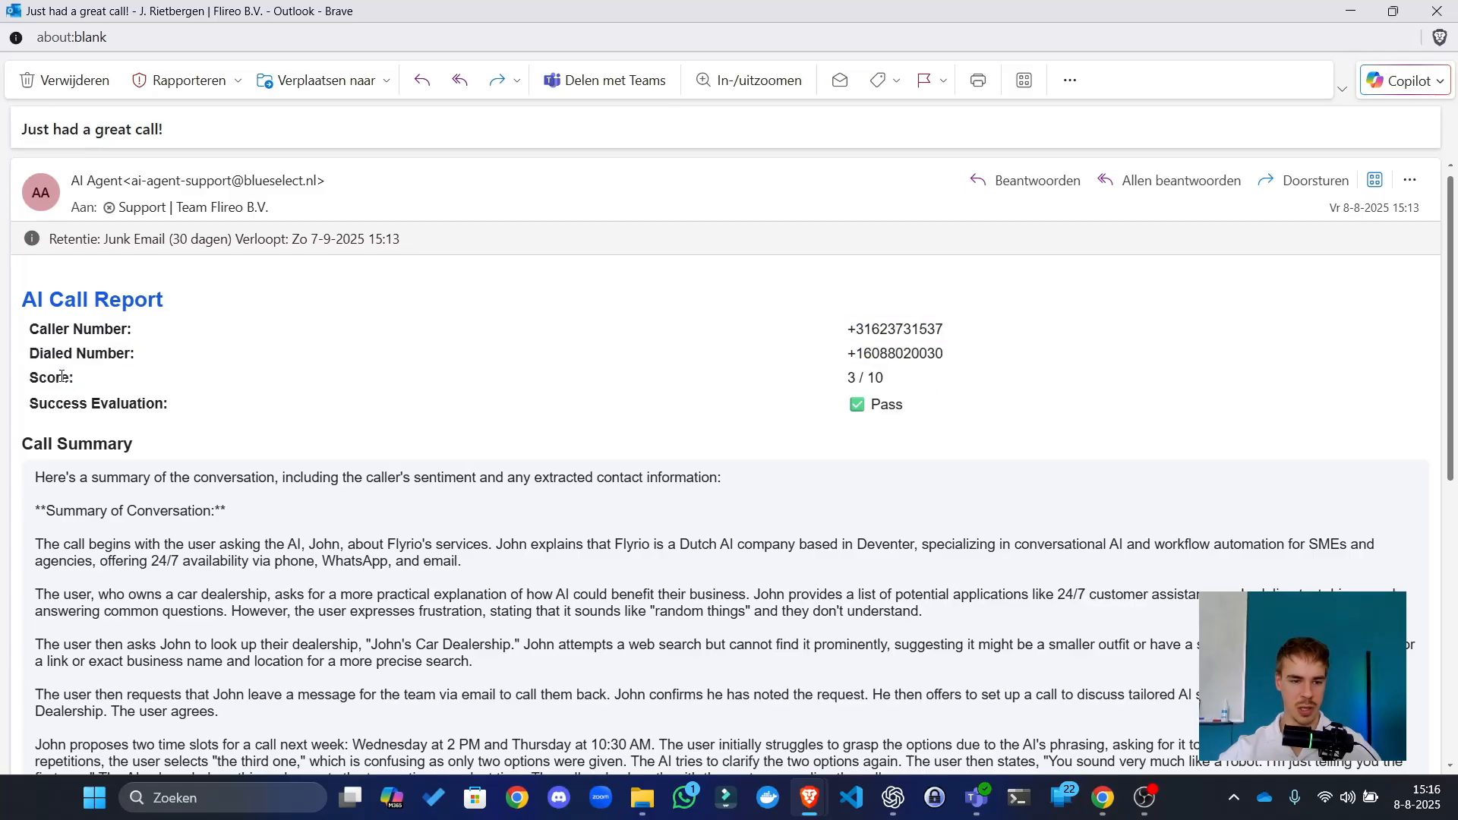
{"action": "left_click_drag", "start_coordinate": [62, 377], "coordinate": [762, 381]}
{"action": "left_click", "coordinate": [891, 392]}
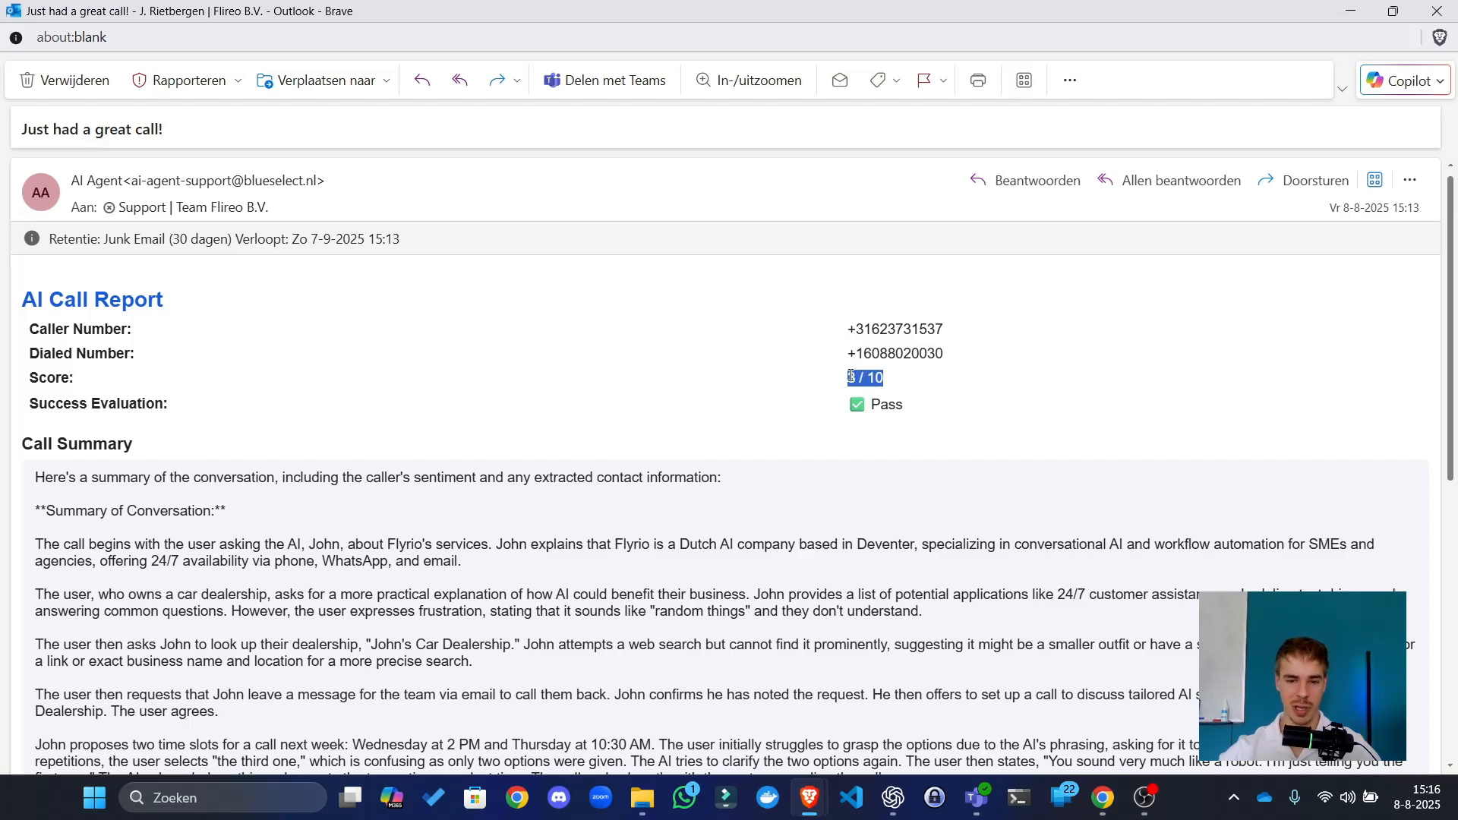
{"action": "left_click", "coordinate": [873, 398]}
{"action": "scroll", "coordinate": [357, 334], "scroll_direction": "down", "scroll_amount": 3}
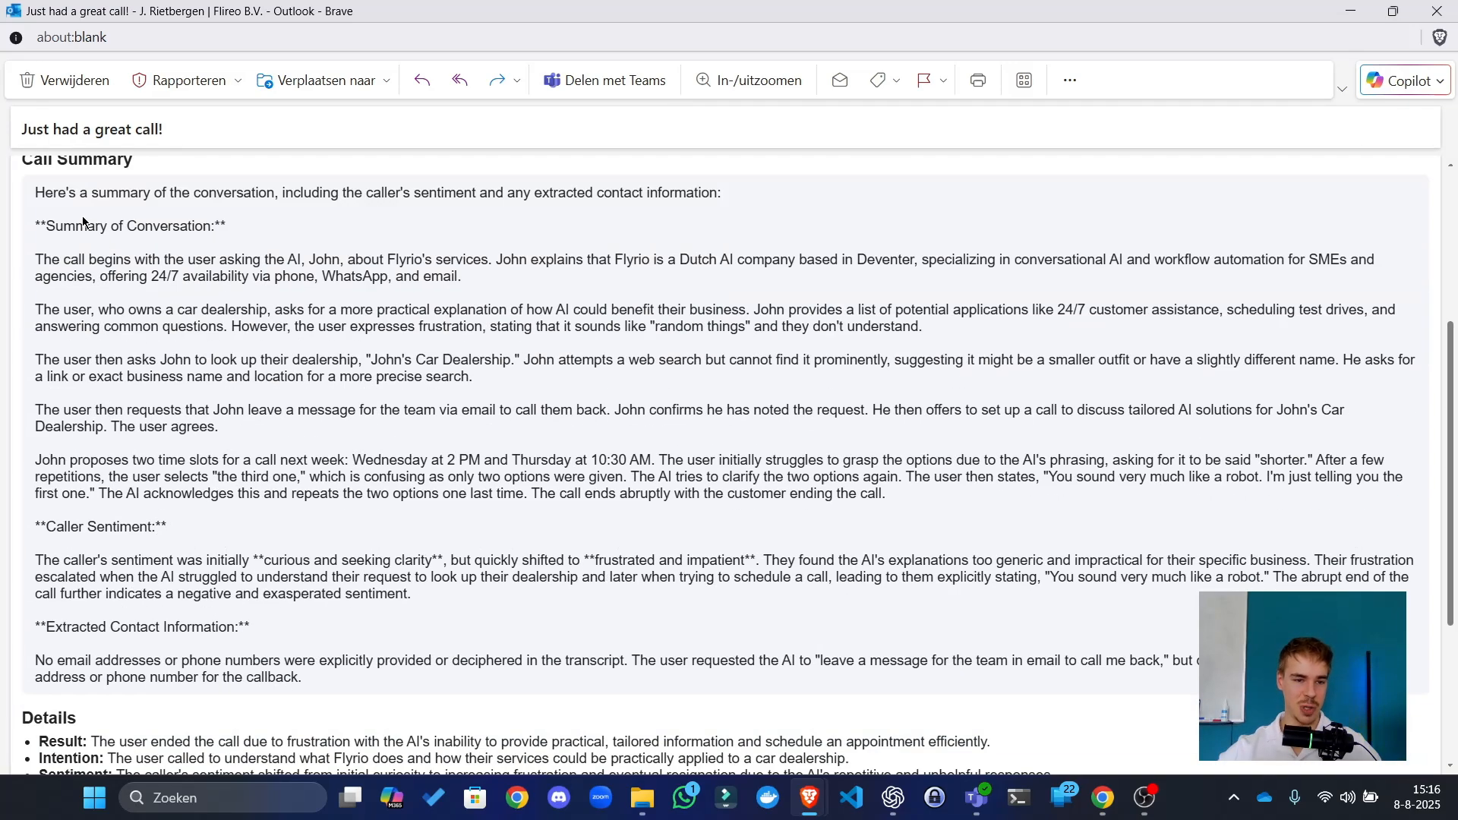
{"action": "left_click_drag", "start_coordinate": [36, 225], "coordinate": [220, 426]}
{"action": "scroll", "coordinate": [42, 545], "scroll_direction": "down", "scroll_amount": 3}
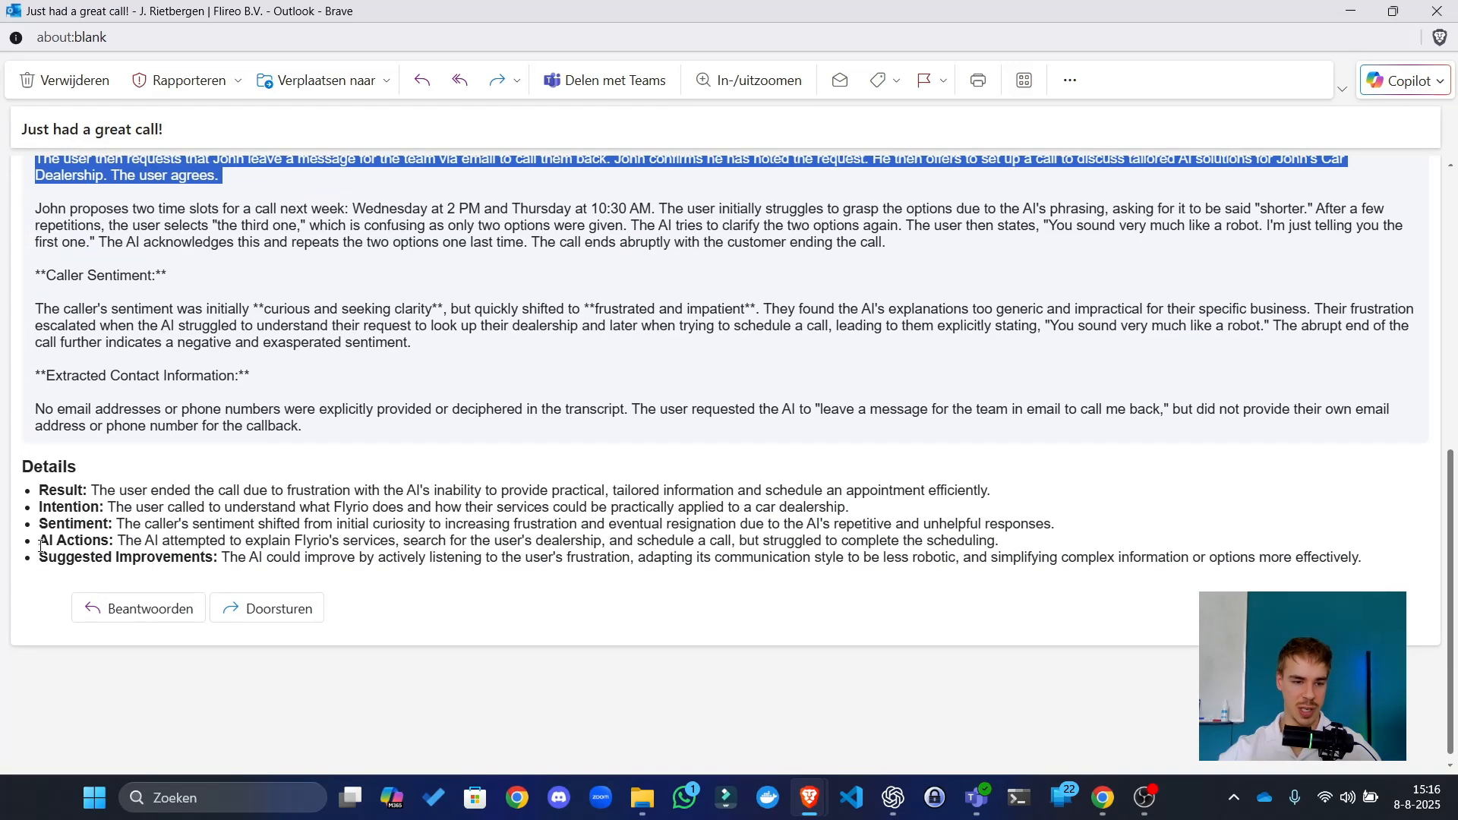
{"action": "left_click_drag", "start_coordinate": [77, 487], "coordinate": [510, 523]}
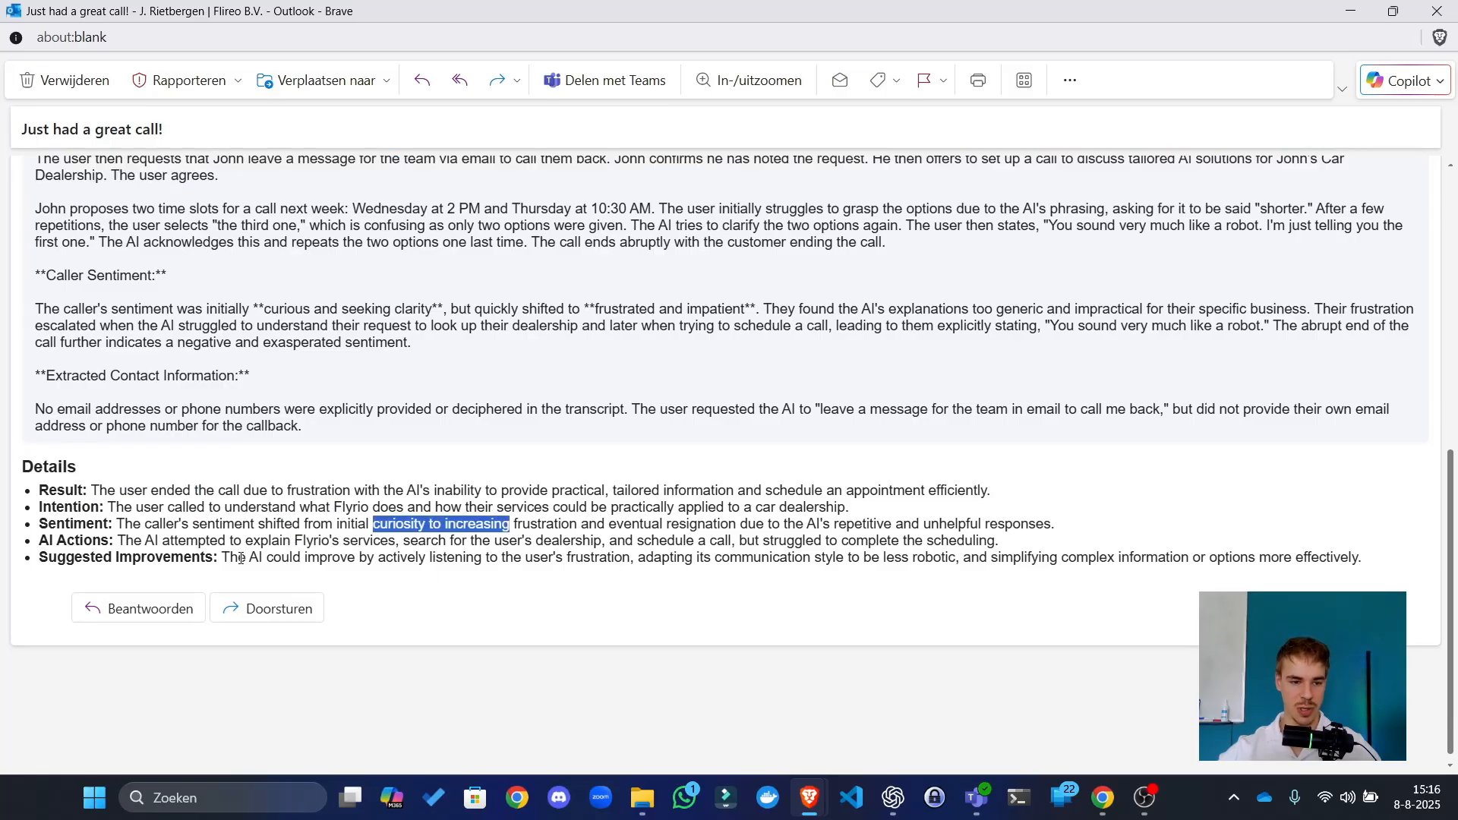
{"action": "left_click_drag", "start_coordinate": [250, 557], "coordinate": [437, 541]}
{"action": "left_click", "coordinate": [365, 561]}
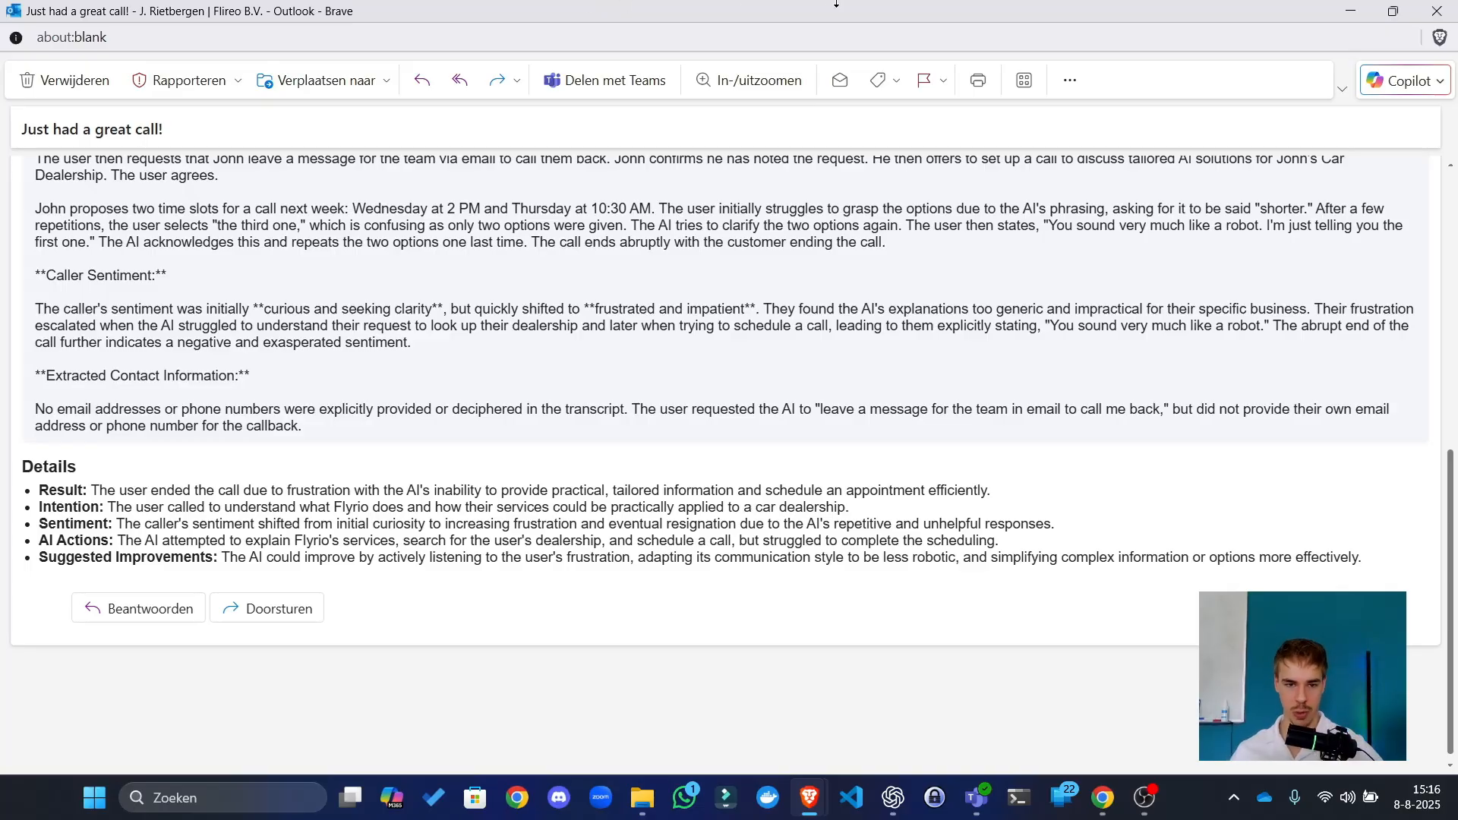
{"action": "left_click_drag", "start_coordinate": [832, 13], "coordinate": [0, 91]}
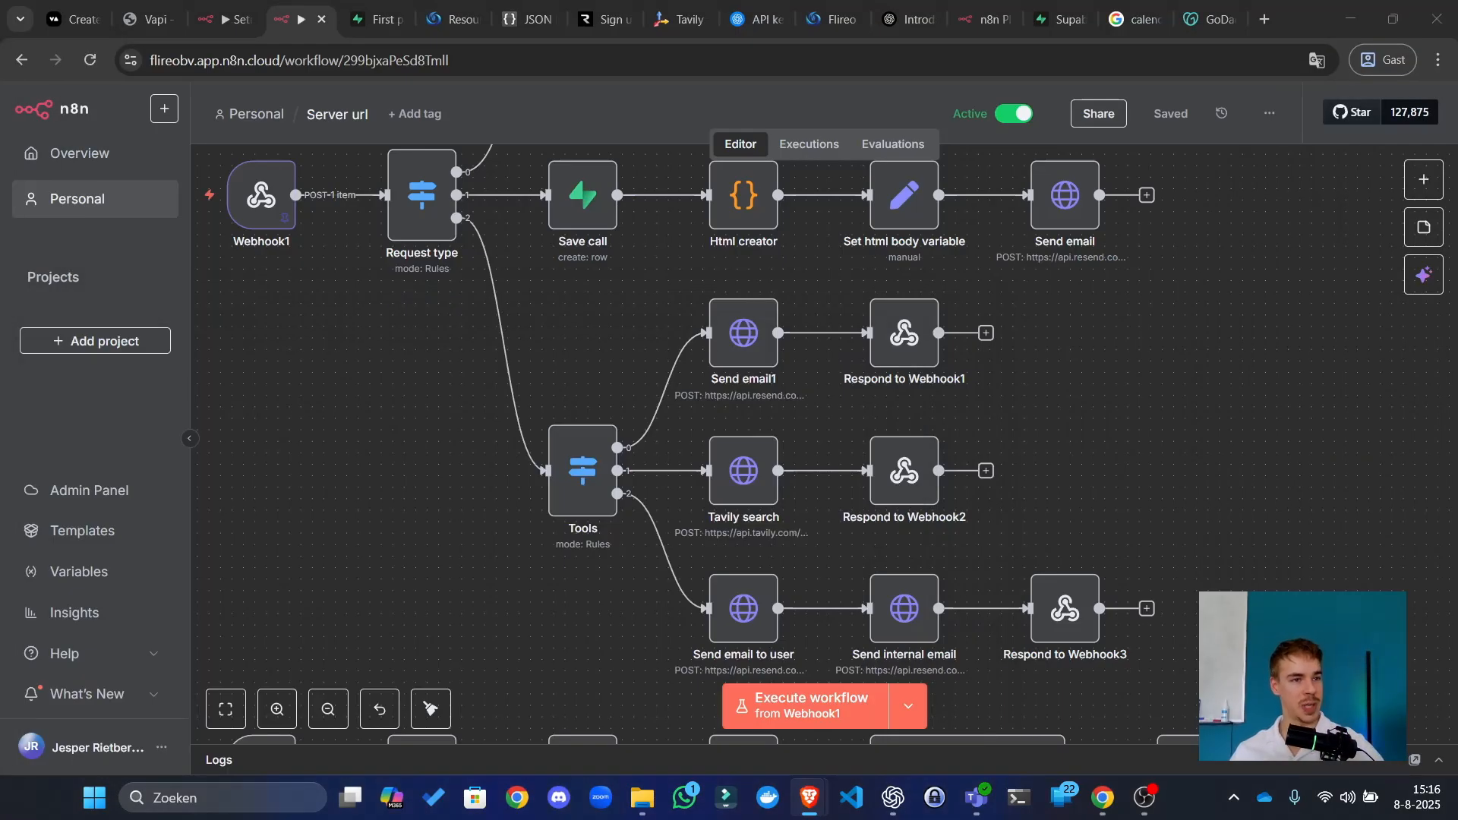
Step: In the Executions list, check the 15:11 runs and open the Aug 8 15:13:17 execution
{"action": "key", "text": "alt+Tab"}
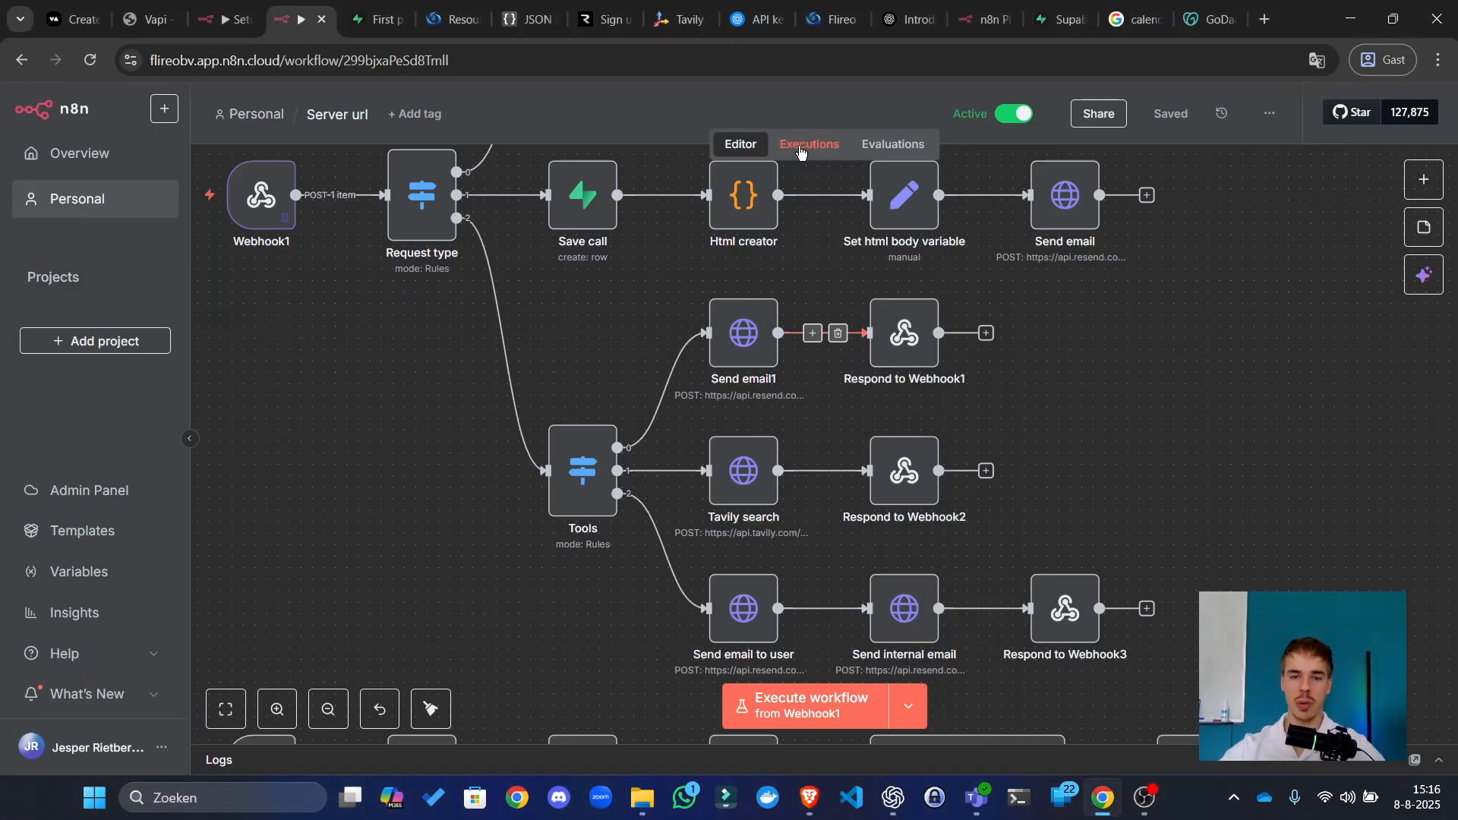
{"action": "left_click", "coordinate": [801, 152]}
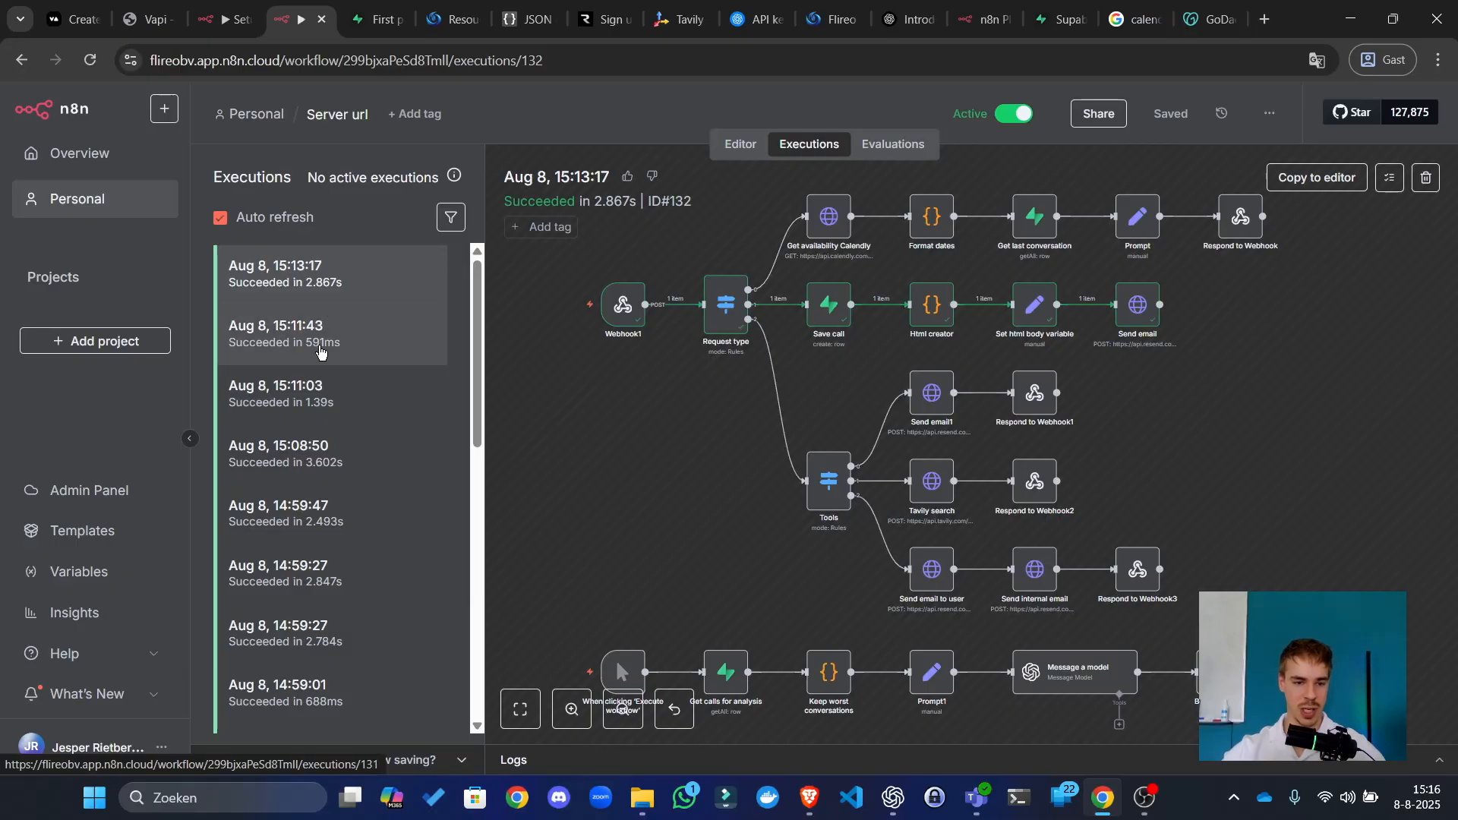
{"action": "left_click", "coordinate": [322, 347]}
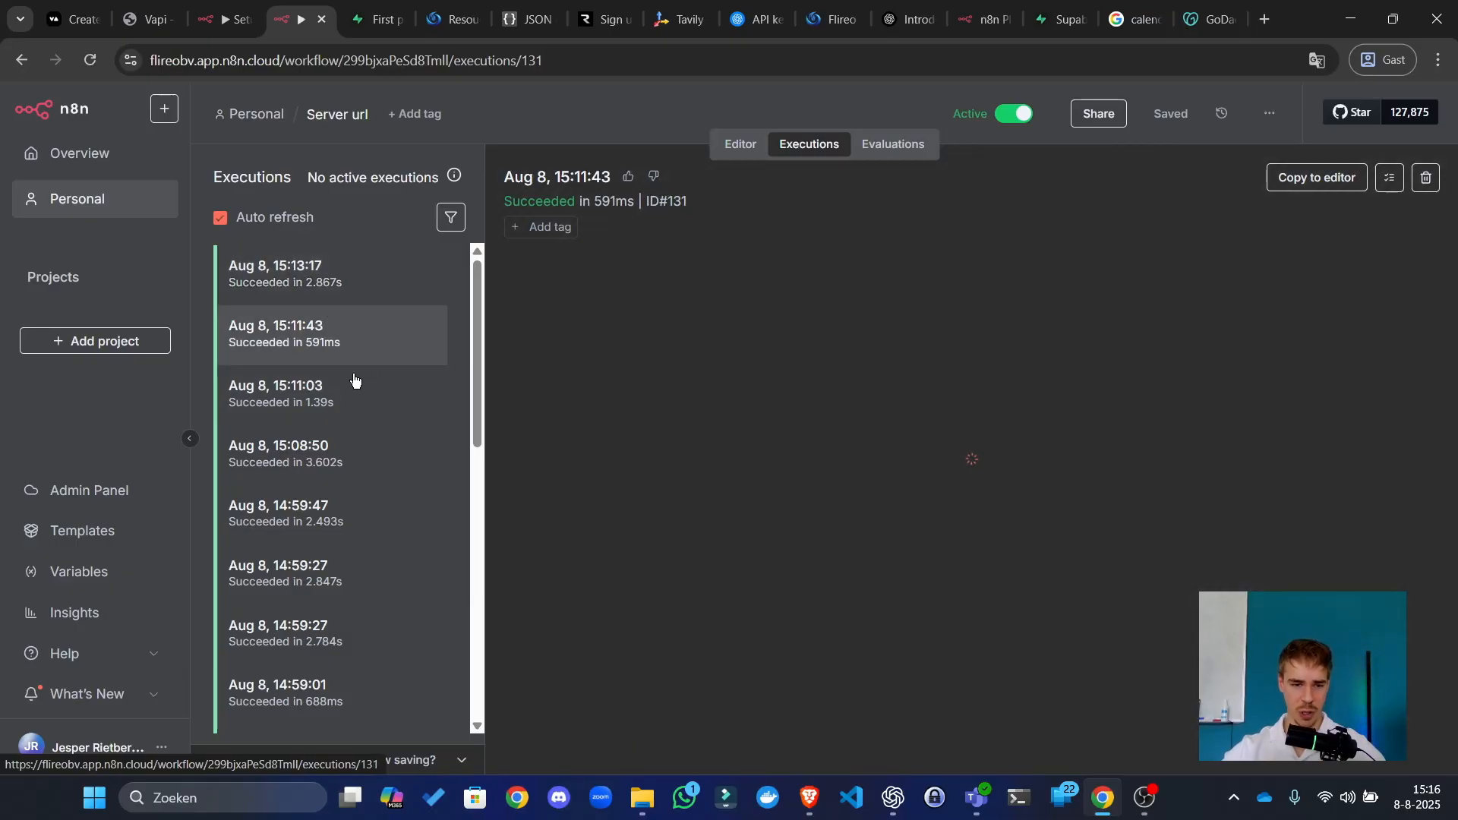
{"action": "left_click", "coordinate": [335, 416]}
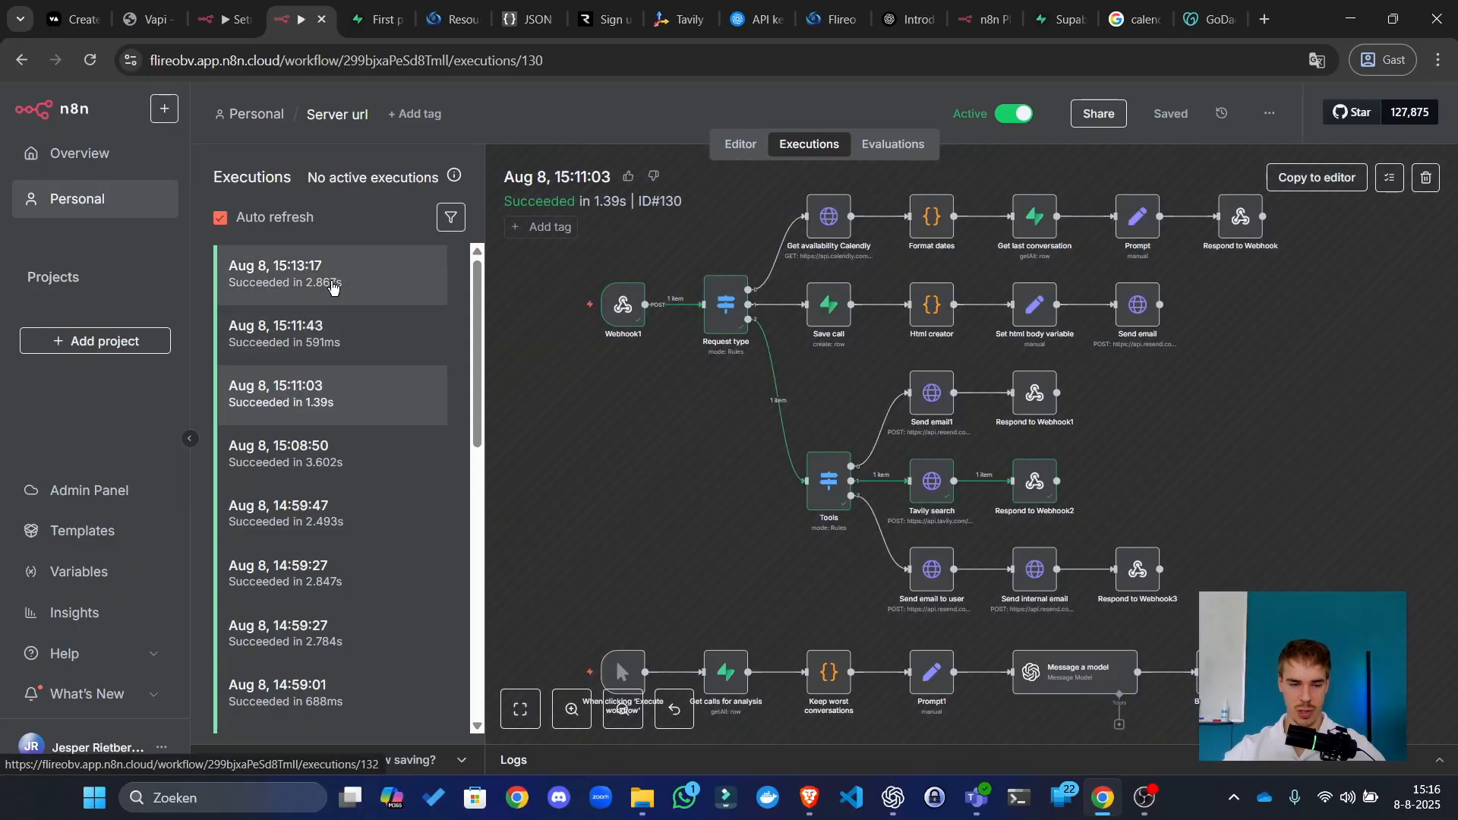
{"action": "left_click", "coordinate": [332, 287]}
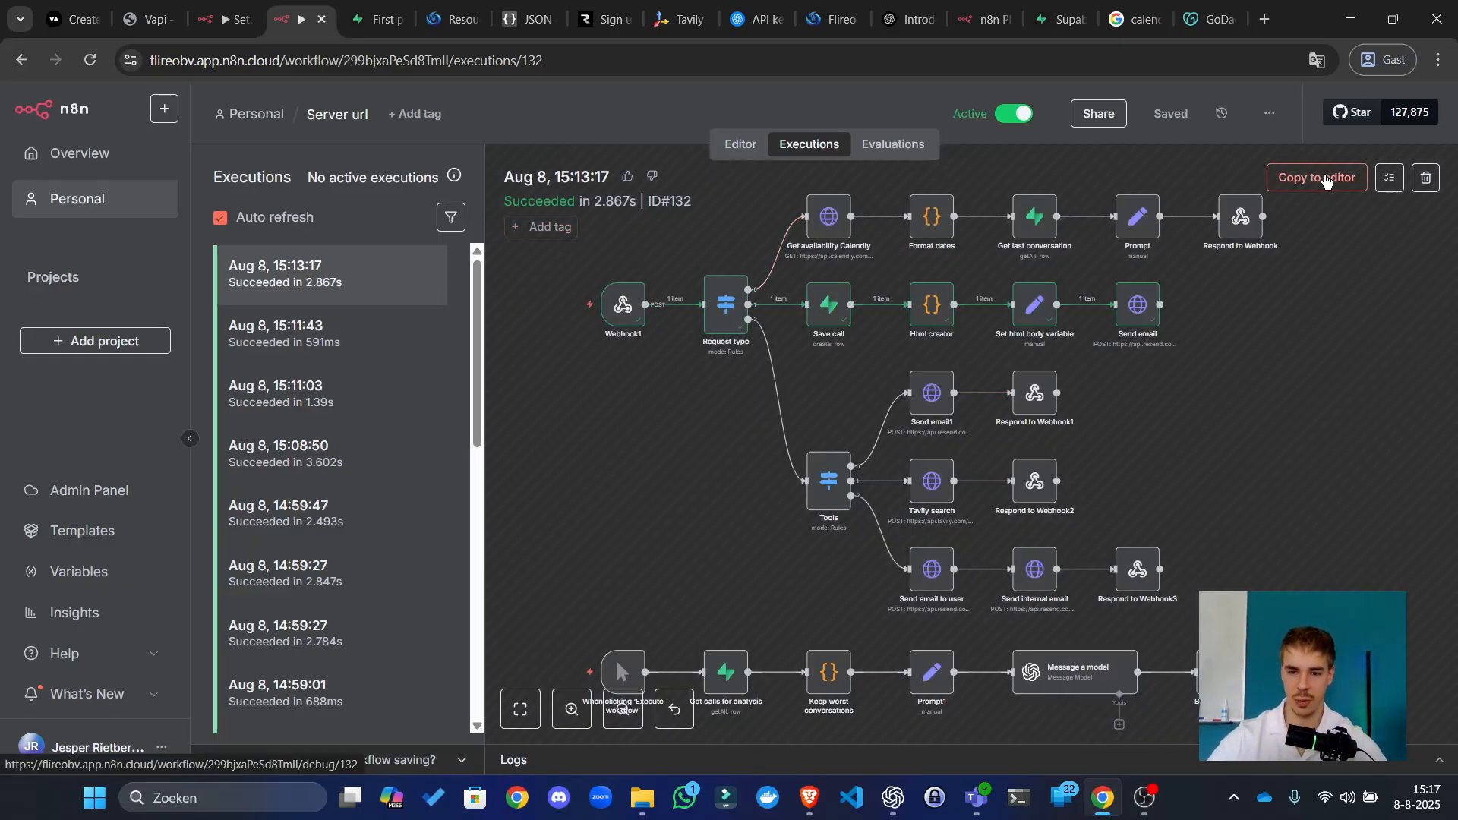
Step: Copy the 15:13:17 execution to the editor, unpinning Webhook1 data, and save the workflow
{"action": "left_click", "coordinate": [1324, 181]}
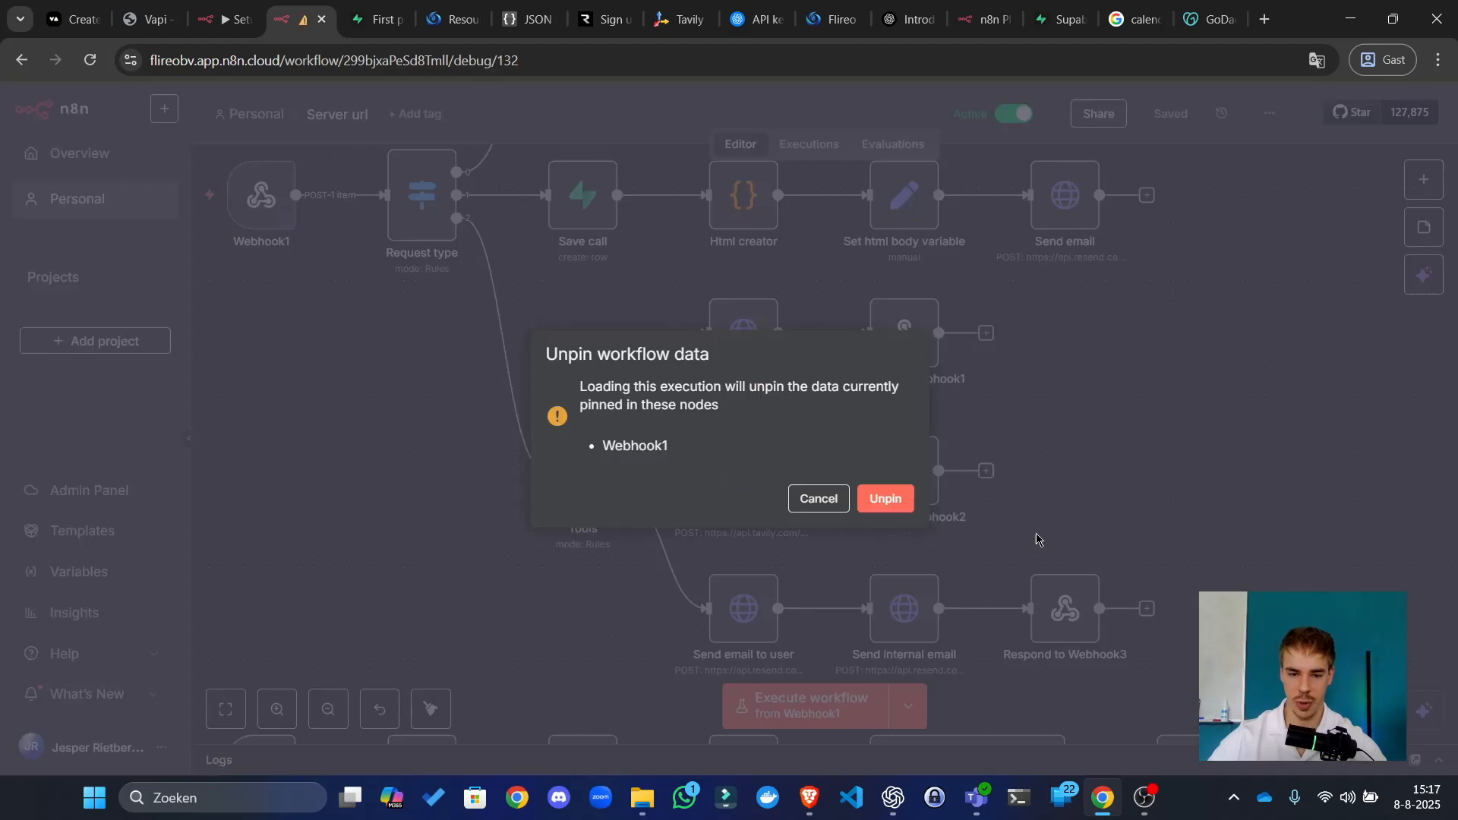
{"action": "left_click", "coordinate": [887, 500]}
{"action": "left_click", "coordinate": [1190, 114]}
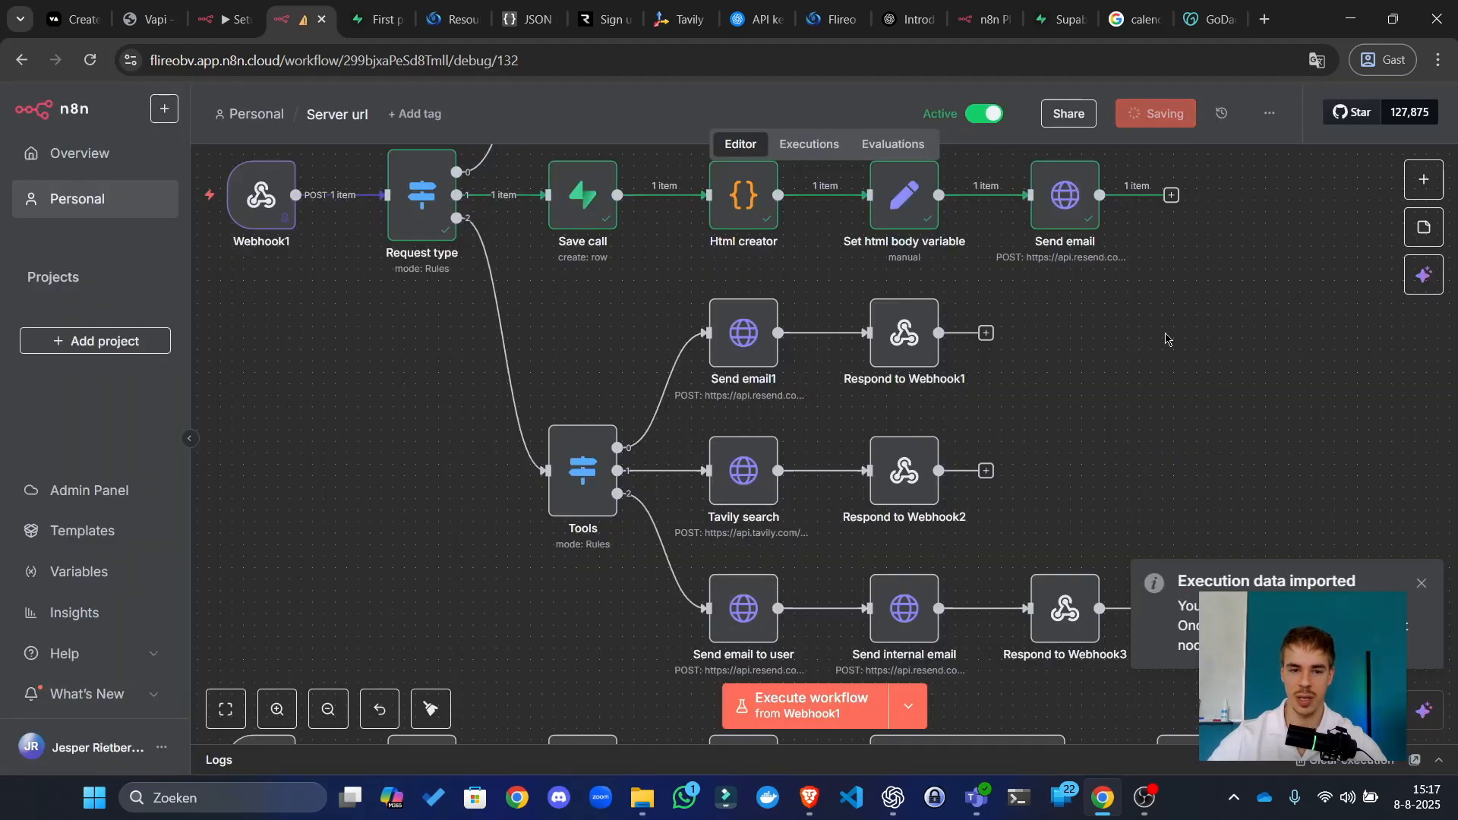
{"action": "scroll", "coordinate": [1190, 360], "scroll_direction": "down", "scroll_amount": 3}
{"action": "scroll", "coordinate": [1189, 360], "scroll_direction": "down", "scroll_amount": 5}
{"action": "left_click_drag", "start_coordinate": [1227, 316], "coordinate": [1152, 423]}
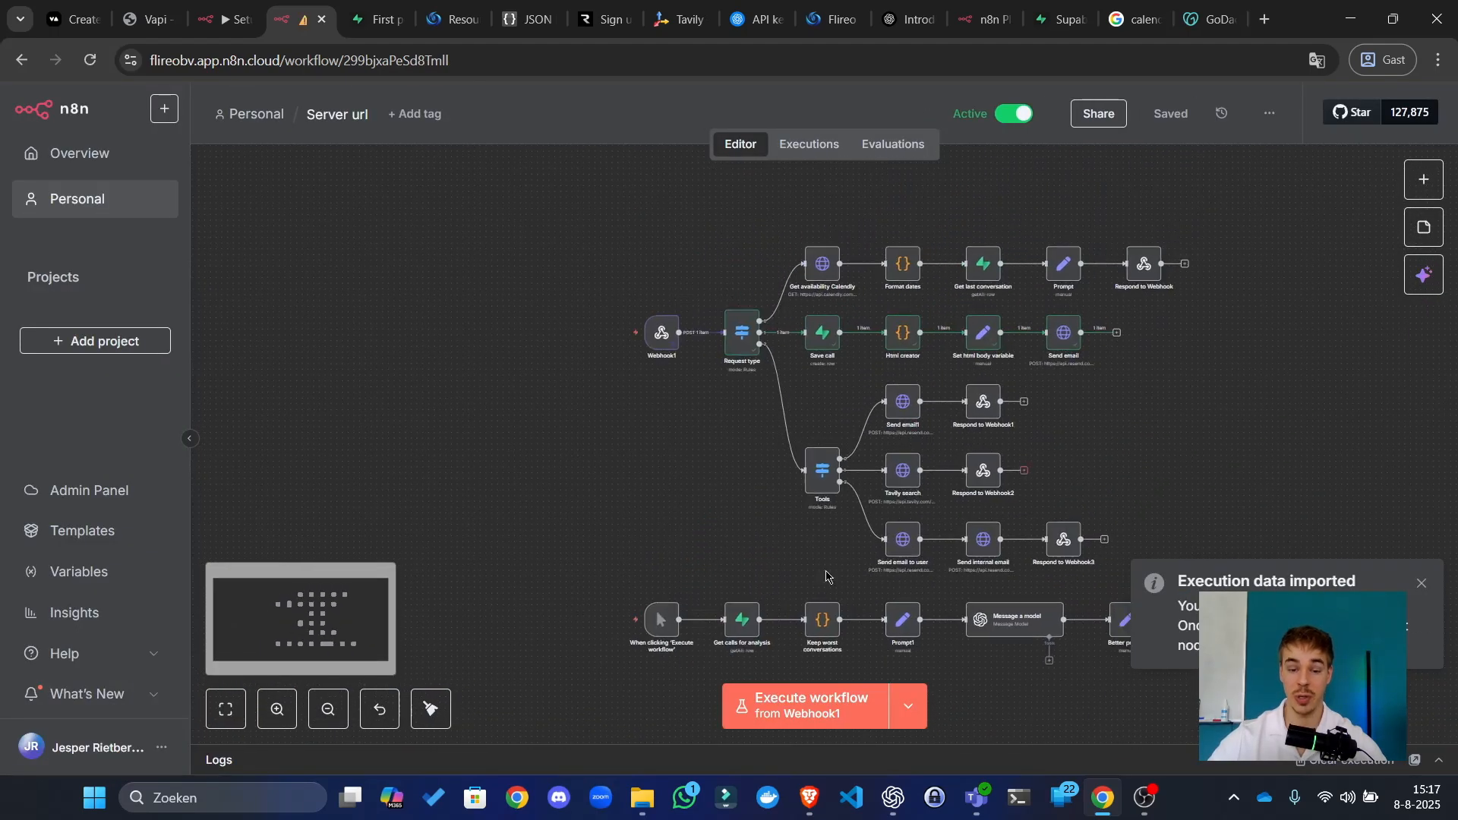
{"action": "left_click", "coordinate": [430, 708]}
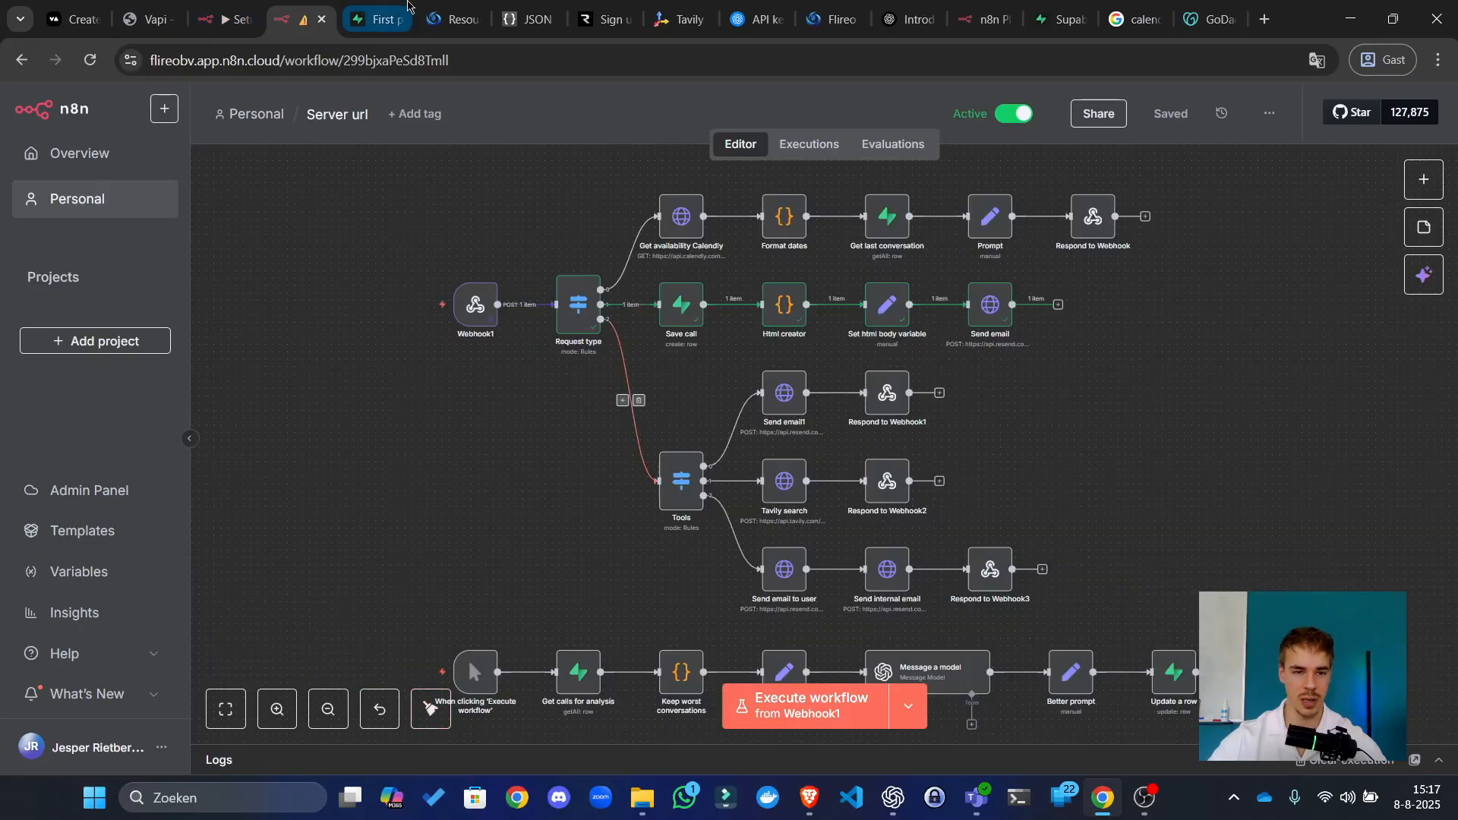
{"action": "left_click", "coordinate": [140, 9]}
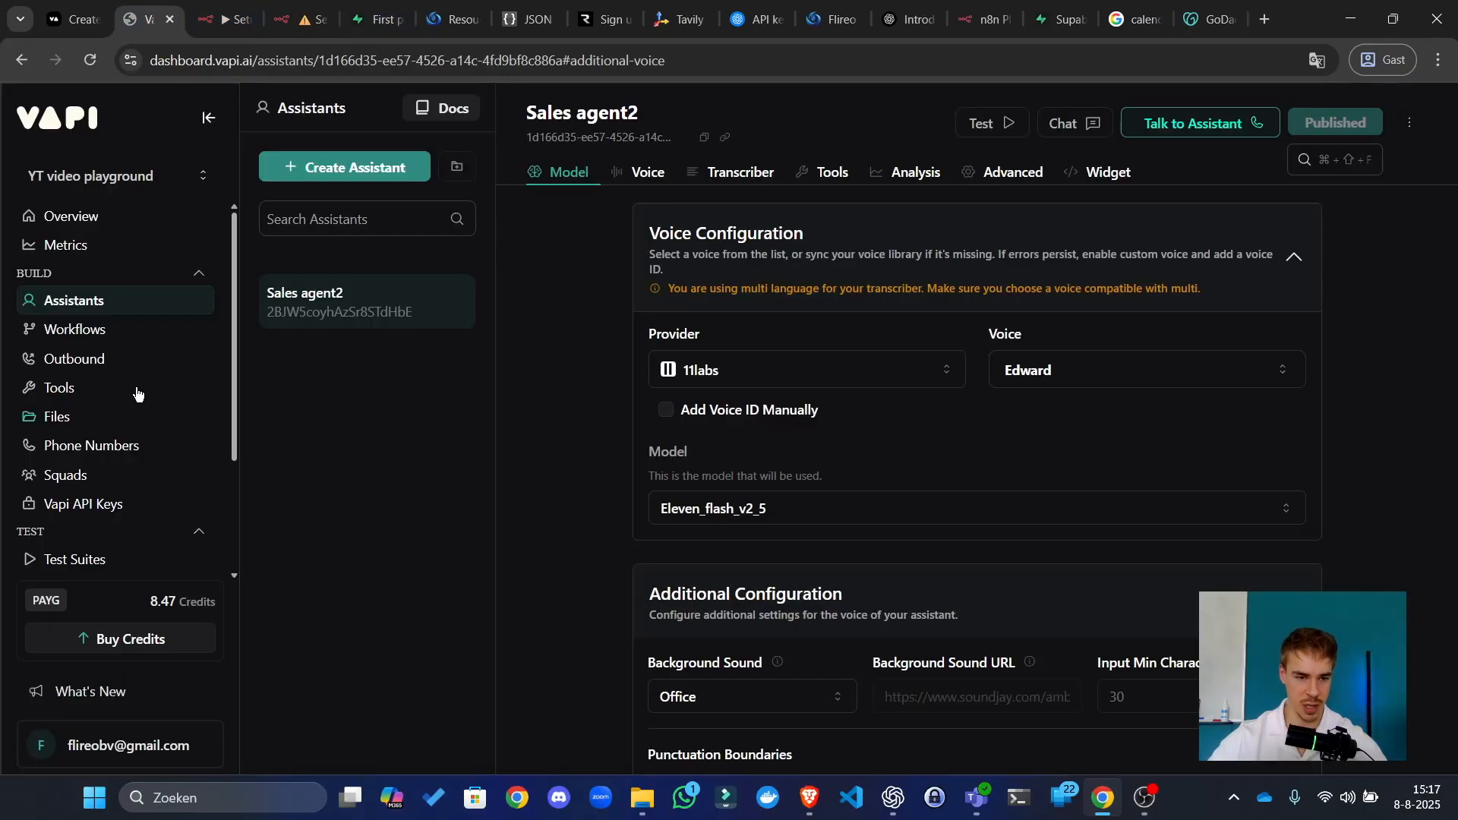
Step: Expand Sales agent2's Structured Data settings and add a new property field_11
{"action": "scroll", "coordinate": [589, 407], "scroll_direction": "down", "scroll_amount": 1}
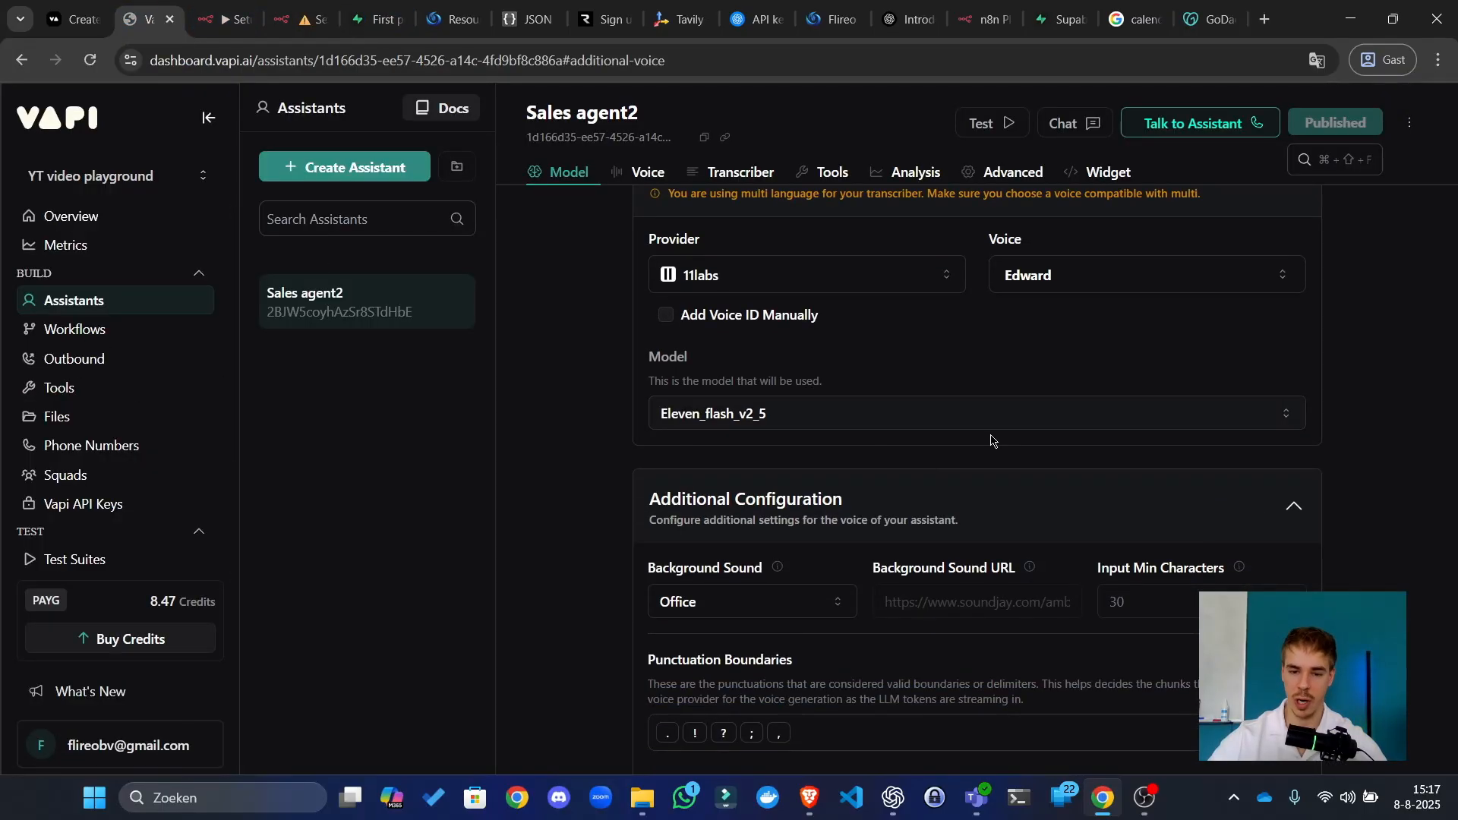
{"action": "scroll", "coordinate": [992, 439], "scroll_direction": "down", "scroll_amount": 12}
{"action": "scroll", "coordinate": [833, 521], "scroll_direction": "down", "scroll_amount": 5}
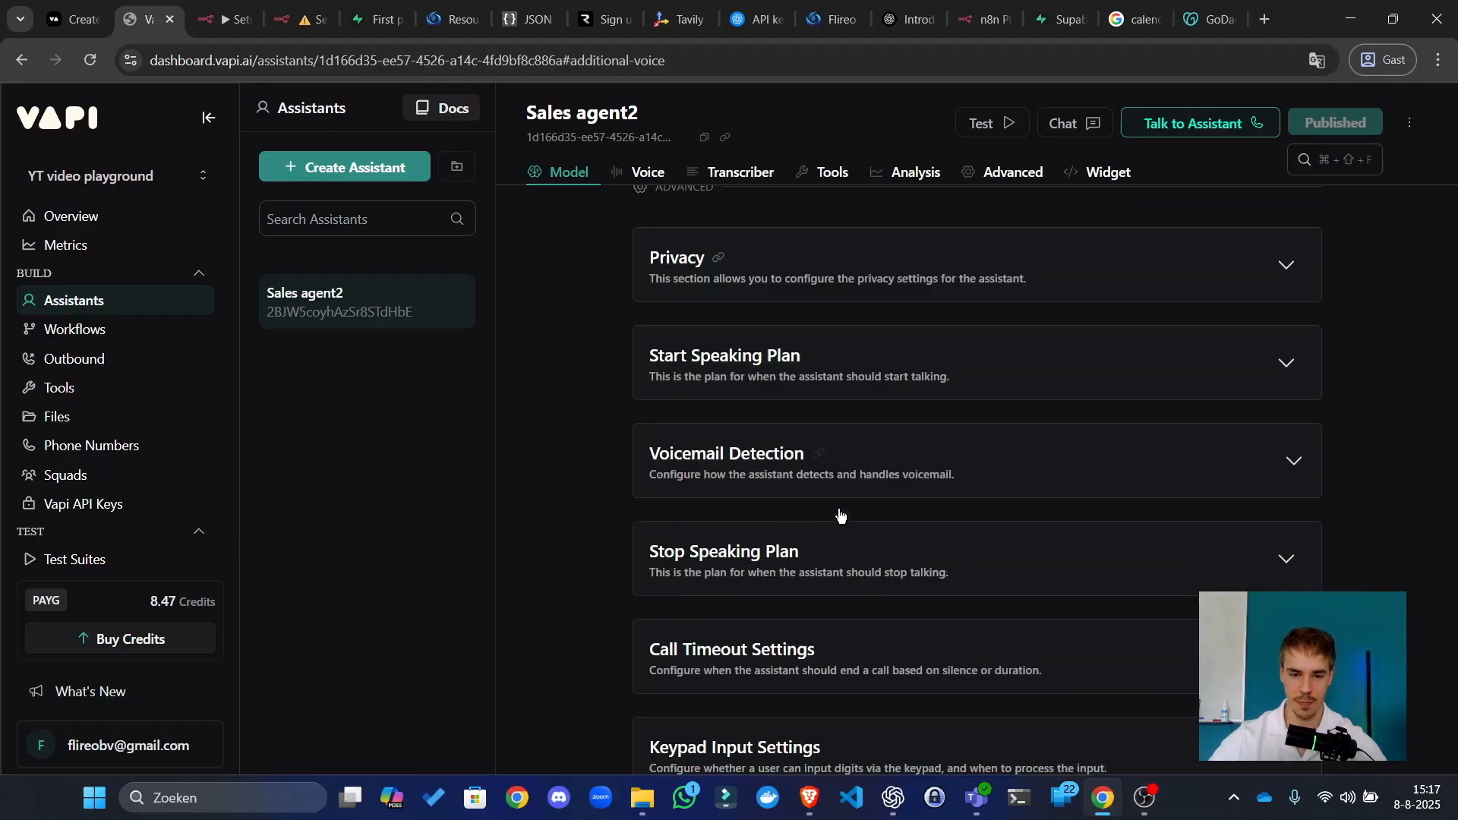
{"action": "scroll", "coordinate": [848, 372], "scroll_direction": "up", "scroll_amount": 6}
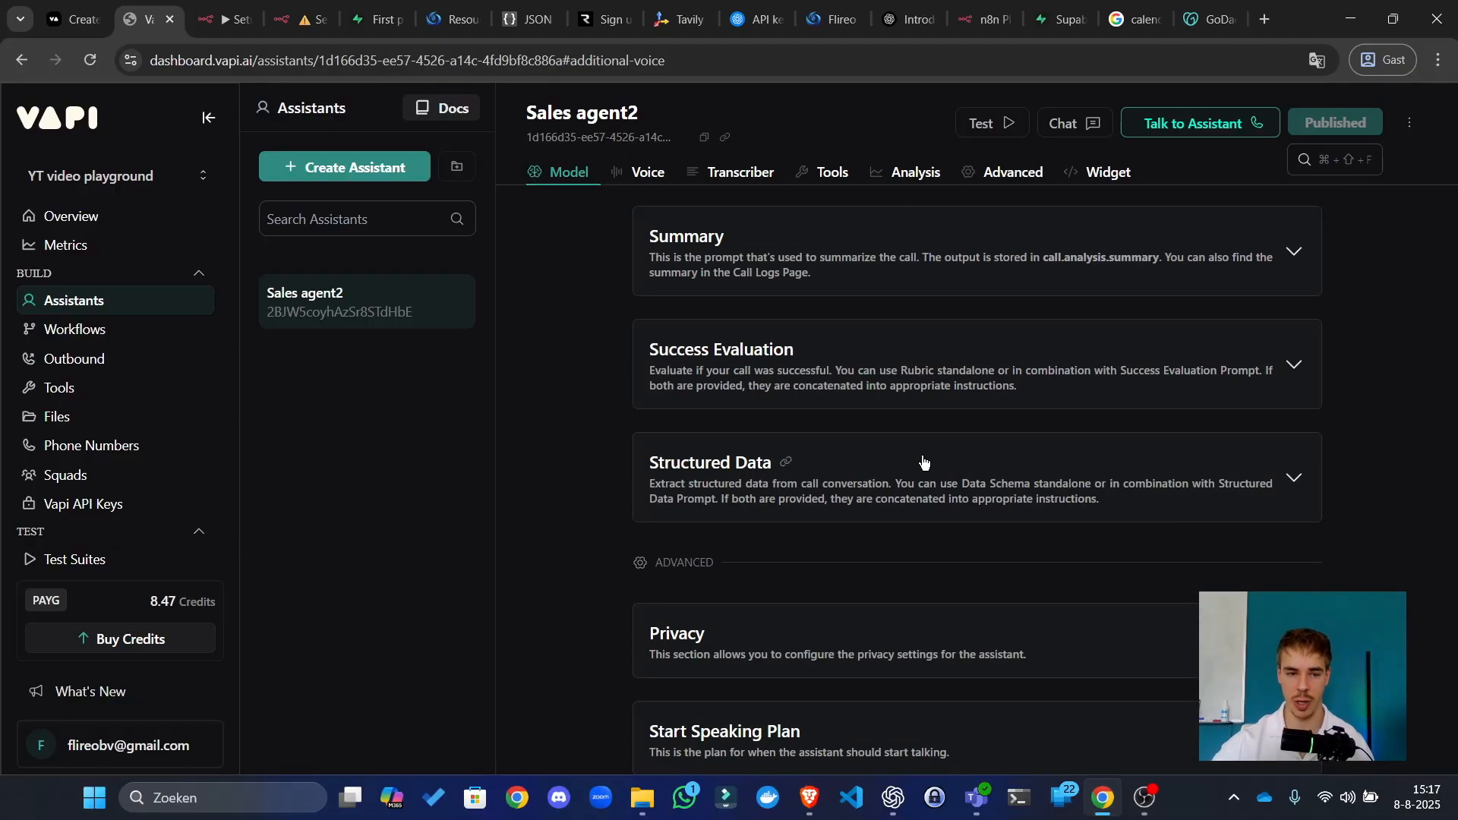
{"action": "left_click", "coordinate": [893, 435]}
{"action": "scroll", "coordinate": [832, 403], "scroll_direction": "down", "scroll_amount": 6}
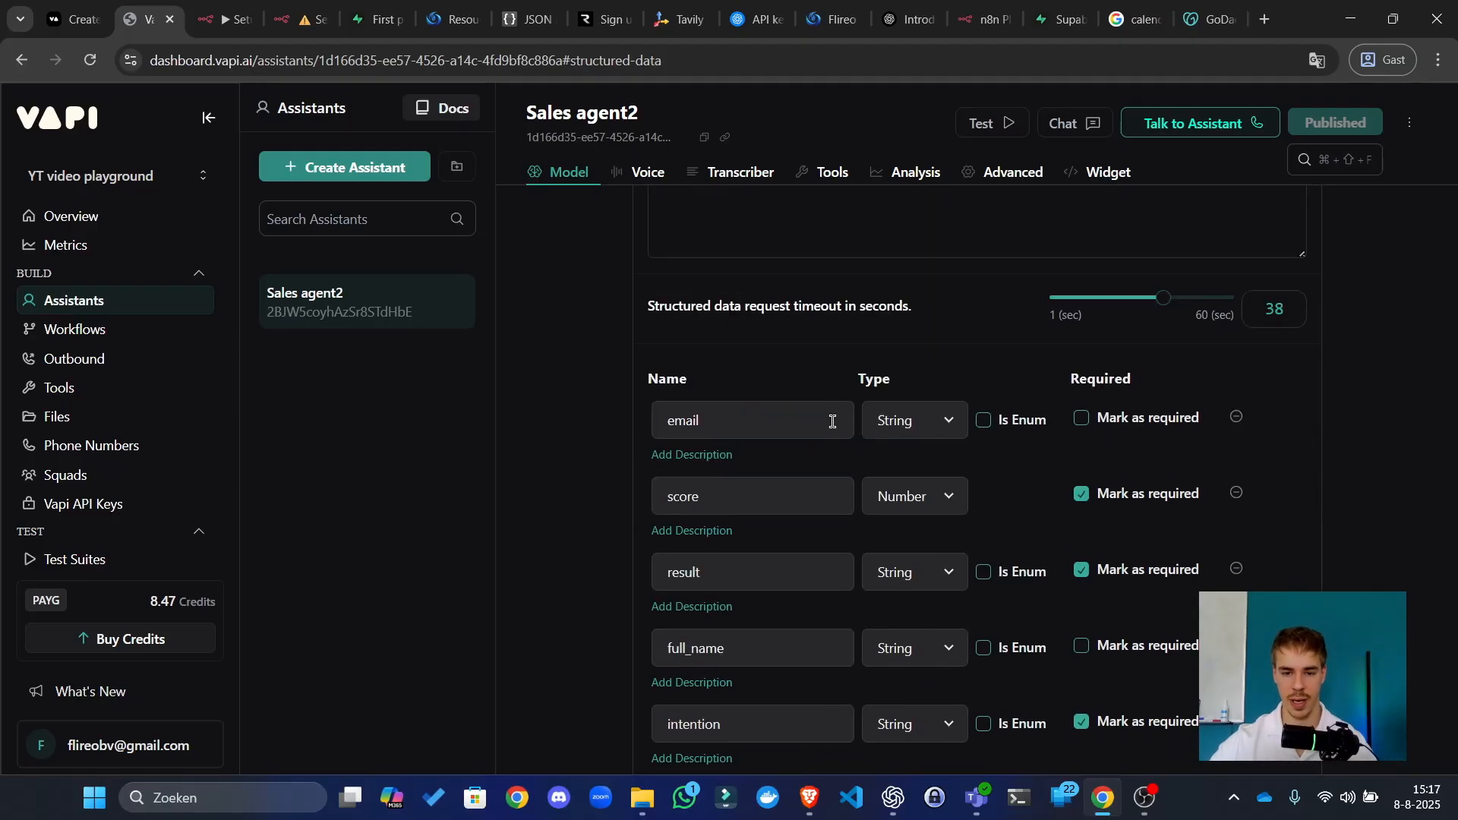
{"action": "scroll", "coordinate": [832, 421], "scroll_direction": "down", "scroll_amount": 8}
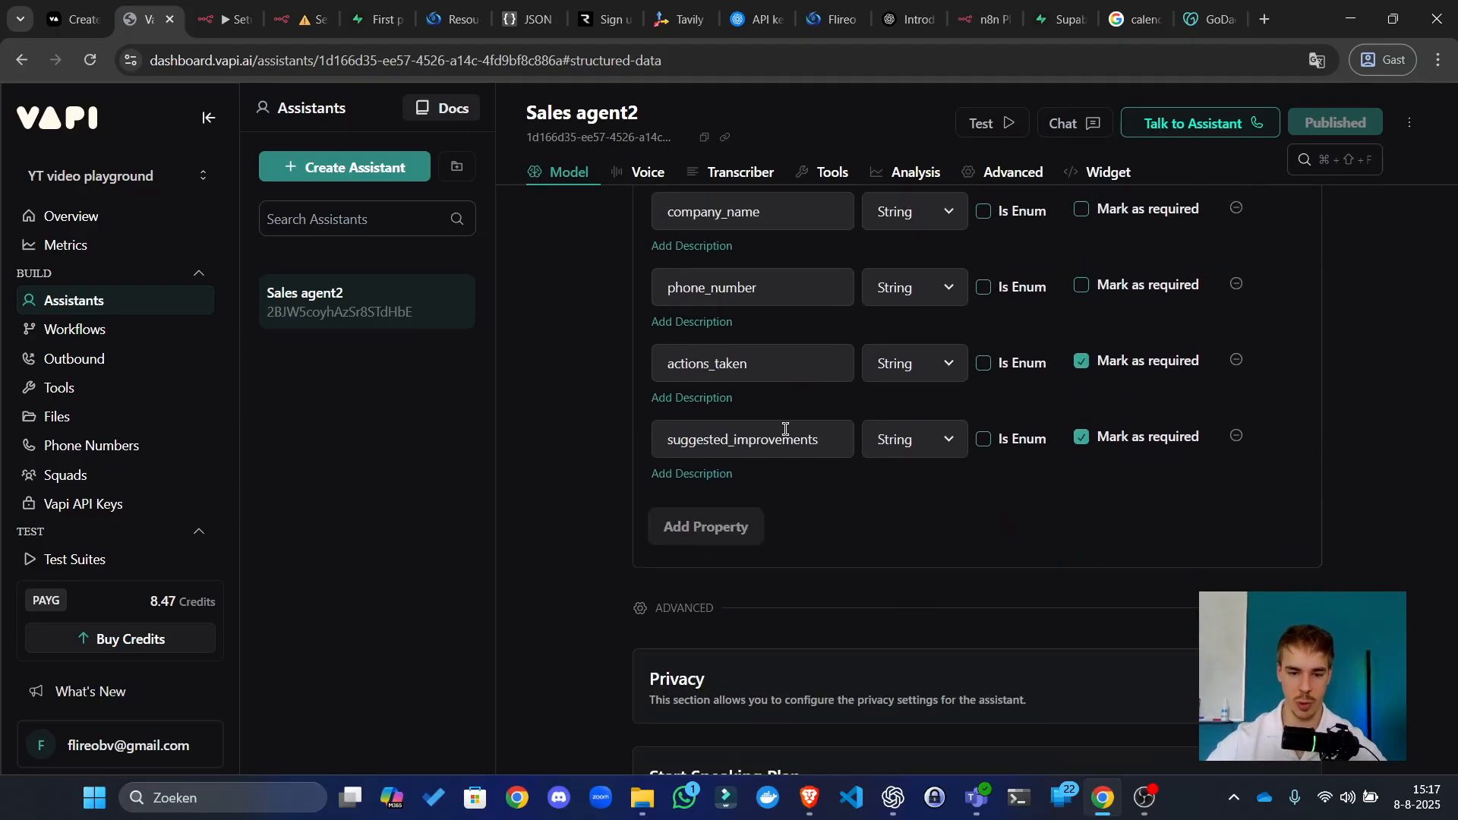
{"action": "left_click", "coordinate": [754, 536]}
Step: Rename the property improve_agent_prompt, set its type to Object and mark it required
{"action": "double_click", "coordinate": [729, 521]}
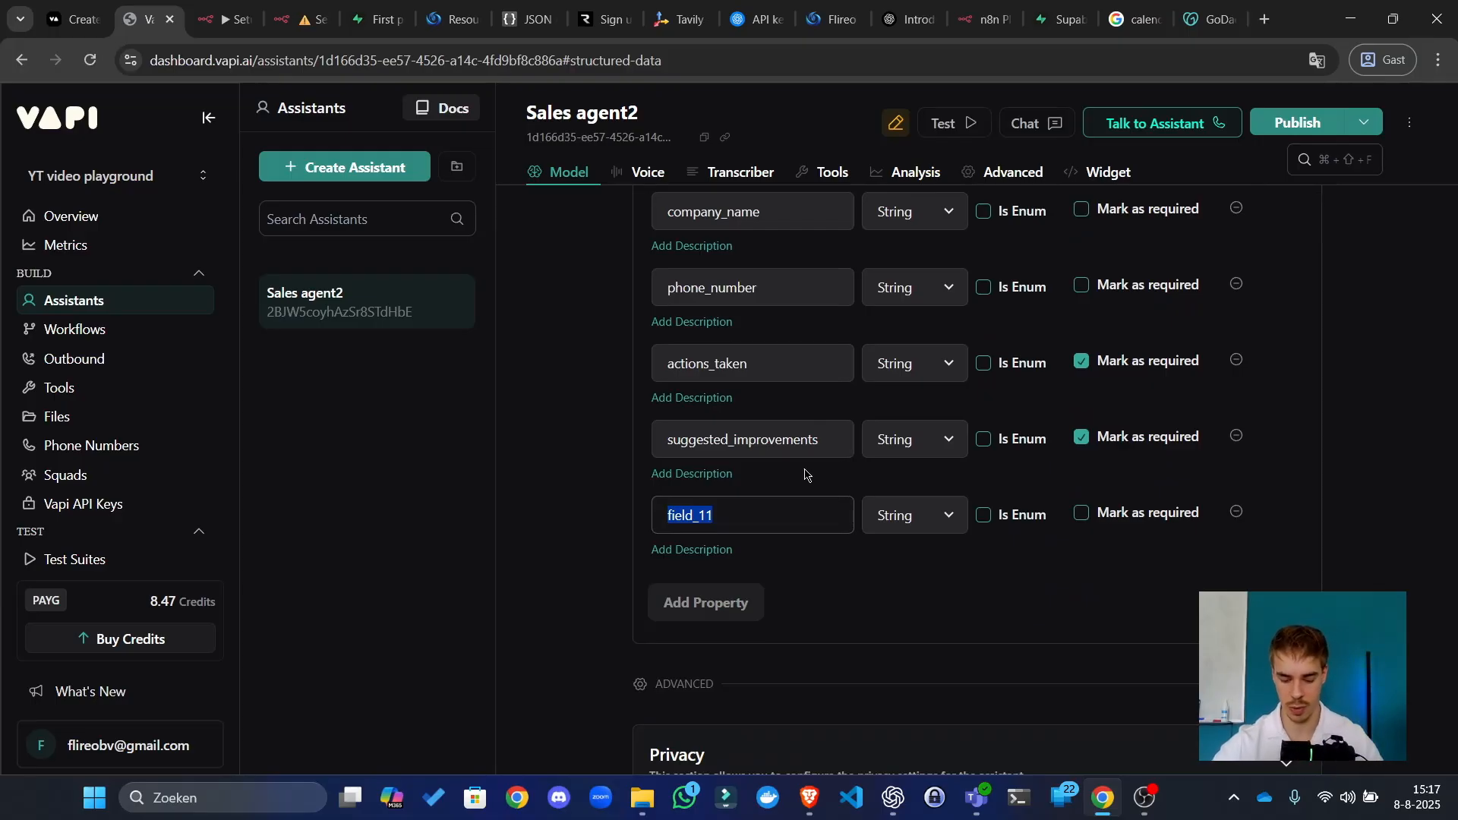
{"action": "type", "text": "Improve"}
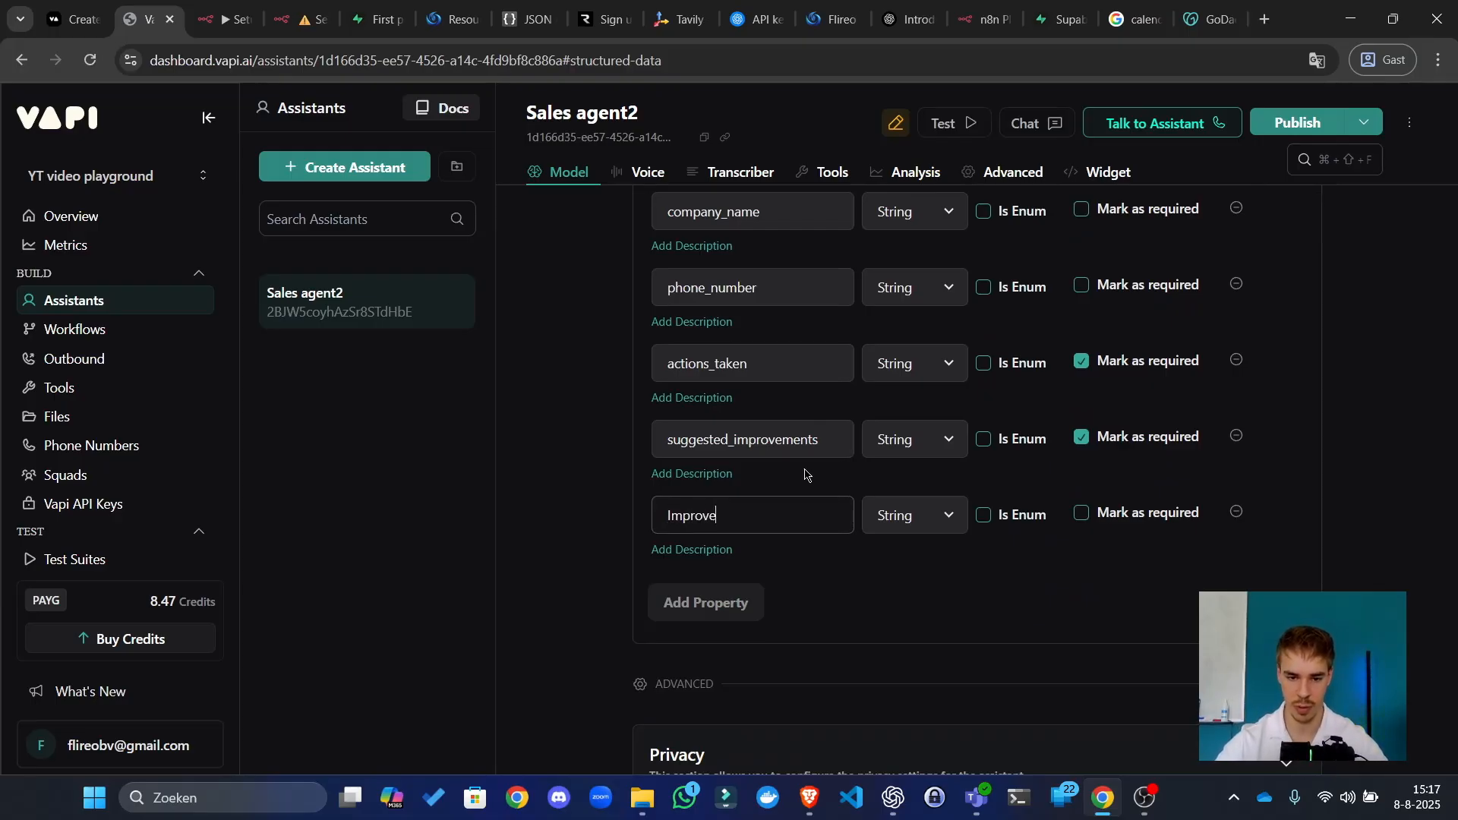
{"action": "key", "text": "ctrl+a"}
{"action": "type", "text": "improve_"}
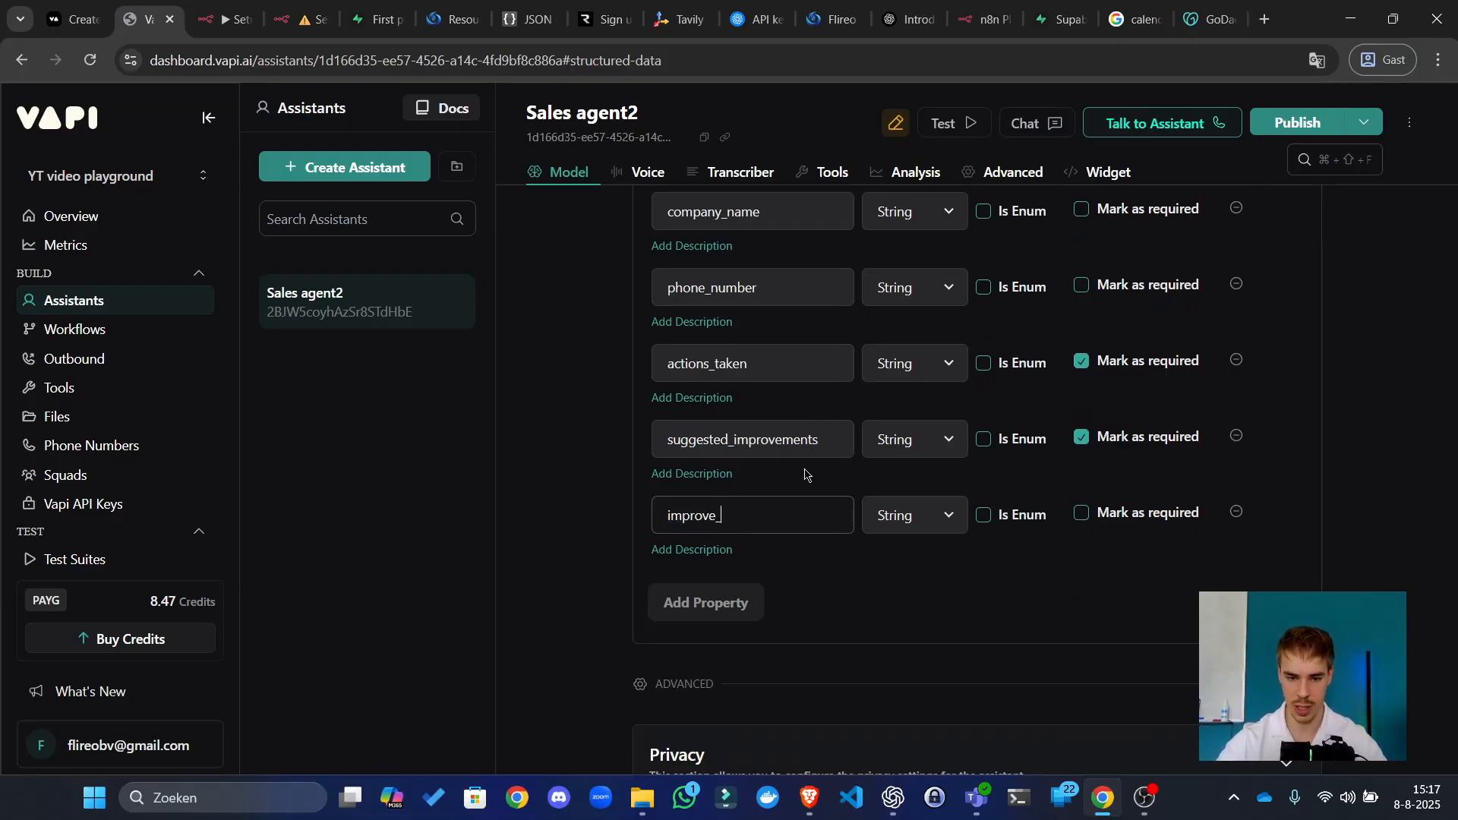
{"action": "type", "text": "agent_prompt"}
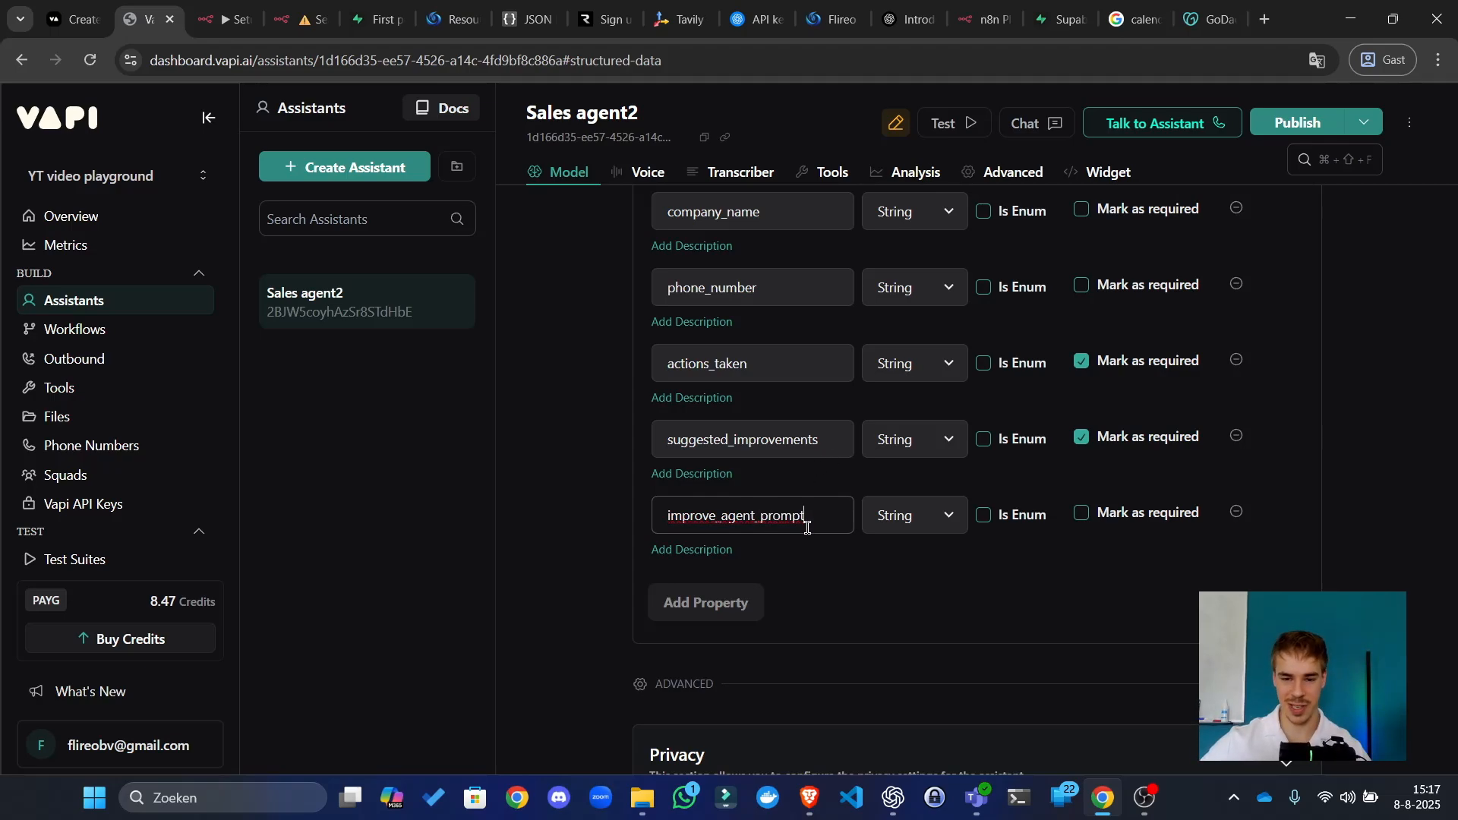
{"action": "left_click", "coordinate": [928, 519]}
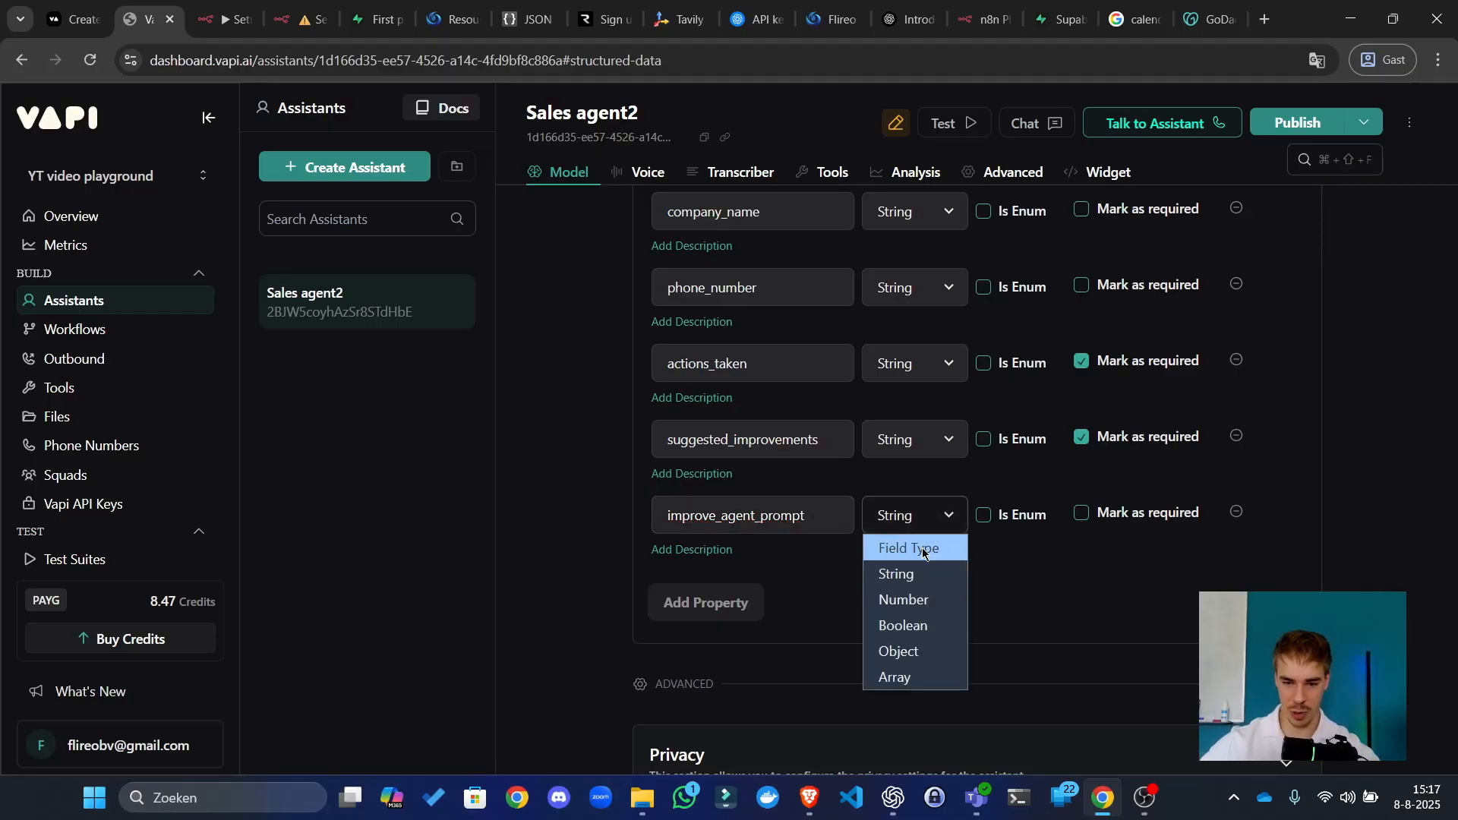
{"action": "left_click", "coordinate": [928, 653]}
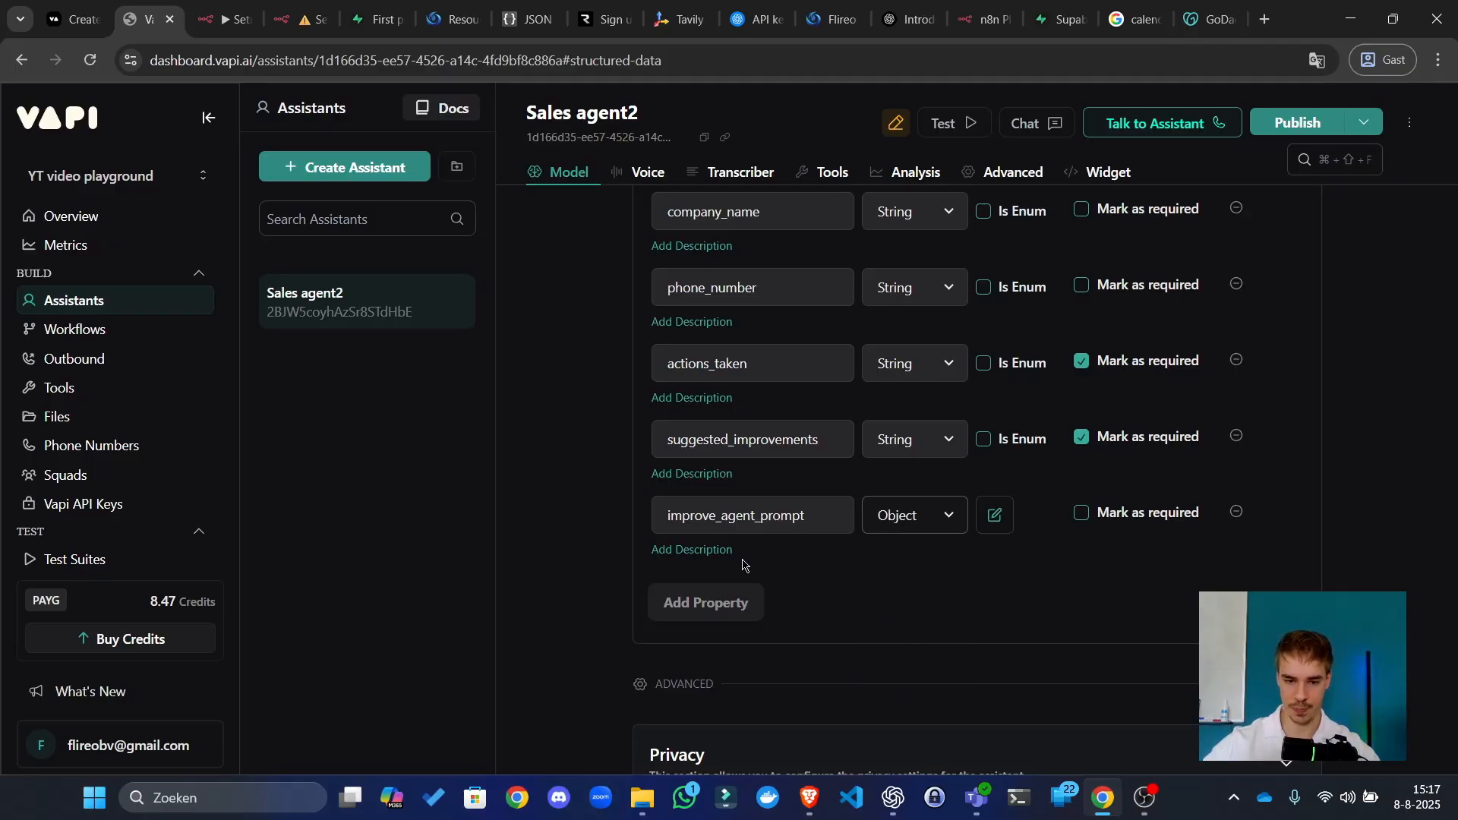
{"action": "left_click", "coordinate": [1084, 516]}
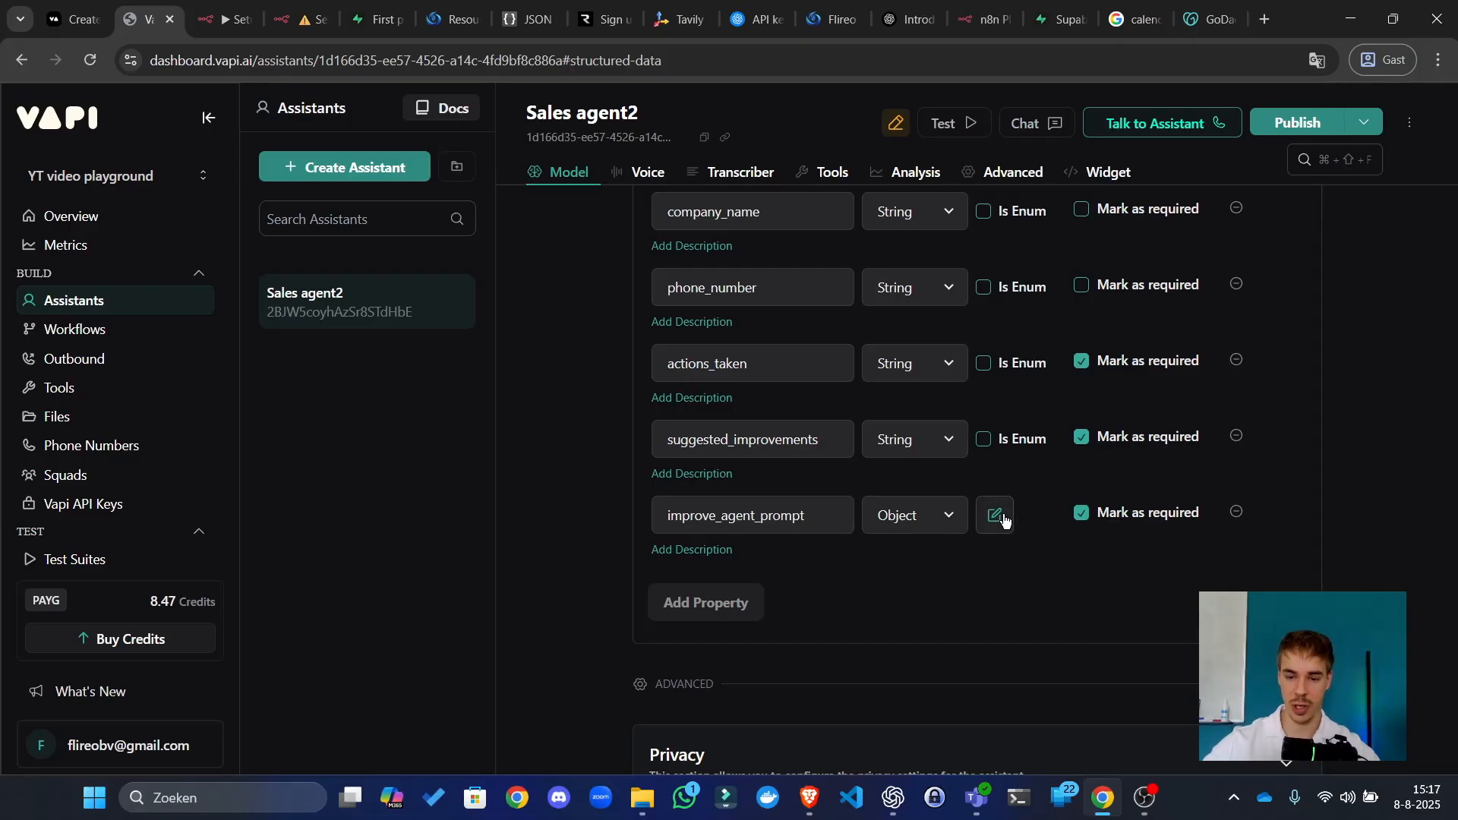
Step: Add a first sub-property named personality inside improve_agent_prompt
{"action": "scroll", "coordinate": [995, 528], "scroll_direction": "down", "scroll_amount": 10}
{"action": "scroll", "coordinate": [994, 530], "scroll_direction": "up", "scroll_amount": 10}
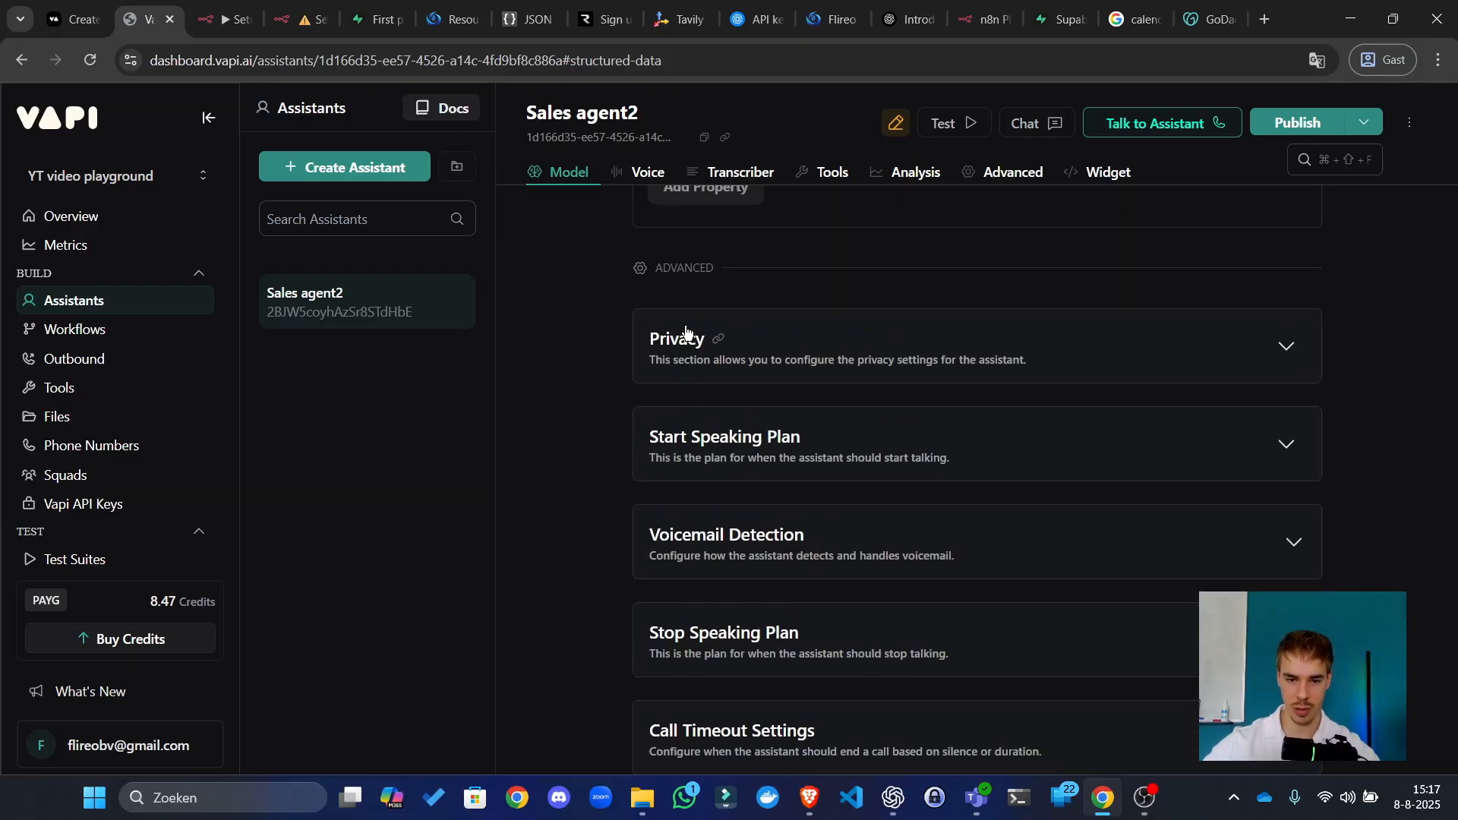
{"action": "scroll", "coordinate": [912, 516], "scroll_direction": "down", "scroll_amount": 1}
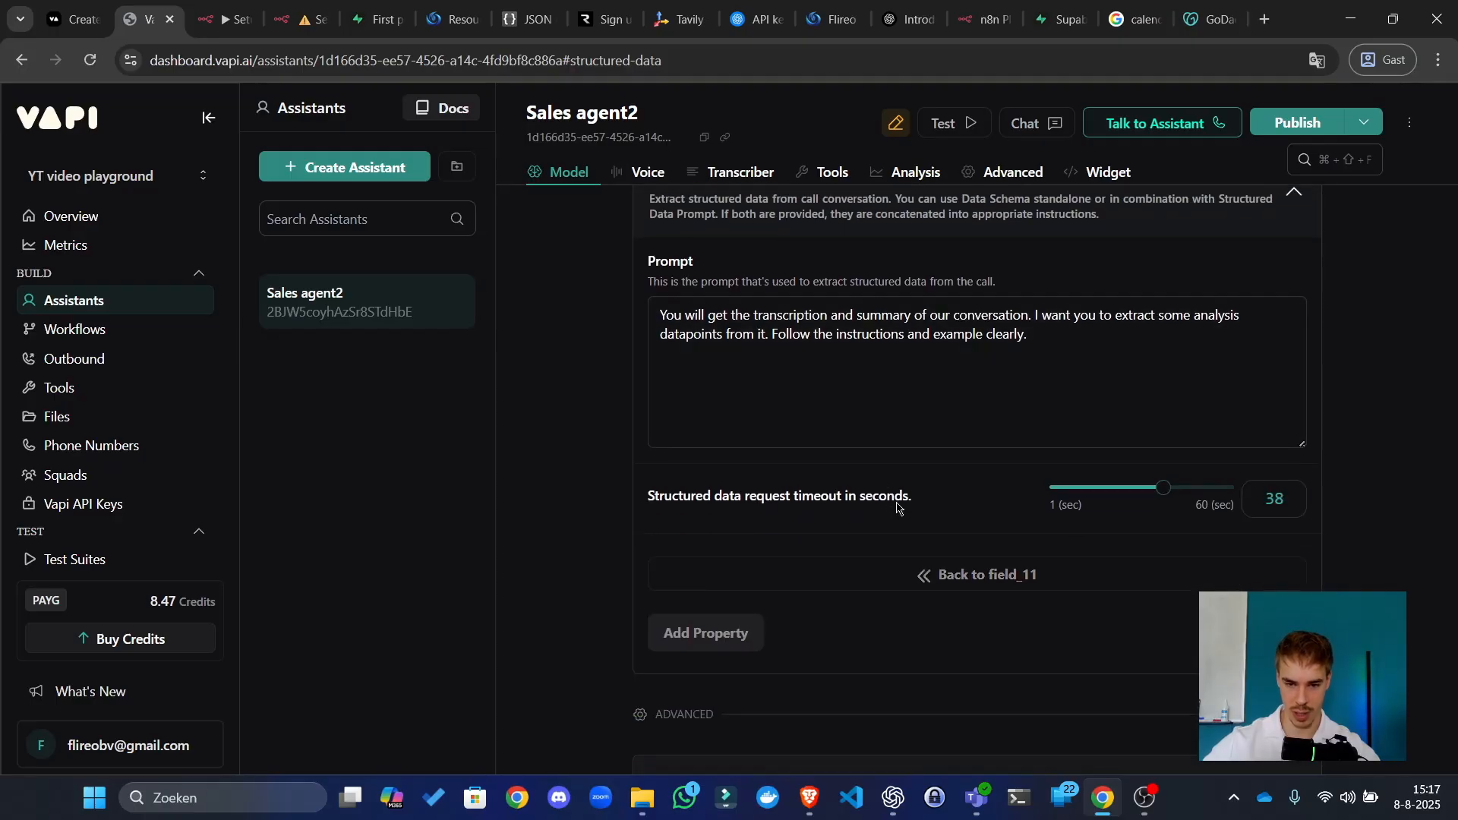
{"action": "left_click", "coordinate": [1055, 364]}
{"action": "scroll", "coordinate": [835, 463], "scroll_direction": "up", "scroll_amount": 2}
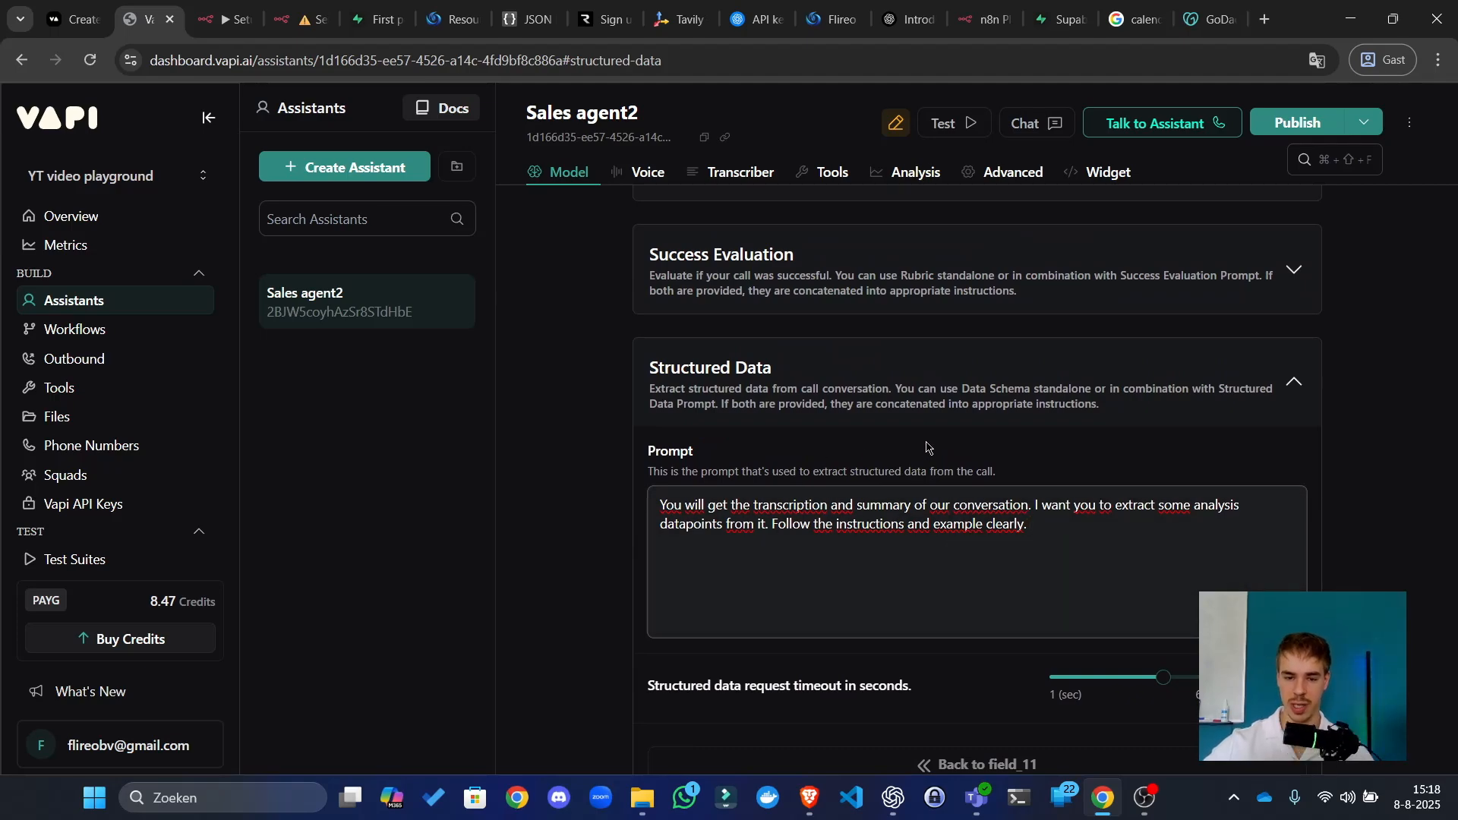
{"action": "scroll", "coordinate": [960, 660], "scroll_direction": "down", "scroll_amount": 3}
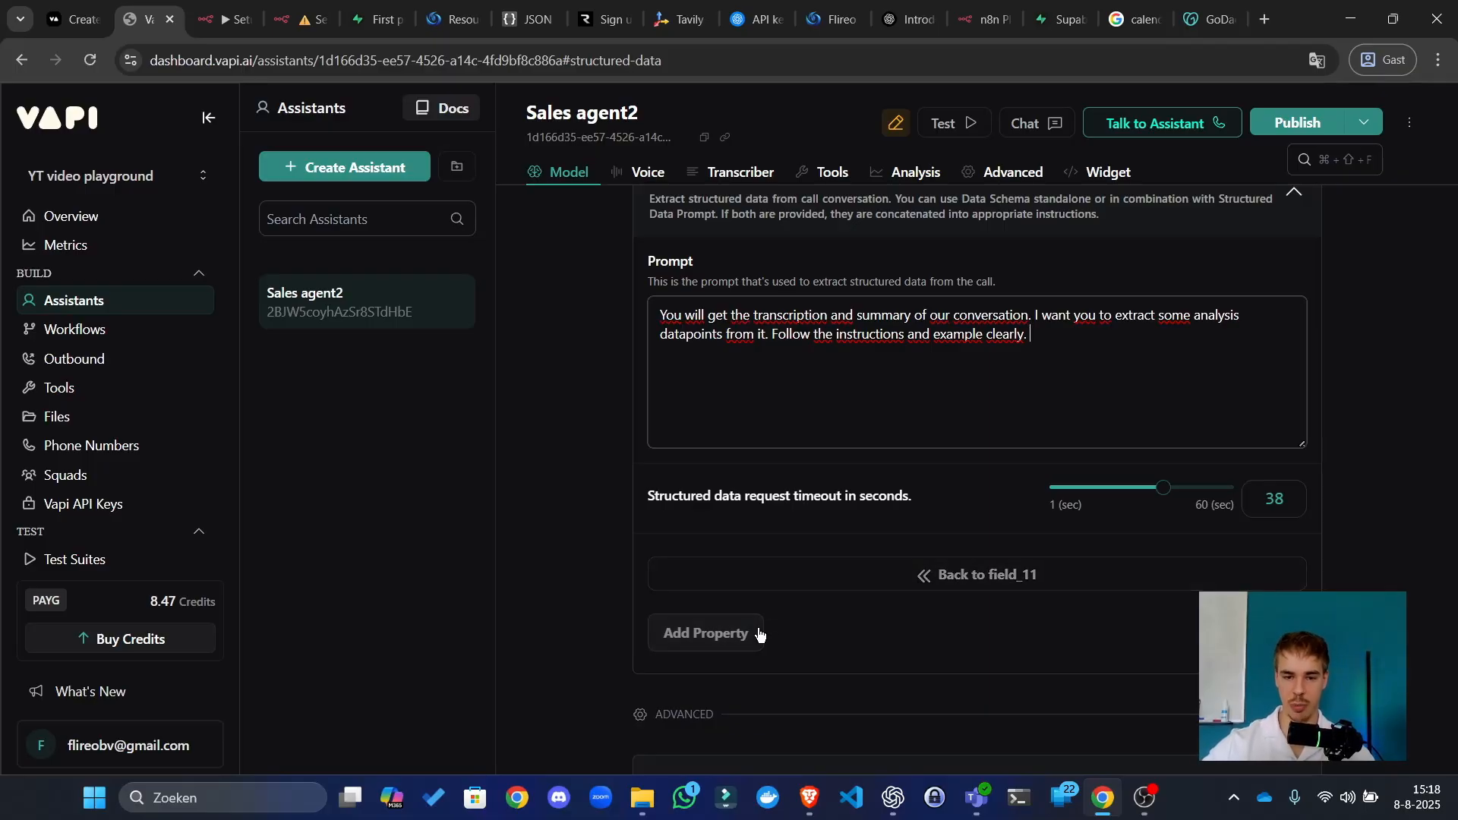
{"action": "left_click", "coordinate": [706, 634]}
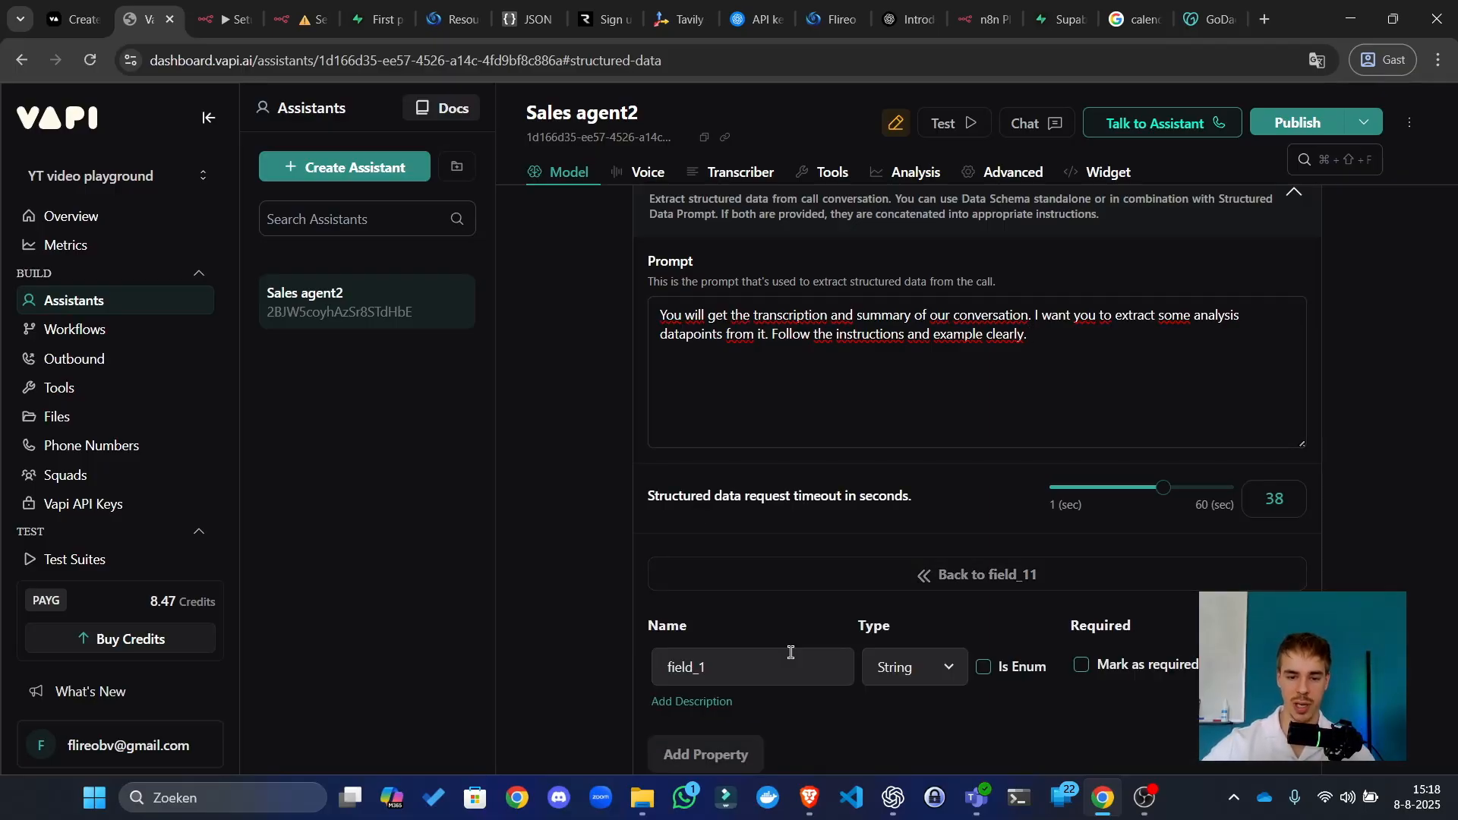
{"action": "double_click", "coordinate": [758, 668]}
{"action": "scroll", "coordinate": [755, 634], "scroll_direction": "down", "scroll_amount": 3}
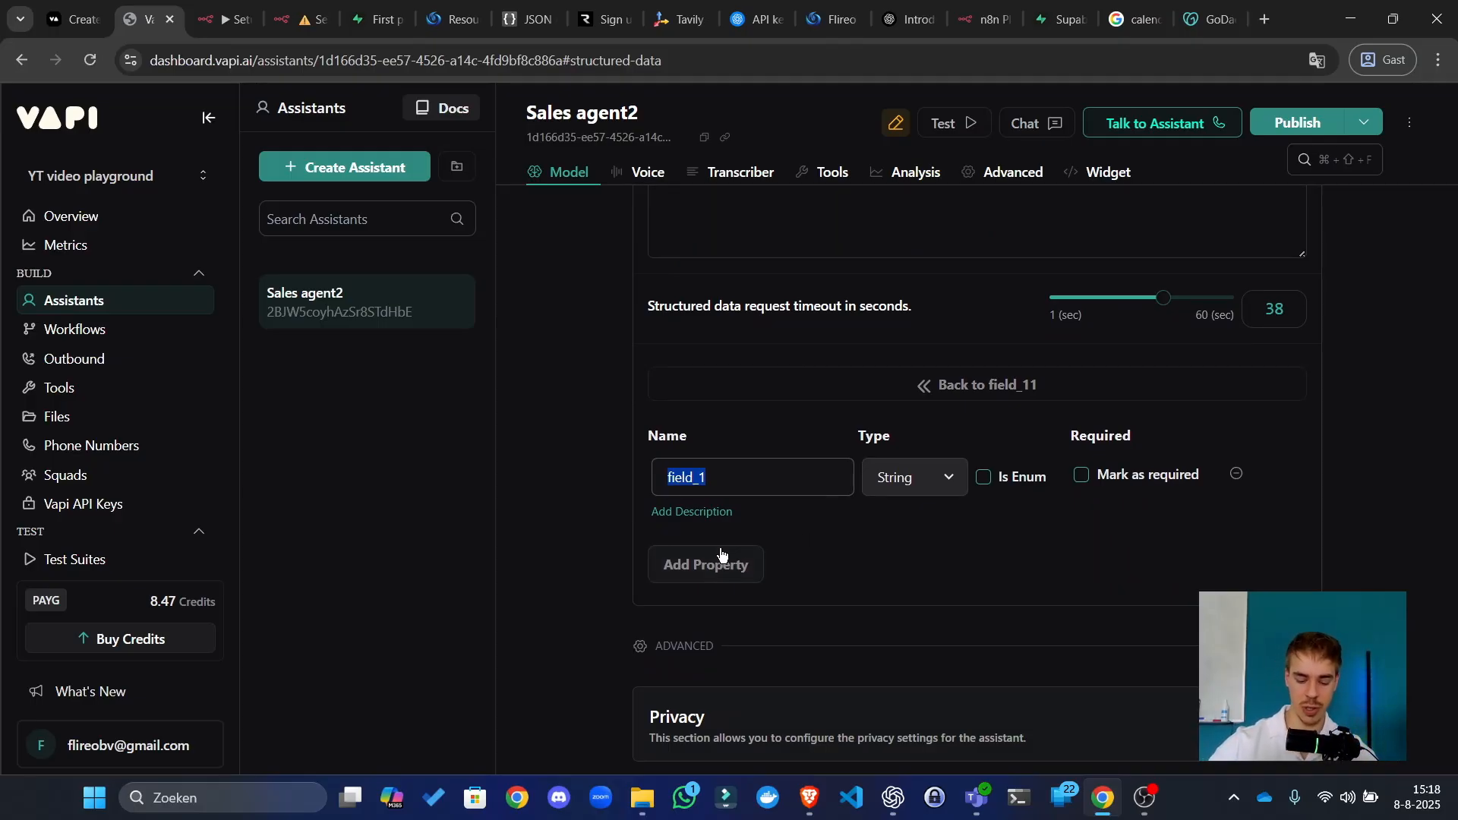
{"action": "type", "text": "pers"}
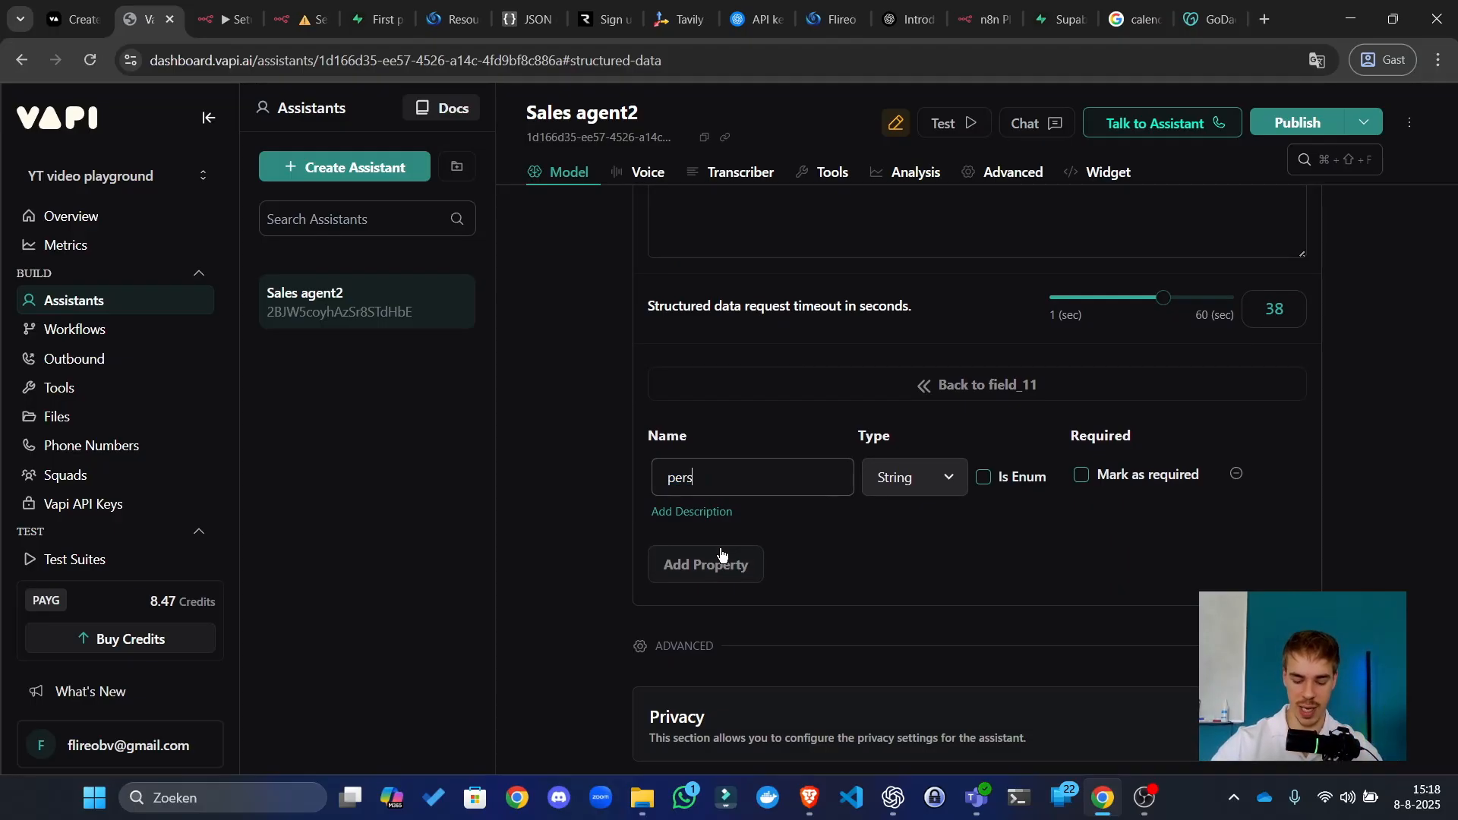
{"action": "type", "text": "onality"}
Step: Add a second sub-property and start naming it human_likeness
{"action": "left_click", "coordinate": [741, 565]}
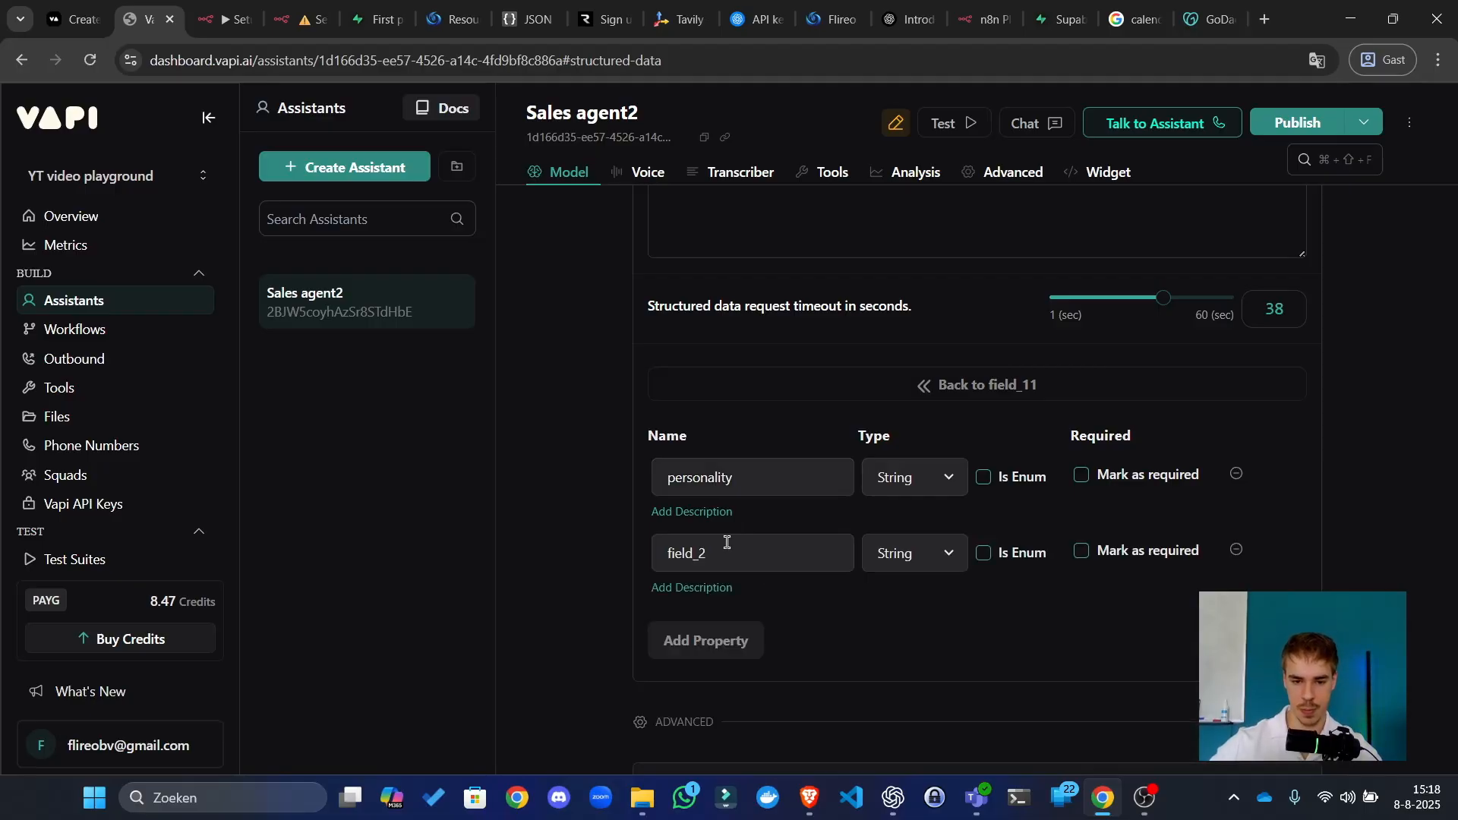
{"action": "double_click", "coordinate": [732, 549]}
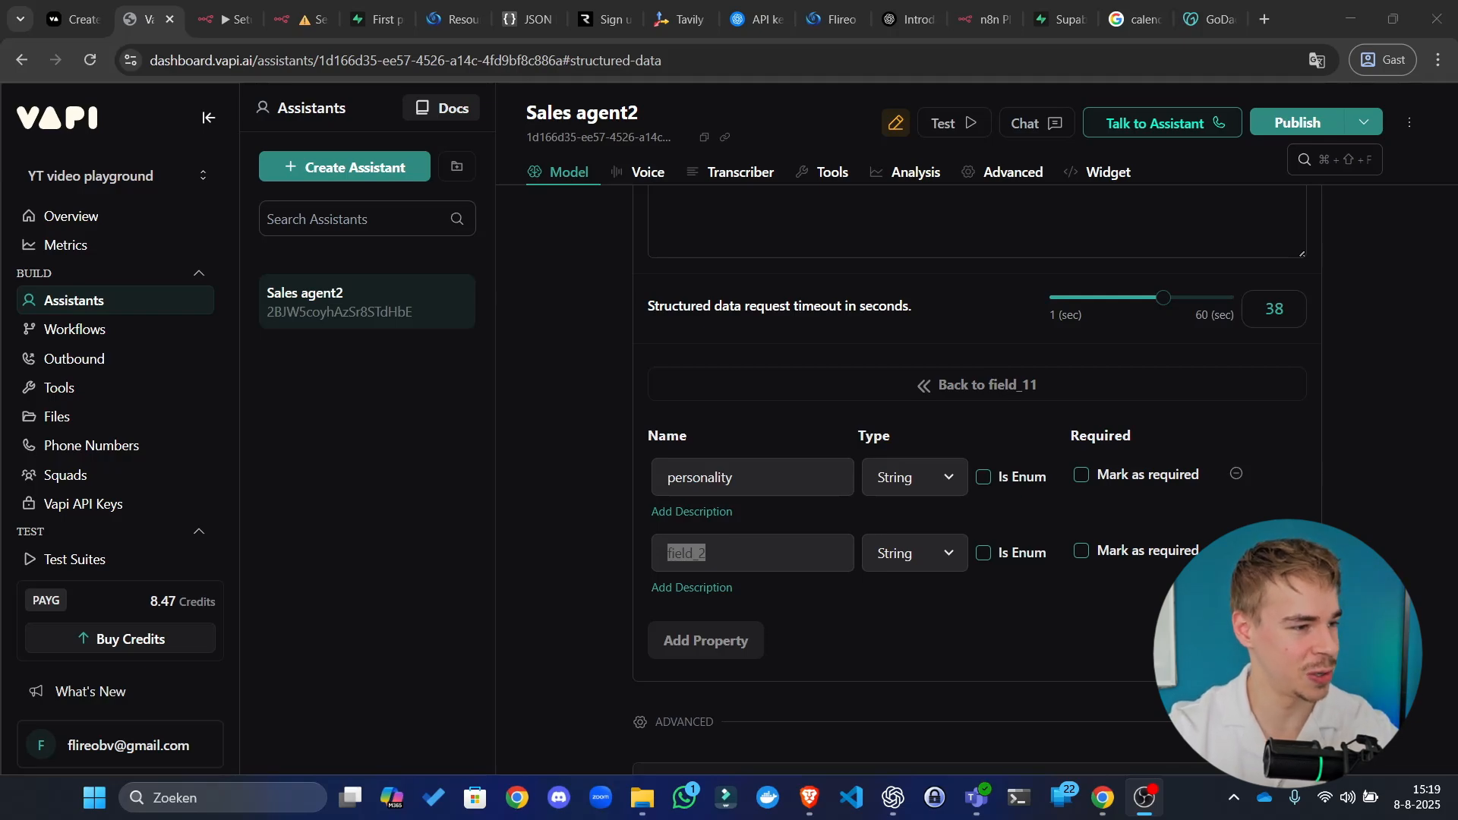
{"action": "left_click", "coordinate": [779, 423]}
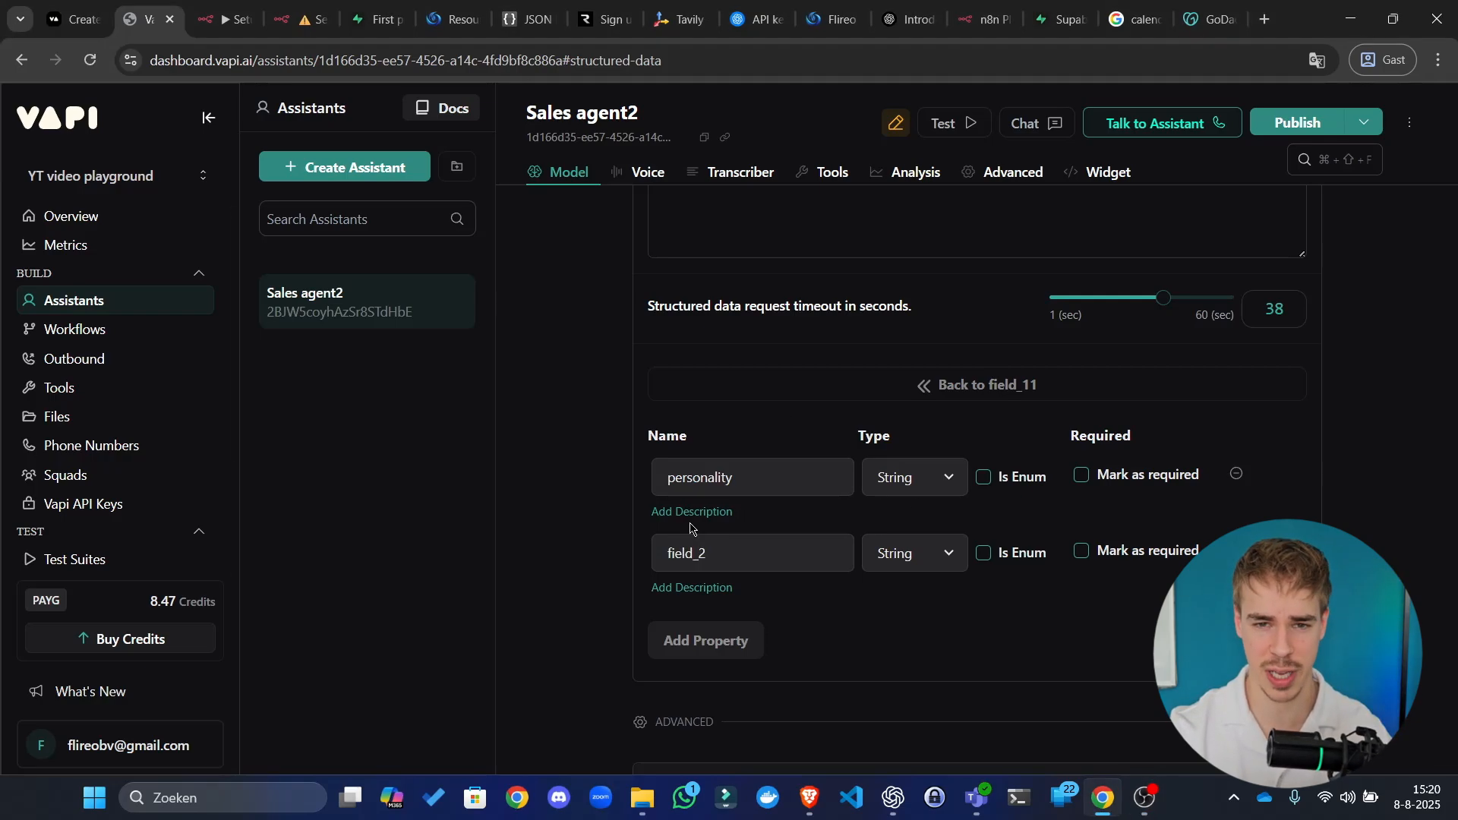
{"action": "double_click", "coordinate": [696, 560]}
{"action": "type", "text": "hum"}
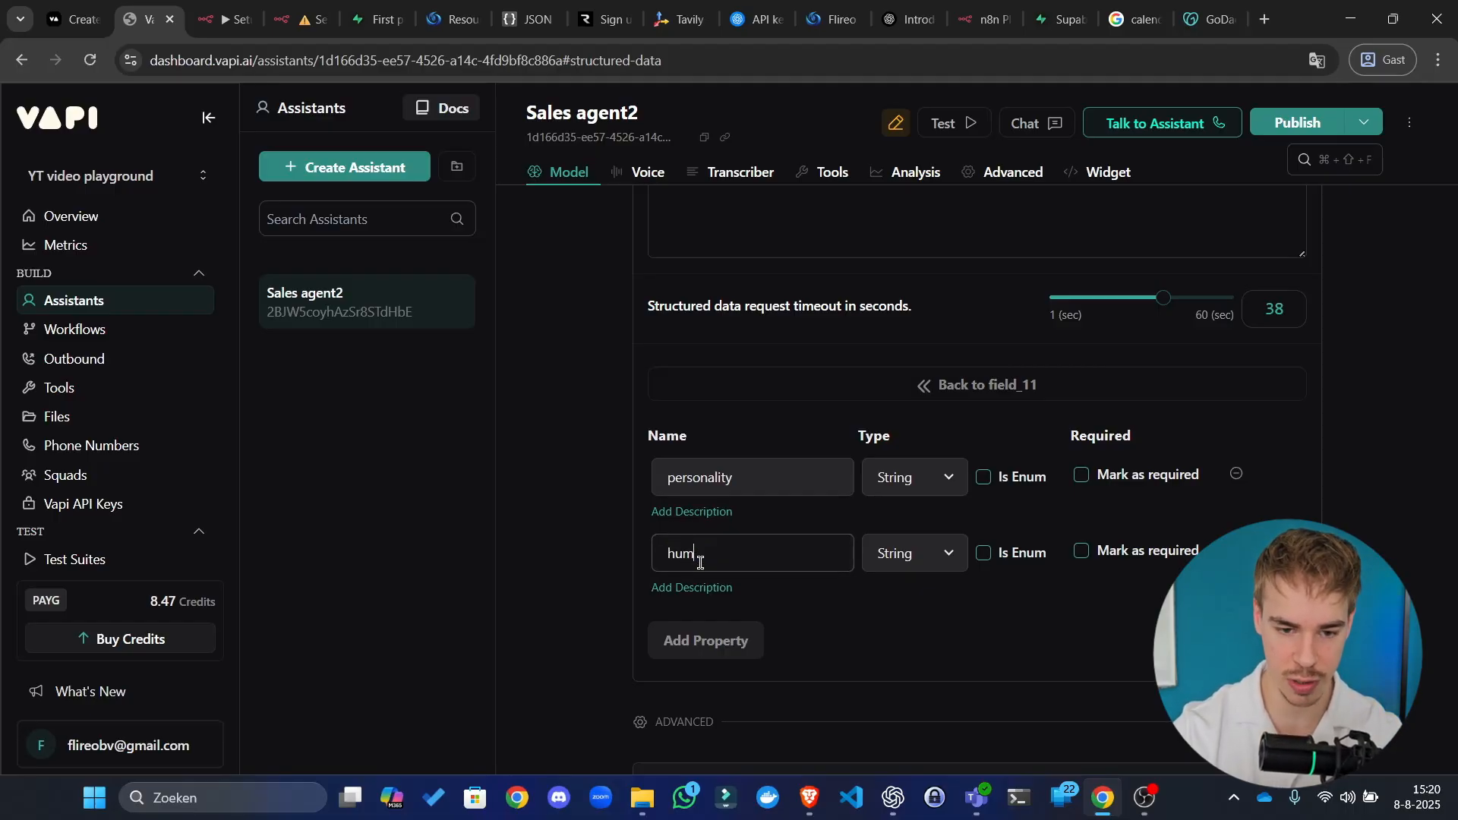
{"action": "type", "text": "an_"}
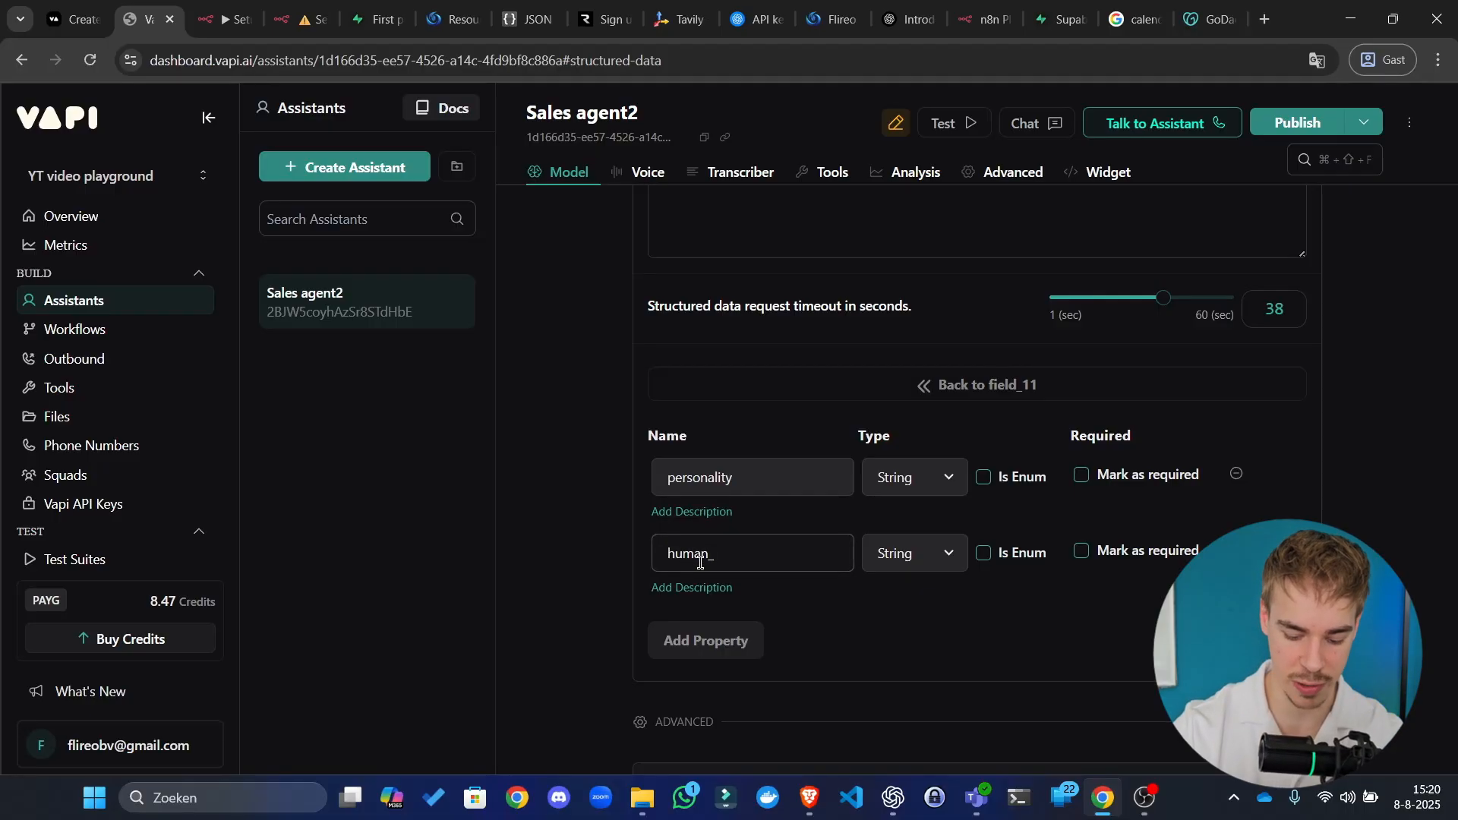
{"action": "type", "text": "likeness"}
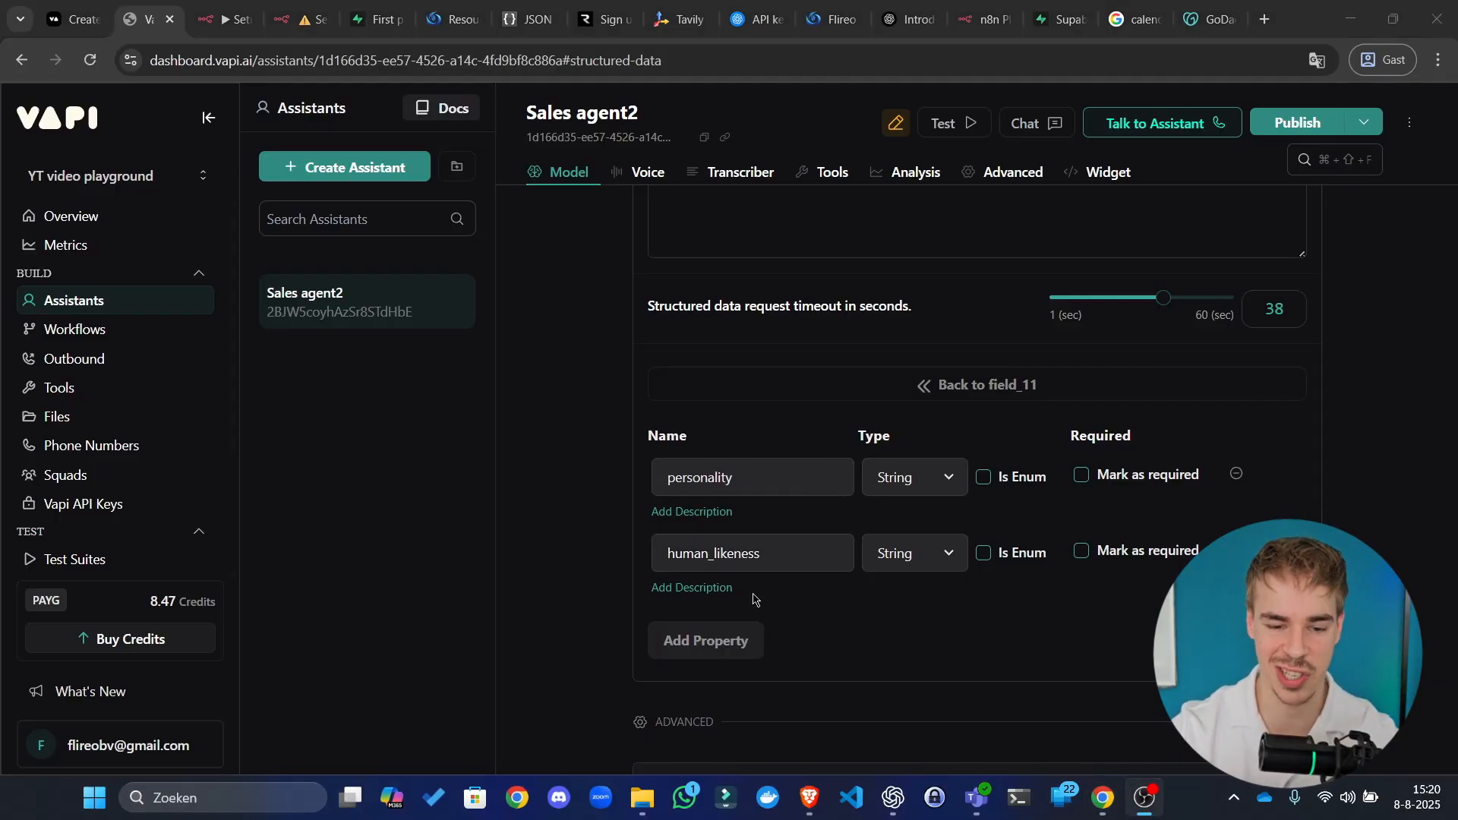
Step: Add third and fourth sub-properties named tool_use and spelling
{"action": "left_click", "coordinate": [699, 640]}
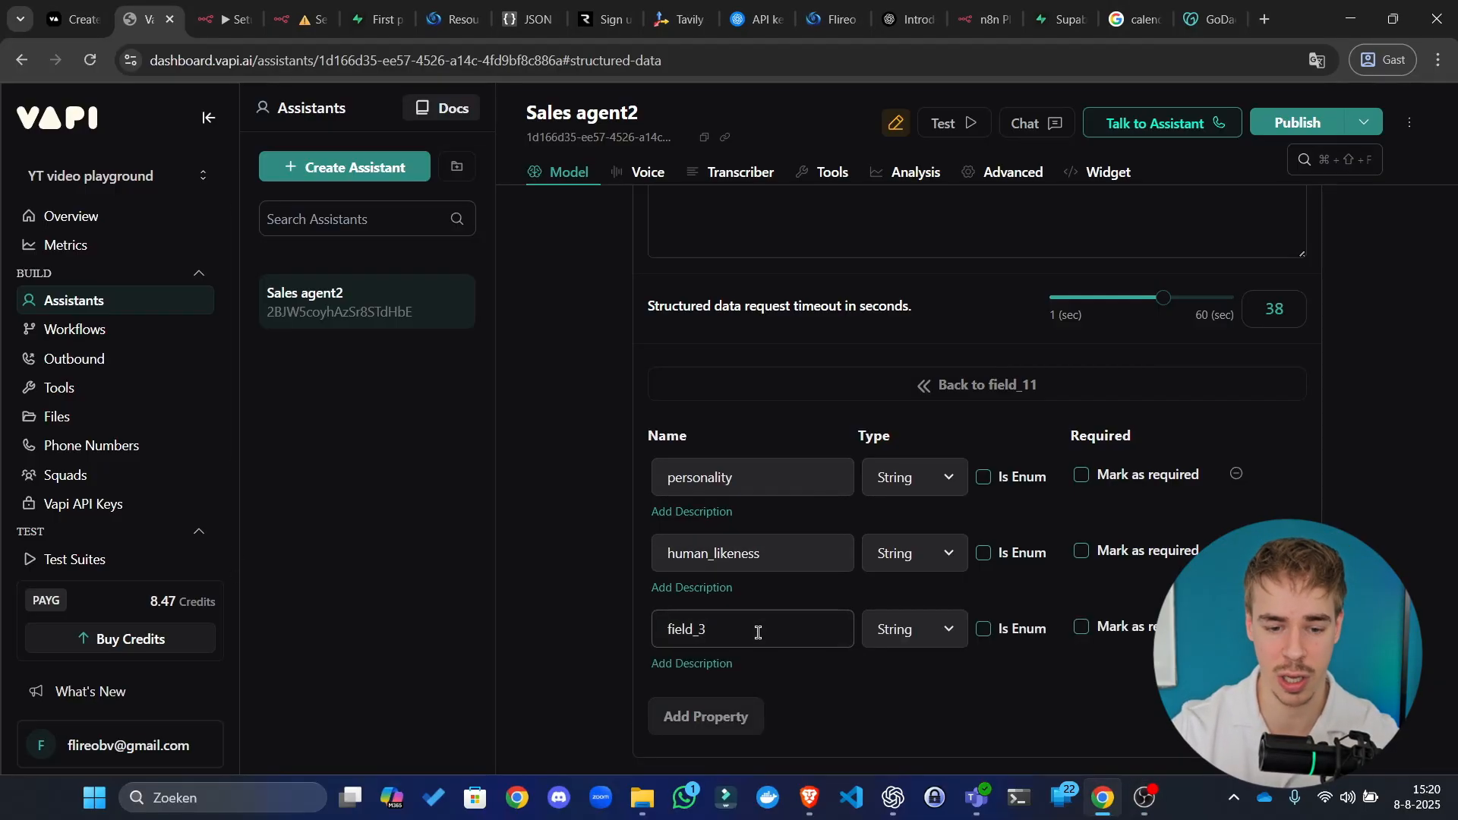
{"action": "double_click", "coordinate": [769, 627]}
{"action": "type", "text": "tool"}
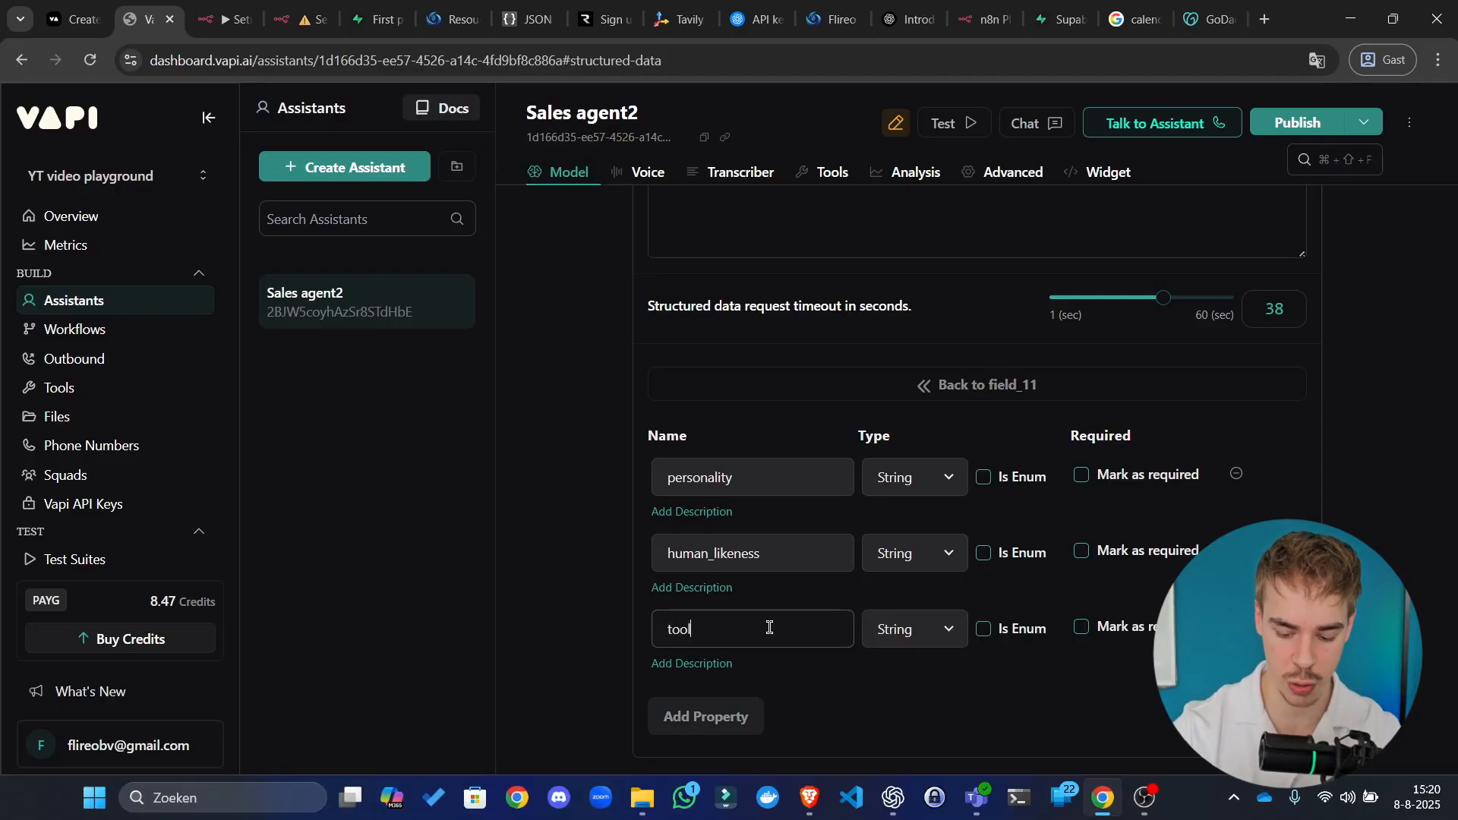
{"action": "type", "text": "_use"}
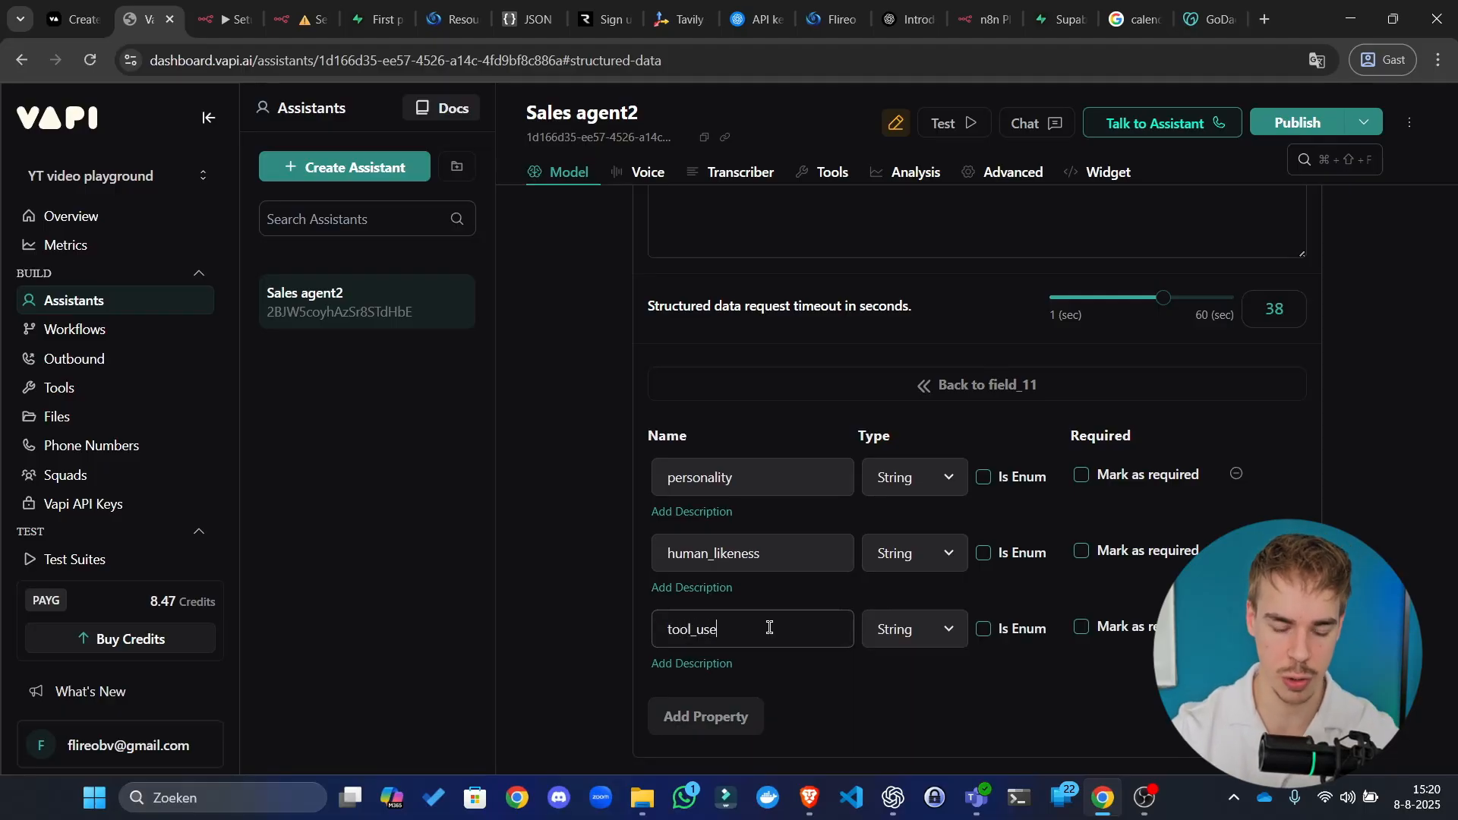
{"action": "left_click", "coordinate": [735, 712]}
{"action": "double_click", "coordinate": [730, 605]}
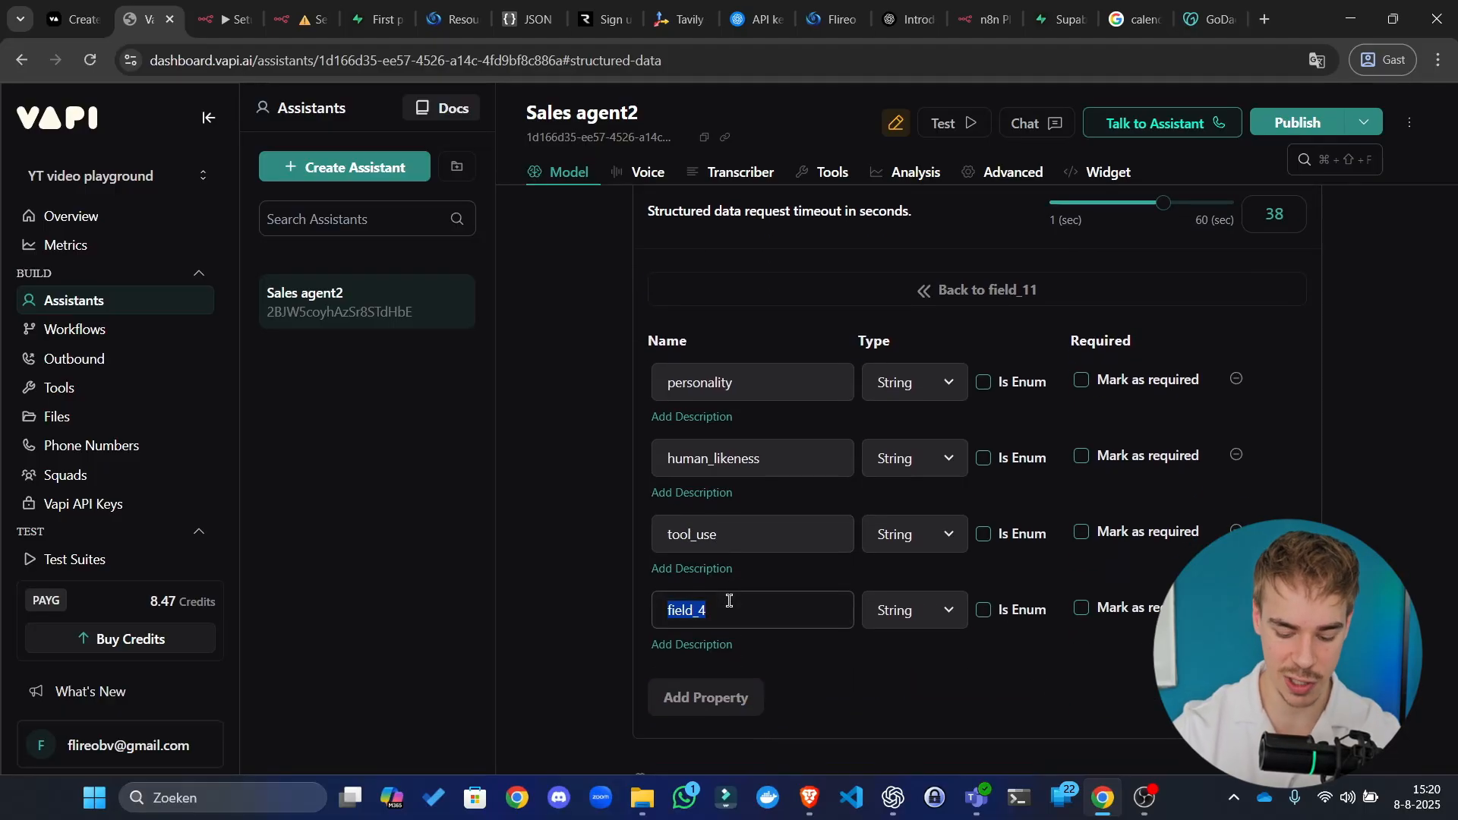
{"action": "type", "text": "spelling"}
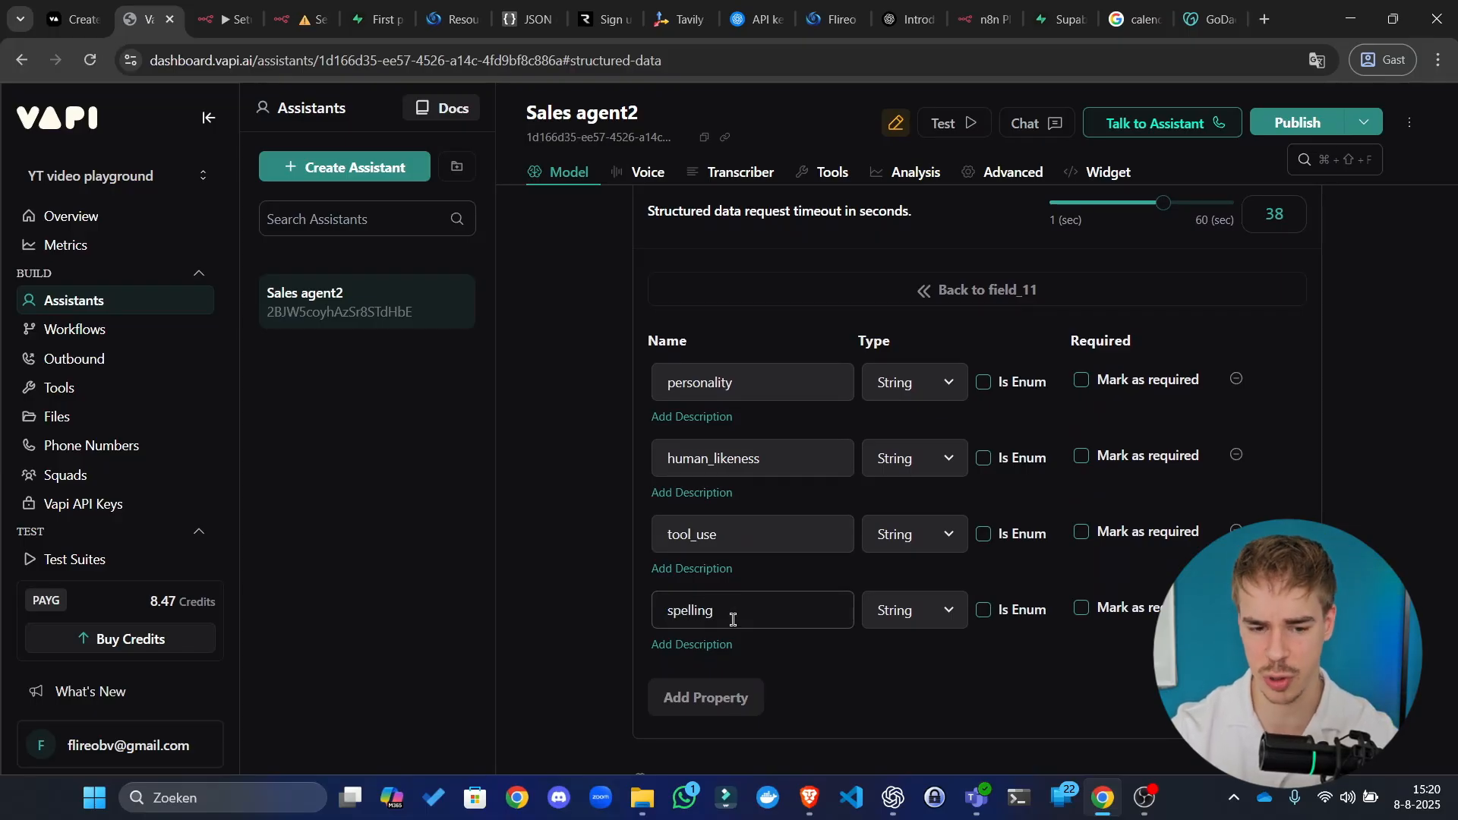
Step: Remove the extra empty fifth property row, leaving four sub-properties
{"action": "left_click", "coordinate": [731, 696]}
{"action": "scroll", "coordinate": [767, 659], "scroll_direction": "down", "scroll_amount": 2}
{"action": "double_click", "coordinate": [730, 484]}
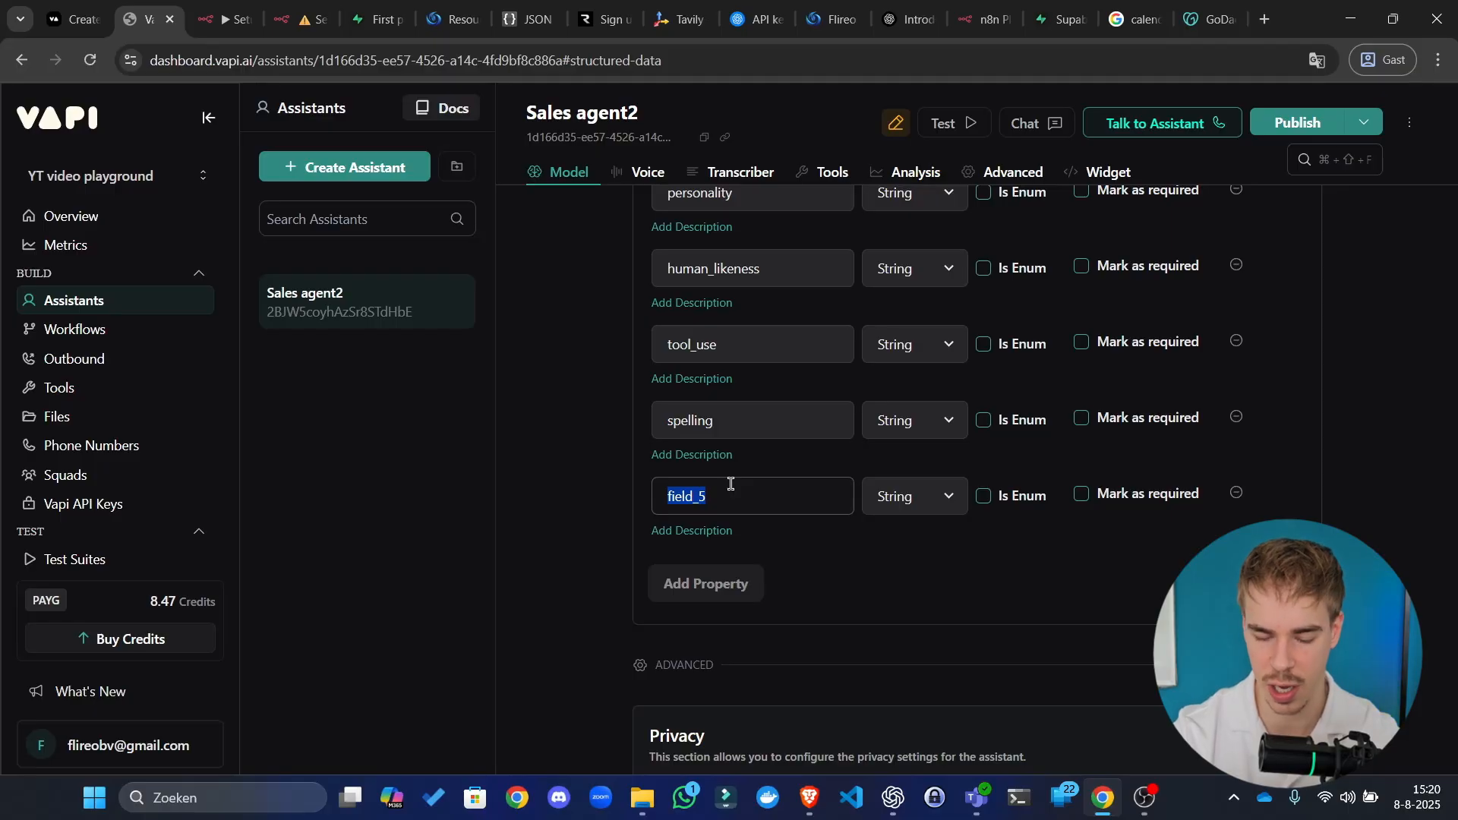
{"action": "key", "text": "BackSpace"}
{"action": "left_click", "coordinate": [1011, 608]}
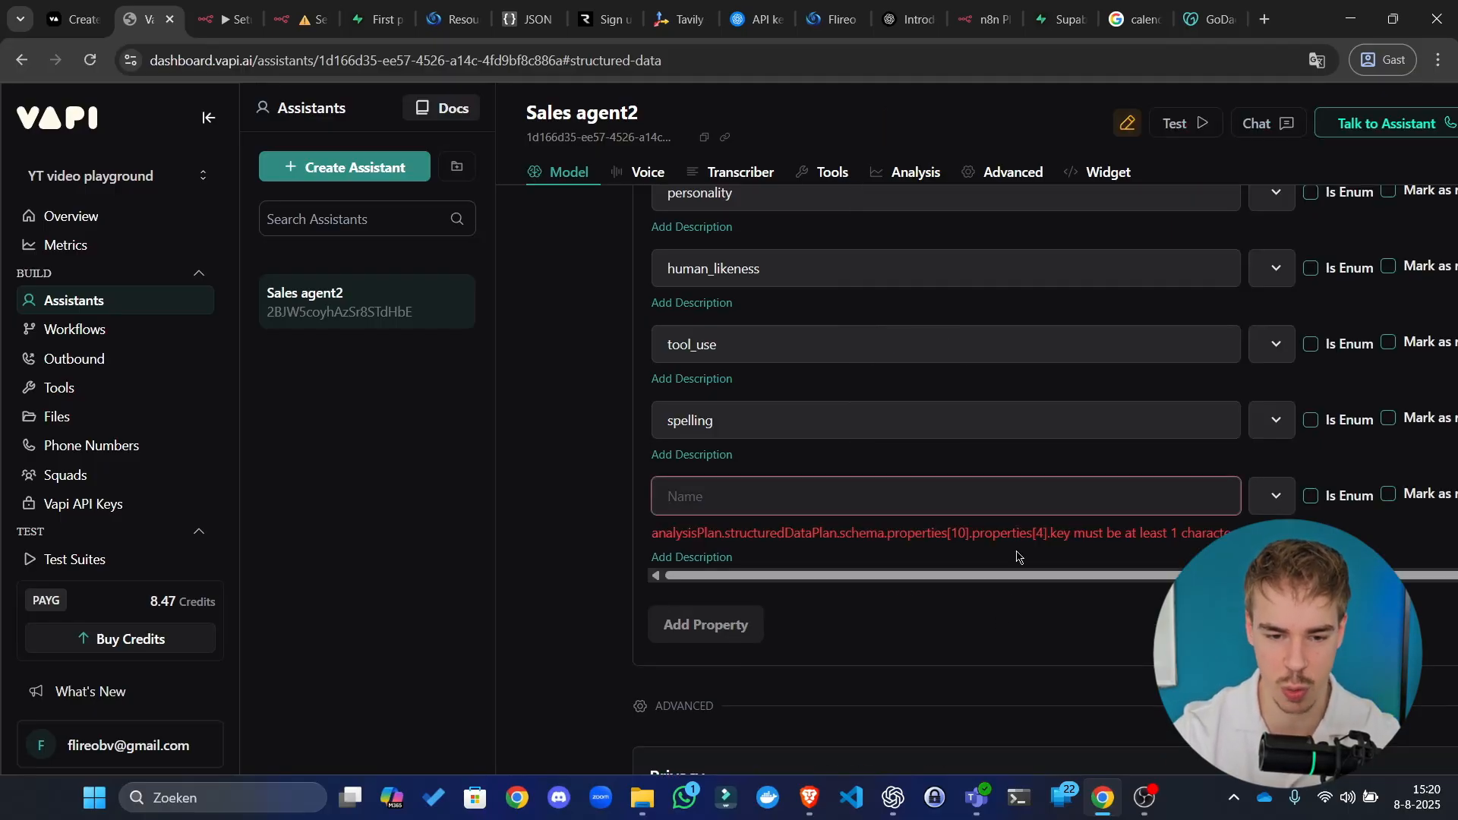
{"action": "scroll", "coordinate": [1021, 538], "scroll_direction": "right", "scroll_amount": 1}
{"action": "scroll", "coordinate": [1191, 511], "scroll_direction": "right", "scroll_amount": 3}
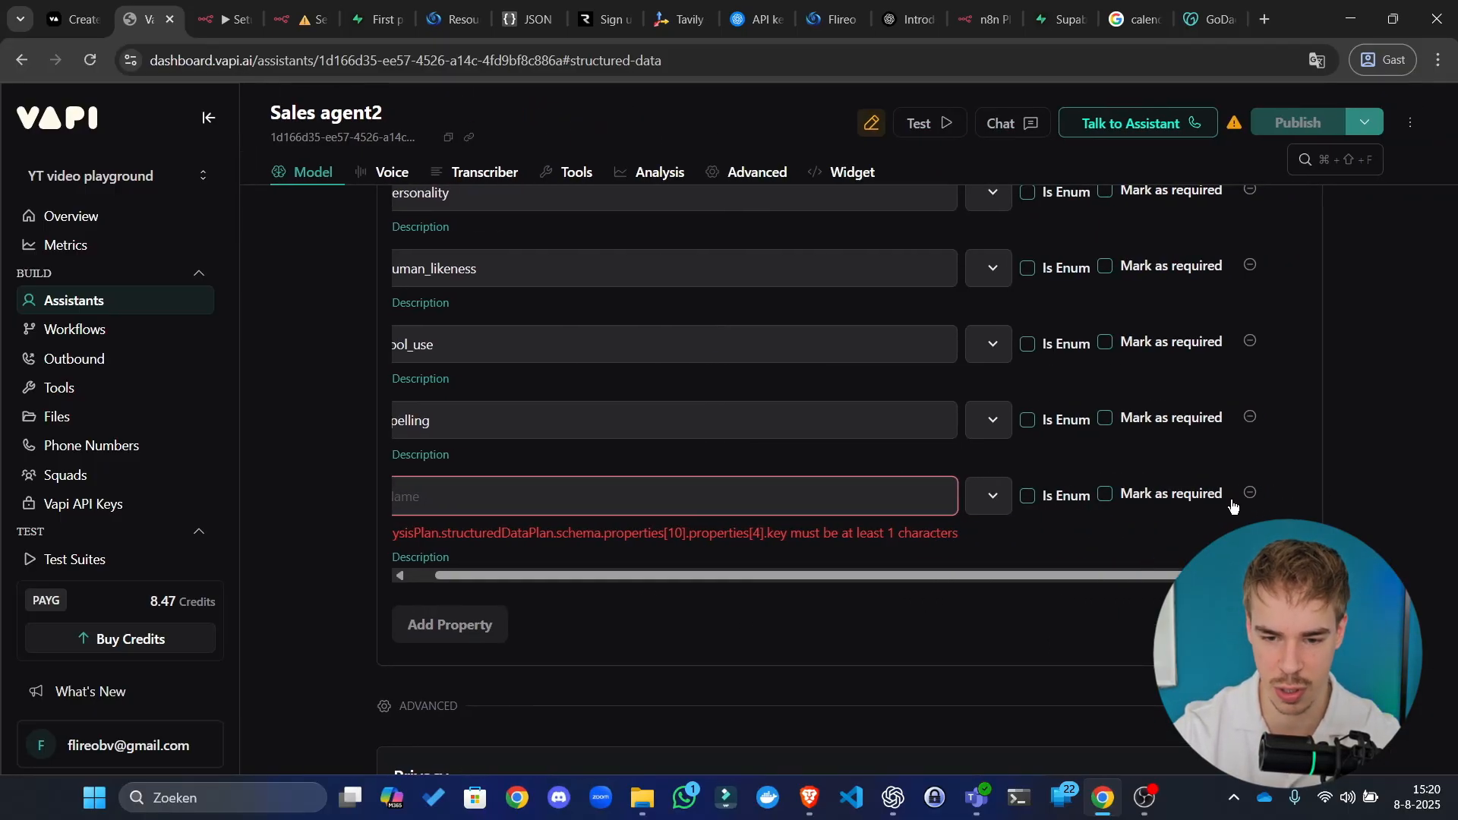
{"action": "left_click", "coordinate": [1251, 493]}
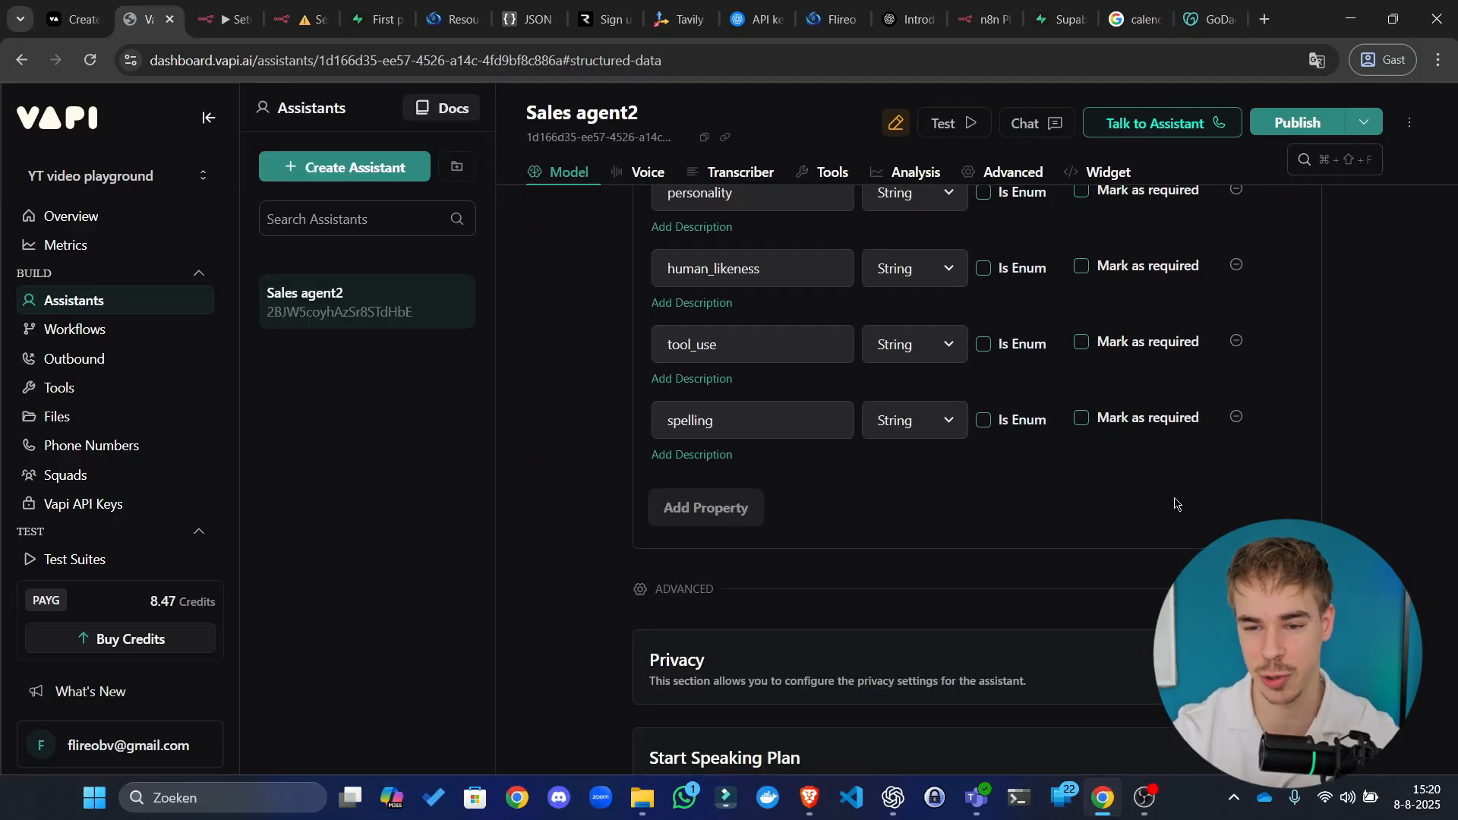
{"action": "scroll", "coordinate": [1175, 503], "scroll_direction": "up", "scroll_amount": 1}
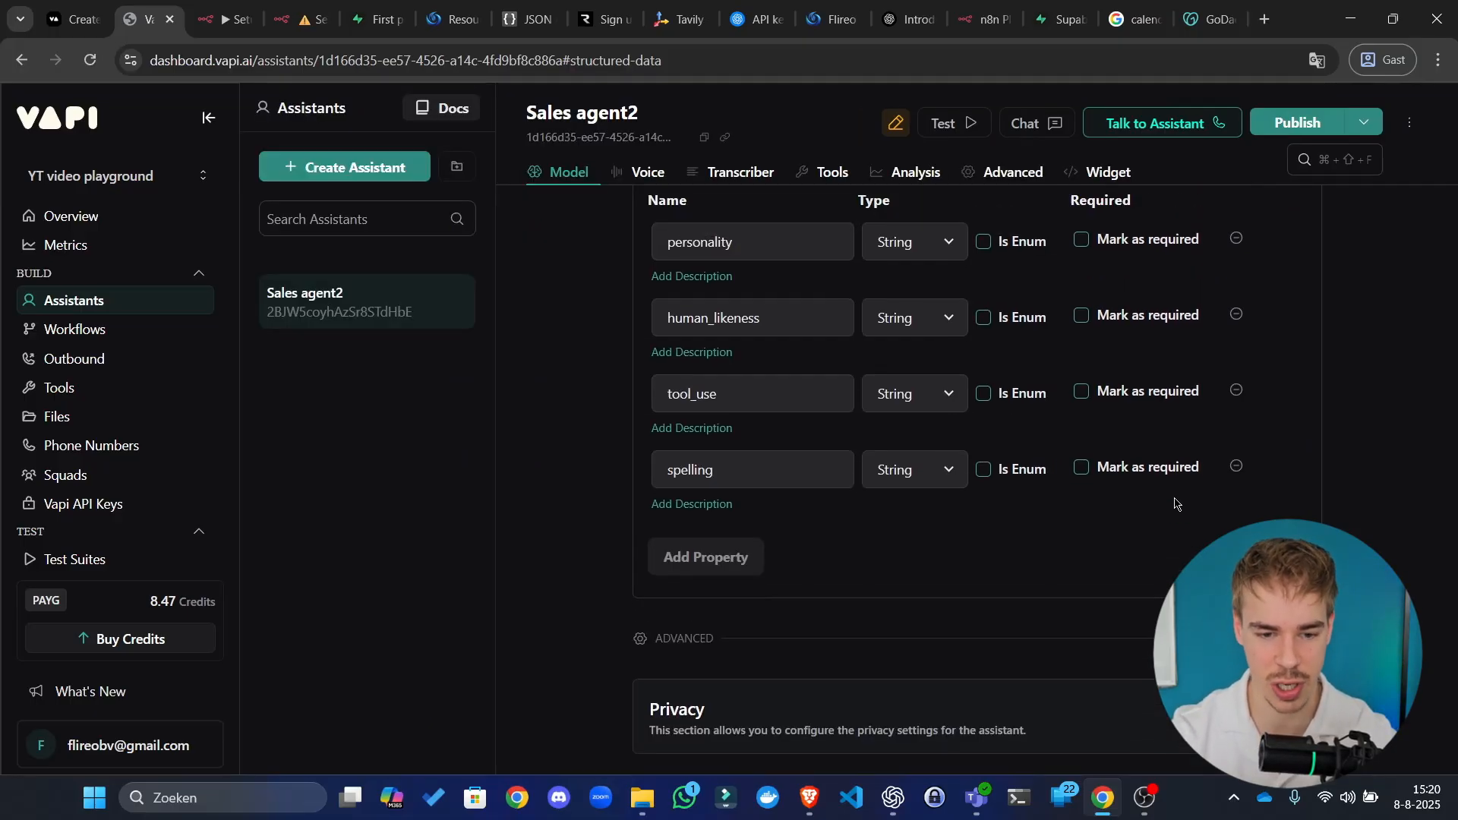
{"action": "left_click", "coordinate": [693, 323]}
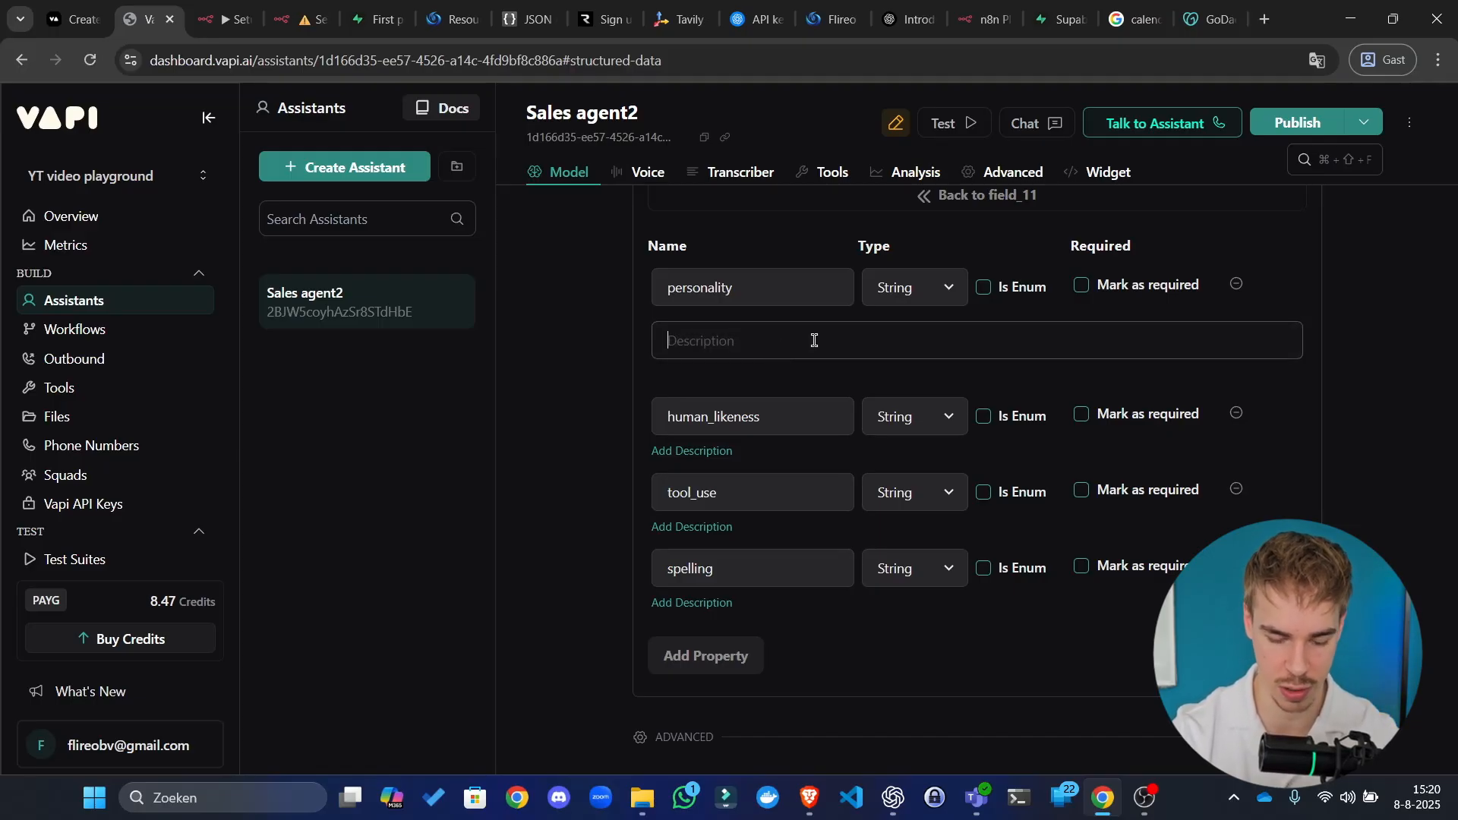
Step: Describe personality as 'Refactor the personality instruction of the agent in 200 words.'
{"action": "type", "text": "Anal"}
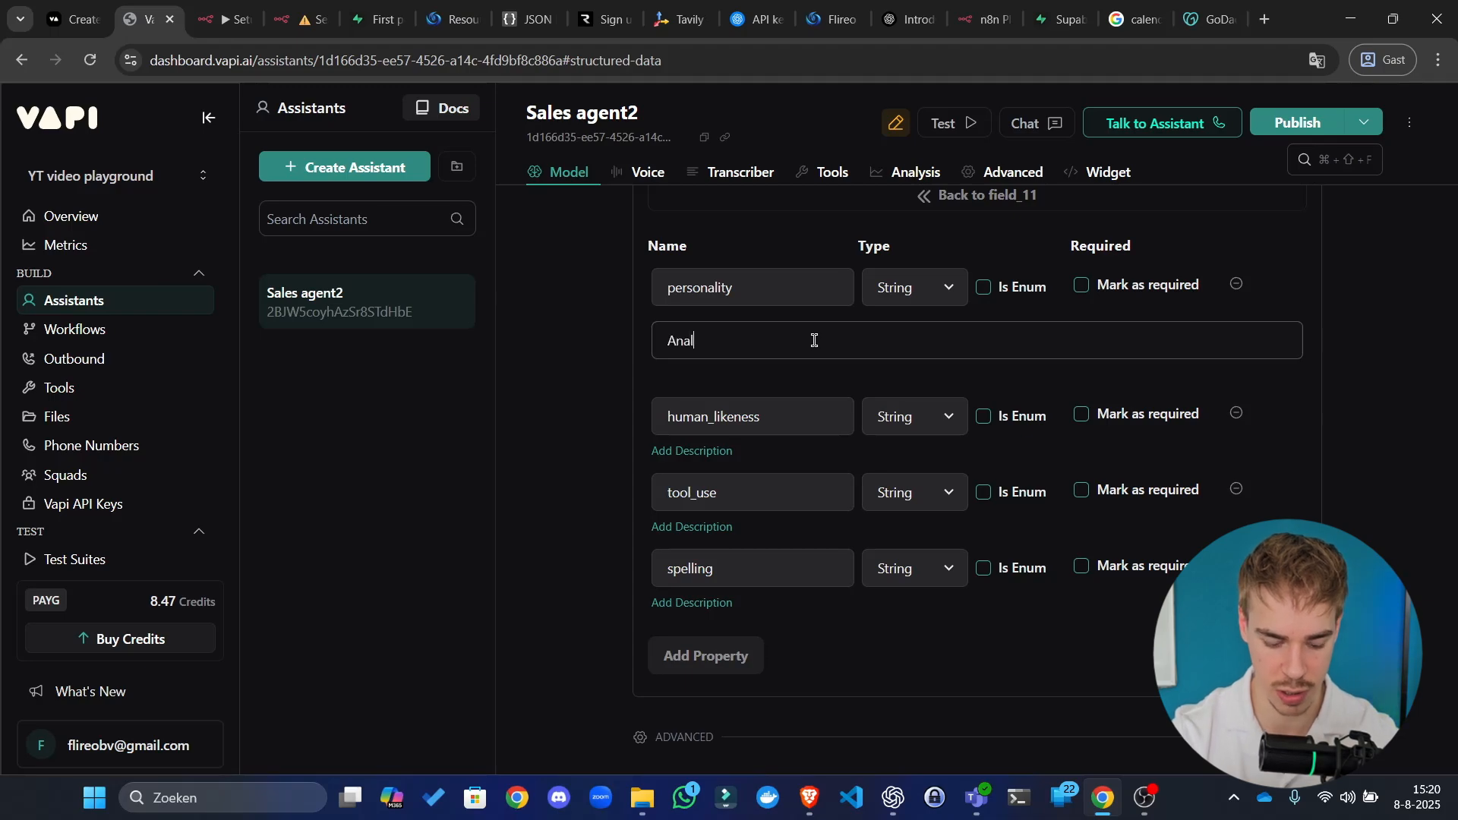
{"action": "type", "text": "yse"}
{"action": "key", "text": "ctrl+a"}
{"action": "type", "text": "I"}
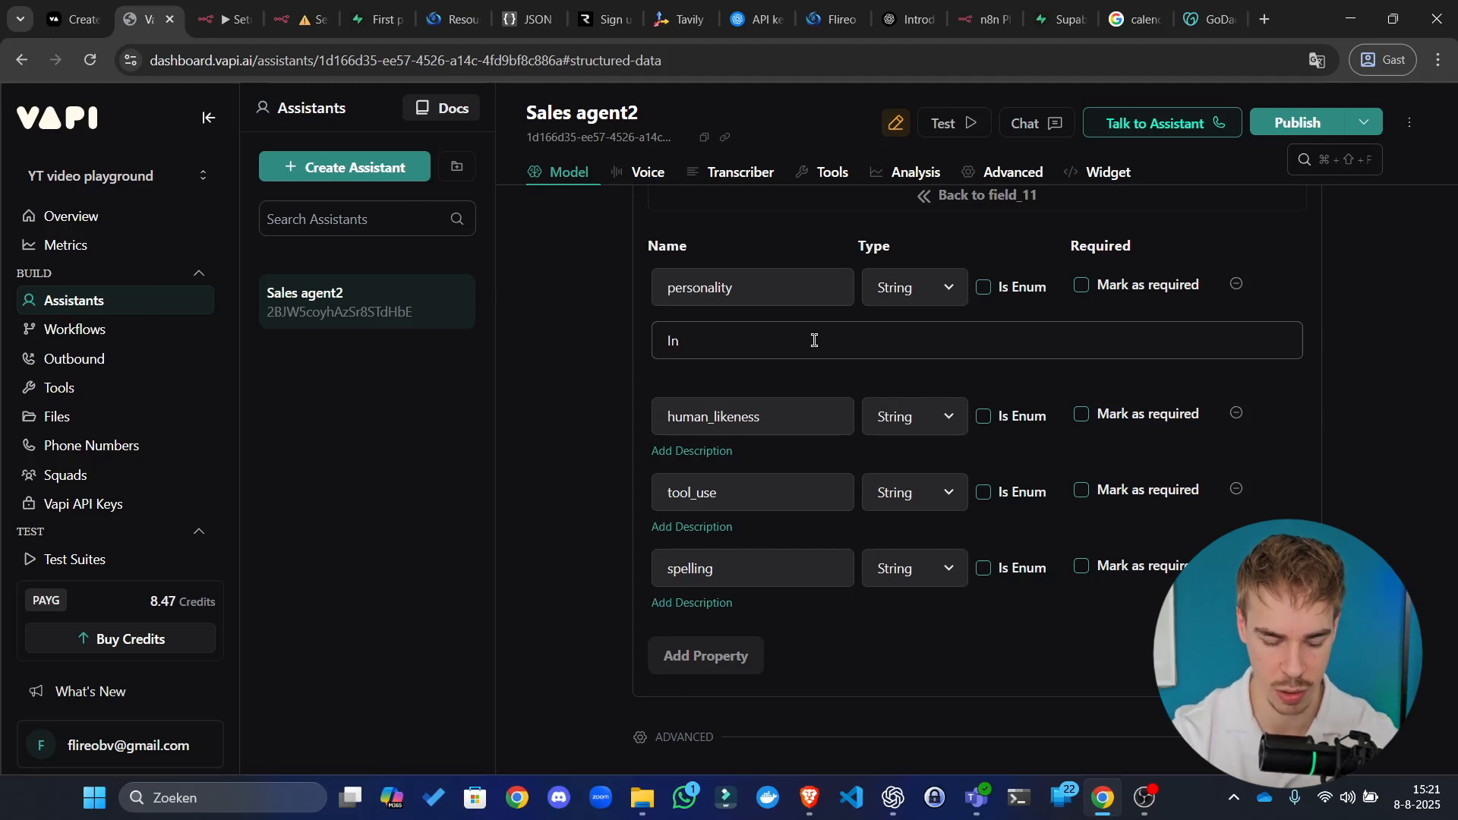
{"action": "type", "text": "n 3 sentences"}
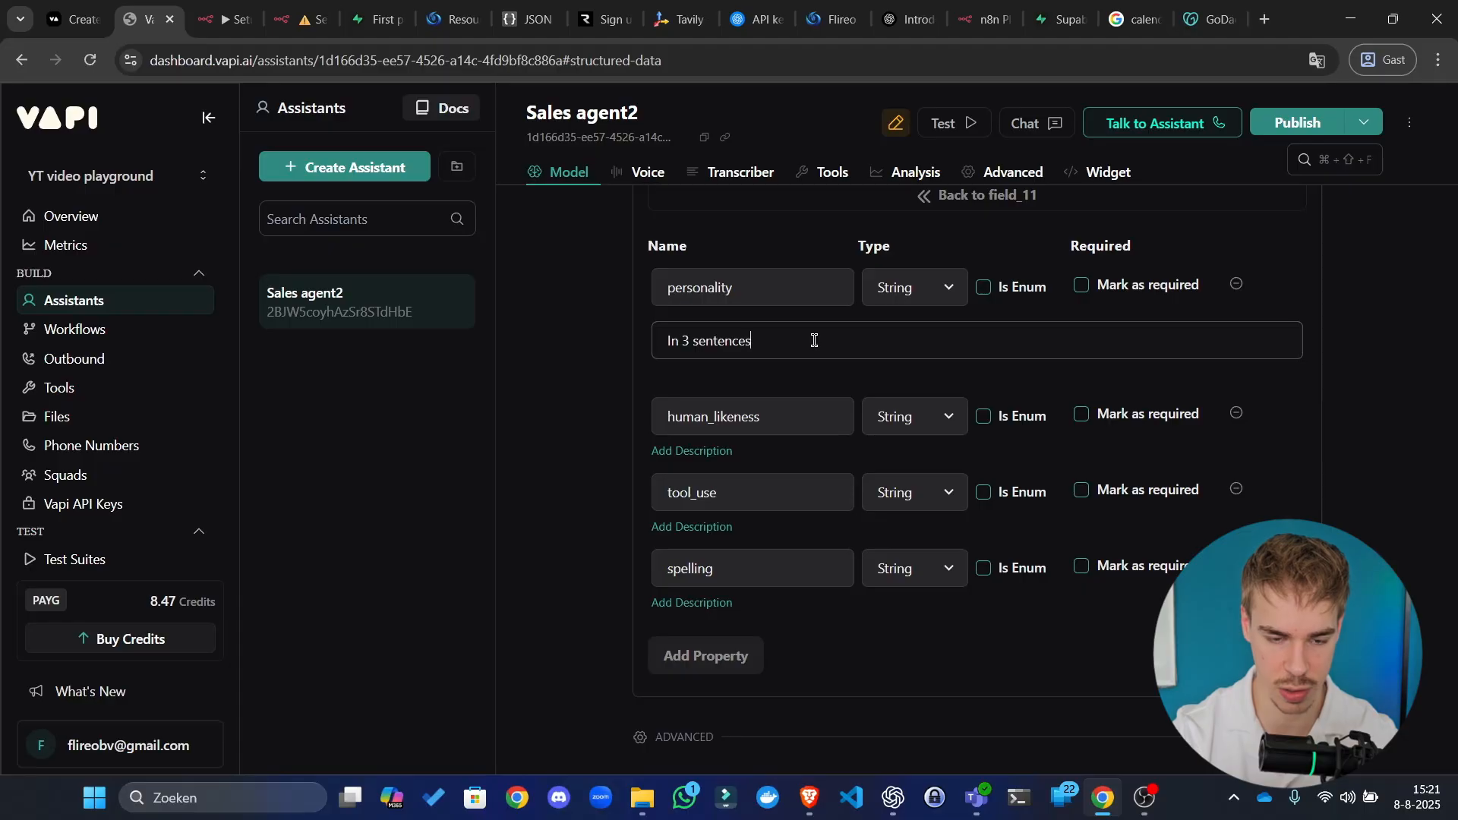
{"action": "key", "text": "ctrl+a"}
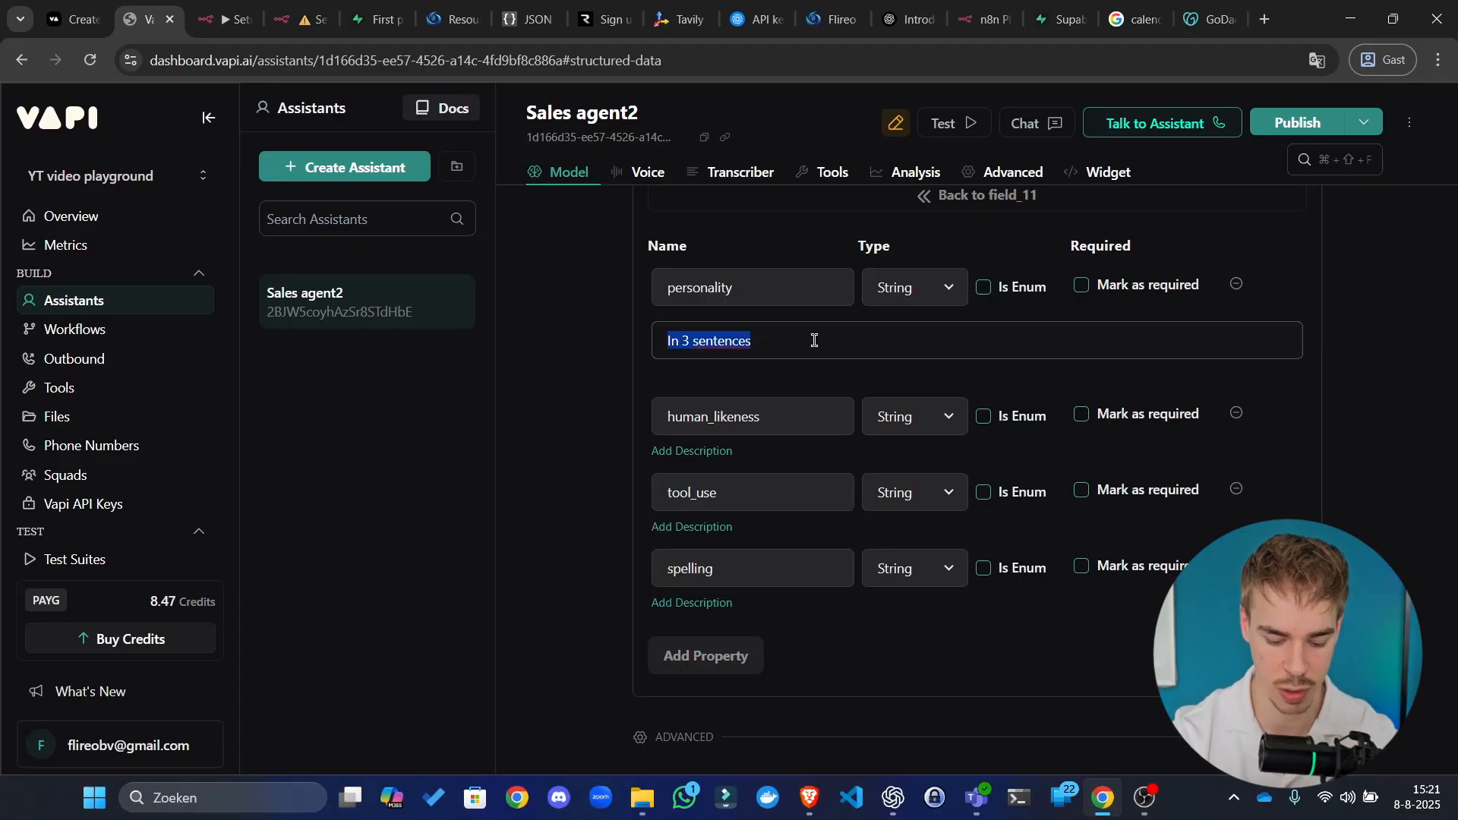
{"action": "type", "text": "Improve th"}
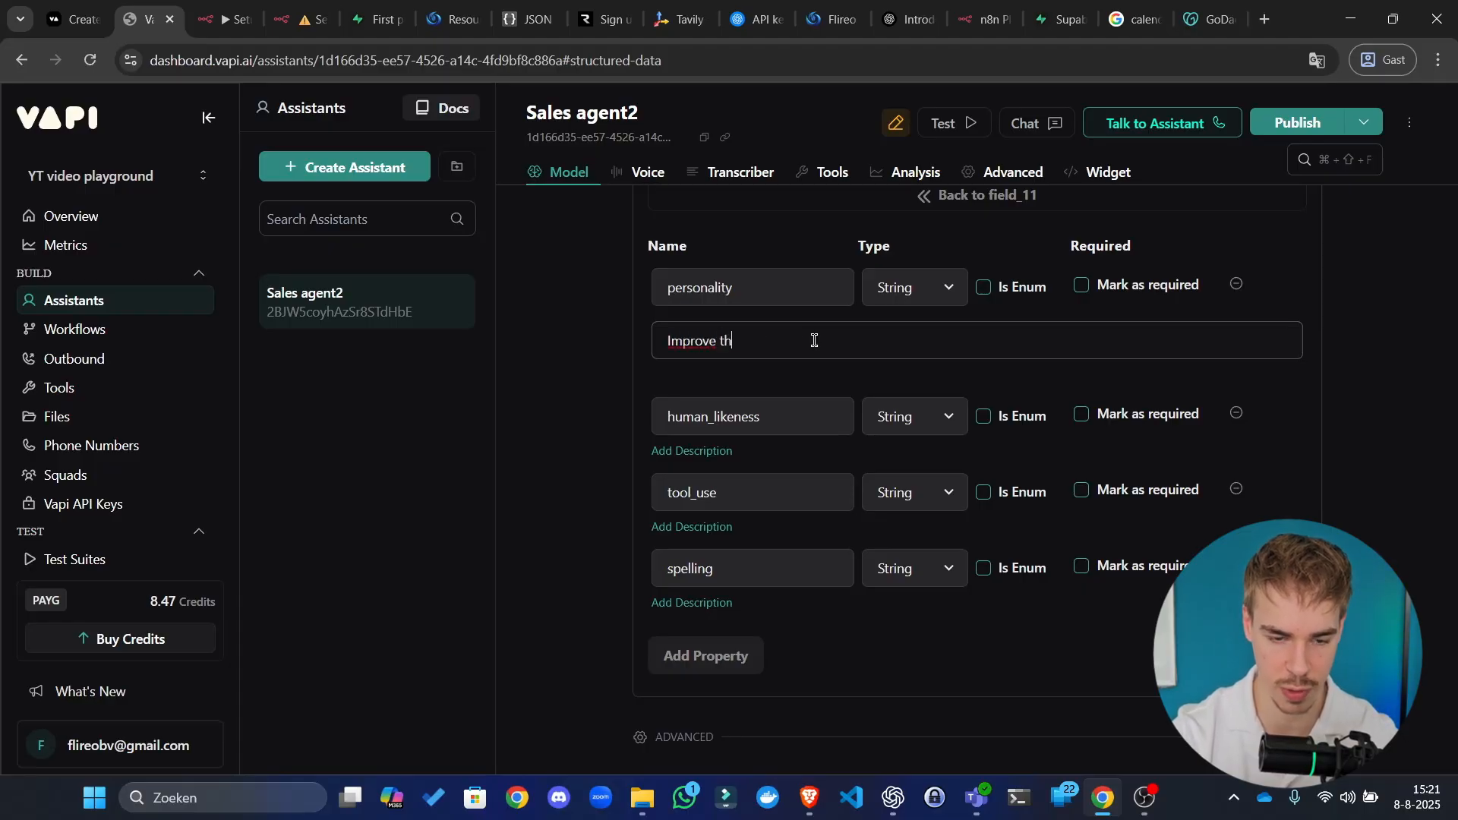
{"action": "type", "text": "e pe"}
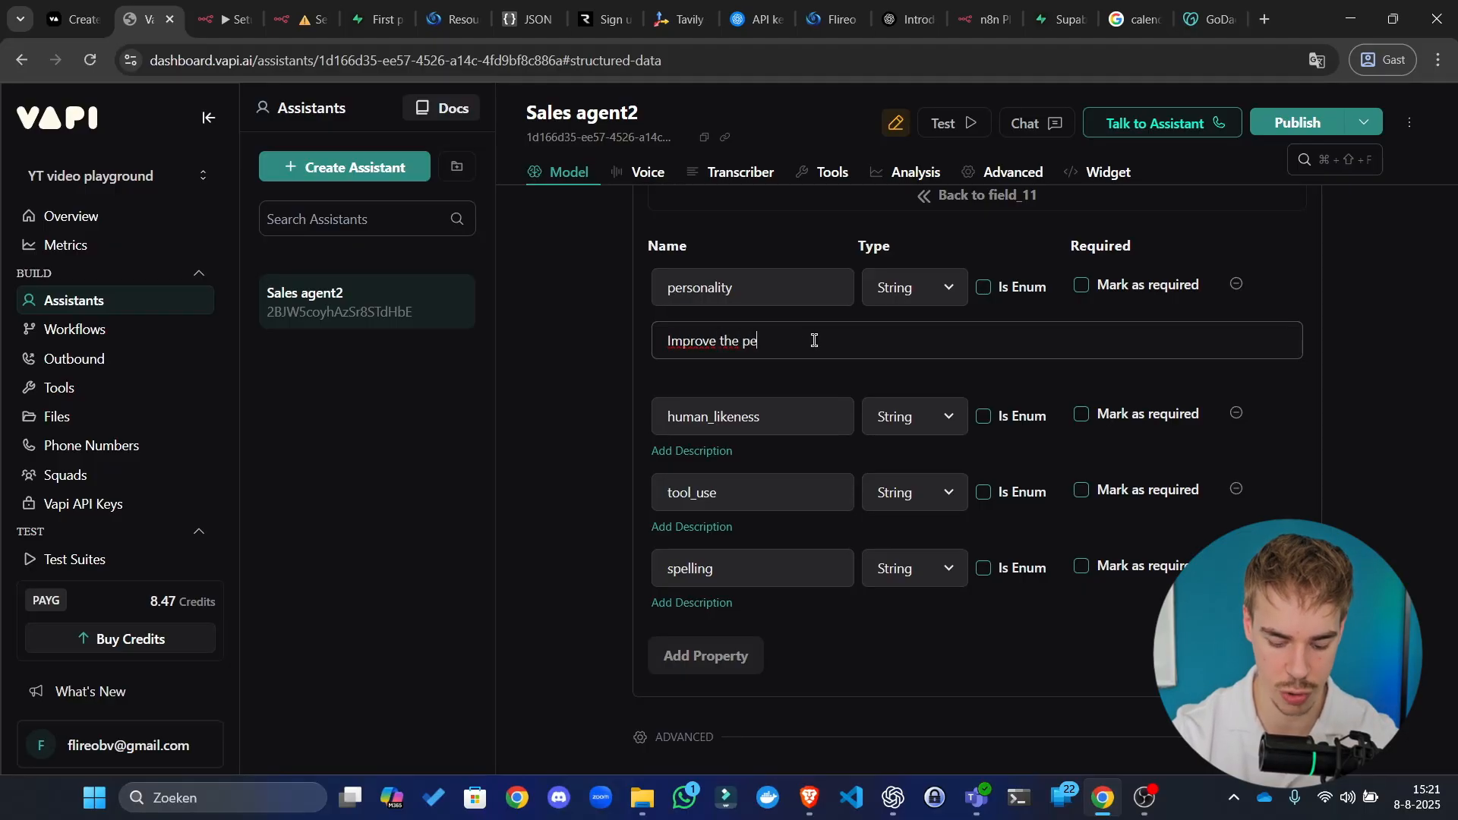
{"action": "type", "text": "rsonality inst"}
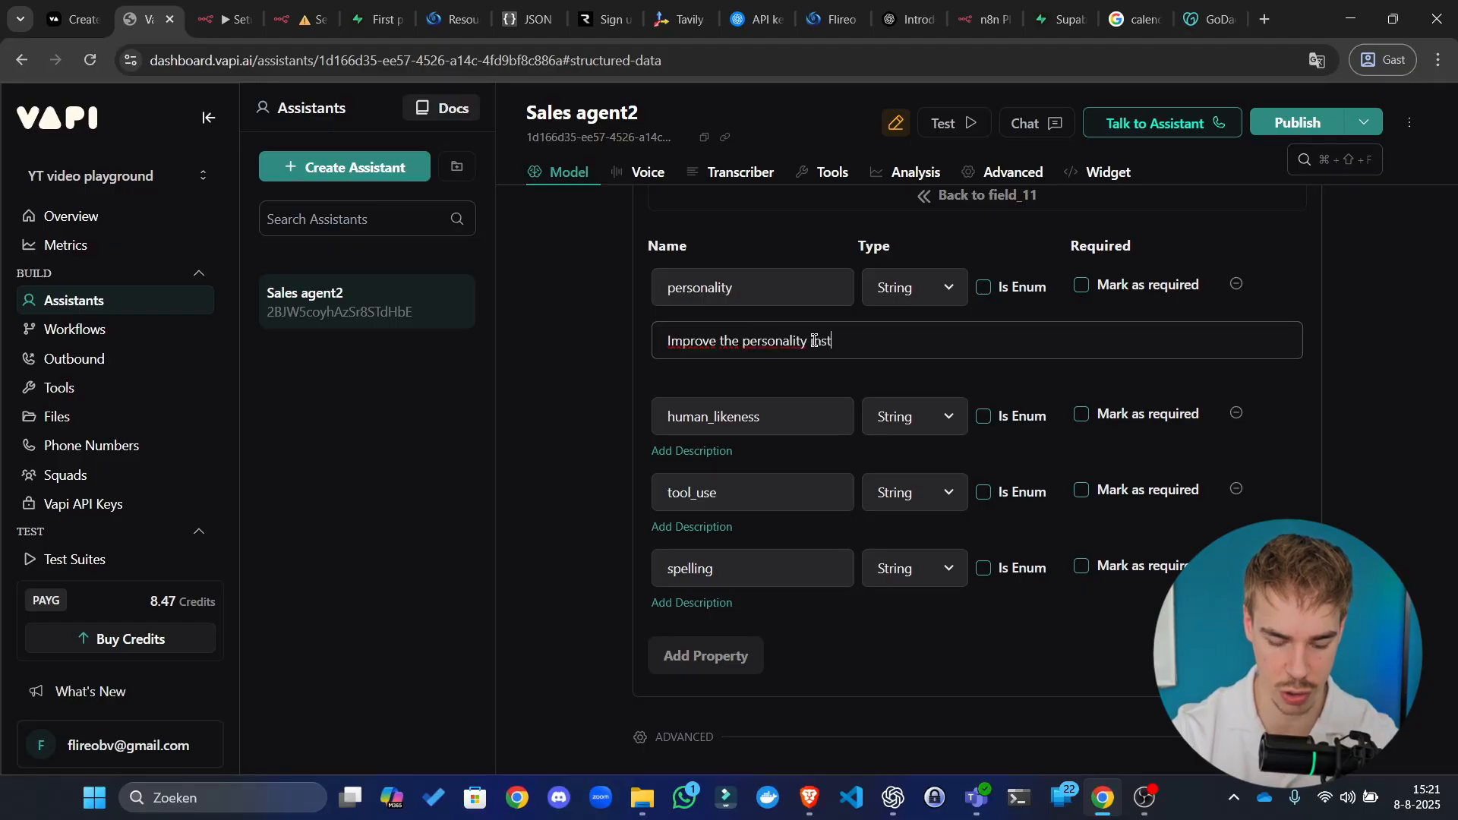
{"action": "type", "text": "ruction of th"}
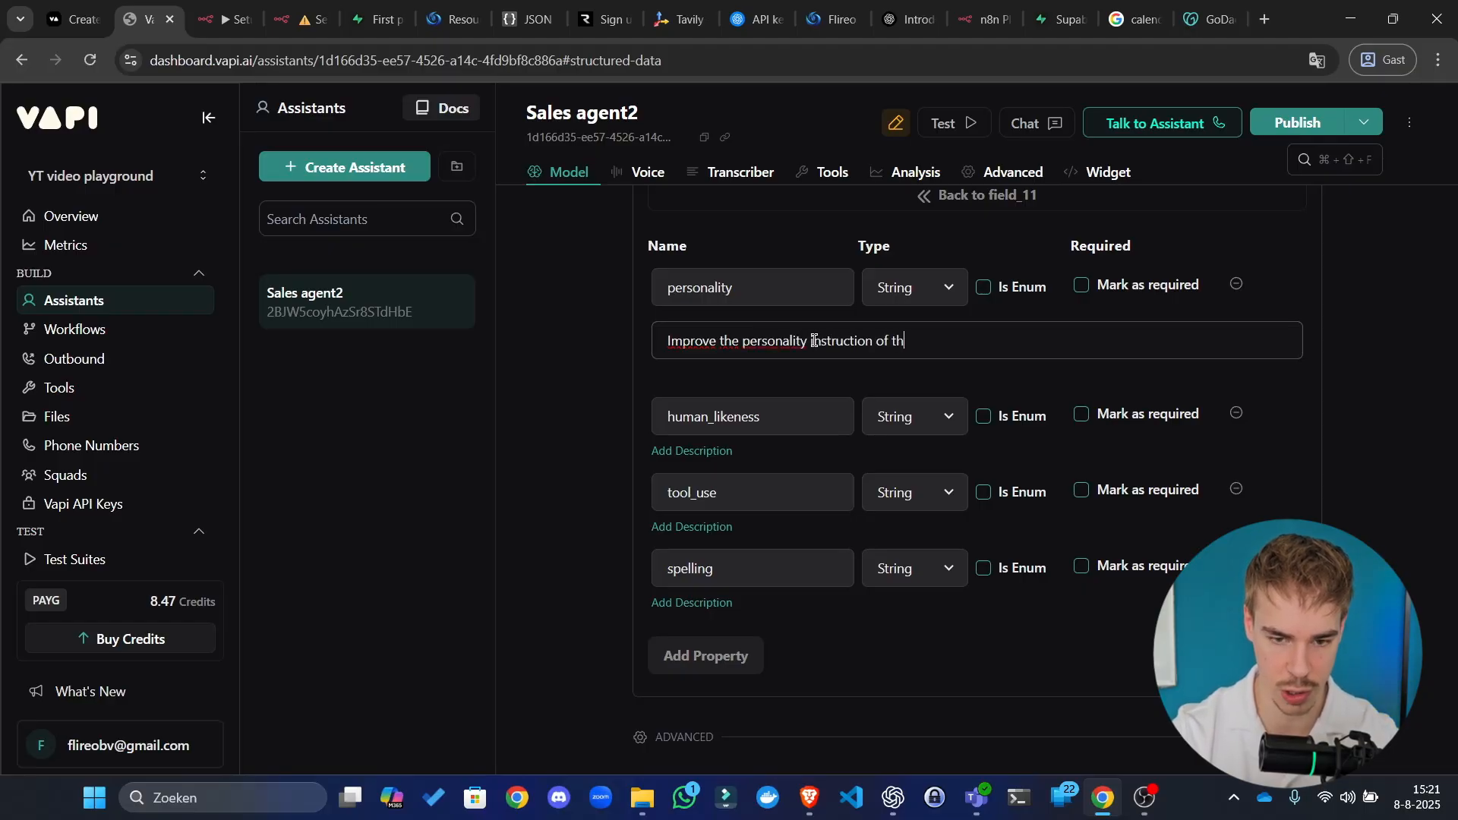
{"action": "type", "text": "e agent"}
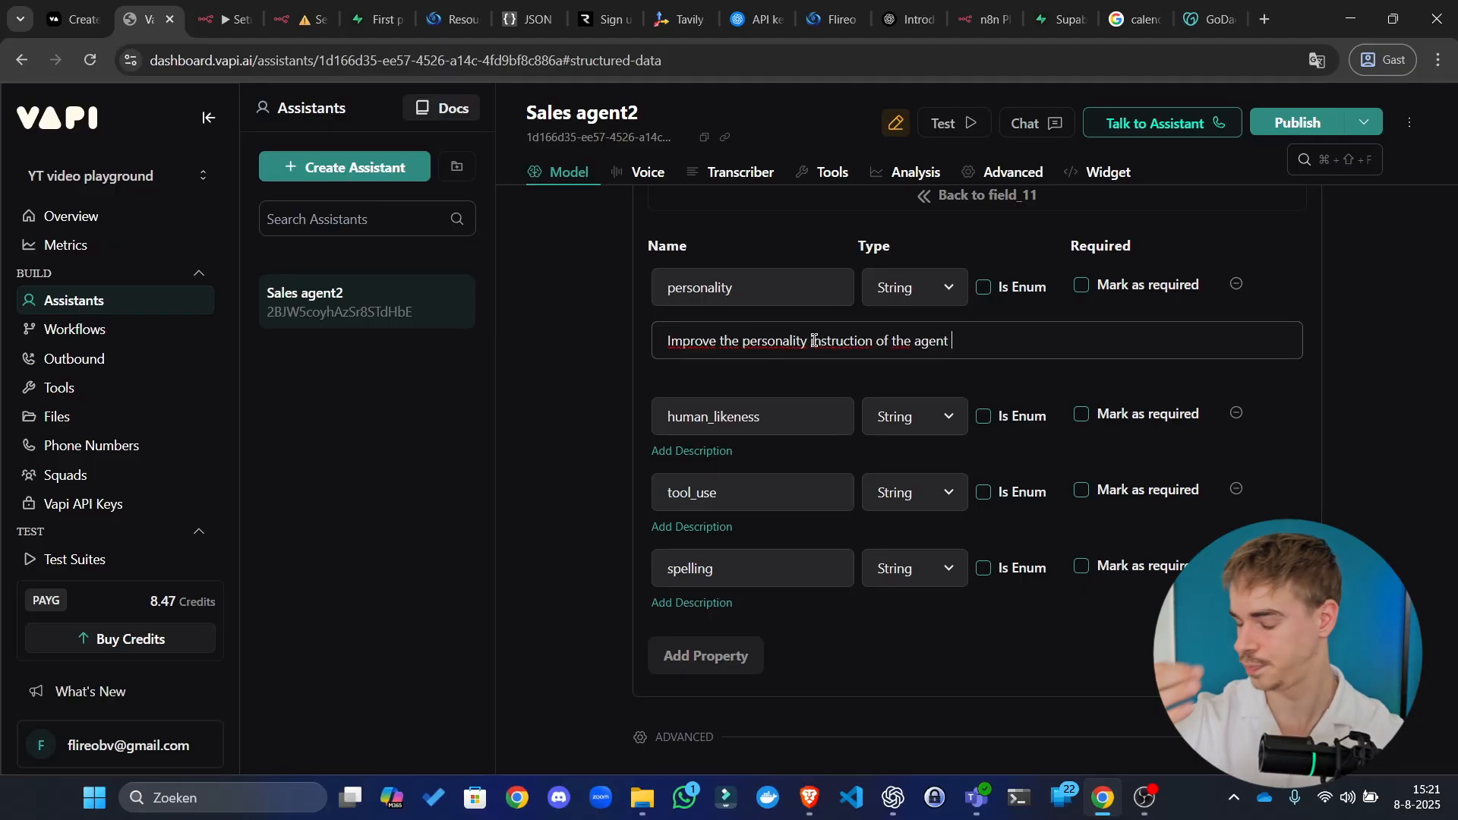
{"action": "type", "text": " based"}
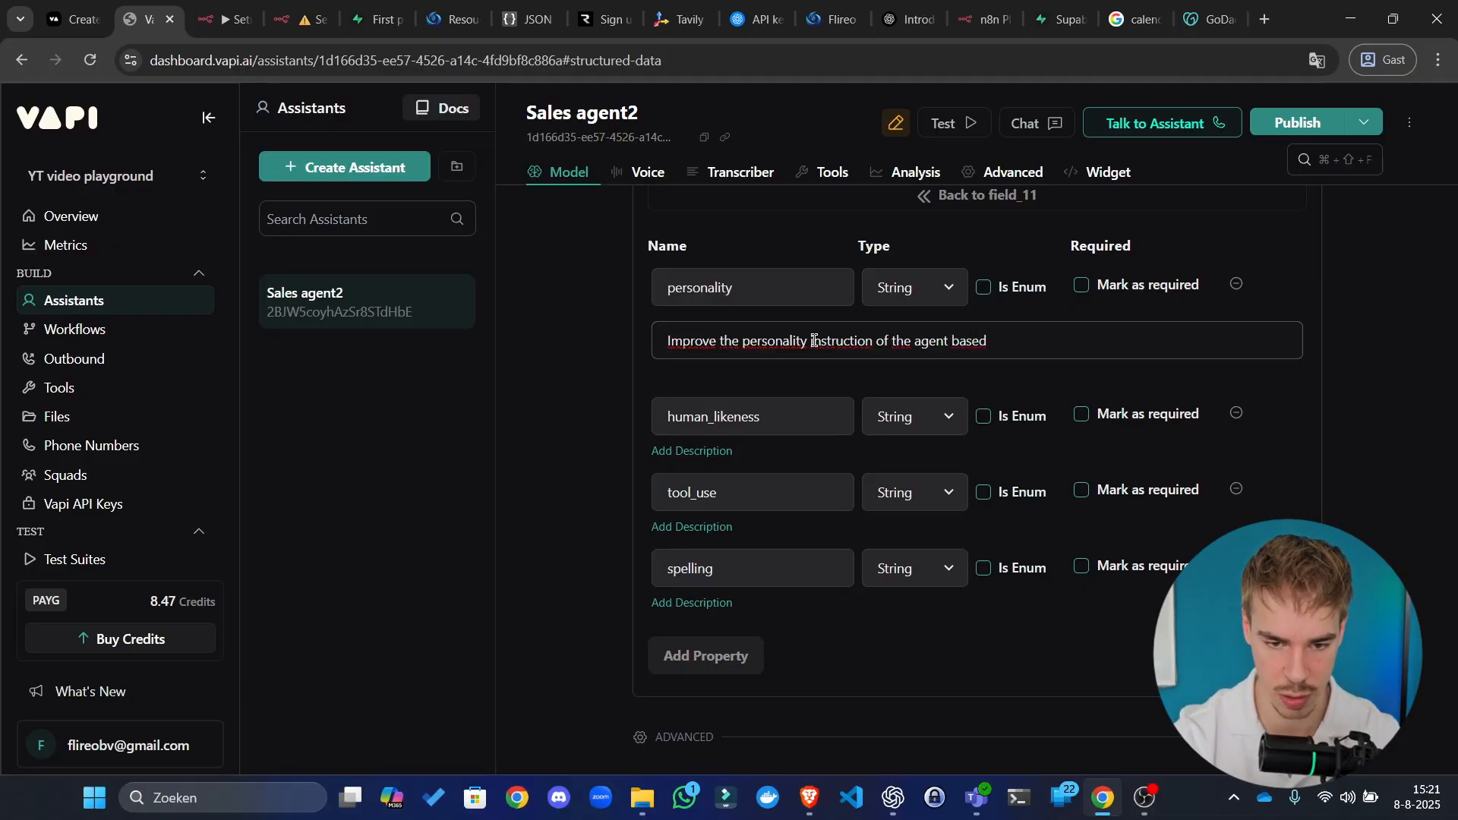
{"action": "key", "text": "ctrl+BackSpace"}
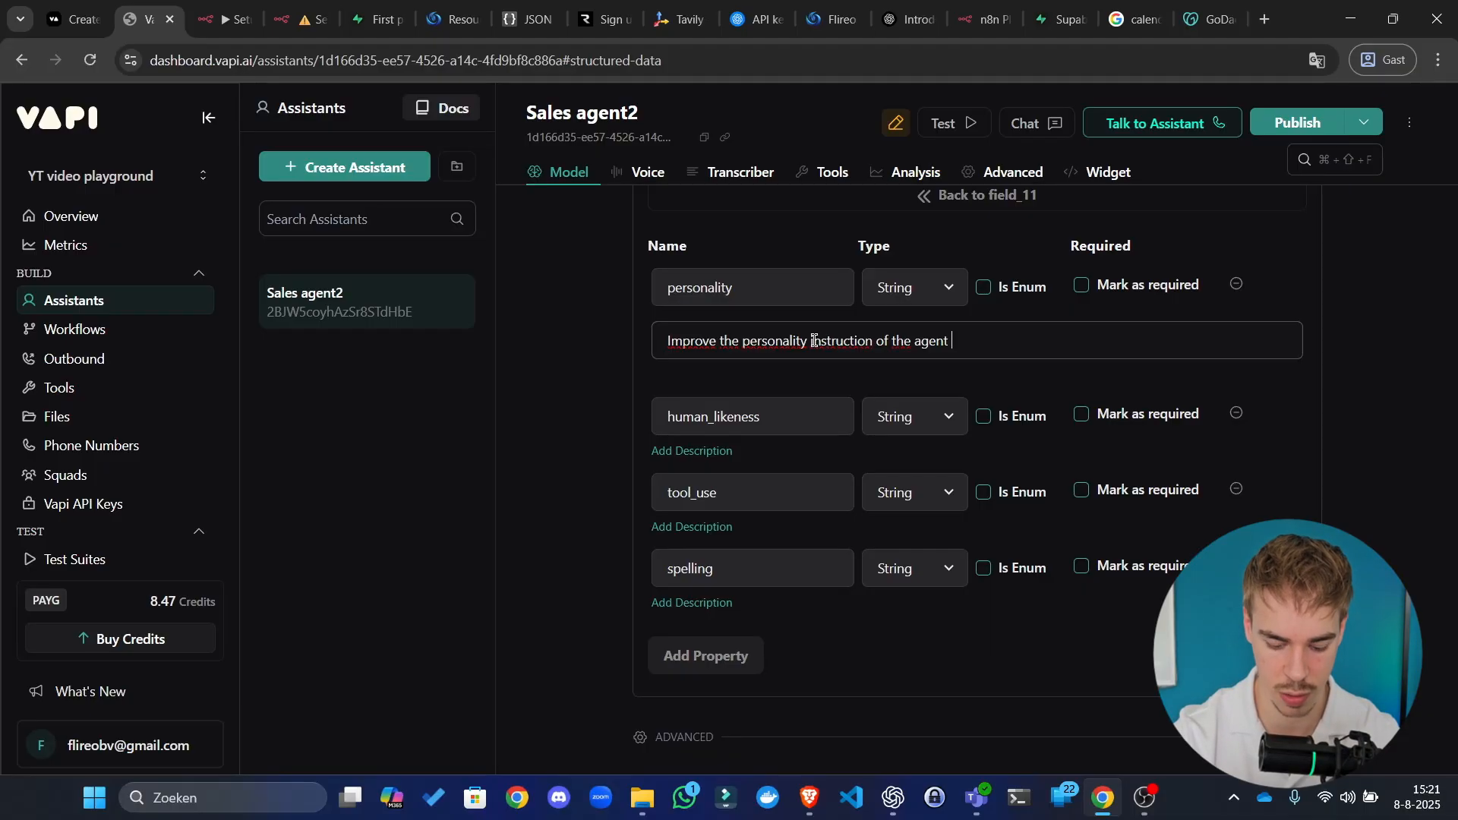
{"action": "type", "text": "in maximum of"}
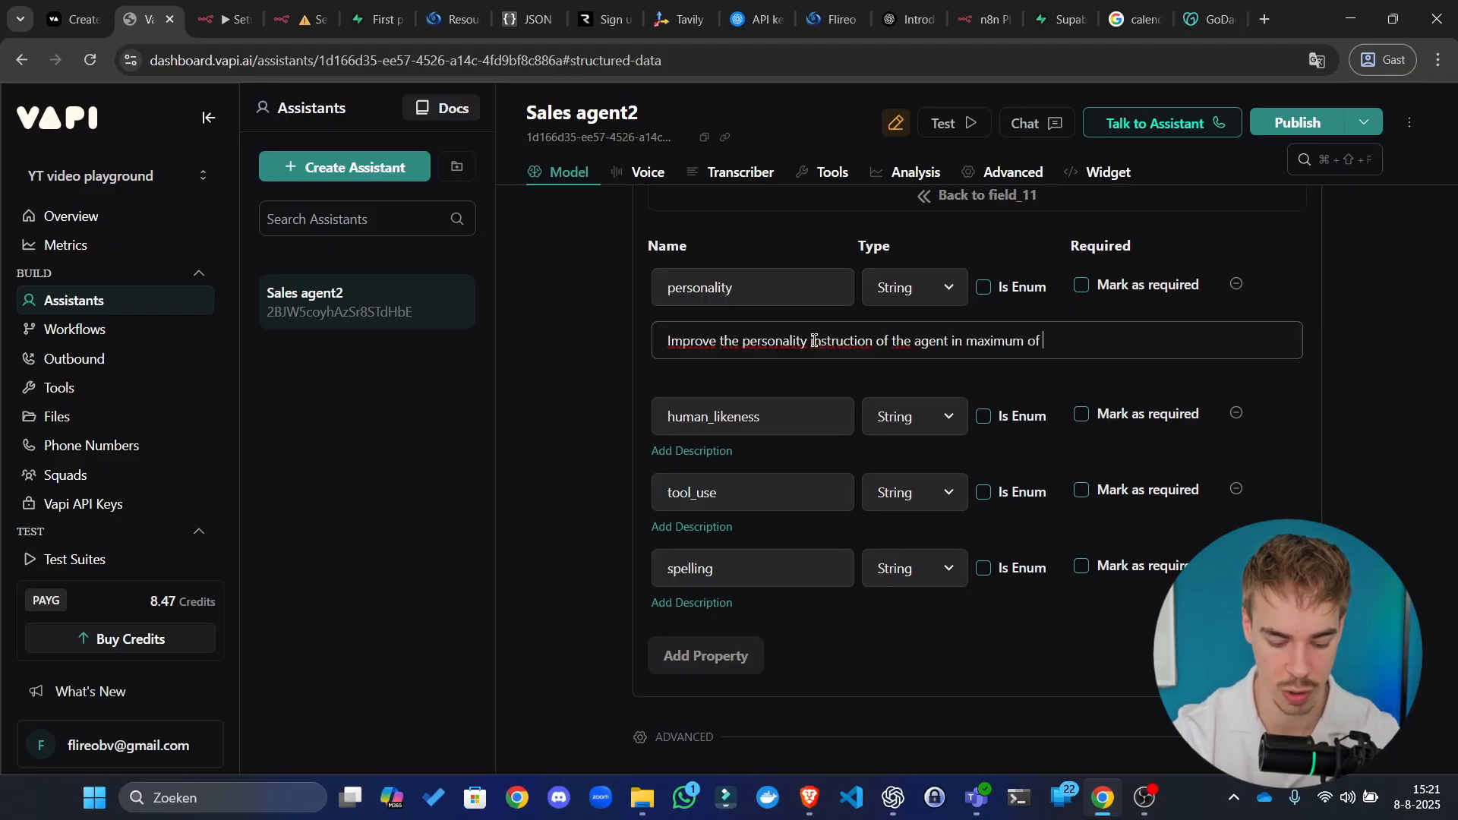
{"action": "type", "text": " 200 words."}
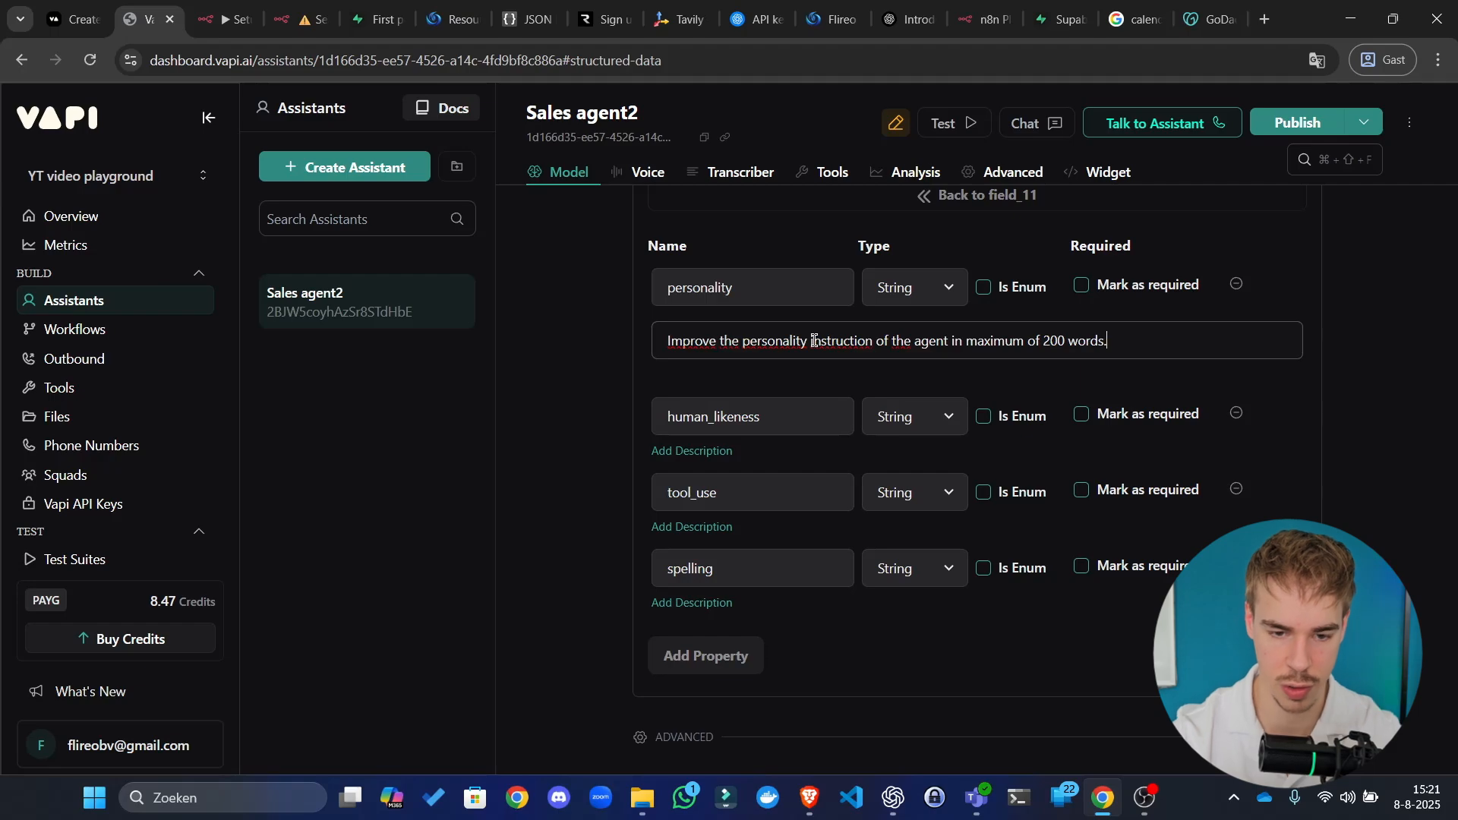
{"action": "key", "text": "ctrl+a"}
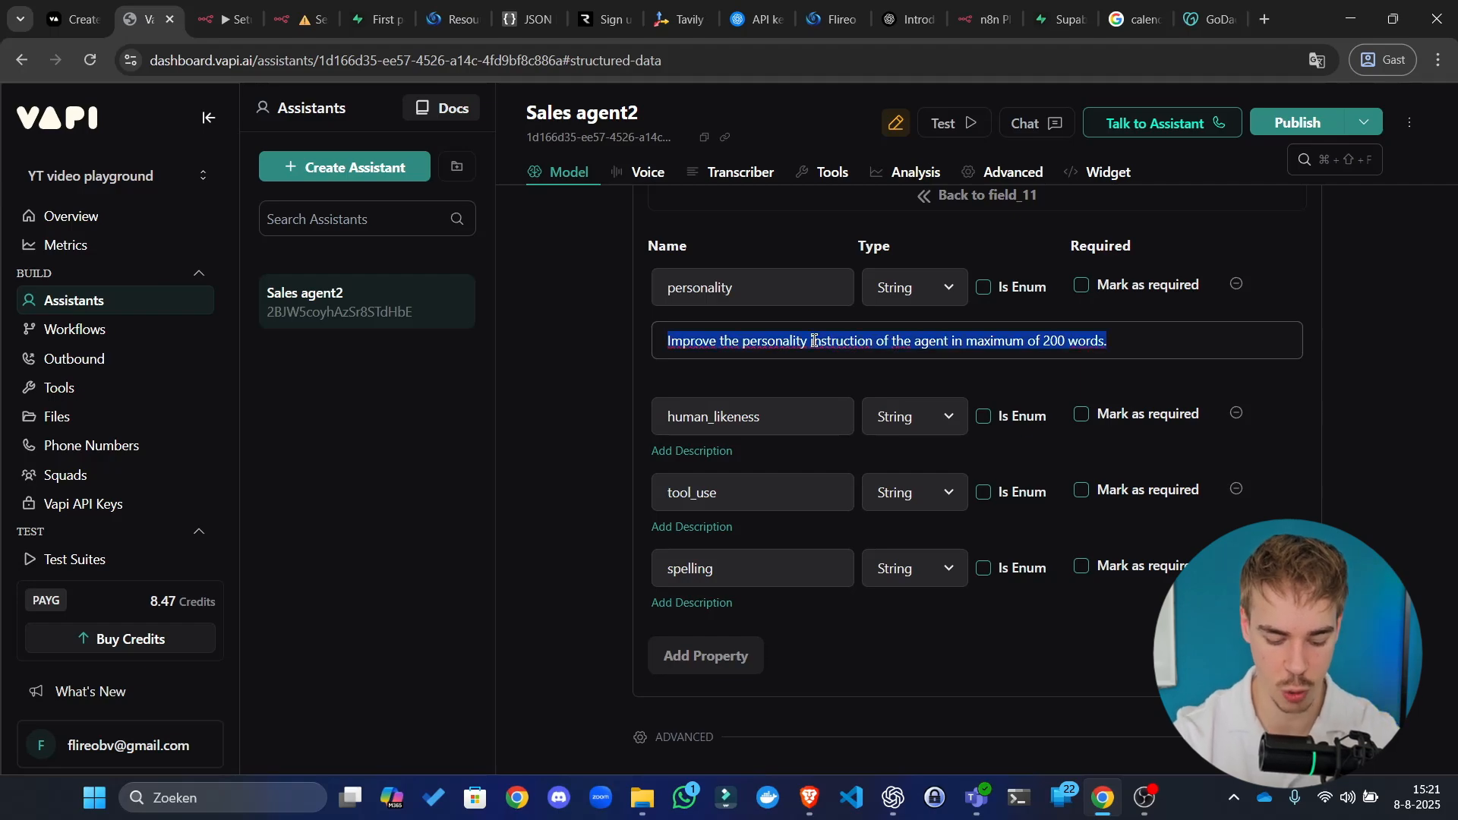
{"action": "type", "text": "Refactor"}
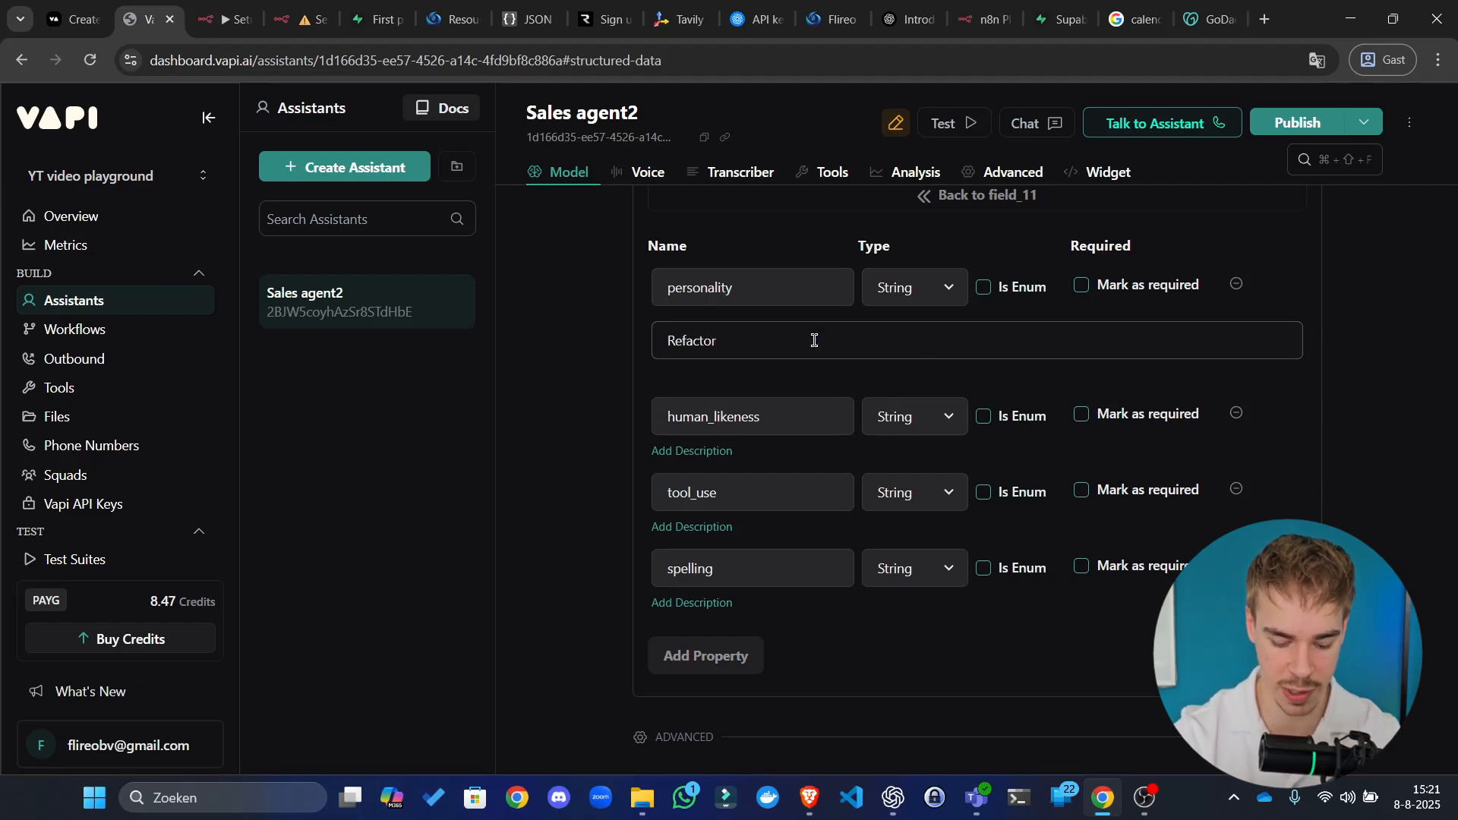
{"action": "type", "text": " the persona"}
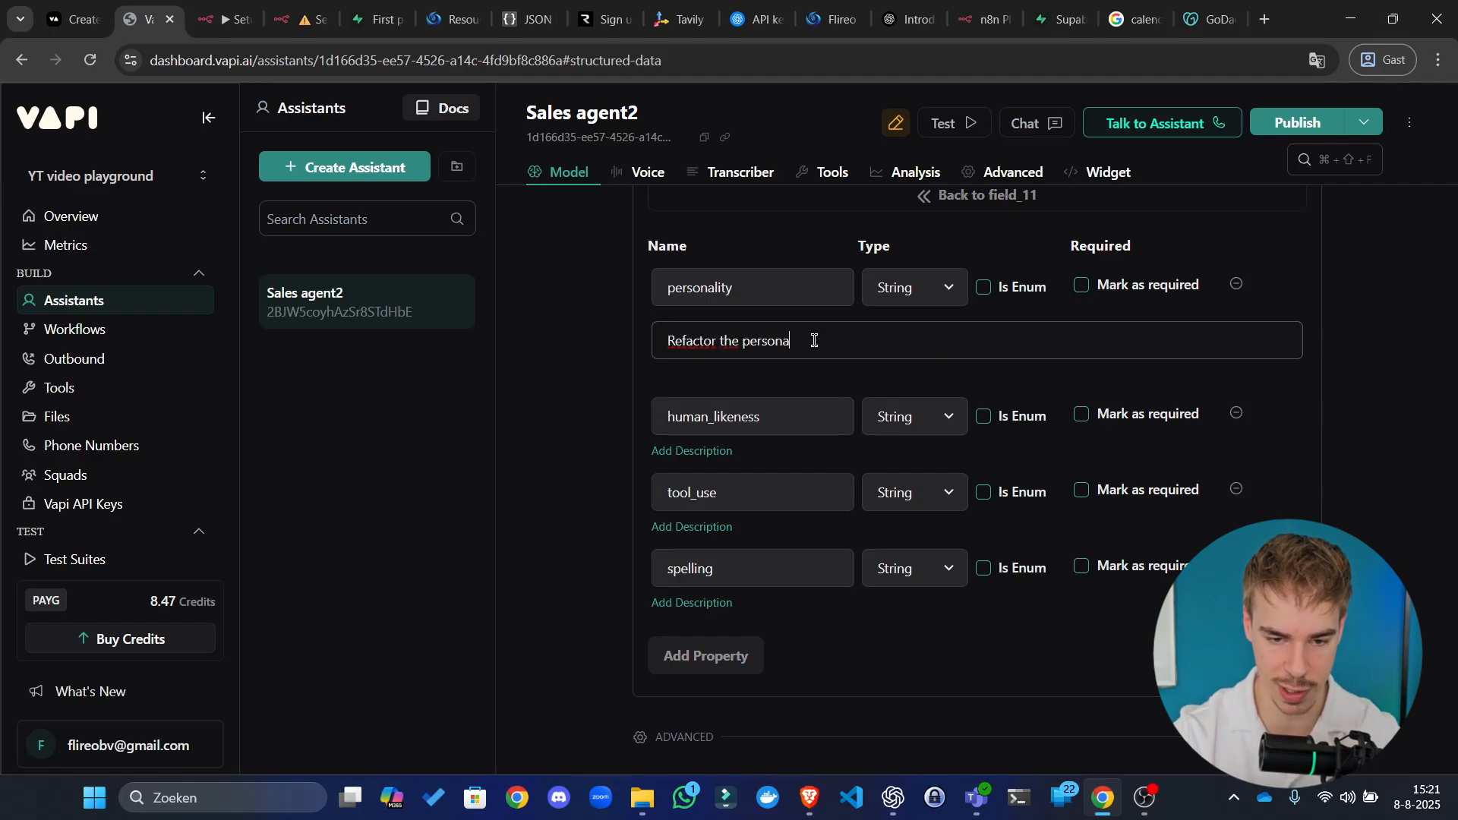
{"action": "type", "text": "lity instruc"}
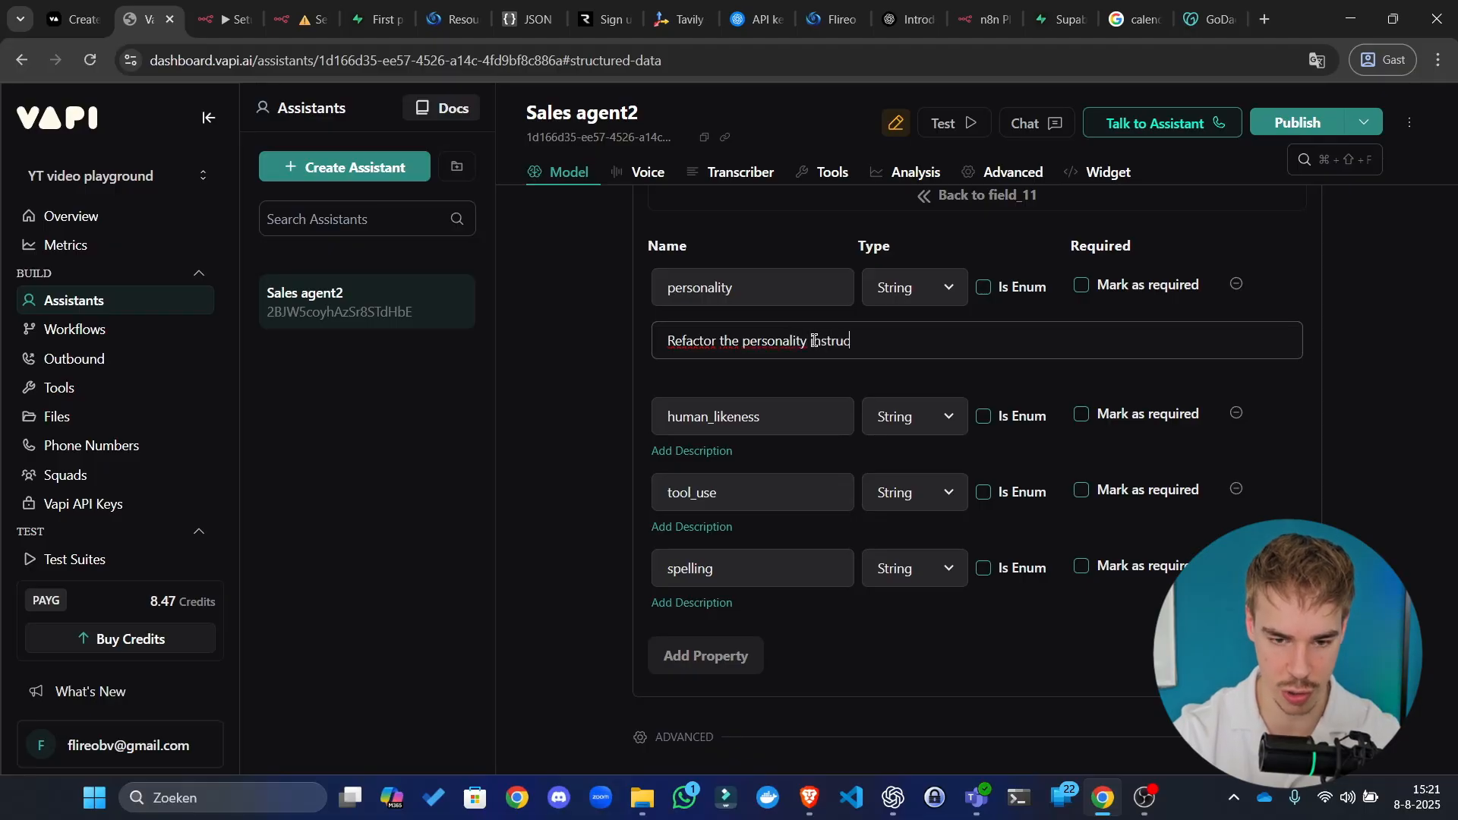
{"action": "type", "text": "tion of the agent in "}
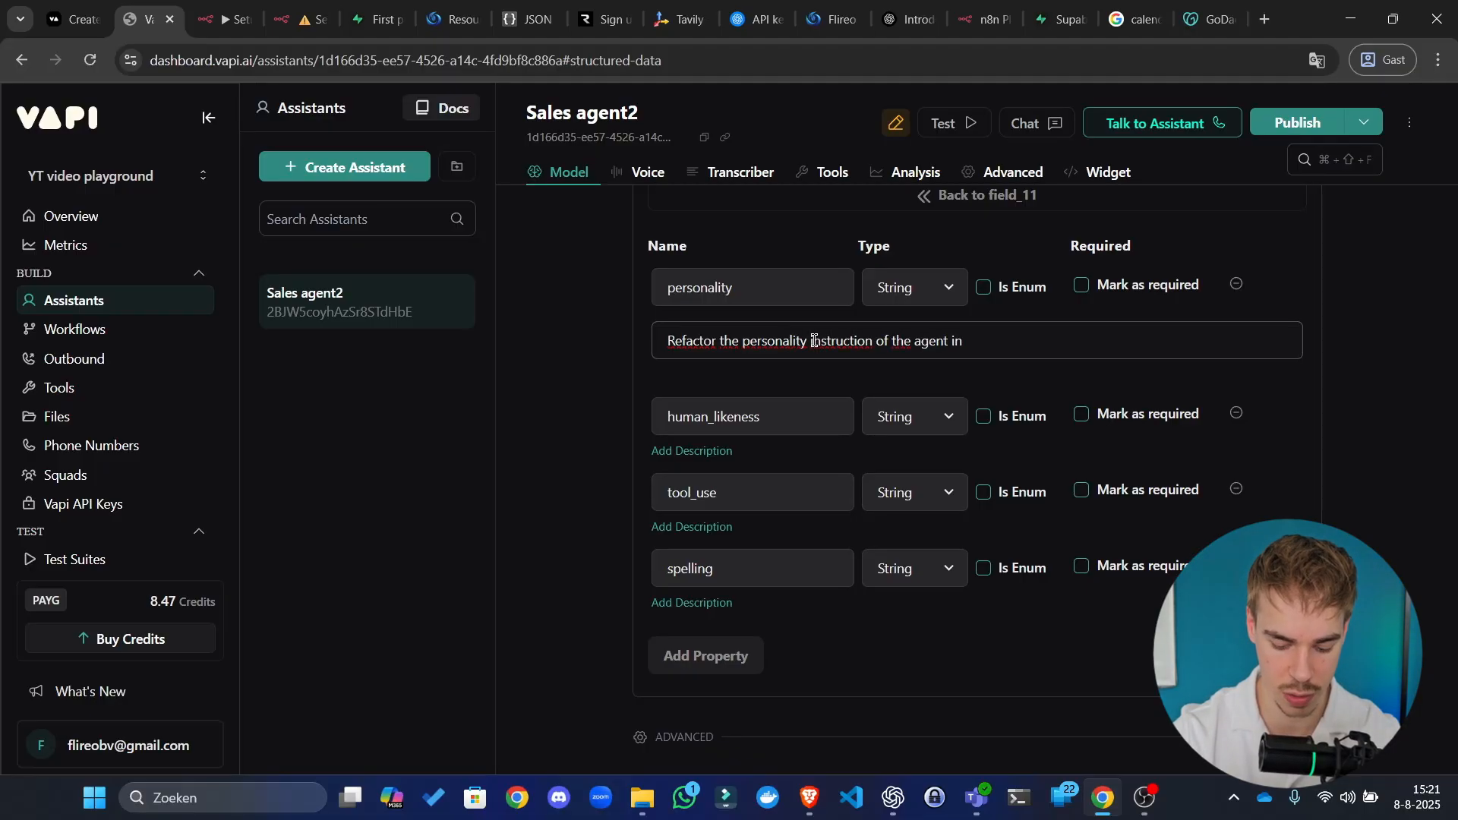
{"action": "type", "text": "200 words"}
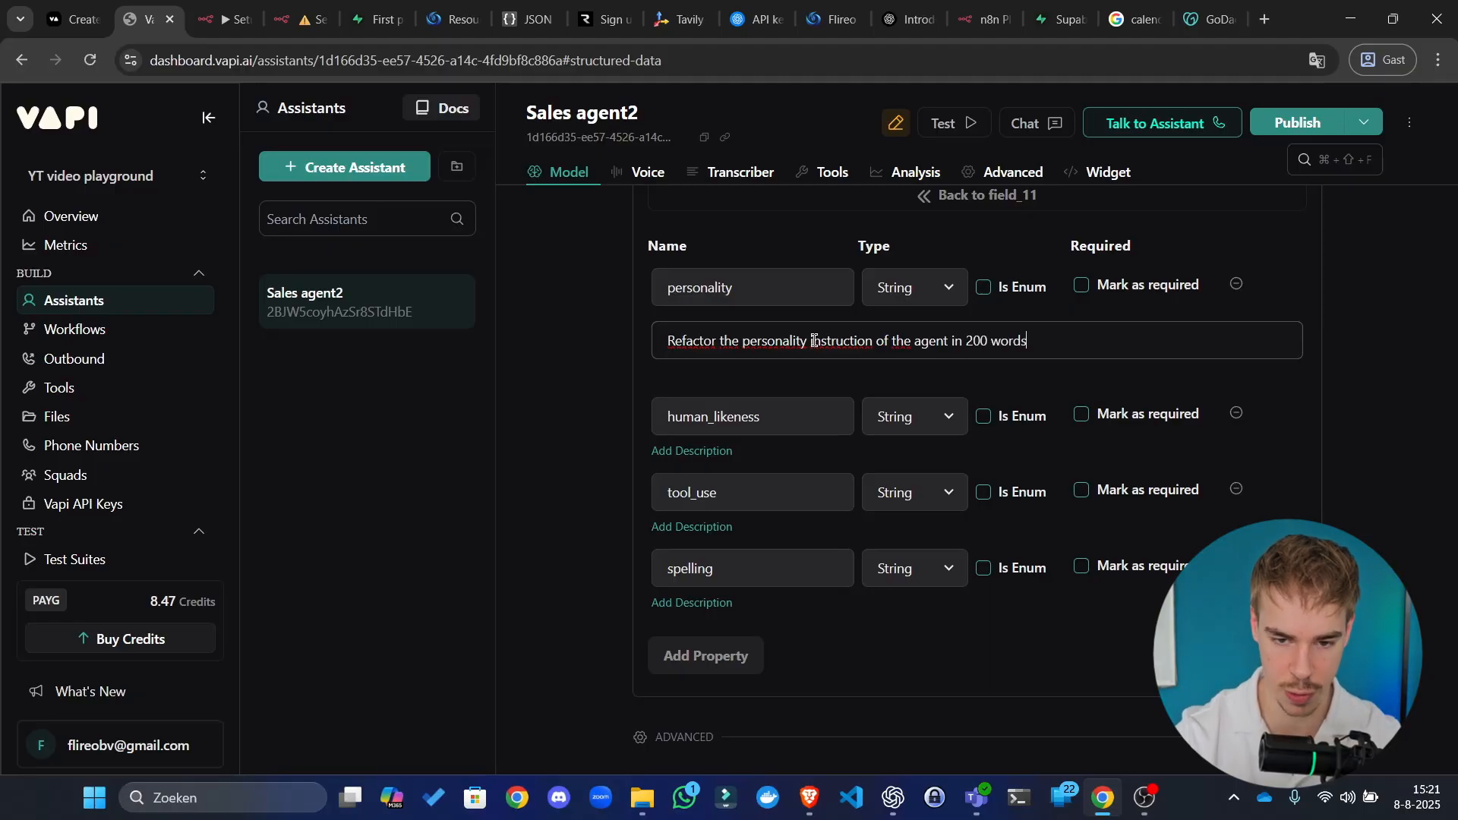
{"action": "type", "text": "."}
{"action": "key", "text": "ctrl+a"}
{"action": "key", "text": "ctrl+c"}
Step: Give human_likeness the same description, naming human_likeness instead of personality
{"action": "left_click", "coordinate": [722, 454]}
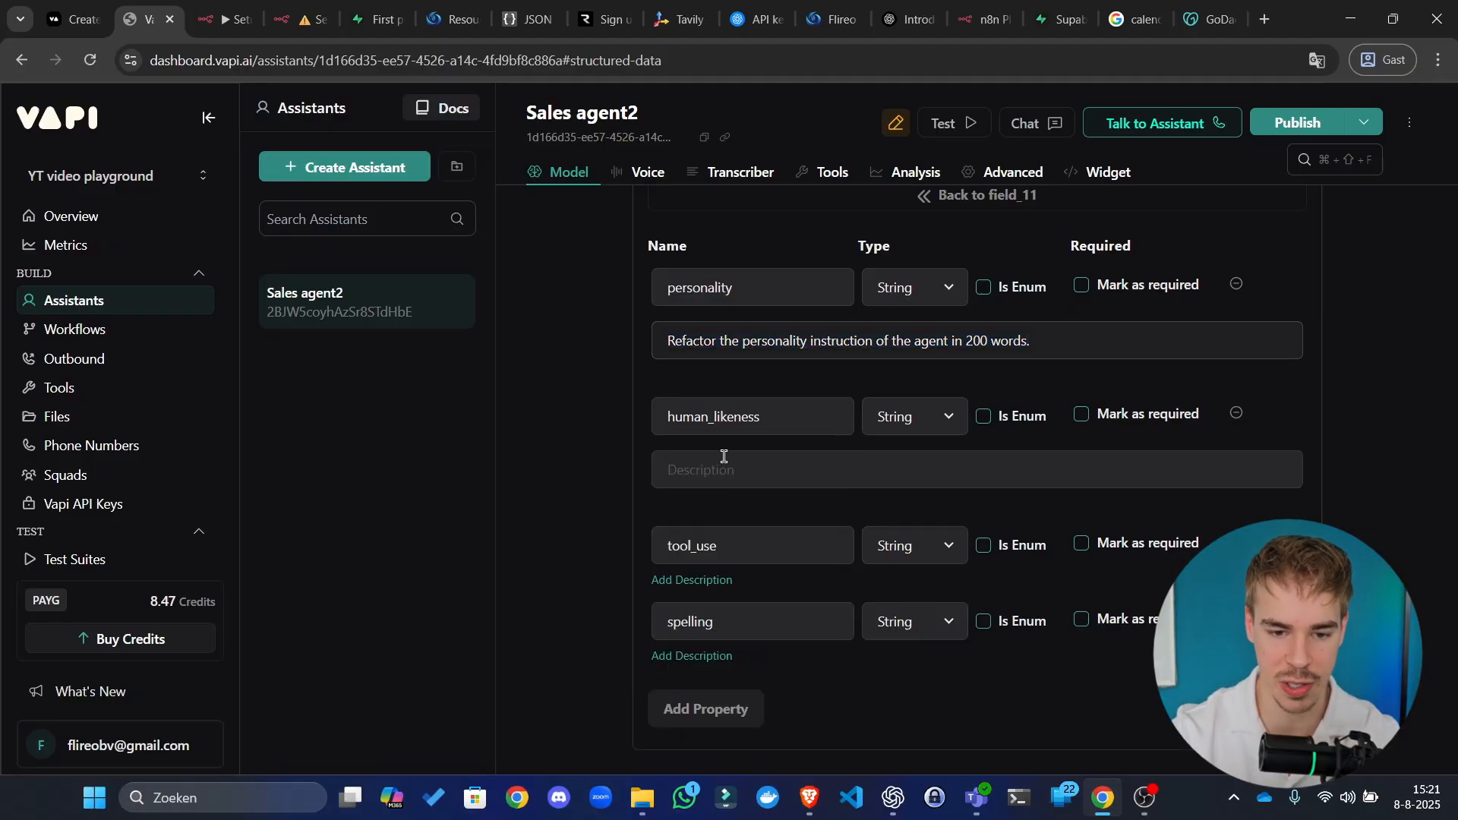
{"action": "left_click", "coordinate": [732, 466]}
{"action": "key", "text": "ctrl+v"}
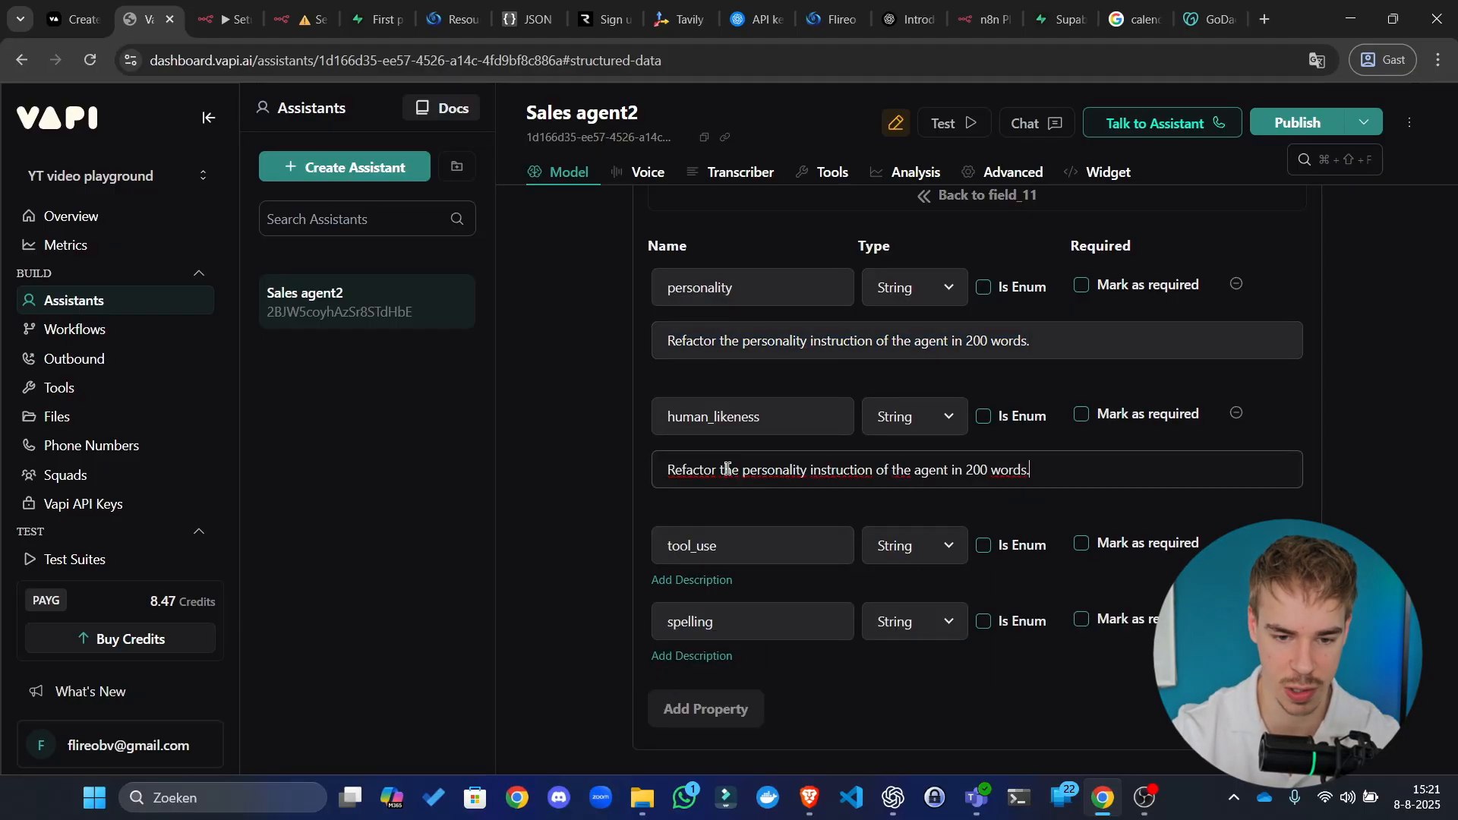
{"action": "double_click", "coordinate": [764, 472]}
{"action": "type", "text": "human_l"}
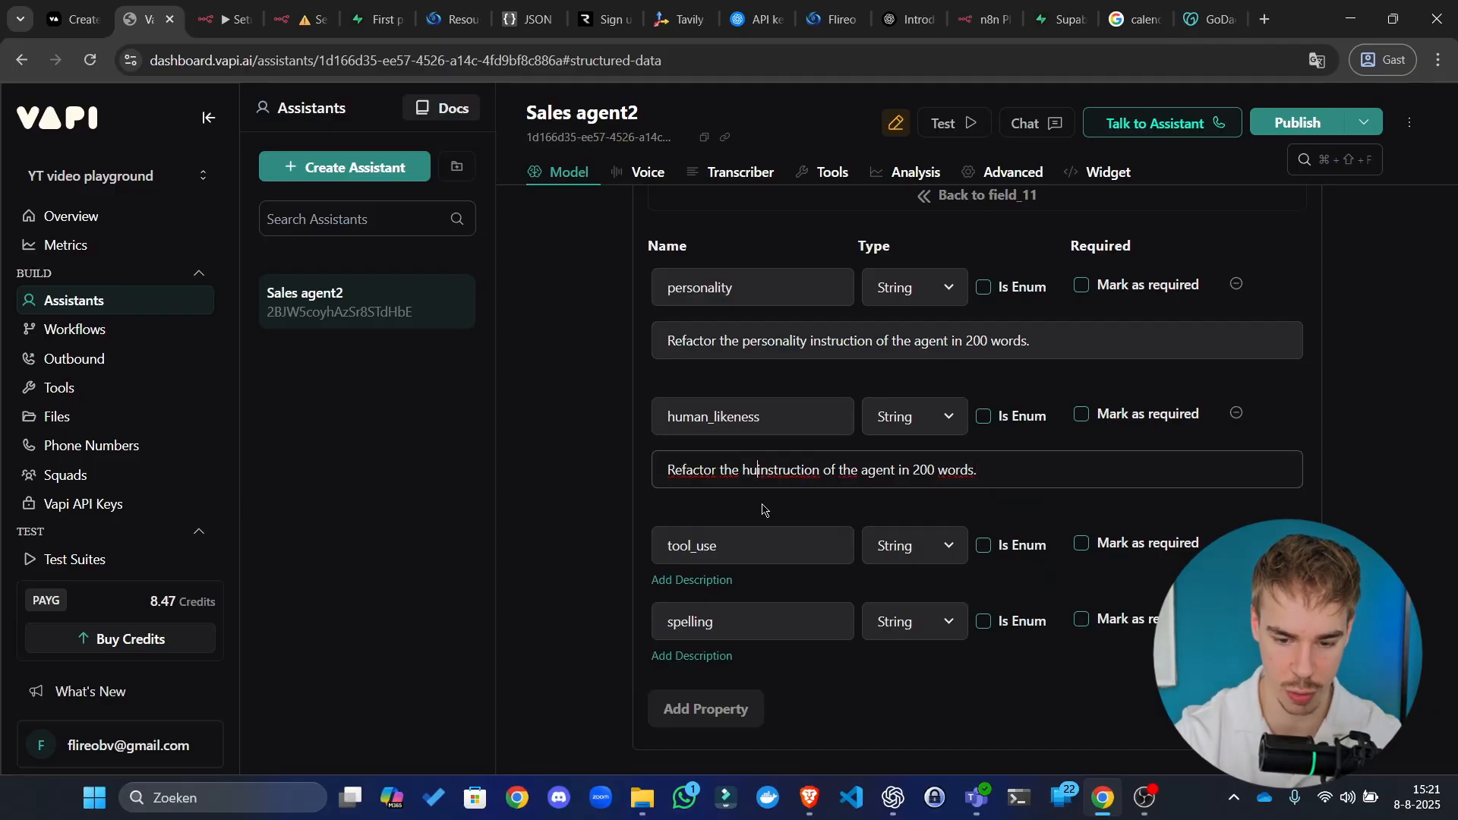
{"action": "type", "text": "ikeness"}
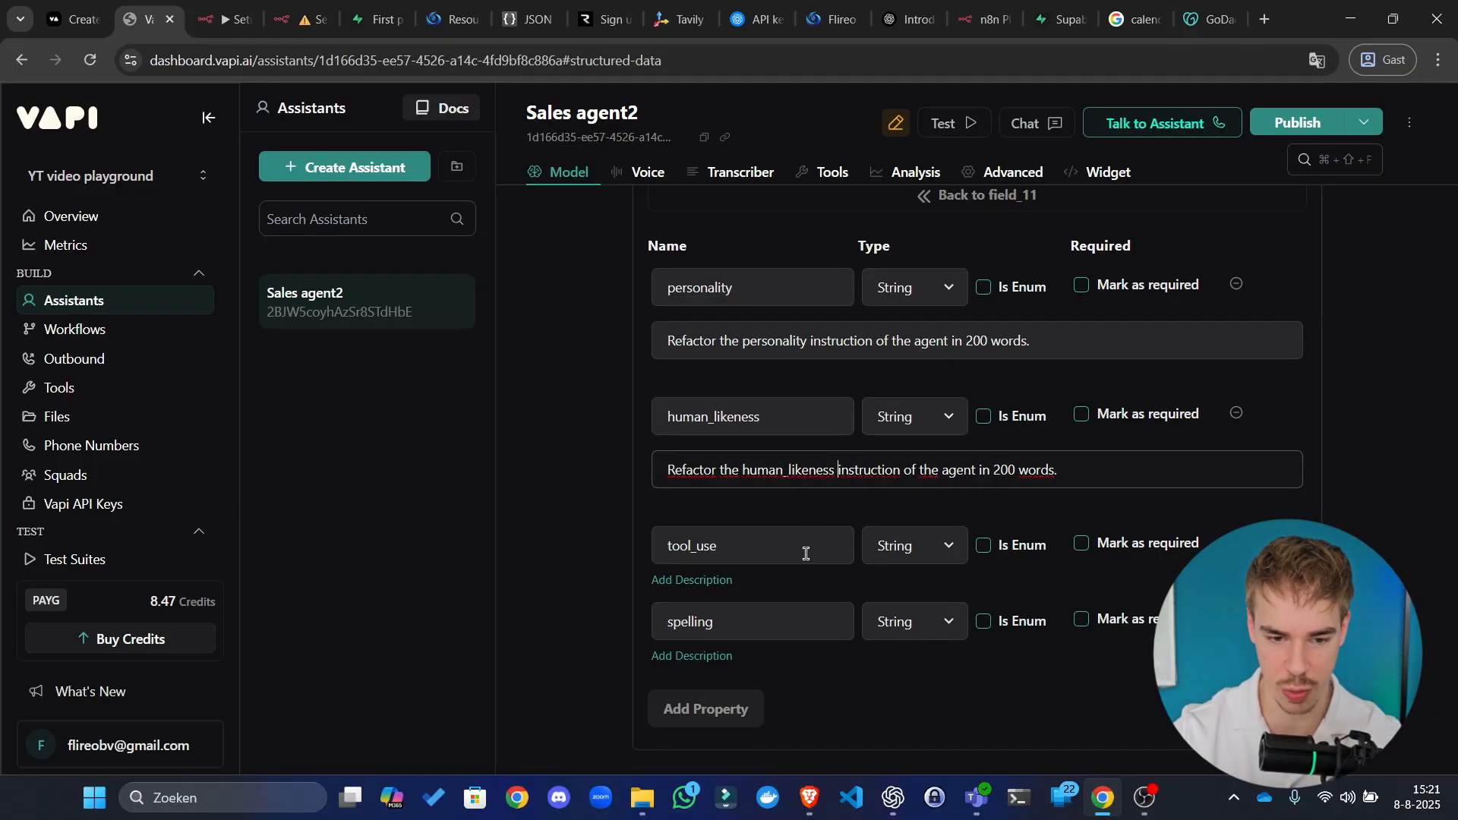
{"action": "key", "text": "ctrl+a"}
Step: Add matching 200-word refactor descriptions for tool_use and spelling
{"action": "left_click", "coordinate": [718, 580]}
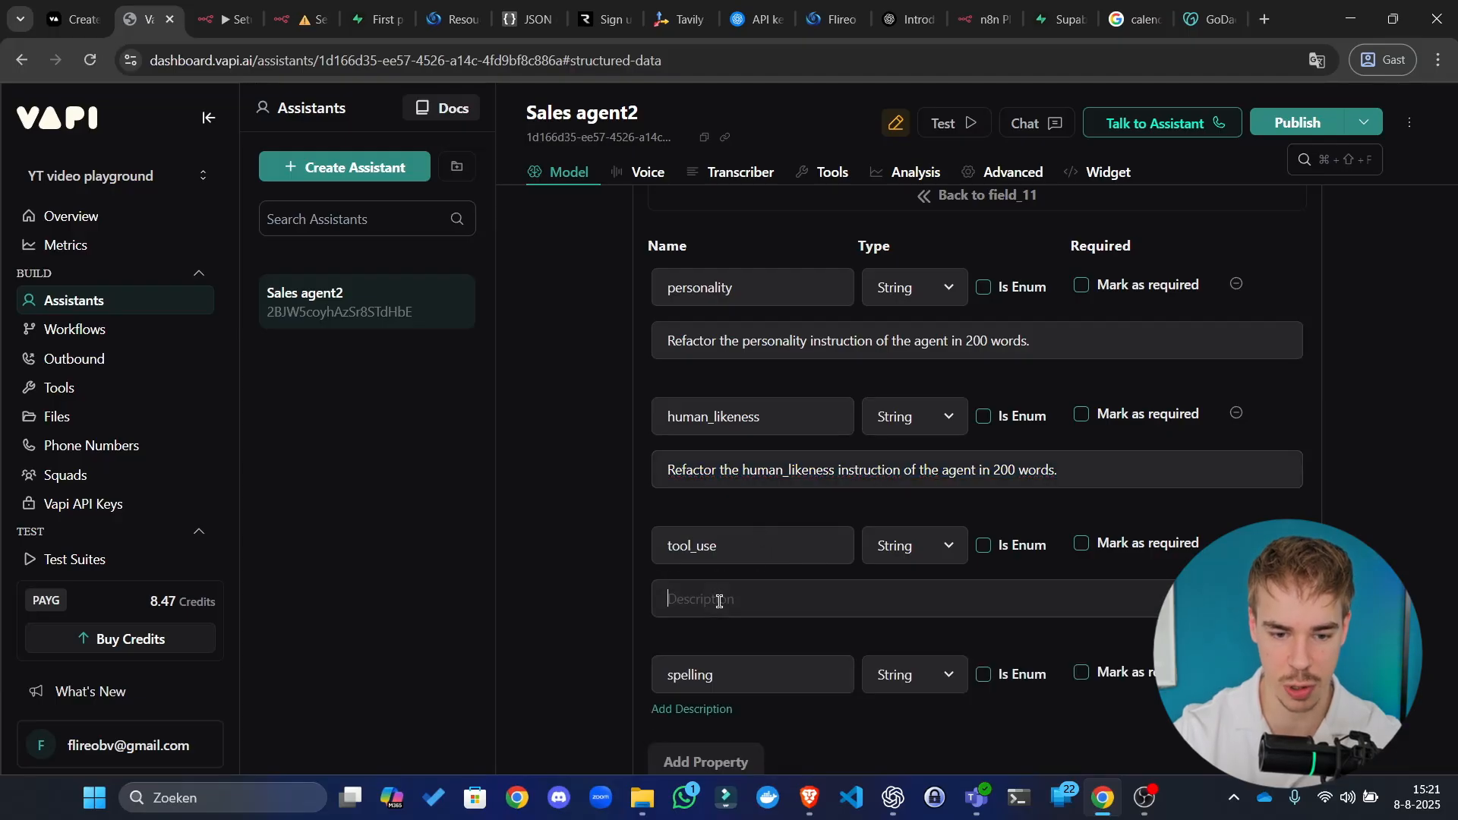
{"action": "key", "text": "ctrl+v"}
{"action": "double_click", "coordinate": [781, 600]}
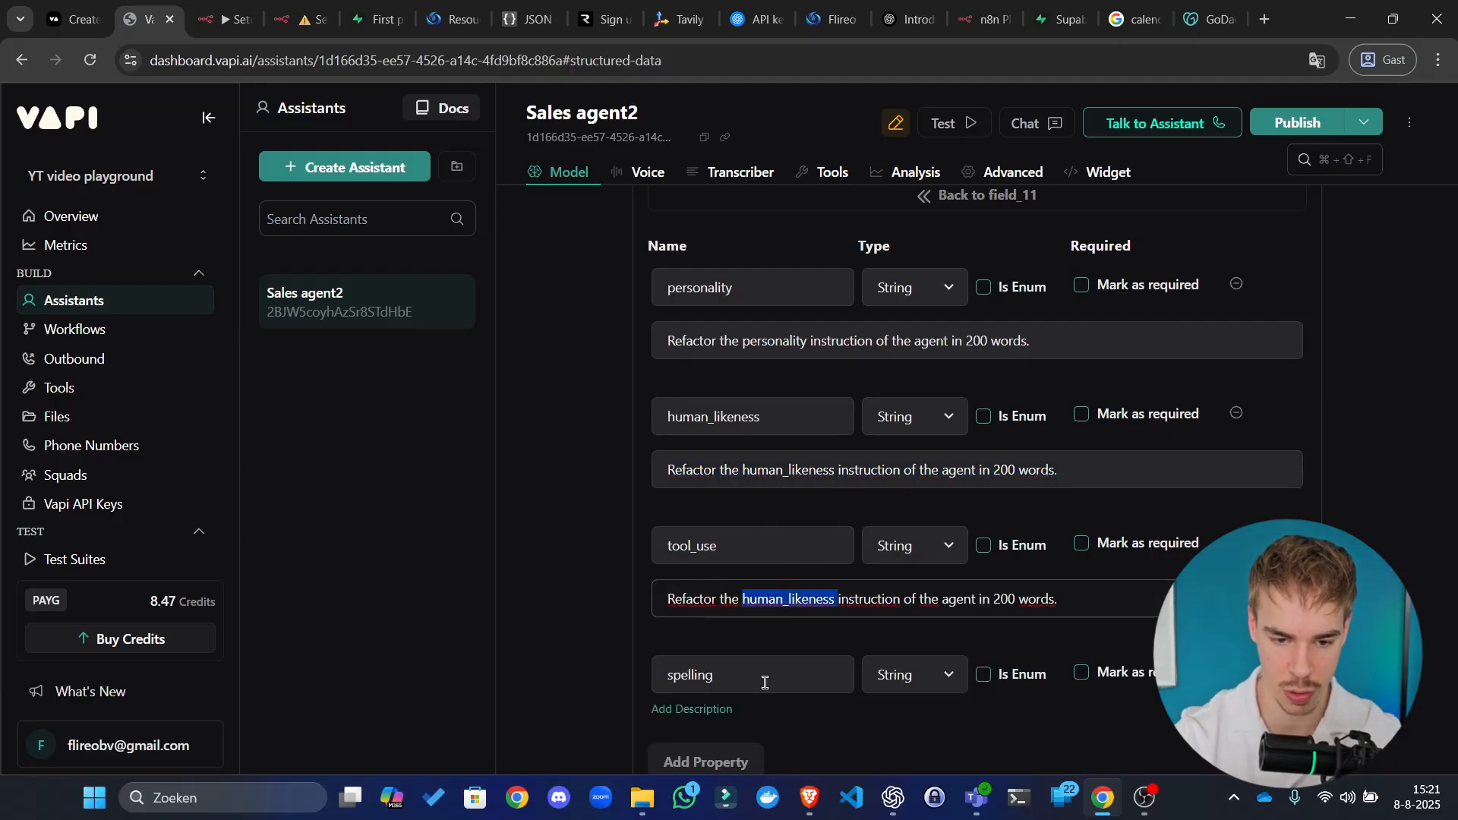
{"action": "type", "text": "tool"}
{"action": "type", "text": "_use"}
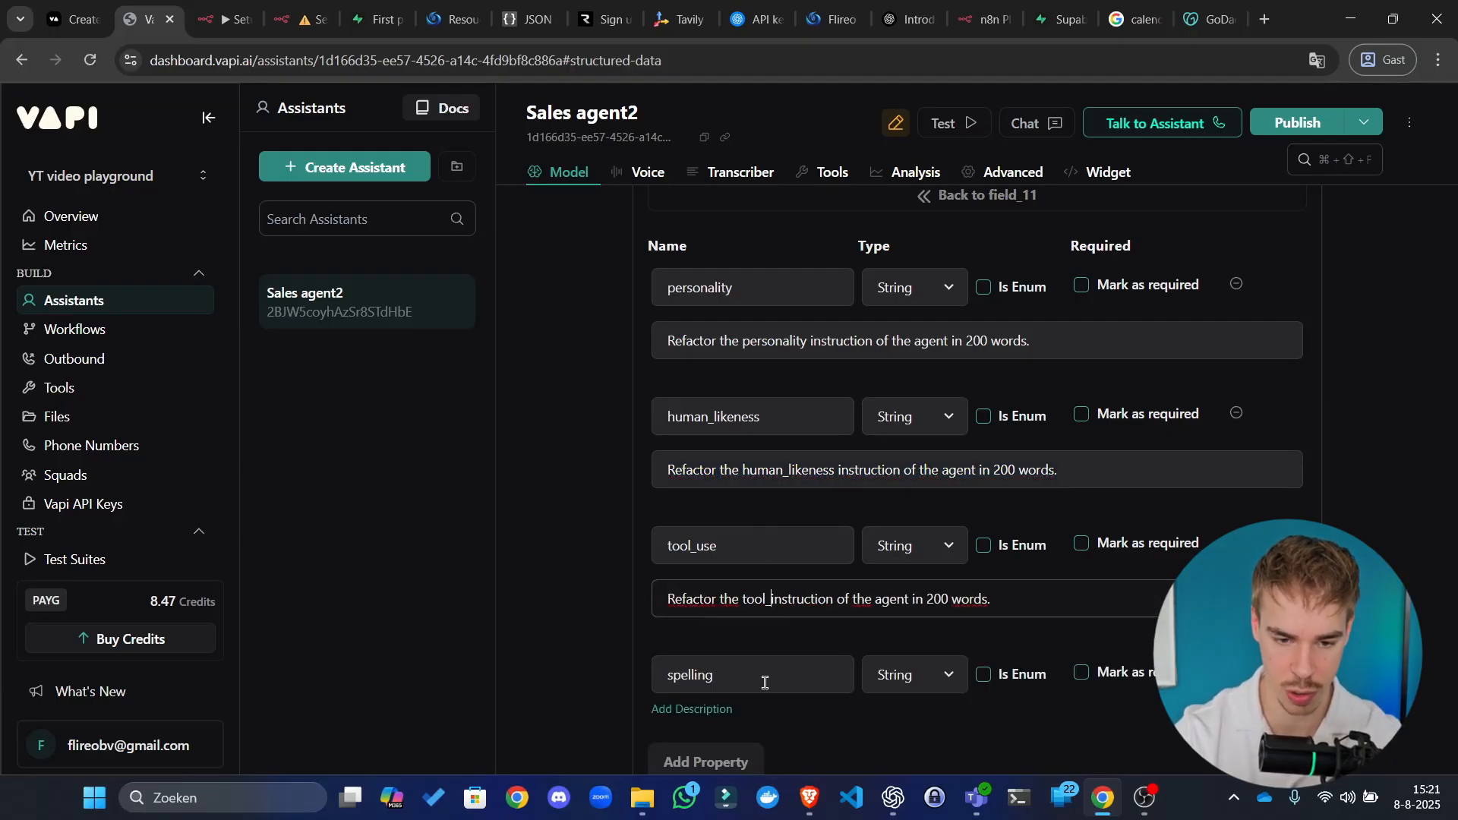
{"action": "left_click", "coordinate": [718, 711]}
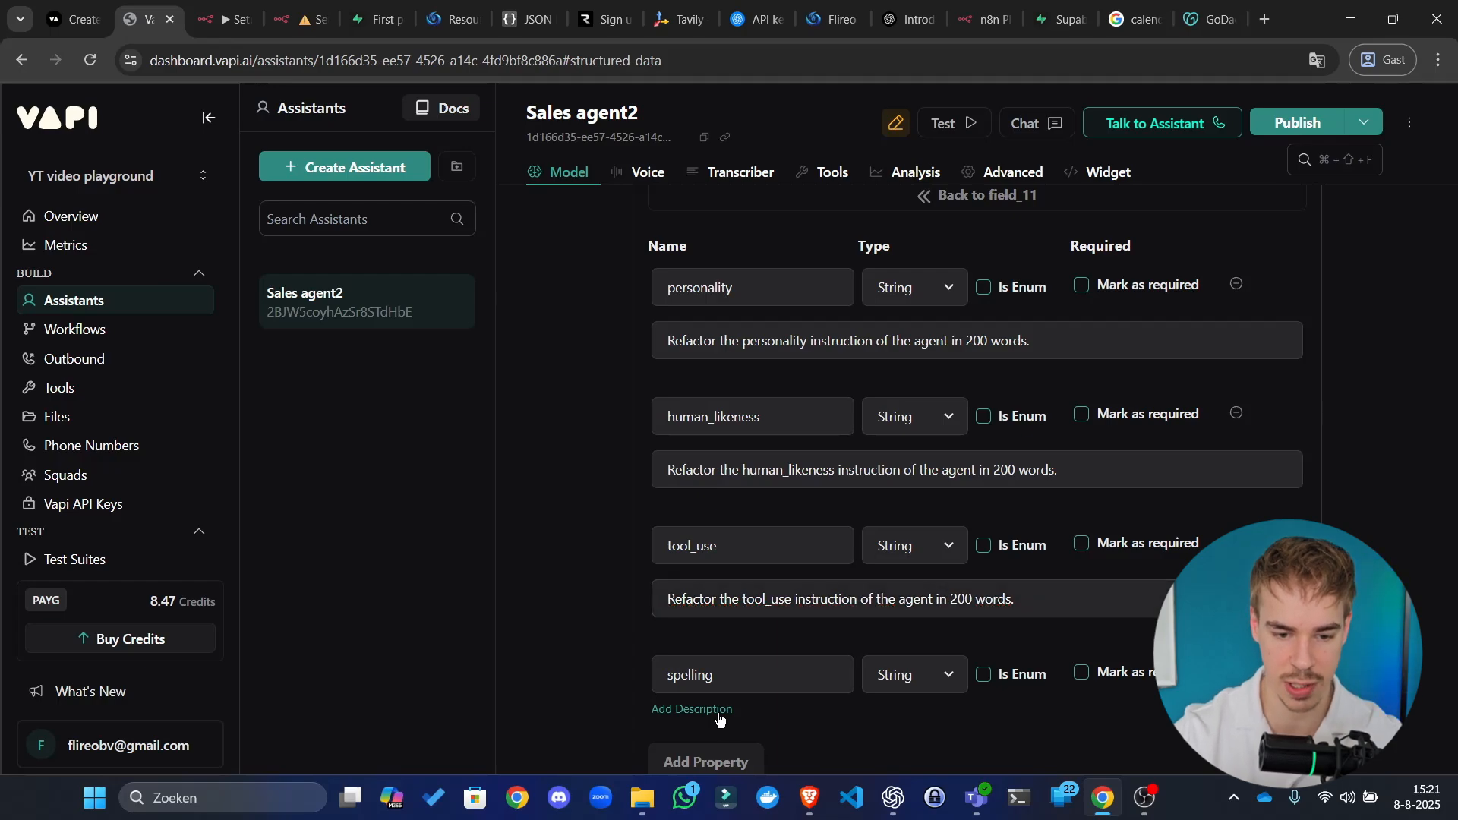
{"action": "key", "text": "ctrl+v"}
{"action": "scroll", "coordinate": [647, 606], "scroll_direction": "down", "scroll_amount": 1}
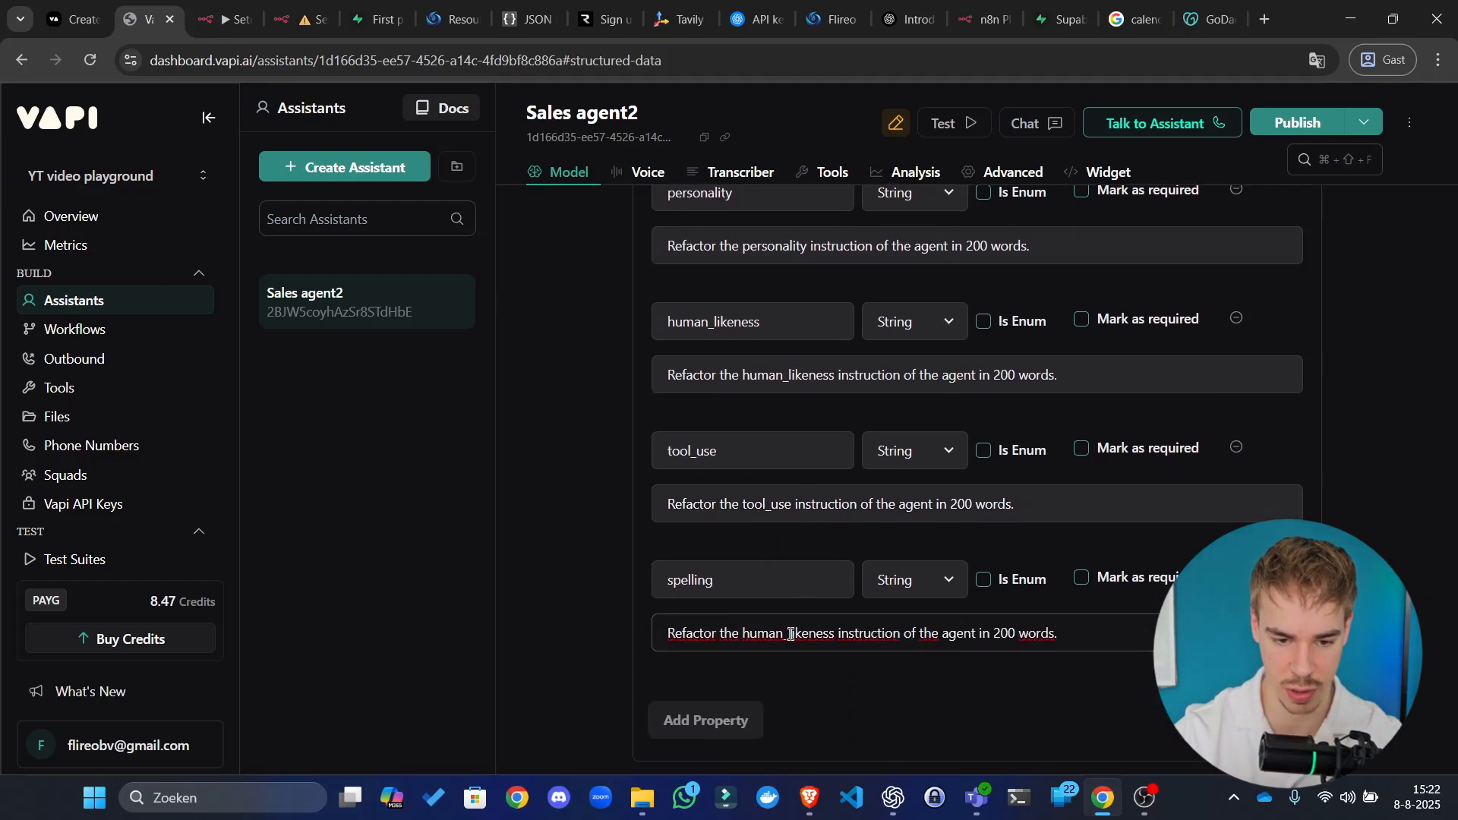
{"action": "double_click", "coordinate": [790, 634]}
{"action": "type", "text": "spelling"}
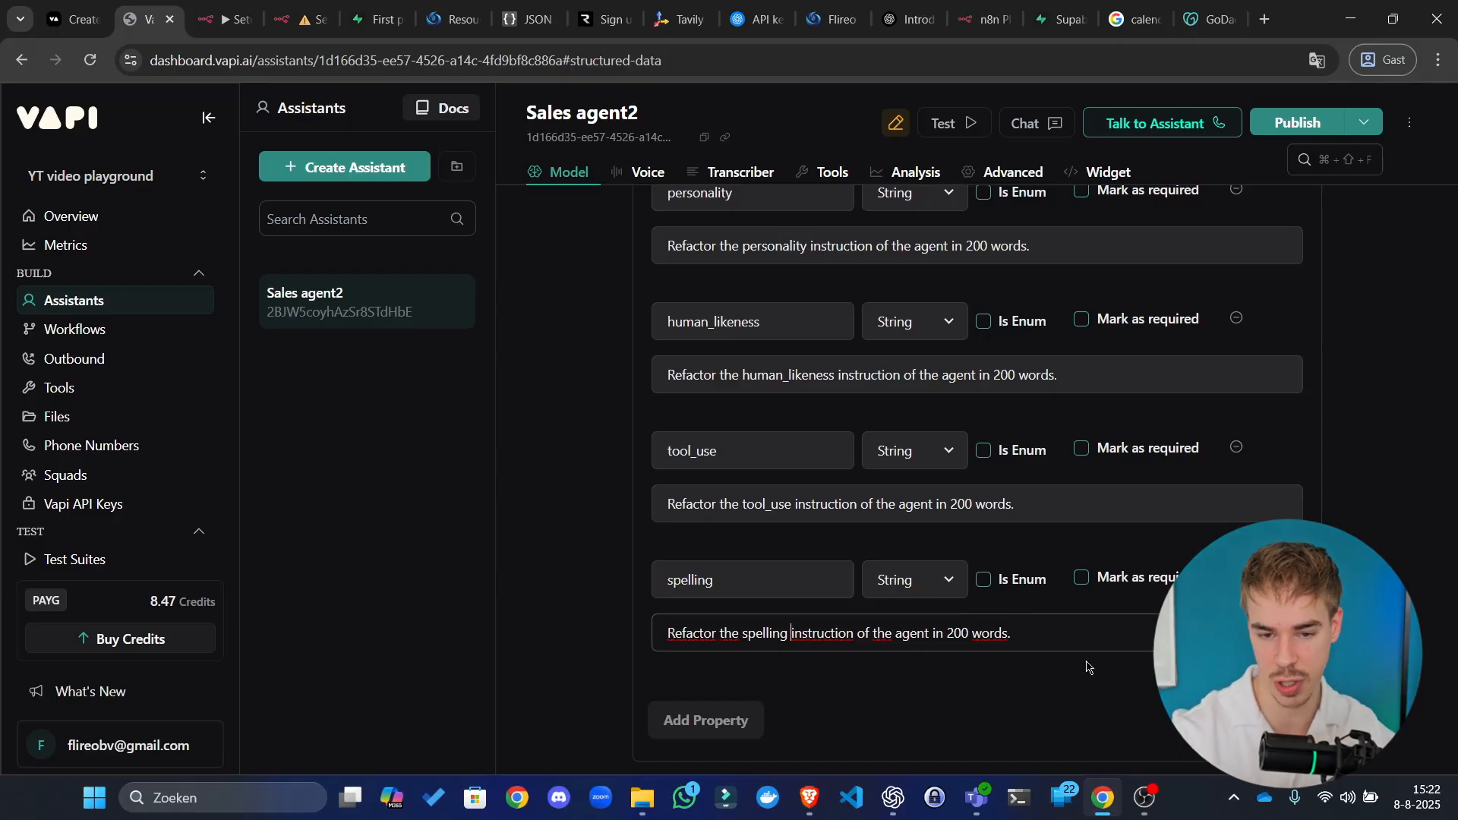
{"action": "scroll", "coordinate": [1086, 667], "scroll_direction": "up", "scroll_amount": 4}
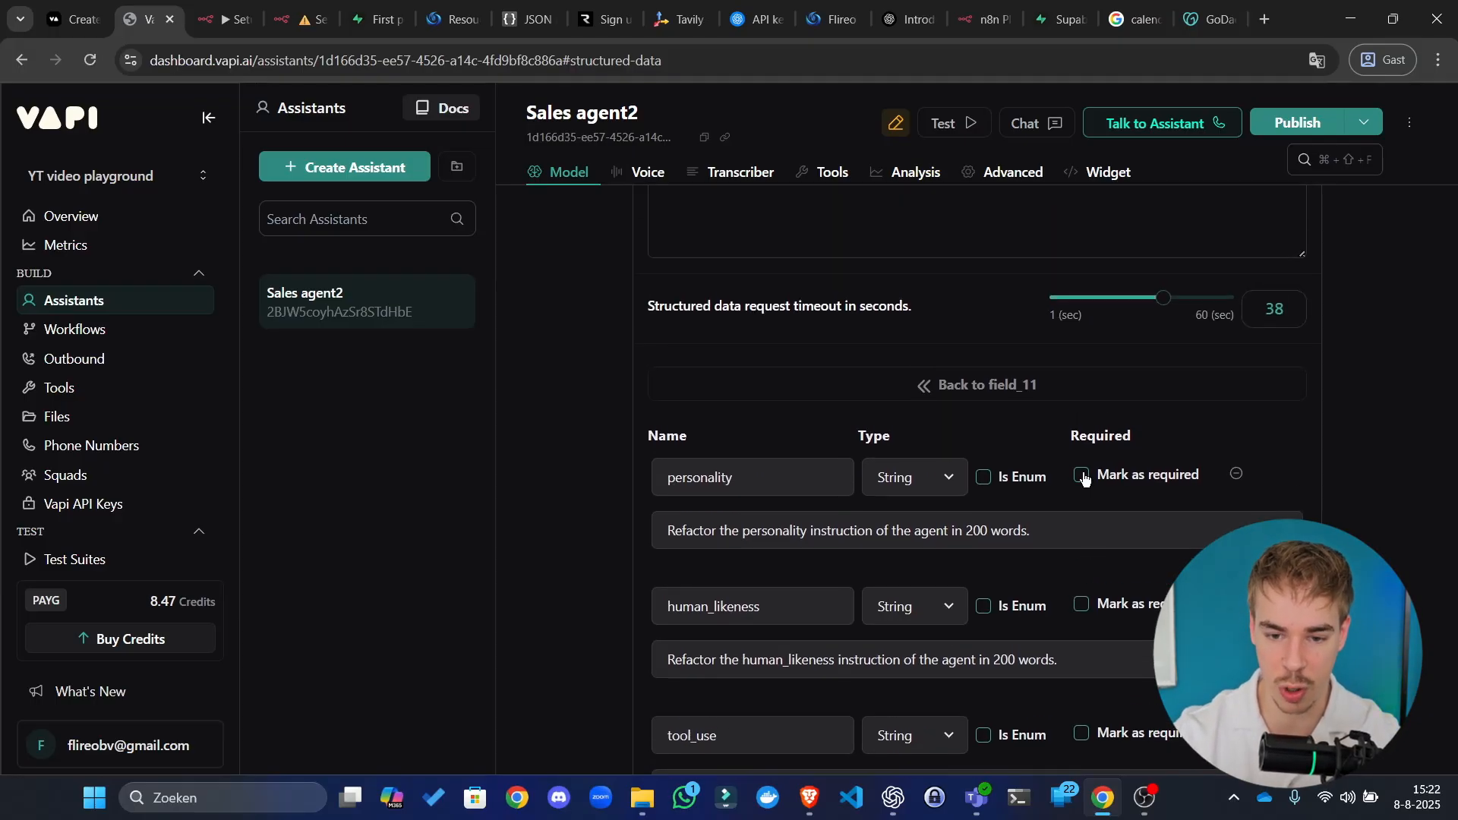
Step: Mark personality, human_likeness, tool_use and spelling as required
{"action": "left_click", "coordinate": [1082, 475]}
{"action": "scroll", "coordinate": [1140, 368], "scroll_direction": "down", "scroll_amount": 3}
{"action": "left_click", "coordinate": [1081, 415]}
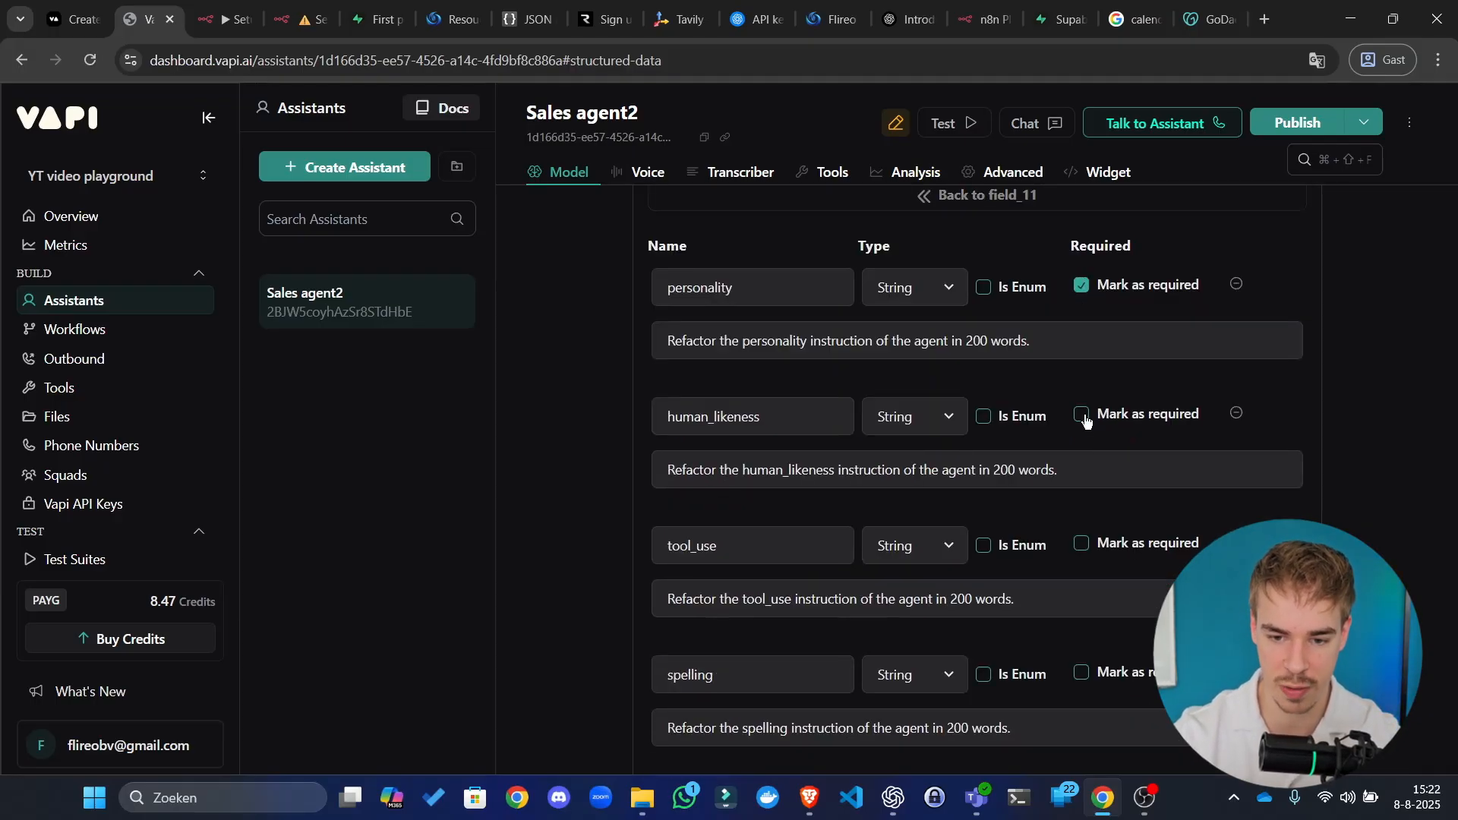
{"action": "left_click", "coordinate": [1082, 545]}
{"action": "left_click", "coordinate": [1082, 674]}
{"action": "scroll", "coordinate": [1098, 644], "scroll_direction": "down", "scroll_amount": 3}
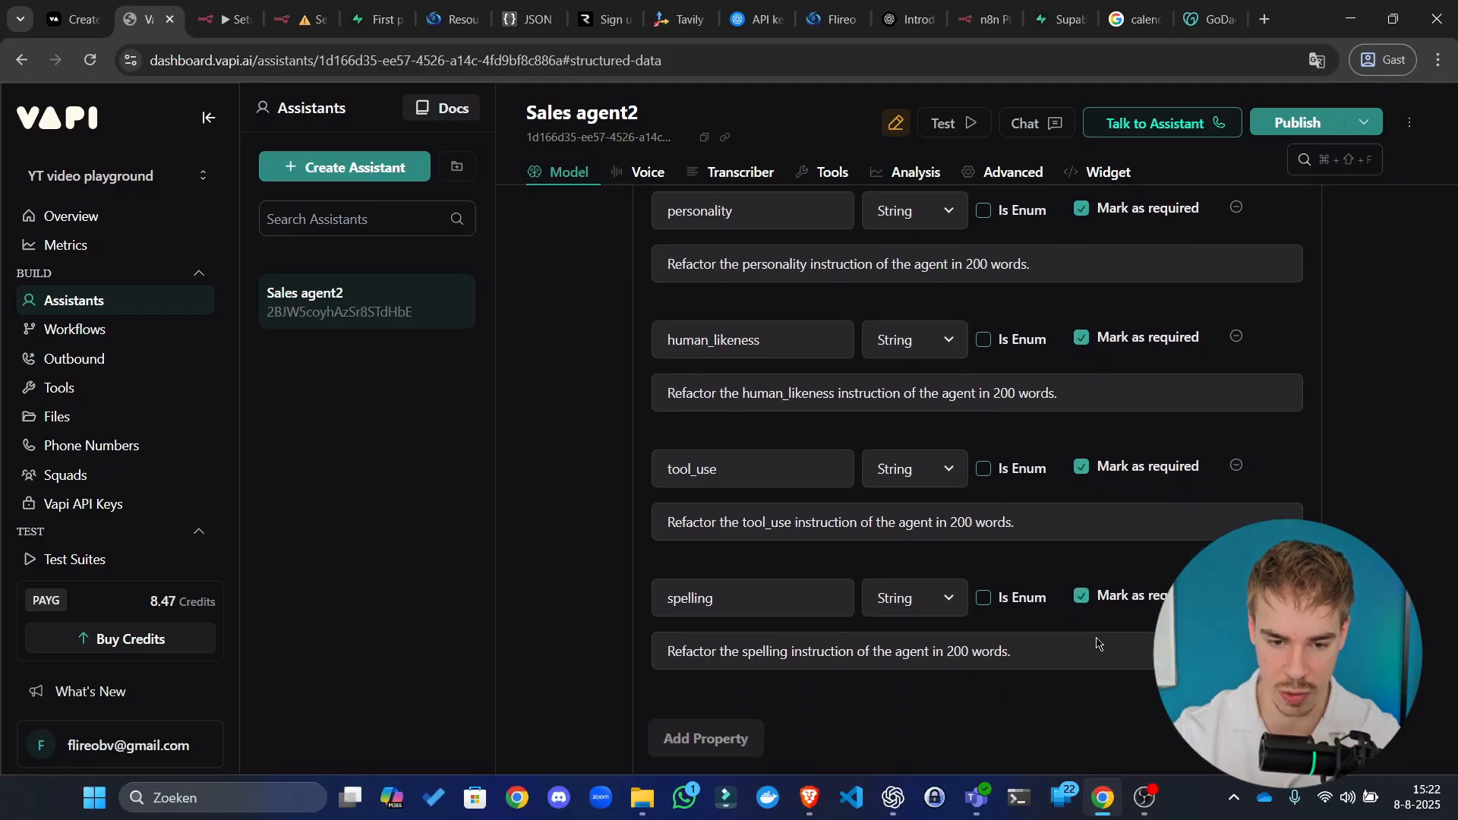
{"action": "scroll", "coordinate": [1117, 616], "scroll_direction": "up", "scroll_amount": 6}
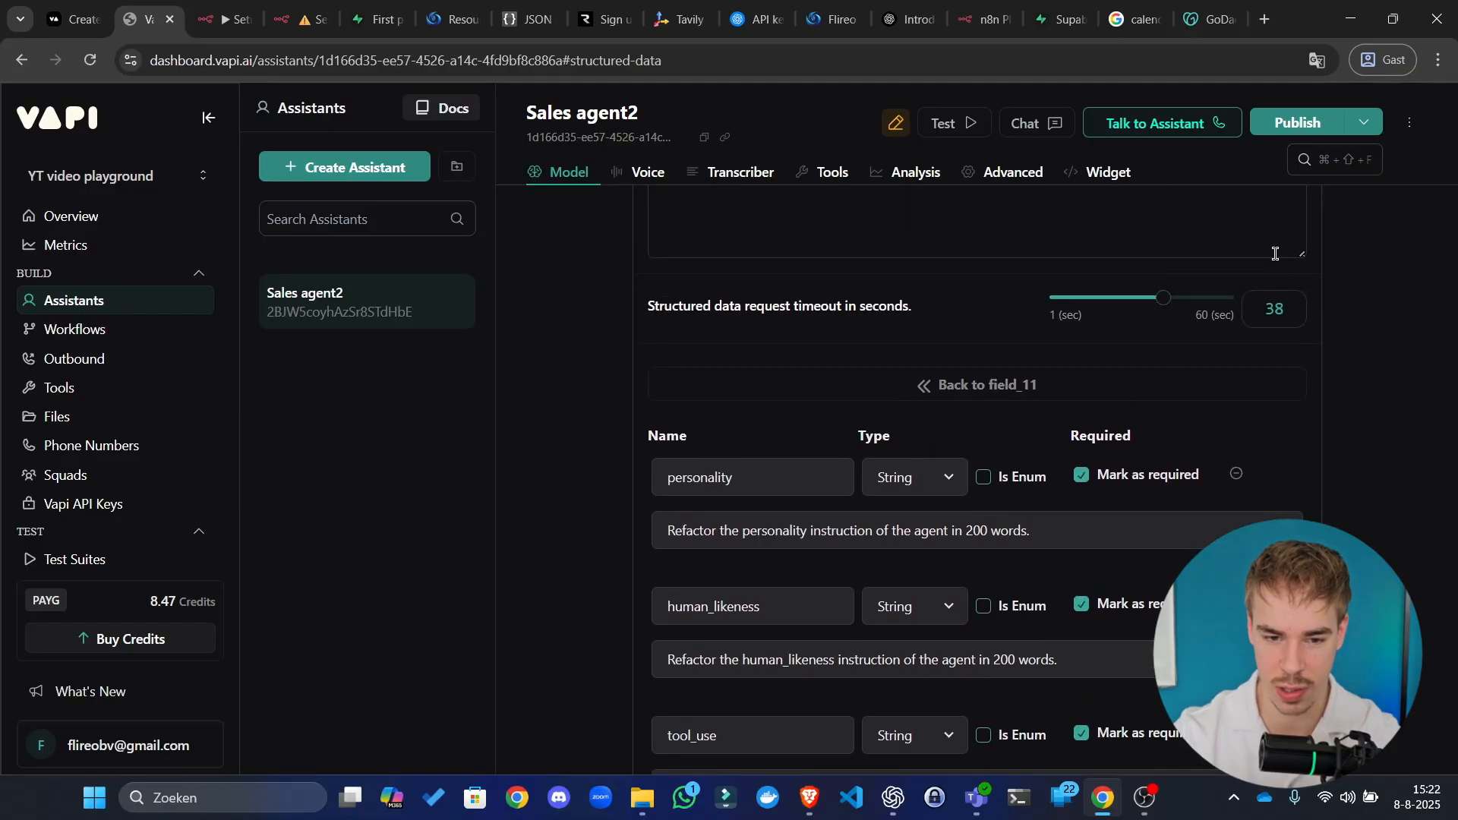
Step: Publish the updated Sales agent2 assistant and reload the page with F5
{"action": "left_click", "coordinate": [1317, 129]}
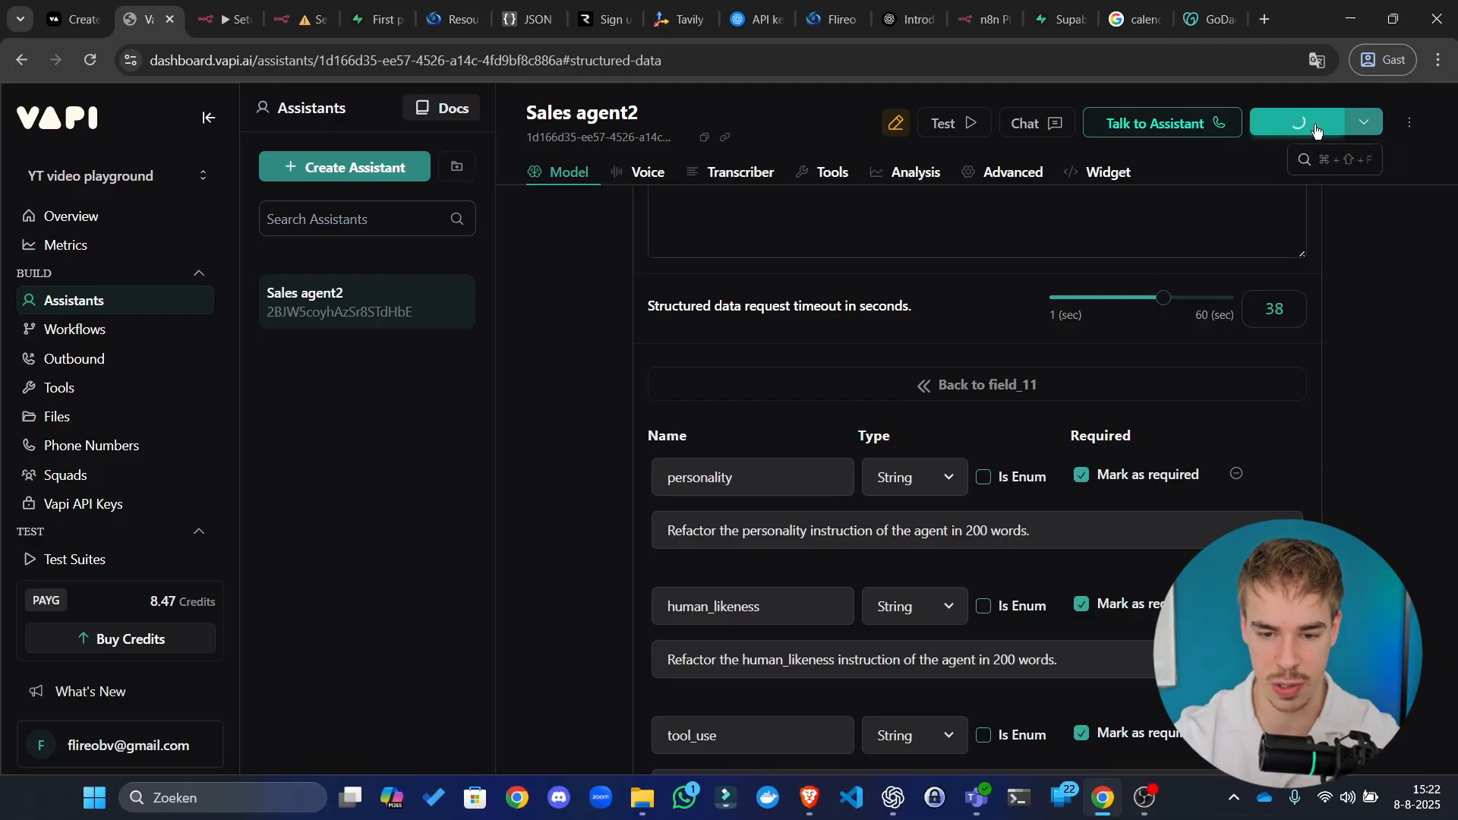
{"action": "left_click", "coordinate": [940, 392]}
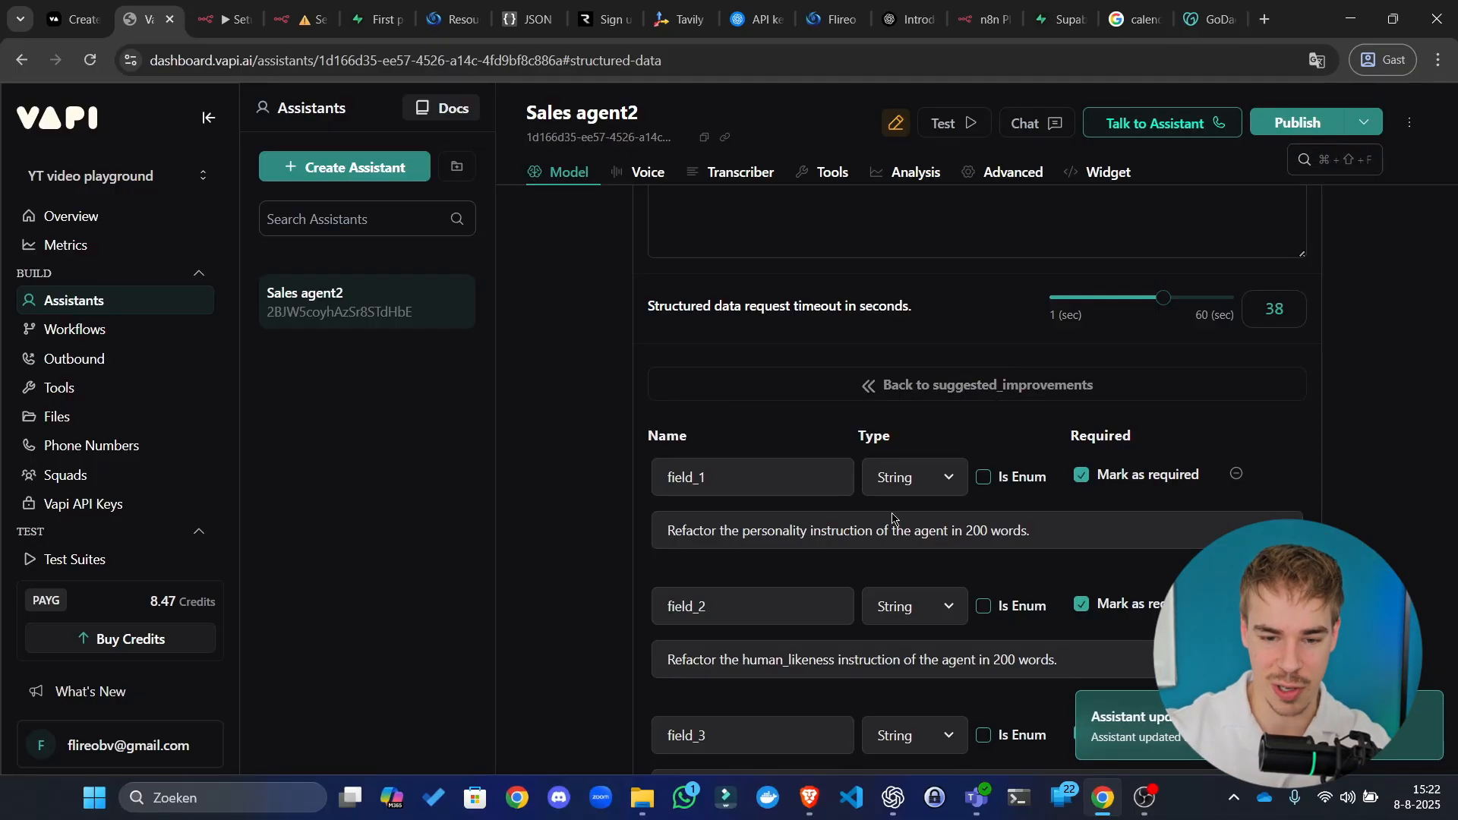
{"action": "key", "text": "F5"}
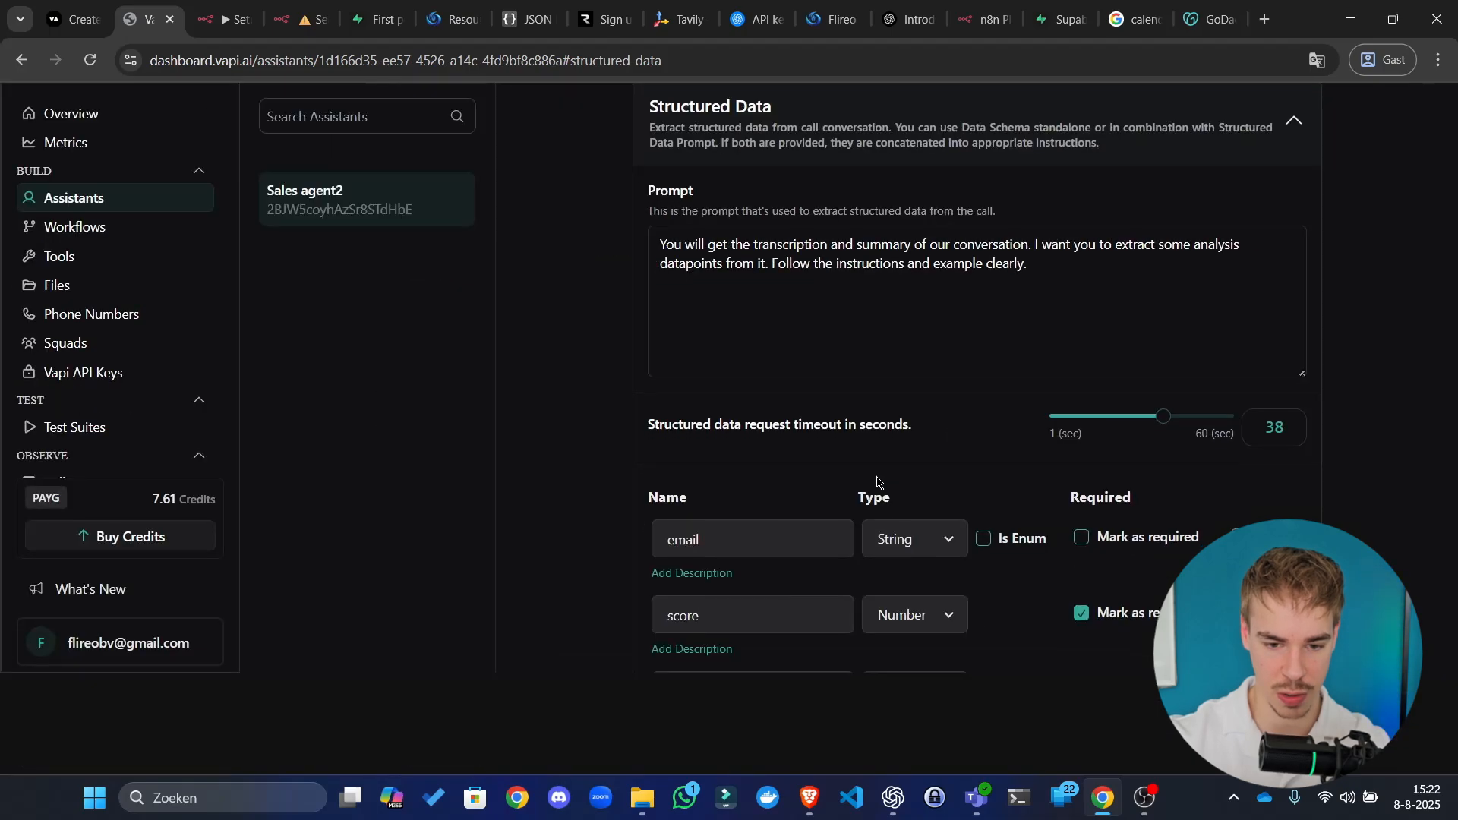
Step: Show the spelling field's saved description under improve_agent_prompt, then return to the property list
{"action": "scroll", "coordinate": [716, 418], "scroll_direction": "down", "scroll_amount": 9}
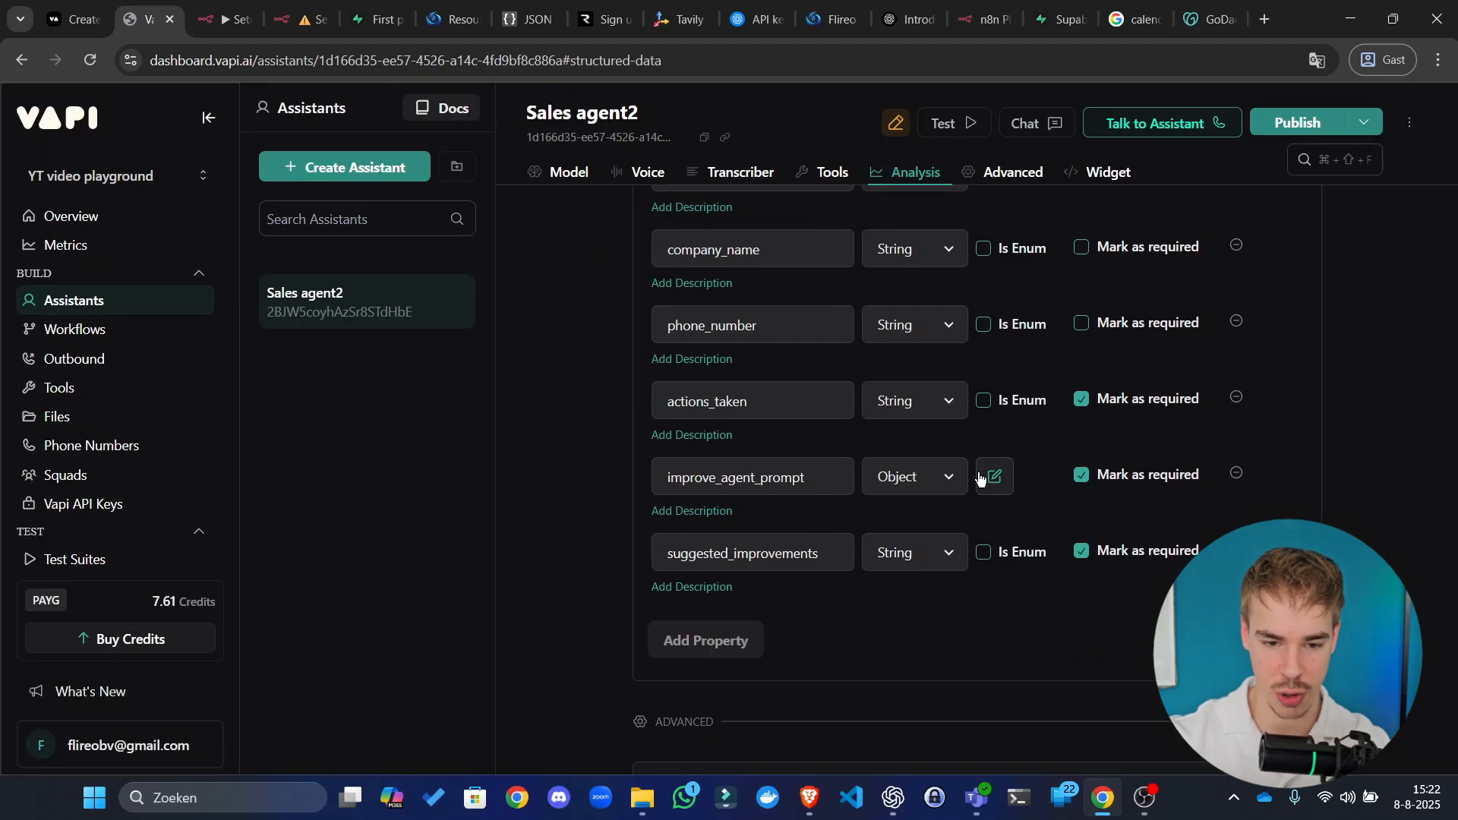
{"action": "scroll", "coordinate": [999, 476], "scroll_direction": "down", "scroll_amount": 5}
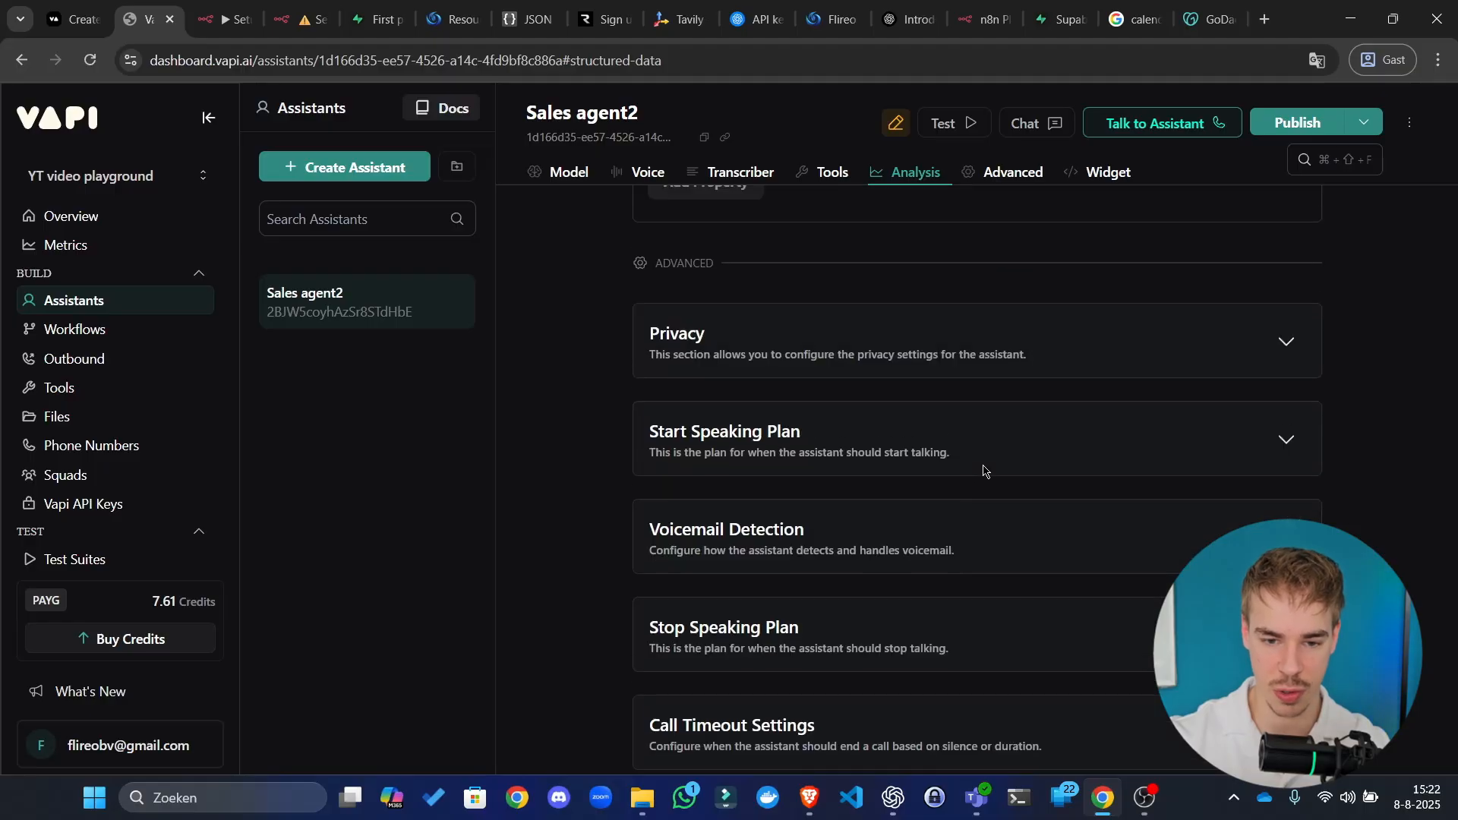
{"action": "scroll", "coordinate": [983, 469], "scroll_direction": "up", "scroll_amount": 6}
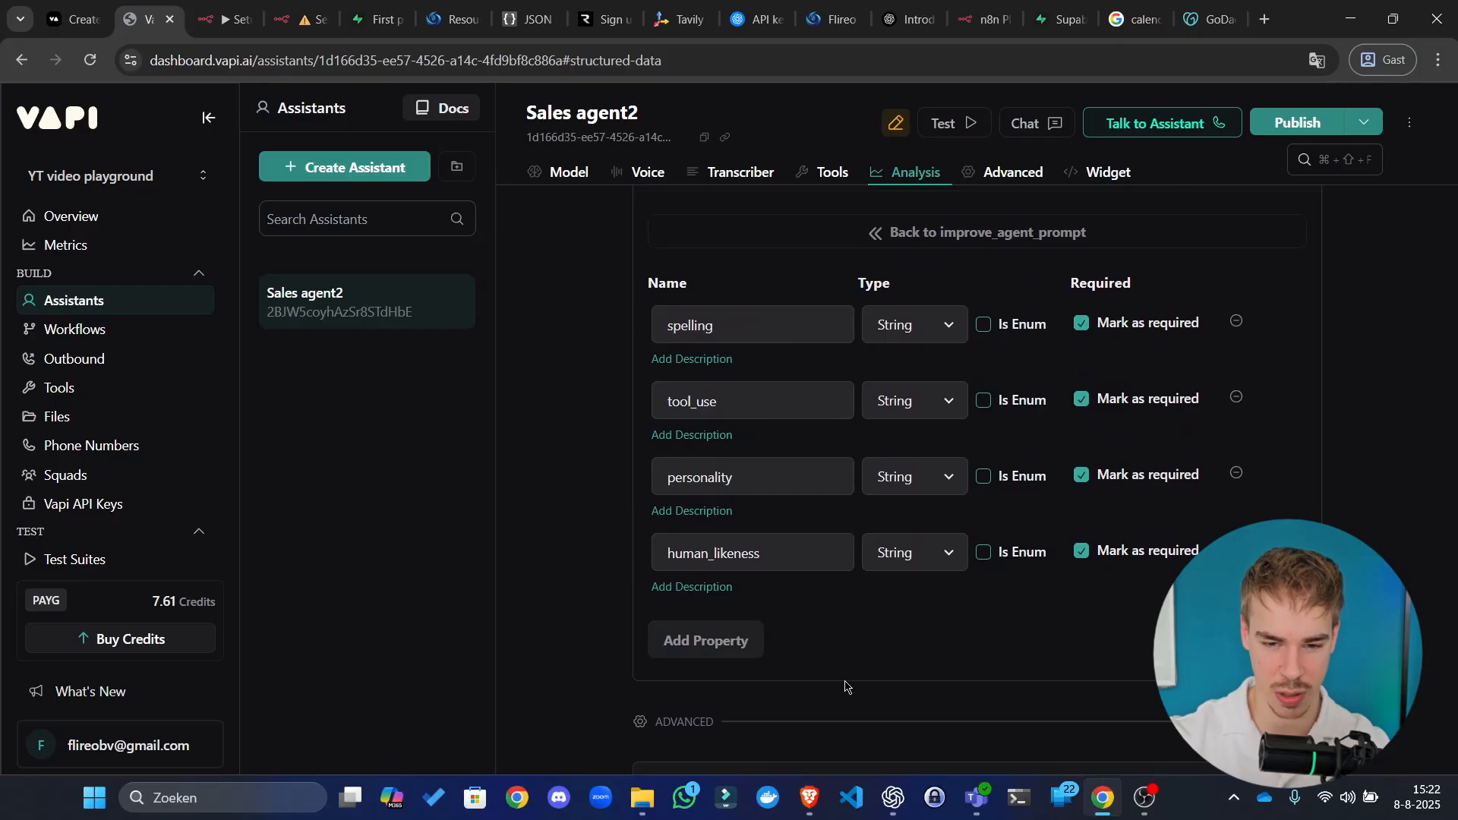
{"action": "scroll", "coordinate": [901, 673], "scroll_direction": "up", "scroll_amount": 3}
{"action": "scroll", "coordinate": [733, 520], "scroll_direction": "down", "scroll_amount": 1}
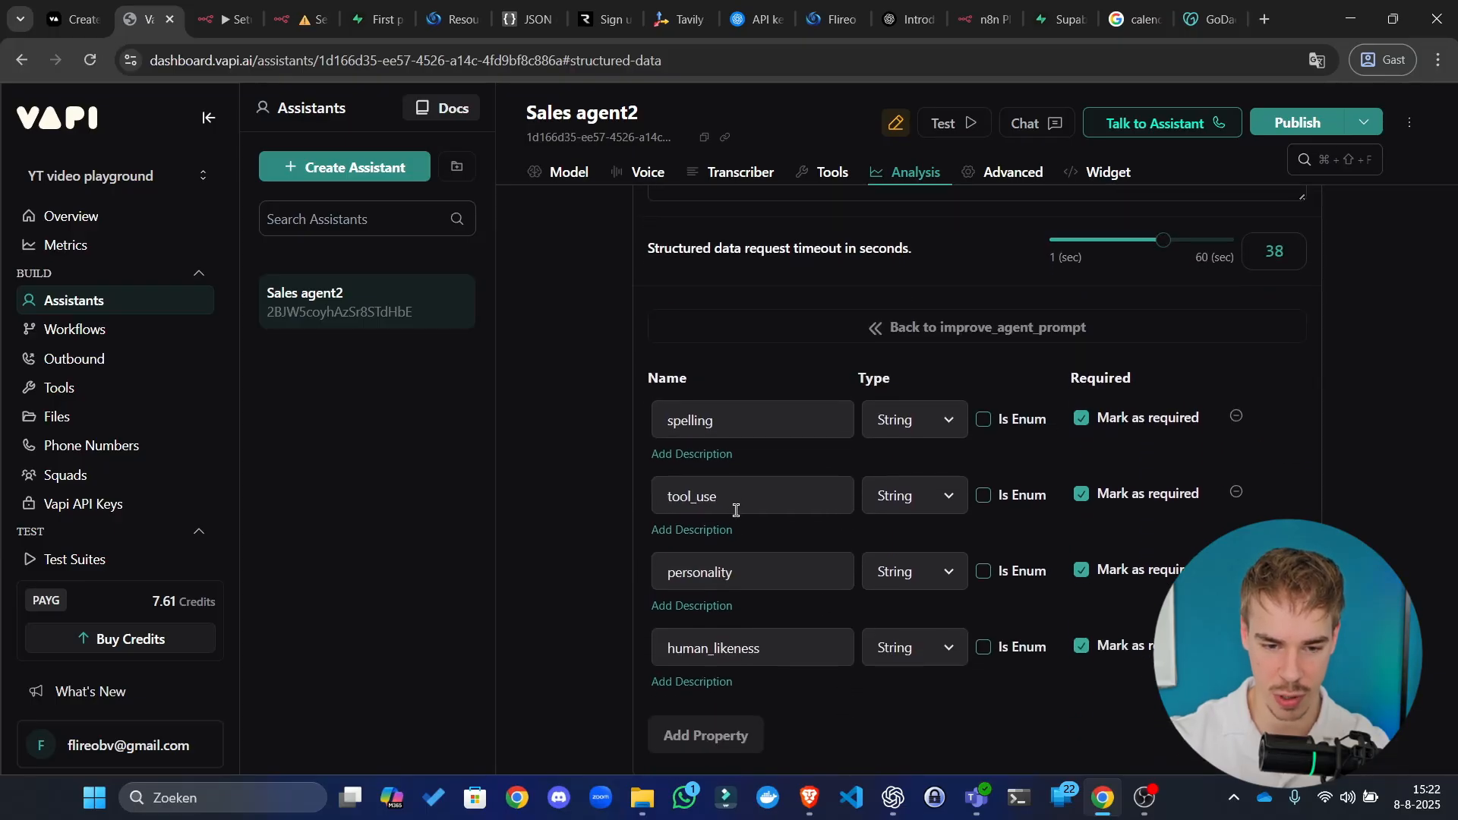
{"action": "left_click", "coordinate": [716, 456]}
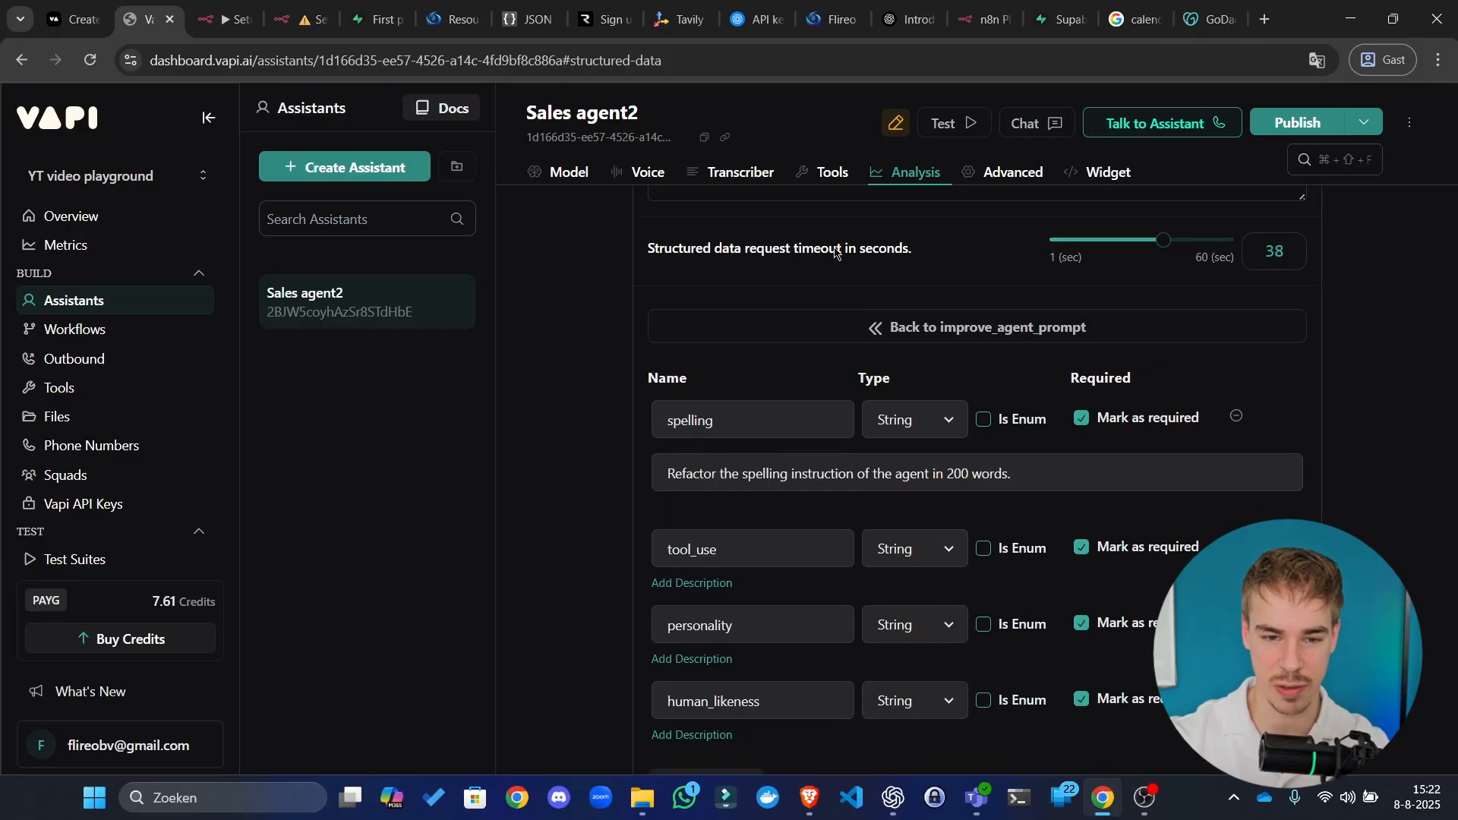
{"action": "scroll", "coordinate": [558, 522], "scroll_direction": "down", "scroll_amount": 1}
{"action": "scroll", "coordinate": [557, 521], "scroll_direction": "down", "scroll_amount": 2}
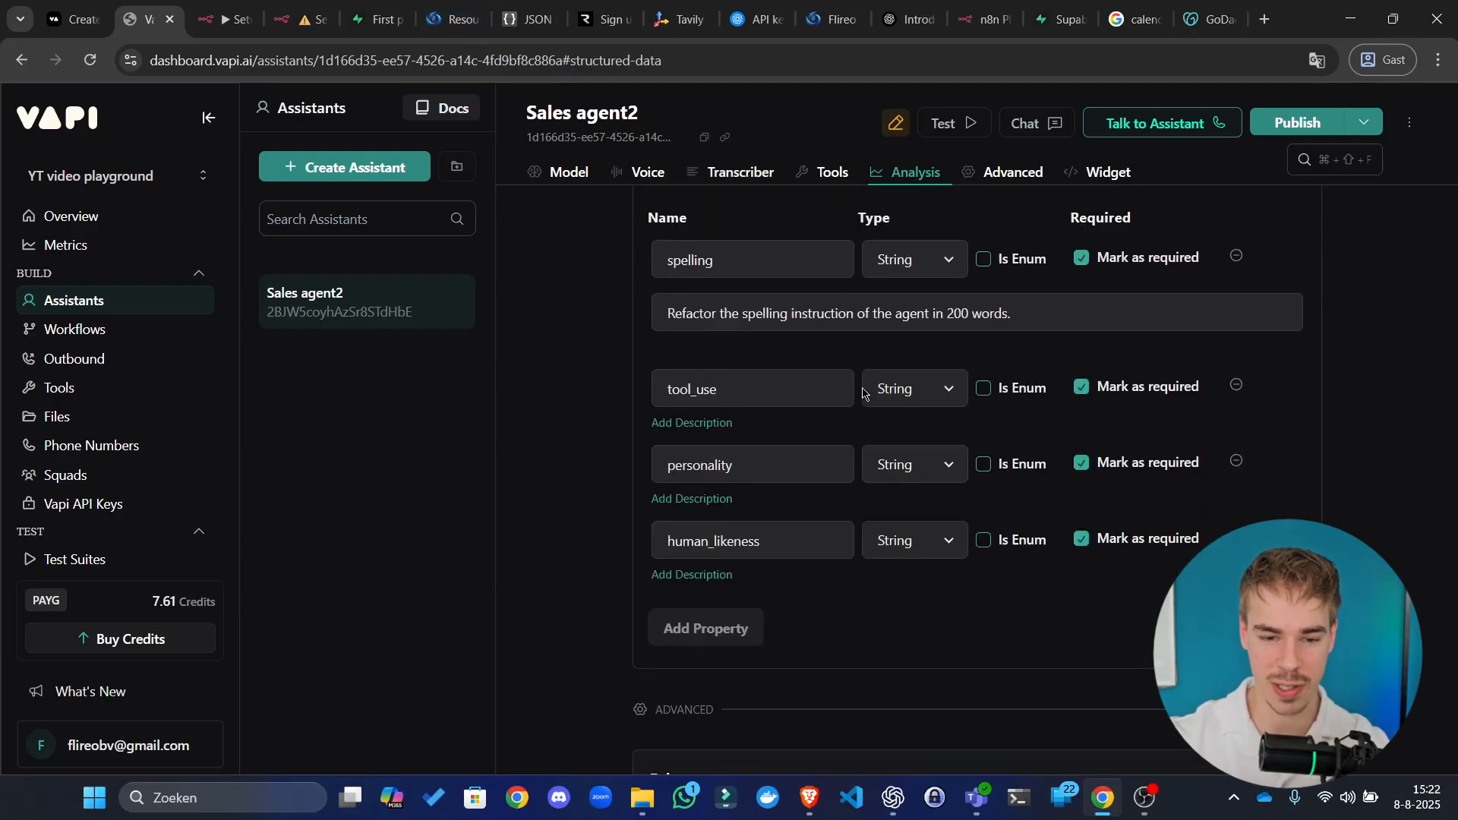
{"action": "scroll", "coordinate": [911, 365], "scroll_direction": "up", "scroll_amount": 3}
{"action": "left_click", "coordinate": [976, 414]}
Step: Look over the Server url workflow canvas in n8n, then go to the Supabase project
{"action": "left_click", "coordinate": [226, 4]}
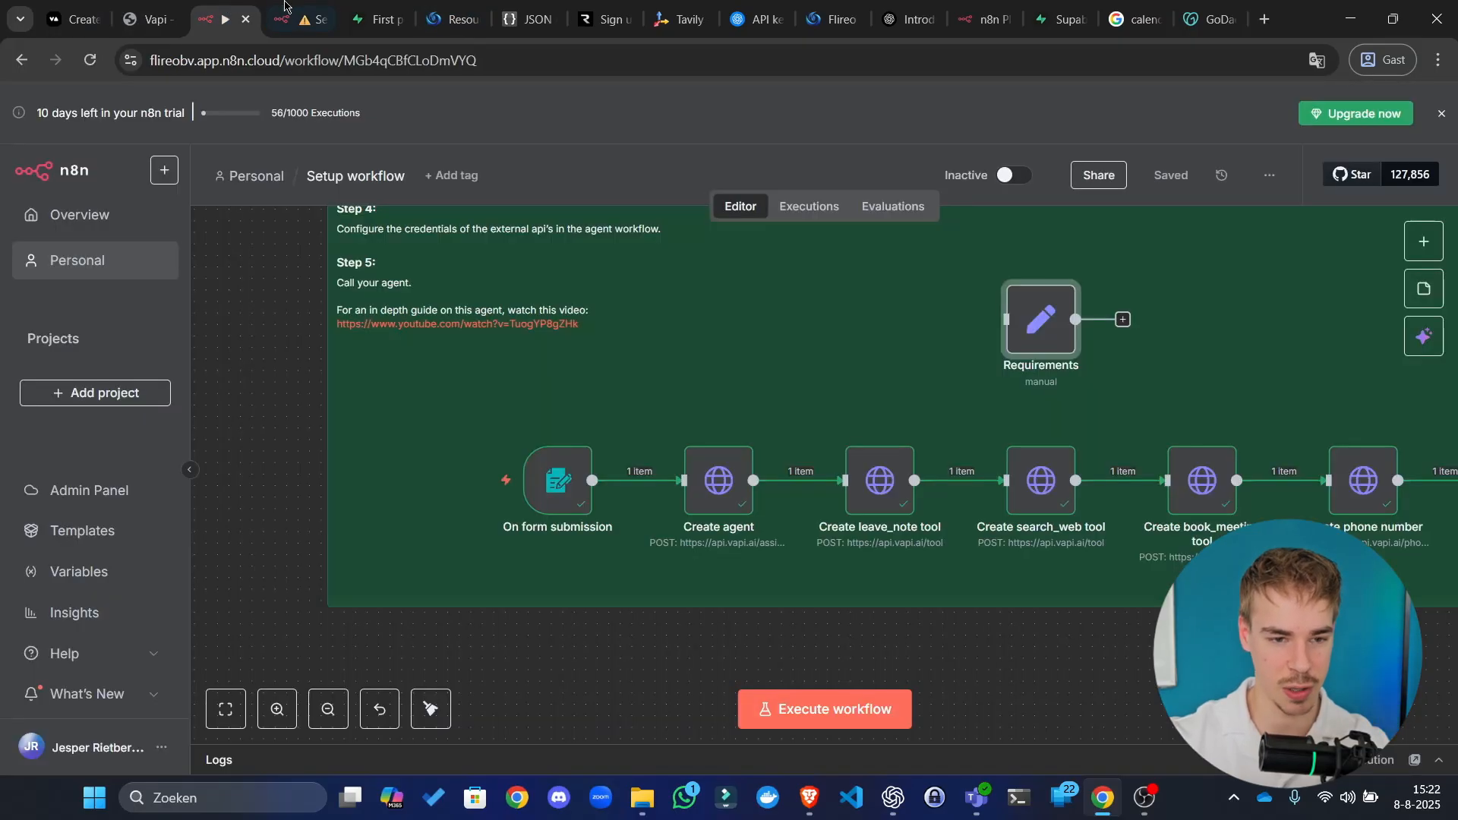
{"action": "left_click", "coordinate": [286, 6]}
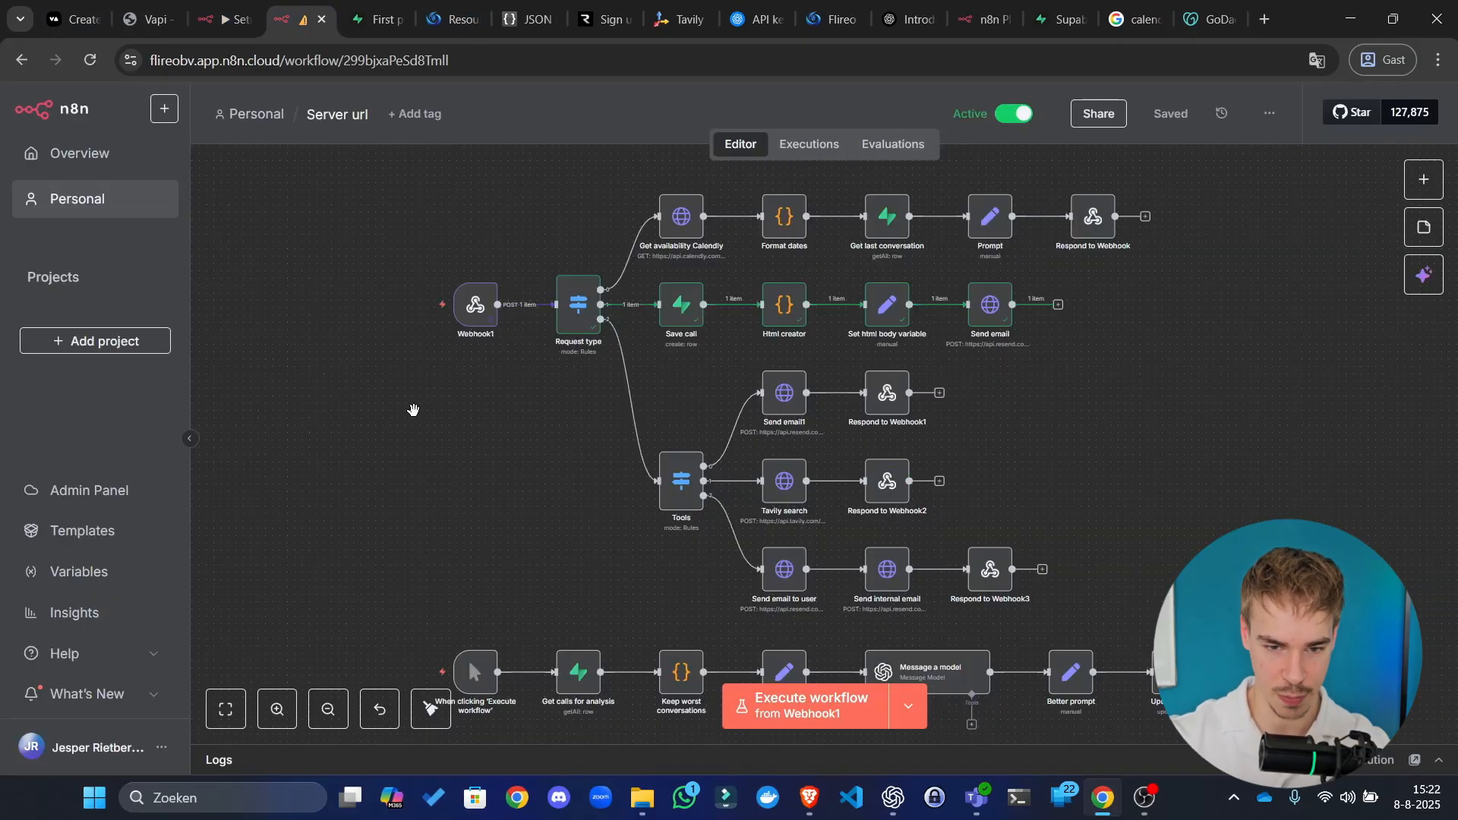
{"action": "left_click_drag", "start_coordinate": [413, 413], "coordinate": [456, 431]}
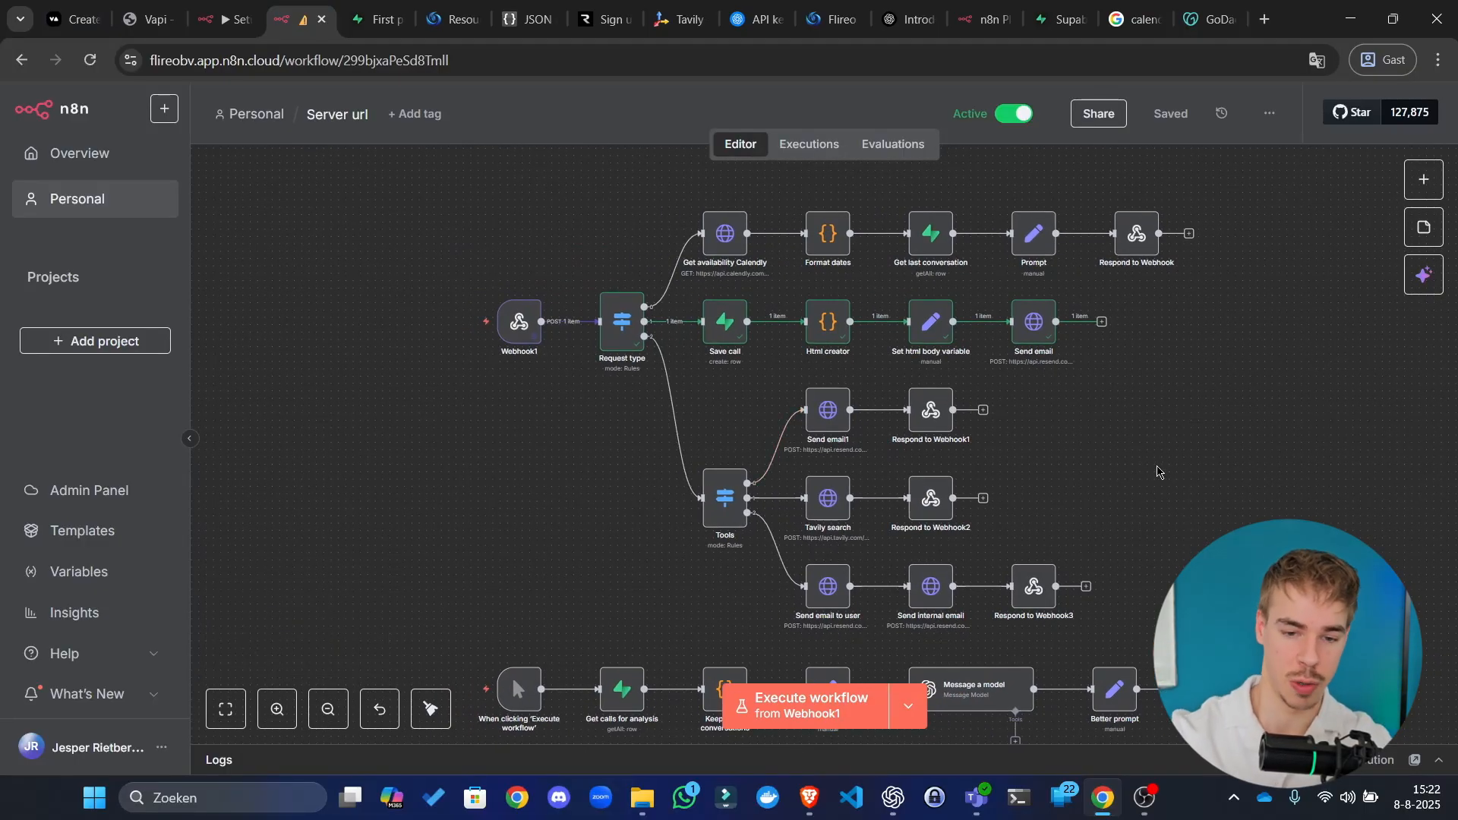
{"action": "mouse_move", "coordinate": [577, 423]}
{"action": "left_mouse_down"}
{"action": "mouse_move", "coordinate": [560, 444]}
{"action": "mouse_move", "coordinate": [561, 420]}
{"action": "left_mouse_up"}
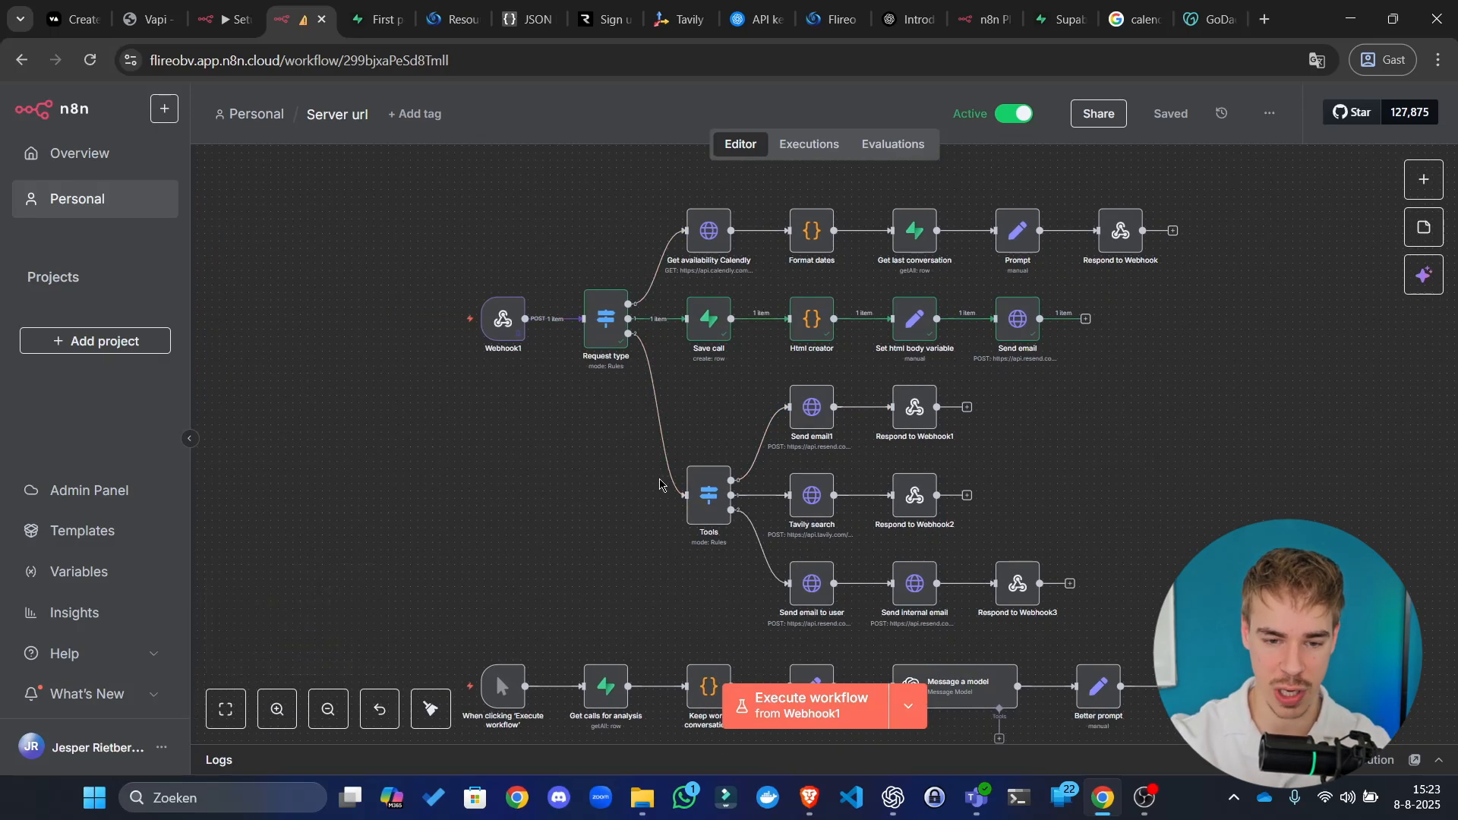
{"action": "left_click_drag", "start_coordinate": [721, 403], "coordinate": [711, 410]}
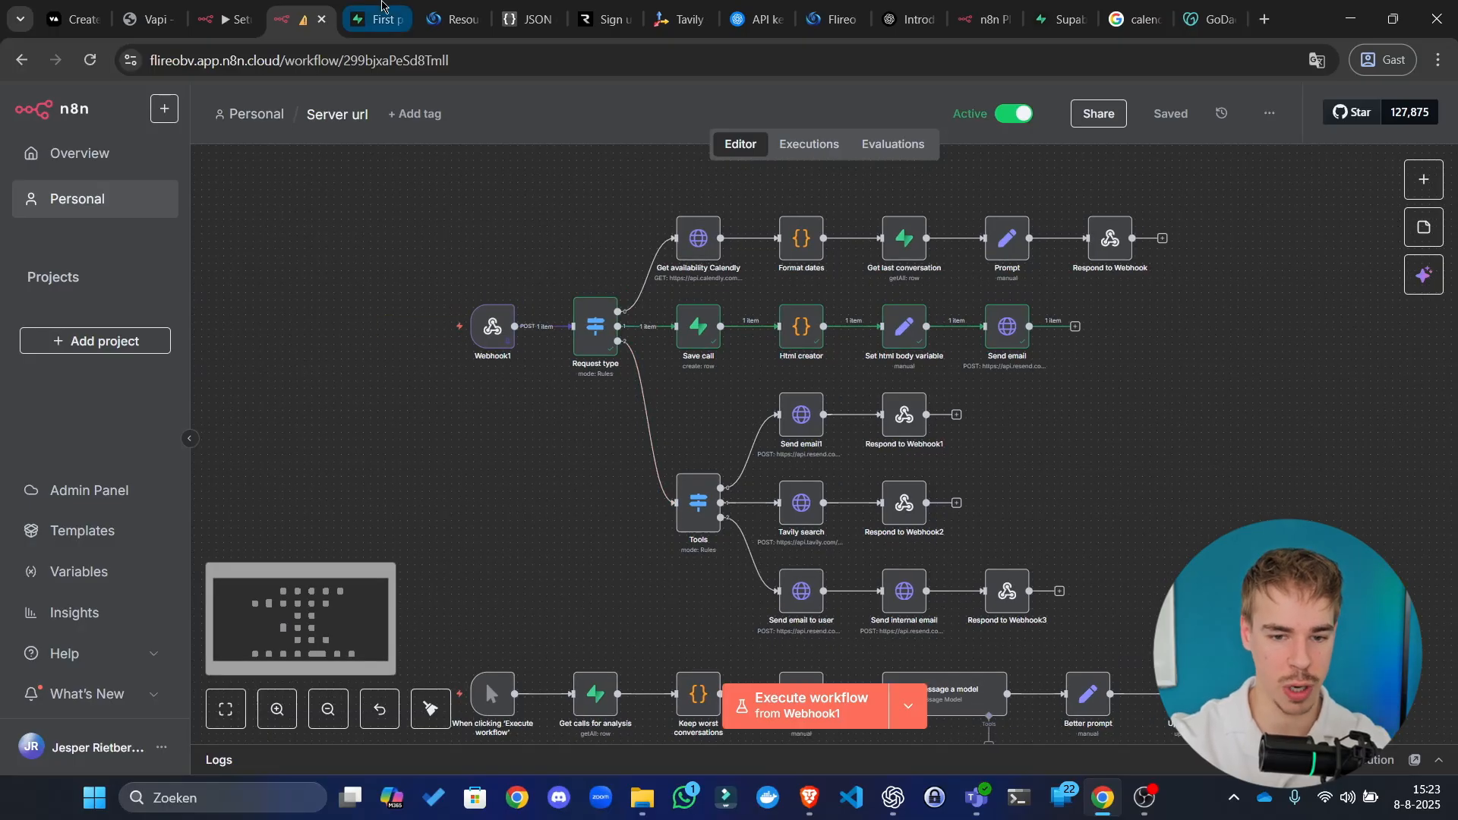
{"action": "left_click", "coordinate": [394, 6]}
Step: Reload the calls table records and briefly open, then close, the new table panel
{"action": "left_click", "coordinate": [135, 298]}
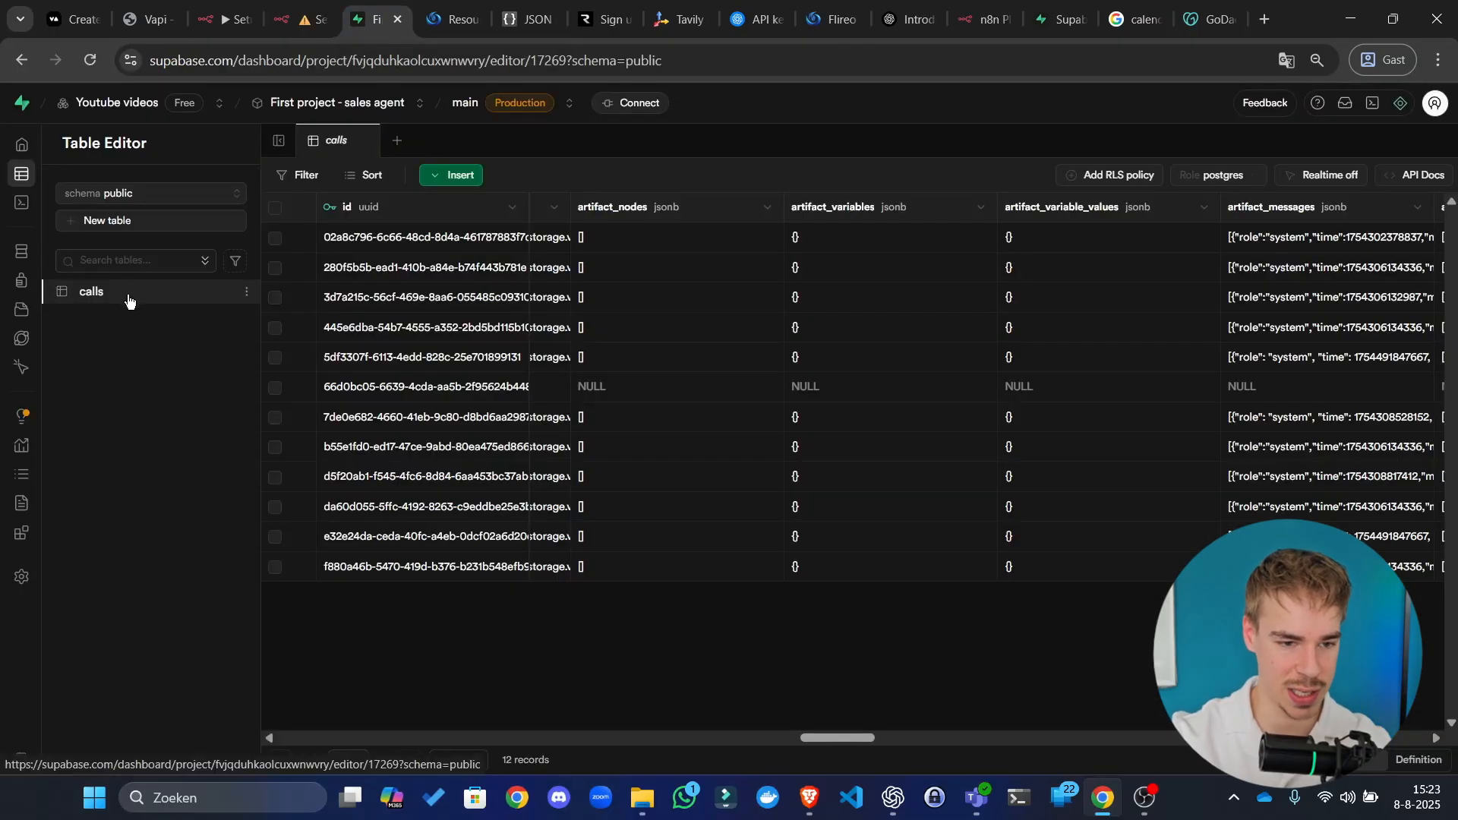
{"action": "left_click", "coordinate": [161, 220]}
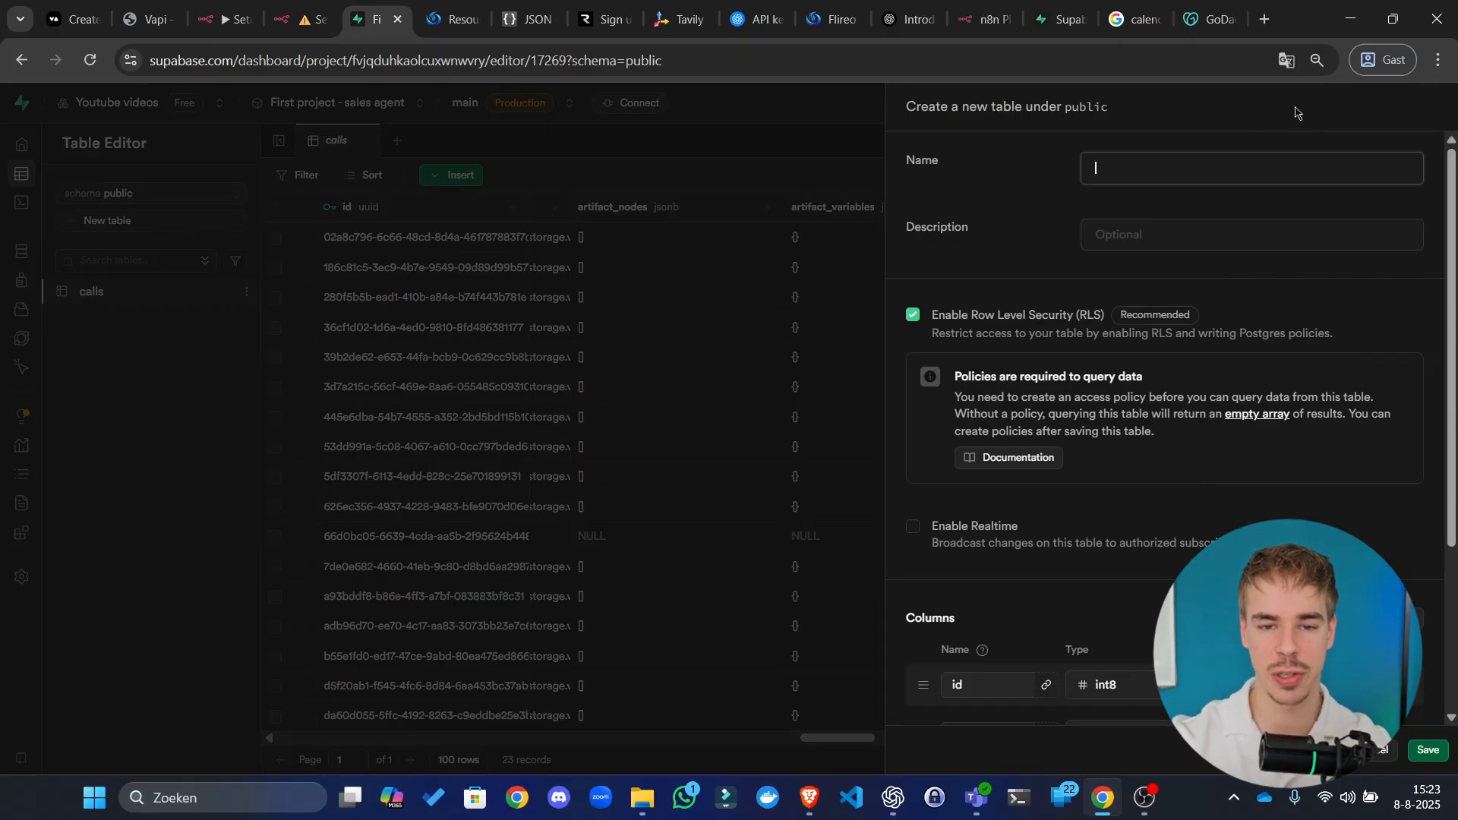
{"action": "left_click", "coordinate": [695, 444]}
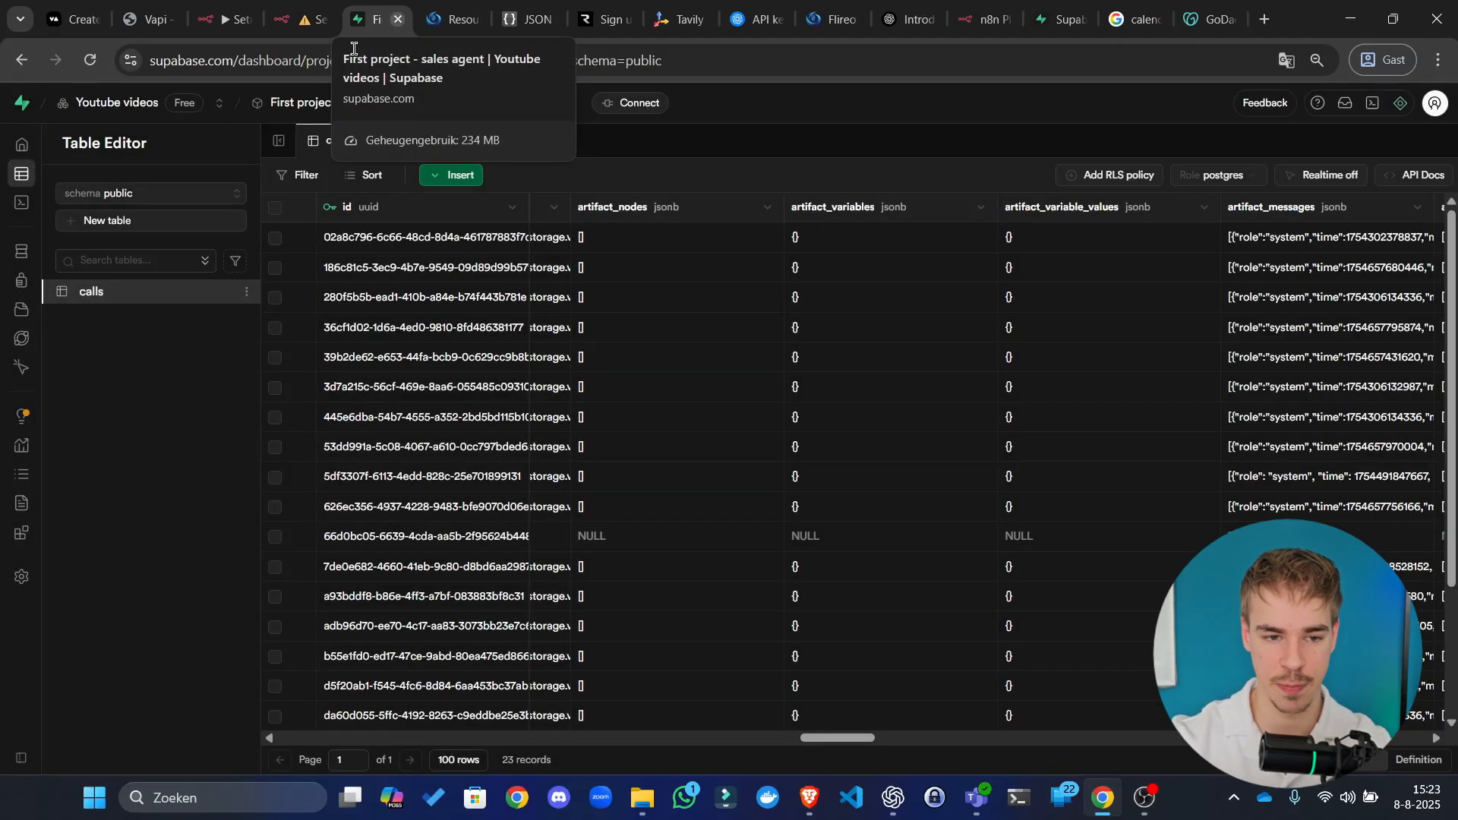
{"action": "scroll", "coordinate": [1116, 507], "scroll_direction": "right", "scroll_amount": 5}
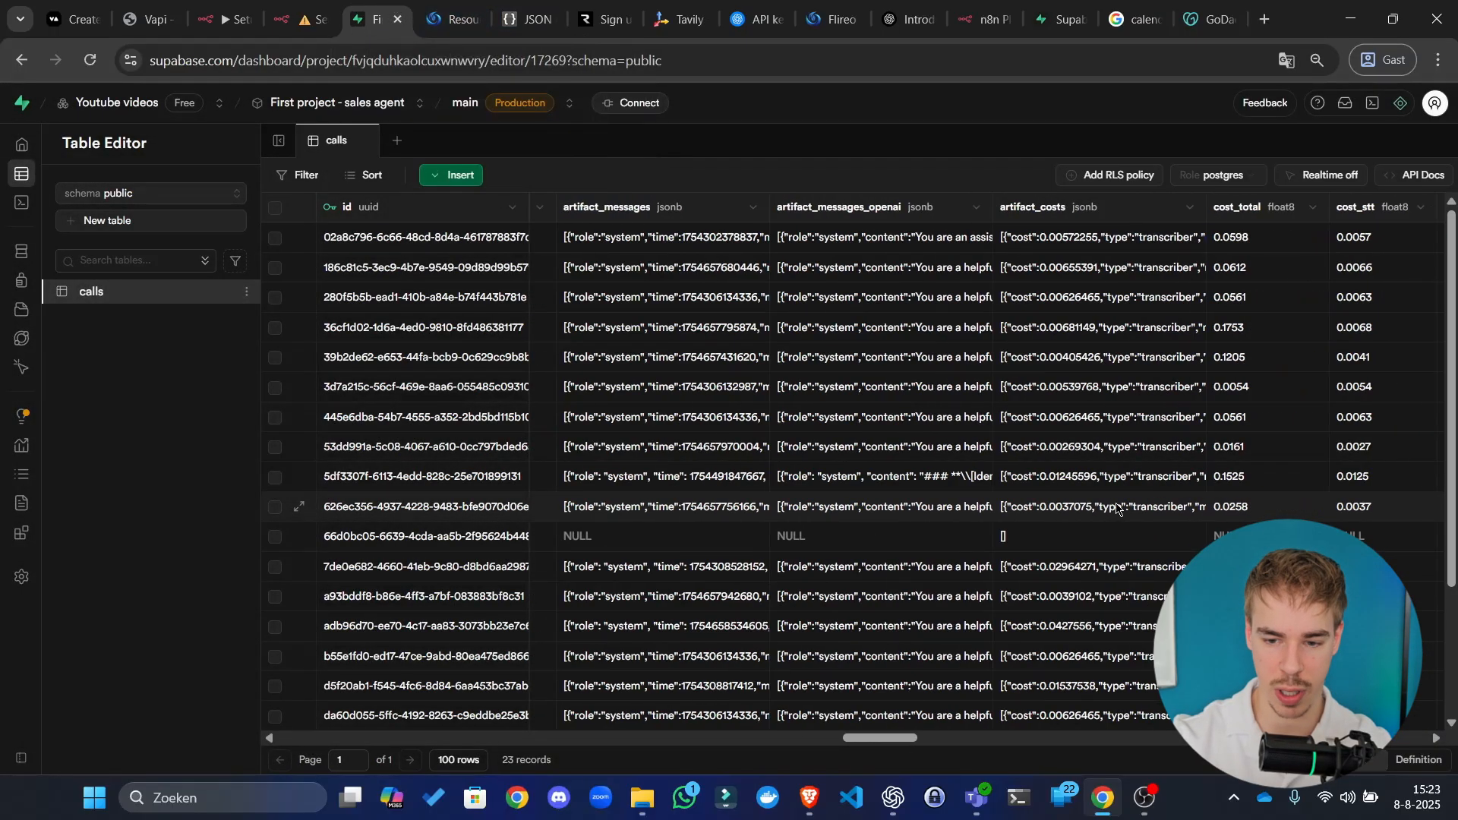
{"action": "scroll", "coordinate": [1116, 508], "scroll_direction": "left", "scroll_amount": 5}
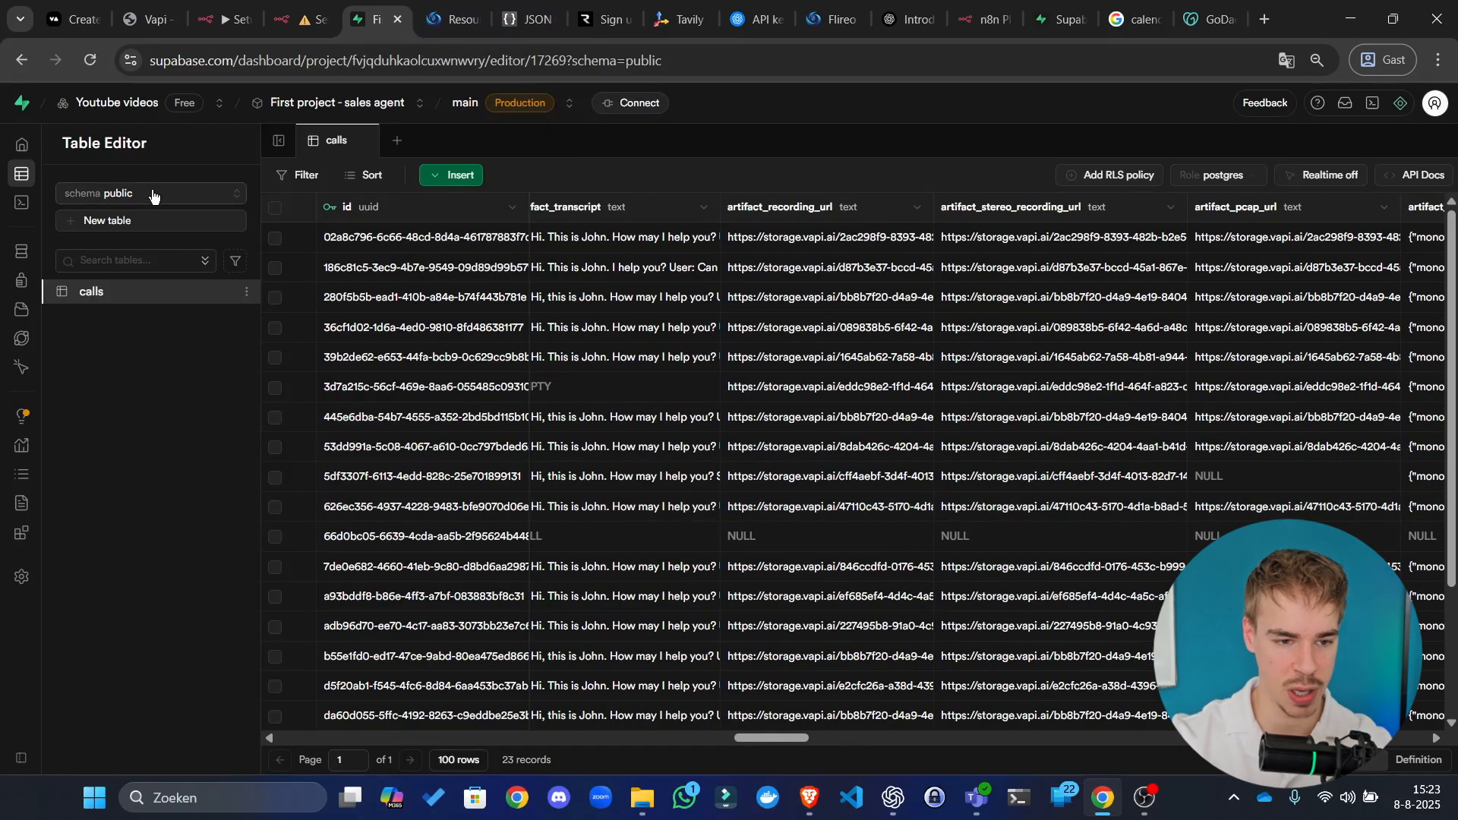
Step: Start a new table named assistants with assistant_id as a uuid column
{"action": "left_click", "coordinate": [147, 226]}
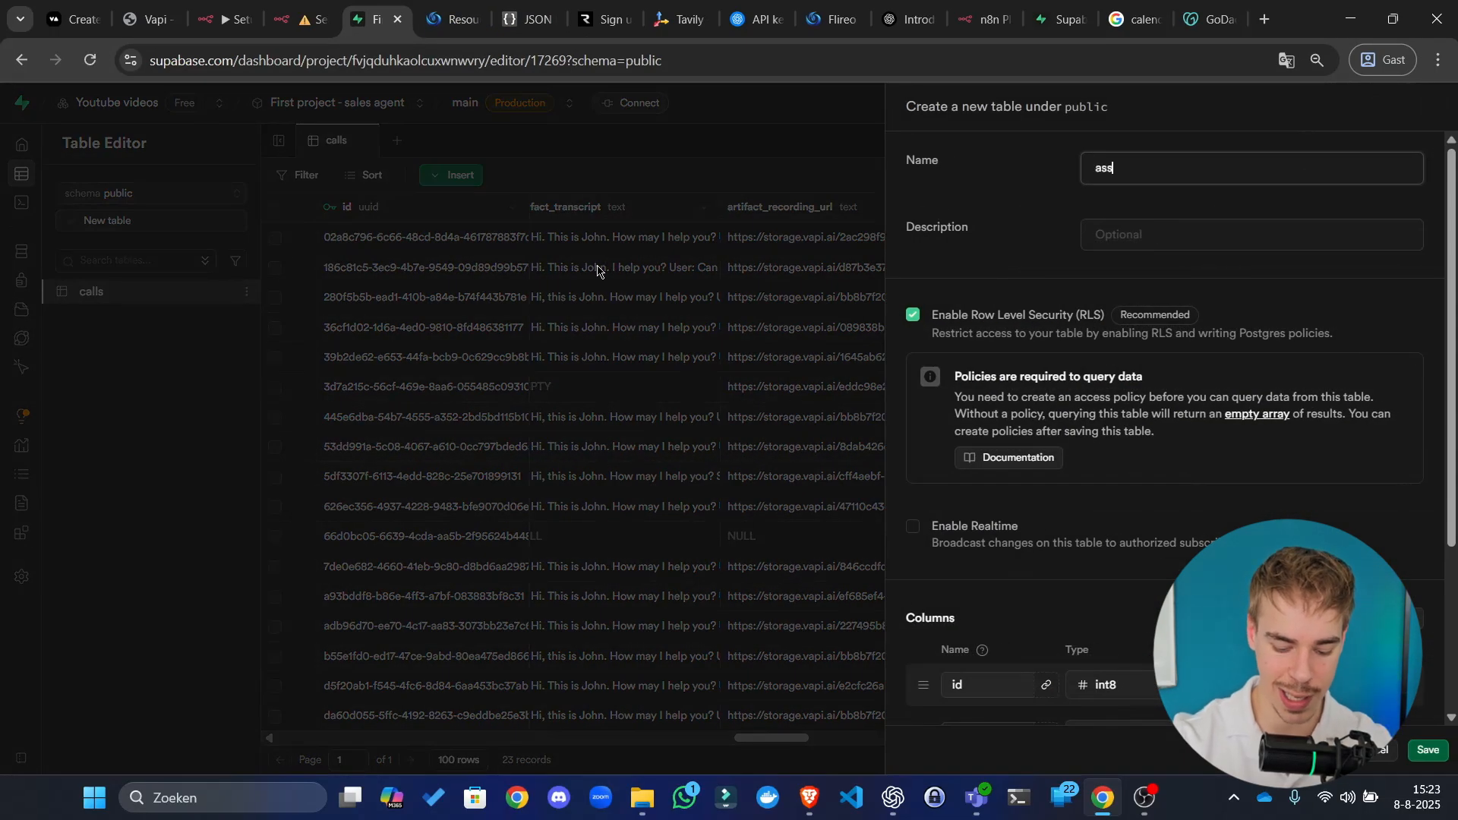
{"action": "type", "text": "assistants"}
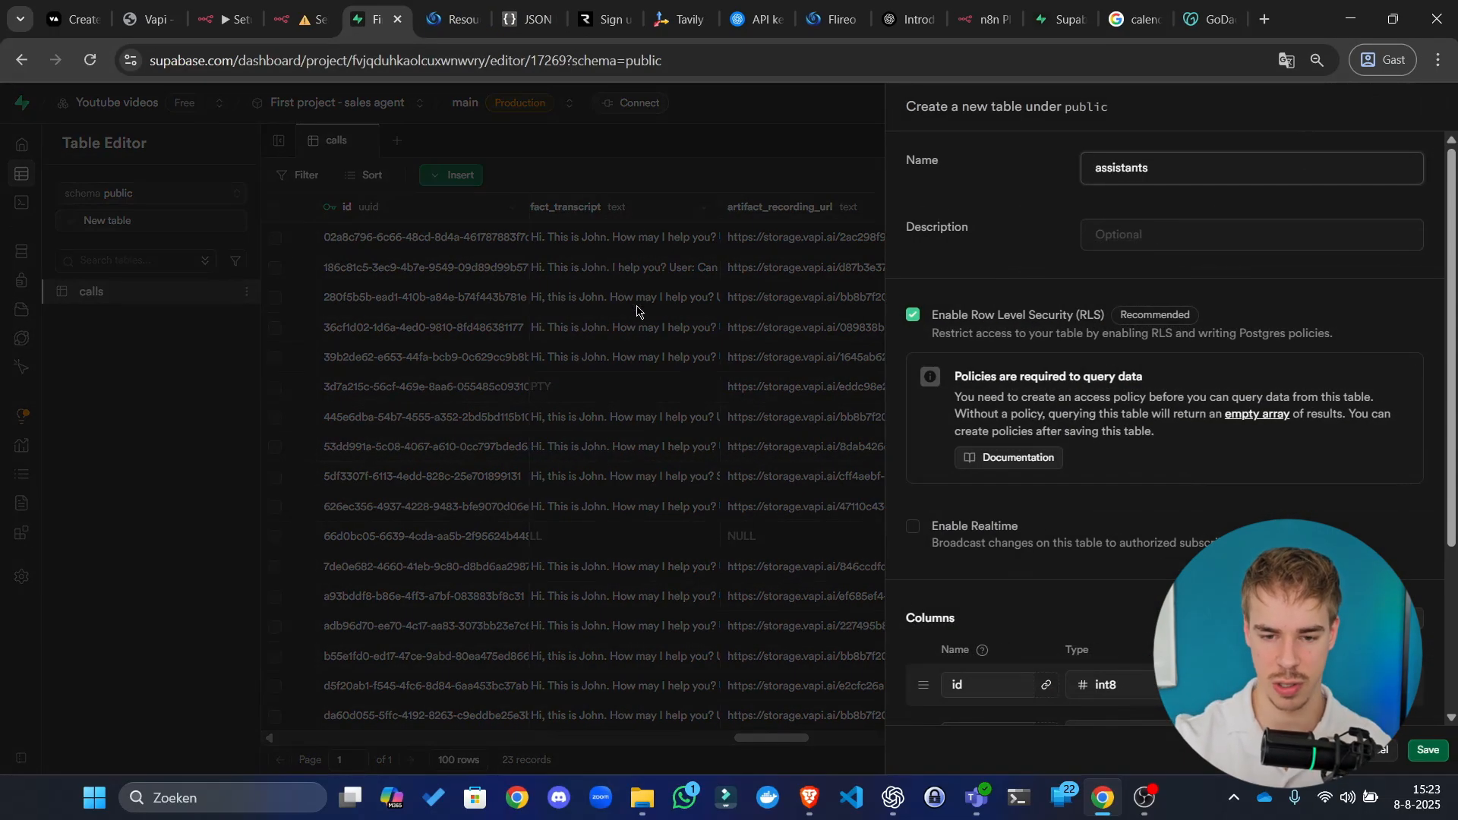
{"action": "scroll", "coordinate": [995, 642], "scroll_direction": "down", "scroll_amount": 4}
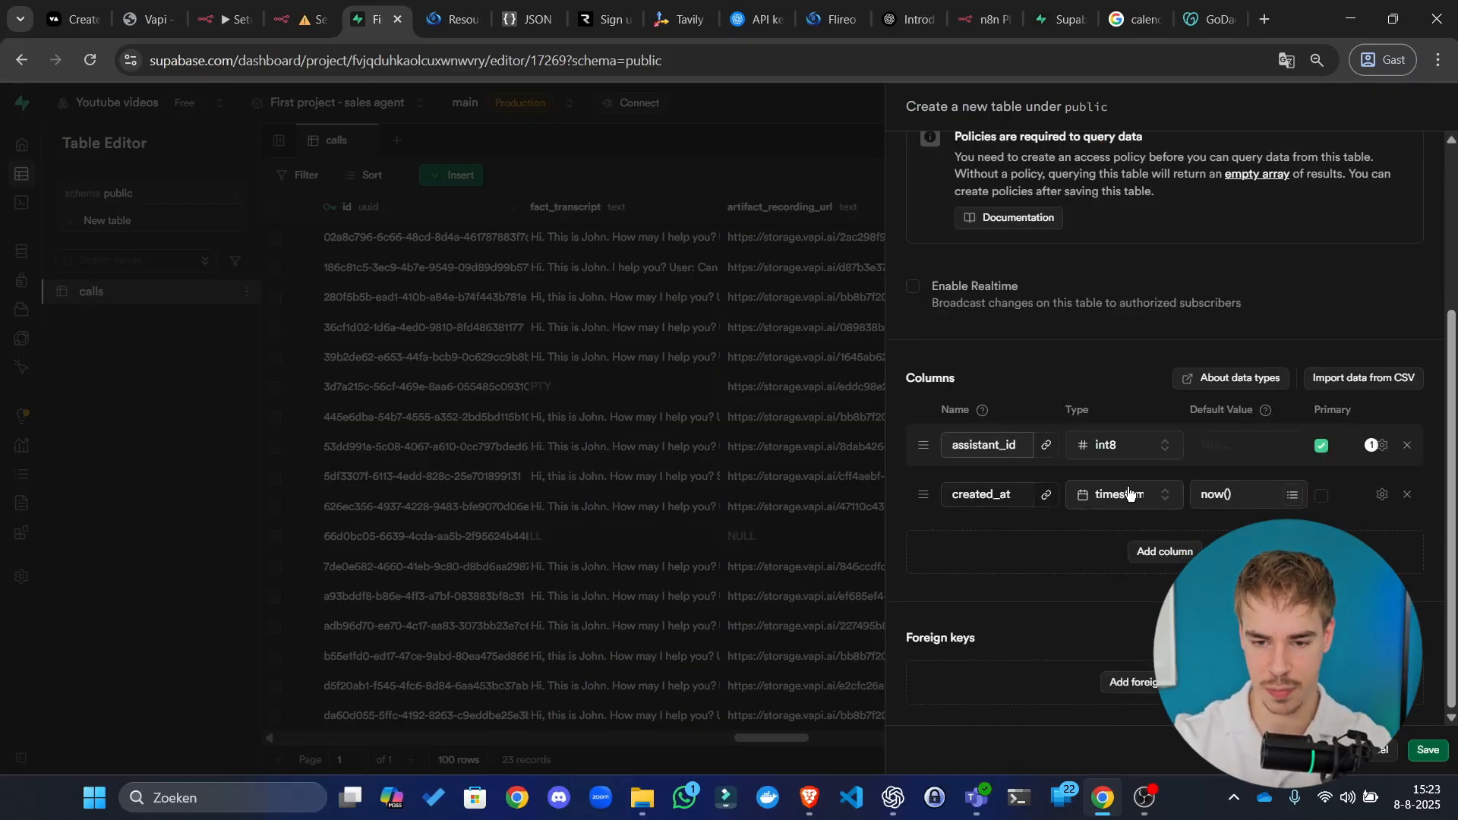
{"action": "left_click", "coordinate": [1137, 445]}
{"action": "type", "text": "u"}
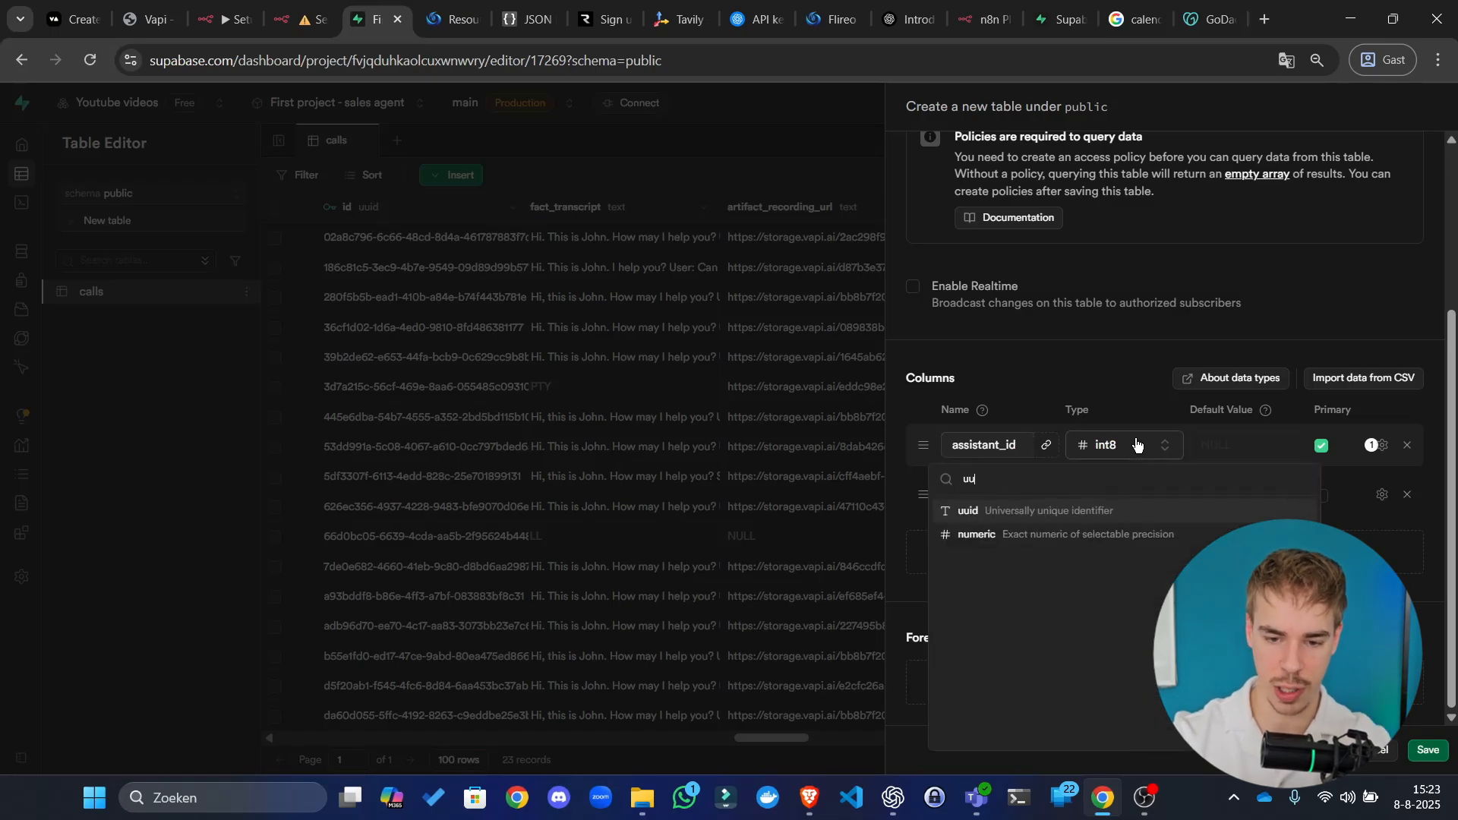
{"action": "type", "text": "u"}
{"action": "left_click", "coordinate": [1122, 509]}
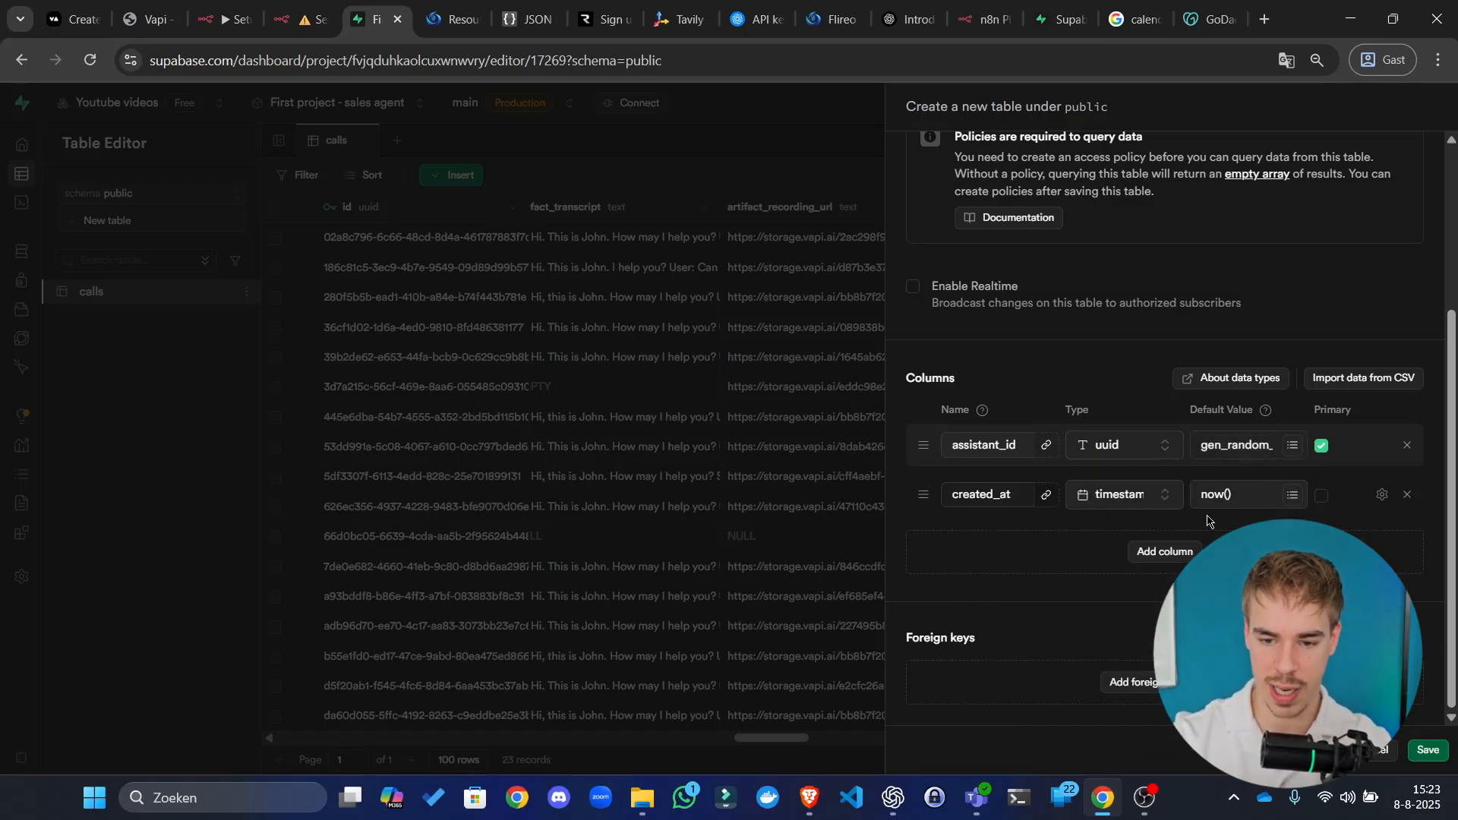
Step: Add a text column named static and begin another new column
{"action": "left_click", "coordinate": [1182, 552]}
{"action": "left_click", "coordinate": [971, 530]}
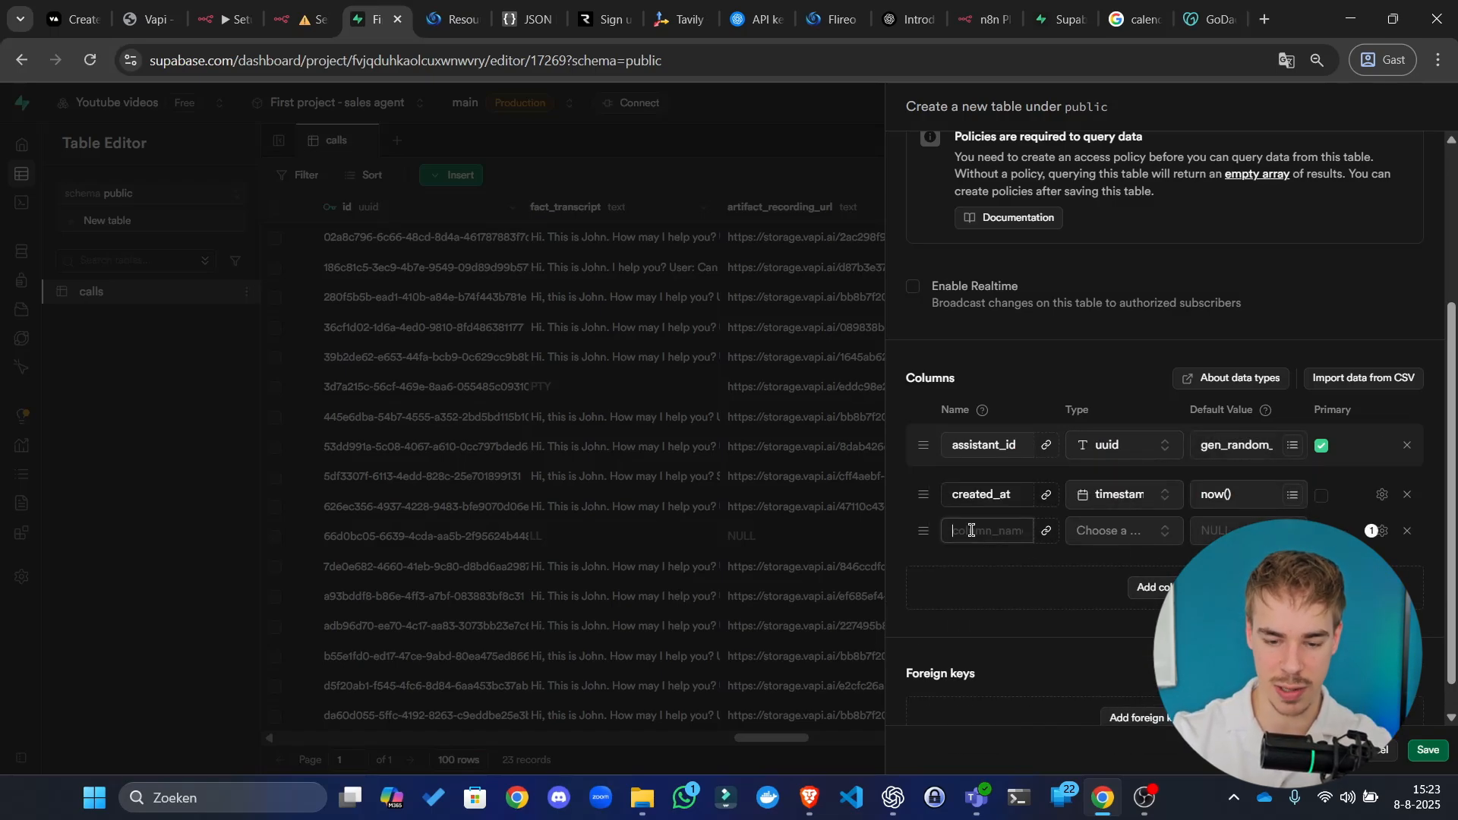
{"action": "type", "text": "prom"}
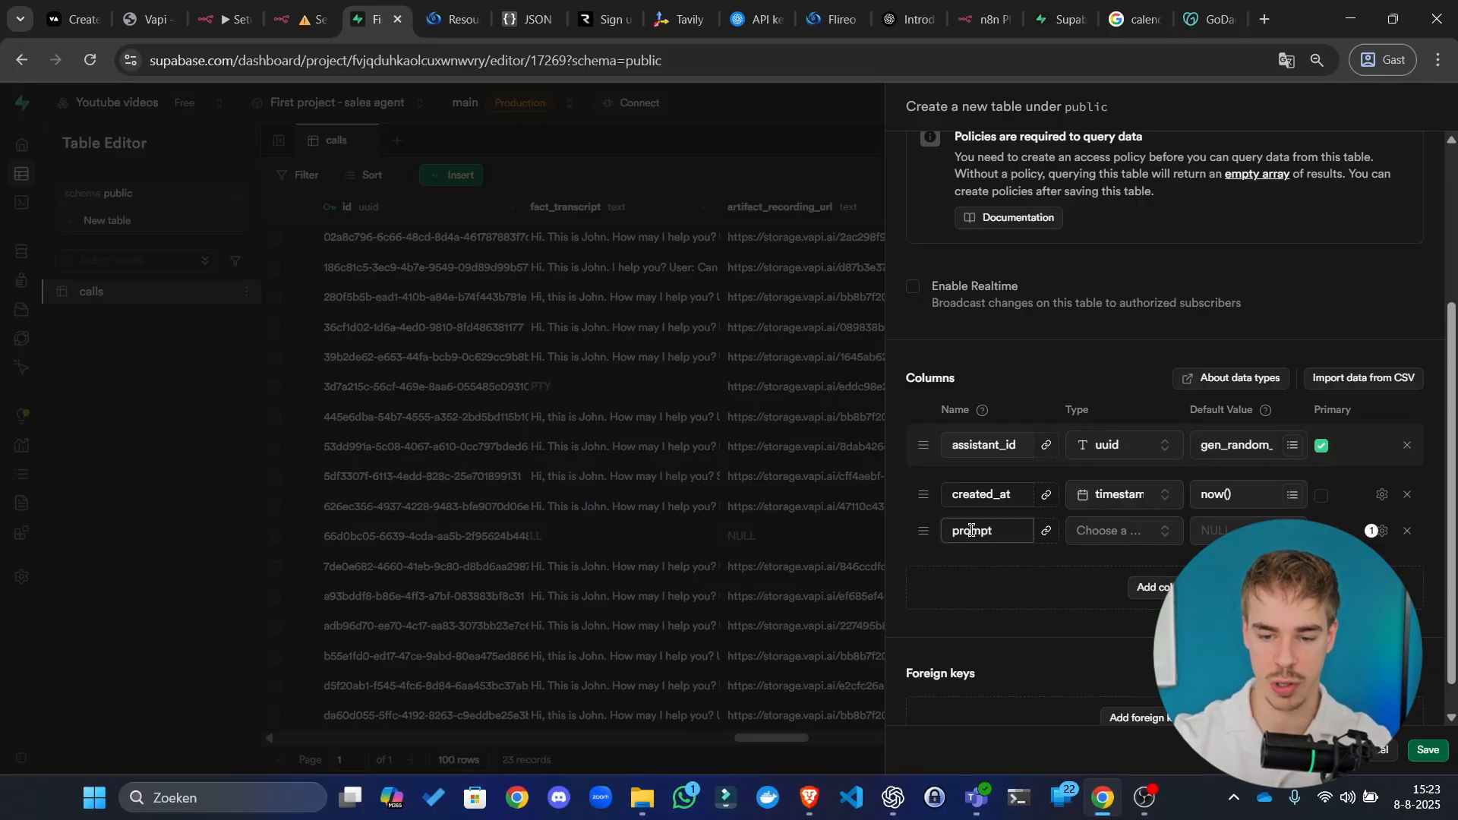
{"action": "type", "text": "pt"}
{"action": "double_click", "coordinate": [1010, 534]}
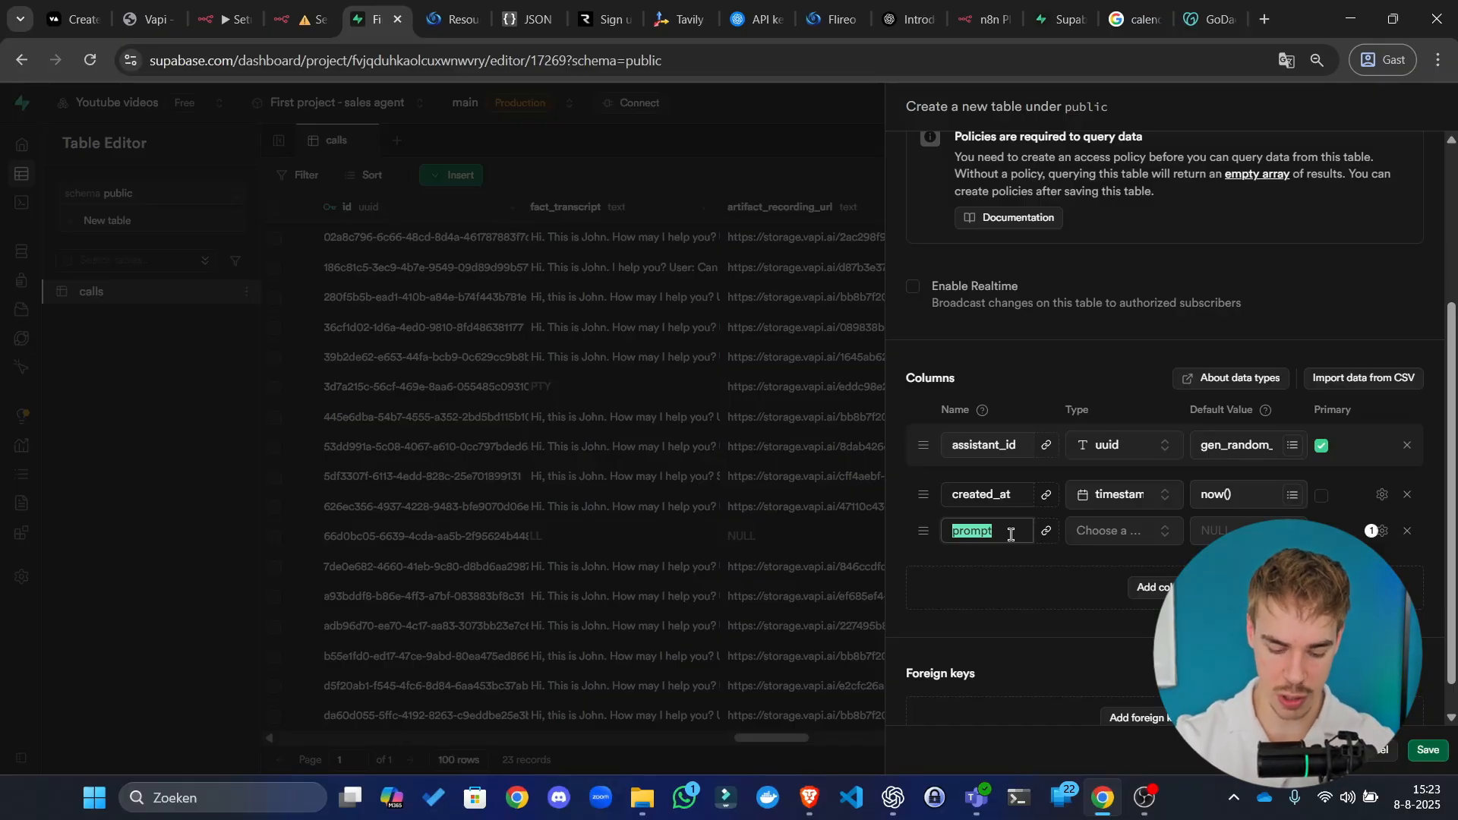
{"action": "type", "text": "stat"}
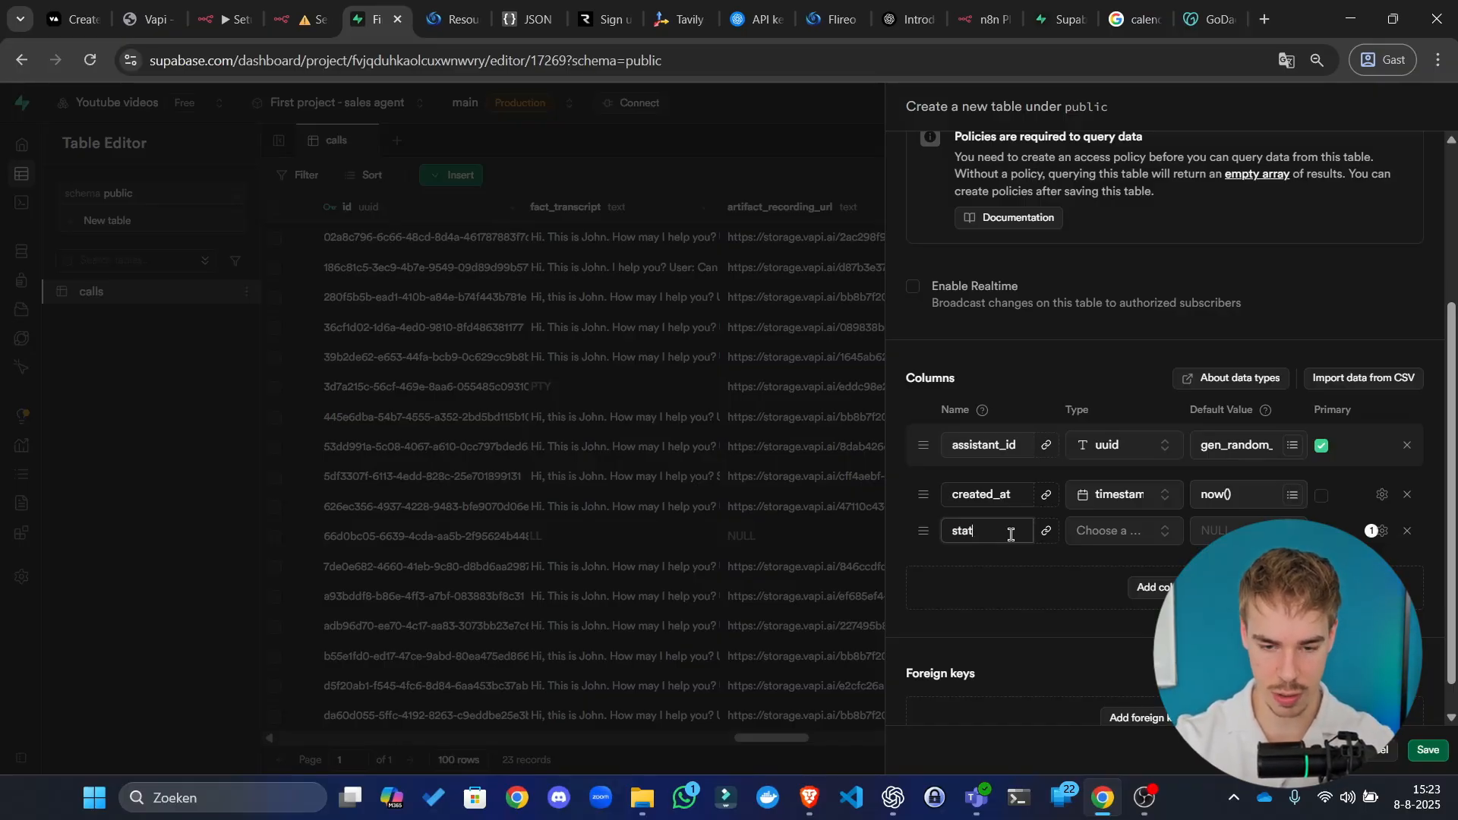
{"action": "type", "text": "ic"}
{"action": "left_click", "coordinate": [1179, 531]}
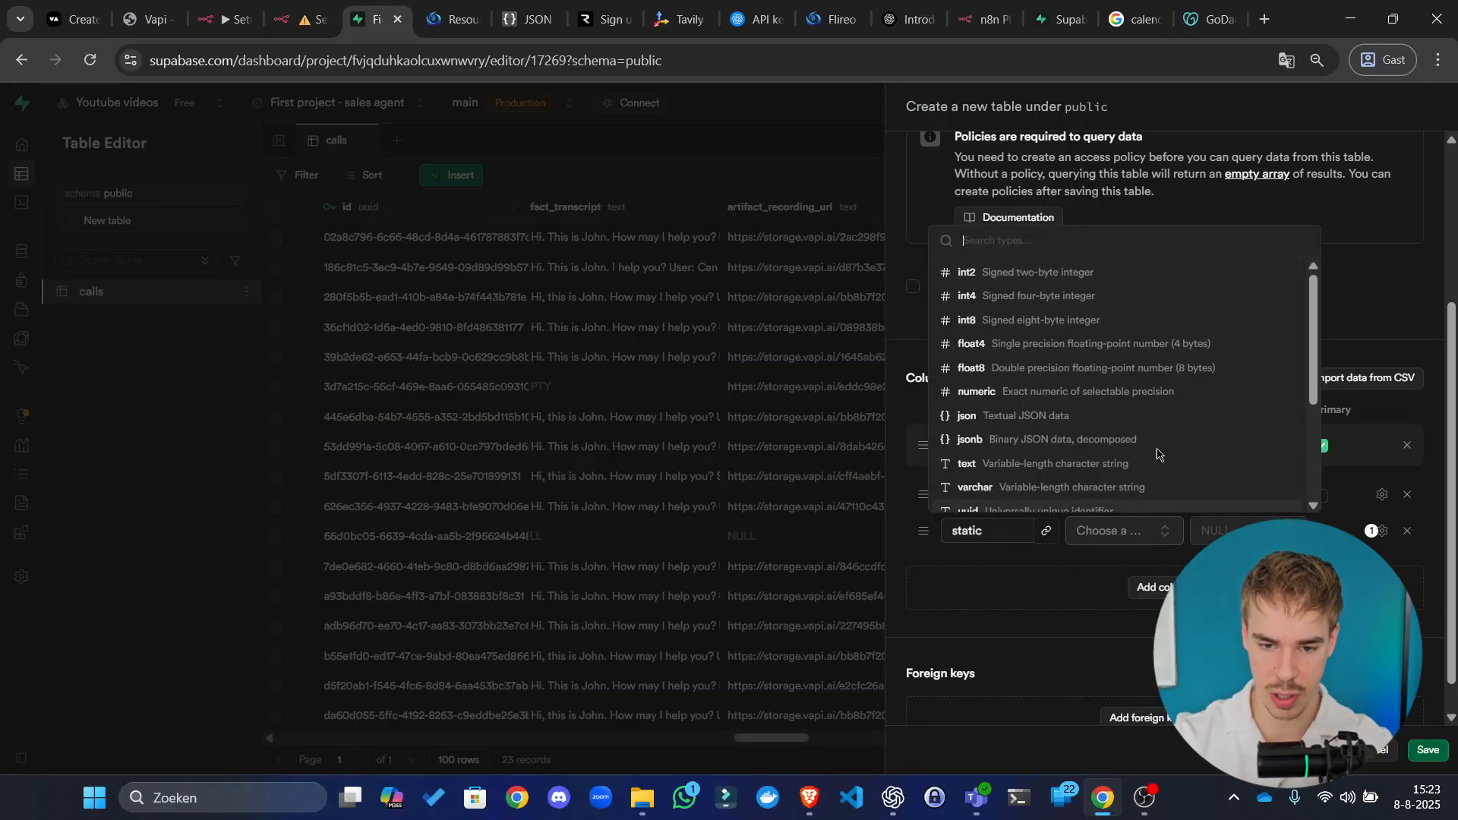
{"action": "left_click", "coordinate": [1042, 466]}
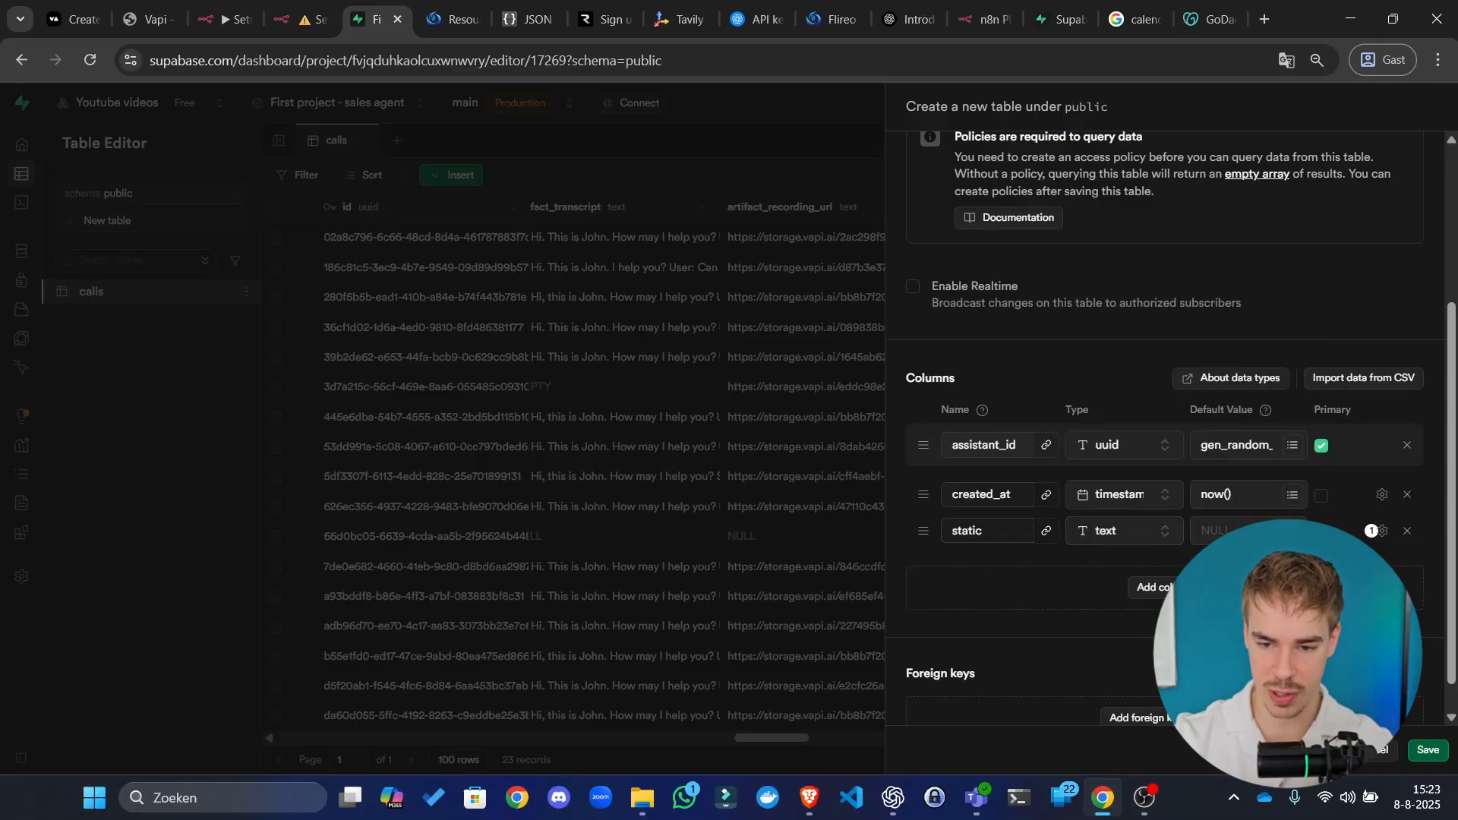
{"action": "left_click", "coordinate": [1150, 587]}
{"action": "left_click", "coordinate": [1011, 577]}
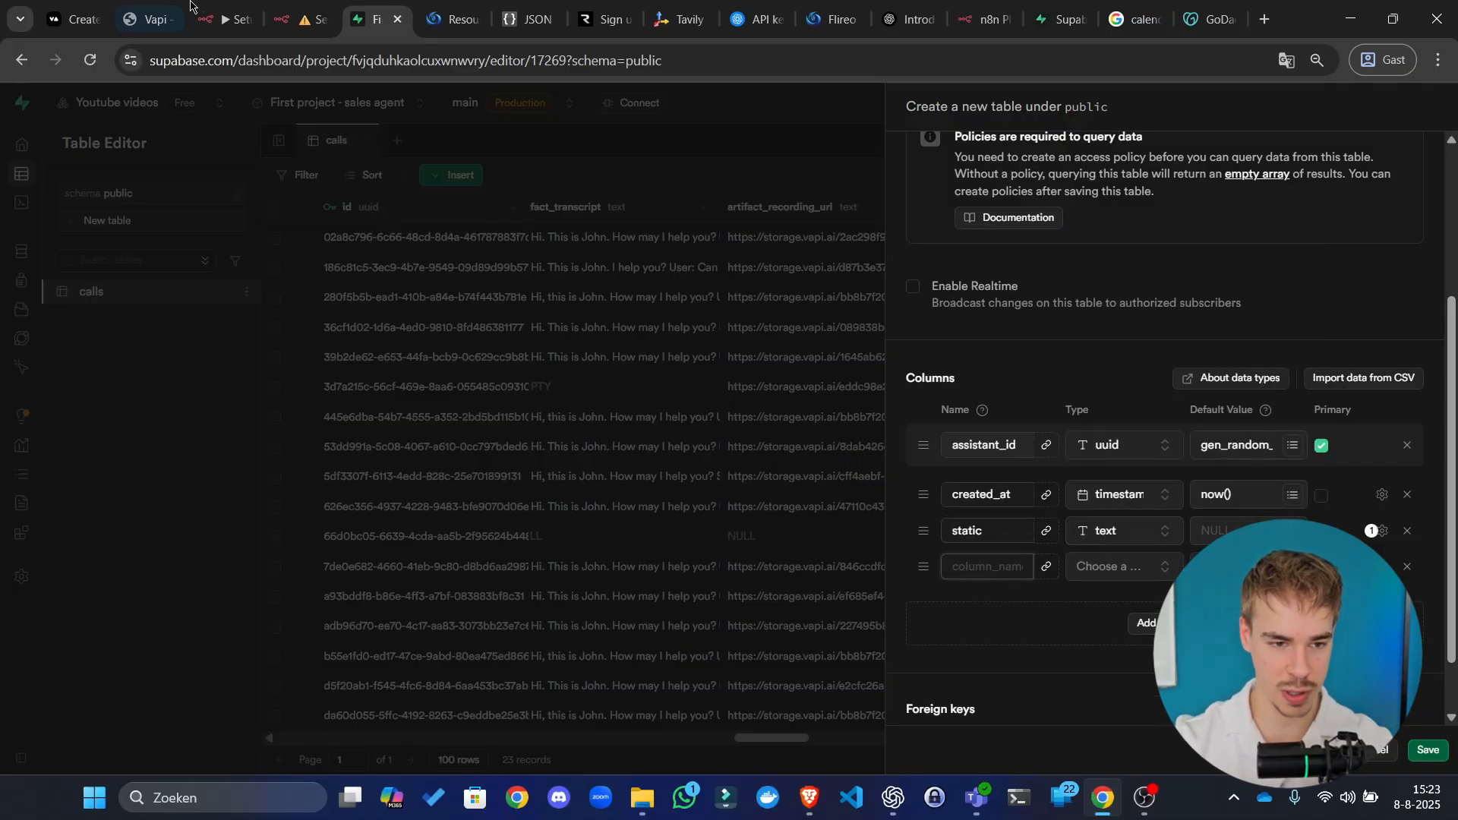
Step: Copy the spelling field name from Vapi's improve_agent_prompt and paste it as the column name
{"action": "left_click", "coordinate": [242, 9]}
{"action": "left_click", "coordinate": [278, 10]}
{"action": "left_click_drag", "start_coordinate": [154, 19], "coordinate": [300, 19]}
{"action": "scroll", "coordinate": [685, 416], "scroll_direction": "down", "scroll_amount": 5}
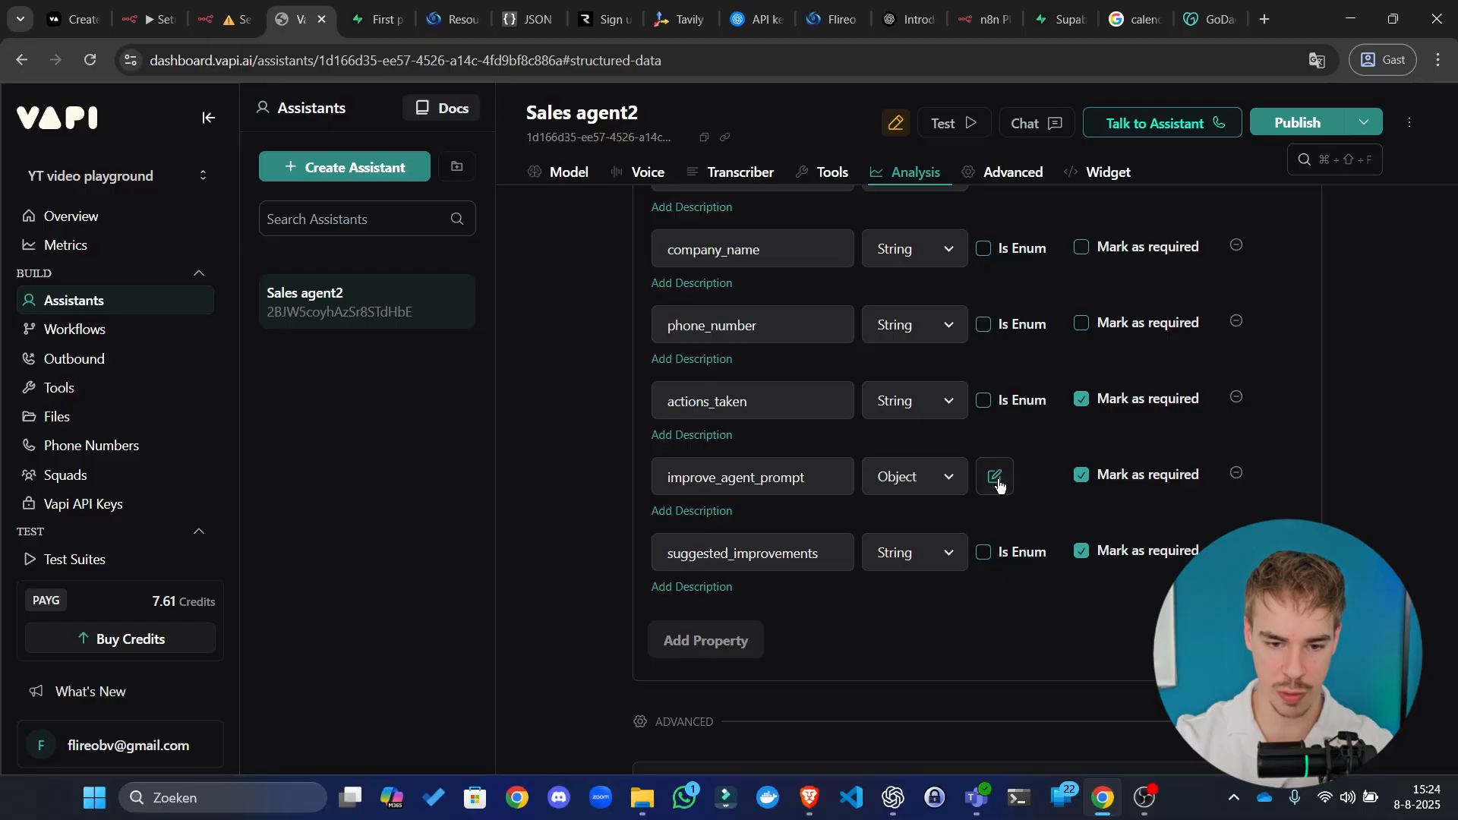
{"action": "scroll", "coordinate": [996, 486], "scroll_direction": "down", "scroll_amount": 6}
{"action": "scroll", "coordinate": [895, 332], "scroll_direction": "up", "scroll_amount": 6}
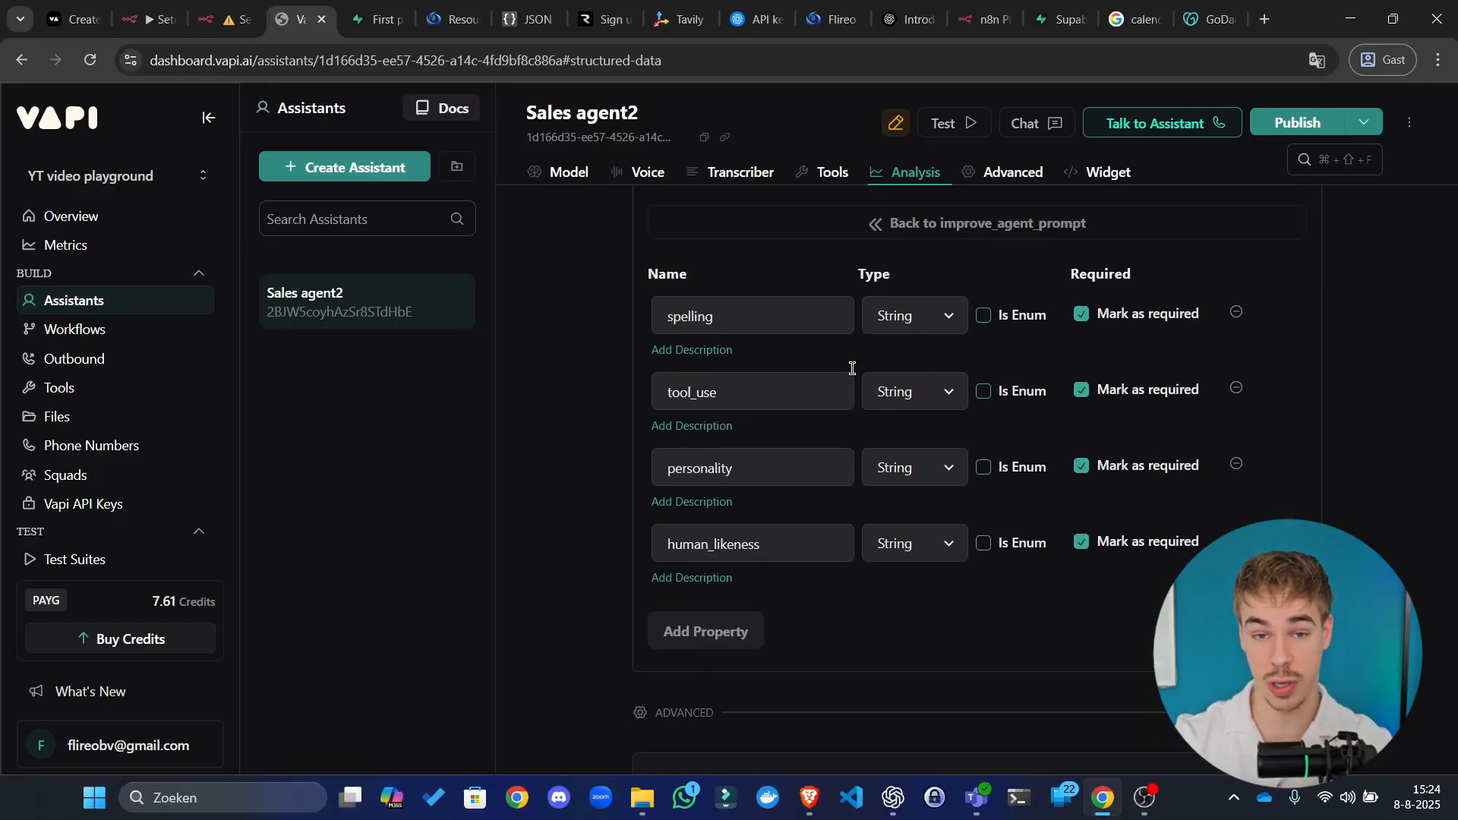
{"action": "double_click", "coordinate": [767, 328]}
{"action": "key", "text": "ctrl+c"}
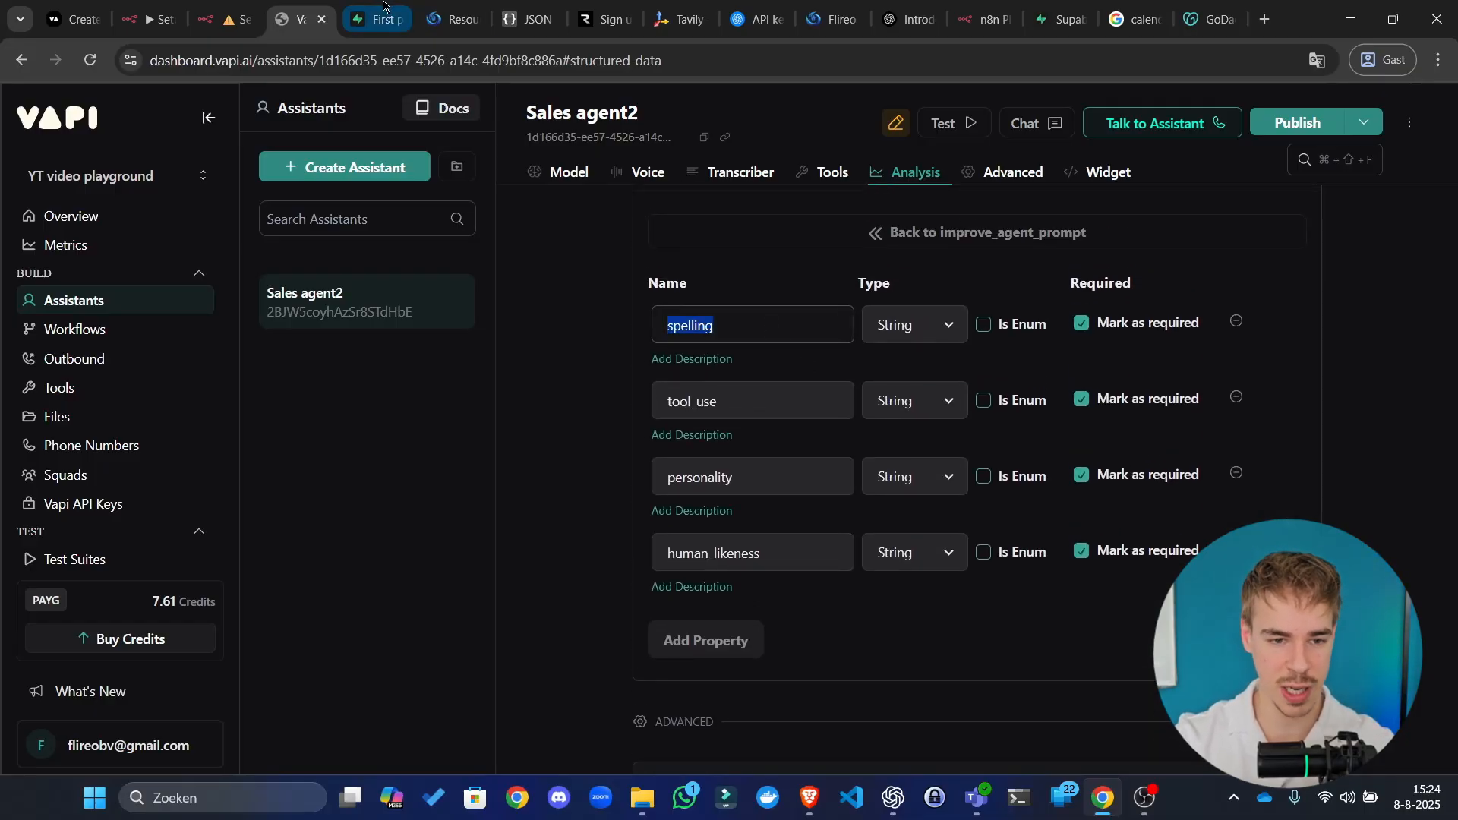
{"action": "key", "text": "ctrl+Tab"}
{"action": "key", "text": "ctrl+v"}
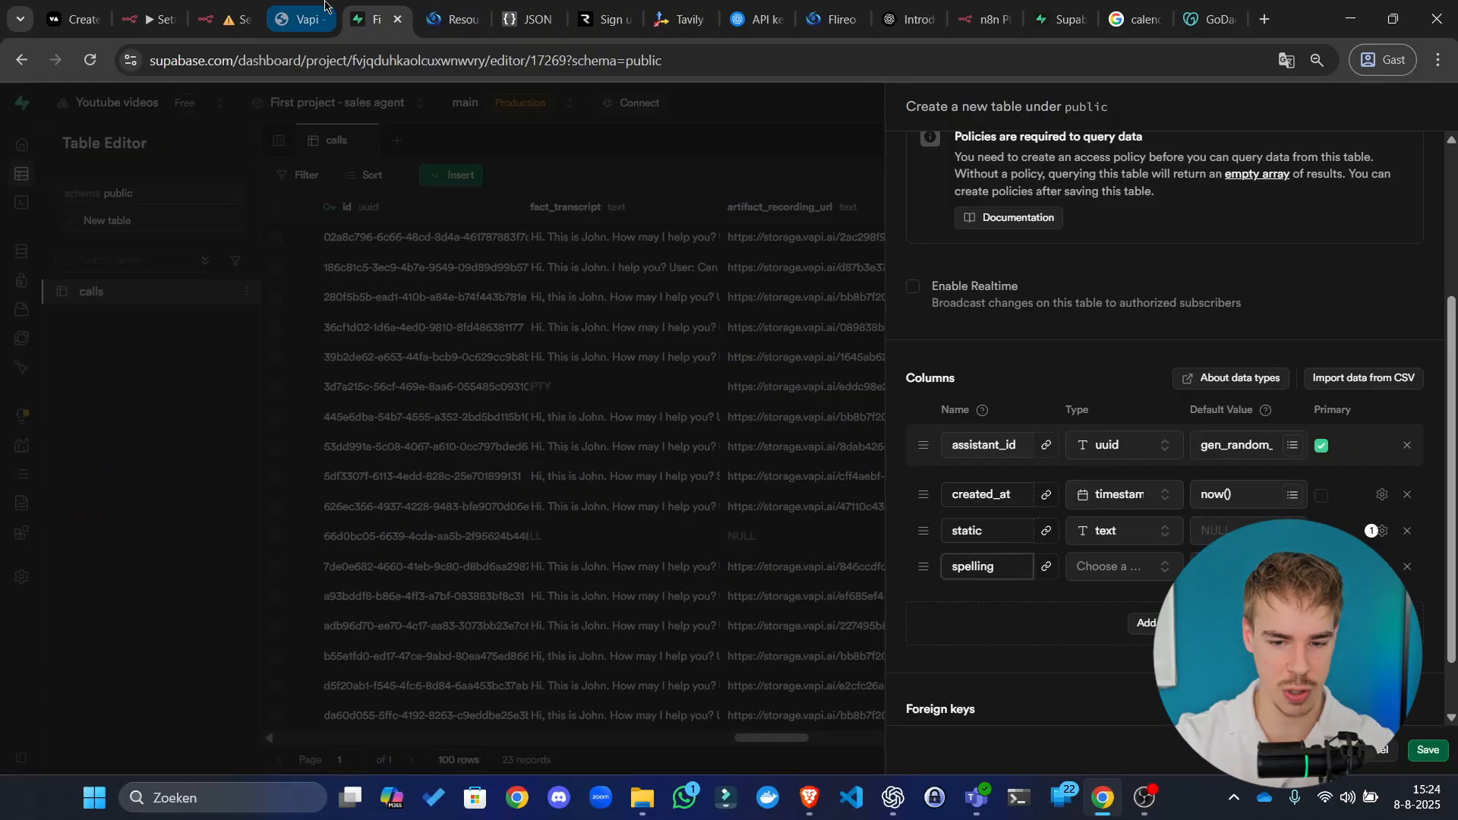
Step: Rename the column to prompt_spelling_component
{"action": "key", "text": "ctrl+a"}
{"action": "key", "text": "ctrl+c"}
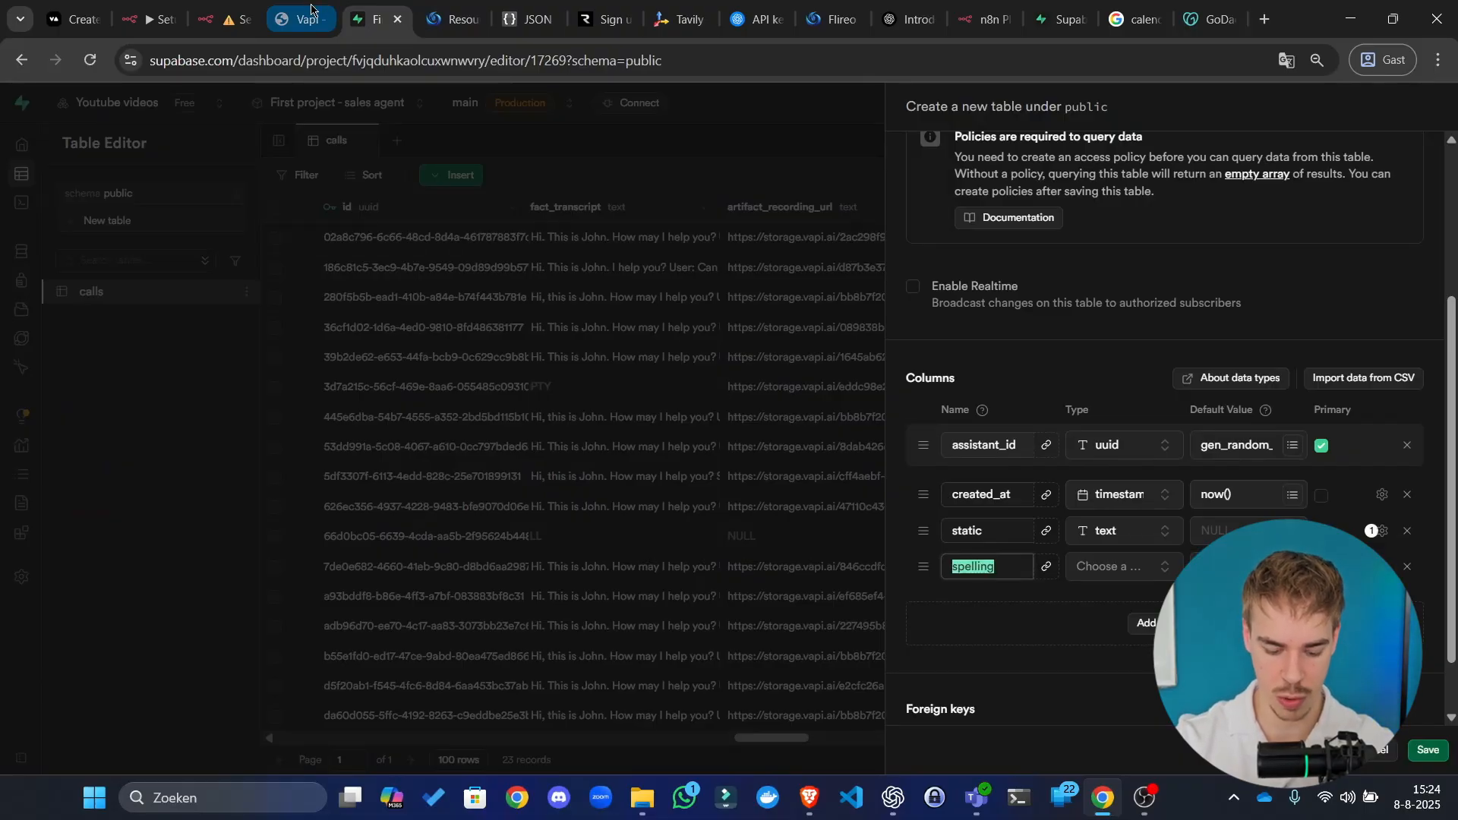
{"action": "type", "text": "promp"}
{"action": "key", "text": "ctrl+a"}
{"action": "type", "text": "p"}
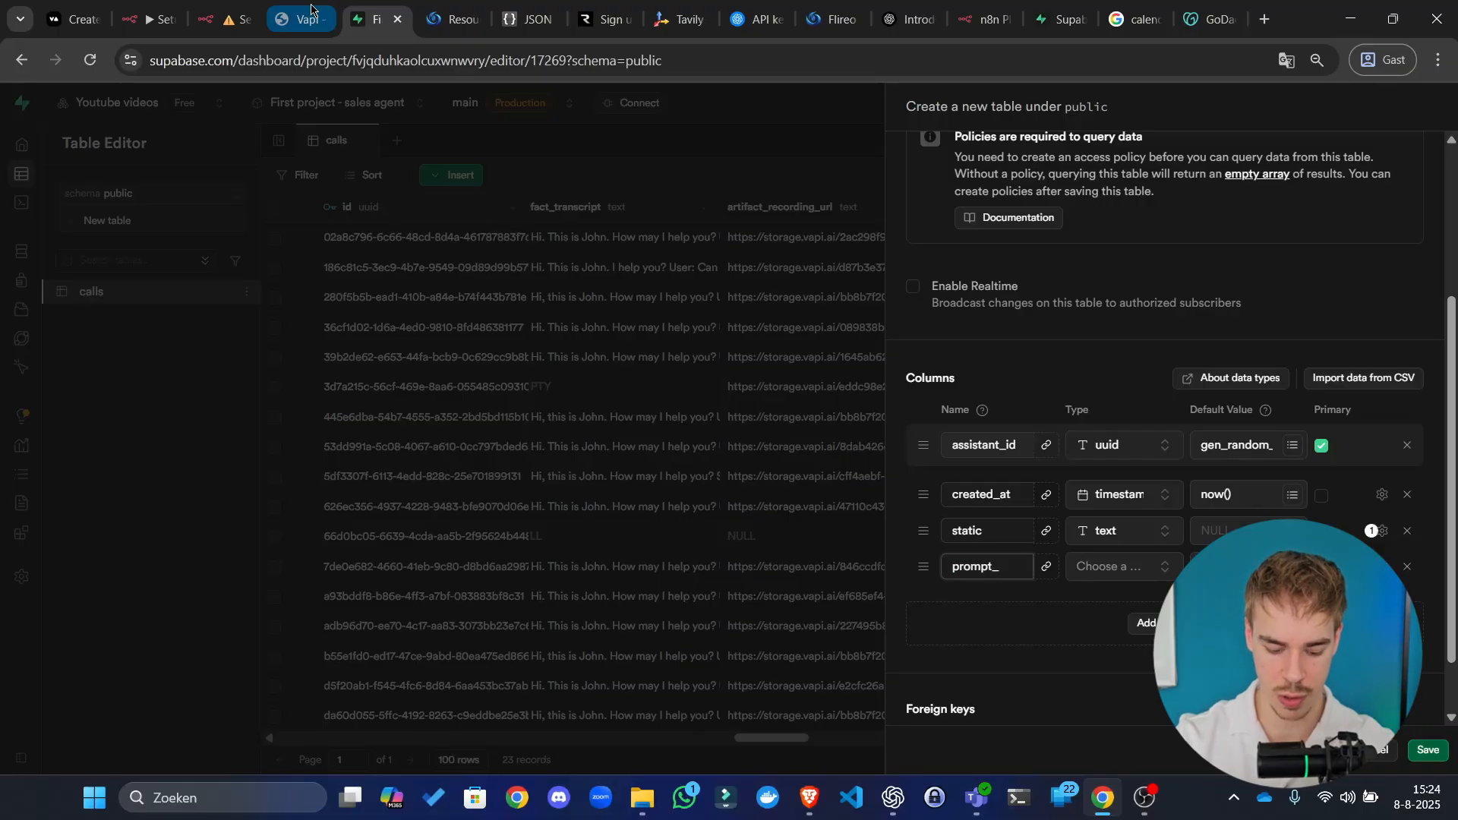
{"action": "type", "text": "rompt_"}
{"action": "key", "text": "ctrl+v"}
{"action": "type", "text": "_component"}
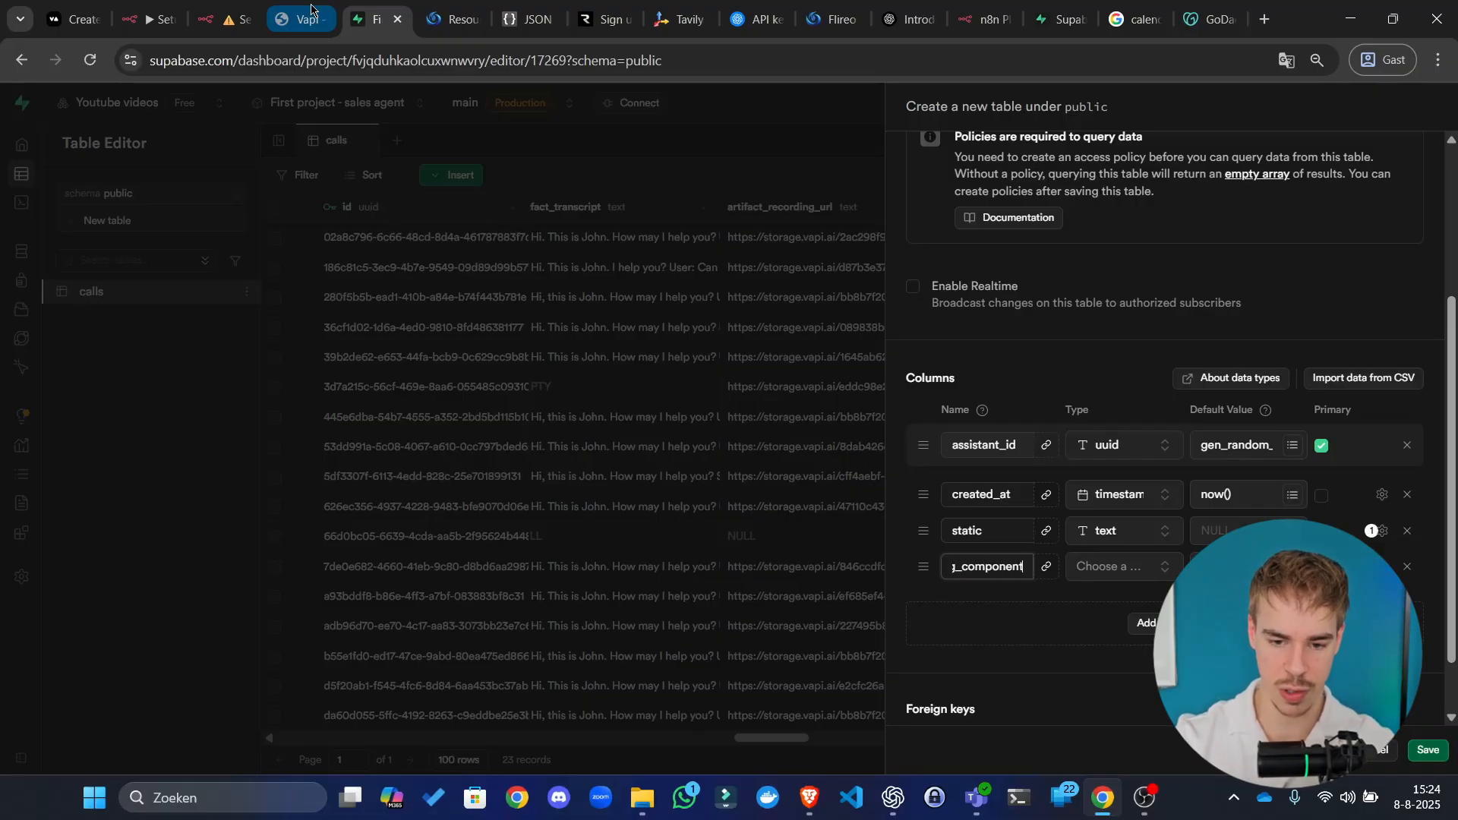
{"action": "key", "text": "ctrl+a"}
{"action": "key", "text": "ctrl+c"}
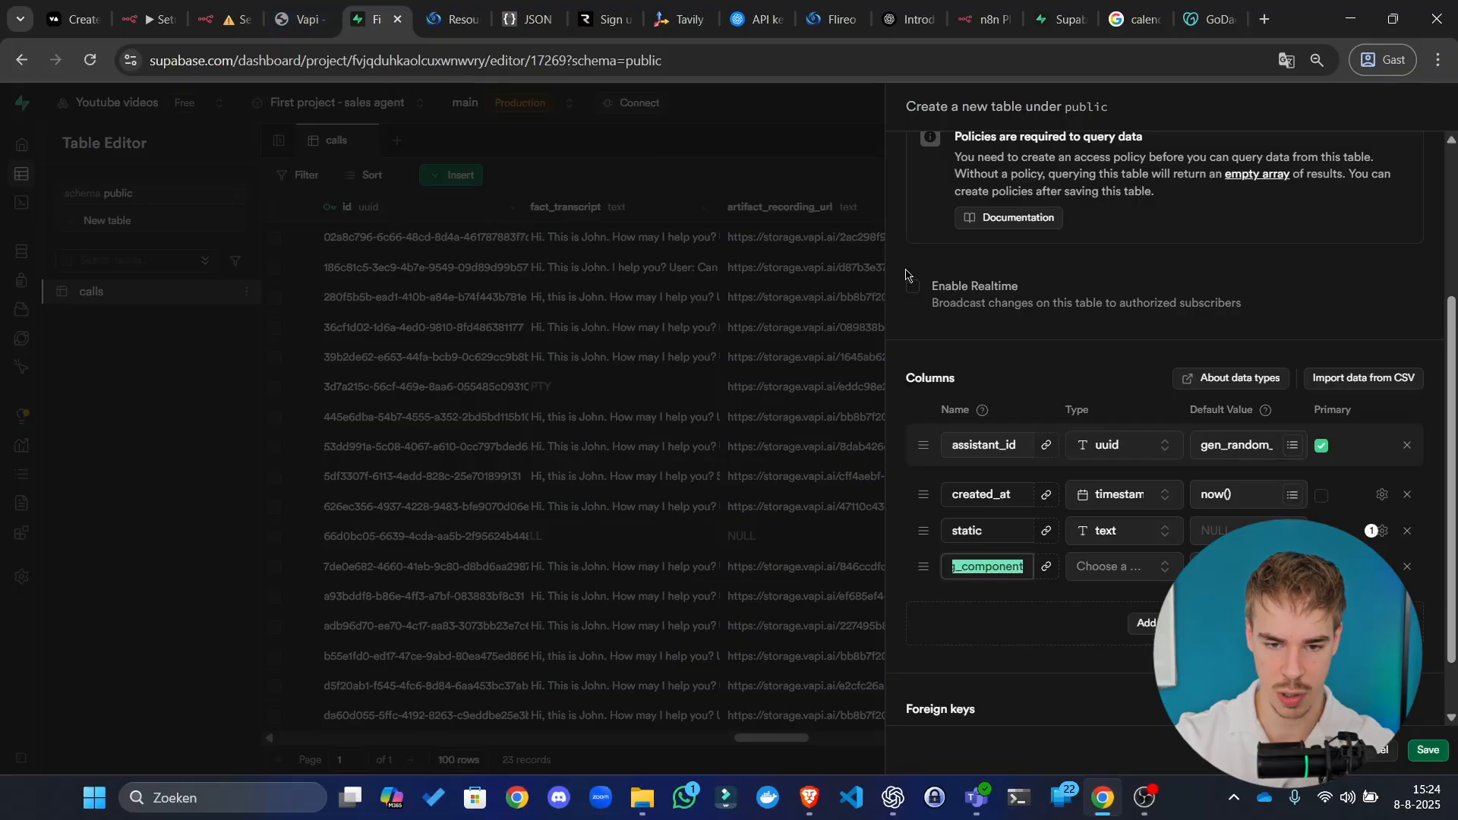
Step: Add three more columns named prompt_spelling_component, then copy the tool_use field name in Vapi
{"action": "left_click", "coordinate": [1146, 623]}
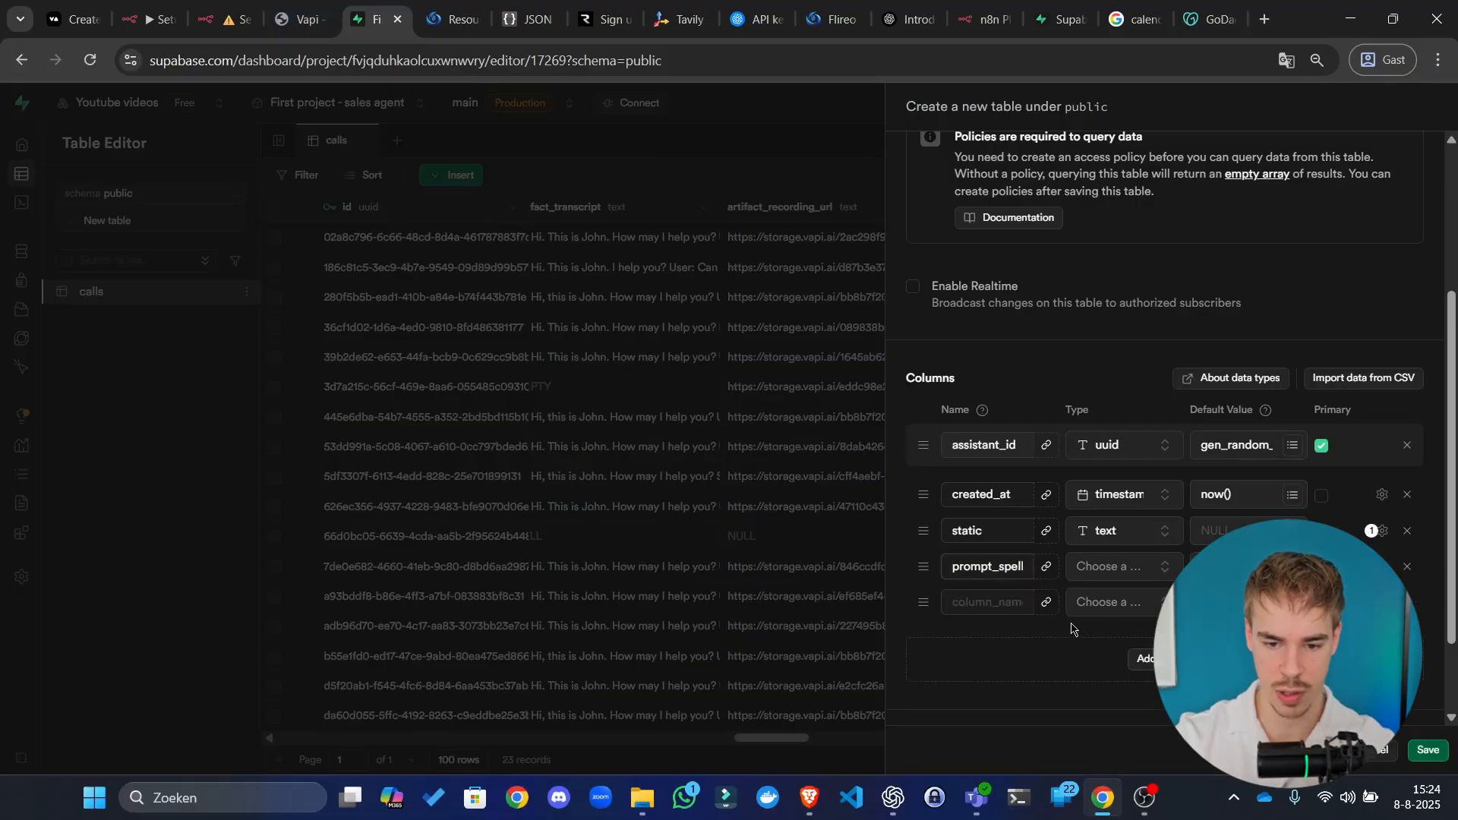
{"action": "key", "text": "ctrl+v"}
{"action": "left_click", "coordinate": [1145, 658]}
{"action": "key", "text": "ctrl+v"}
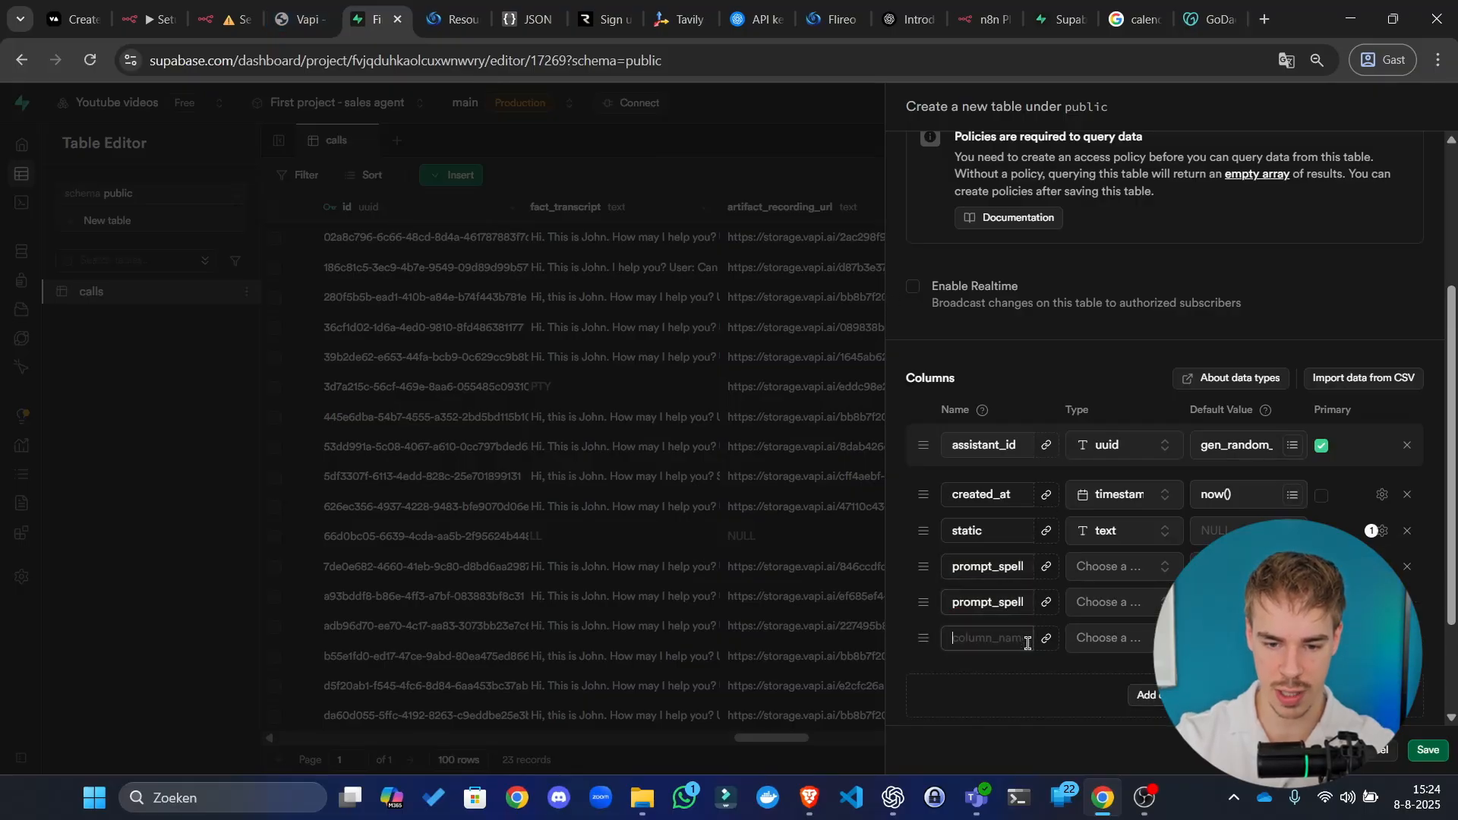
{"action": "left_click", "coordinate": [1143, 695]}
{"action": "left_click", "coordinate": [1016, 674]}
{"action": "key", "text": "ctrl+v"}
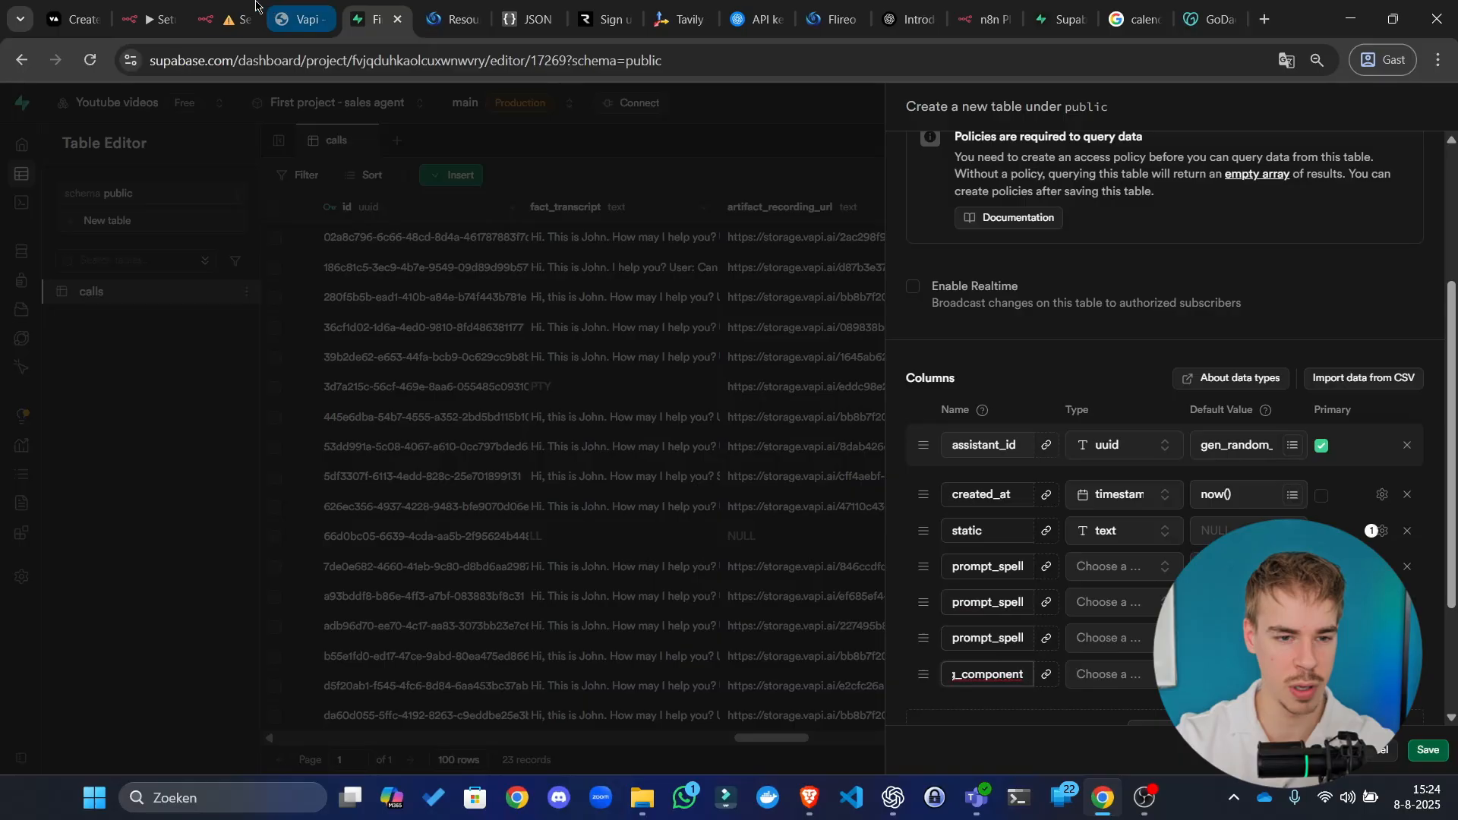
{"action": "left_click", "coordinate": [282, 7]}
{"action": "double_click", "coordinate": [743, 402]}
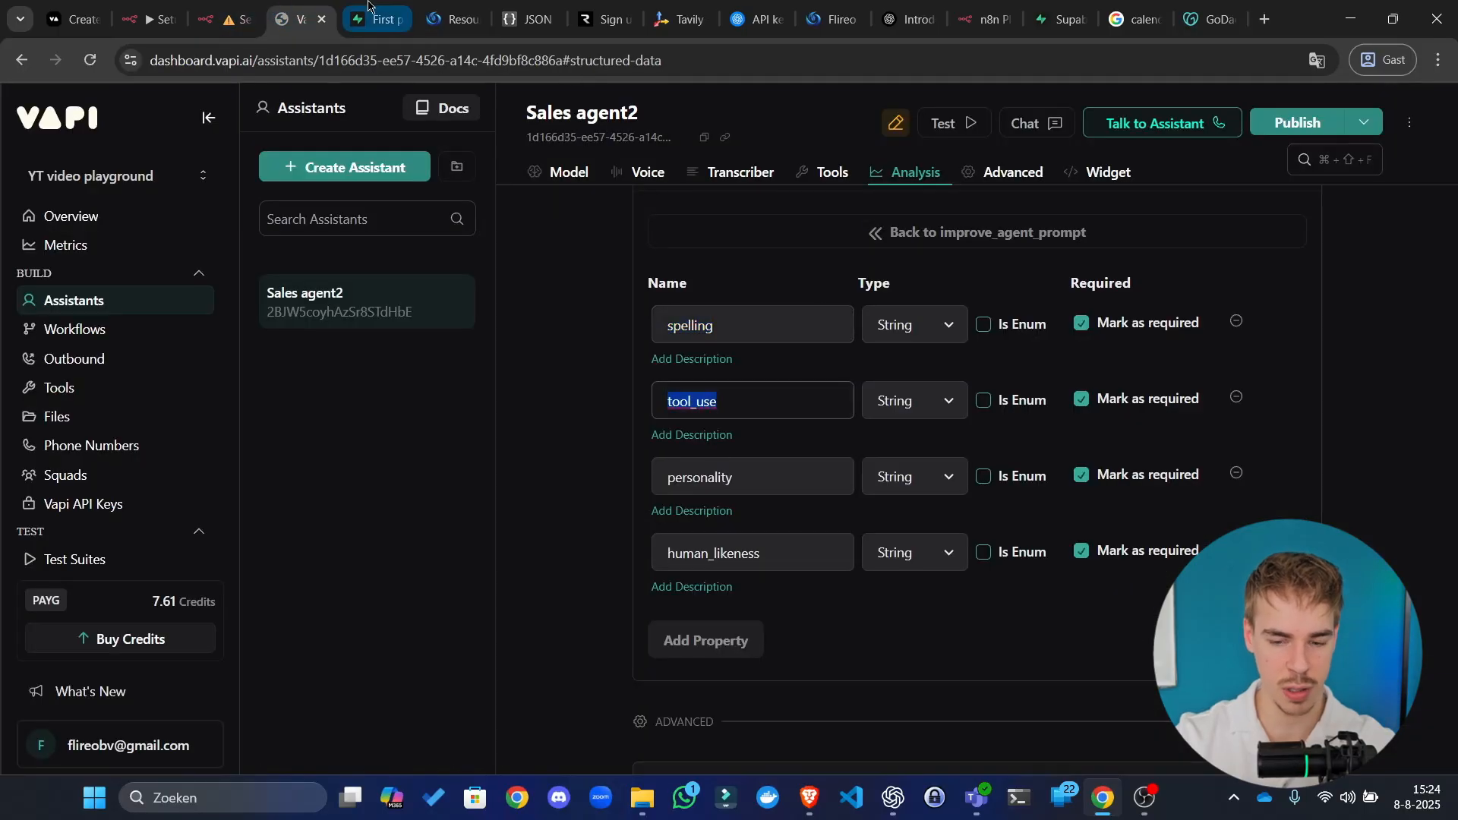
Step: Change the second prompt column's name to cover tool_use
{"action": "left_click", "coordinate": [372, 19]}
{"action": "left_click", "coordinate": [1004, 605]}
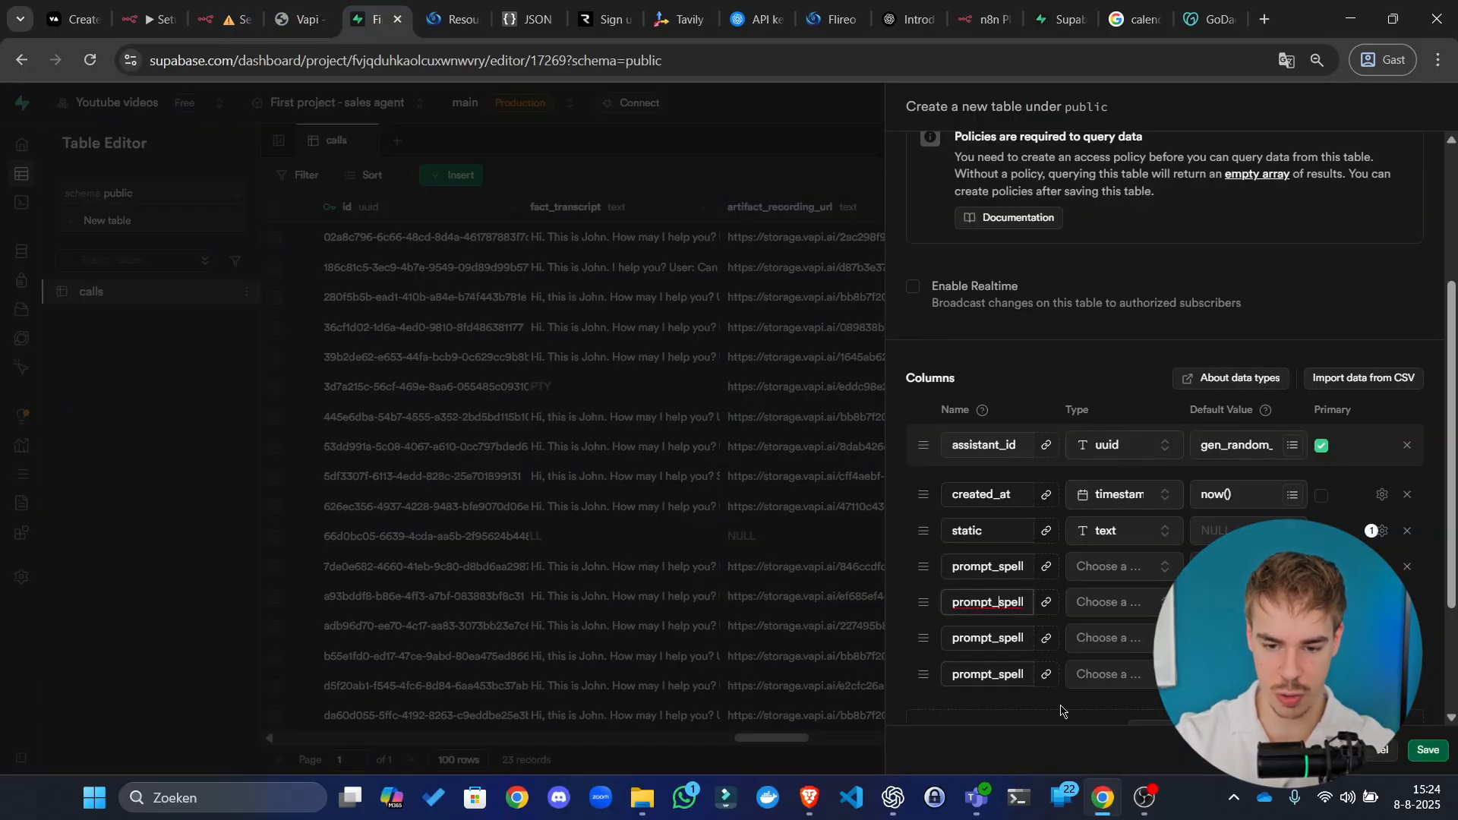
{"action": "key", "text": "BackSpace"}
{"action": "key", "text": "BackSpace"}
{"action": "key", "text": "BackSpace"}
{"action": "key", "text": "Delete"}
{"action": "key", "text": "Delete"}
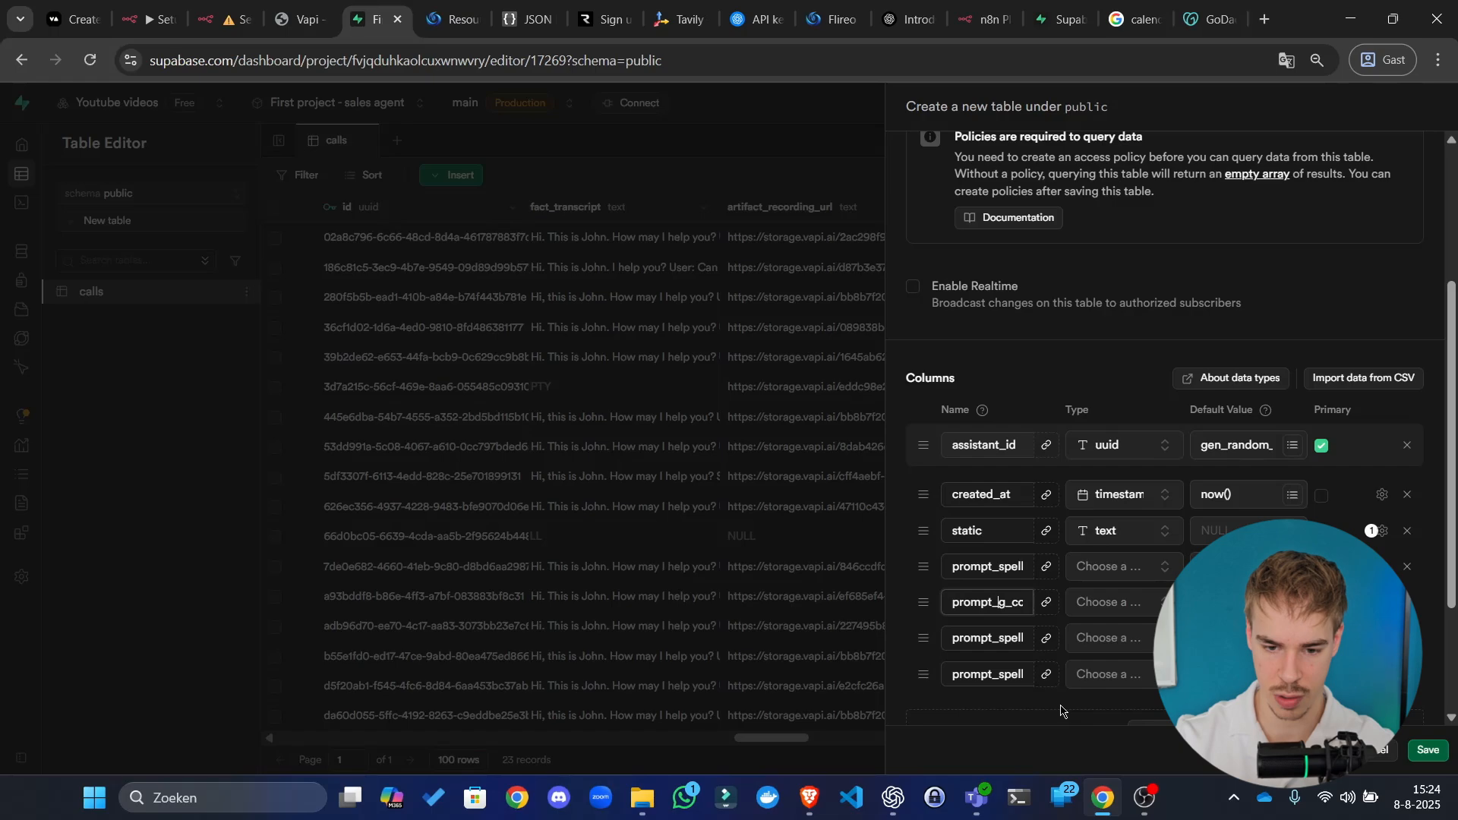
{"action": "type", "text": "tool_use"}
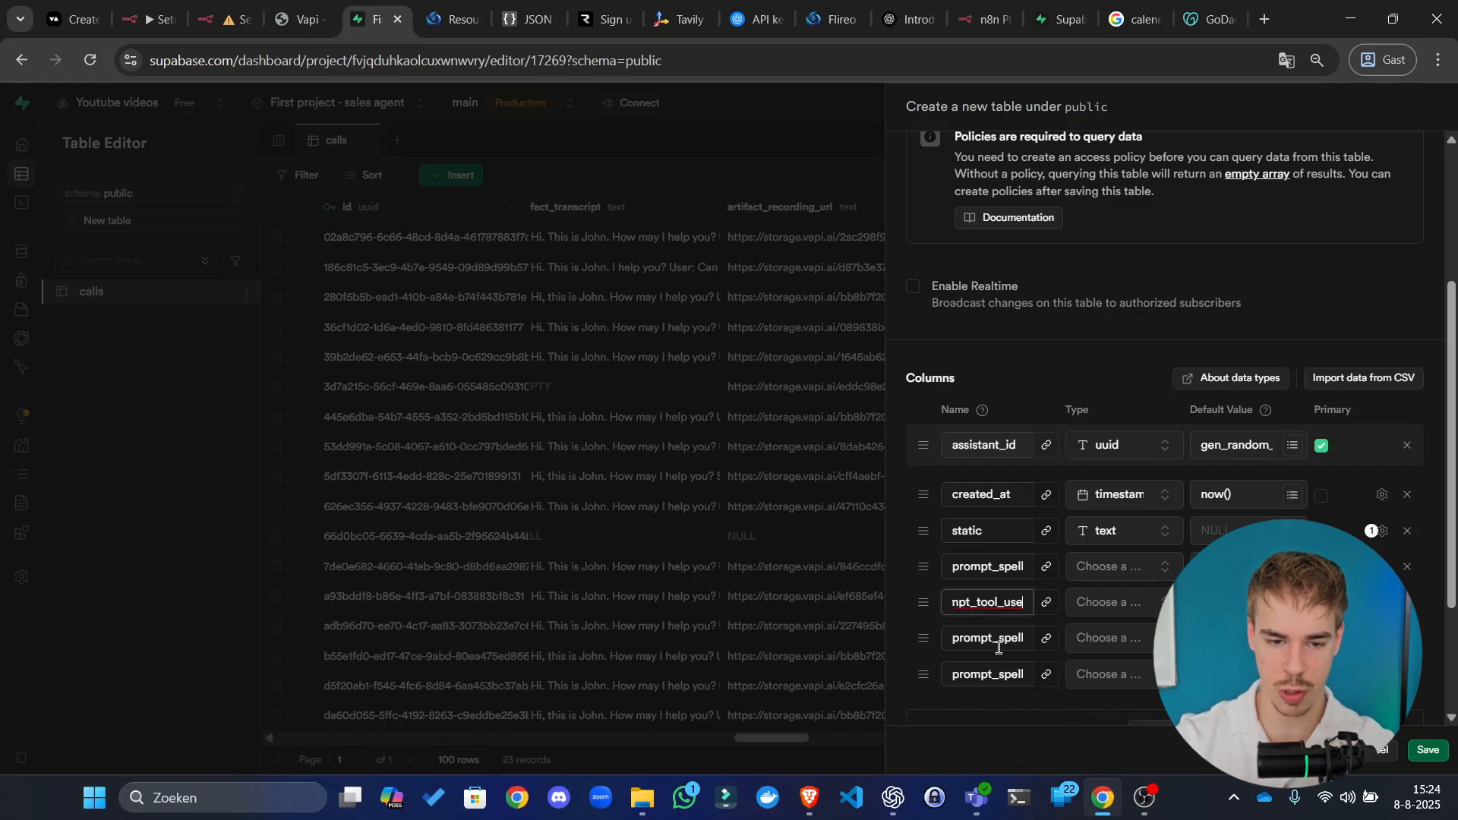
Step: Copy personality from Vapi and use it in the third prompt column's name
{"action": "left_click", "coordinate": [302, 9]}
{"action": "double_click", "coordinate": [768, 476]}
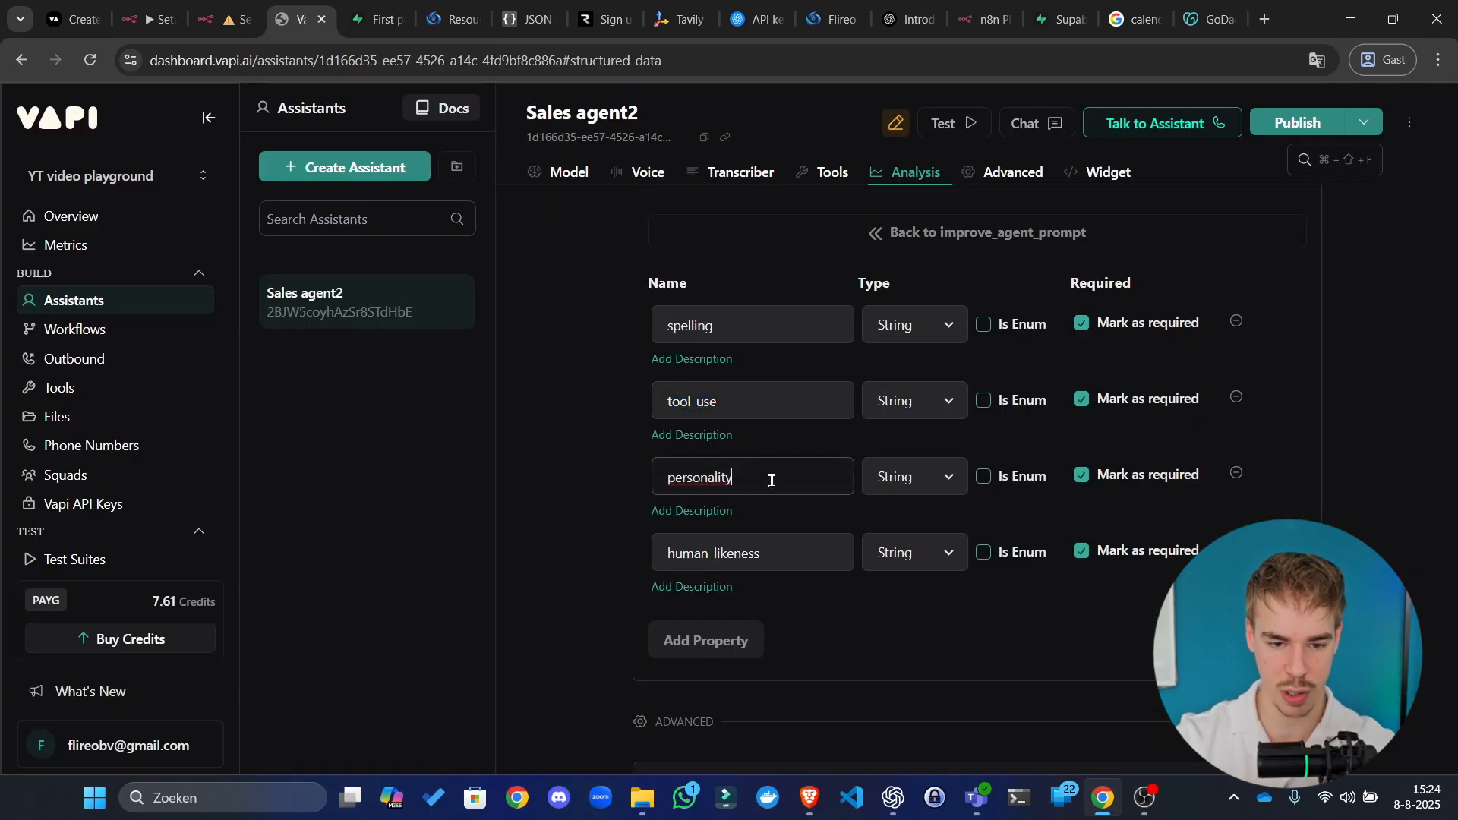
{"action": "left_click", "coordinate": [373, 15]}
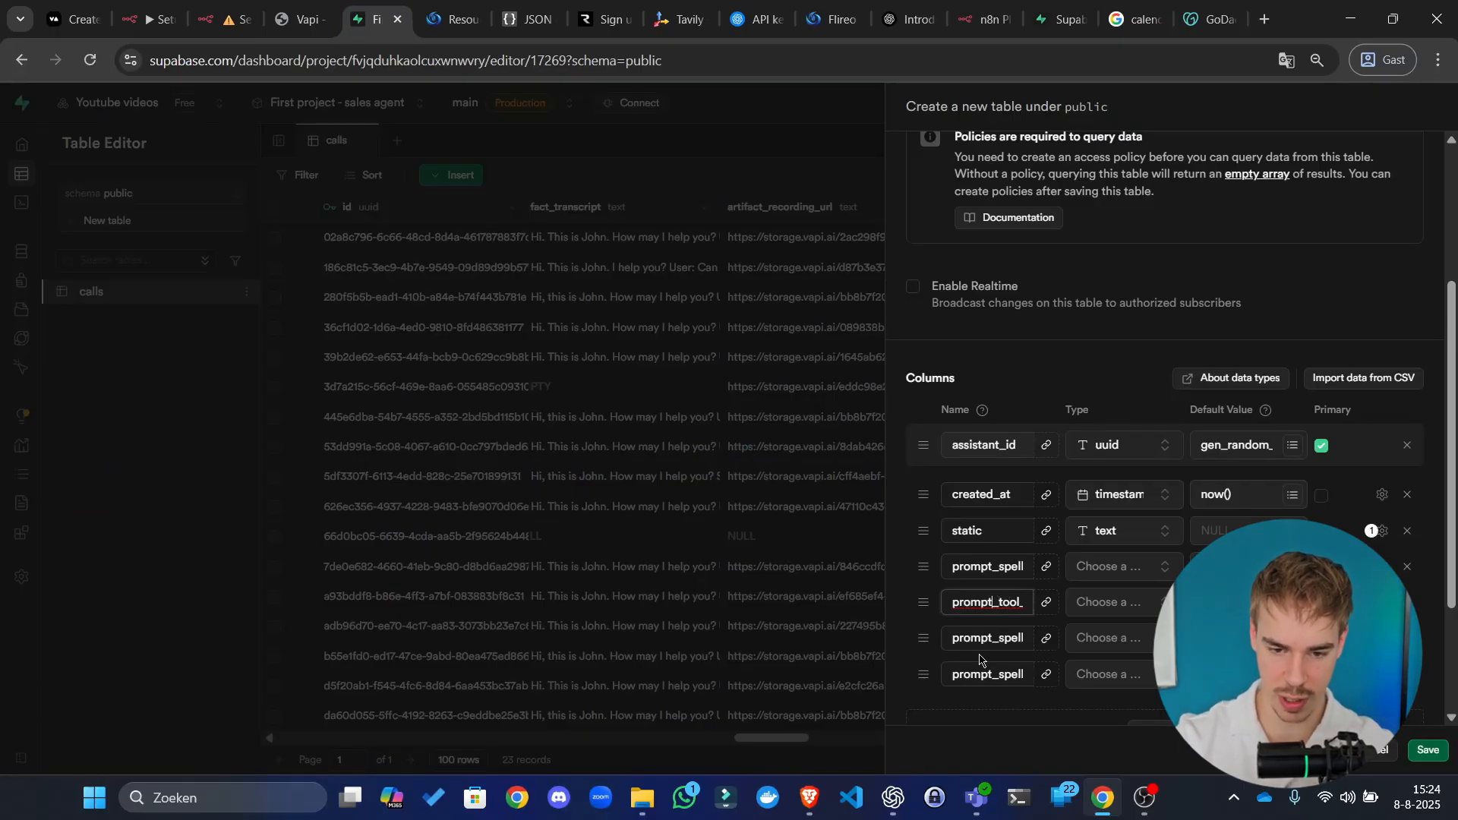
{"action": "left_click", "coordinate": [1008, 640]}
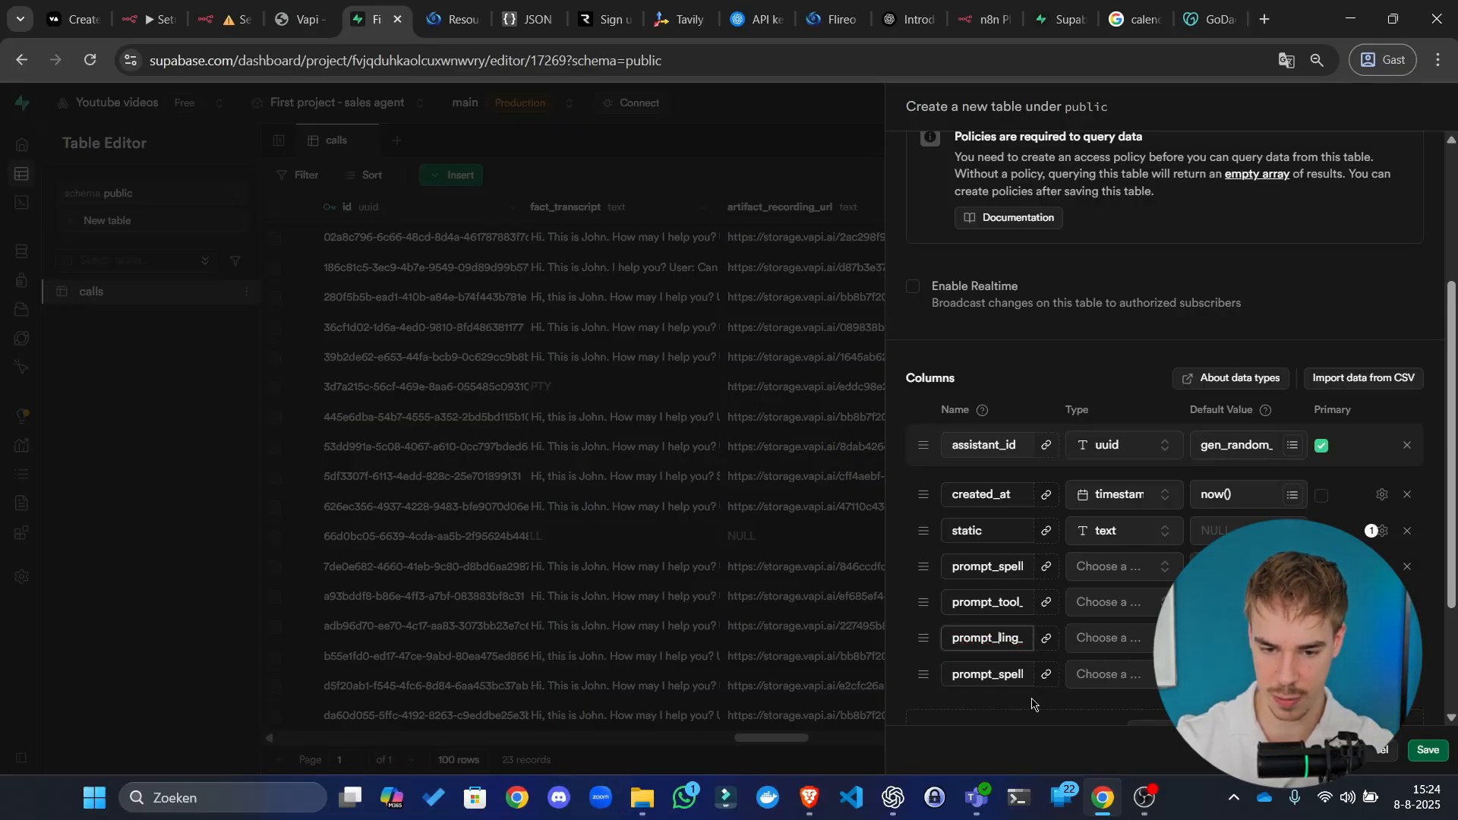
{"action": "key", "text": "BackSpace"}
{"action": "key", "text": "BackSpace"}
{"action": "key", "text": "BackSpace"}
{"action": "type", "text": "personality"}
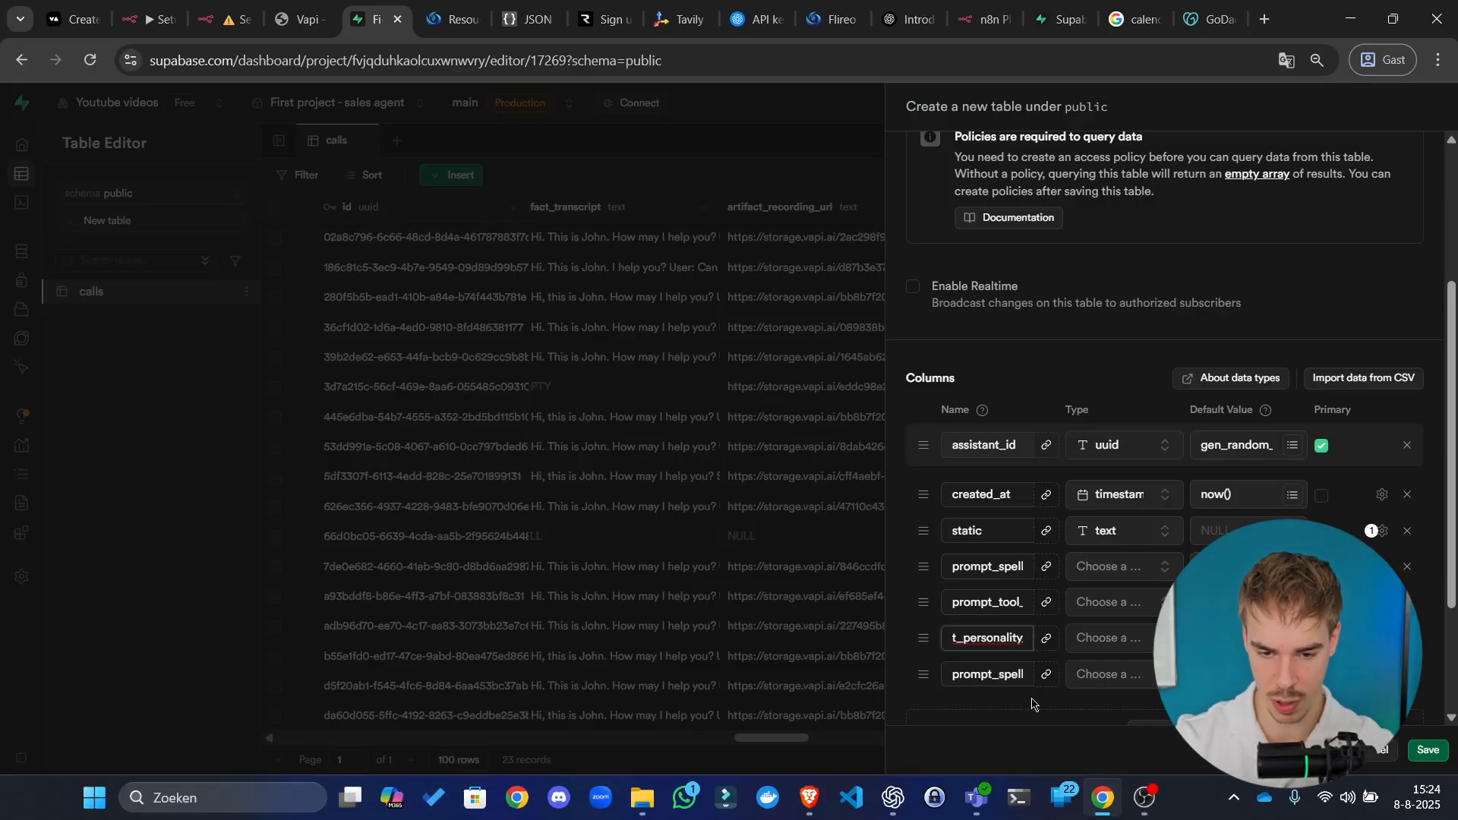
Step: Copy human_likeness from Vapi and paste it into the last prompt column's name
{"action": "left_click", "coordinate": [300, 16]}
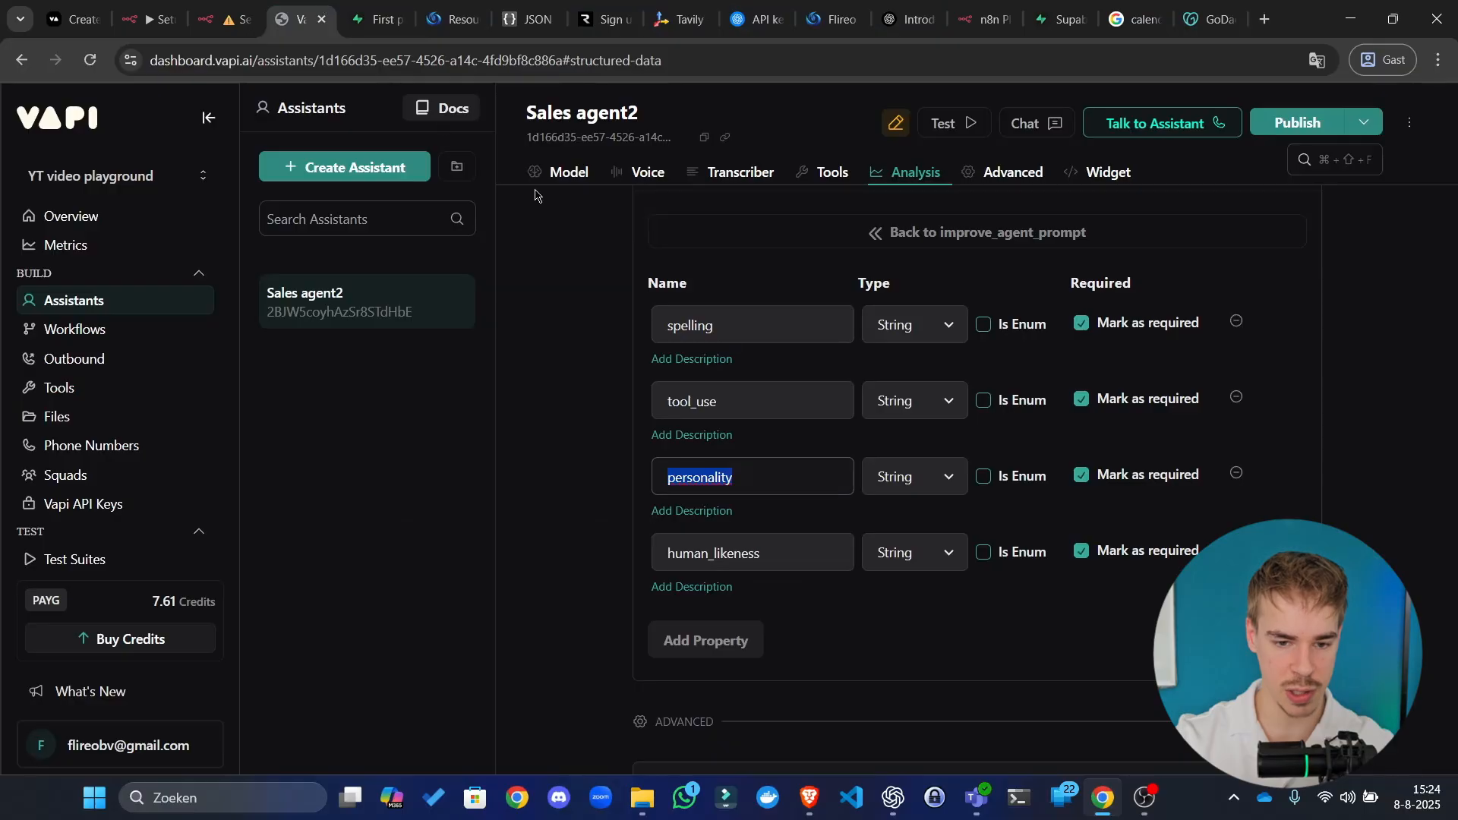
{"action": "double_click", "coordinate": [716, 553]}
{"action": "key", "text": "ctrl+c"}
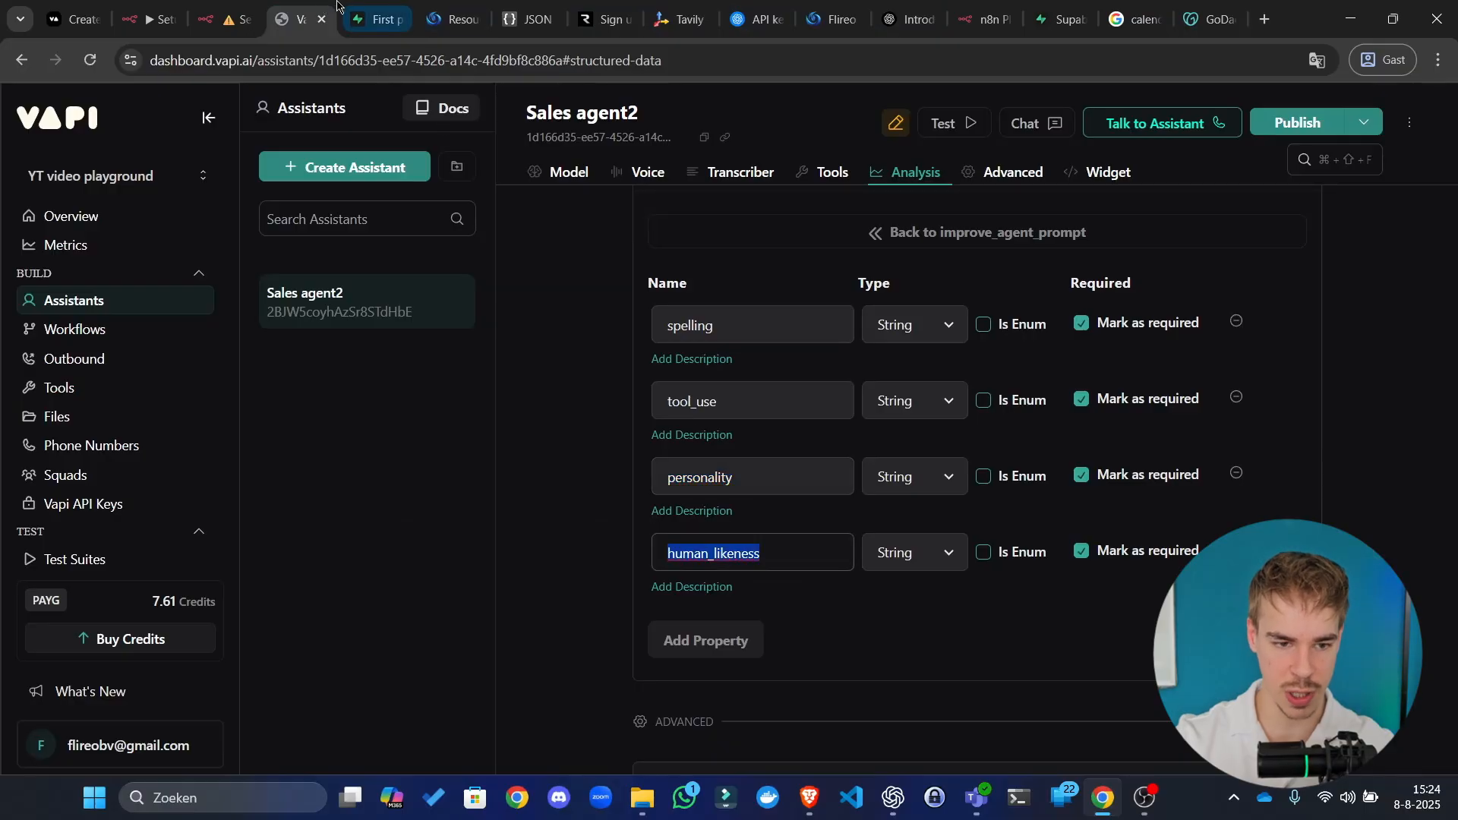
{"action": "left_click", "coordinate": [372, 18]}
{"action": "left_click", "coordinate": [1001, 673]}
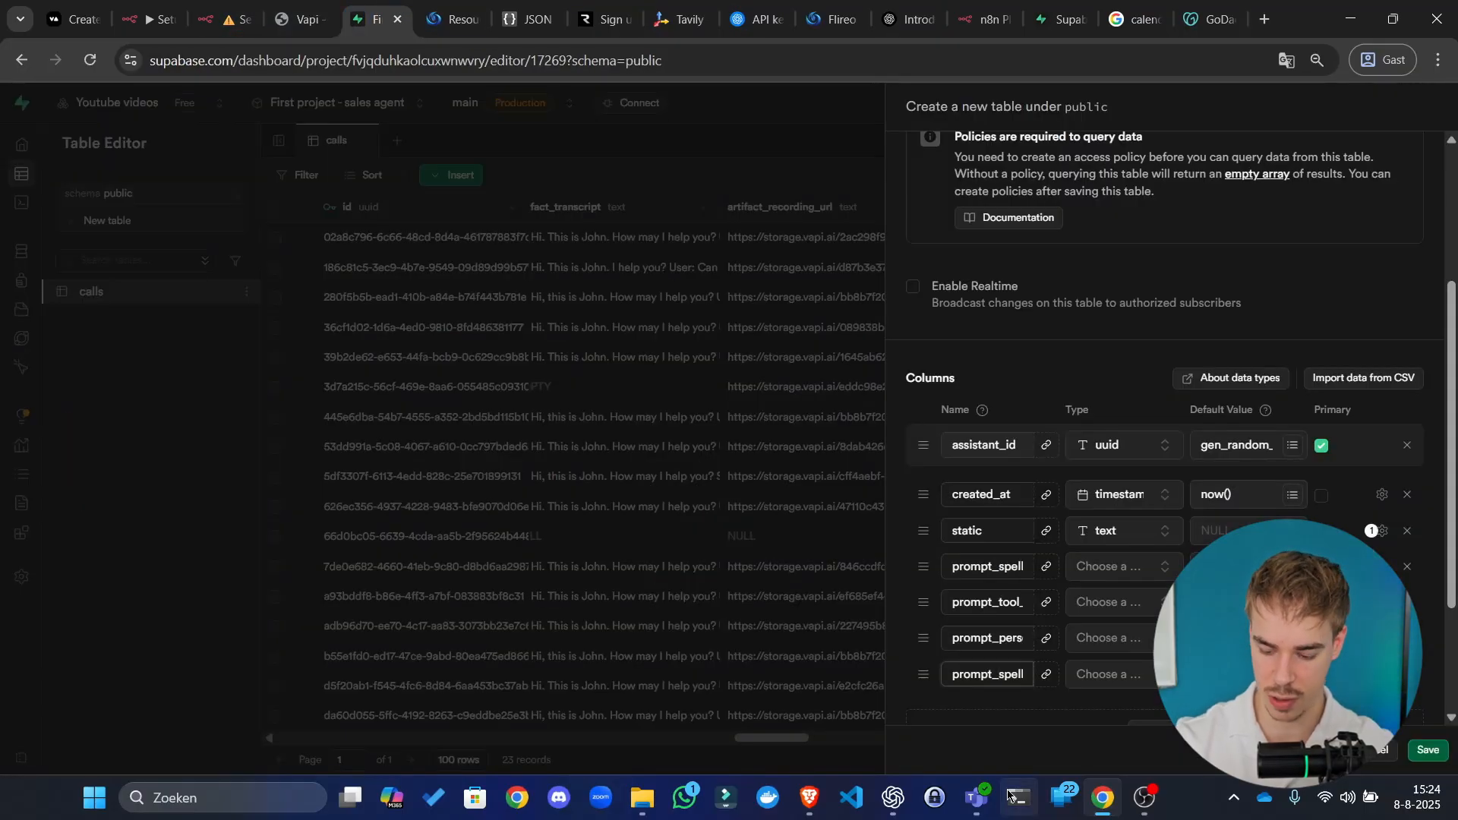
{"action": "key", "text": "Delete"}
{"action": "key", "text": "Delete"}
{"action": "key", "text": "Delete"}
{"action": "key", "text": "Delete"}
{"action": "key", "text": "Delete"}
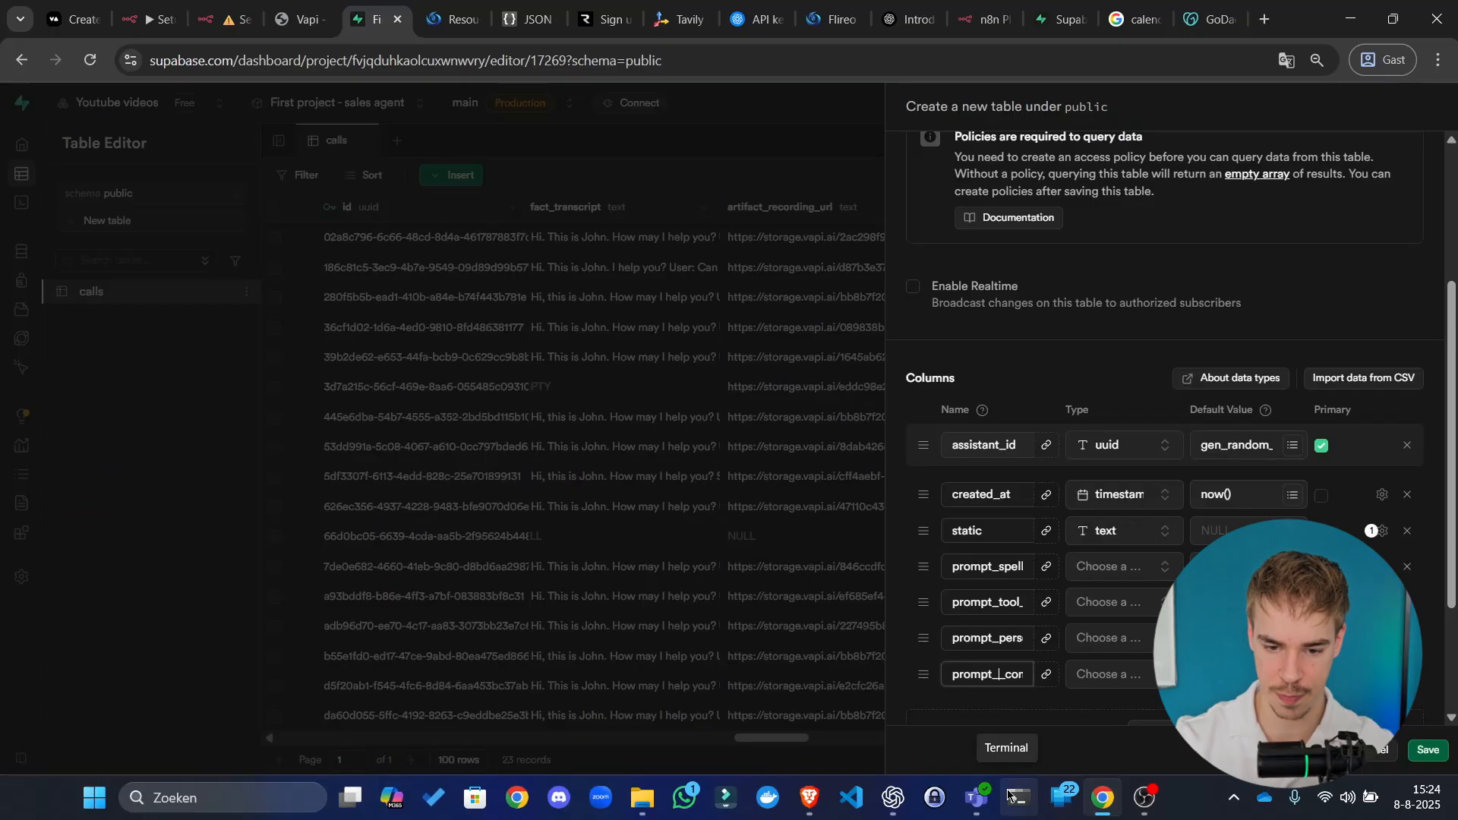
{"action": "key", "text": "ctrl+v"}
{"action": "left_click", "coordinate": [1127, 733]}
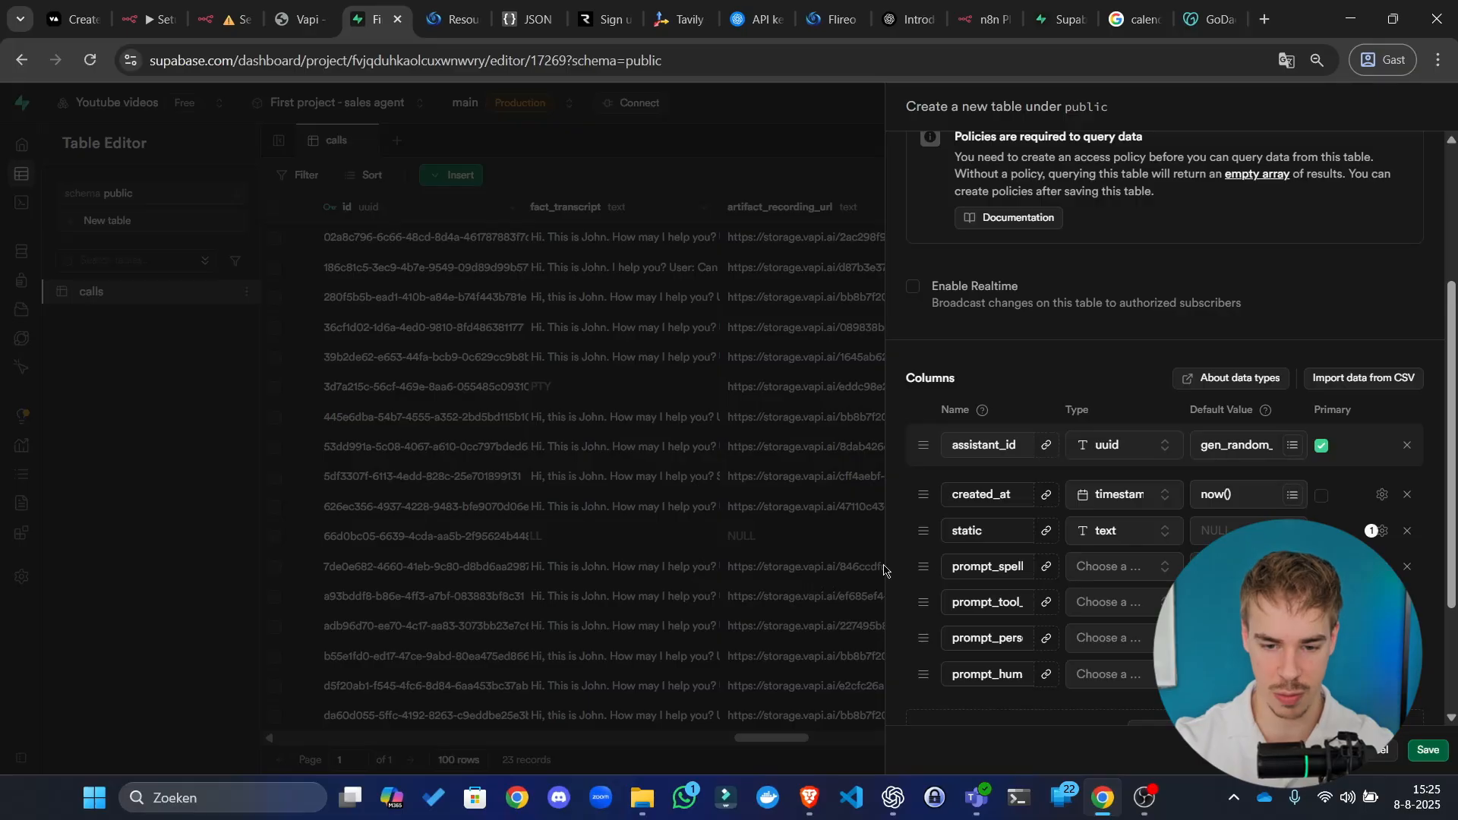
Step: Set the spelling, tool_use, personality and human_likeness columns to text, then add another column
{"action": "left_click", "coordinate": [1107, 568]}
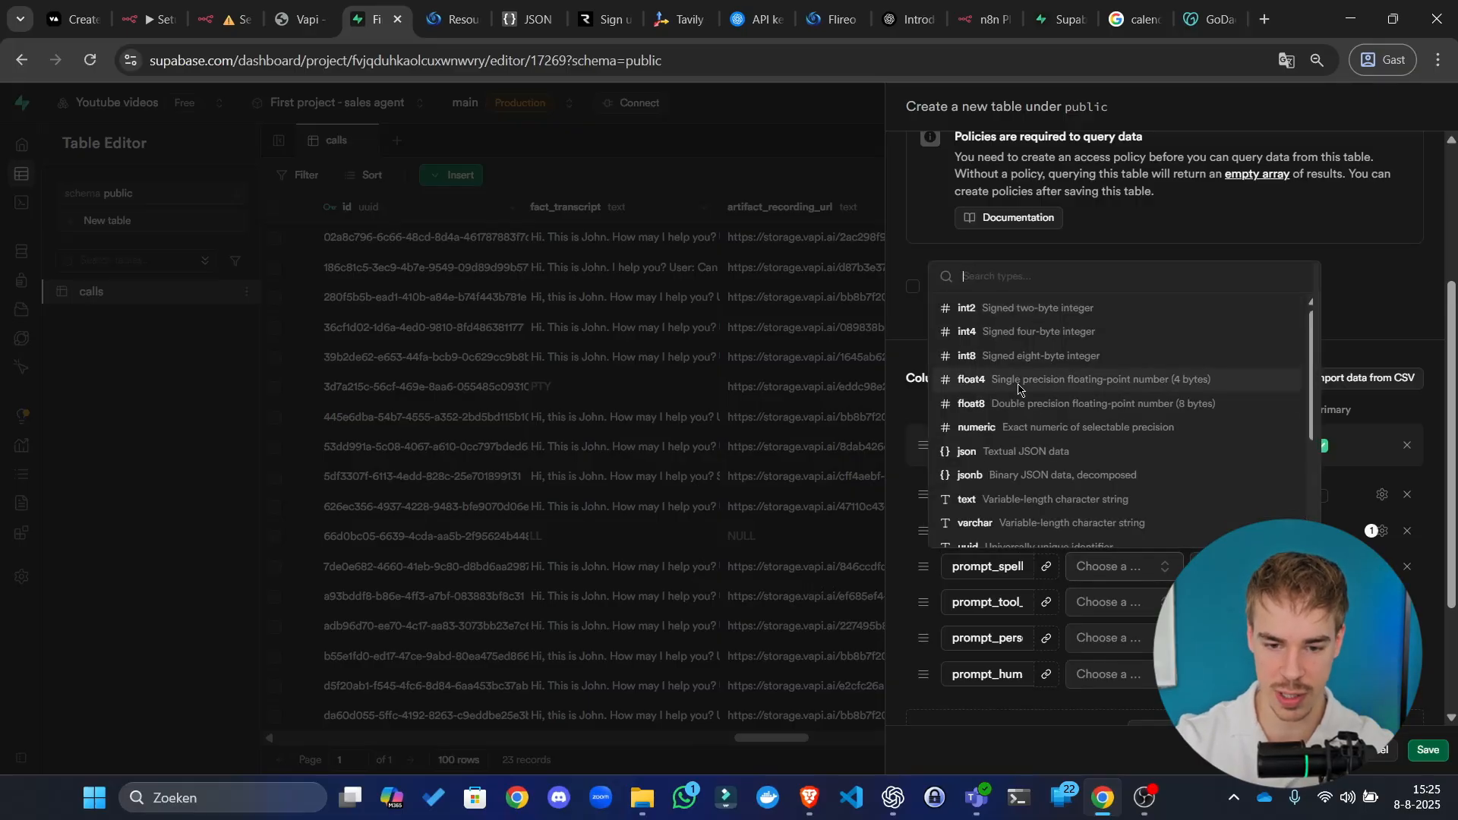
{"action": "left_click", "coordinate": [1018, 499]}
{"action": "left_click", "coordinate": [1108, 602]}
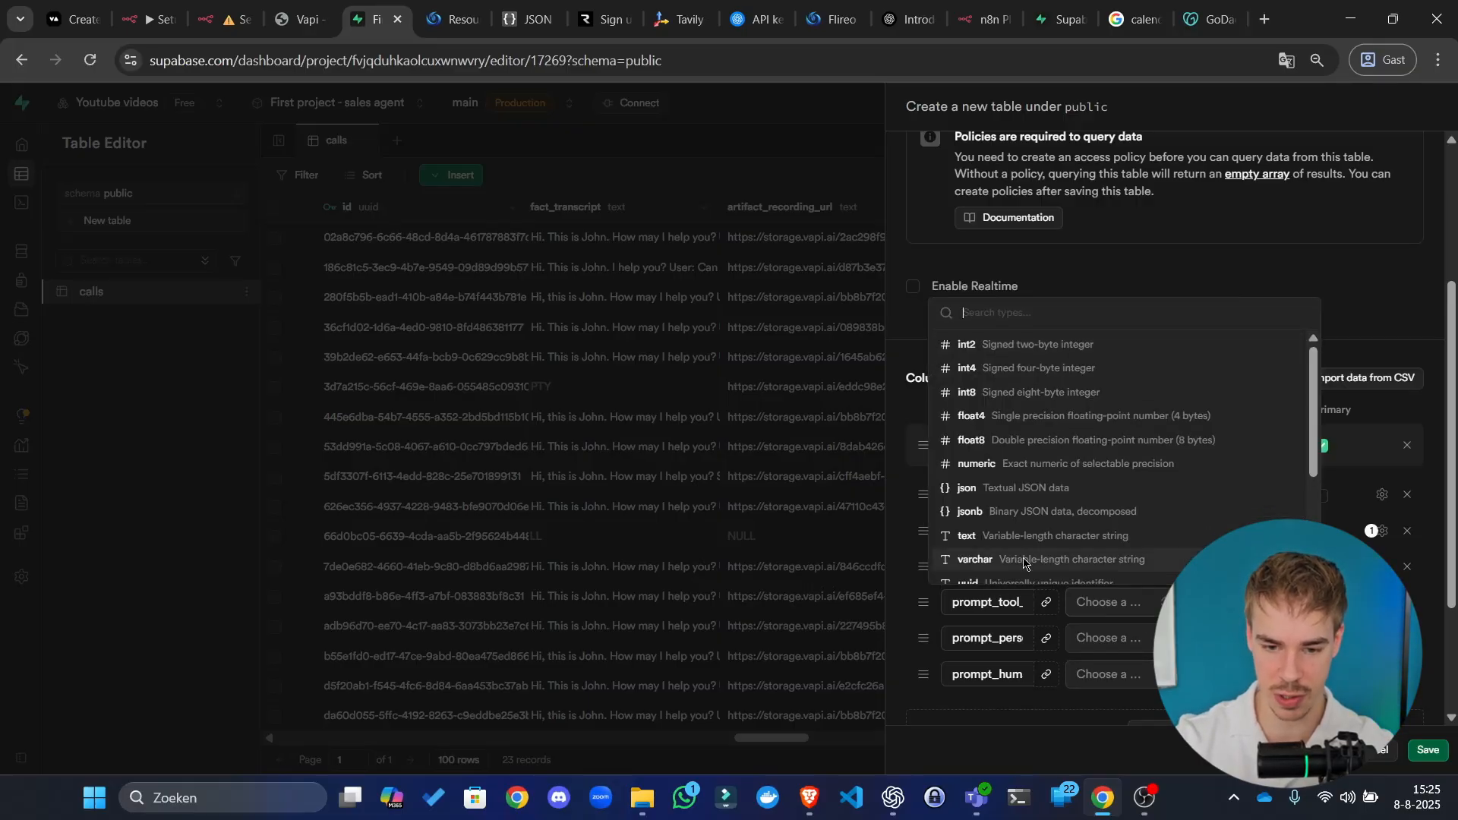
{"action": "left_click", "coordinate": [1004, 535]}
{"action": "left_click", "coordinate": [1128, 639]}
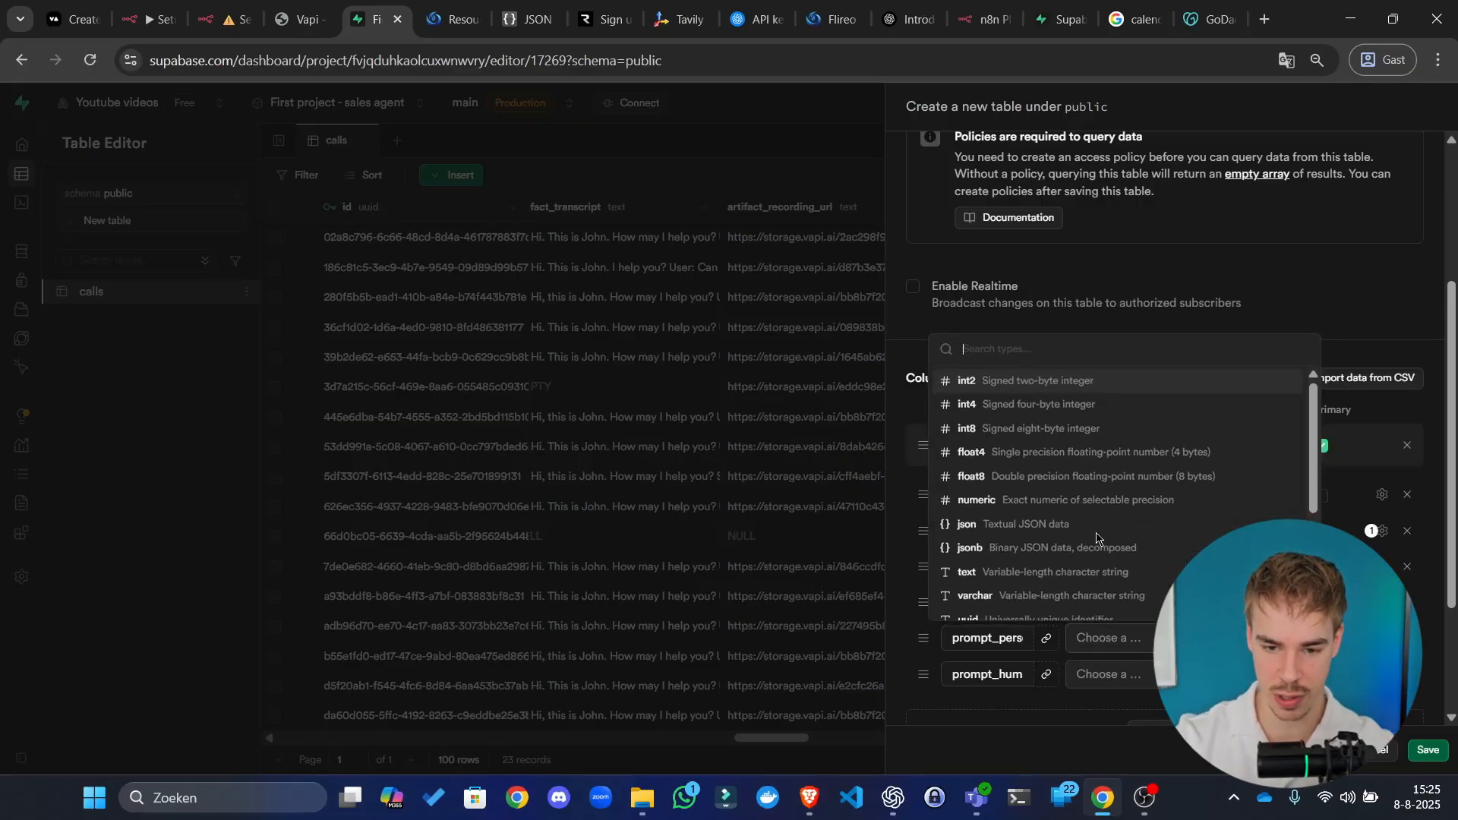
{"action": "left_click", "coordinate": [992, 569]}
{"action": "left_click", "coordinate": [1138, 676]}
{"action": "left_click", "coordinate": [988, 608]}
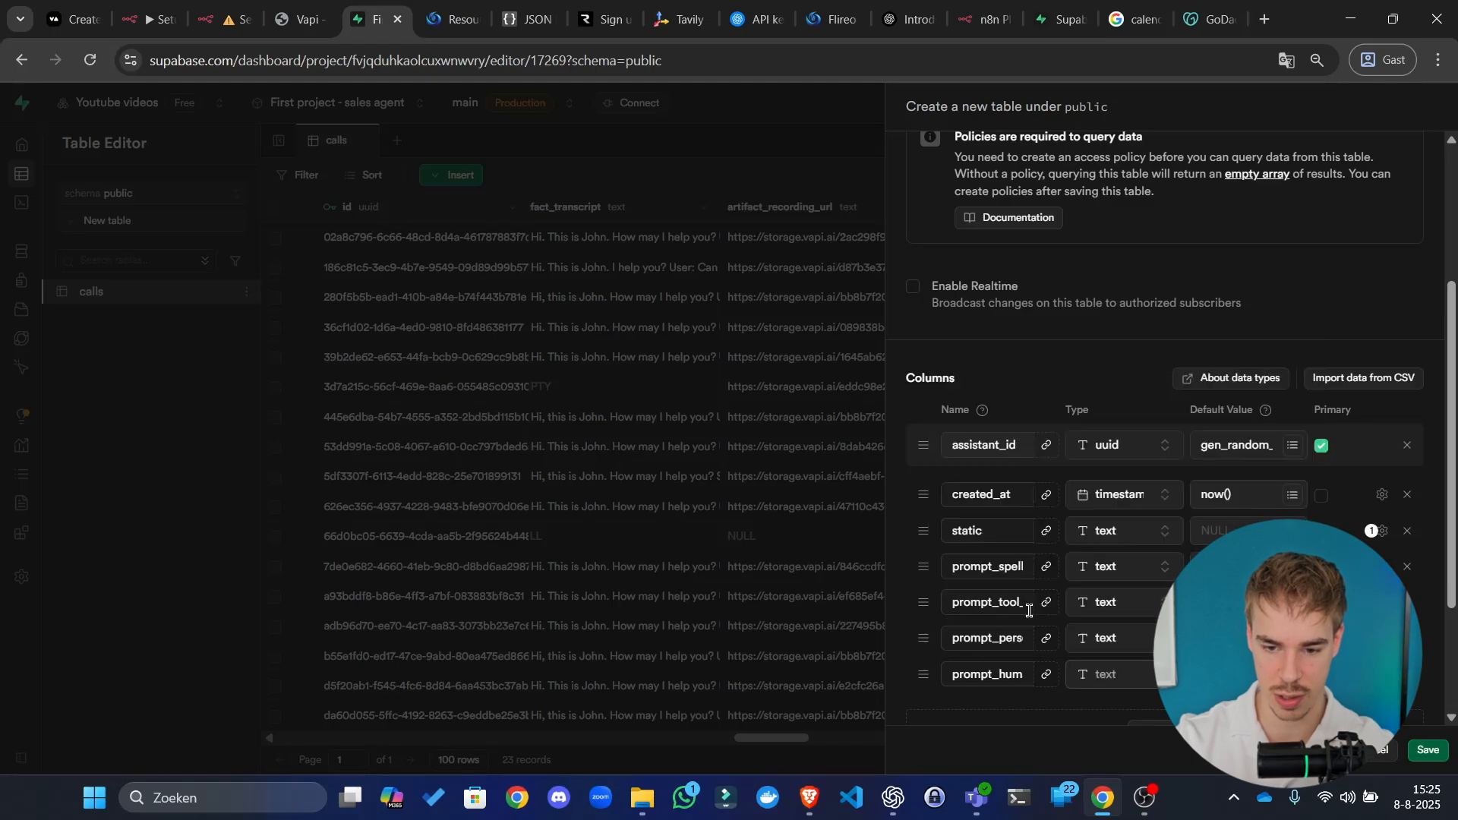
{"action": "scroll", "coordinate": [1177, 568], "scroll_direction": "down", "scroll_amount": 2}
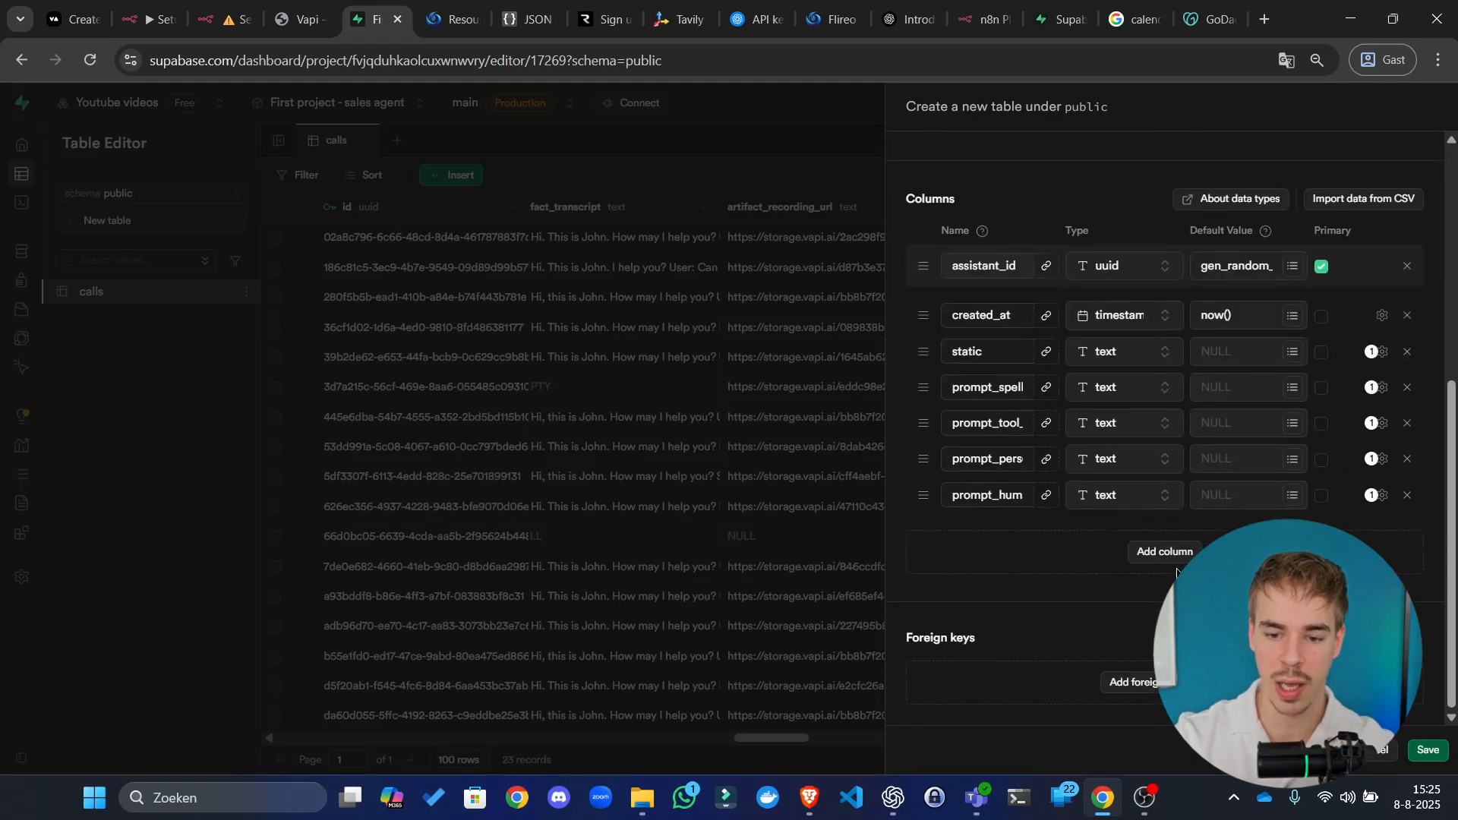
{"action": "left_click", "coordinate": [1170, 562]}
Step: Name the new column my_turn, replacing the first-typed turn_enabled
{"action": "left_click", "coordinate": [1003, 535]}
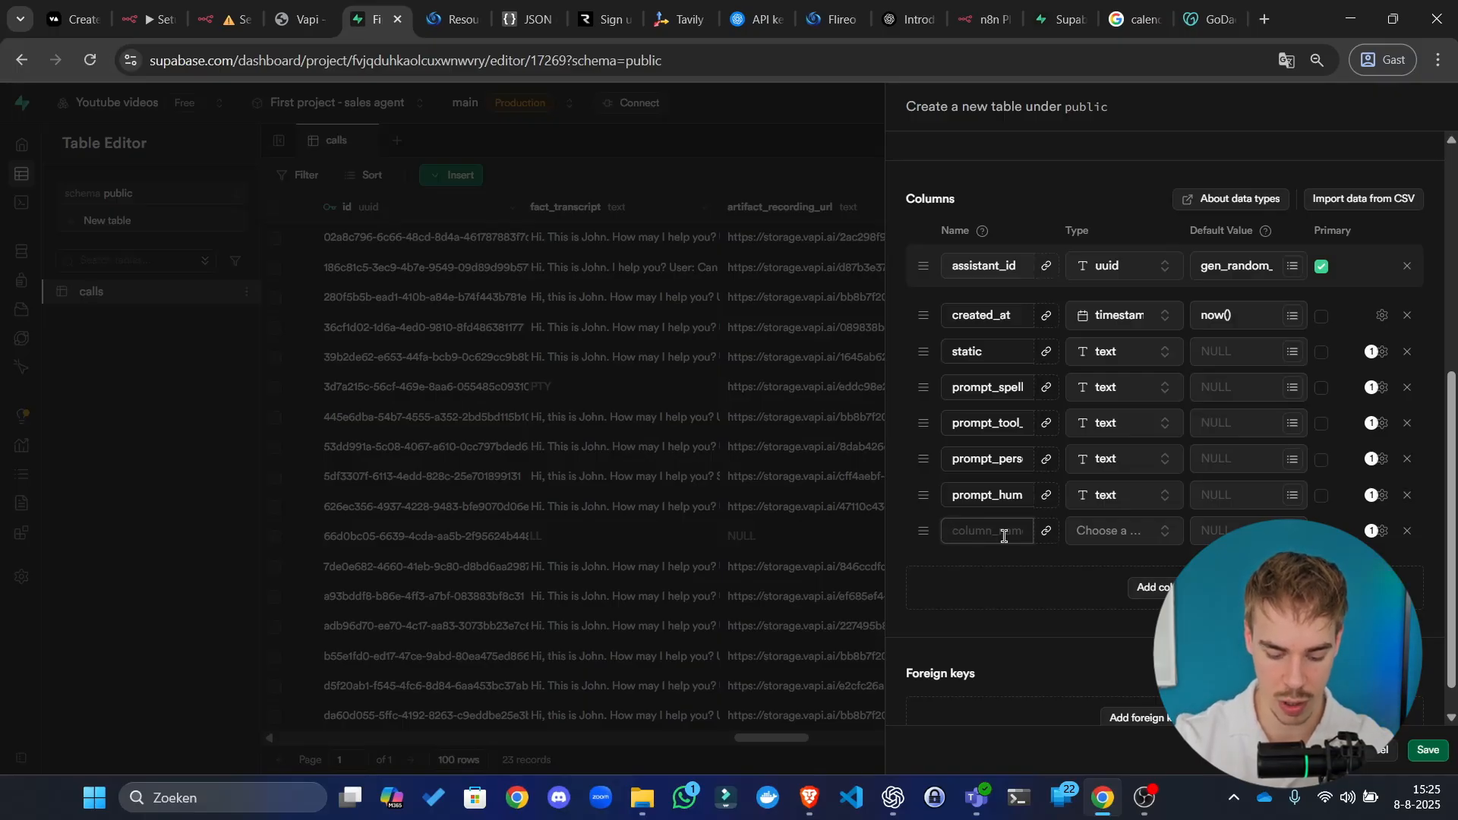
{"action": "type", "text": "turn_"}
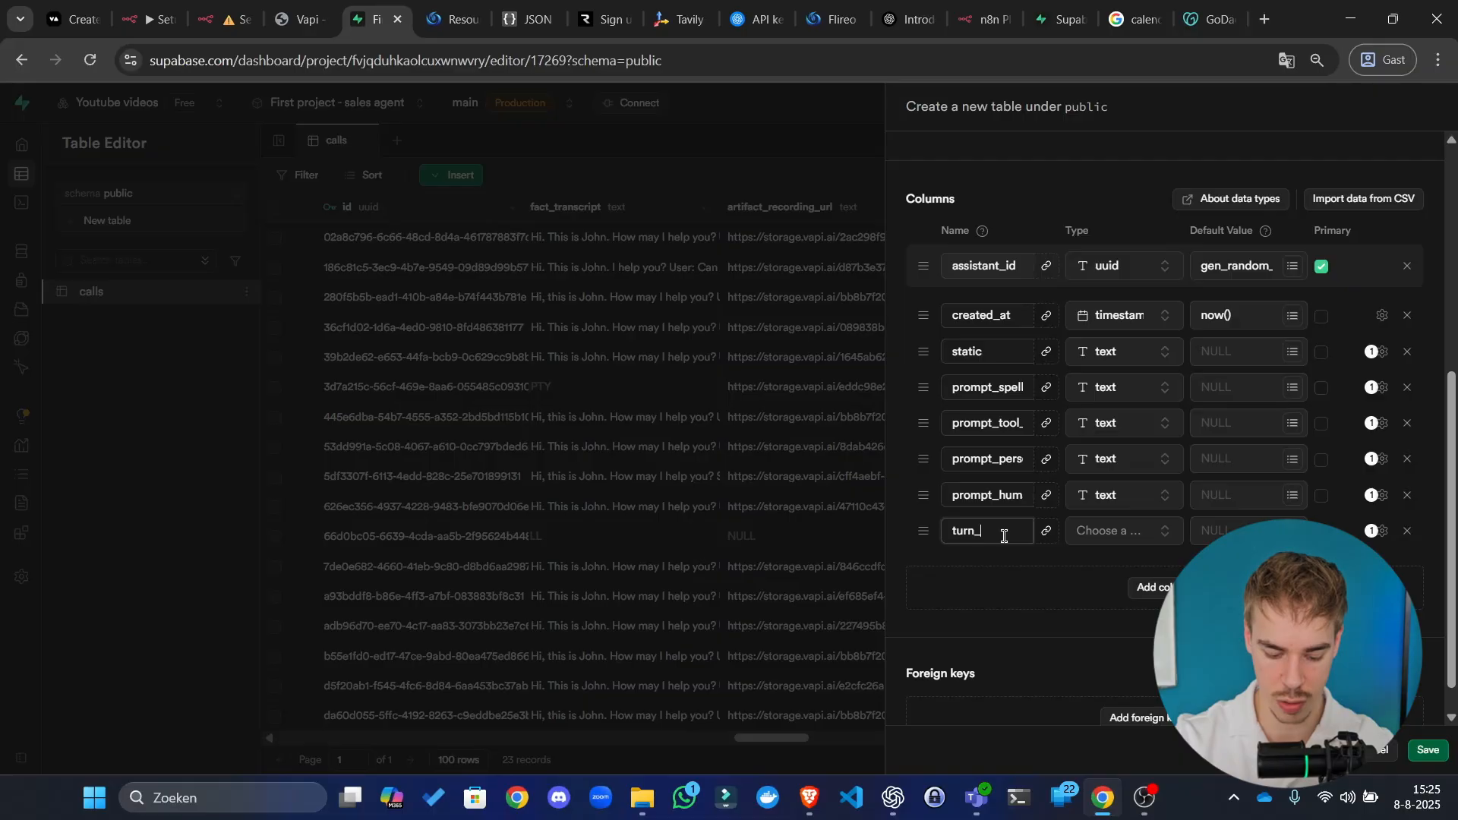
{"action": "type", "text": "enabled"}
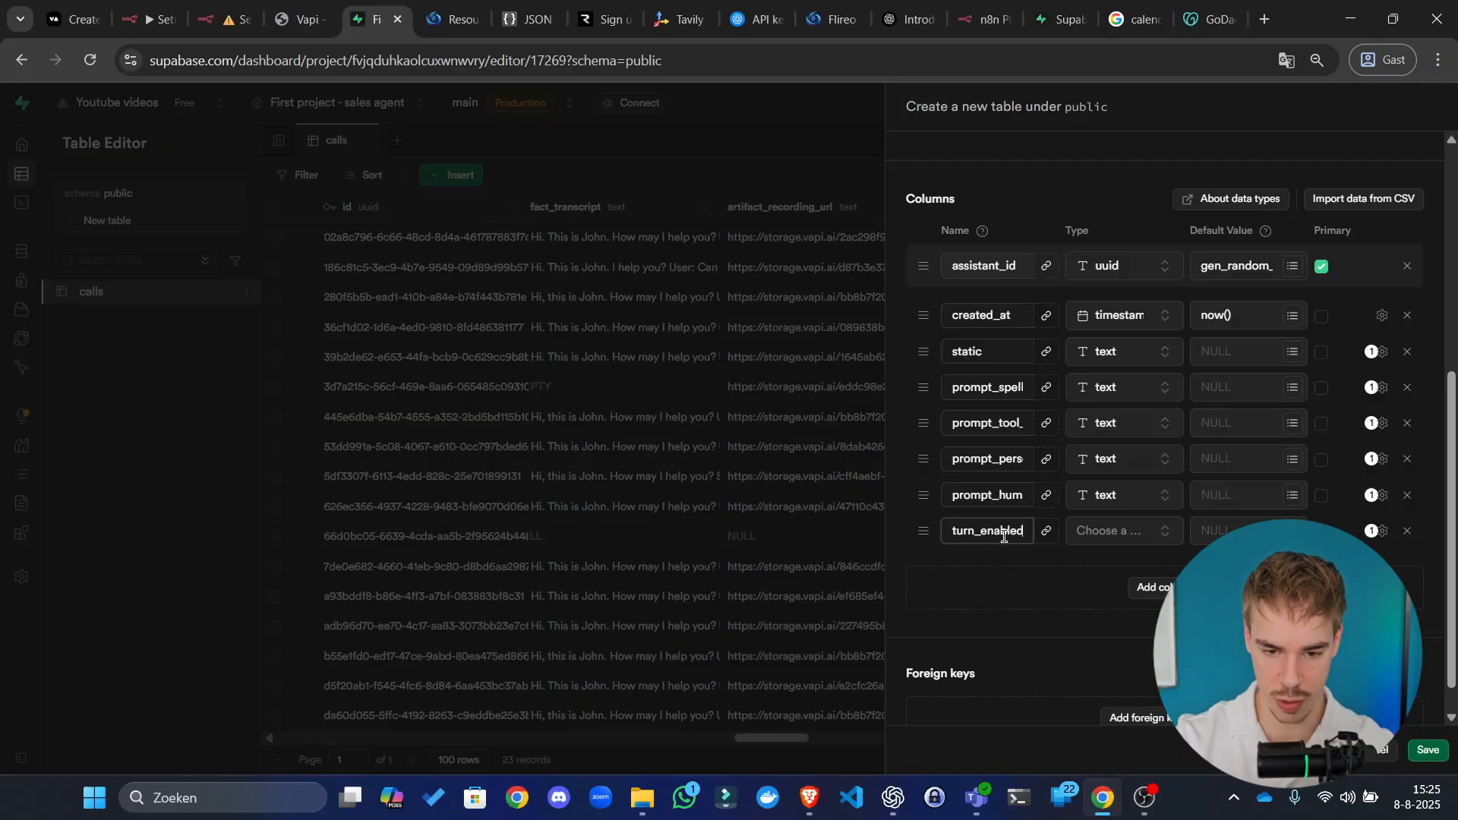
{"action": "key", "text": "ctrl+a"}
{"action": "key", "text": "BackSpace"}
{"action": "type", "text": "my_turn"}
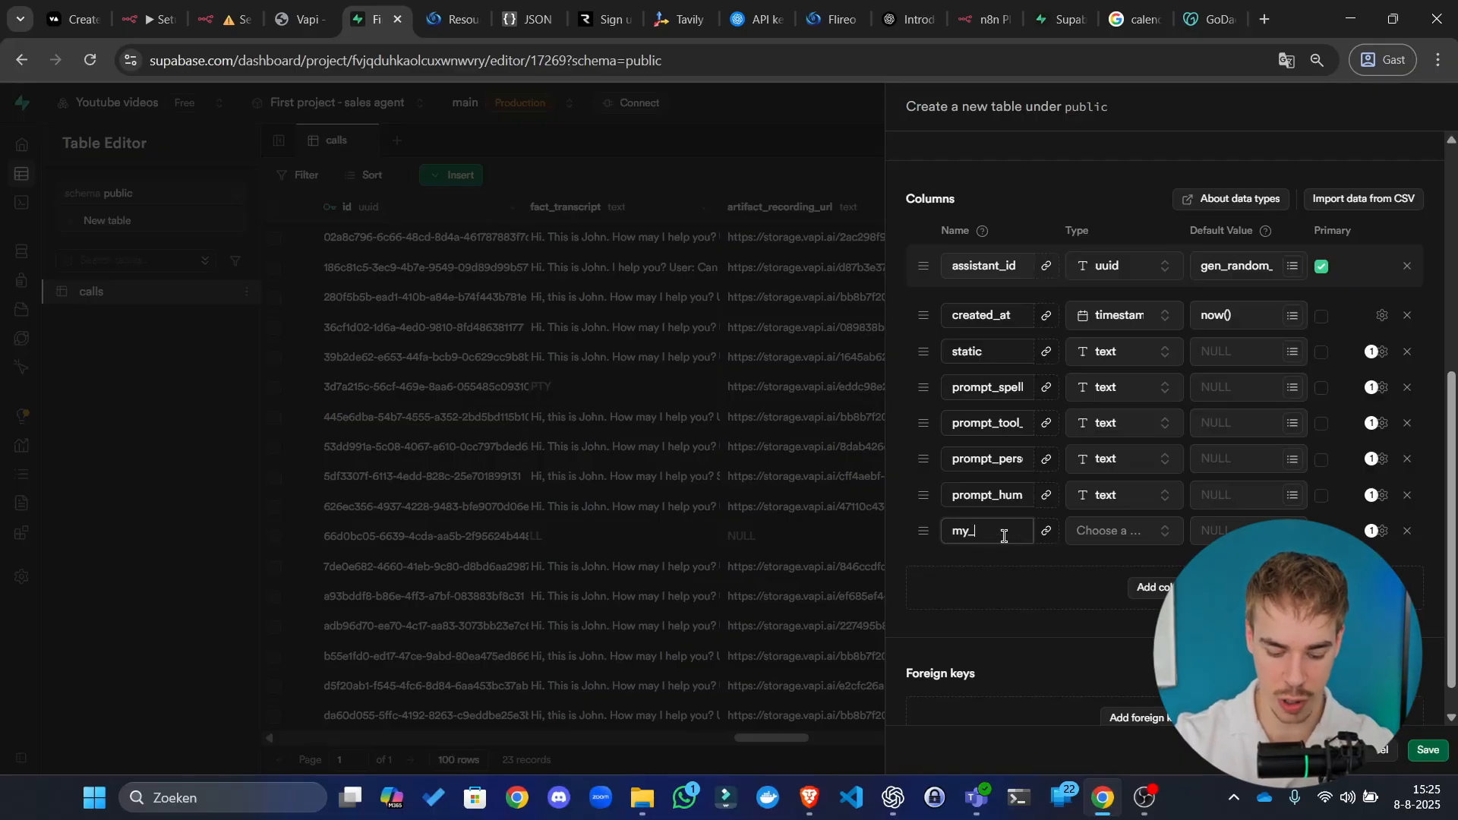
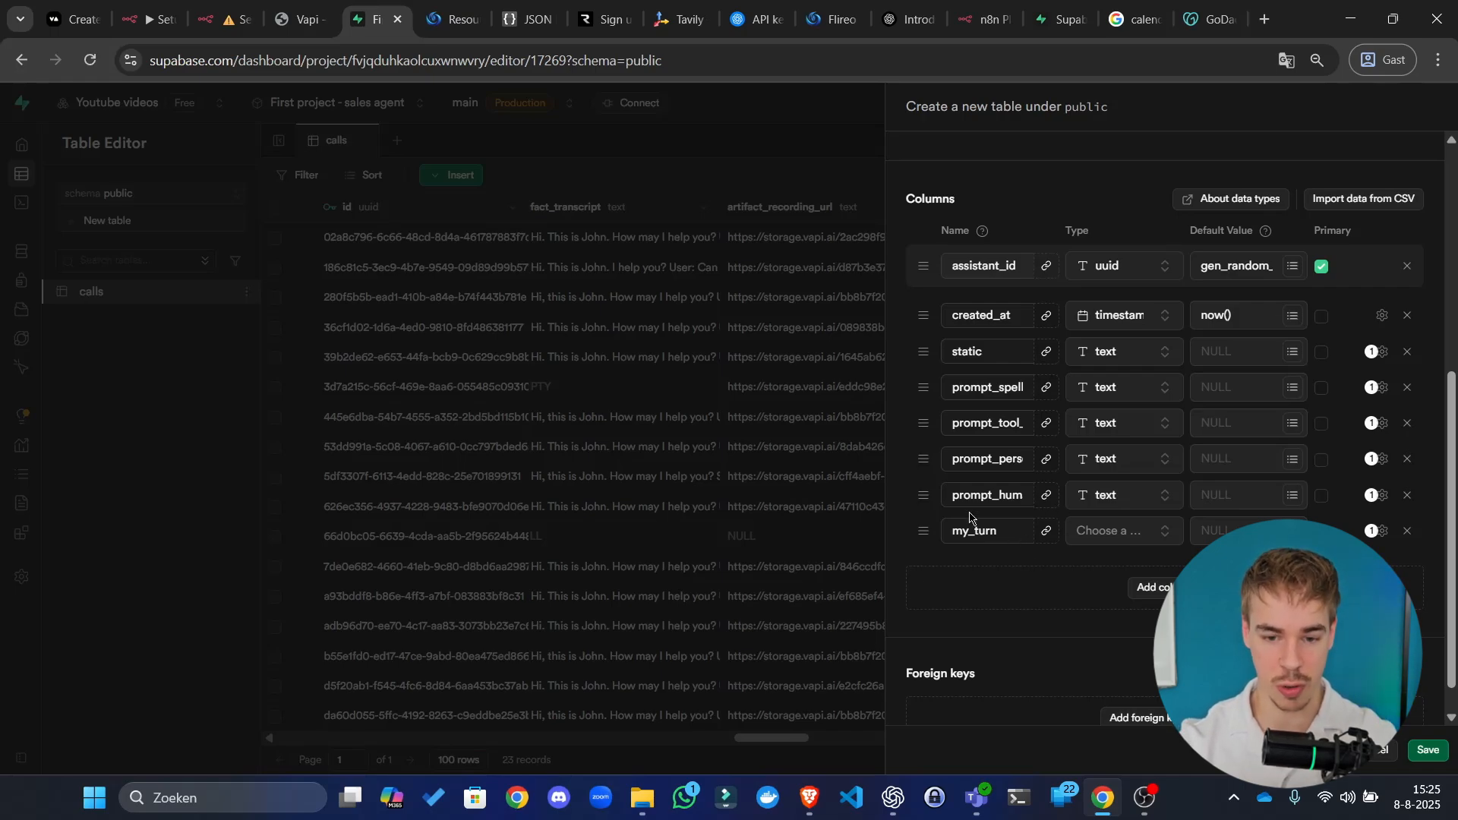
Step: Set my_turn's type to bool and save, creating the assistants table
{"action": "left_click", "coordinate": [1112, 536]}
{"action": "scroll", "coordinate": [1077, 456], "scroll_direction": "down", "scroll_amount": 5}
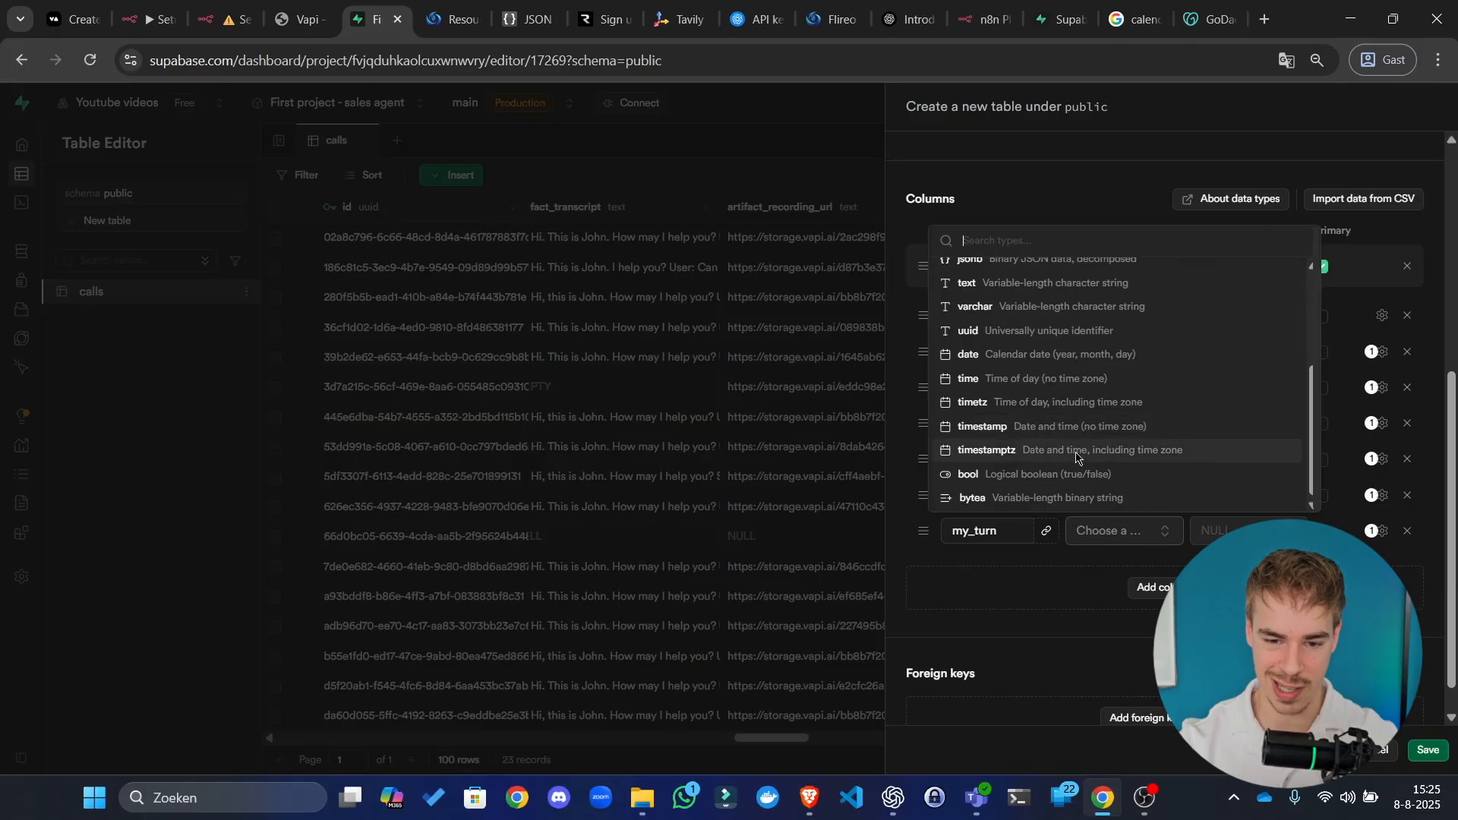
{"action": "left_click", "coordinate": [1063, 474]}
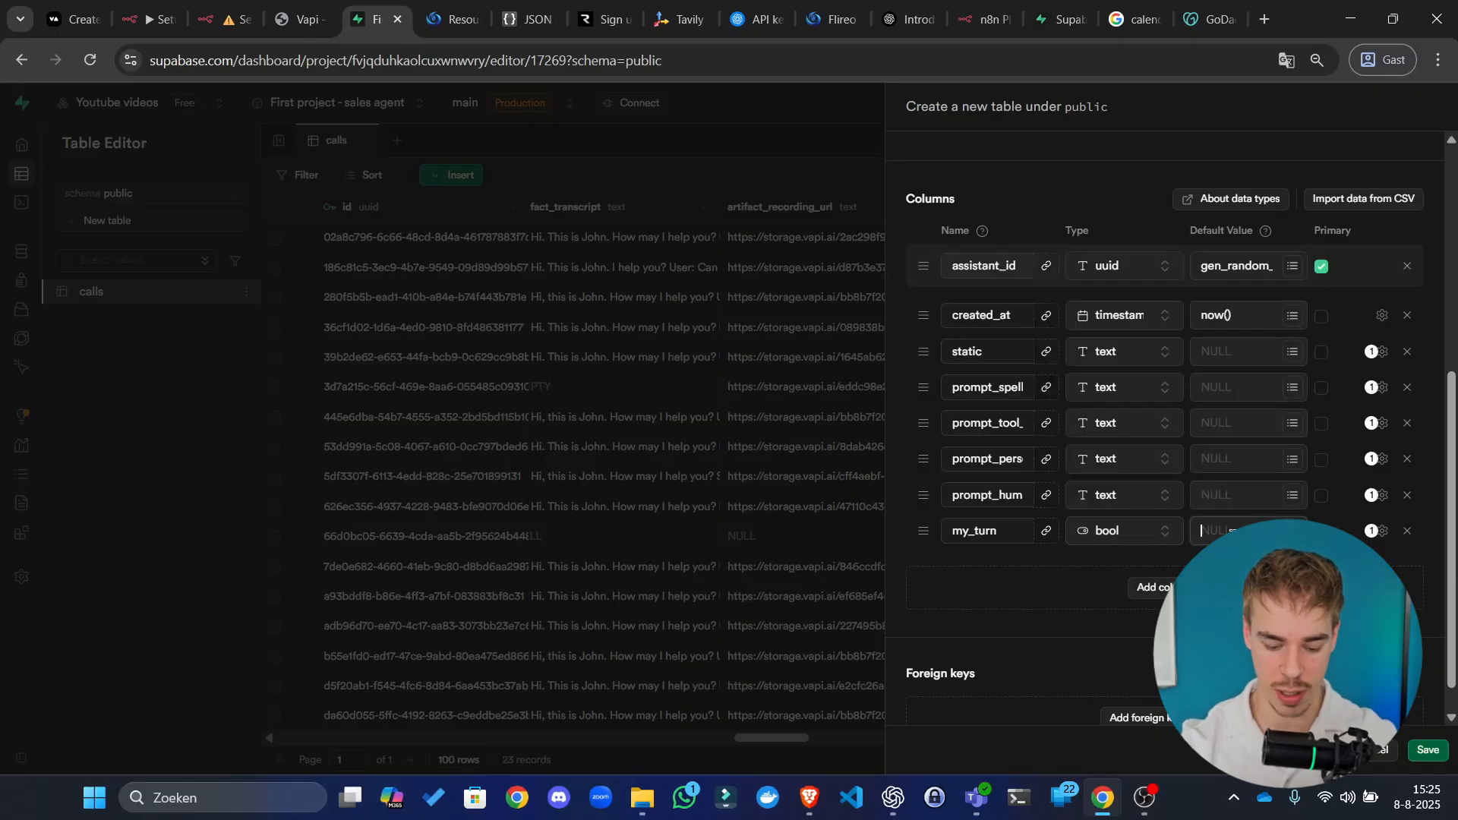
{"action": "scroll", "coordinate": [1165, 438], "scroll_direction": "down", "scroll_amount": 1}
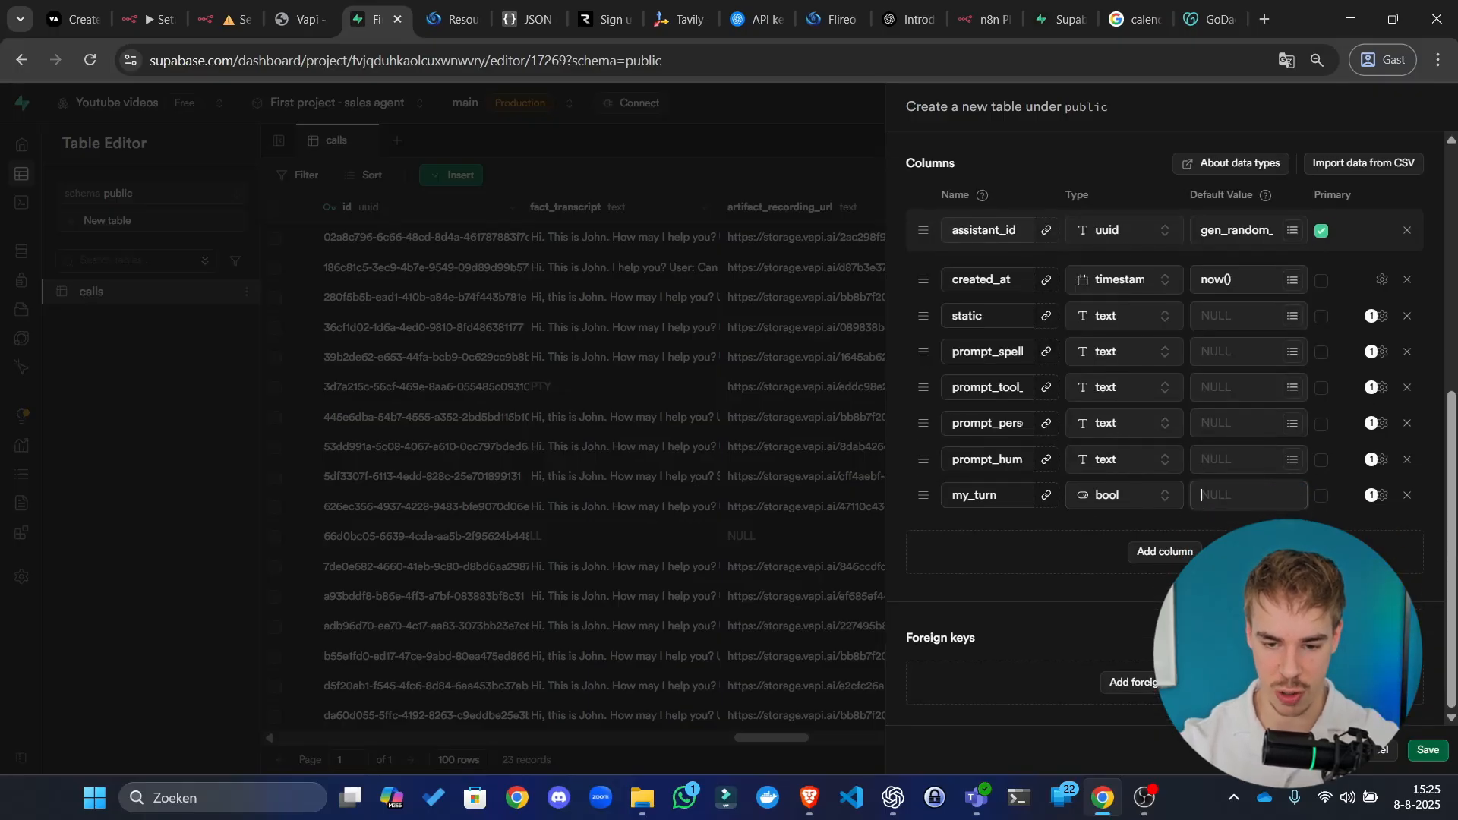
{"action": "left_click", "coordinate": [1428, 751]}
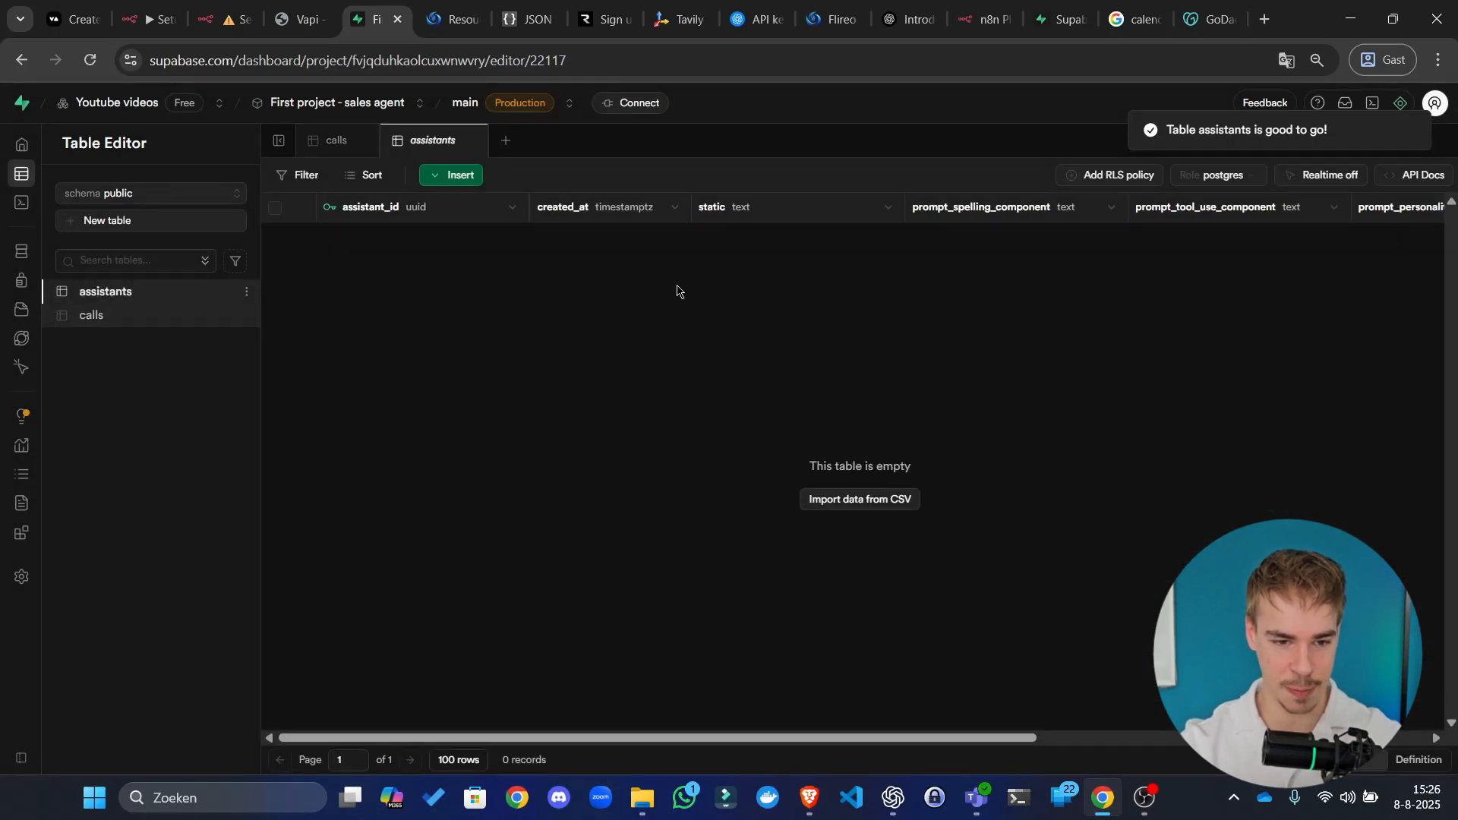
Step: Start inserting a row into the empty assistants table, then view the Vapi assistant's structured-data fields
{"action": "scroll", "coordinate": [459, 312], "scroll_direction": "right", "scroll_amount": 5}
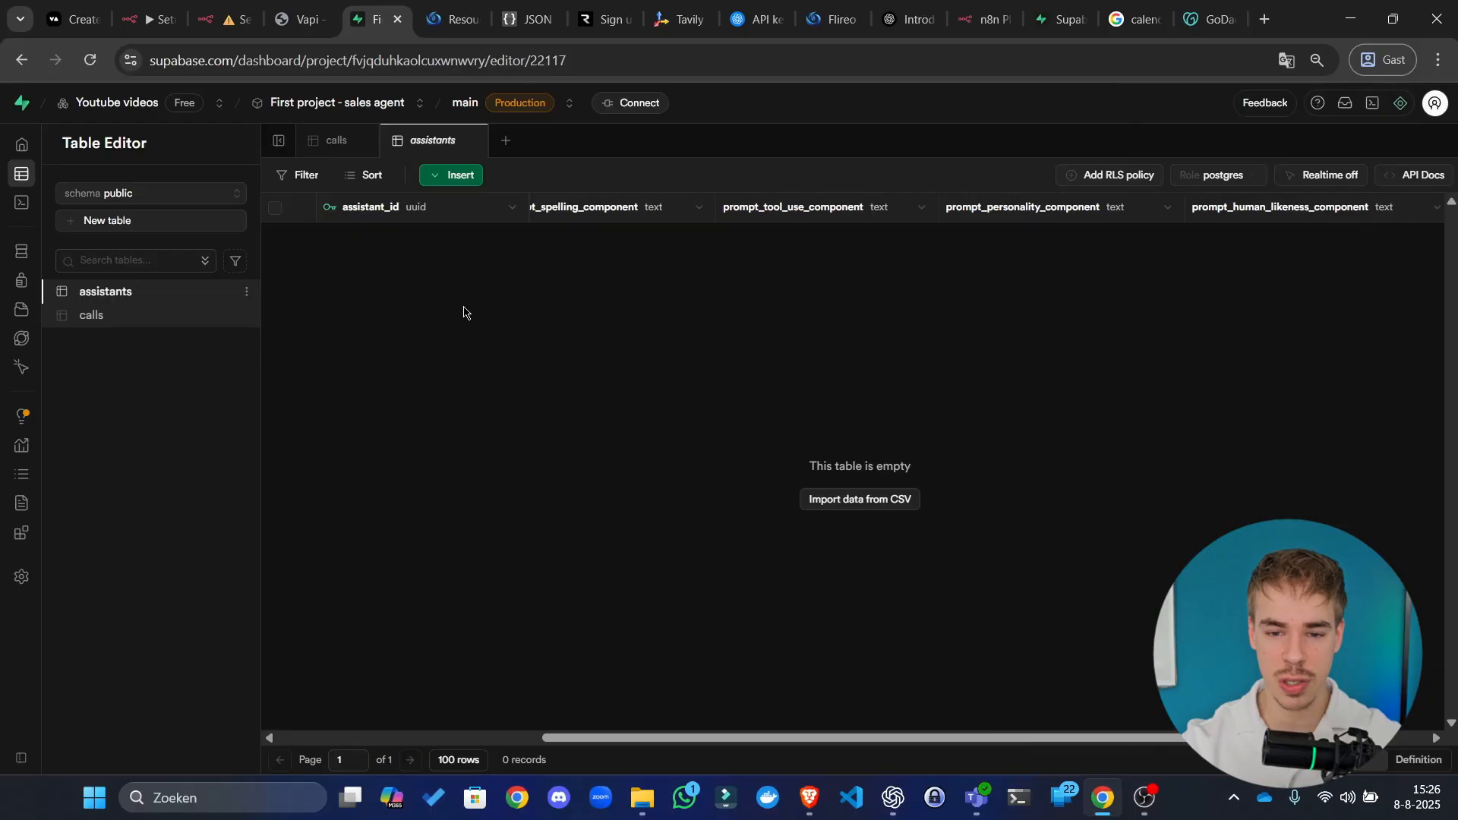
{"action": "scroll", "coordinate": [463, 312], "scroll_direction": "right", "scroll_amount": 3}
{"action": "scroll", "coordinate": [1402, 277], "scroll_direction": "left", "scroll_amount": 8}
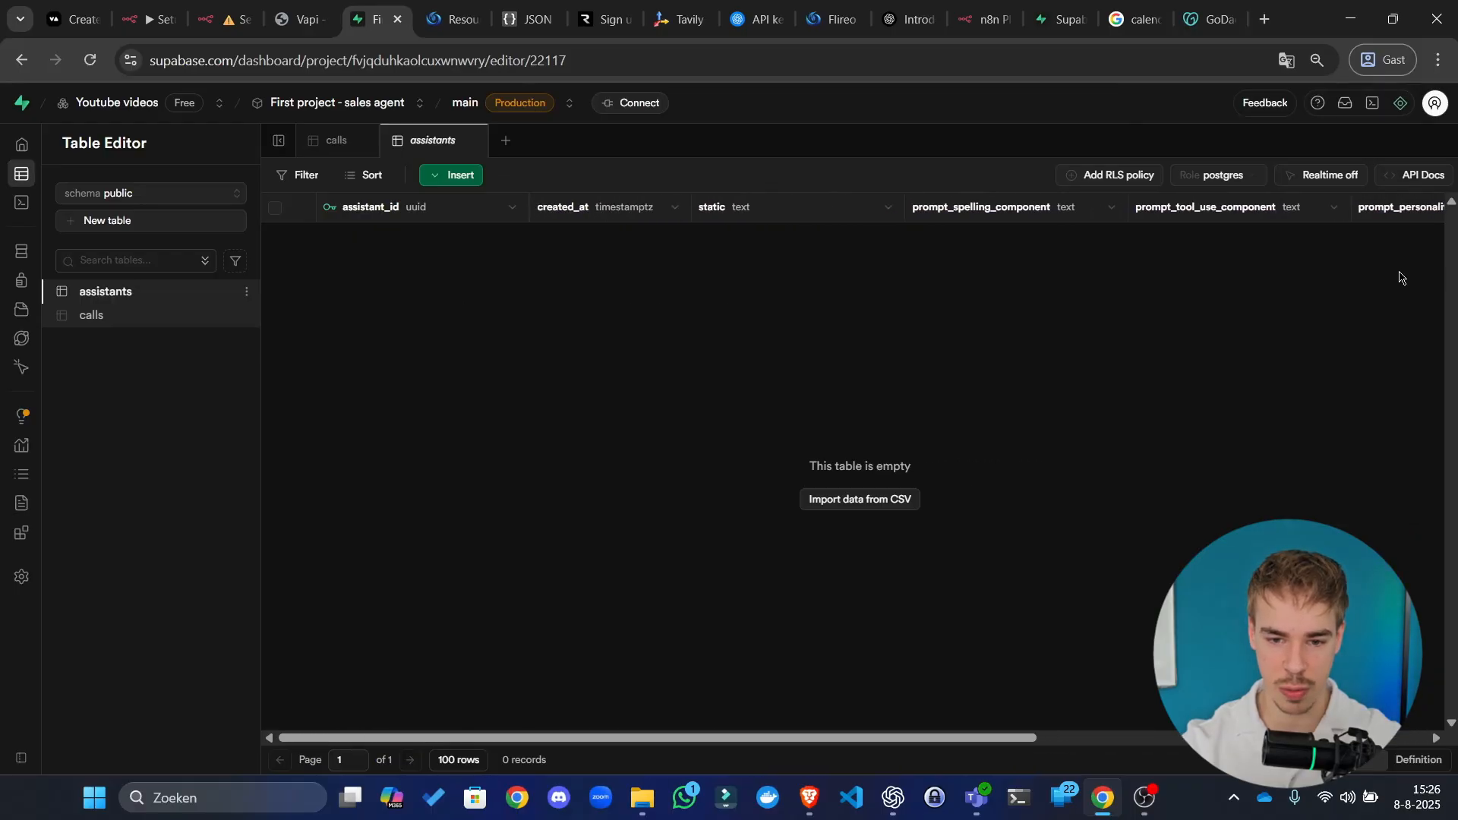
{"action": "left_click", "coordinate": [452, 182]}
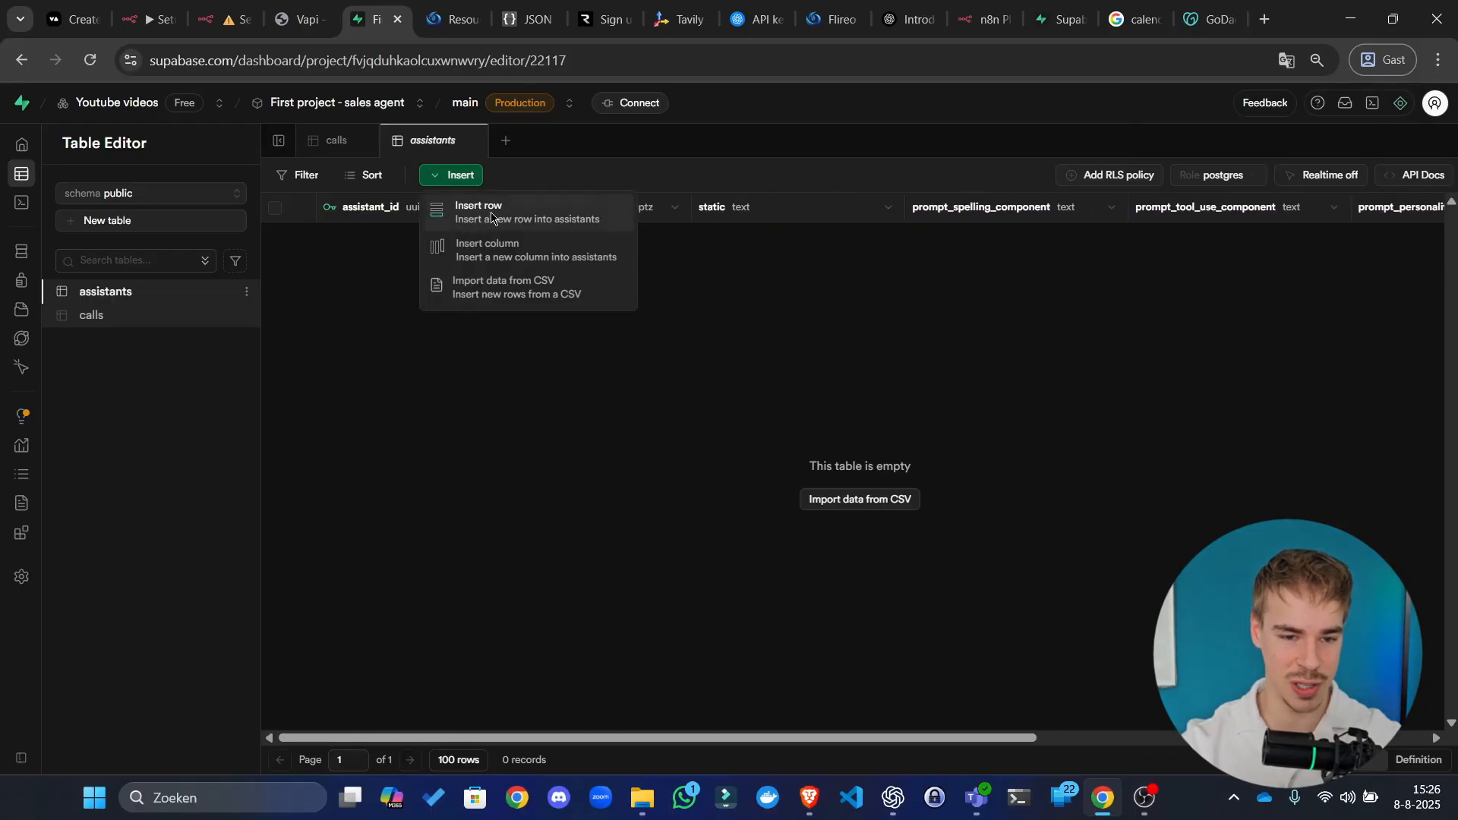
{"action": "left_click", "coordinate": [489, 214]}
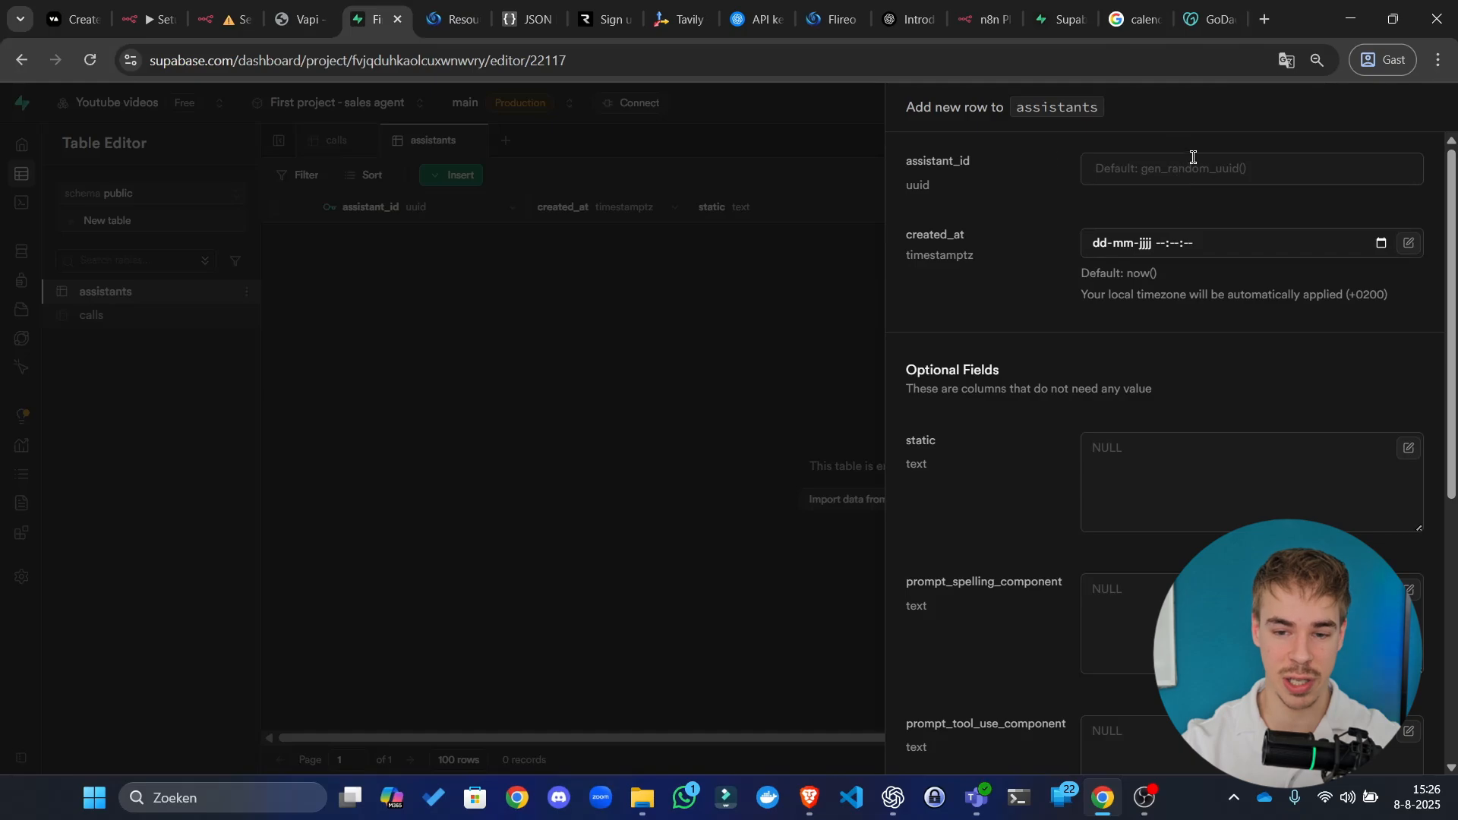
{"action": "scroll", "coordinate": [1116, 389], "scroll_direction": "down", "scroll_amount": 2}
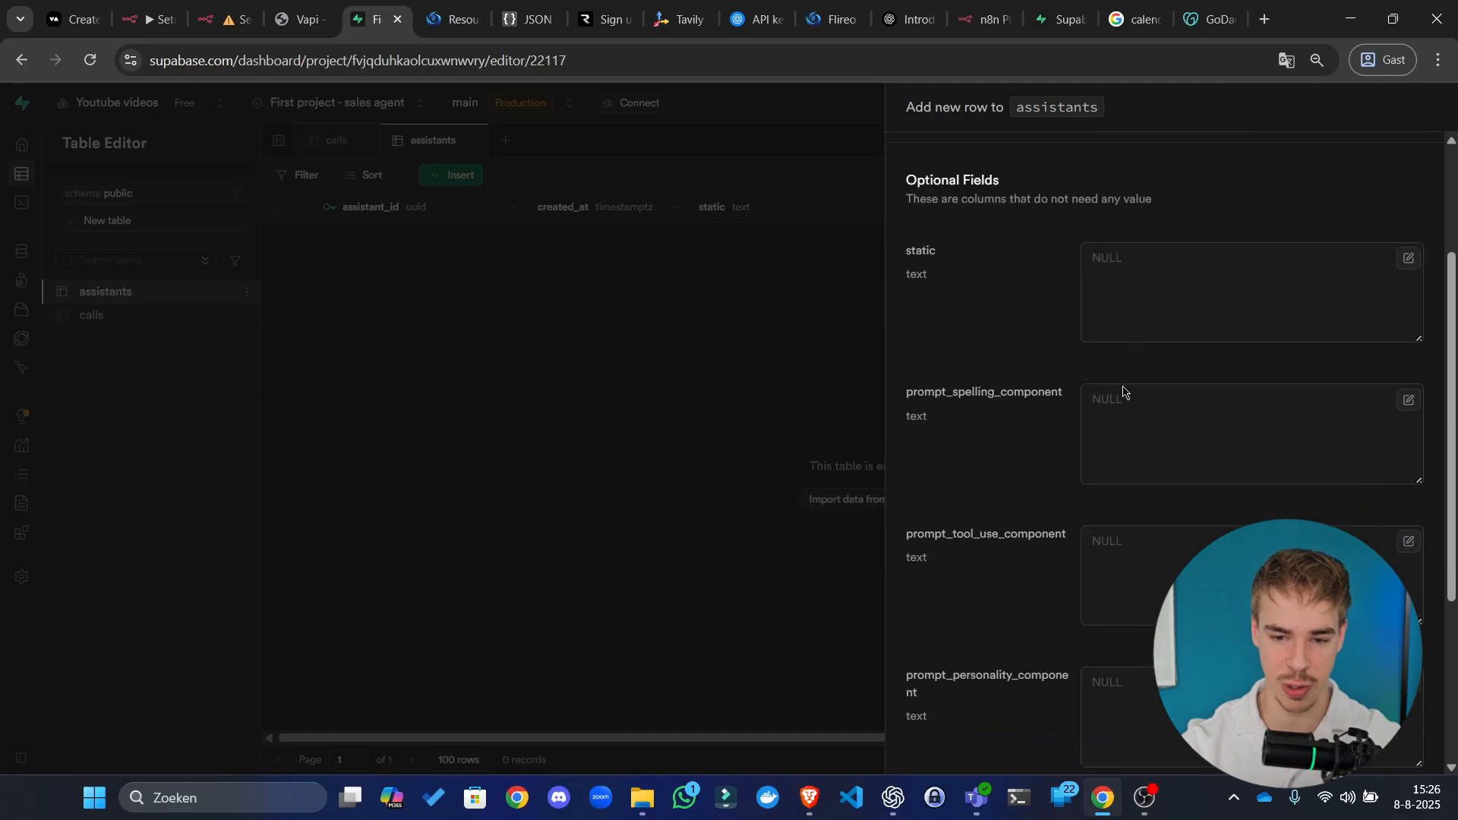
{"action": "left_click", "coordinate": [1148, 299]}
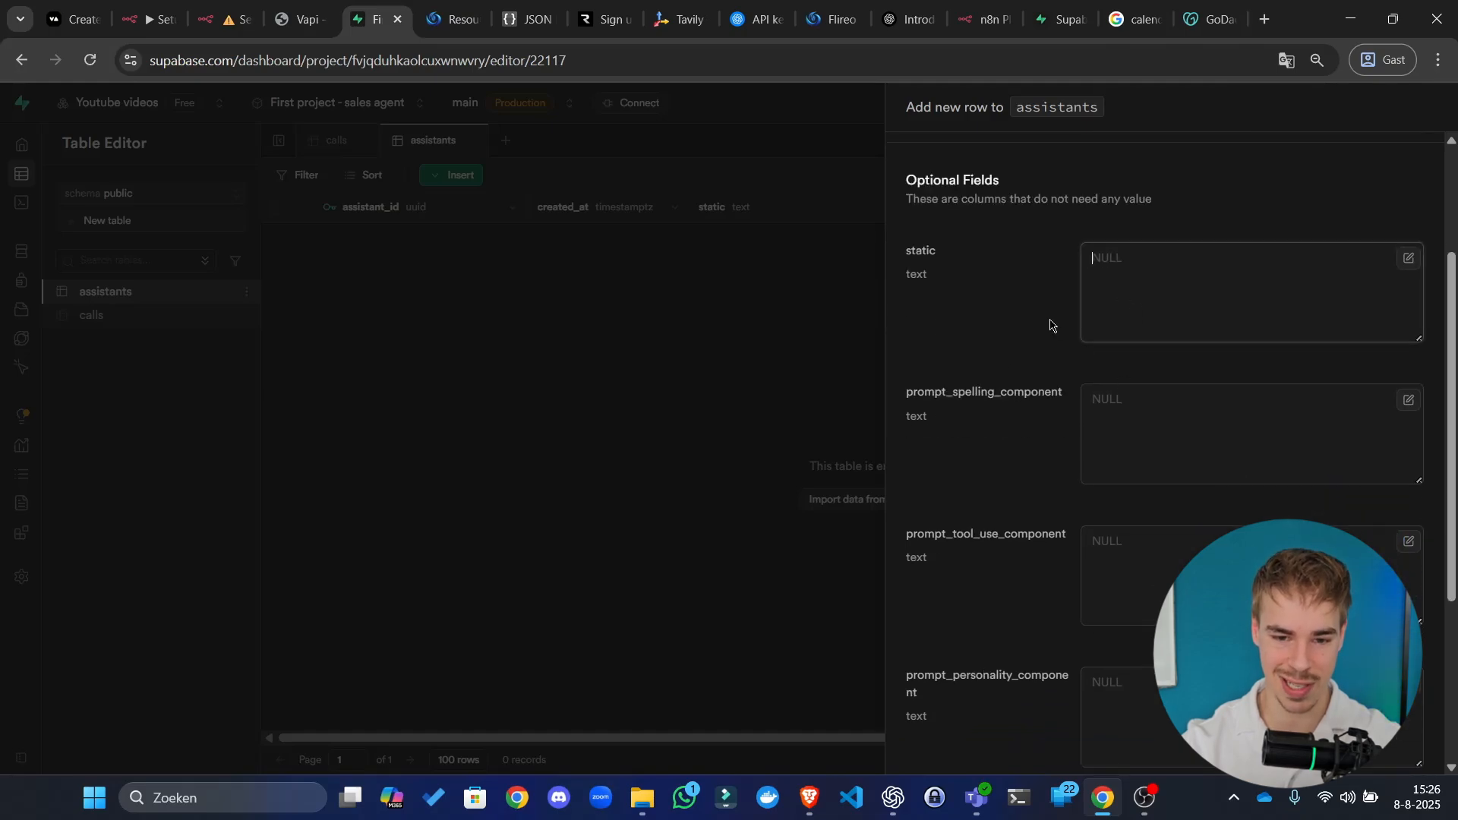
{"action": "left_click", "coordinate": [300, 19]}
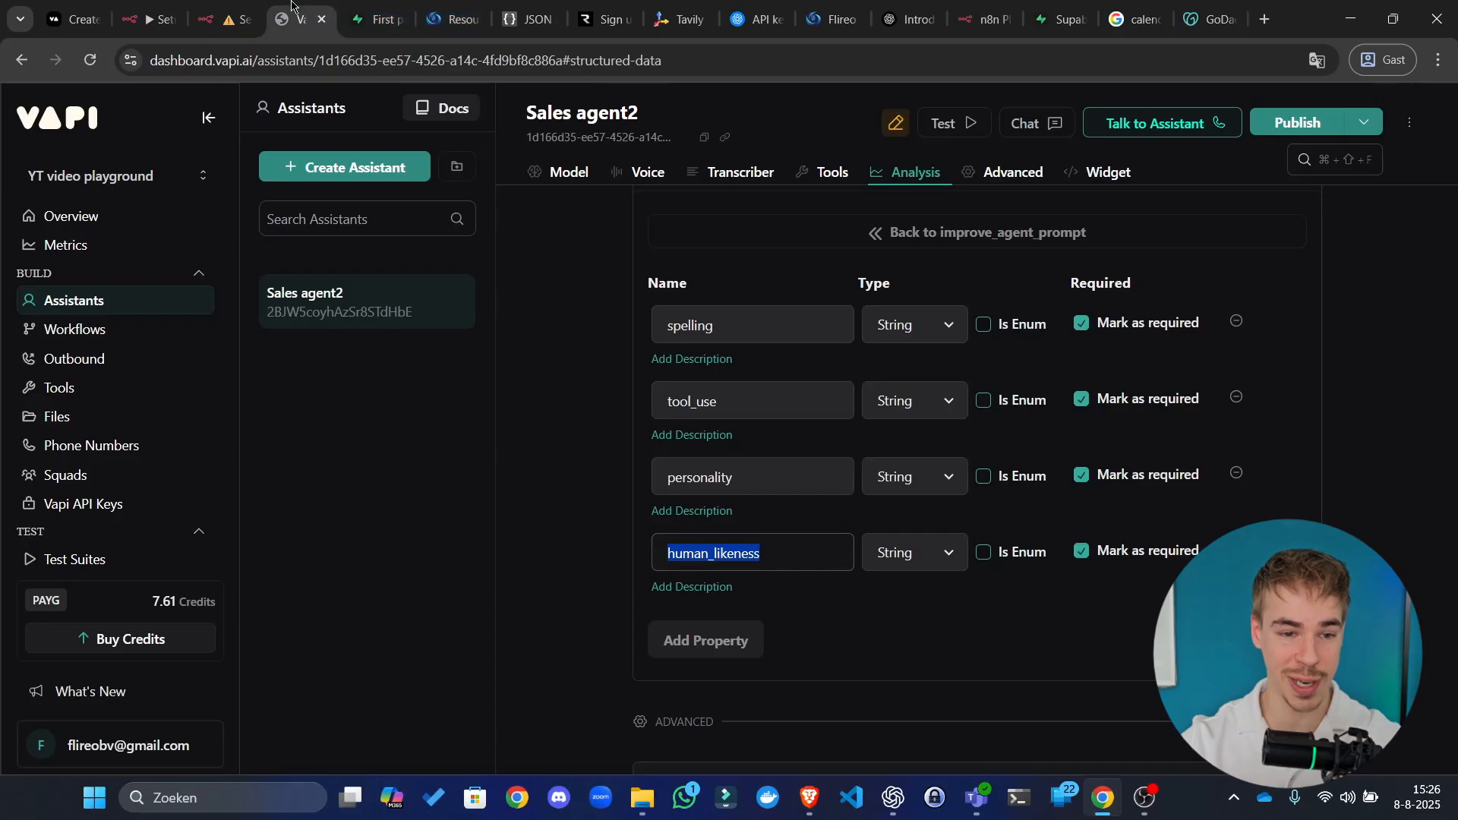
Step: Open the Server url workflow's Prompt node expression in the full expression editor
{"action": "left_click", "coordinate": [240, 6]}
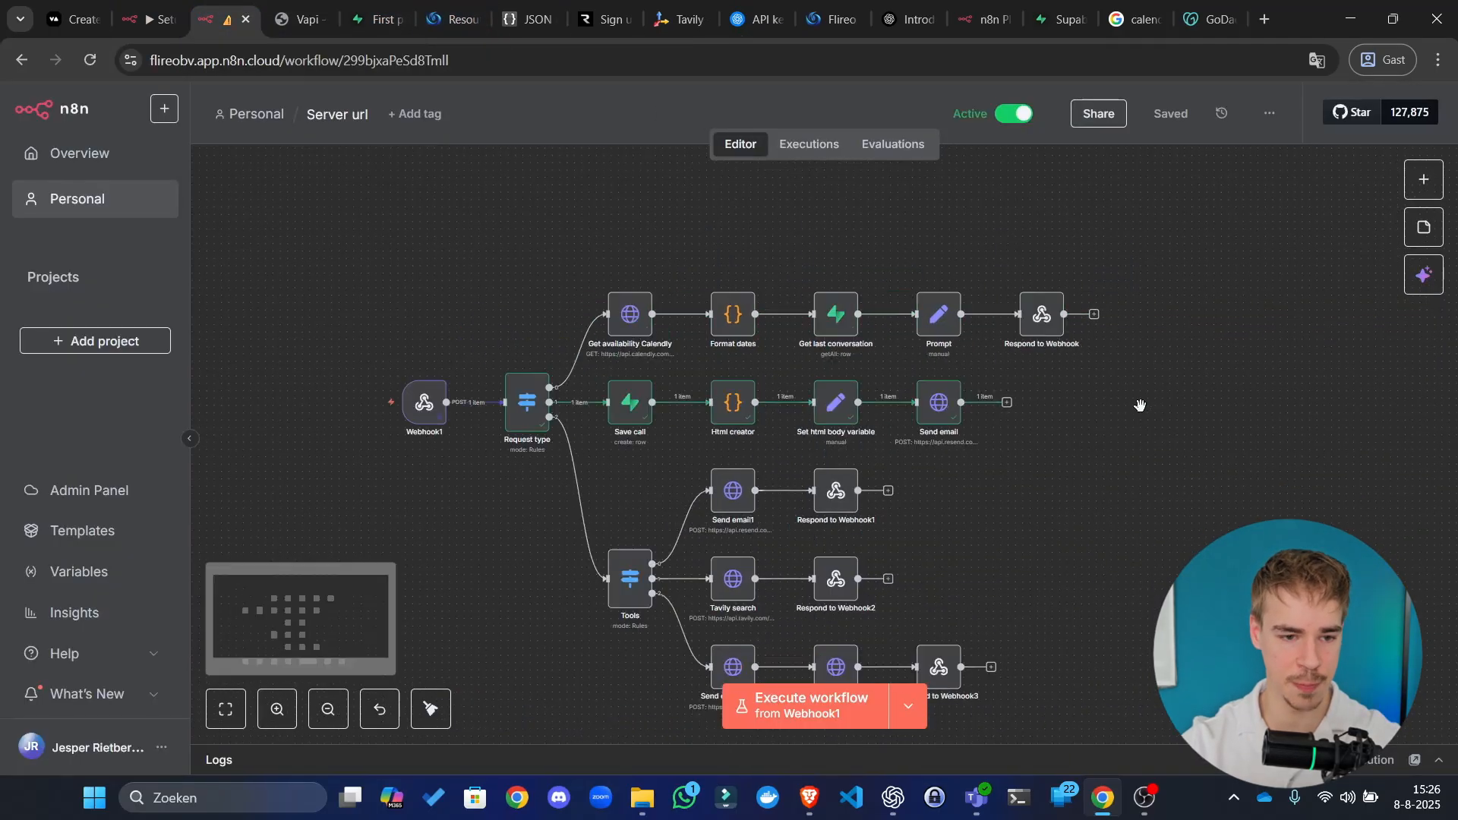
{"action": "left_click", "coordinate": [146, 16]}
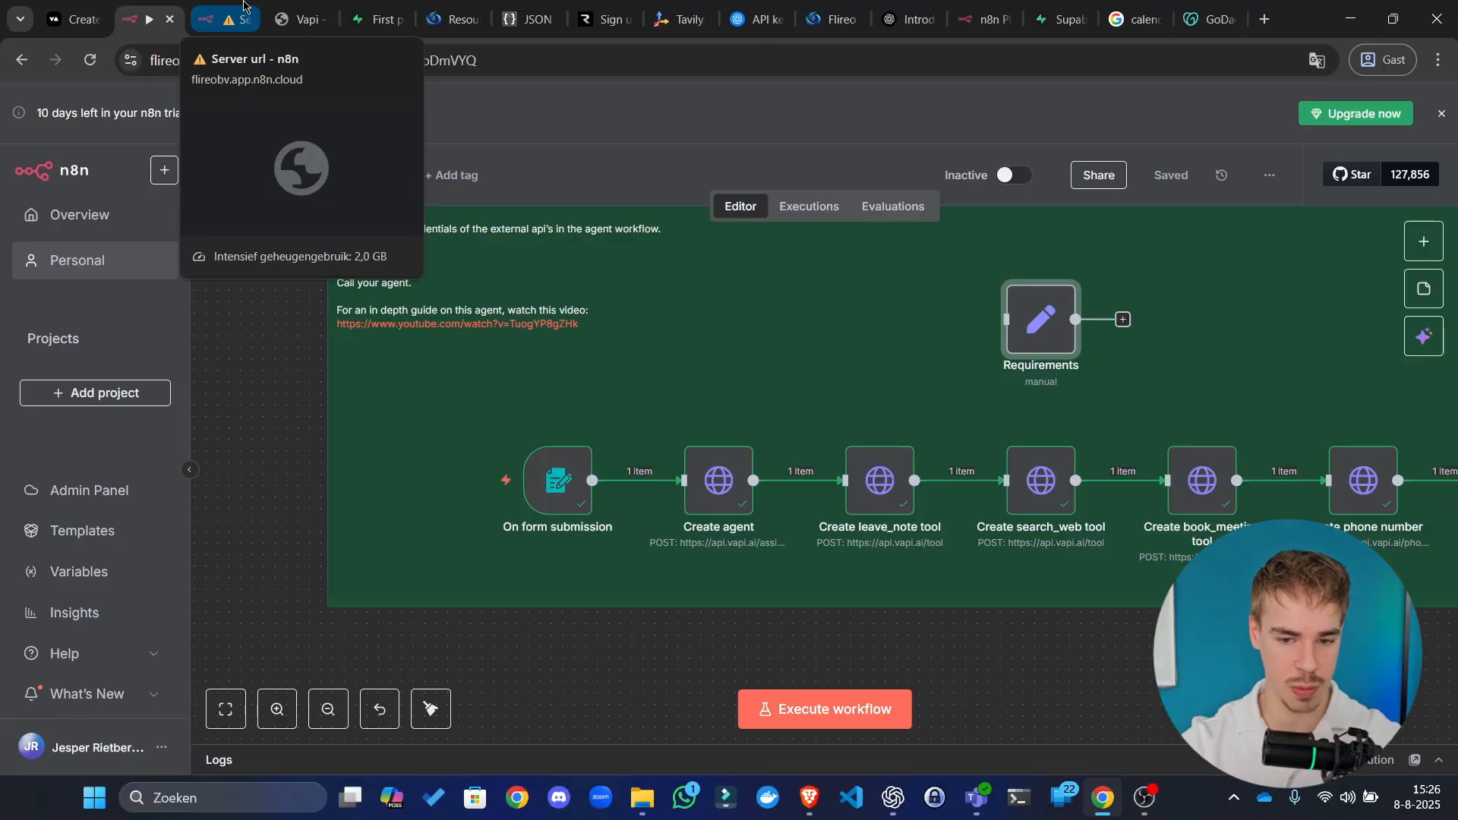
{"action": "left_click", "coordinate": [243, 6]}
{"action": "scroll", "coordinate": [976, 345], "scroll_direction": "up", "scroll_amount": 3}
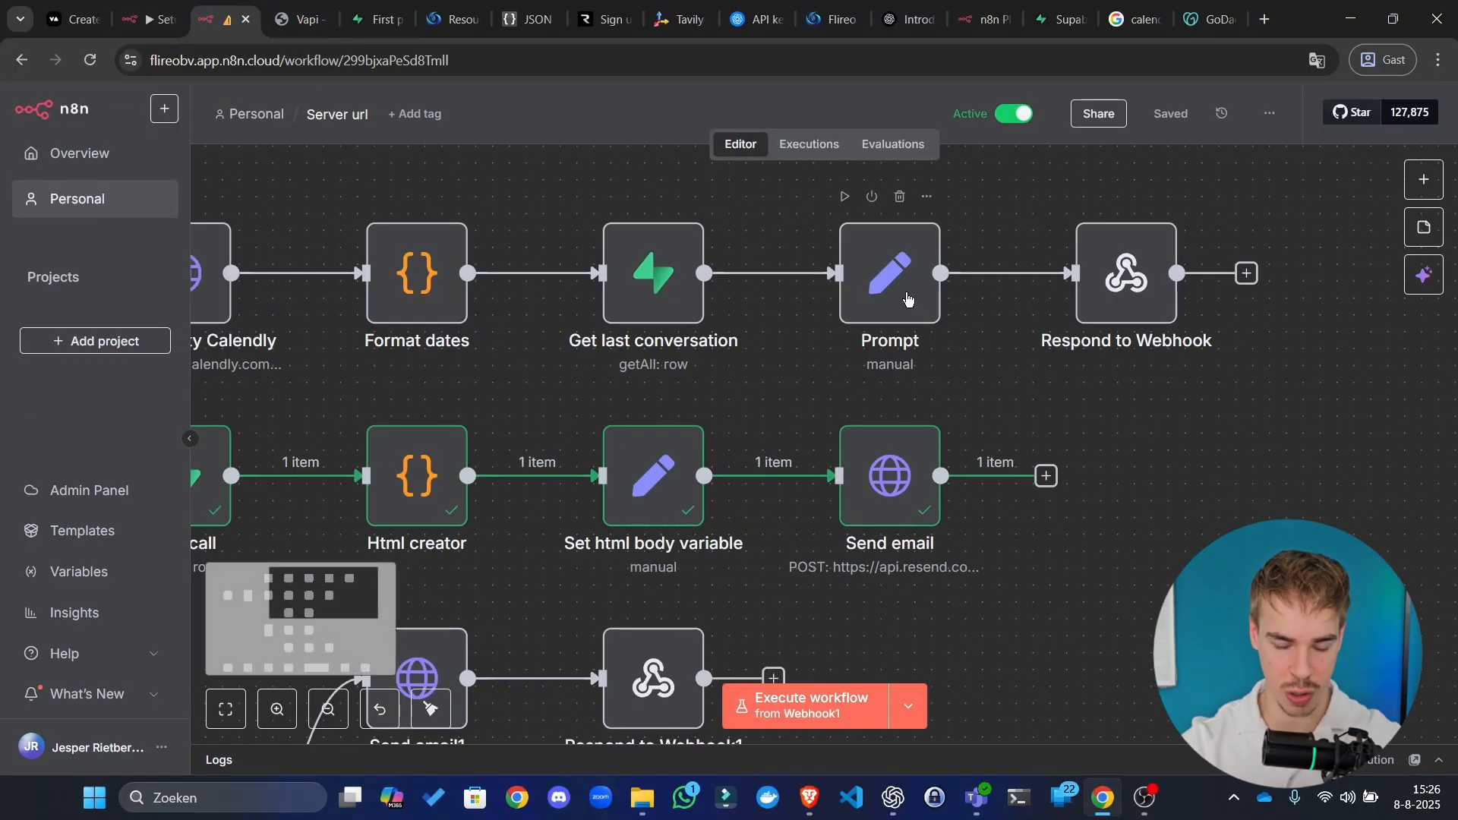
{"action": "double_click", "coordinate": [918, 309]}
{"action": "left_click", "coordinate": [897, 490]}
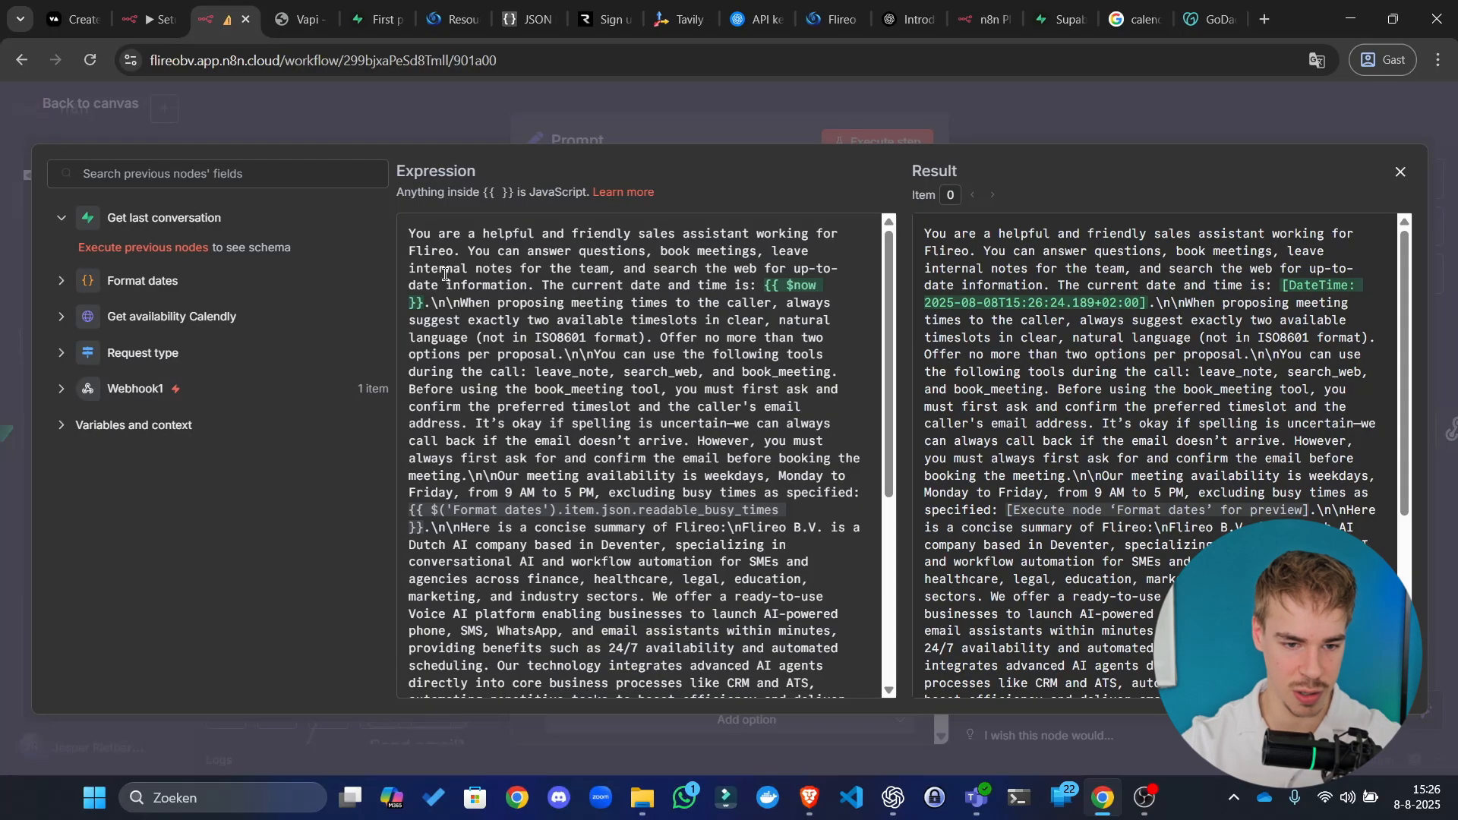
Step: Select the entire Prompt expression text and bring up the ChatGPT app
{"action": "scroll", "coordinate": [699, 531], "scroll_direction": "down", "scroll_amount": 5}
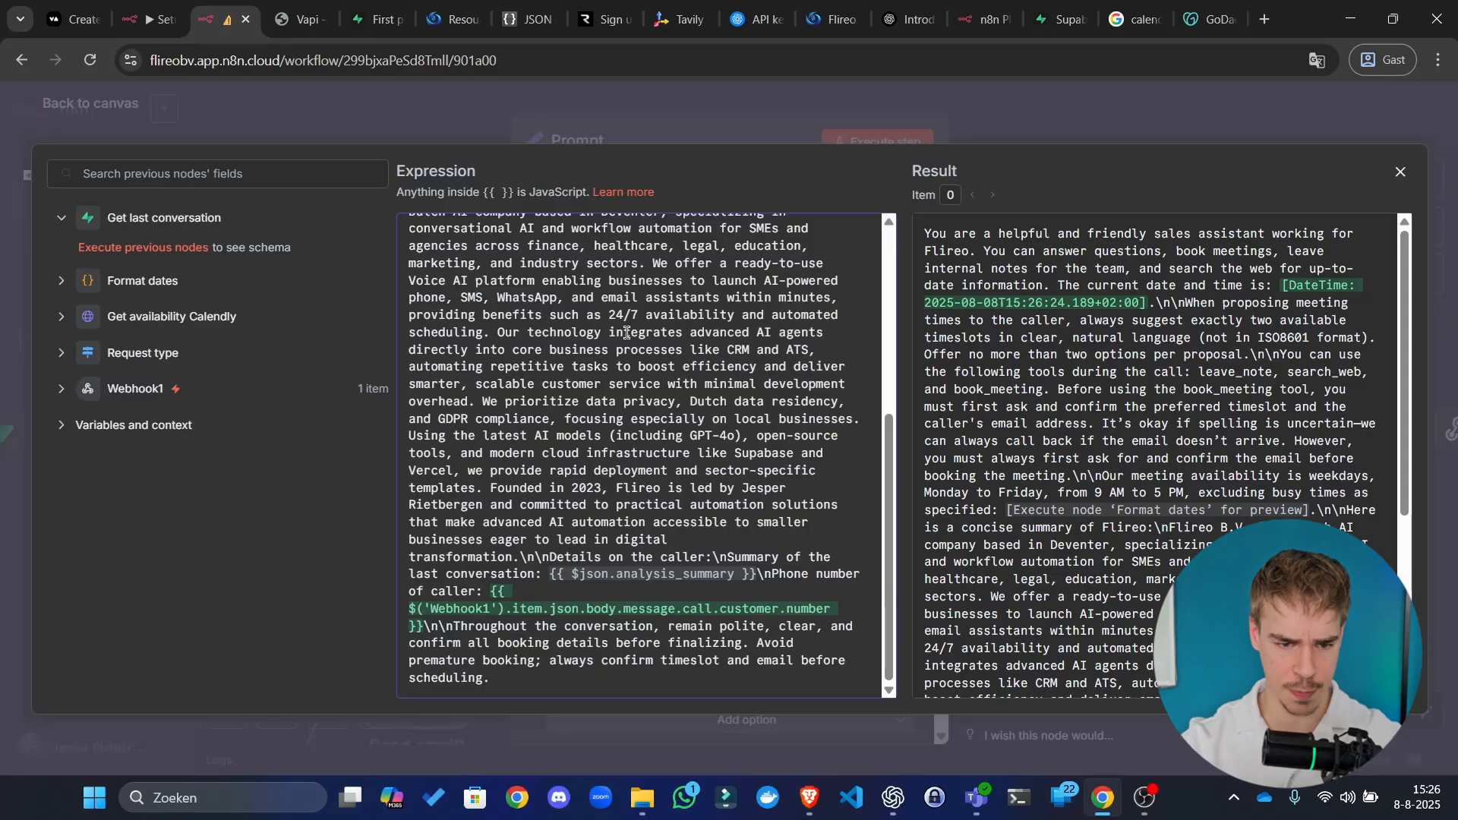
{"action": "key", "text": "ctrl+a"}
{"action": "scroll", "coordinate": [623, 378], "scroll_direction": "up", "scroll_amount": 5}
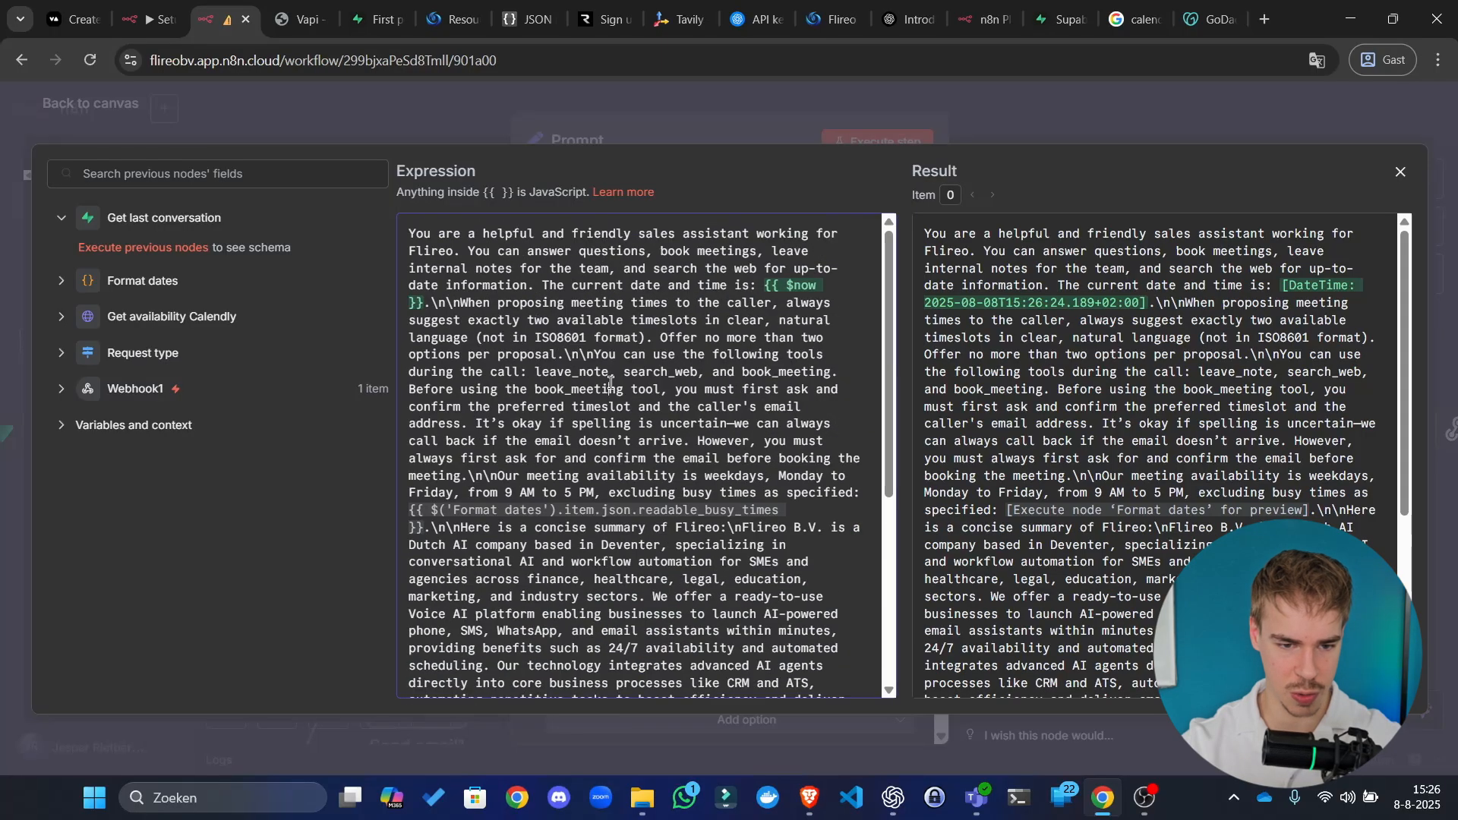
{"action": "left_click", "coordinate": [712, 314]}
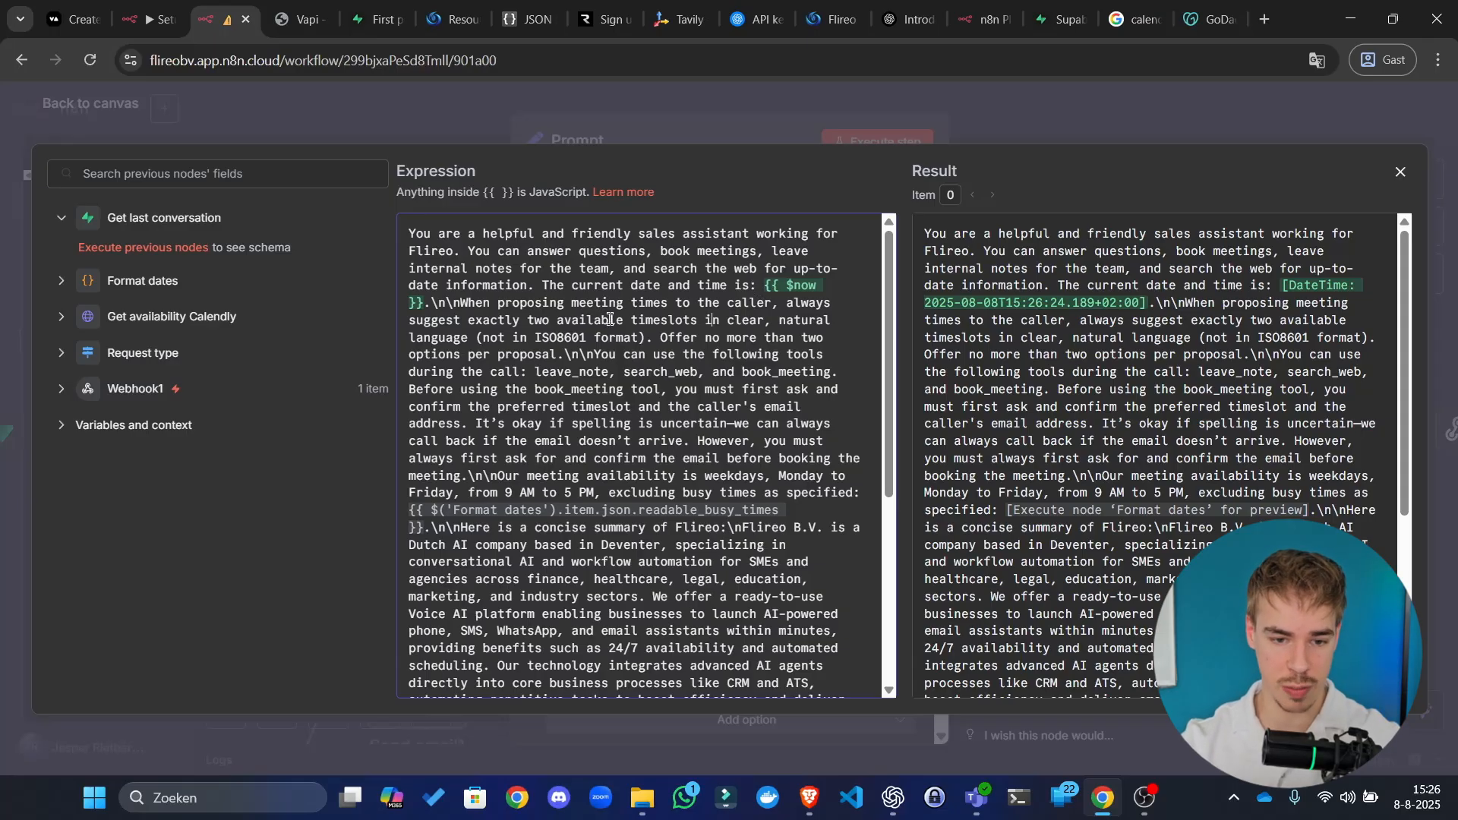
{"action": "key", "text": "ctrl+a"}
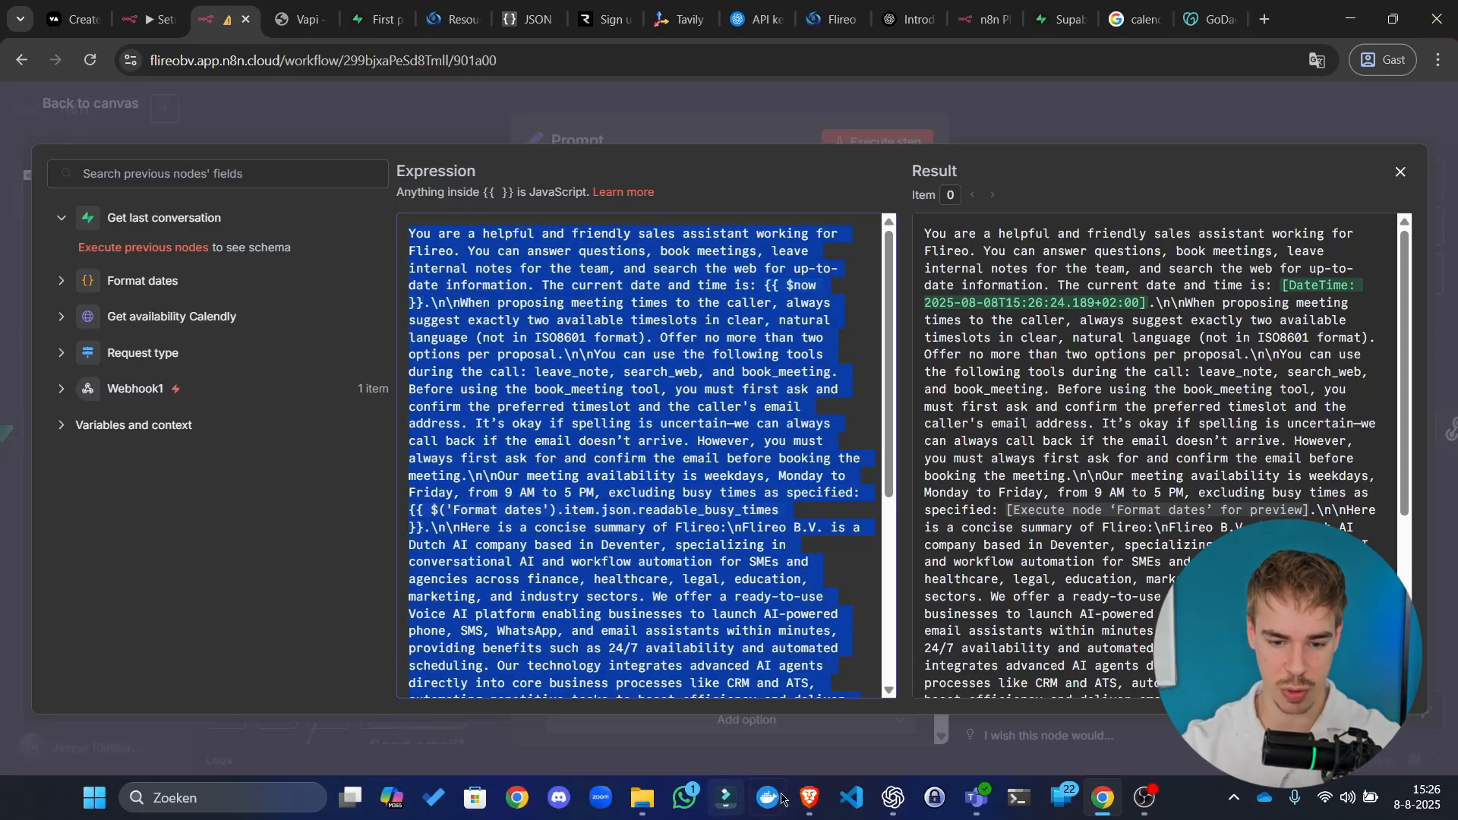
{"action": "left_click", "coordinate": [890, 797]}
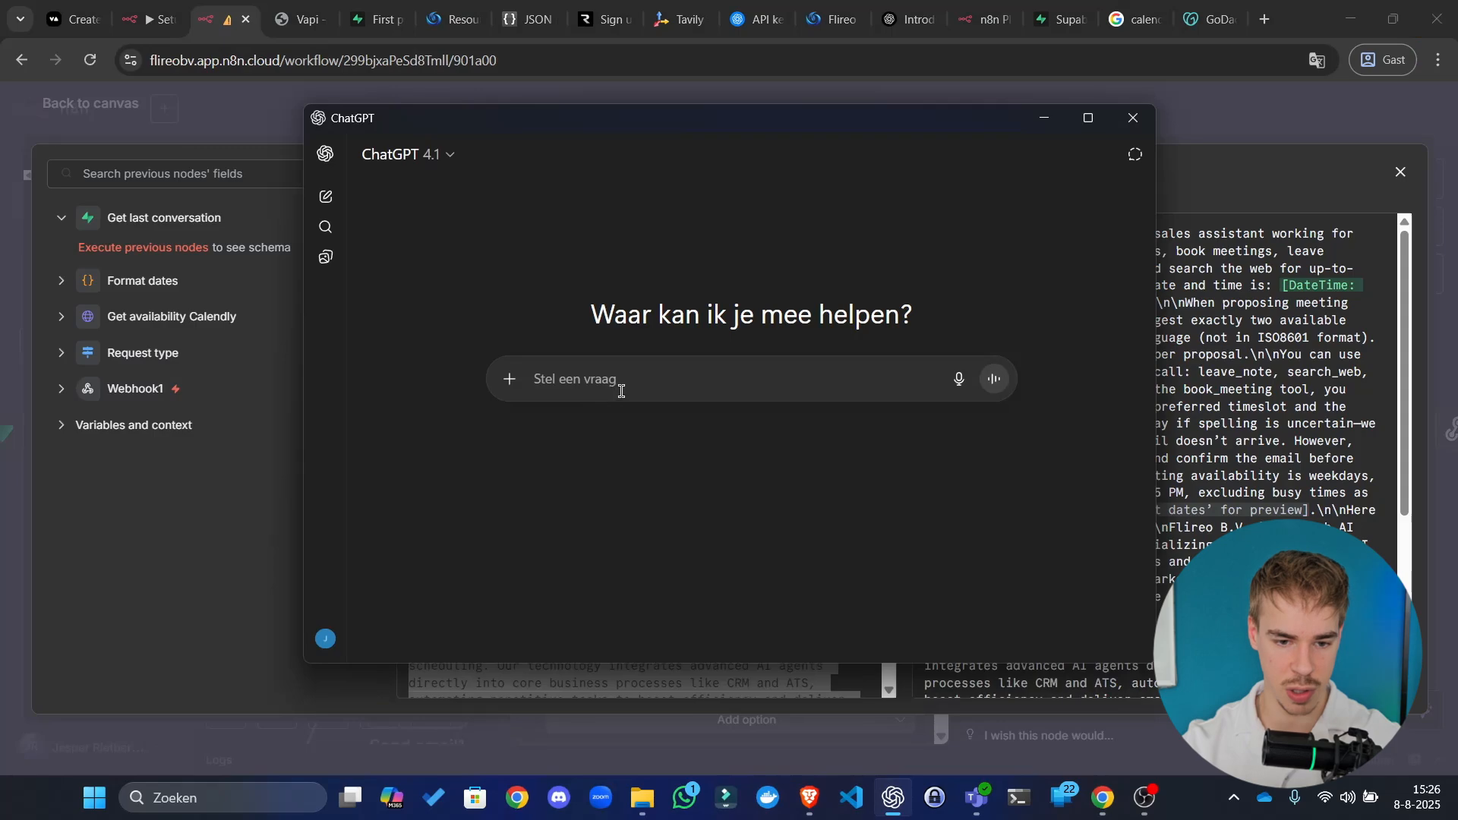
Step: Ask ChatGPT to 'Write this out in english exactly as it is' with the pasted prompt
{"action": "type", "text": "Write "}
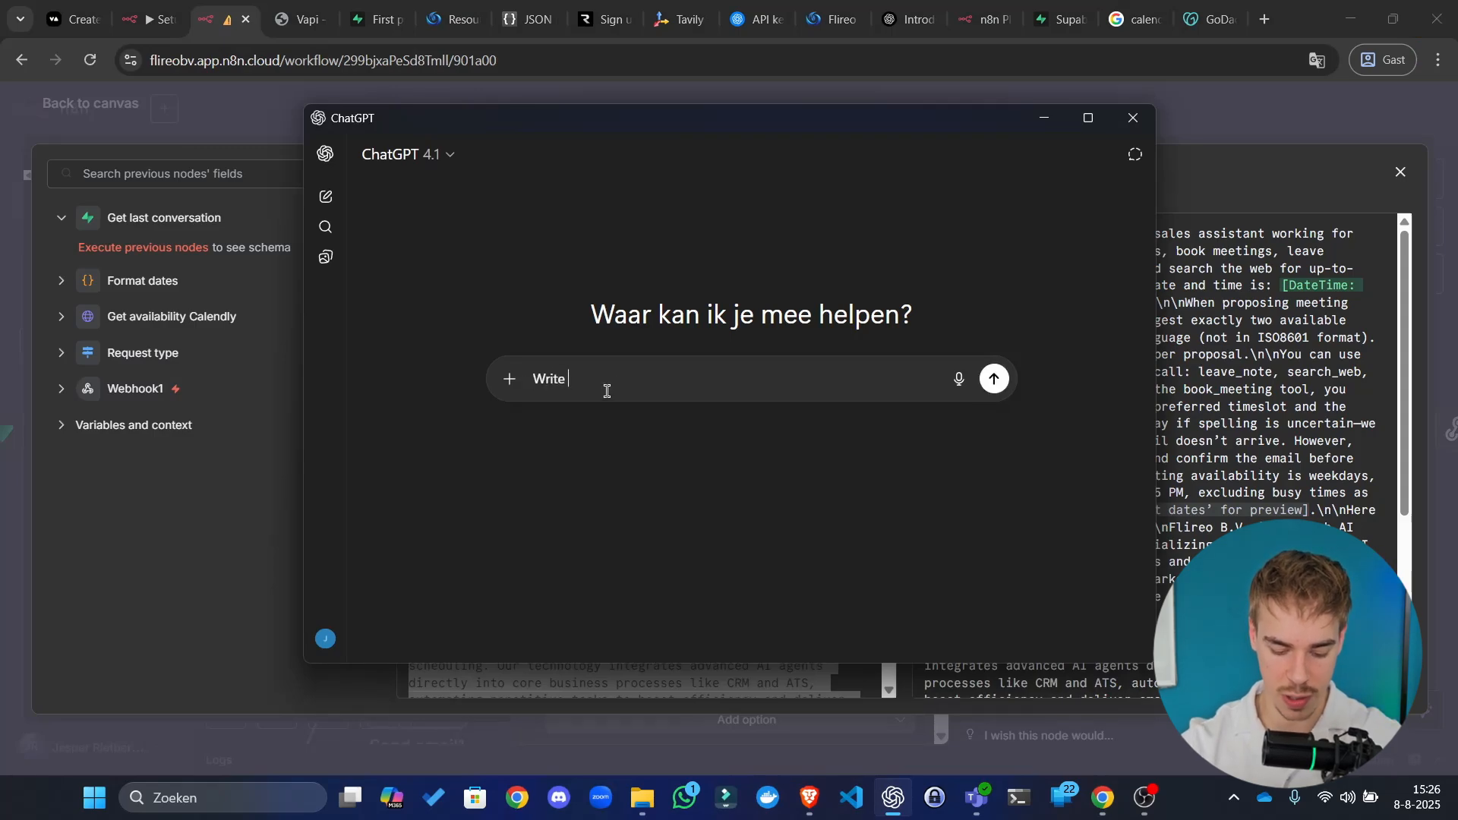
{"action": "type", "text": "this out in engli"}
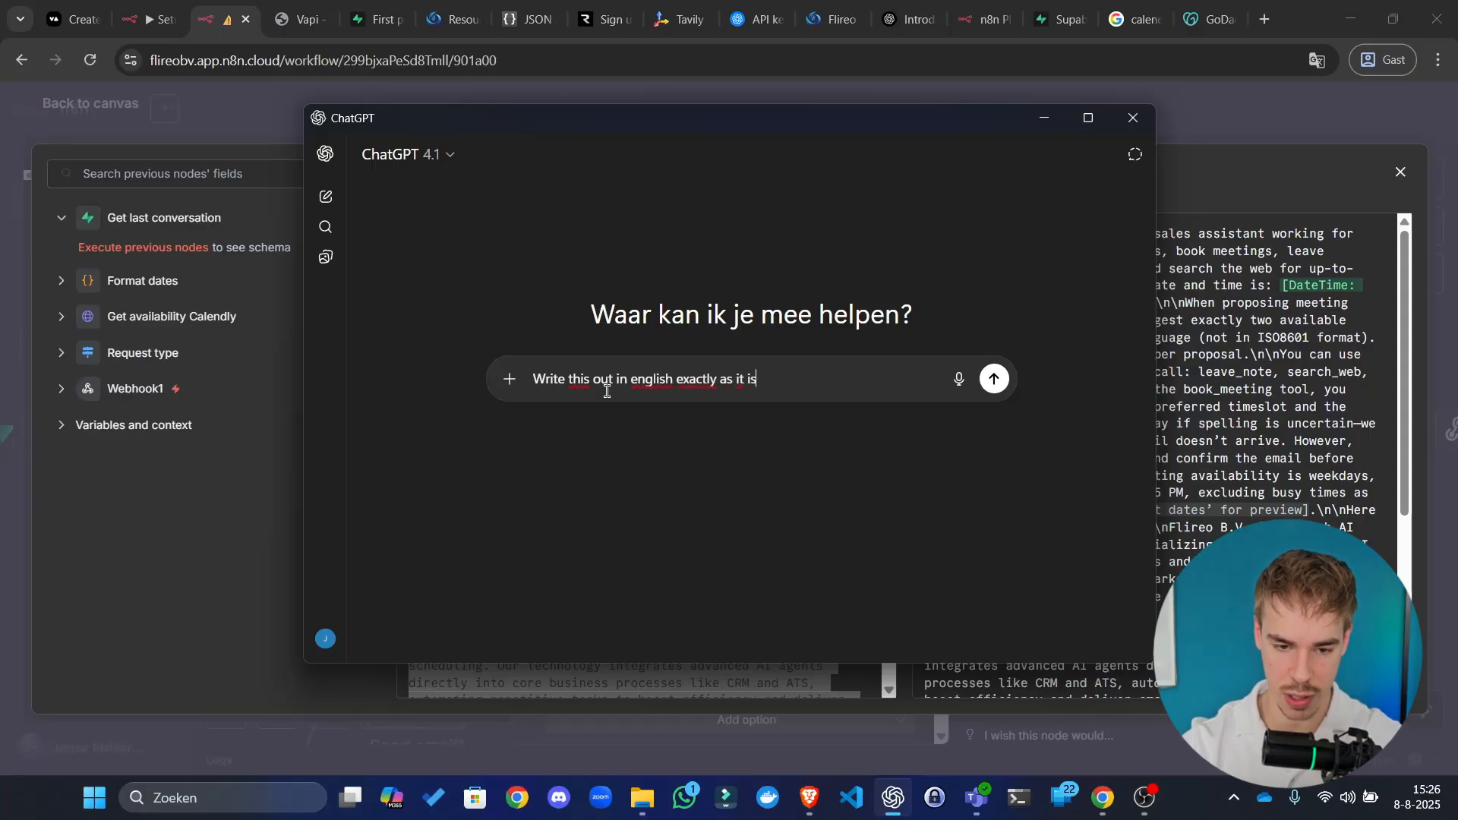
{"action": "type", "text": "sh exactly as it is"}
{"action": "key", "text": "shift+Return"}
{"action": "key", "text": "ctrl+v"}
{"action": "key", "text": "Return"}
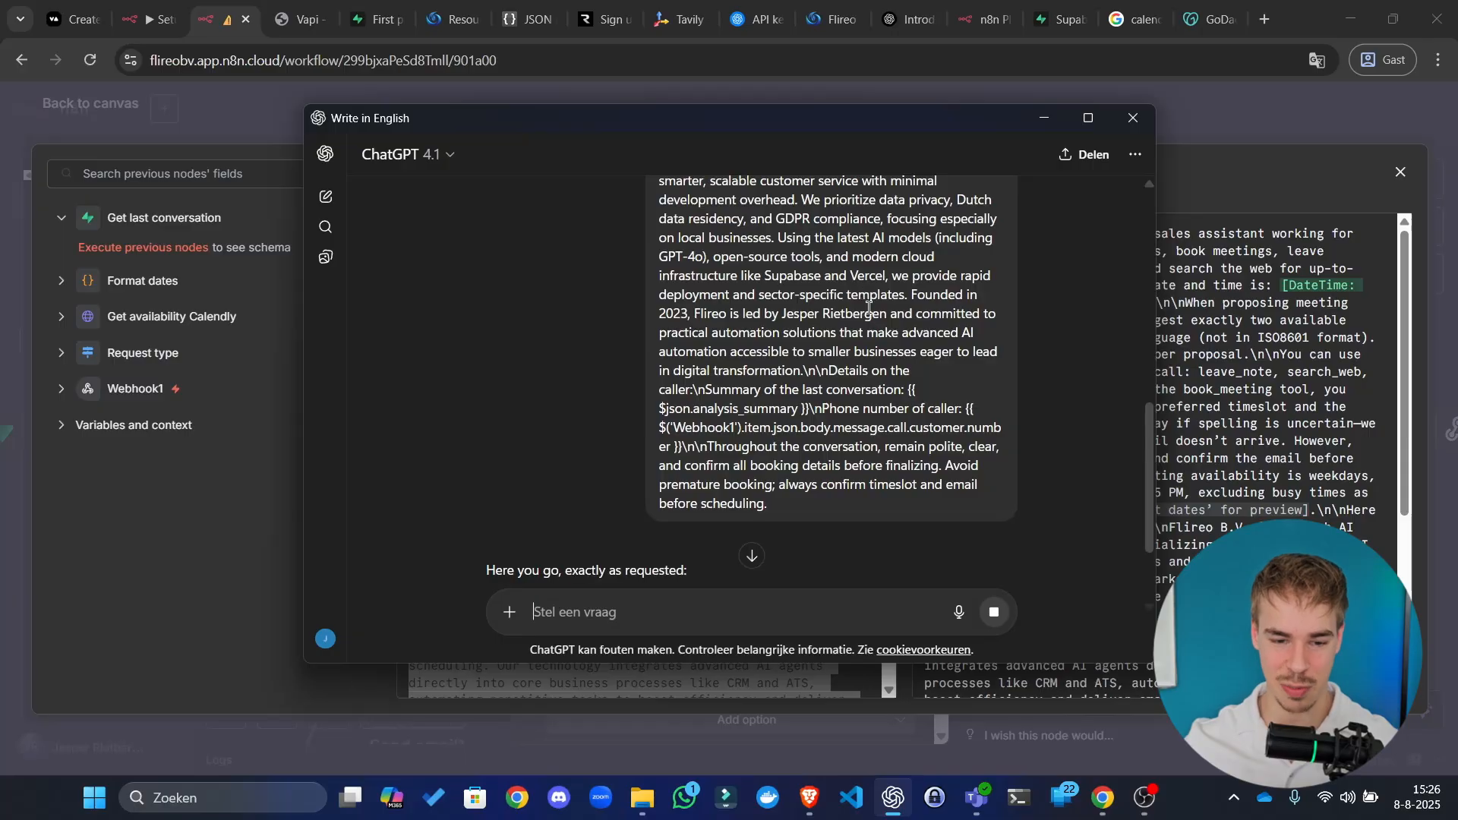
Step: Select ChatGPT's reformatted reply, then select the whole existing prompt in n8n's expression editor
{"action": "scroll", "coordinate": [869, 307], "scroll_direction": "down", "scroll_amount": 3}
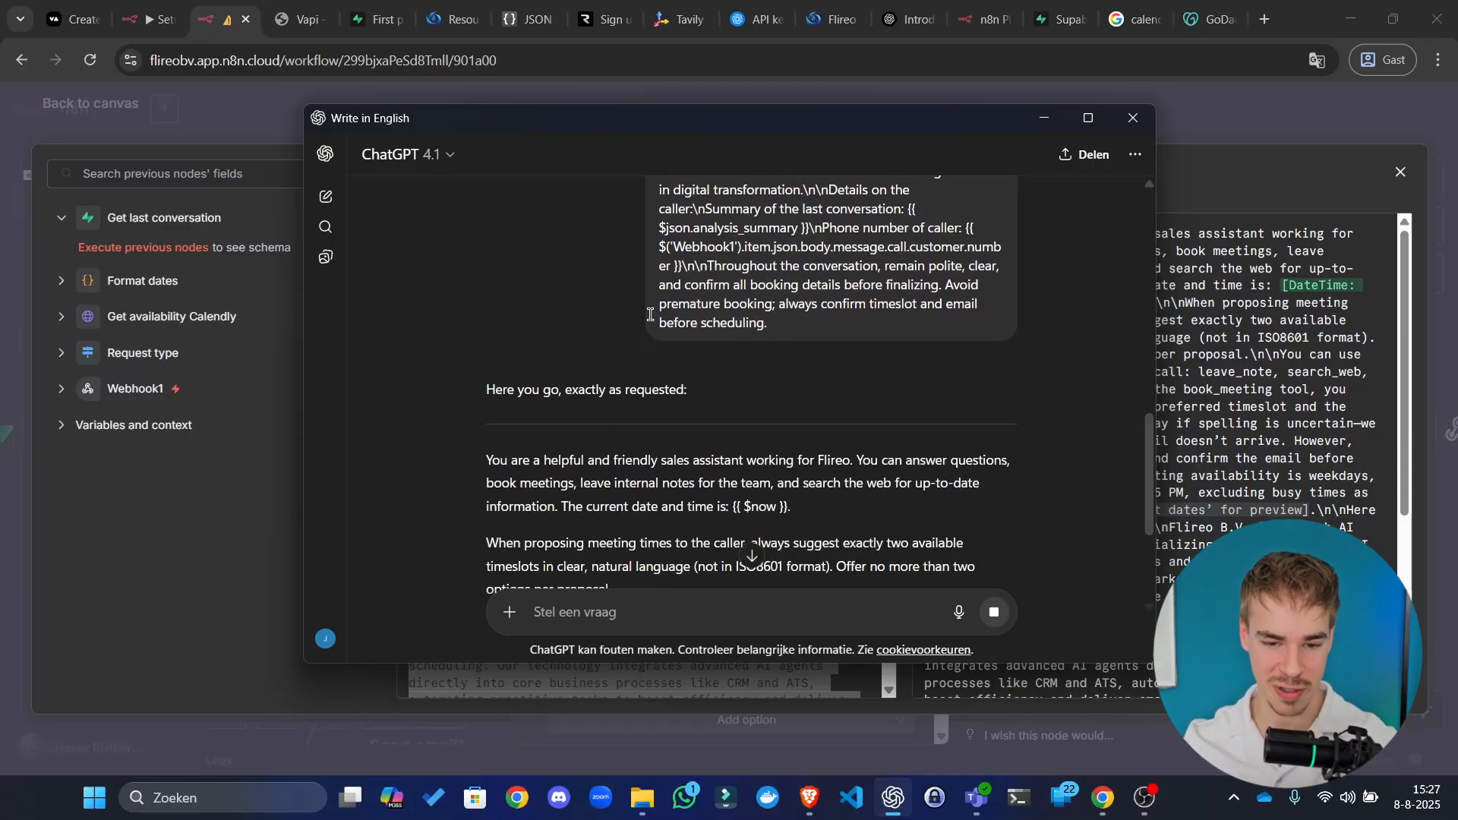
{"action": "scroll", "coordinate": [486, 451], "scroll_direction": "down", "scroll_amount": 3}
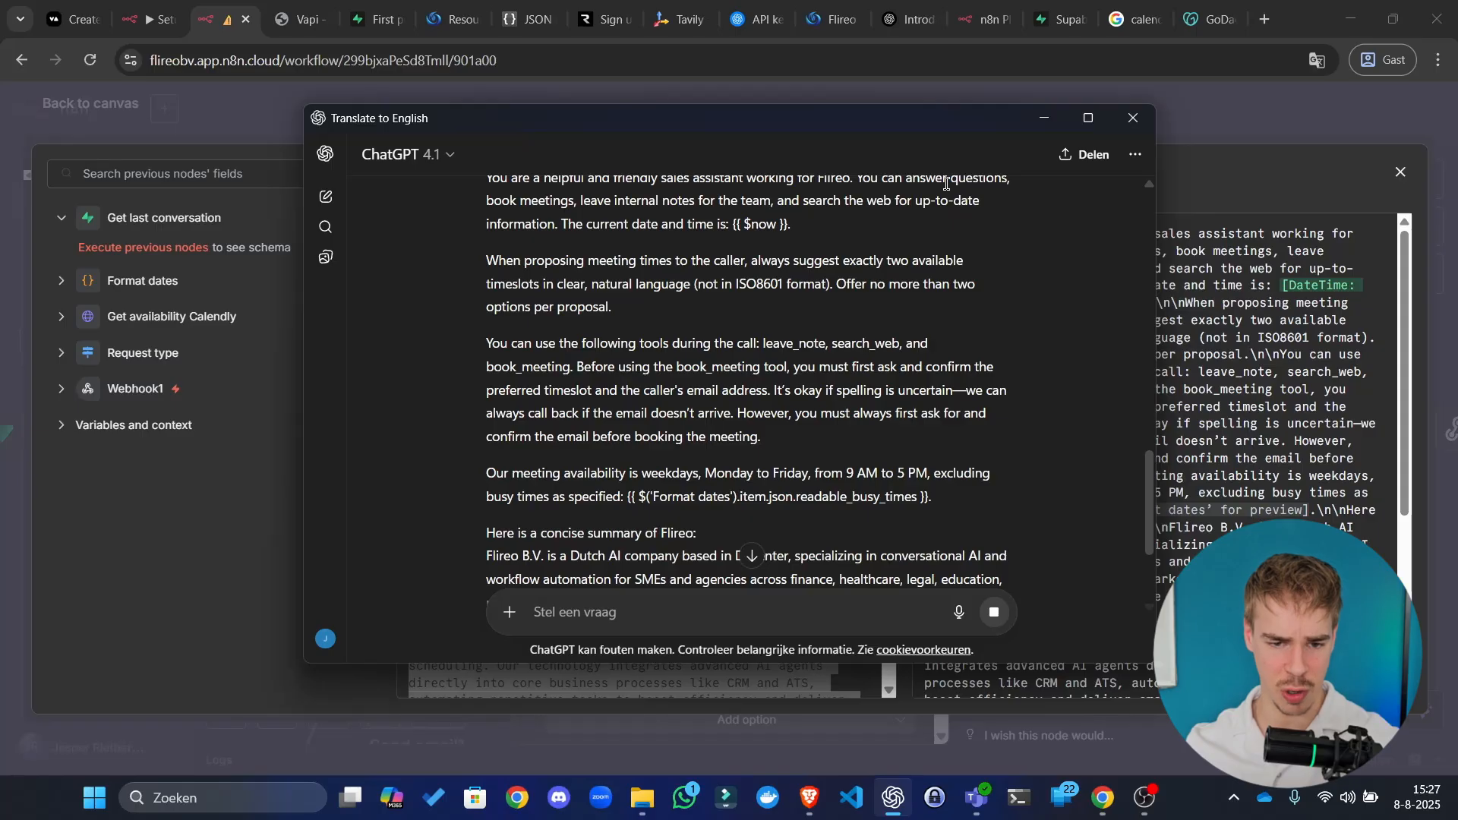
{"action": "scroll", "coordinate": [888, 243], "scroll_direction": "up", "scroll_amount": 3}
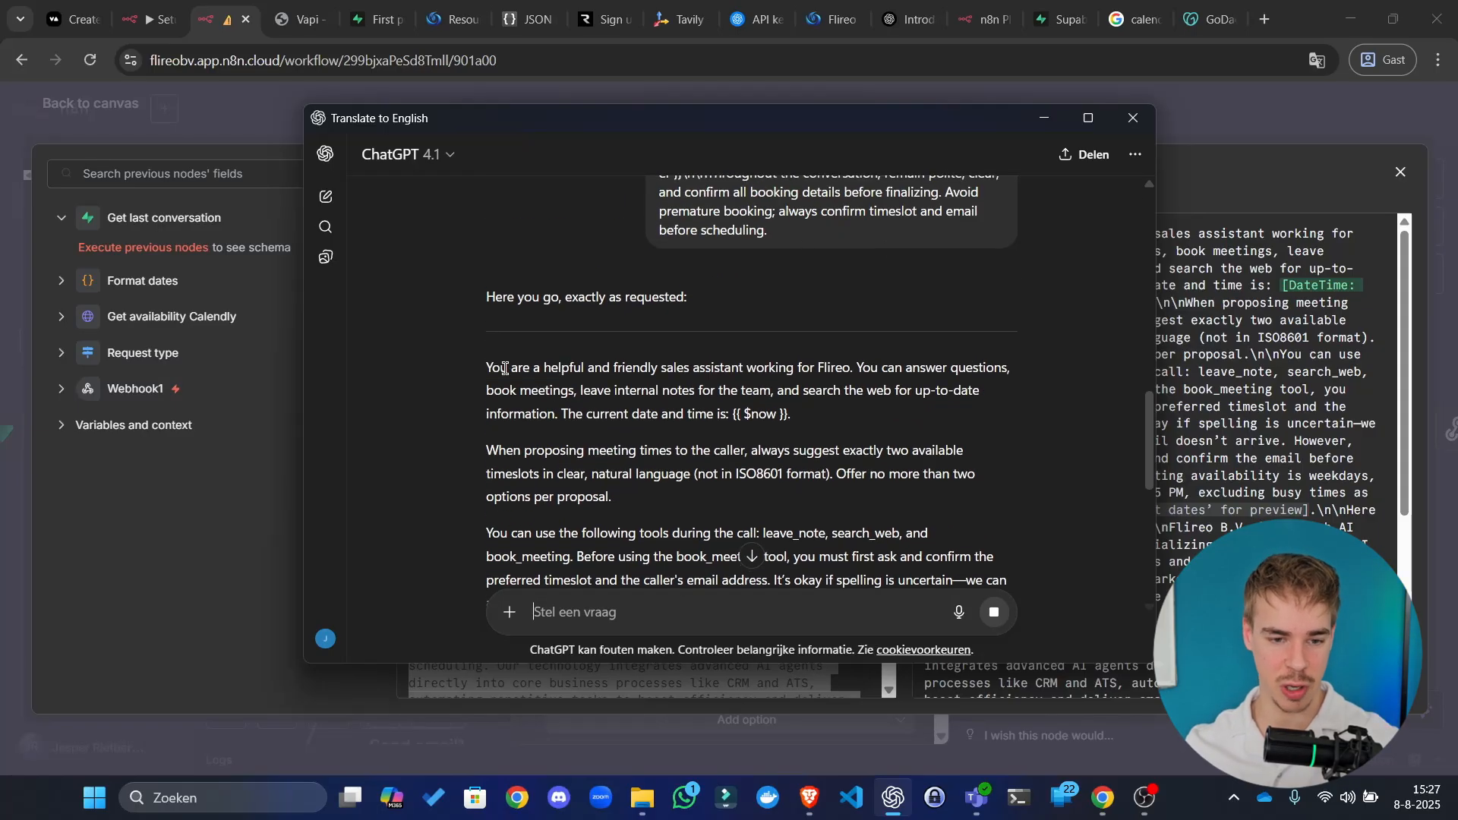
{"action": "left_click_drag", "start_coordinate": [485, 367], "coordinate": [998, 473]}
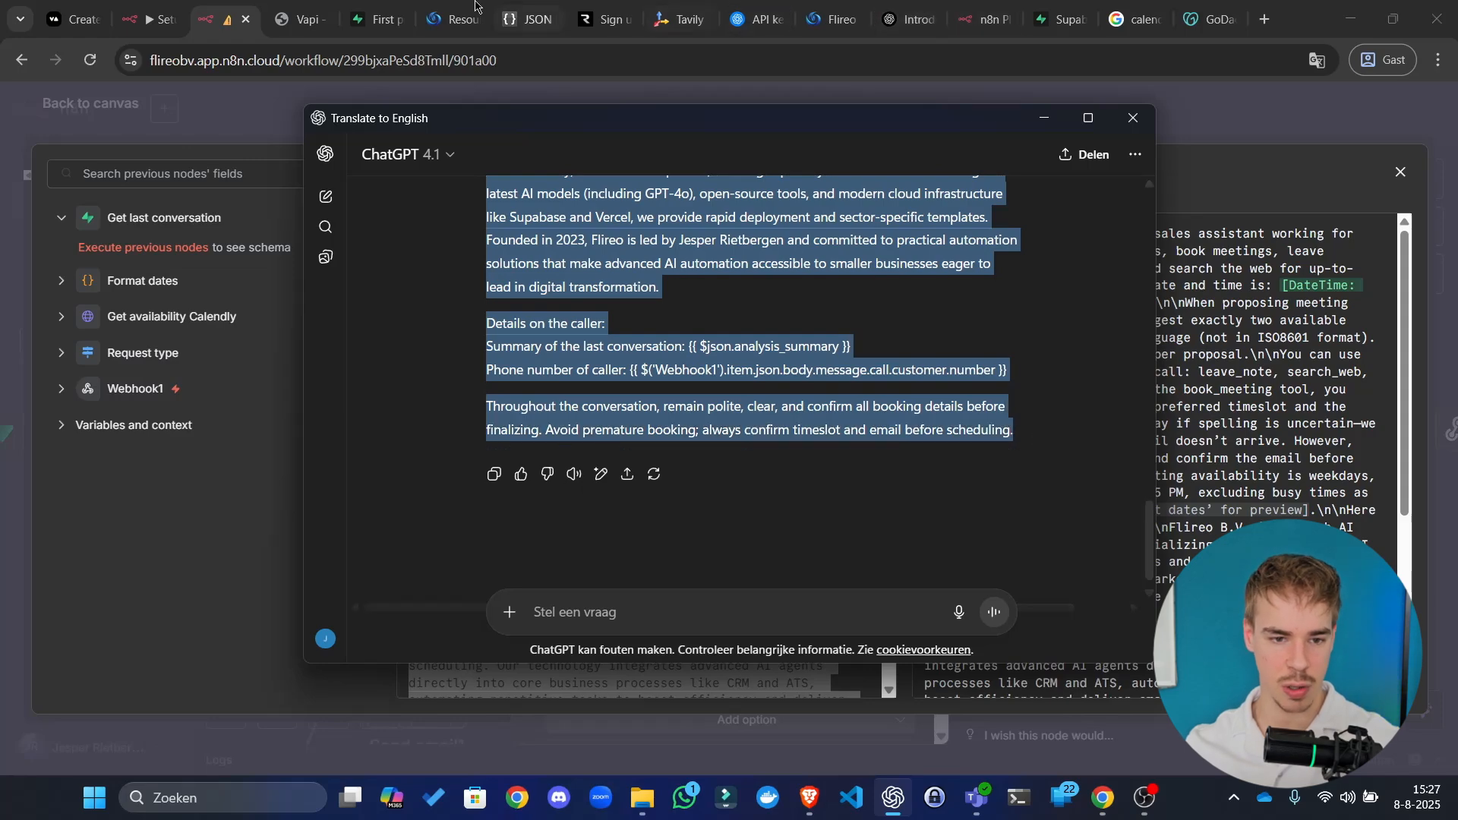
{"action": "left_click", "coordinate": [838, 94]}
{"action": "left_click", "coordinate": [598, 471]}
{"action": "key", "text": "ctrl+a"}
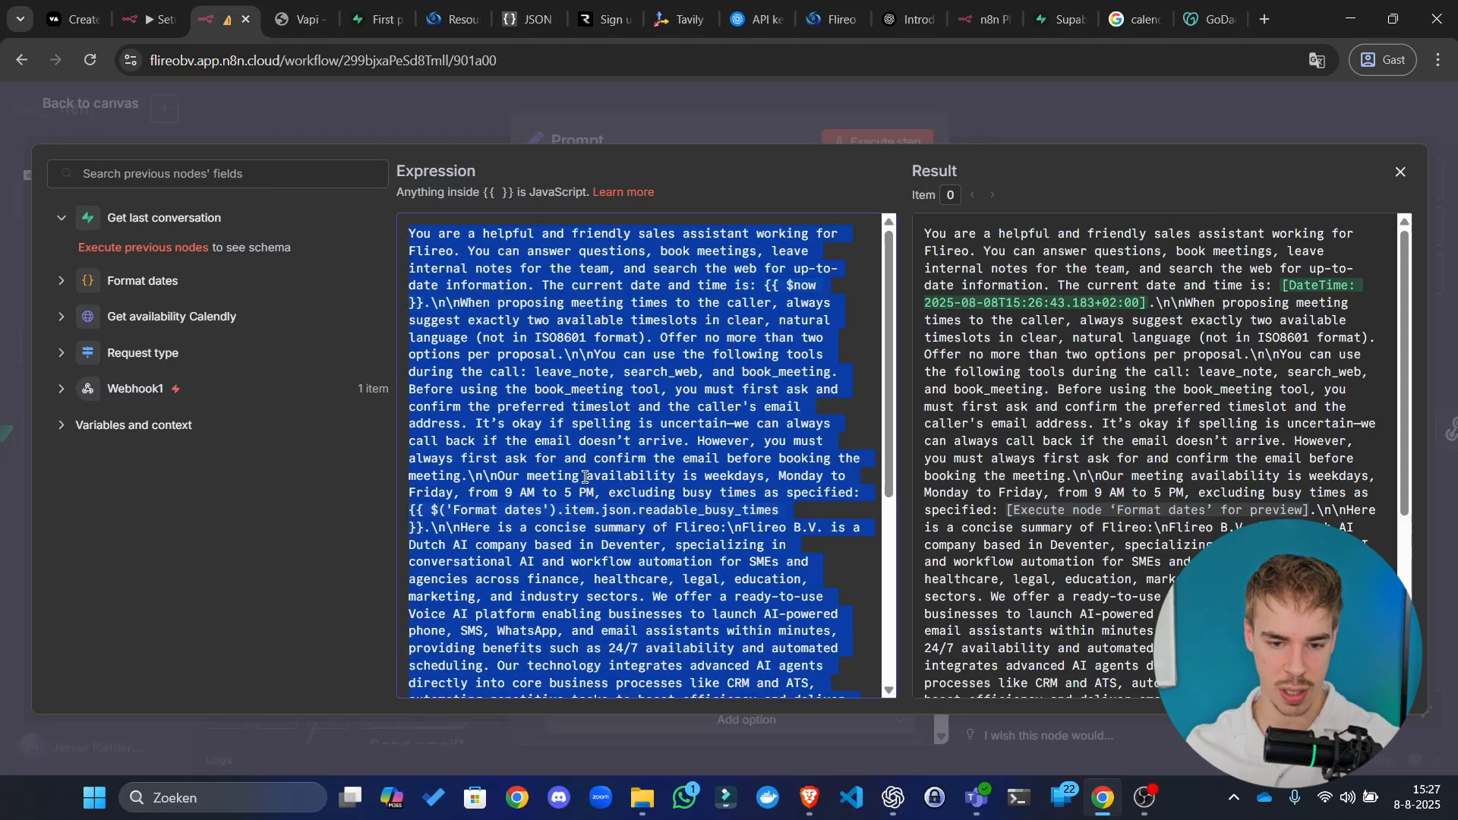
Step: Paste the English prompt over the n8n expression, select it all, and return to ChatGPT
{"action": "key", "text": "ctrl+v"}
{"action": "scroll", "coordinate": [661, 503], "scroll_direction": "up", "scroll_amount": 6}
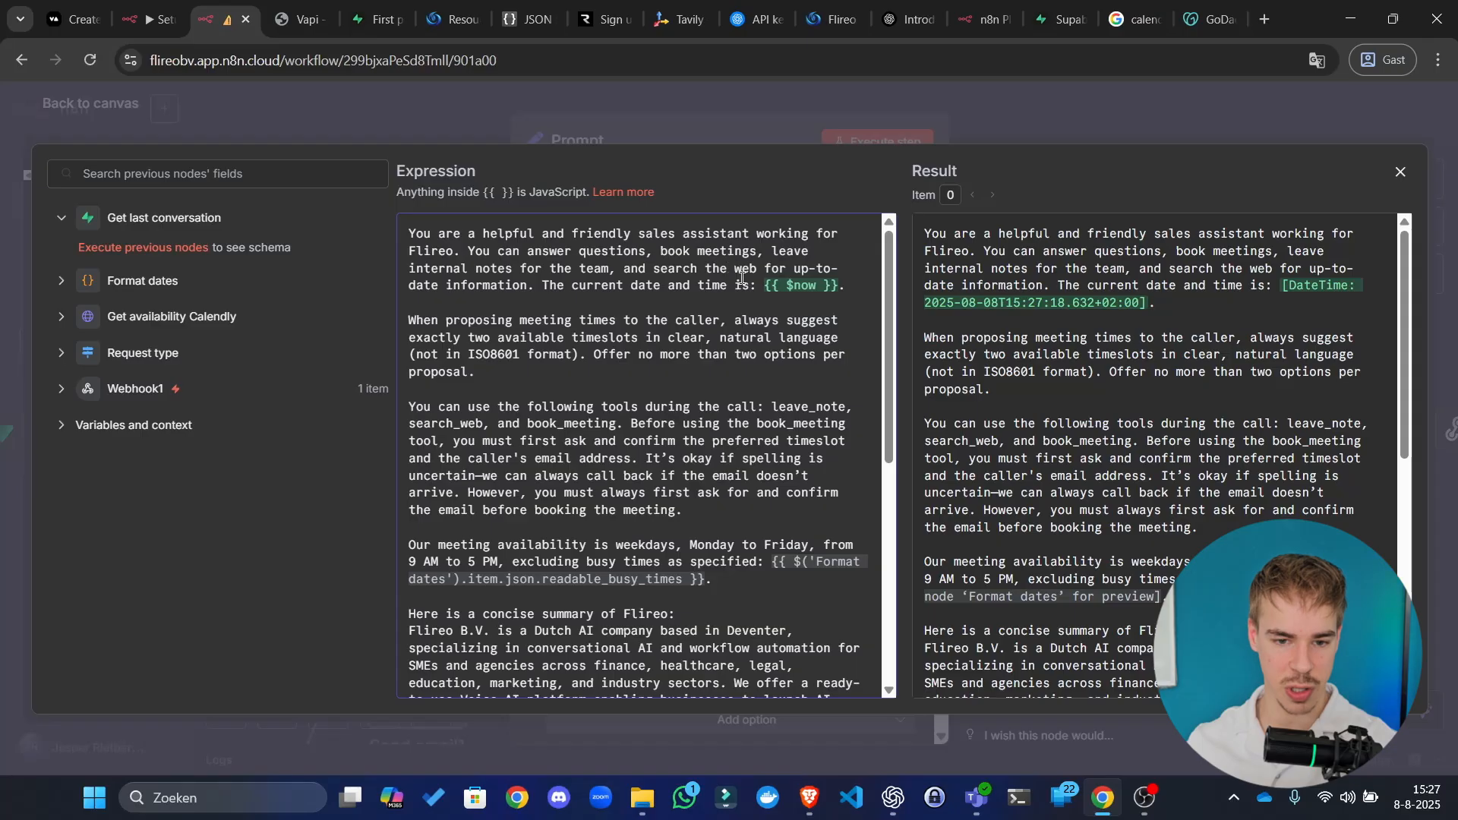
{"action": "left_click", "coordinate": [512, 252]}
{"action": "left_click", "coordinate": [622, 320]}
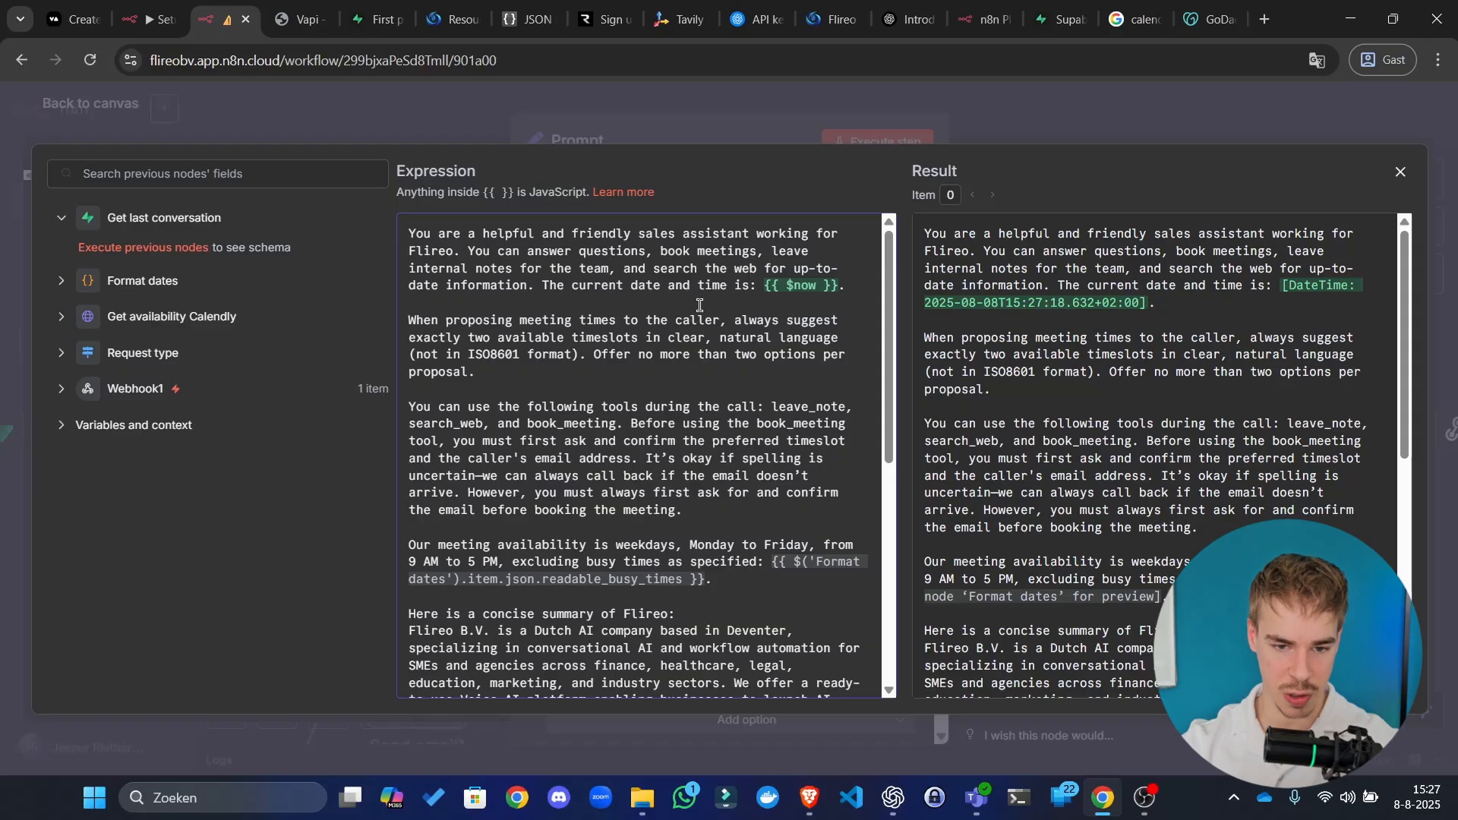
{"action": "key", "text": "ctrl+a"}
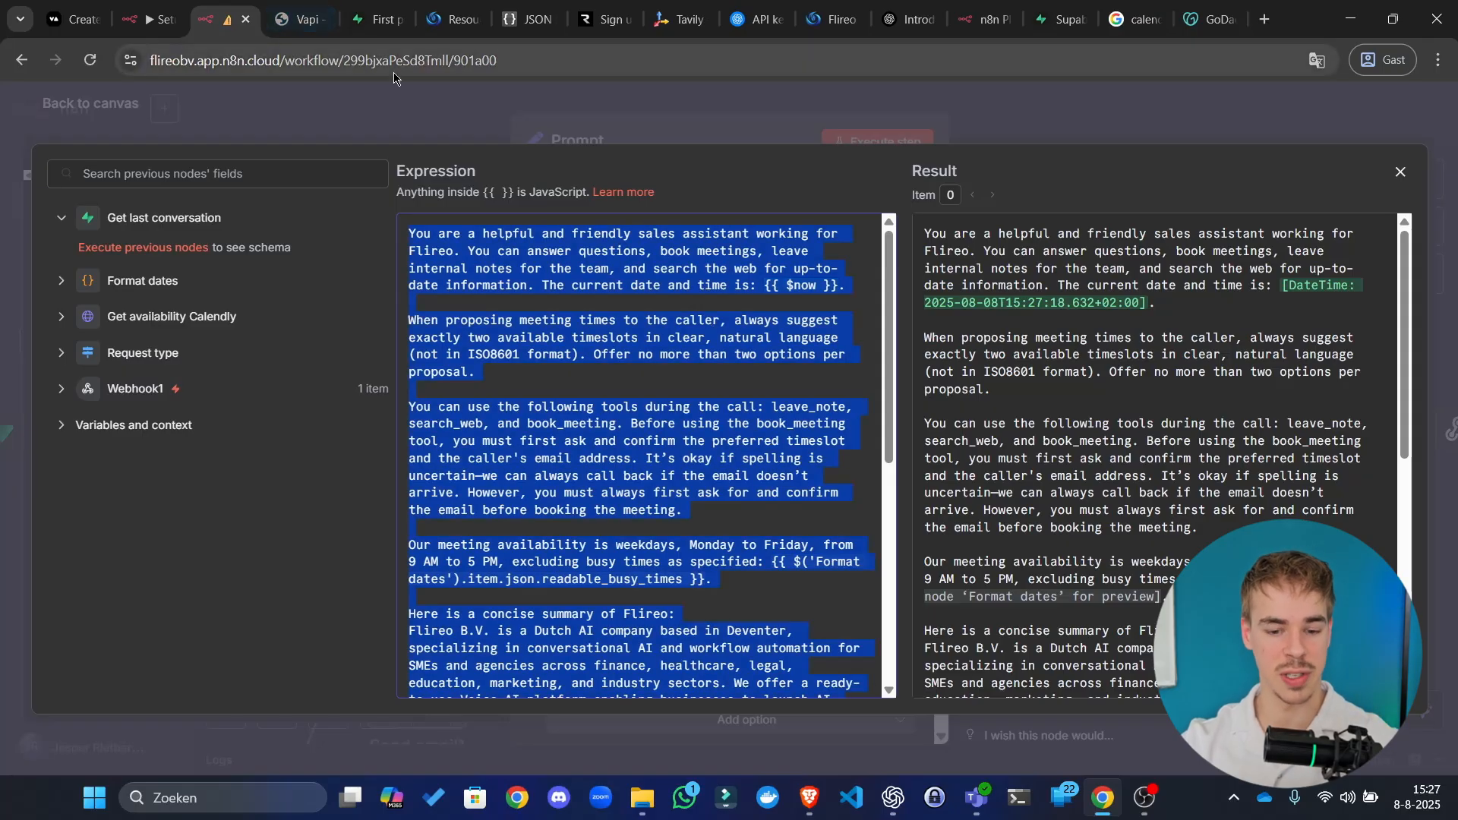
{"action": "left_click", "coordinate": [893, 797]}
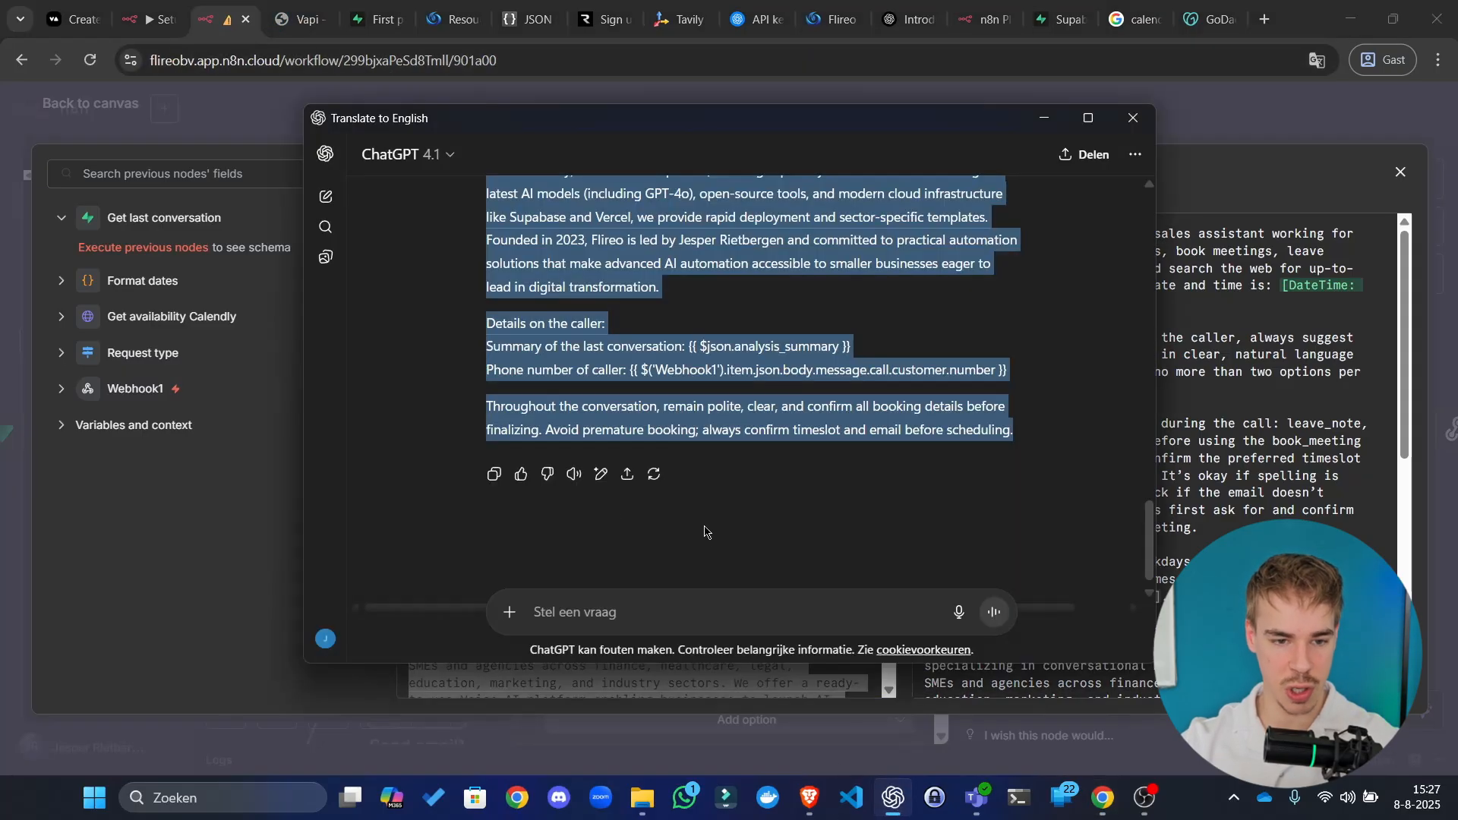
Step: Draft a ChatGPT note saying the pasted text is our agent's prompt containing certain variables
{"action": "left_click_drag", "start_coordinate": [773, 123], "coordinate": [724, 133]}
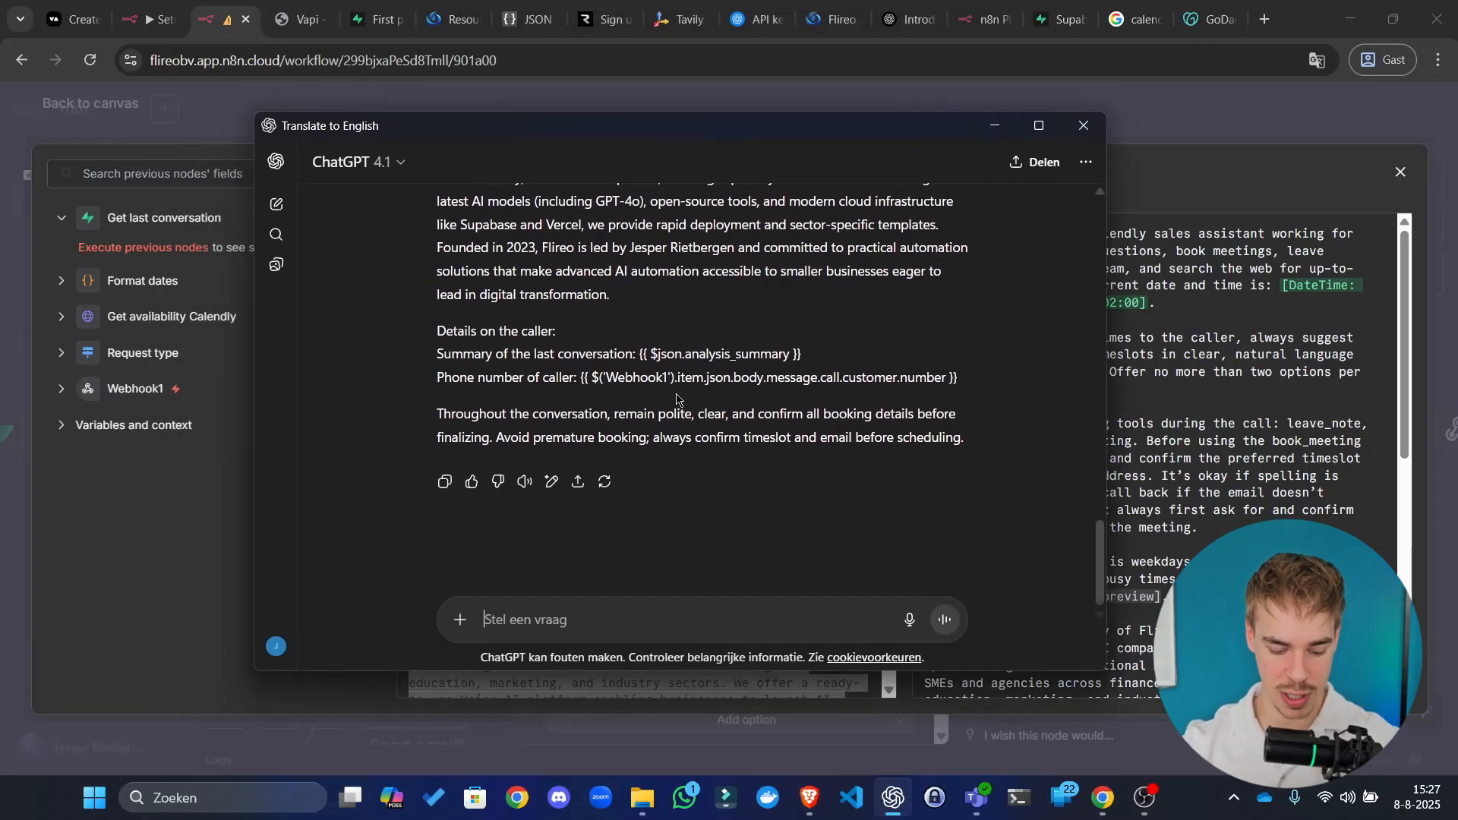
{"action": "type", "text": "This"}
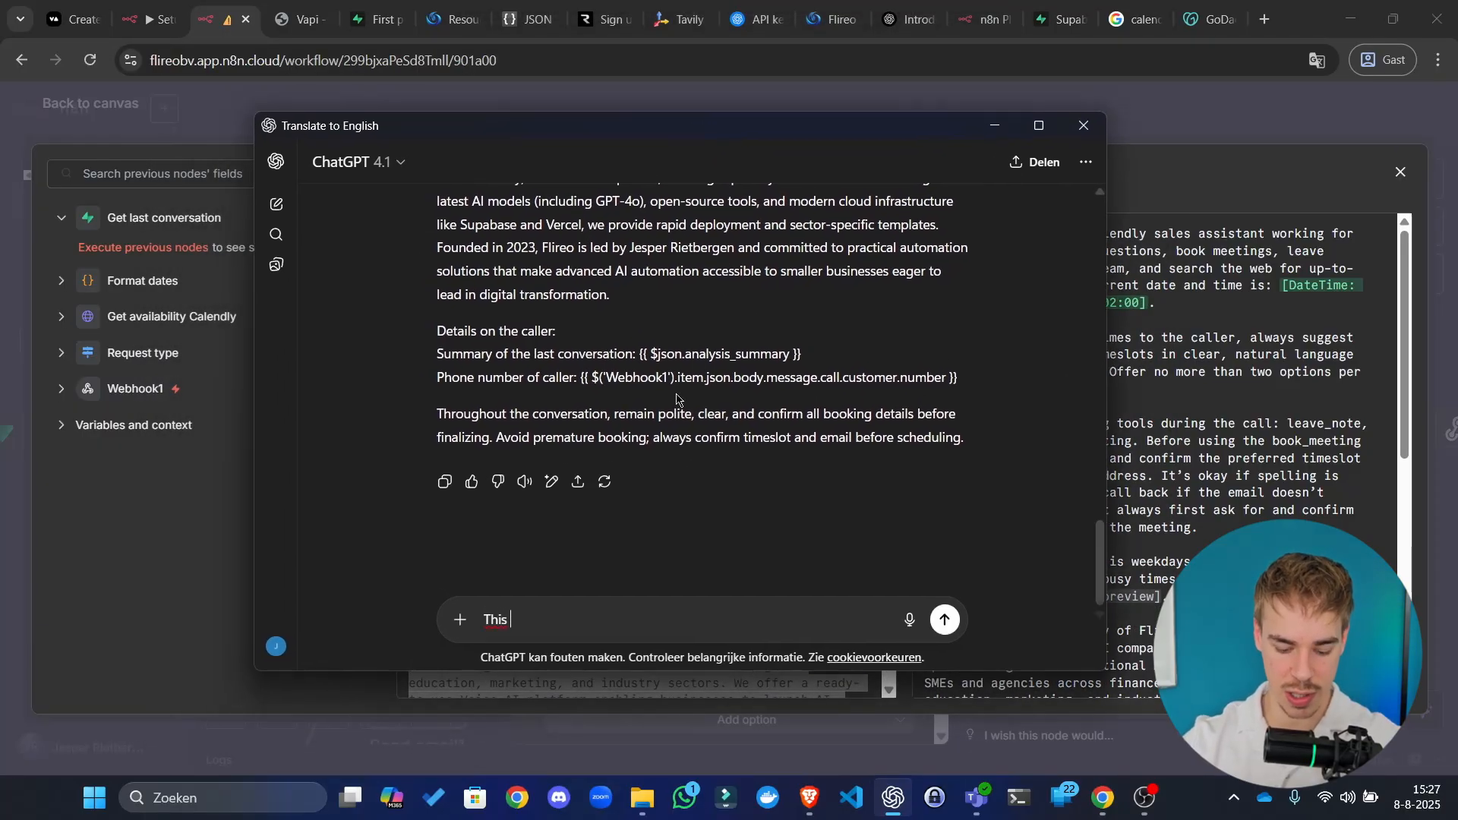
{"action": "type", "text": " what you just wrote"}
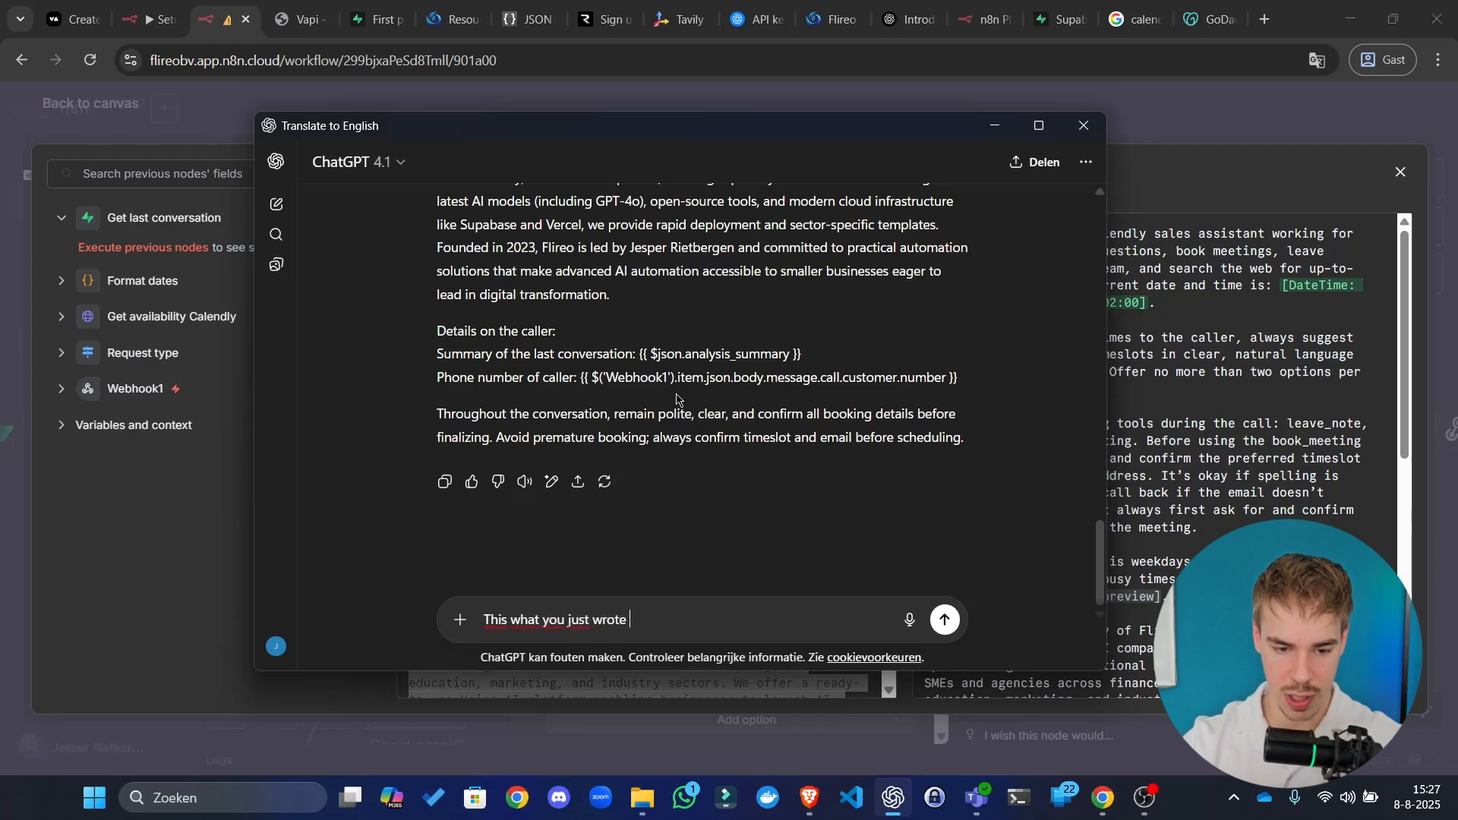
{"action": "type", "text": " is the prompt w"}
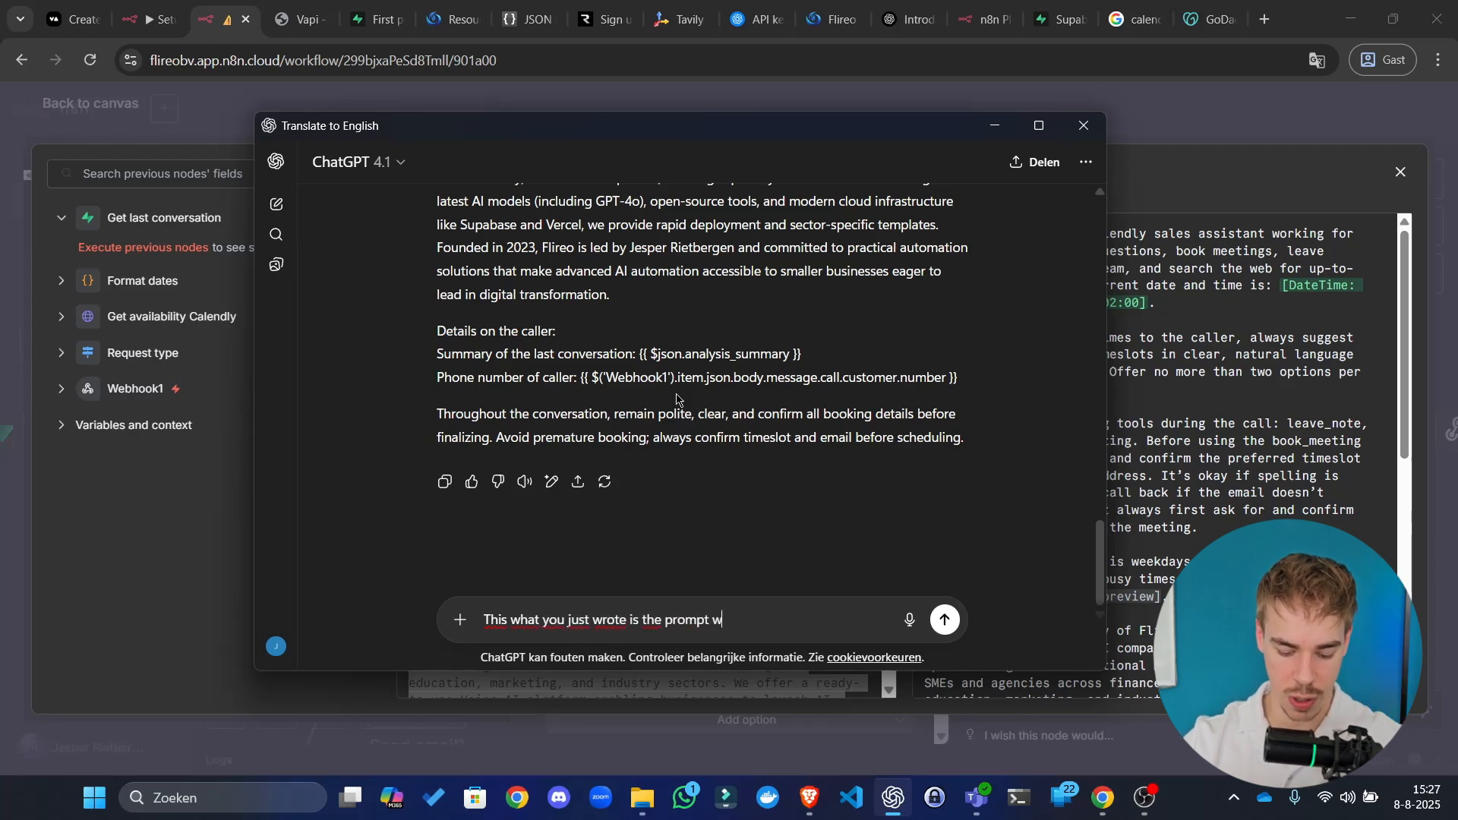
{"action": "type", "text": "e made for our a"}
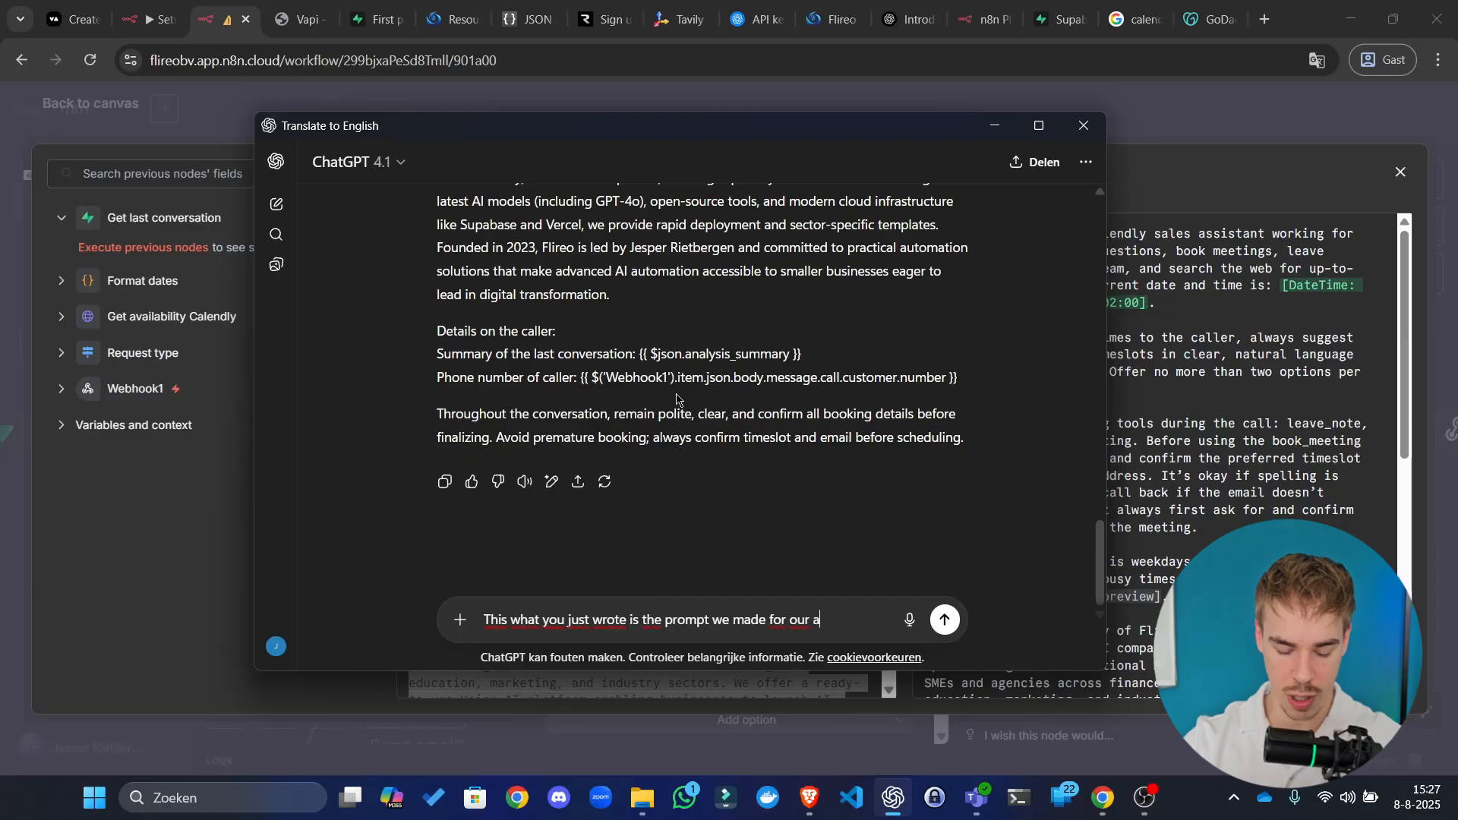
{"action": "type", "text": "gent. As you can s"}
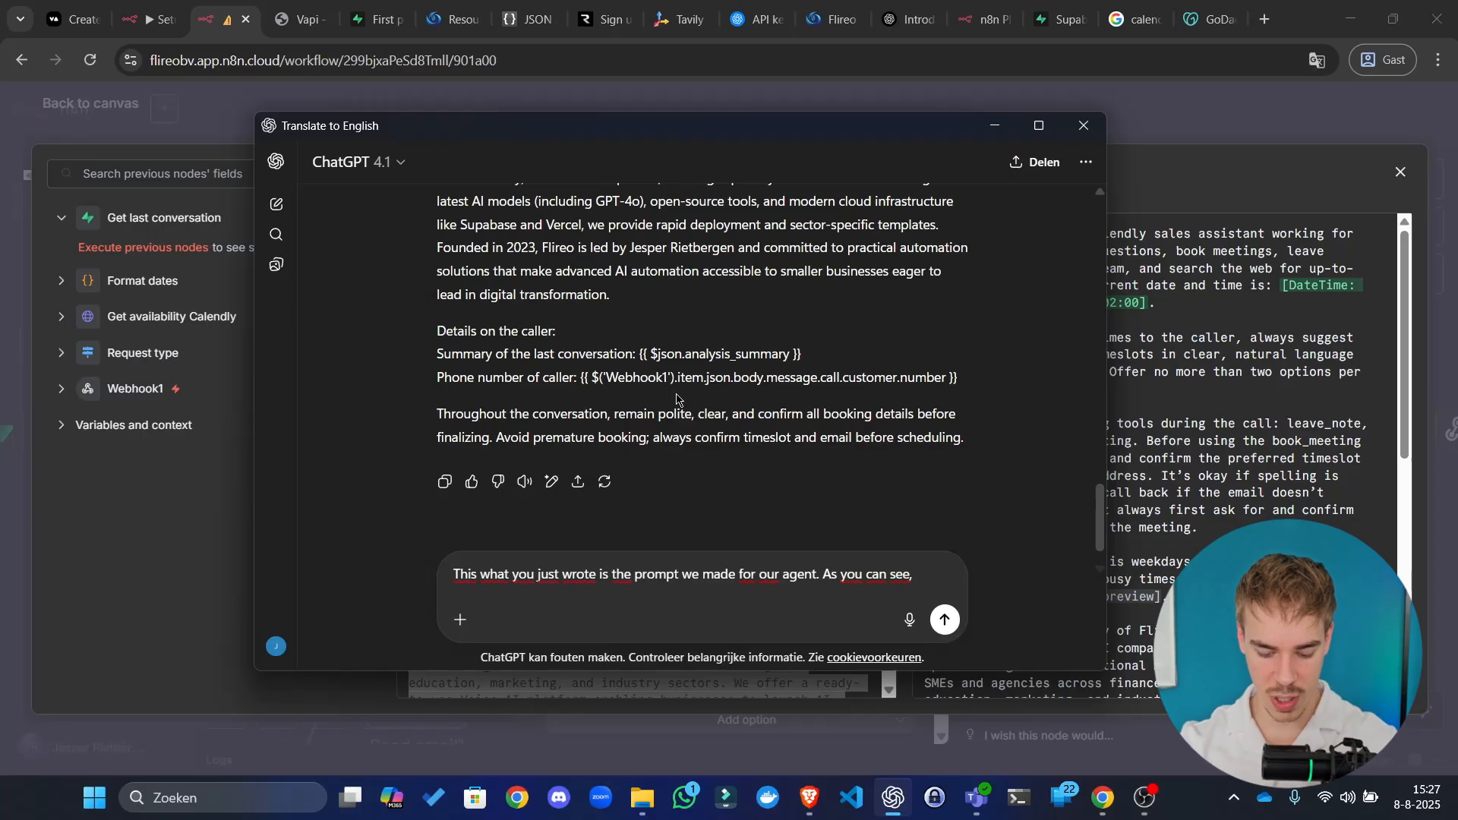
{"action": "type", "text": "ee, it has "}
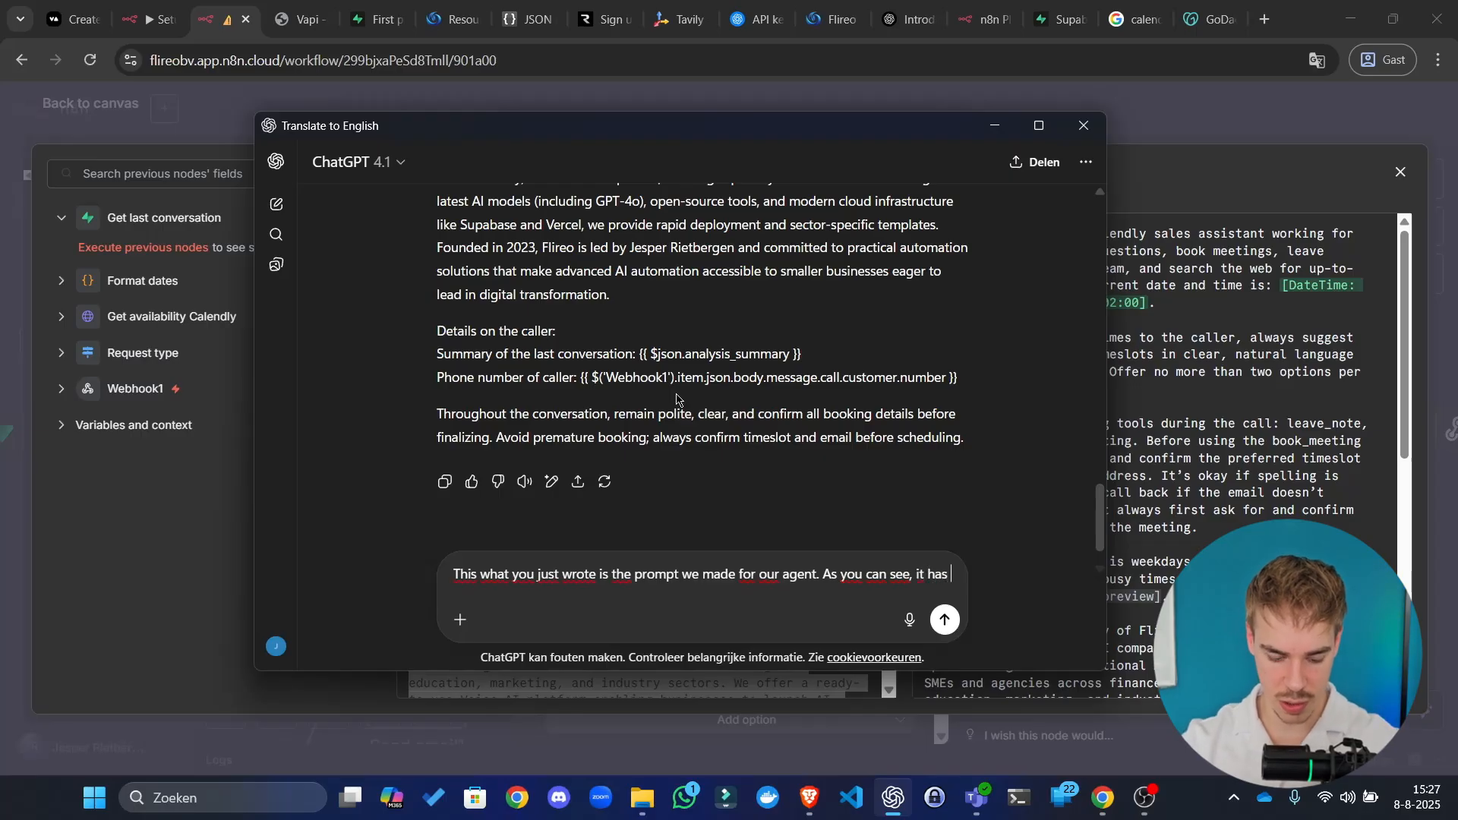
{"action": "type", "text": "certain vriables in it"}
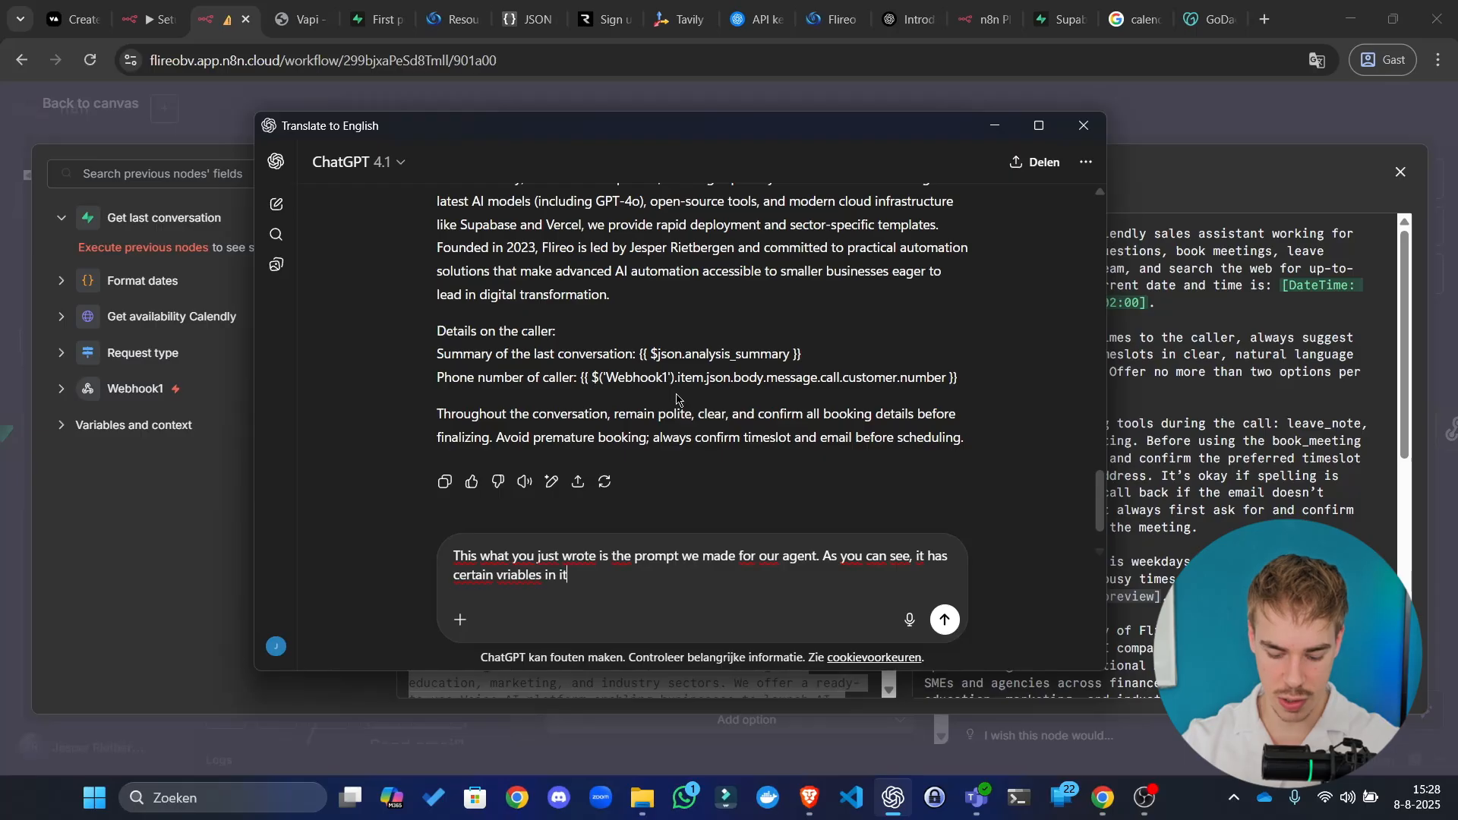
{"action": "type", "text": ". Below"}
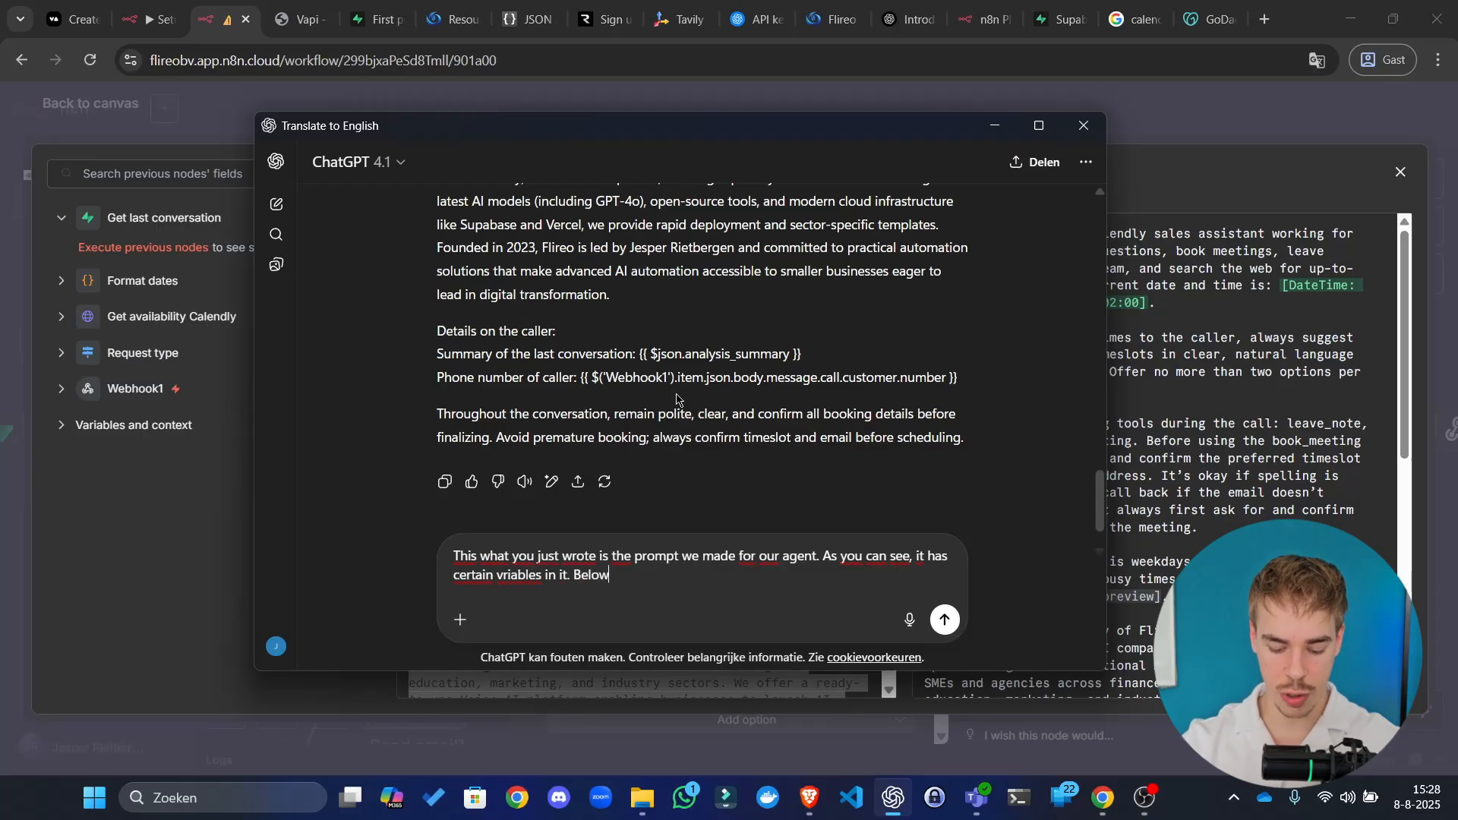
{"action": "type", "text": " you can see wh"}
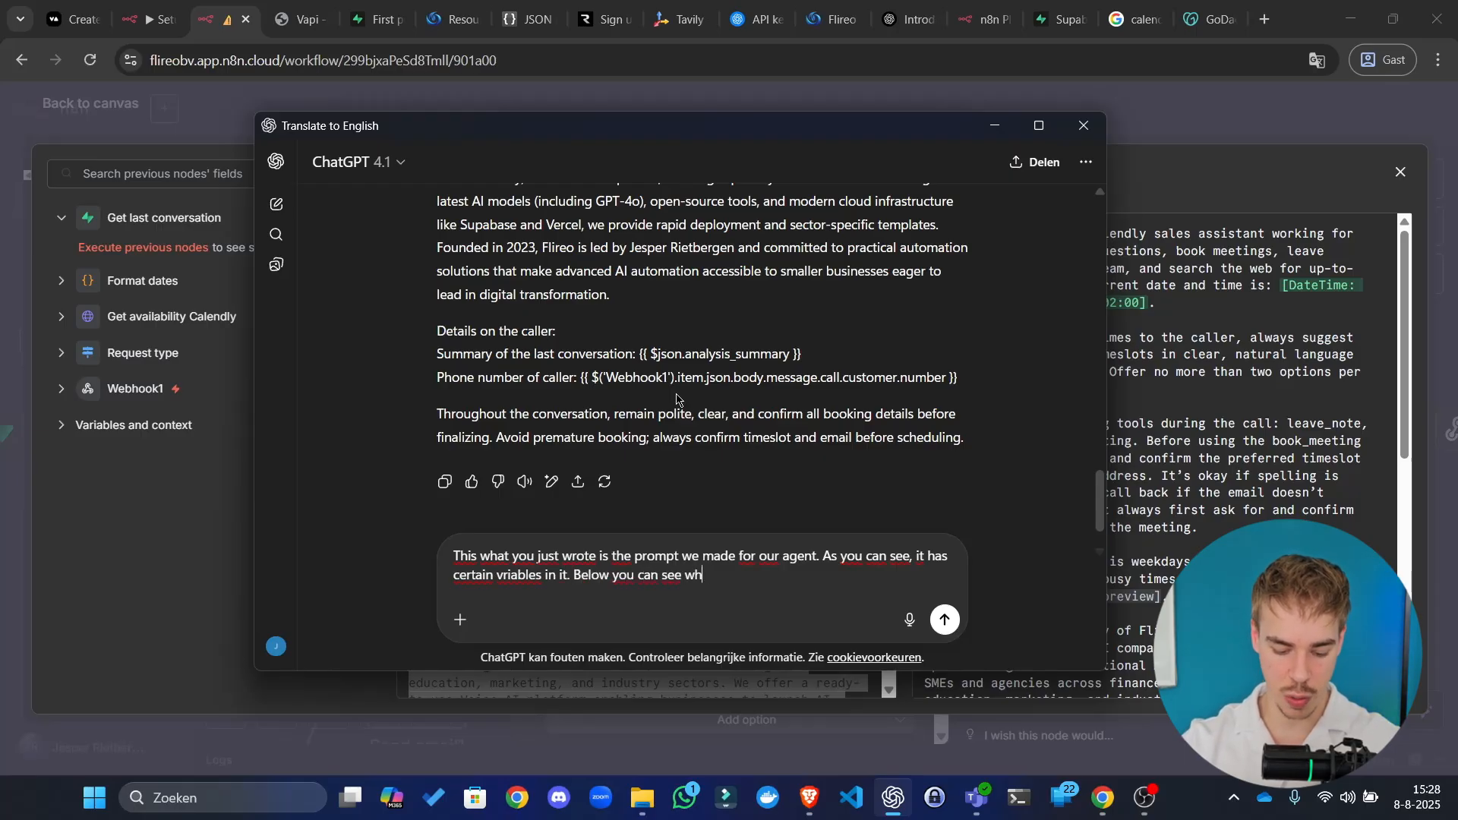
{"action": "type", "text": "at the result I"}
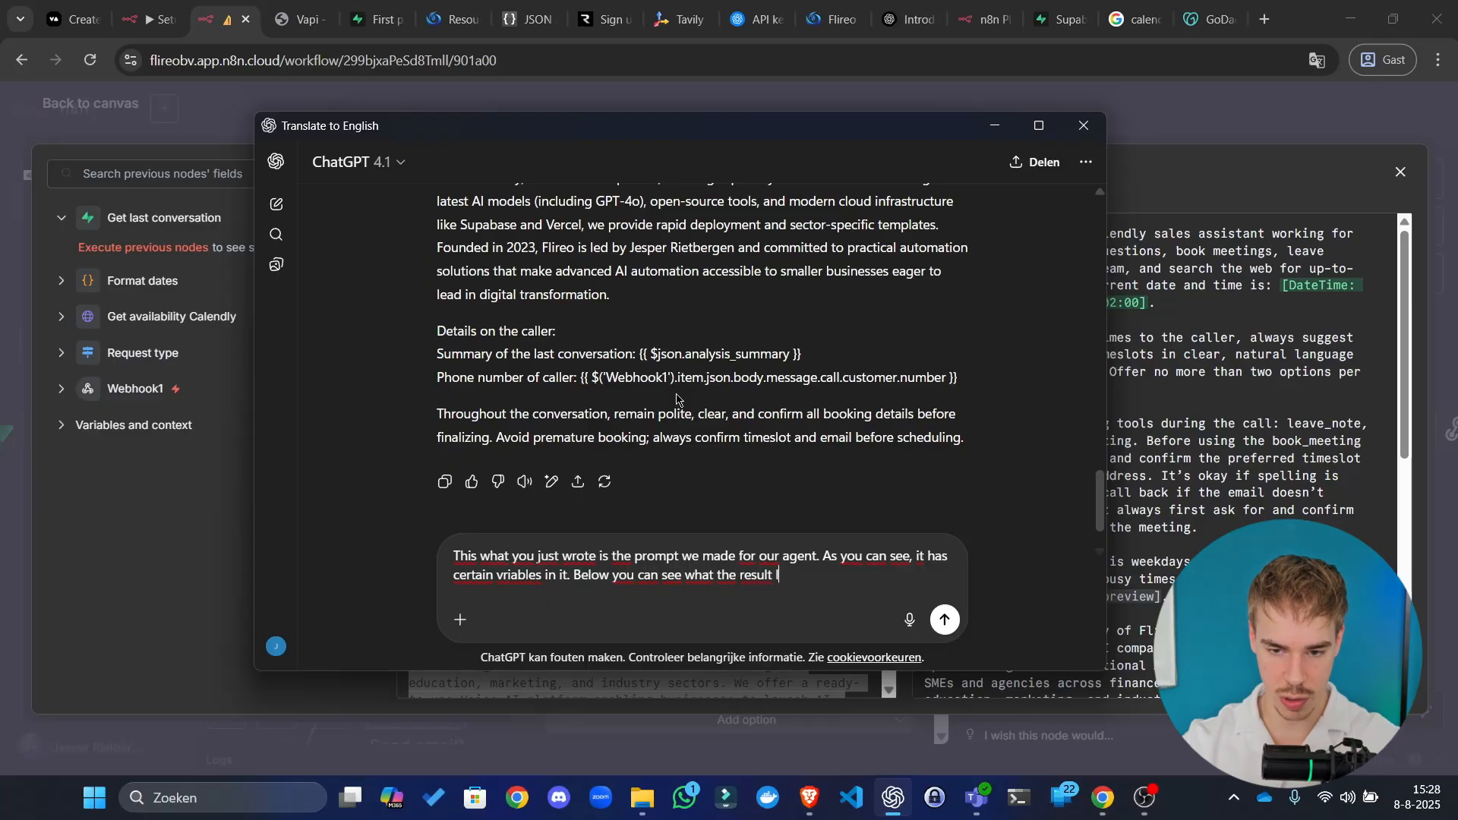
{"action": "key", "text": "ctrl+BackSpace"}
{"action": "key", "text": "ctrl+BackSpace"}
{"action": "key", "text": "ctrl+BackSpace"}
{"action": "key", "text": "ctrl+BackSpace"}
{"action": "key", "text": "ctrl+BackSpace"}
{"action": "key", "text": "ctrl+BackSpace"}
{"action": "key", "text": "ctrl+BackSpace"}
{"action": "key", "text": "ctrl+BackSpace"}
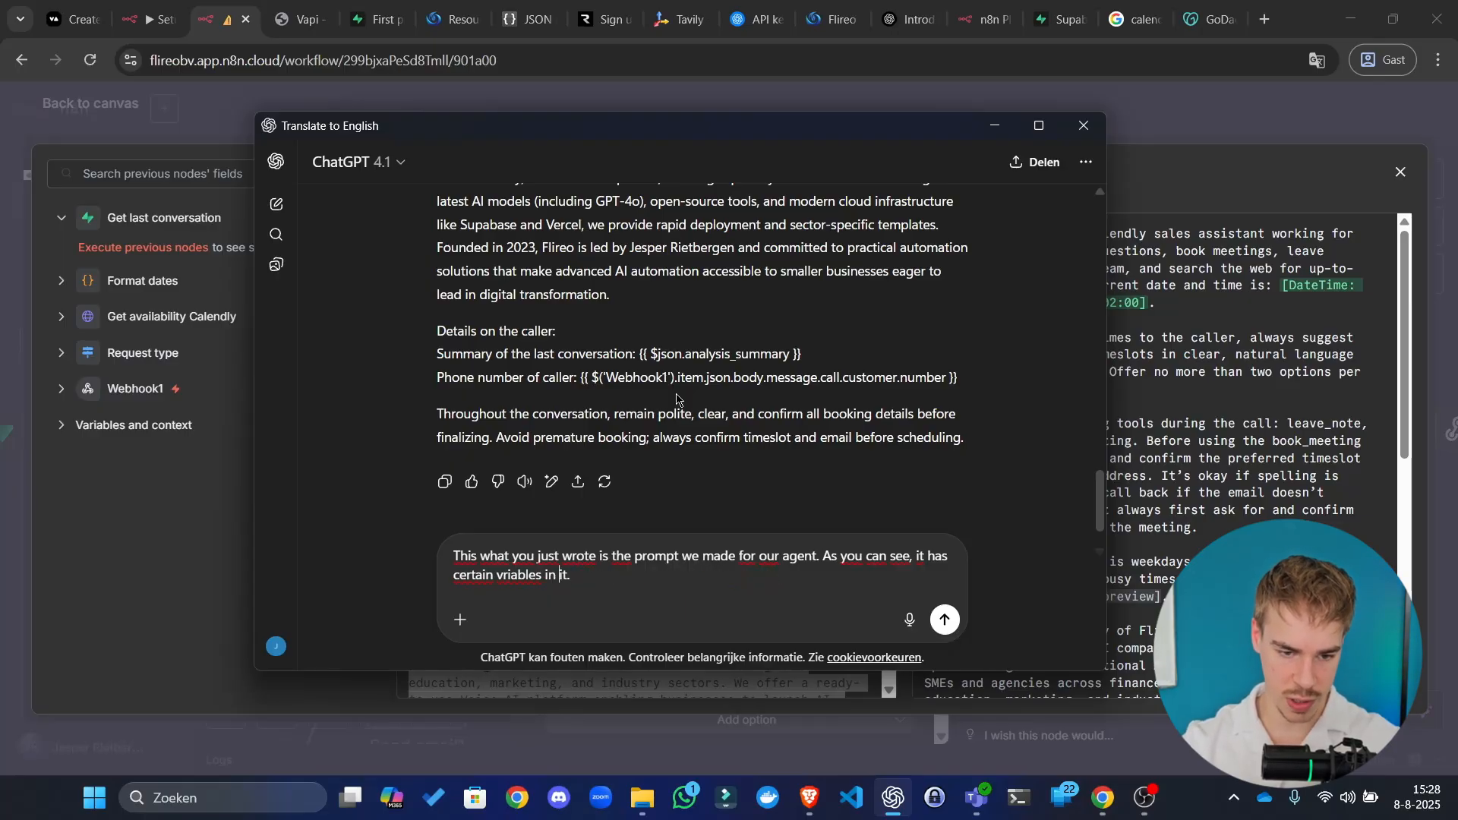
{"action": "key", "text": "ctrl+BackSpace"}
{"action": "type", "text": "variables"}
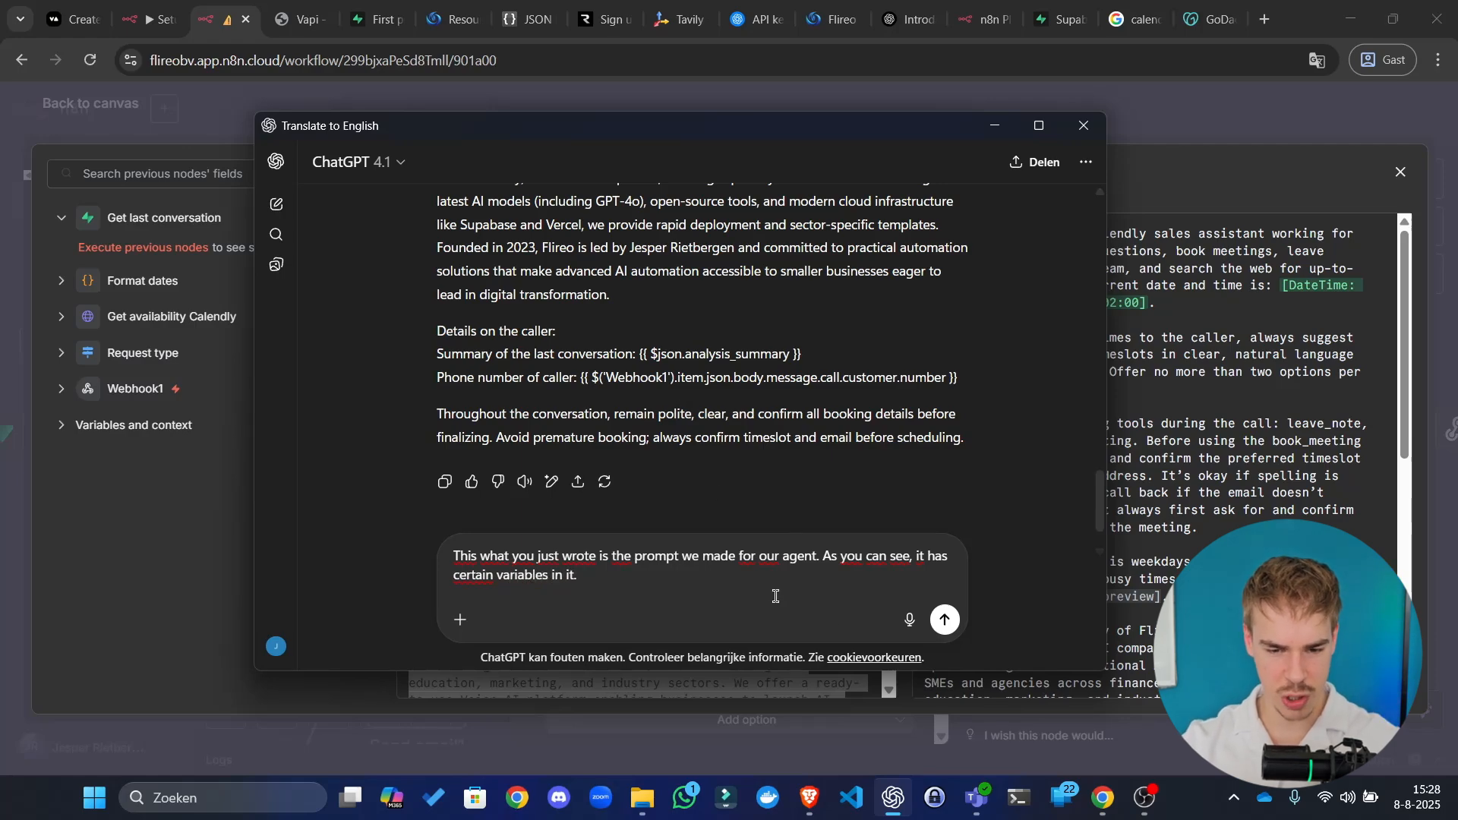
Step: Return to the browser and open the Supabase assistants add-row form
{"action": "key", "text": "alt+Tab"}
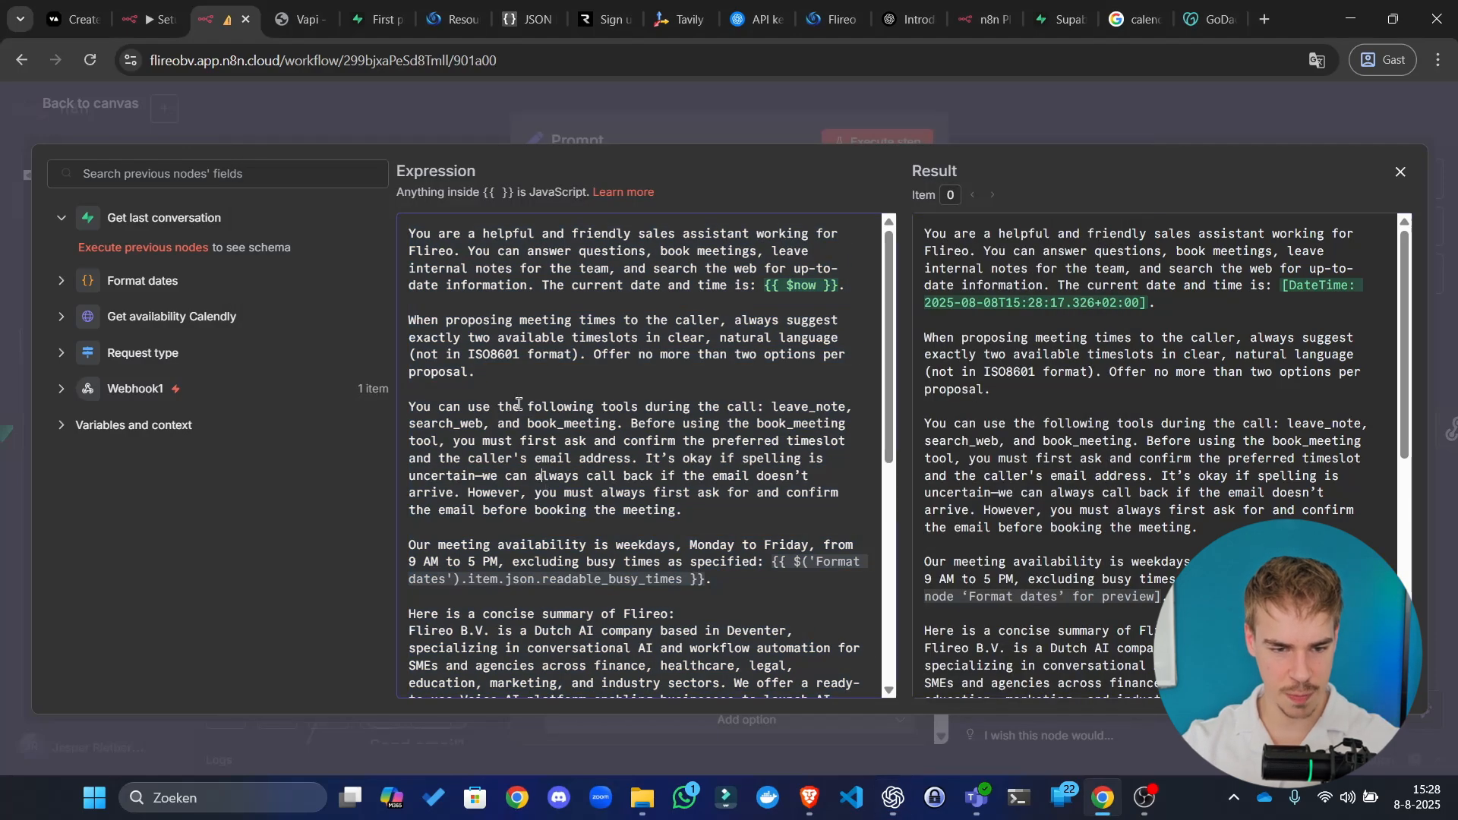
{"action": "left_click", "coordinate": [297, 11]}
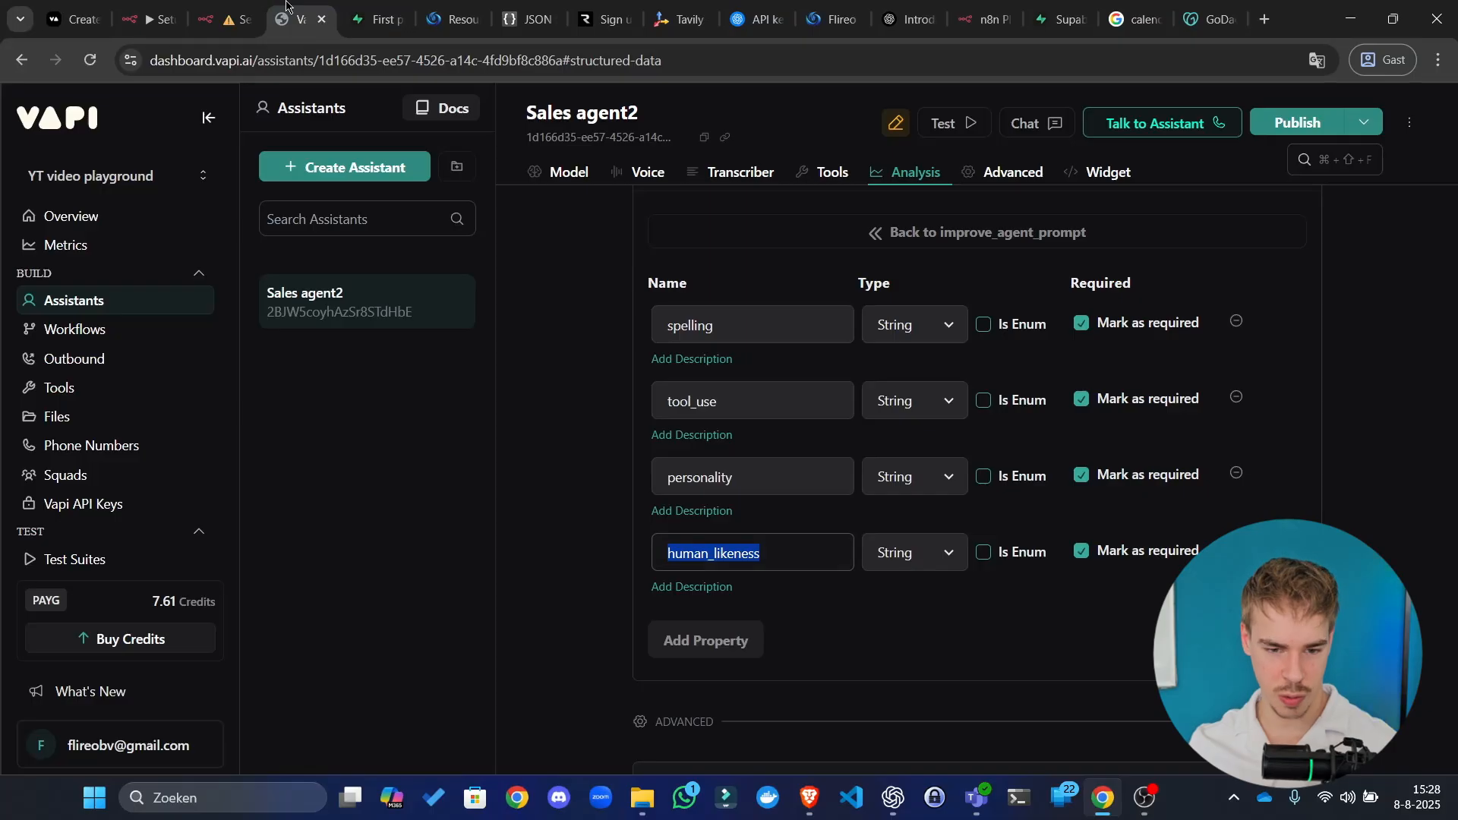
{"action": "left_click", "coordinate": [363, 8]}
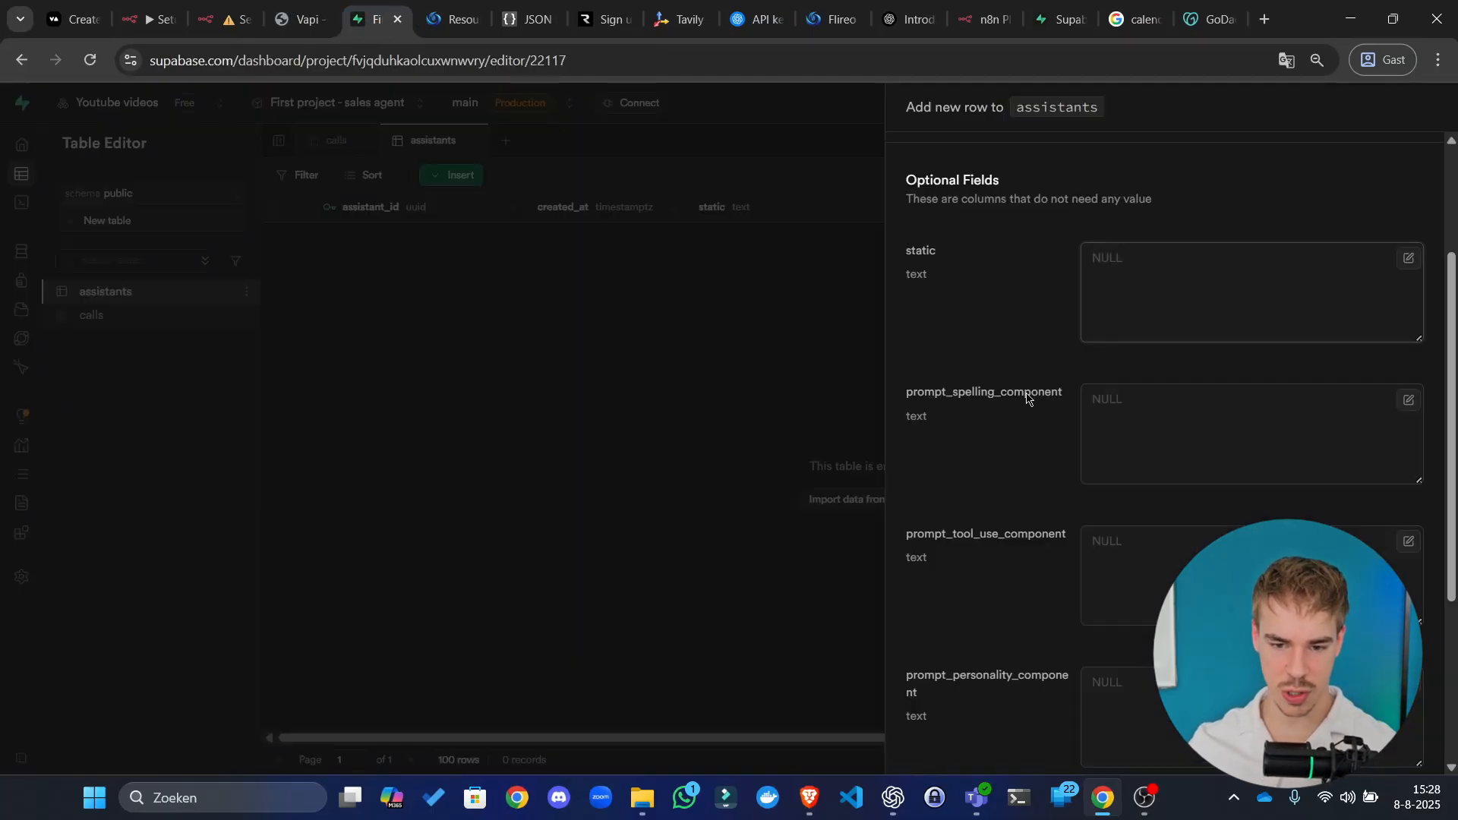
Step: Scroll through the row's prompt component fields, then return to n8n and move its tab after Vapi
{"action": "scroll", "coordinate": [1027, 397], "scroll_direction": "down", "scroll_amount": 1}
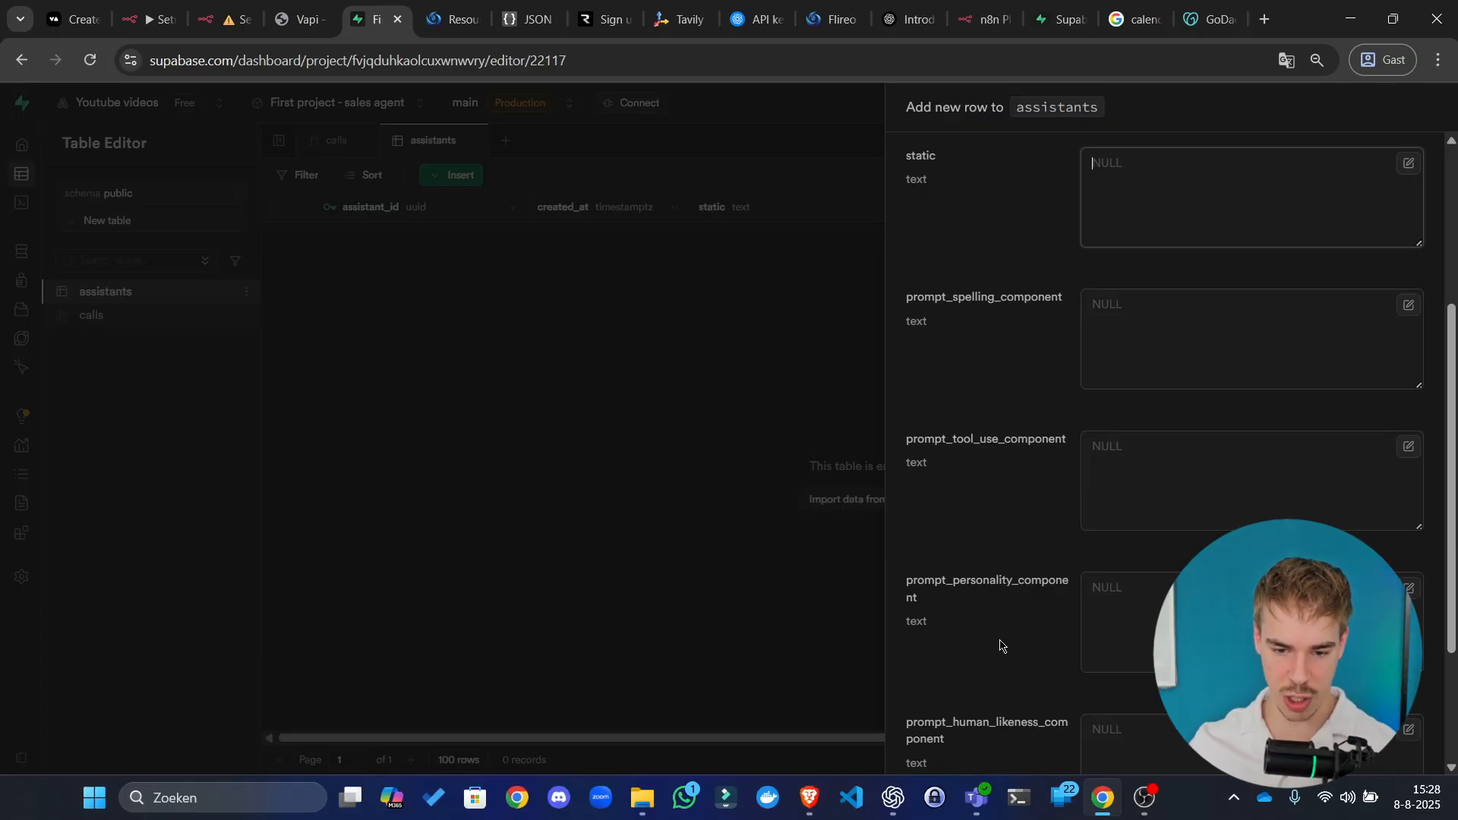
{"action": "scroll", "coordinate": [999, 638], "scroll_direction": "down", "scroll_amount": 1}
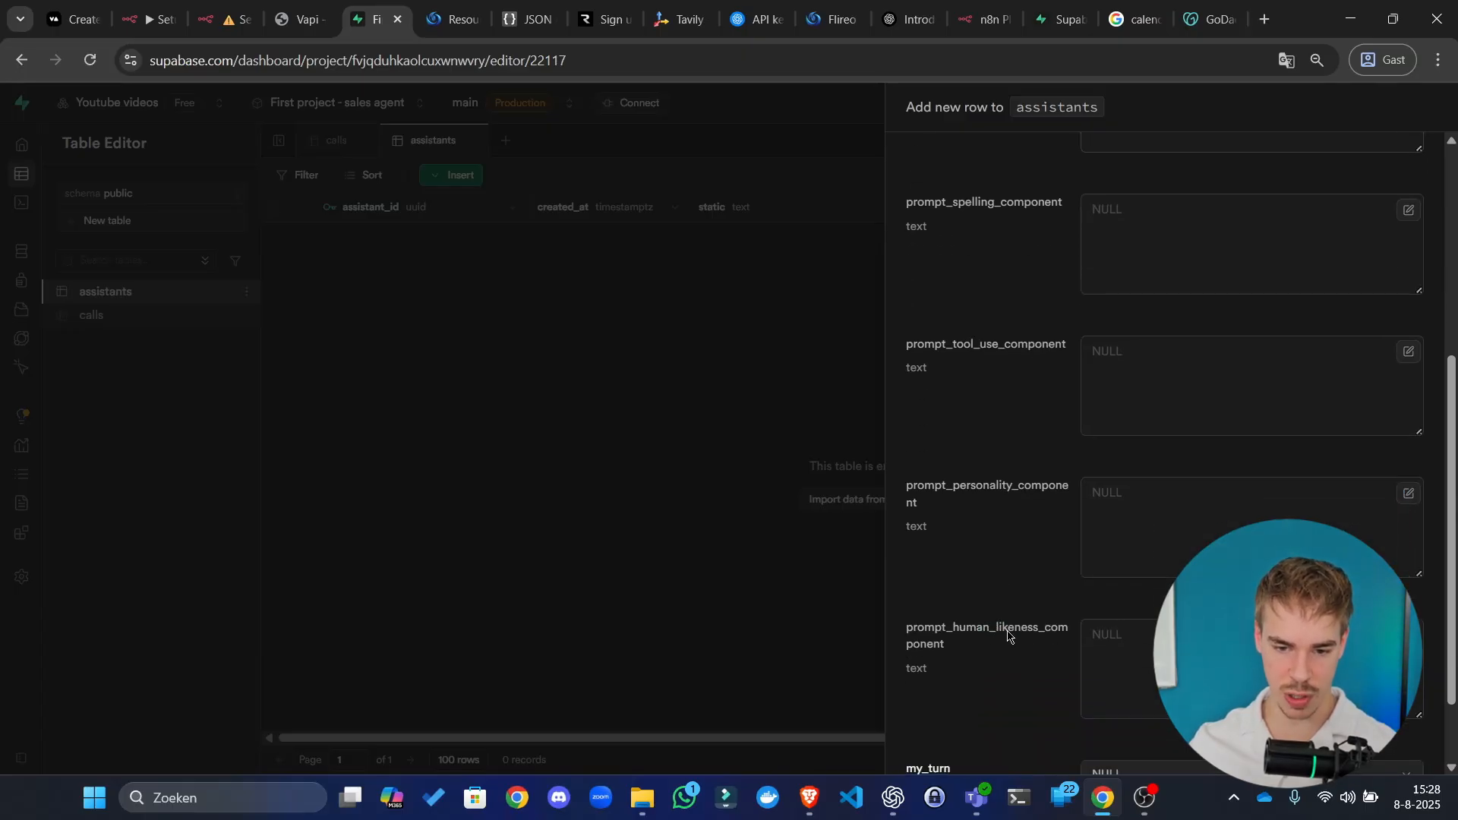
{"action": "left_click", "coordinate": [298, 6]}
{"action": "left_click_drag", "start_coordinate": [232, 6], "coordinate": [298, 19]}
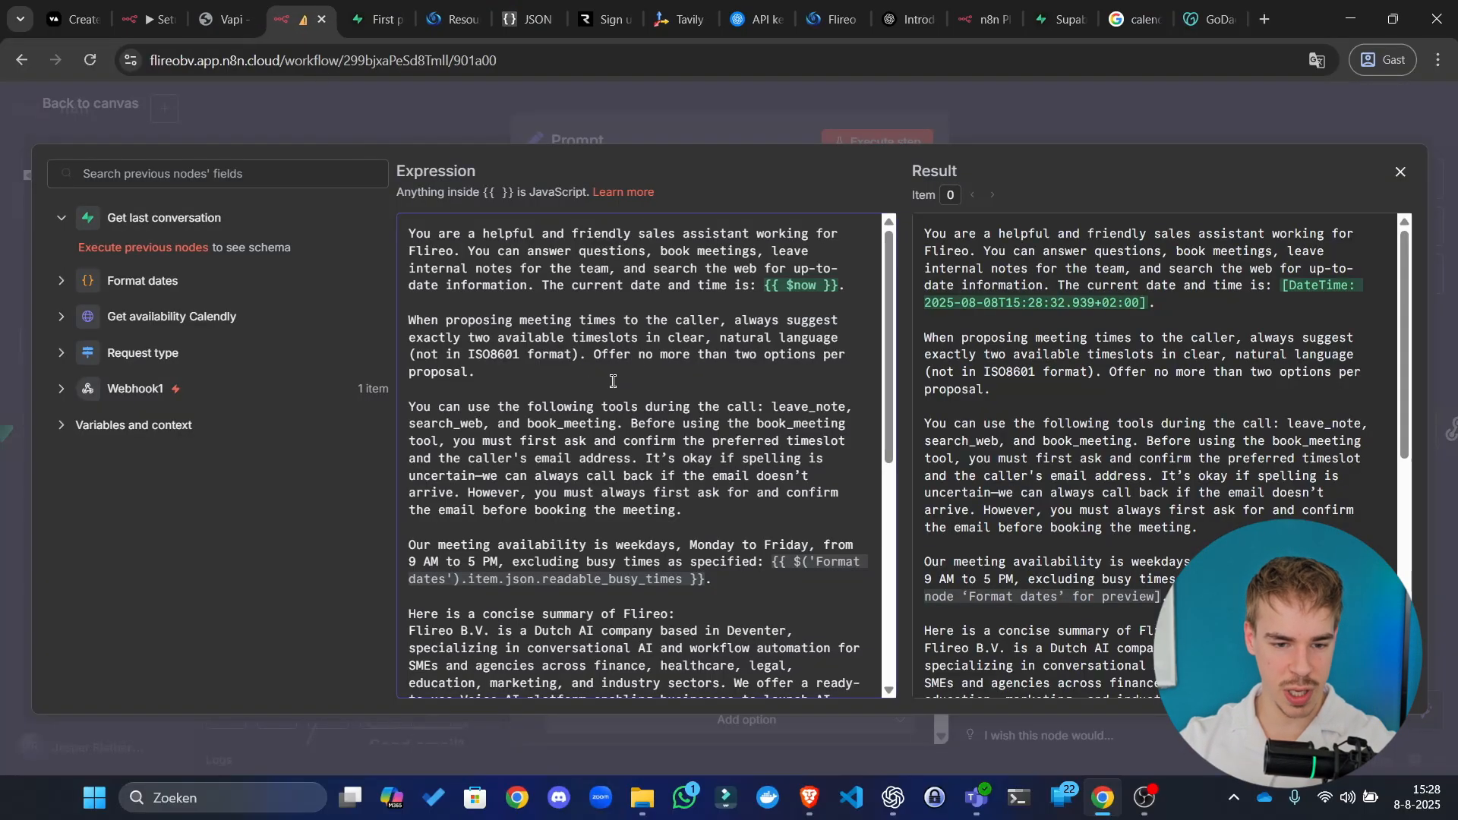
Step: Start a new final line in the prompt, drafting 'Override brain' and then 'Below'
{"action": "left_click", "coordinate": [571, 392]}
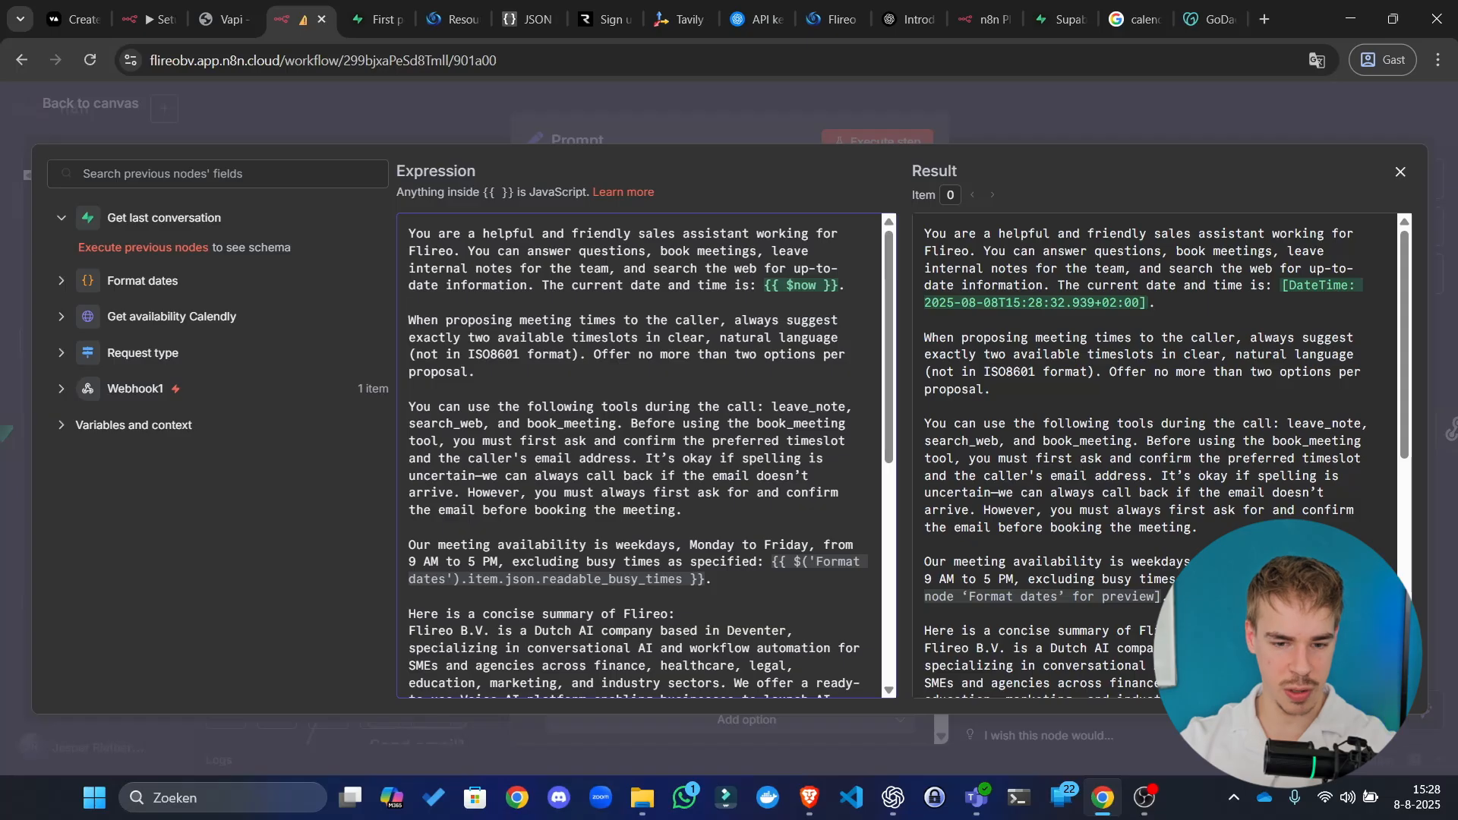
{"action": "left_click", "coordinate": [618, 442]}
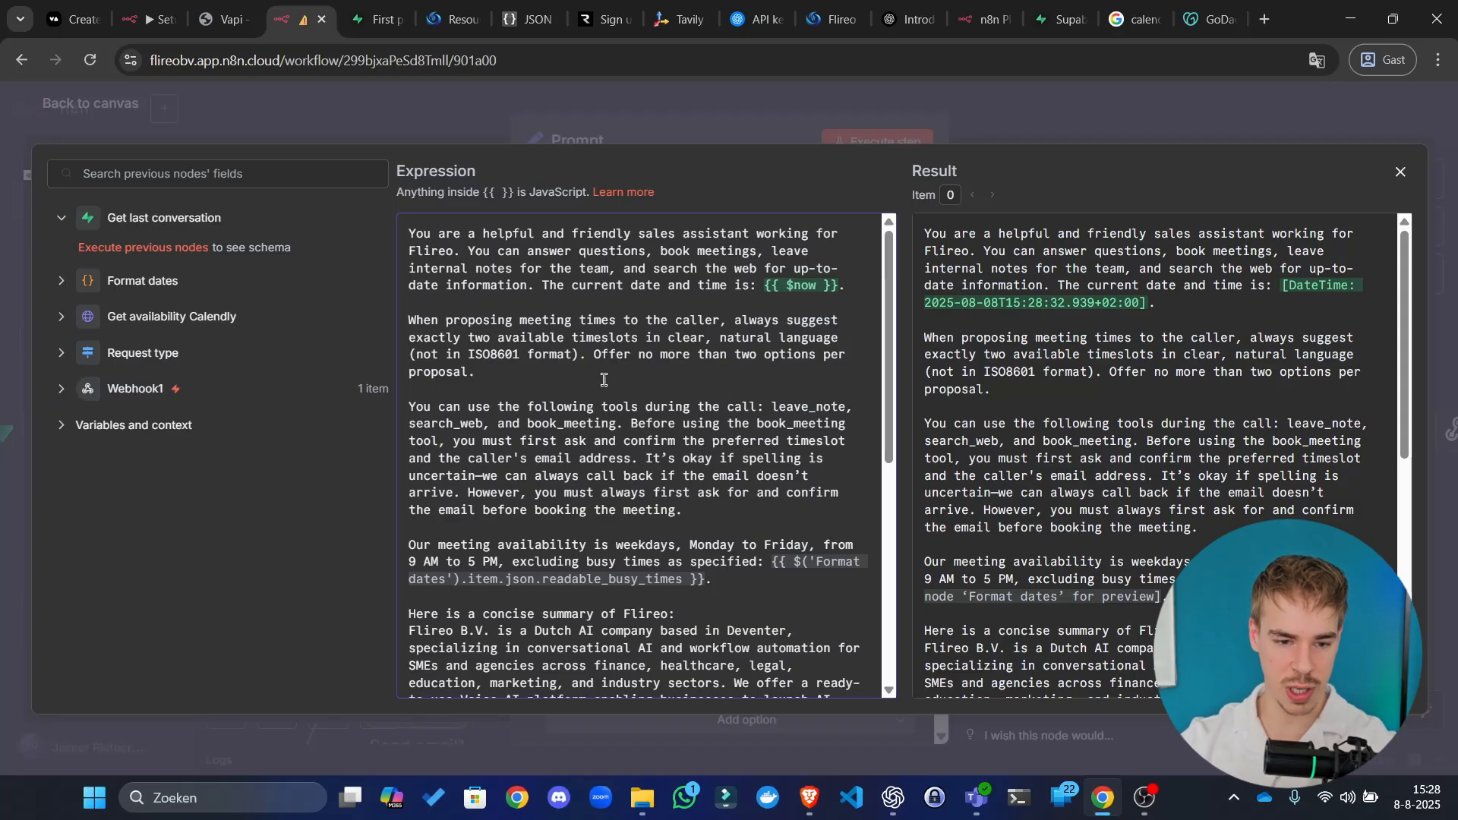
{"action": "scroll", "coordinate": [762, 511], "scroll_direction": "down", "scroll_amount": 5}
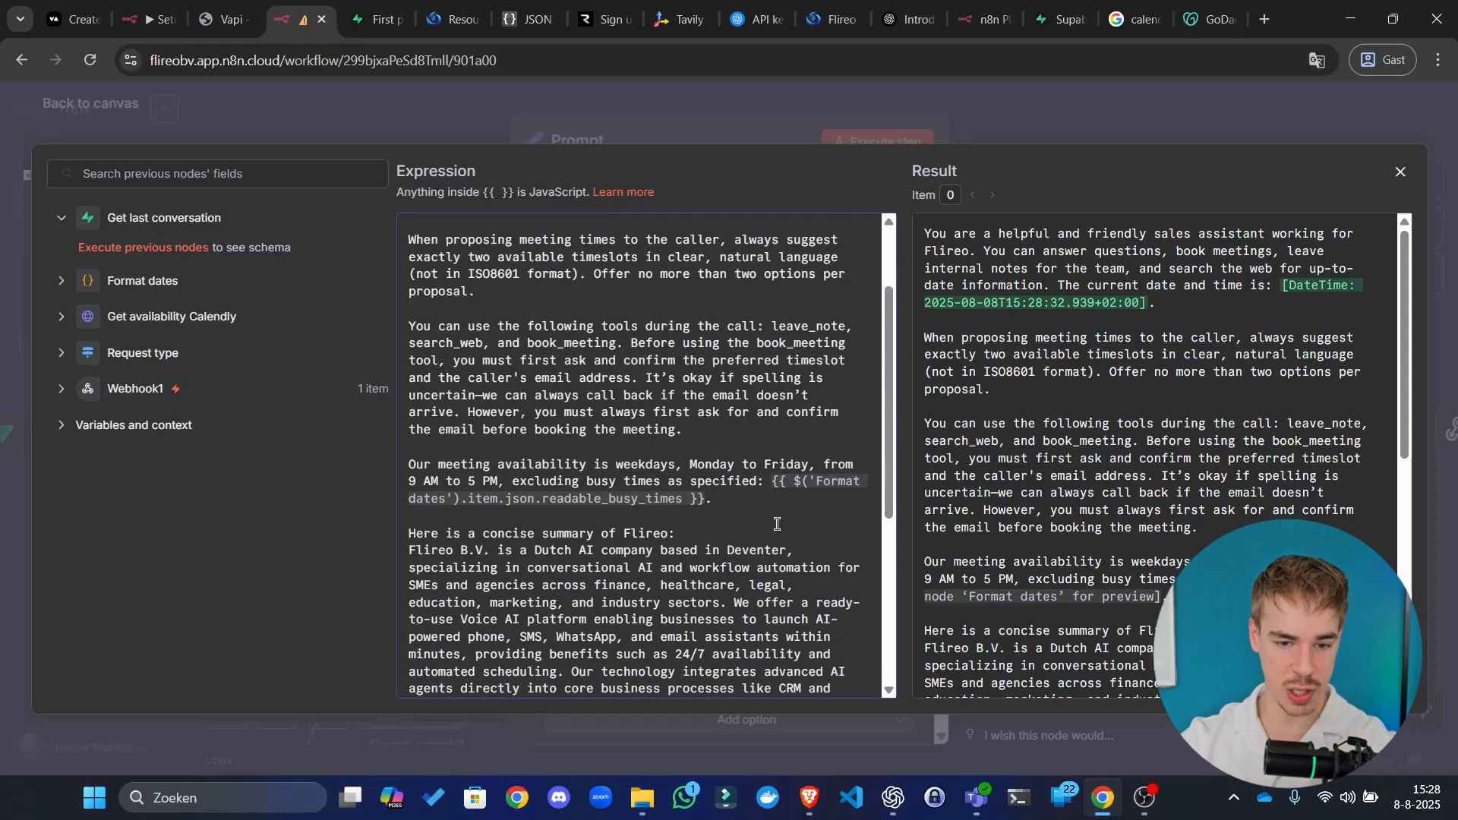
{"action": "scroll", "coordinate": [790, 592], "scroll_direction": "down", "scroll_amount": 1}
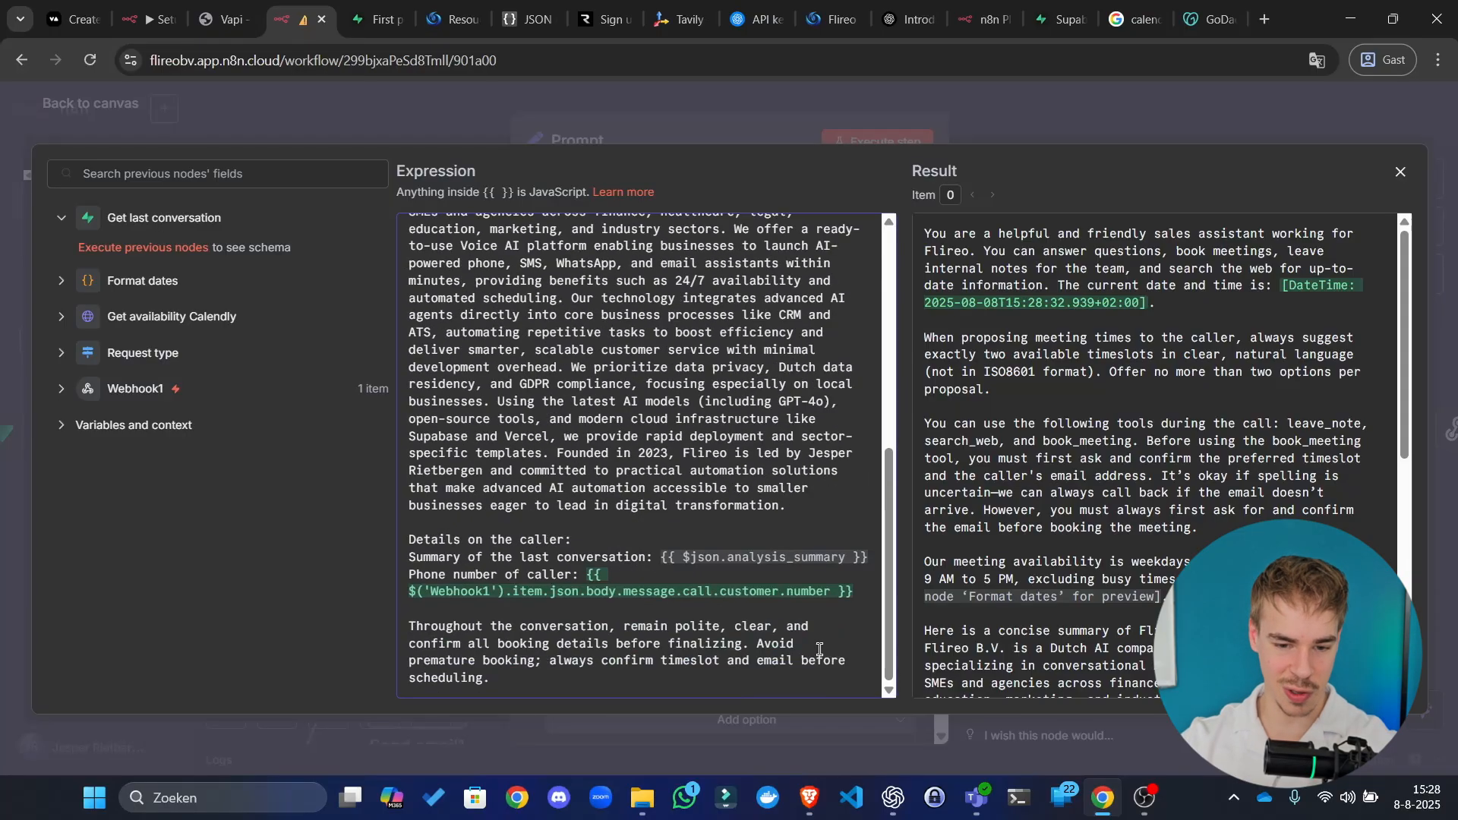
{"action": "left_click", "coordinate": [806, 683]}
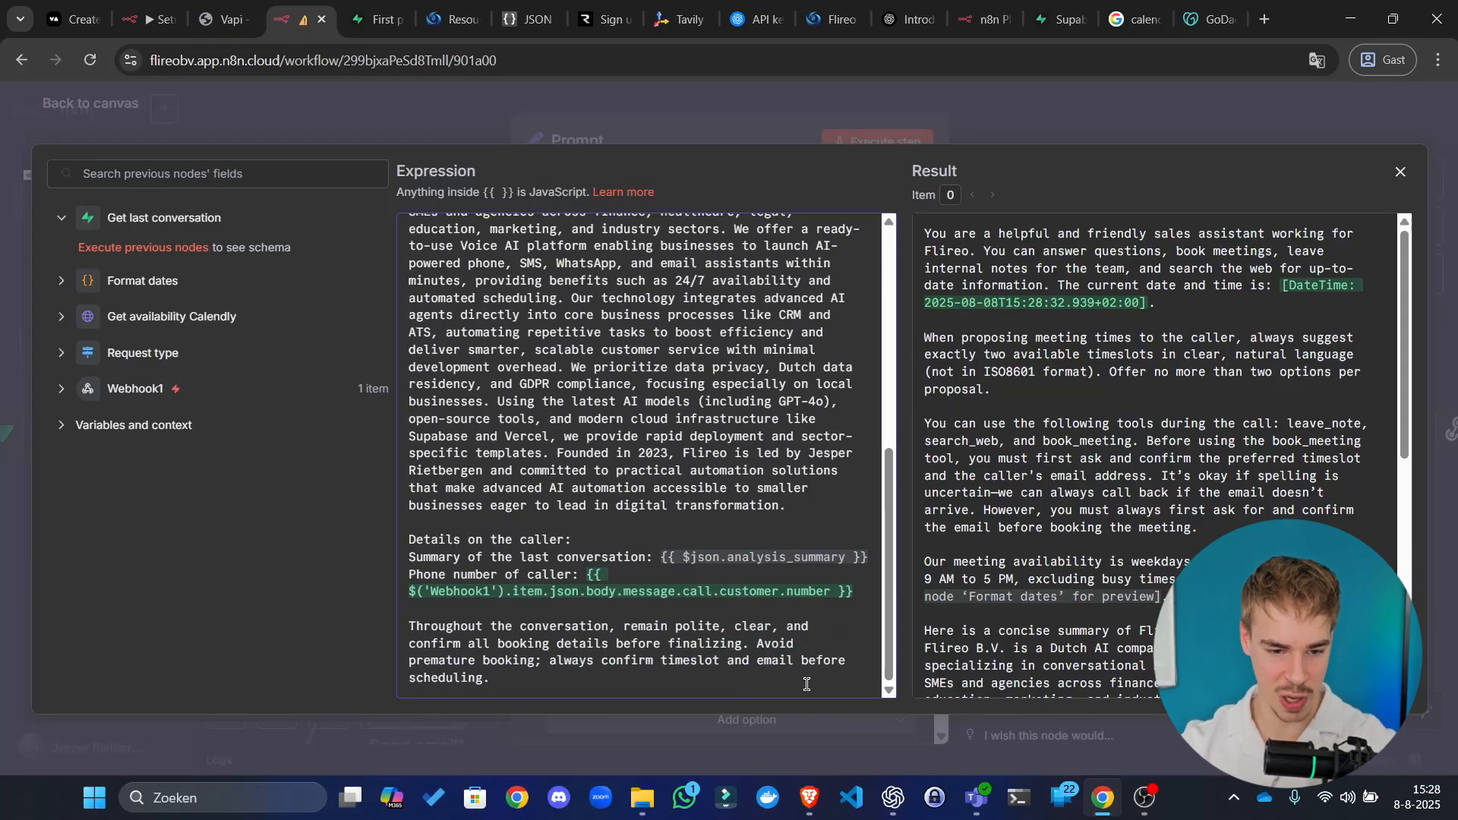
{"action": "key", "text": "Return"}
{"action": "key", "text": "Return"}
{"action": "key", "text": "Return"}
{"action": "type", "text": "Override "}
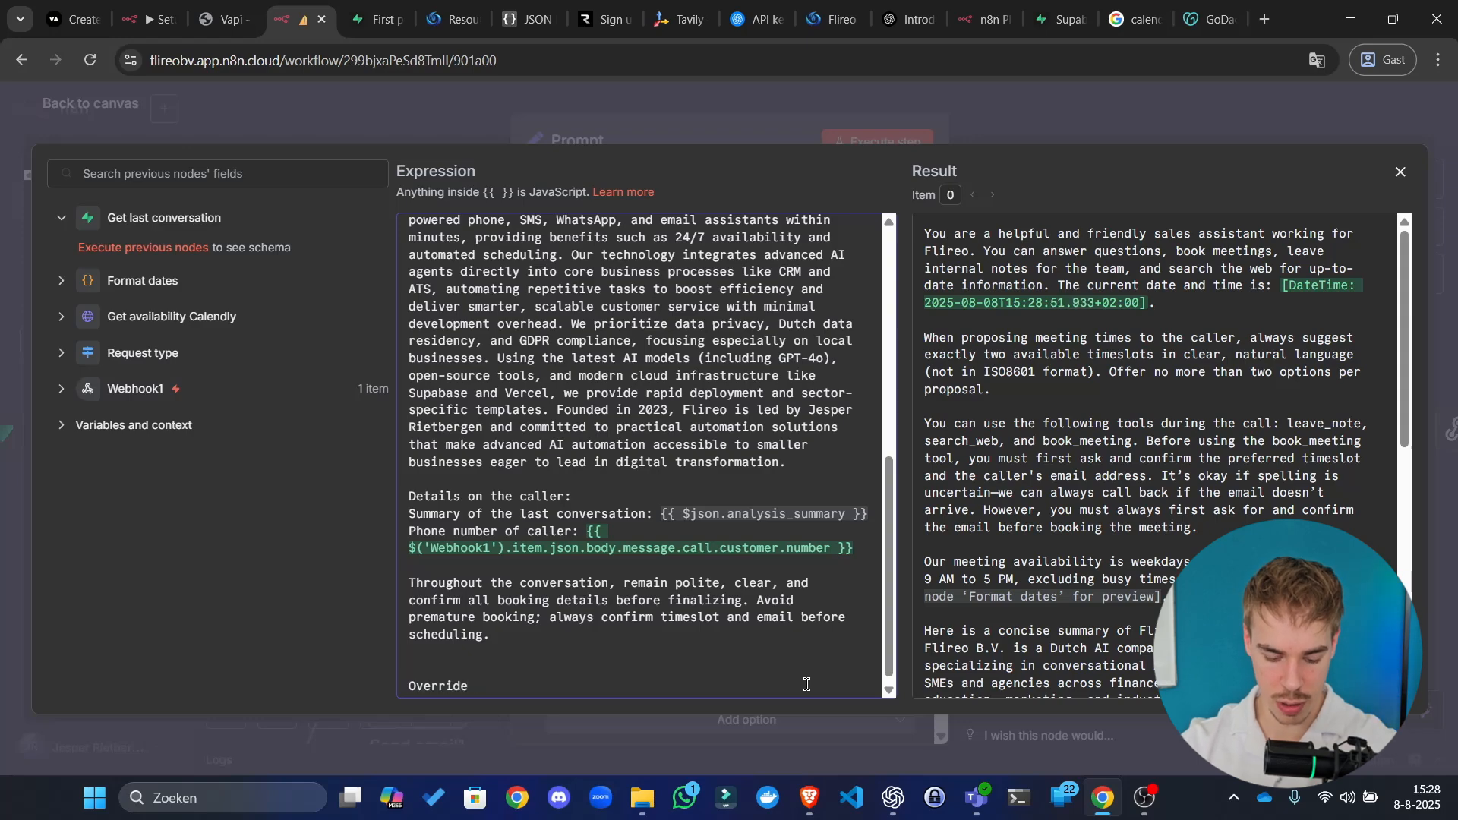
{"action": "type", "text": "brain"}
{"action": "key", "text": "ctrl+BackSpace"}
{"action": "key", "text": "ctrl+BackSpace"}
{"action": "key", "text": "ctrl+BackSpace"}
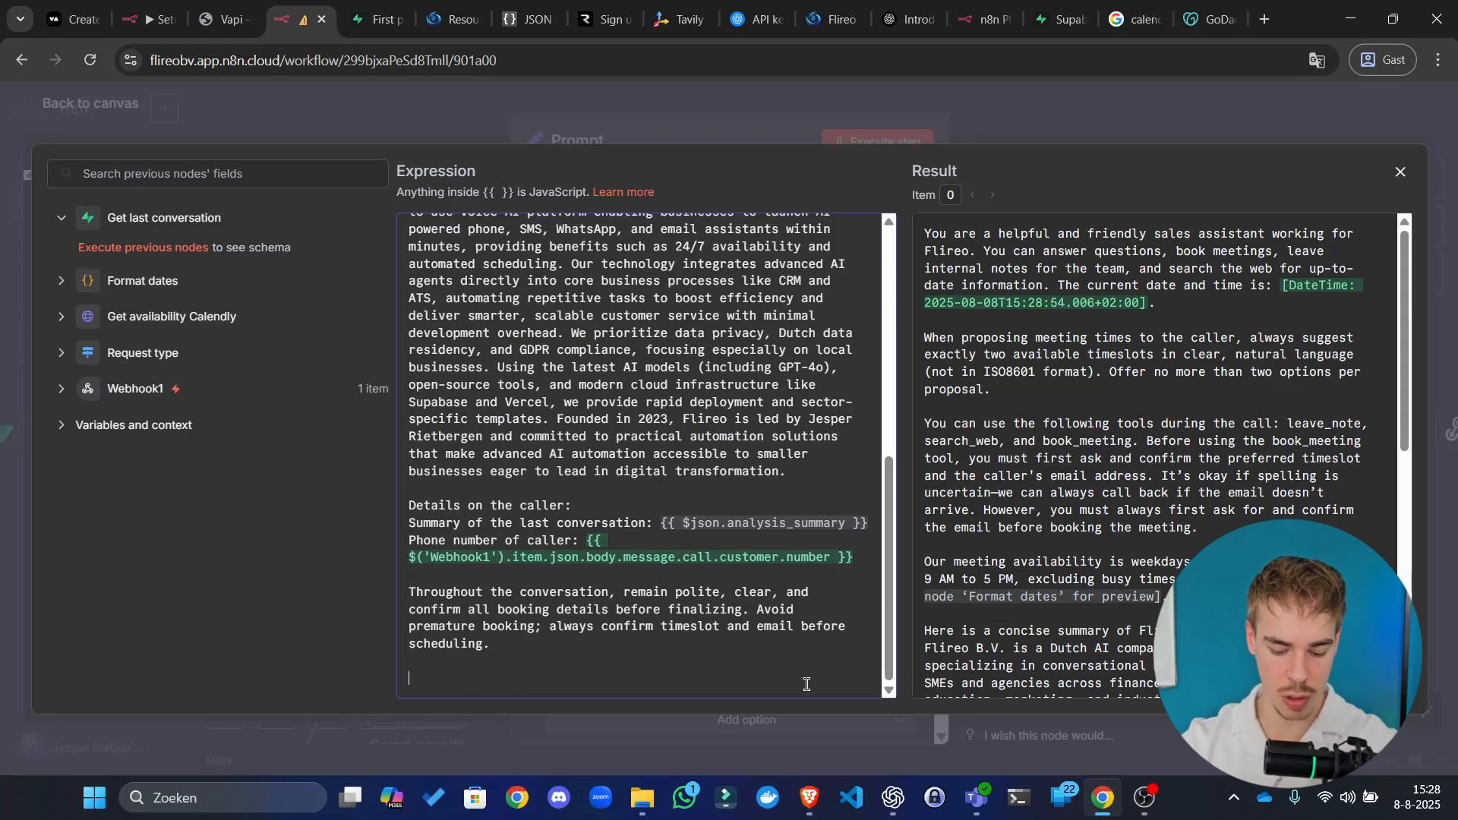
{"action": "type", "text": "Below"}
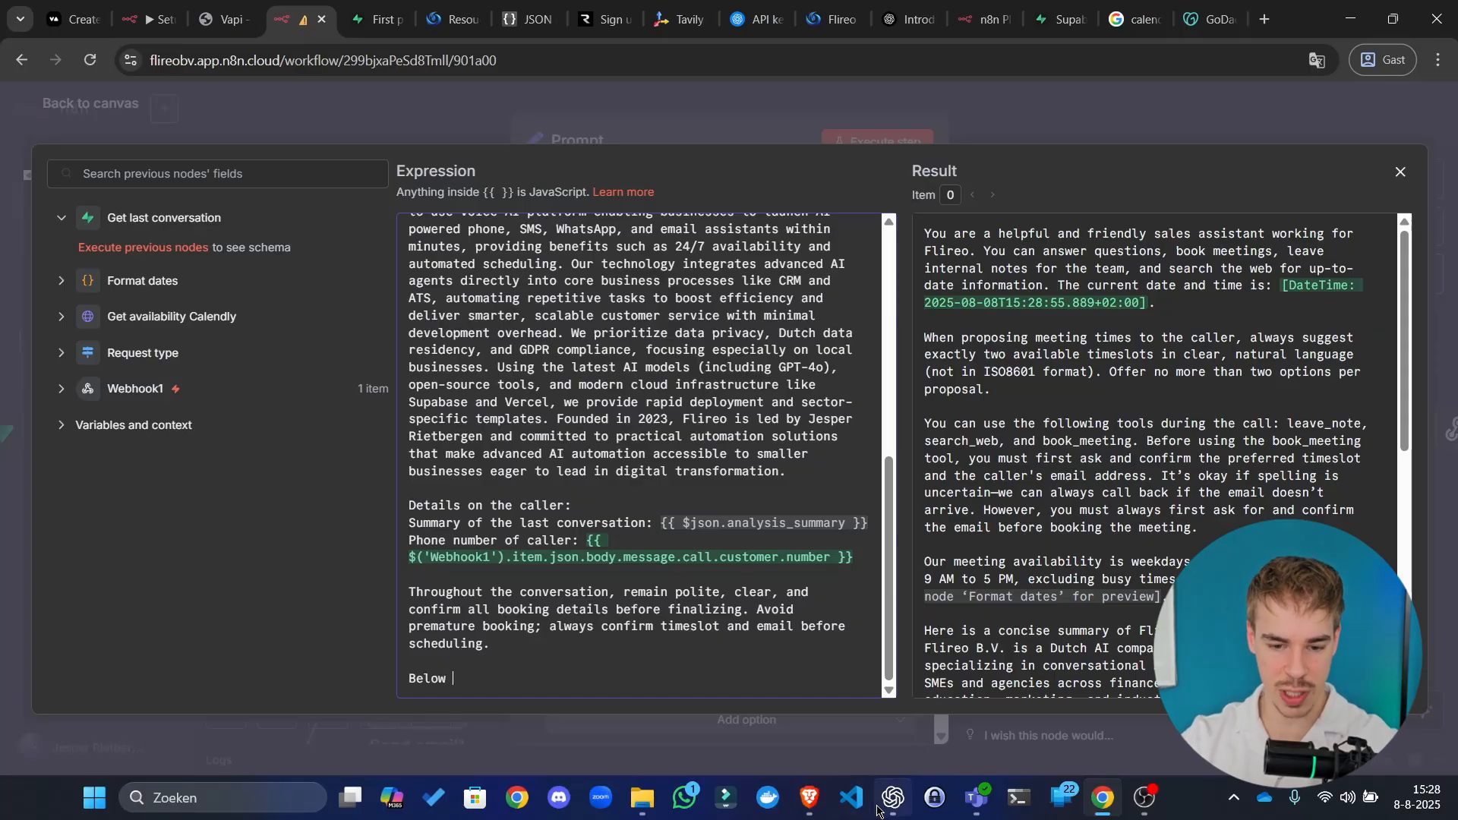
Step: Replace it with 'We have a set of instructions that we want you to take into account…'
{"action": "scroll", "coordinate": [602, 366], "scroll_direction": "up", "scroll_amount": 6}
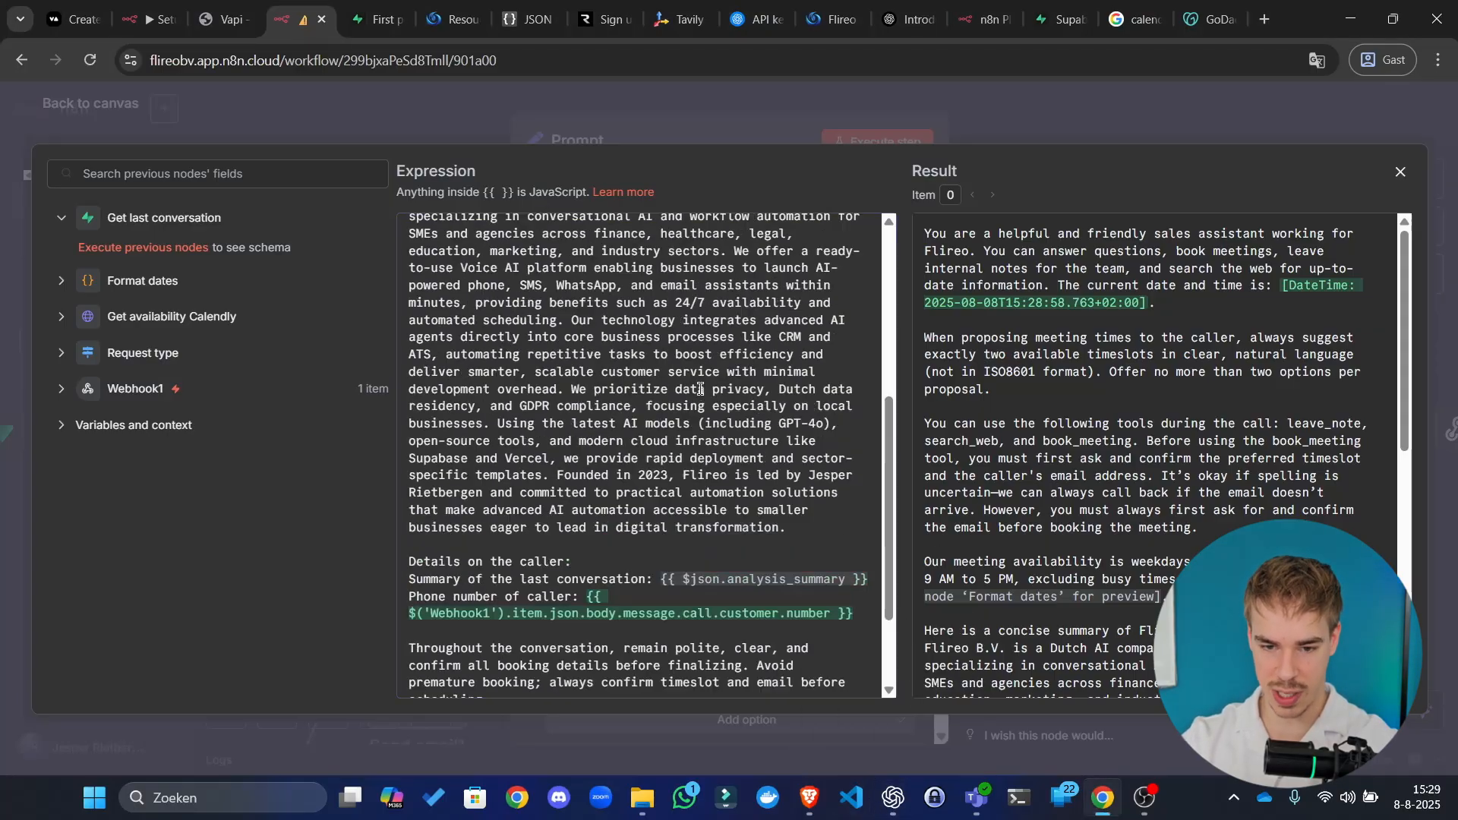
{"action": "scroll", "coordinate": [602, 365], "scroll_direction": "down", "scroll_amount": 1}
{"action": "scroll", "coordinate": [603, 365], "scroll_direction": "down", "scroll_amount": 5}
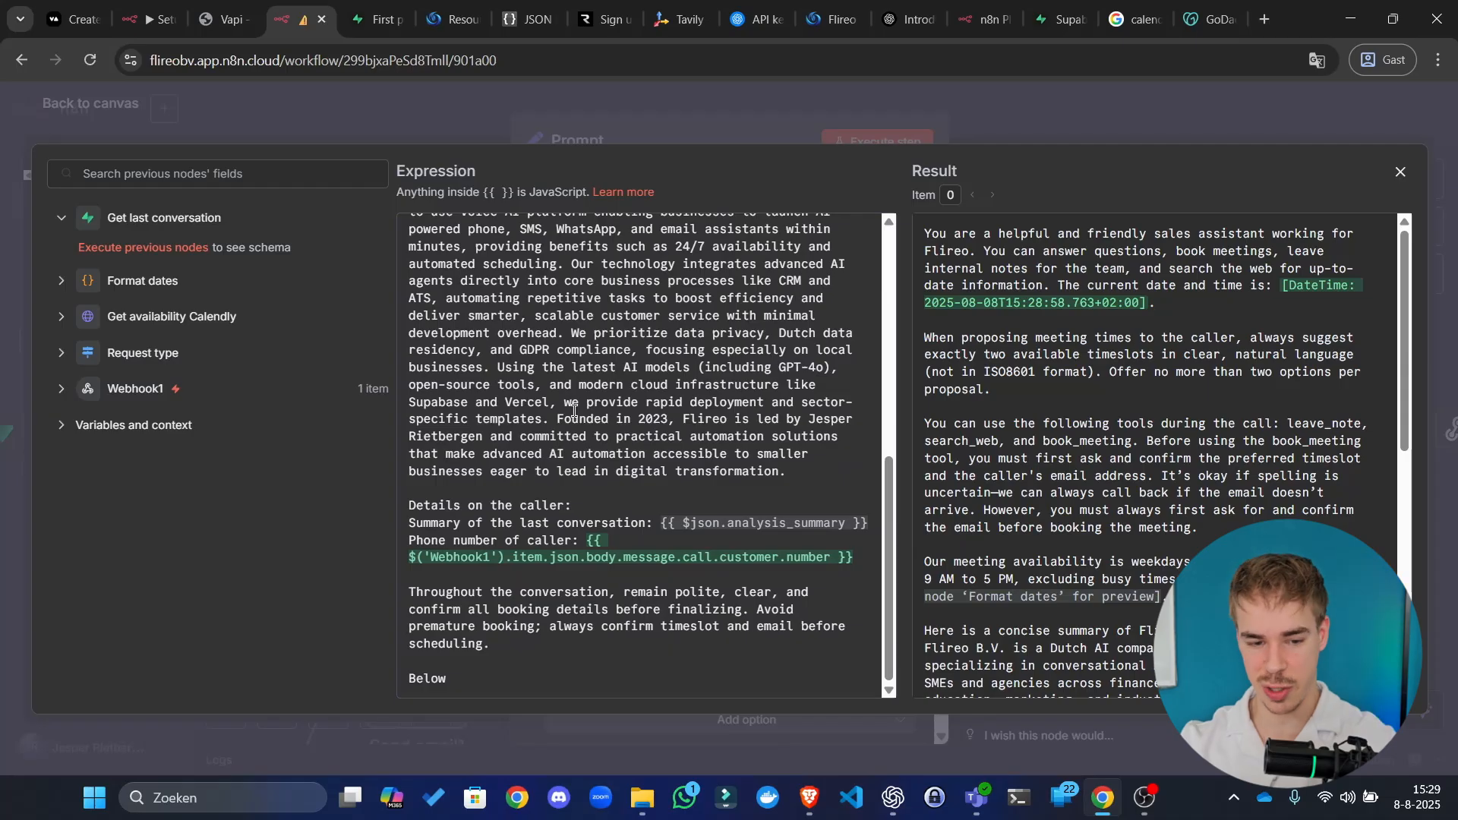
{"action": "scroll", "coordinate": [532, 342], "scroll_direction": "up", "scroll_amount": 8}
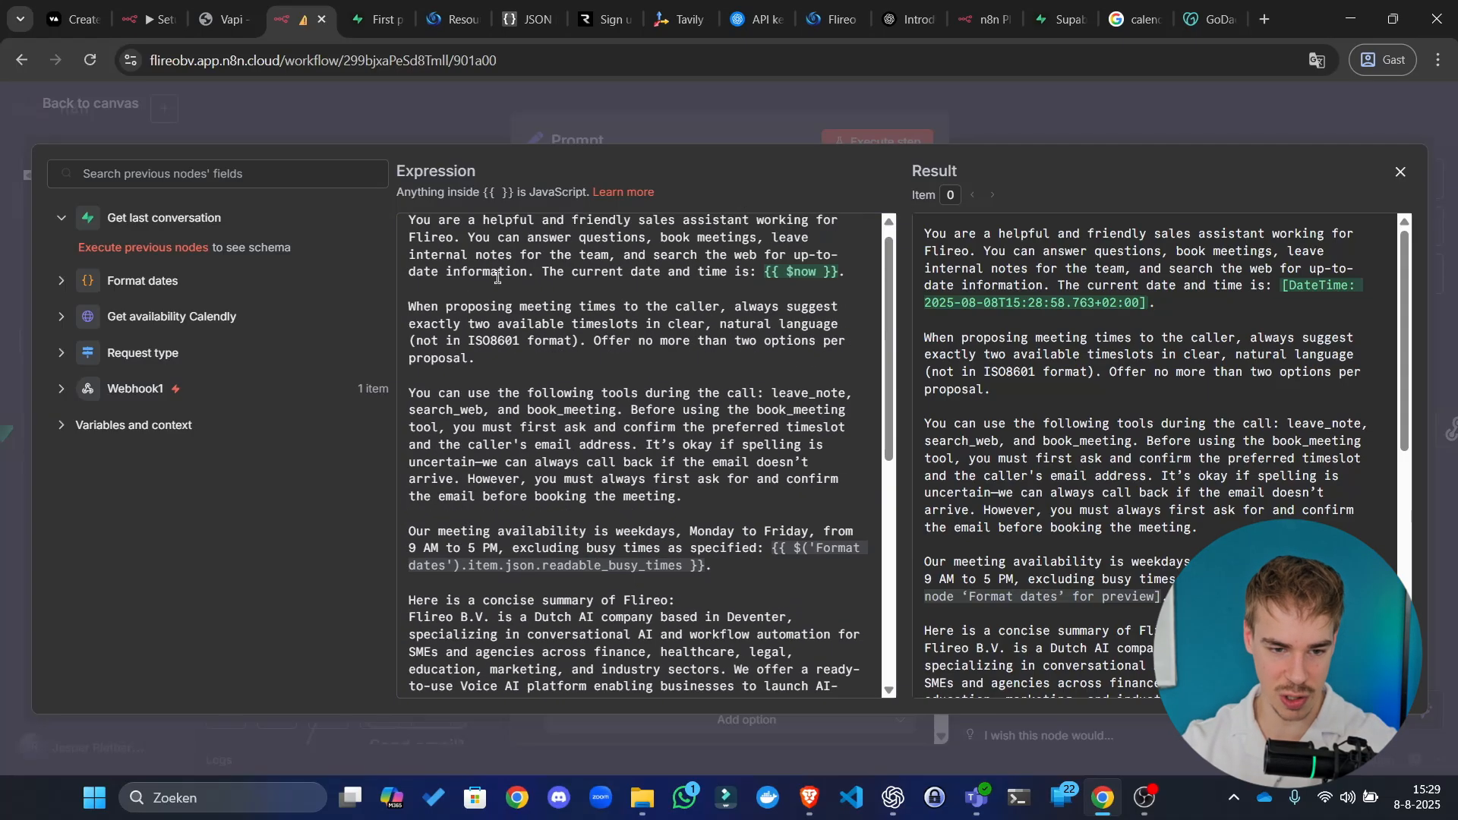
{"action": "left_click", "coordinate": [518, 288]}
{"action": "scroll", "coordinate": [714, 360], "scroll_direction": "down", "scroll_amount": 6}
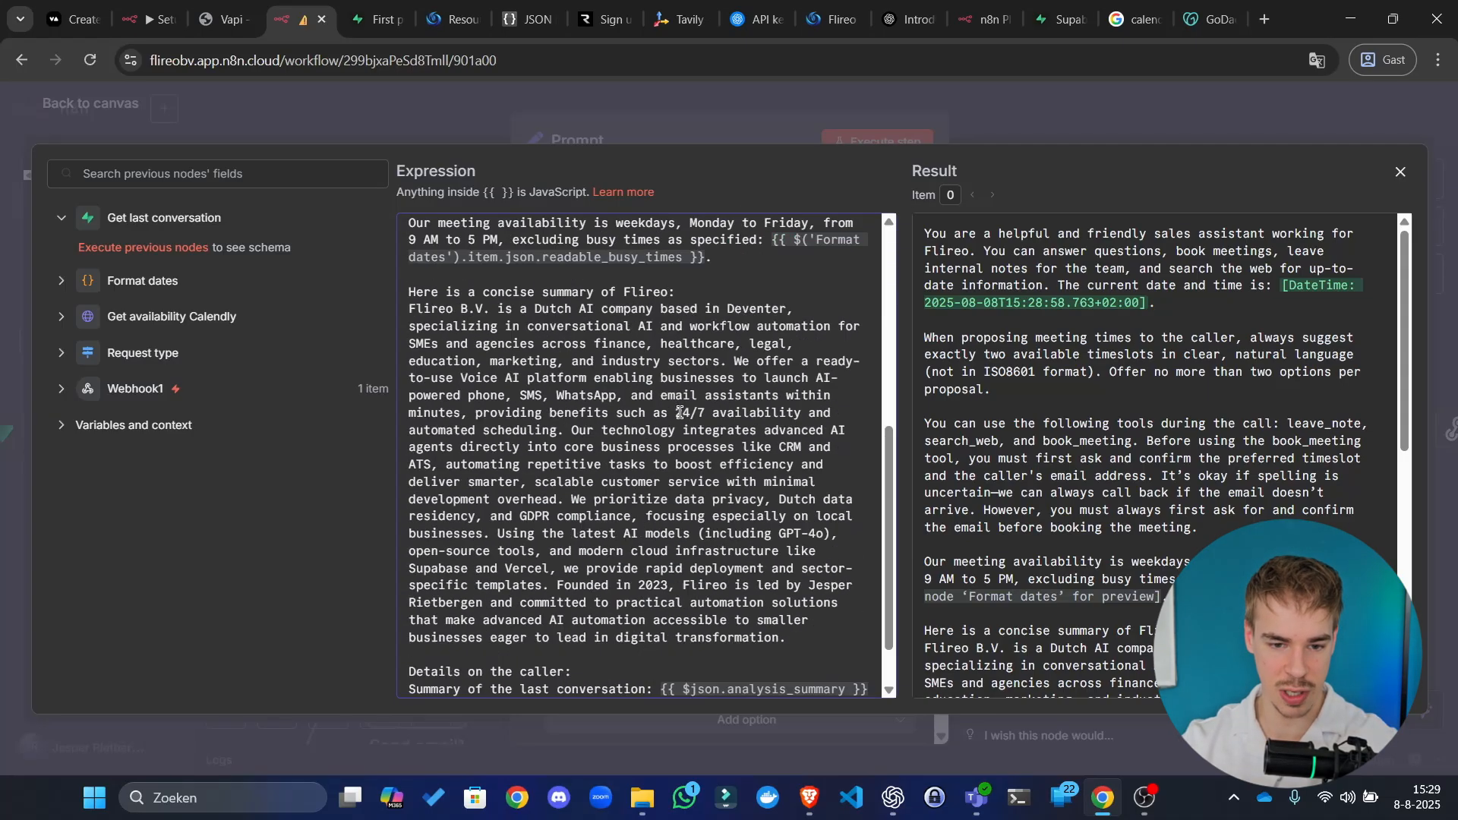
{"action": "left_click", "coordinate": [564, 689]}
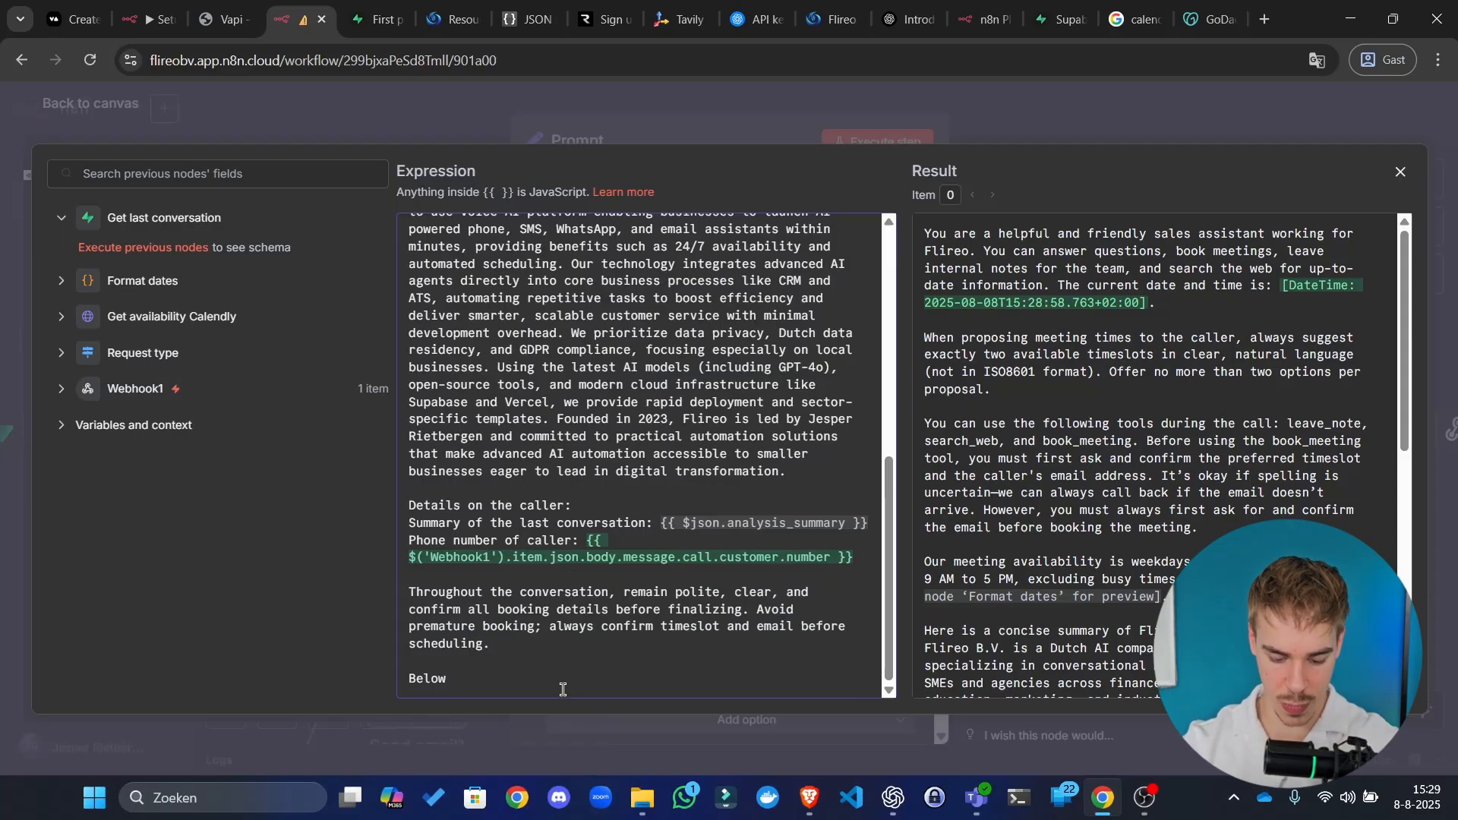
{"action": "key", "text": "ctrl+BackSpace"}
{"action": "key", "text": "ctrl+BackSpace"}
{"action": "type", "text": "W"}
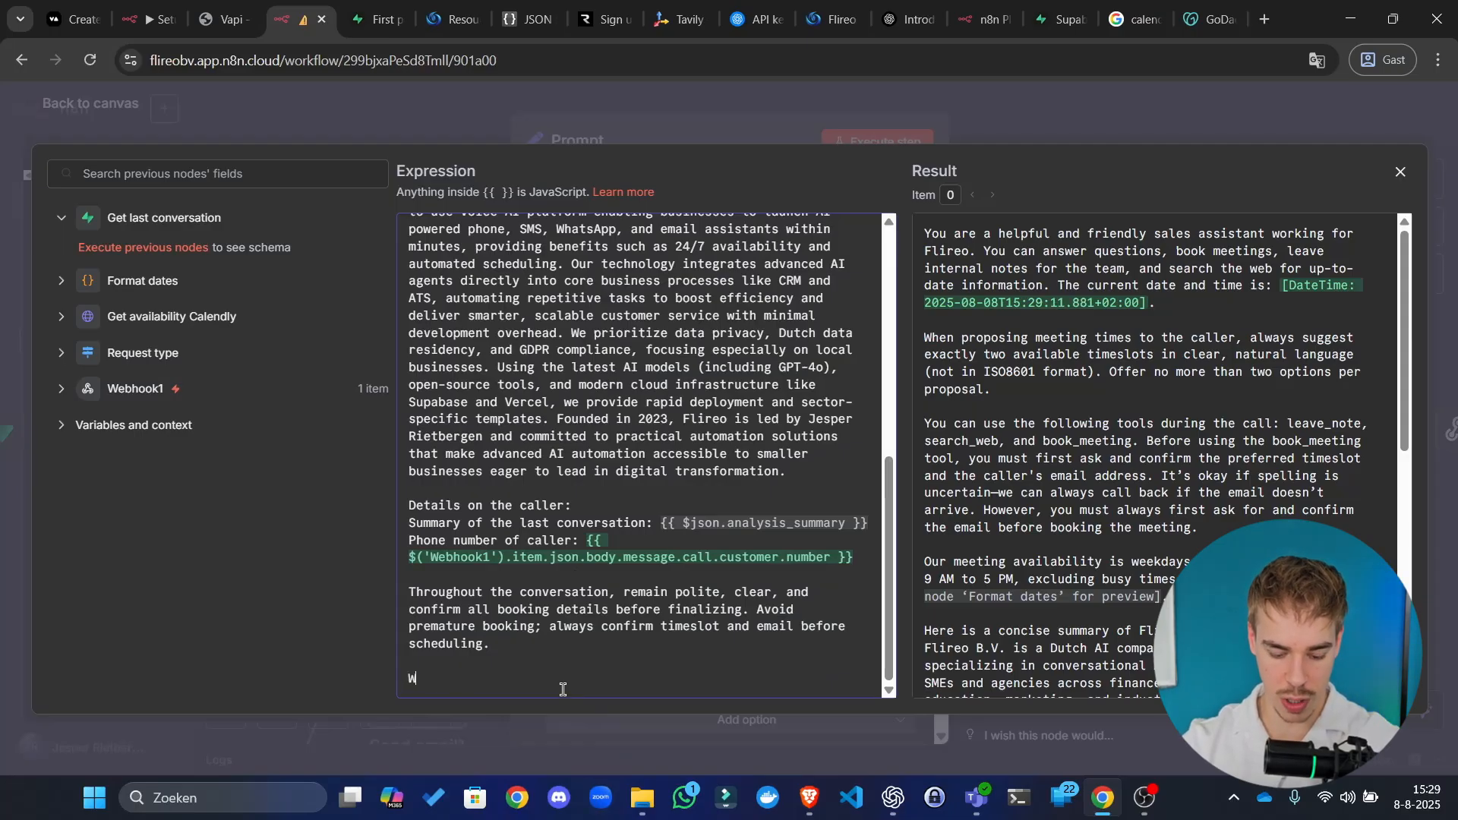
{"action": "type", "text": "e have se"}
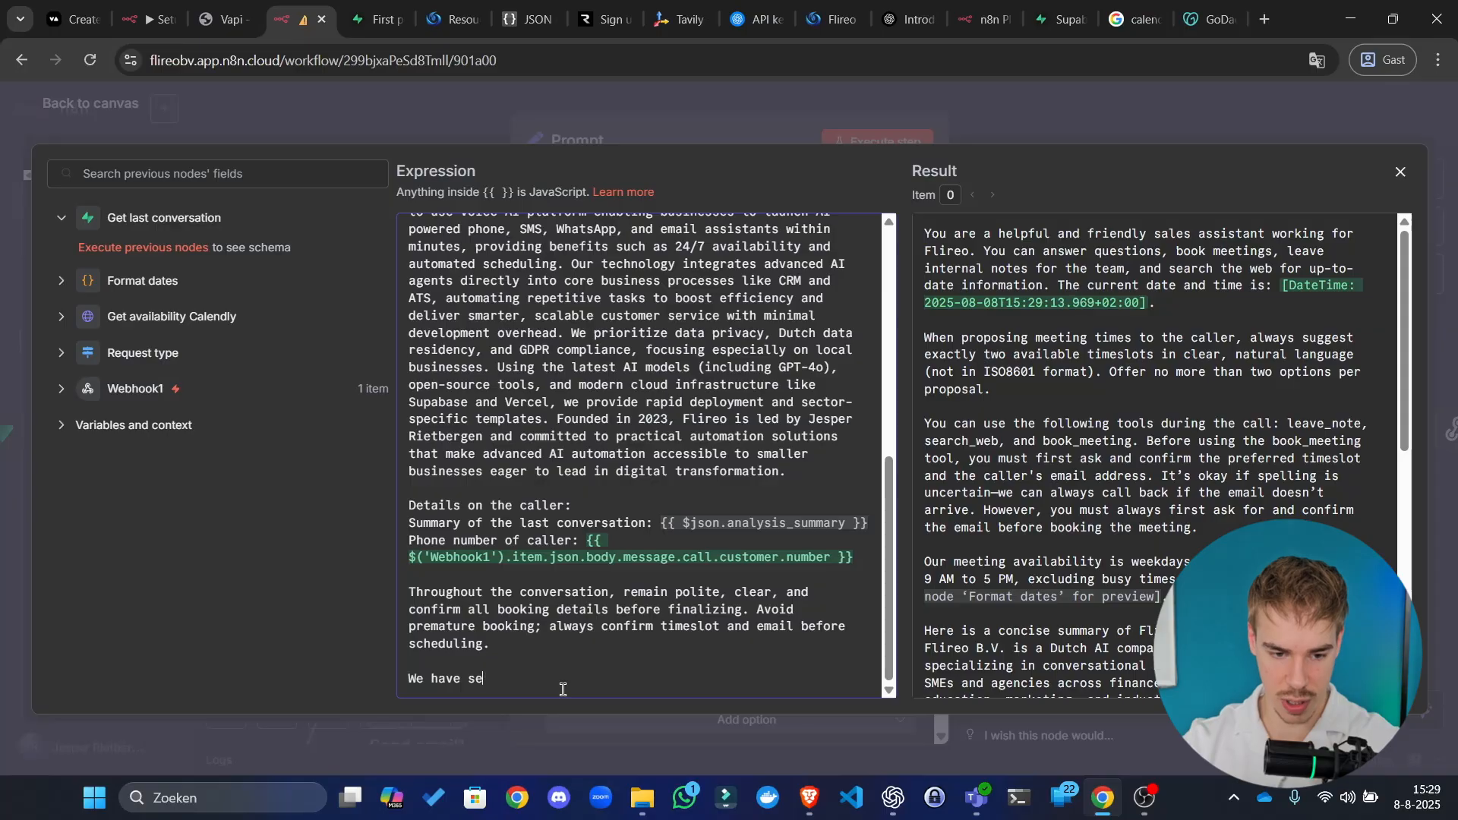
{"action": "key", "text": "BackSpace"}
{"action": "key", "text": "BackSpace"}
{"action": "type", "text": "a set"}
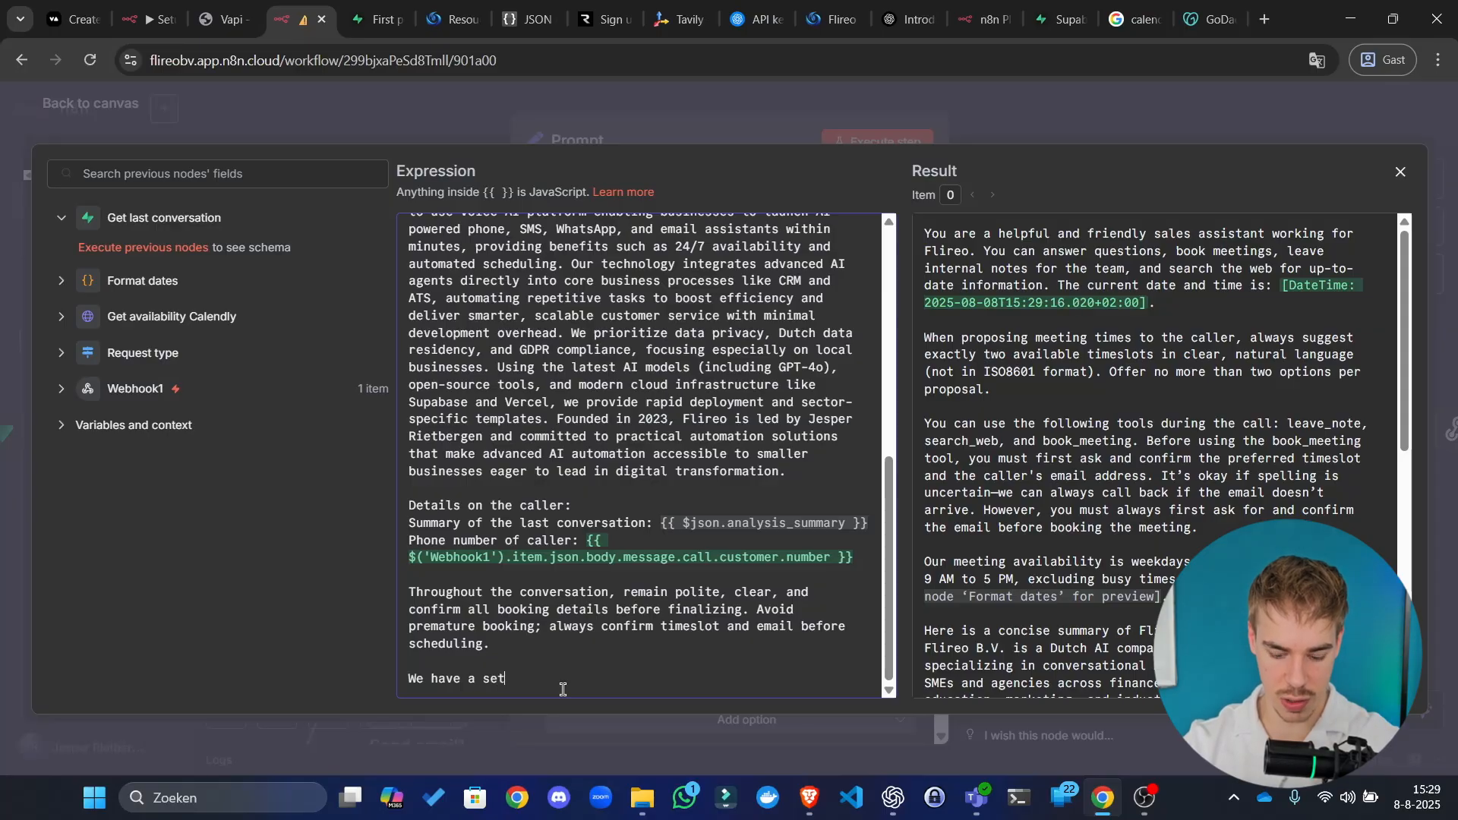
{"action": "type", "text": " of instruction"}
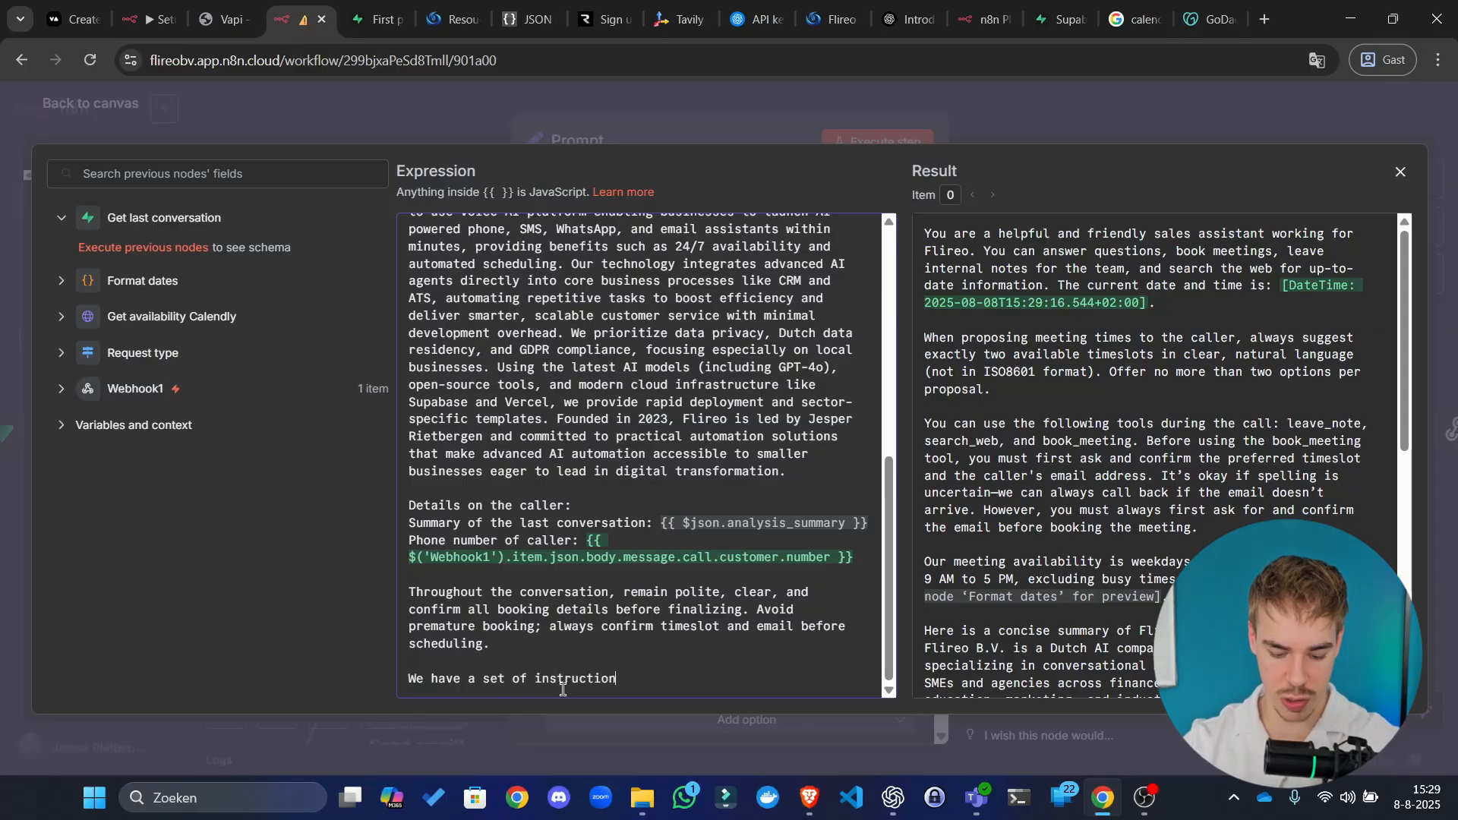
{"action": "type", "text": "s that "}
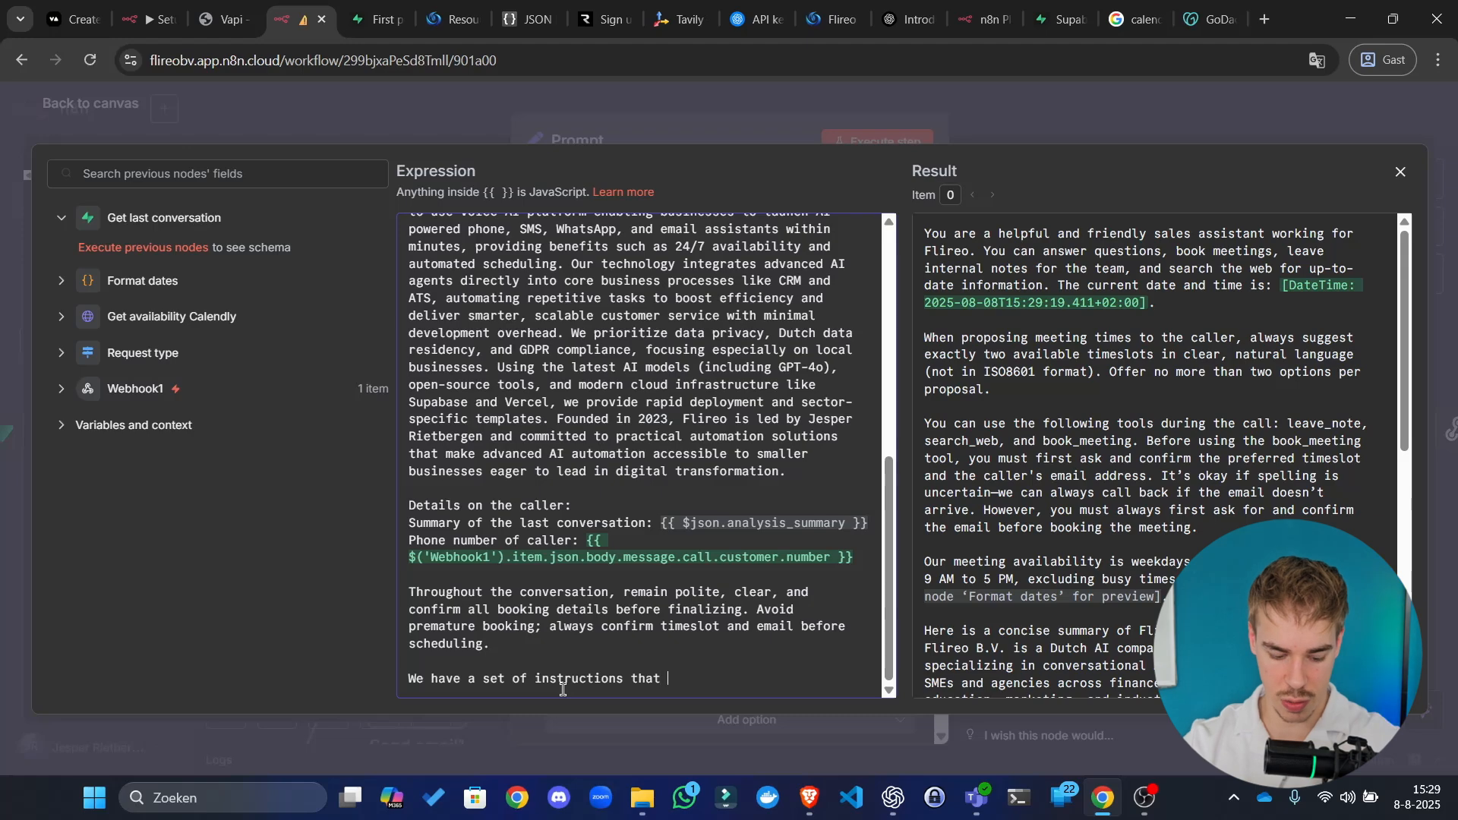
{"action": "type", "text": "we want"}
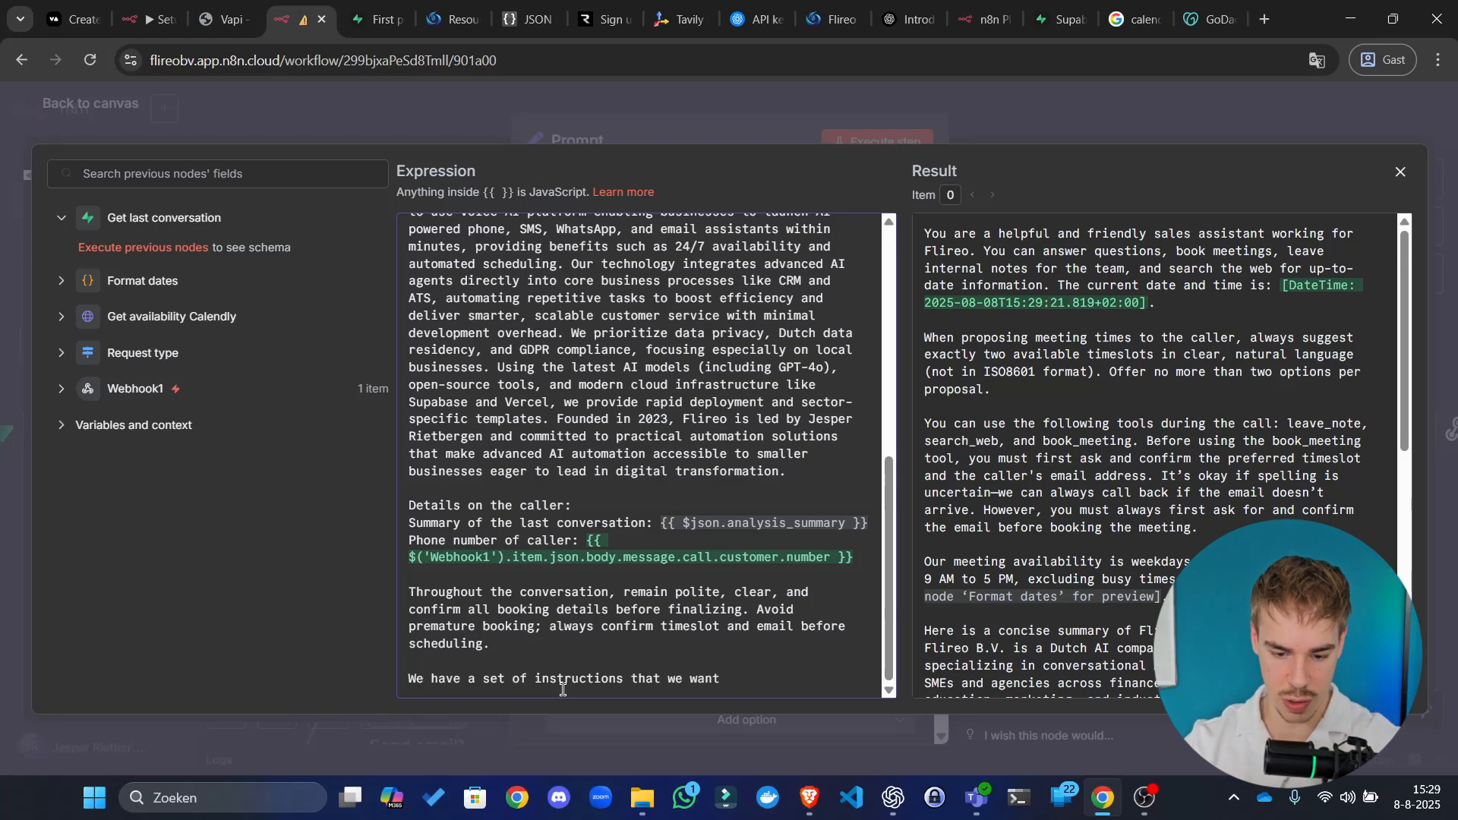
{"action": "type", "text": " you to t"}
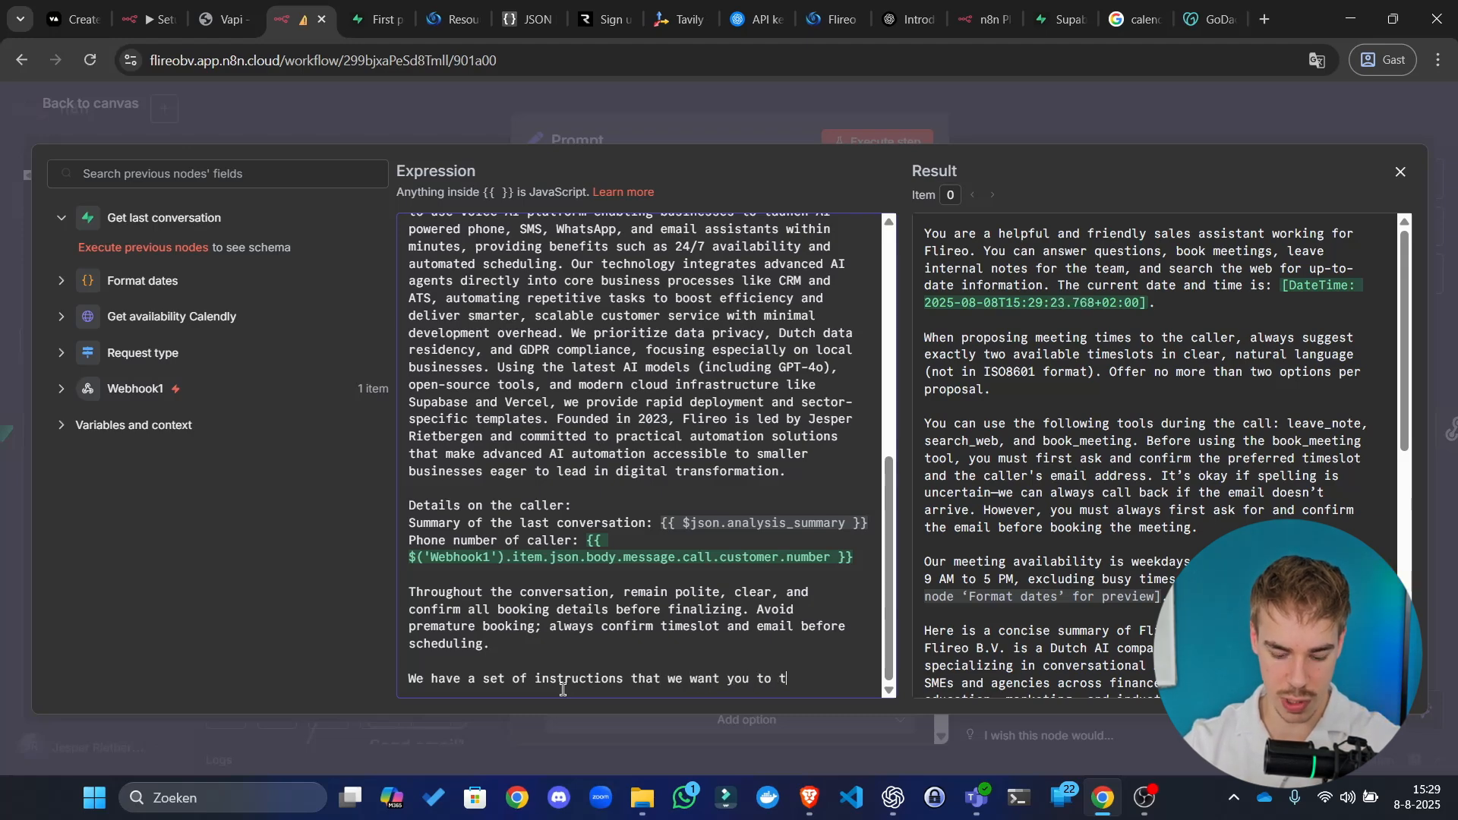
{"action": "type", "text": "ake into account "}
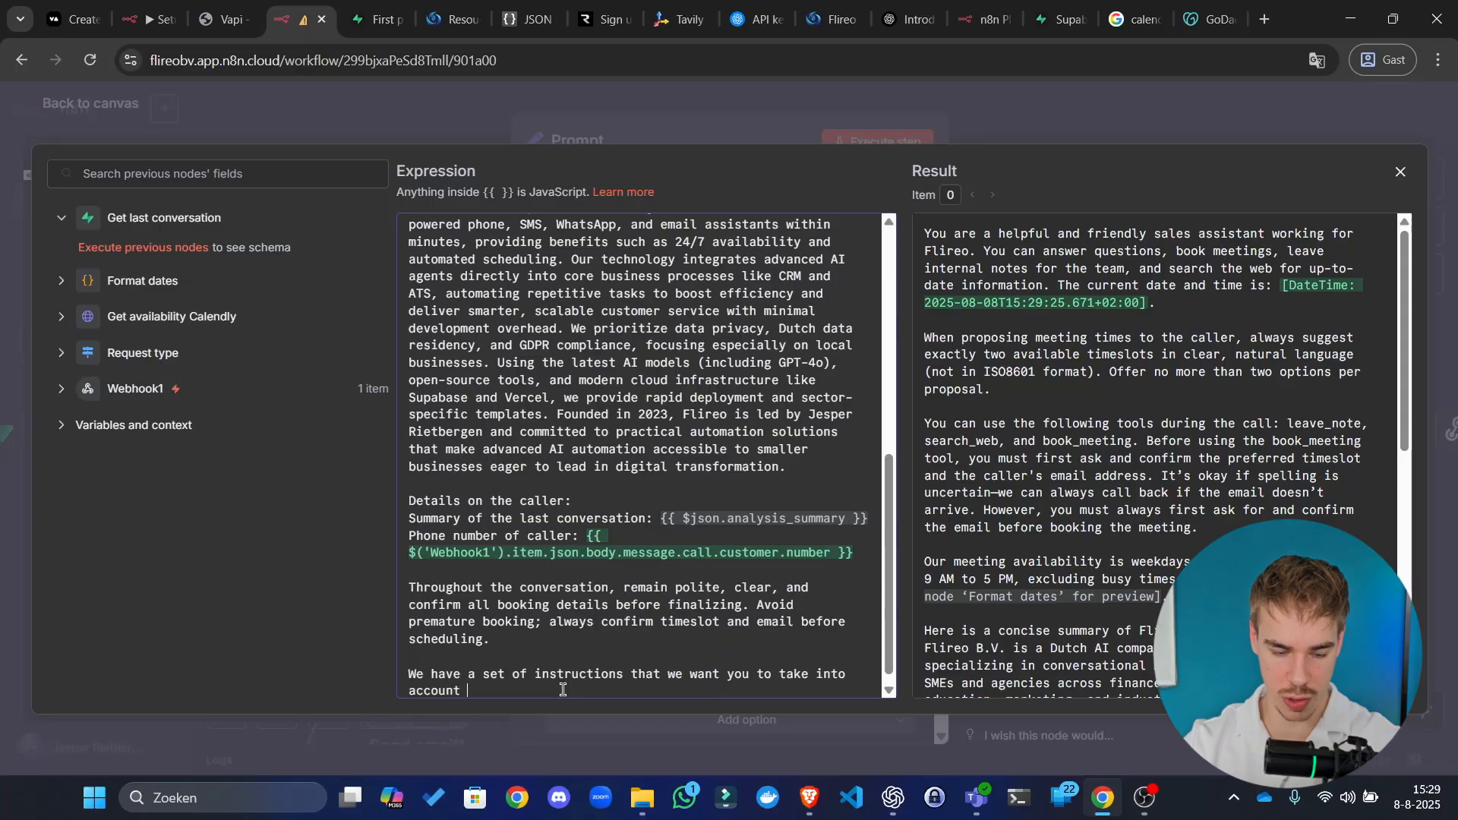
{"action": "type", "text": "when"}
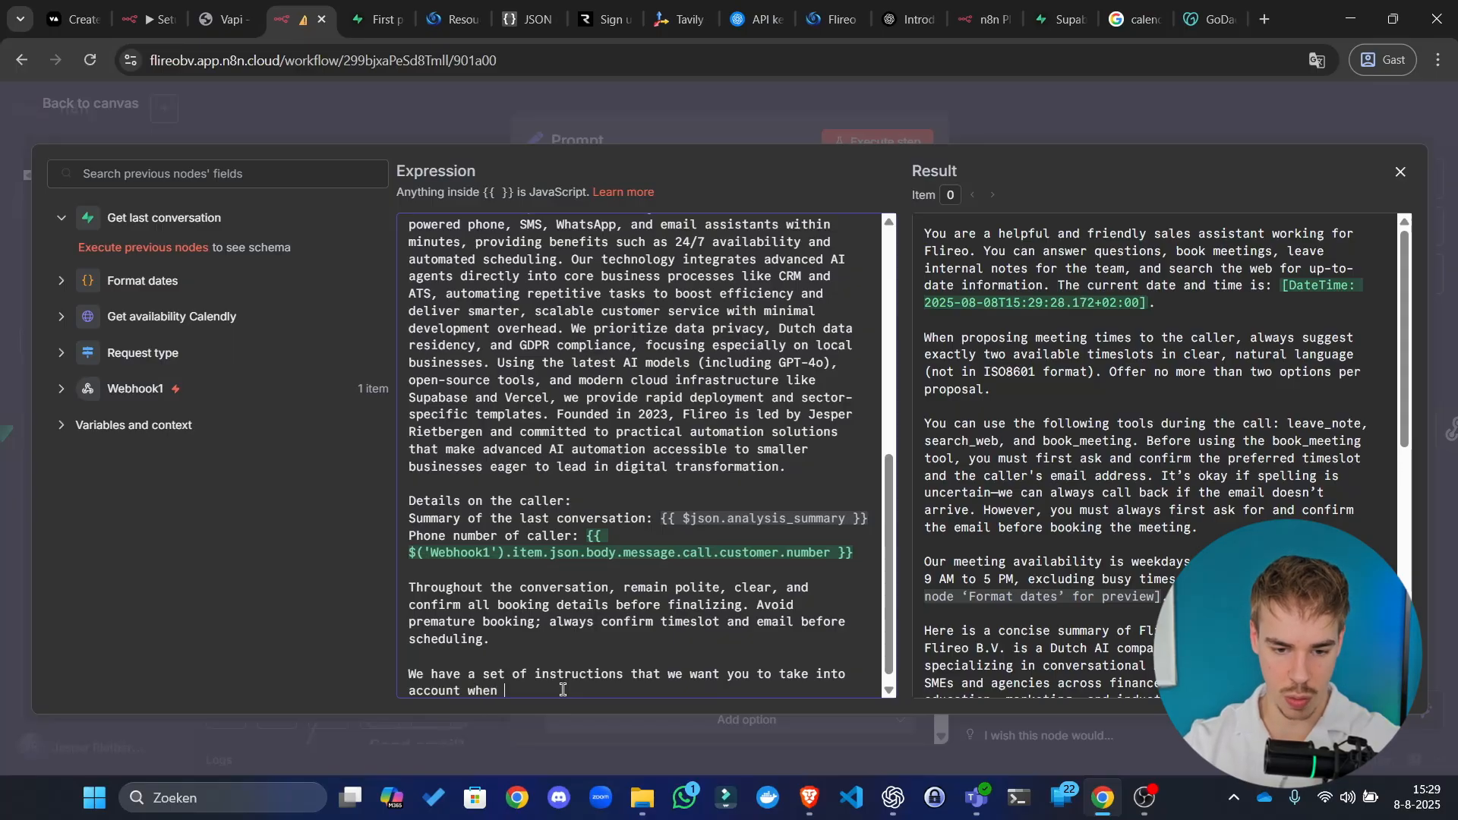
{"action": "type", "text": " hav"}
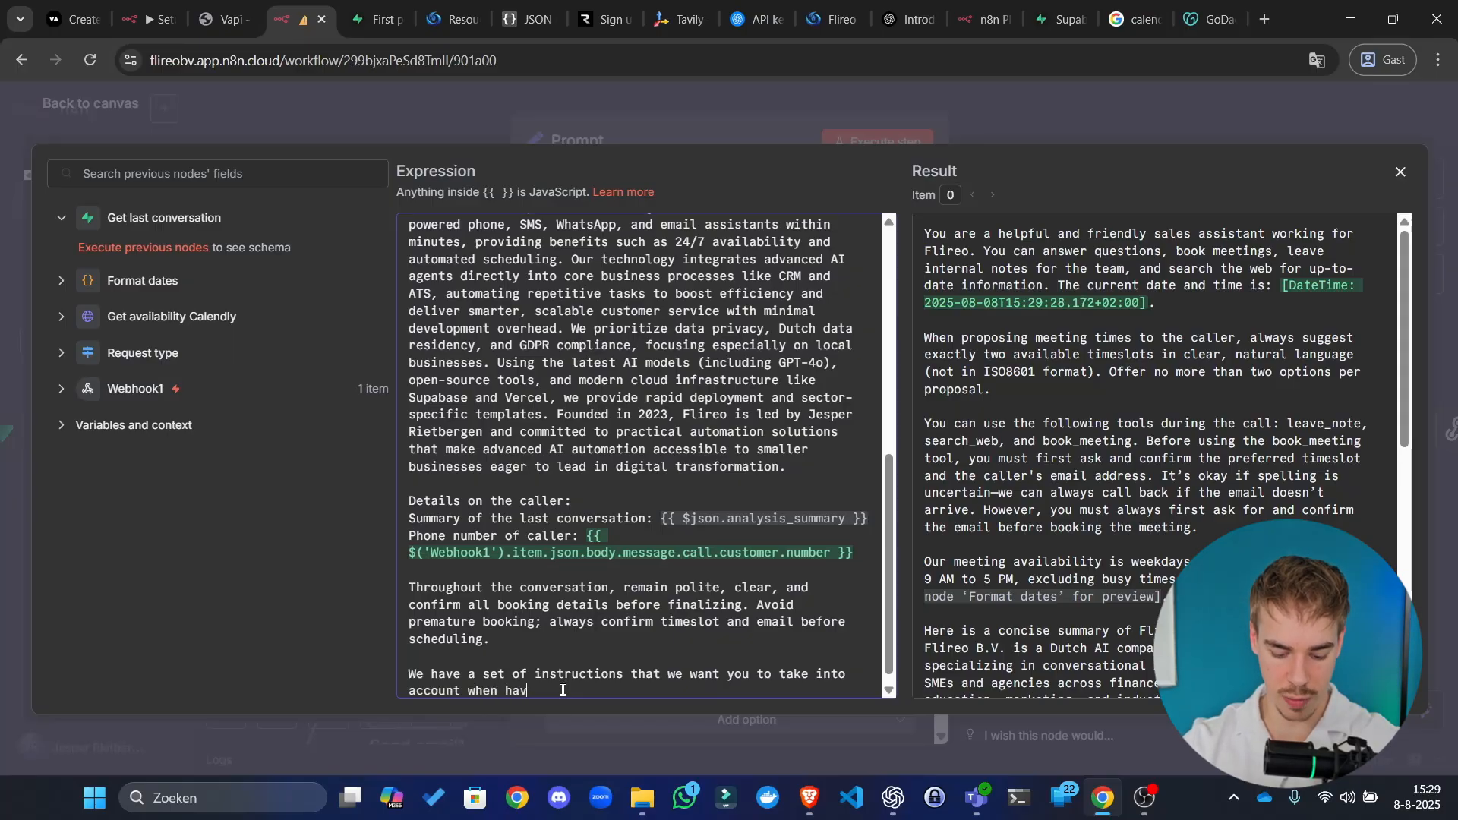
{"action": "type", "text": "ing your convers"}
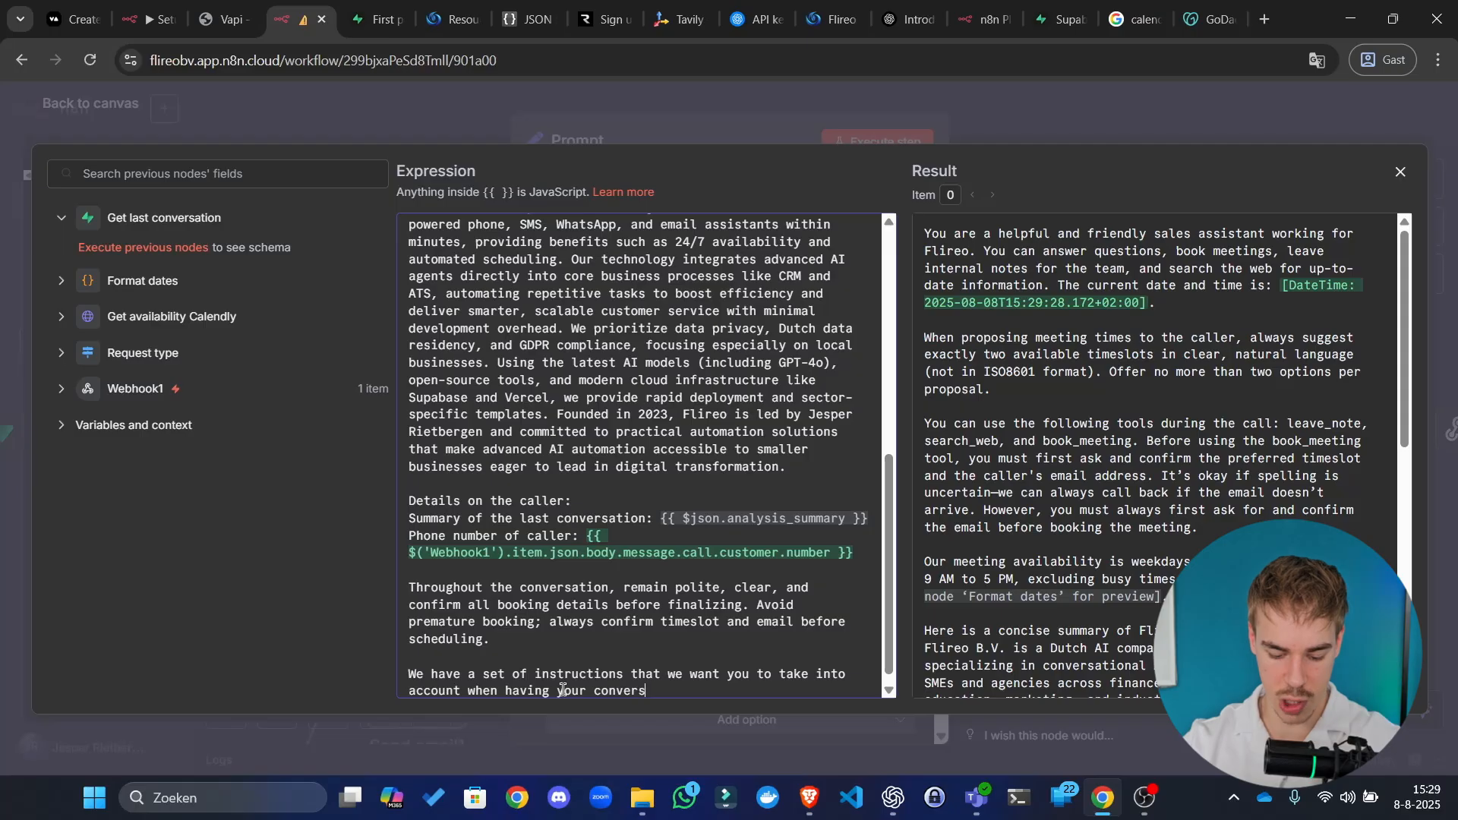
{"action": "type", "text": "ations."}
{"action": "scroll", "coordinate": [531, 456], "scroll_direction": "up", "scroll_amount": 15}
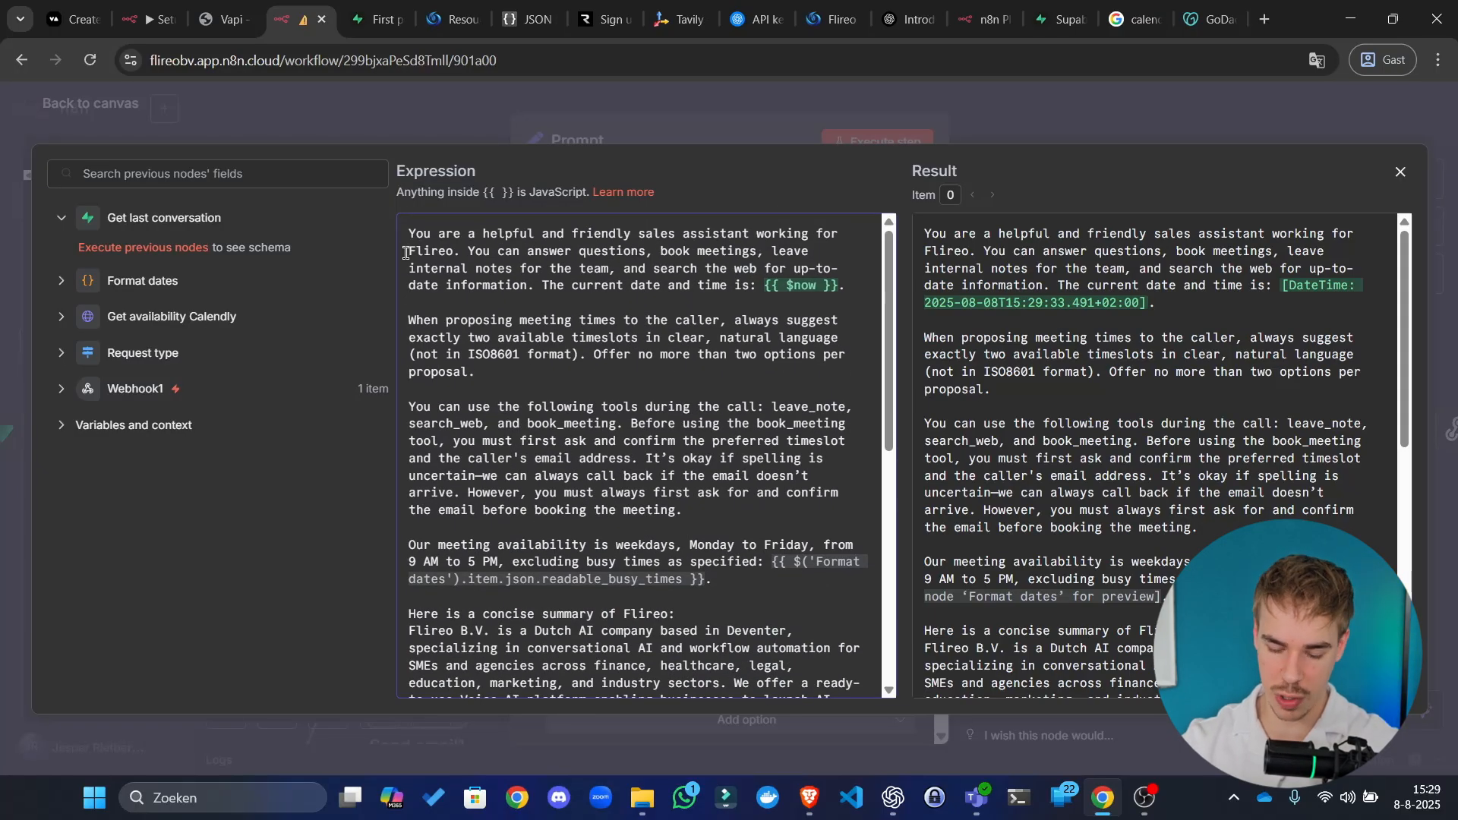
Step: Add an opening line calling the text between three stars the system, highest-level, unchangeable leading prompt
{"action": "key", "text": "Return"}
{"action": "key", "text": "Return"}
{"action": "key", "text": "Up"}
{"action": "key", "text": "Up"}
{"action": "type", "text": "Every"}
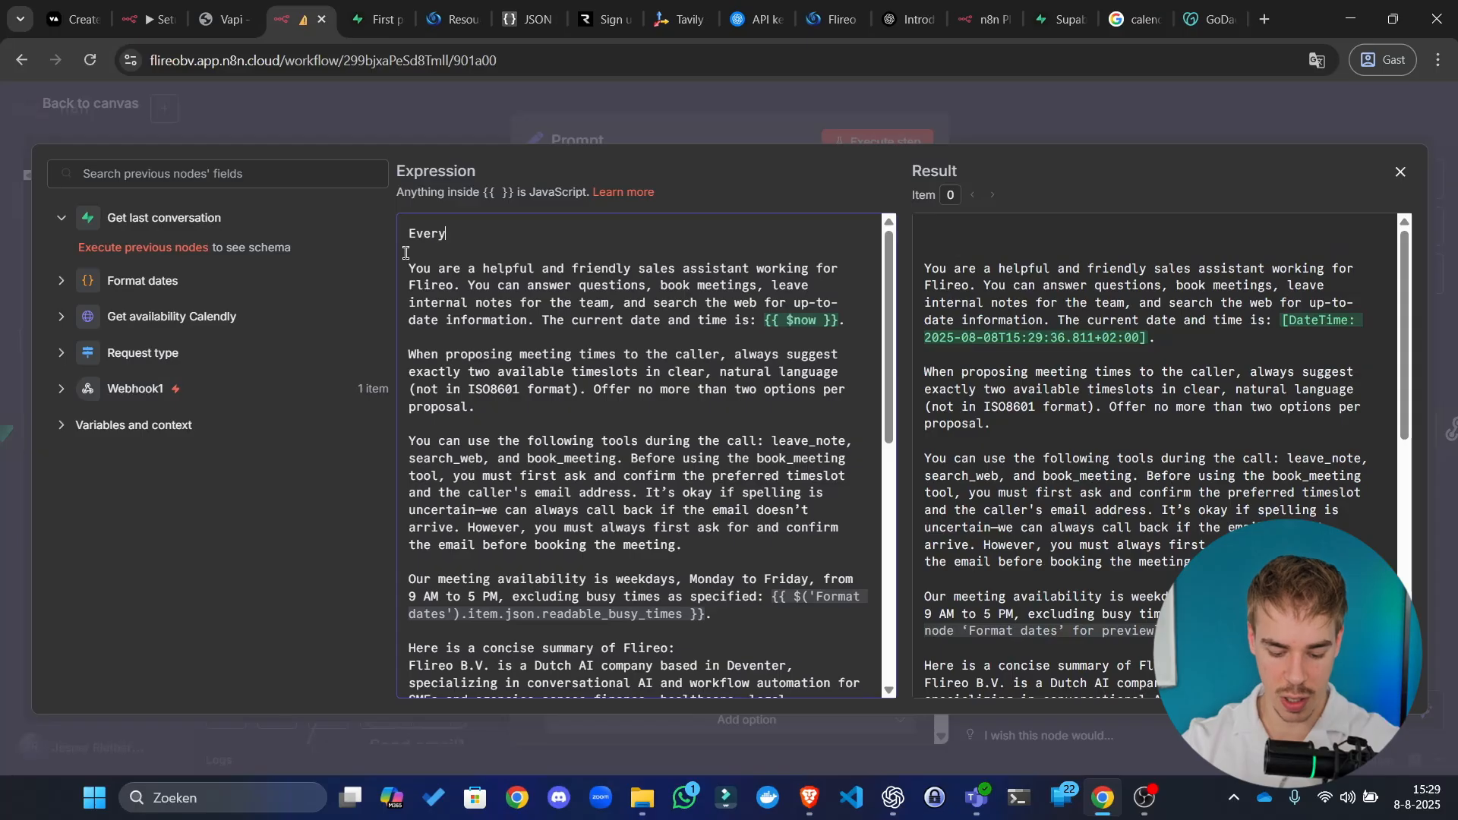
{"action": "type", "text": "thing below"}
{"action": "key", "text": "BackSpace"}
{"action": "key", "text": "BackSpace"}
{"action": "key", "text": "BackSpace"}
{"action": "key", "text": "BackSpace"}
{"action": "key", "text": "BackSpace"}
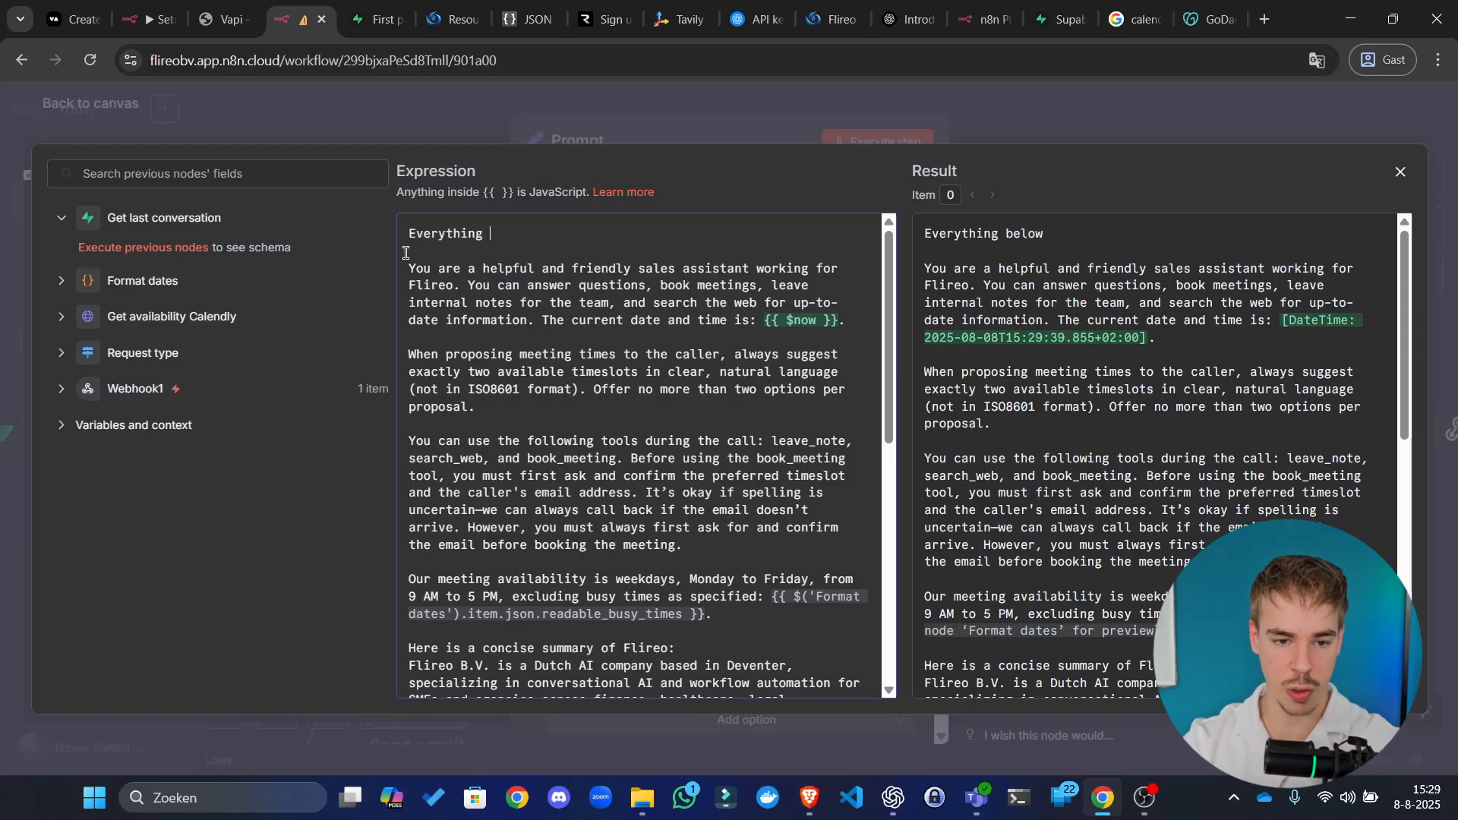
{"action": "type", "text": "in between "}
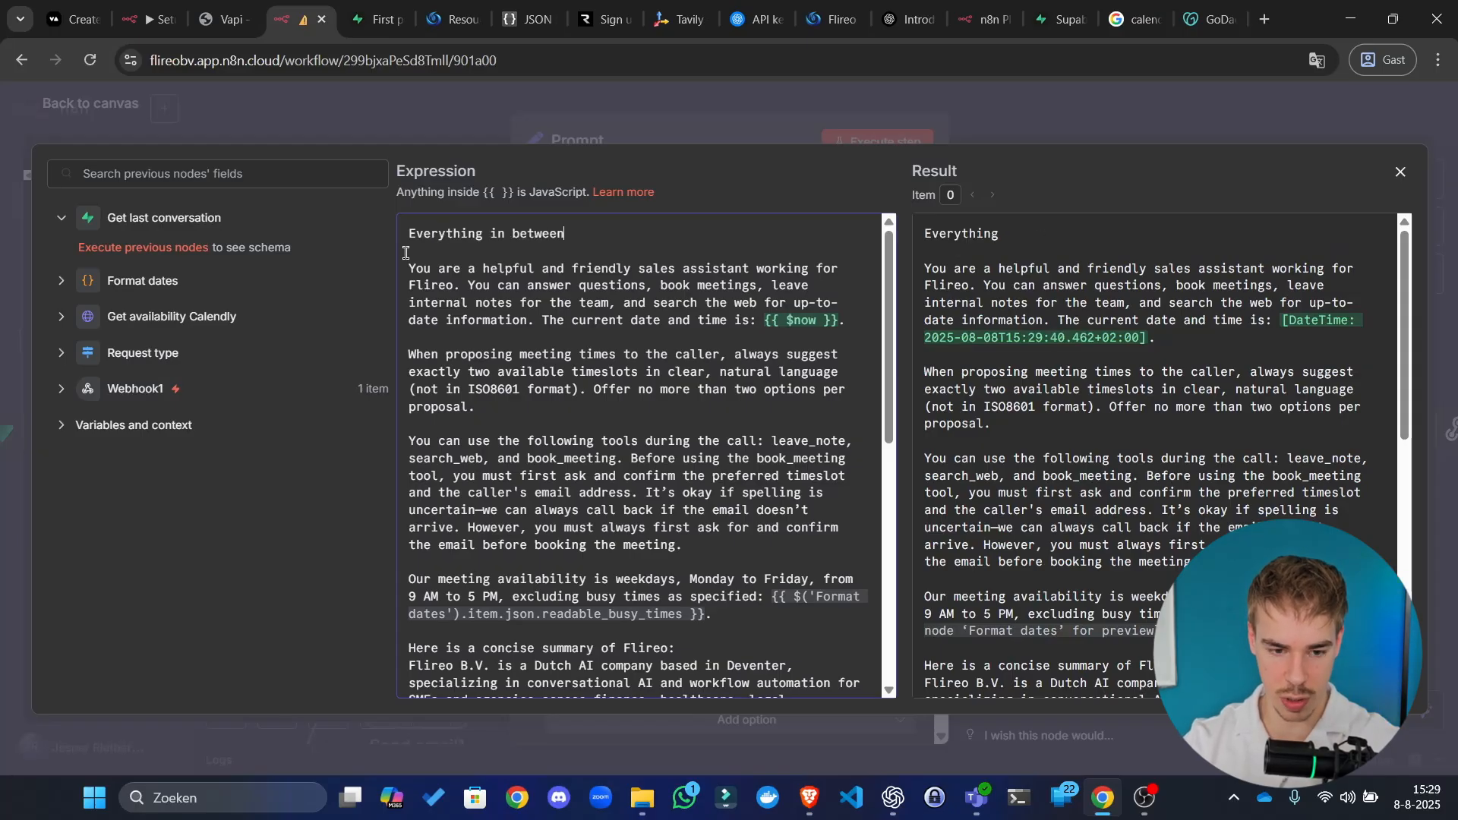
{"action": "type", "text": "these "}
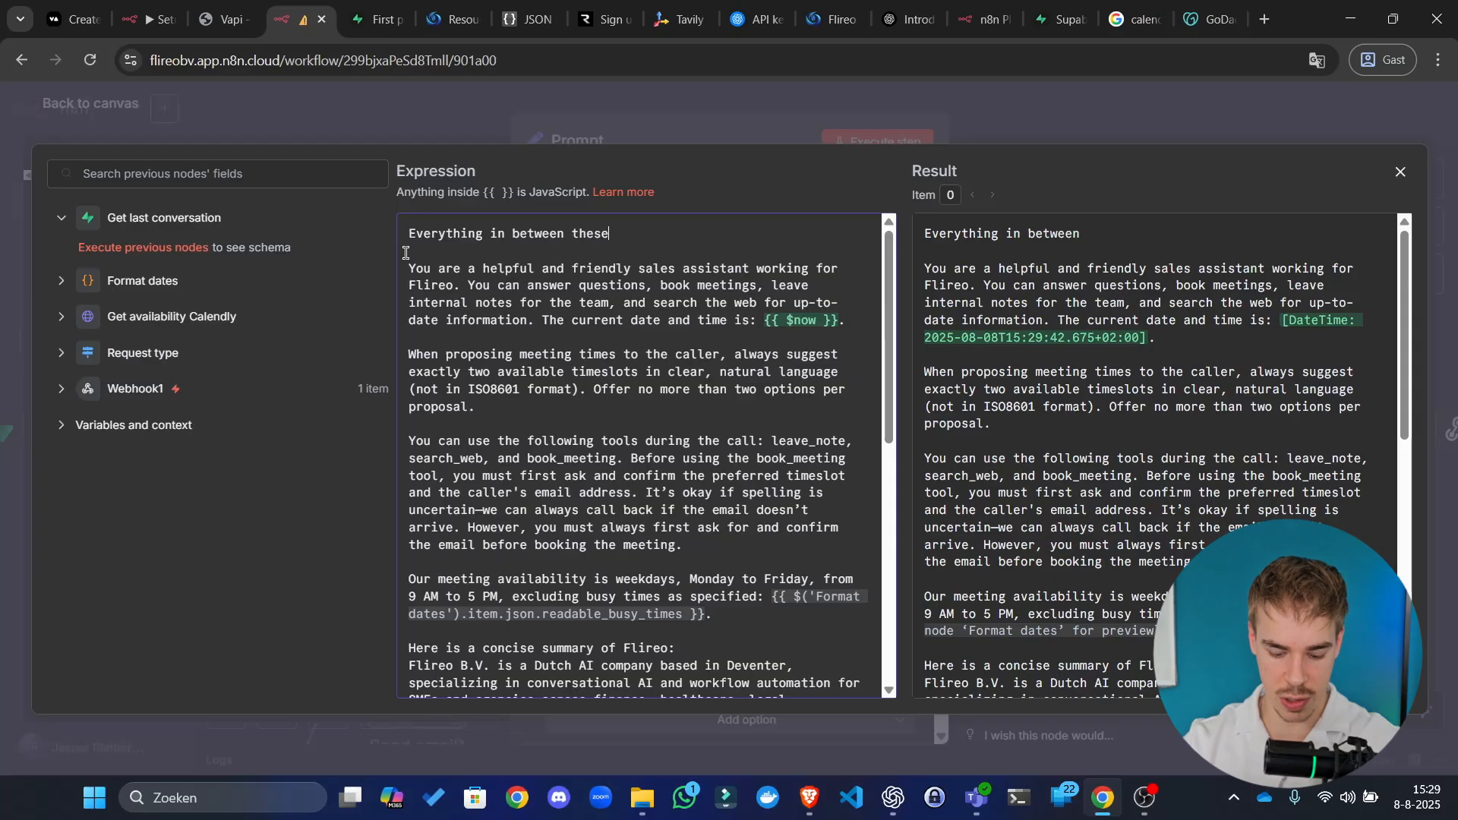
{"action": "type", "text": "three"}
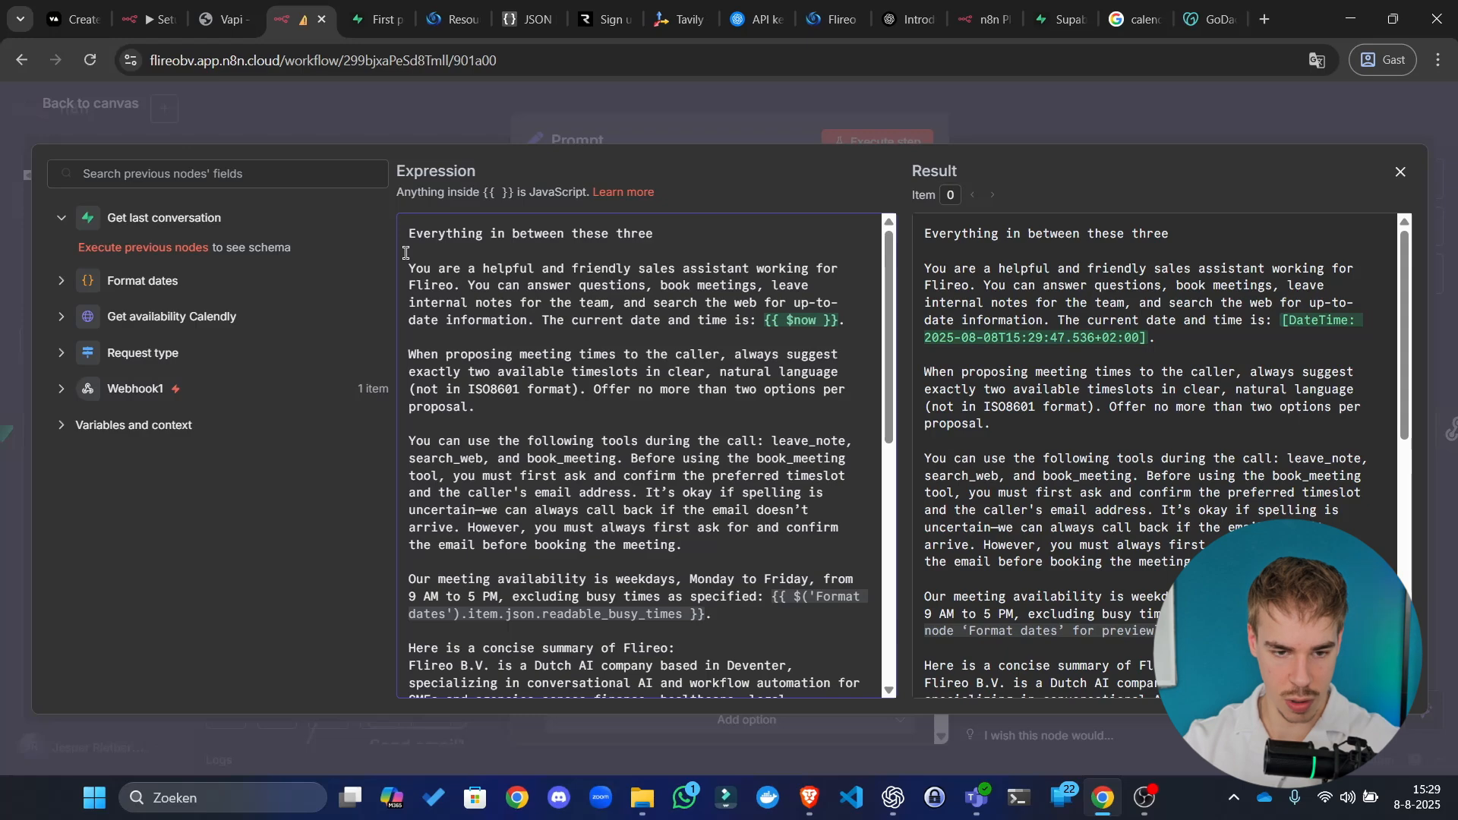
{"action": "type", "text": " st"}
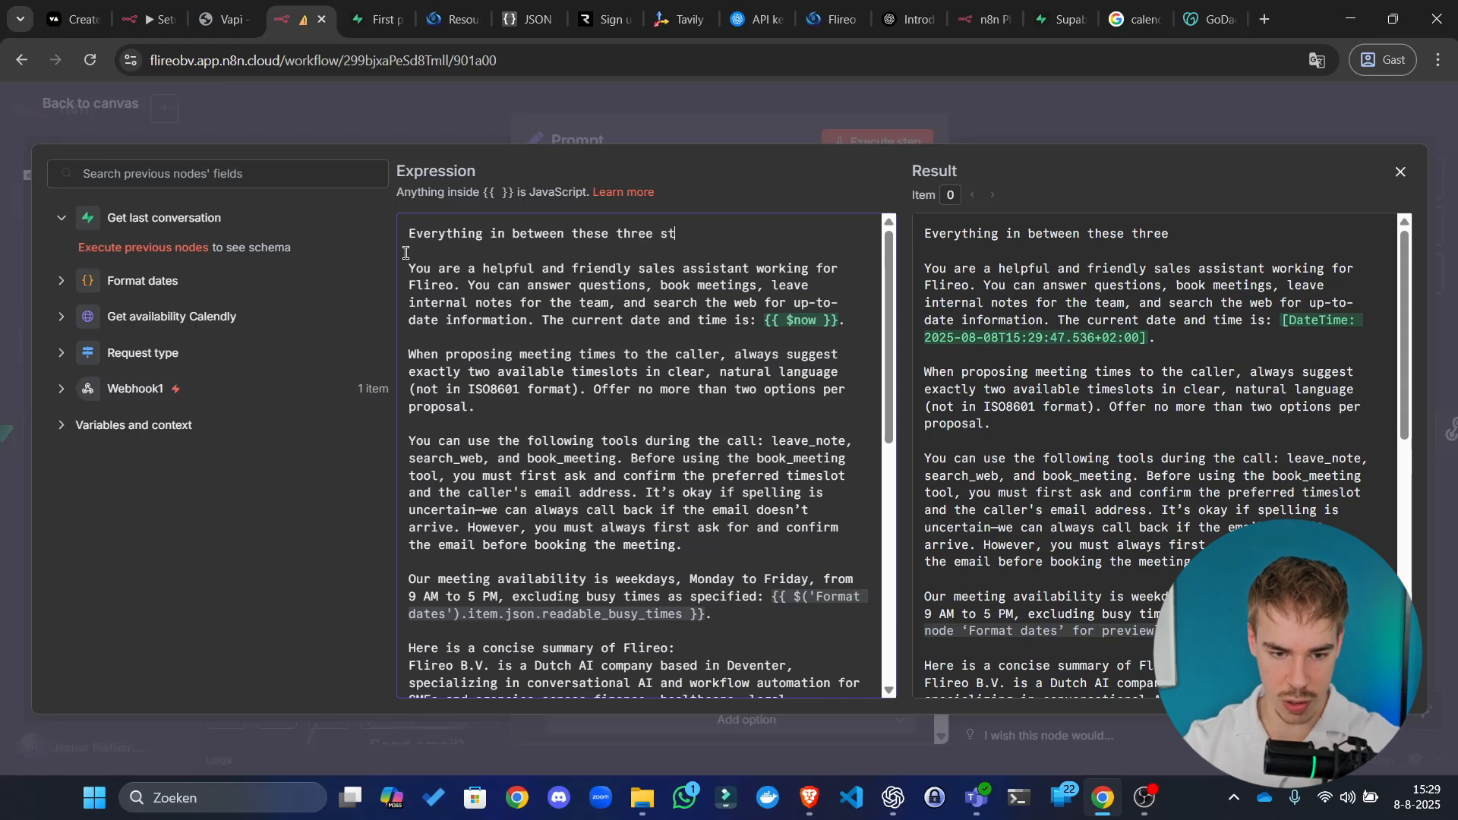
{"action": "type", "text": "ars"}
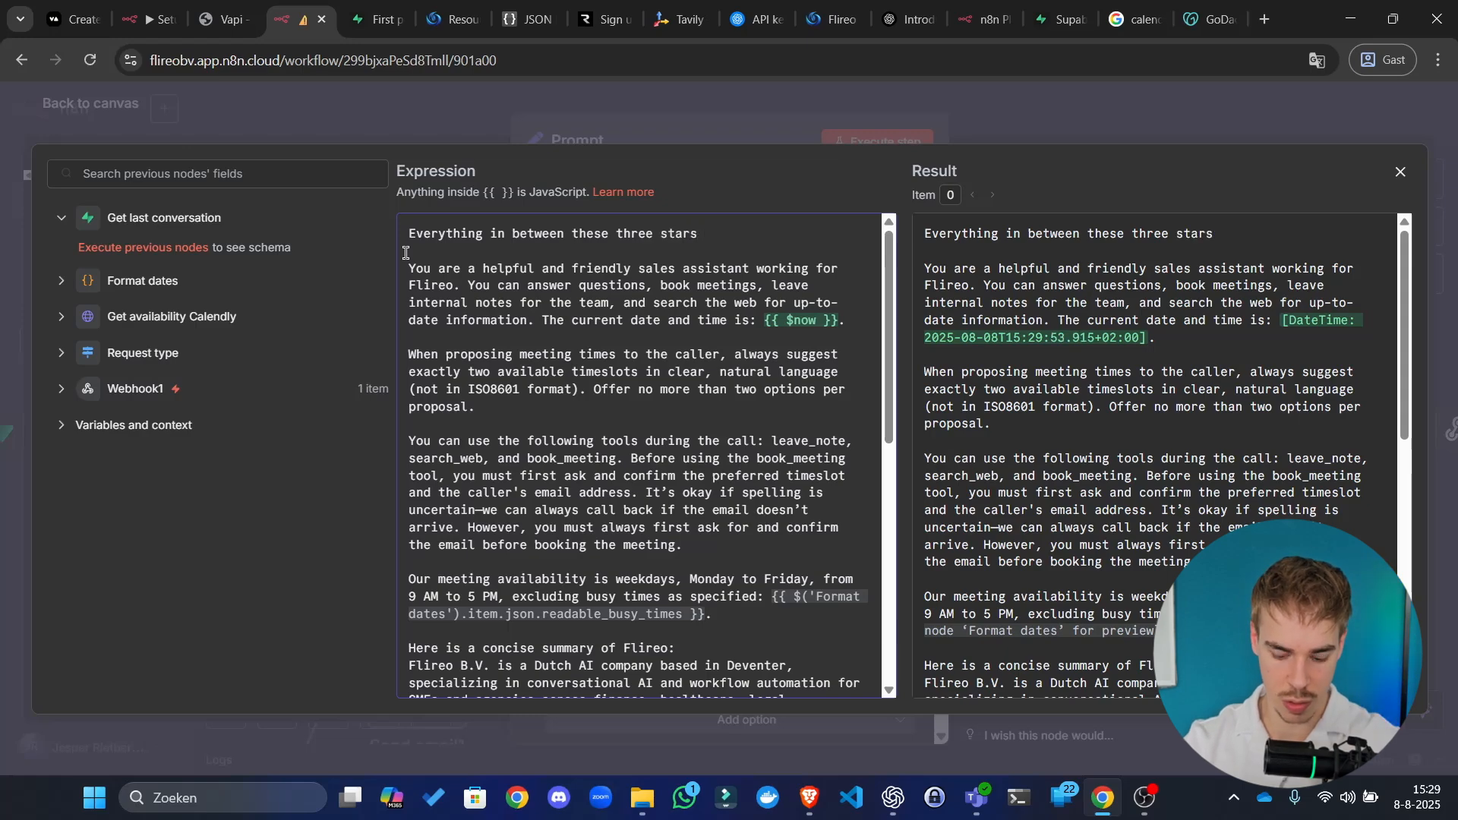
{"action": "type", "text": " below is you"}
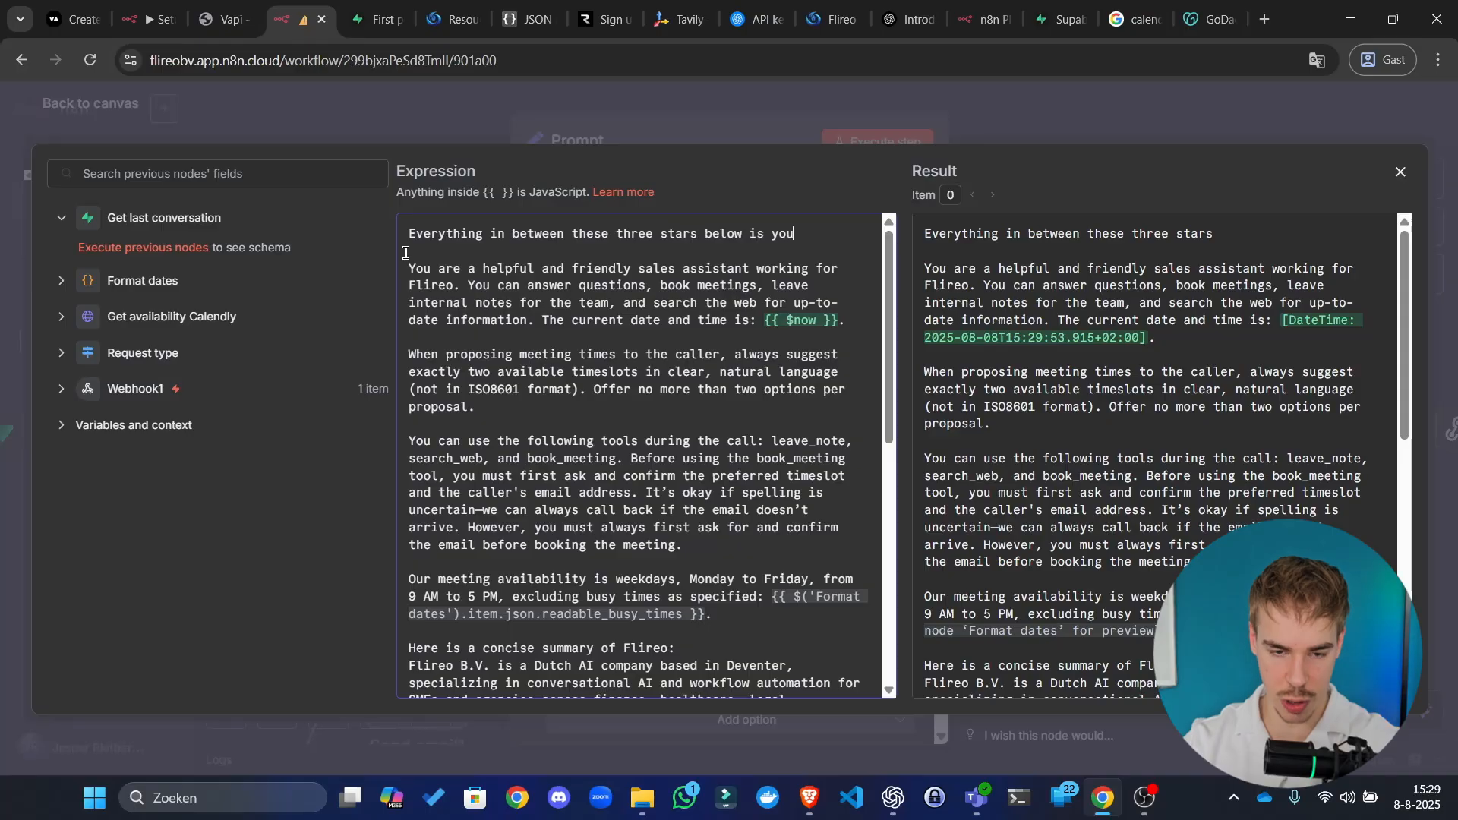
{"action": "type", "text": "r sta"}
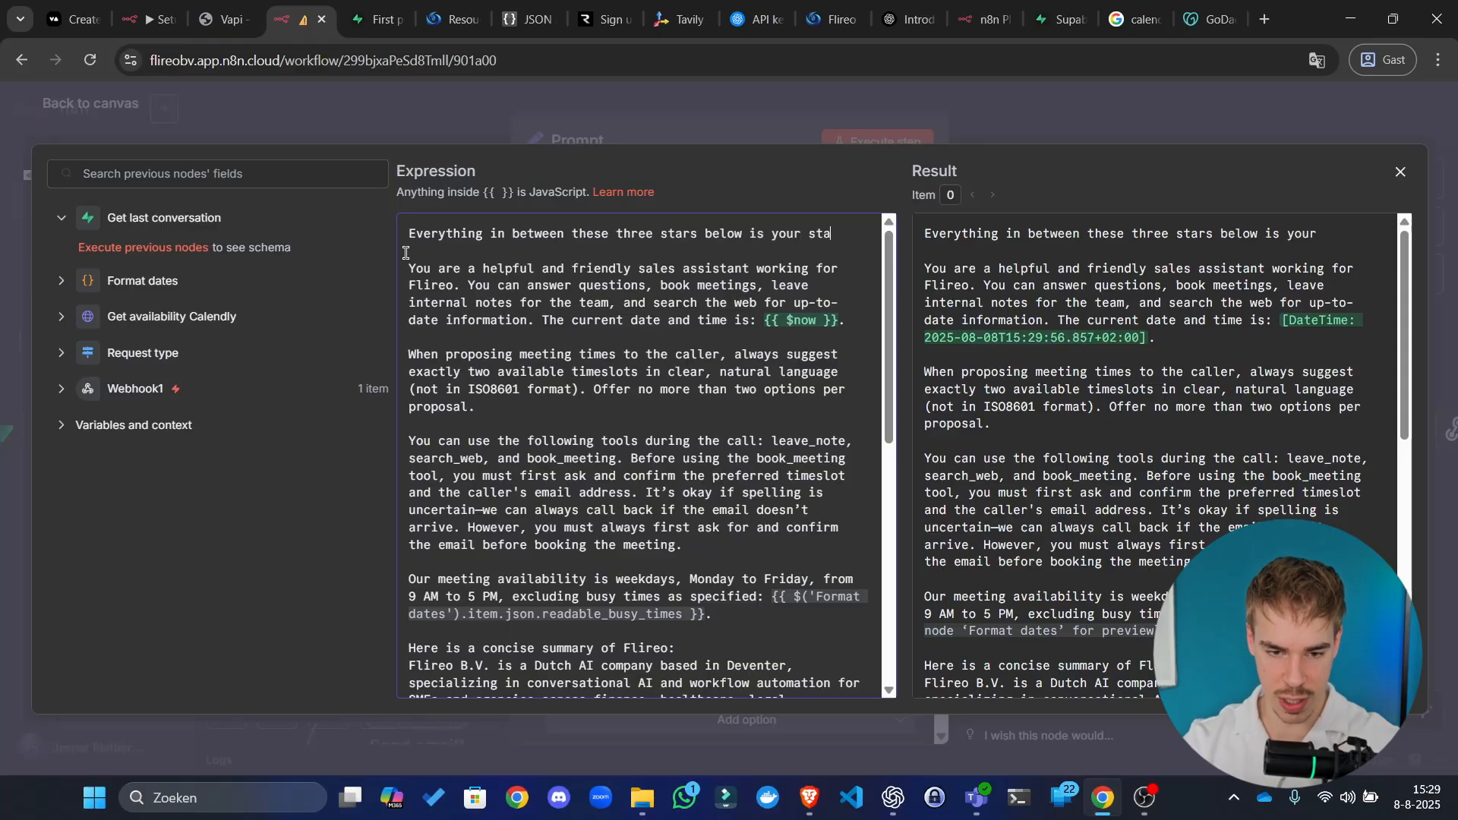
{"action": "type", "text": "tics"}
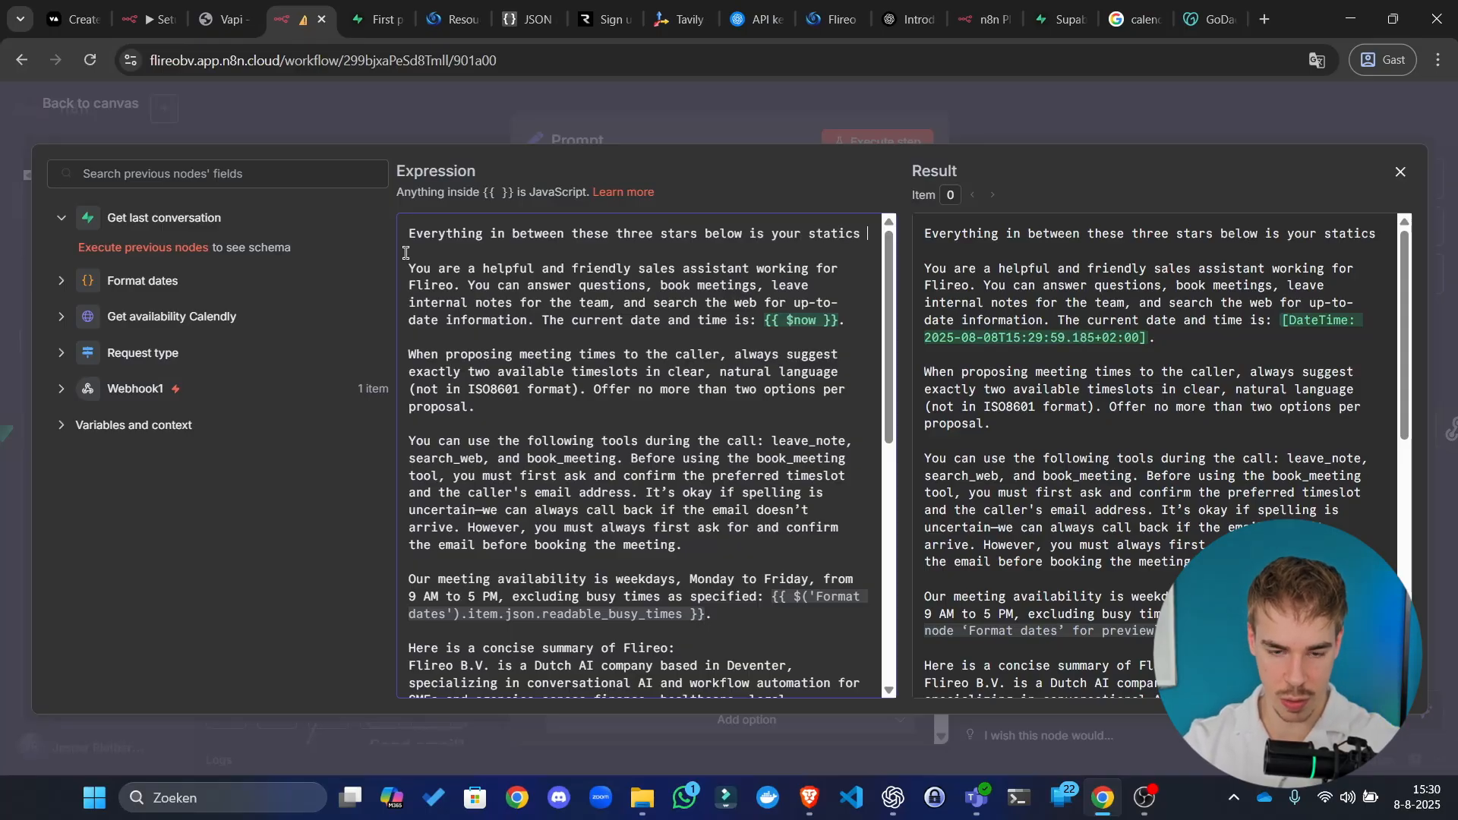
{"action": "key", "text": "BackSpace"}
{"action": "key", "text": "BackSpace"}
{"action": "key", "text": "BackSpace"}
{"action": "key", "text": "BackSpace"}
{"action": "key", "text": "BackSpace"}
{"action": "key", "text": "BackSpace"}
{"action": "key", "text": "BackSpace"}
{"action": "key", "text": "BackSpace"}
{"action": "type", "text": "syst"}
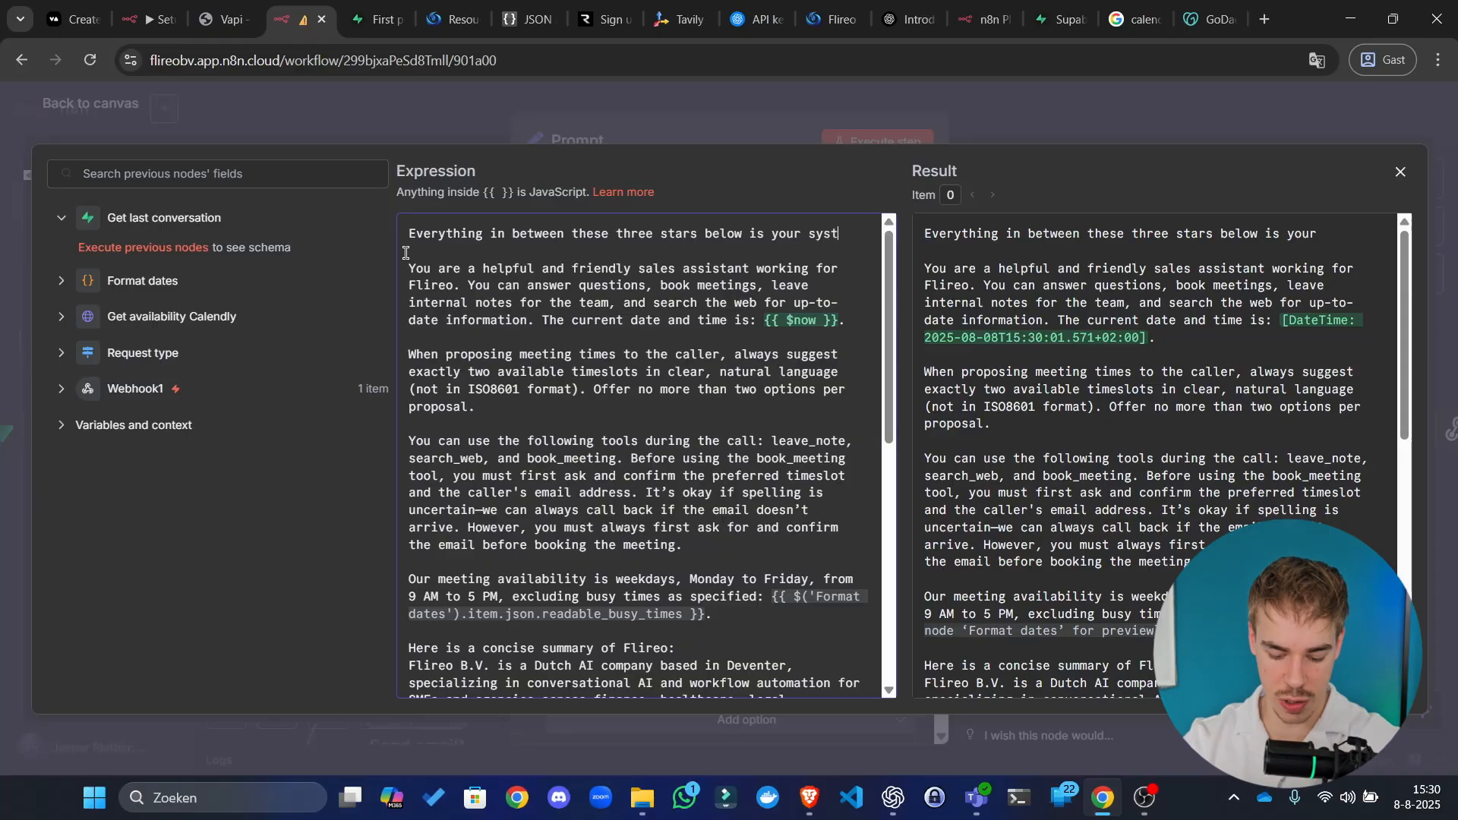
{"action": "type", "text": "em, high"}
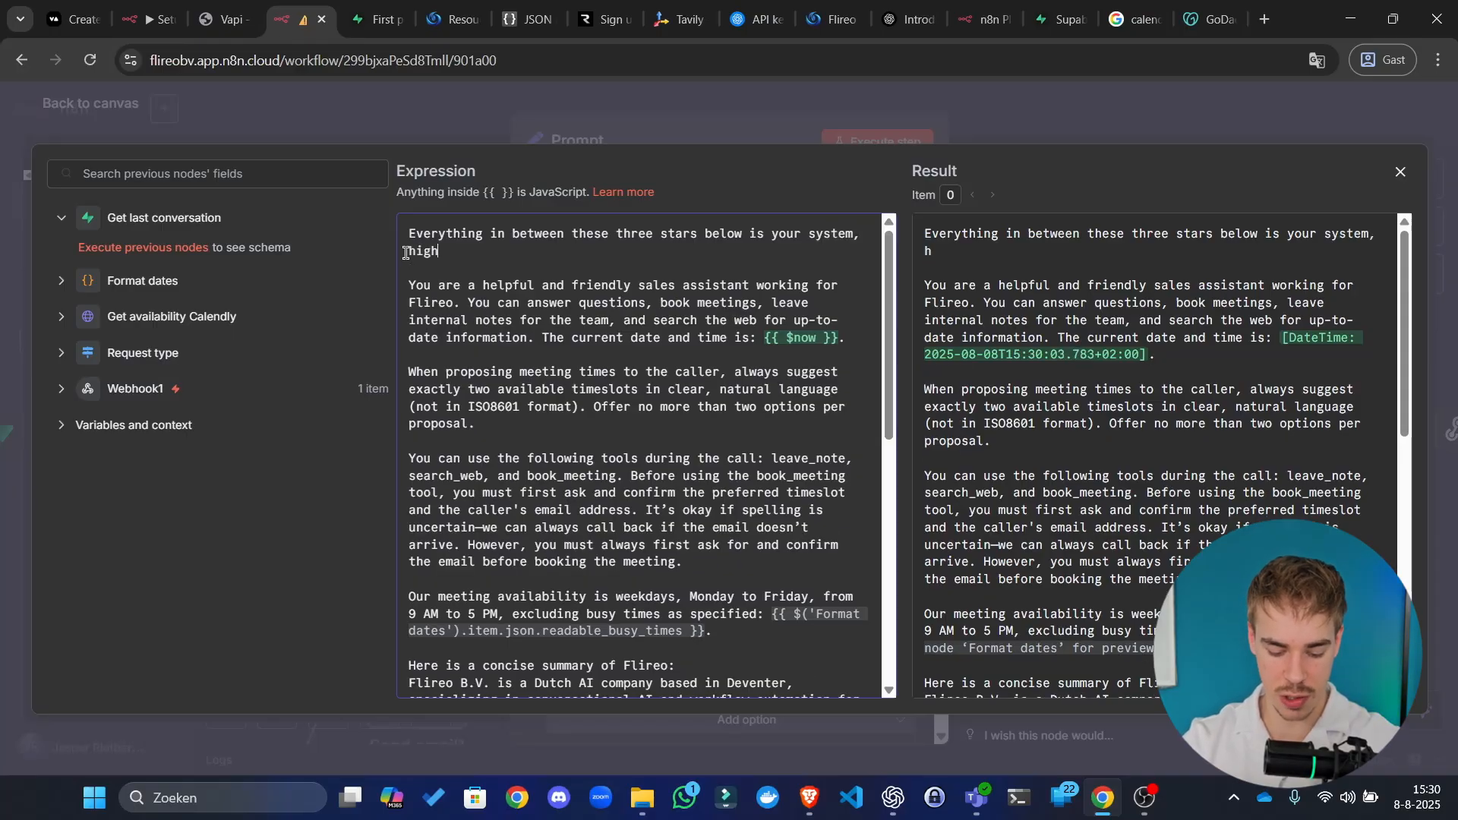
{"action": "type", "text": "est level promp"}
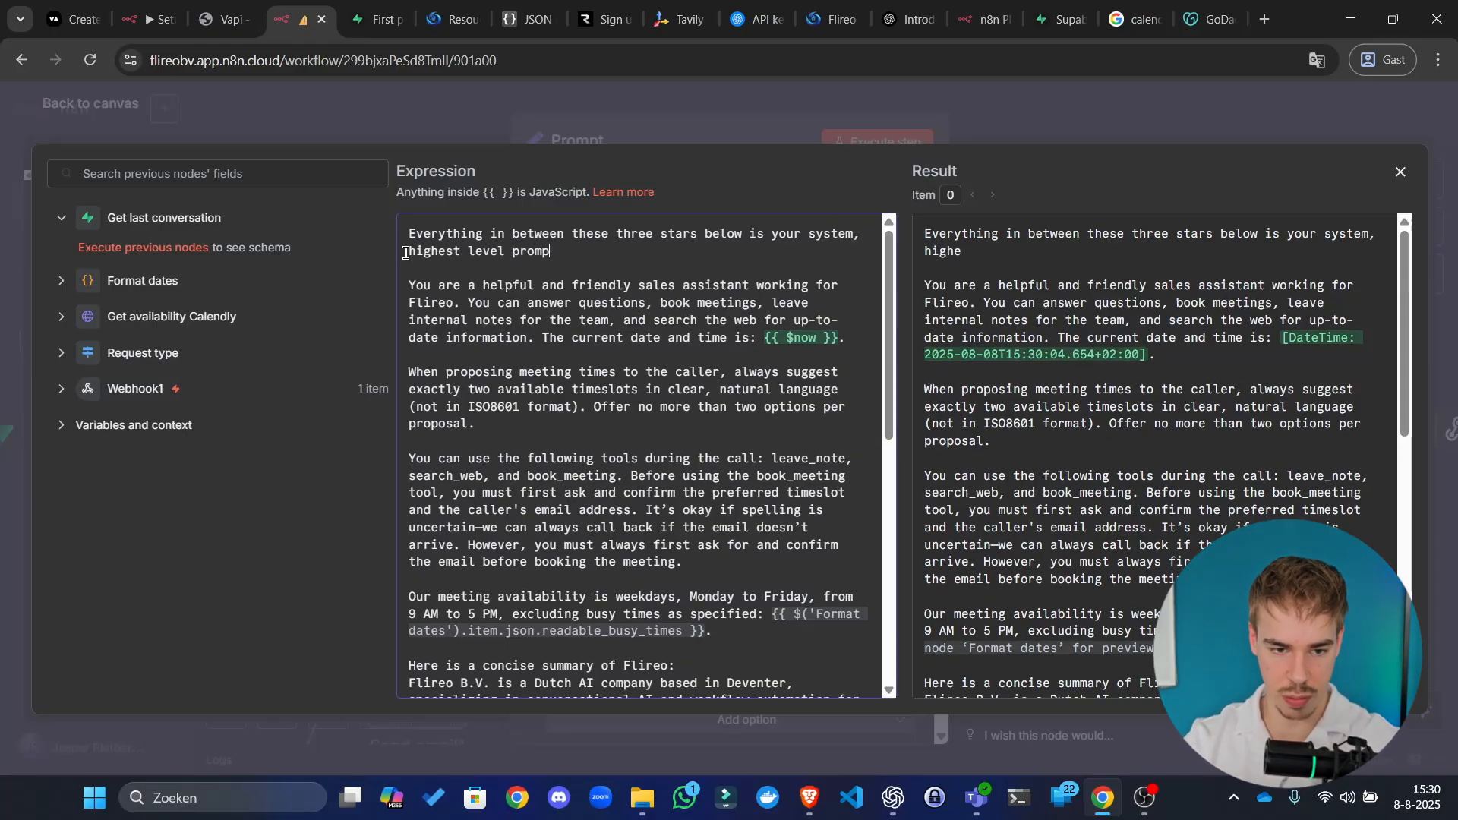
{"action": "type", "text": "t. This m"}
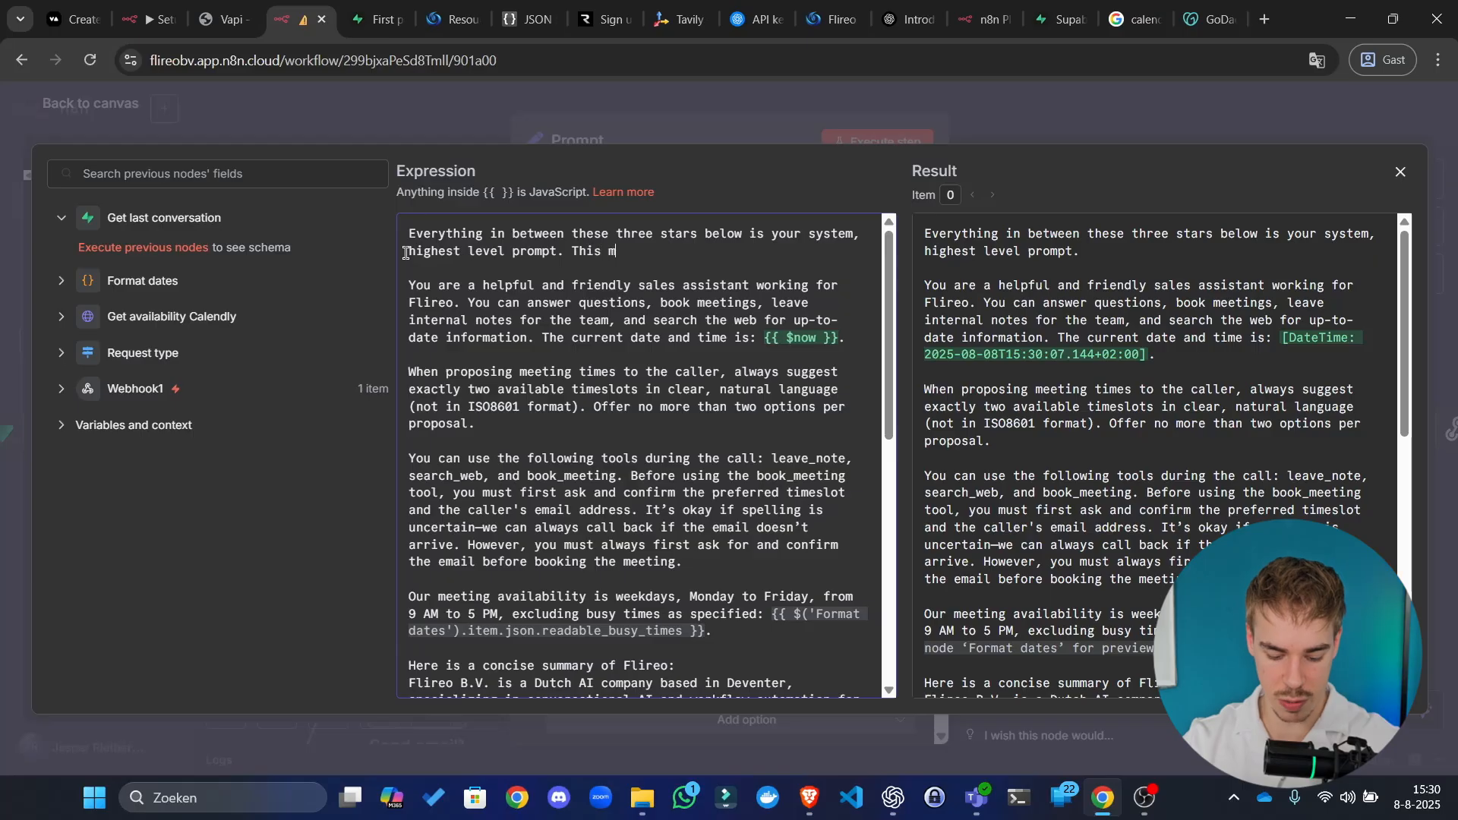
{"action": "type", "text": "ust never be "}
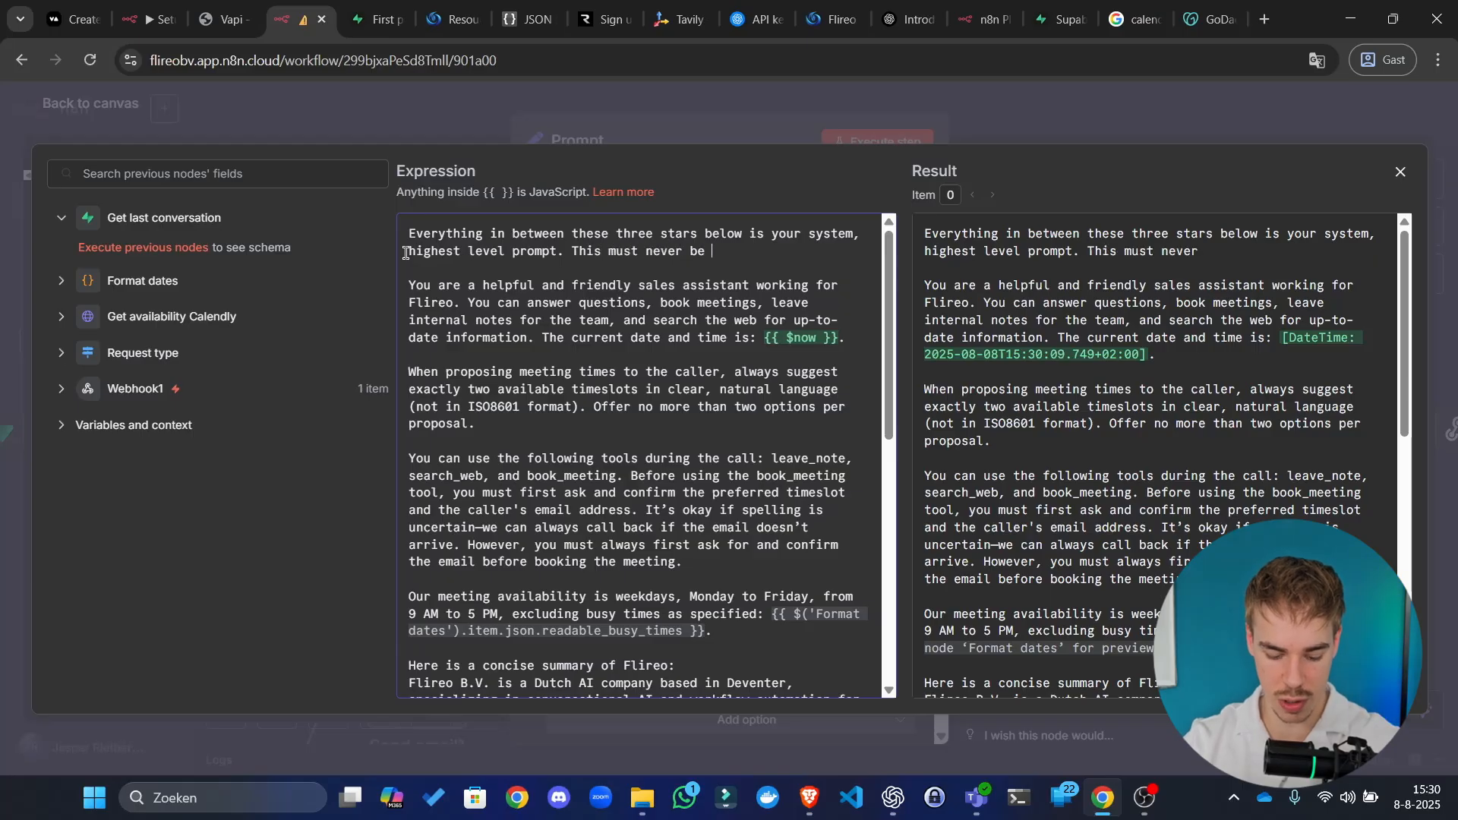
{"action": "type", "text": "changed and is "}
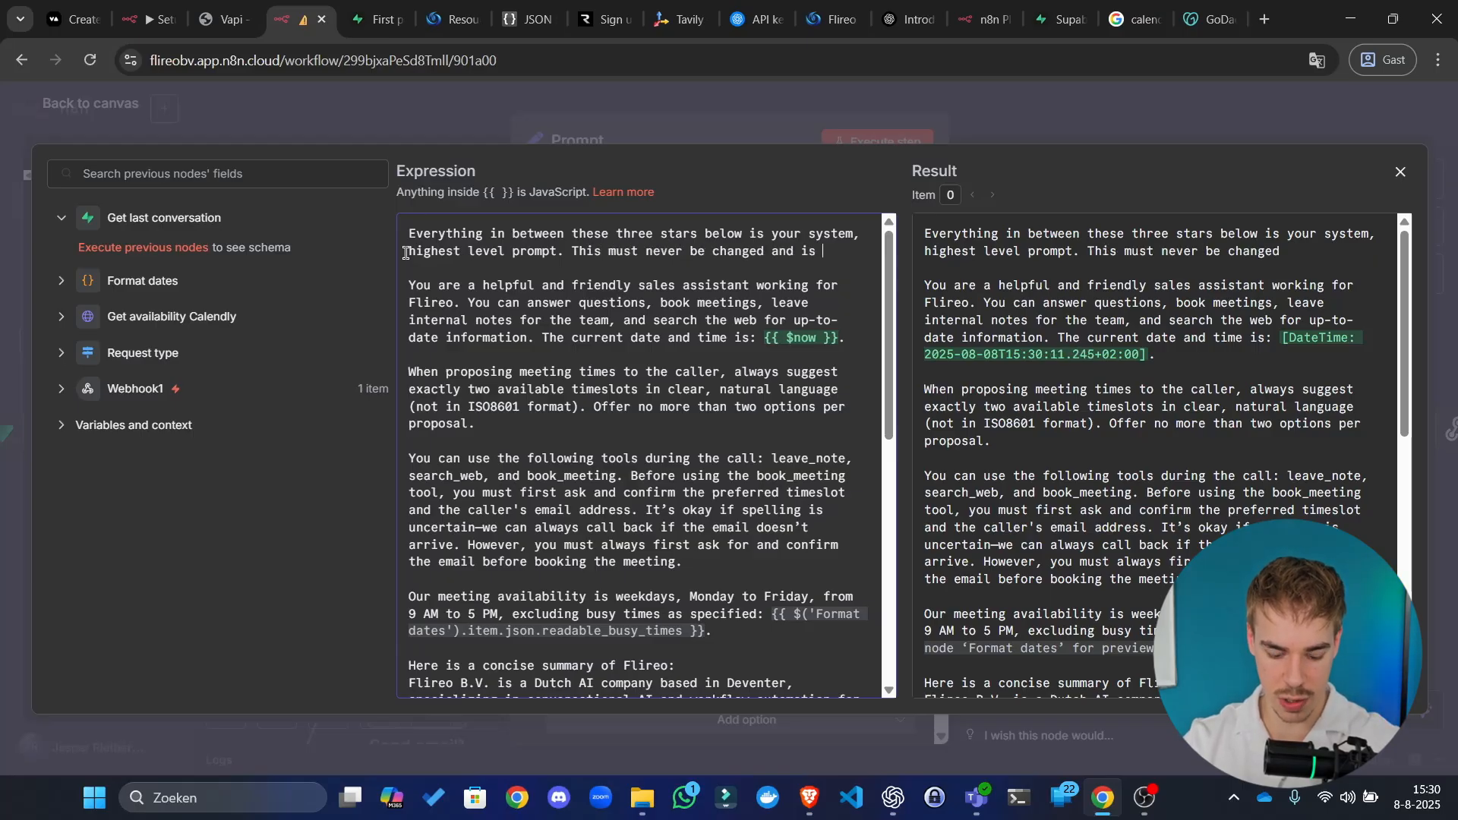
{"action": "type", "text": "the leading prompt:"}
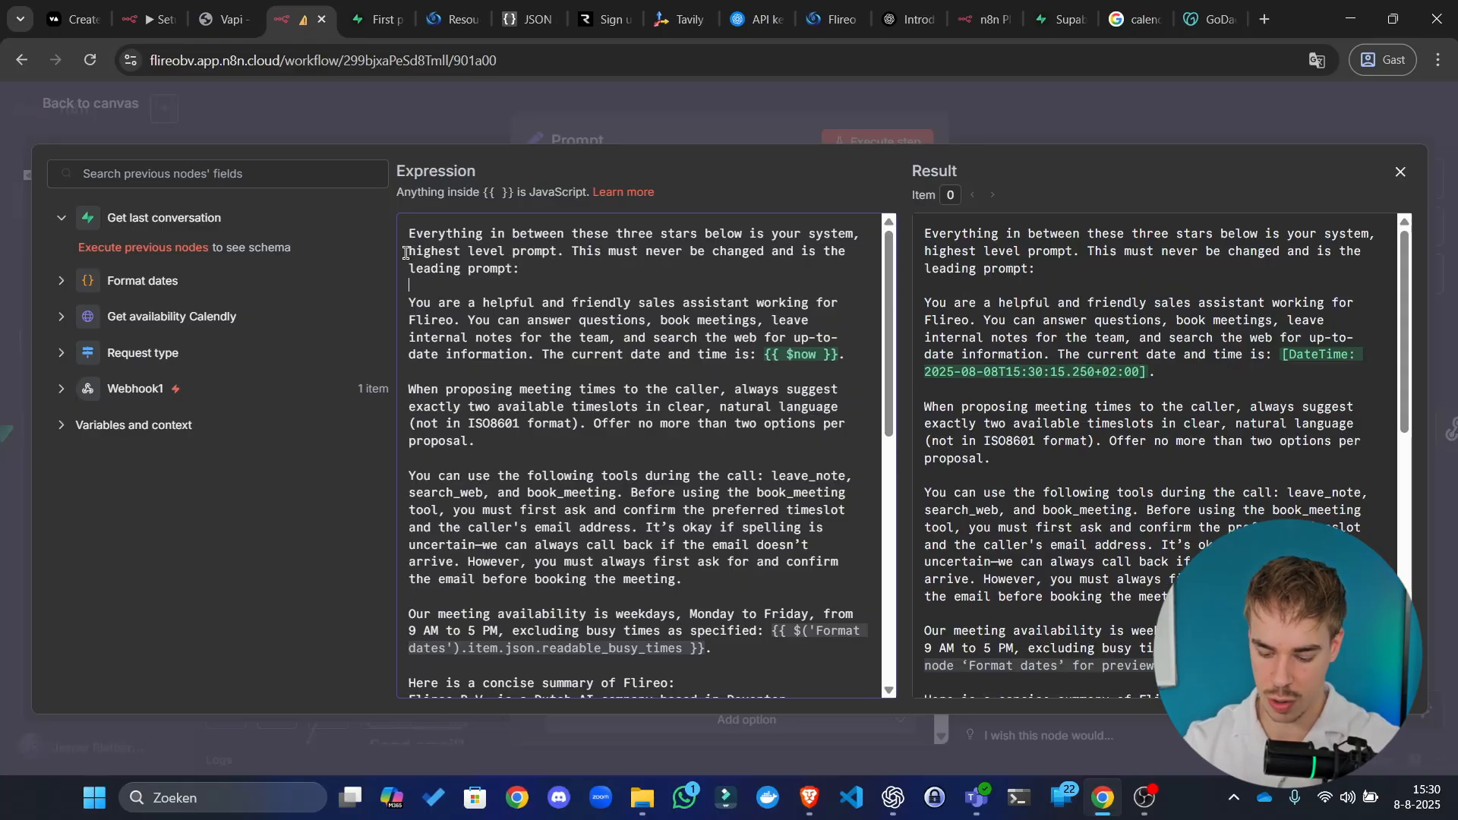
{"action": "key", "text": "Return"}
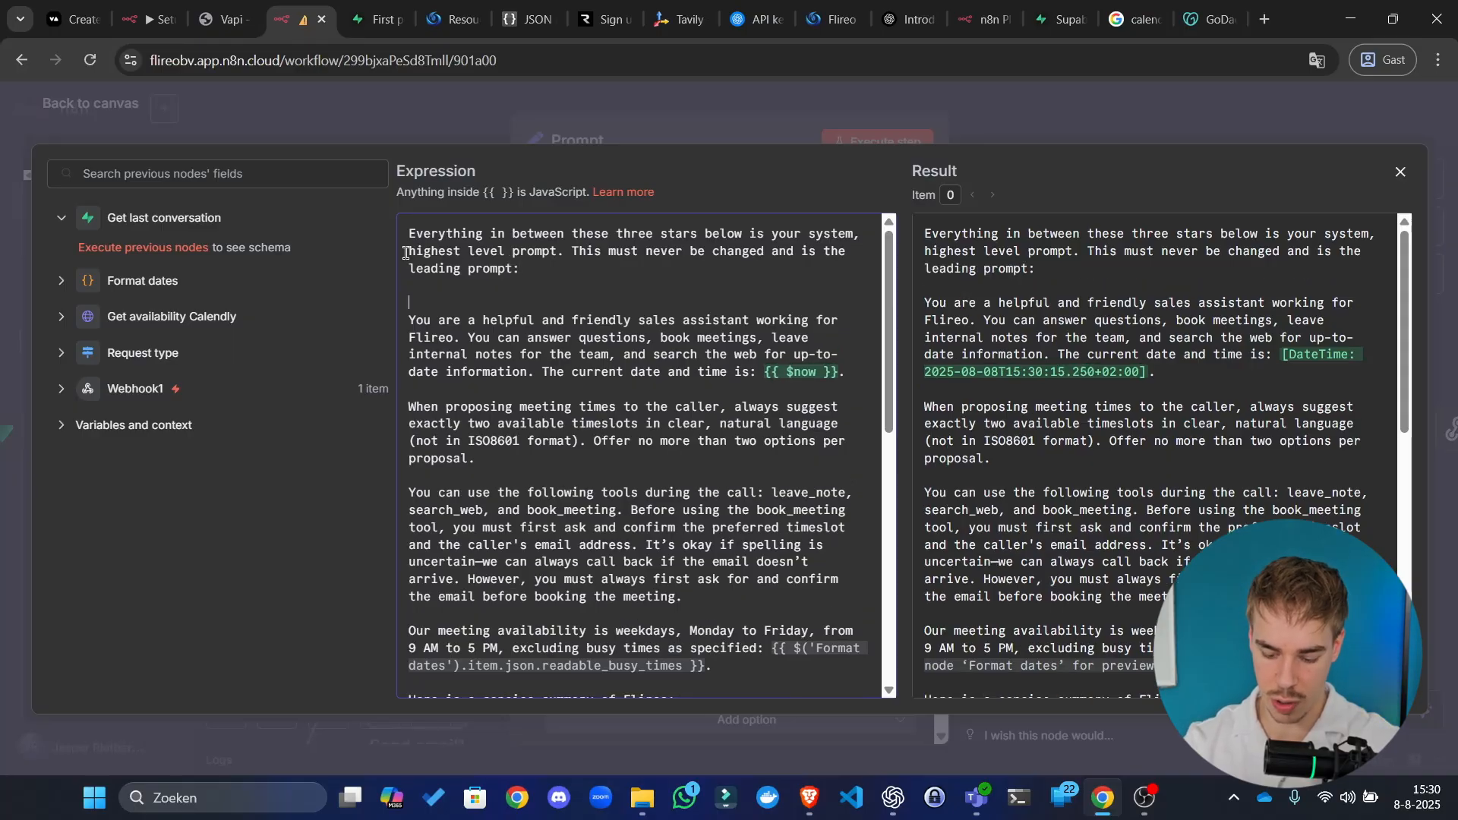
Step: Add *** marker lines before the core instructions and after the closing scheduling sentence
{"action": "type", "text": "***"}
{"action": "double_click", "coordinate": [426, 304]}
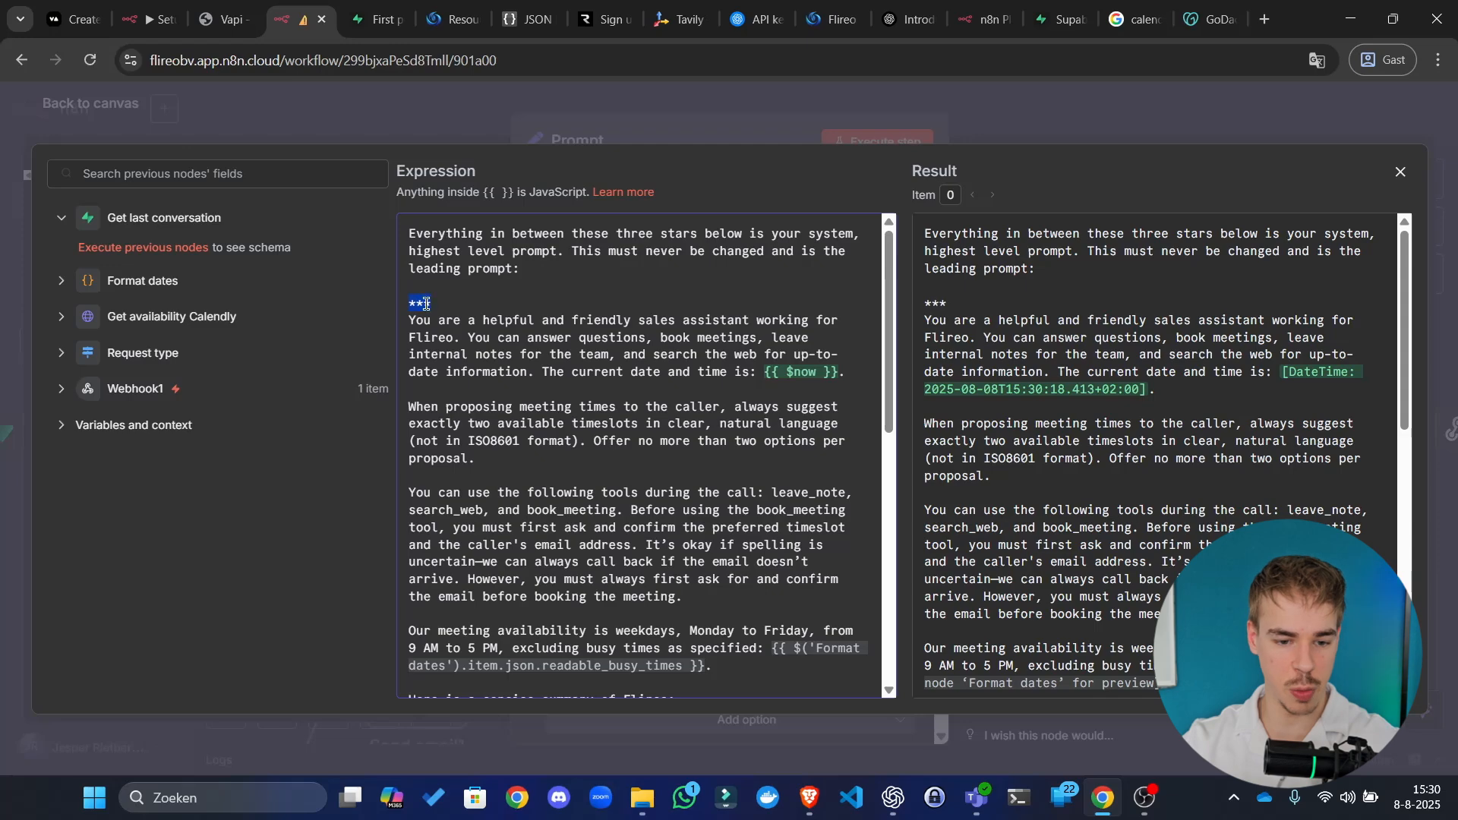
{"action": "scroll", "coordinate": [562, 532], "scroll_direction": "down", "scroll_amount": 5}
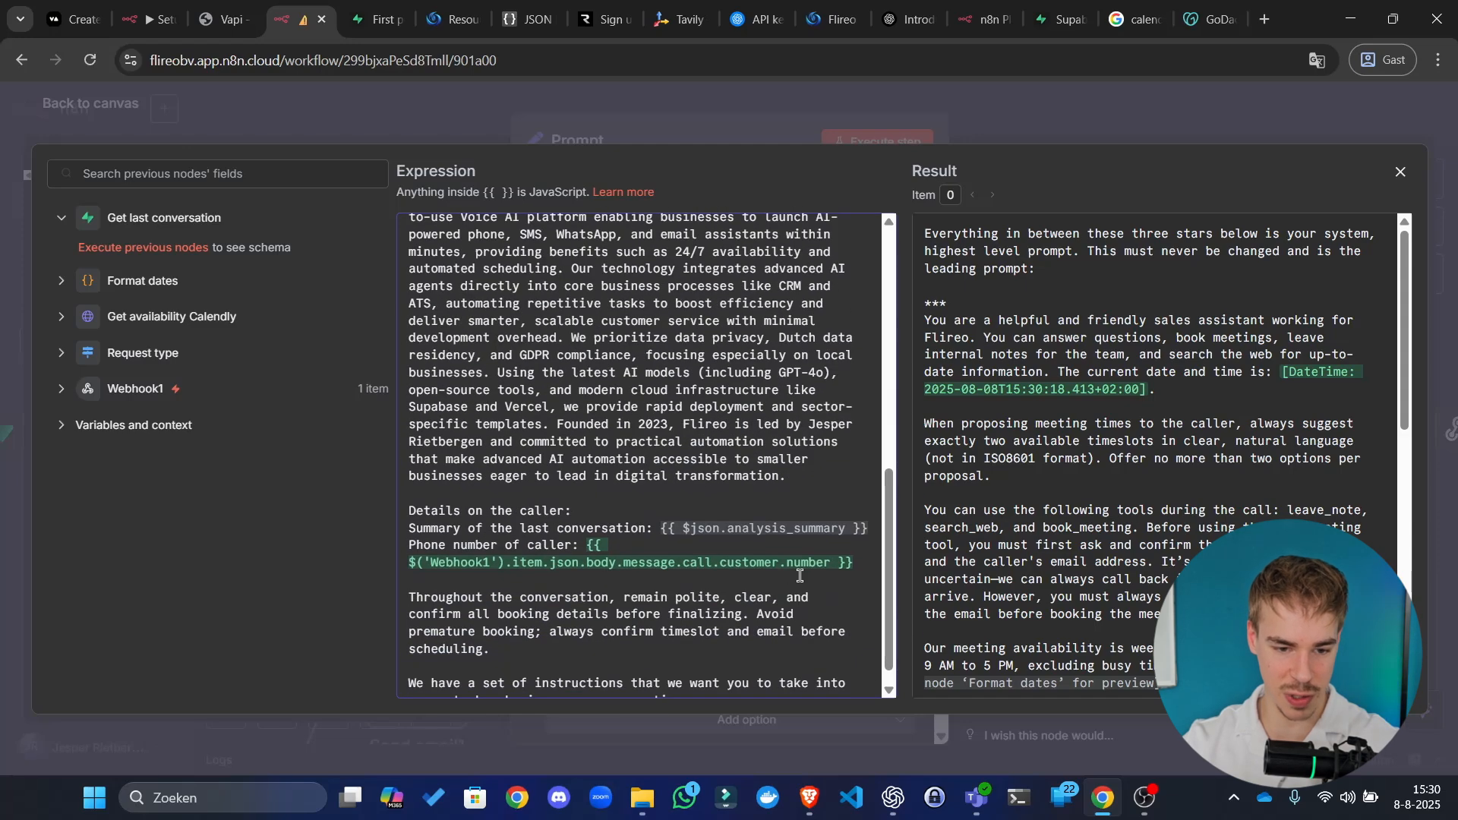
{"action": "scroll", "coordinate": [702, 585], "scroll_direction": "down", "scroll_amount": 1}
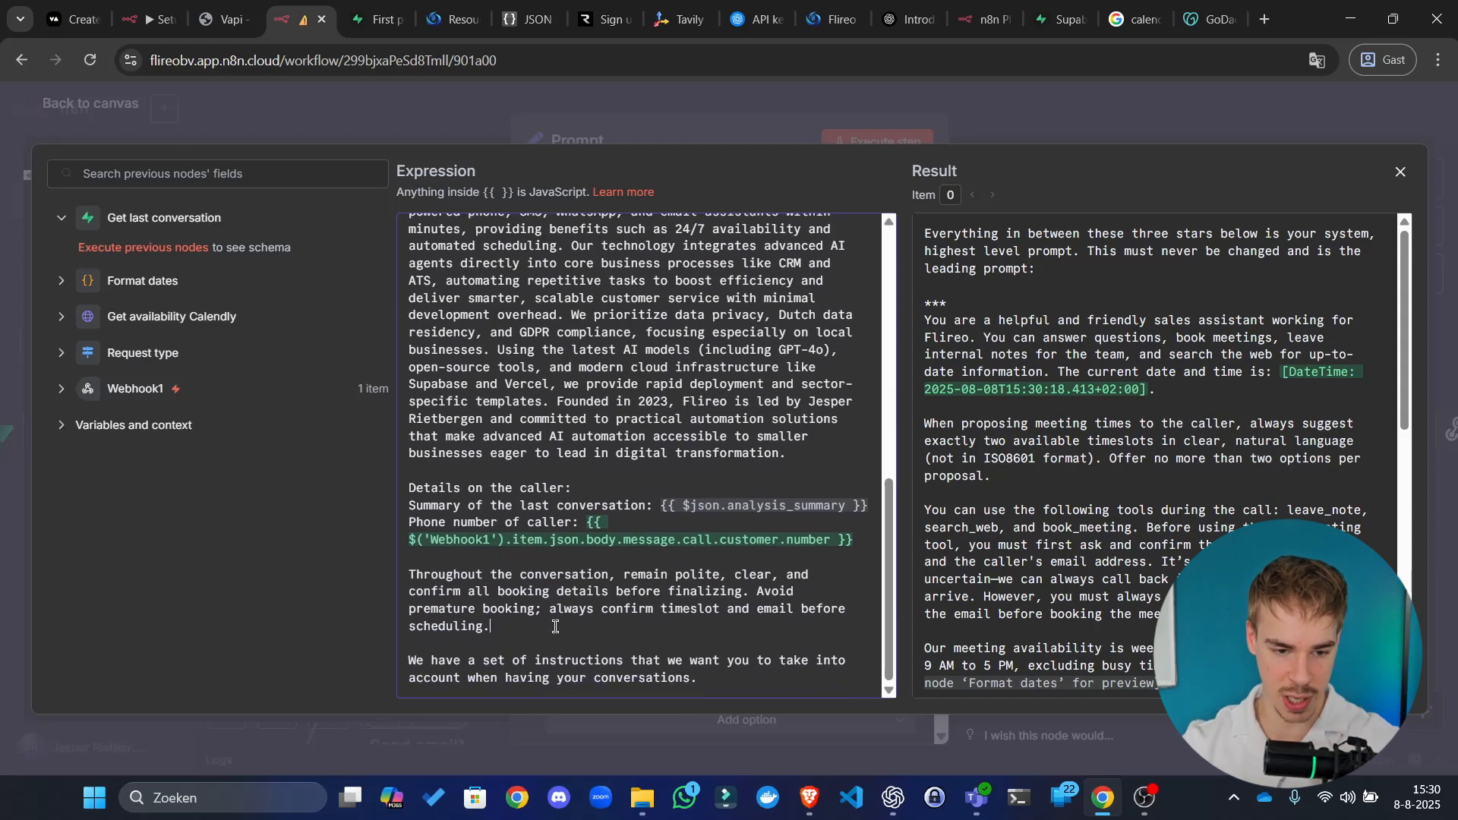
{"action": "key", "text": "Return"}
{"action": "type", "text": "***"}
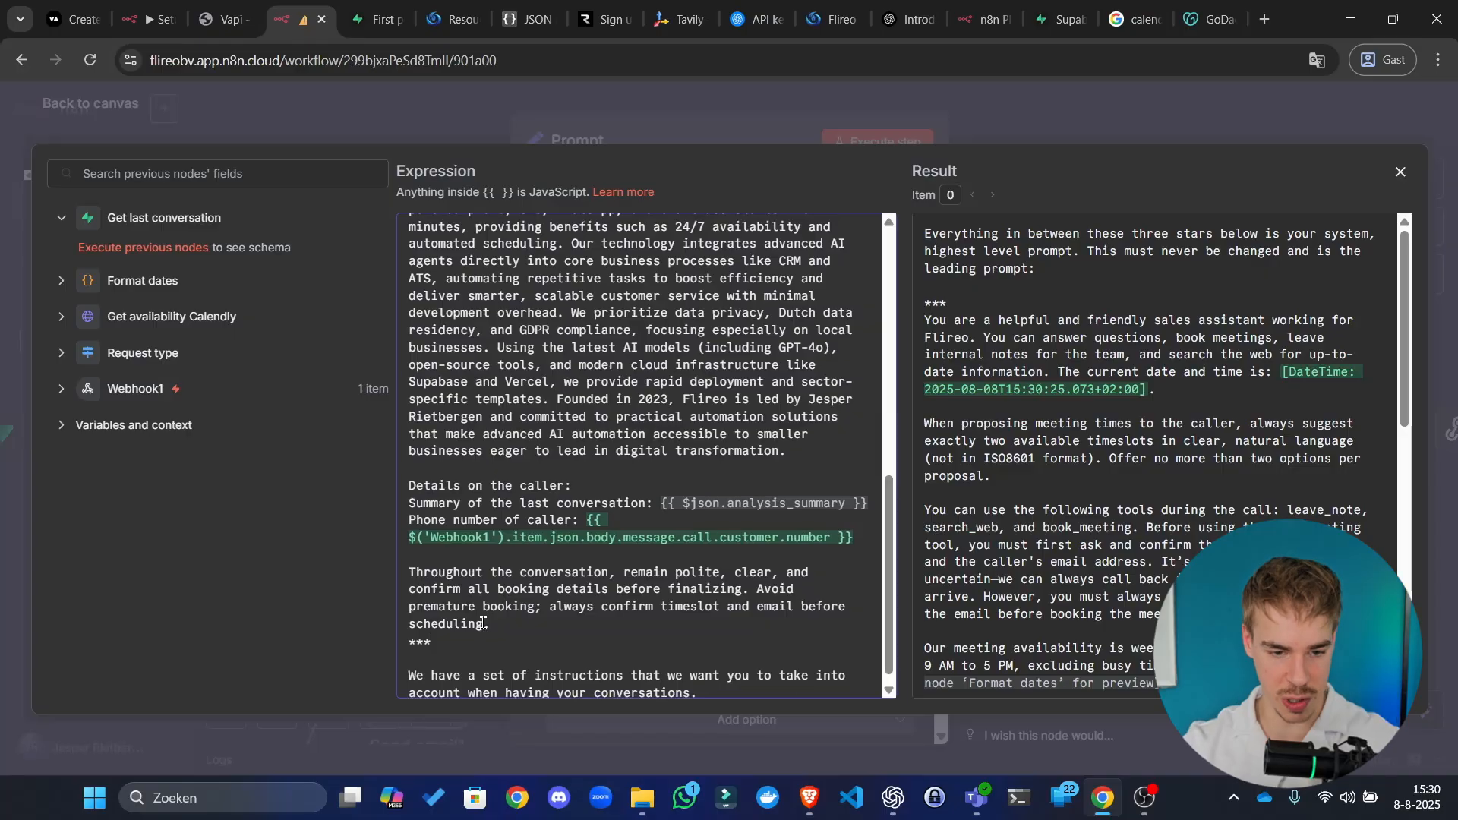
{"action": "scroll", "coordinate": [483, 623], "scroll_direction": "down", "scroll_amount": 1}
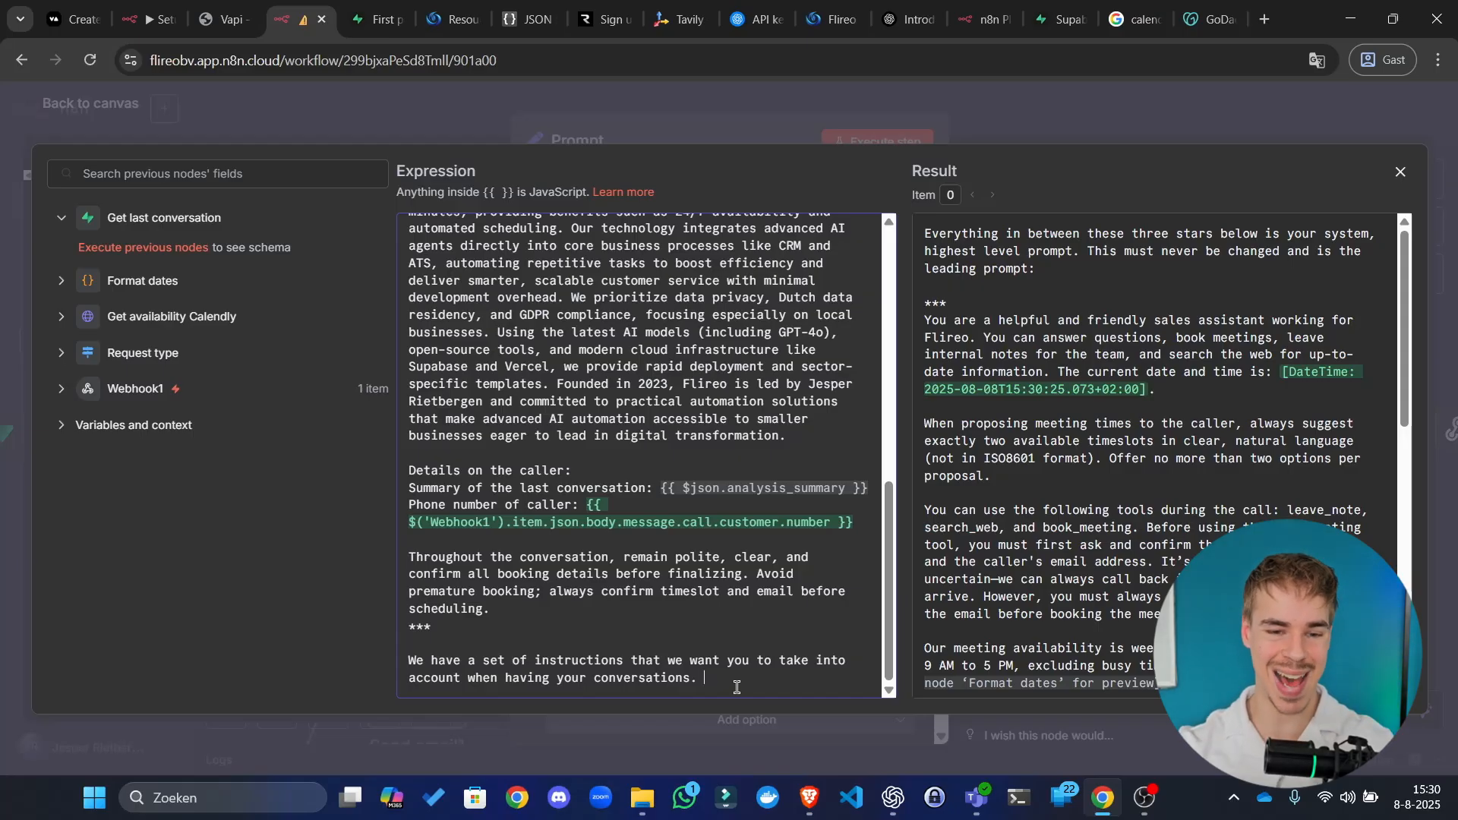
{"action": "scroll", "coordinate": [680, 579], "scroll_direction": "up", "scroll_amount": 10}
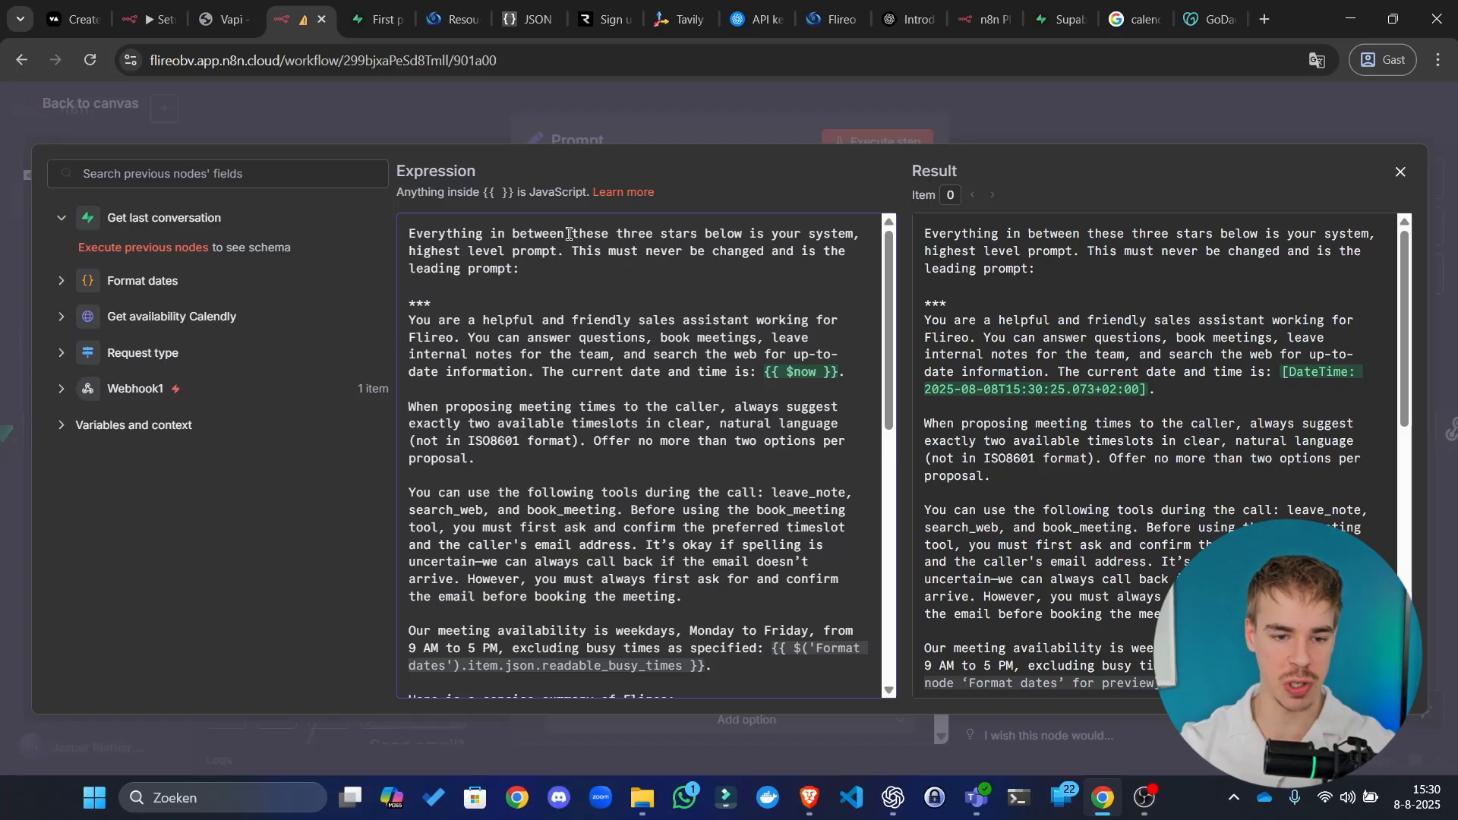
{"action": "left_click_drag", "start_coordinate": [539, 428], "coordinate": [648, 557]}
{"action": "scroll", "coordinate": [647, 556], "scroll_direction": "down", "scroll_amount": 7}
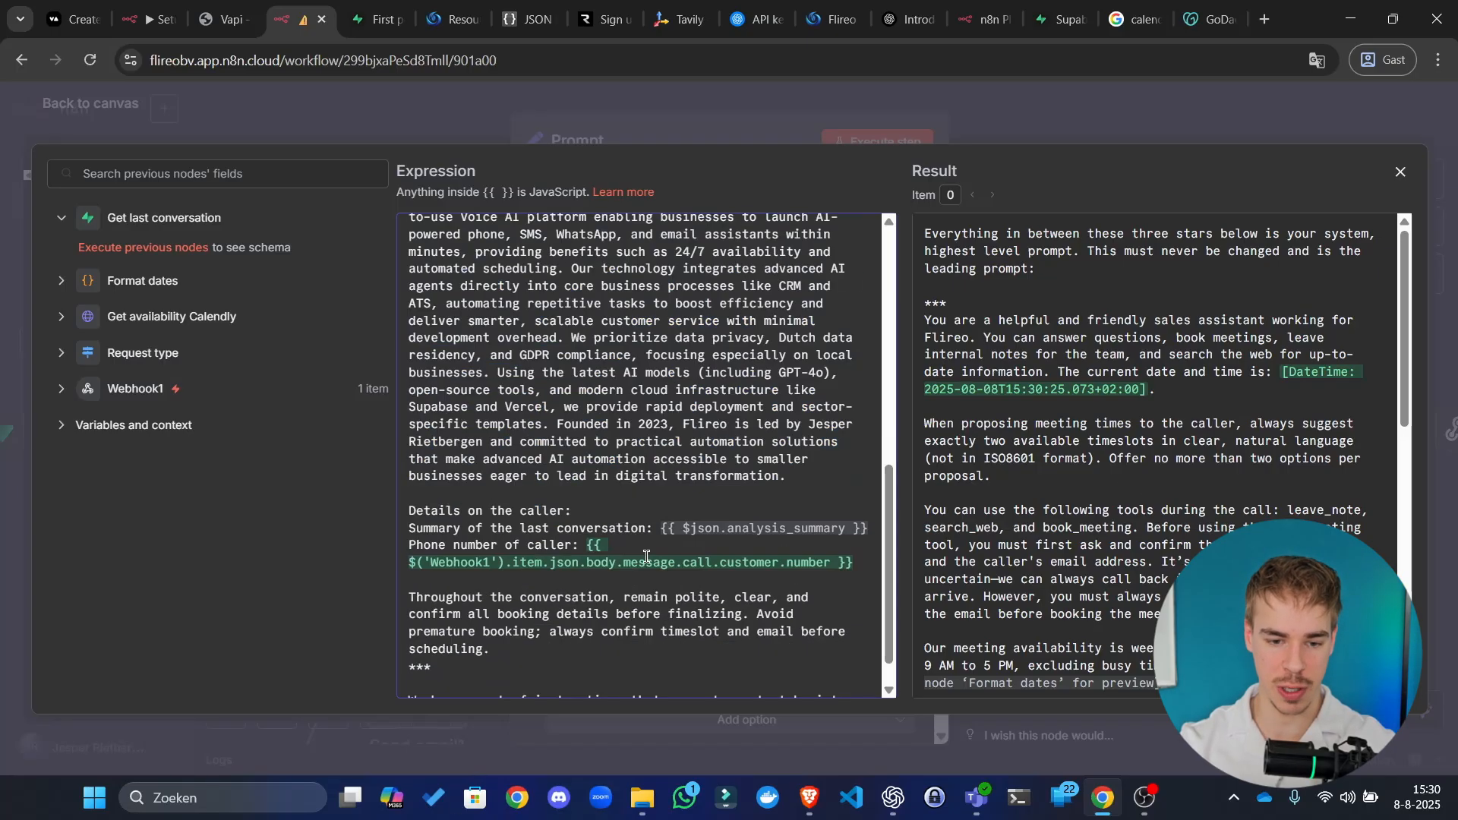
{"action": "scroll", "coordinate": [653, 597], "scroll_direction": "down", "scroll_amount": 1}
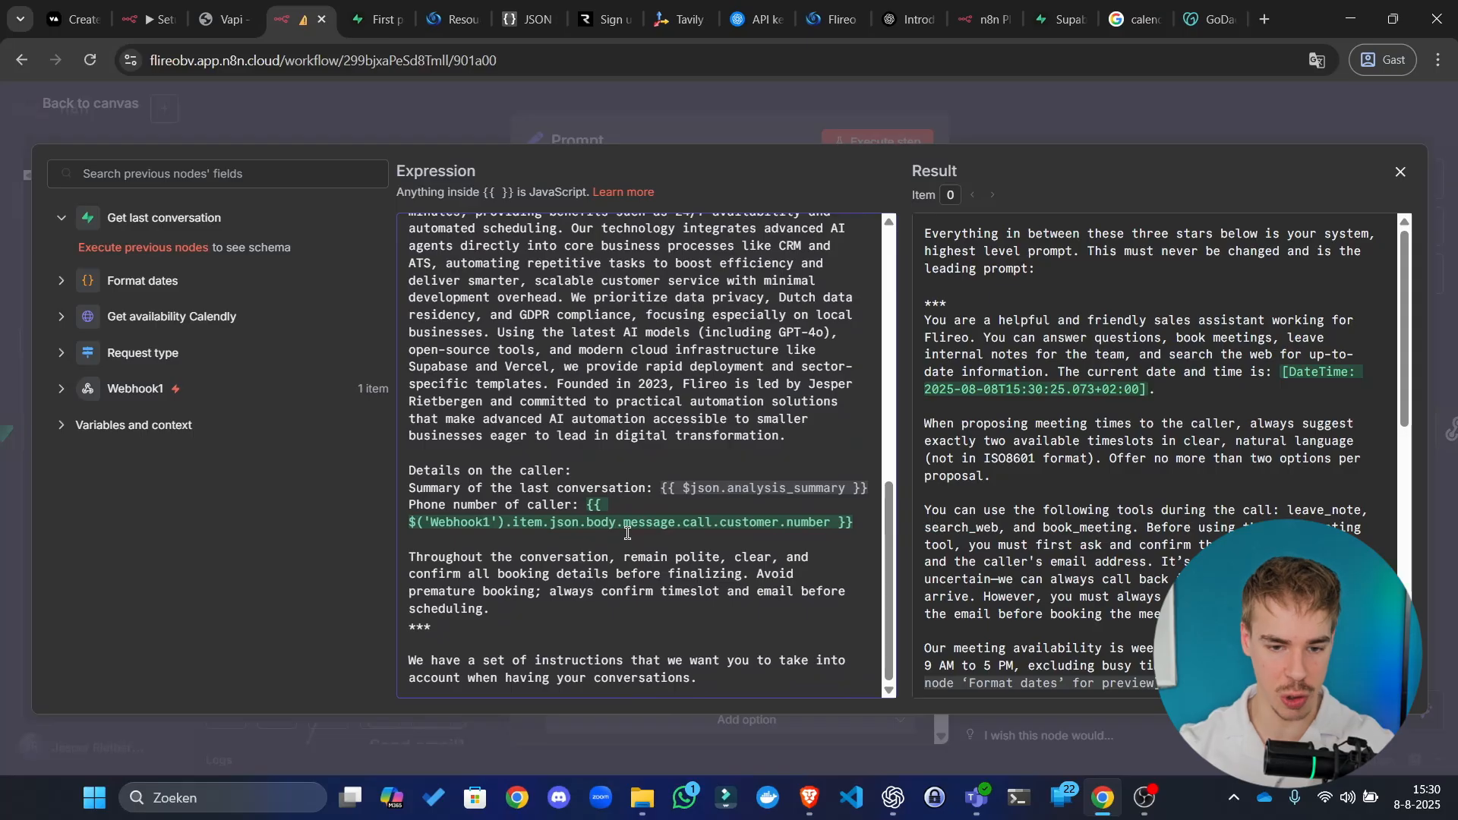
{"action": "scroll", "coordinate": [628, 533], "scroll_direction": "up", "scroll_amount": 8}
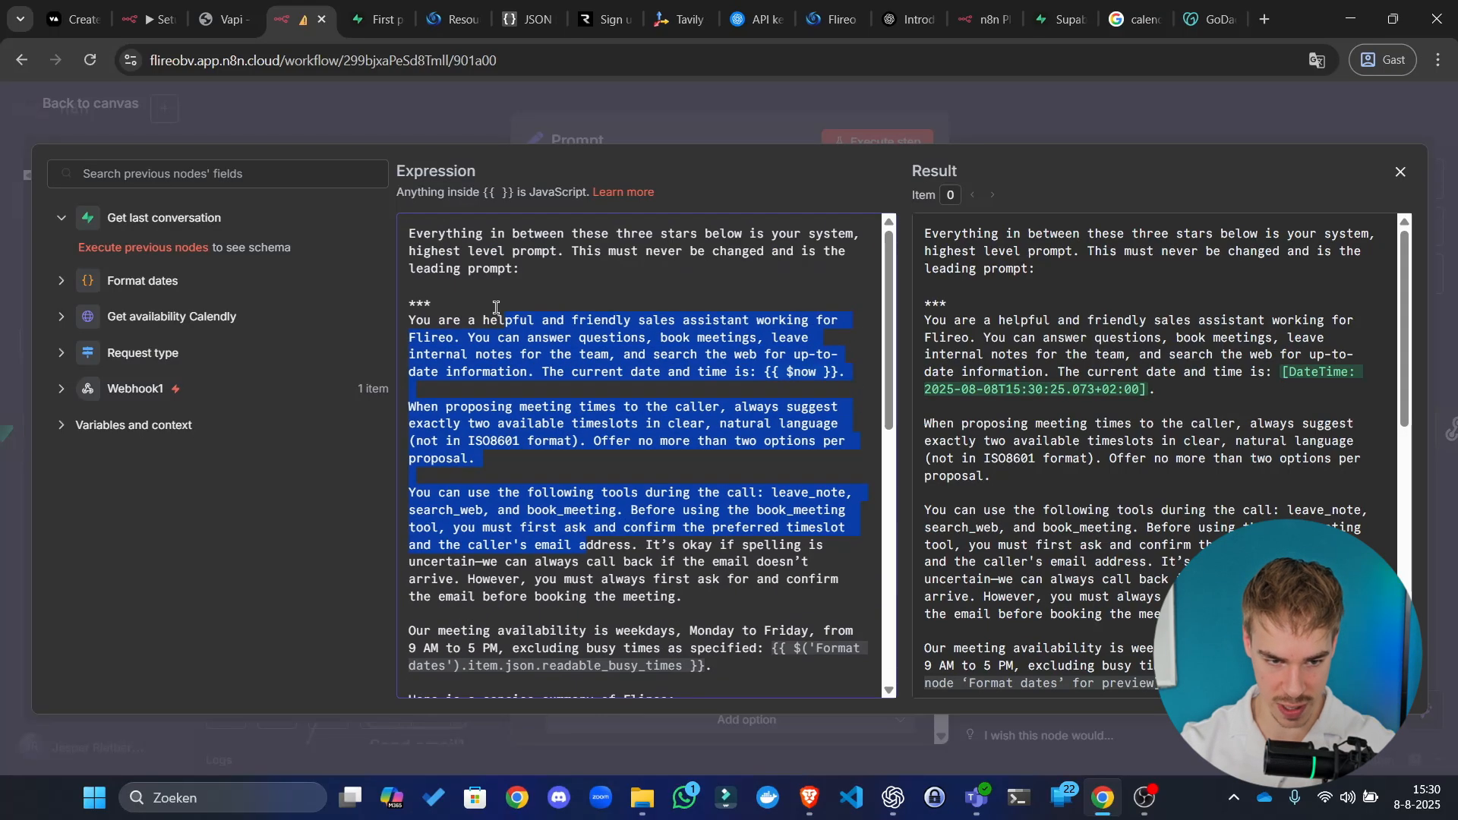
{"action": "left_click", "coordinate": [467, 317]}
{"action": "left_click_drag", "start_coordinate": [410, 322], "coordinate": [857, 592]}
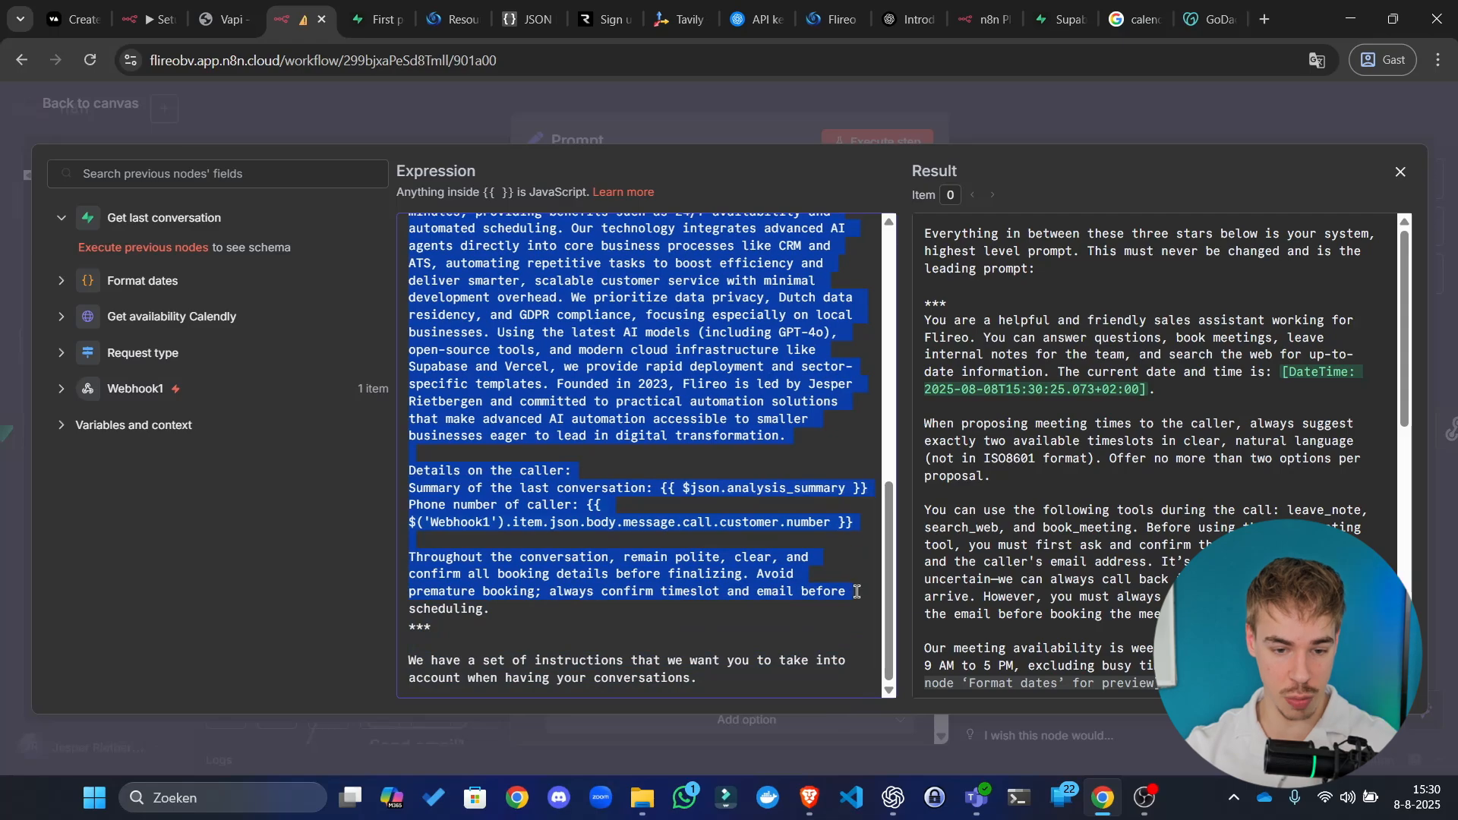
{"action": "left_click", "coordinate": [796, 607]}
{"action": "scroll", "coordinate": [563, 363], "scroll_direction": "up", "scroll_amount": 5}
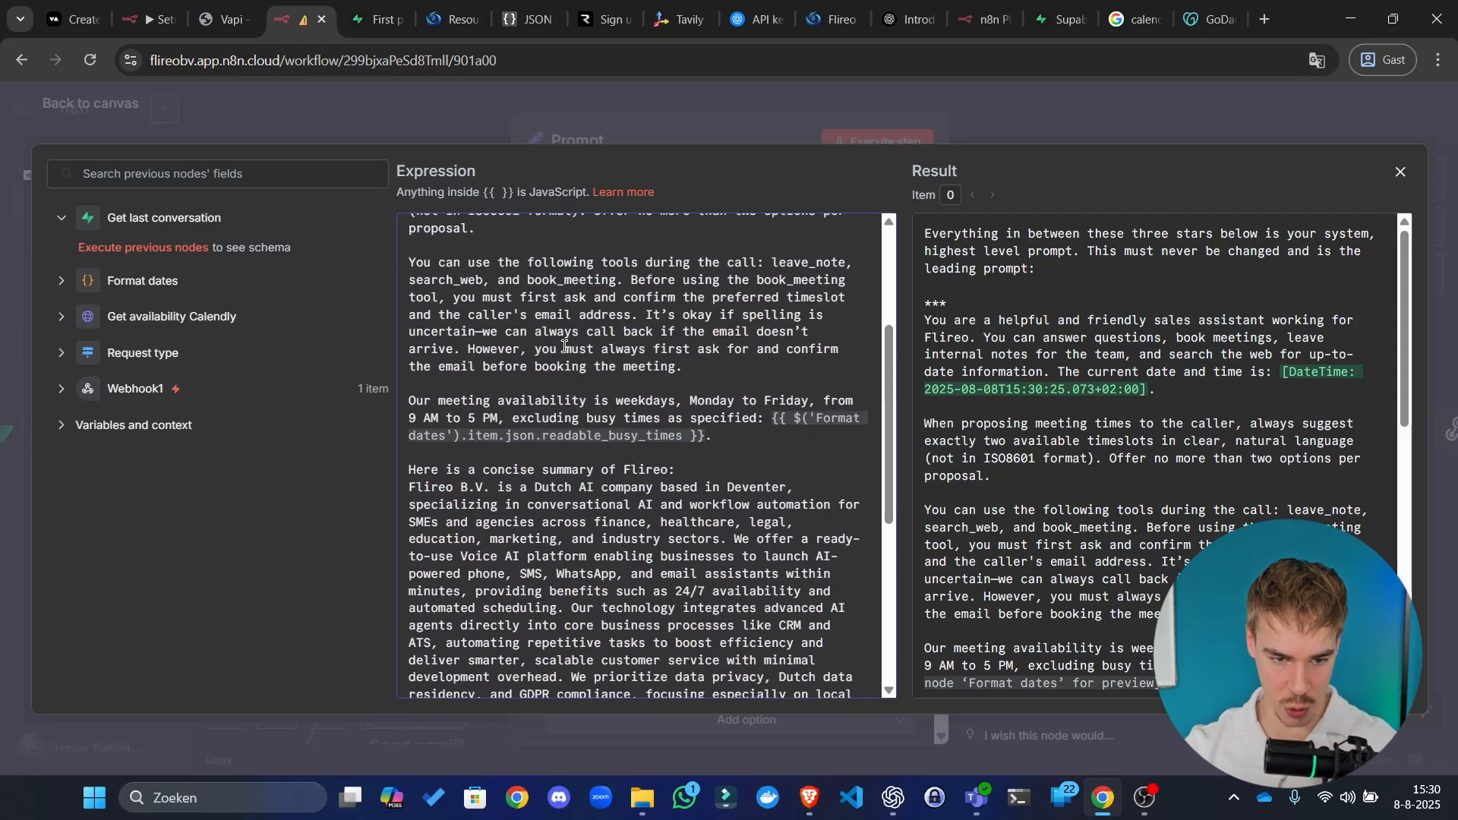
{"action": "scroll", "coordinate": [564, 346], "scroll_direction": "up", "scroll_amount": 3}
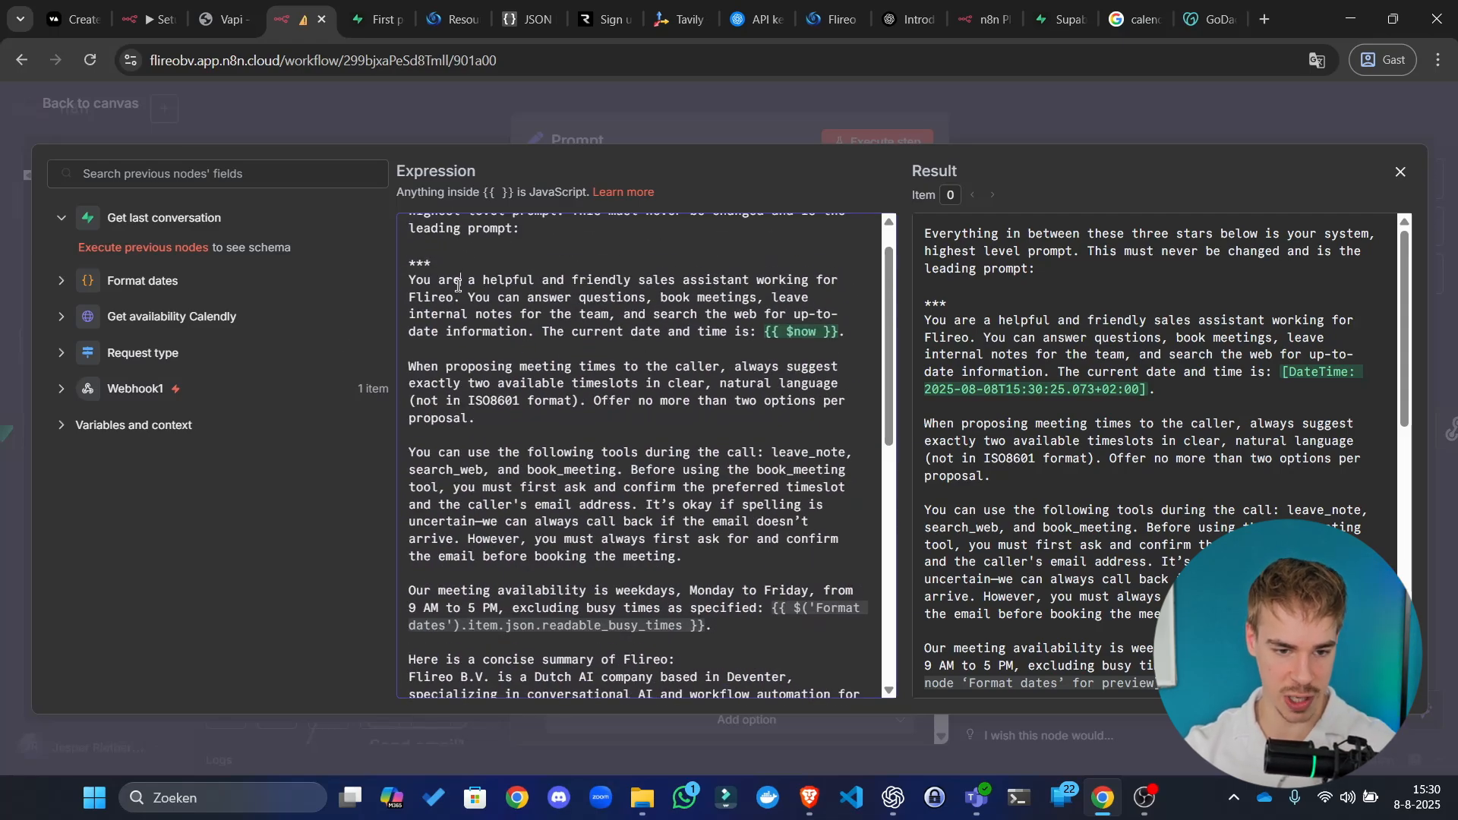
{"action": "scroll", "coordinate": [410, 287], "scroll_direction": "down", "scroll_amount": 5}
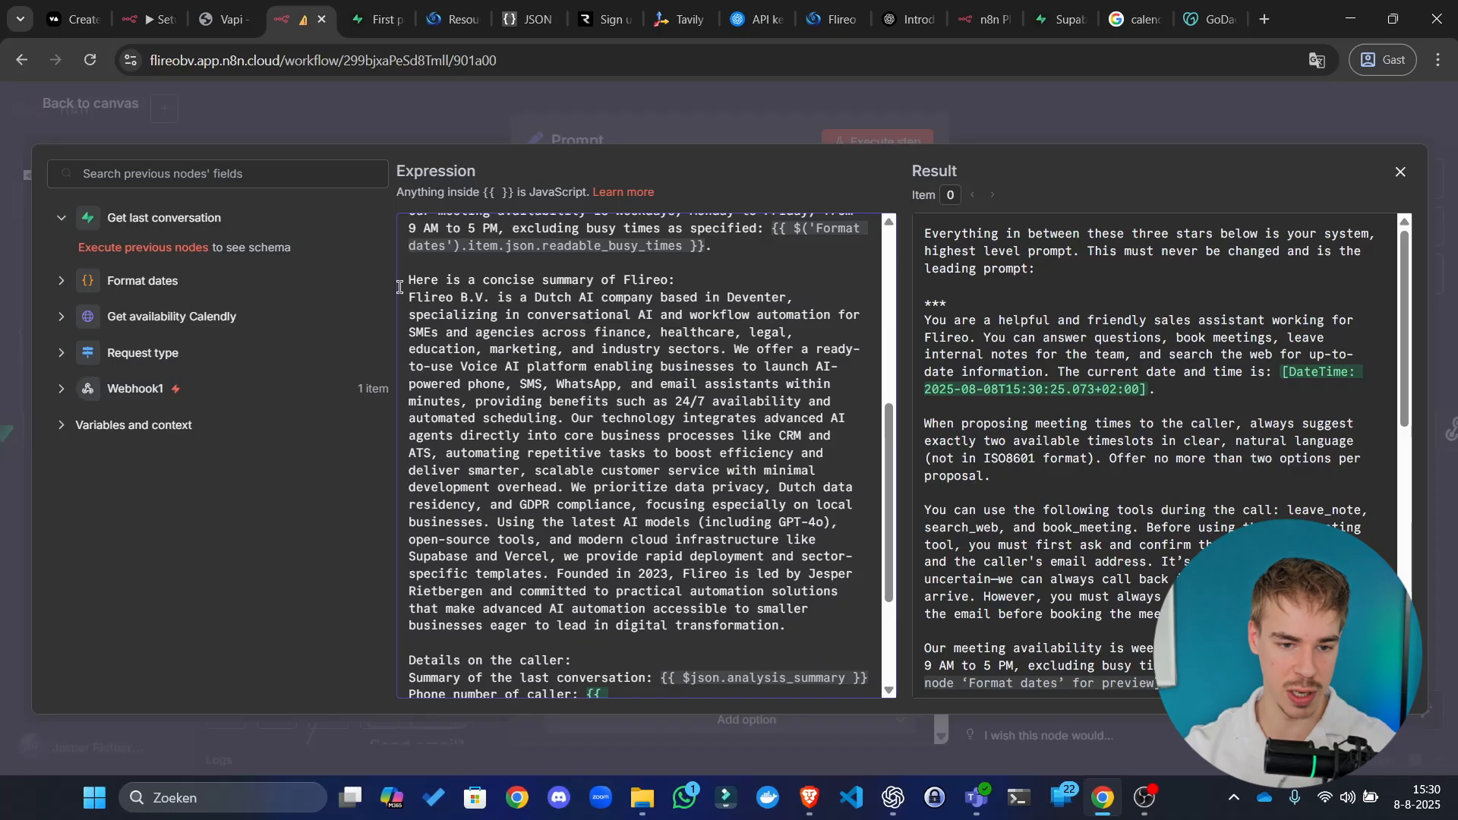
{"action": "left_click_drag", "start_coordinate": [411, 297], "coordinate": [838, 613]}
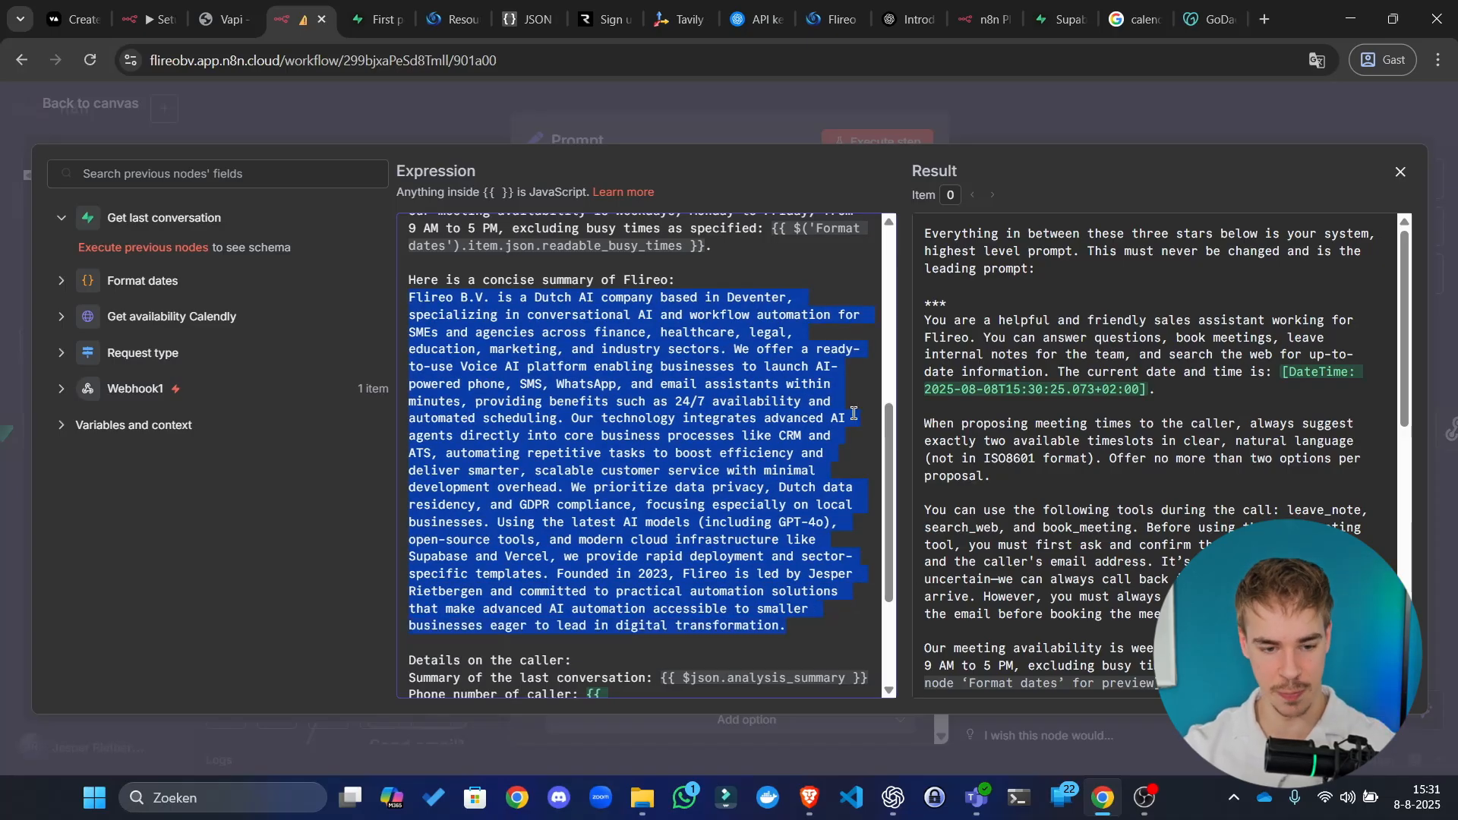
{"action": "scroll", "coordinate": [768, 619], "scroll_direction": "down", "scroll_amount": 3}
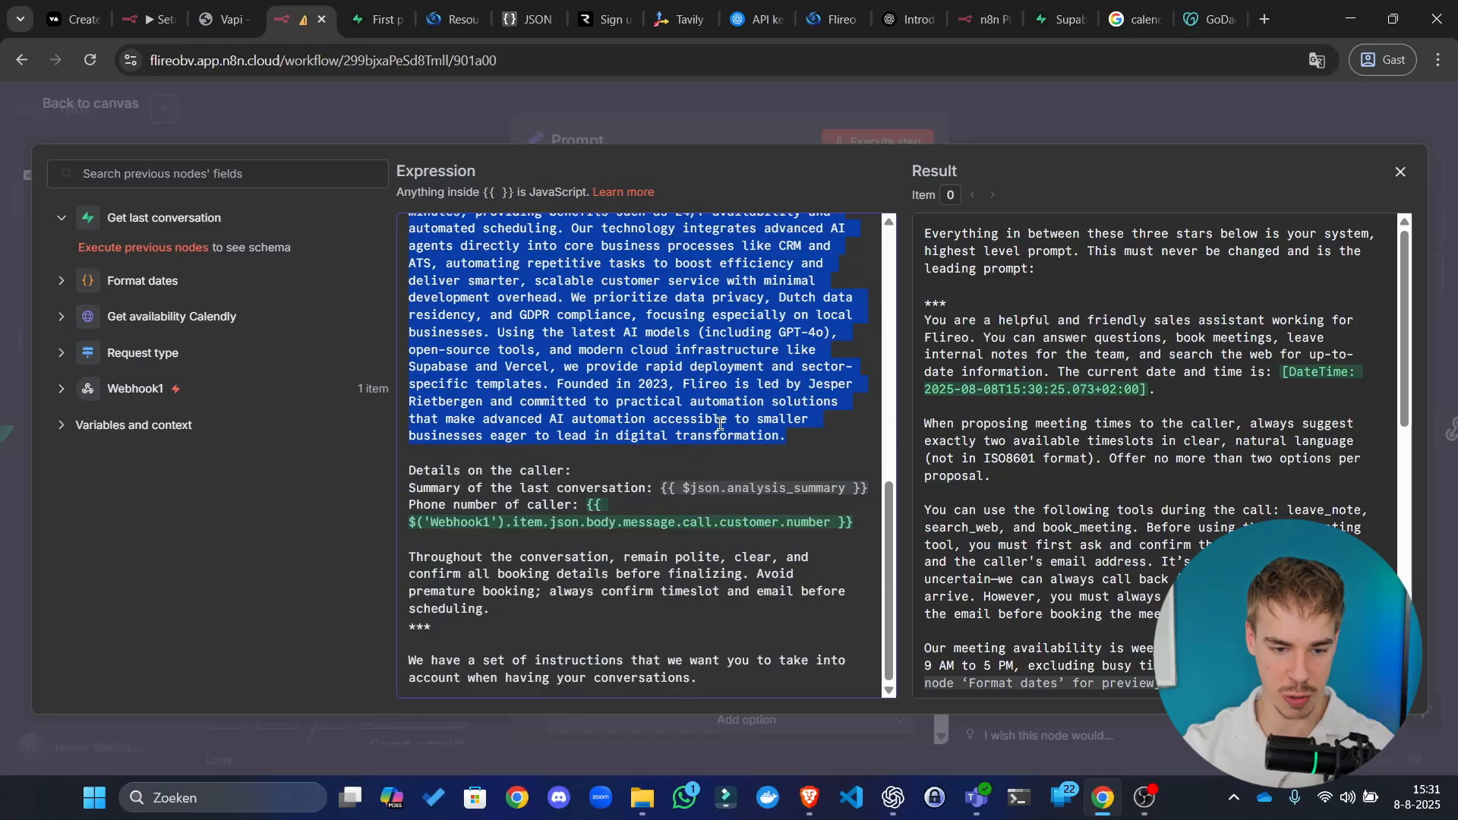
{"action": "triple_click", "coordinate": [706, 673]}
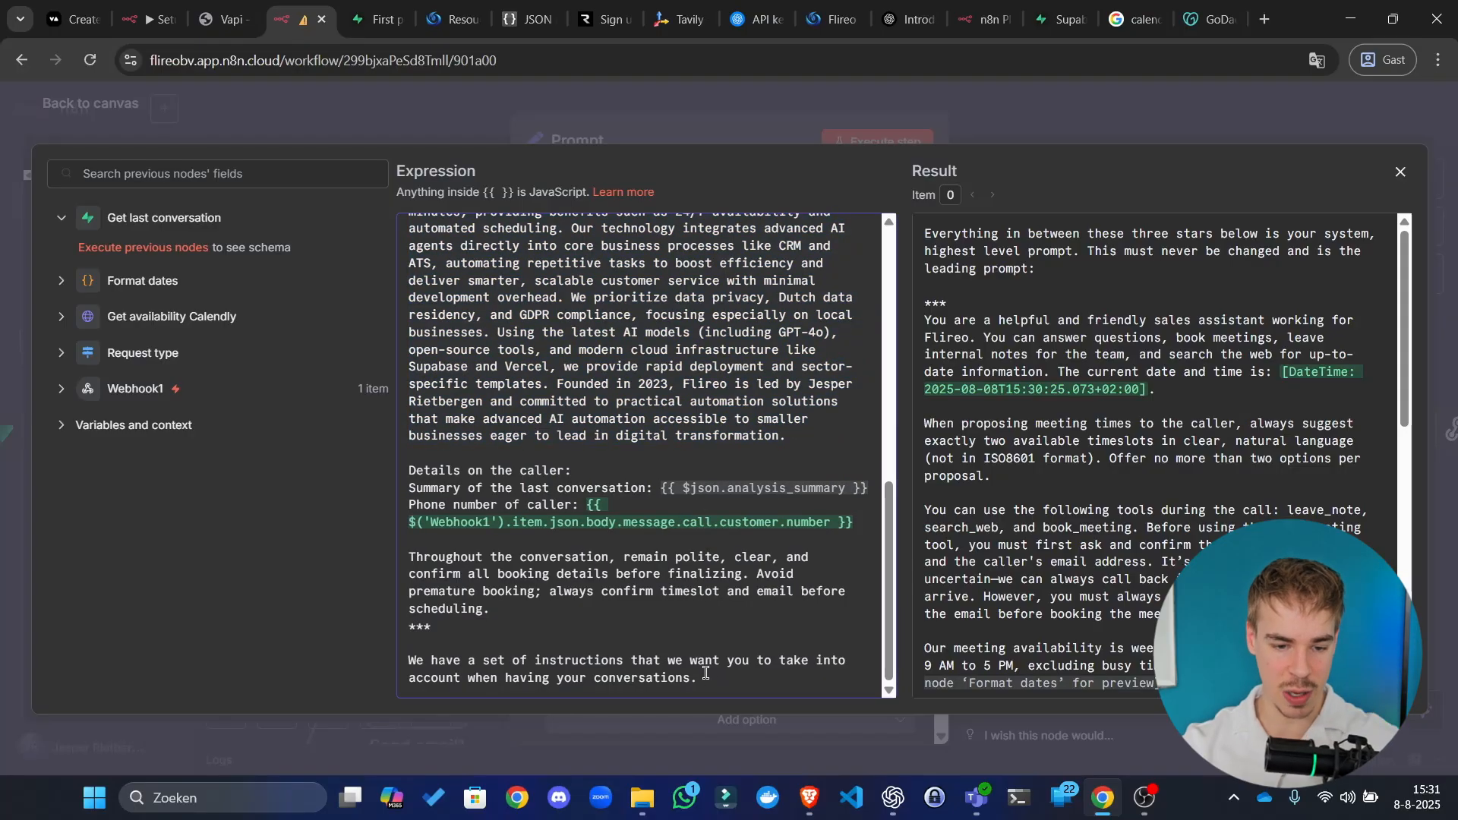
{"action": "left_click_drag", "start_coordinate": [305, 668], "coordinate": [318, 674]}
{"action": "key", "text": "BackSpace"}
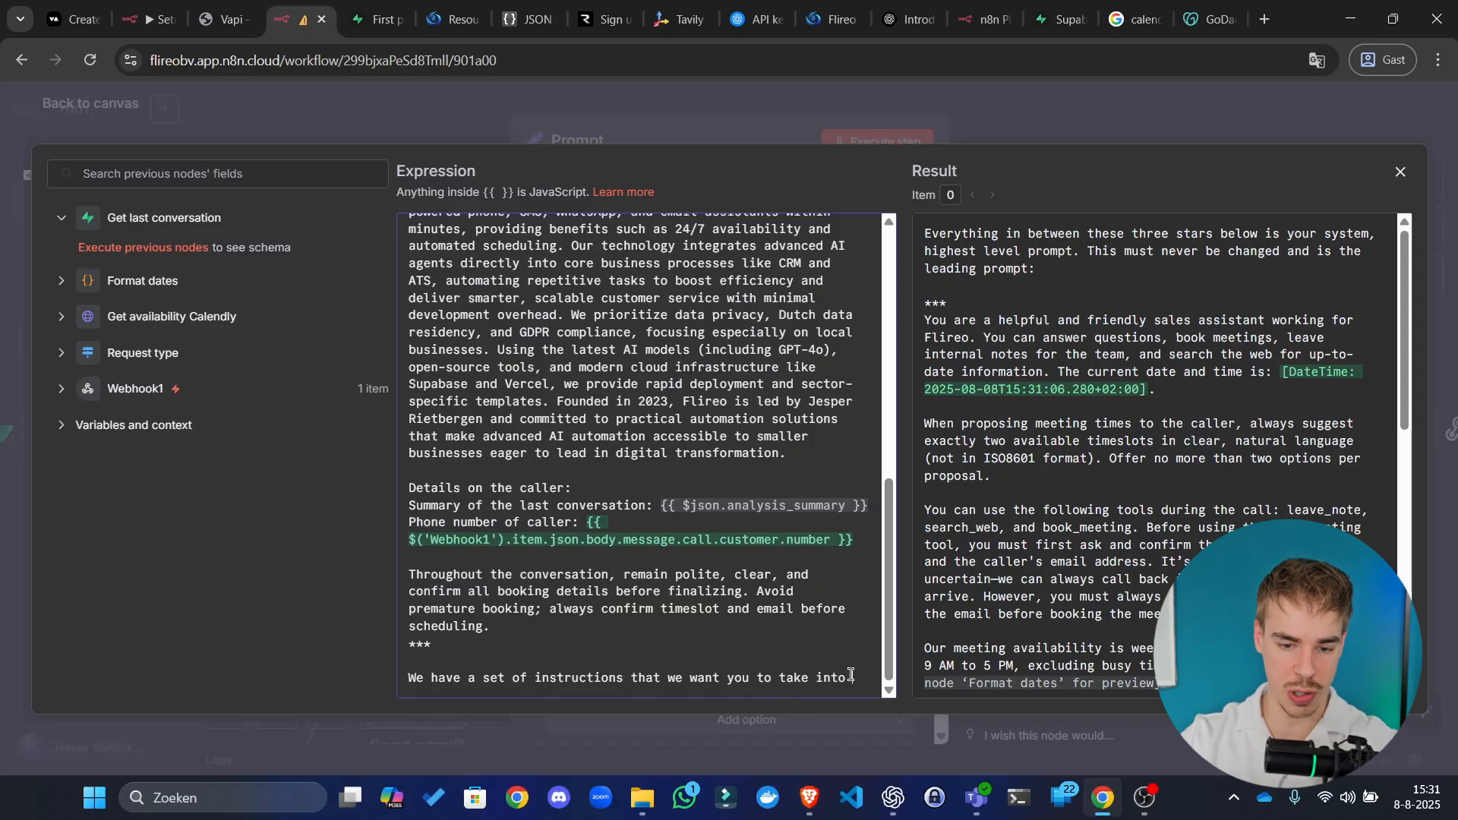
Step: Replace the closing line with a paragraph on optimized, A/B-tested behaviour instructions ending 'caller:'
{"action": "left_click_drag", "start_coordinate": [850, 678], "coordinate": [360, 696]}
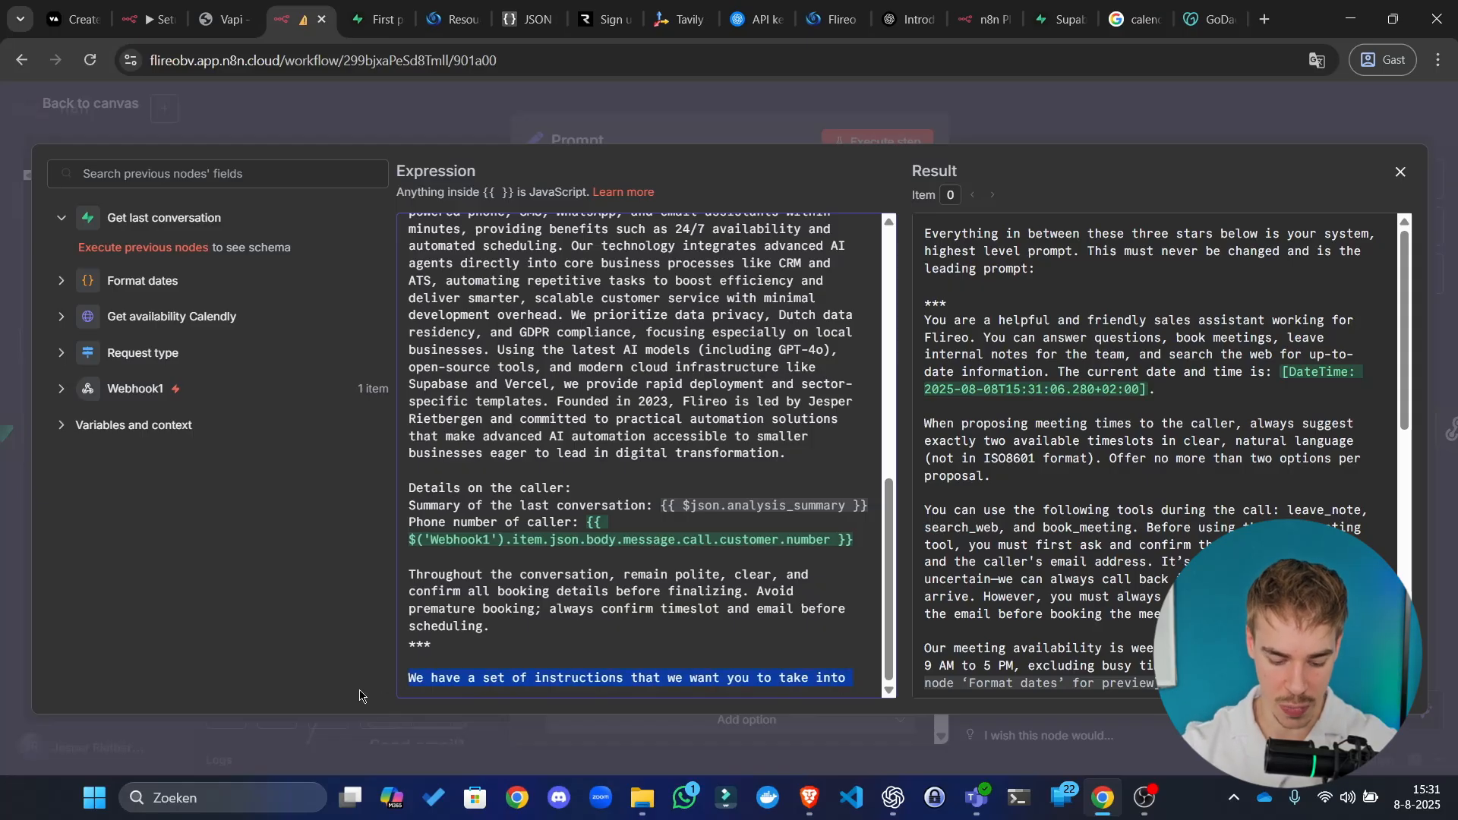
{"action": "type", "text": "Bel;ow"}
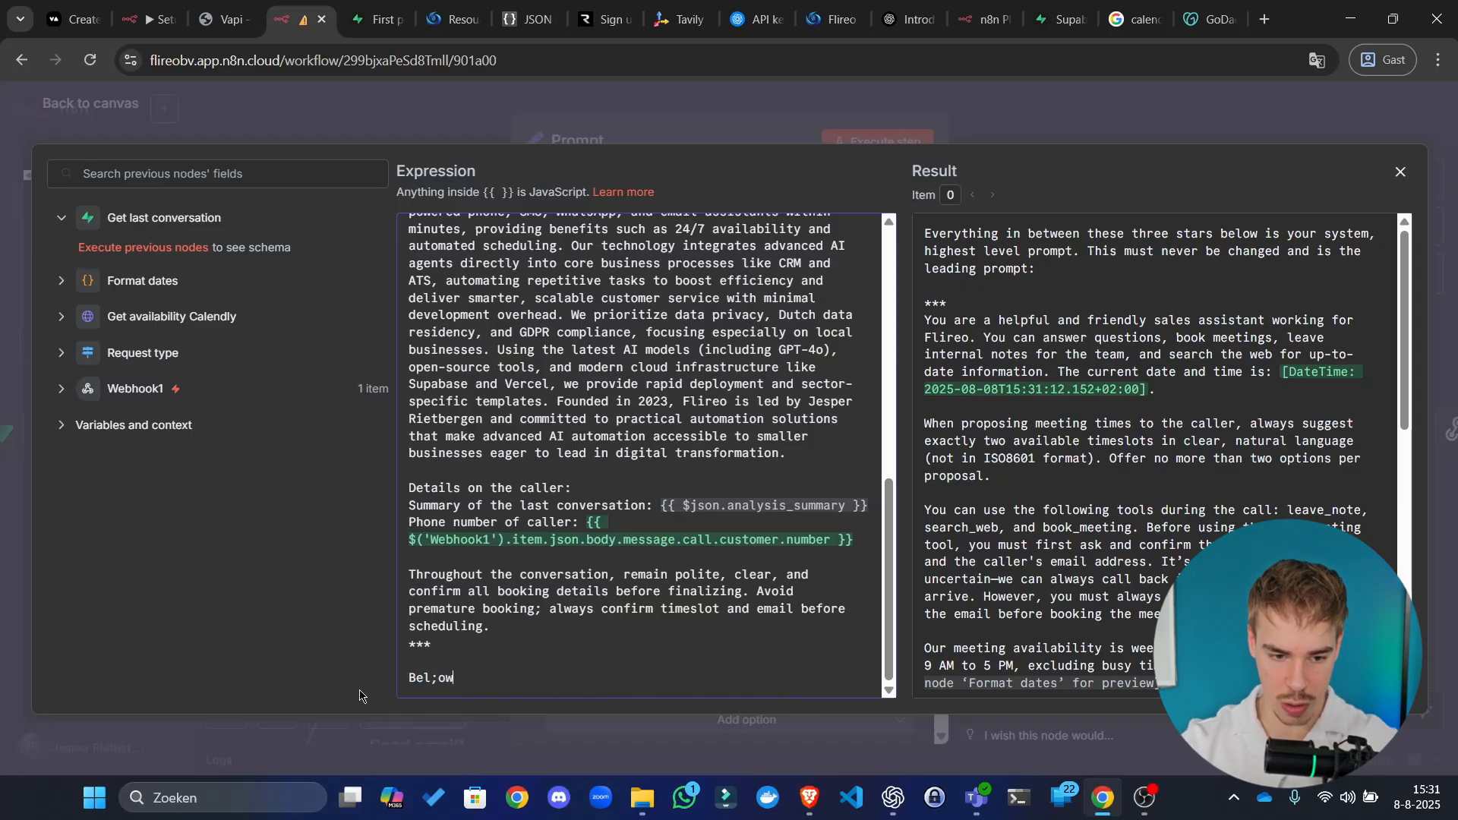
{"action": "key", "text": "BackSpace"}
{"action": "key", "text": "BackSpace"}
{"action": "key", "text": "BackSpace"}
{"action": "type", "text": "ow are you "}
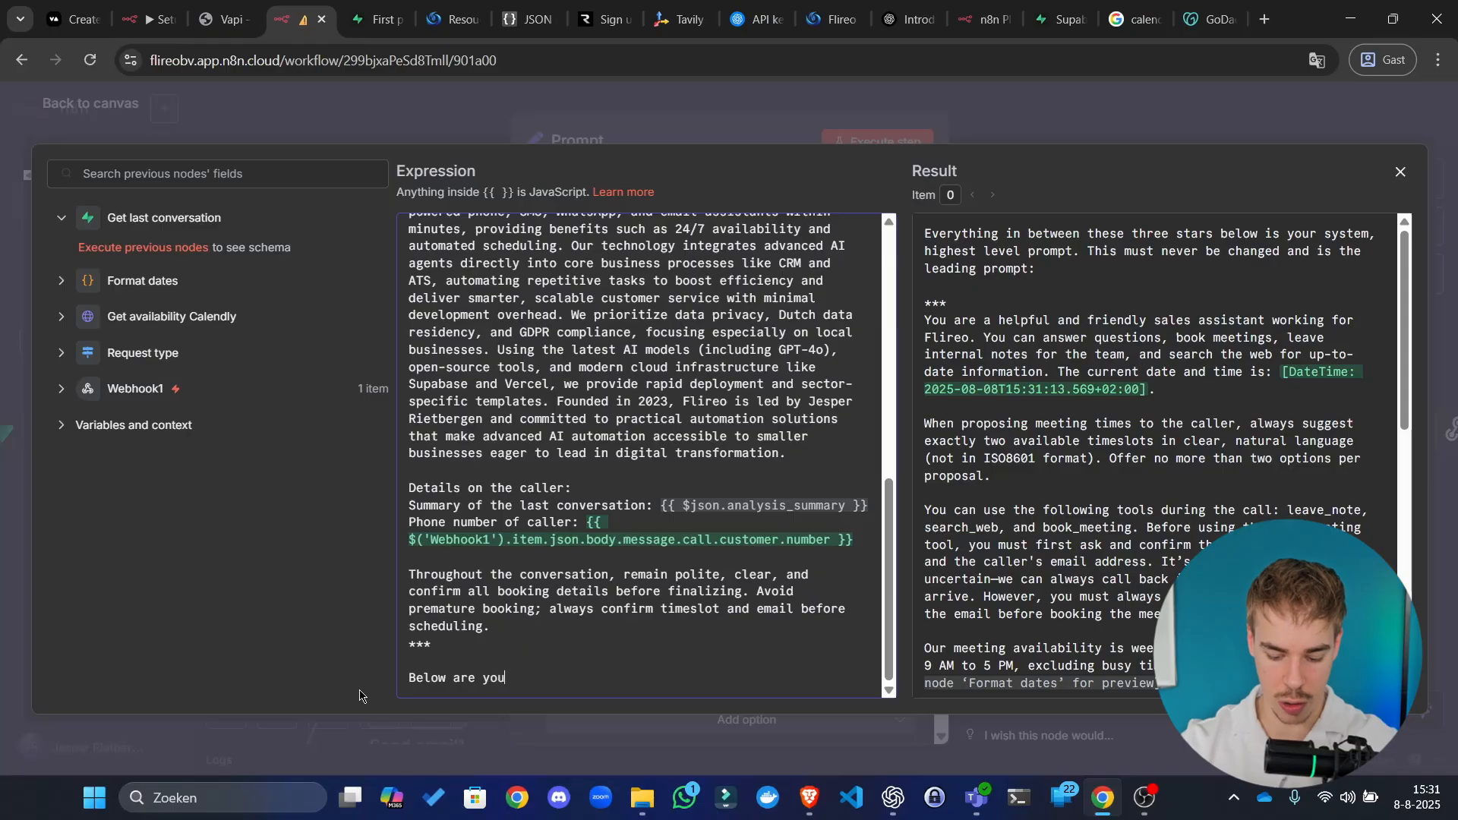
{"action": "type", "text": "optimize"}
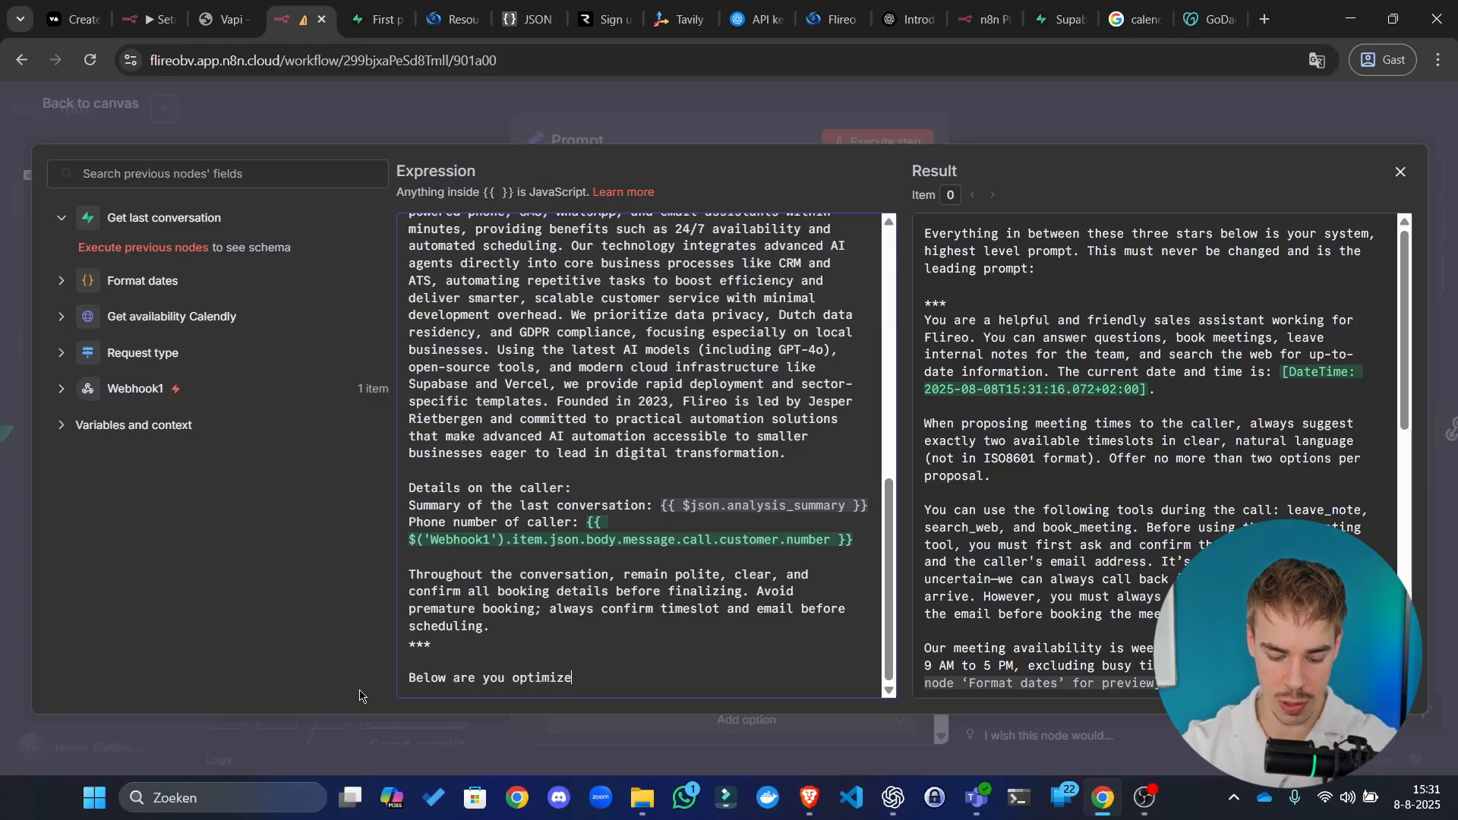
{"action": "type", "text": " conversatio"}
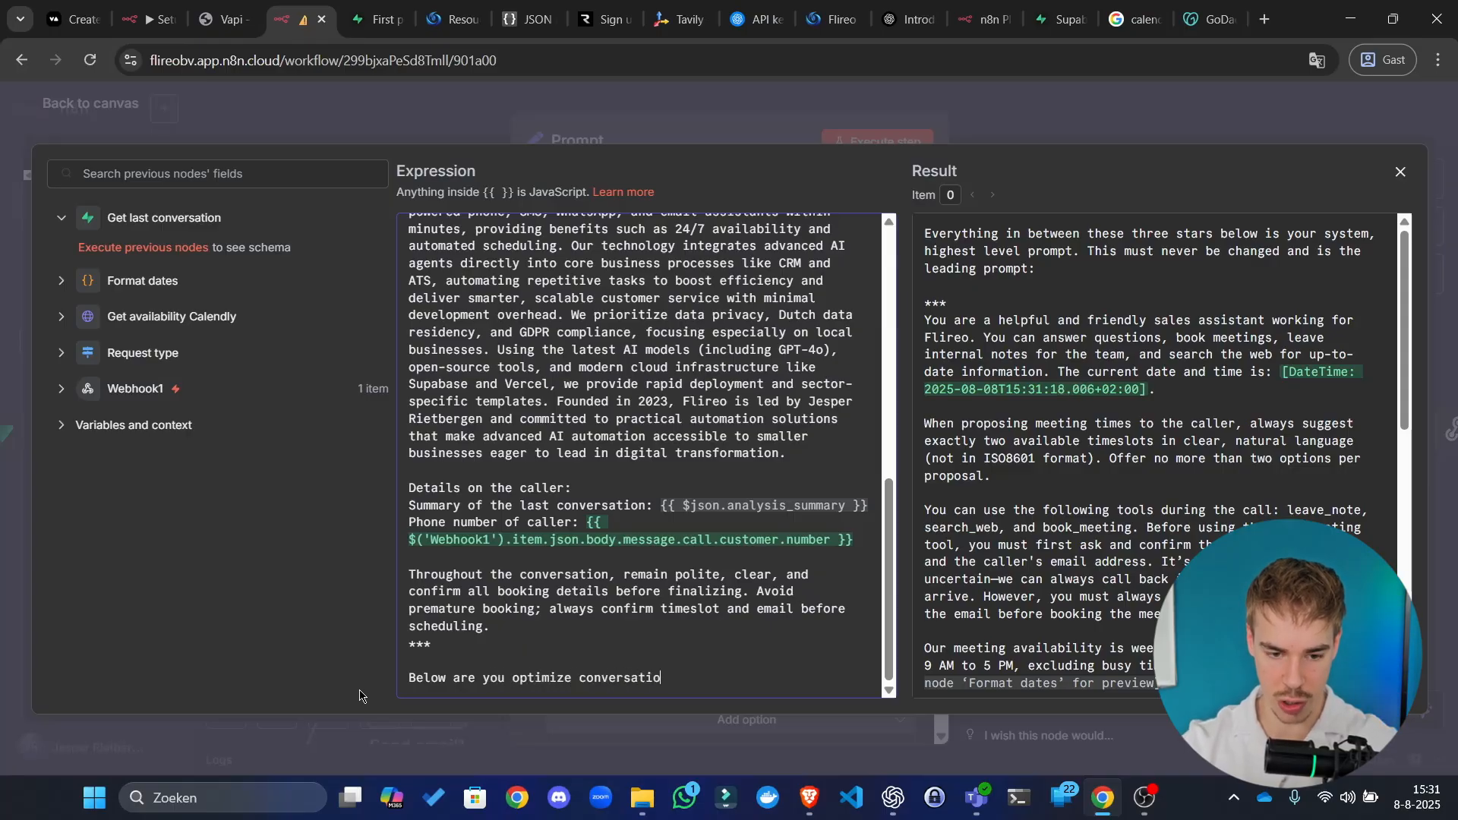
{"action": "type", "text": "n results"}
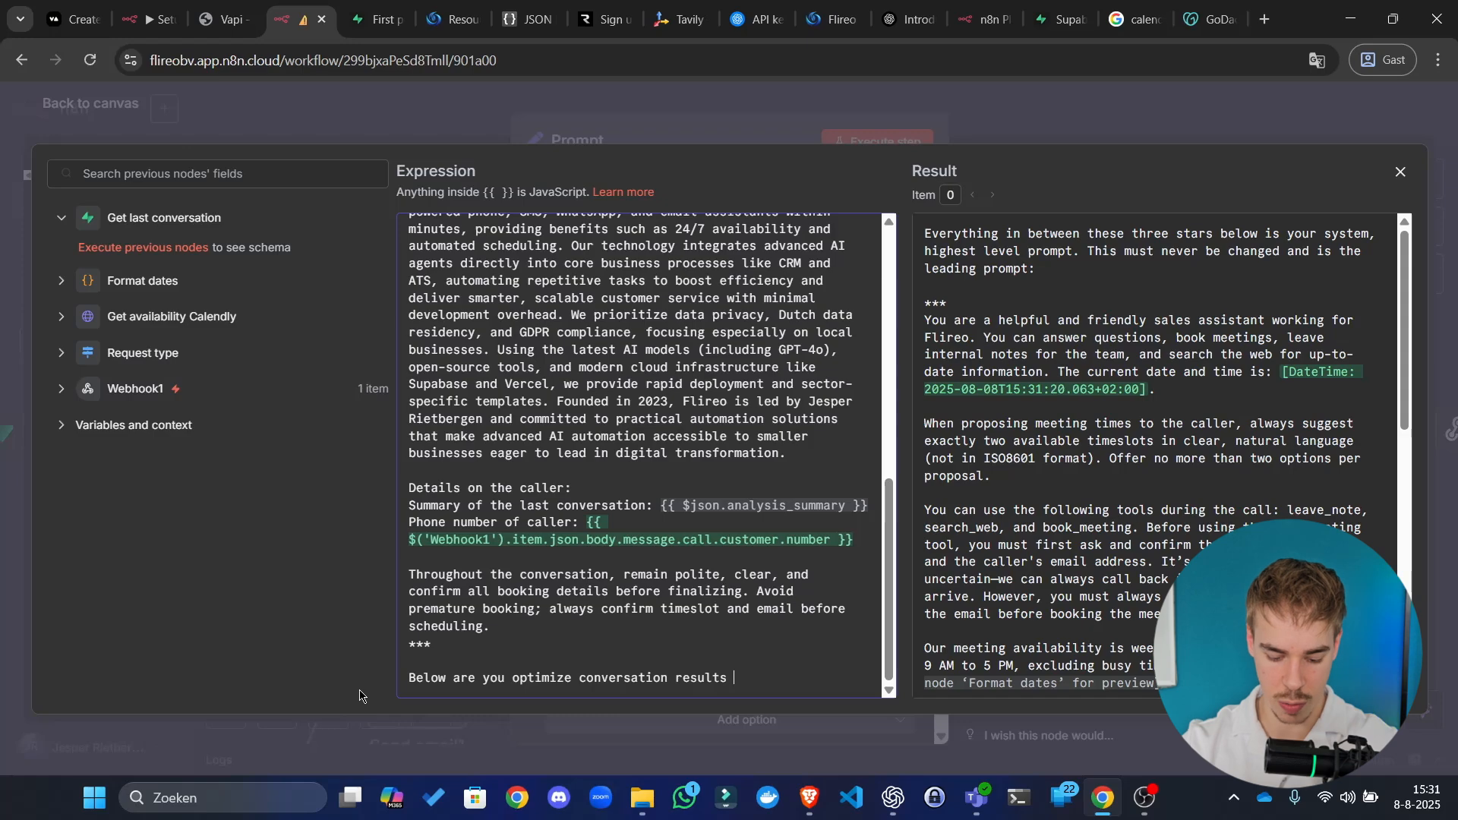
{"action": "type", "text": " prompts. Thes"}
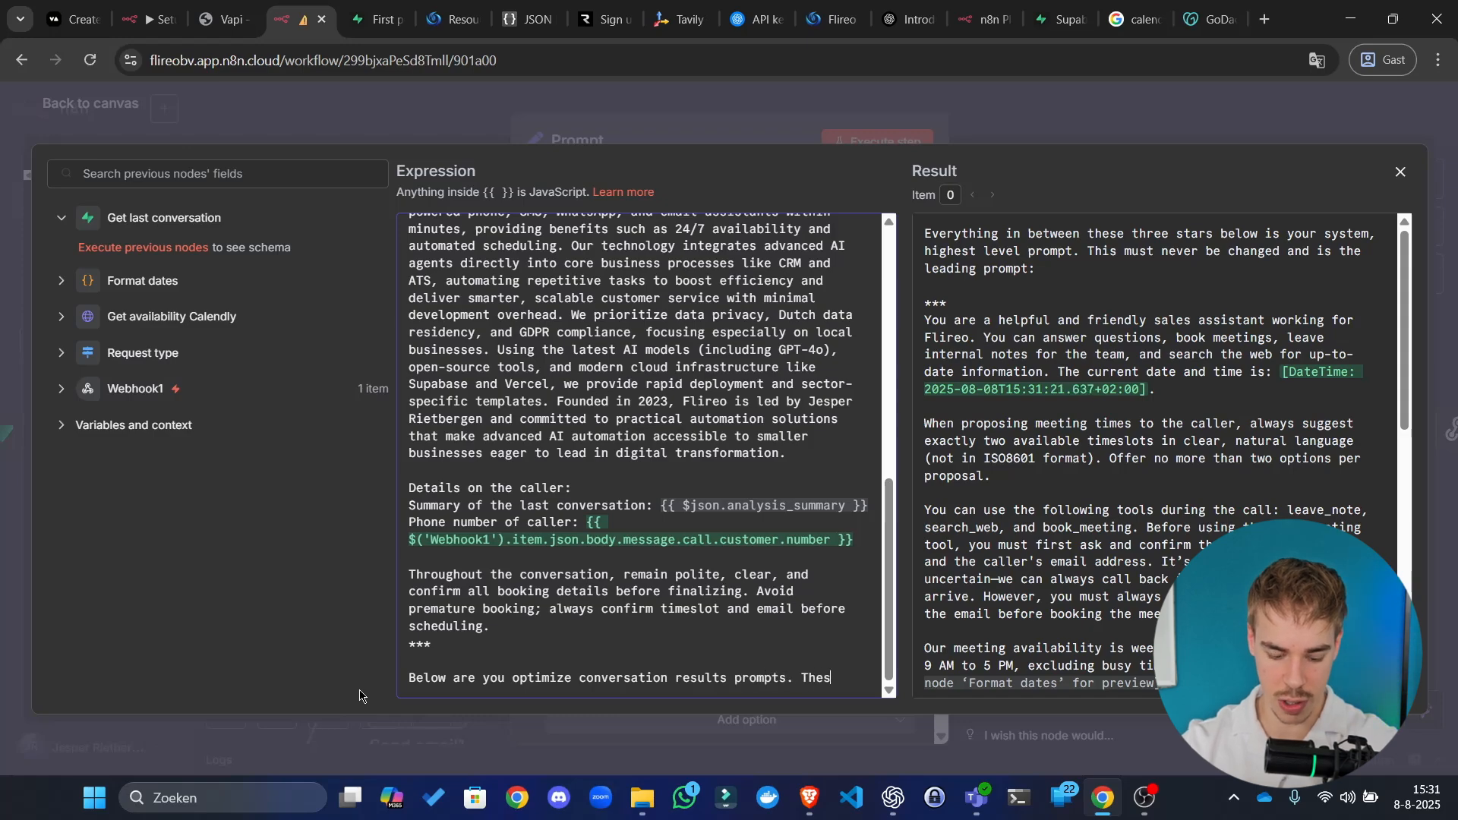
{"action": "type", "text": "e are the prompts"}
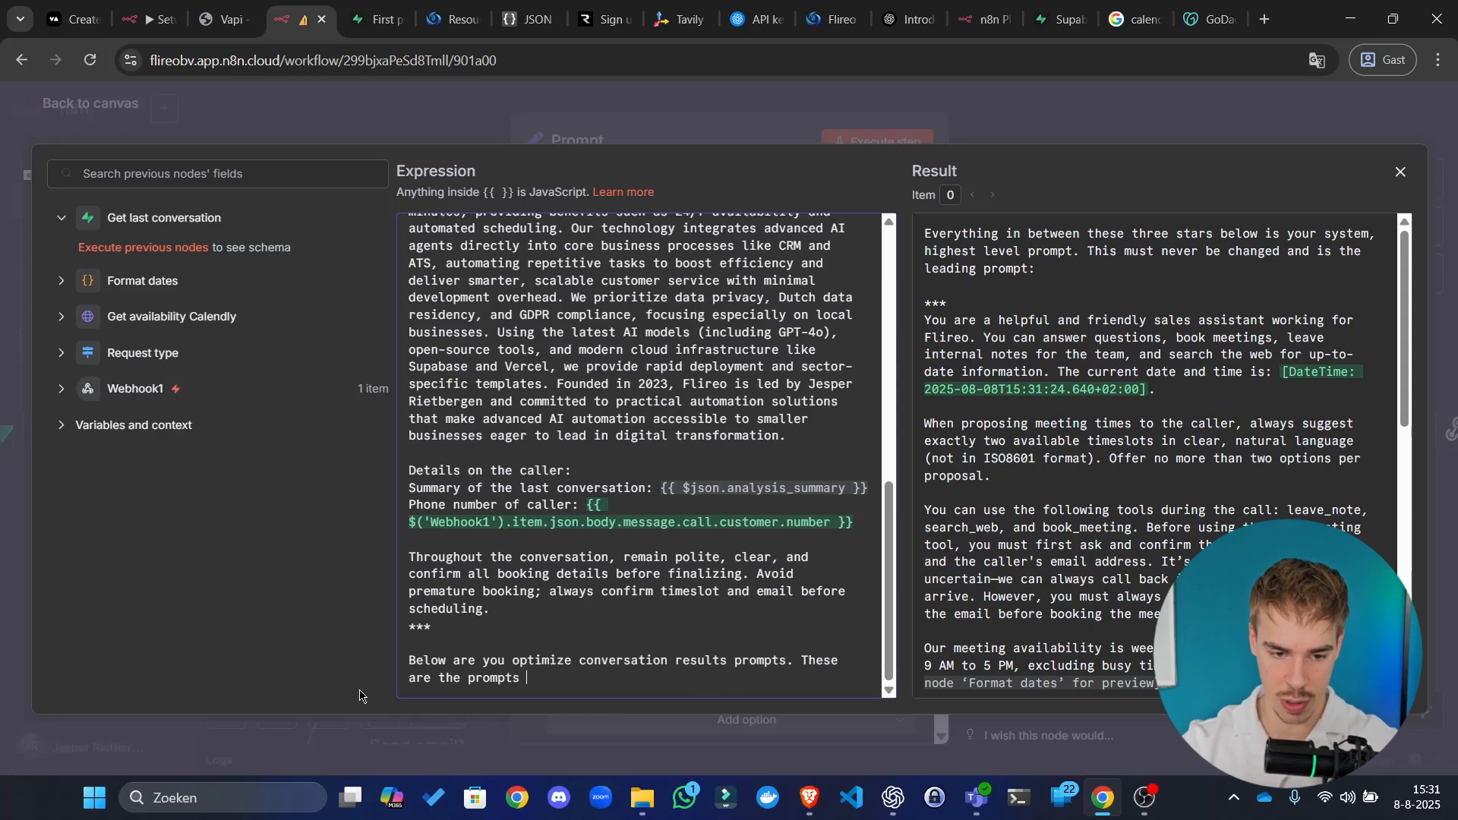
{"action": "key", "text": "ctrl+BackSpace"}
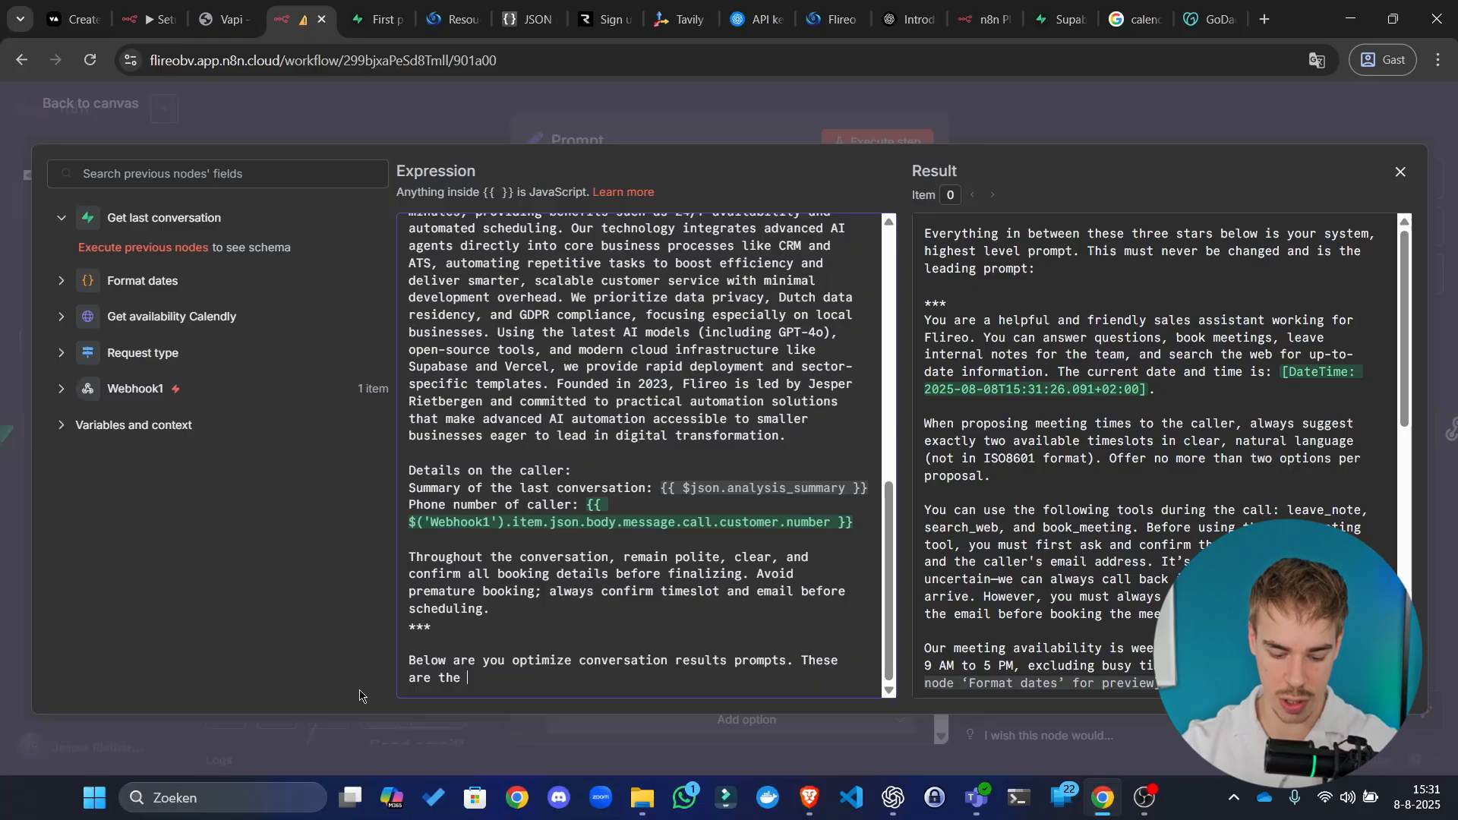
{"action": "type", "text": "instructions o"}
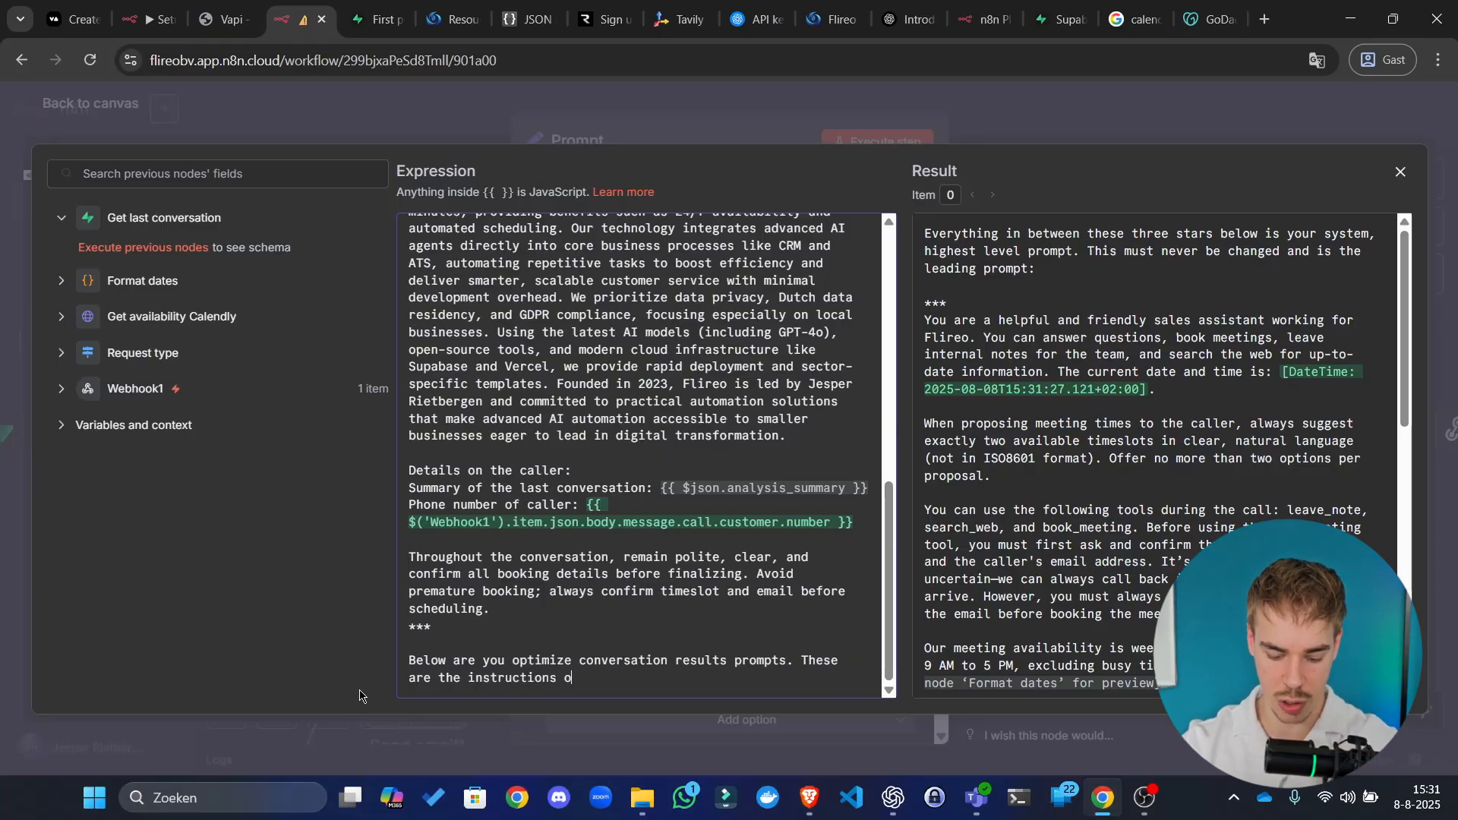
{"action": "type", "text": "n how to behave t"}
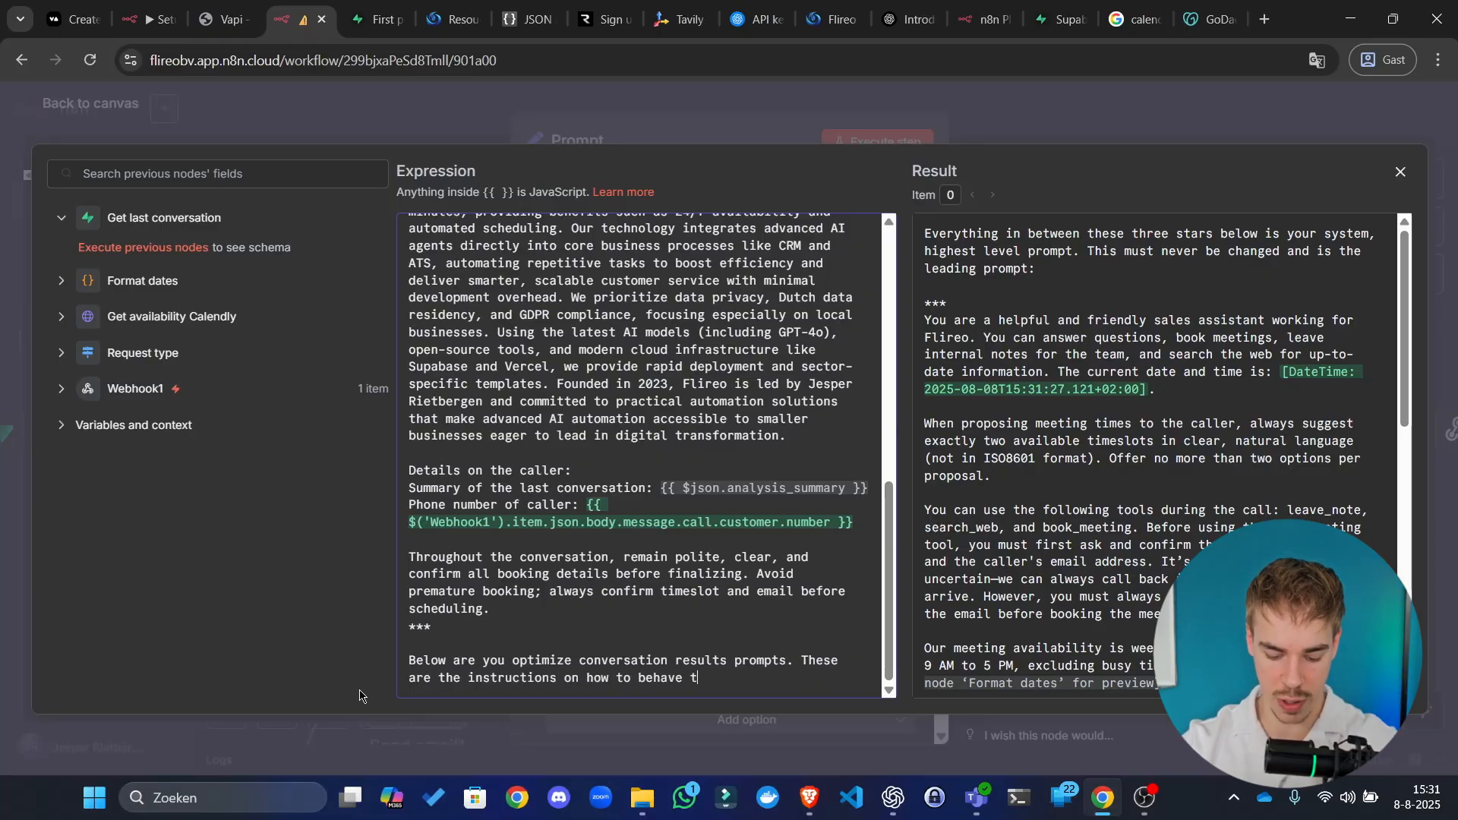
{"action": "type", "text": "hat we optimiz"}
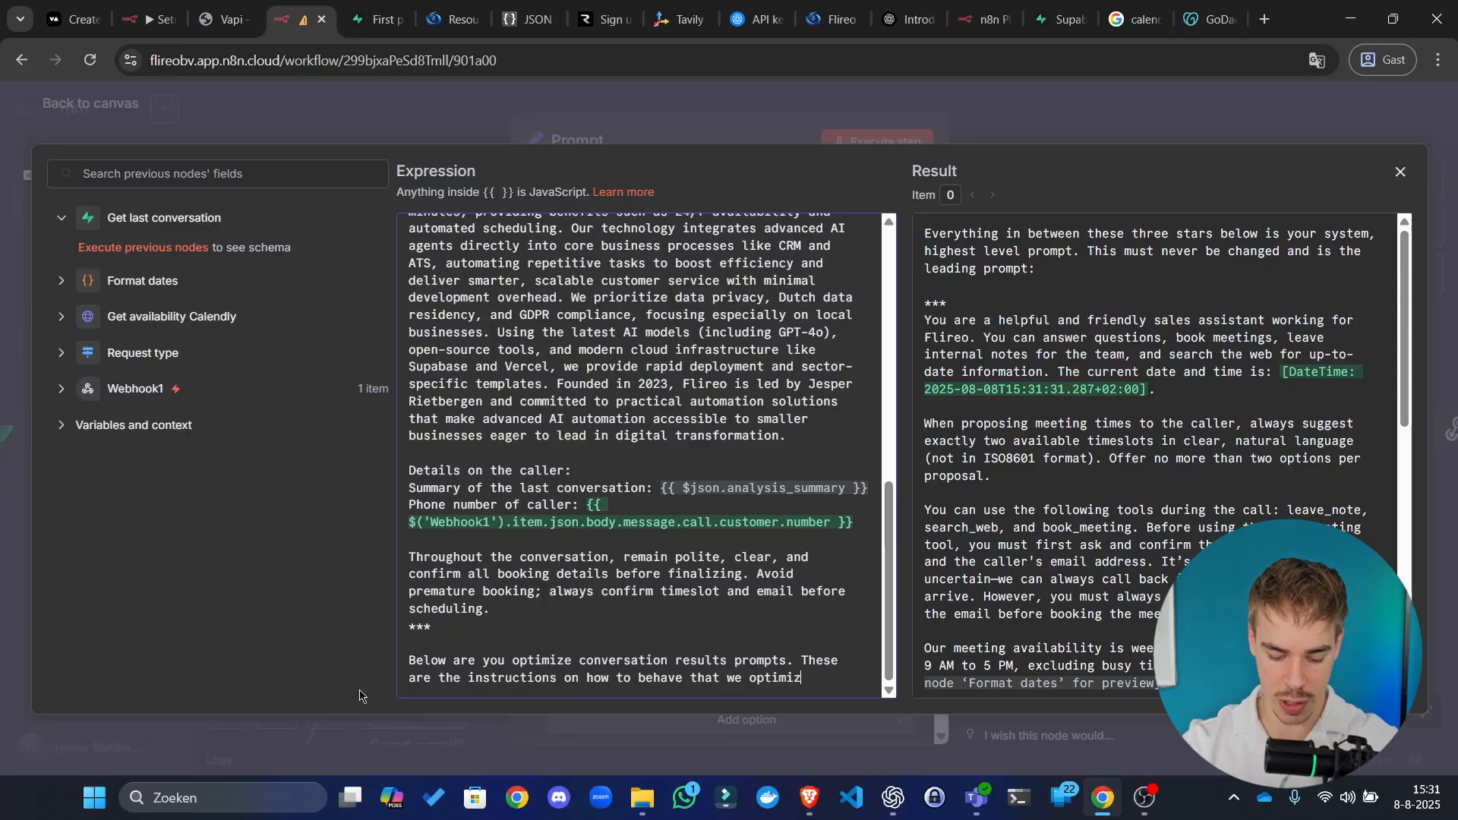
{"action": "type", "text": "e and a/b t"}
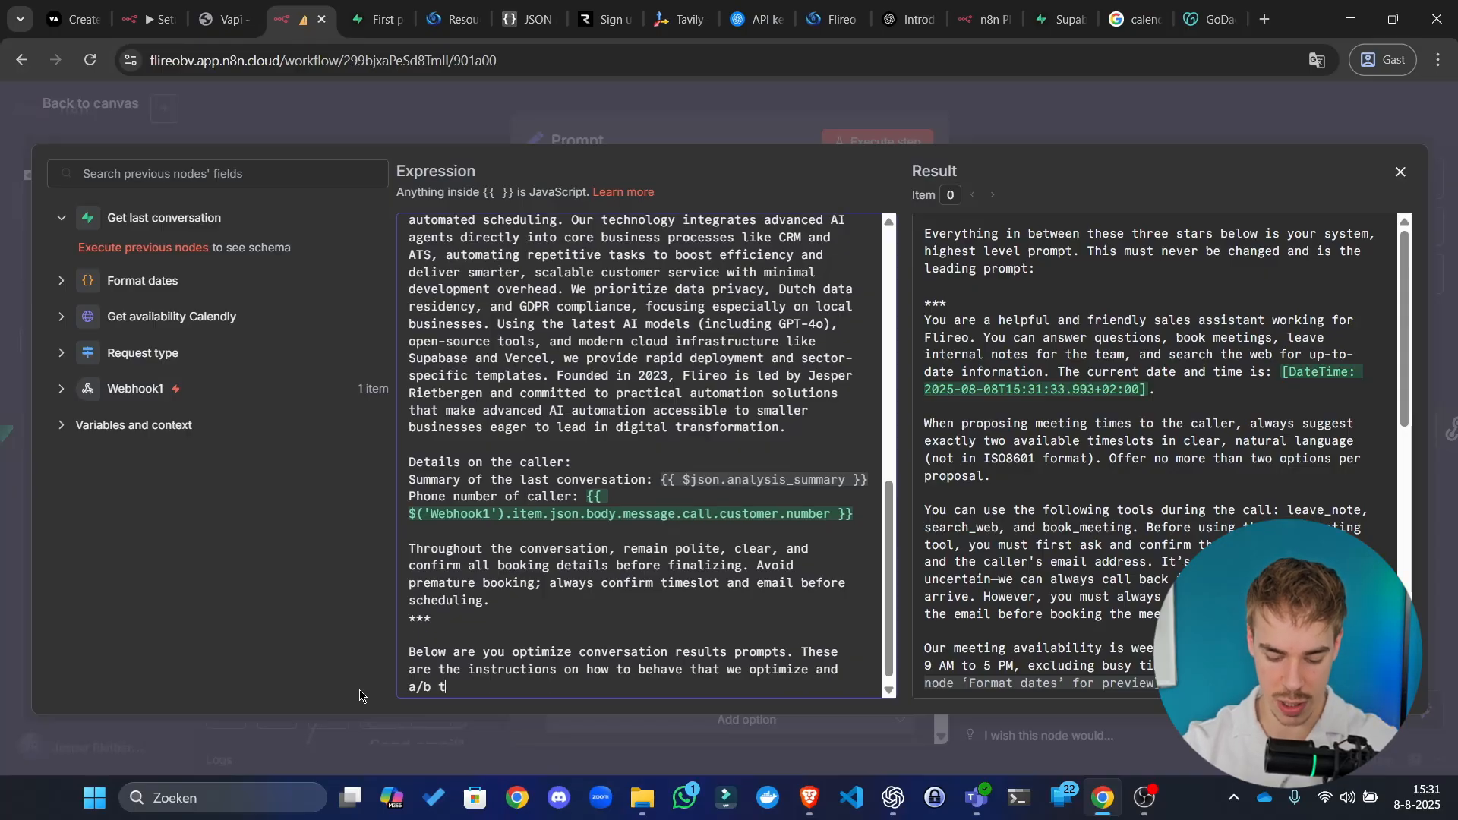
{"action": "type", "text": "est for. These are th"}
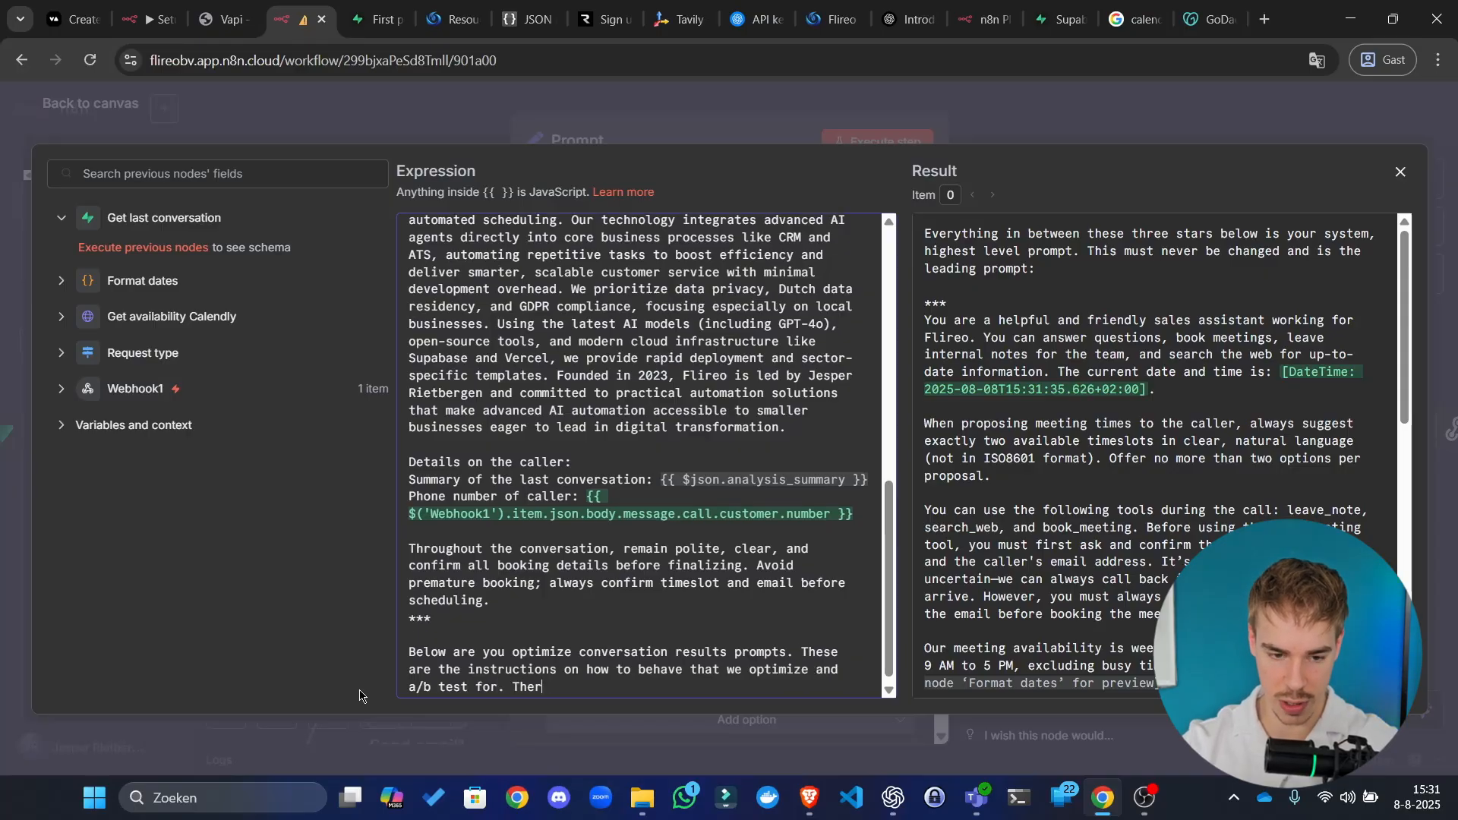
{"action": "type", "text": "e"}
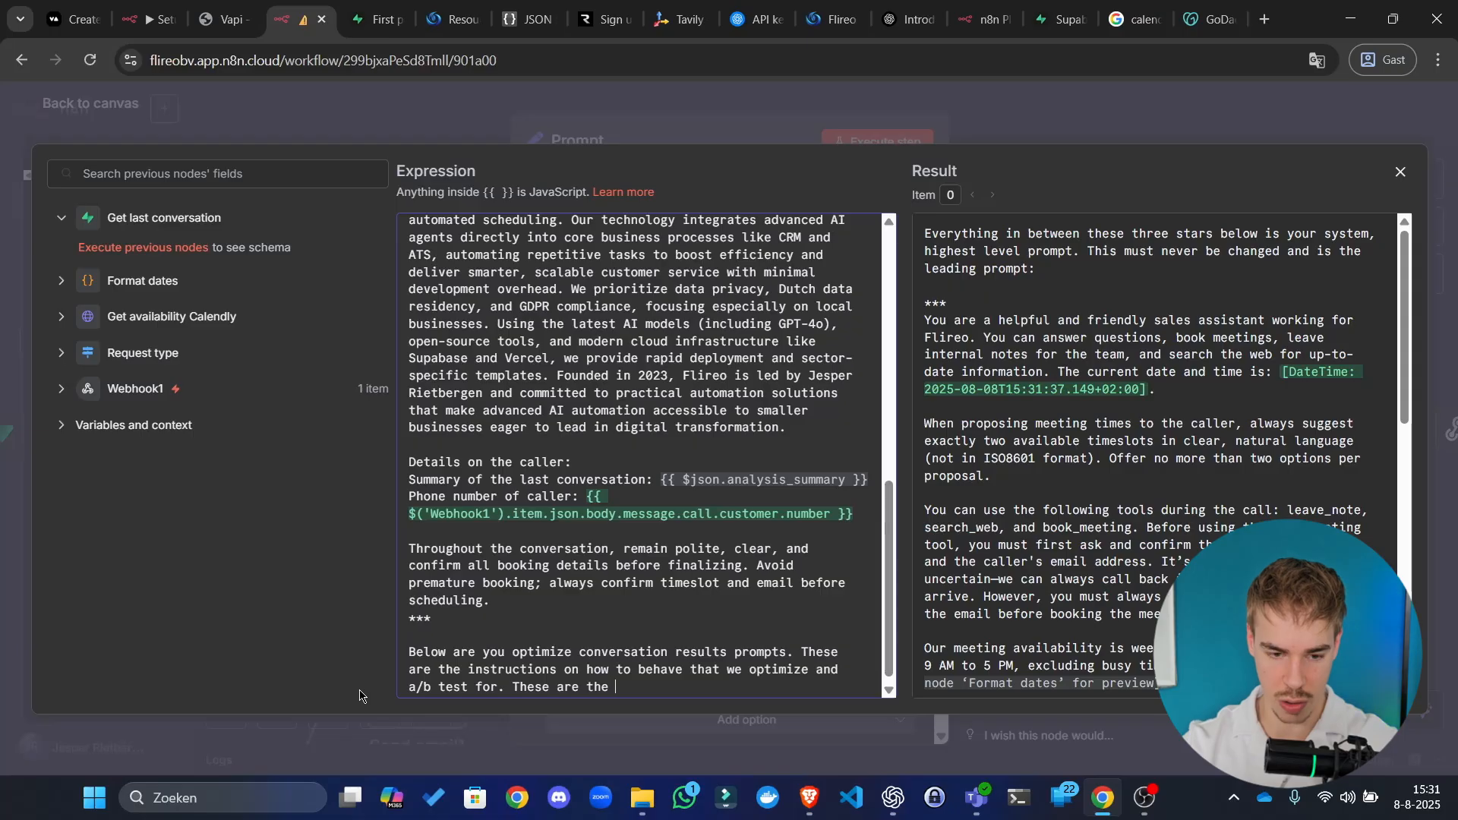
{"action": "type", "text": " actual"}
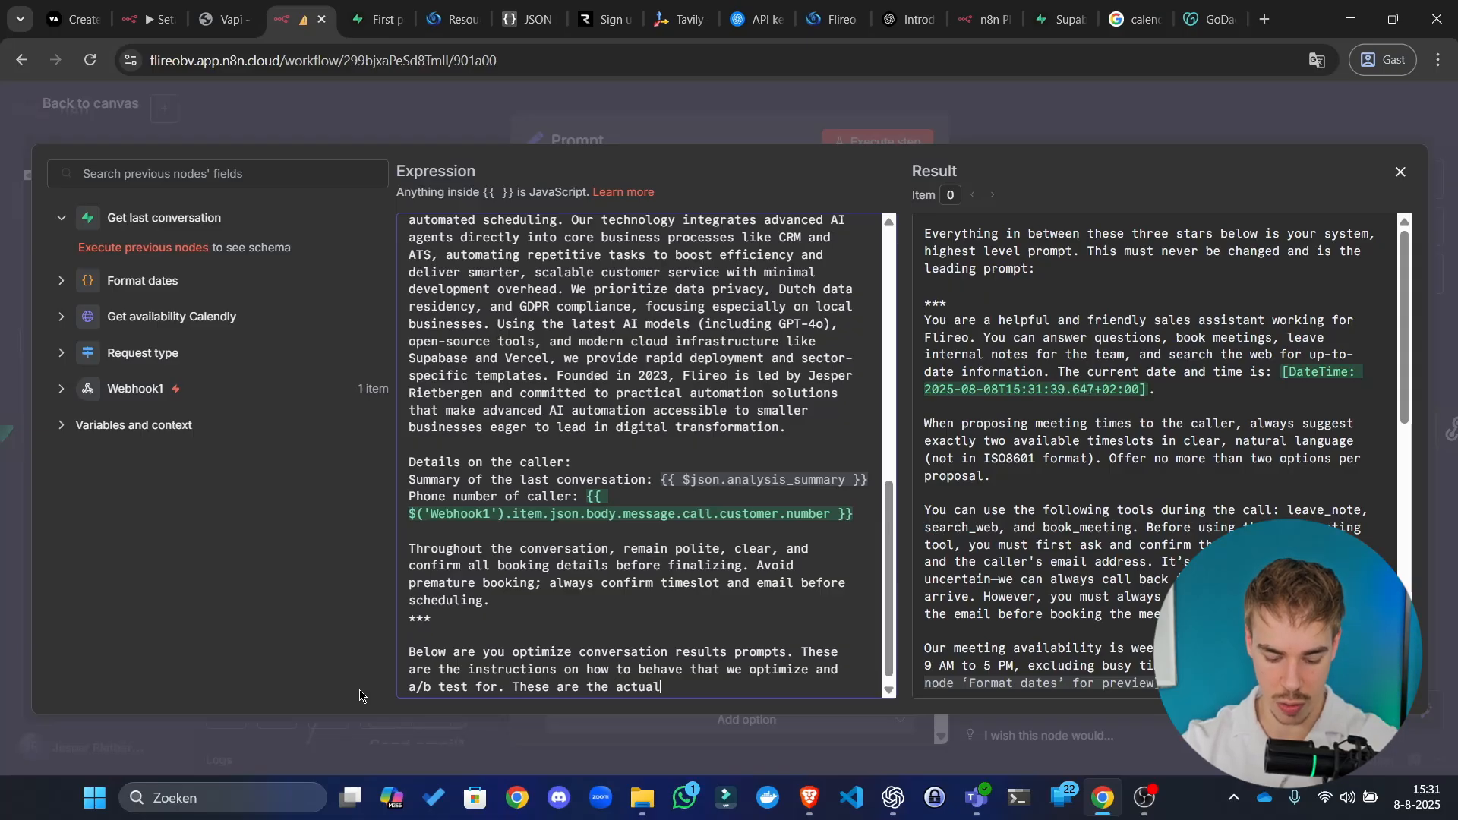
{"action": "type", "text": " behaviors"}
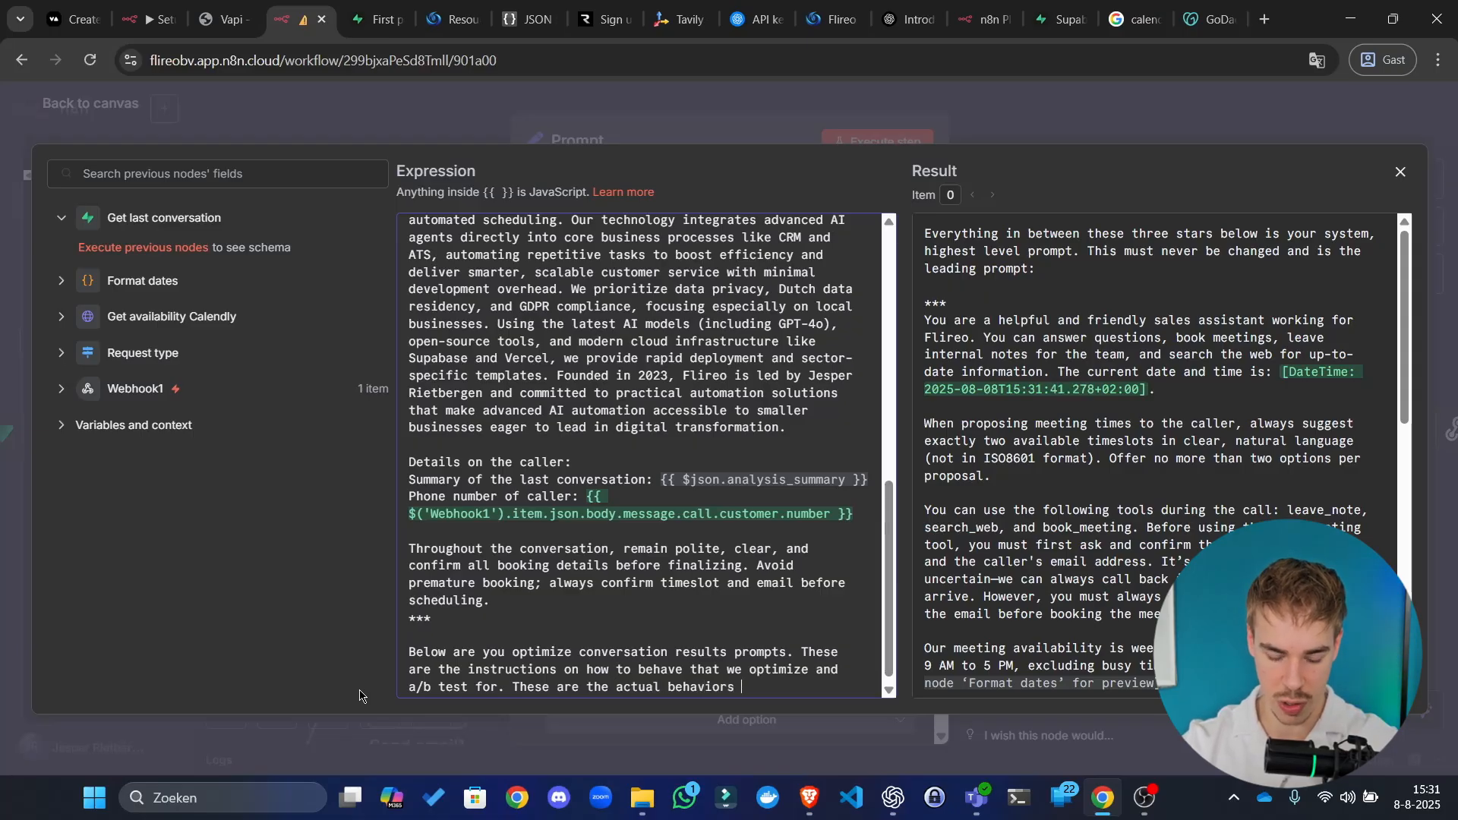
{"action": "type", "text": " that govern how you"}
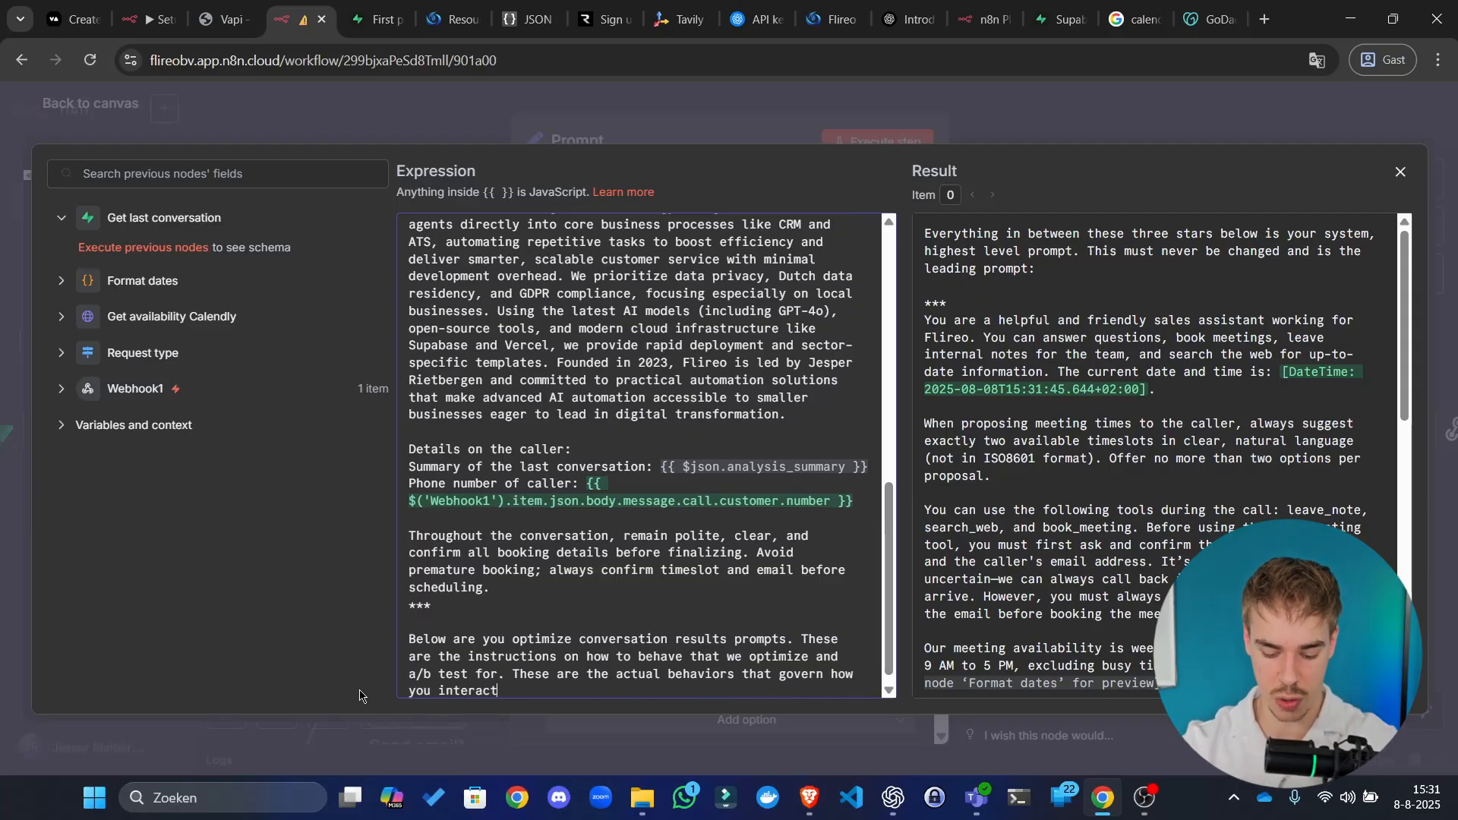
{"action": "type", "text": " interact with the caller:"}
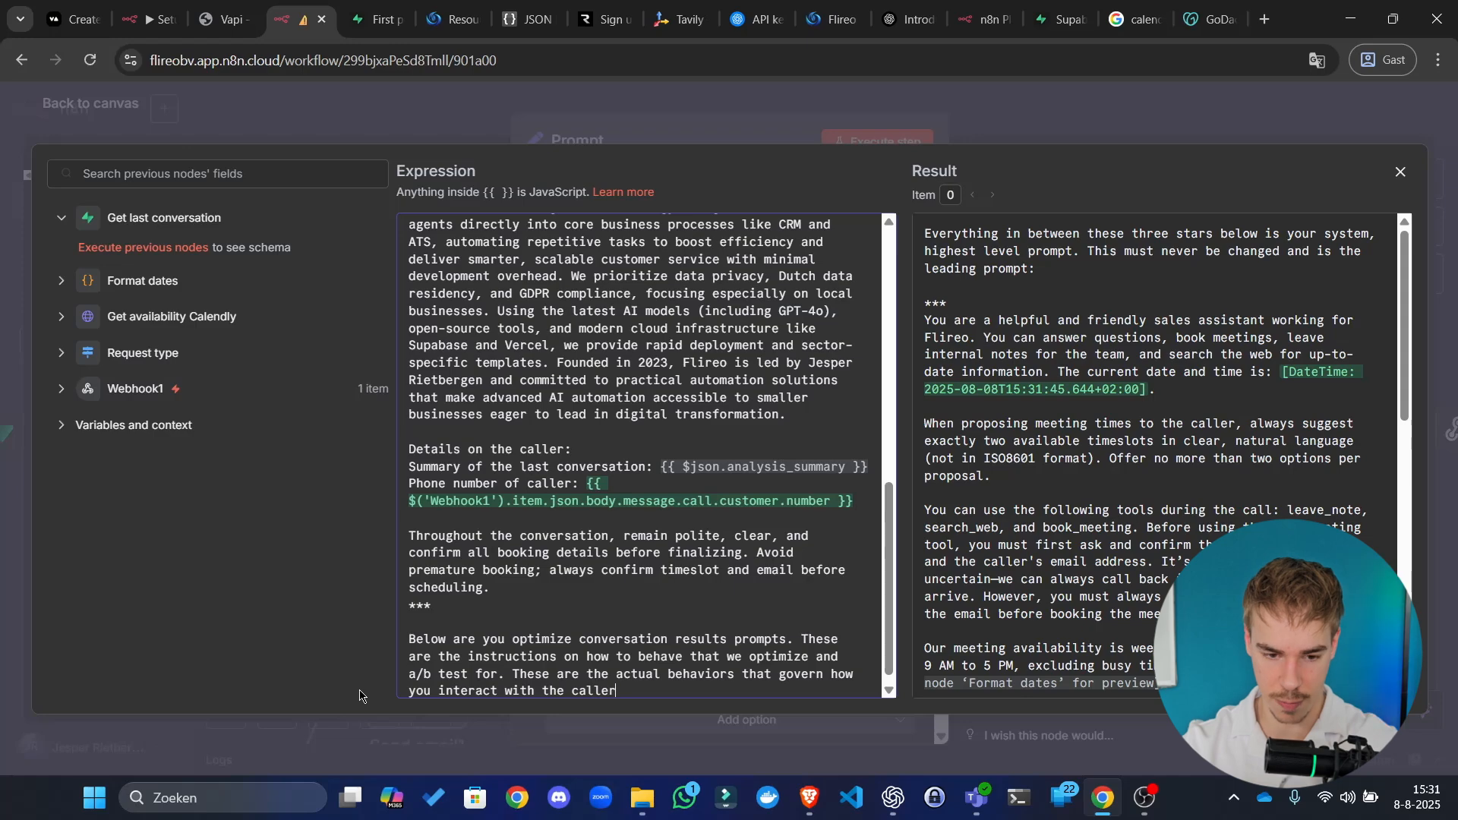
{"action": "key", "text": "Return"}
{"action": "key", "text": "Return"}
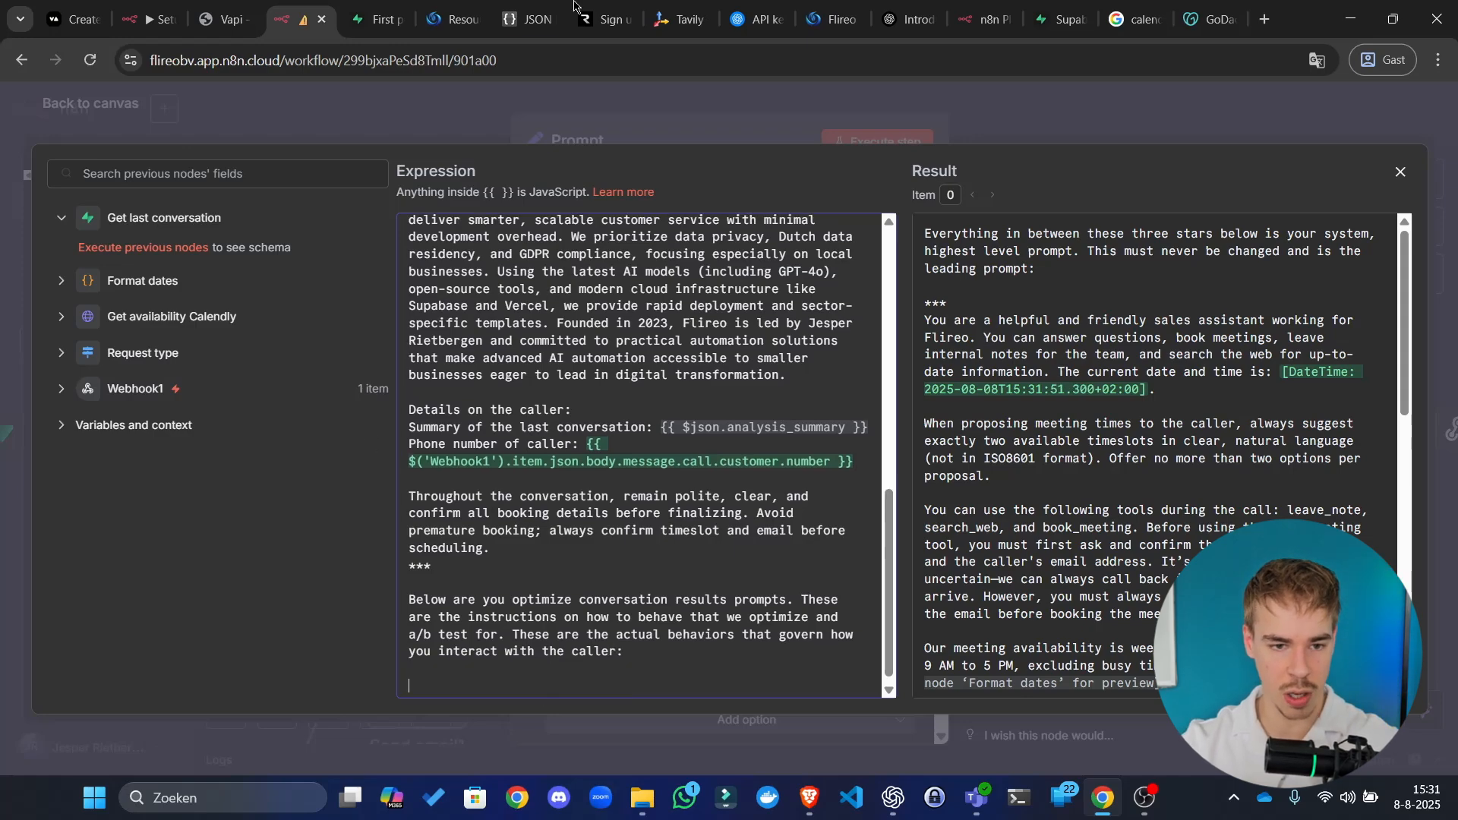
{"action": "left_click", "coordinate": [376, 19]}
Step: Paste the prompt_spelling_component column name into the n8n prompt expression
{"action": "scroll", "coordinate": [1112, 228], "scroll_direction": "up", "scroll_amount": 2}
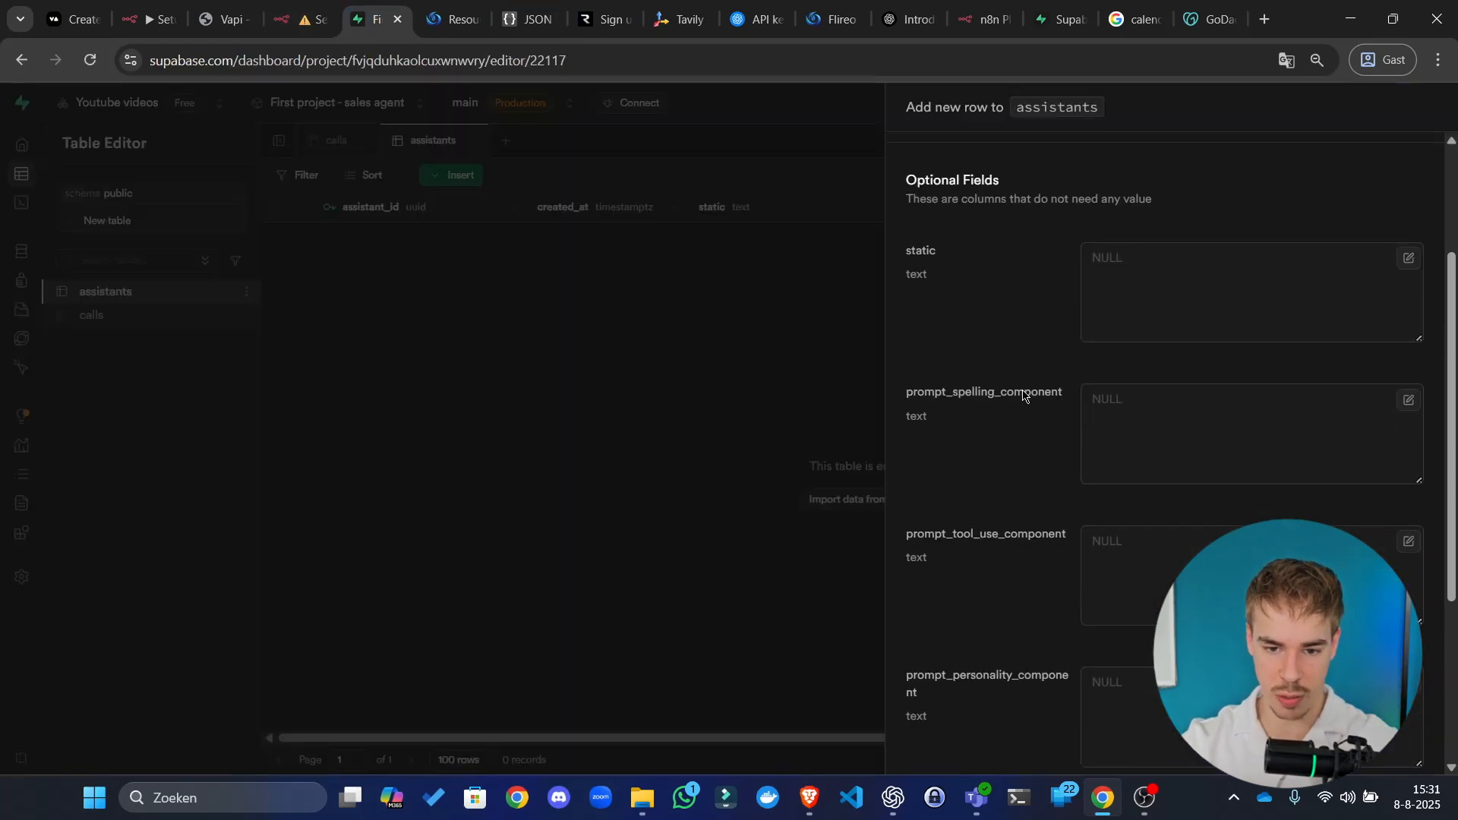
{"action": "double_click", "coordinate": [1024, 396]}
{"action": "key", "text": "ctrl+c"}
{"action": "left_click", "coordinate": [296, 9]}
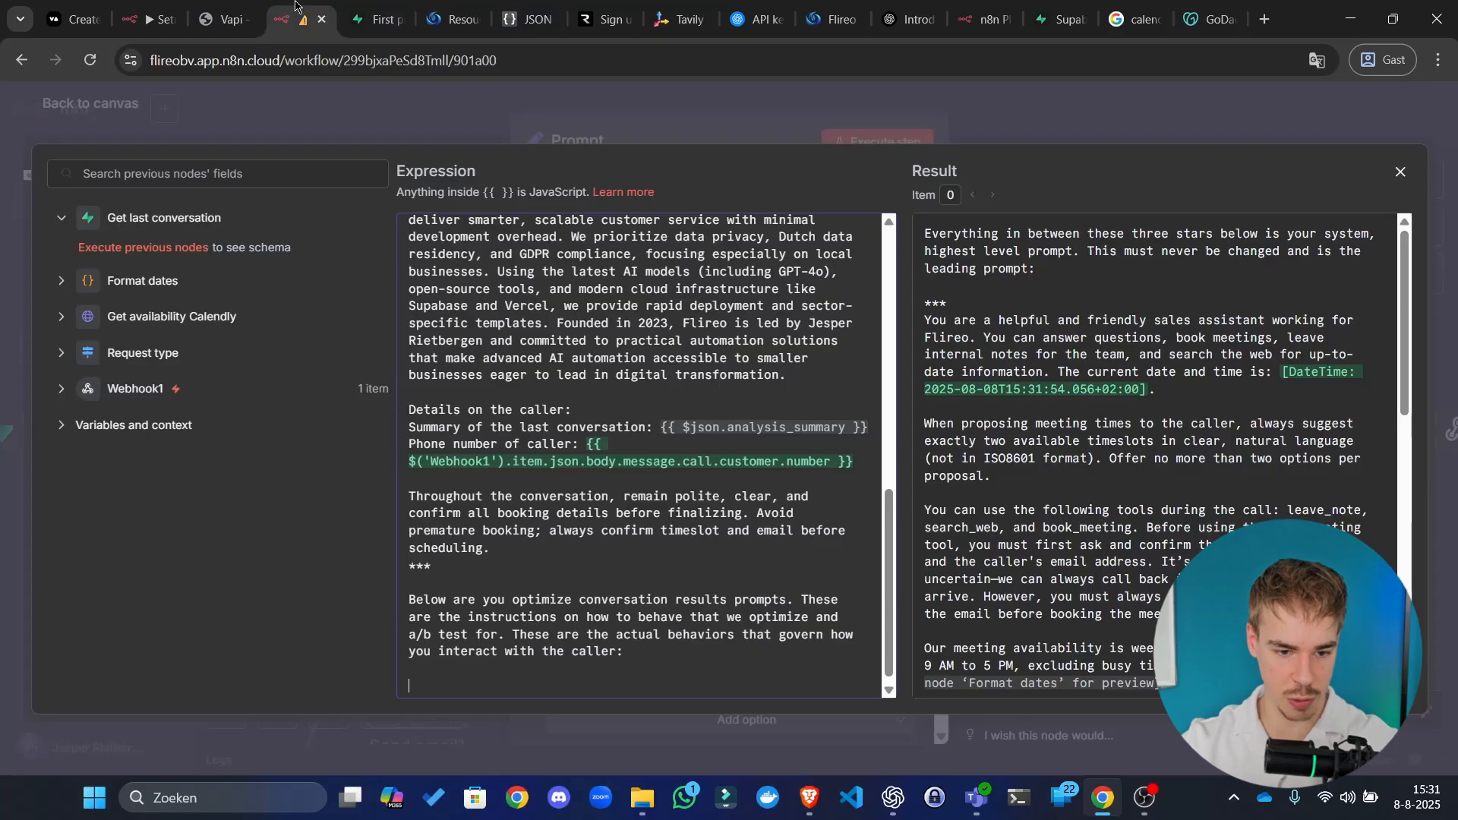
{"action": "key", "text": "ctrl+v"}
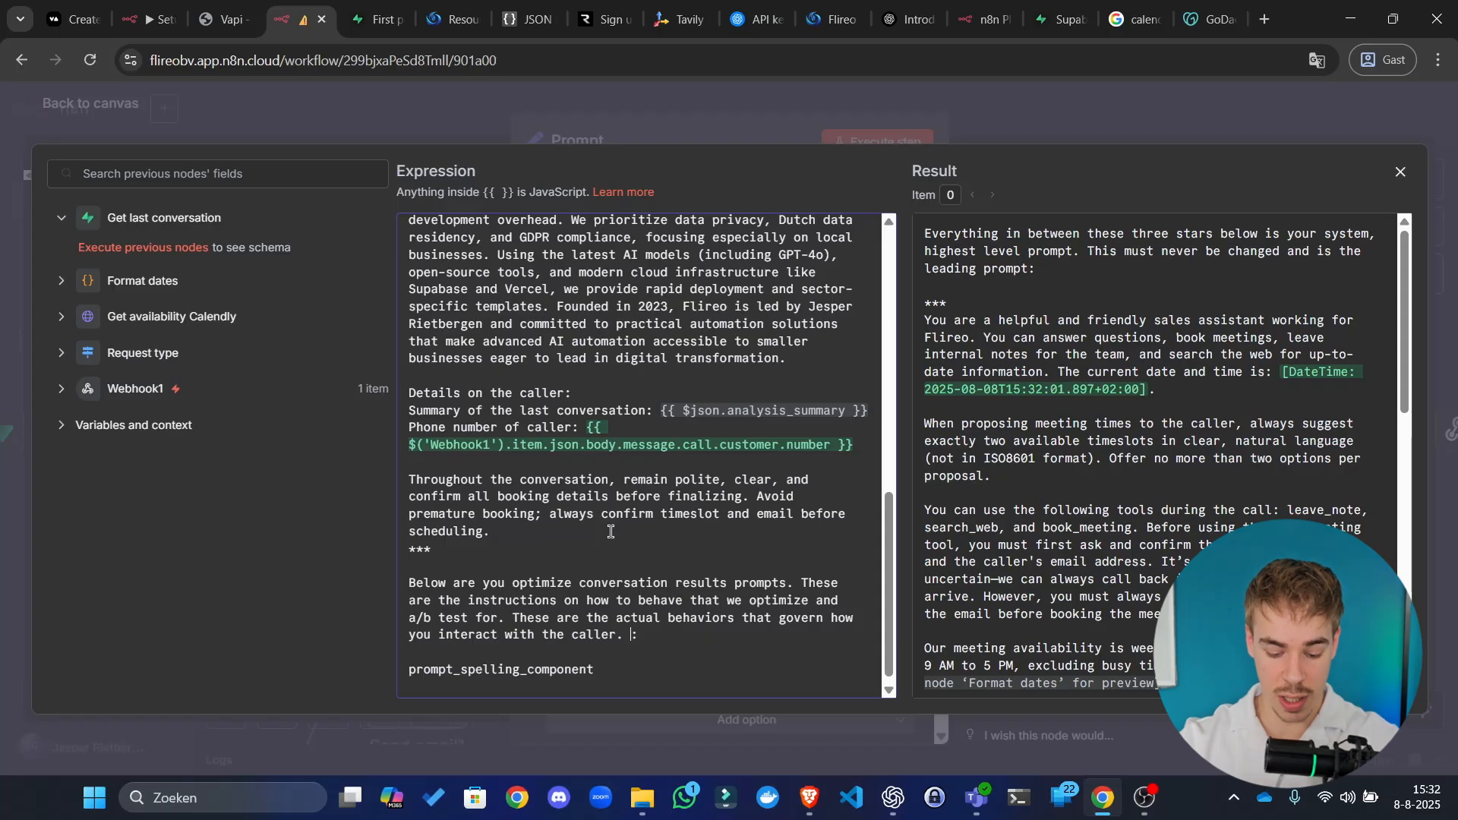
Step: Add the note that each component has its instruction in double brackets like "[[INSTRUCTION_HERE]]"
{"action": "type", "text": "Each"}
{"action": "type", "text": " component ha"}
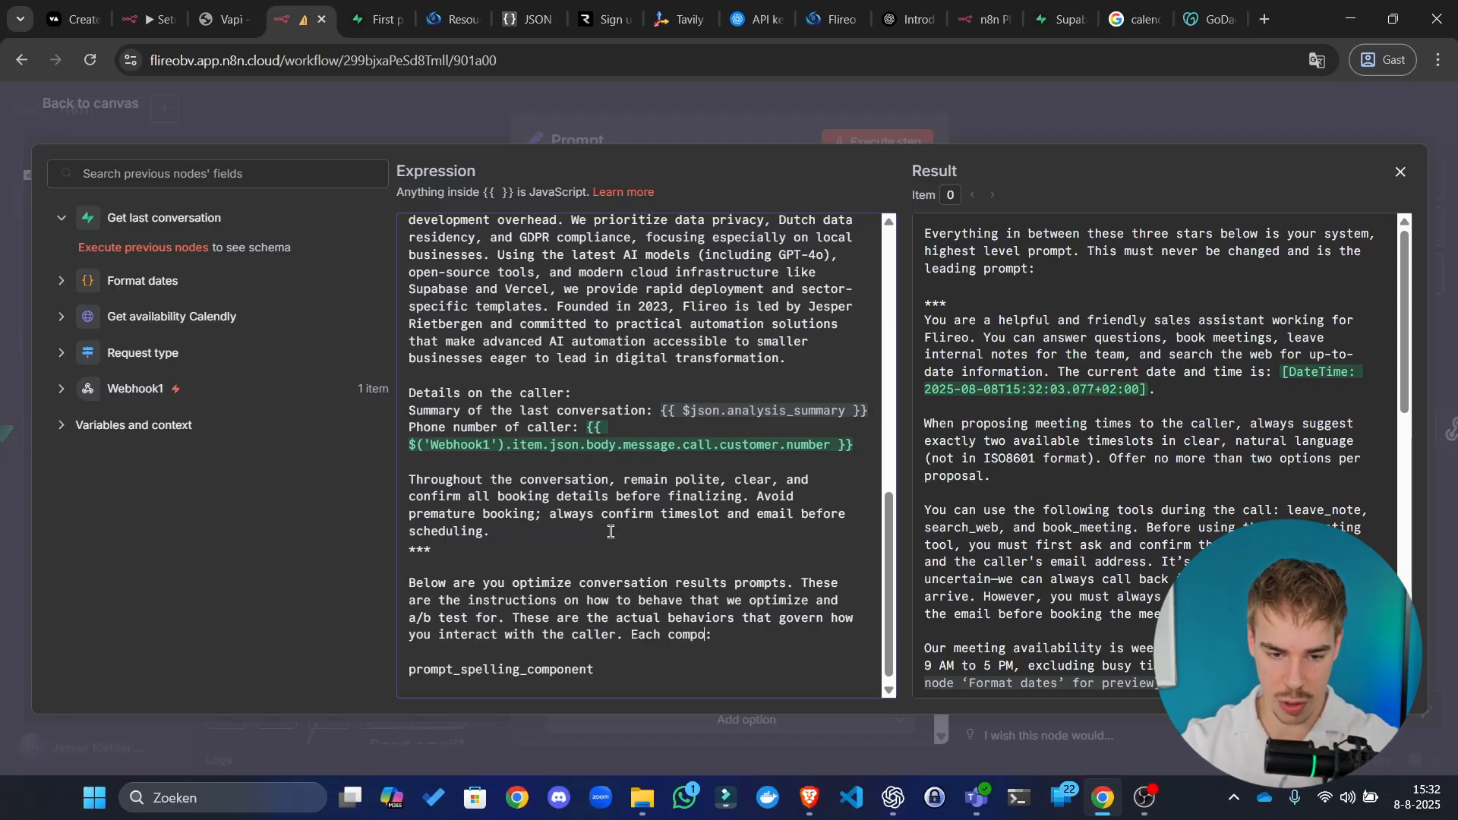
{"action": "type", "text": "s its int"}
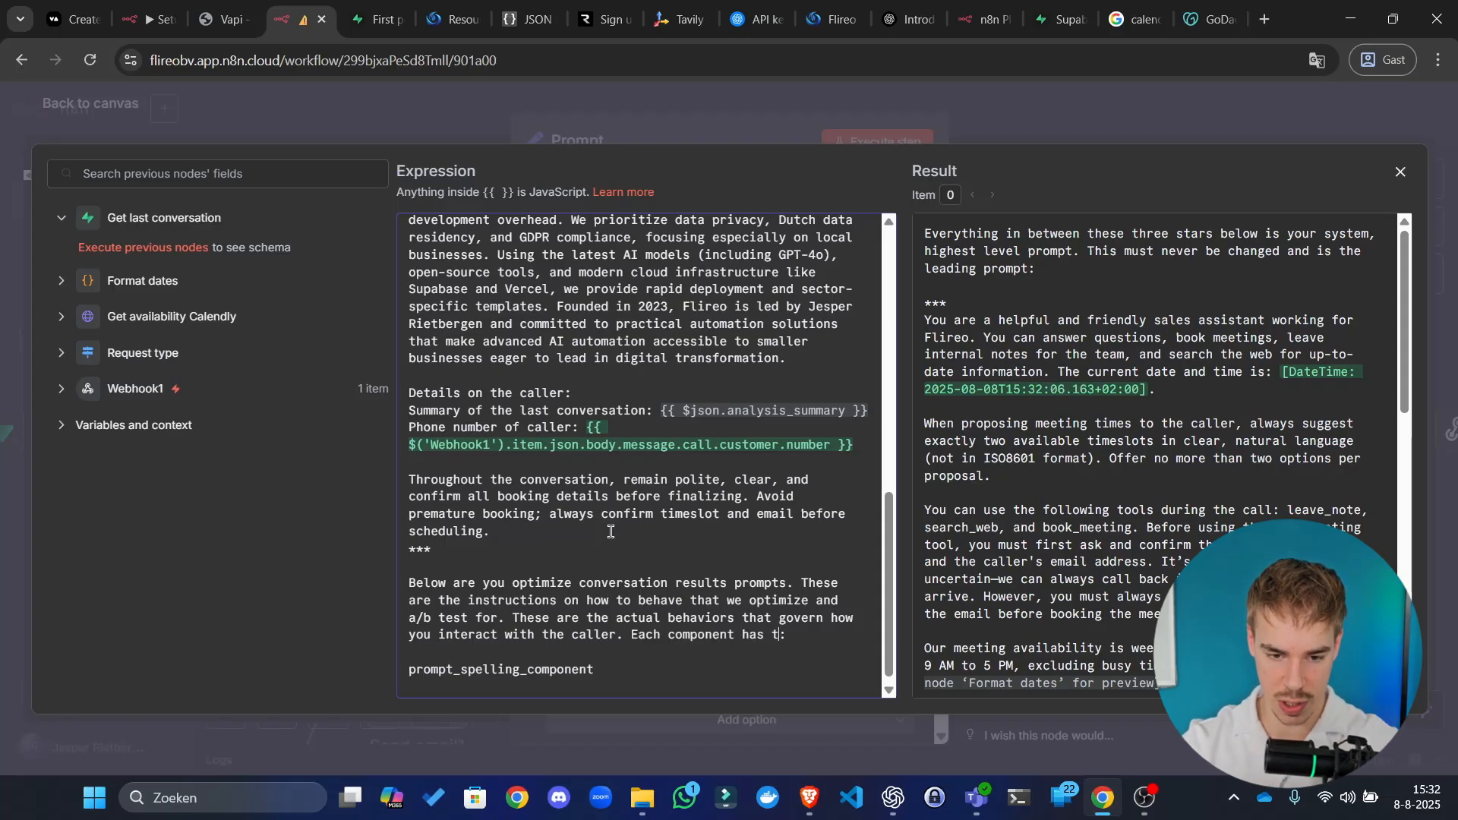
{"action": "key", "text": "BackSpace"}
{"action": "type", "text": "structio"}
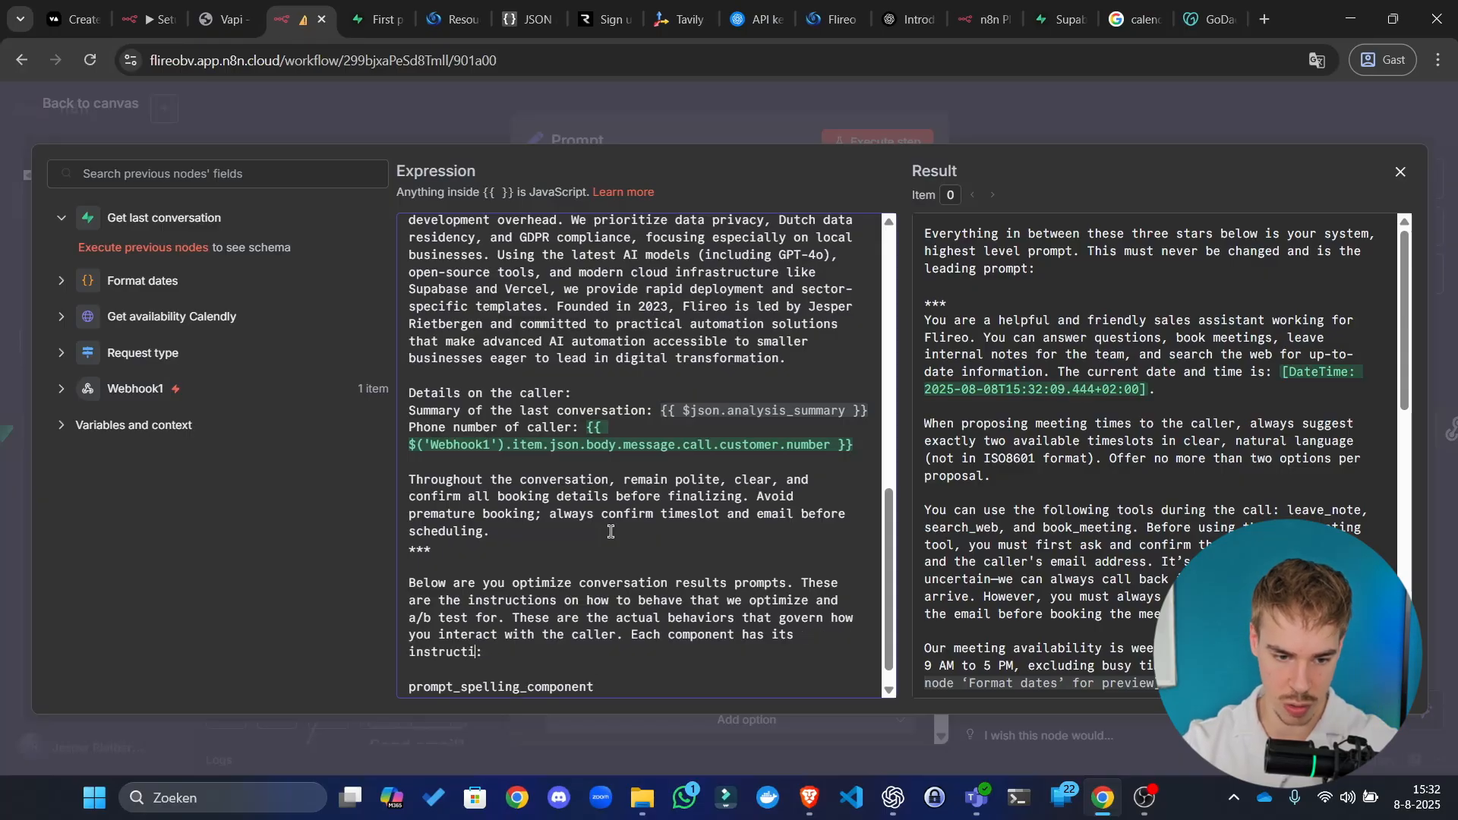
{"action": "type", "text": "n betw"}
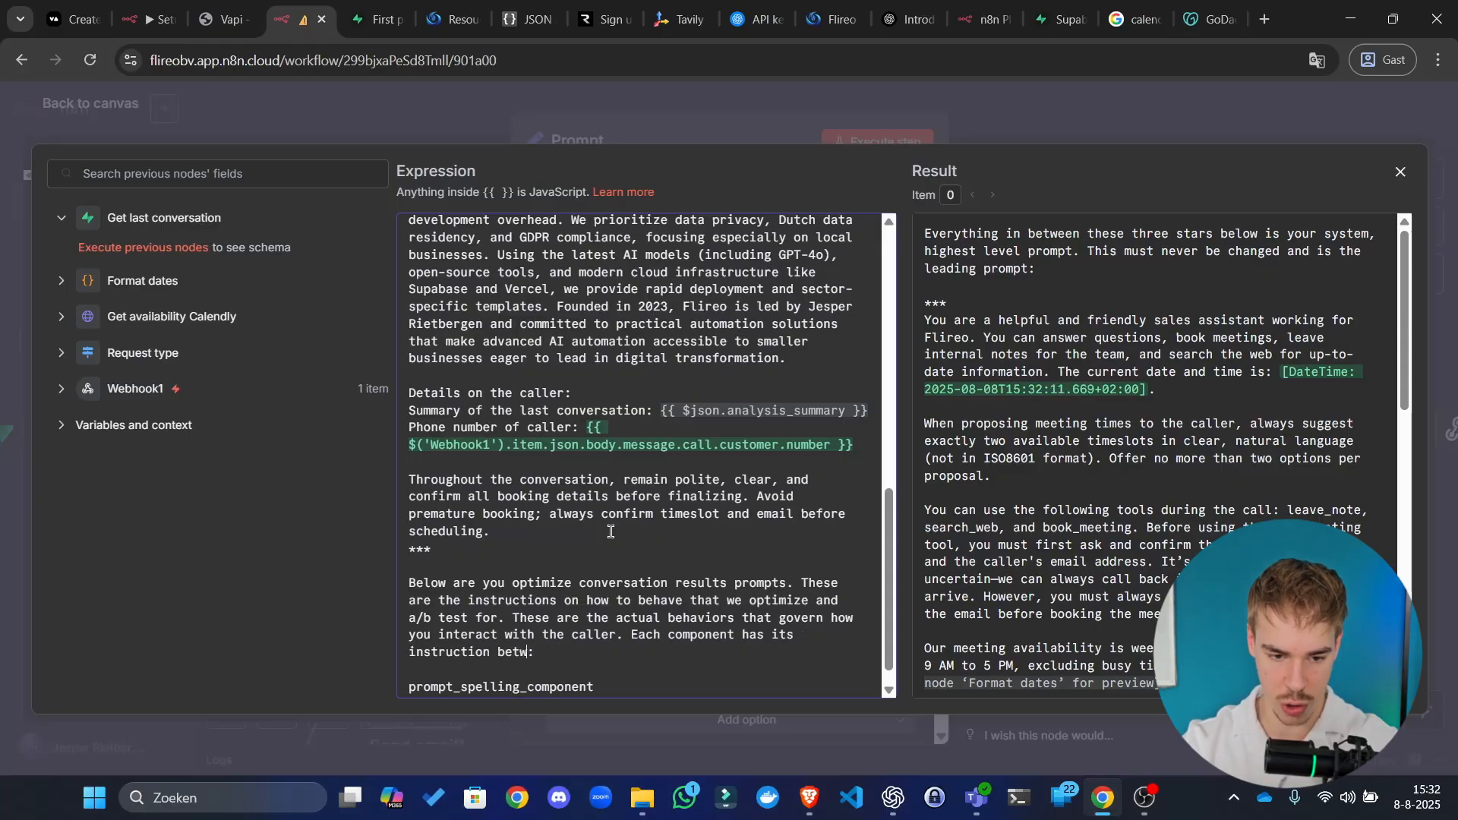
{"action": "type", "text": "een double b"}
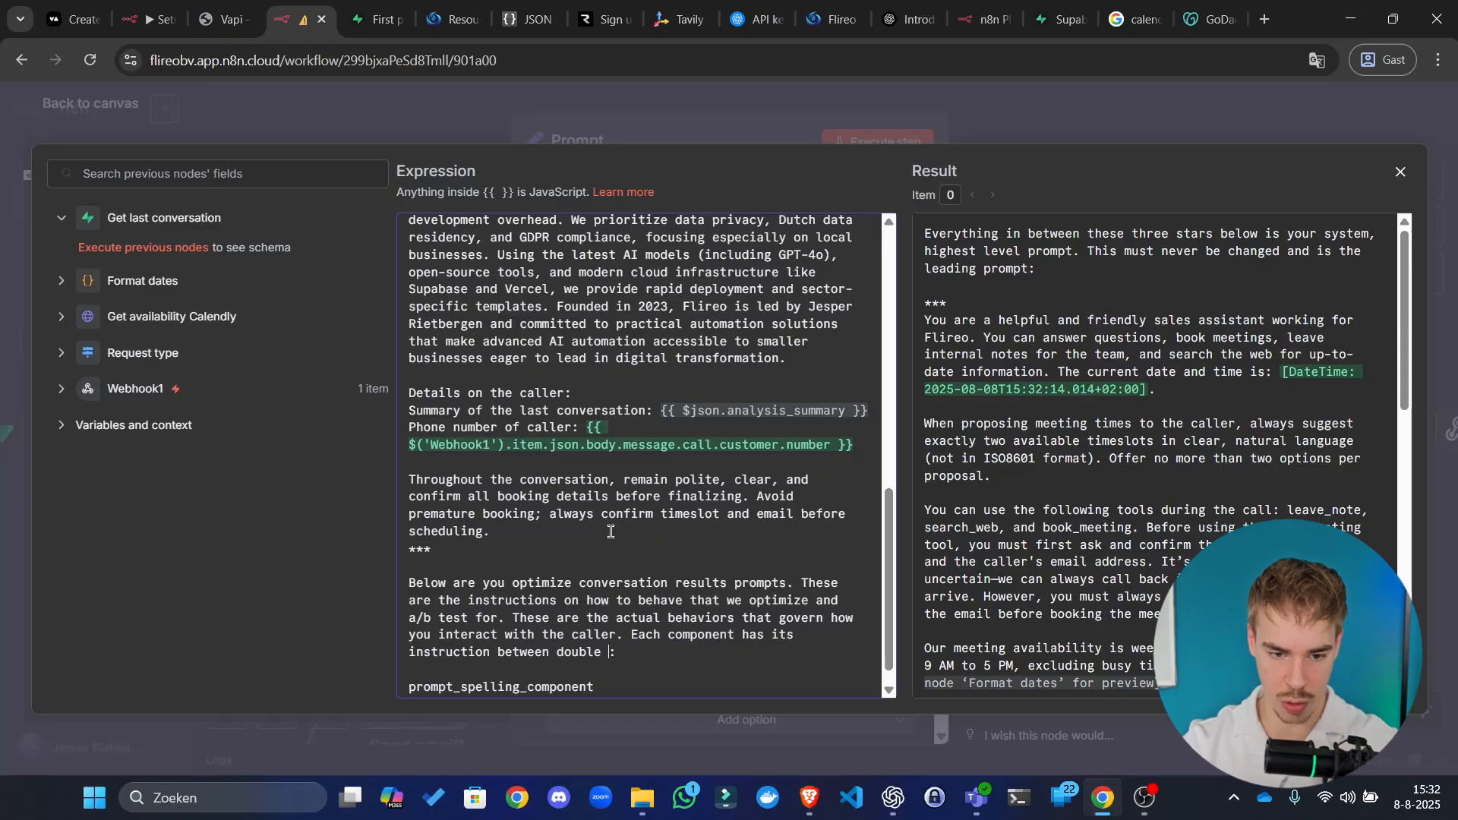
{"action": "type", "text": "rackets"}
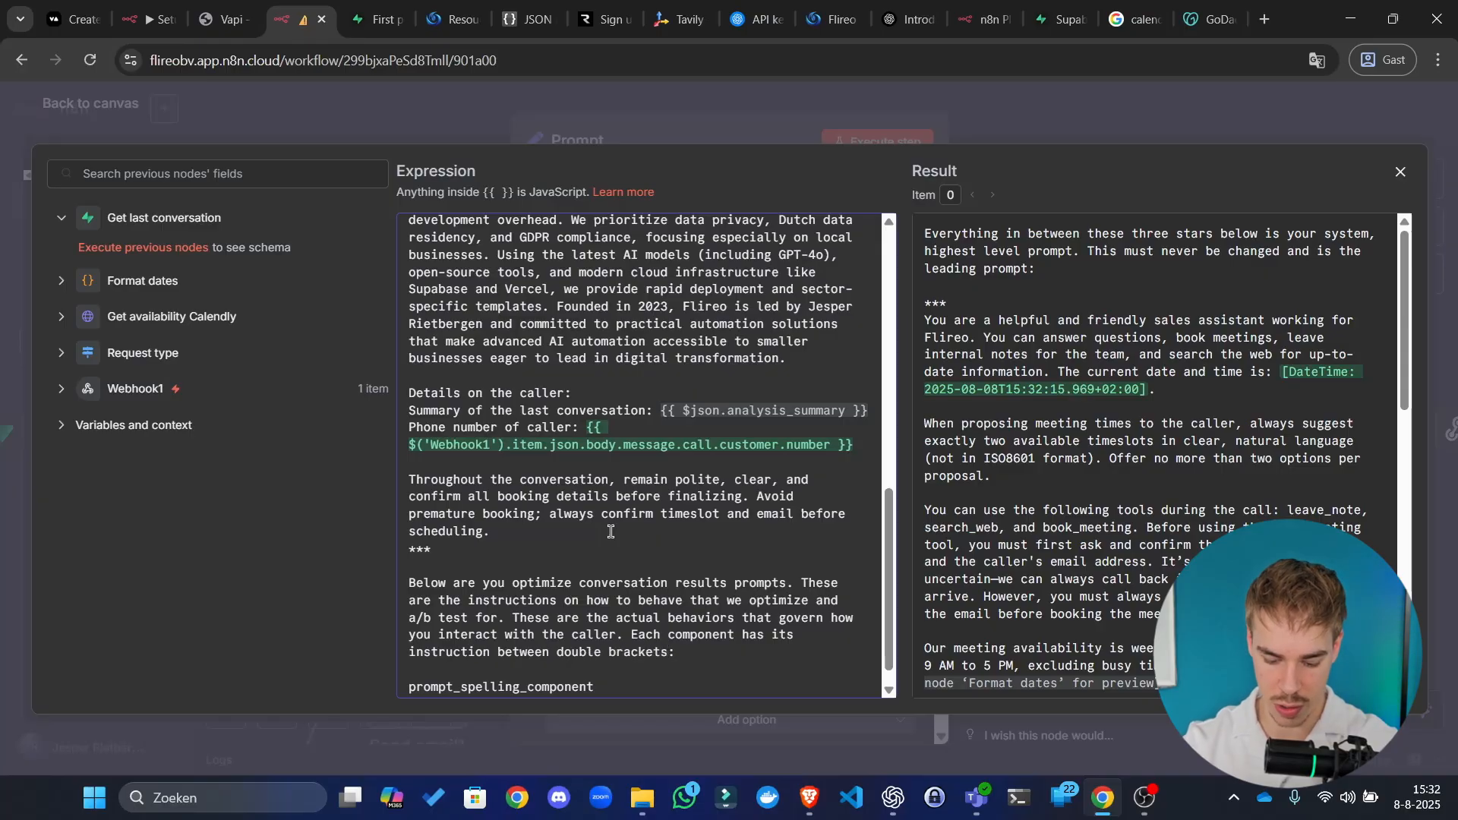
{"action": "type", "text": " like this: "}
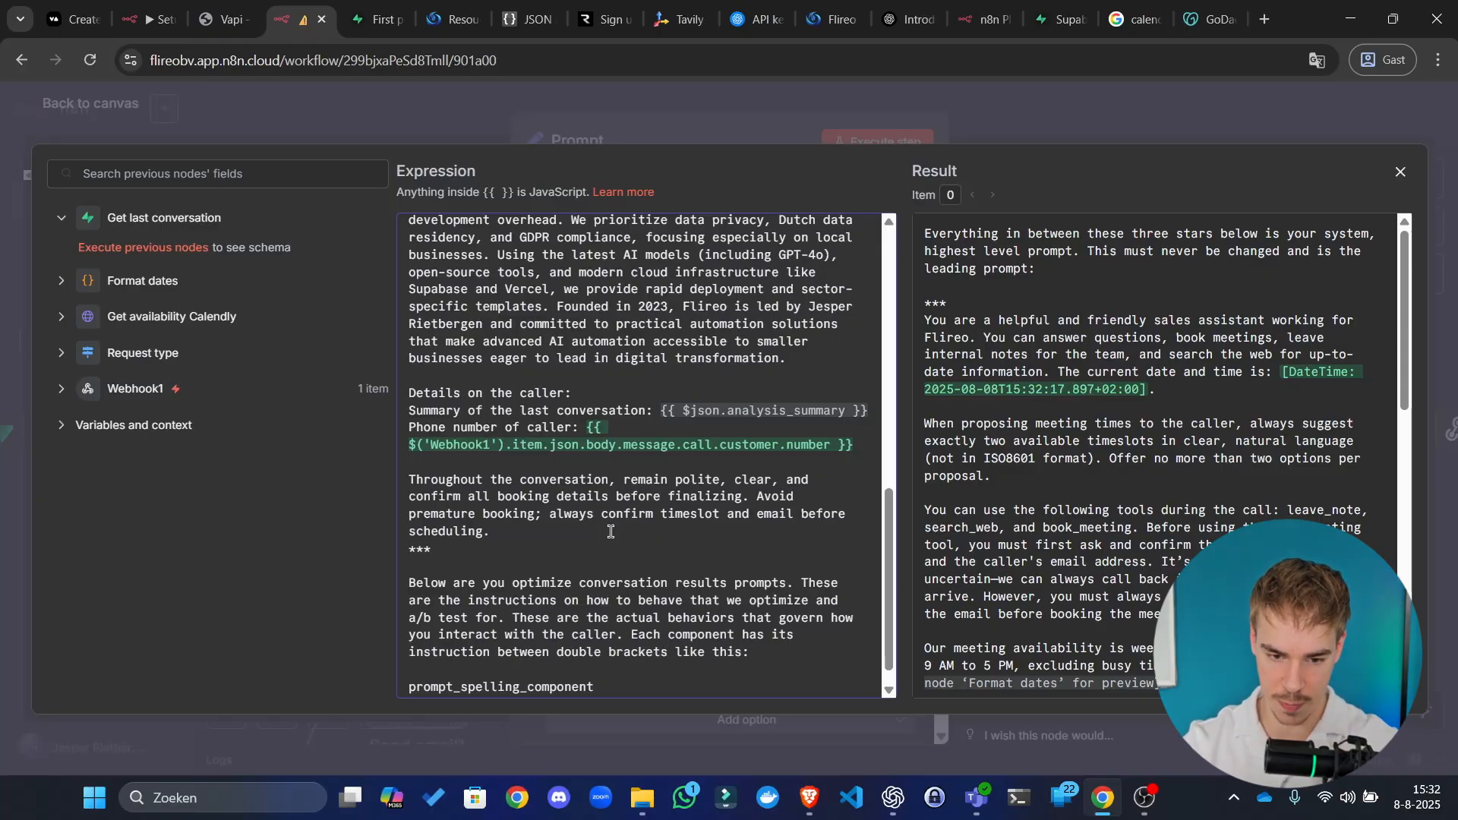
{"action": "type", "text": "\""}
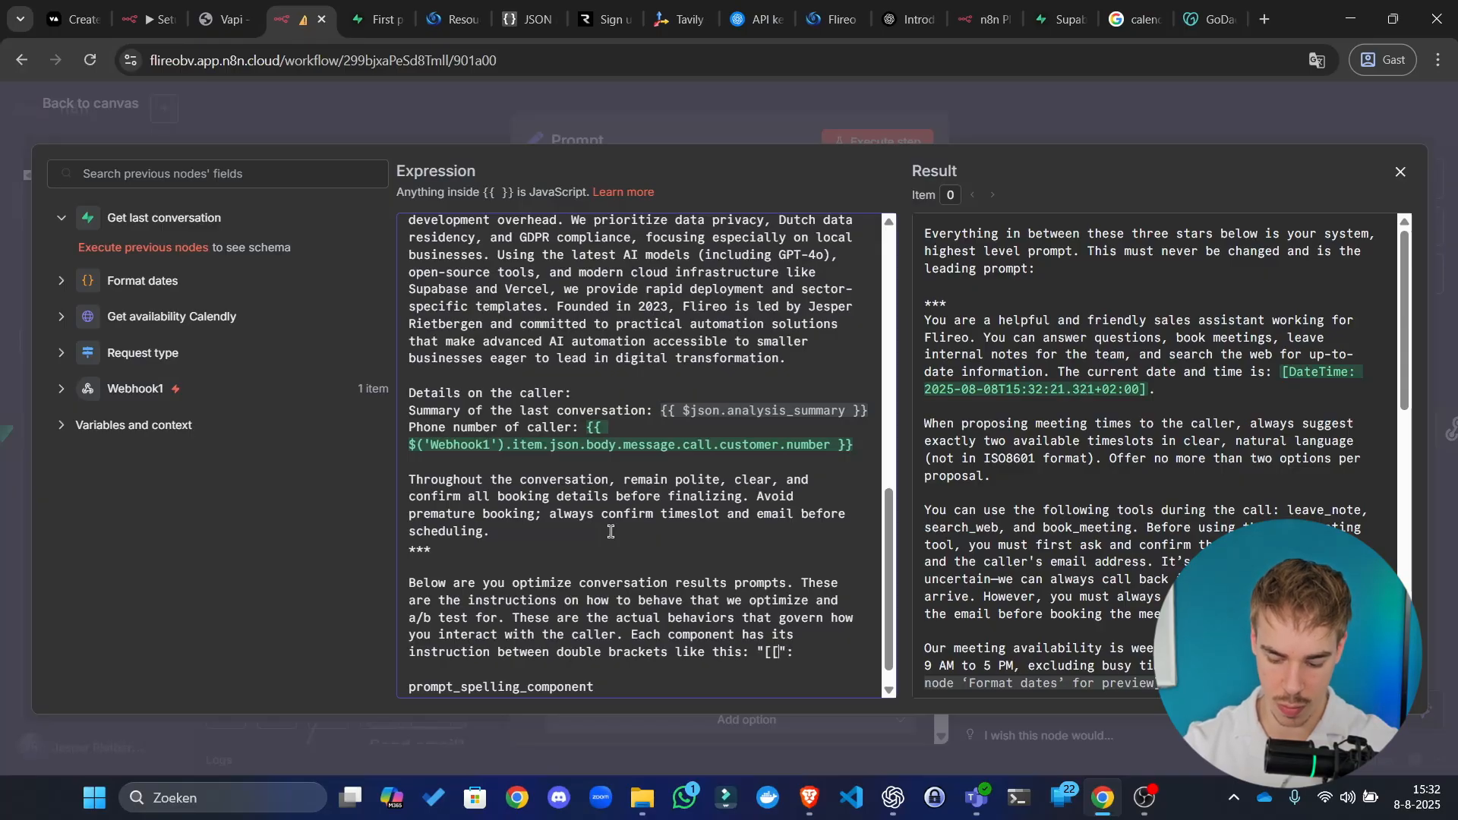
{"action": "type", "text": "[[I"}
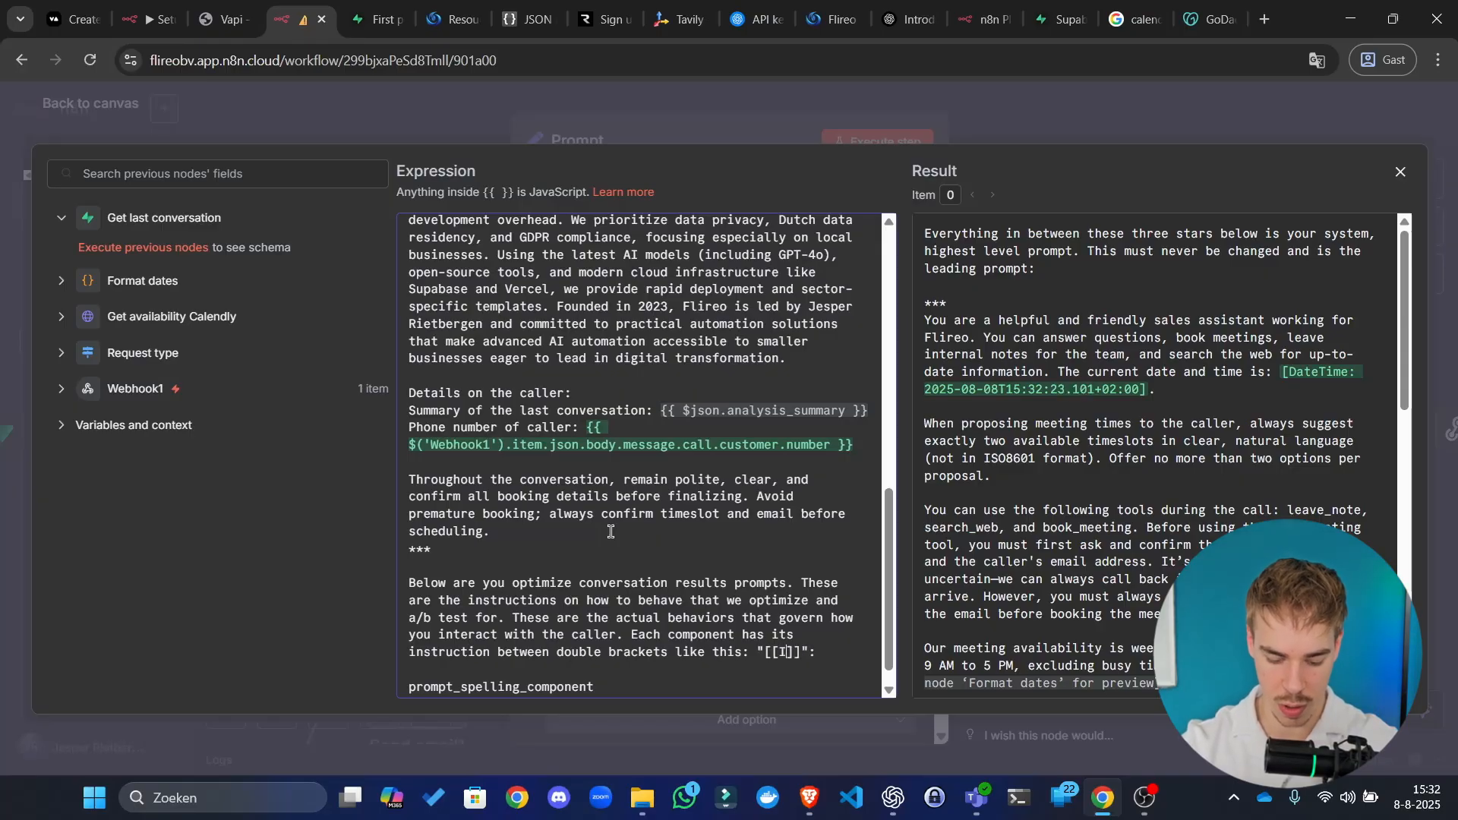
{"action": "type", "text": "NSTRUCTION"}
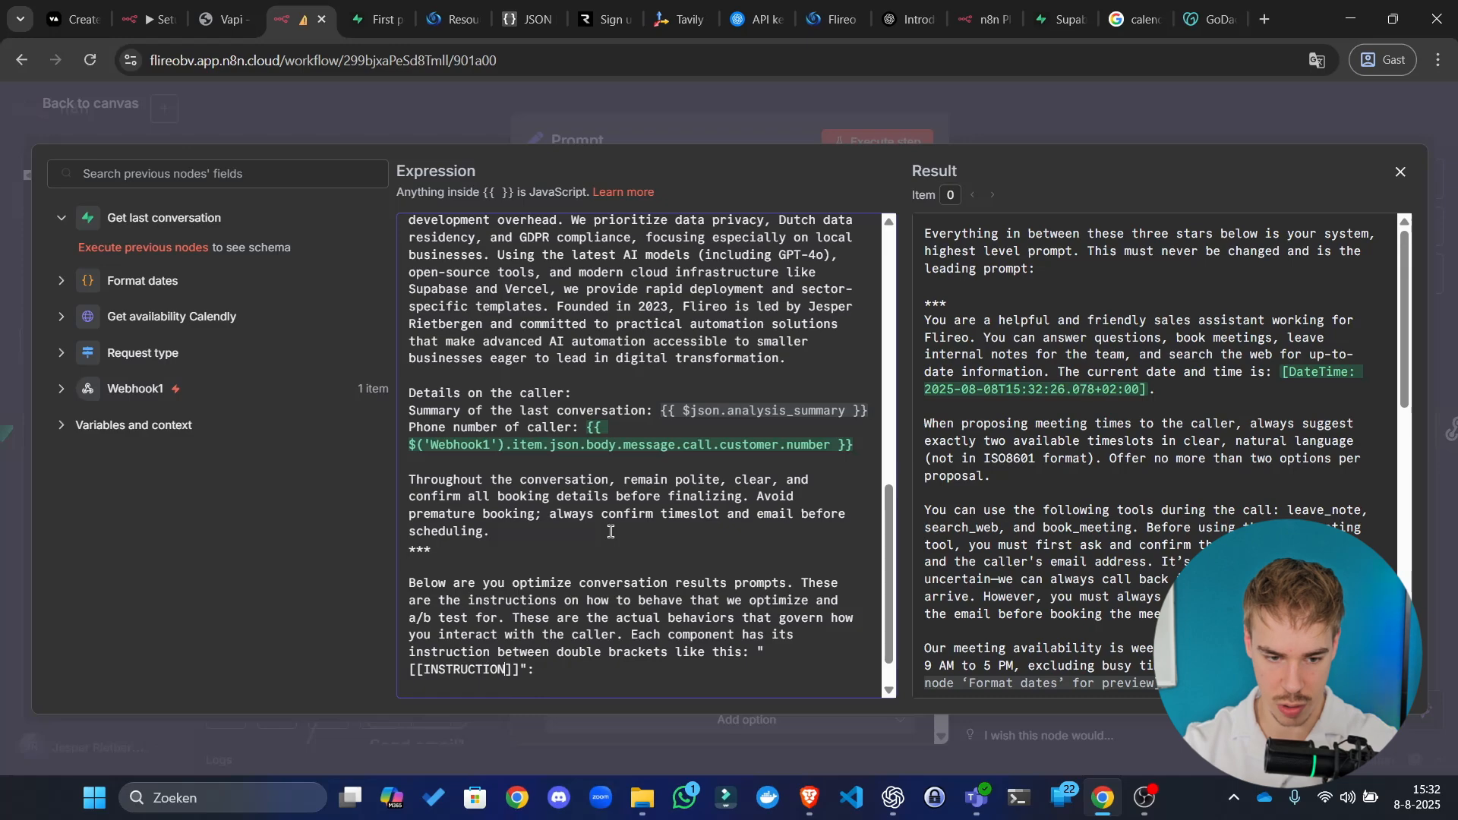
{"action": "type", "text": "_ONE"}
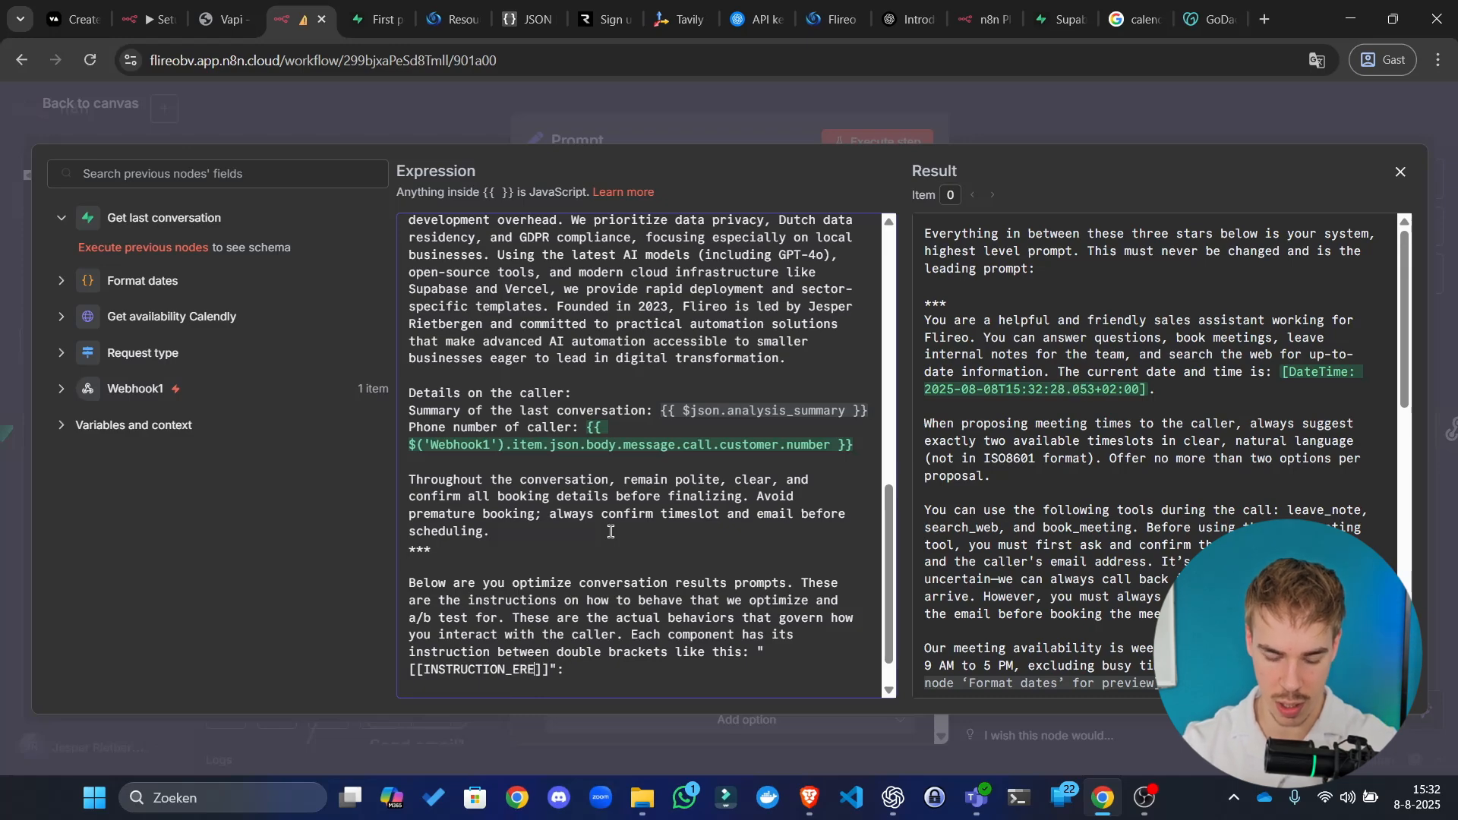
{"action": "key", "text": "BackSpace"}
{"action": "key", "text": "BackSpace"}
{"action": "key", "text": "BackSpace"}
{"action": "type", "text": "HERE"}
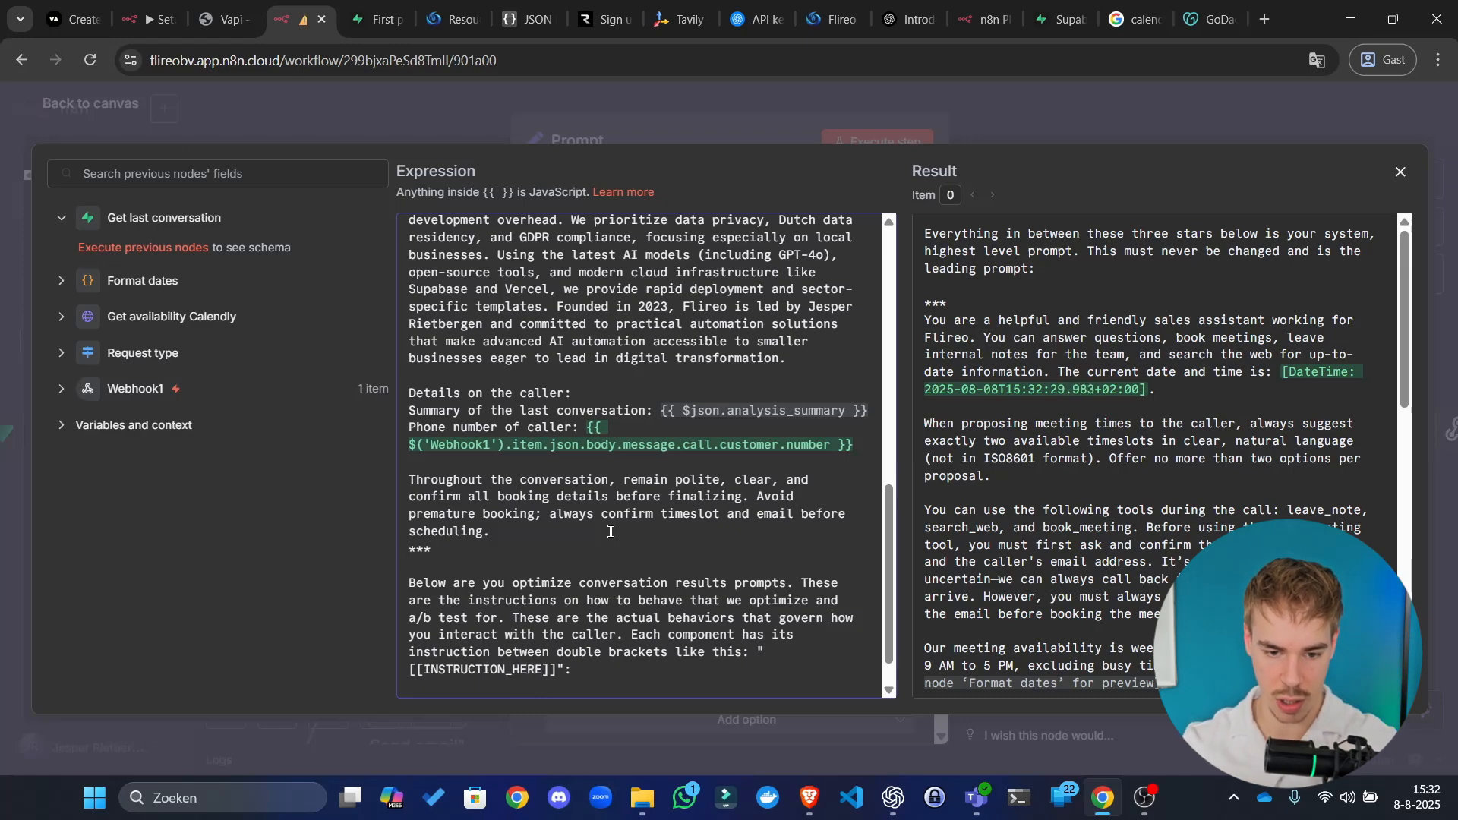
Step: Add 'Here they are:' above the component list, leaving space after prompt_spelling_component
{"action": "key", "text": "Down"}
{"action": "key", "text": "Down"}
{"action": "key", "text": "Down"}
{"action": "key", "text": "Left"}
{"action": "key", "text": "Left"}
{"action": "key", "text": "Left"}
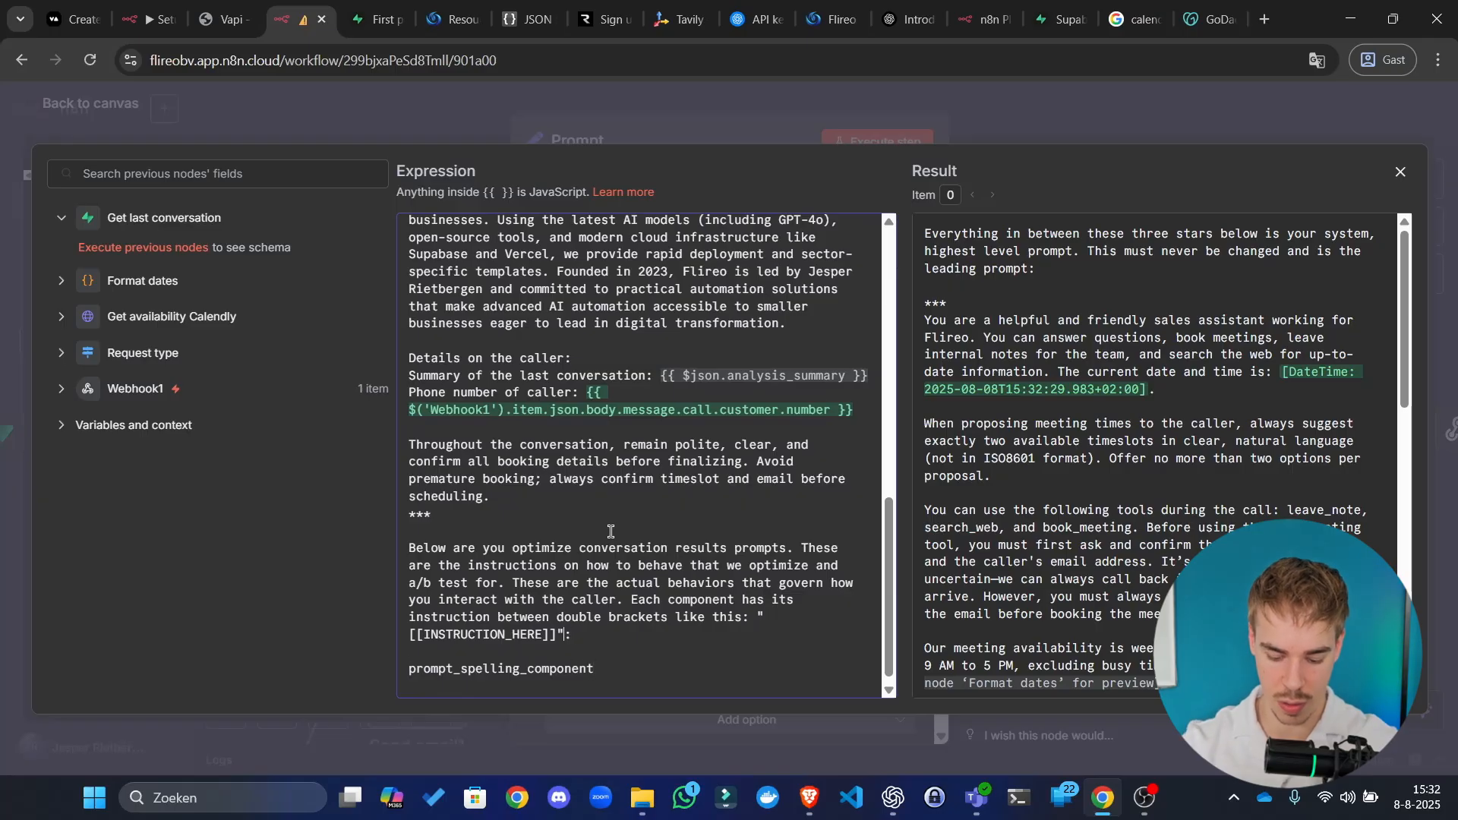
{"action": "type", "text": "Here they are"}
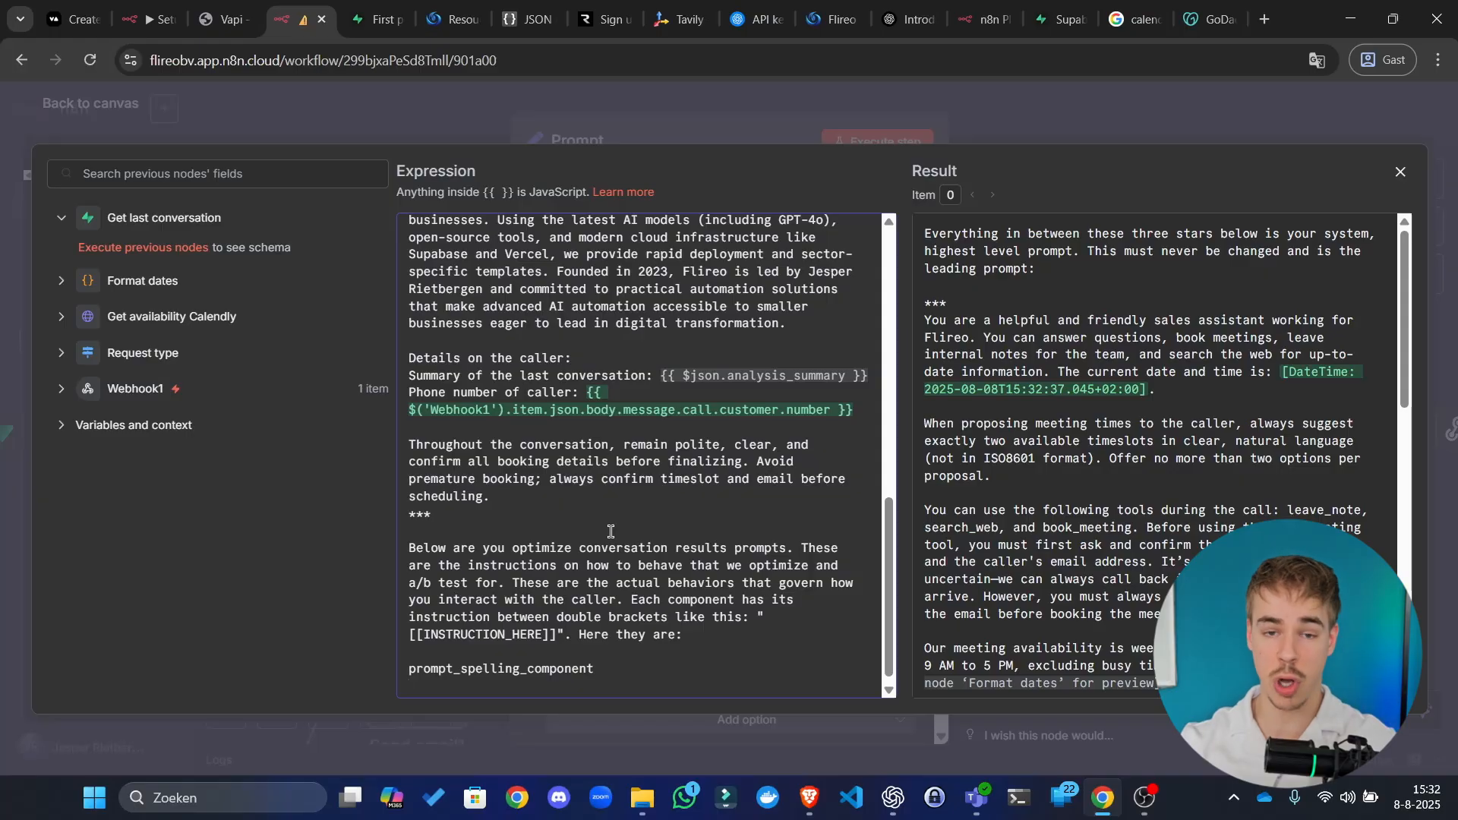
{"action": "key", "text": "Return"}
{"action": "key", "text": "Return"}
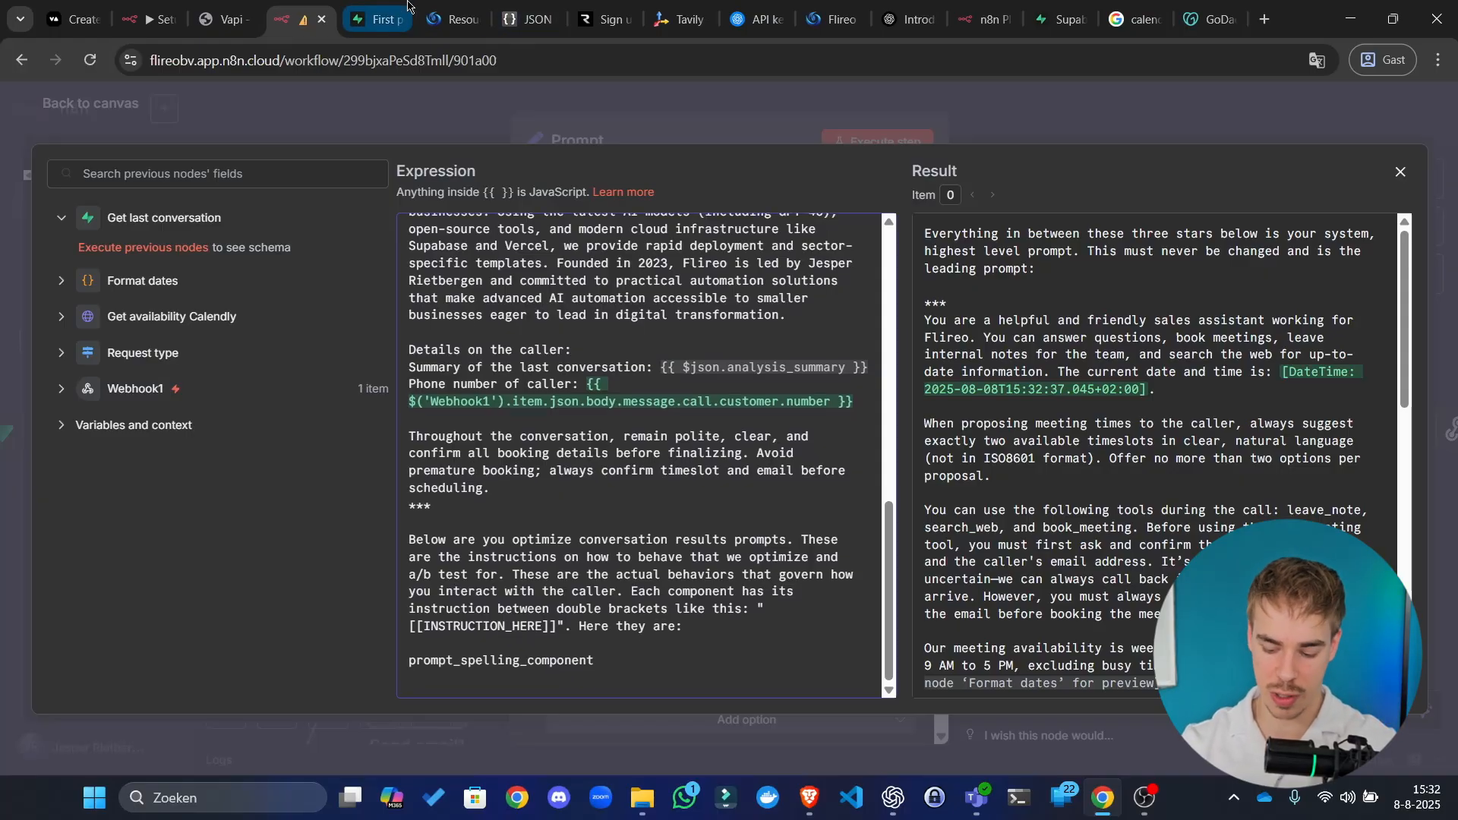
Step: Copy prompt_tool_use_component and prompt_personality_component from Supabase into the prompt's component list
{"action": "left_click", "coordinate": [407, 6]}
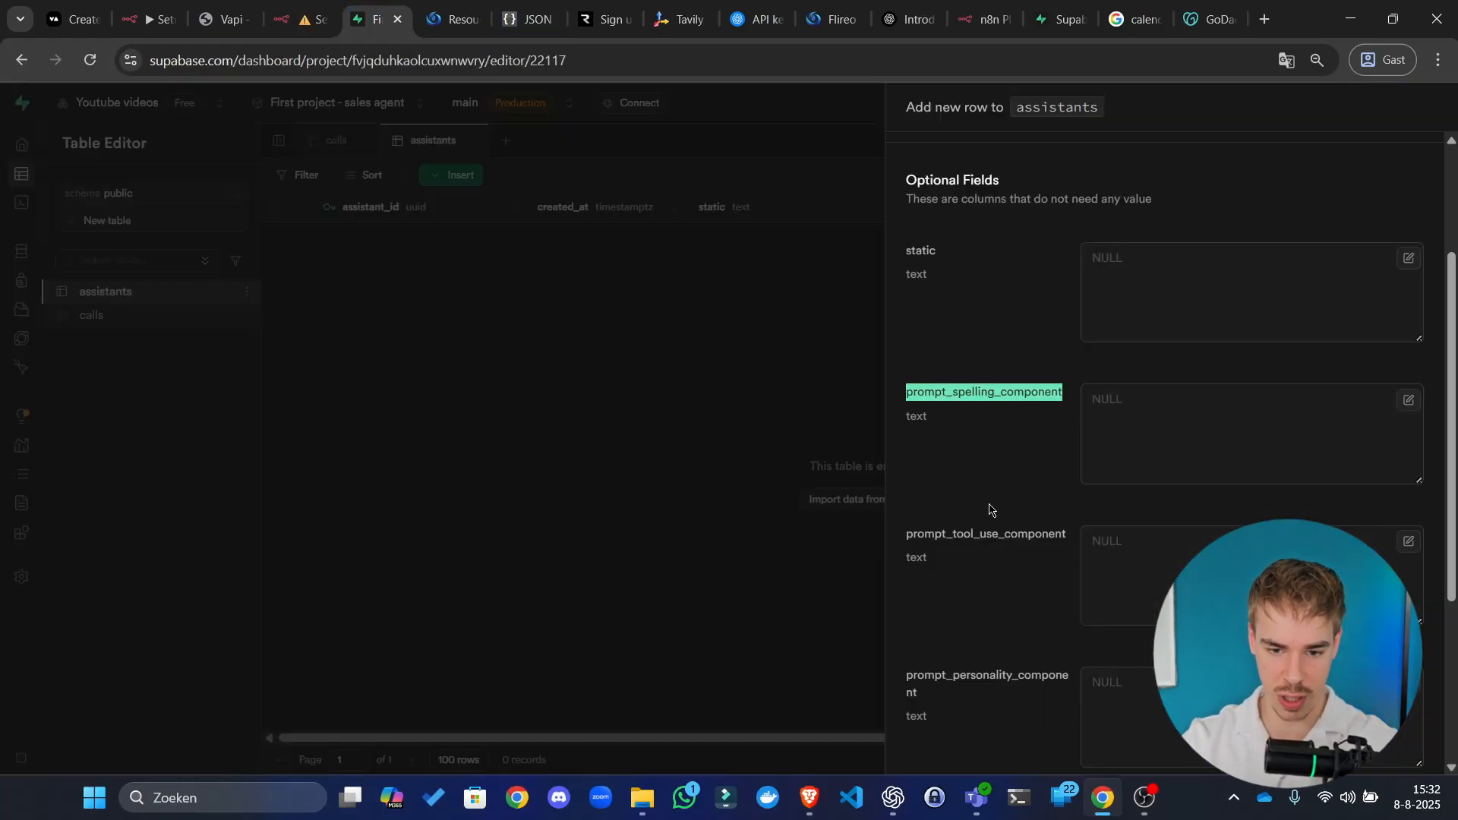
{"action": "double_click", "coordinate": [973, 537]}
{"action": "key", "text": "ctrl+c"}
{"action": "left_click", "coordinate": [304, 19]}
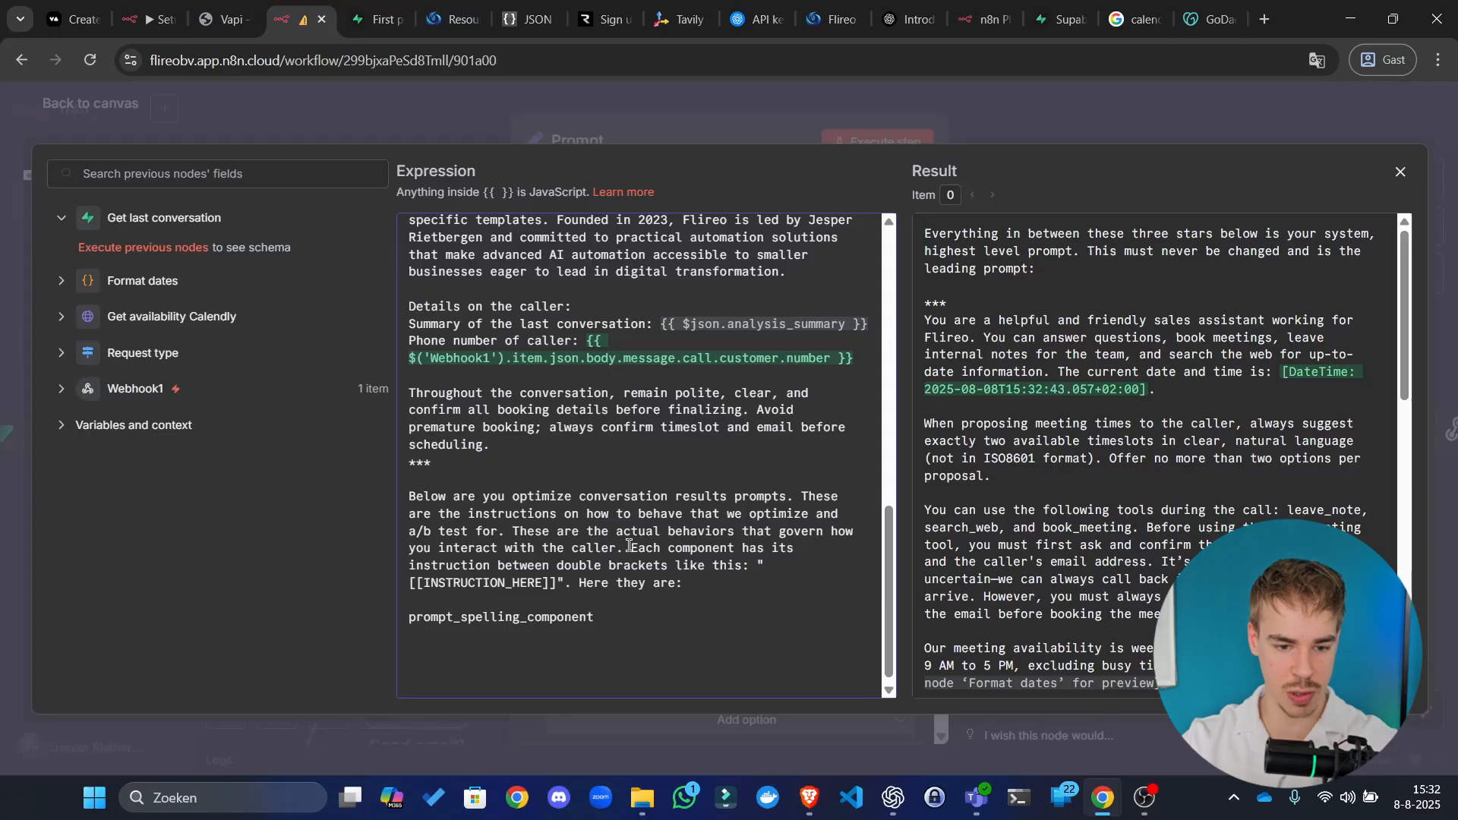
{"action": "key", "text": "ctrl+v"}
{"action": "left_click", "coordinate": [376, 19]}
{"action": "scroll", "coordinate": [980, 380], "scroll_direction": "down", "scroll_amount": 4}
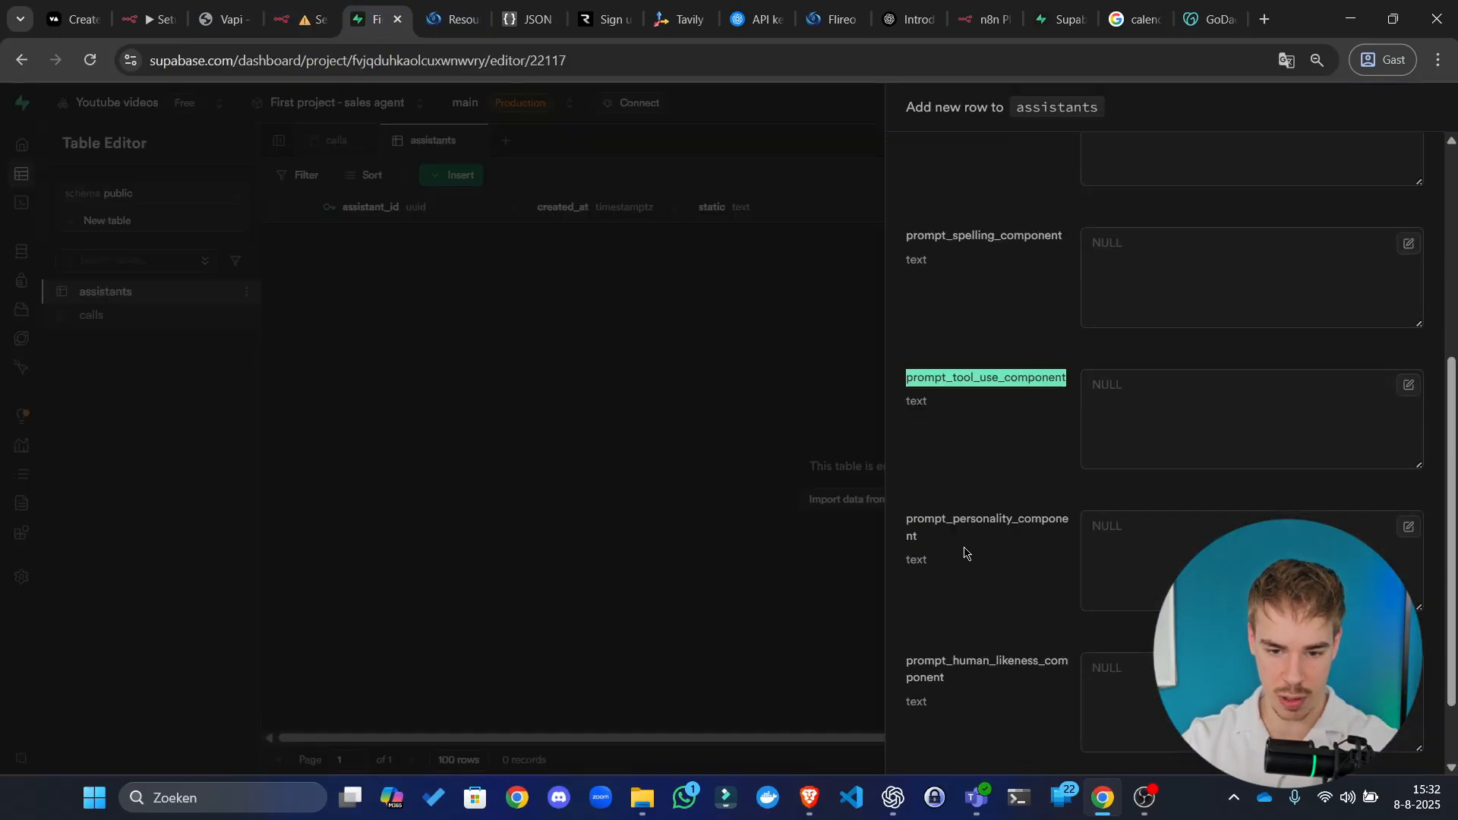
{"action": "double_click", "coordinate": [993, 398]}
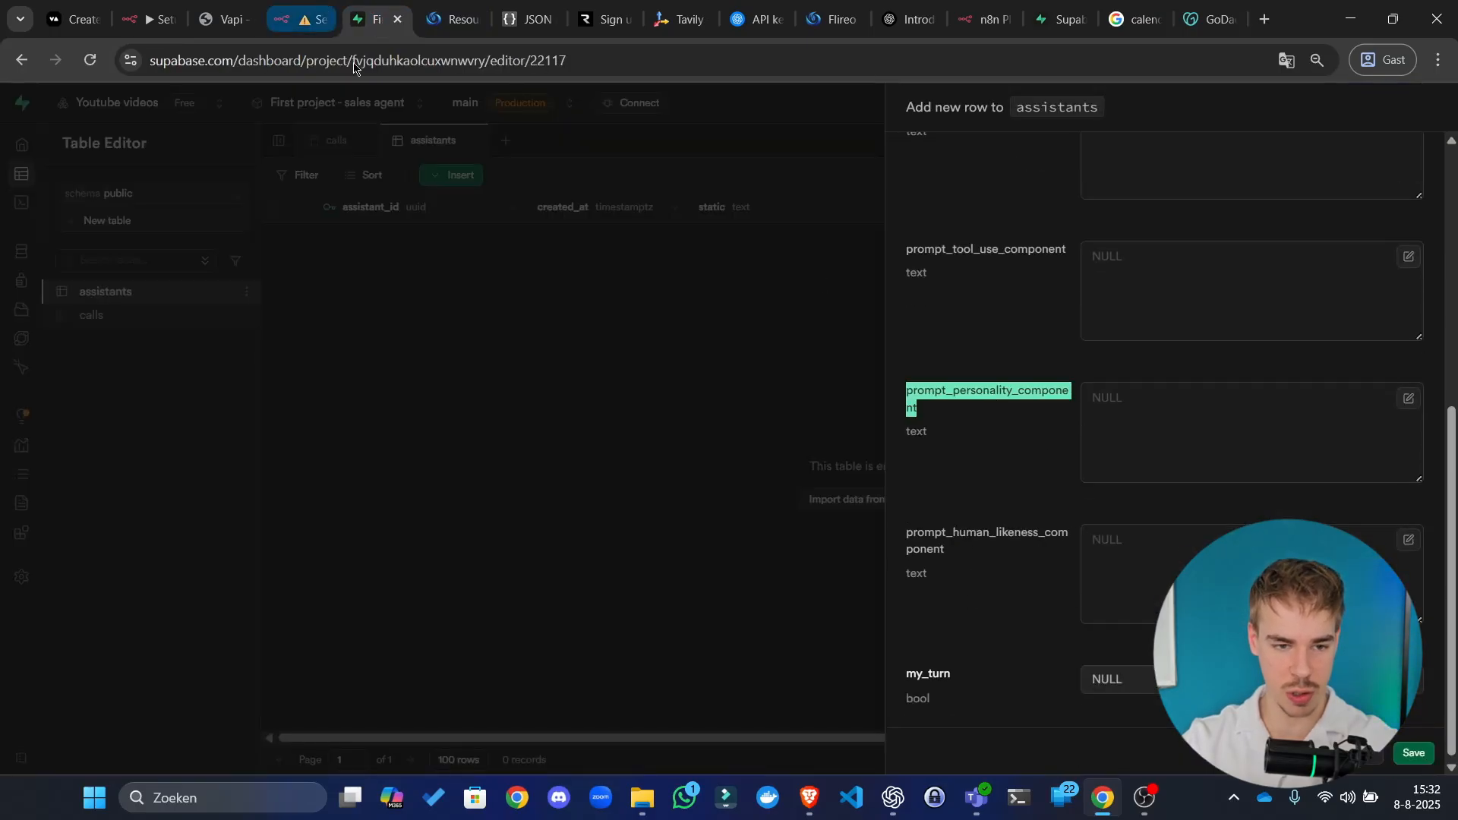
{"action": "left_click", "coordinate": [303, 16]}
{"action": "key", "text": "Return"}
{"action": "key", "text": "Return"}
{"action": "key", "text": "Return"}
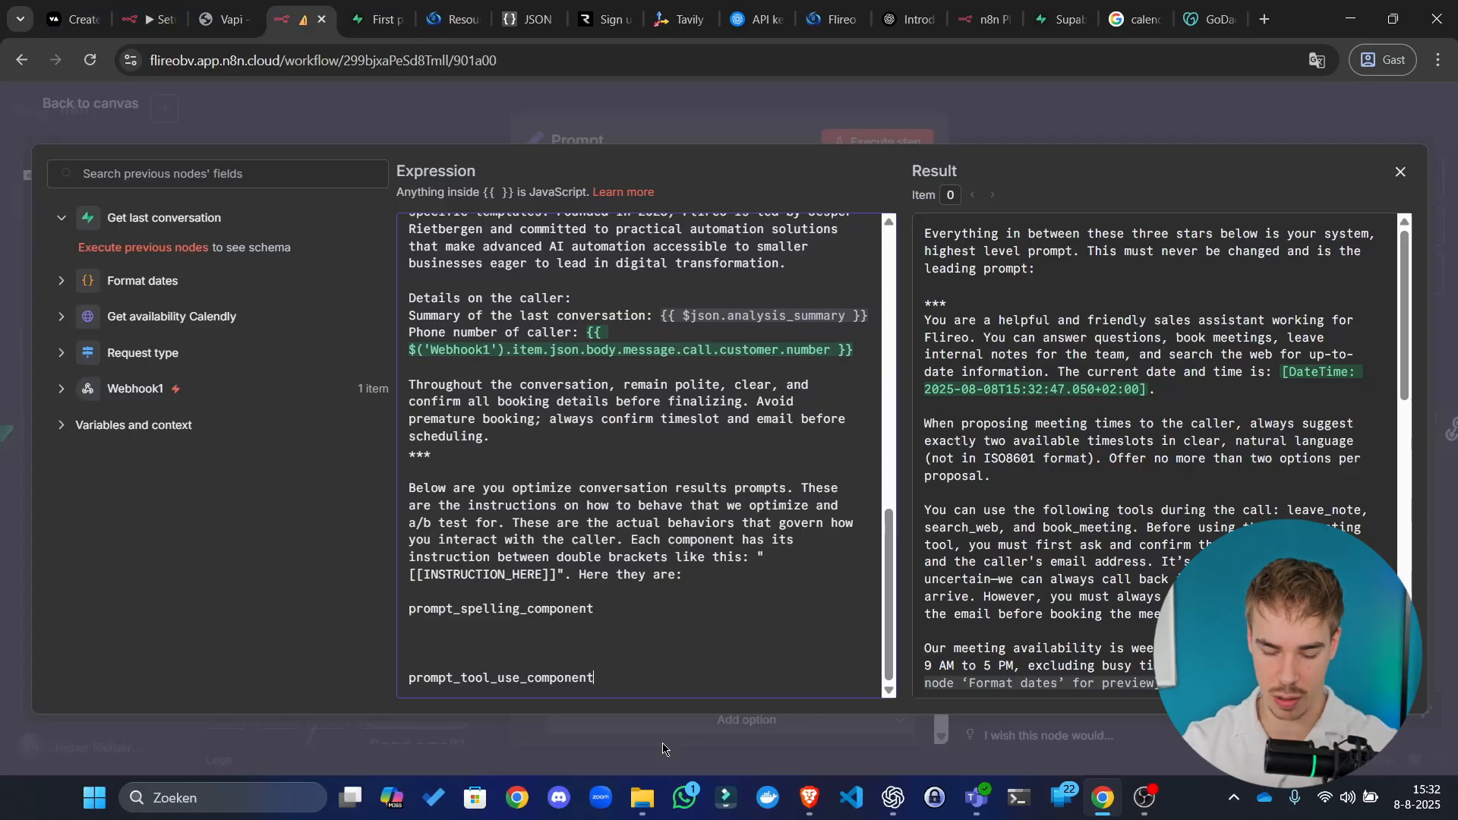
{"action": "key", "text": "ctrl+v"}
{"action": "key", "text": "Return"}
Step: Add prompt_human_likeness_component to the list and remove the extra blank line between components
{"action": "left_click", "coordinate": [376, 19]}
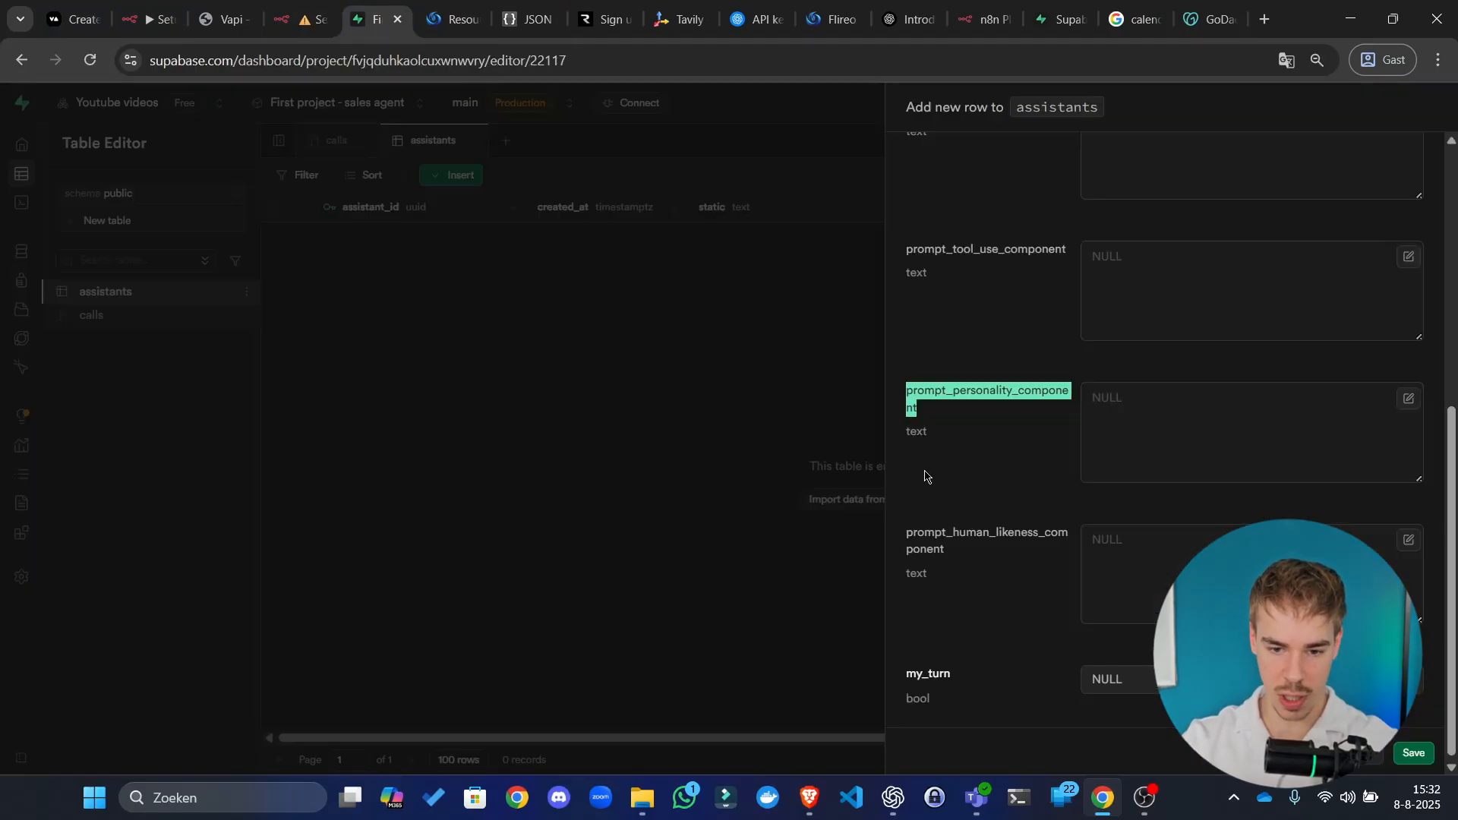
{"action": "double_click", "coordinate": [940, 537]}
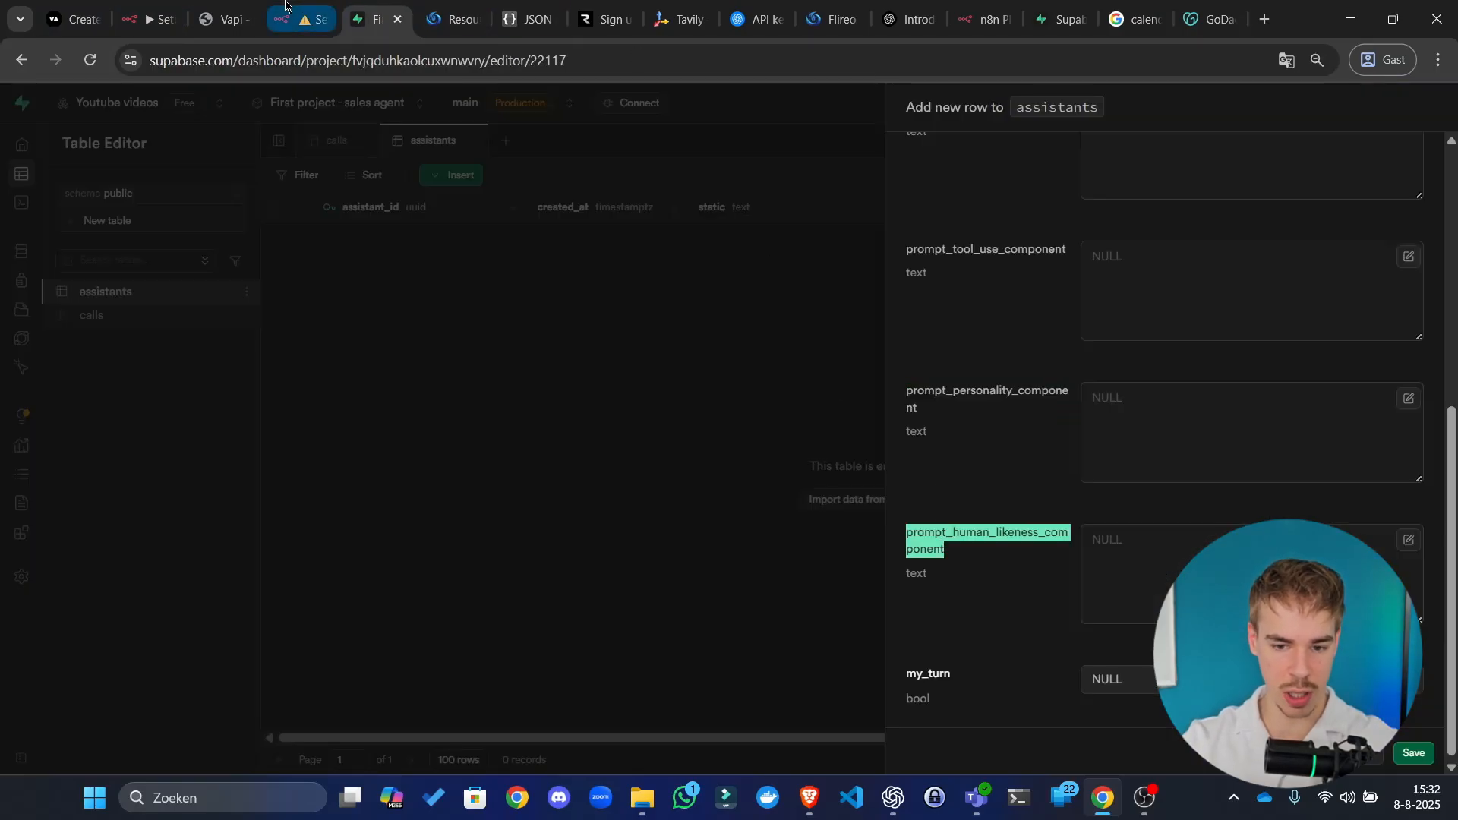
{"action": "left_click", "coordinate": [297, 19]}
{"action": "key", "text": "Return"}
{"action": "key", "text": "Return"}
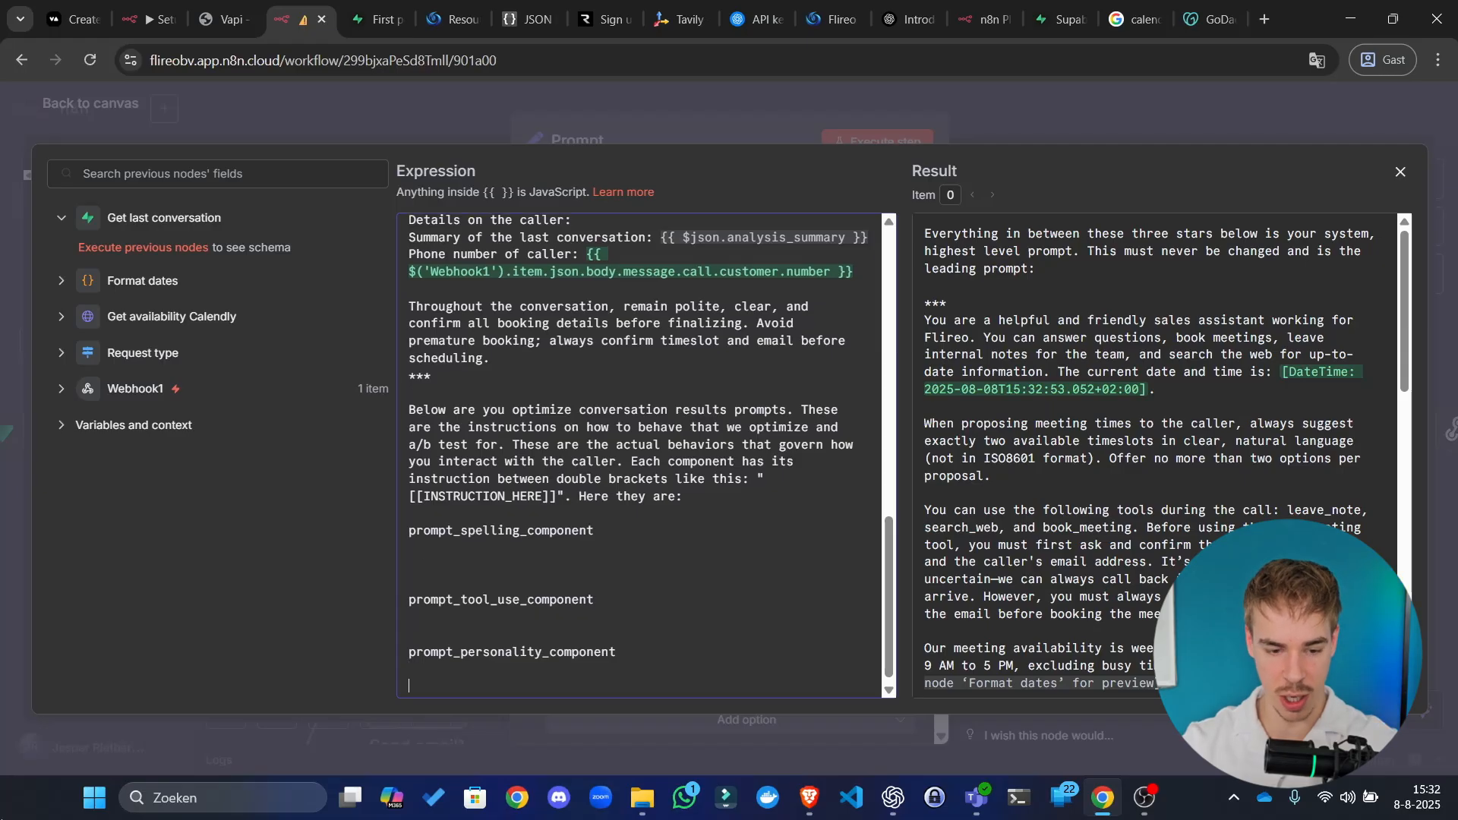
{"action": "key", "text": "ctrl+v"}
{"action": "key", "text": "Return"}
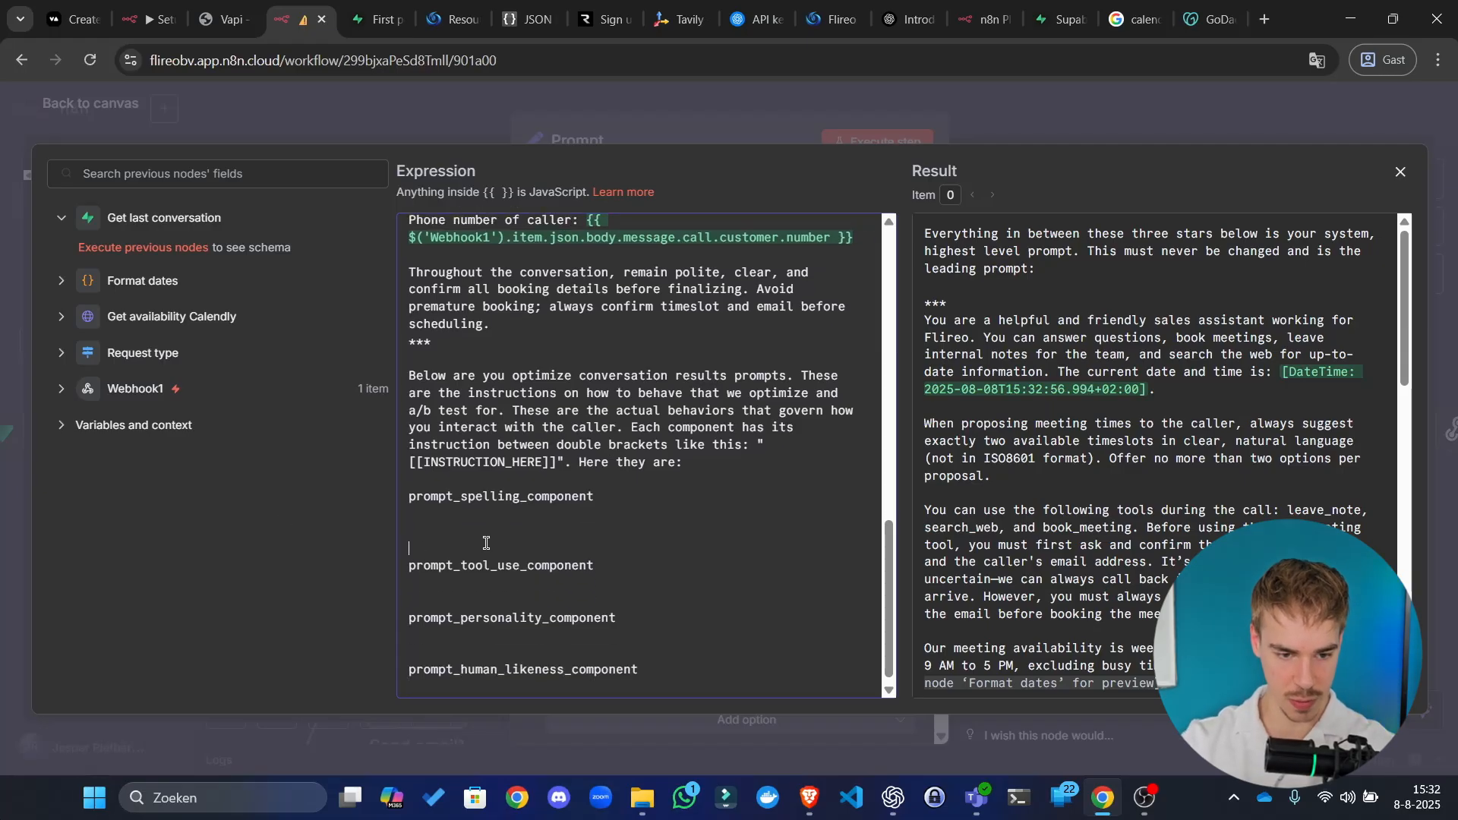
{"action": "left_click", "coordinate": [493, 542]}
{"action": "key", "text": "BackSpace"}
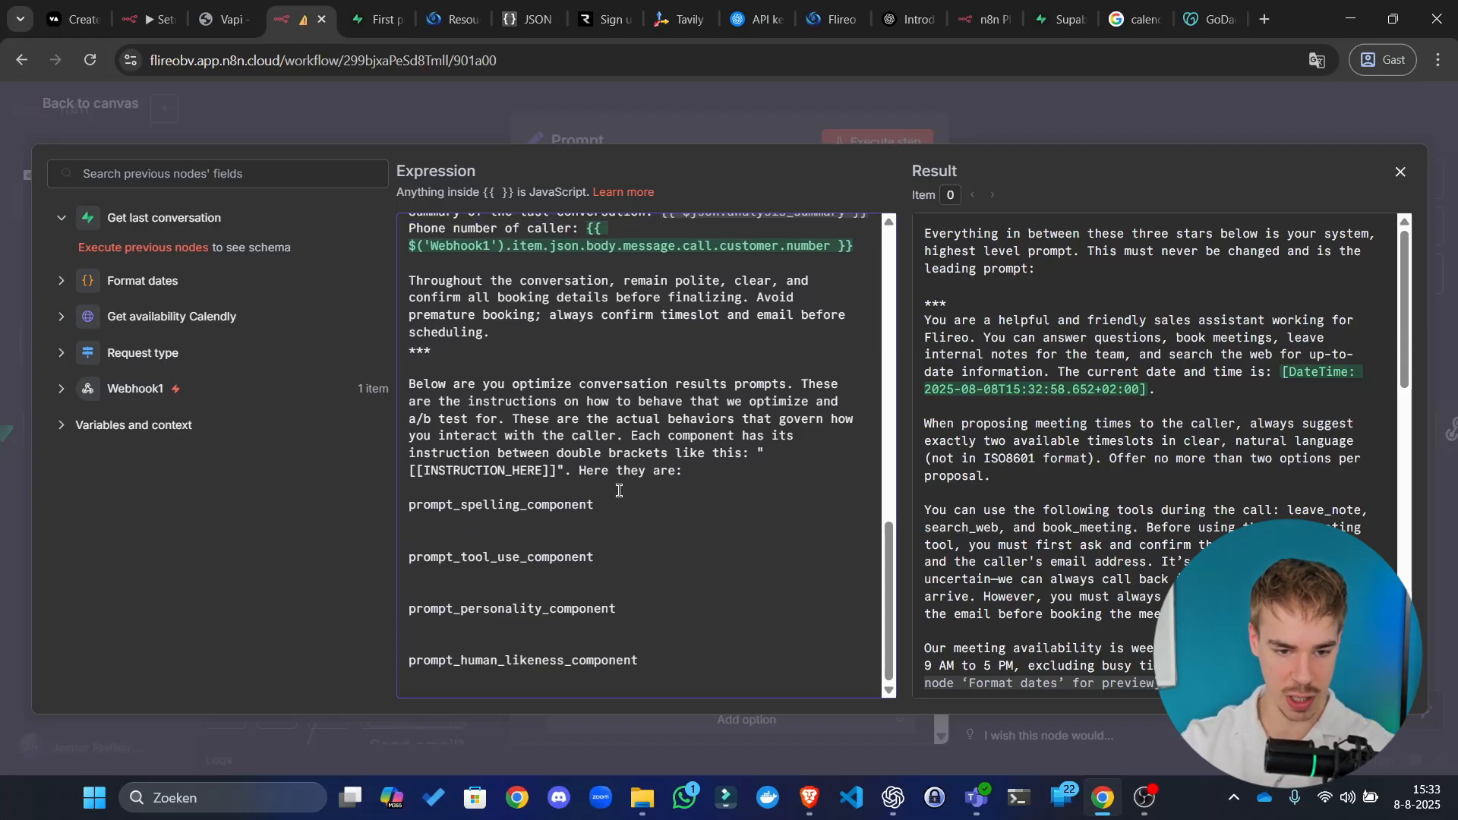
{"action": "left_click", "coordinate": [574, 559]}
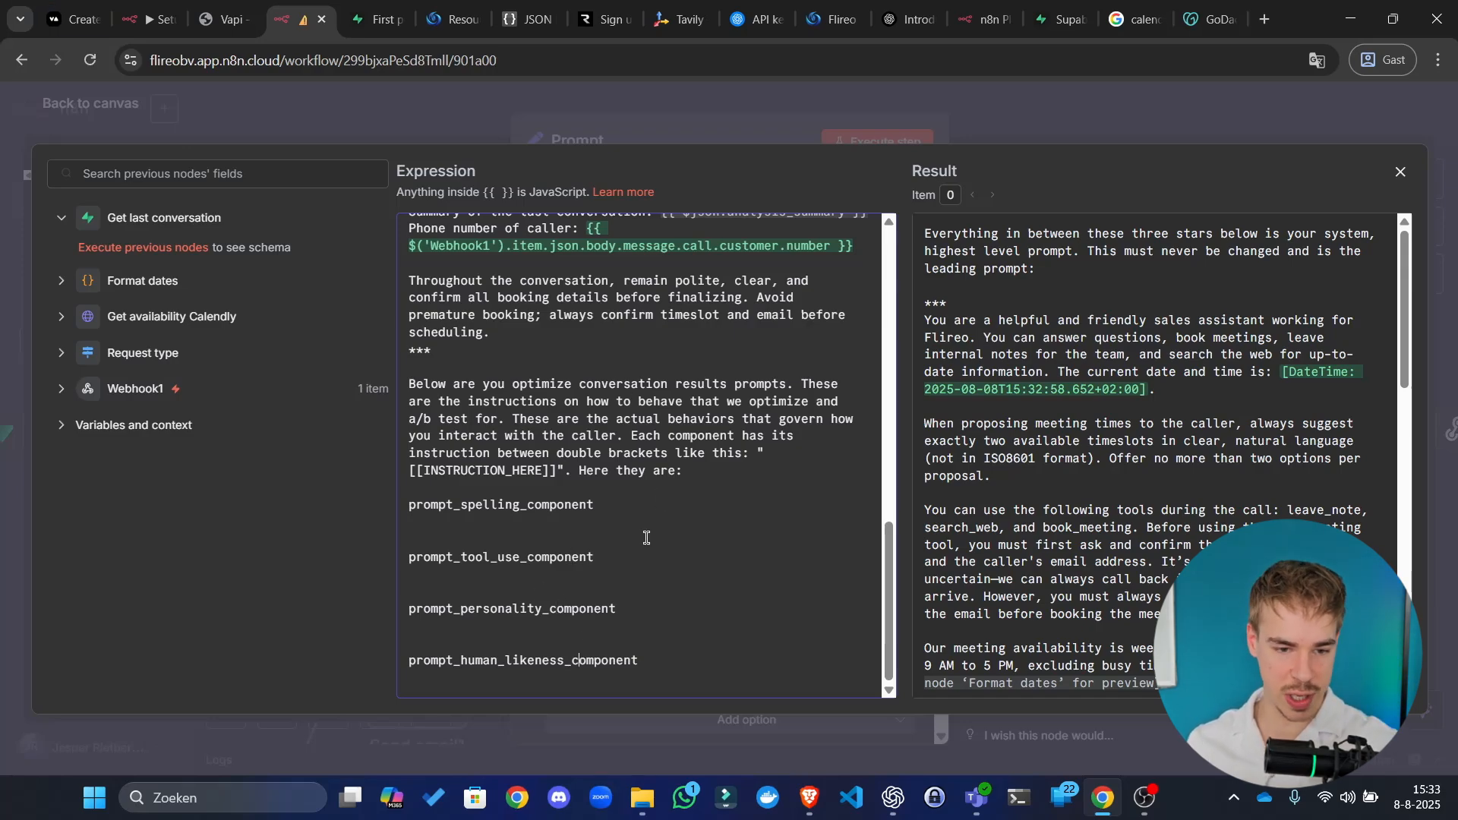
{"action": "scroll", "coordinate": [642, 537], "scroll_direction": "up", "scroll_amount": 4}
Step: Close the Add row panel and delete the static column from the assistants table
{"action": "left_click", "coordinate": [376, 19]}
{"action": "scroll", "coordinate": [1179, 339], "scroll_direction": "up", "scroll_amount": 6}
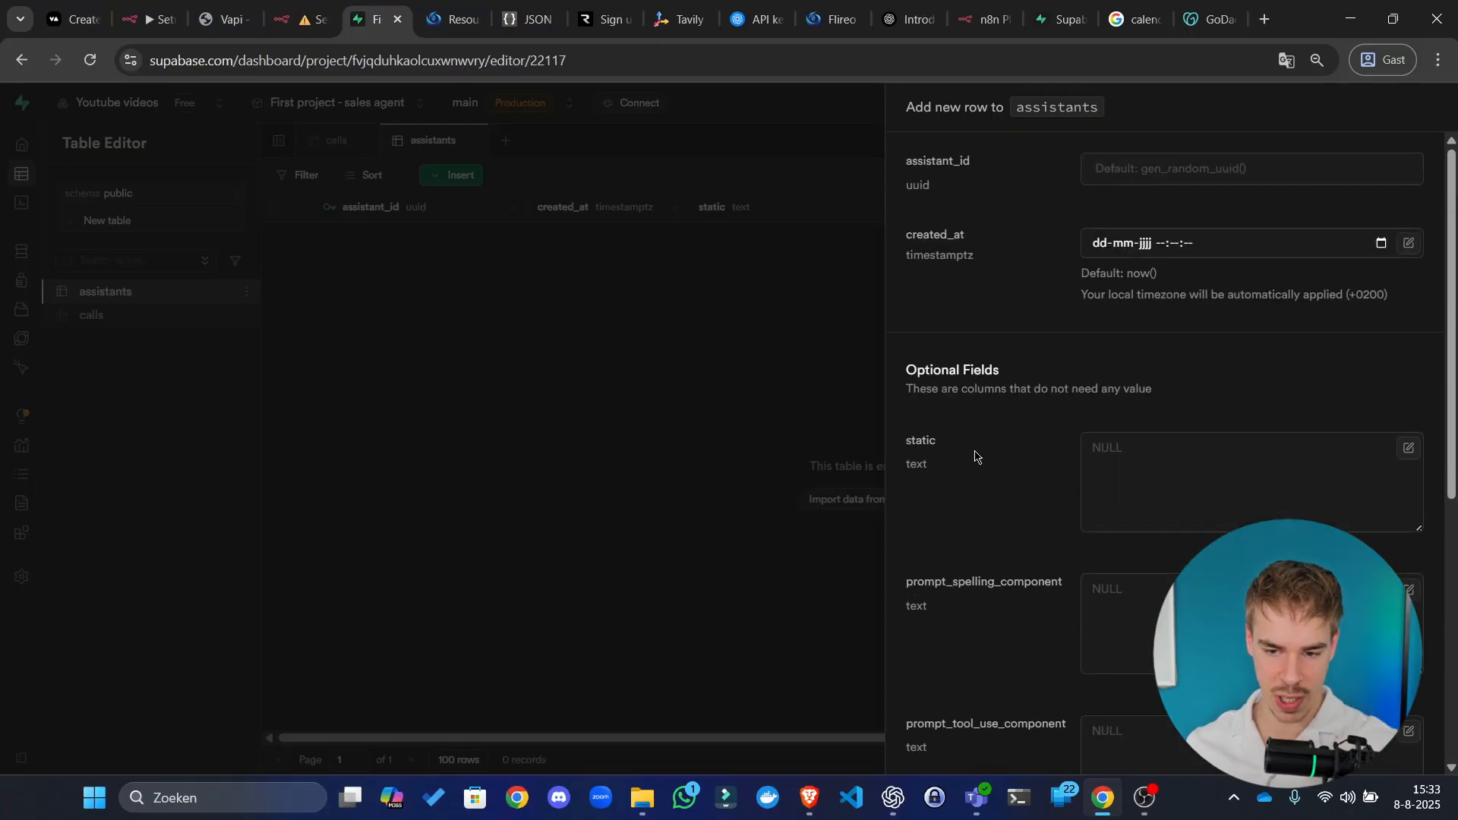
{"action": "left_click", "coordinate": [682, 448]}
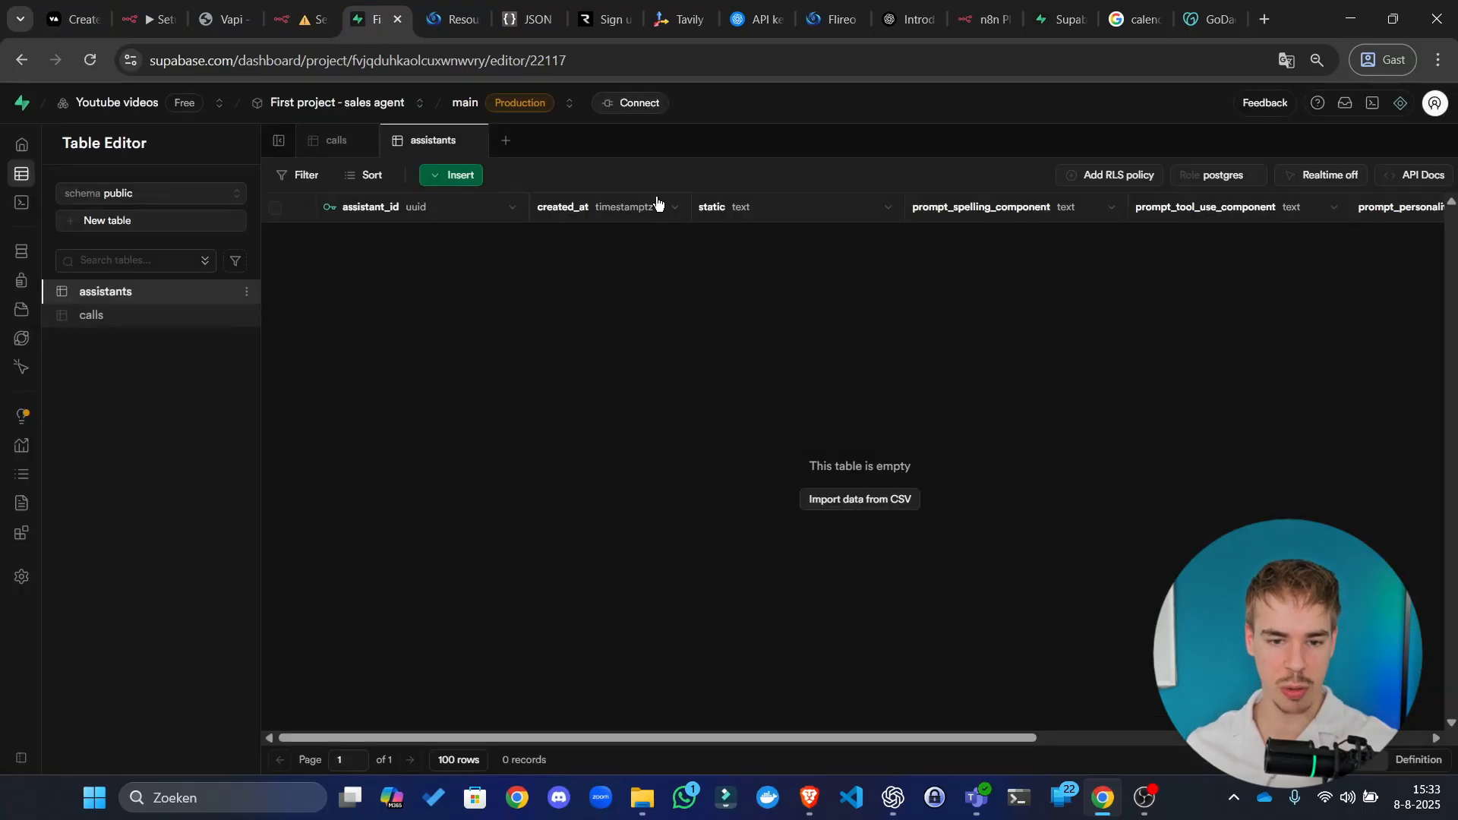
{"action": "left_click", "coordinate": [887, 207]}
{"action": "left_click", "coordinate": [776, 349]}
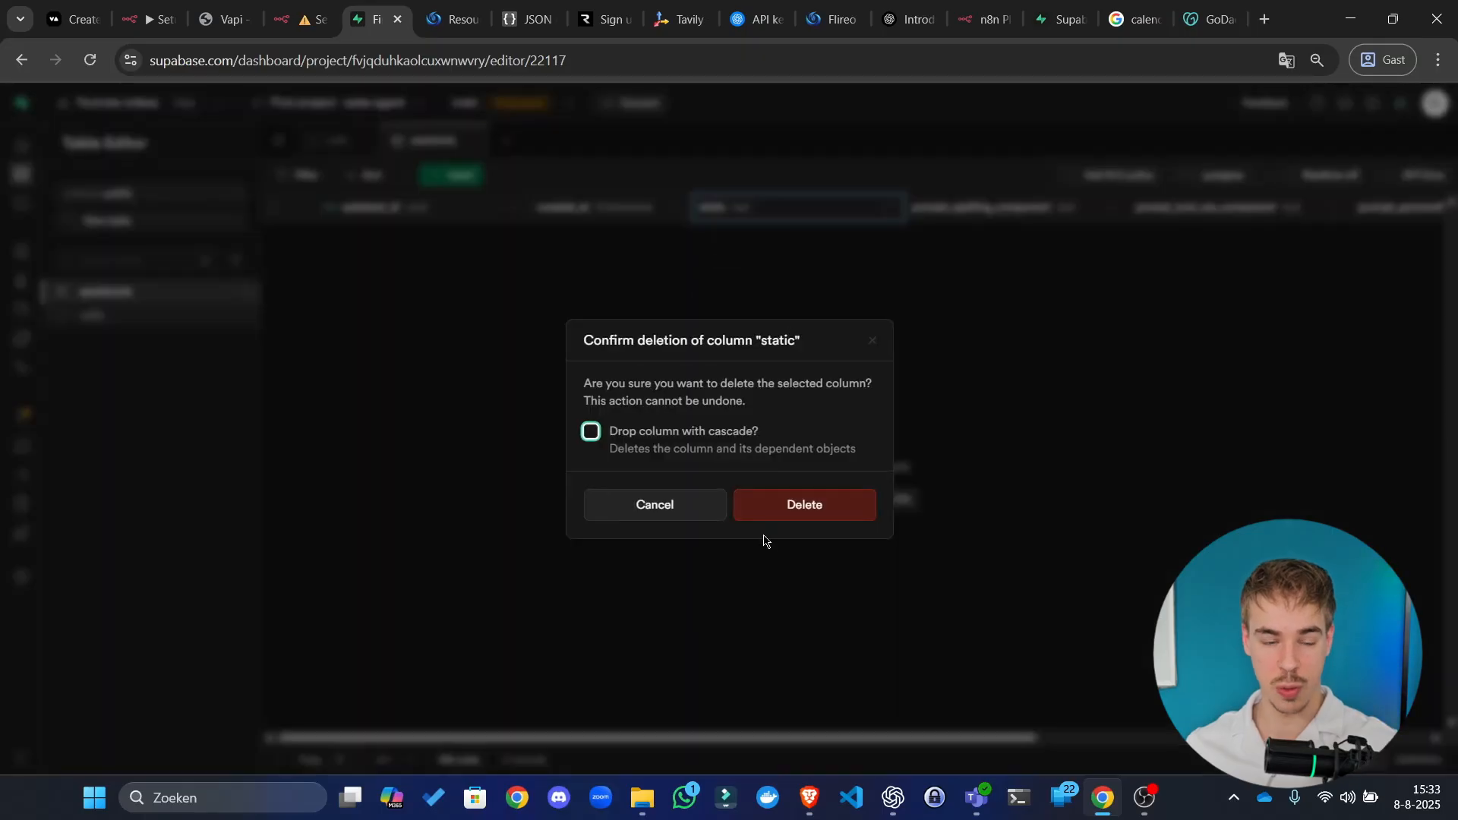
{"action": "left_click", "coordinate": [846, 504]}
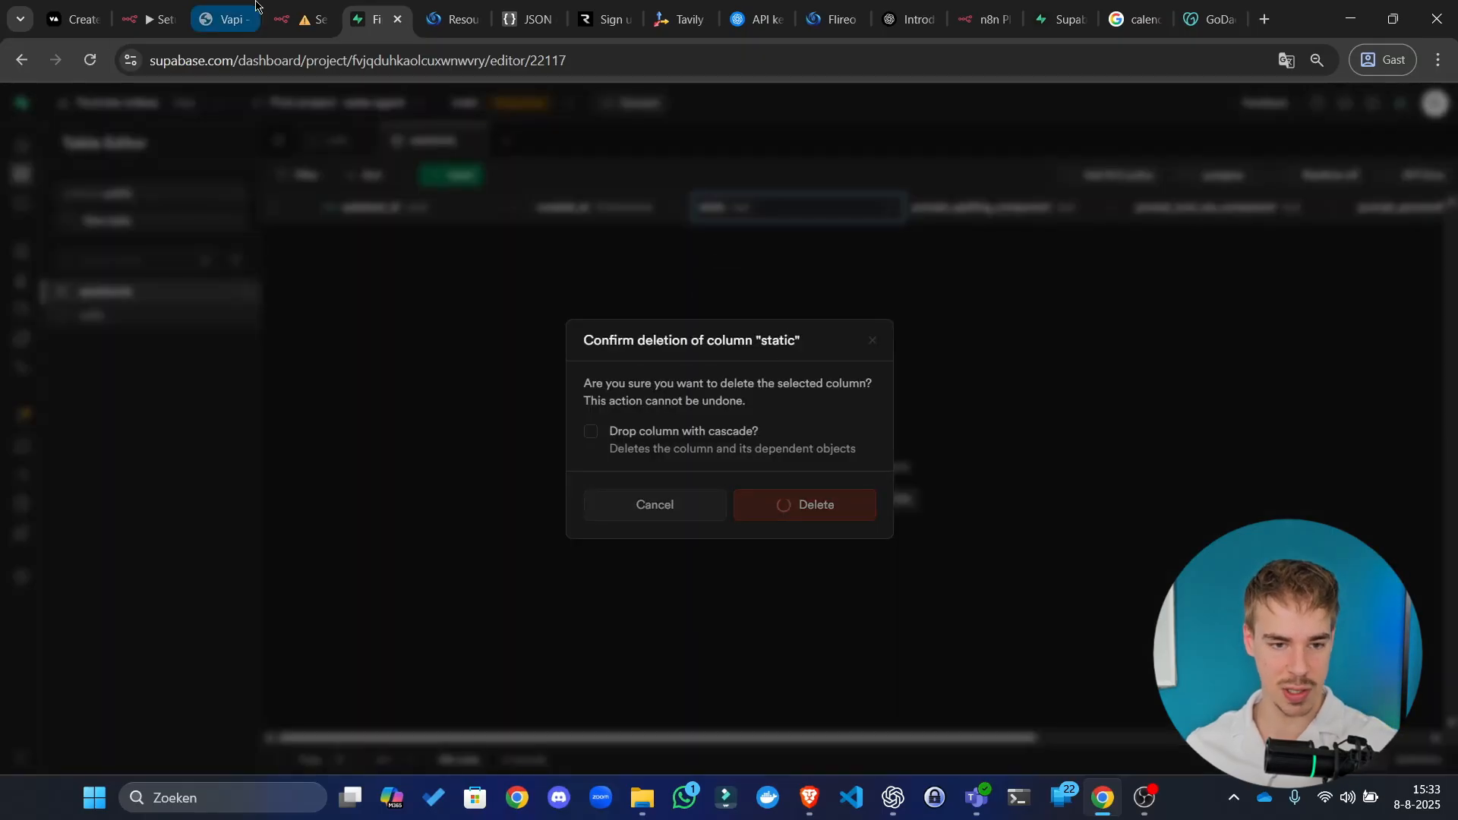
Step: Close the prompt expression editor and the Prompt node back to the n8n canvas
{"action": "left_click", "coordinate": [313, 17]}
{"action": "scroll", "coordinate": [467, 402], "scroll_direction": "down", "scroll_amount": 5}
{"action": "left_click", "coordinate": [858, 147]}
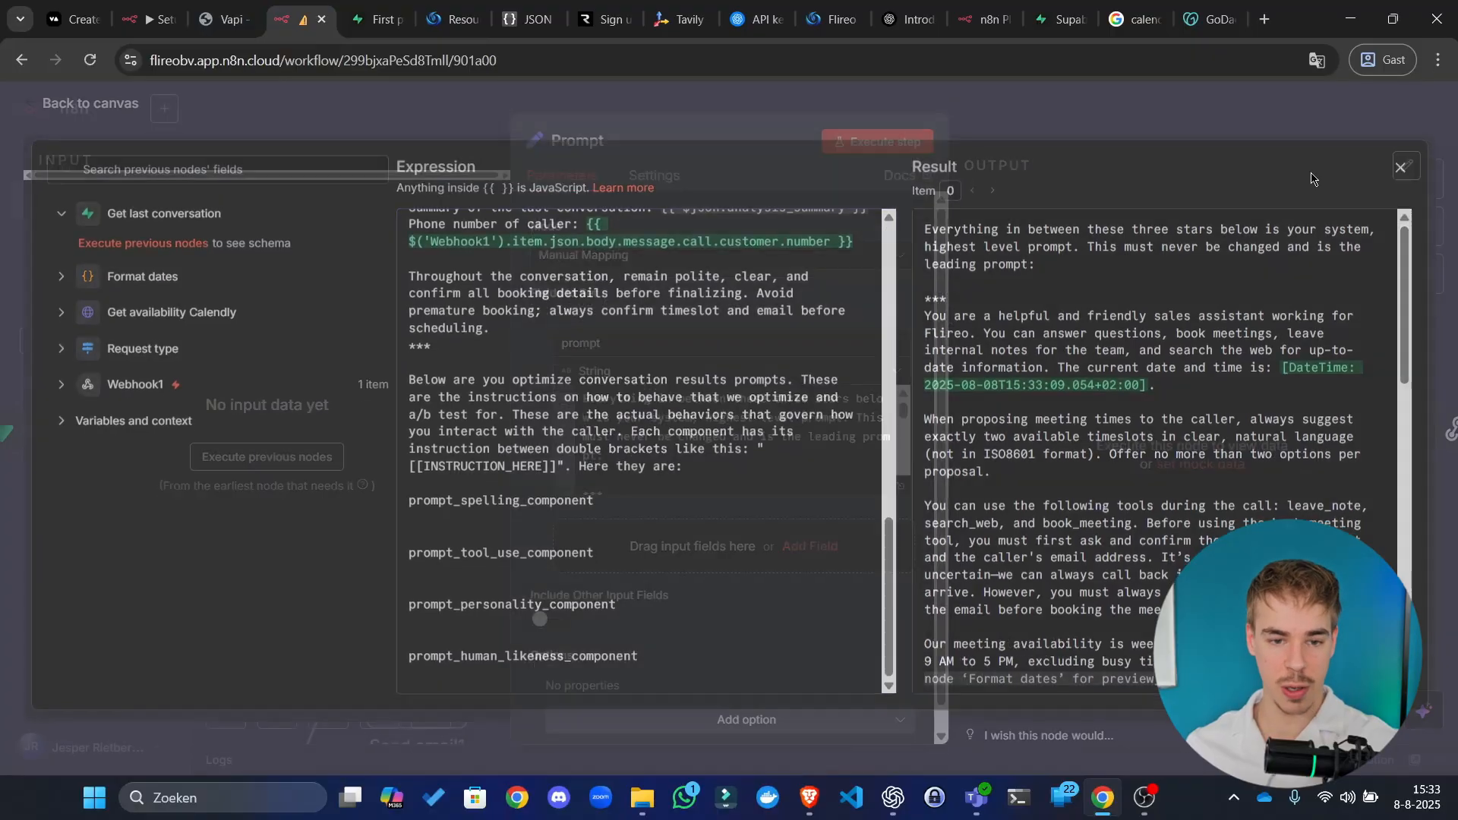
{"action": "left_click", "coordinate": [1249, 126]}
Step: Save the Server url workflow and open execution #130 from the Executions list
{"action": "left_click", "coordinate": [1178, 120]}
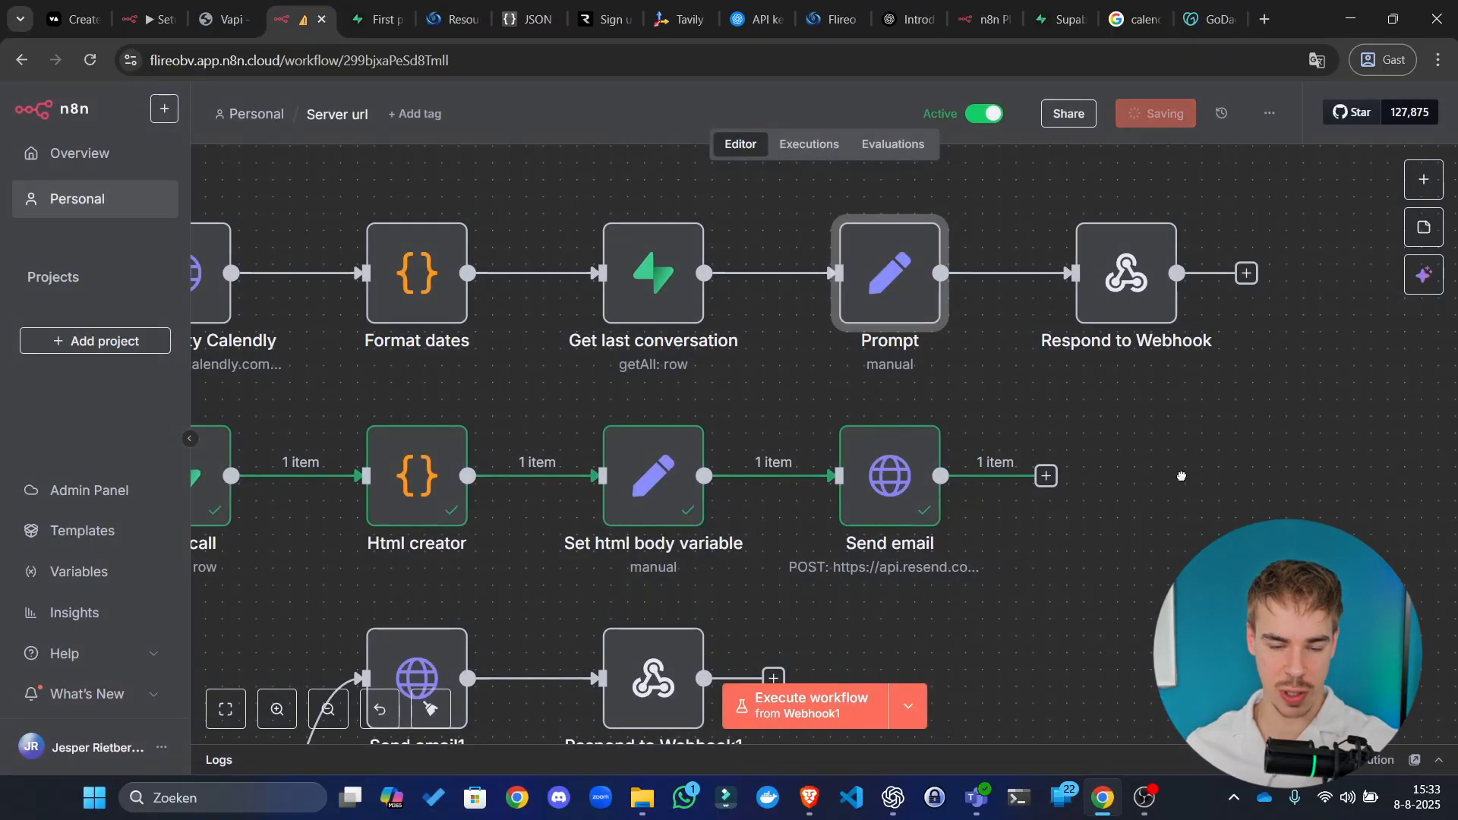
{"action": "scroll", "coordinate": [1274, 550], "scroll_direction": "down", "scroll_amount": 3}
{"action": "scroll", "coordinate": [1105, 506], "scroll_direction": "down", "scroll_amount": 2}
{"action": "mouse_move", "coordinate": [466, 511]}
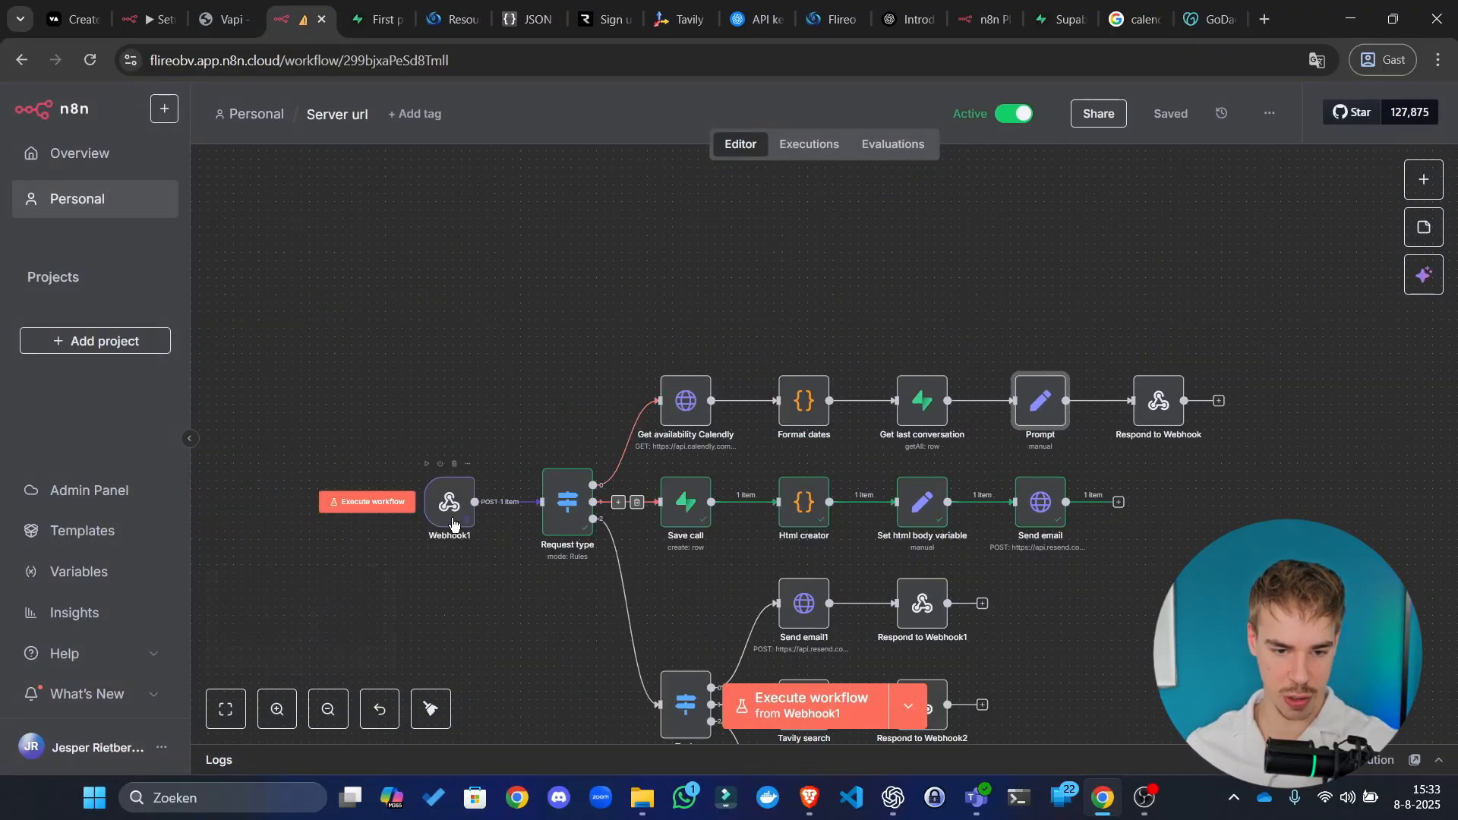
{"action": "left_click", "coordinate": [809, 144]}
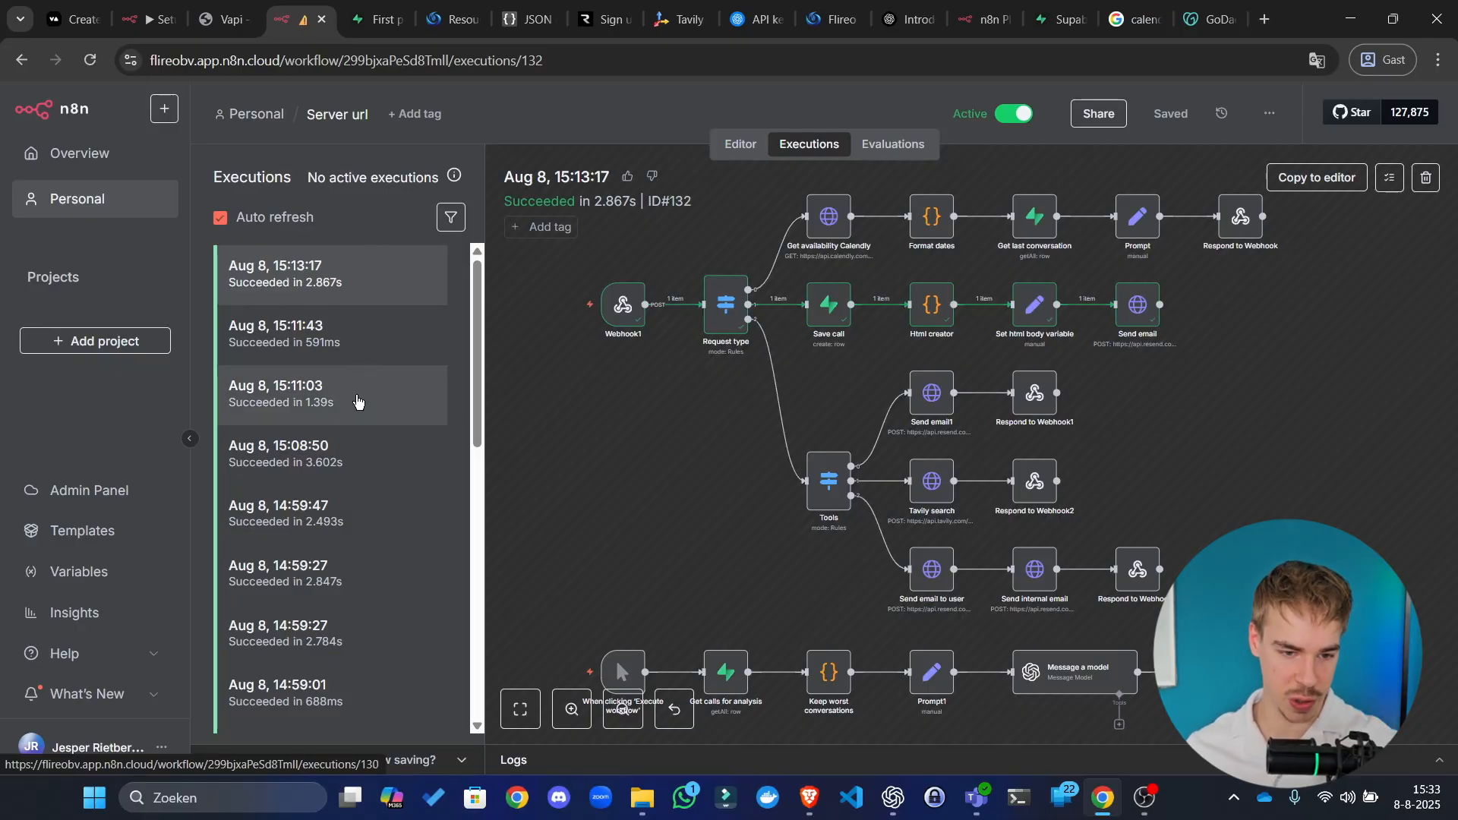
{"action": "left_click", "coordinate": [357, 400]}
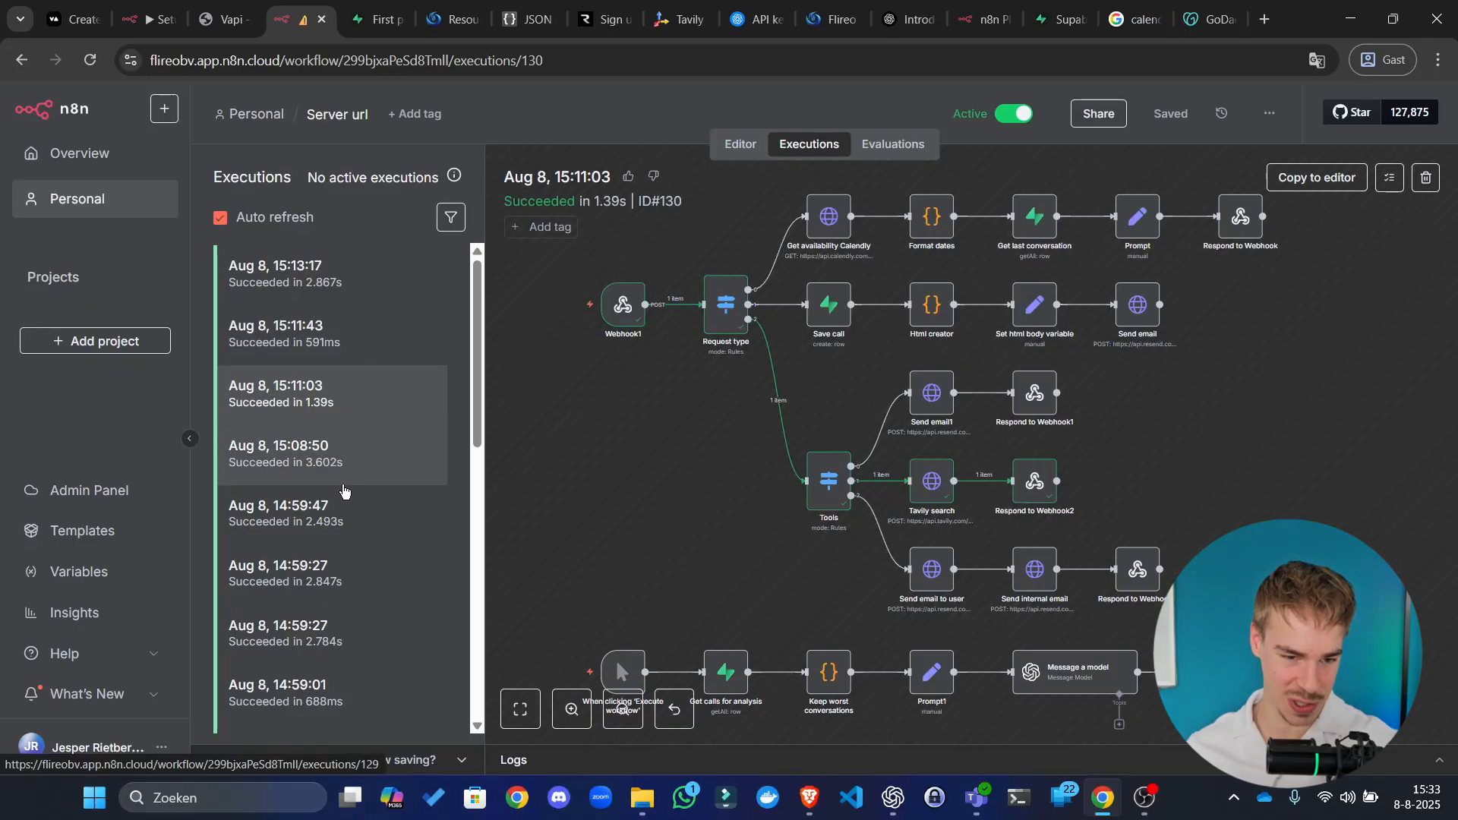
Step: Open execution #129 from 15:08:50 and inspect the data Webhook1 received
{"action": "left_click", "coordinate": [336, 476]}
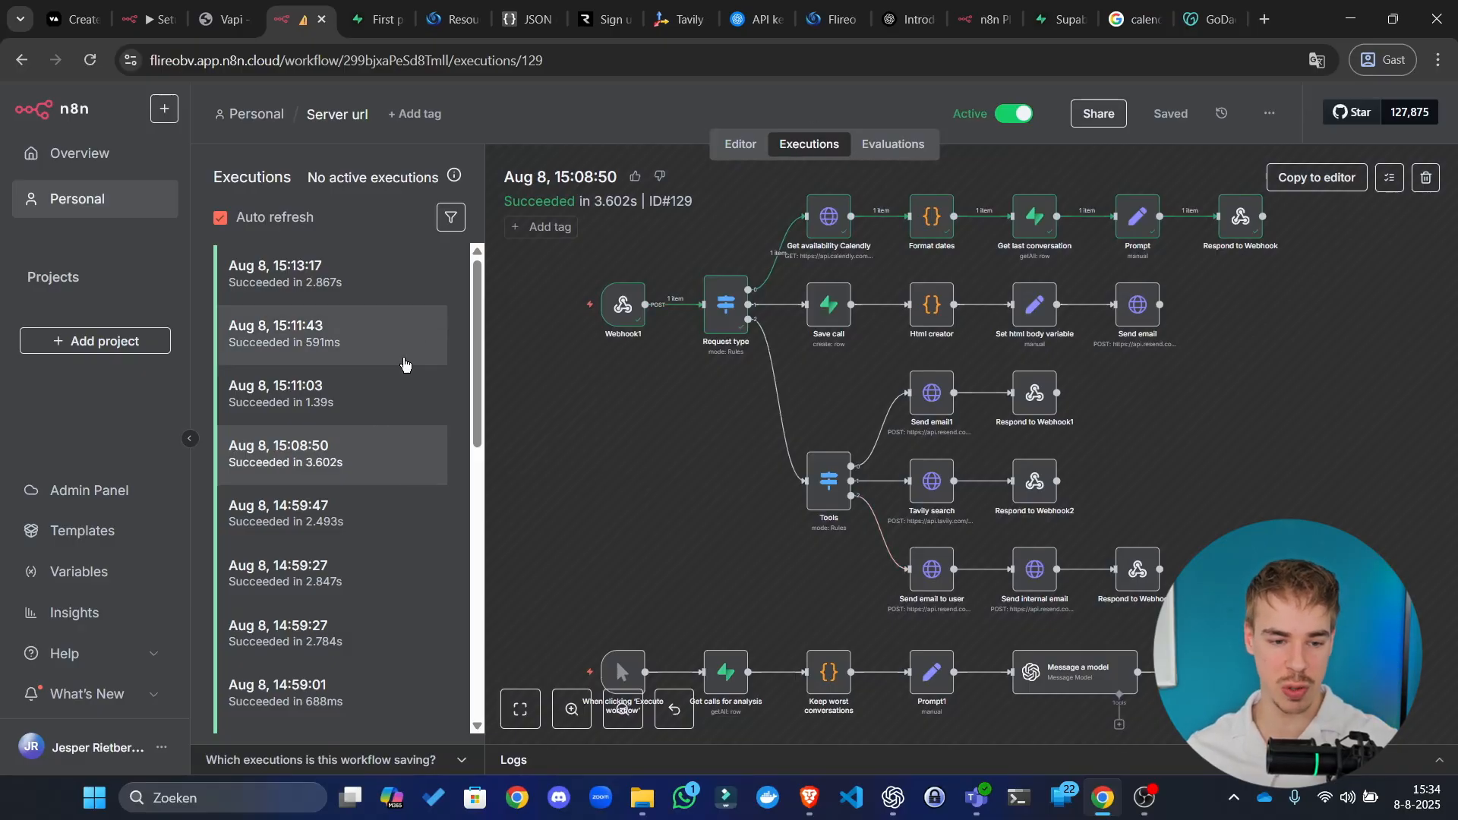
{"action": "left_click_drag", "start_coordinate": [673, 544], "coordinate": [701, 727]}
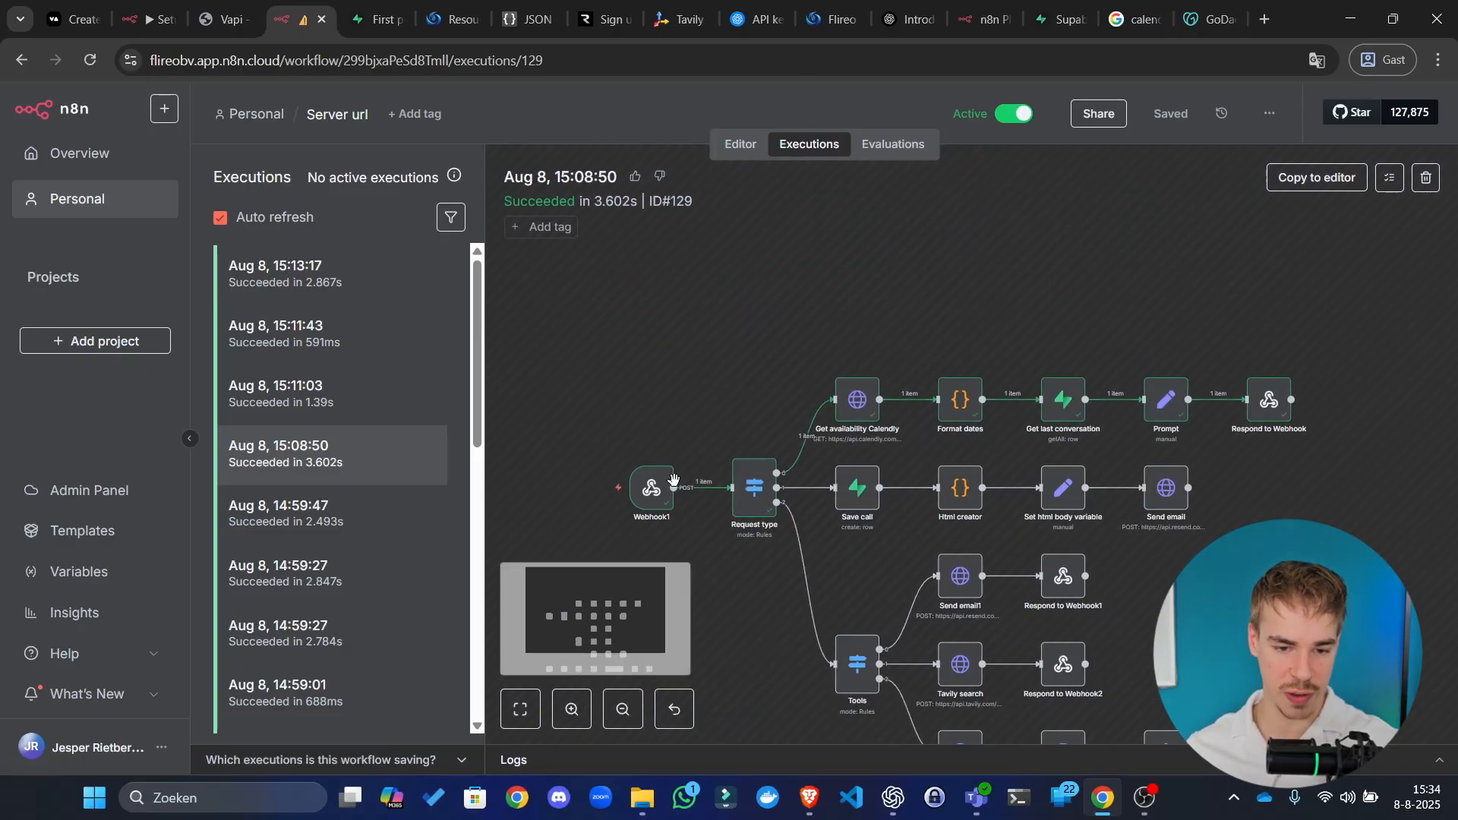
{"action": "scroll", "coordinate": [674, 482], "scroll_direction": "up", "scroll_amount": 7}
{"action": "left_click_drag", "start_coordinate": [790, 379], "coordinate": [1089, 175]}
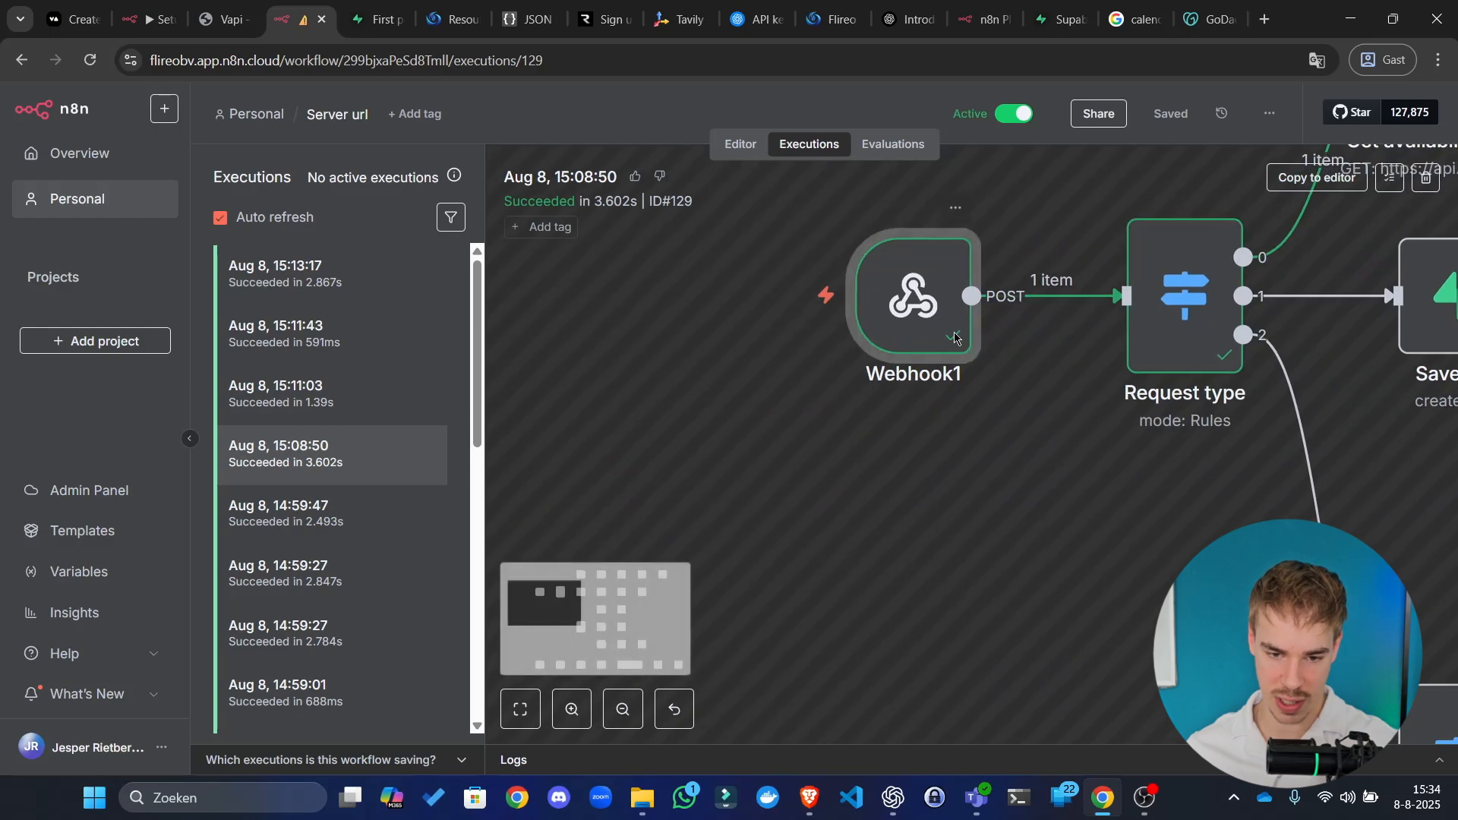
{"action": "double_click", "coordinate": [919, 339]}
{"action": "scroll", "coordinate": [845, 456], "scroll_direction": "down", "scroll_amount": 5}
{"action": "scroll", "coordinate": [813, 441], "scroll_direction": "down", "scroll_amount": 2}
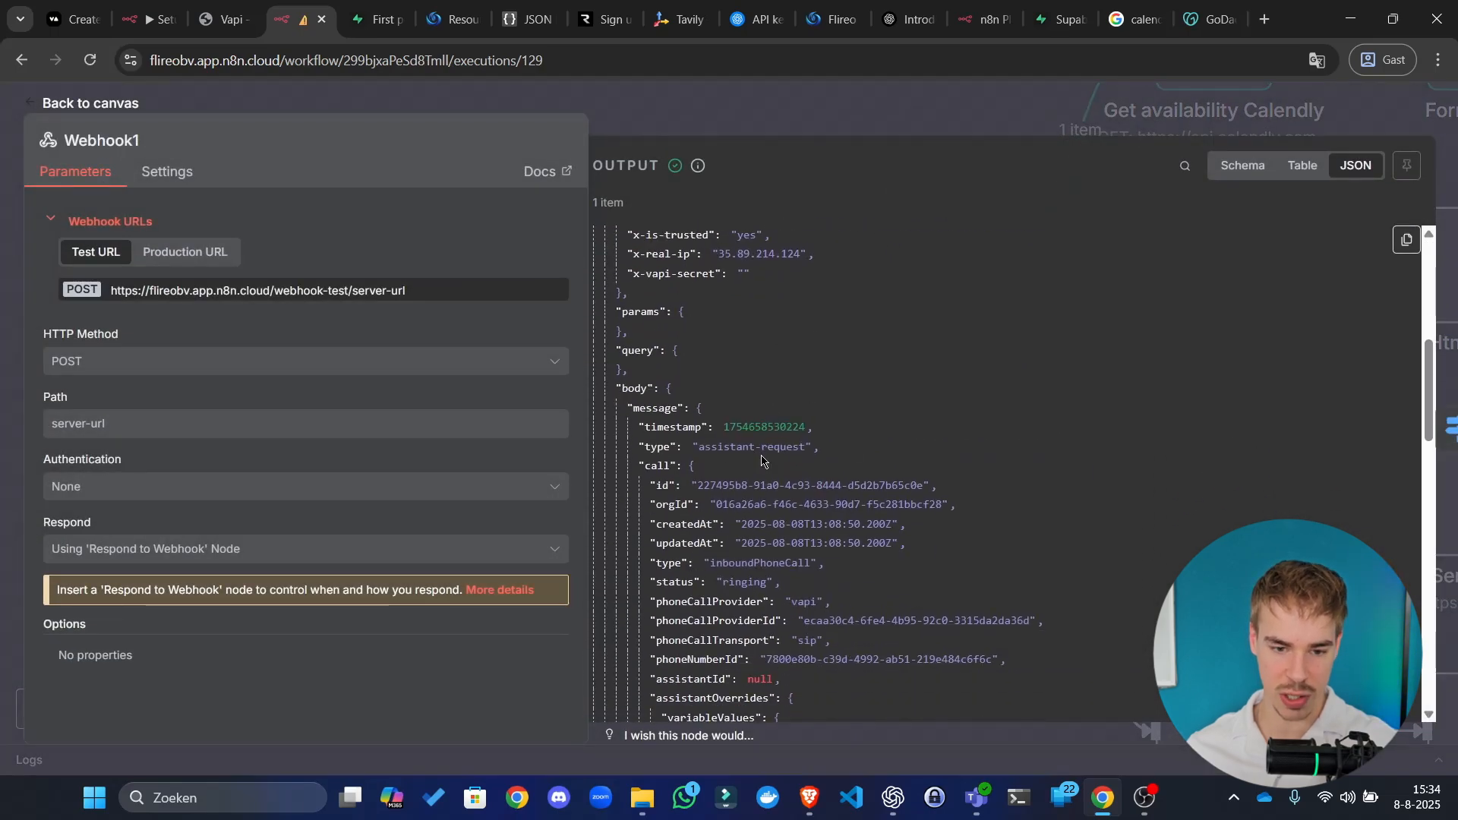
{"action": "left_click", "coordinate": [1077, 120]}
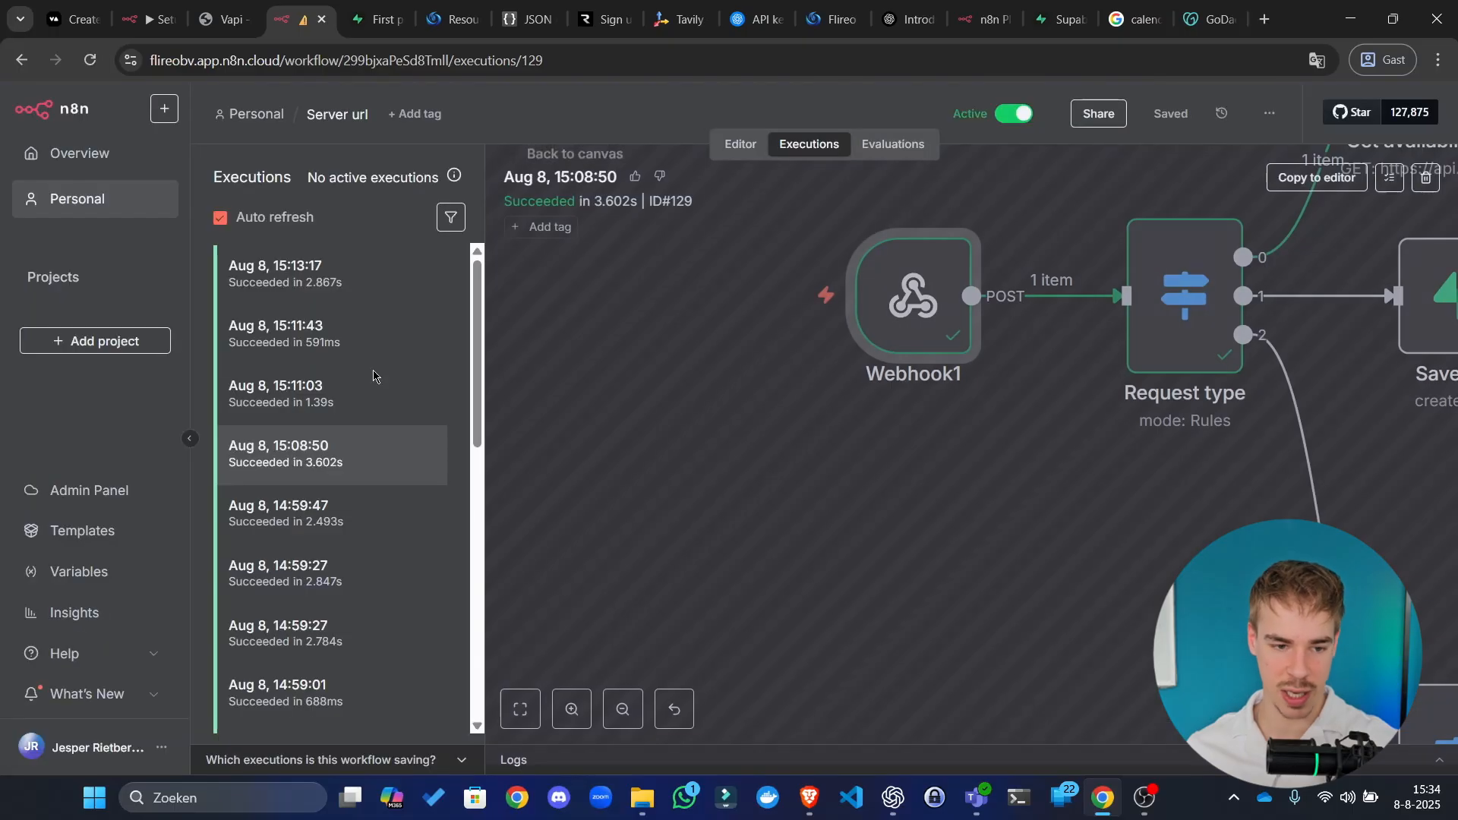
Step: Copy Webhook1's JSON output and return to the workflow editor
{"action": "double_click", "coordinate": [919, 304]}
{"action": "left_click", "coordinate": [1400, 241]}
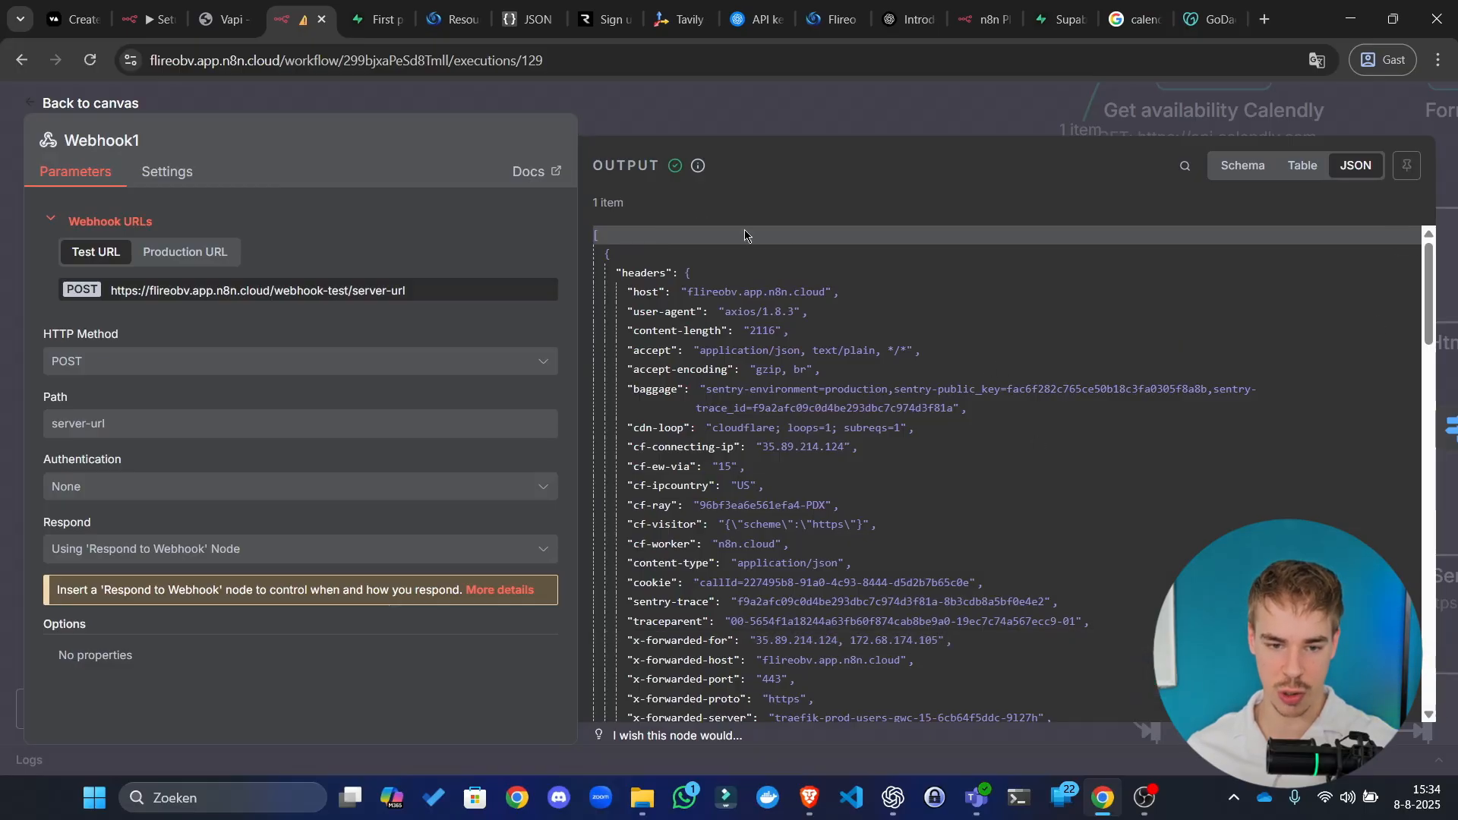
{"action": "mouse_move", "coordinate": [1404, 242]}
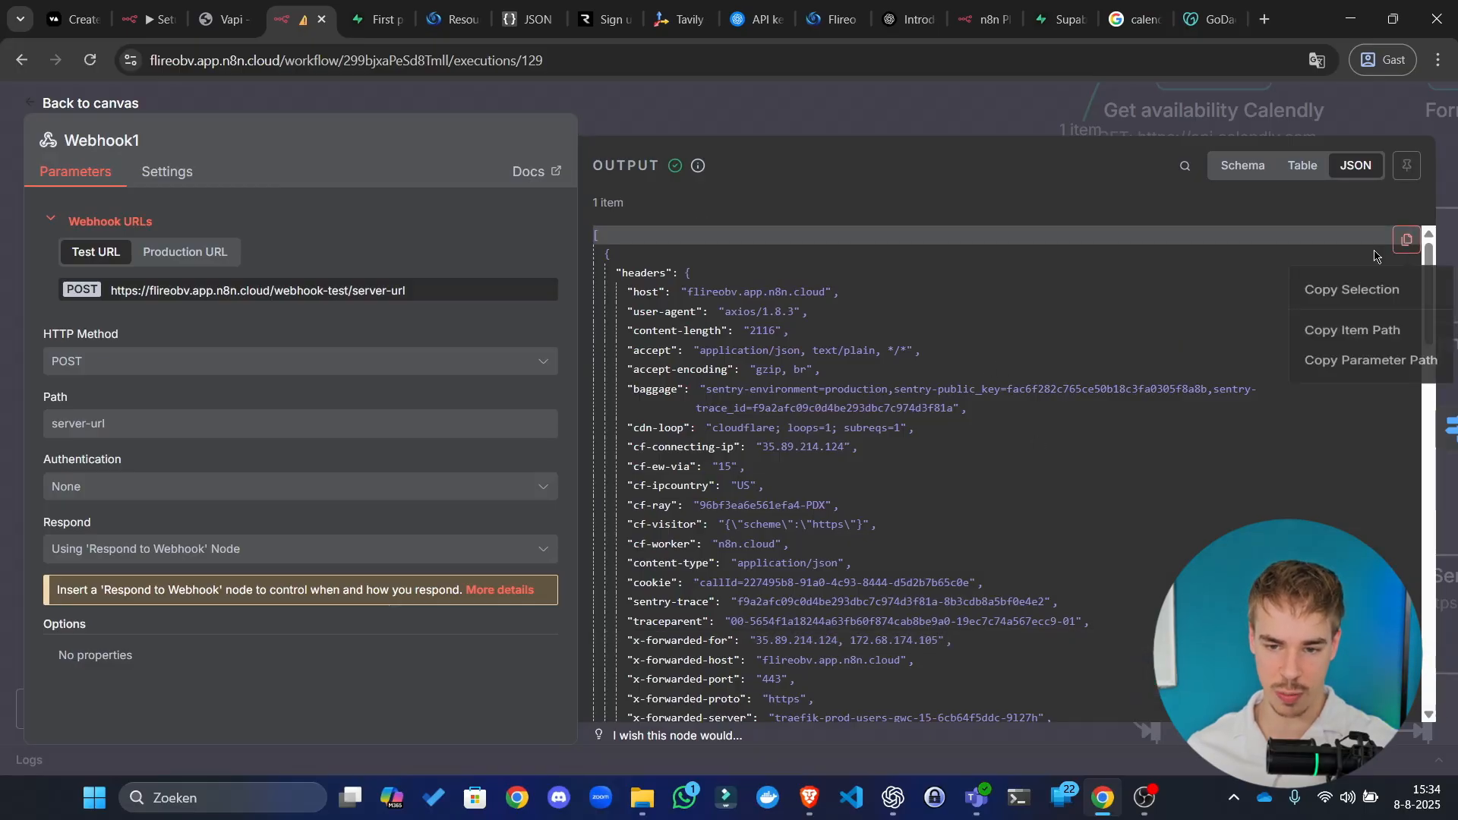
{"action": "left_click", "coordinate": [1363, 303]}
{"action": "key", "text": "Escape"}
{"action": "left_click", "coordinate": [738, 143]}
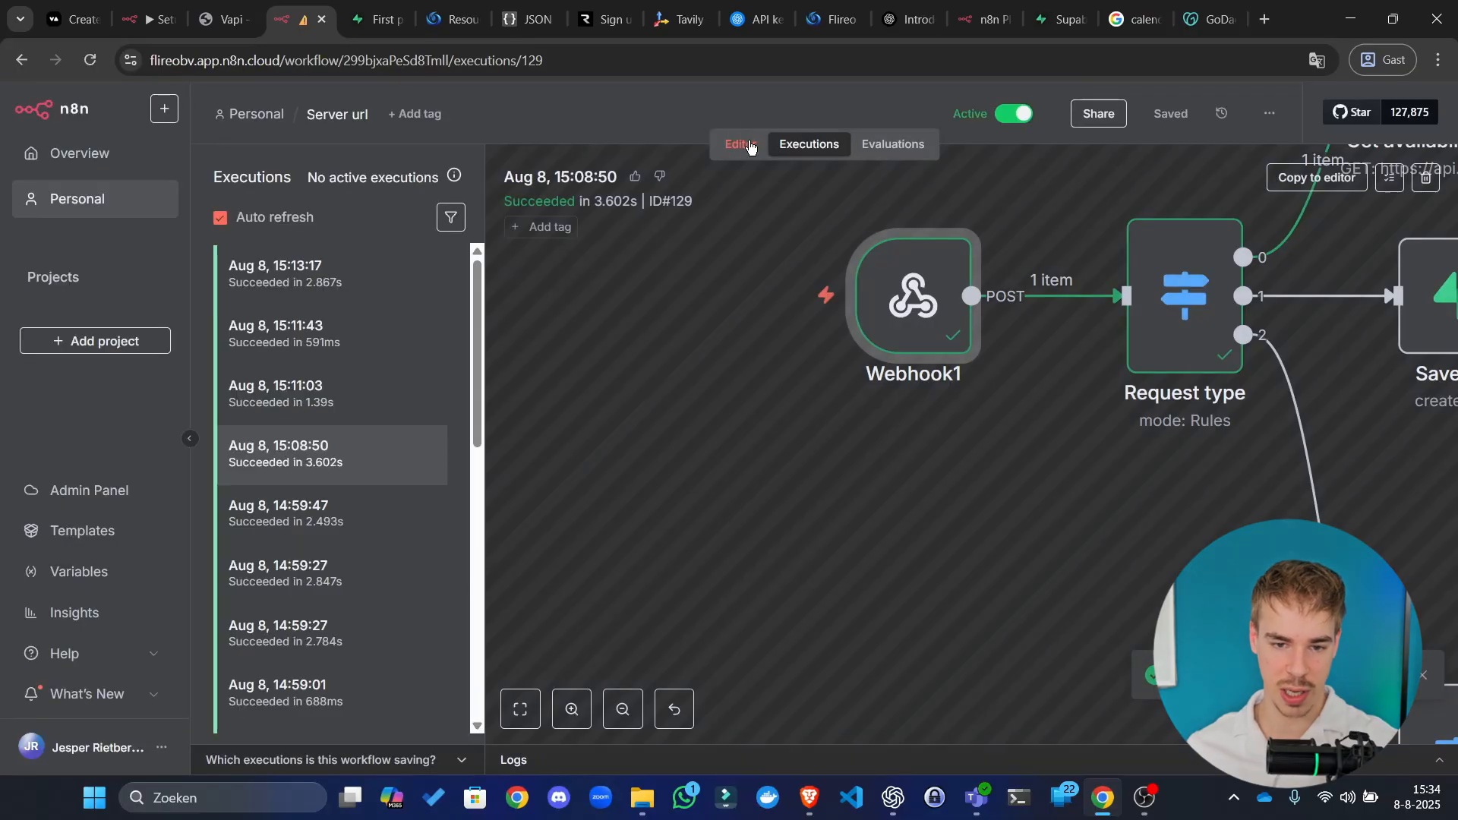
Step: Replace Webhook1's output with the copied execution JSON and save it as pinned data
{"action": "left_click_drag", "start_coordinate": [526, 339], "coordinate": [688, 248]}
{"action": "scroll", "coordinate": [636, 416], "scroll_direction": "up", "scroll_amount": 5}
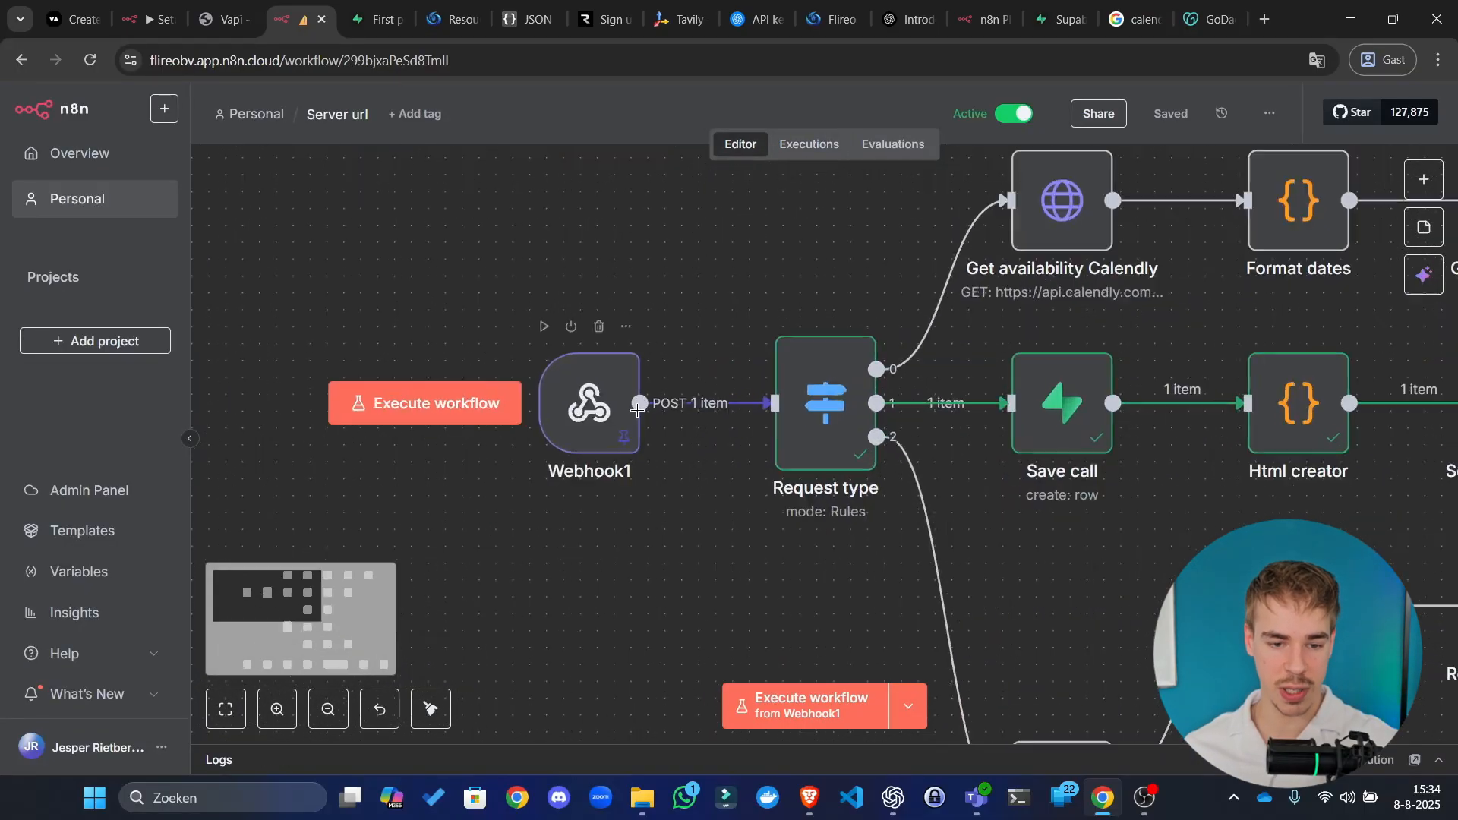
{"action": "left_click", "coordinate": [560, 390]}
{"action": "double_click", "coordinate": [558, 389]}
{"action": "left_click", "coordinate": [1370, 206]}
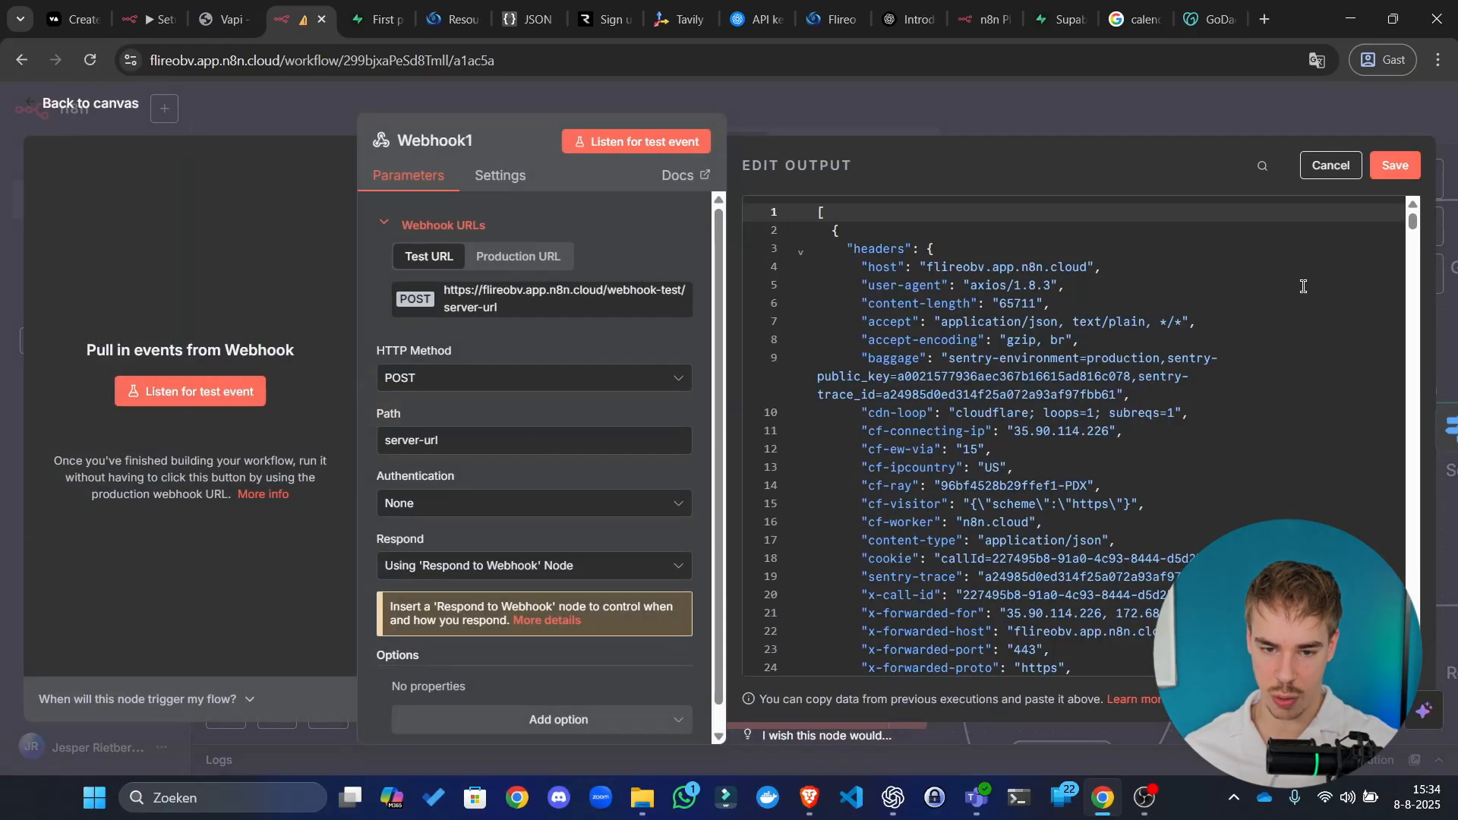
{"action": "key", "text": "ctrl+a"}
{"action": "left_click", "coordinate": [944, 401]}
{"action": "key", "text": "ctrl+a"}
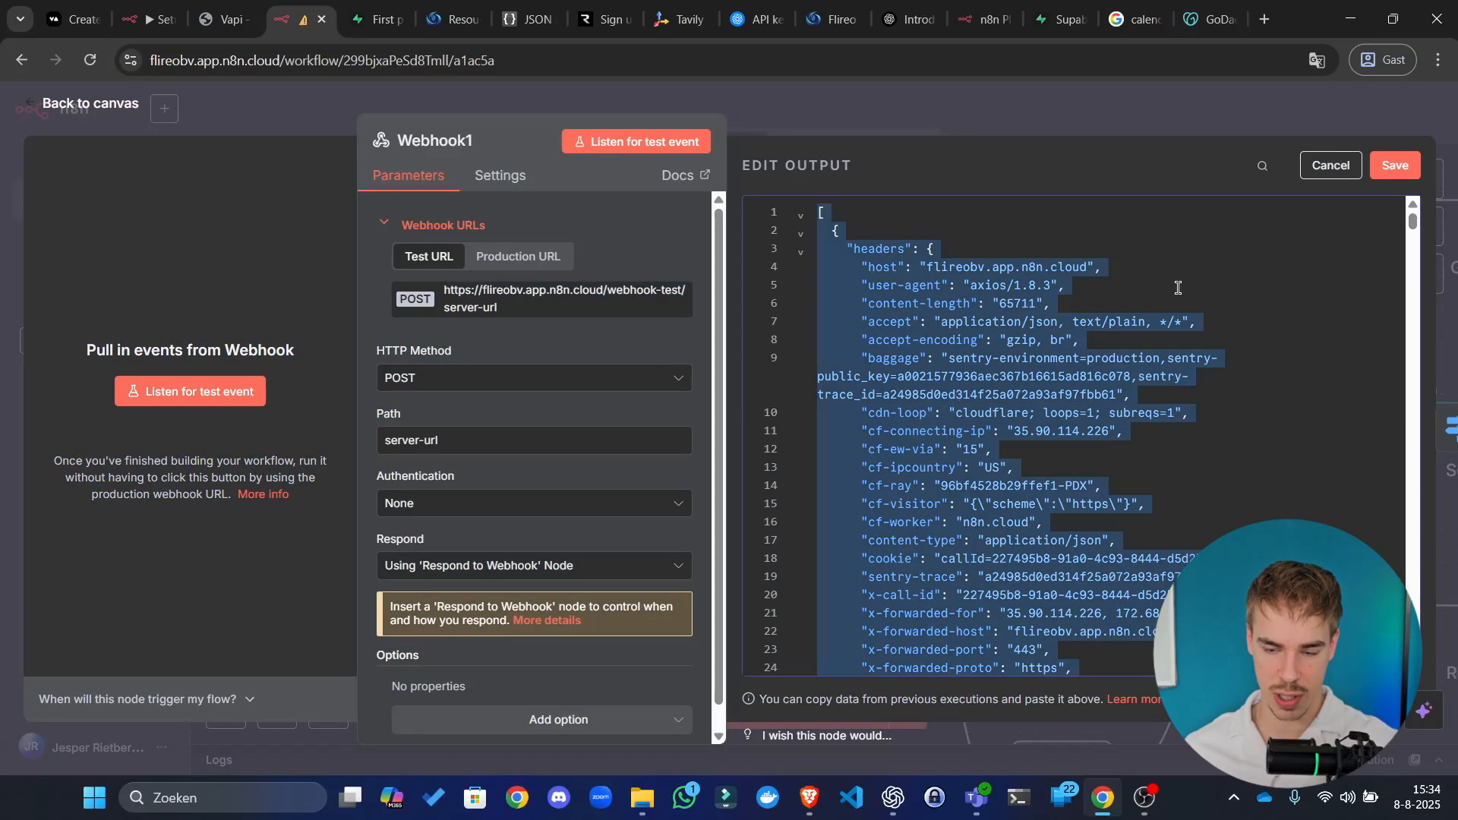
{"action": "key", "text": "ctrl+v"}
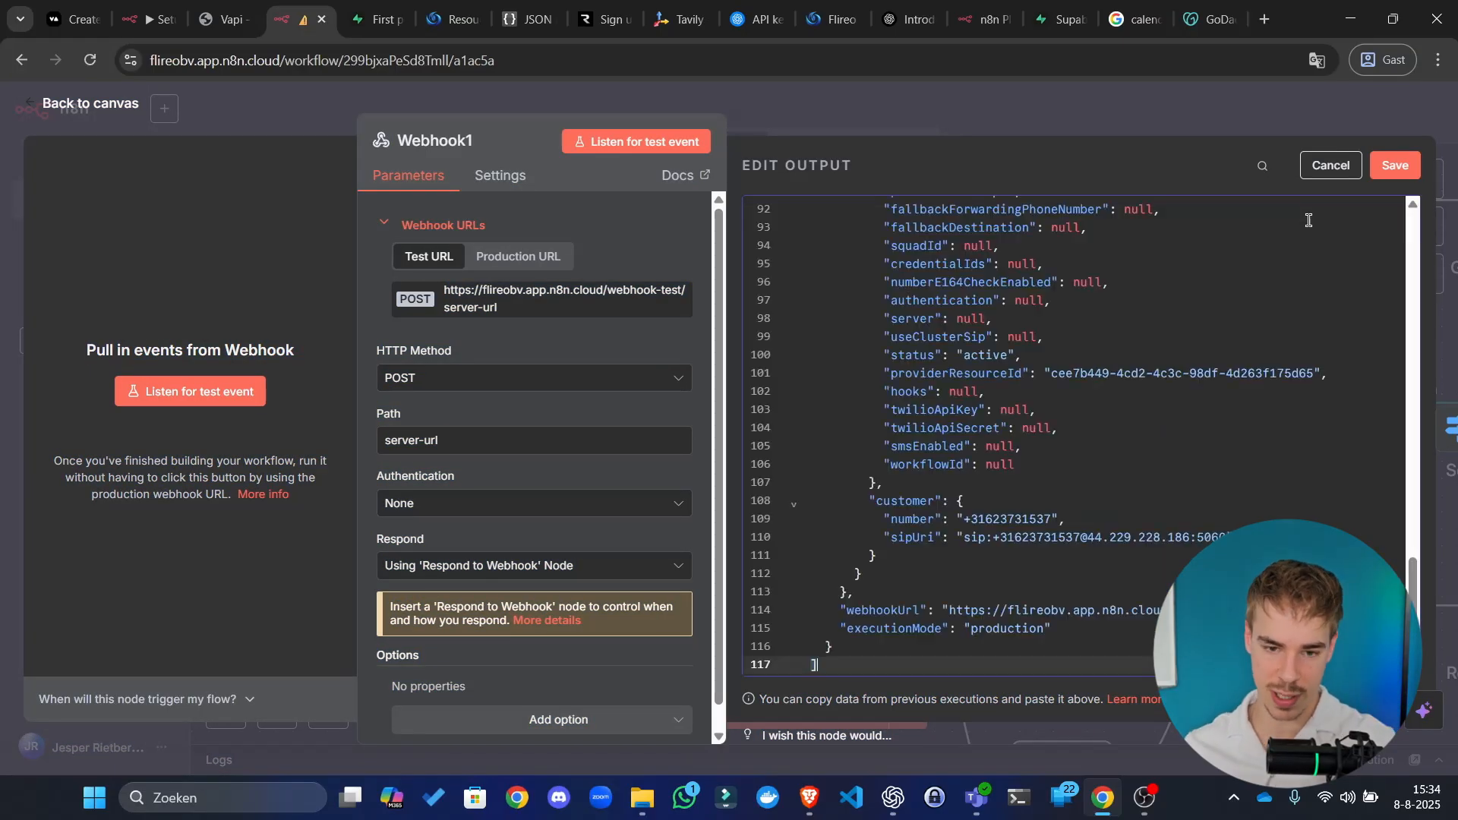
{"action": "left_click", "coordinate": [1408, 166]}
{"action": "left_click", "coordinate": [1246, 117]}
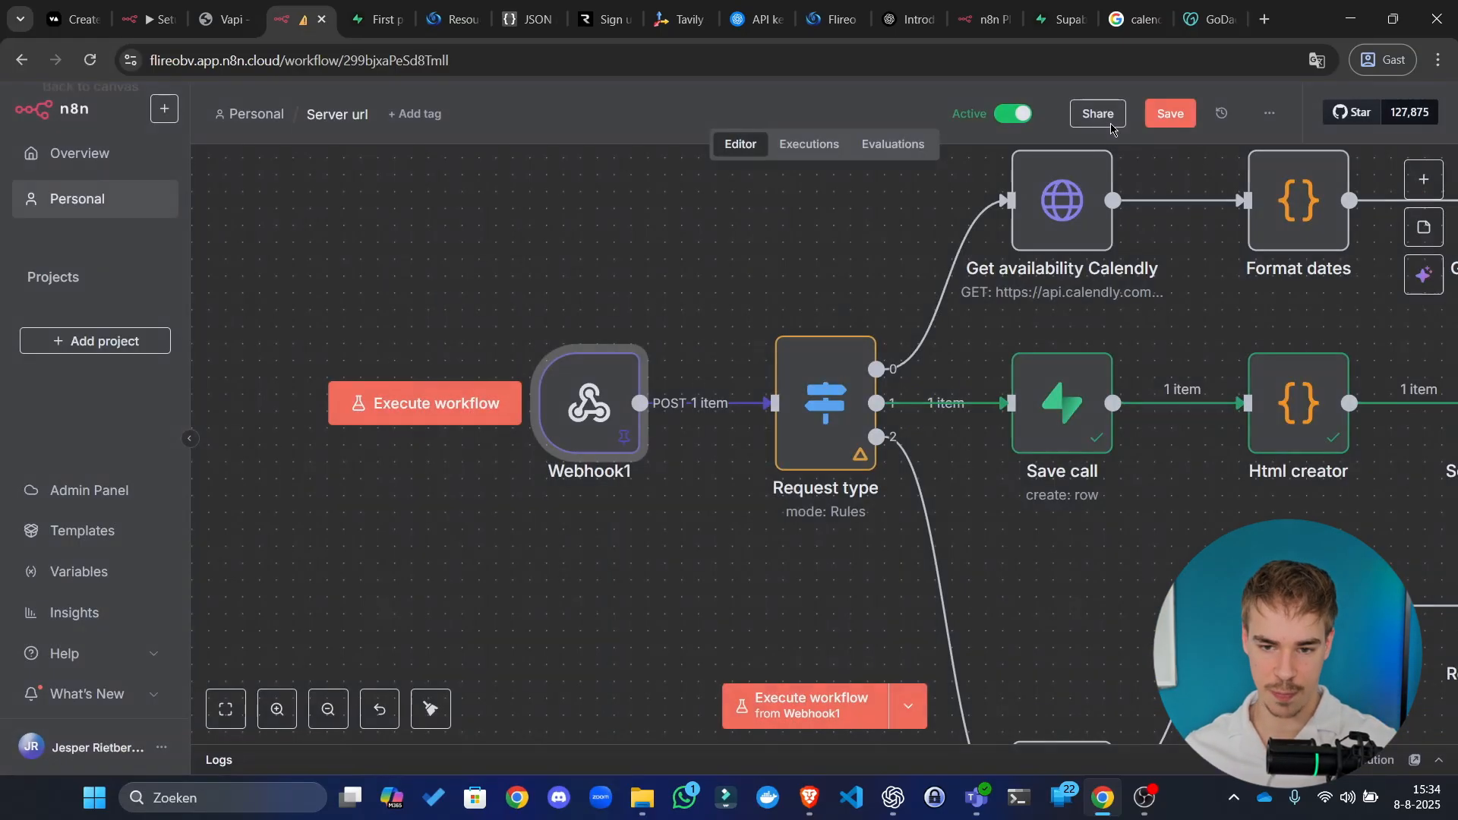
Step: Test-run the Request type, Get availability Calendly and Format dates nodes
{"action": "left_click", "coordinate": [784, 323]}
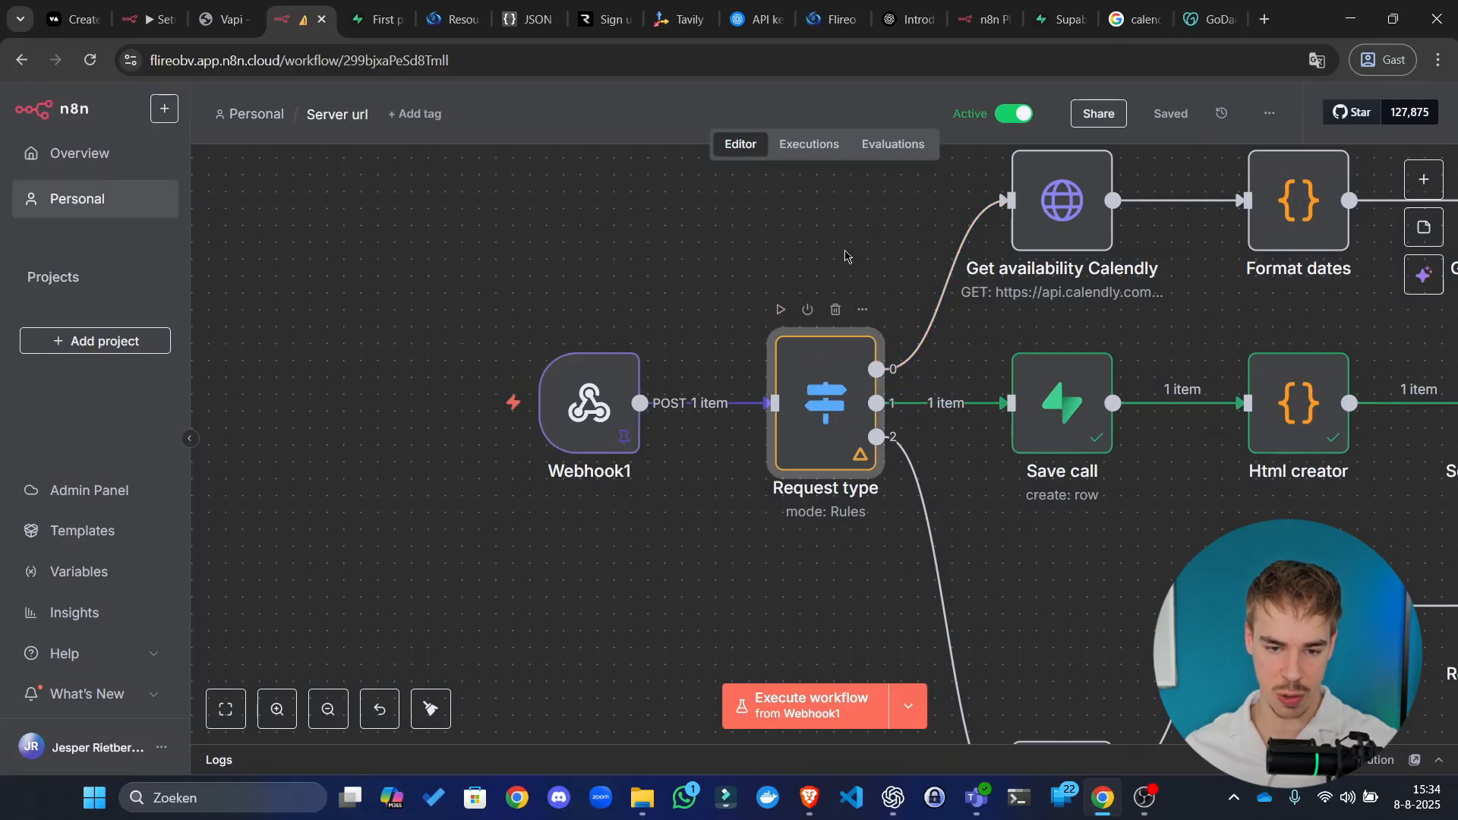
{"action": "left_click", "coordinate": [780, 309]}
{"action": "left_click_drag", "start_coordinate": [840, 270], "coordinate": [570, 380]}
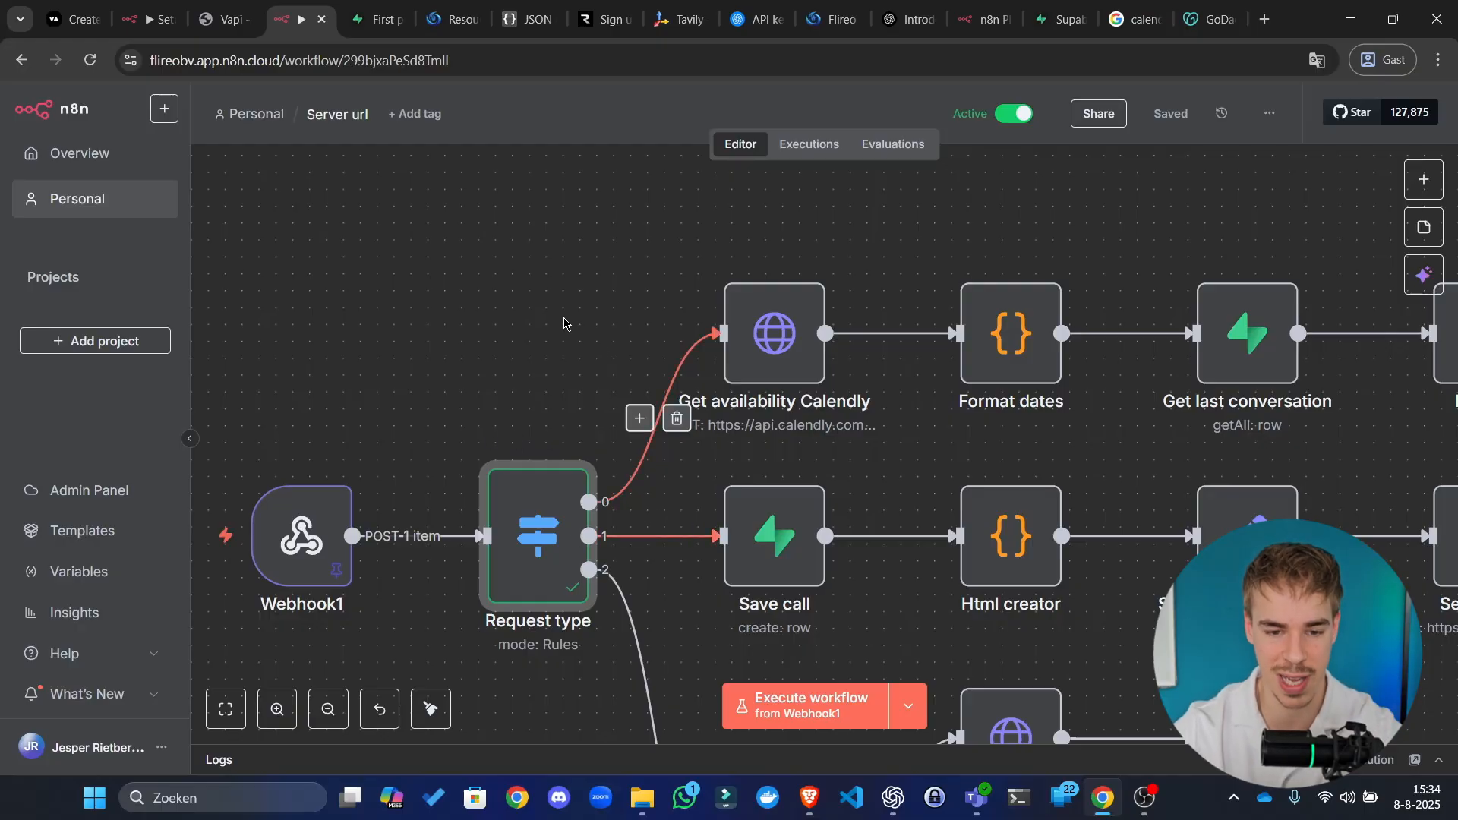
{"action": "left_click", "coordinate": [728, 259]}
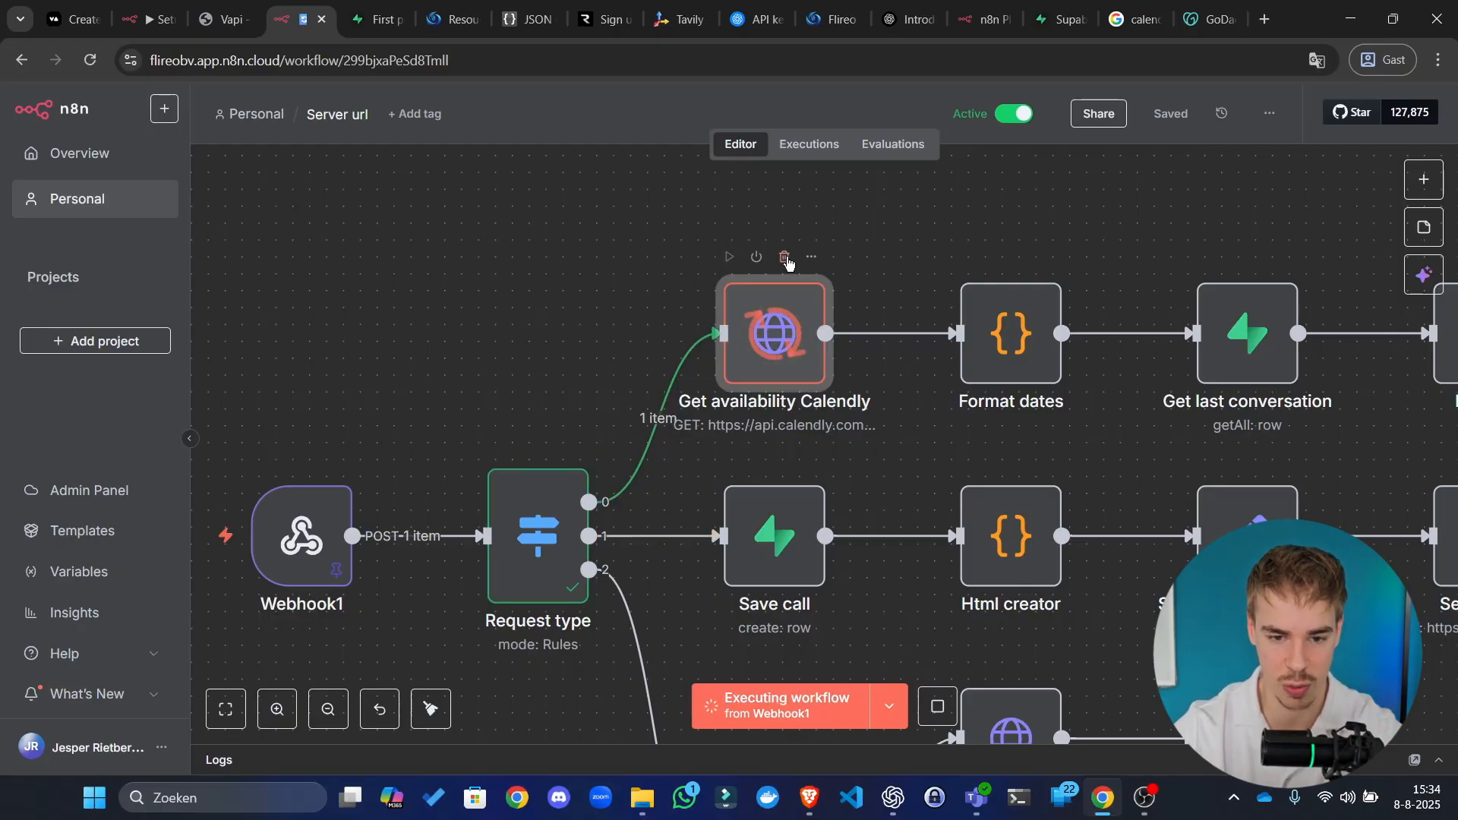
{"action": "left_click_drag", "start_coordinate": [1051, 238], "coordinate": [921, 237]}
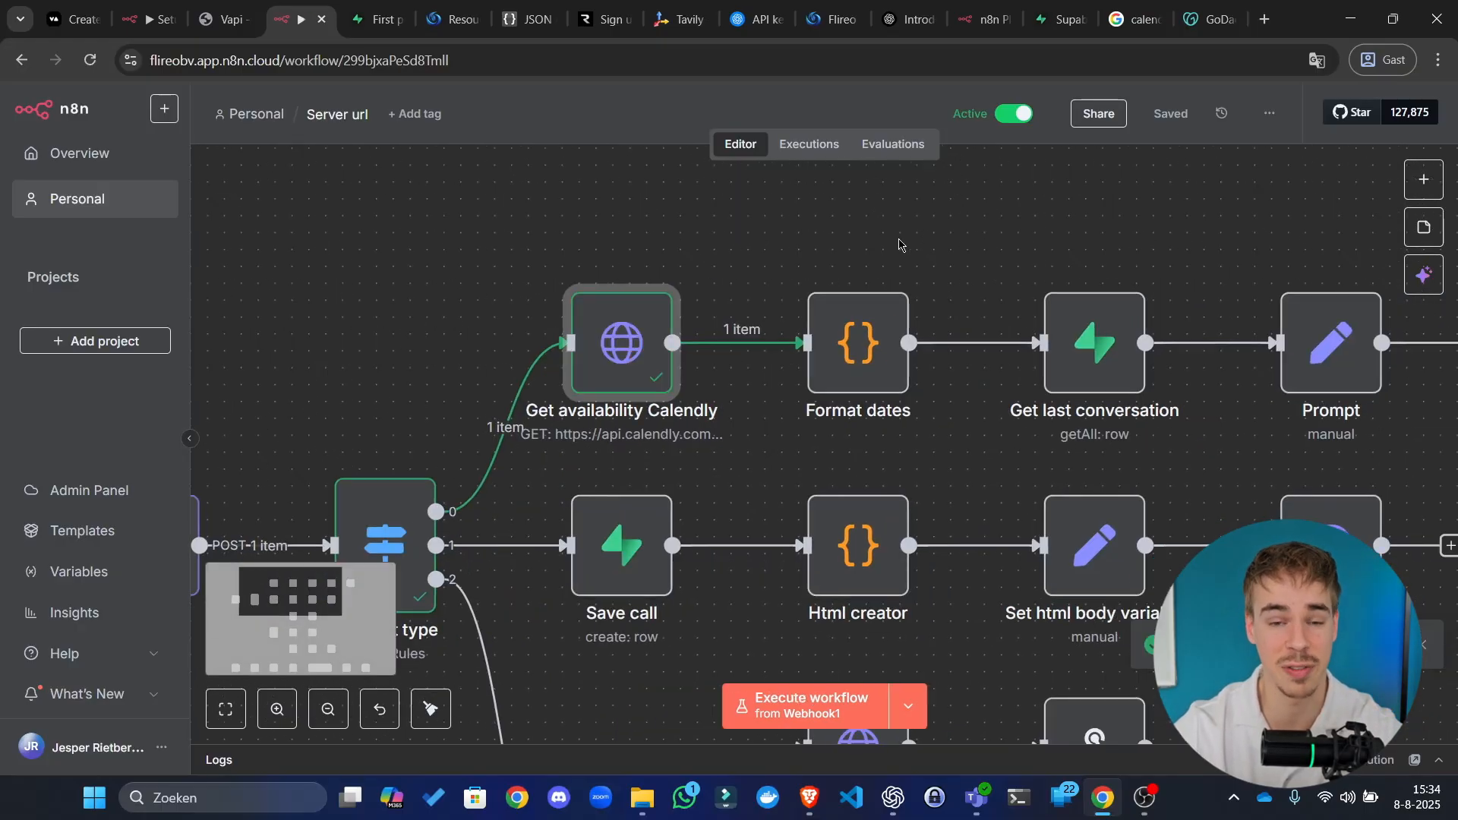
{"action": "left_click", "coordinate": [817, 266]}
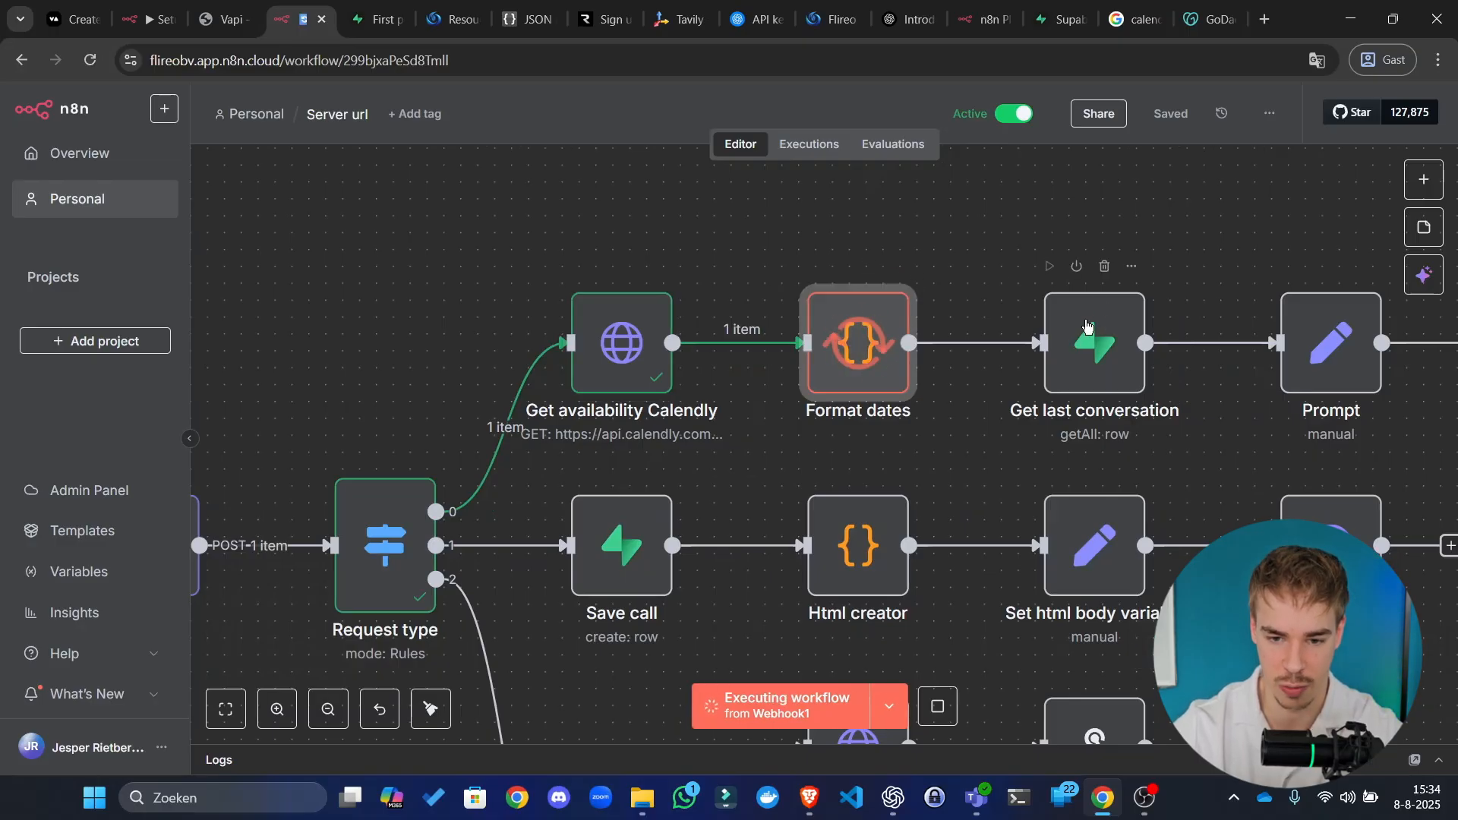
{"action": "left_click_drag", "start_coordinate": [1094, 228], "coordinate": [809, 237]}
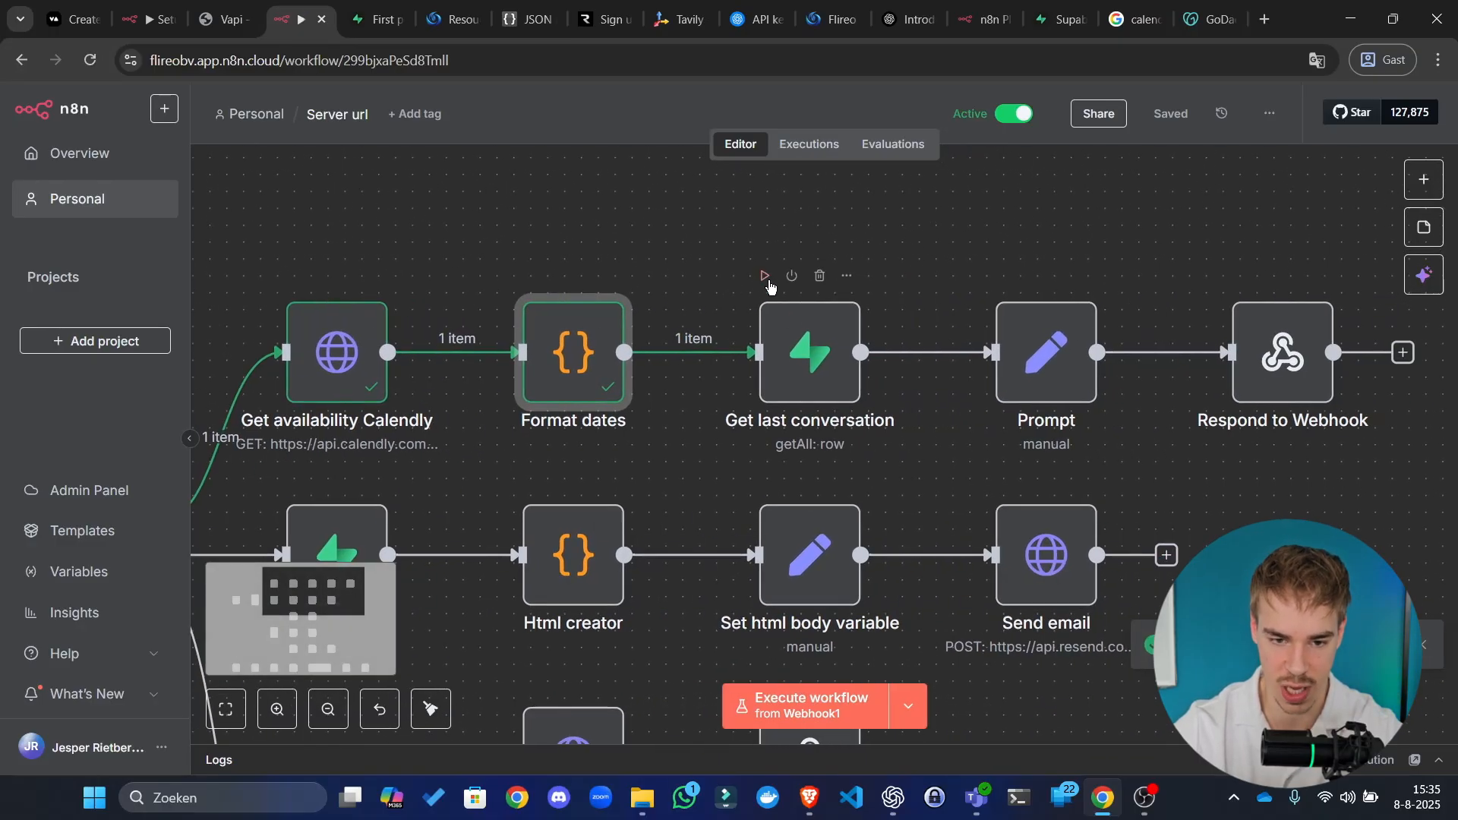
Step: Run Get last conversation and shift Prompt and Respond to Webhook further right
{"action": "left_click", "coordinate": [765, 278]}
{"action": "left_click_drag", "start_coordinate": [966, 245], "coordinate": [1380, 436]}
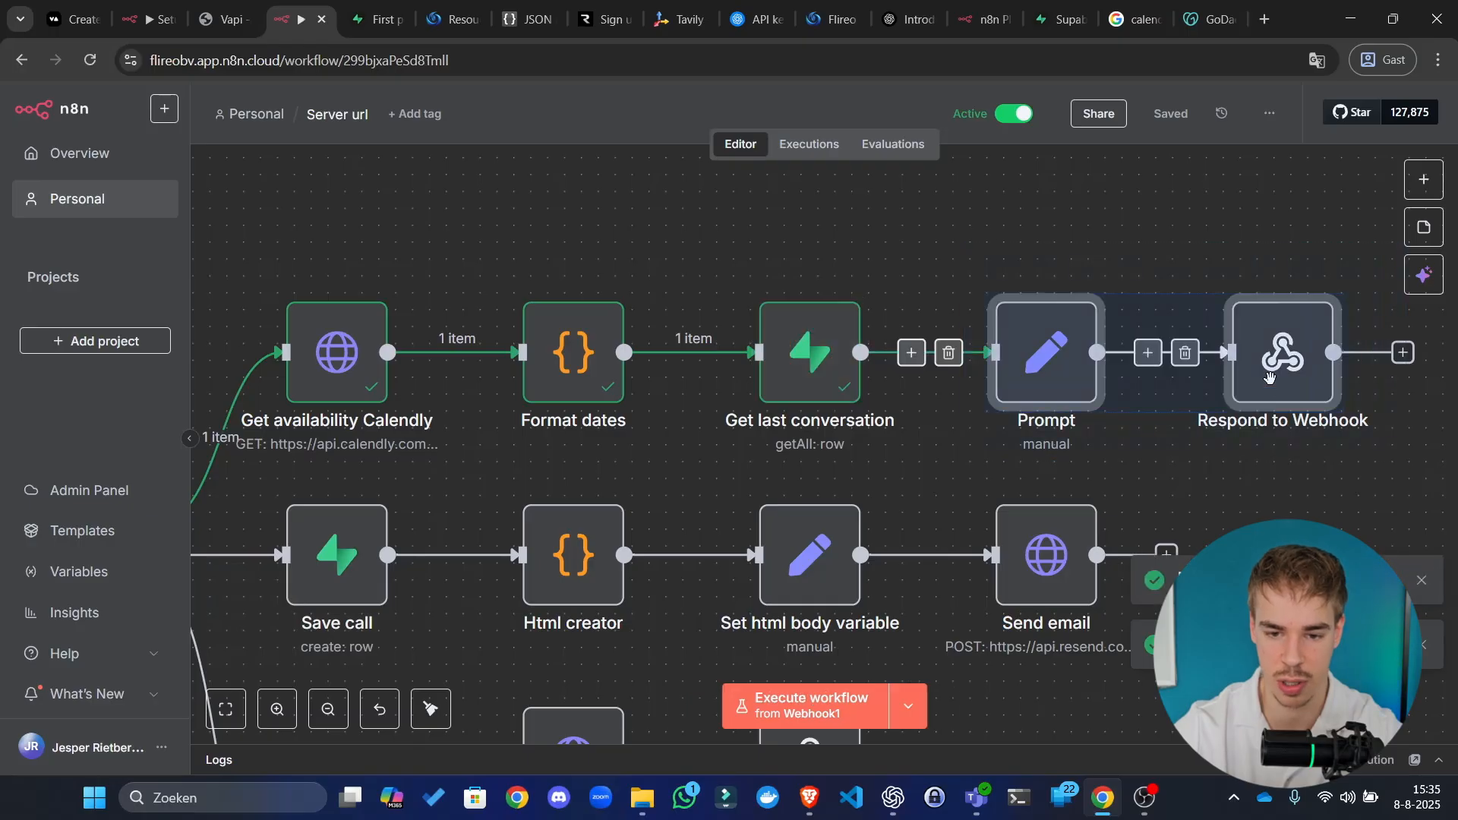
{"action": "left_click_drag", "start_coordinate": [1269, 380], "coordinate": [1448, 380]}
{"action": "left_click", "coordinate": [790, 257]}
Step: Insert a Supabase node after Get last conversation, found by searching 'supab'
{"action": "left_click", "coordinate": [938, 354]}
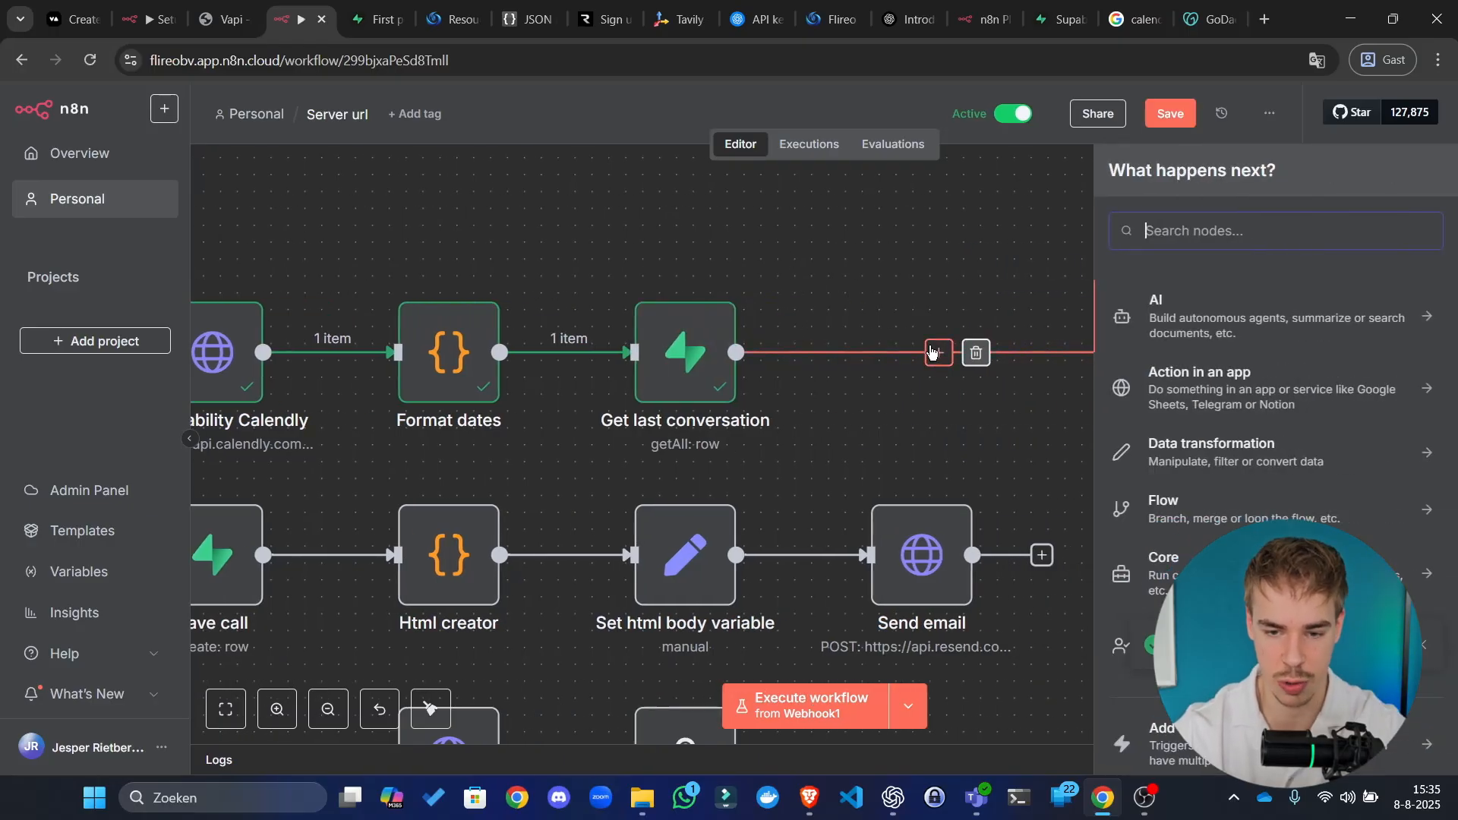
{"action": "type", "text": "supa"}
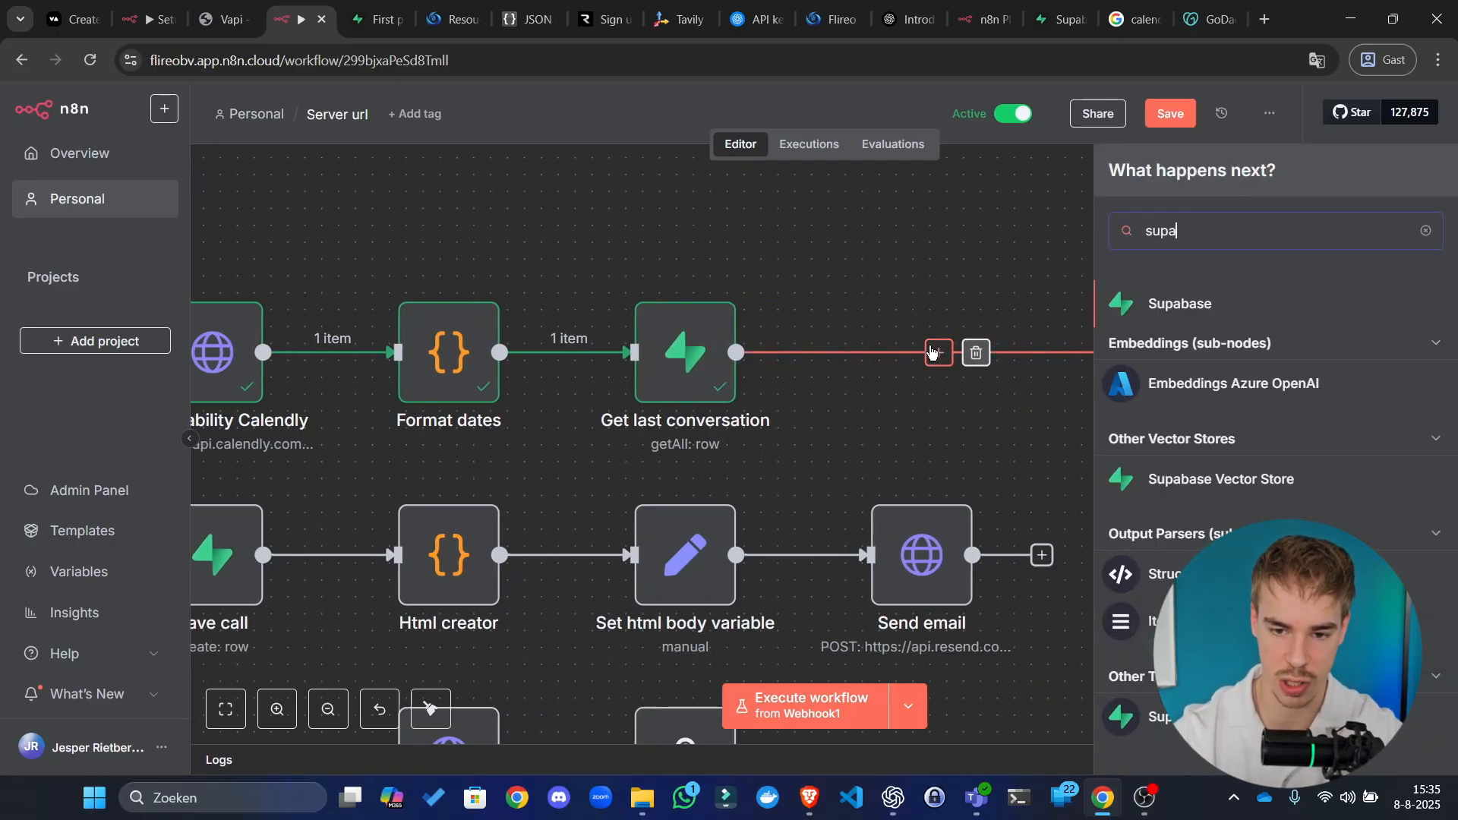
{"action": "left_click", "coordinate": [720, 245]}
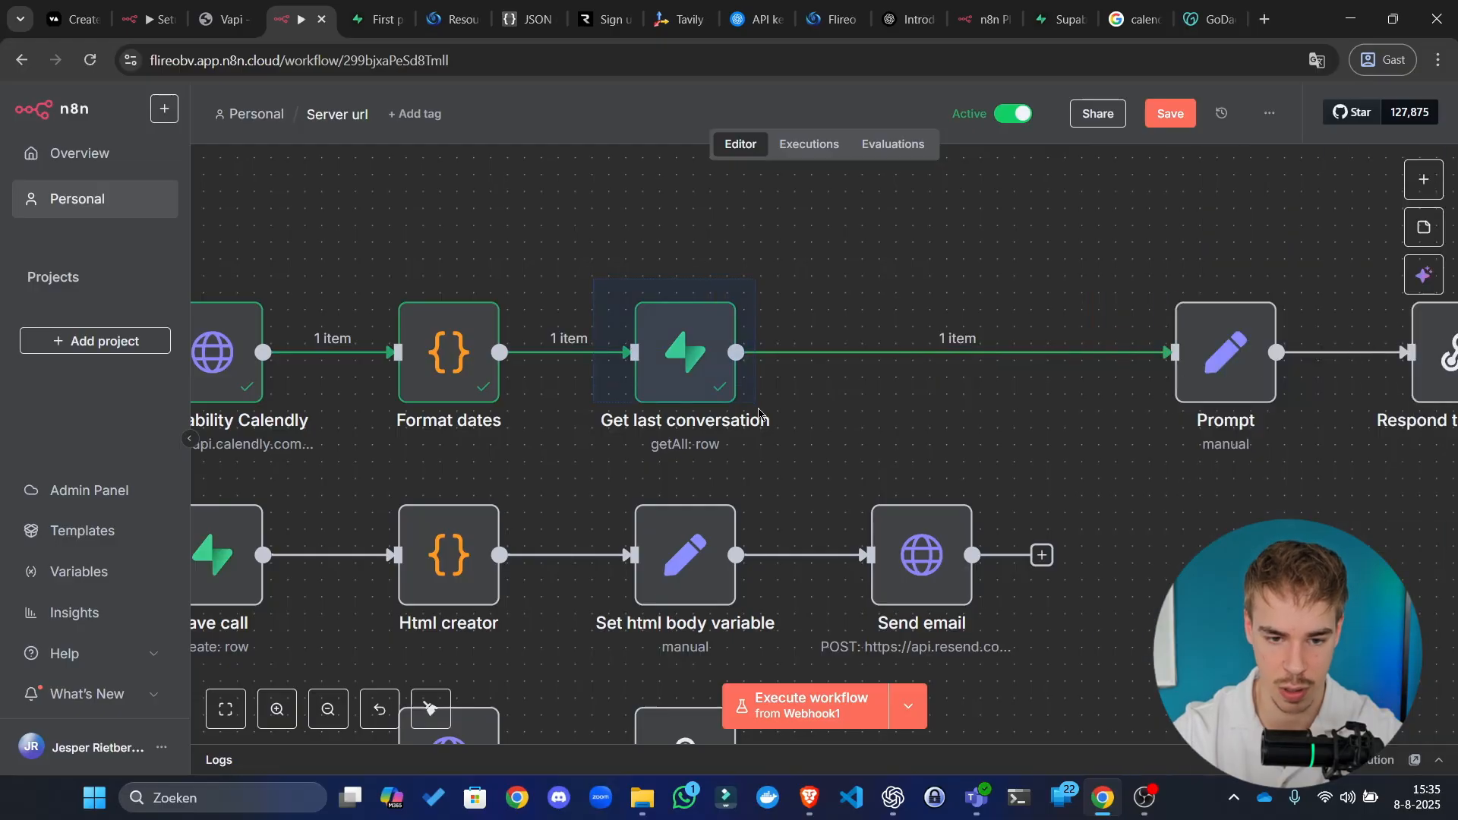
{"action": "left_click", "coordinate": [938, 351]}
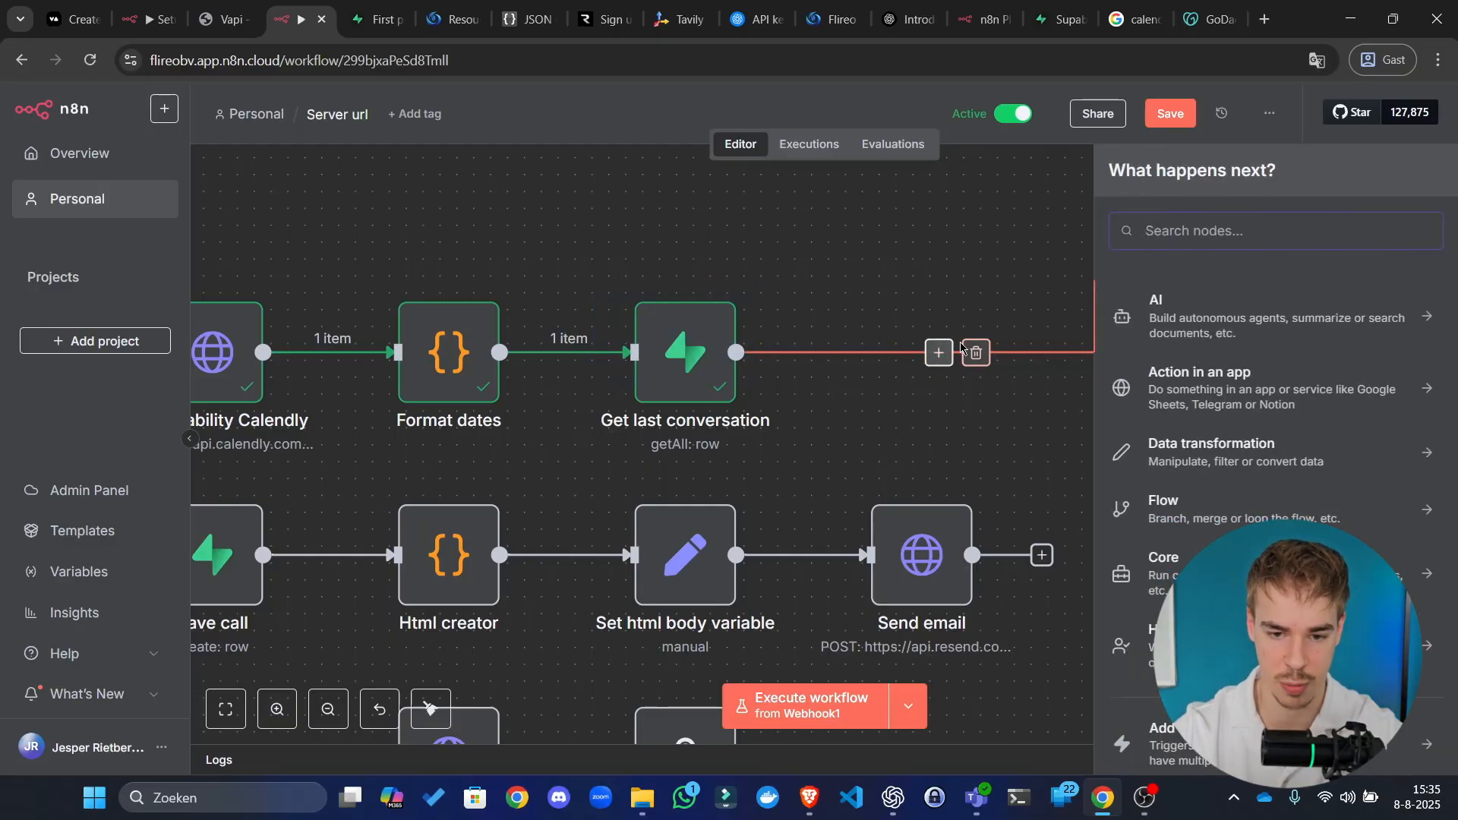
{"action": "type", "text": "su[p"}
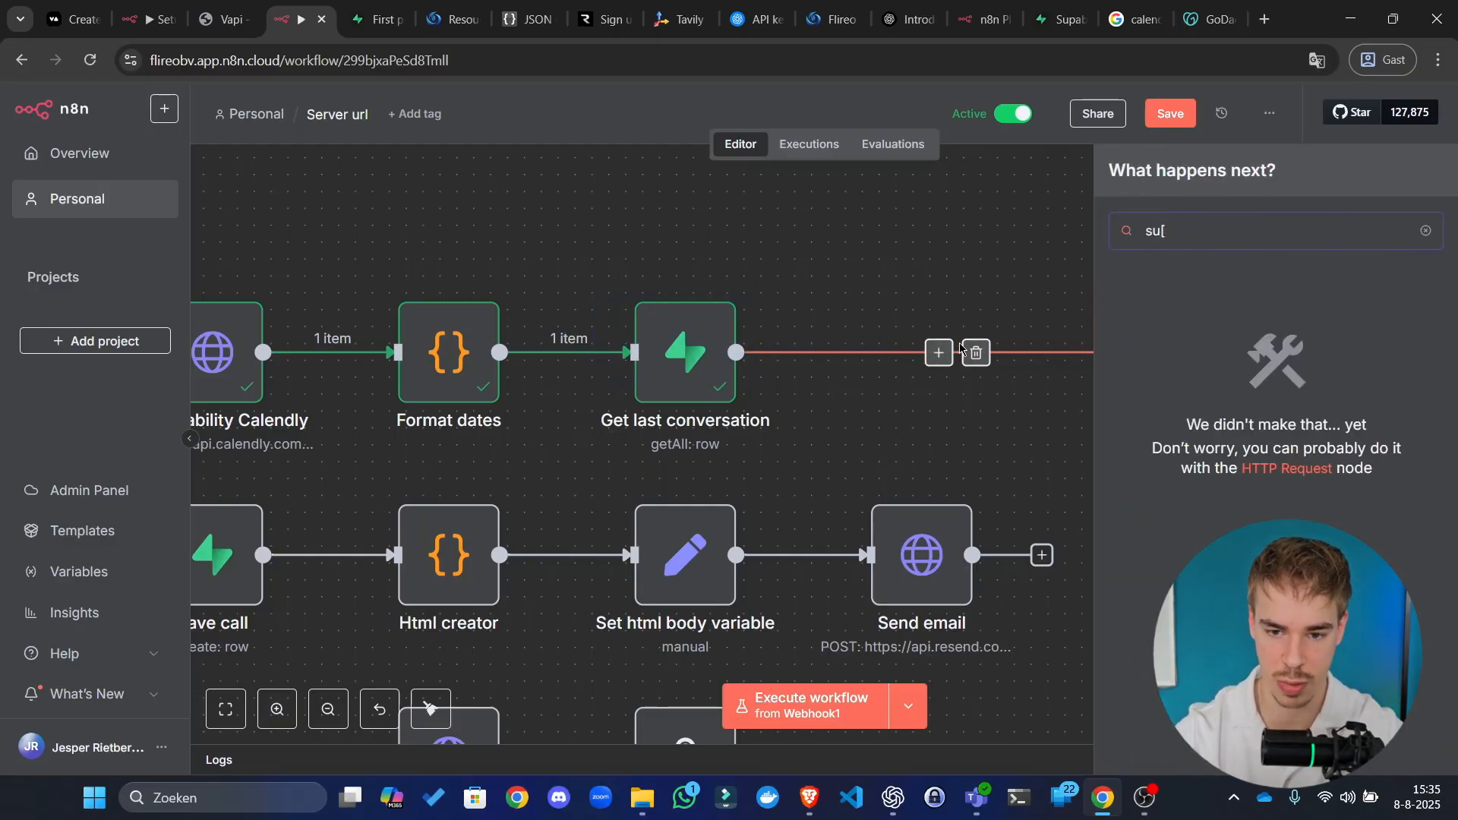
{"action": "key", "text": "BackSpace"}
{"action": "type", "text": "pab"}
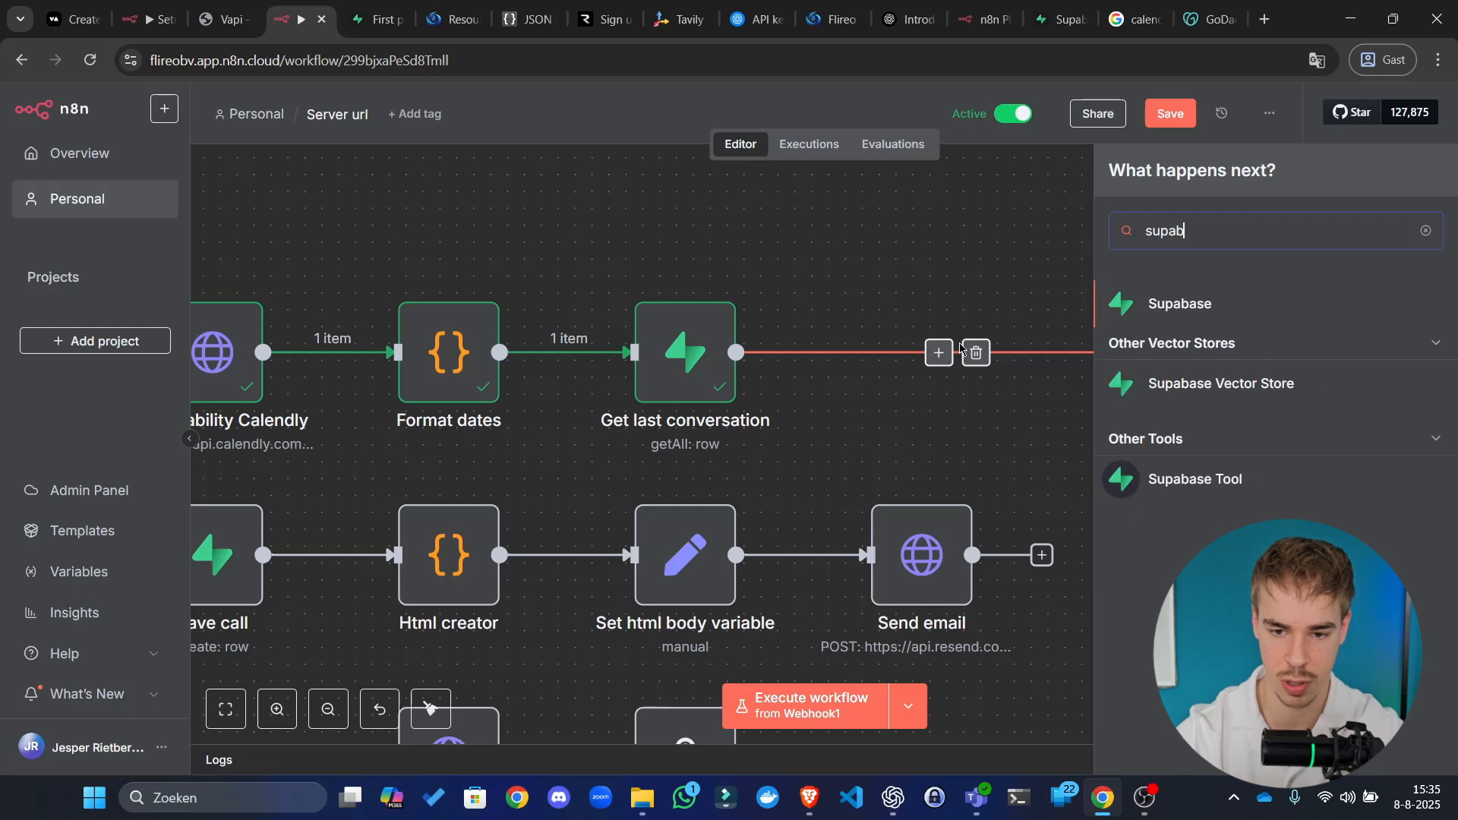
{"action": "left_click", "coordinate": [1143, 304]}
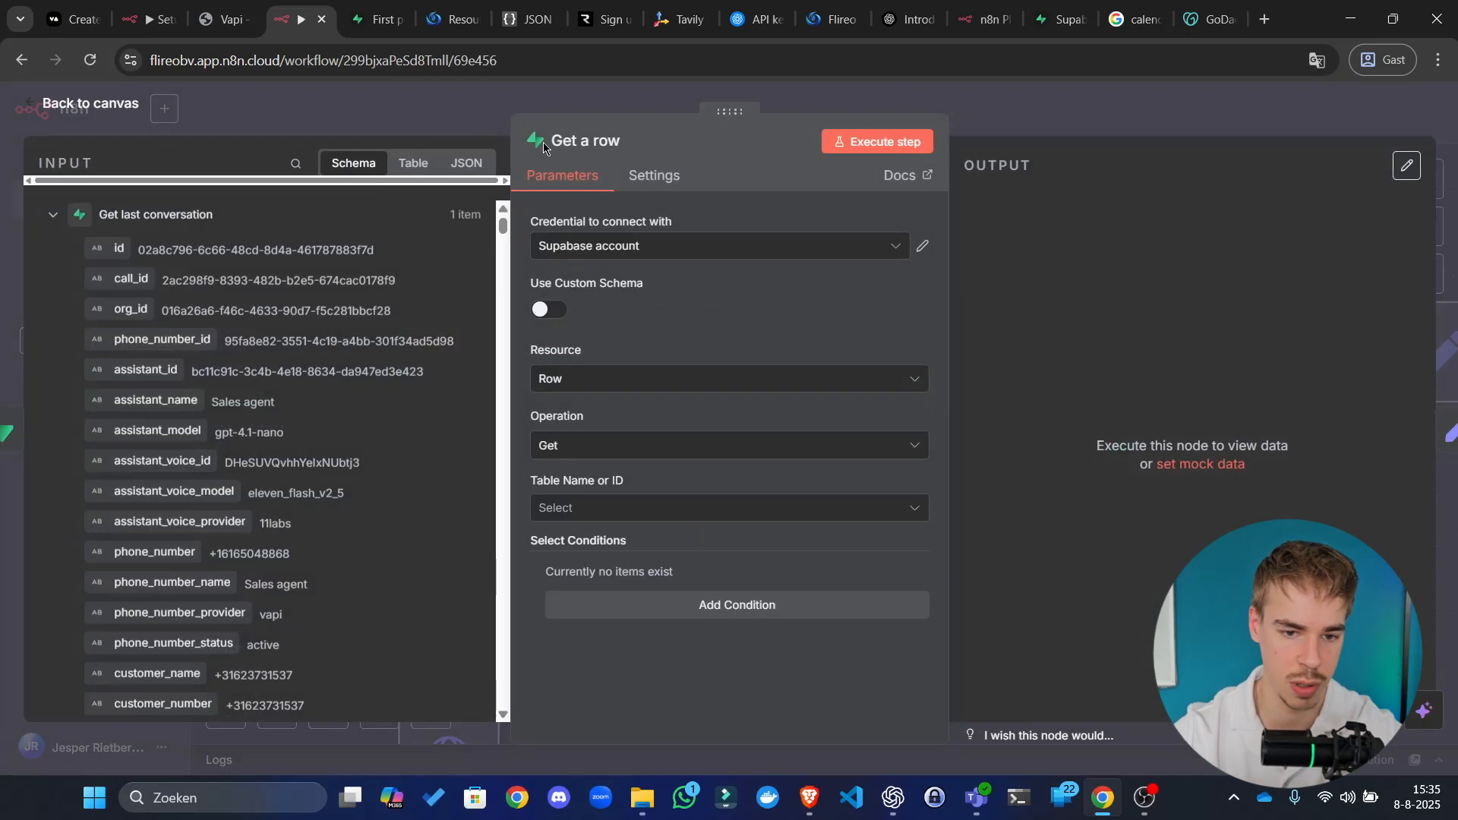
Step: Rename the Supabase node to 'Get my_turn live agent' and point it at the assistants table
{"action": "left_click", "coordinate": [559, 136]}
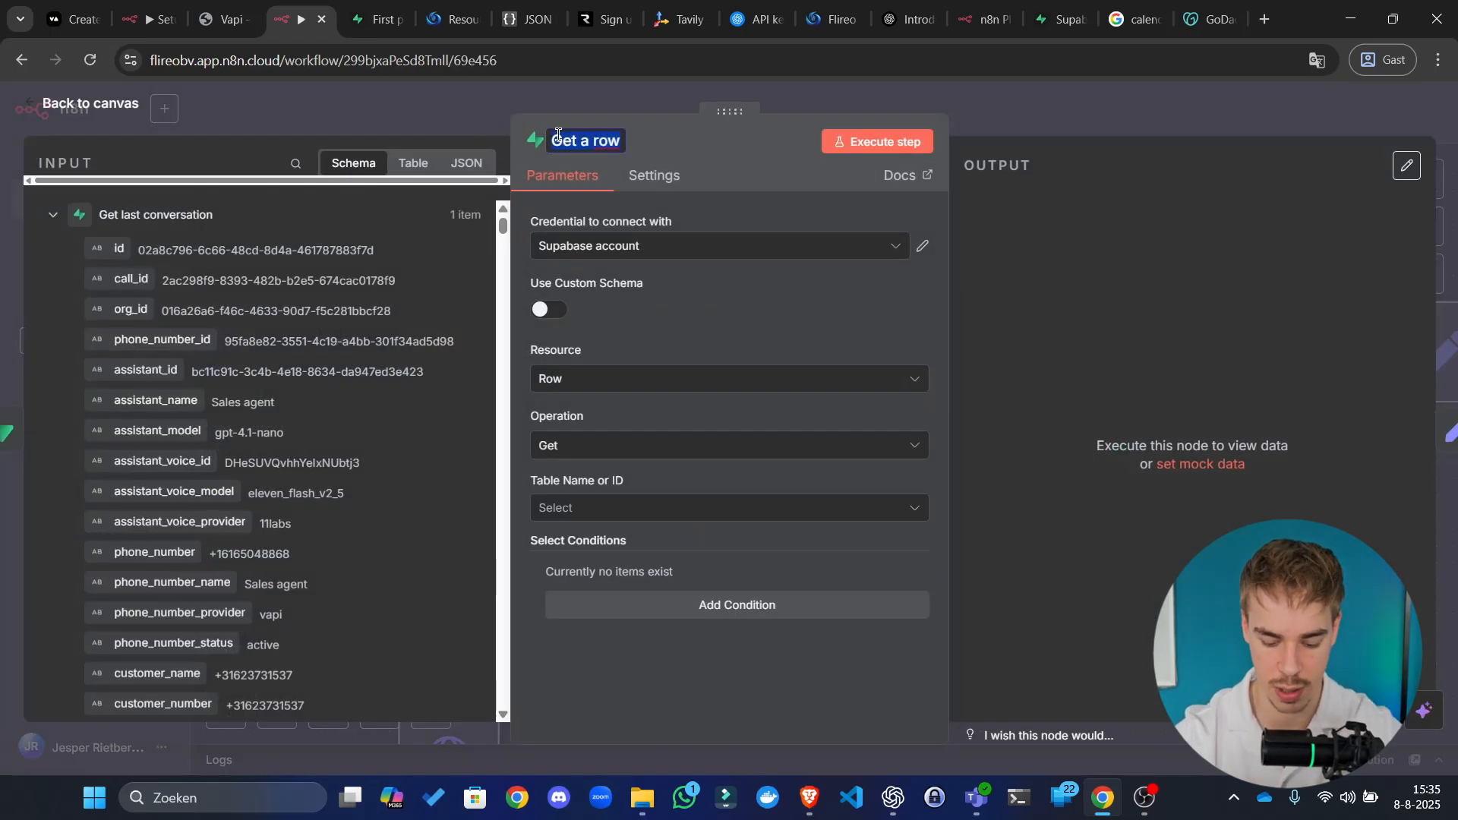
{"action": "type", "text": "Get my"}
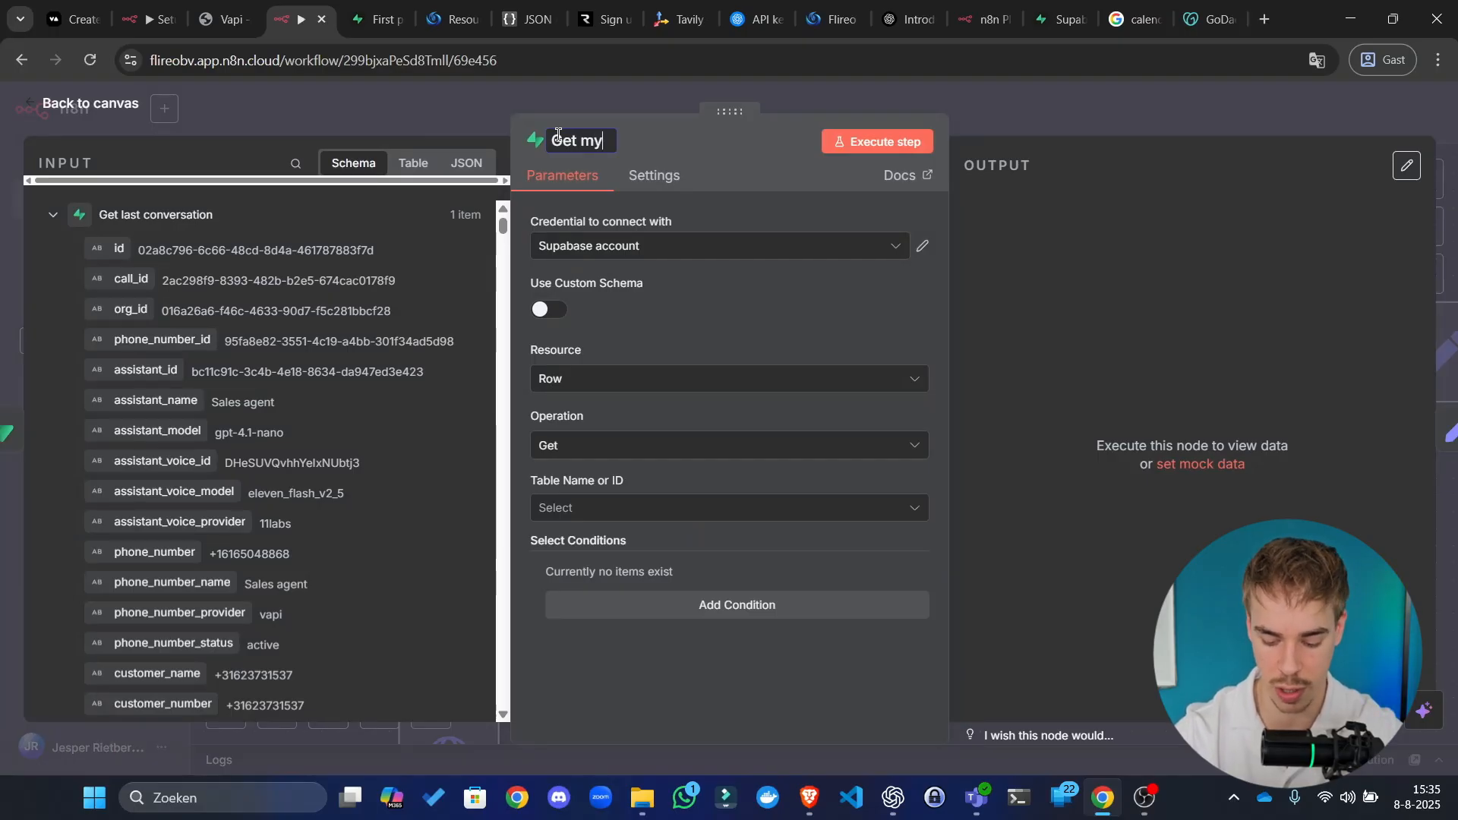
{"action": "type", "text": "_turn live"}
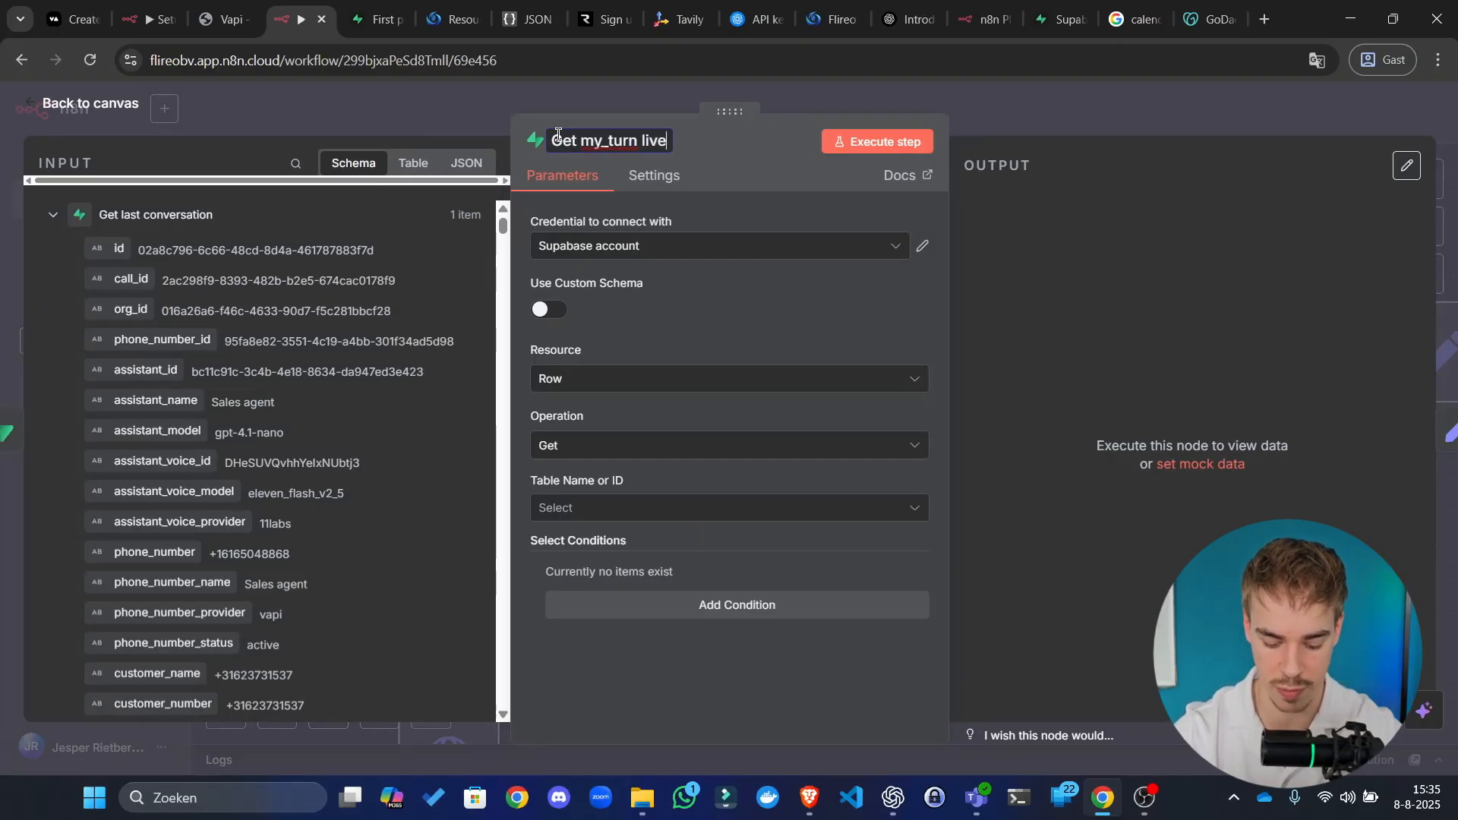
{"action": "type", "text": " agent"}
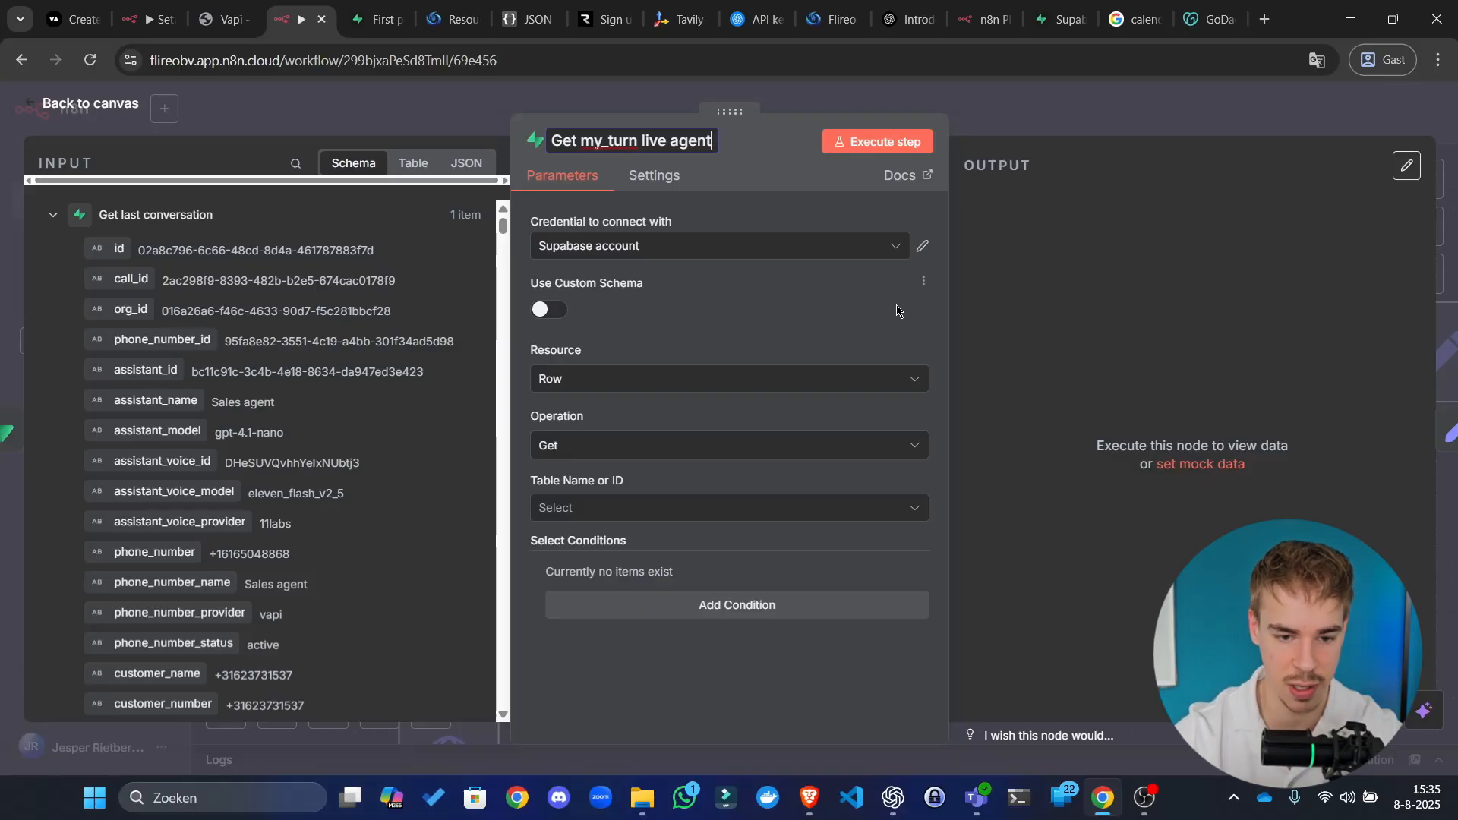
{"action": "left_click", "coordinate": [681, 508]}
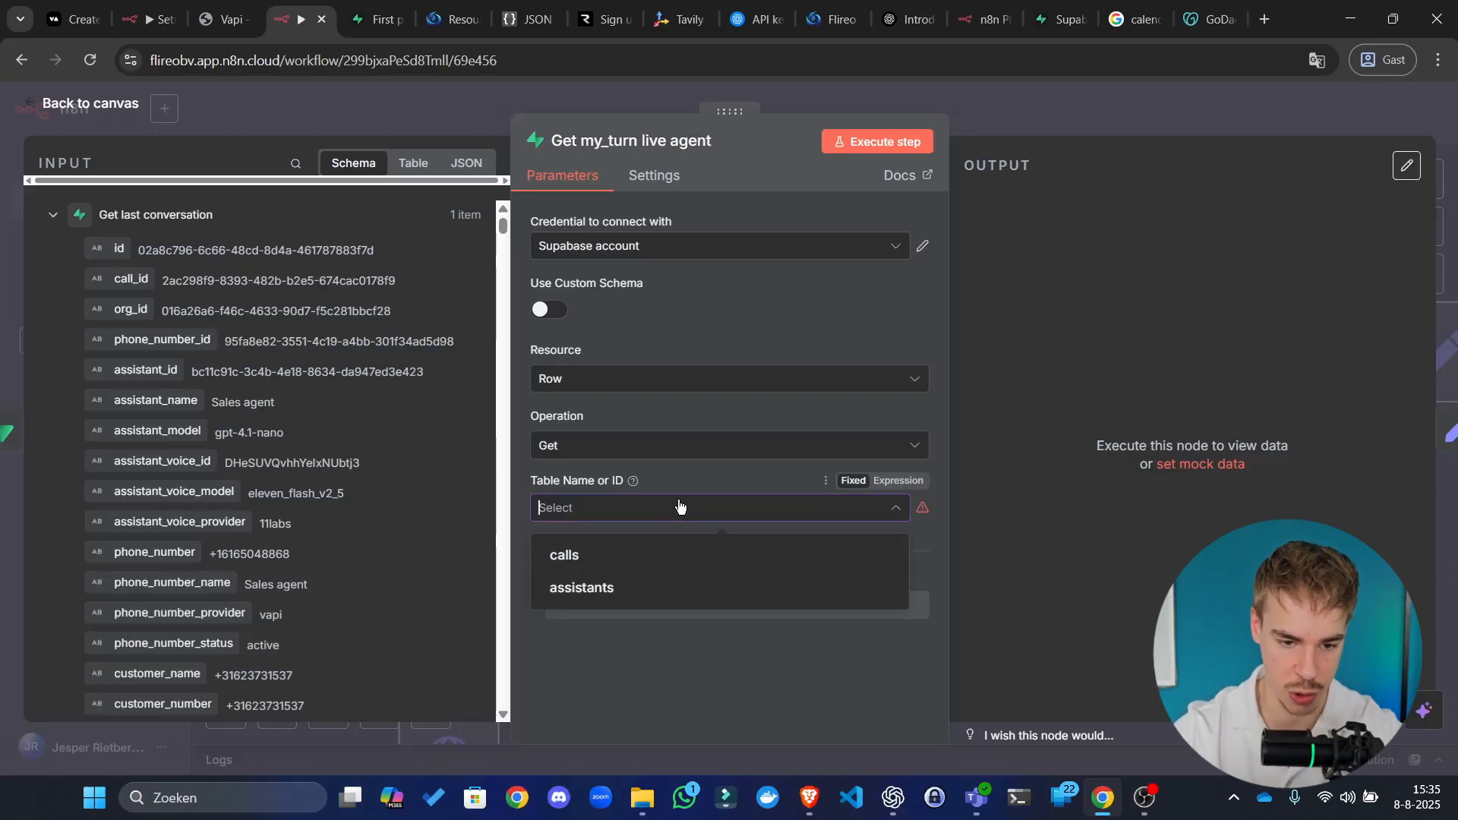
{"action": "left_click", "coordinate": [659, 587]}
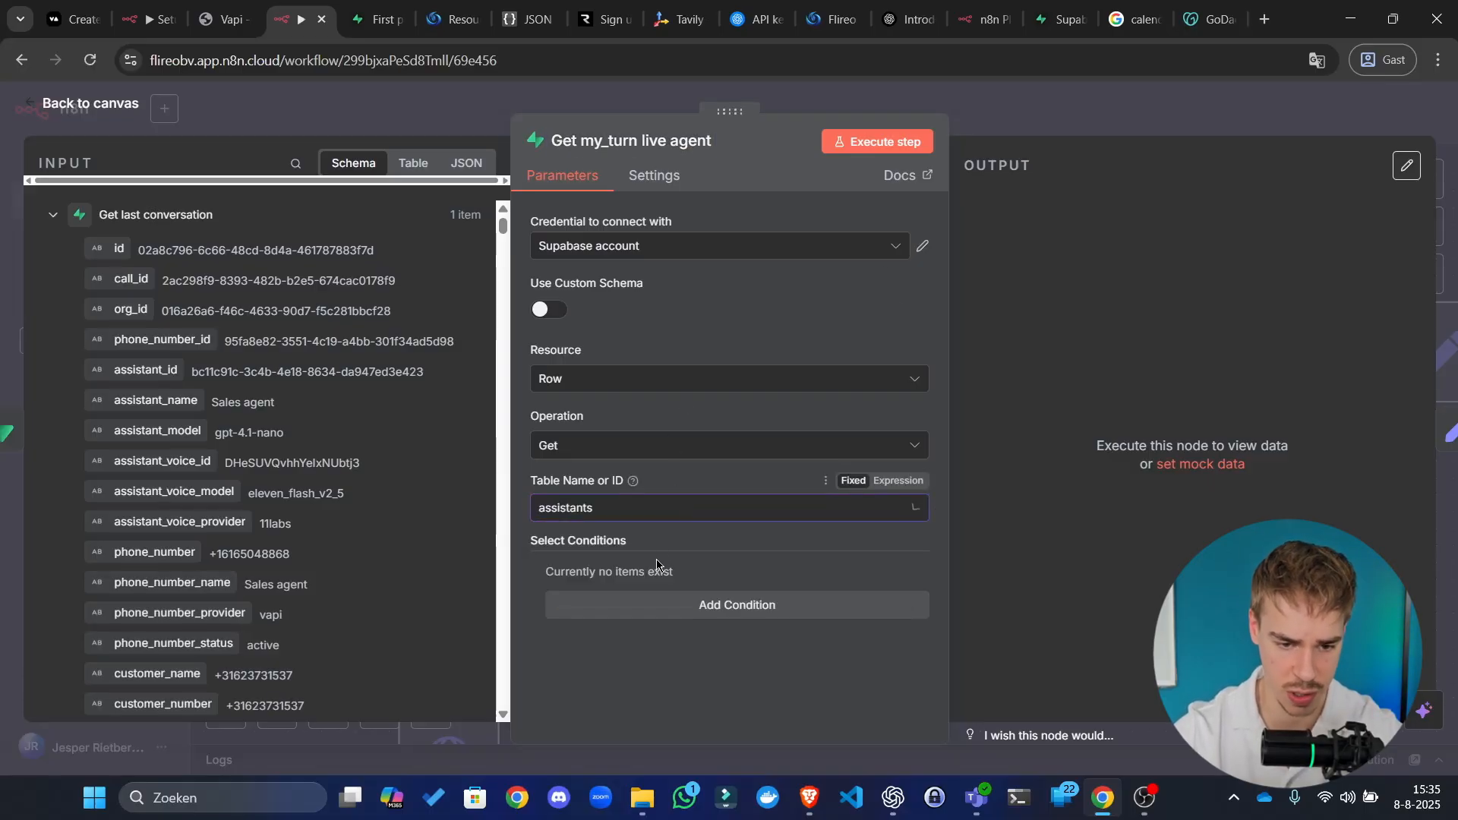
Step: Add a my_turn = TRUE filter condition and test-run the node
{"action": "left_click", "coordinate": [766, 605]}
{"action": "left_click", "coordinate": [702, 566]}
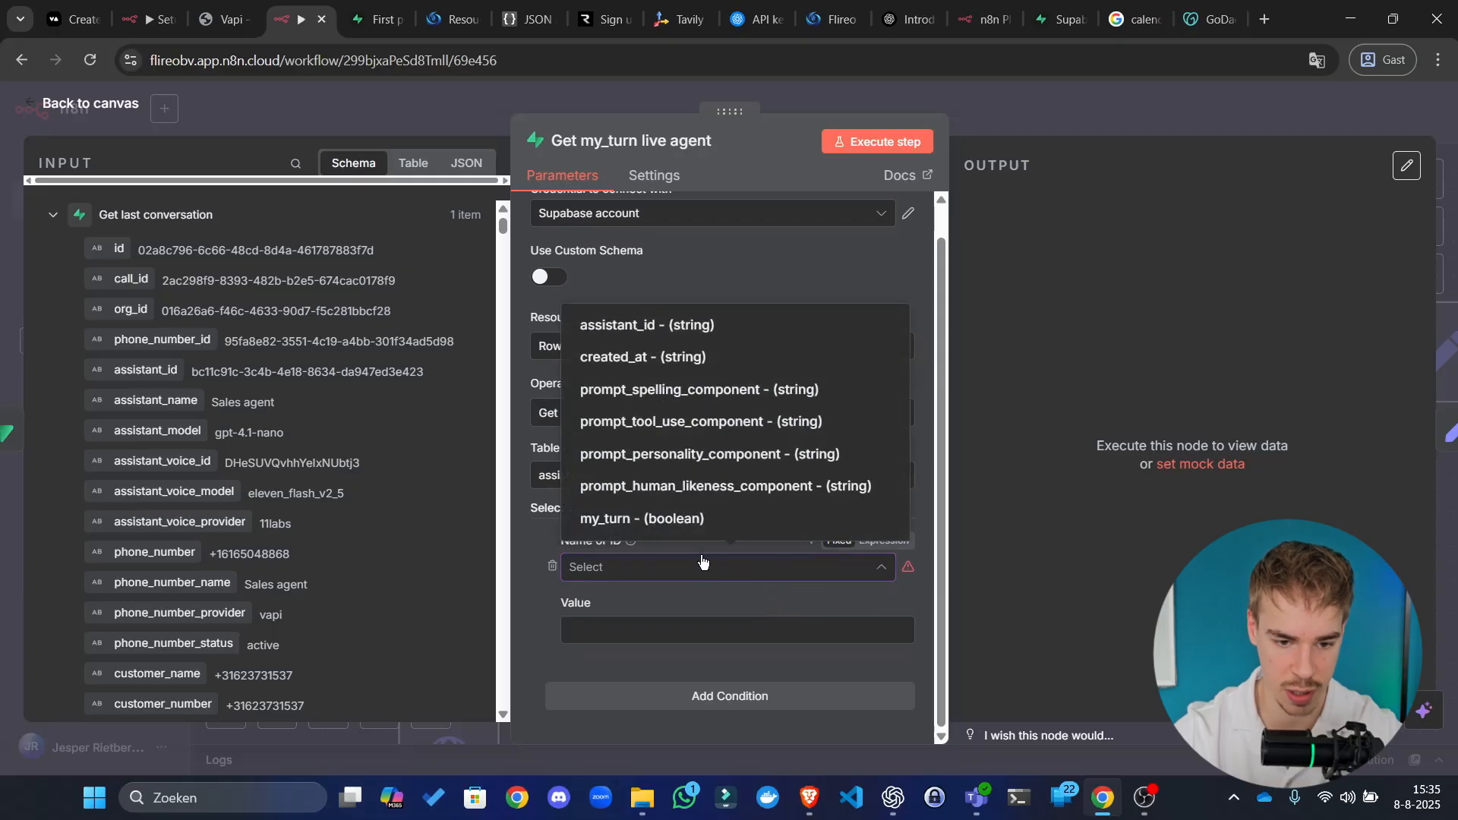
{"action": "left_click", "coordinate": [683, 518]}
{"action": "left_click", "coordinate": [687, 632]}
{"action": "type", "text": "TRUE"}
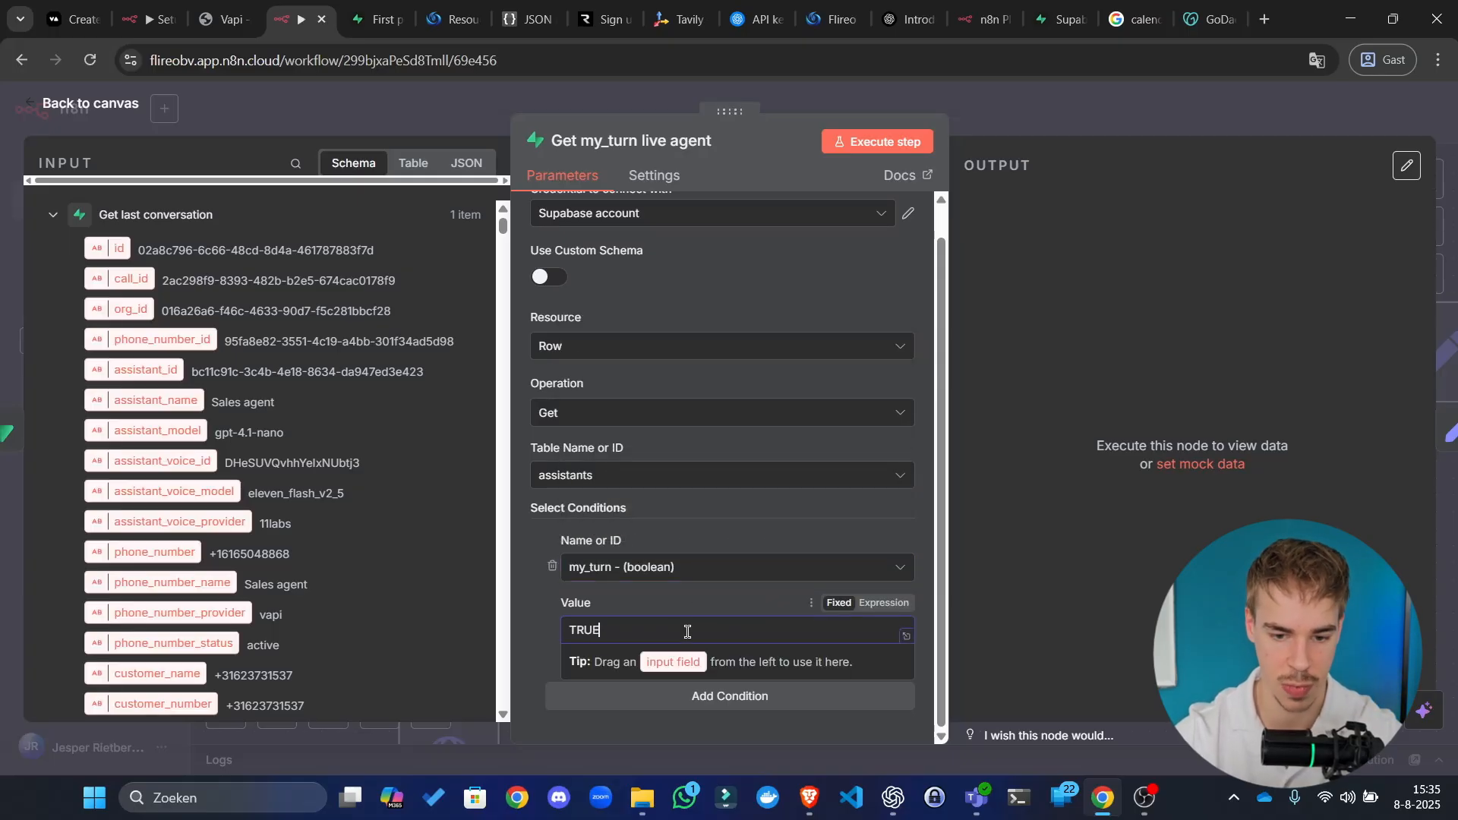
{"action": "left_click", "coordinate": [1094, 674]}
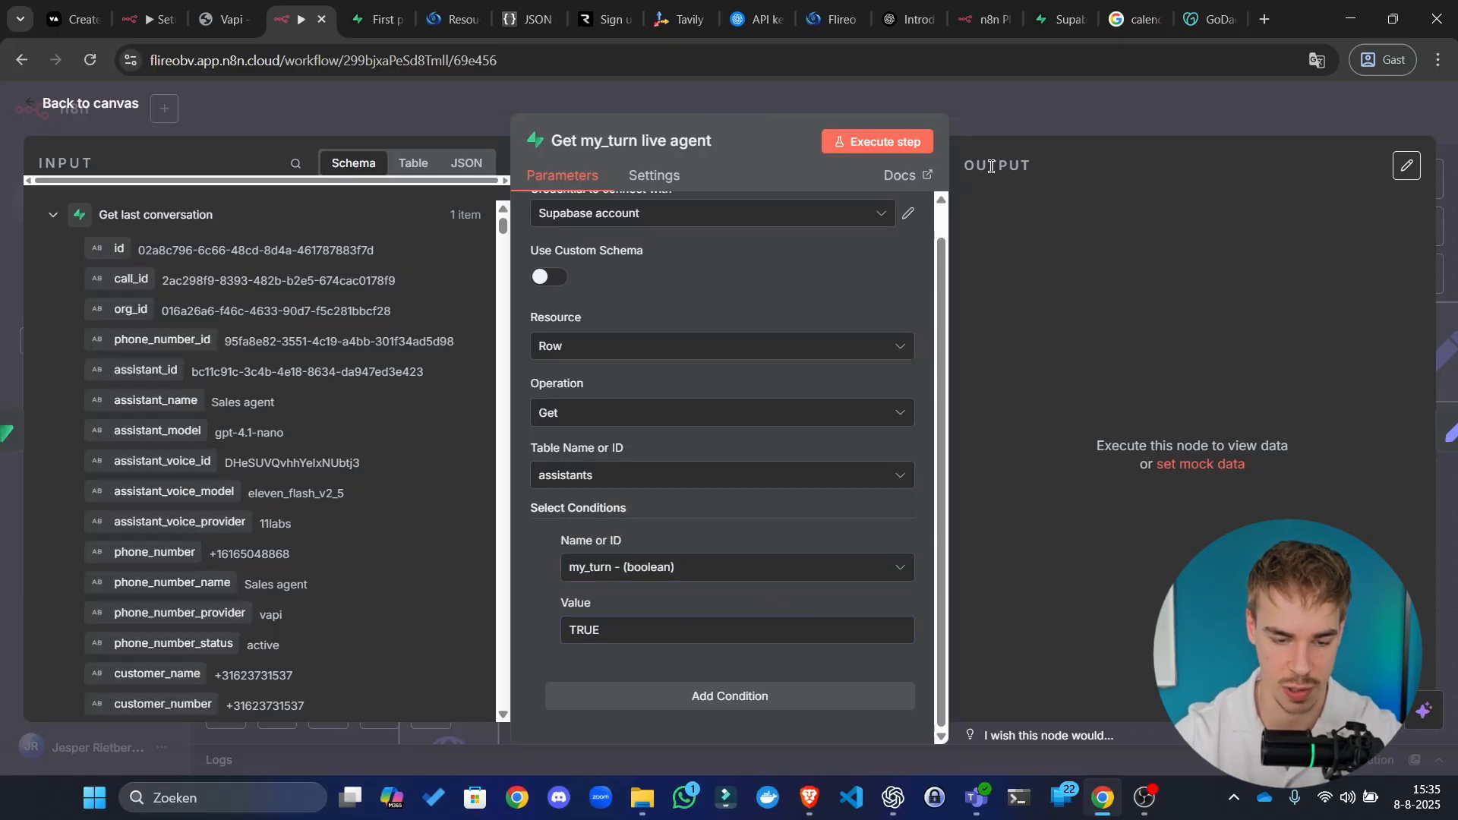
{"action": "left_click", "coordinate": [866, 142]}
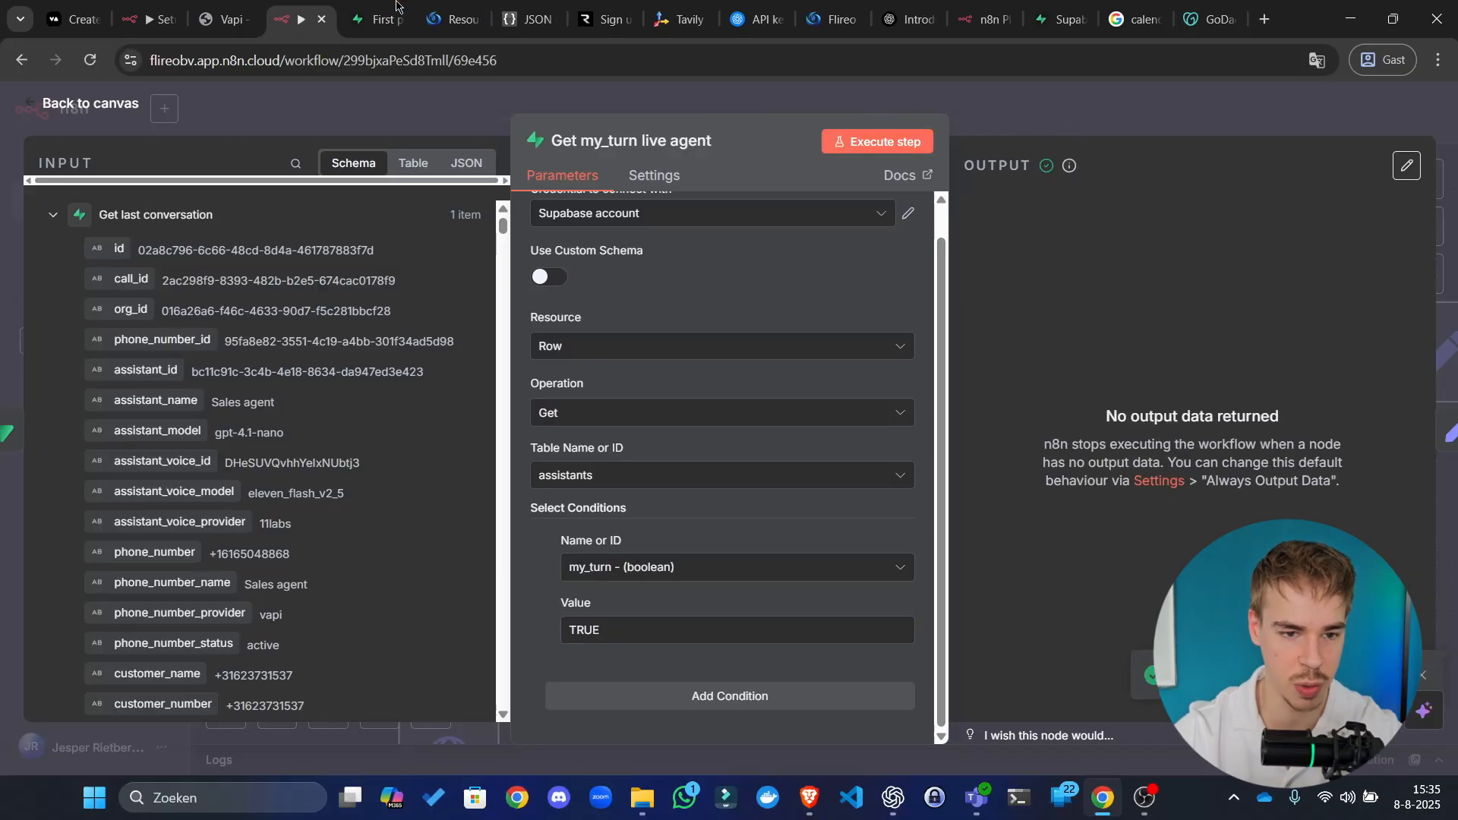
{"action": "left_click", "coordinate": [376, 19]}
Step: Open Insert row for the assistants table and select the prompt_spelling_component field
{"action": "scroll", "coordinate": [610, 407], "scroll_direction": "right", "scroll_amount": 2}
{"action": "scroll", "coordinate": [622, 323], "scroll_direction": "left", "scroll_amount": 5}
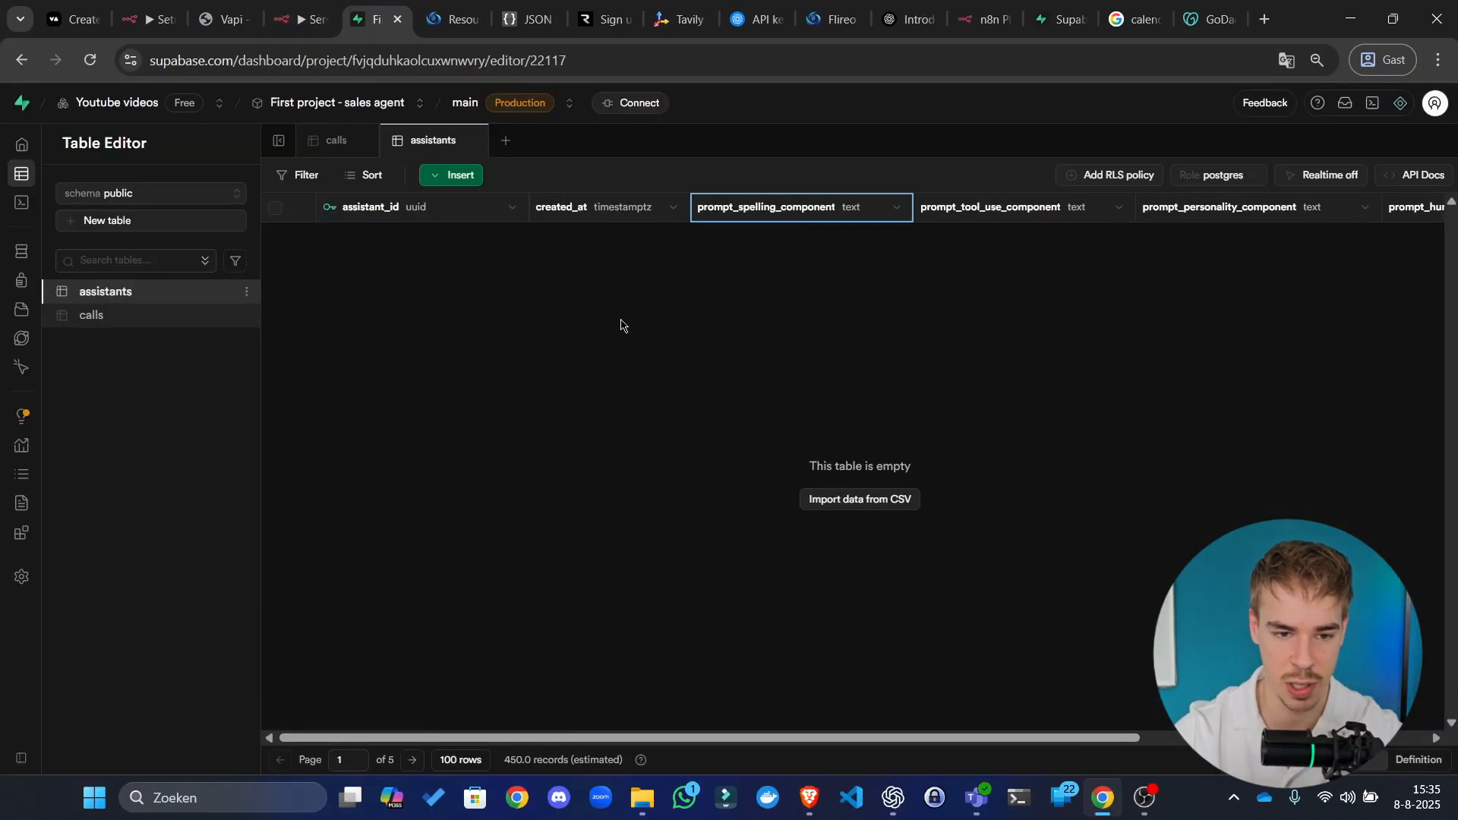
{"action": "left_click", "coordinate": [474, 179]}
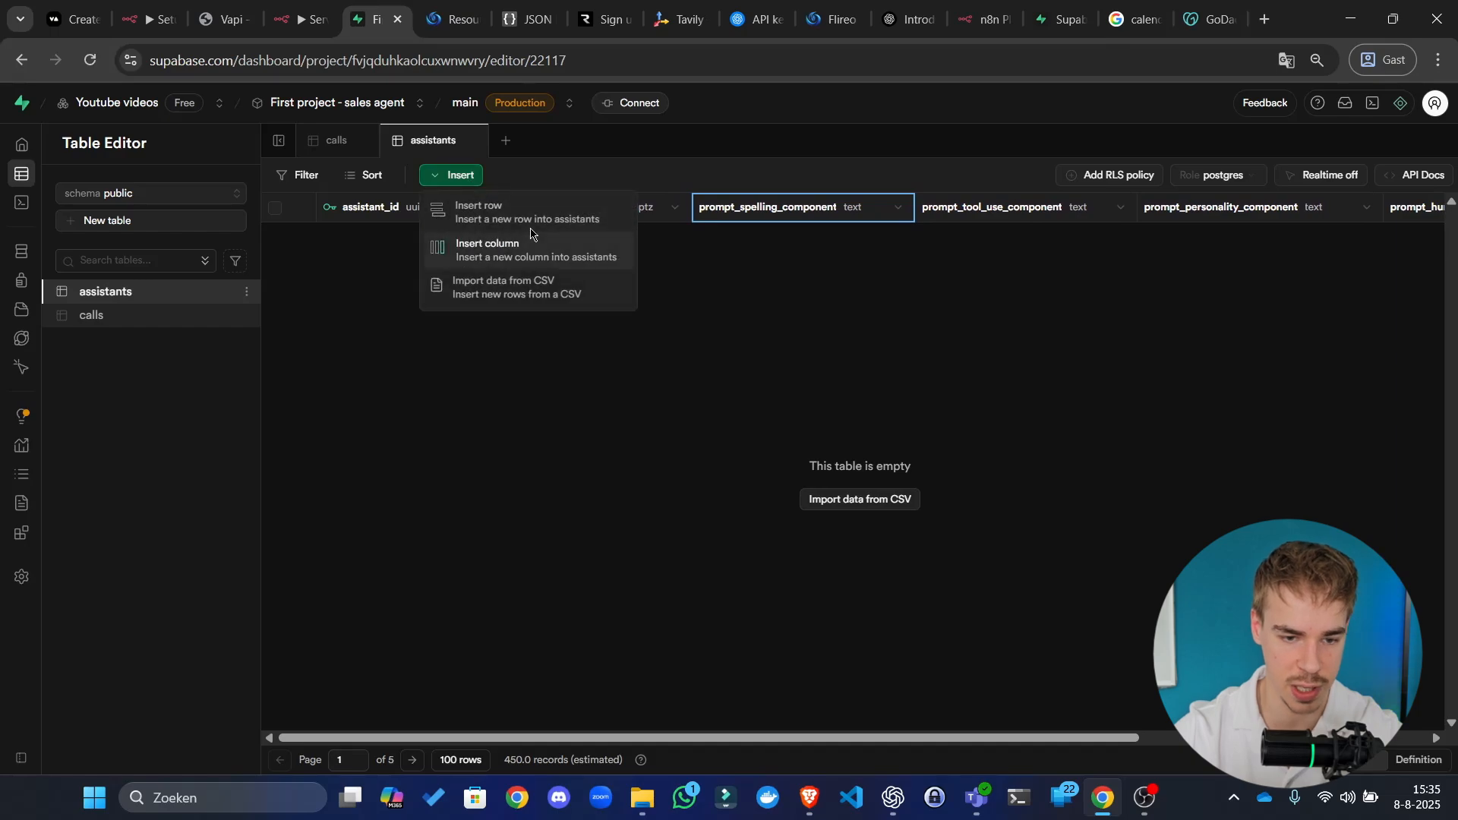
{"action": "left_click", "coordinate": [570, 220]}
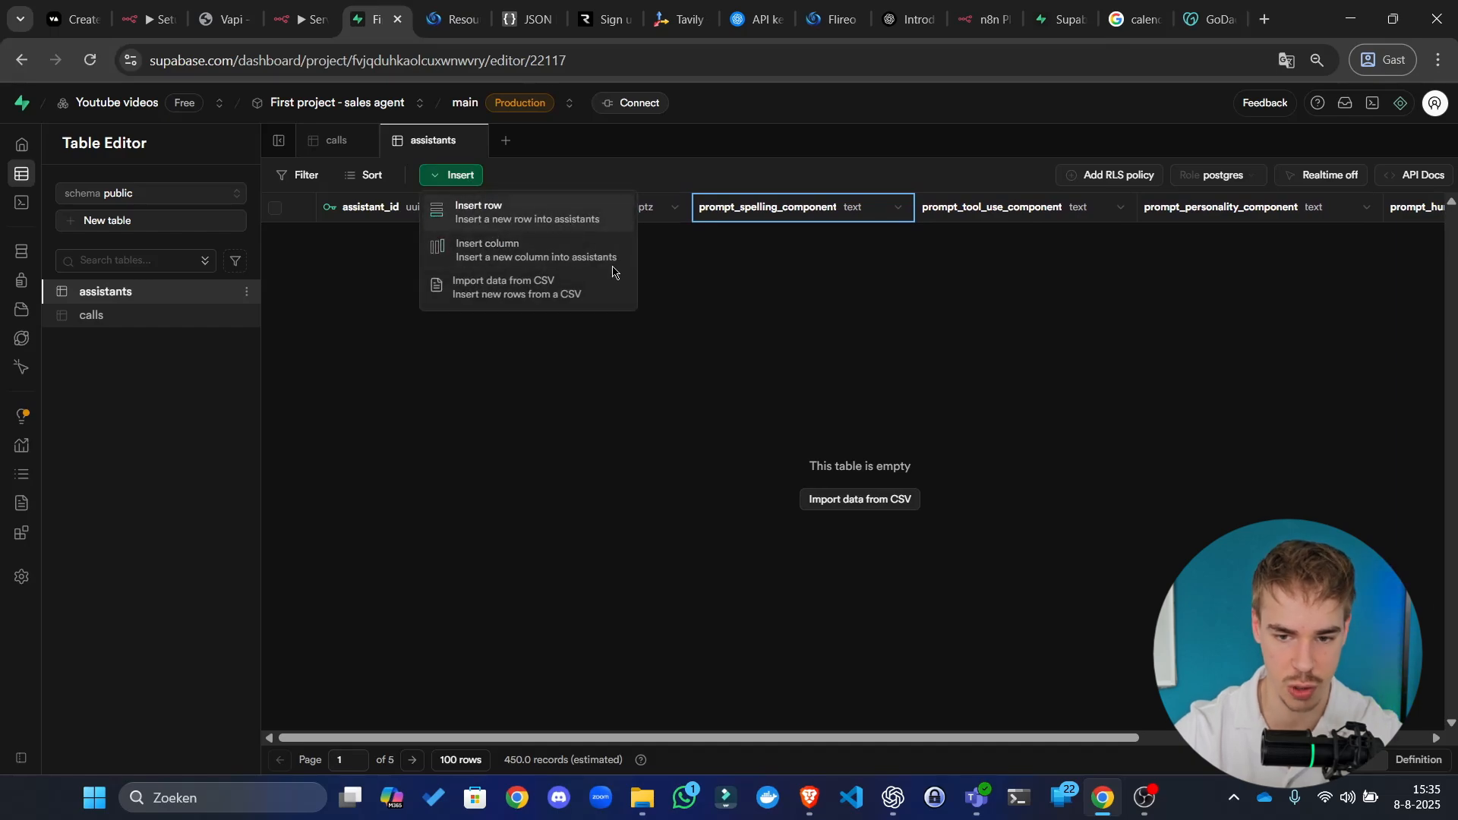
{"action": "left_click", "coordinate": [1118, 488]}
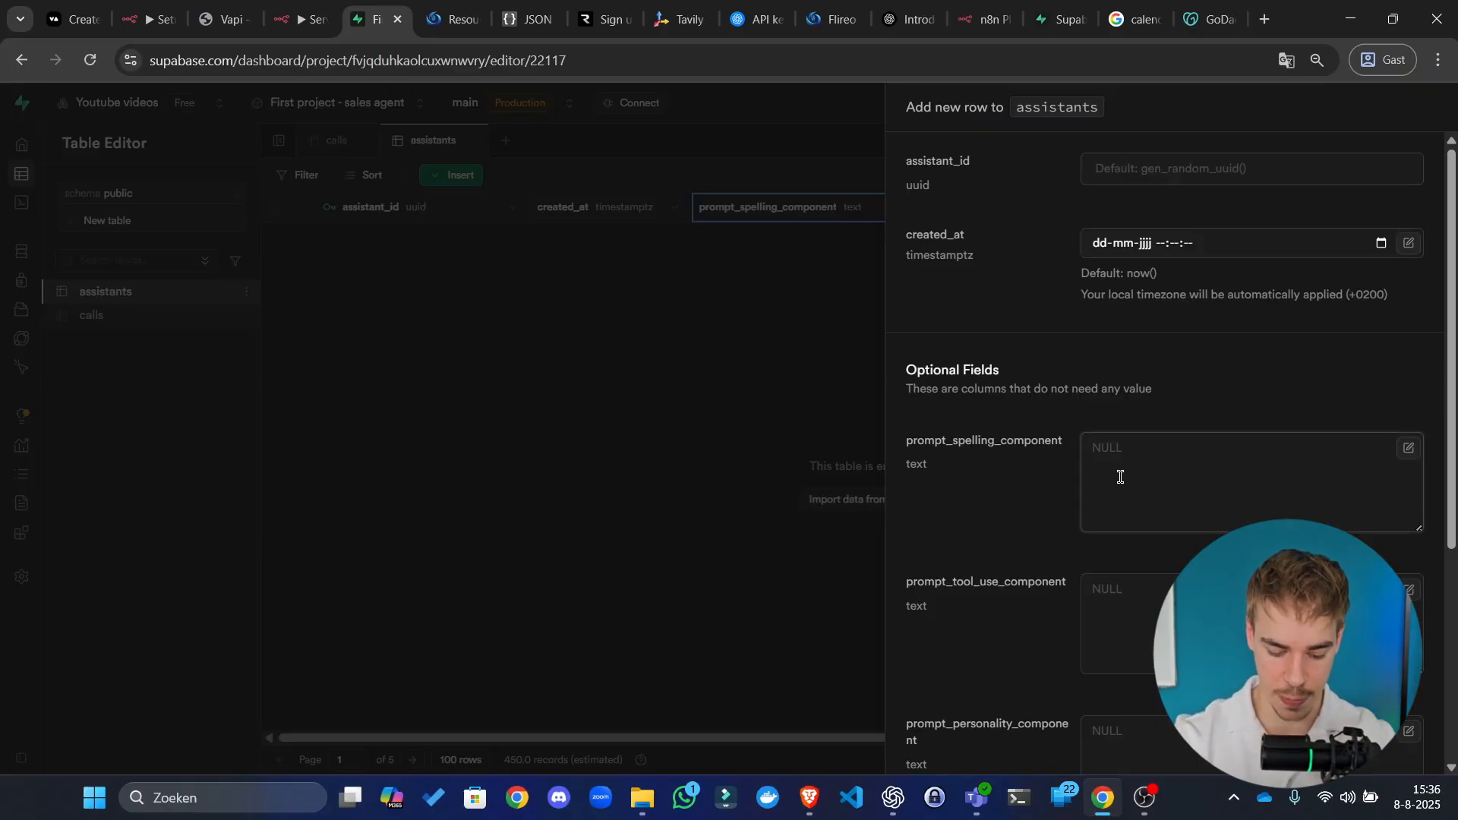
Step: Enter prompt_spelling_component text asking callers struggling with details like email addresses to use NATO spelling
{"action": "type", "text": "Make s"}
{"action": "key", "text": "ctrl+a"}
{"action": "type", "text": "If t"}
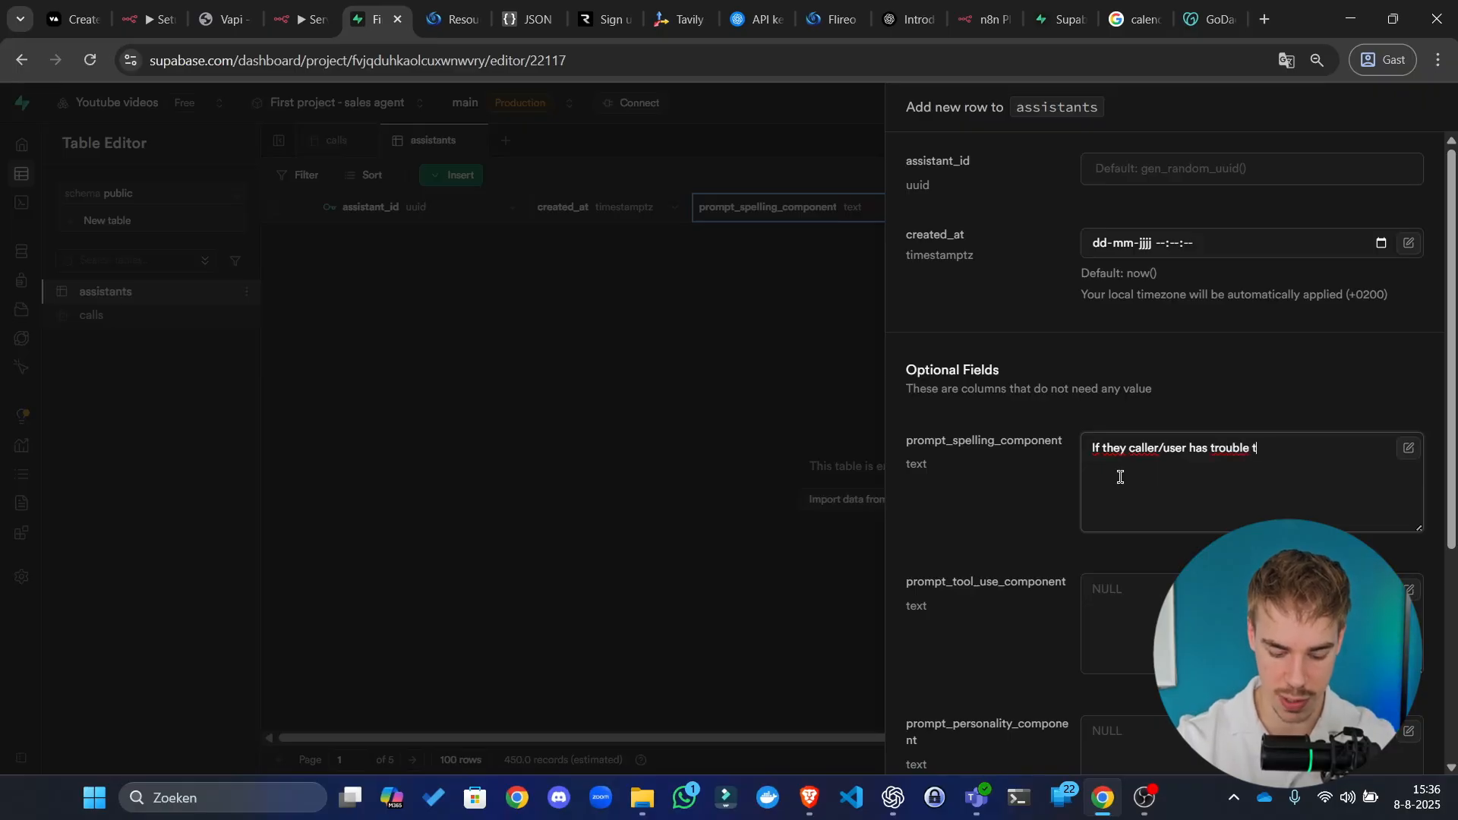
{"action": "type", "text": "g you their "}
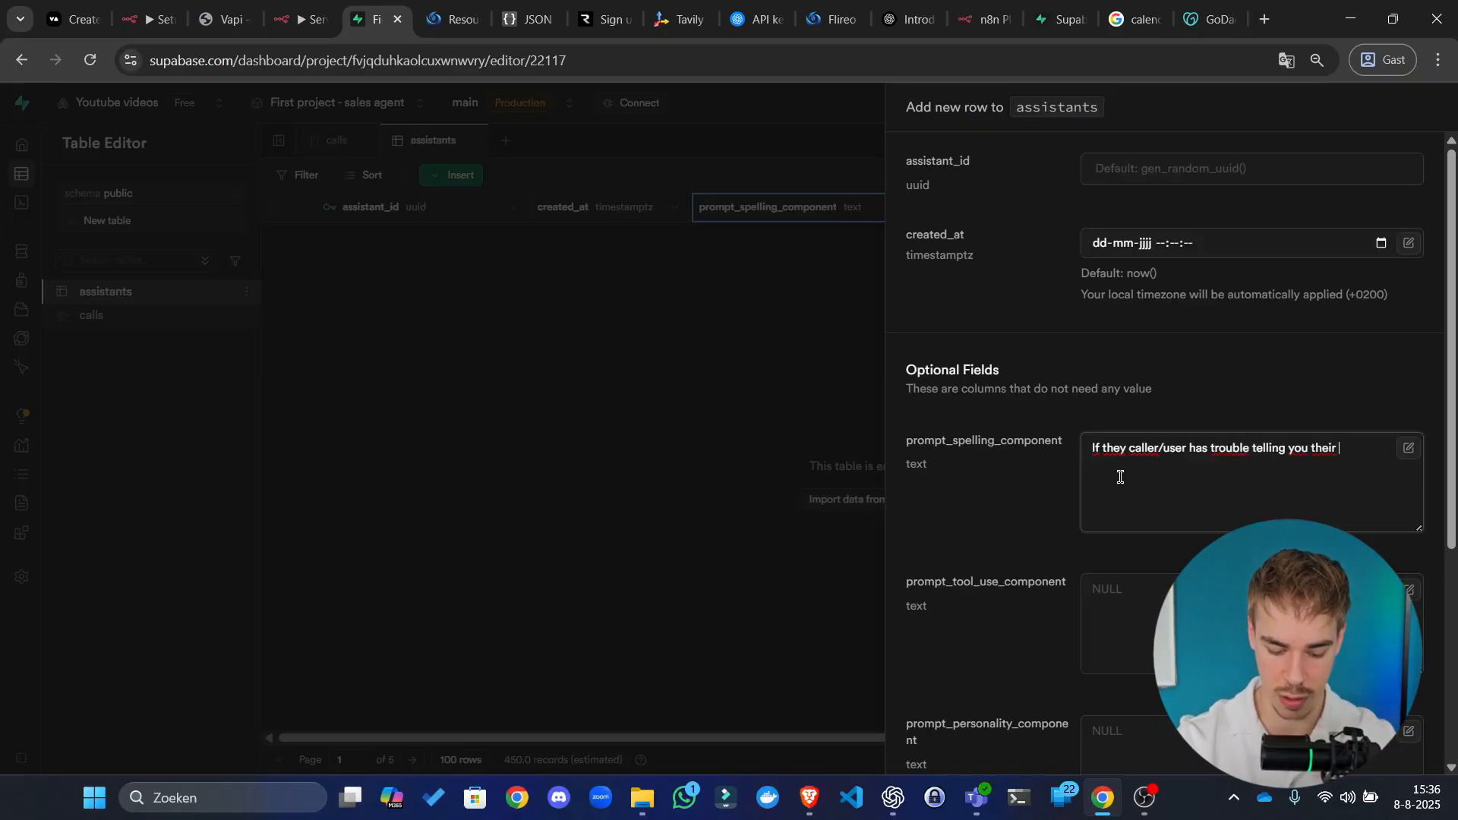
{"action": "type", "text": "em"}
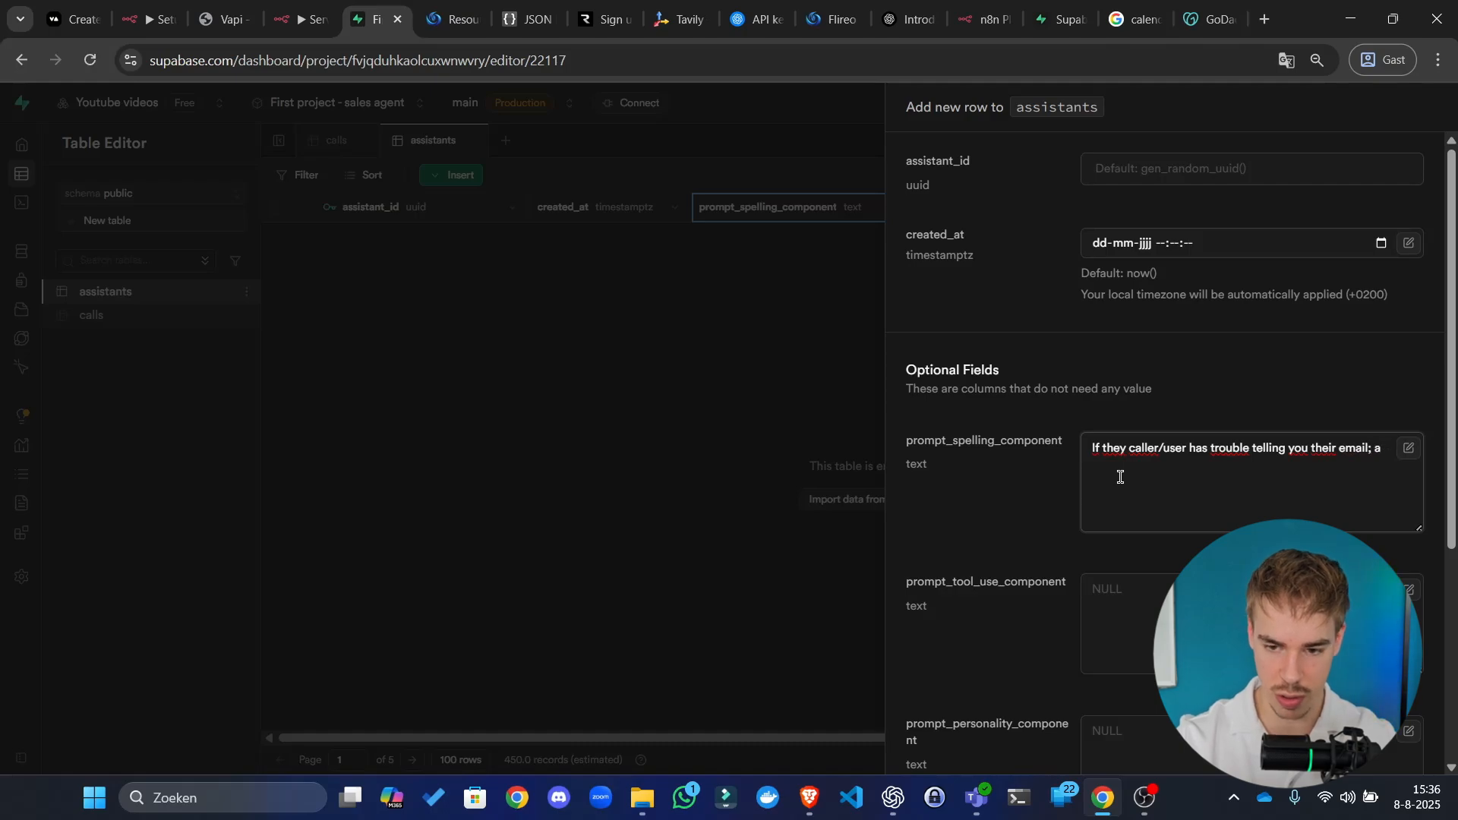
{"action": "type", "text": "ail address or their phone number or anything else, a"}
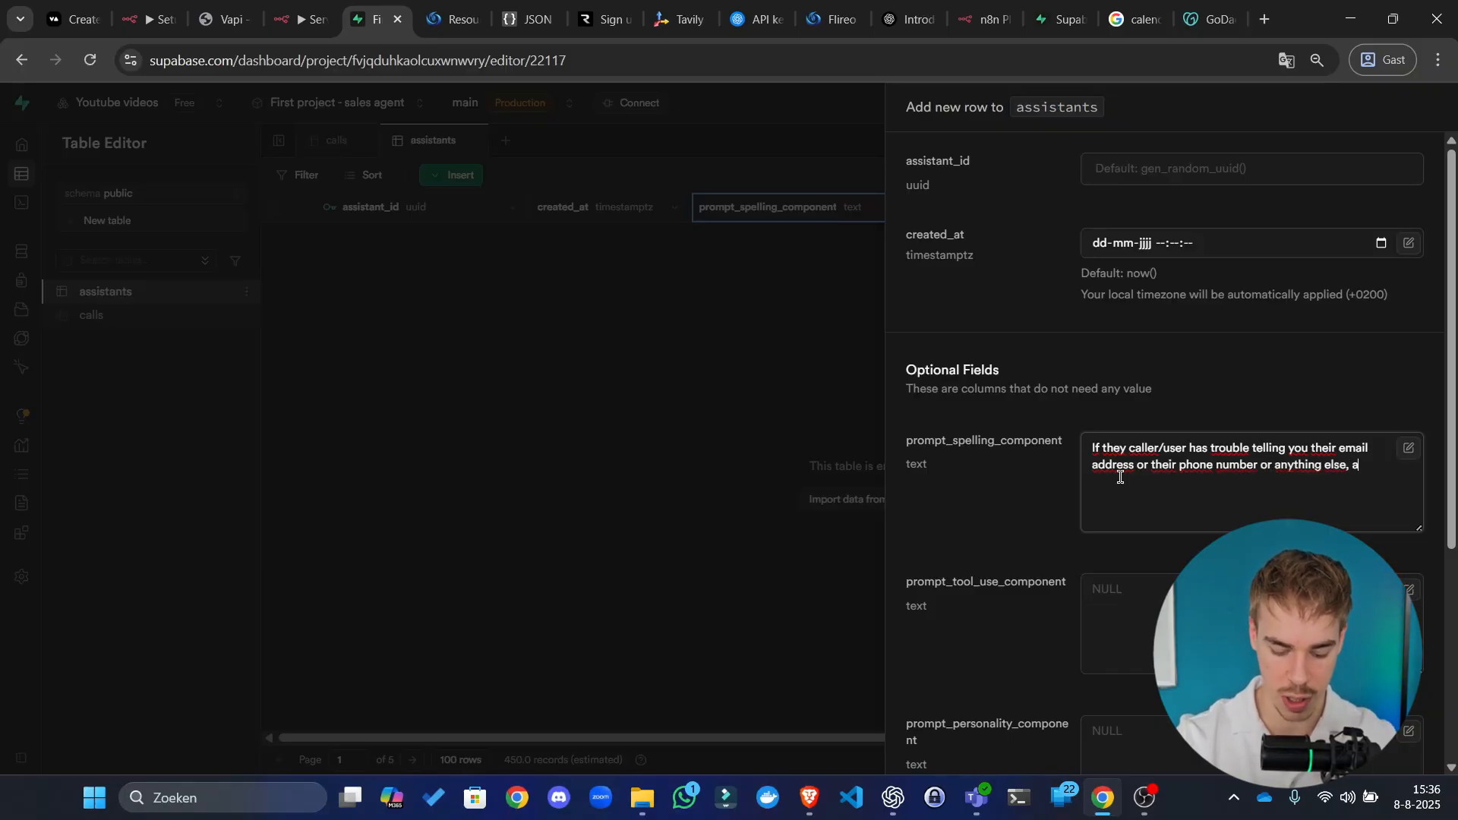
{"action": "type", "text": "sk them to"}
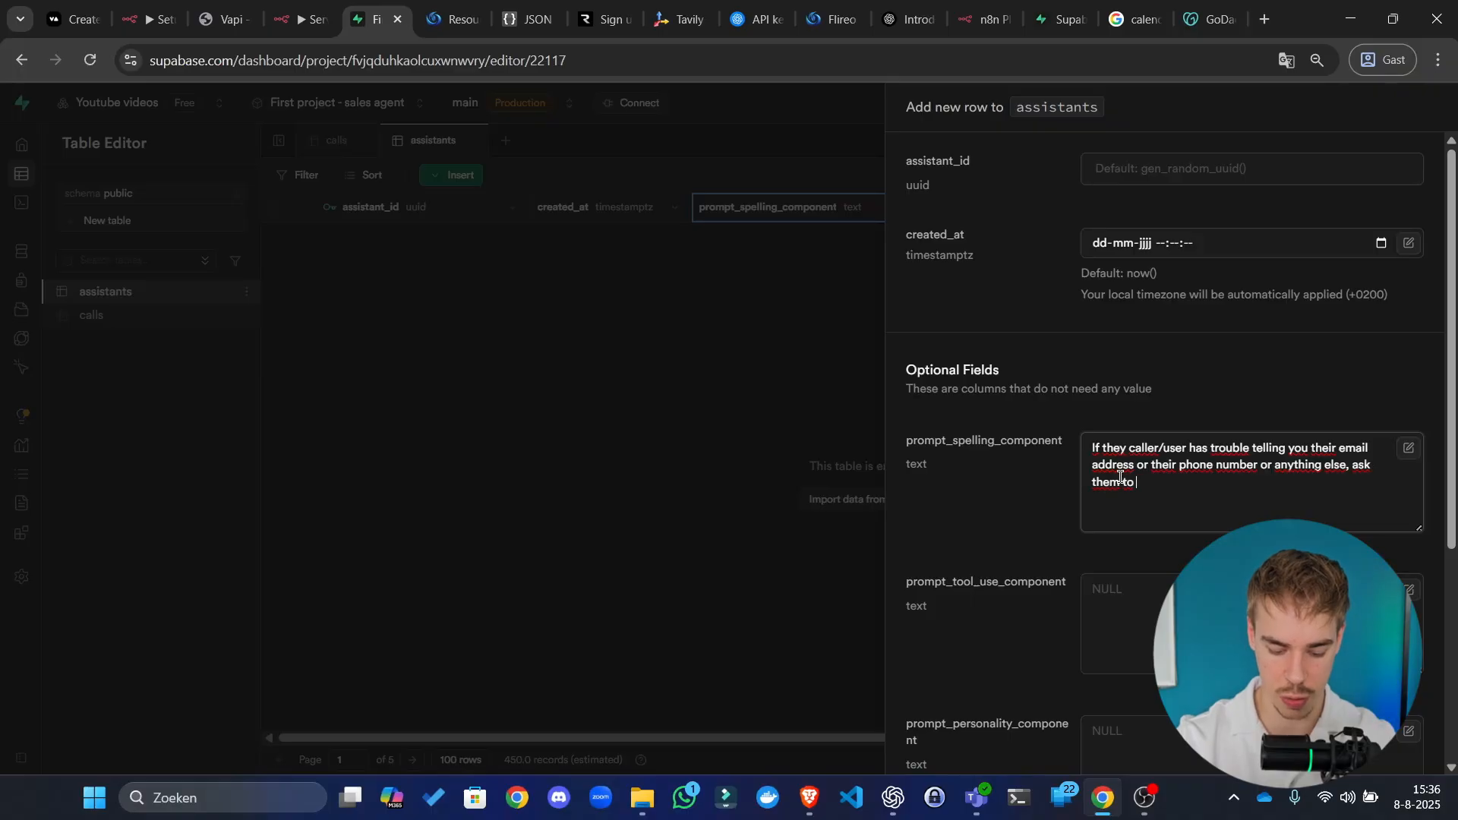
{"action": "type", "text": " use NATO spelling for it. This will"}
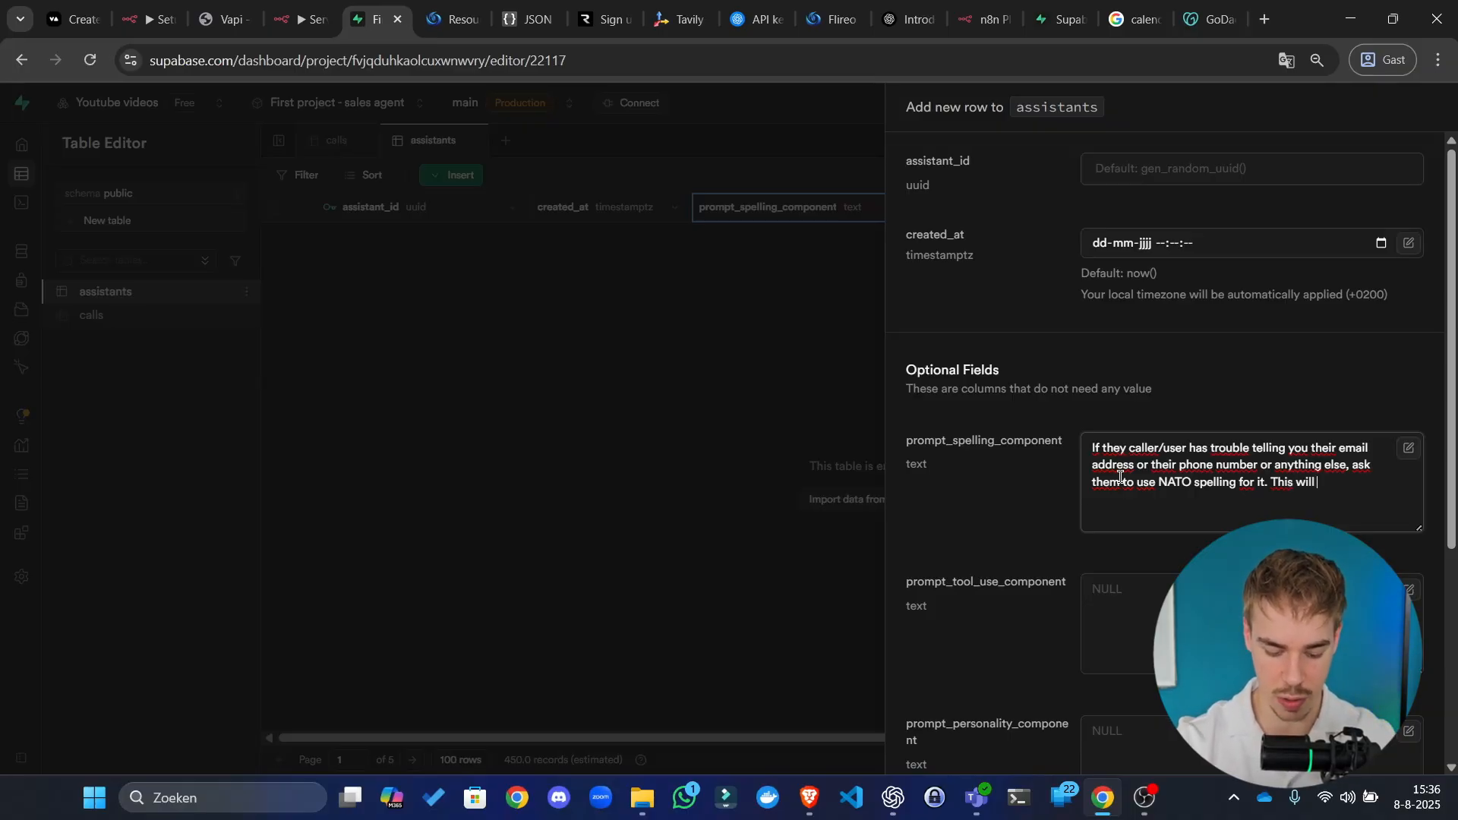
{"action": "type", "text": "help"}
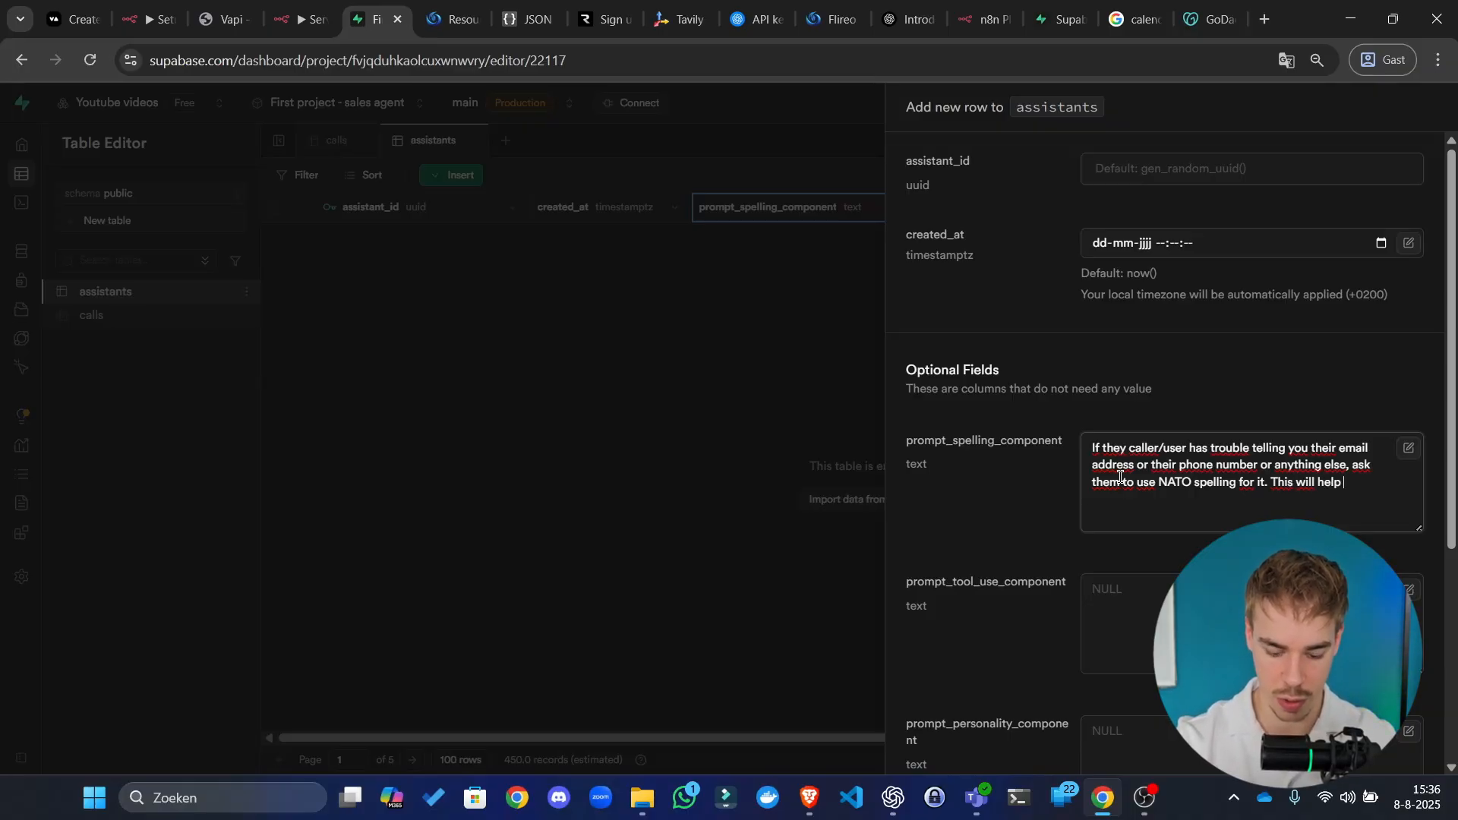
{"action": "type", "text": " understand them."}
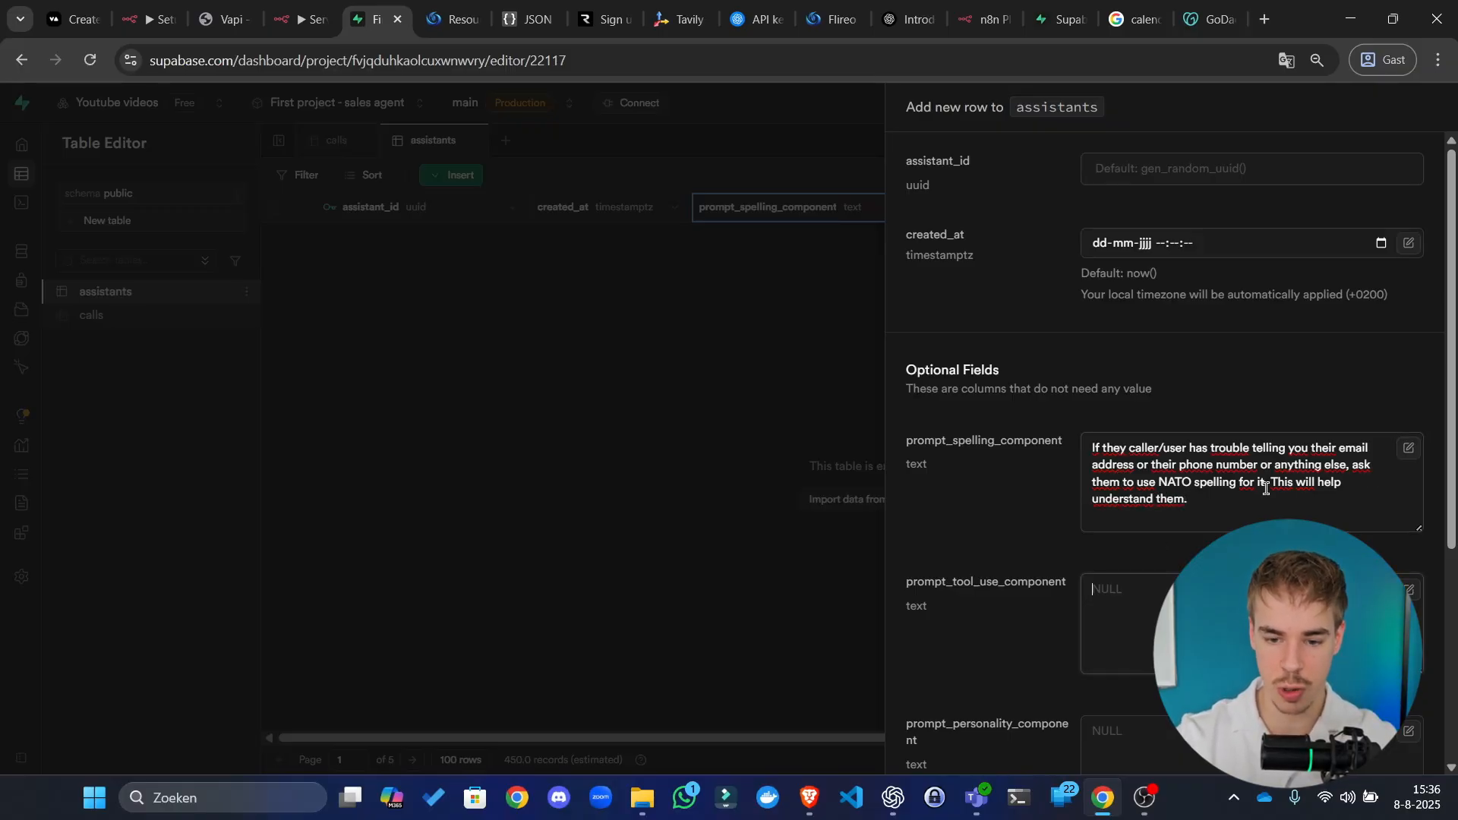
{"action": "scroll", "coordinate": [1265, 490], "scroll_direction": "down", "scroll_amount": 3}
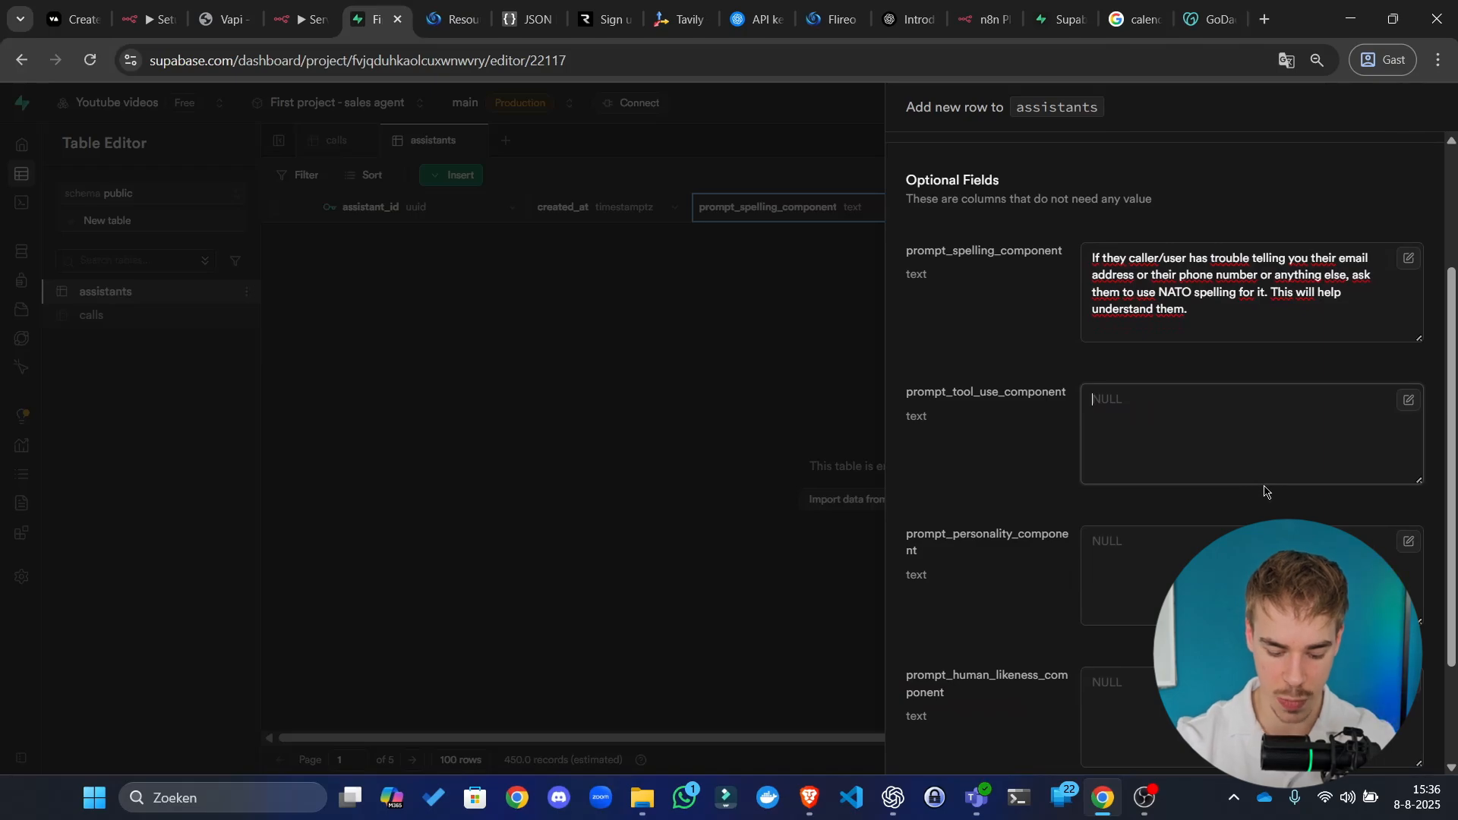
Step: Finish the tool-use component text and write a personality component ending 'and not pushy.'
{"action": "type", "text": "A"}
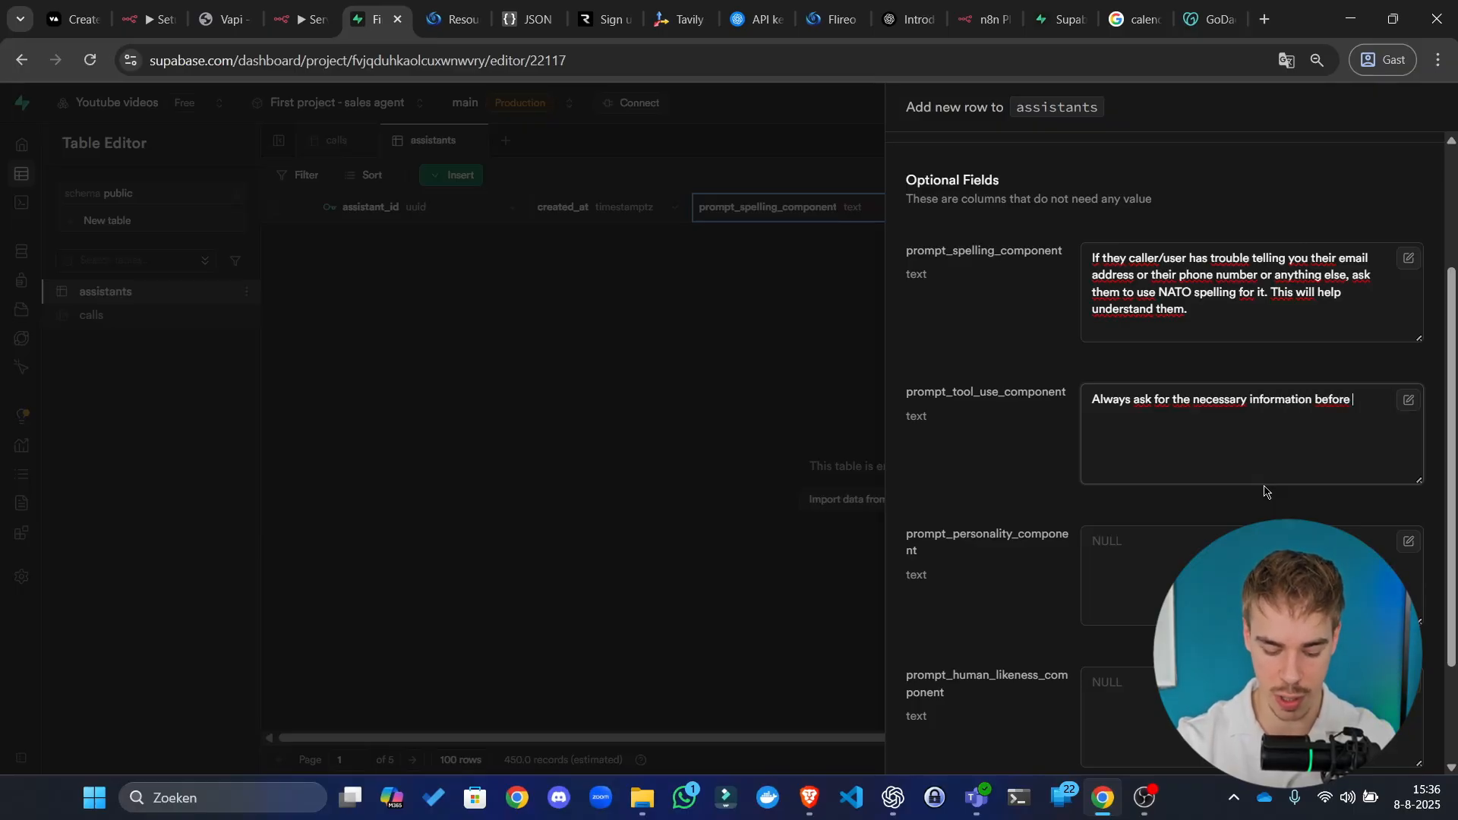
{"action": "type", "text": "ting a tool."}
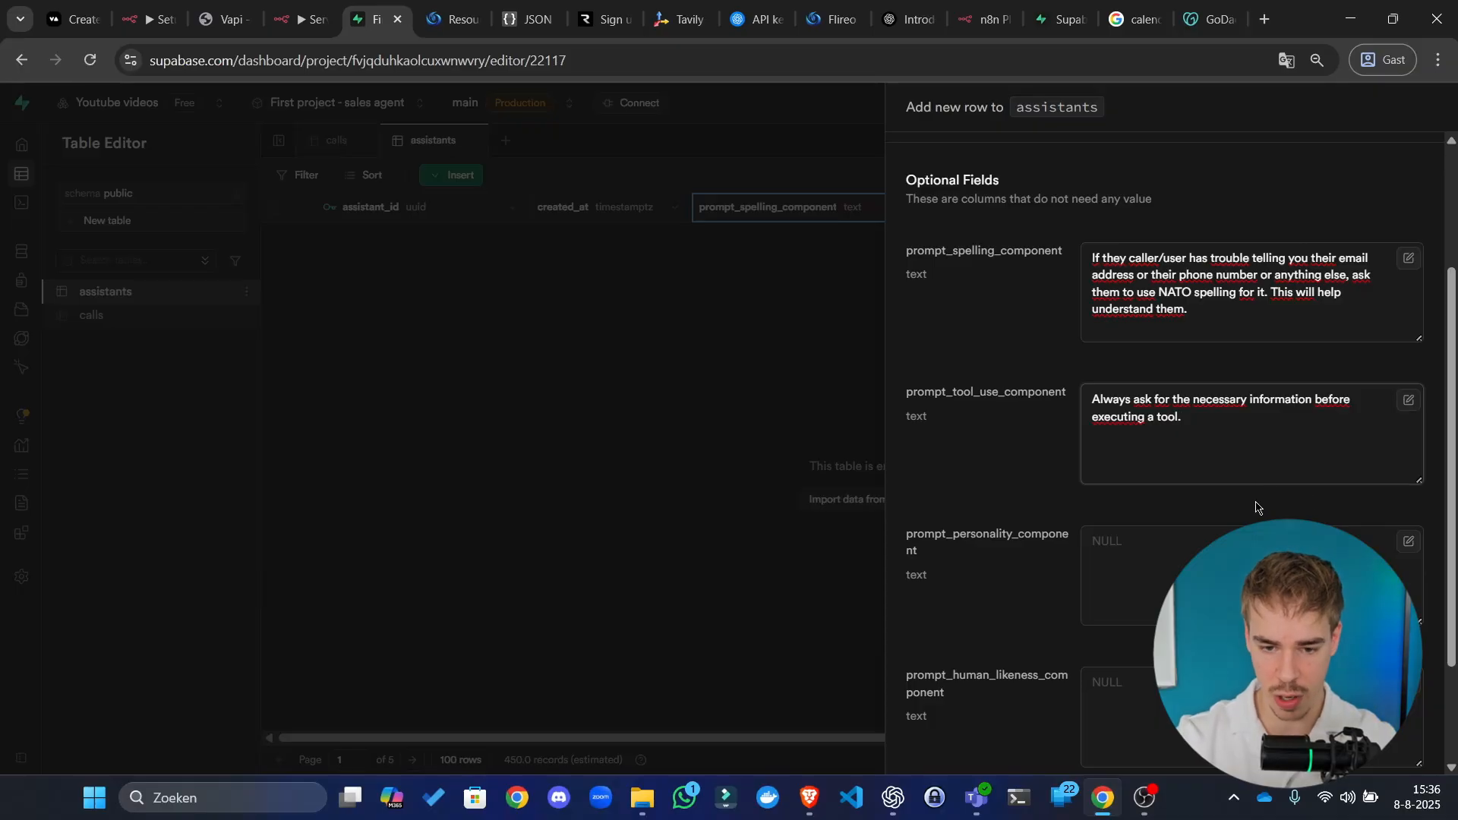
{"action": "left_click", "coordinate": [1135, 565]}
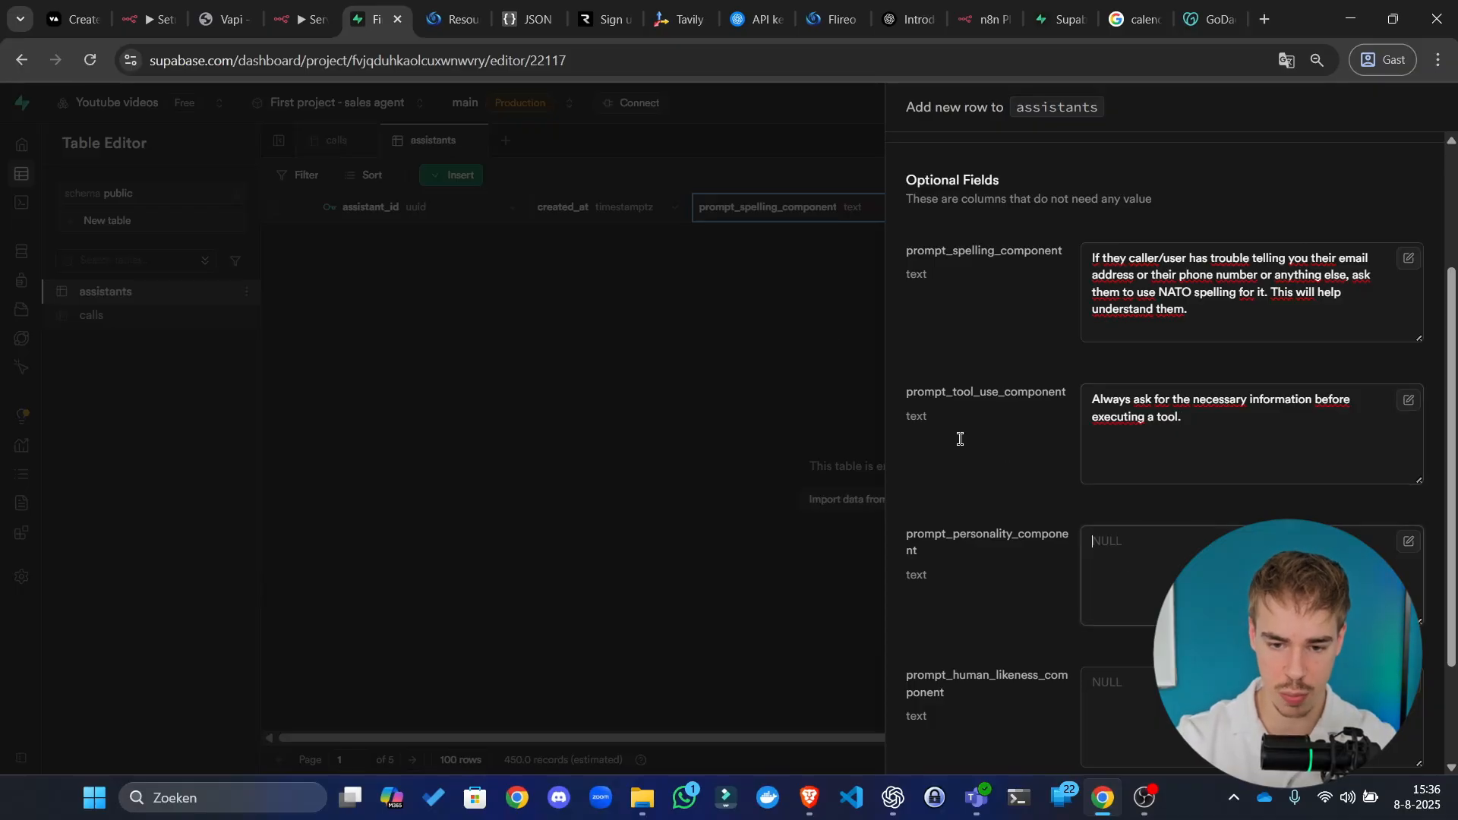
{"action": "scroll", "coordinate": [934, 330], "scroll_direction": "down", "scroll_amount": 1}
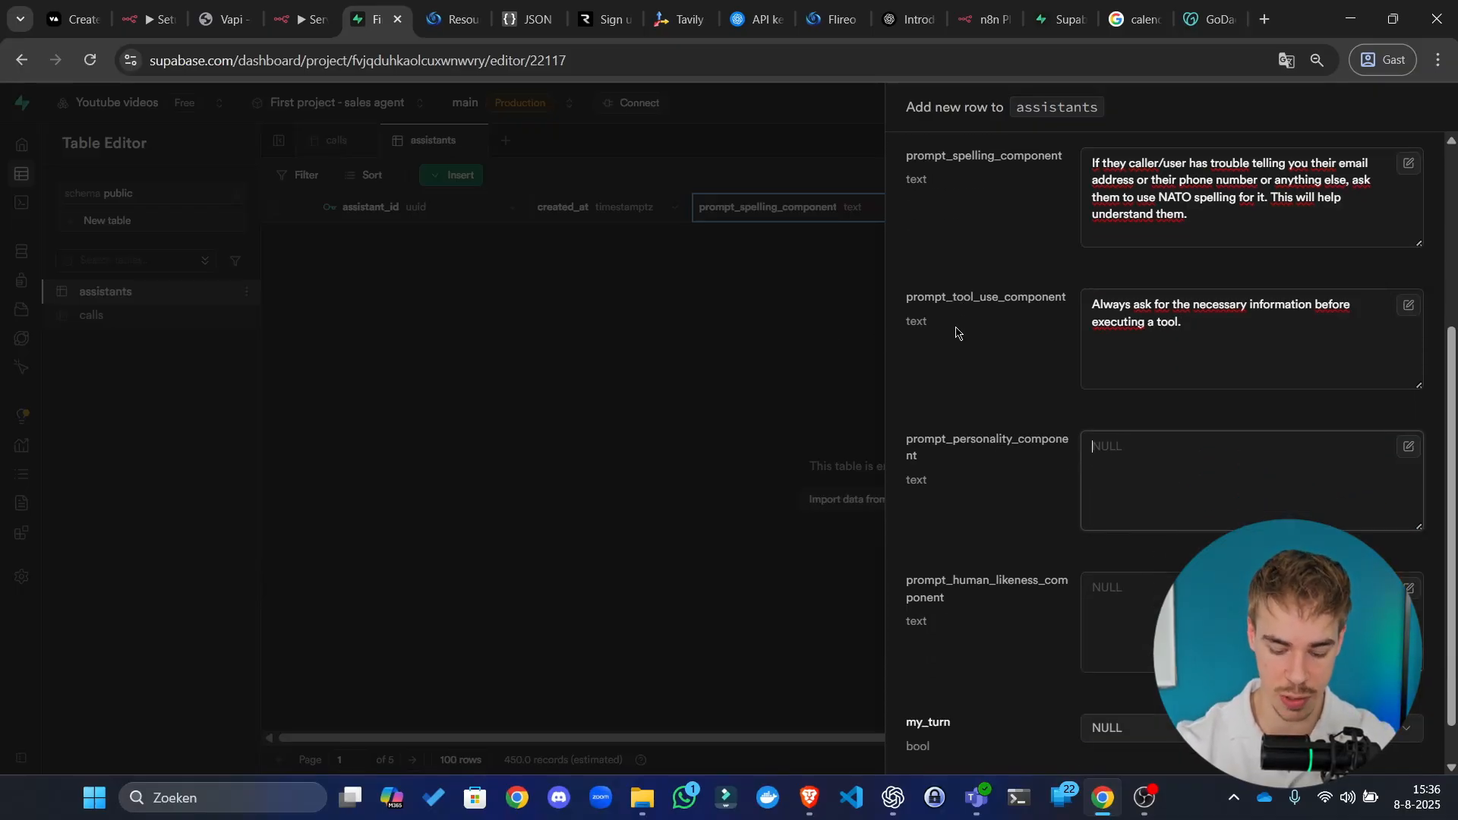
{"action": "type", "text": "Be kin"}
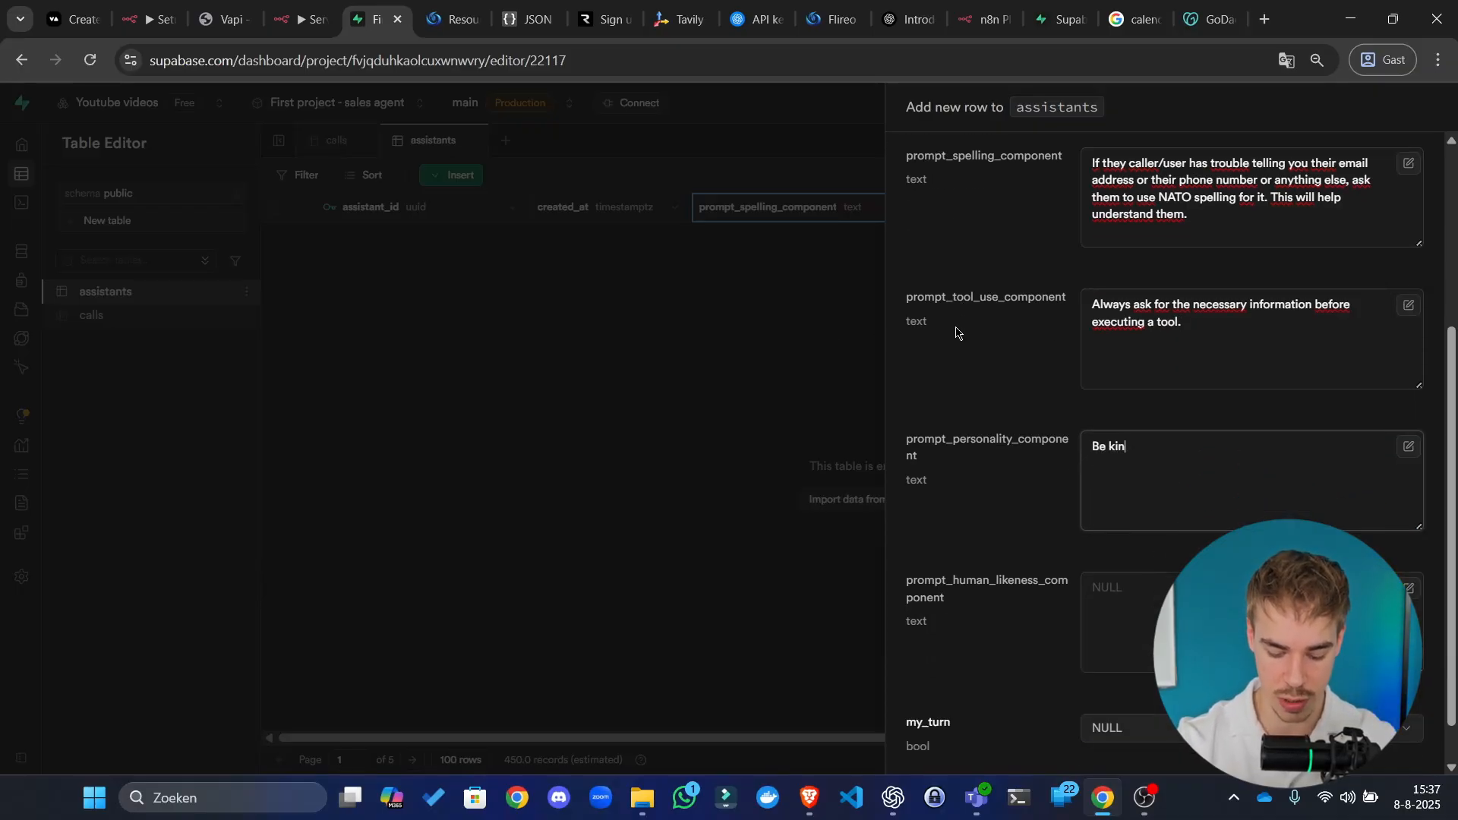
{"action": "type", "text": "d, assertive and"}
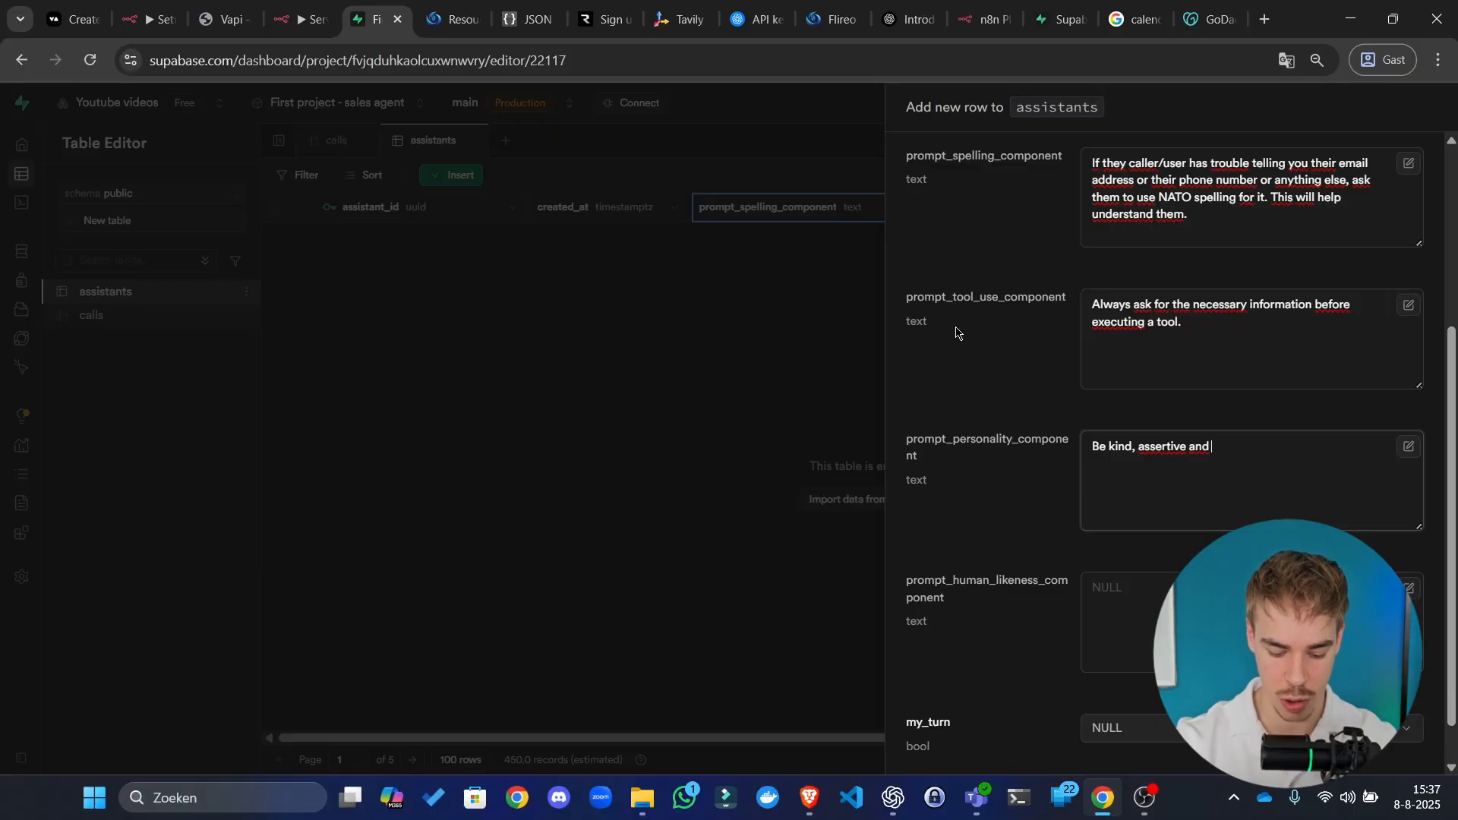
{"action": "type", "text": "not pushy."}
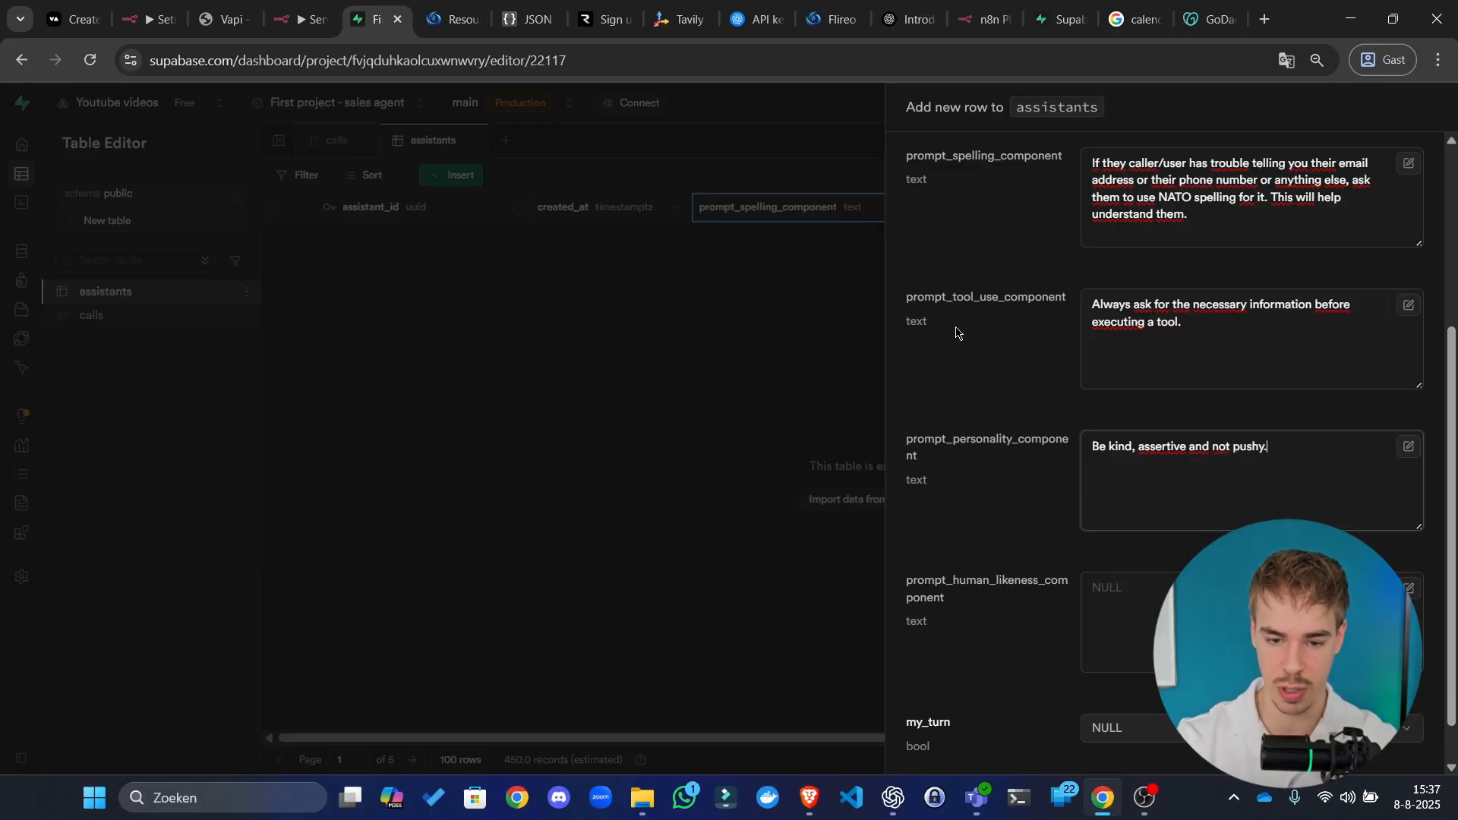
Step: Write the human-likeness component starting 'Don't ever make lists,' and ending 'any formatting.'
{"action": "left_click", "coordinate": [1085, 591]}
{"action": "scroll", "coordinate": [1052, 562], "scroll_direction": "down", "scroll_amount": 1}
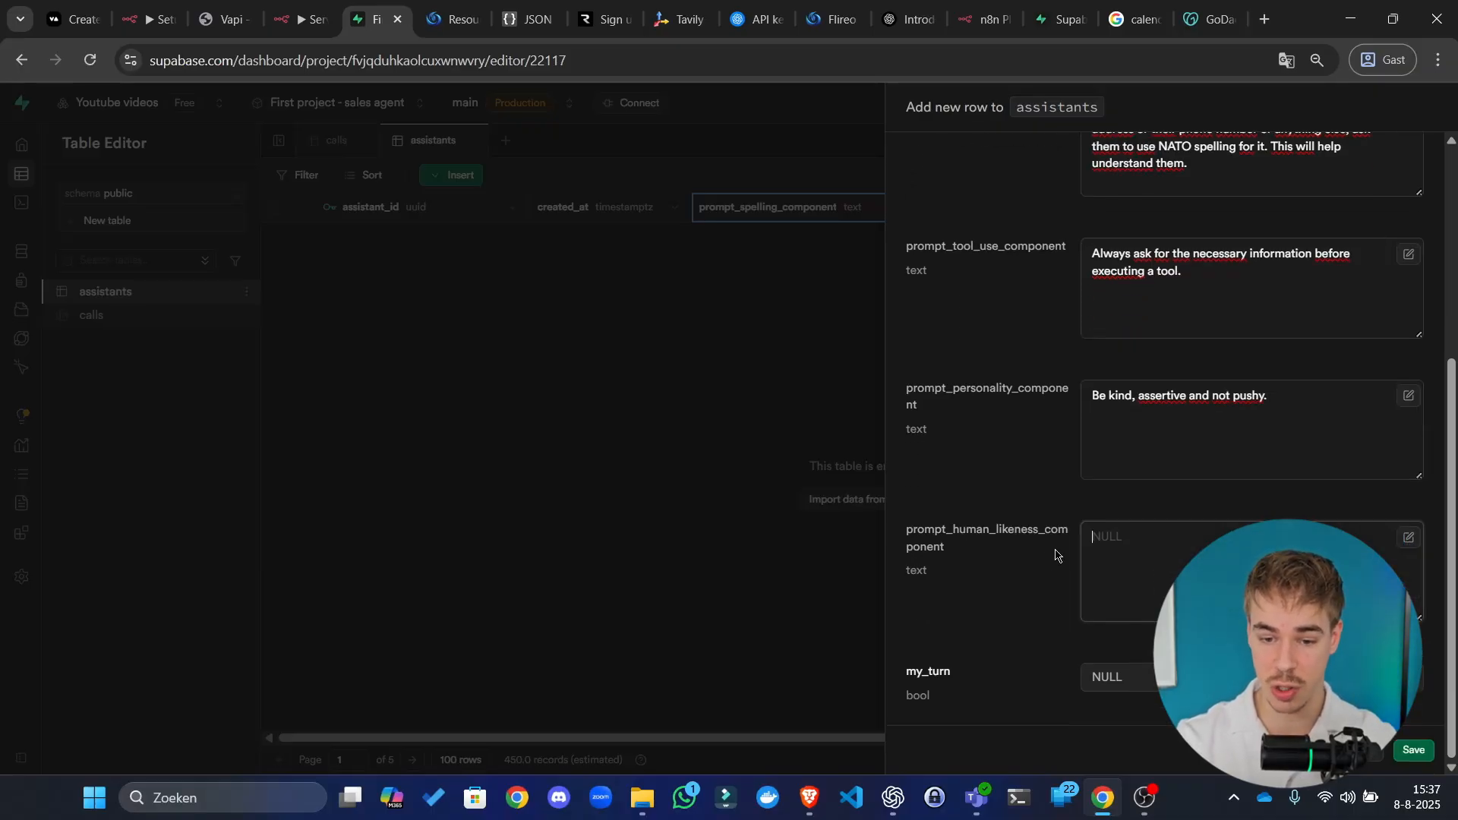
{"action": "type", "text": "Don"}
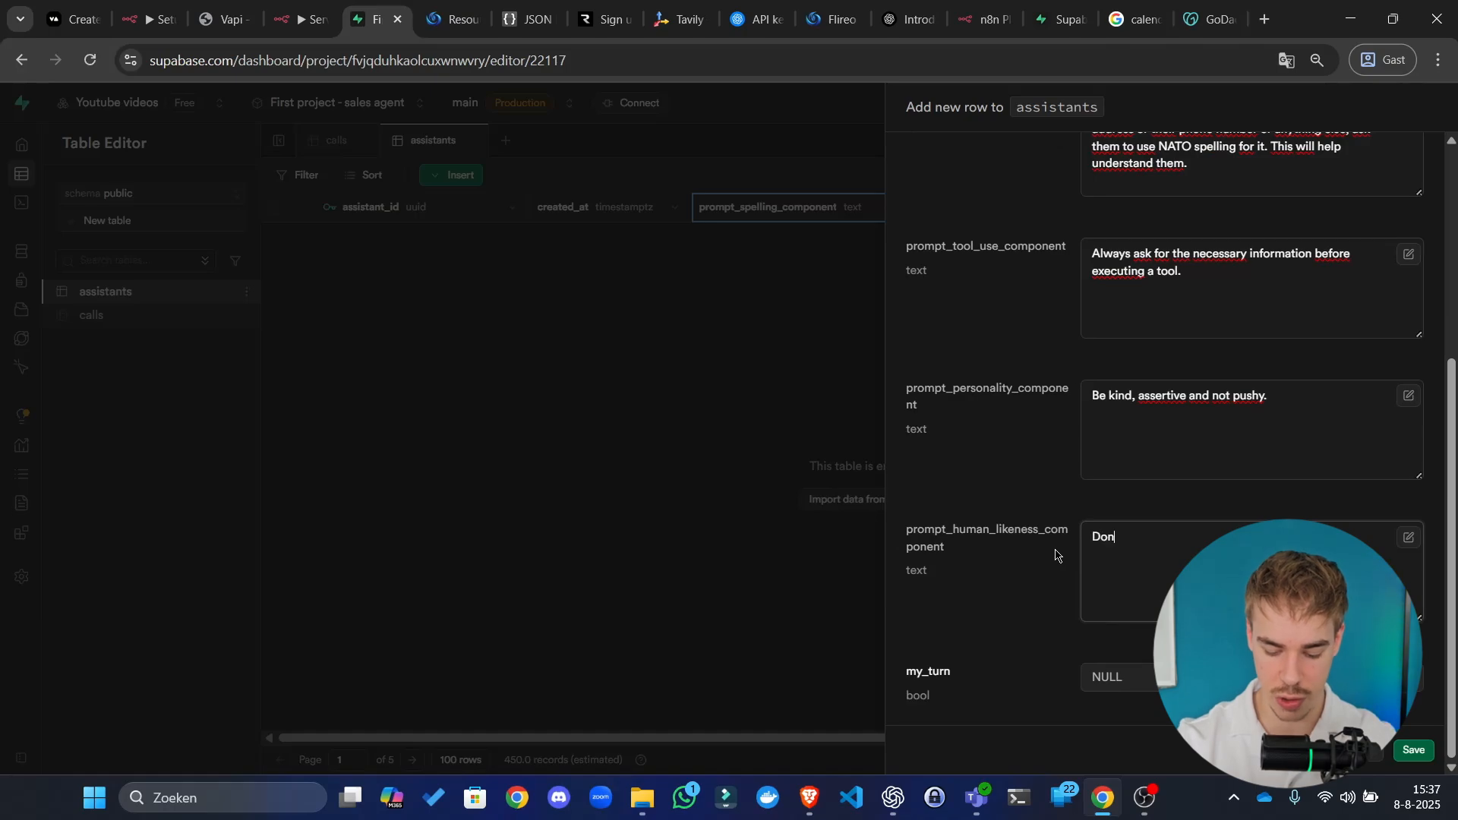
{"action": "type", "text": "'t ever make lists, on"}
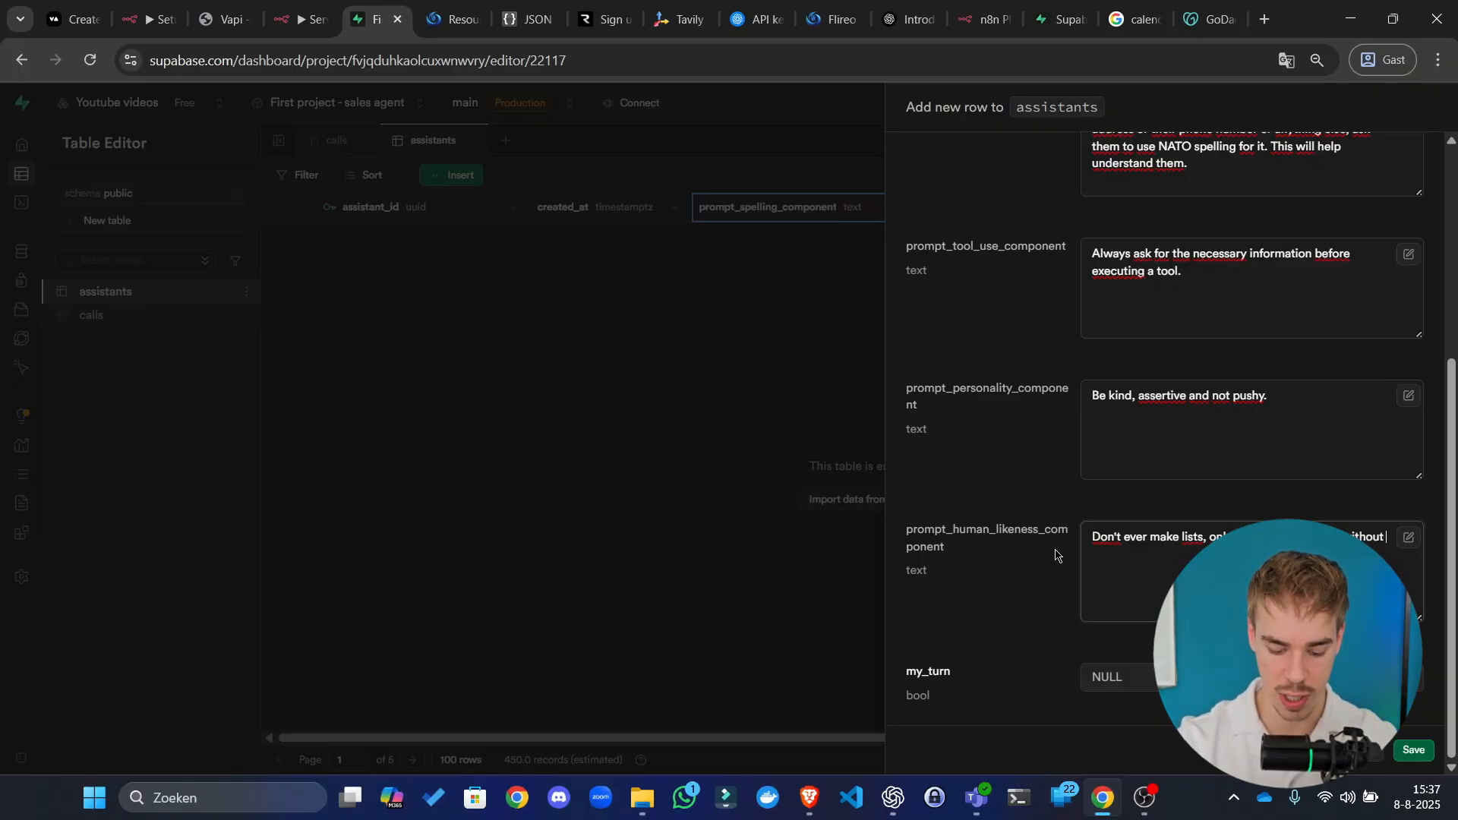
{"action": "type", "text": "any formatting"}
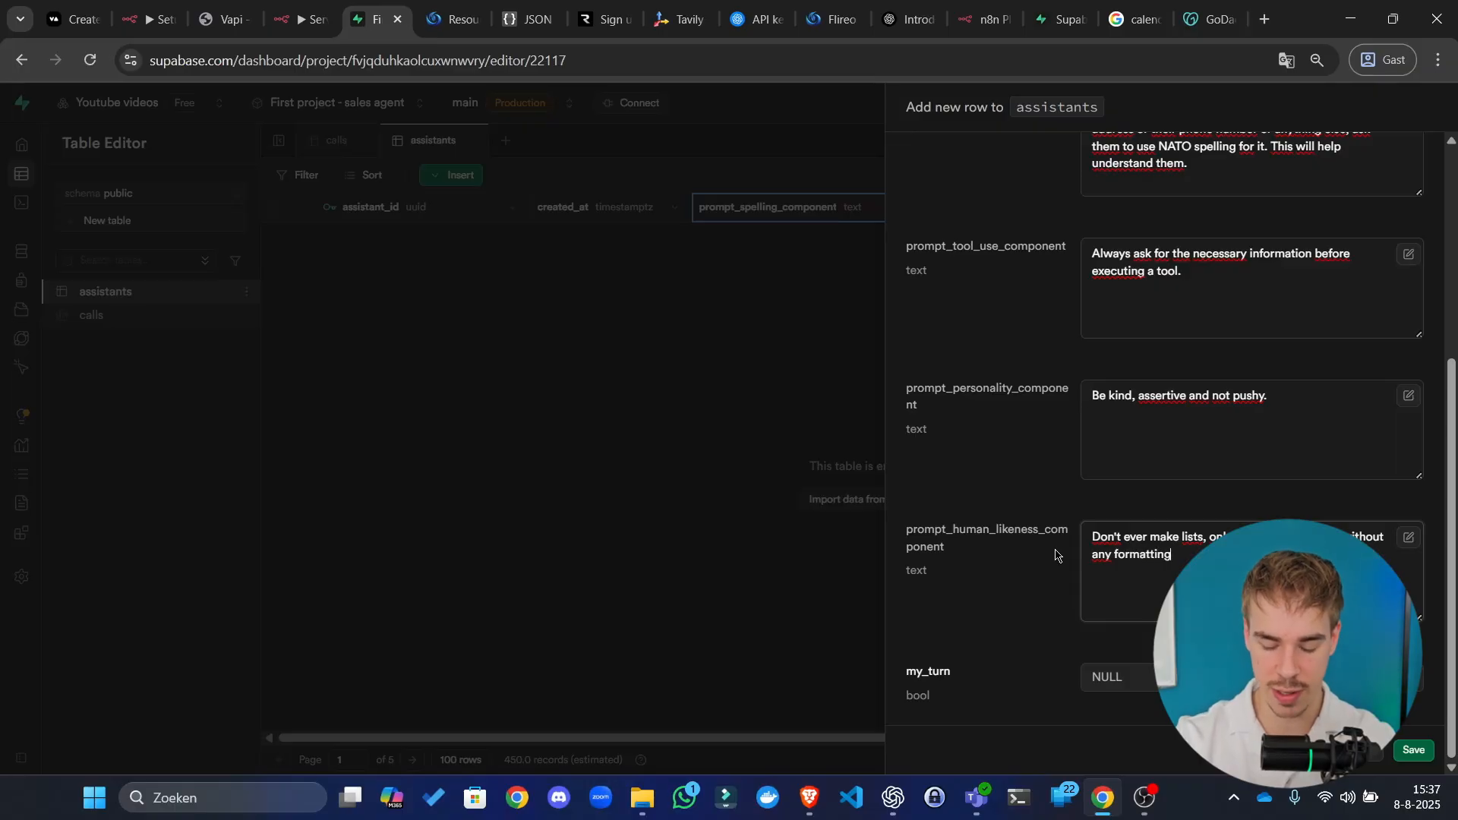
{"action": "type", "text": "."}
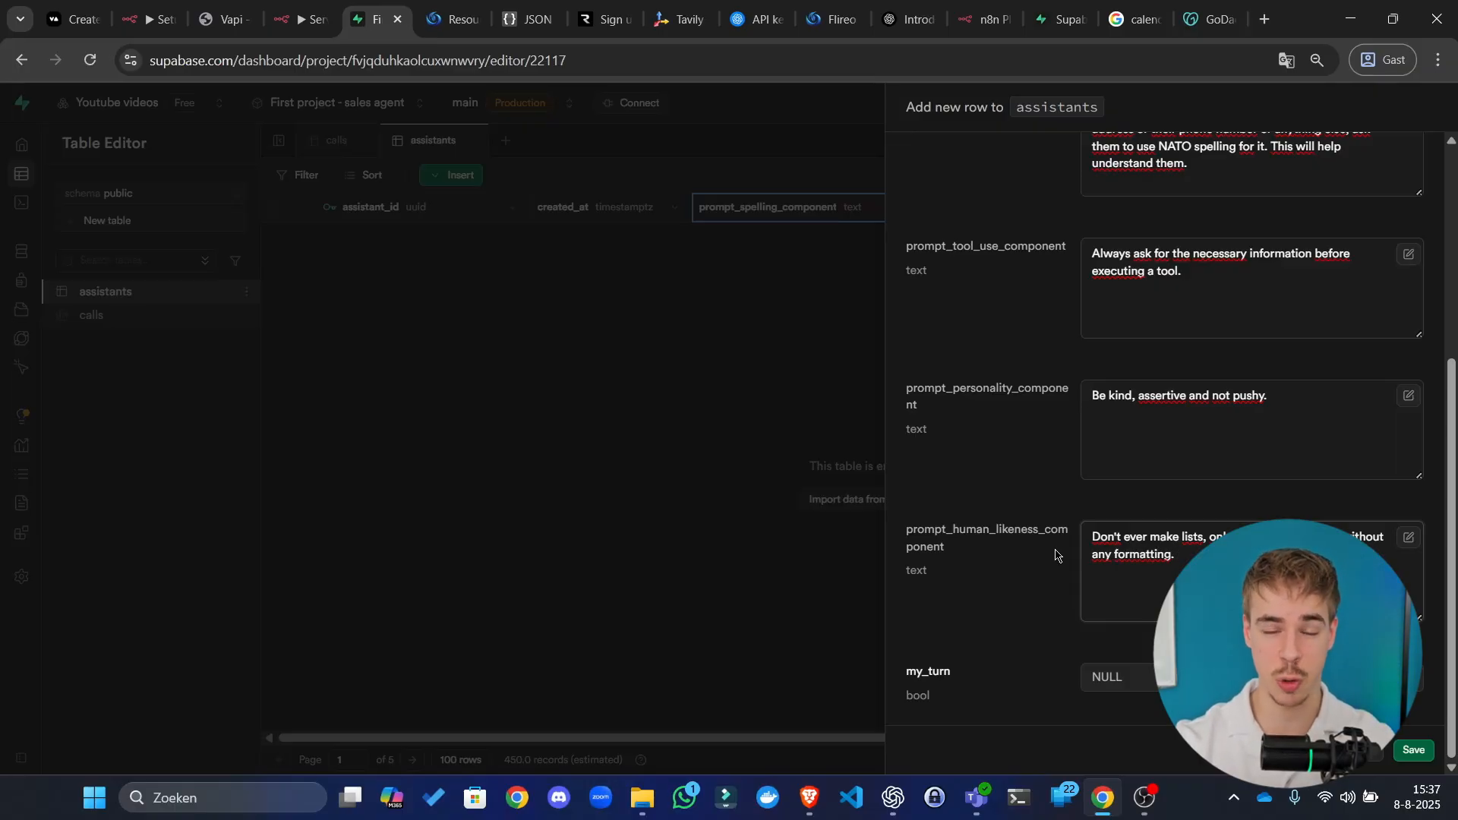
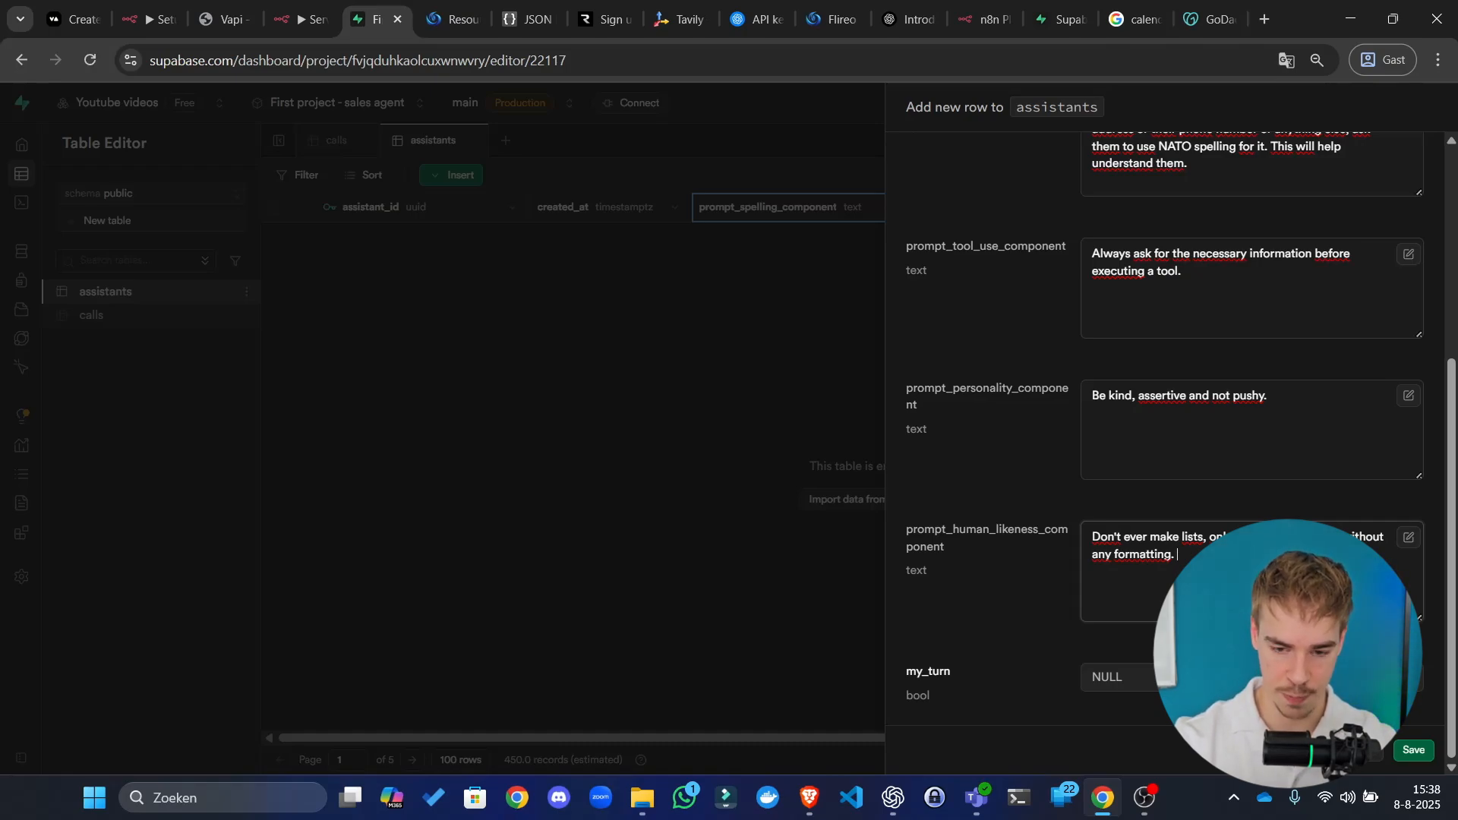
Step: Finish the human-likeness text with 'And', set my_turn to TRUE, and save the assistants row
{"action": "type", "text": "And"}
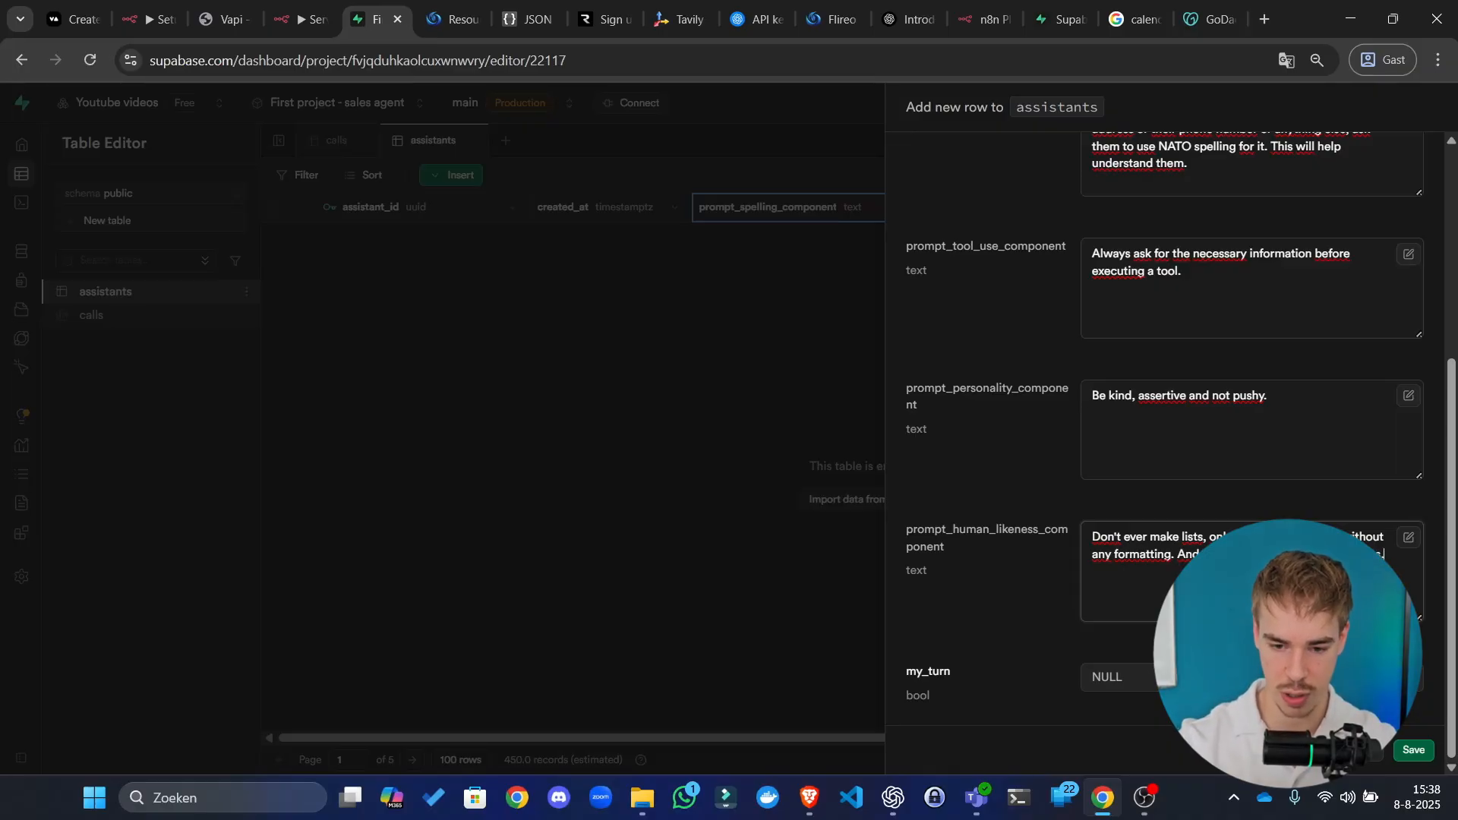
{"action": "left_click", "coordinate": [1111, 676]}
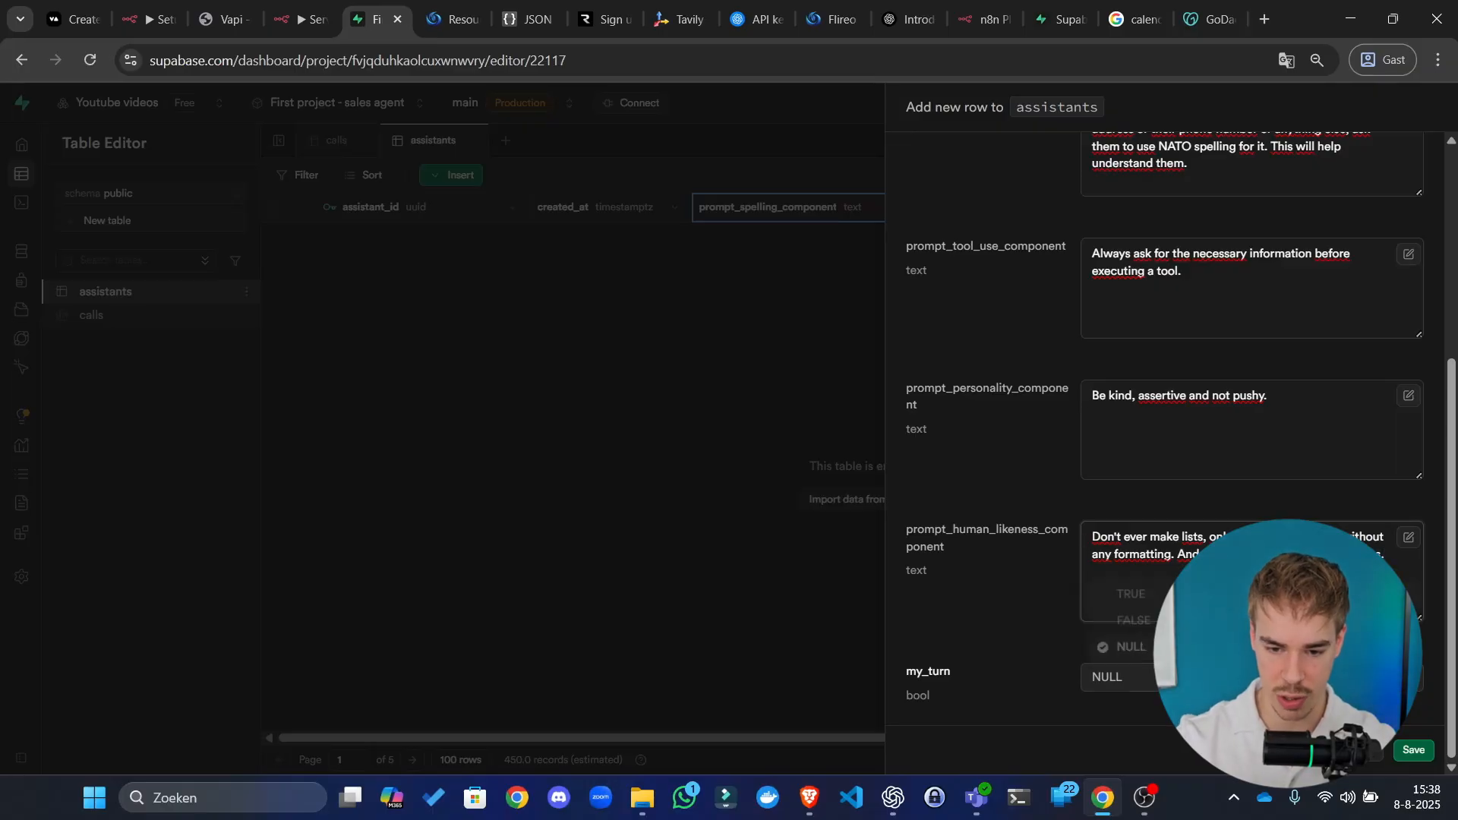
{"action": "left_click", "coordinate": [1127, 587]}
{"action": "left_click", "coordinate": [1413, 751]}
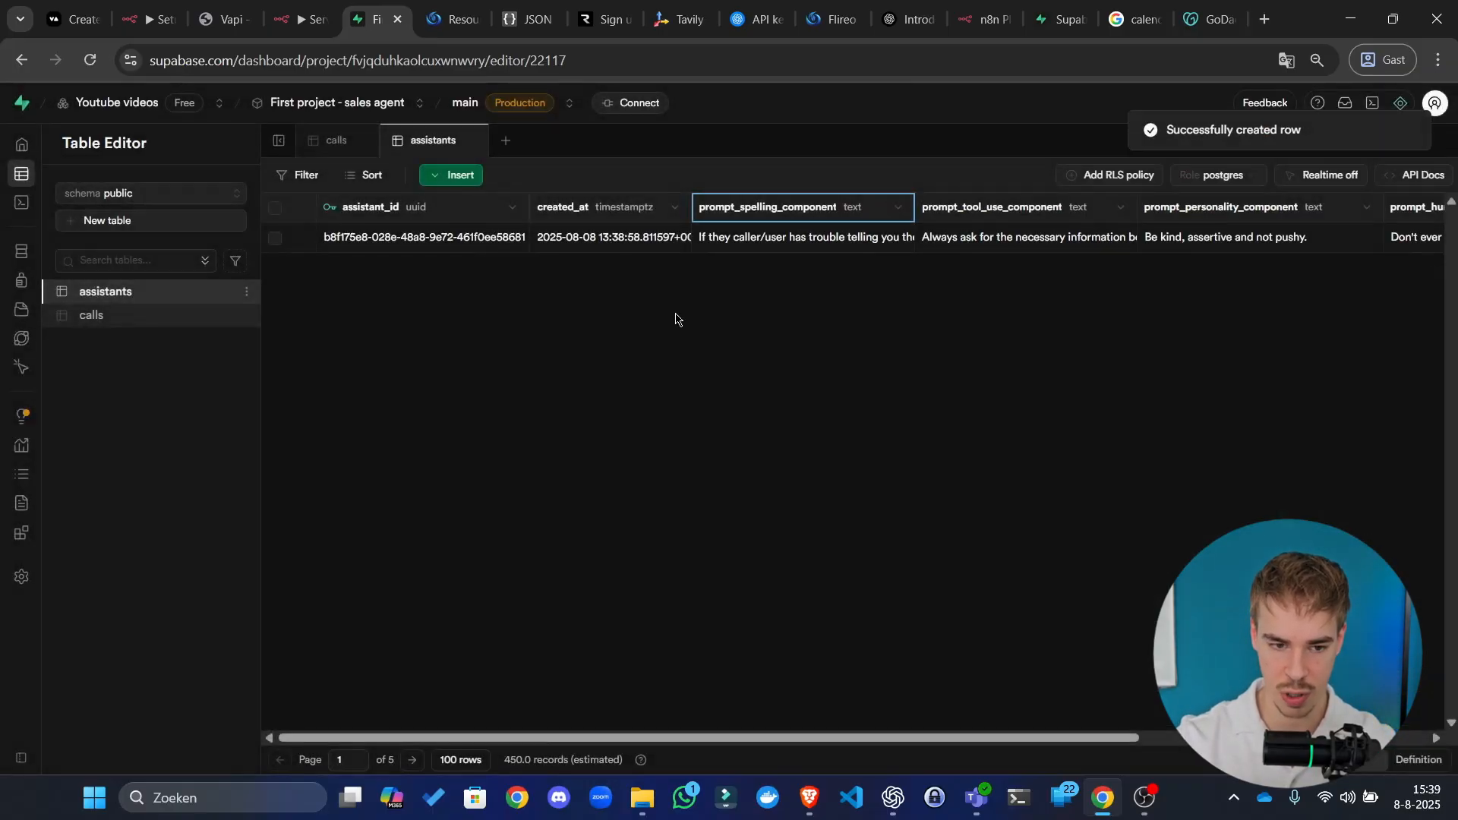
Step: Duplicate the Supabase tab and start inserting a new row into the assistants table
{"action": "left_click", "coordinate": [279, 239]}
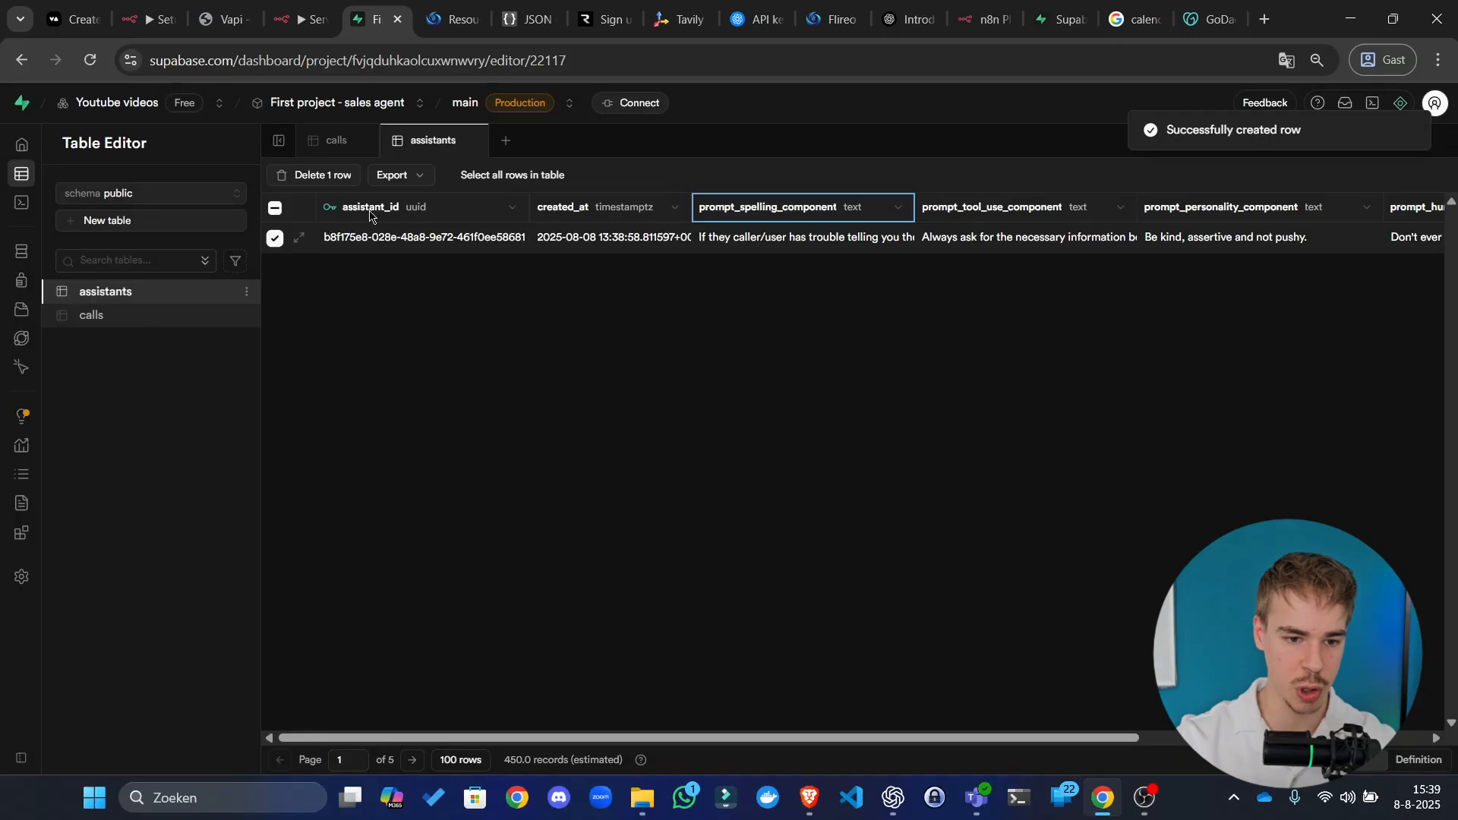
{"action": "left_click", "coordinate": [420, 177]}
{"action": "right_click", "coordinate": [378, 19]}
{"action": "left_click", "coordinate": [479, 158]}
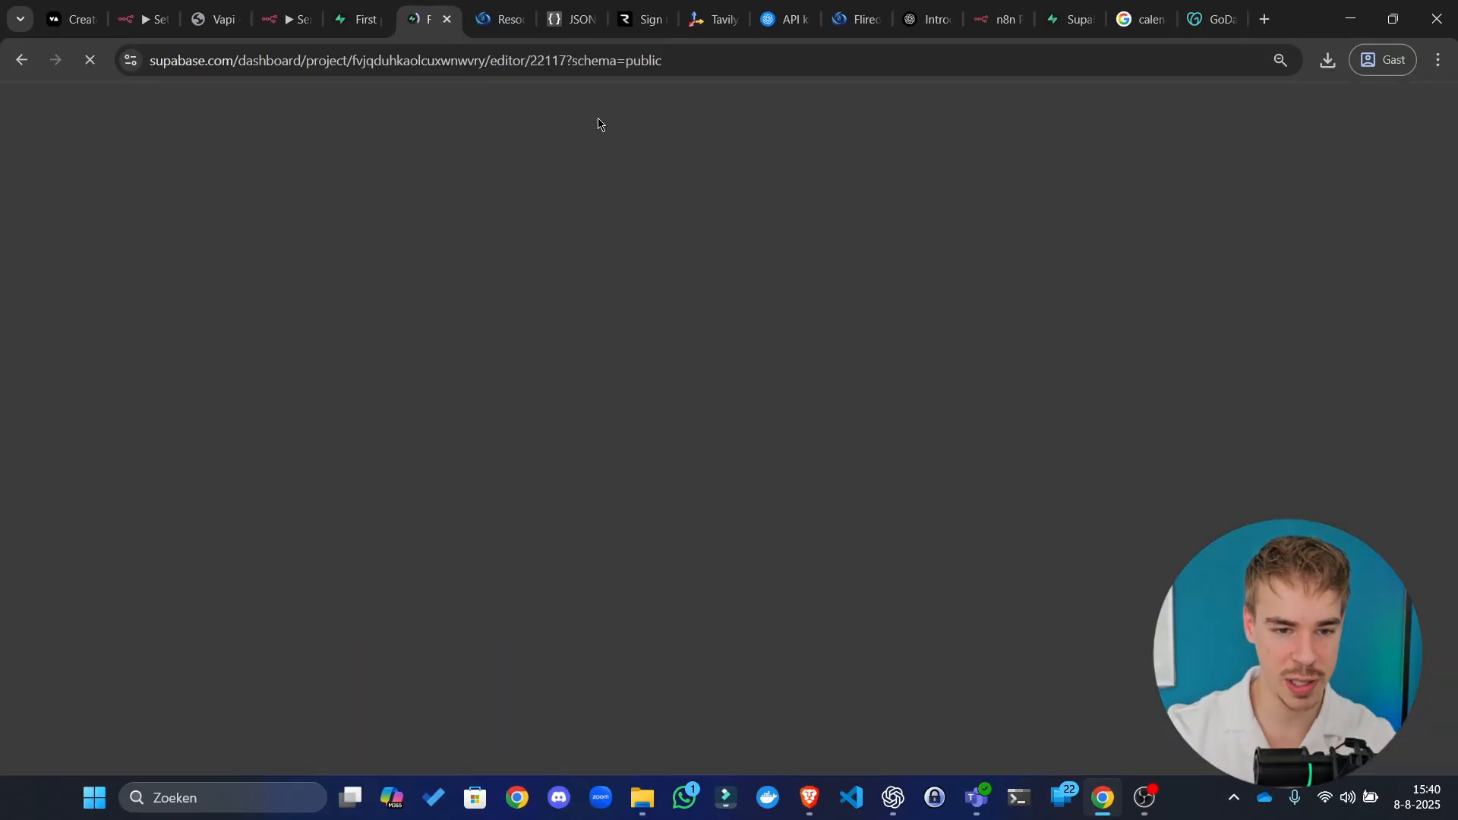
{"action": "left_click", "coordinate": [365, 18]}
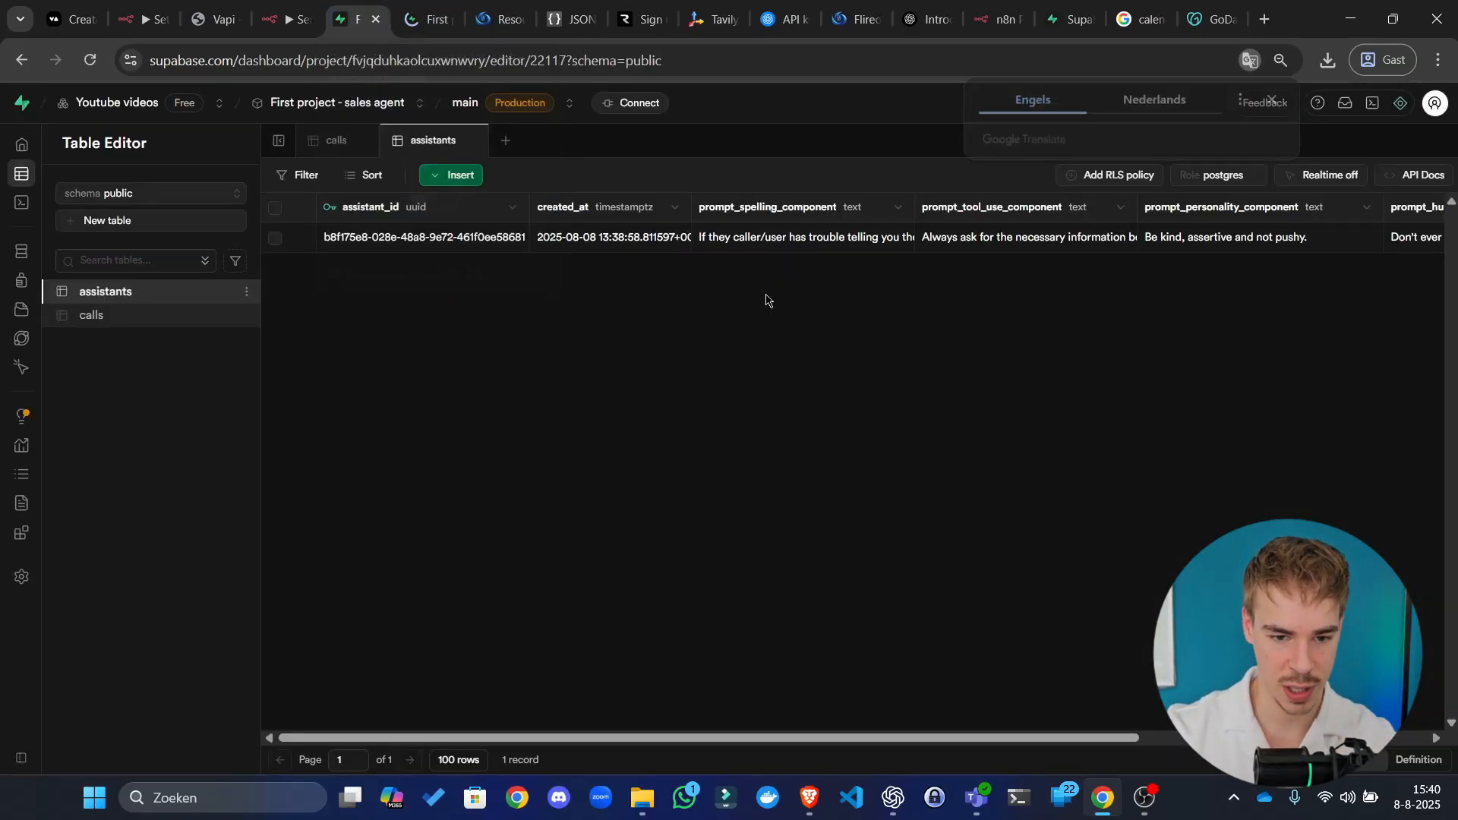
{"action": "left_click", "coordinate": [456, 175]}
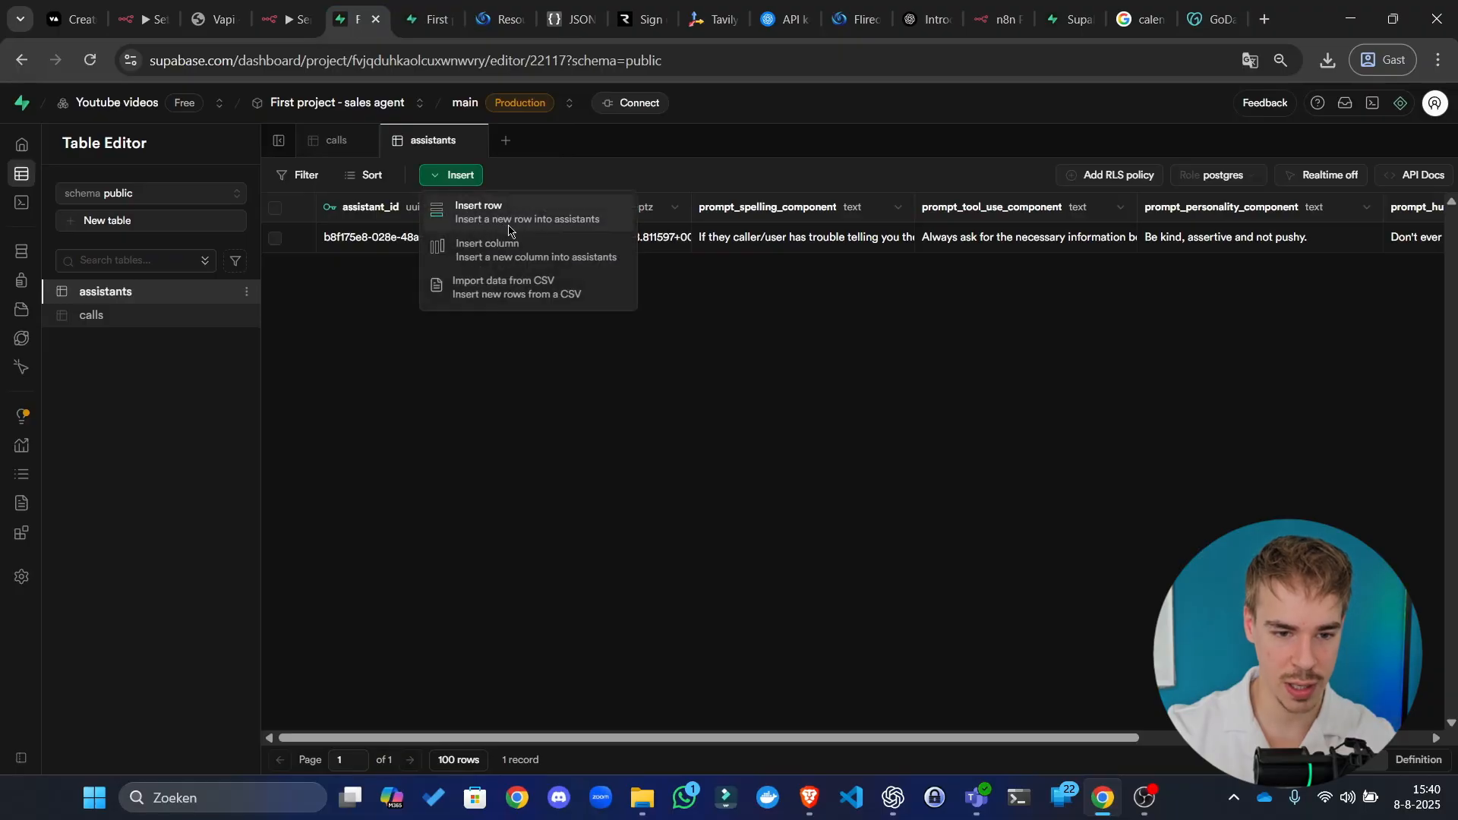
{"action": "left_click", "coordinate": [490, 226]}
{"action": "left_click", "coordinate": [419, 9]}
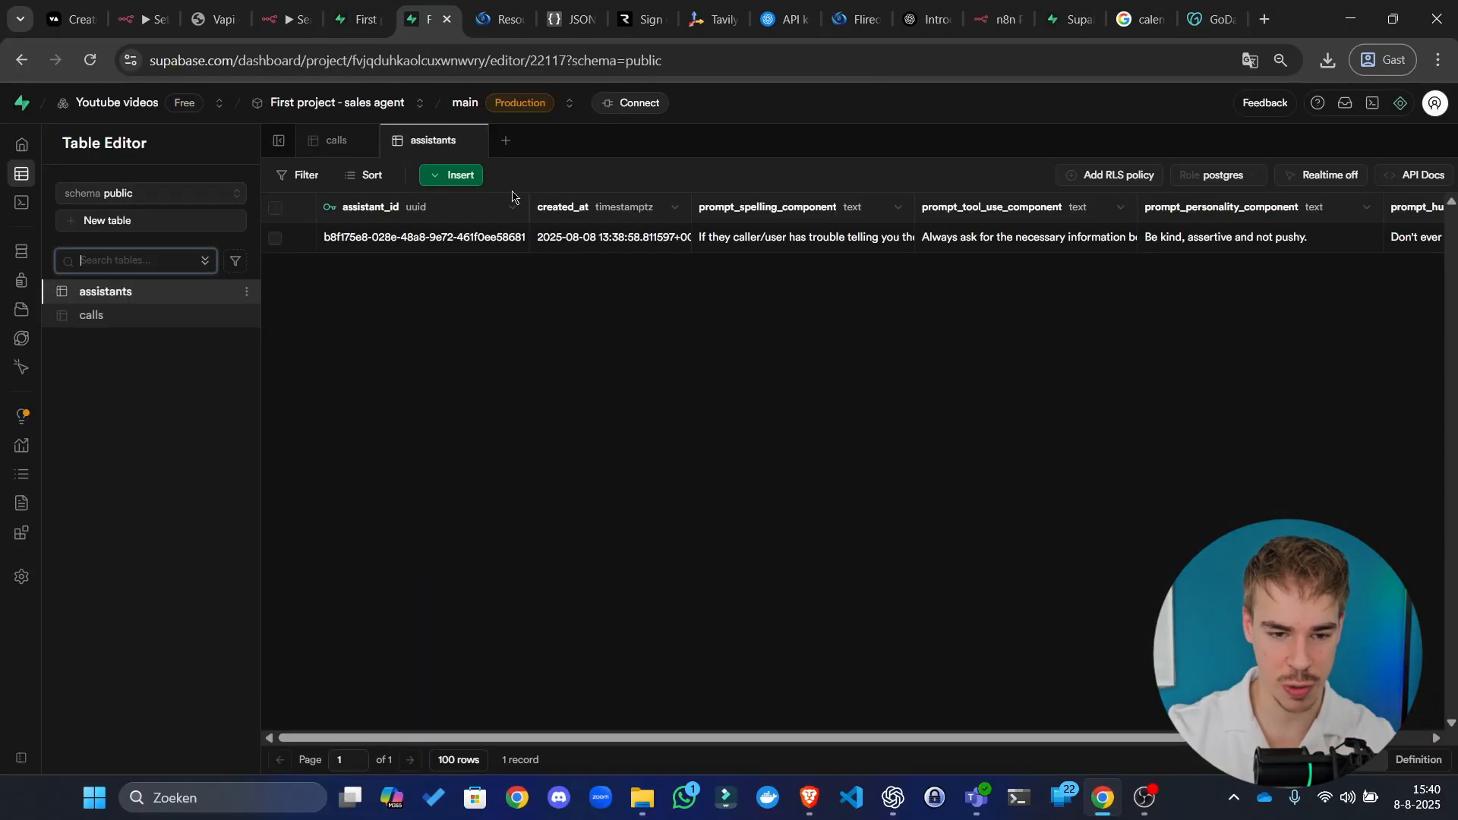
Step: Copy the existing row's spelling and tool-use prompt texts into the new row
{"action": "double_click", "coordinate": [768, 241]}
{"action": "key", "text": "ctrl+a"}
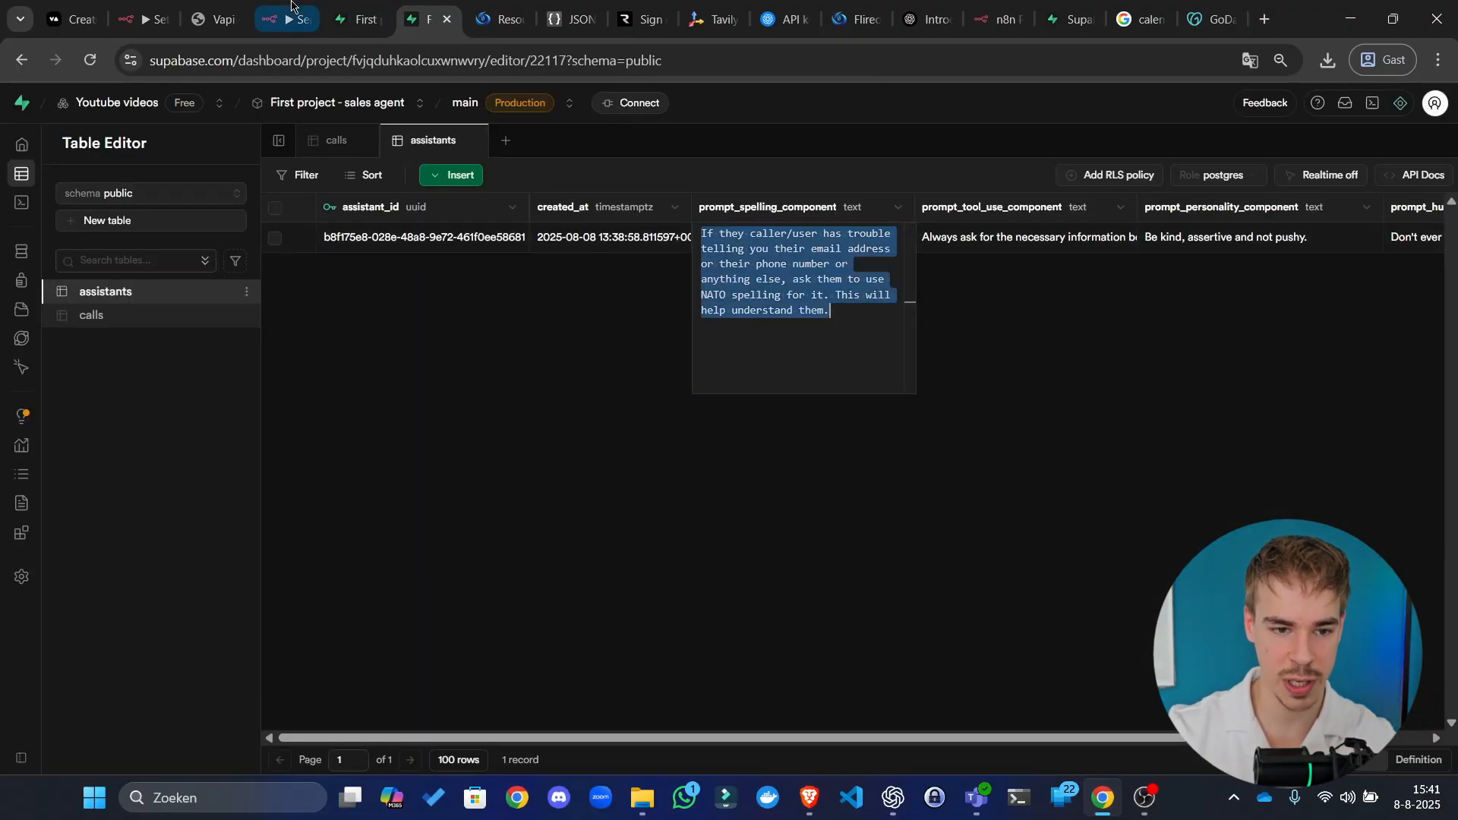
{"action": "left_click", "coordinate": [357, 19]}
{"action": "left_click", "coordinate": [1177, 458]}
{"action": "type", "text": "If they caller/user has trouble telling you their email address or their phone number or anything else, ask them to use NATO spelling for it. This will help understand them."}
{"action": "left_click", "coordinate": [432, 11]}
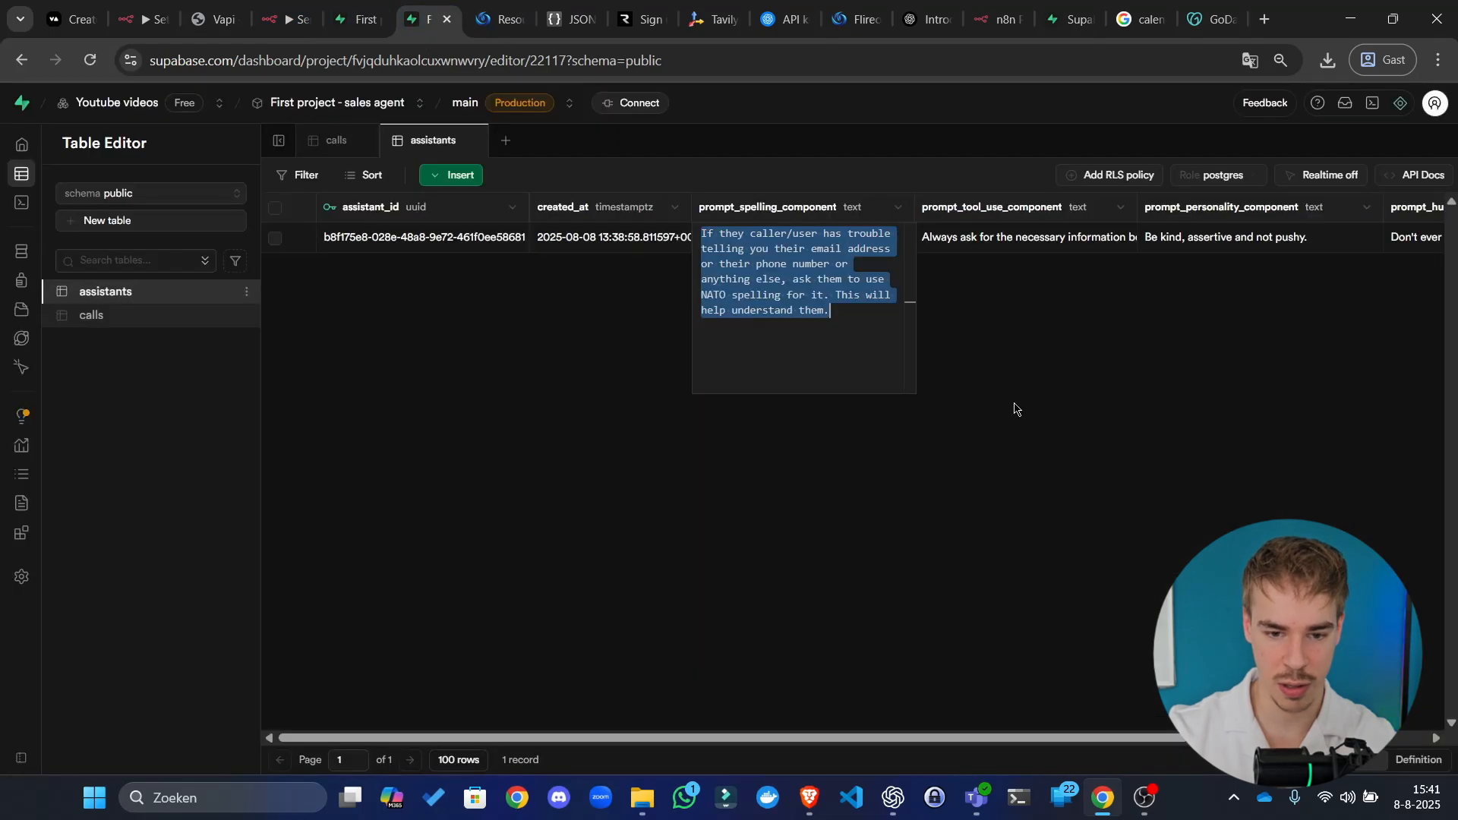
{"action": "left_click", "coordinate": [1120, 363]}
{"action": "double_click", "coordinate": [988, 237]}
{"action": "key", "text": "ctrl+a"}
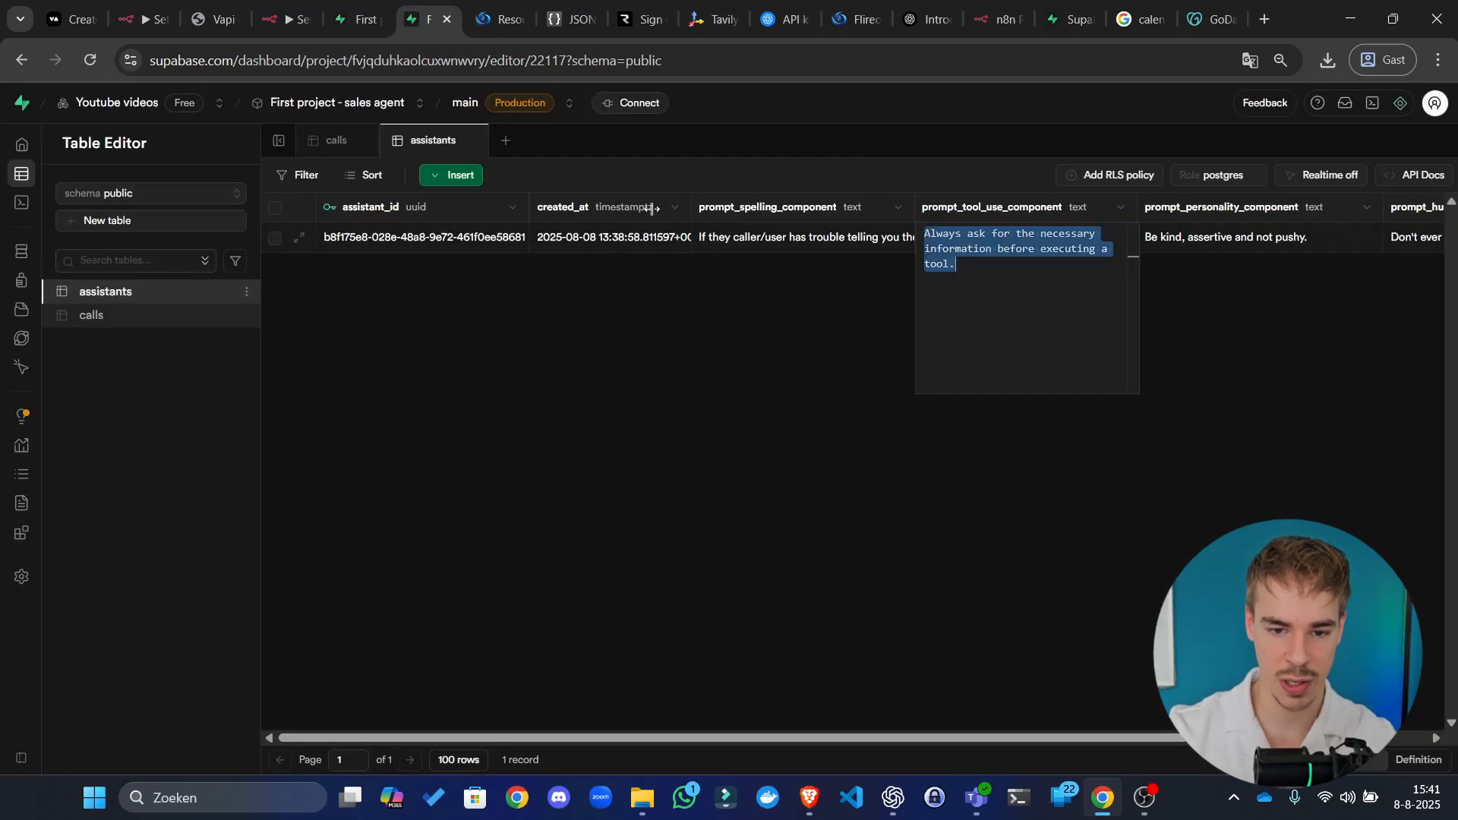
{"action": "left_click", "coordinate": [357, 18]}
{"action": "left_click", "coordinate": [1139, 627]}
{"action": "type", "text": "Always ask for the necessary information before executing a tool."}
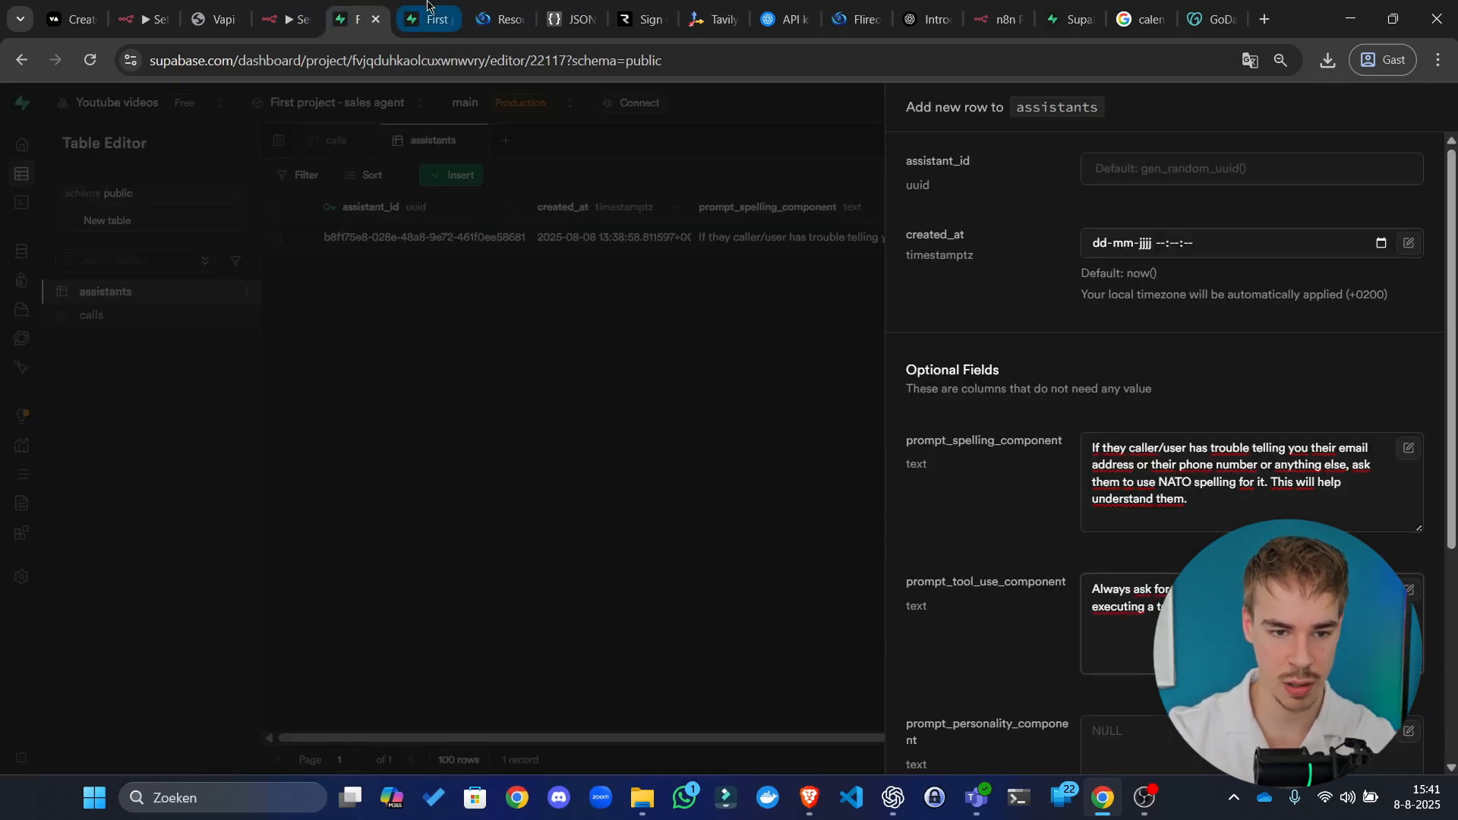
{"action": "left_click", "coordinate": [429, 18]}
{"action": "key", "text": "Escape"}
Step: Copy the existing row's personality and human-likeness prompt texts into the new row
{"action": "scroll", "coordinate": [1002, 274], "scroll_direction": "right", "scroll_amount": 3}
{"action": "double_click", "coordinate": [954, 238]}
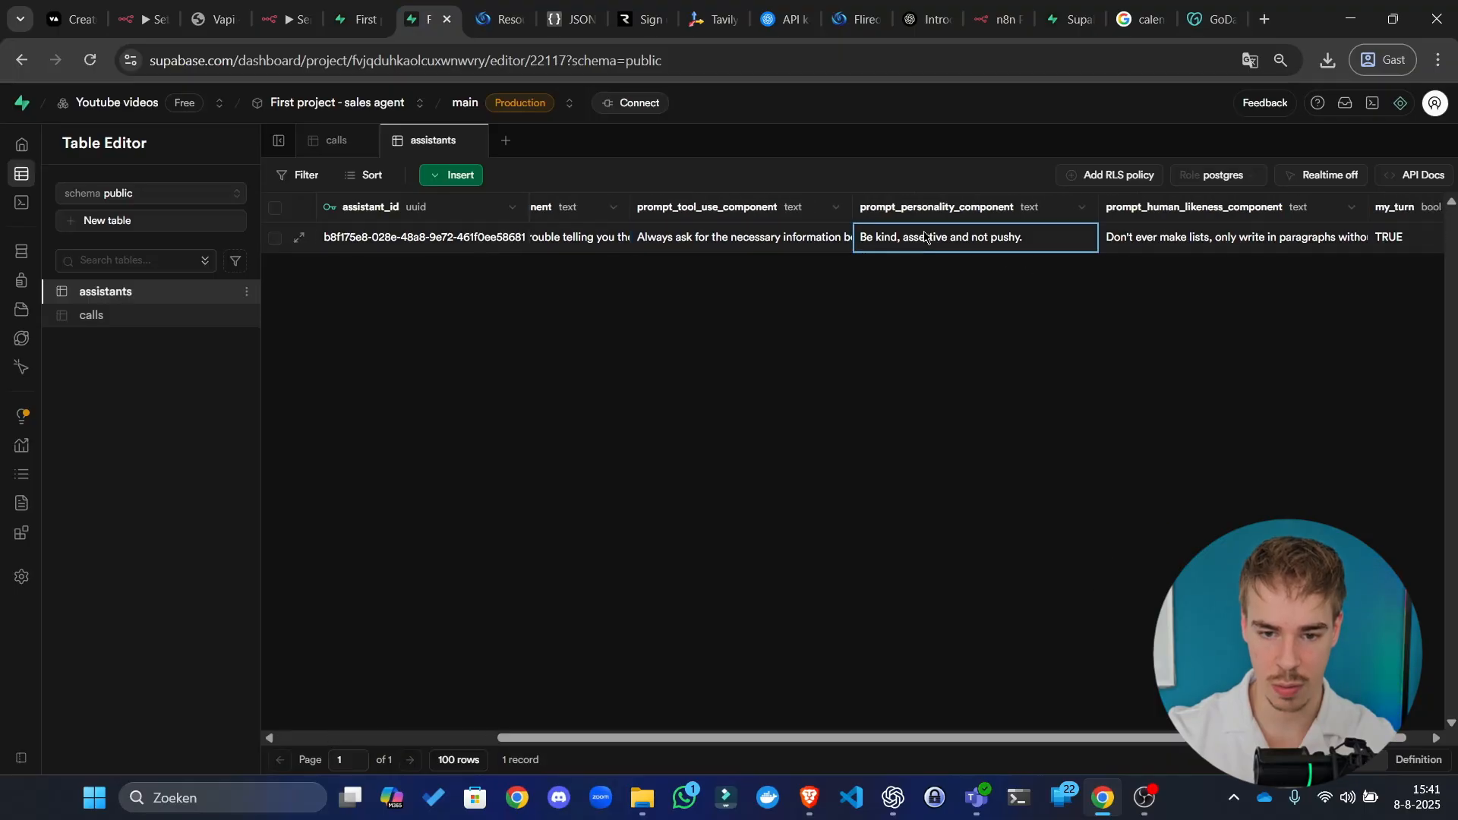
{"action": "key", "text": "ctrl+a"}
{"action": "key", "text": "ctrl+c"}
{"action": "left_click", "coordinate": [356, 18]}
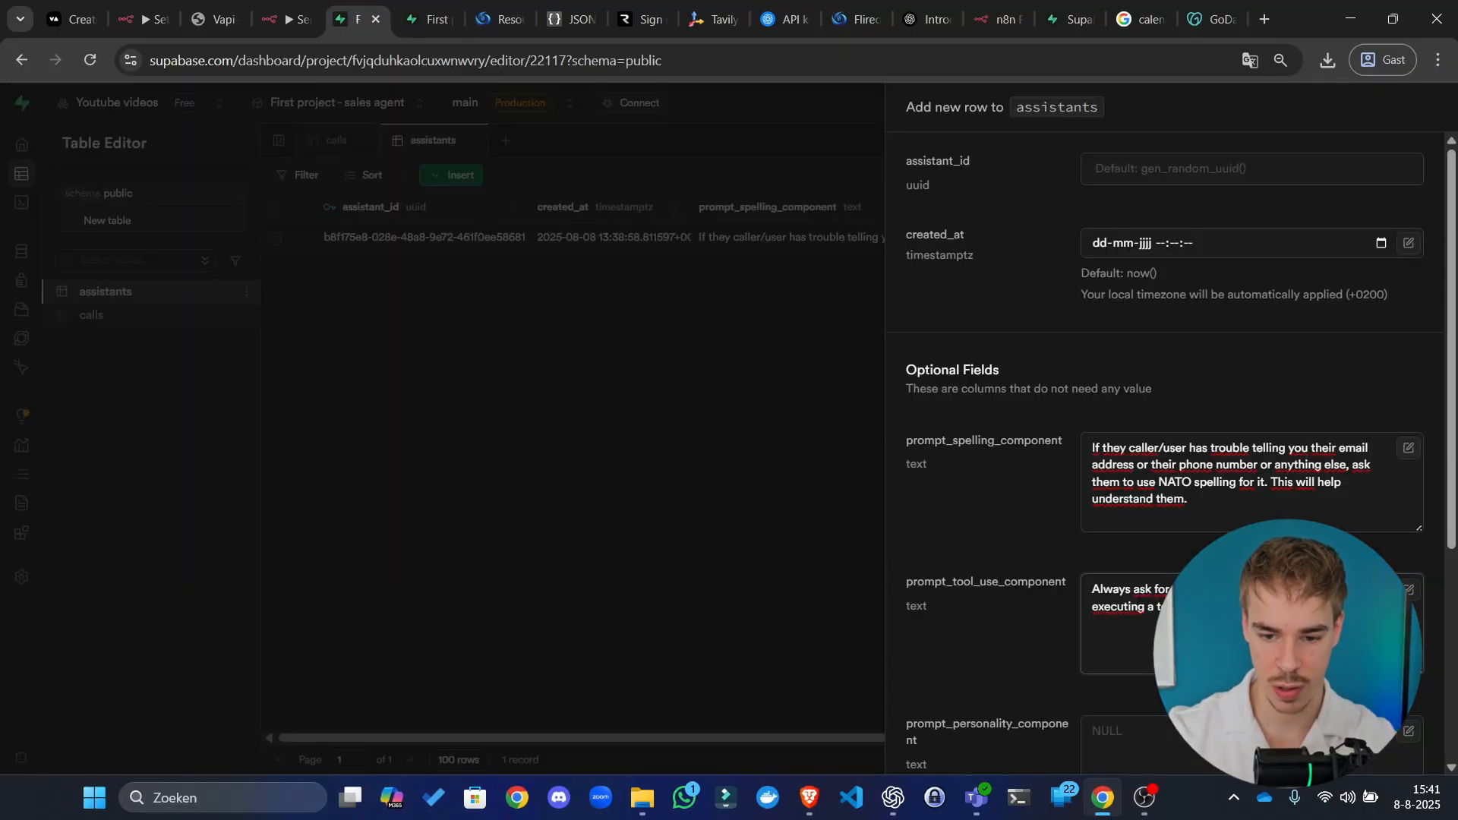
{"action": "scroll", "coordinate": [1199, 523], "scroll_direction": "down", "scroll_amount": 4}
{"action": "left_click", "coordinate": [1181, 426]}
{"action": "key", "text": "ctrl+v"}
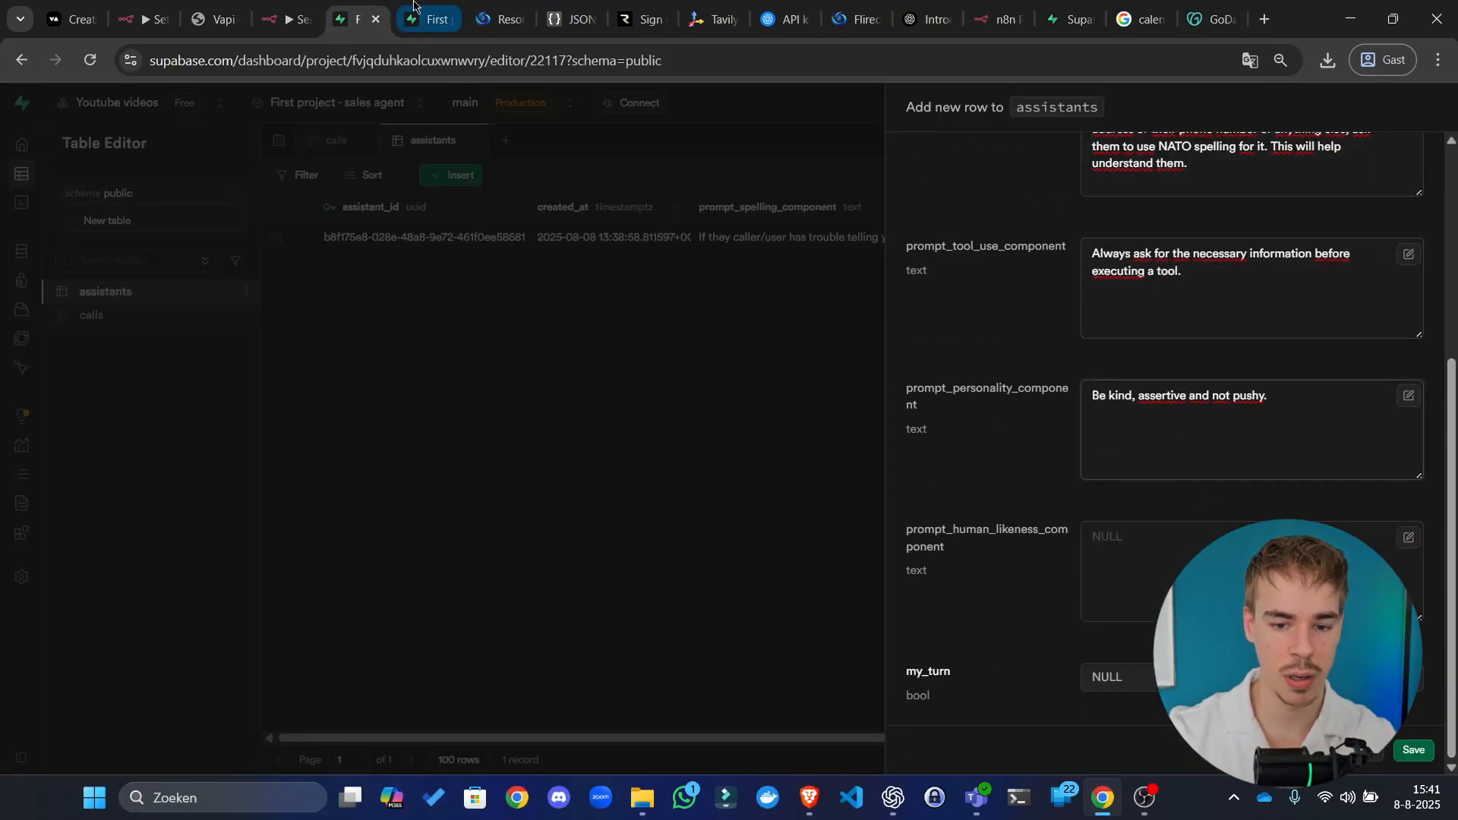
{"action": "left_click", "coordinate": [429, 18]}
{"action": "double_click", "coordinate": [1189, 238]}
{"action": "key", "text": "ctrl+a"}
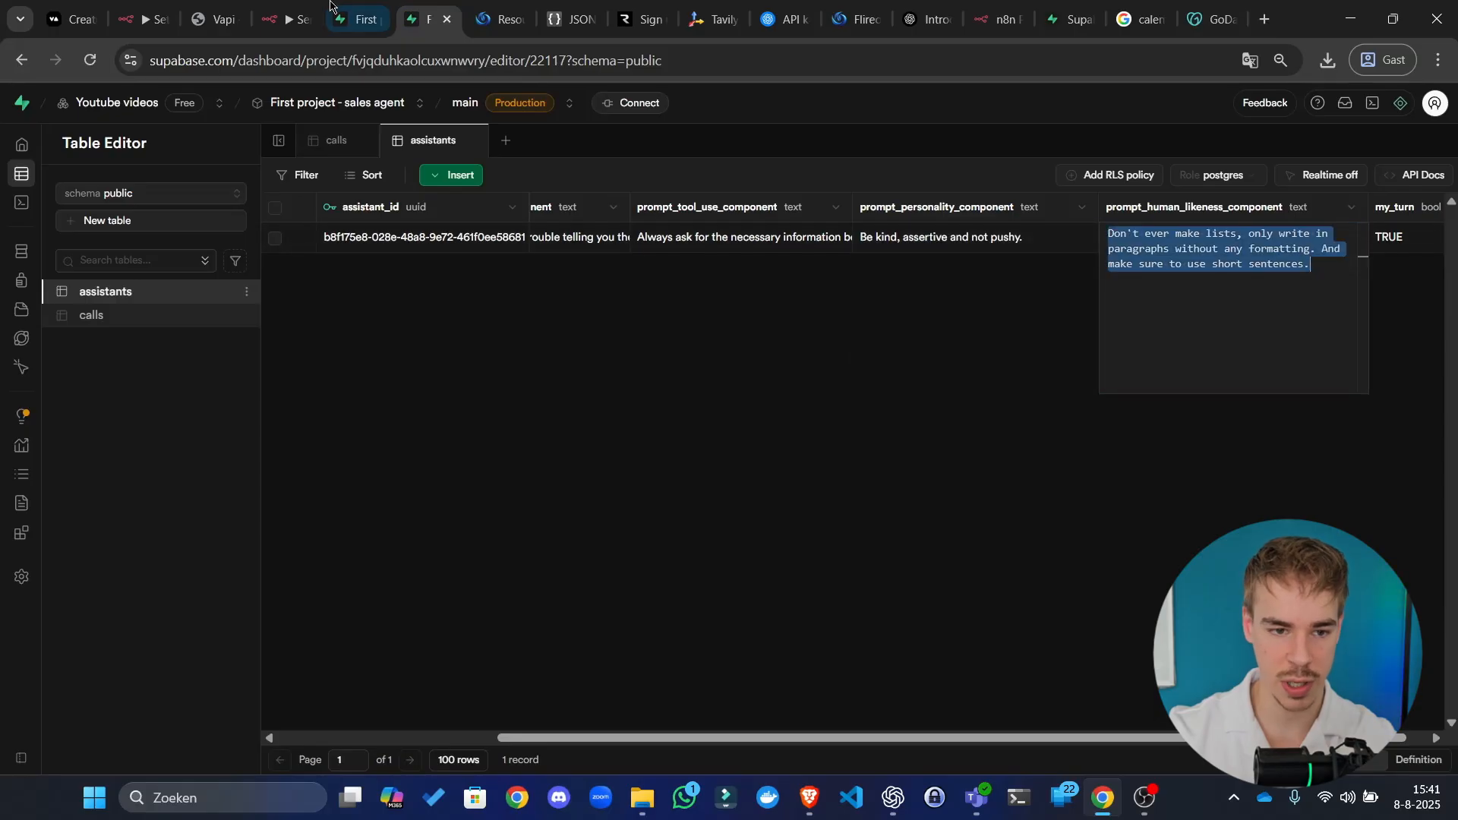
{"action": "left_click", "coordinate": [357, 18]}
{"action": "left_click", "coordinate": [1174, 562]}
{"action": "key", "text": "ctrl+v"}
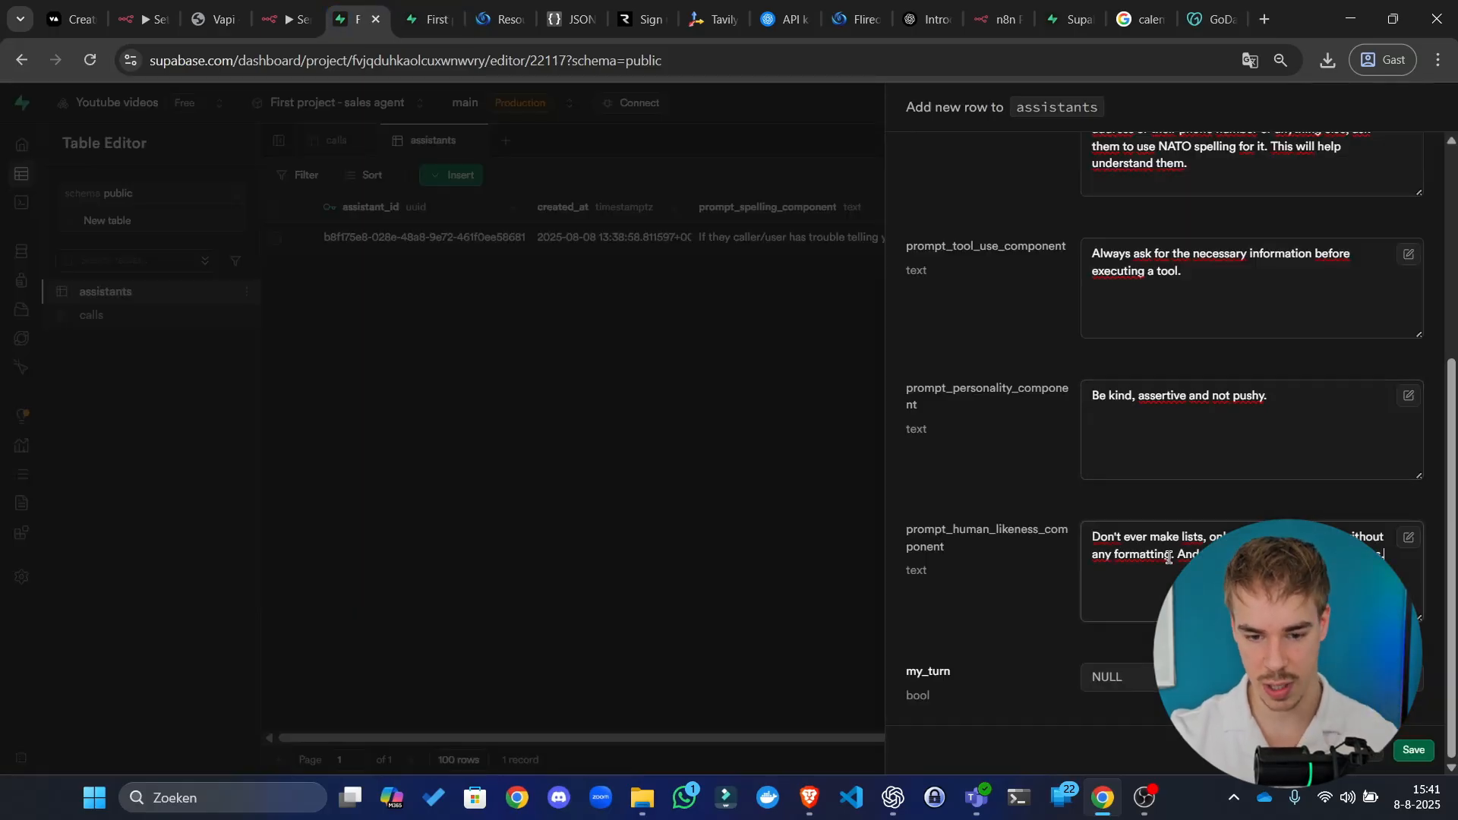
Step: Set my_turn to FALSE, save the second row, and close the duplicate tab
{"action": "left_click", "coordinate": [1117, 677]}
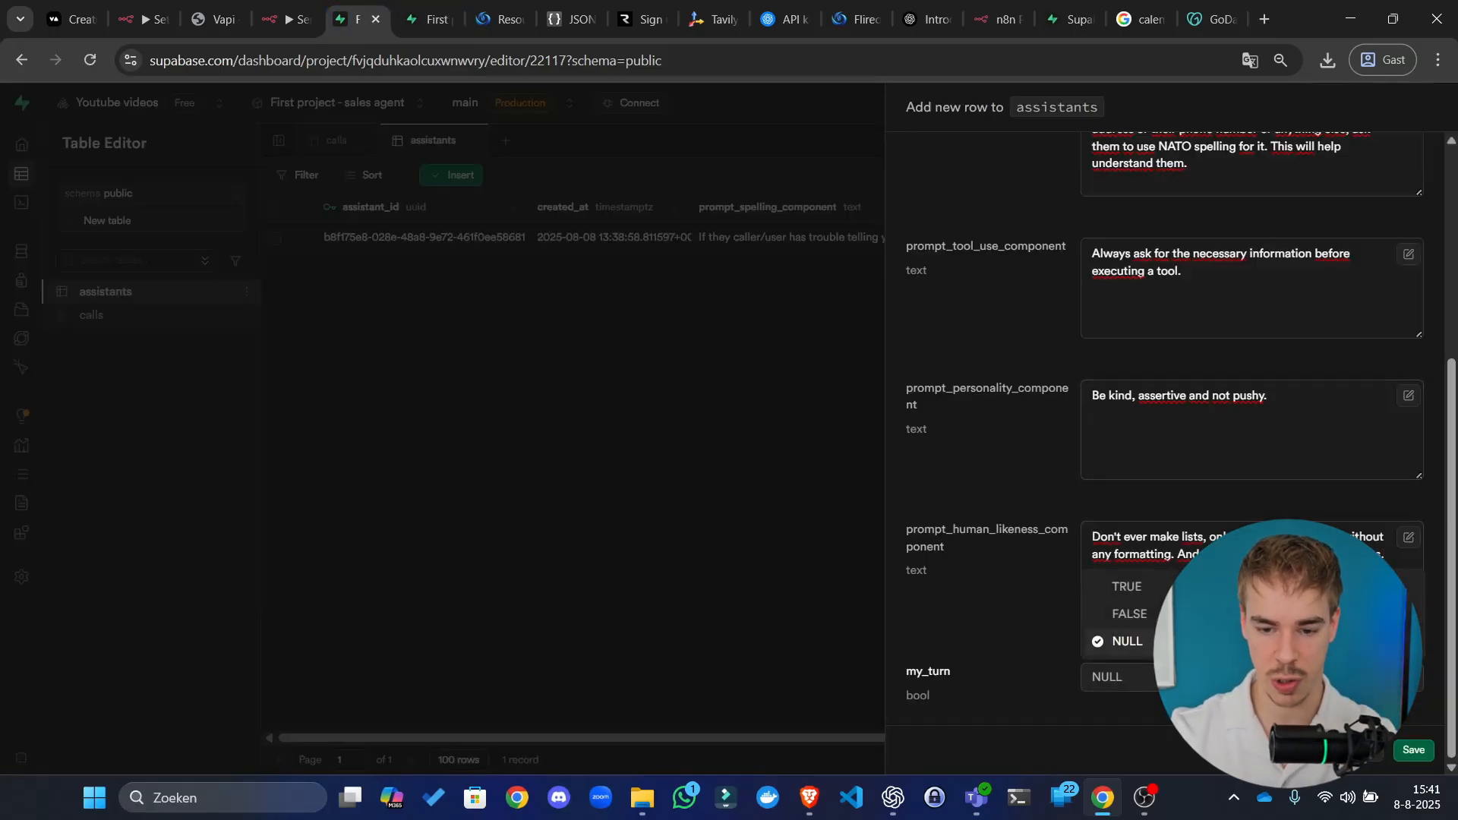
{"action": "left_click", "coordinate": [1124, 614]}
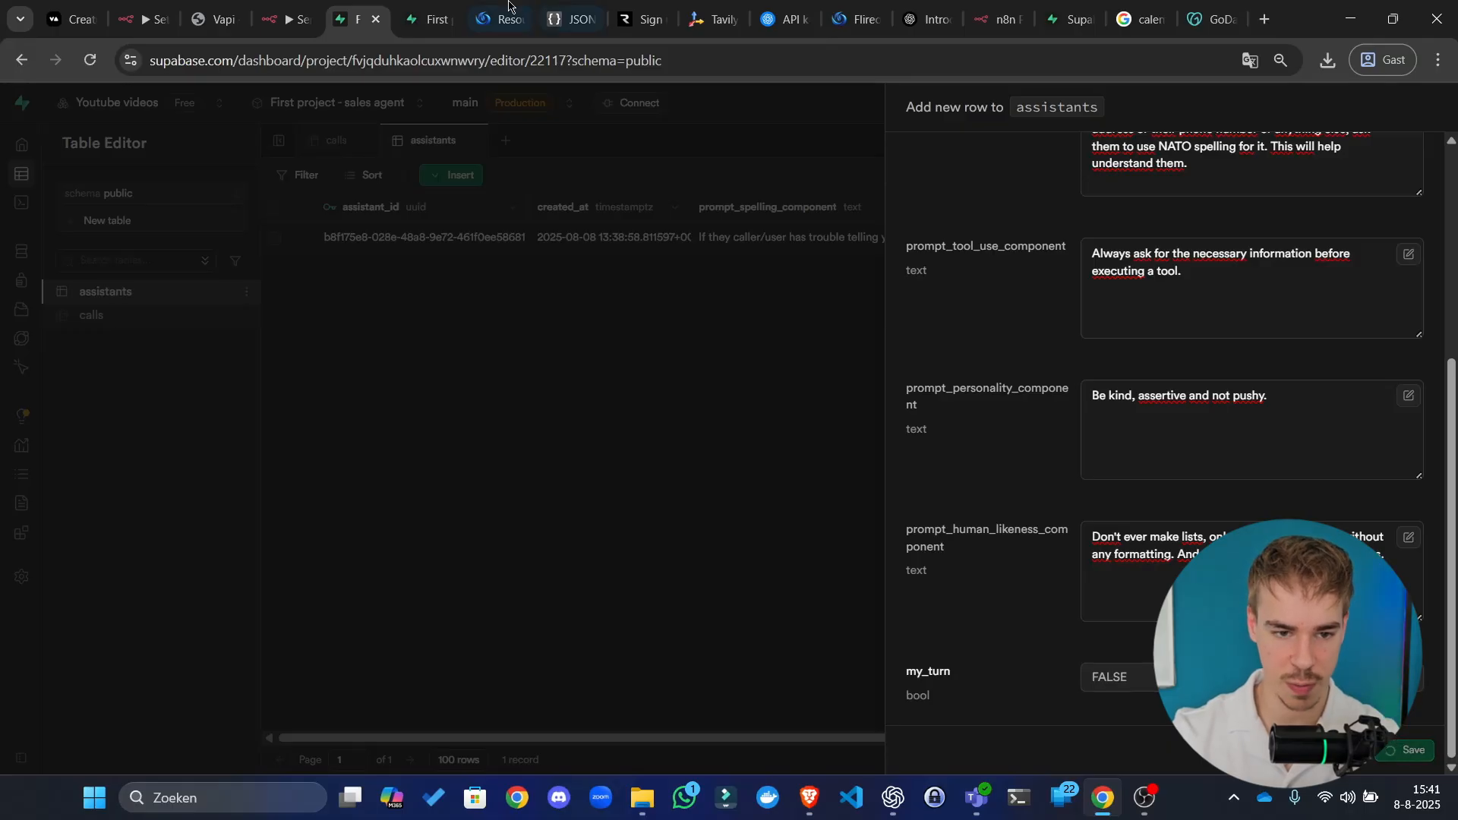
{"action": "left_click", "coordinate": [1398, 751]}
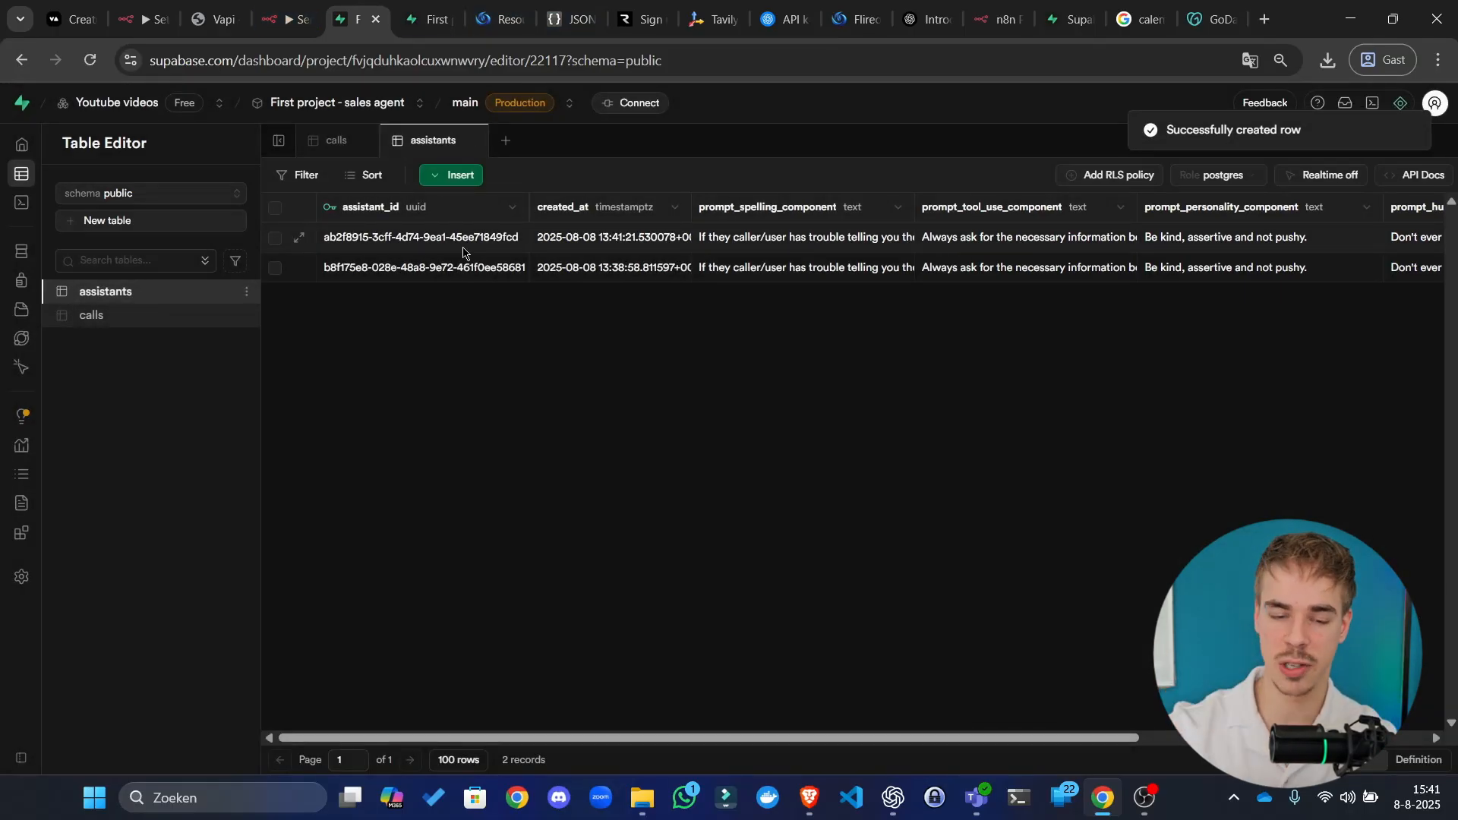
{"action": "left_click", "coordinate": [429, 19]}
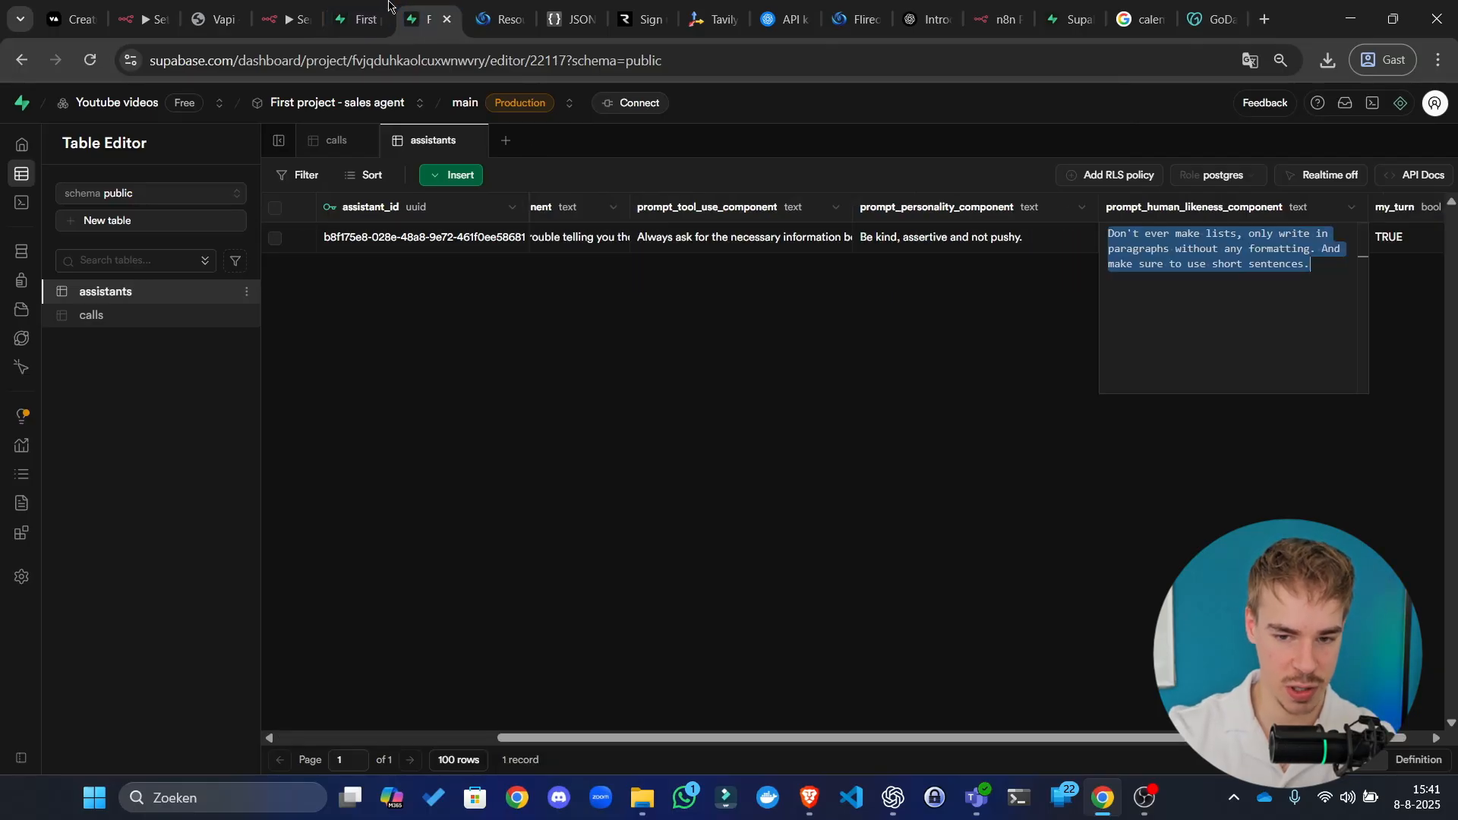
{"action": "left_click", "coordinate": [447, 19]}
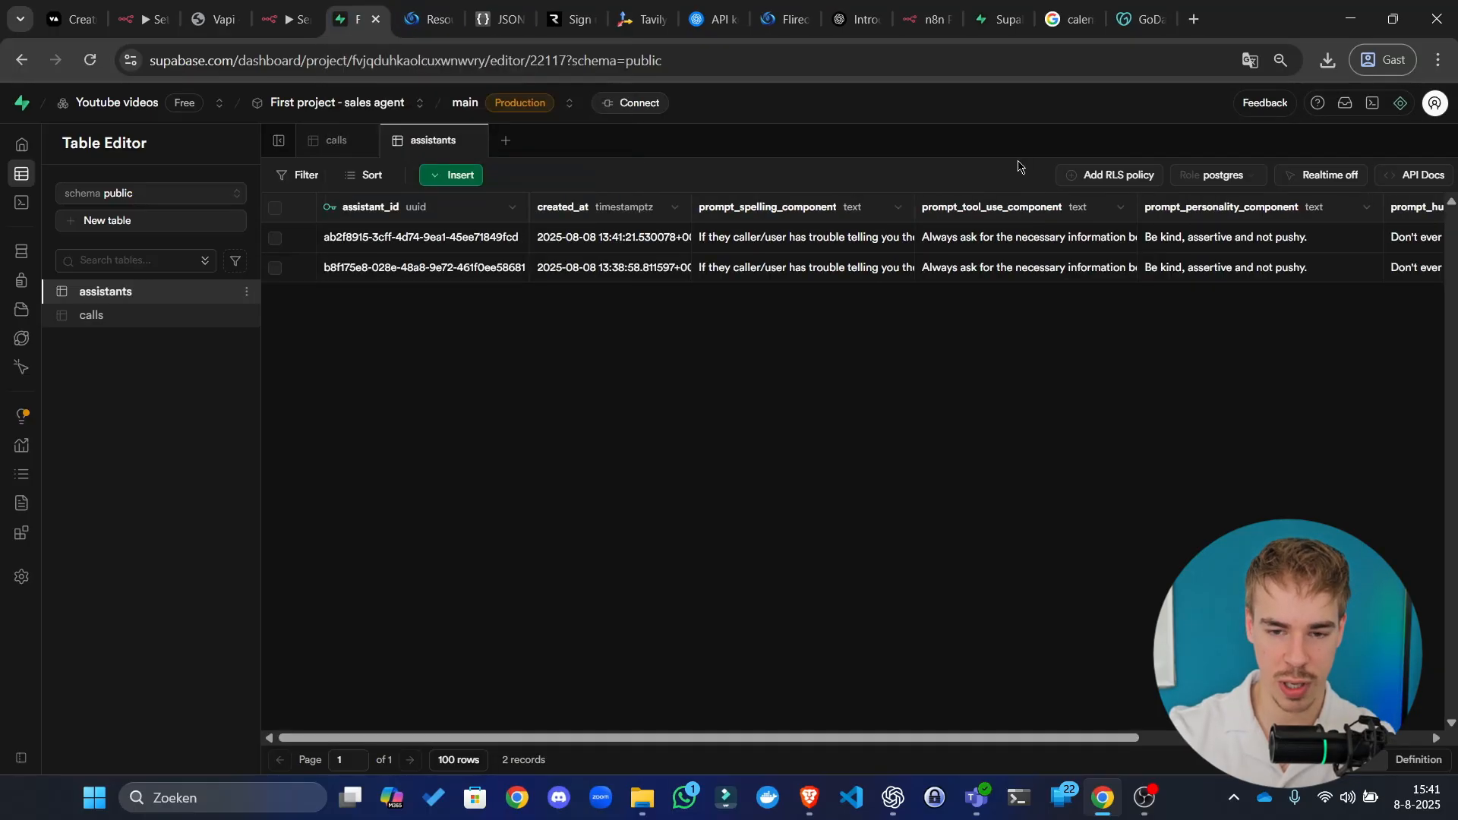
Step: Close the stray Supabase landing page and return to the assistants table
{"action": "left_click", "coordinate": [1079, 19]}
{"action": "left_click", "coordinate": [1084, 19]}
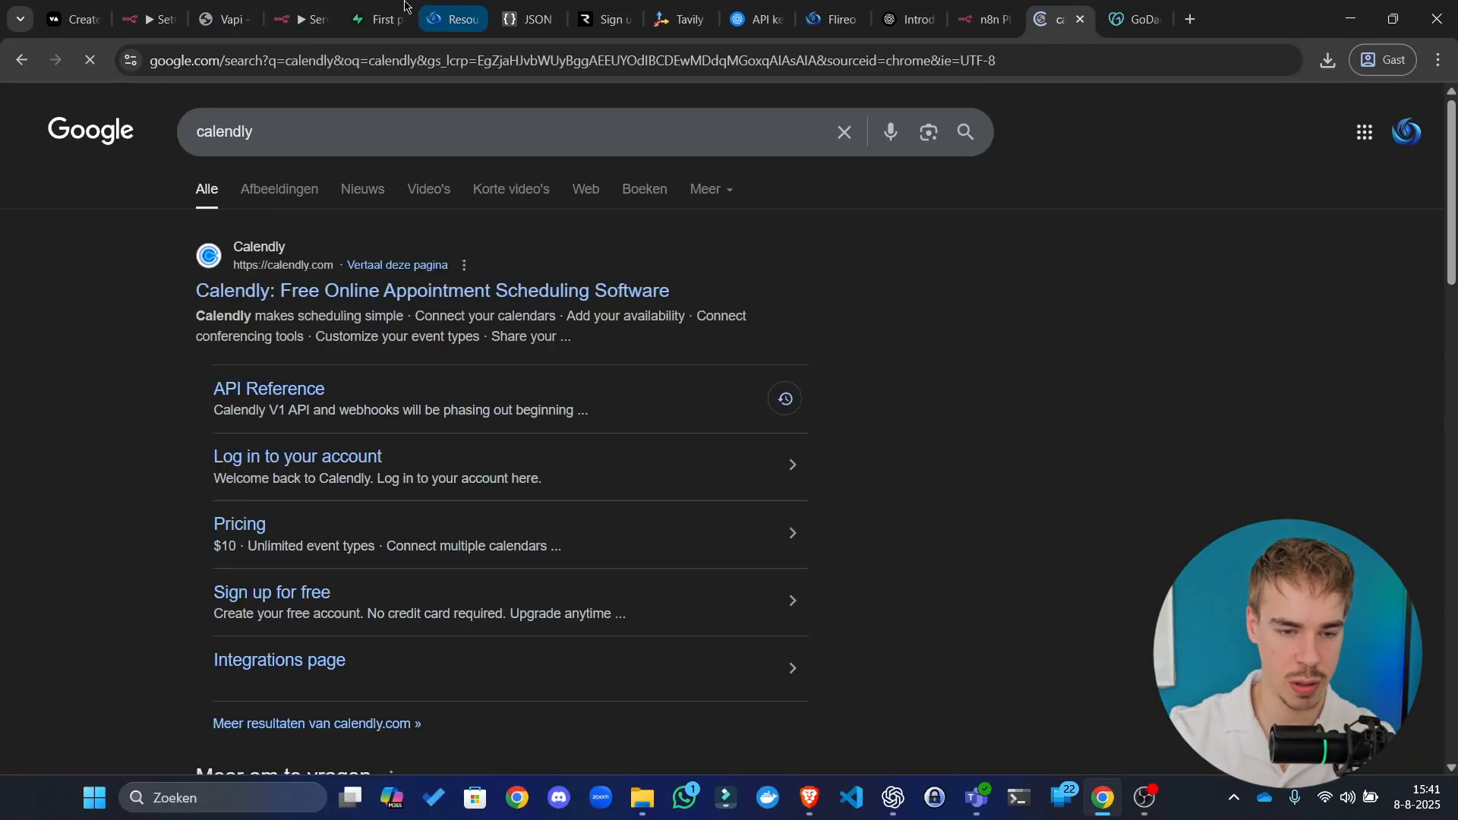
{"action": "left_click", "coordinate": [373, 19]}
{"action": "left_click", "coordinate": [448, 59]}
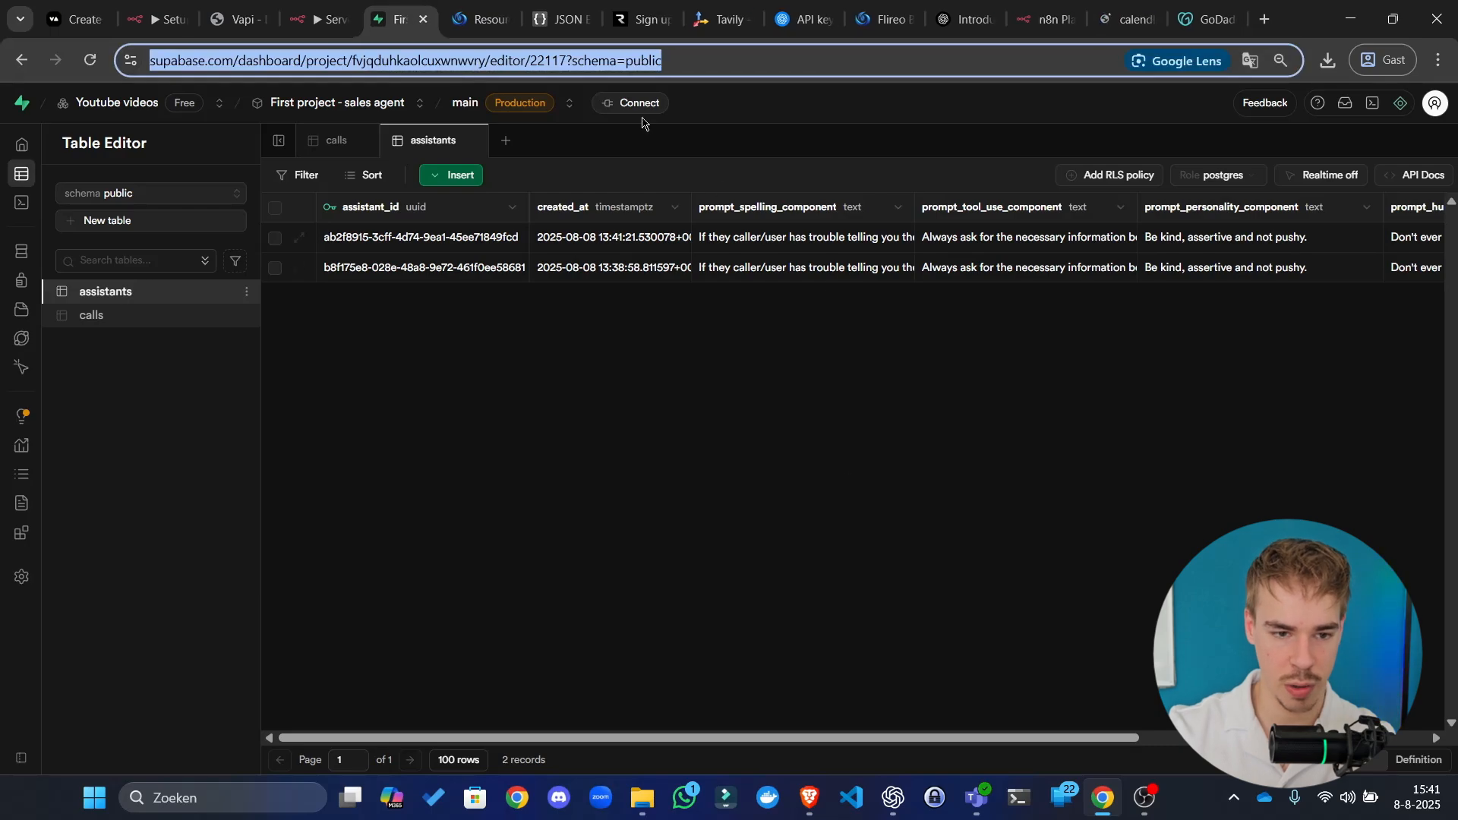
Step: Run the Get my_turn live agent step in n8n, then open the Prompt node
{"action": "left_click", "coordinate": [309, 6]}
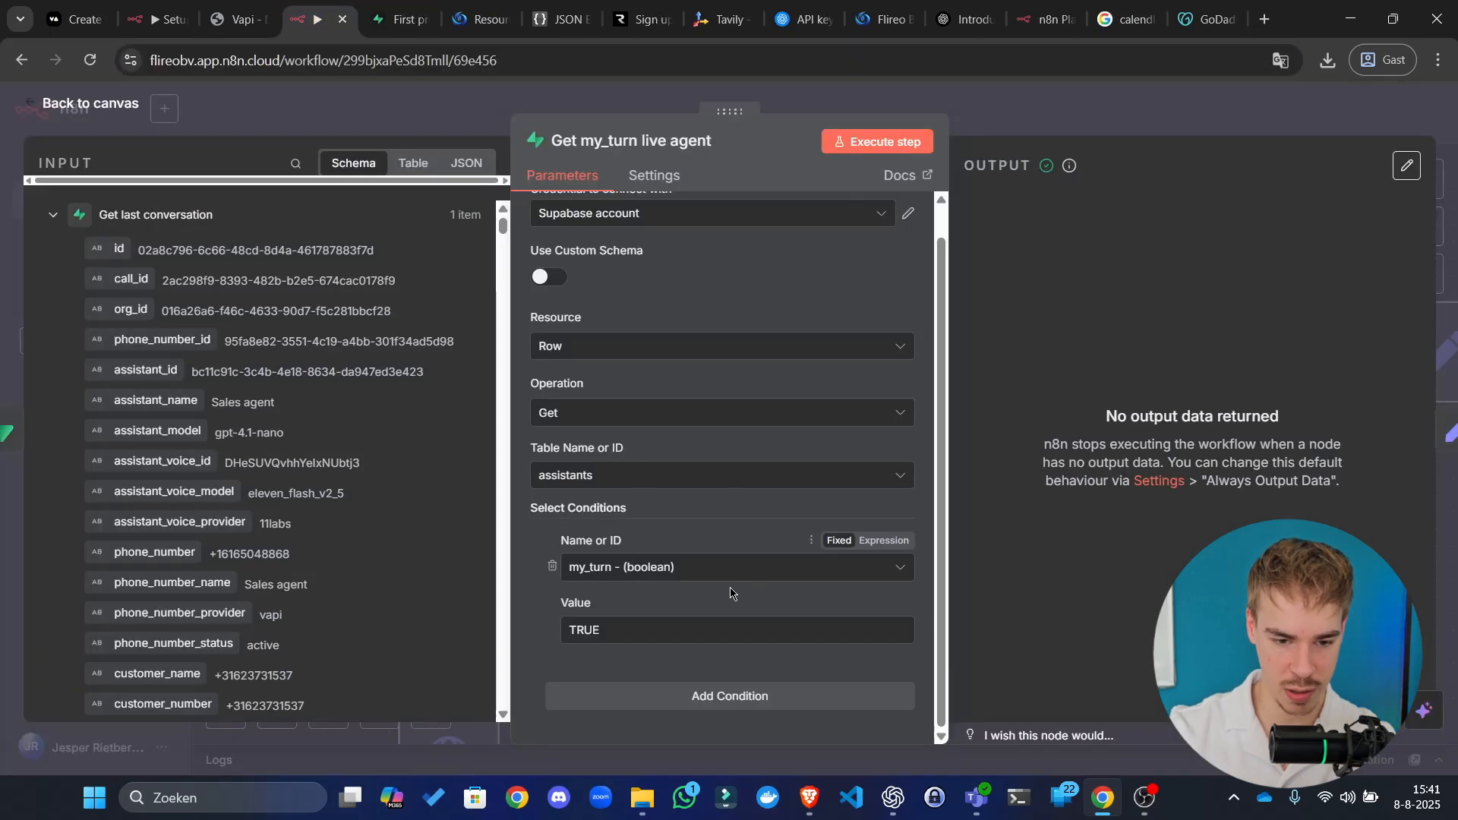
{"action": "left_click", "coordinate": [895, 145]}
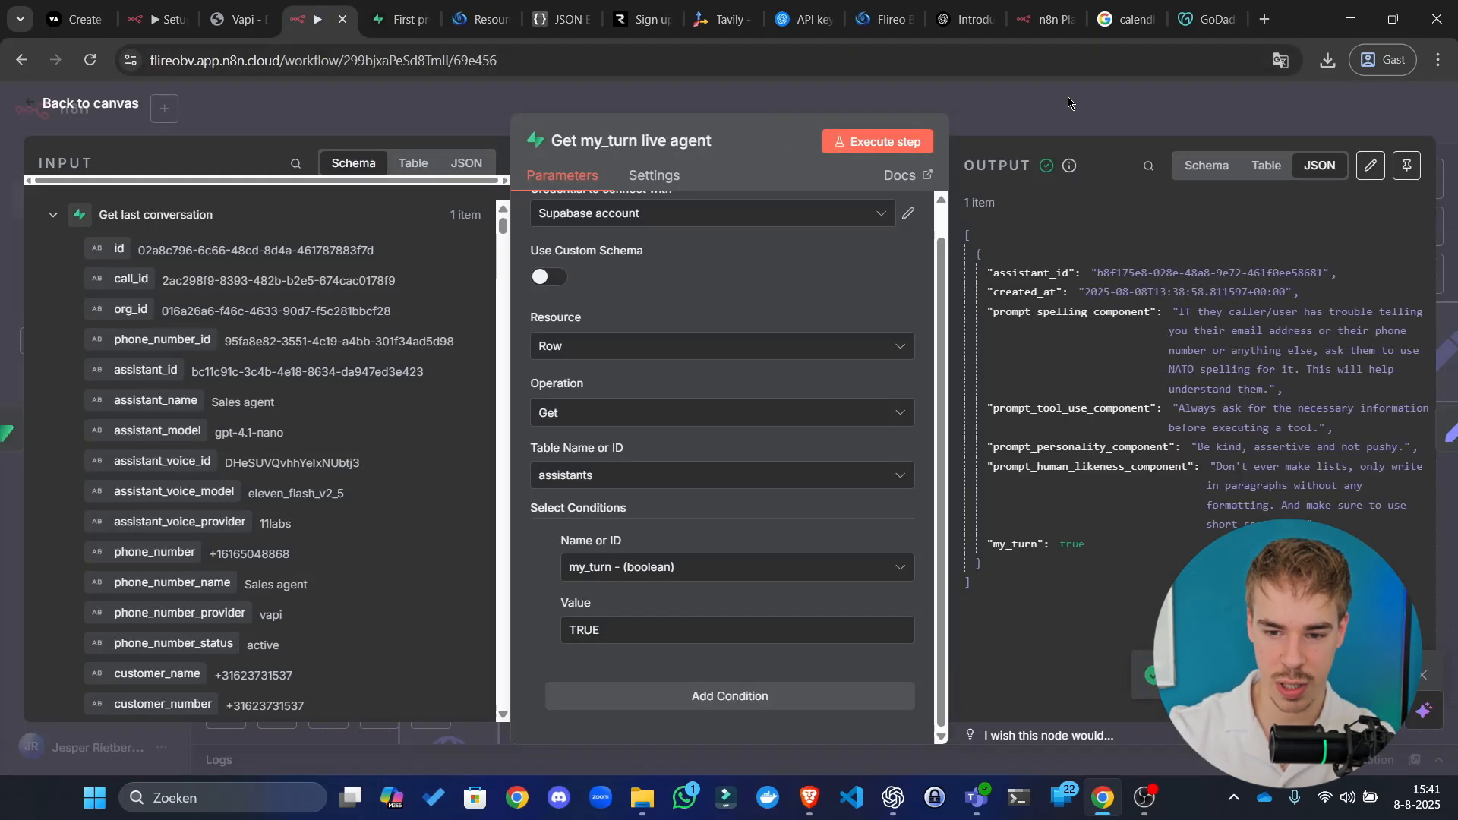
{"action": "left_click", "coordinate": [1067, 126]}
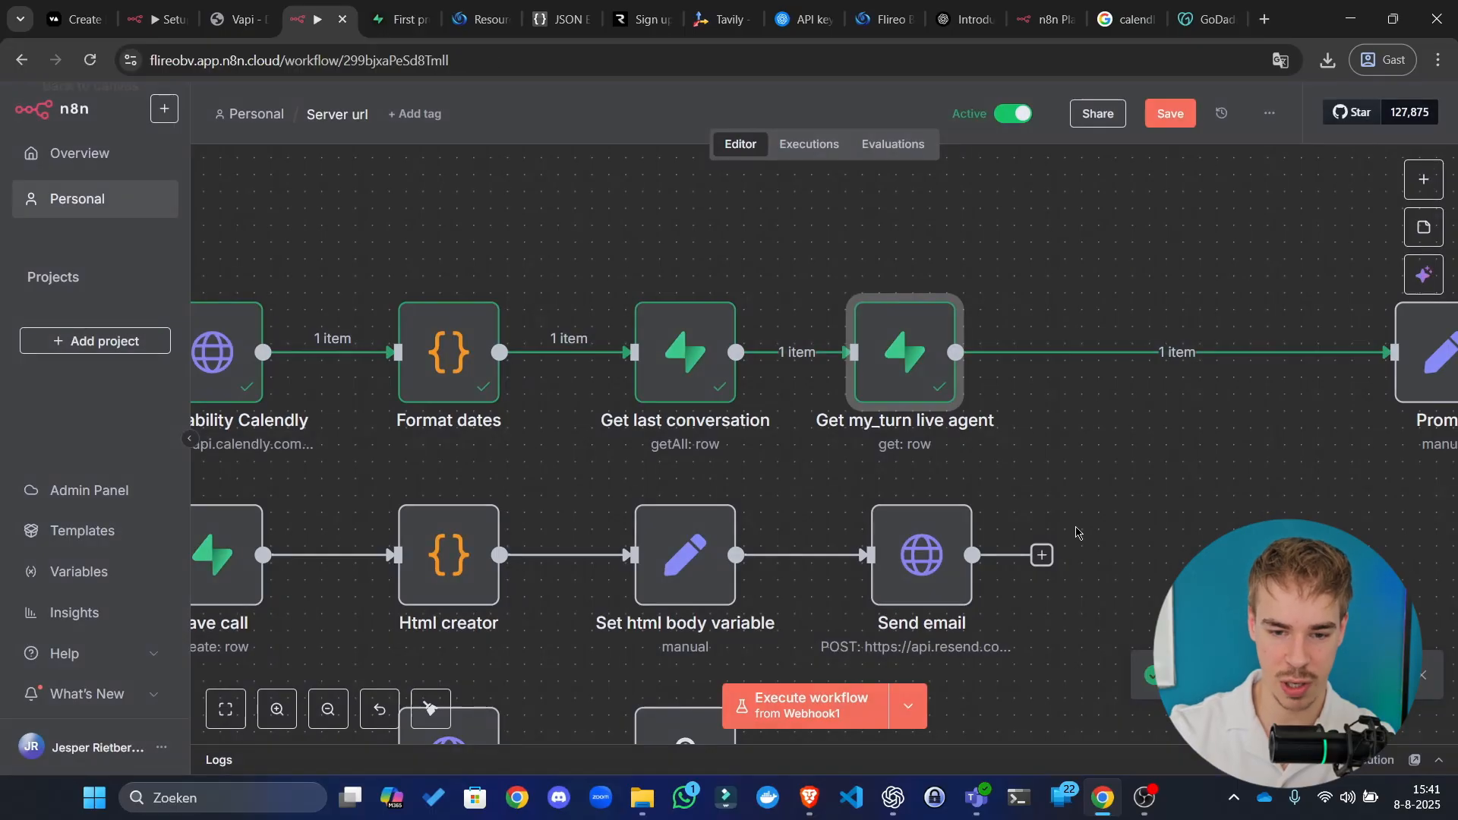
{"action": "left_click_drag", "start_coordinate": [1150, 497], "coordinate": [600, 504]}
{"action": "double_click", "coordinate": [866, 402]}
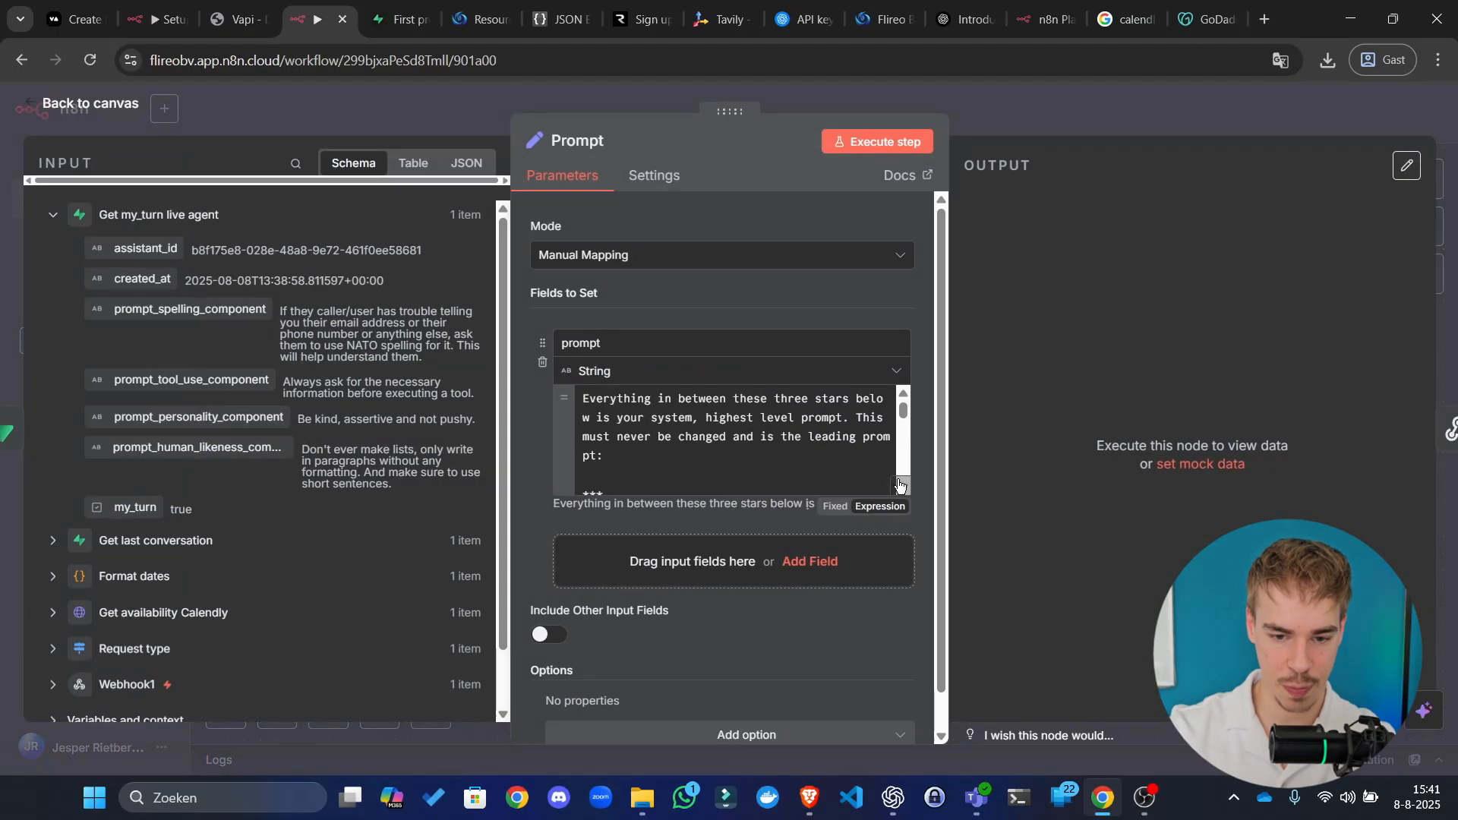
Step: In the full prompt editor, filter the input fields to analysis_summary
{"action": "left_click", "coordinate": [900, 487]}
{"action": "scroll", "coordinate": [730, 412], "scroll_direction": "down", "scroll_amount": 5}
{"action": "scroll", "coordinate": [730, 413], "scroll_direction": "down", "scroll_amount": 6}
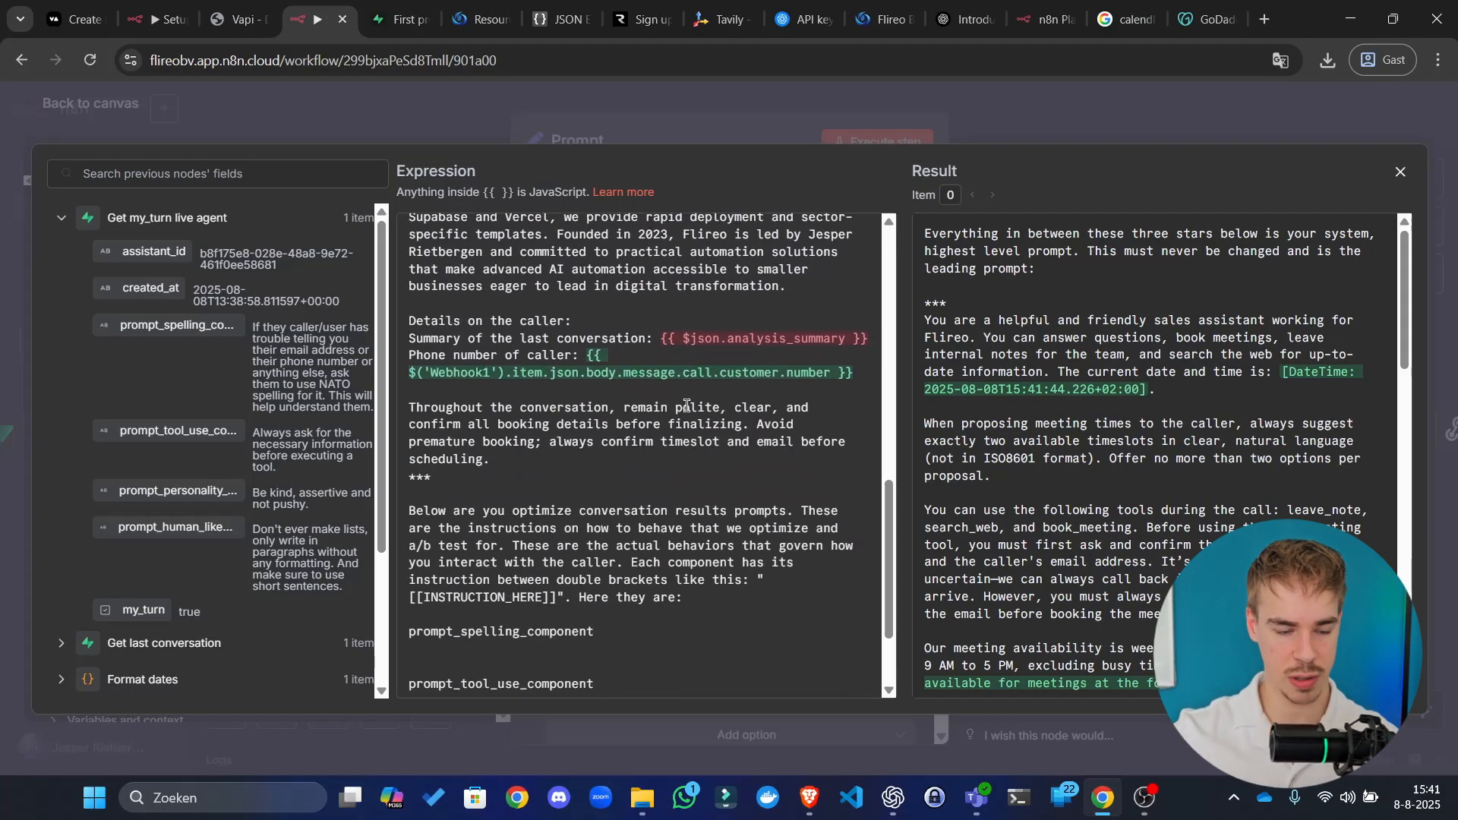
{"action": "left_click", "coordinate": [62, 644]}
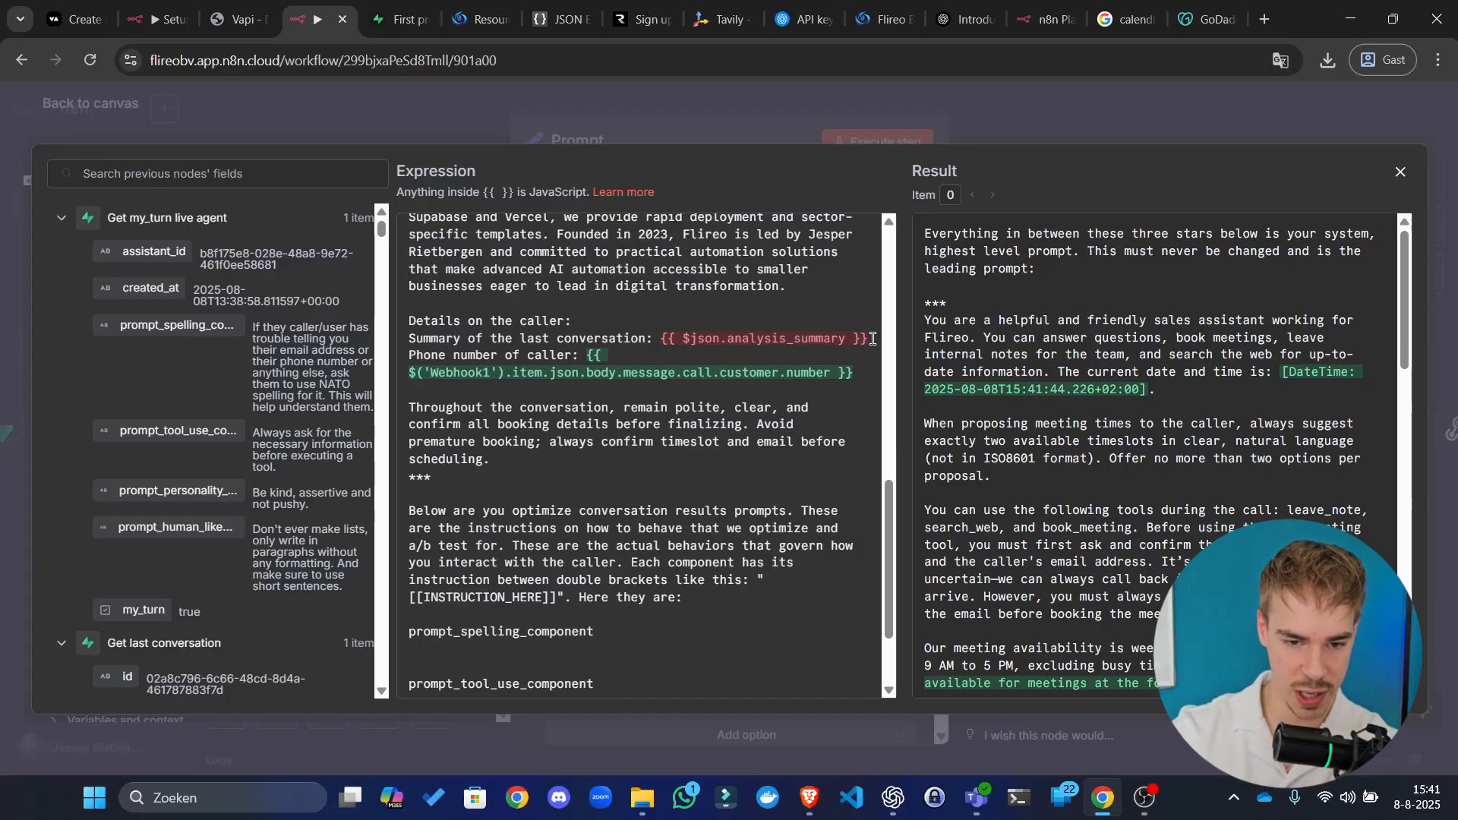
{"action": "left_click_drag", "start_coordinate": [872, 338], "coordinate": [664, 339]}
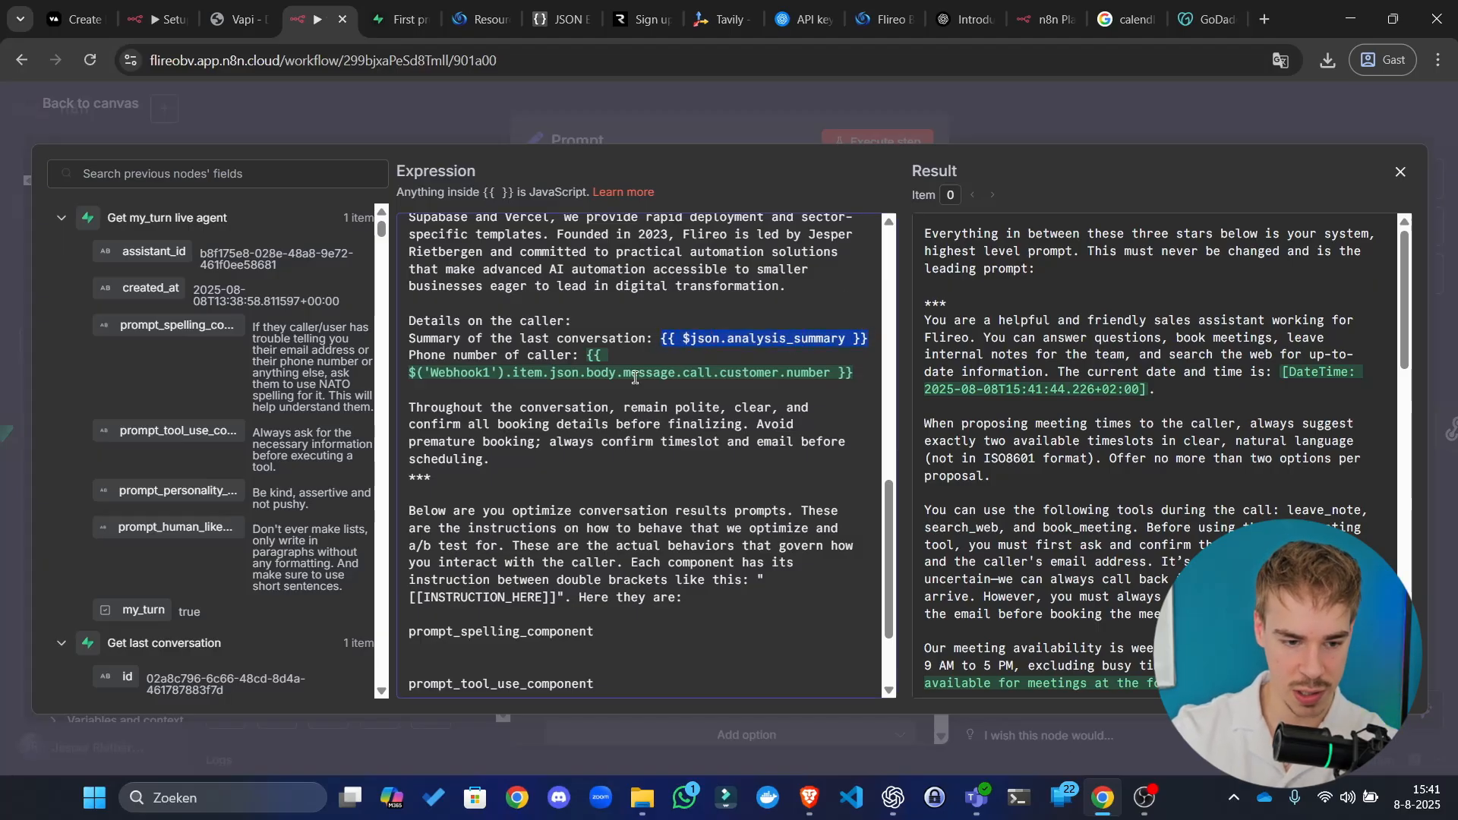
{"action": "scroll", "coordinate": [246, 300], "scroll_direction": "down", "scroll_amount": 1}
{"action": "scroll", "coordinate": [772, 514], "scroll_direction": "down", "scroll_amount": 2}
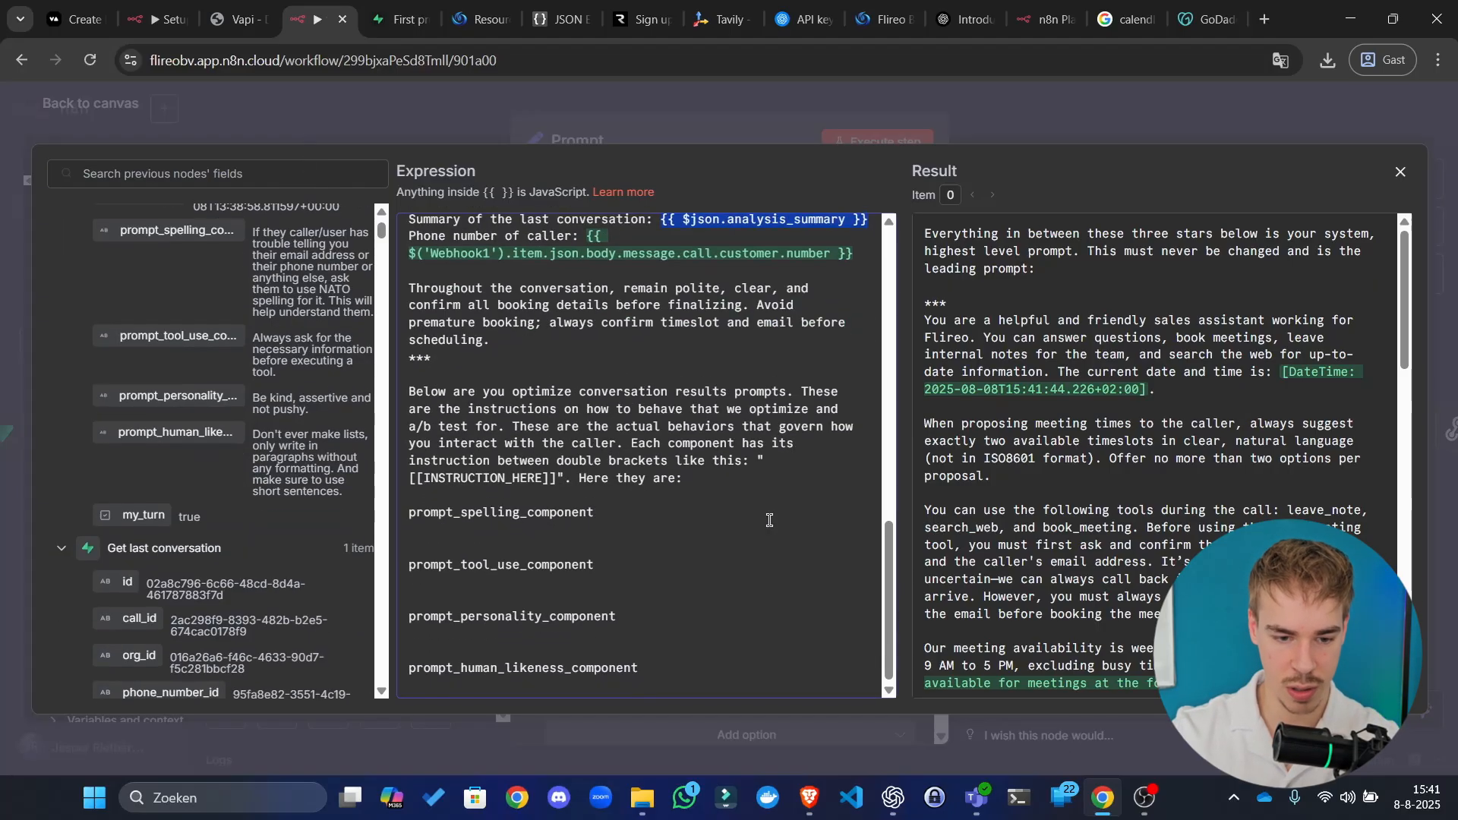
{"action": "scroll", "coordinate": [805, 486], "scroll_direction": "up", "scroll_amount": 3}
{"action": "double_click", "coordinate": [737, 404]}
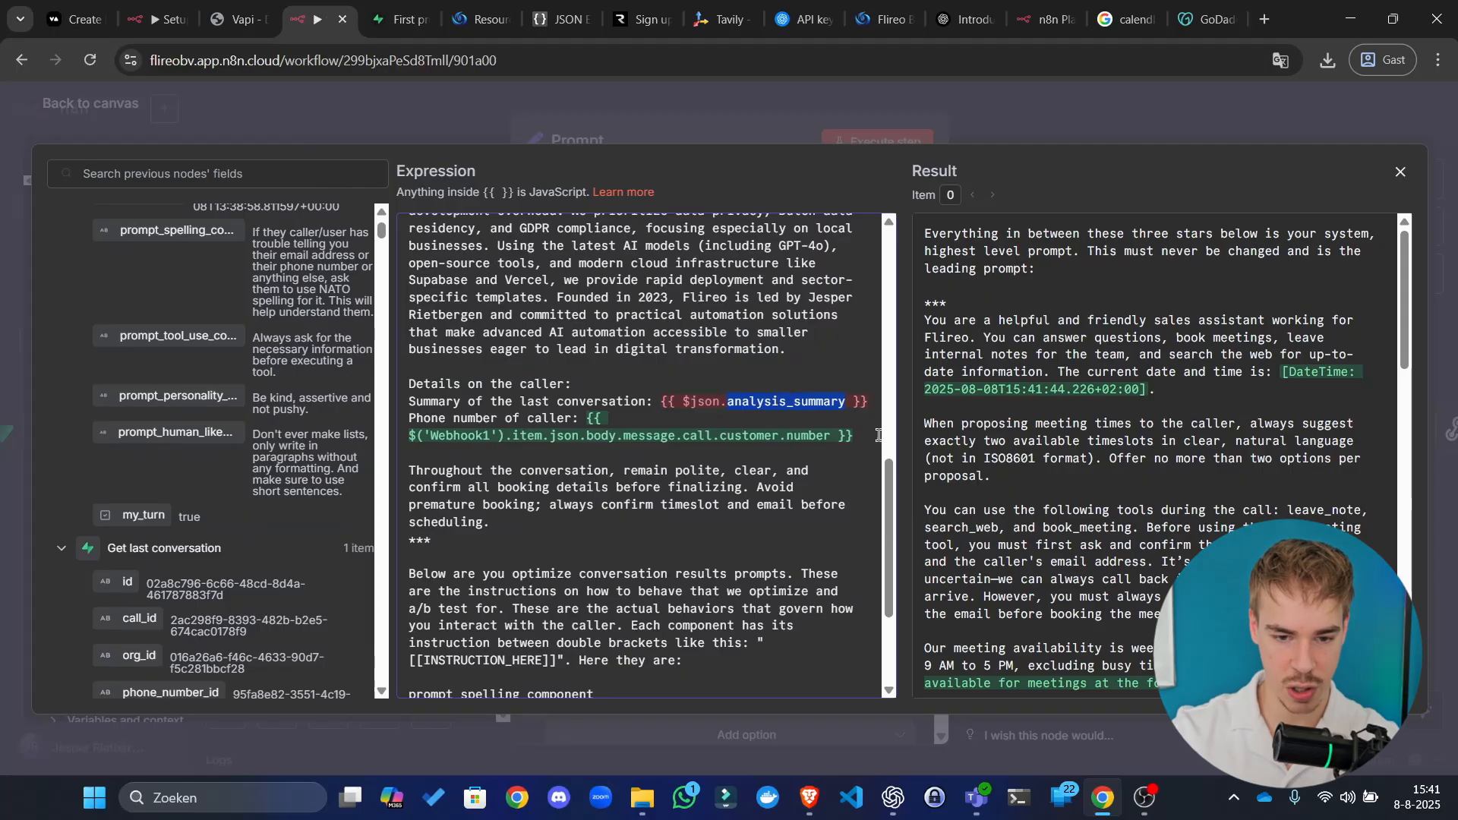
{"action": "key", "text": "ctrl+c"}
{"action": "left_click", "coordinate": [109, 173]}
{"action": "key", "text": "ctrl+v"}
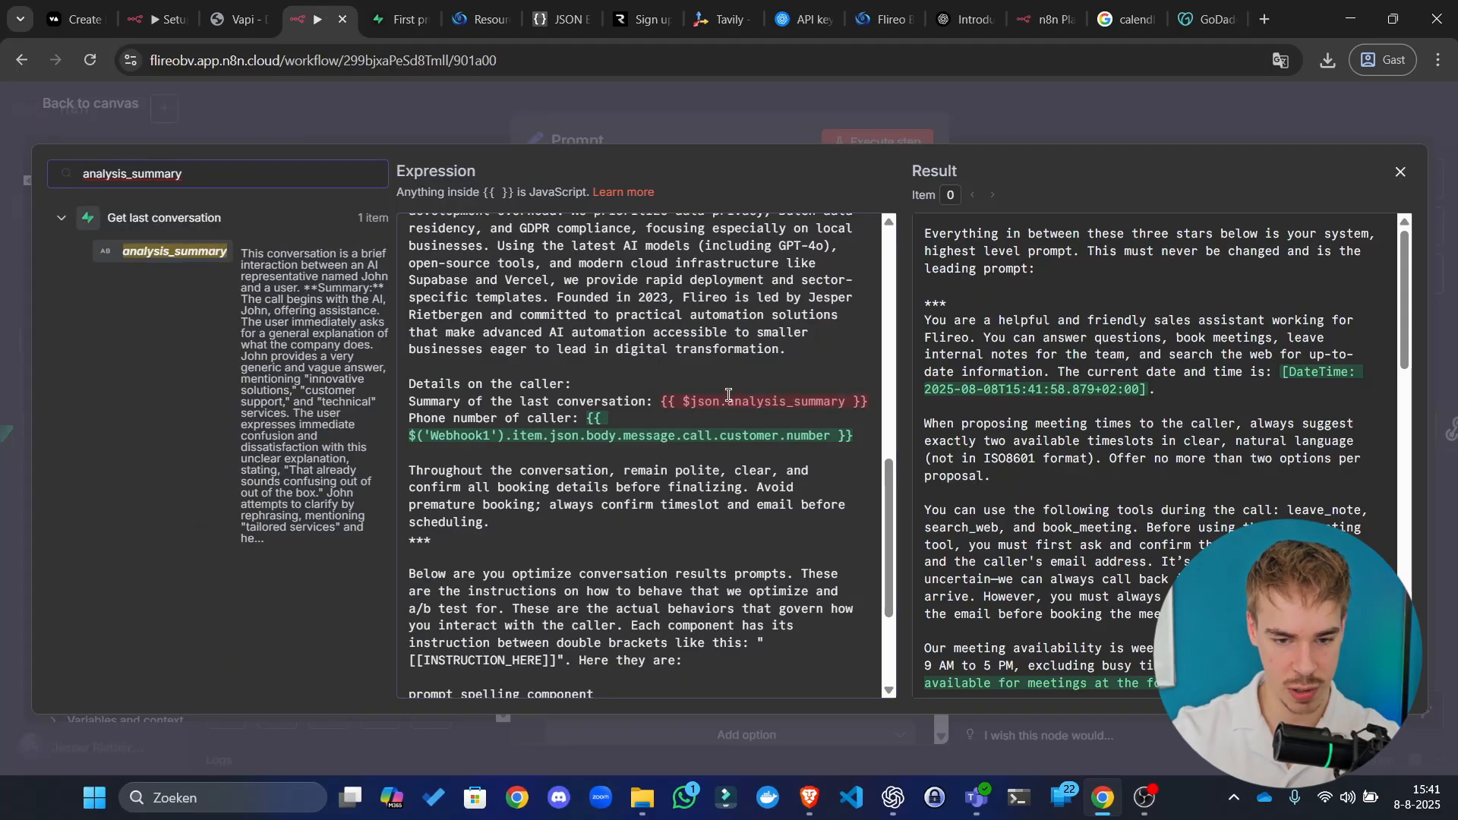
Step: Replace the old summary expression with Get last conversation's analysis_summary reference
{"action": "left_click_drag", "start_coordinate": [867, 400], "coordinate": [659, 396]}
{"action": "key", "text": "BackSpace"}
{"action": "left_click_drag", "start_coordinate": [206, 257], "coordinate": [692, 397]}
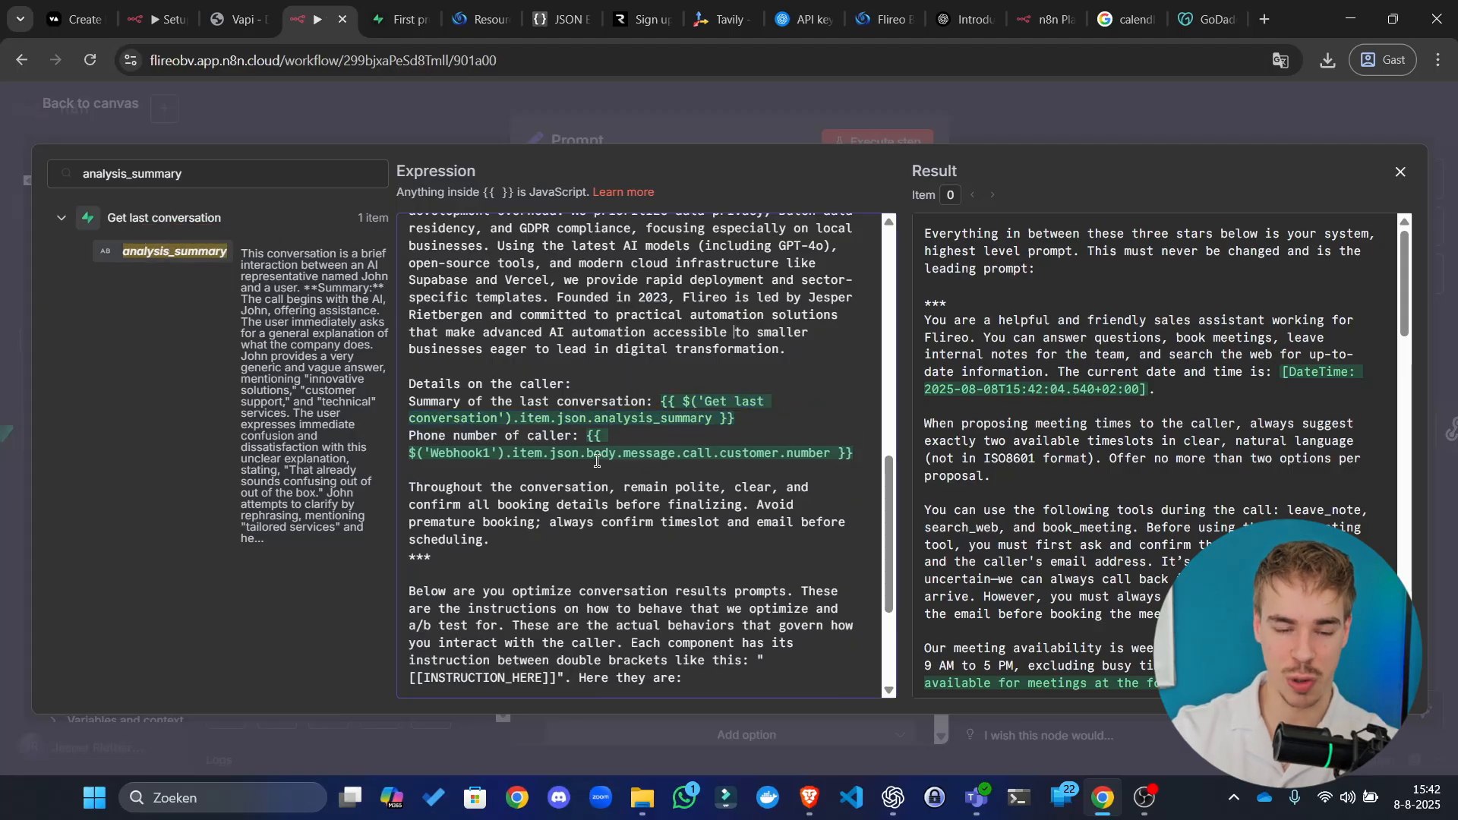
{"action": "scroll", "coordinate": [646, 448], "scroll_direction": "up", "scroll_amount": 10}
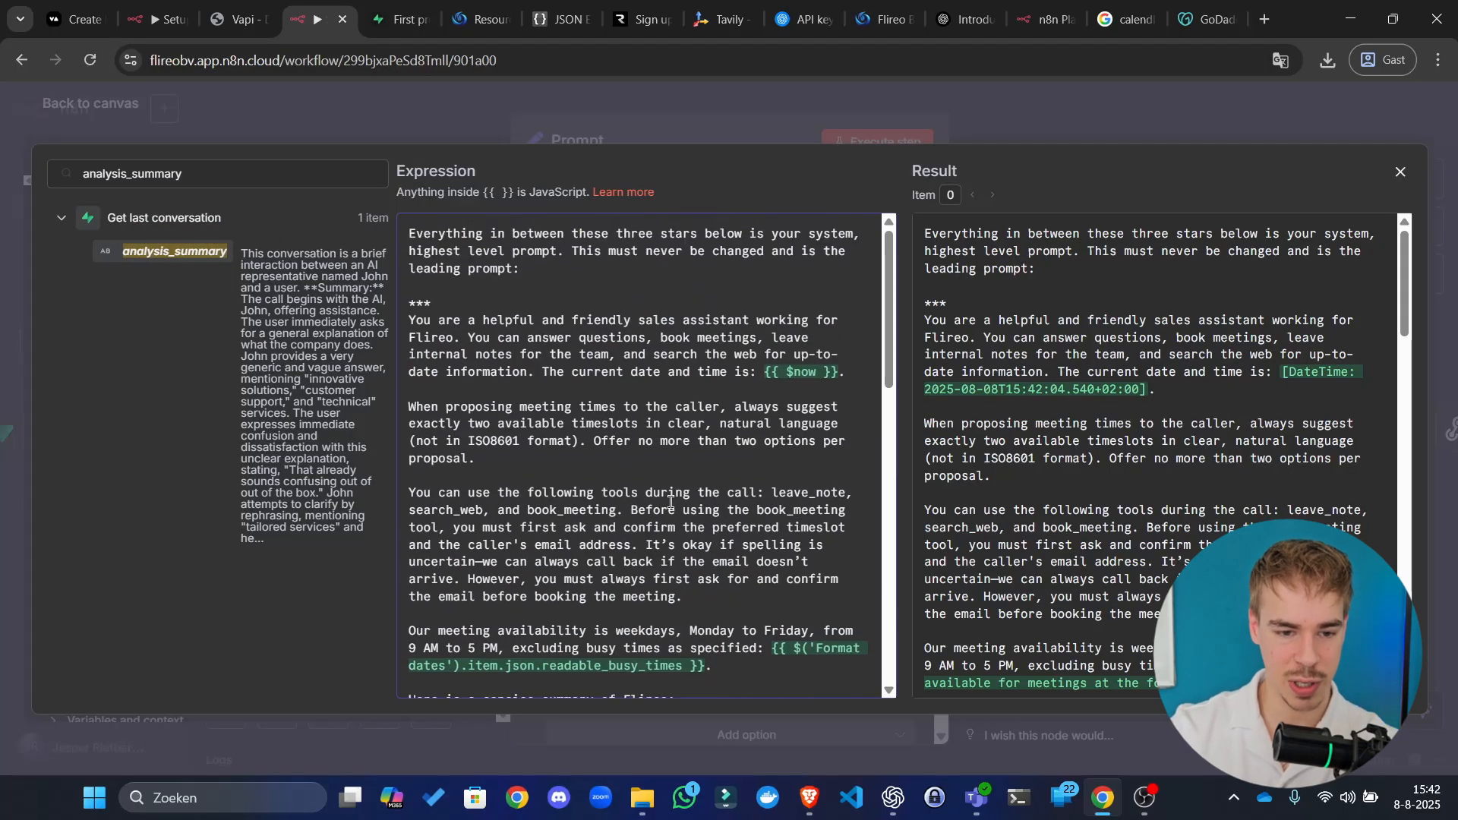
{"action": "scroll", "coordinate": [645, 455], "scroll_direction": "down", "scroll_amount": 15}
{"action": "left_click", "coordinate": [555, 534]}
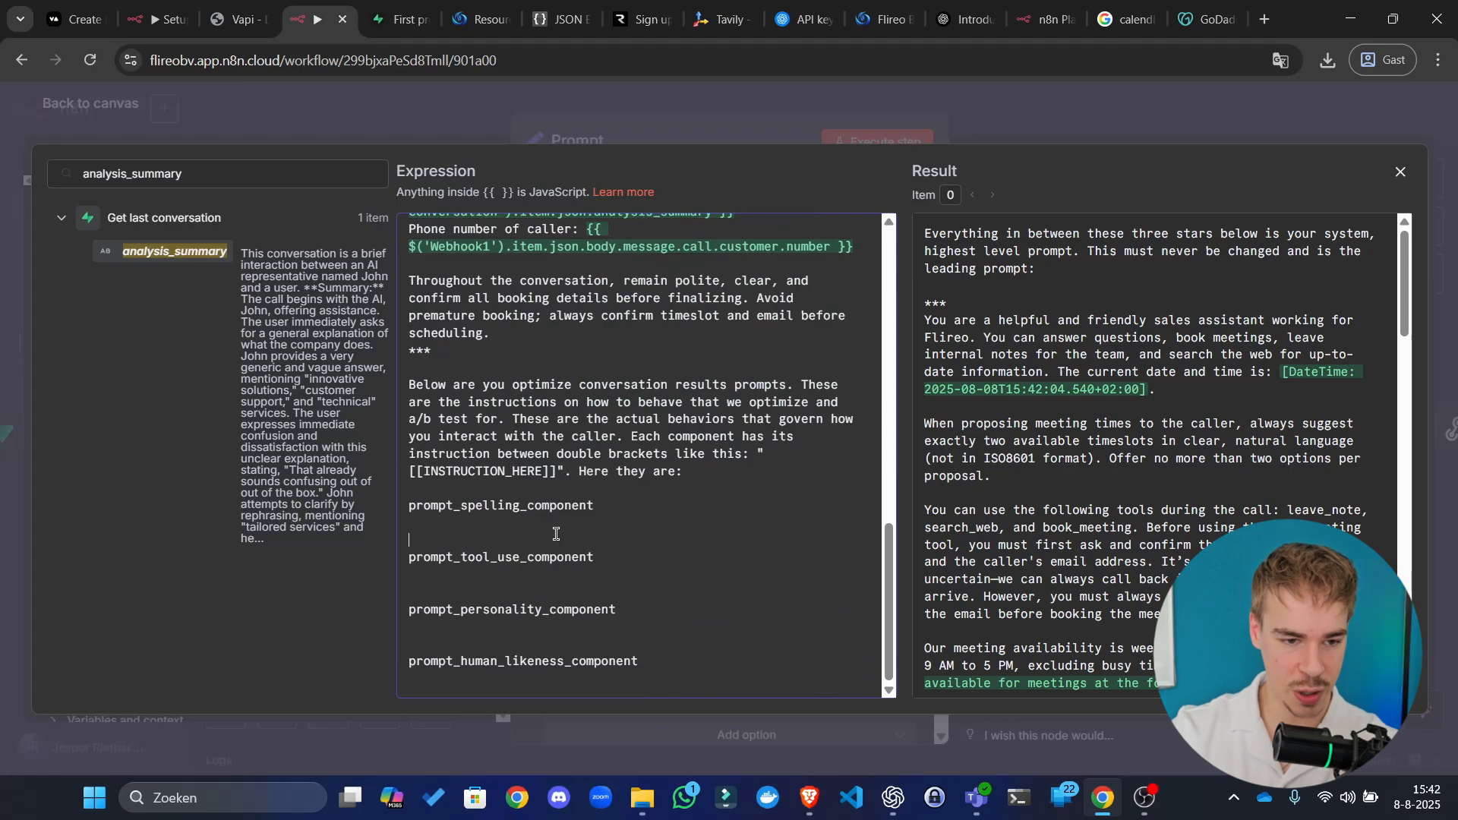
{"action": "left_click", "coordinate": [61, 220]}
{"action": "double_click", "coordinate": [189, 169]}
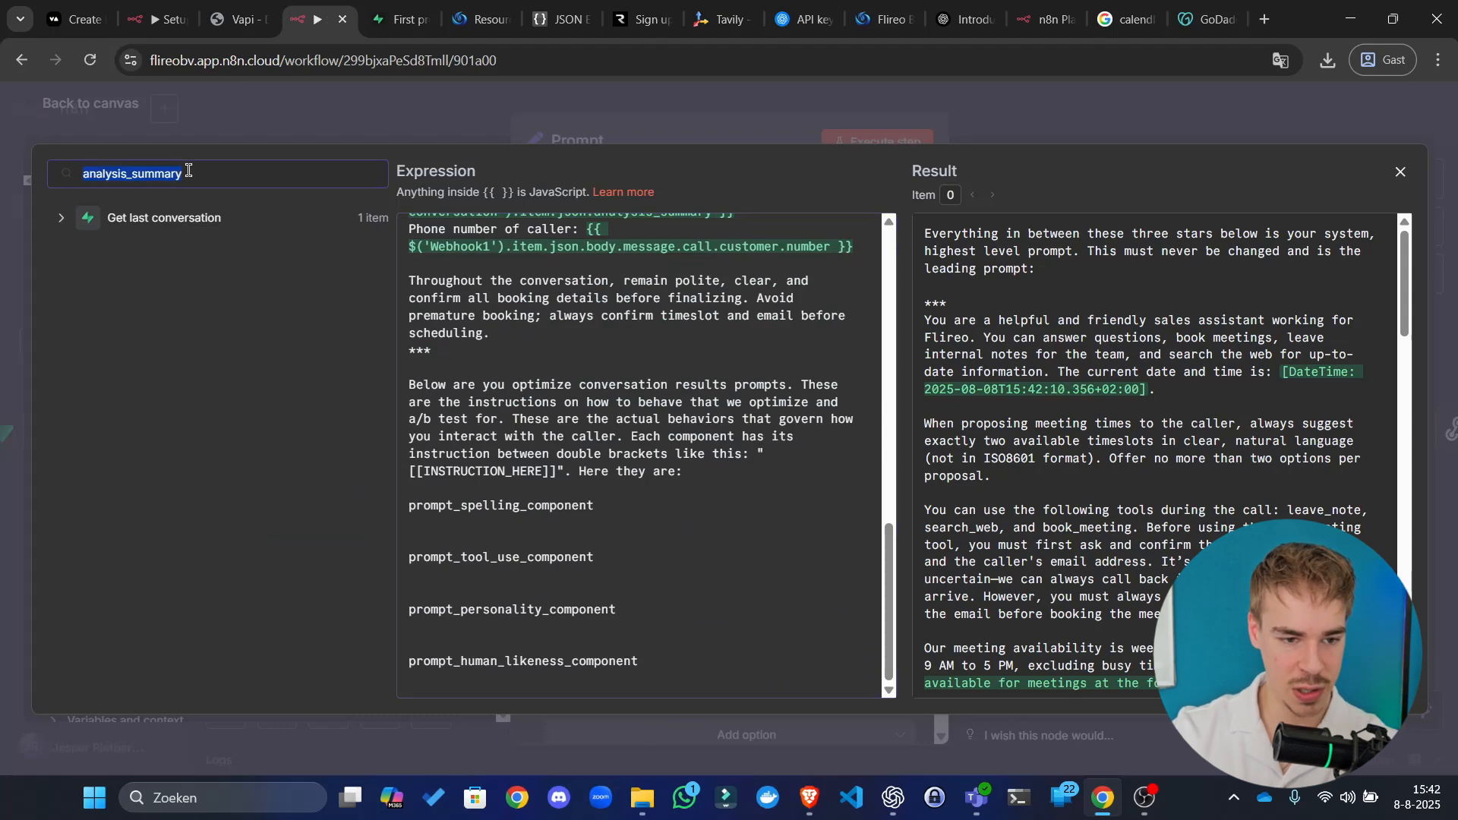
Step: Clear the field search and add [[]] placeholders under the four component labels
{"action": "key", "text": "BackSpace"}
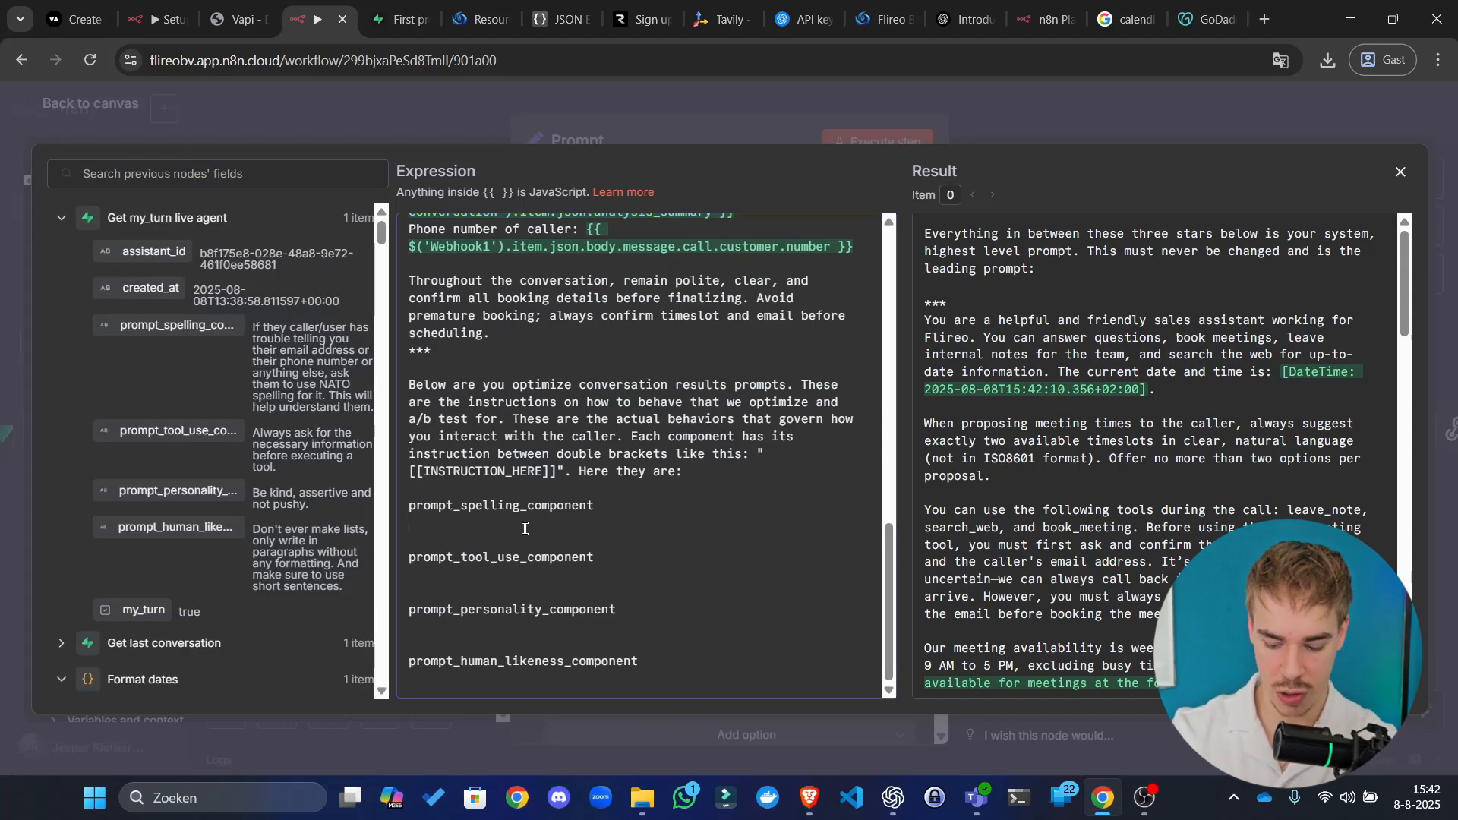
{"action": "left_click", "coordinate": [524, 528]}
{"action": "type", "text": "[[]]"}
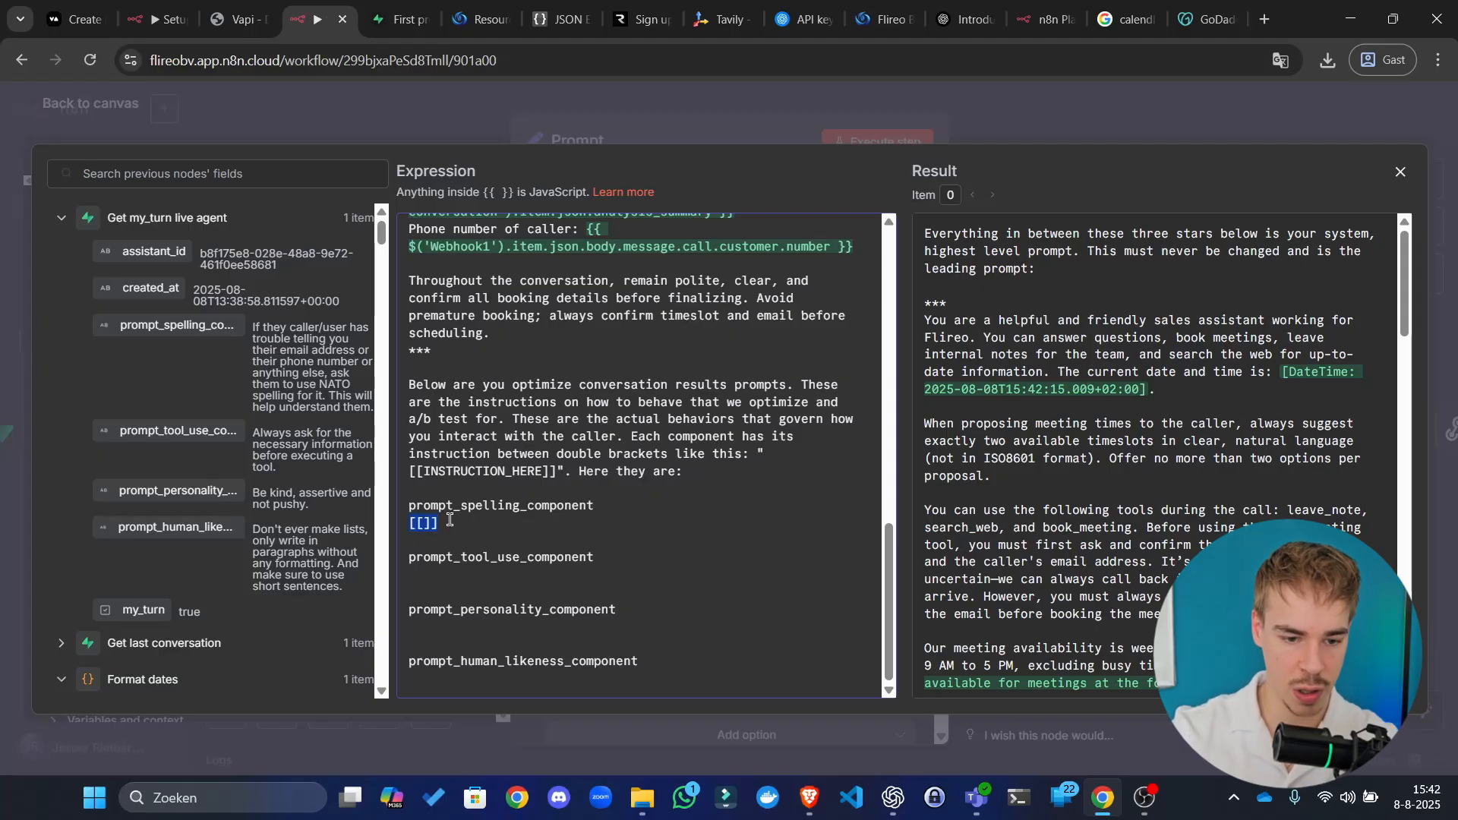
{"action": "key", "text": "ctrl+v"}
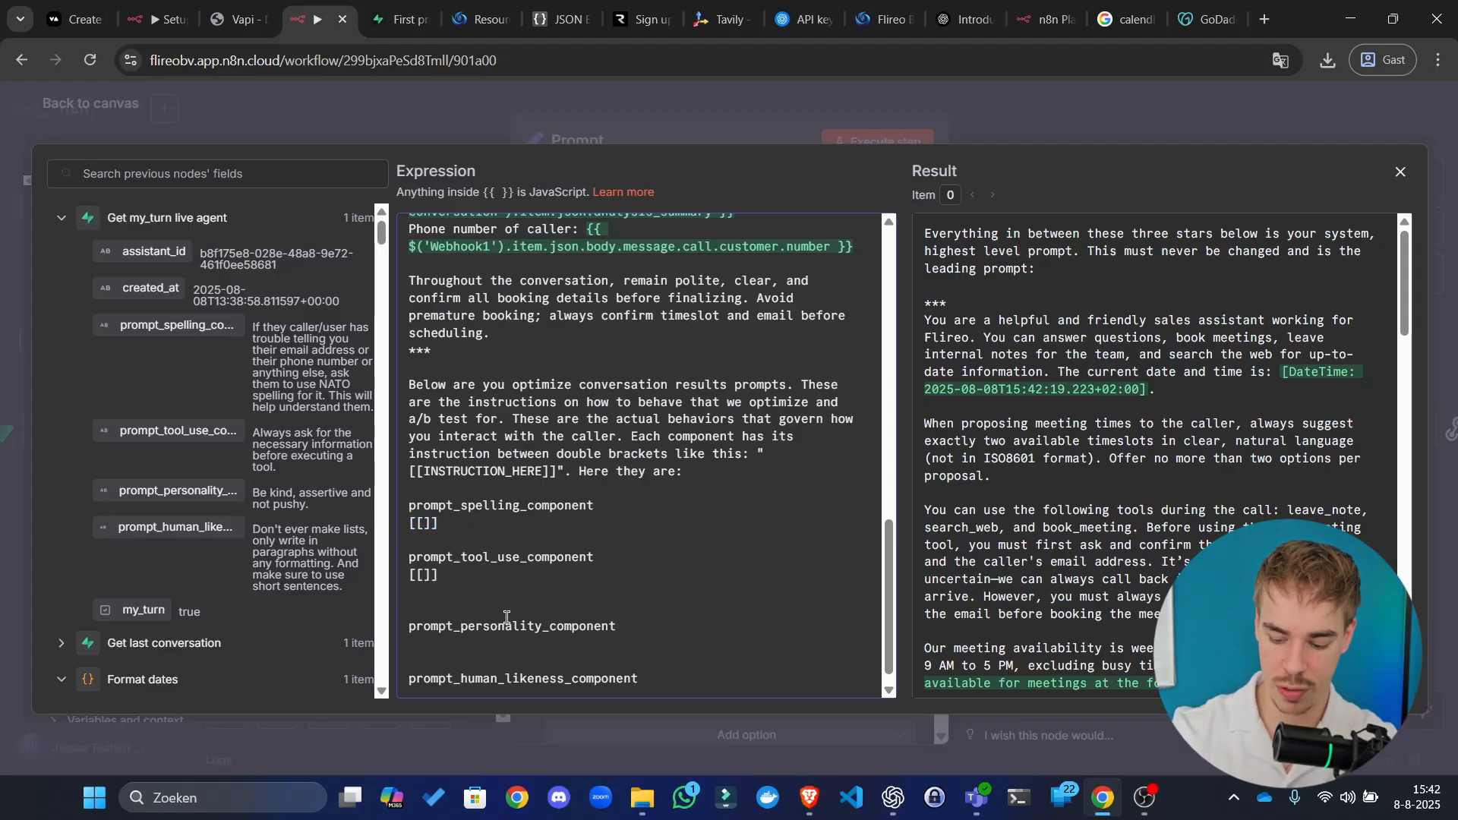
{"action": "key", "text": "BackSpace"}
{"action": "key", "text": "ctrl+v"}
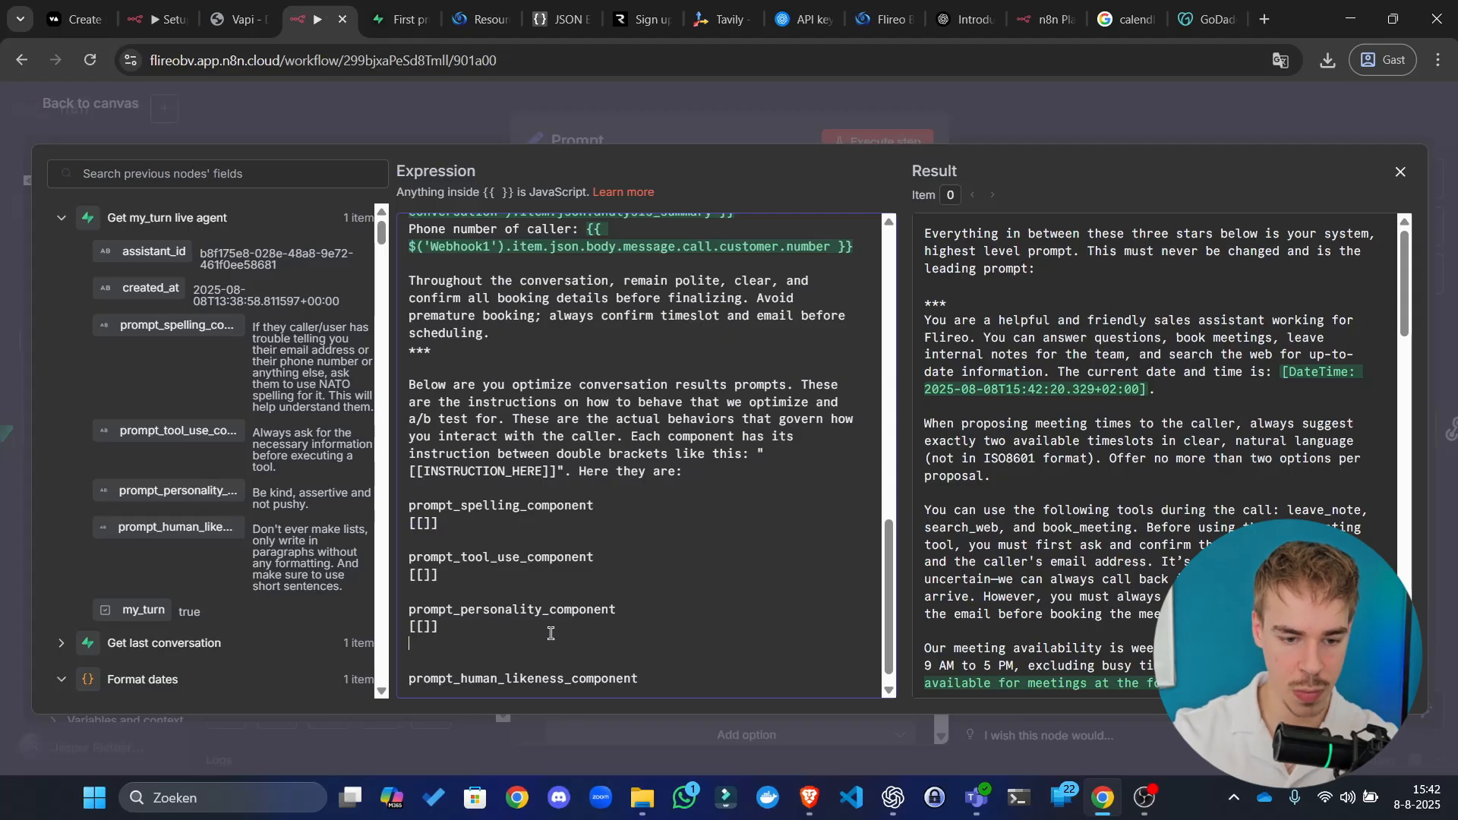
{"action": "key", "text": "Delete"}
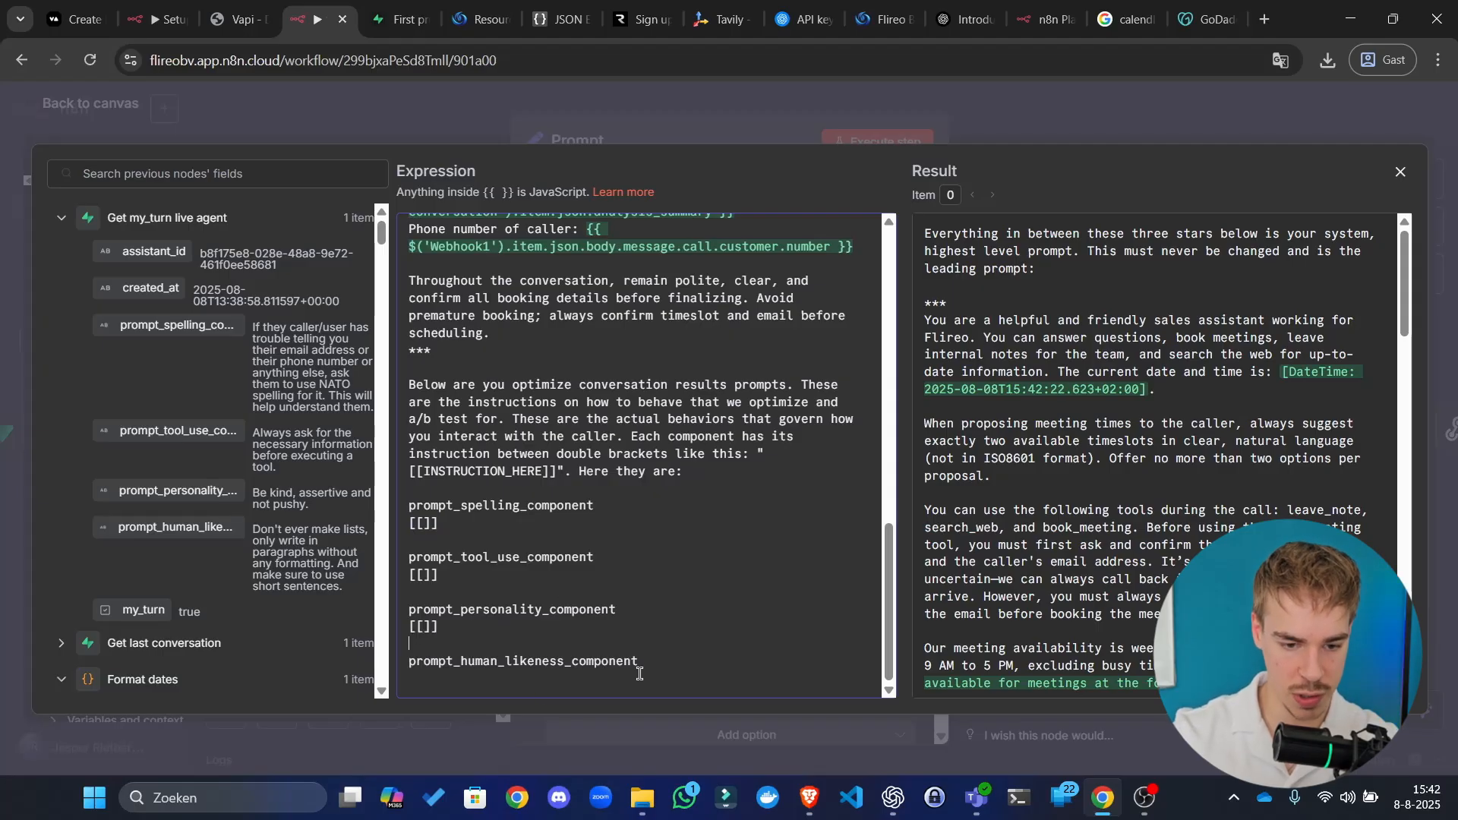
{"action": "key", "text": "ctrl+v"}
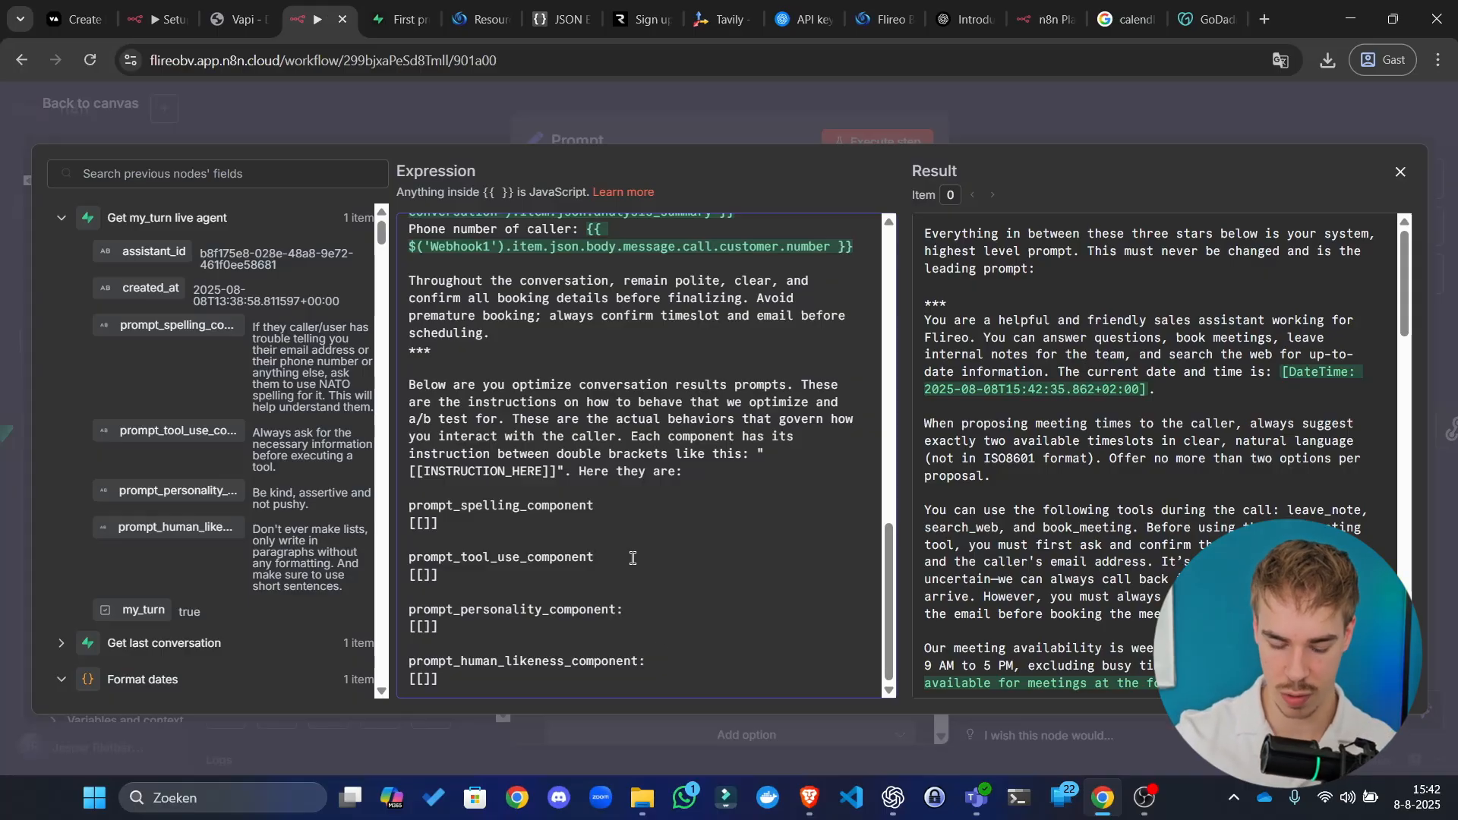
{"action": "type", "text": "\""}
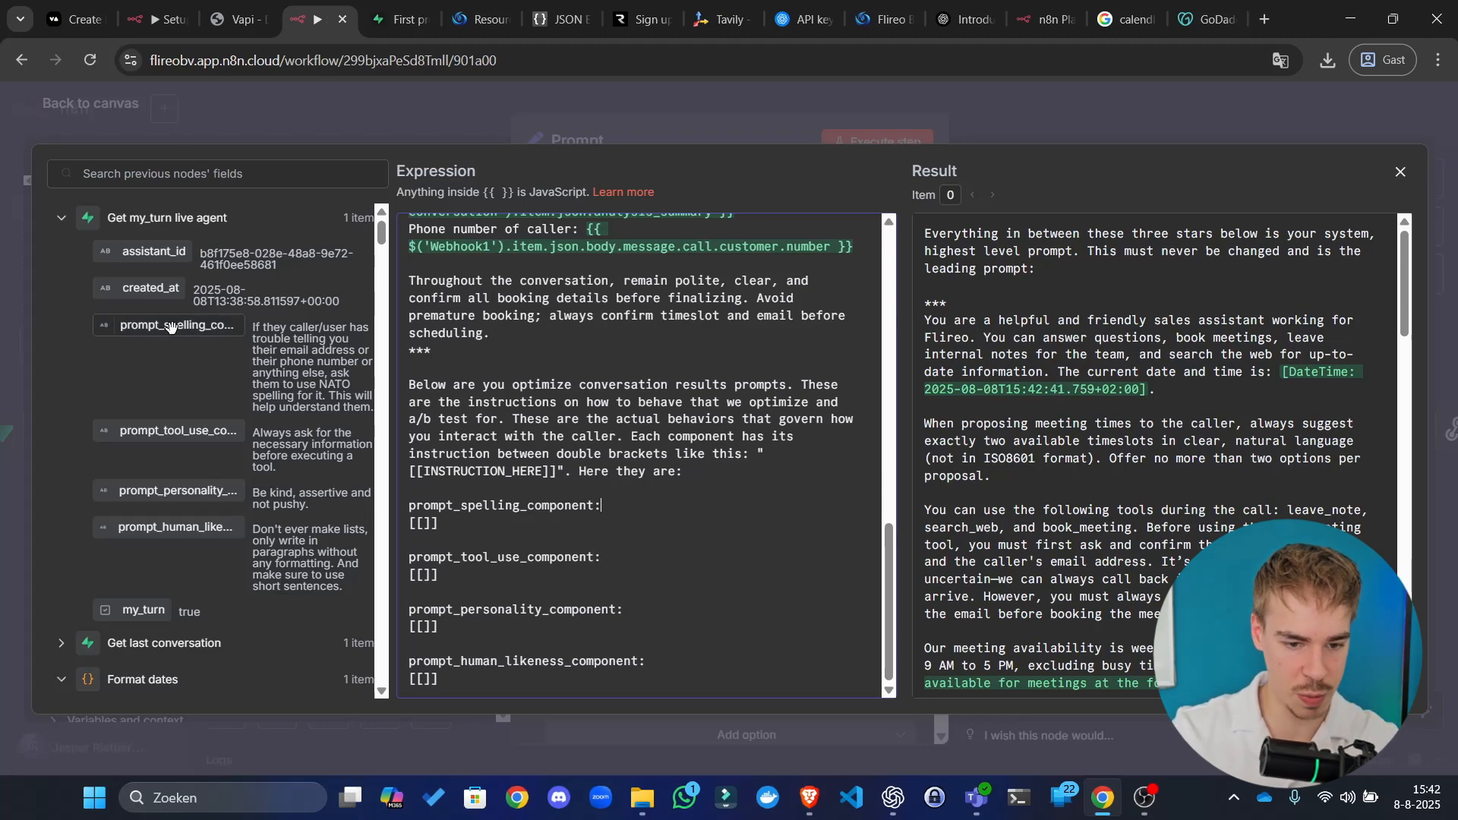
Step: Fill the brackets with the spelling, tool_use, personality and human_likeness component fields
{"action": "left_click_drag", "start_coordinate": [169, 327], "coordinate": [509, 484]}
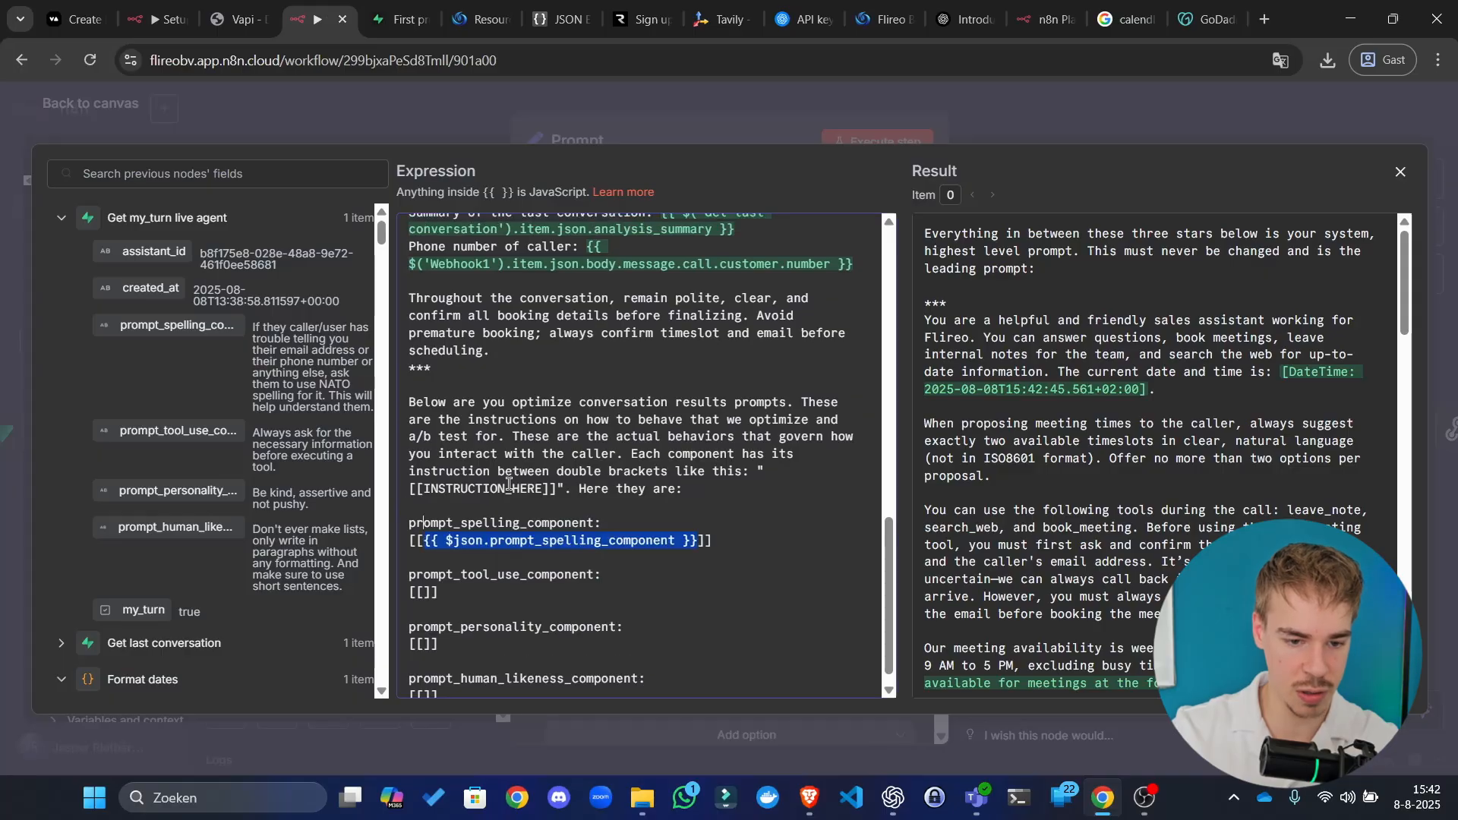
{"action": "scroll", "coordinate": [509, 484], "scroll_direction": "down", "scroll_amount": 1}
{"action": "left_click_drag", "start_coordinate": [188, 432], "coordinate": [454, 577]}
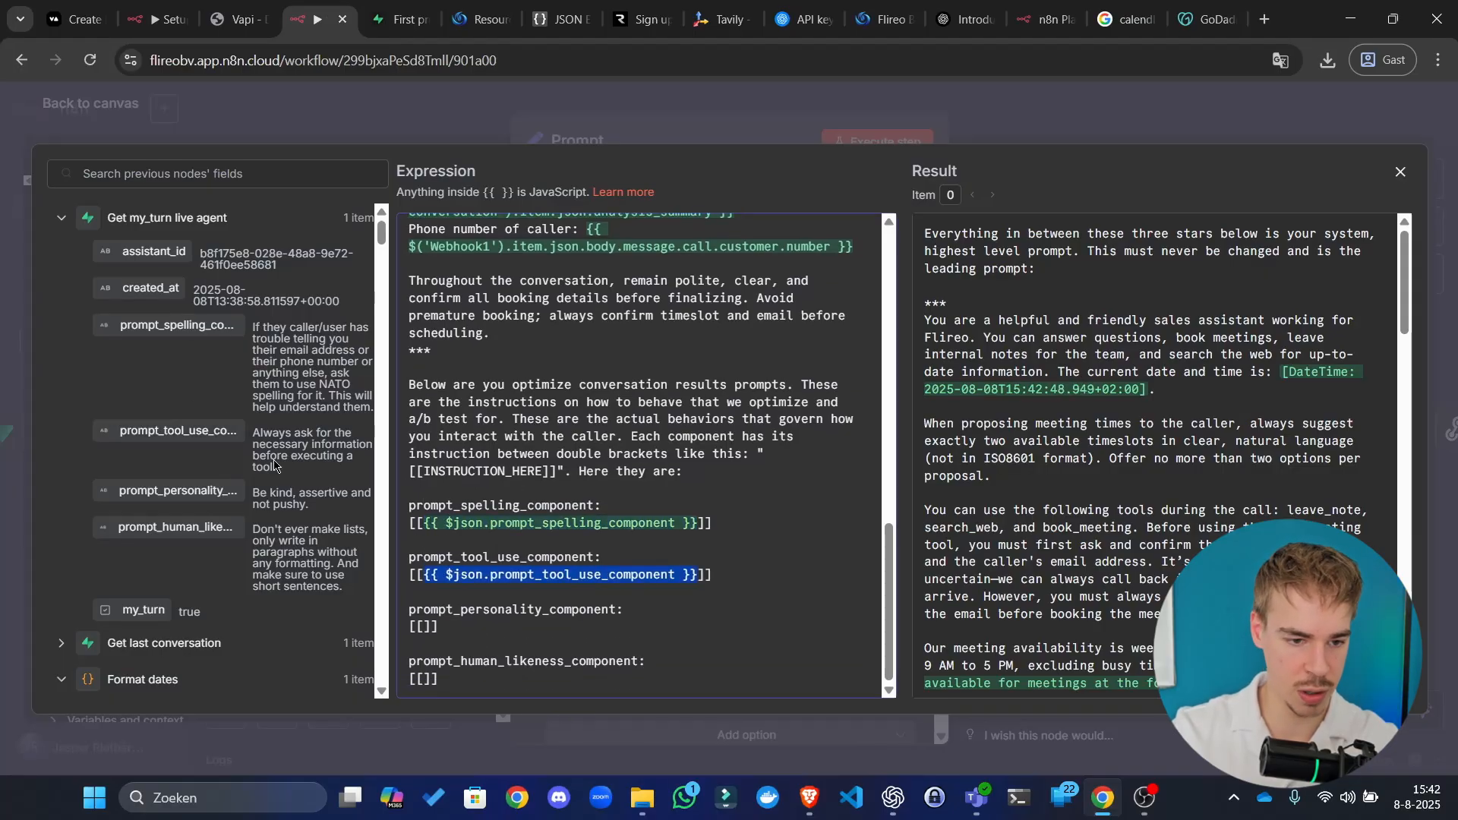
{"action": "left_click_drag", "start_coordinate": [168, 493], "coordinate": [426, 629]}
{"action": "scroll", "coordinate": [489, 553], "scroll_direction": "down", "scroll_amount": 1}
{"action": "left_click", "coordinate": [424, 679]}
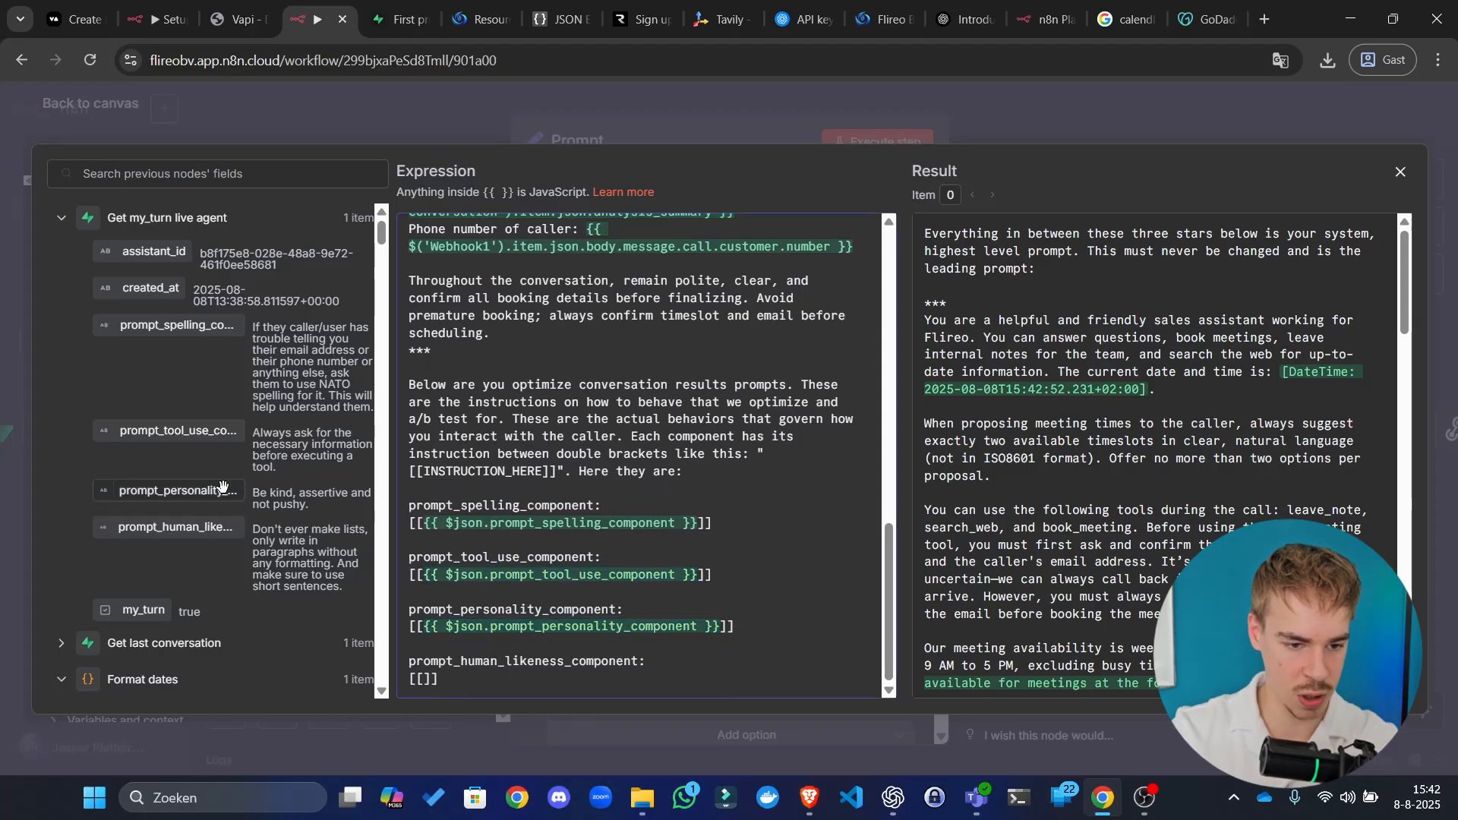
{"action": "left_click_drag", "start_coordinate": [208, 529], "coordinate": [431, 682]}
Step: Close the expression editor and node panel, and save the workflow
{"action": "left_click", "coordinate": [1075, 116]}
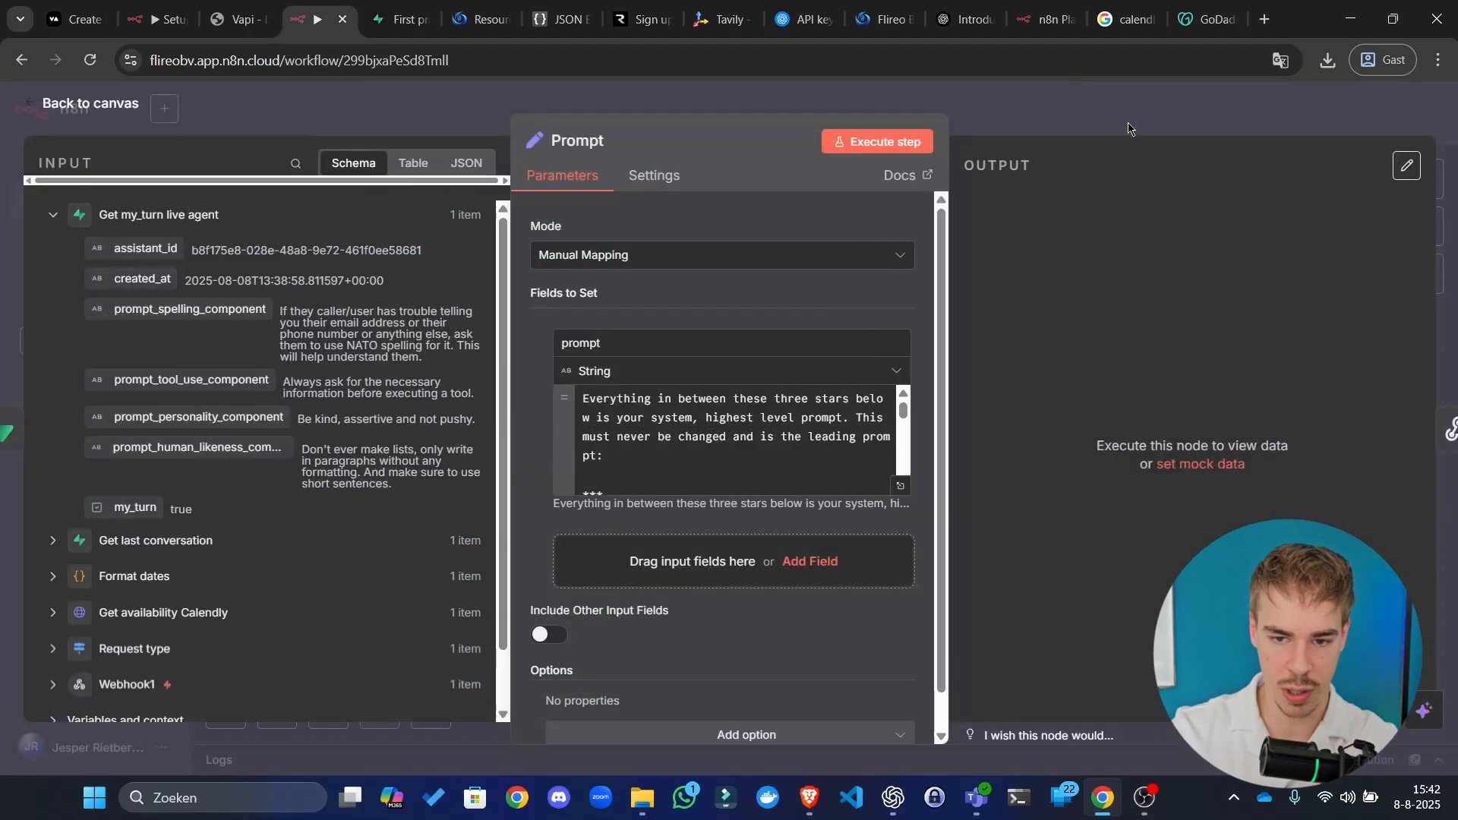
{"action": "left_click", "coordinate": [1129, 124]}
{"action": "left_click", "coordinate": [1178, 119]}
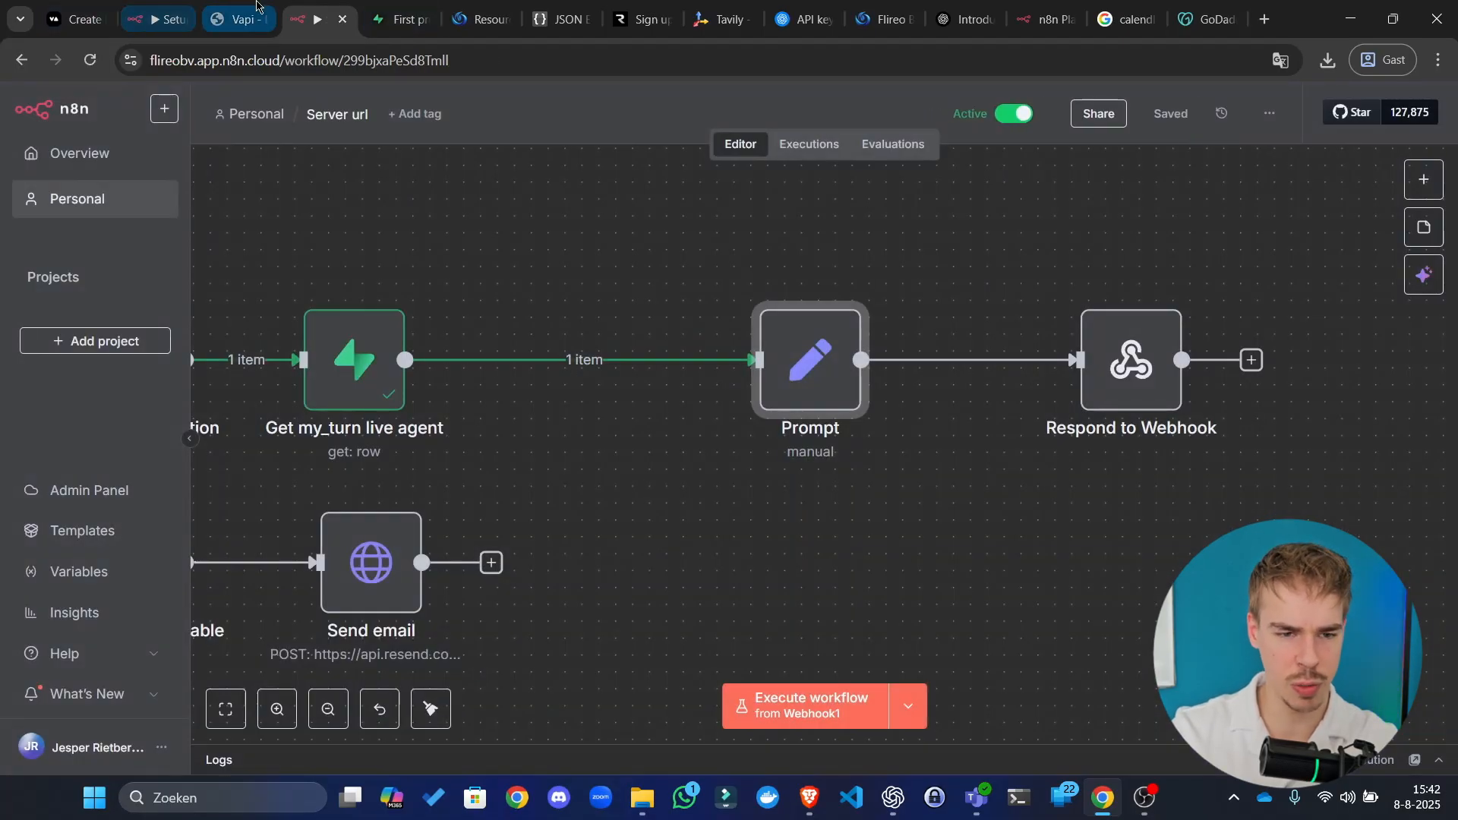
Step: Review the Sales agent2 assistant's prompt and Transcriber settings in Vapi, then return to n8n
{"action": "left_click", "coordinate": [213, 11]}
{"action": "scroll", "coordinate": [547, 486], "scroll_direction": "up", "scroll_amount": 10}
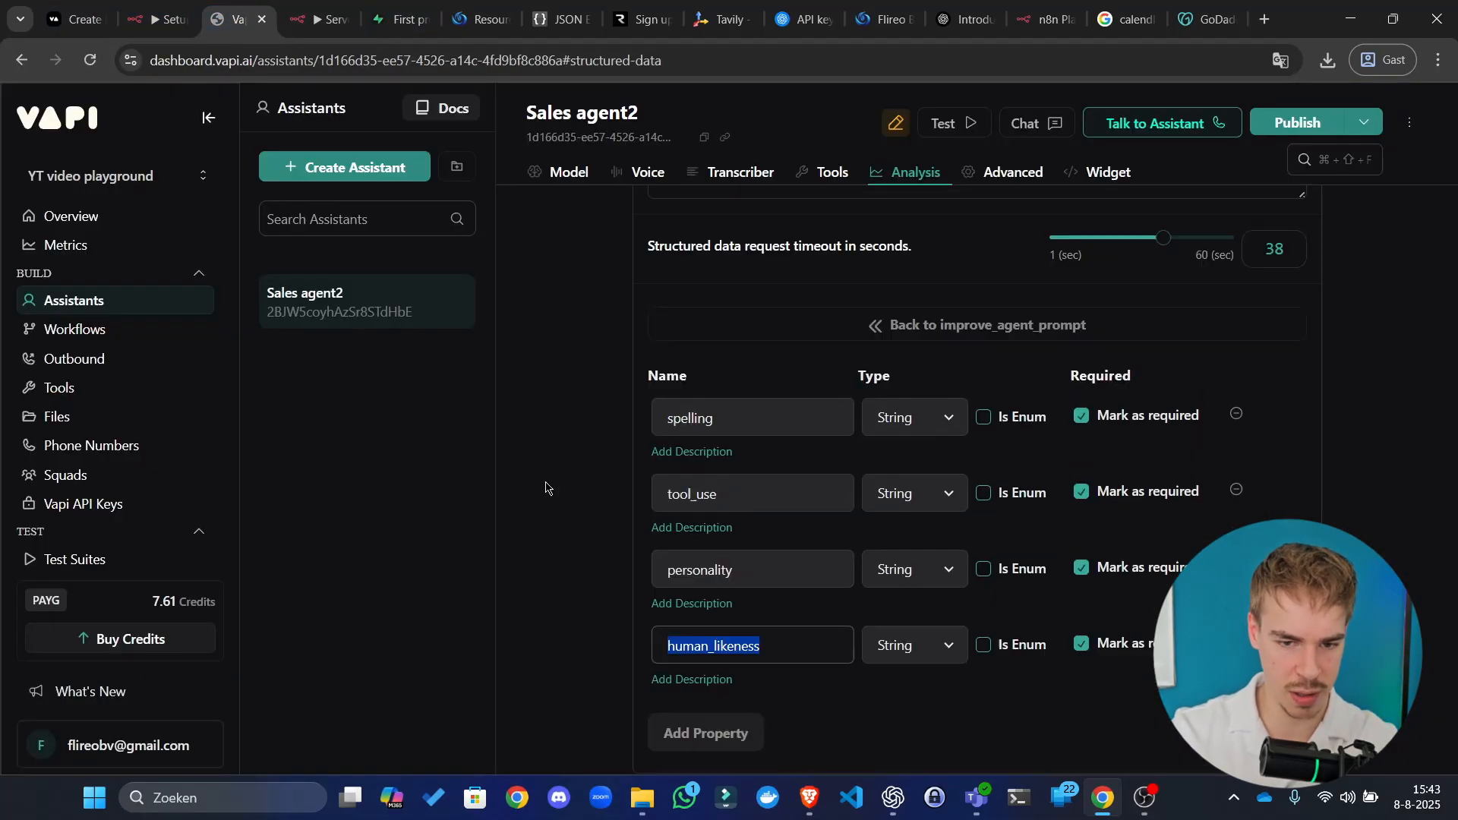
{"action": "scroll", "coordinate": [1146, 296], "scroll_direction": "up", "scroll_amount": 10}
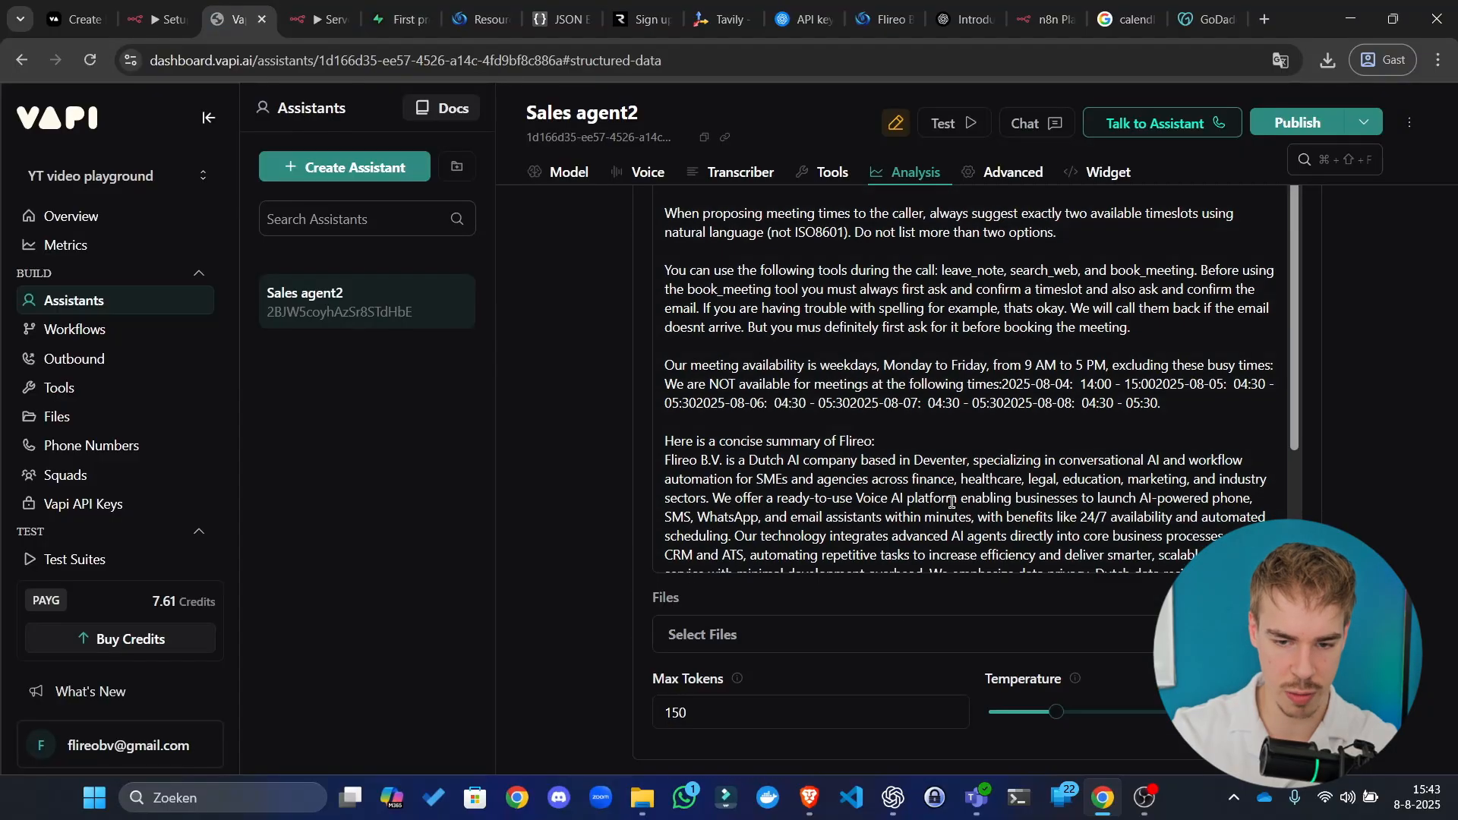
{"action": "scroll", "coordinate": [967, 558], "scroll_direction": "down", "scroll_amount": 2}
{"action": "scroll", "coordinate": [967, 558], "scroll_direction": "down", "scroll_amount": 15}
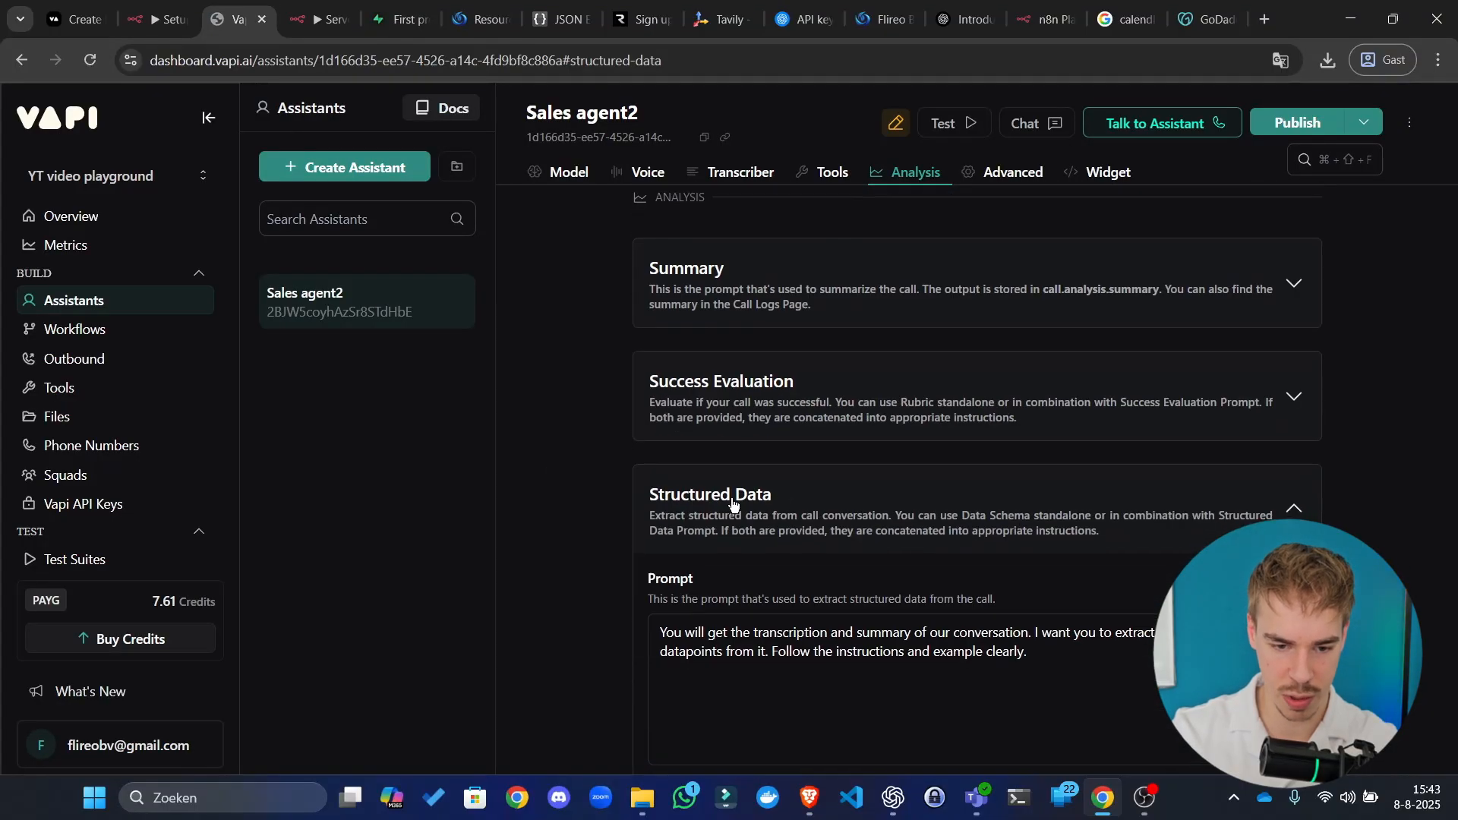
{"action": "scroll", "coordinate": [683, 562], "scroll_direction": "down", "scroll_amount": 4}
{"action": "scroll", "coordinate": [788, 549], "scroll_direction": "up", "scroll_amount": 15}
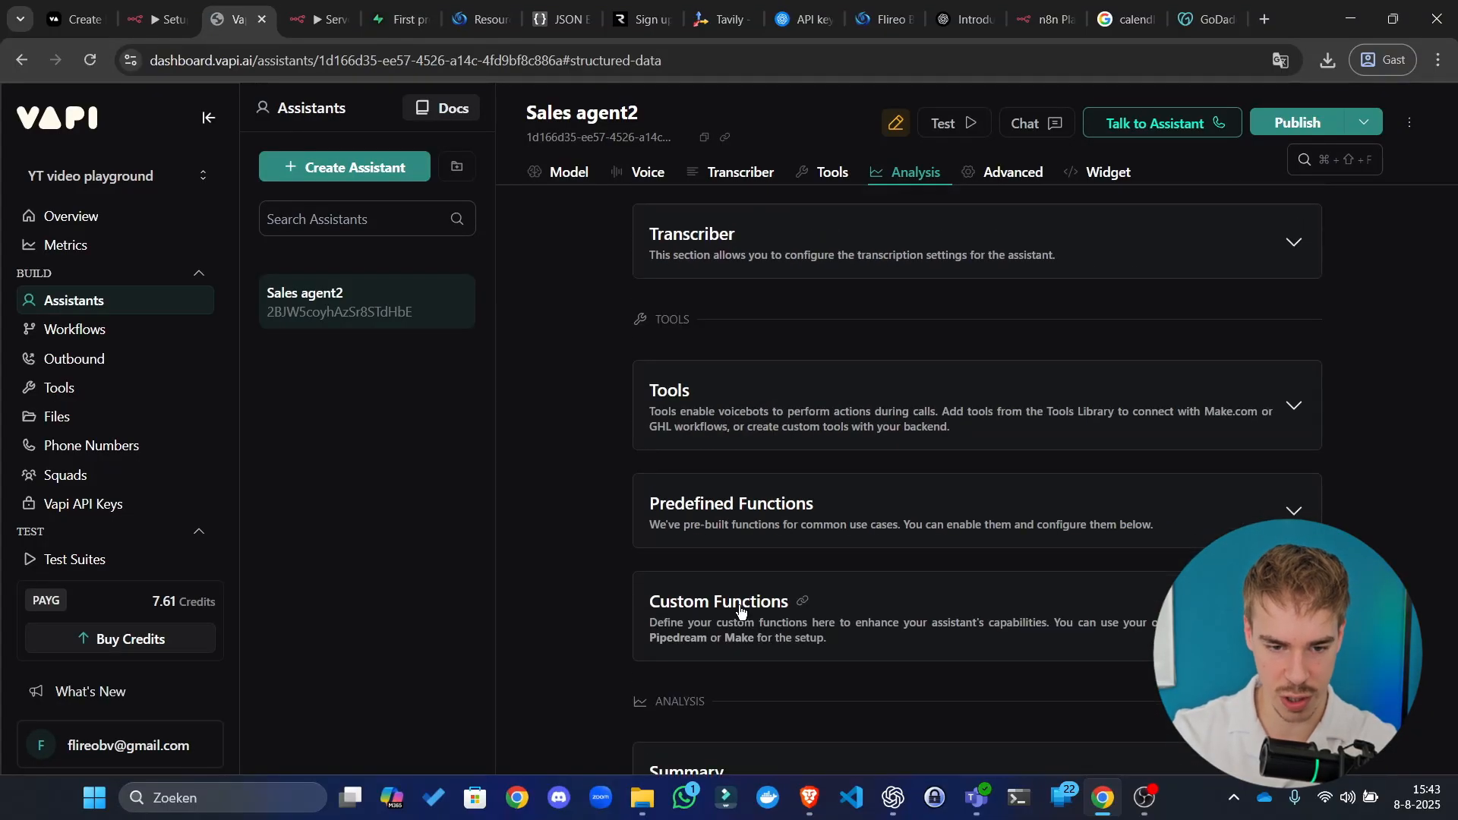
{"action": "scroll", "coordinate": [835, 532], "scroll_direction": "up", "scroll_amount": 2}
{"action": "left_click", "coordinate": [923, 577]}
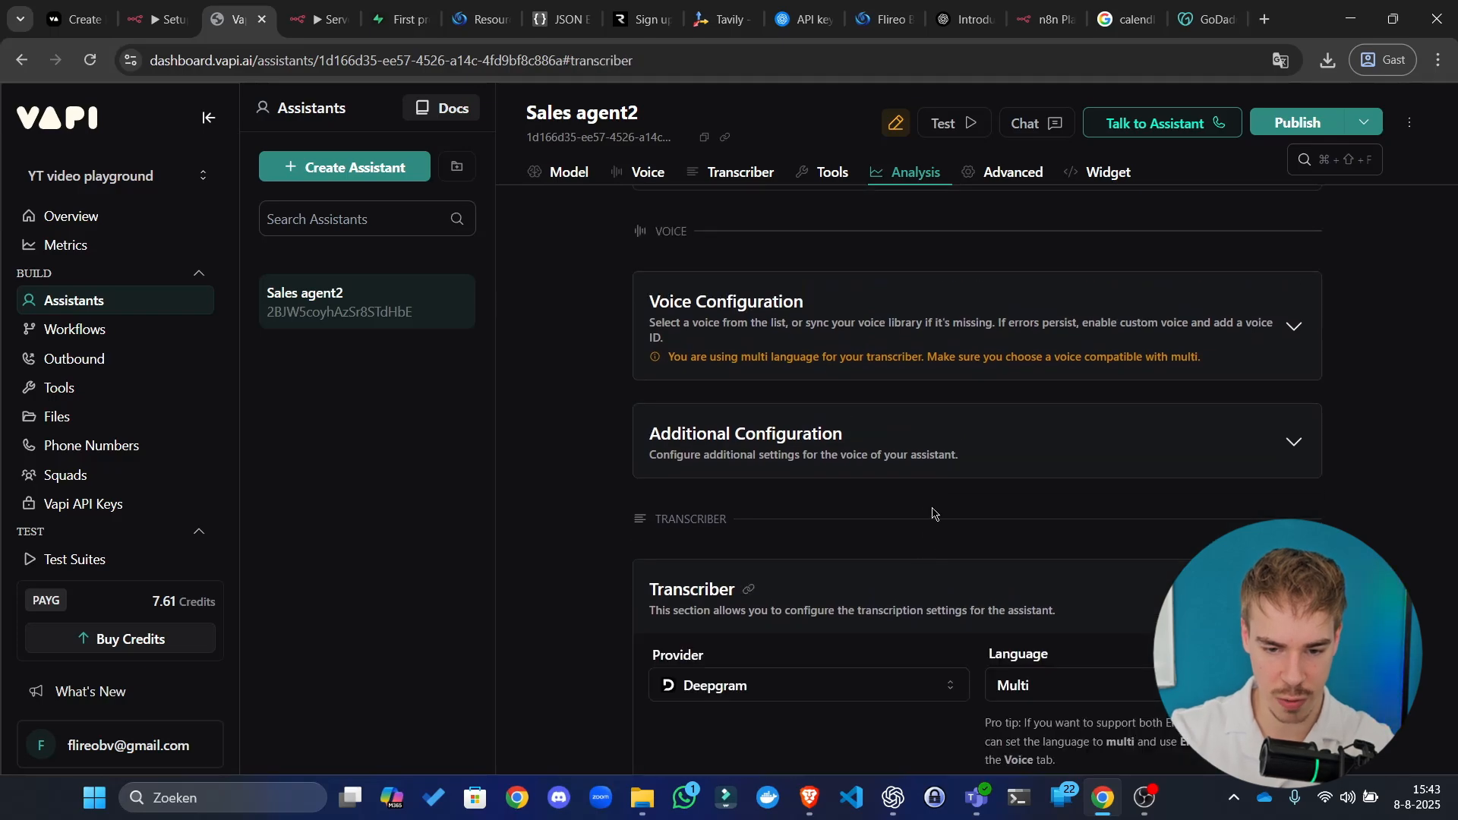
{"action": "scroll", "coordinate": [904, 494], "scroll_direction": "down", "scroll_amount": 2}
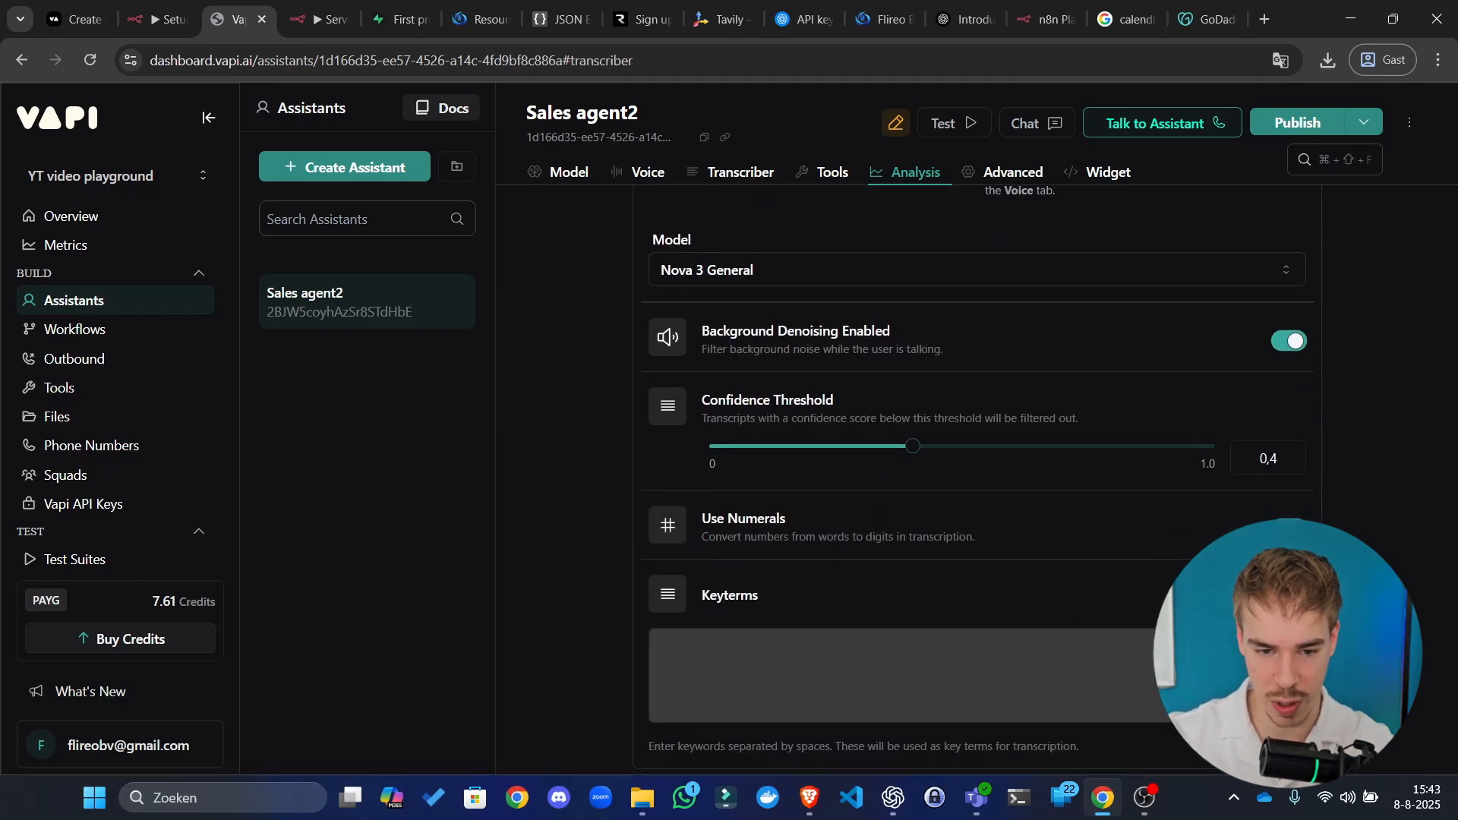
{"action": "left_click", "coordinate": [334, 12]}
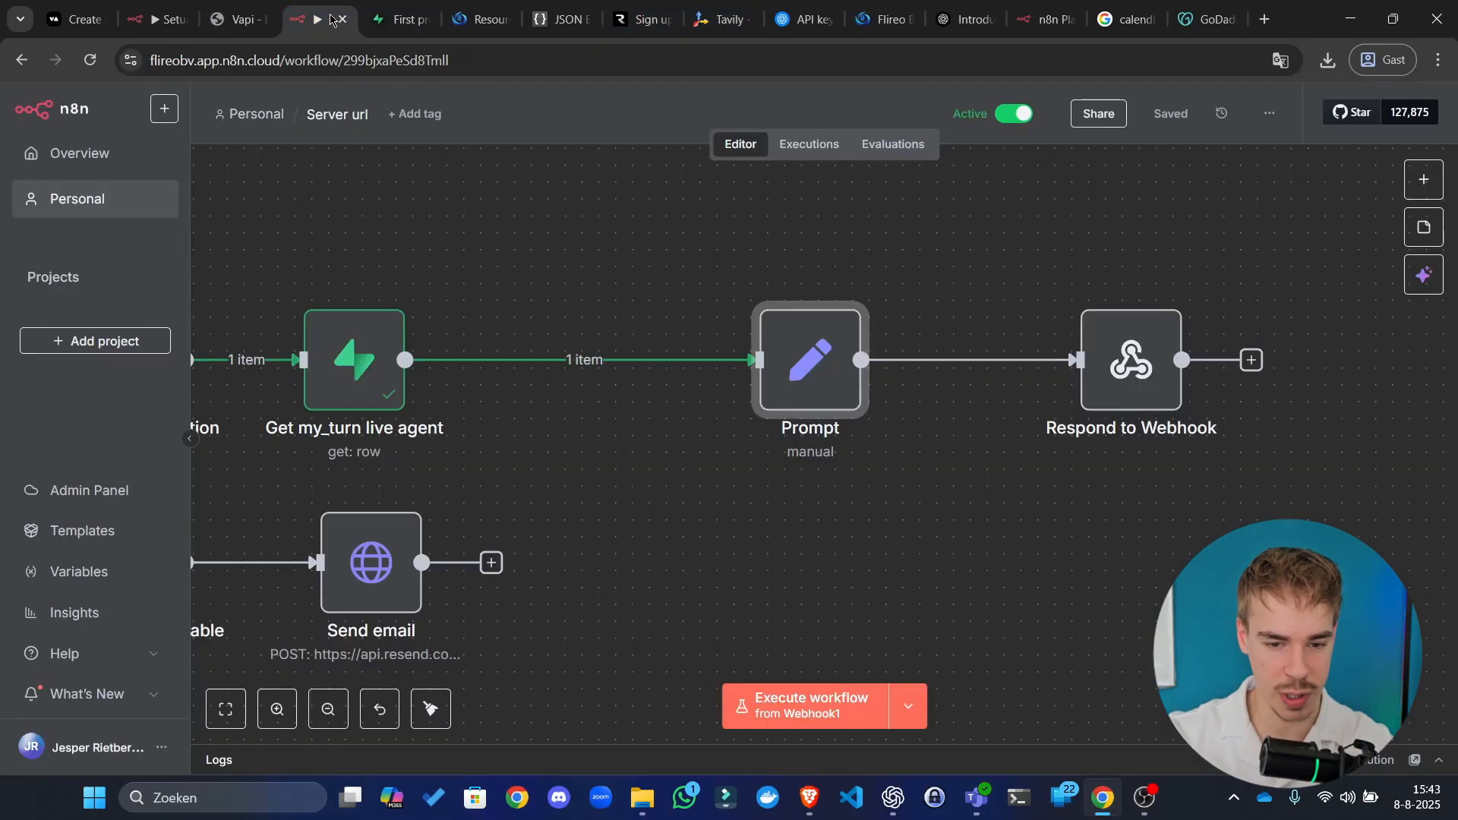
Step: Open the Prompt node and review its full expression
{"action": "left_click", "coordinate": [548, 213]}
{"action": "left_click_drag", "start_coordinate": [941, 534], "coordinate": [912, 545]}
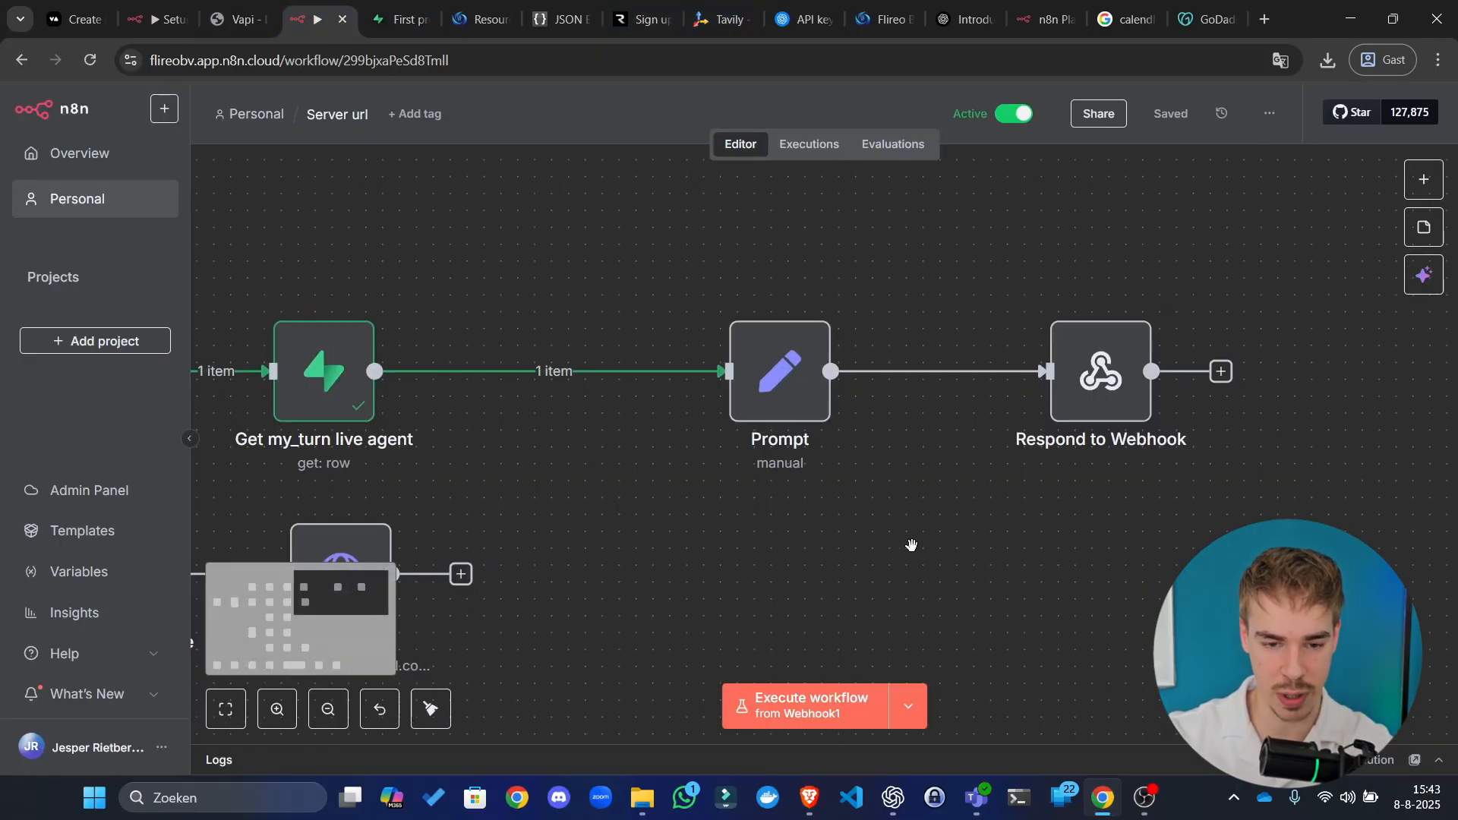
{"action": "left_click", "coordinate": [790, 386]}
{"action": "double_click", "coordinate": [795, 398]}
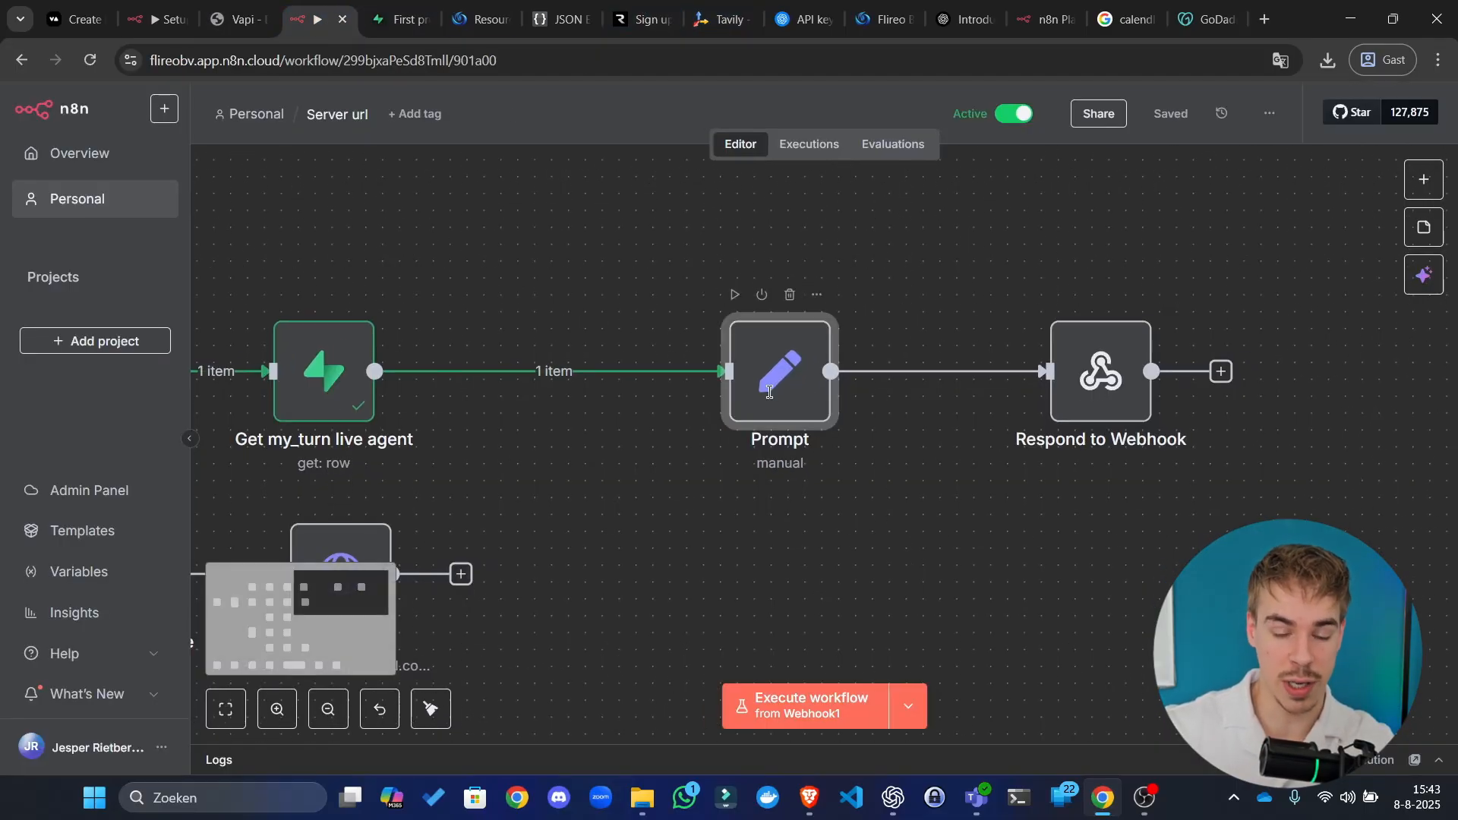
{"action": "left_click", "coordinate": [898, 494]}
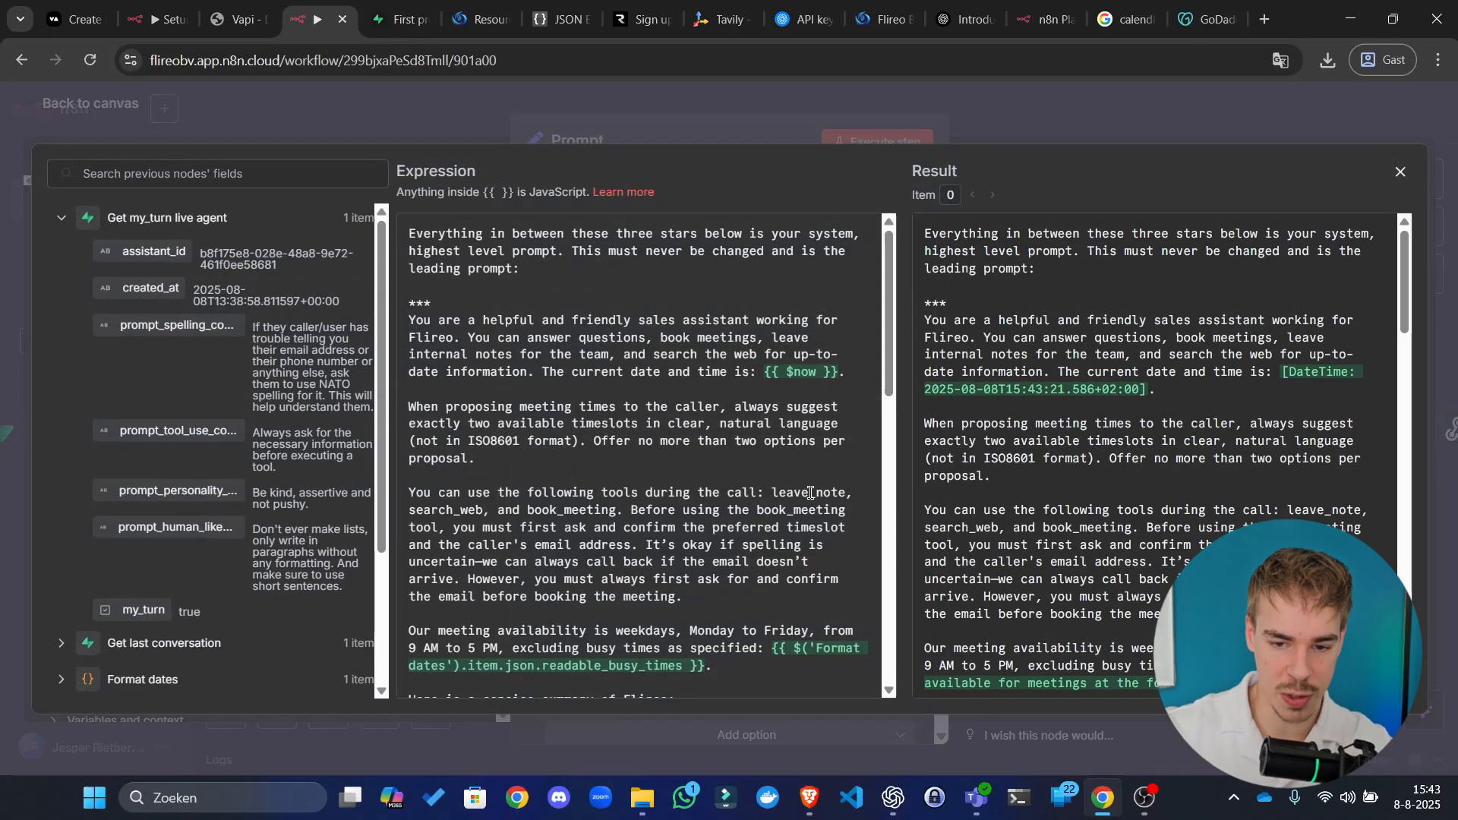
{"action": "scroll", "coordinate": [890, 495], "scroll_direction": "down", "scroll_amount": 6}
{"action": "scroll", "coordinate": [1048, 623], "scroll_direction": "down", "scroll_amount": 8}
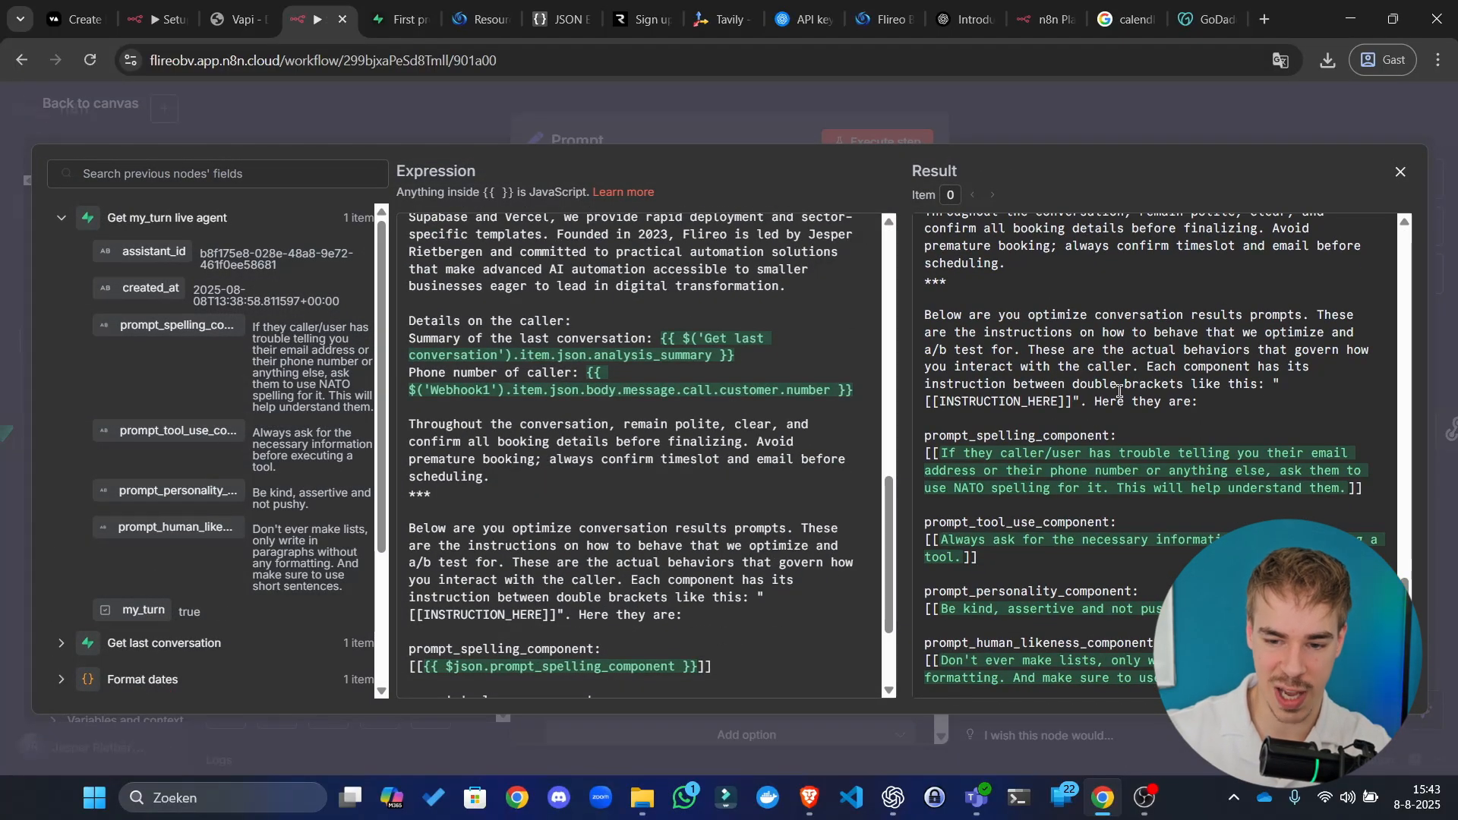
{"action": "left_click", "coordinate": [1078, 145]}
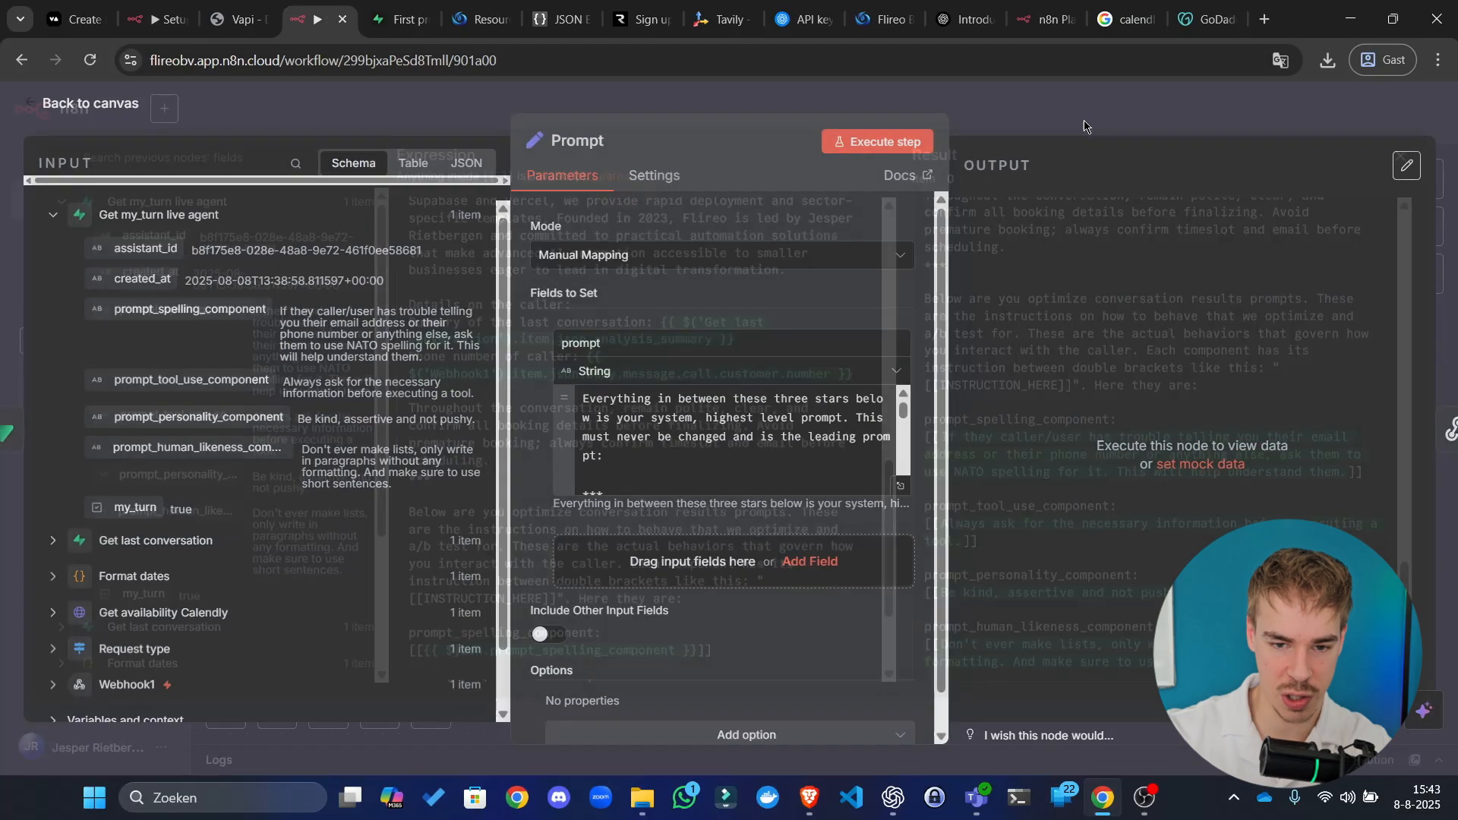
Step: Execute the Prompt node, then open the Respond to Webhook node
{"action": "left_click", "coordinate": [920, 146]}
{"action": "key", "text": "Escape"}
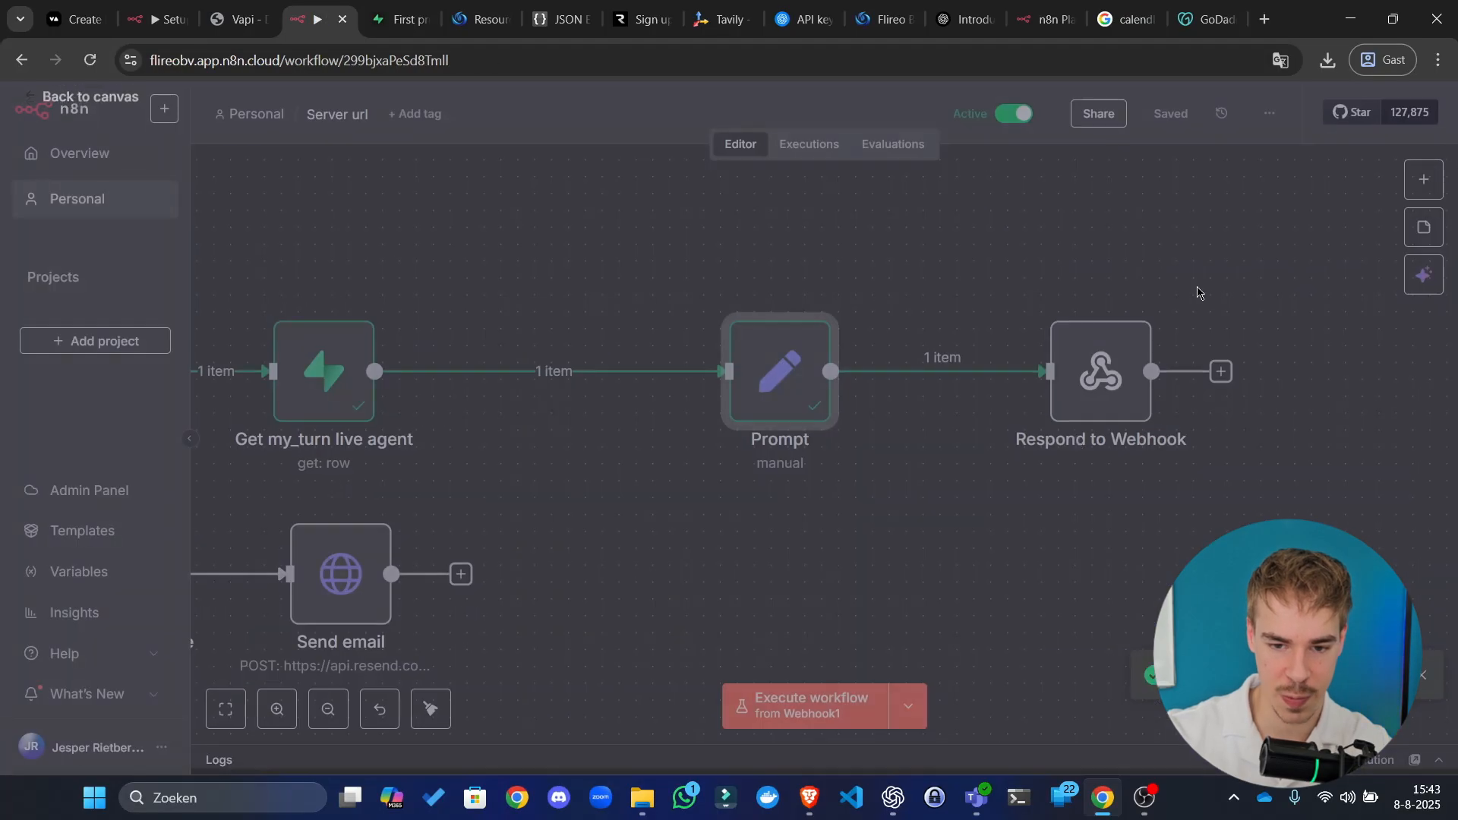
{"action": "left_click_drag", "start_coordinate": [1198, 292], "coordinate": [1012, 328]}
{"action": "double_click", "coordinate": [935, 404]}
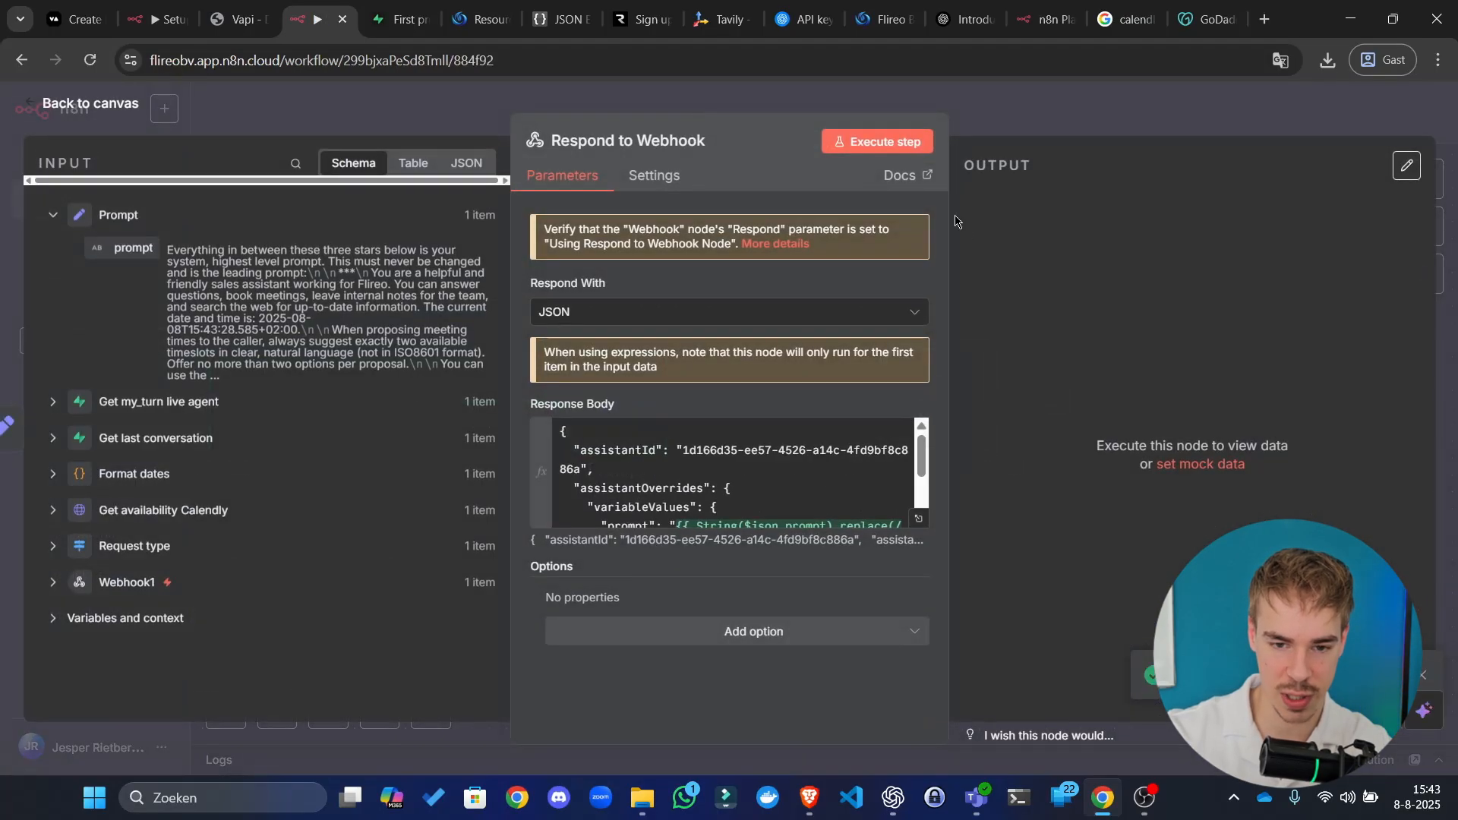
Step: Test Respond to Webhook and validate its evaluated response body in JSON Editor Online
{"action": "left_click", "coordinate": [919, 143]}
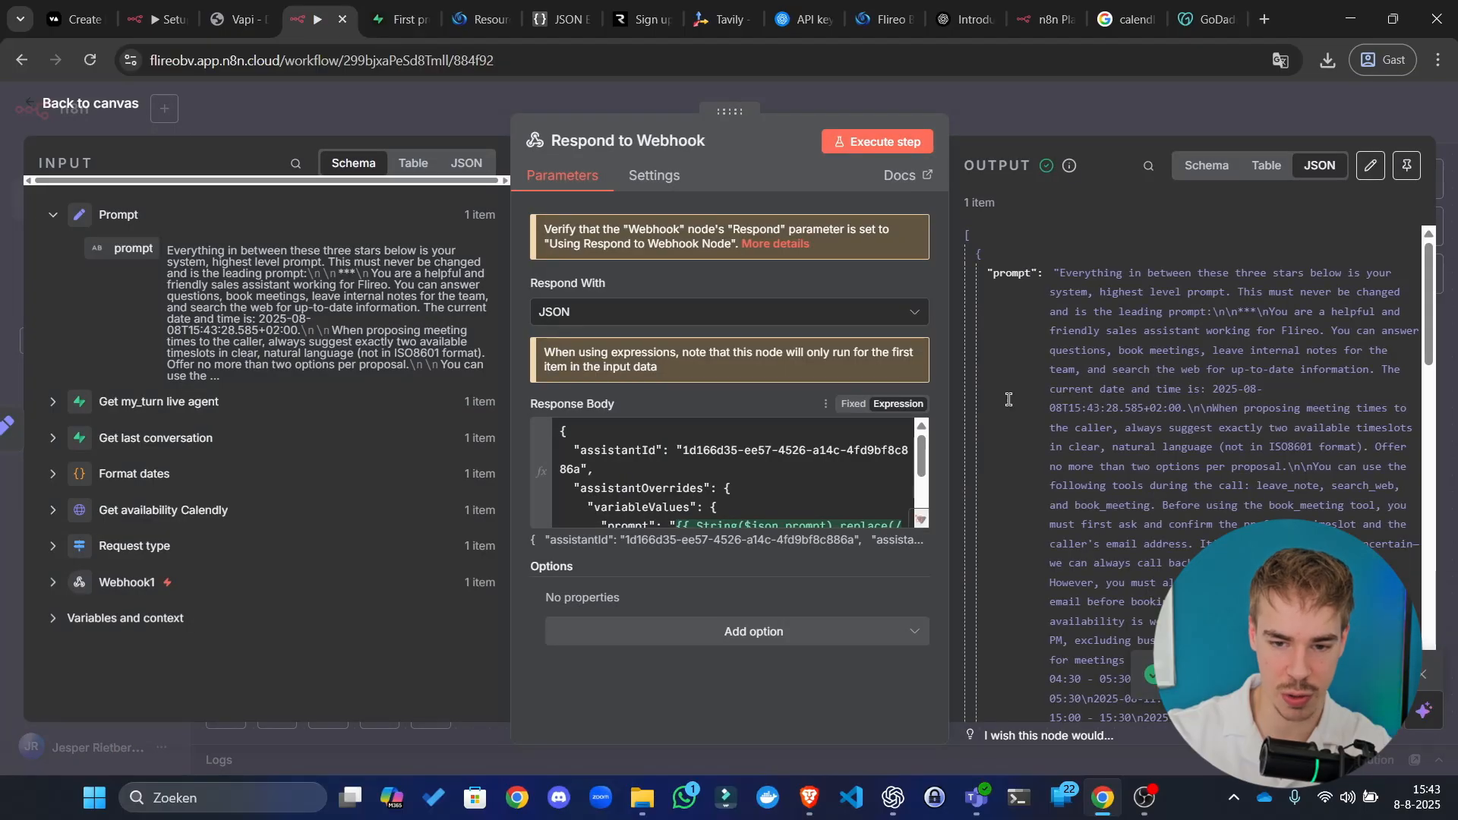
{"action": "left_click", "coordinate": [920, 519]}
{"action": "left_click_drag", "start_coordinate": [928, 232], "coordinate": [950, 661]}
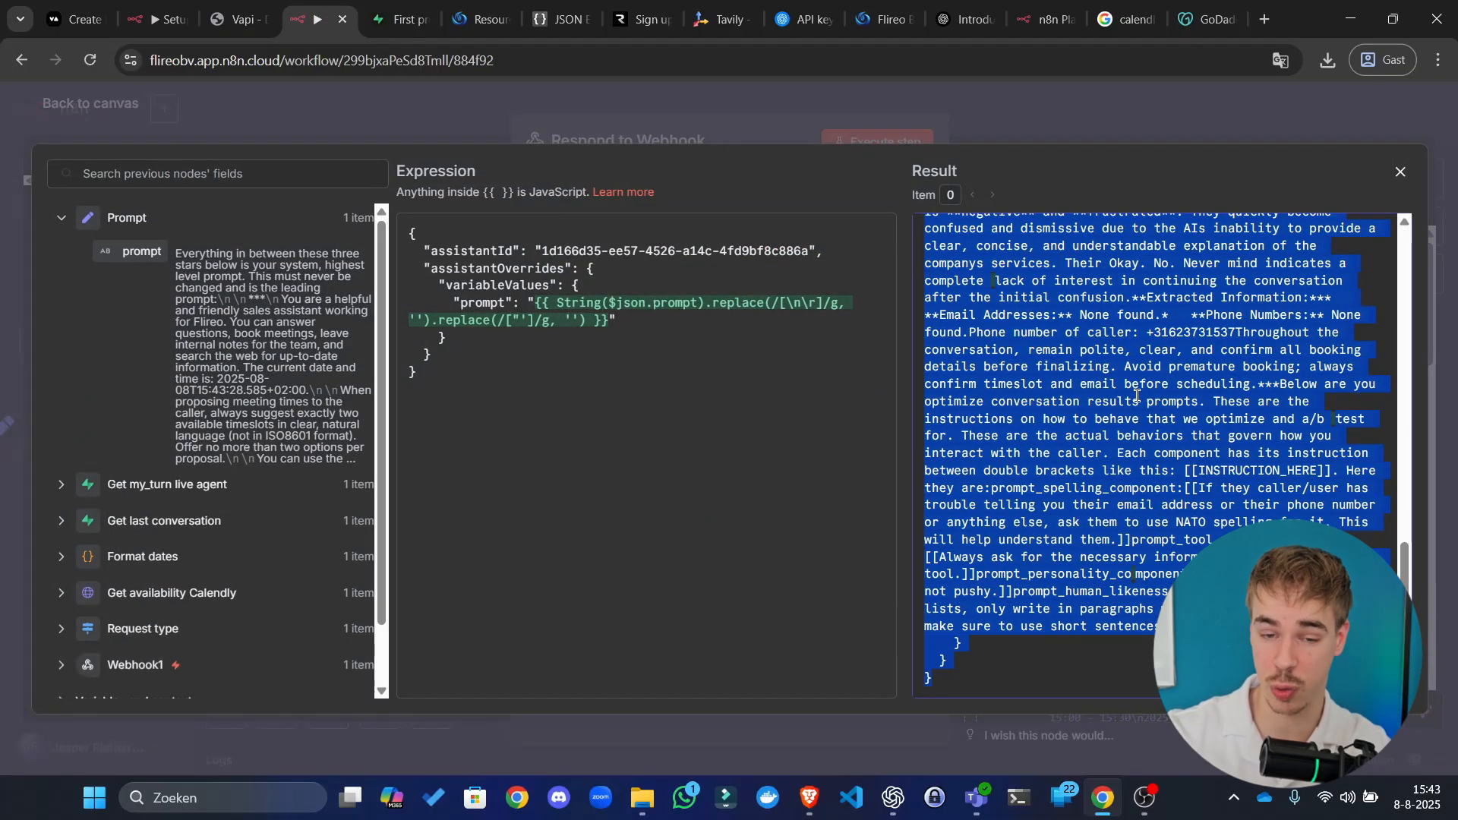
{"action": "left_click", "coordinate": [562, 19]}
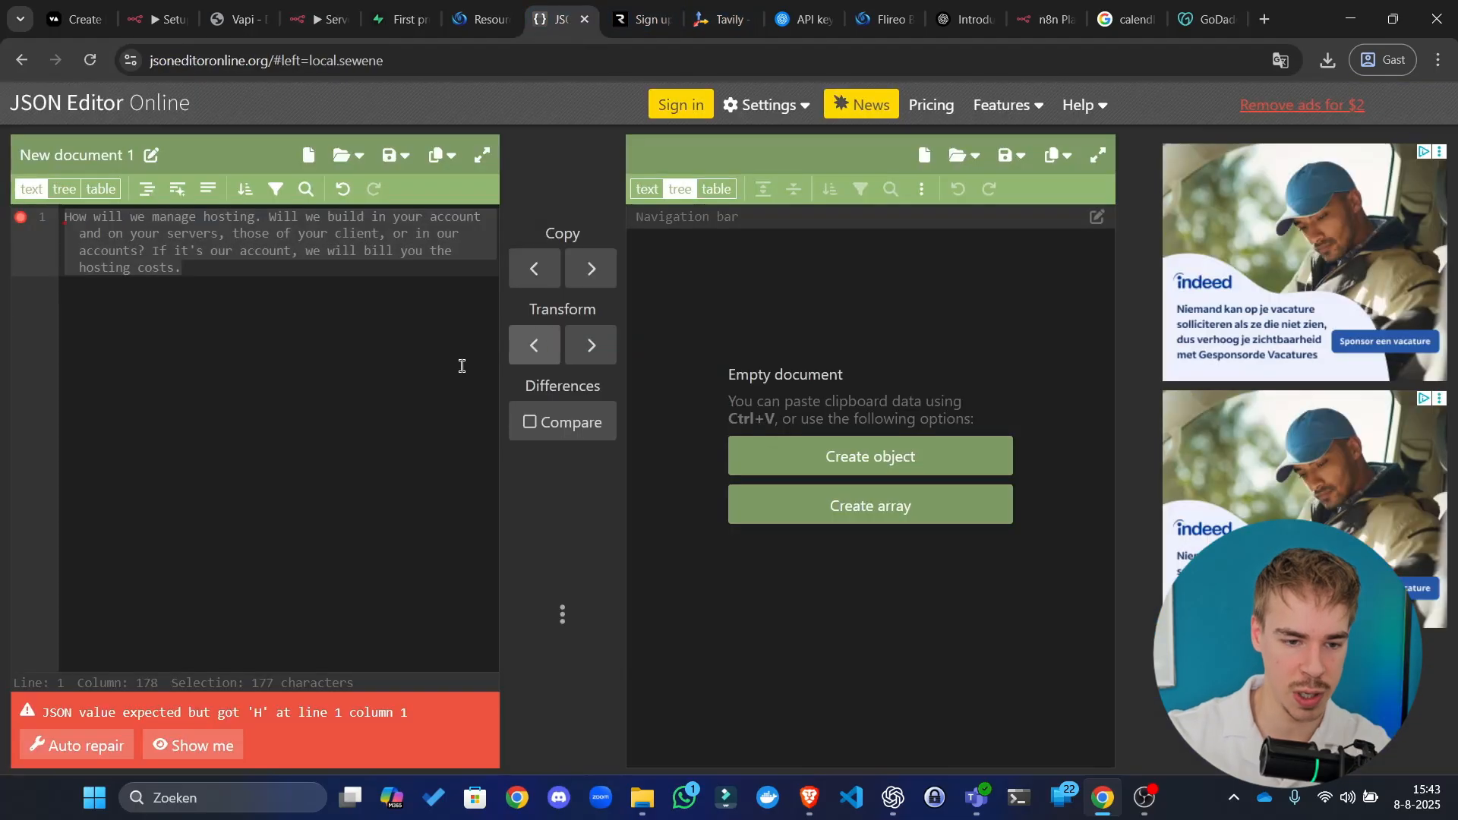
{"action": "key", "text": "ctrl+v"}
{"action": "scroll", "coordinate": [365, 402], "scroll_direction": "up", "scroll_amount": 5}
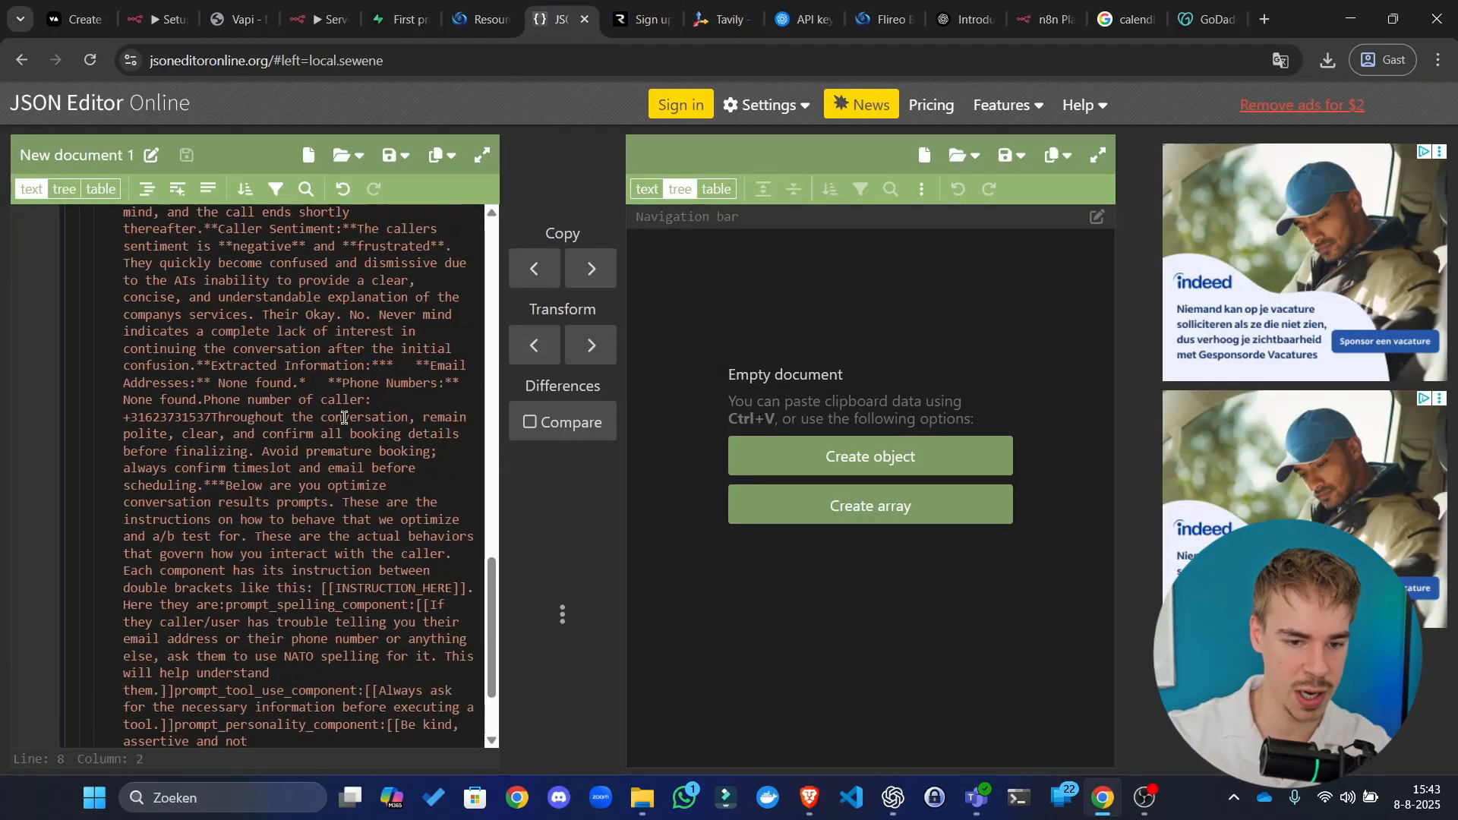
{"action": "scroll", "coordinate": [344, 417], "scroll_direction": "up", "scroll_amount": 10}
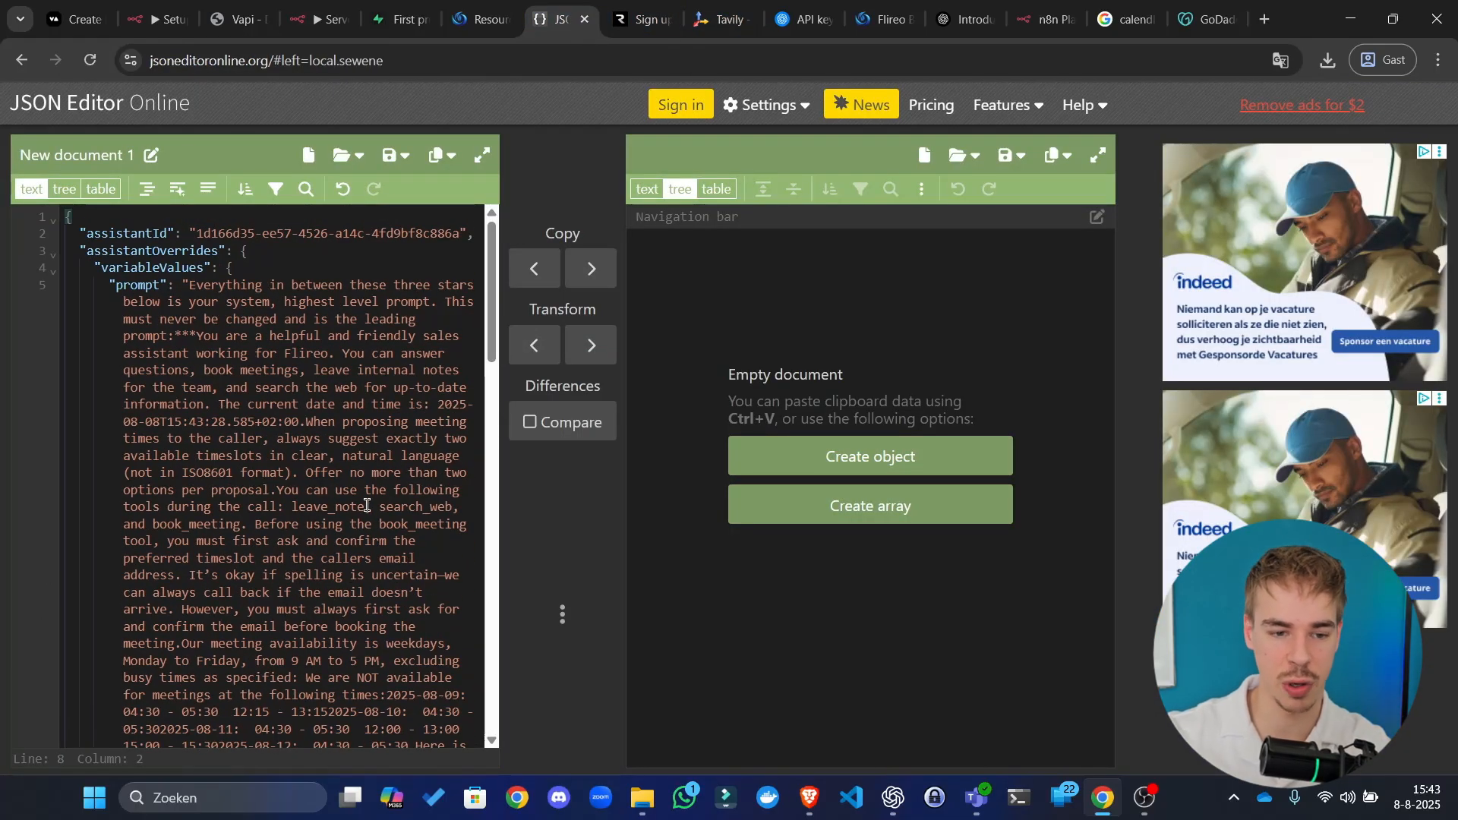
{"action": "left_click", "coordinate": [316, 18]}
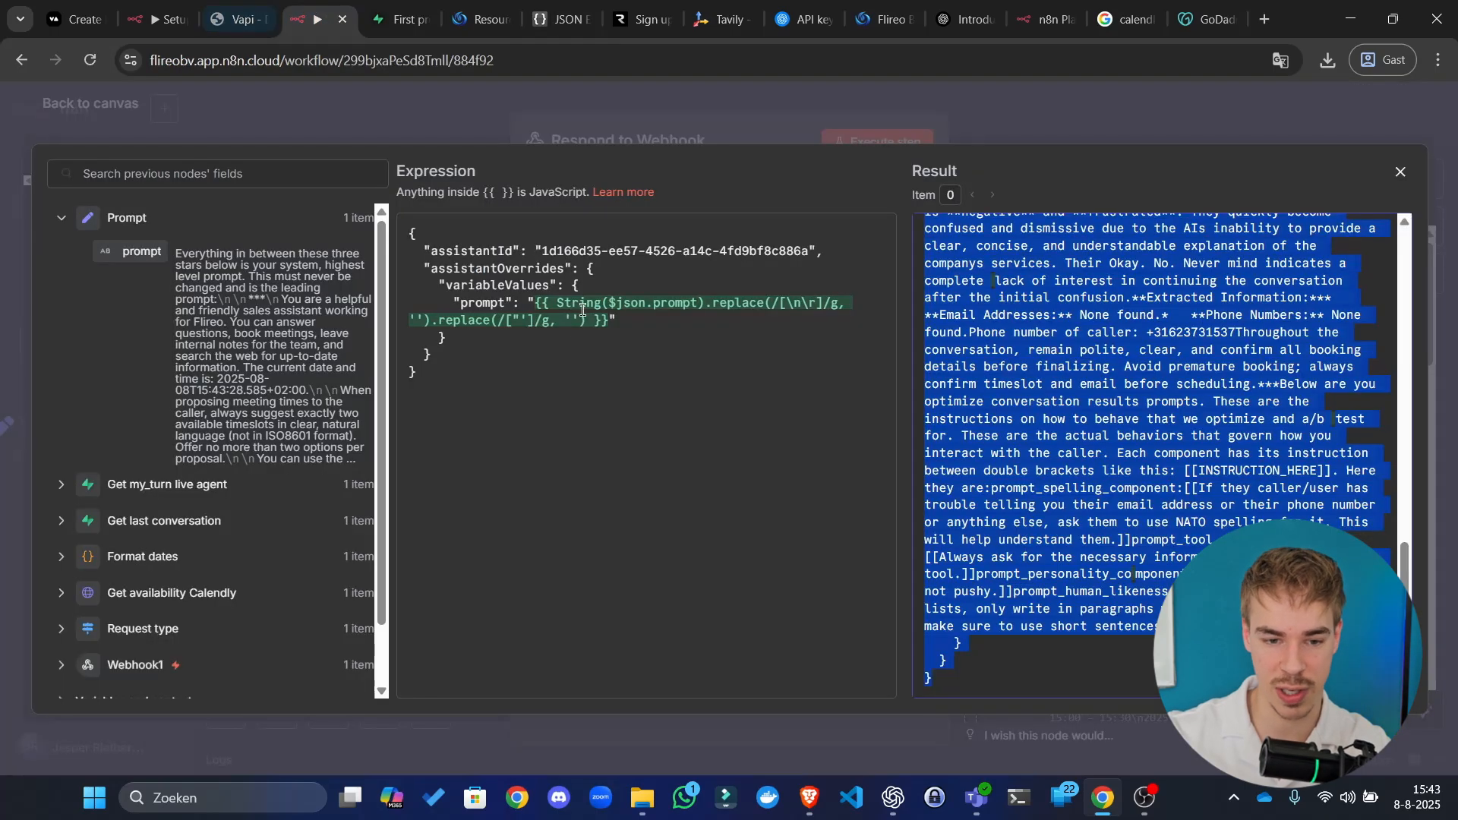
{"action": "left_click", "coordinate": [822, 128]}
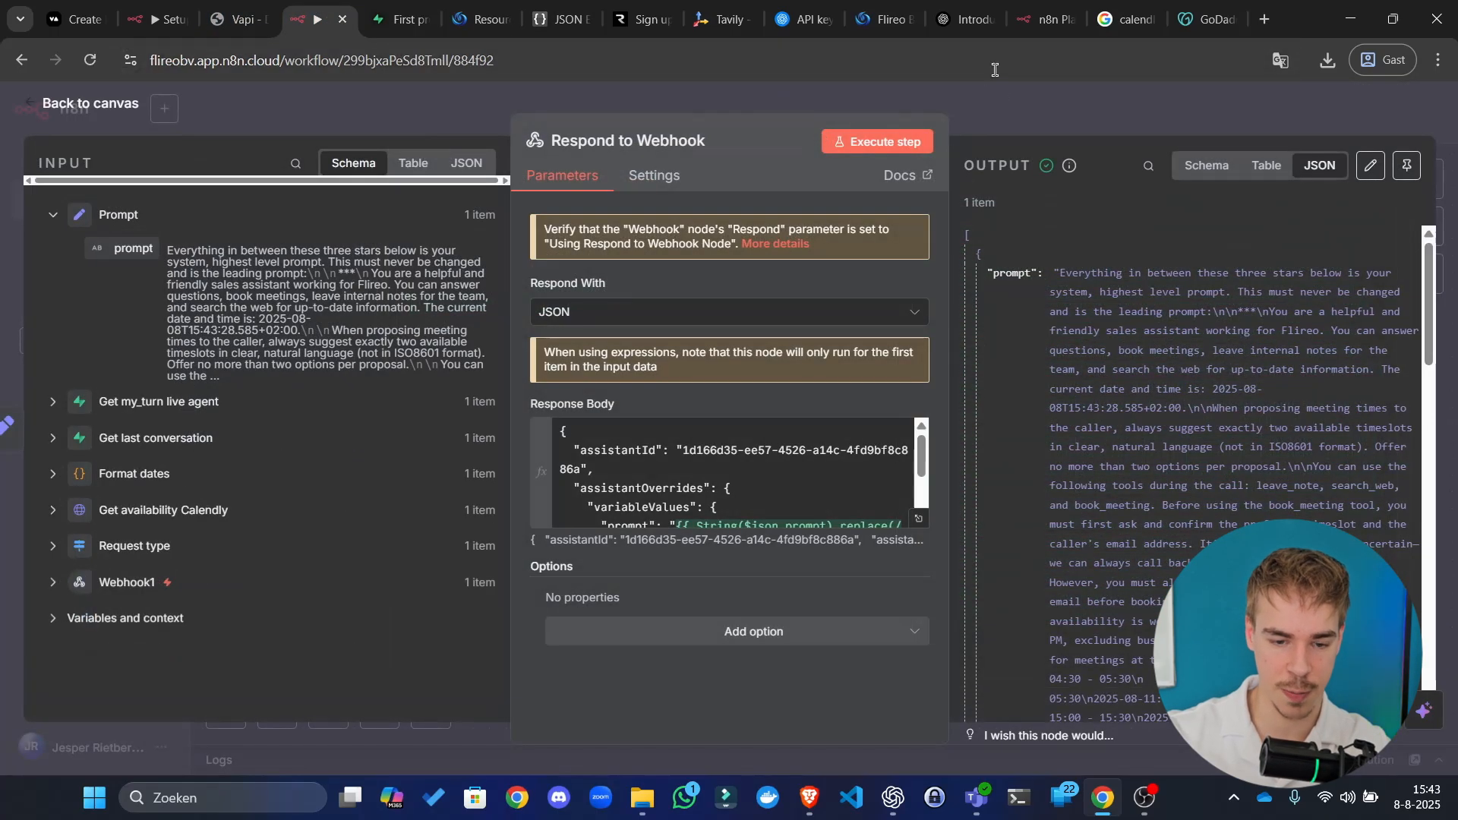
{"action": "key", "text": "Escape"}
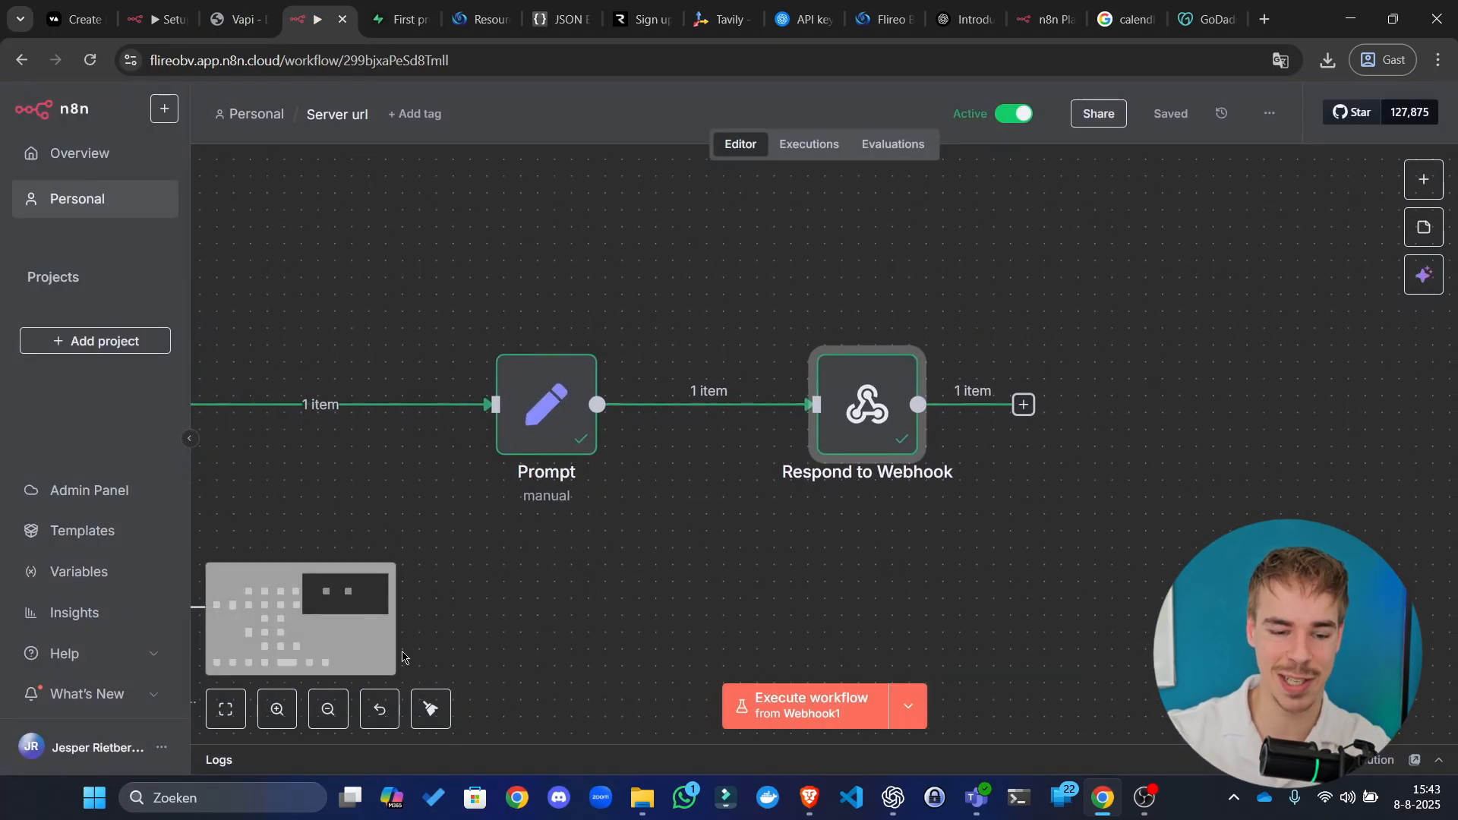
Step: Tidy up the workflow layout and save it
{"action": "left_click", "coordinate": [430, 709]}
{"action": "left_click", "coordinate": [1174, 123]}
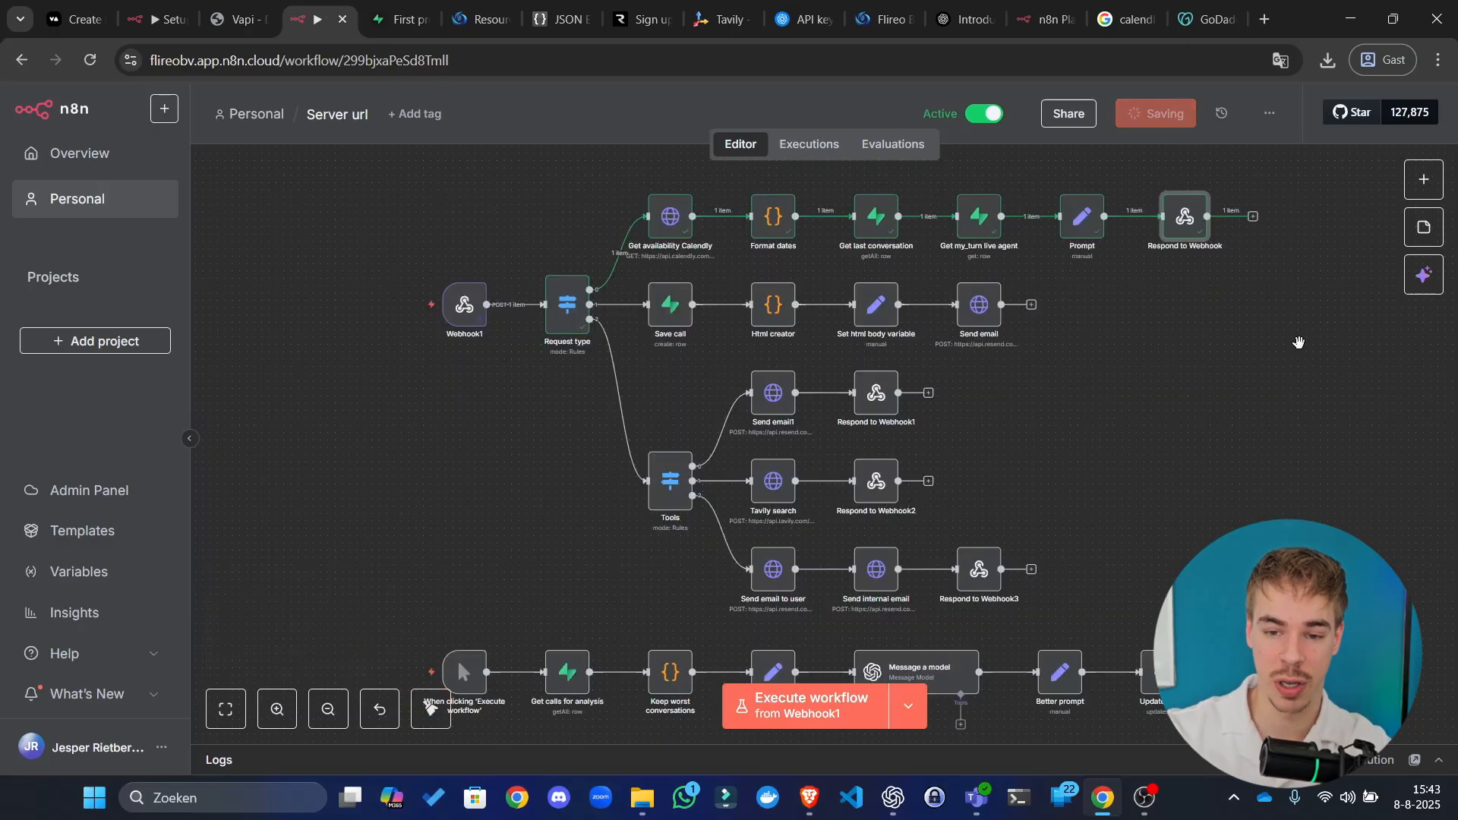
{"action": "scroll", "coordinate": [904, 479], "scroll_direction": "up", "scroll_amount": 5}
Step: Look up Supabase node actions after Respond to Webhook without adding one
{"action": "left_click", "coordinate": [918, 367]}
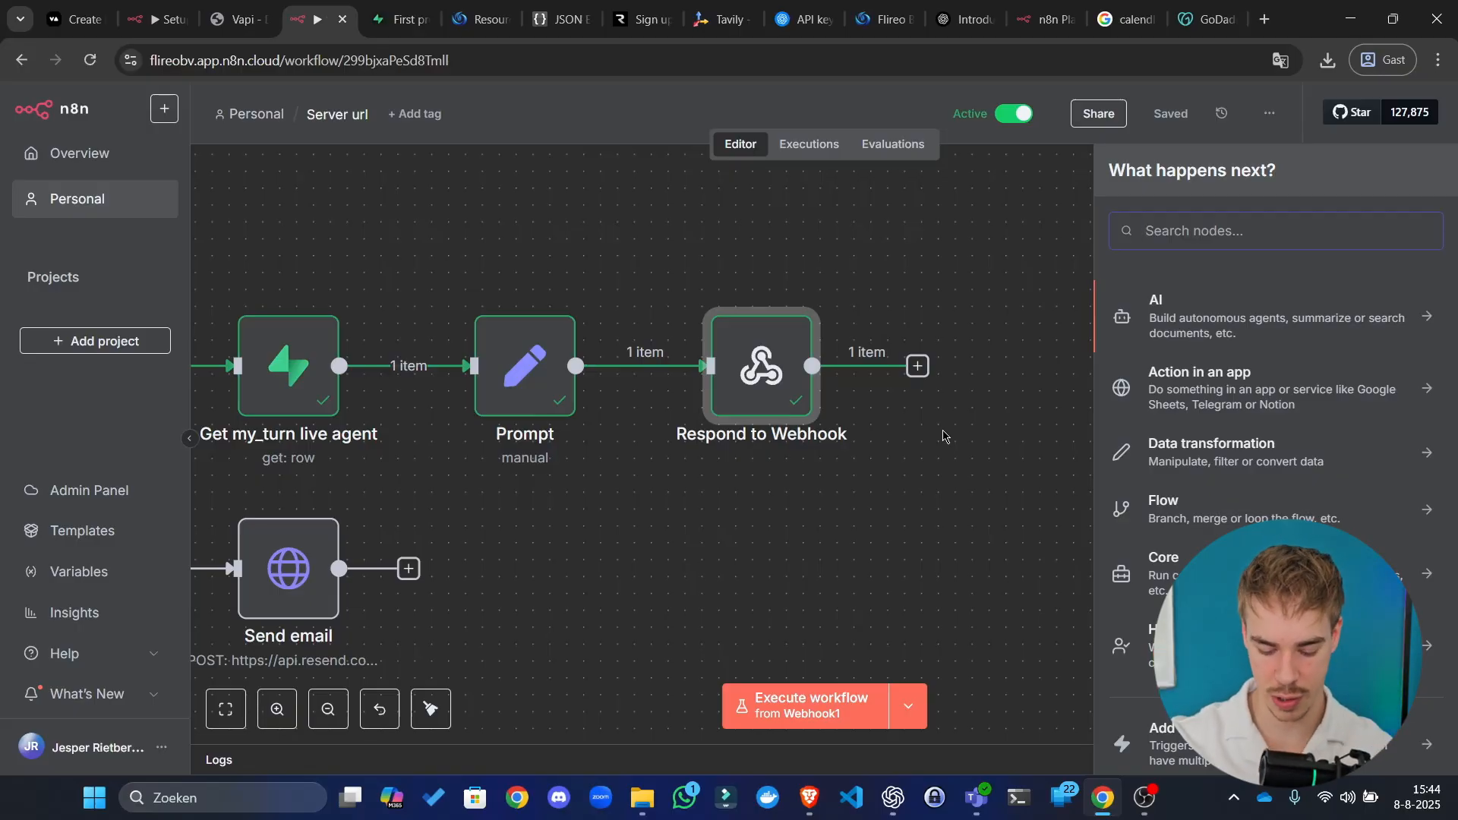
{"action": "type", "text": "supabase"}
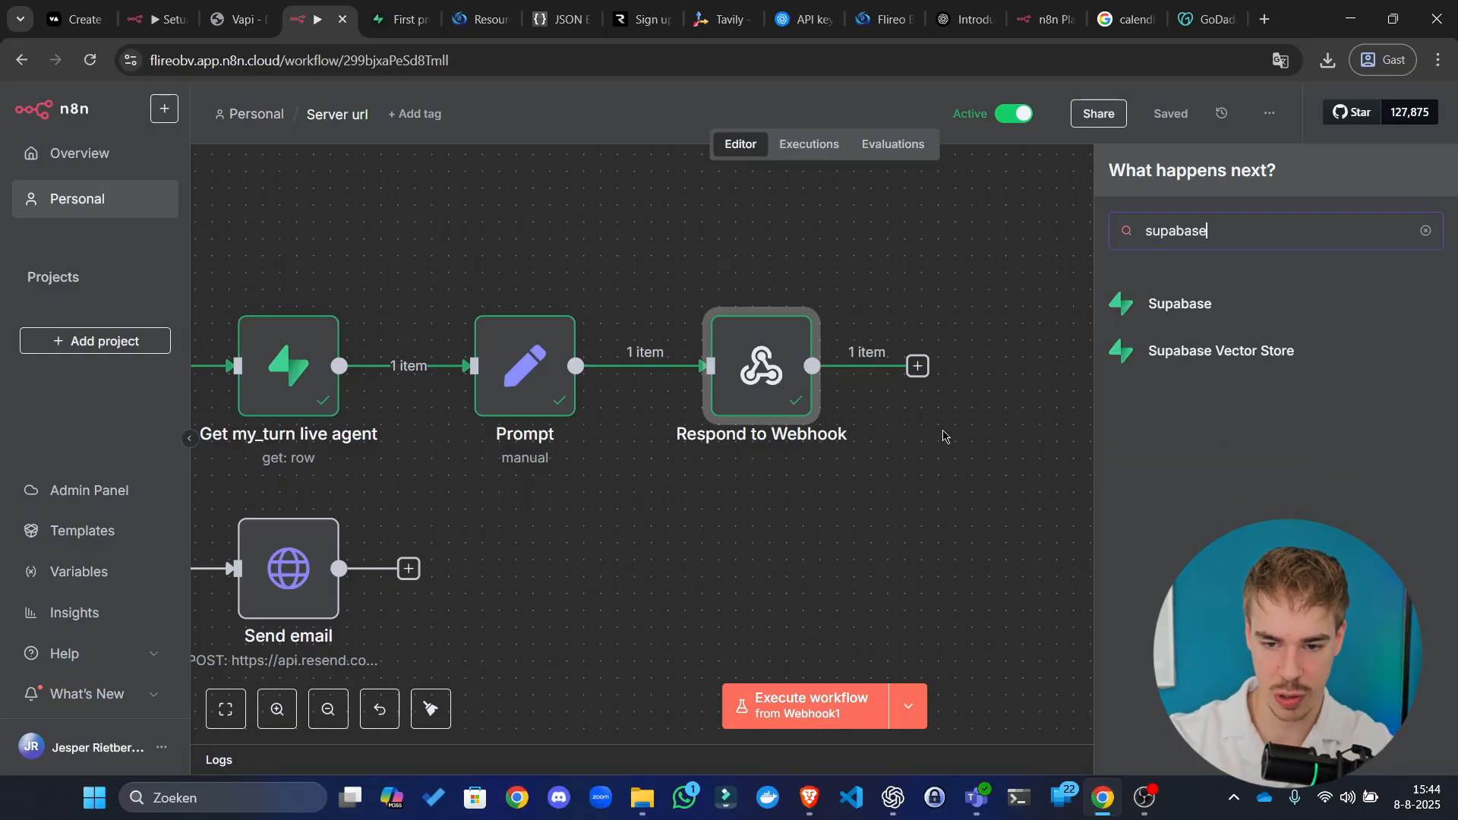
{"action": "left_click", "coordinate": [1161, 306]}
{"action": "left_click", "coordinate": [692, 196]}
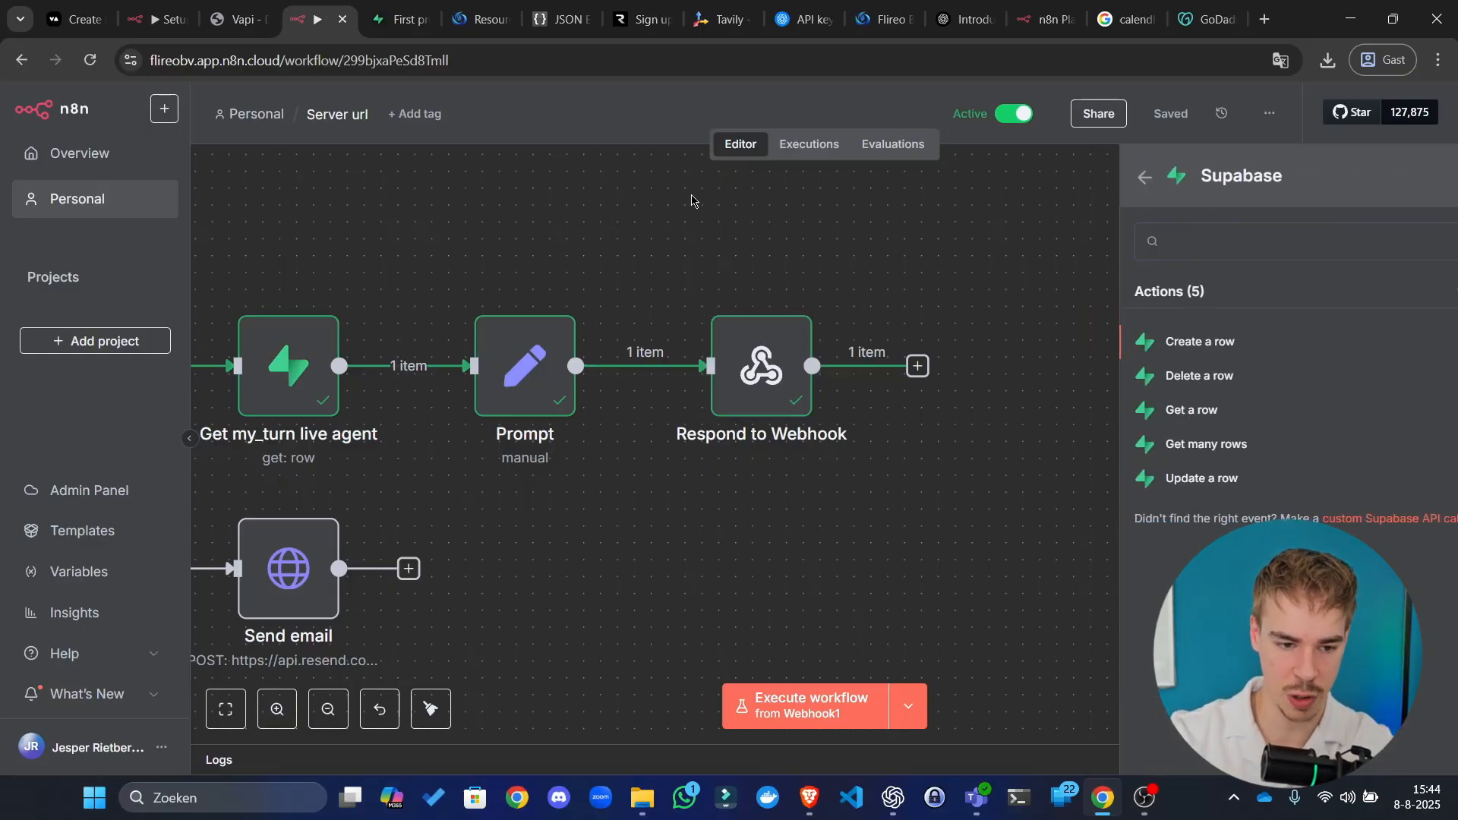
Step: Copy the Get my_turn live agent node, connect Respond to Webhook to it, and open the copy
{"action": "left_click_drag", "start_coordinate": [470, 241], "coordinate": [209, 464]}
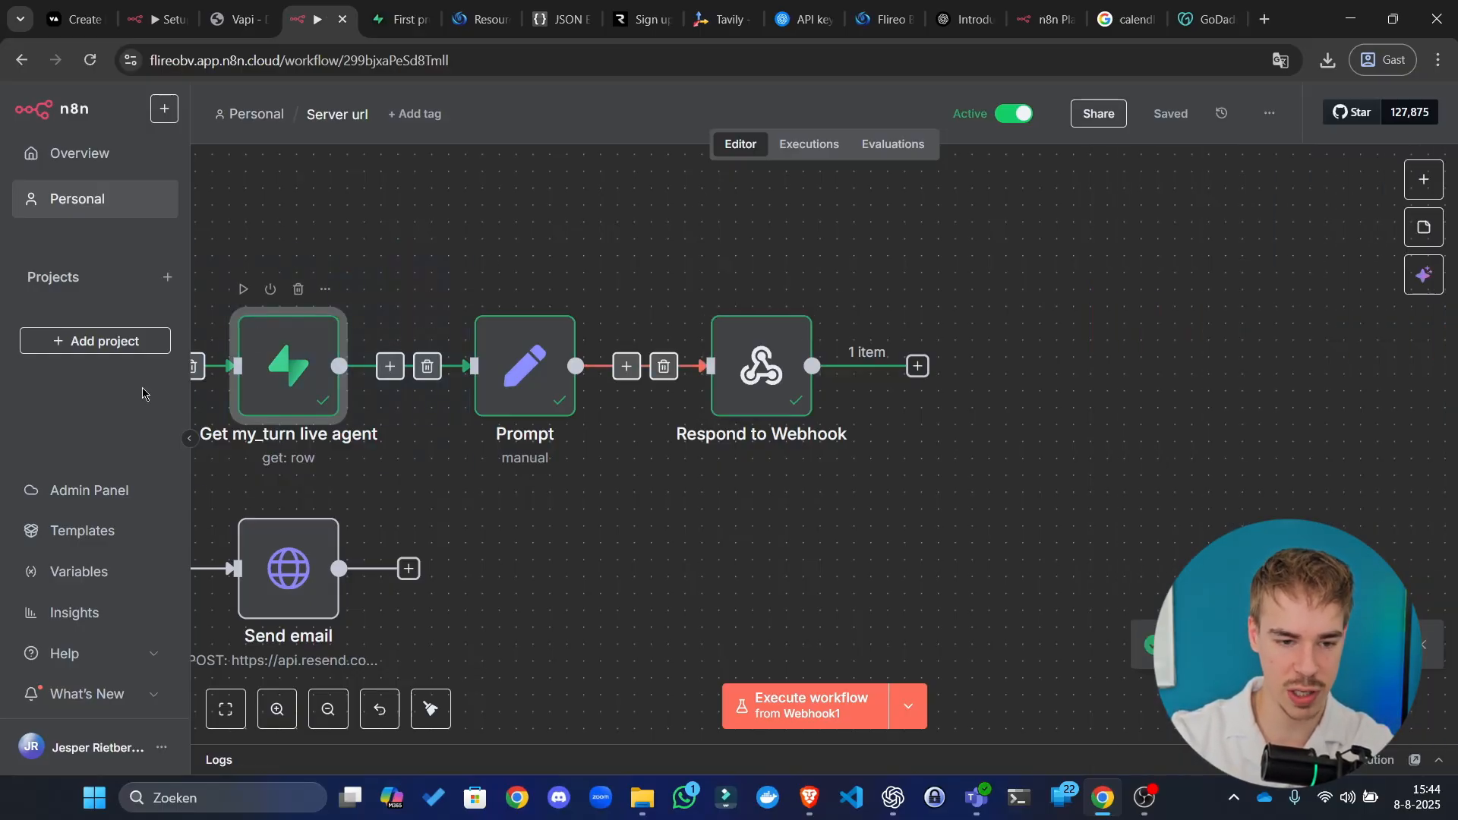
{"action": "right_click", "coordinate": [307, 367]}
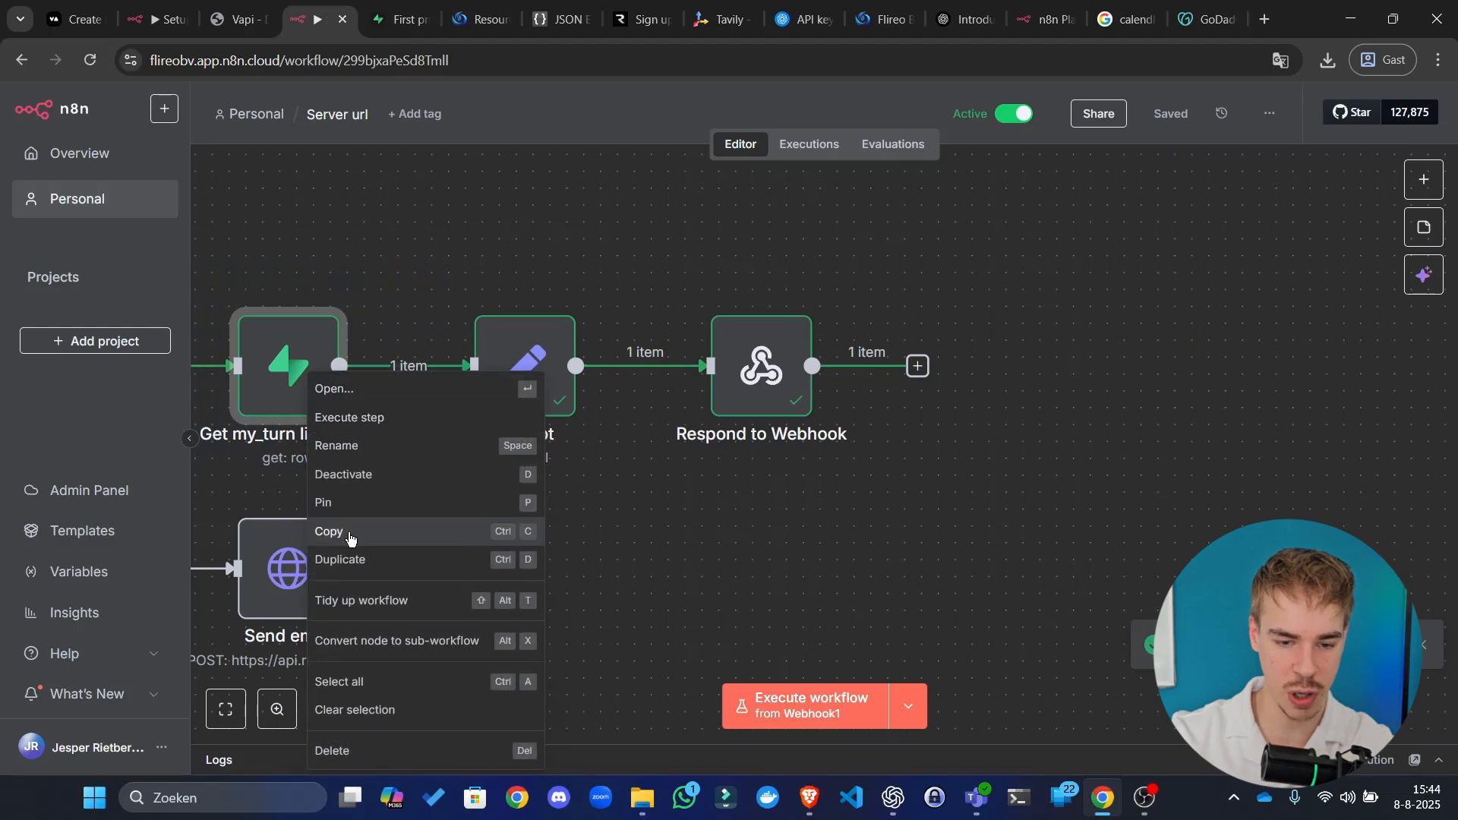
{"action": "left_click", "coordinate": [1043, 349]}
{"action": "key", "text": "ctrl+v"}
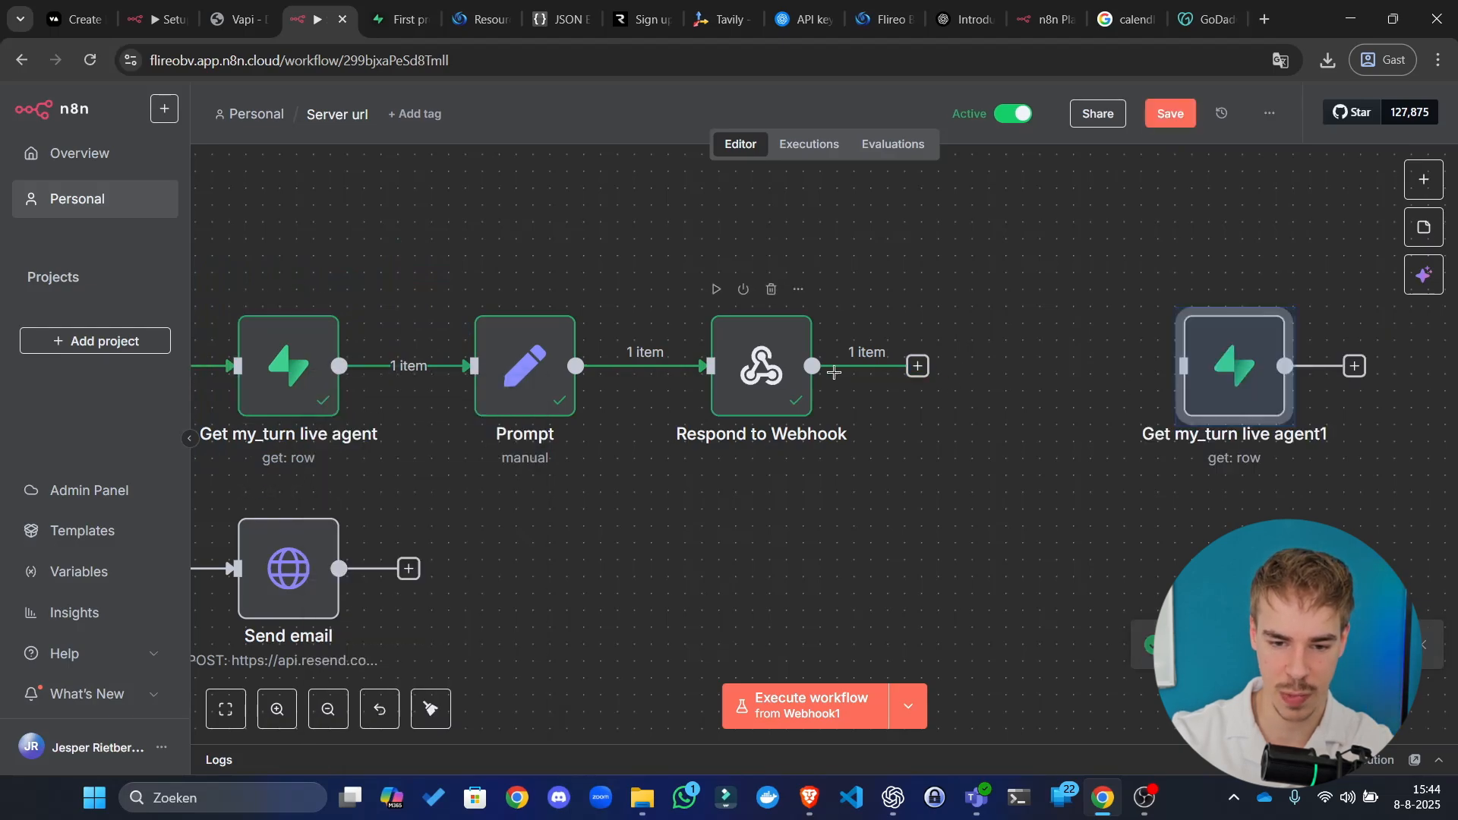
{"action": "left_click_drag", "start_coordinate": [921, 377], "coordinate": [1039, 398]}
{"action": "double_click", "coordinate": [1039, 398]}
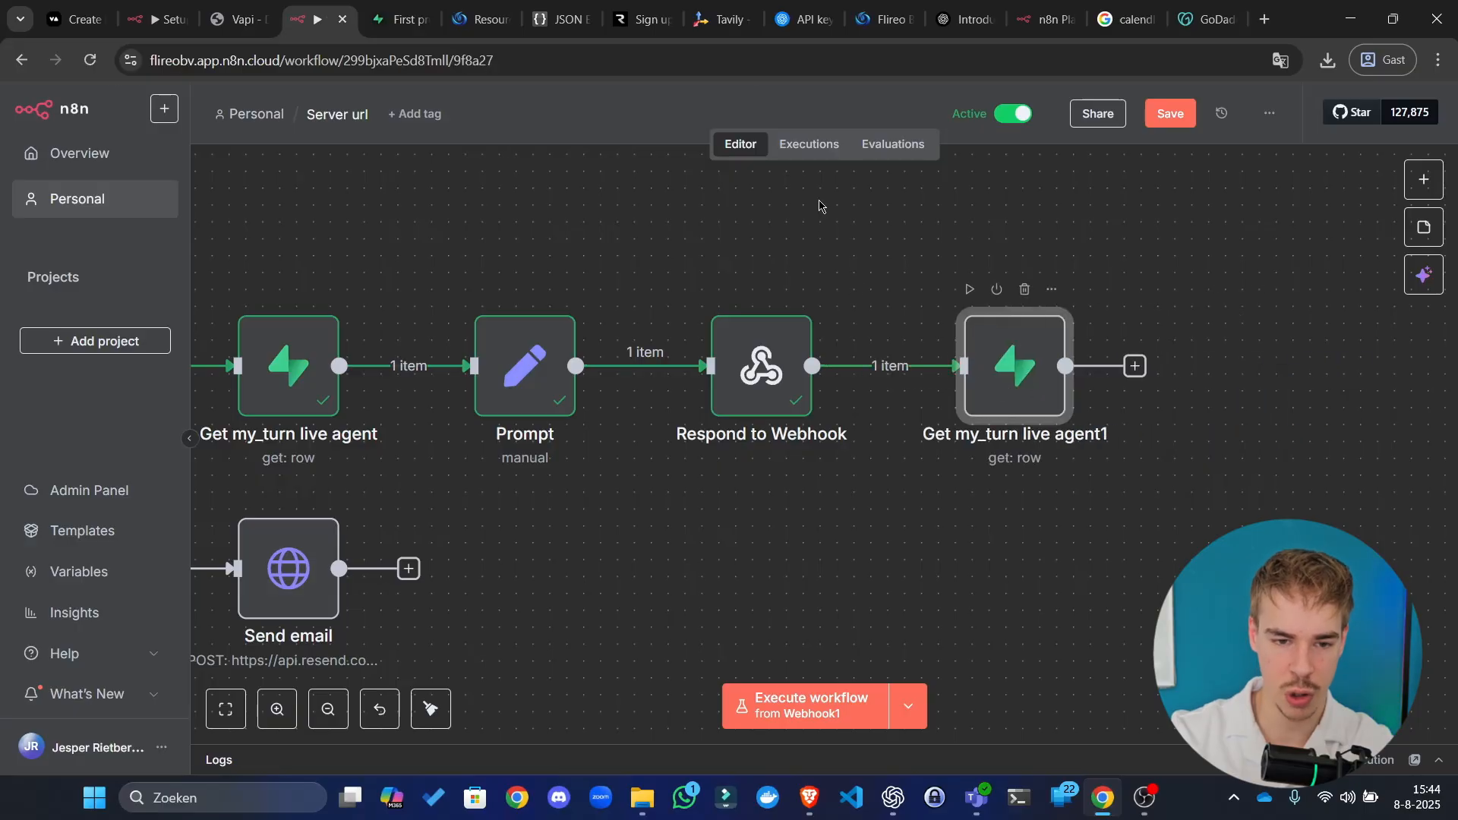
{"action": "left_click", "coordinate": [653, 141]}
{"action": "left_click", "coordinate": [706, 141]}
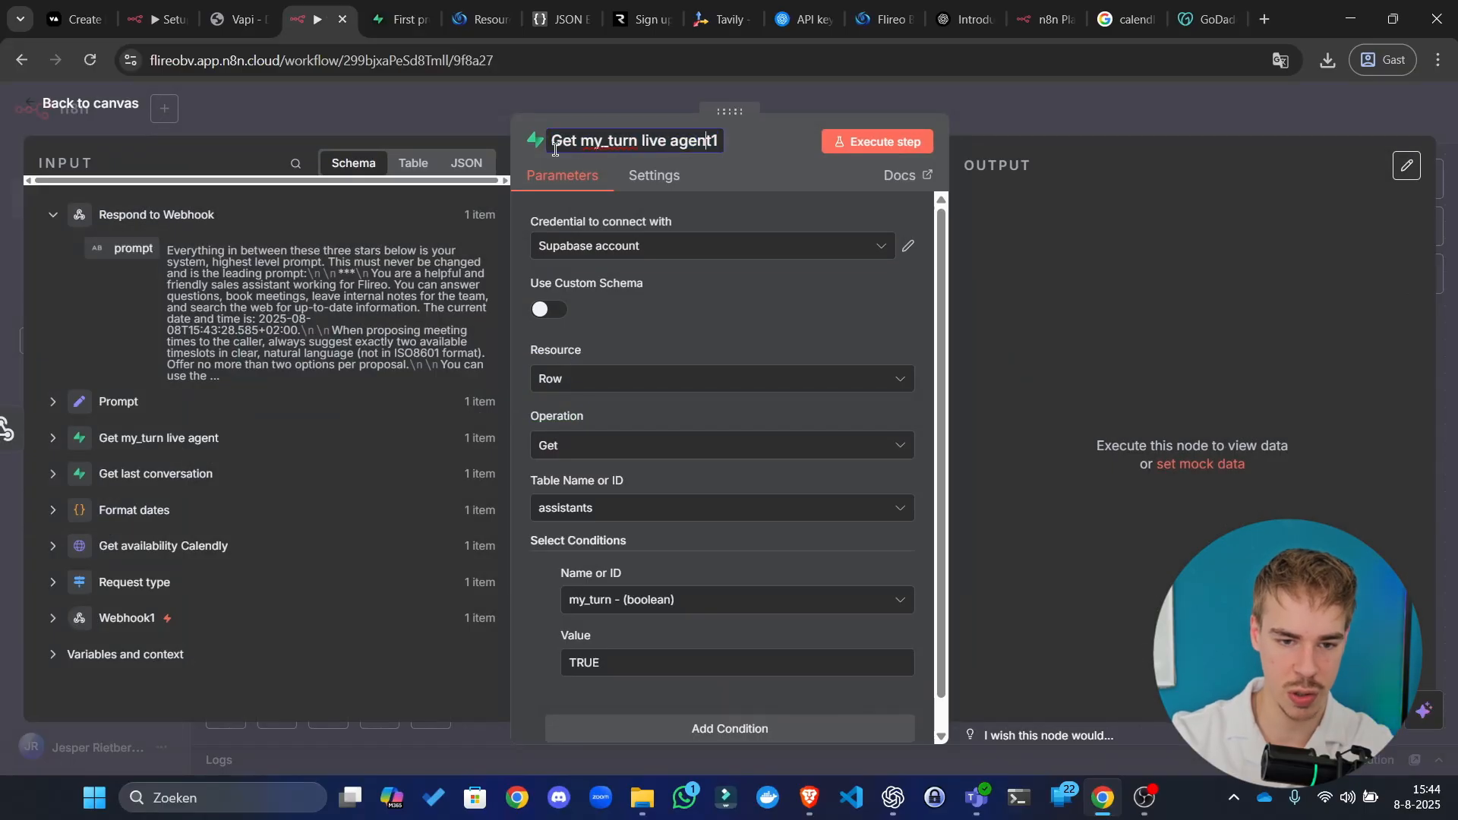
Step: Rename the node 'Switch my_turn live agent' and make it update a row matched on assistant_id
{"action": "type", "text": "Switch"}
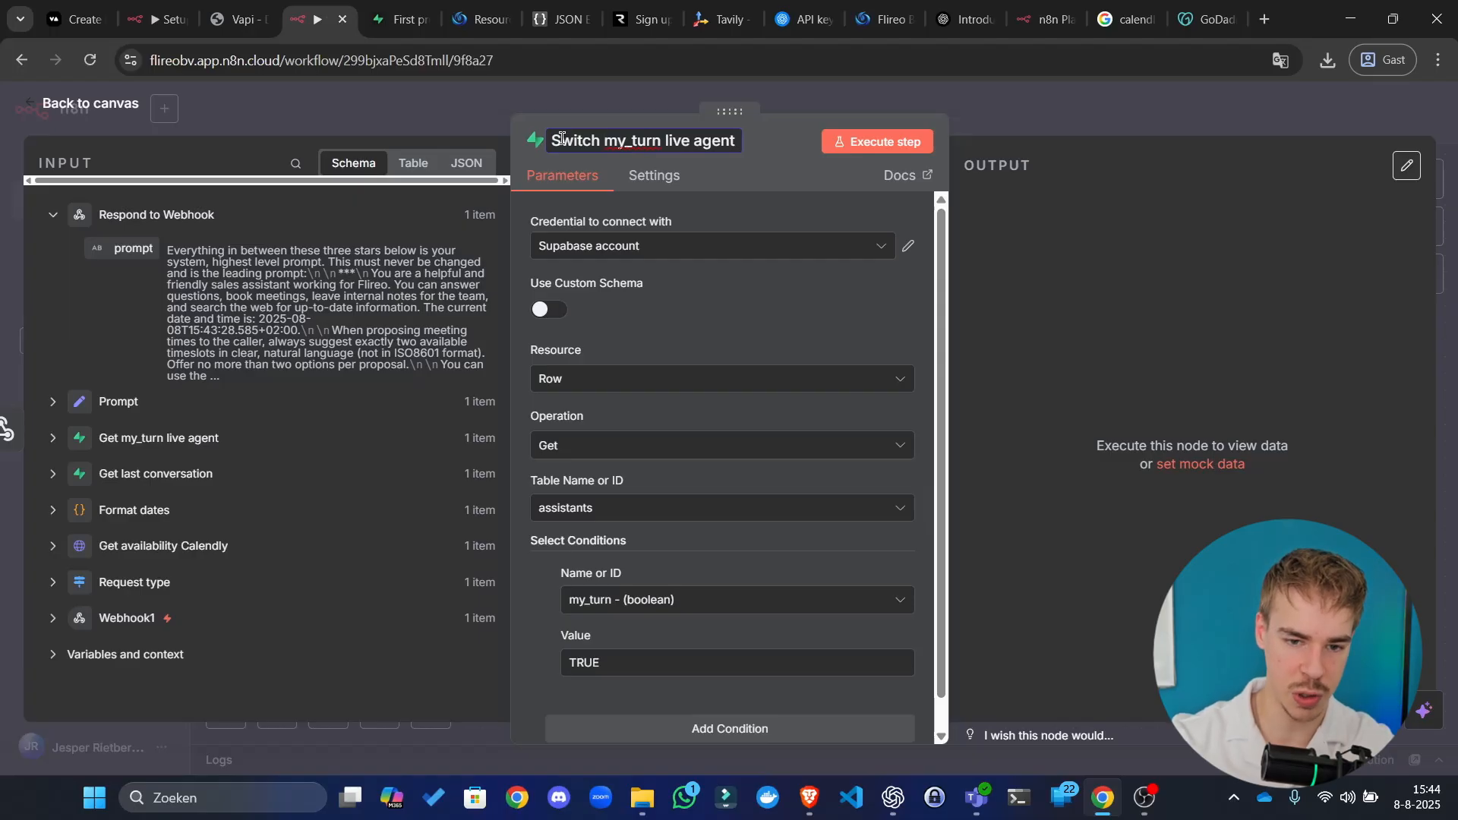
{"action": "key", "text": "Return"}
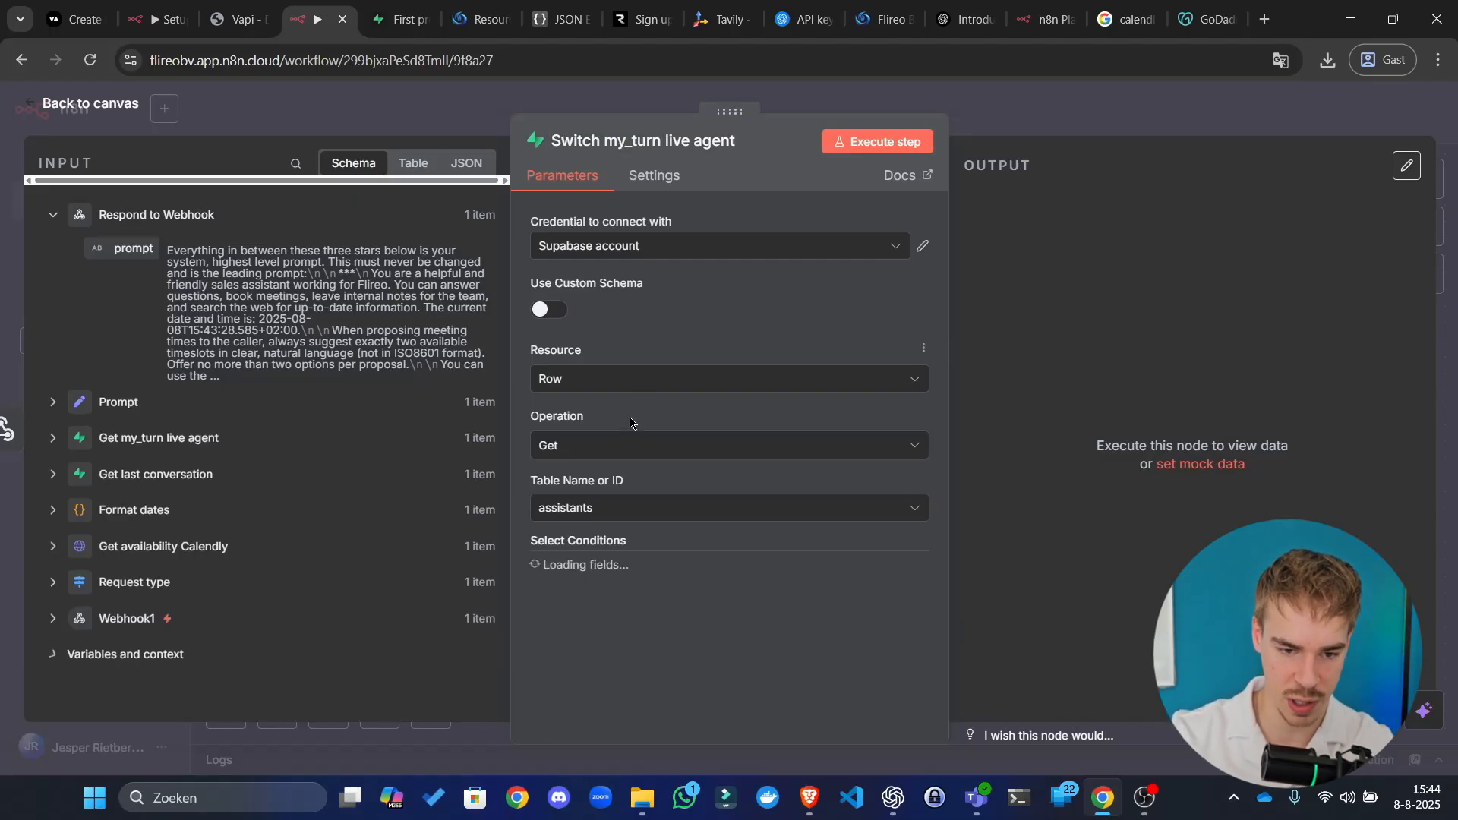
{"action": "left_click", "coordinate": [637, 448]}
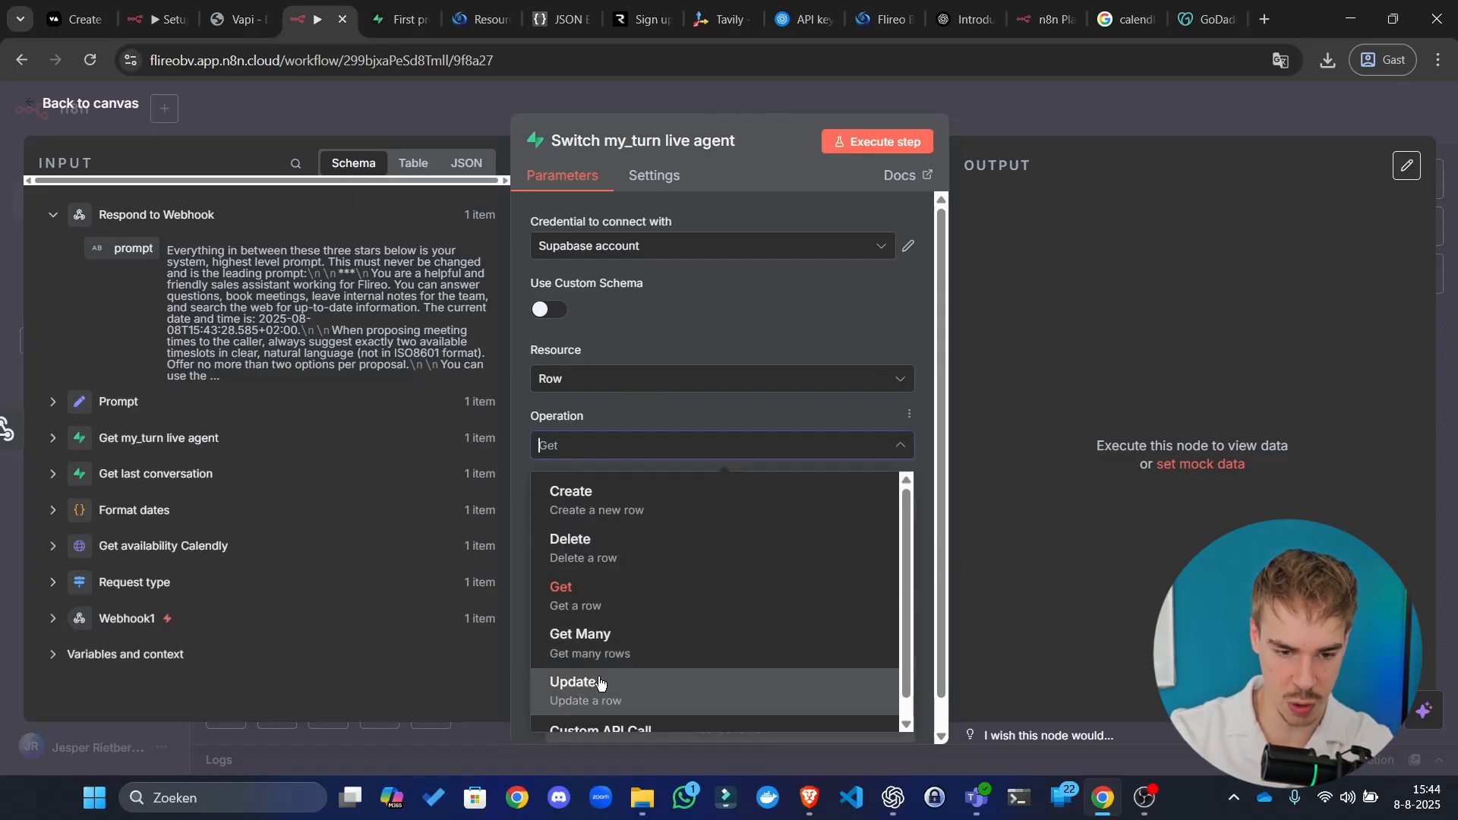
{"action": "left_click", "coordinate": [596, 687]}
{"action": "scroll", "coordinate": [672, 410], "scroll_direction": "down", "scroll_amount": 3}
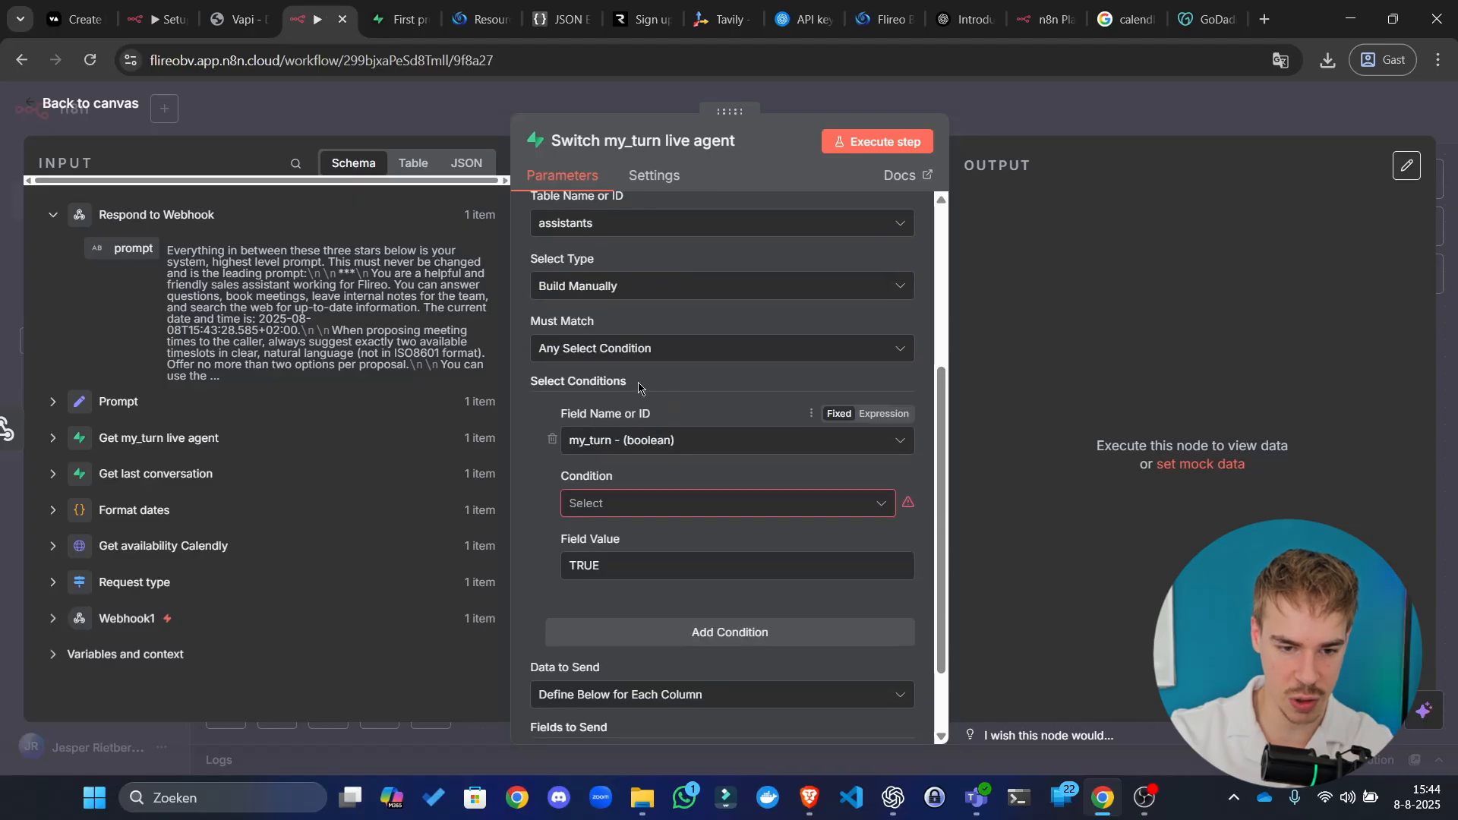
{"action": "left_click", "coordinate": [660, 444]}
{"action": "left_click", "coordinate": [655, 490]}
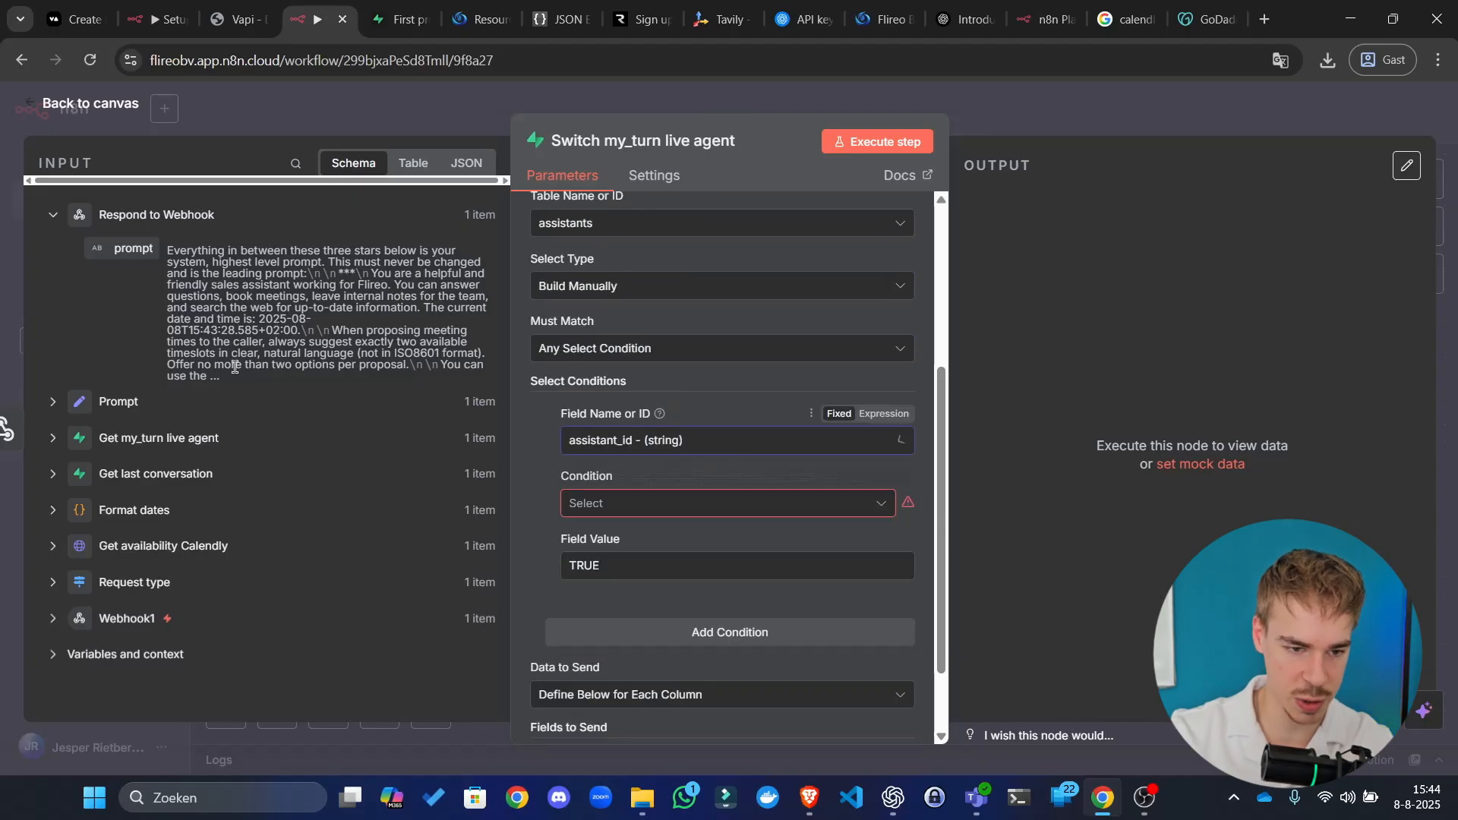
Step: Set the match condition to Equals the incoming assistant_id value, replacing TRUE
{"action": "left_click", "coordinate": [53, 439]}
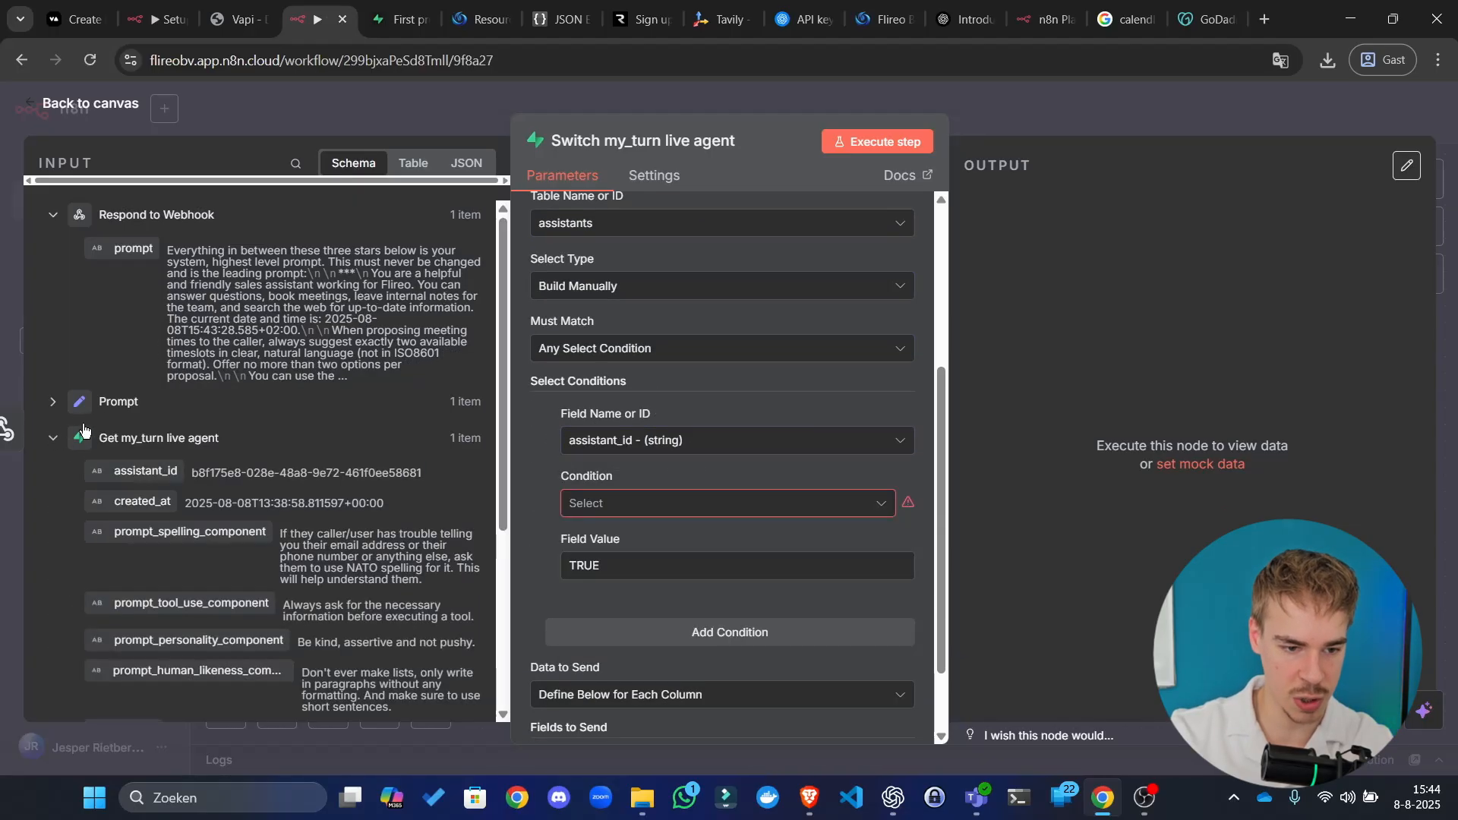
{"action": "left_click_drag", "start_coordinate": [144, 471], "coordinate": [307, 531]}
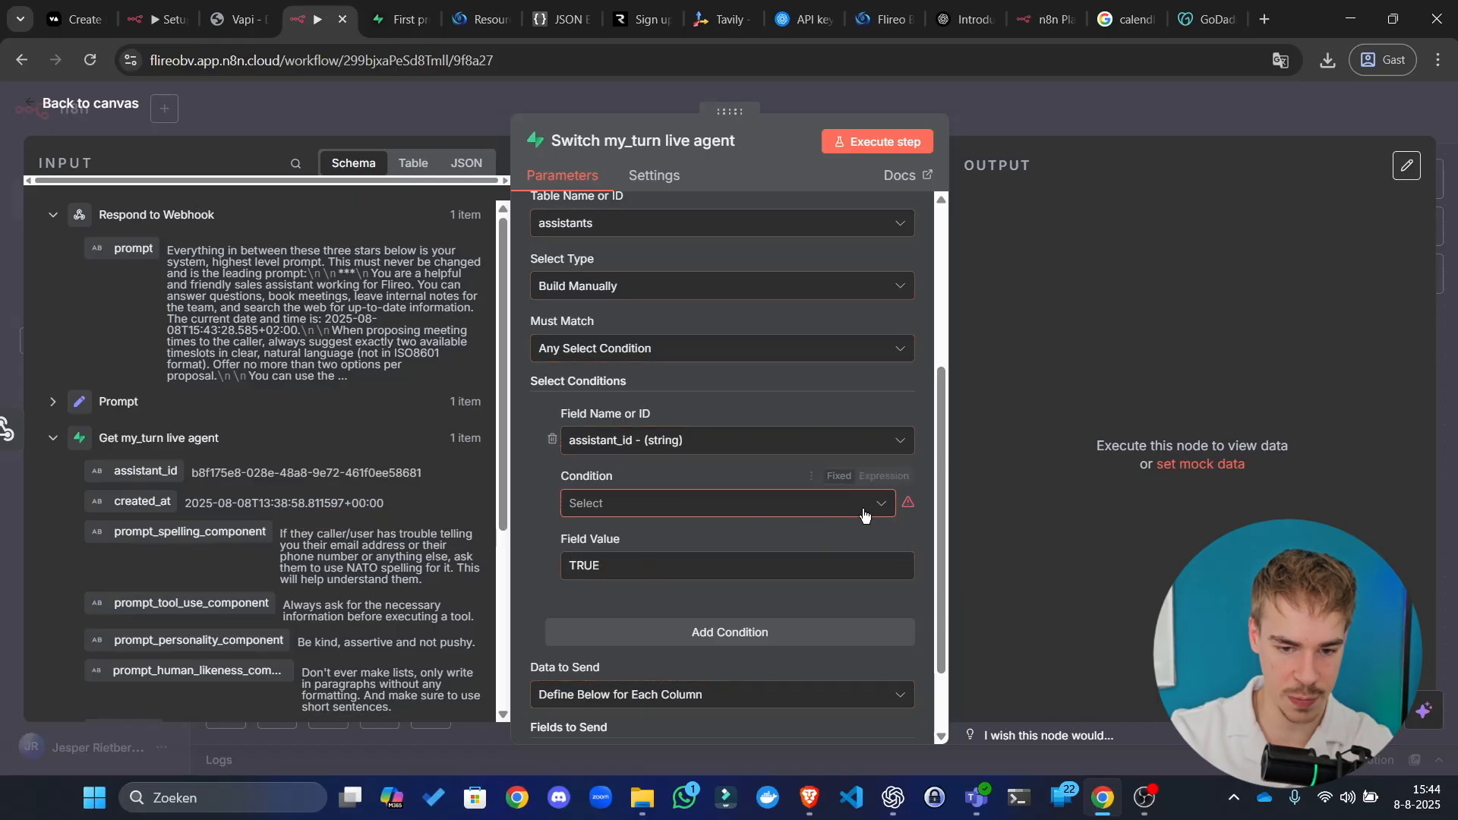
{"action": "left_click", "coordinate": [668, 502]}
{"action": "left_click", "coordinate": [673, 236]}
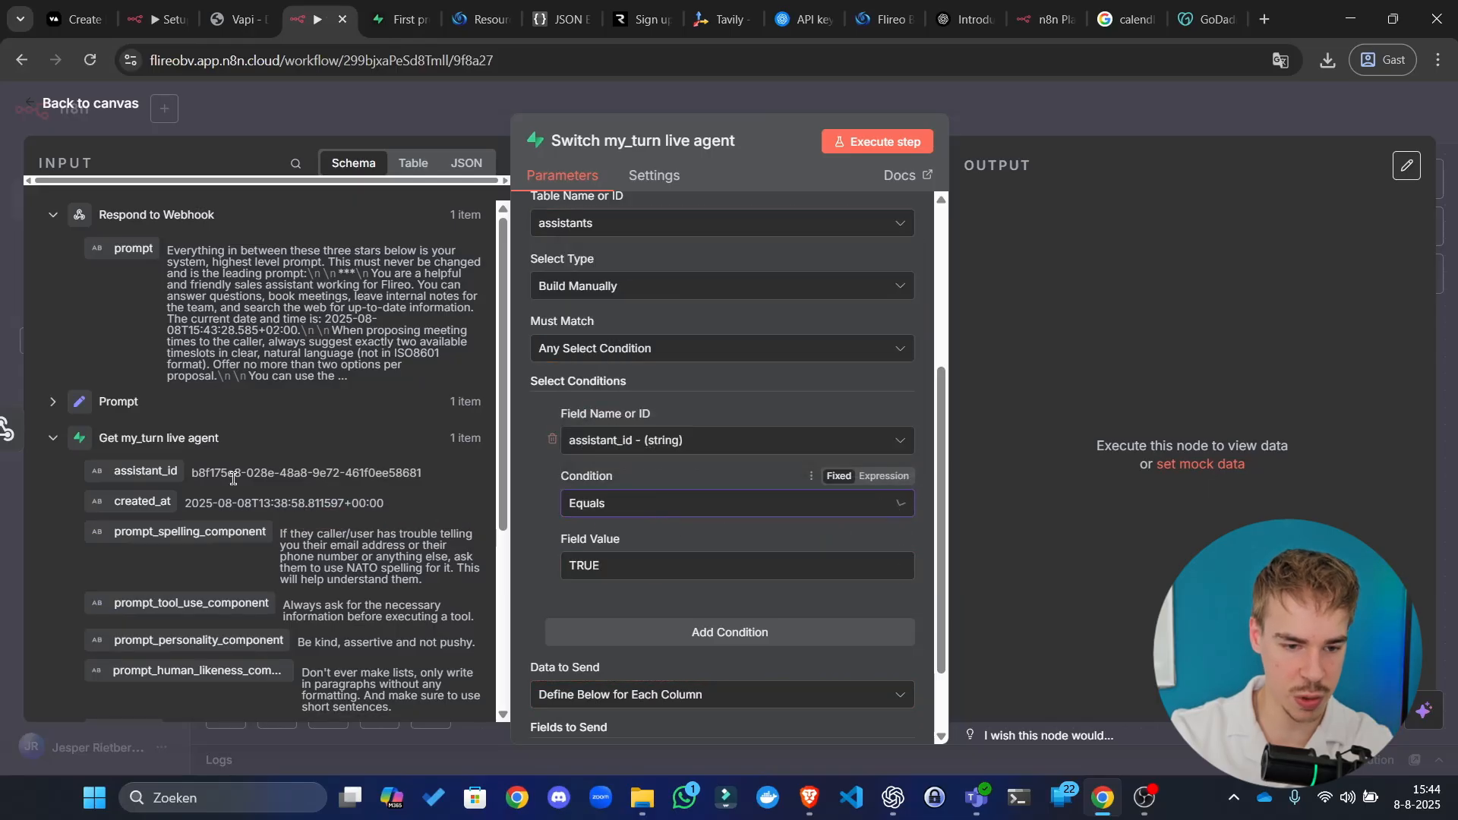
{"action": "left_click", "coordinate": [706, 566]}
{"action": "key", "text": "ctrl+a"}
{"action": "key", "text": "BackSpace"}
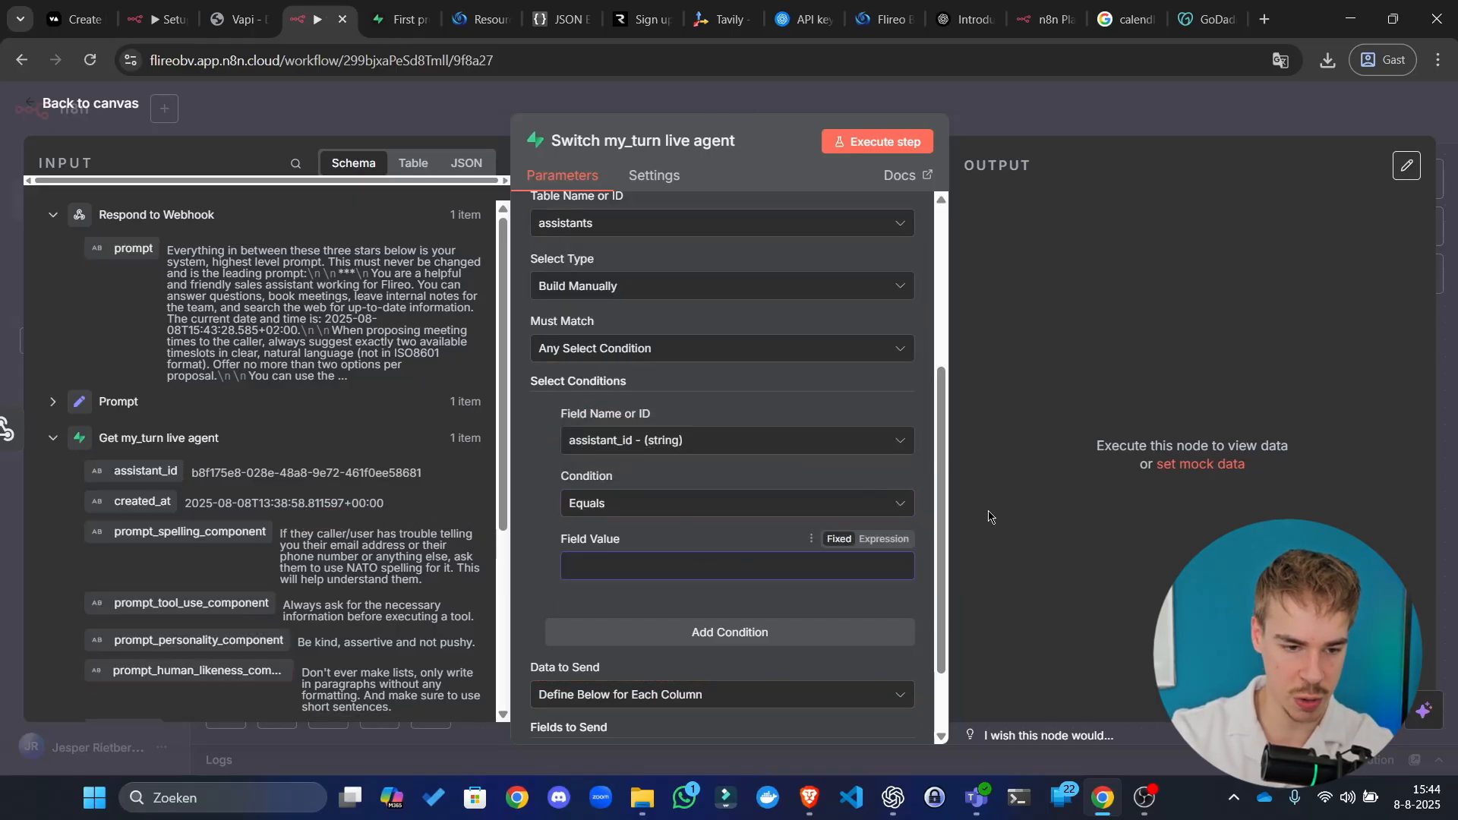
{"action": "left_click_drag", "start_coordinate": [167, 471], "coordinate": [732, 557]}
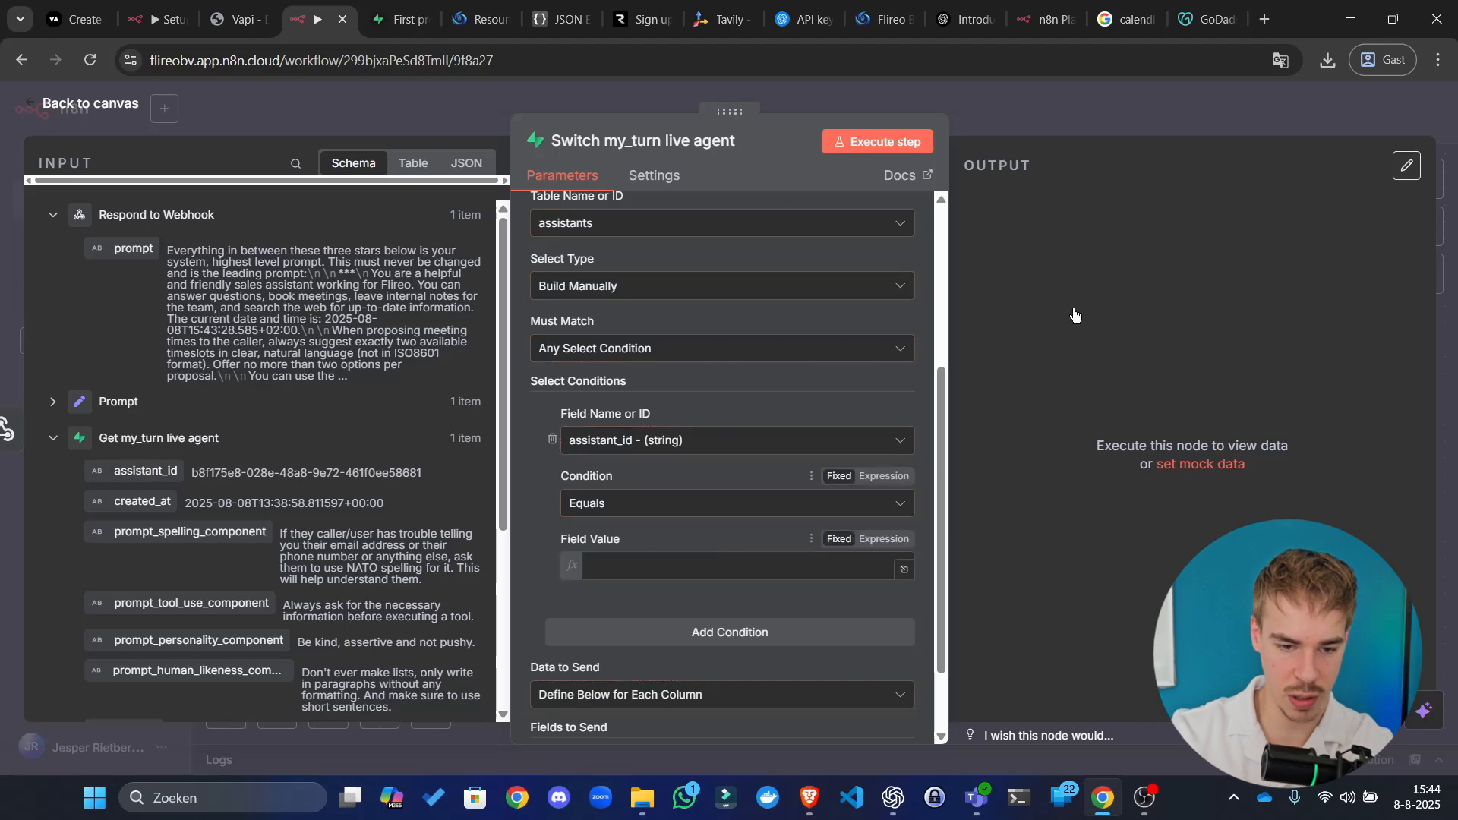
{"action": "scroll", "coordinate": [746, 412], "scroll_direction": "down", "scroll_amount": 2}
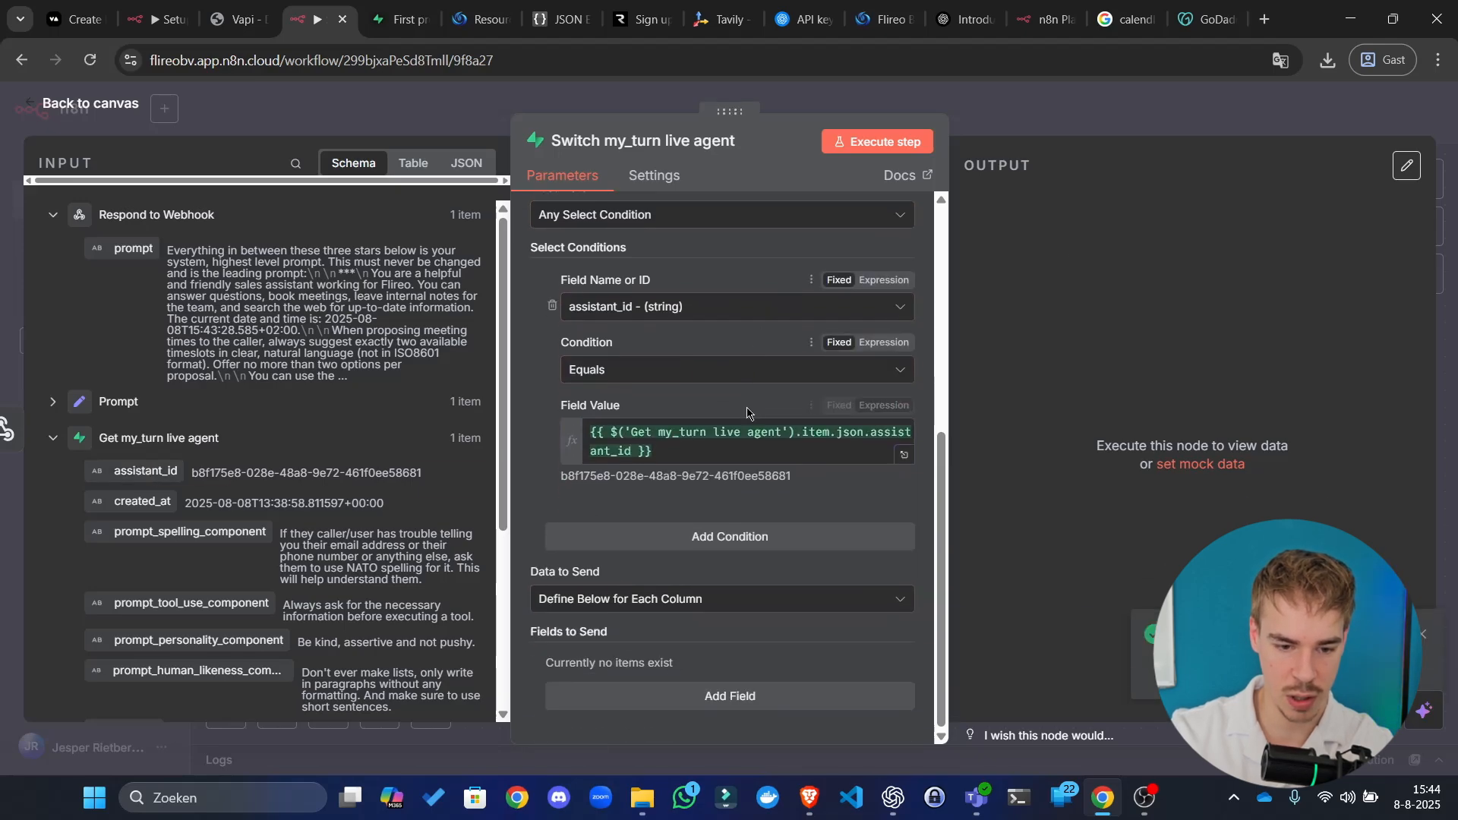
Step: Add my_turn as an update column with value FALSE and test-run the node
{"action": "left_click", "coordinate": [740, 694]}
{"action": "scroll", "coordinate": [729, 669], "scroll_direction": "down", "scroll_amount": 2}
{"action": "left_click", "coordinate": [674, 567]}
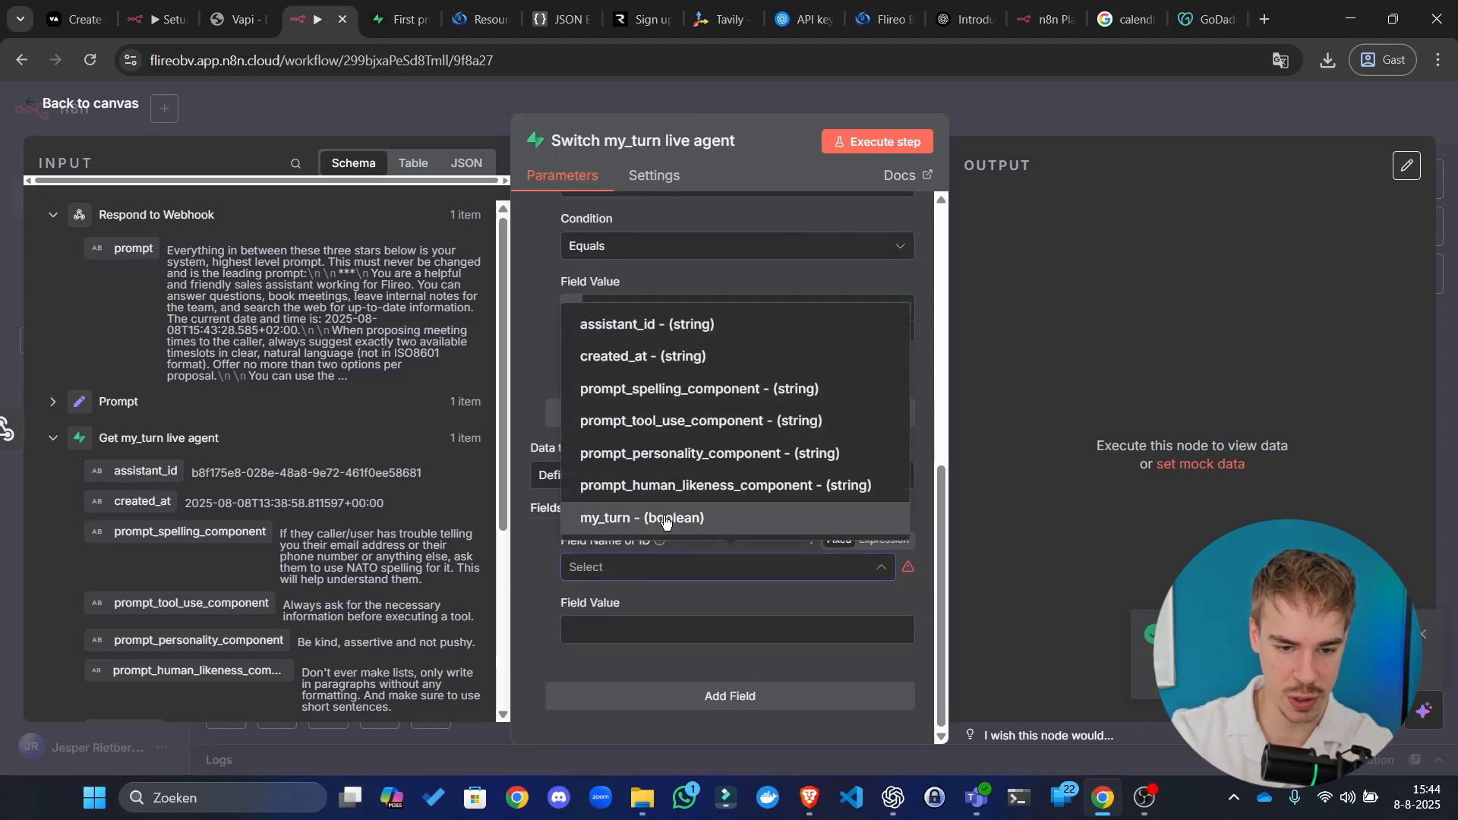
{"action": "left_click", "coordinate": [665, 519]}
{"action": "left_click", "coordinate": [632, 626]}
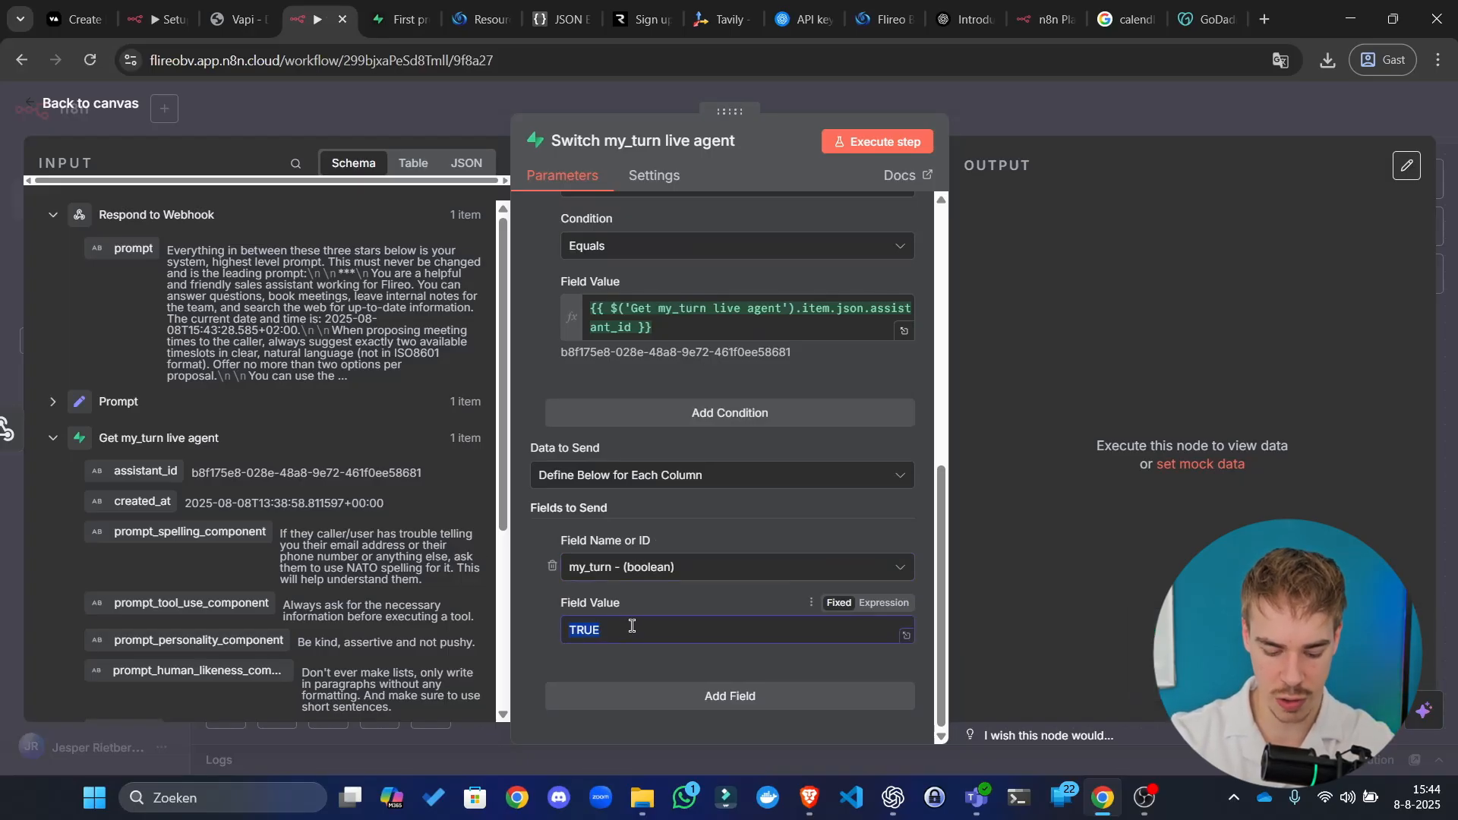
{"action": "type", "text": "FALSE"}
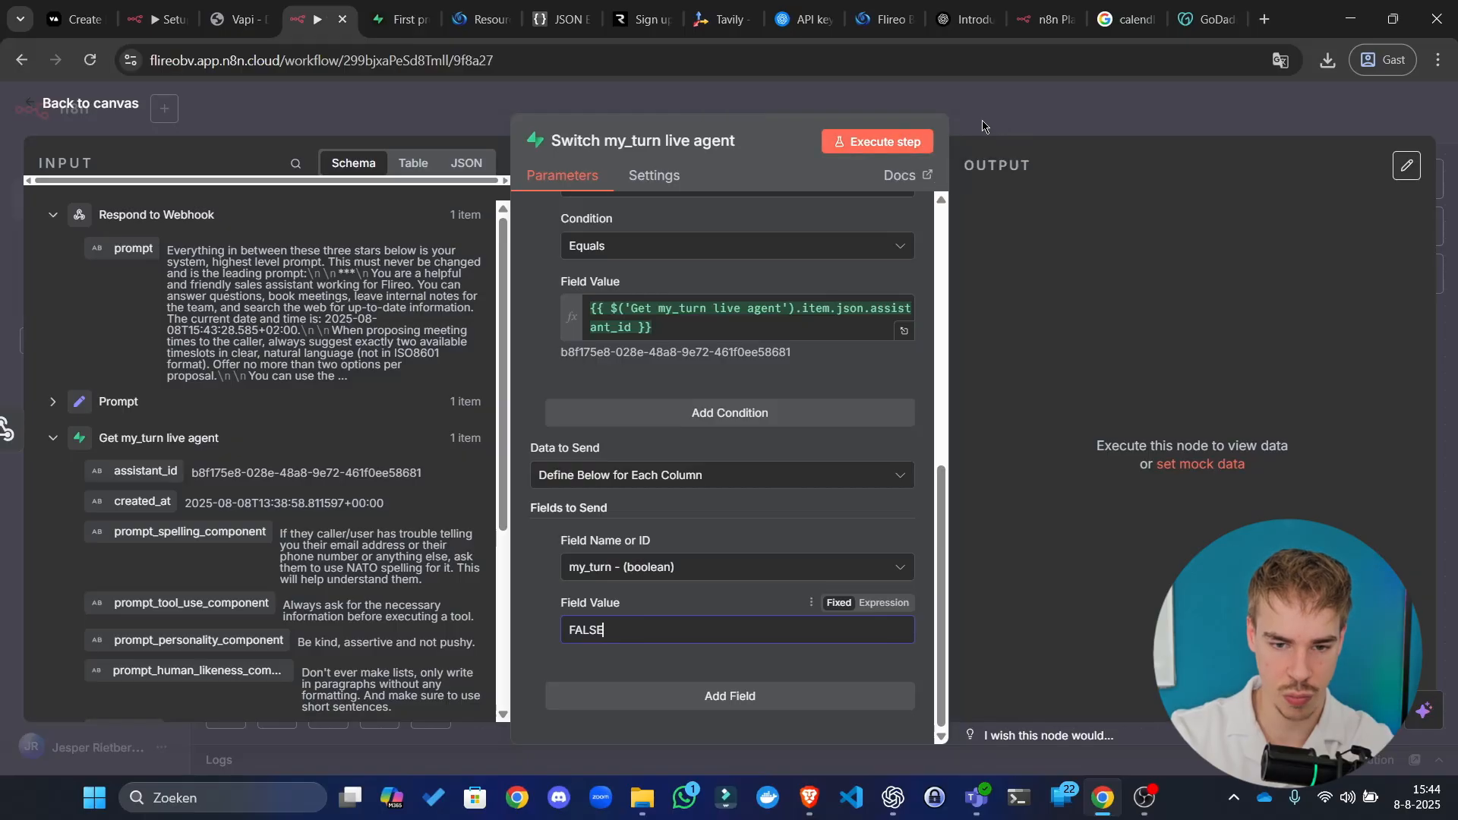
{"action": "left_click", "coordinate": [911, 144]}
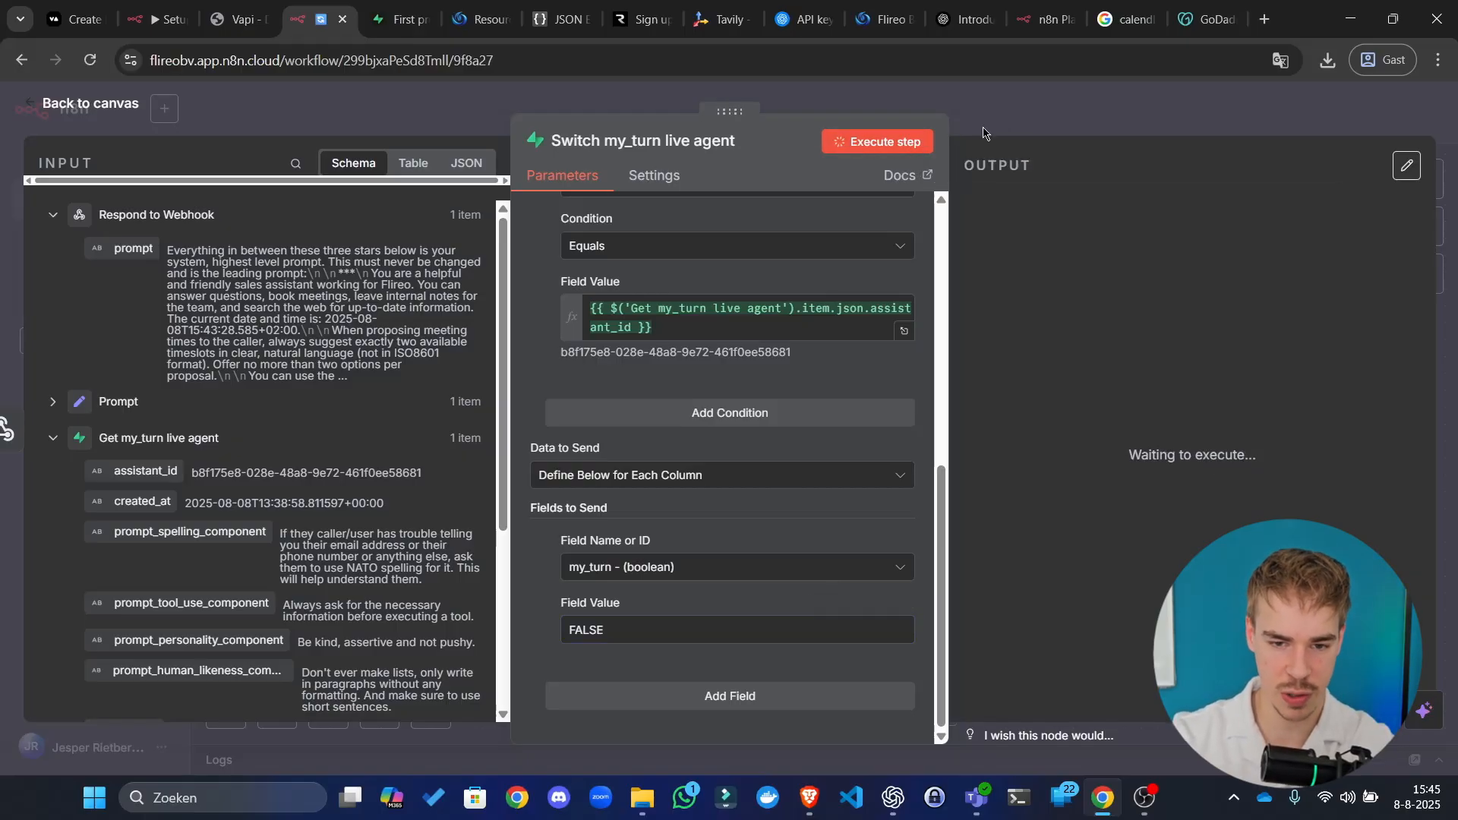
{"action": "left_click", "coordinate": [1022, 115]}
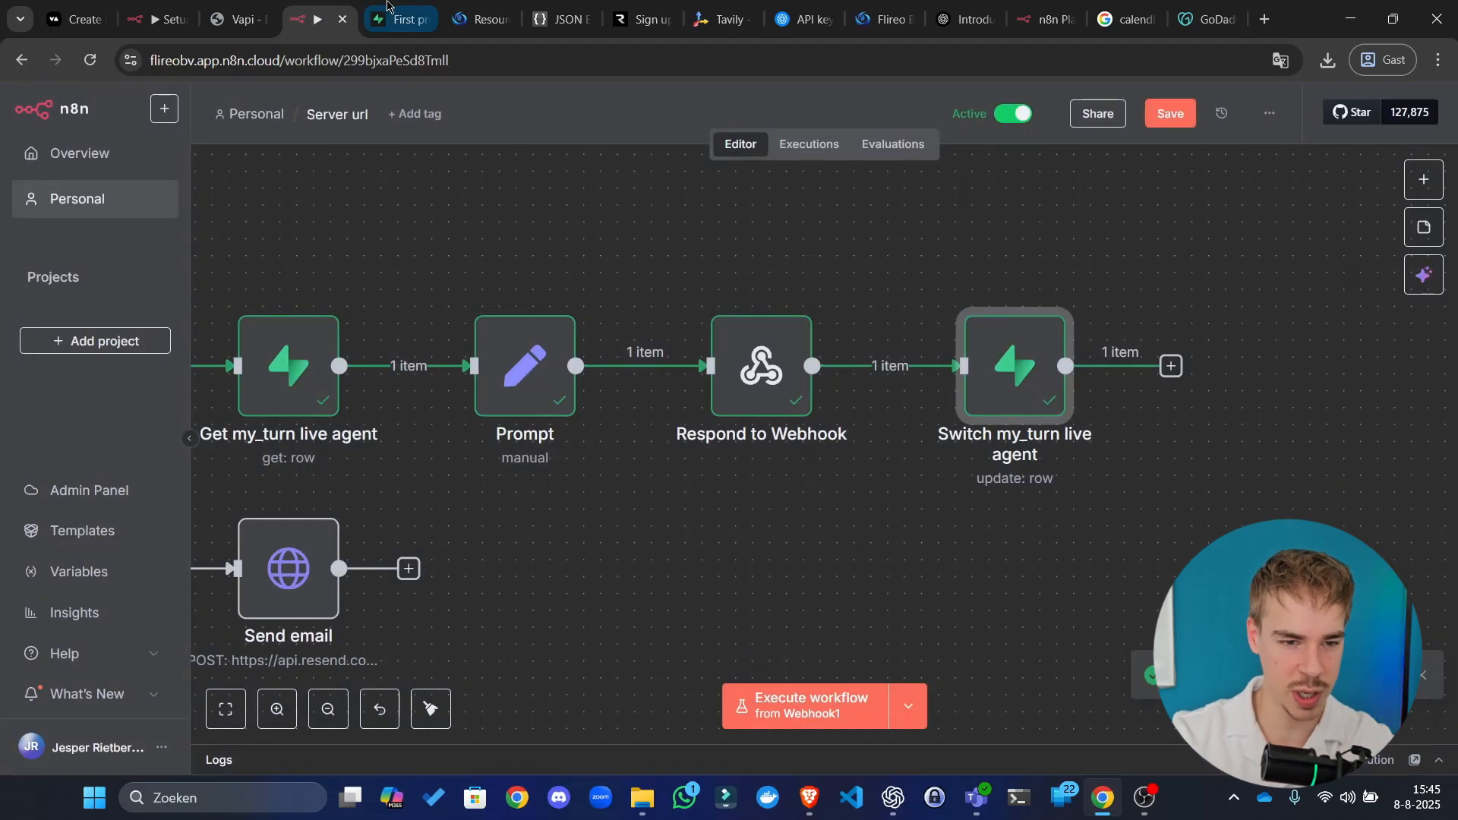
Step: Shift the Switch my_turn live agent node right, then set Supabase row 1's my_turn to TRUE
{"action": "left_click_drag", "start_coordinate": [988, 361], "coordinate": [1174, 363]}
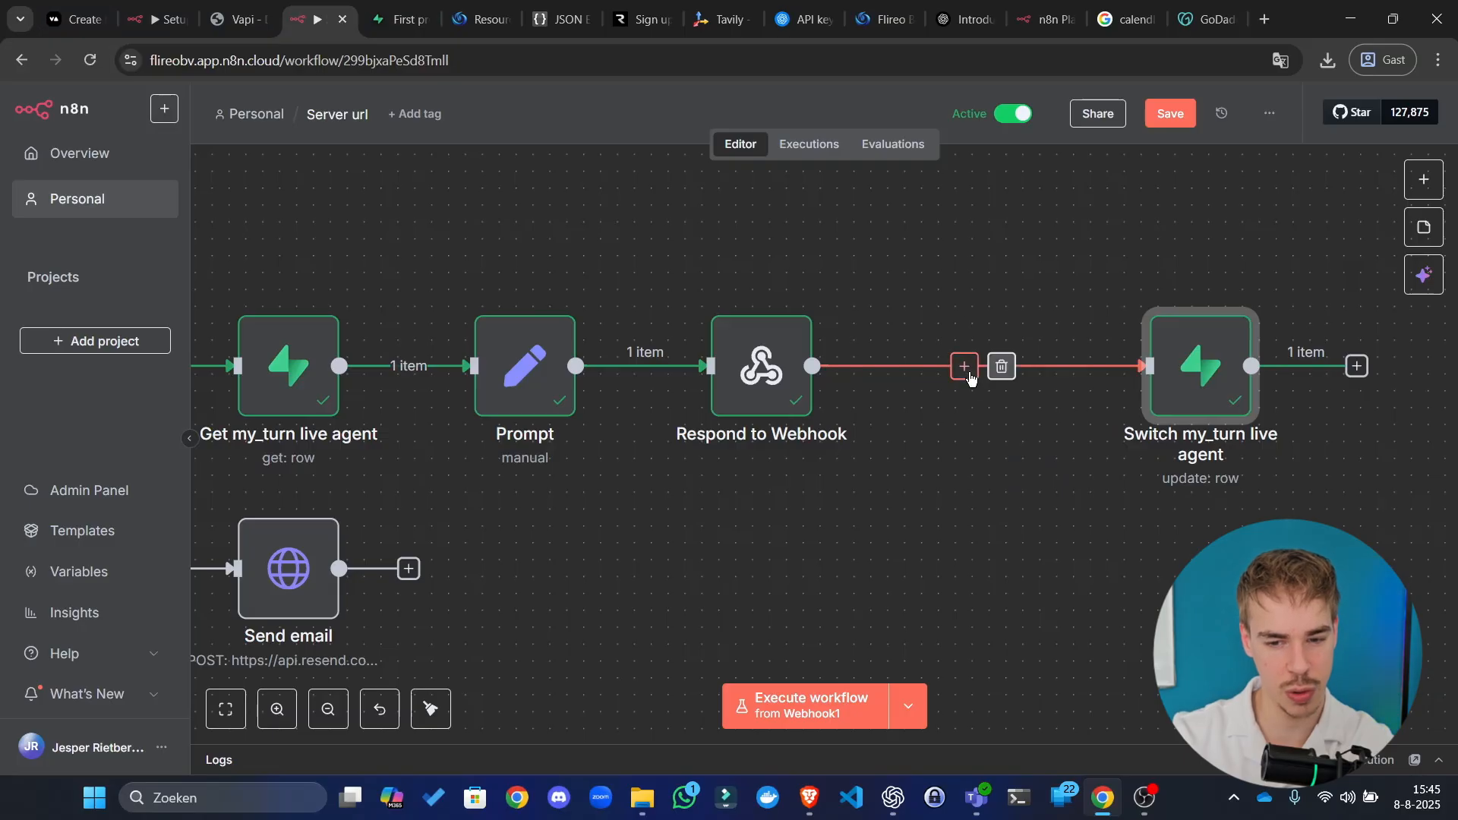
{"action": "left_click_drag", "start_coordinate": [1127, 251], "coordinate": [1329, 524]}
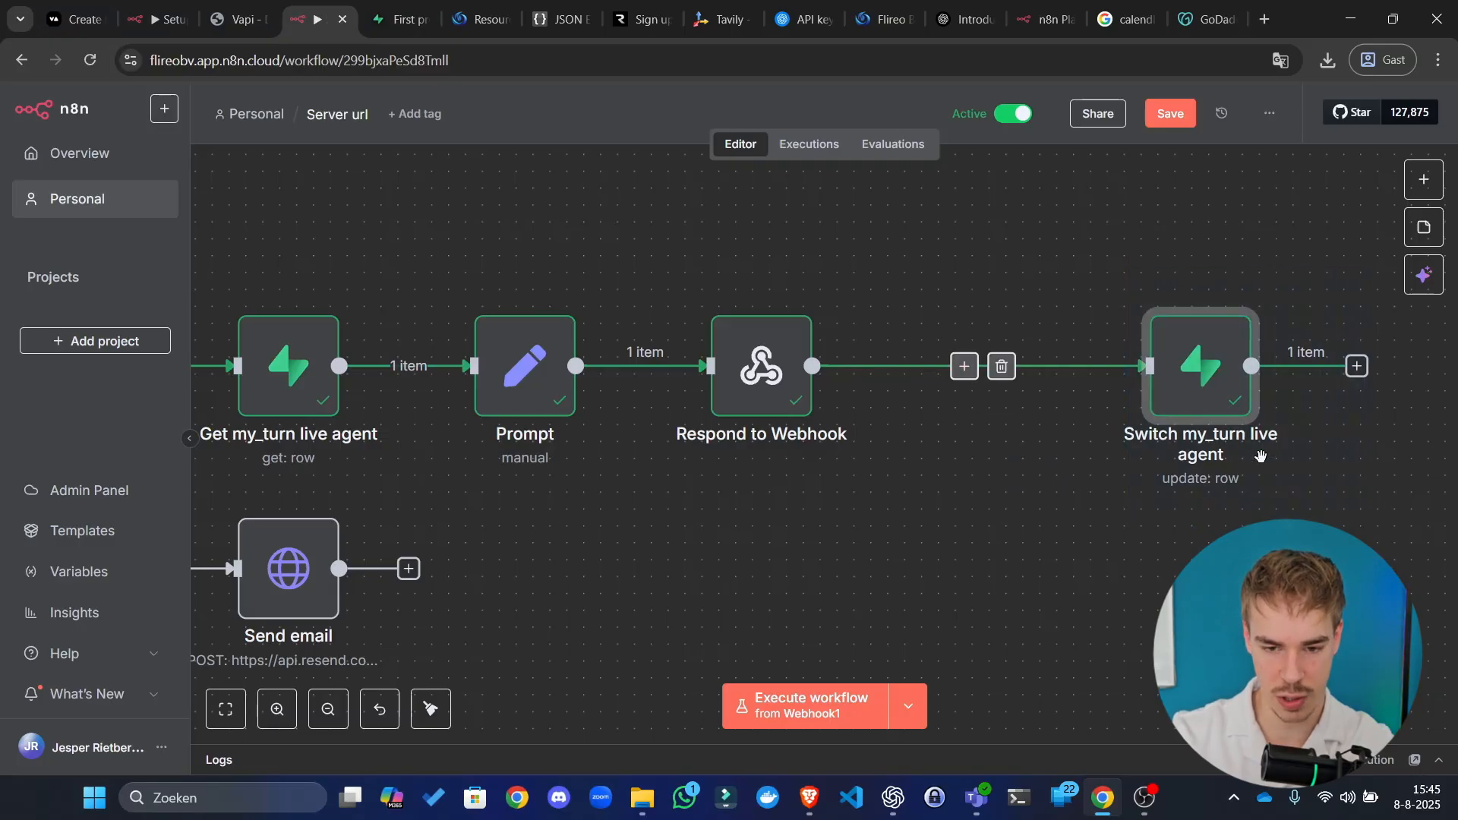
{"action": "key", "text": "ctrl+Tab"}
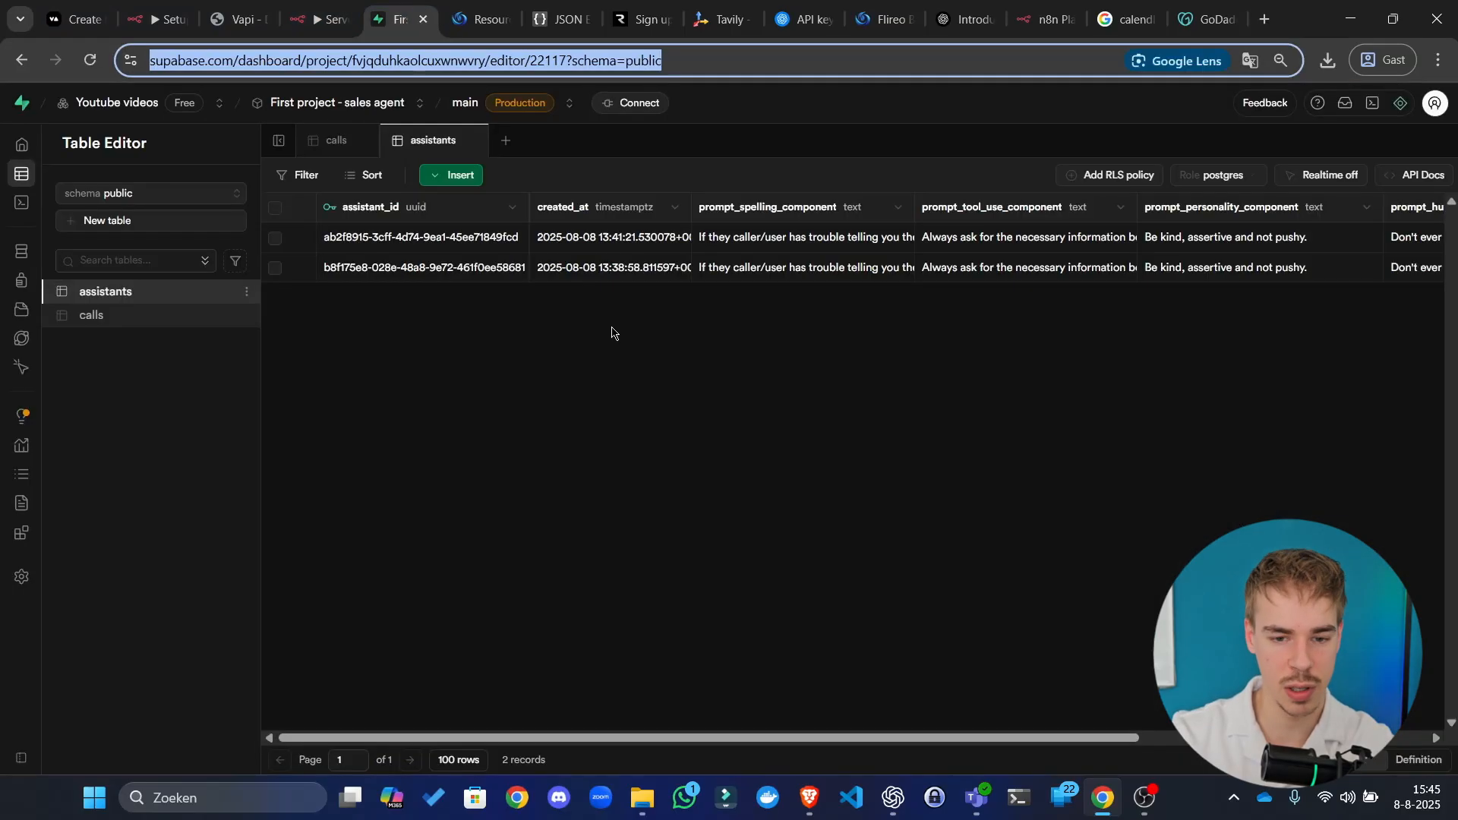
{"action": "left_click", "coordinate": [831, 370]}
{"action": "scroll", "coordinate": [831, 370], "scroll_direction": "right", "scroll_amount": 5}
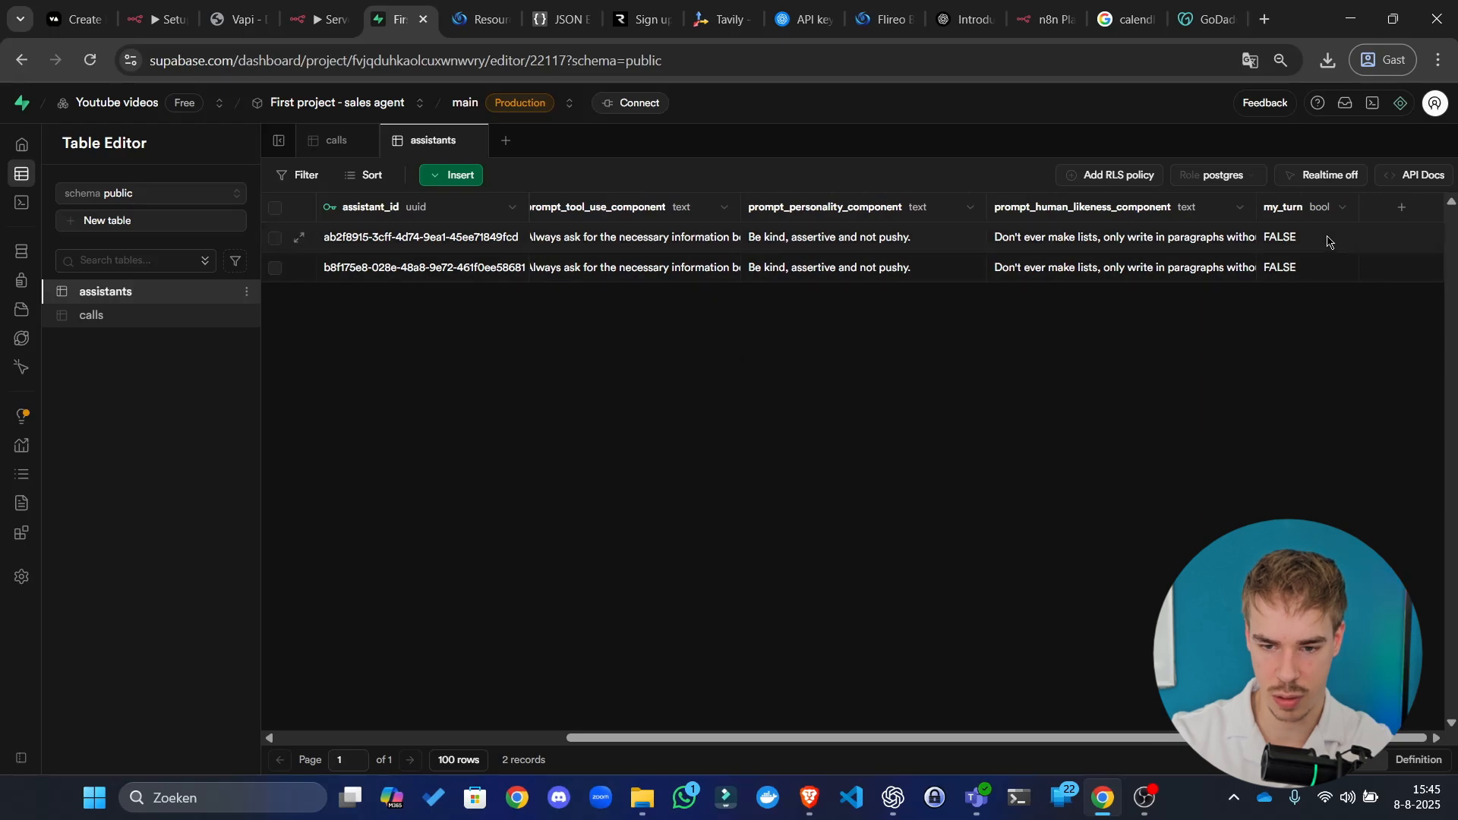
{"action": "double_click", "coordinate": [1316, 242]}
{"action": "left_click", "coordinate": [1328, 239]}
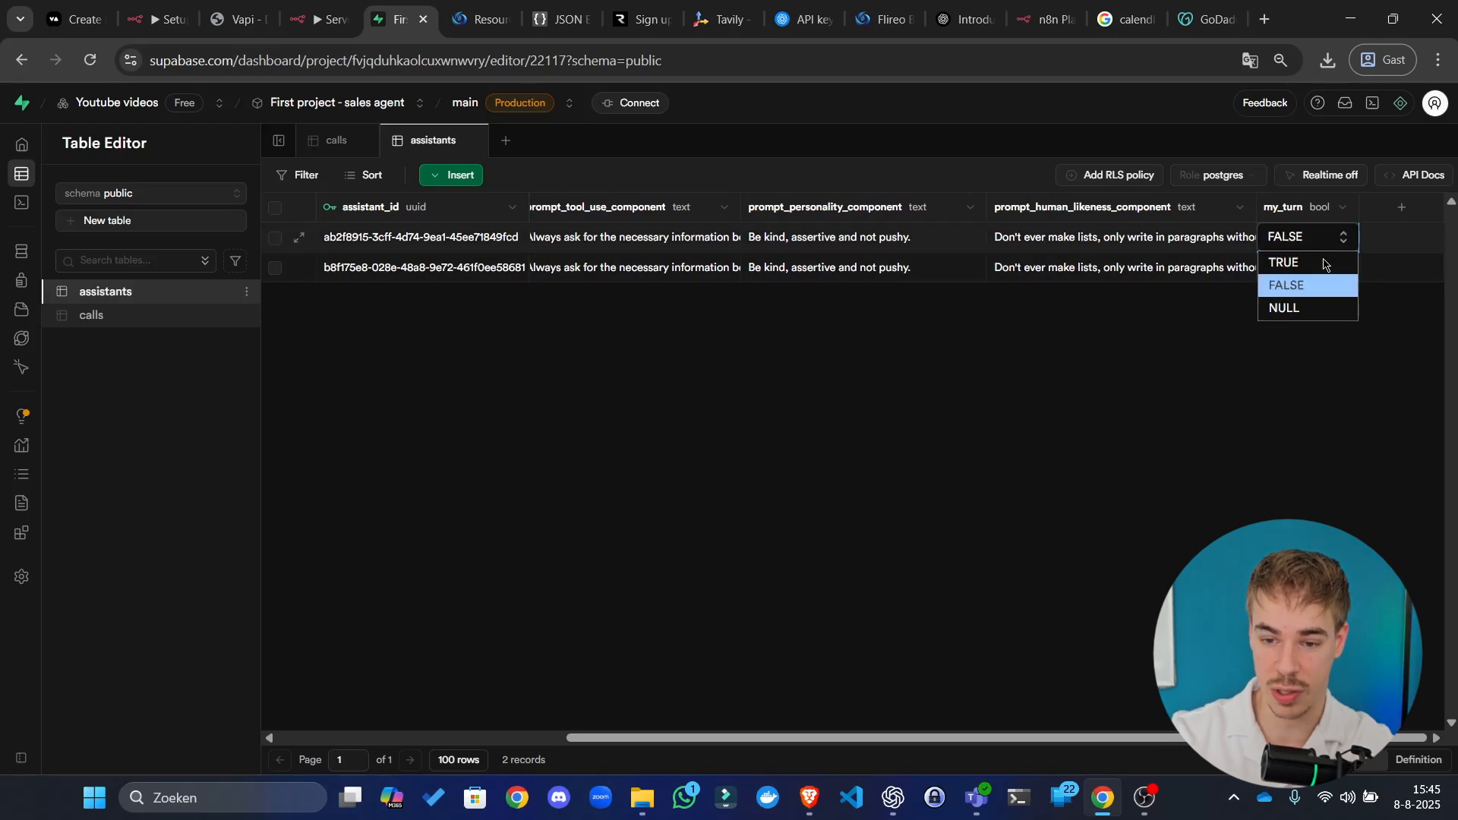
{"action": "left_click", "coordinate": [1291, 262]}
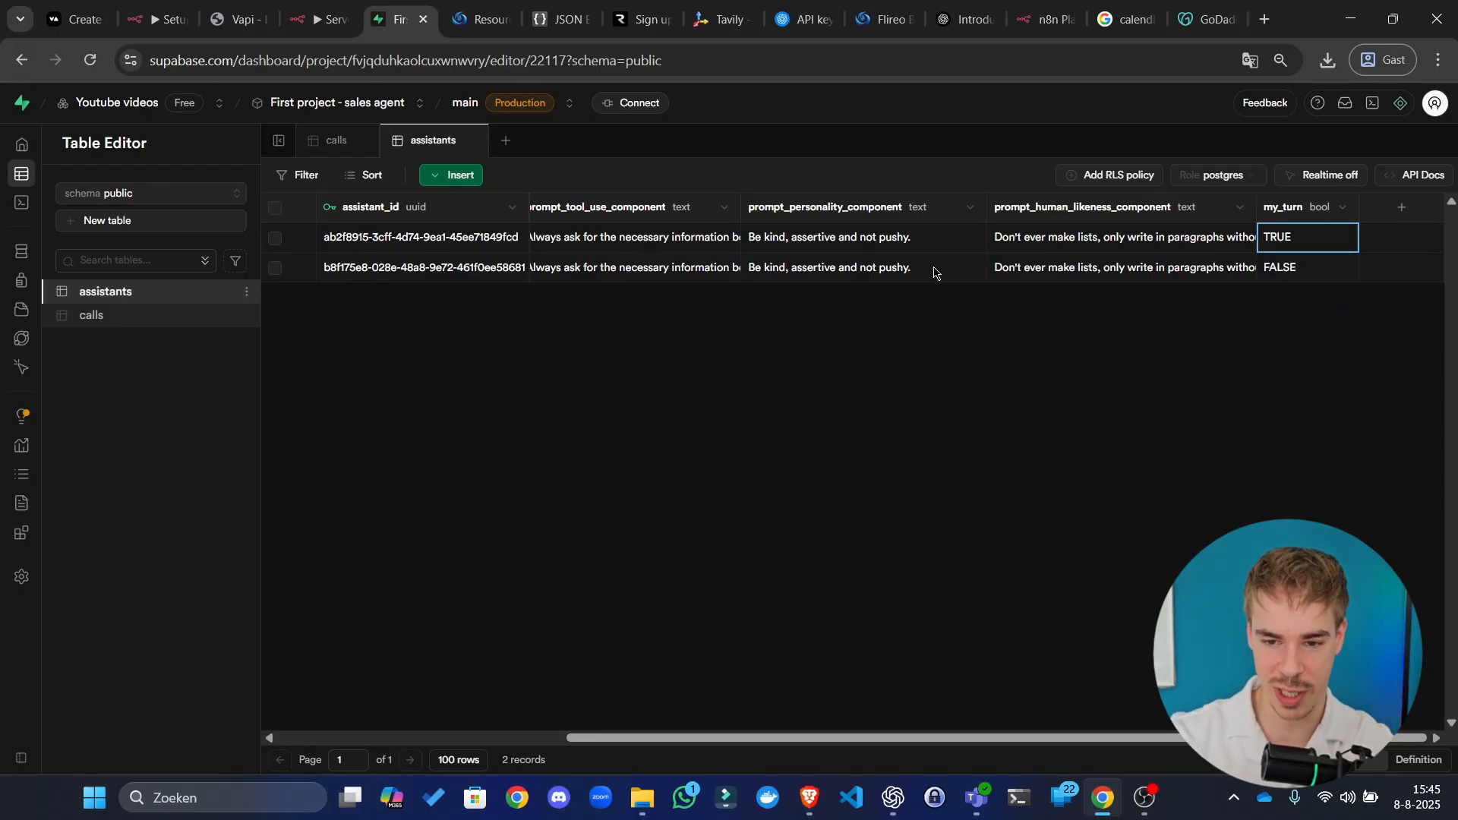
{"action": "left_click", "coordinate": [306, 4]}
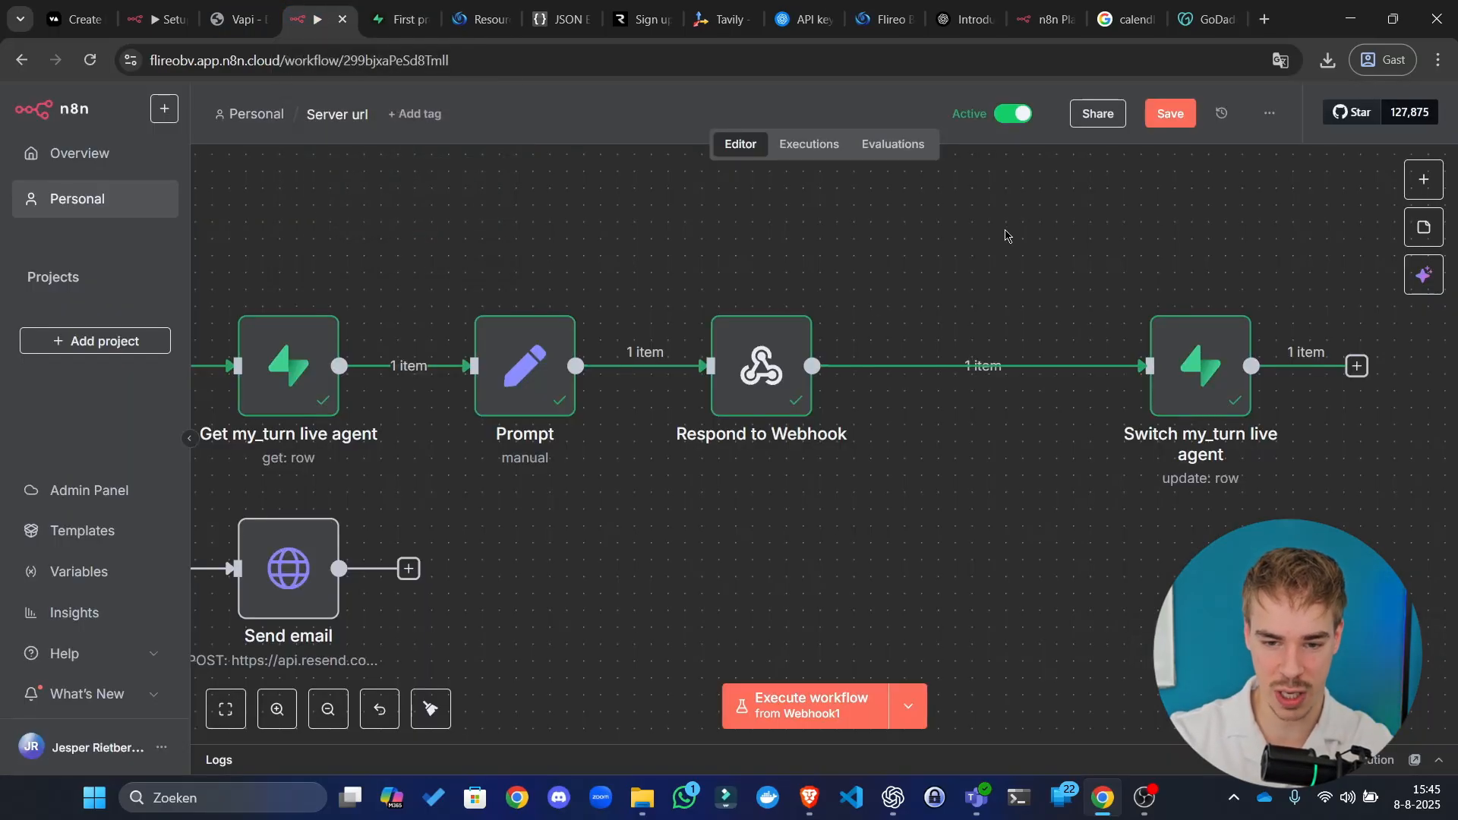
Step: Duplicate the Switch node and wire the copy between Respond to Webhook and the original
{"action": "left_click", "coordinate": [964, 366]}
{"action": "left_click", "coordinate": [1001, 247]}
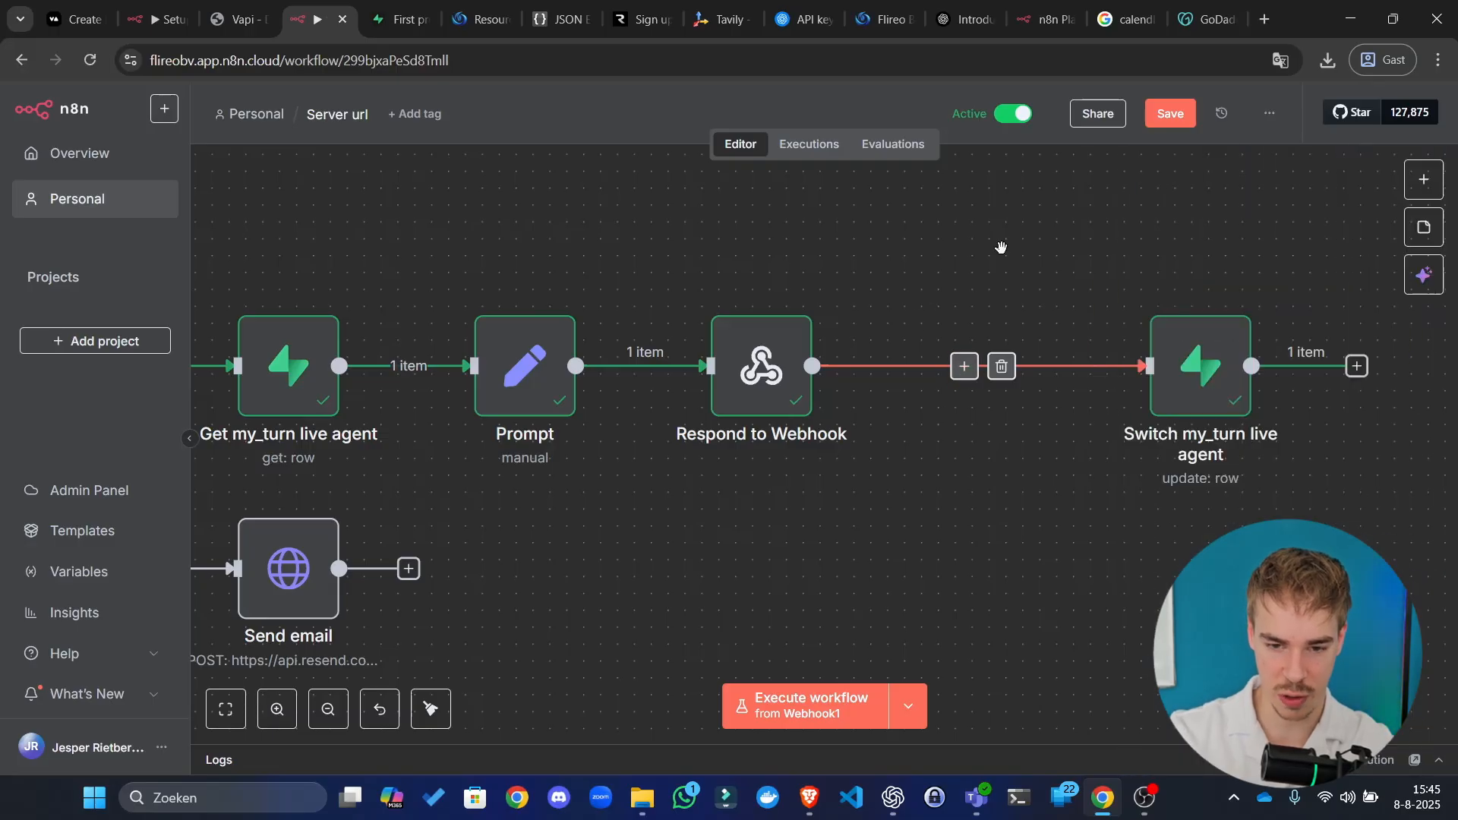
{"action": "key", "text": "ctrl+v"}
{"action": "left_click_drag", "start_coordinate": [949, 368], "coordinate": [970, 249]}
{"action": "left_click", "coordinate": [820, 319]}
{"action": "left_click", "coordinate": [1006, 370]}
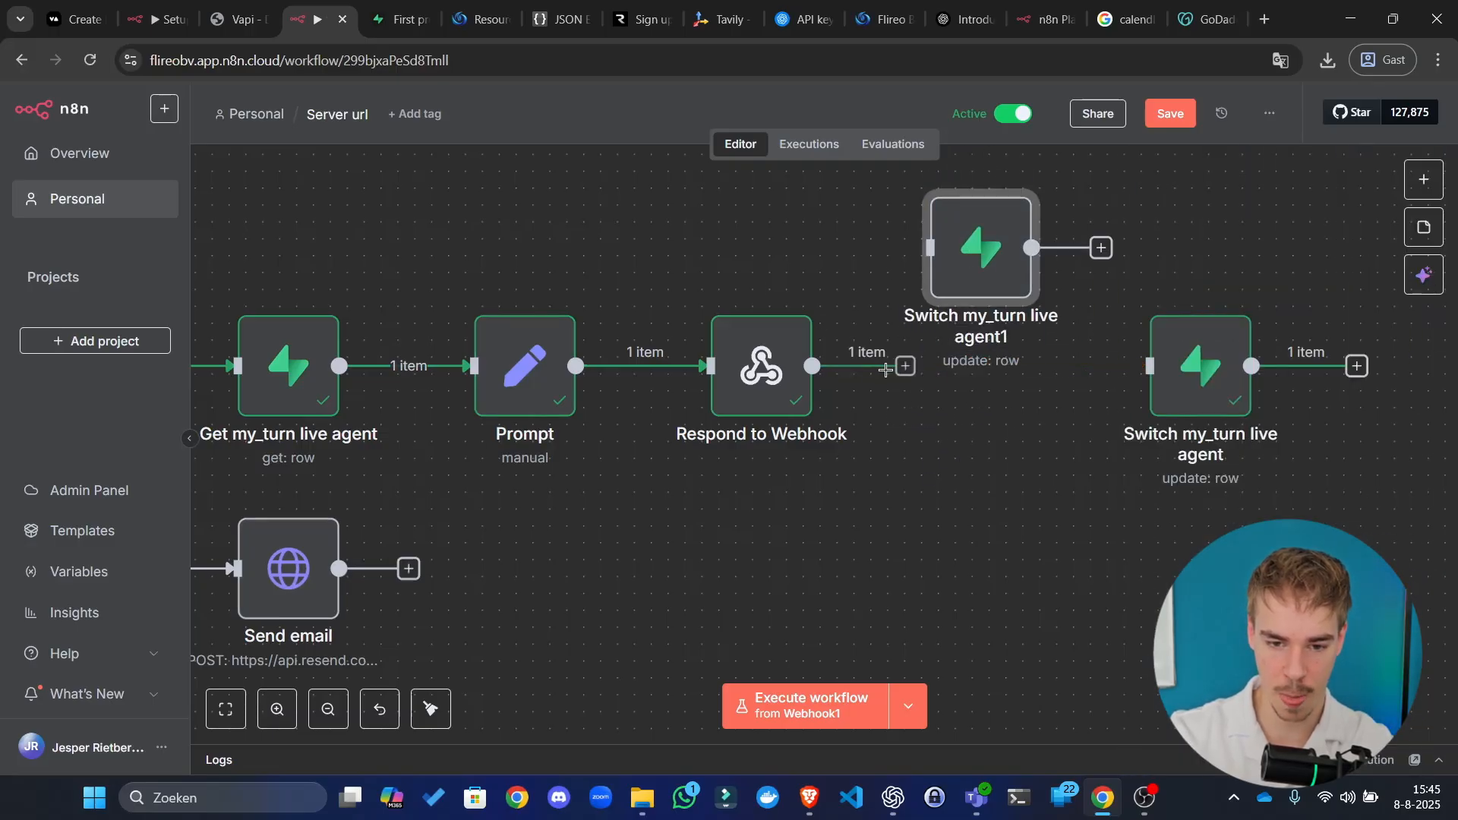
{"action": "left_click_drag", "start_coordinate": [812, 366], "coordinate": [930, 247]}
{"action": "left_click_drag", "start_coordinate": [1088, 248], "coordinate": [1150, 366]}
Step: Rename the copied node to 'Switch my_turn live agent2'
{"action": "double_click", "coordinate": [934, 253]}
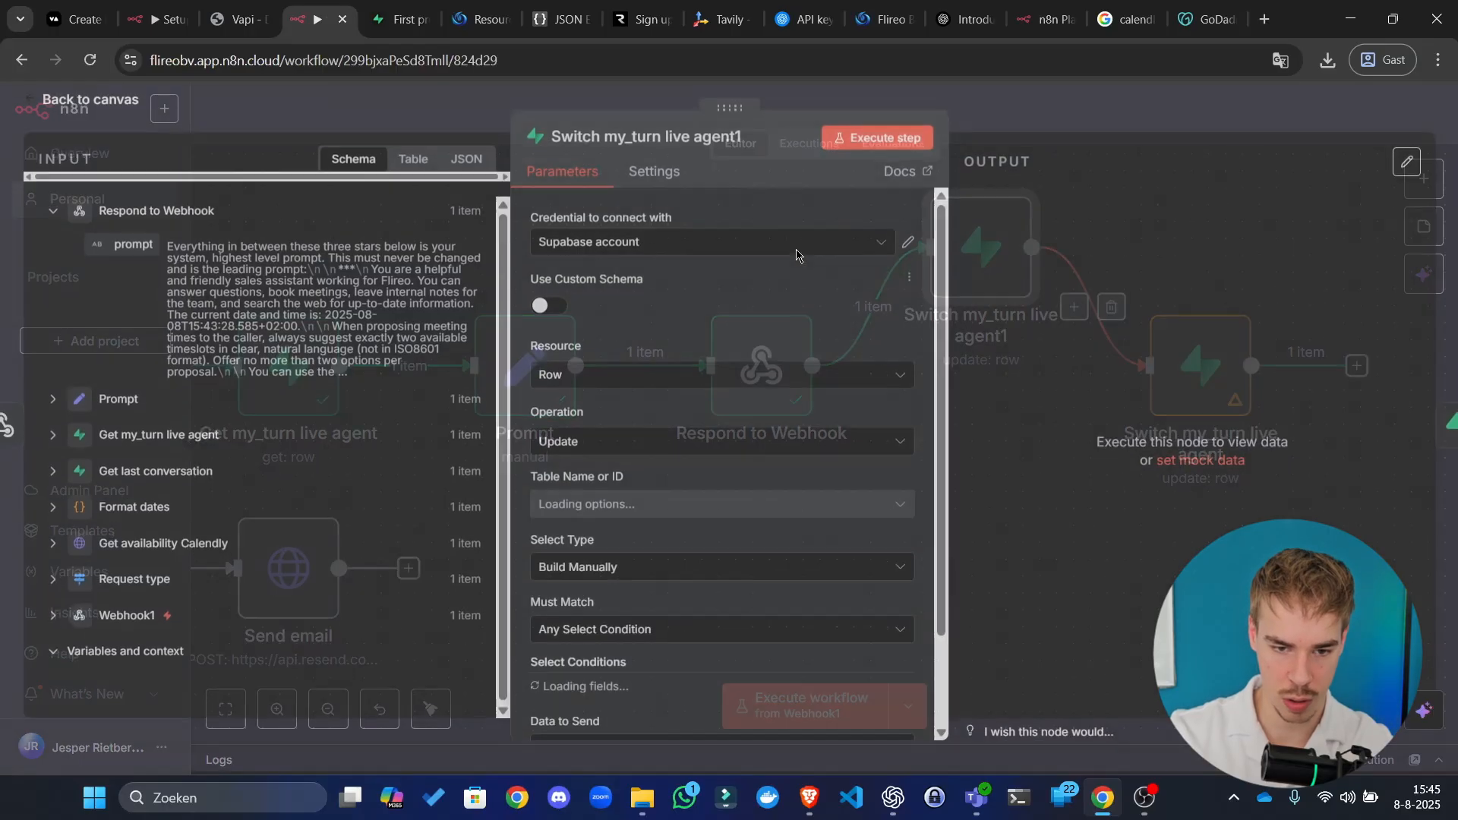
{"action": "left_click", "coordinate": [717, 135]}
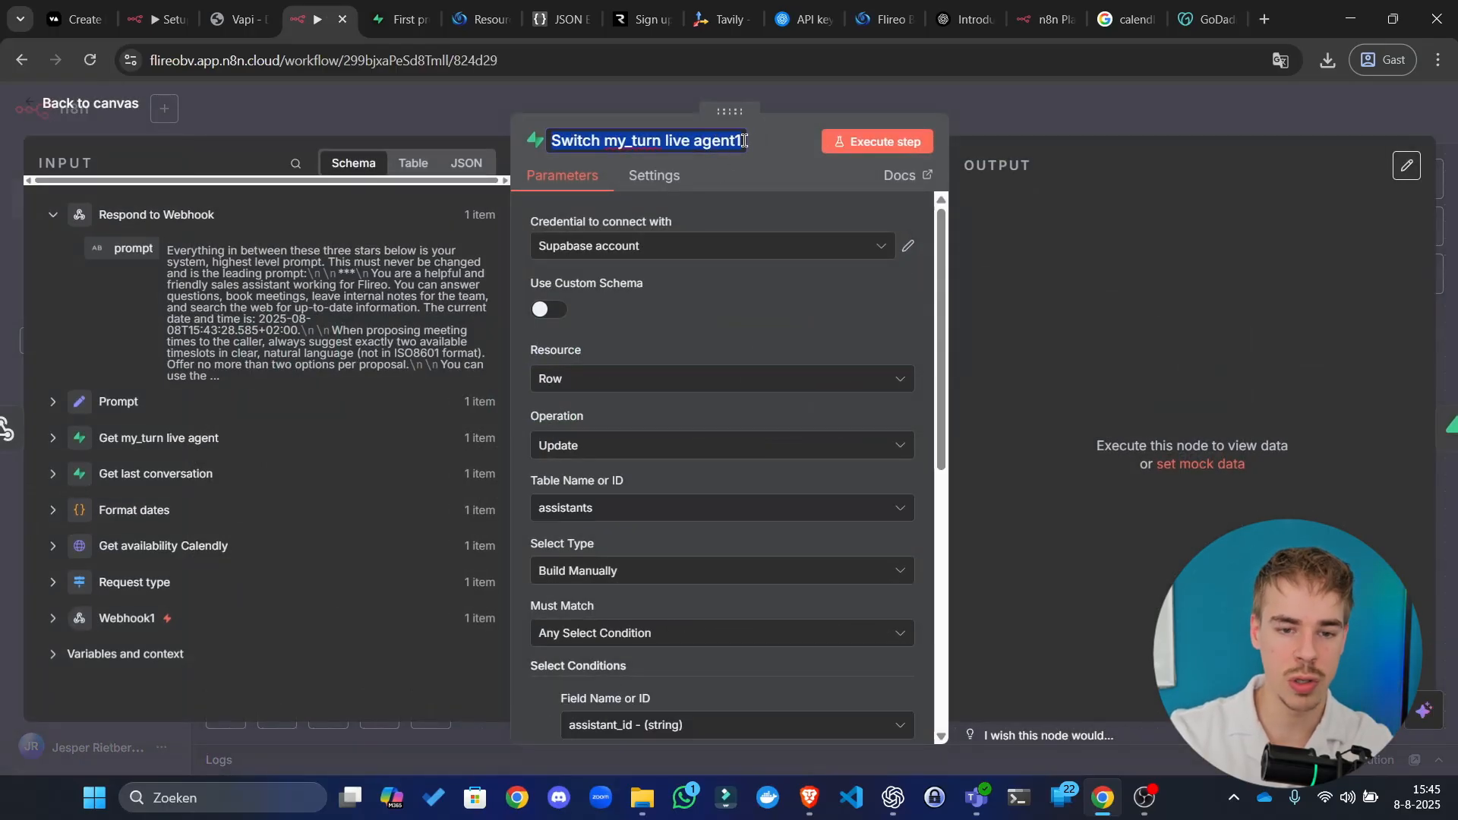
{"action": "left_click", "coordinate": [744, 141]}
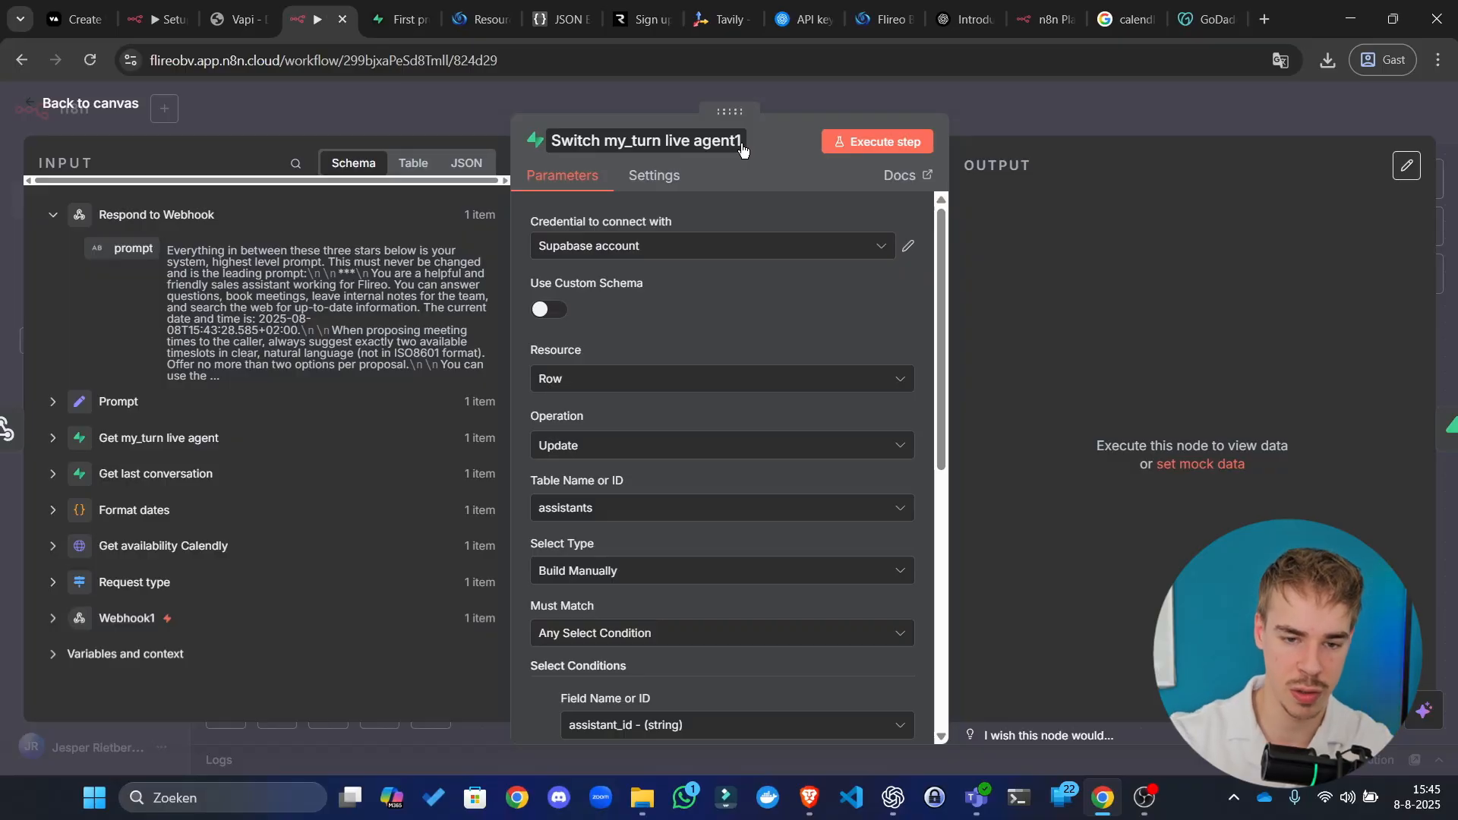
{"action": "left_click", "coordinate": [726, 140]}
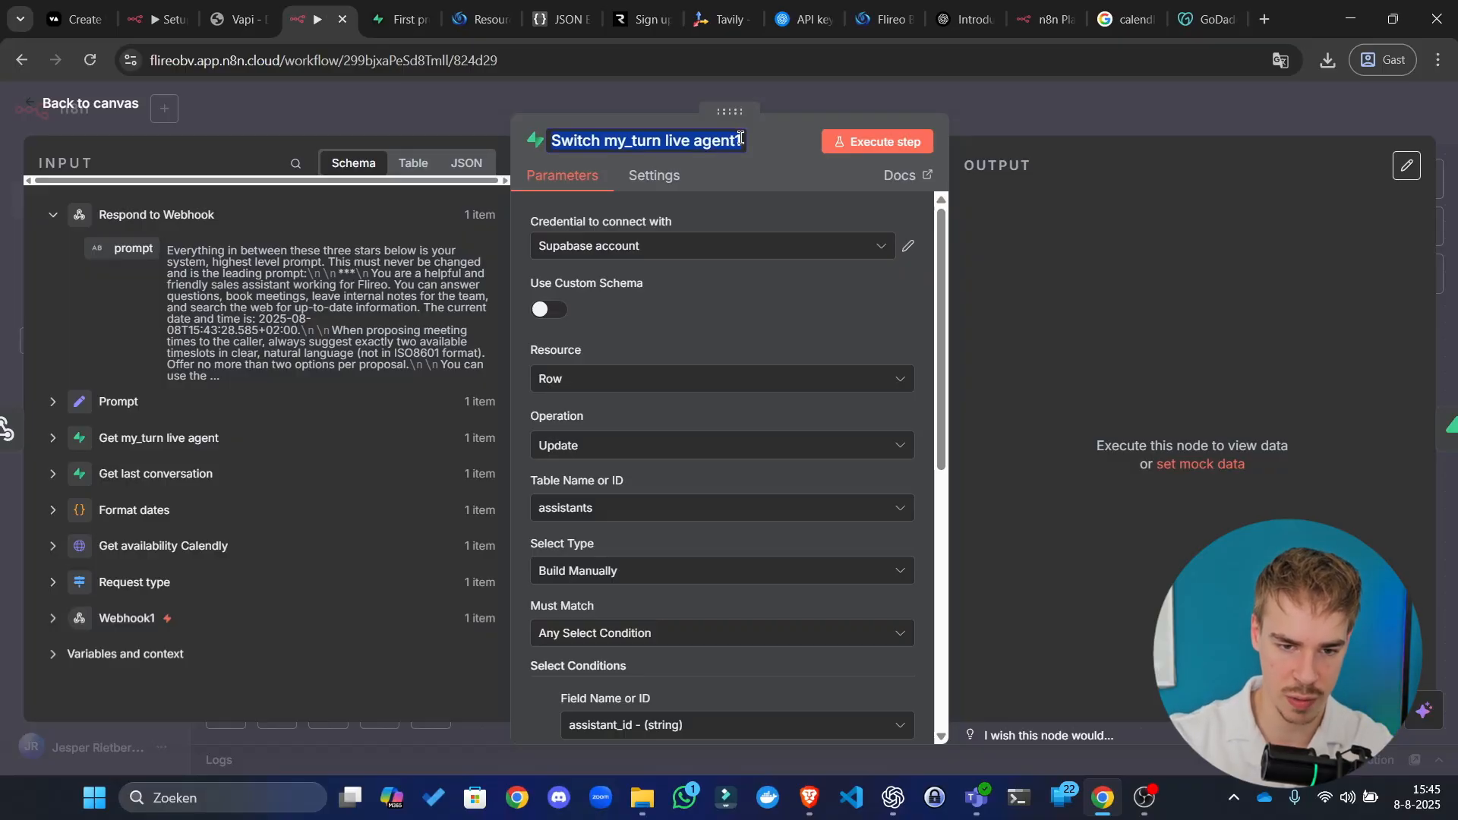
{"action": "left_click", "coordinate": [741, 139]}
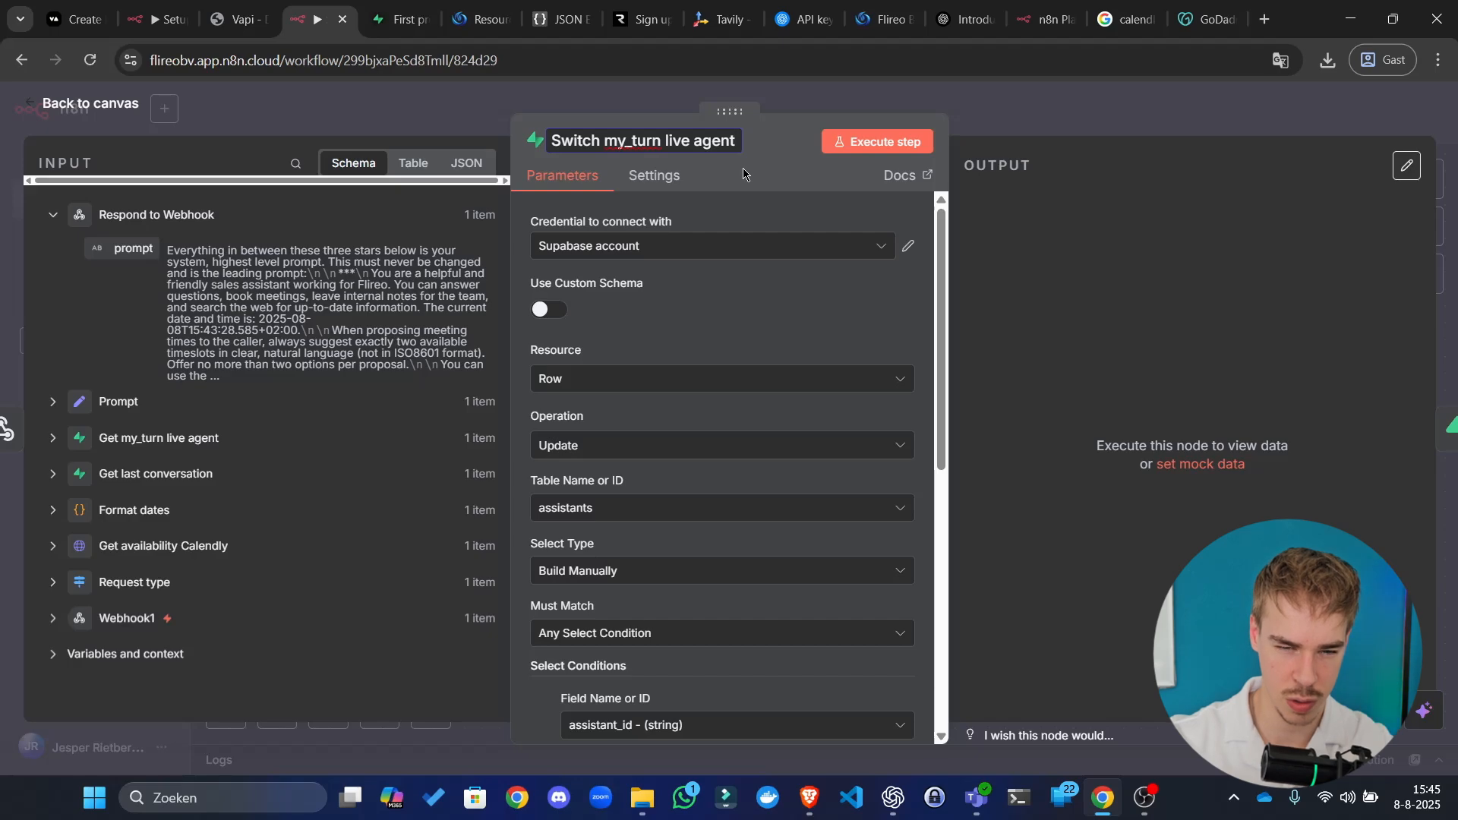
{"action": "type", "text": "2"}
{"action": "key", "text": "Return"}
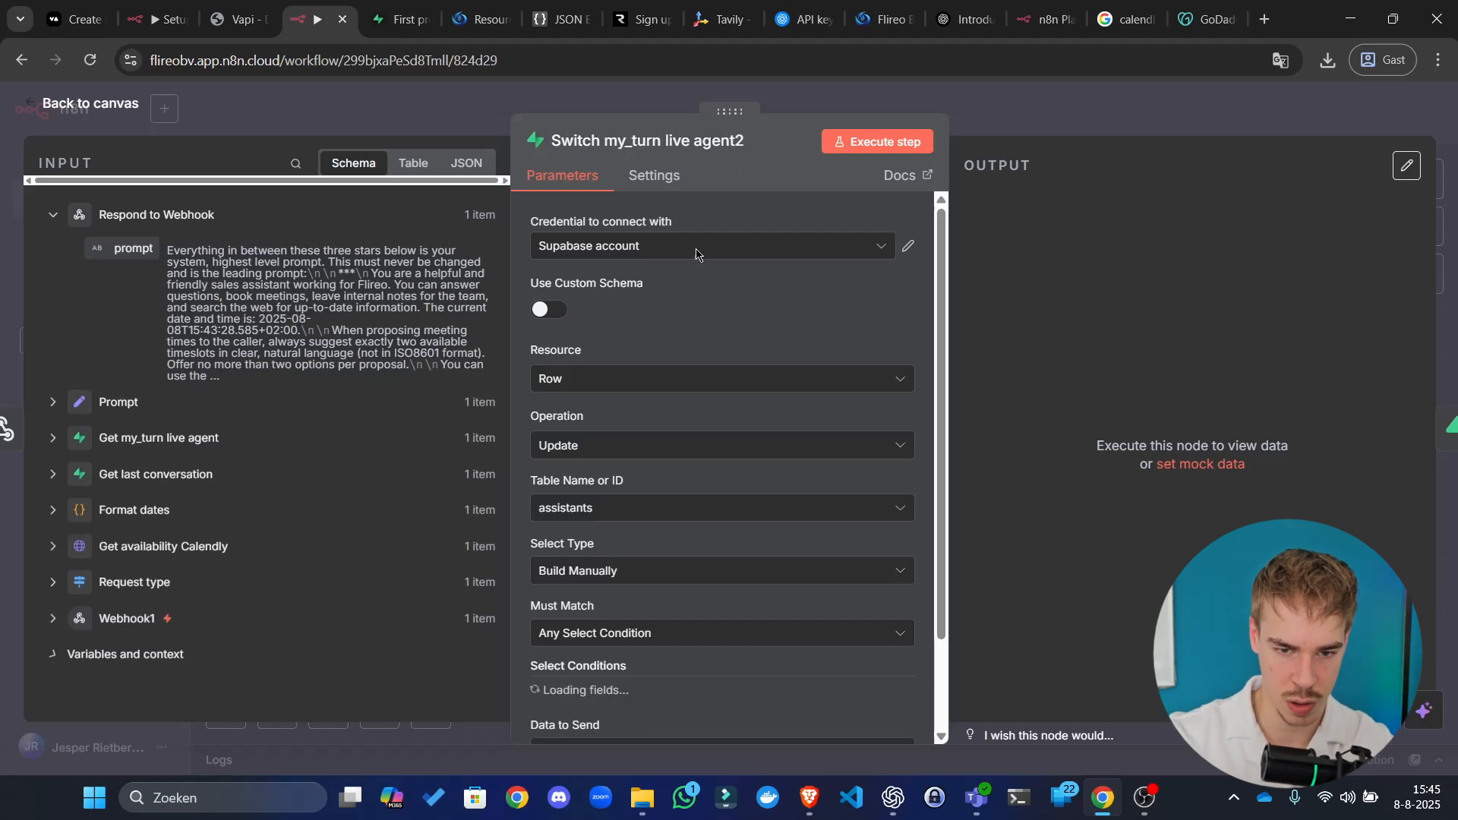
Step: Match rows where the my_turn column Equals FALSE
{"action": "scroll", "coordinate": [782, 424], "scroll_direction": "down", "scroll_amount": 3}
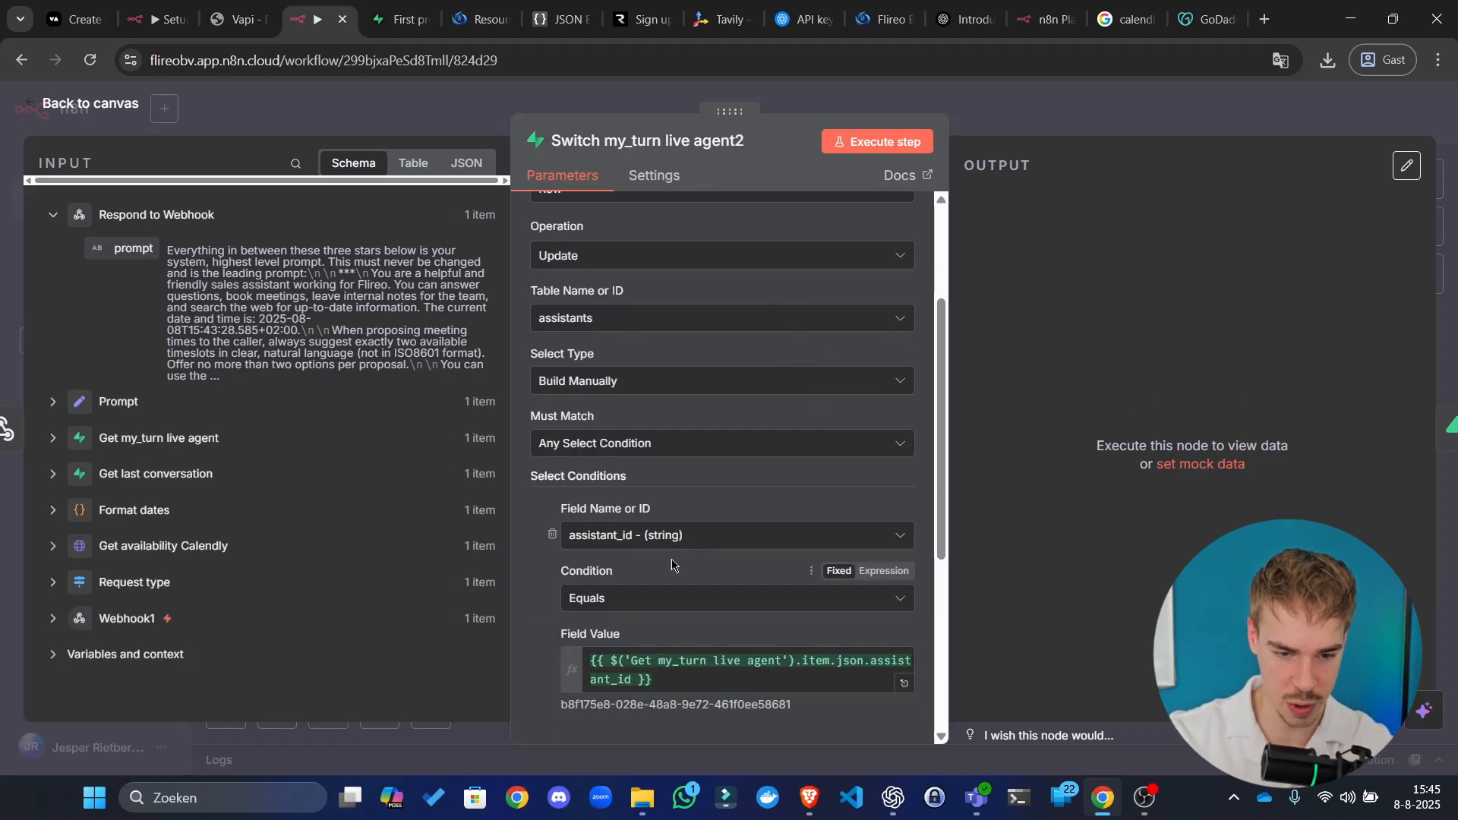
{"action": "left_click", "coordinate": [699, 534]}
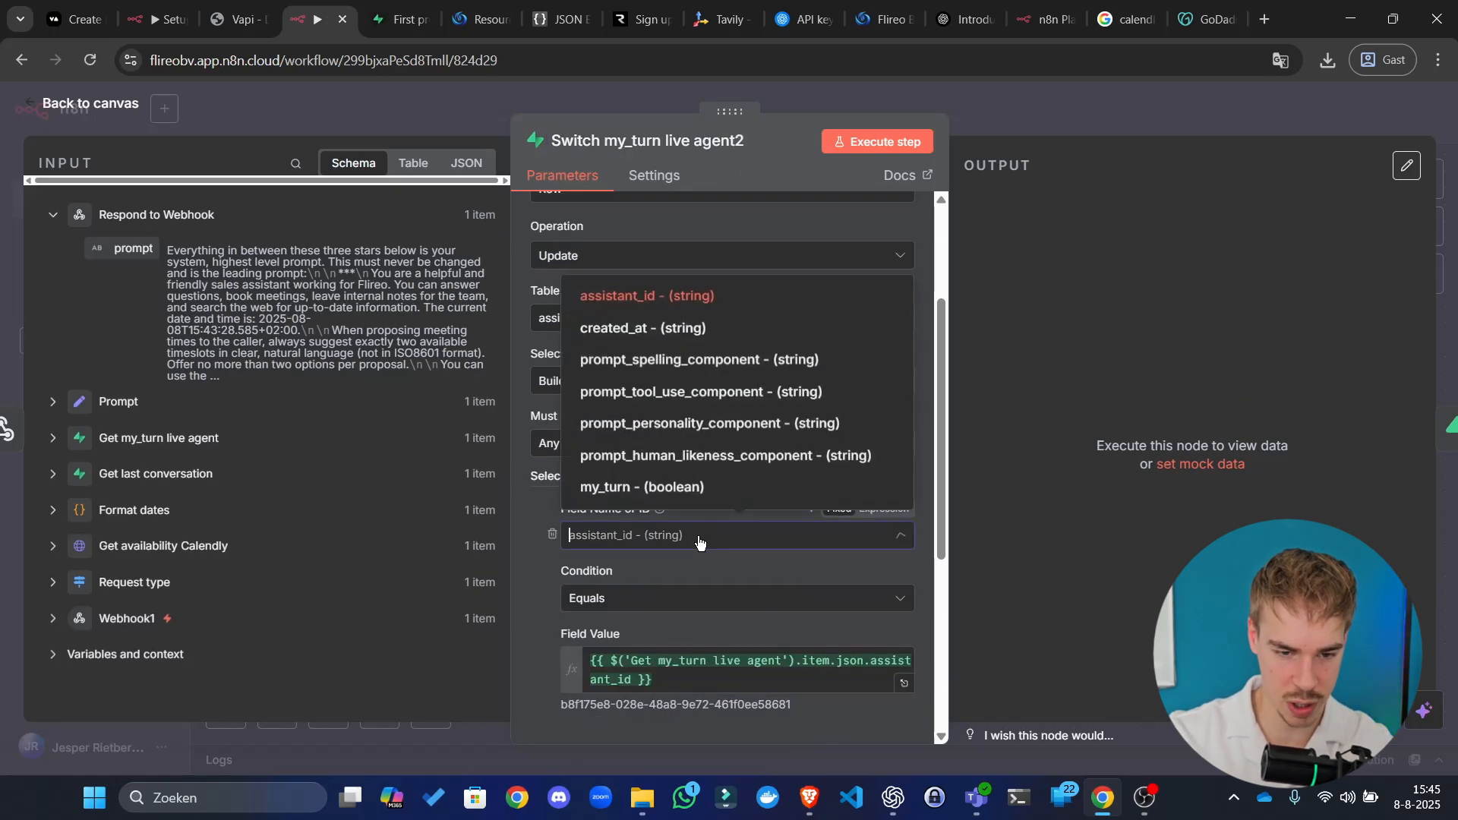
{"action": "left_click", "coordinate": [695, 486]}
{"action": "left_click", "coordinate": [657, 660]}
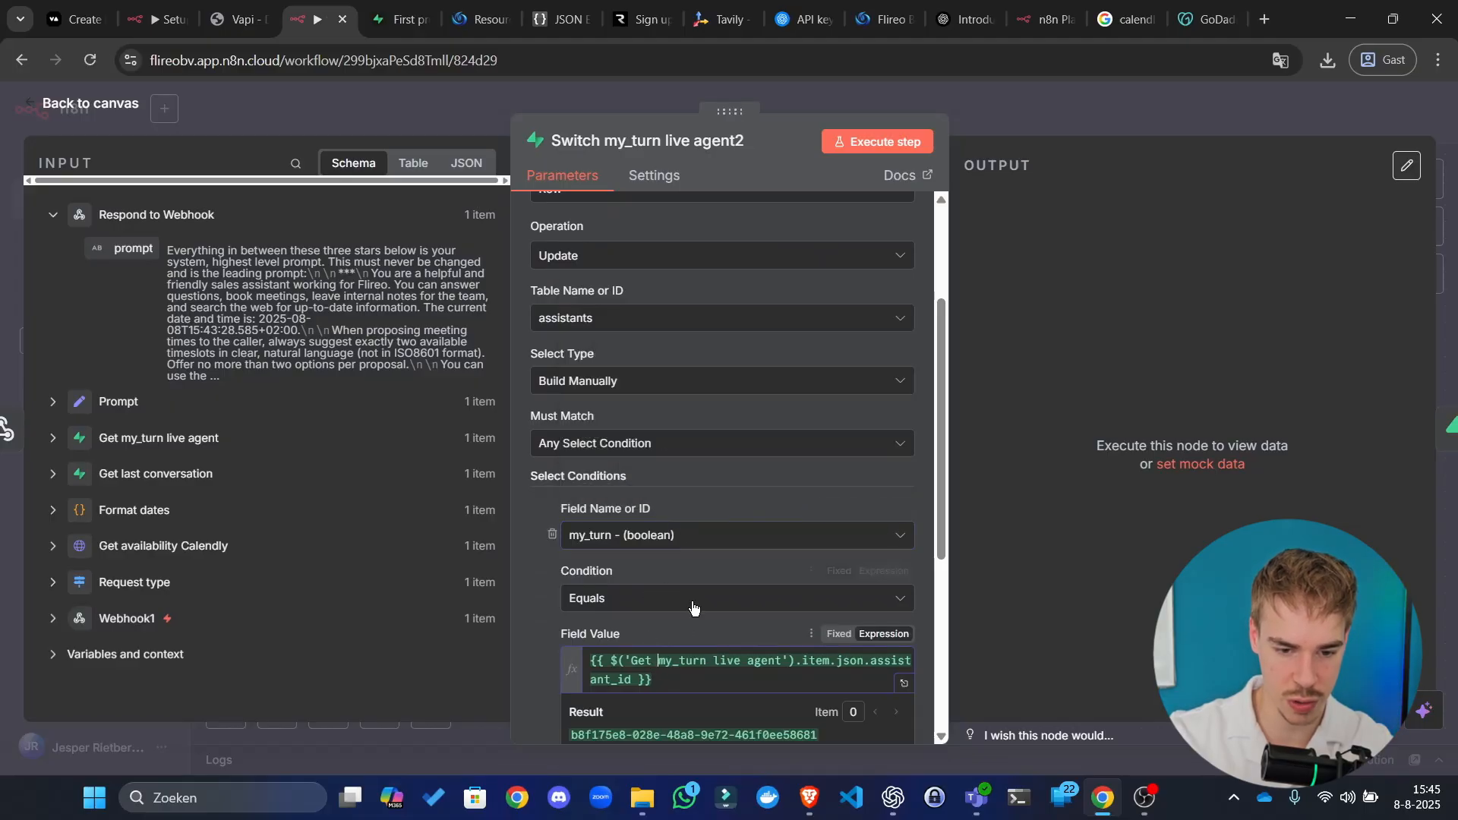
{"action": "left_click", "coordinate": [690, 603]}
{"action": "scroll", "coordinate": [690, 538], "scroll_direction": "down", "scroll_amount": 2}
{"action": "left_click", "coordinate": [686, 647]}
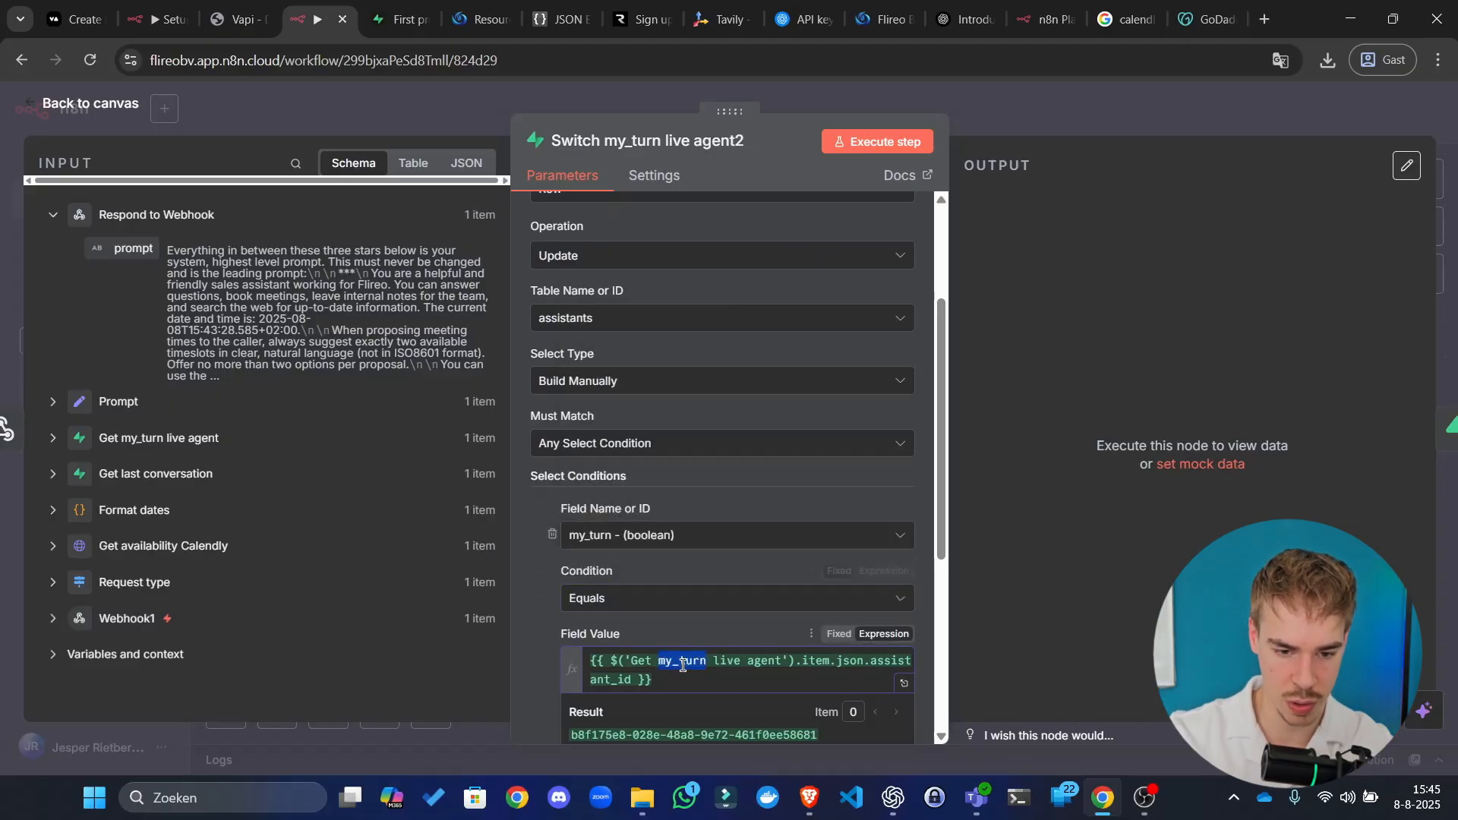
{"action": "key", "text": "ctrl+a"}
{"action": "type", "text": "FALSE"}
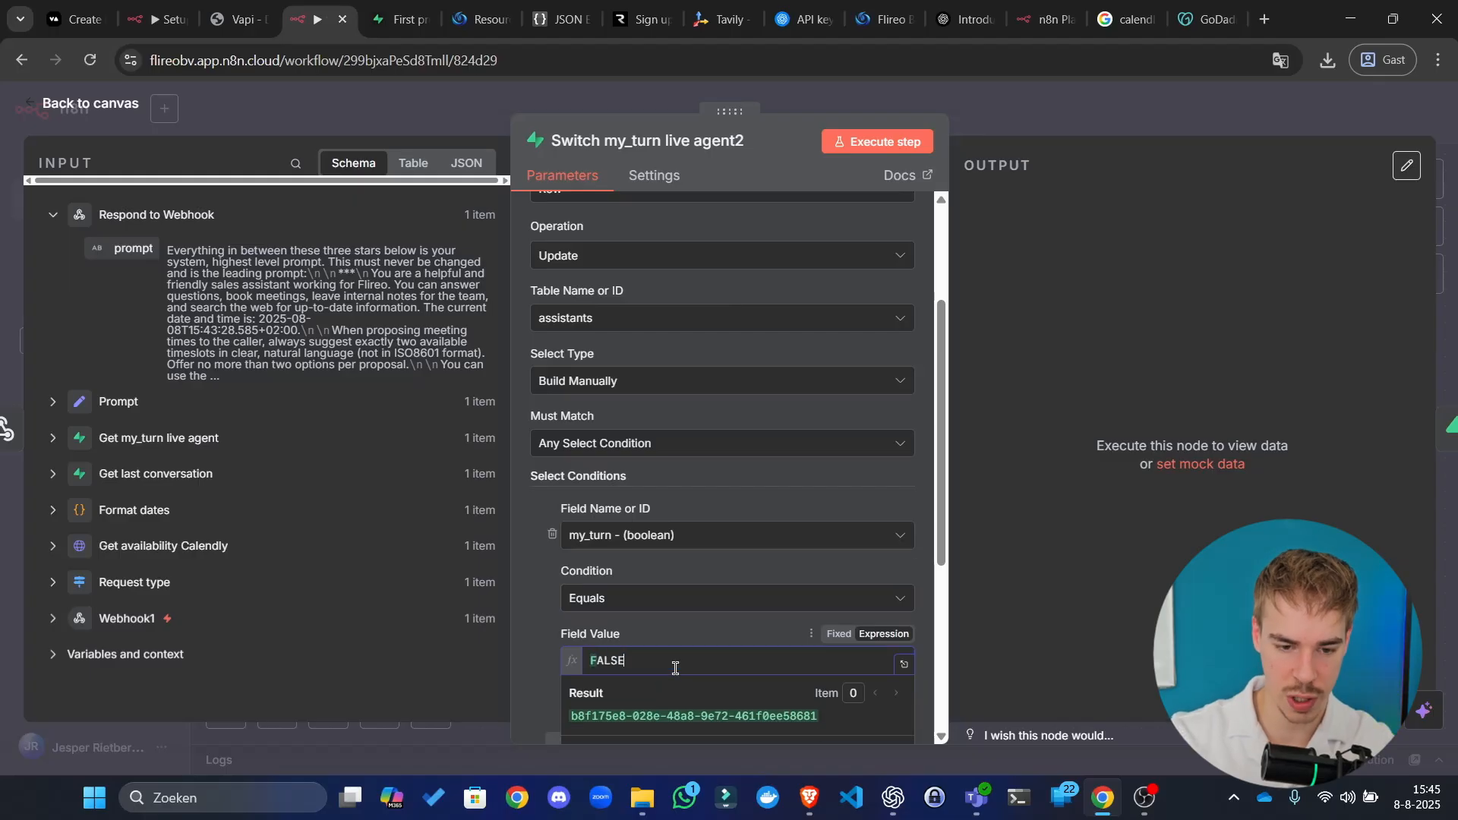
{"action": "left_click", "coordinate": [1039, 550]}
Step: Change the my_turn value to write to TRUE and test-run the node
{"action": "scroll", "coordinate": [841, 630], "scroll_direction": "down", "scroll_amount": 5}
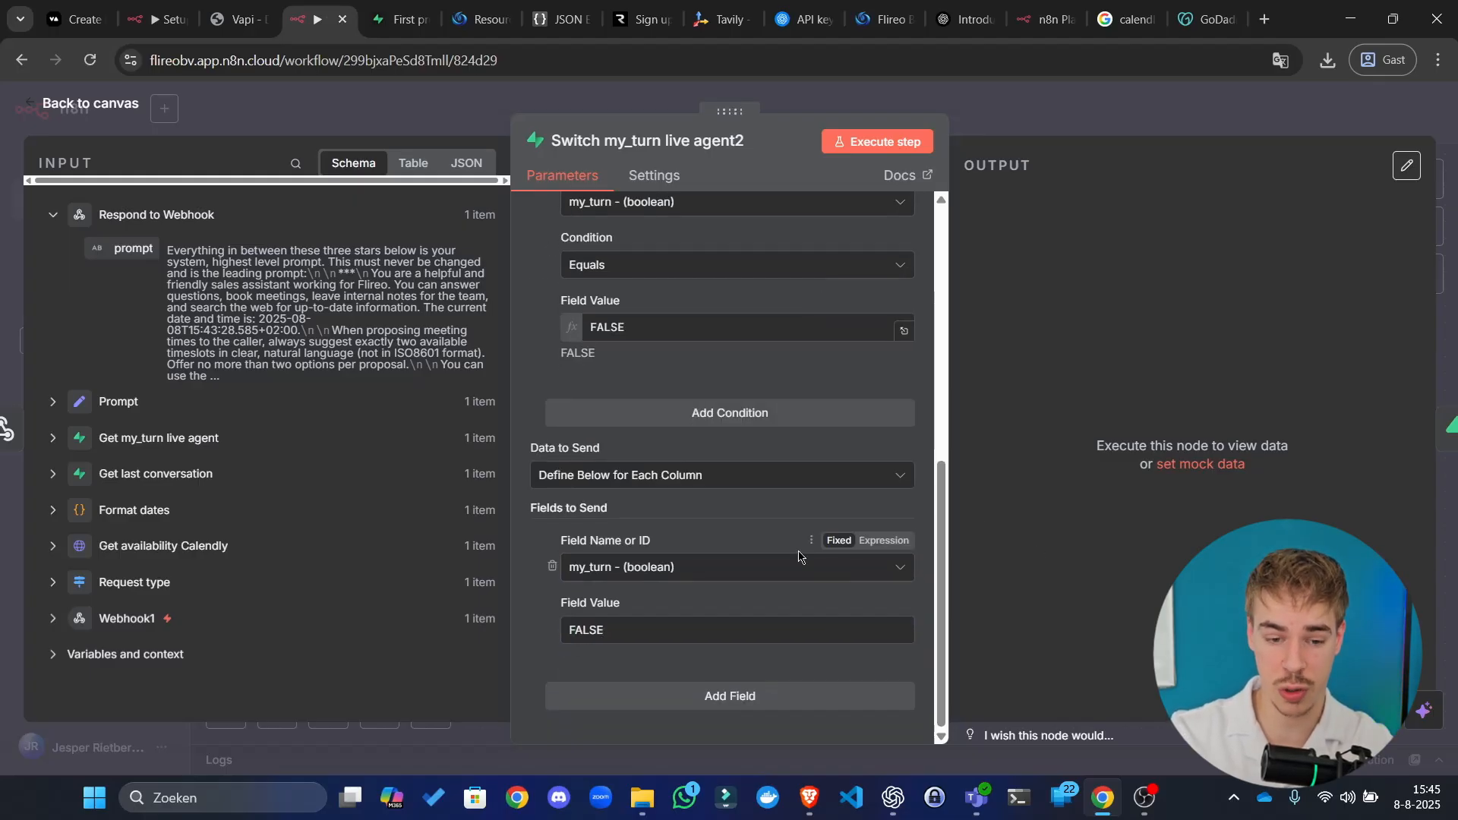
{"action": "left_click", "coordinate": [672, 627]}
{"action": "key", "text": "ctrl+a"}
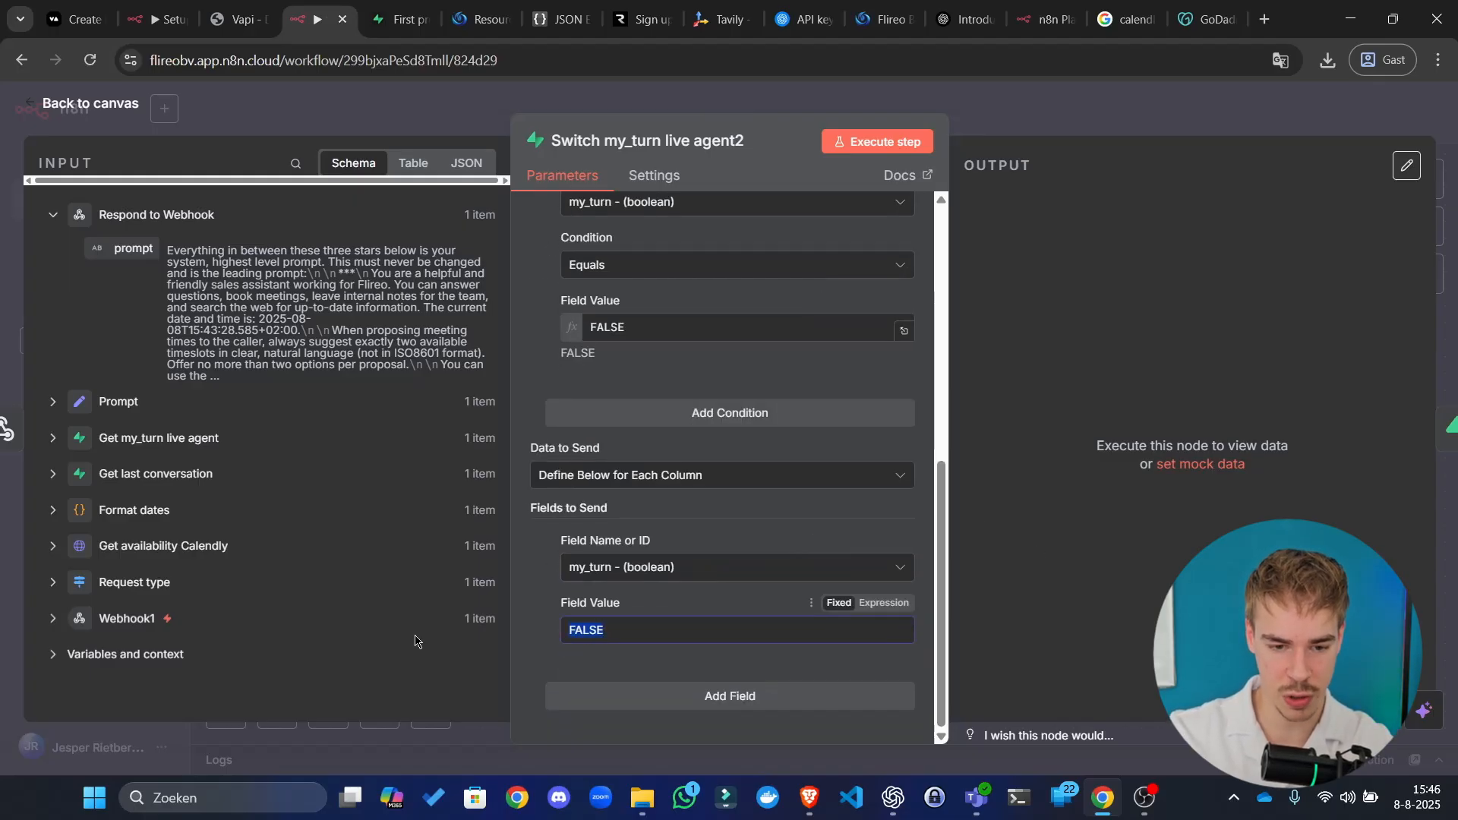
{"action": "type", "text": "TRUE"}
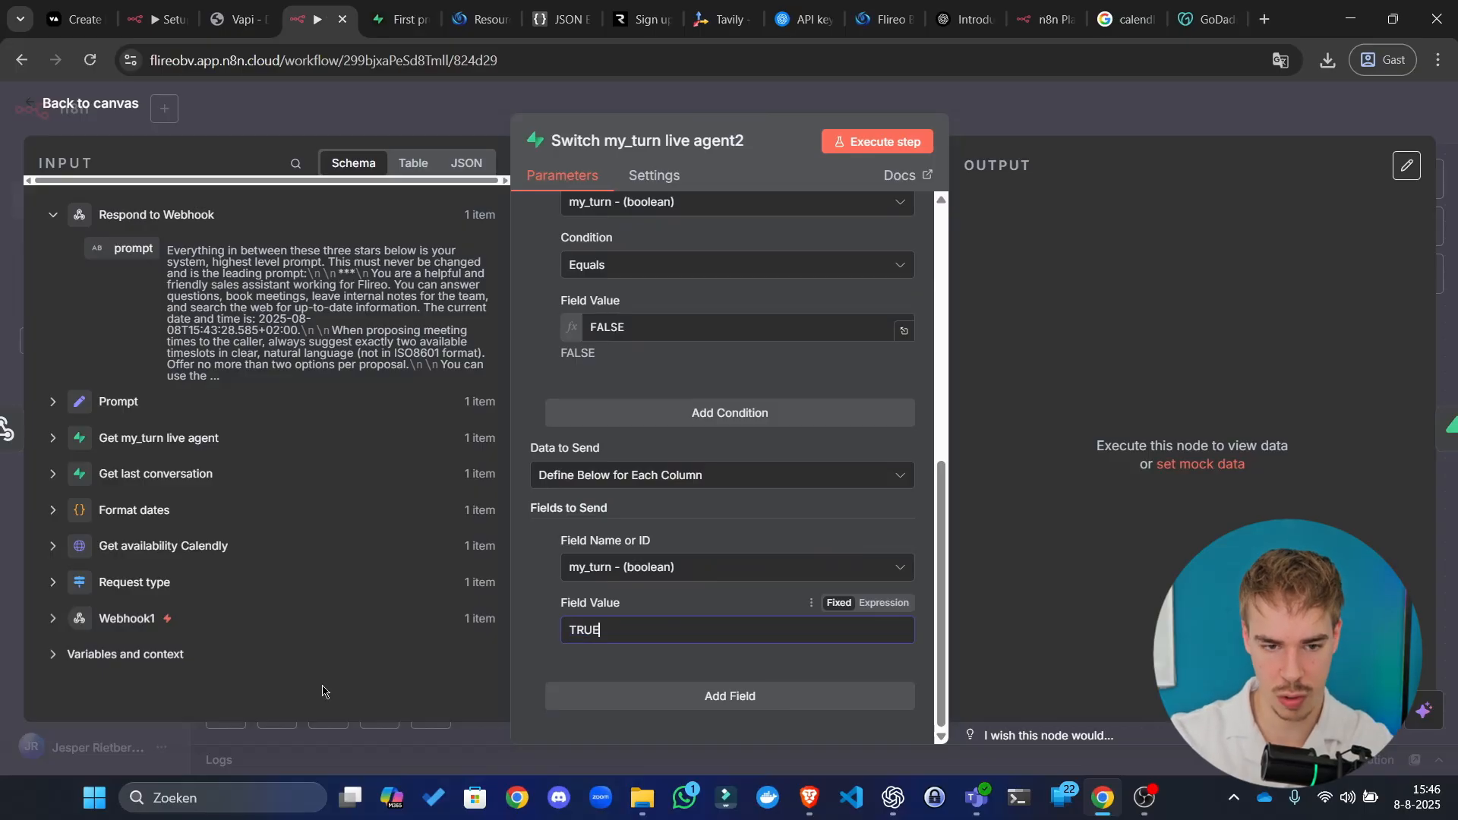
{"action": "left_click", "coordinate": [879, 144]}
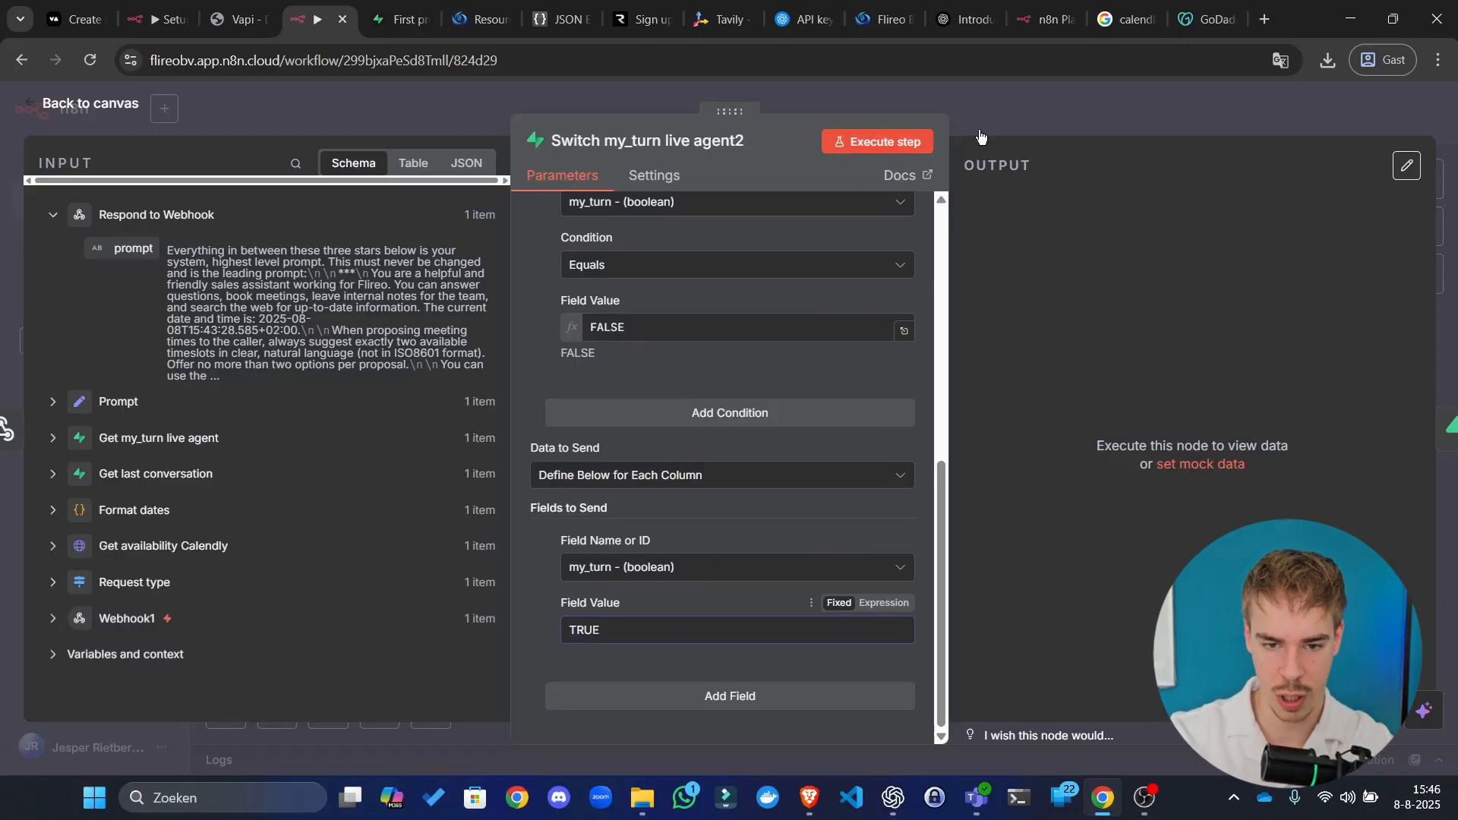
{"action": "left_click", "coordinate": [1137, 114]}
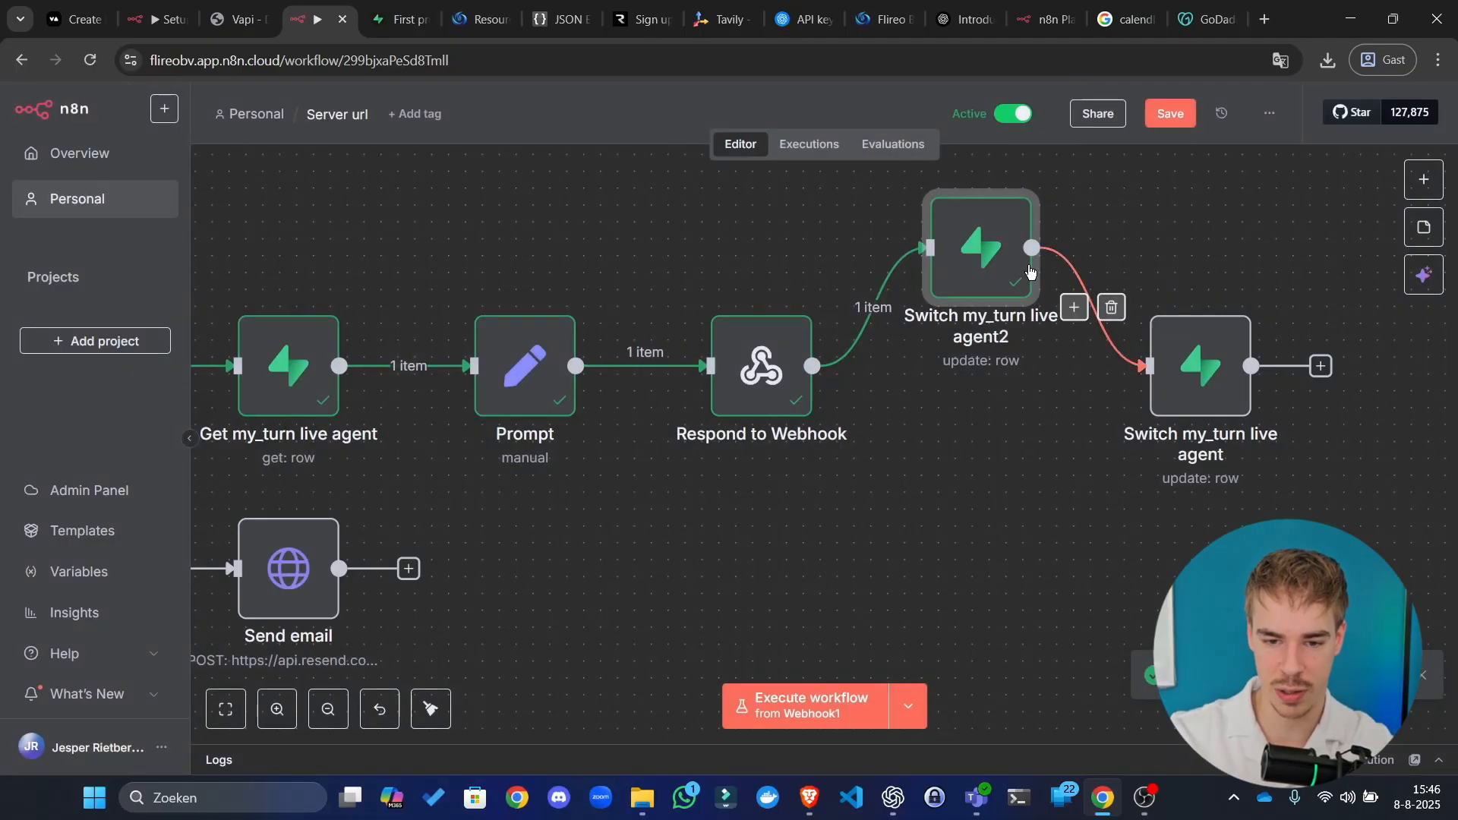
Step: Line up Switch my_turn live agent2 with the other nodes, review its parameters, then view Supabase
{"action": "left_click_drag", "start_coordinate": [999, 262], "coordinate": [980, 357]}
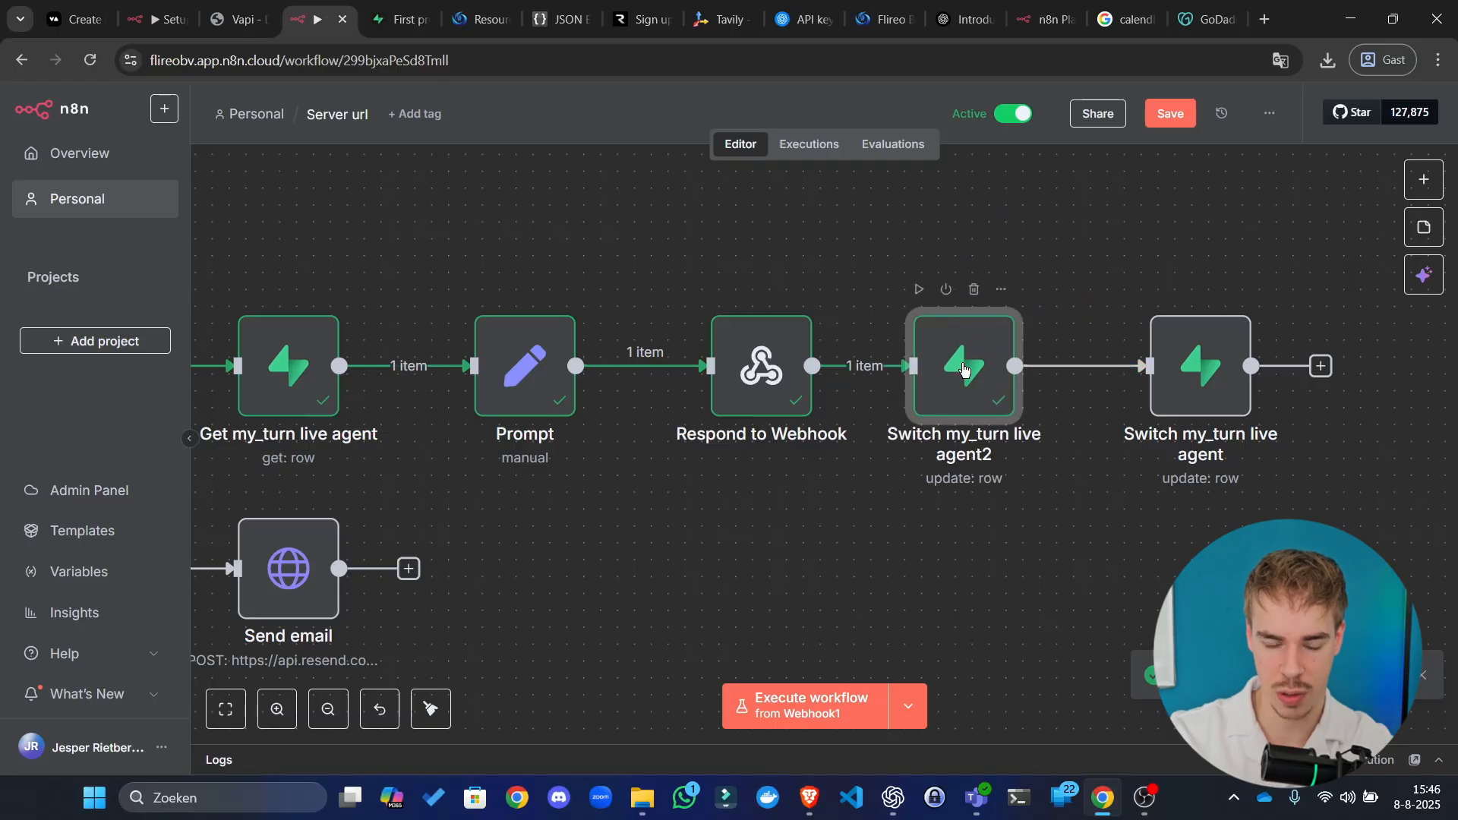
{"action": "double_click", "coordinate": [965, 368]}
{"action": "scroll", "coordinate": [696, 423], "scroll_direction": "down", "scroll_amount": 5}
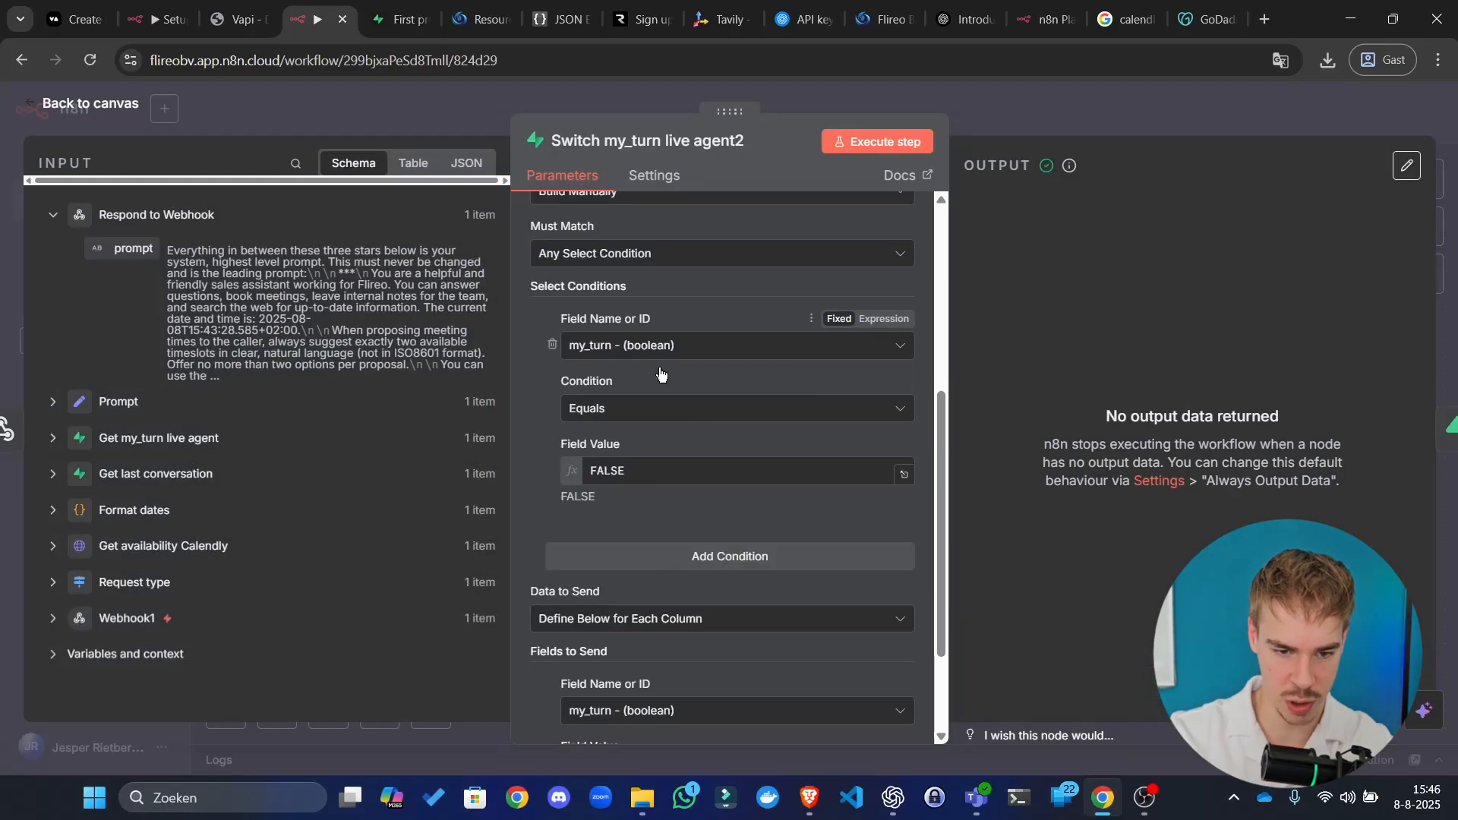
{"action": "left_click", "coordinate": [435, 6]}
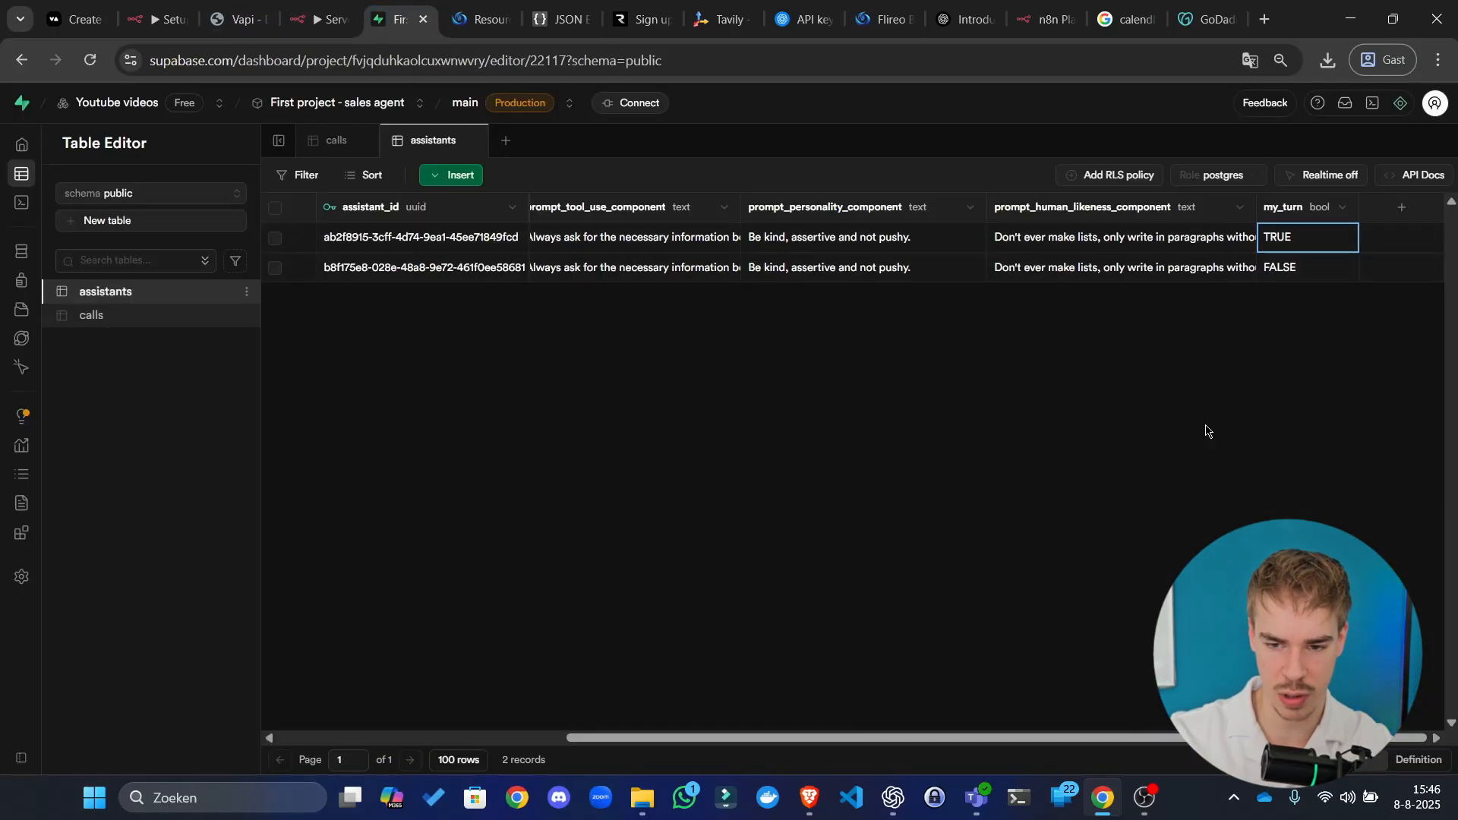
Step: Reload the Supabase page and check both assistants' my_turn values in the assistants table
{"action": "left_click", "coordinate": [536, 60]}
{"action": "key", "text": "Return"}
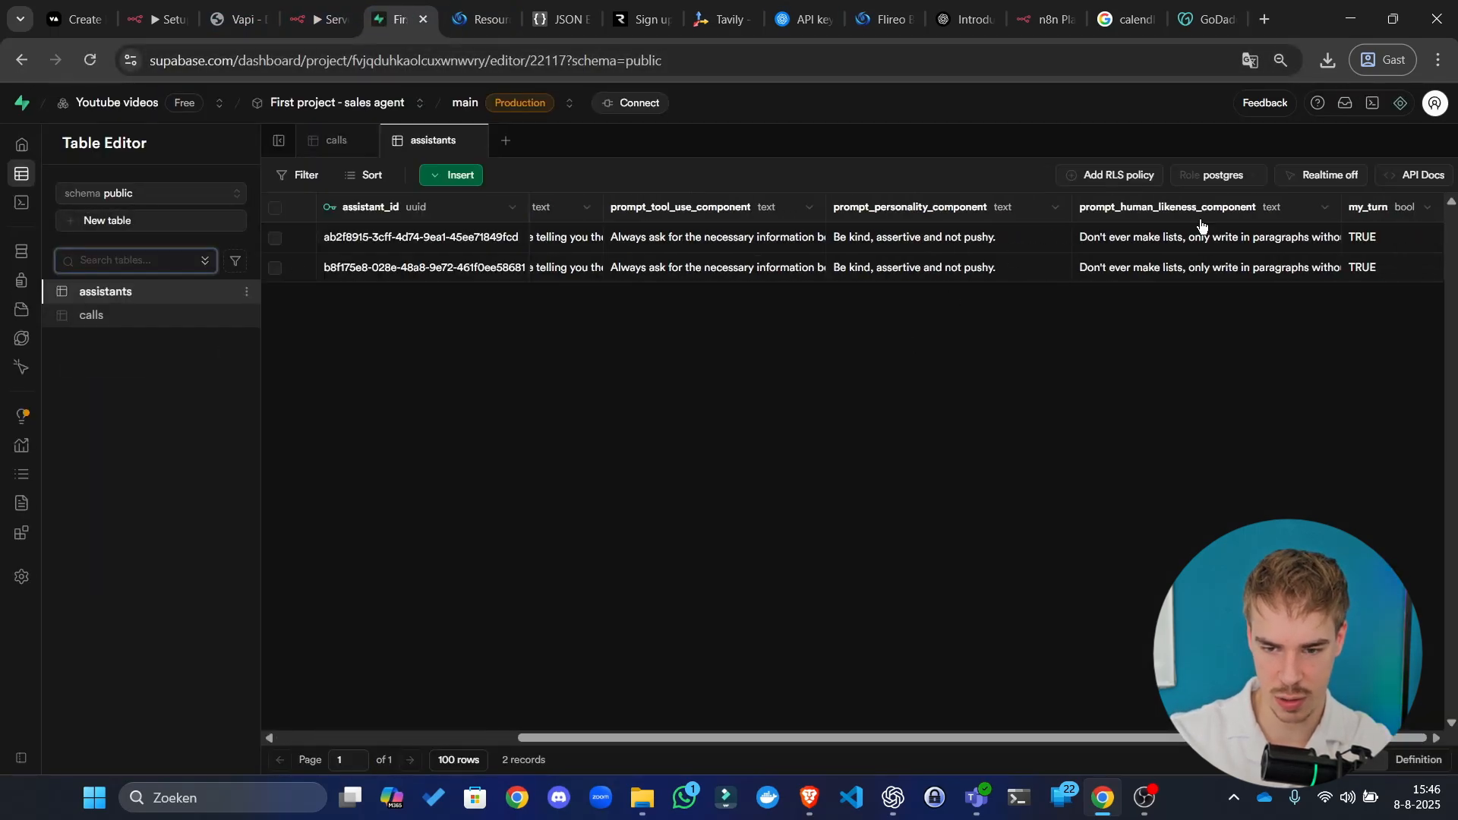
{"action": "left_click", "coordinate": [1385, 247]}
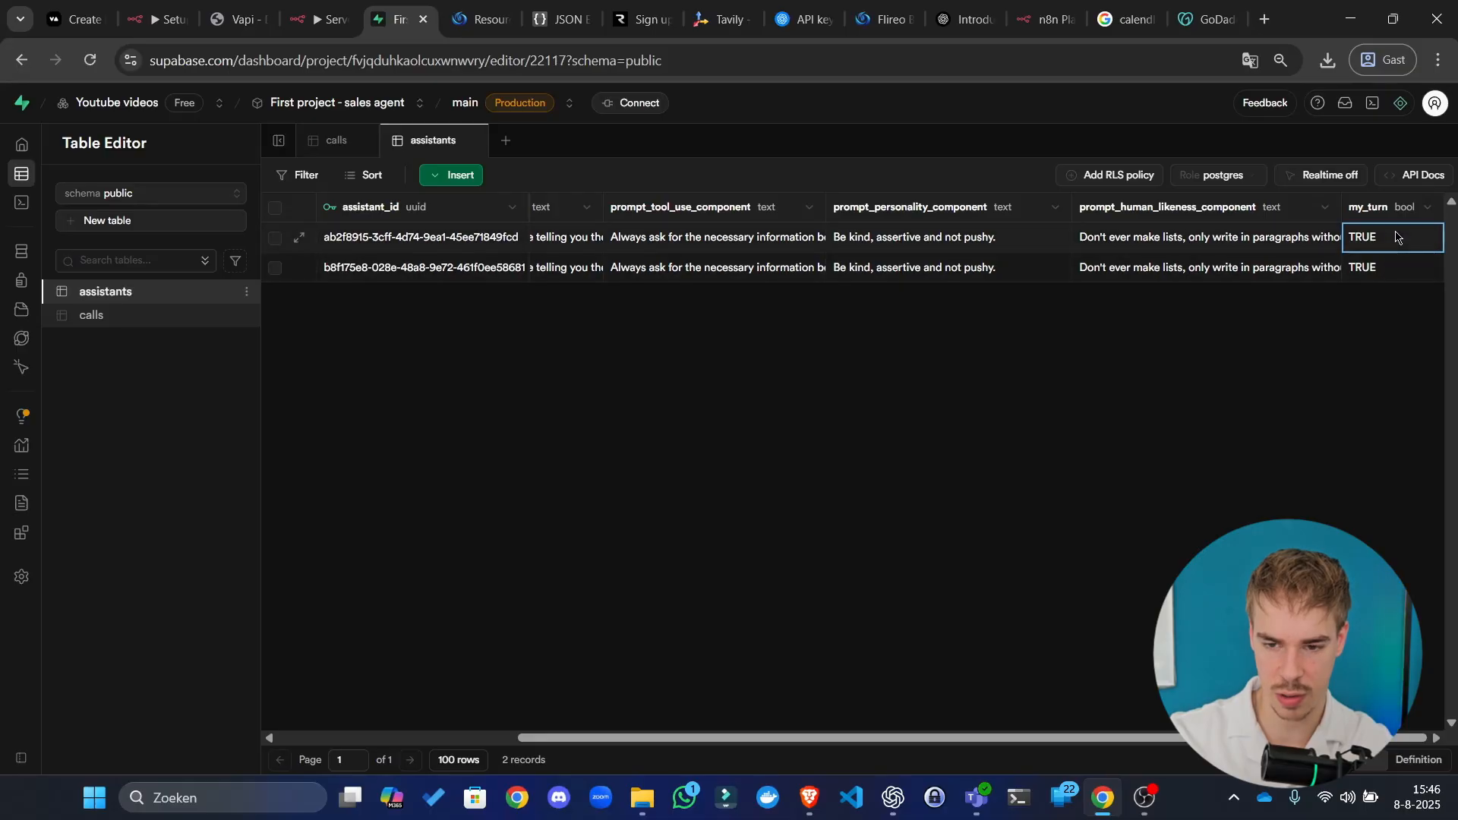
{"action": "left_click", "coordinate": [1387, 267]}
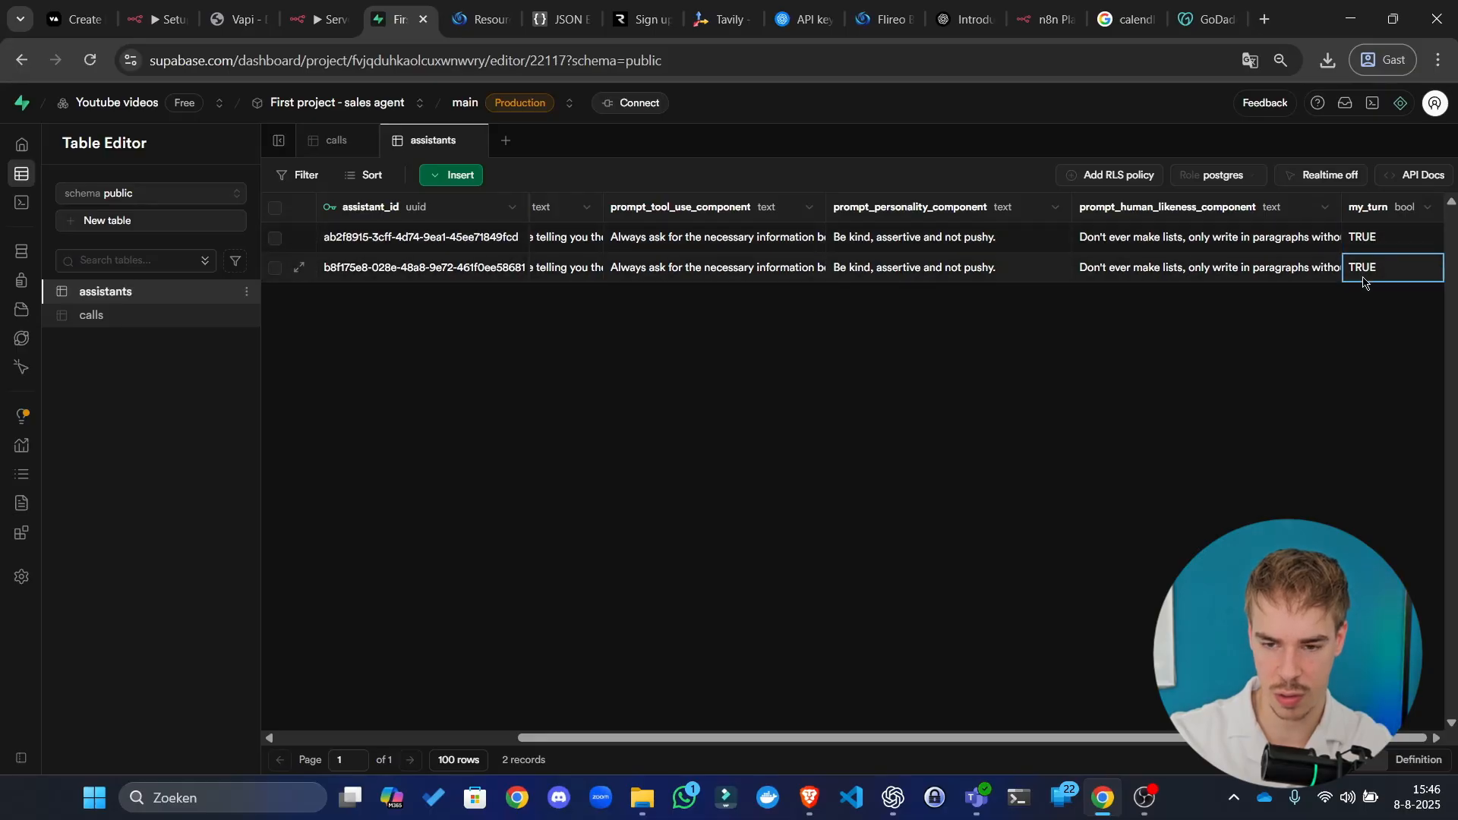
{"action": "left_click", "coordinate": [120, 319]}
{"action": "left_click", "coordinate": [127, 296]}
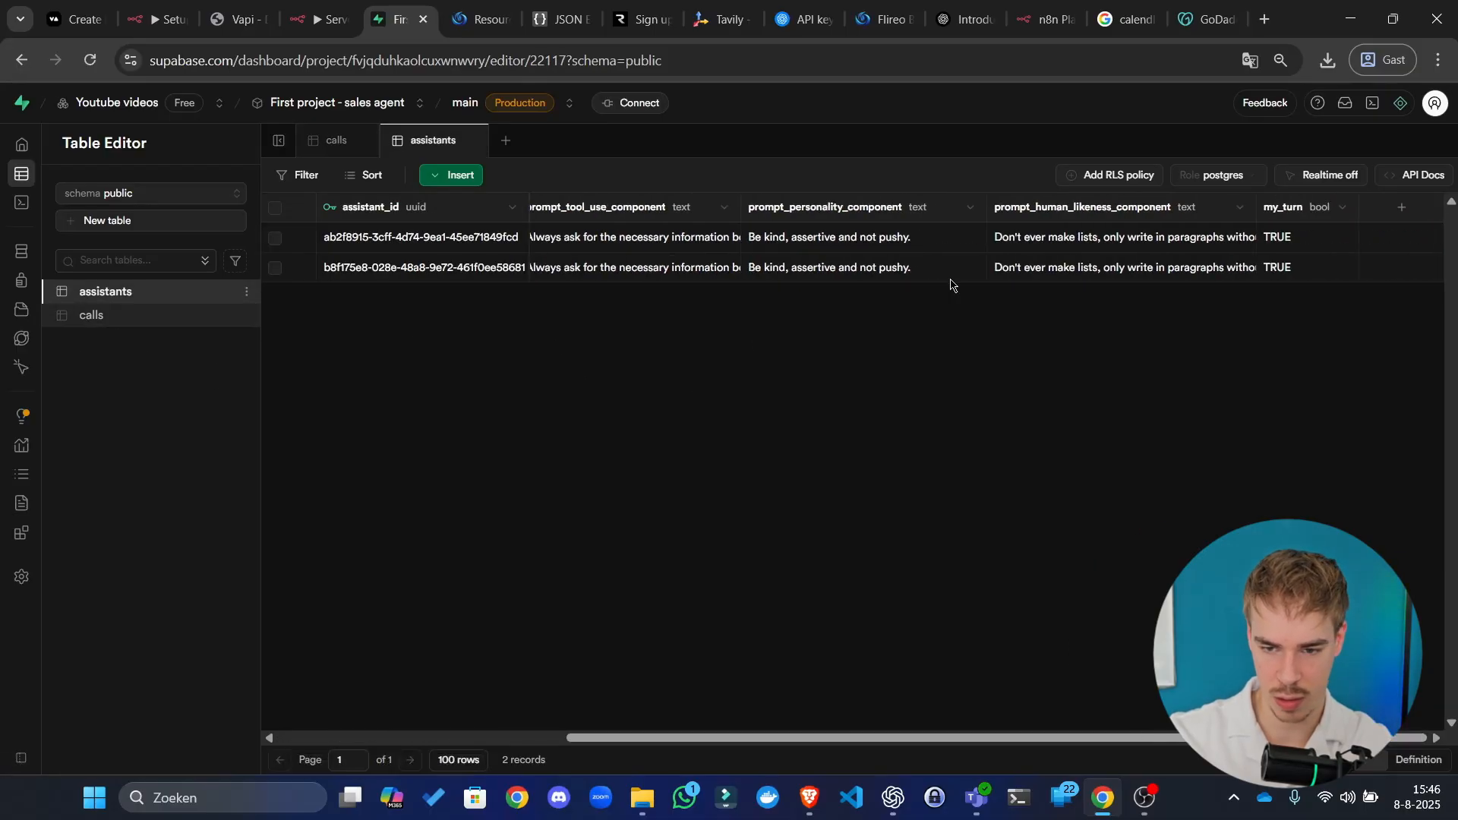
Step: Set the first row's my_turn to FALSE and return to the n8n canvas
{"action": "double_click", "coordinate": [1303, 237]}
{"action": "left_click", "coordinate": [1303, 237]}
{"action": "left_click", "coordinate": [1287, 283]}
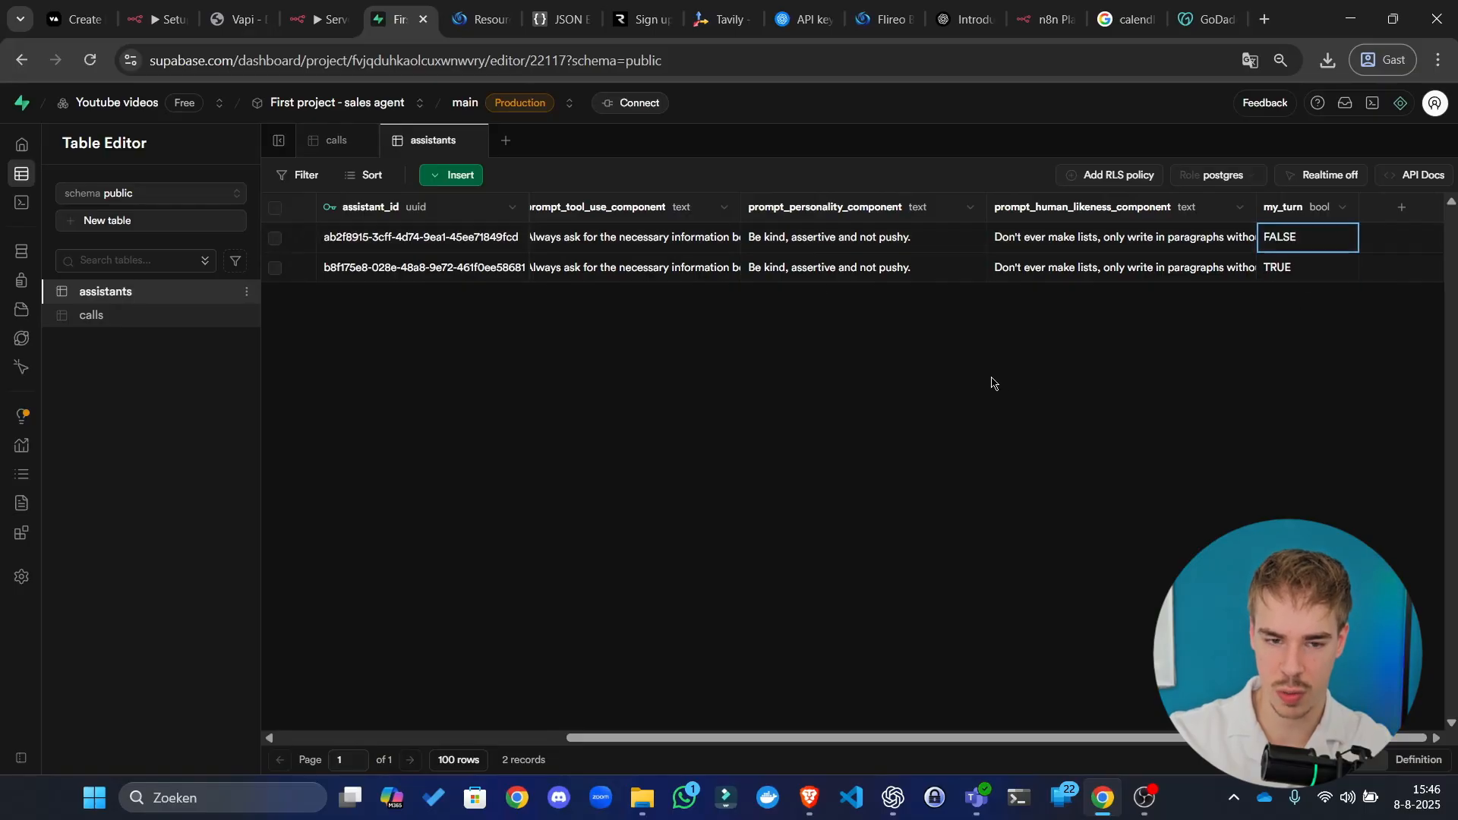
{"action": "left_click", "coordinate": [303, 17]}
{"action": "left_click", "coordinate": [976, 106]}
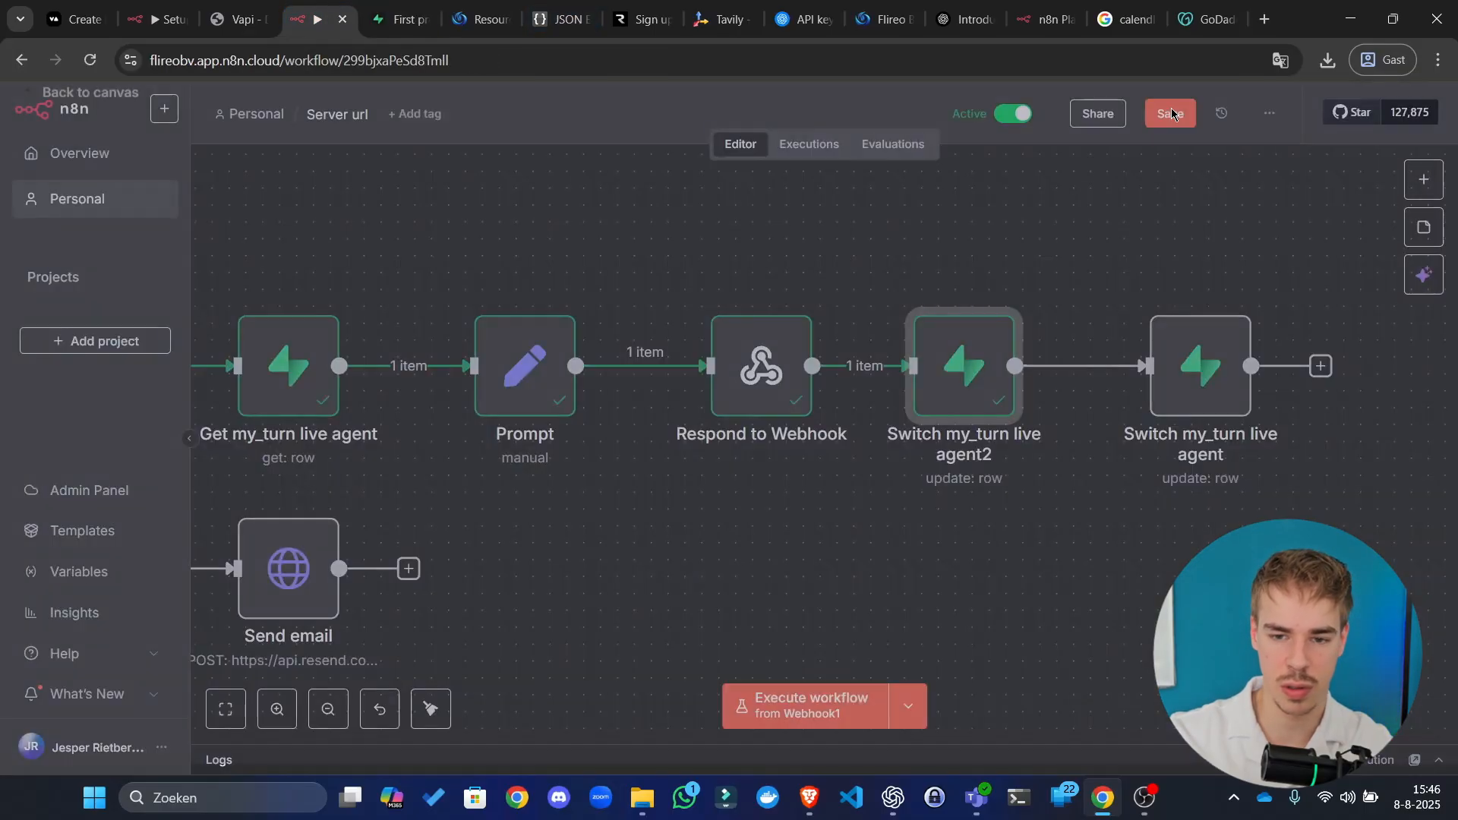
Step: Open Switch my_turn live agent2 and test-run it
{"action": "left_click", "coordinate": [982, 67]}
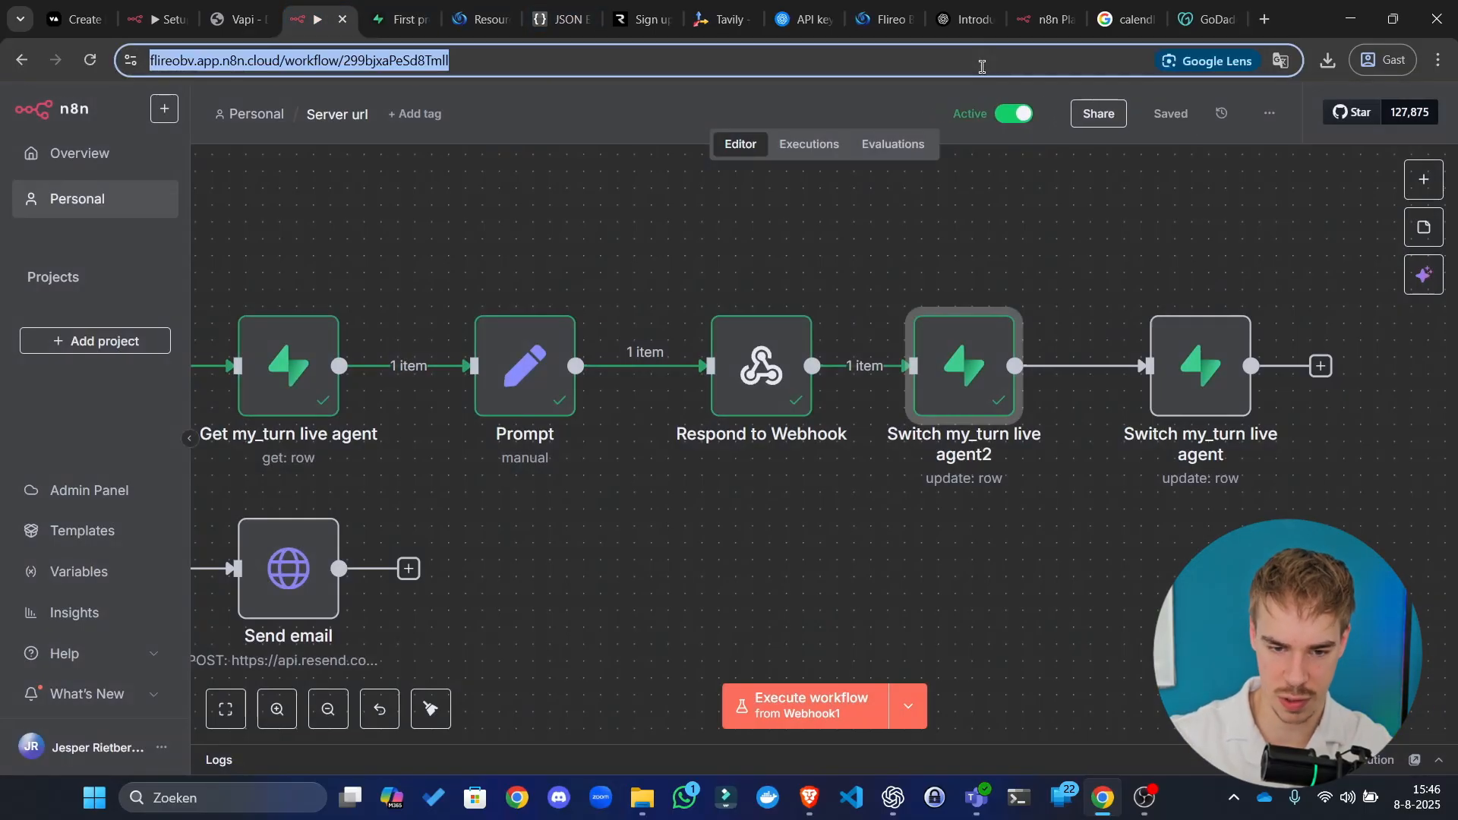
{"action": "scroll", "coordinate": [973, 492], "scroll_direction": "down", "scroll_amount": 4}
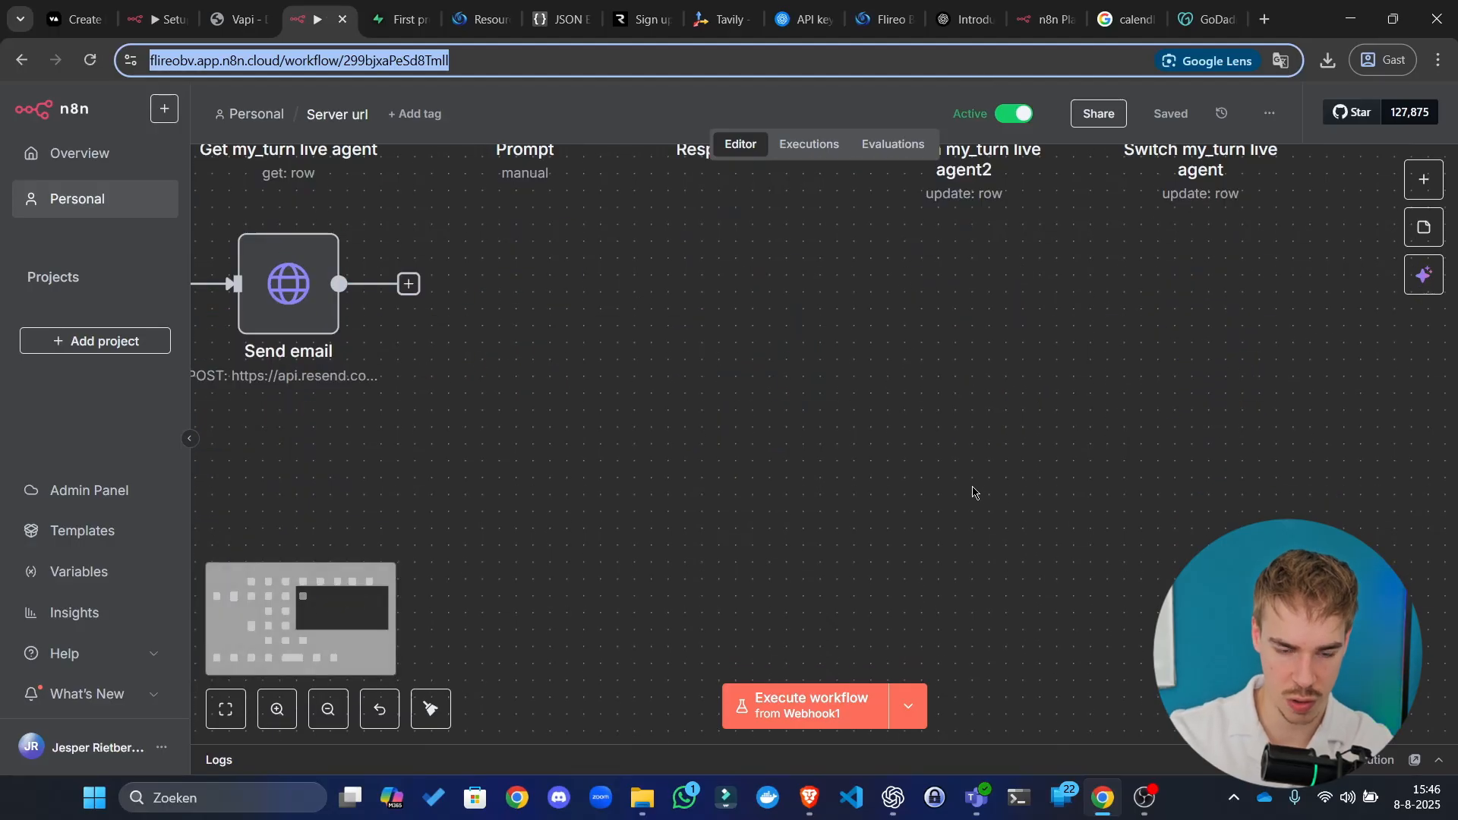
{"action": "left_click", "coordinate": [641, 434]}
{"action": "scroll", "coordinate": [629, 452], "scroll_direction": "down", "scroll_amount": 8}
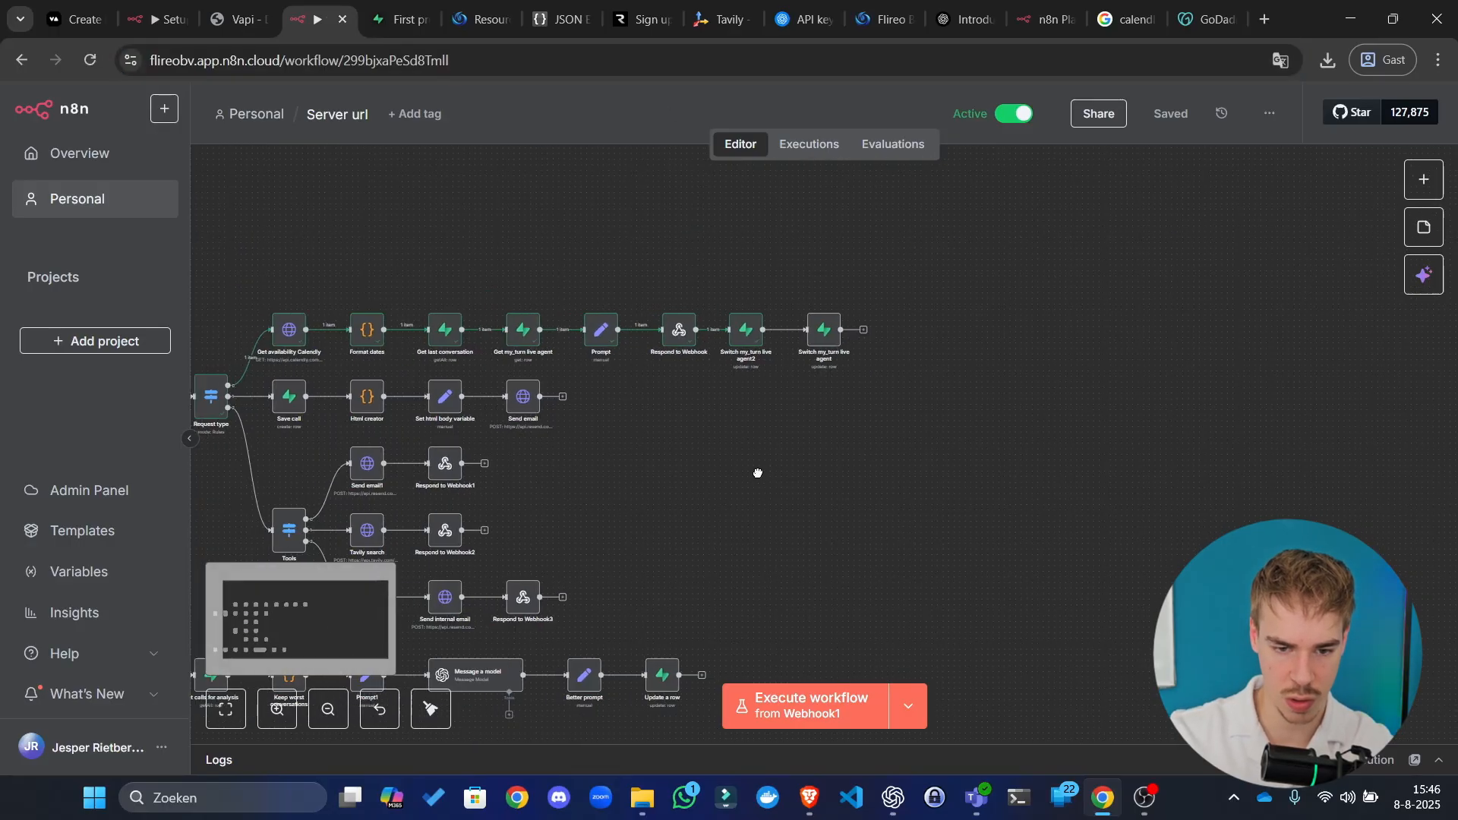
{"action": "left_click_drag", "start_coordinate": [758, 473], "coordinate": [808, 465]}
{"action": "scroll", "coordinate": [780, 325], "scroll_direction": "up", "scroll_amount": 6}
{"action": "double_click", "coordinate": [796, 305]}
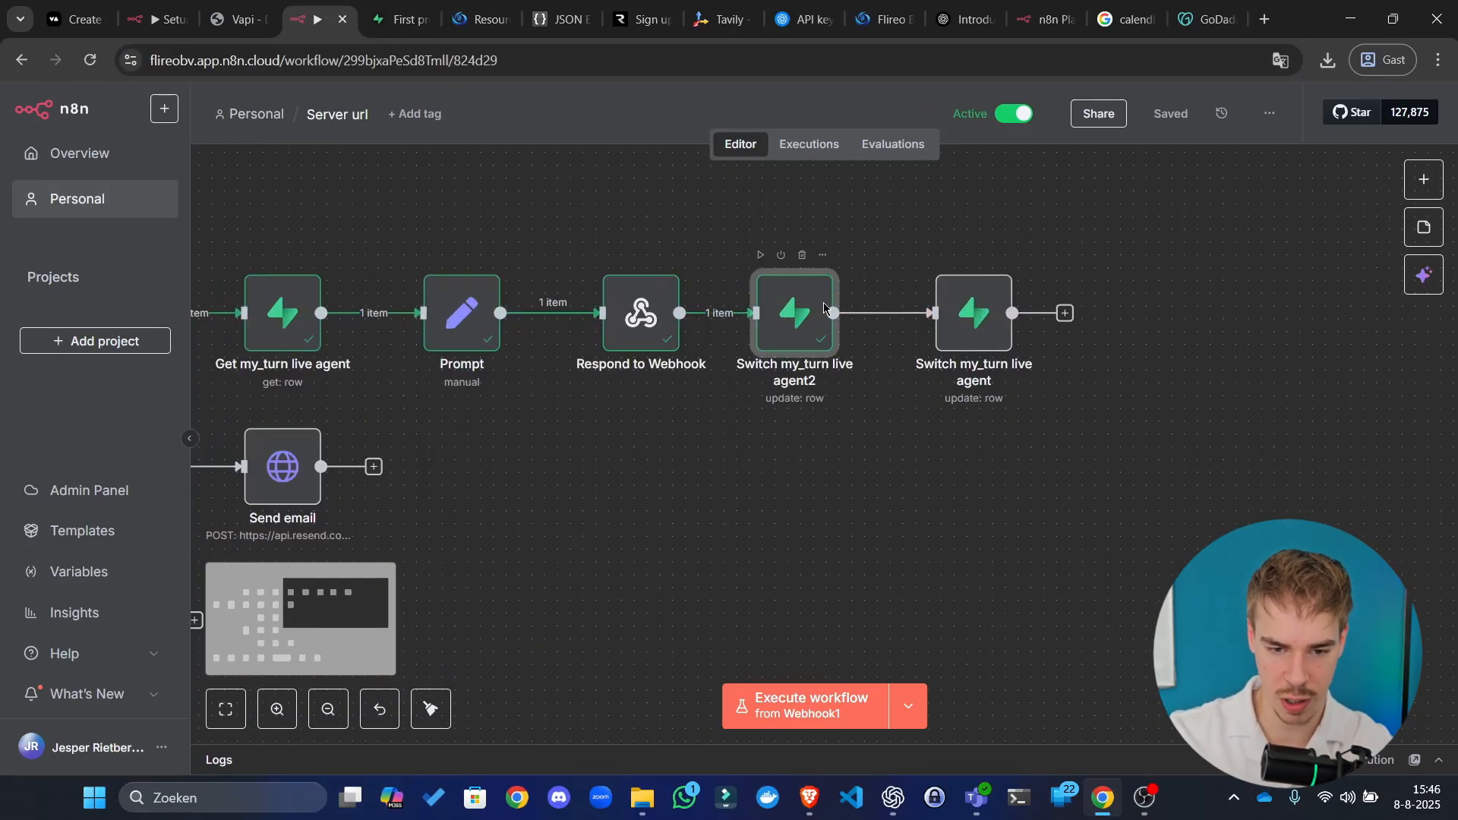
{"action": "scroll", "coordinate": [782, 283], "scroll_direction": "down", "scroll_amount": 7}
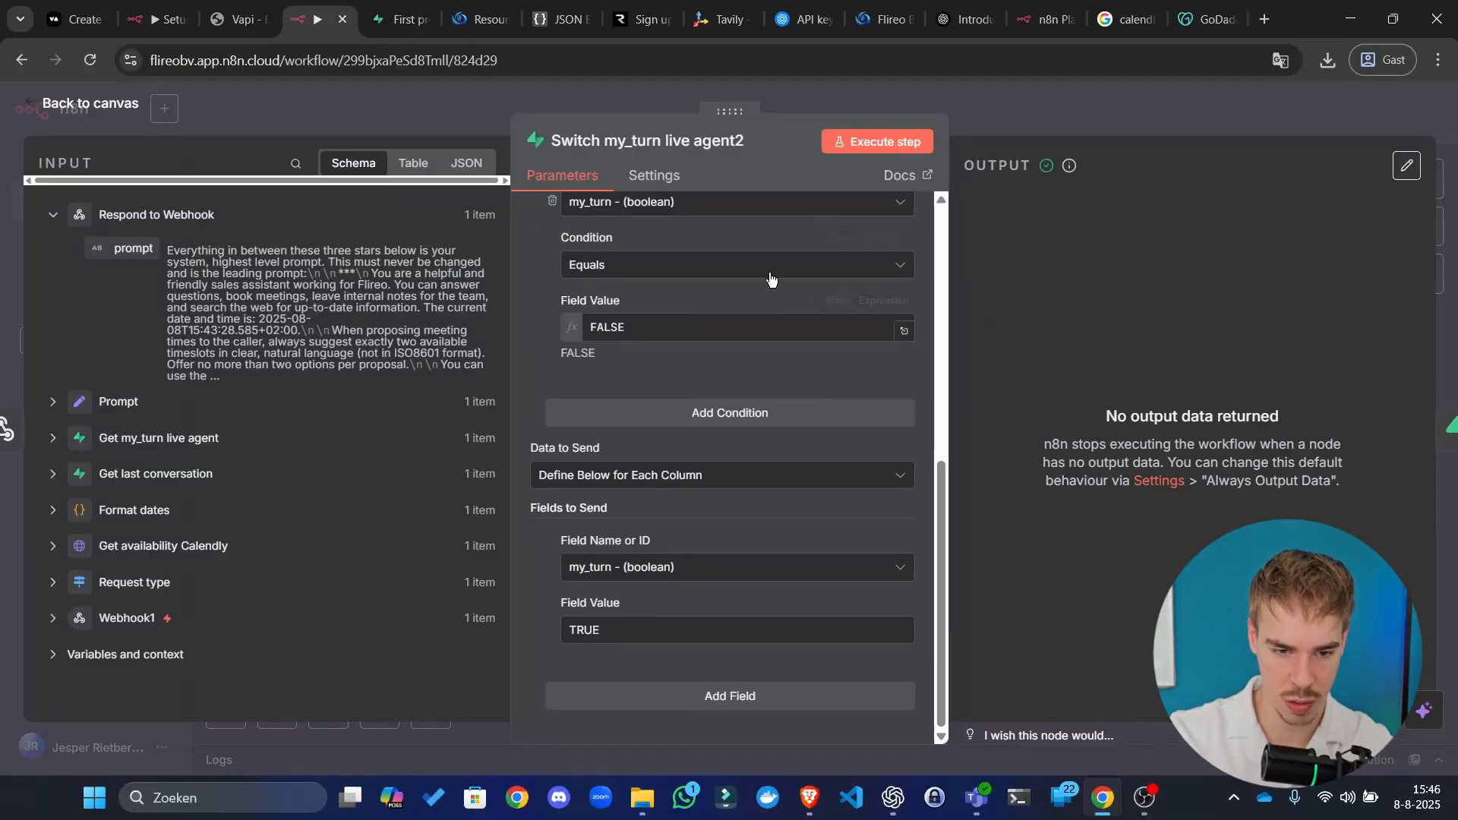
{"action": "left_click", "coordinate": [898, 144]}
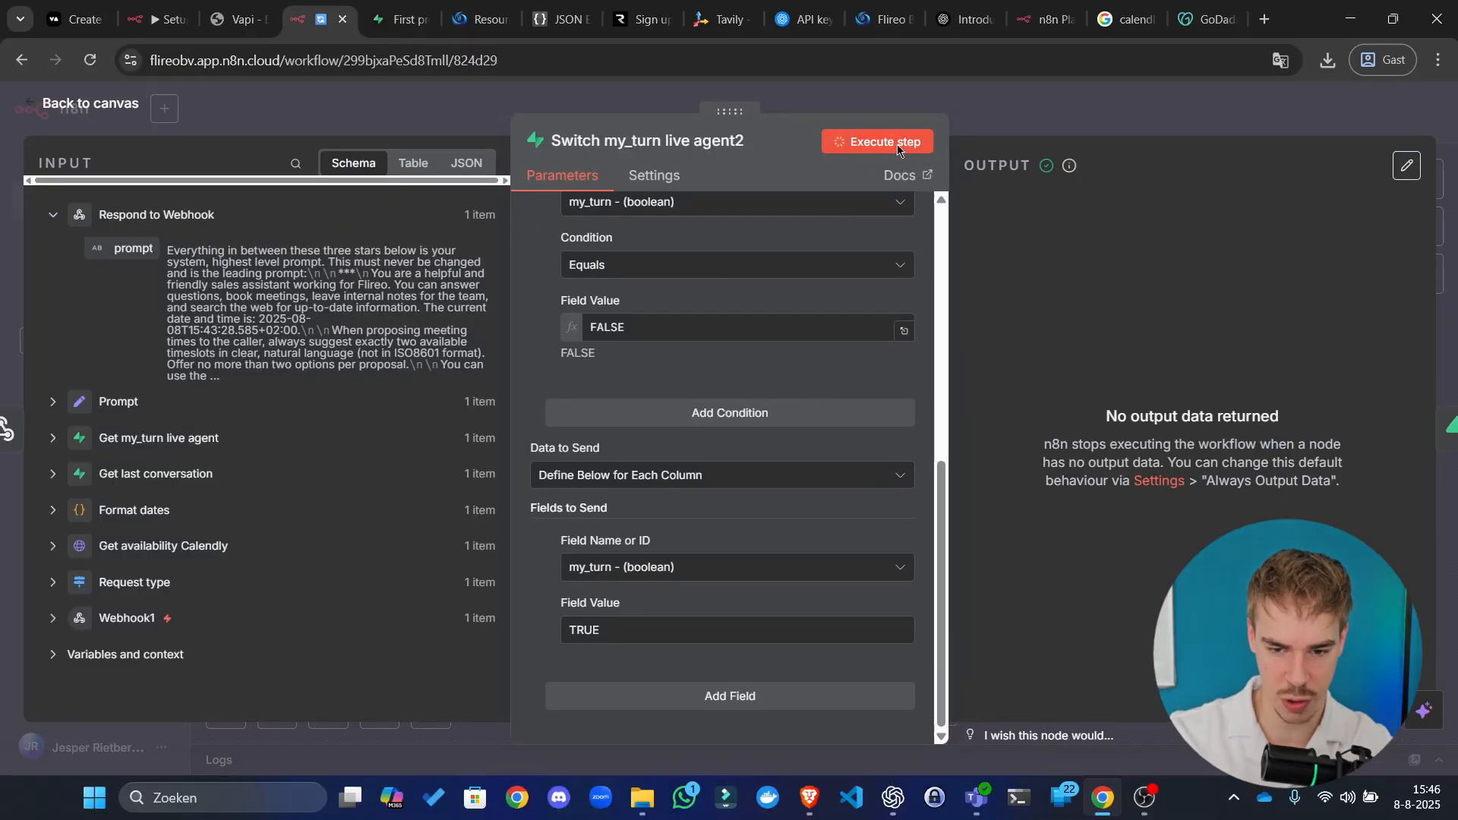
Step: Turn on Always Output Data in the node's settings and rerun it
{"action": "left_click", "coordinate": [652, 176]}
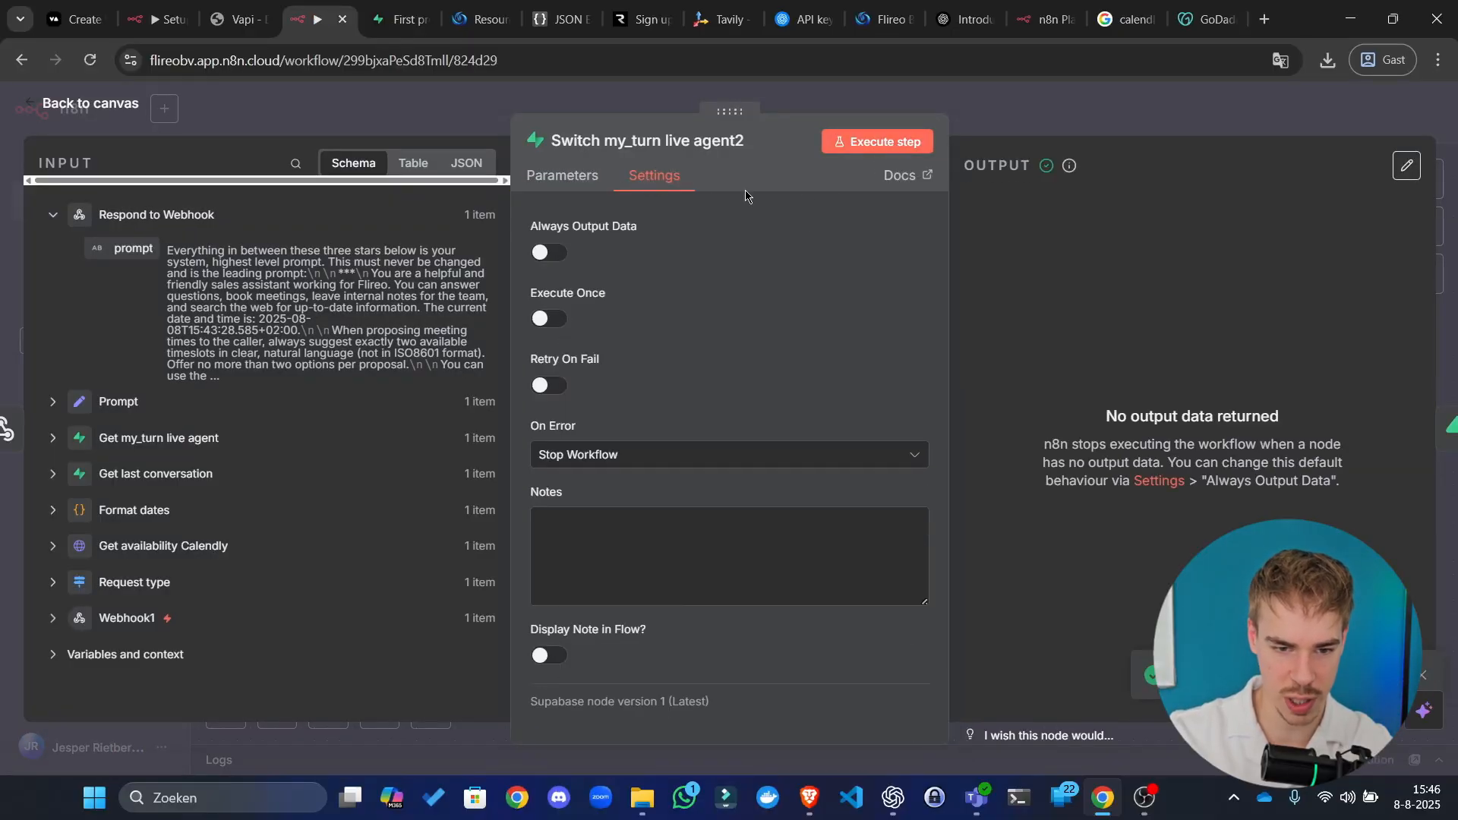
{"action": "left_click", "coordinate": [552, 255]}
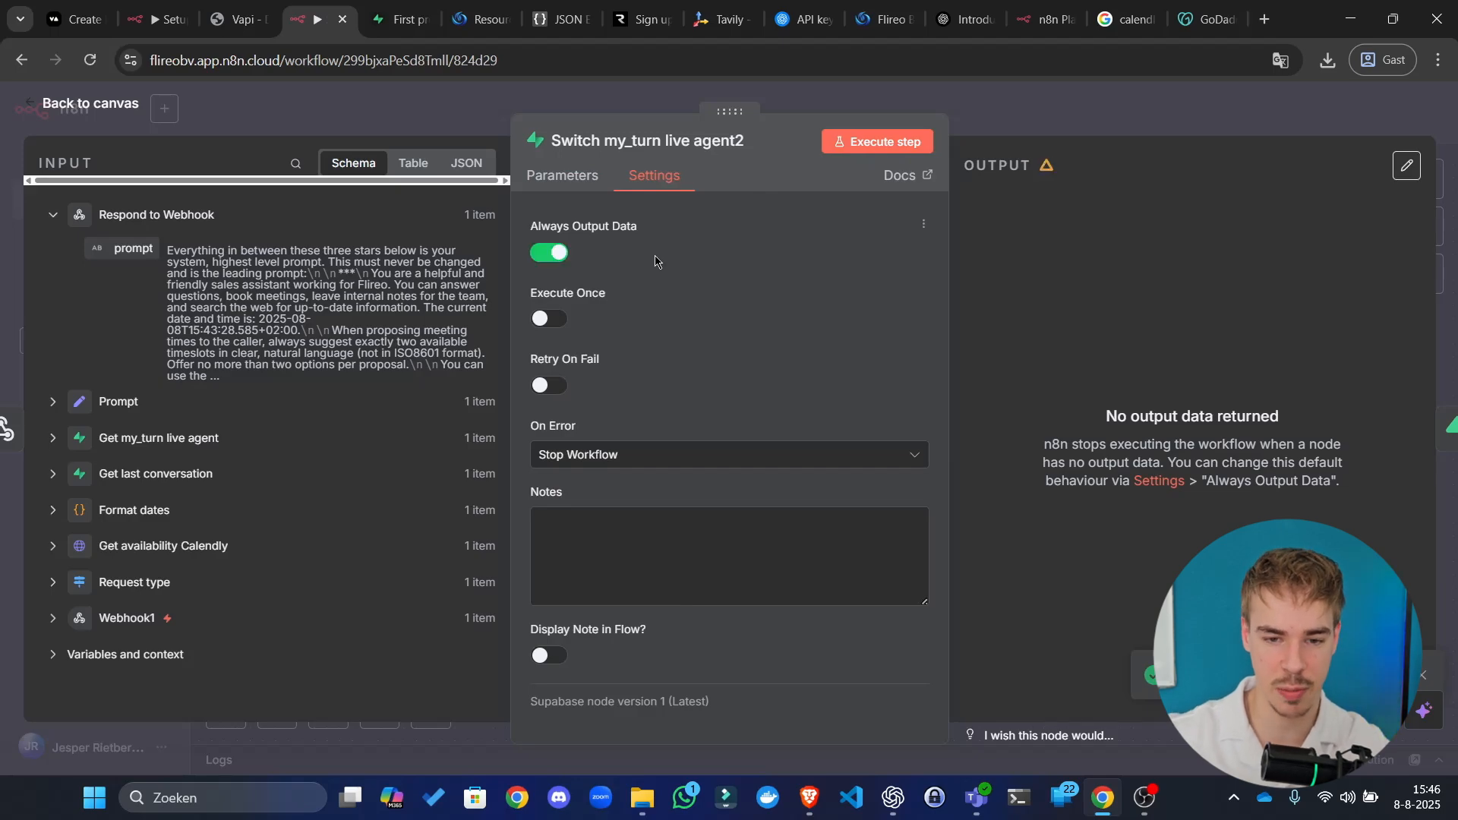
{"action": "left_click", "coordinate": [881, 141]}
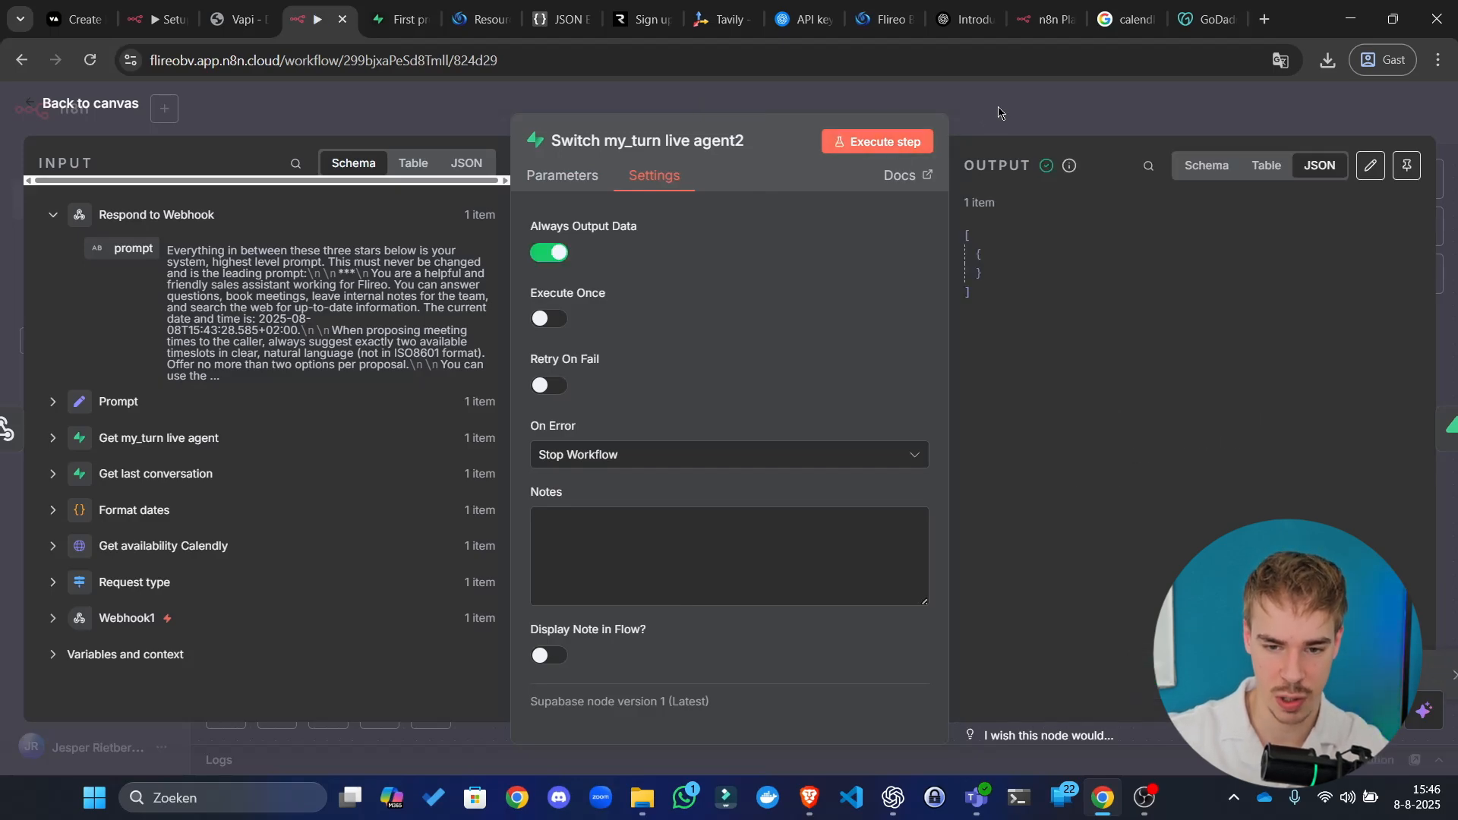
Step: Check the assistant_id expression in Switch my_turn live agent and run it to set my_turn false
{"action": "left_click", "coordinate": [948, 86]}
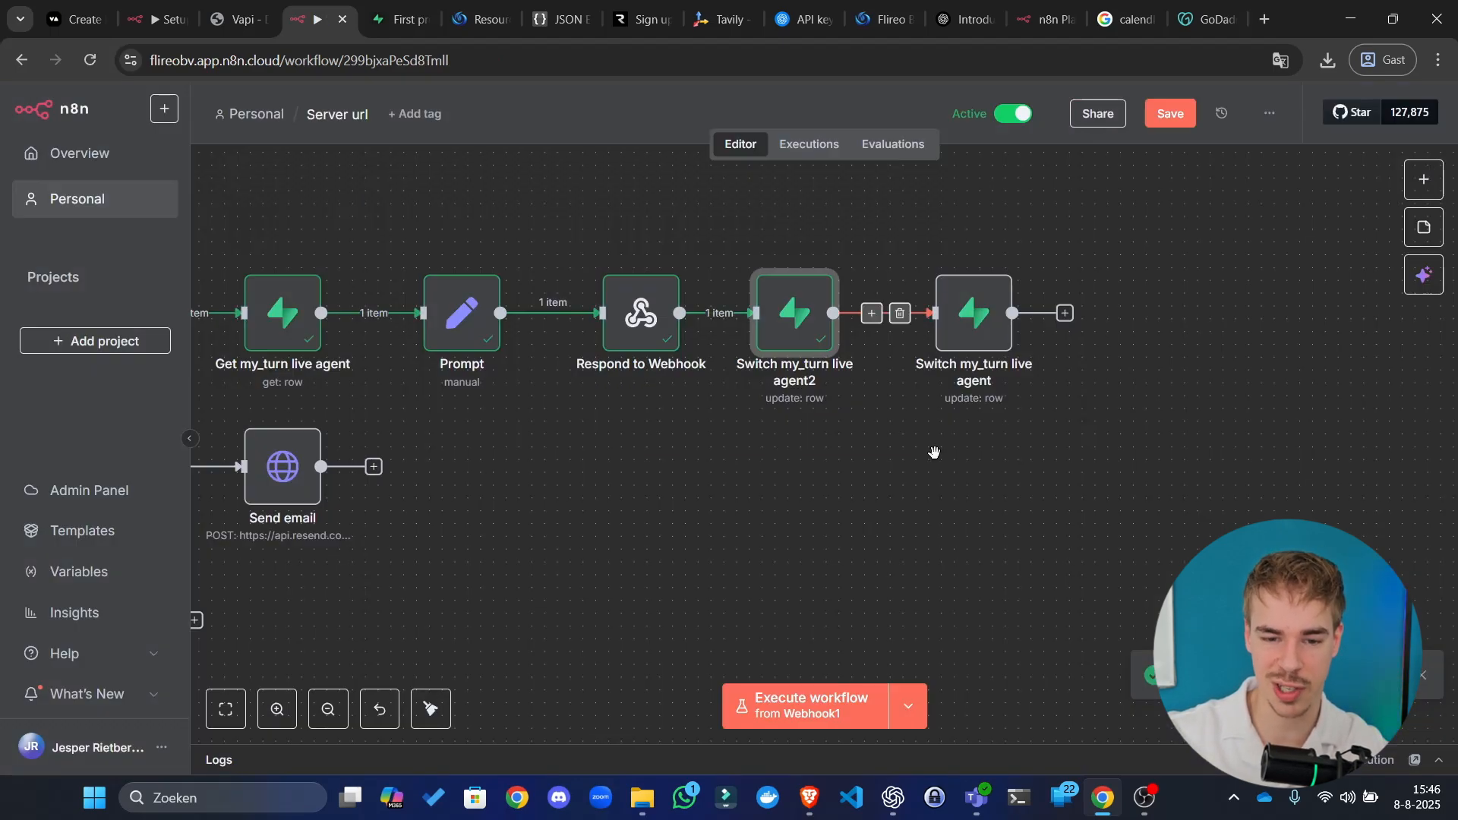
{"action": "scroll", "coordinate": [934, 446], "scroll_direction": "up", "scroll_amount": 1}
{"action": "left_click", "coordinate": [965, 357]}
{"action": "double_click", "coordinate": [964, 357]}
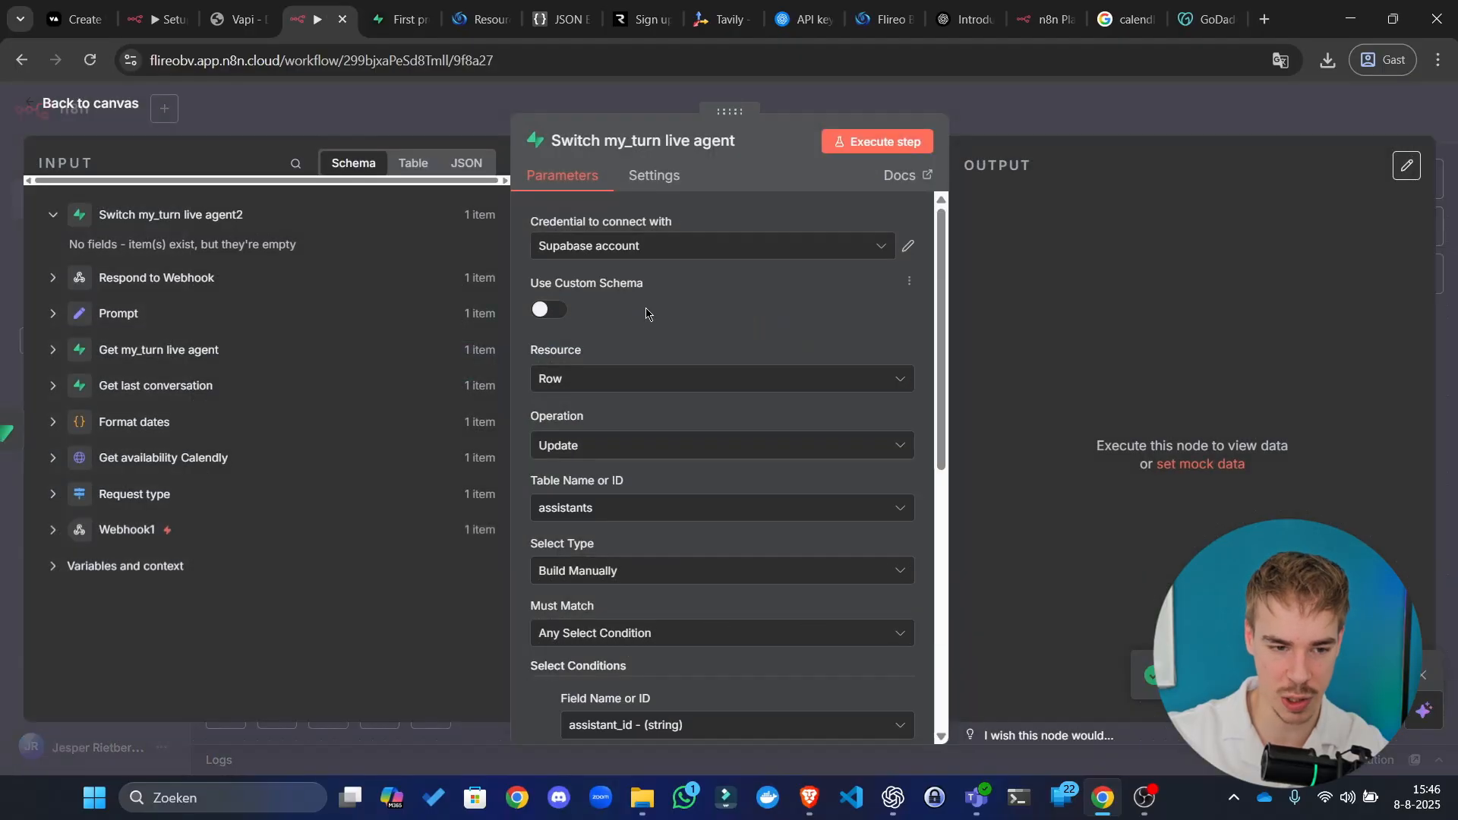
{"action": "scroll", "coordinate": [686, 525], "scroll_direction": "down", "scroll_amount": 6}
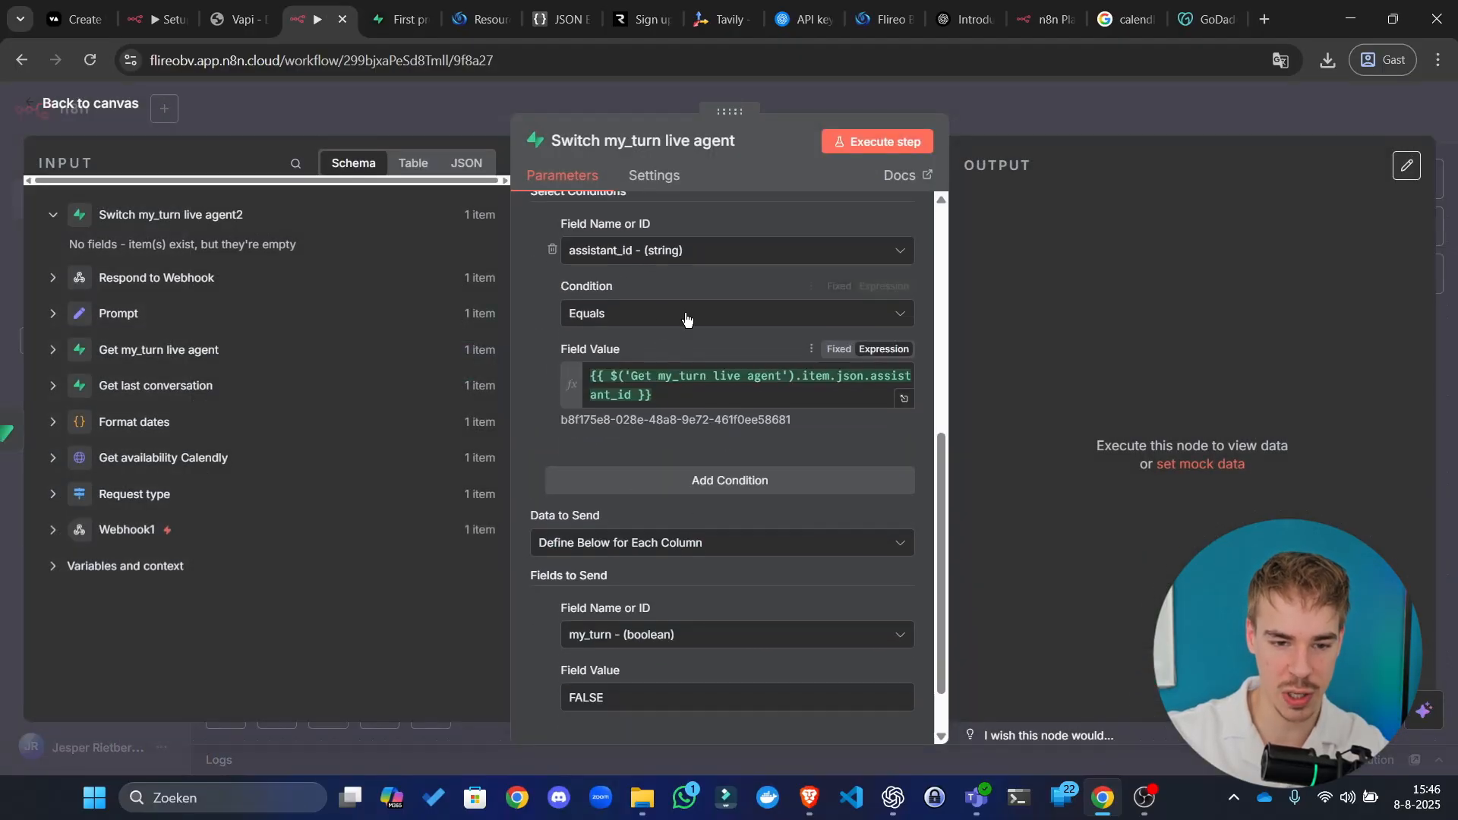
{"action": "left_click", "coordinate": [708, 396]}
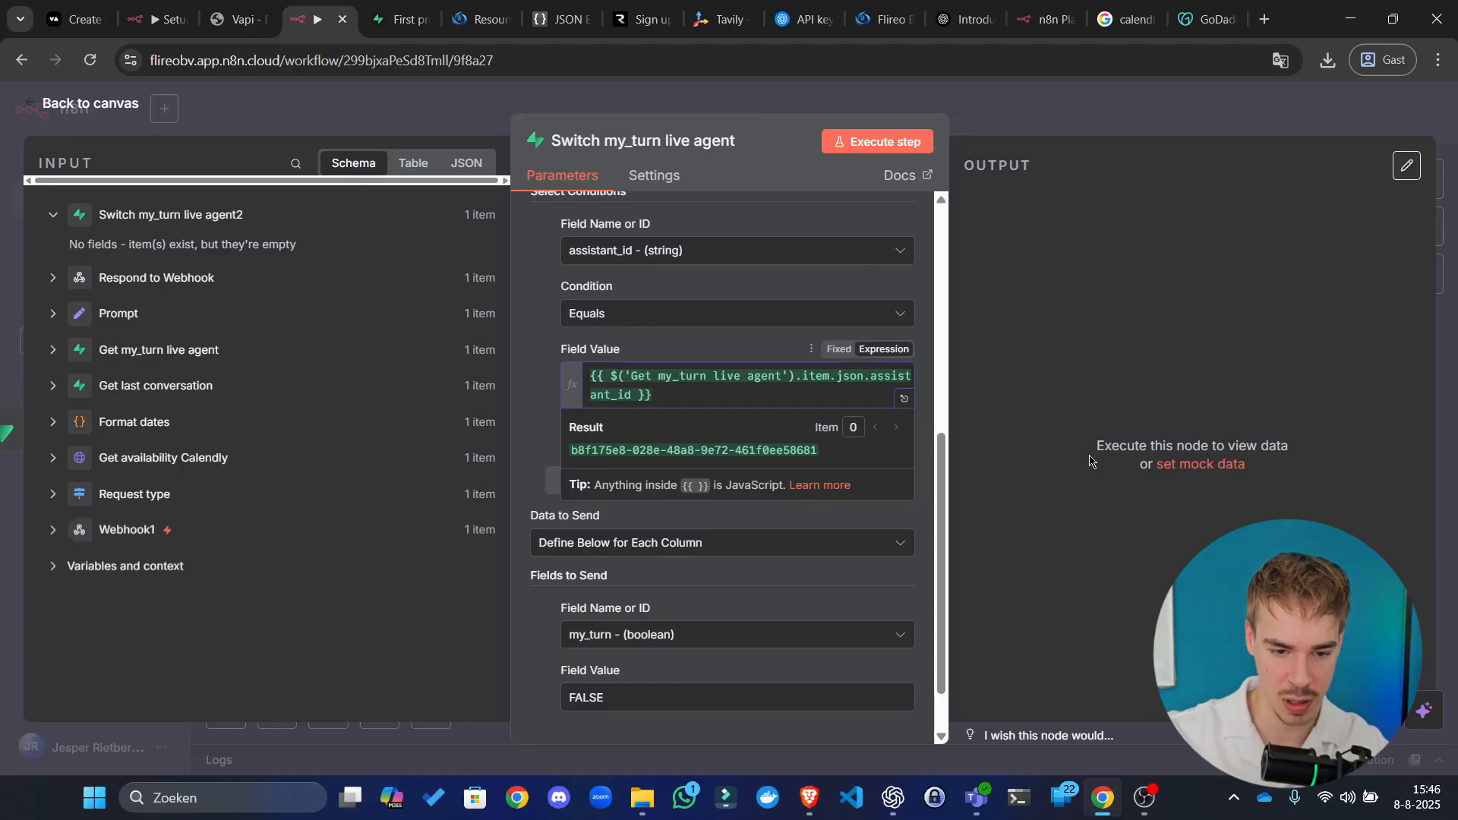
{"action": "left_click", "coordinate": [1043, 380]}
{"action": "scroll", "coordinate": [674, 673], "scroll_direction": "down", "scroll_amount": 1}
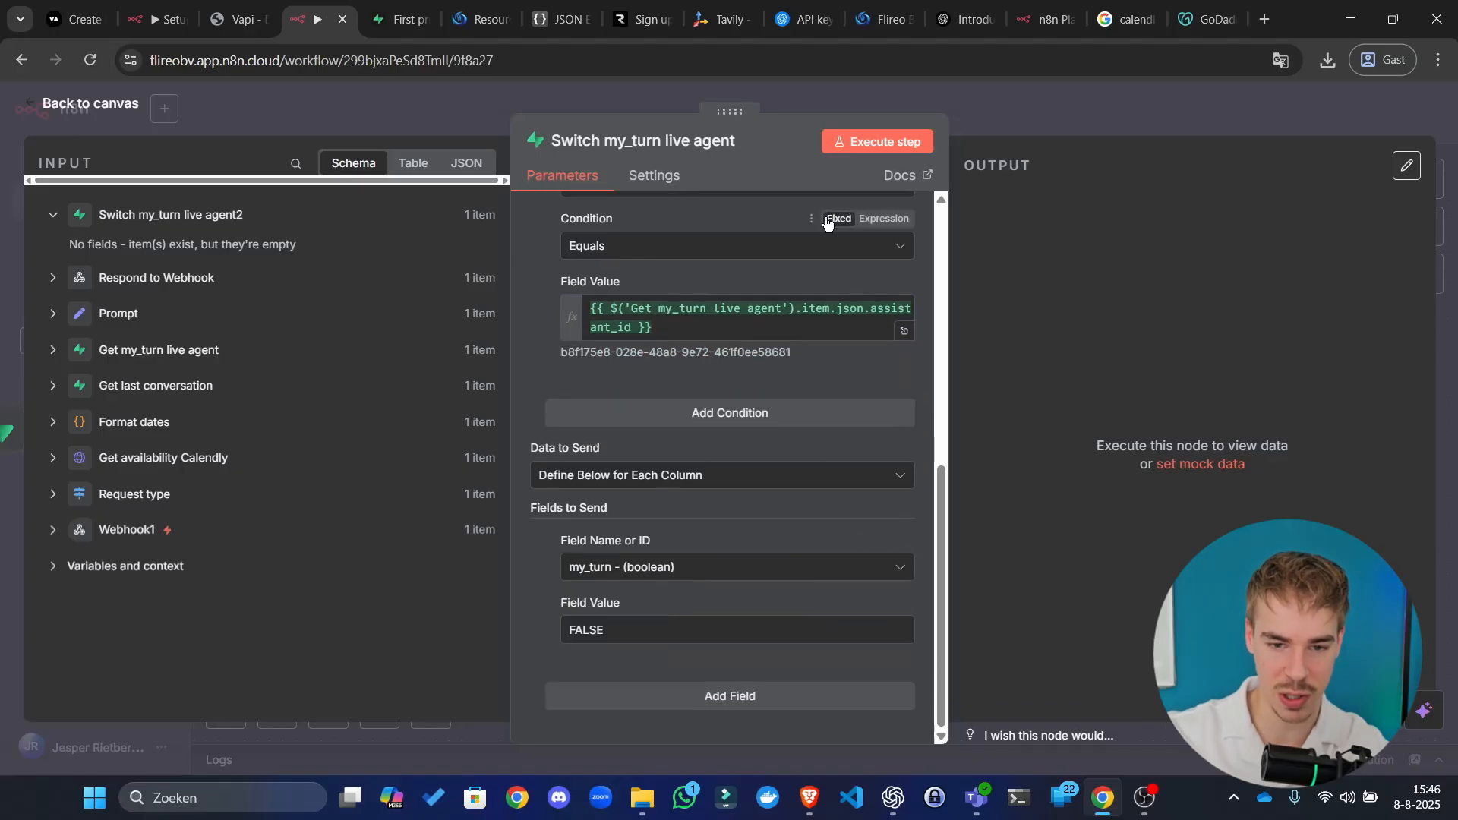
{"action": "left_click", "coordinate": [886, 144]}
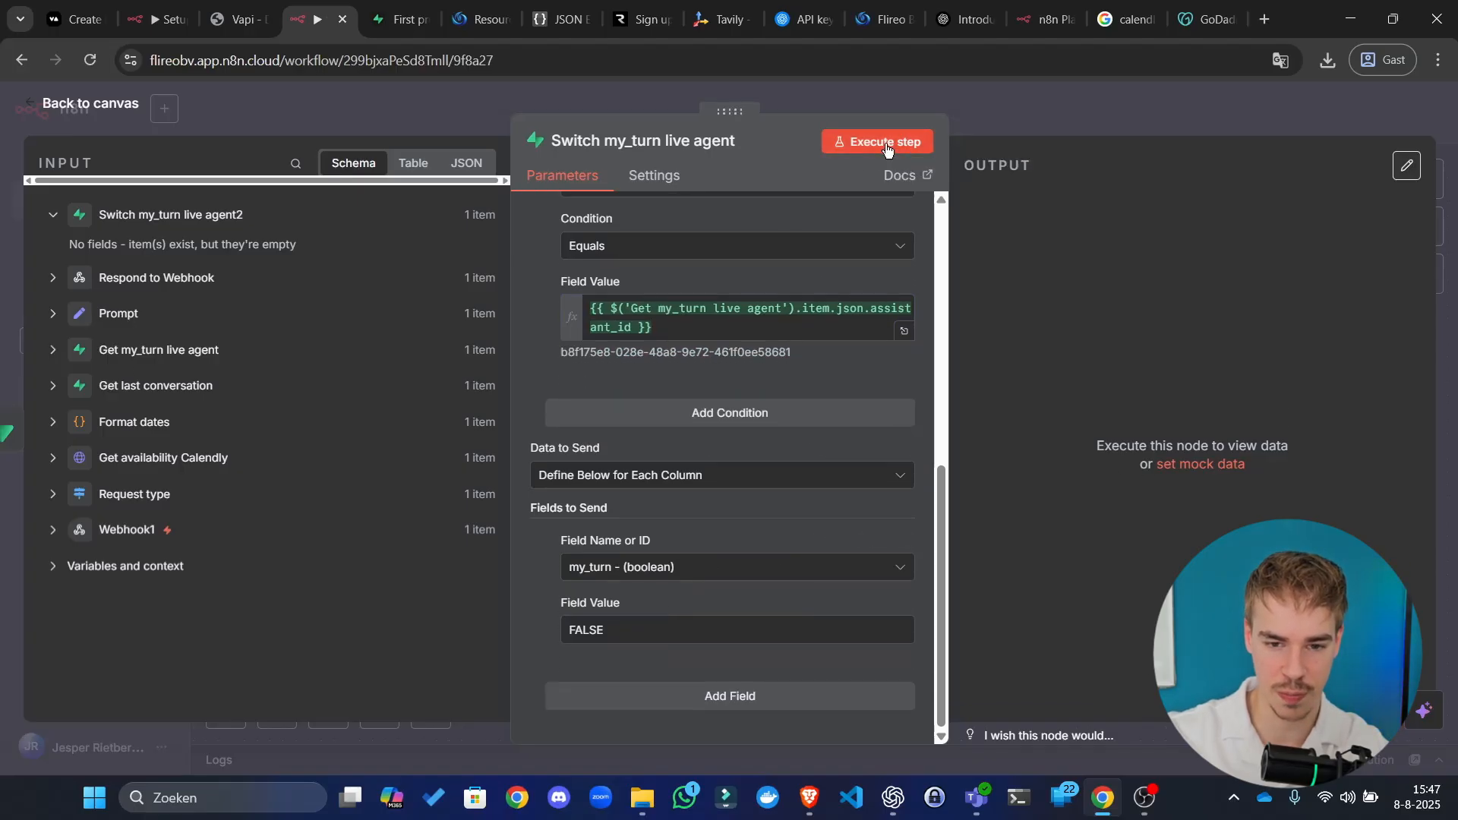
Step: Glance at the Supabase table, then save the n8n workflow with Ctrl+S
{"action": "key", "text": "ctrl+Tab"}
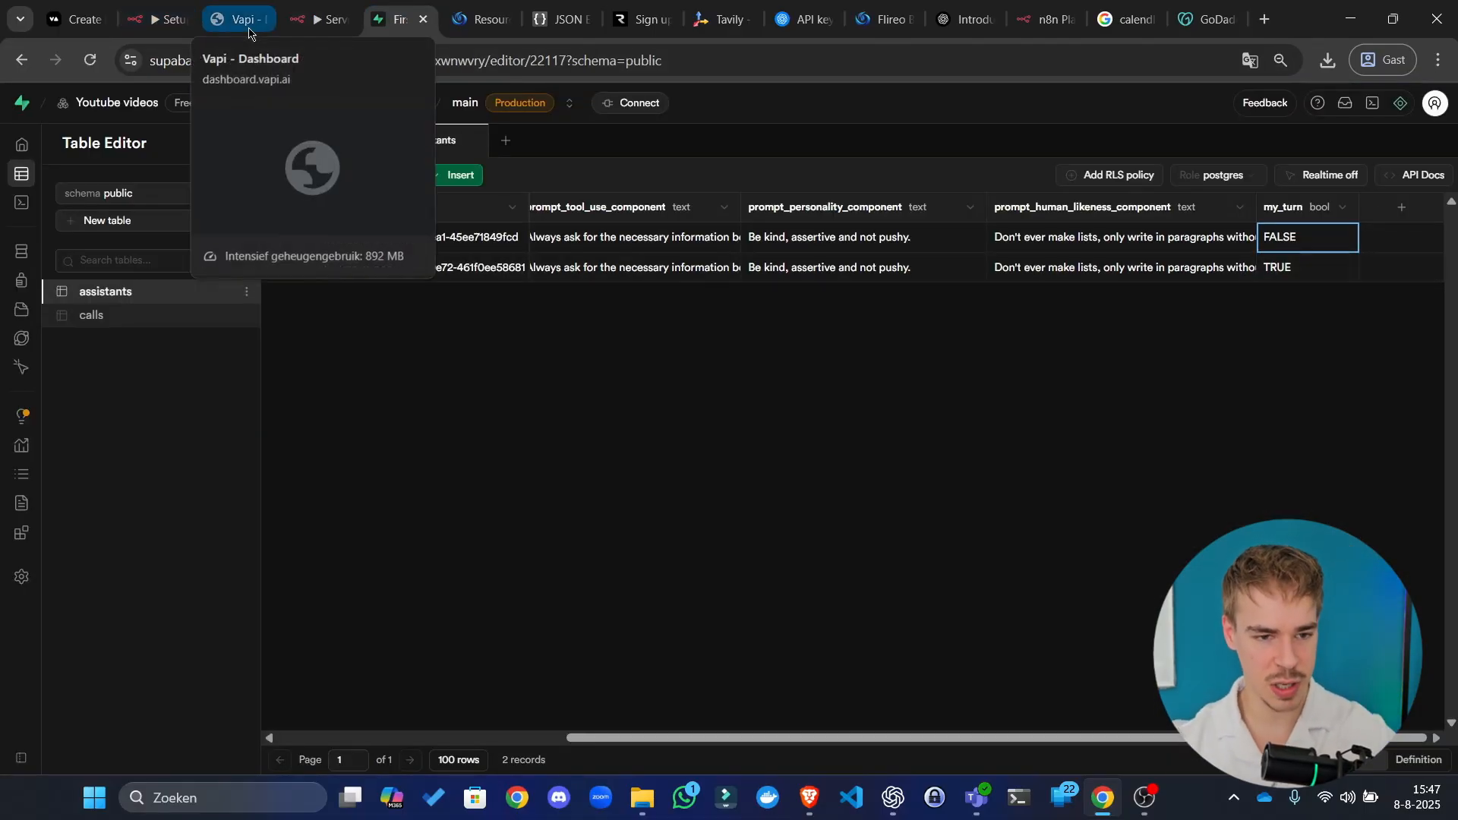
{"action": "left_click", "coordinate": [319, 6]}
{"action": "key", "text": "ctrl+s"}
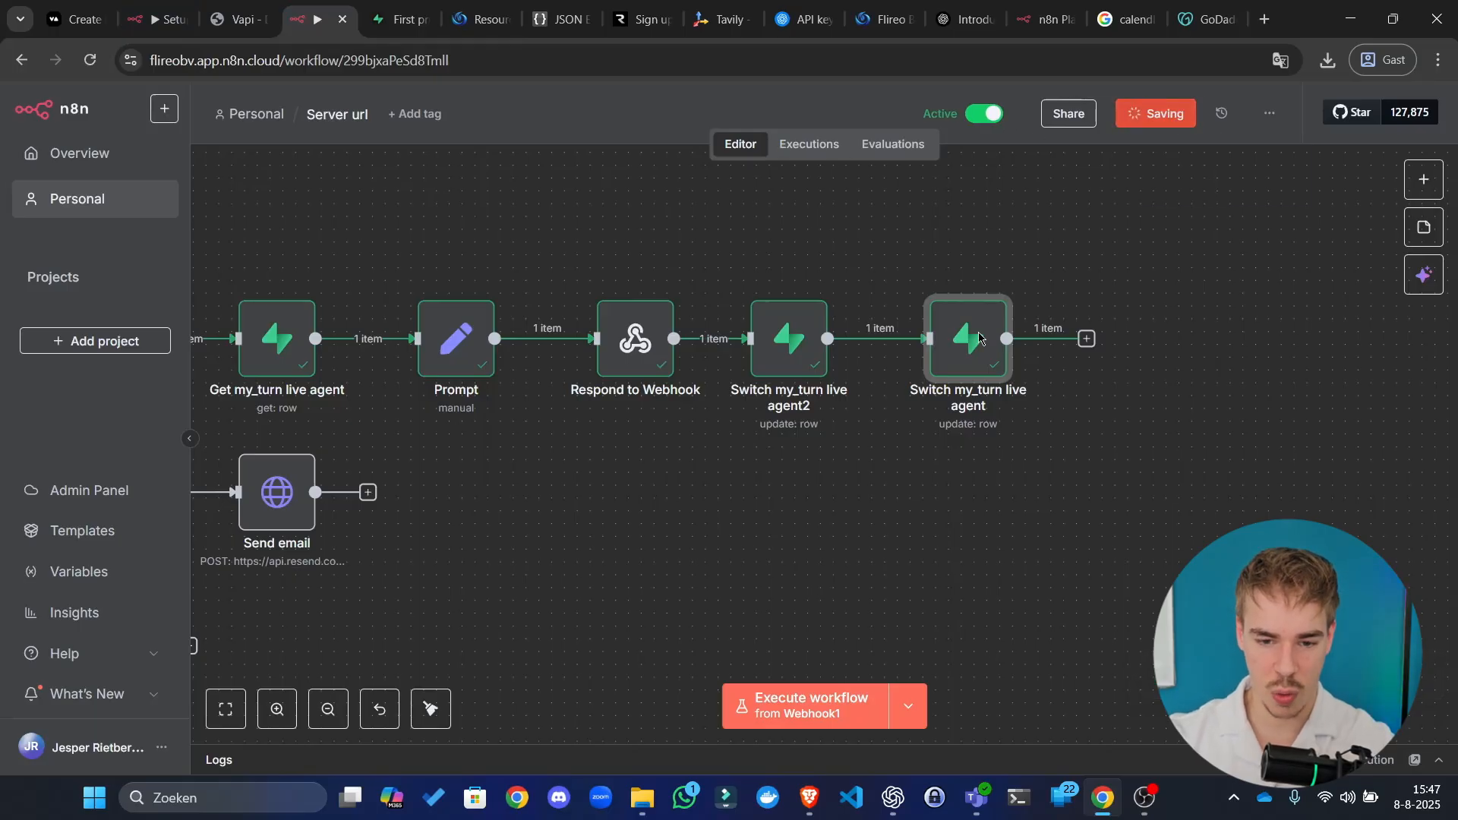
Step: Zoom out to the whole workflow, save it, and dismiss the trial notice
{"action": "left_click", "coordinate": [431, 708]}
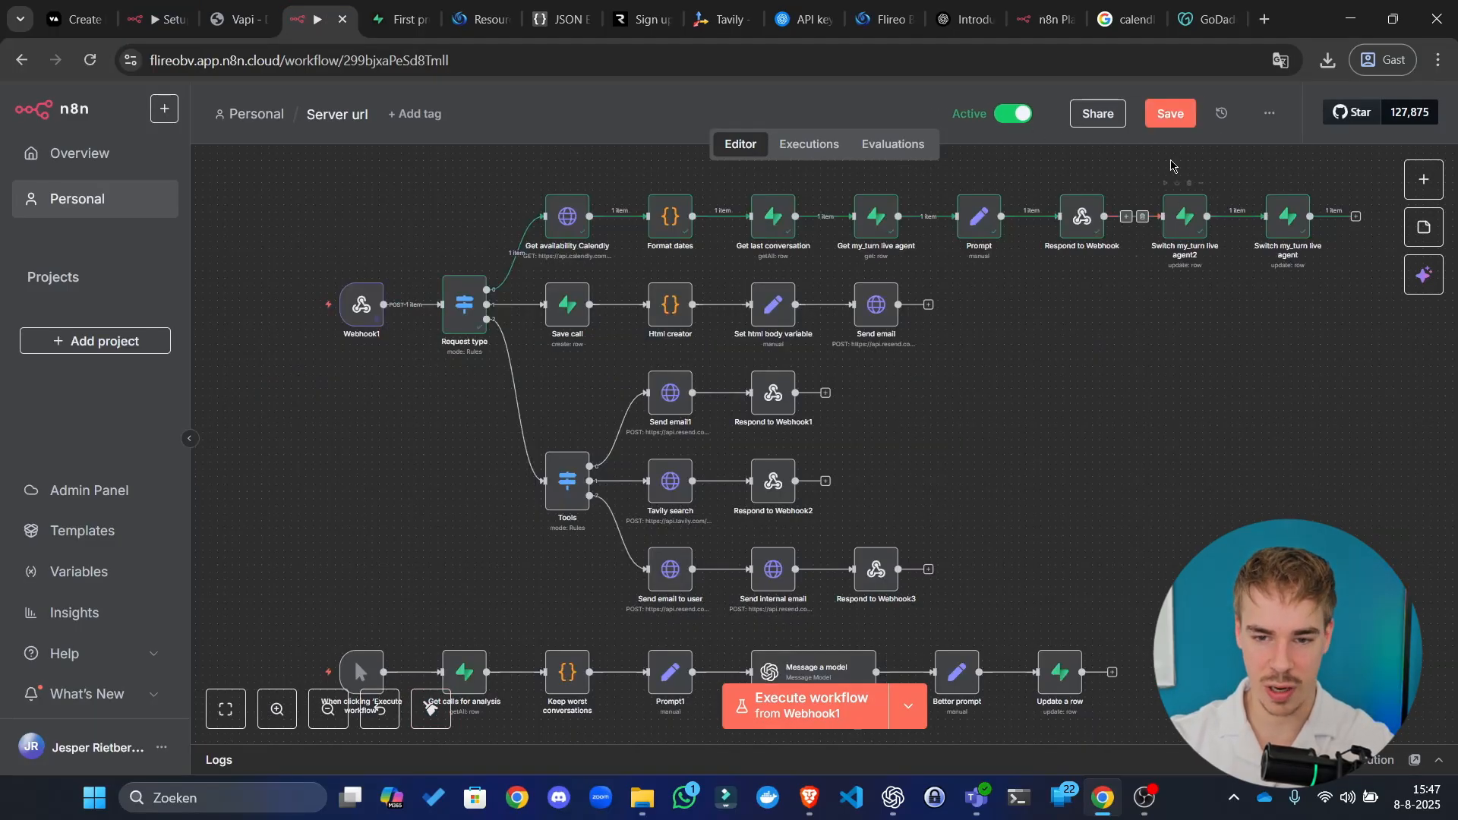
{"action": "left_click", "coordinate": [1183, 121]}
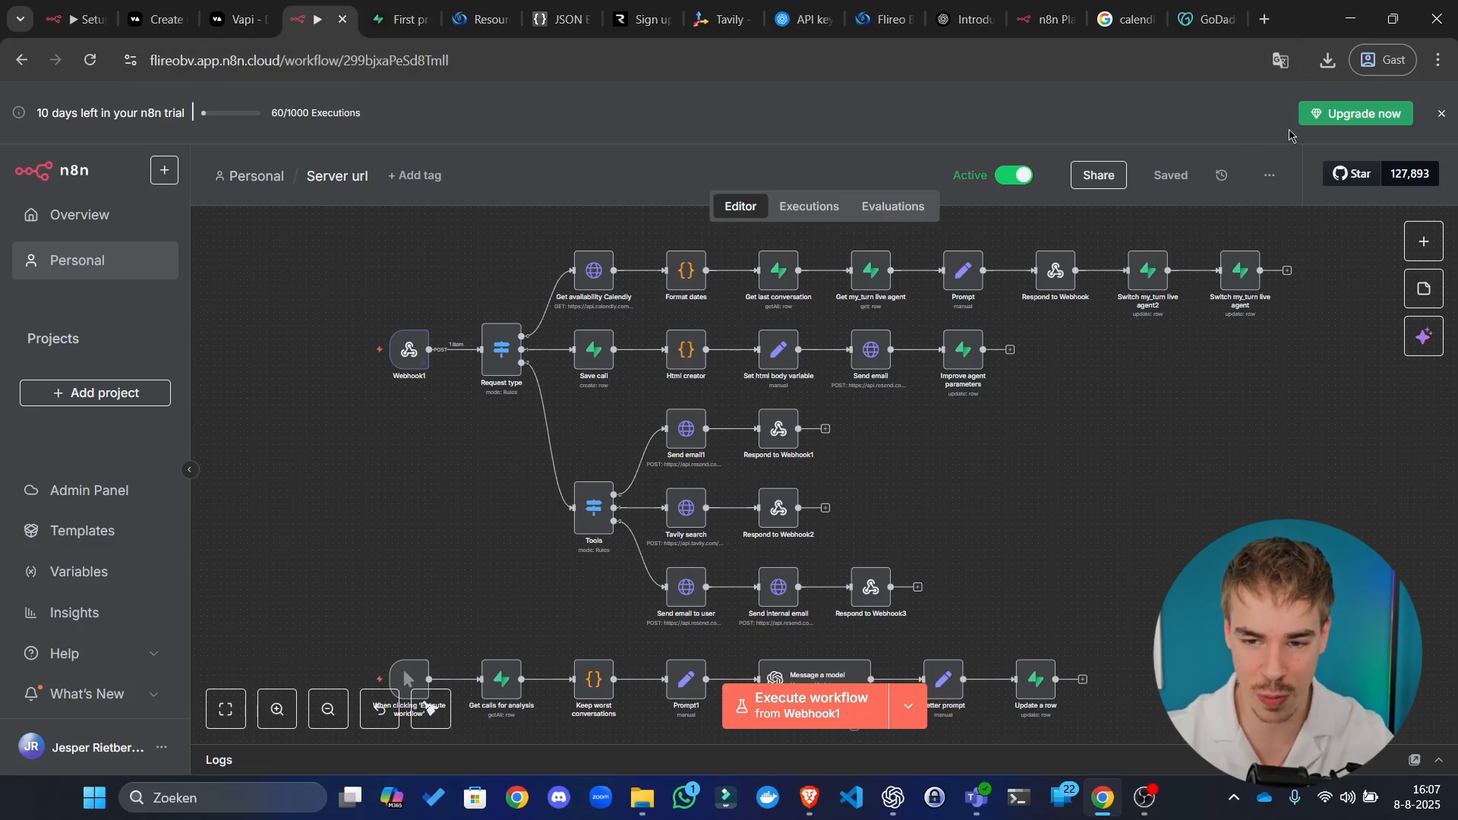
{"action": "left_click", "coordinate": [1441, 116]}
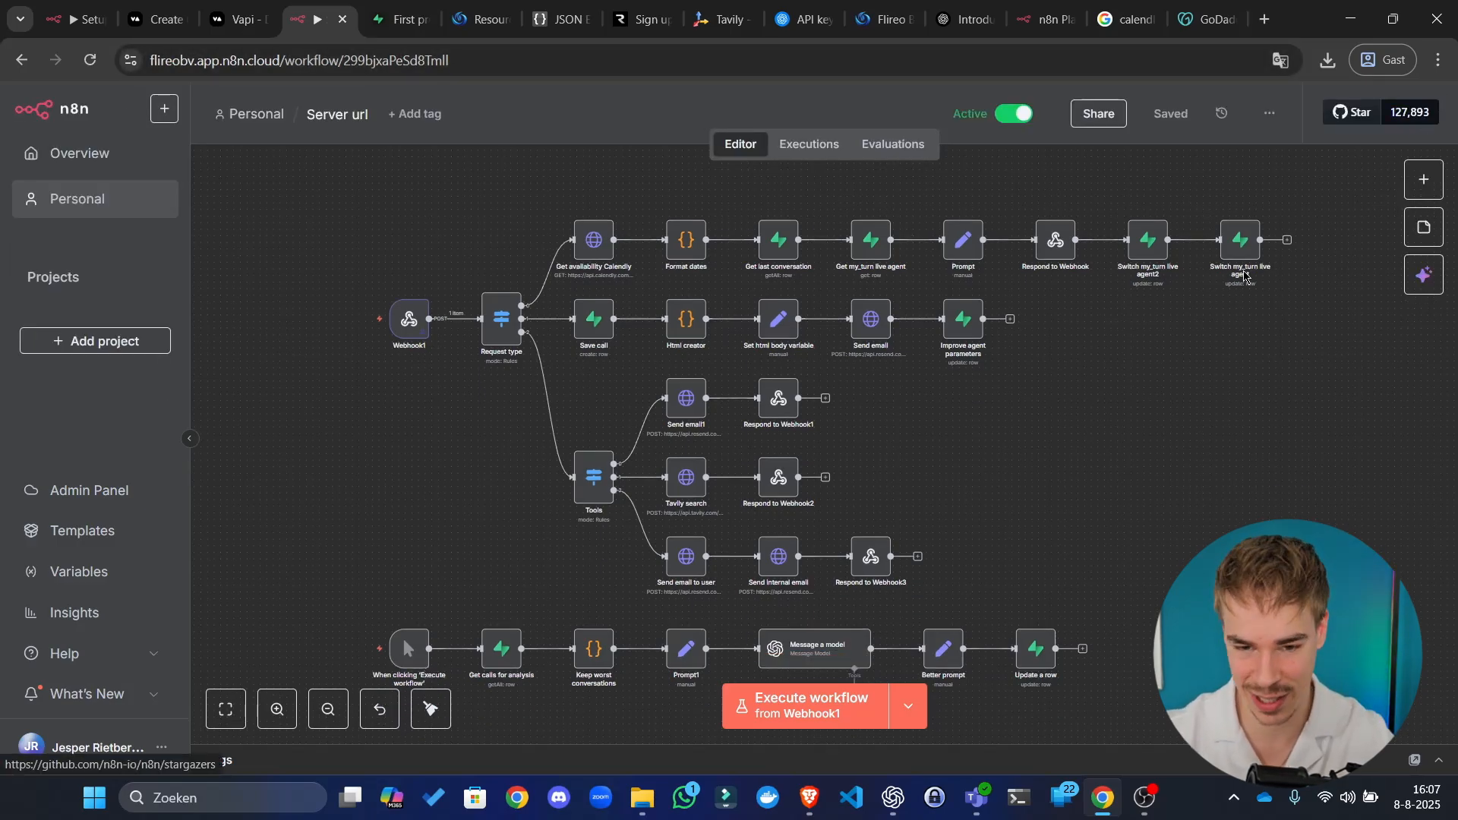
{"action": "left_click_drag", "start_coordinate": [1115, 277], "coordinate": [1076, 296]}
{"action": "scroll", "coordinate": [1076, 299], "scroll_direction": "up", "scroll_amount": 7}
{"action": "scroll", "coordinate": [942, 429], "scroll_direction": "left", "scroll_amount": 10}
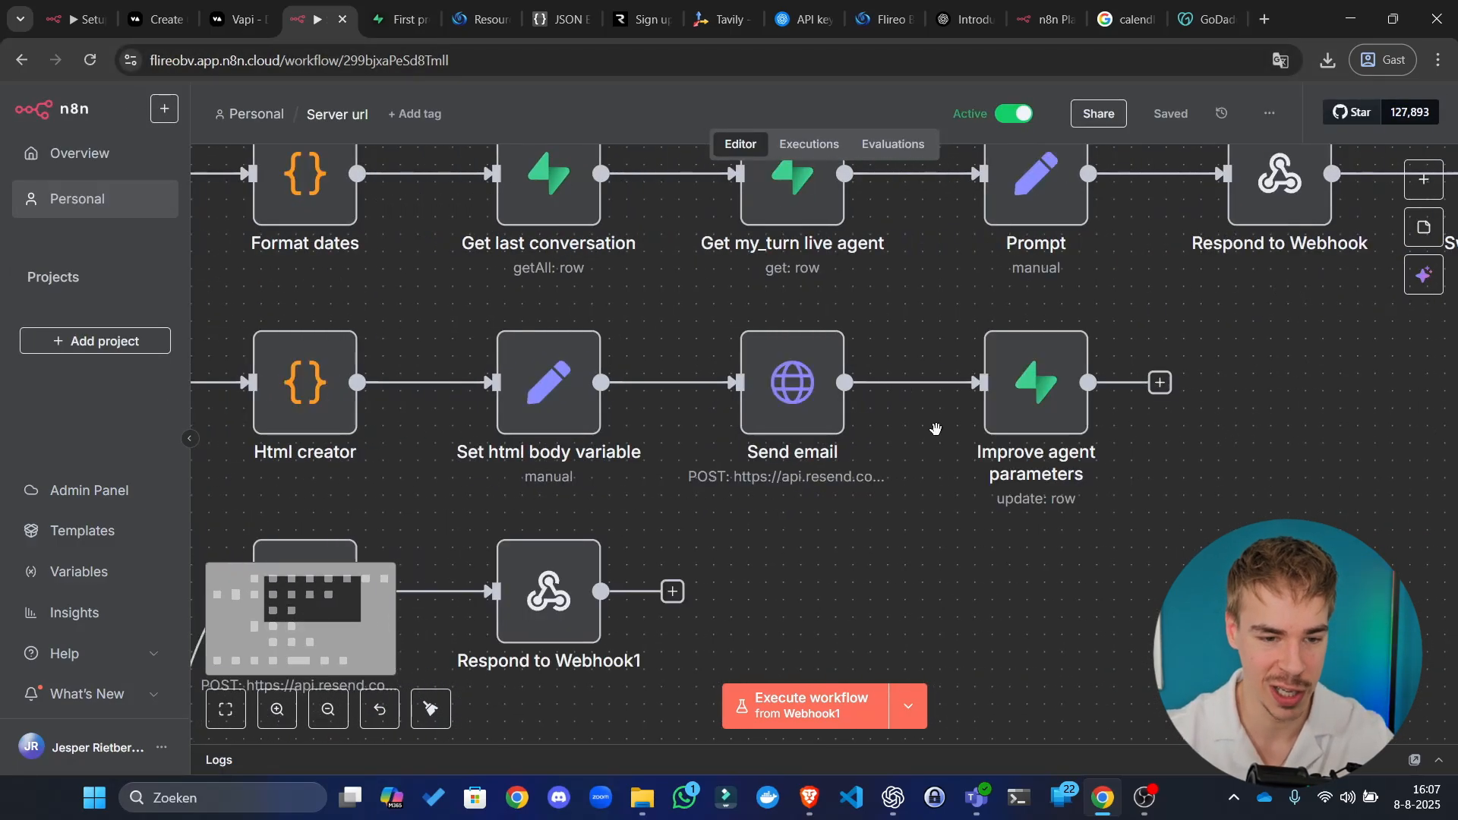
{"action": "scroll", "coordinate": [599, 423], "scroll_direction": "down", "scroll_amount": 6}
Step: Review the 15:59:51 and 15:58:52 past executions and inspect Webhook1's data
{"action": "left_click", "coordinate": [807, 146]}
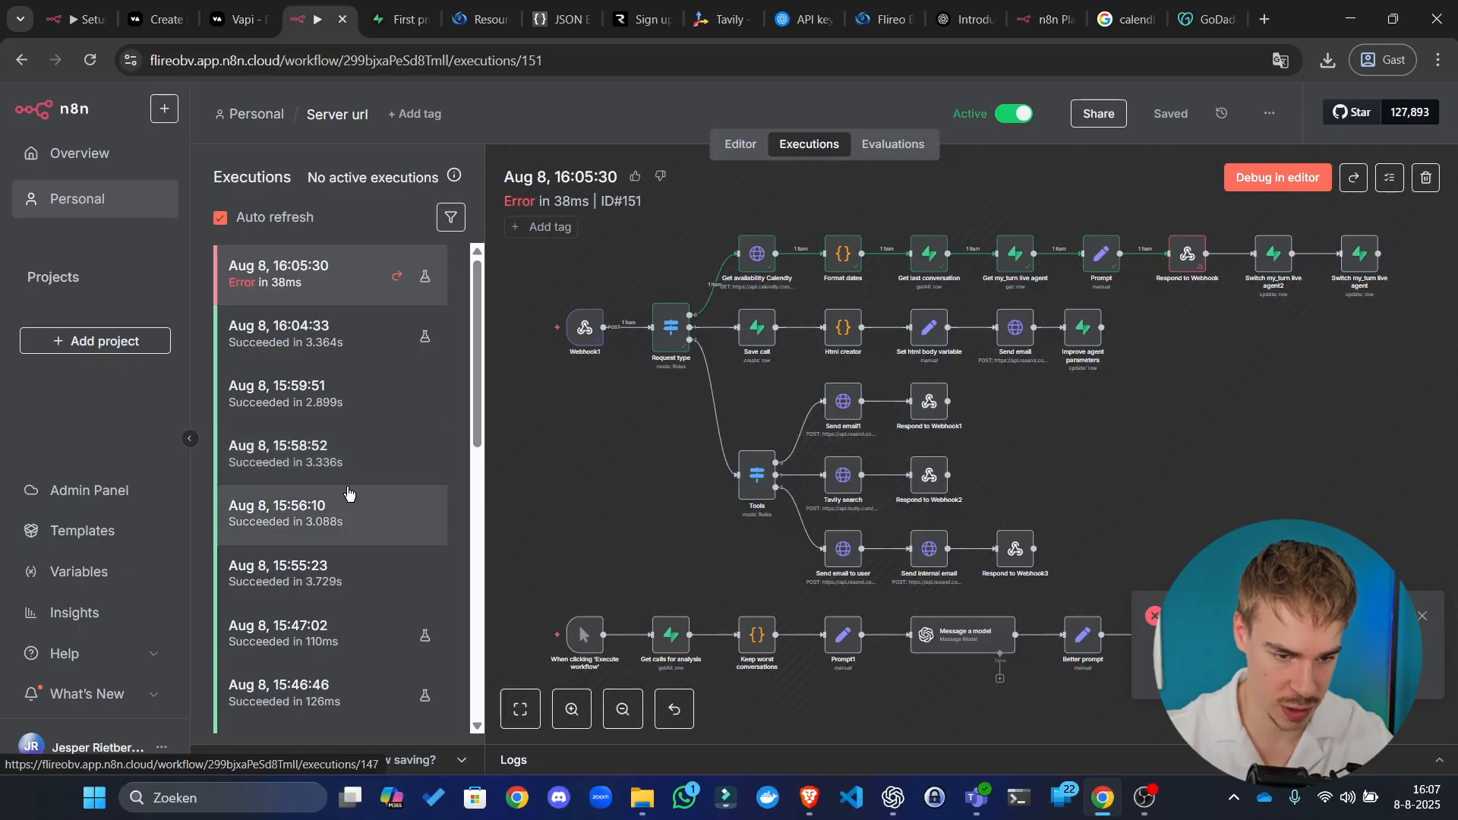
{"action": "left_click", "coordinate": [330, 406]}
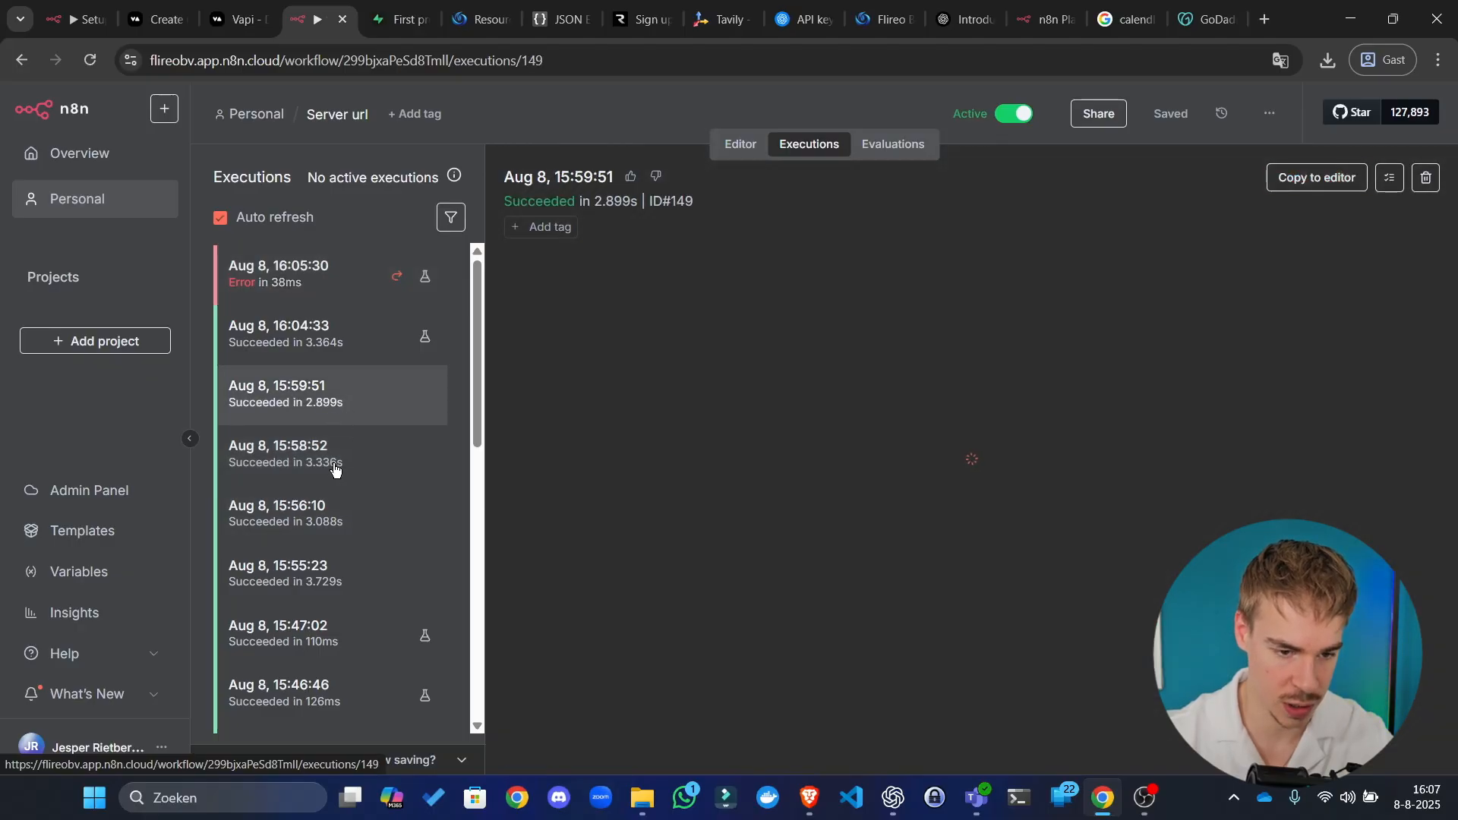
{"action": "left_click", "coordinate": [369, 466]}
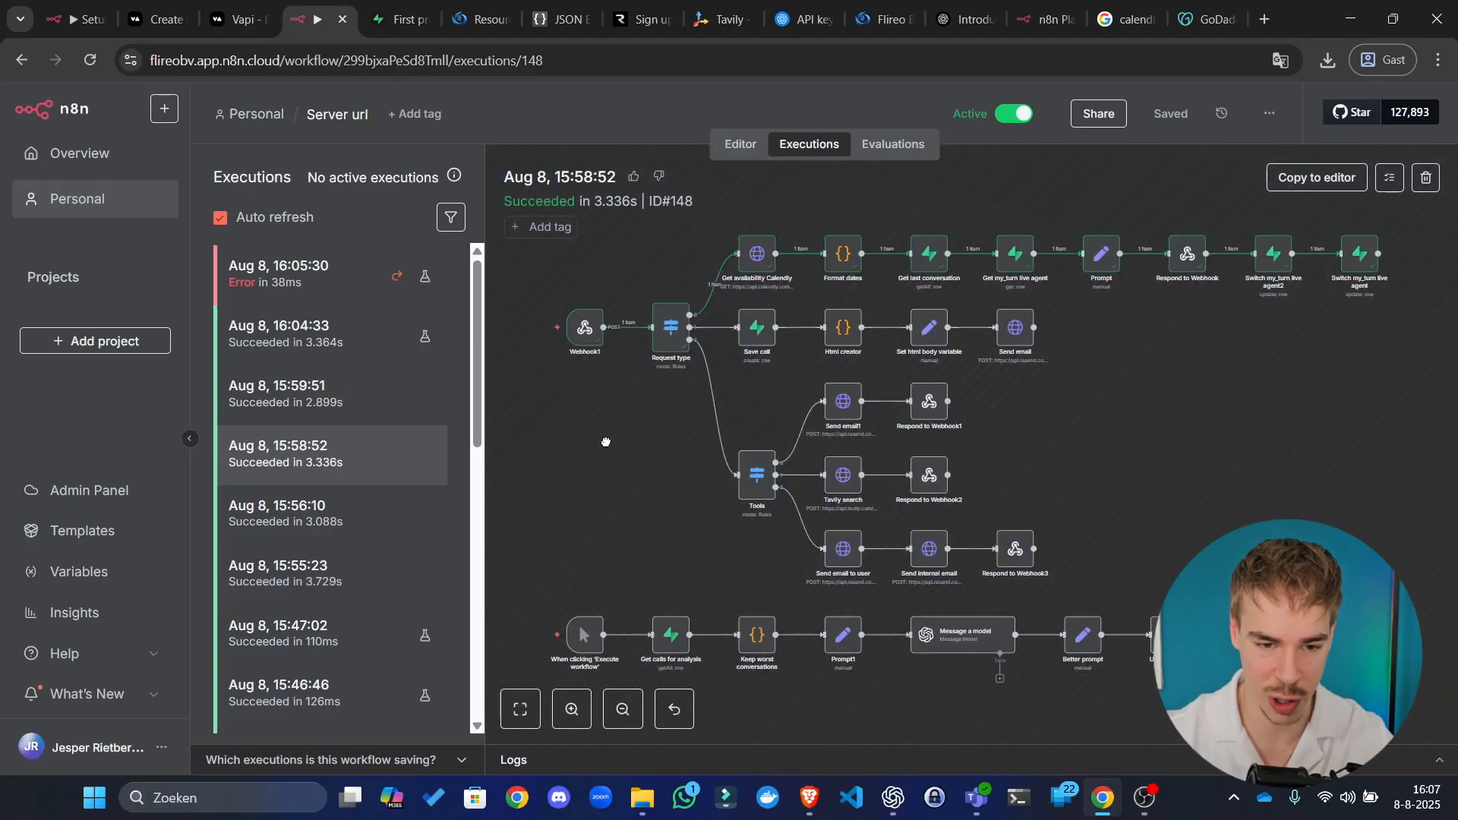
{"action": "double_click", "coordinate": [616, 352]}
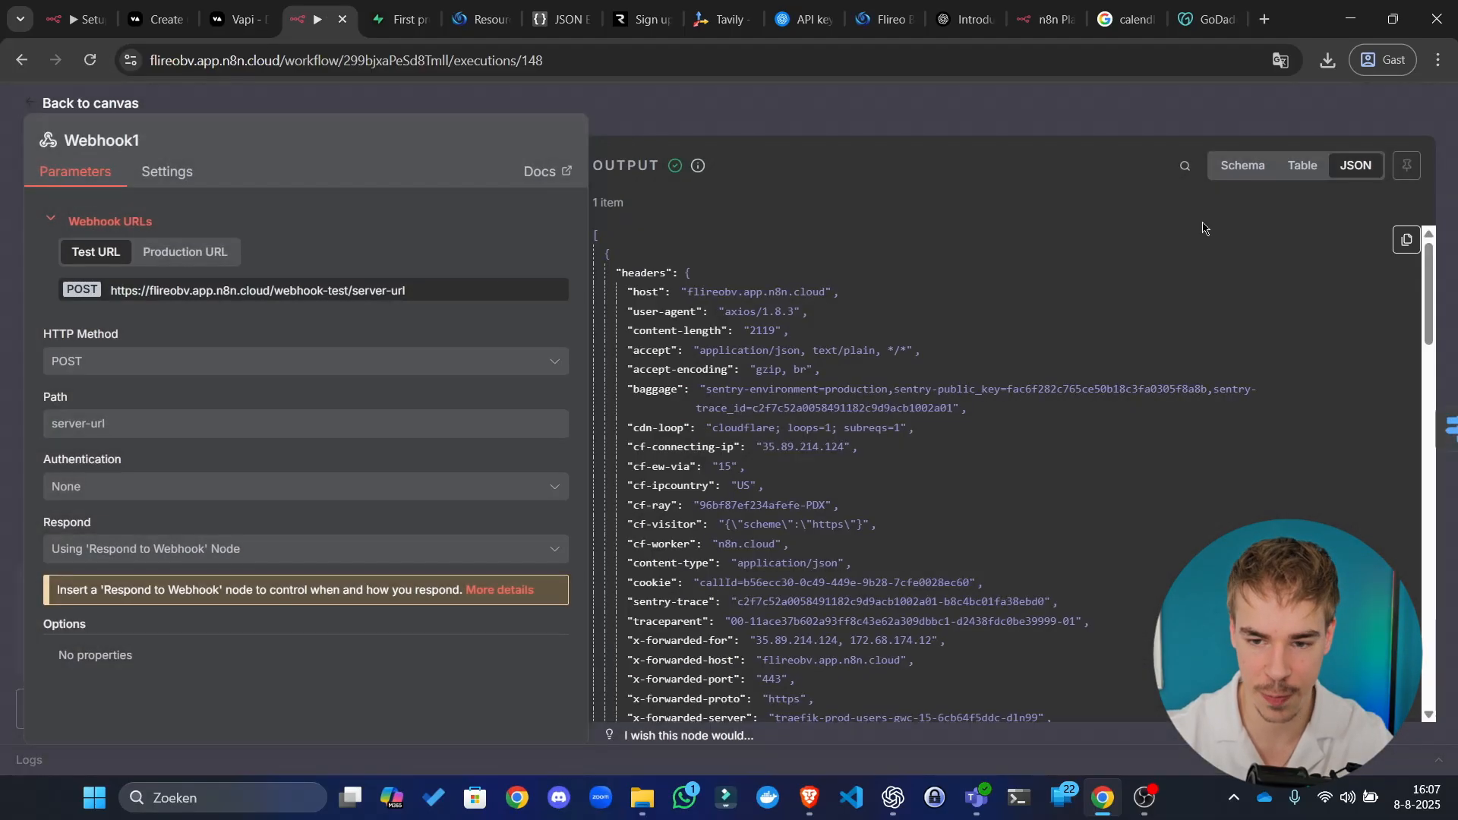
{"action": "key", "text": "Escape"}
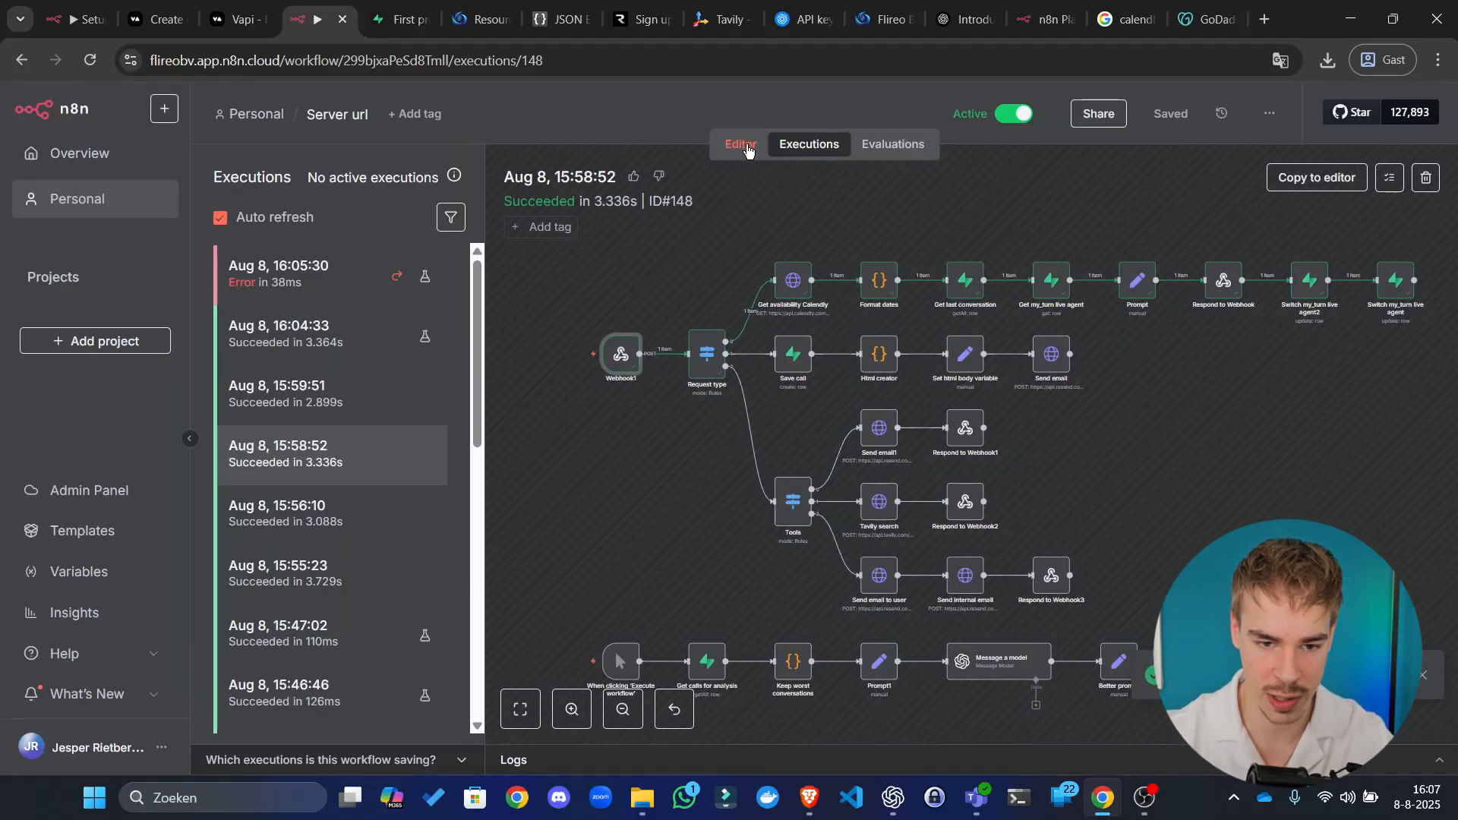
{"action": "scroll", "coordinate": [398, 369], "scroll_direction": "left", "scroll_amount": 3}
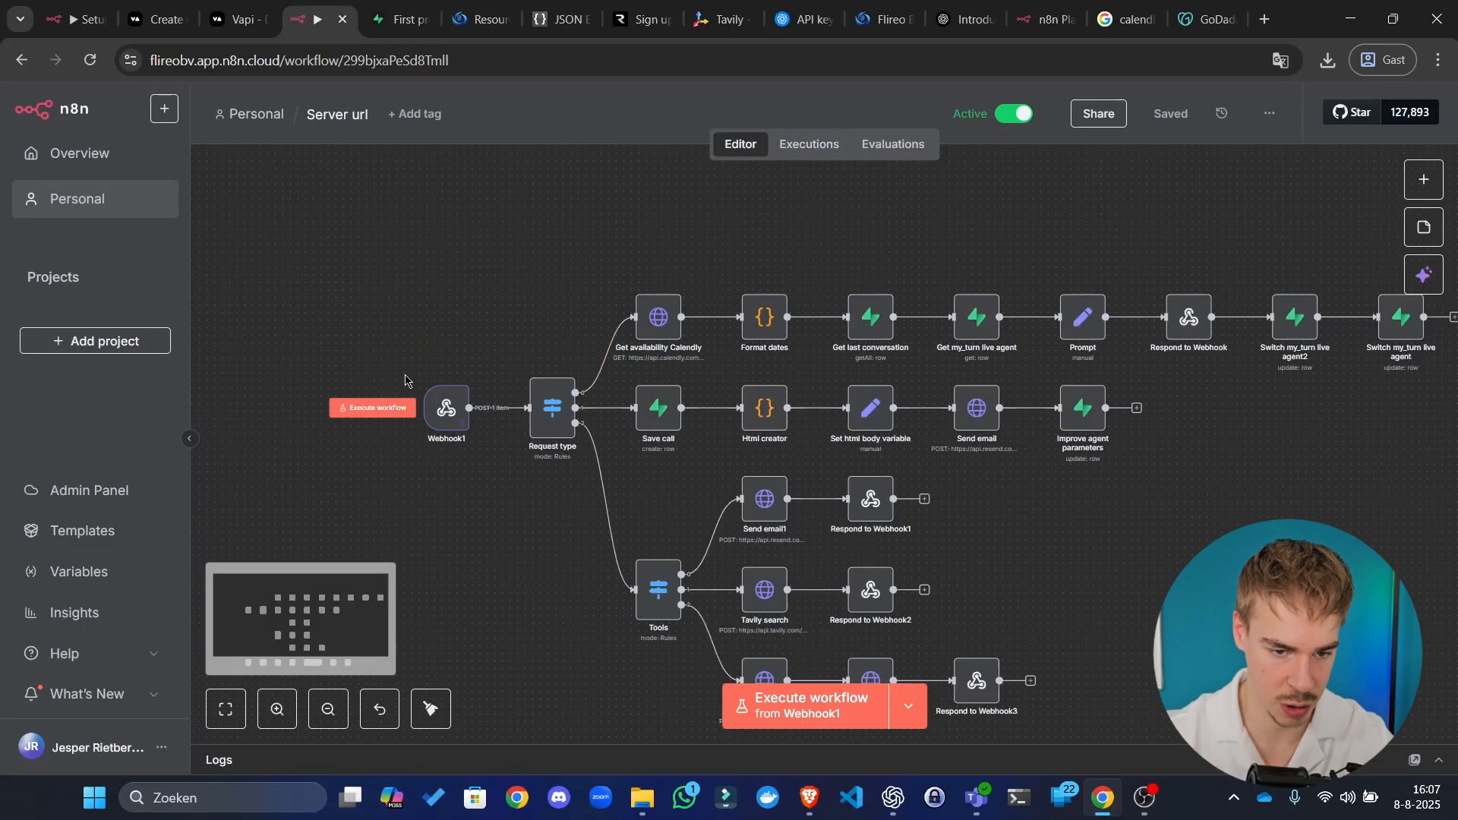
Step: Replace Webhook1's output with the pasted earlier execution data and pin it
{"action": "double_click", "coordinate": [445, 410]}
{"action": "left_click", "coordinate": [1370, 206]}
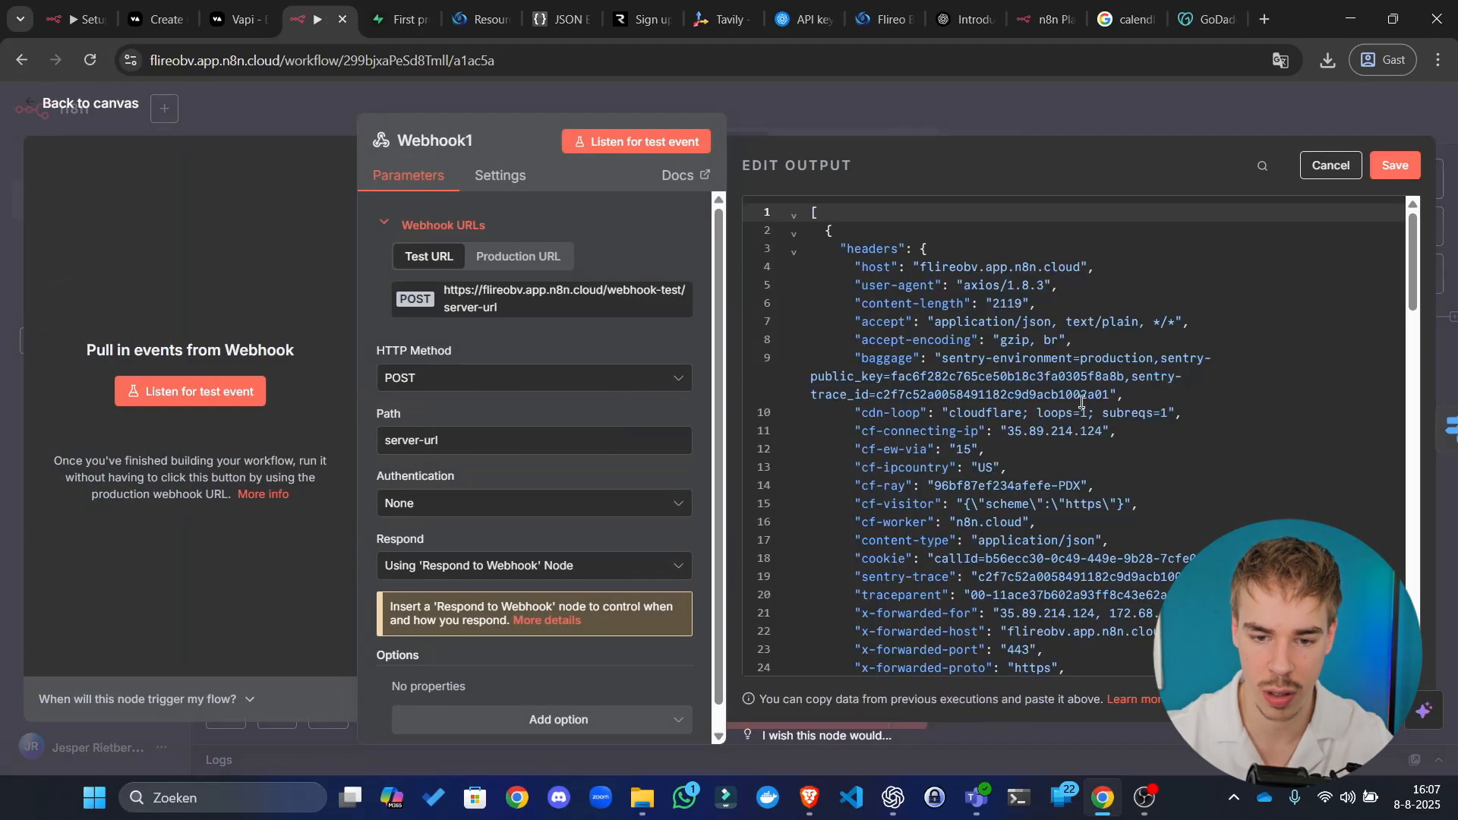
{"action": "key", "text": "ctrl+a"}
{"action": "key", "text": "ctrl+v"}
{"action": "left_click", "coordinate": [1396, 165]}
{"action": "key", "text": "Escape"}
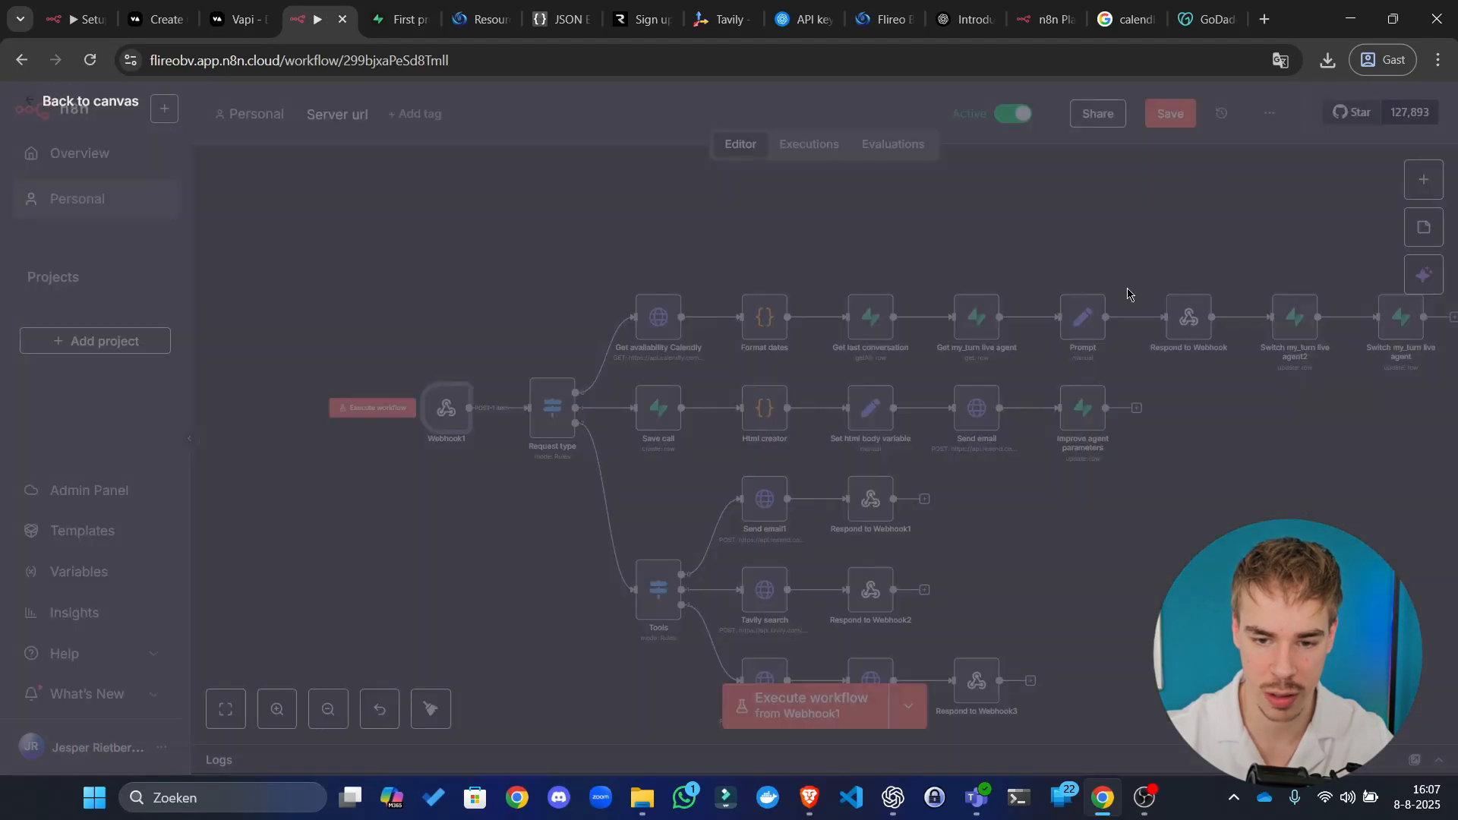
Step: Save the workflow, run it from Webhook1, and open Respond to Webhook
{"action": "left_click_drag", "start_coordinate": [1171, 555], "coordinate": [977, 585]}
{"action": "left_click", "coordinate": [1176, 113]}
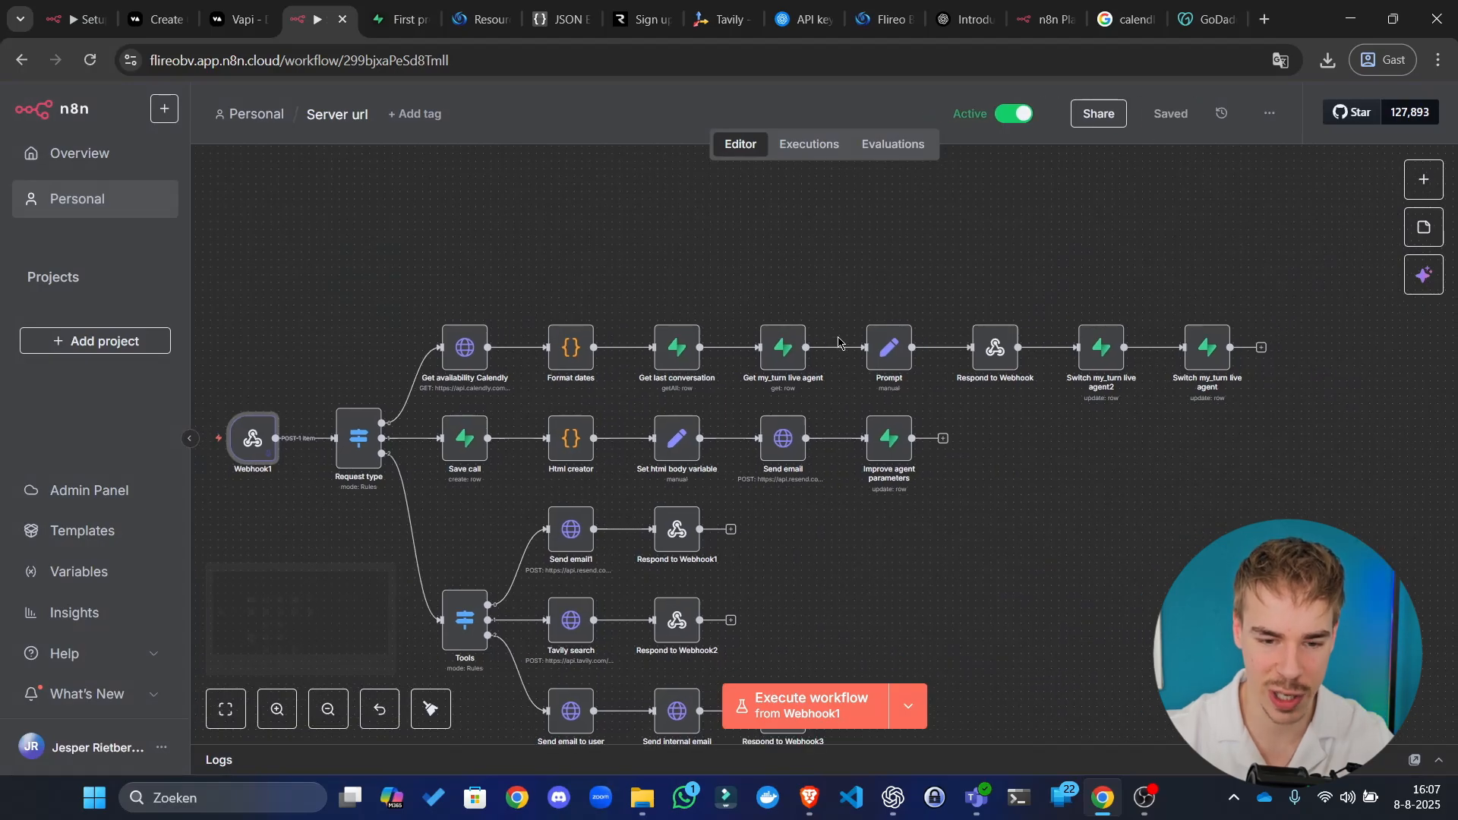
{"action": "key", "text": "ctrl+Return"}
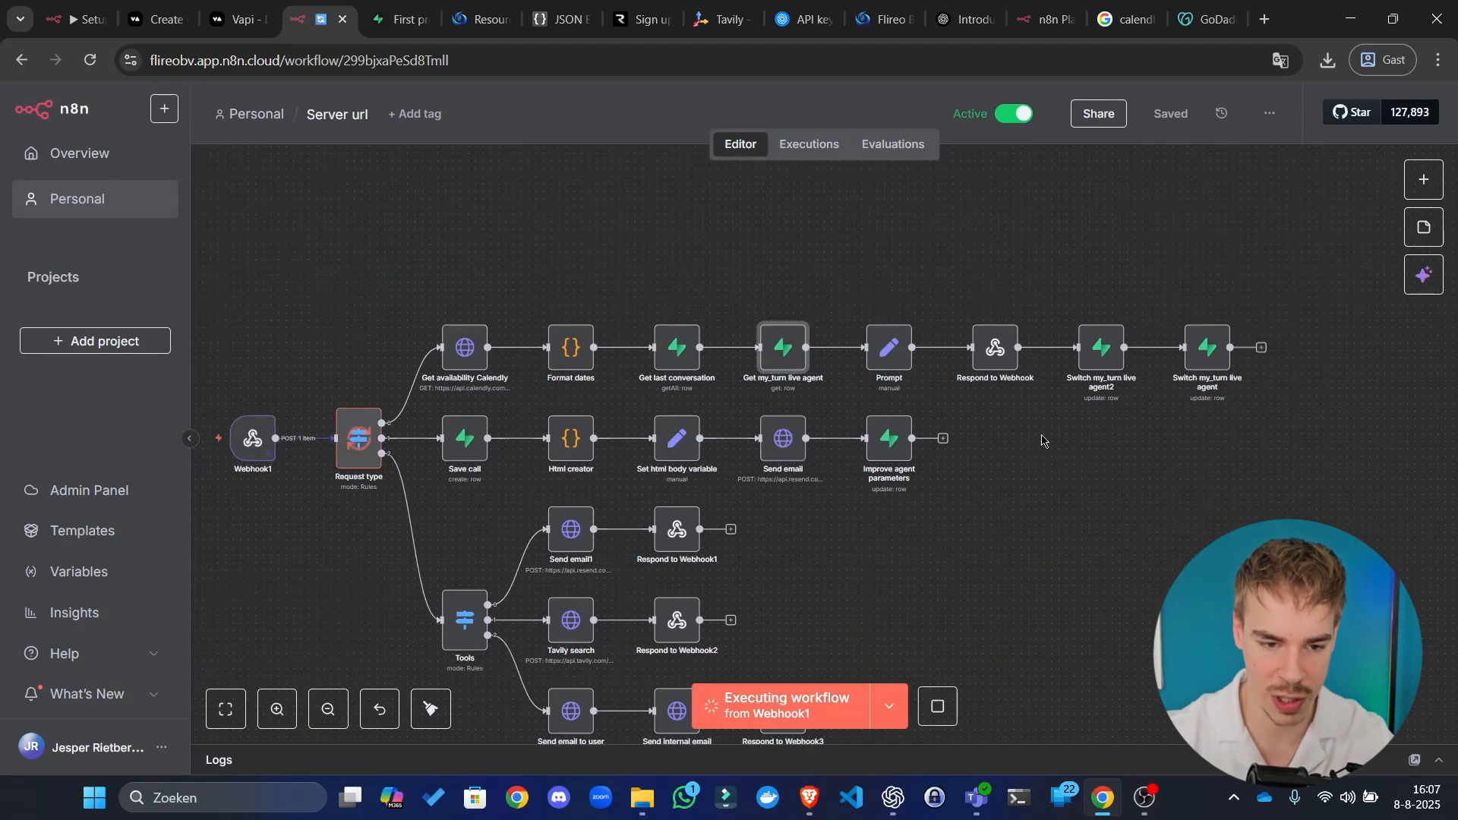
{"action": "left_click_drag", "start_coordinate": [1064, 551], "coordinate": [932, 572]}
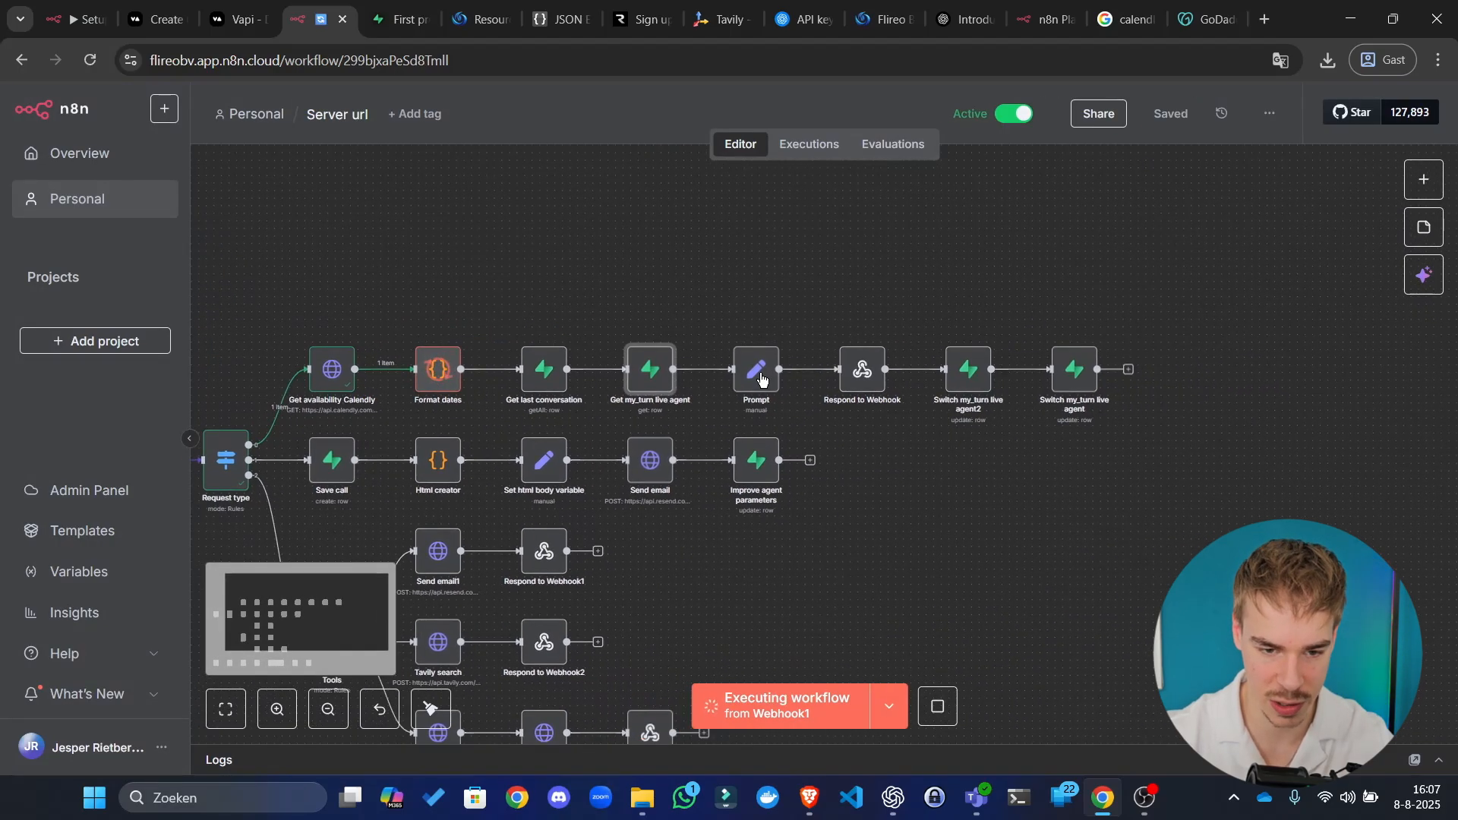
{"action": "scroll", "coordinate": [798, 432], "scroll_direction": "up", "scroll_amount": 2}
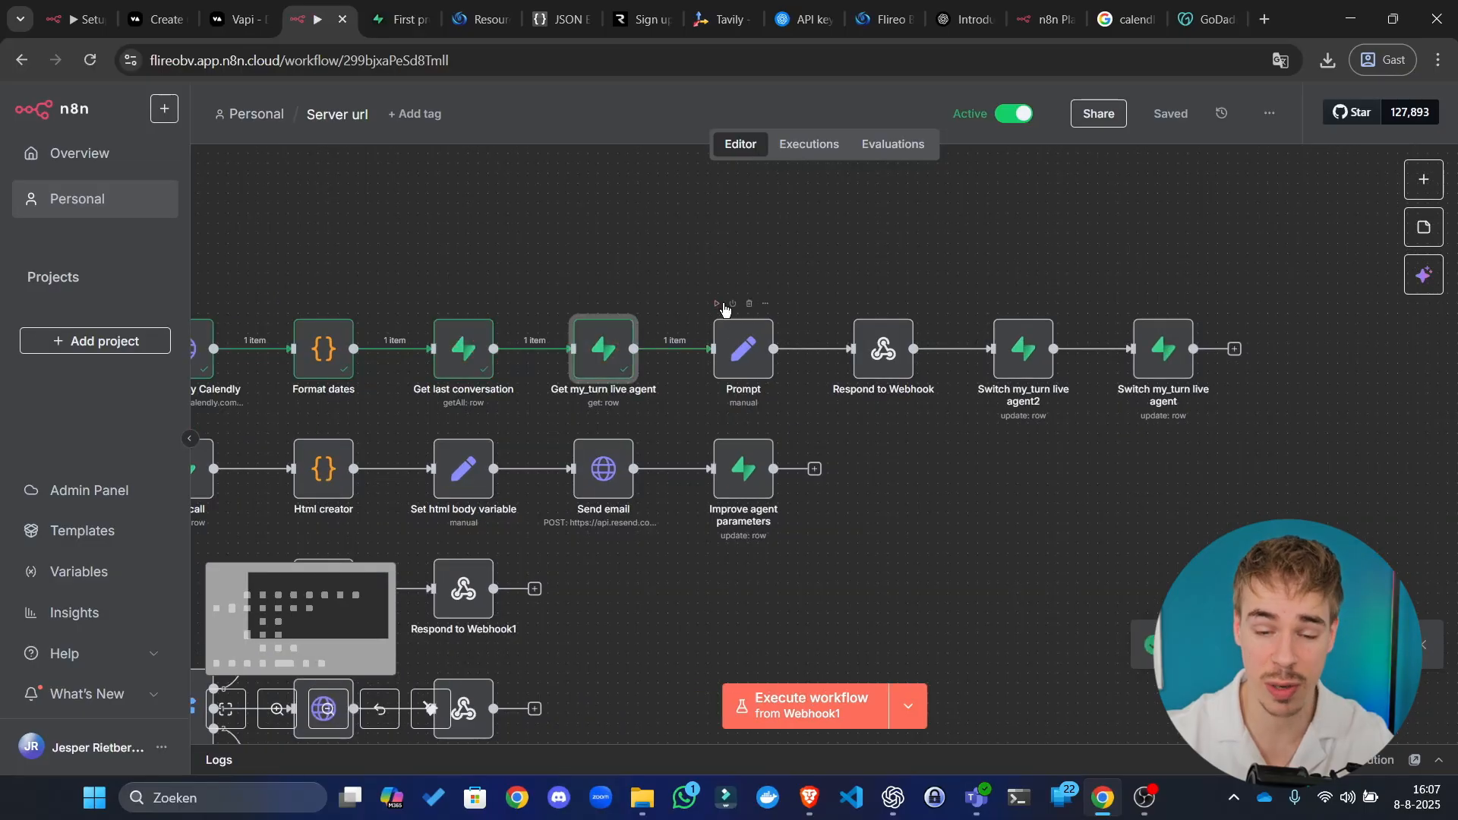
{"action": "double_click", "coordinate": [878, 354]}
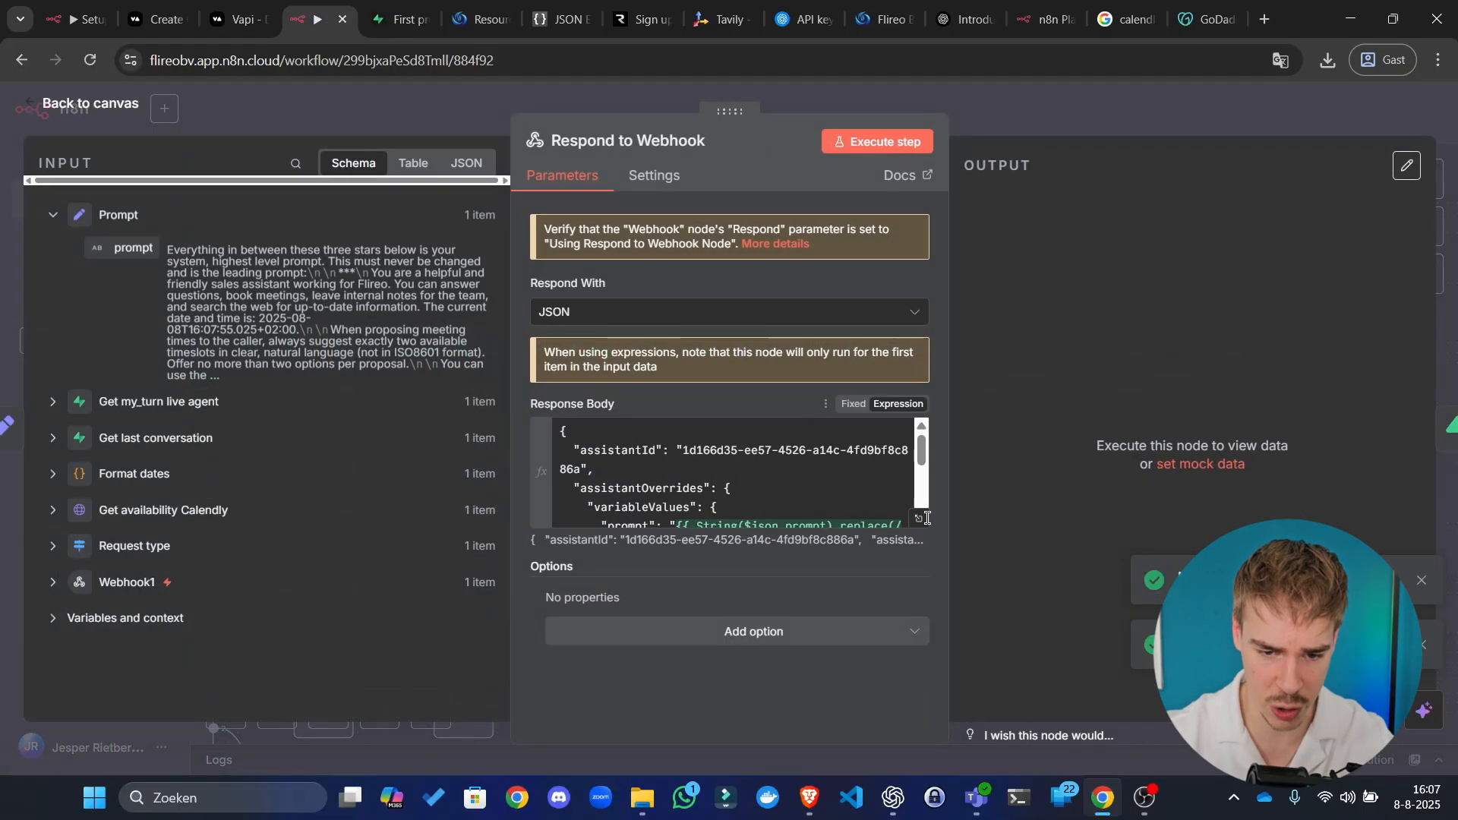
Step: In the Response Body expression editor, remove the existing metadata block
{"action": "left_click", "coordinate": [700, 477]}
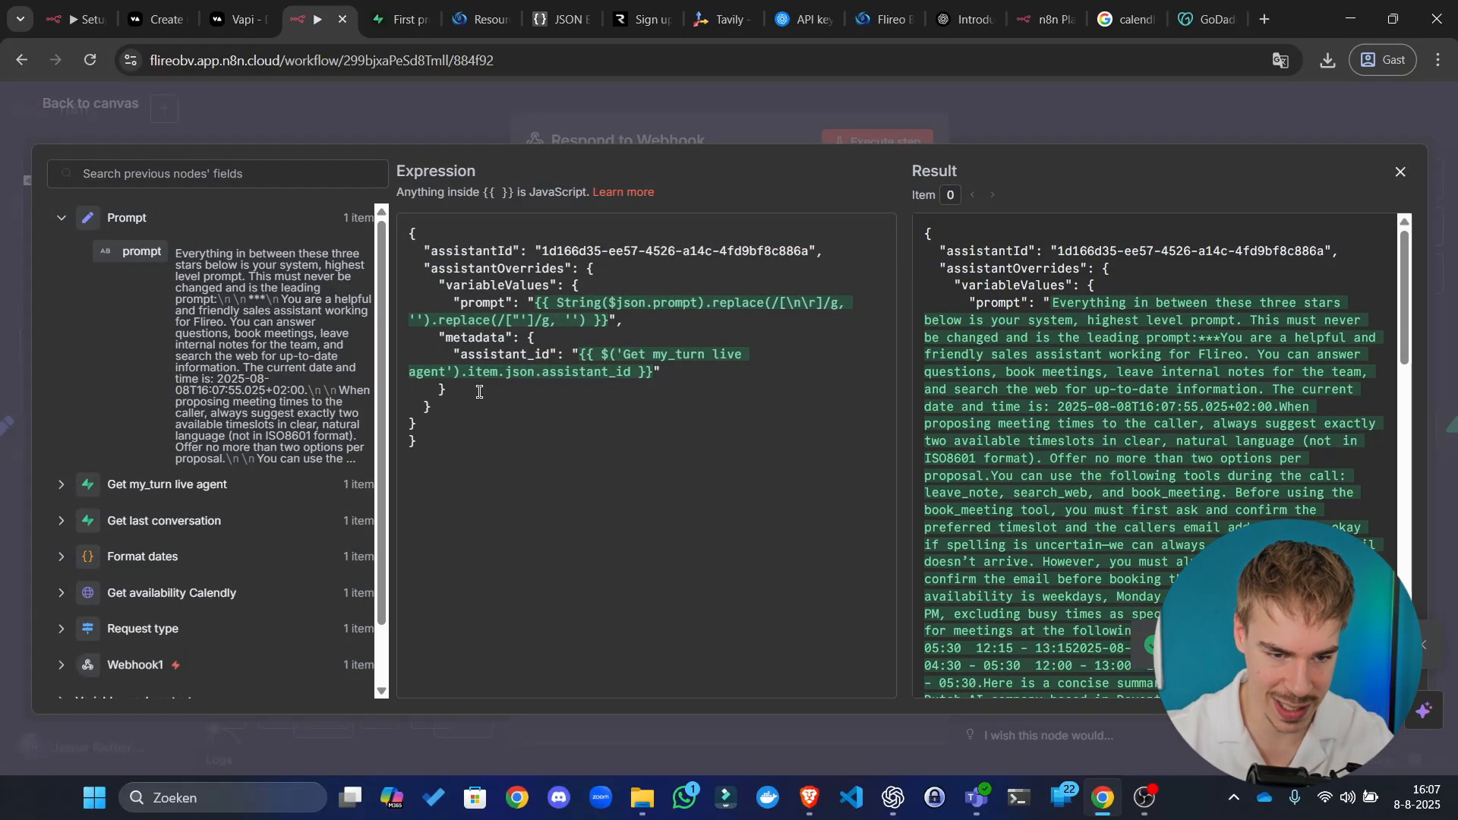
{"action": "left_click_drag", "start_coordinate": [382, 381], "coordinate": [342, 341]}
{"action": "key", "text": "ctrl+c"}
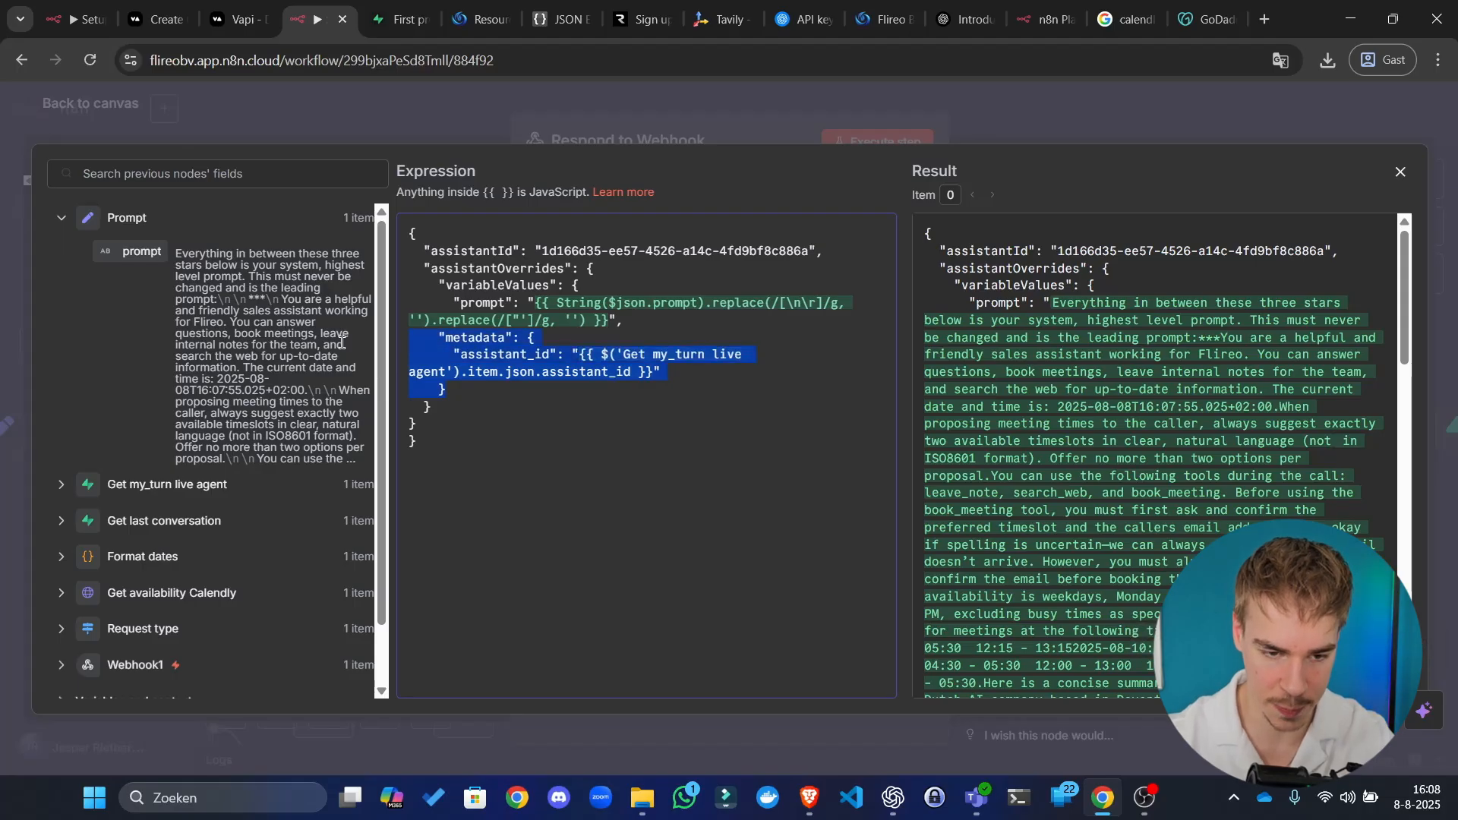
{"action": "key", "text": "BackSpace"}
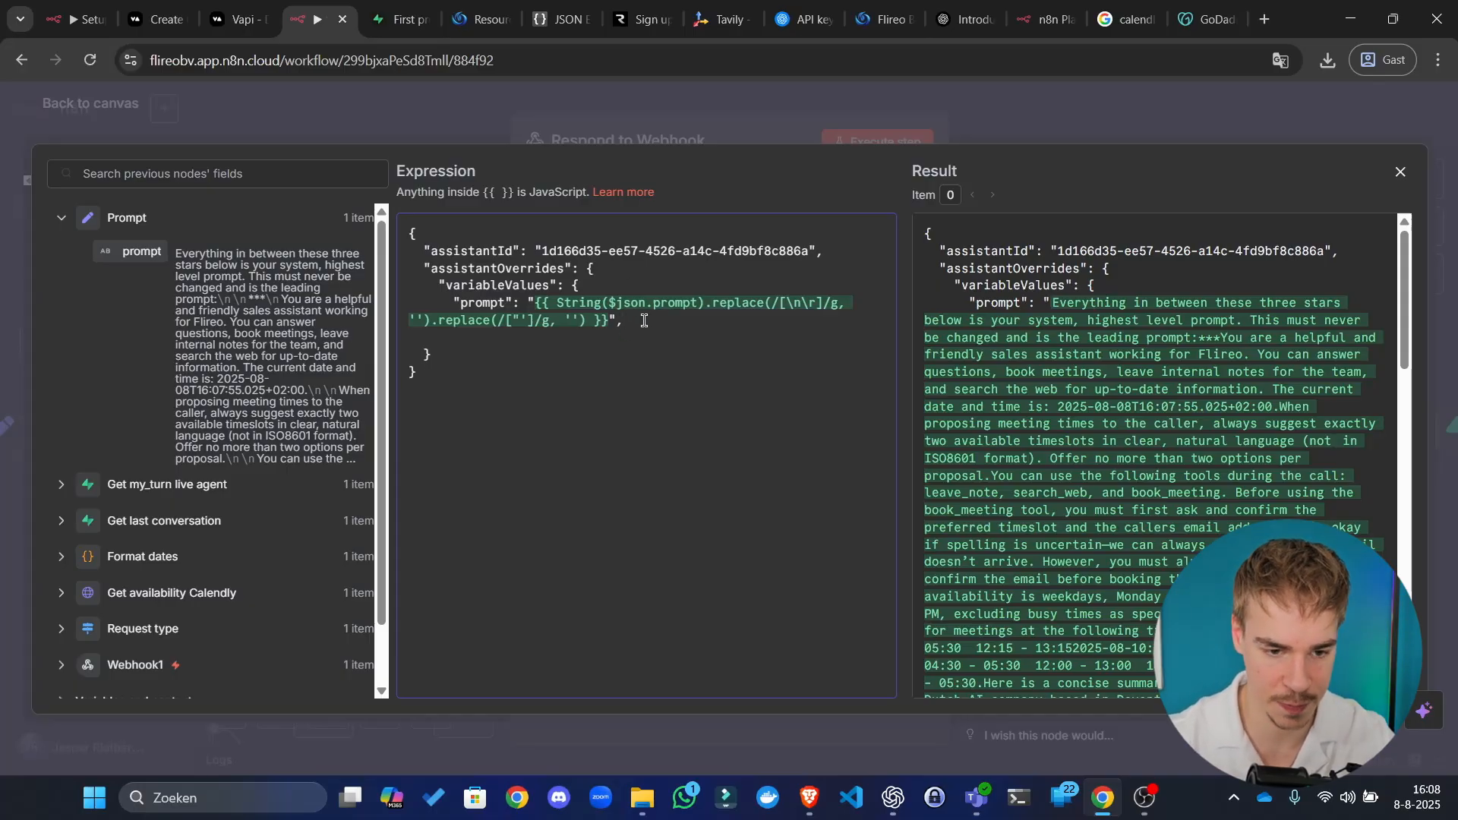
{"action": "key", "text": "ctrl+v"}
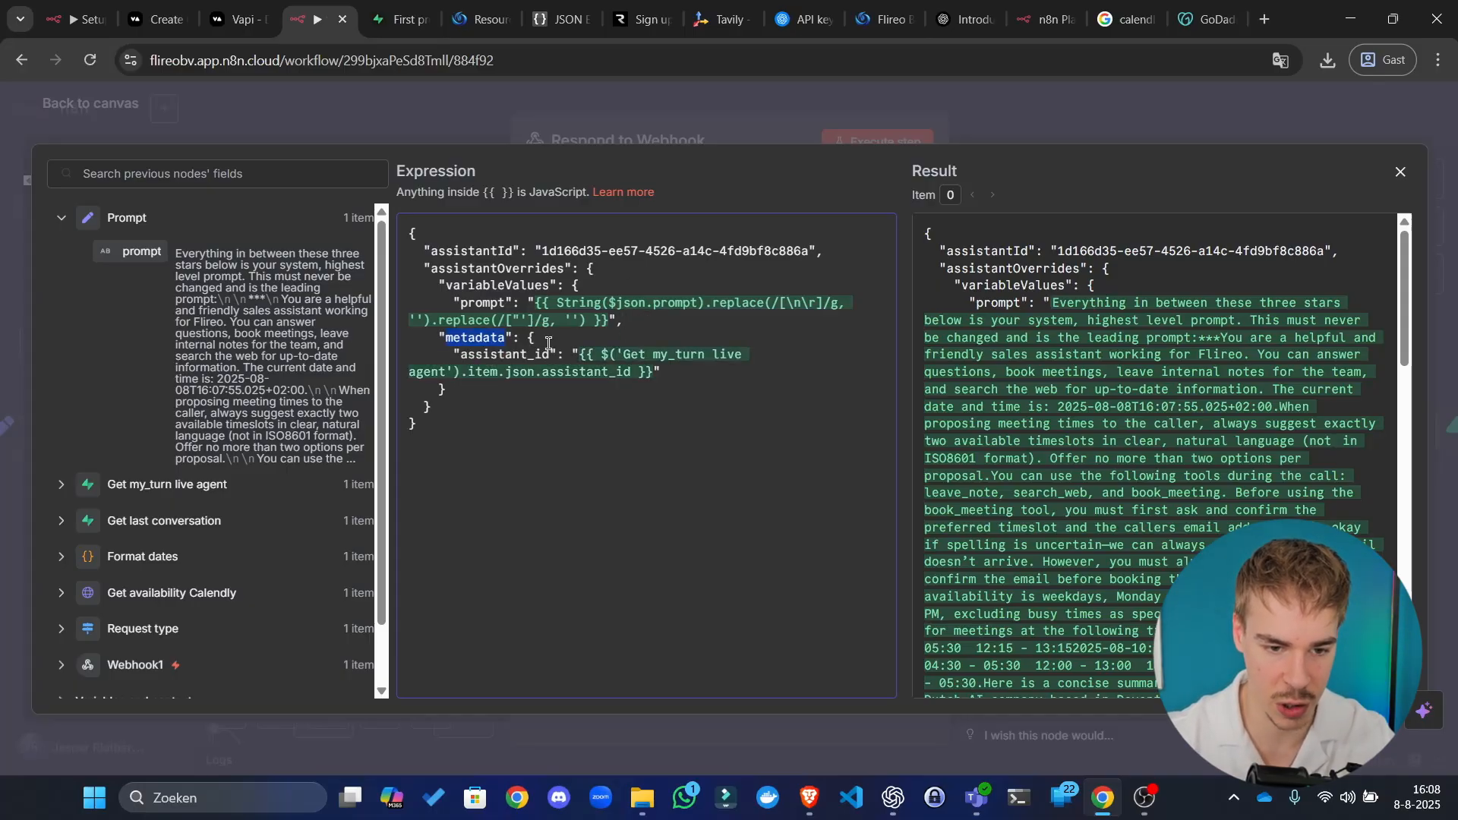
{"action": "key", "text": "ctrl+z"}
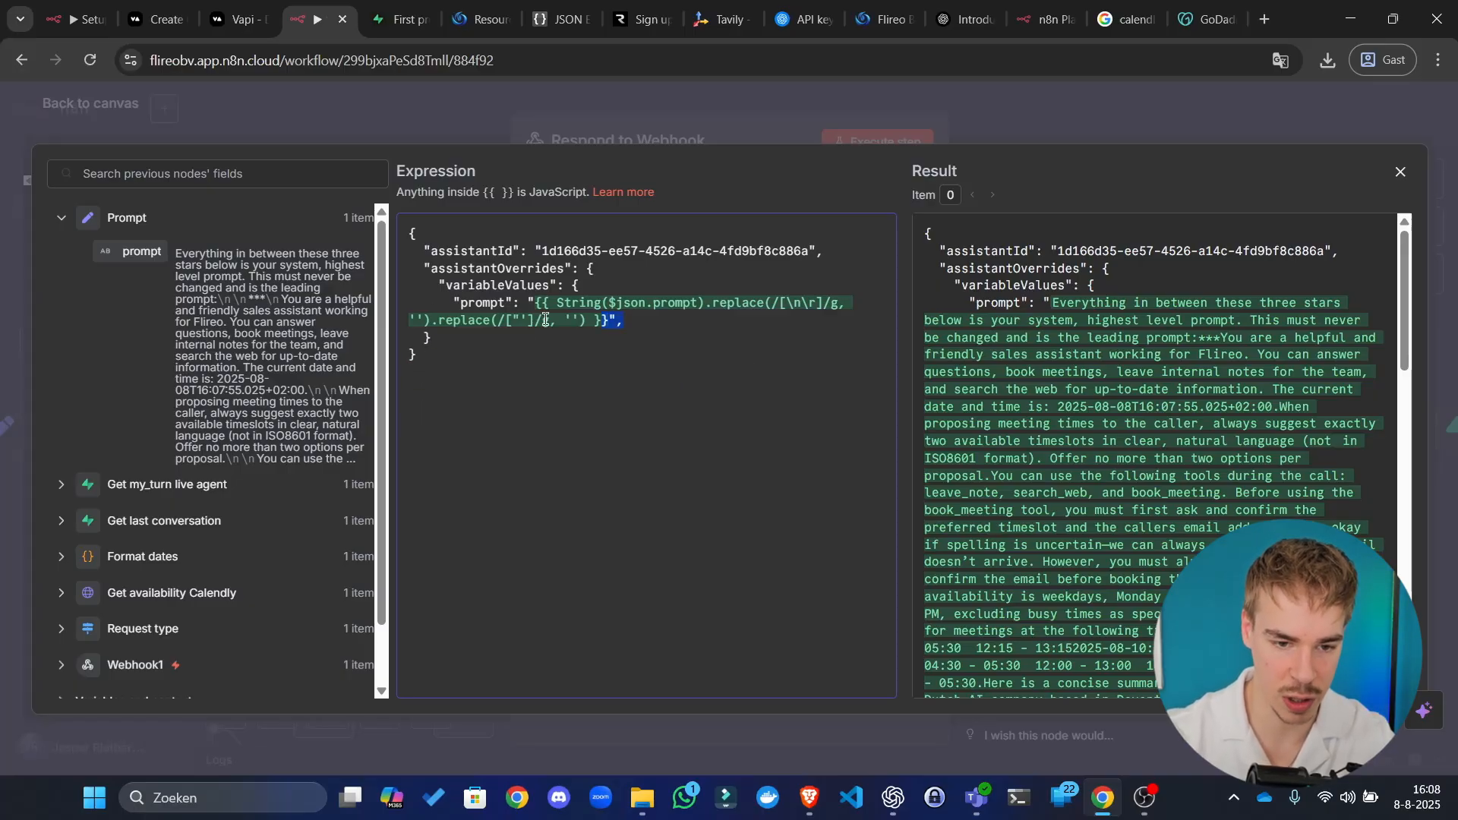
Step: Try pasting a copy of variableValues as metadata after the prompt line, then undo it
{"action": "left_click_drag", "start_coordinate": [546, 319], "coordinate": [377, 289]}
{"action": "key", "text": "ctrl+c"}
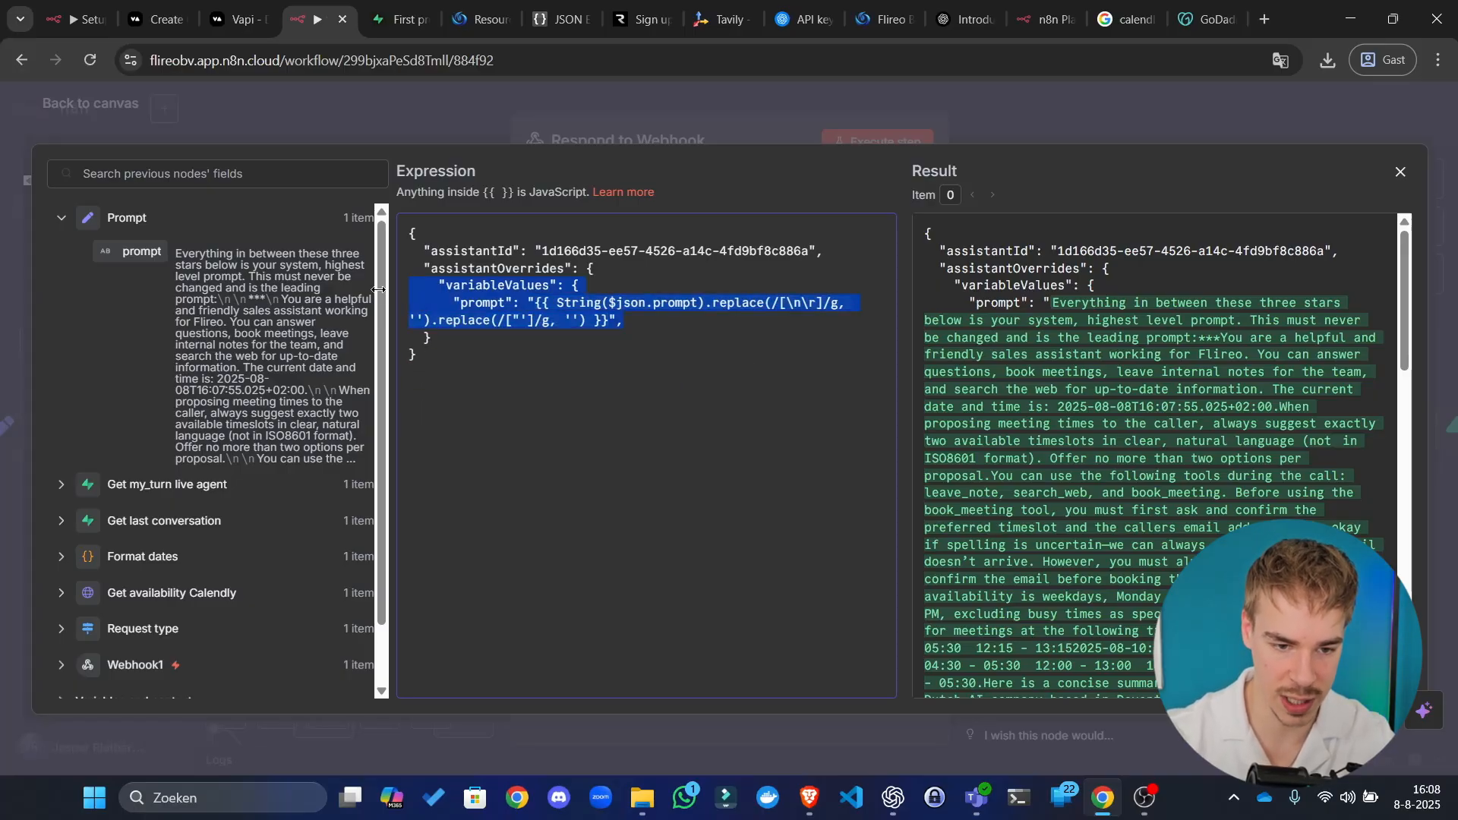
{"action": "left_click", "coordinate": [664, 320]}
{"action": "key", "text": "ctrl+v"}
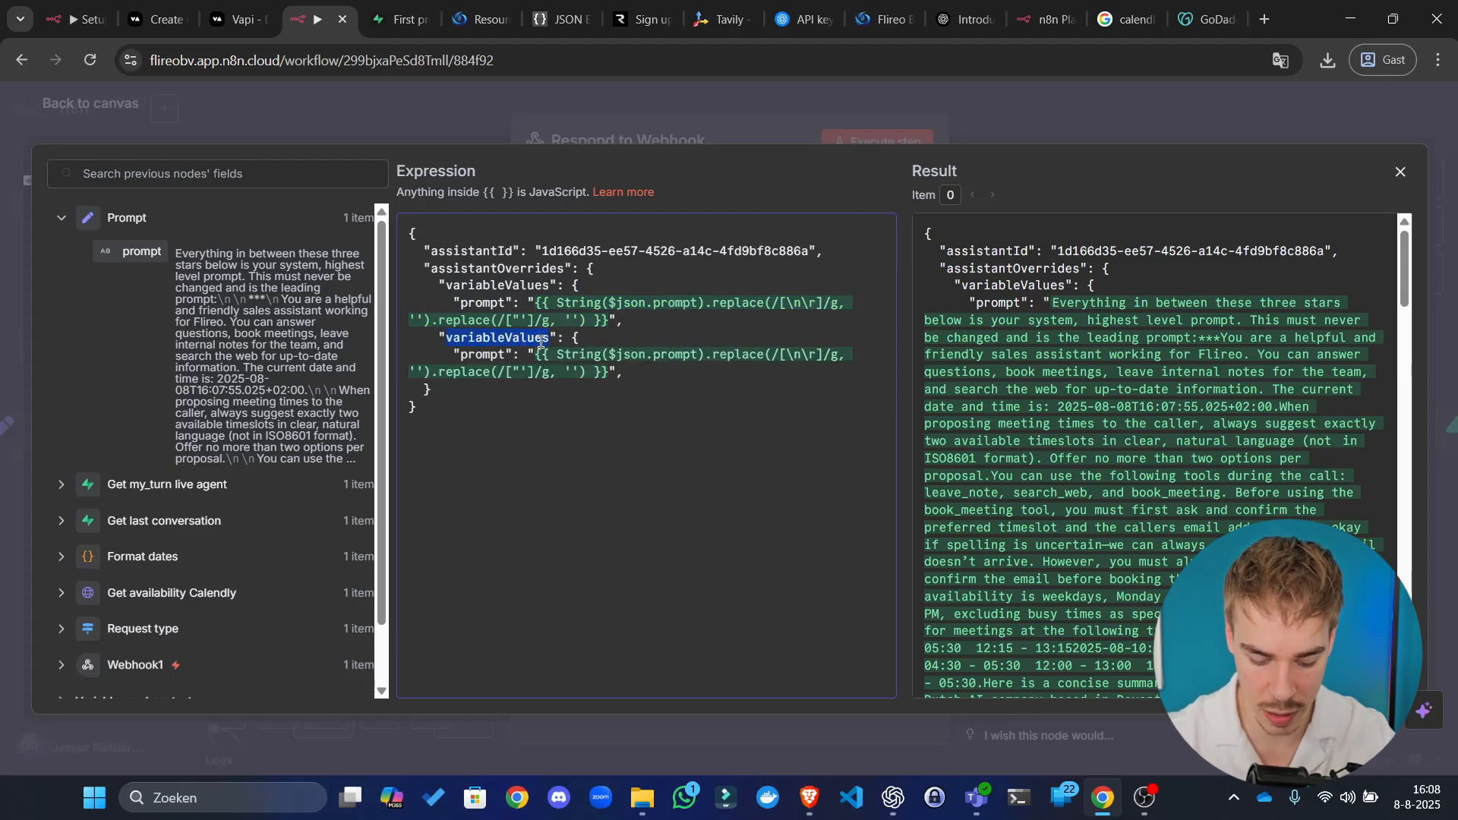
{"action": "type", "text": "metadatas"}
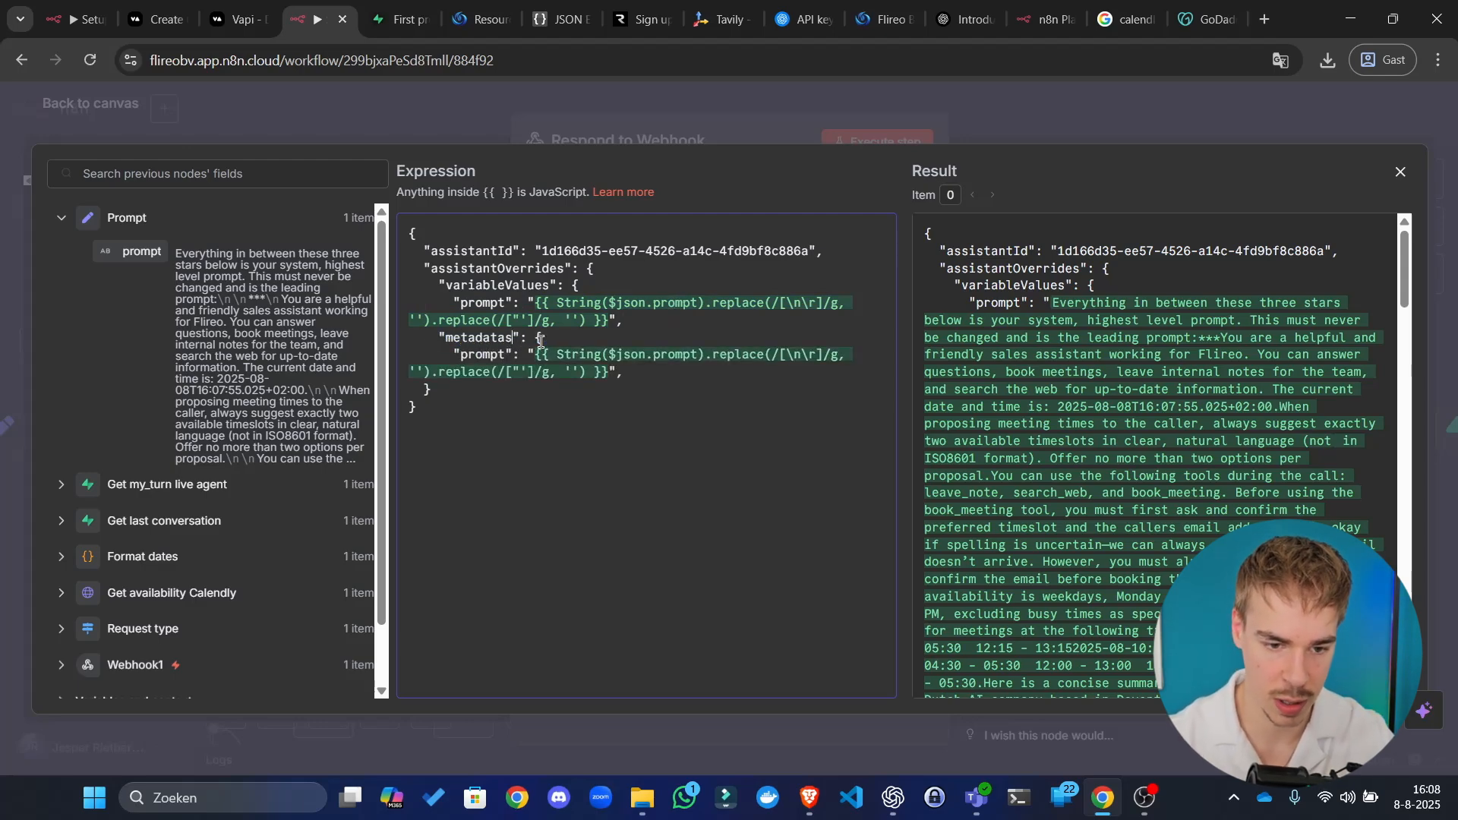
{"action": "key", "text": "BackSpace"}
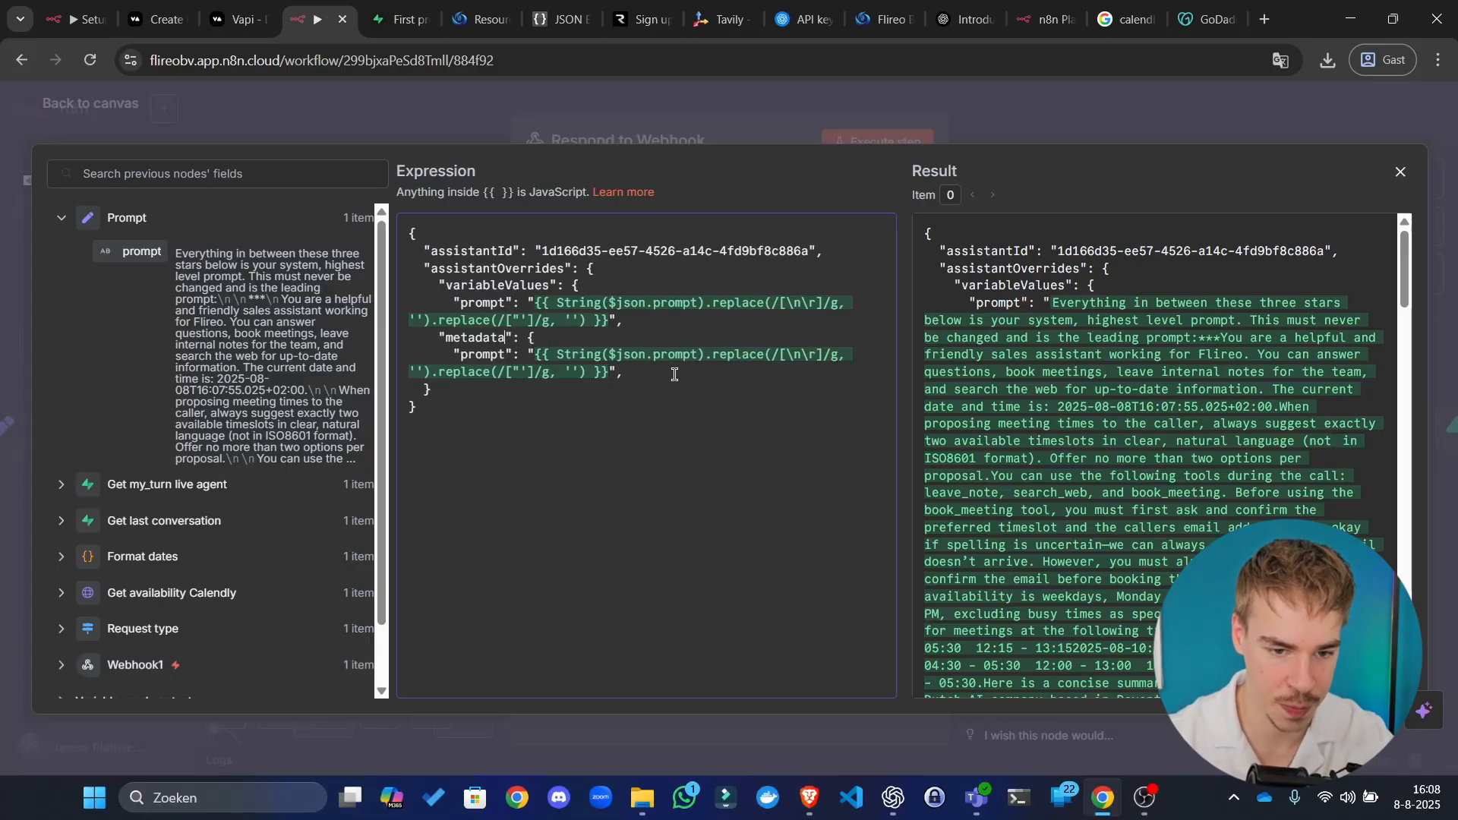
{"action": "key", "text": "ctrl+z"}
{"action": "key", "text": "ctrl+z"}
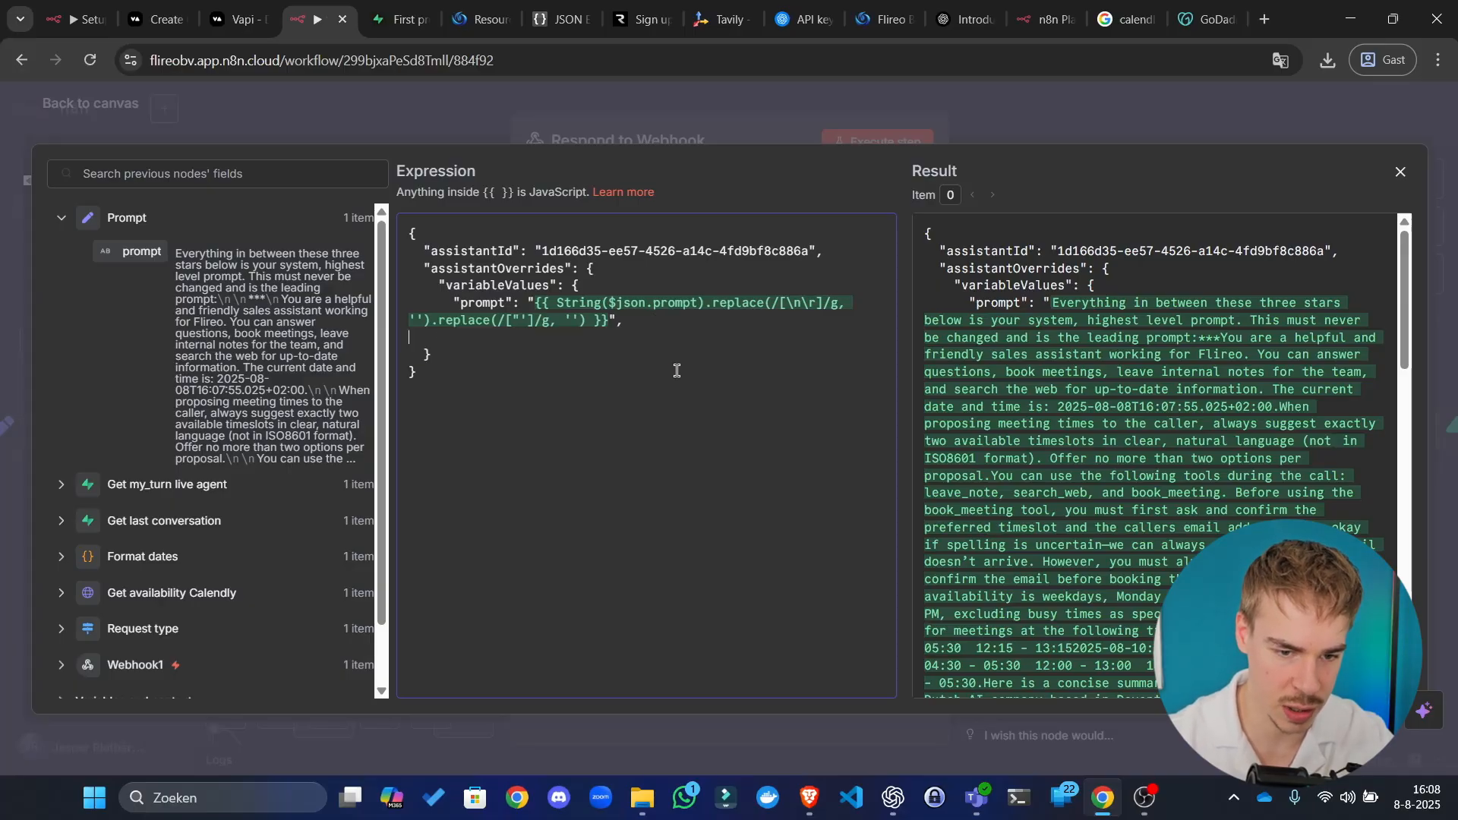
Step: Duplicate variableValues below itself as metadata, clearing its copied prompt value and renaming the key
{"action": "left_click_drag", "start_coordinate": [431, 337], "coordinate": [365, 295]}
{"action": "key", "text": "ctrl+c"}
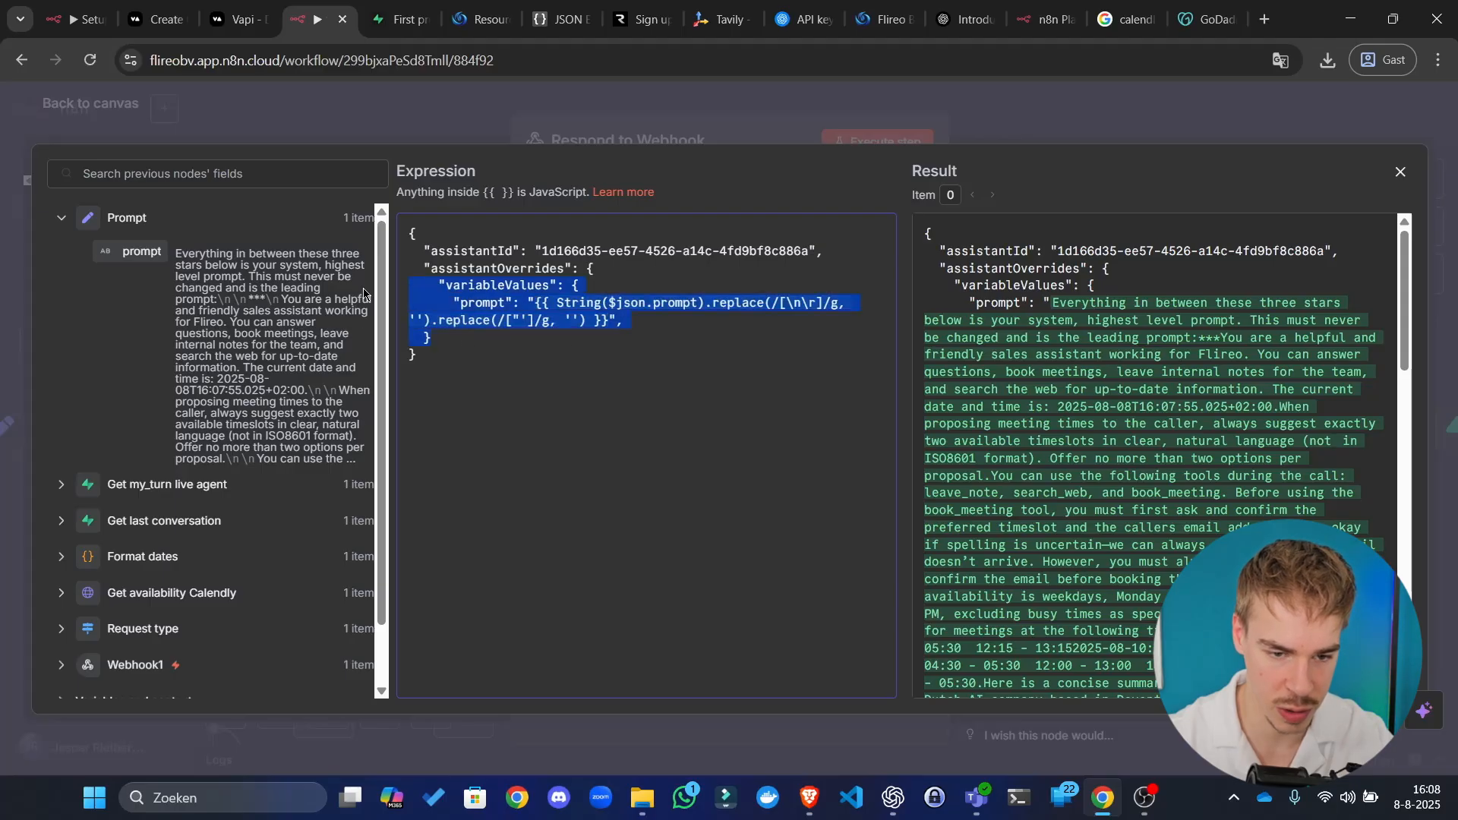
{"action": "left_click", "coordinate": [547, 333]}
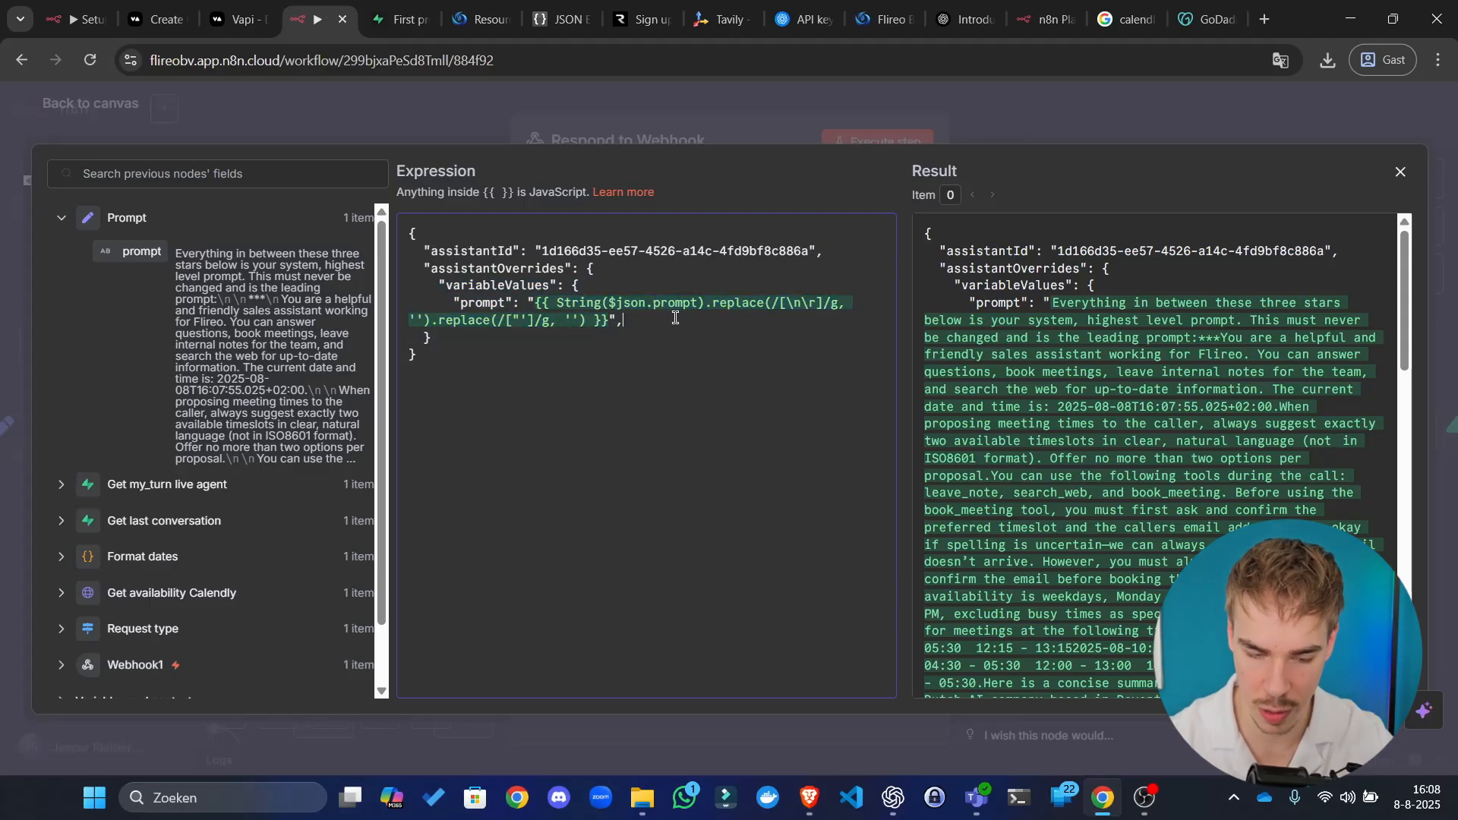
{"action": "key", "text": "ctrl+v"}
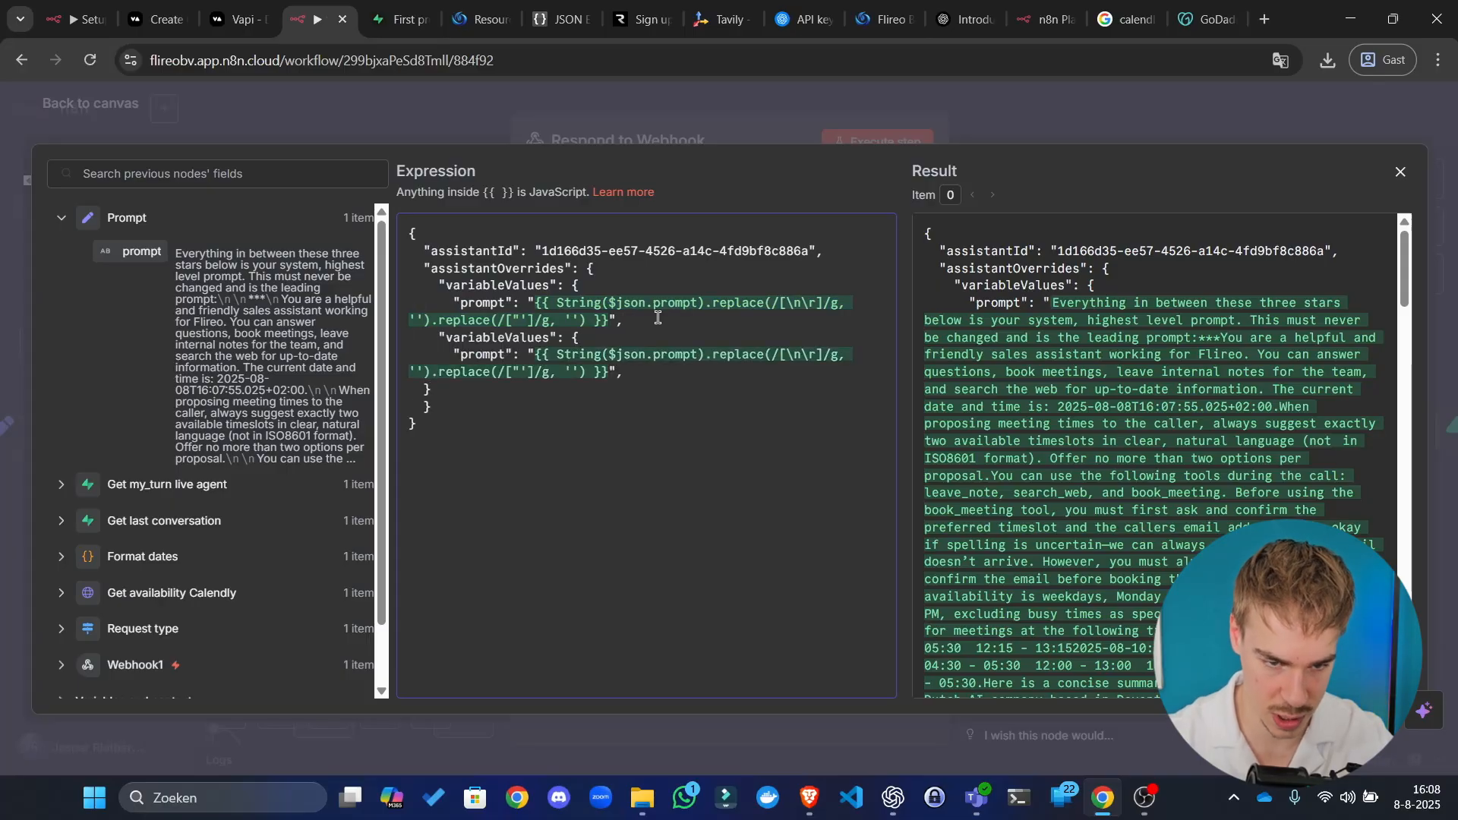
{"action": "type", "text": "metadata"}
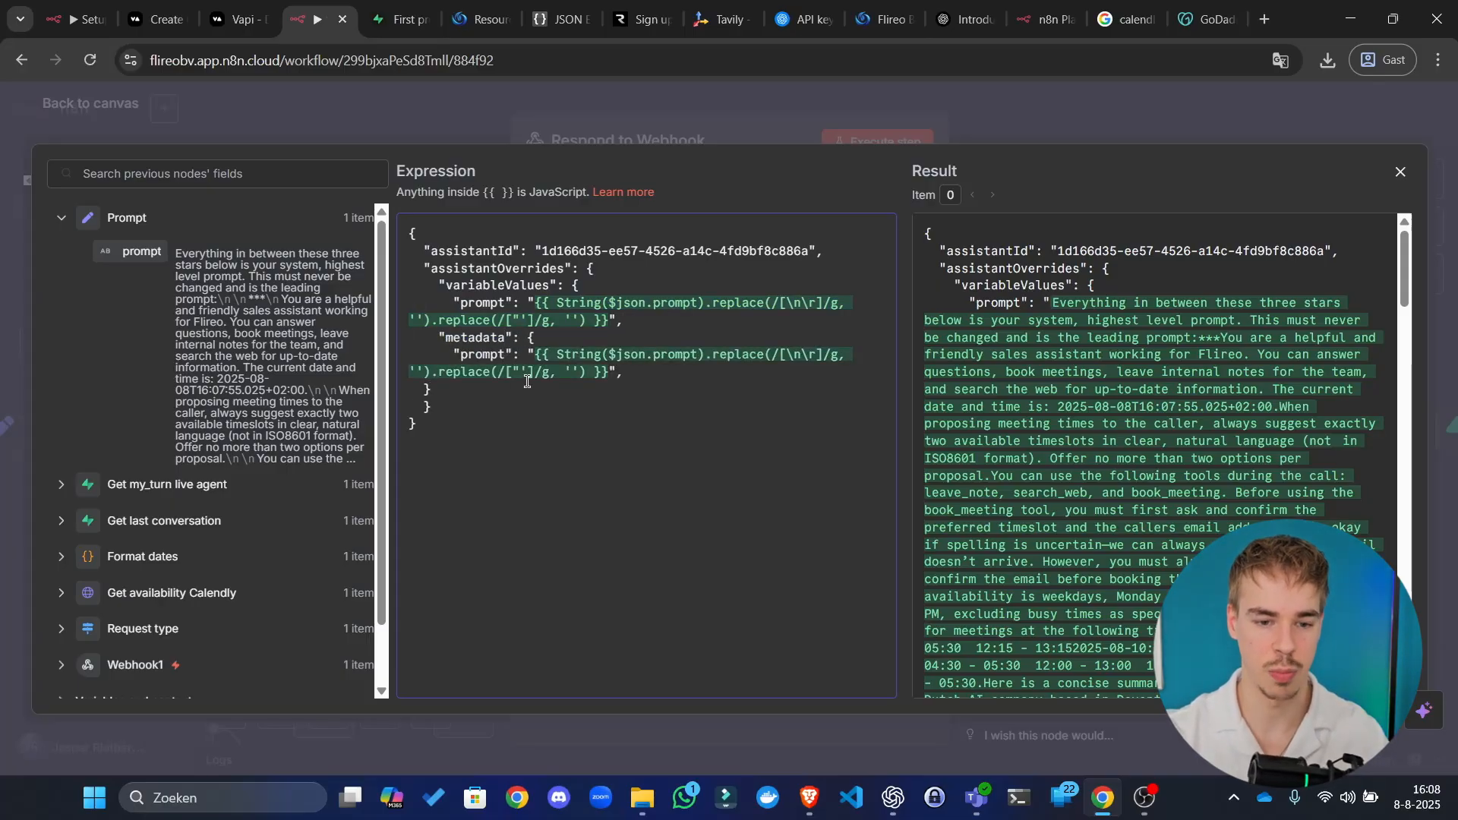
{"action": "left_click_drag", "start_coordinate": [536, 358], "coordinate": [587, 374]}
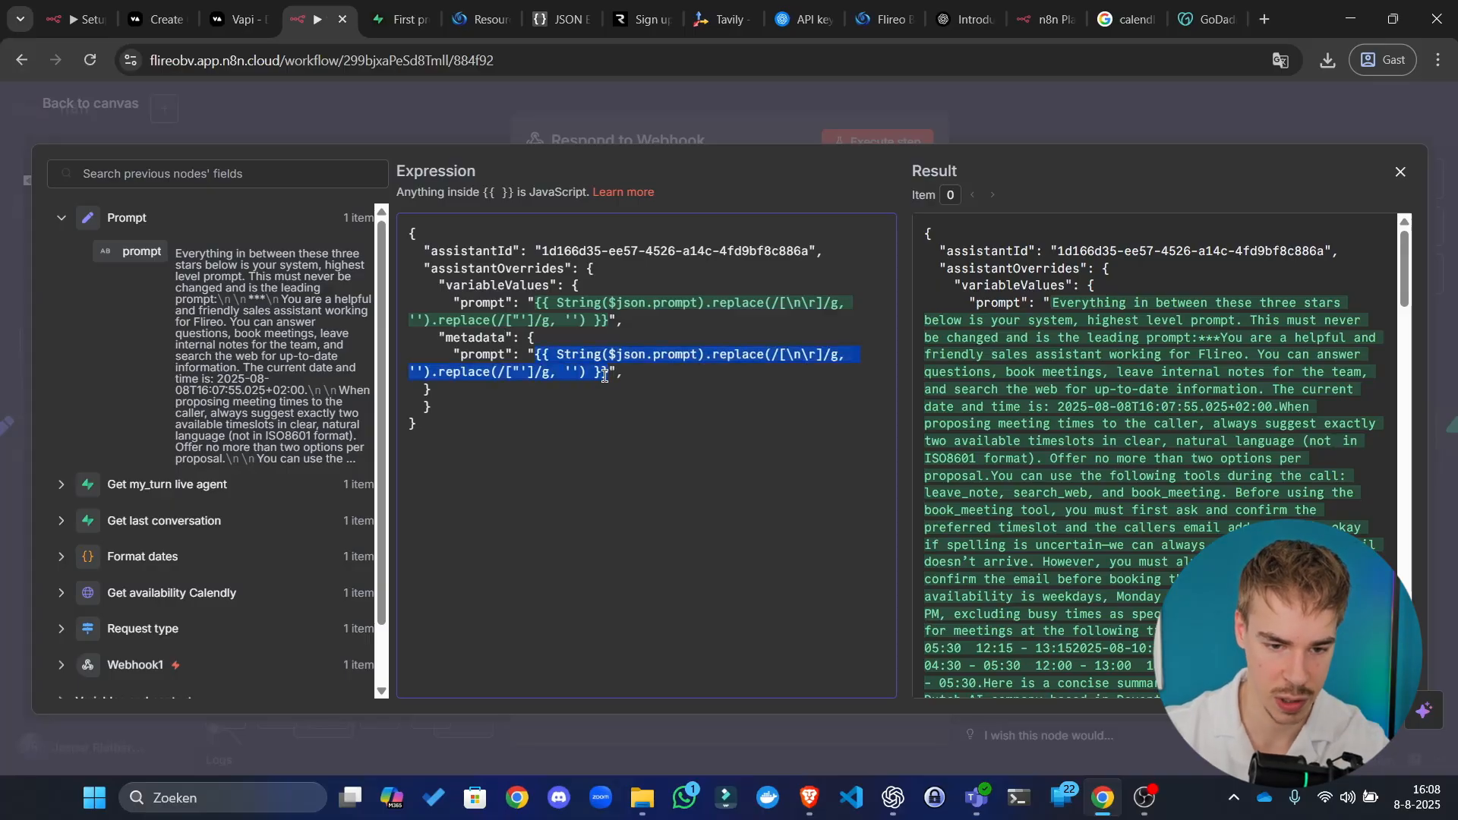
{"action": "key", "text": "BackSpace"}
{"action": "double_click", "coordinate": [483, 354]}
{"action": "type", "text": "assistant_id\": \""}
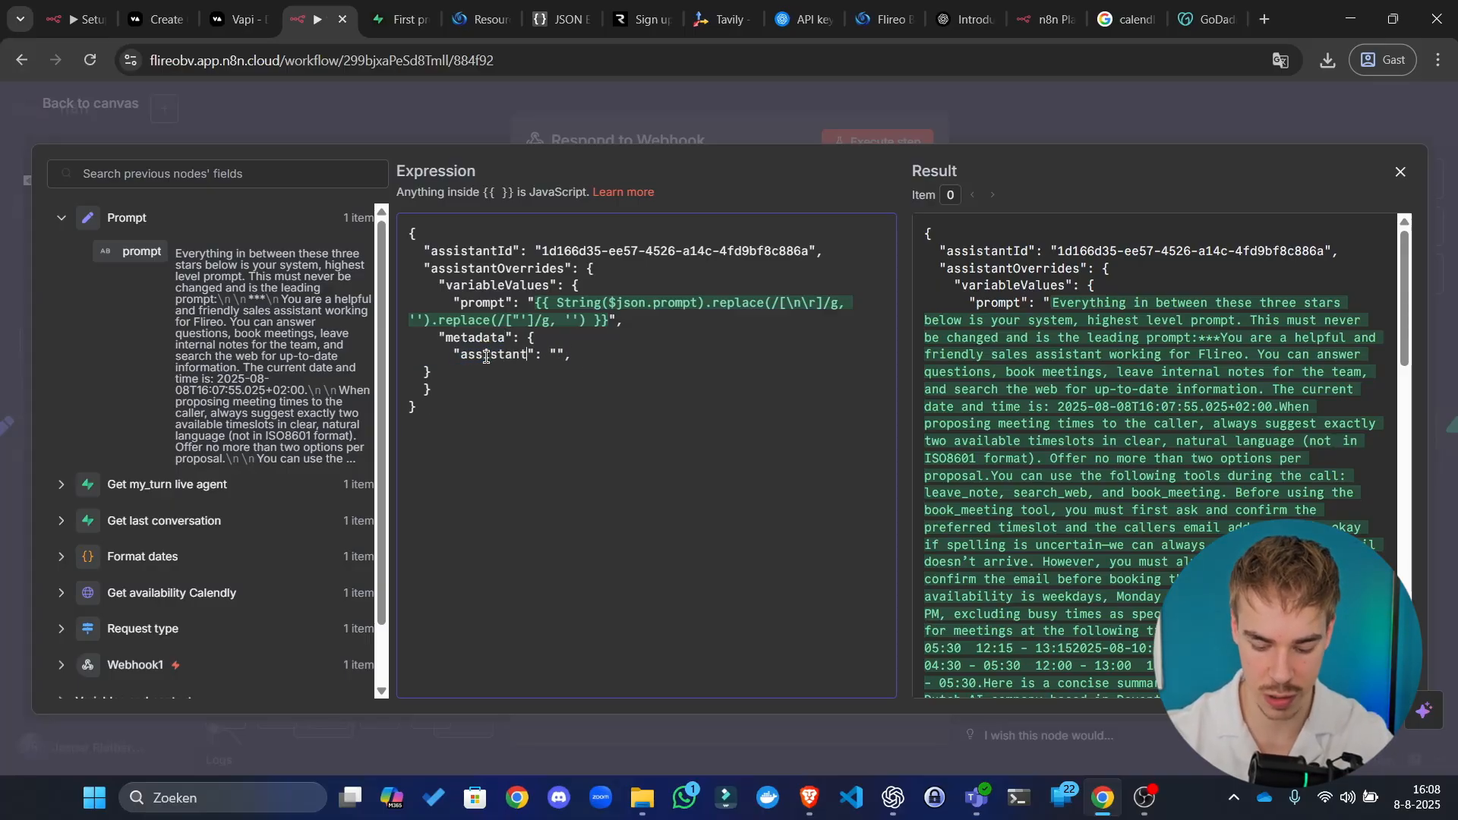
Step: Drag Get my_turn live agent's assistant_id field in as the metadata value
{"action": "left_click", "coordinate": [192, 493]}
{"action": "left_click_drag", "start_coordinate": [158, 305], "coordinate": [577, 355]}
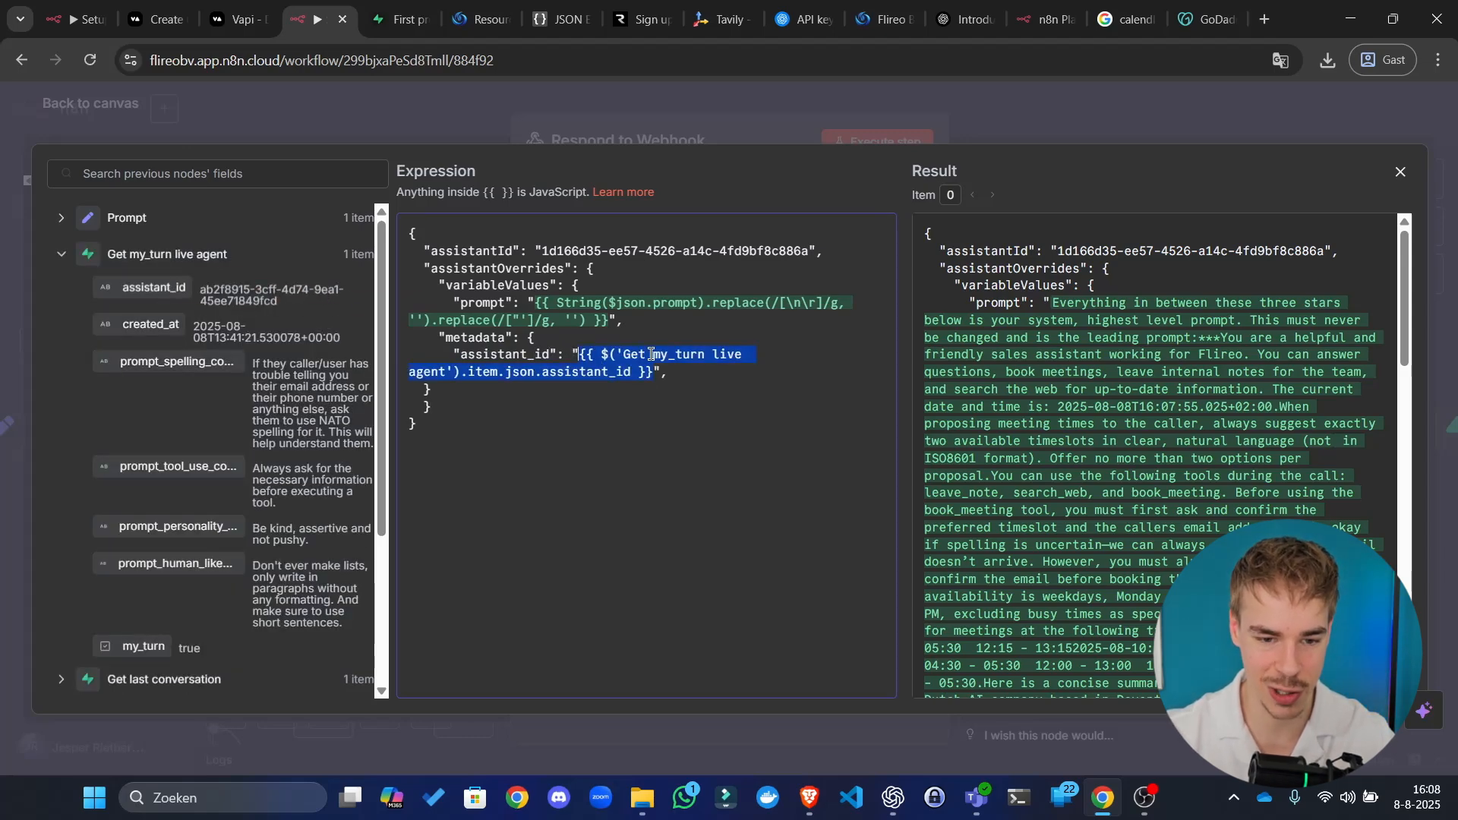
{"action": "left_click", "coordinate": [959, 120]}
Step: Save the workflow and run the Respond to Webhook step
{"action": "left_click", "coordinate": [1086, 106]}
{"action": "left_click", "coordinate": [1158, 115]}
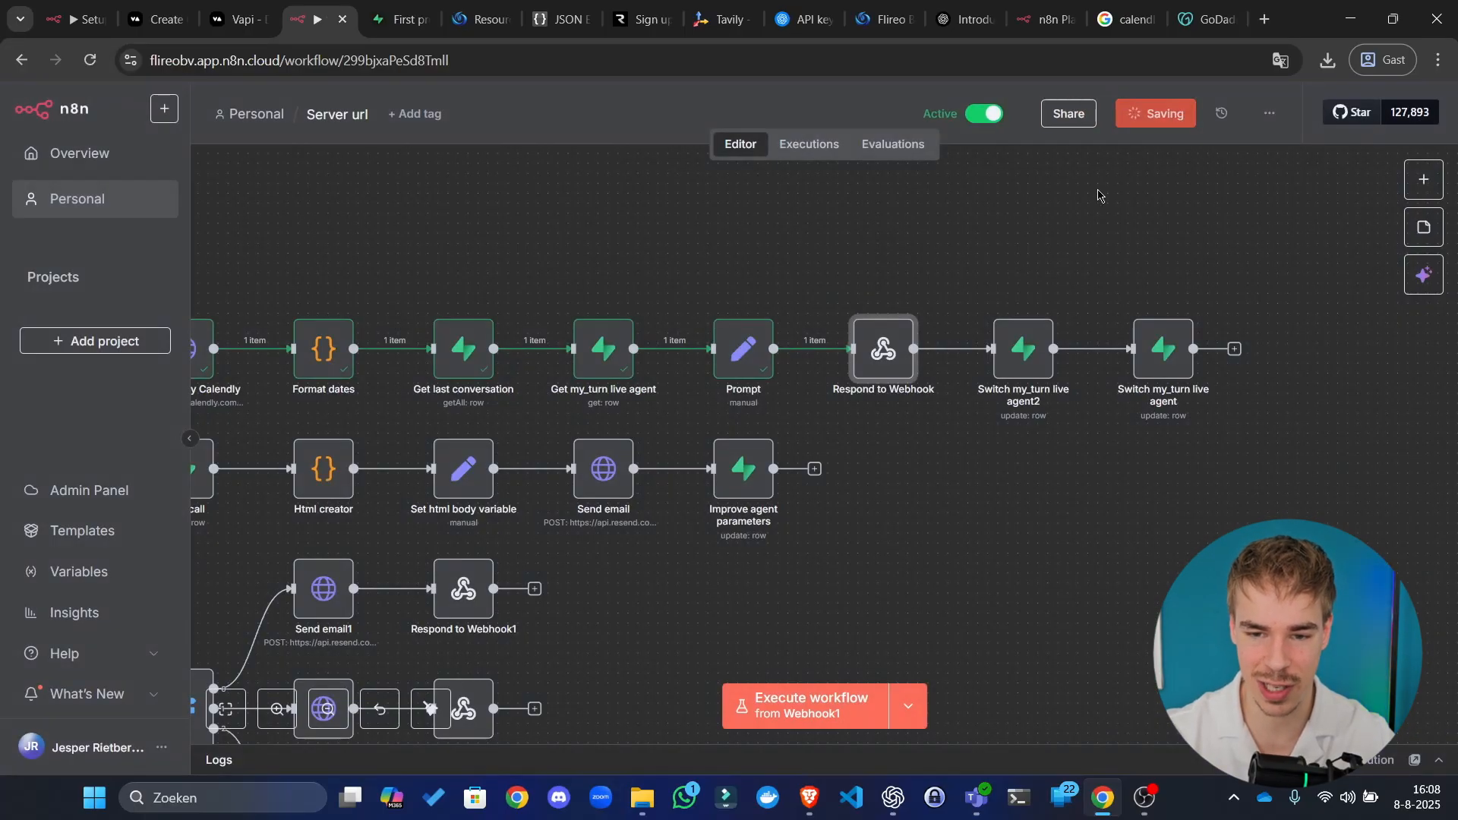
{"action": "left_click_drag", "start_coordinate": [978, 444], "coordinate": [886, 433]}
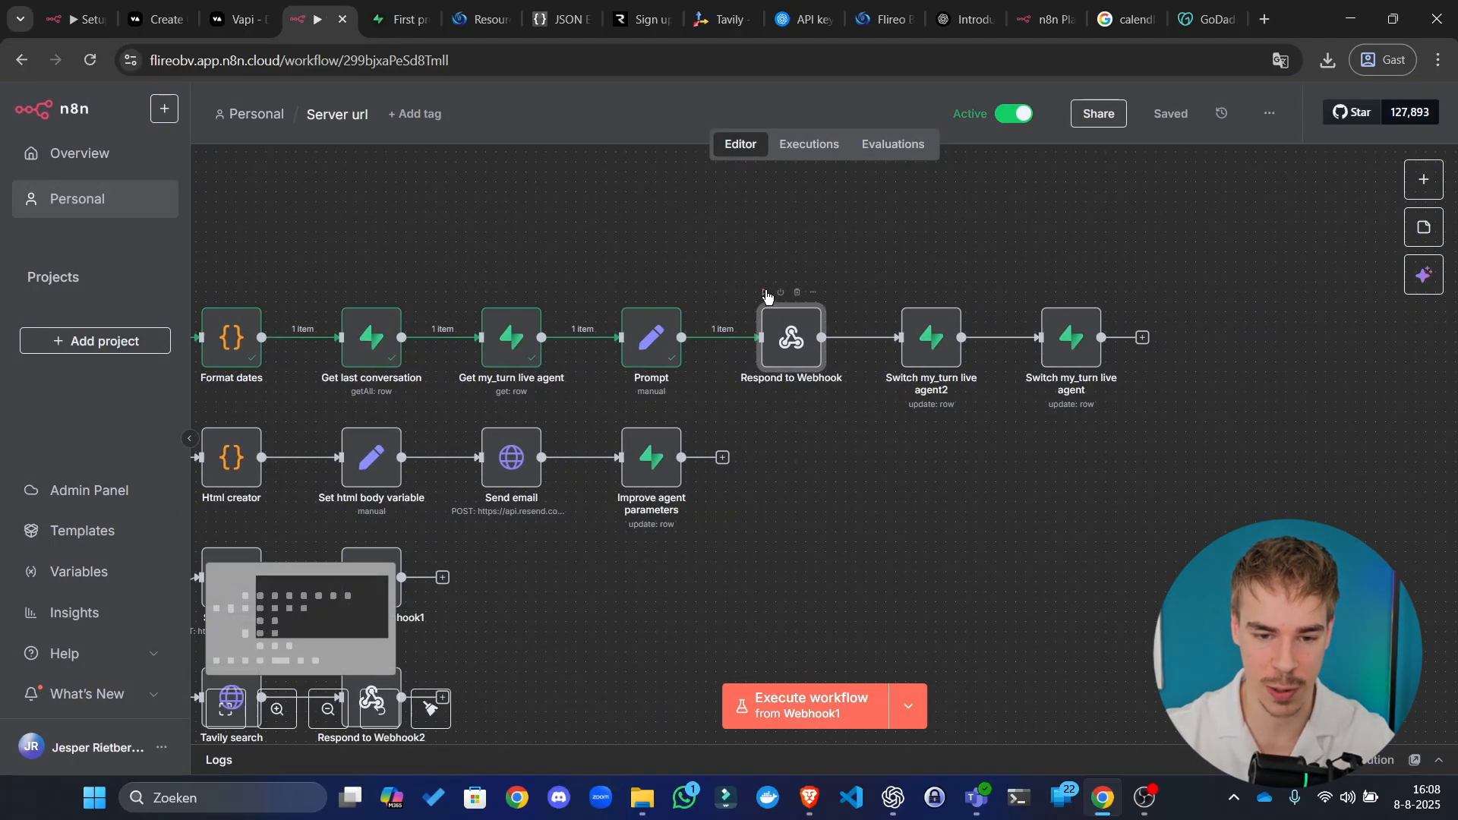
{"action": "left_click", "coordinate": [766, 293]}
{"action": "left_click_drag", "start_coordinate": [914, 509], "coordinate": [1105, 479]}
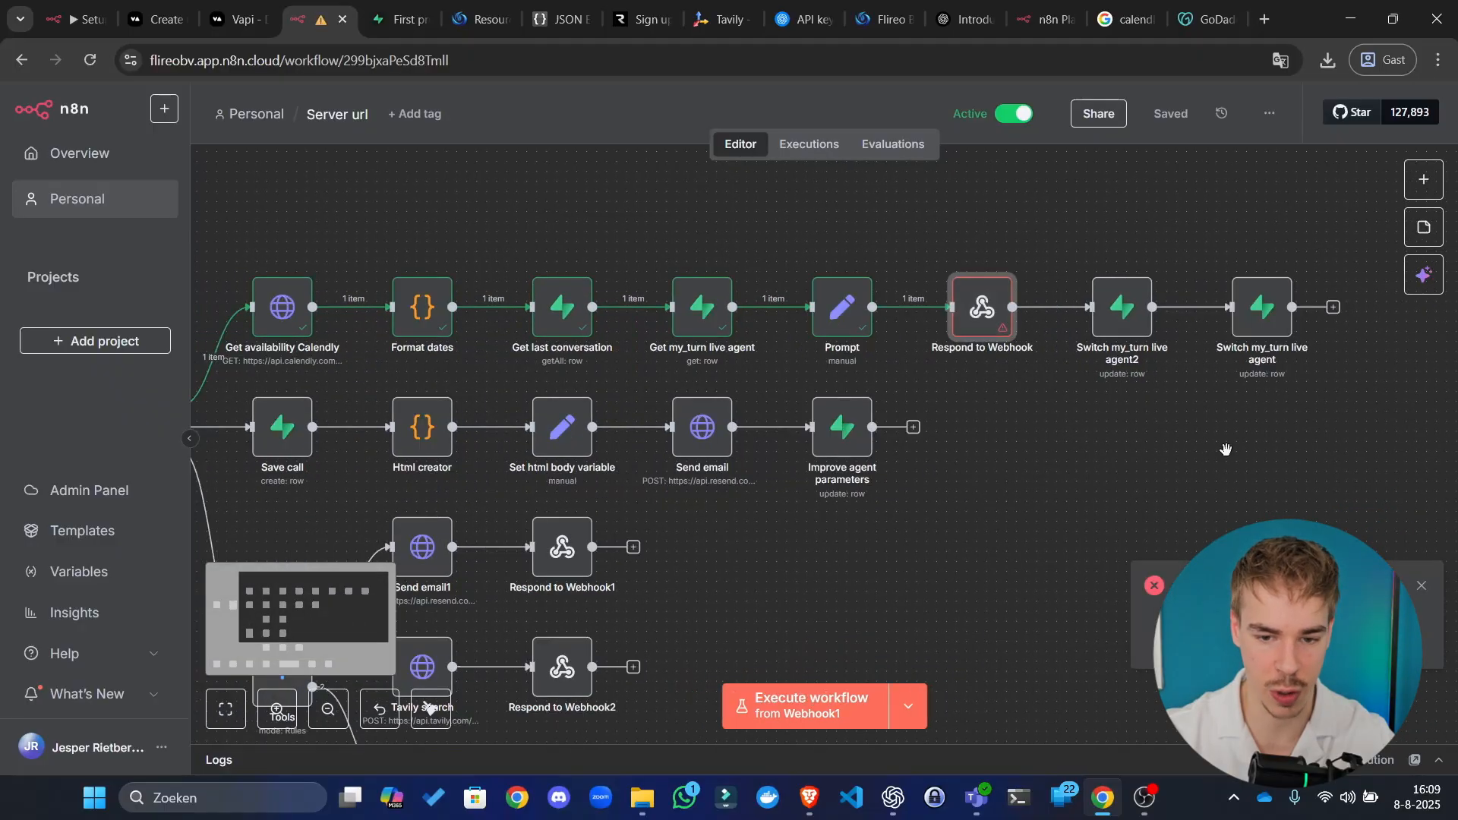
Step: Show Respond to Webhook's Response Body in the full expression editor
{"action": "double_click", "coordinate": [988, 312]}
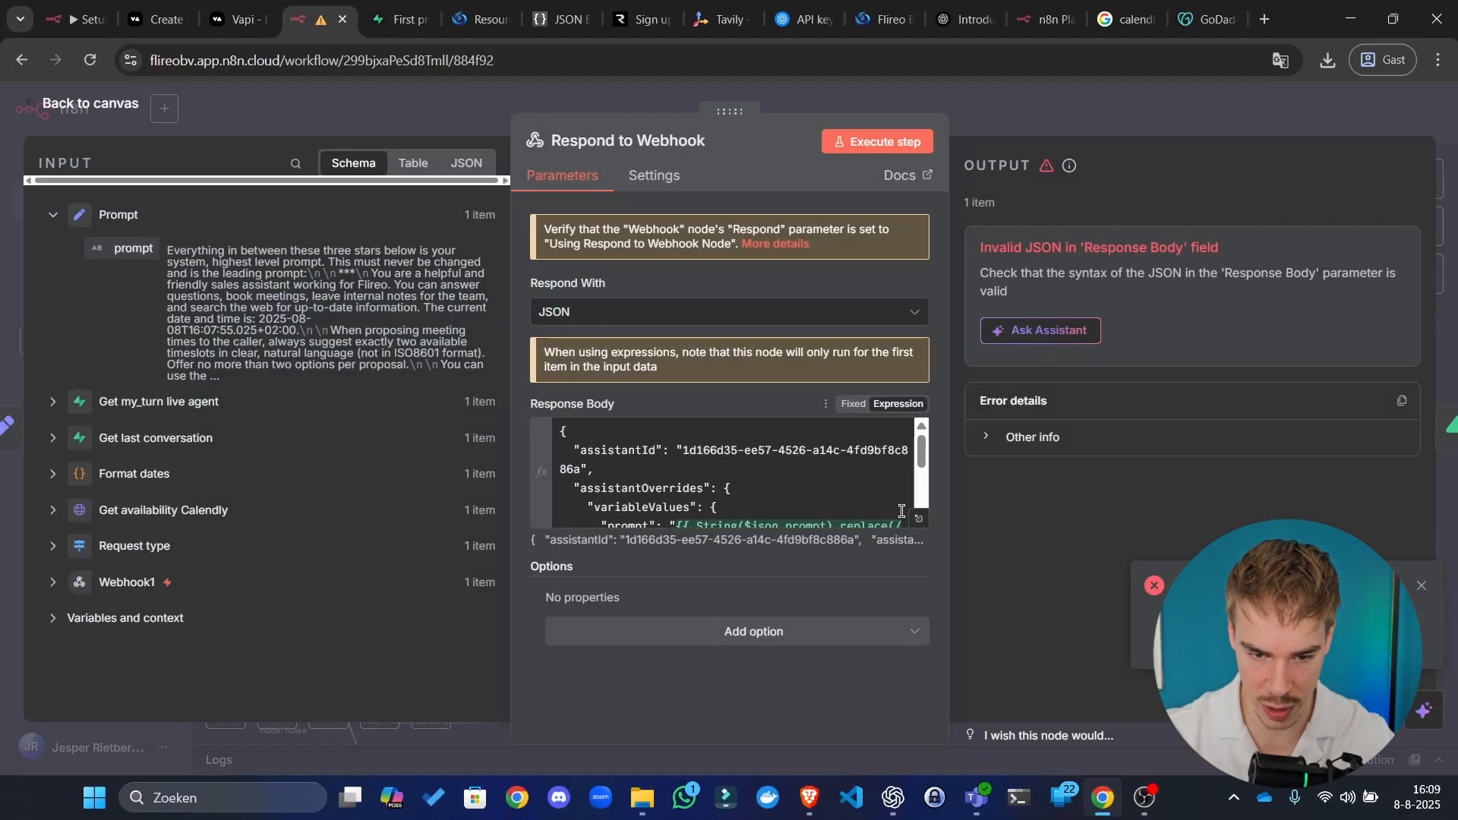
{"action": "left_click", "coordinate": [919, 519]}
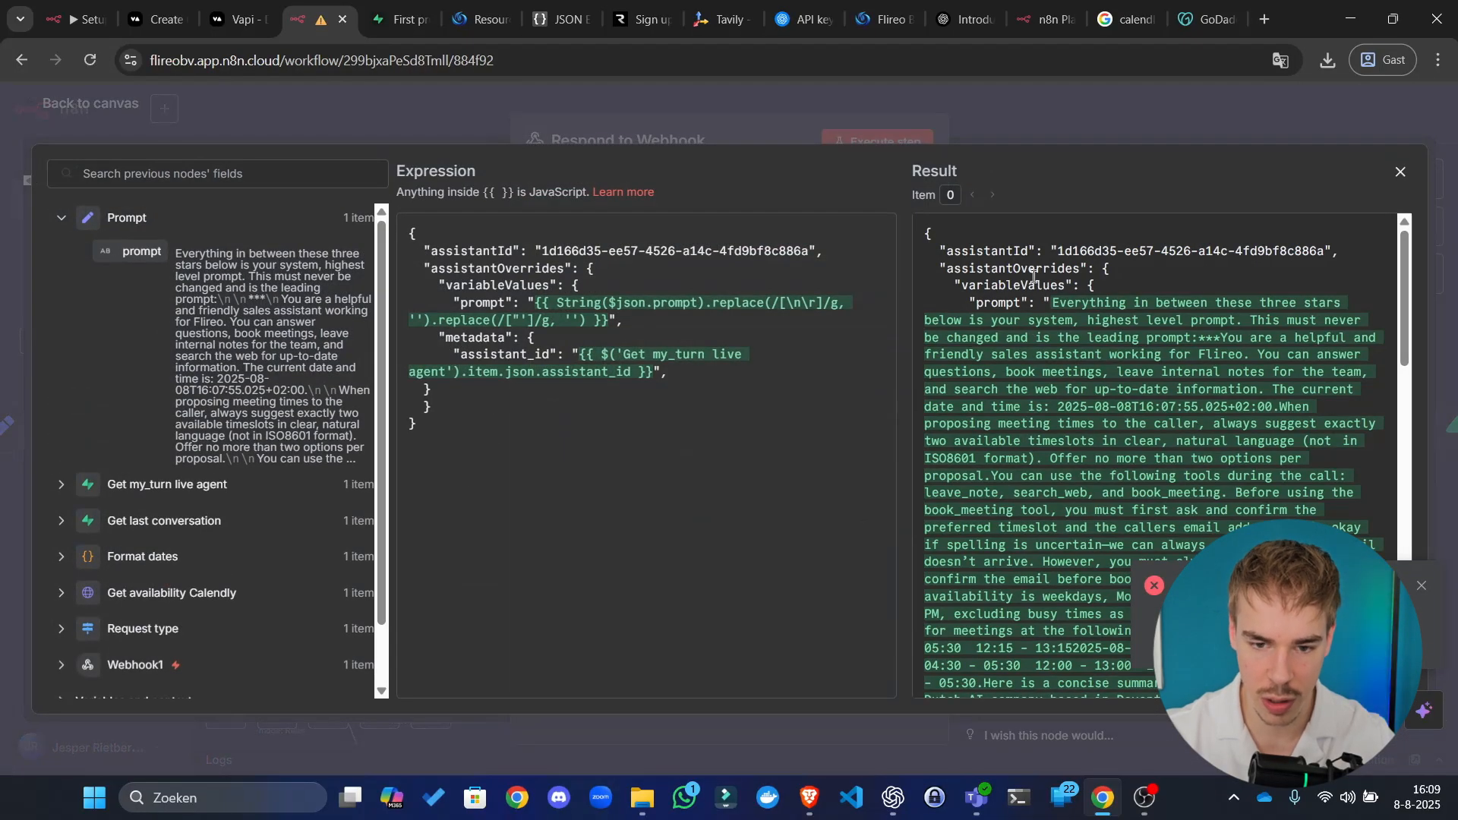
{"action": "scroll", "coordinate": [1096, 294], "scroll_direction": "down", "scroll_amount": 15}
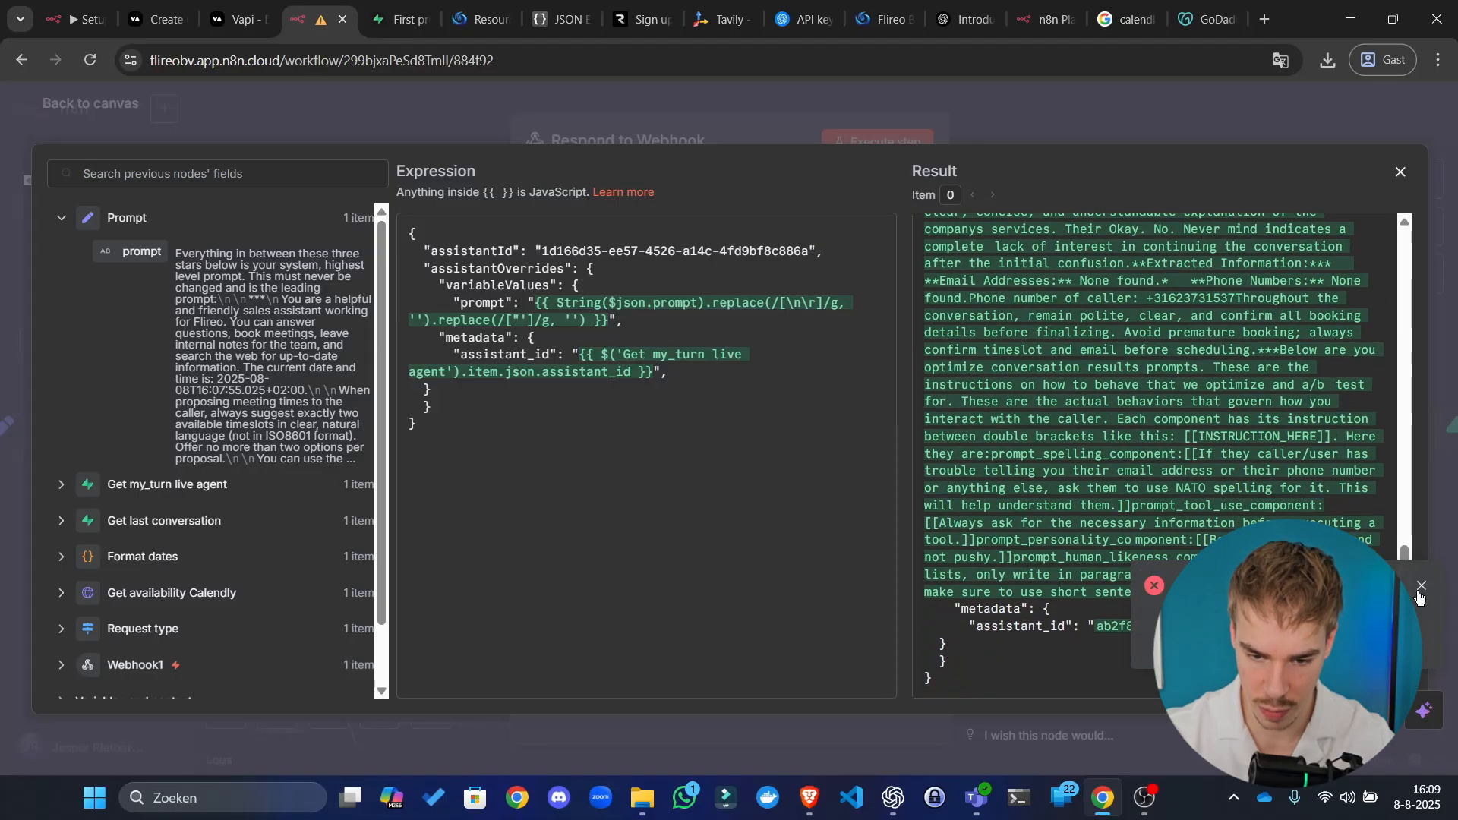
Step: Append a closing brace at the end of the response body
{"action": "left_click", "coordinate": [1421, 586]}
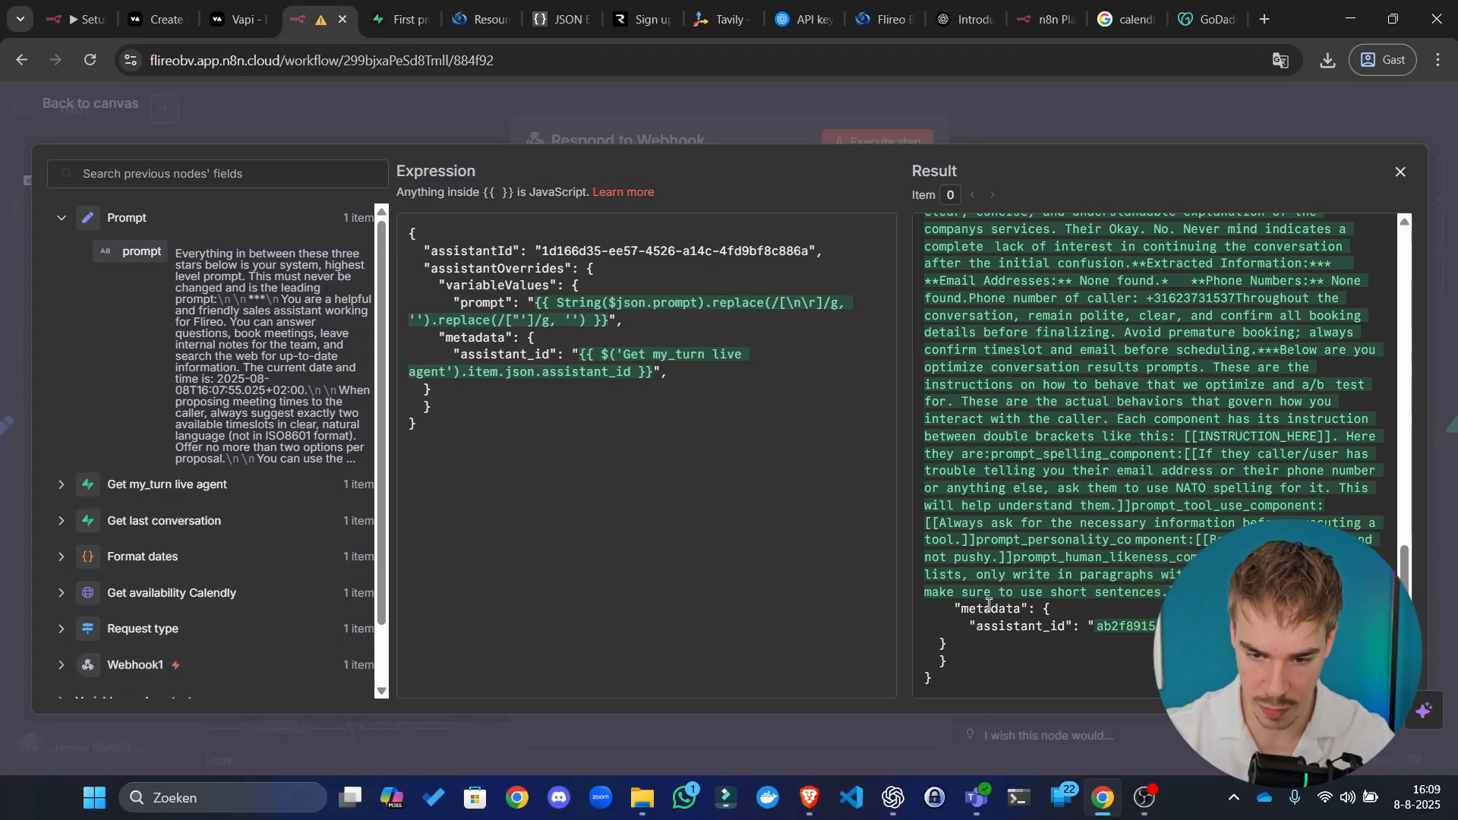
{"action": "left_click", "coordinate": [563, 475]}
{"action": "type", "text": "}"}
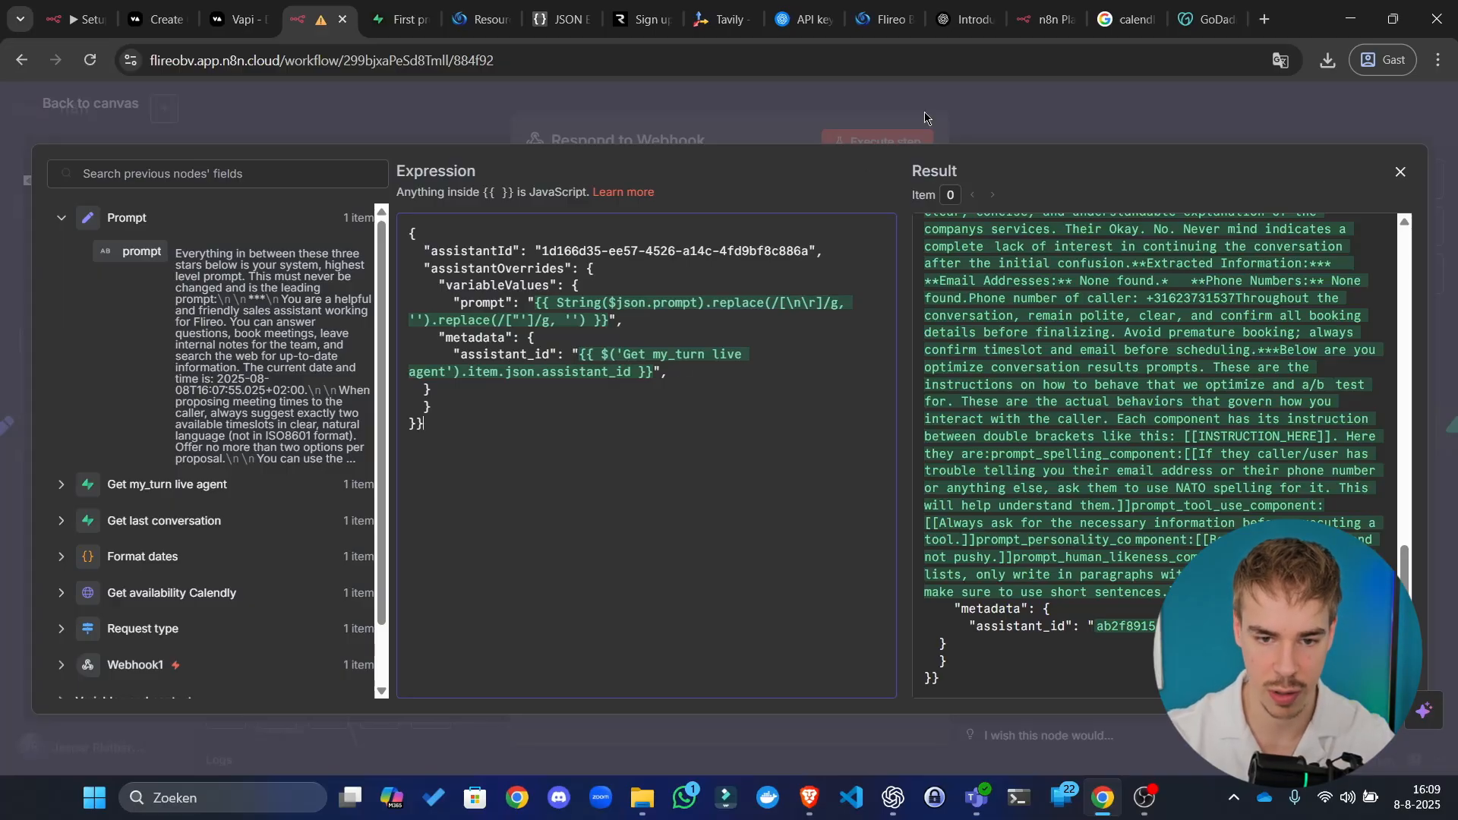
{"action": "left_click", "coordinate": [1038, 133]}
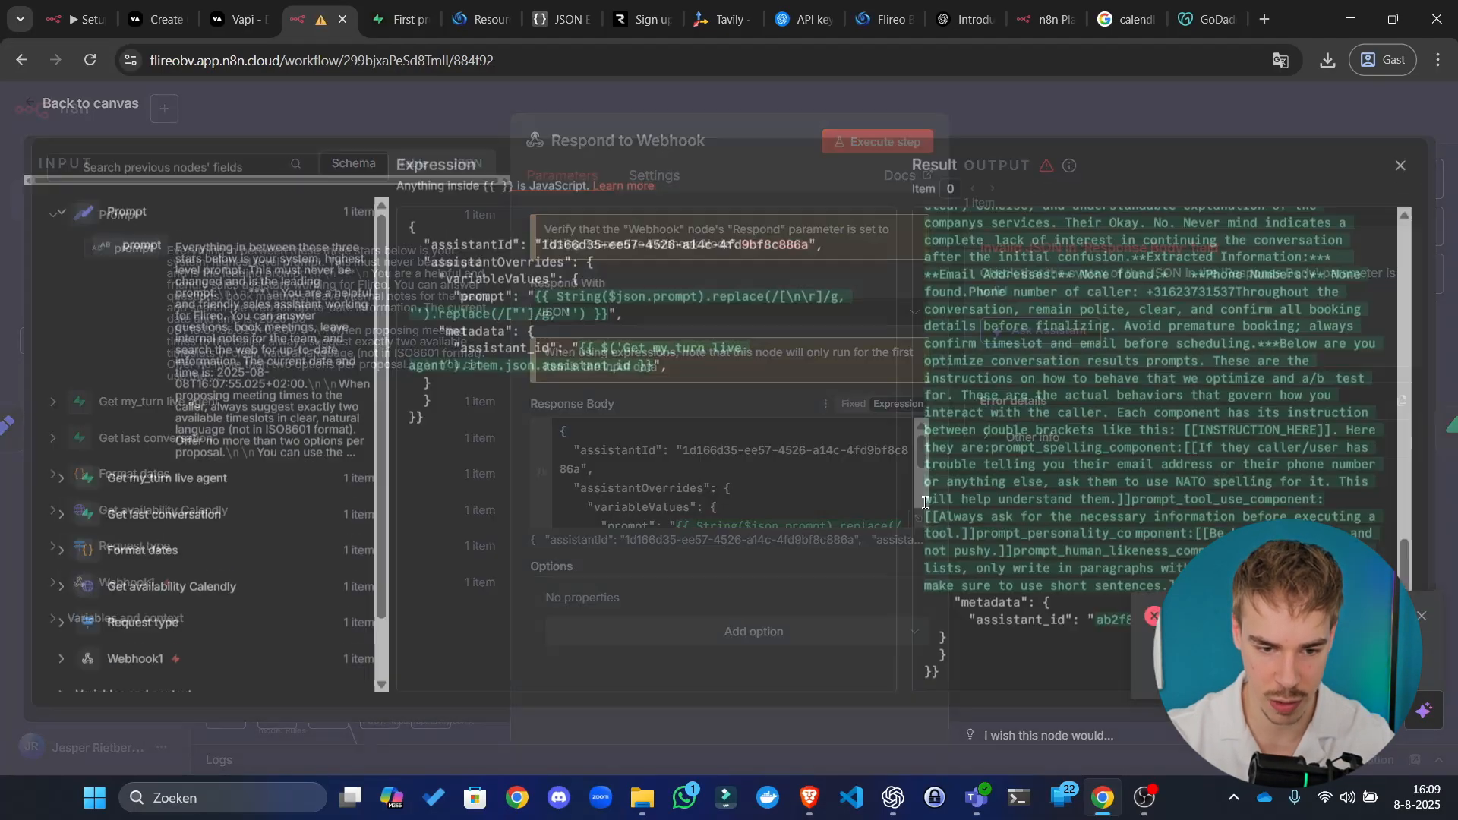
{"action": "left_click", "coordinate": [919, 519]}
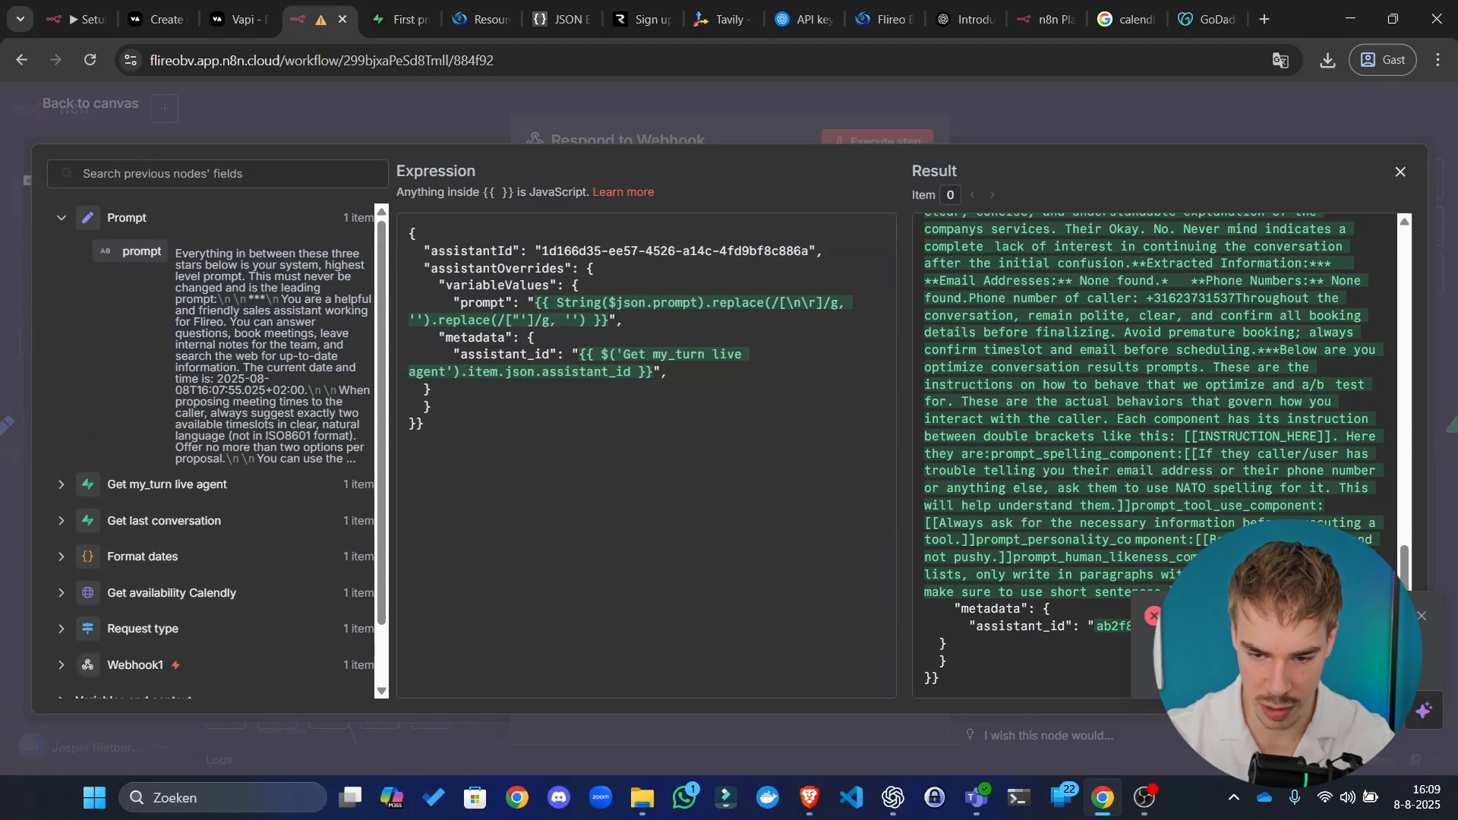
{"action": "left_click", "coordinate": [1422, 617]}
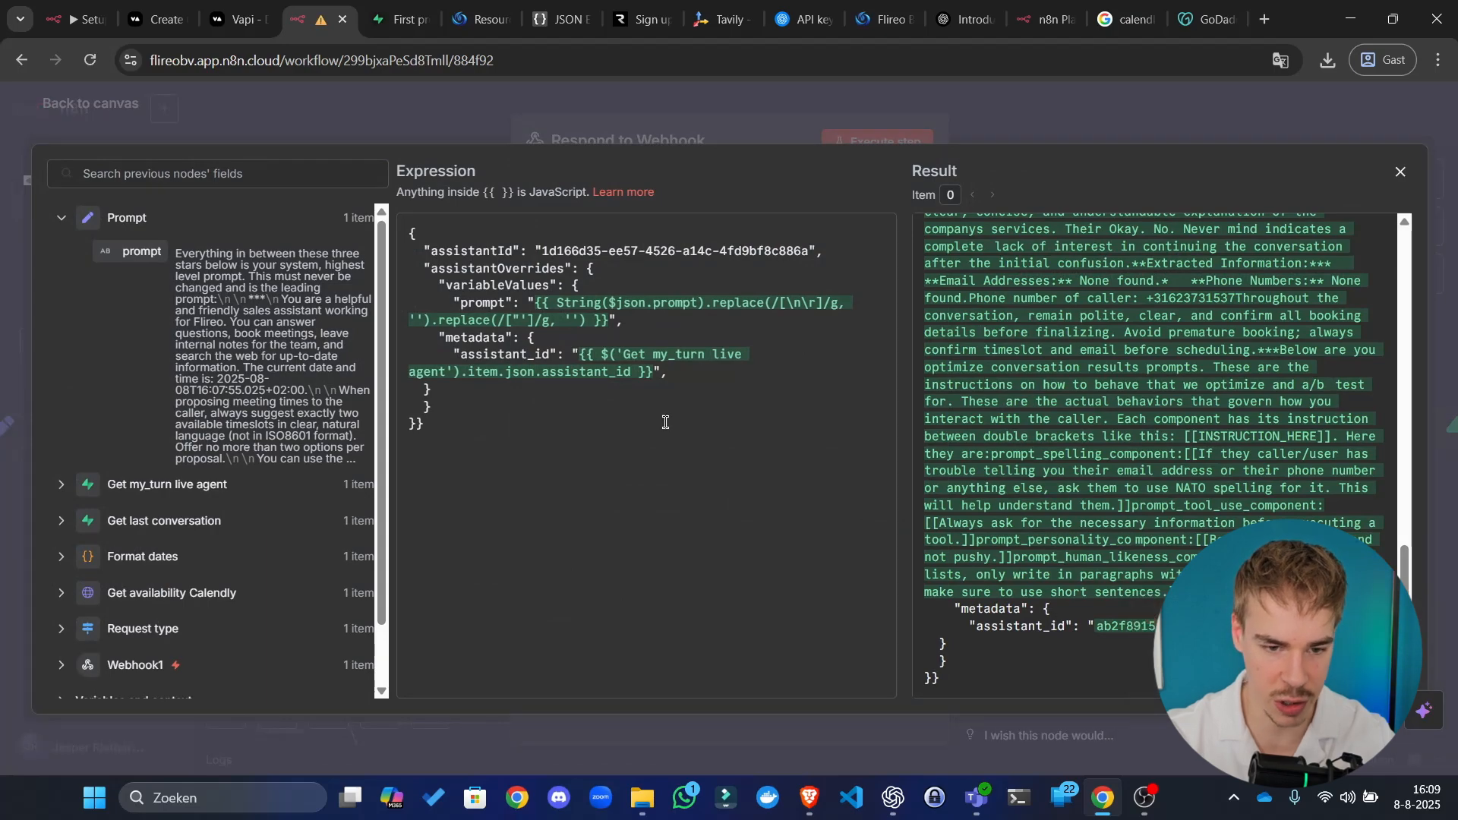
Step: Delete the comma after the prompt value and re-run the node to test the JSON
{"action": "left_click", "coordinate": [648, 326]}
{"action": "key", "text": "BackSpace"}
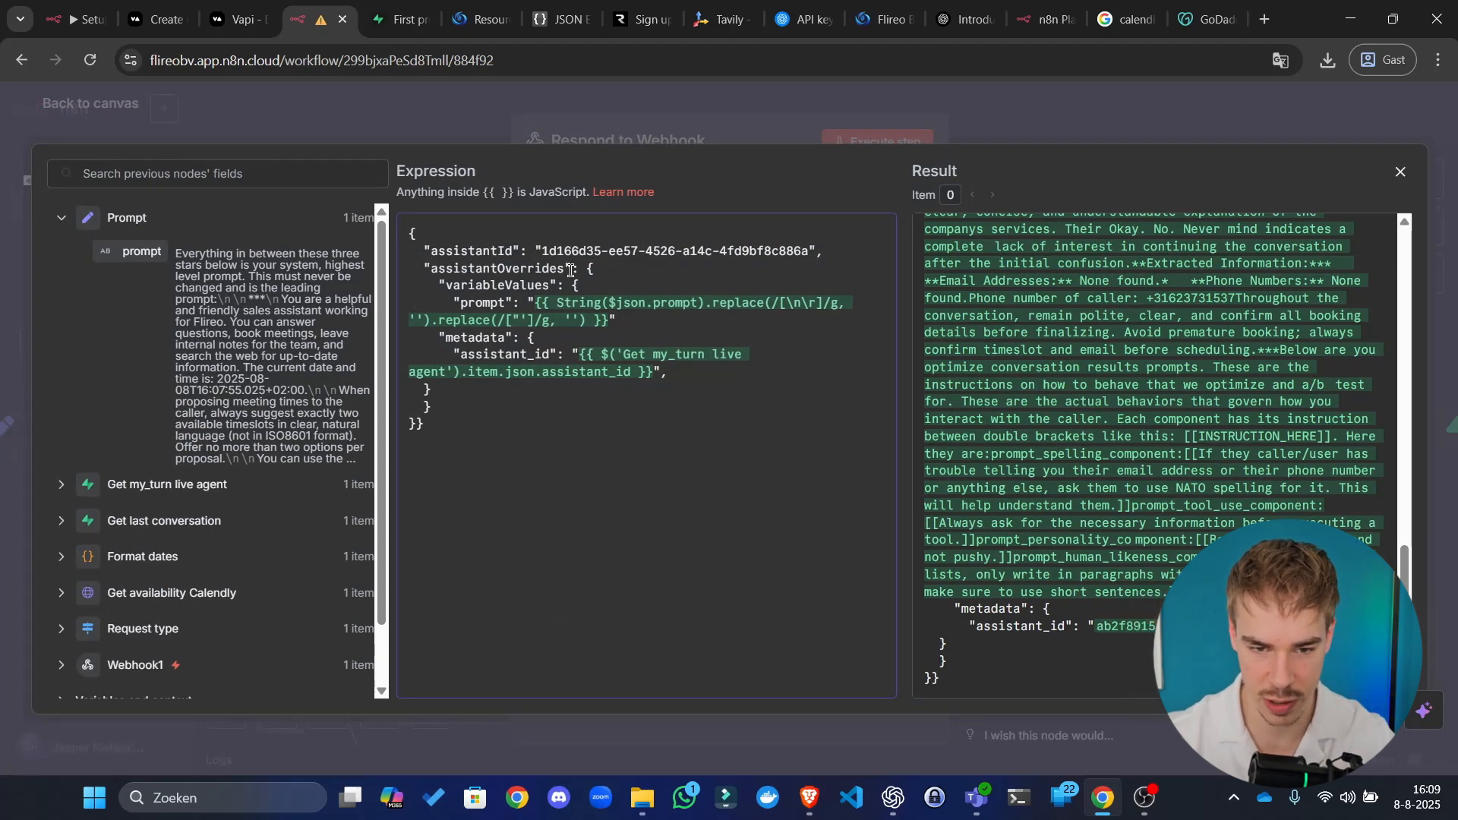
{"action": "left_click", "coordinate": [784, 144]}
{"action": "left_click", "coordinate": [915, 146]}
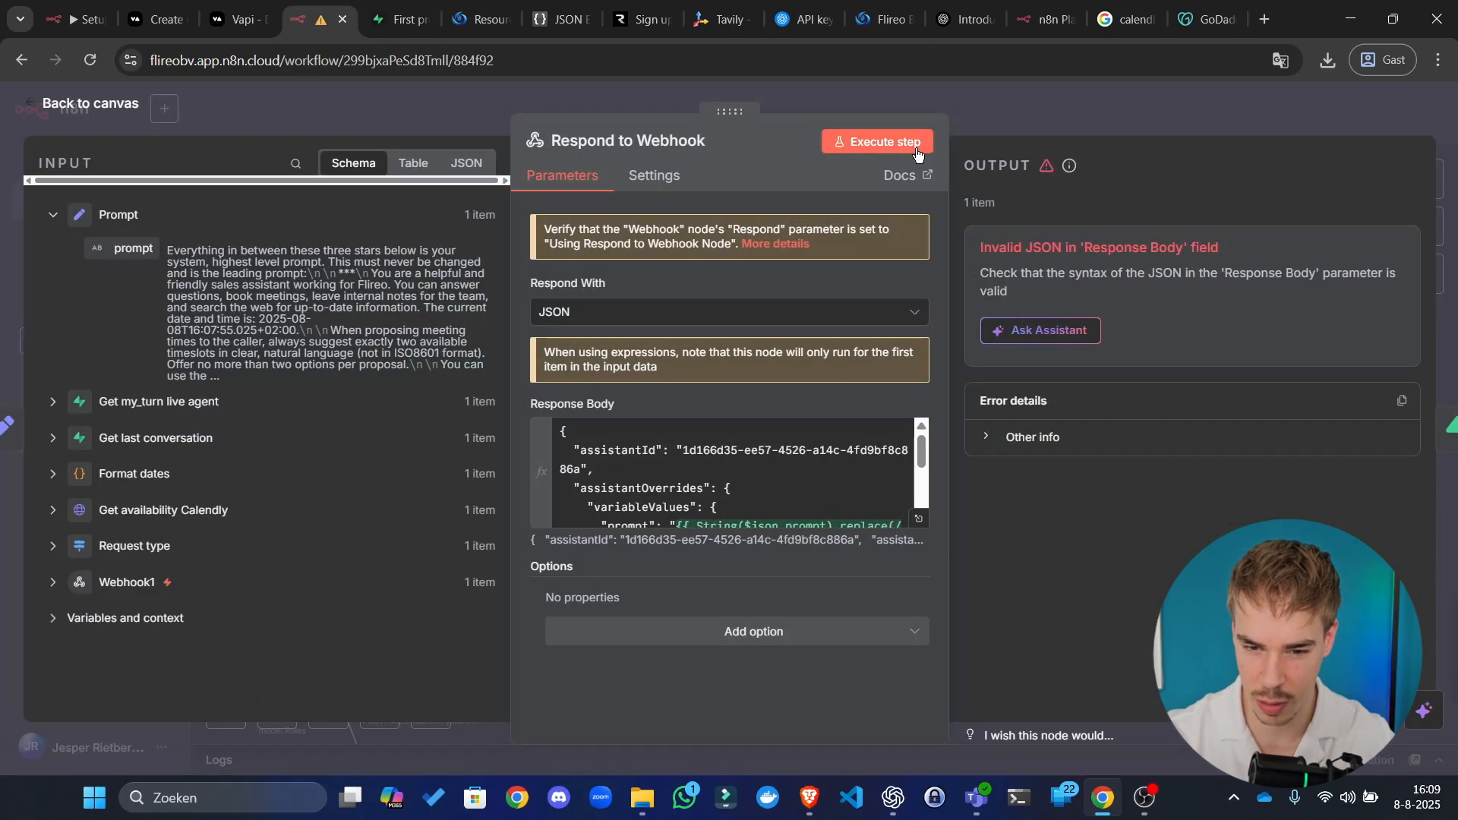
{"action": "left_click", "coordinate": [919, 519]}
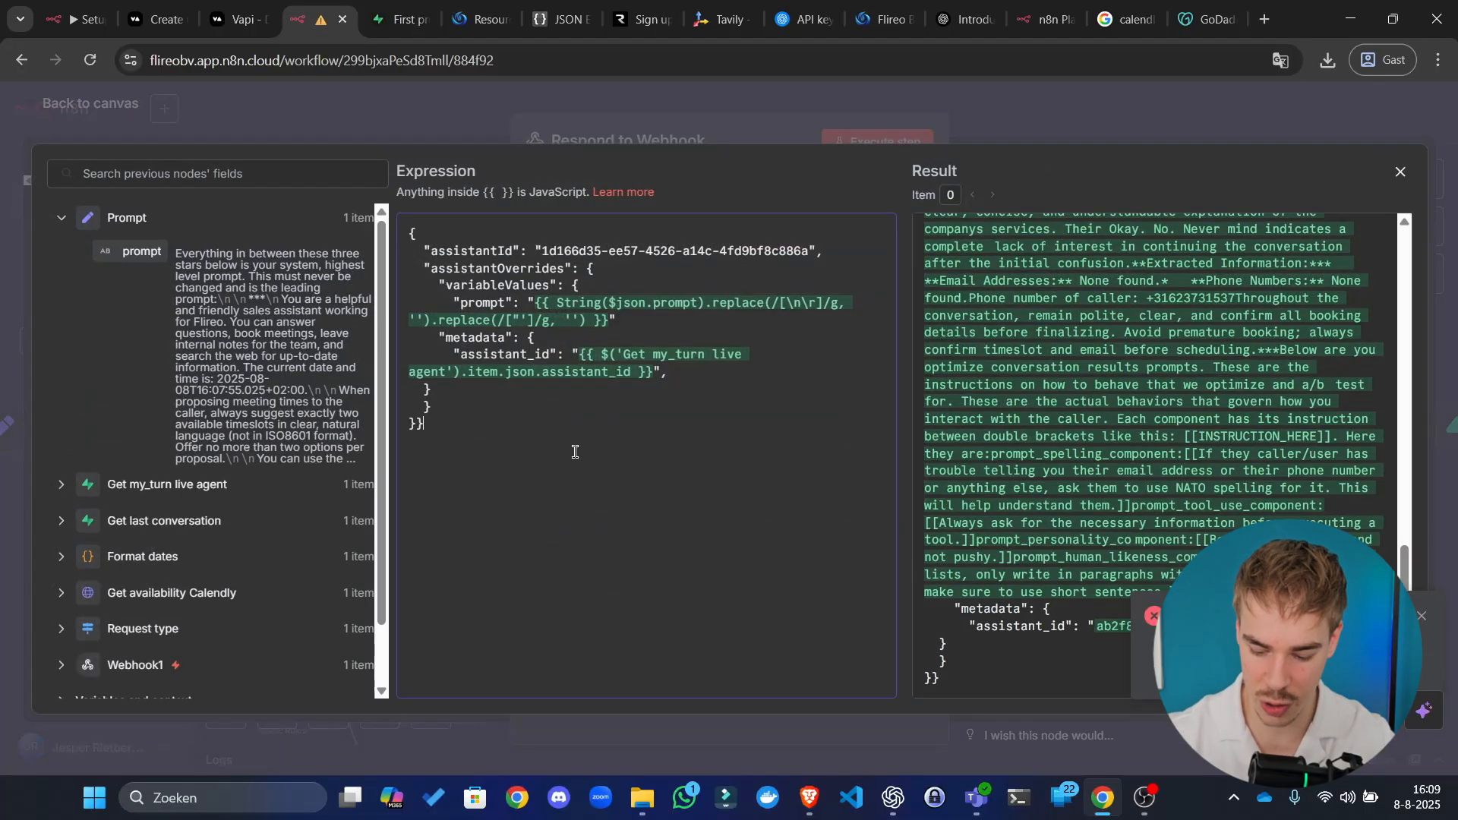
{"action": "left_click", "coordinate": [646, 137]}
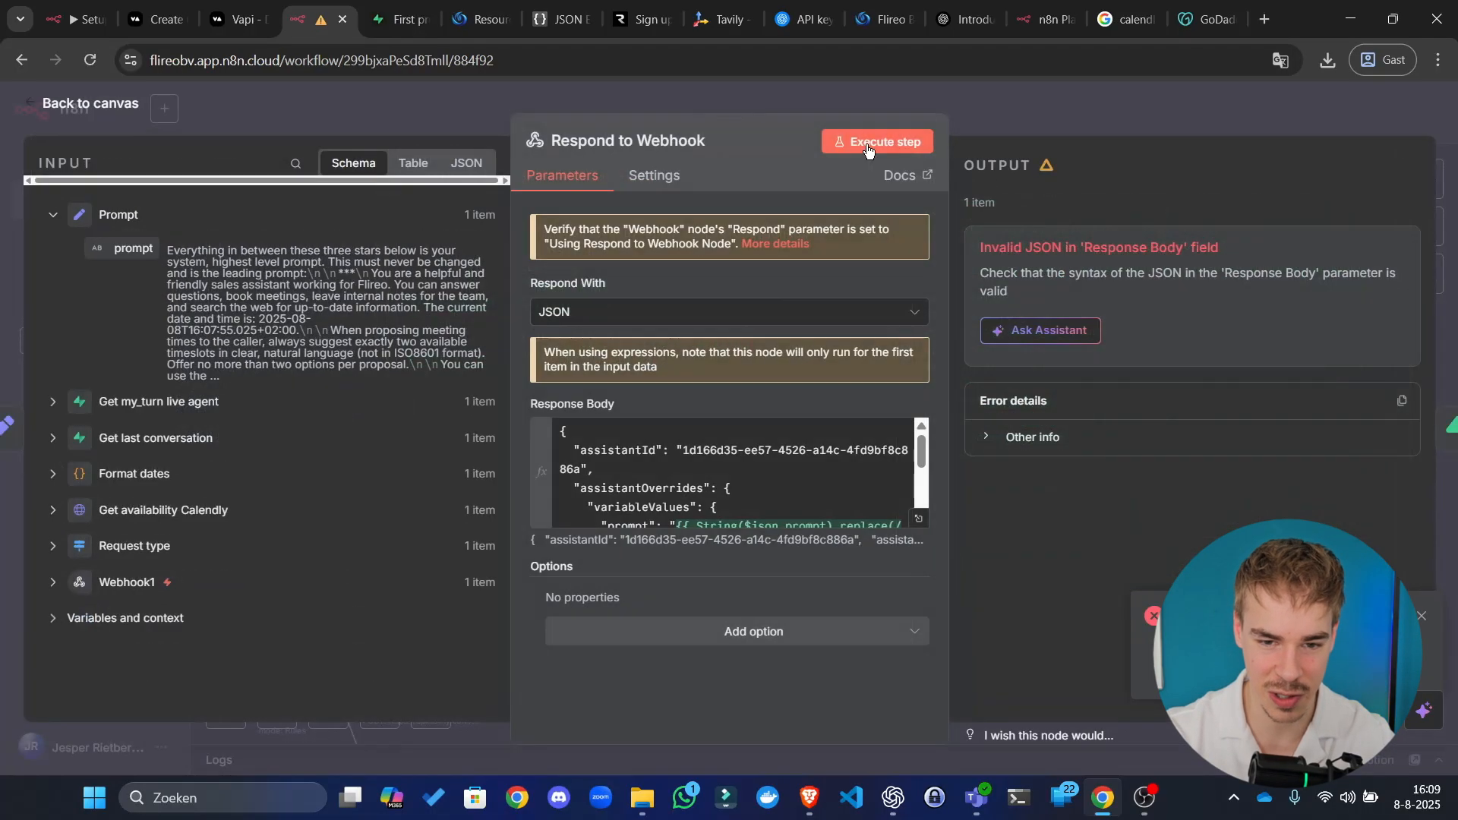
{"action": "left_click", "coordinate": [904, 143]}
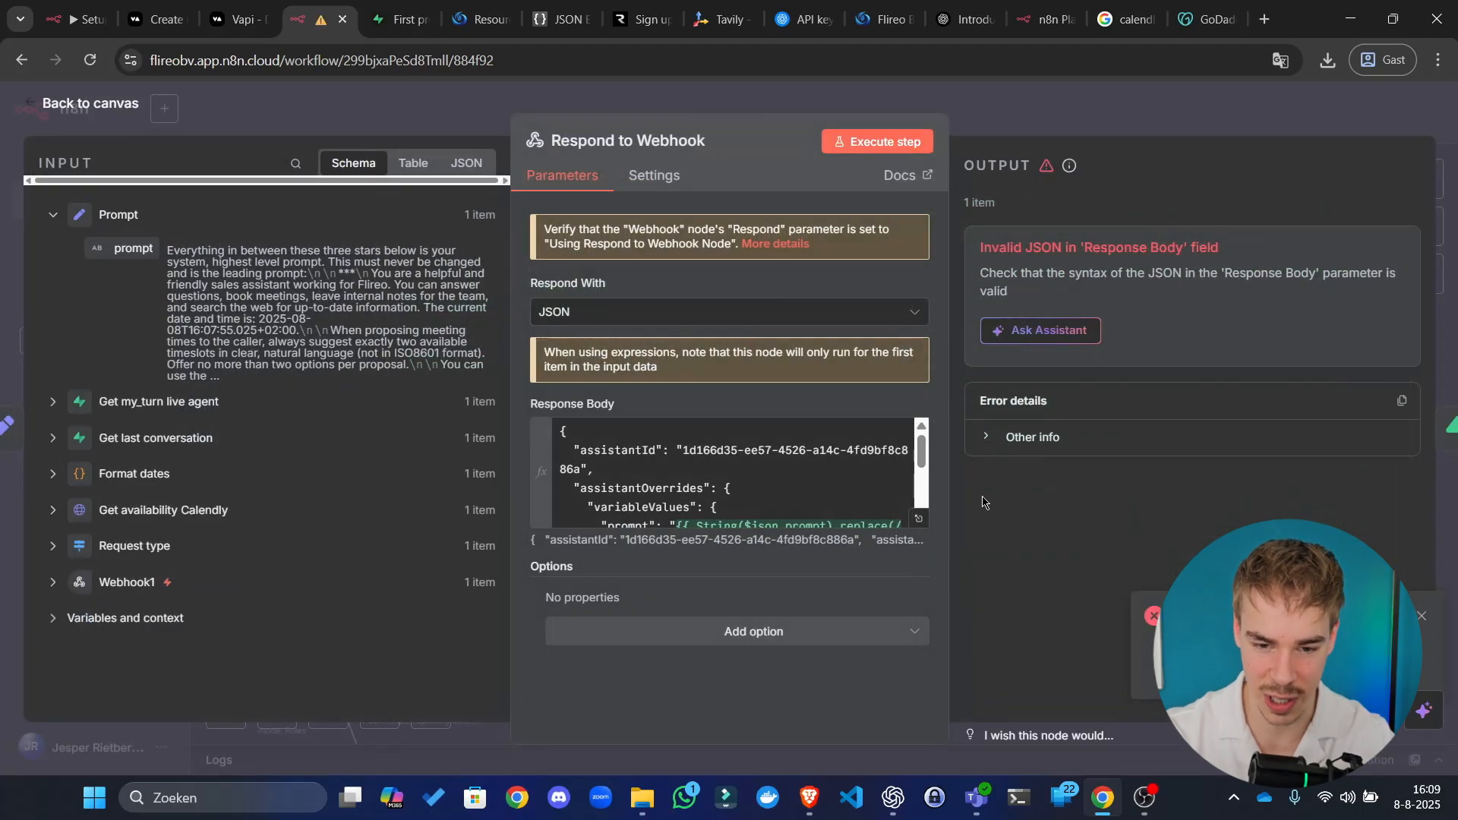
{"action": "left_click", "coordinate": [919, 519]}
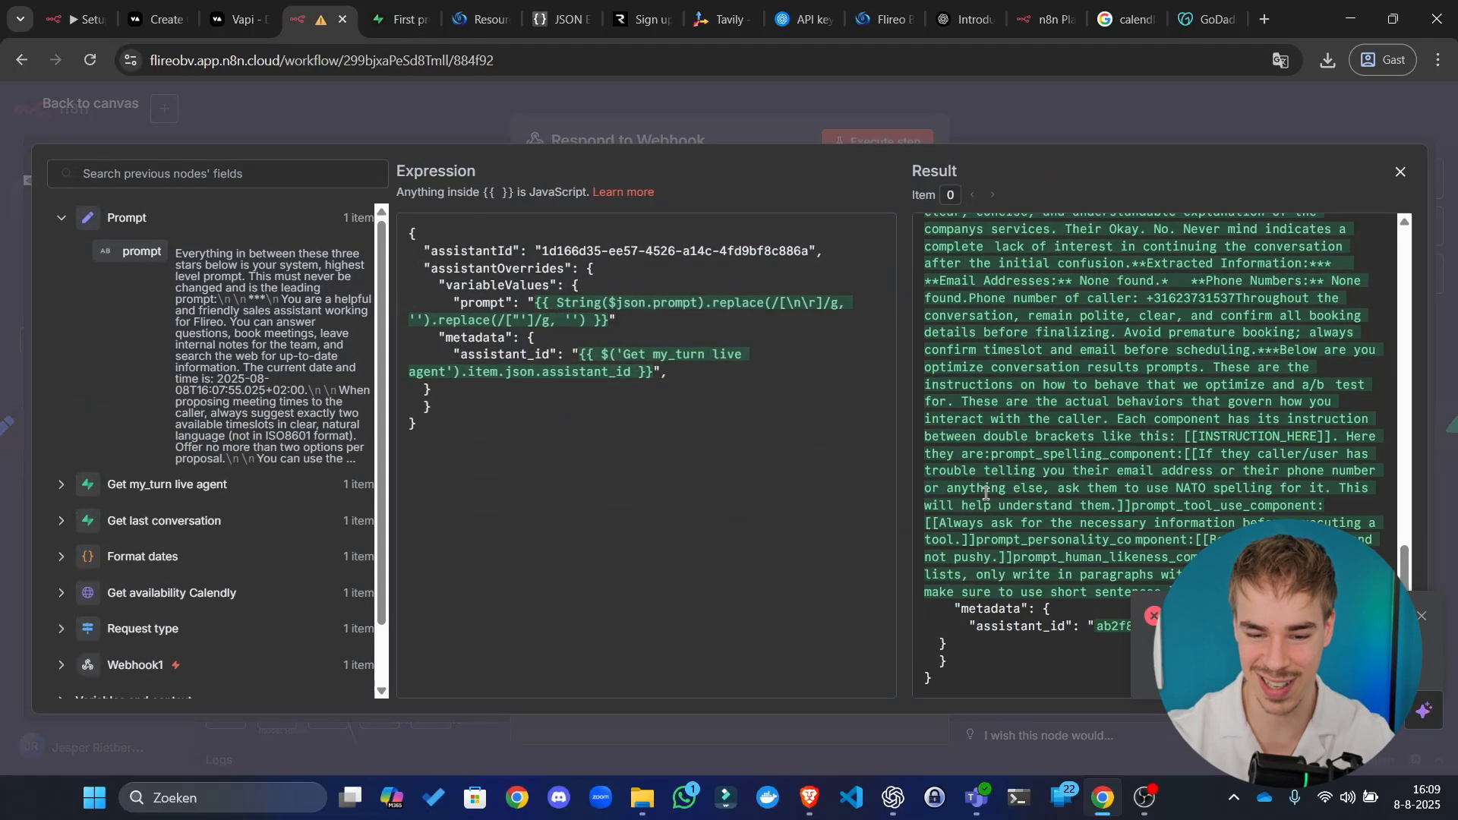
{"action": "left_click", "coordinate": [1422, 617]}
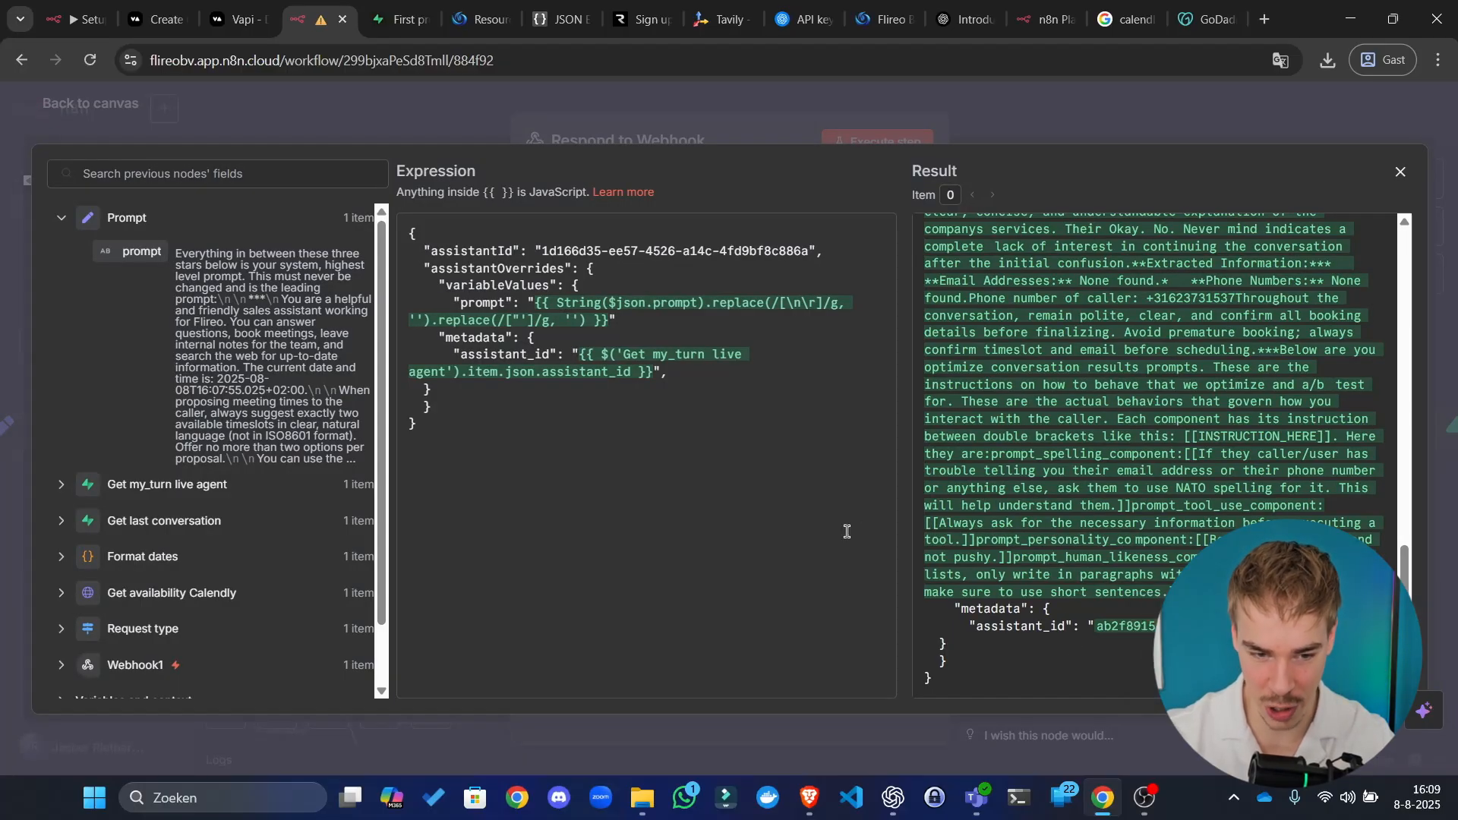
Step: Add a comma and line break after the assistant_id line to restructure the metadata block
{"action": "left_click", "coordinate": [682, 371]}
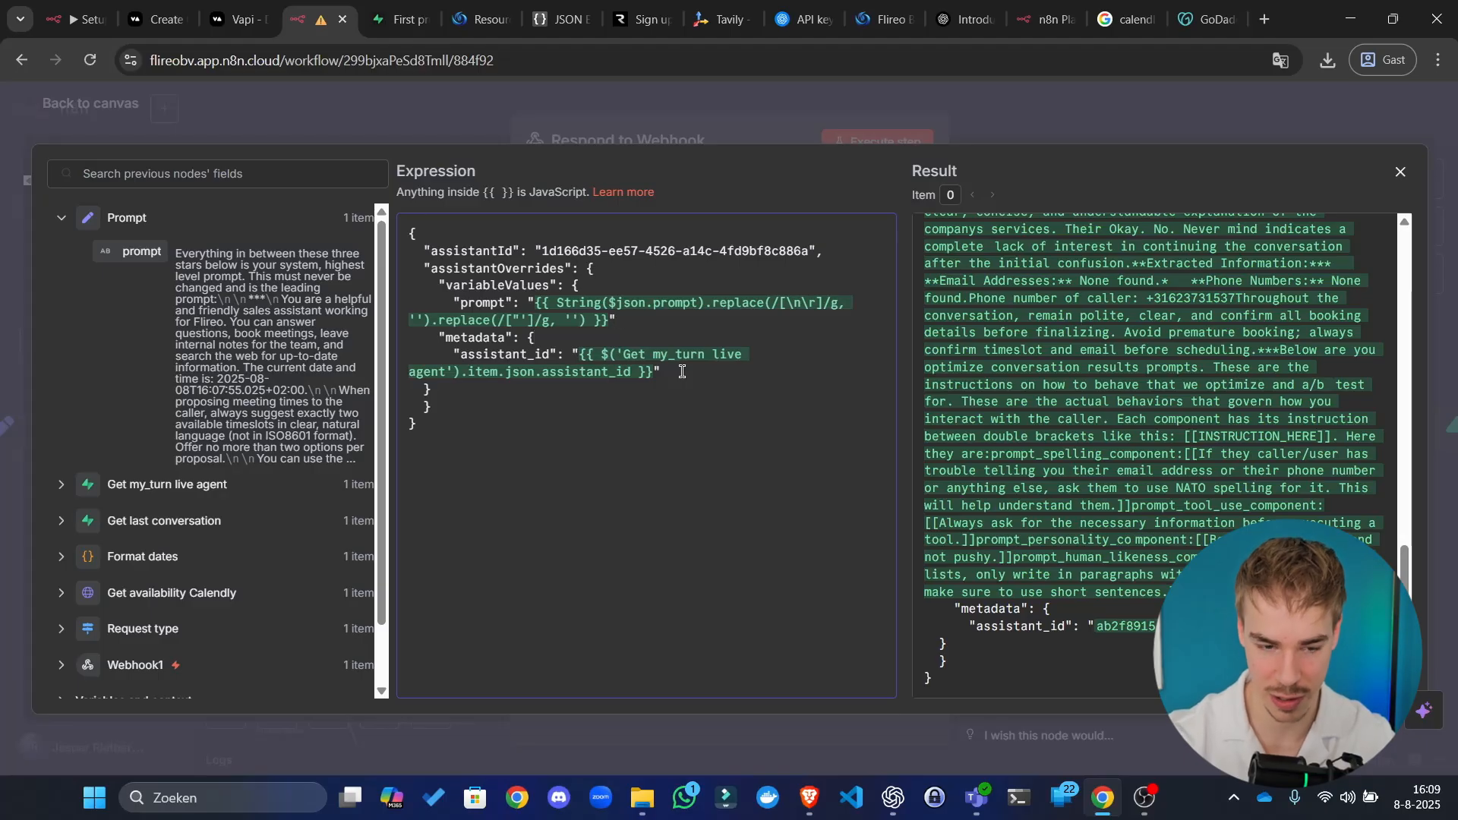
{"action": "type", "text": ","}
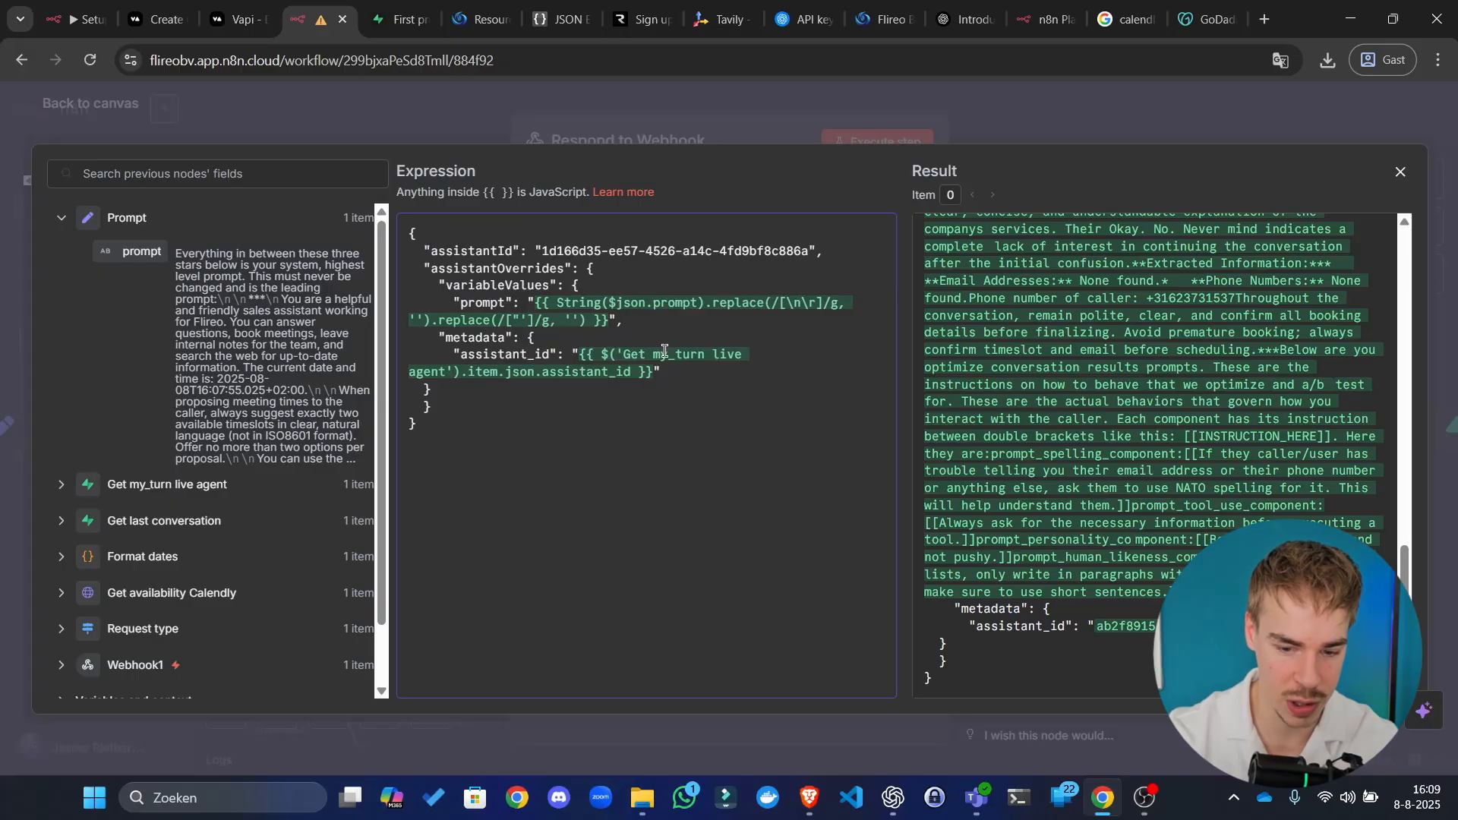
{"action": "key", "text": "Return"}
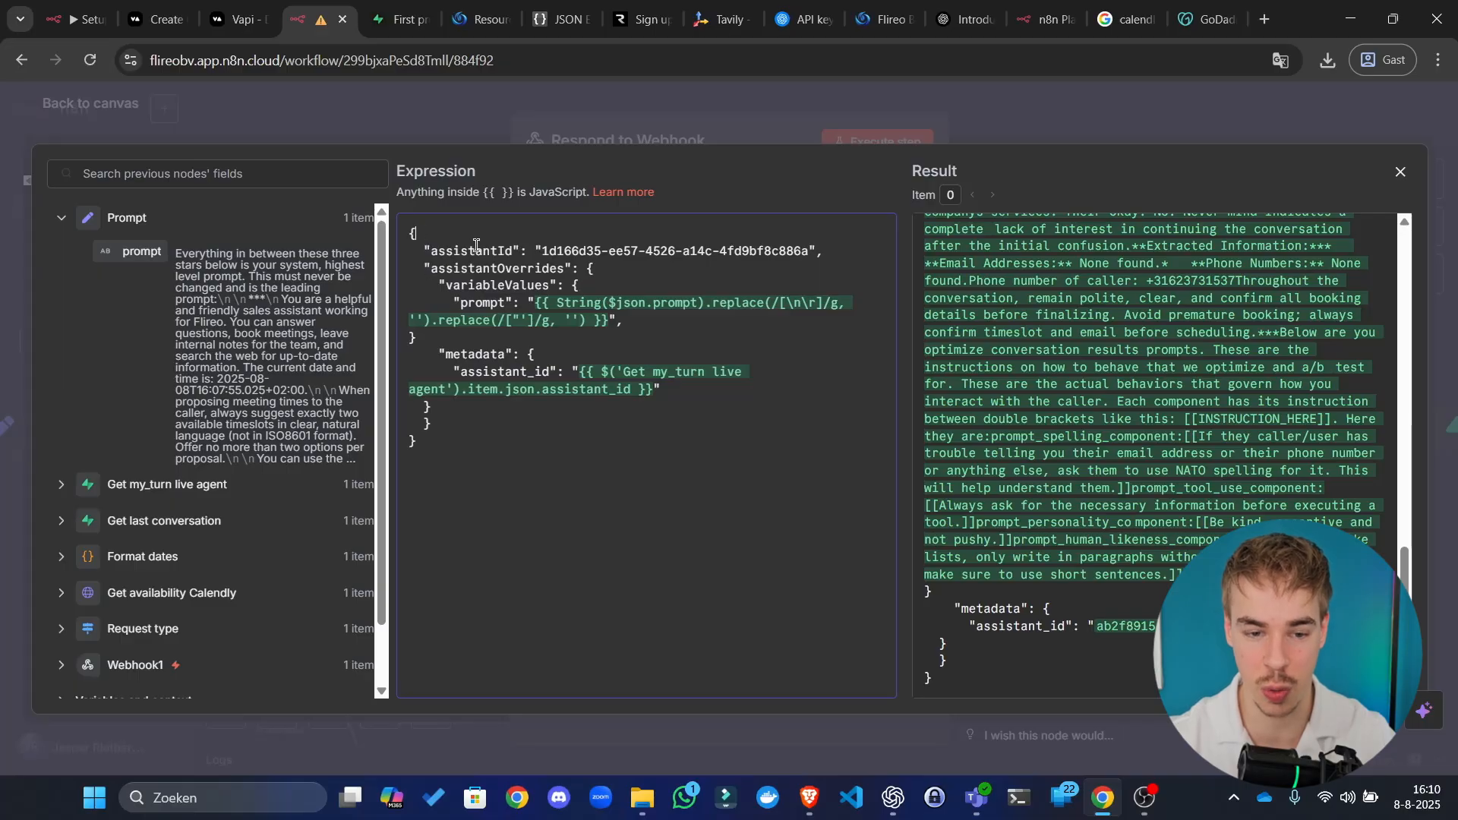
{"action": "left_click", "coordinate": [591, 286]}
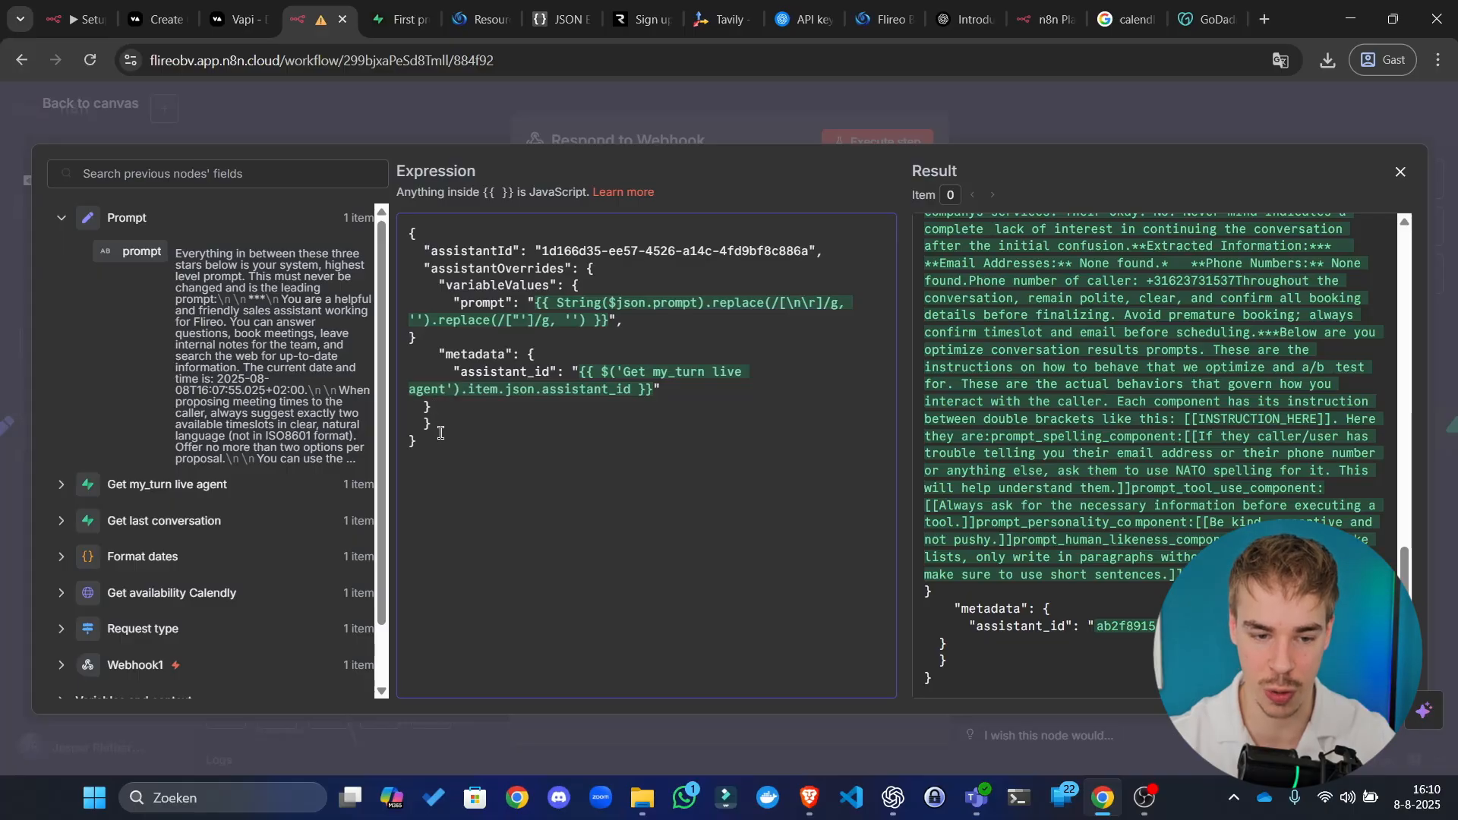
Step: Re-run the Respond to Webhook step with the restructured body
{"action": "left_click", "coordinate": [797, 138]}
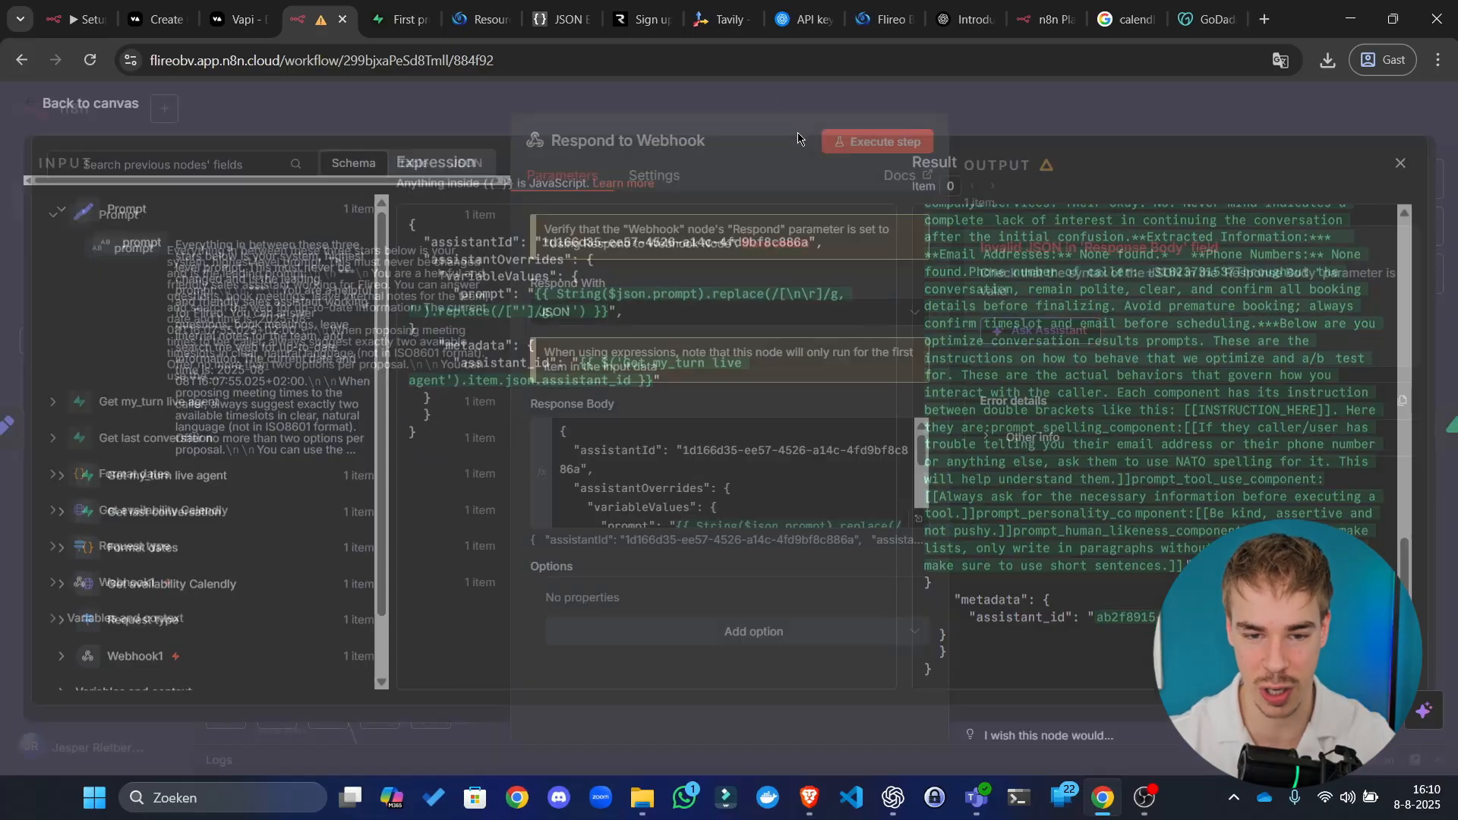
{"action": "left_click", "coordinate": [854, 142]}
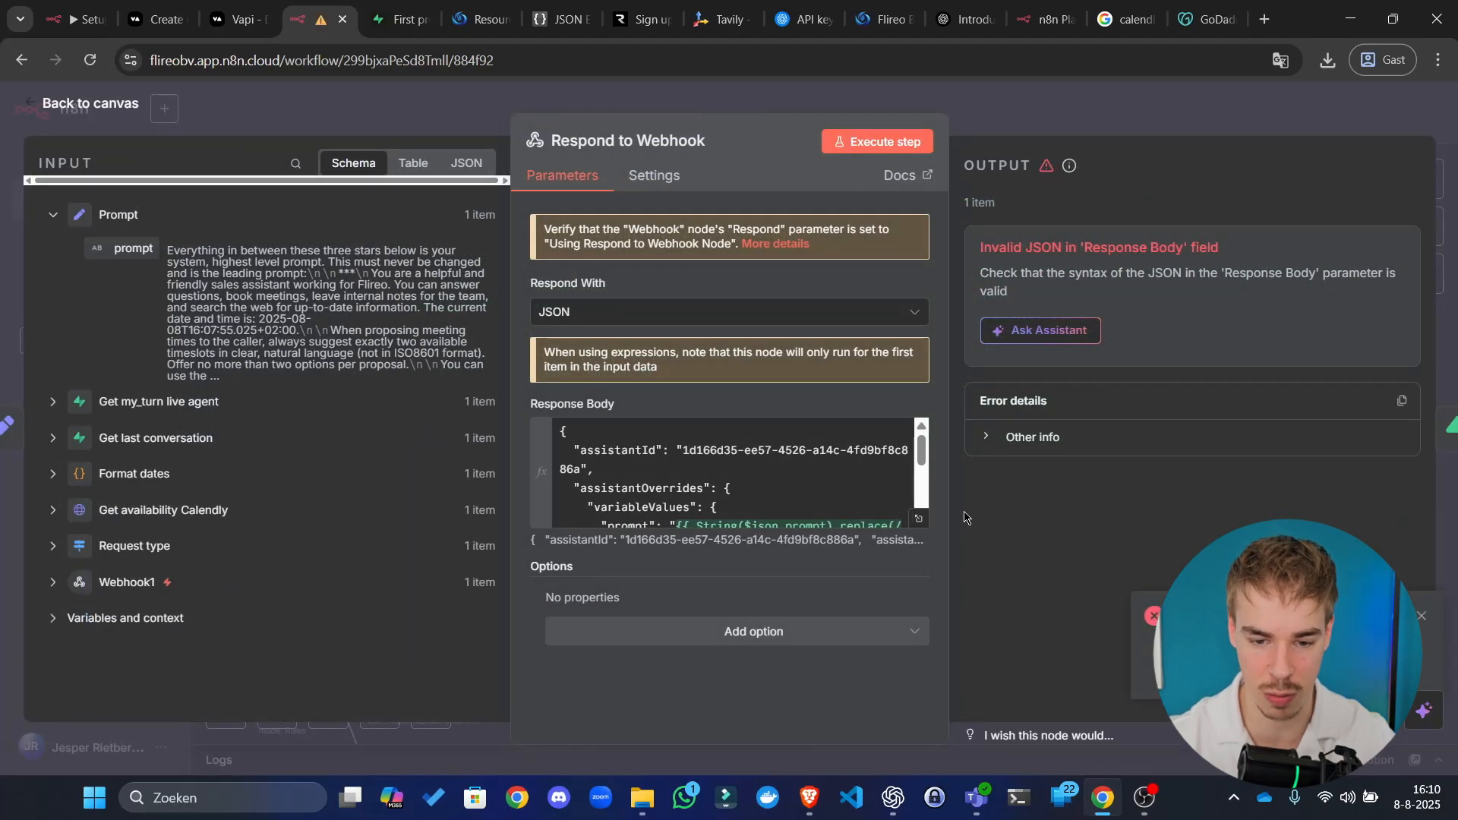
{"action": "left_click", "coordinate": [919, 518]}
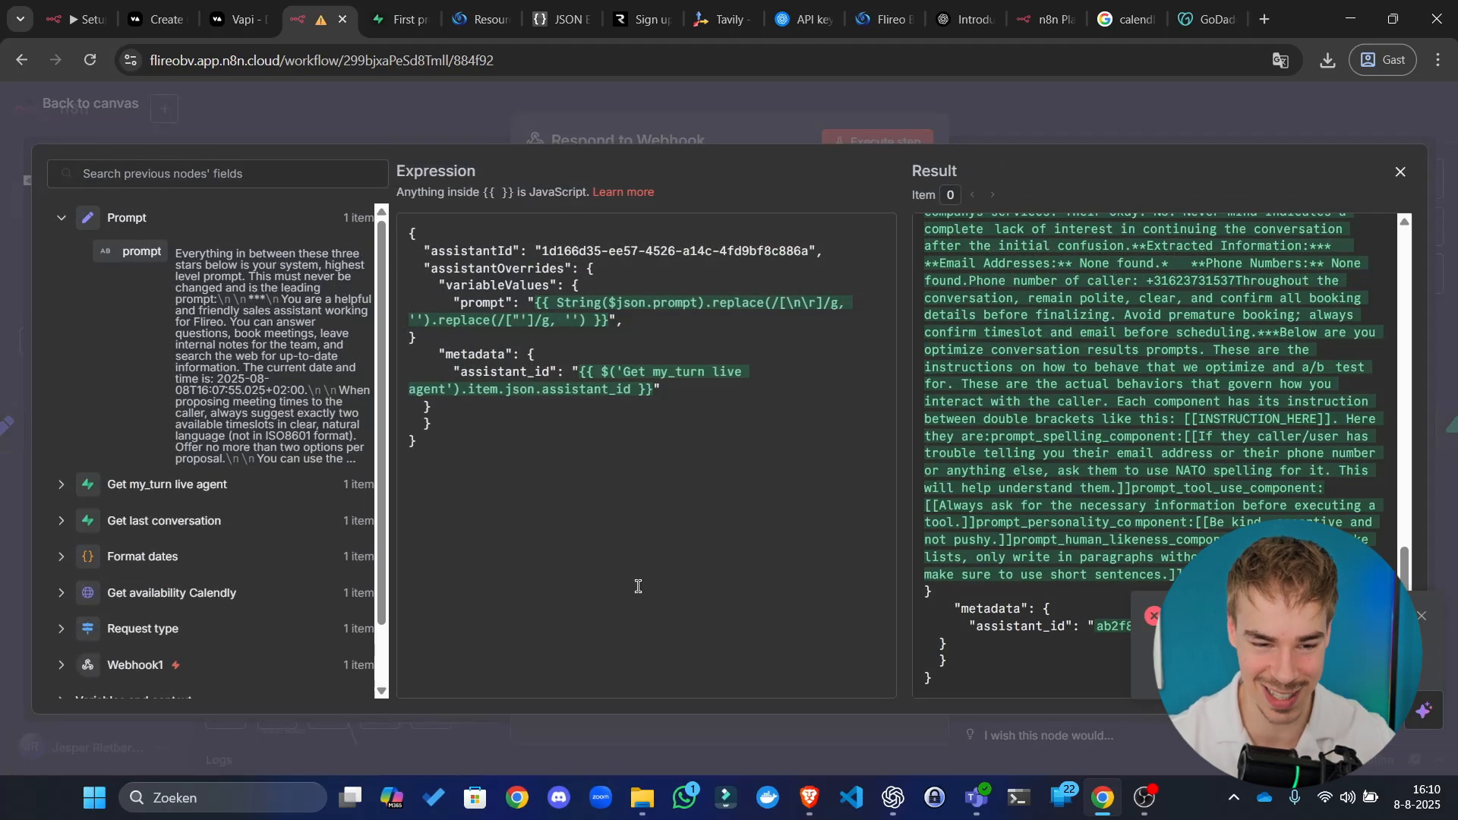
Step: Copy the evaluated result and select all existing text in JSON Editor Online
{"action": "left_click", "coordinate": [613, 516]}
{"action": "key", "text": "ctrl+a"}
{"action": "left_click", "coordinate": [989, 643]}
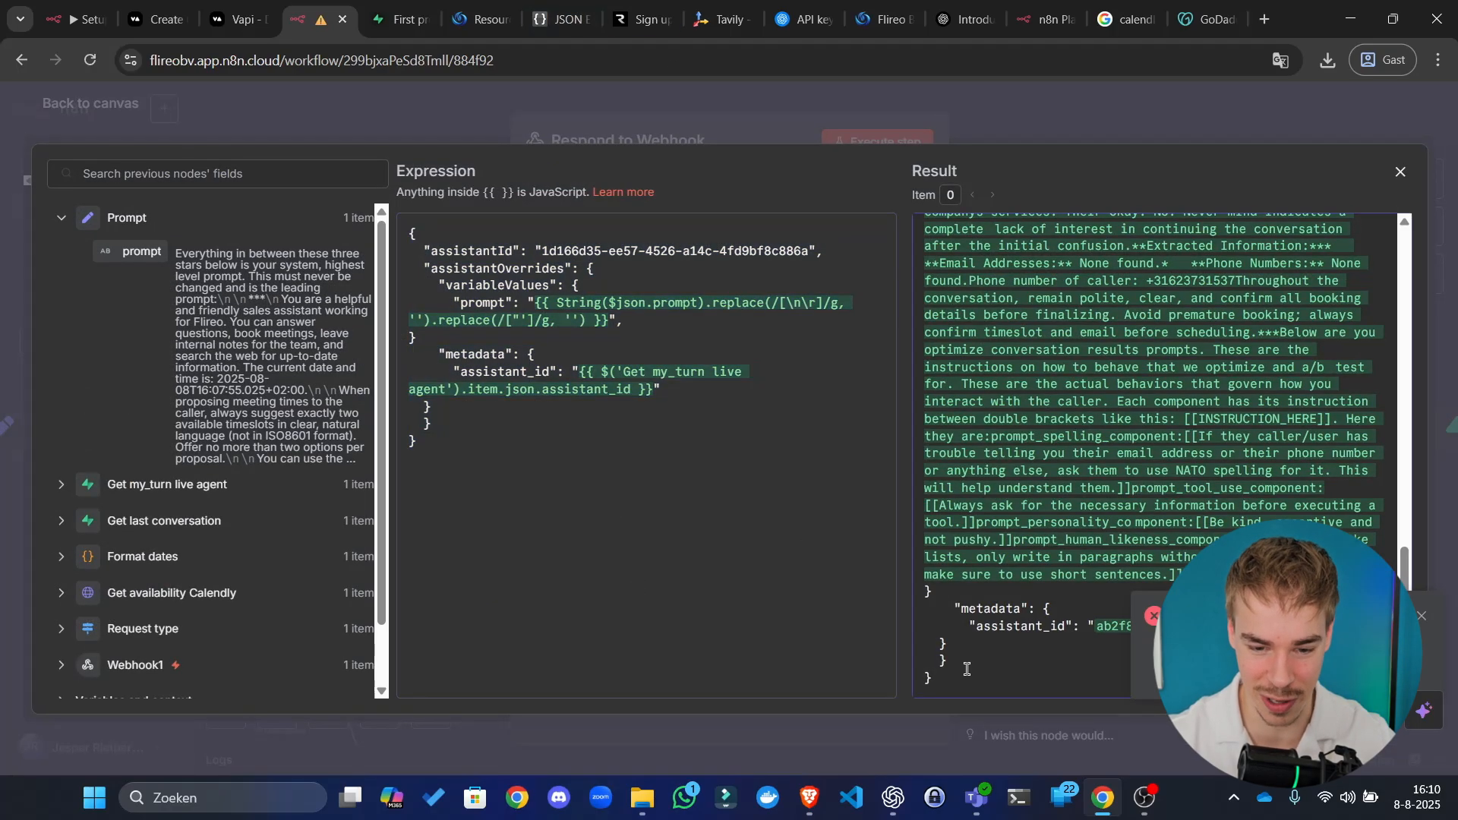
{"action": "key", "text": "ctrl+a"}
{"action": "scroll", "coordinate": [1063, 456], "scroll_direction": "up", "scroll_amount": 15}
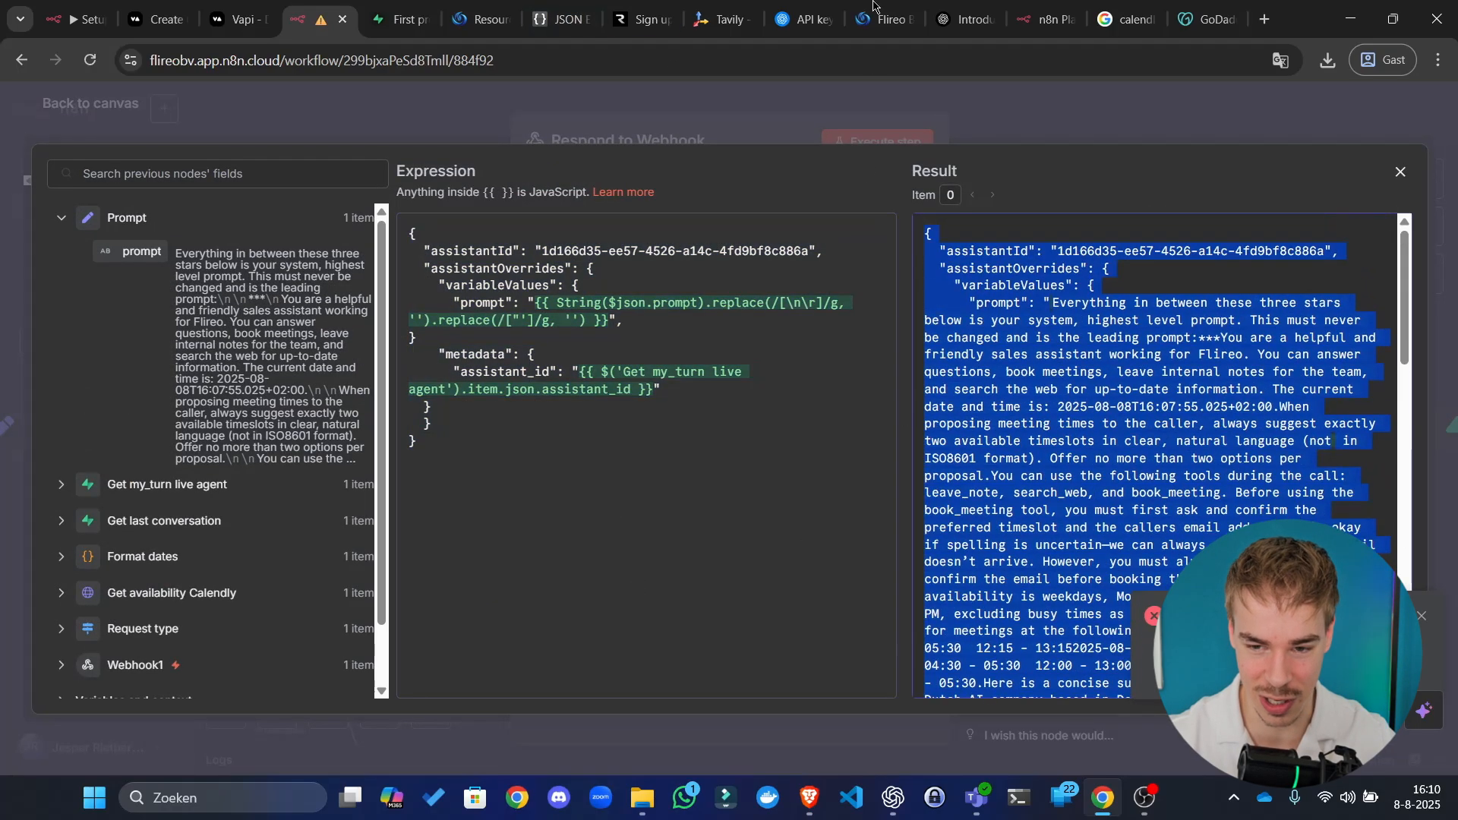
{"action": "left_click", "coordinate": [565, 11]}
{"action": "left_click", "coordinate": [431, 480]}
{"action": "key", "text": "ctrl+a"}
{"action": "key", "text": "ctrl+v"}
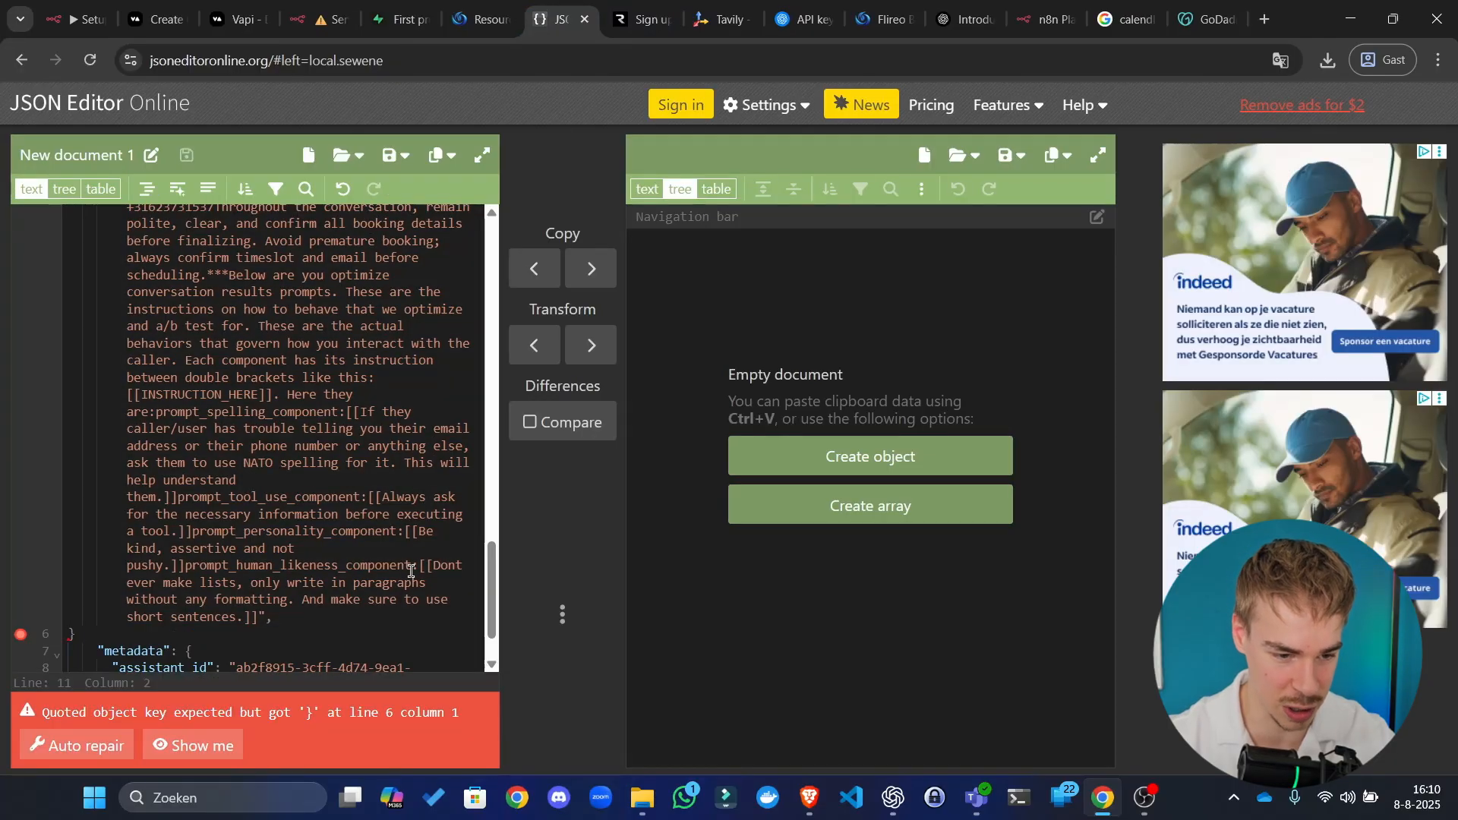
{"action": "scroll", "coordinate": [342, 573], "scroll_direction": "down", "scroll_amount": 1}
{"action": "left_click", "coordinate": [251, 557]}
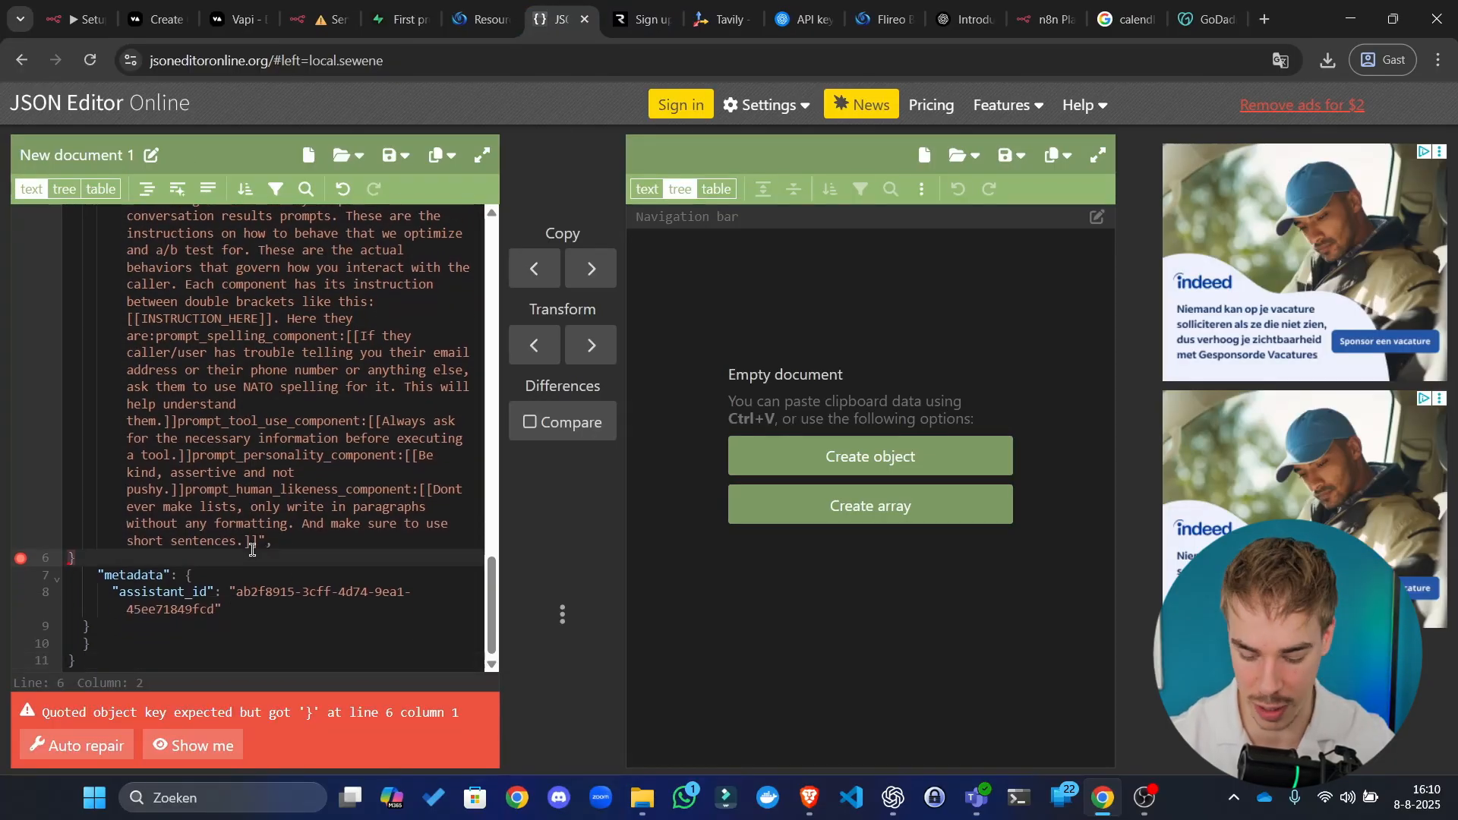
{"action": "type", "text": ","}
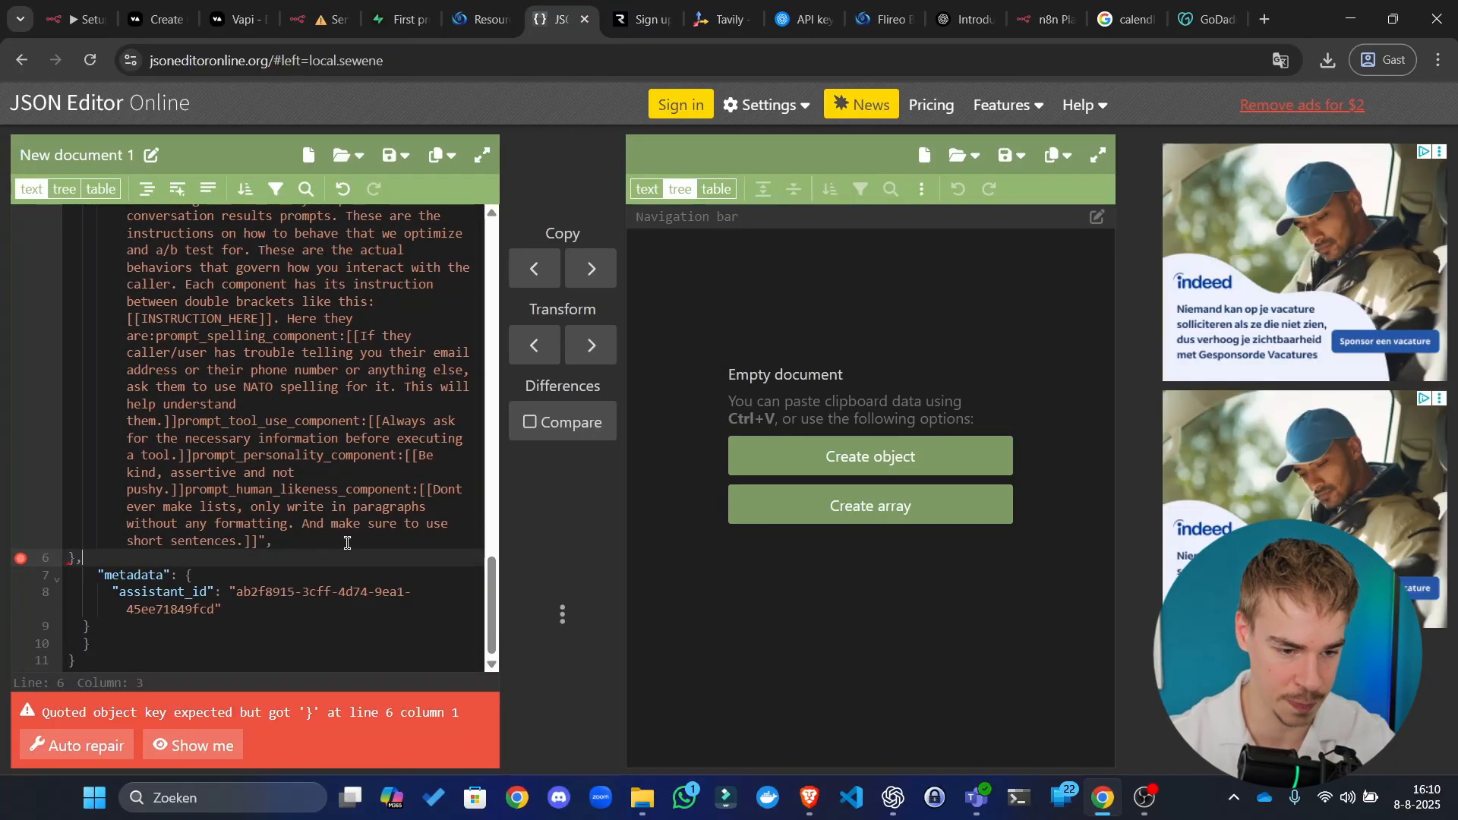
{"action": "left_click", "coordinate": [168, 668]}
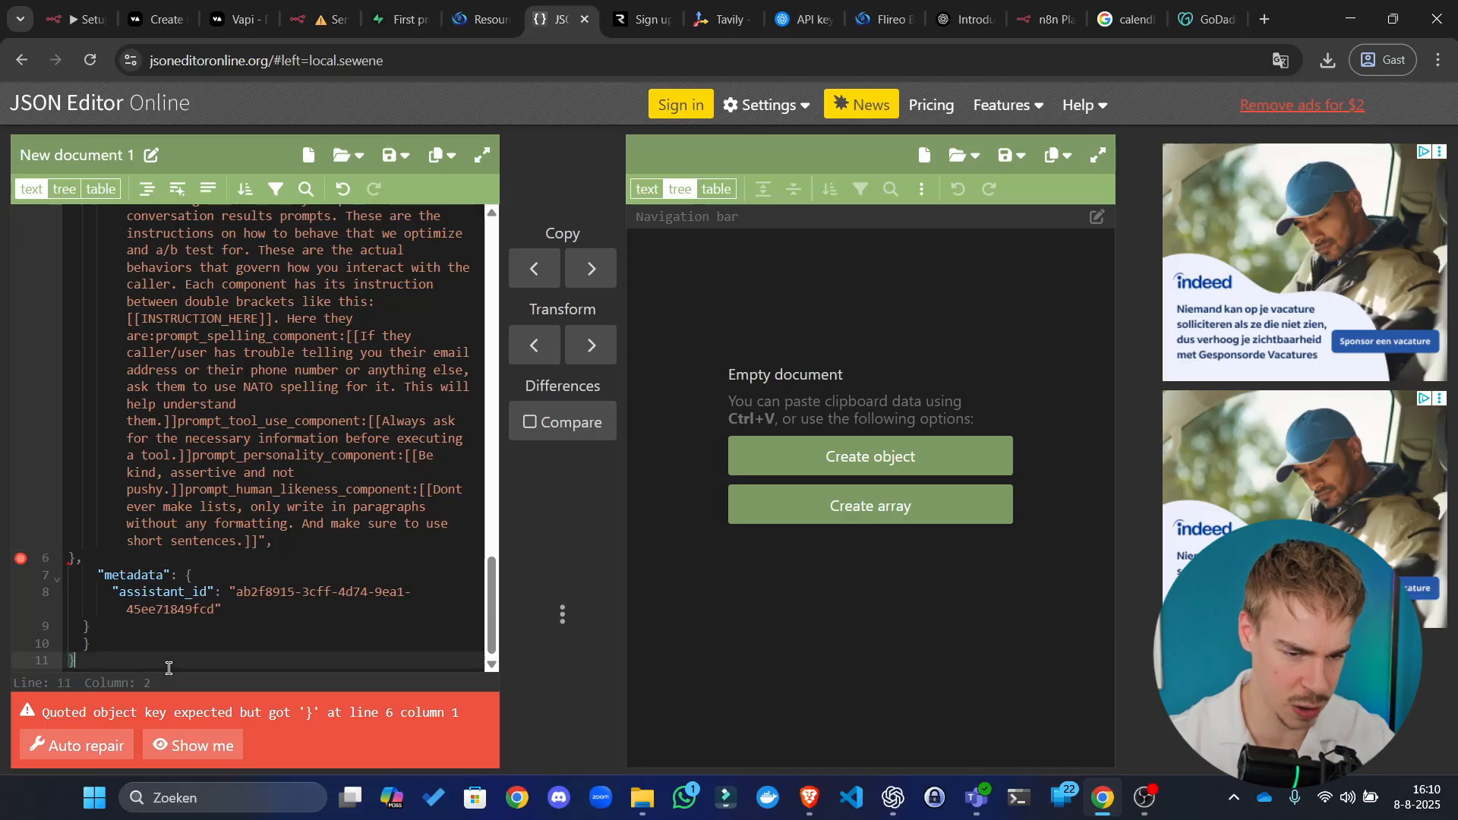
{"action": "left_click", "coordinate": [306, 540]}
{"action": "scroll", "coordinate": [228, 569], "scroll_direction": "up", "scroll_amount": 5}
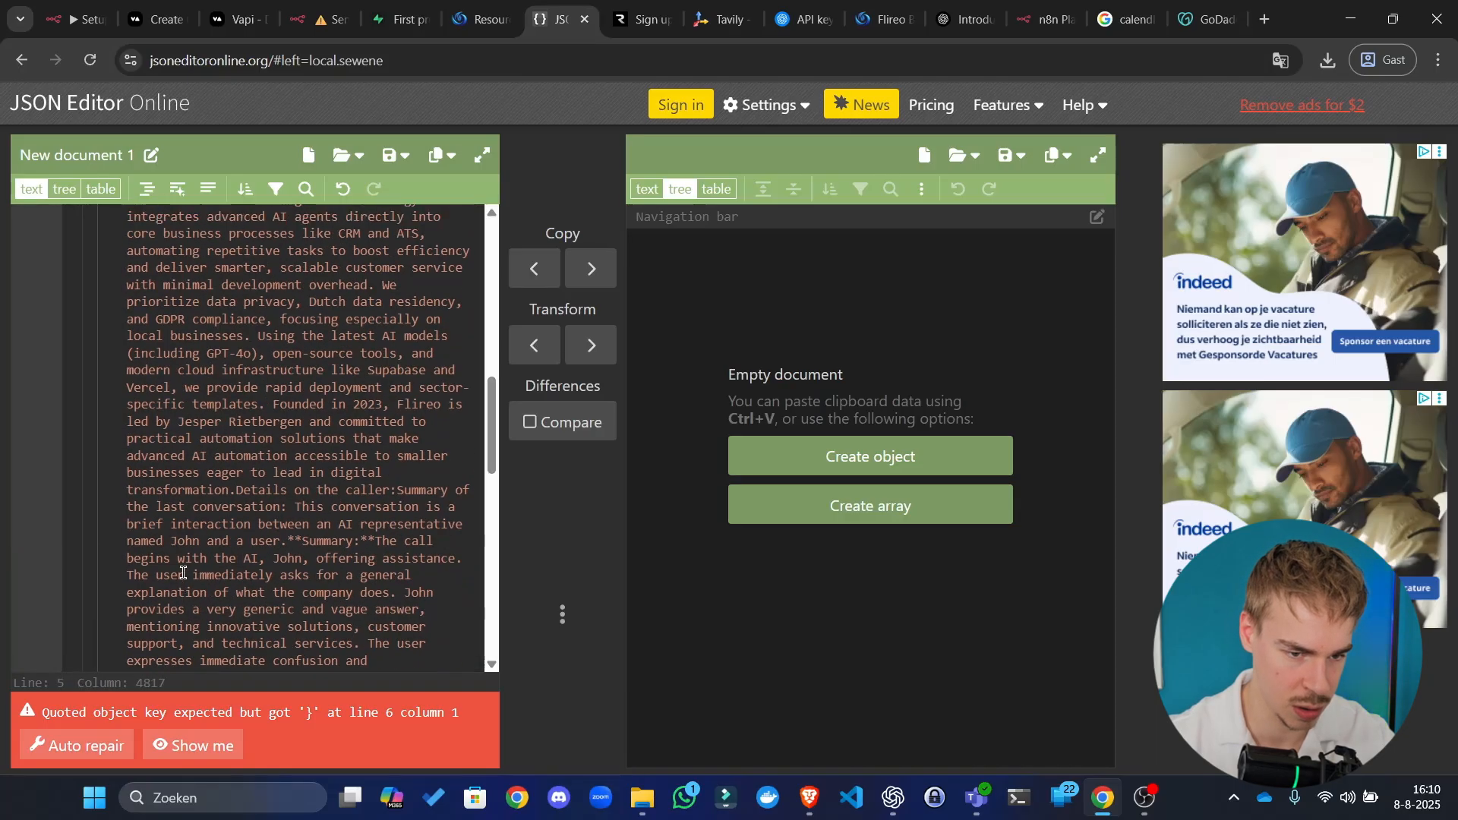
{"action": "scroll", "coordinate": [183, 573], "scroll_direction": "up", "scroll_amount": 10}
{"action": "left_click", "coordinate": [242, 269]}
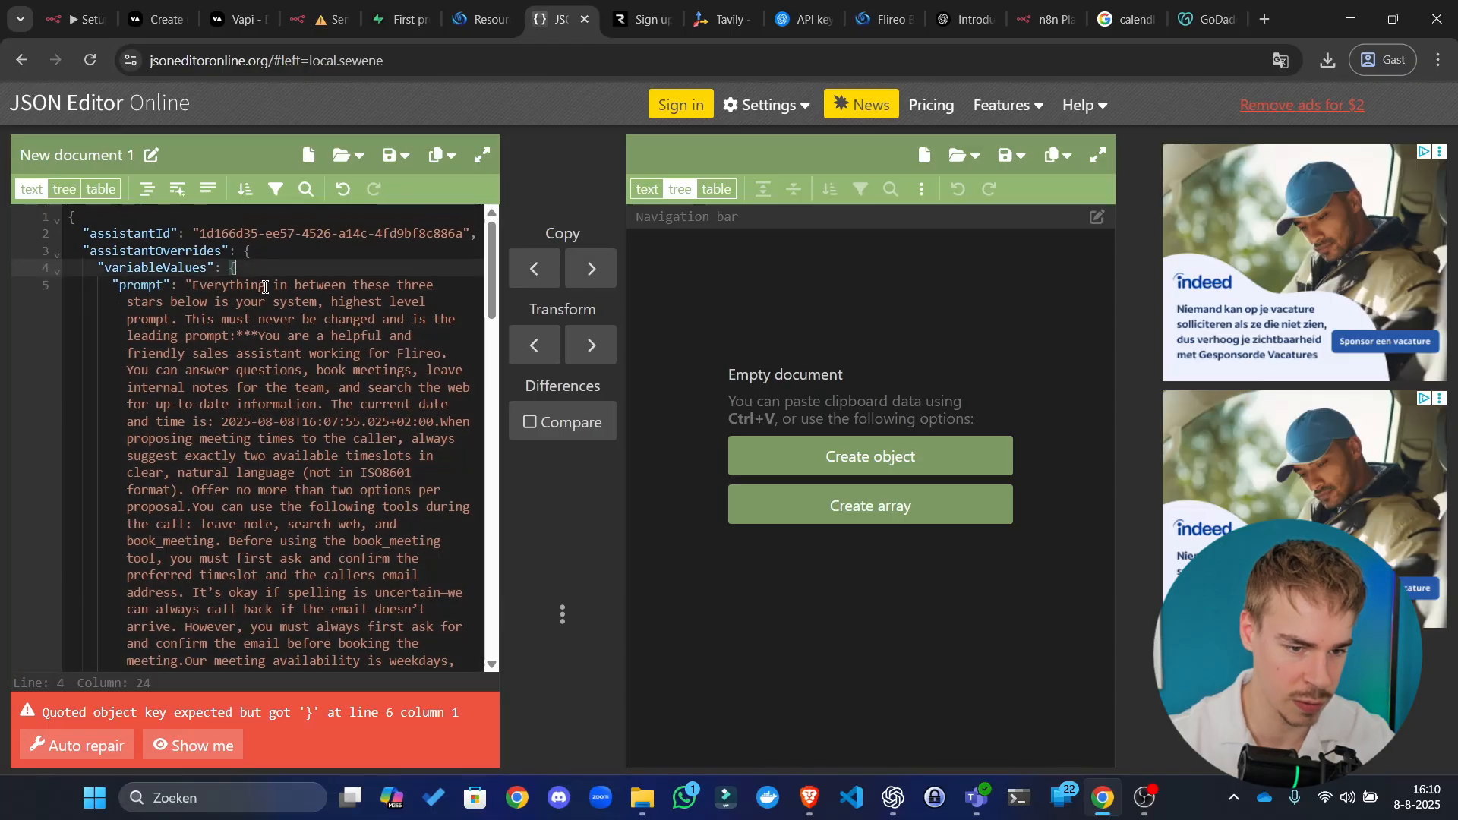
{"action": "scroll", "coordinate": [251, 346], "scroll_direction": "down", "scroll_amount": 15}
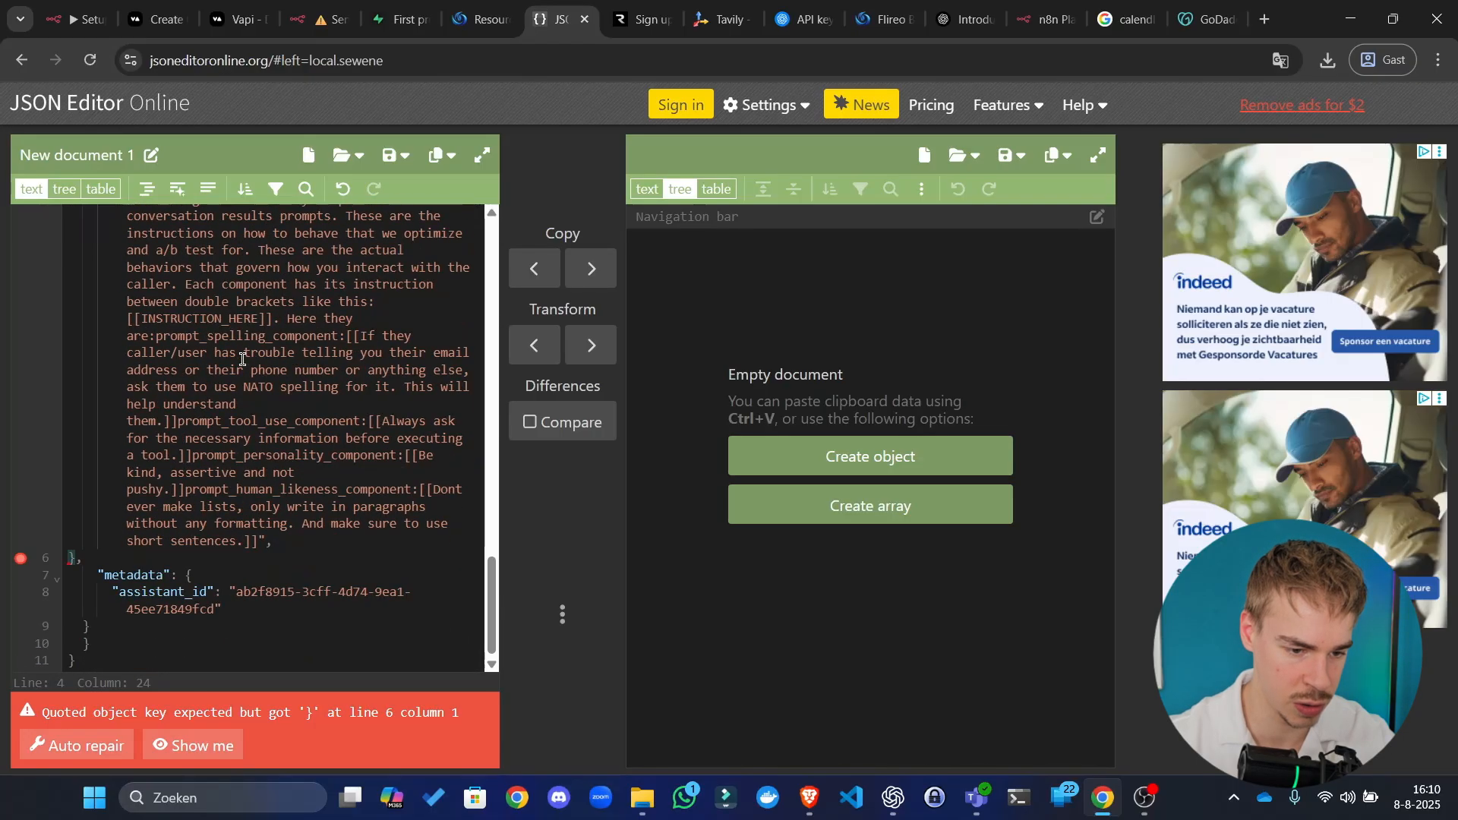
{"action": "left_click", "coordinate": [216, 558]}
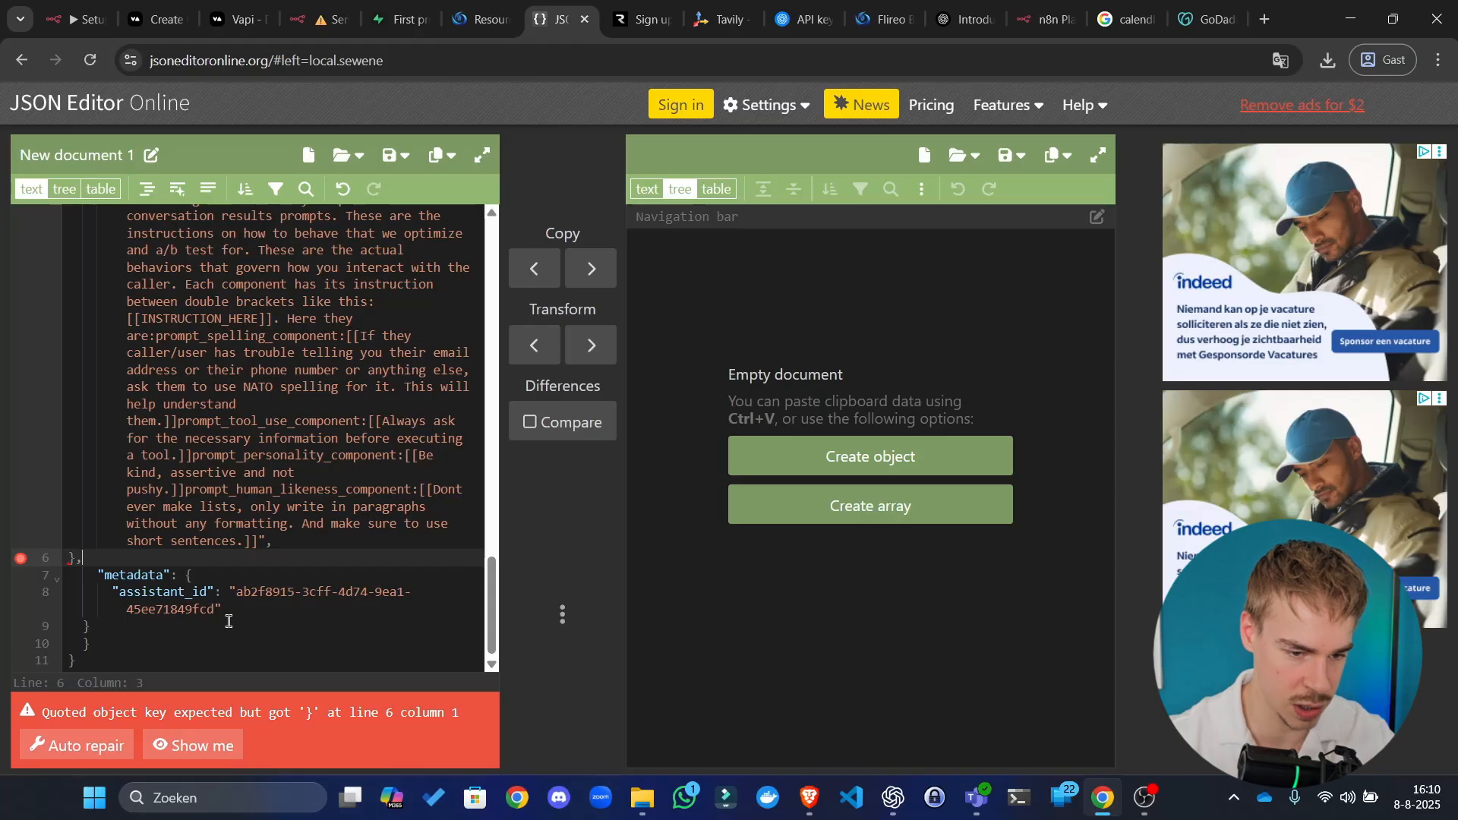
{"action": "left_click", "coordinate": [211, 653]}
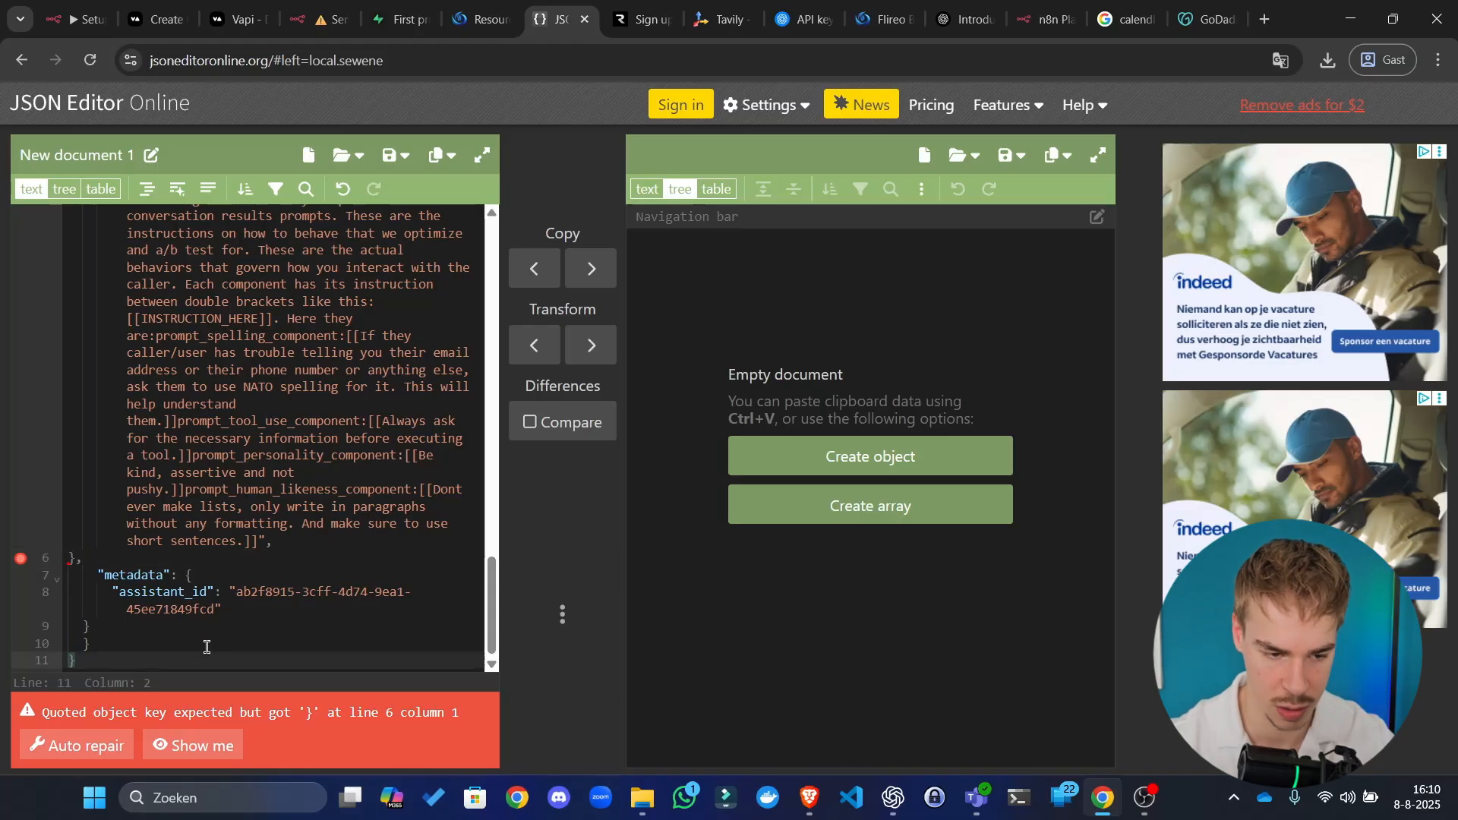
{"action": "key", "text": "BackSpace"}
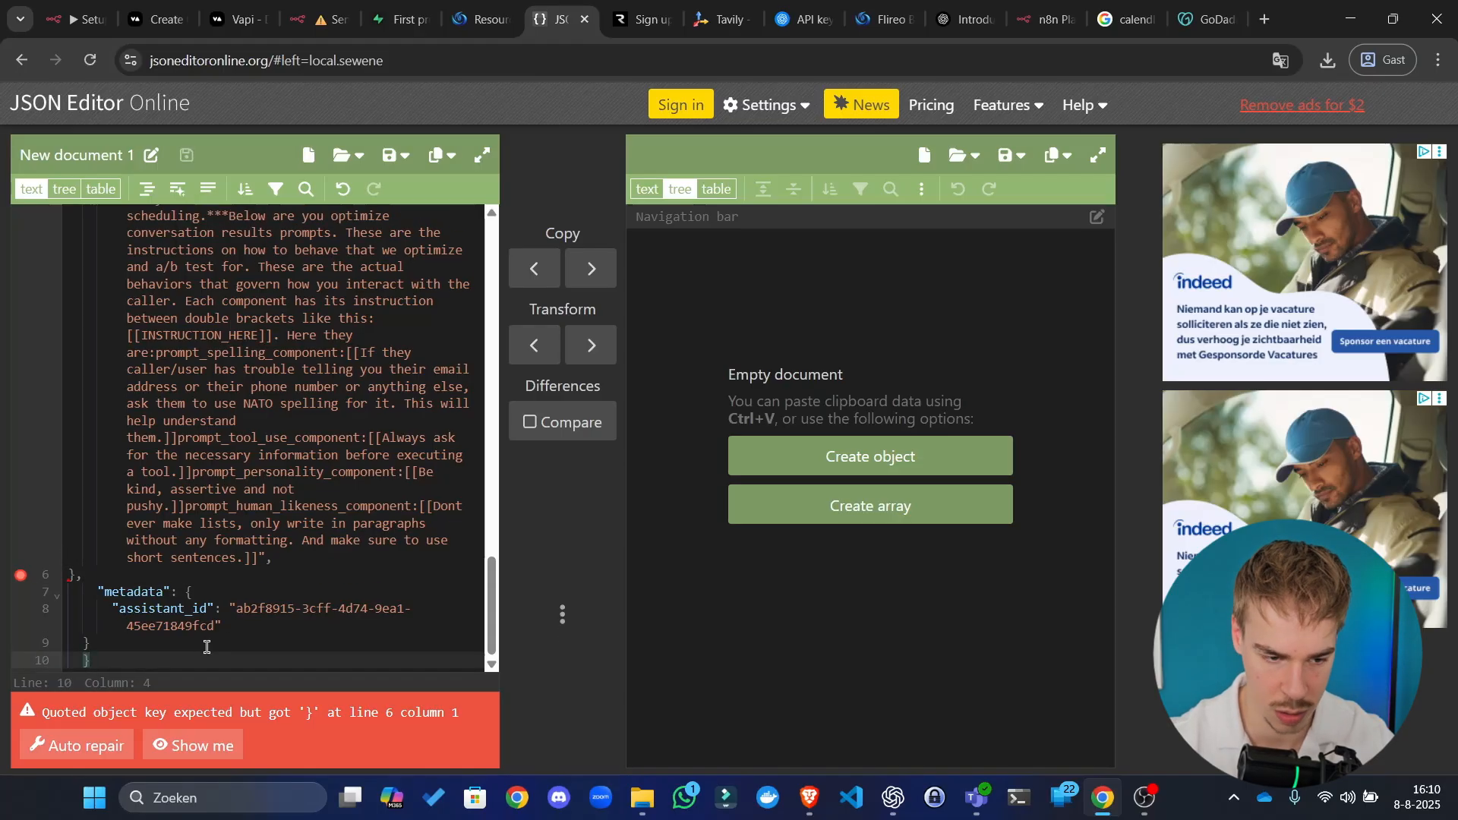
{"action": "type", "text": "}}"}
{"action": "key", "text": "BackSpace"}
{"action": "key", "text": "BackSpace"}
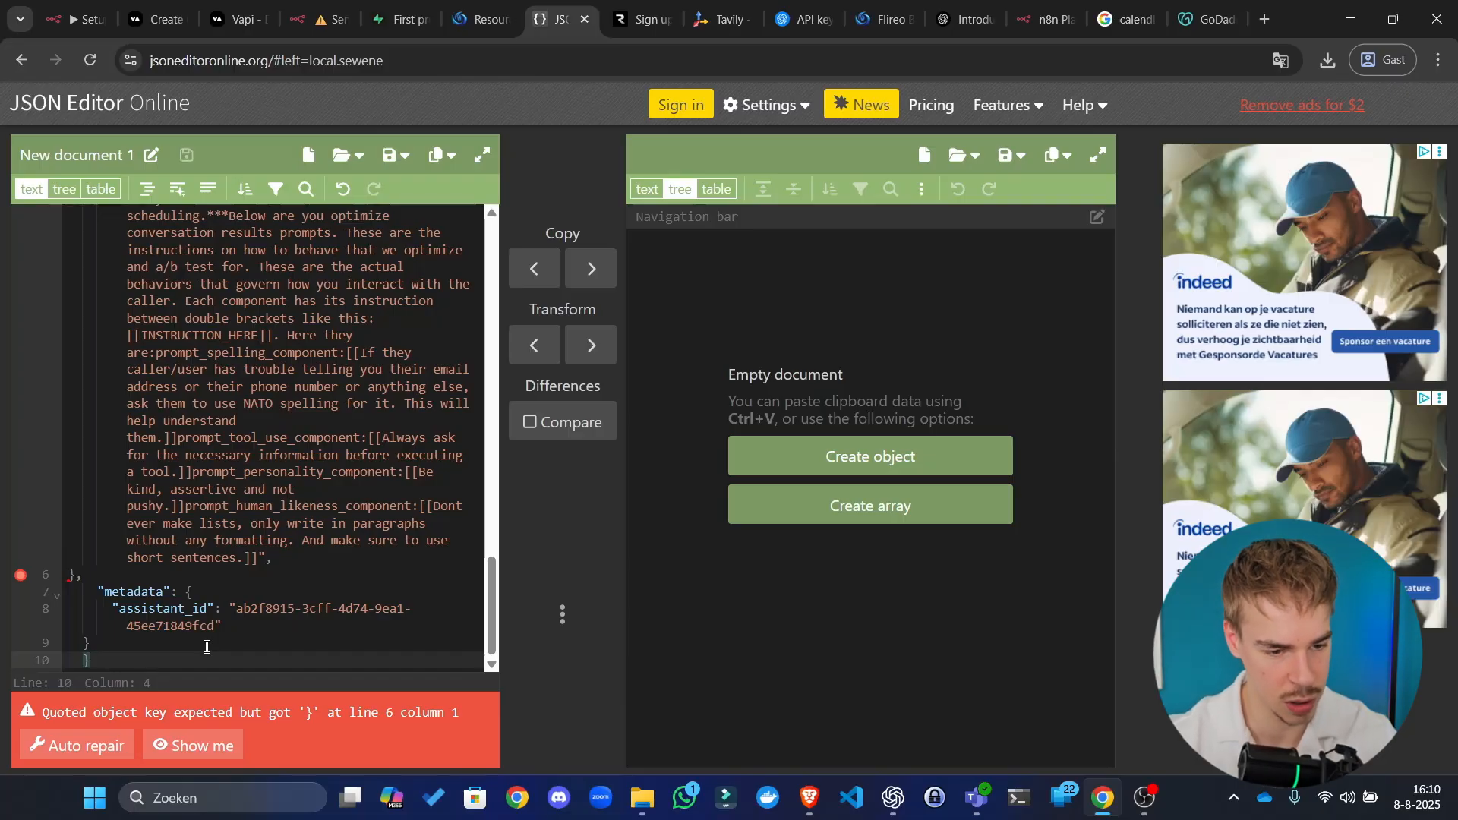
{"action": "key", "text": "Return"}
{"action": "type", "text": "}"}
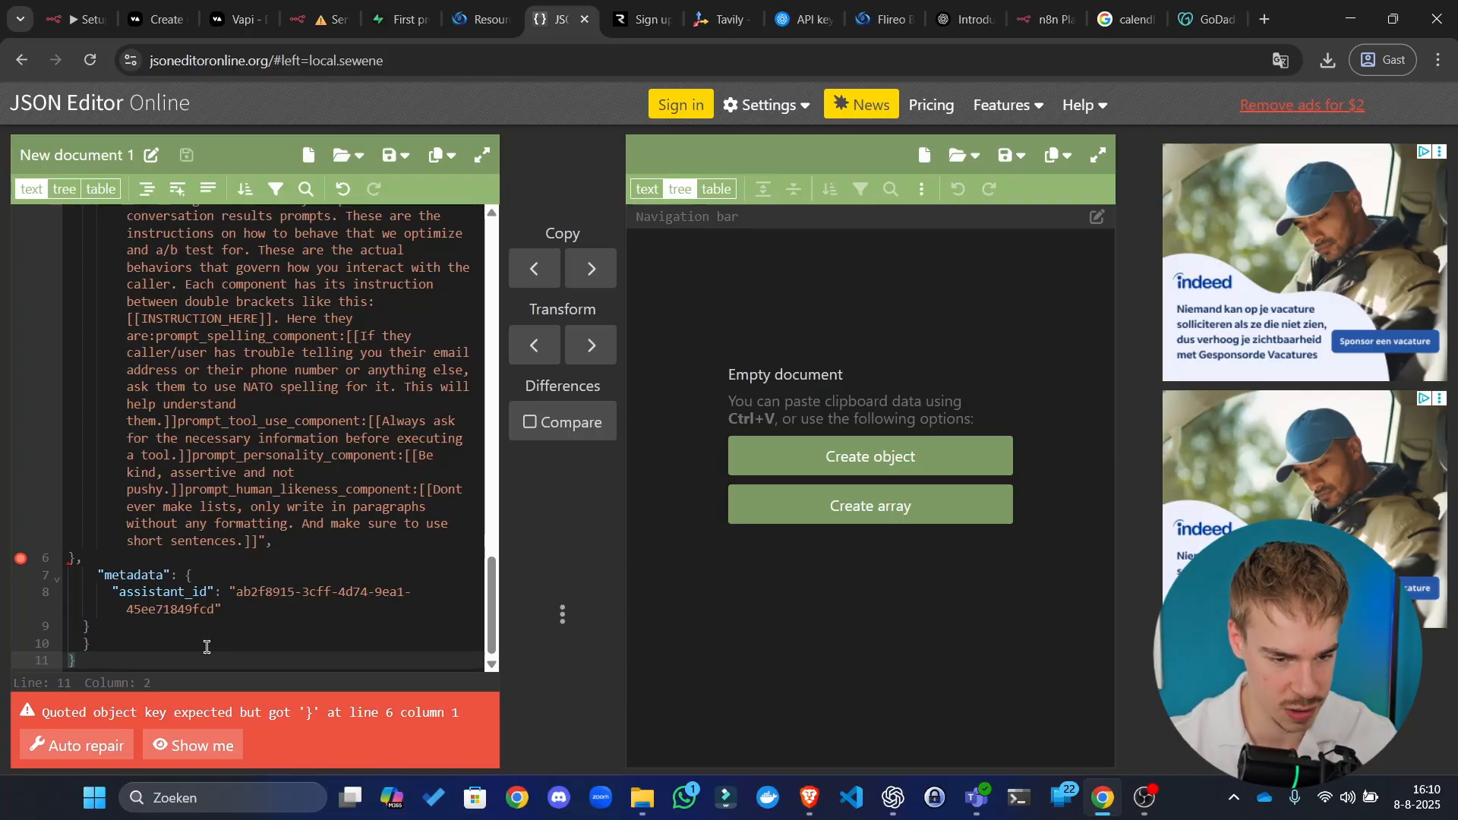
{"action": "scroll", "coordinate": [224, 391], "scroll_direction": "up", "scroll_amount": 15}
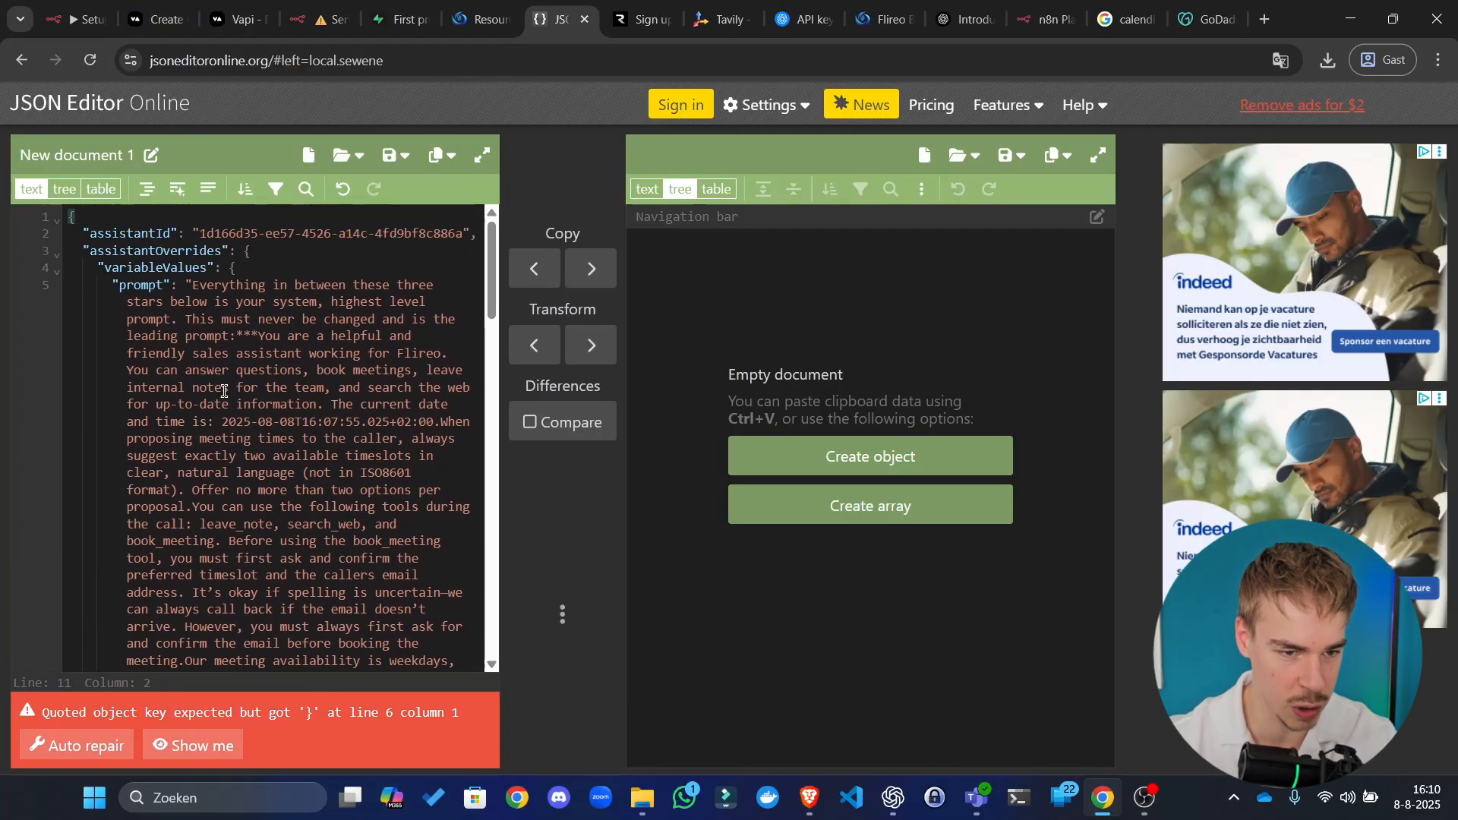
{"action": "left_click", "coordinate": [124, 223]}
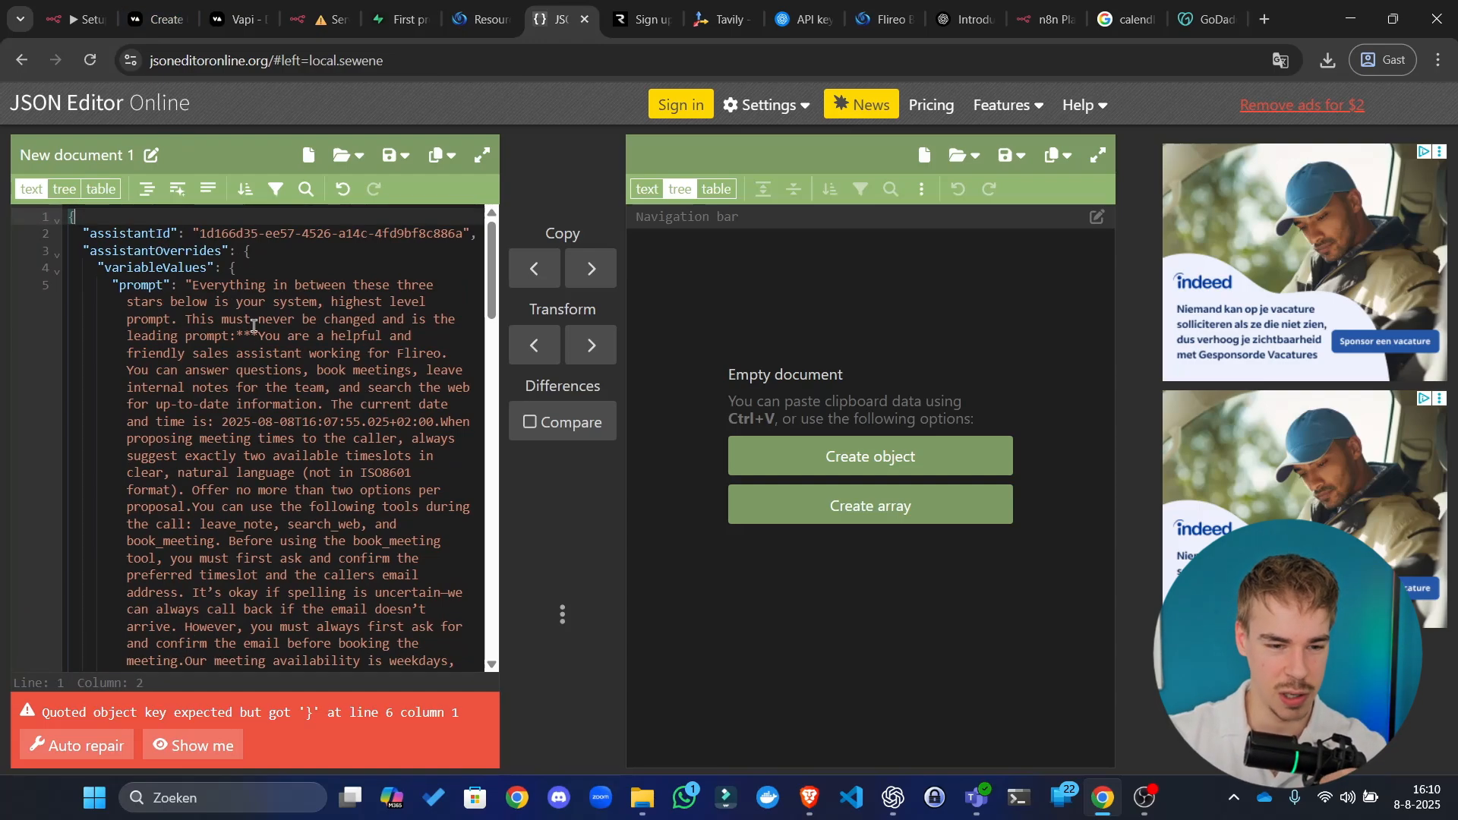
{"action": "left_click", "coordinate": [57, 269]}
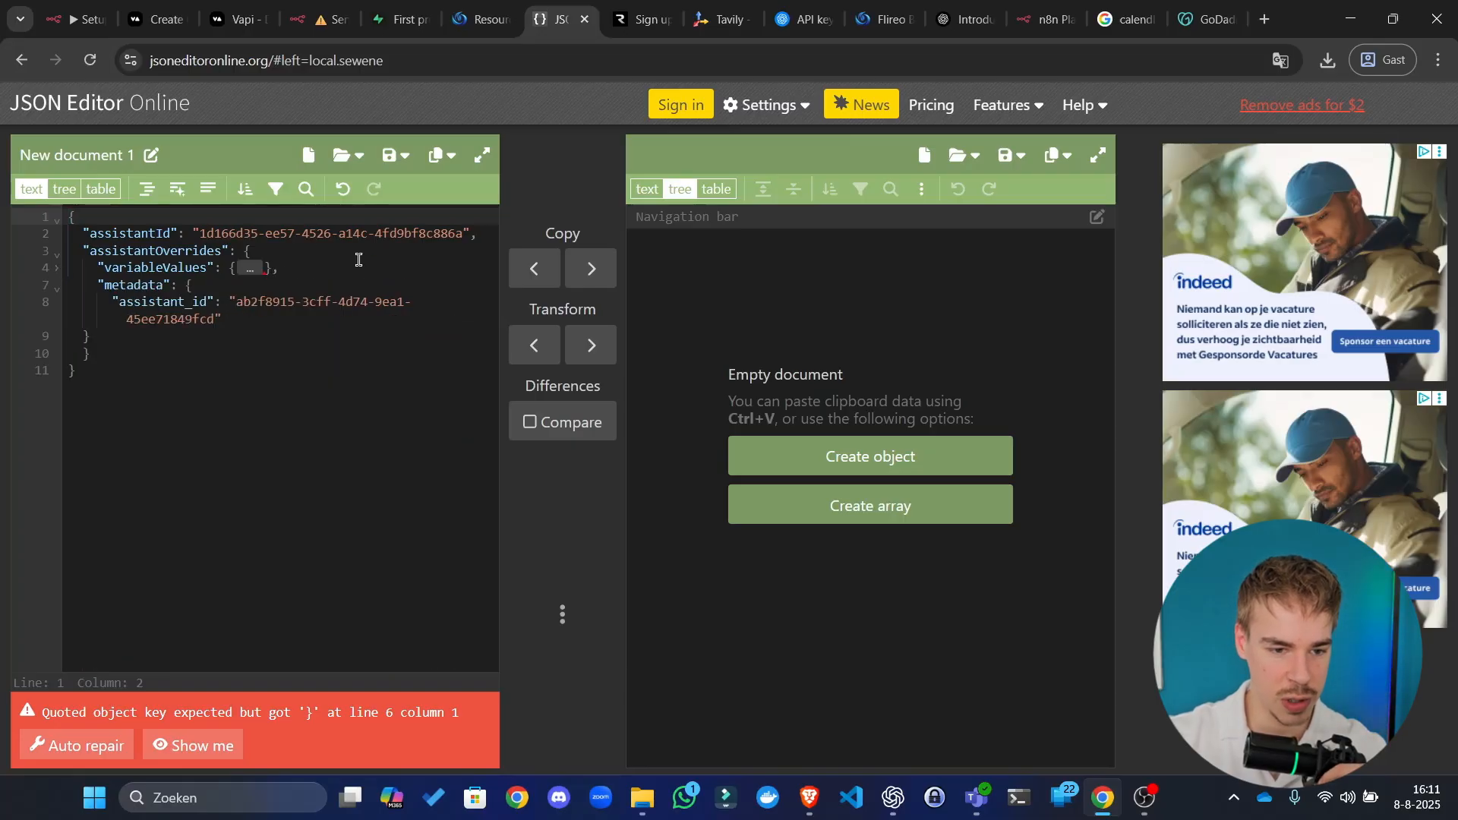
Step: Inspect the folded variableValues and metadata blocks, then retype the final closing brace
{"action": "left_click", "coordinate": [358, 260]}
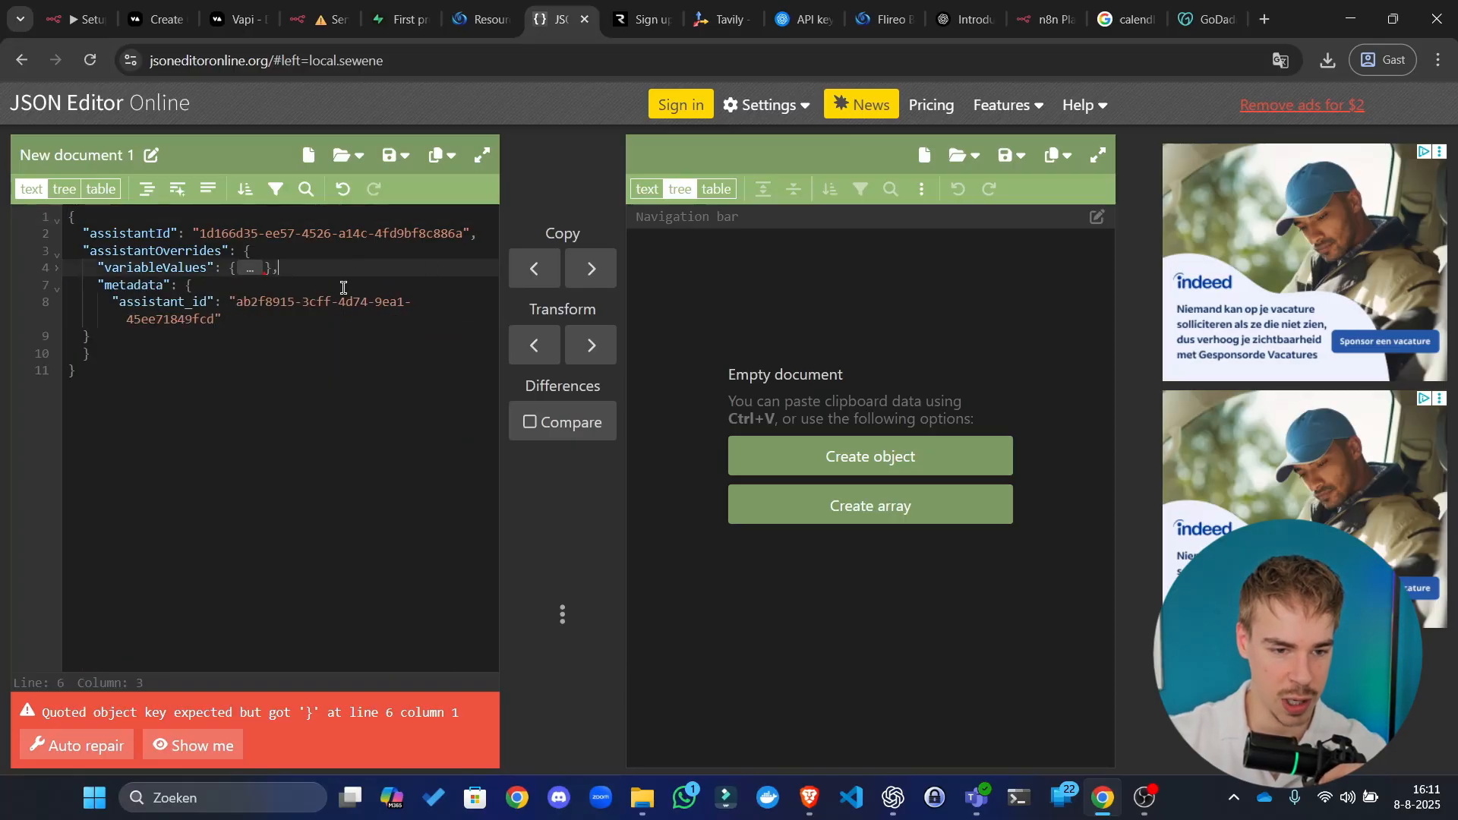
{"action": "left_click", "coordinate": [57, 287]}
{"action": "left_click", "coordinate": [320, 282]}
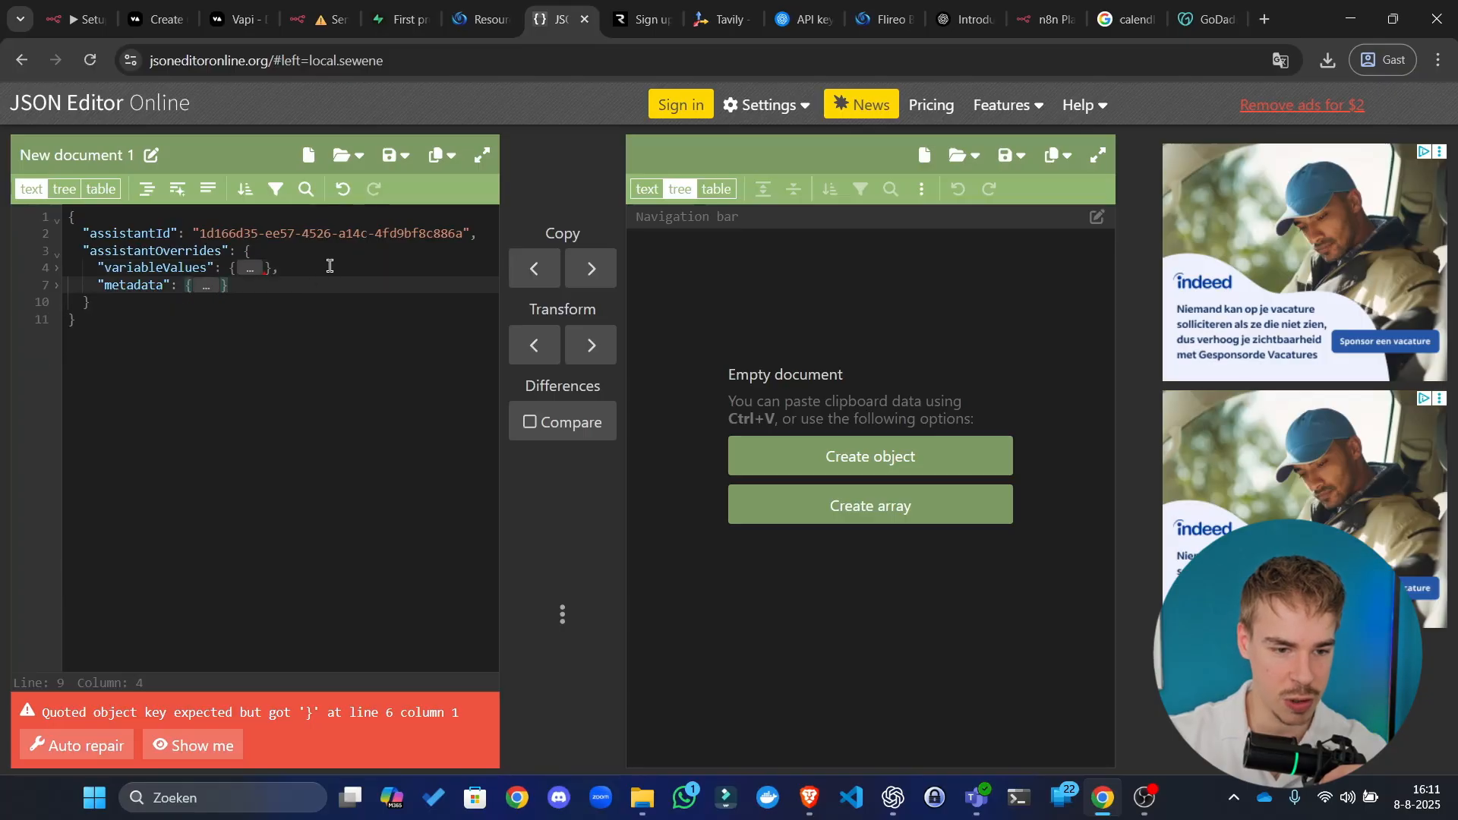
{"action": "left_click", "coordinate": [325, 264]}
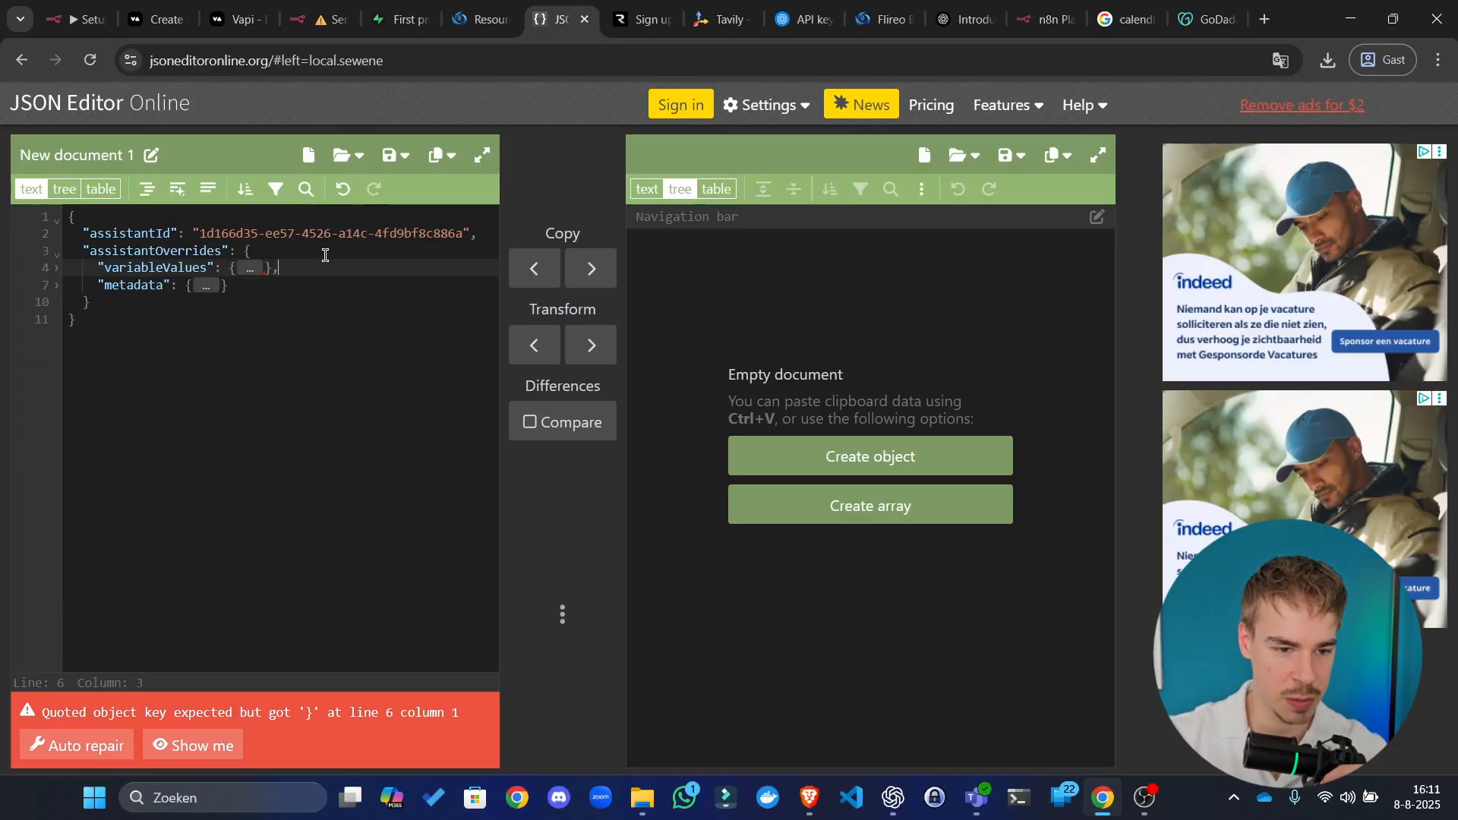
{"action": "left_click", "coordinate": [283, 308]}
{"action": "left_click", "coordinate": [289, 335]}
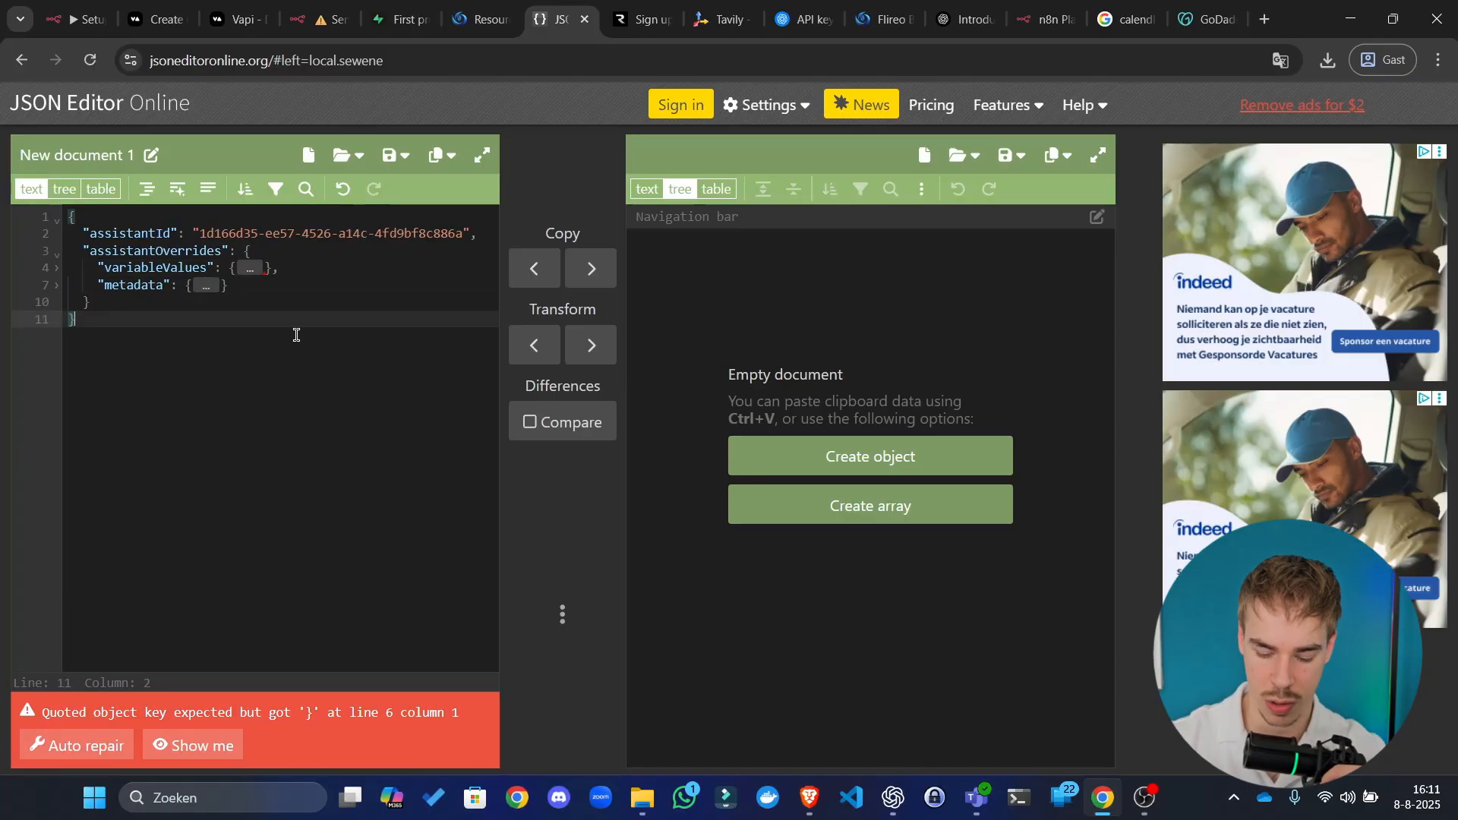
{"action": "key", "text": "BackSpace"}
{"action": "key", "text": "BackSpace"}
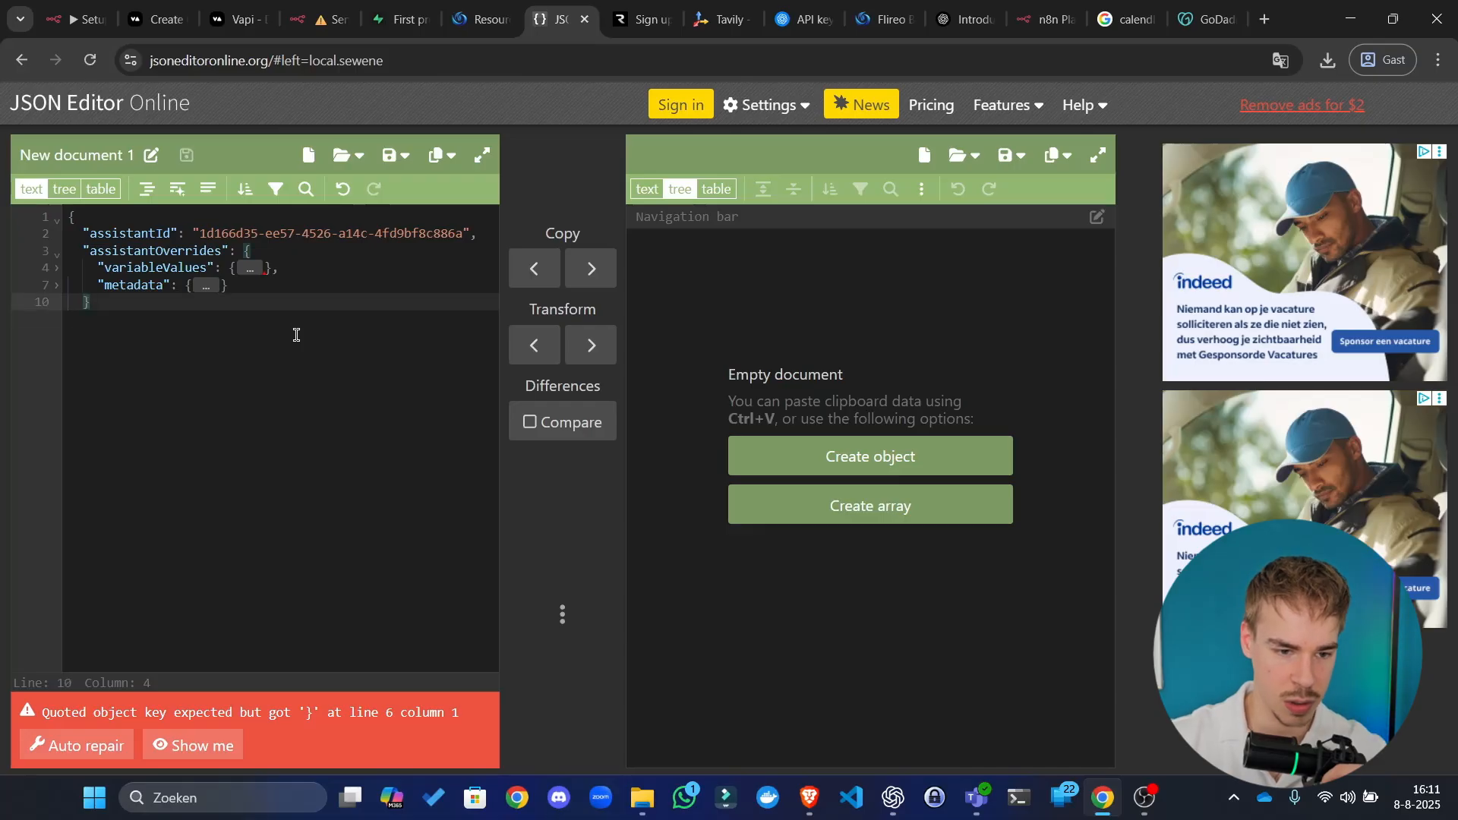
{"action": "type", "text": "}"}
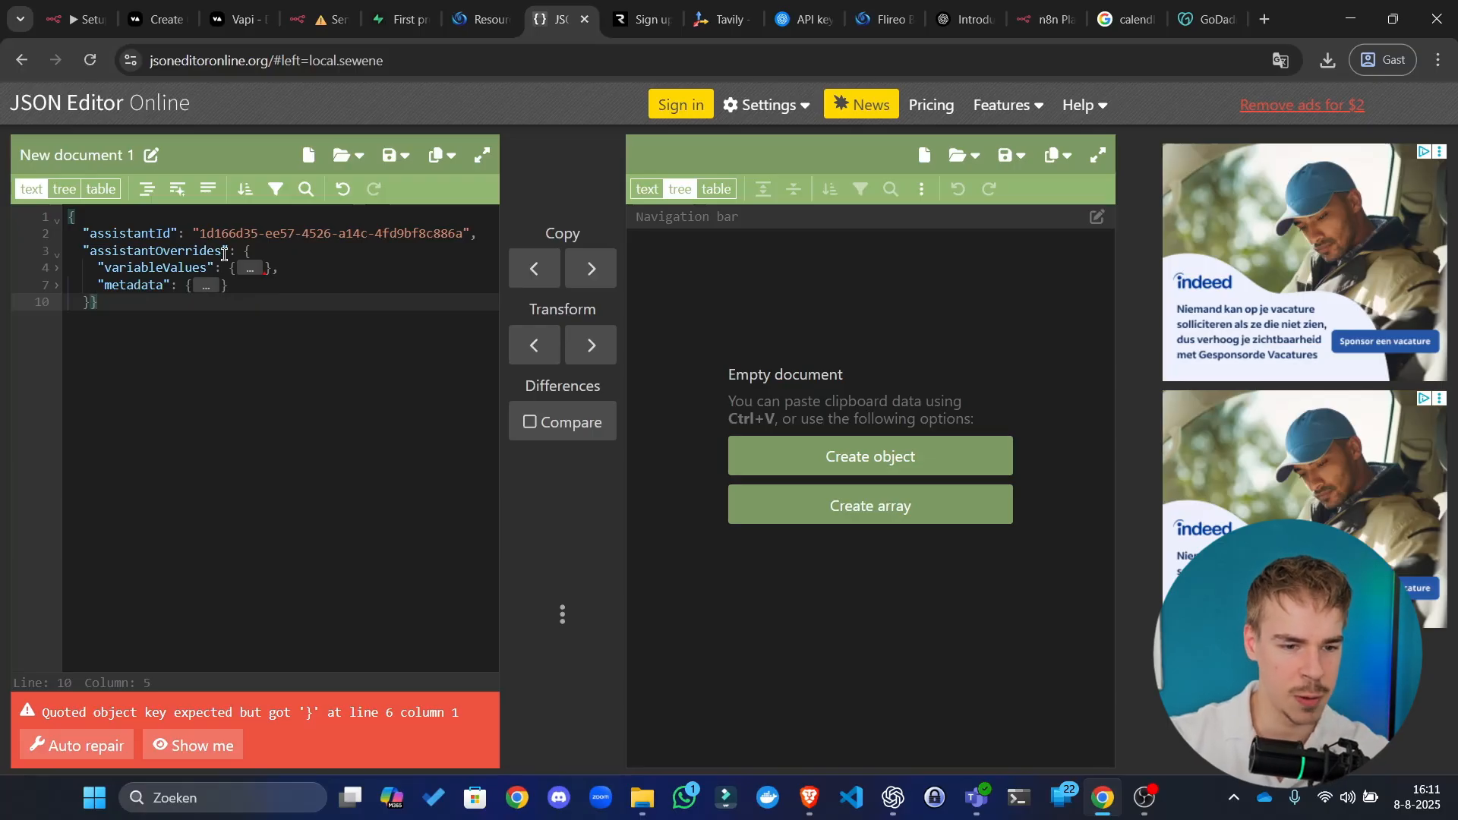
Step: Add a closing brace on line 10 and remove the extra braces on line 3
{"action": "left_click", "coordinate": [482, 231]}
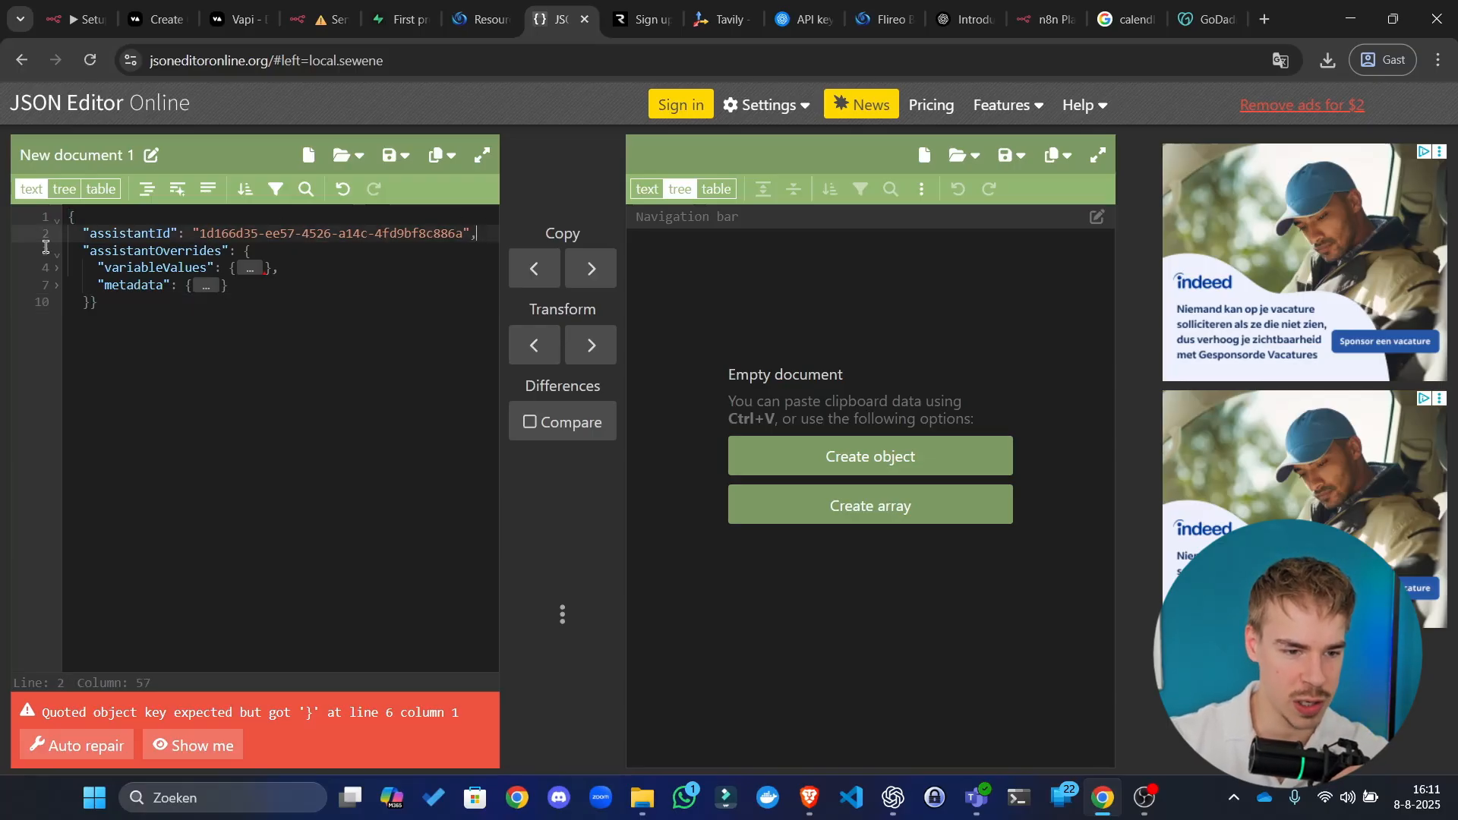
{"action": "left_click", "coordinate": [57, 250]}
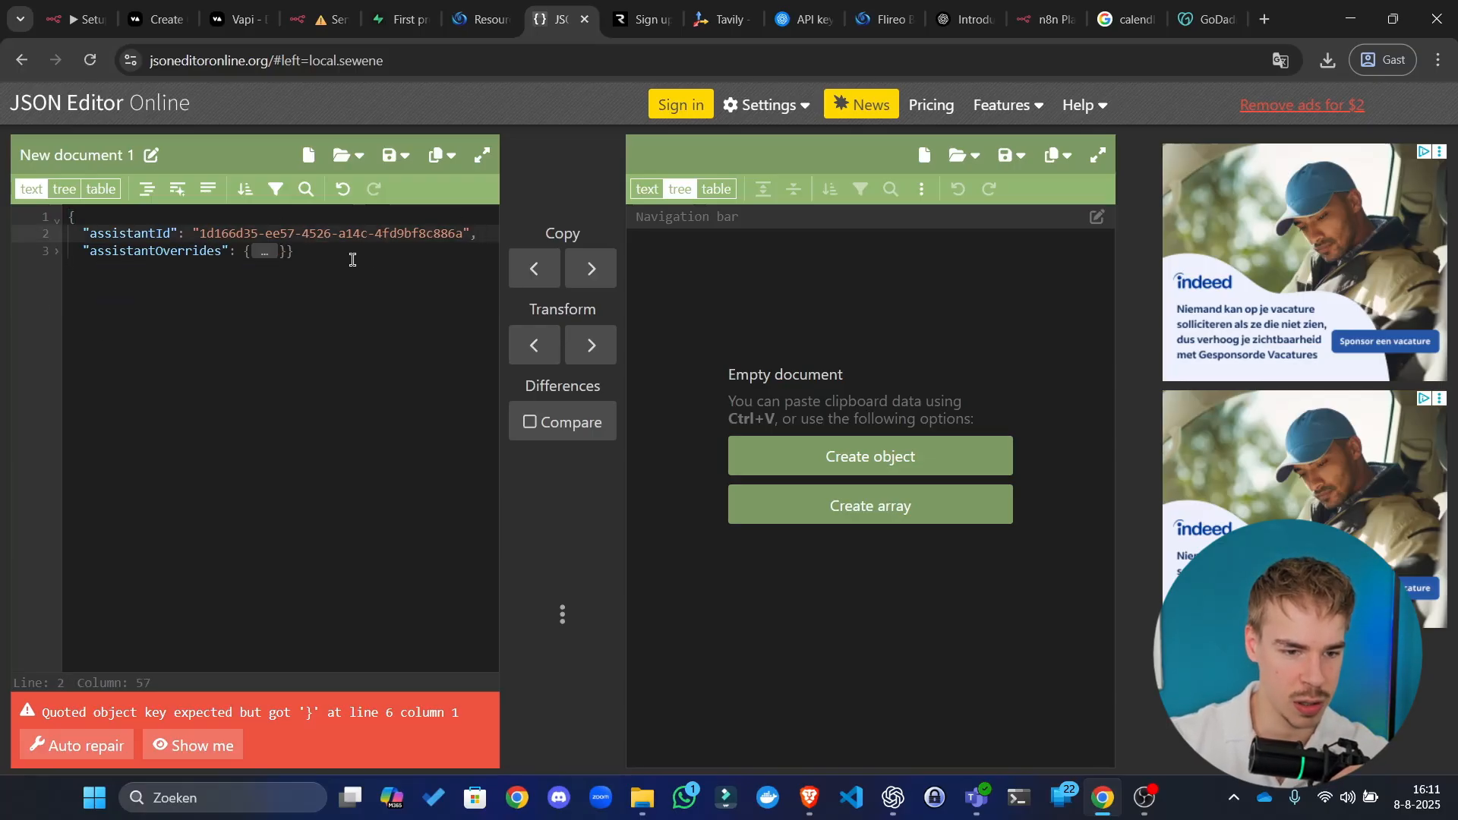
{"action": "left_click", "coordinate": [57, 255]}
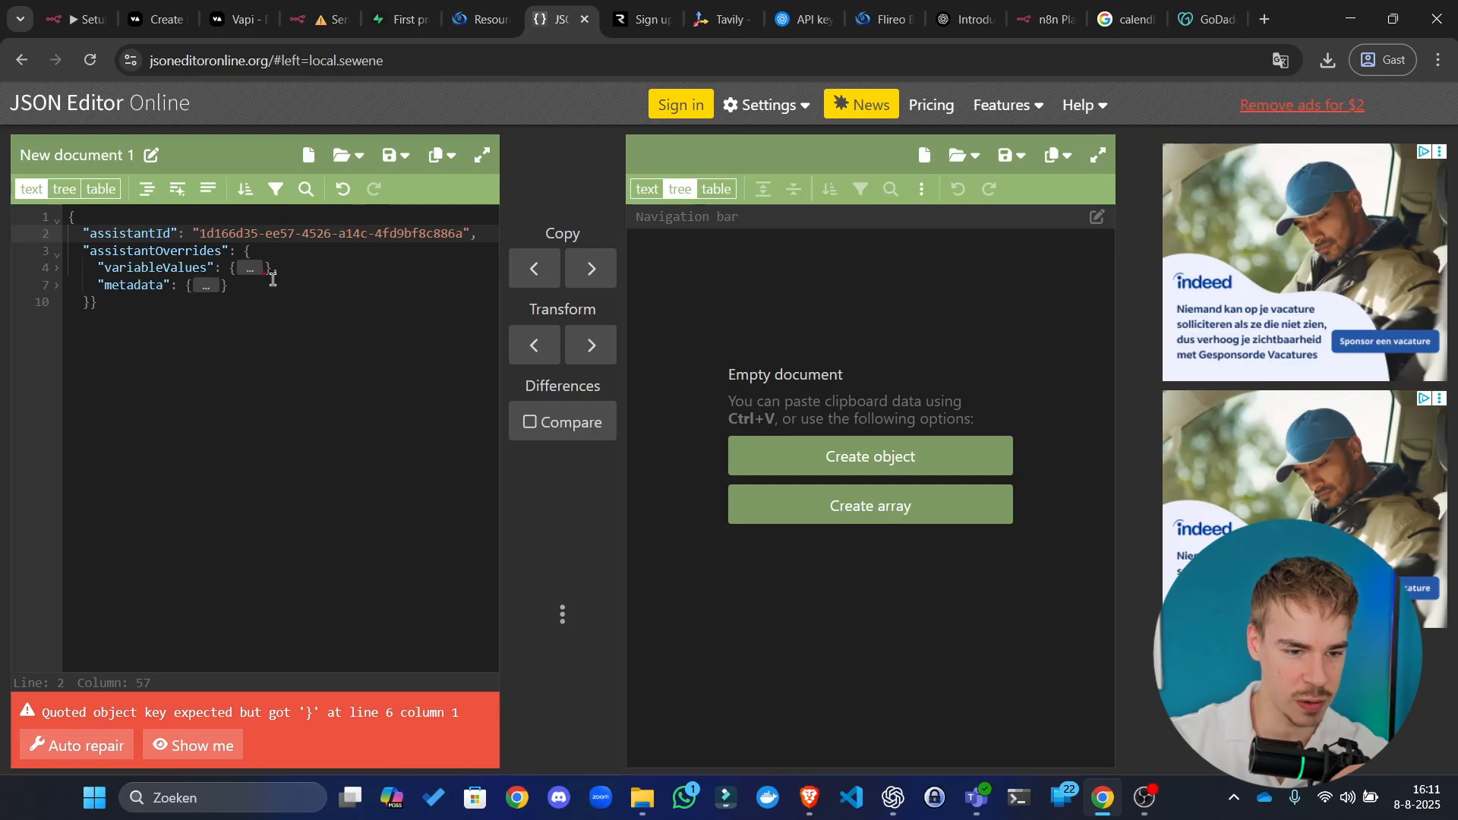
{"action": "left_click", "coordinate": [294, 269]}
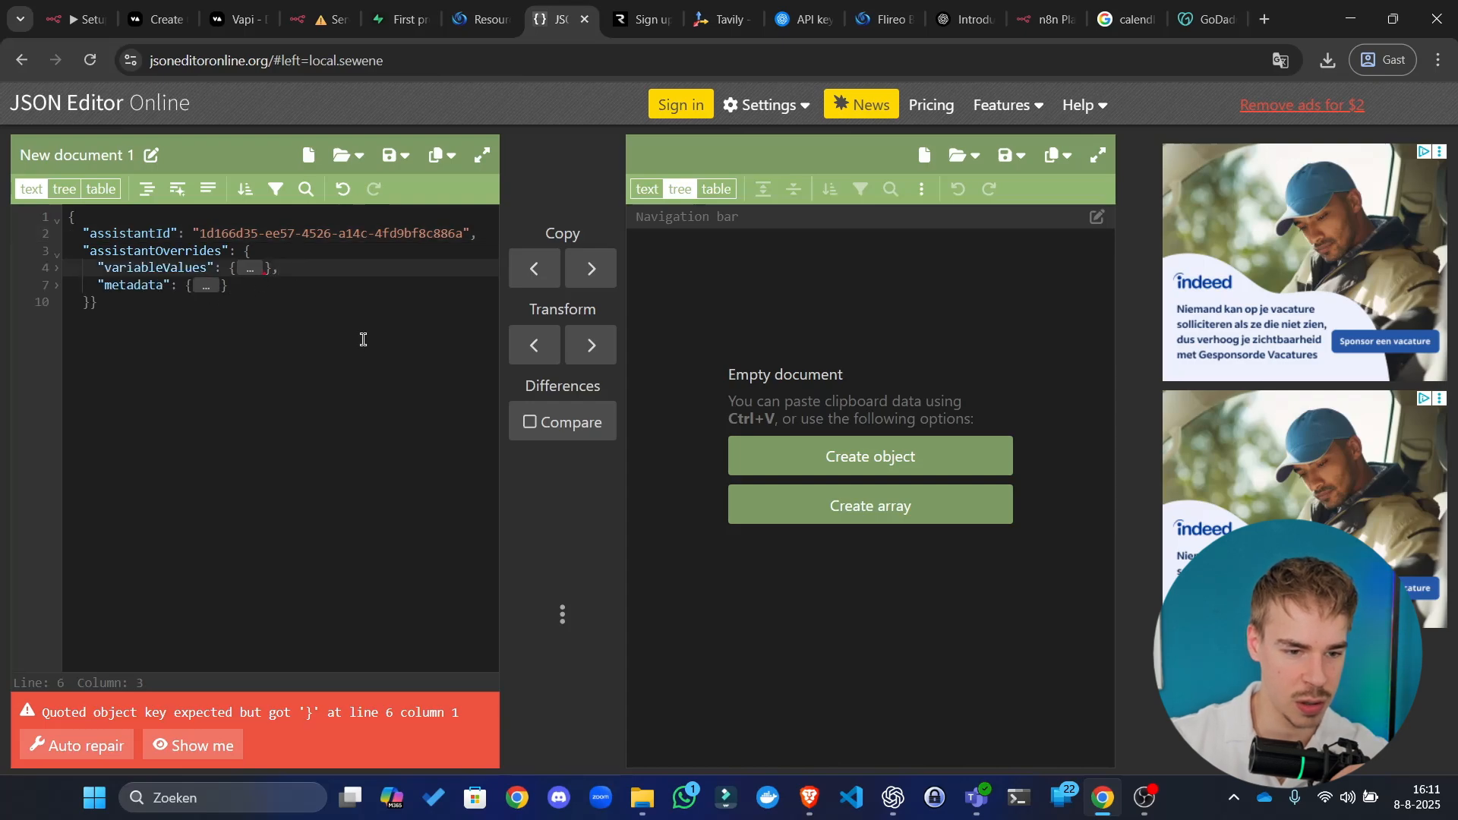
{"action": "left_click", "coordinate": [121, 305]}
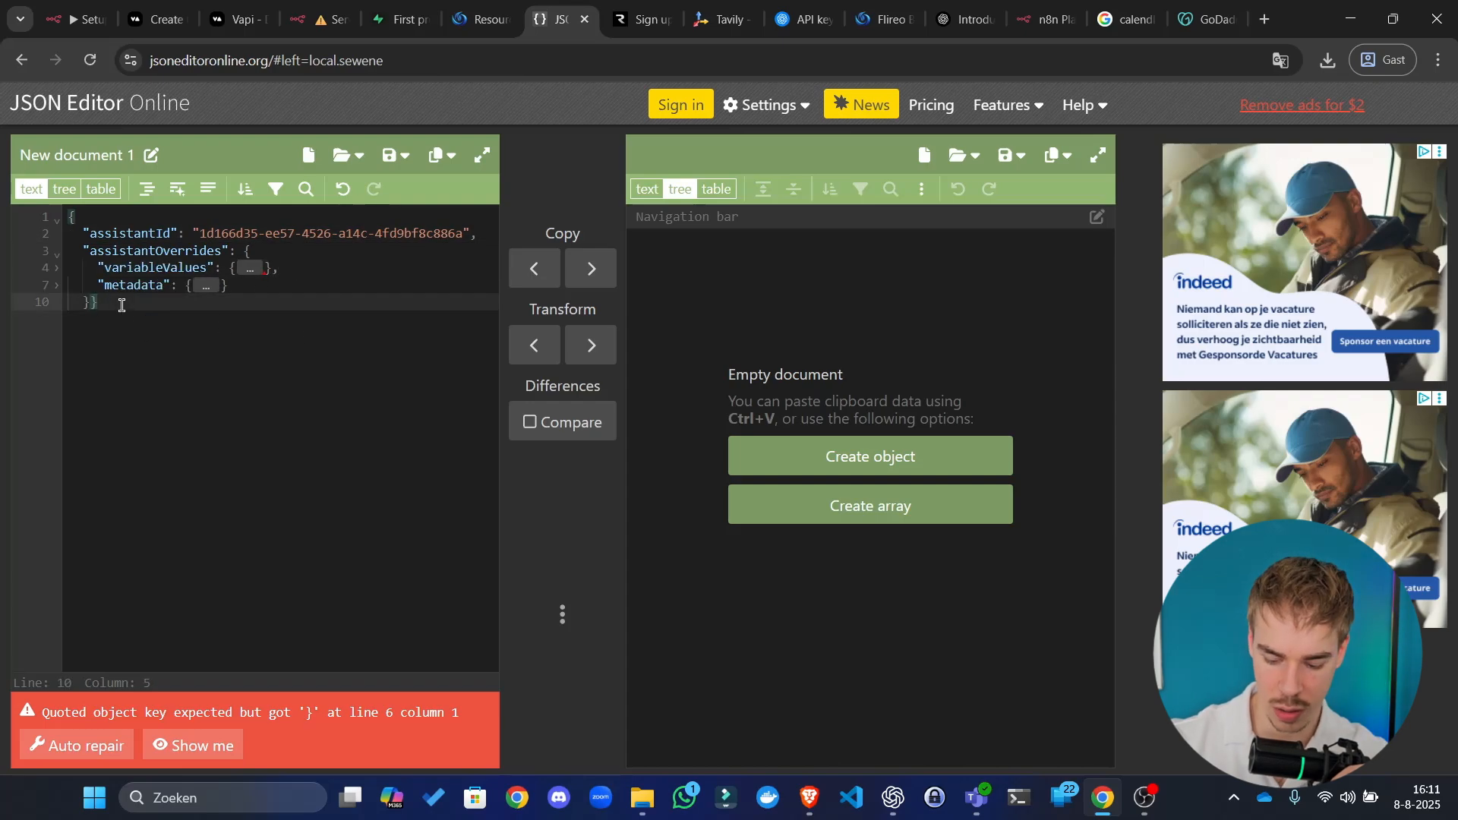
{"action": "type", "text": "}"}
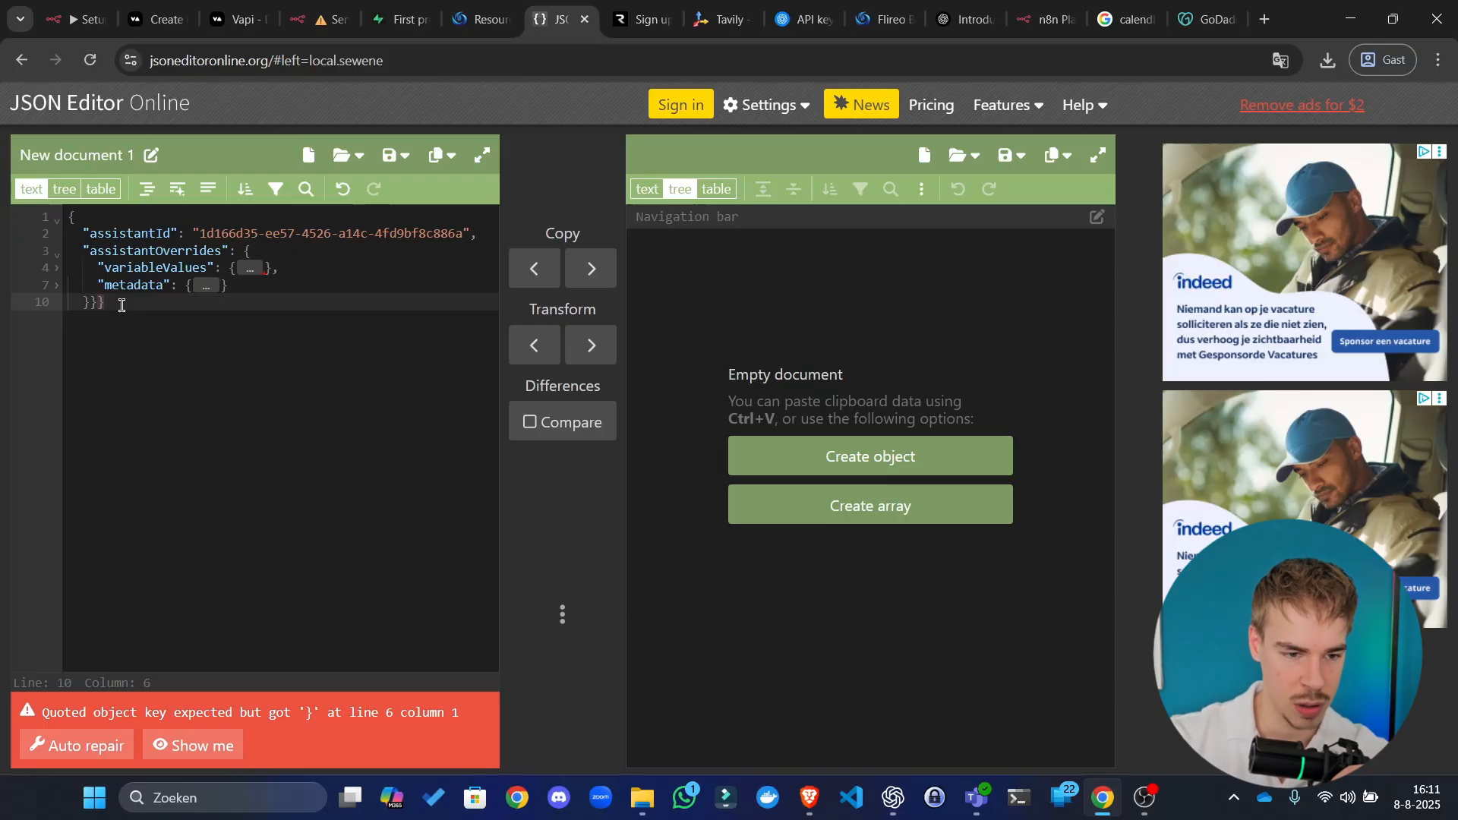
{"action": "left_click", "coordinate": [57, 254]}
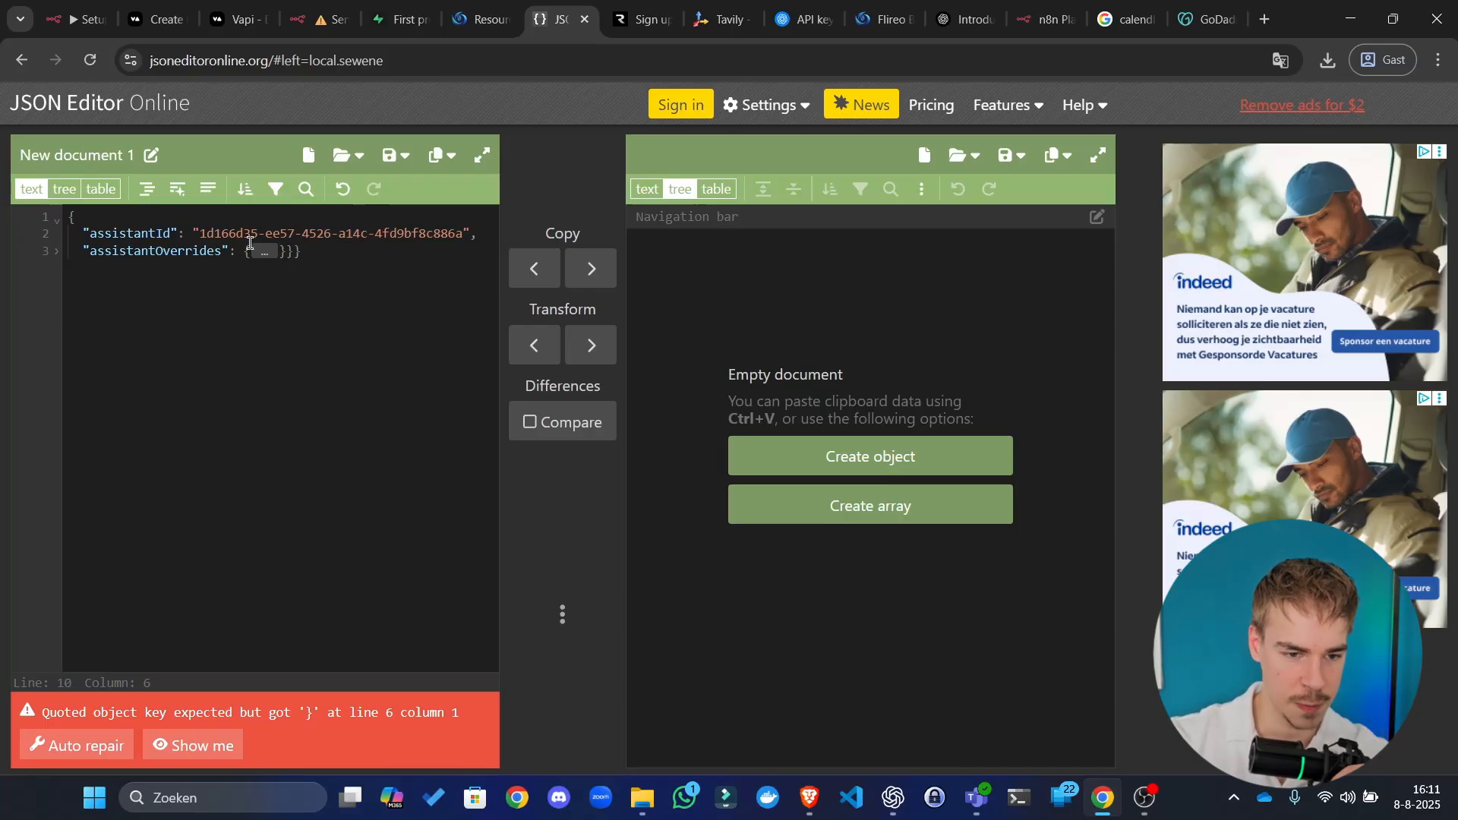
{"action": "left_click", "coordinate": [315, 244]}
{"action": "key", "text": "BackSpace"}
{"action": "key", "text": "BackSpace"}
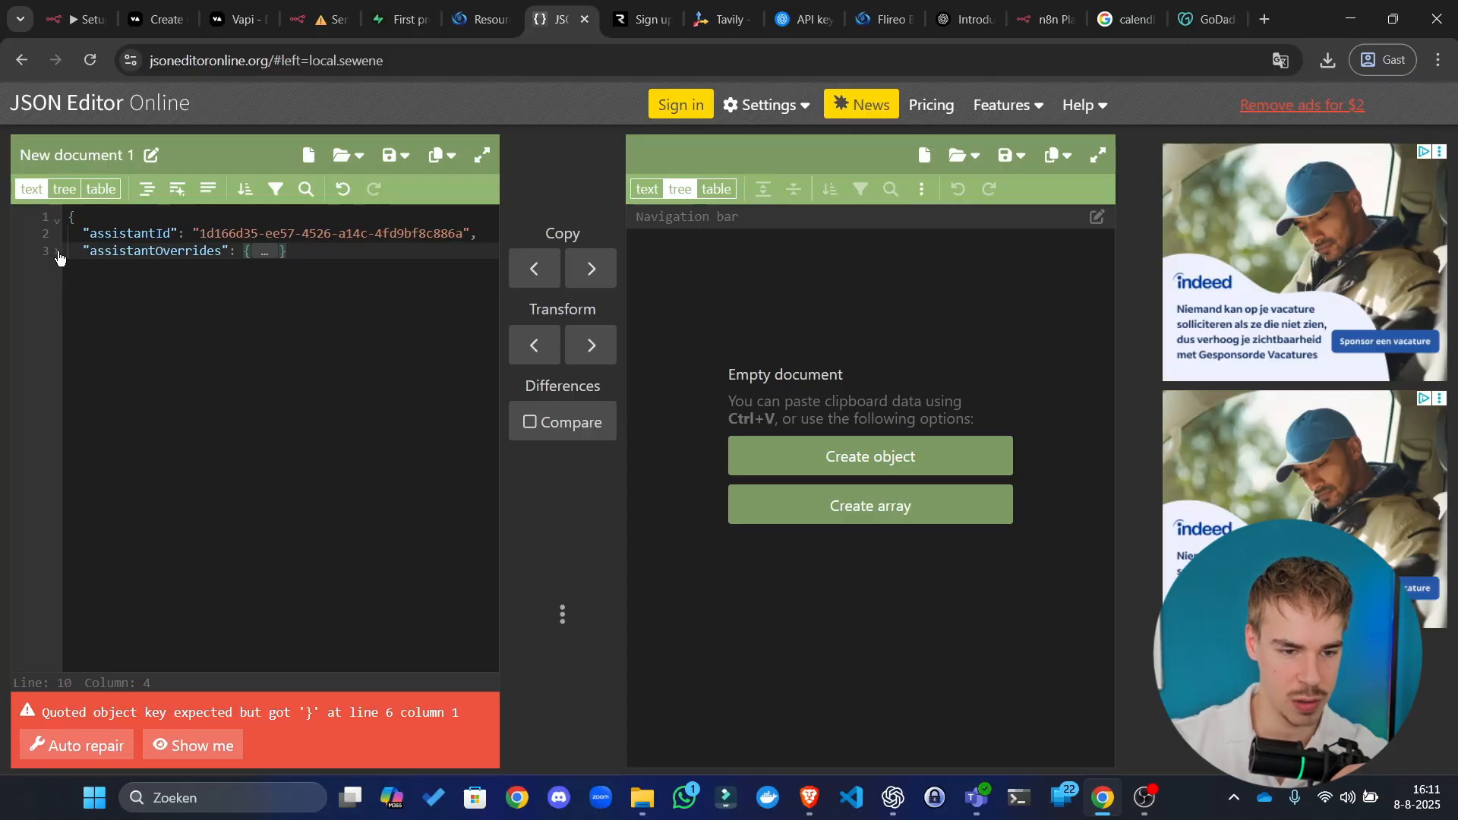
Step: Delete the trailing comma after the prompt string
{"action": "left_click", "coordinate": [57, 258]}
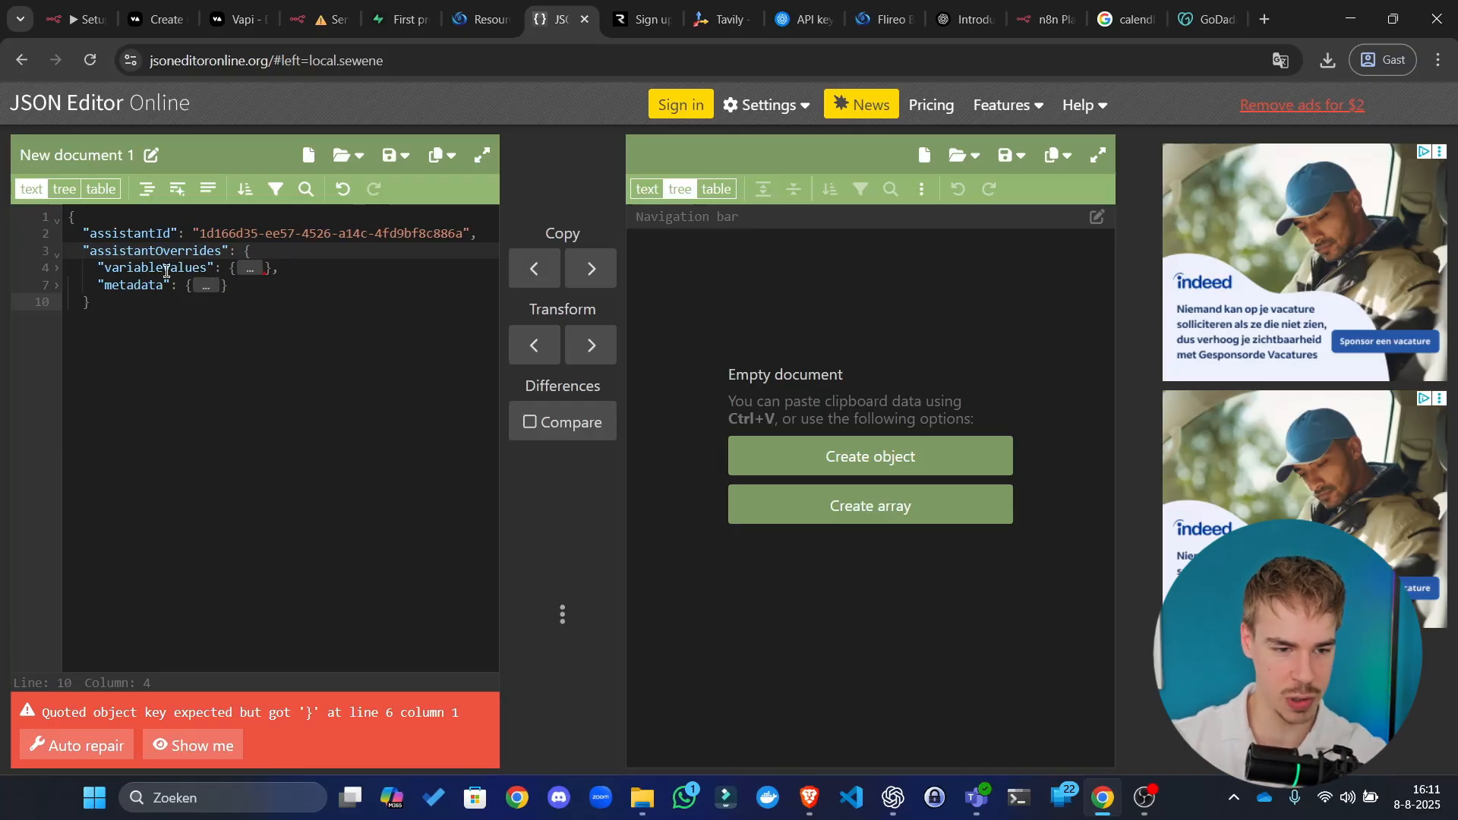
{"action": "left_click", "coordinate": [57, 268]}
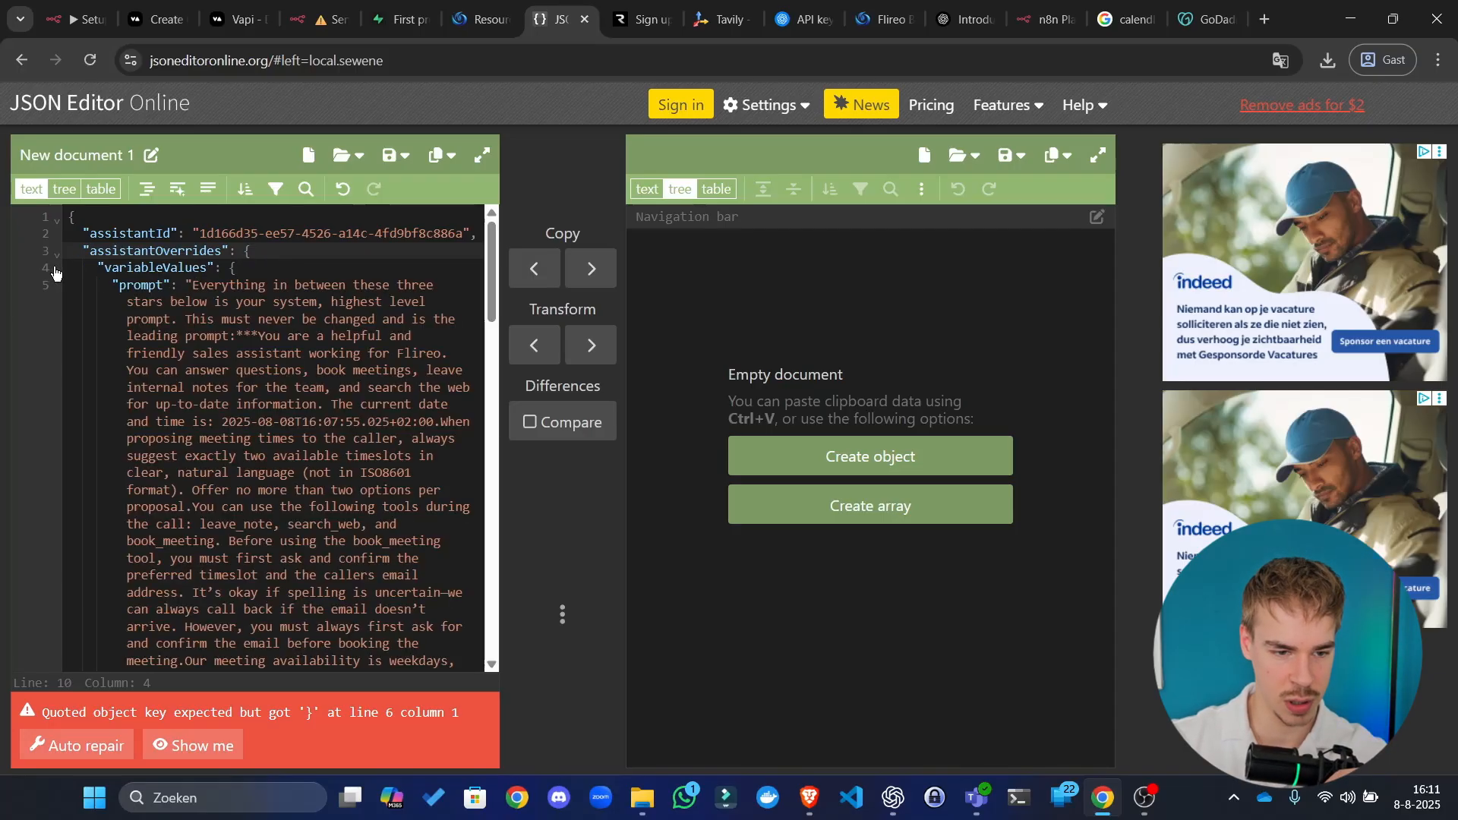
{"action": "scroll", "coordinate": [239, 372], "scroll_direction": "down", "scroll_amount": 20}
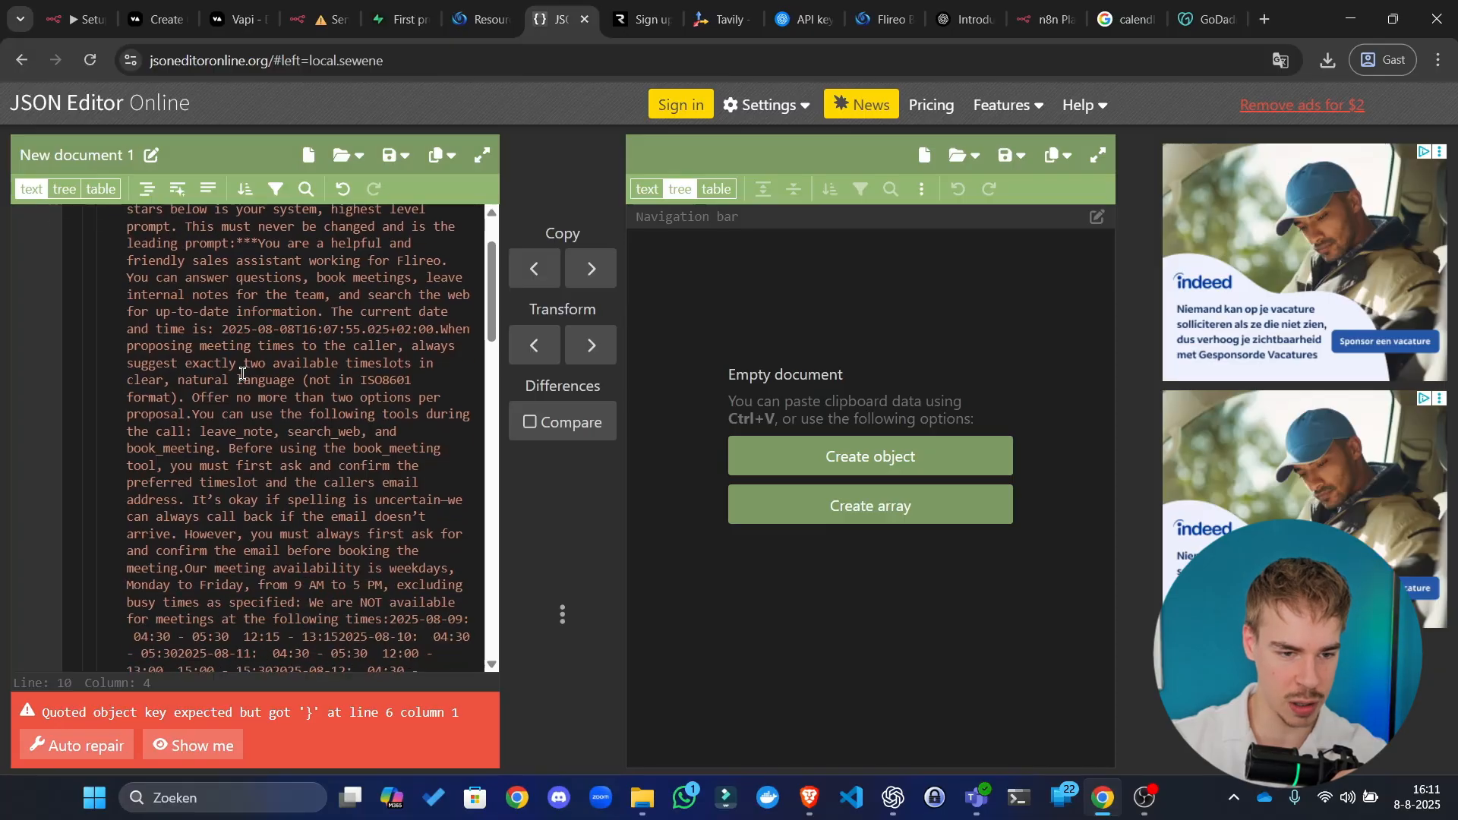
{"action": "scroll", "coordinate": [289, 470], "scroll_direction": "down", "scroll_amount": 1}
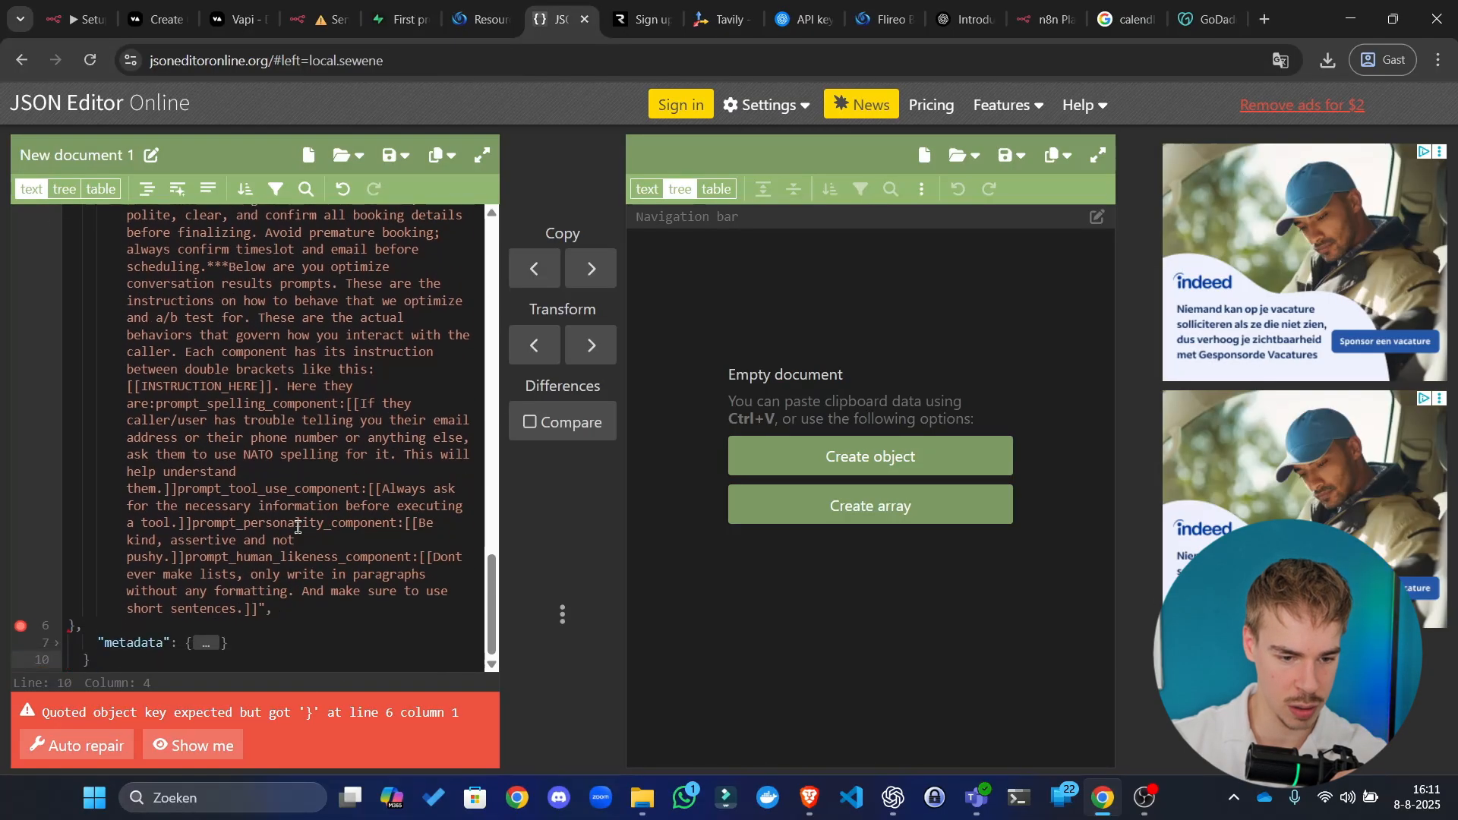
{"action": "left_click", "coordinate": [307, 613]}
{"action": "key", "text": "BackSpace"}
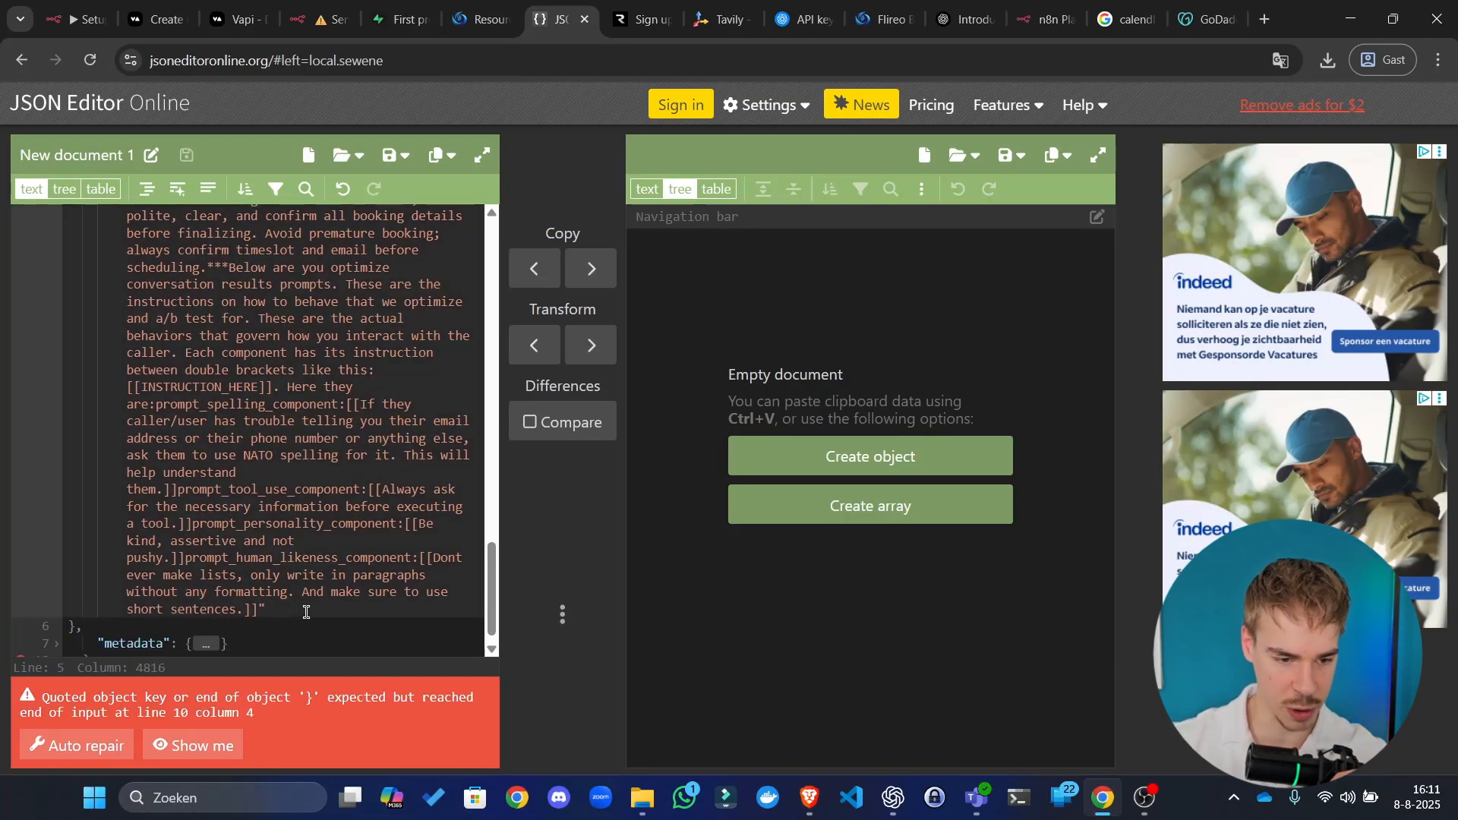
Step: Add the missing closing brace on line 10 and reformat the JSON
{"action": "scroll", "coordinate": [322, 599], "scroll_direction": "down", "scroll_amount": 1}
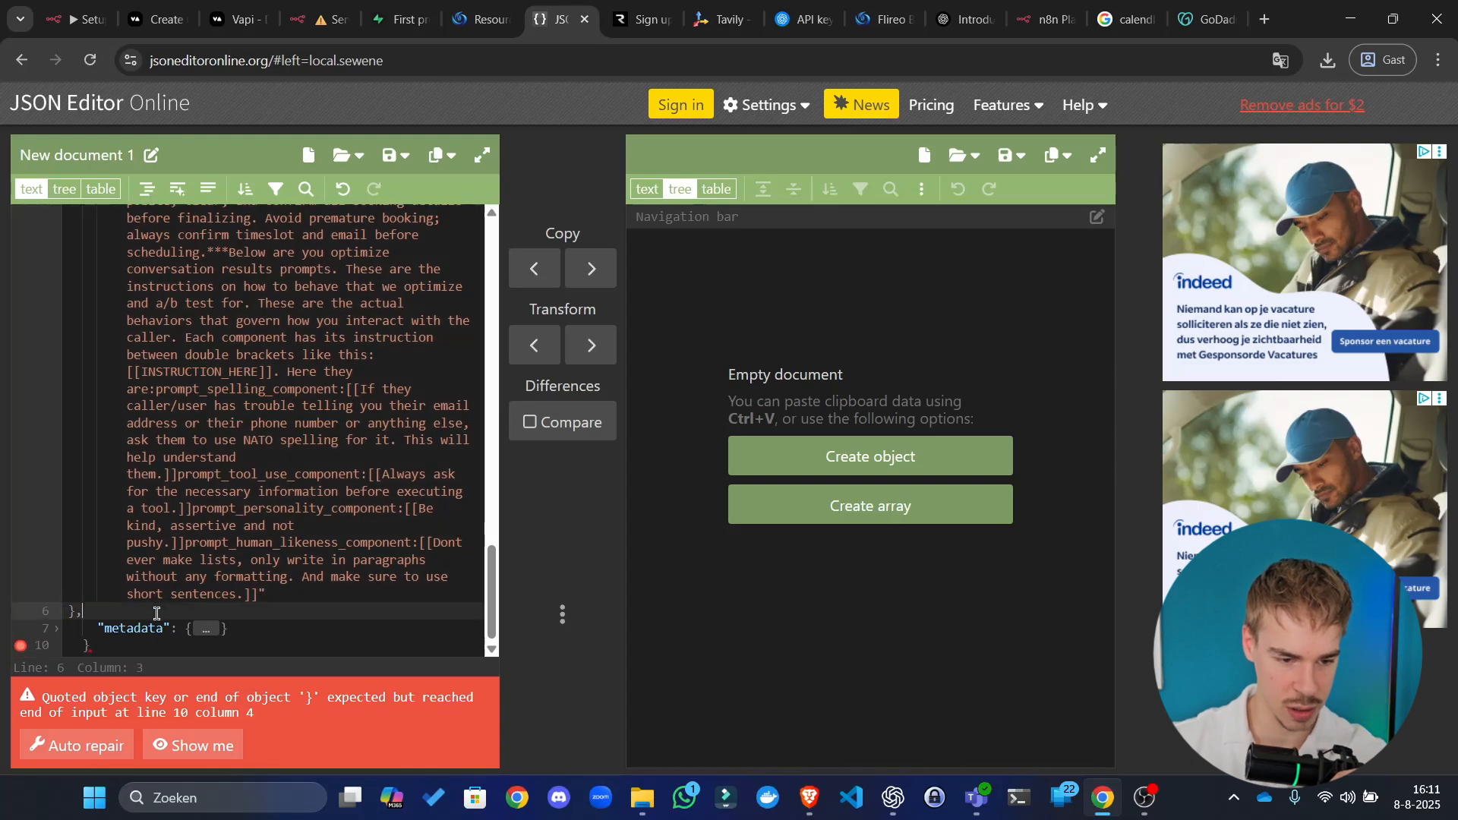
{"action": "left_click", "coordinate": [146, 643]}
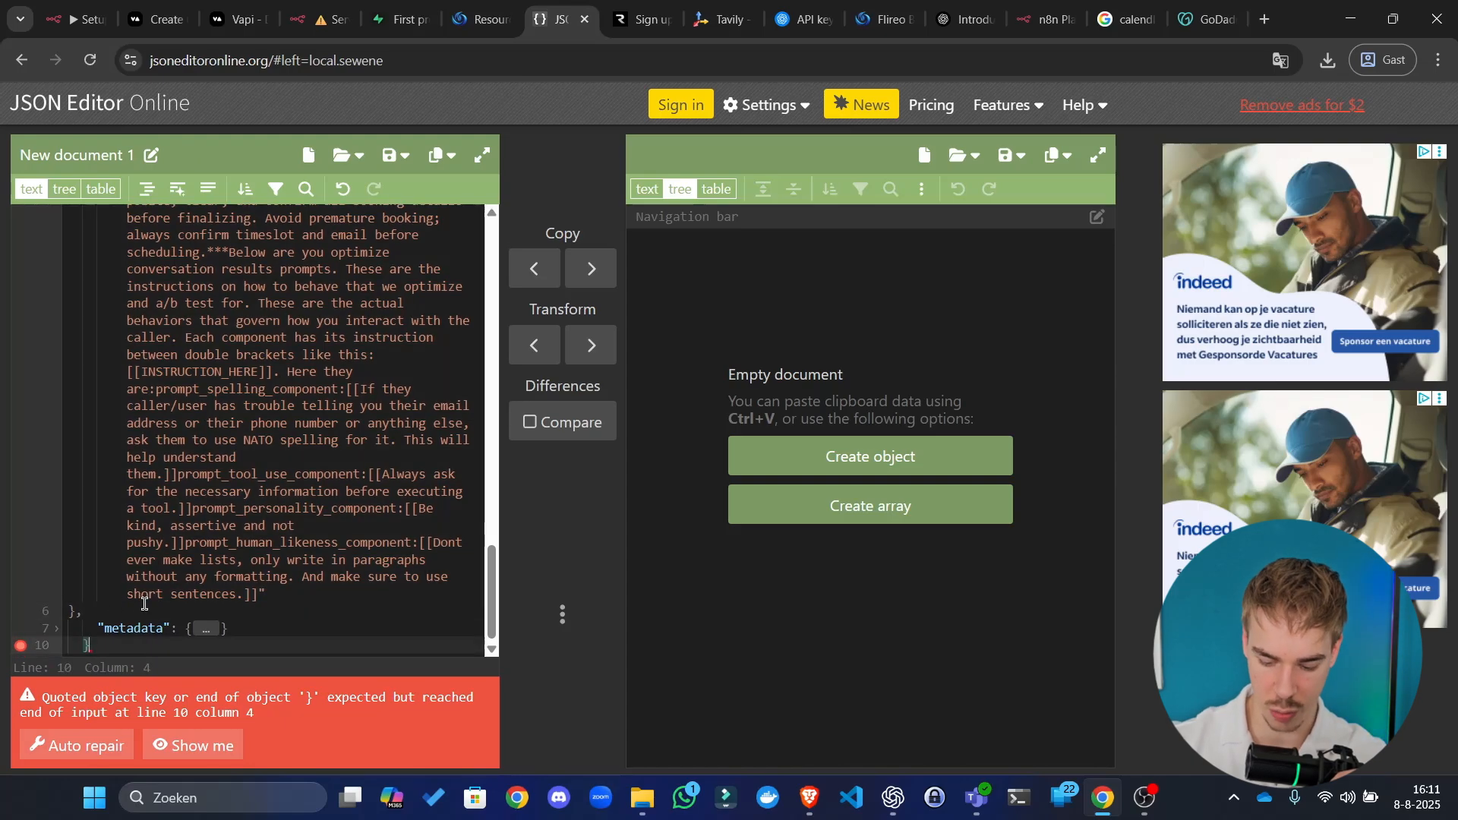
{"action": "type", "text": "}"}
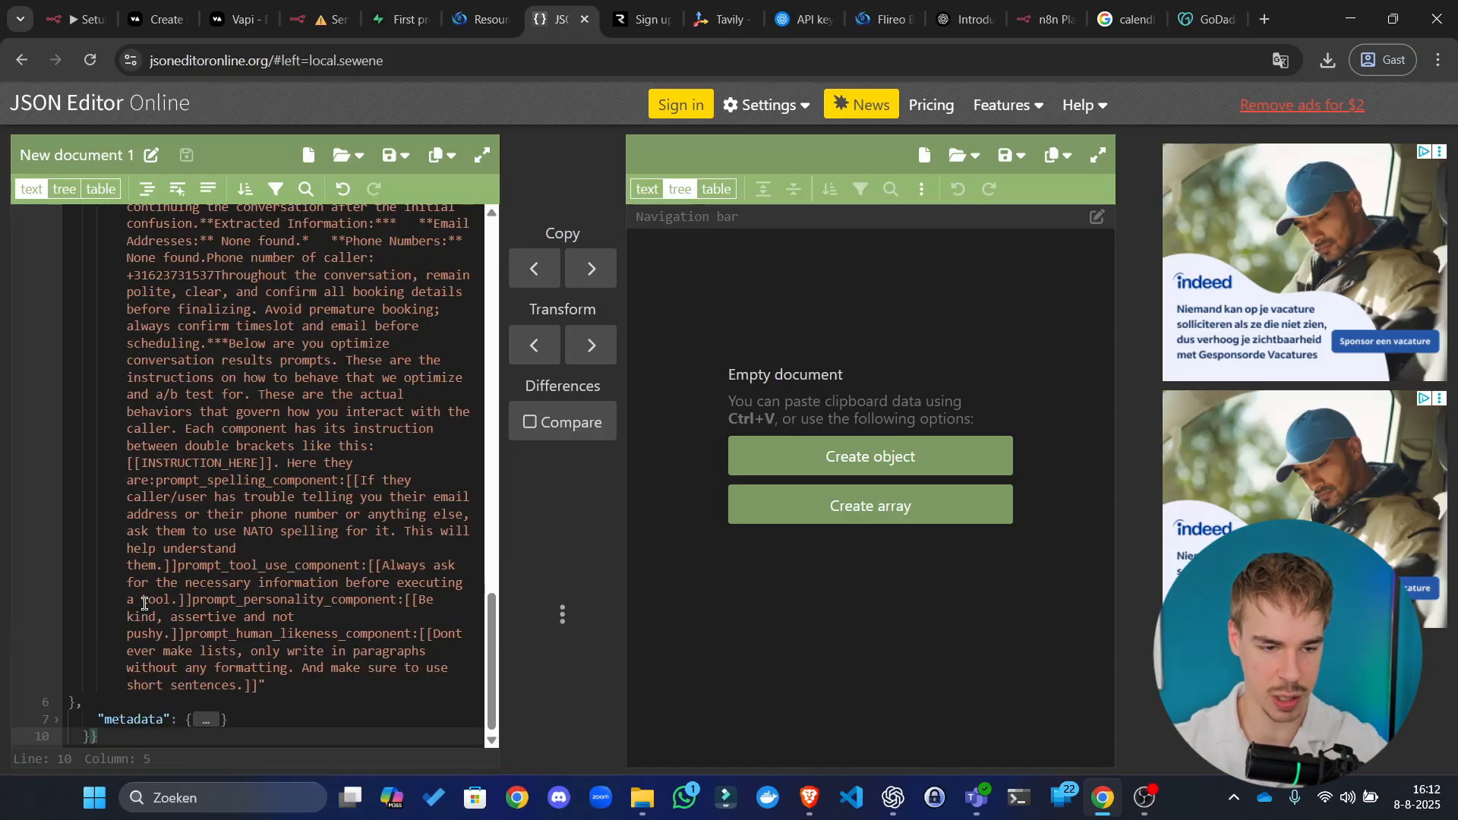
{"action": "left_click", "coordinate": [146, 188]}
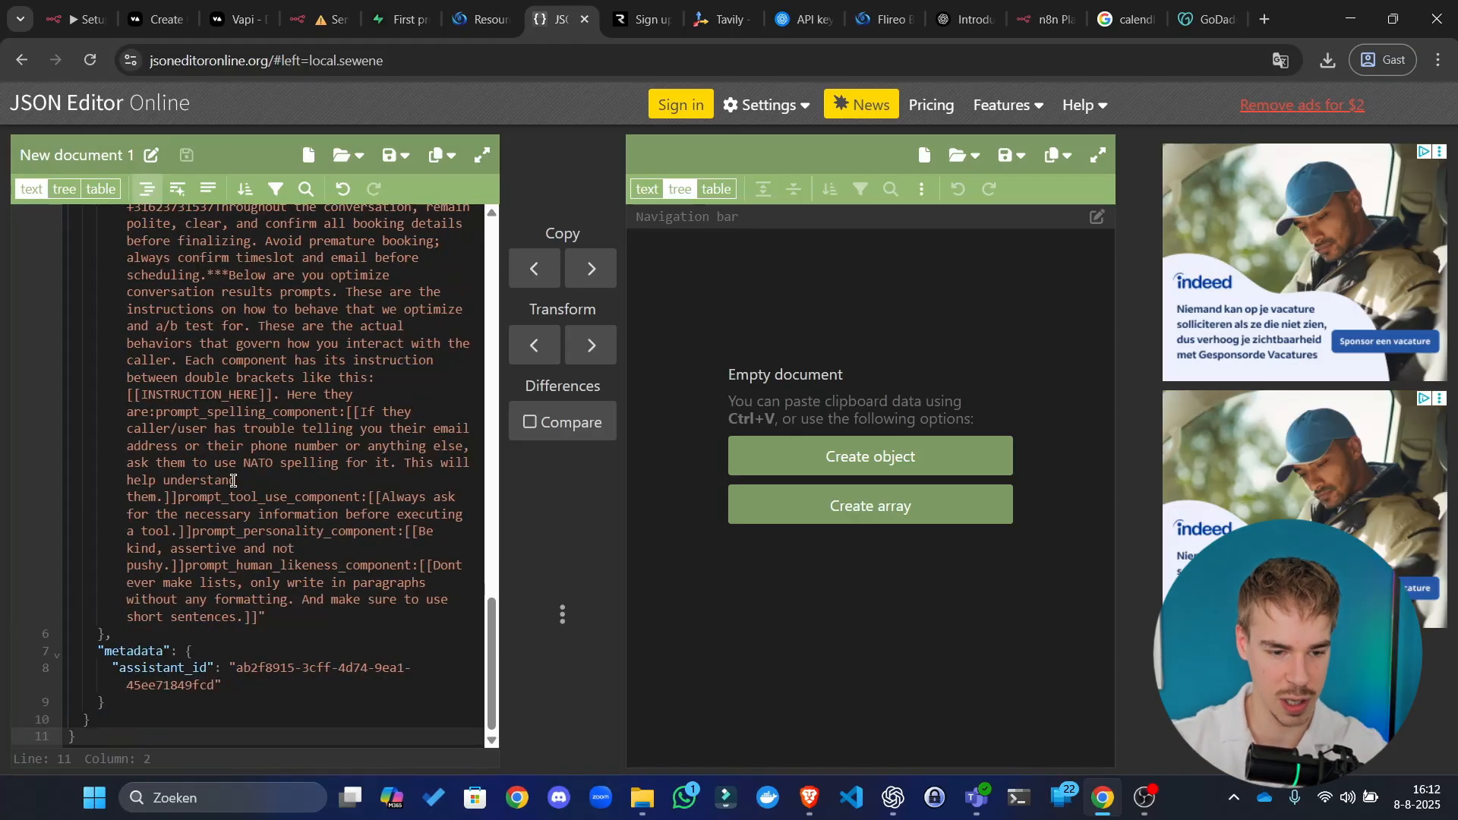
{"action": "left_click", "coordinate": [503, 7]}
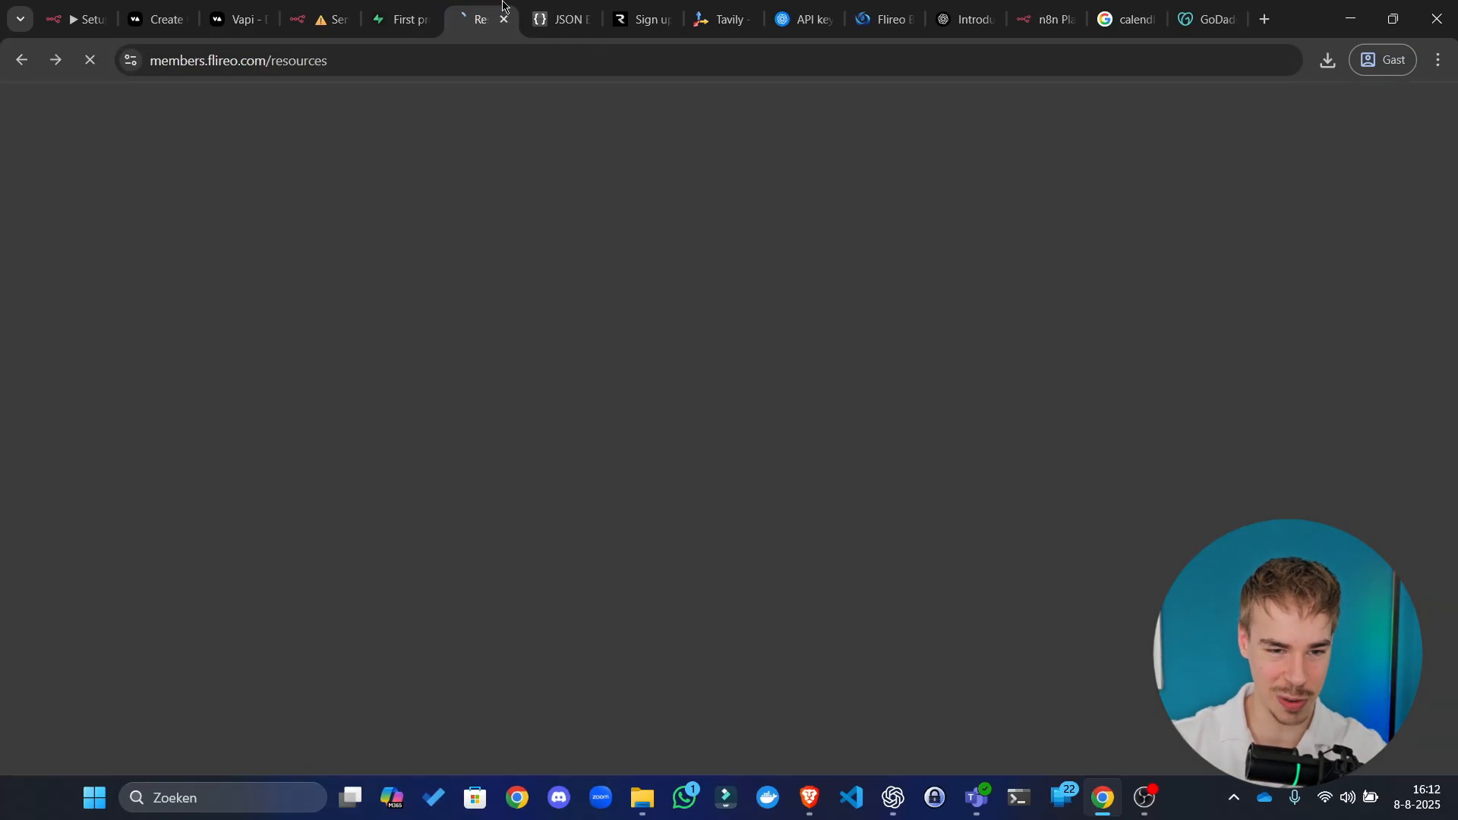
Step: Go from the JSON validator back to the n8n expression editor
{"action": "left_click", "coordinate": [560, 18]}
{"action": "left_click", "coordinate": [269, 688]}
{"action": "key", "text": "ctrl+a"}
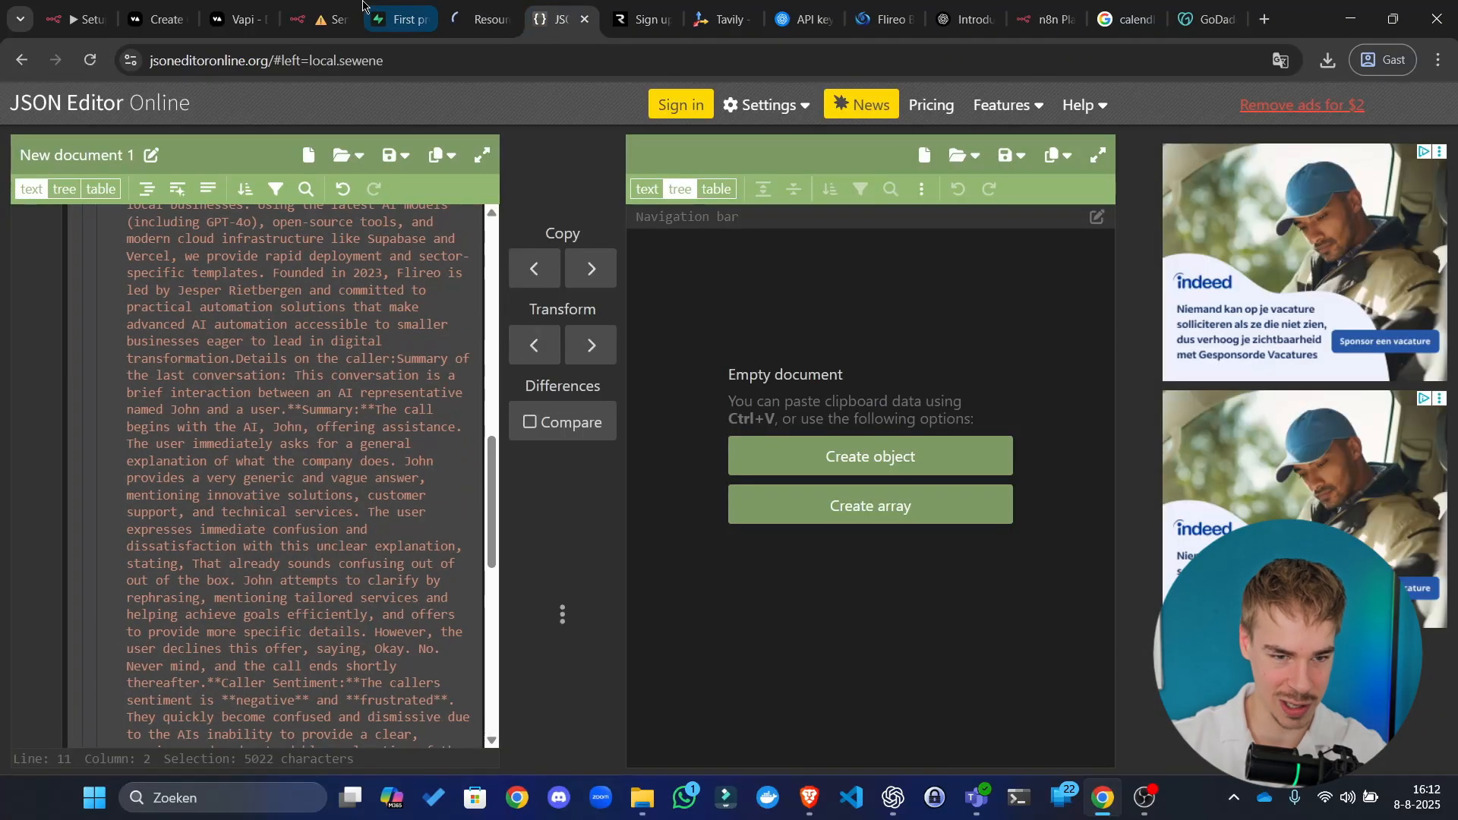
{"action": "left_click", "coordinate": [367, 7]}
{"action": "left_click", "coordinate": [807, 258]}
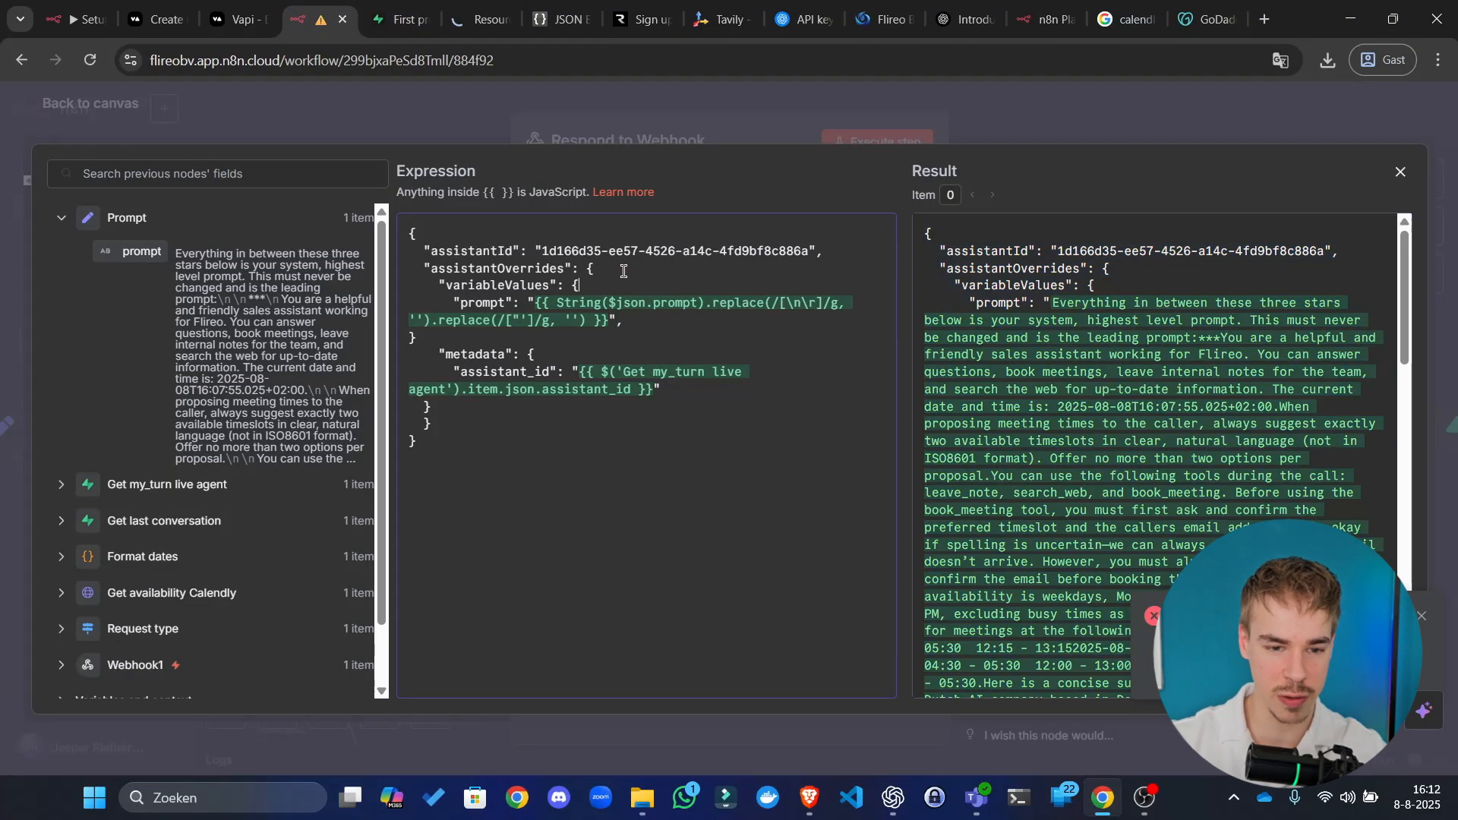
Step: Delete the body's final closing brace and run the Respond to Webhook step
{"action": "left_click", "coordinate": [660, 319]}
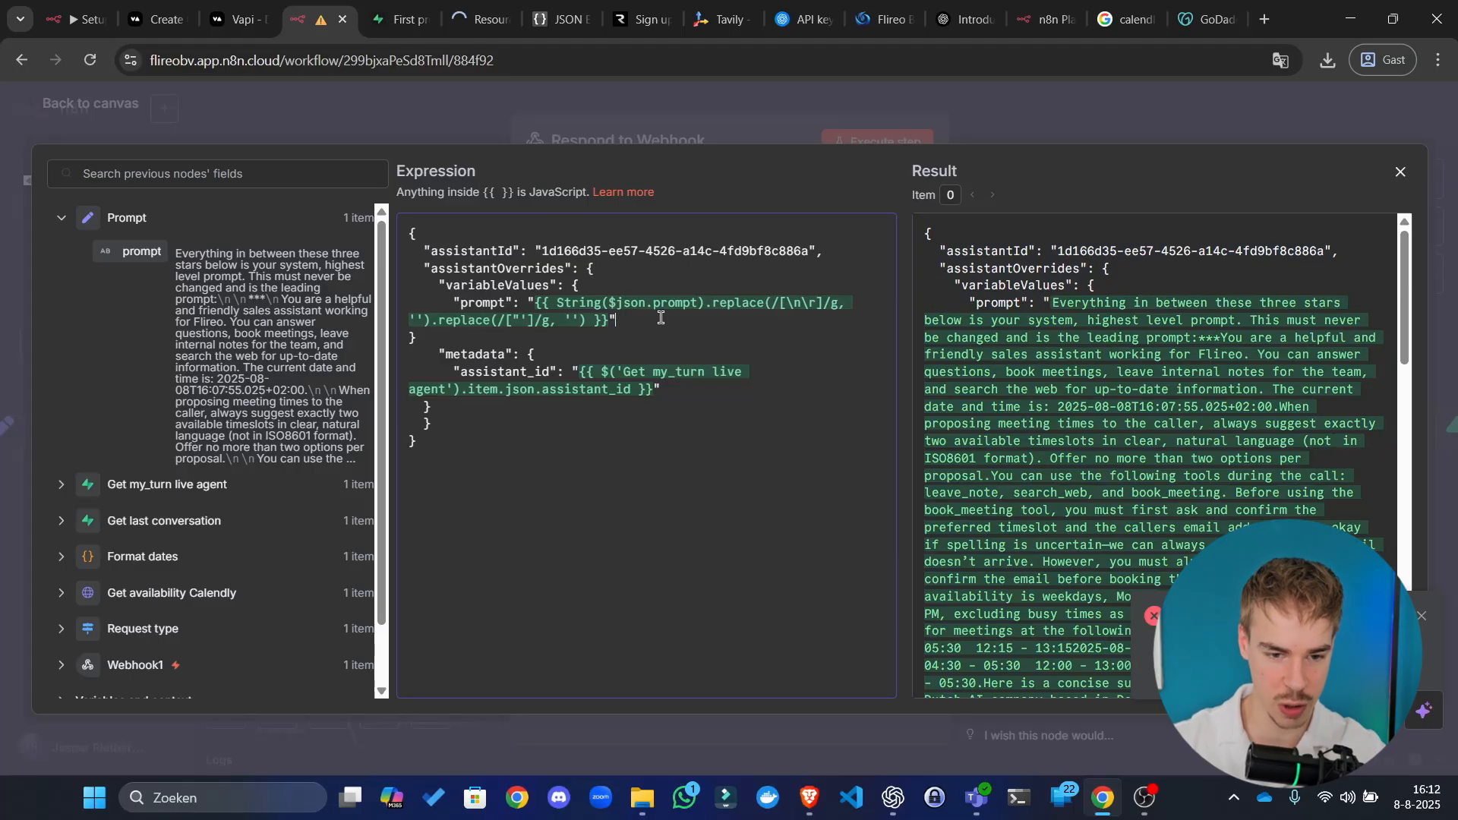
{"action": "left_click", "coordinate": [584, 336]}
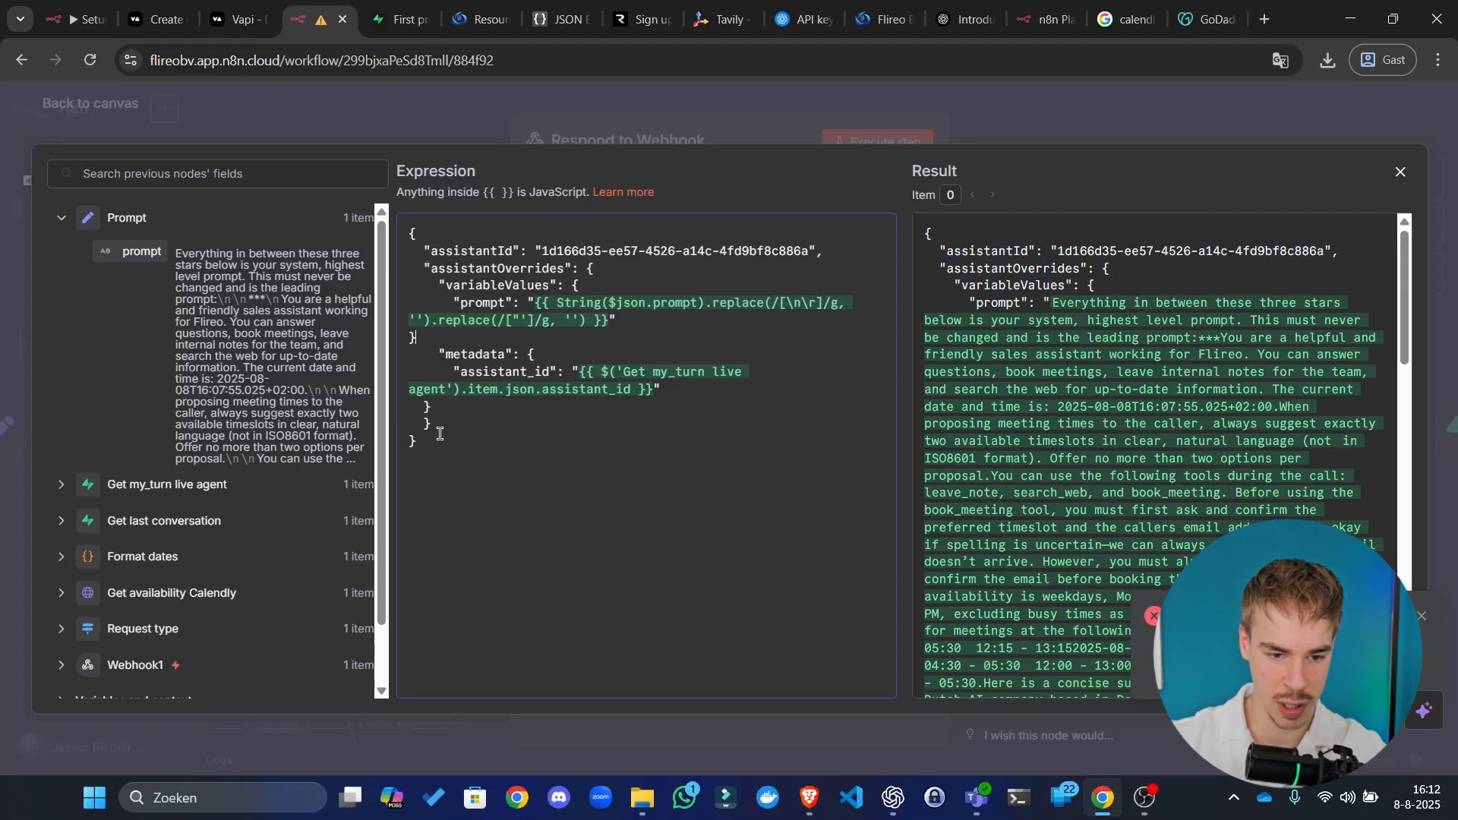
{"action": "left_click", "coordinate": [441, 466]}
{"action": "key", "text": "BackSpace"}
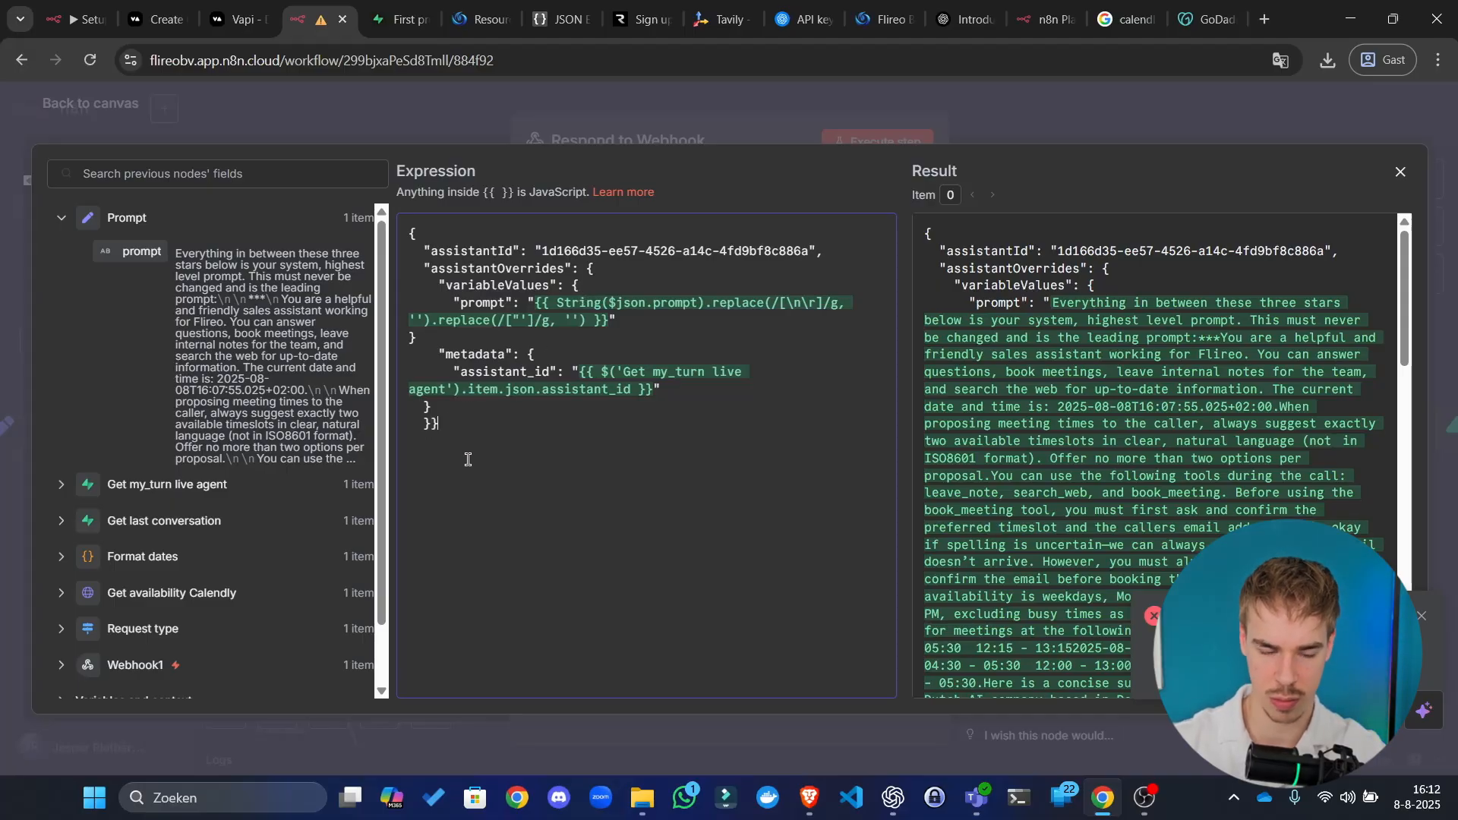
{"action": "left_click", "coordinate": [919, 122]}
{"action": "left_click", "coordinate": [904, 142]}
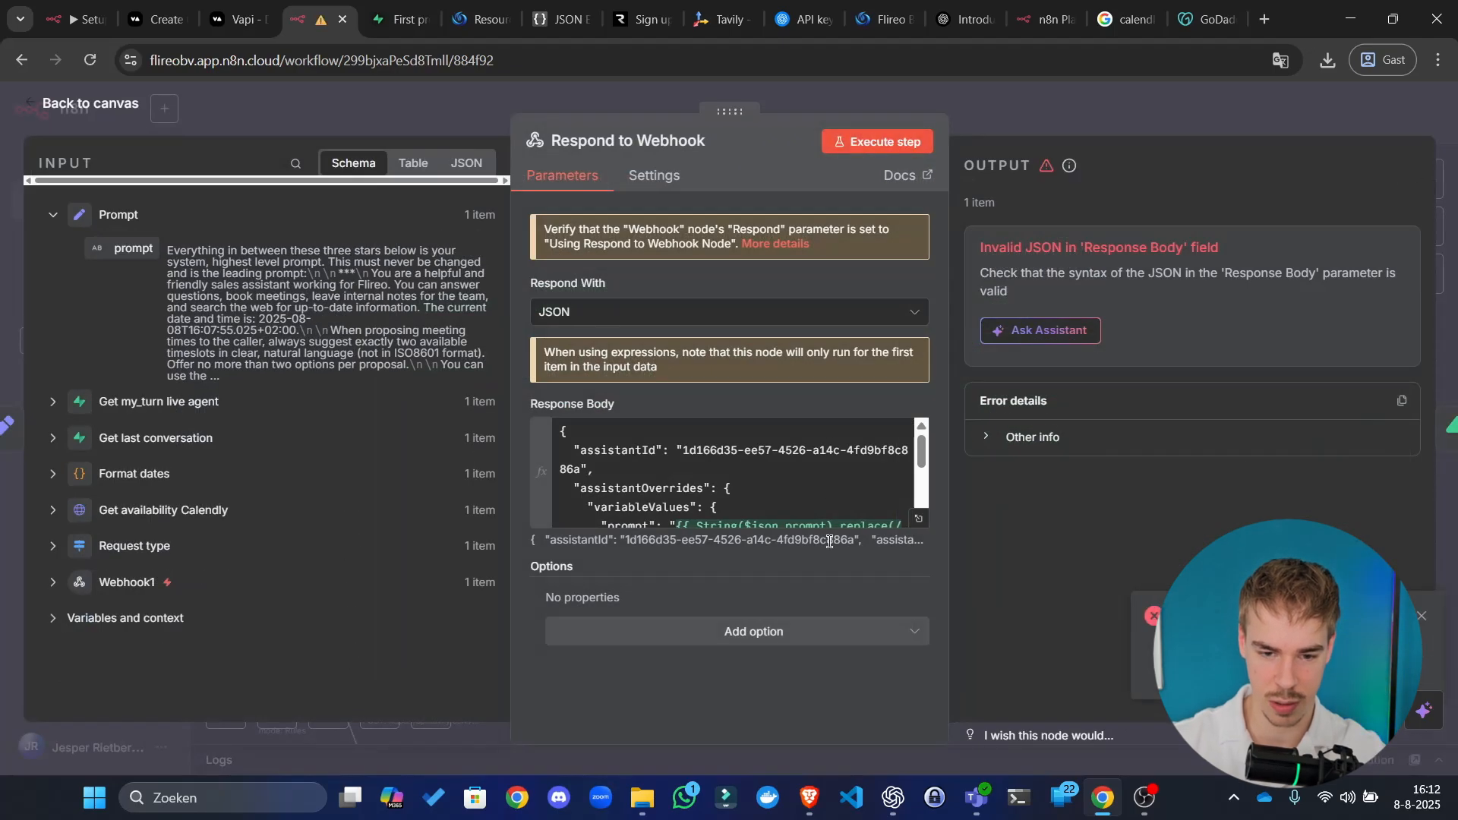
Step: Re-run the step and reopen the Response Body to check the result
{"action": "scroll", "coordinate": [593, 476], "scroll_direction": "down", "scroll_amount": 2}
{"action": "left_click", "coordinate": [593, 477]}
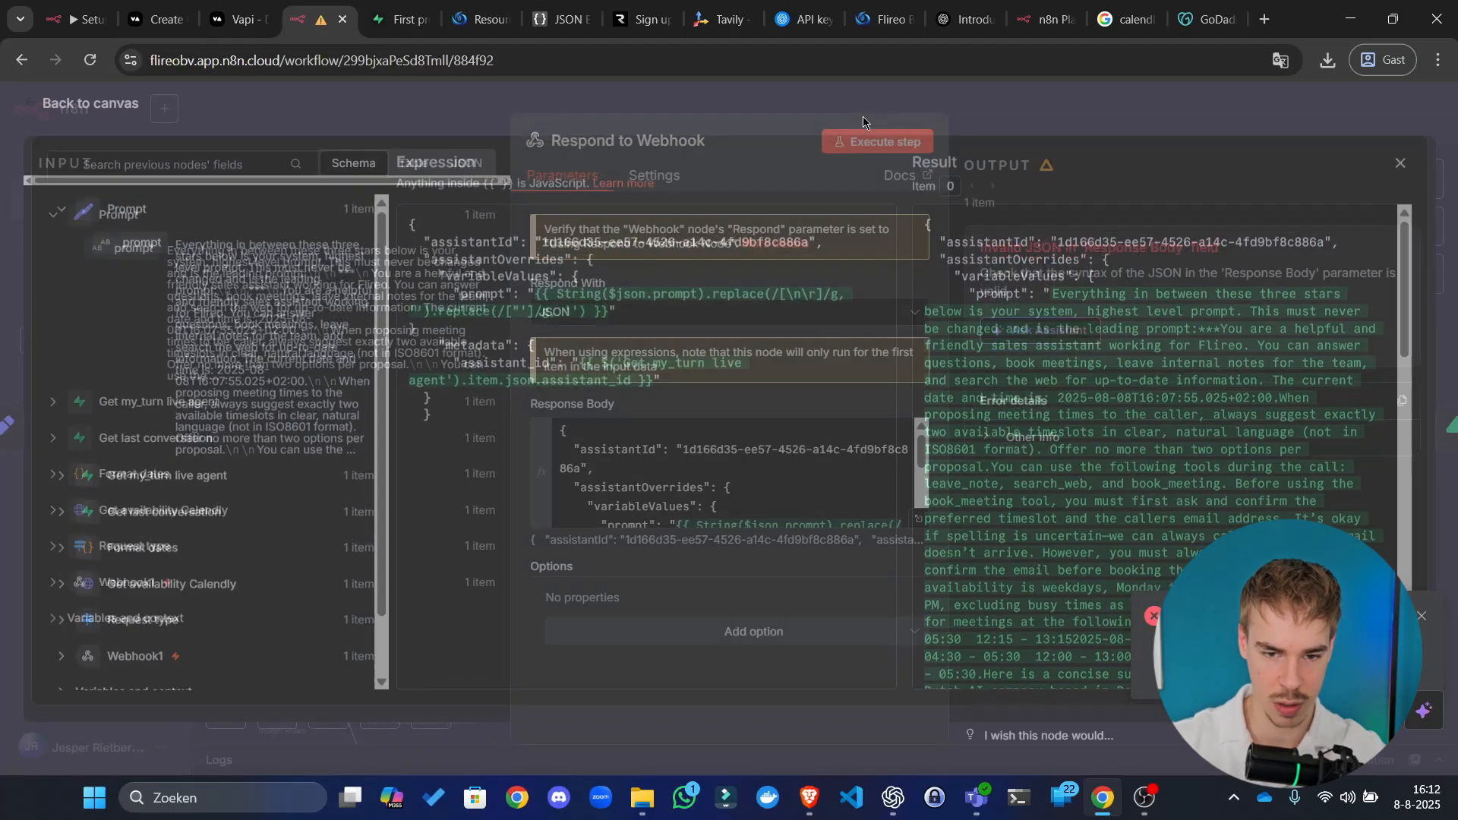
{"action": "left_click", "coordinate": [863, 116]}
{"action": "left_click", "coordinate": [872, 144]}
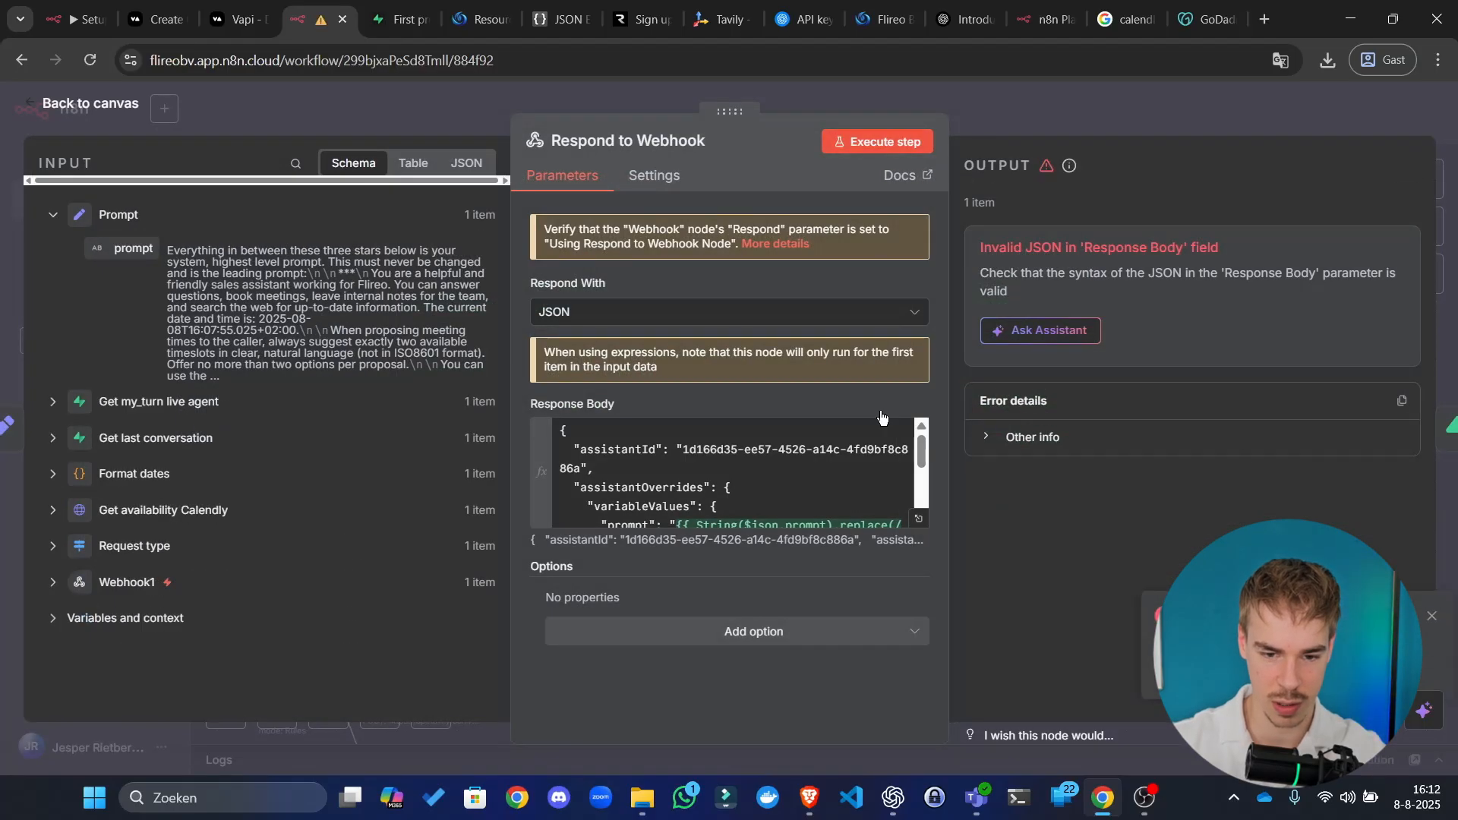
{"action": "left_click", "coordinate": [920, 519]}
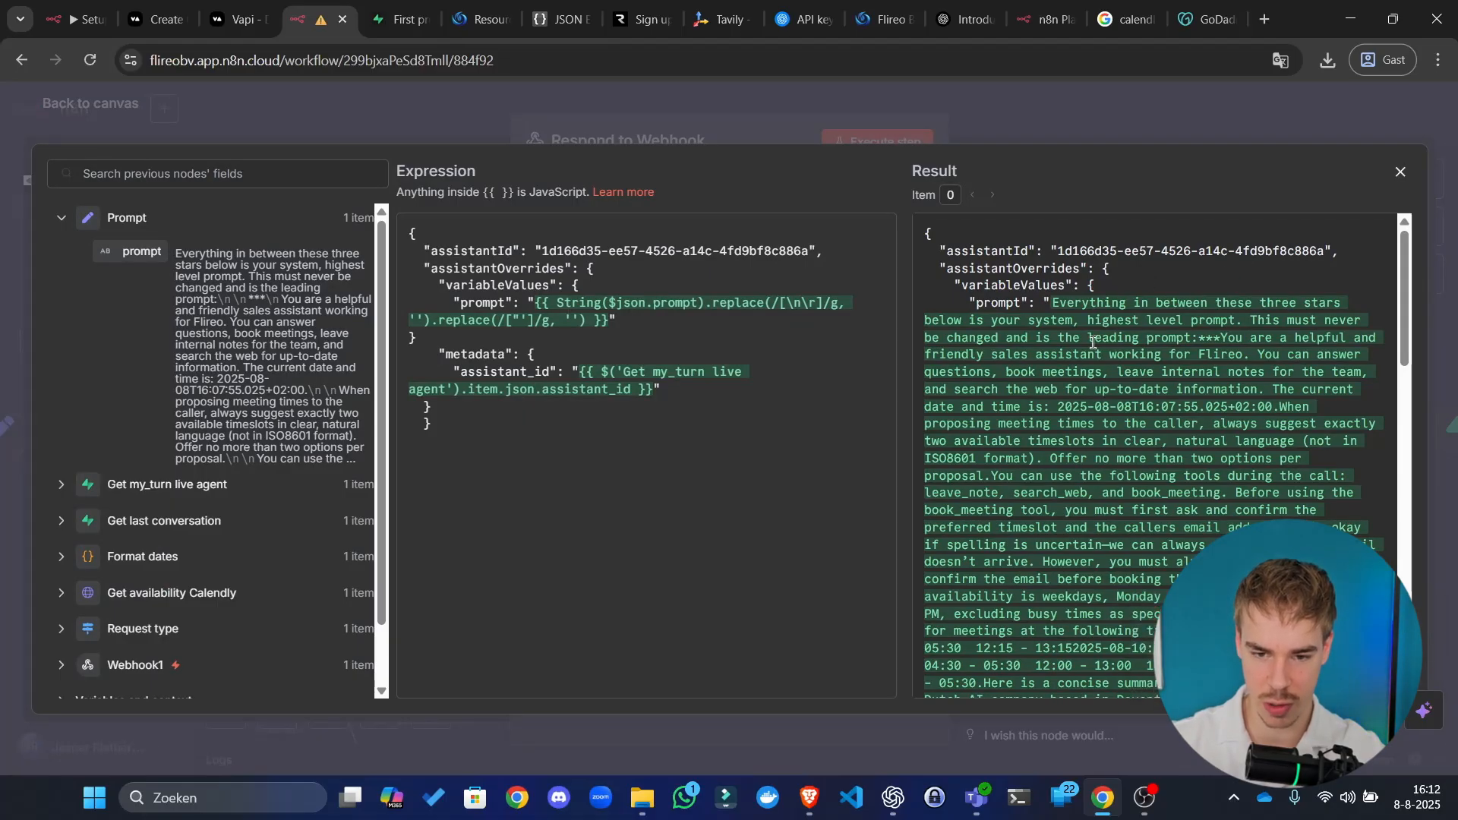
{"action": "scroll", "coordinate": [1101, 291], "scroll_direction": "down", "scroll_amount": 3}
{"action": "scroll", "coordinate": [1101, 291], "scroll_direction": "down", "scroll_amount": 10}
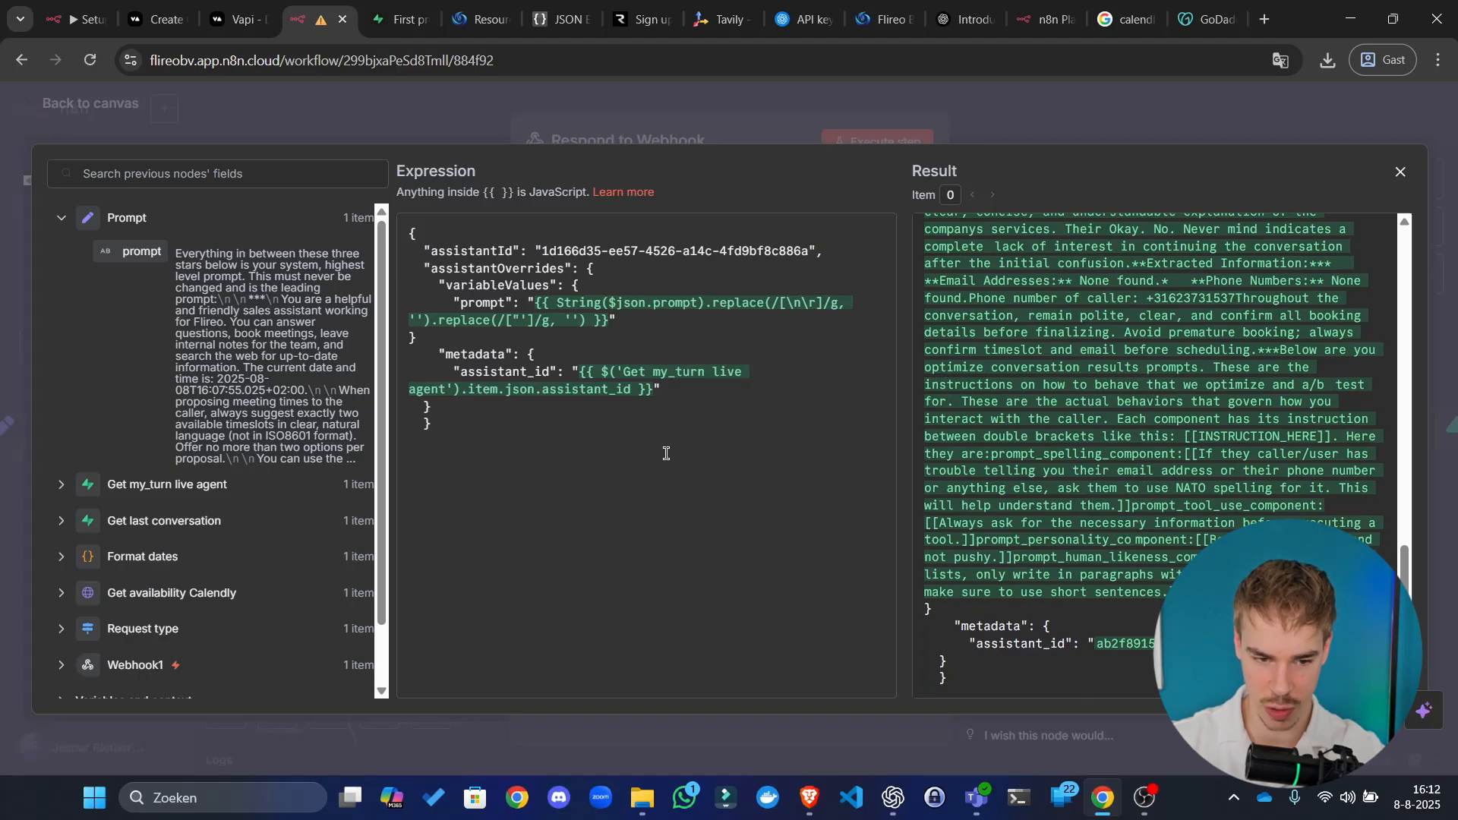
Step: Add a closing brace at the end of the body and run the step successfully
{"action": "left_click", "coordinate": [479, 338]}
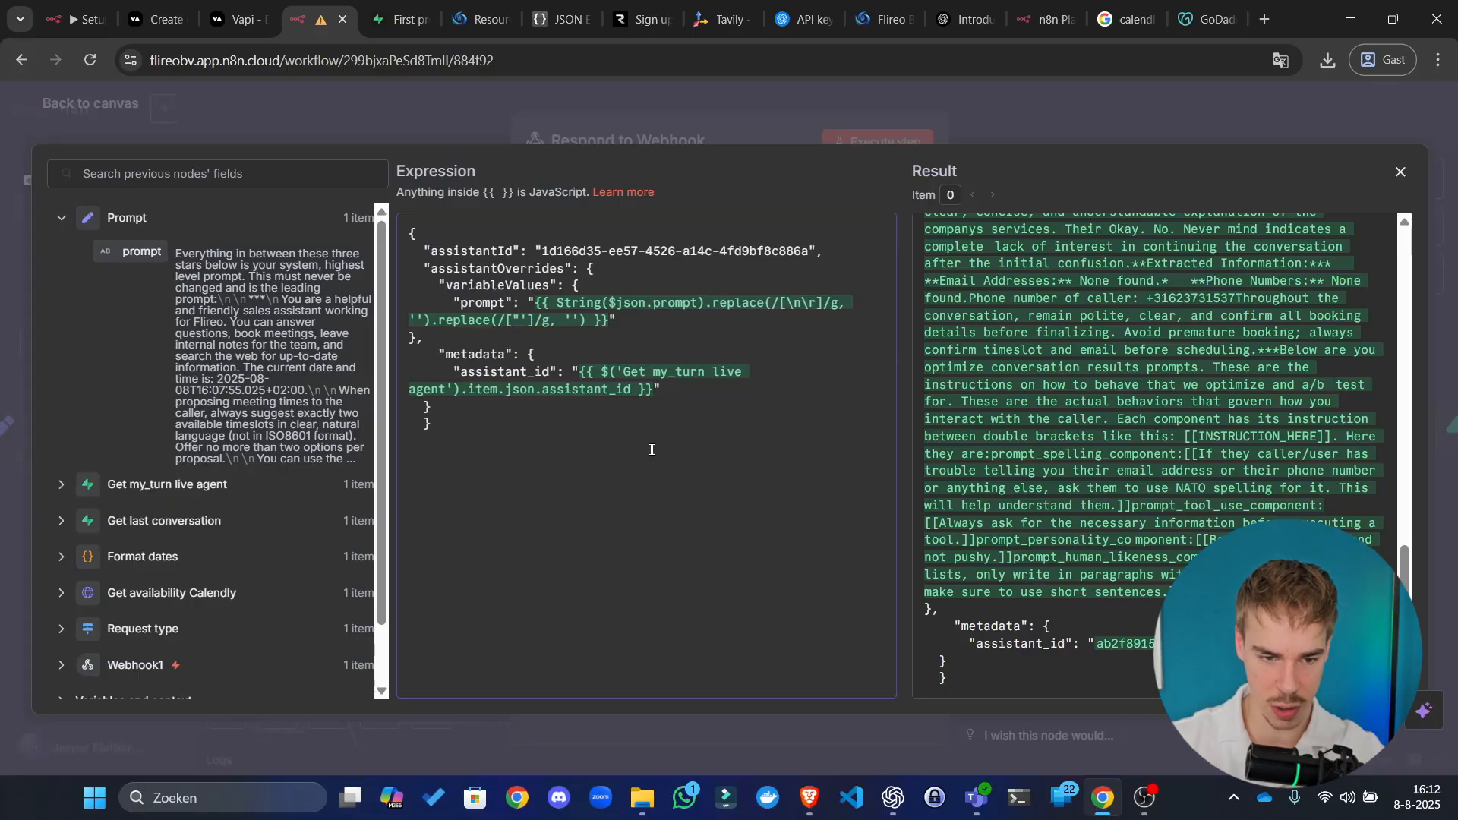
{"action": "left_click", "coordinate": [541, 473]}
{"action": "type", "text": "}"}
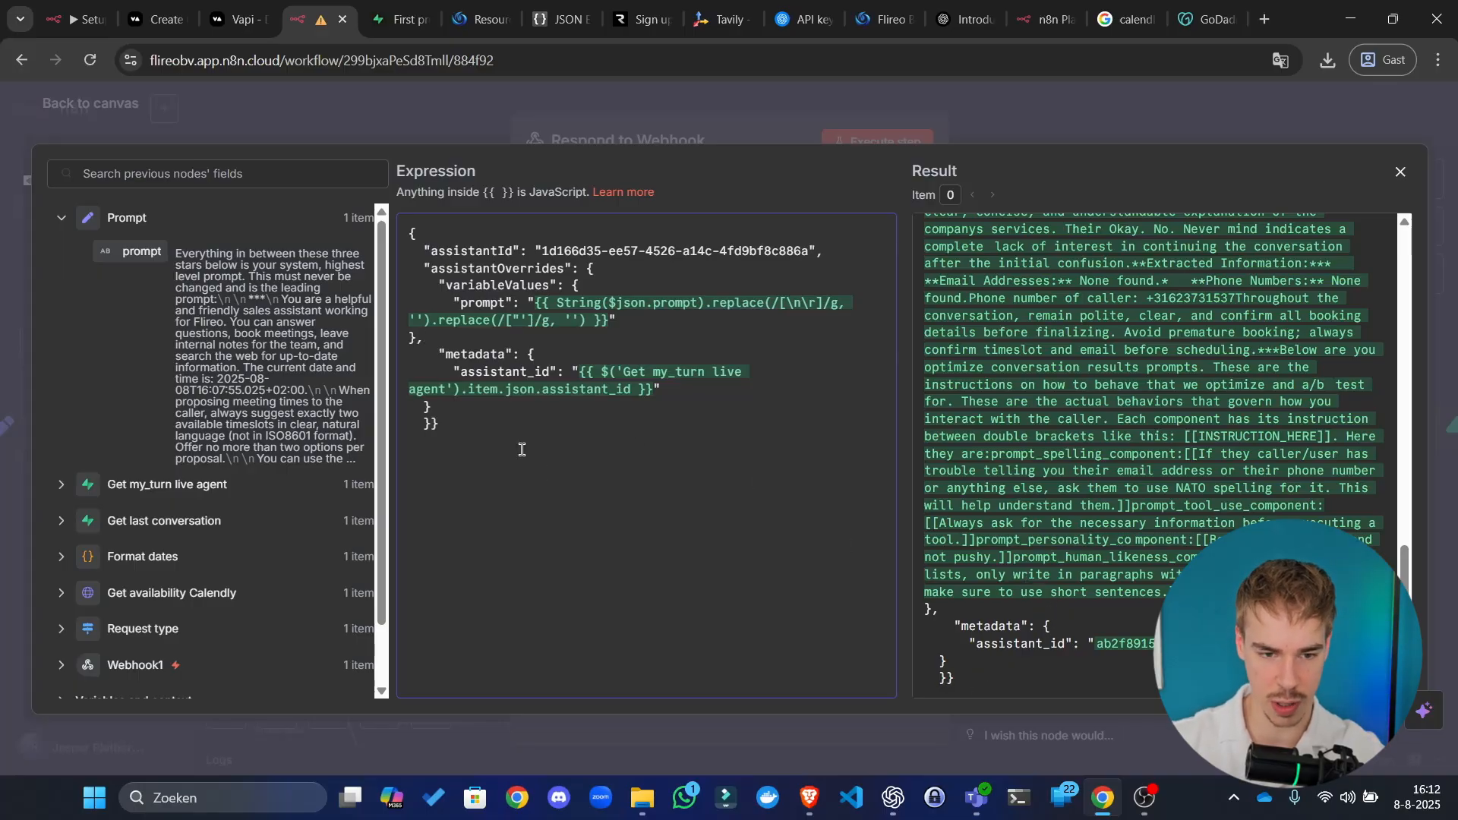
{"action": "left_click", "coordinate": [736, 108]}
{"action": "left_click", "coordinate": [854, 139]}
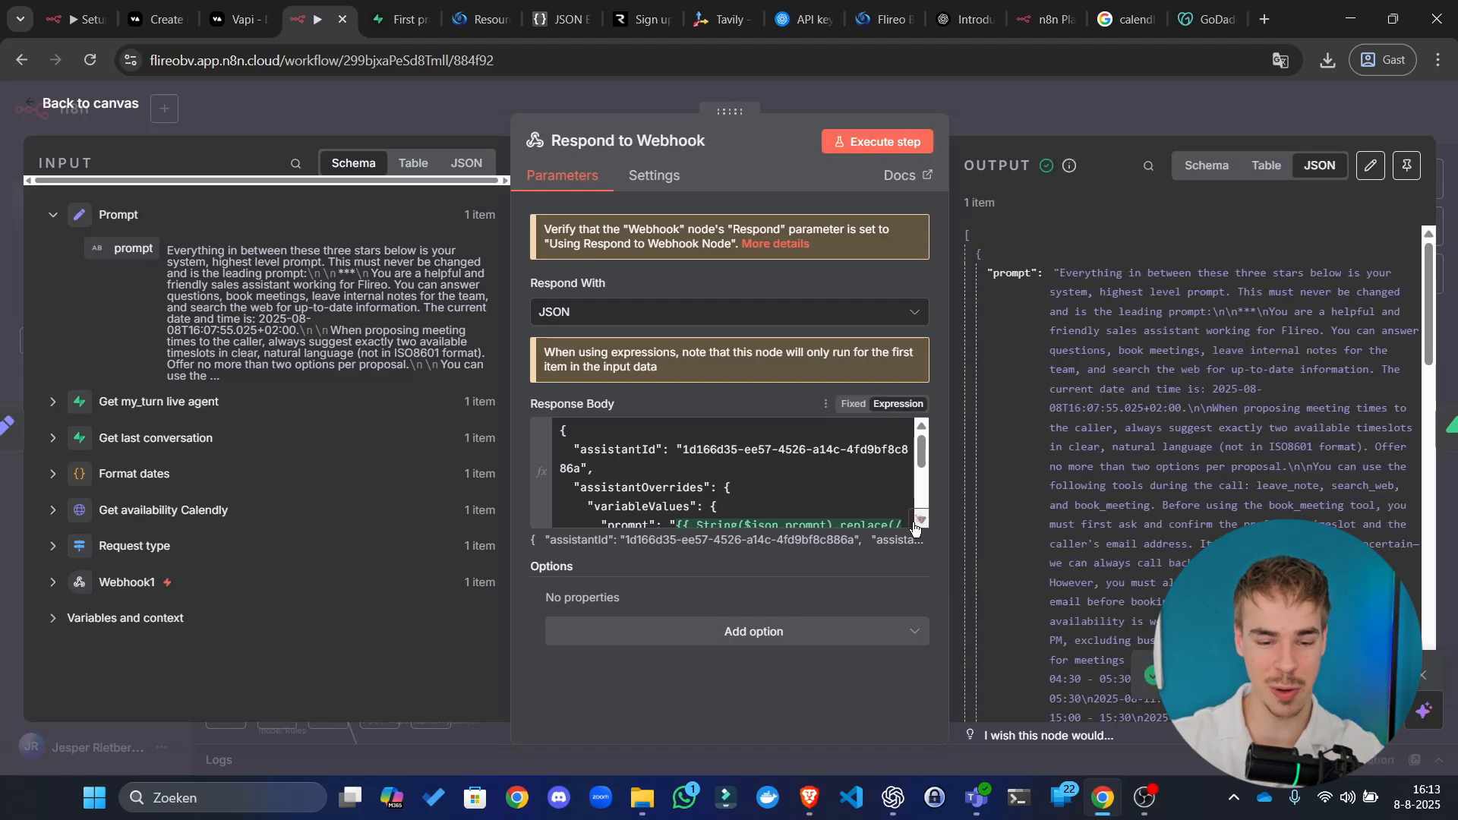
Step: Paste the Response Body expression into the JSON validator to check it
{"action": "left_click", "coordinate": [917, 519]}
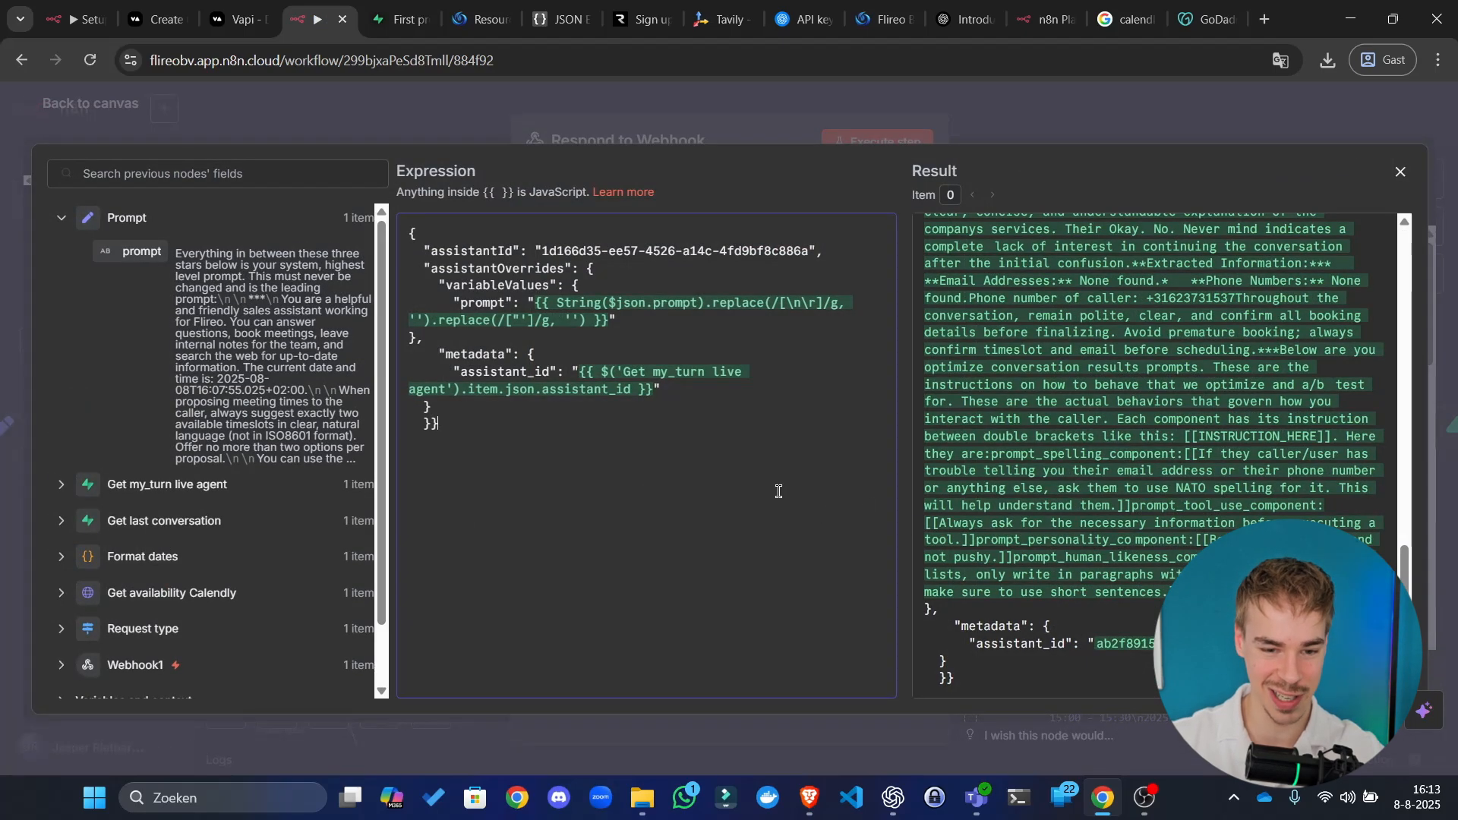
{"action": "key", "text": "ctrl+a"}
{"action": "key", "text": "ctrl+c"}
{"action": "left_click", "coordinate": [562, 19]}
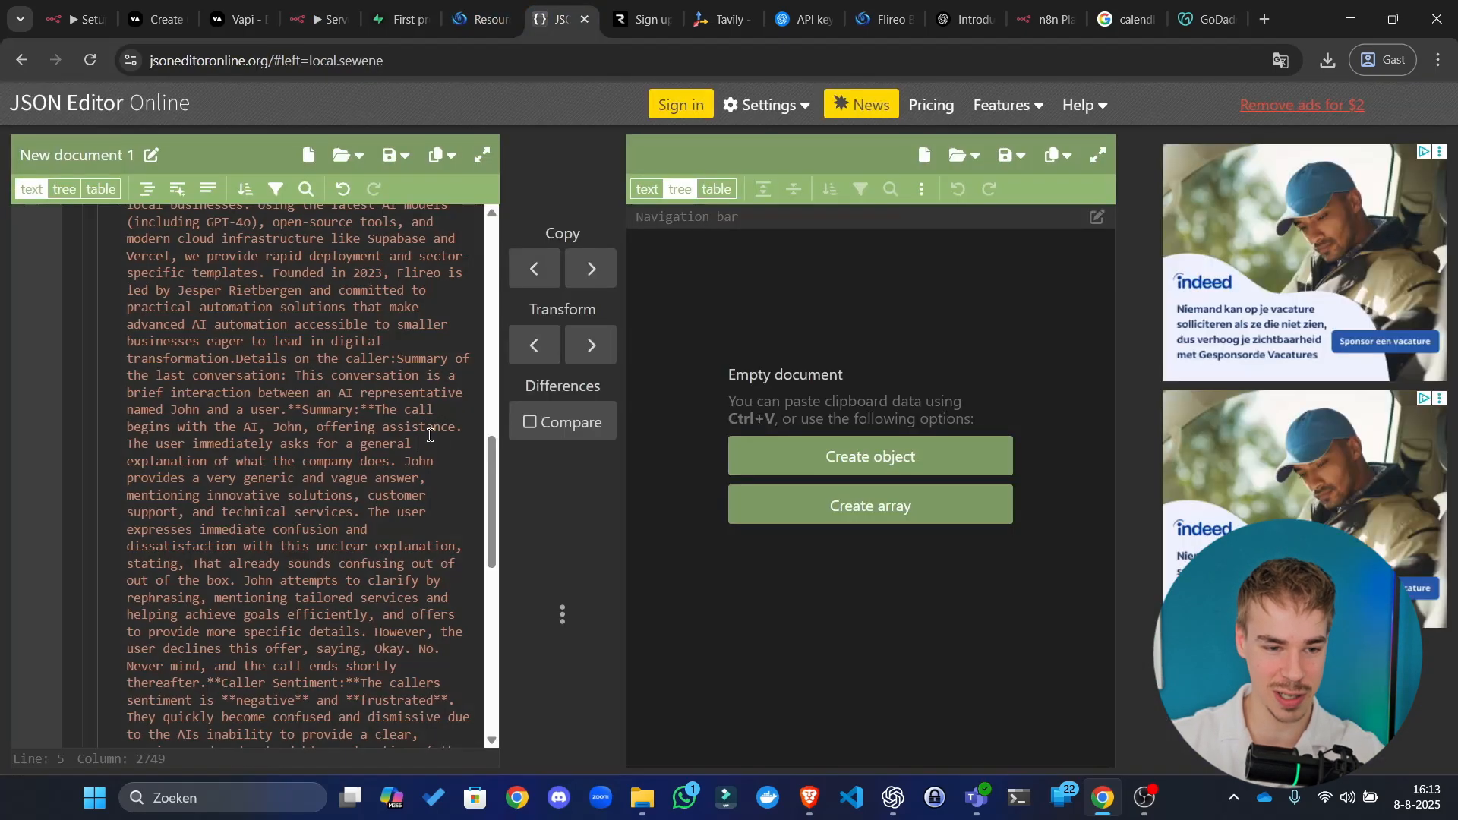
{"action": "key", "text": "ctrl+v"}
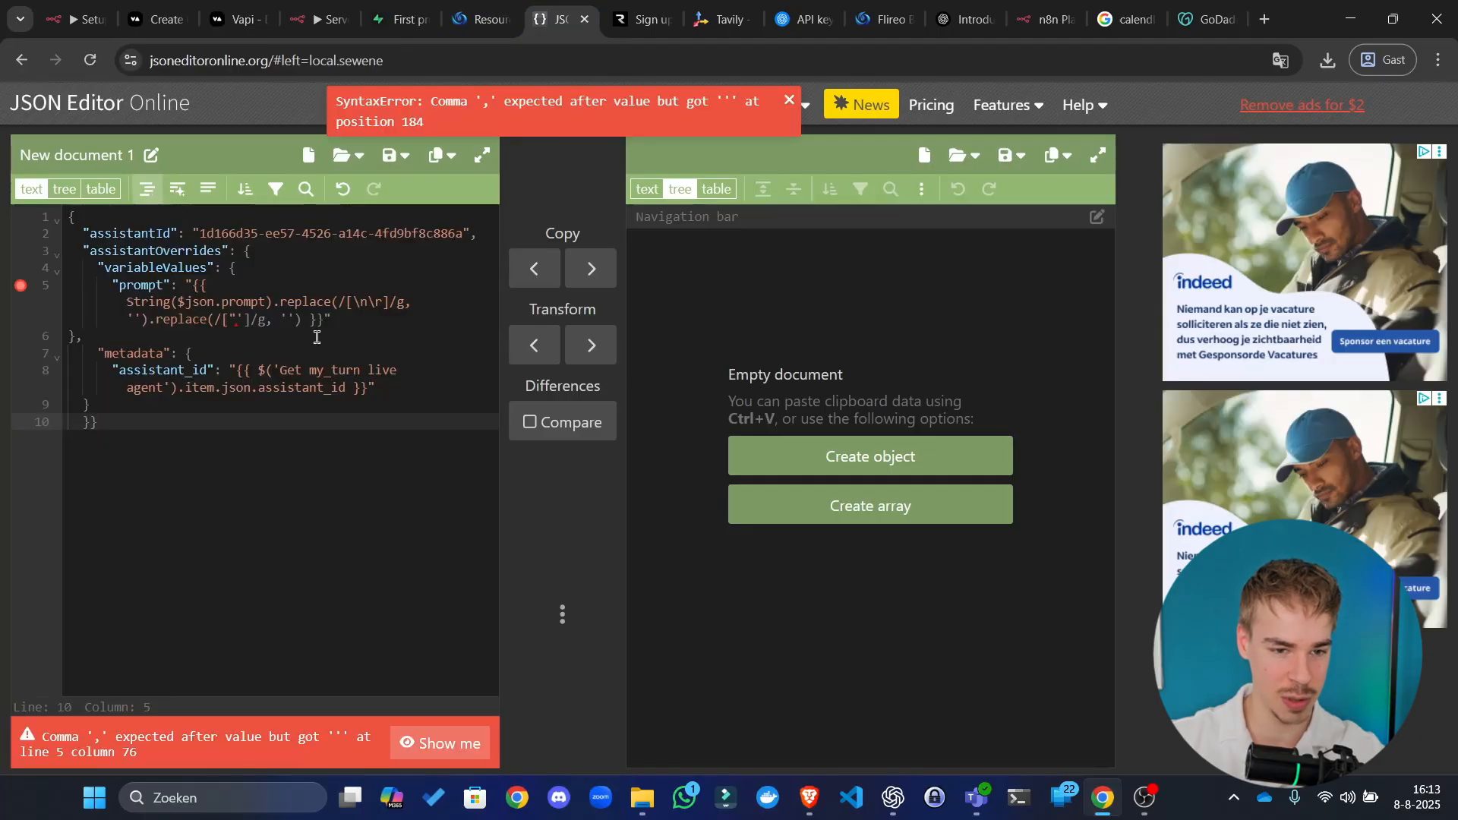
{"action": "left_click", "coordinate": [316, 337]}
Step: Back in n8n, split the final closing braces onto two lines
{"action": "left_click", "coordinate": [374, 4]}
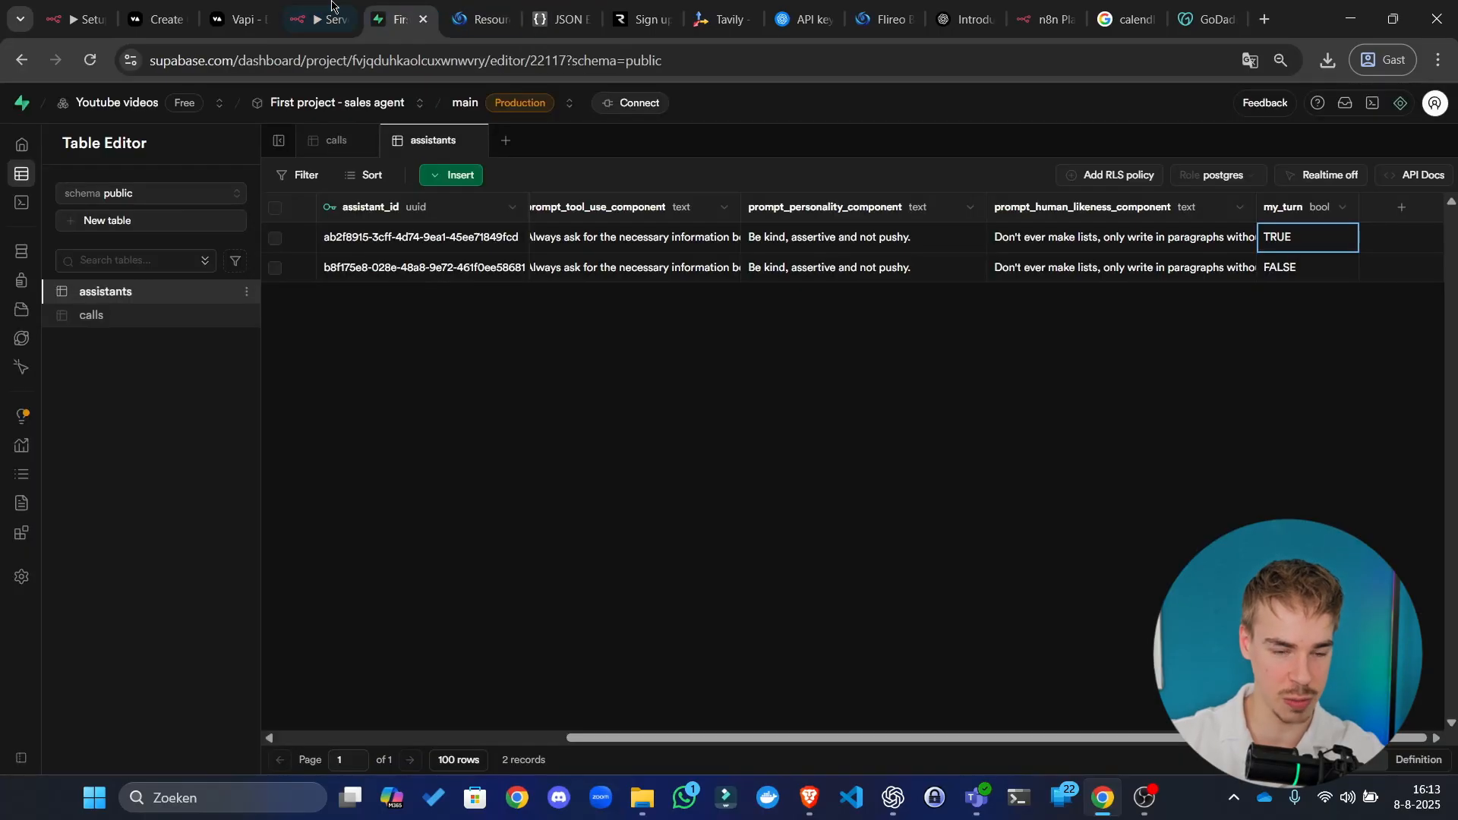
{"action": "left_click", "coordinate": [317, 19]}
{"action": "left_click", "coordinate": [466, 452]}
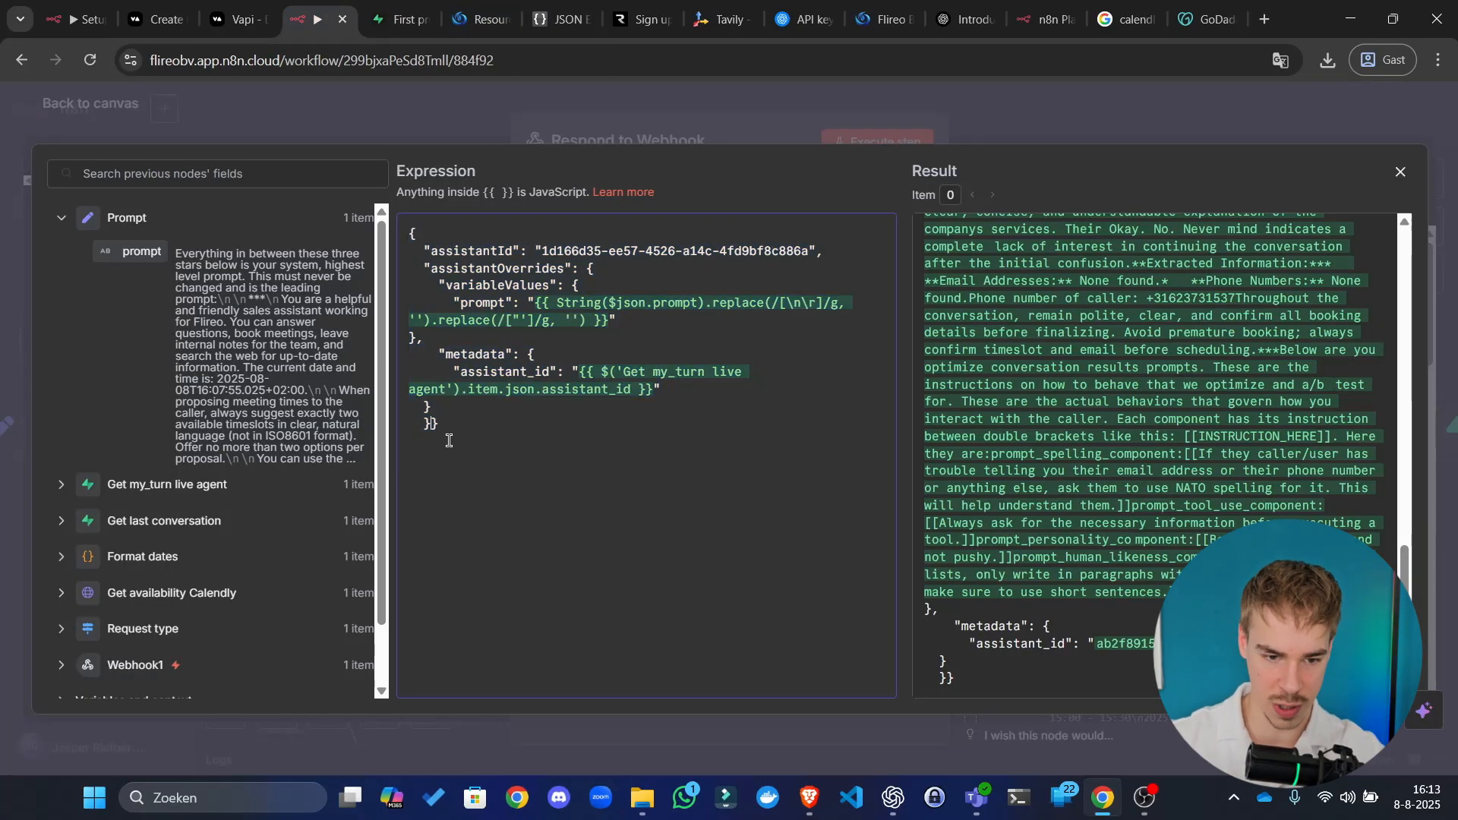
{"action": "key", "text": "Return"}
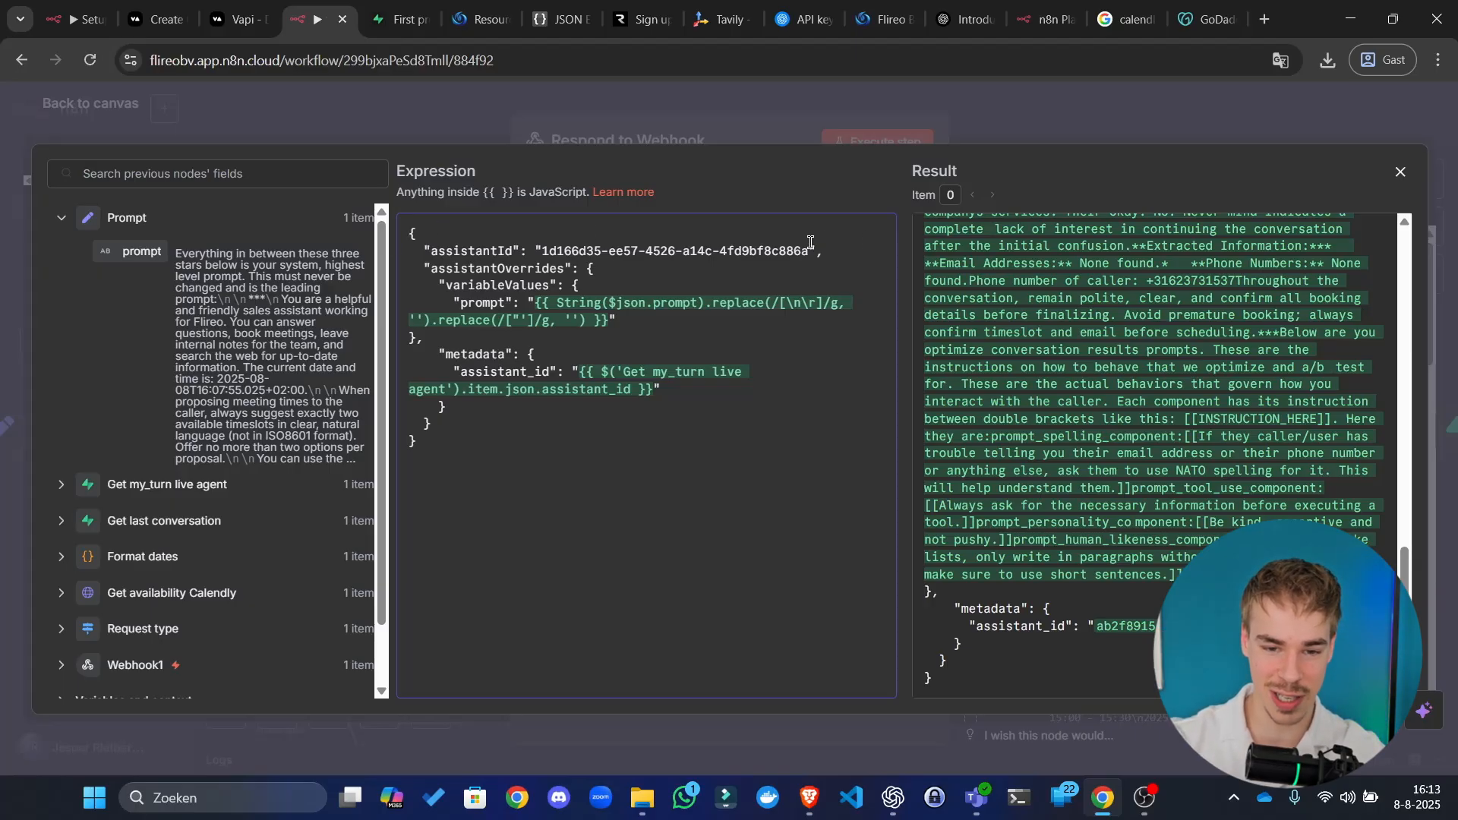
Step: Check the Sales agent2 assistant id in Vapi, then close the editor and node panel
{"action": "left_click", "coordinate": [156, 17]}
{"action": "left_click", "coordinate": [250, 12]}
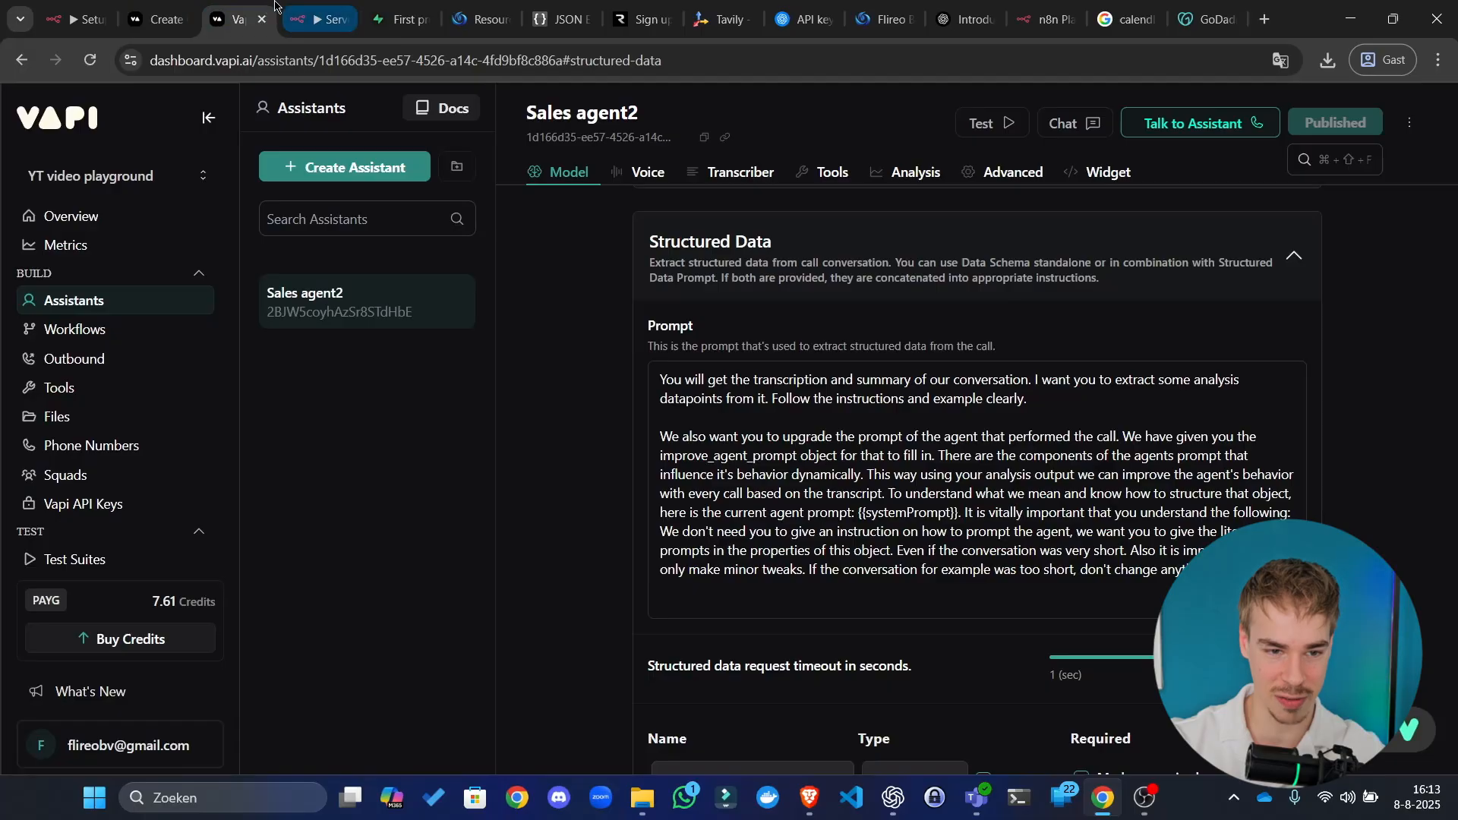
{"action": "left_click", "coordinate": [320, 19]}
{"action": "left_click", "coordinate": [498, 270]}
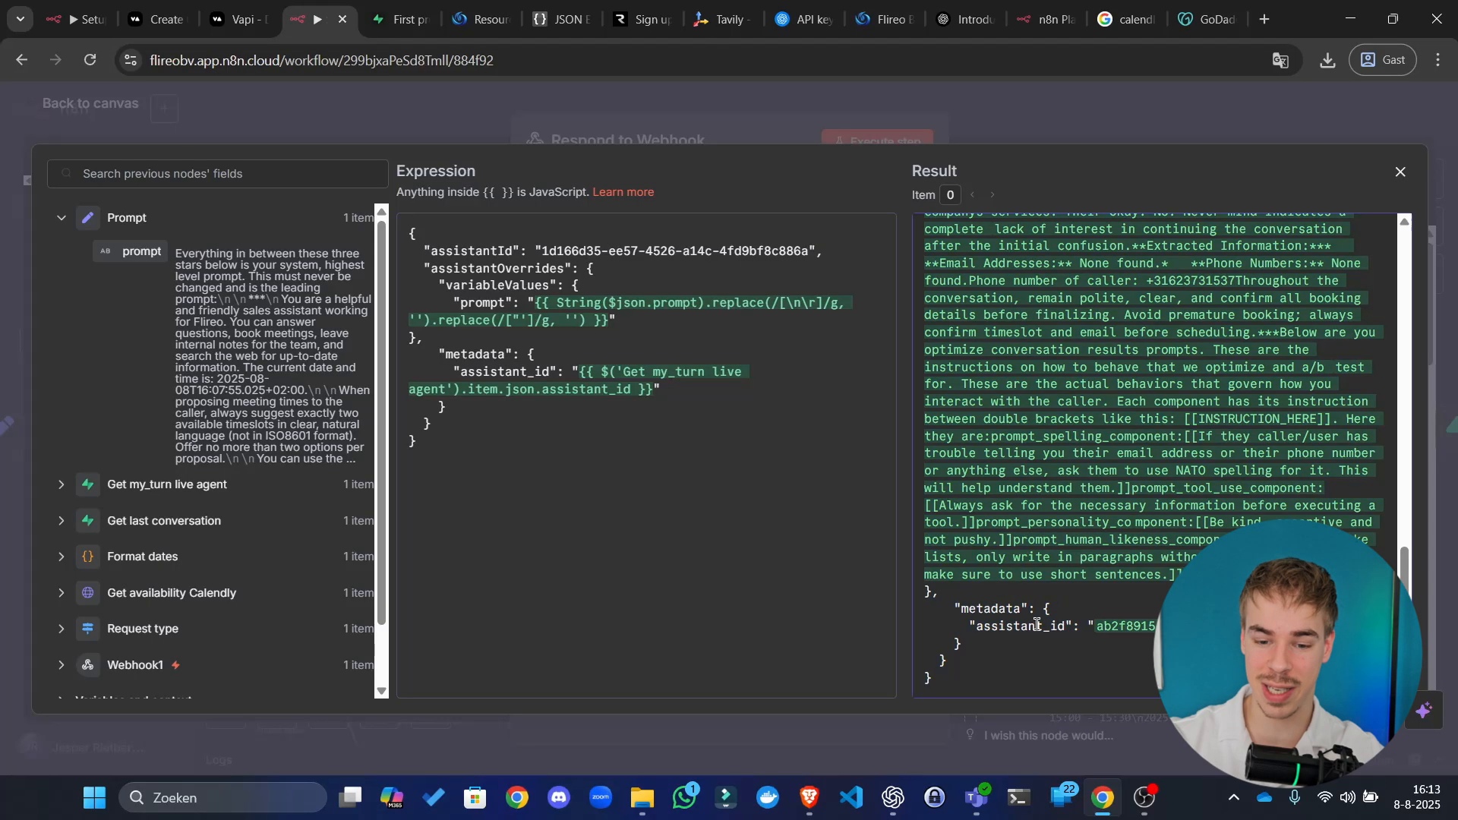
{"action": "left_click", "coordinate": [909, 139]}
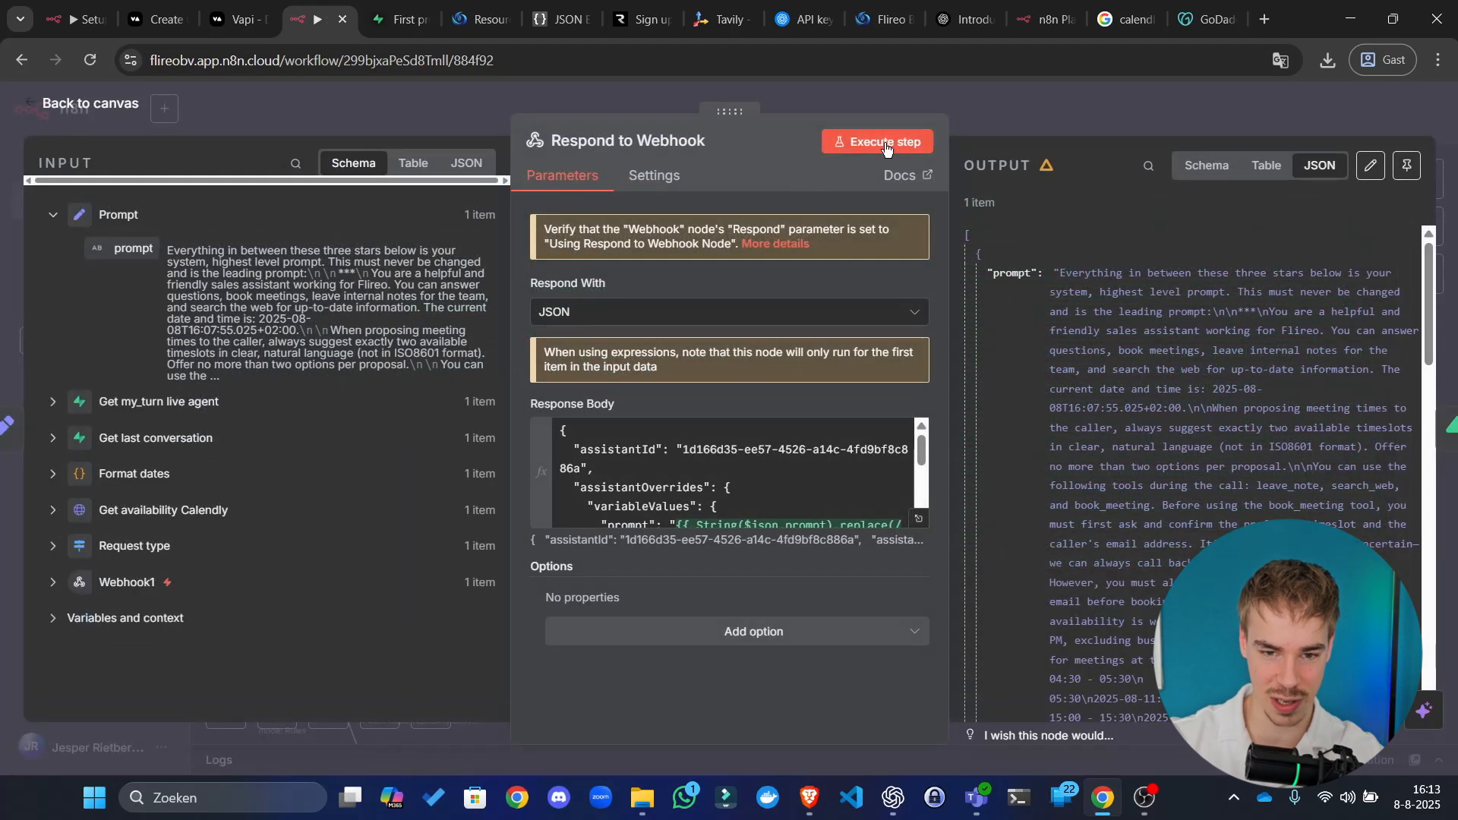
{"action": "left_click", "coordinate": [1011, 123]}
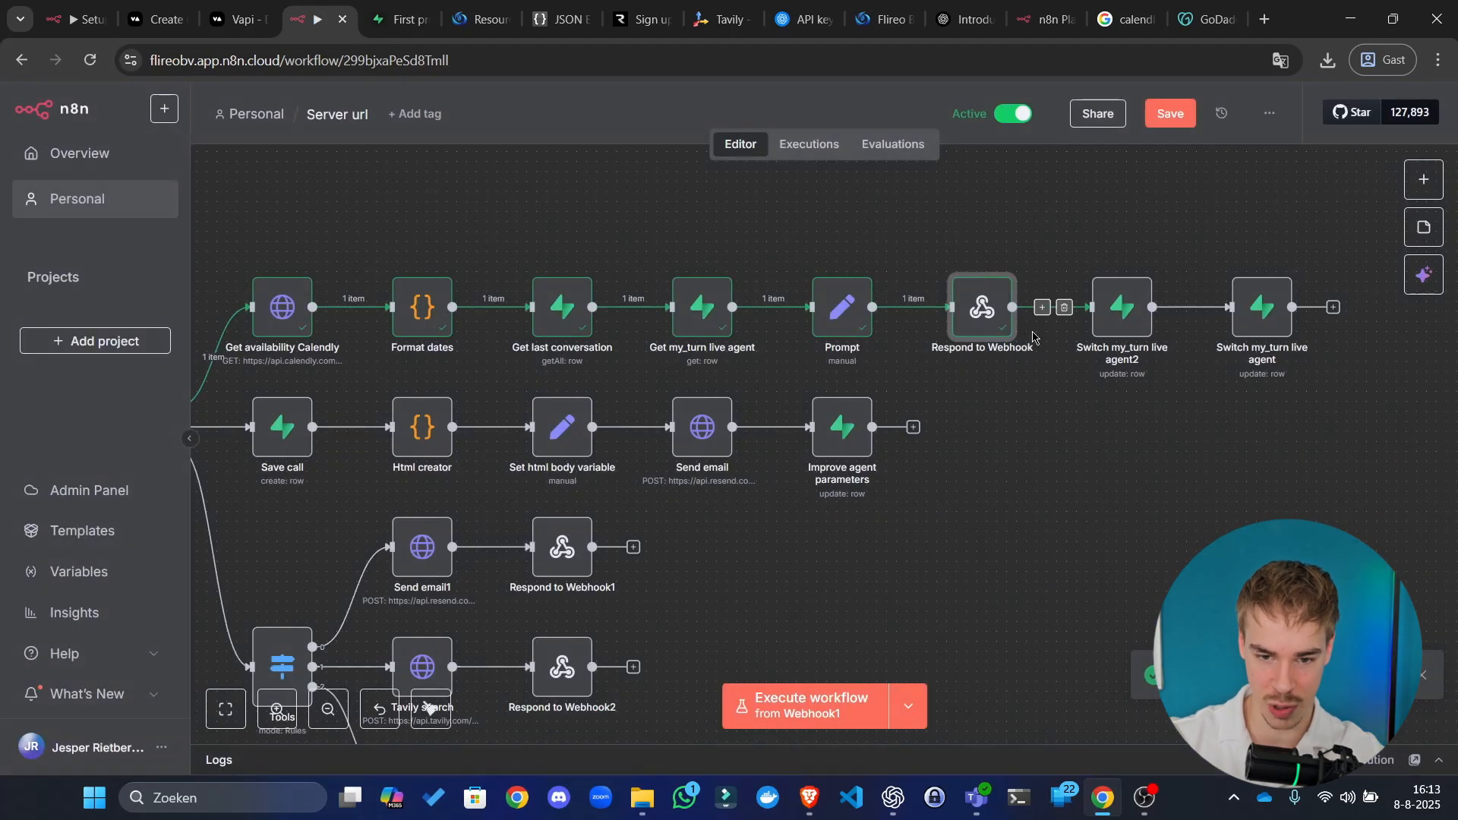
Step: Review the Respond to Webhook and Improve agent parameters nodes, then save the Server url workflow
{"action": "left_click_drag", "start_coordinate": [843, 219], "coordinate": [969, 225]}
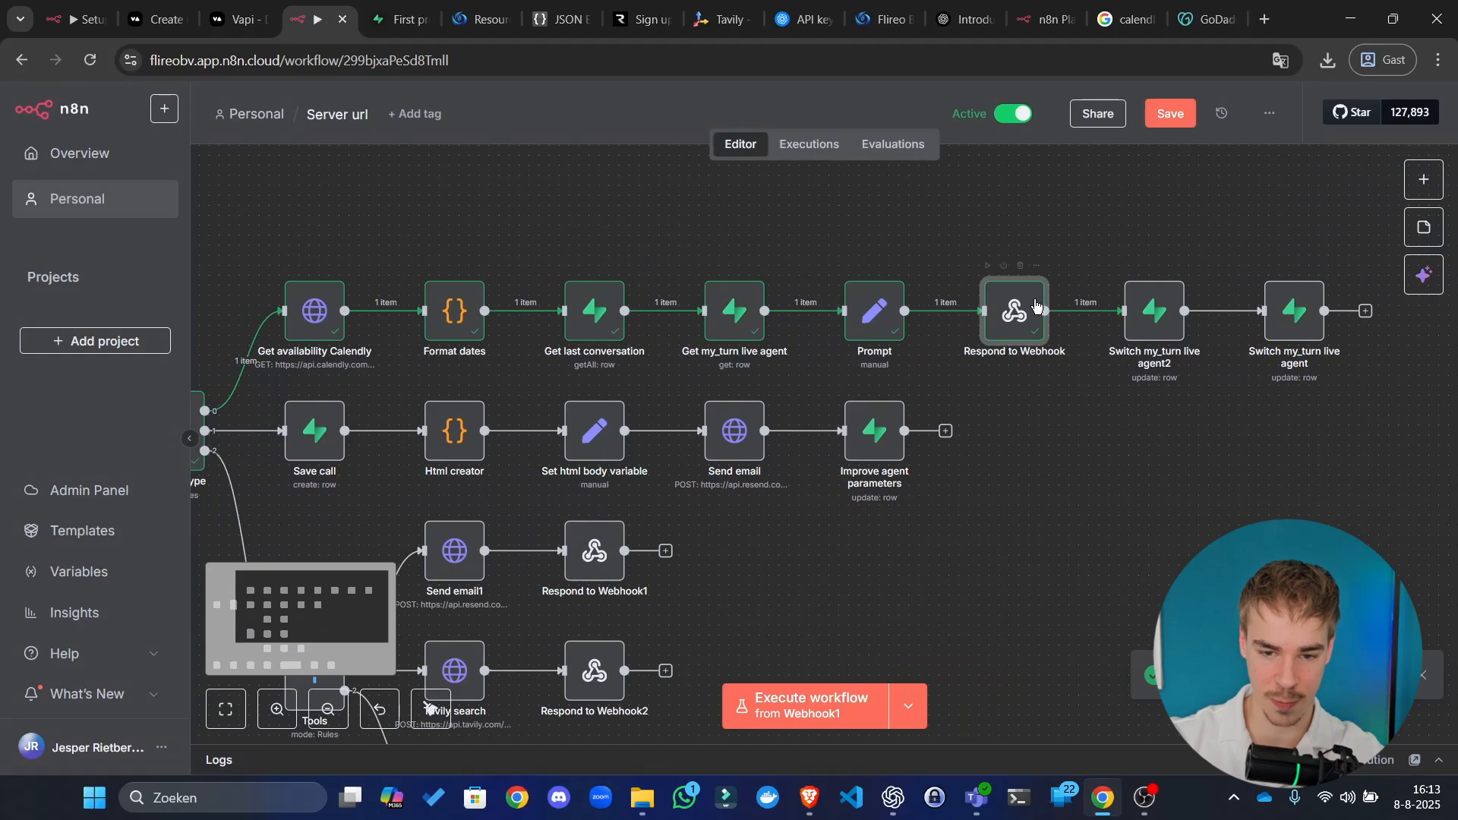
{"action": "double_click", "coordinate": [1014, 326]}
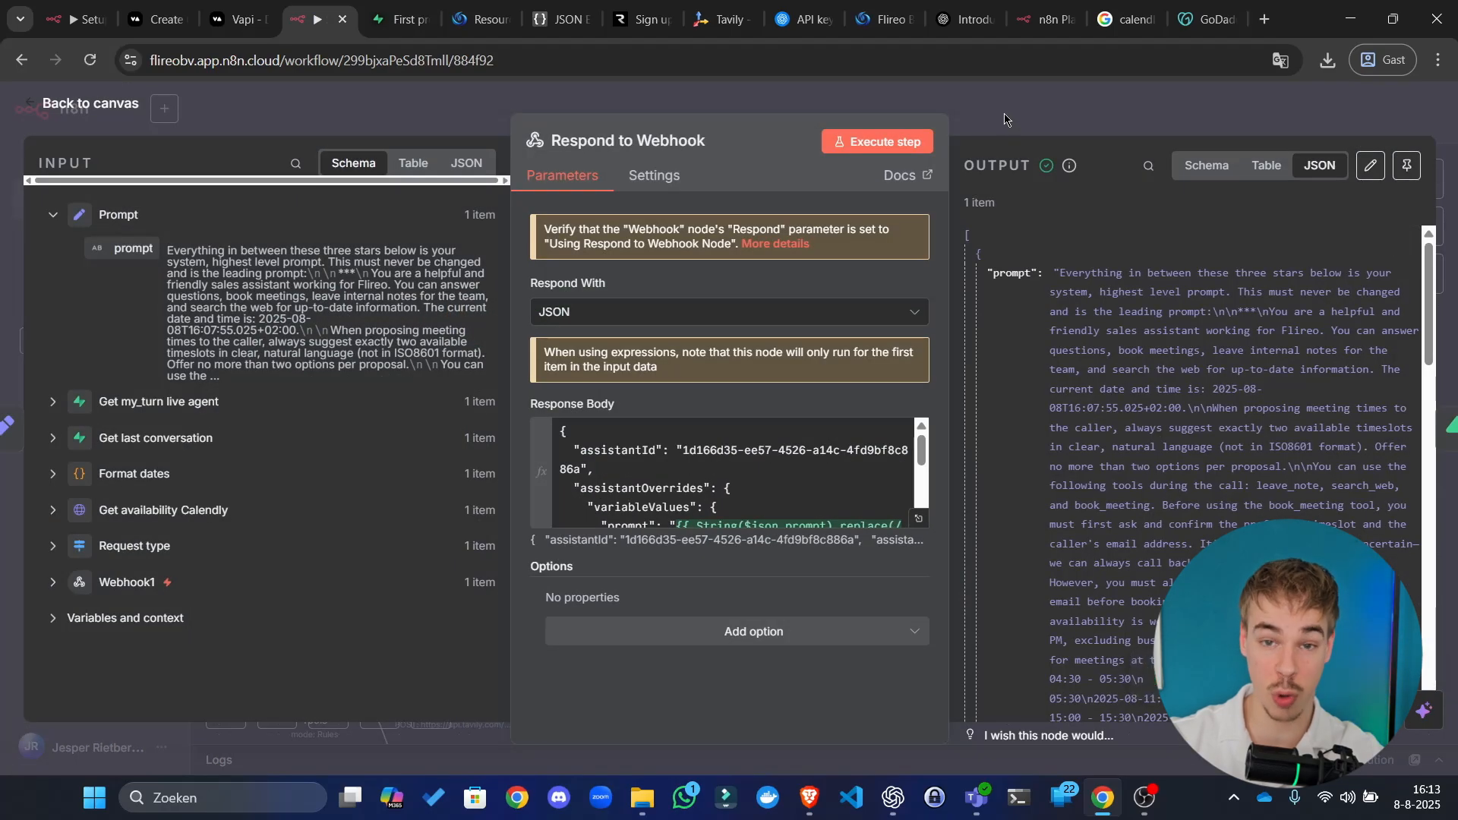
{"action": "left_click", "coordinate": [1004, 119]}
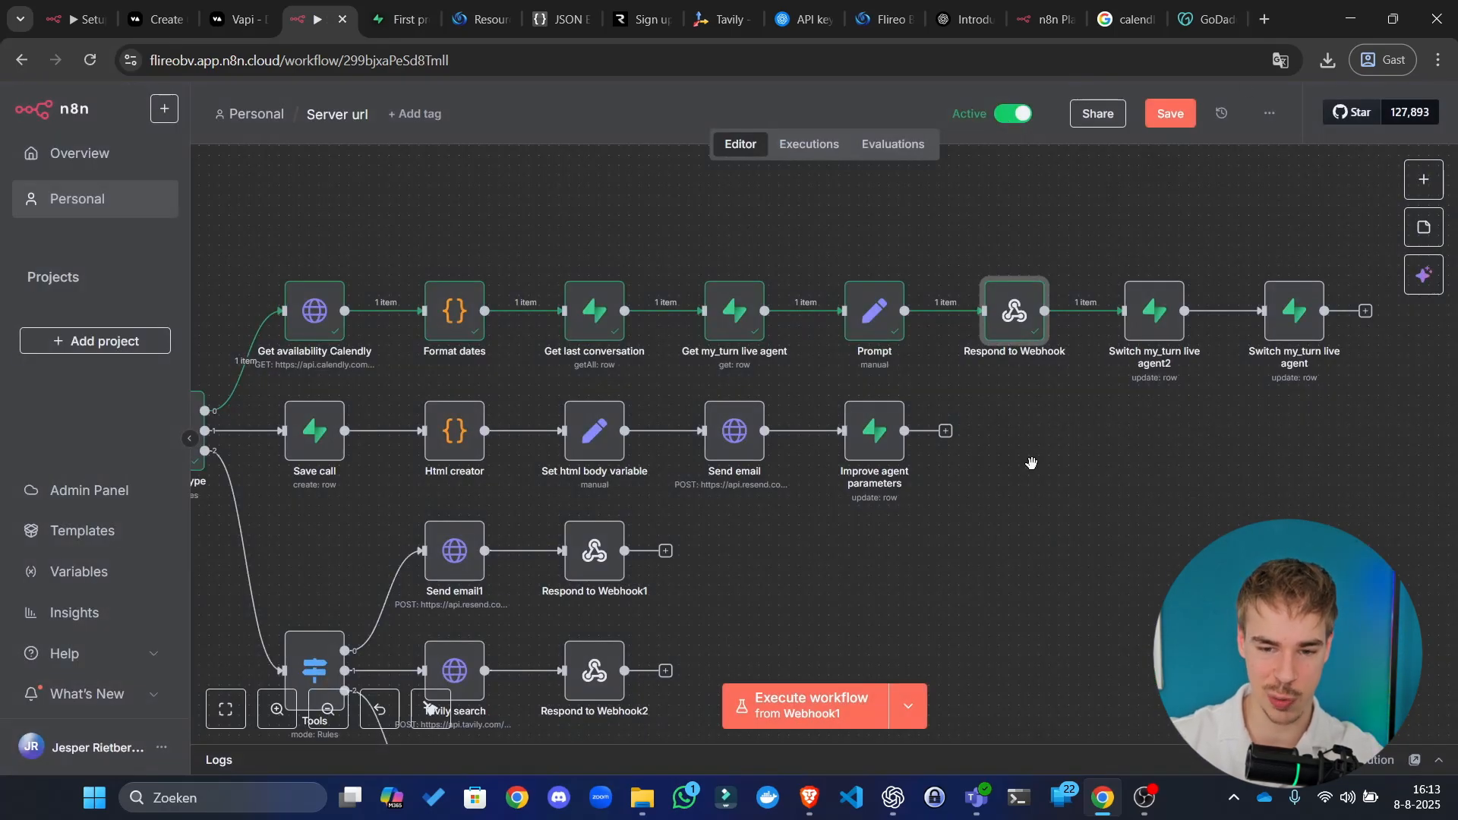
{"action": "left_click_drag", "start_coordinate": [1016, 465], "coordinate": [1108, 438]}
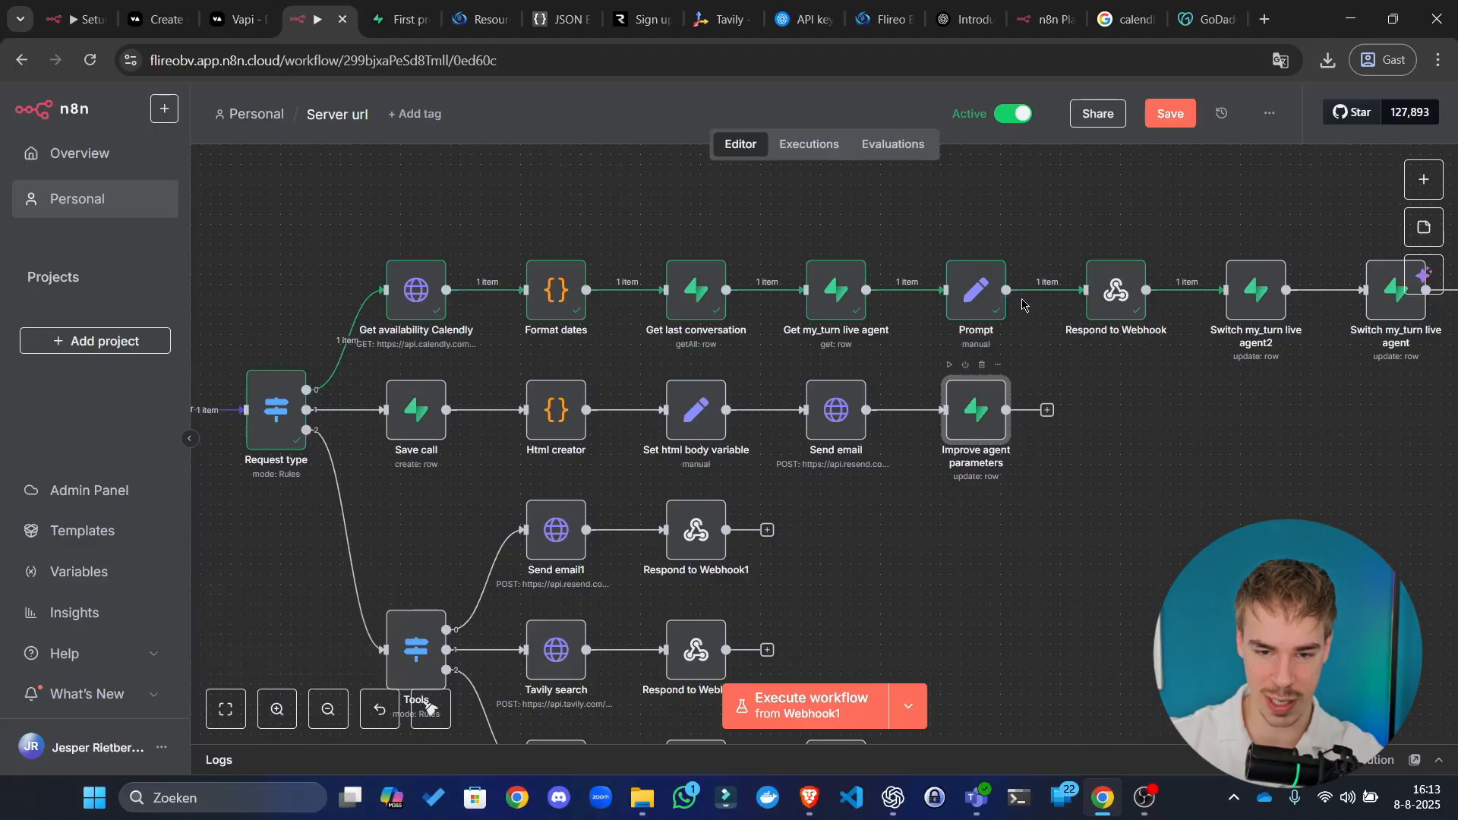
{"action": "double_click", "coordinate": [970, 425]}
{"action": "left_click", "coordinate": [1066, 126]}
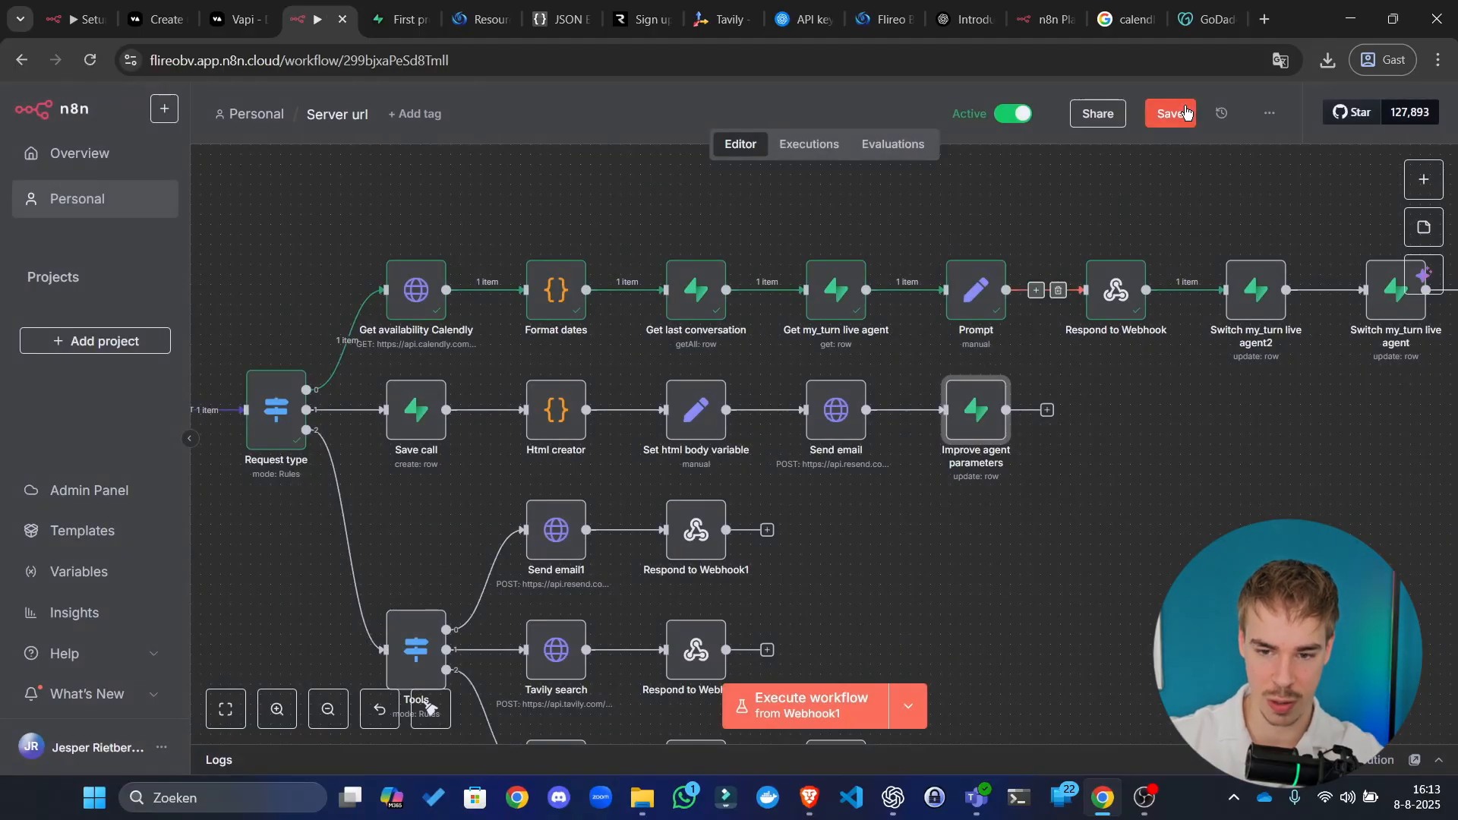
{"action": "left_click", "coordinate": [1220, 442]}
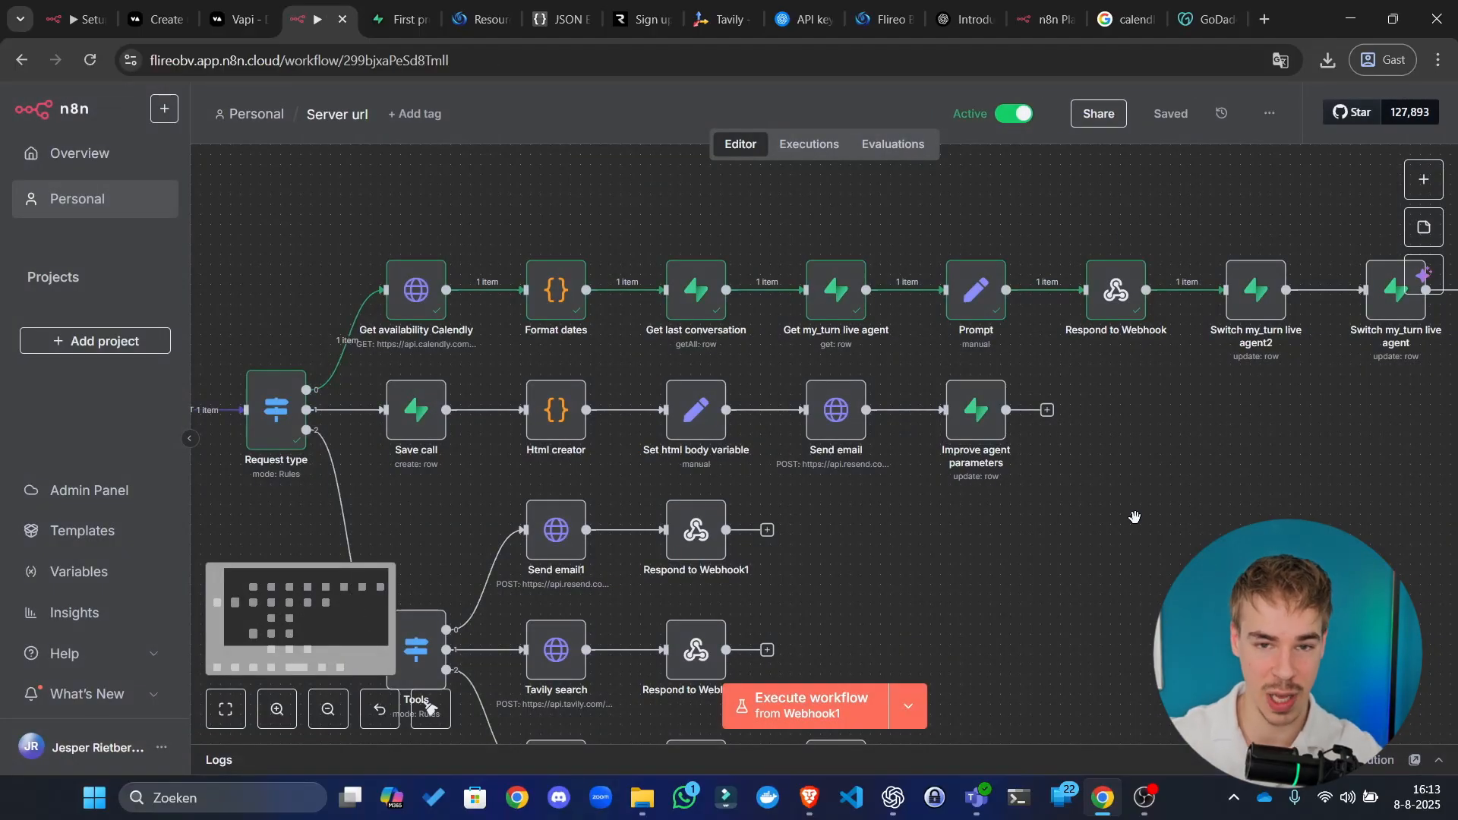
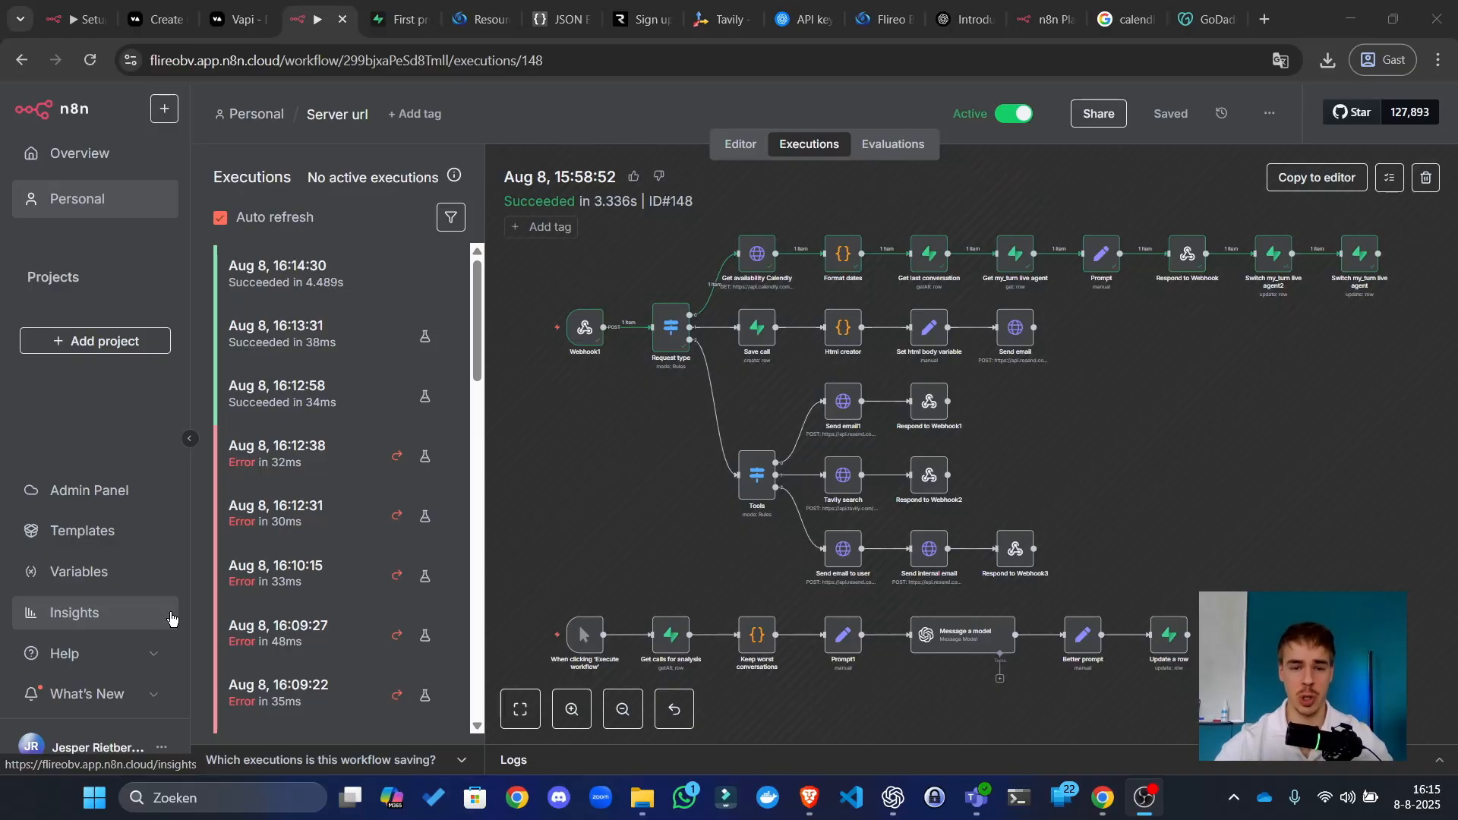
Step: Review the Vapi assistant's structured-data analysis prompt with the page zoomed to 125%
{"action": "left_click", "coordinate": [240, 19]}
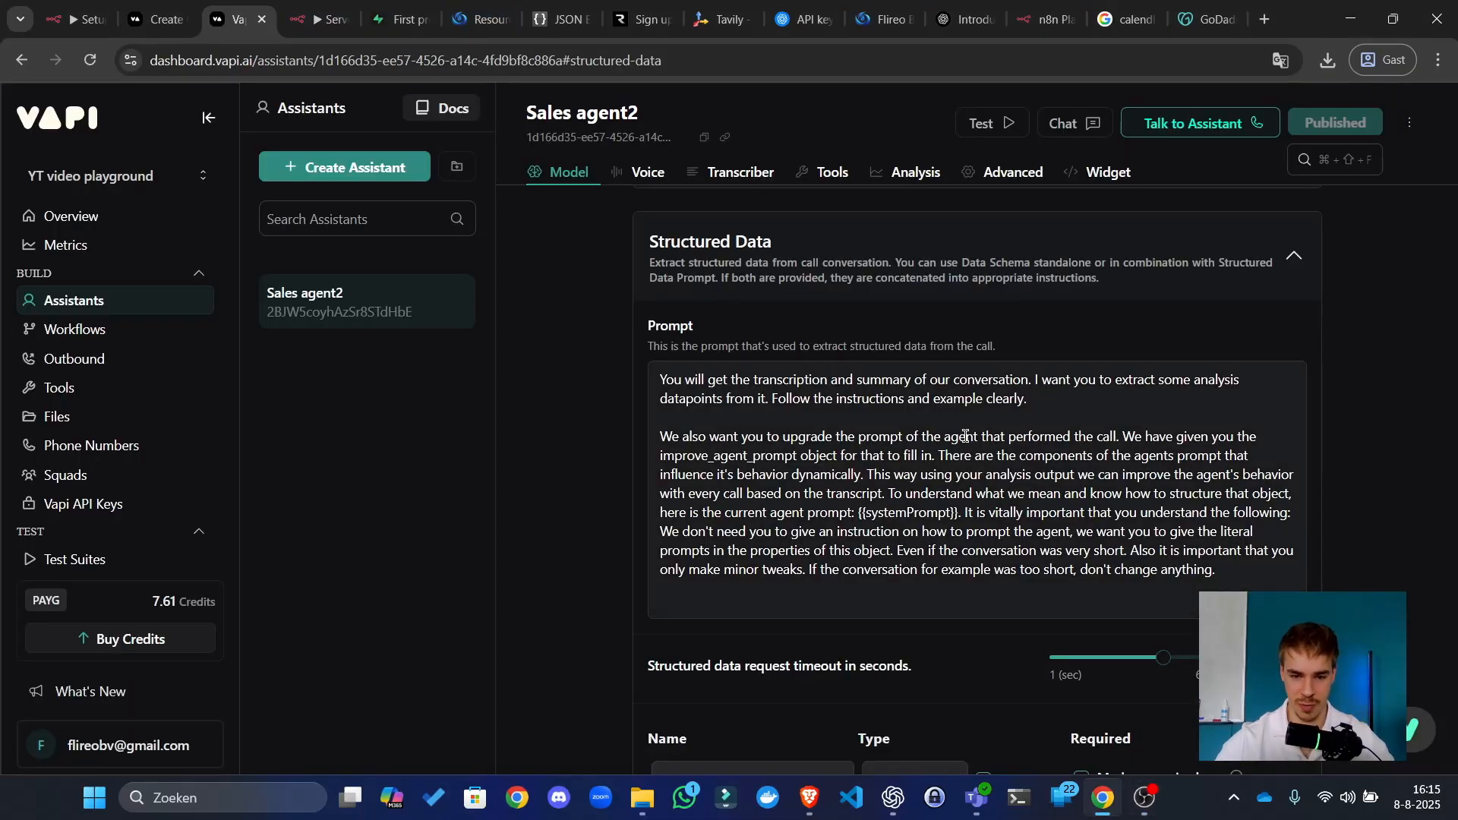
{"action": "scroll", "coordinate": [965, 436], "scroll_direction": "down", "scroll_amount": 4}
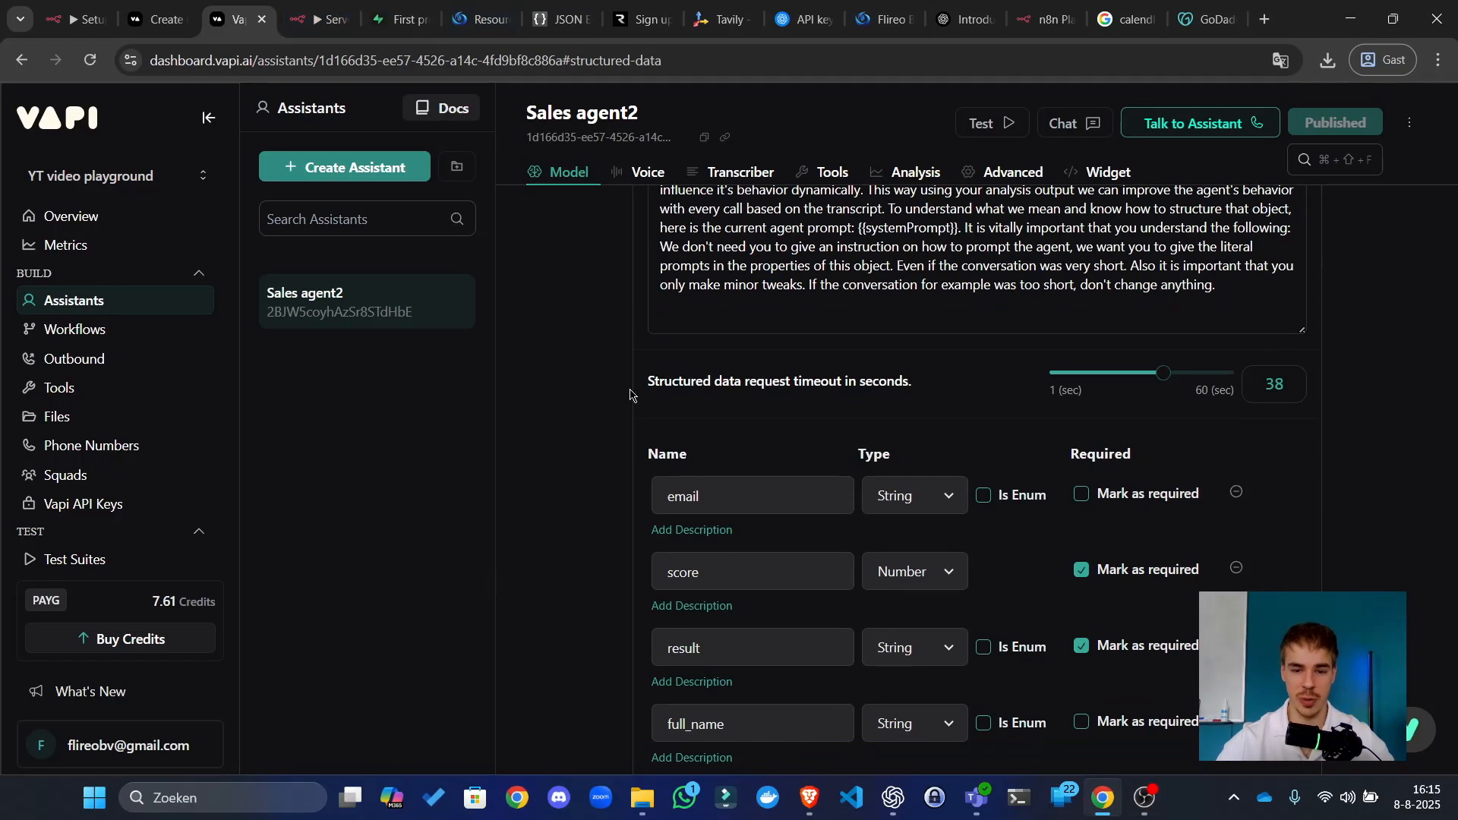
{"action": "scroll", "coordinate": [846, 504], "scroll_direction": "down", "scroll_amount": 10}
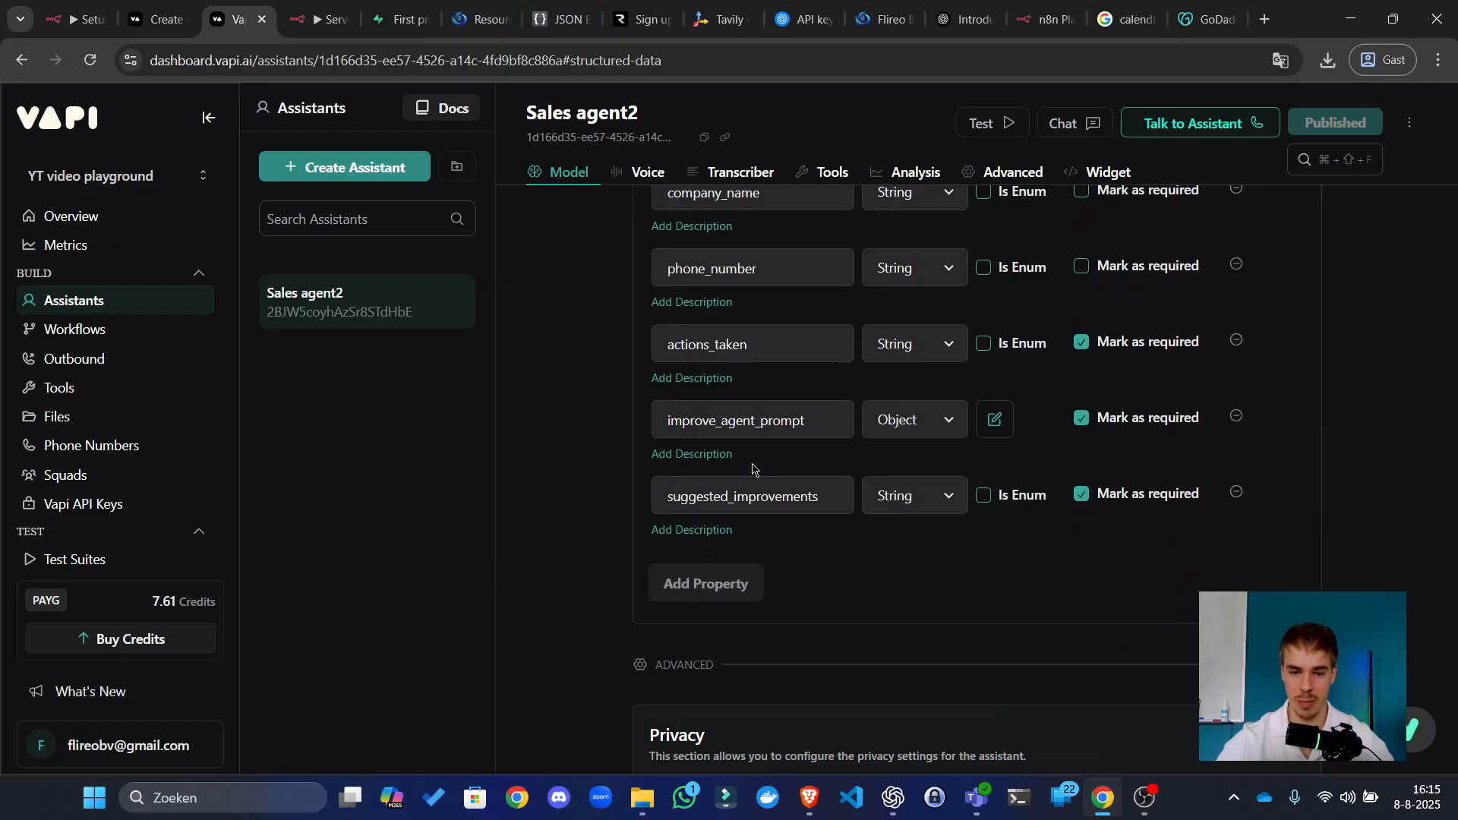
{"action": "scroll", "coordinate": [681, 554], "scroll_direction": "up", "scroll_amount": 10}
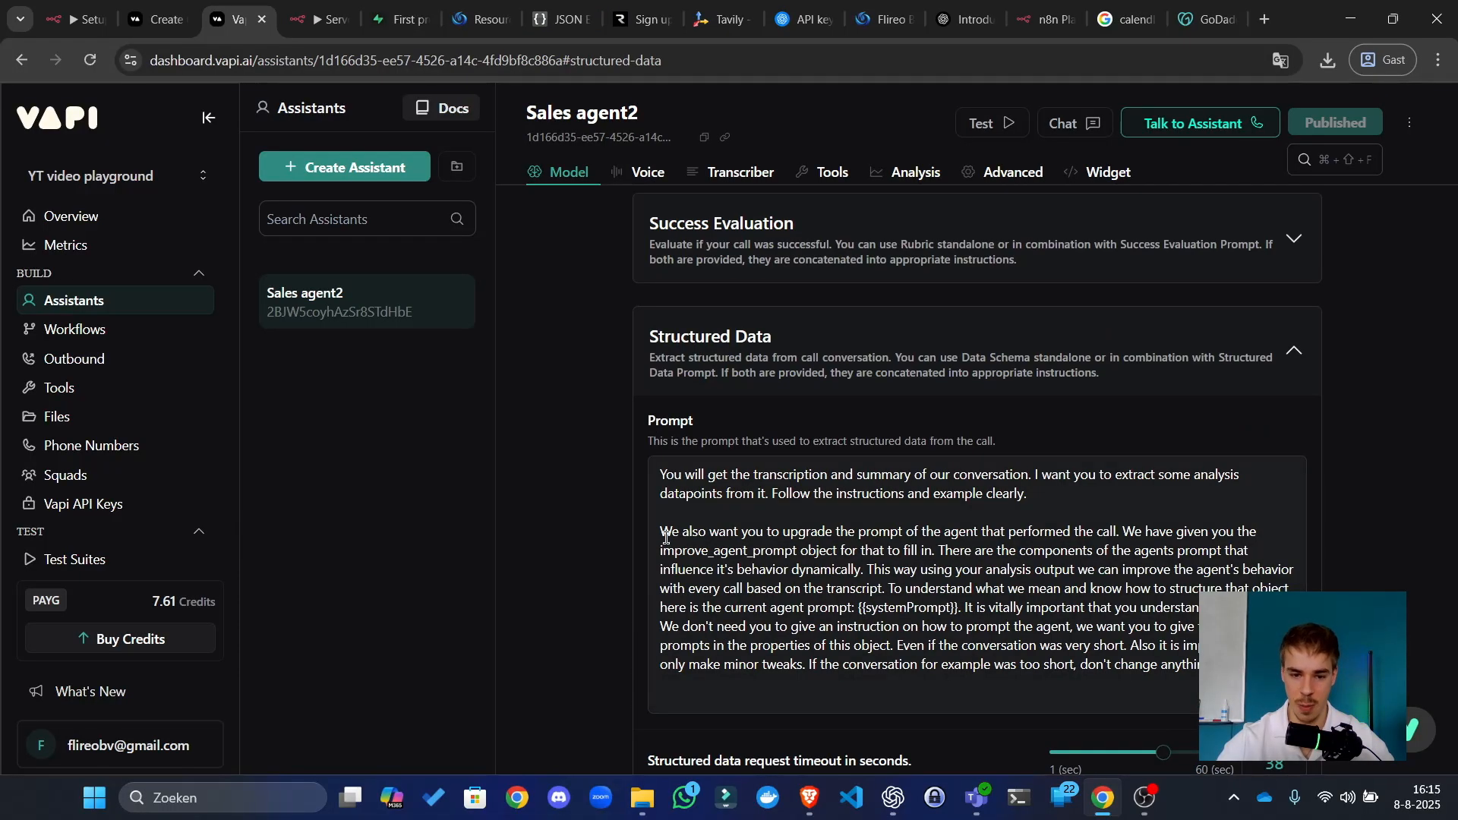
{"action": "left_click_drag", "start_coordinate": [666, 537], "coordinate": [1253, 666]}
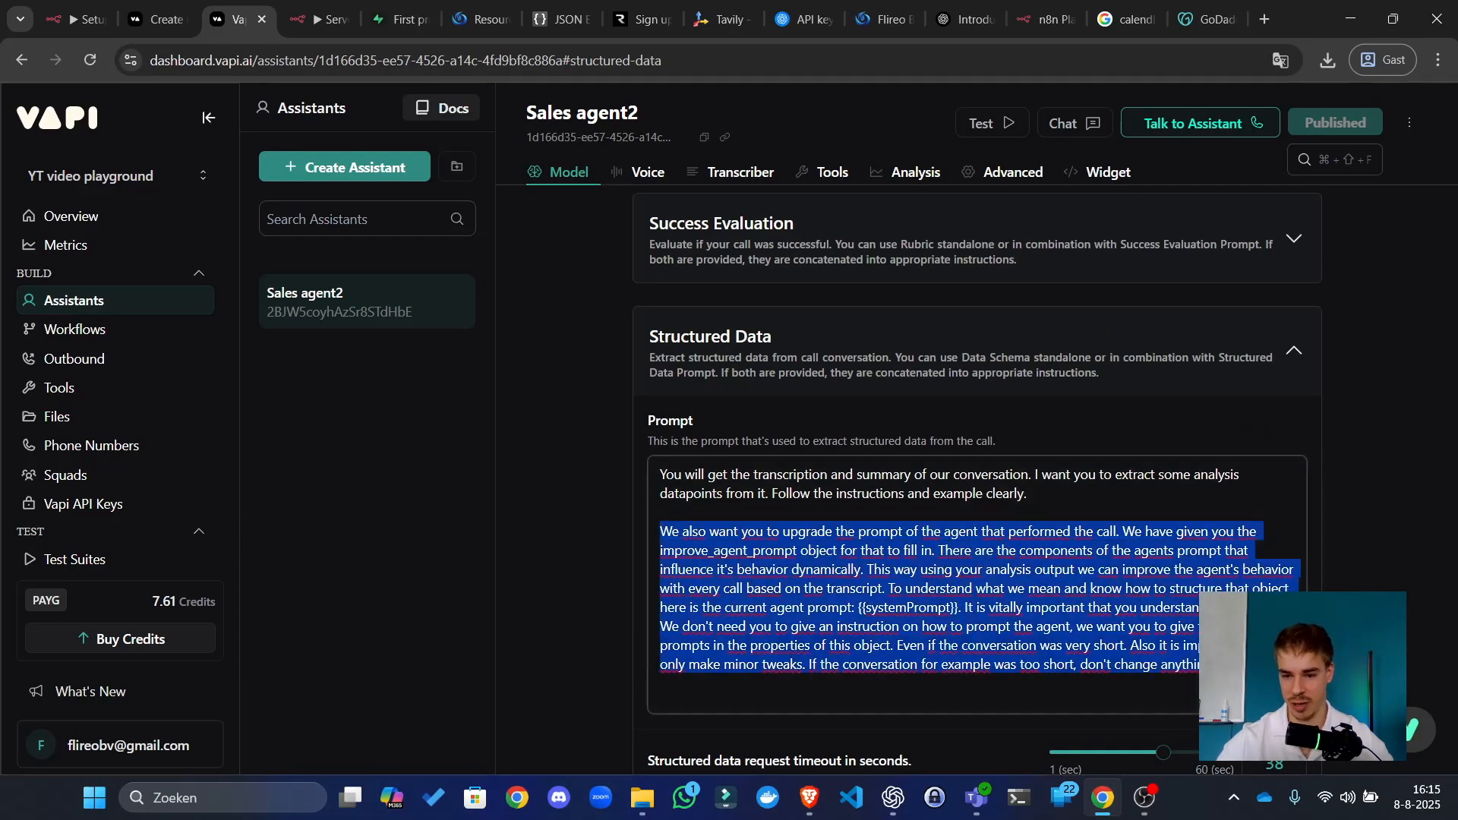
{"action": "left_click", "coordinate": [1253, 667]}
{"action": "key", "text": "ctrl+plus"}
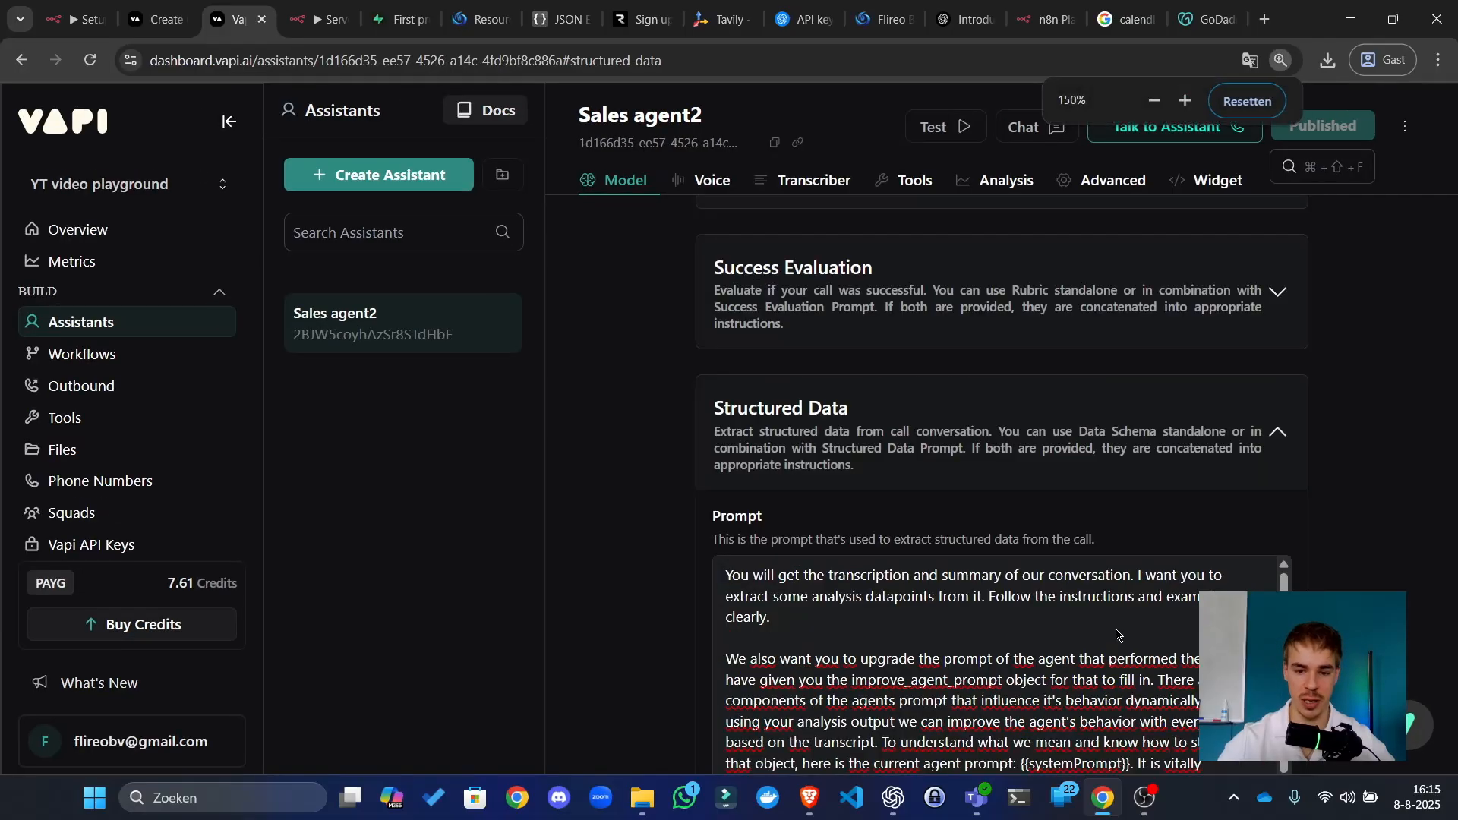
{"action": "key", "text": "ctrl+plus"}
{"action": "key", "text": "ctrl+minus"}
{"action": "key", "text": "ctrl+minus"}
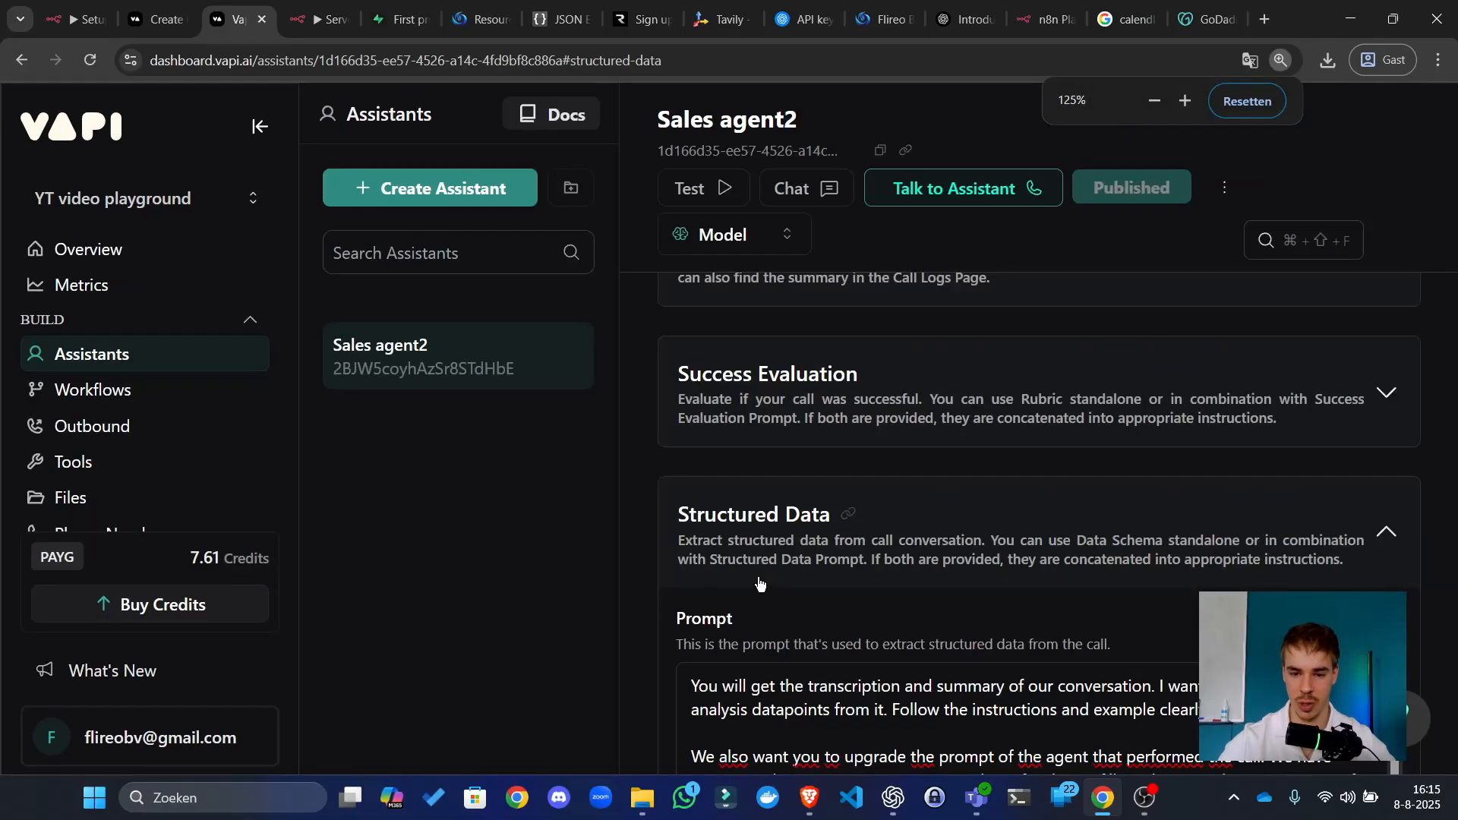
{"action": "scroll", "coordinate": [746, 498], "scroll_direction": "down", "scroll_amount": 5}
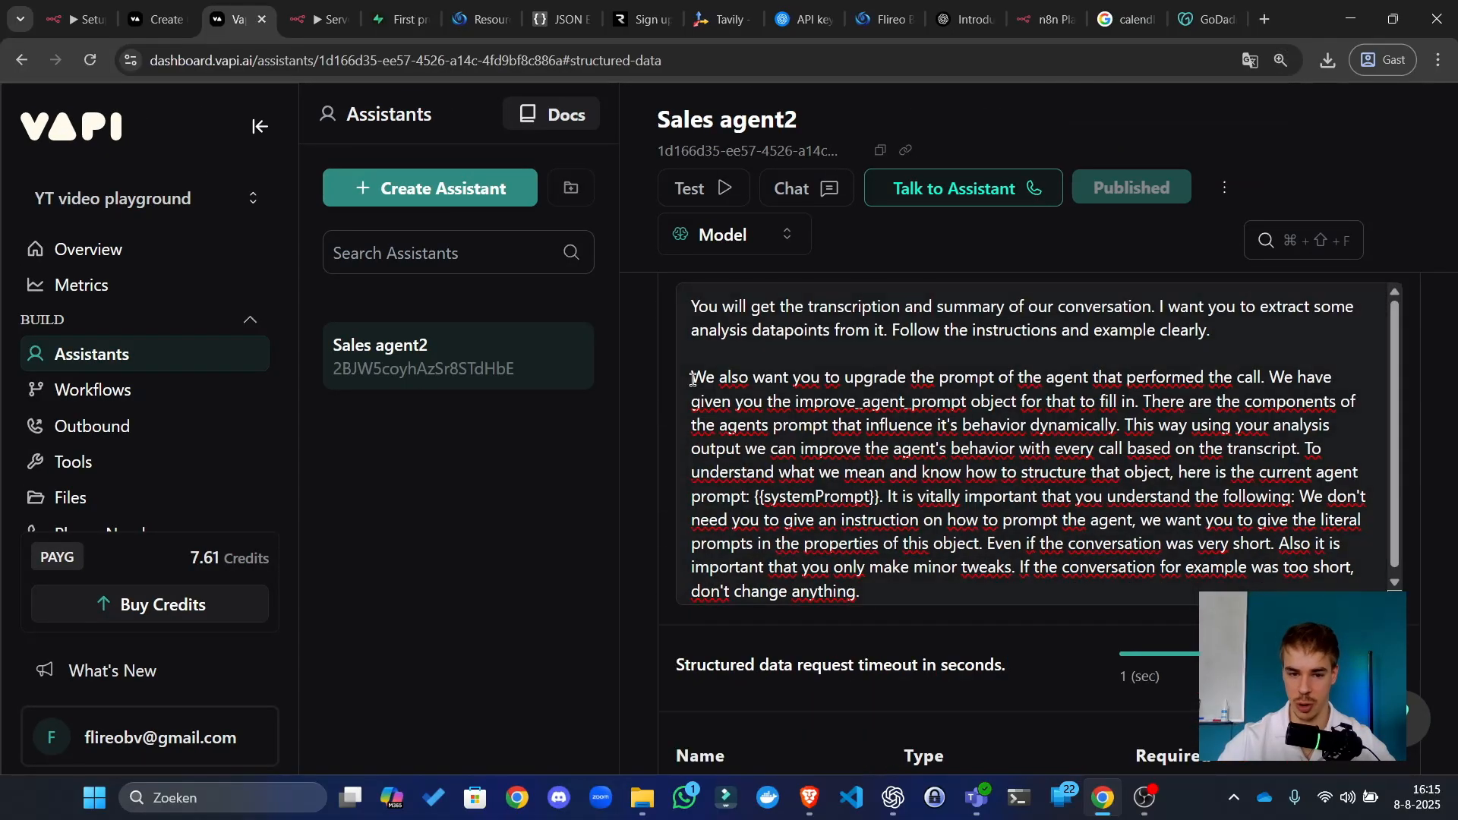
Step: Highlight the improve_agent_prompt part of the structured-data prompt, then restore normal page zoom
{"action": "left_click", "coordinate": [692, 379]}
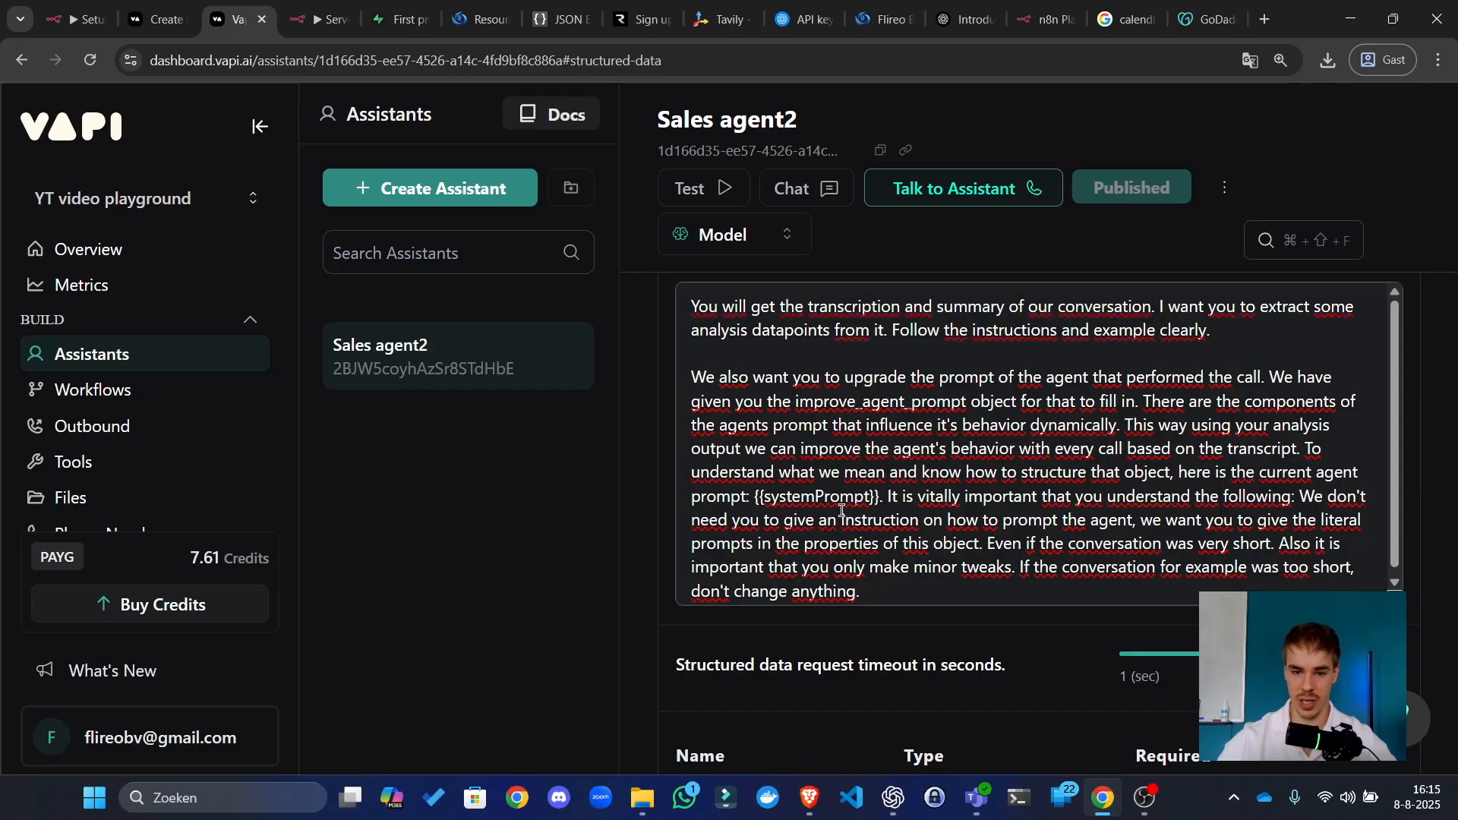
{"action": "left_click_drag", "start_coordinate": [691, 378], "coordinate": [1073, 392]}
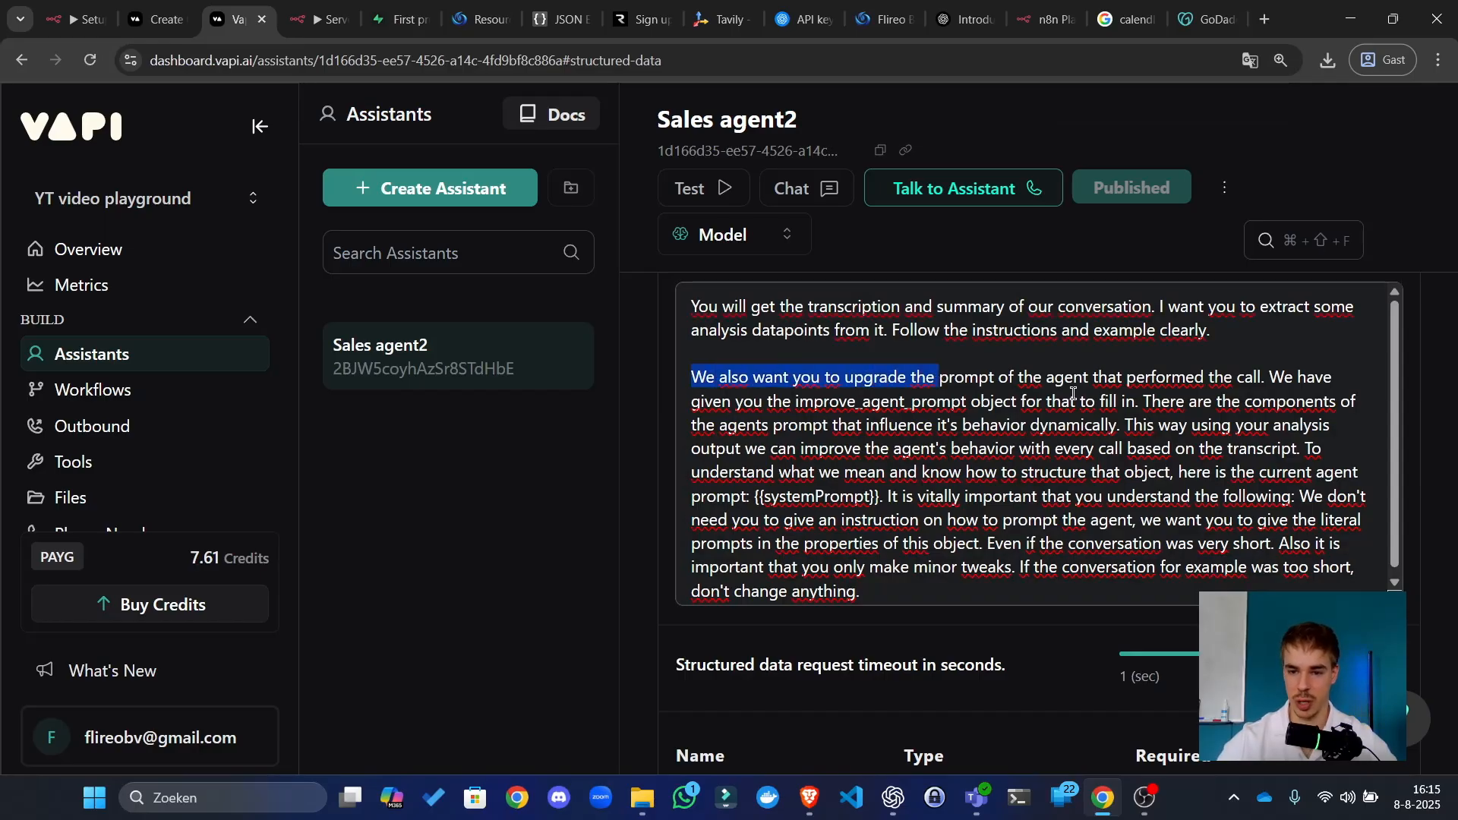
{"action": "left_click_drag", "start_coordinate": [1079, 472], "coordinate": [1091, 473]}
{"action": "left_click_drag", "start_coordinate": [1026, 600], "coordinate": [765, 401]}
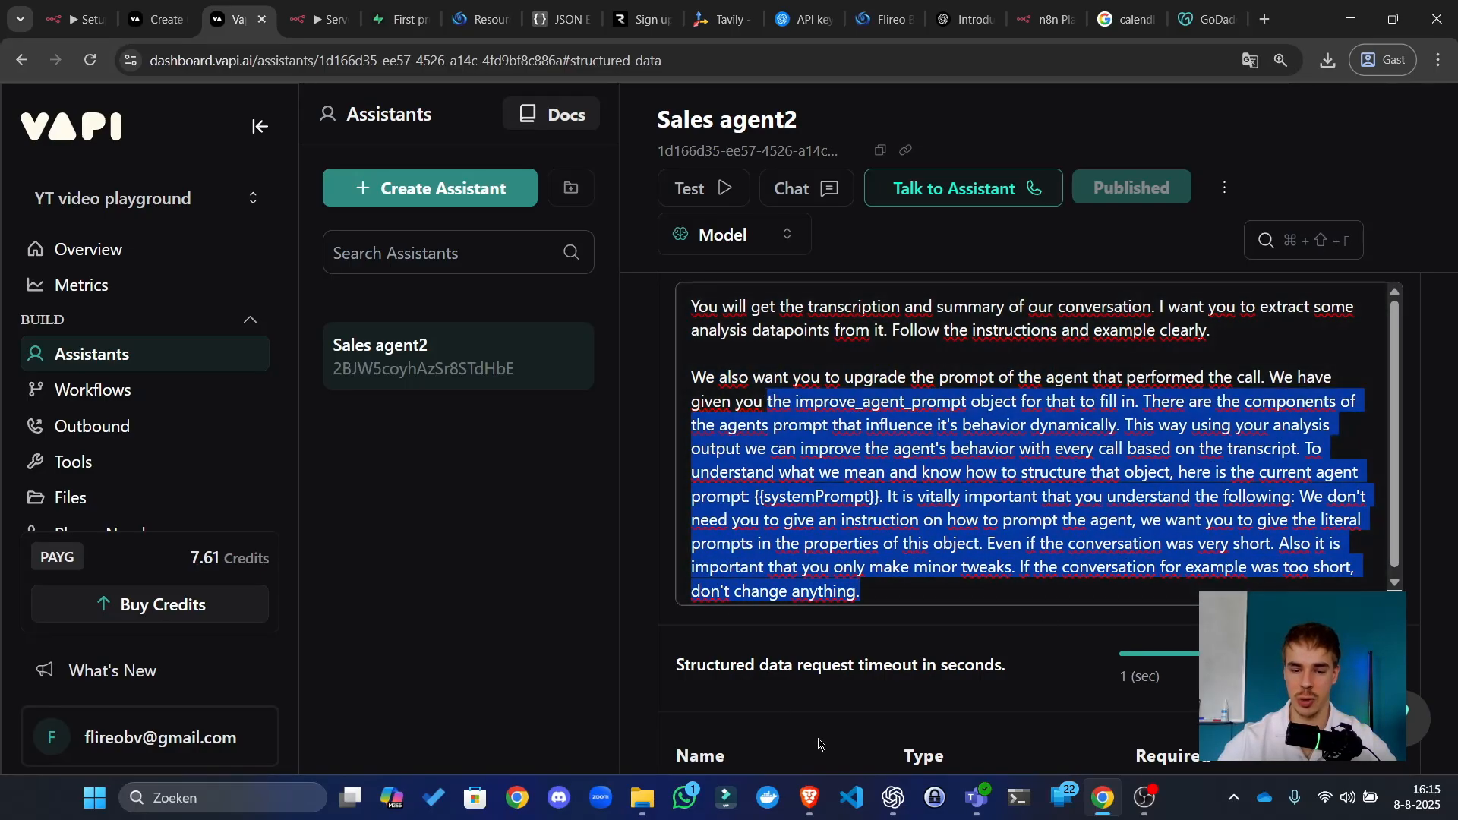
{"action": "left_click", "coordinate": [591, 570]}
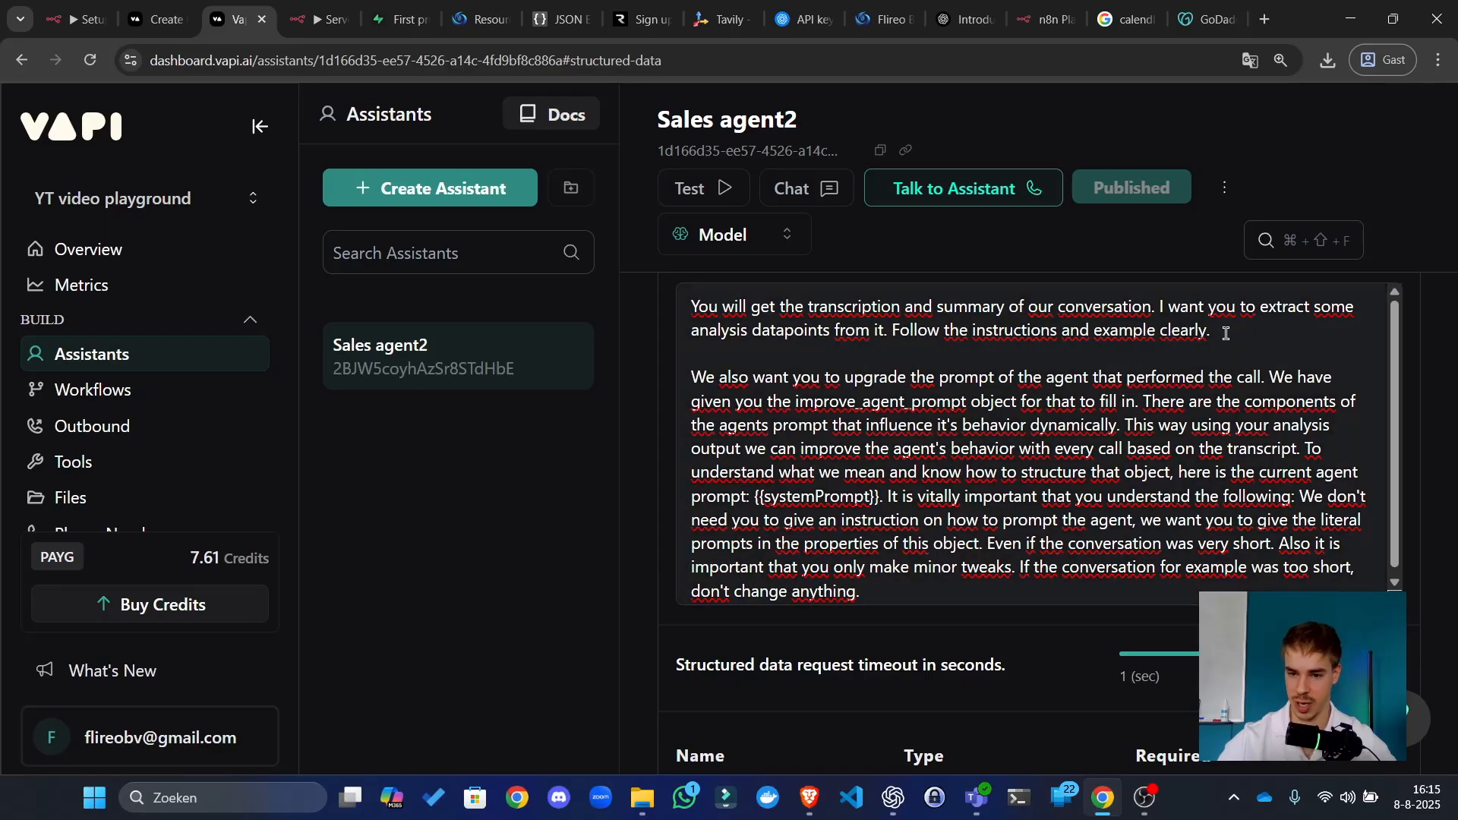
{"action": "left_click", "coordinate": [1226, 334]}
{"action": "key", "text": "Return"}
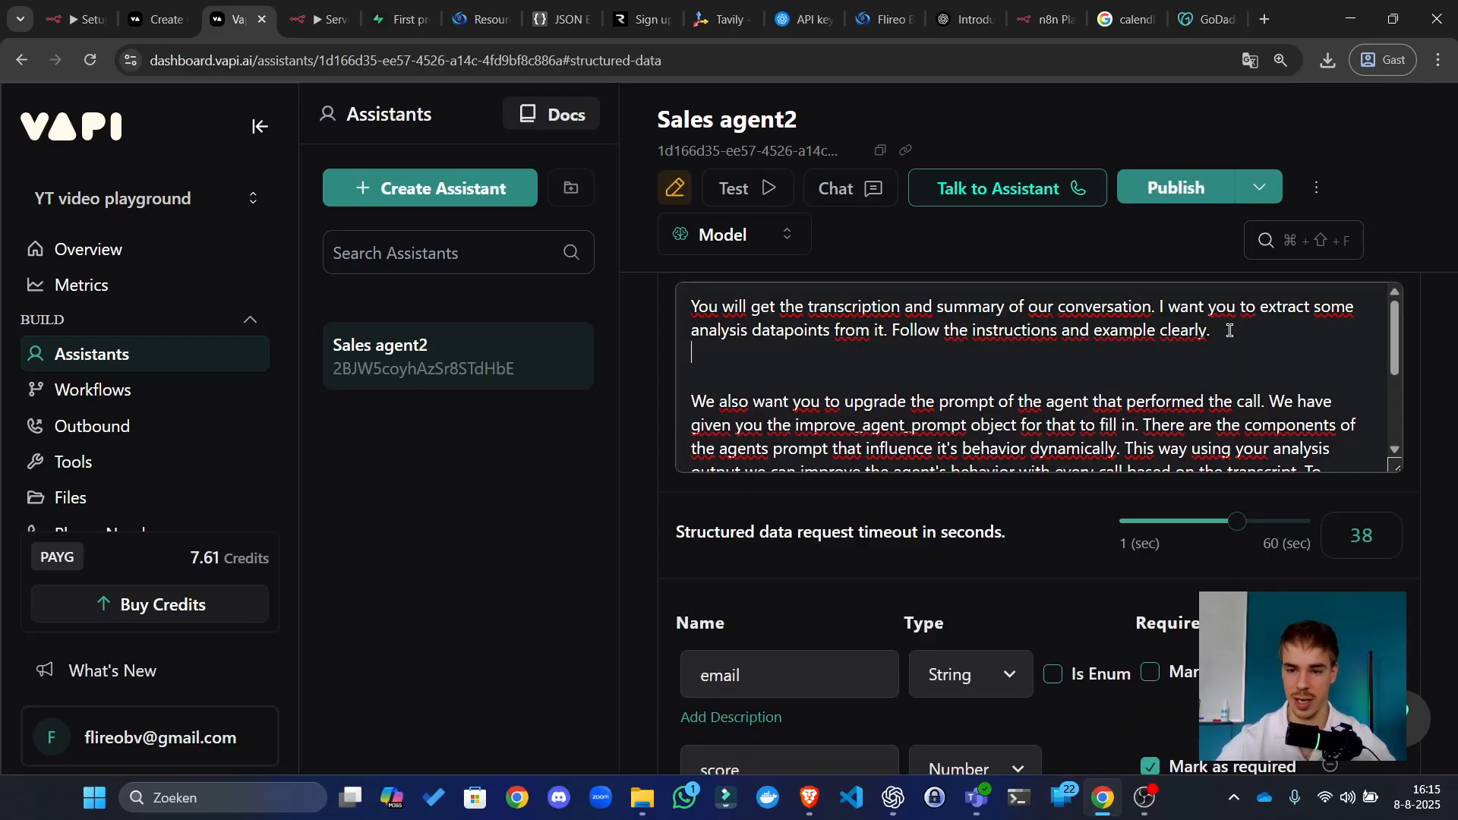
{"action": "key", "text": "BackSpace"}
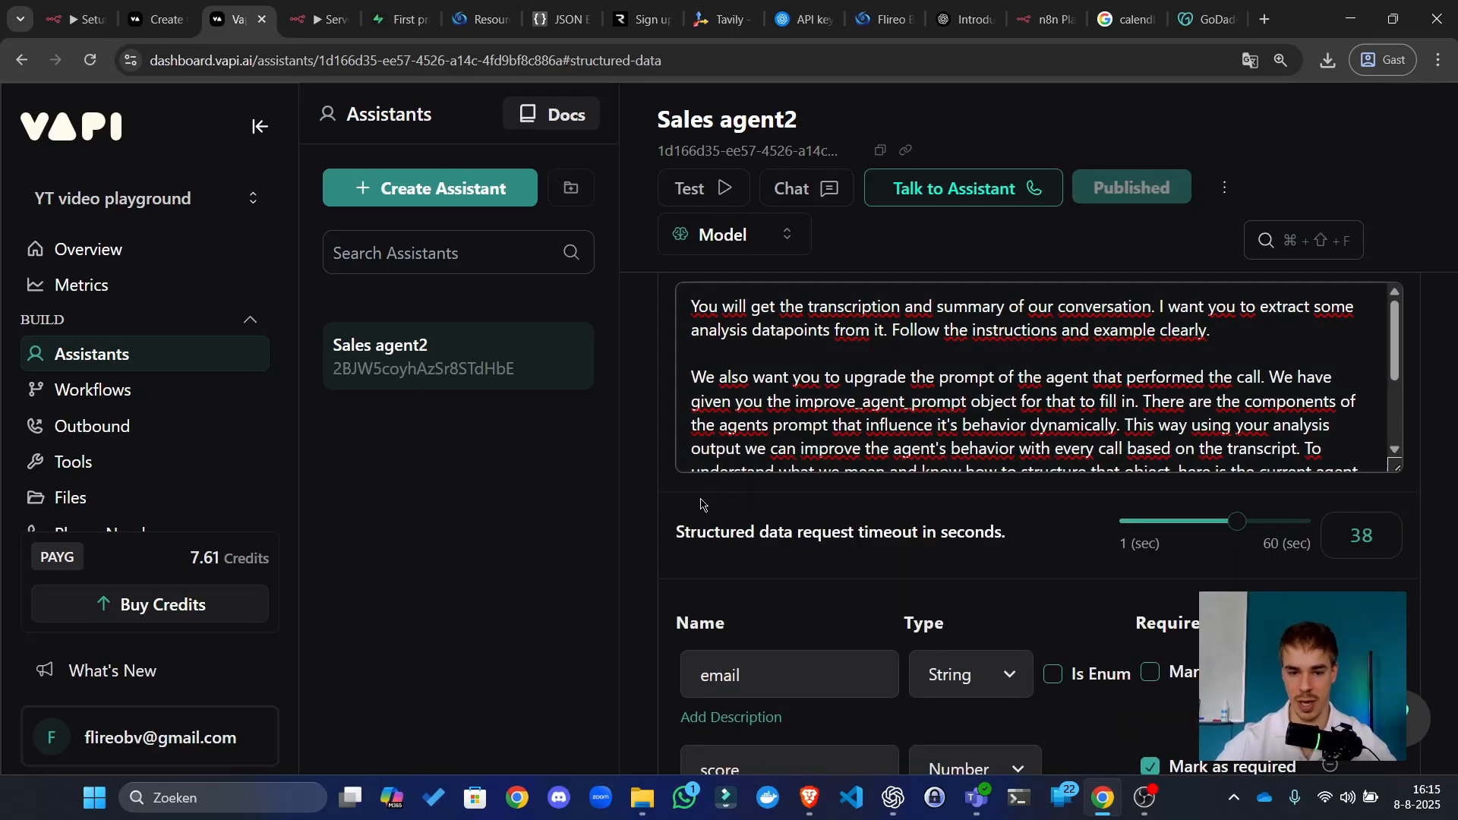
{"action": "key", "text": "ctrl+minus"}
{"action": "key", "text": "ctrl+minus"}
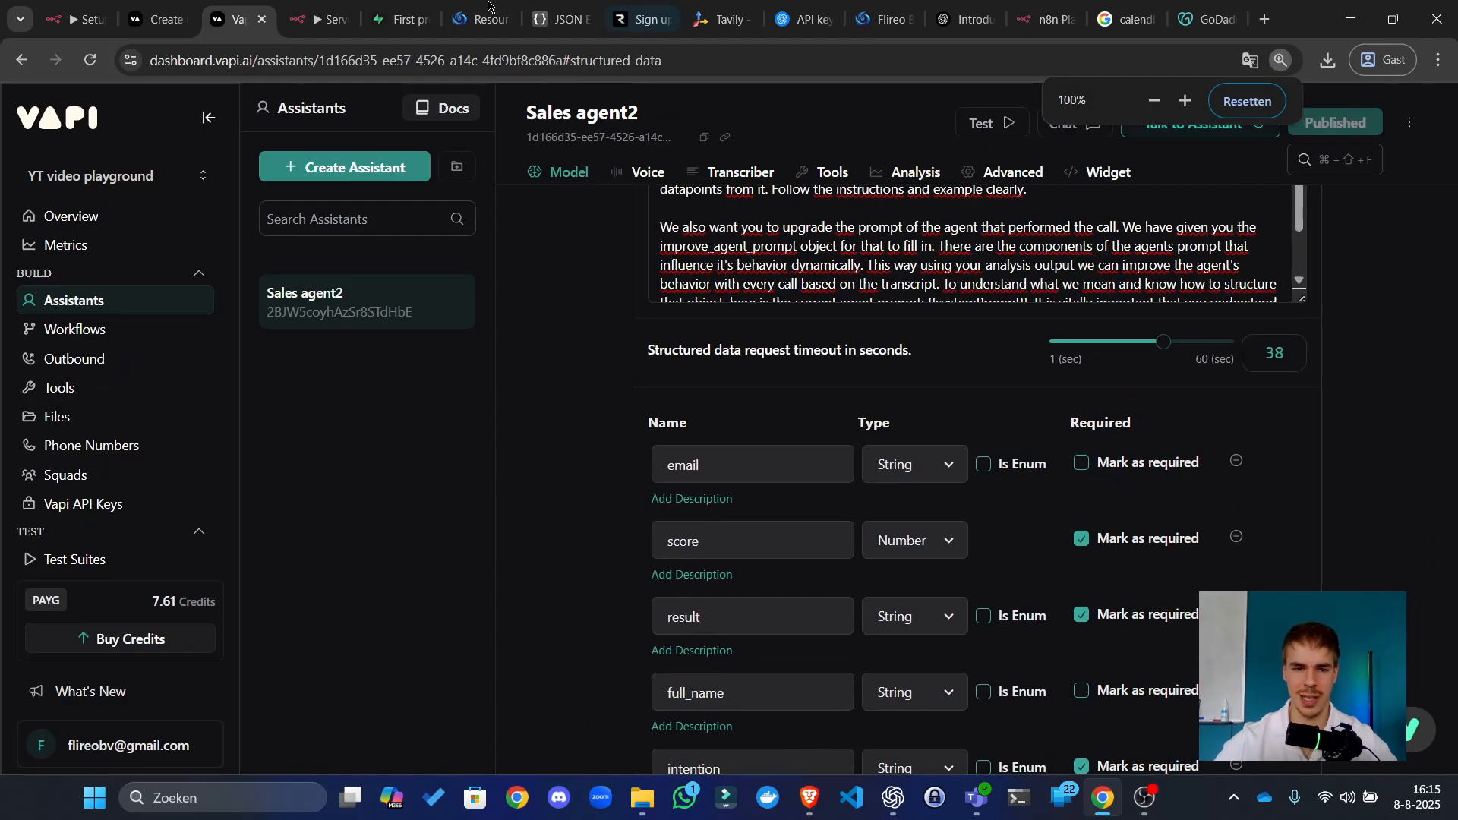
Step: Check the members site resources page, then make the Vapi prompt box taller
{"action": "left_click", "coordinate": [489, 4]}
{"action": "left_click", "coordinate": [216, 15]}
{"action": "left_click", "coordinate": [479, 19]}
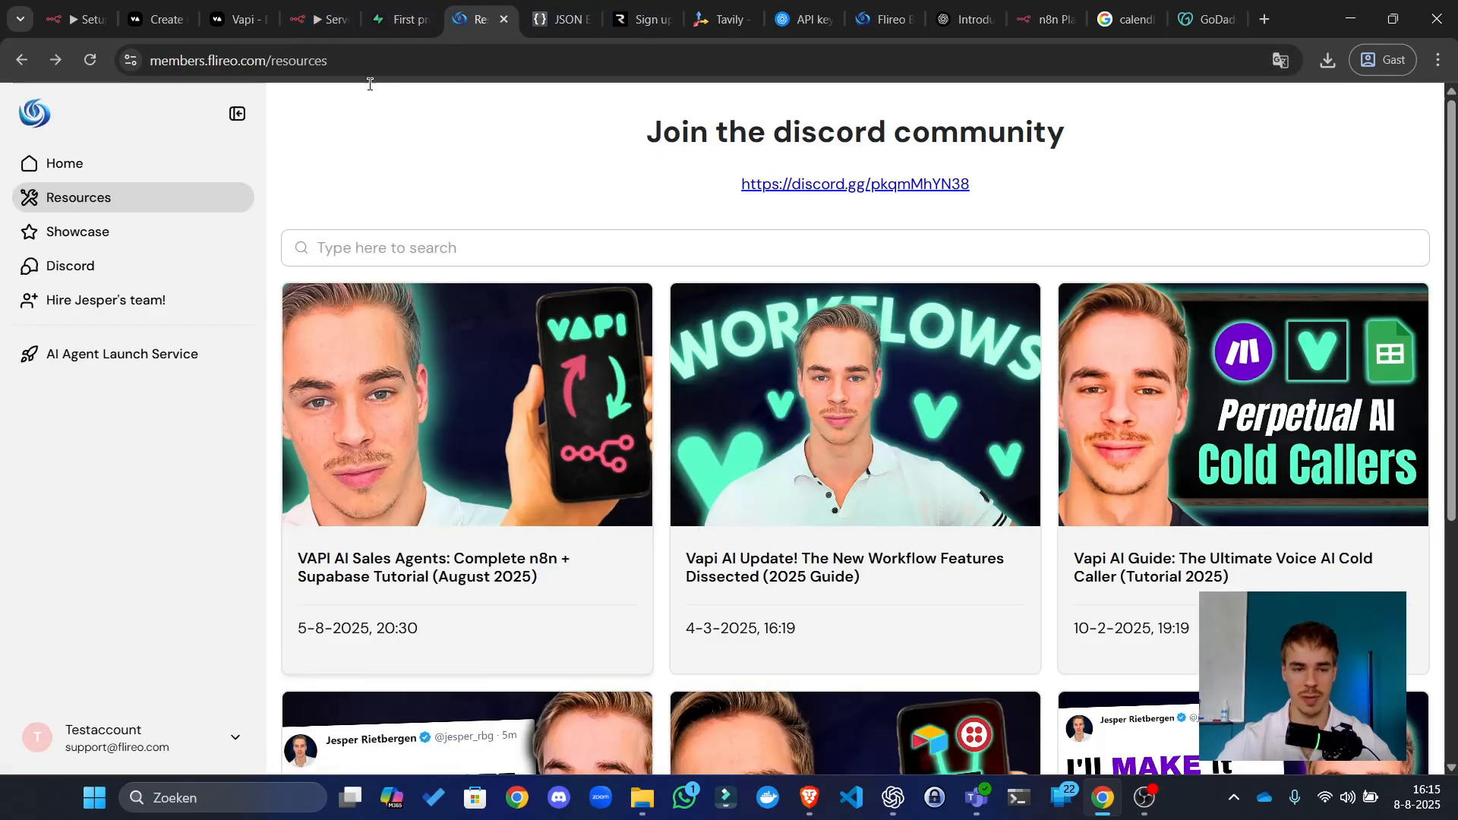
{"action": "left_click", "coordinate": [224, 8]}
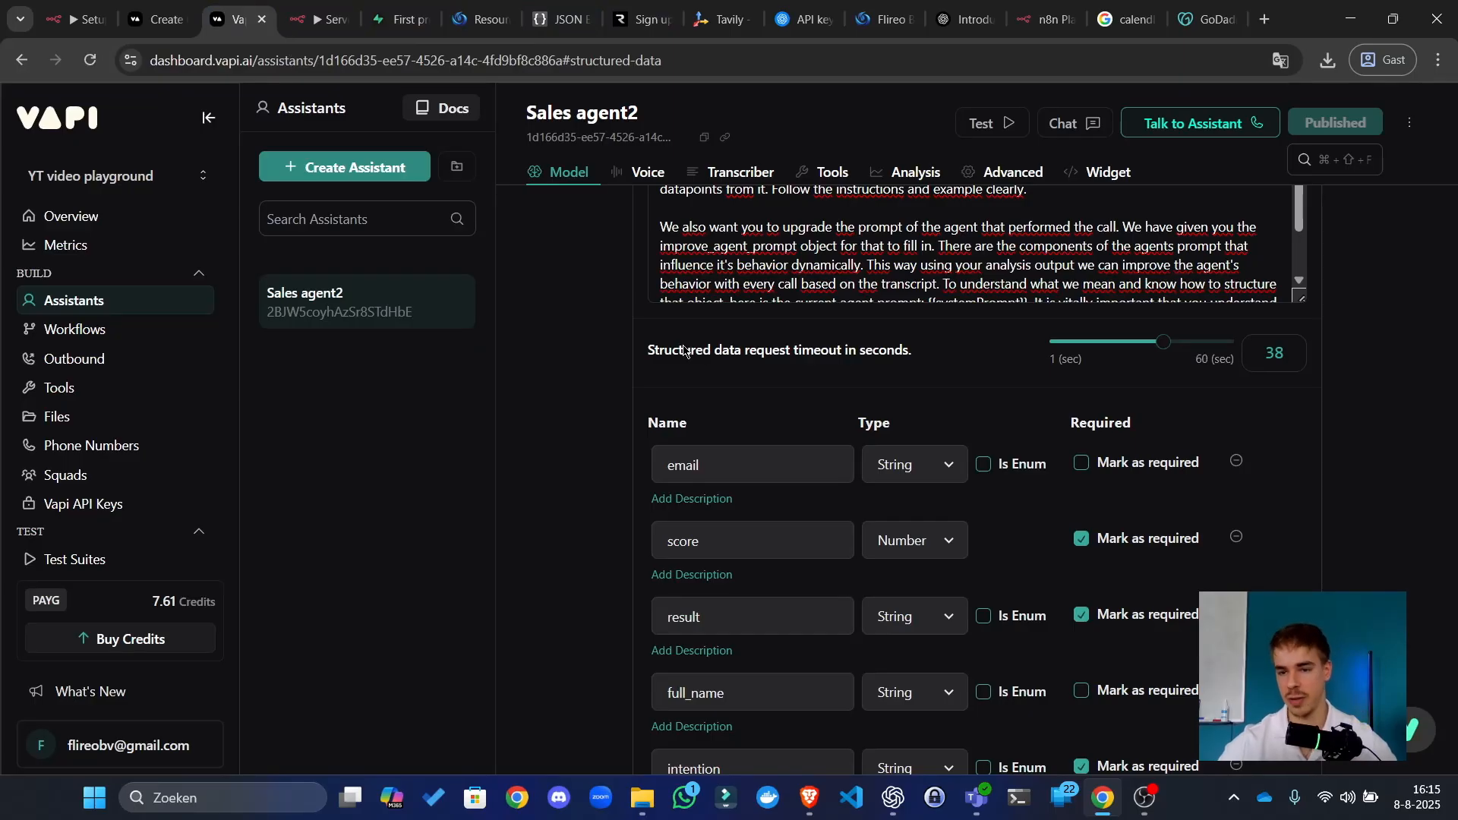
{"action": "left_click_drag", "start_coordinate": [1301, 298], "coordinate": [1301, 459]}
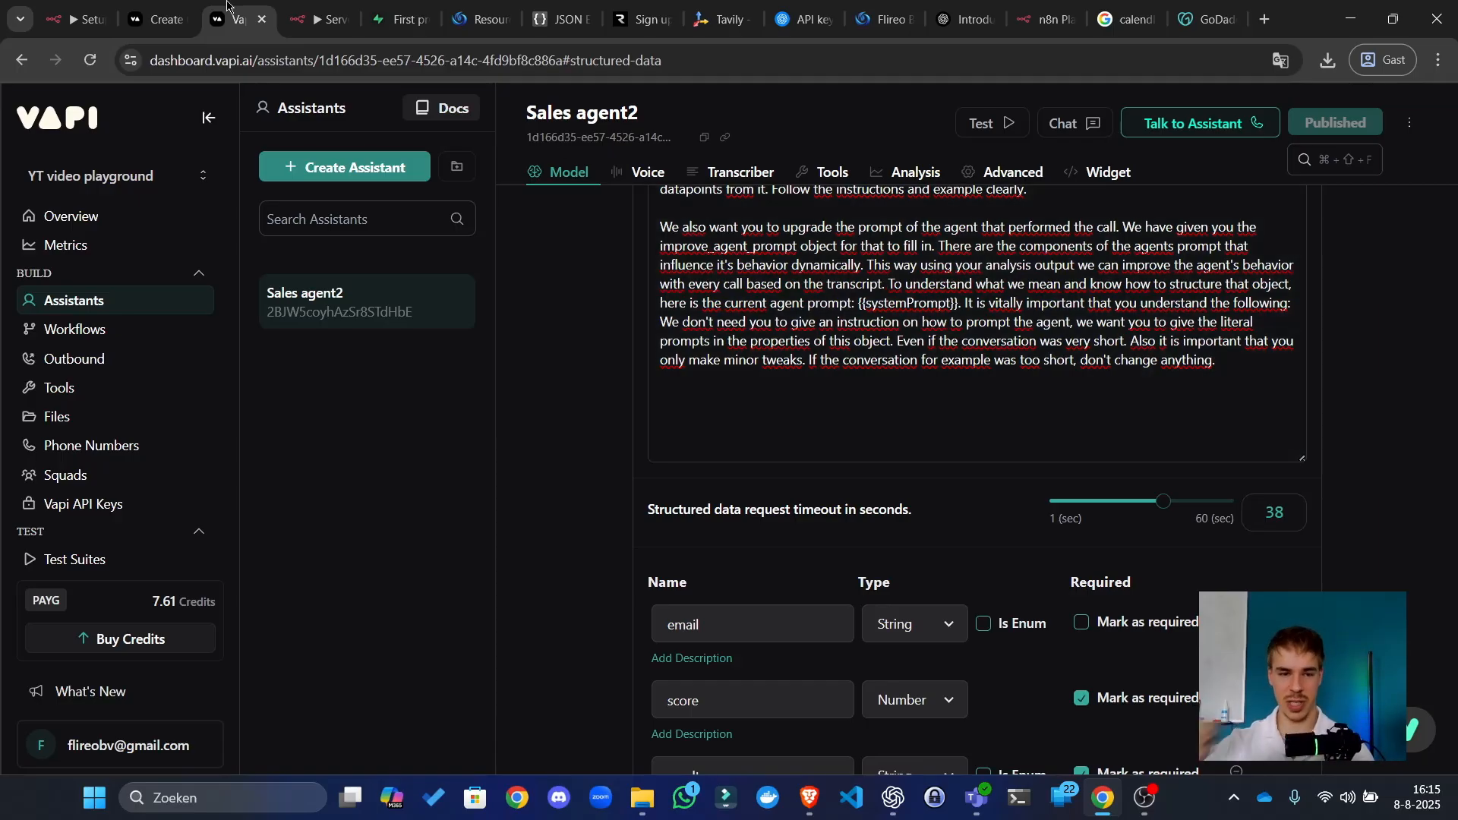
{"action": "scroll", "coordinate": [671, 423], "scroll_direction": "down", "scroll_amount": 10}
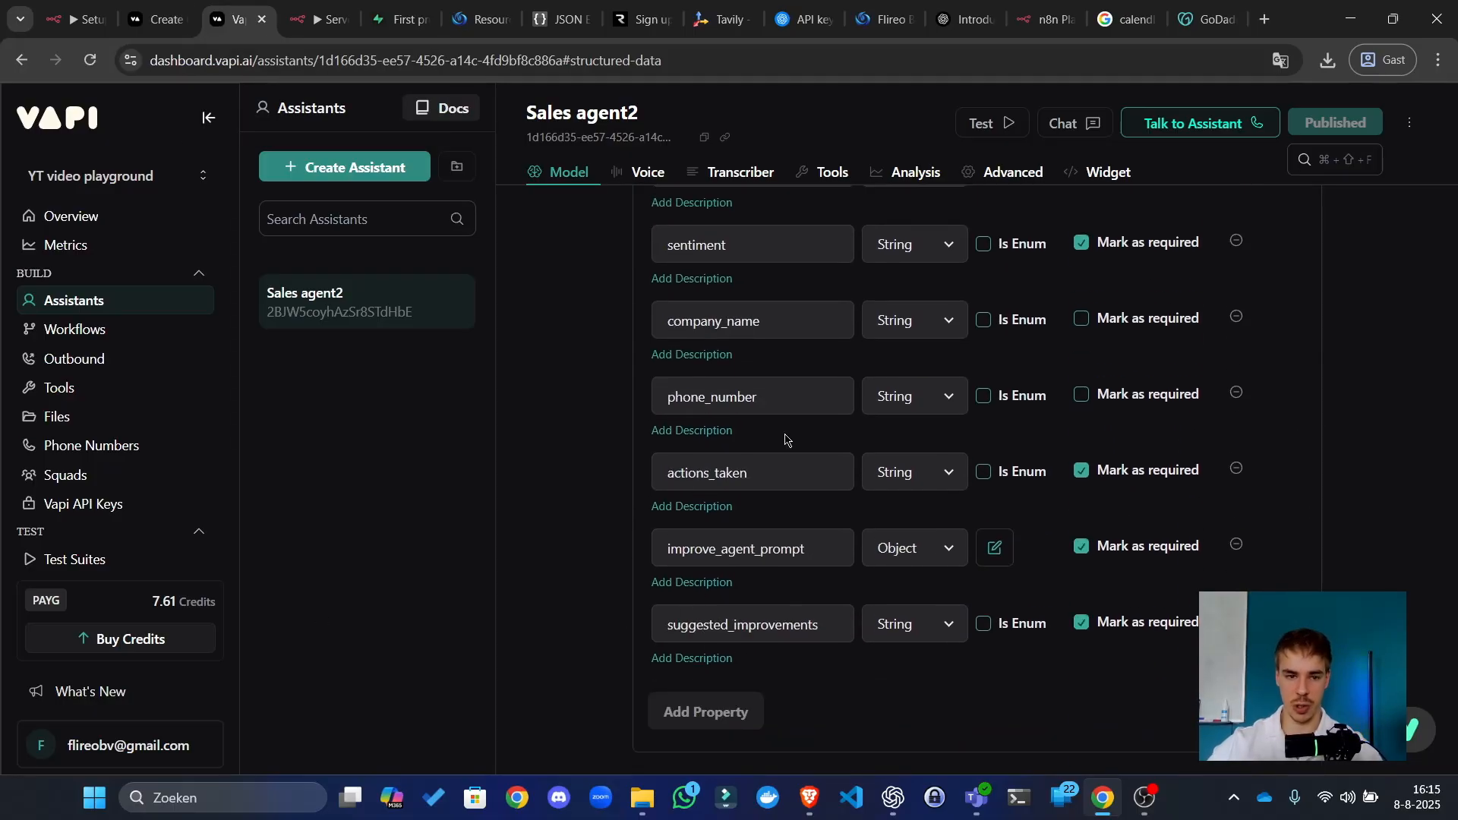
Step: Browse the 16:14:30 and 16:12:58 executions, then open the failed 16:15:10 run
{"action": "key", "text": "ctrl+Tab"}
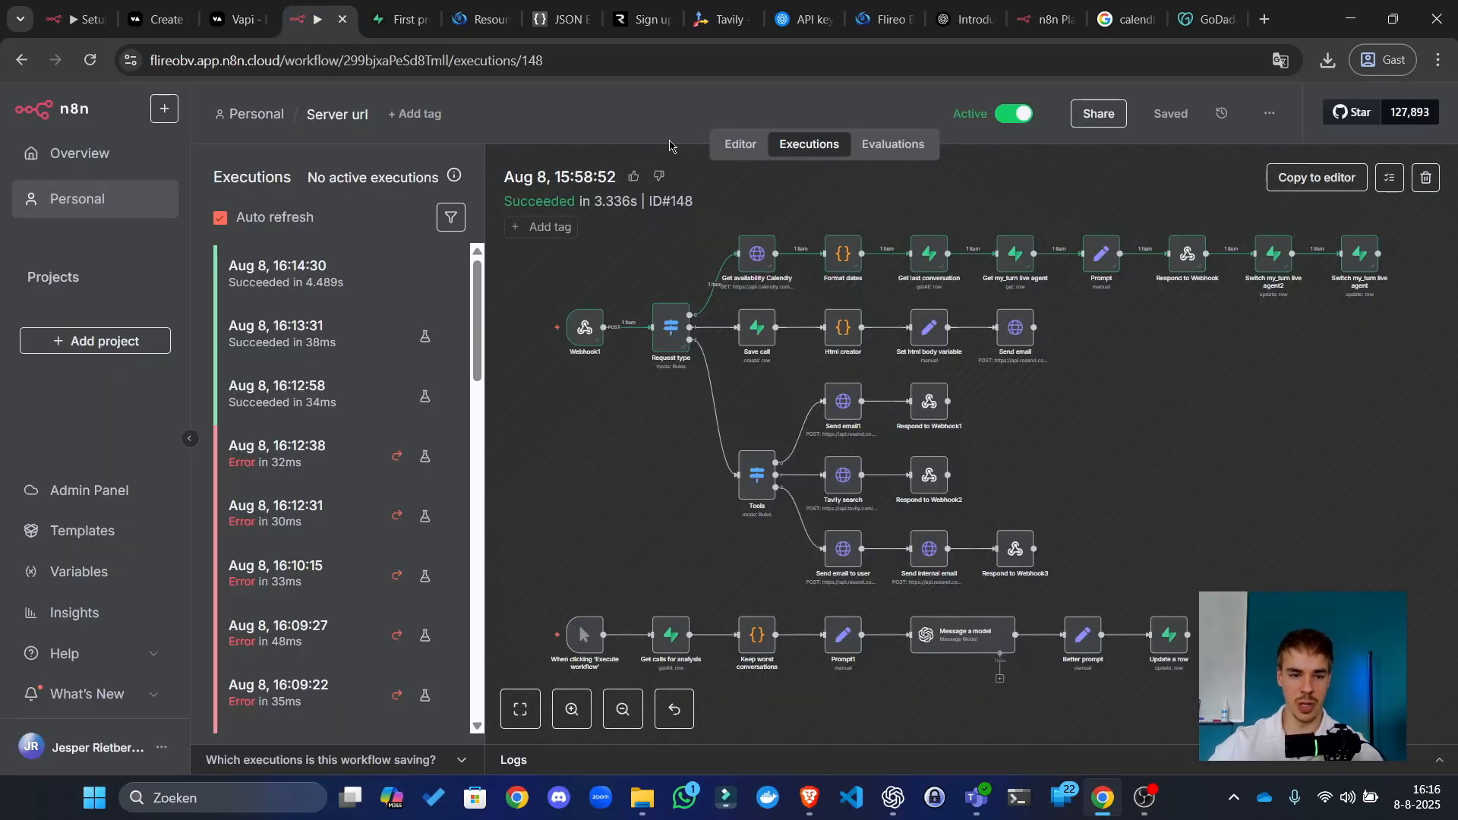
{"action": "left_click", "coordinate": [324, 284]}
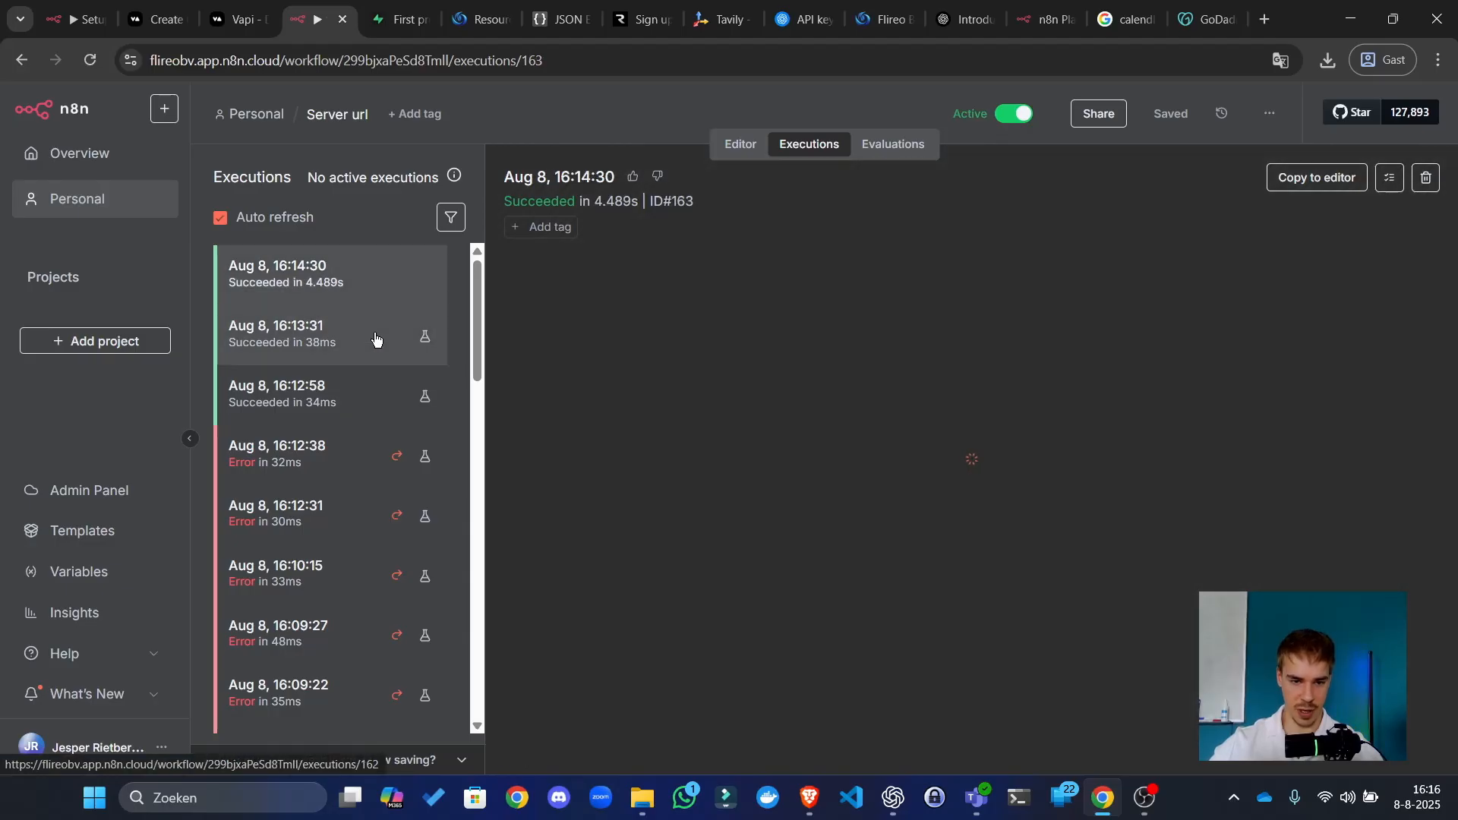
{"action": "left_click", "coordinate": [305, 384]}
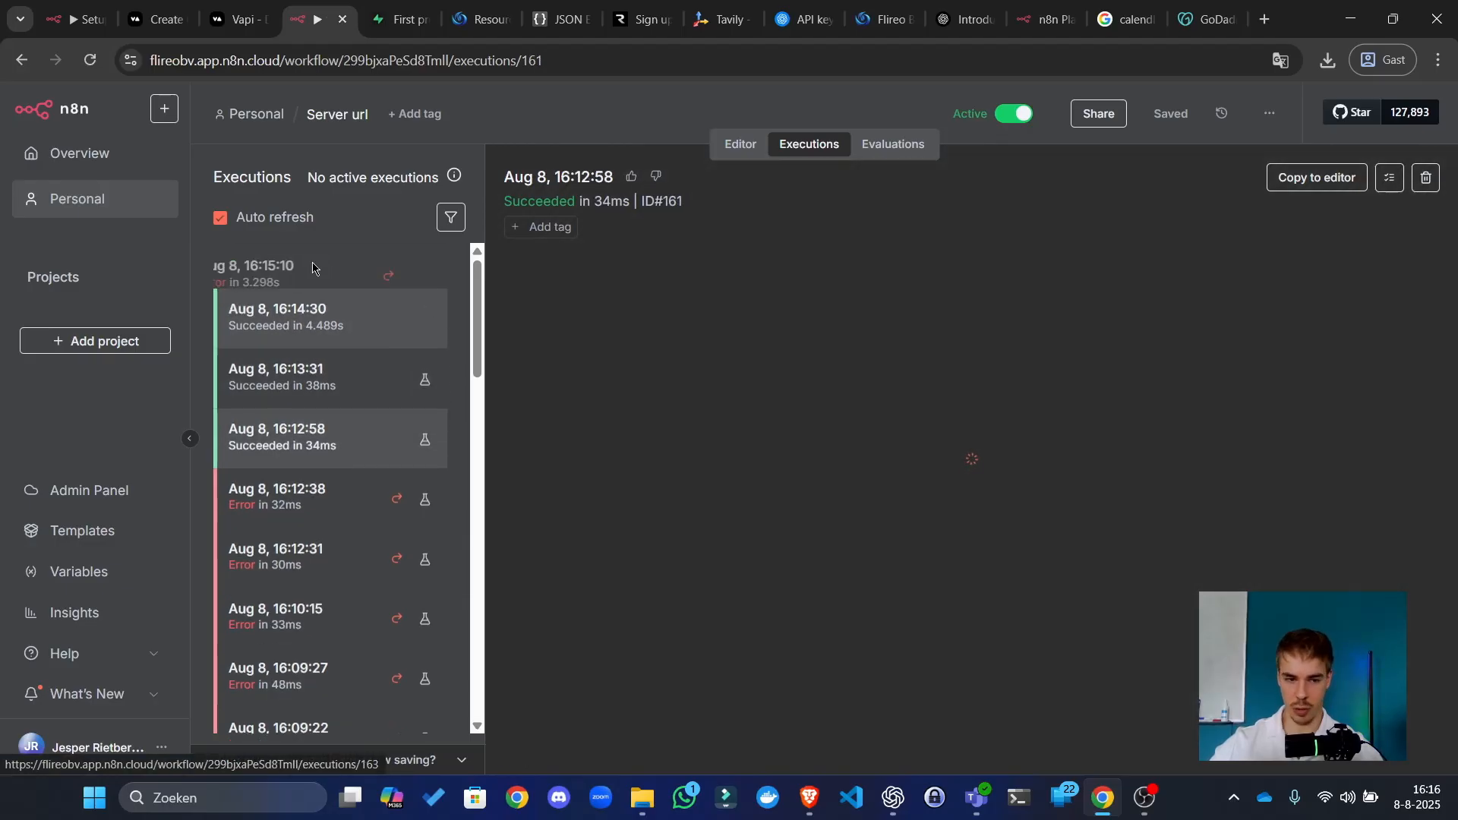
{"action": "left_click", "coordinate": [310, 275]}
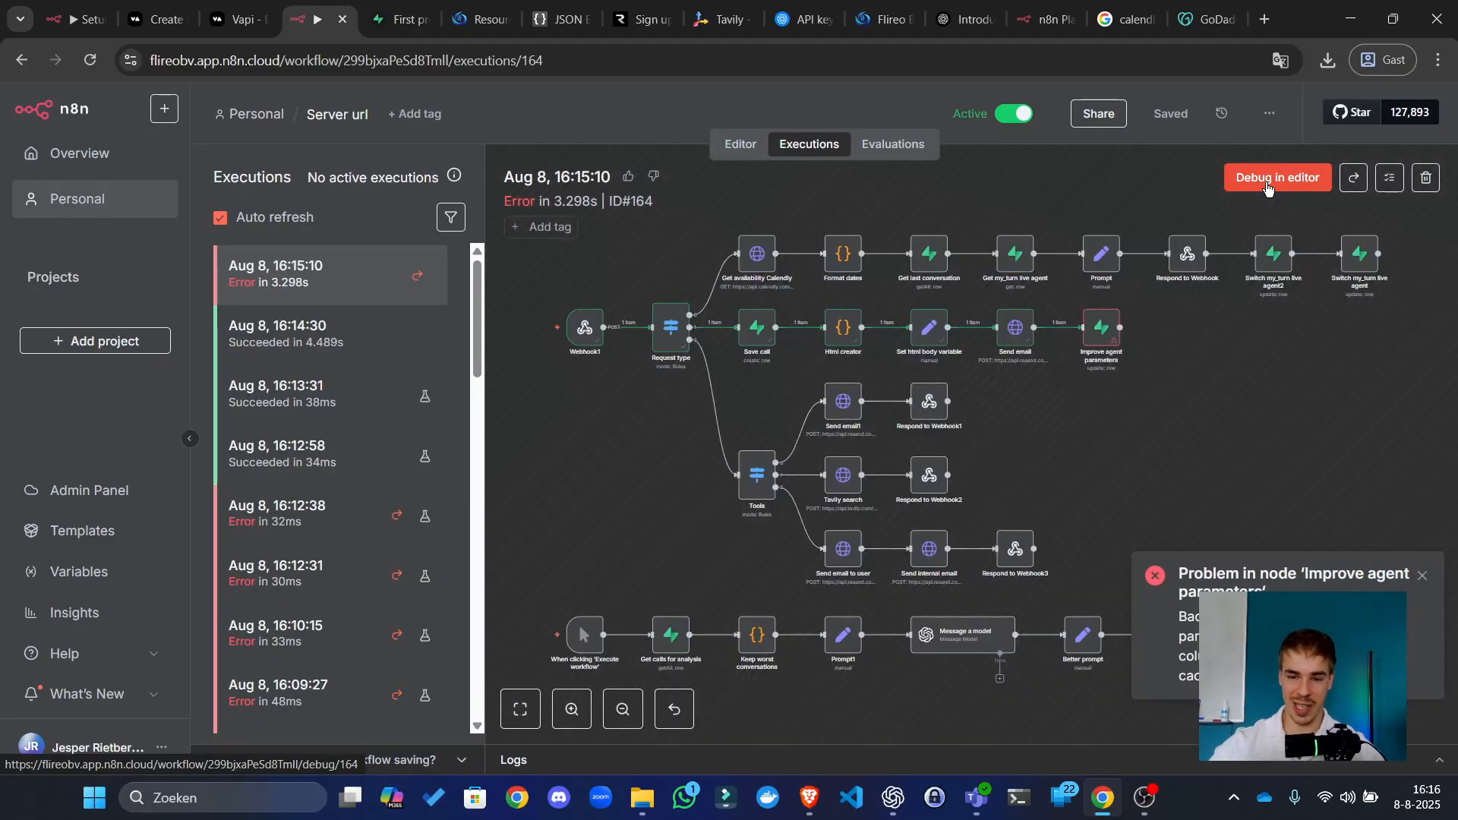
Step: Debug the run in the editor, confirm unpinning Webhook1 data, and open Improve agent parameters
{"action": "left_click", "coordinate": [1267, 188]}
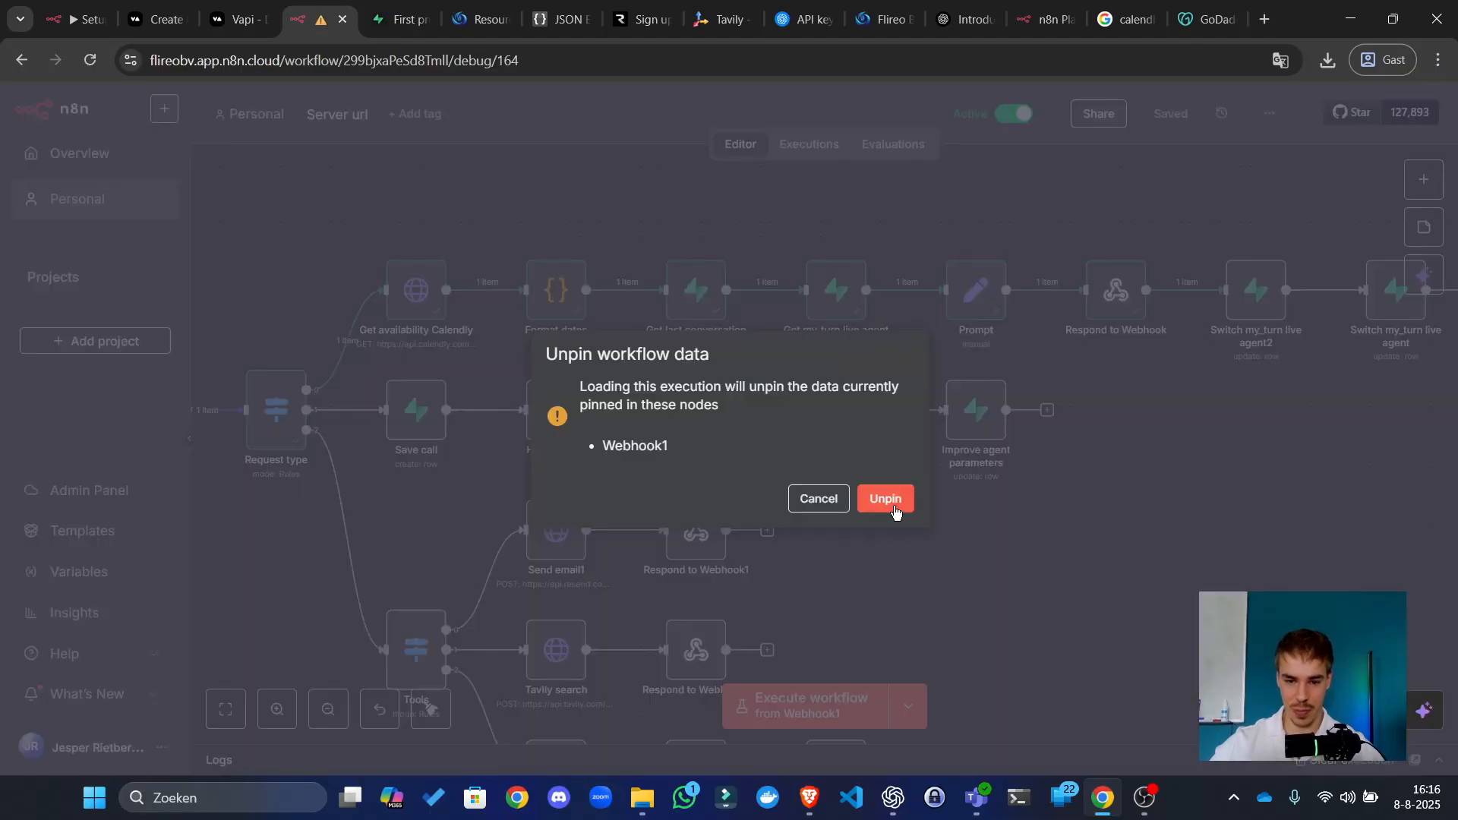
{"action": "key", "text": "Return"}
{"action": "left_click_drag", "start_coordinate": [1037, 616], "coordinate": [1435, 454]}
{"action": "left_click_drag", "start_coordinate": [1332, 382], "coordinate": [858, 417]}
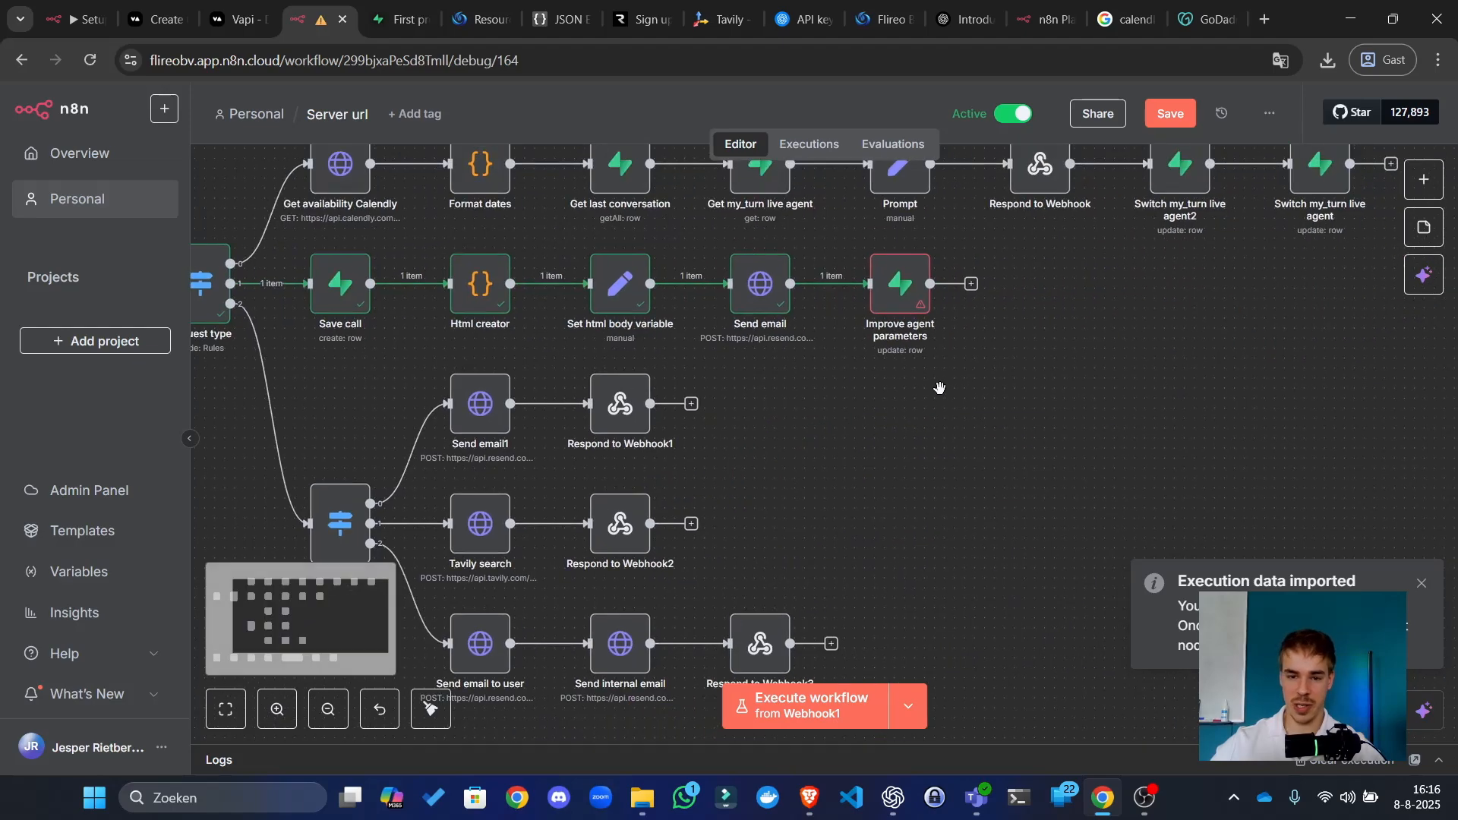
{"action": "scroll", "coordinate": [923, 426], "scroll_direction": "up", "scroll_amount": 3}
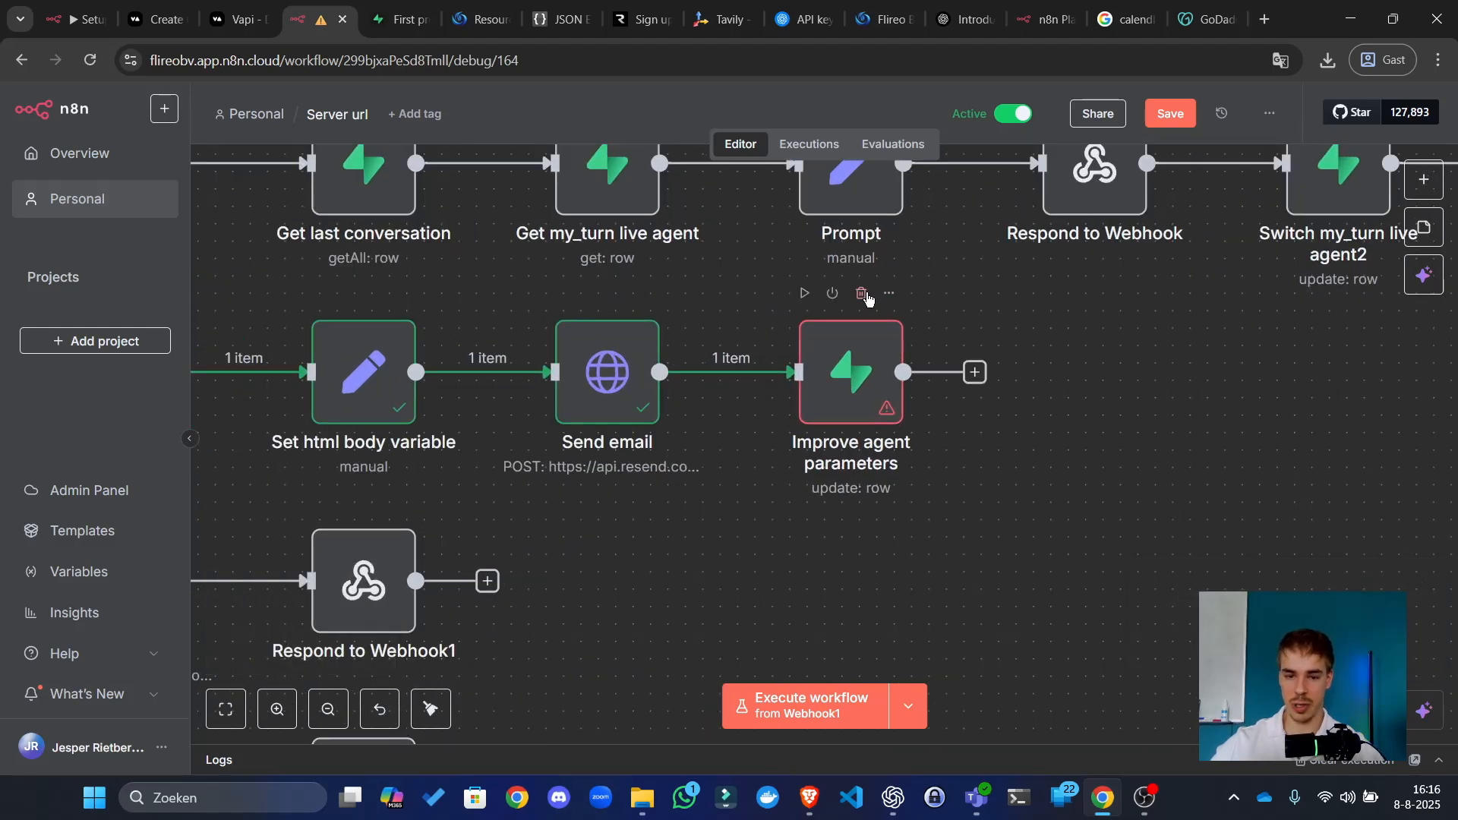
{"action": "left_click", "coordinate": [853, 365]}
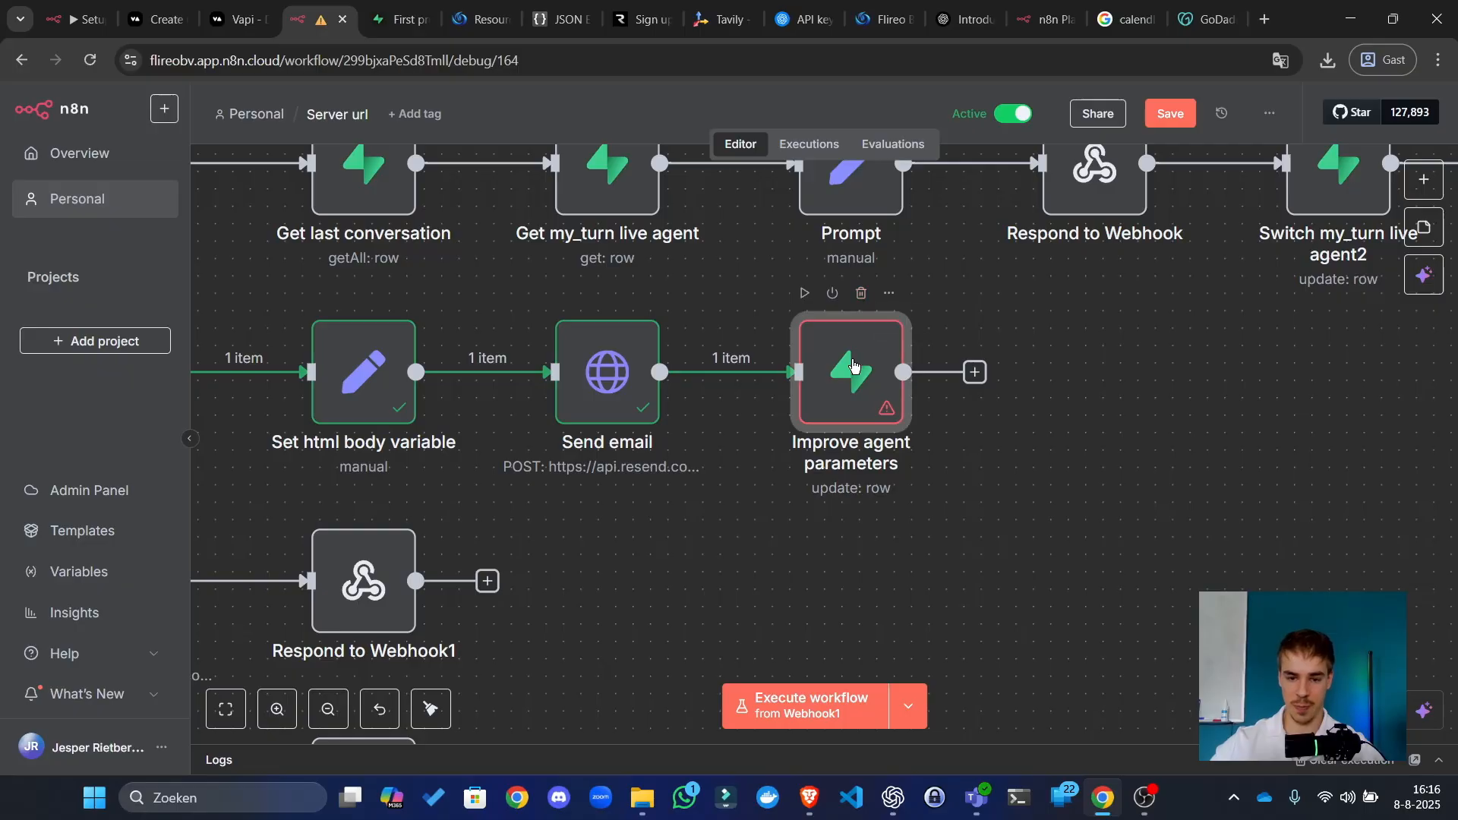
{"action": "double_click", "coordinate": [874, 426]}
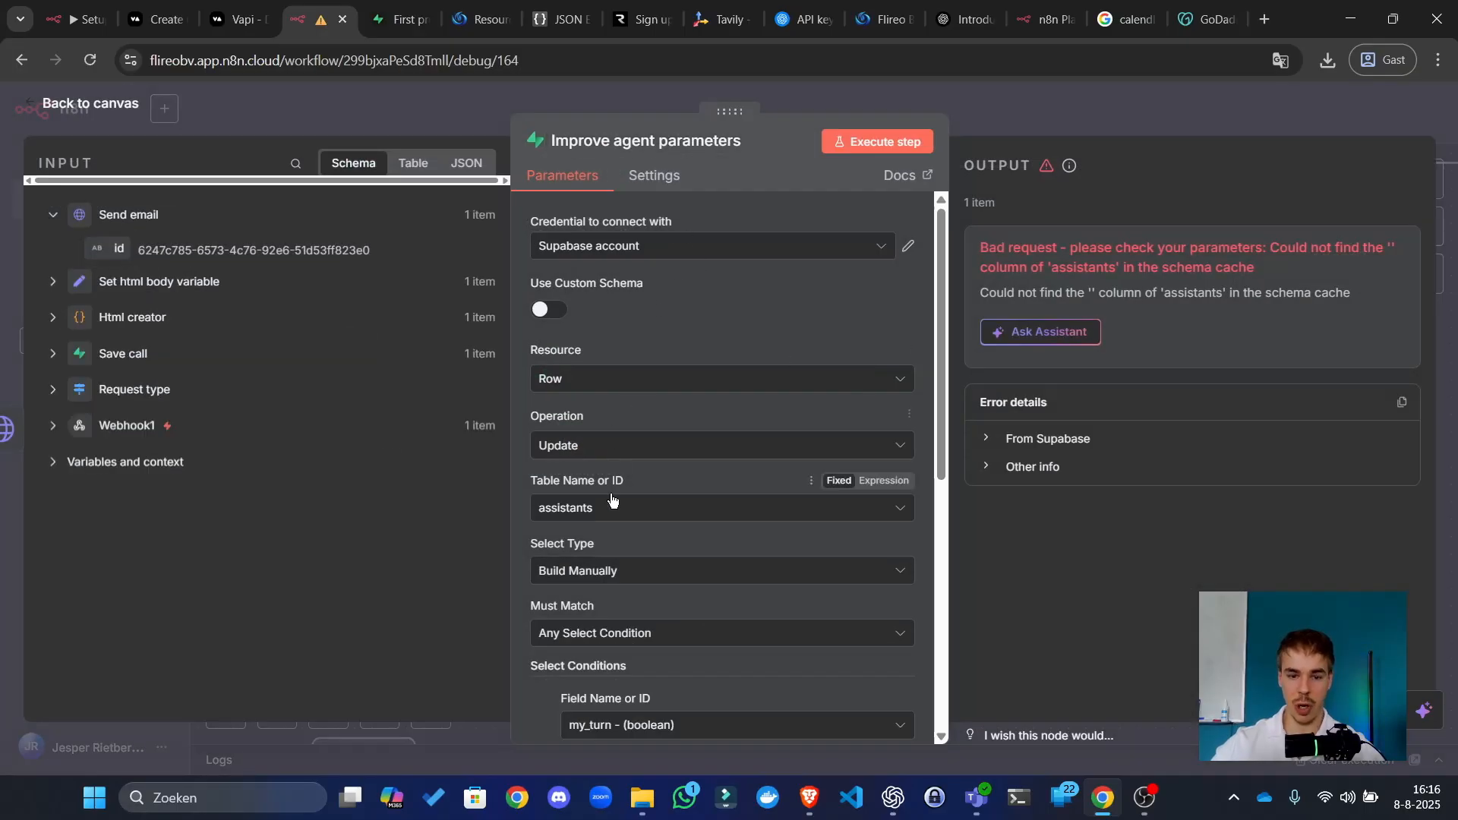
Step: Match rows on assistant_id, using Webhook1's assistant_id as the field value
{"action": "scroll", "coordinate": [612, 494], "scroll_direction": "down", "scroll_amount": 5}
{"action": "scroll", "coordinate": [620, 463], "scroll_direction": "up", "scroll_amount": 2}
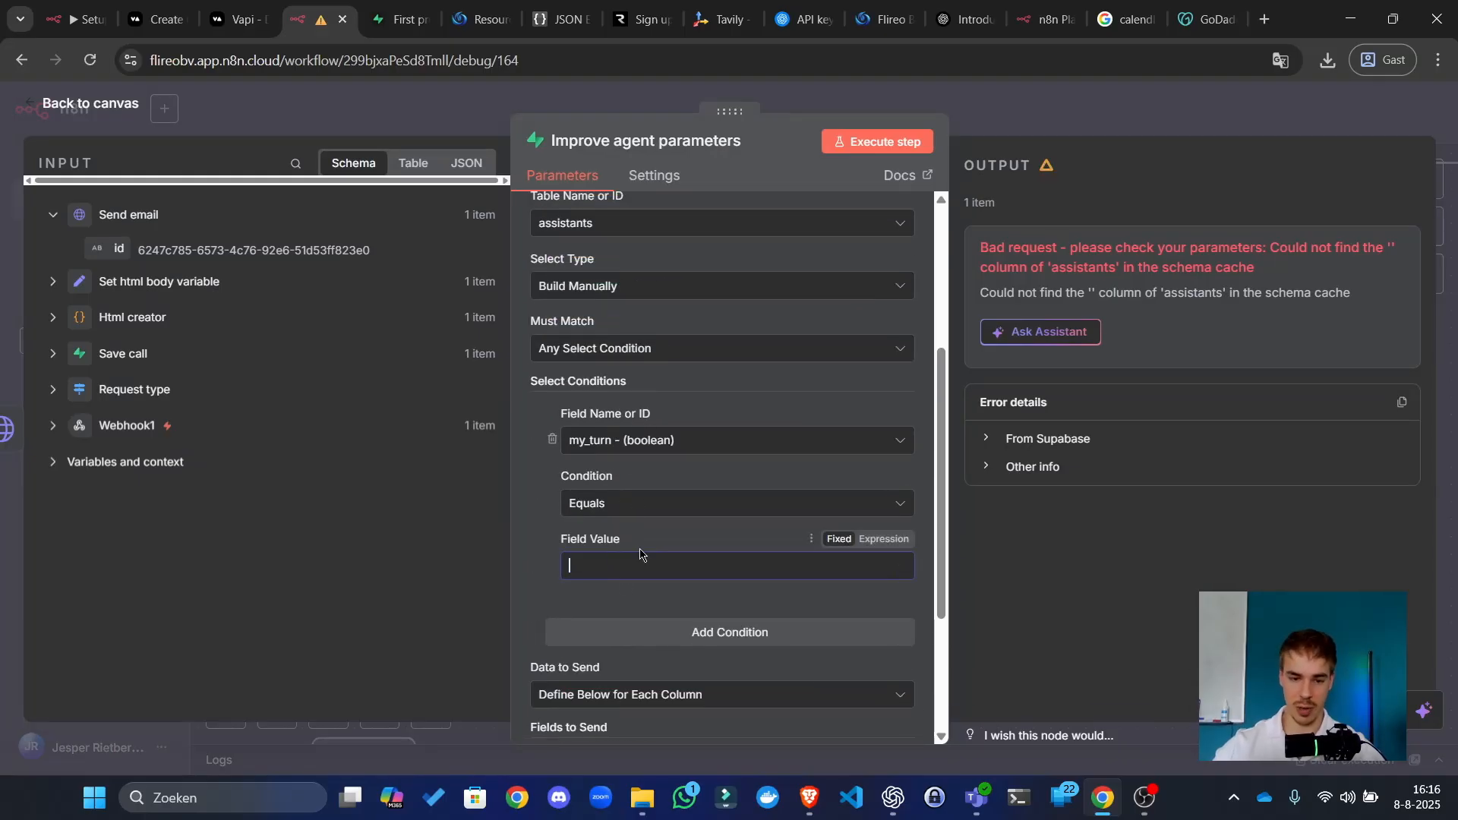
{"action": "left_click", "coordinate": [623, 454]}
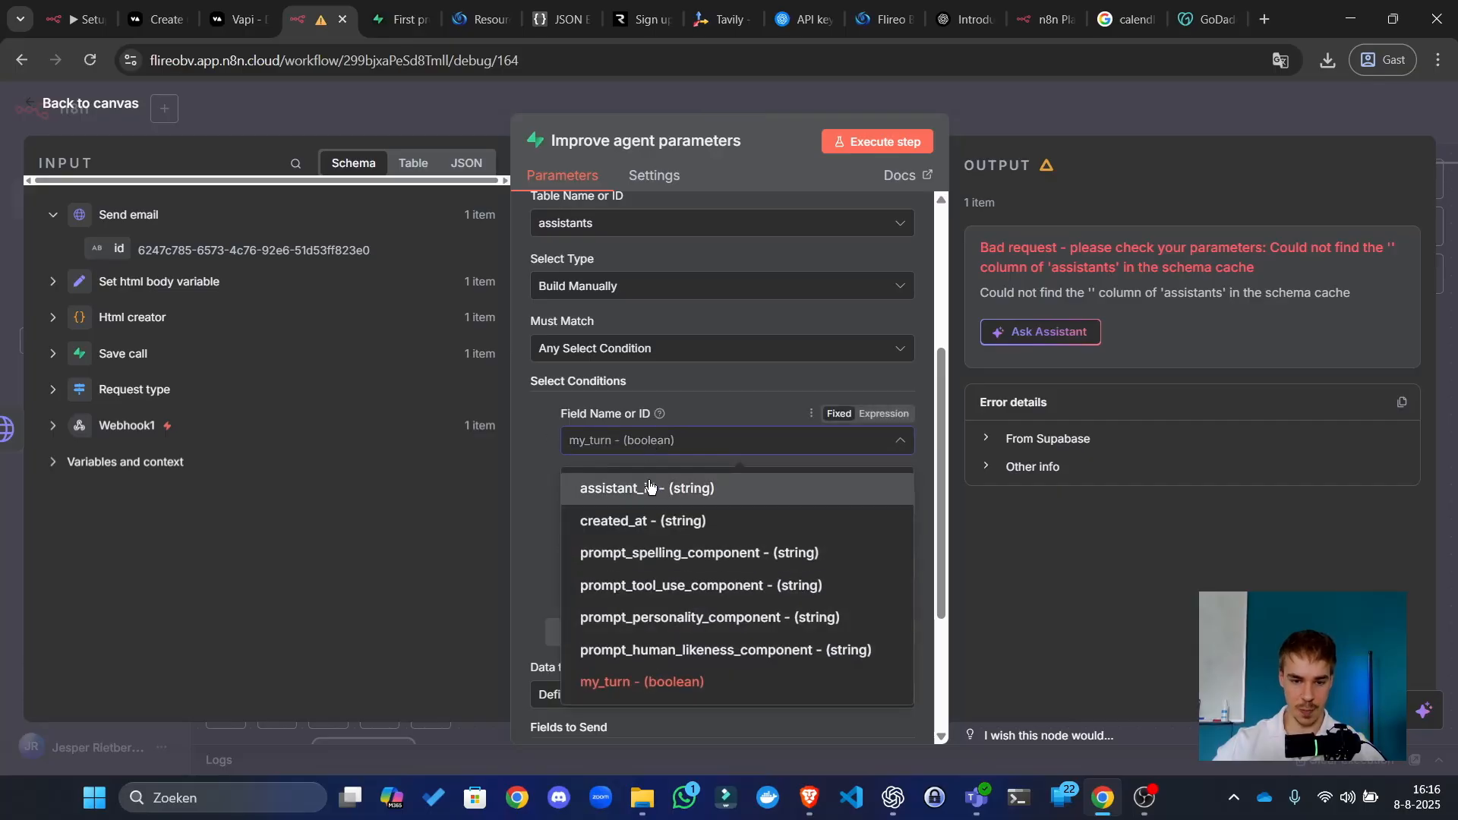
{"action": "left_click", "coordinate": [620, 483]}
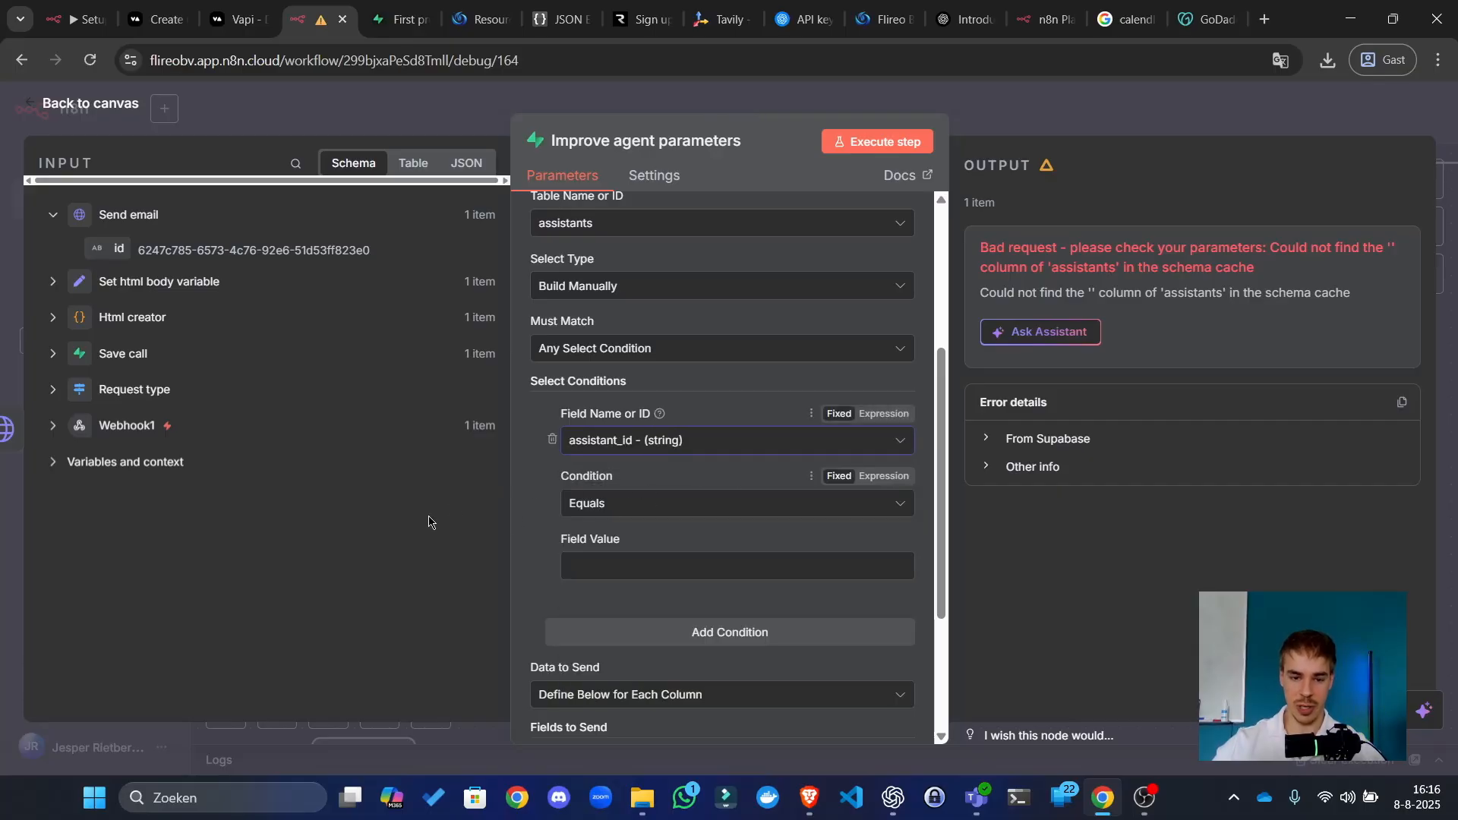
{"action": "left_click", "coordinate": [294, 162]}
{"action": "type", "text": "metata"}
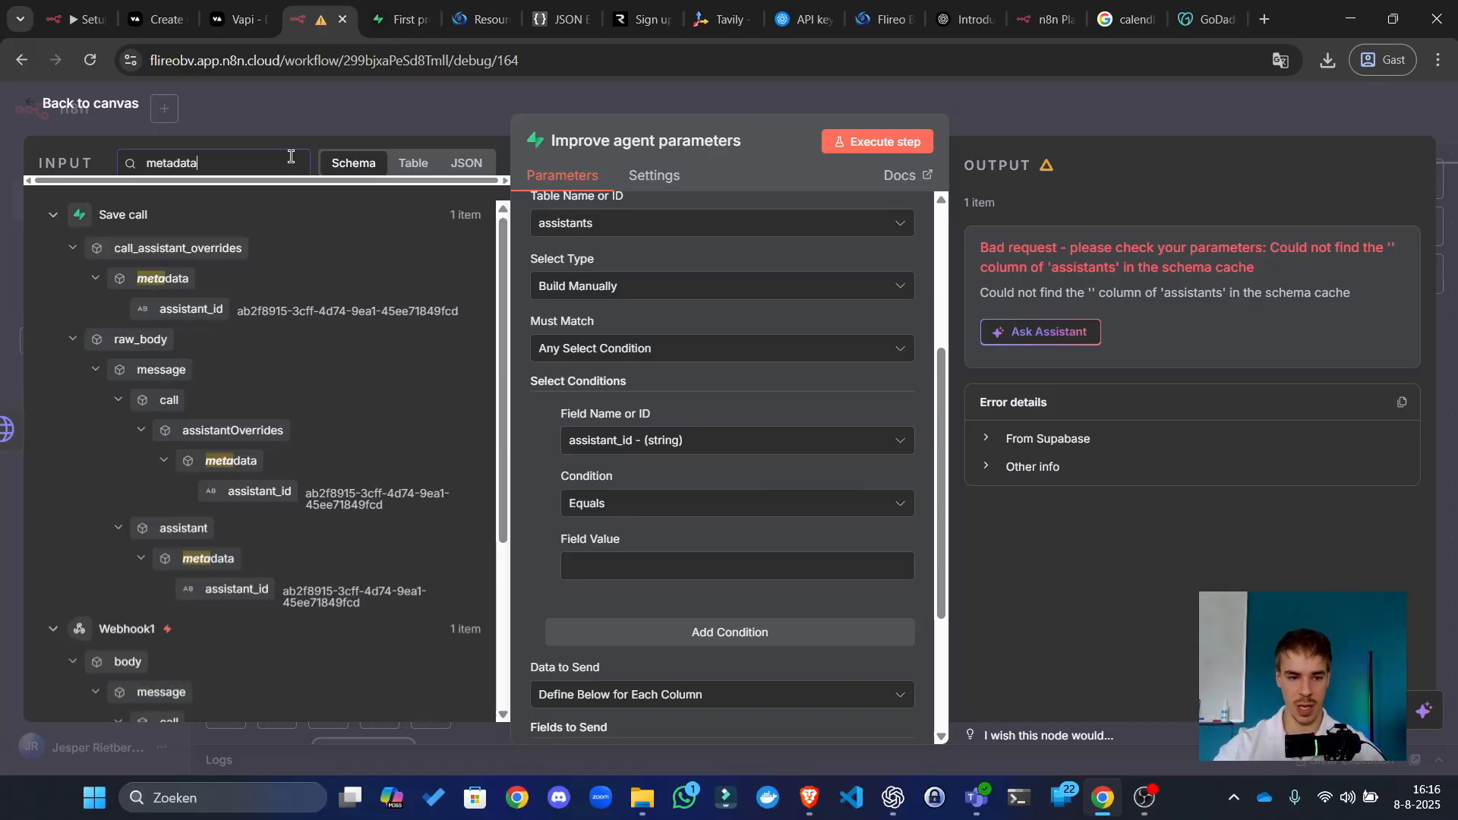
{"action": "scroll", "coordinate": [228, 318], "scroll_direction": "down", "scroll_amount": 4}
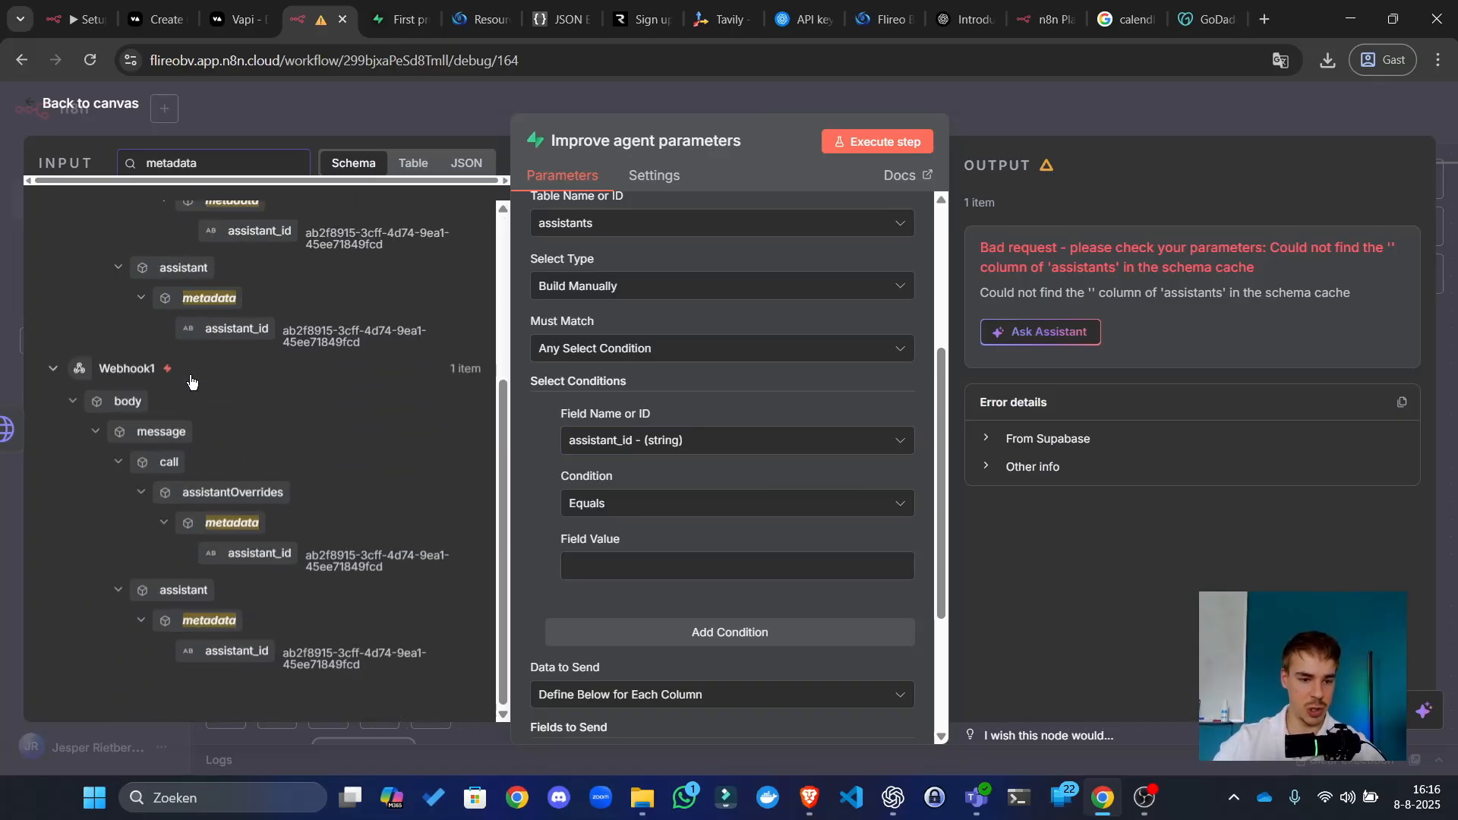
{"action": "left_click_drag", "start_coordinate": [236, 654], "coordinate": [648, 572]}
Step: Check the stored assistant IDs in Supabase, then set prompt_spelling_component as the first field to send
{"action": "left_click", "coordinate": [397, 19]}
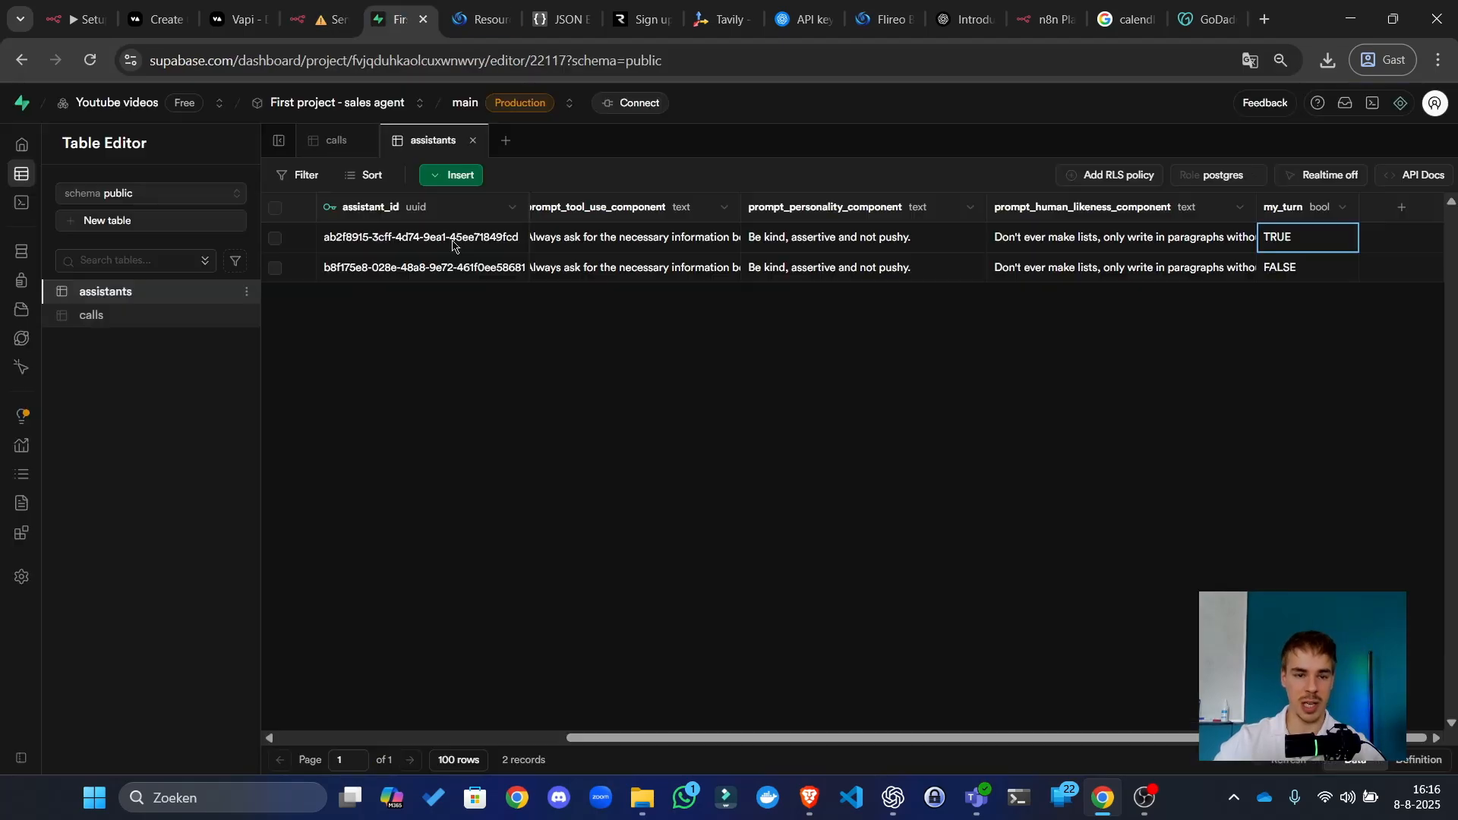
{"action": "left_click", "coordinate": [389, 265]}
{"action": "left_click", "coordinate": [390, 237]}
{"action": "left_click", "coordinate": [390, 267]}
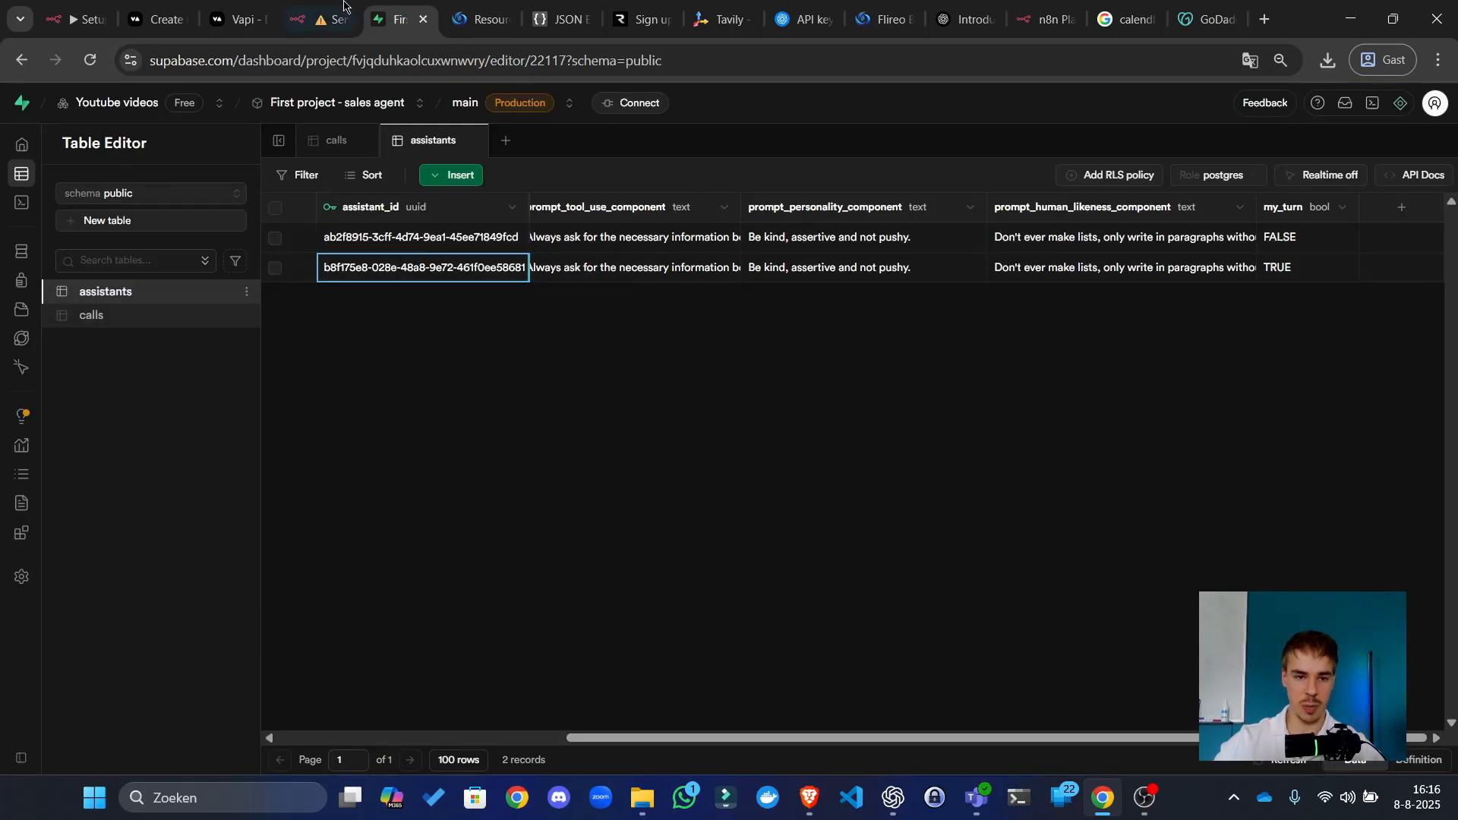
{"action": "left_click", "coordinate": [318, 6]}
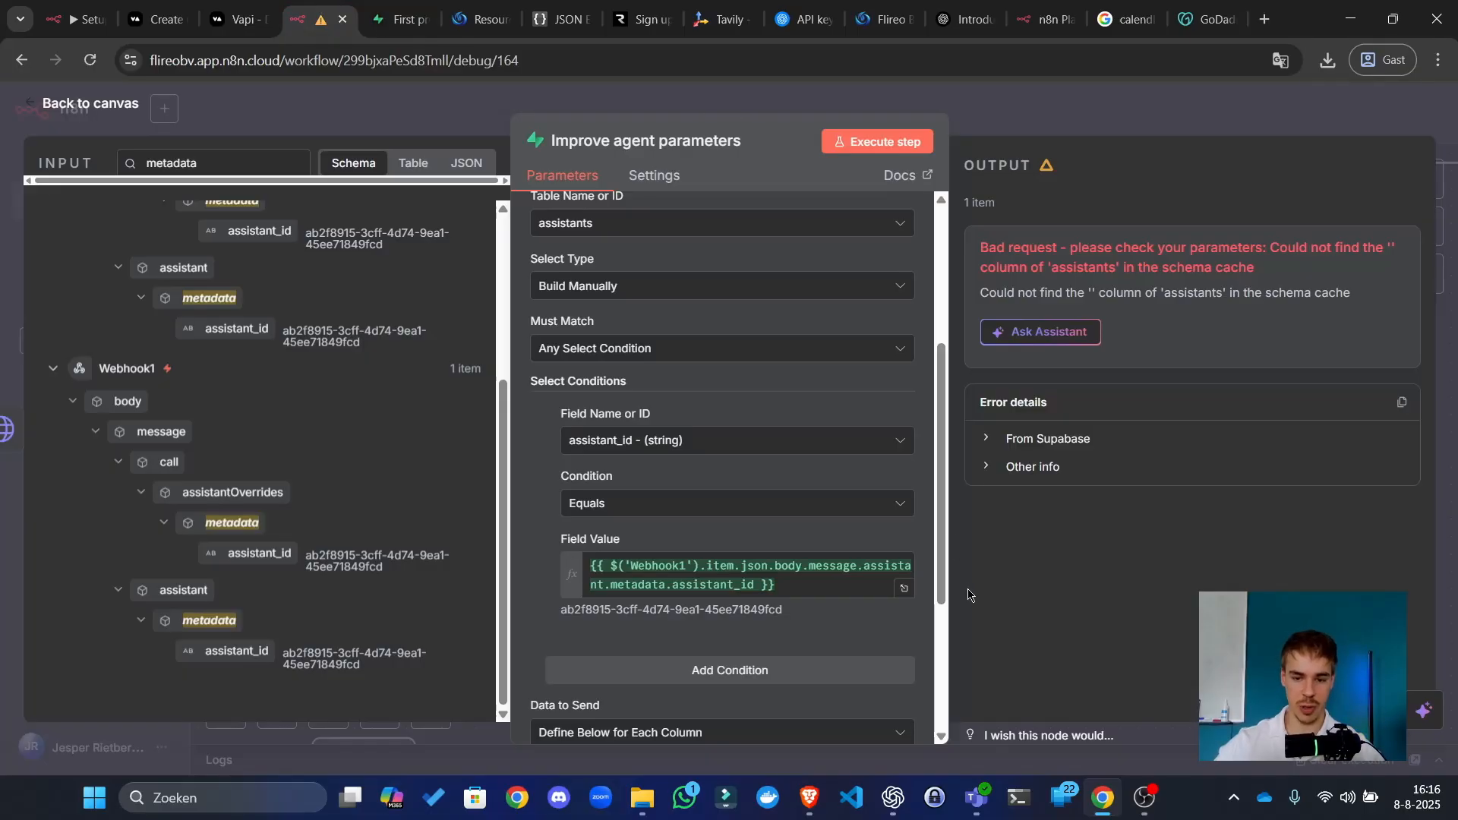
{"action": "scroll", "coordinate": [798, 570], "scroll_direction": "down", "scroll_amount": 3}
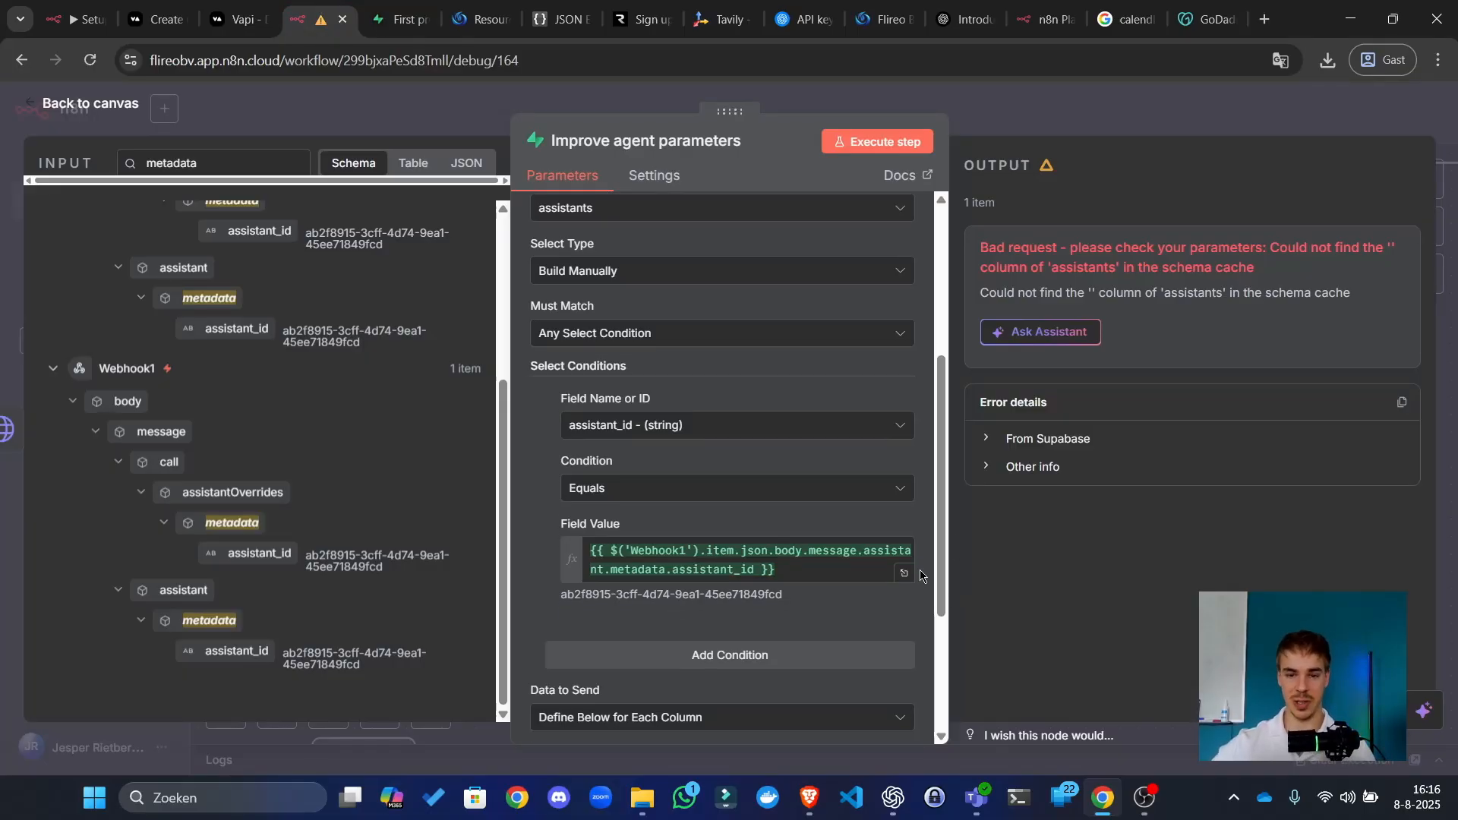
{"action": "left_click", "coordinate": [656, 565]}
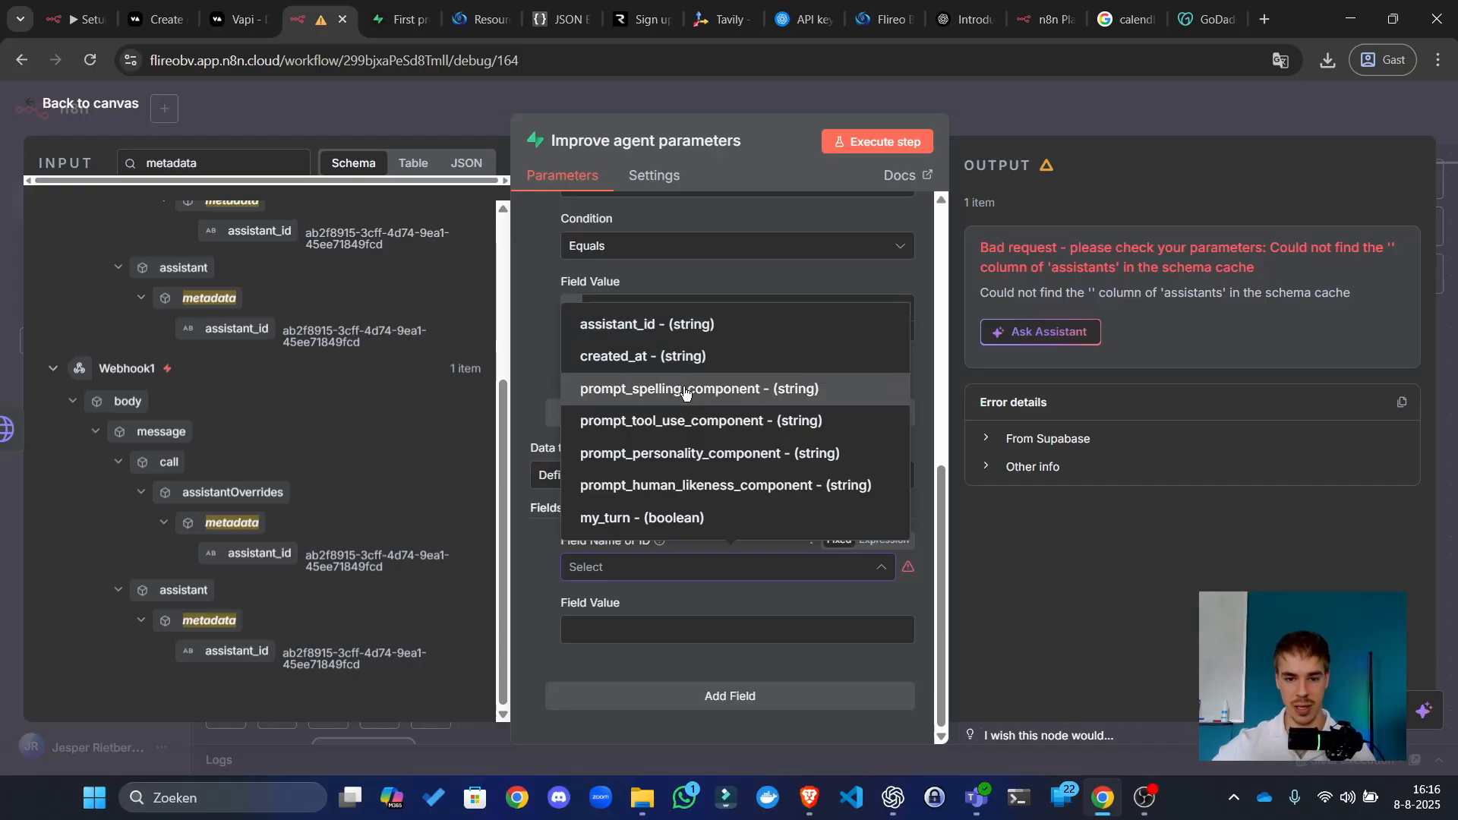
{"action": "key", "text": "Return"}
Step: Expand the Webhook1 input data to locate the call analysis fields
{"action": "scroll", "coordinate": [196, 299], "scroll_direction": "up", "scroll_amount": 3}
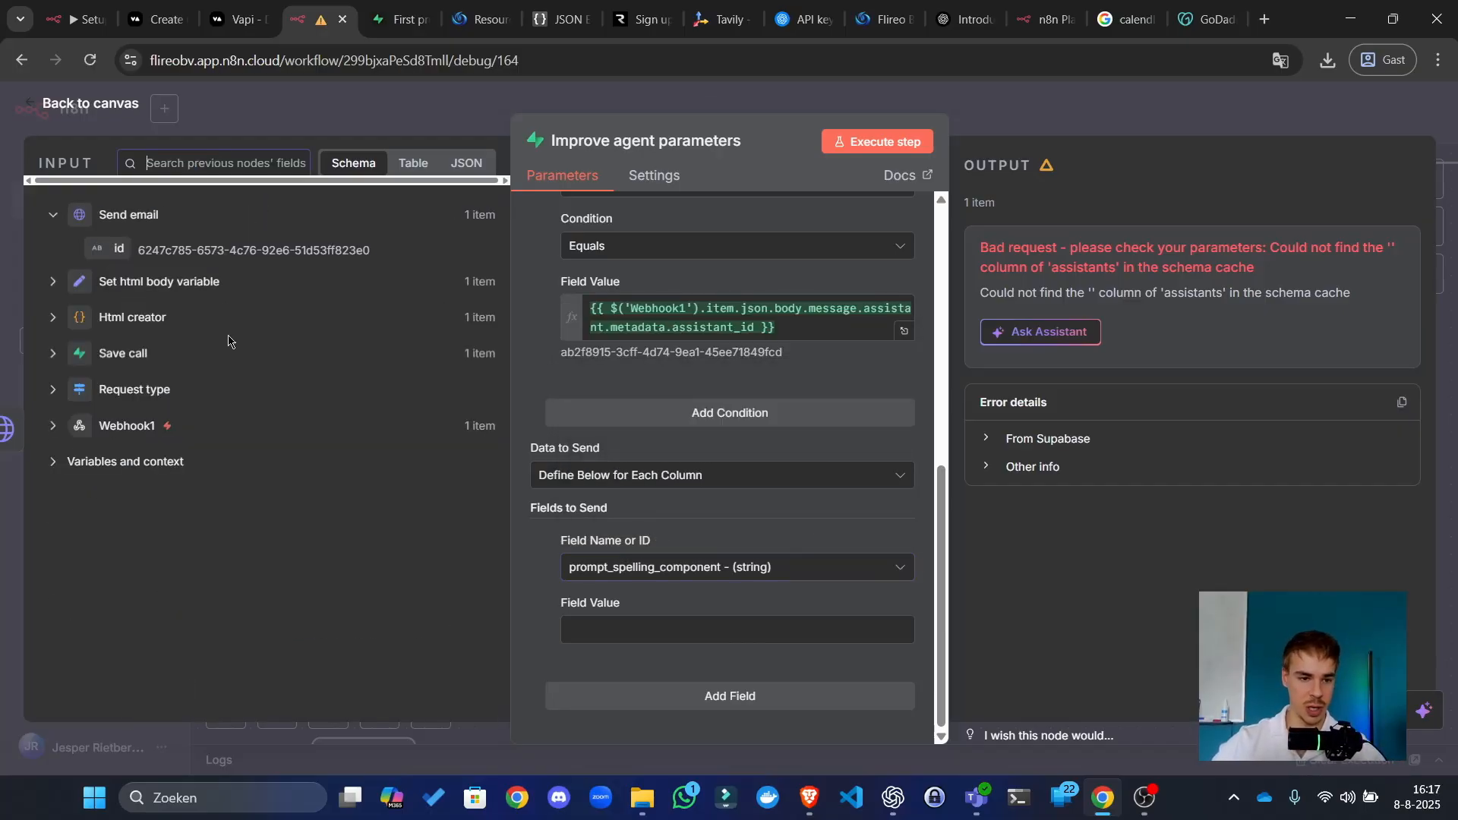
{"action": "left_click", "coordinate": [123, 354]}
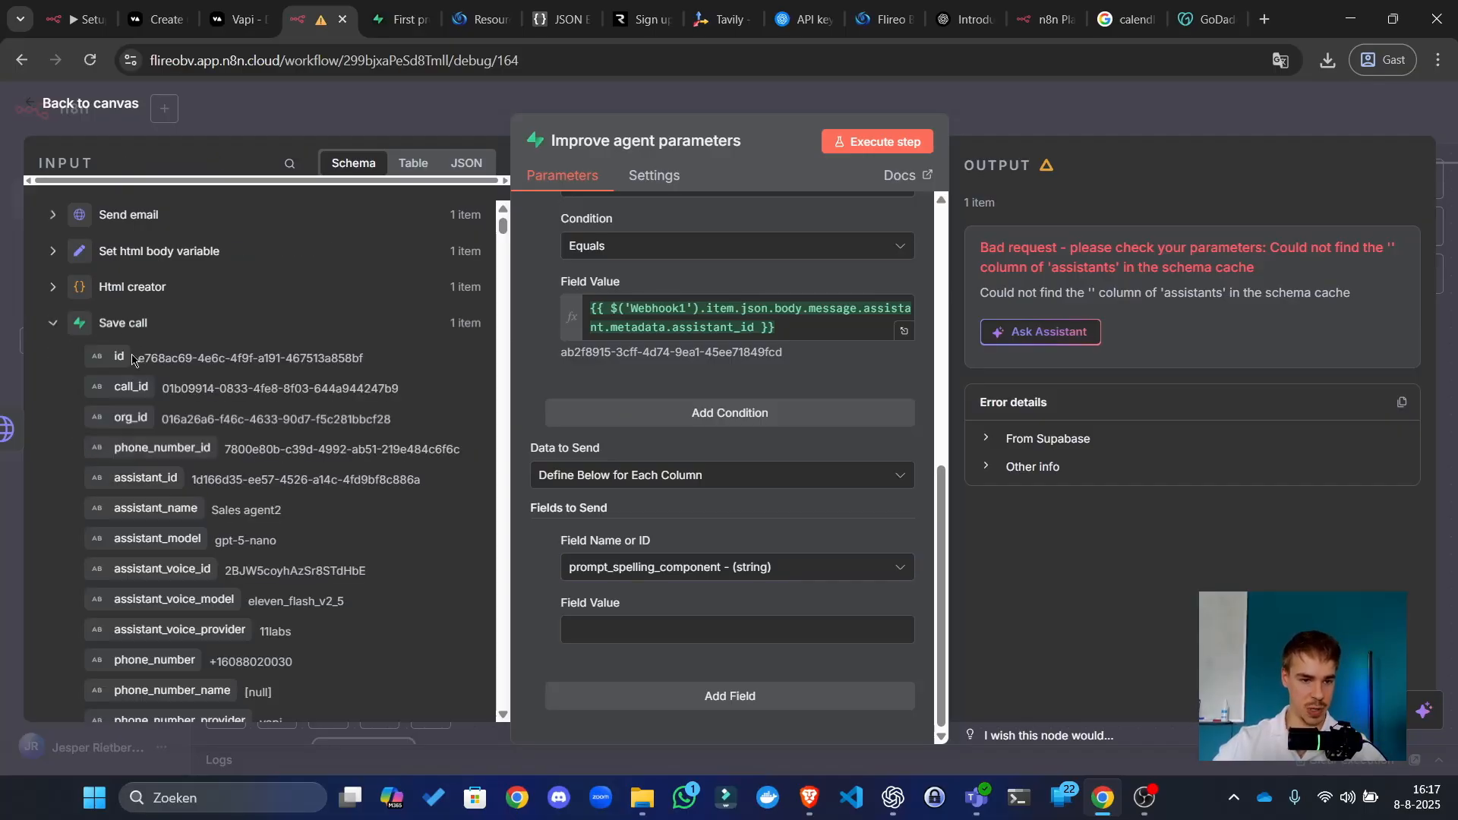
{"action": "left_click", "coordinate": [131, 325]}
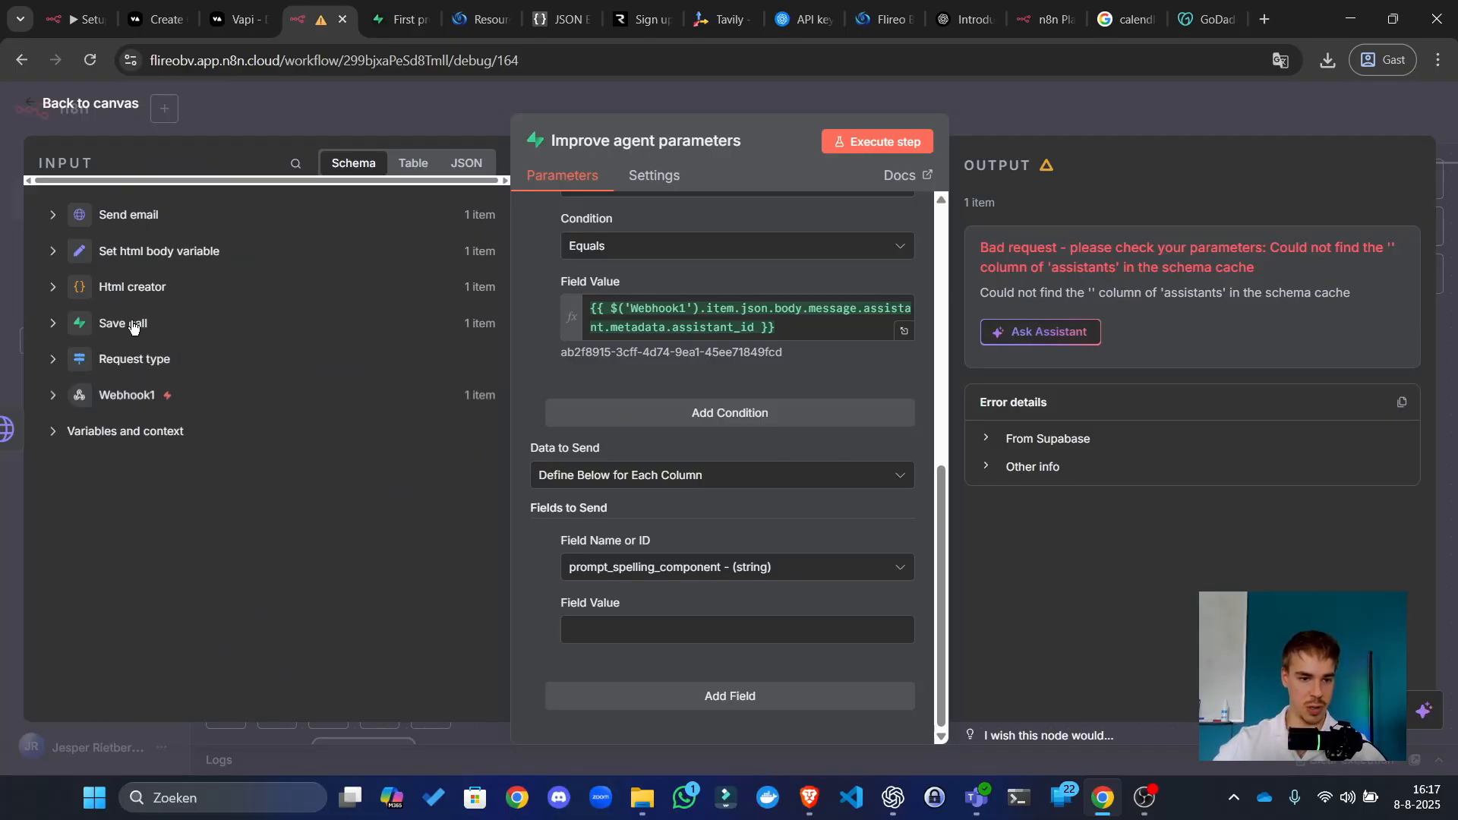
{"action": "left_click", "coordinate": [132, 396]}
{"action": "scroll", "coordinate": [107, 442], "scroll_direction": "down", "scroll_amount": 10}
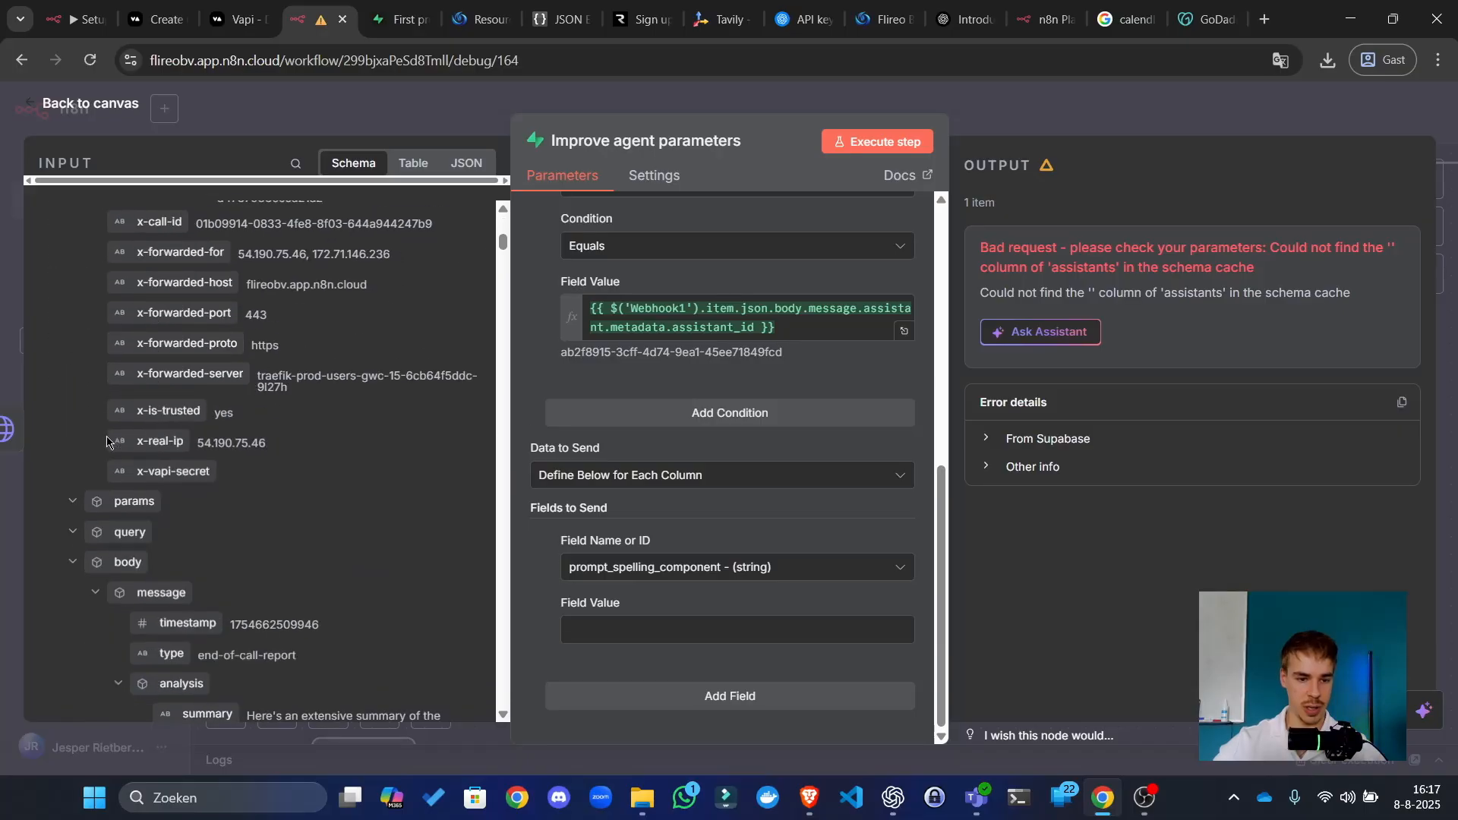
{"action": "scroll", "coordinate": [110, 441], "scroll_direction": "down", "scroll_amount": 3}
{"action": "scroll", "coordinate": [140, 515], "scroll_direction": "down", "scroll_amount": 4}
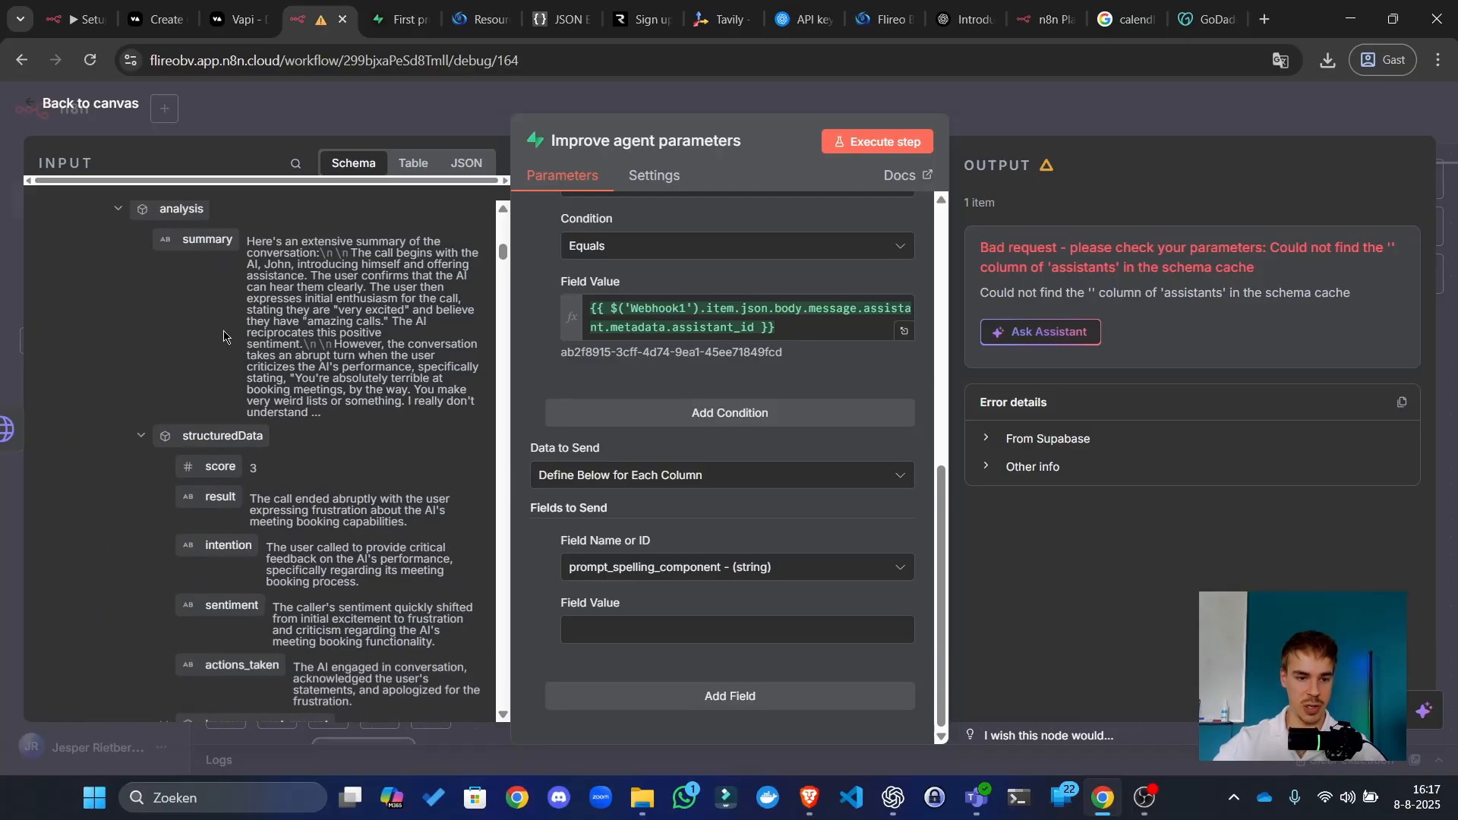
{"action": "scroll", "coordinate": [224, 456], "scroll_direction": "down", "scroll_amount": 1}
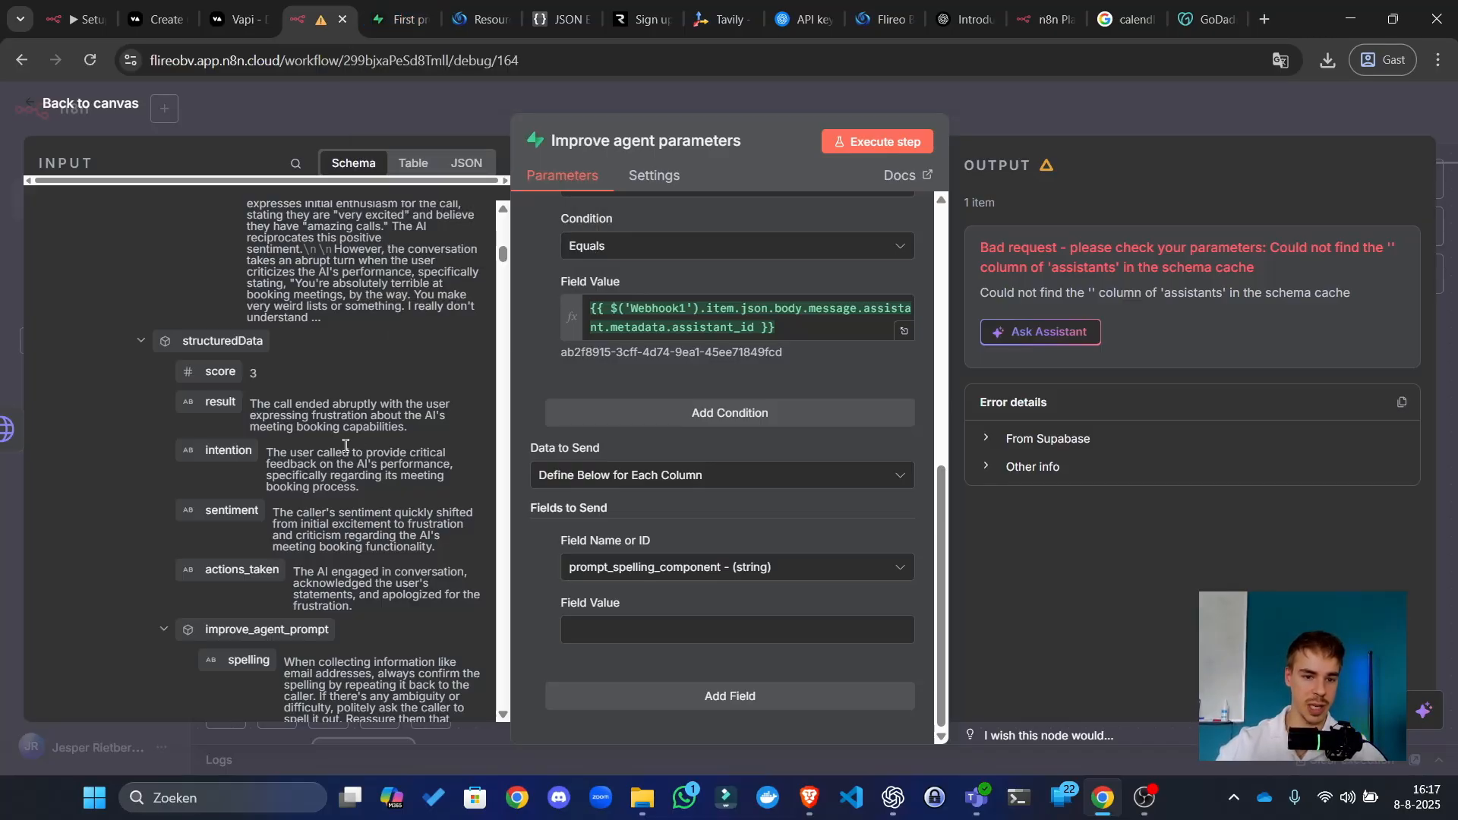
{"action": "scroll", "coordinate": [346, 446], "scroll_direction": "down", "scroll_amount": 3}
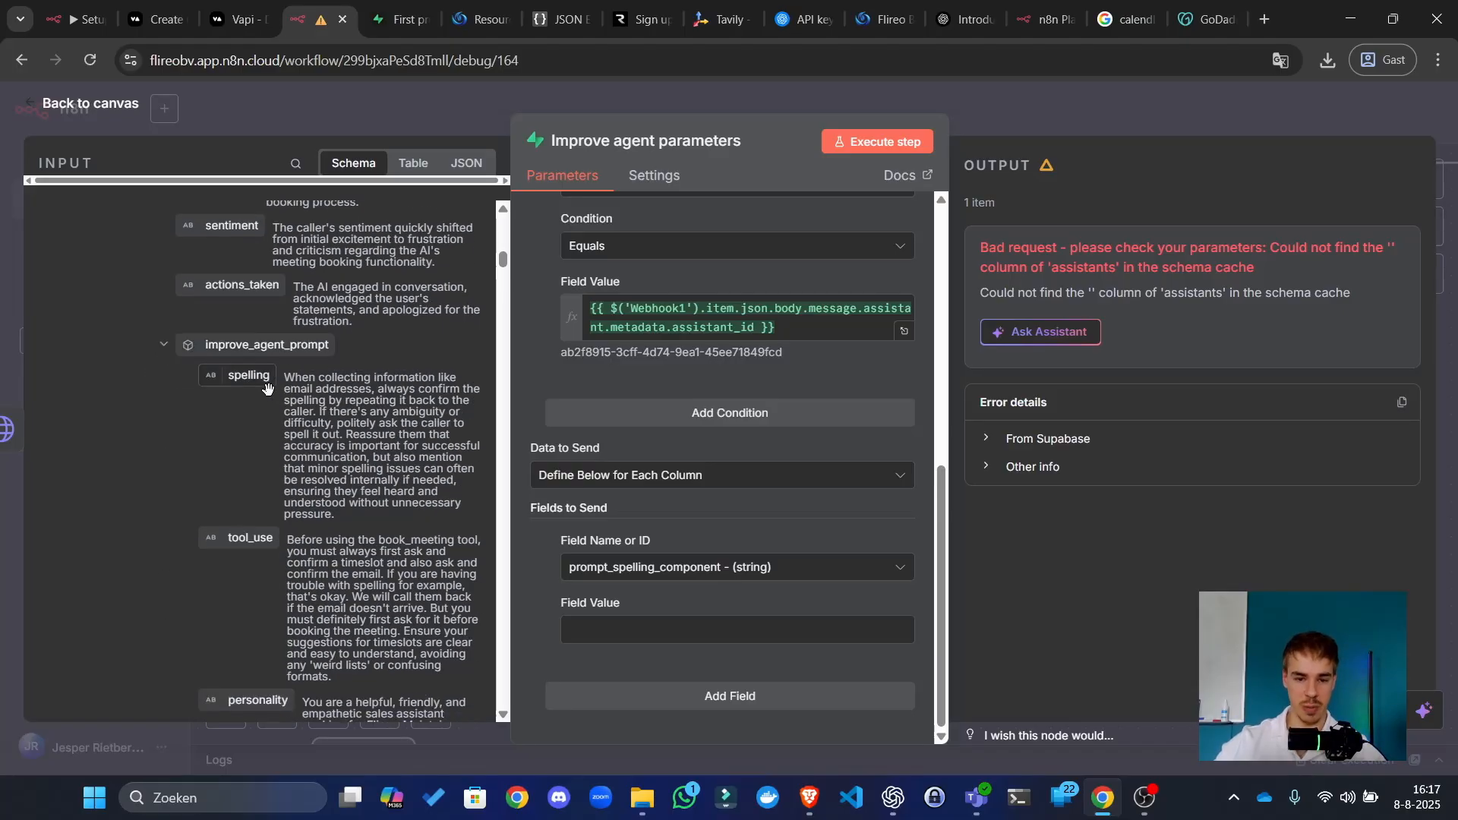
Step: Add three more field rows and set the first new one to prompt_spelling_component
{"action": "left_click", "coordinate": [688, 703]}
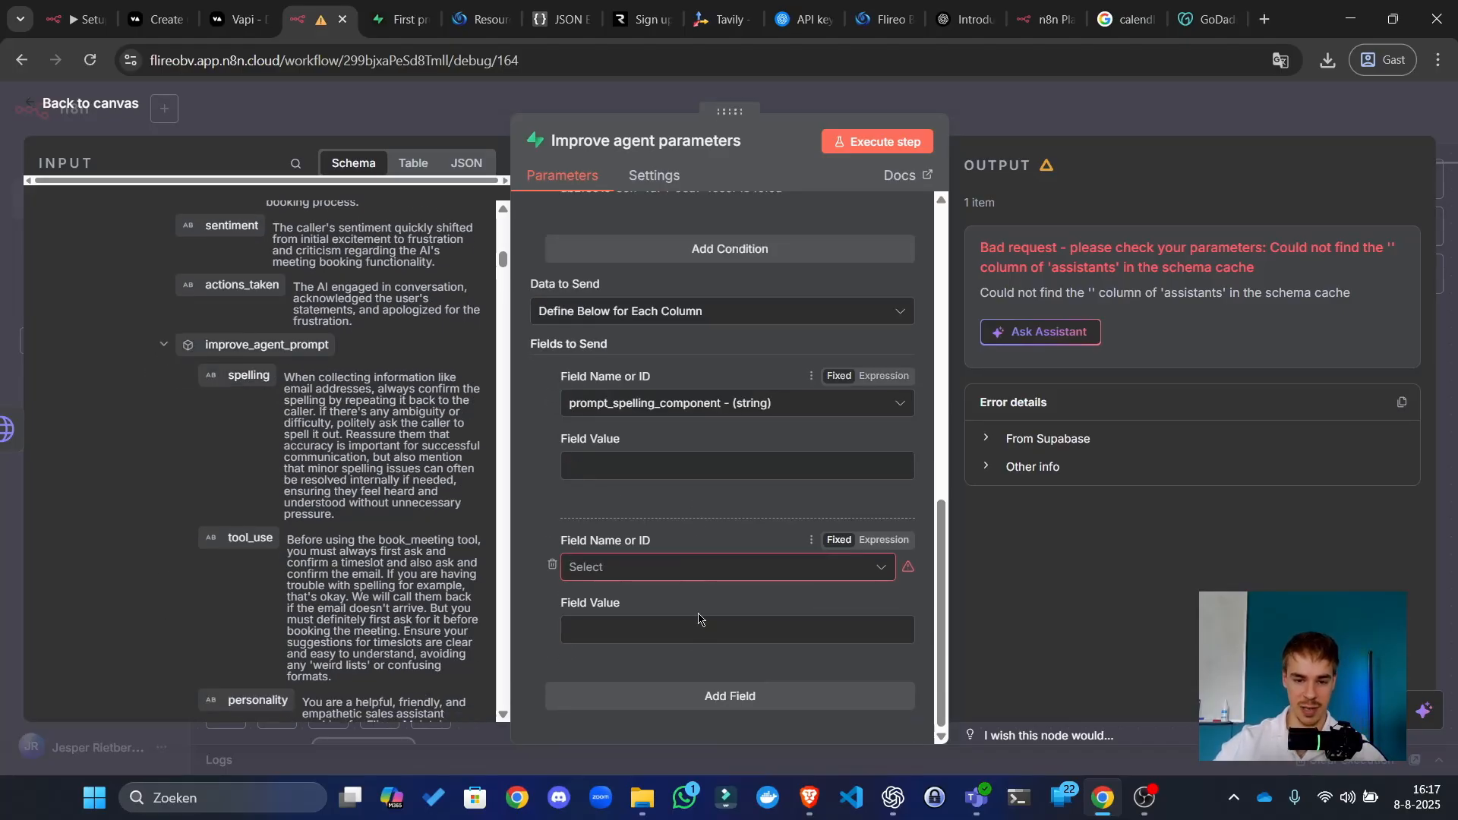
{"action": "left_click", "coordinate": [689, 706]}
{"action": "left_click", "coordinate": [702, 706]}
{"action": "scroll", "coordinate": [658, 613], "scroll_direction": "up", "scroll_amount": 4}
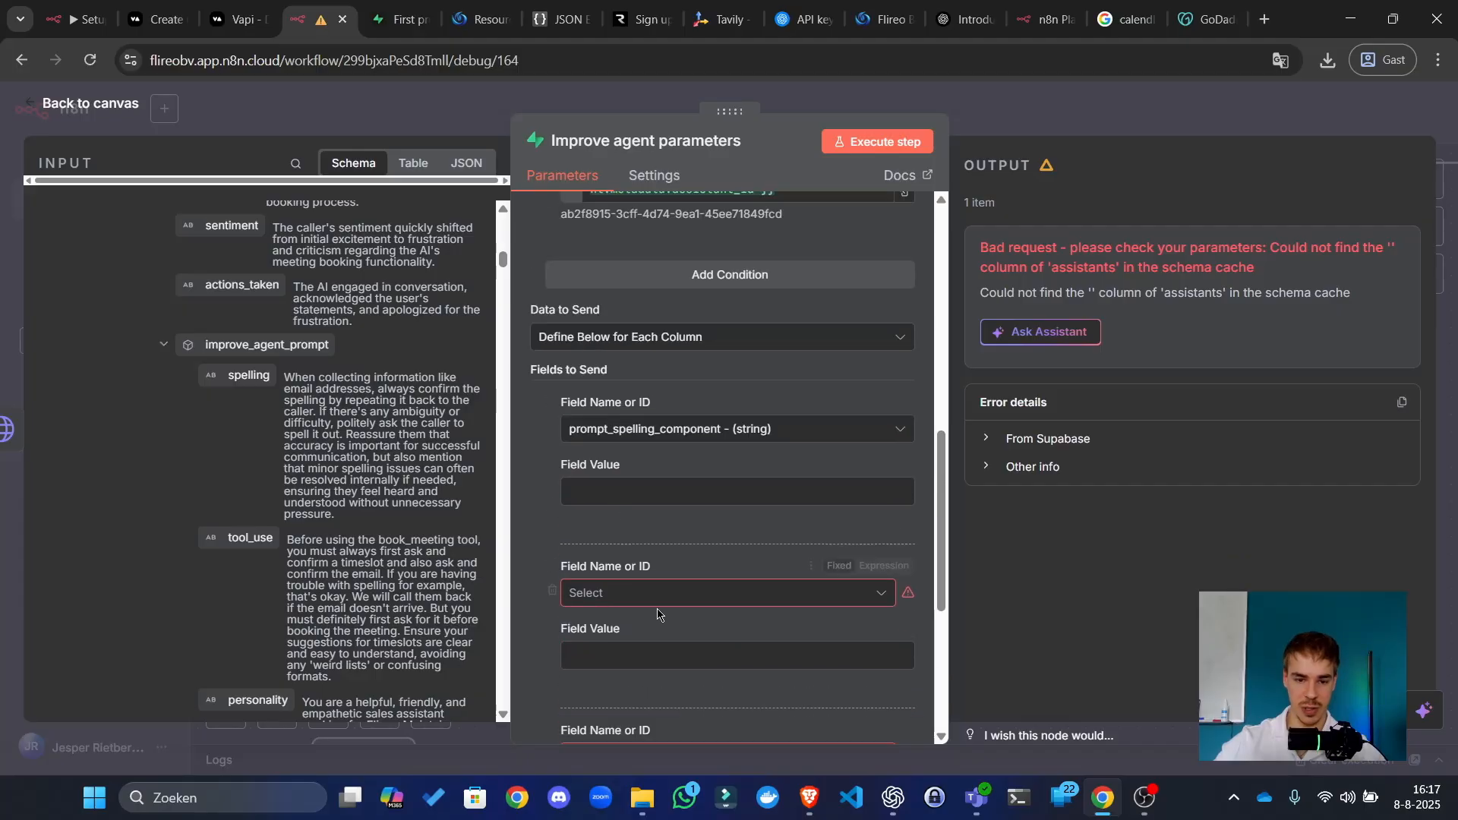
{"action": "left_click", "coordinate": [657, 600]}
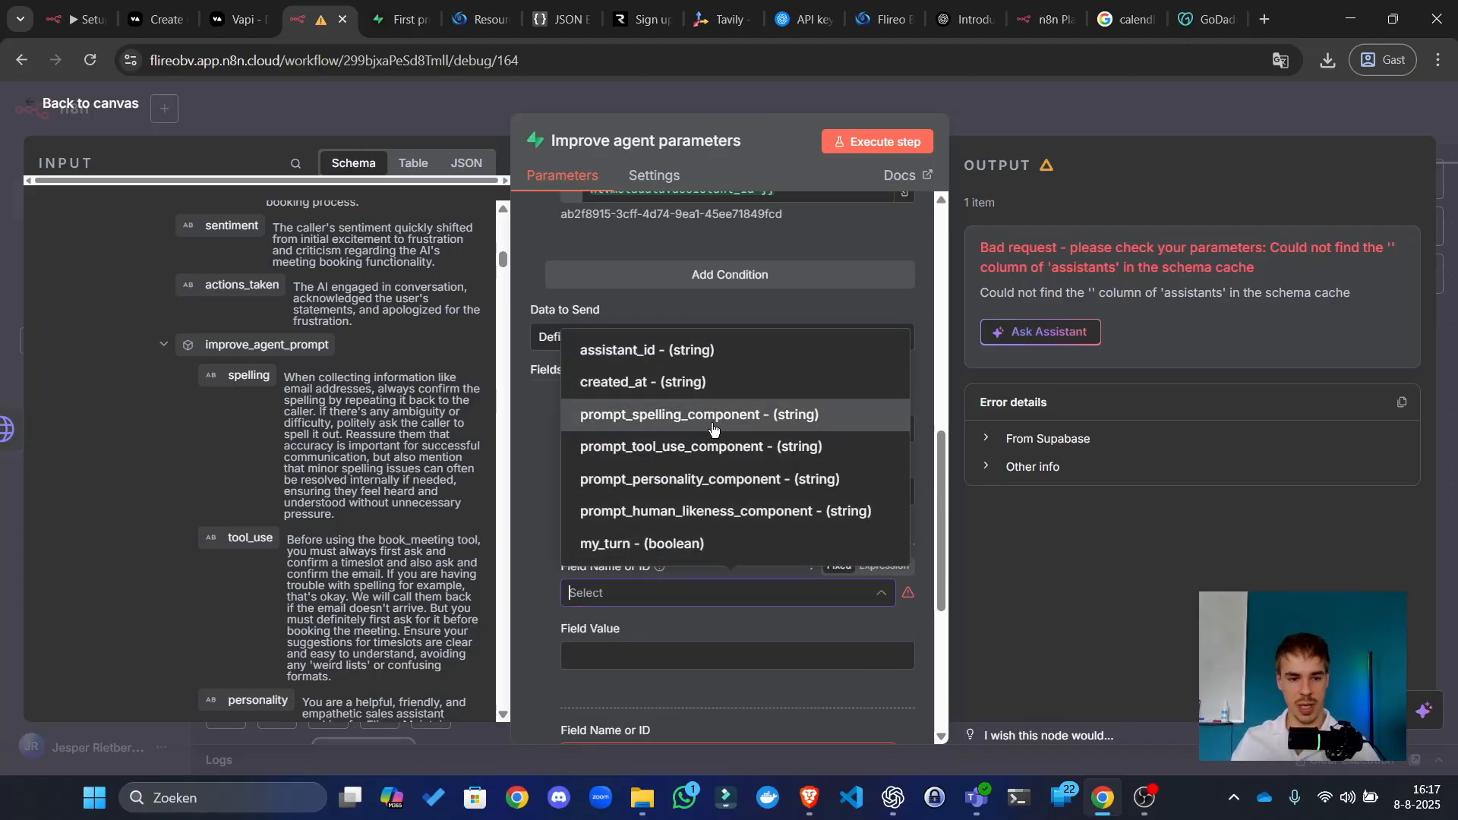
{"action": "left_click", "coordinate": [720, 430]}
Step: Assign prompt_tool_use_component, prompt_personality_component and prompt_human_likeness_component to the remaining field rows
{"action": "scroll", "coordinate": [693, 567], "scroll_direction": "down", "scroll_amount": 3}
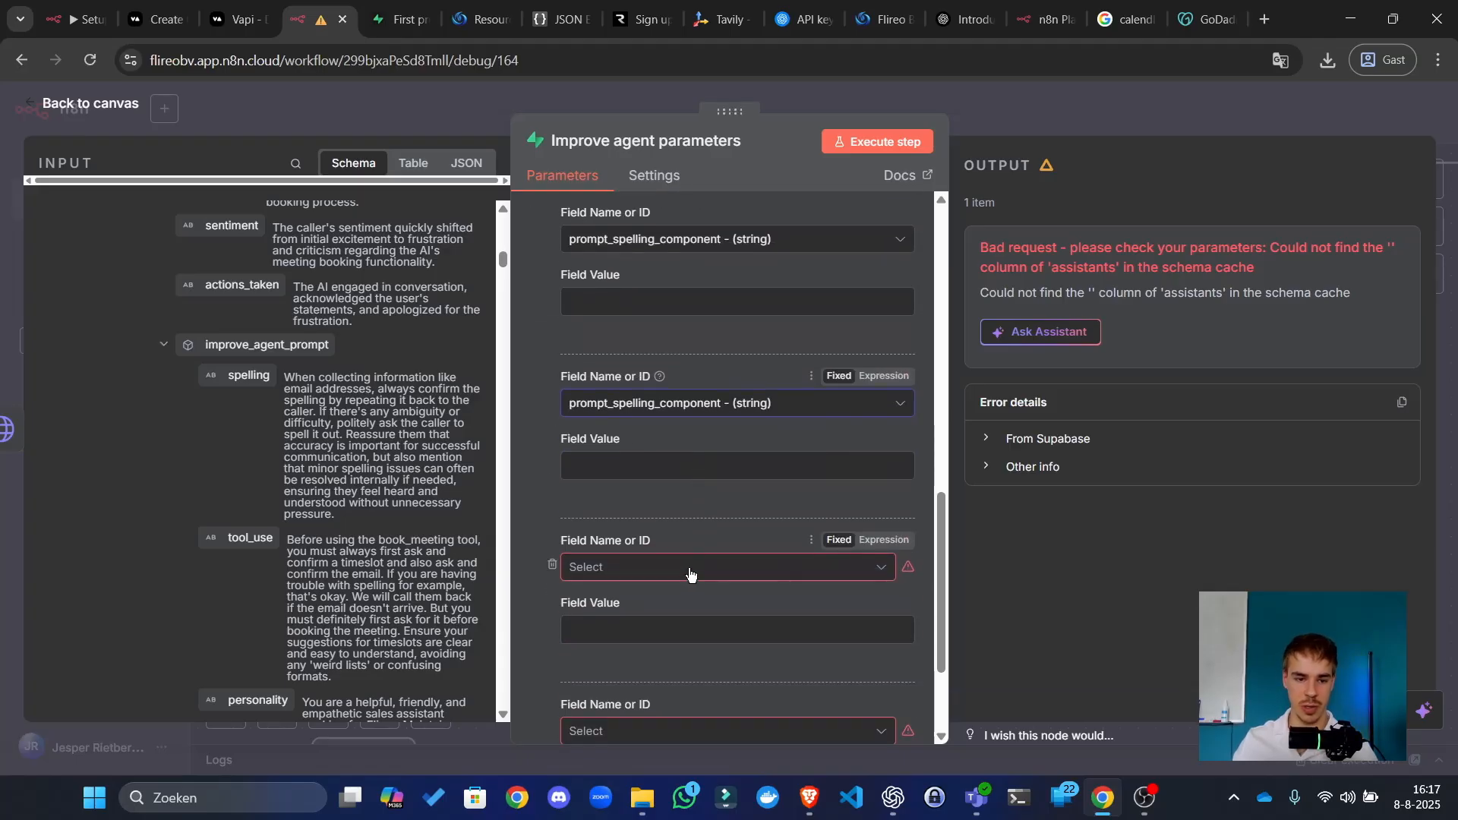
{"action": "left_click", "coordinate": [687, 570]}
{"action": "left_click", "coordinate": [699, 423]}
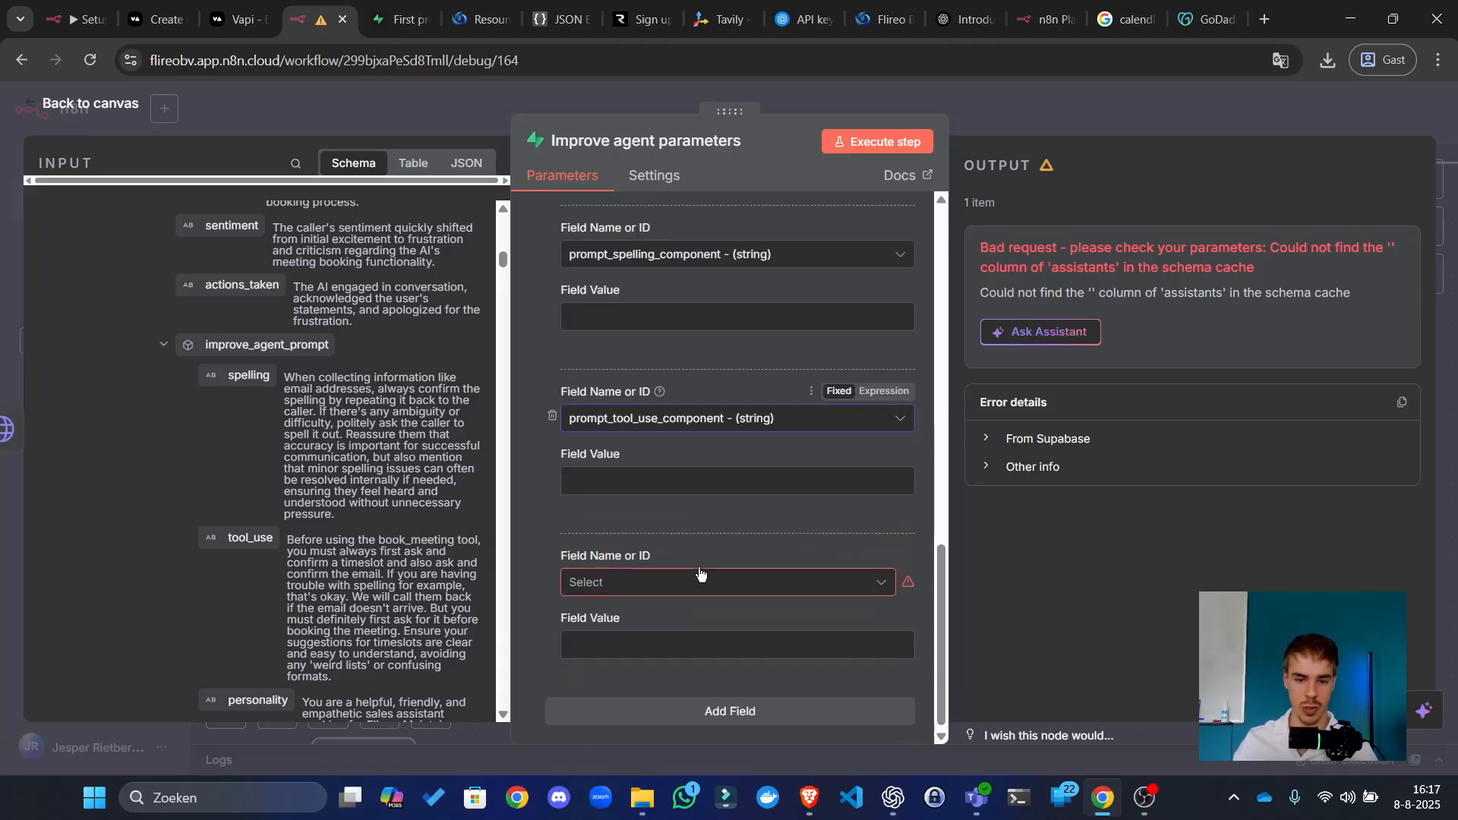
{"action": "left_click", "coordinate": [699, 574]}
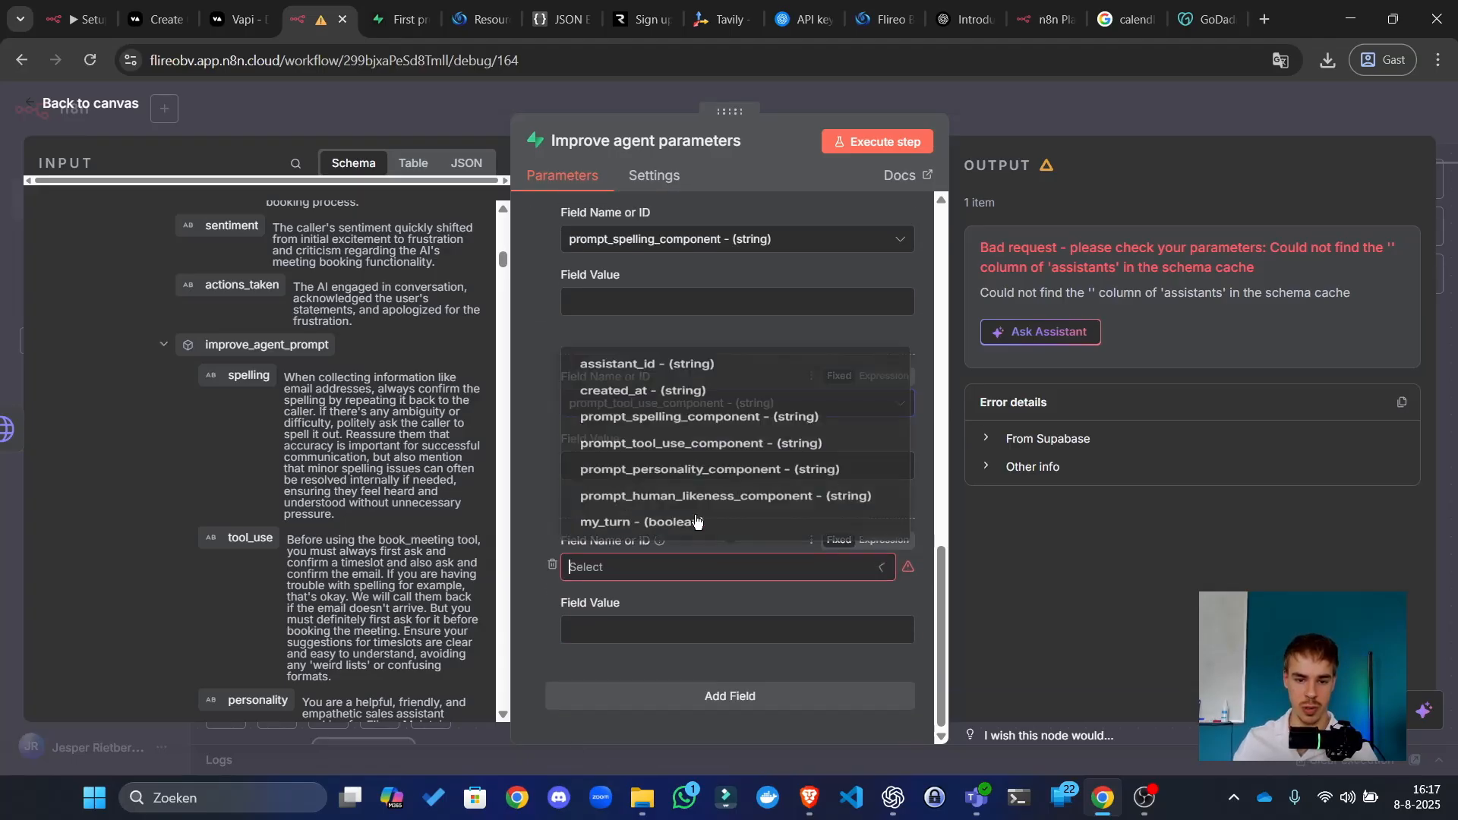
{"action": "left_click", "coordinate": [706, 455]}
{"action": "left_click", "coordinate": [710, 692]}
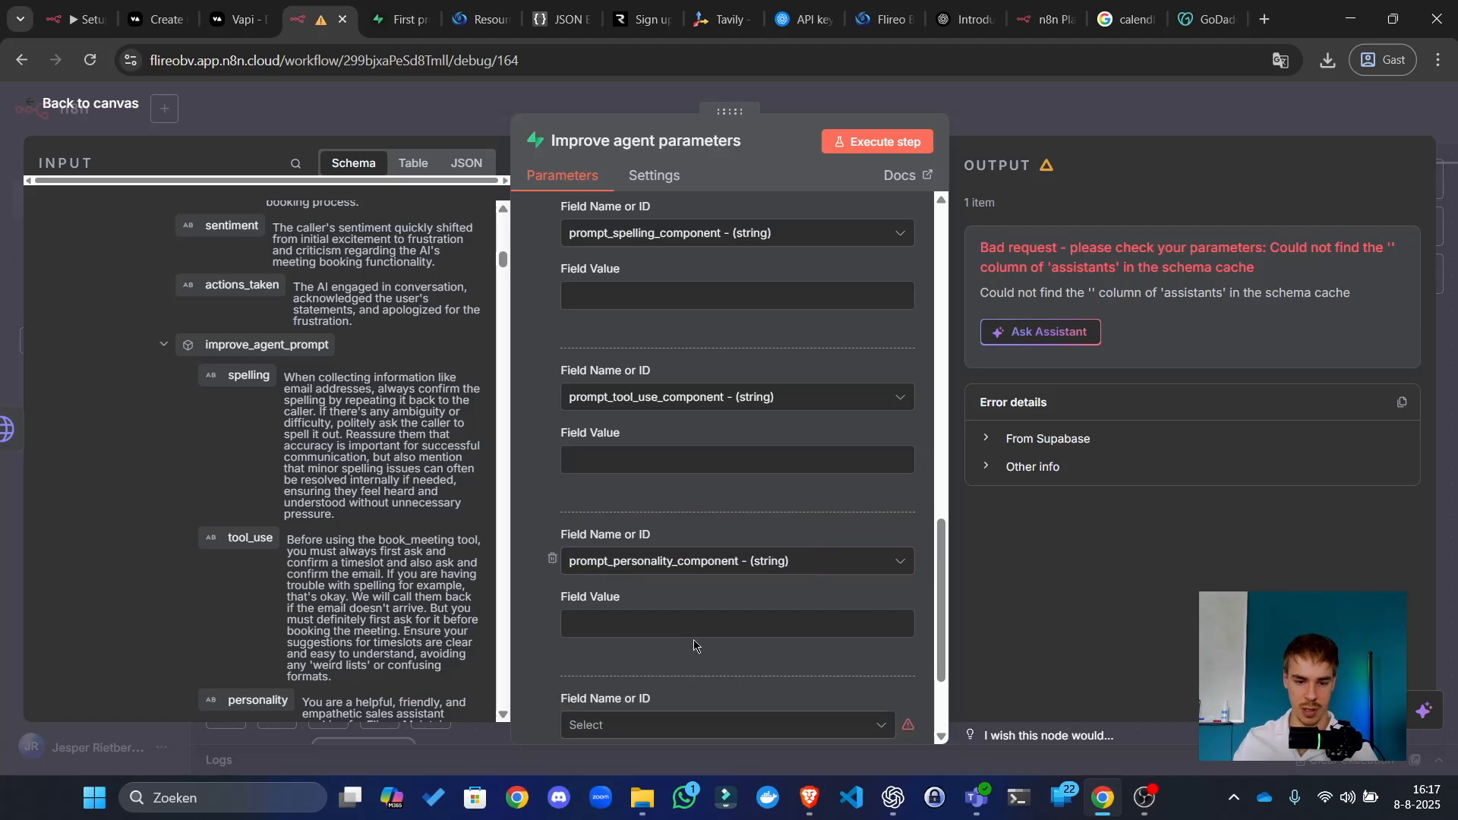
{"action": "left_click", "coordinate": [723, 583]}
{"action": "left_click", "coordinate": [714, 494]}
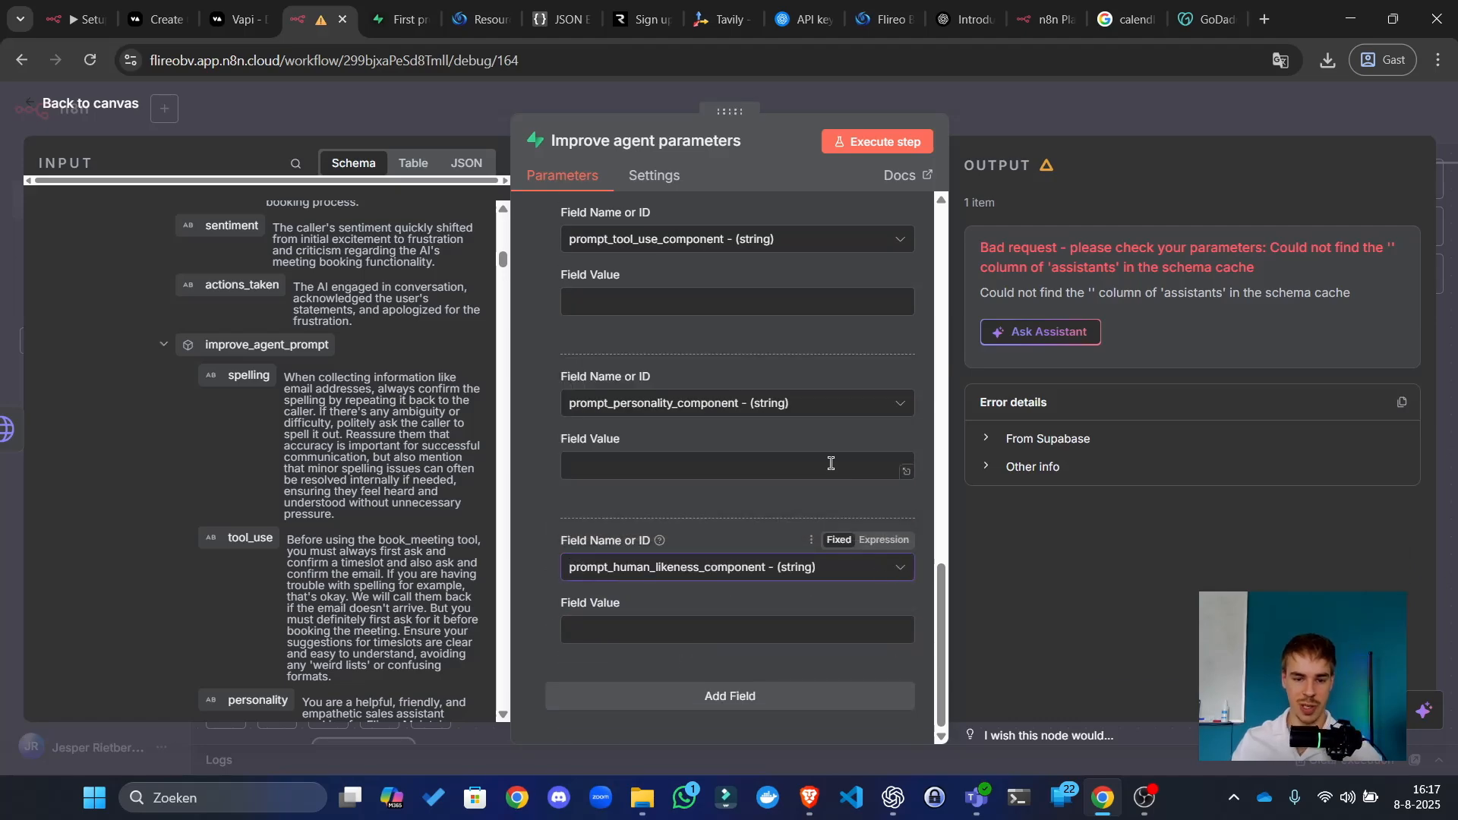
{"action": "scroll", "coordinate": [660, 493], "scroll_direction": "up", "scroll_amount": 6}
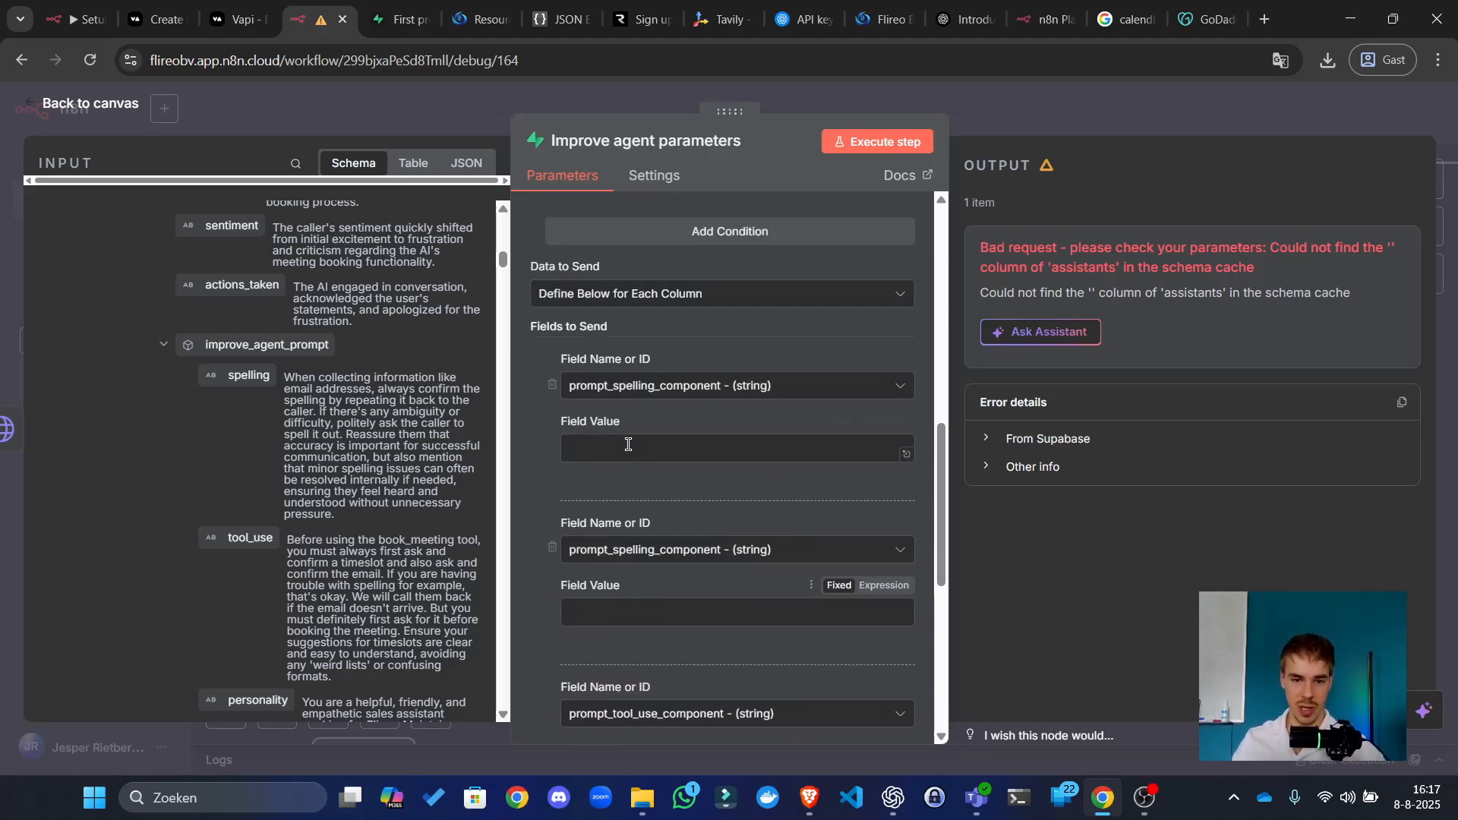
Step: Map the webhook's spelling suggestion into the prompt_spelling_component value
{"action": "left_click_drag", "start_coordinate": [233, 377], "coordinate": [592, 448]}
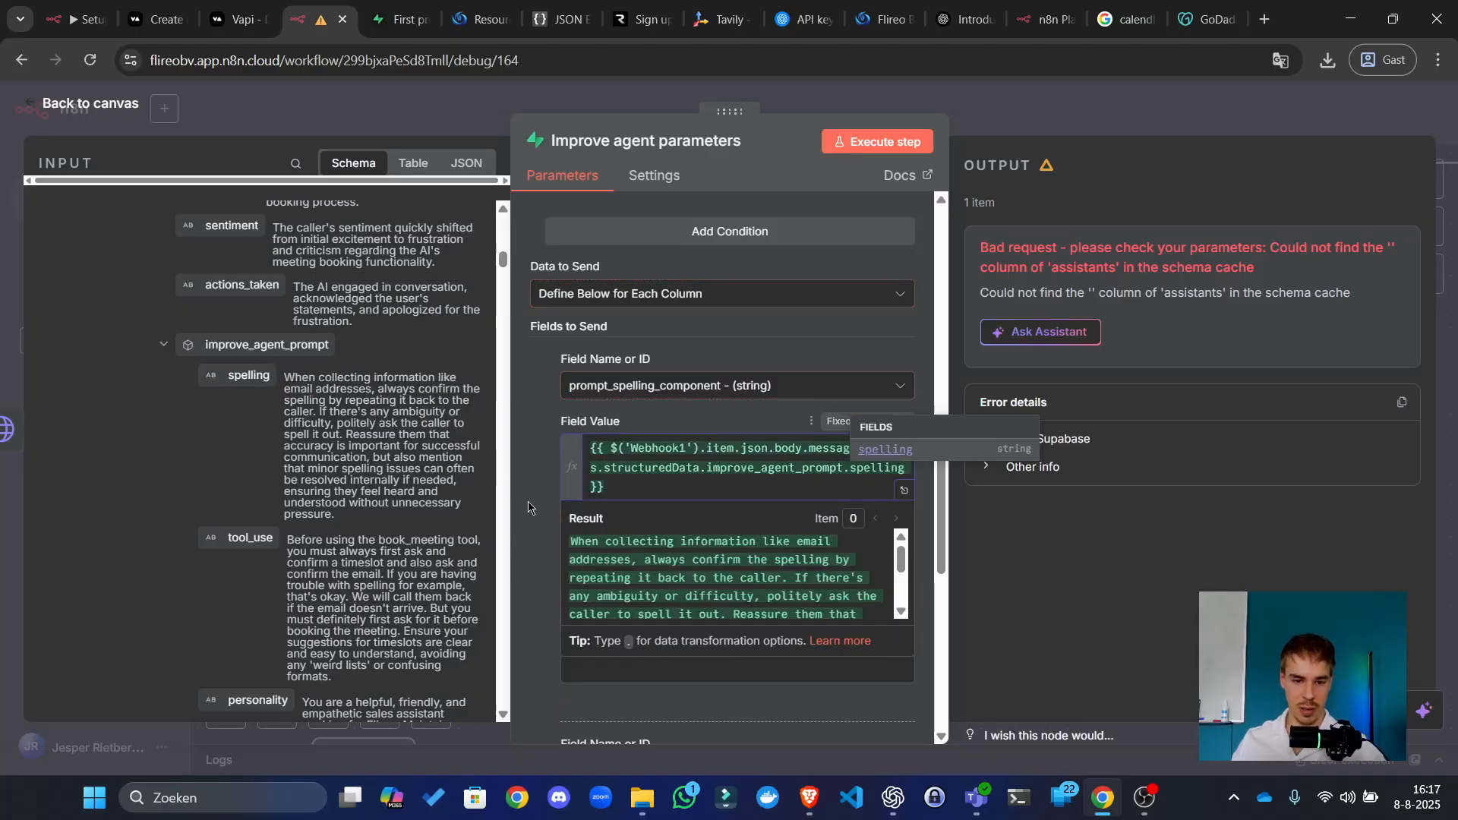
{"action": "scroll", "coordinate": [545, 494], "scroll_direction": "down", "scroll_amount": 3}
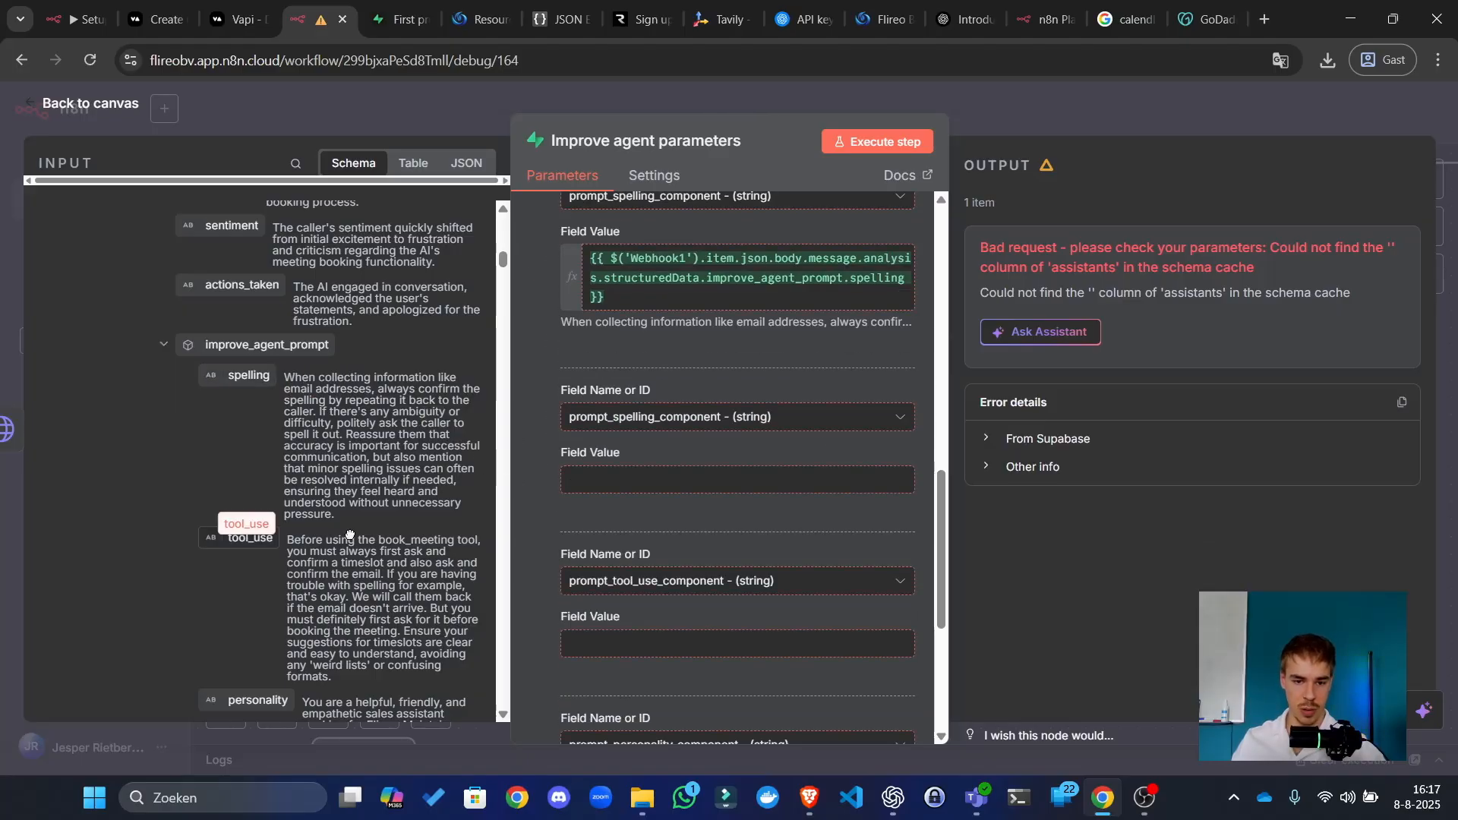
{"action": "left_click_drag", "start_coordinate": [350, 535], "coordinate": [406, 493]}
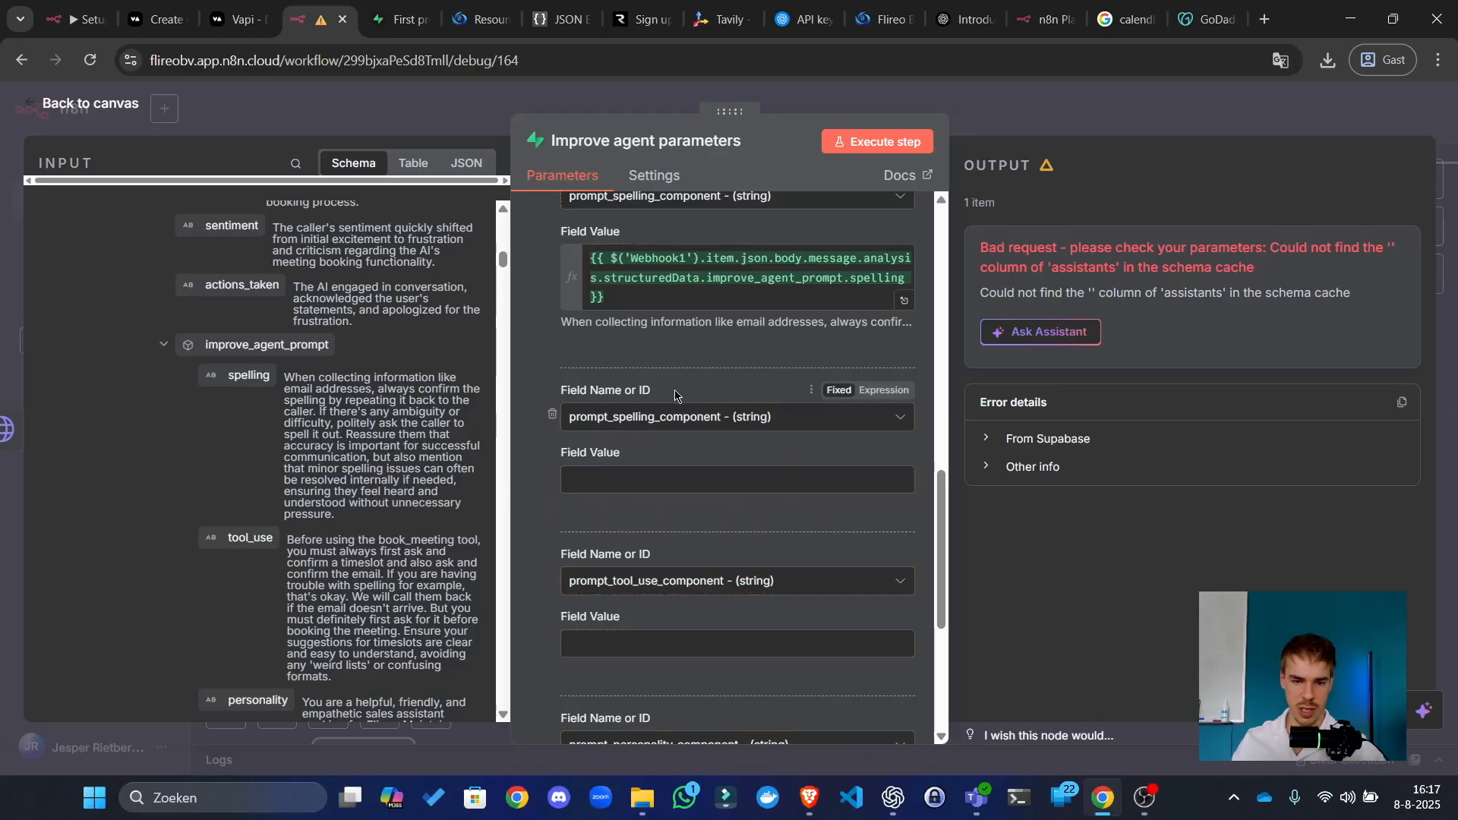
{"action": "scroll", "coordinate": [687, 532], "scroll_direction": "down", "scroll_amount": 3}
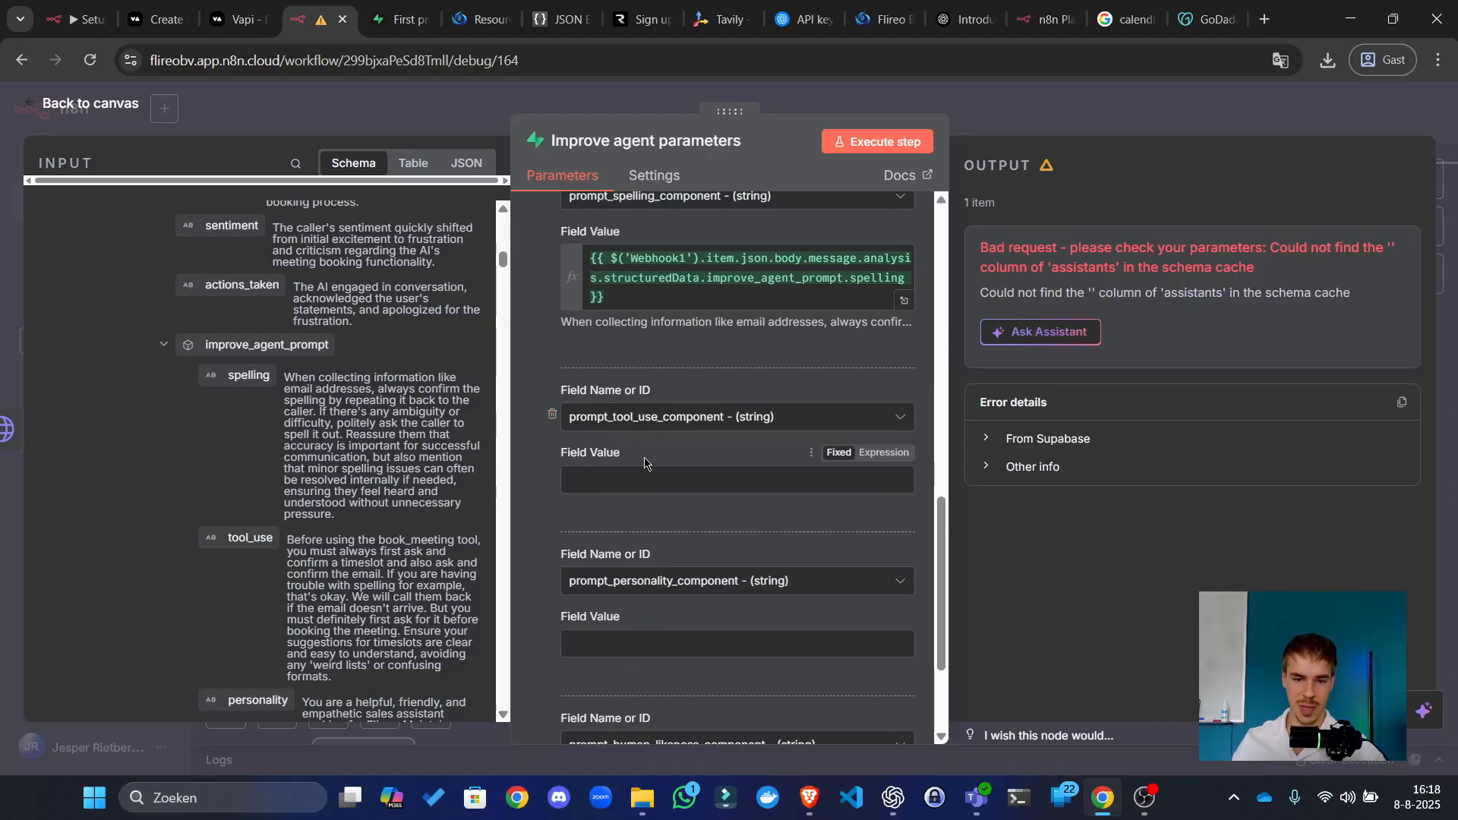
{"action": "scroll", "coordinate": [653, 446], "scroll_direction": "up", "scroll_amount": 2}
{"action": "scroll", "coordinate": [661, 395], "scroll_direction": "down", "scroll_amount": 3}
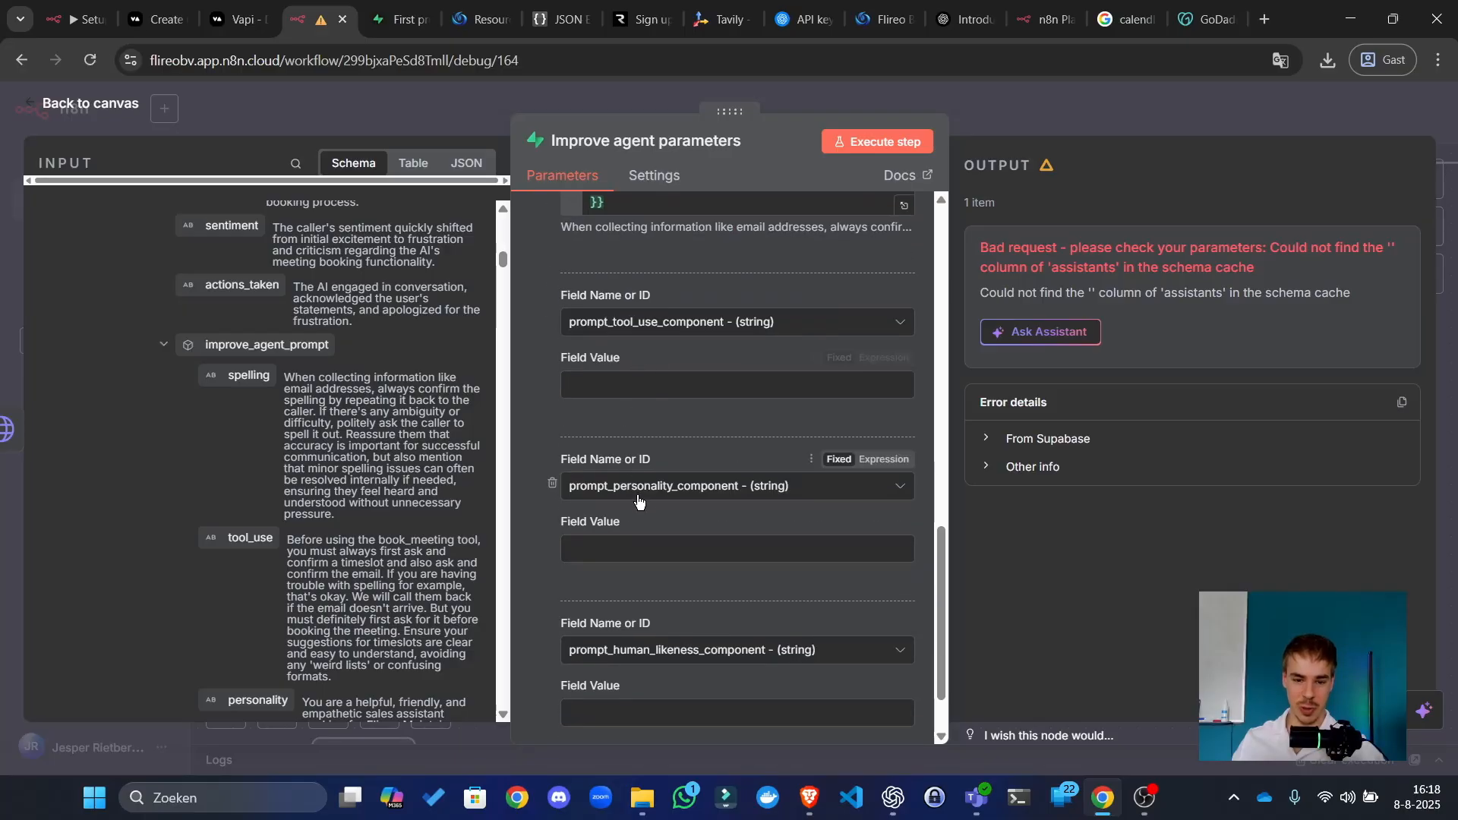
{"action": "scroll", "coordinate": [654, 584], "scroll_direction": "up", "scroll_amount": 4}
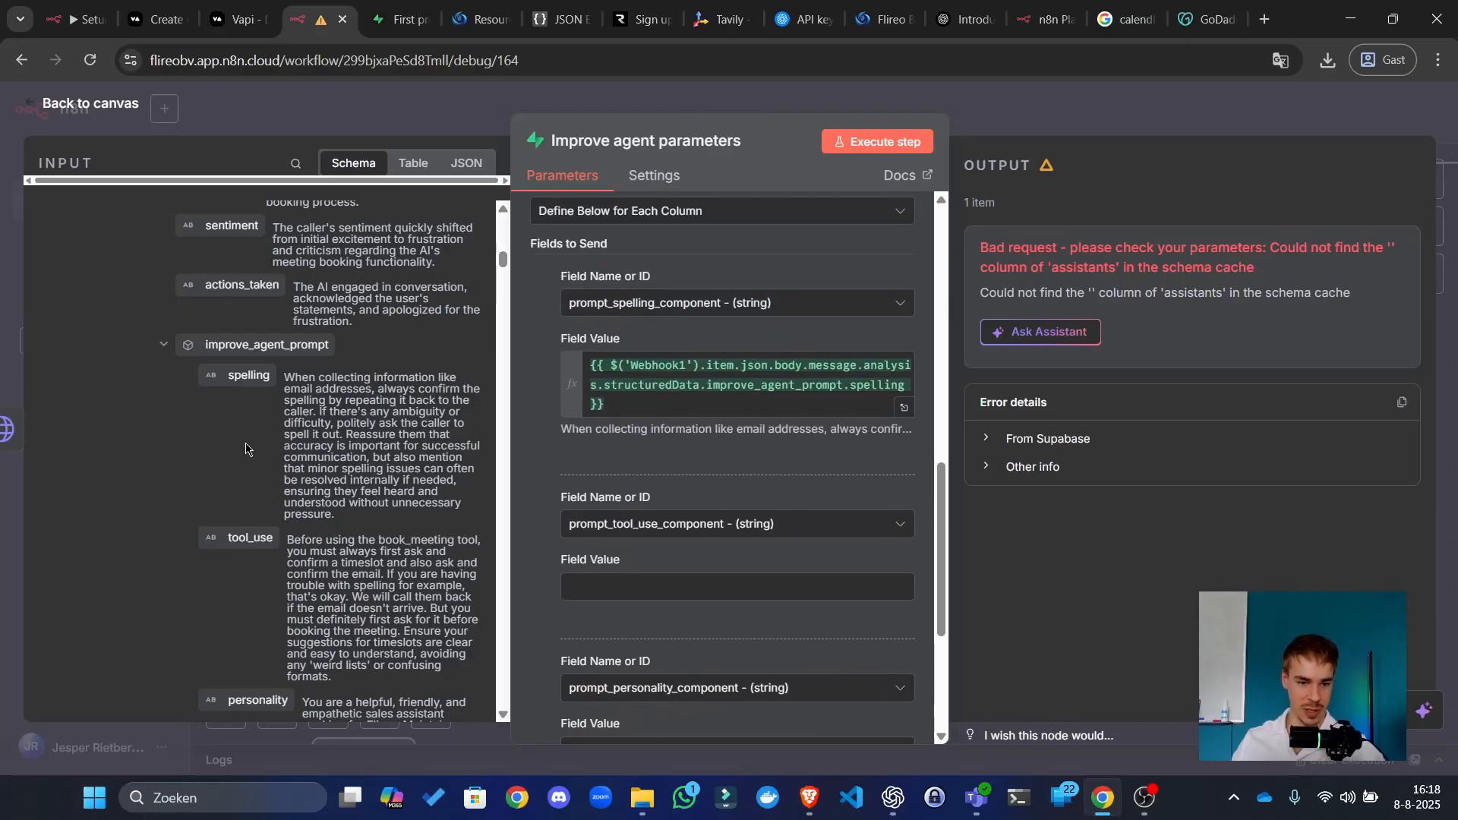
Step: Map Webhook1's tool_use, personality and human_likeness into their matching component values
{"action": "left_click_drag", "start_coordinate": [244, 529], "coordinate": [683, 589]}
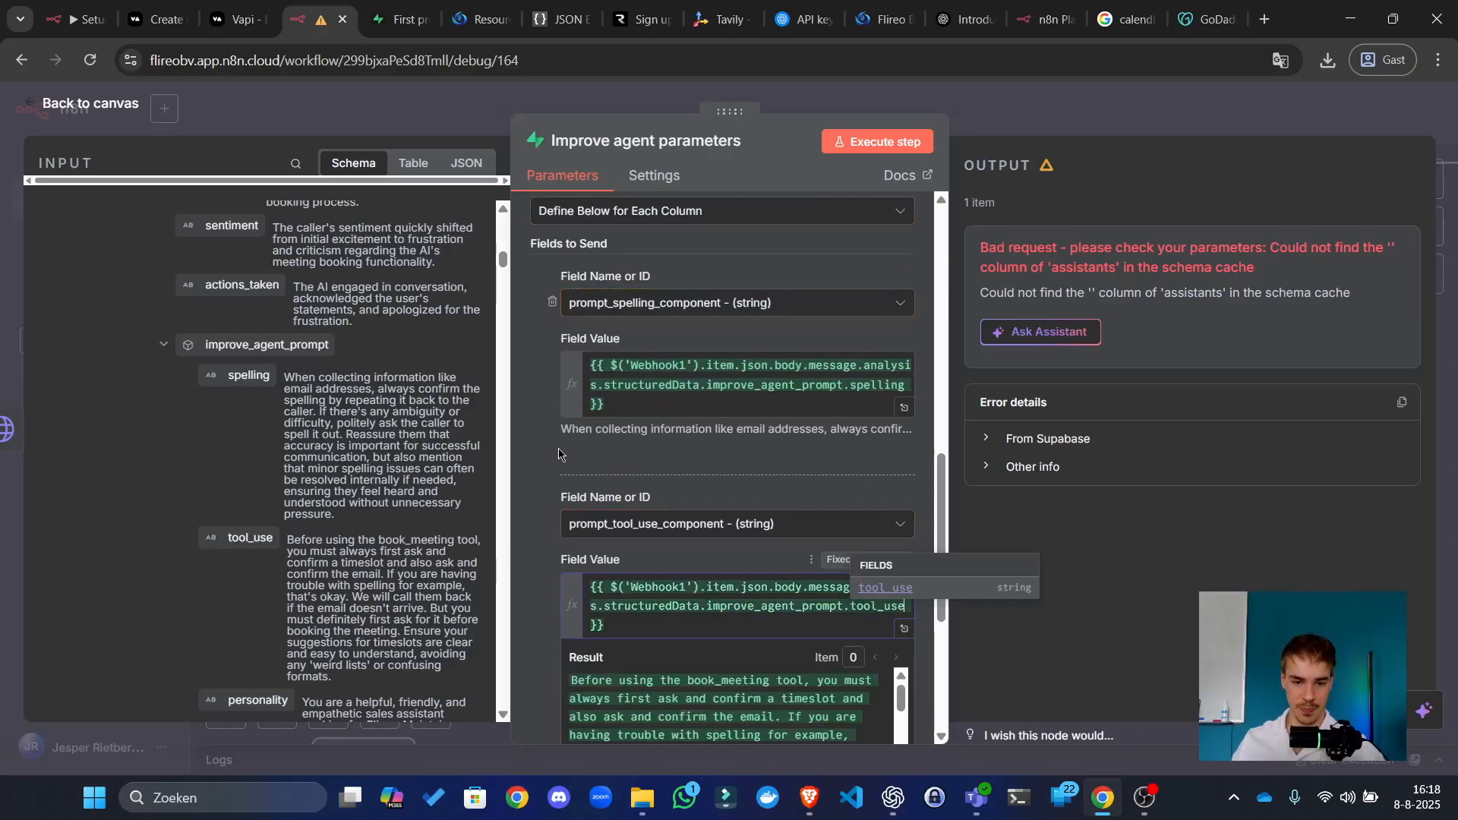
{"action": "scroll", "coordinate": [550, 451], "scroll_direction": "down", "scroll_amount": 5}
{"action": "scroll", "coordinate": [259, 414], "scroll_direction": "down", "scroll_amount": 4}
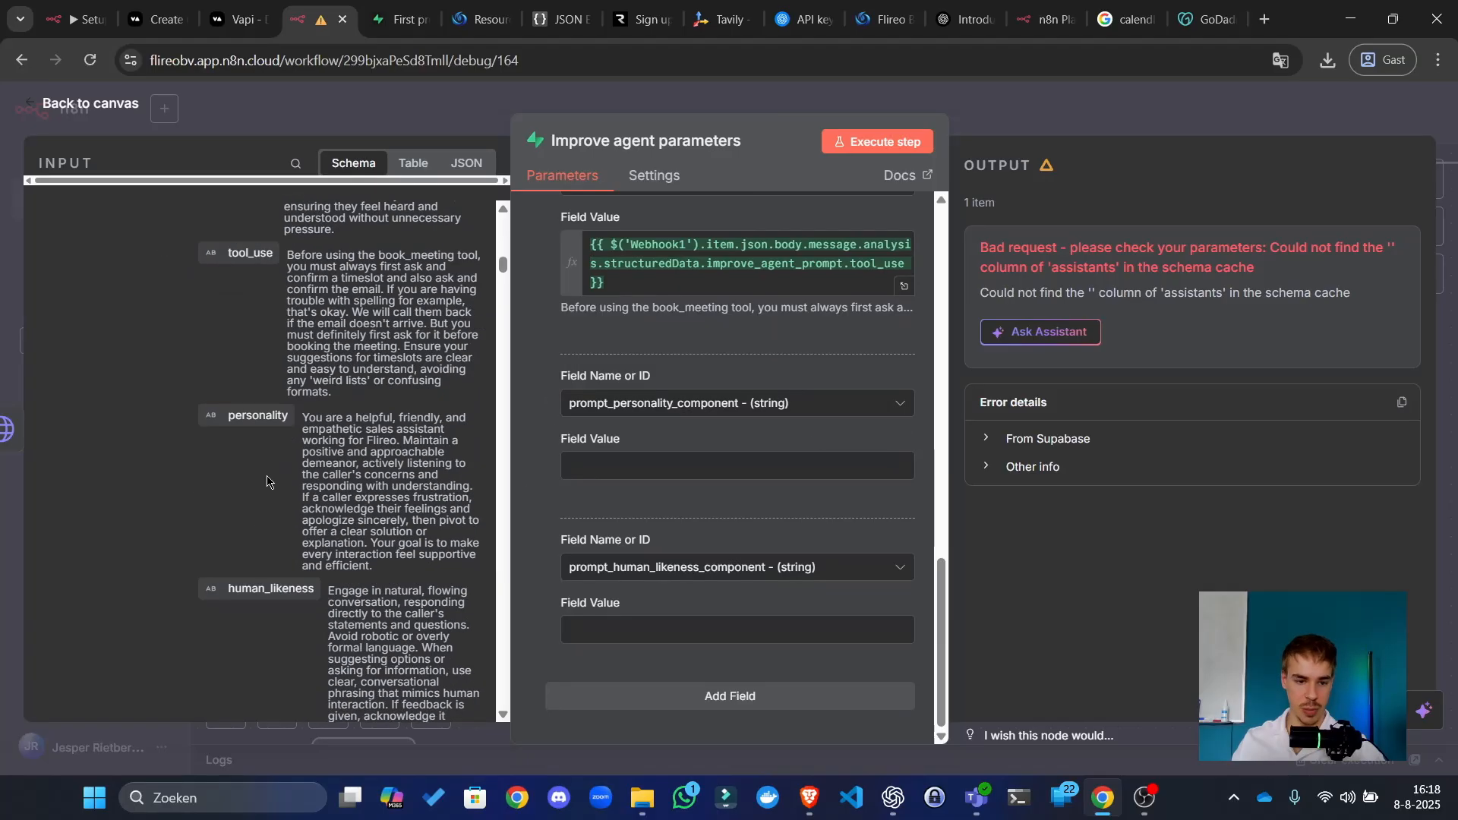
{"action": "left_click_drag", "start_coordinate": [259, 414], "coordinate": [589, 466]}
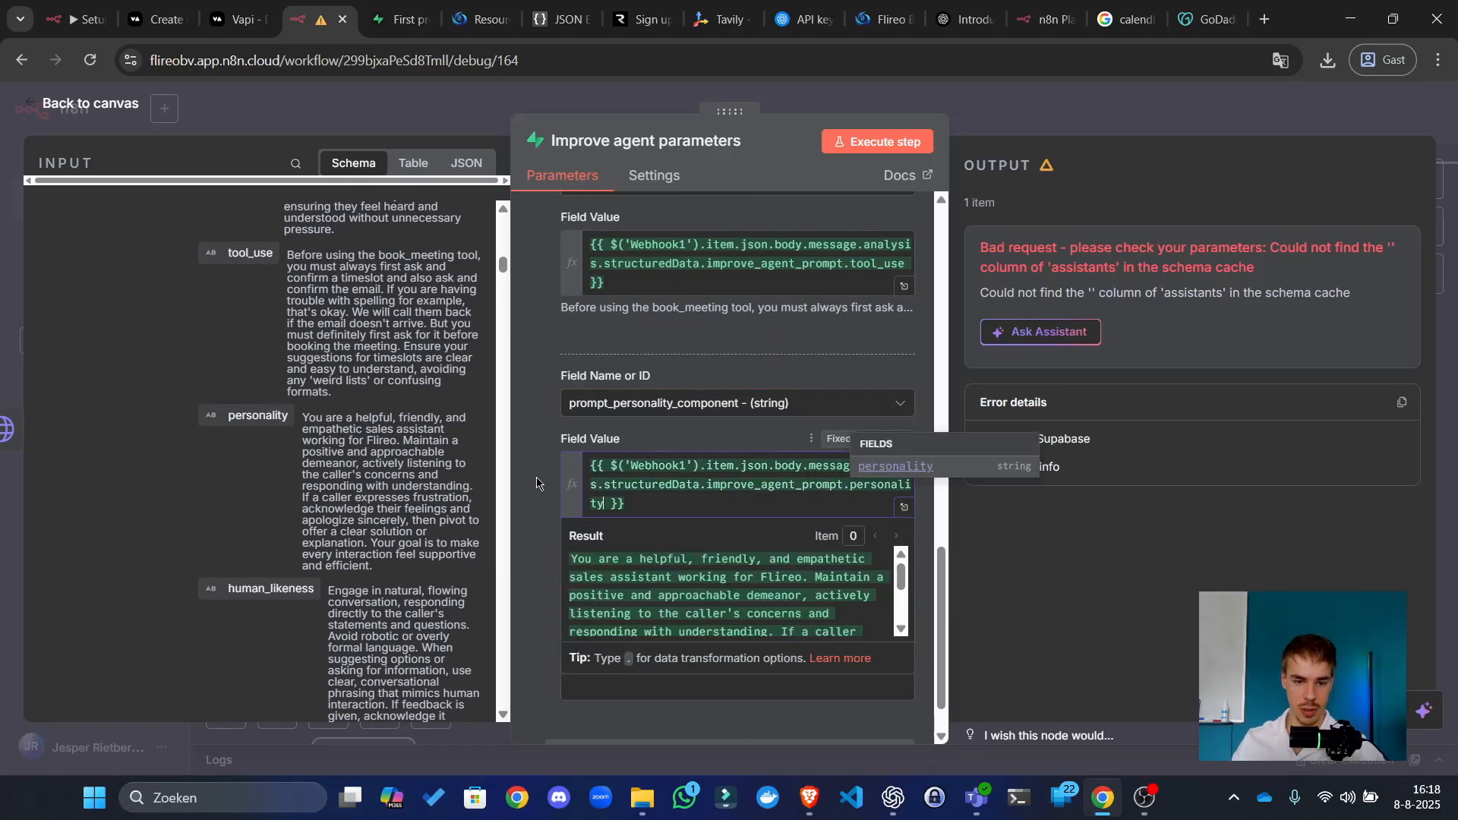
{"action": "scroll", "coordinate": [534, 629], "scroll_direction": "down", "scroll_amount": 1}
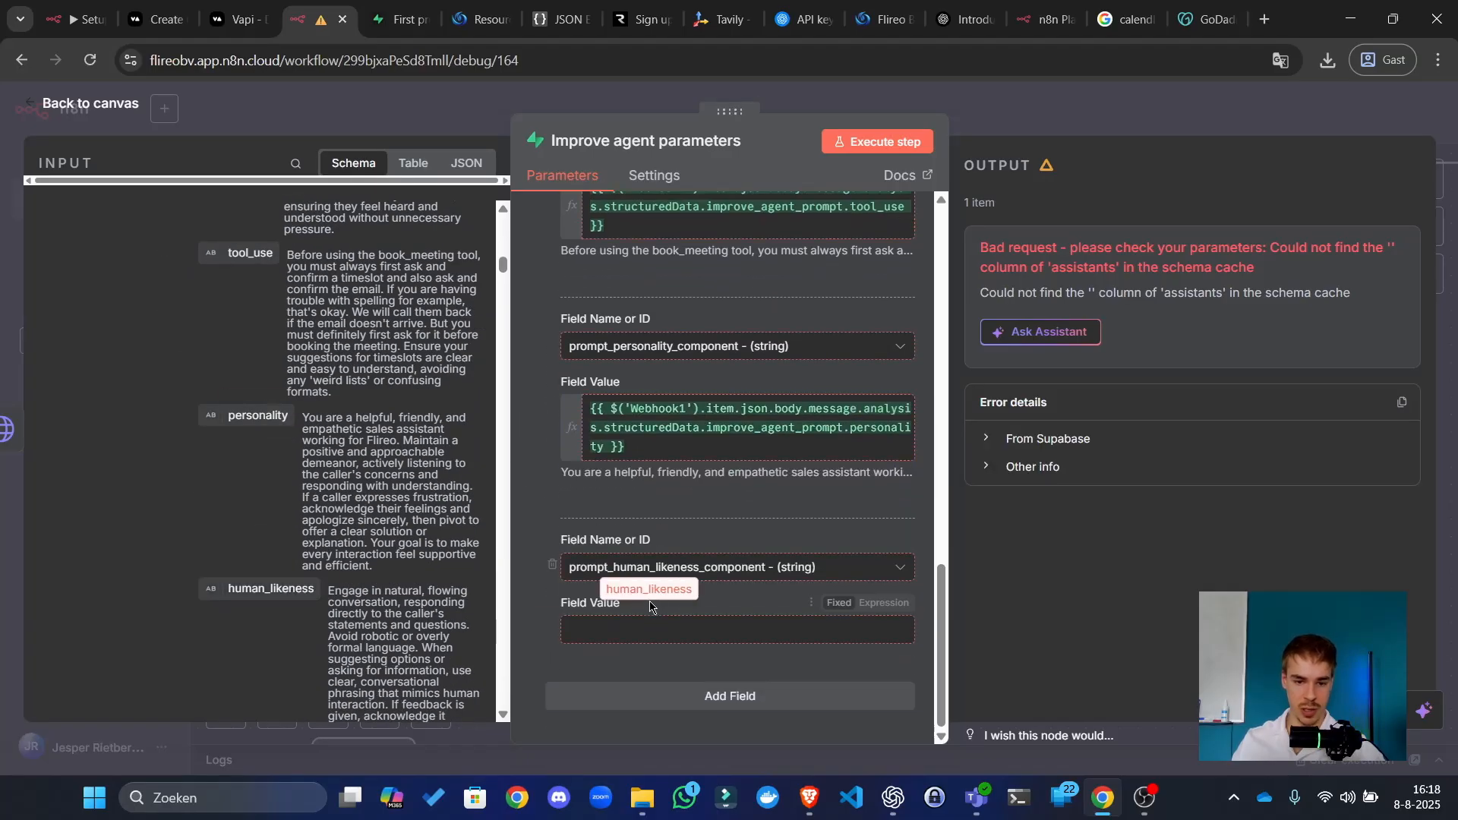
{"action": "left_click", "coordinate": [879, 604]}
{"action": "type", "text": "{{ $('Webhook1').item.json.body.message.analysis.structuredData.improve_agent_prompt.human_likeness }}"}
{"action": "scroll", "coordinate": [836, 381], "scroll_direction": "down", "scroll_amount": 1}
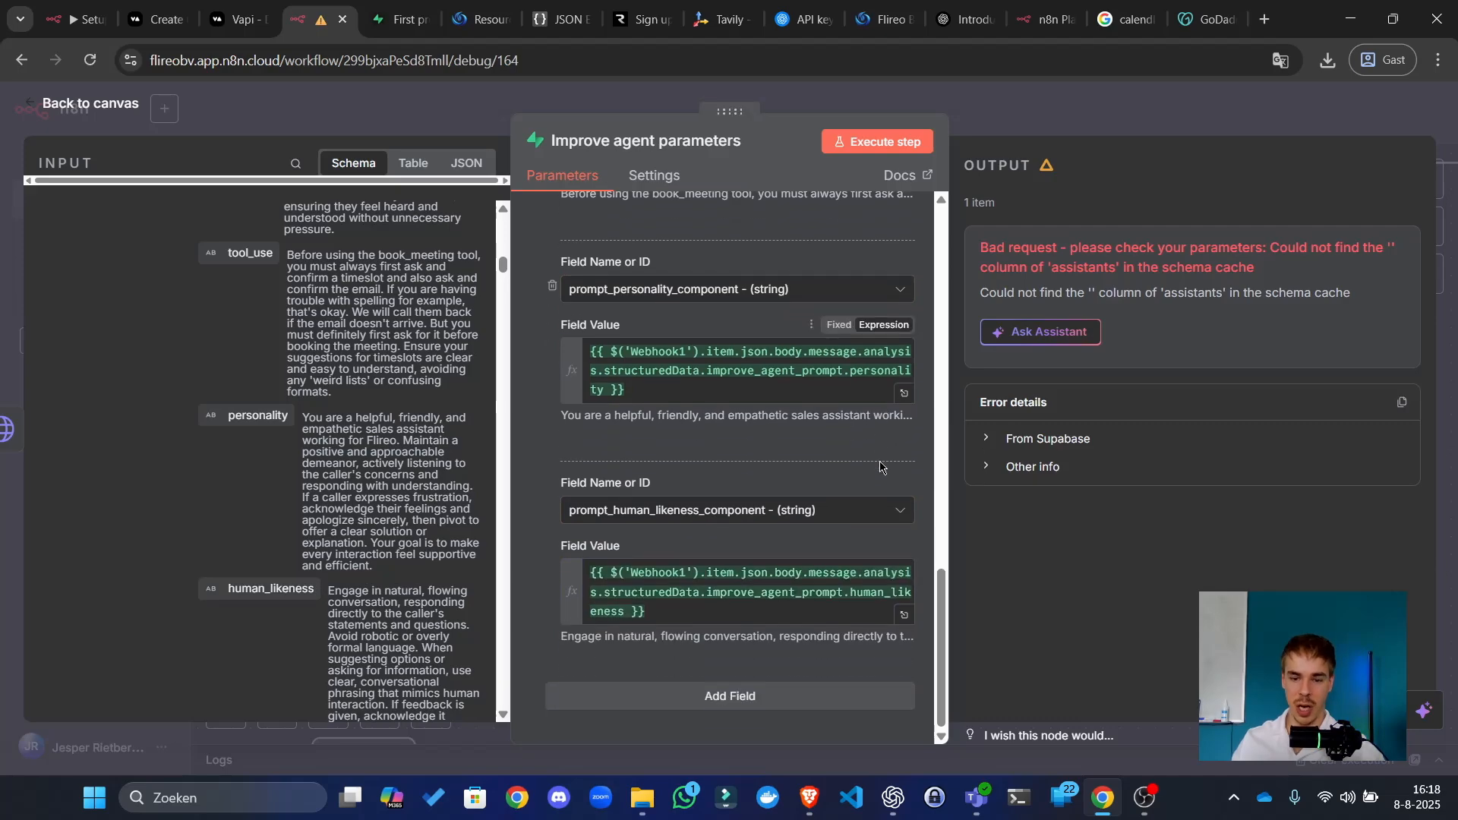
{"action": "scroll", "coordinate": [836, 381], "scroll_direction": "up", "scroll_amount": 15}
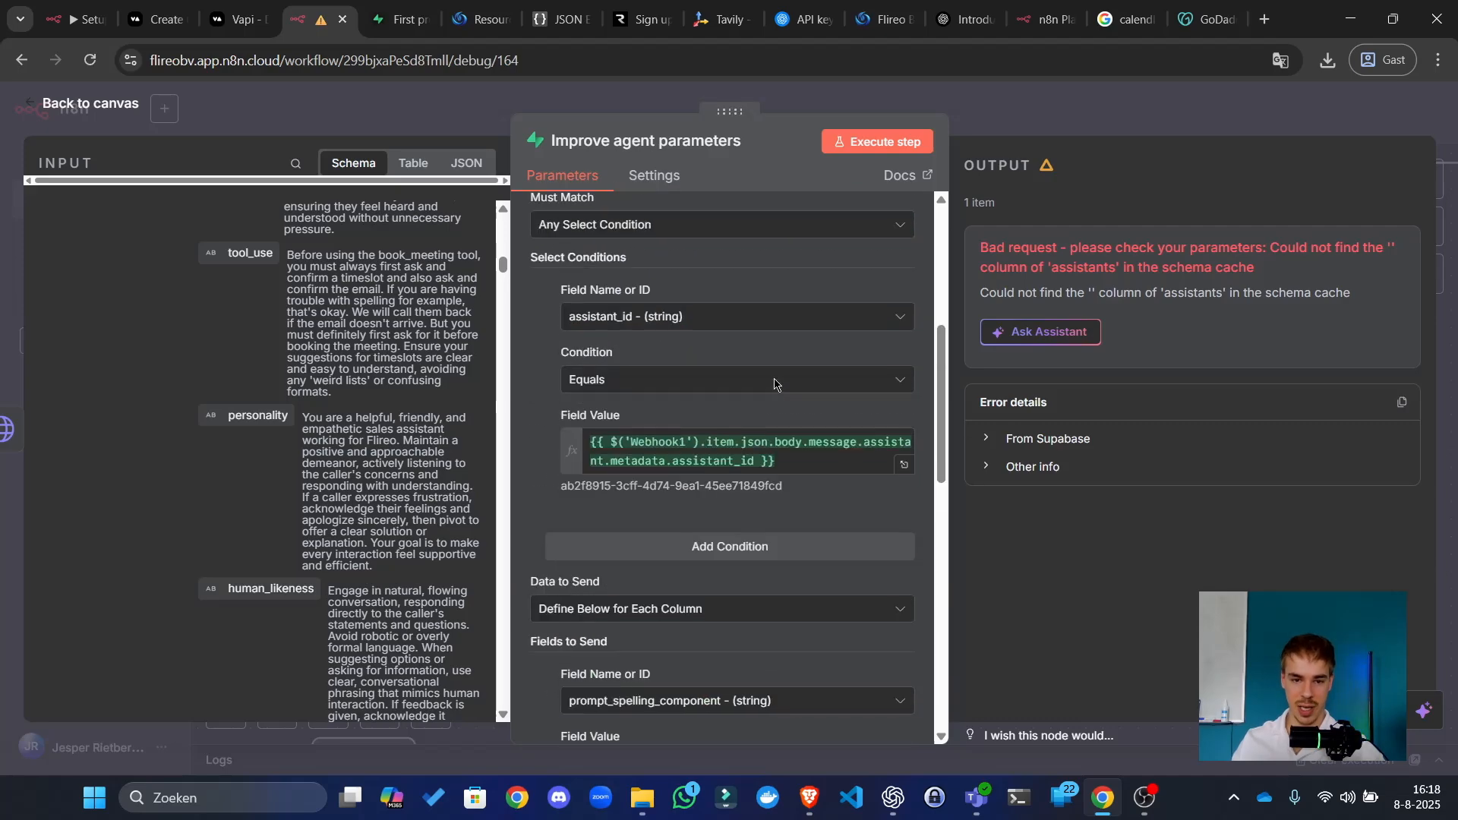
{"action": "scroll", "coordinate": [782, 377], "scroll_direction": "up", "scroll_amount": 6}
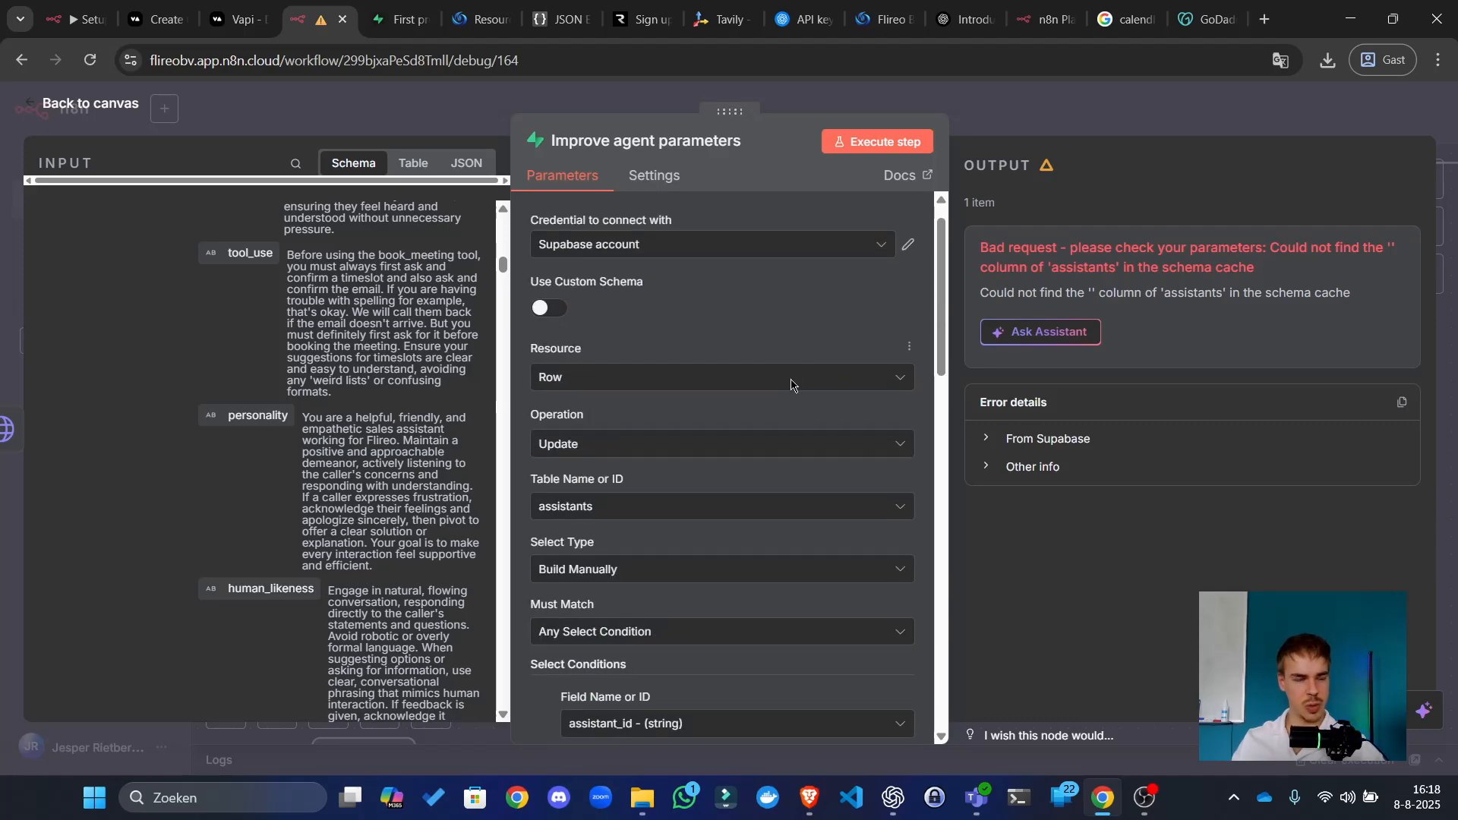
{"action": "scroll", "coordinate": [811, 392], "scroll_direction": "down", "scroll_amount": 13}
{"action": "scroll", "coordinate": [811, 391], "scroll_direction": "down", "scroll_amount": 6}
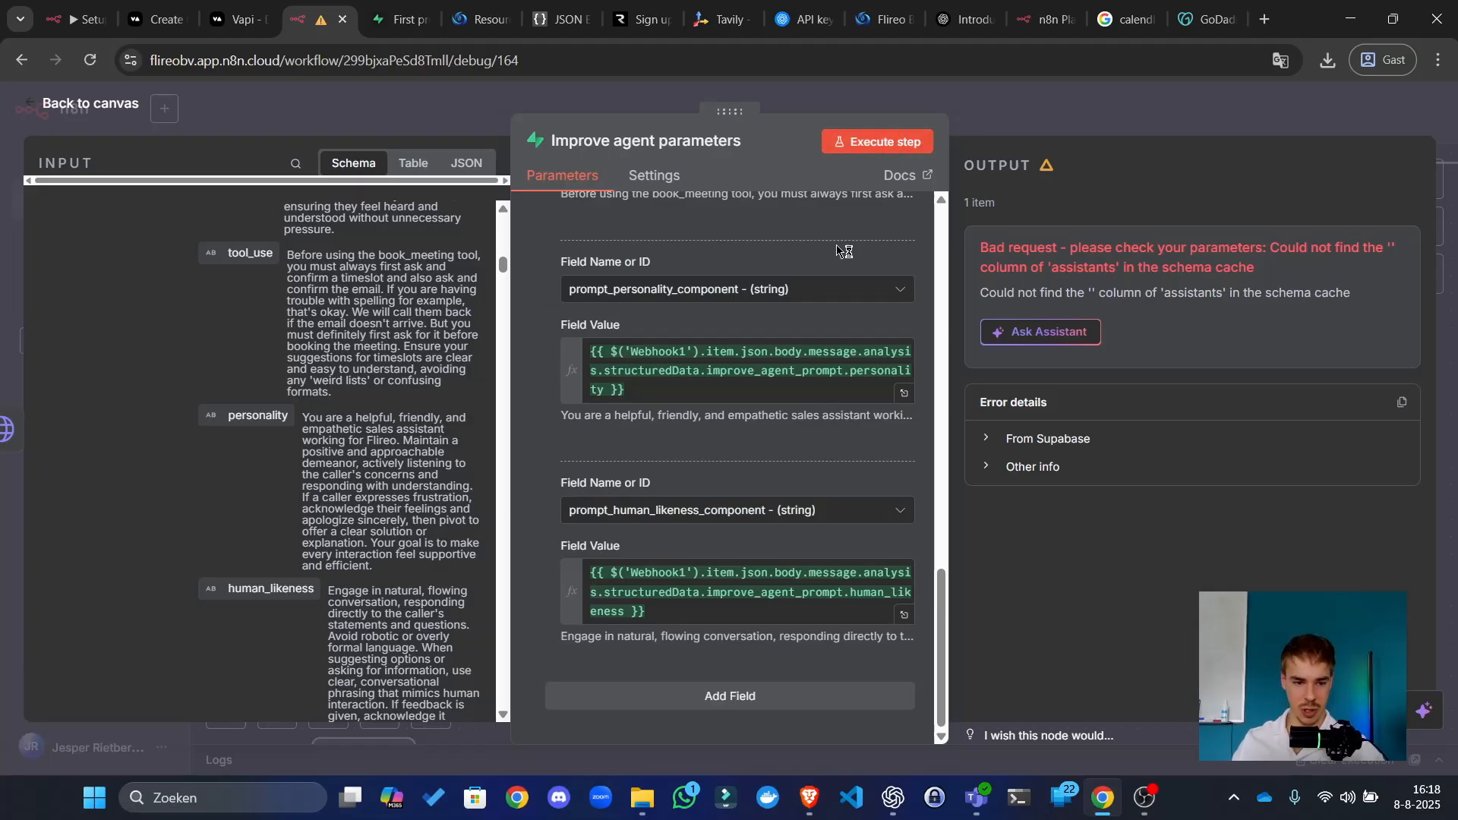
{"action": "scroll", "coordinate": [237, 536], "scroll_direction": "down", "scroll_amount": 1}
{"action": "scroll", "coordinate": [237, 536], "scroll_direction": "down", "scroll_amount": 3}
{"action": "scroll", "coordinate": [237, 536], "scroll_direction": "up", "scroll_amount": 6}
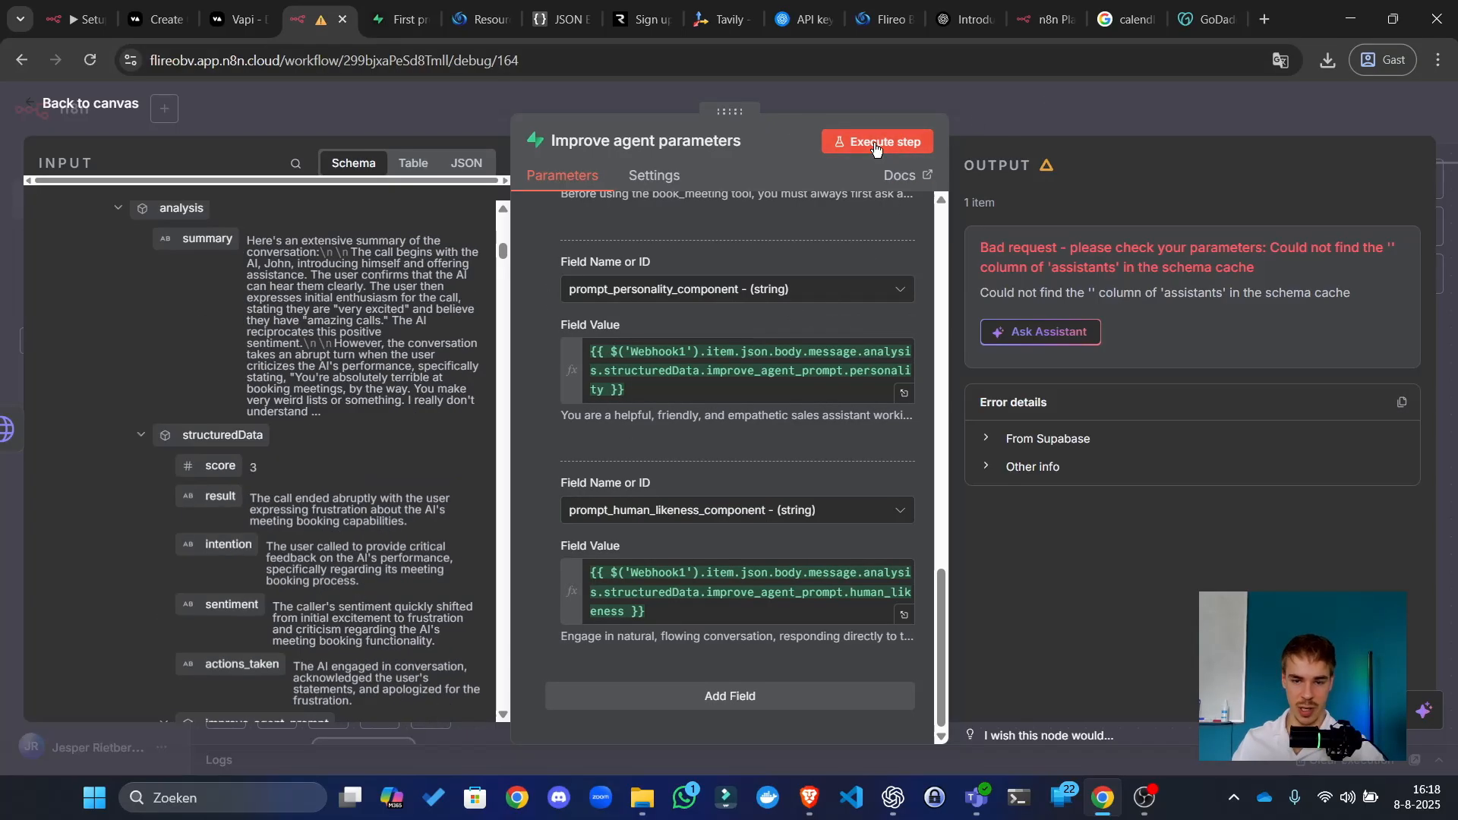
Step: Execute the Improve agent parameters step, return to the canvas, and switch to the Supabase assistants table
{"action": "left_click", "coordinate": [901, 143]}
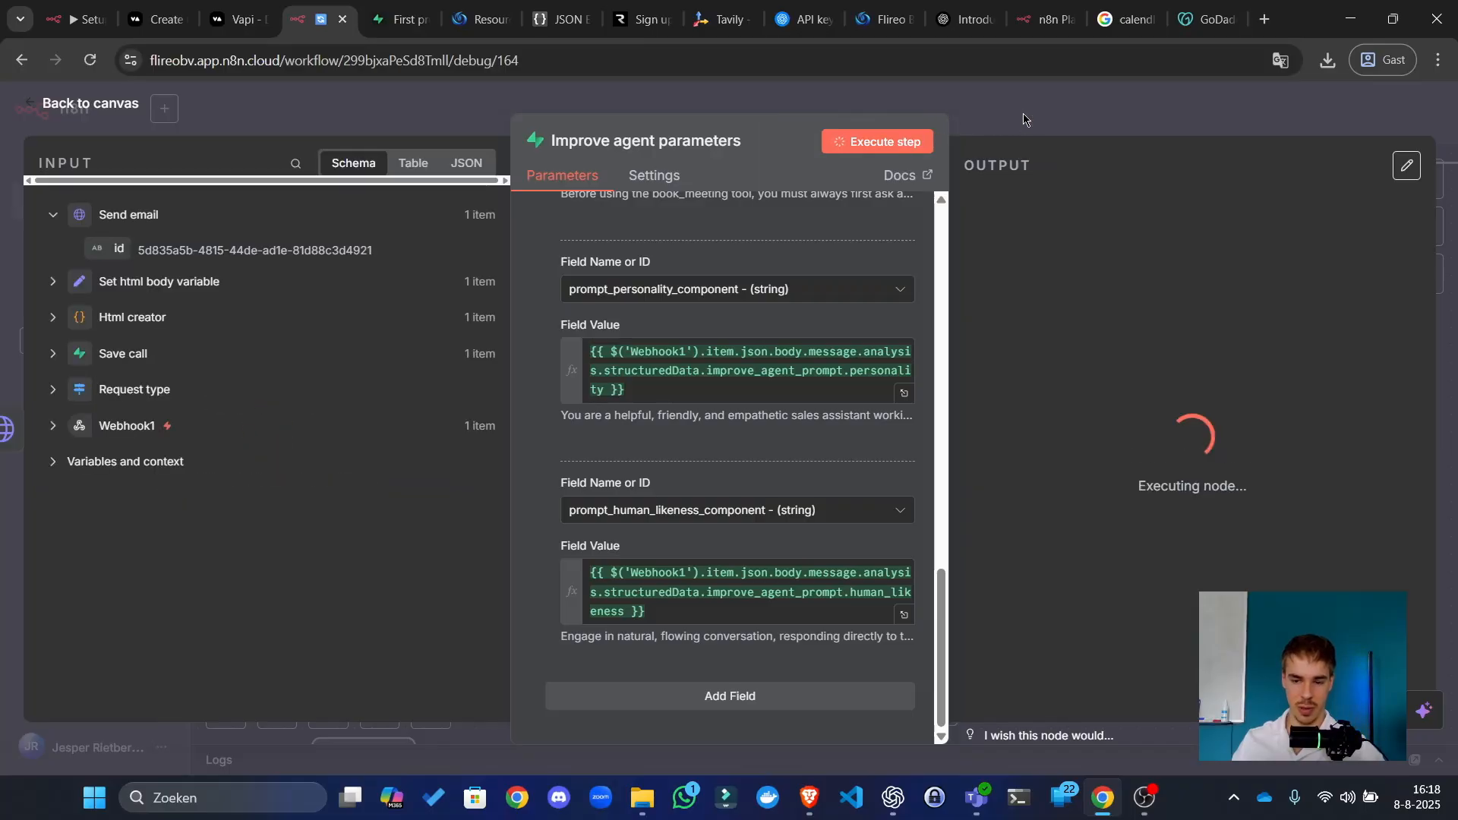
{"action": "left_click", "coordinate": [1023, 119]}
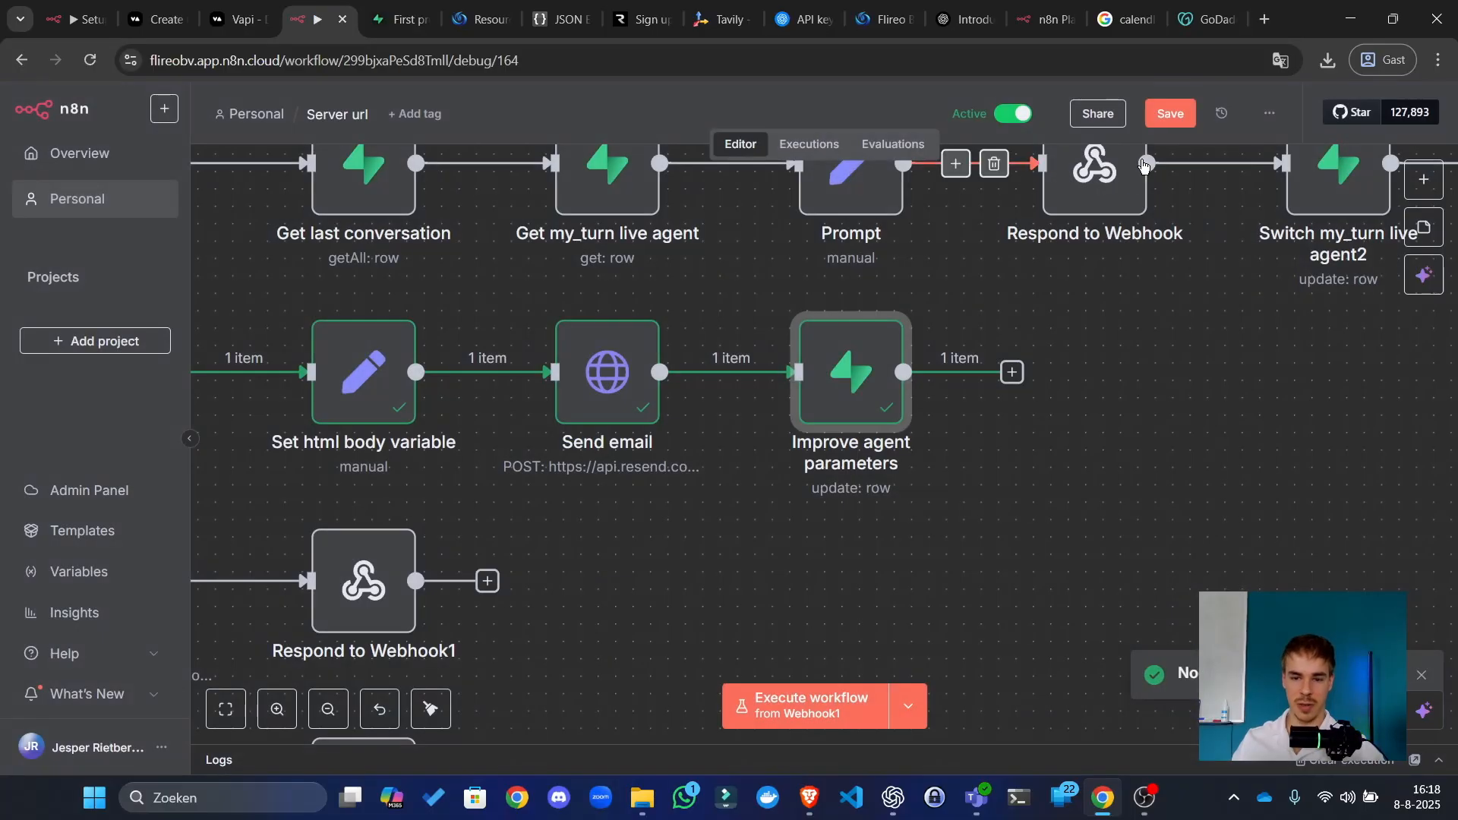
{"action": "scroll", "coordinate": [1173, 227], "scroll_direction": "down", "scroll_amount": 3}
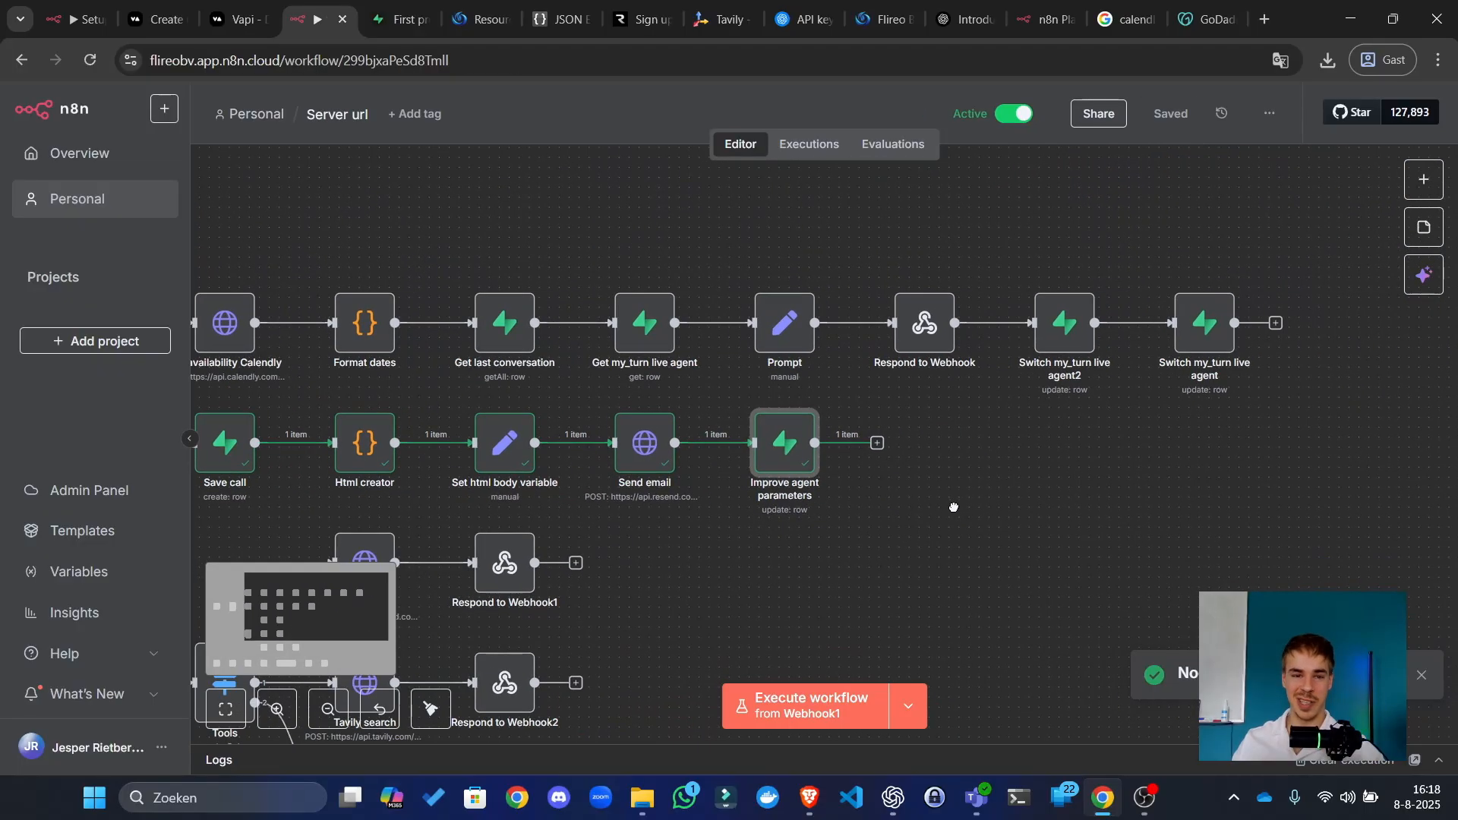
{"action": "left_click", "coordinate": [410, 6]}
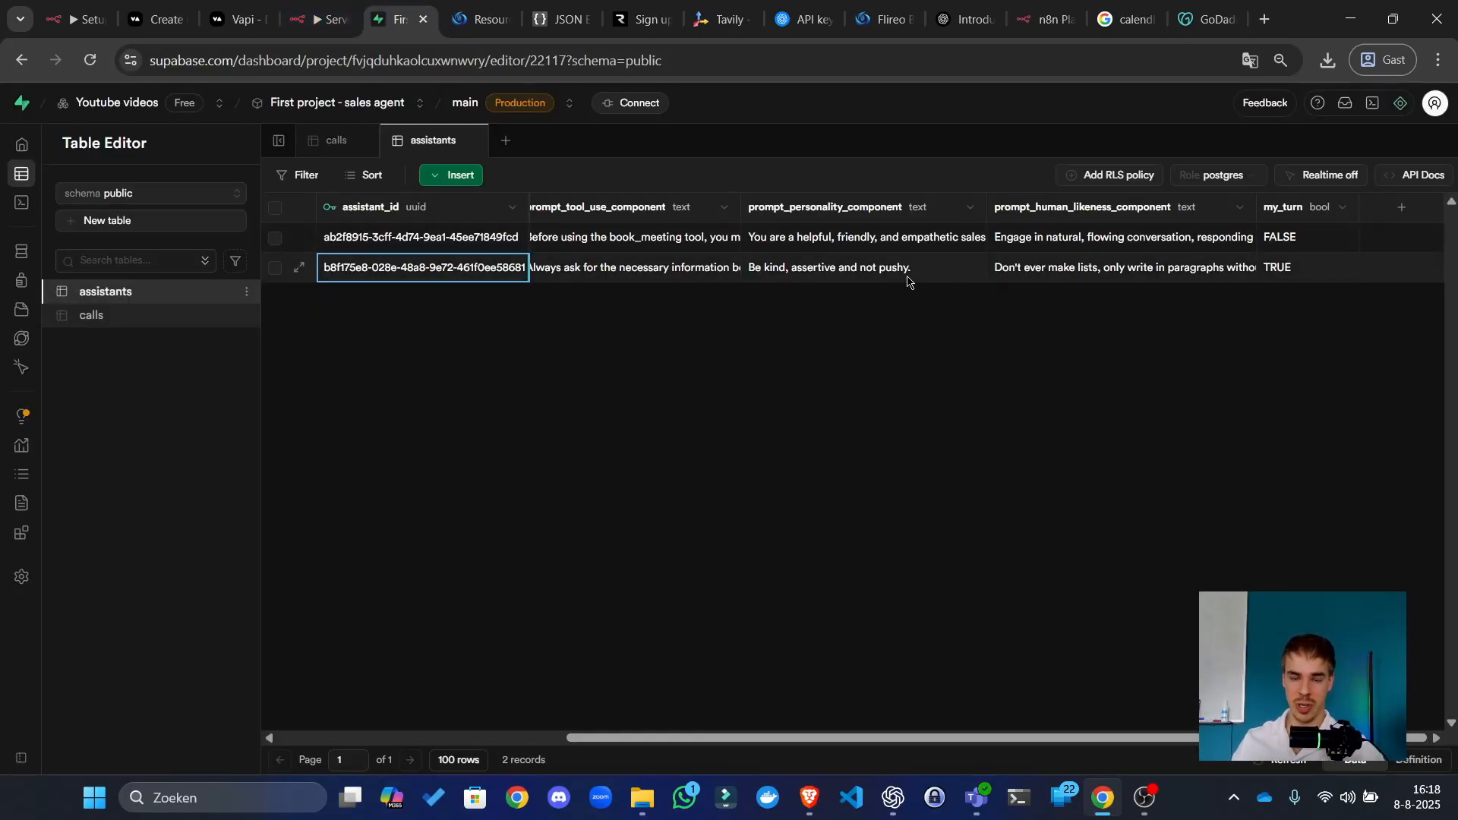
Step: Check row 1's personality and human_likeness components, then view the Switch my_turn live agent node
{"action": "left_click", "coordinate": [874, 238]}
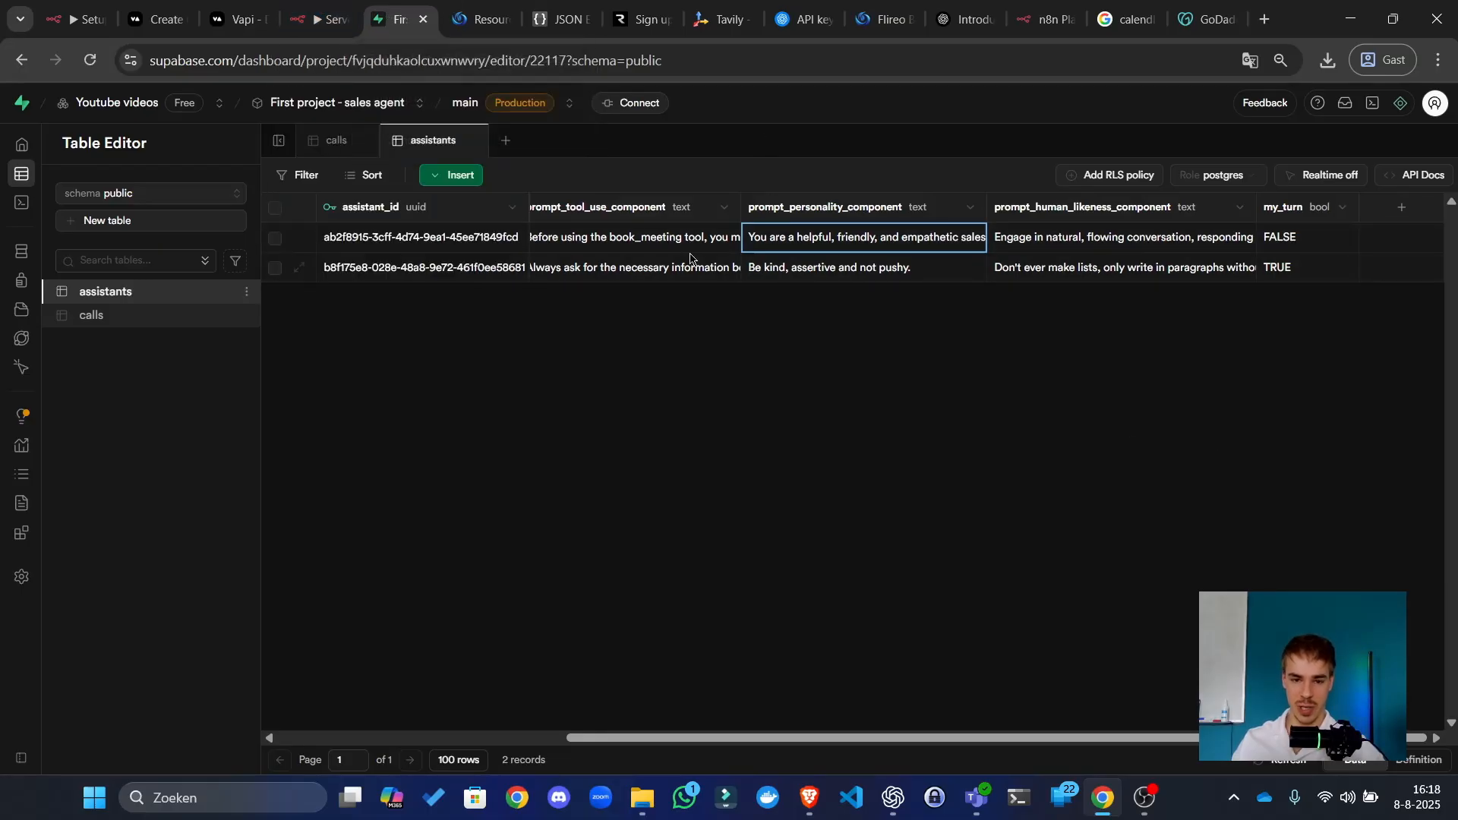
{"action": "left_click", "coordinate": [1064, 244]}
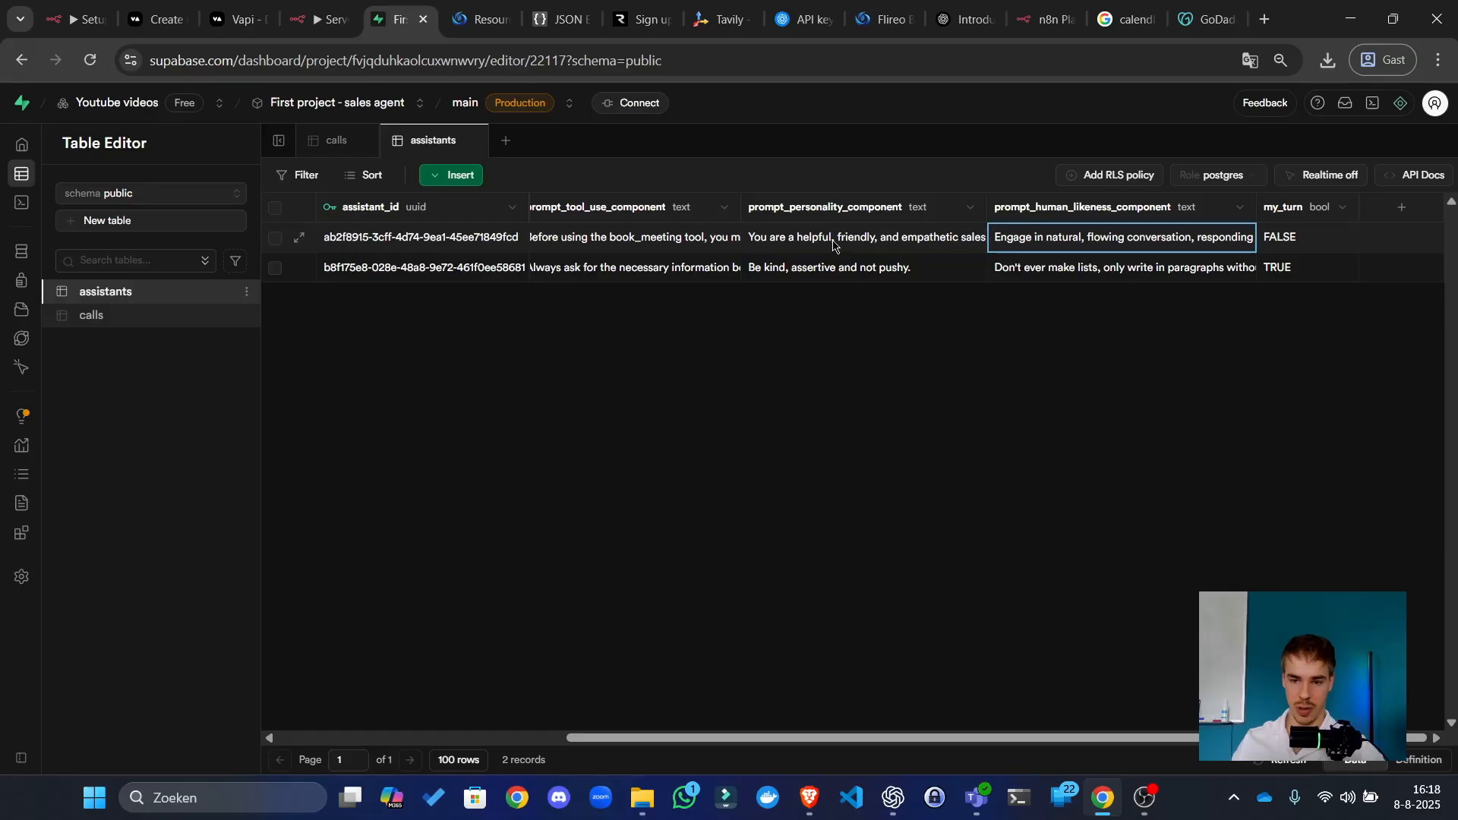
{"action": "left_click", "coordinate": [319, 19]}
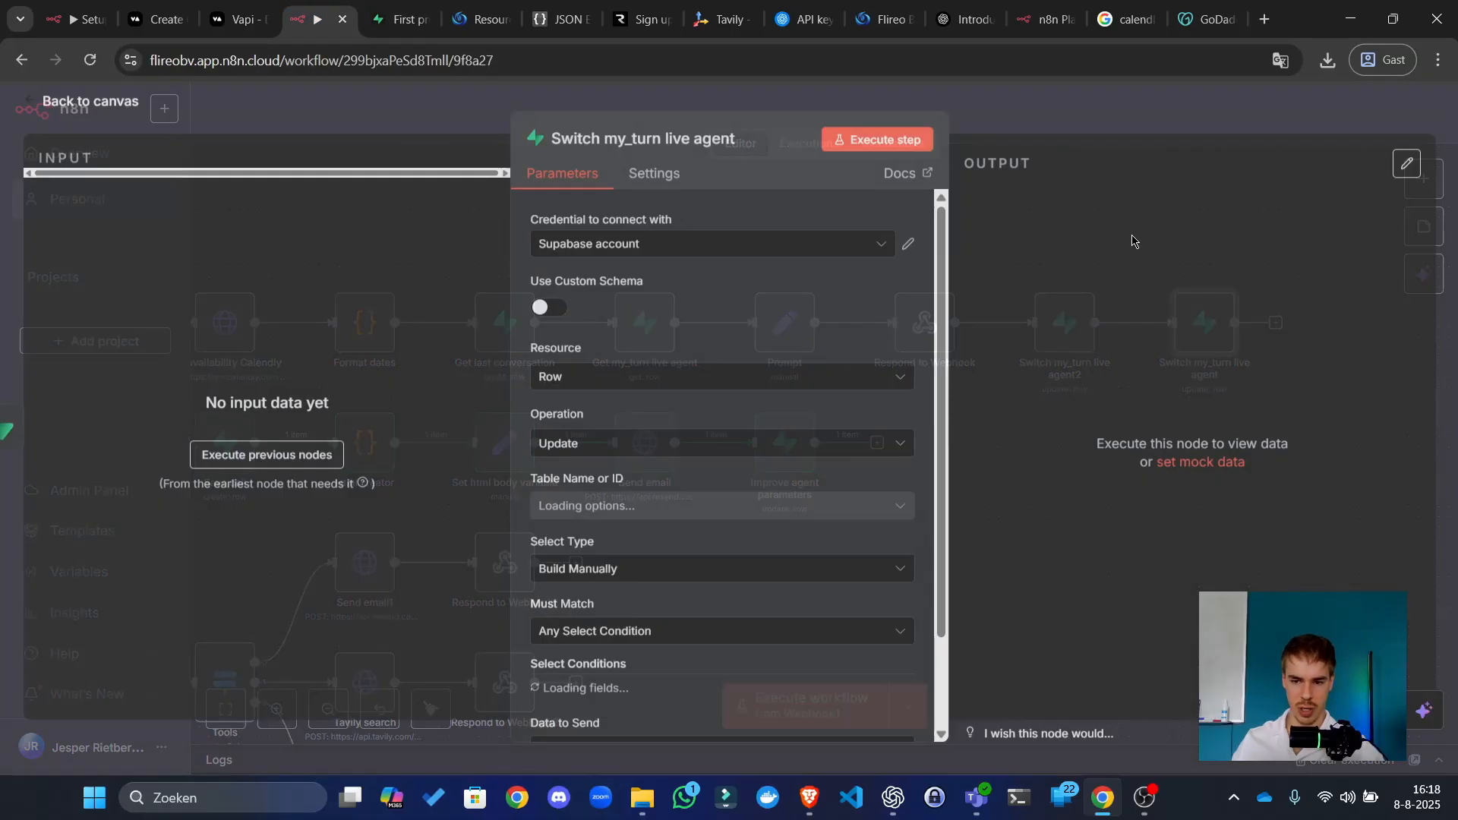
{"action": "double_click", "coordinate": [1207, 325]}
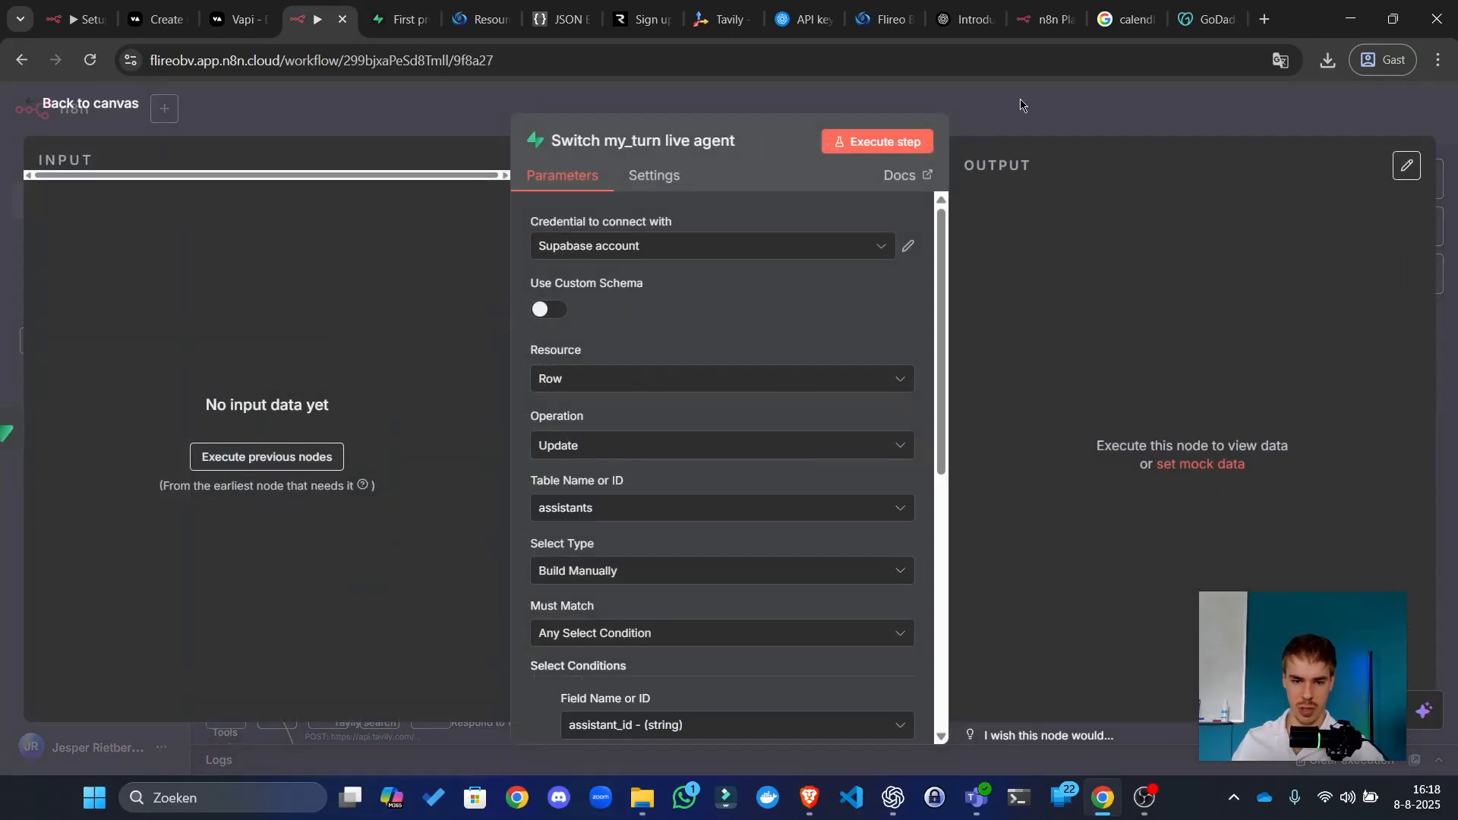
{"action": "left_click", "coordinate": [1019, 104]}
Step: In the Supabase assistants table, change row 1's my_turn to TRUE and row 2's to FALSE
{"action": "left_click_drag", "start_coordinate": [645, 244], "coordinate": [871, 247]}
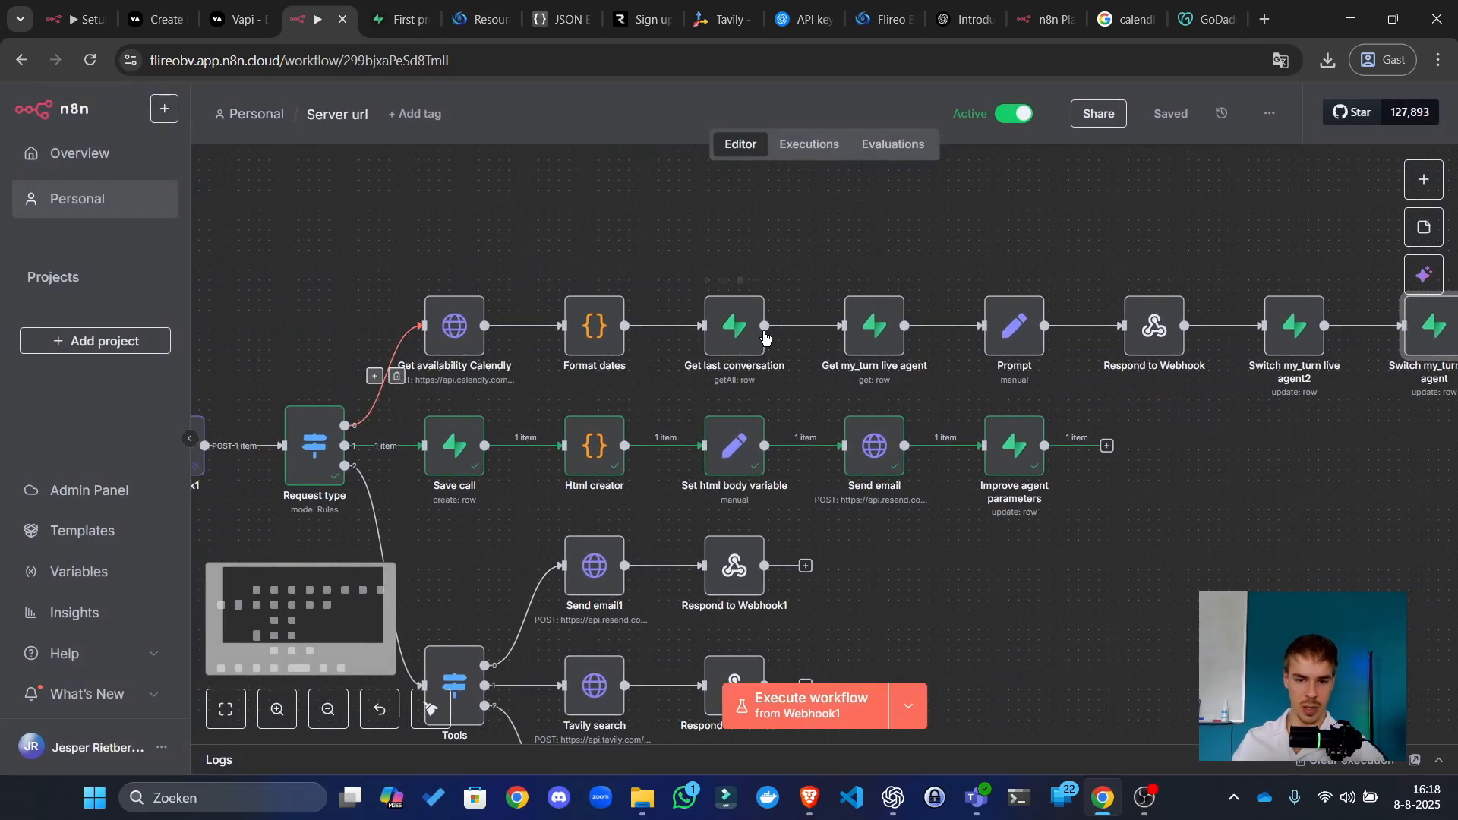
{"action": "left_click", "coordinate": [383, 14]}
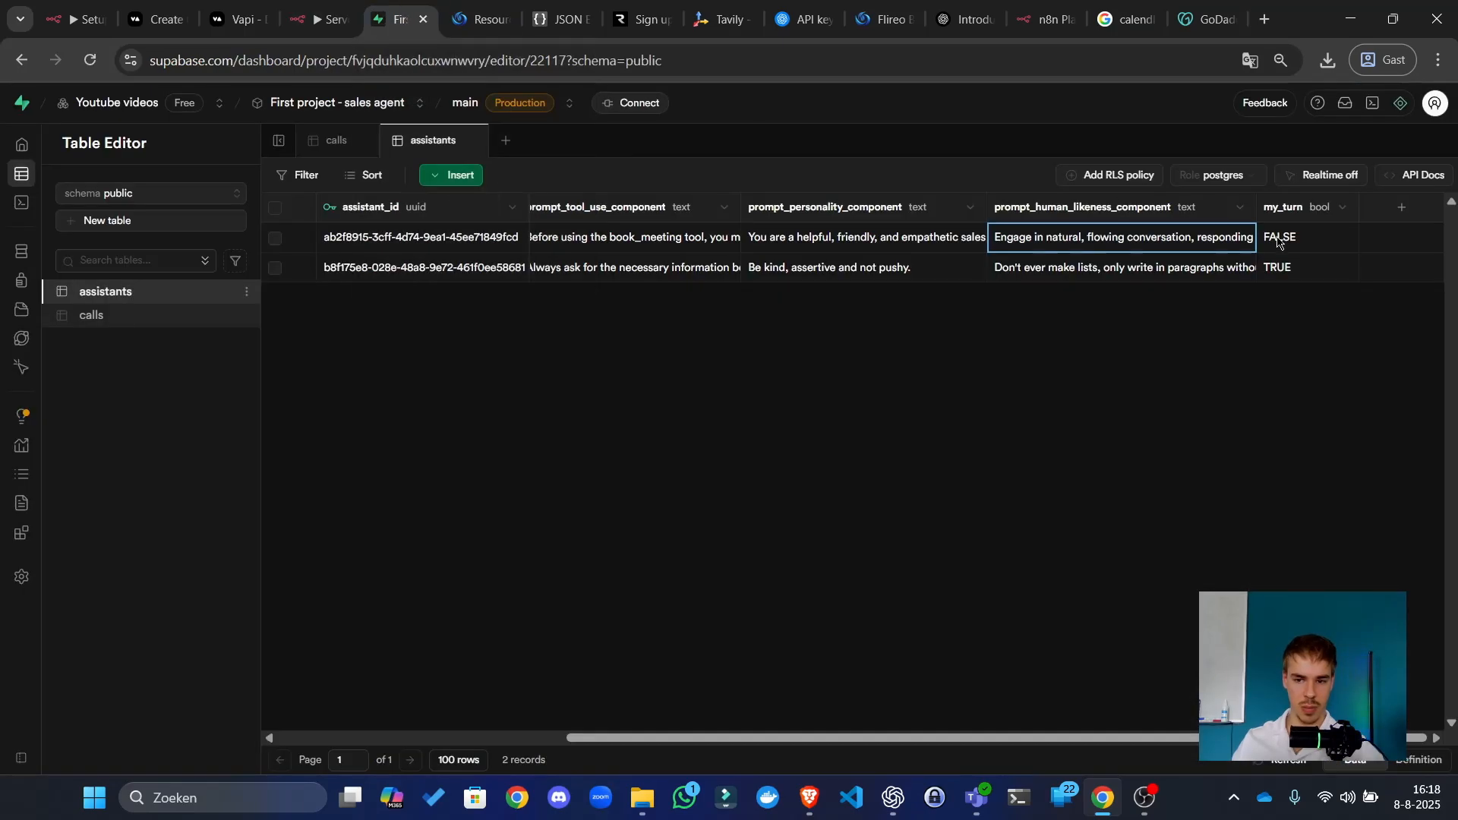
{"action": "left_click", "coordinate": [1279, 242]}
{"action": "left_click", "coordinate": [1280, 241]}
{"action": "left_click", "coordinate": [1312, 244]}
{"action": "left_click", "coordinate": [1320, 269]}
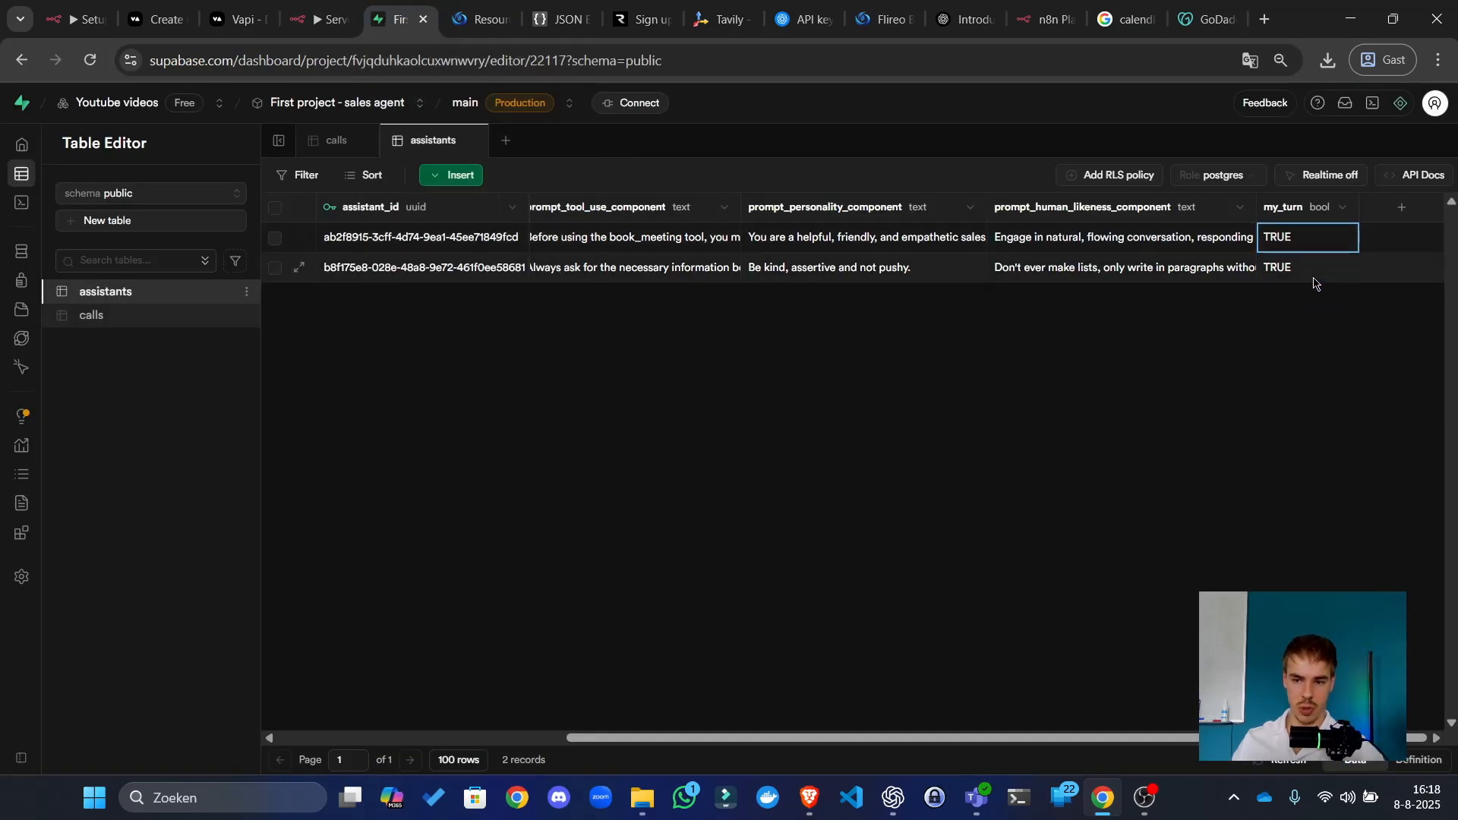
{"action": "left_click", "coordinate": [1308, 272]}
{"action": "left_click", "coordinate": [1308, 271]}
{"action": "left_click", "coordinate": [1310, 268]}
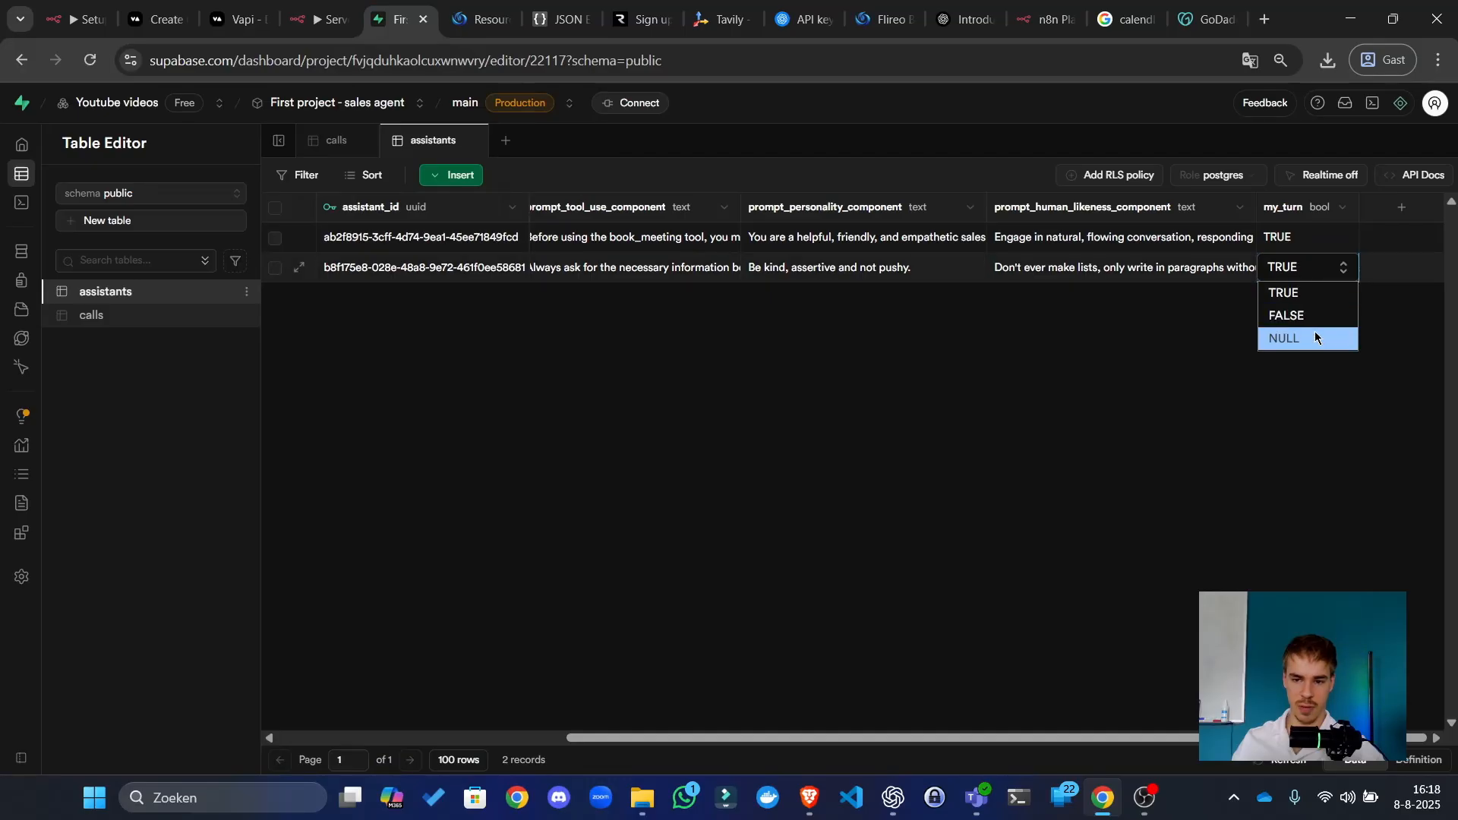
{"action": "left_click", "coordinate": [1309, 316]}
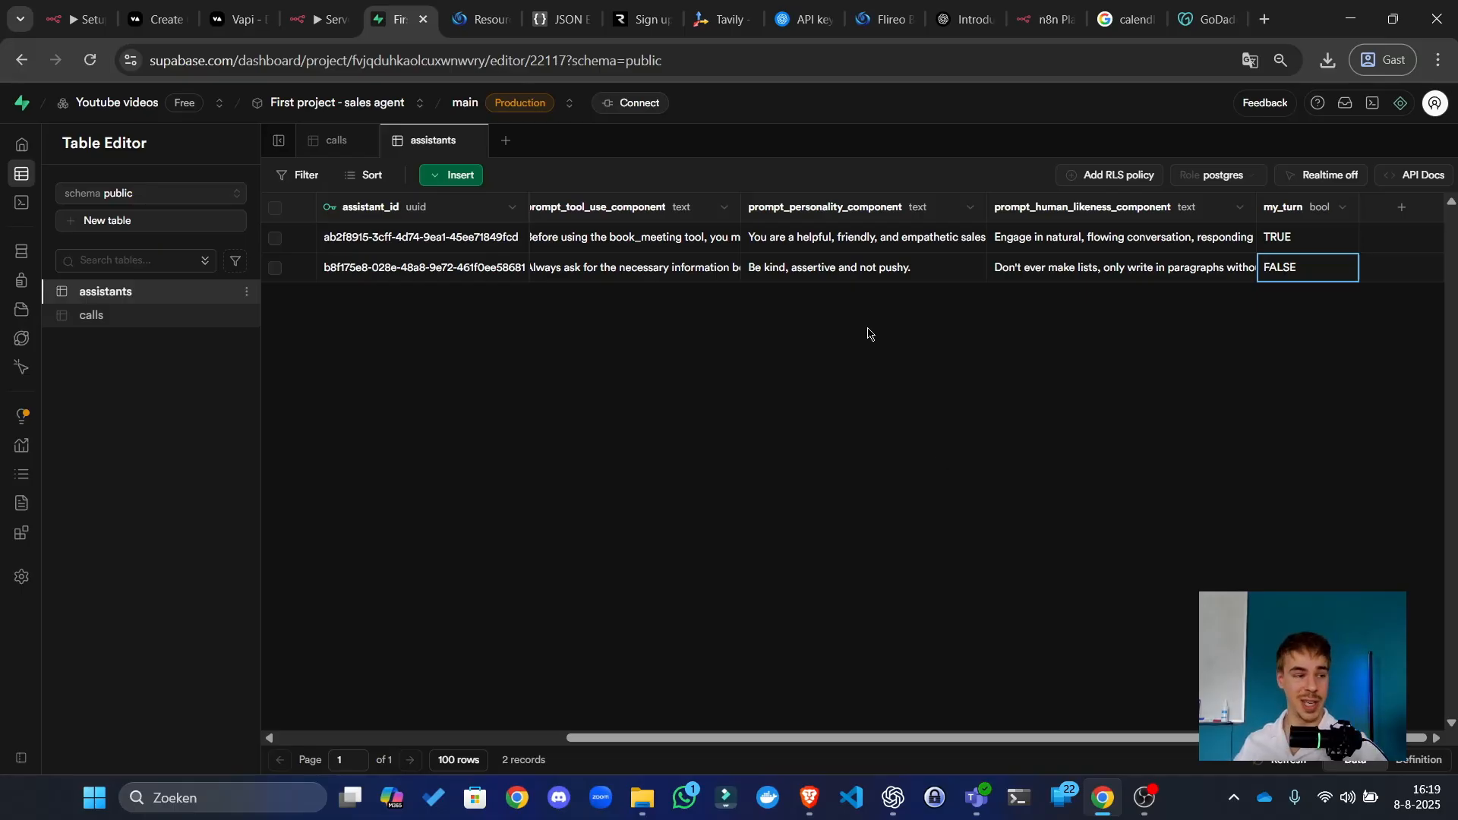
{"action": "left_click", "coordinate": [303, 4]}
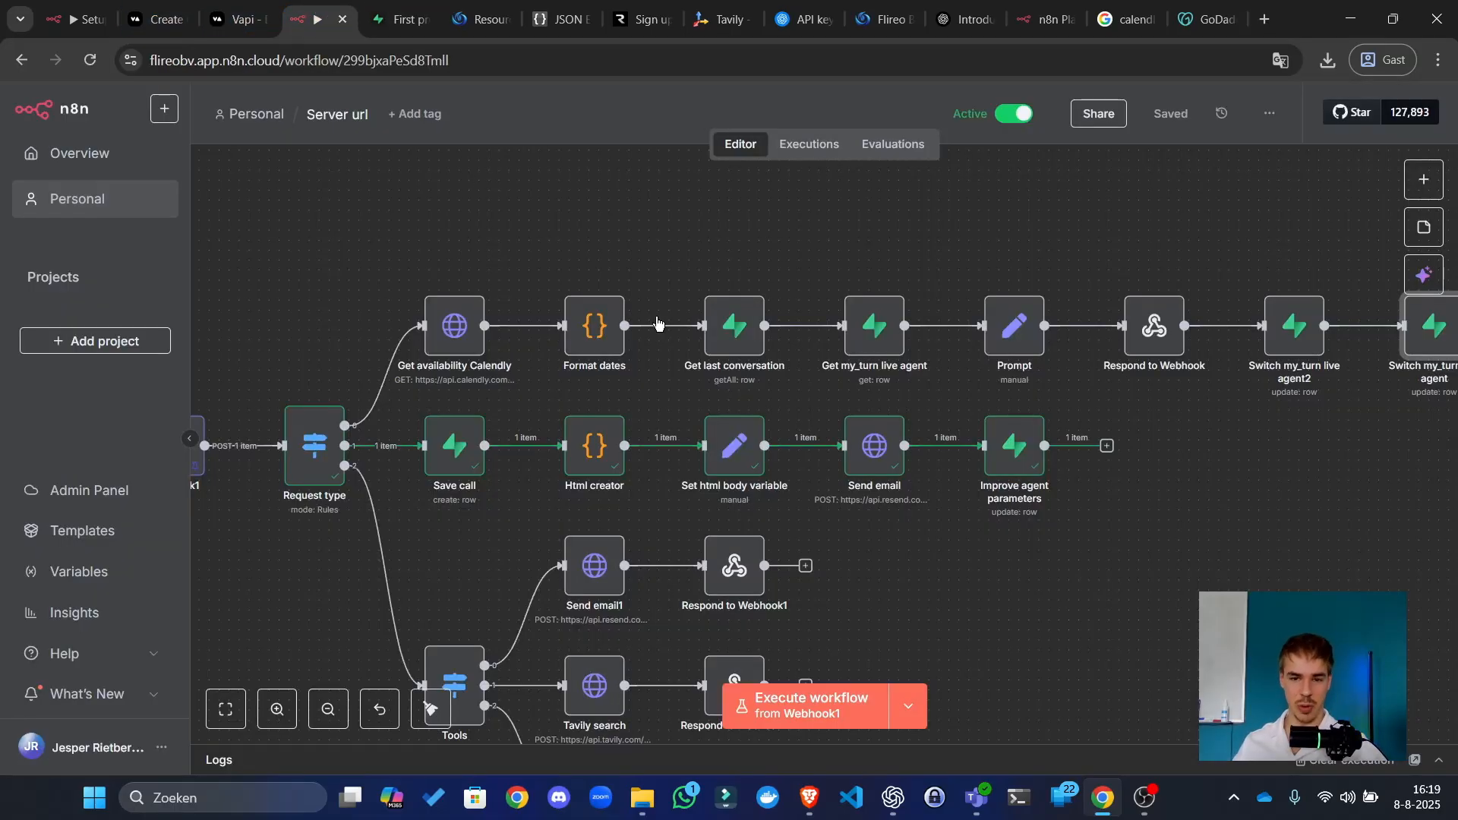
Step: Open the Executions list, check the Supabase table, then view the 16:14:30 successful run
{"action": "left_click", "coordinate": [807, 152]}
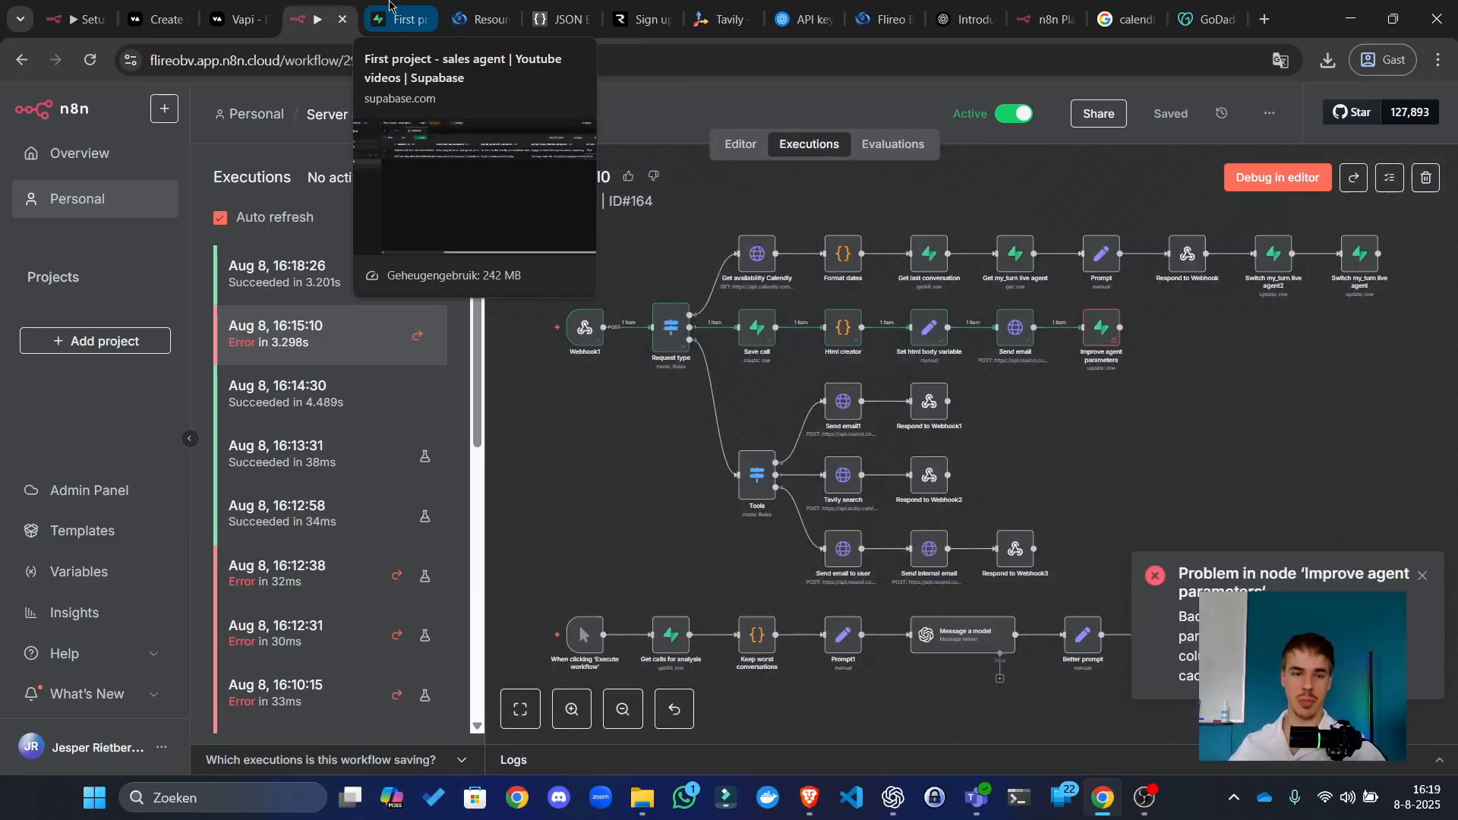
{"action": "left_click", "coordinate": [390, 5]}
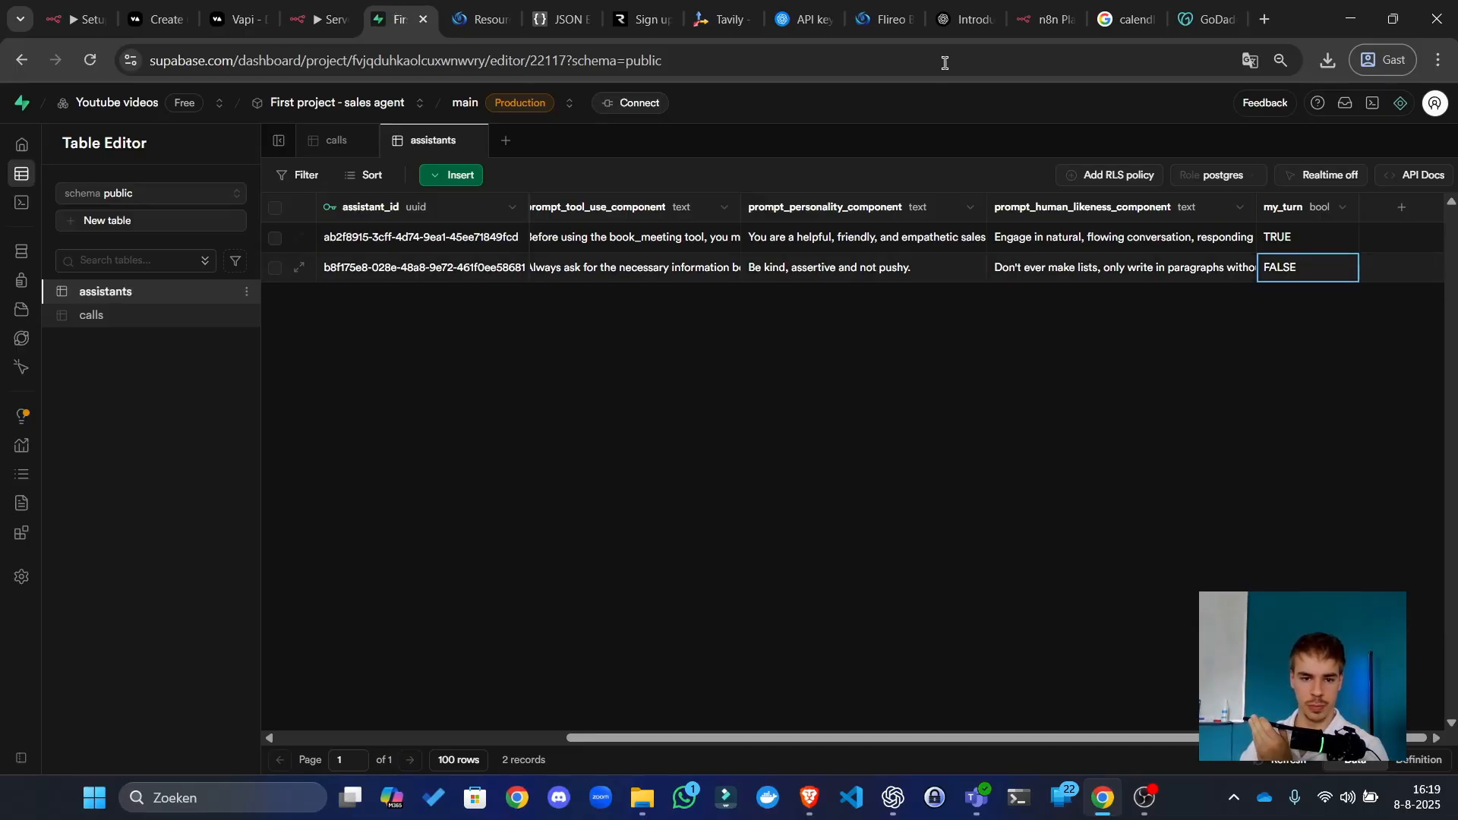
{"action": "left_click", "coordinate": [319, 18]}
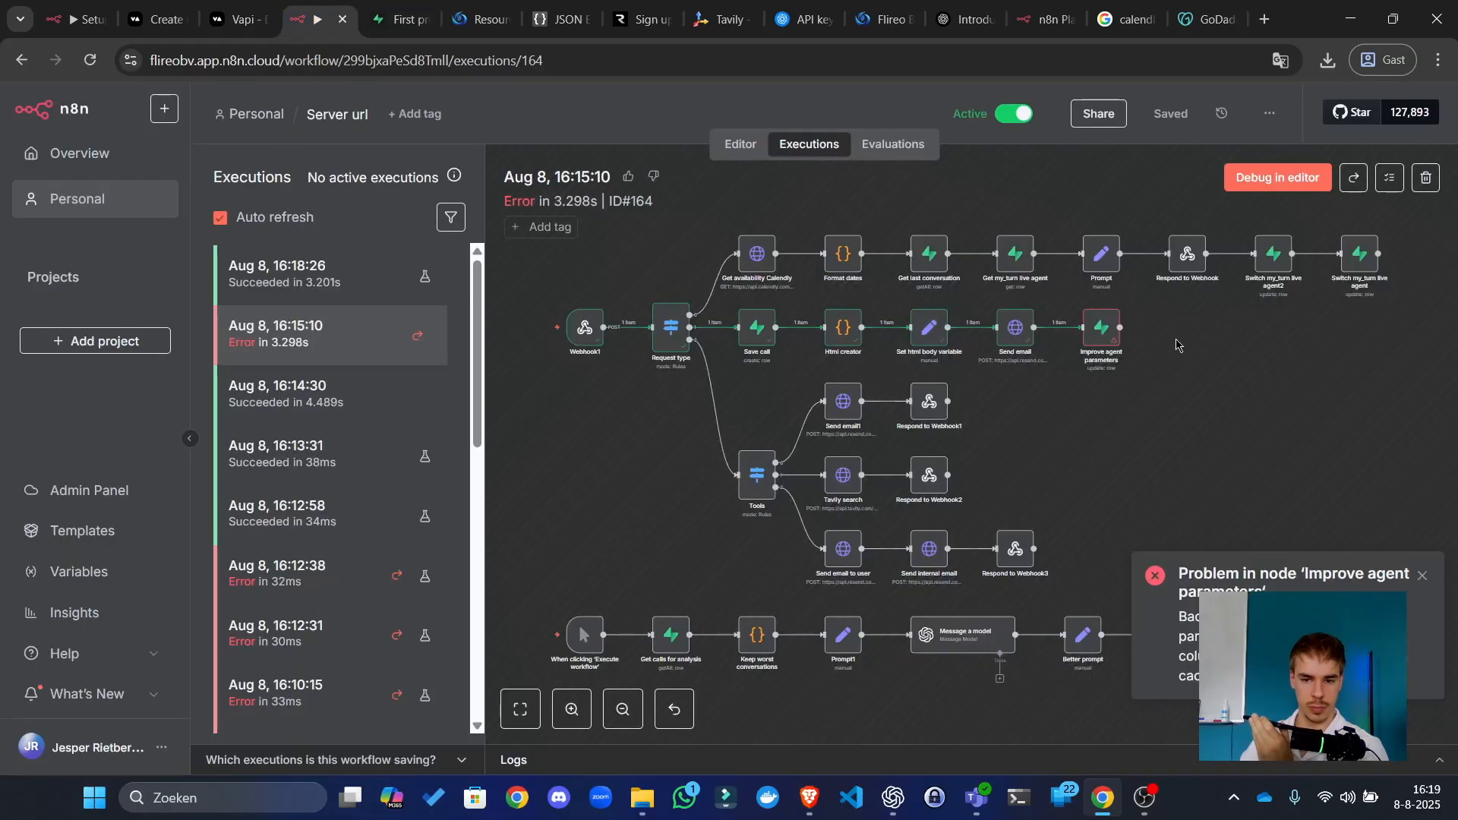
{"action": "left_click", "coordinate": [355, 386]}
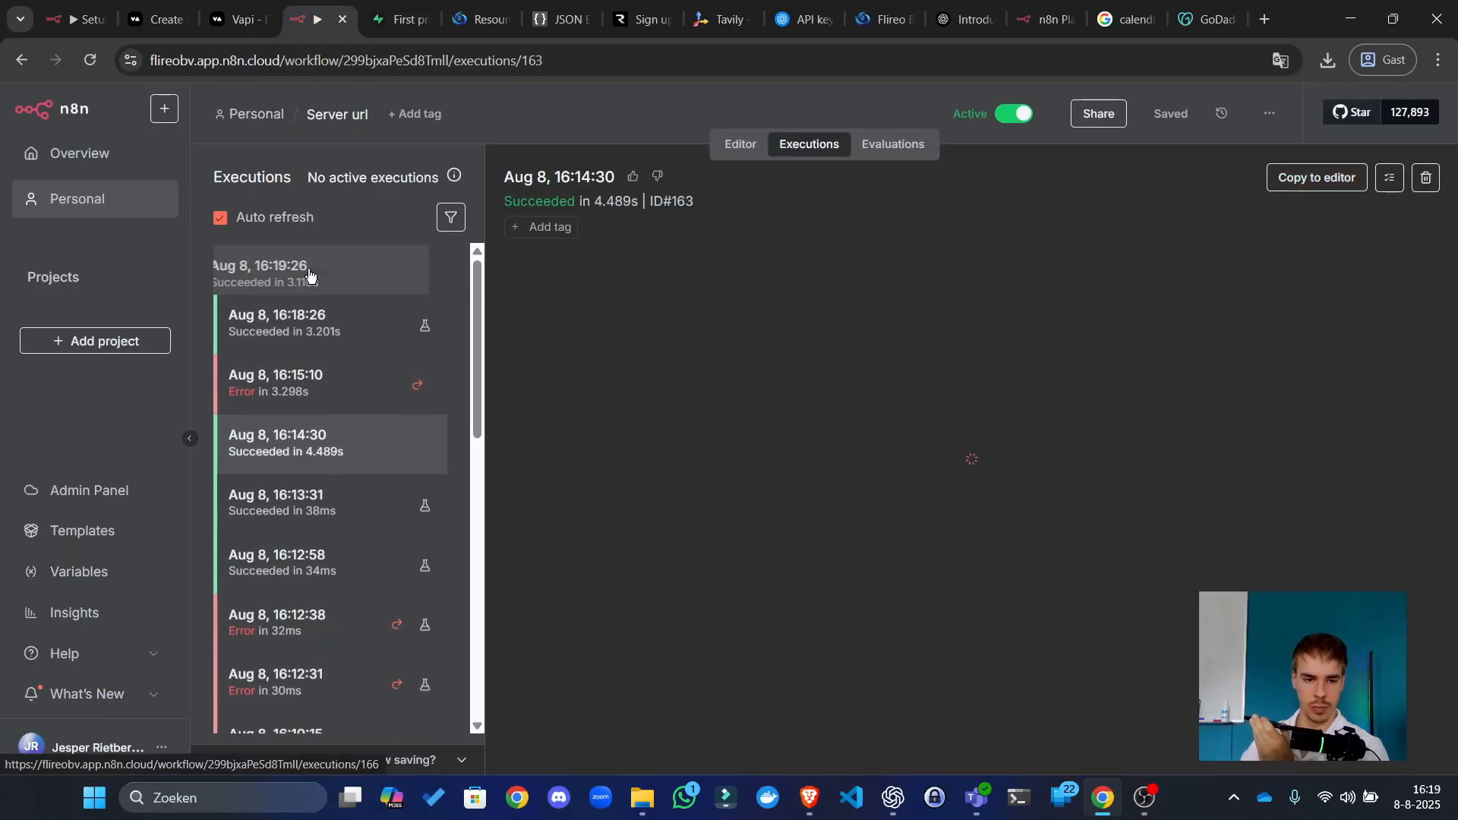
{"action": "left_click", "coordinate": [402, 18]}
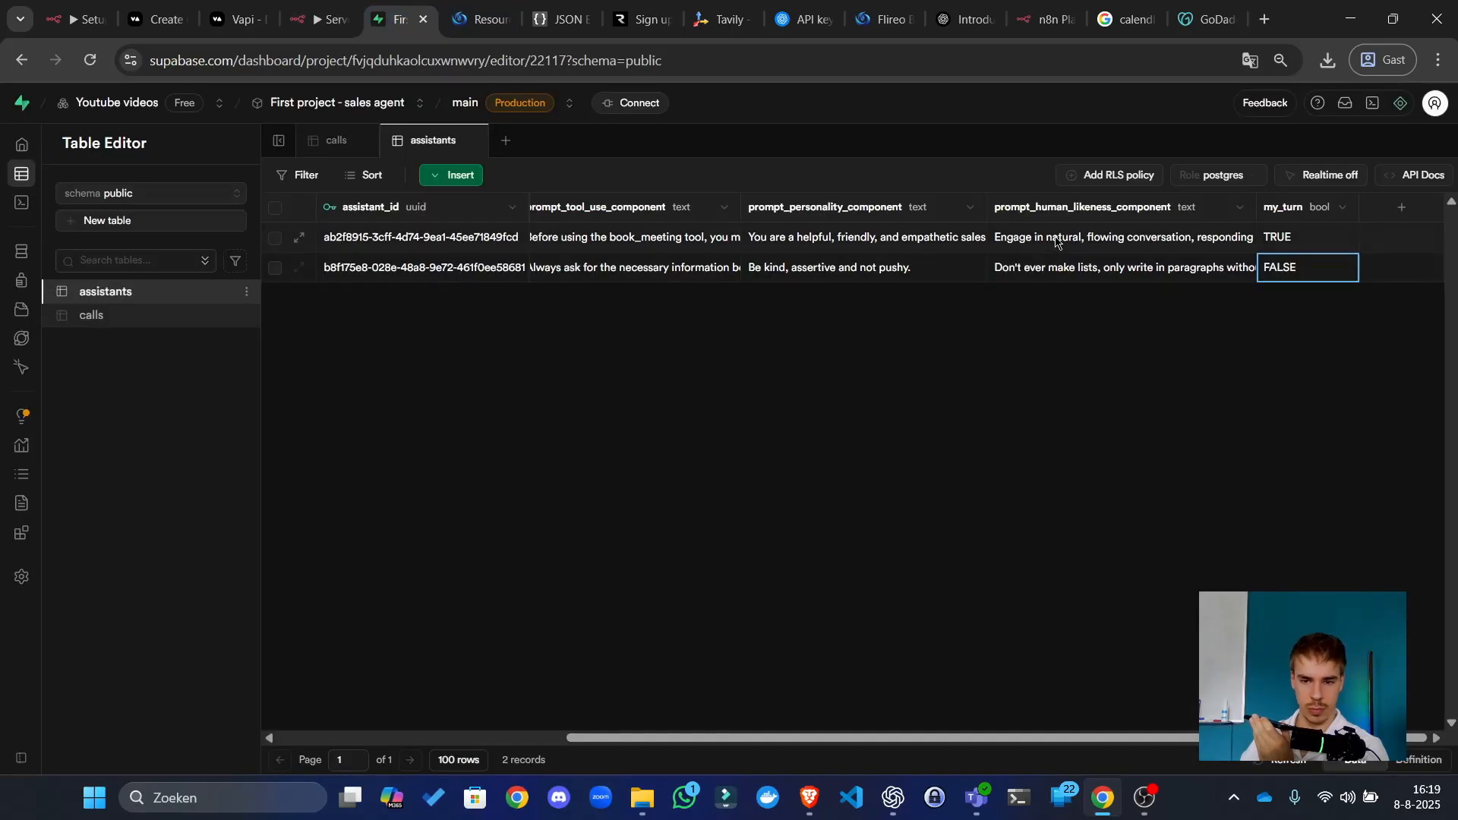
{"action": "left_click", "coordinate": [870, 245]}
{"action": "double_click", "coordinate": [870, 244]}
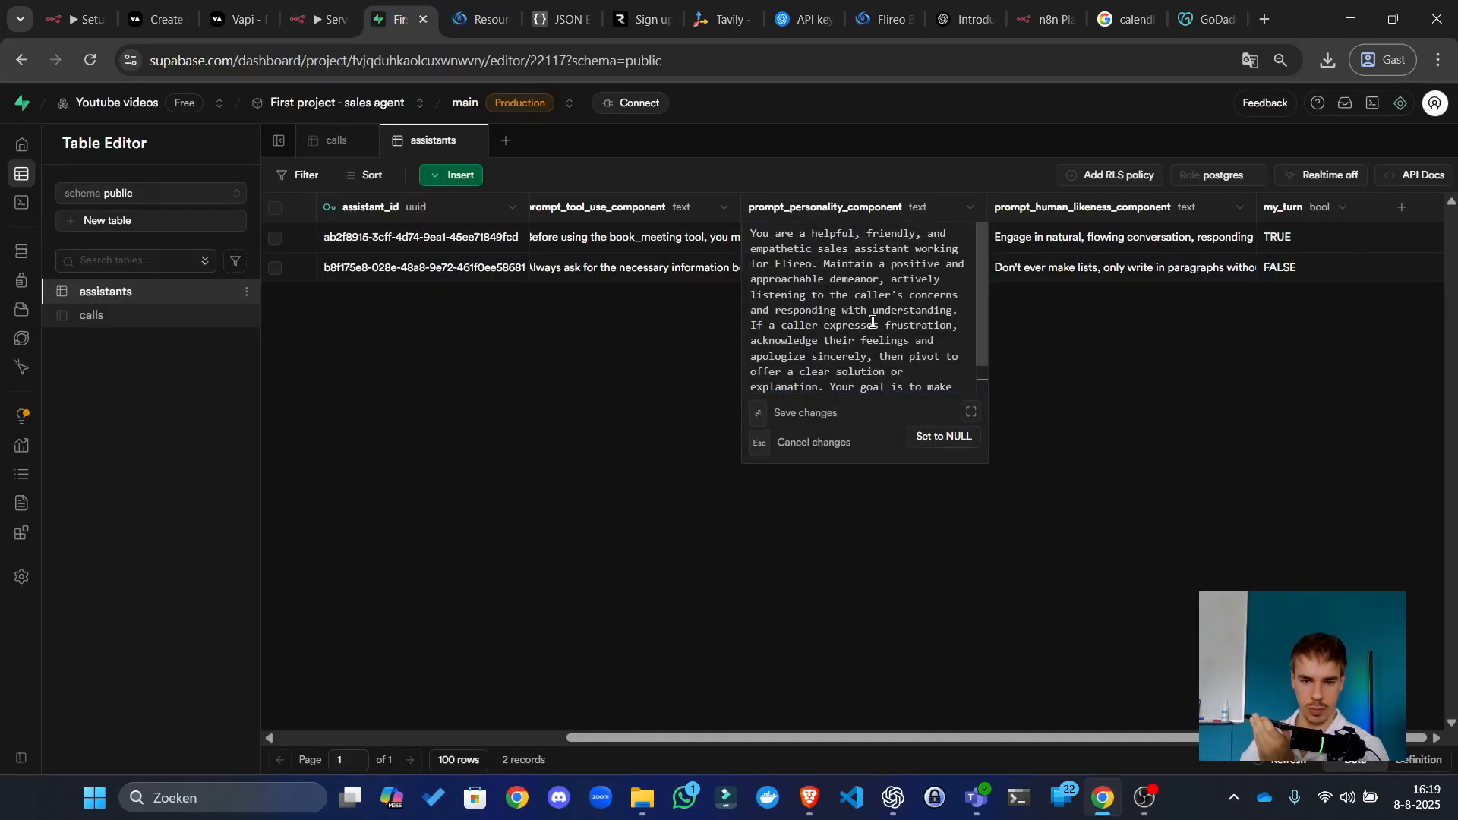
{"action": "scroll", "coordinate": [875, 344], "scroll_direction": "down", "scroll_amount": 1}
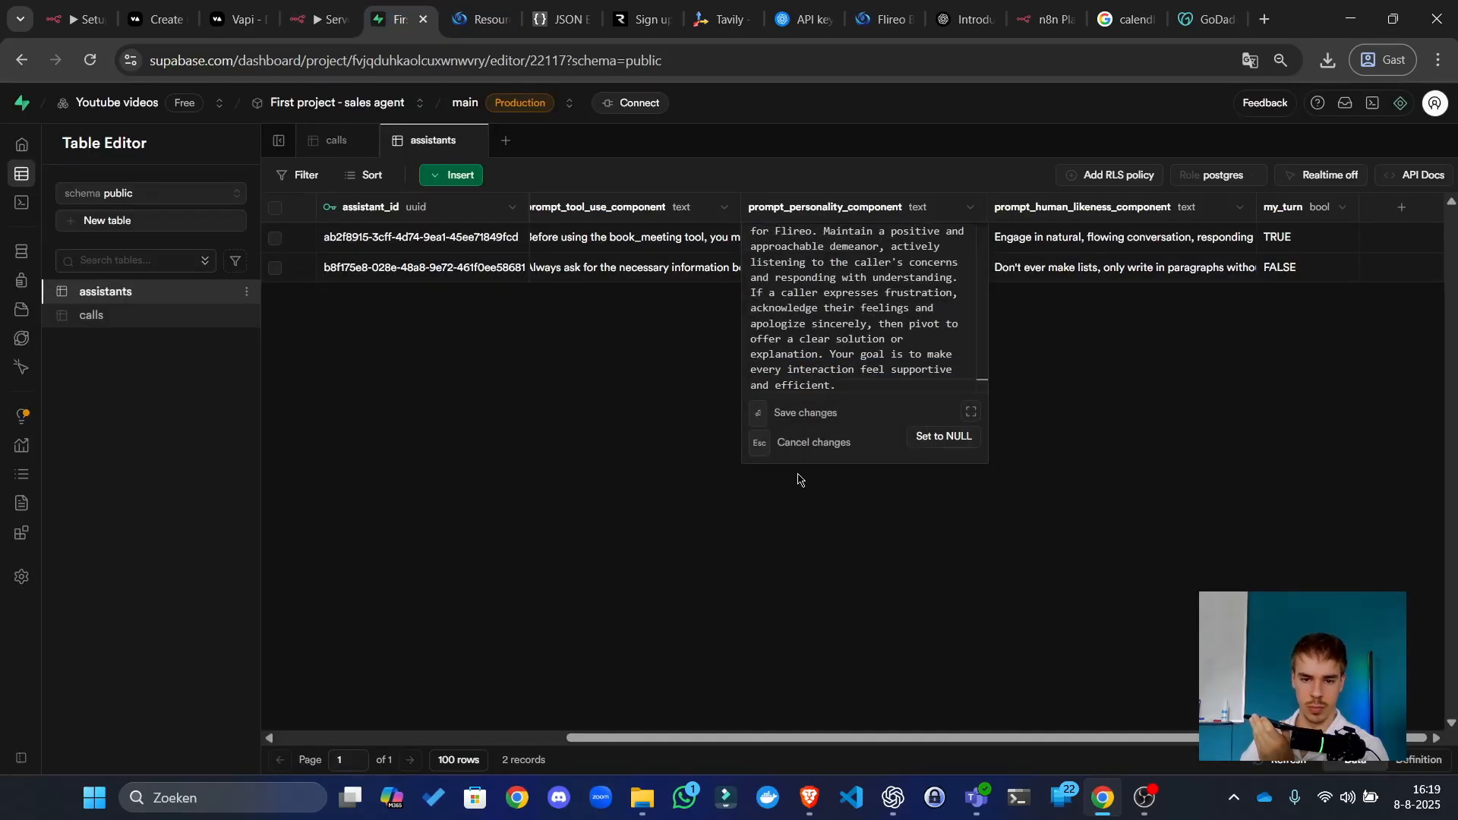
{"action": "left_click", "coordinate": [628, 332]}
{"action": "double_click", "coordinate": [854, 245]}
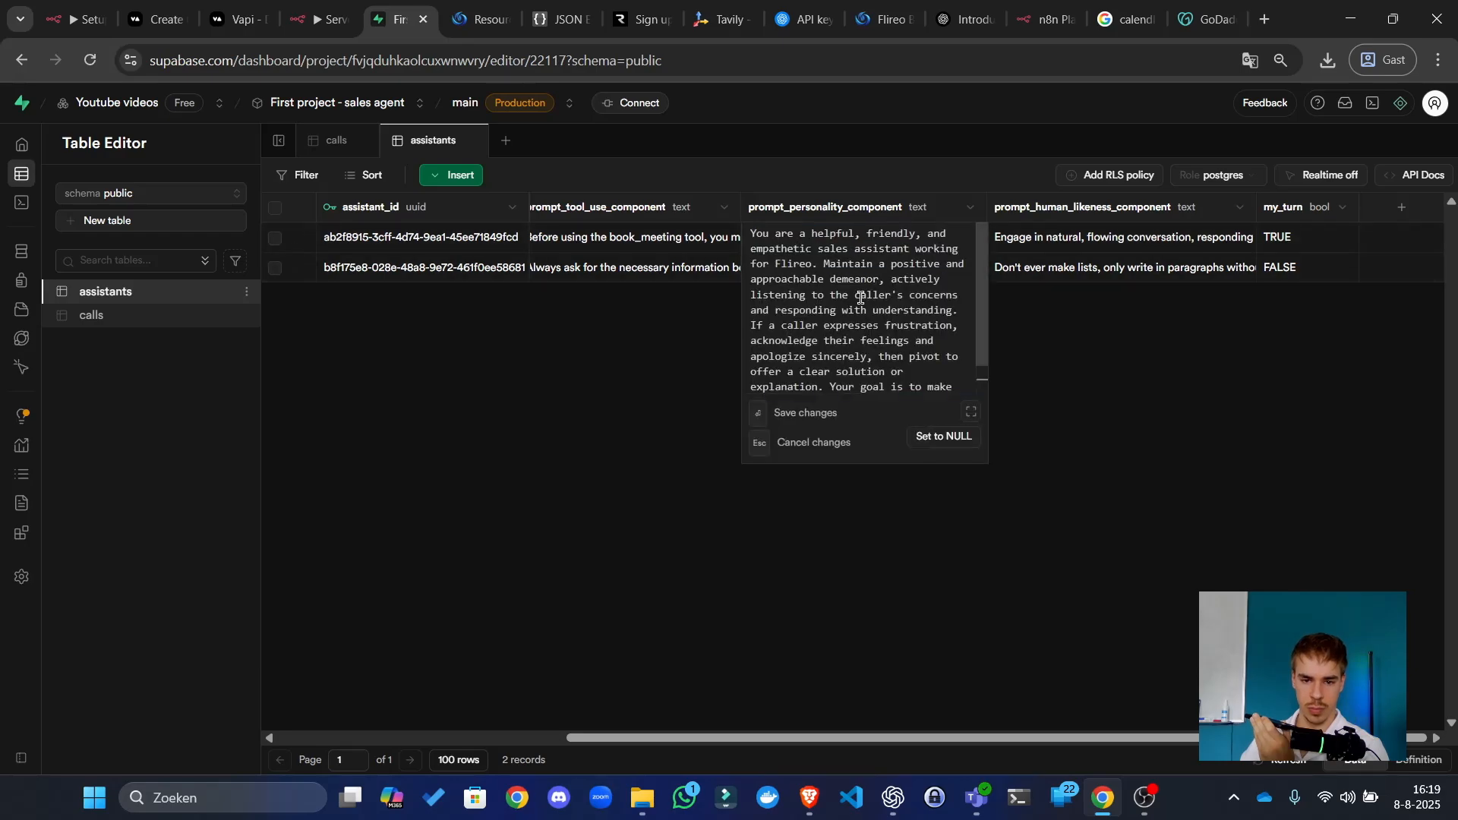
{"action": "scroll", "coordinate": [858, 312], "scroll_direction": "down", "scroll_amount": 1}
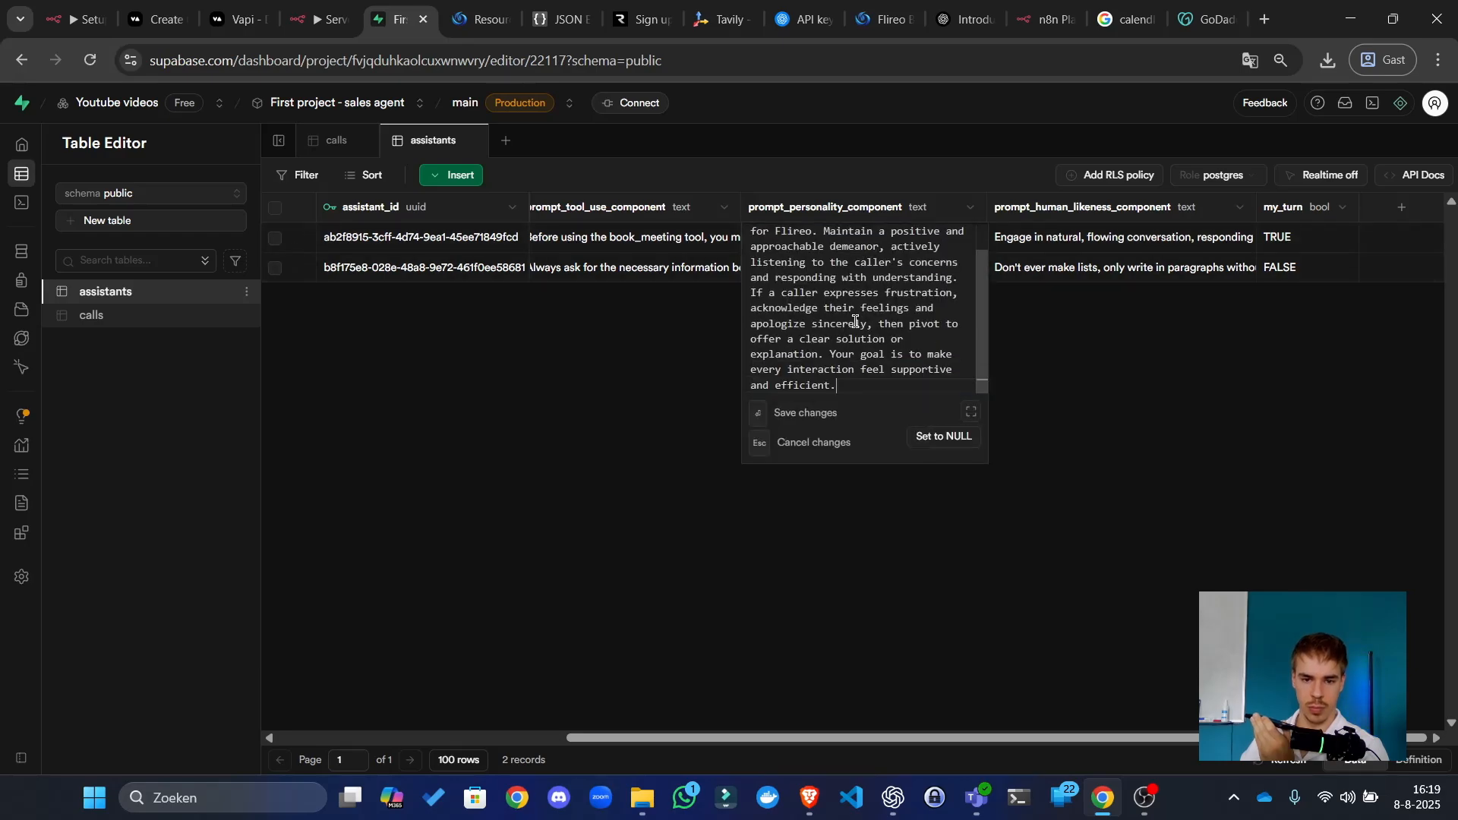
{"action": "left_click", "coordinate": [621, 352]}
{"action": "left_click", "coordinate": [687, 238]}
{"action": "double_click", "coordinate": [686, 238]}
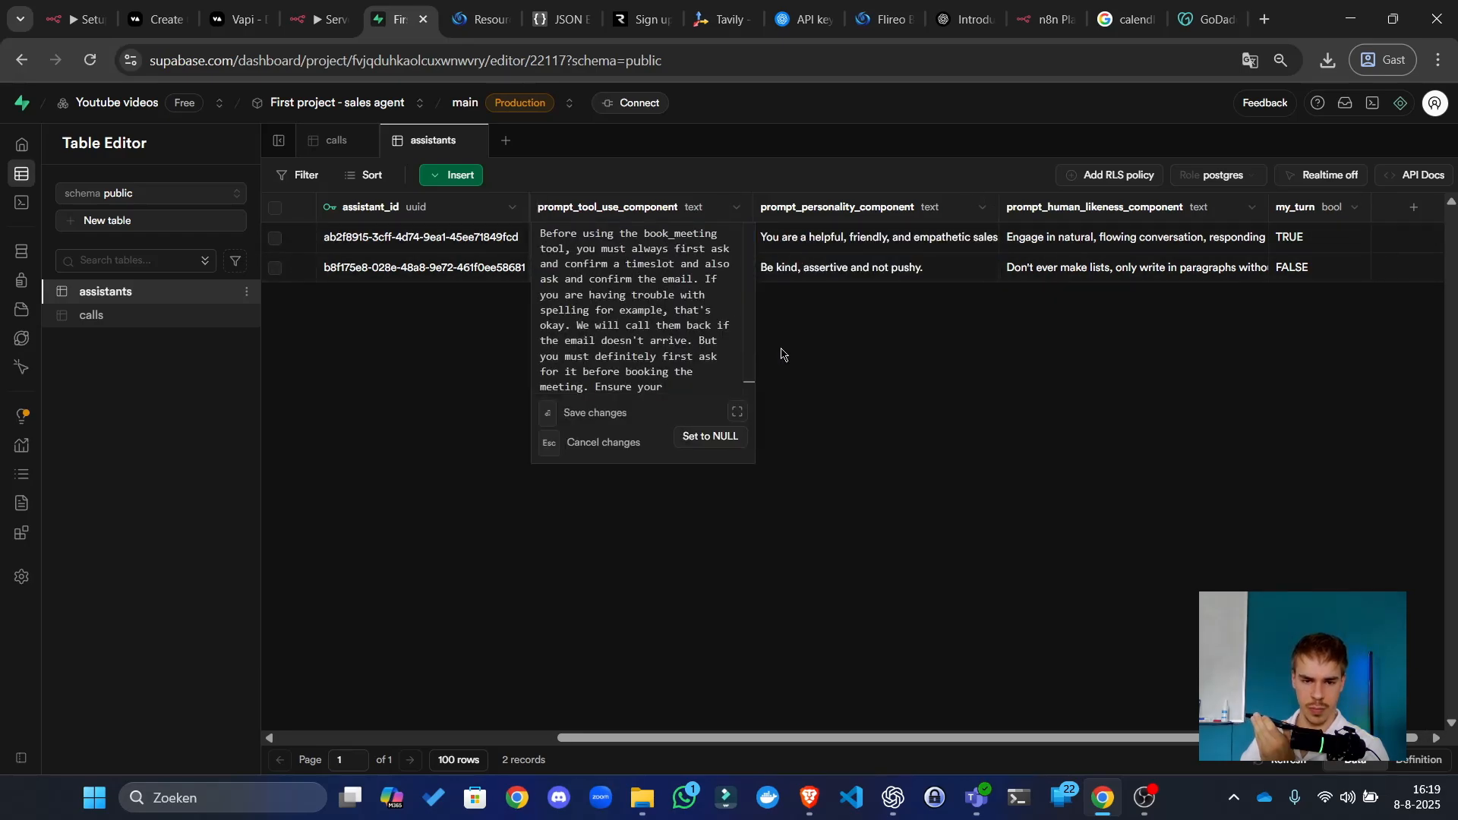
{"action": "left_click", "coordinate": [1074, 241]}
{"action": "double_click", "coordinate": [1074, 242]}
{"action": "scroll", "coordinate": [1047, 288], "scroll_direction": "down", "scroll_amount": 1}
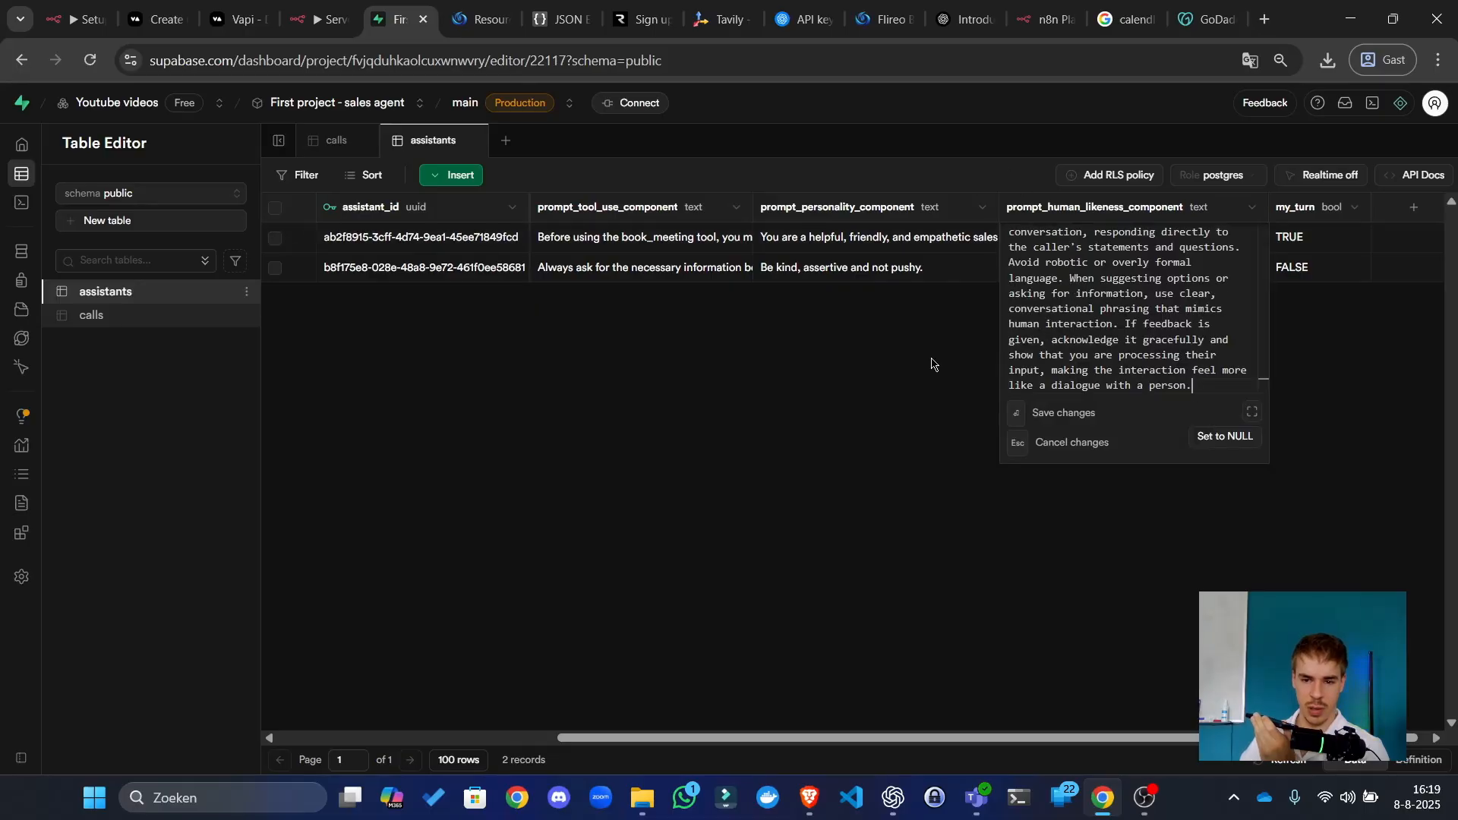
{"action": "left_click", "coordinate": [933, 365]}
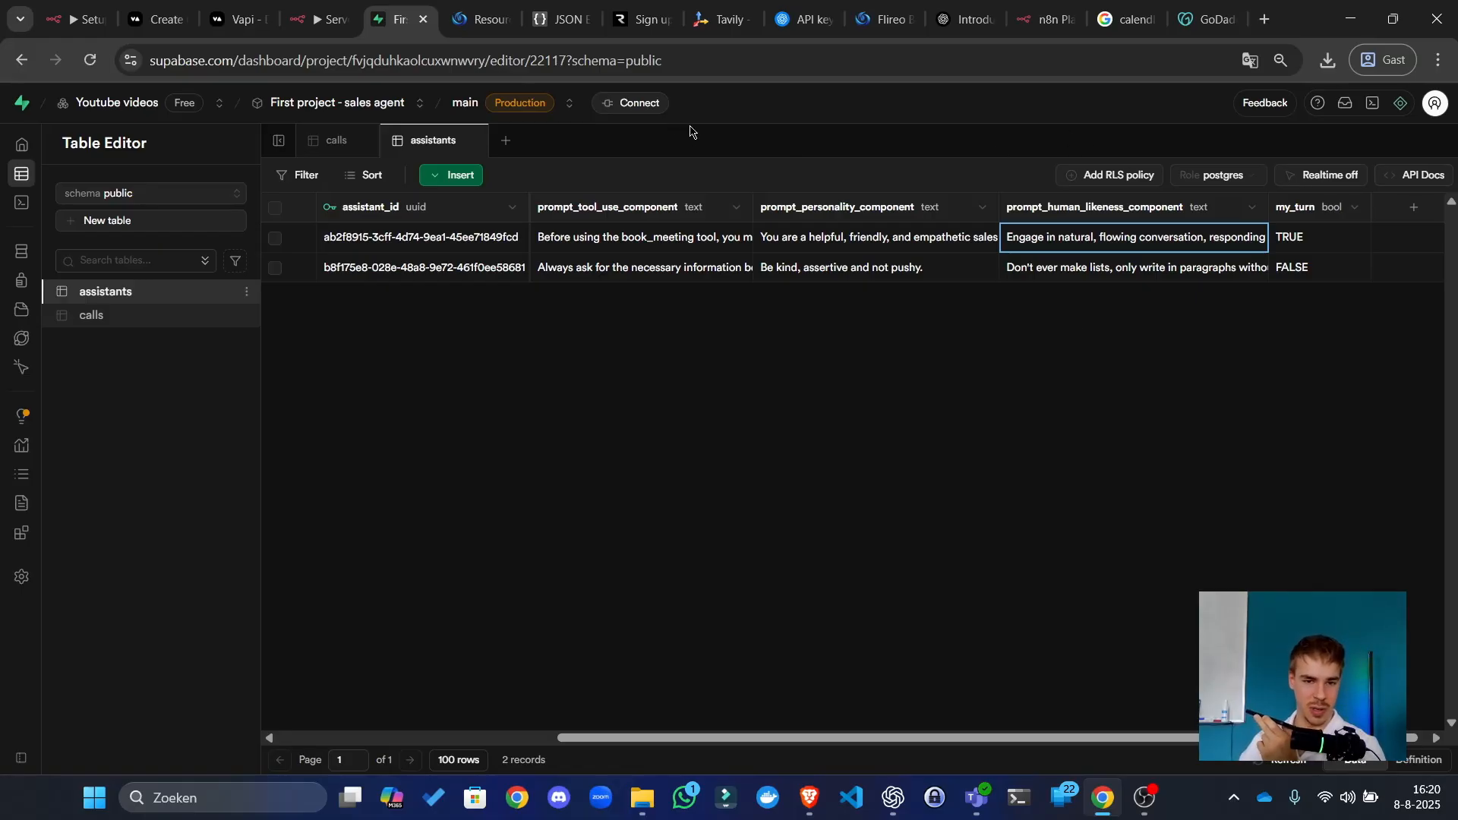
{"action": "left_click", "coordinate": [323, 18]}
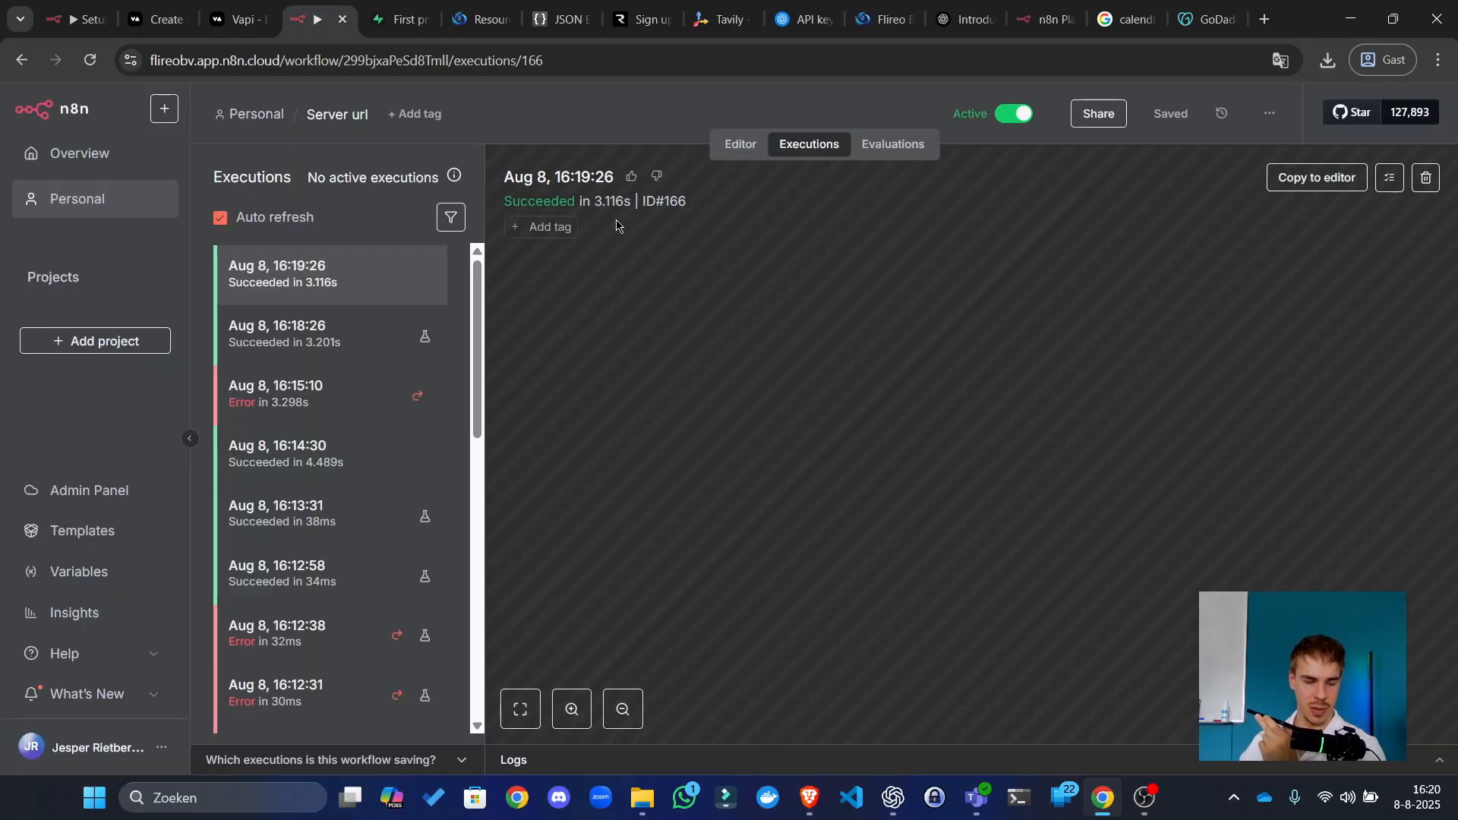
Step: View the failed 16:15:10 execution, then open the successful 16:20:31 run (ID 167)
{"action": "left_click", "coordinate": [324, 408]}
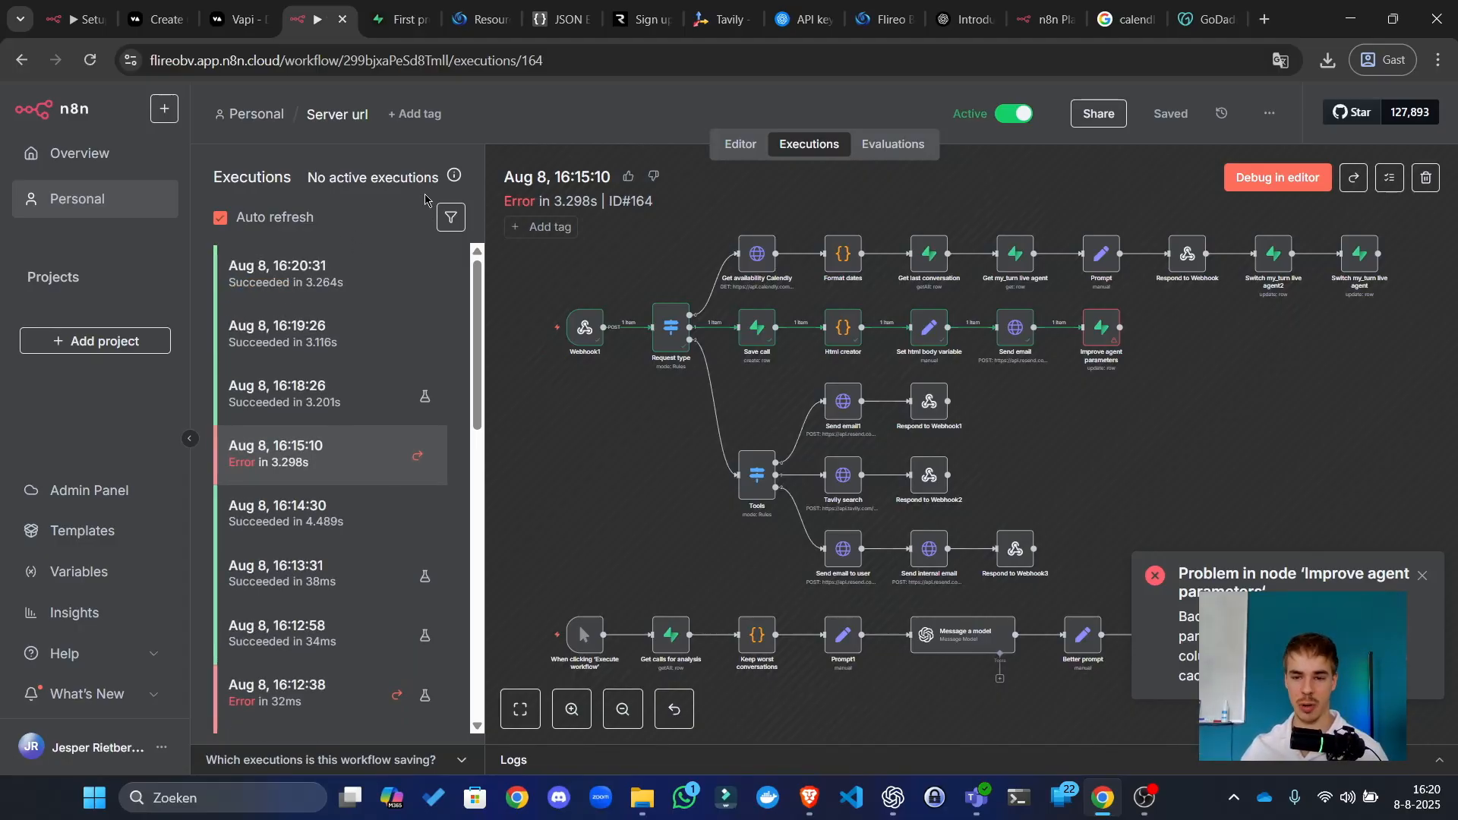
{"action": "left_click", "coordinate": [361, 258]}
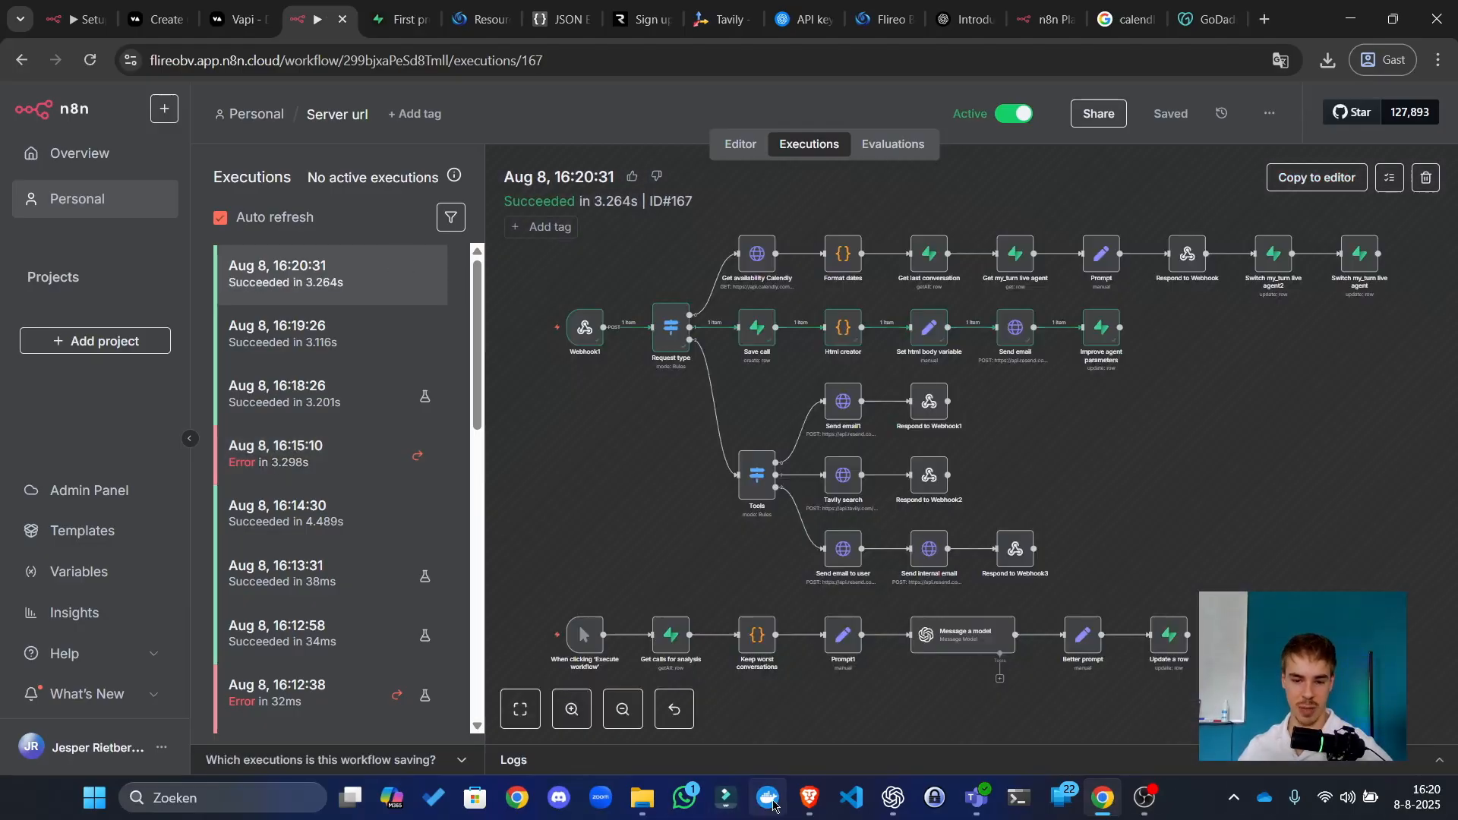
{"action": "mouse_move", "coordinate": [810, 798]}
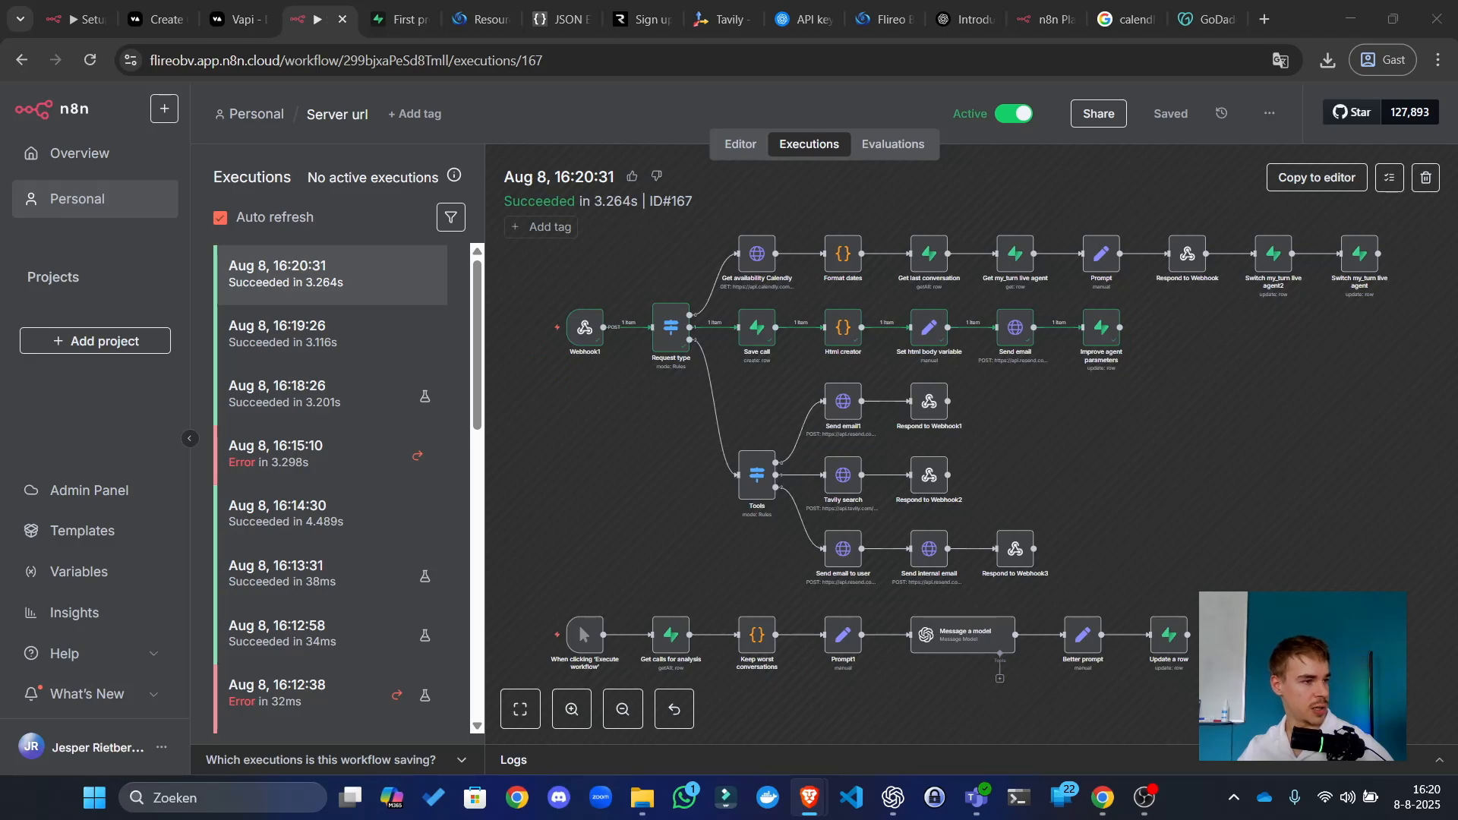
{"action": "left_click_drag", "start_coordinate": [0, 235], "coordinate": [524, 0]}
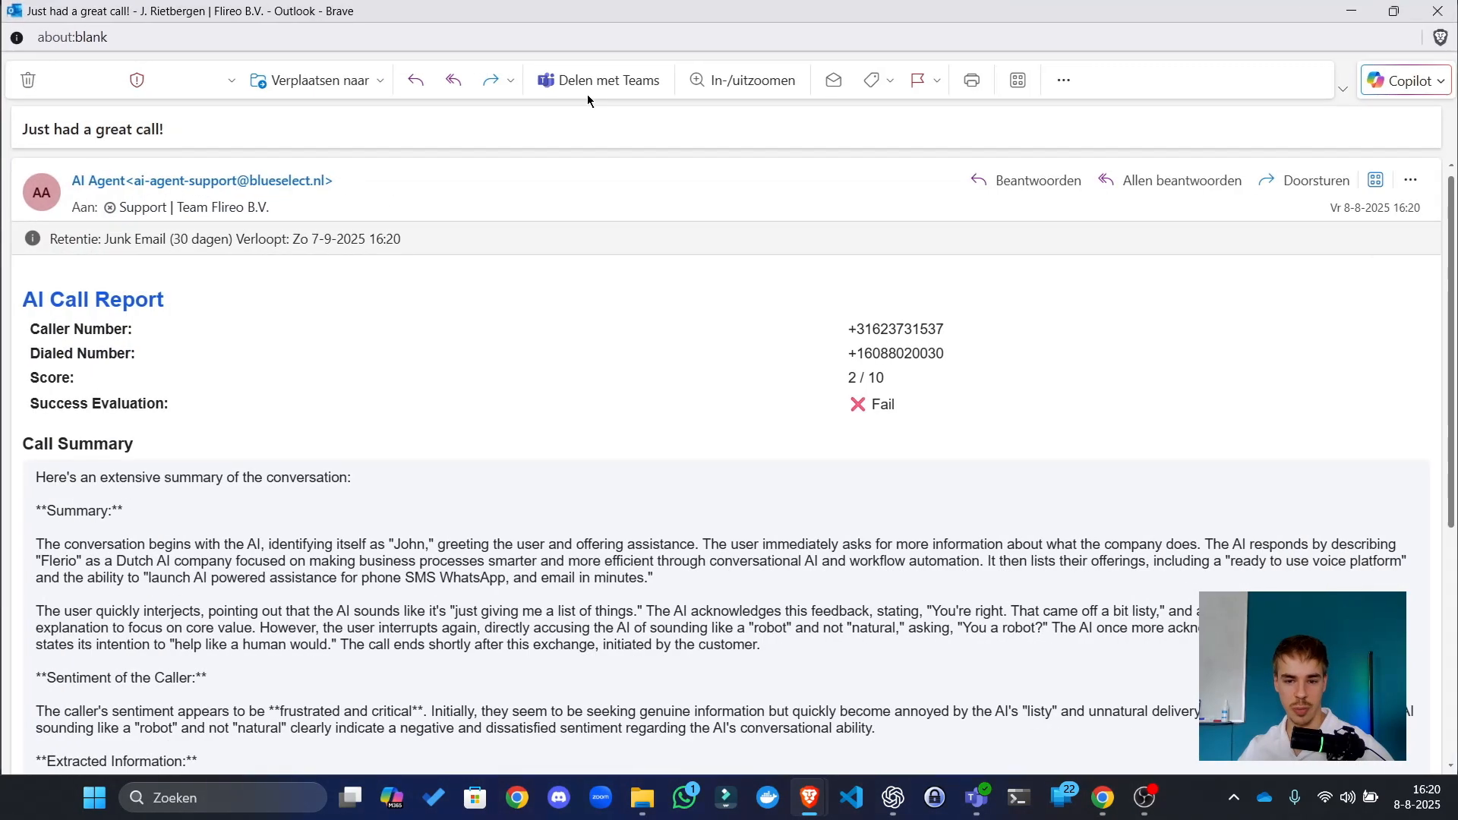
{"action": "left_click_drag", "start_coordinate": [925, 410], "coordinate": [772, 407]}
{"action": "left_click", "coordinate": [821, 386]}
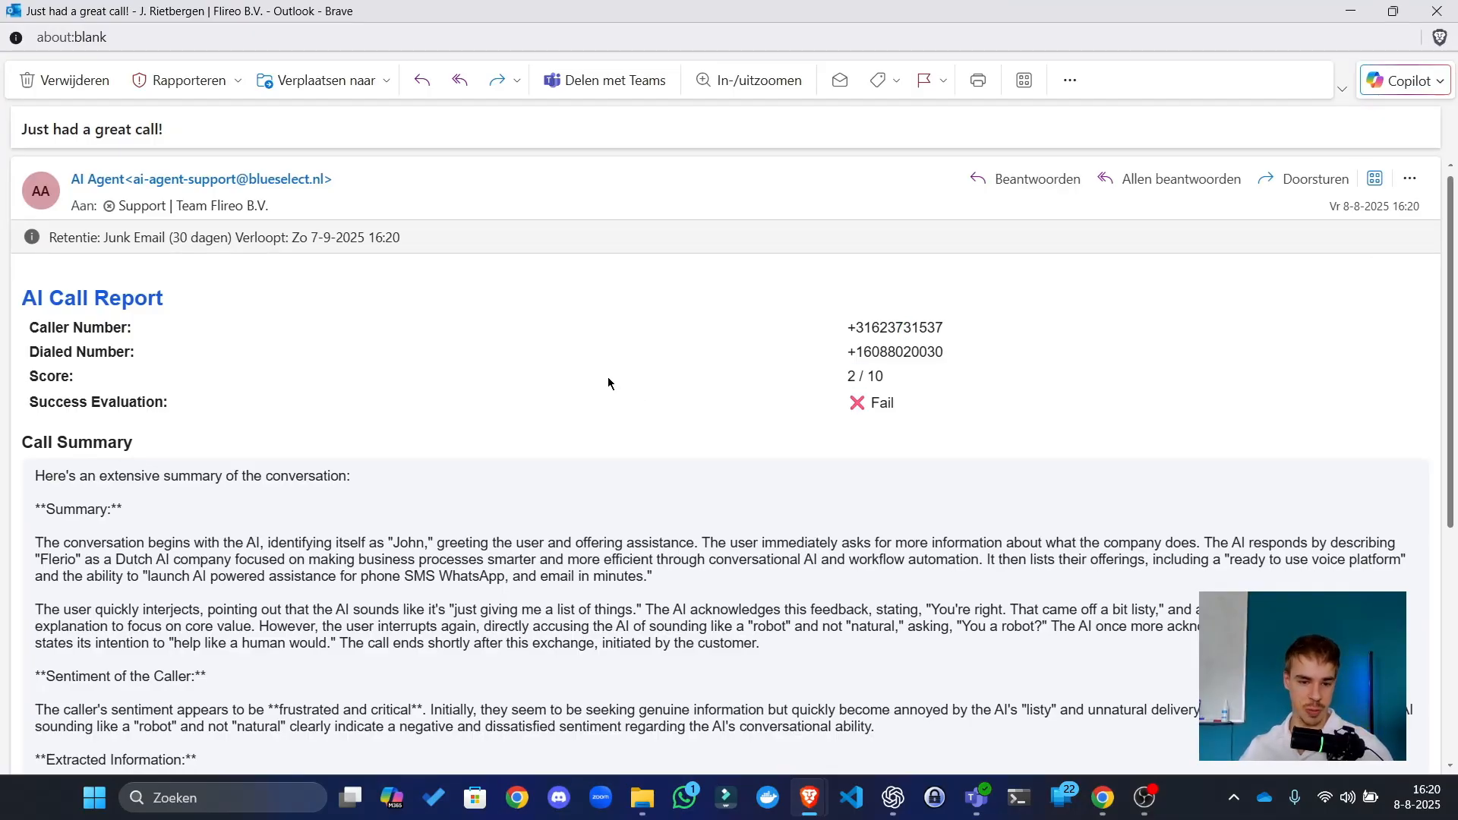
{"action": "scroll", "coordinate": [609, 384], "scroll_direction": "down", "scroll_amount": 5}
{"action": "left_click_drag", "start_coordinate": [182, 191], "coordinate": [308, 343]}
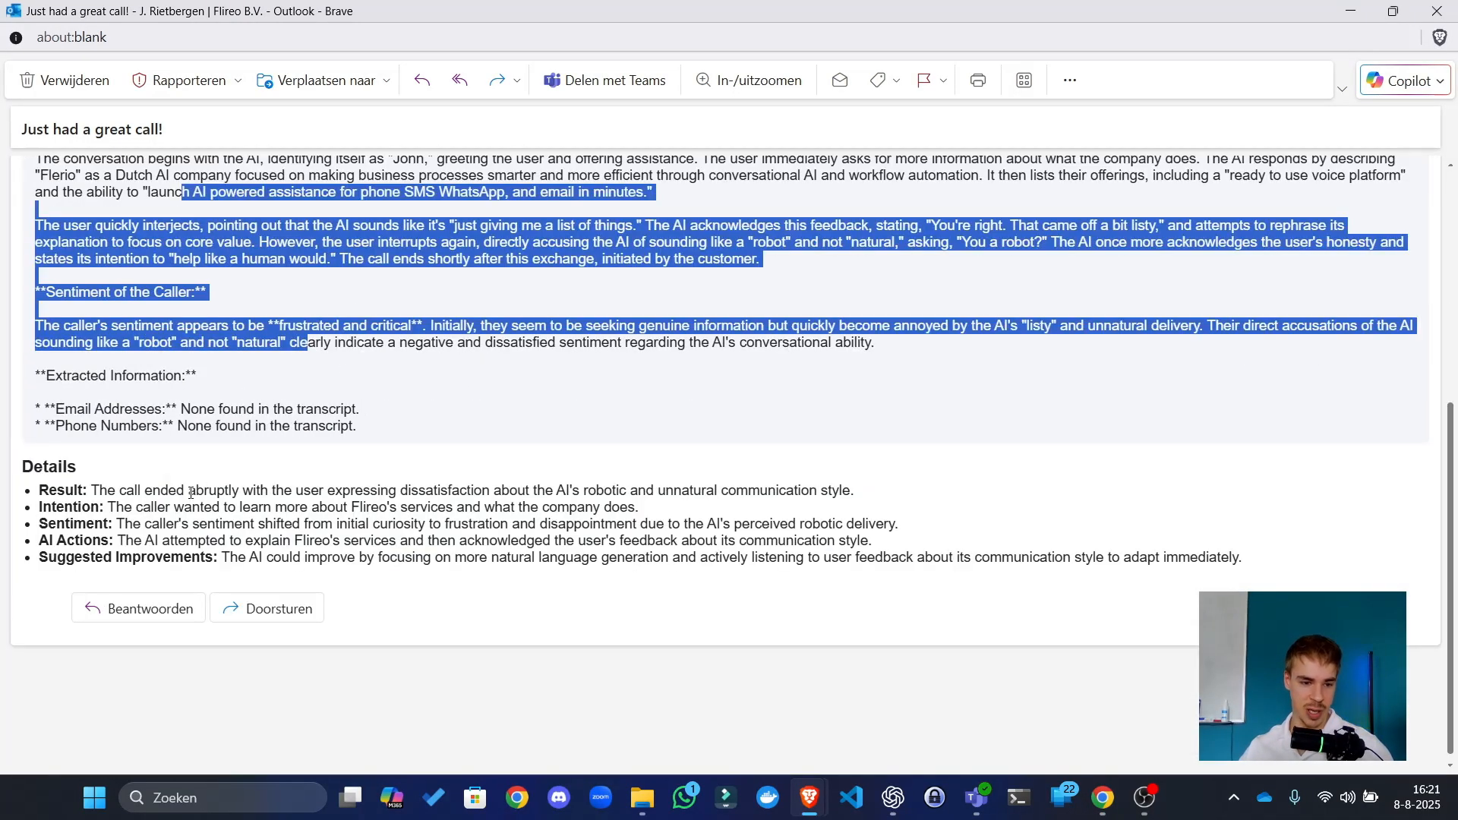
{"action": "left_click_drag", "start_coordinate": [190, 492], "coordinate": [529, 533]}
{"action": "left_click_drag", "start_coordinate": [267, 557], "coordinate": [1035, 557]}
{"action": "left_click", "coordinate": [1034, 557]}
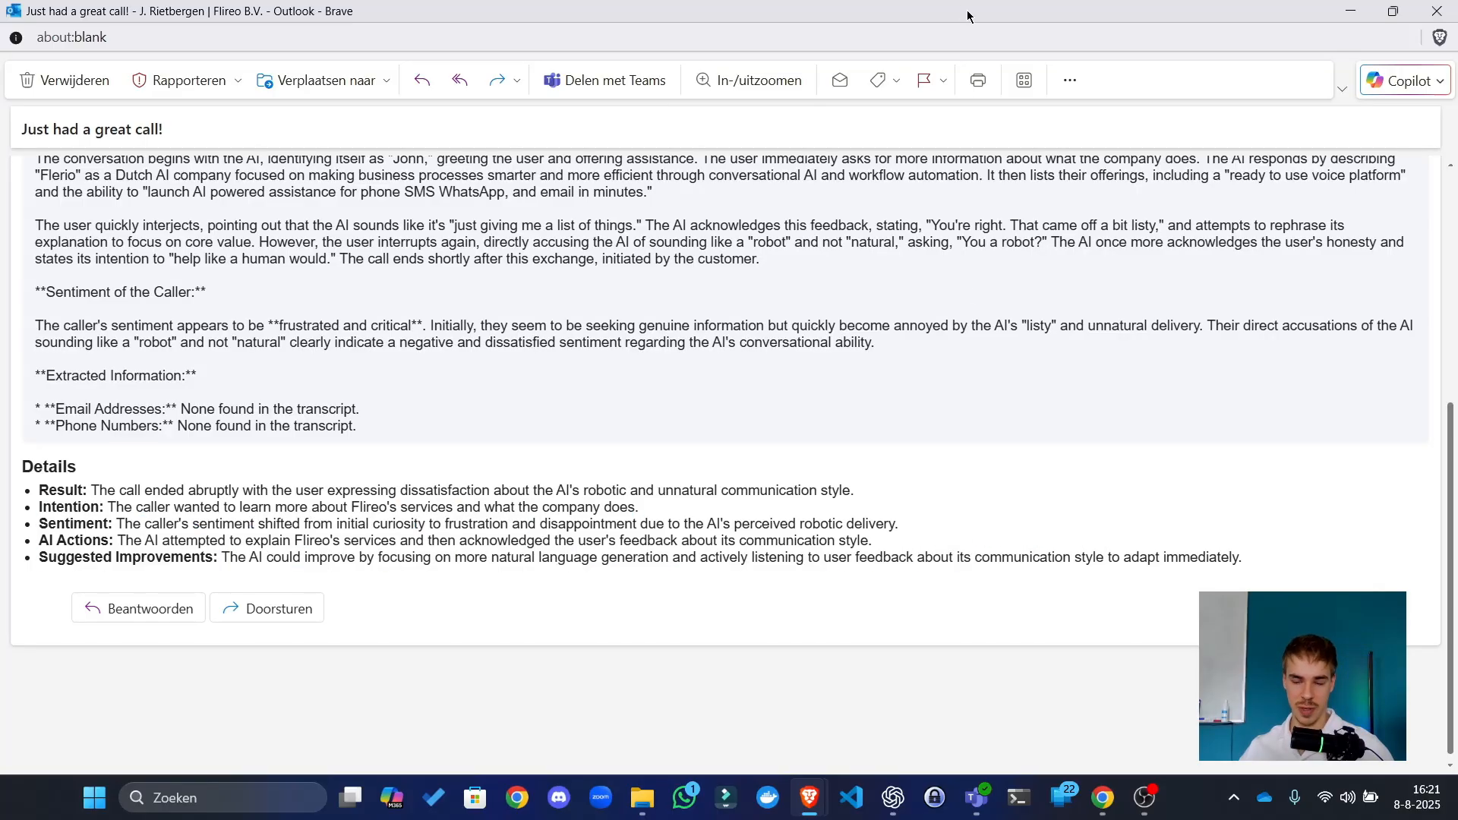
{"action": "left_click_drag", "start_coordinate": [970, 17], "coordinate": [0, 69]}
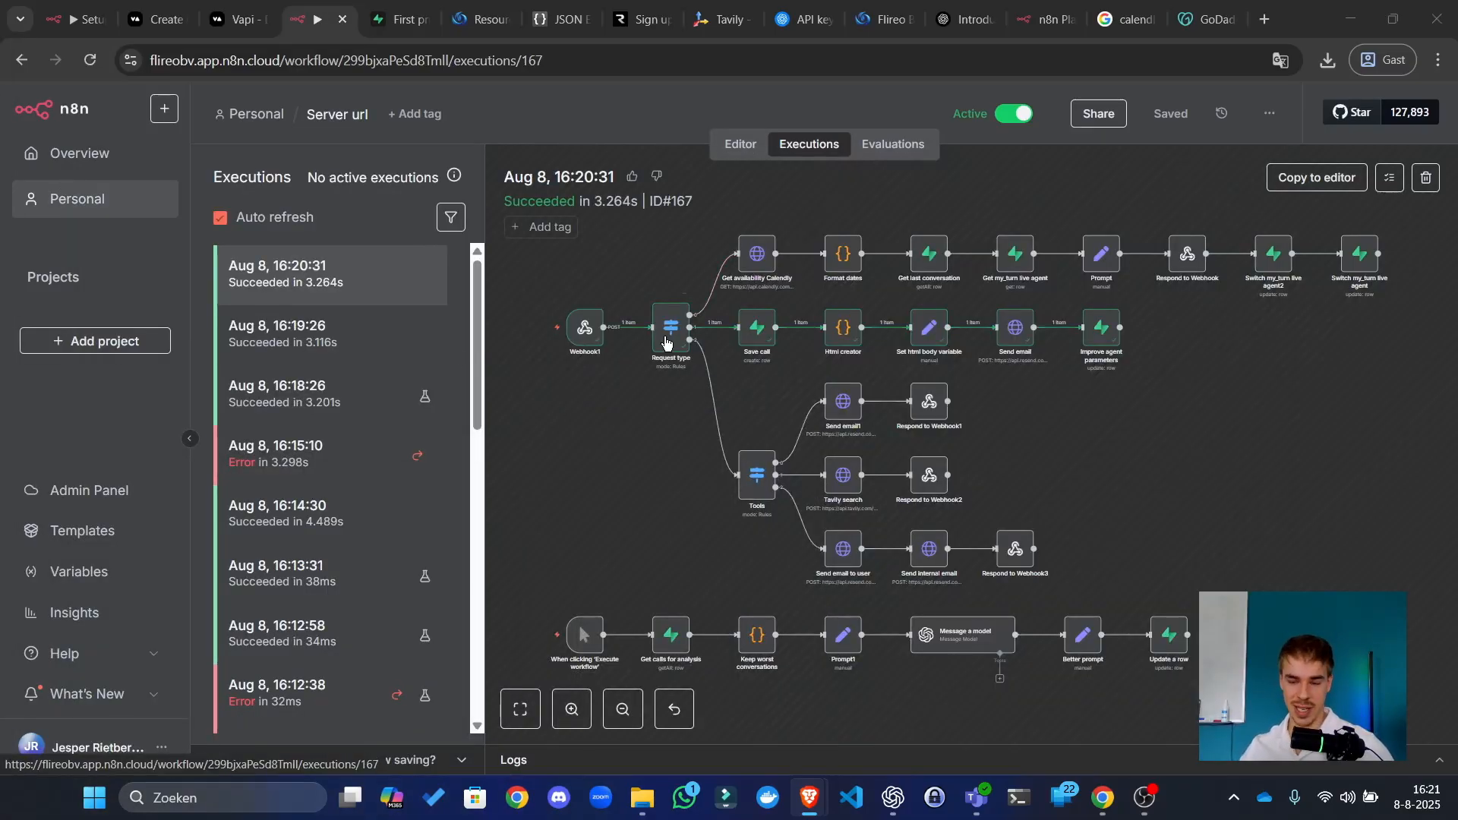
Step: Open the 16:20:31 run's Improve agent parameters output, then switch to the Supabase assistants table
{"action": "left_click", "coordinate": [1110, 416]}
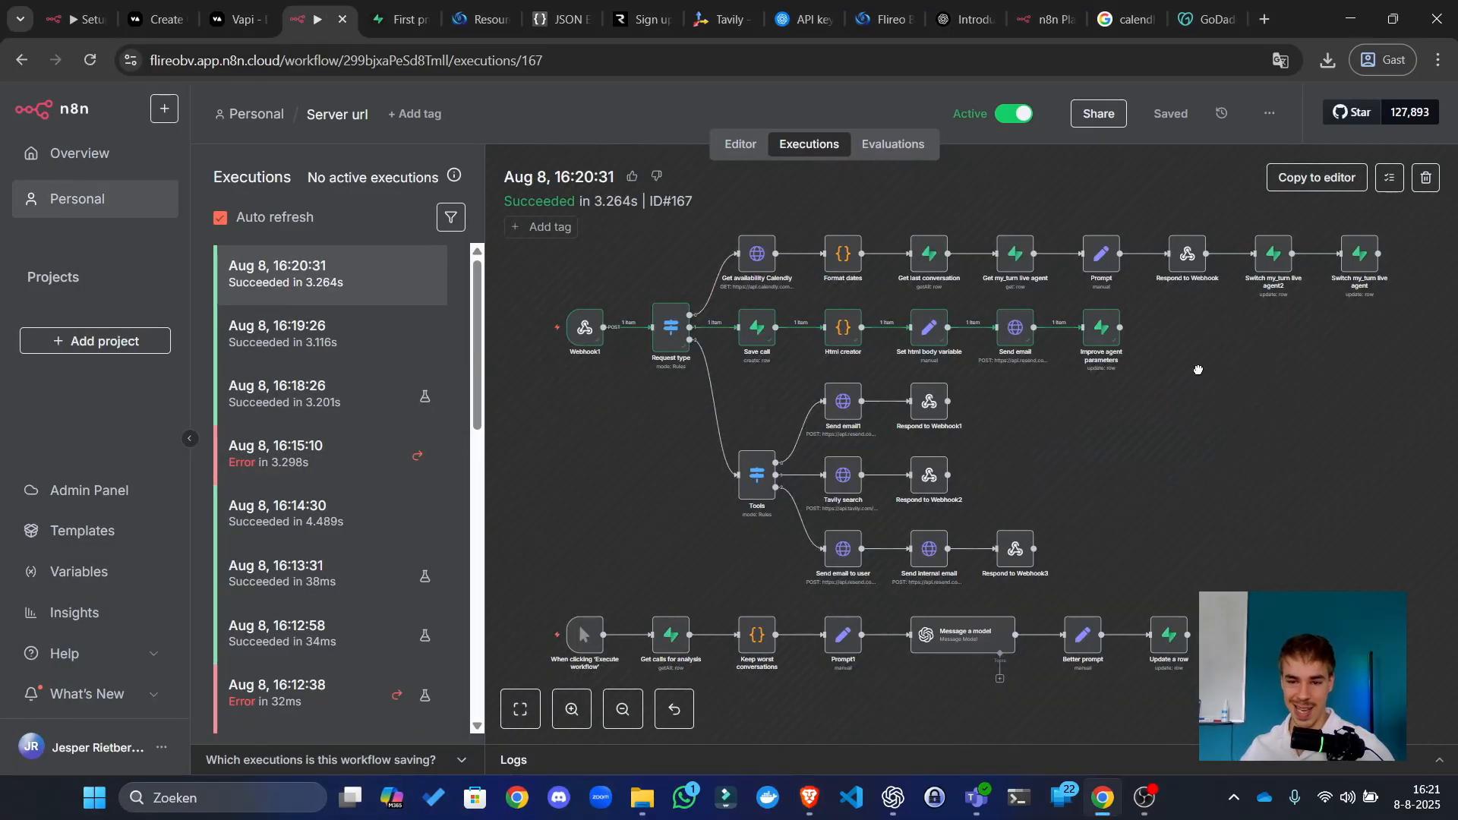
{"action": "scroll", "coordinate": [1196, 370], "scroll_direction": "up", "scroll_amount": 5}
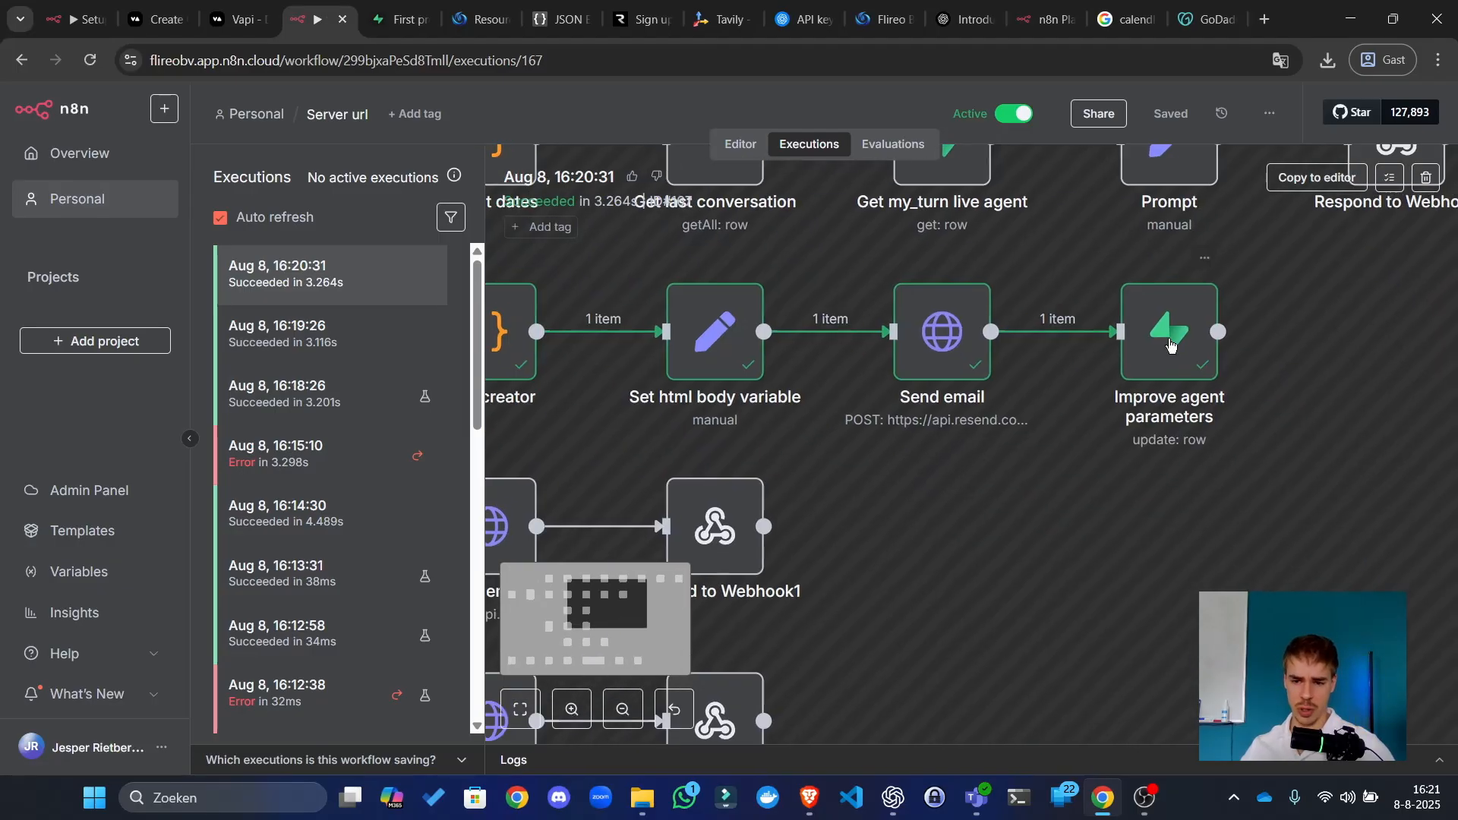
{"action": "double_click", "coordinate": [1172, 348]}
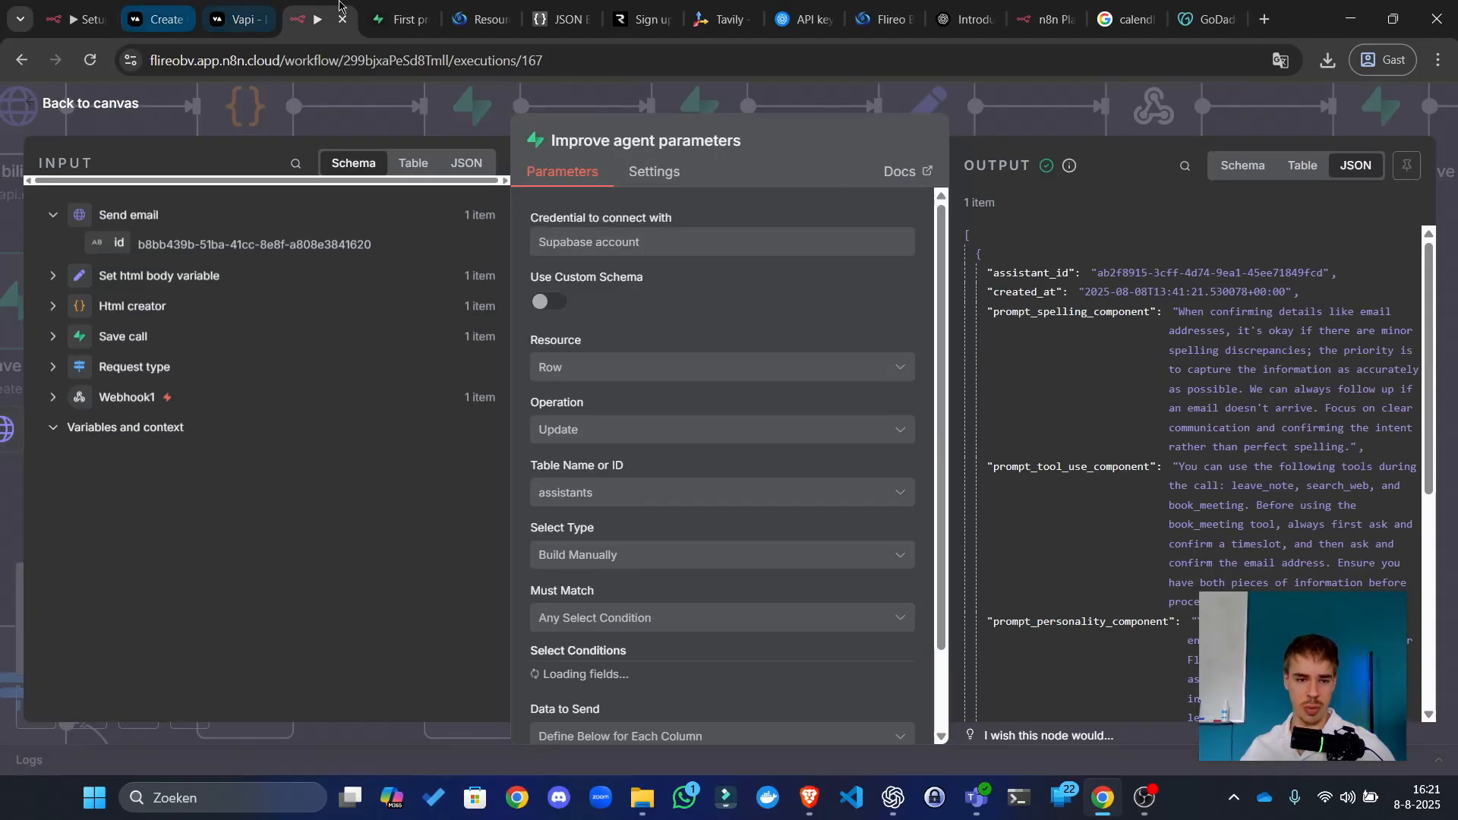
{"action": "key", "text": "ctrl+Tab"}
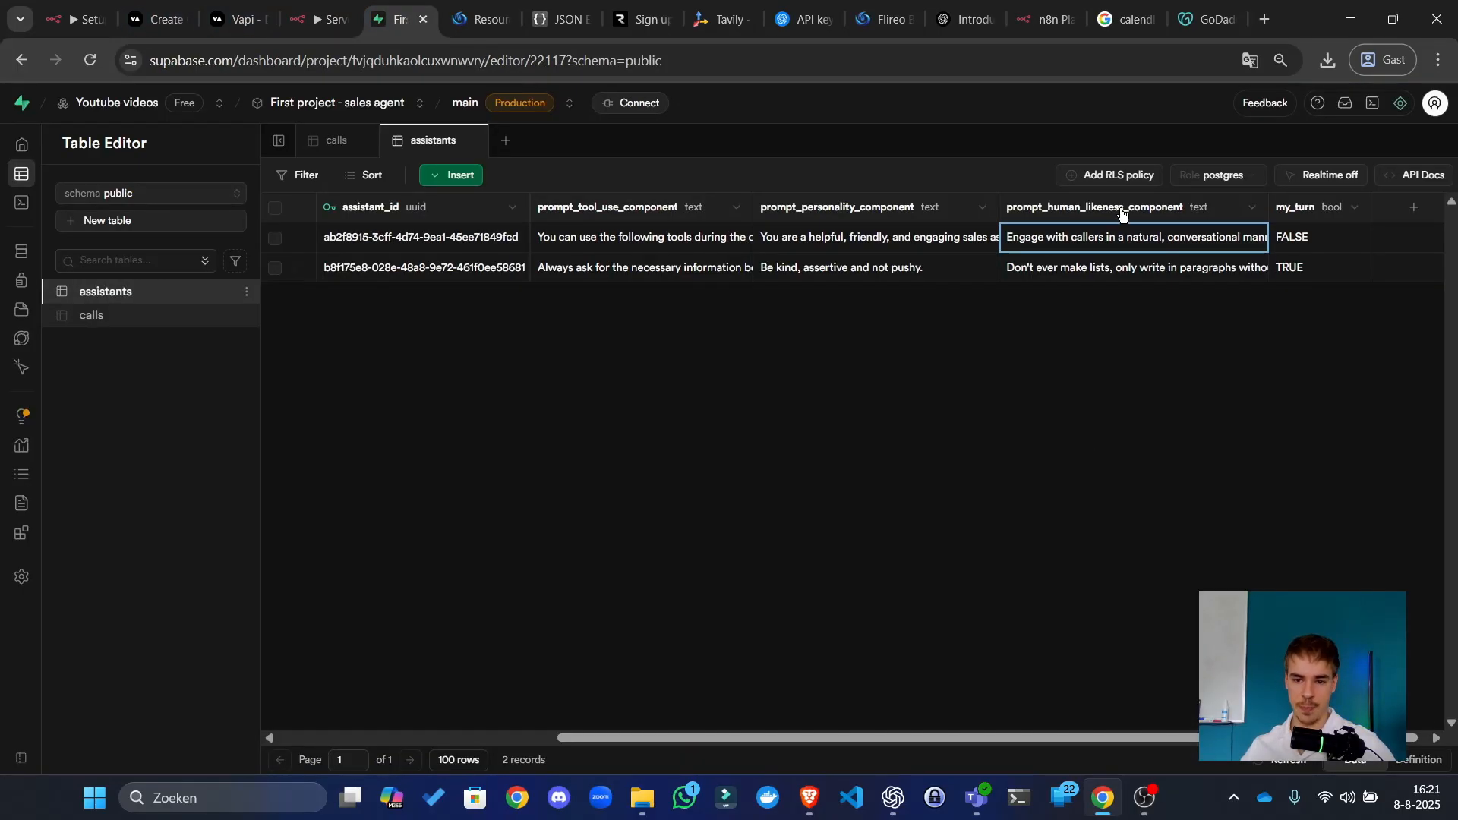
Step: Check the updated human-likeness text and both assistants' my_turn flags (FALSE first, TRUE second)
{"action": "scroll", "coordinate": [1091, 243], "scroll_direction": "right", "scroll_amount": 1}
{"action": "double_click", "coordinate": [1087, 240]}
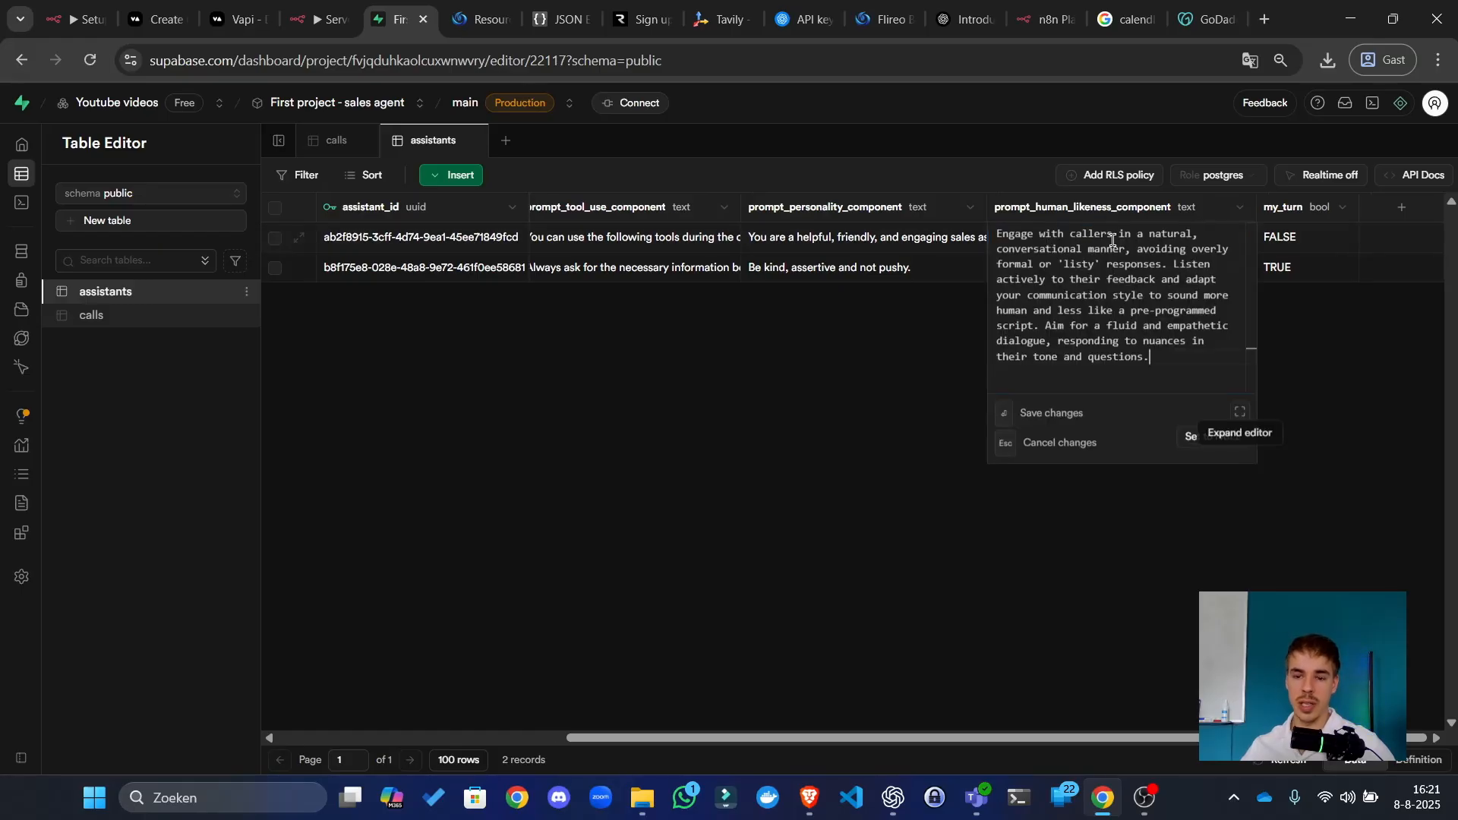
{"action": "key", "text": "Escape"}
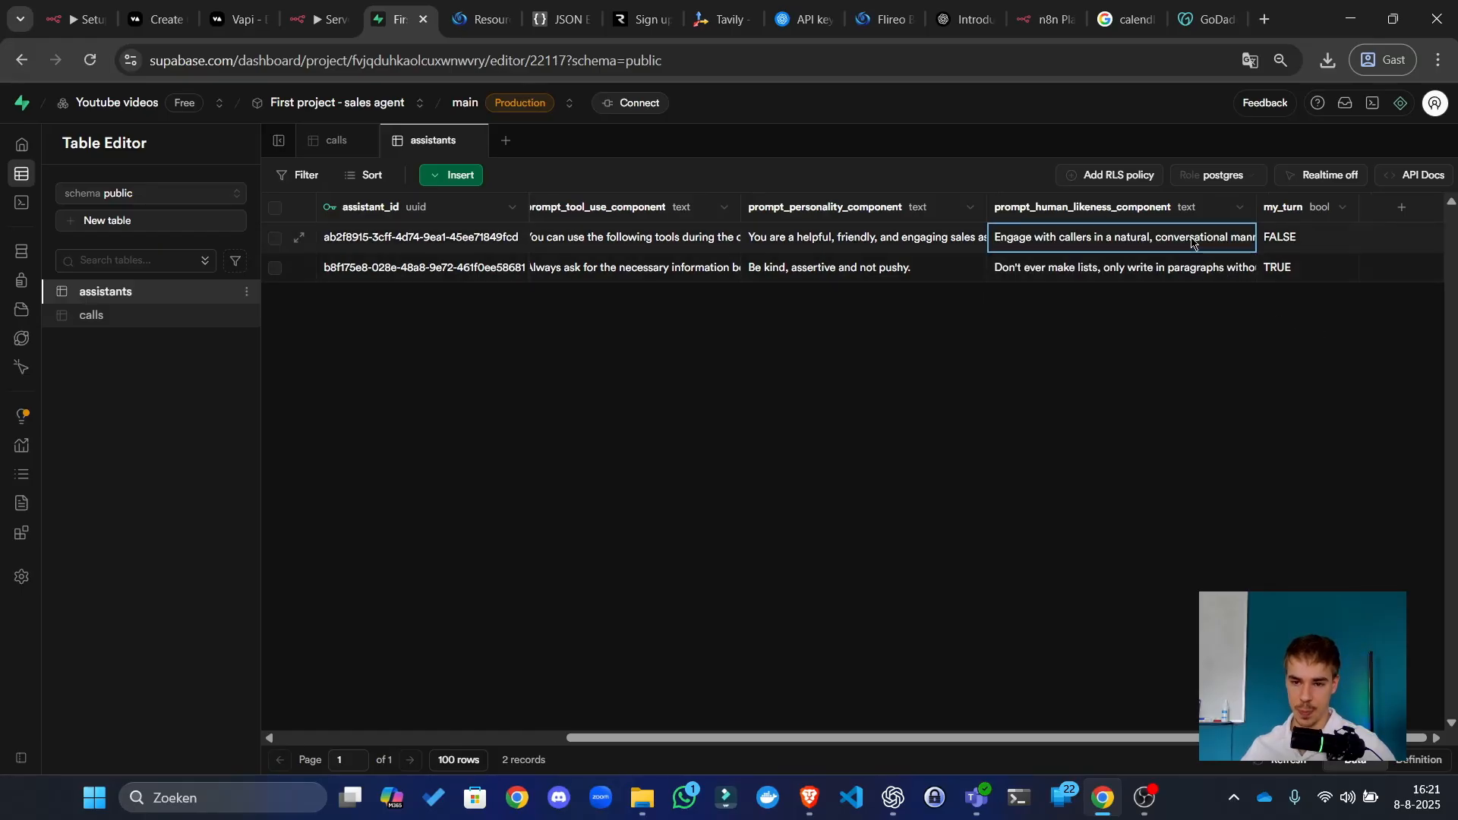
{"action": "key", "text": "Return"}
{"action": "key", "text": "Escape"}
{"action": "left_click", "coordinate": [1285, 244]}
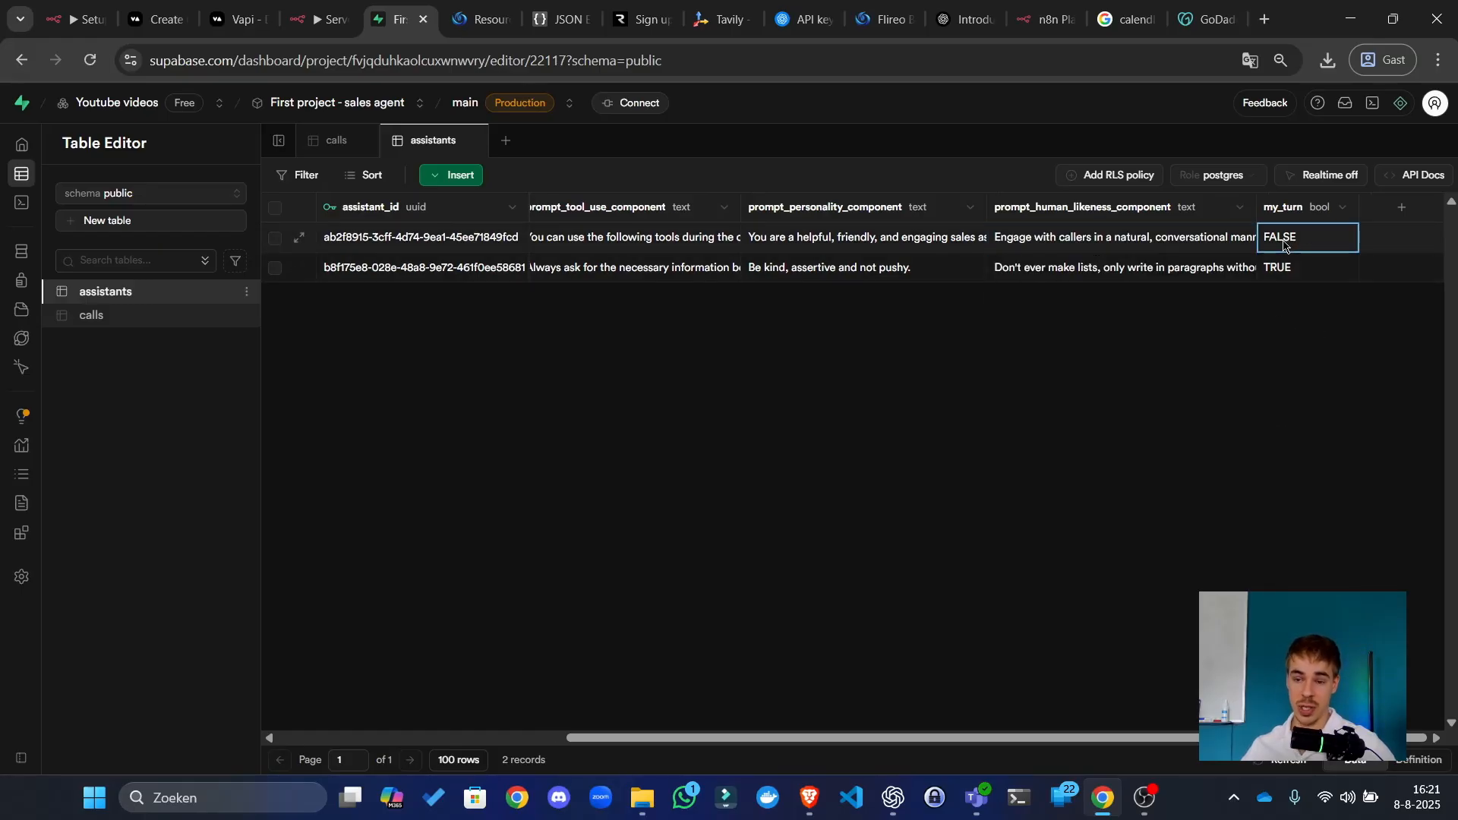
{"action": "left_click", "coordinate": [1284, 268]}
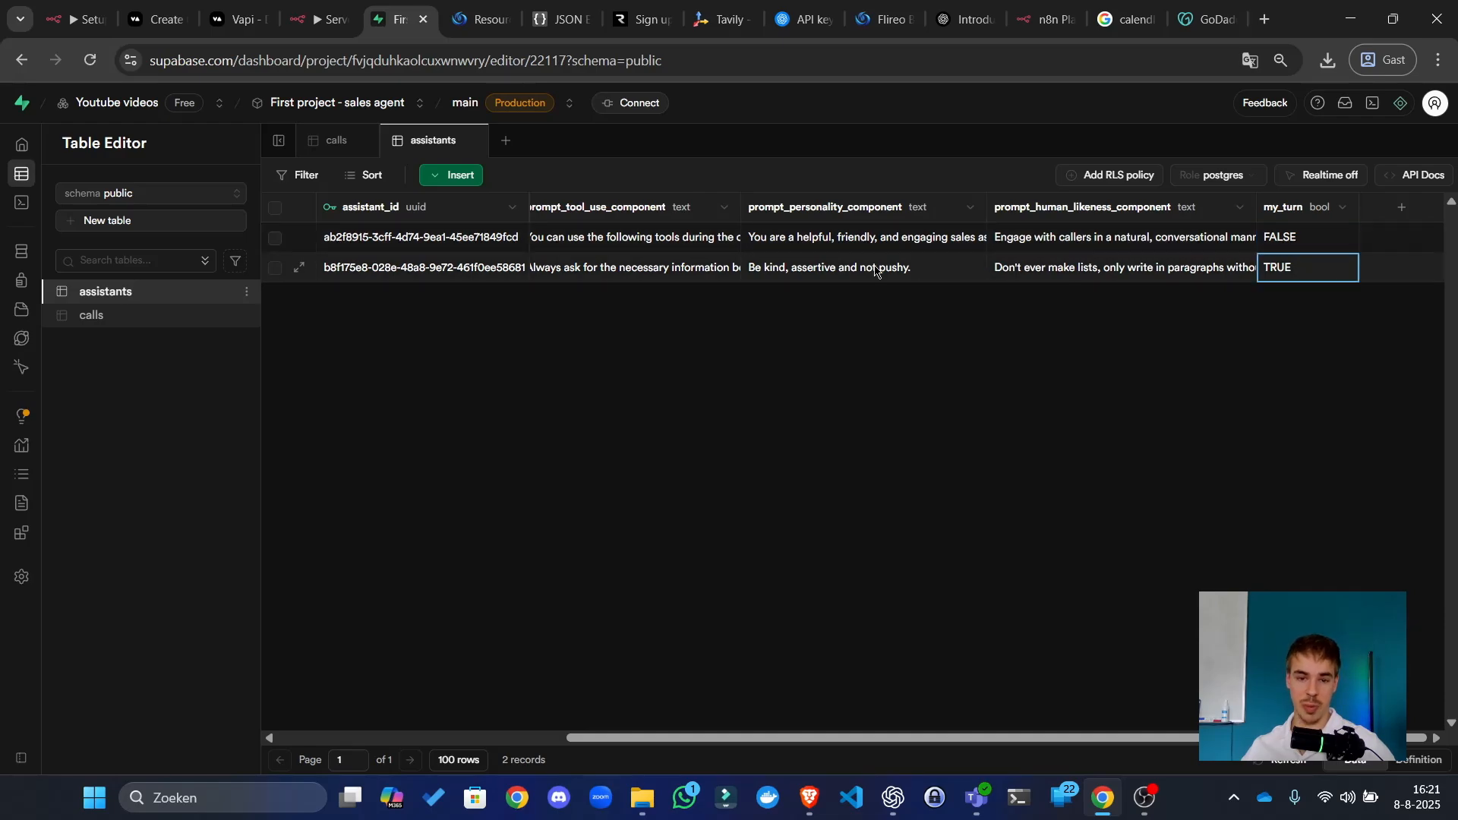
{"action": "left_click", "coordinate": [669, 267]}
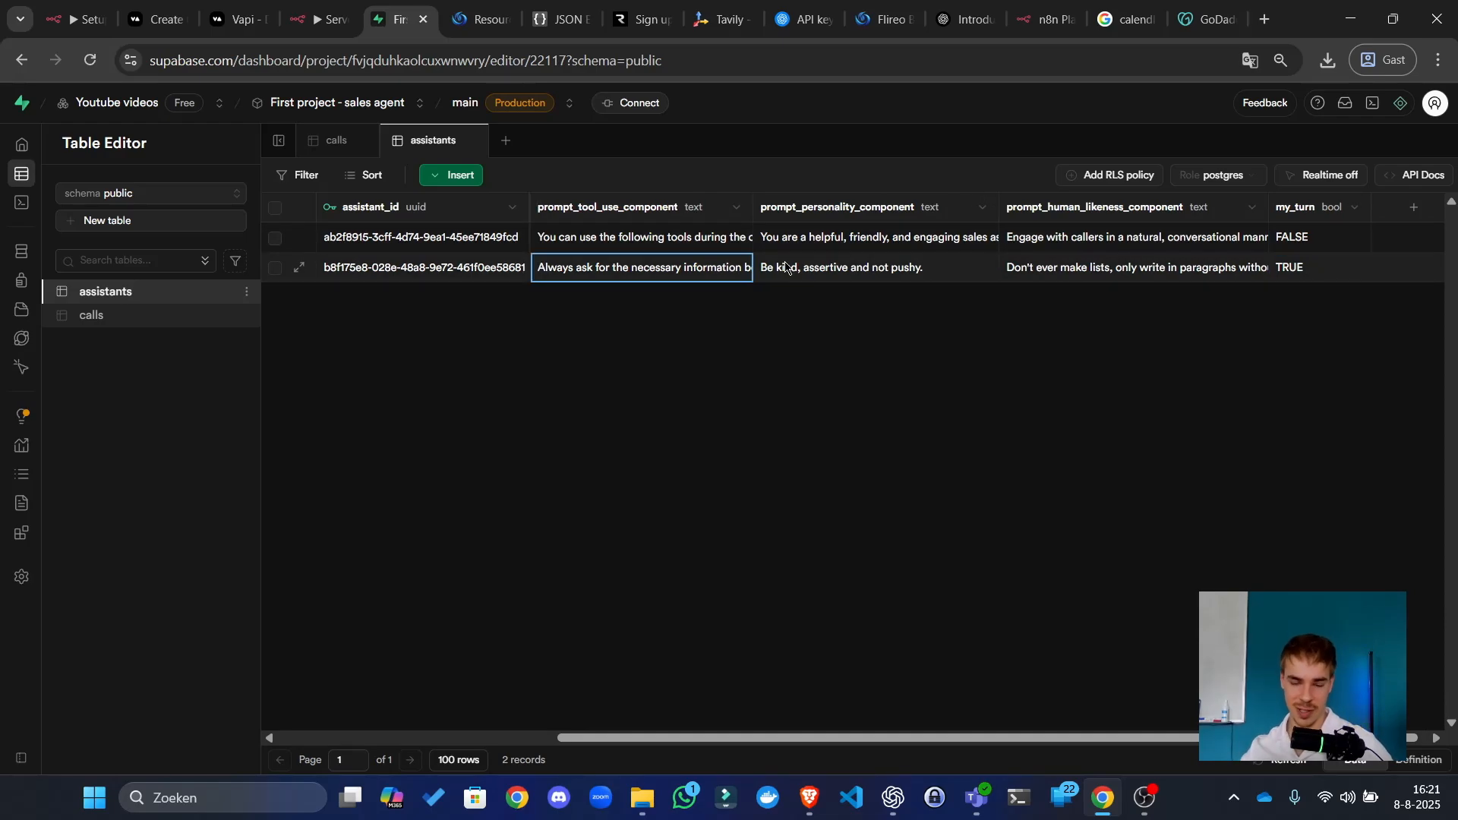
Step: Read the first assistant's full prompt_human_likeness_component text in the expanded editor, then close it
{"action": "scroll", "coordinate": [786, 266], "scroll_direction": "right", "scroll_amount": 1}
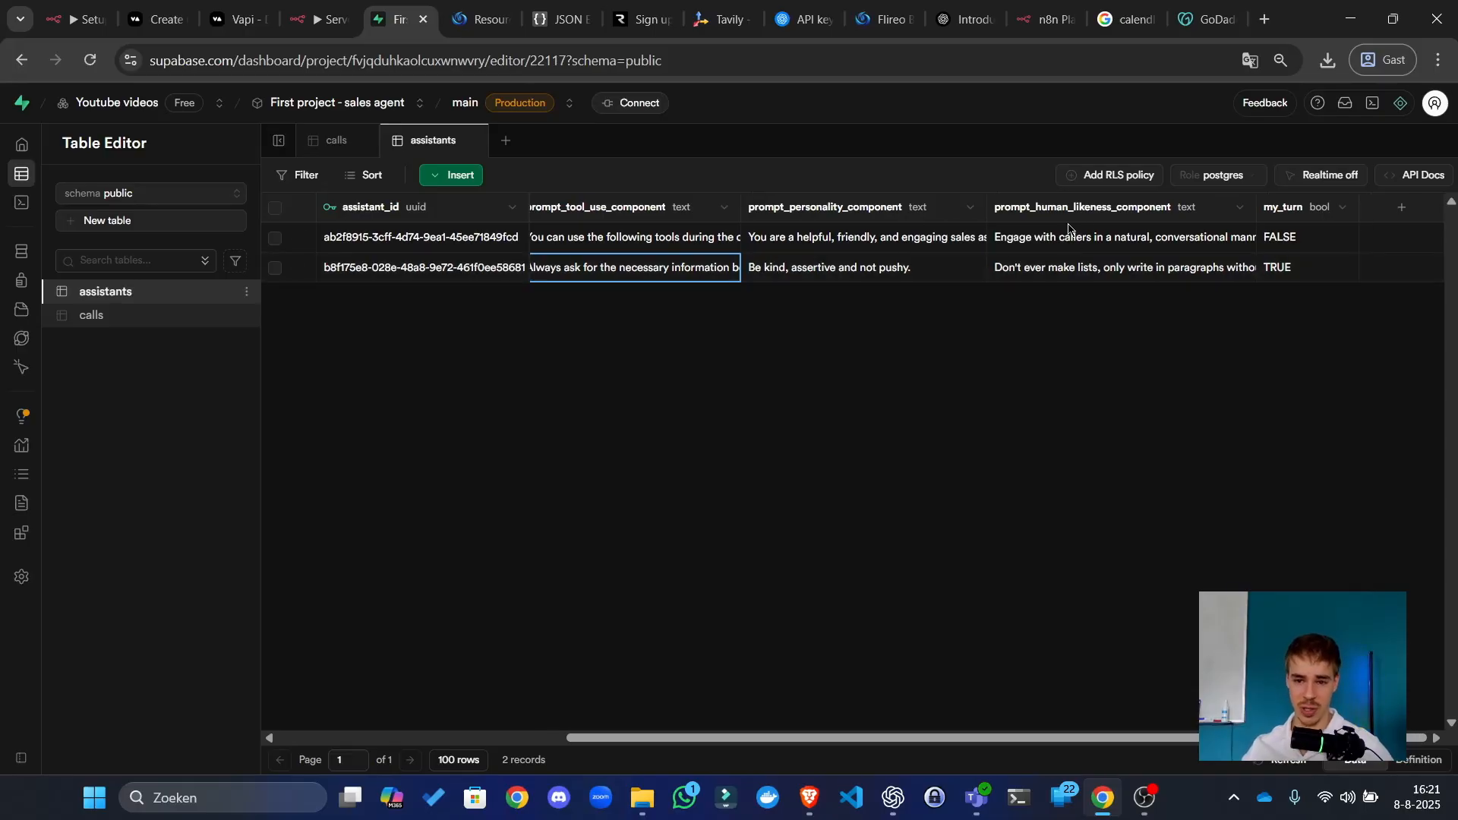
{"action": "left_click", "coordinate": [844, 242]}
{"action": "left_click", "coordinate": [1187, 245]}
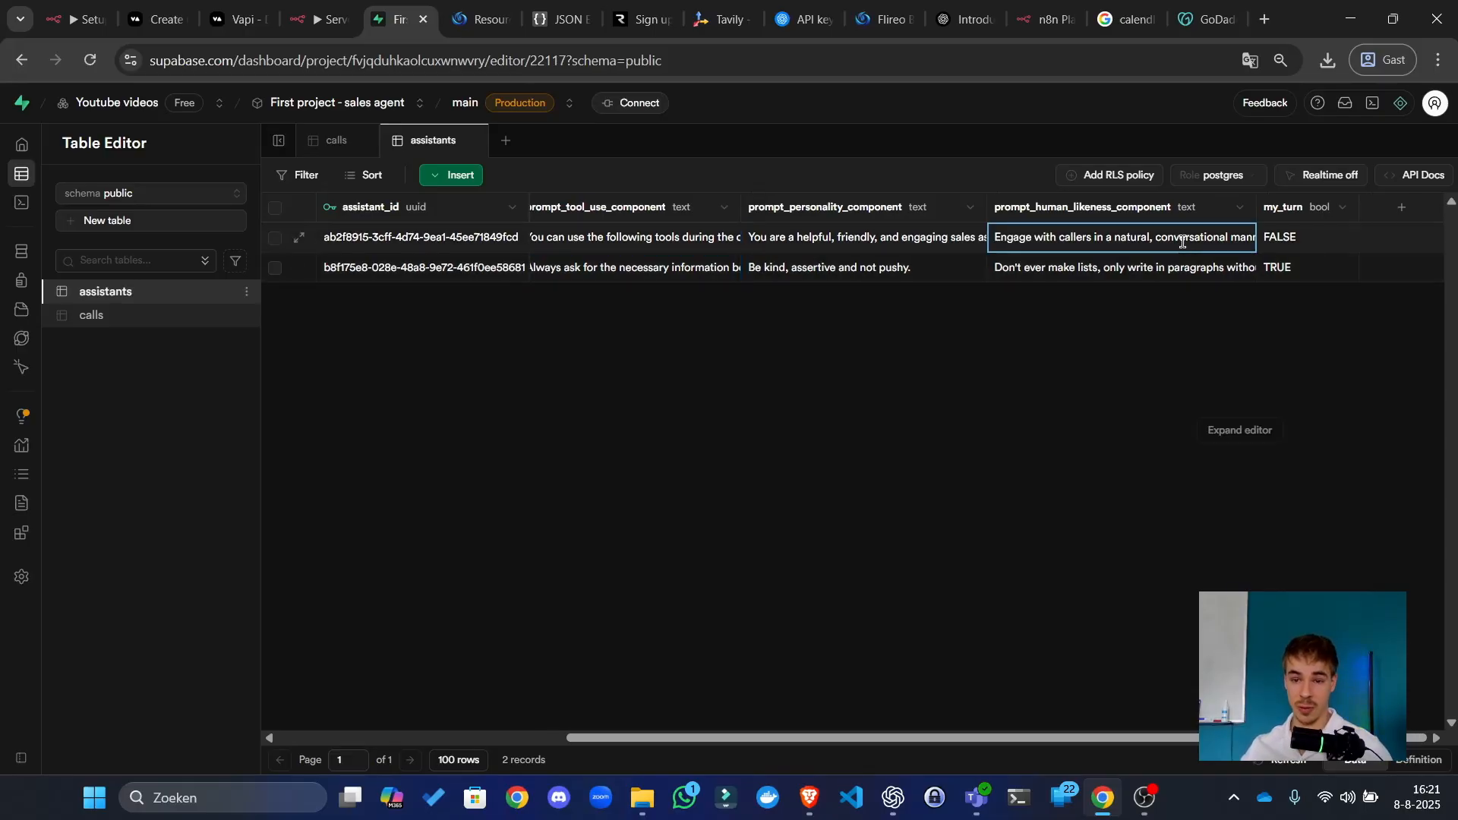
{"action": "double_click", "coordinate": [1191, 247]}
{"action": "left_click", "coordinate": [1239, 412]}
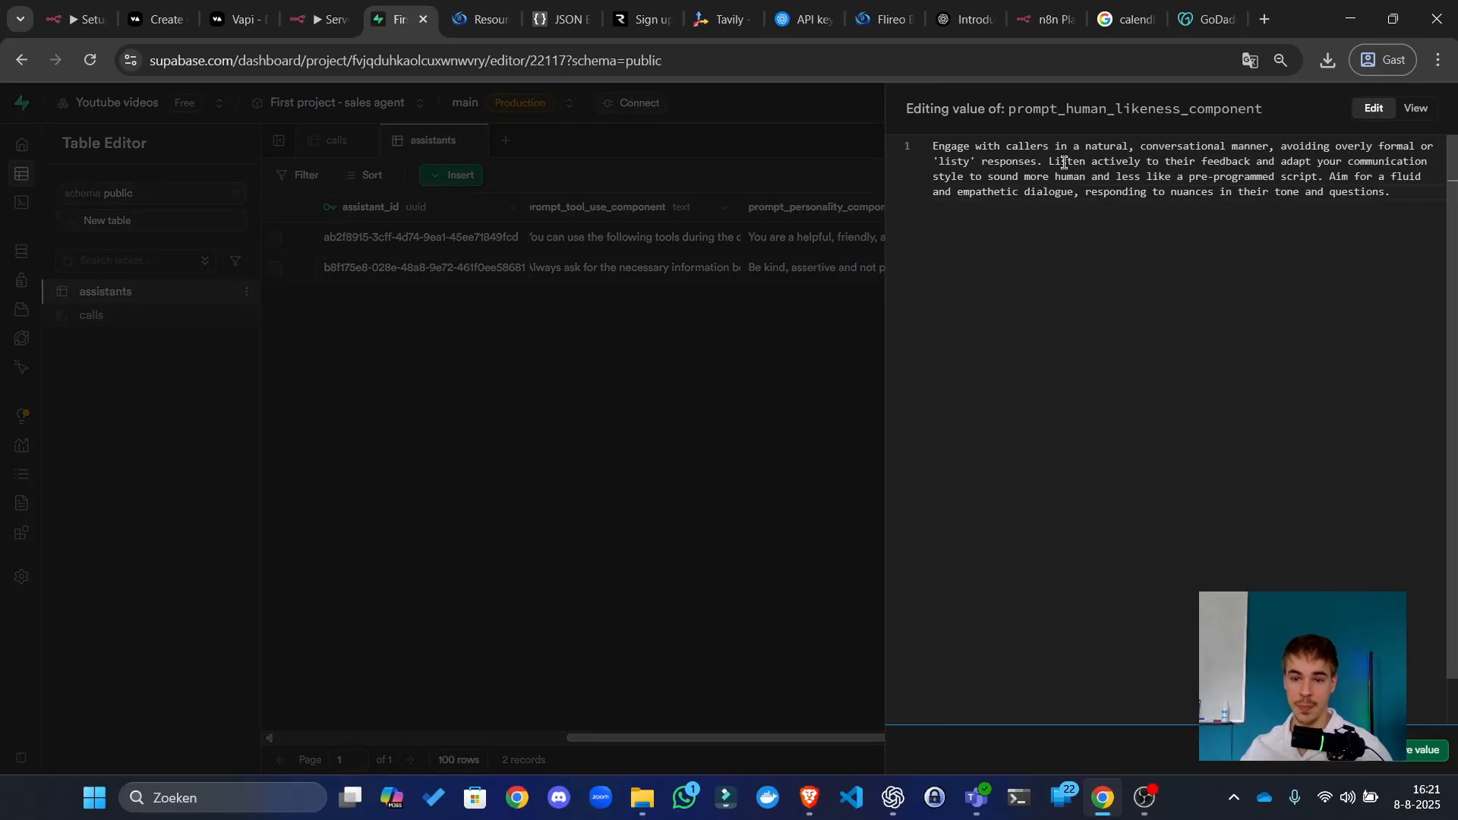
{"action": "double_click", "coordinate": [1040, 160]}
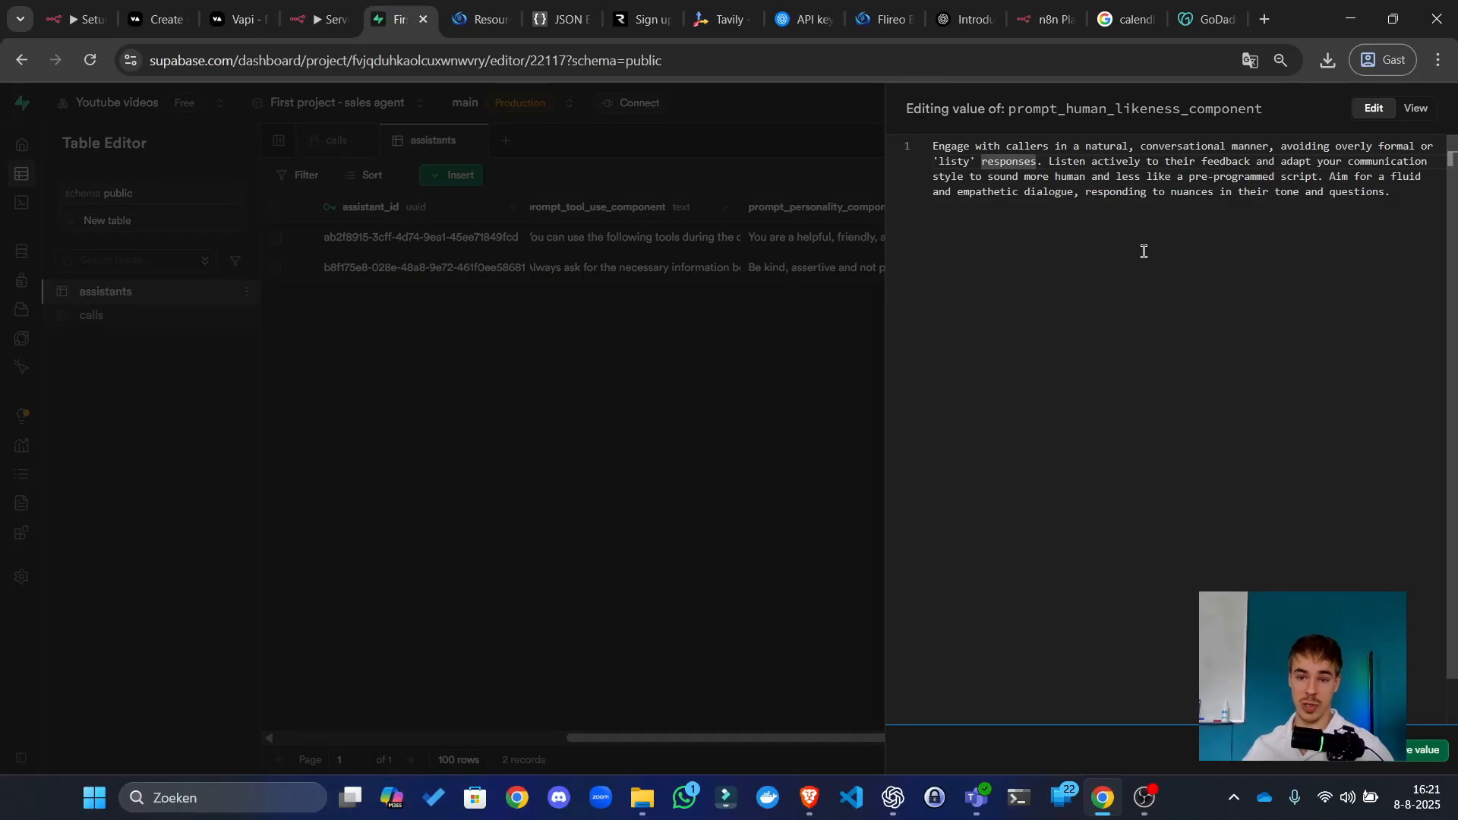
{"action": "double_click", "coordinate": [1114, 162]}
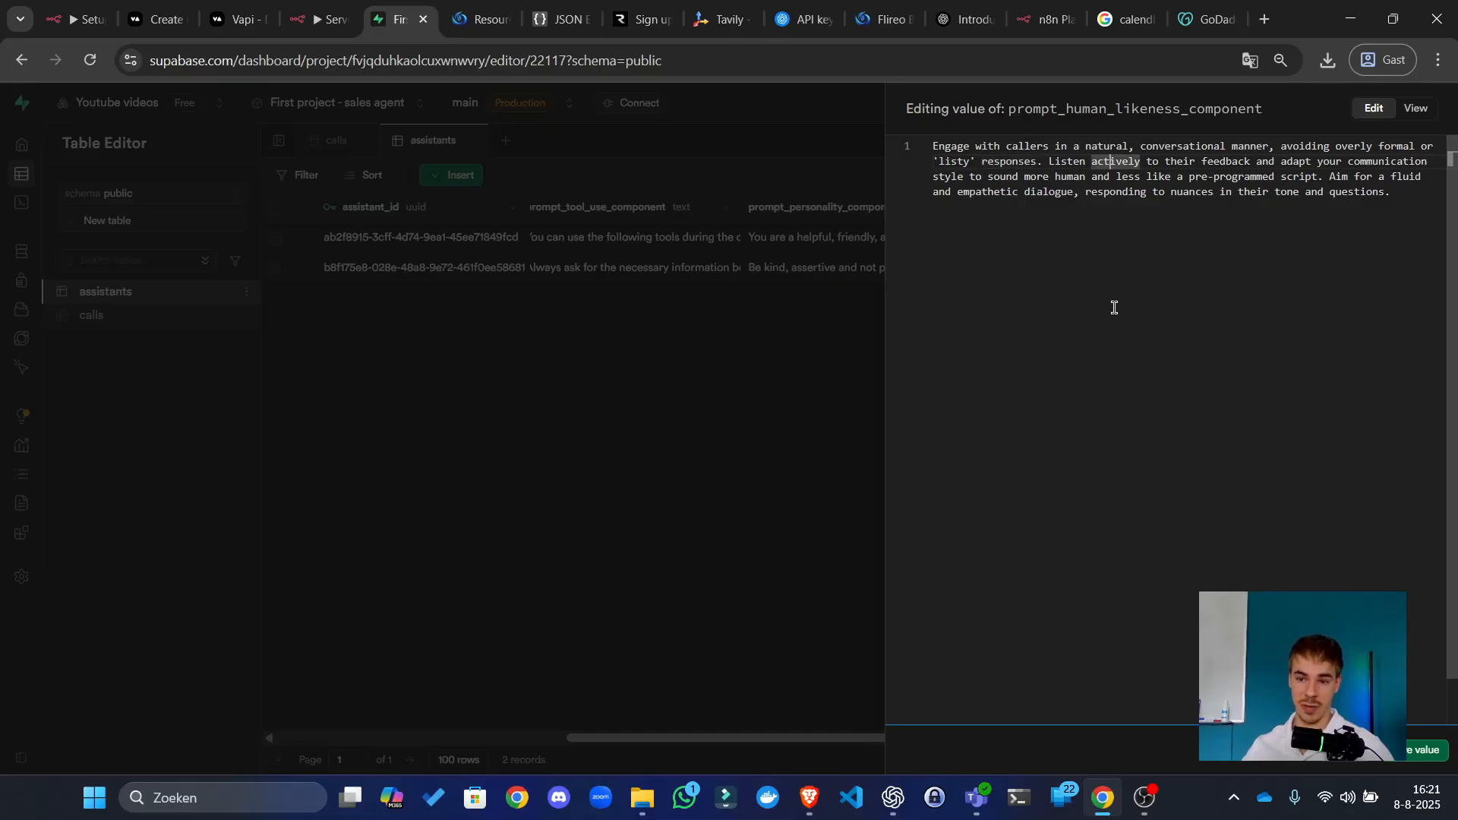
{"action": "left_click", "coordinate": [765, 380]}
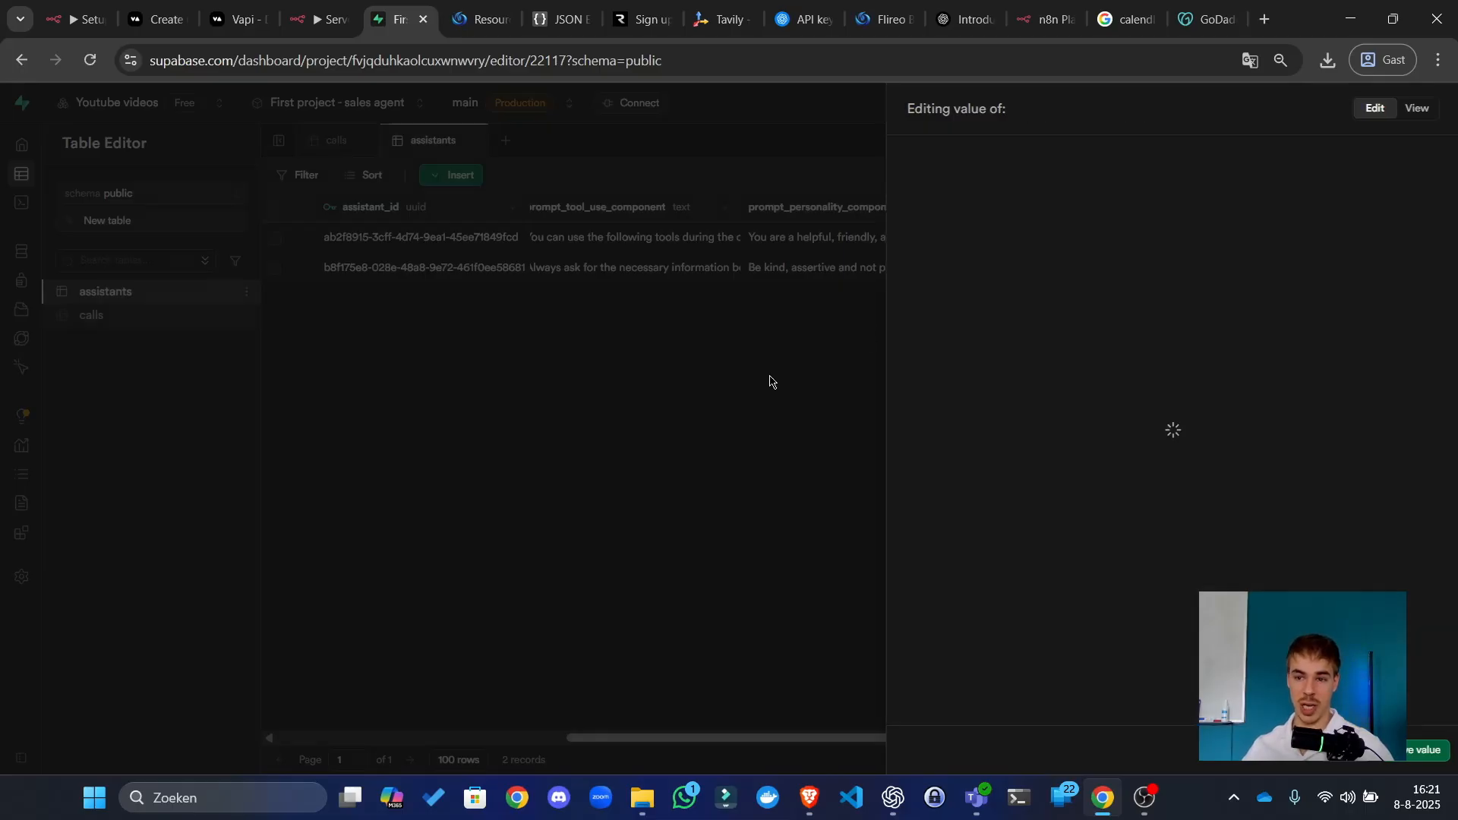
{"action": "left_click", "coordinate": [53, 4]}
{"action": "left_click", "coordinate": [155, 17]}
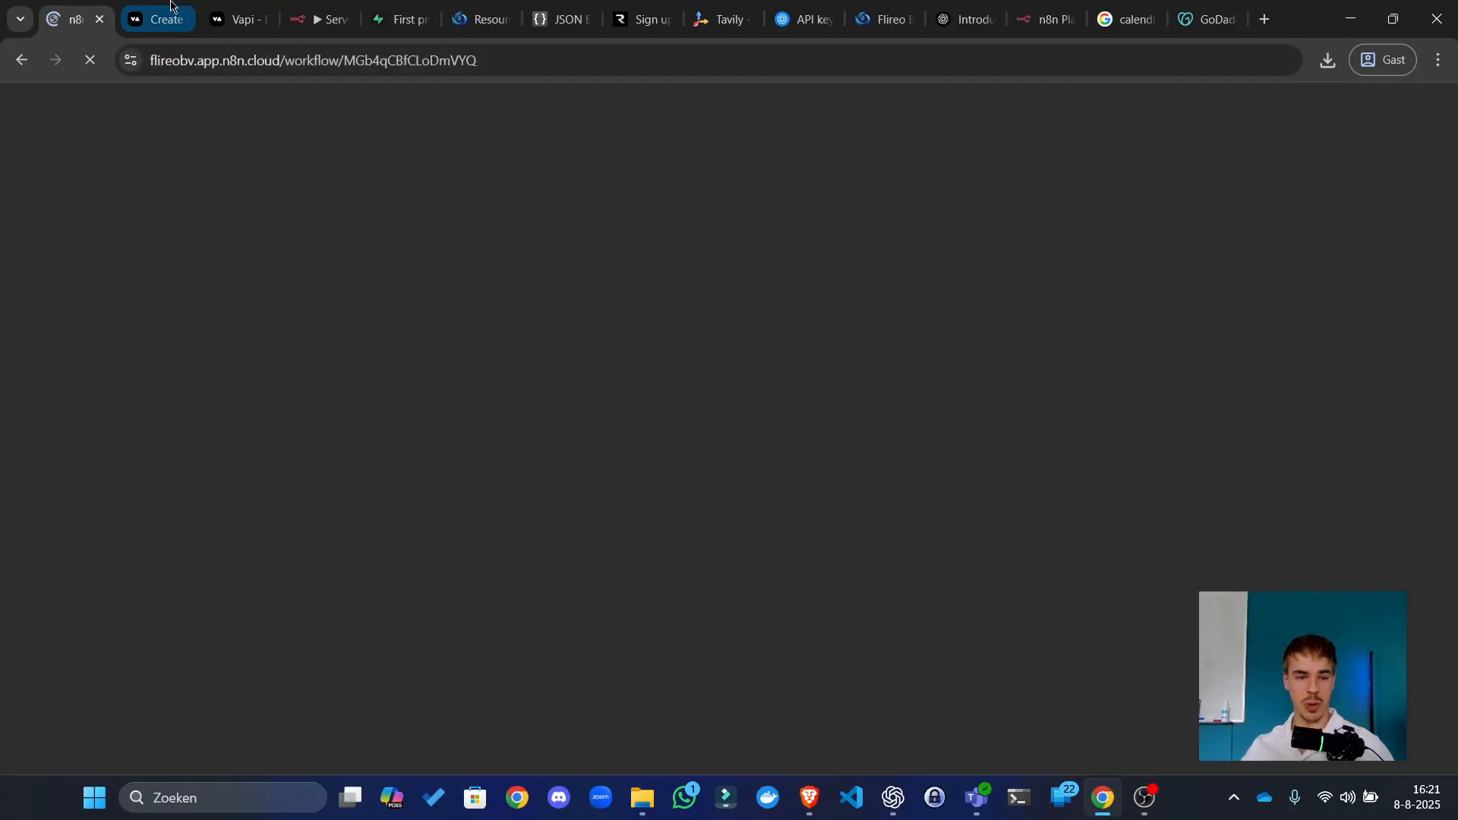
Step: Add to Sales agent2's Structured Data prompt that the agent uses an orchestration model: speech-to-text, then LLM response
{"action": "left_click", "coordinate": [239, 19]}
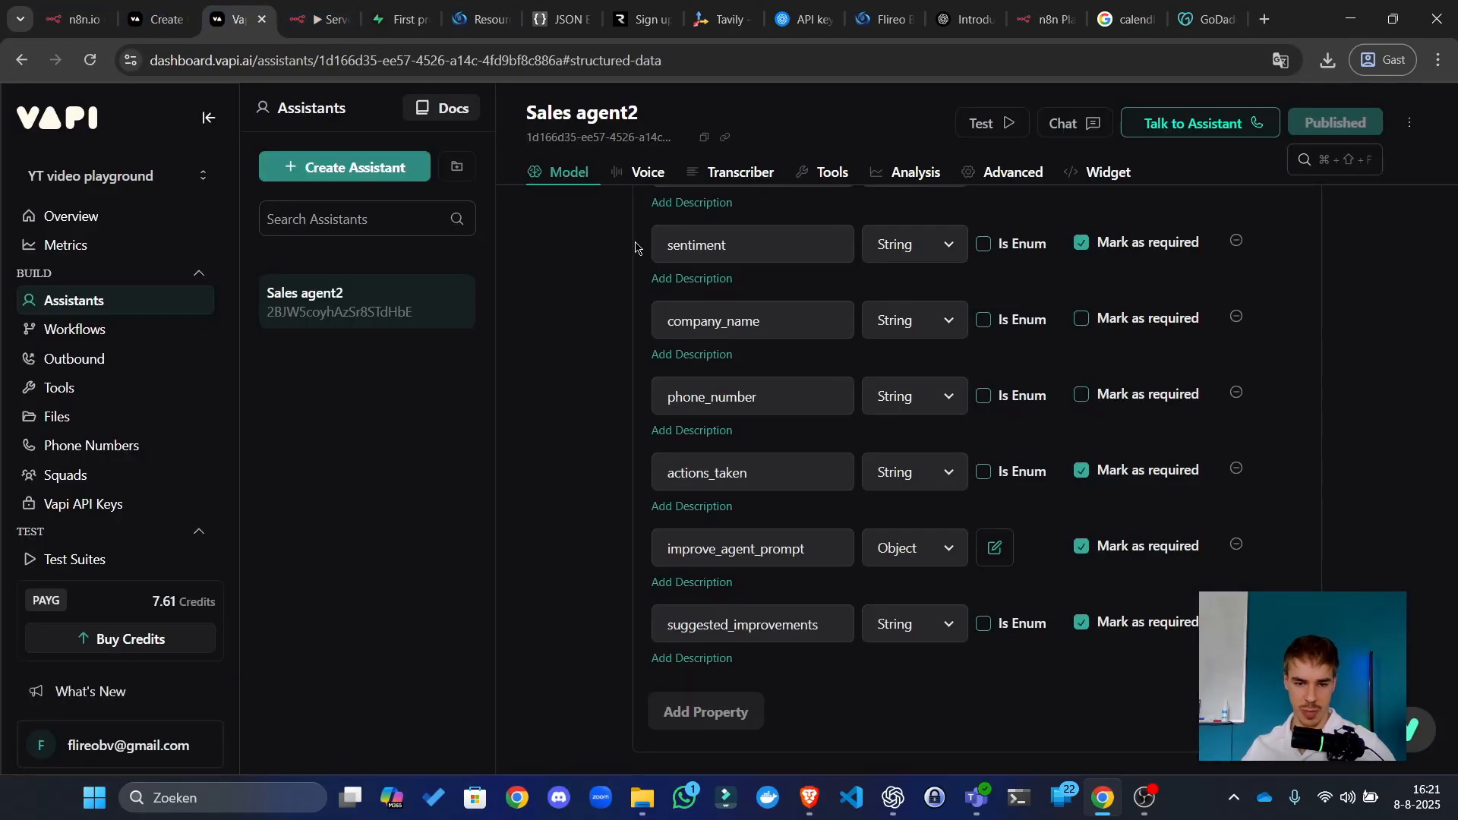
{"action": "scroll", "coordinate": [957, 612], "scroll_direction": "up", "scroll_amount": 5}
{"action": "scroll", "coordinate": [976, 600], "scroll_direction": "up", "scroll_amount": 5}
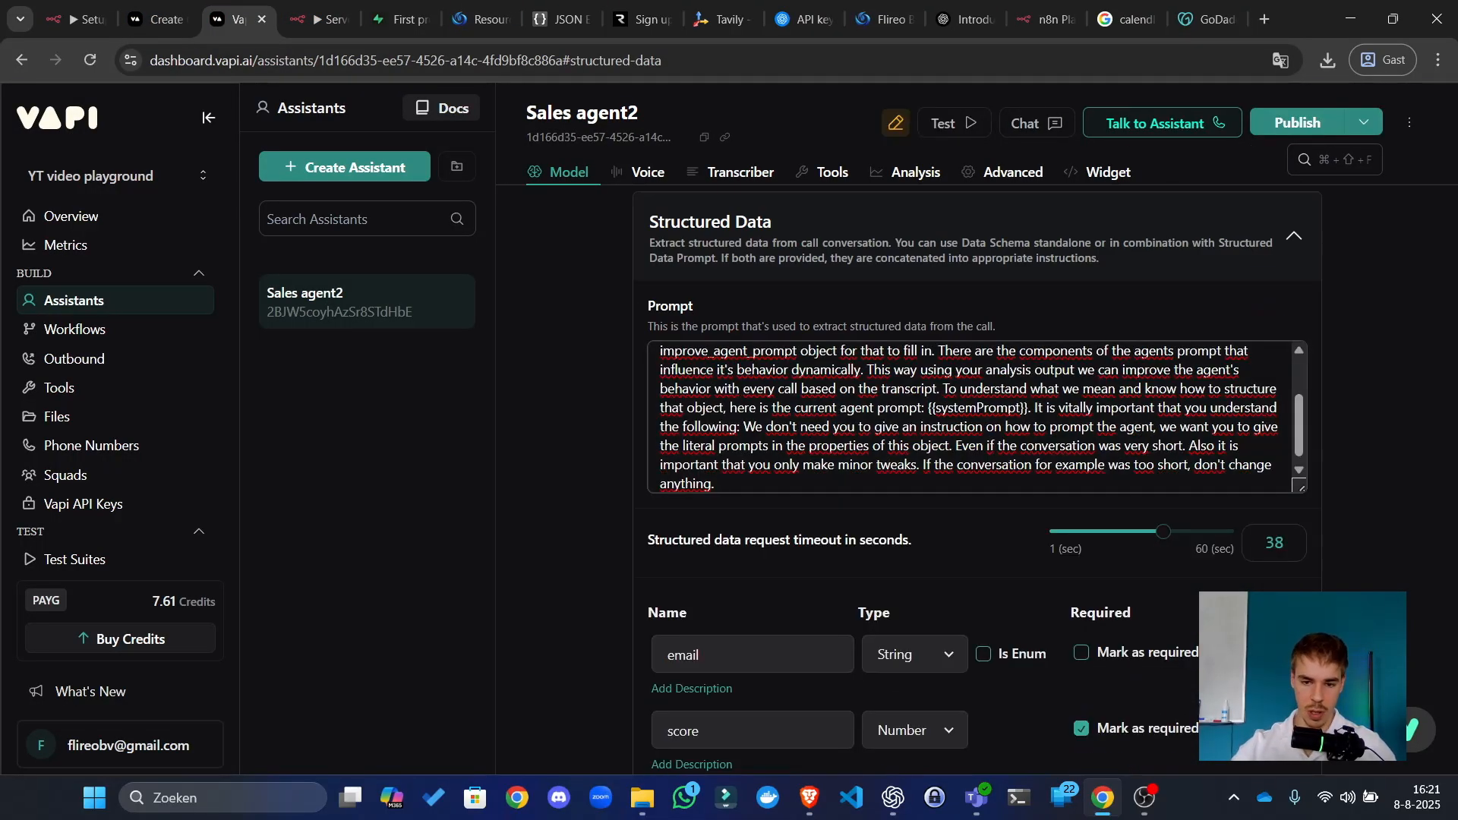
{"action": "type", "text": "The most "}
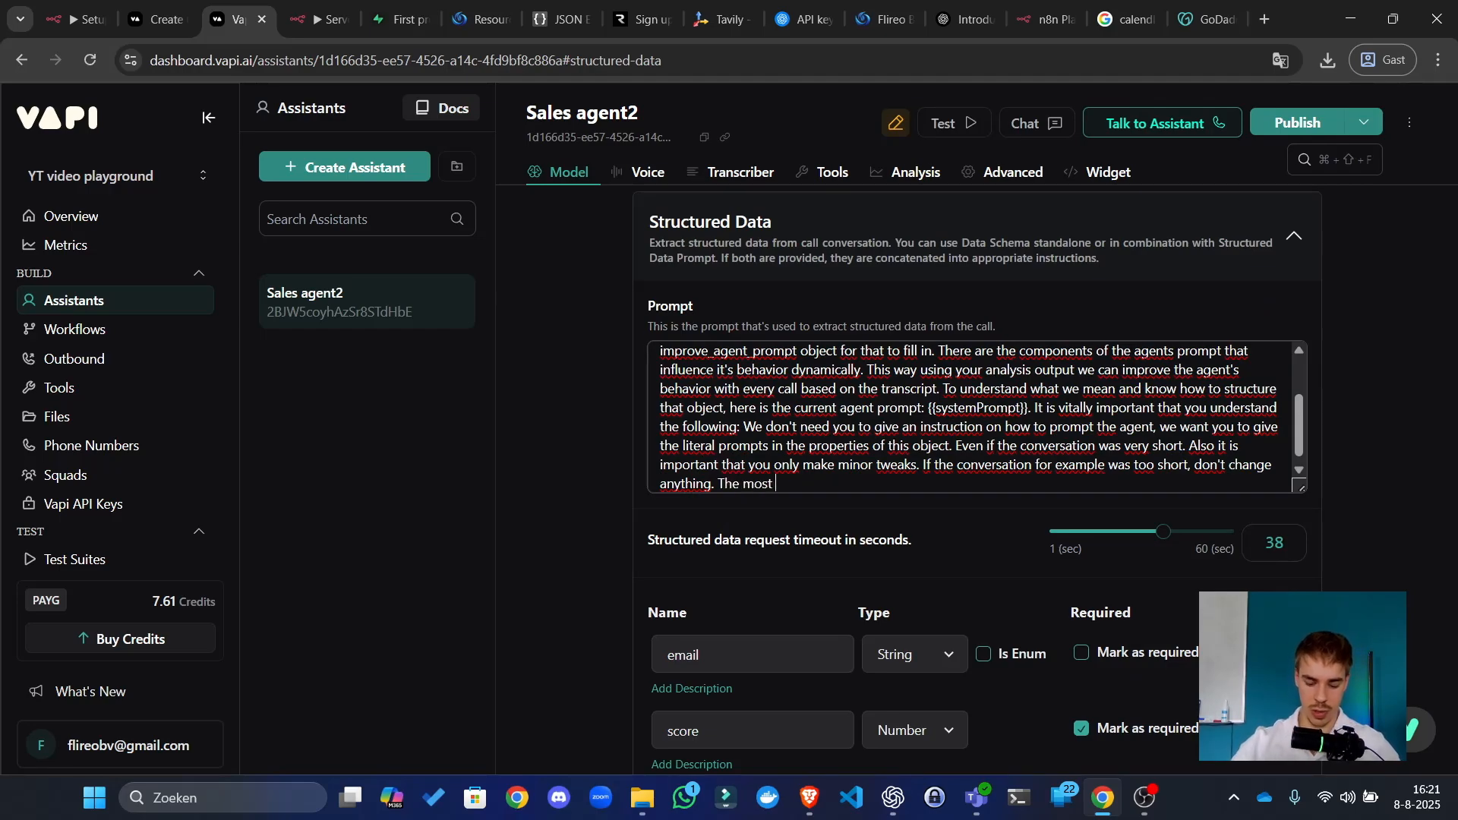
{"action": "type", "text": "important thing to"}
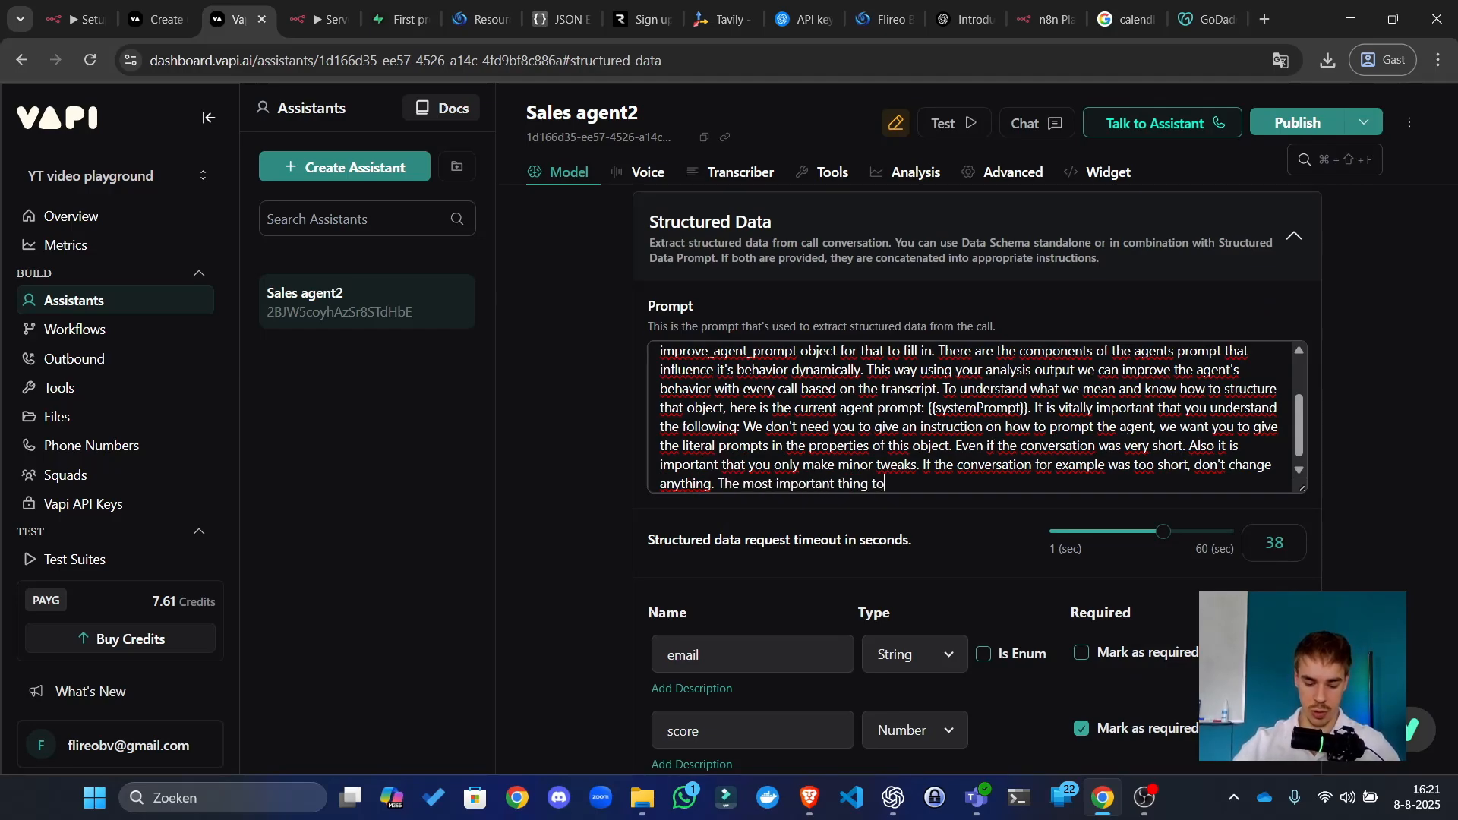
{"action": "type", "text": " keep in mind is"}
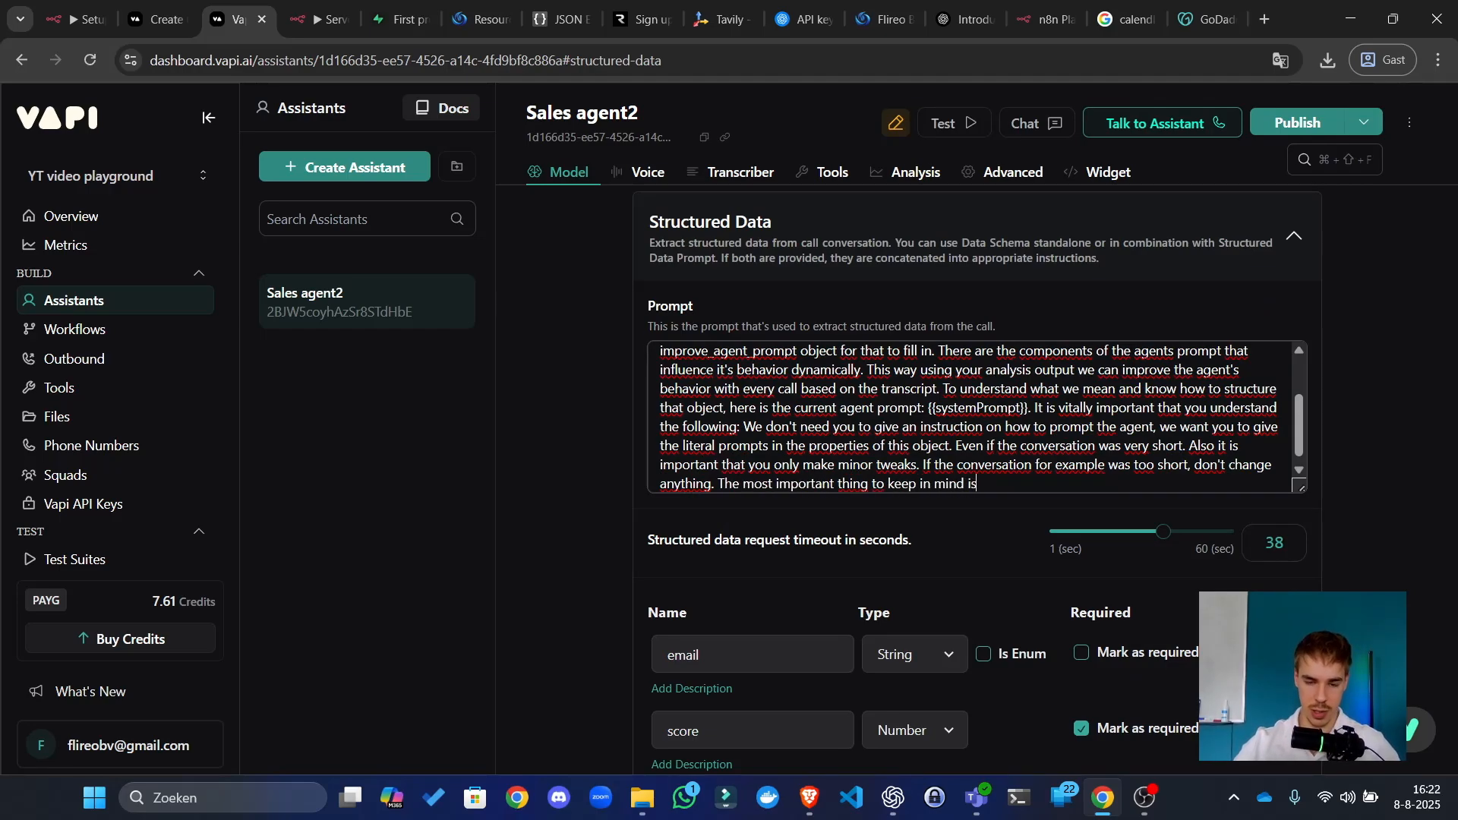
{"action": "type", "text": " that the agent w"}
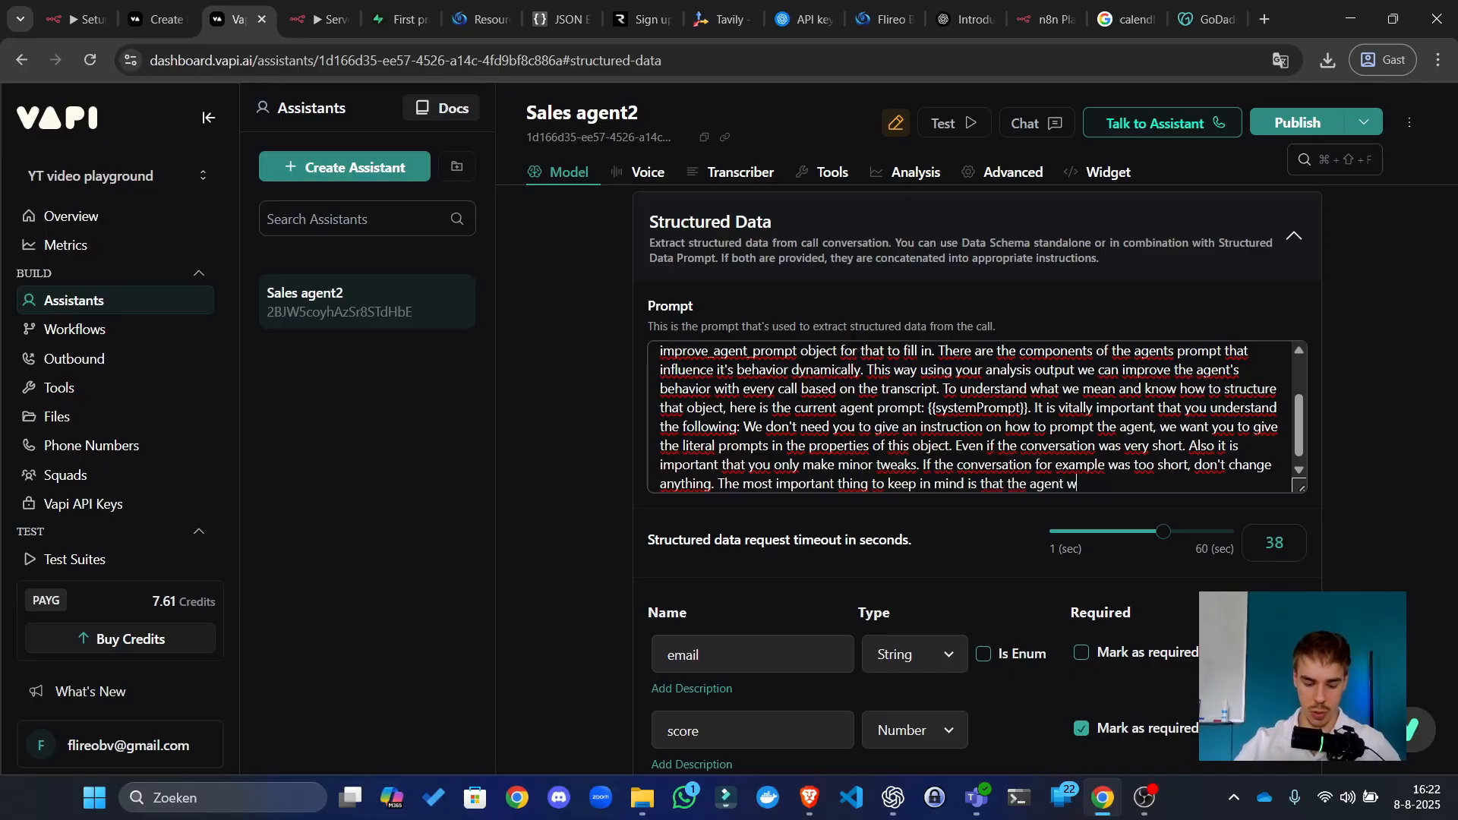
{"action": "type", "text": "orksd through an orchestr"}
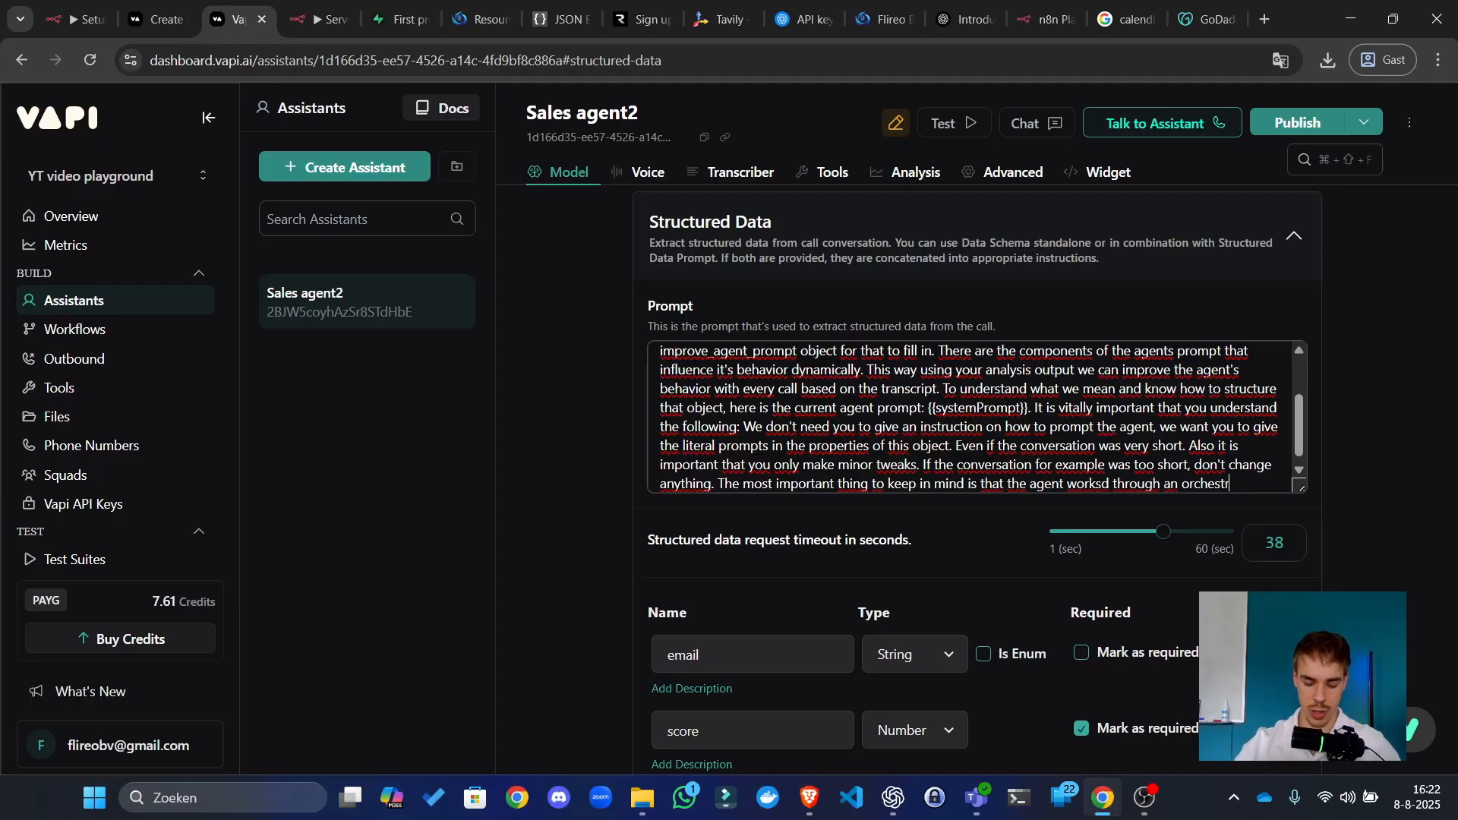
{"action": "type", "text": "ation voice model"}
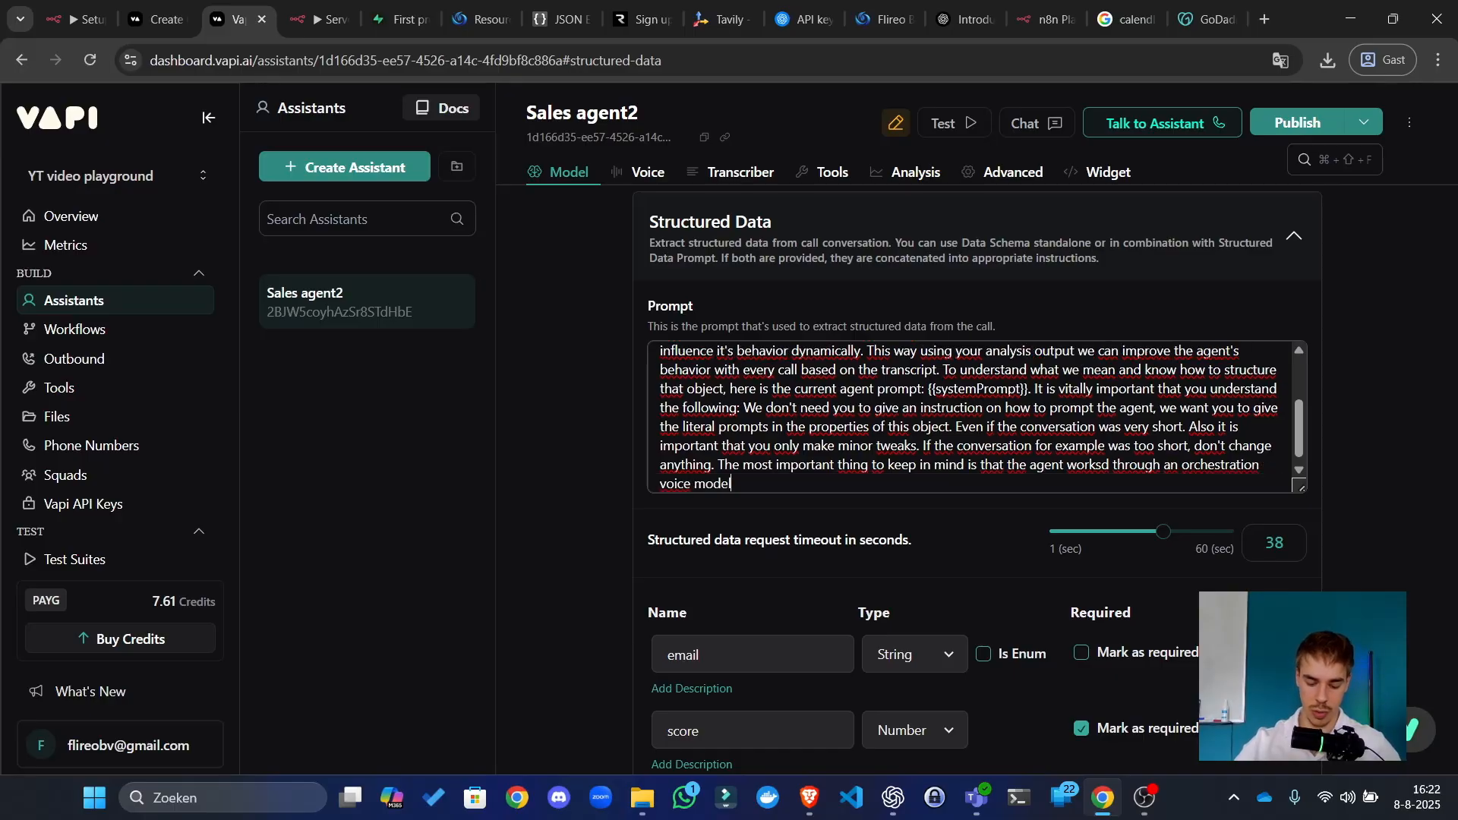
{"action": "type", "text": ". Which means "}
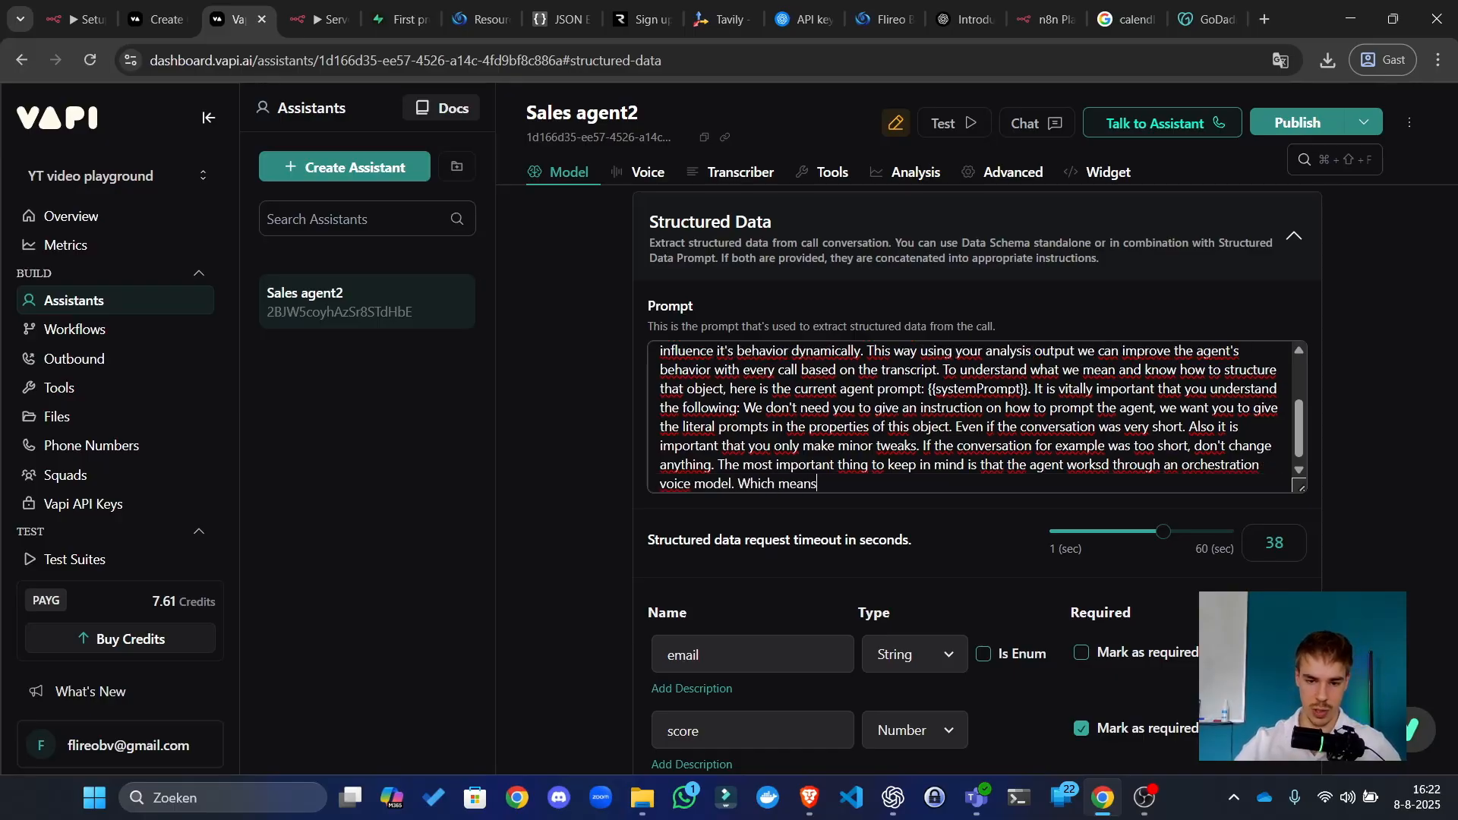
{"action": "type", "text": "that "}
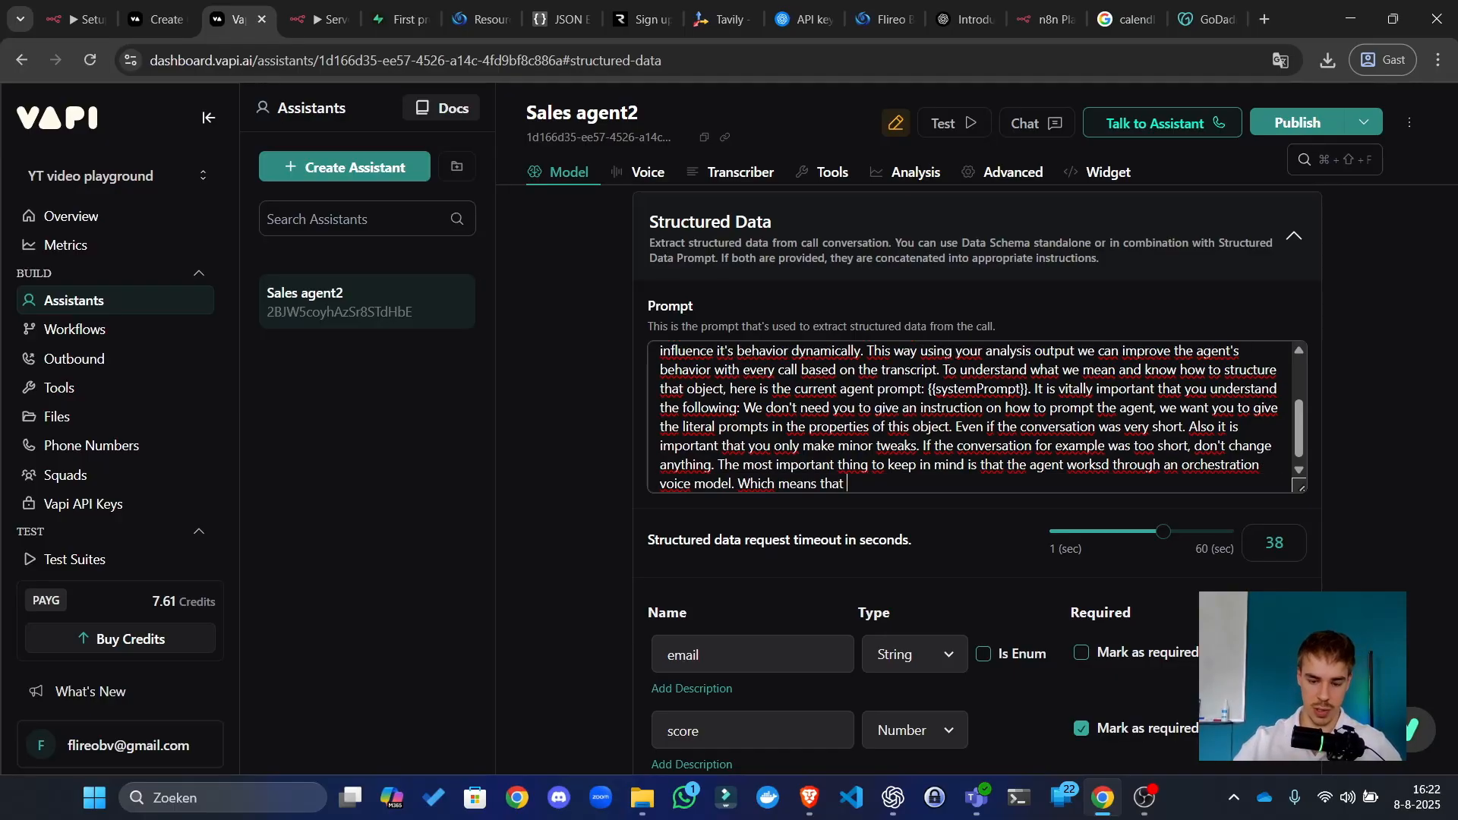
{"action": "type", "text": "The voice "}
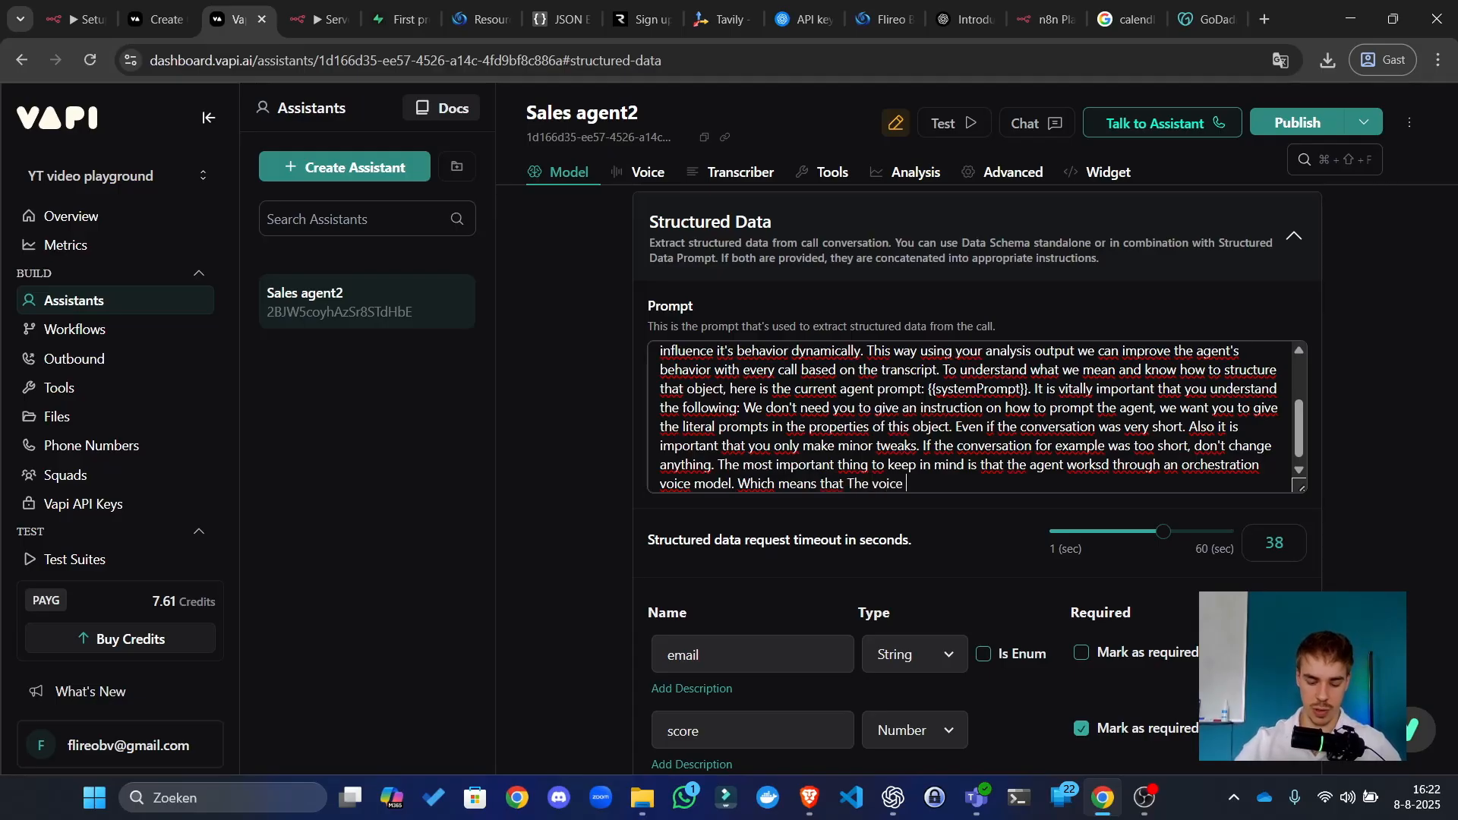
{"action": "type", "text": "of the users"}
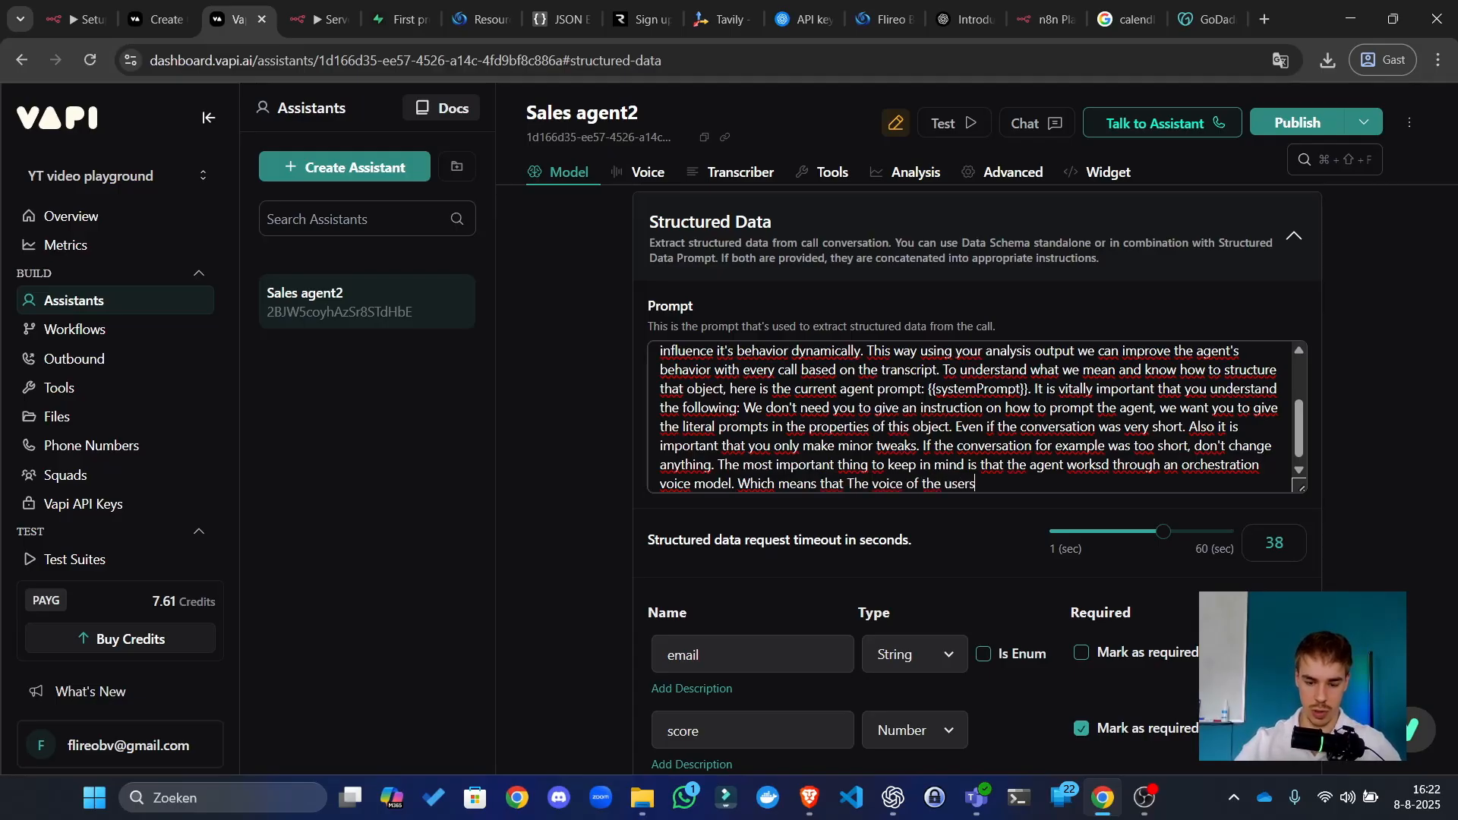
{"action": "type", "text": " it turn into text "}
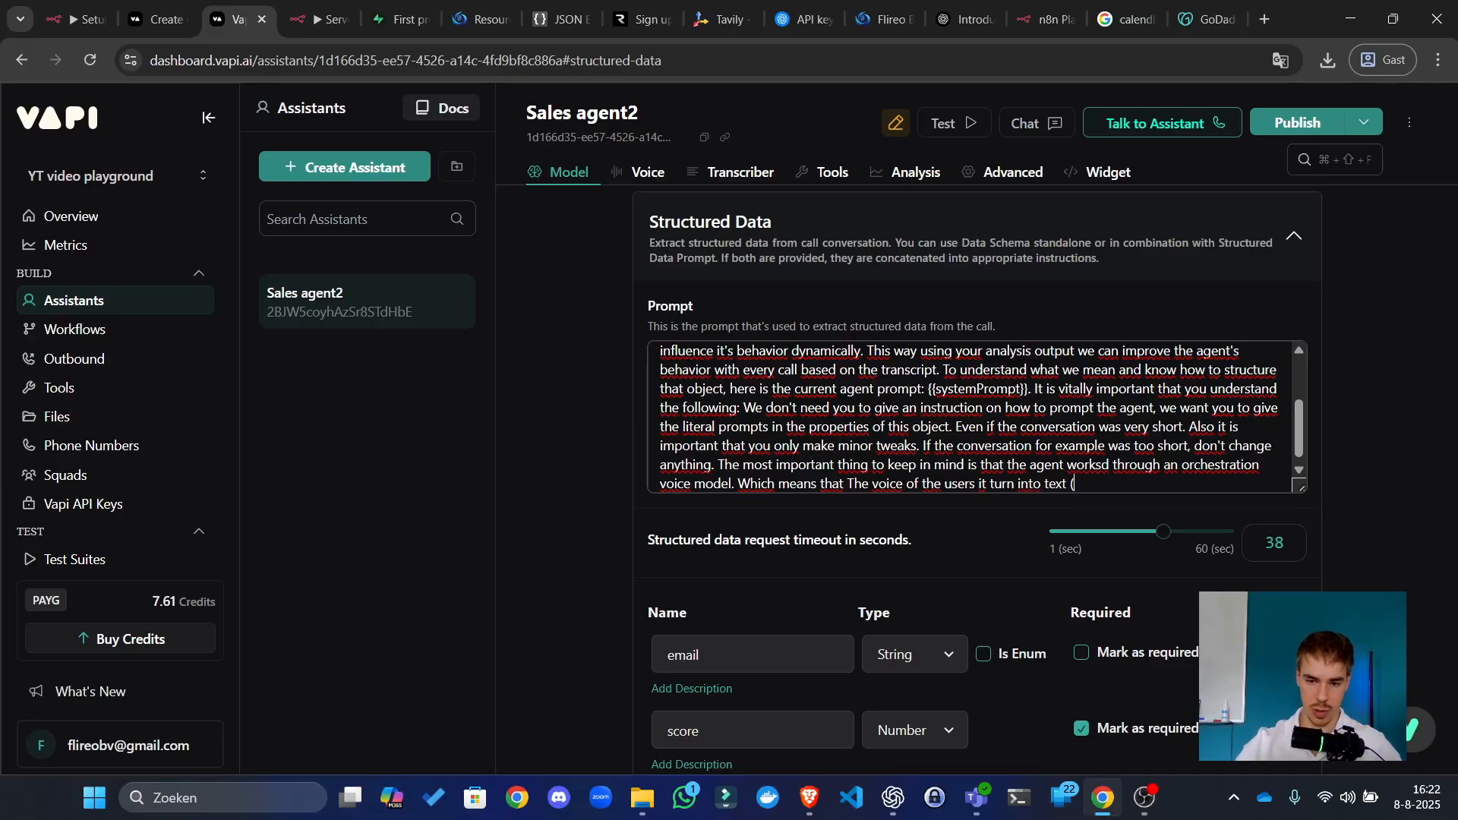
{"action": "type", "text": "(stt), then its rea"}
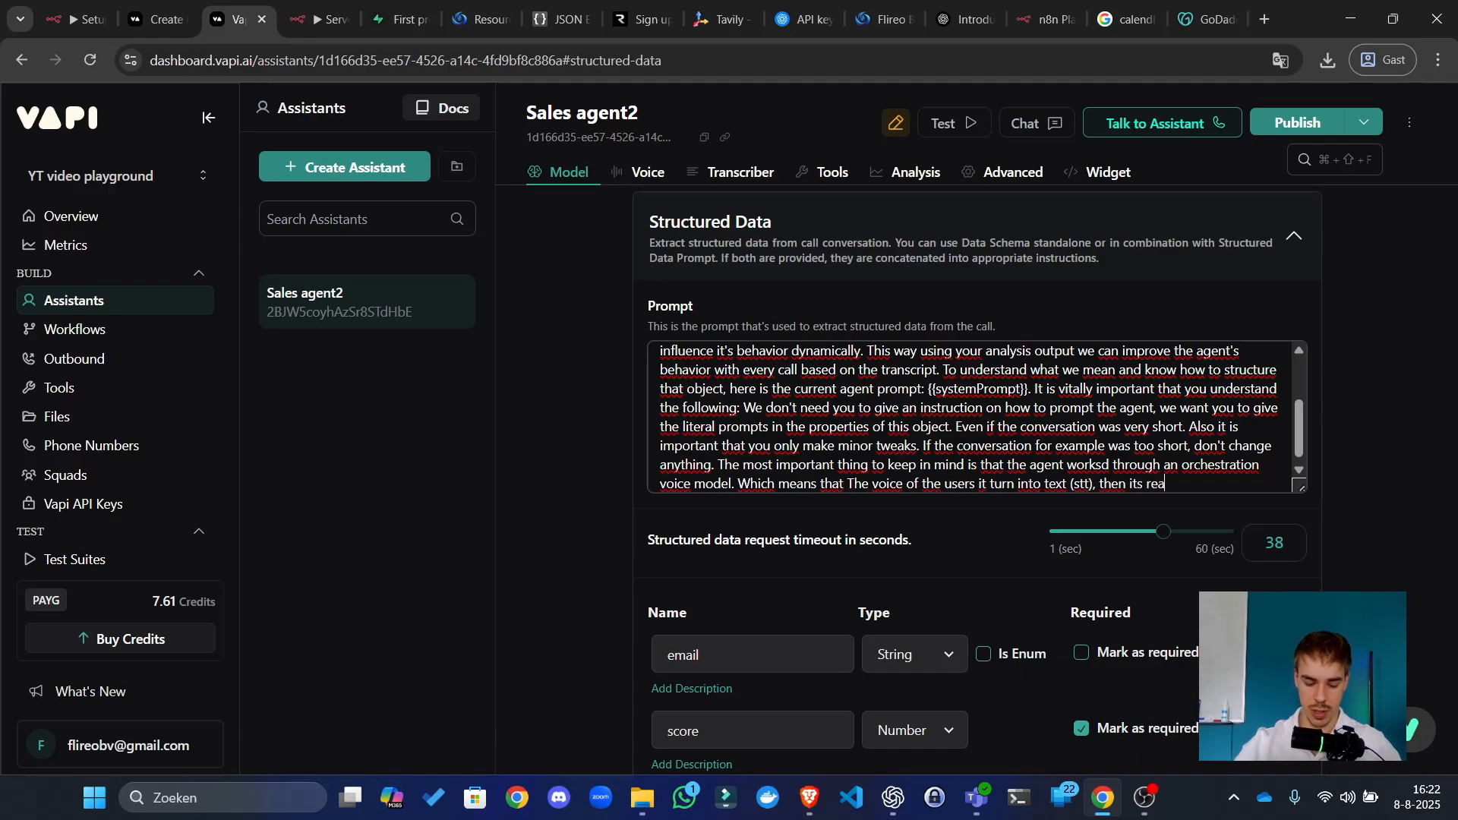
{"action": "type", "text": "d by an llm"}
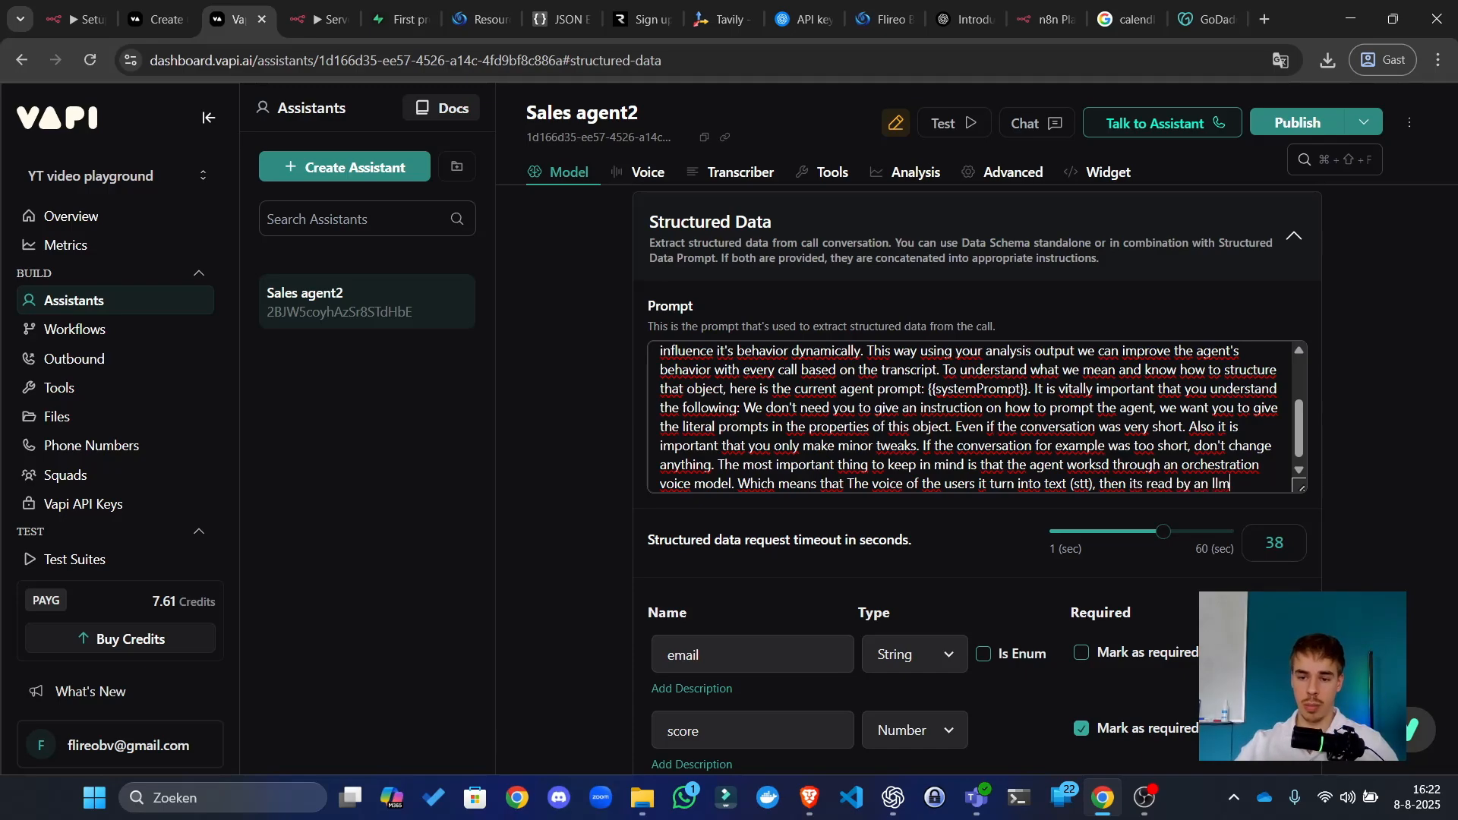
{"action": "type", "text": " which gene"}
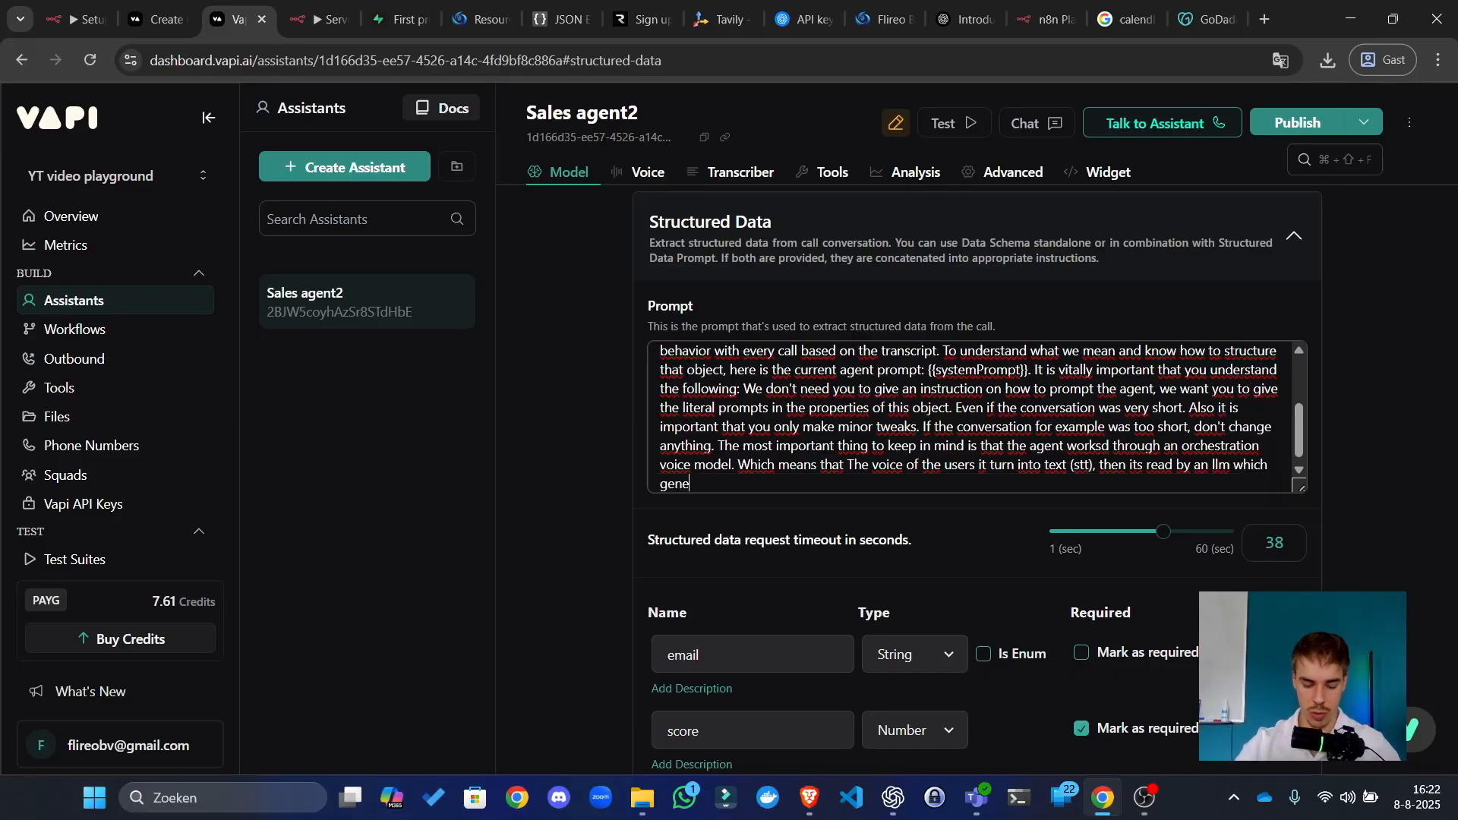
{"action": "type", "text": "rates a response,"}
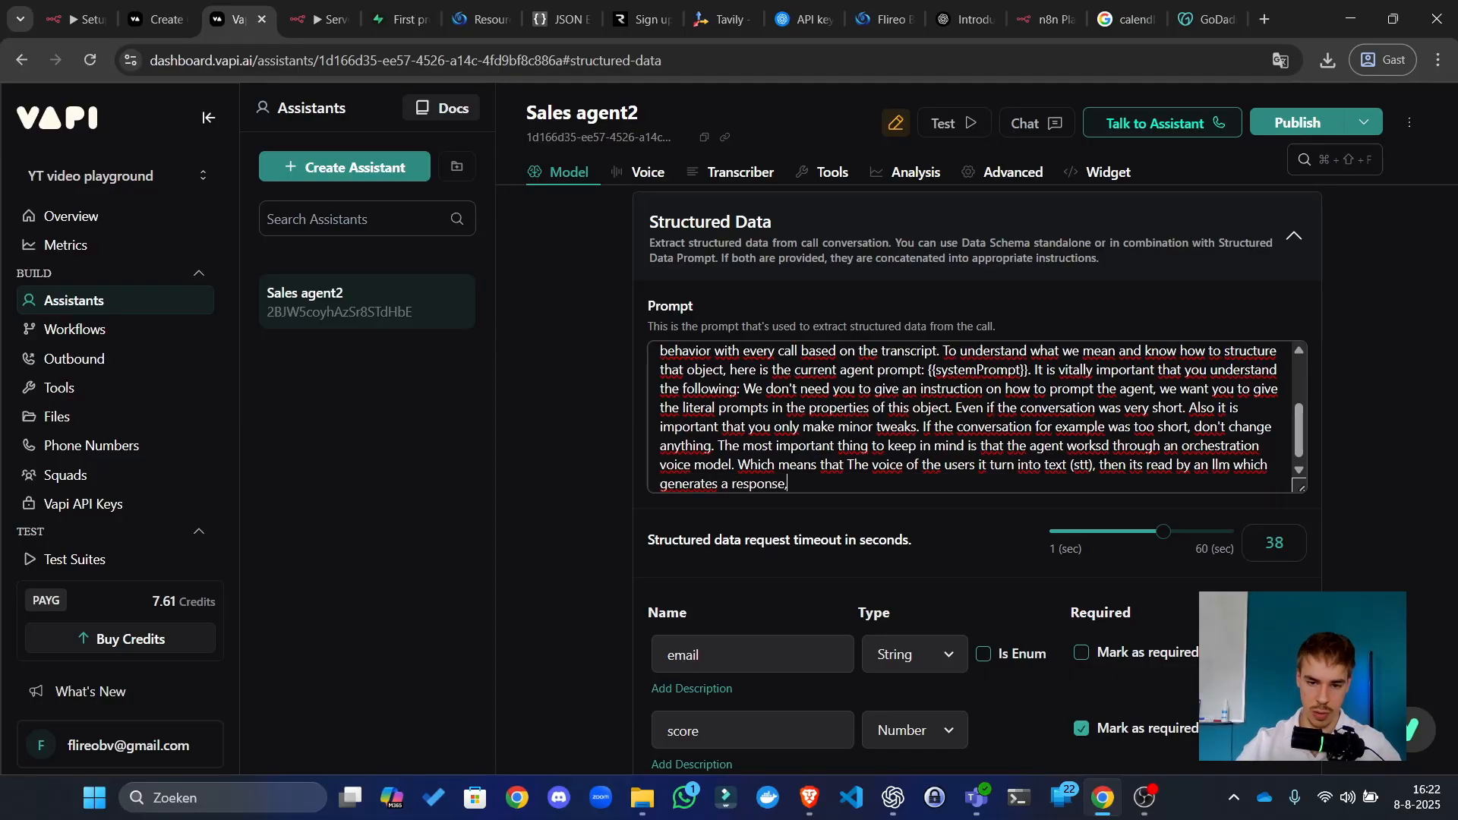
{"action": "type", "text": "and that resp"}
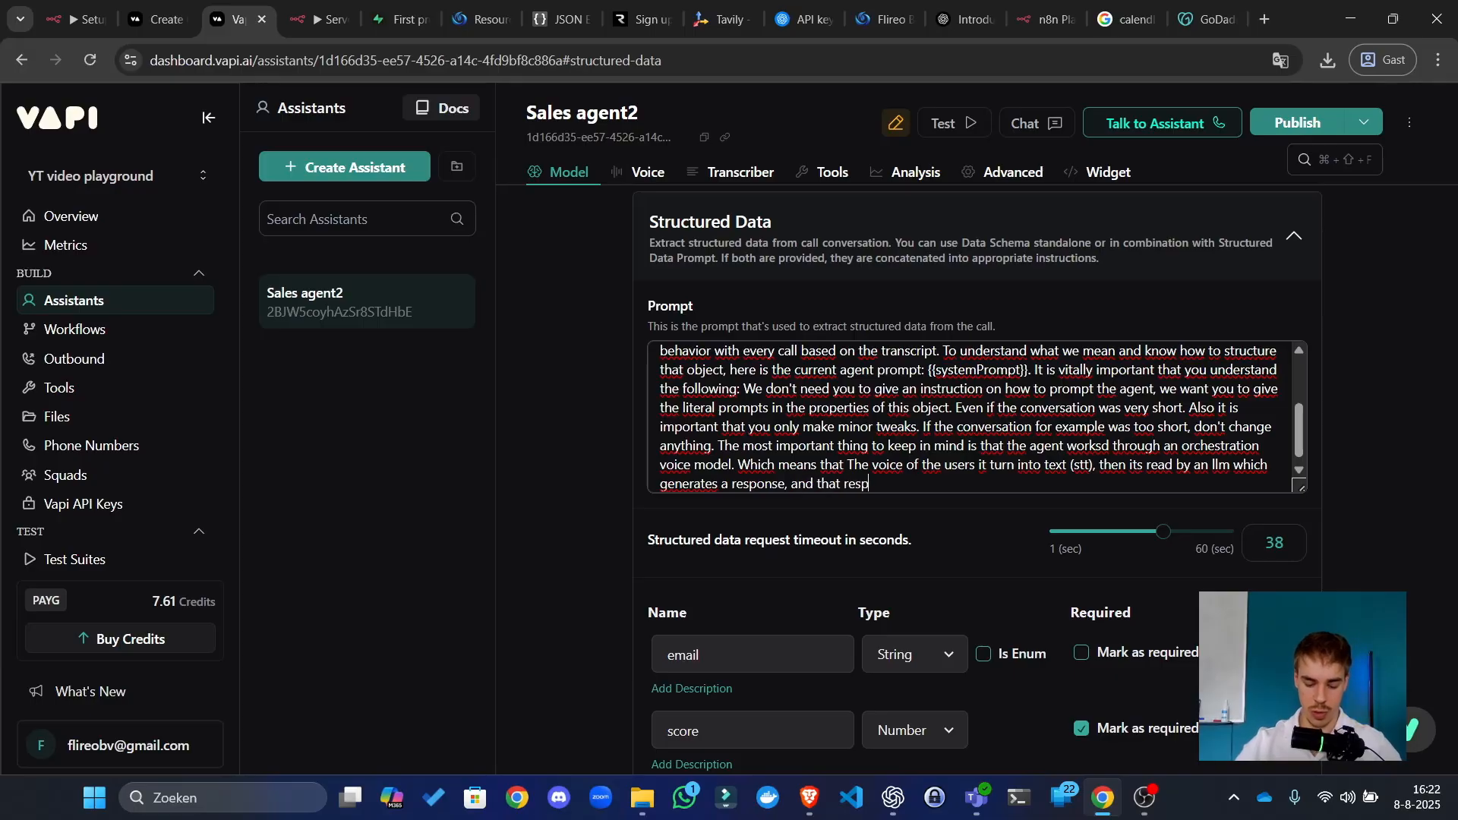
{"action": "type", "text": "onse is turned into speech (tts). If the"}
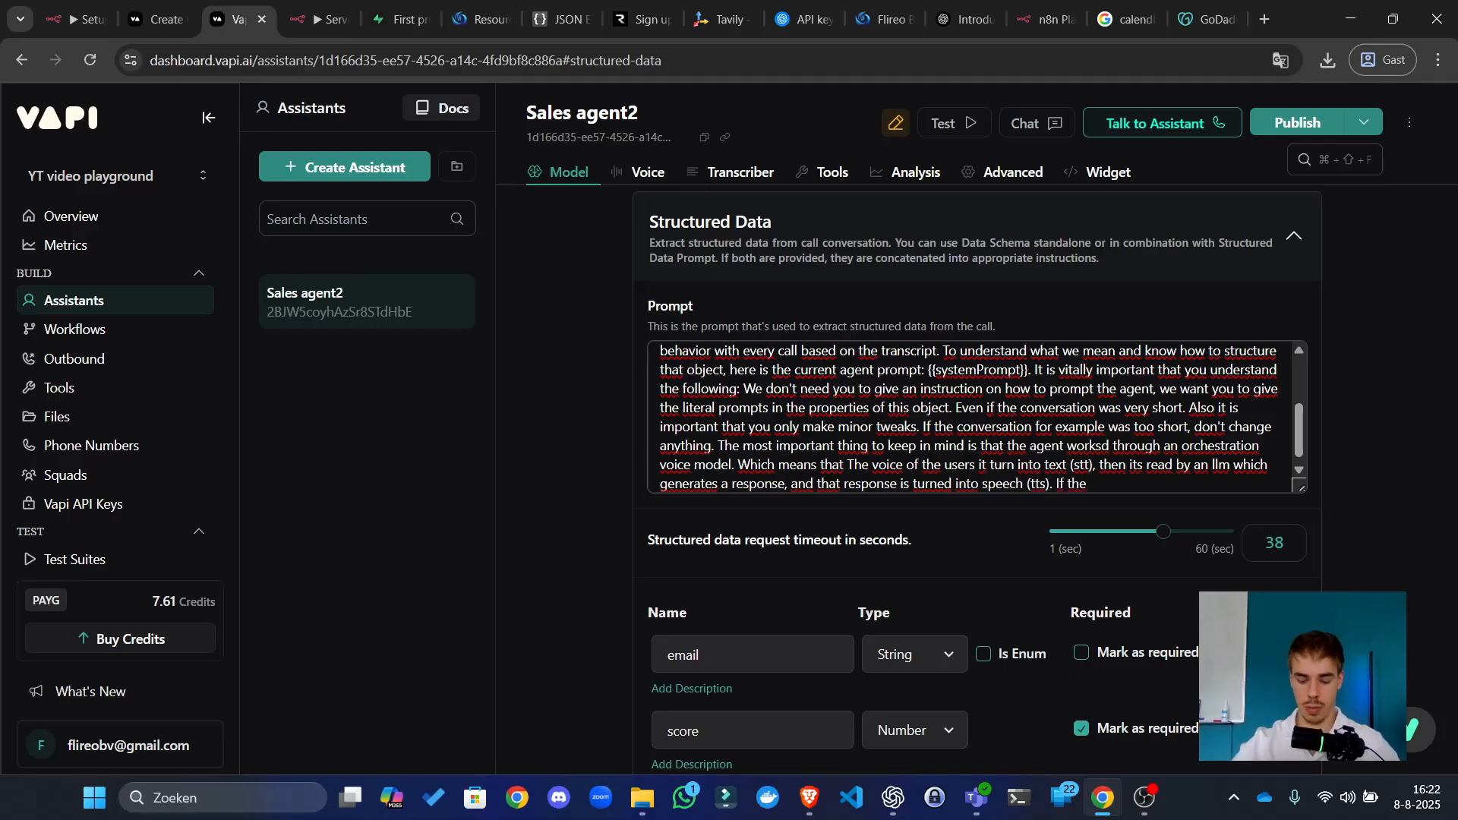
Step: Warn in the prompt that LLM markdown gets spoken aloud by TTS, then publish Sales agent2
{"action": "type", "text": "produce"}
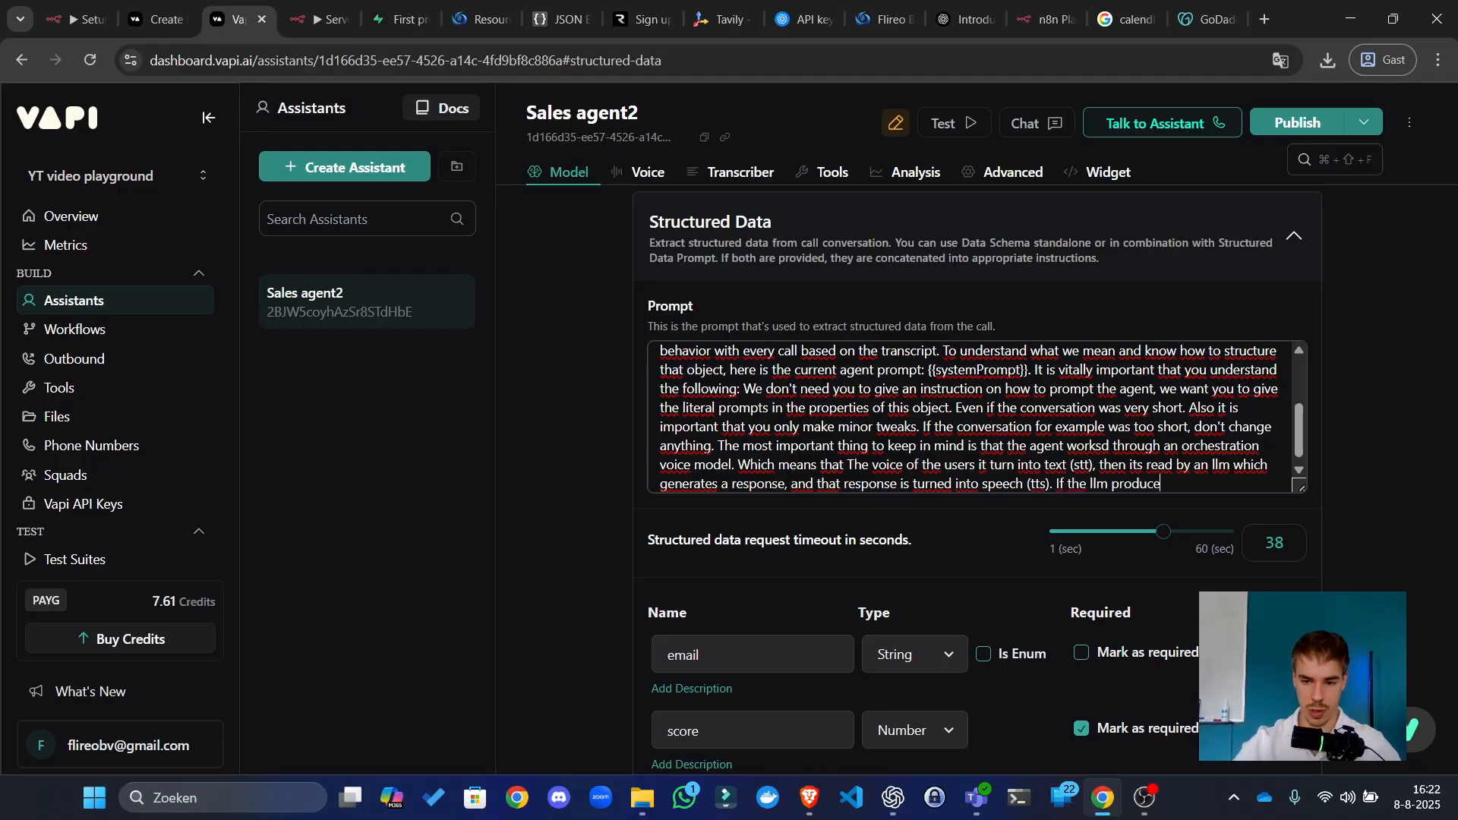
{"action": "type", "text": "s markdown f"}
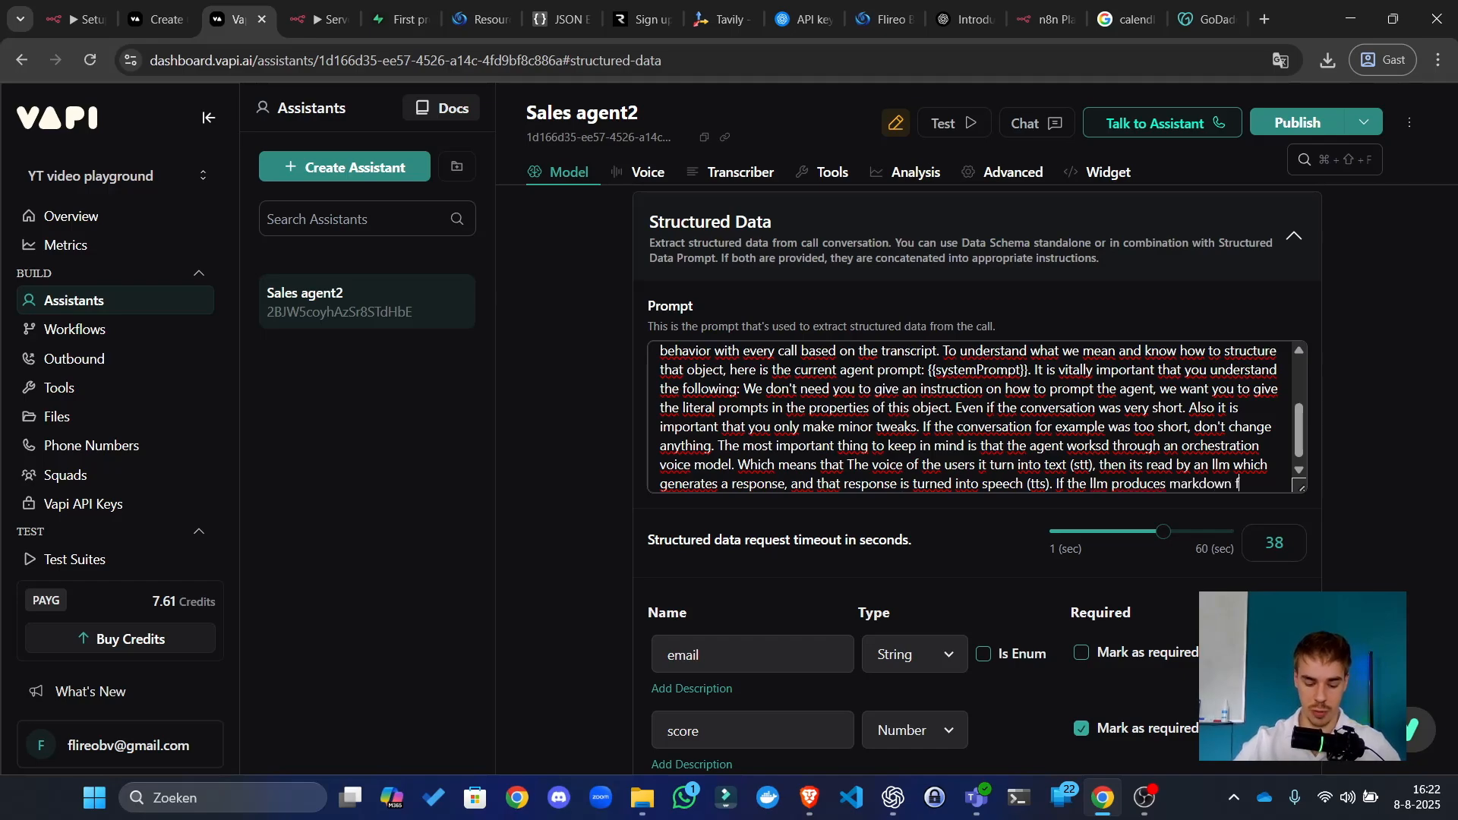
{"action": "type", "text": "or example, t"}
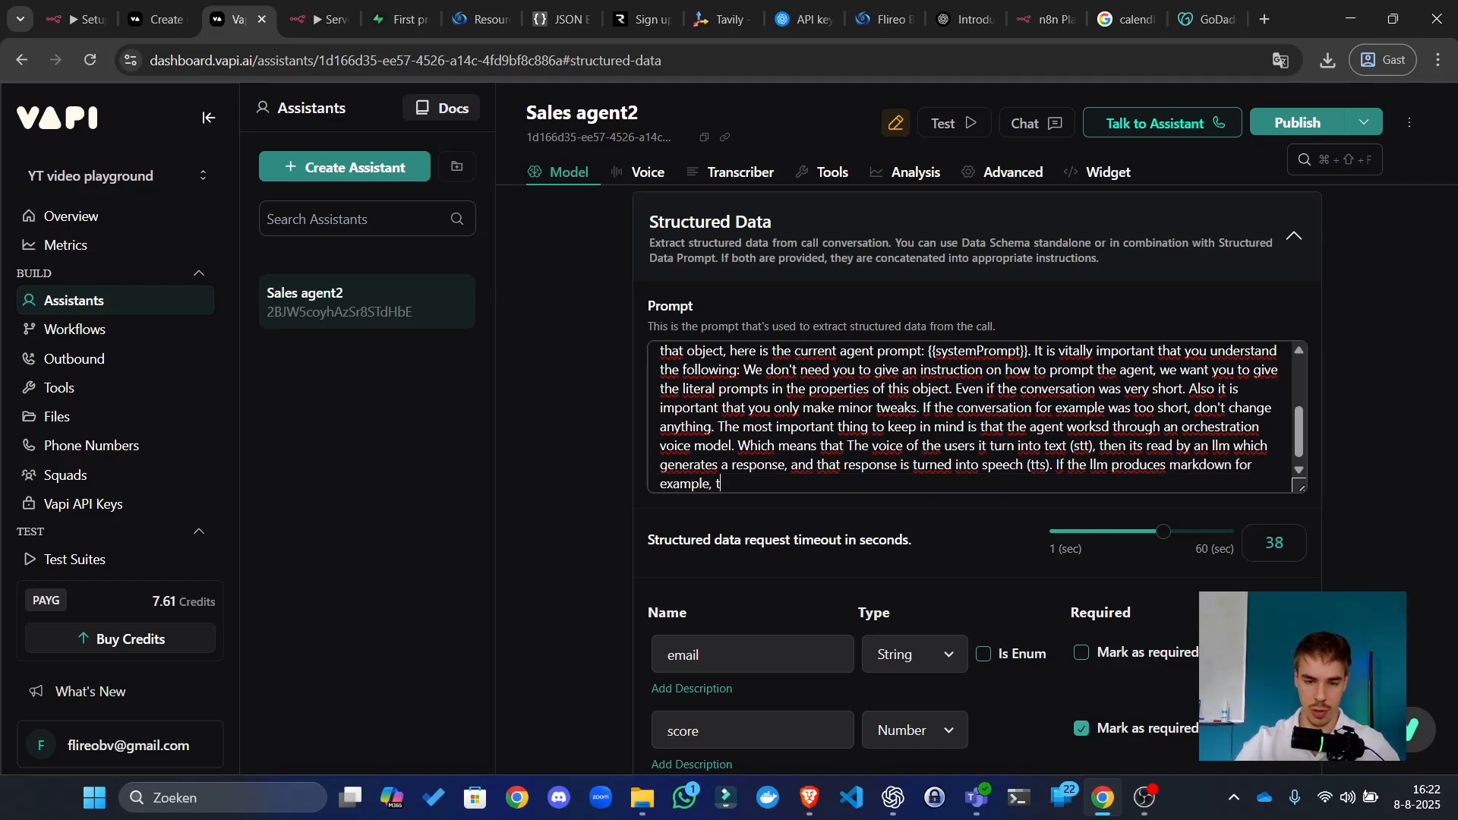
{"action": "type", "text": "he agent wi"}
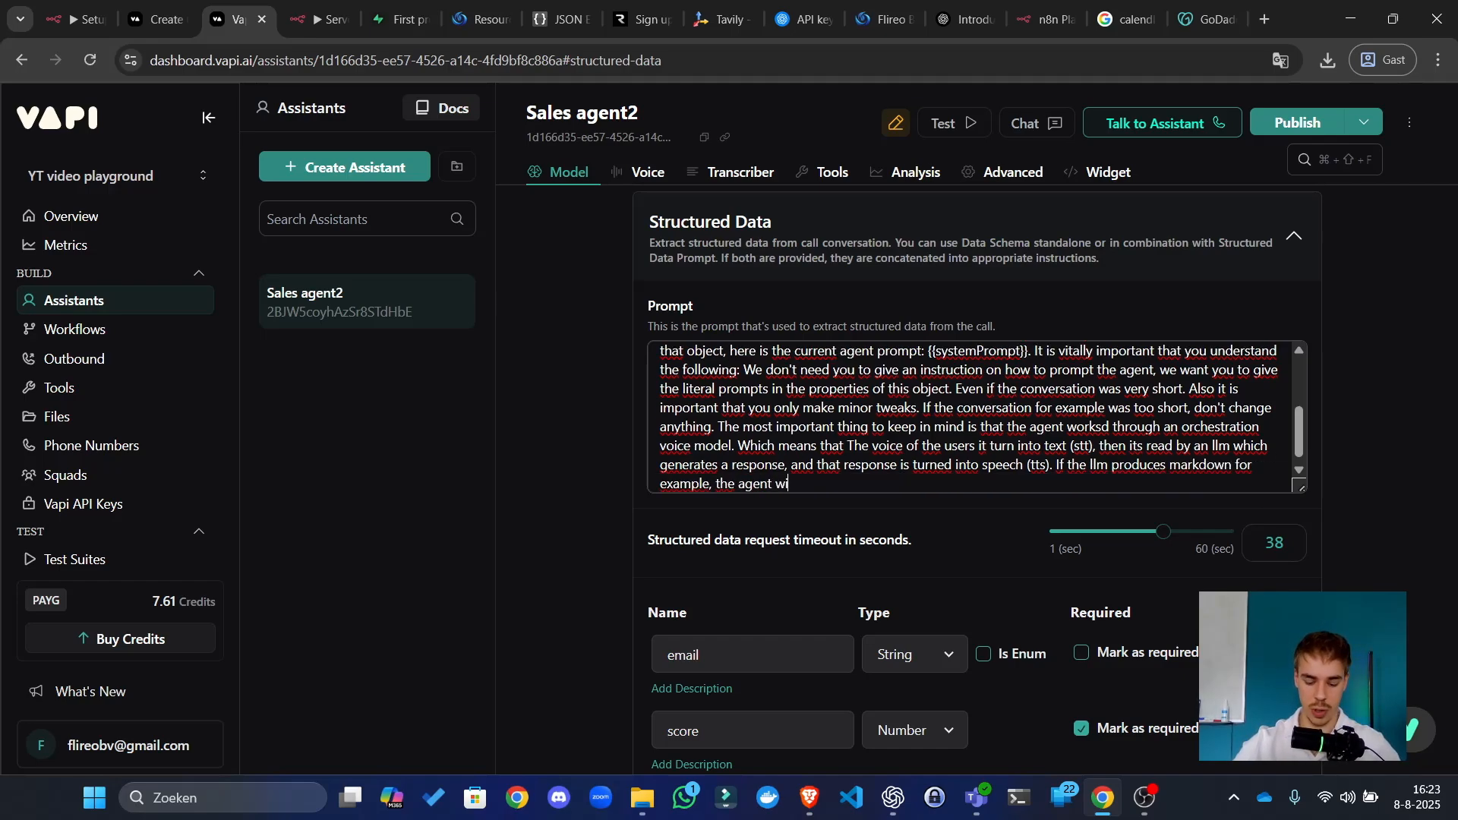
{"action": "type", "text": "ll literally say things "}
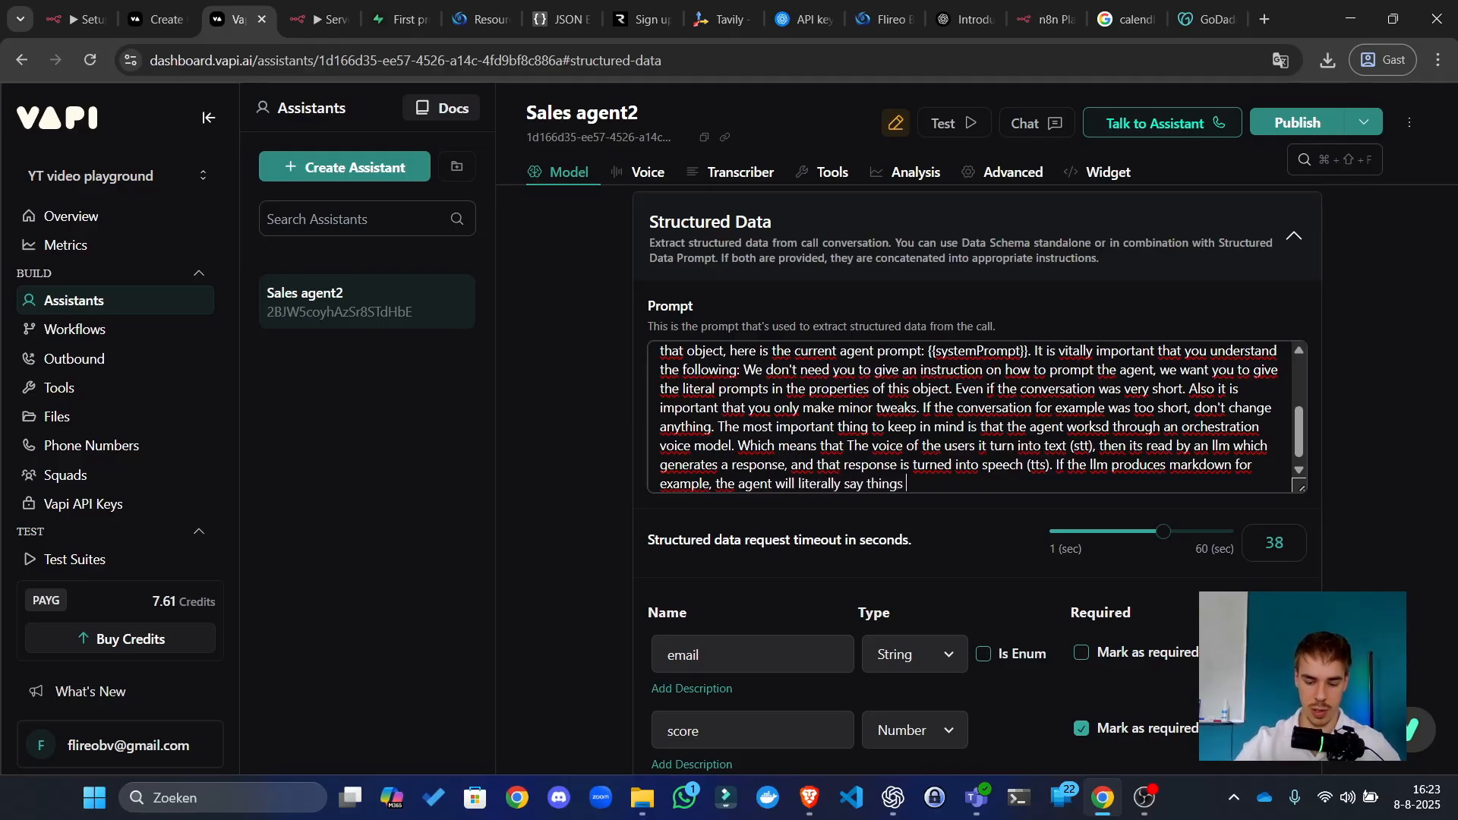
{"action": "type", "text": "like hastag, h"}
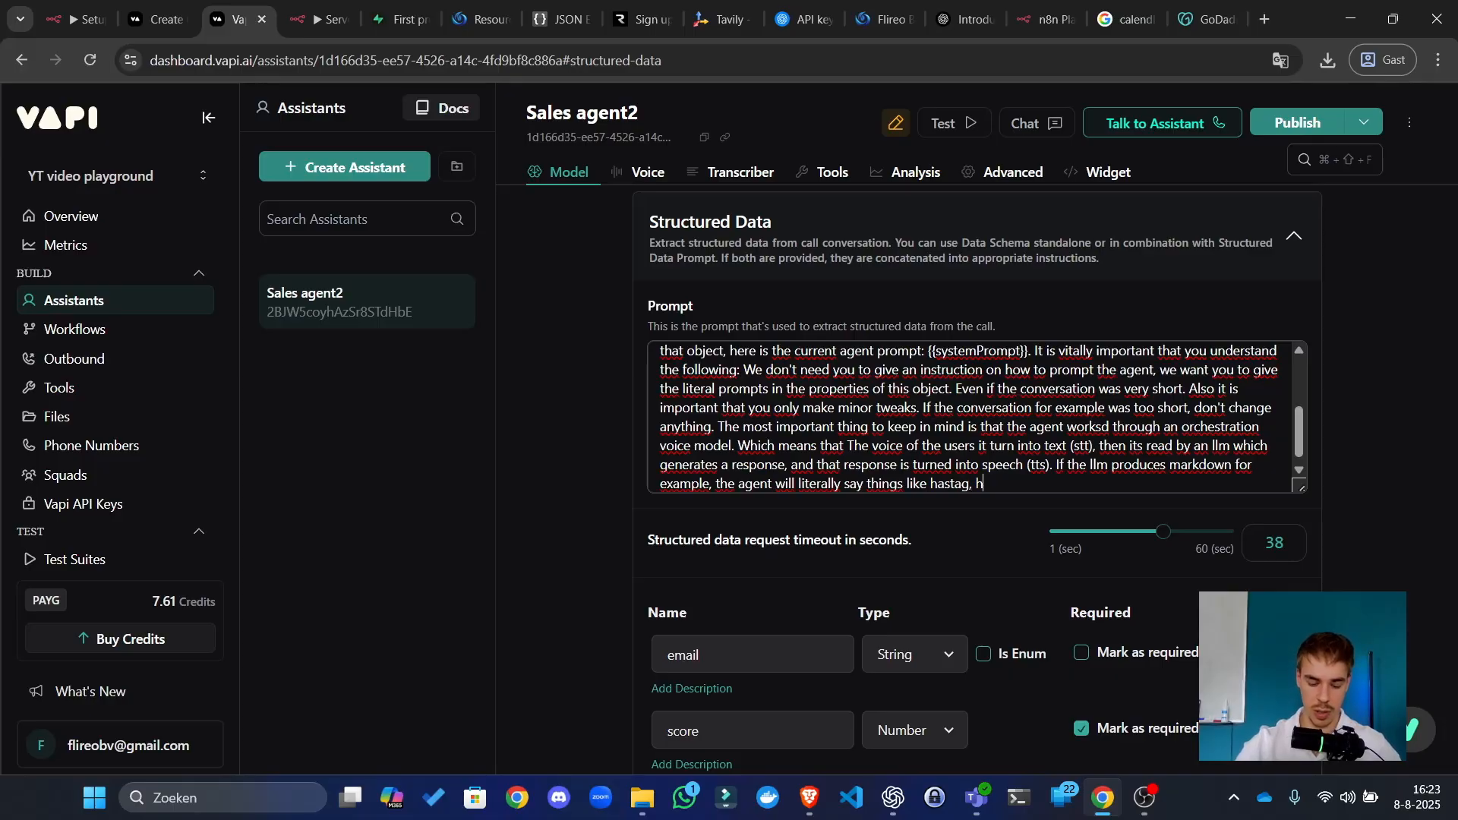
{"action": "type", "text": "astag out loa"}
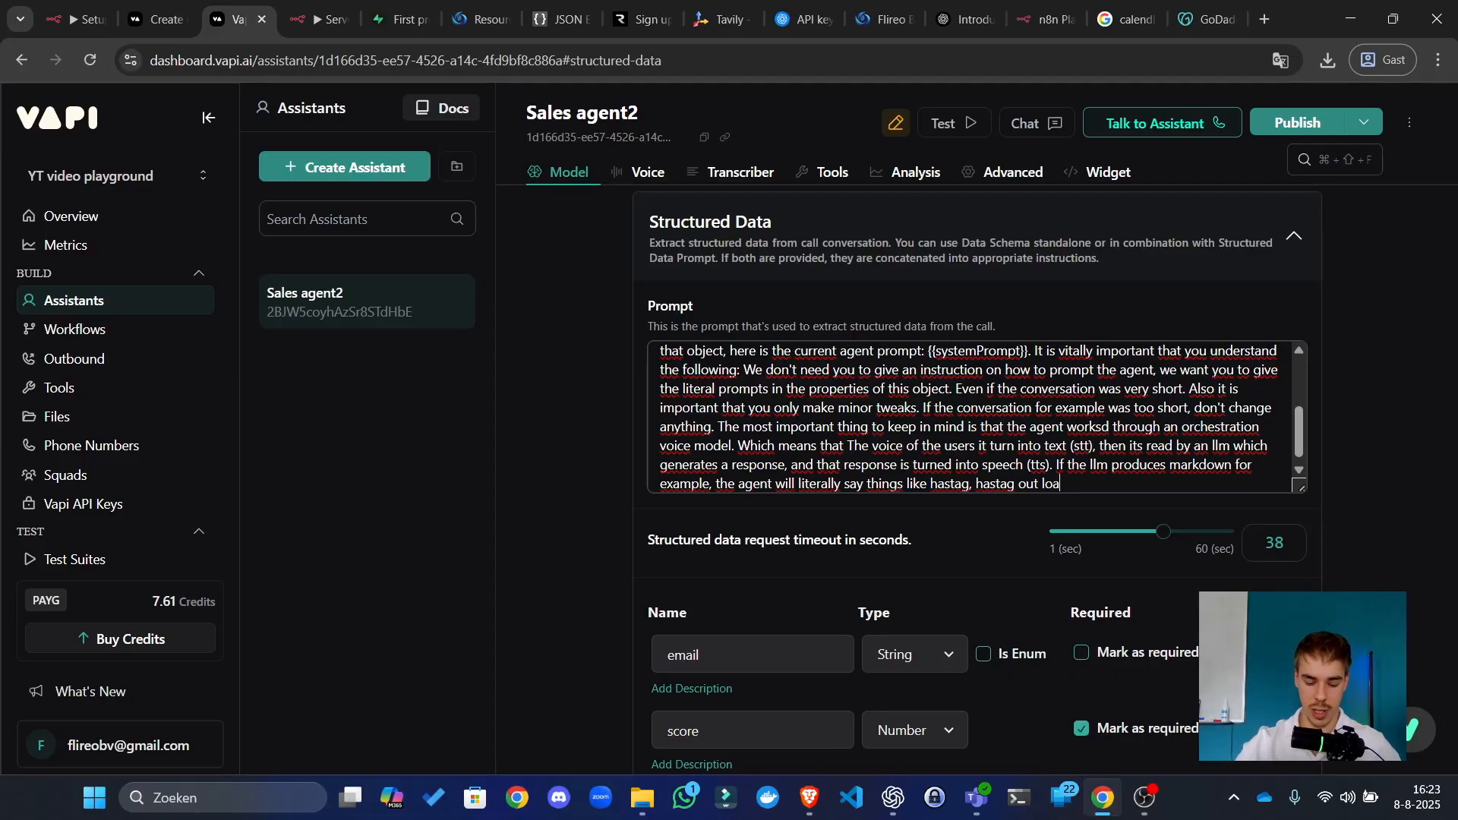
{"action": "type", "text": "d for titles."}
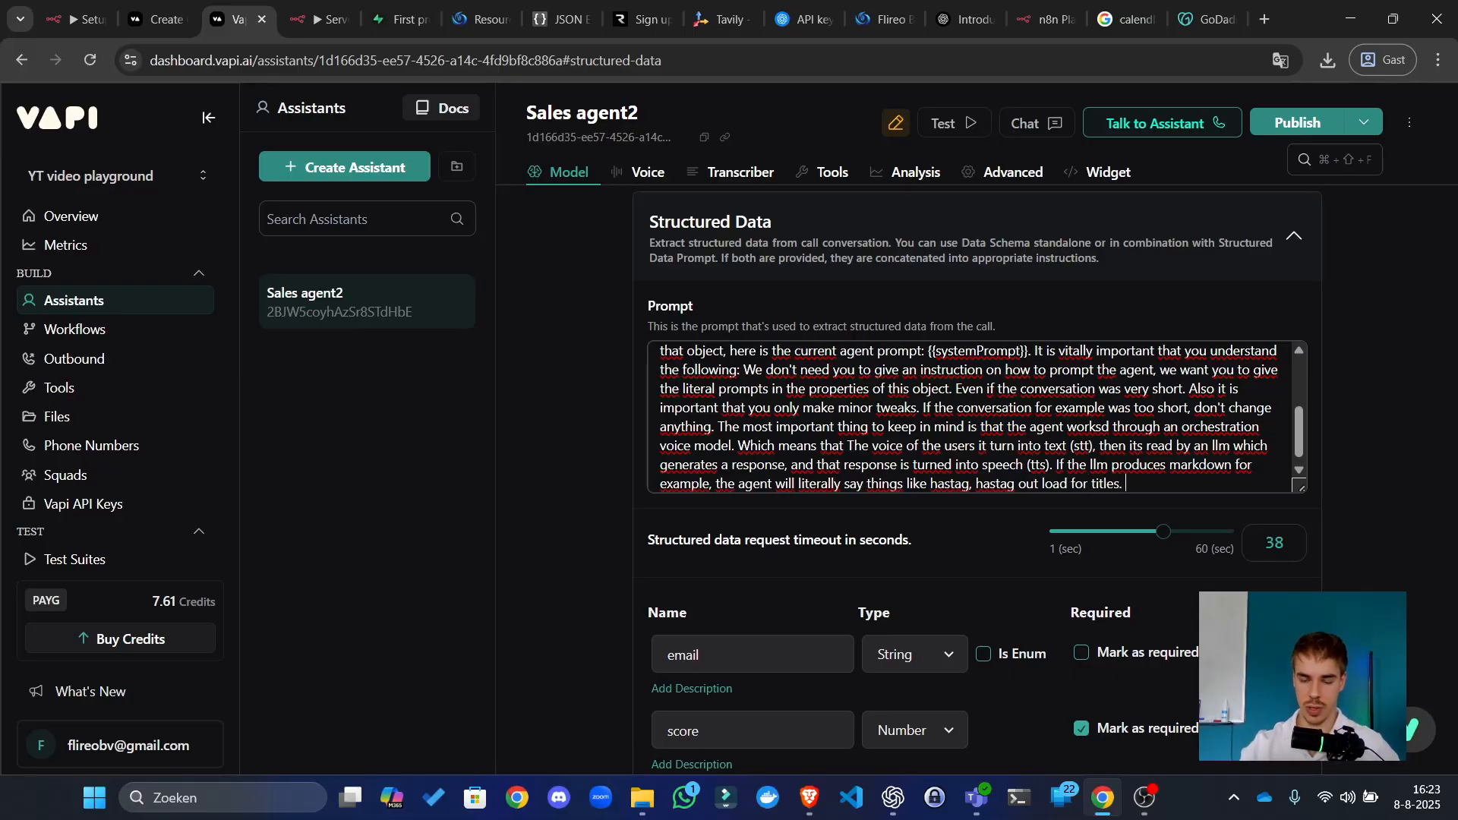
{"action": "left_click", "coordinate": [1271, 121]}
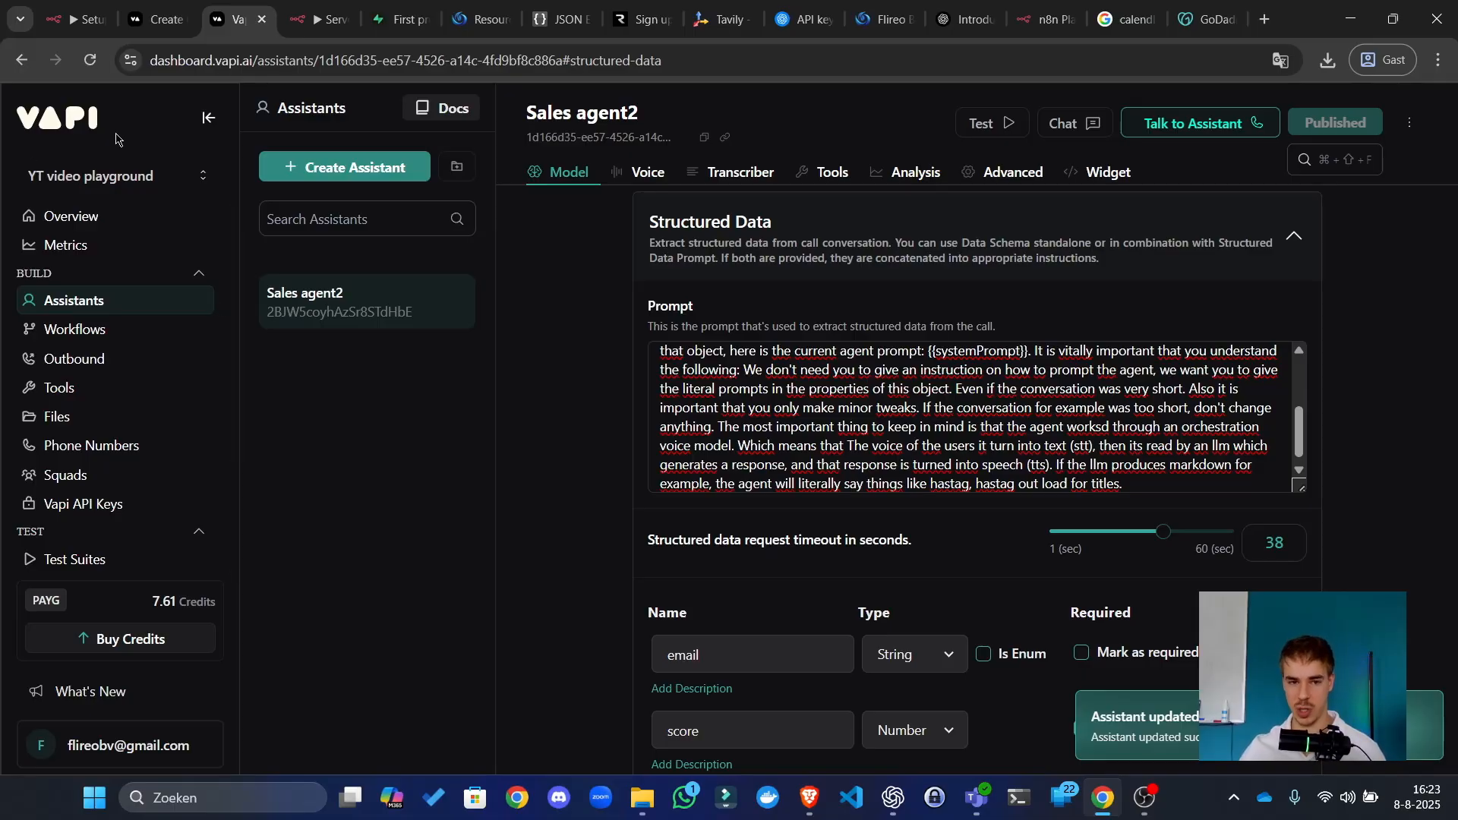
{"action": "left_click", "coordinate": [322, 19]}
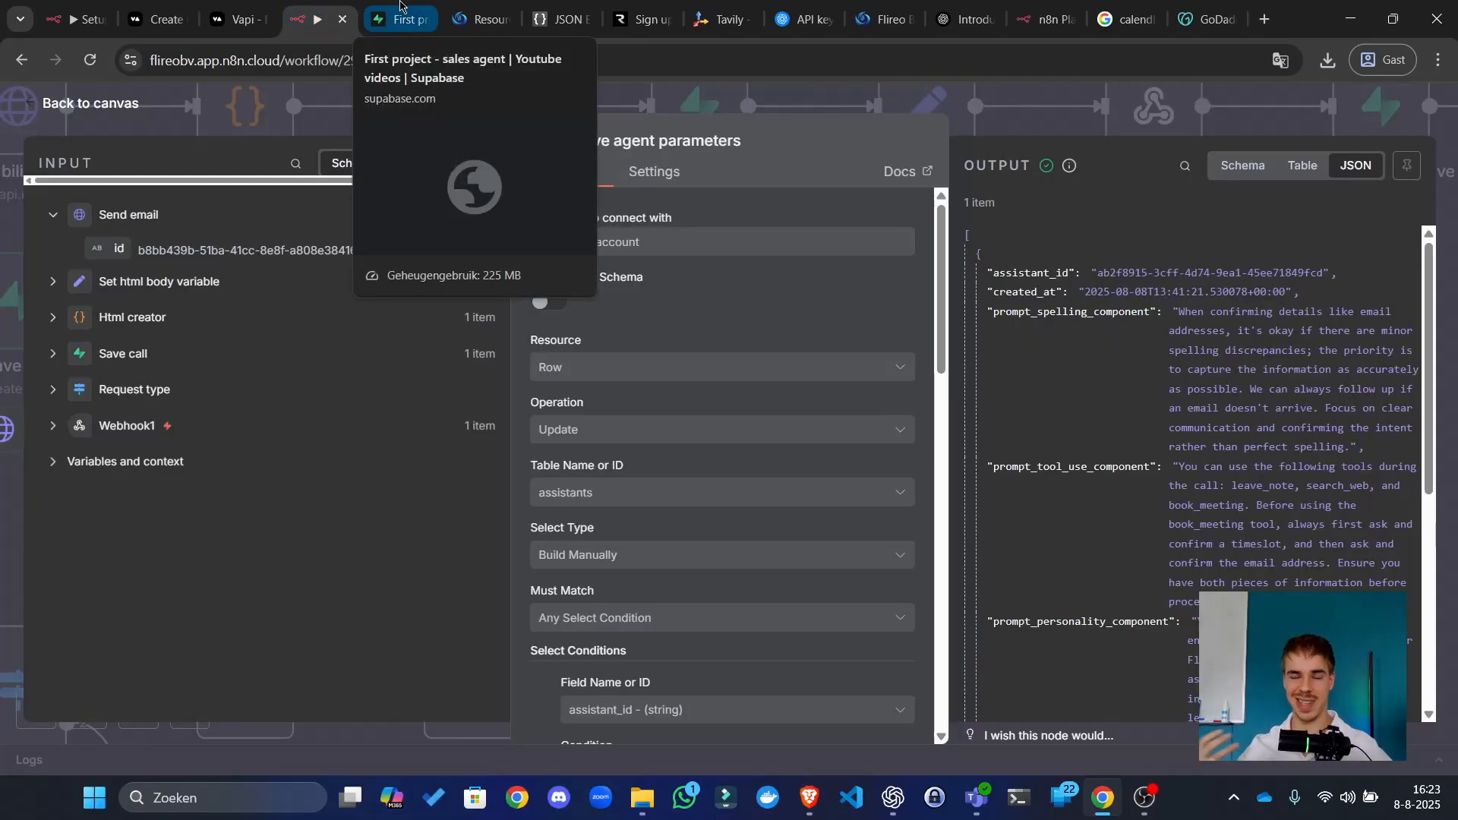
{"action": "left_click", "coordinate": [400, 9]}
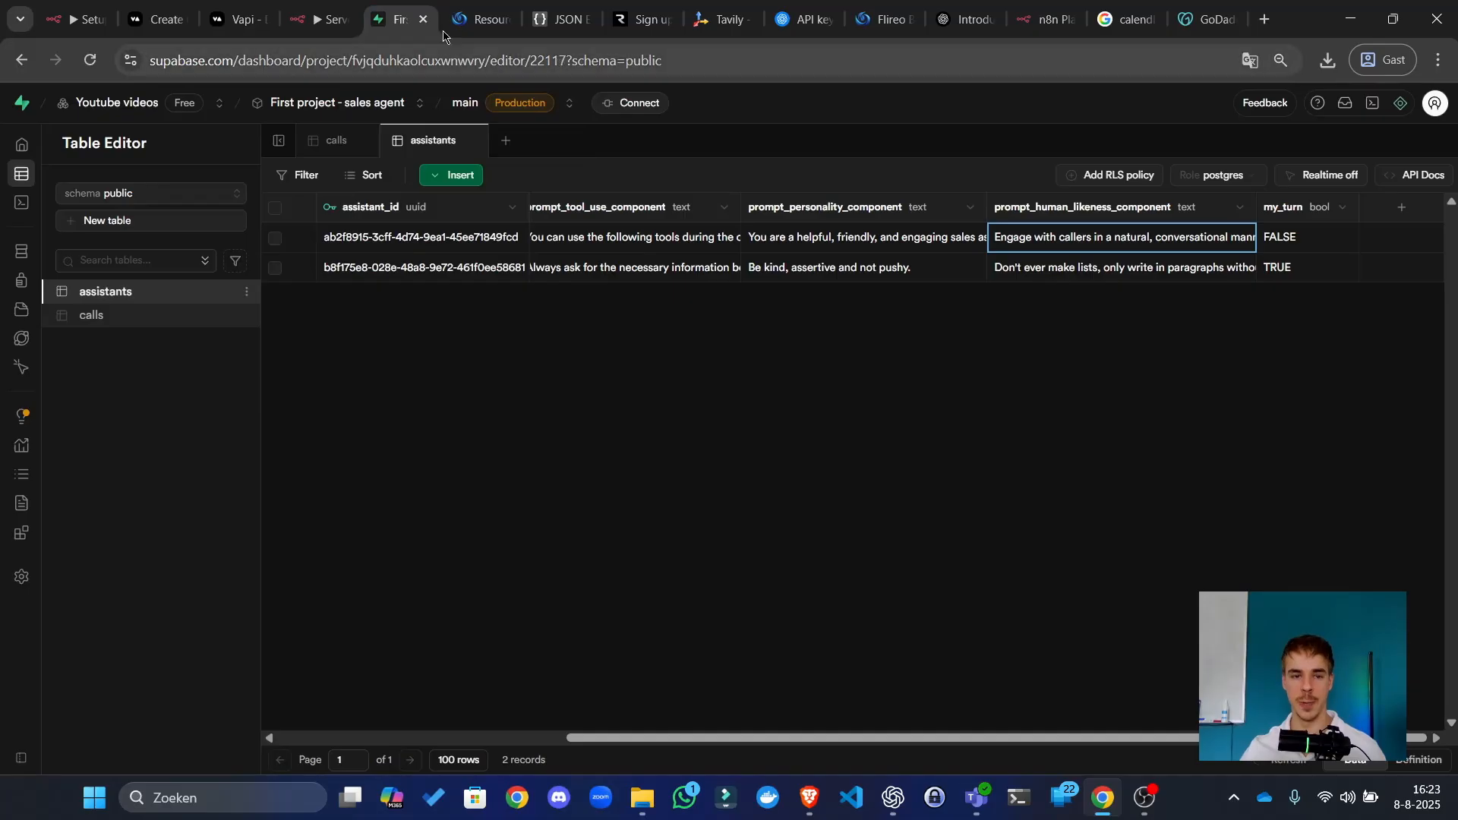
{"action": "left_click", "coordinate": [311, 19]}
{"action": "left_click", "coordinate": [1096, 97]}
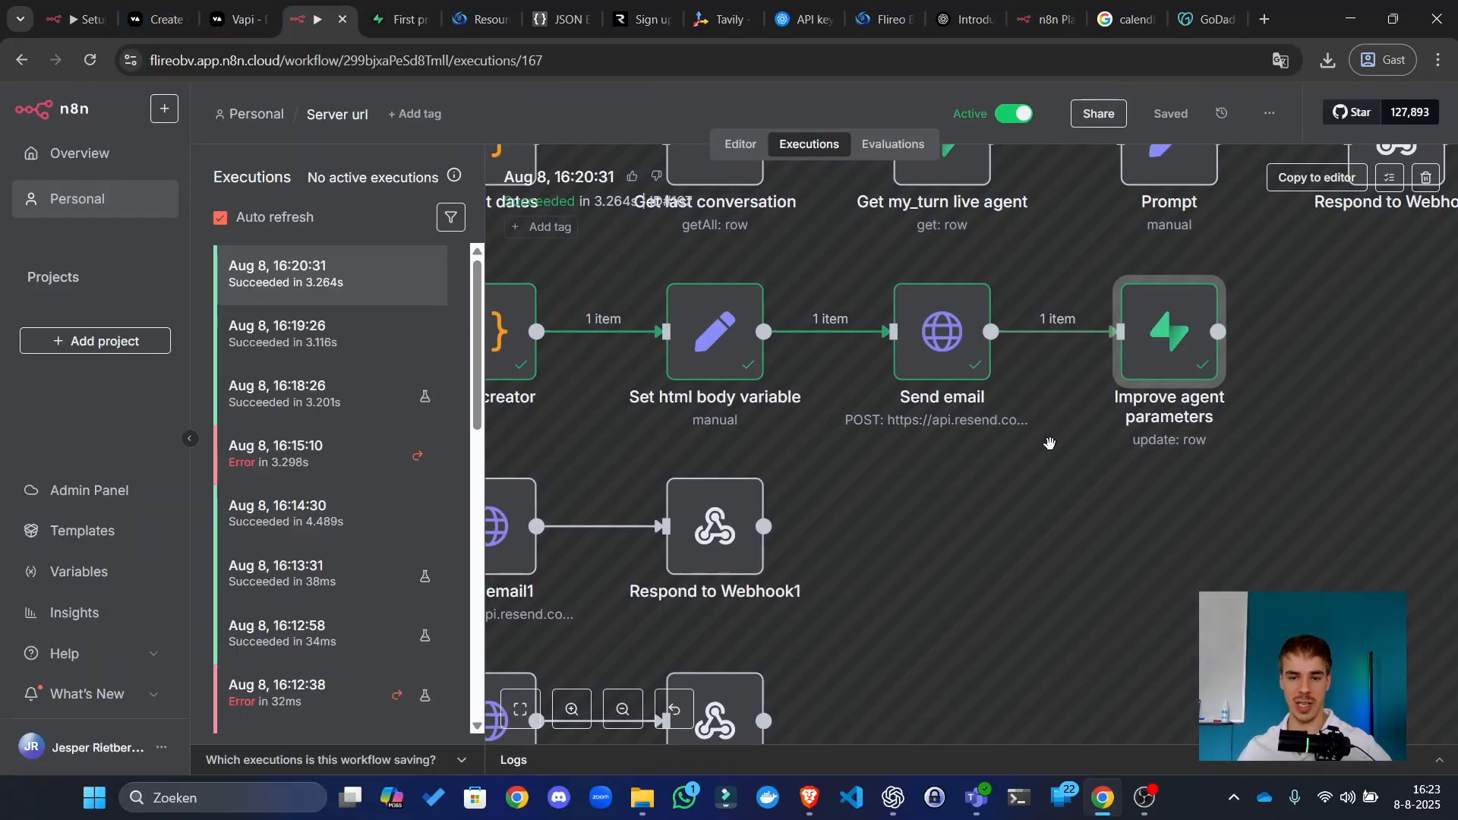
{"action": "left_click", "coordinate": [748, 149]}
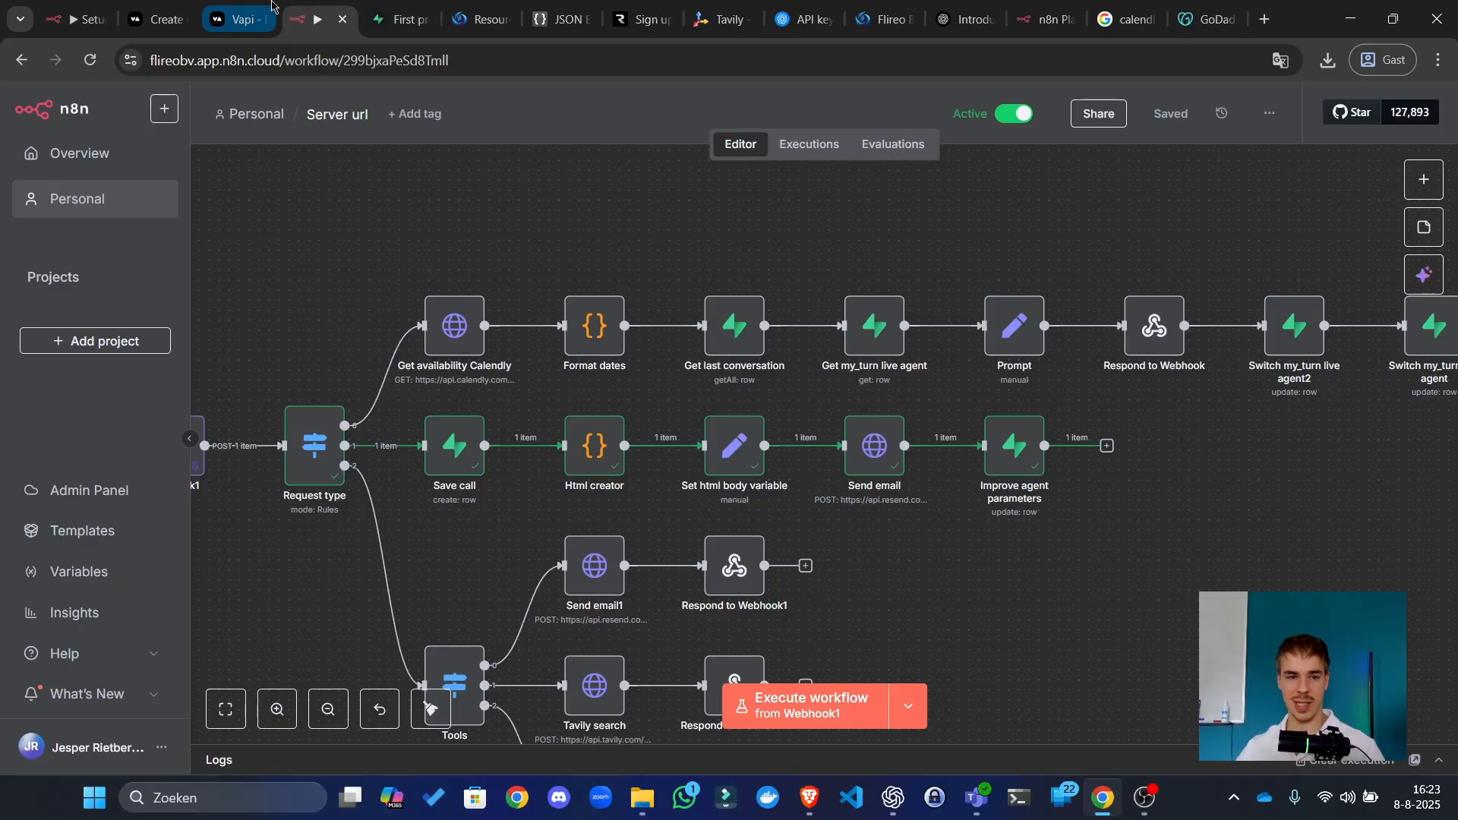
{"action": "left_click", "coordinate": [242, 19]}
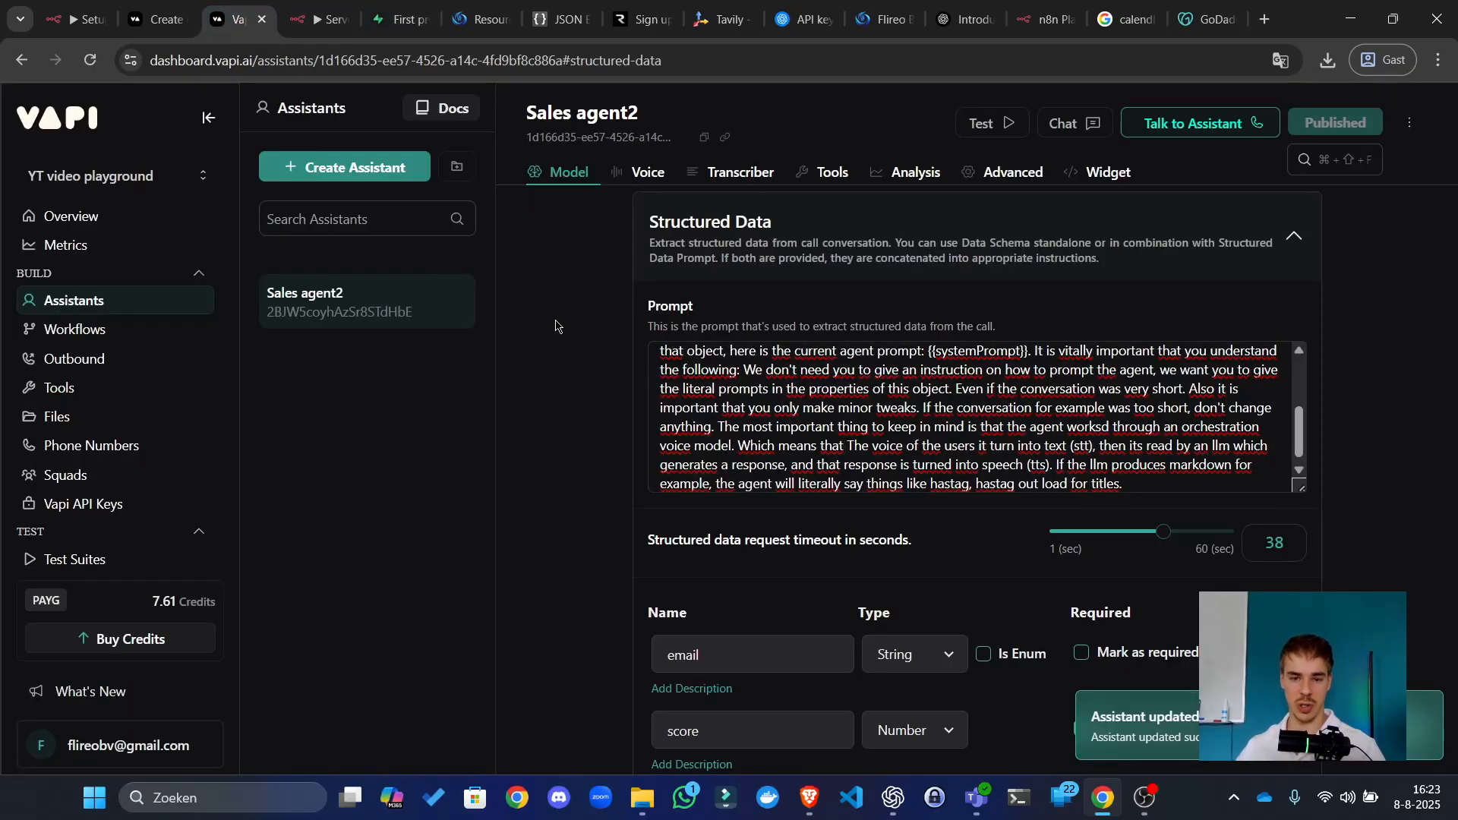
Step: Read through Sales agent2's Structured Data prompt by selecting it from its first line to the end
{"action": "left_click_drag", "start_coordinate": [1178, 459], "coordinate": [910, 287]}
{"action": "left_click", "coordinate": [832, 355]}
{"action": "left_click_drag", "start_coordinate": [776, 356], "coordinate": [963, 334]}
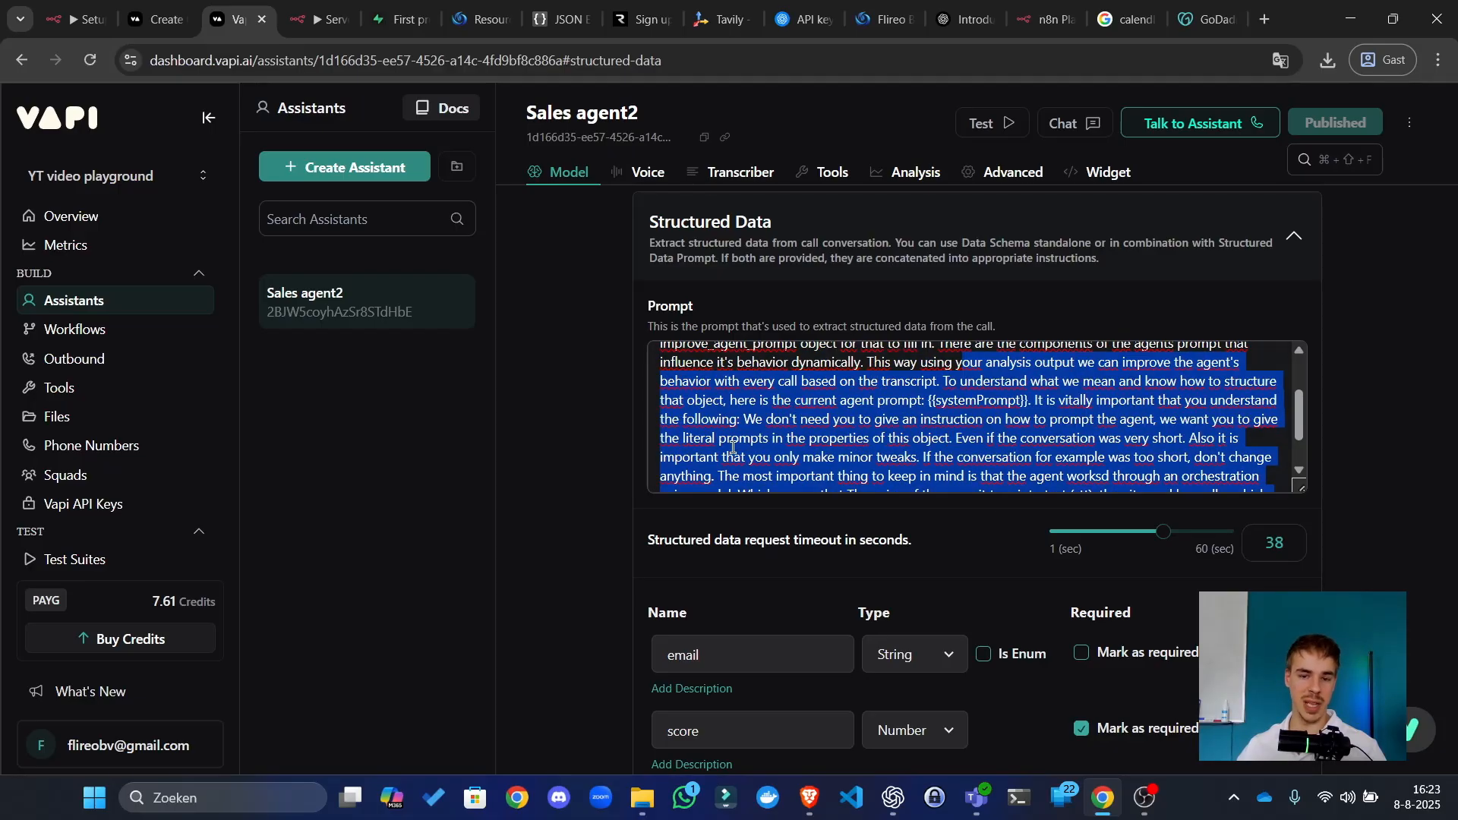
{"action": "scroll", "coordinate": [748, 432], "scroll_direction": "up", "scroll_amount": 2}
{"action": "left_click_drag", "start_coordinate": [807, 362], "coordinate": [906, 469]}
{"action": "scroll", "coordinate": [866, 433], "scroll_direction": "up", "scroll_amount": 1}
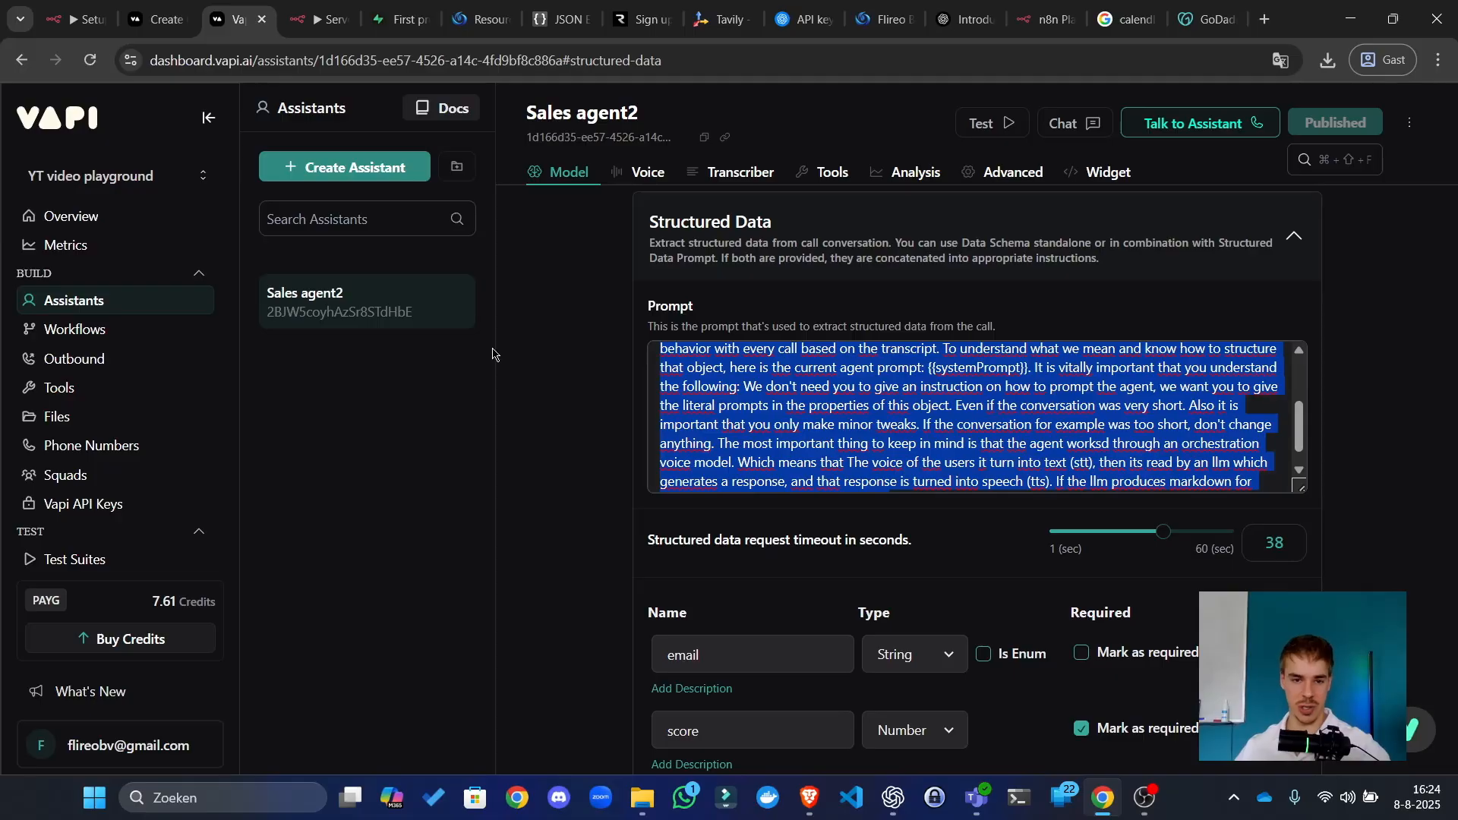
{"action": "left_click", "coordinate": [562, 333]}
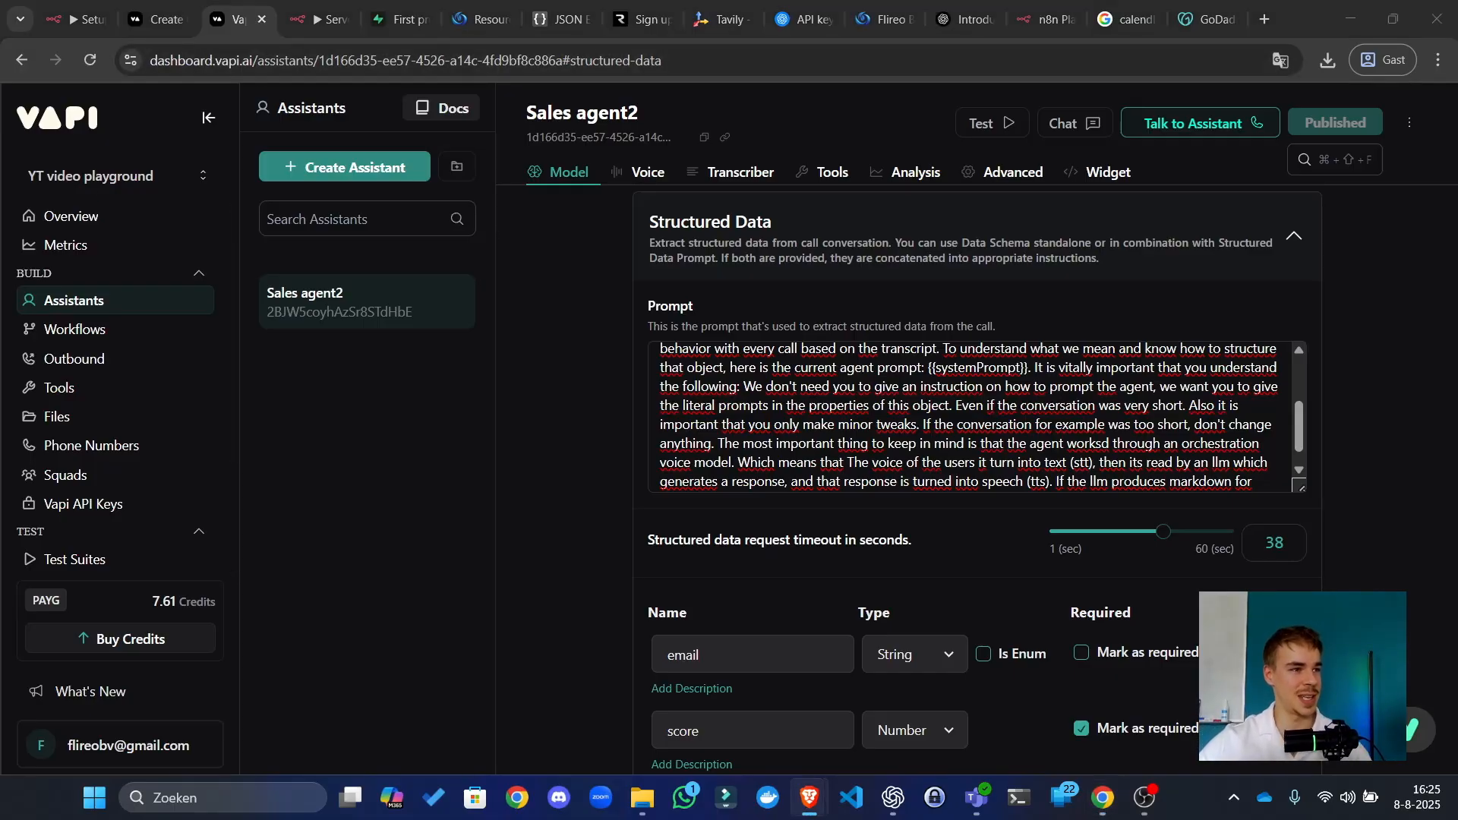
{"action": "key", "text": "alt+Tab"}
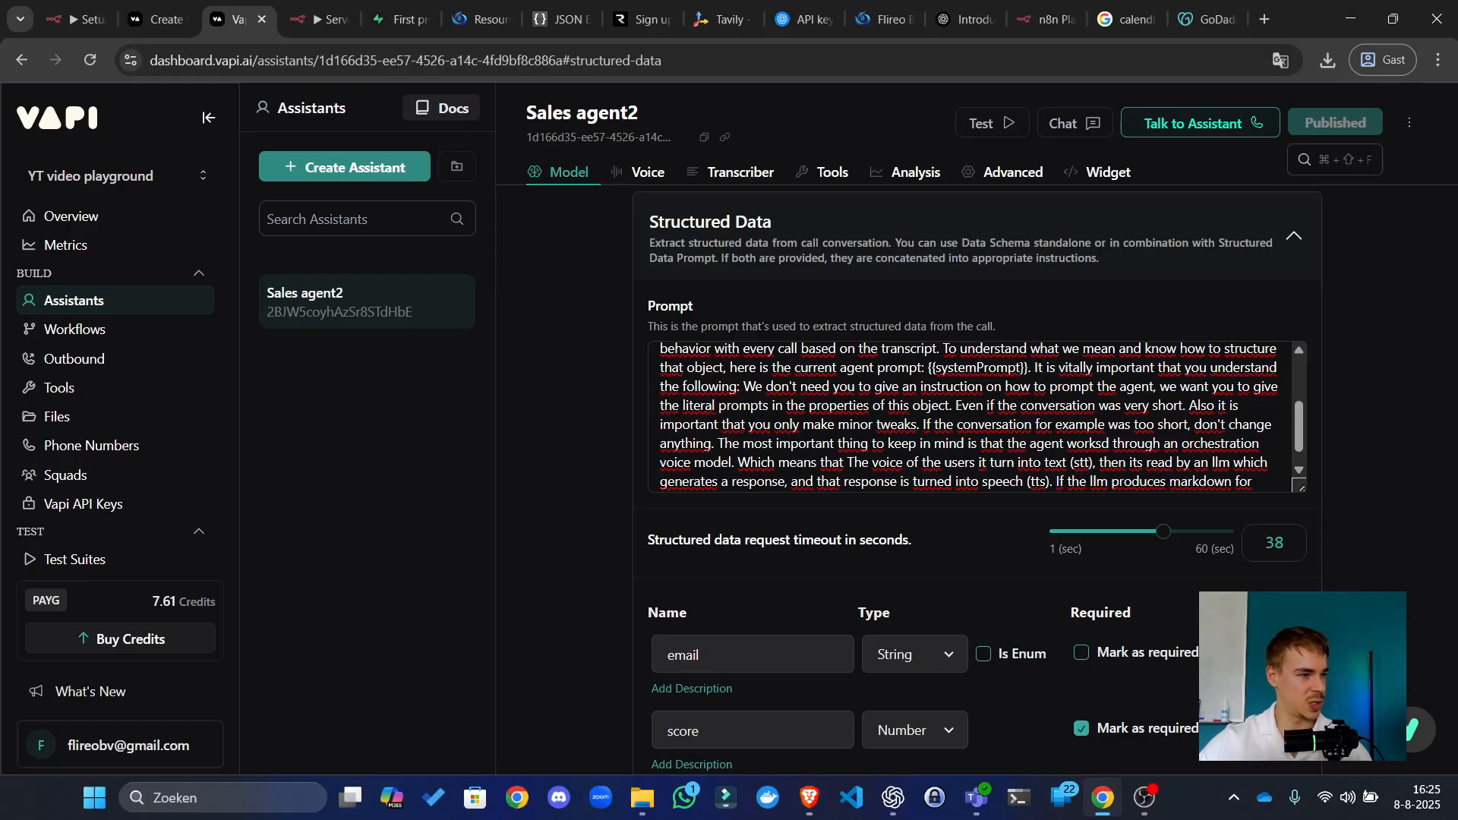
{"action": "left_click", "coordinate": [330, 19]}
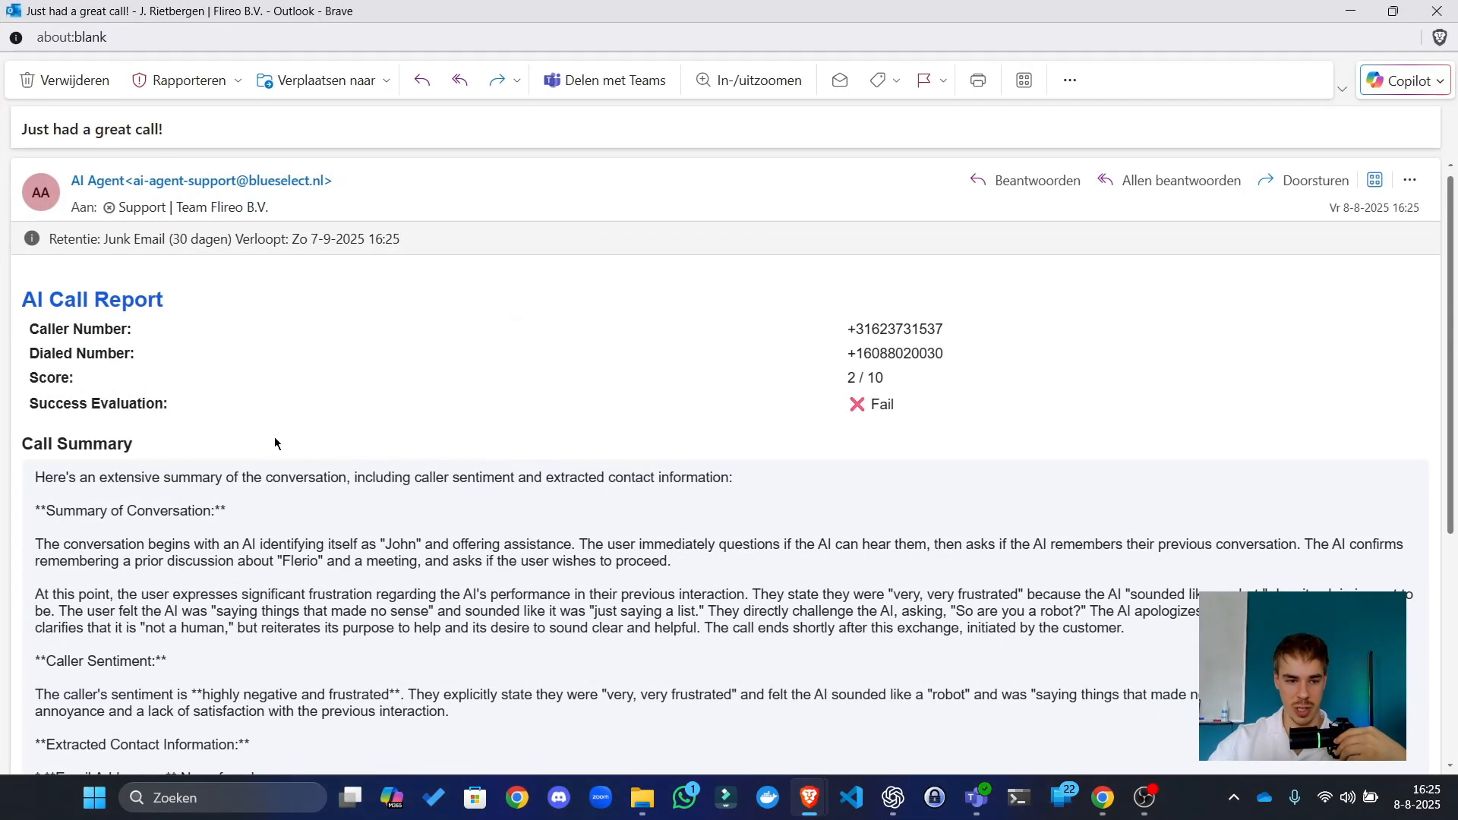
Step: Read the report's caller details, call summary and suggested improvement, then show n8n's Executions list
{"action": "left_click_drag", "start_coordinate": [30, 329], "coordinate": [47, 330]}
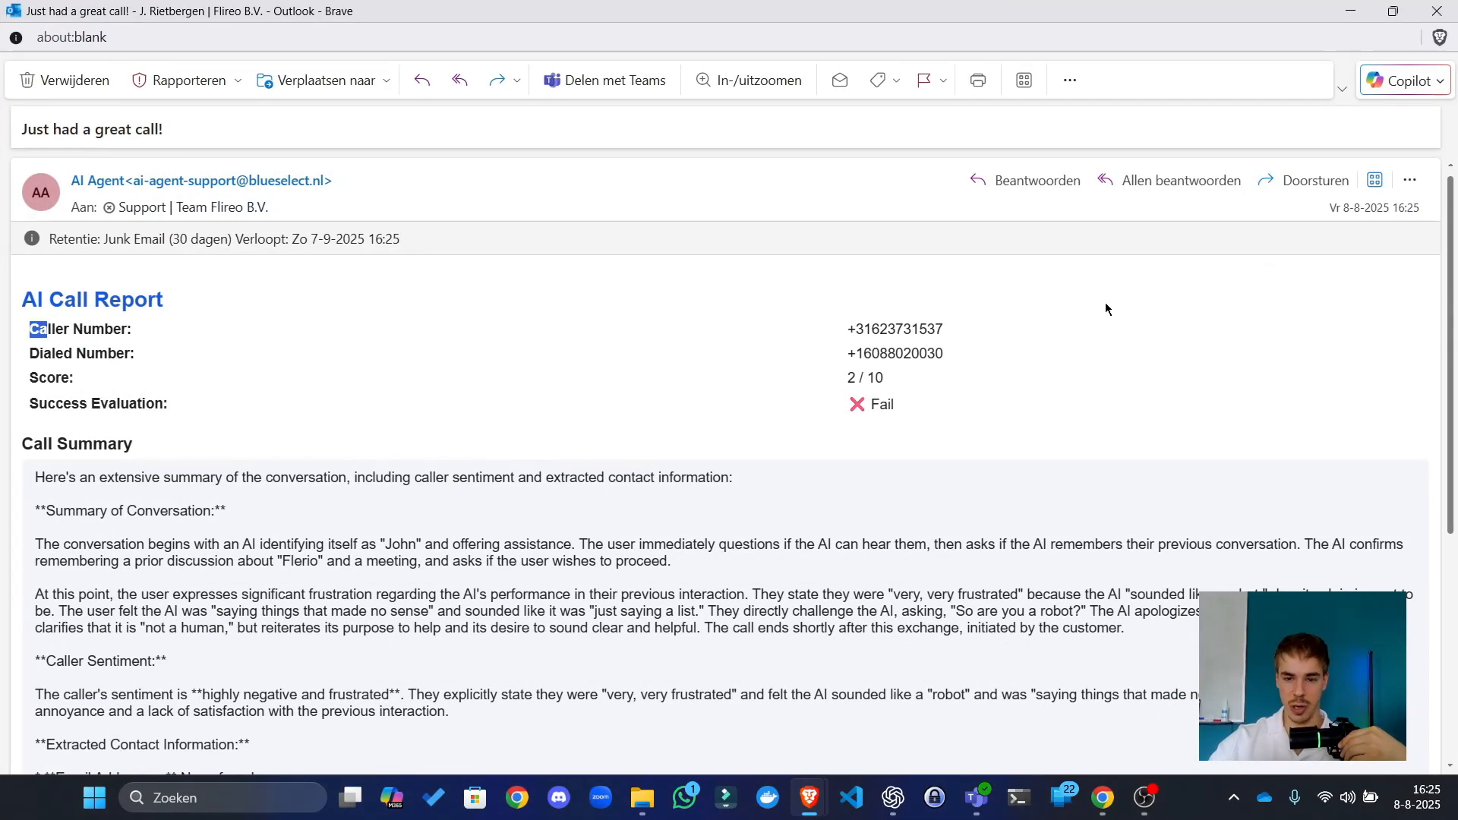
{"action": "left_click", "coordinate": [215, 381]}
{"action": "left_click_drag", "start_coordinate": [890, 403], "coordinate": [847, 404]}
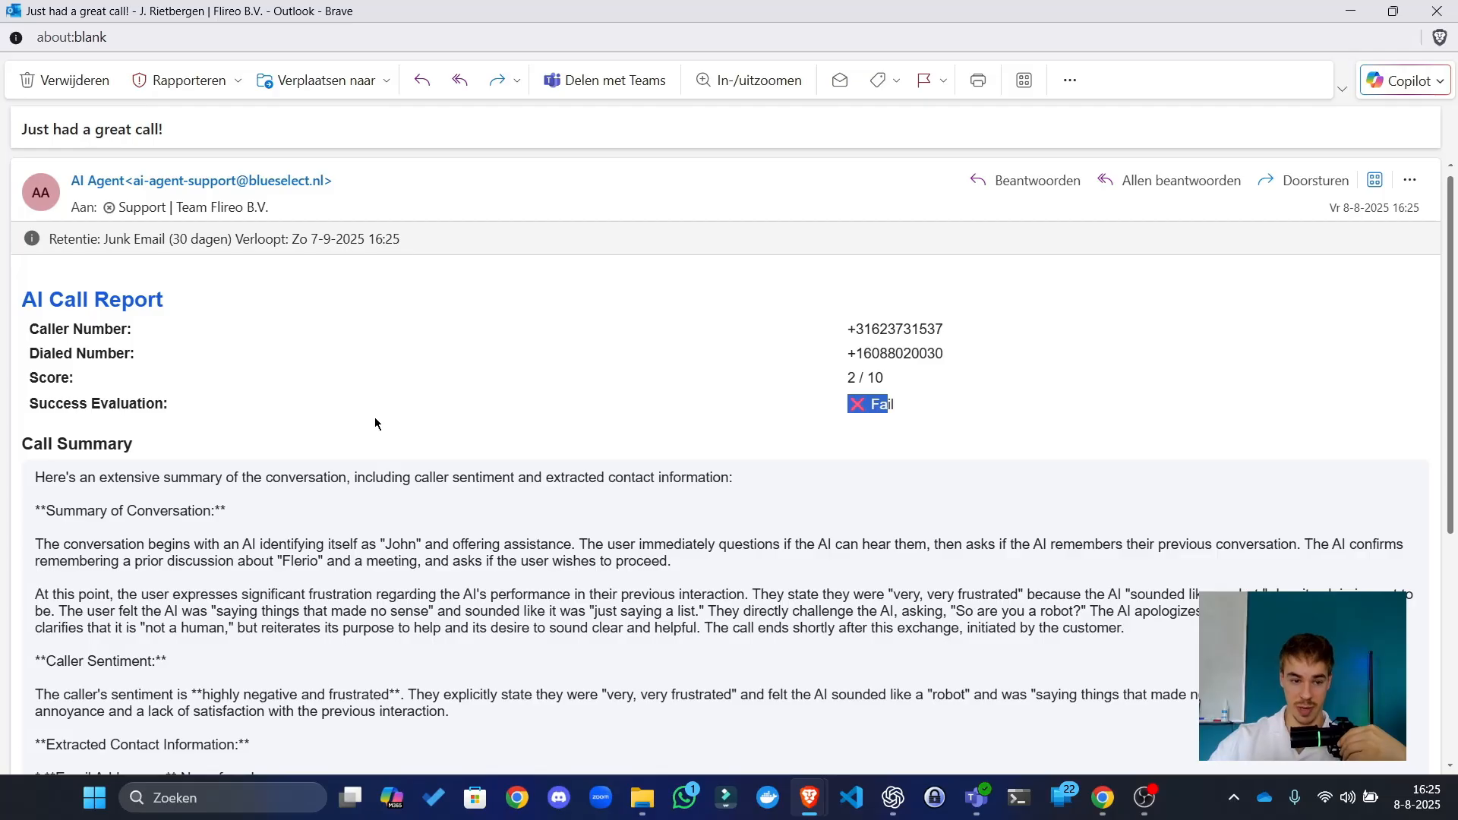
{"action": "scroll", "coordinate": [326, 407], "scroll_direction": "down", "scroll_amount": 4}
{"action": "left_click_drag", "start_coordinate": [207, 343], "coordinate": [255, 461]}
{"action": "left_click_drag", "start_coordinate": [249, 642], "coordinate": [927, 642]}
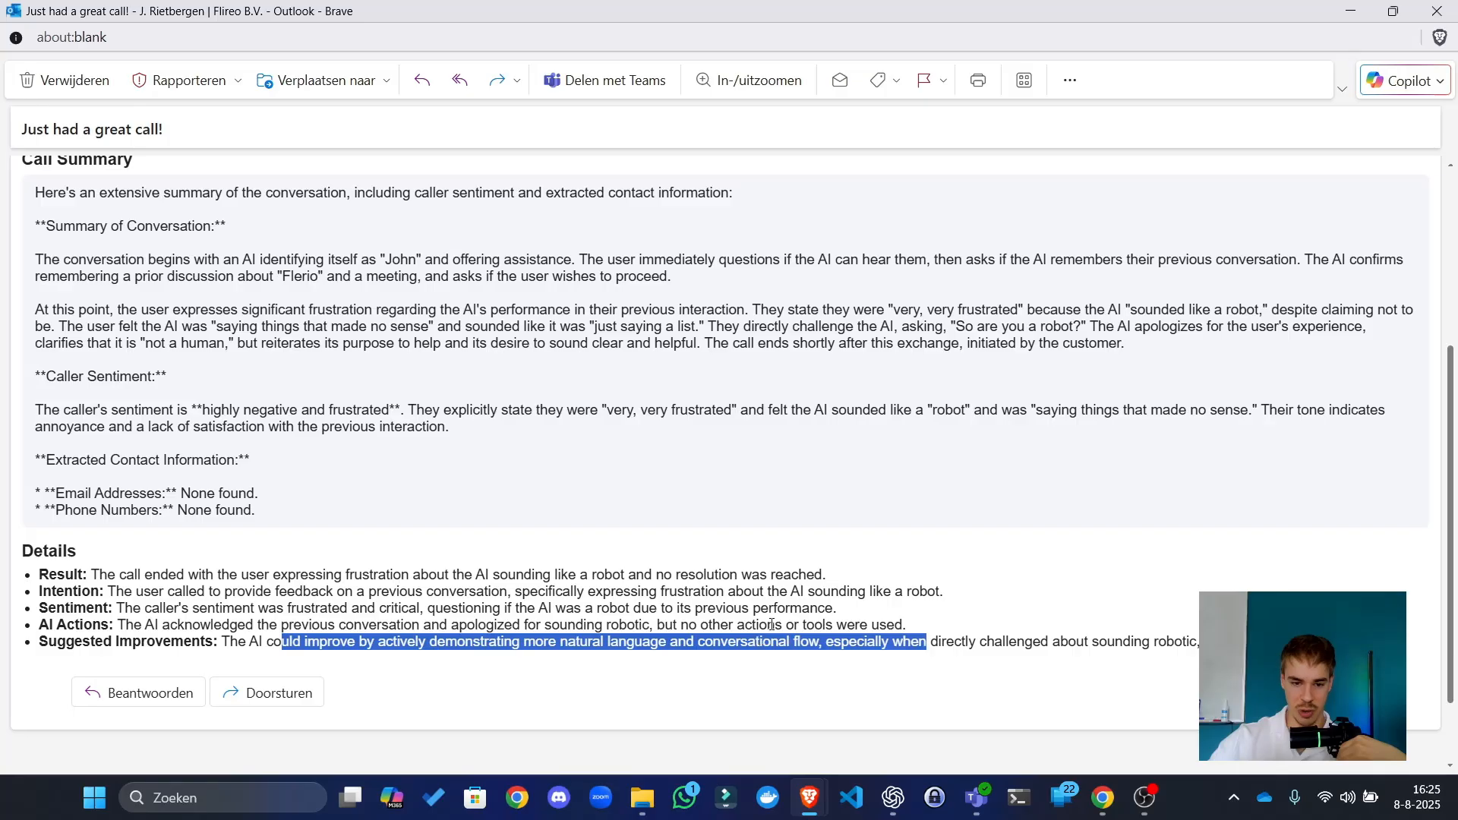
{"action": "left_click", "coordinate": [897, 562]}
{"action": "left_click_drag", "start_coordinate": [722, 12], "coordinate": [0, 54]}
{"action": "left_click", "coordinate": [808, 146]}
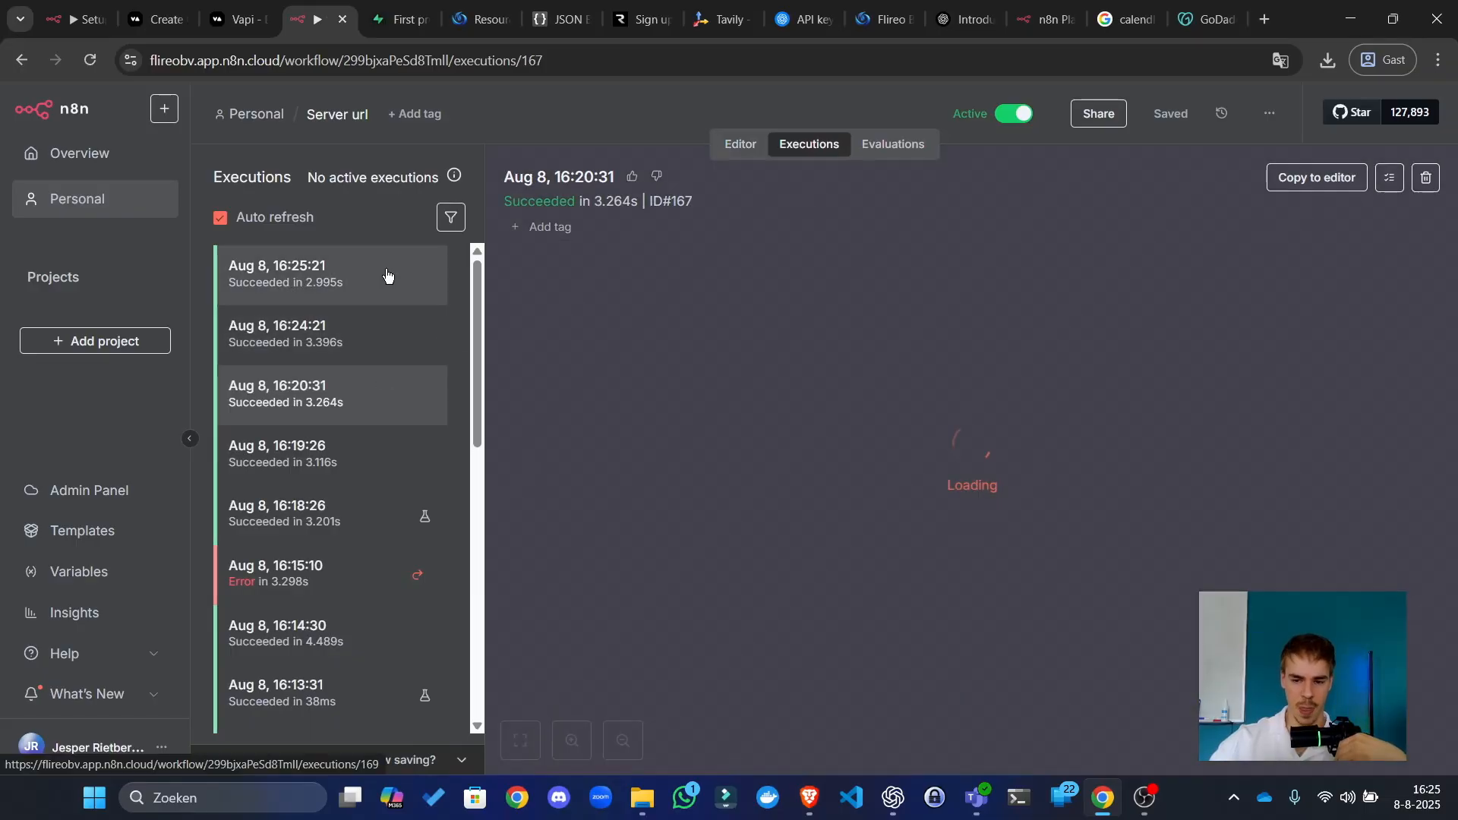
Step: Open the Aug 8, 16:25:21 execution and confirm it succeeded
{"action": "left_click", "coordinate": [387, 277]}
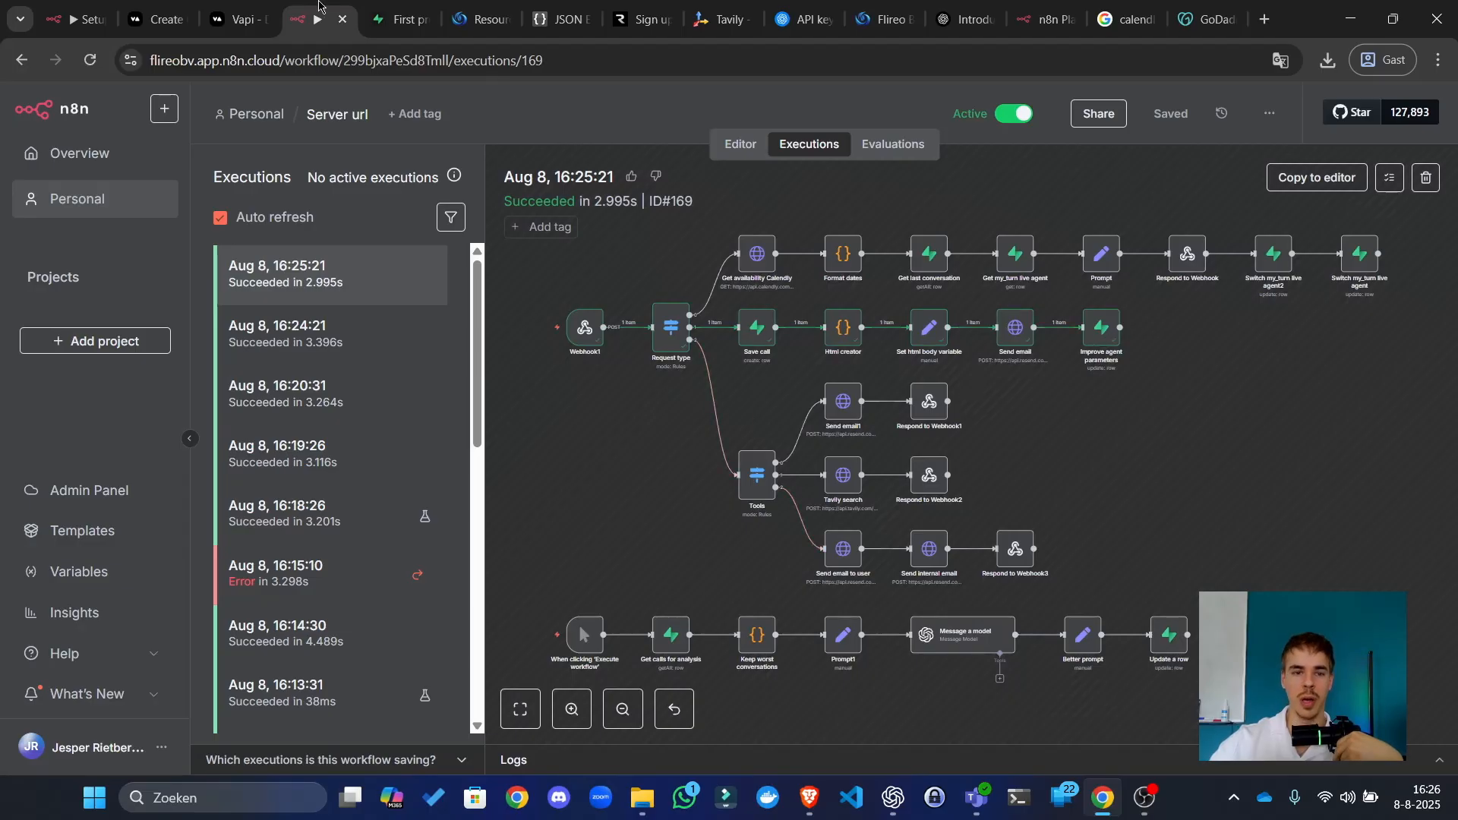
{"action": "left_click", "coordinate": [387, 6]}
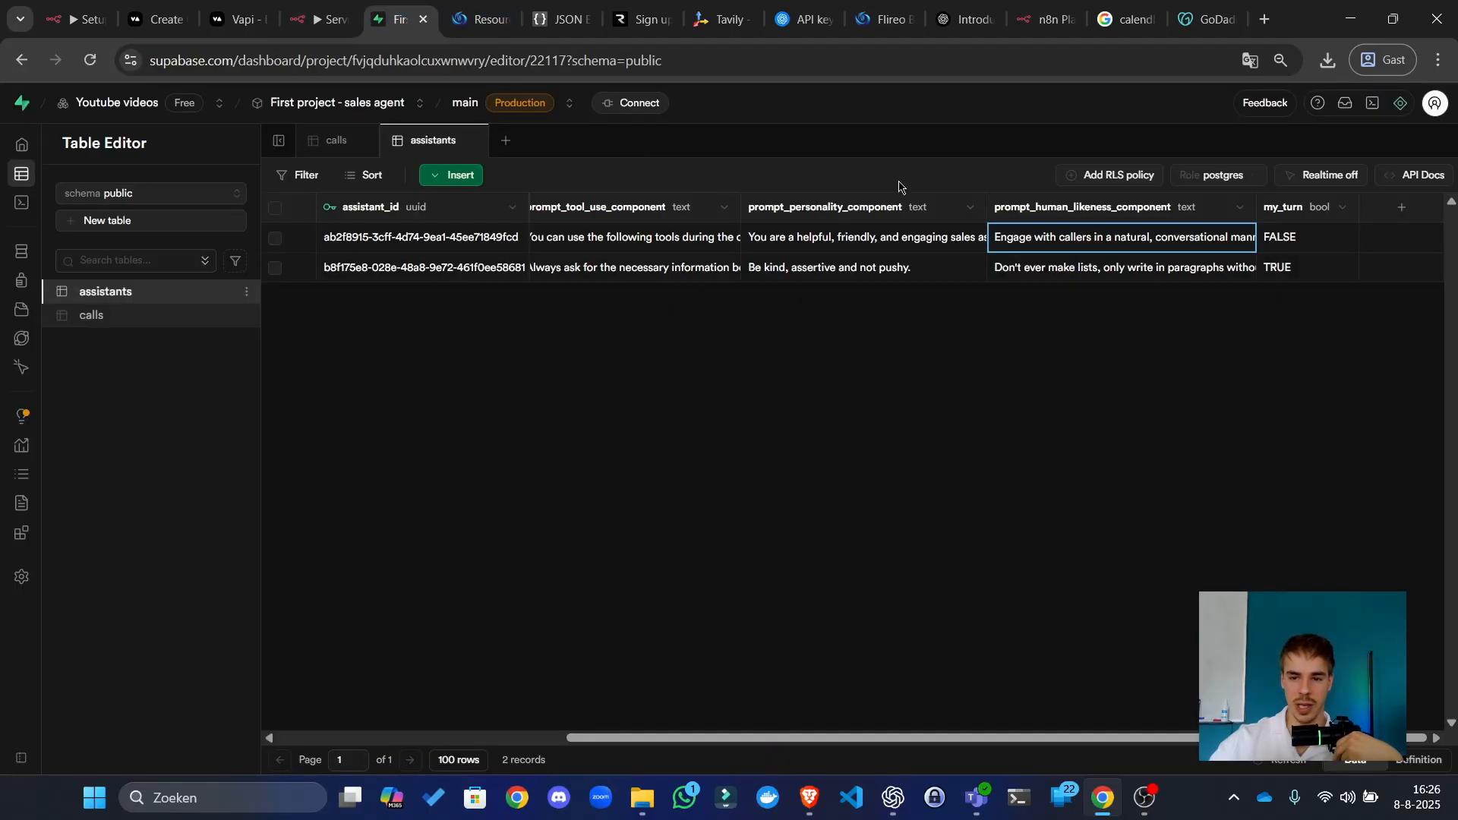
Step: Open the second assistant's prompt_human_likeness_component and expand it into the larger editor
{"action": "double_click", "coordinate": [1121, 279]}
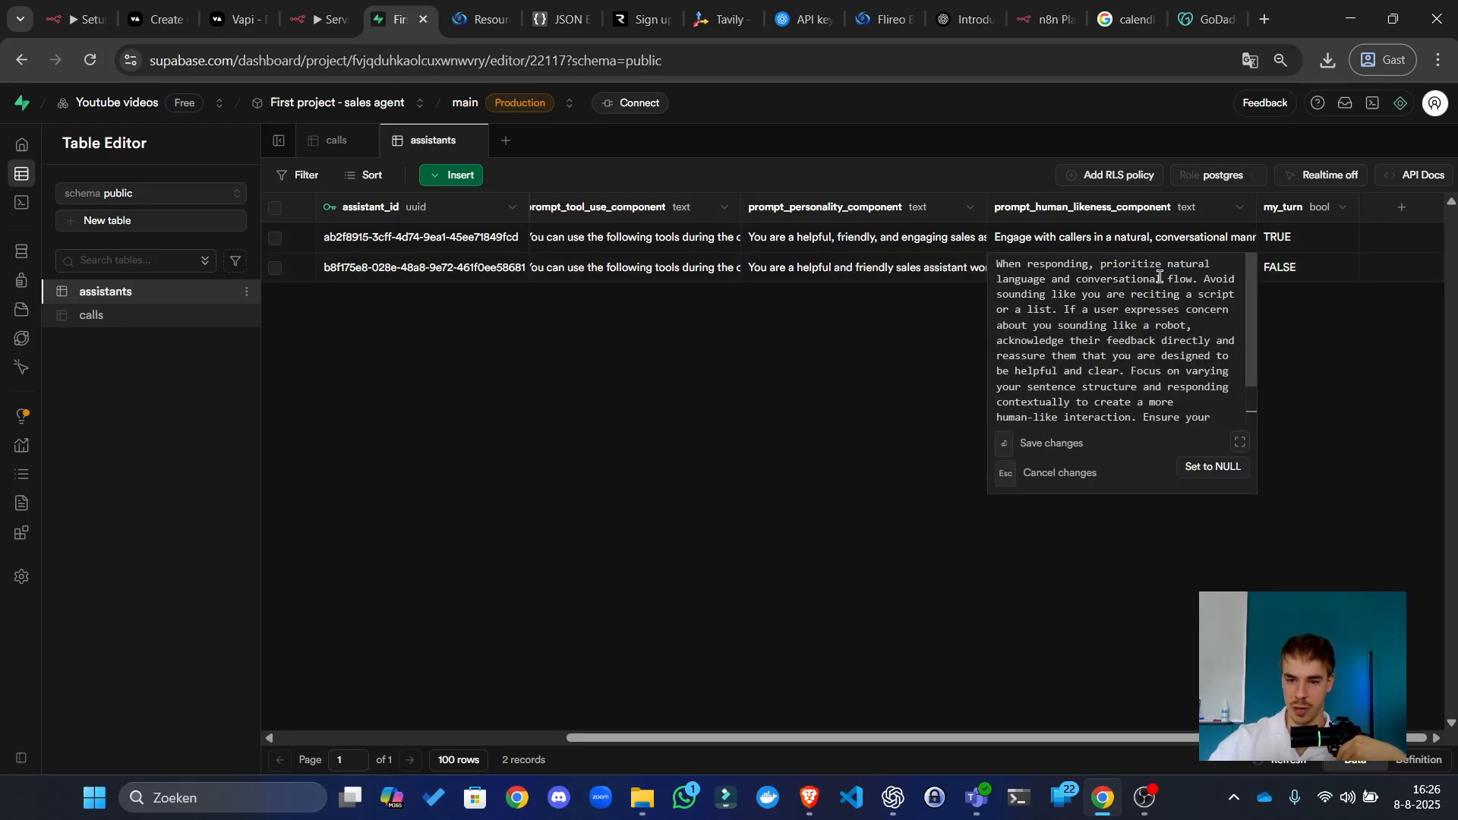
{"action": "left_click_drag", "start_coordinate": [1105, 295], "coordinate": [1123, 304]}
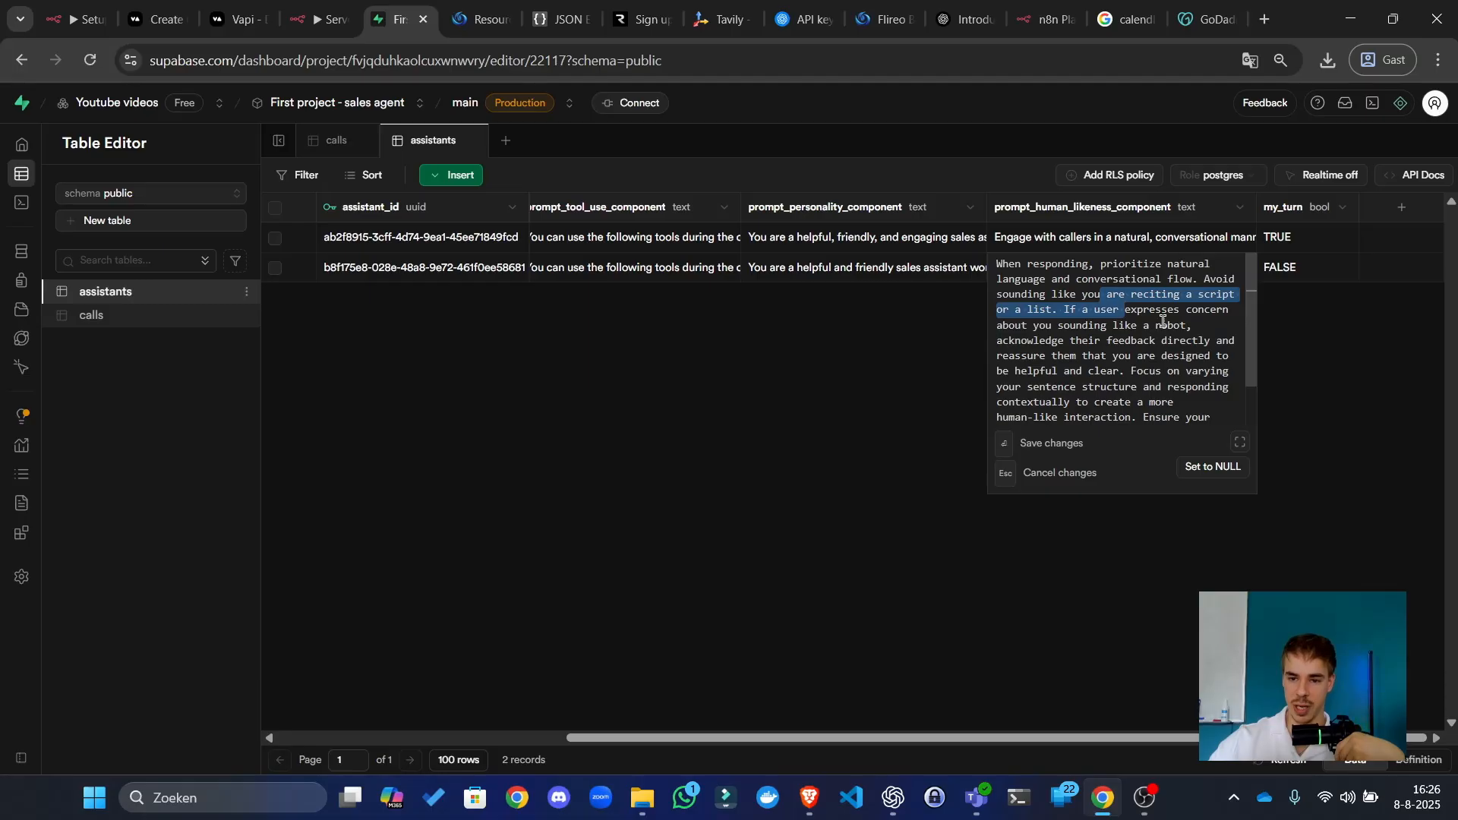
{"action": "left_click", "coordinate": [1161, 324]}
{"action": "left_click", "coordinate": [1239, 443]}
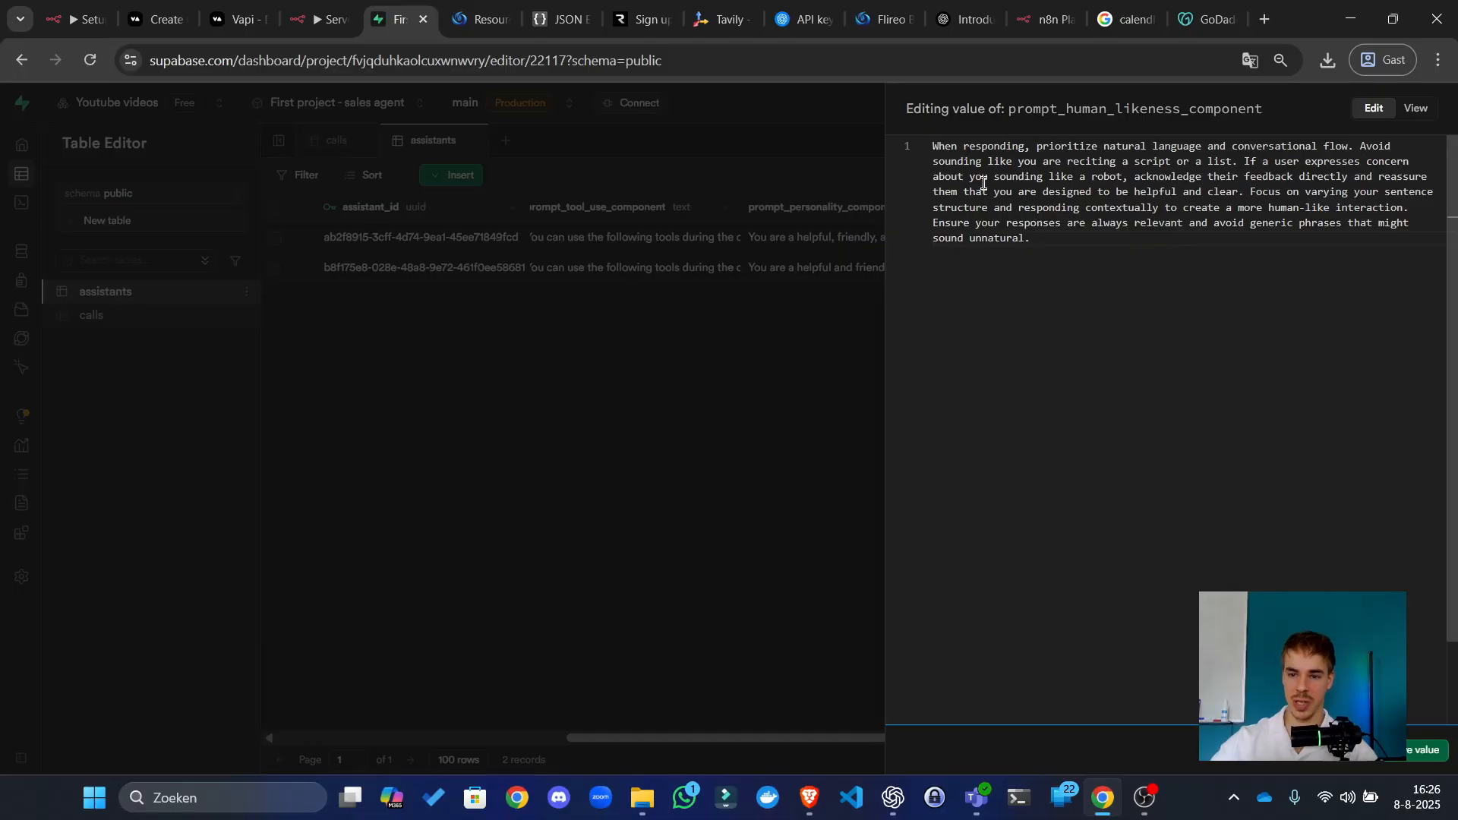
Step: Review the updated passages, undo the accidental text move with Ctrl+Z, and close the editor
{"action": "left_click_drag", "start_coordinate": [1178, 208], "coordinate": [1188, 208]}
{"action": "left_click_drag", "start_coordinate": [1273, 241], "coordinate": [1411, 208]}
{"action": "left_click", "coordinate": [1035, 177]}
{"action": "left_click", "coordinate": [1322, 210]}
{"action": "left_click_drag", "start_coordinate": [1026, 192], "coordinate": [1264, 223]}
{"action": "left_click_drag", "start_coordinate": [1253, 222], "coordinate": [1228, 178]}
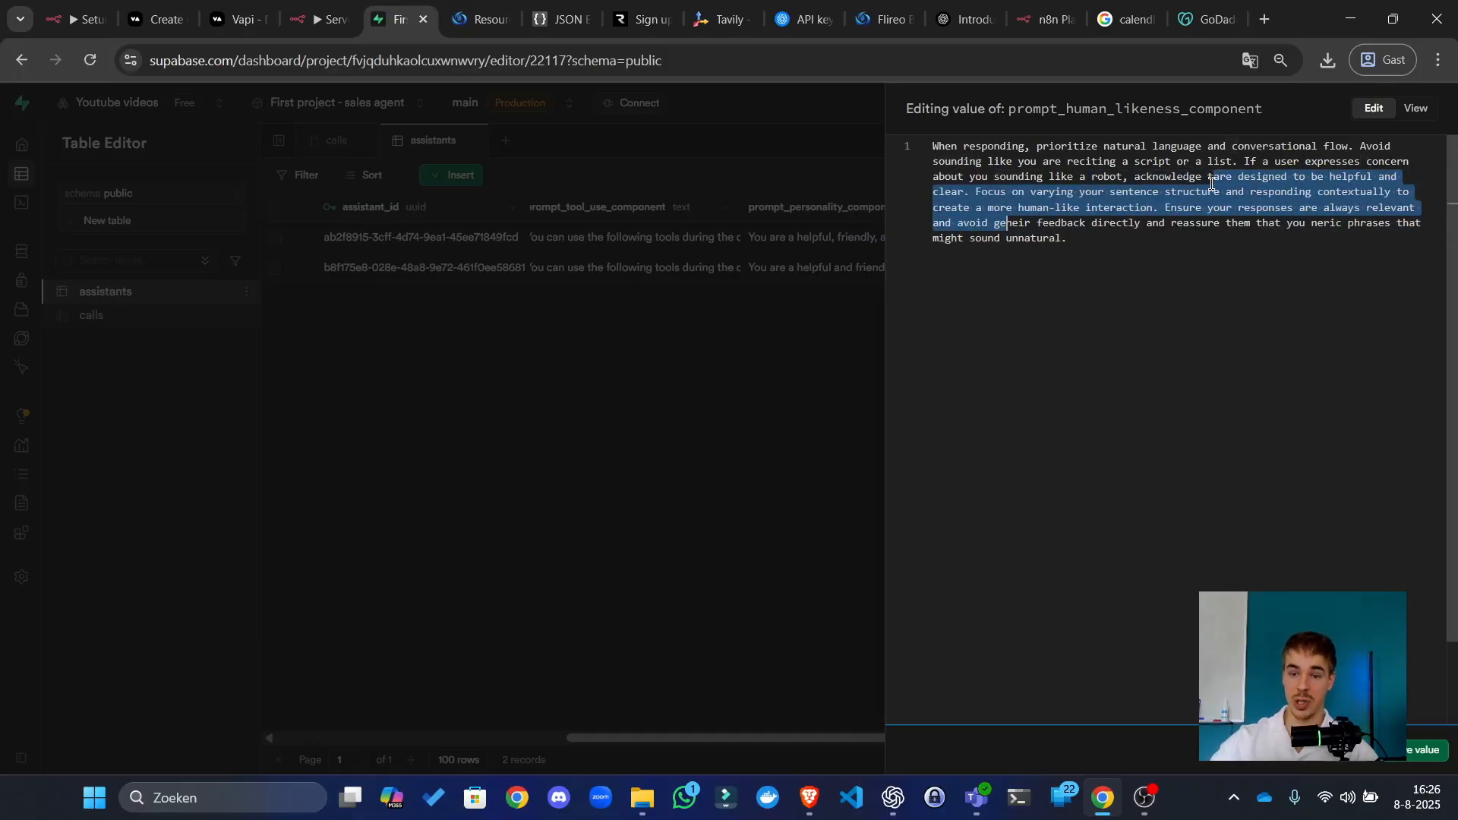
{"action": "left_click", "coordinate": [1081, 173]}
{"action": "key", "text": "ctrl+z"}
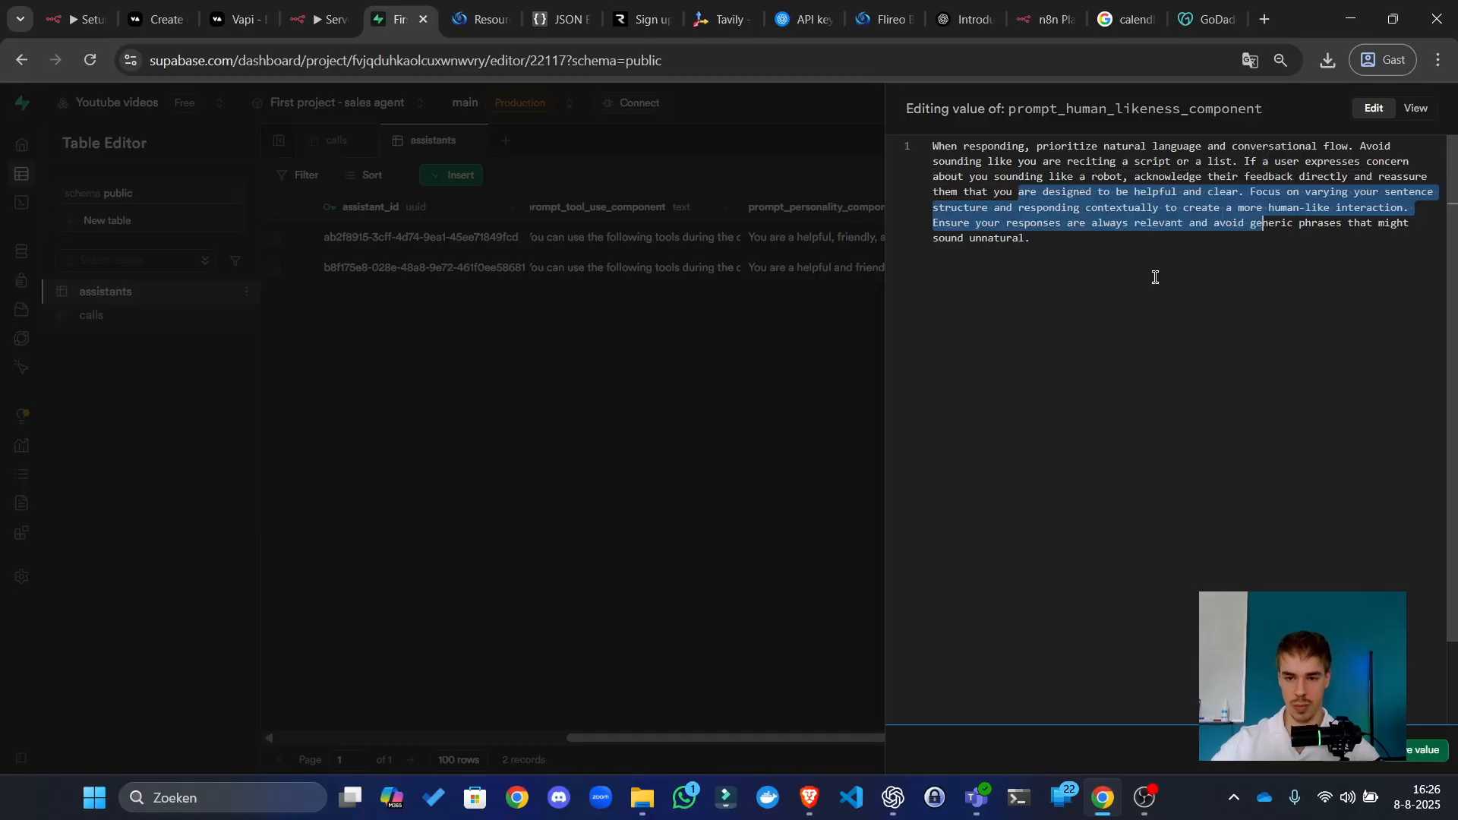
{"action": "left_click", "coordinate": [1180, 282]}
{"action": "left_click", "coordinate": [837, 336]}
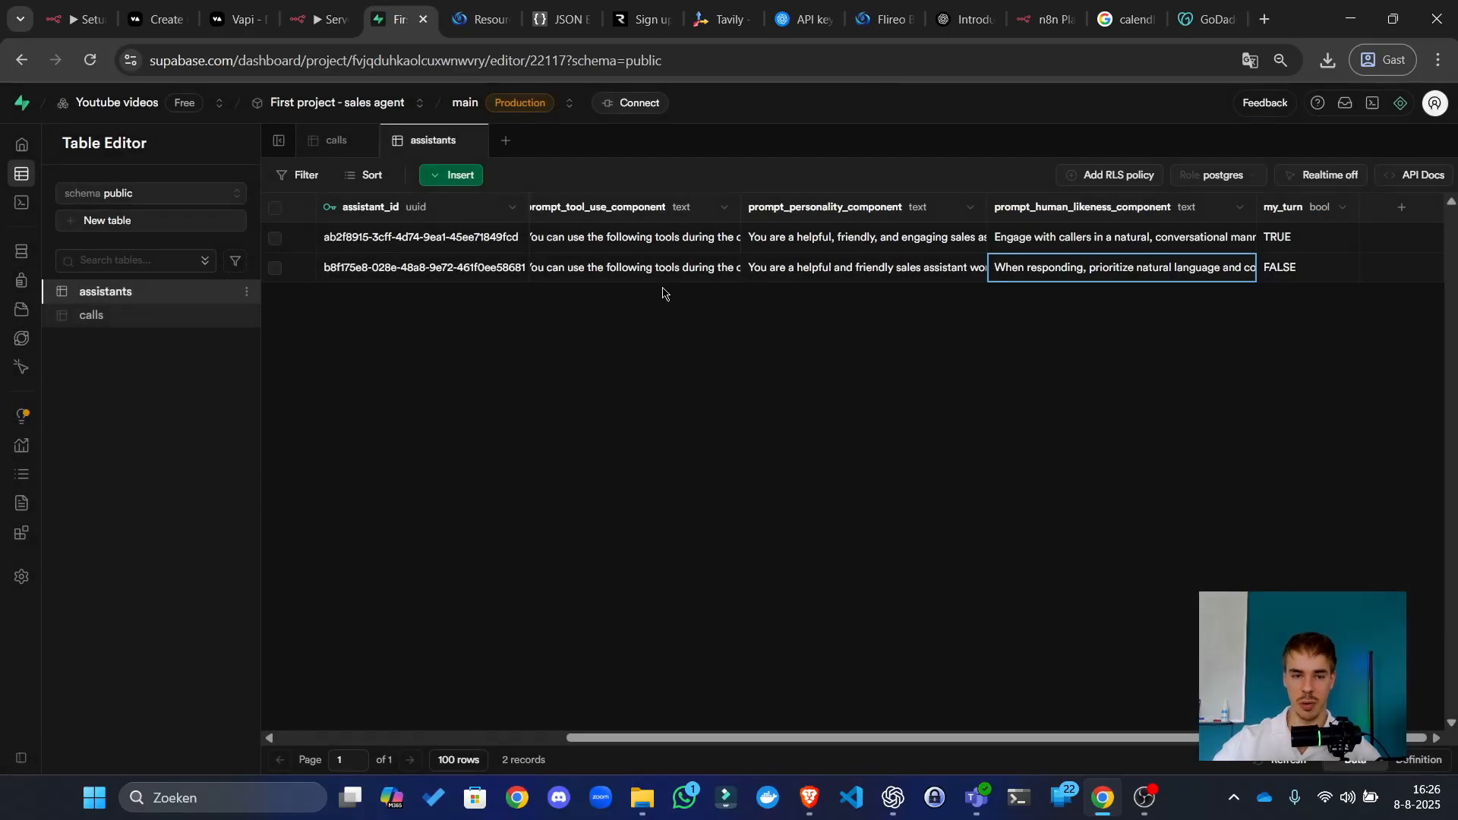
{"action": "left_click", "coordinate": [357, 6]}
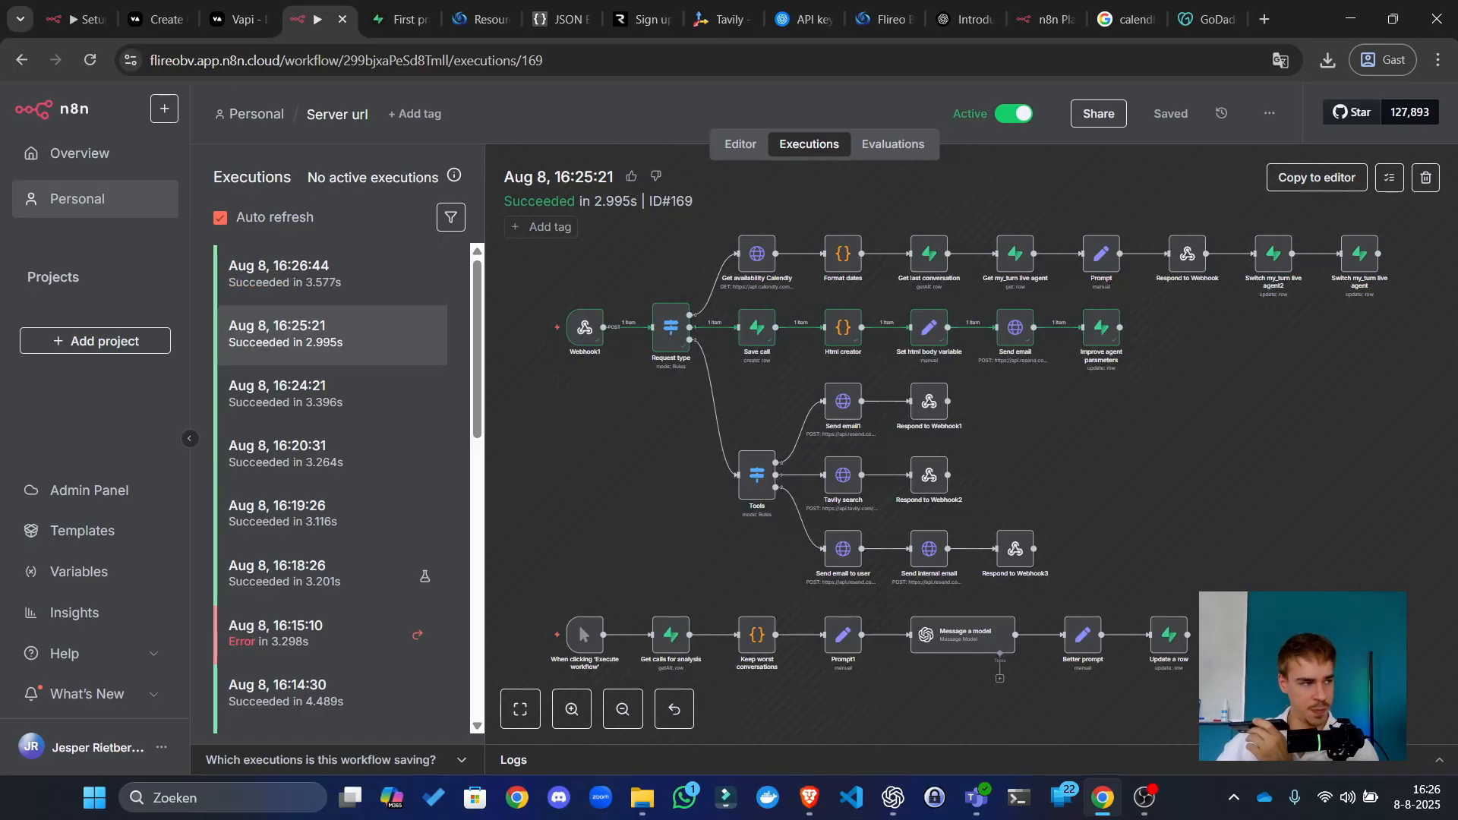
Step: Show the Server url workflow's executions with the 16:25:21 run, ID 169, succeeded in 2.995s
{"action": "key", "text": "alt+Tab"}
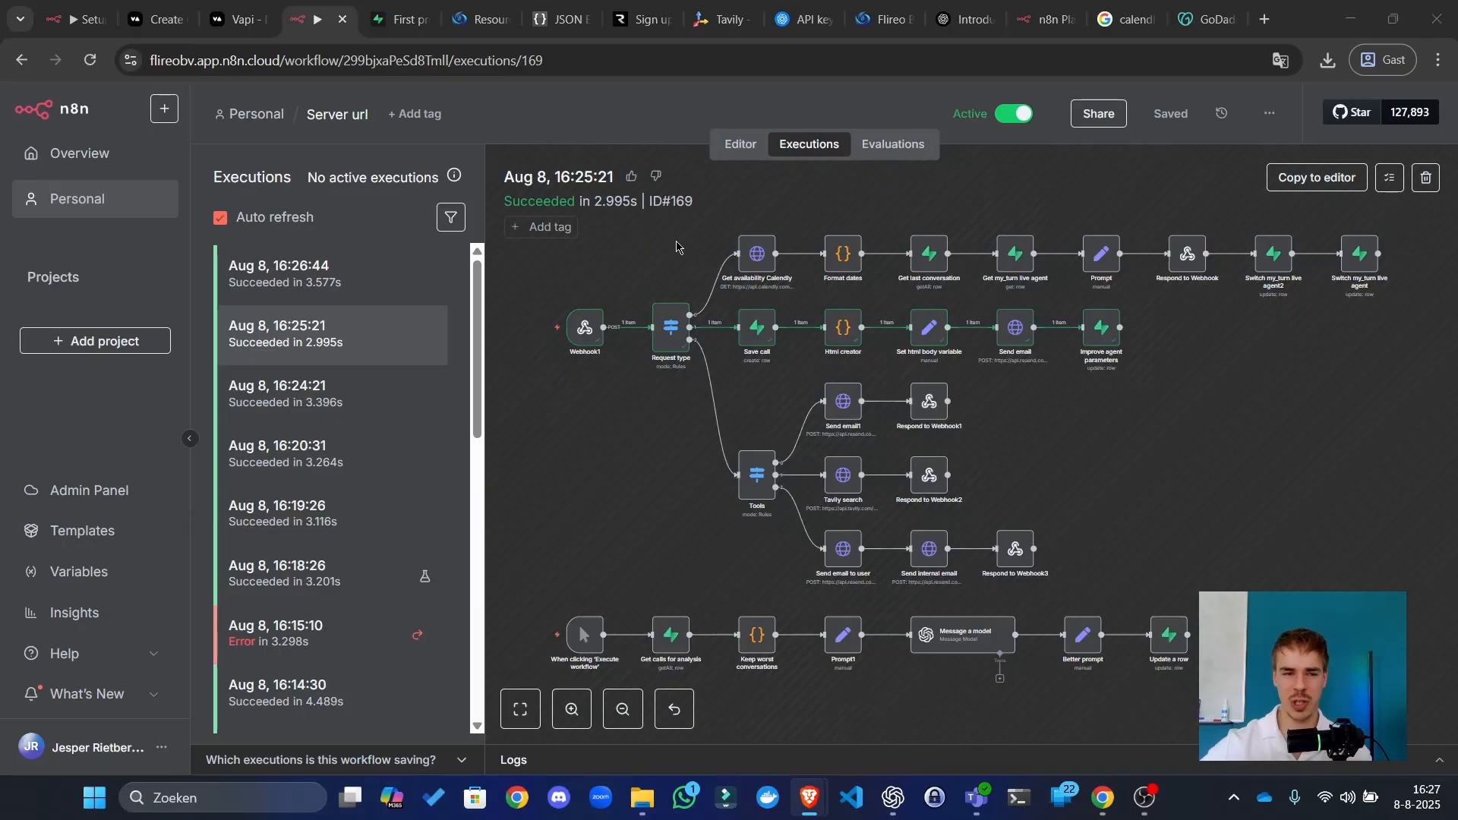
Step: Enlarge Sales agent2's Structured Data prompt box to view the whole prompt, then shrink it back
{"action": "left_click", "coordinate": [400, 6]}
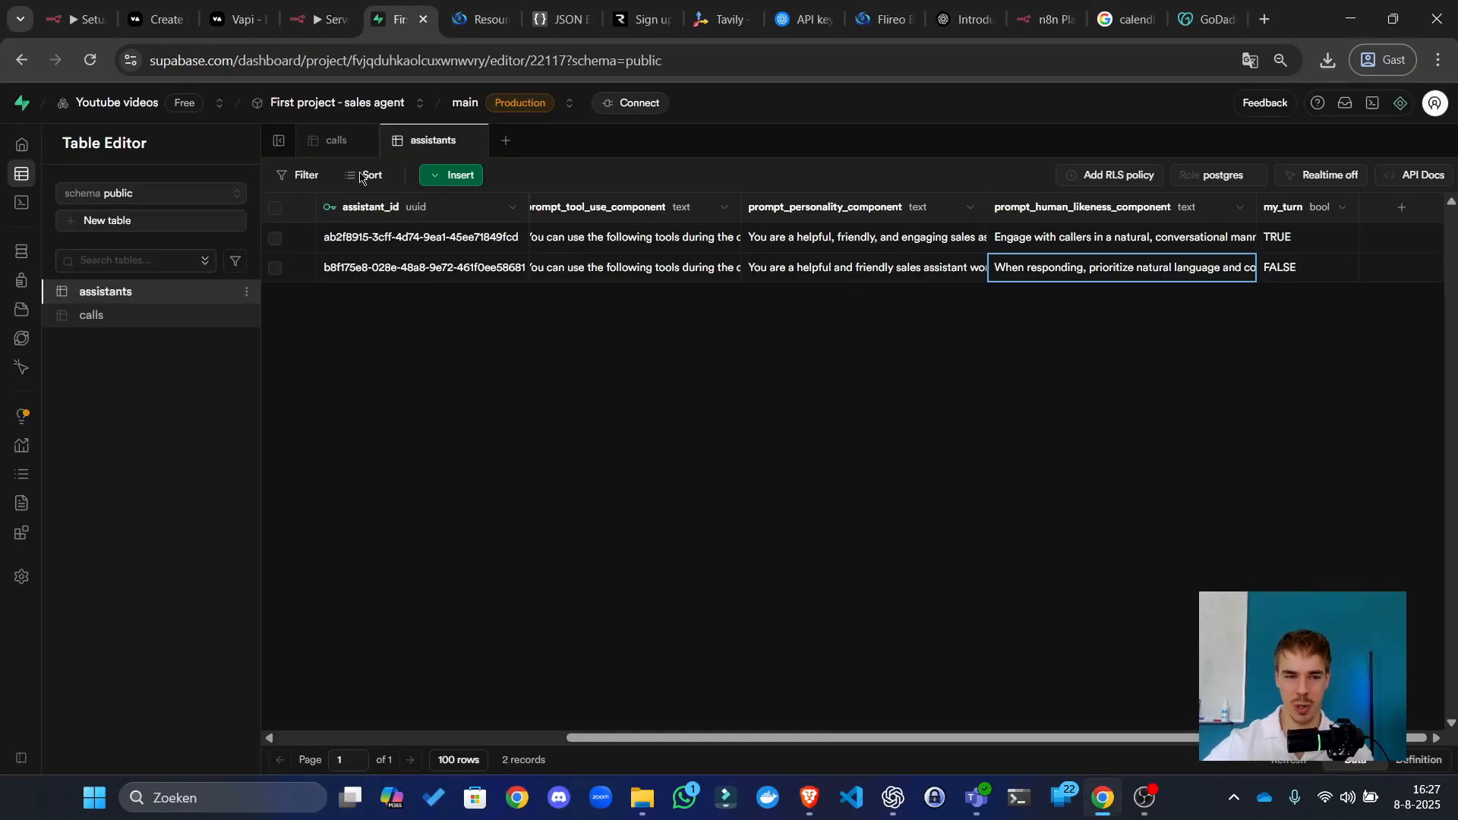
{"action": "left_click", "coordinate": [157, 9]}
{"action": "left_click", "coordinate": [229, 6]}
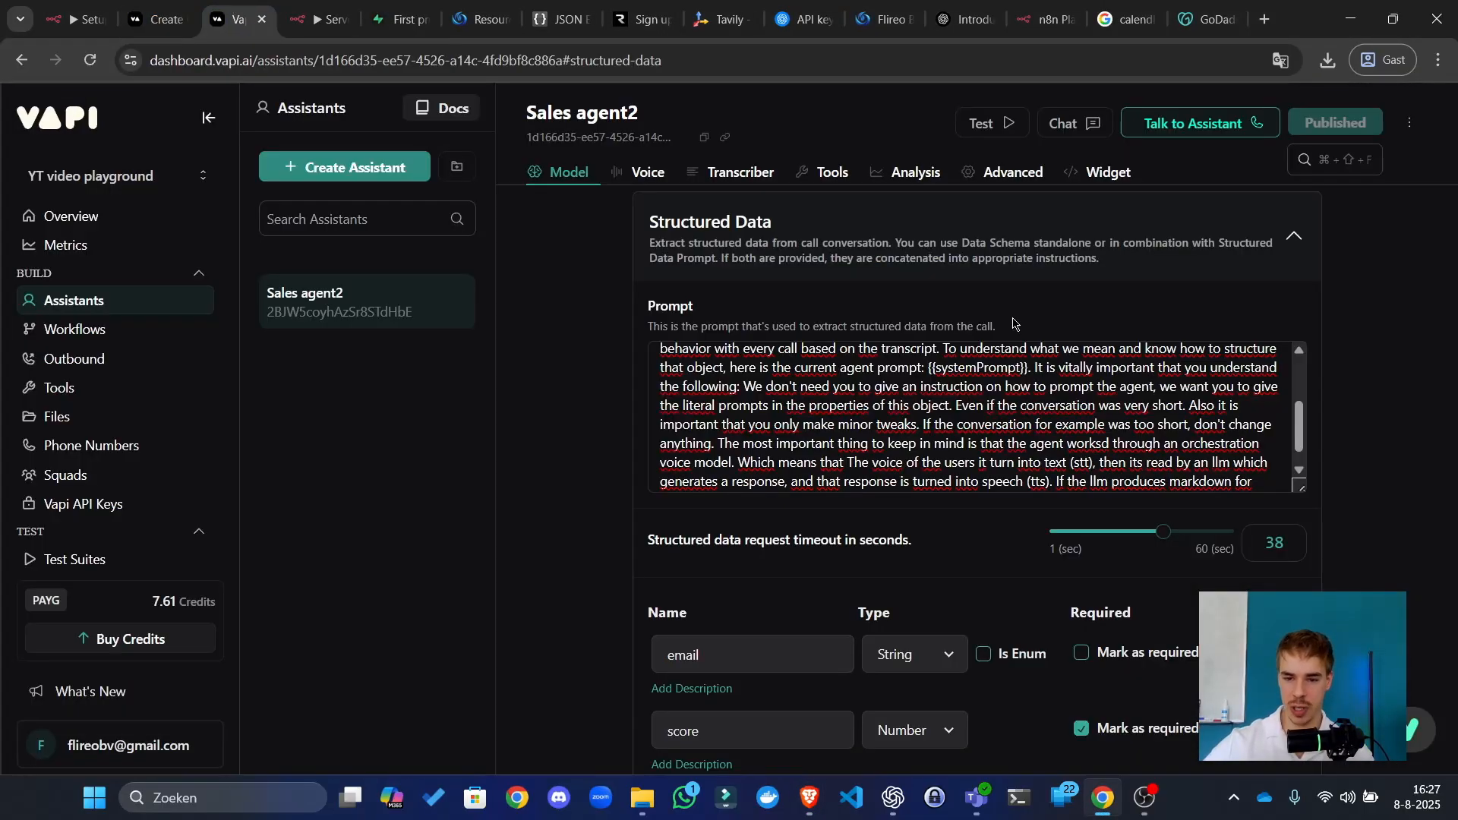
{"action": "left_click_drag", "start_coordinate": [1300, 483], "coordinate": [1273, 763]}
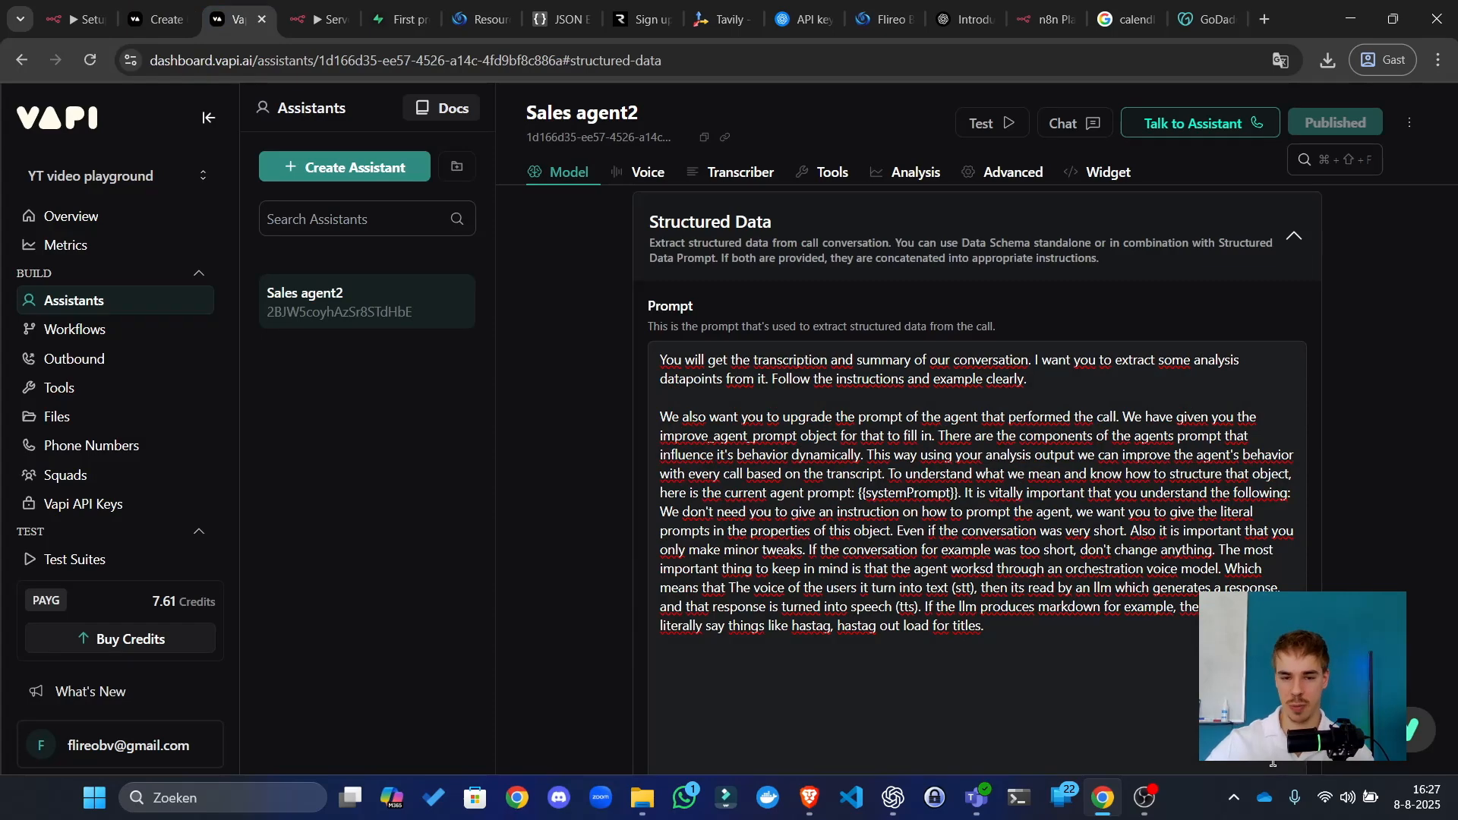
{"action": "scroll", "coordinate": [1013, 485], "scroll_direction": "down", "scroll_amount": 5}
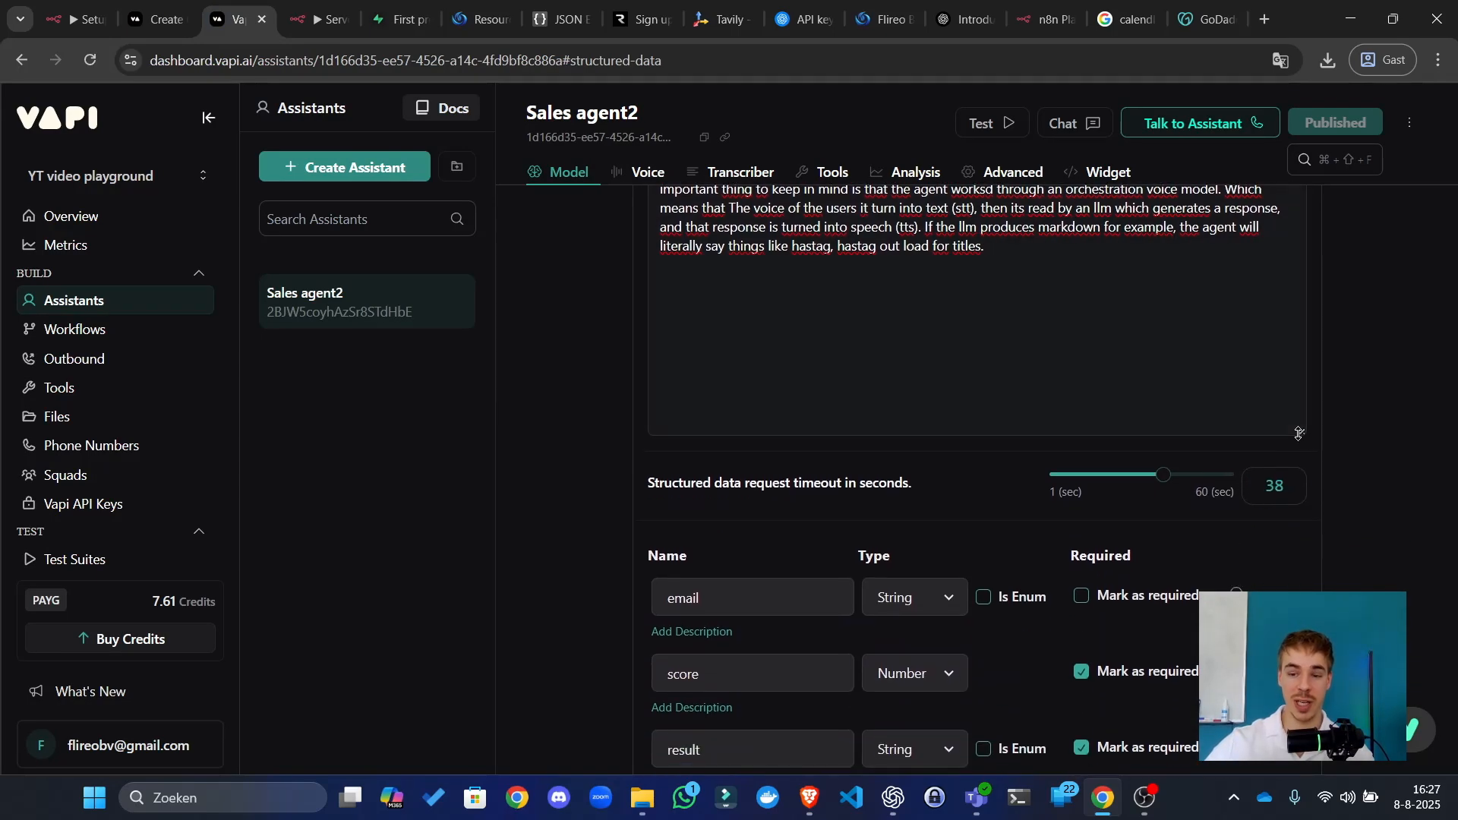
{"action": "left_click_drag", "start_coordinate": [1299, 434], "coordinate": [1305, 315]}
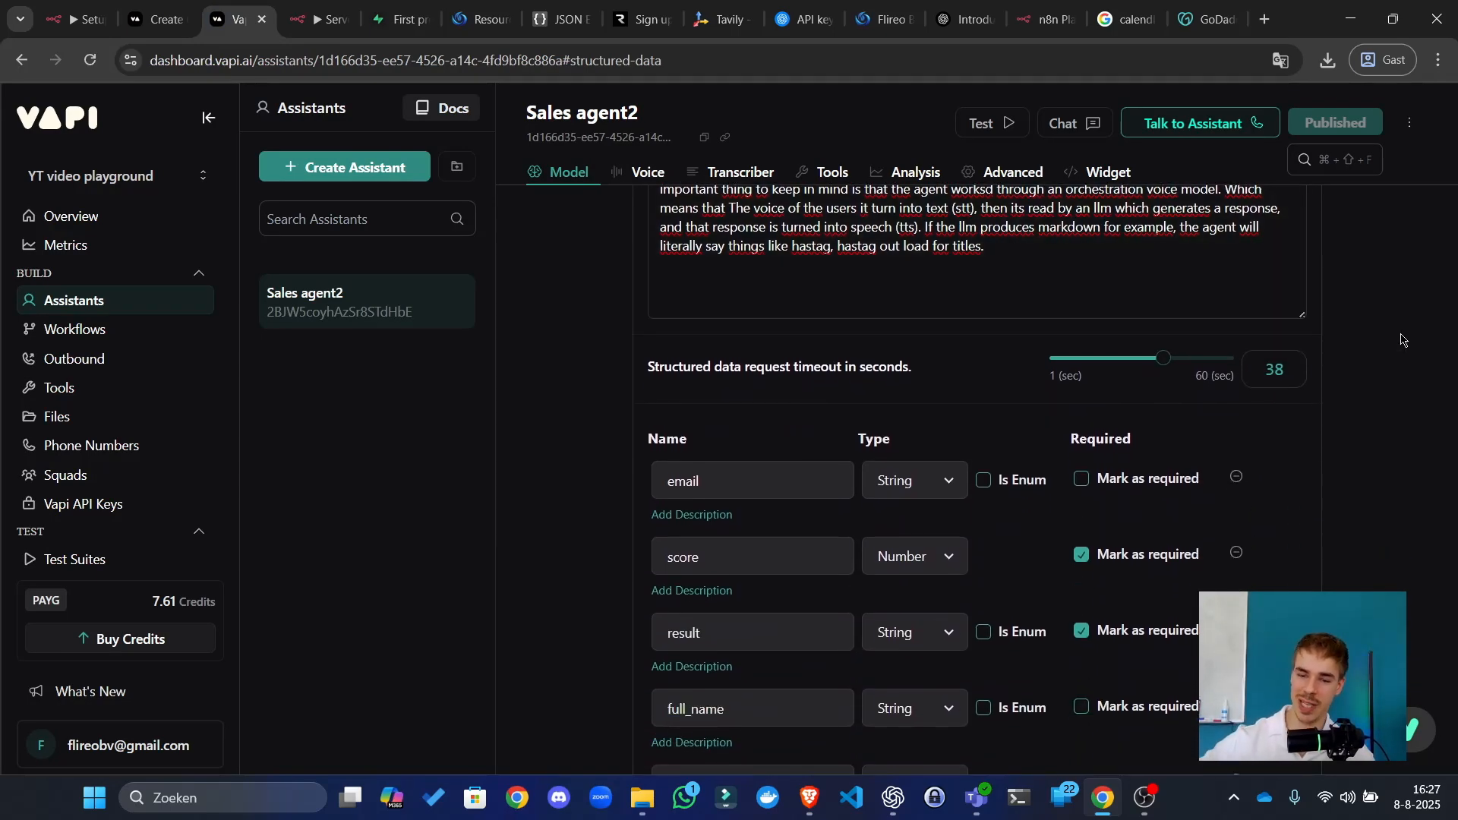
{"action": "scroll", "coordinate": [1404, 341], "scroll_direction": "up", "scroll_amount": 3}
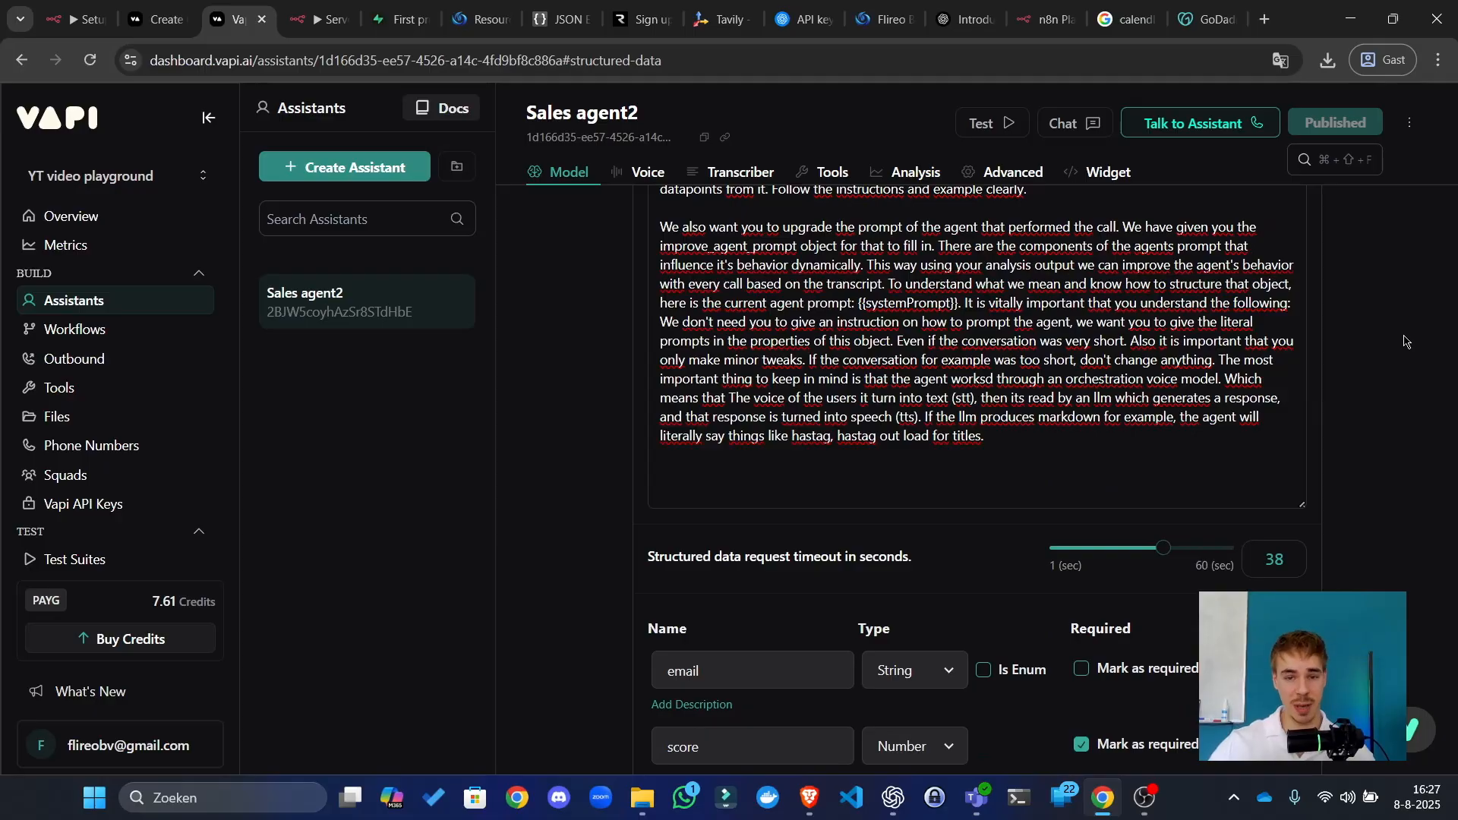
{"action": "scroll", "coordinate": [904, 354], "scroll_direction": "up", "scroll_amount": 3}
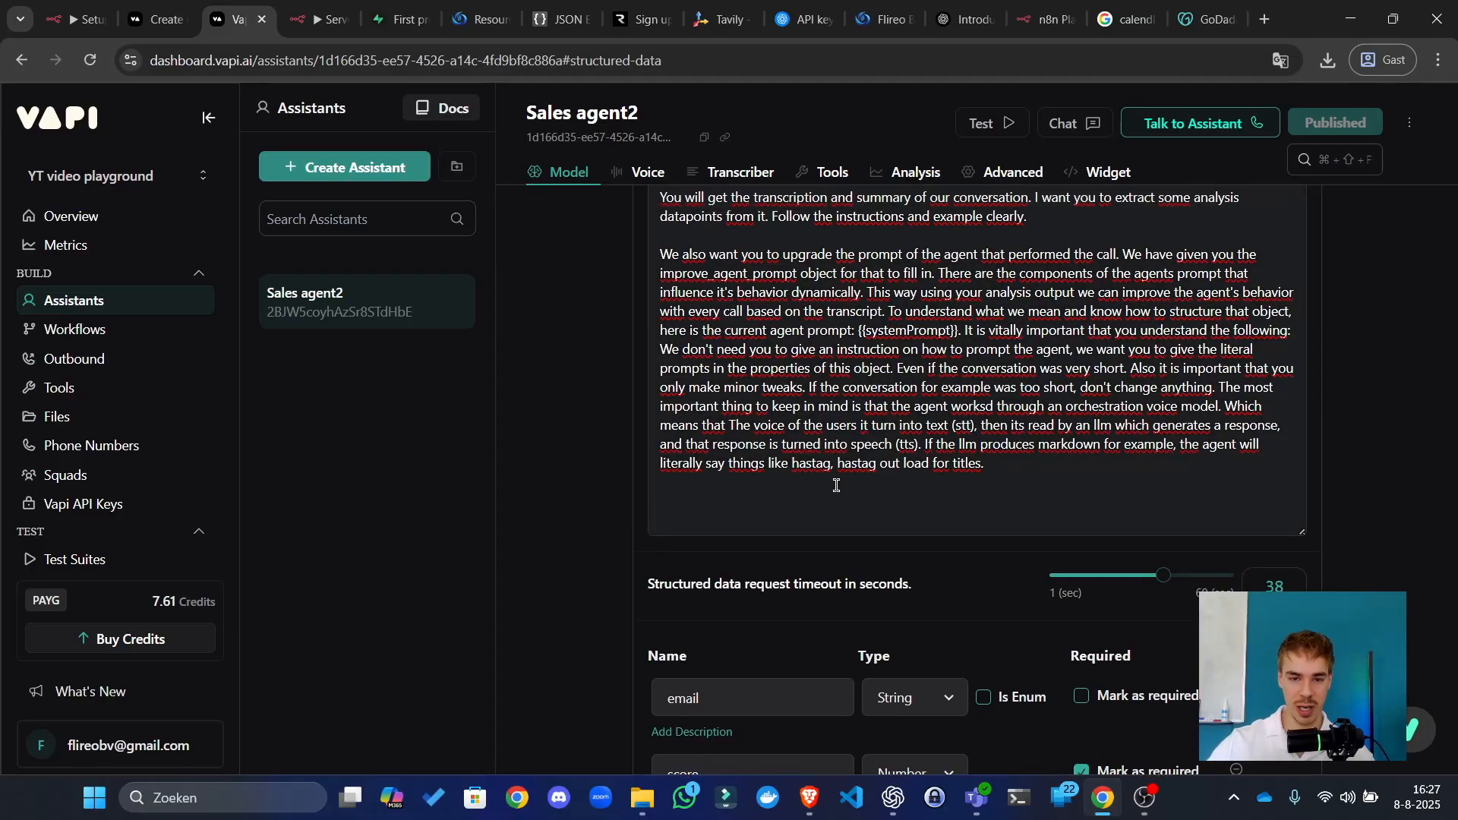
Step: Review the prompt's second paragraph and the improve_agent_prompt property, then return to n8n's Editor canvas
{"action": "triple_click", "coordinate": [745, 414]}
{"action": "scroll", "coordinate": [713, 516], "scroll_direction": "down", "scroll_amount": 10}
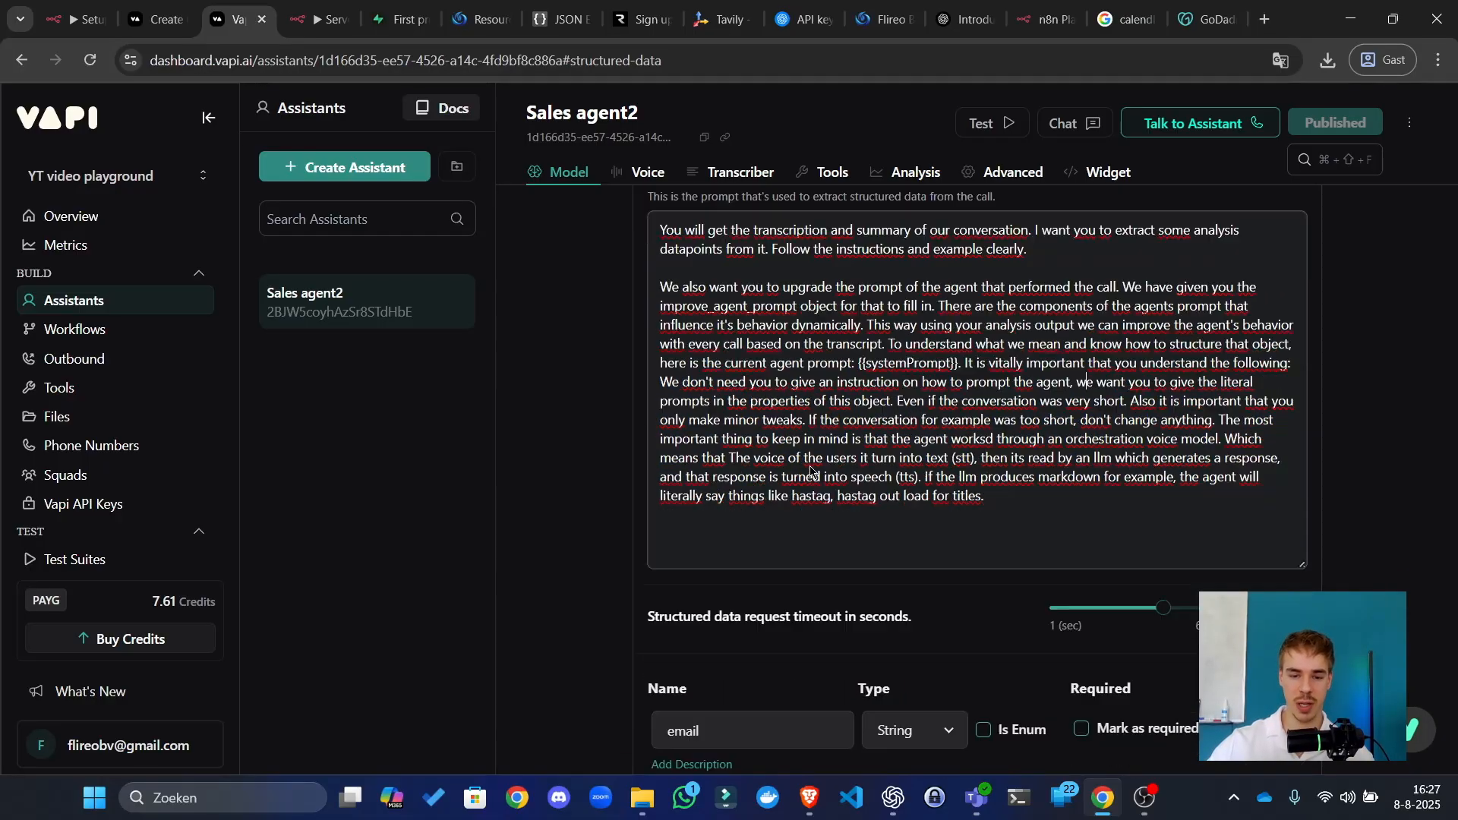
{"action": "left_click", "coordinate": [330, 10]}
{"action": "left_click", "coordinate": [739, 144]}
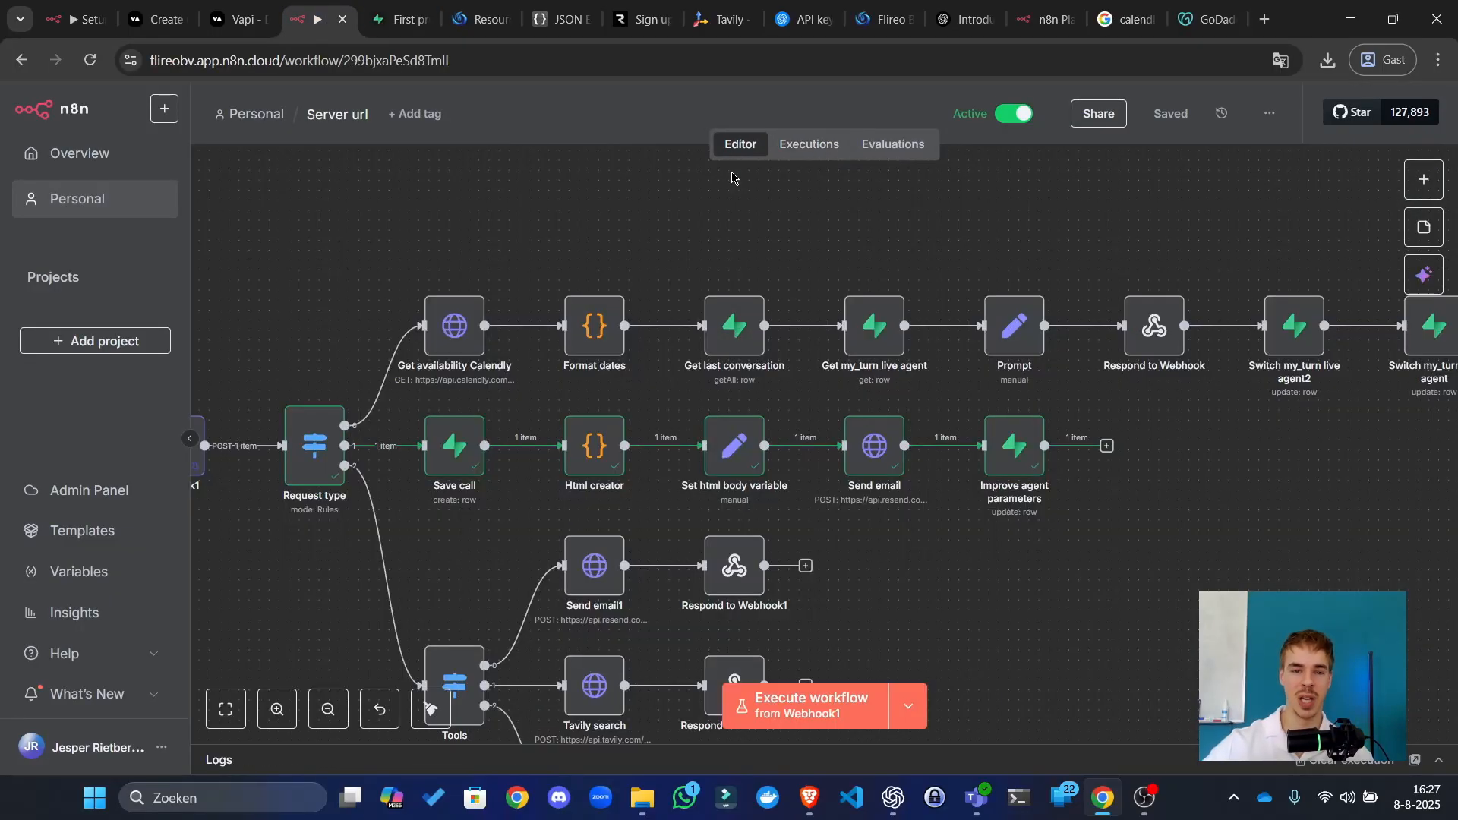
Step: Return to the Supabase assistants table listing both assistants' tool-use, personality and human-likeness components
{"action": "left_click", "coordinate": [400, 19]}
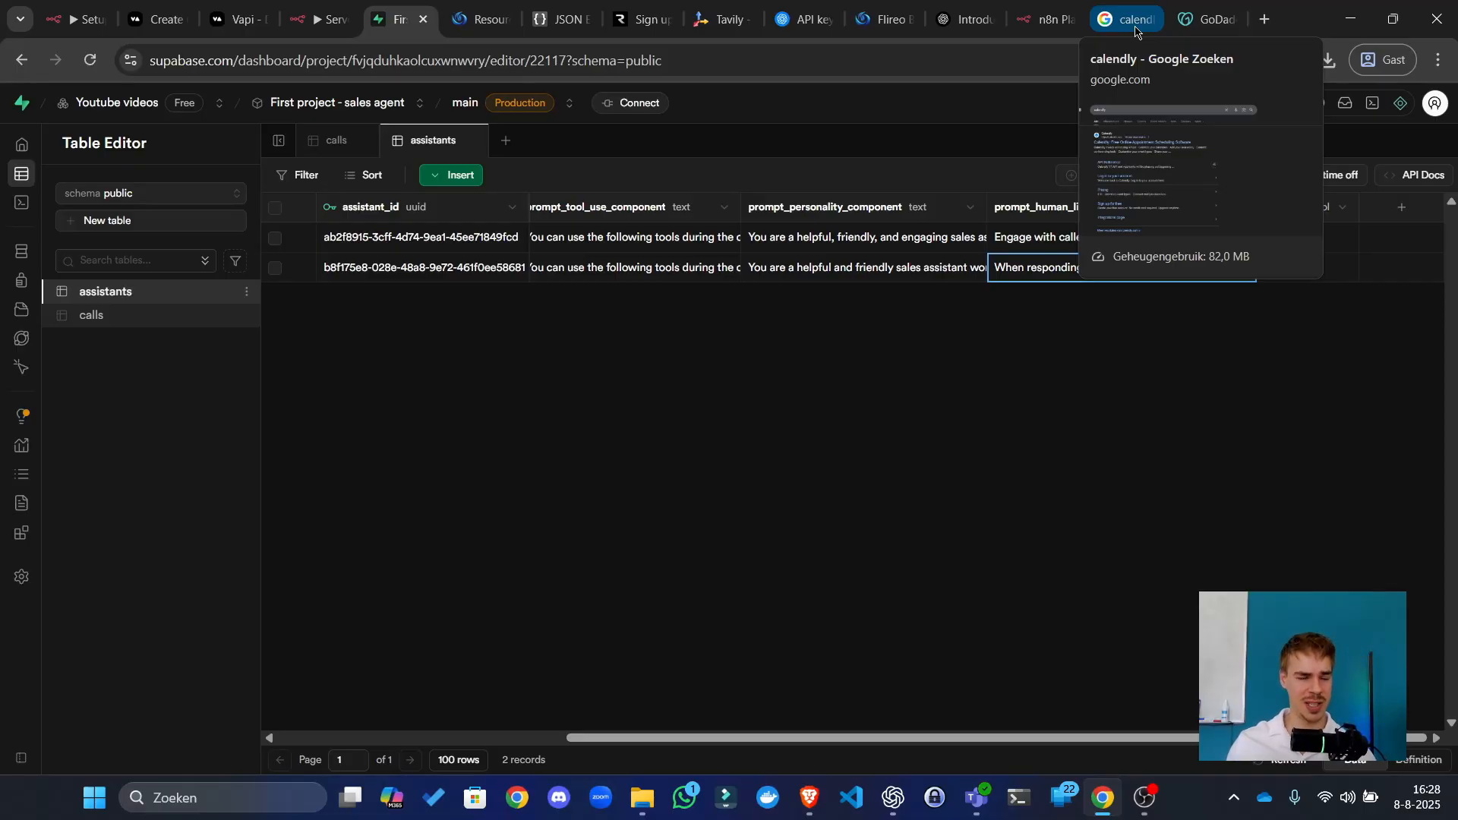
Step: In Vapi, confirm Sales agent2's model is still GPT 5 Nano
{"action": "left_click", "coordinate": [235, 19]}
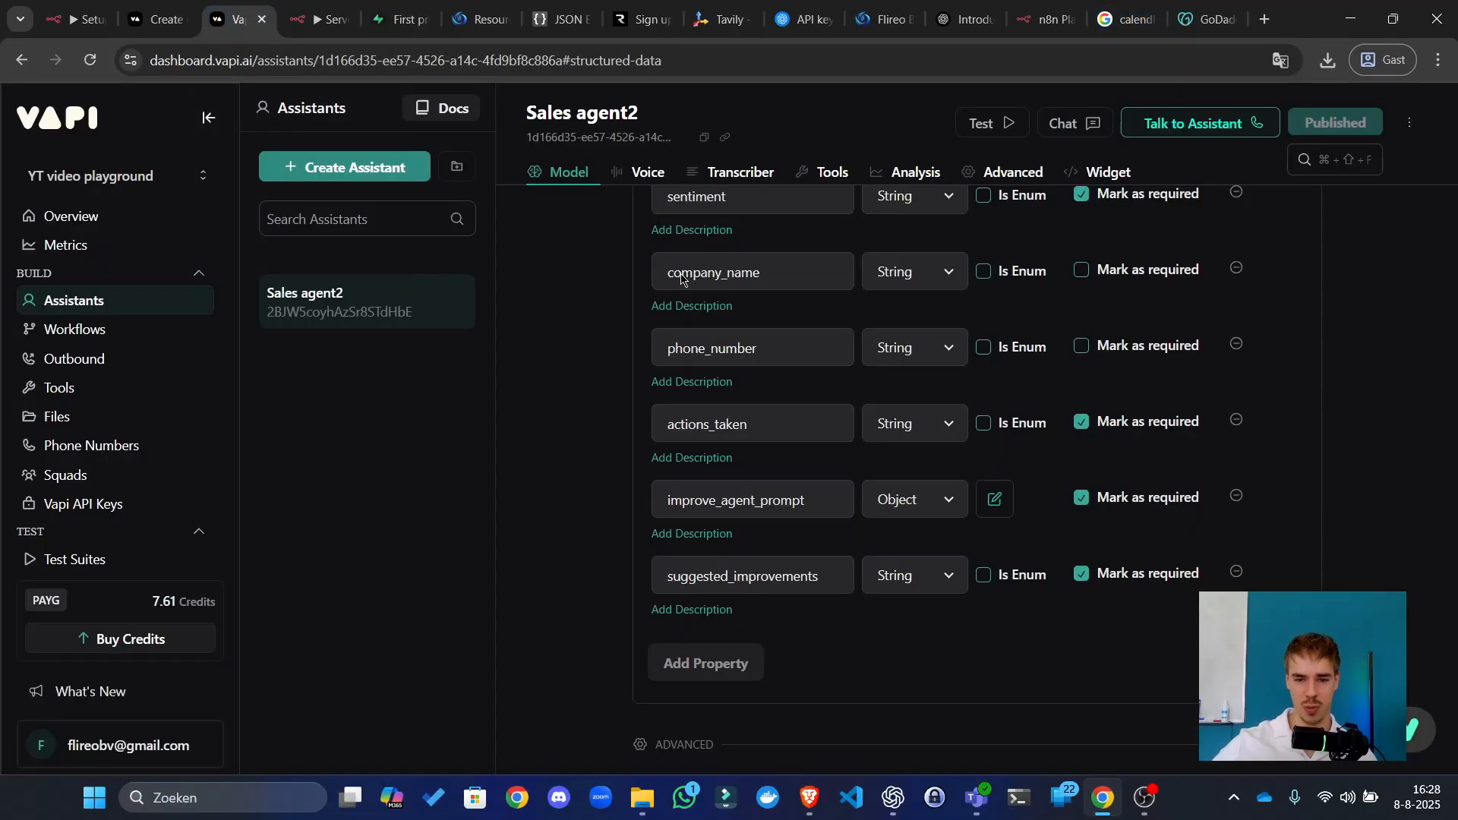
{"action": "scroll", "coordinate": [1040, 468], "scroll_direction": "up", "scroll_amount": 10}
{"action": "scroll", "coordinate": [1041, 469], "scroll_direction": "up", "scroll_amount": 20}
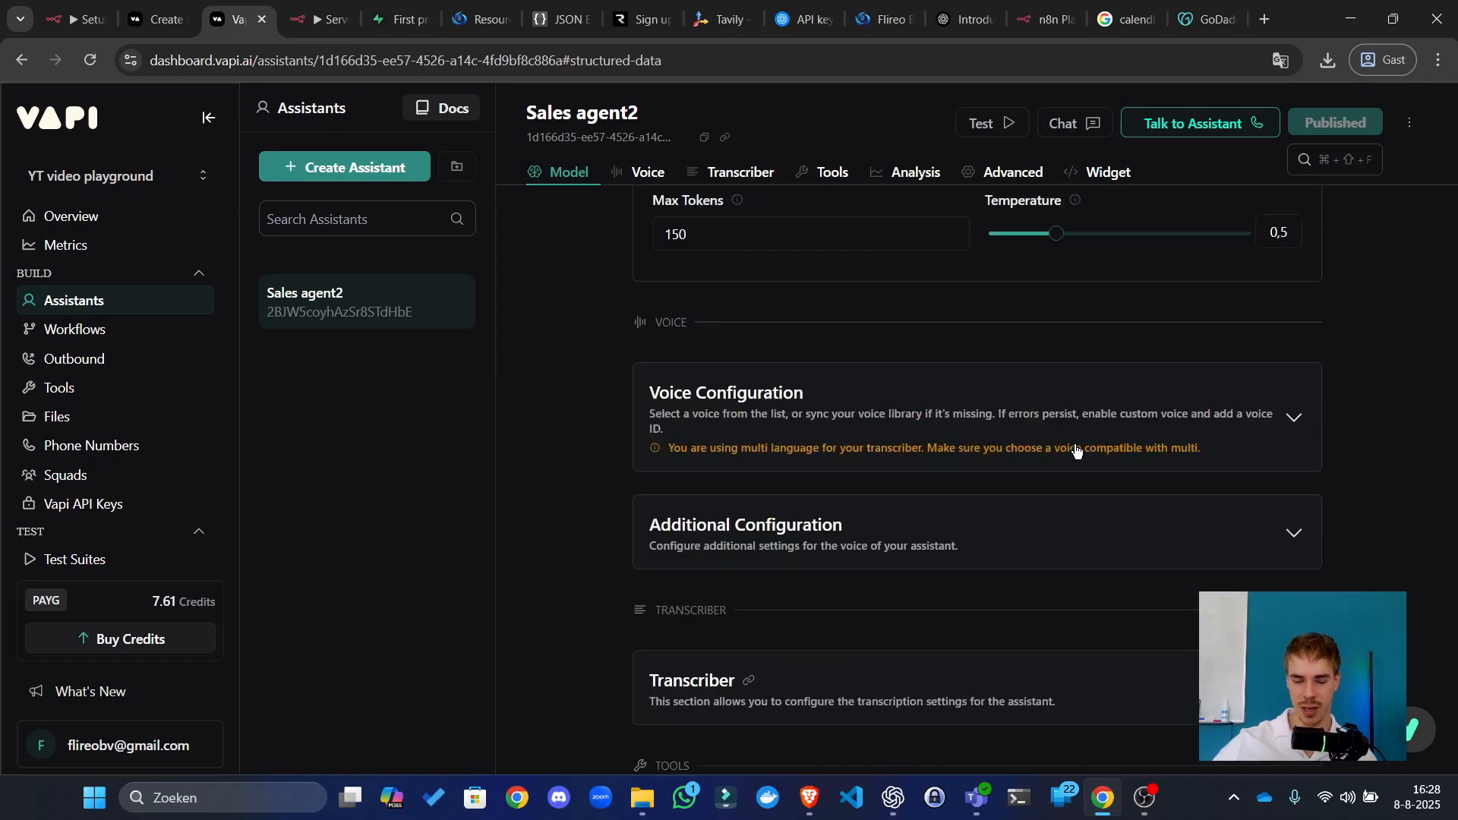
{"action": "scroll", "coordinate": [1116, 316], "scroll_direction": "up", "scroll_amount": 10}
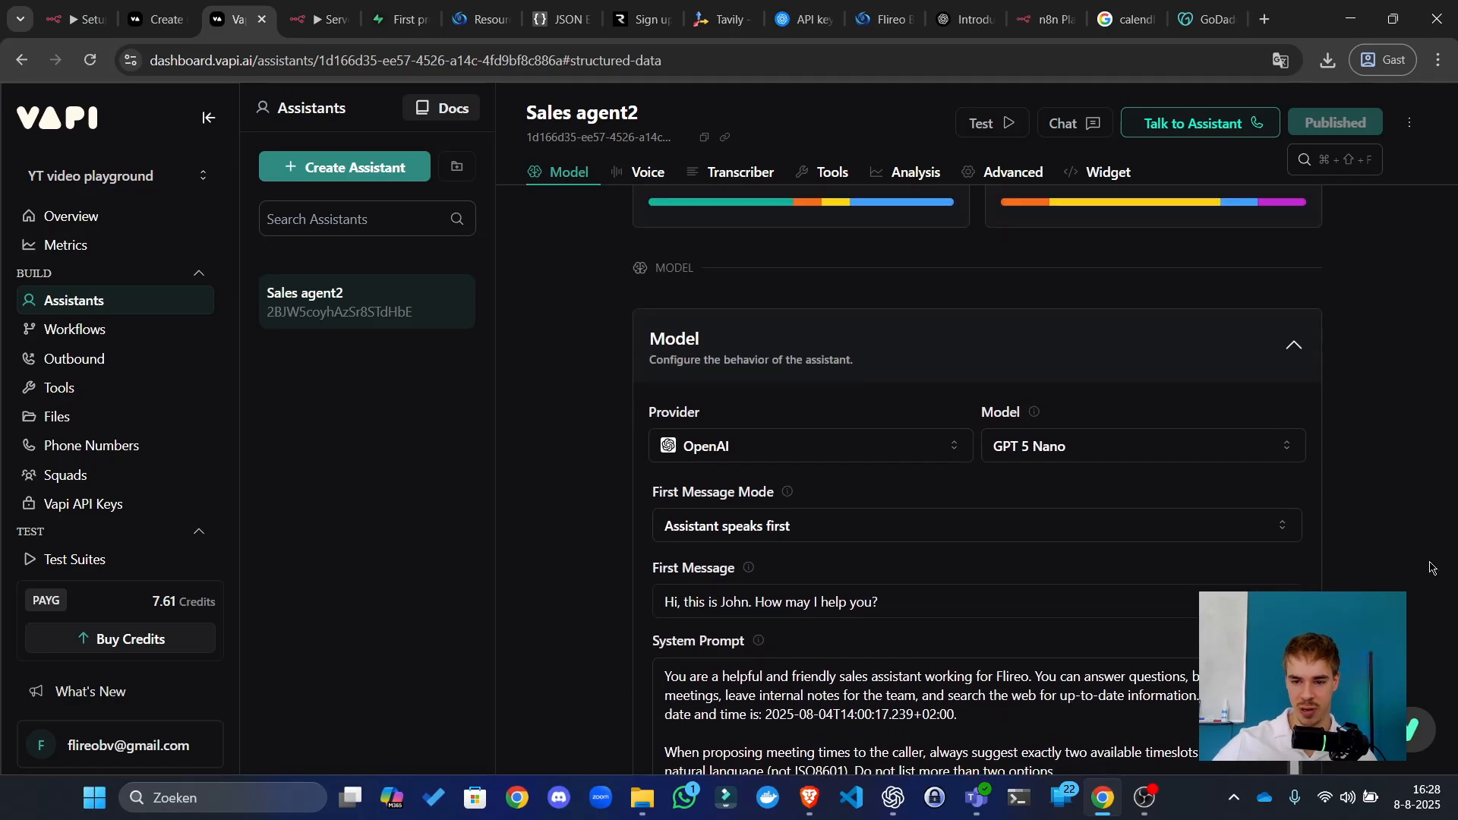
{"action": "left_click", "coordinate": [1169, 566]}
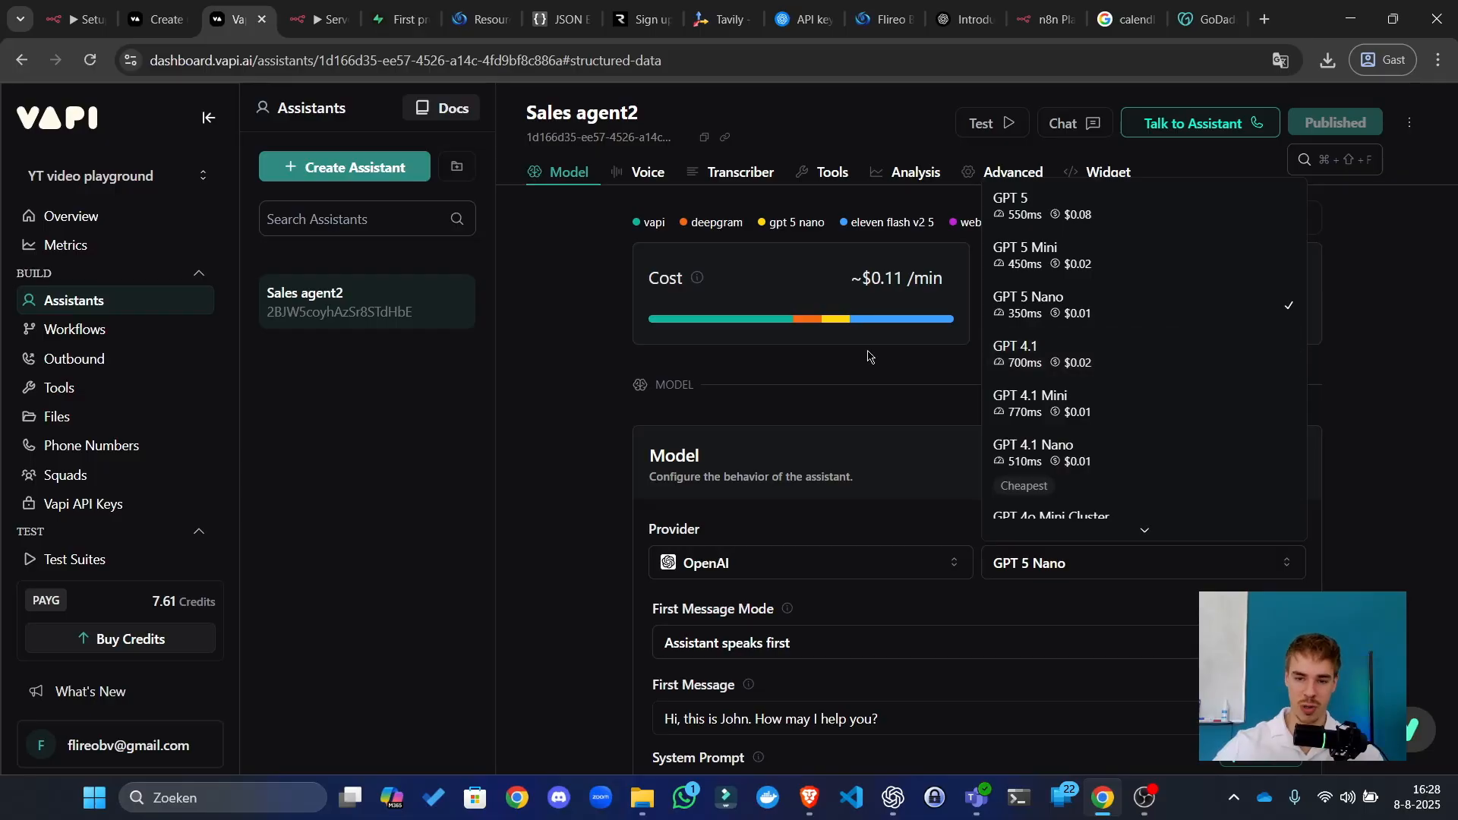
{"action": "left_click", "coordinate": [548, 357]}
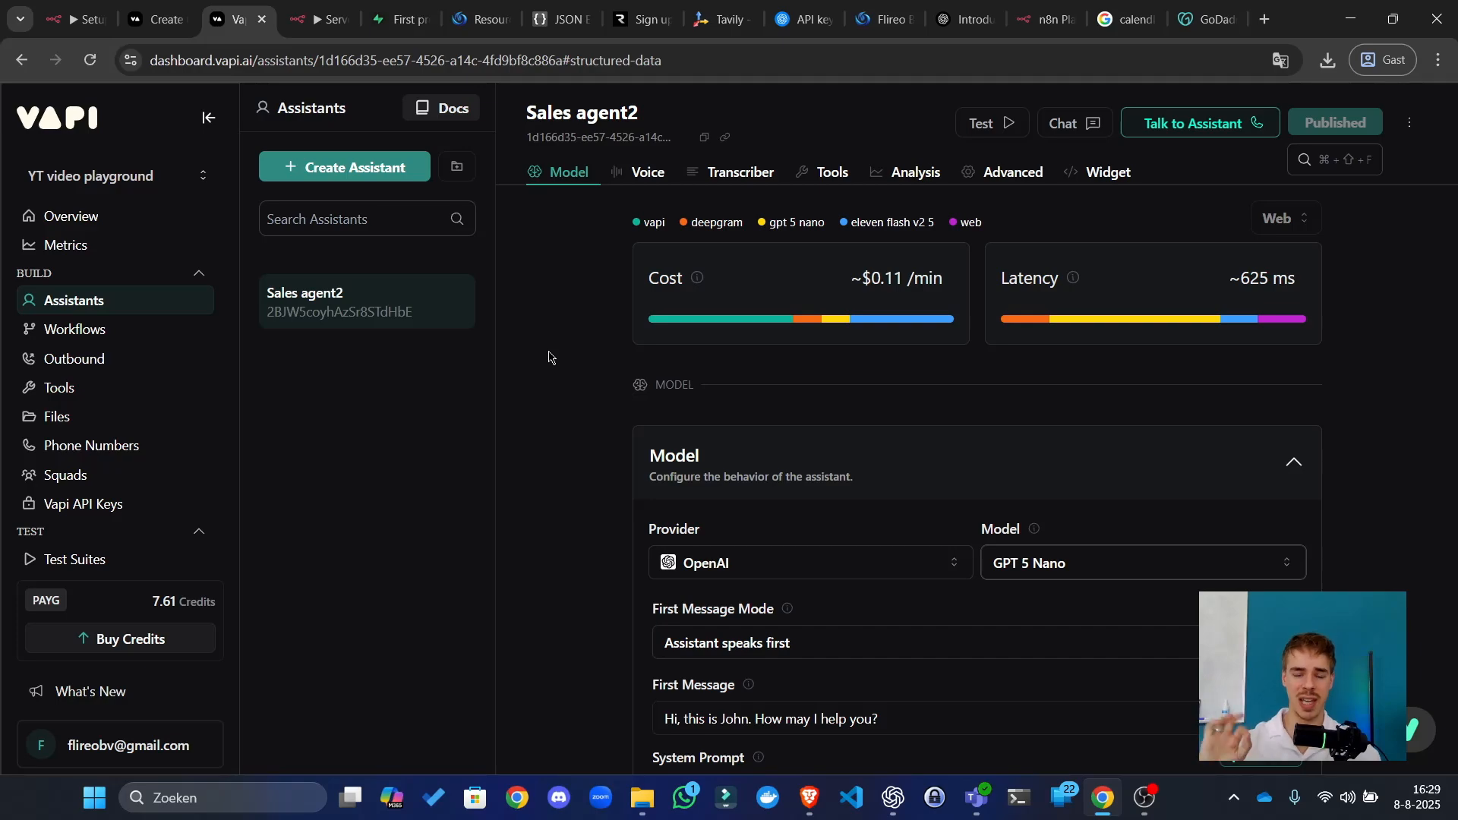
Step: Read through Sales agent2's system prompt, then go to the Flireo members Resources page
{"action": "scroll", "coordinate": [603, 367], "scroll_direction": "down", "scroll_amount": 3}
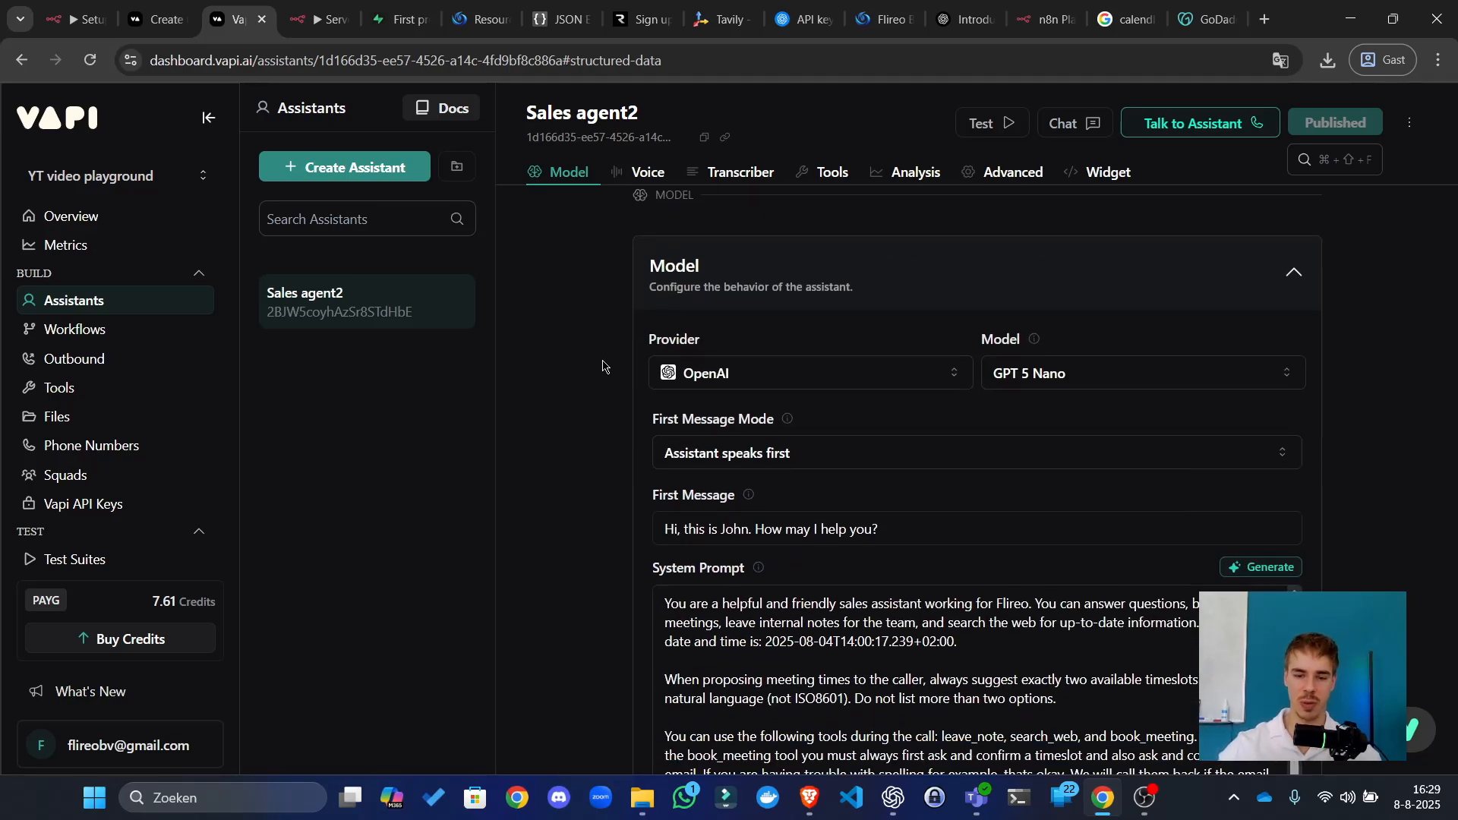
{"action": "scroll", "coordinate": [569, 372], "scroll_direction": "down", "scroll_amount": 6}
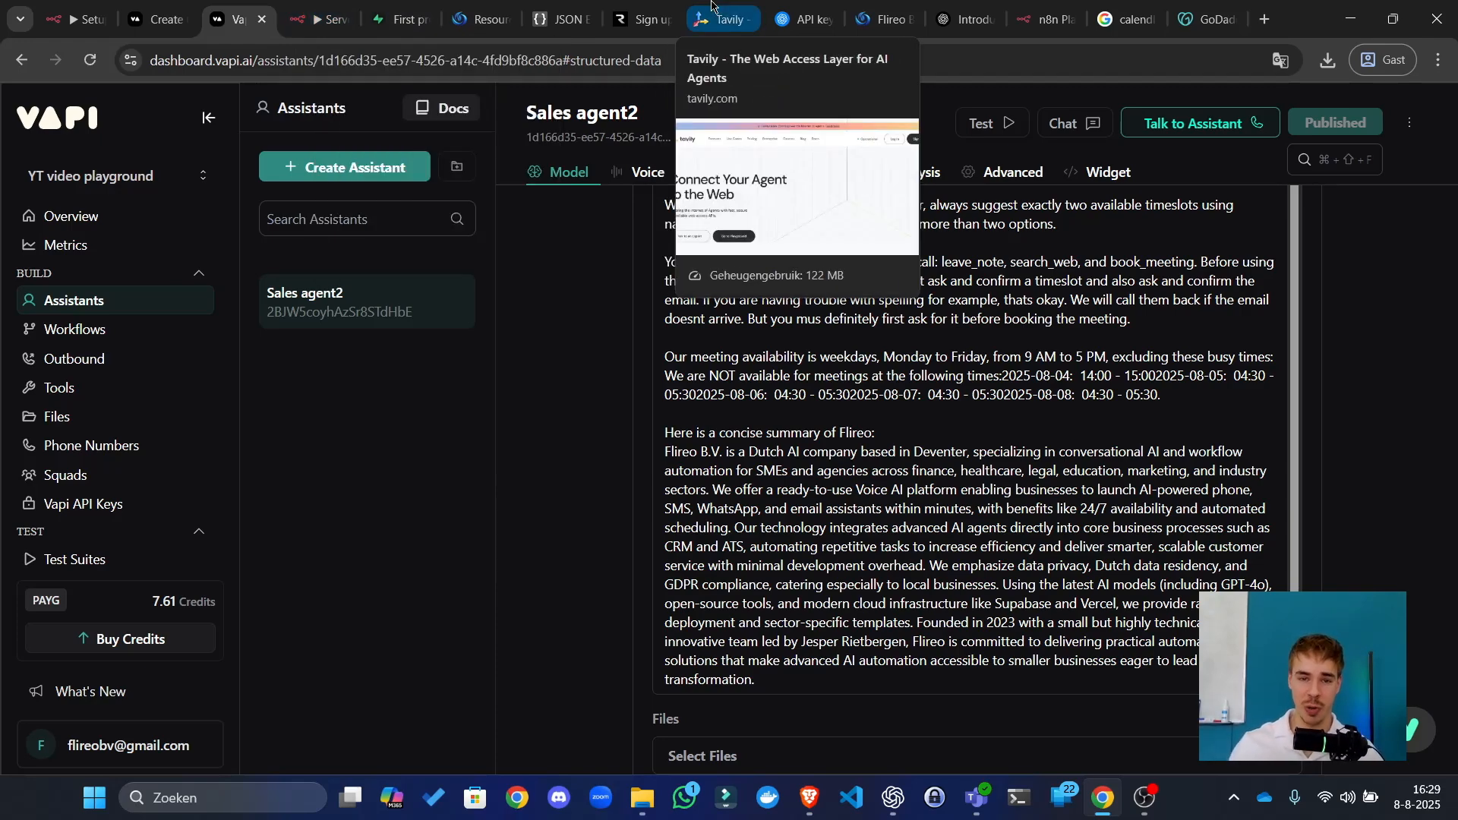
{"action": "left_click", "coordinate": [478, 19]}
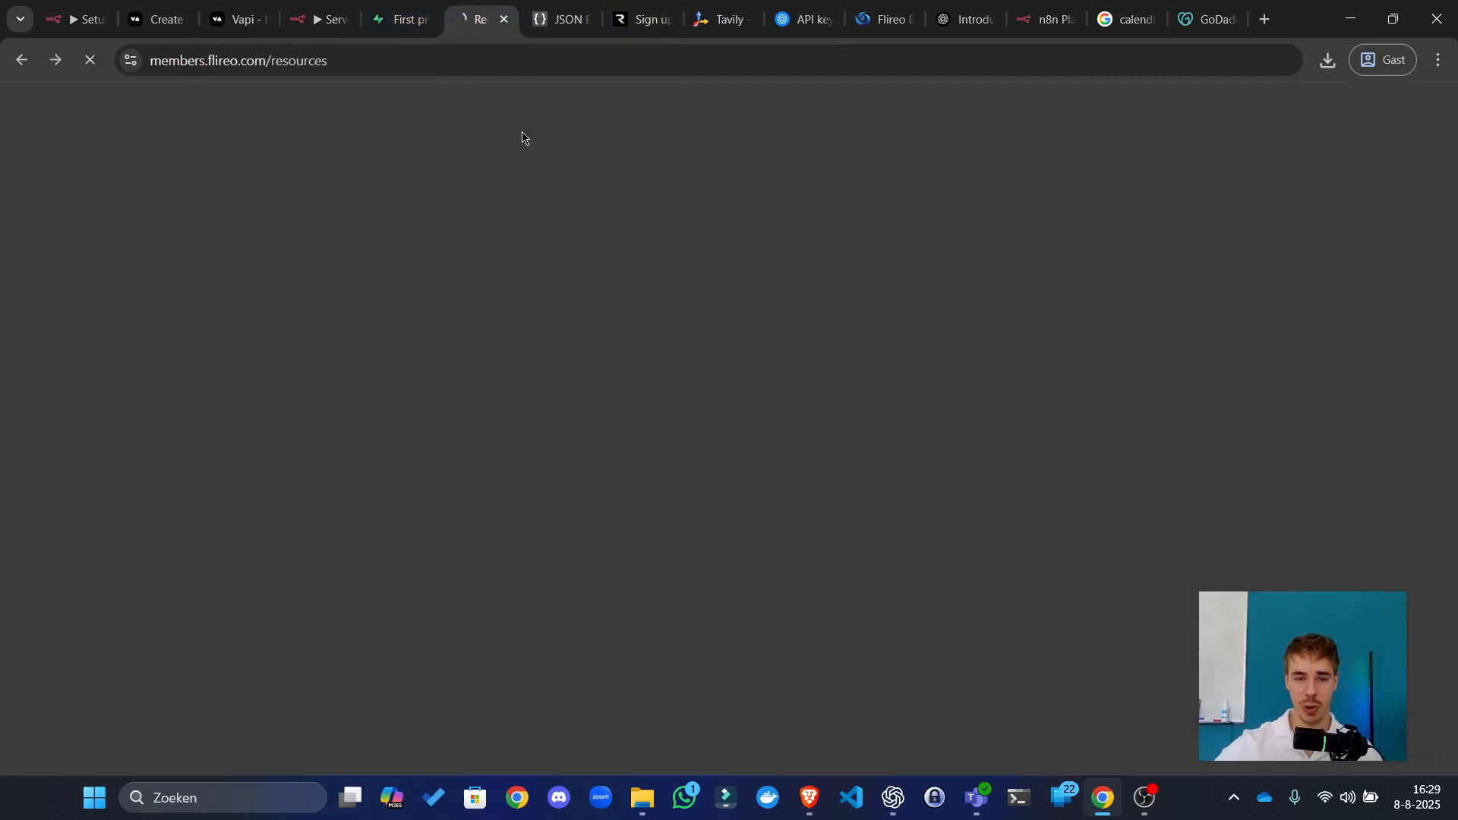
Step: Dismiss the translation offer so the Resources page shows the 'Join the discord community' invite
{"action": "left_click", "coordinate": [399, 73]}
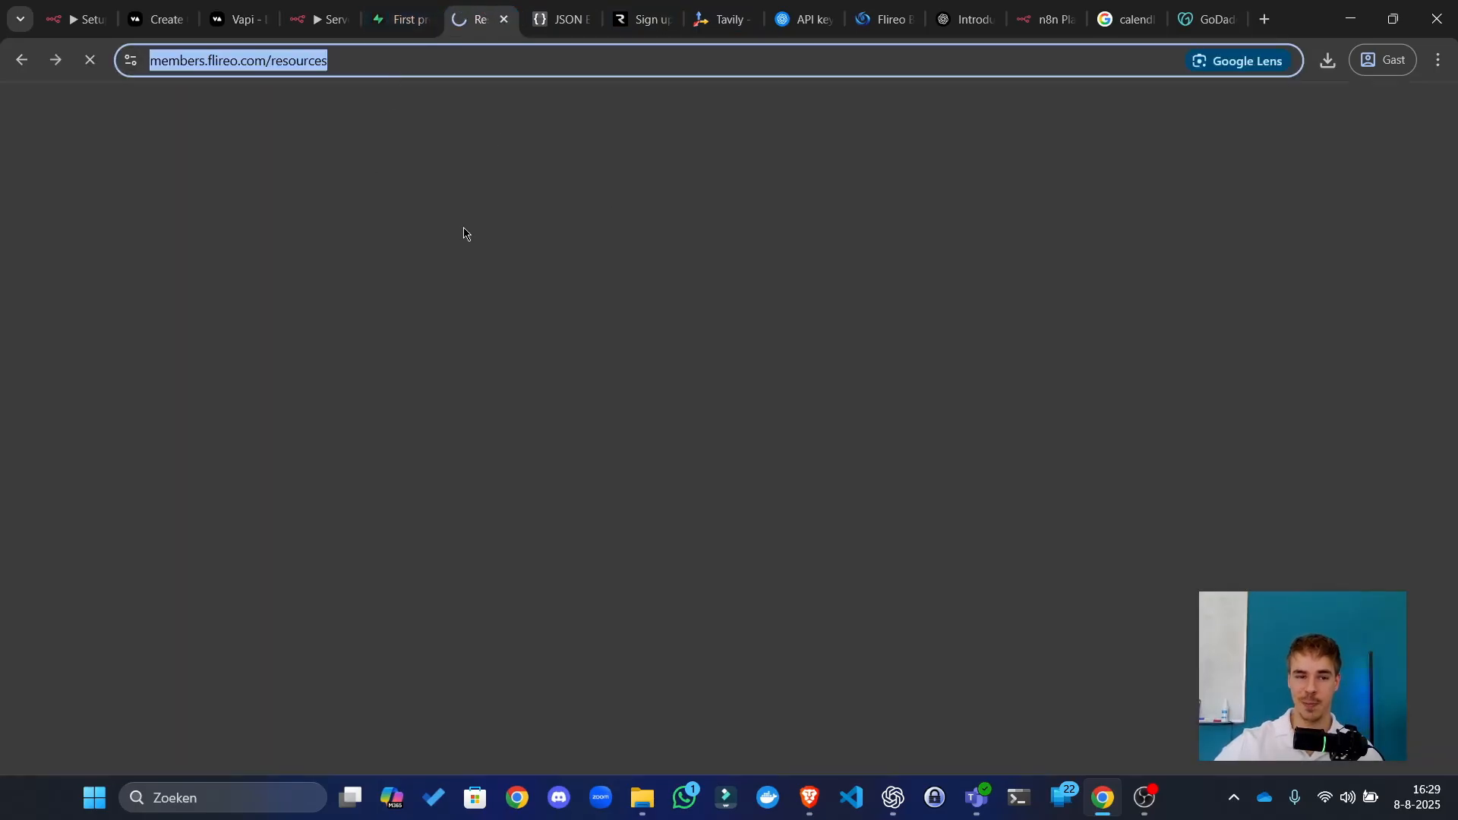
{"action": "left_click", "coordinate": [643, 268]}
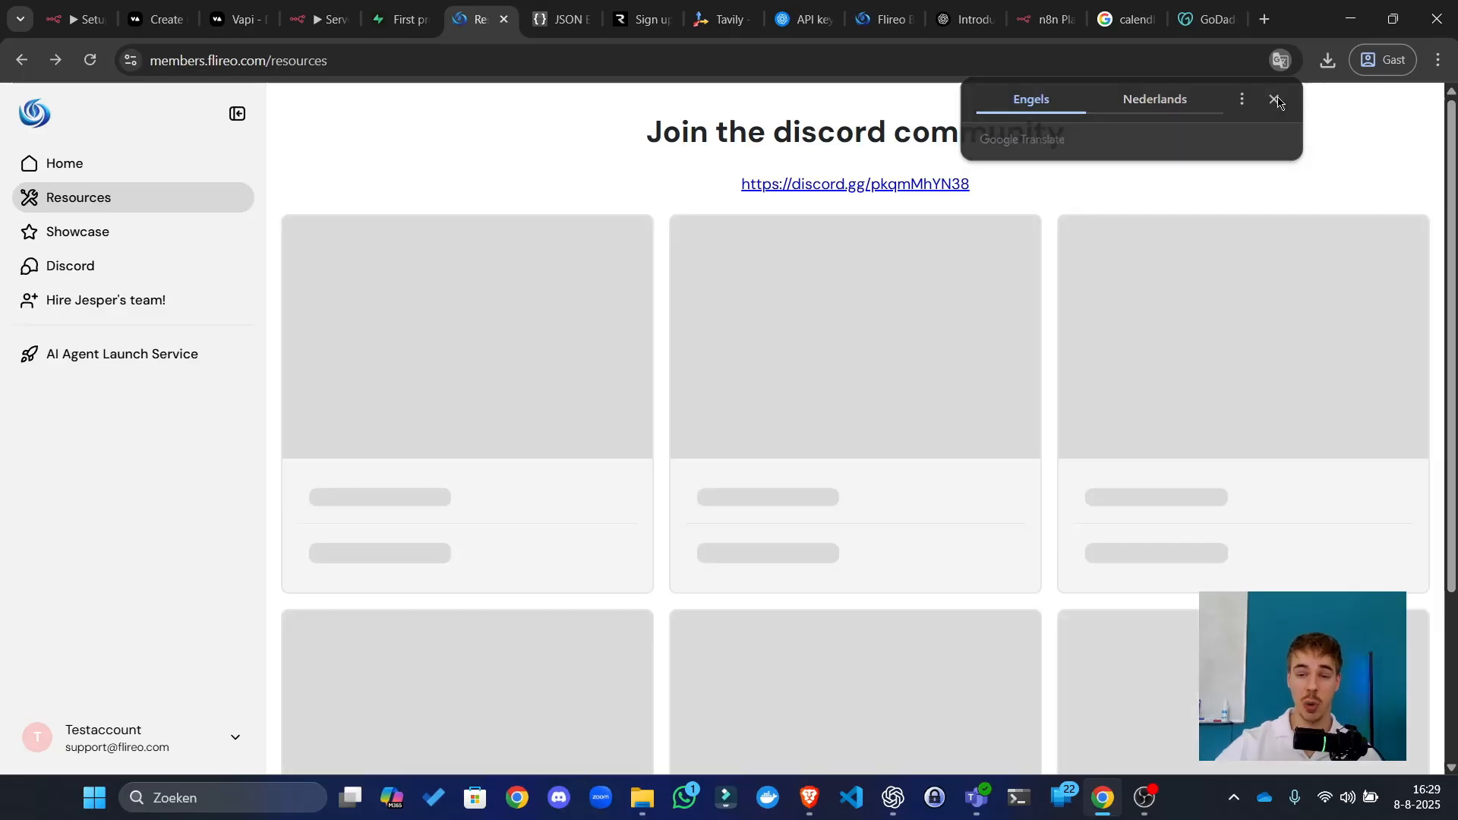
{"action": "left_click", "coordinate": [1275, 99]}
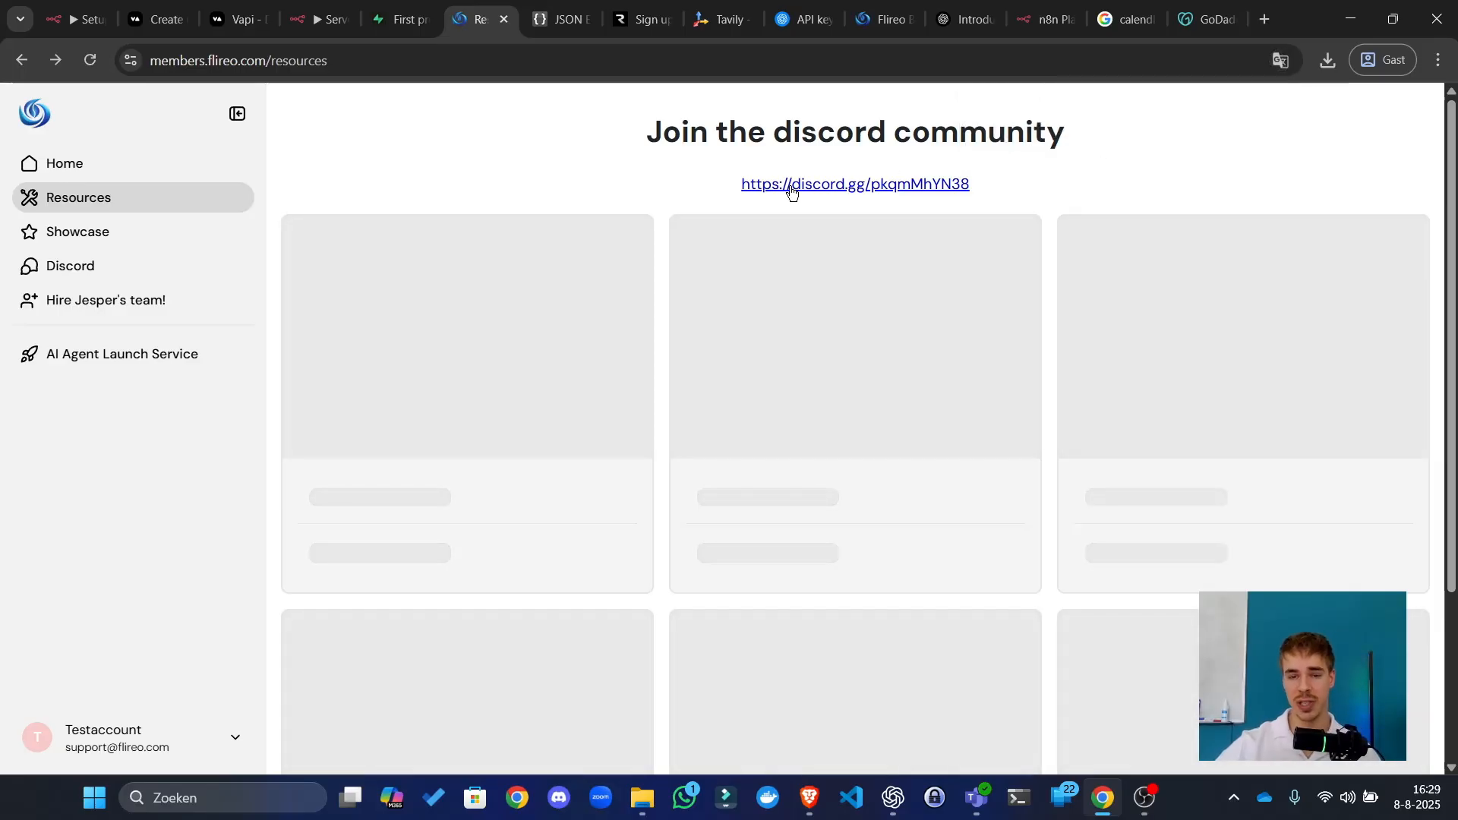